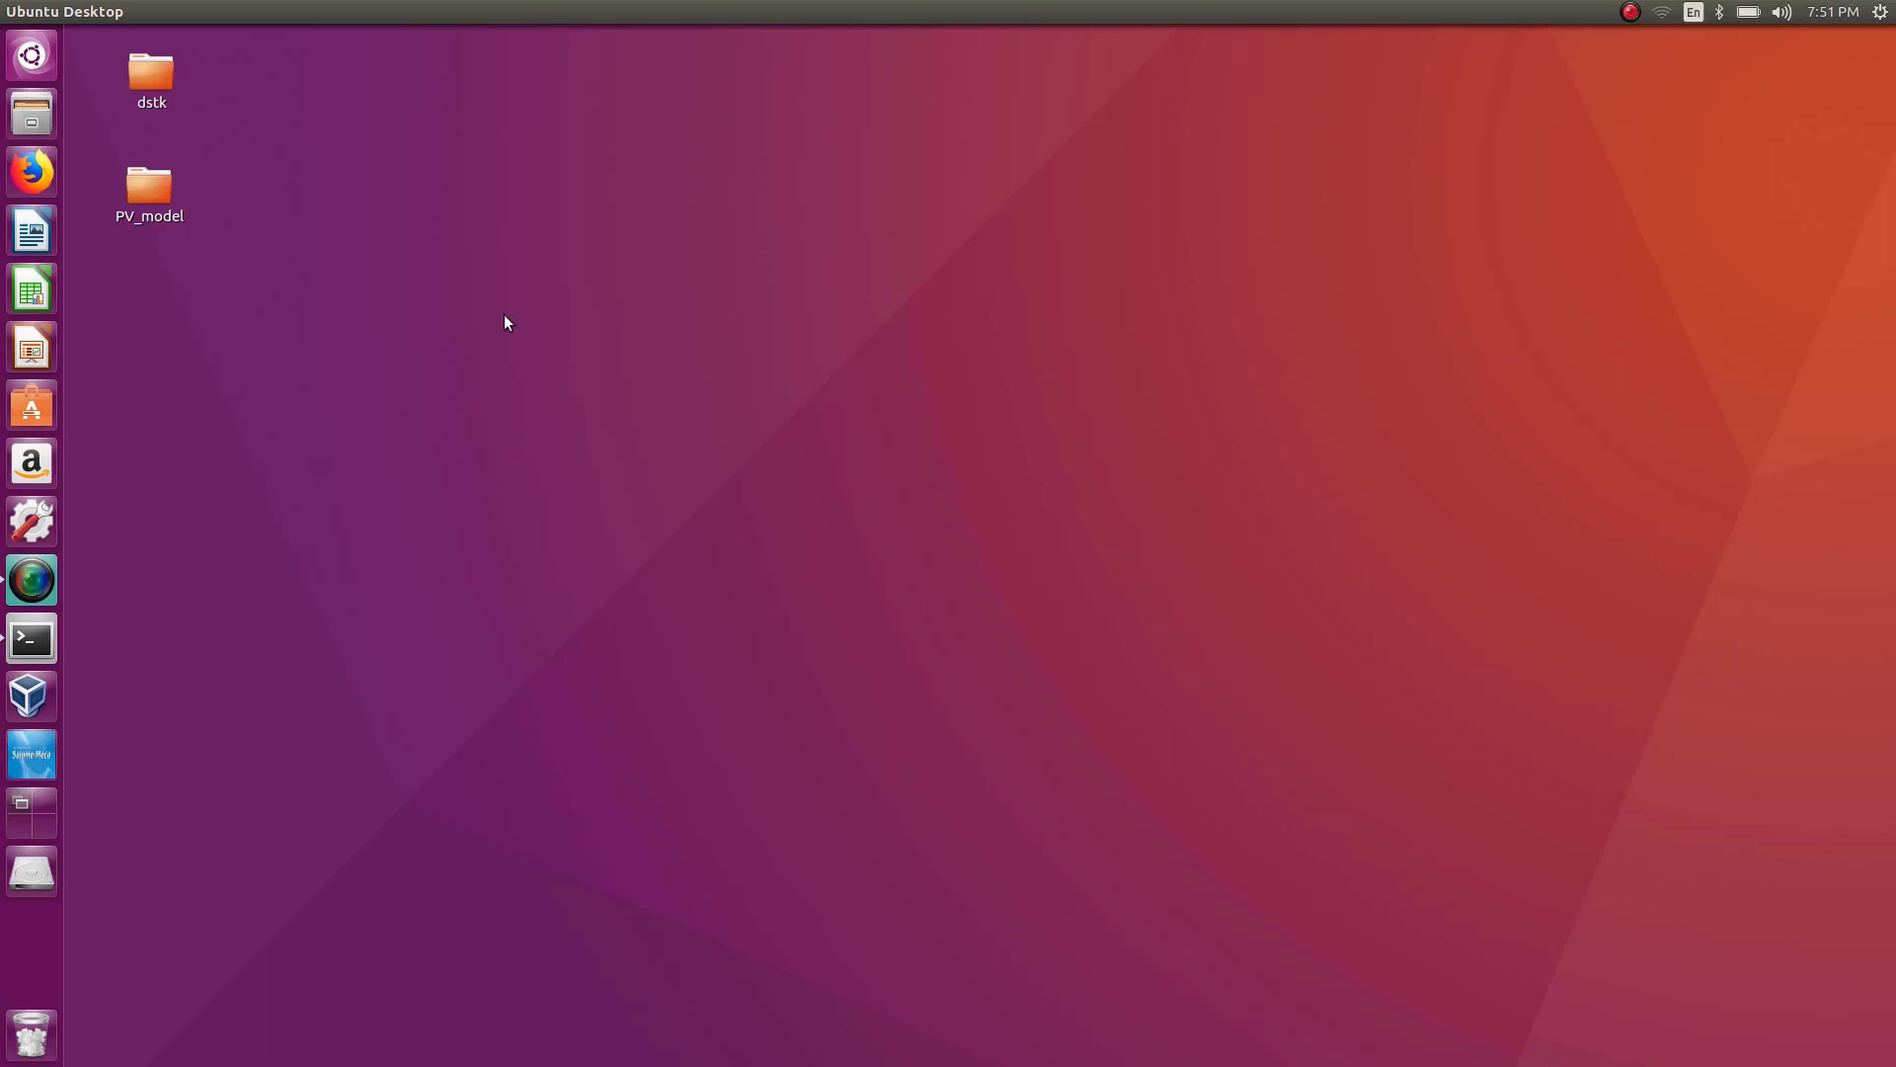
# Launch Salome-Meca, maximize its window, and activate the Geometry module in a new study.
pyautogui.click(51, 753)
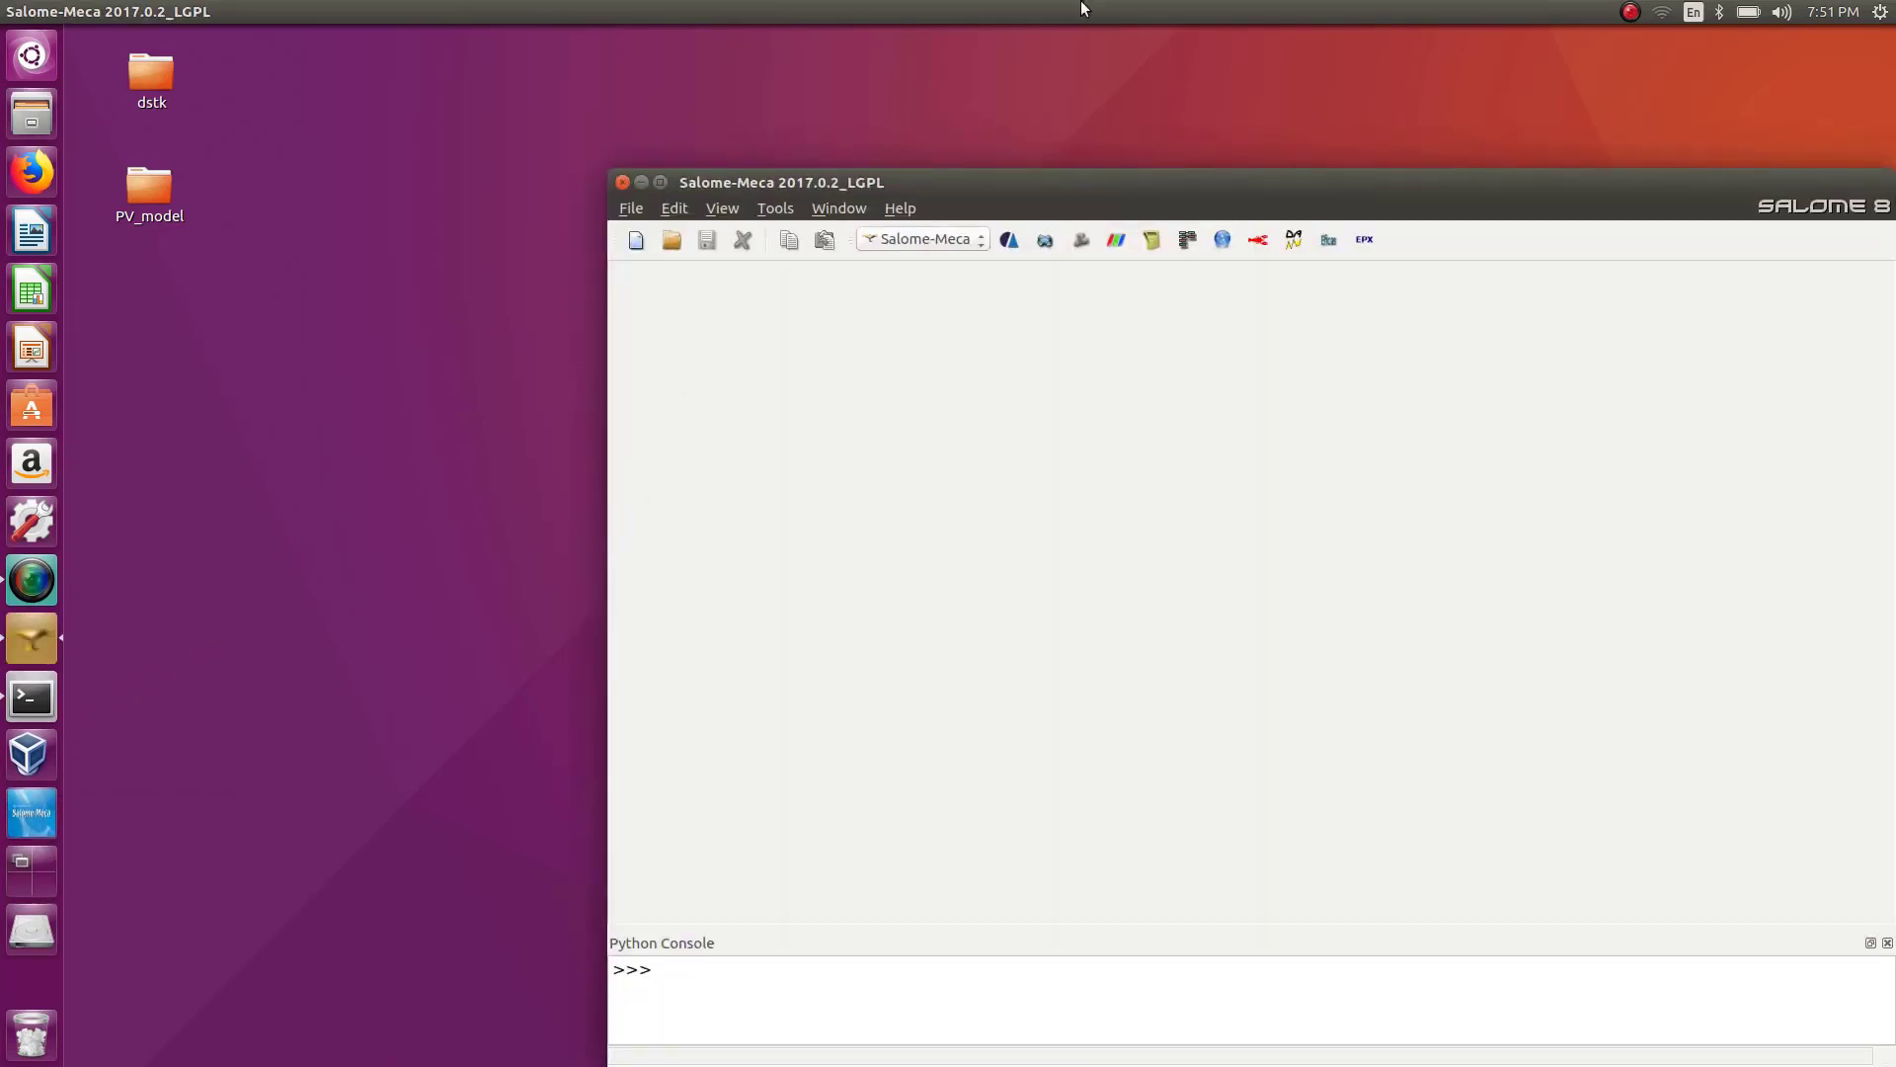
pyautogui.doubleClick(1188, 181)
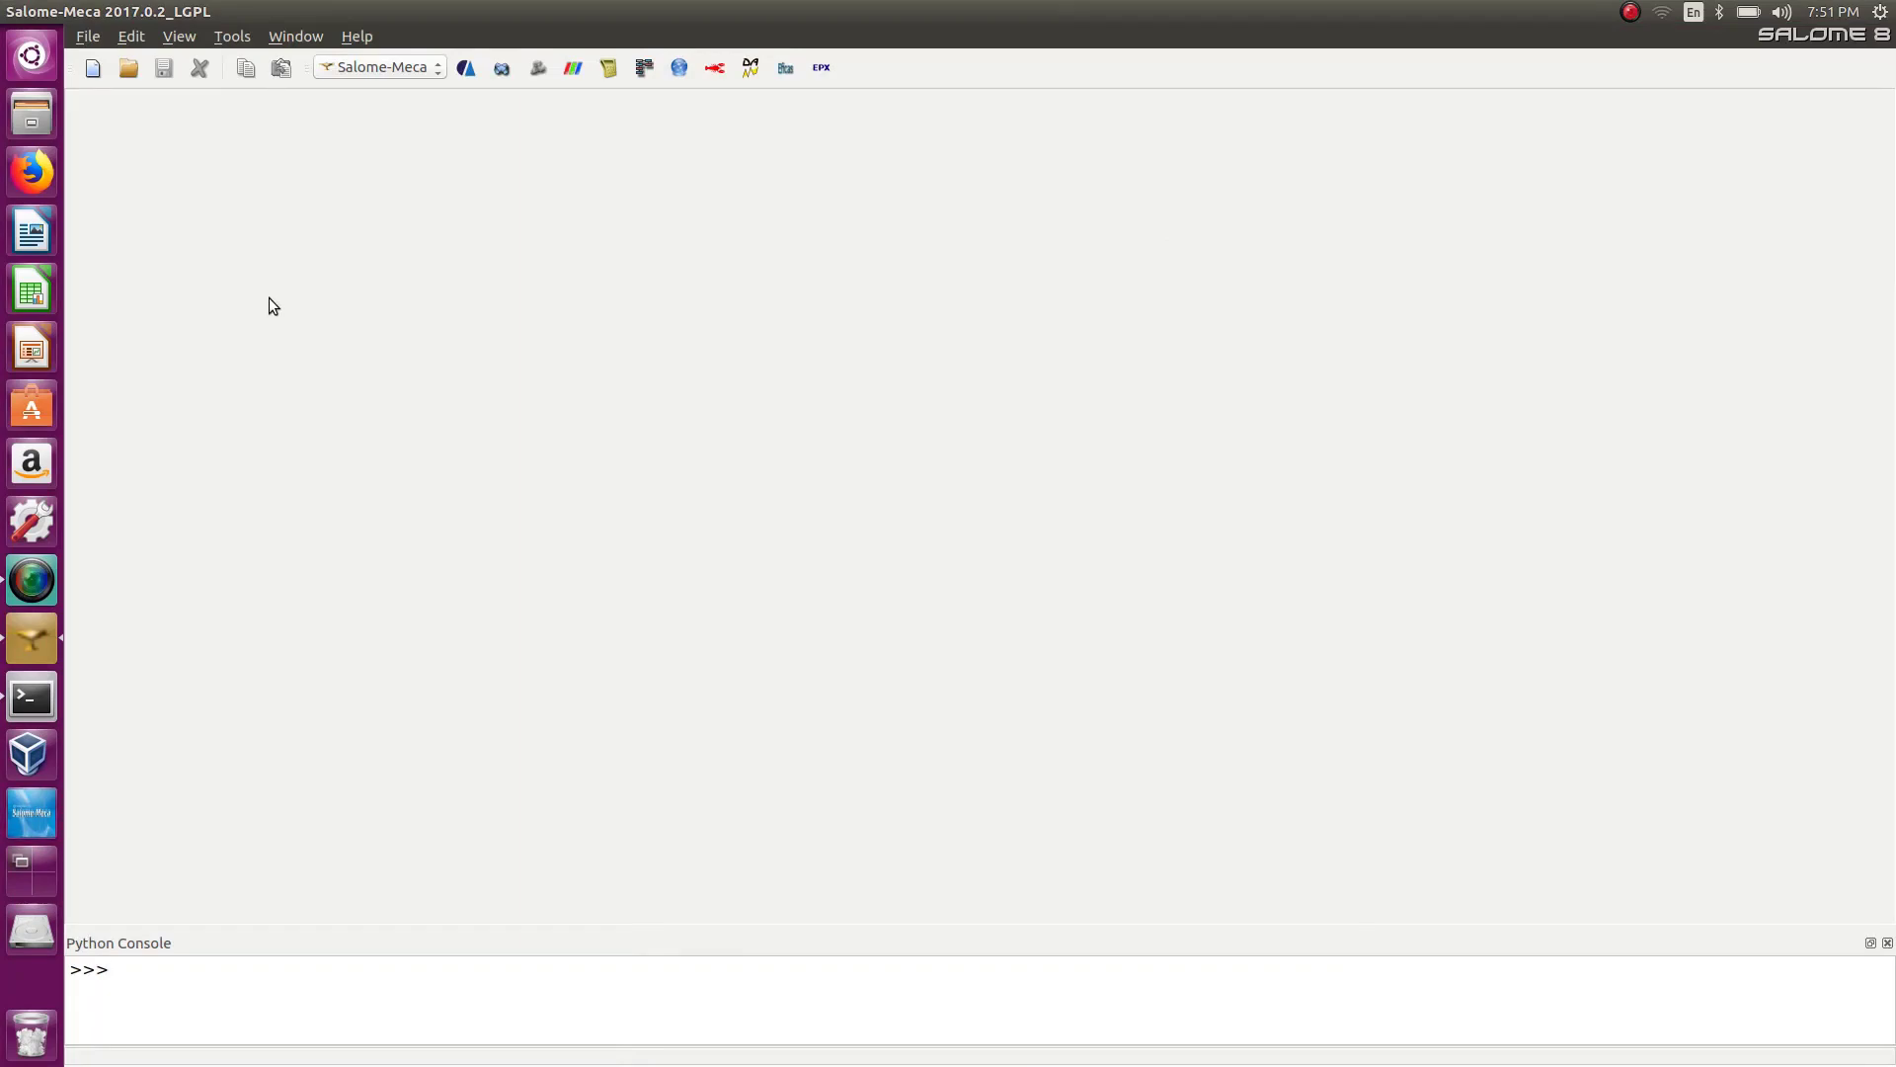
pyautogui.click(388, 65)
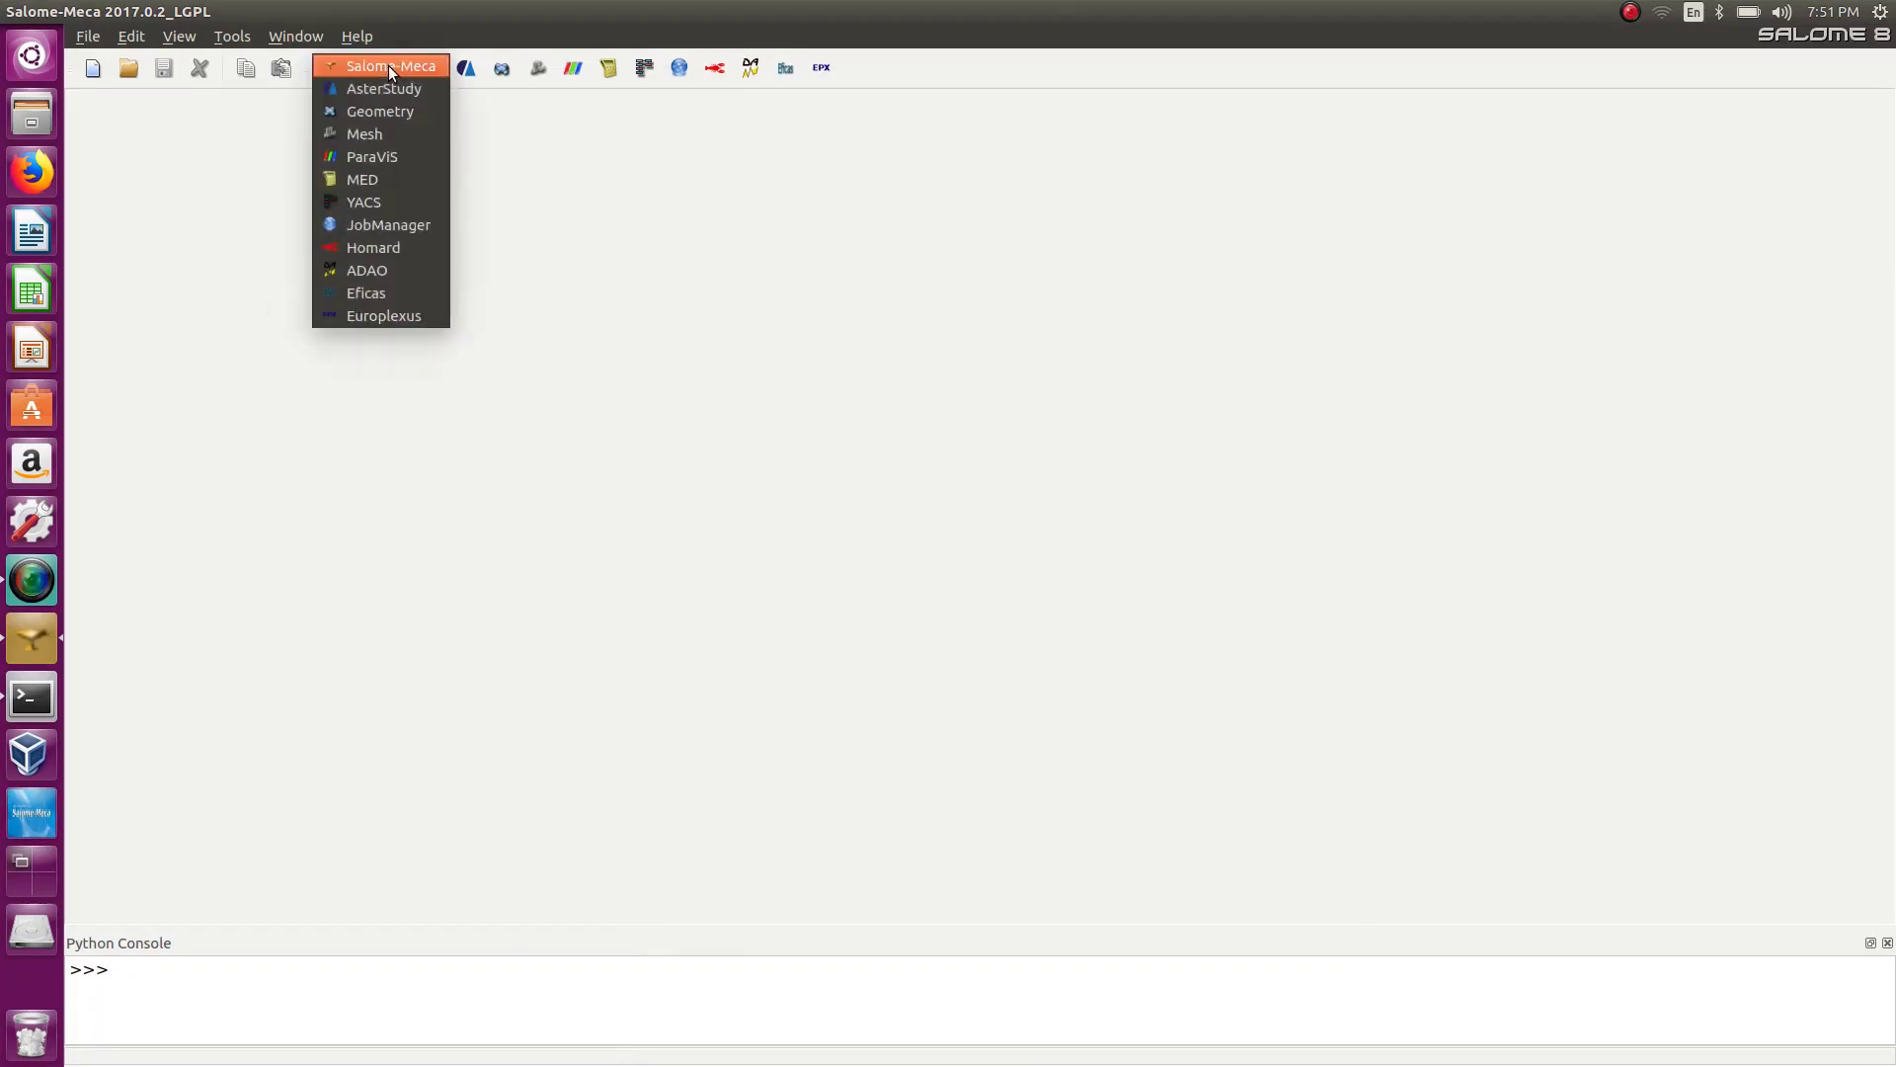
pyautogui.click(391, 110)
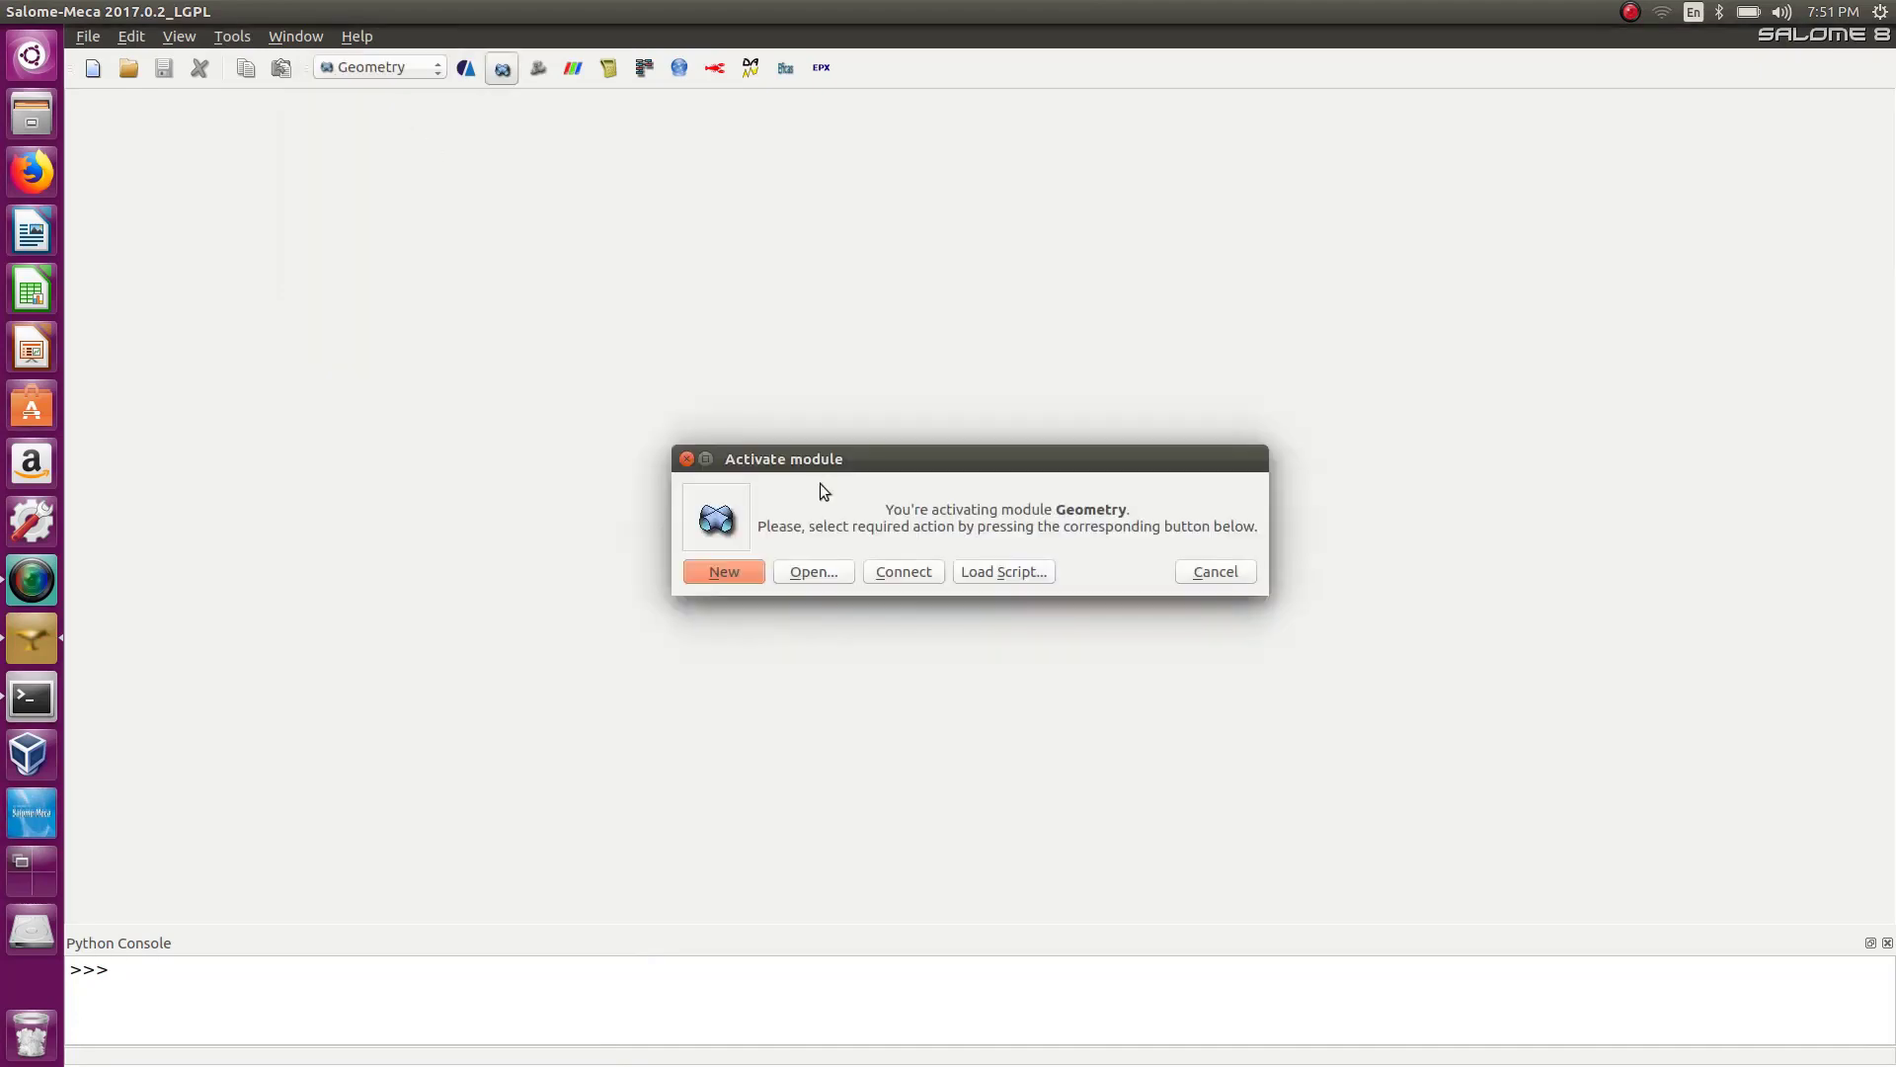
pyautogui.click(736, 572)
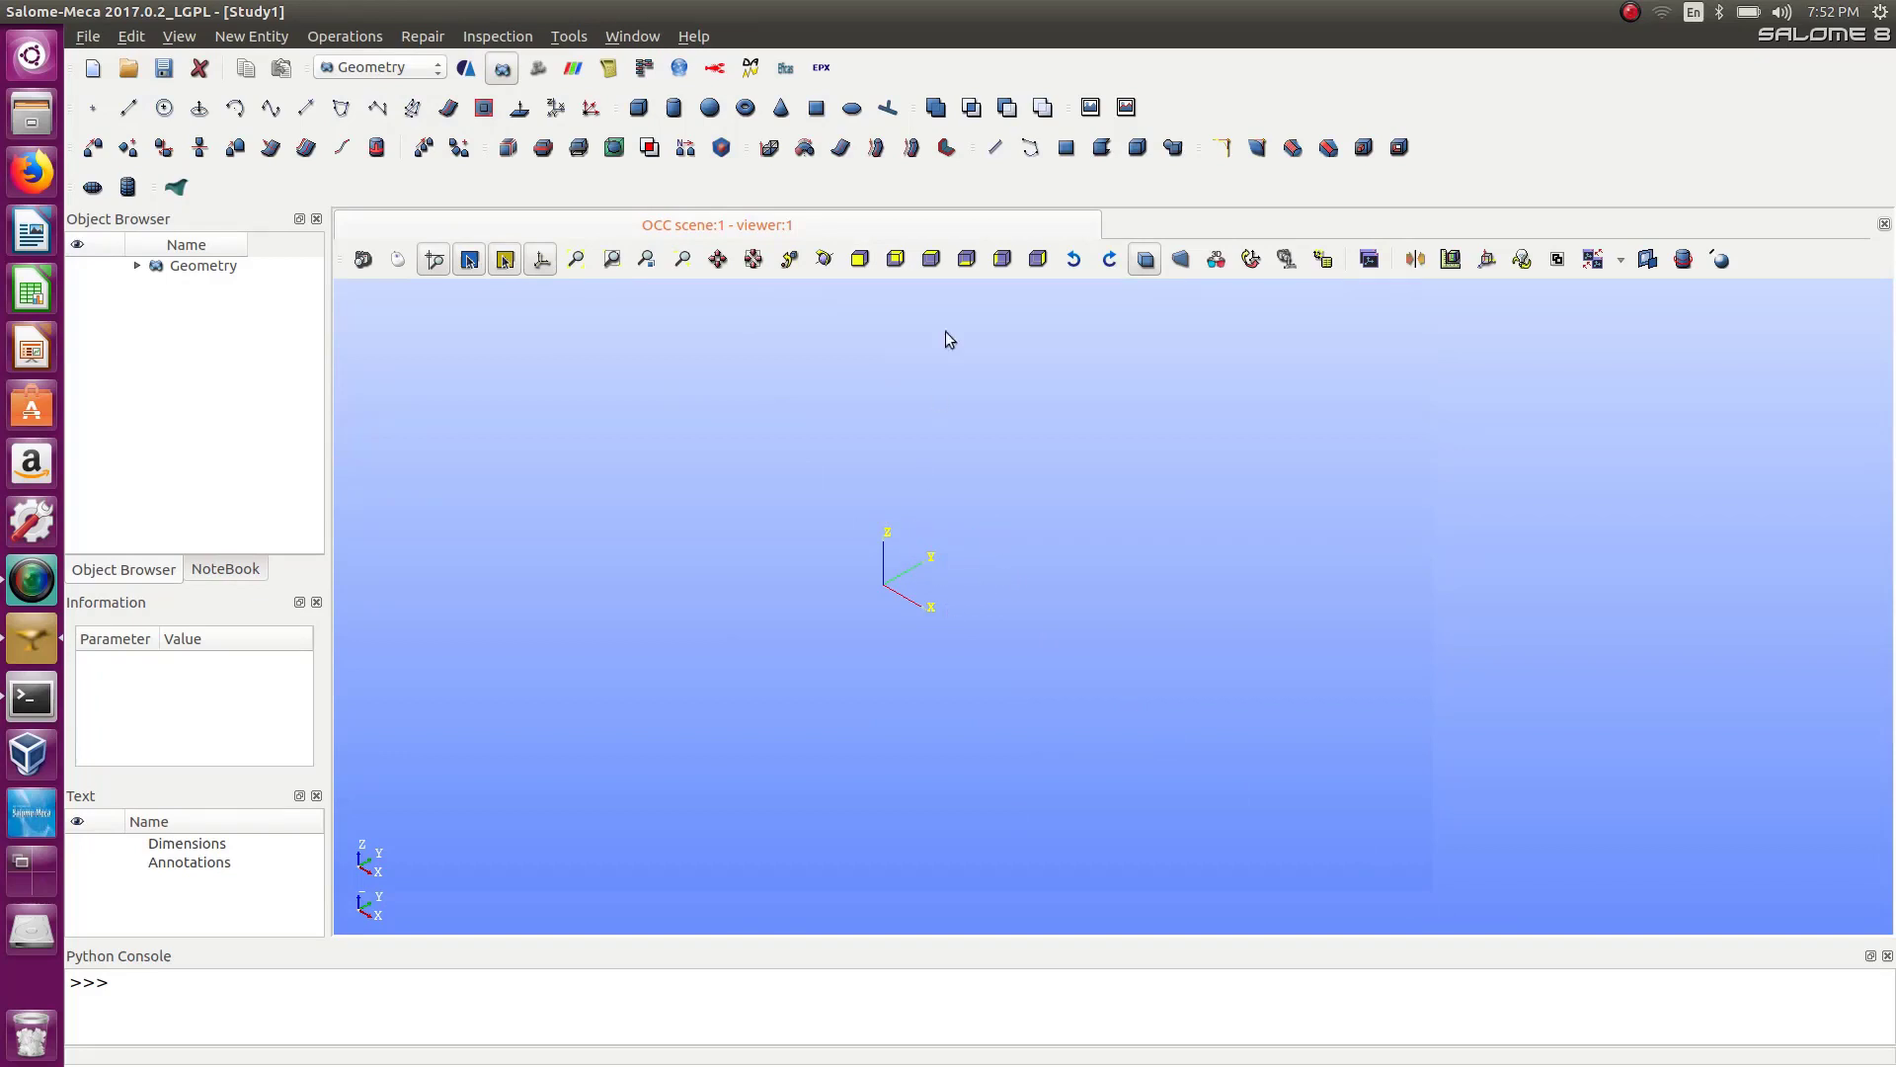
# Create a point at X 0, Y 0.2, Z 0 with the Point tool, keeping the dialog open.
pyautogui.click(861, 260)
pyautogui.scroll(3, 1244, 599)
pyautogui.scroll(4, 1134, 502)
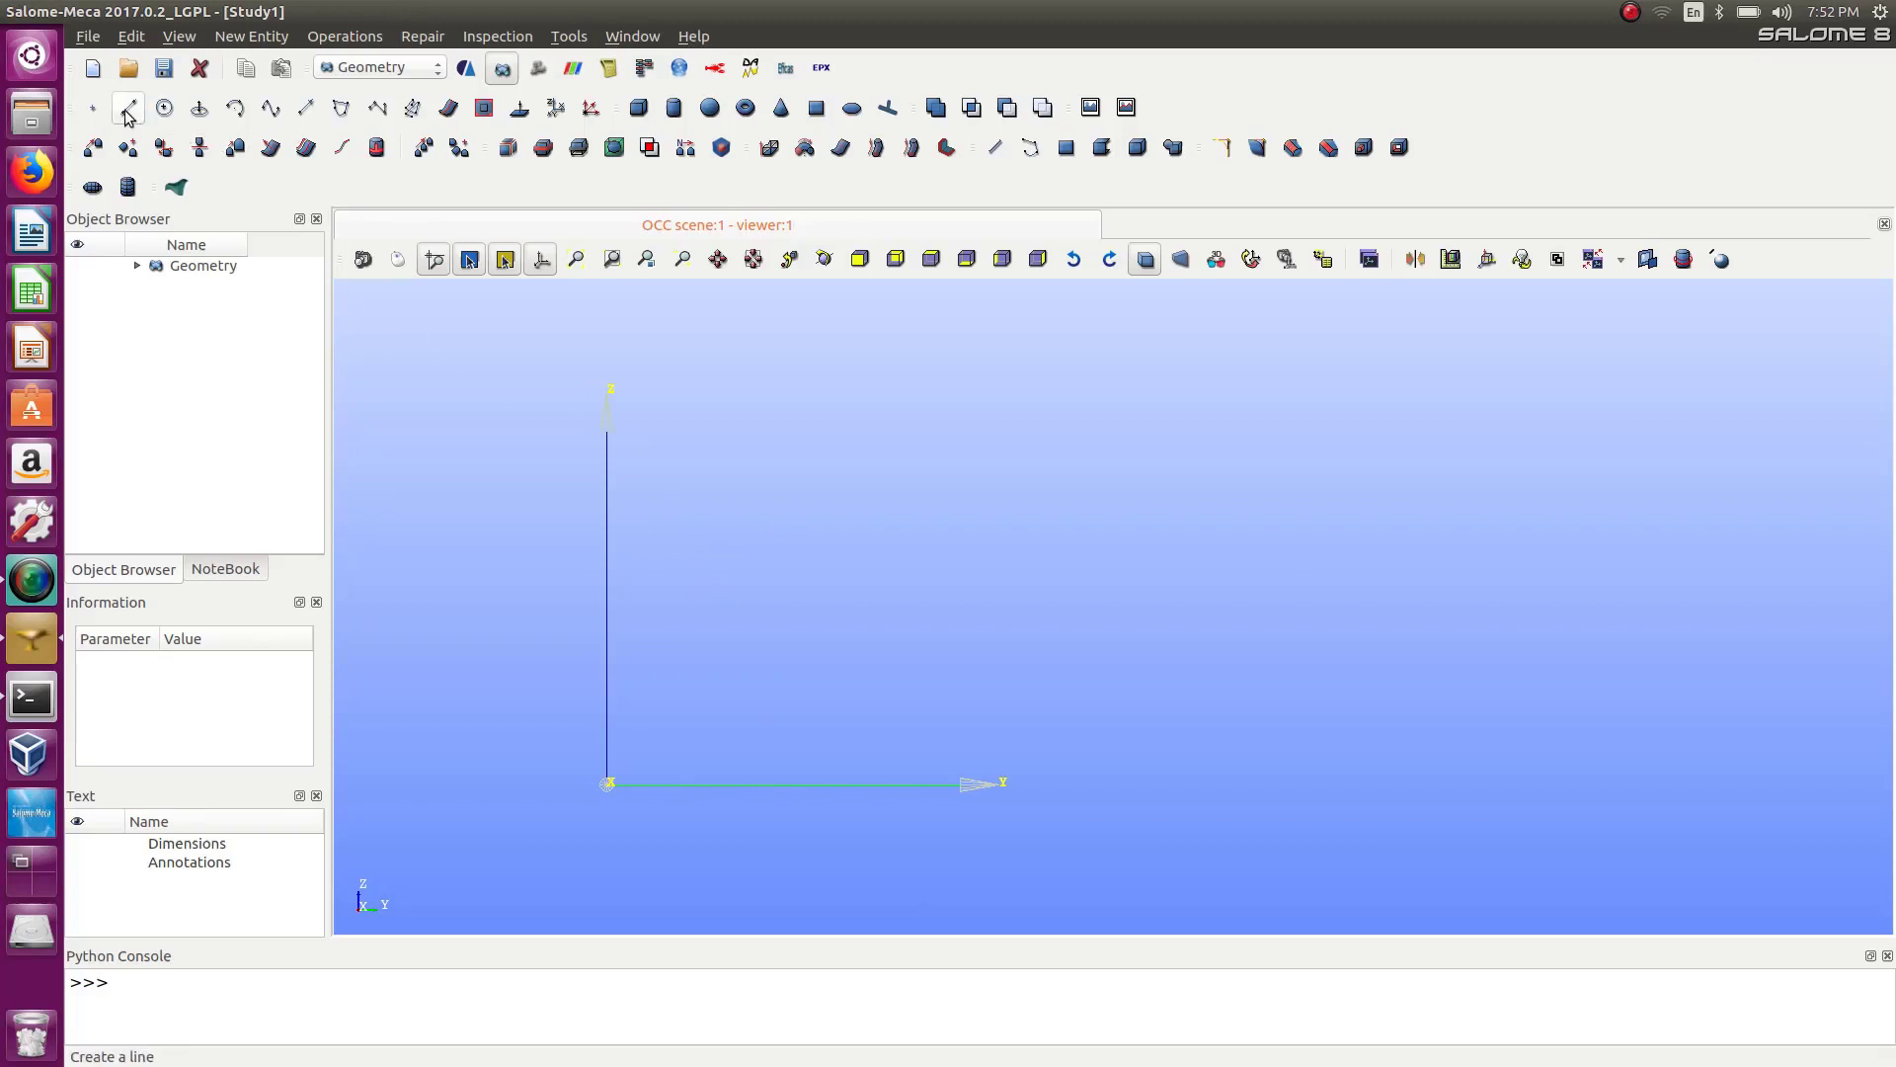
pyautogui.click(93, 108)
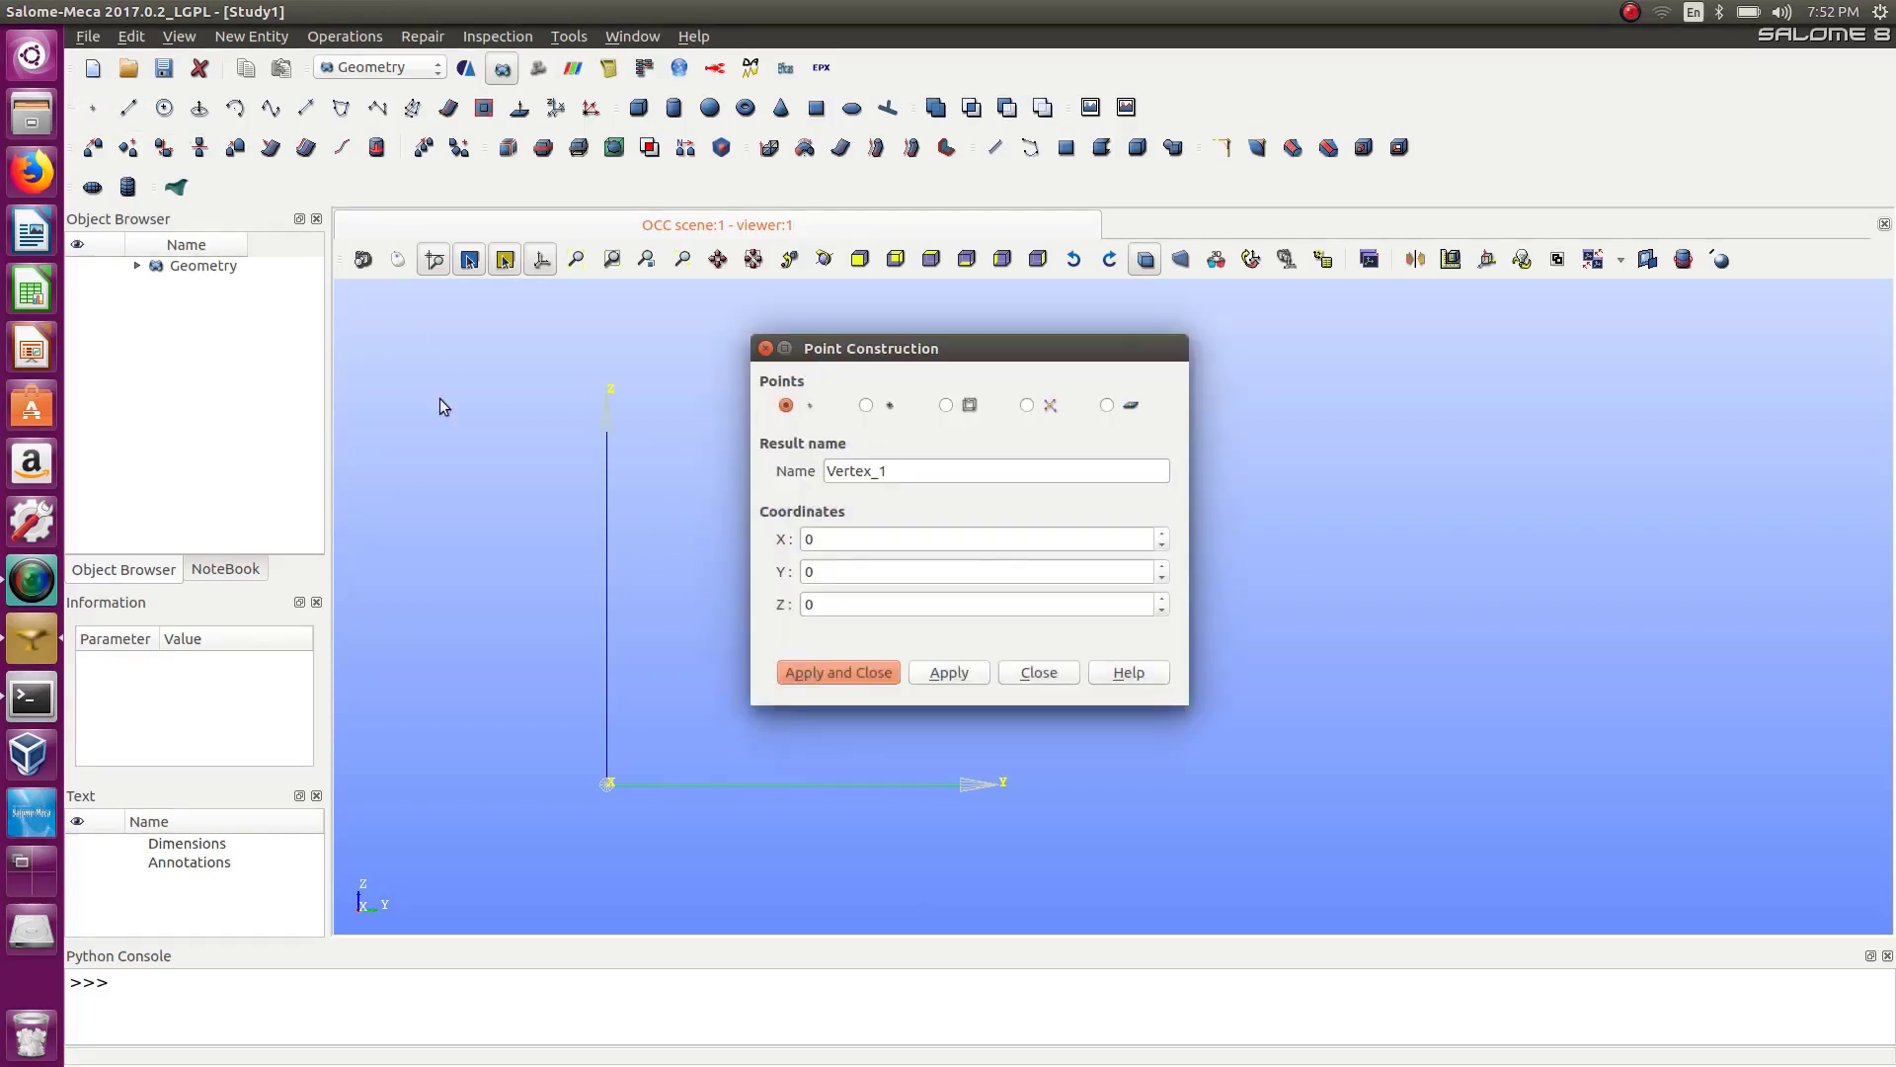
pyautogui.doubleClick(974, 349)
pyautogui.doubleClick(921, 8)
pyautogui.moveTo(951, 342); pyautogui.dragTo(1307, 315)
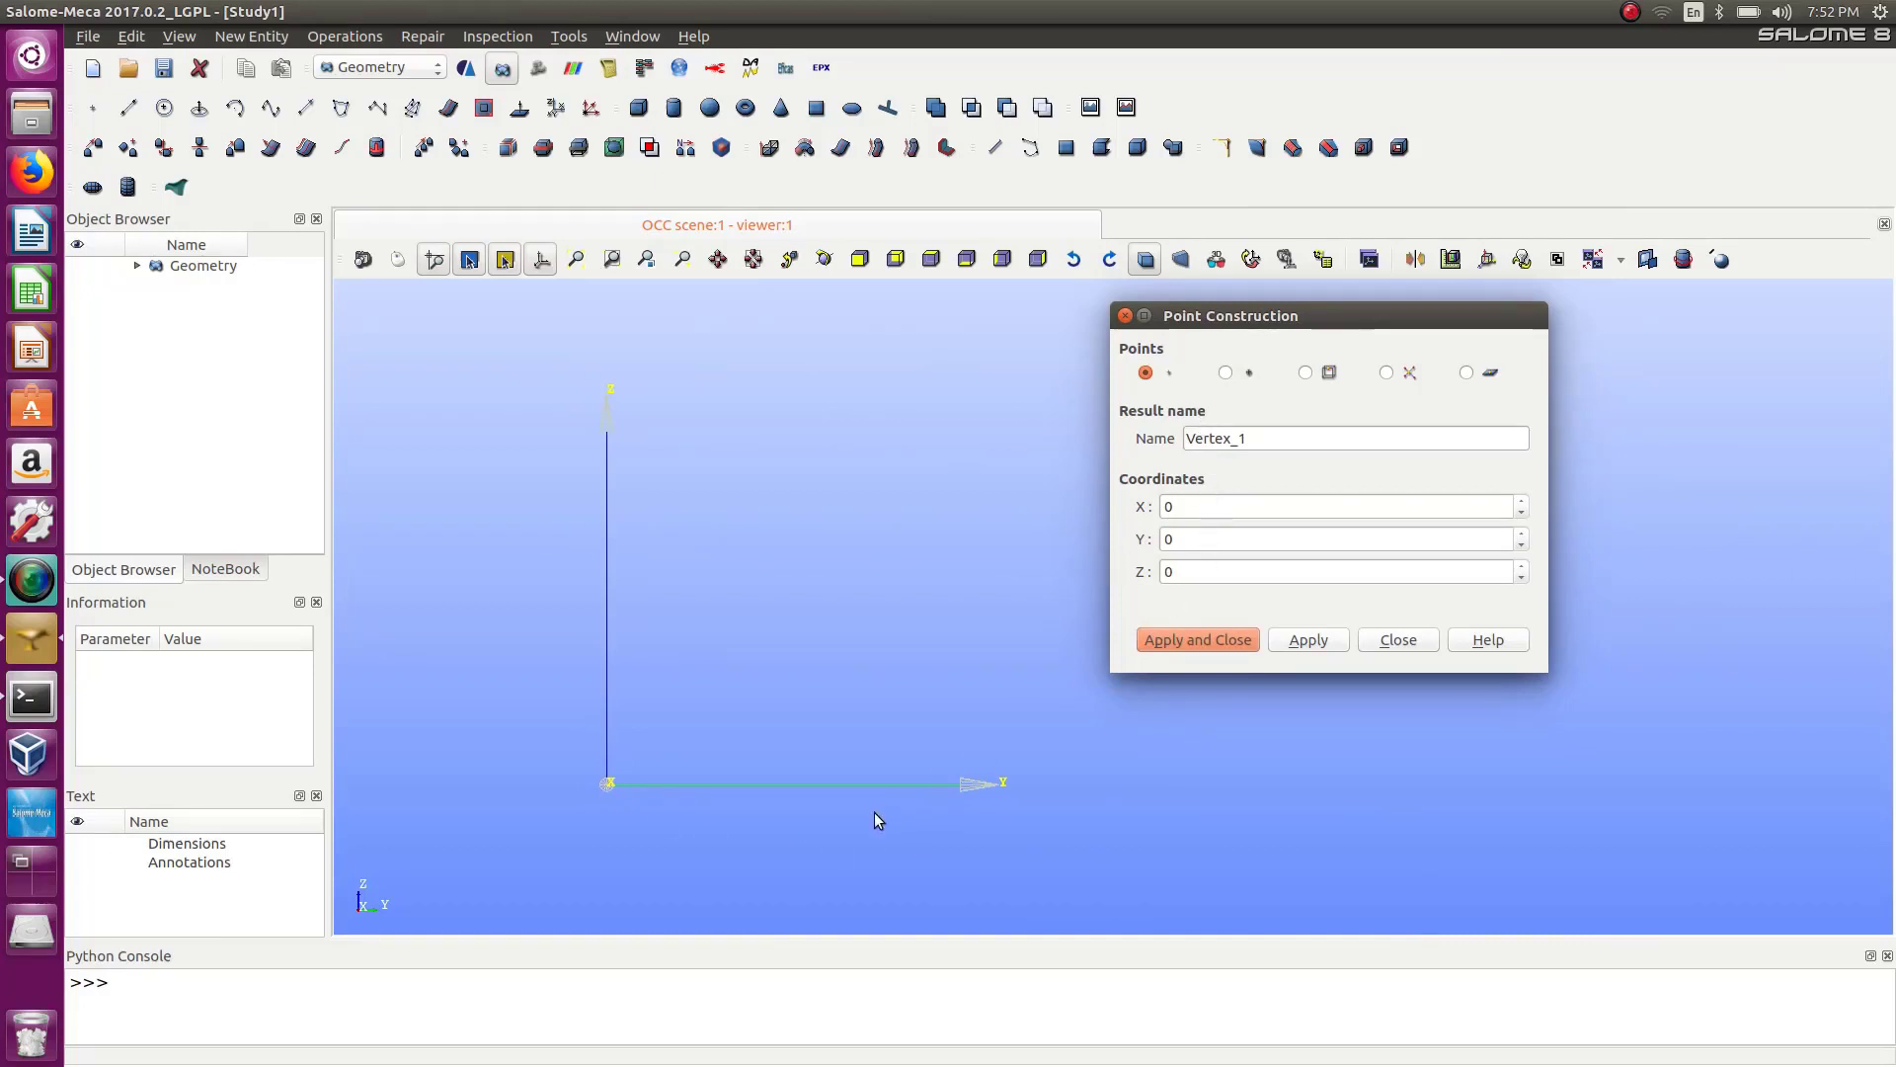
pyautogui.doubleClick(1197, 542)
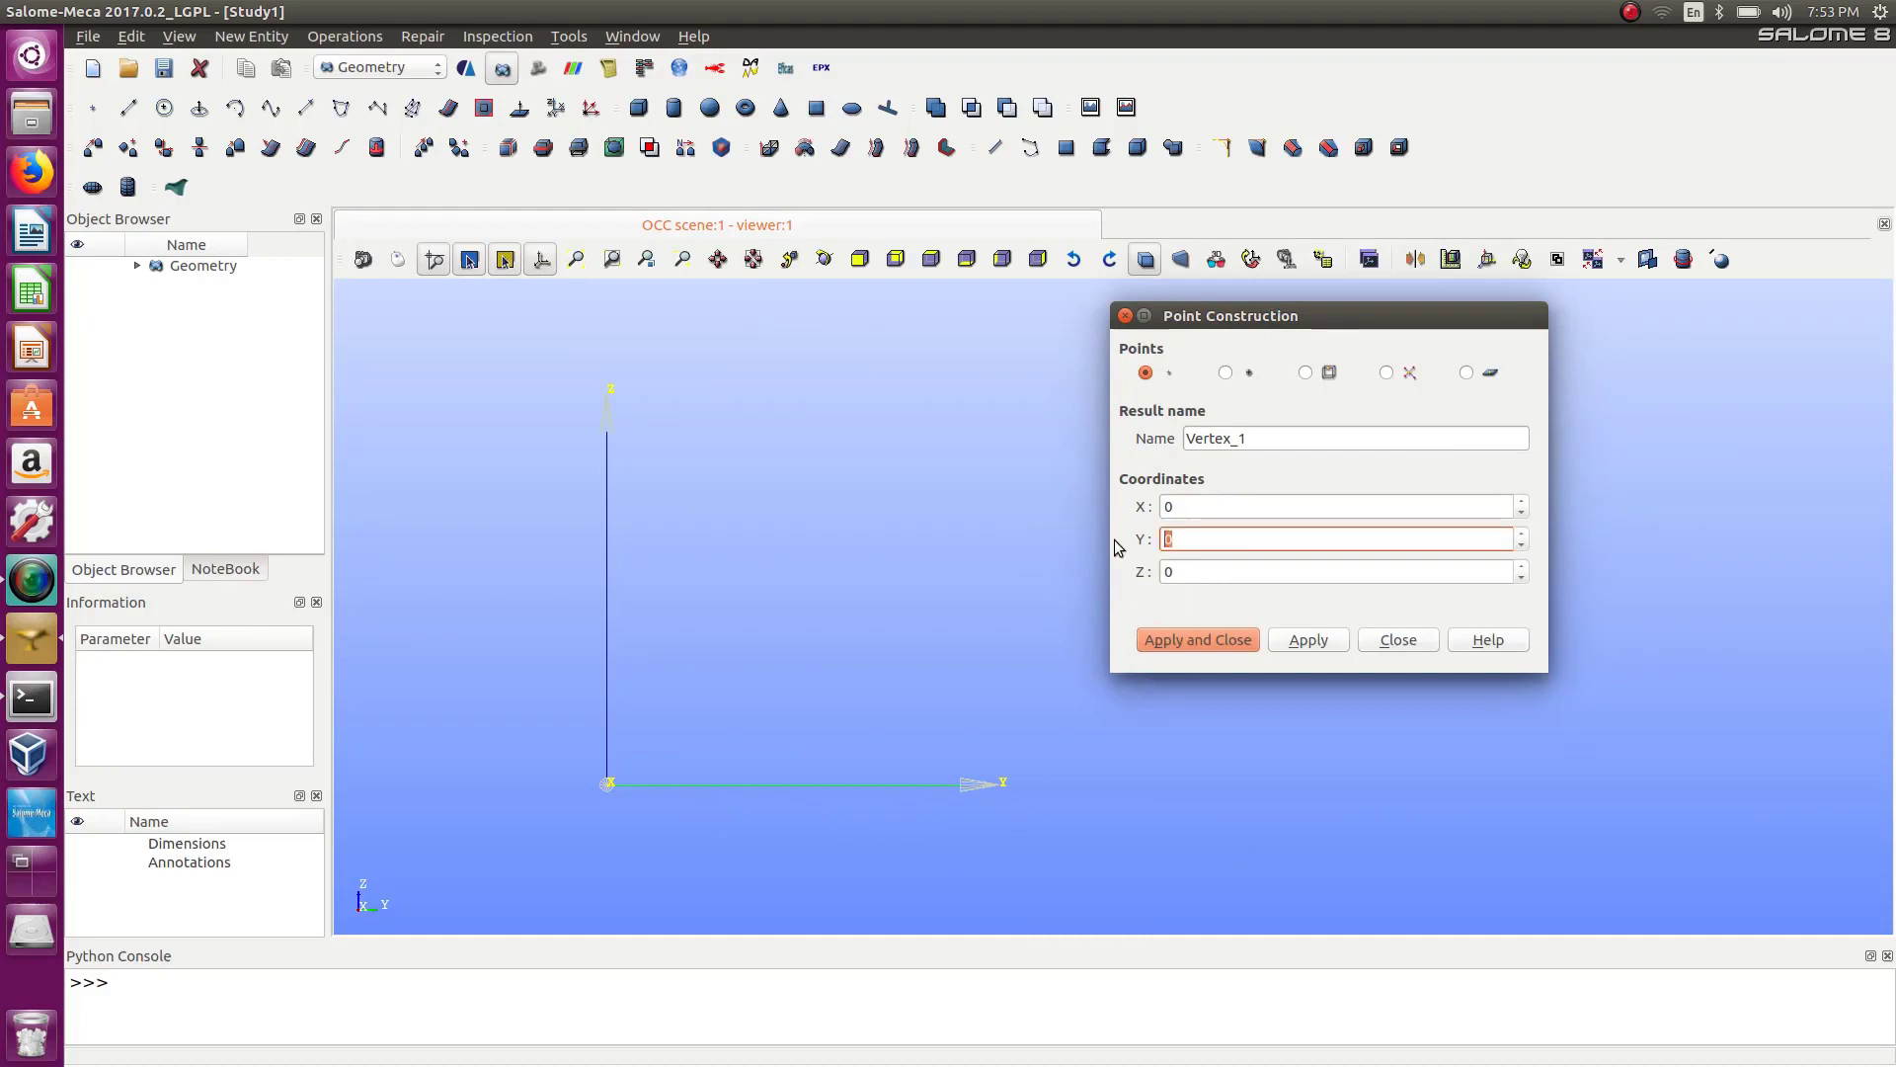
pyautogui.write('0.2')
pyautogui.click(1304, 639)
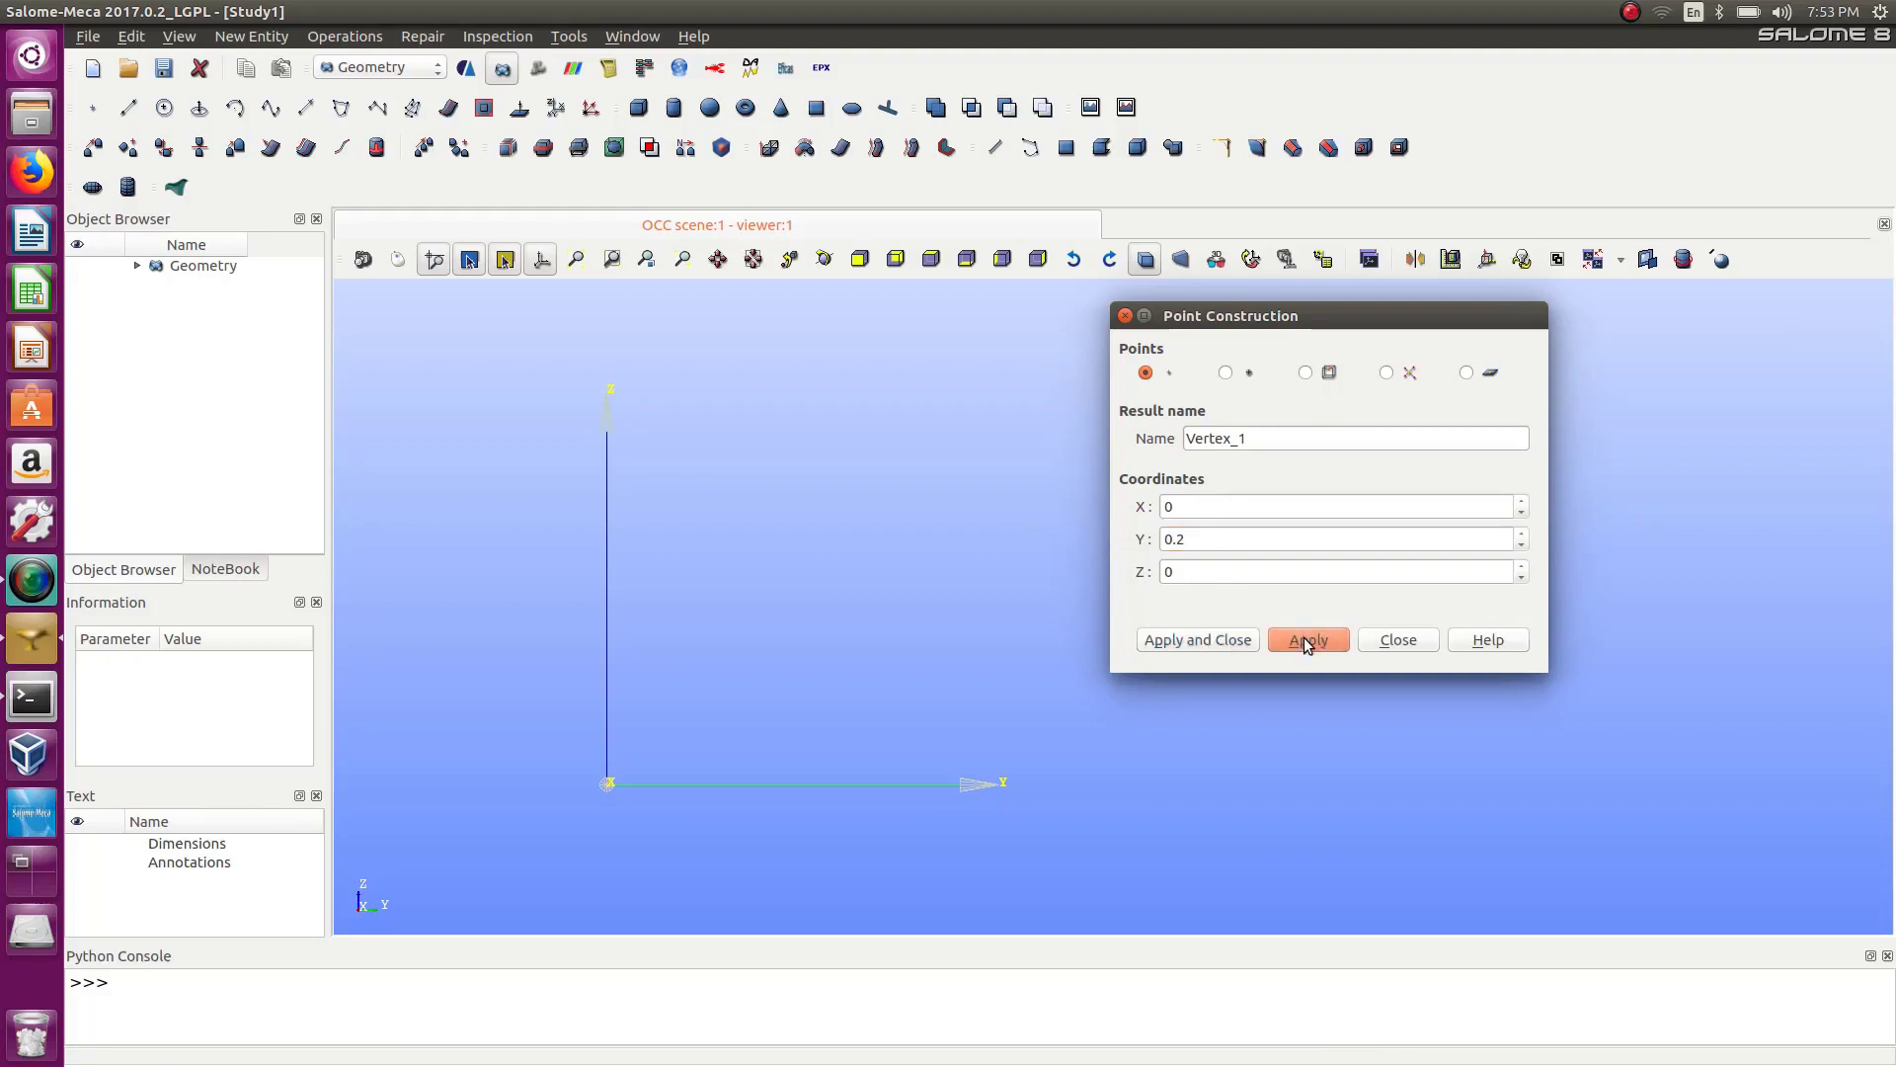
# Create a second point at X 0, Y 0.18, Z 0.
pyautogui.click(1203, 541)
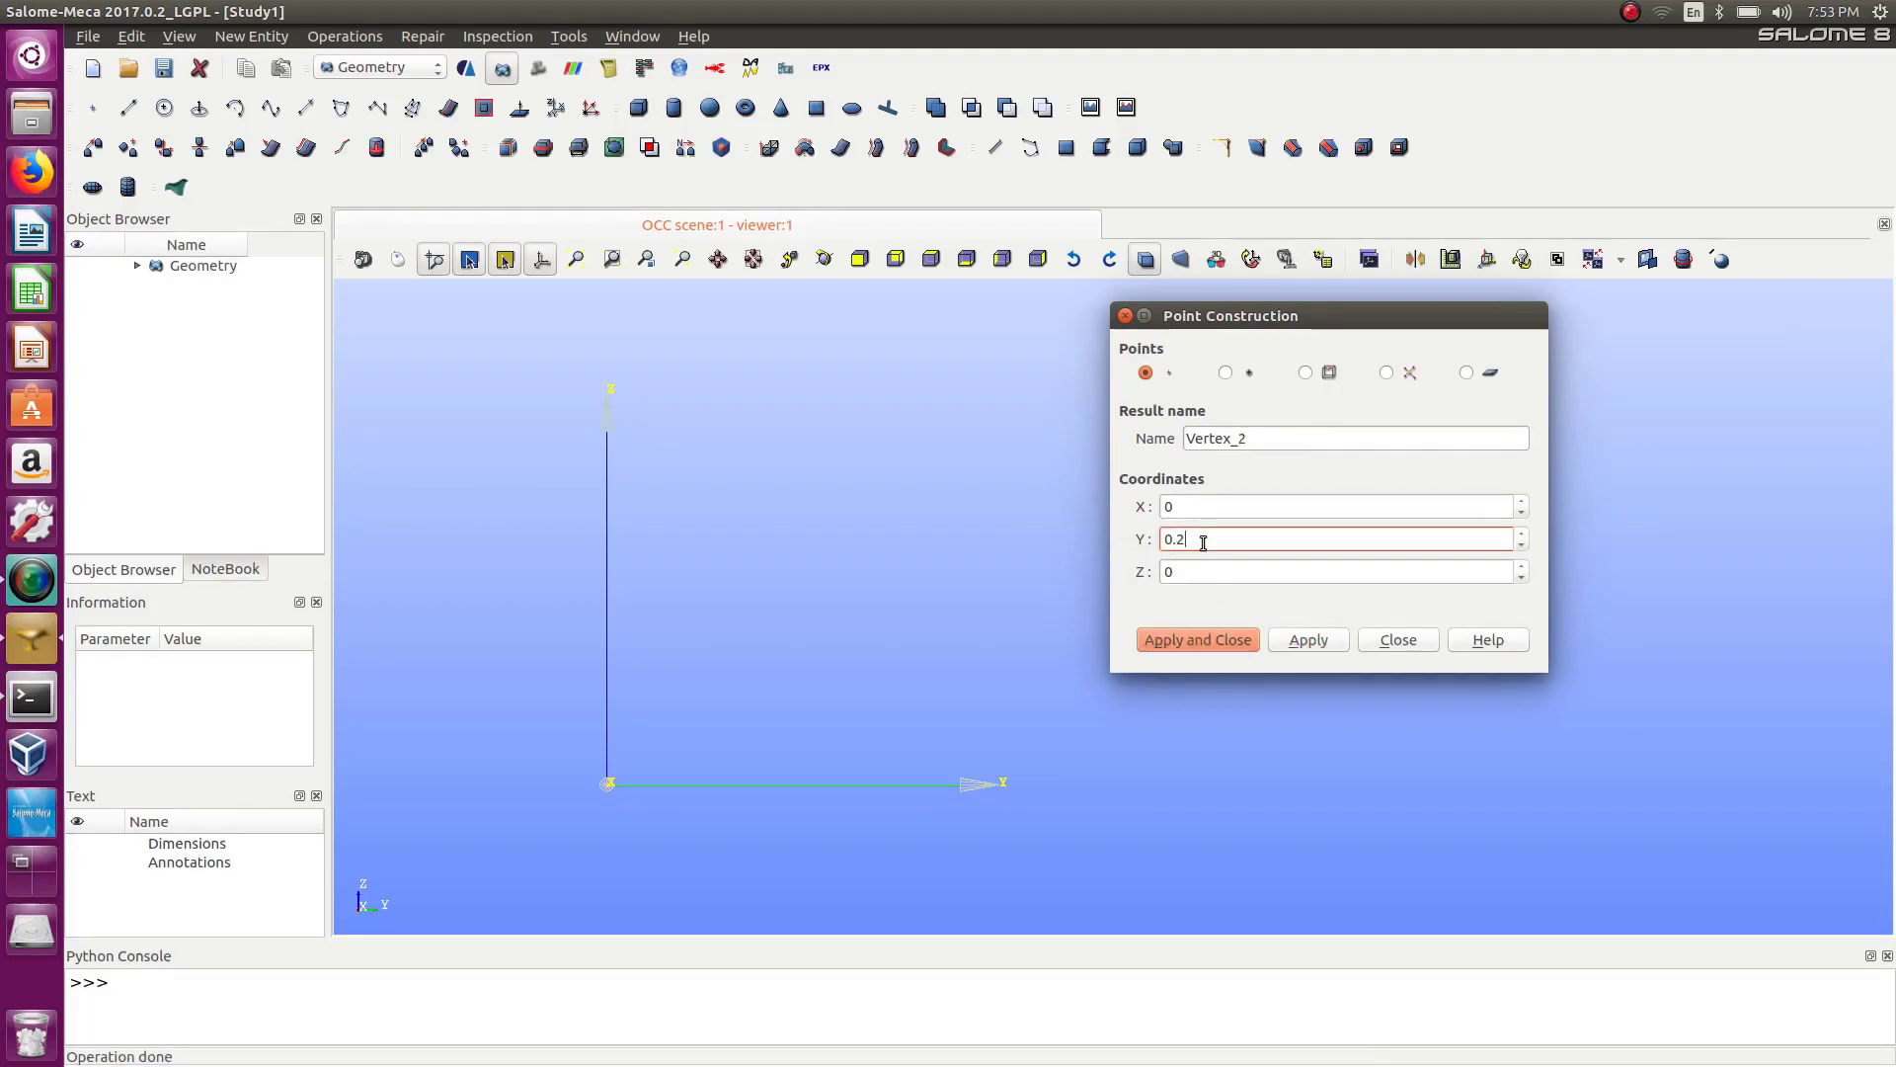
pyautogui.press('BackSpace')
pyautogui.write('18')
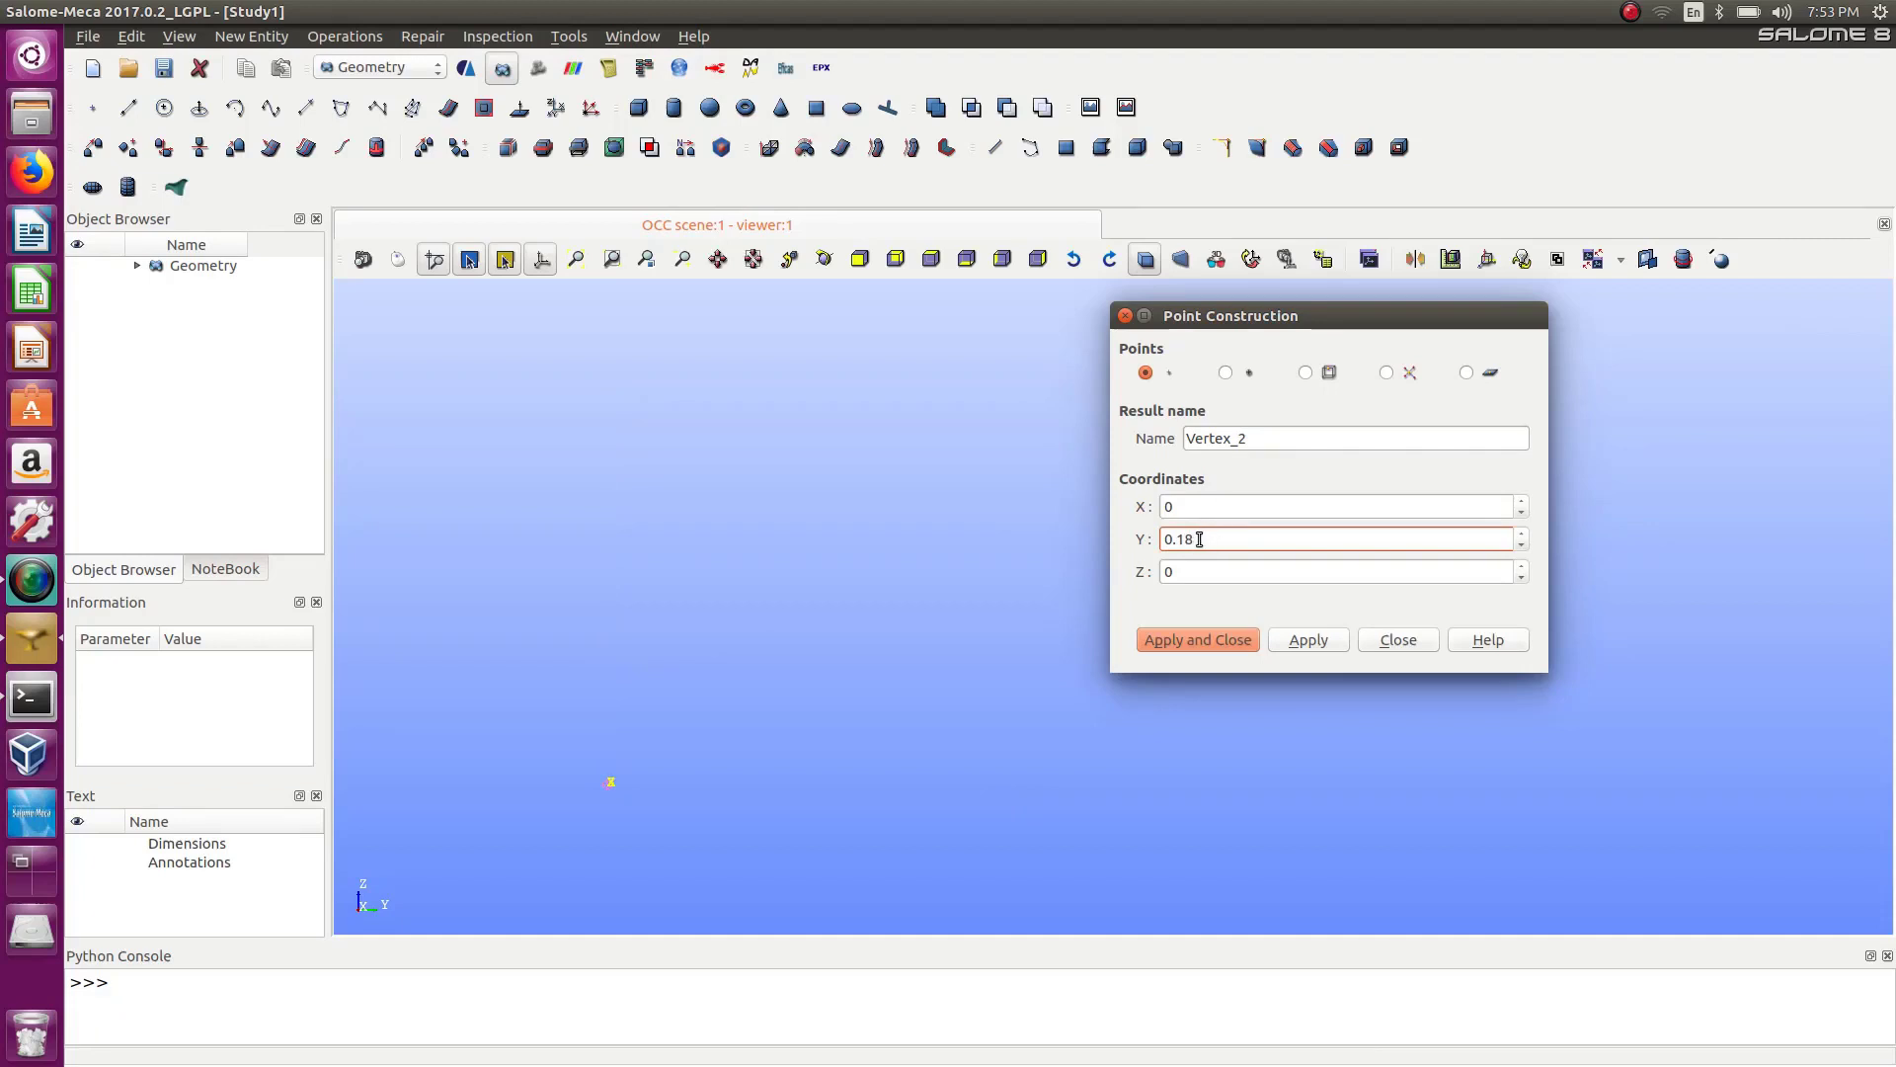
pyautogui.click(1312, 640)
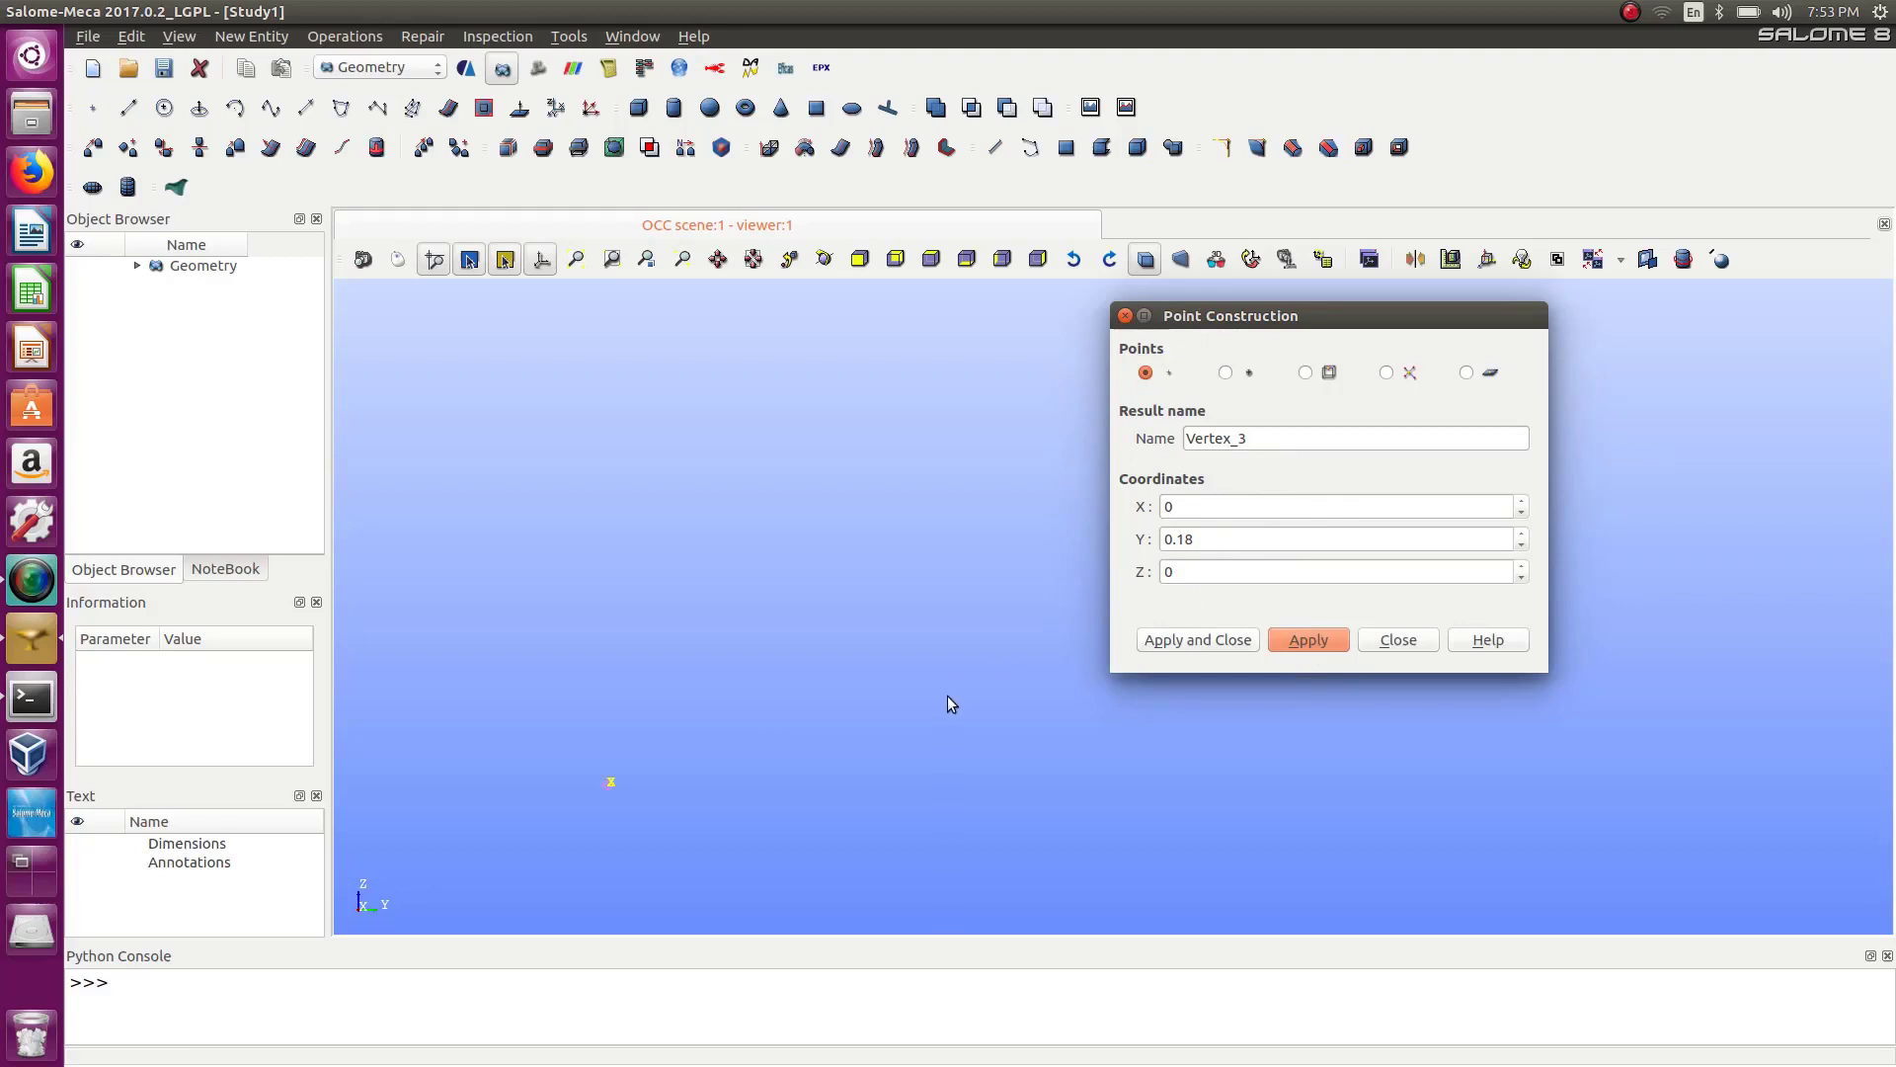
# Create a point at X 0, Y 0, Z 0.2.
pyautogui.click(859, 259)
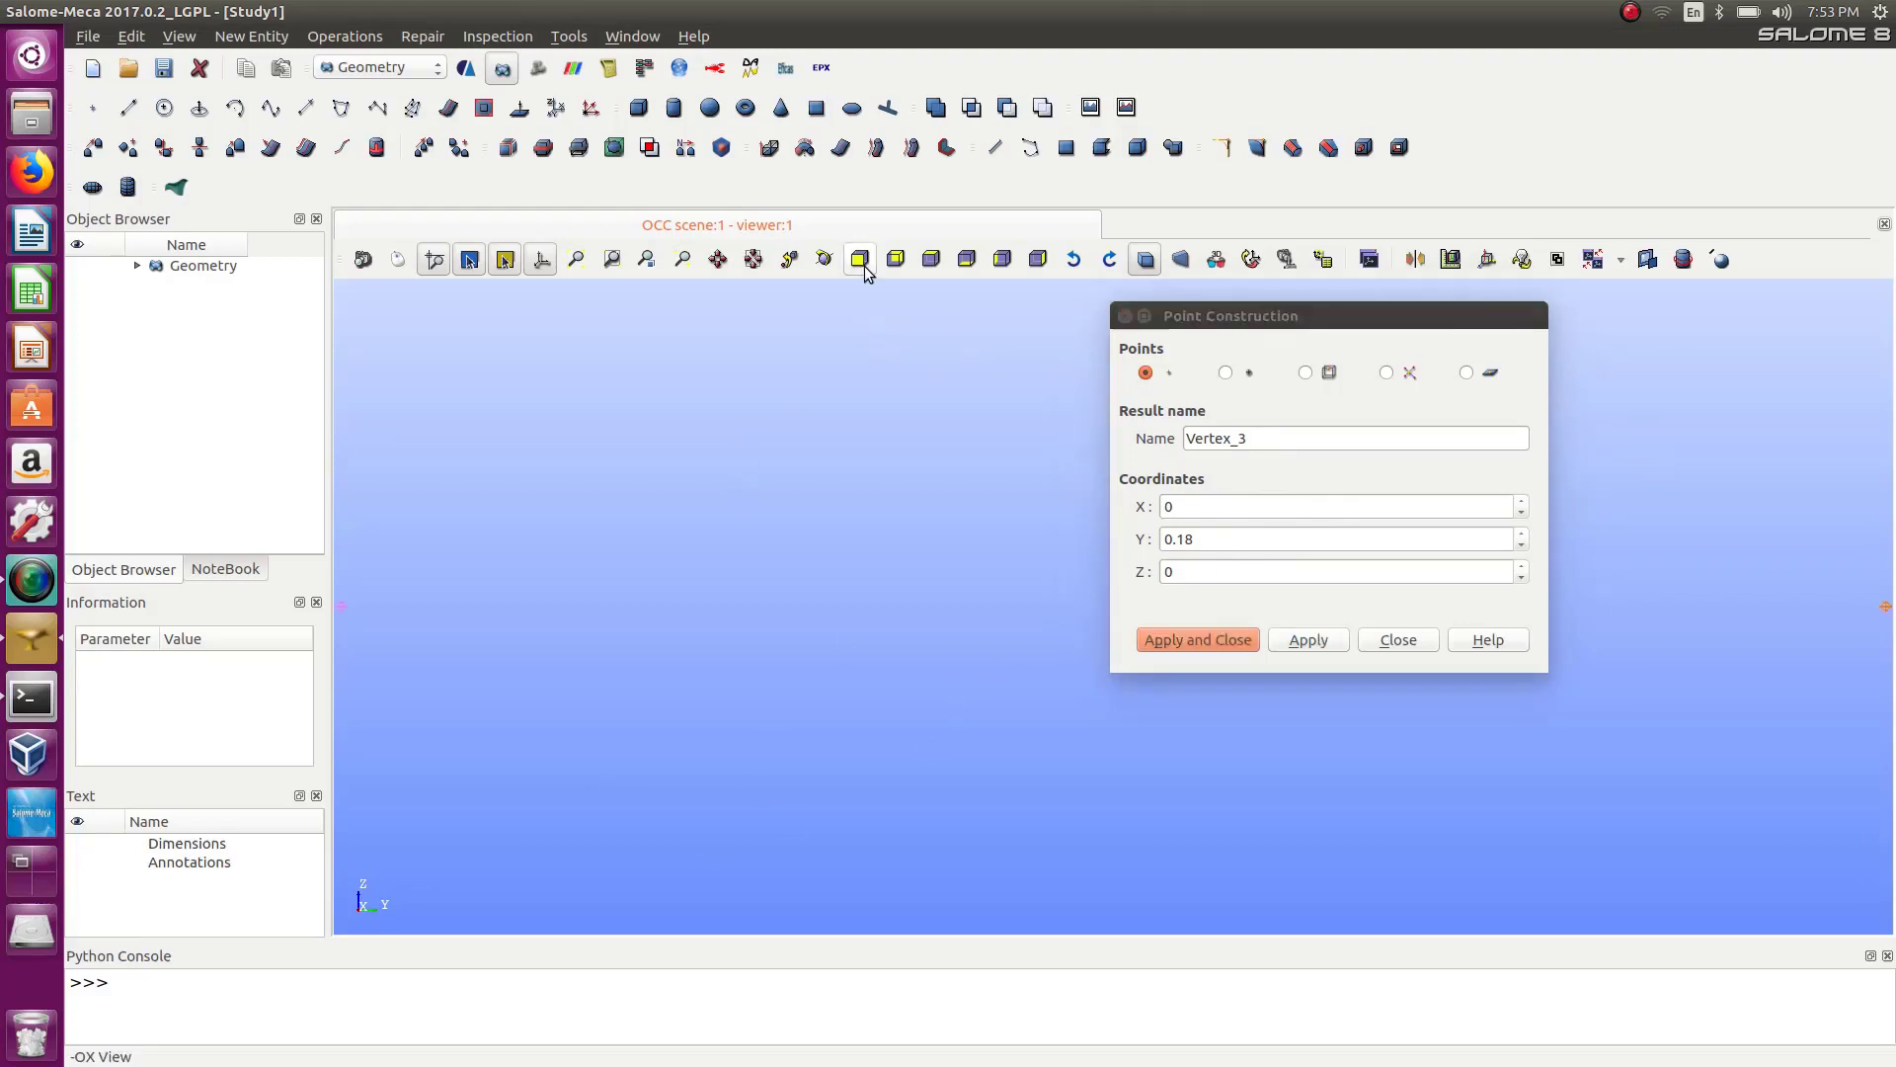
pyautogui.doubleClick(1341, 316)
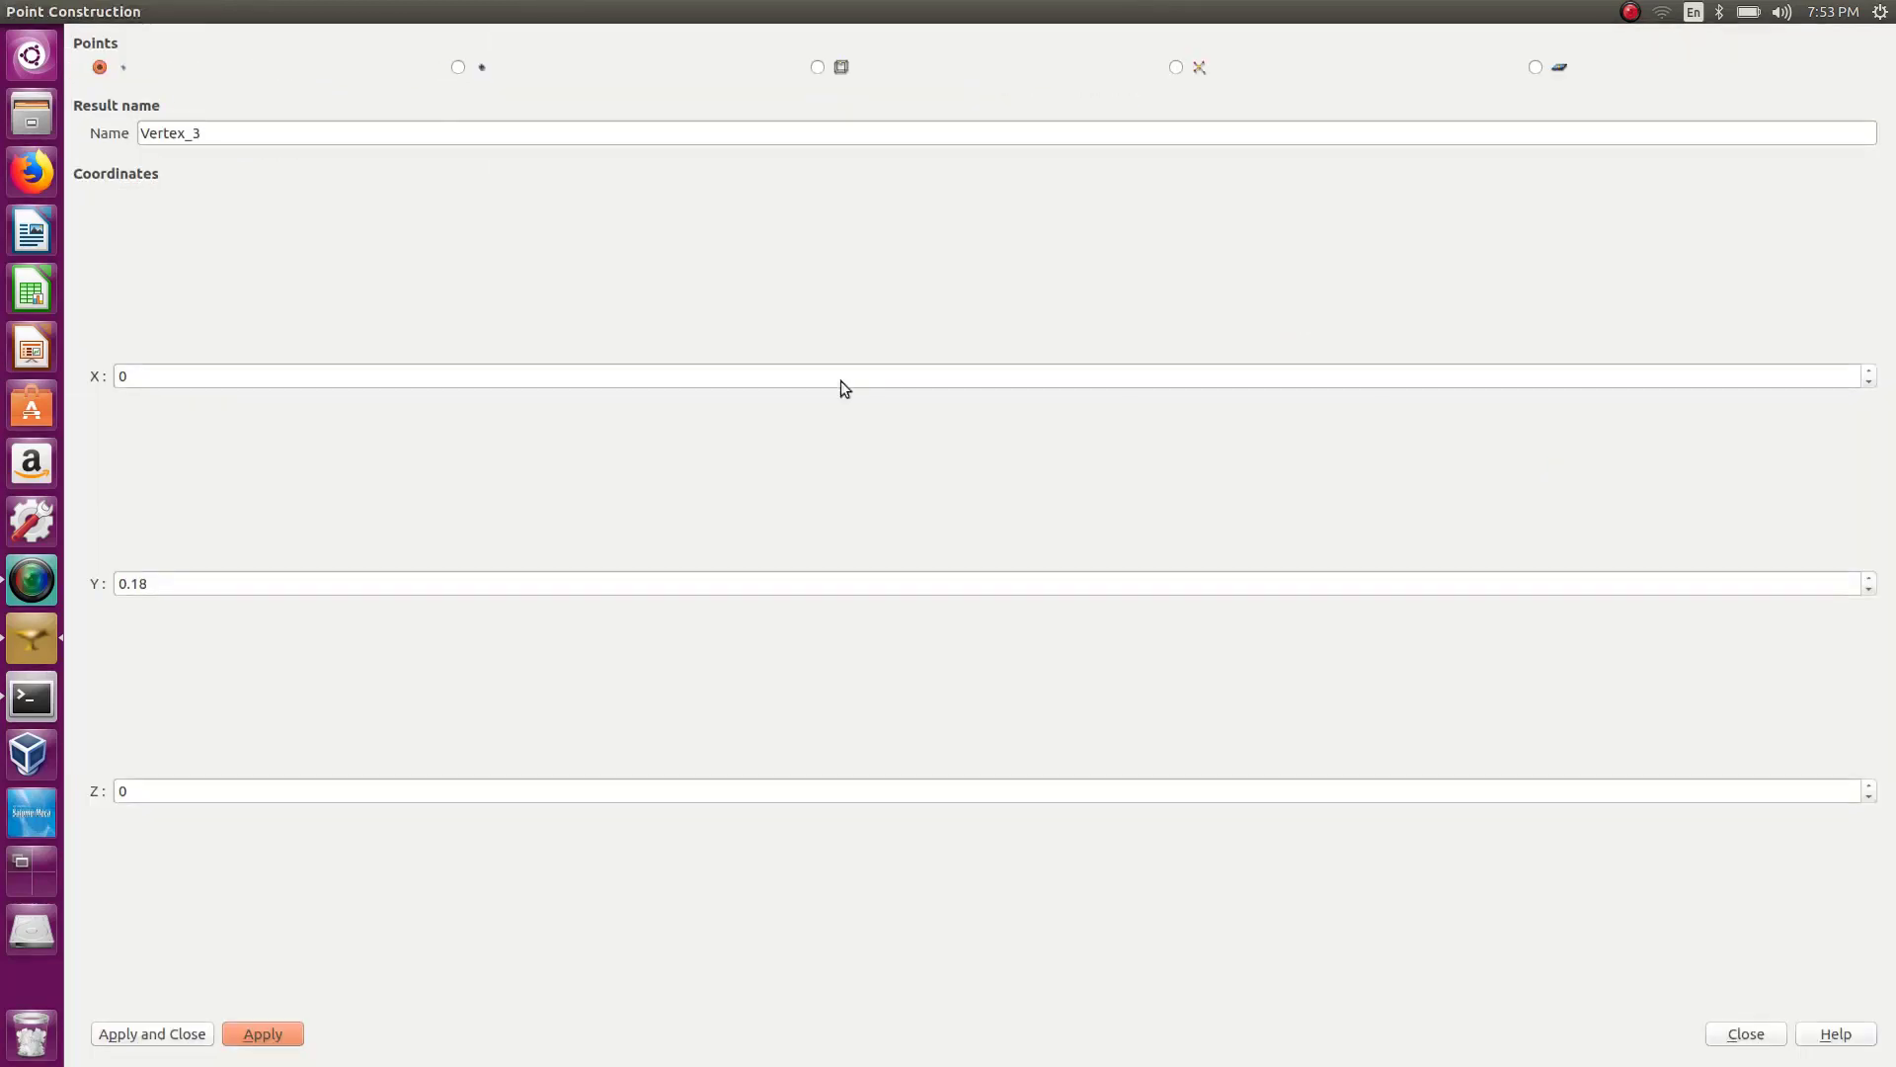
pyautogui.moveTo(1580, 10); pyautogui.dragTo(1375, 400)
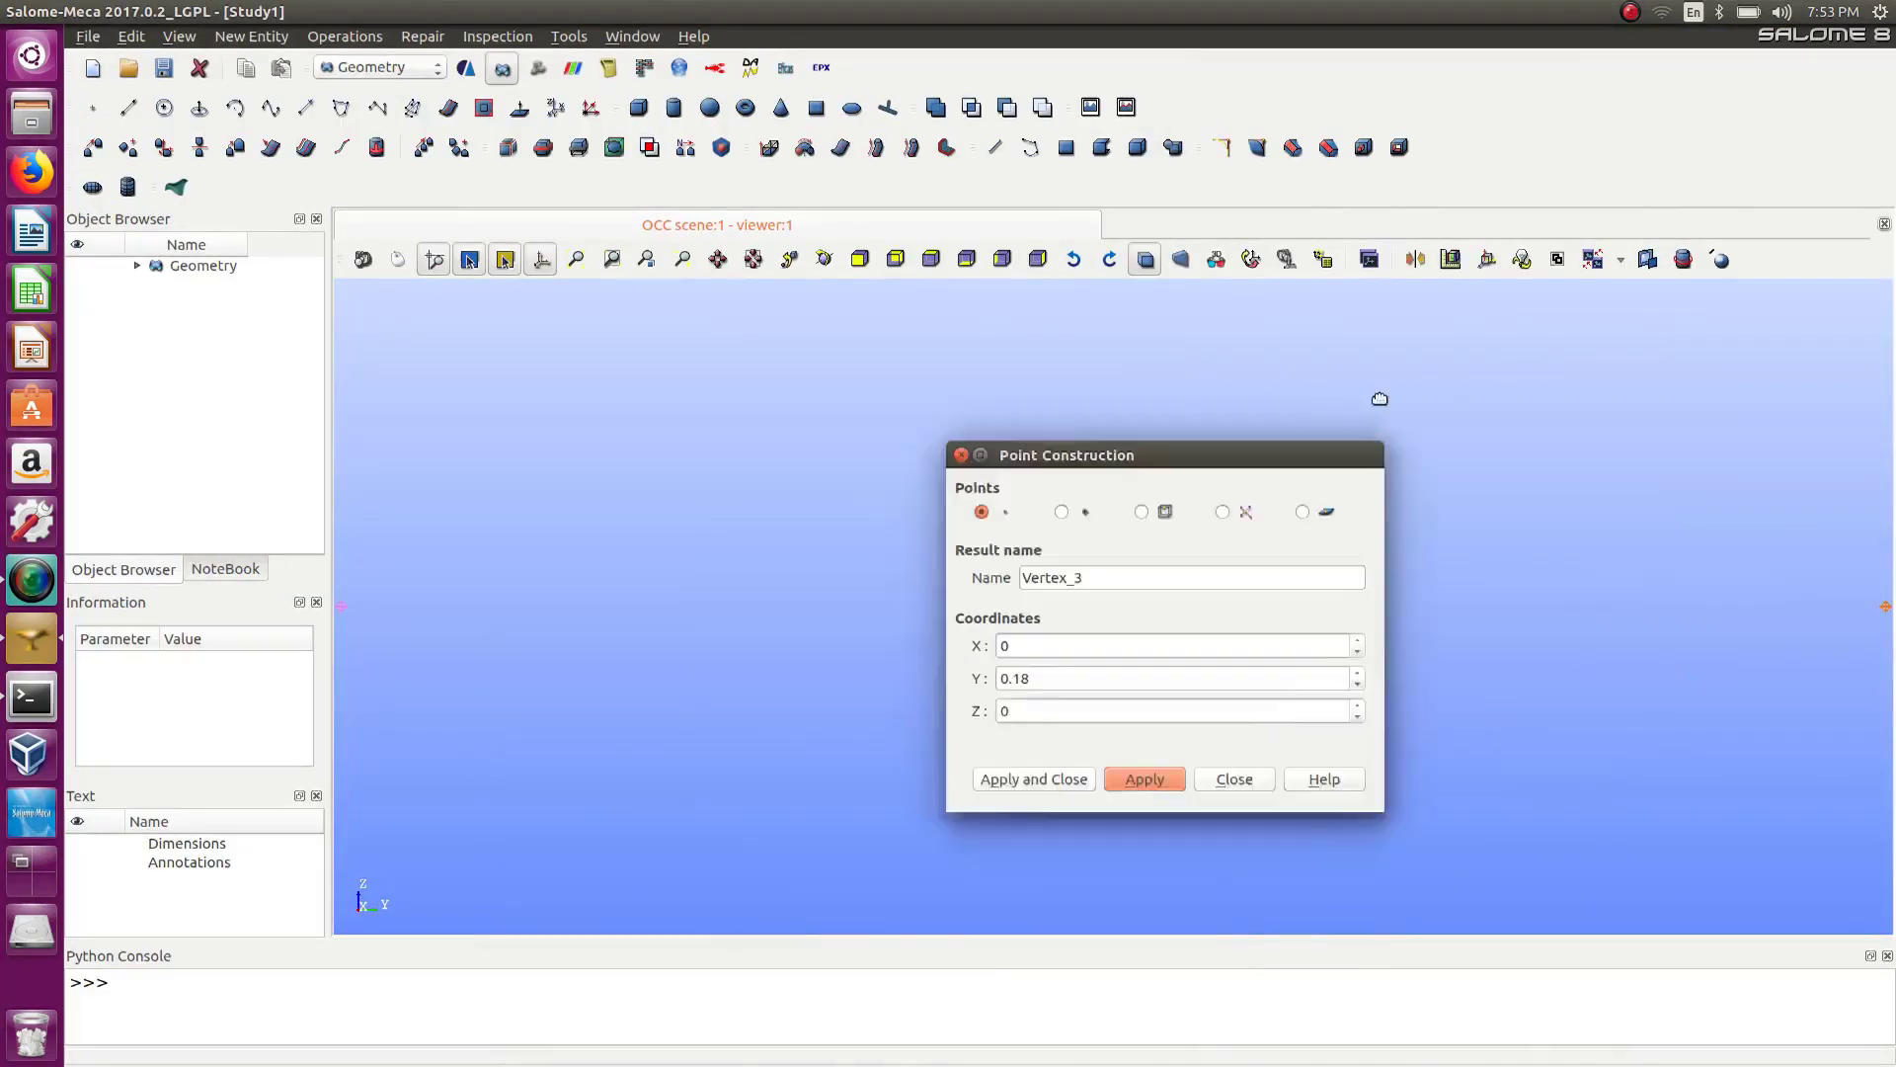
pyautogui.click(859, 258)
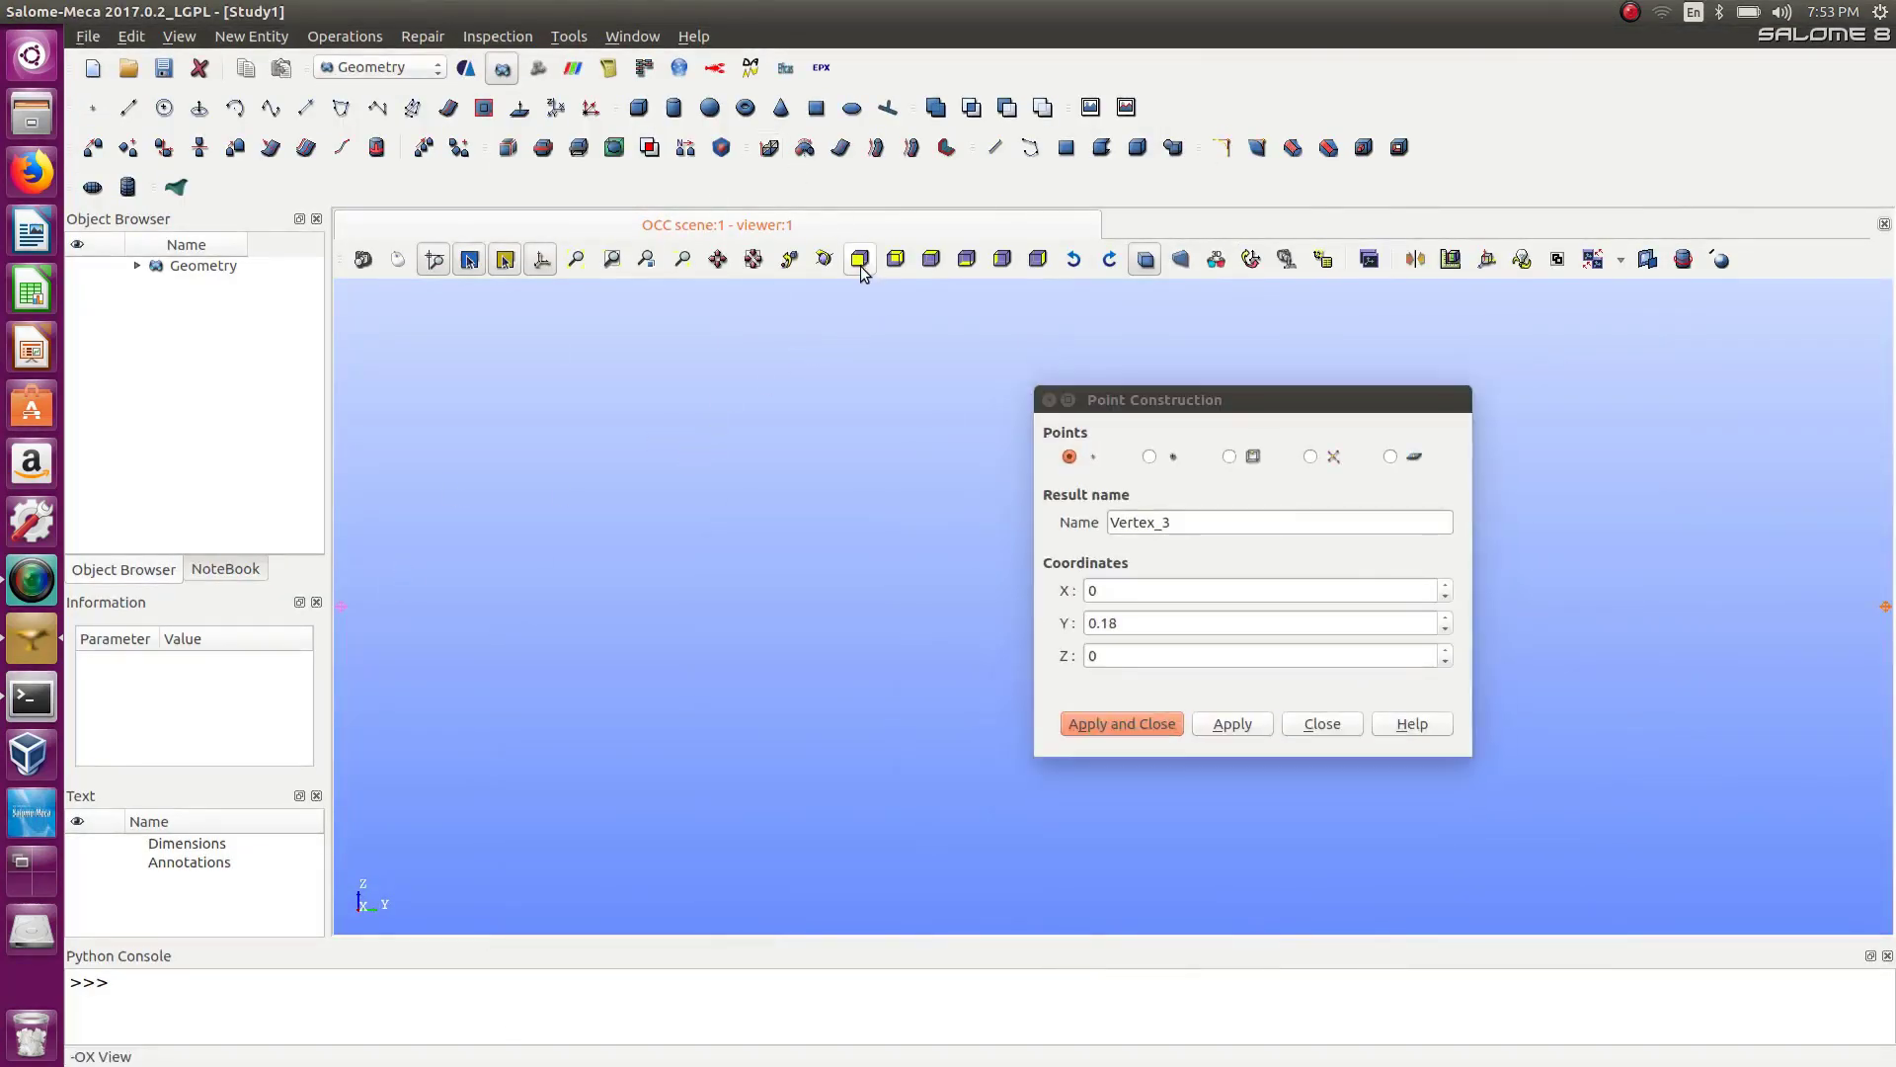
pyautogui.click(1142, 625)
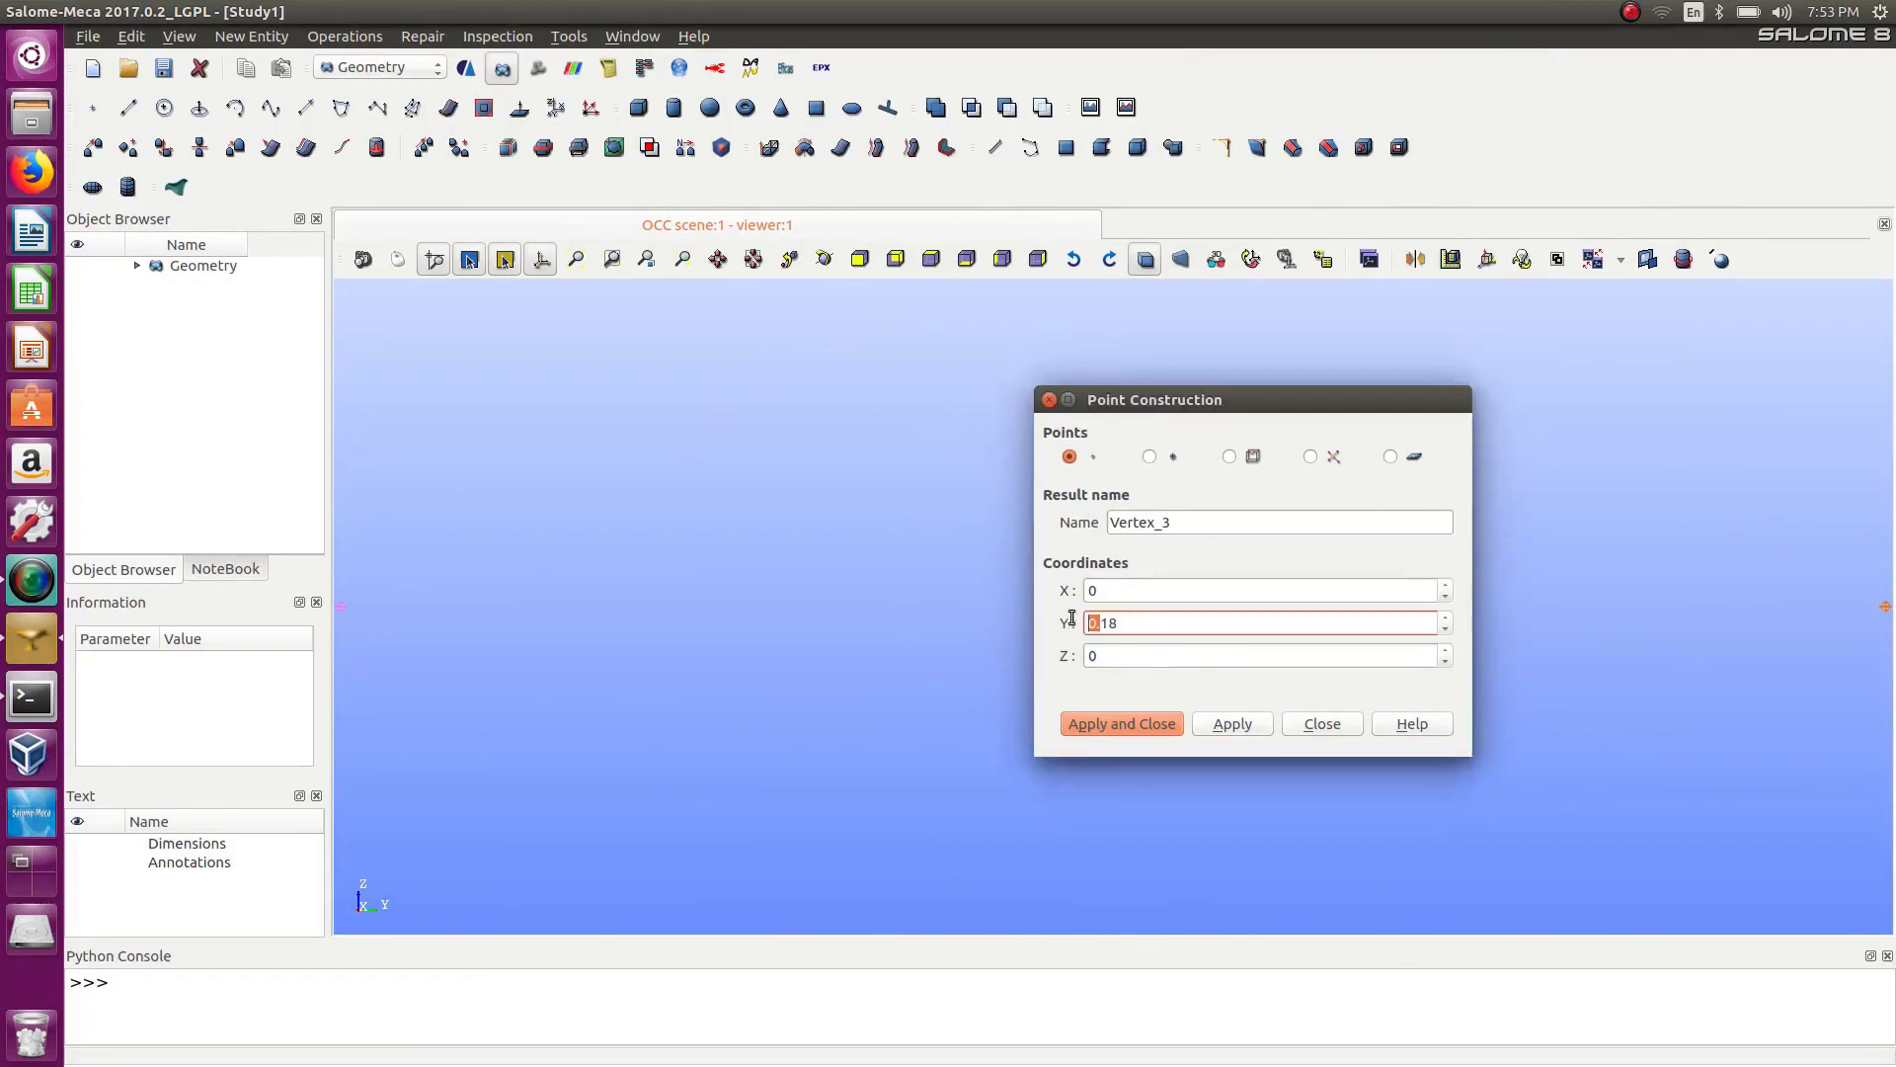
pyautogui.moveTo(1133, 625); pyautogui.dragTo(1080, 625)
pyautogui.write('0')
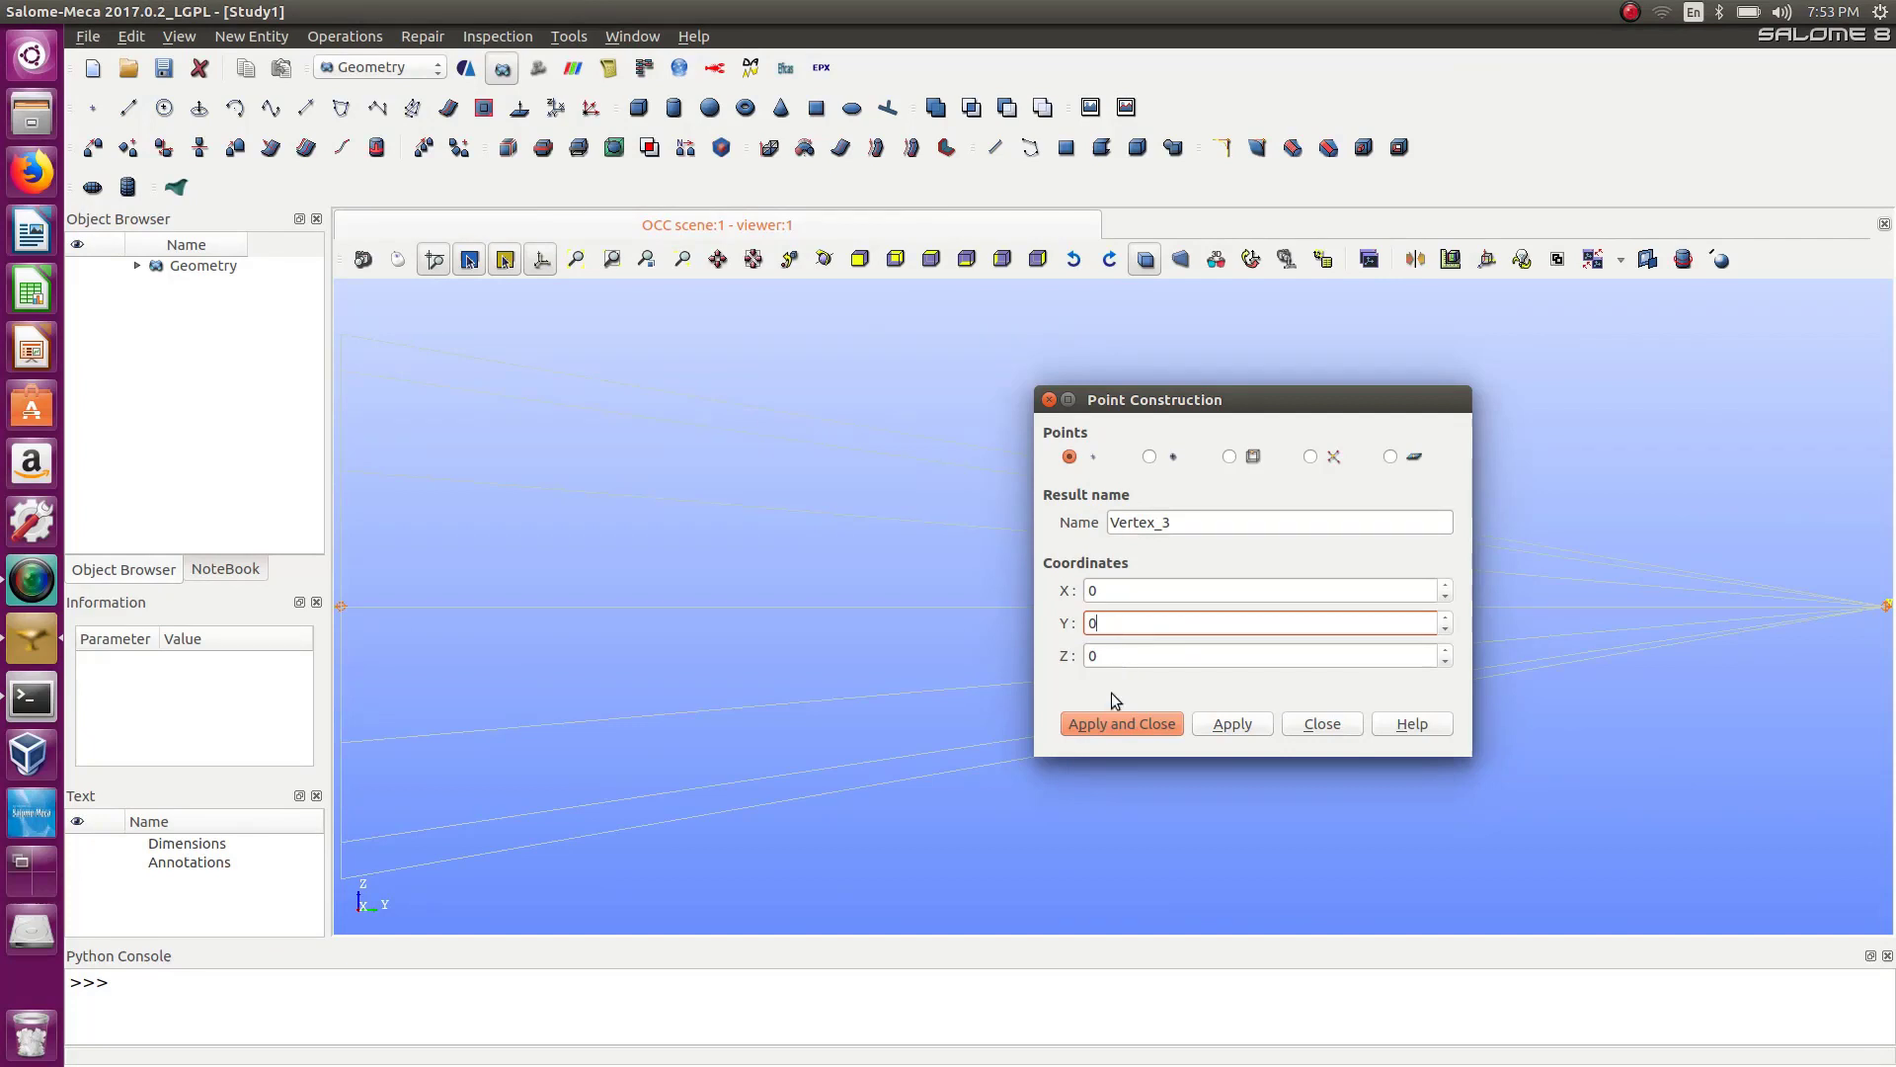
pyautogui.moveTo(1125, 656); pyautogui.dragTo(1088, 657)
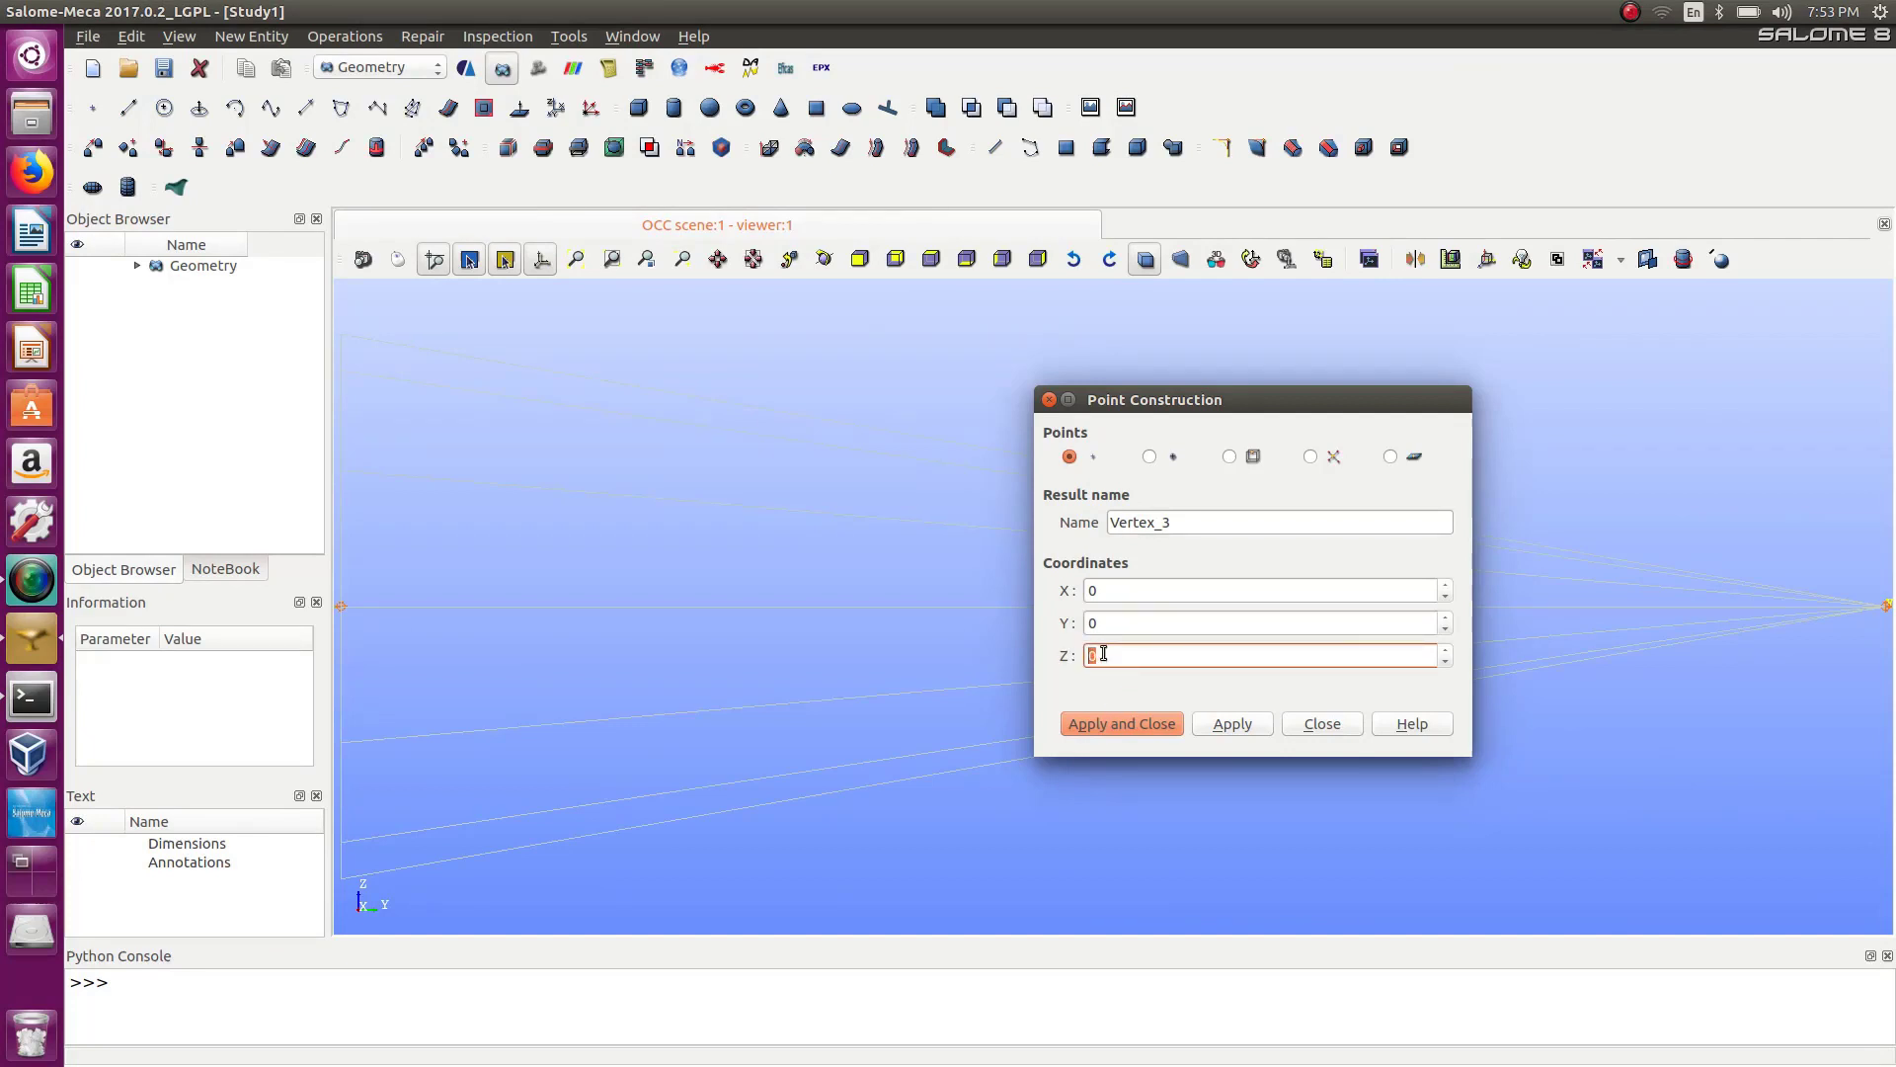
pyautogui.write('0.2')
pyautogui.click(1249, 724)
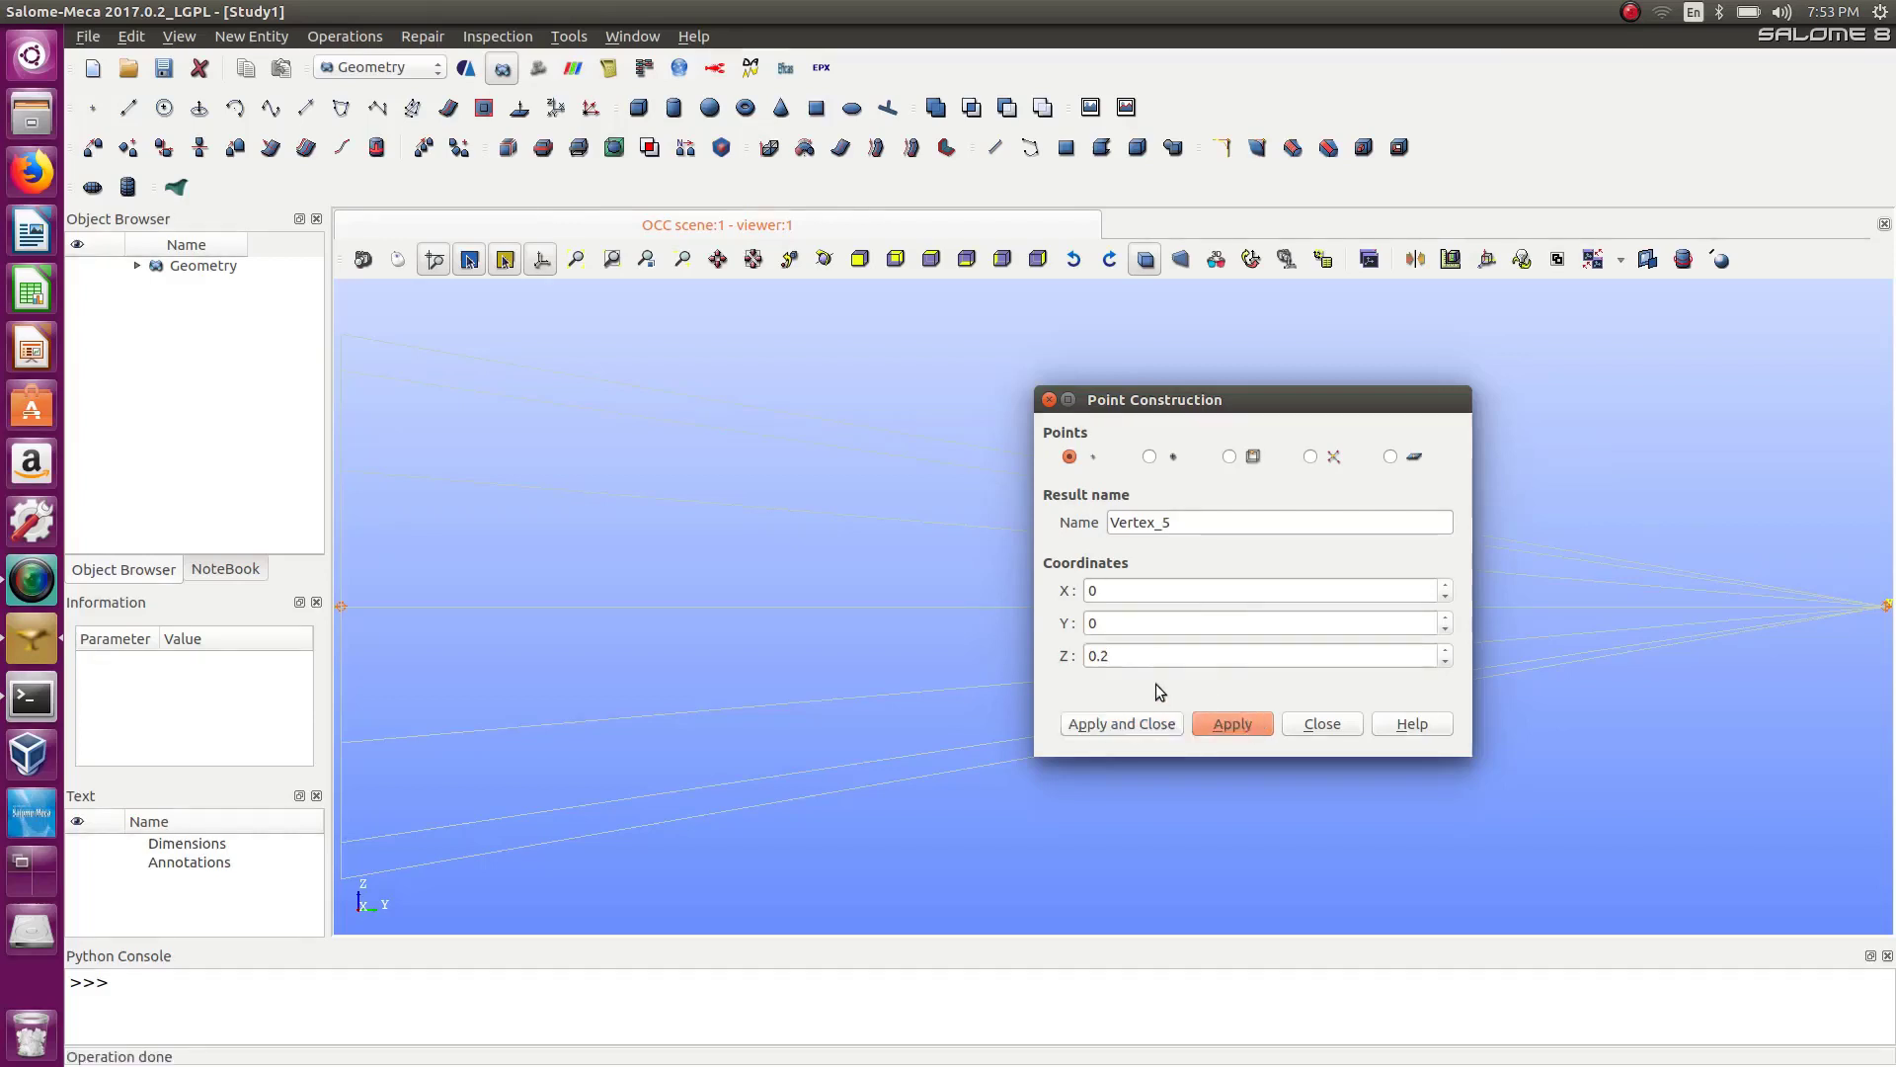
# Create a point at X 0, Y 0, Z 0.18 and close the point dialog.
pyautogui.click(1117, 655)
pyautogui.press('BackSpace')
pyautogui.write('18')
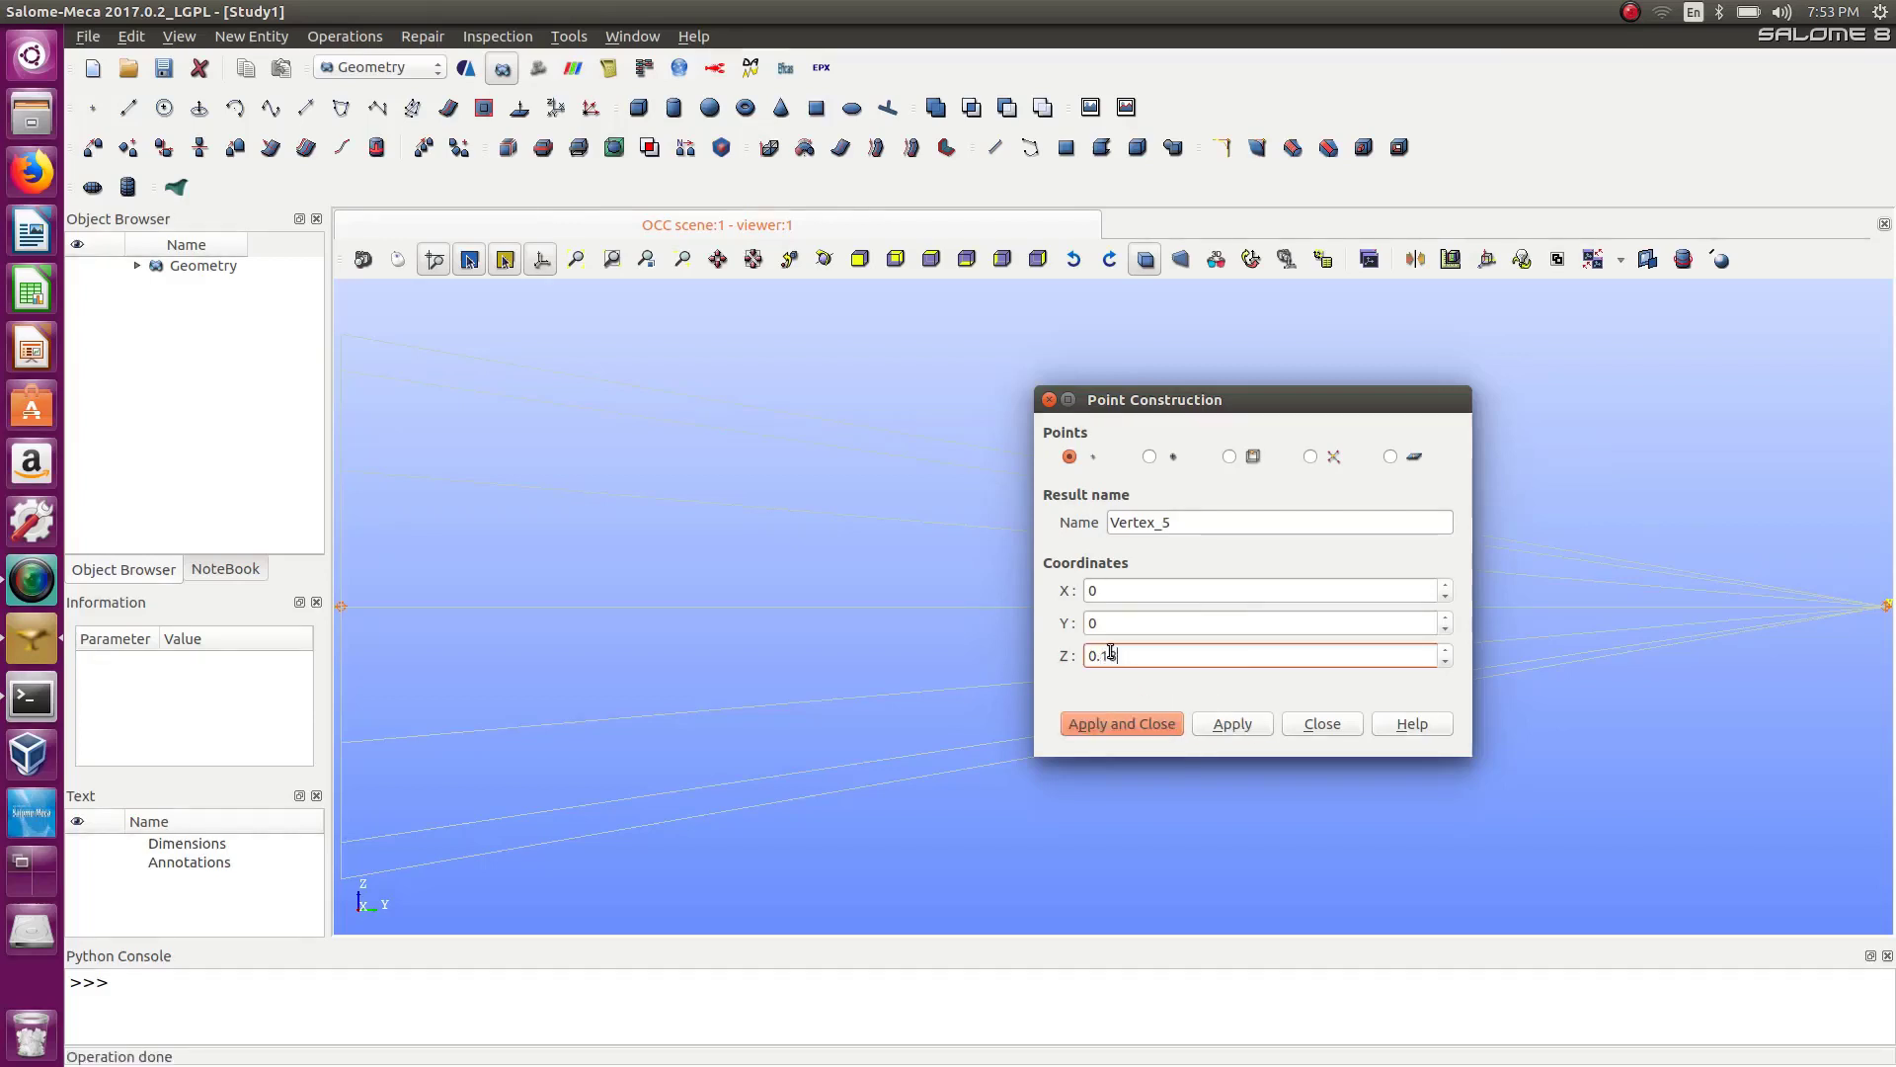
pyautogui.click(1145, 724)
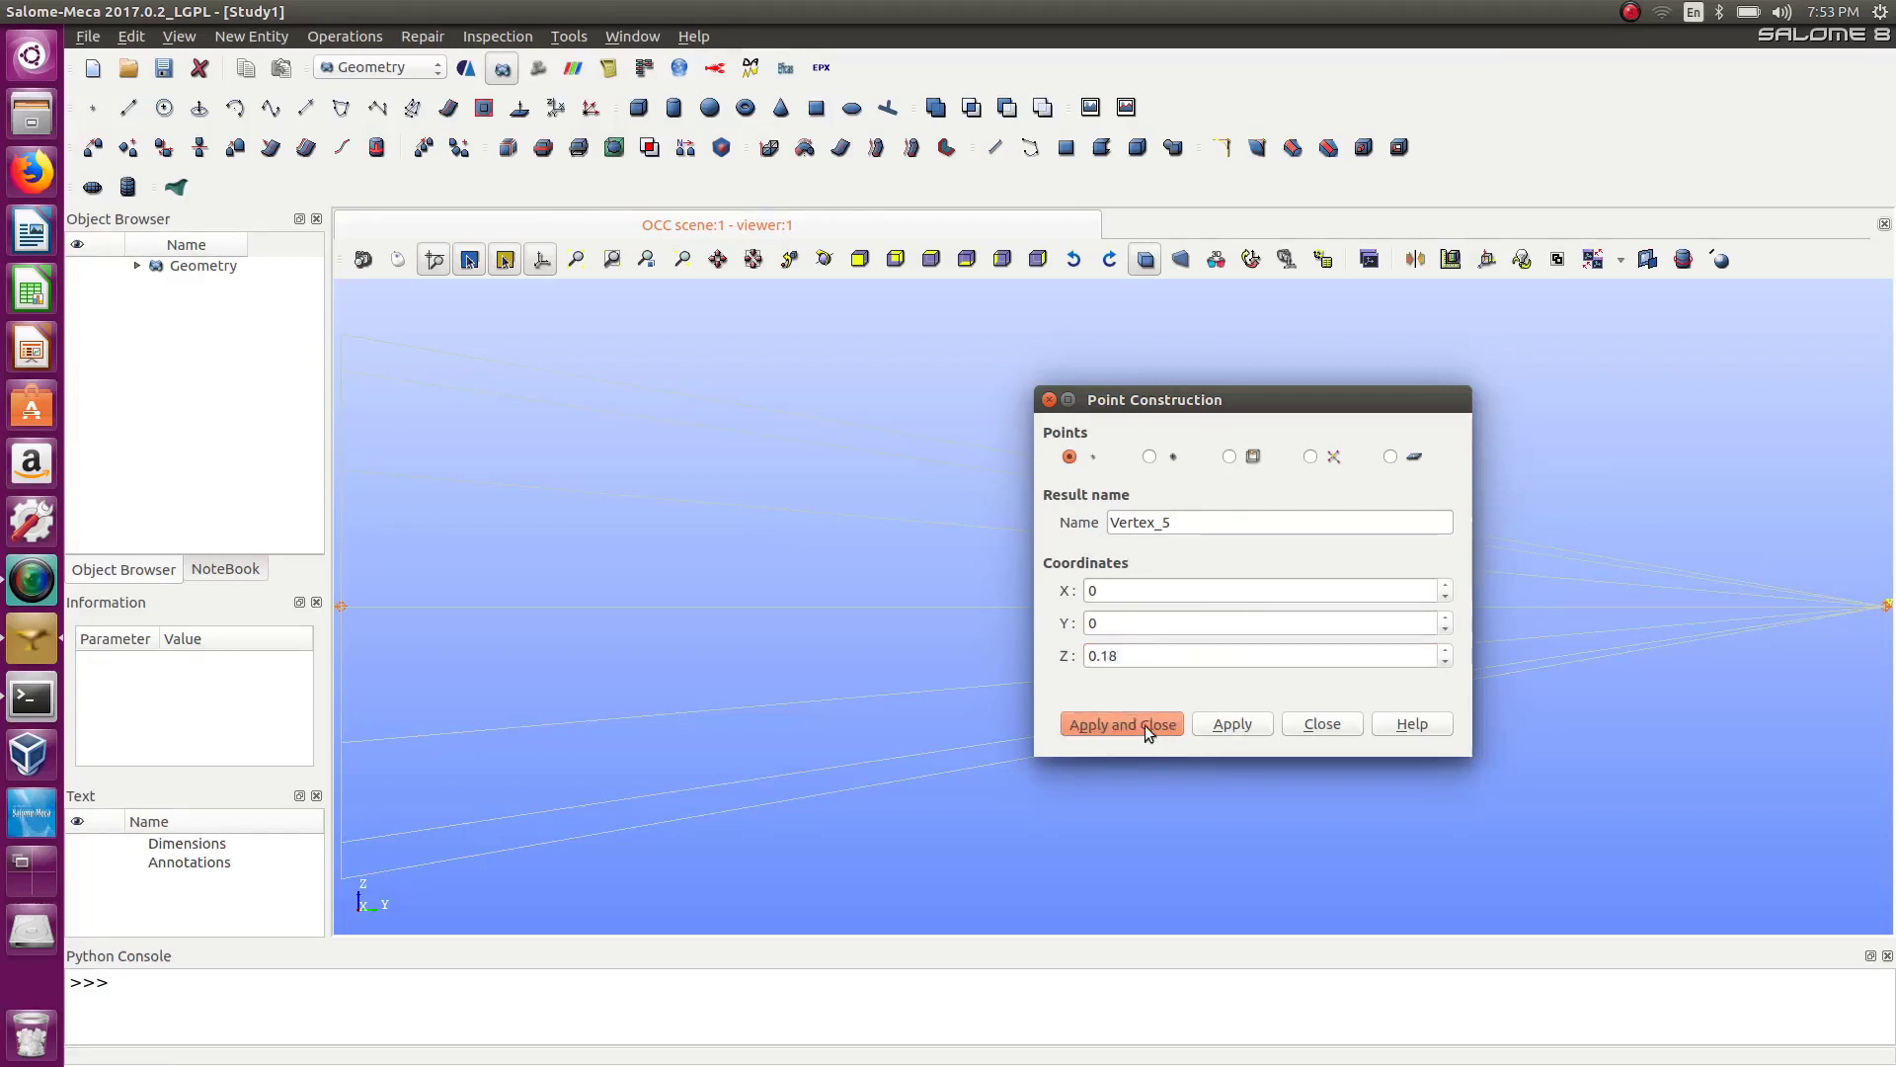
# Start a line from the point at Z 0.18 and pick the point at Y 0.2 as its second point.
pyautogui.click(860, 258)
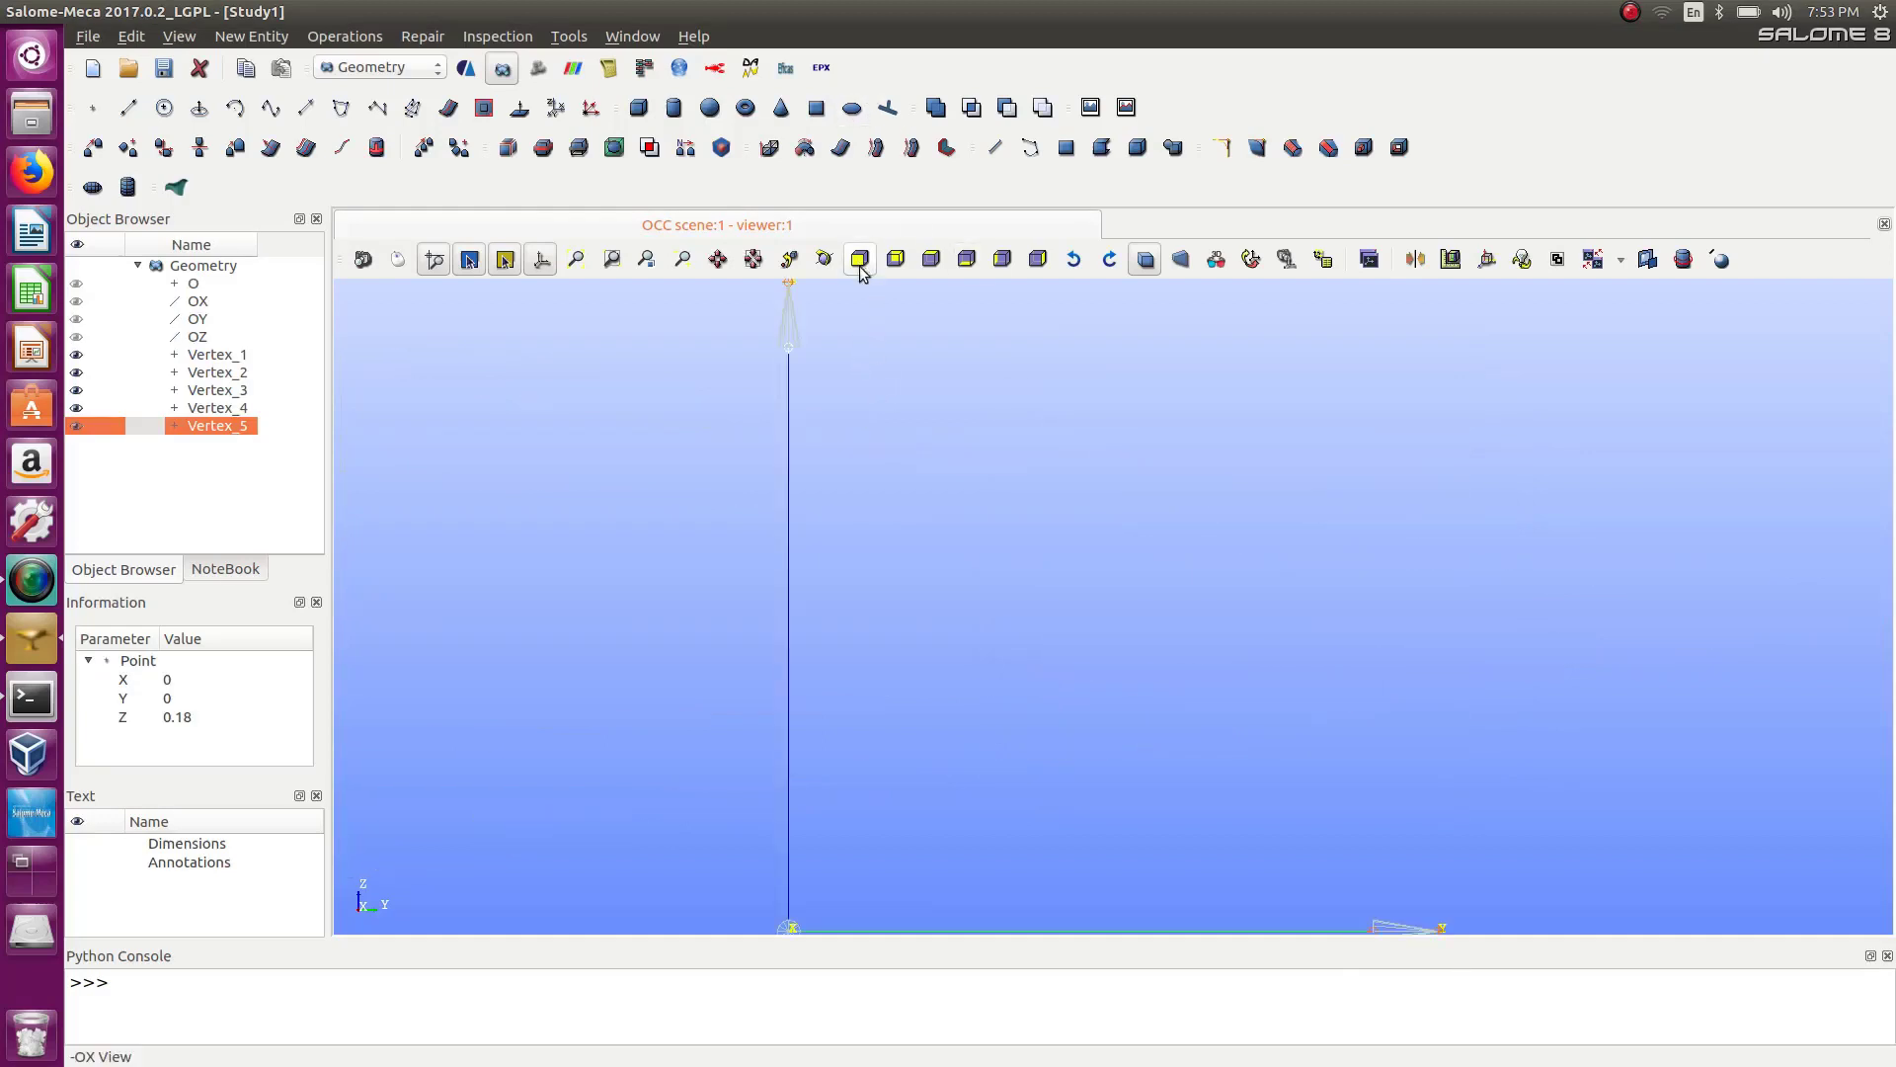
pyautogui.scroll(-3, 936, 644)
pyautogui.scroll(1, 1286, 787)
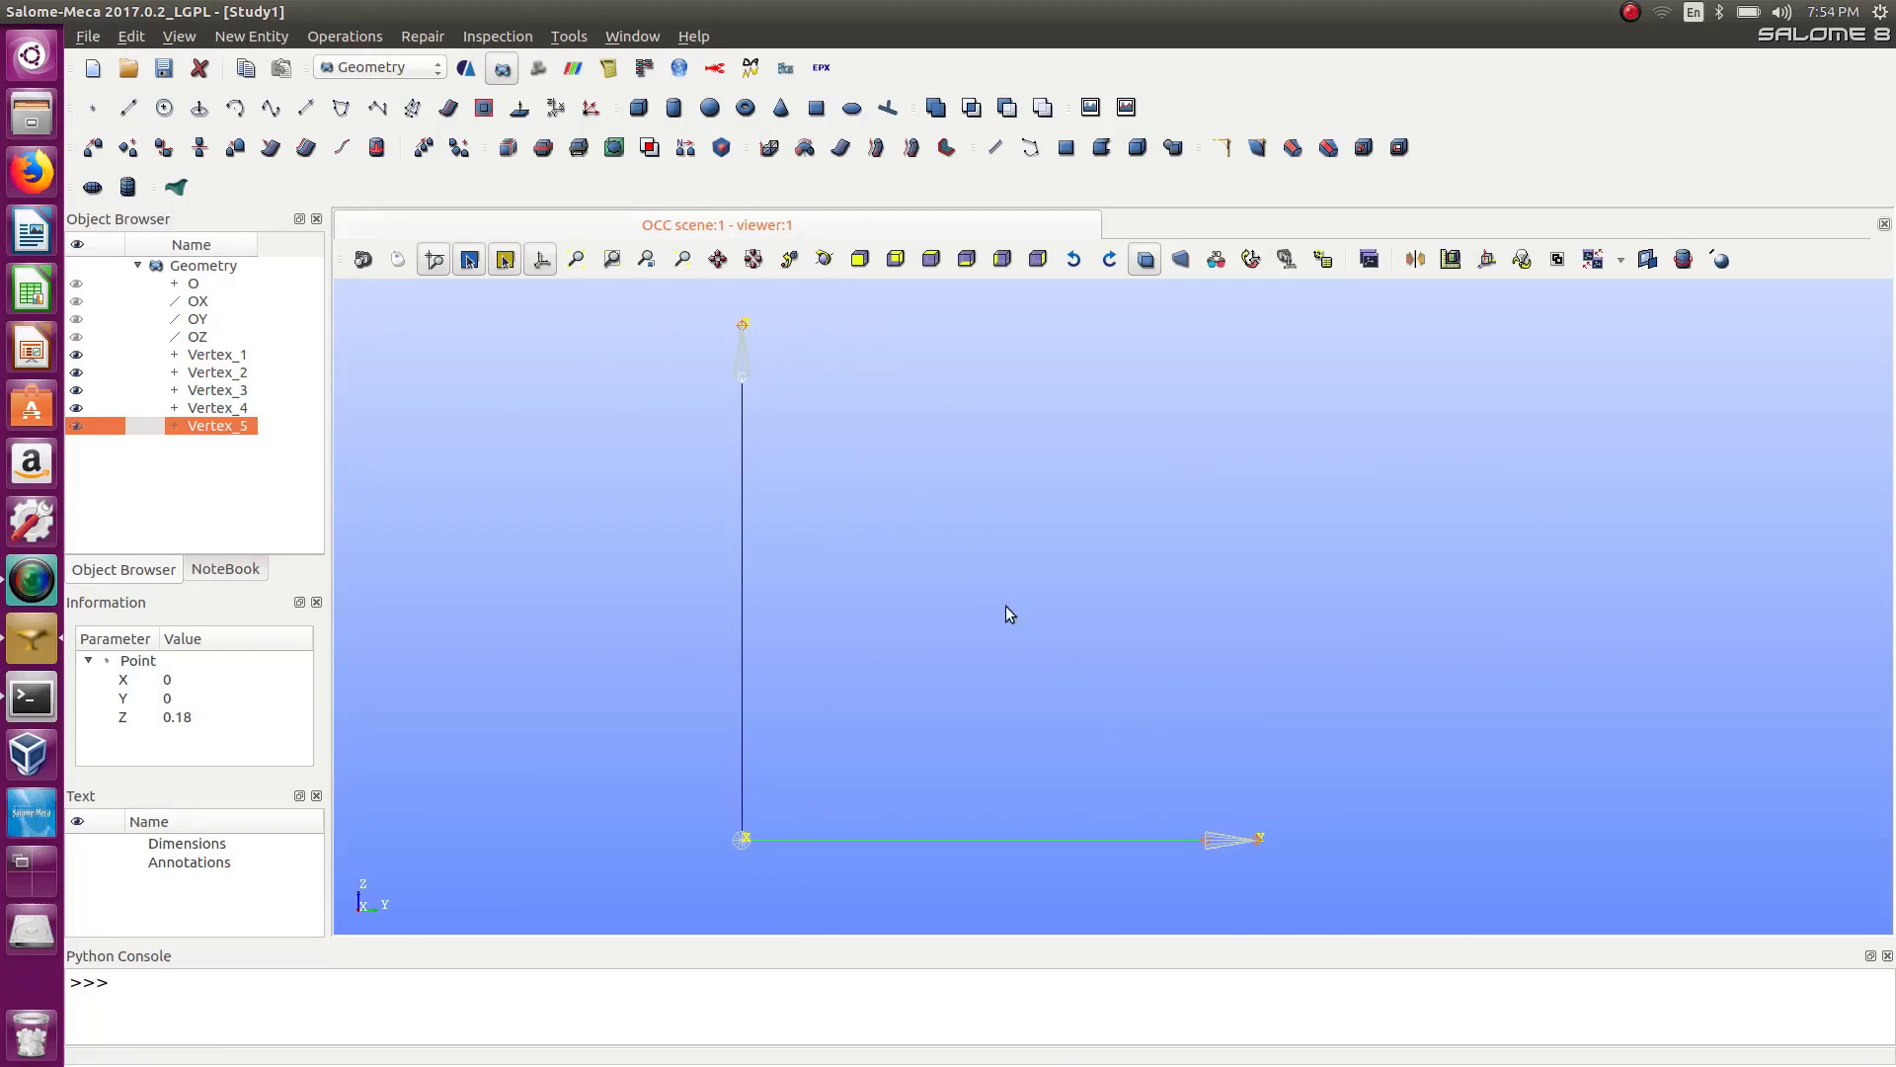
pyautogui.click(129, 108)
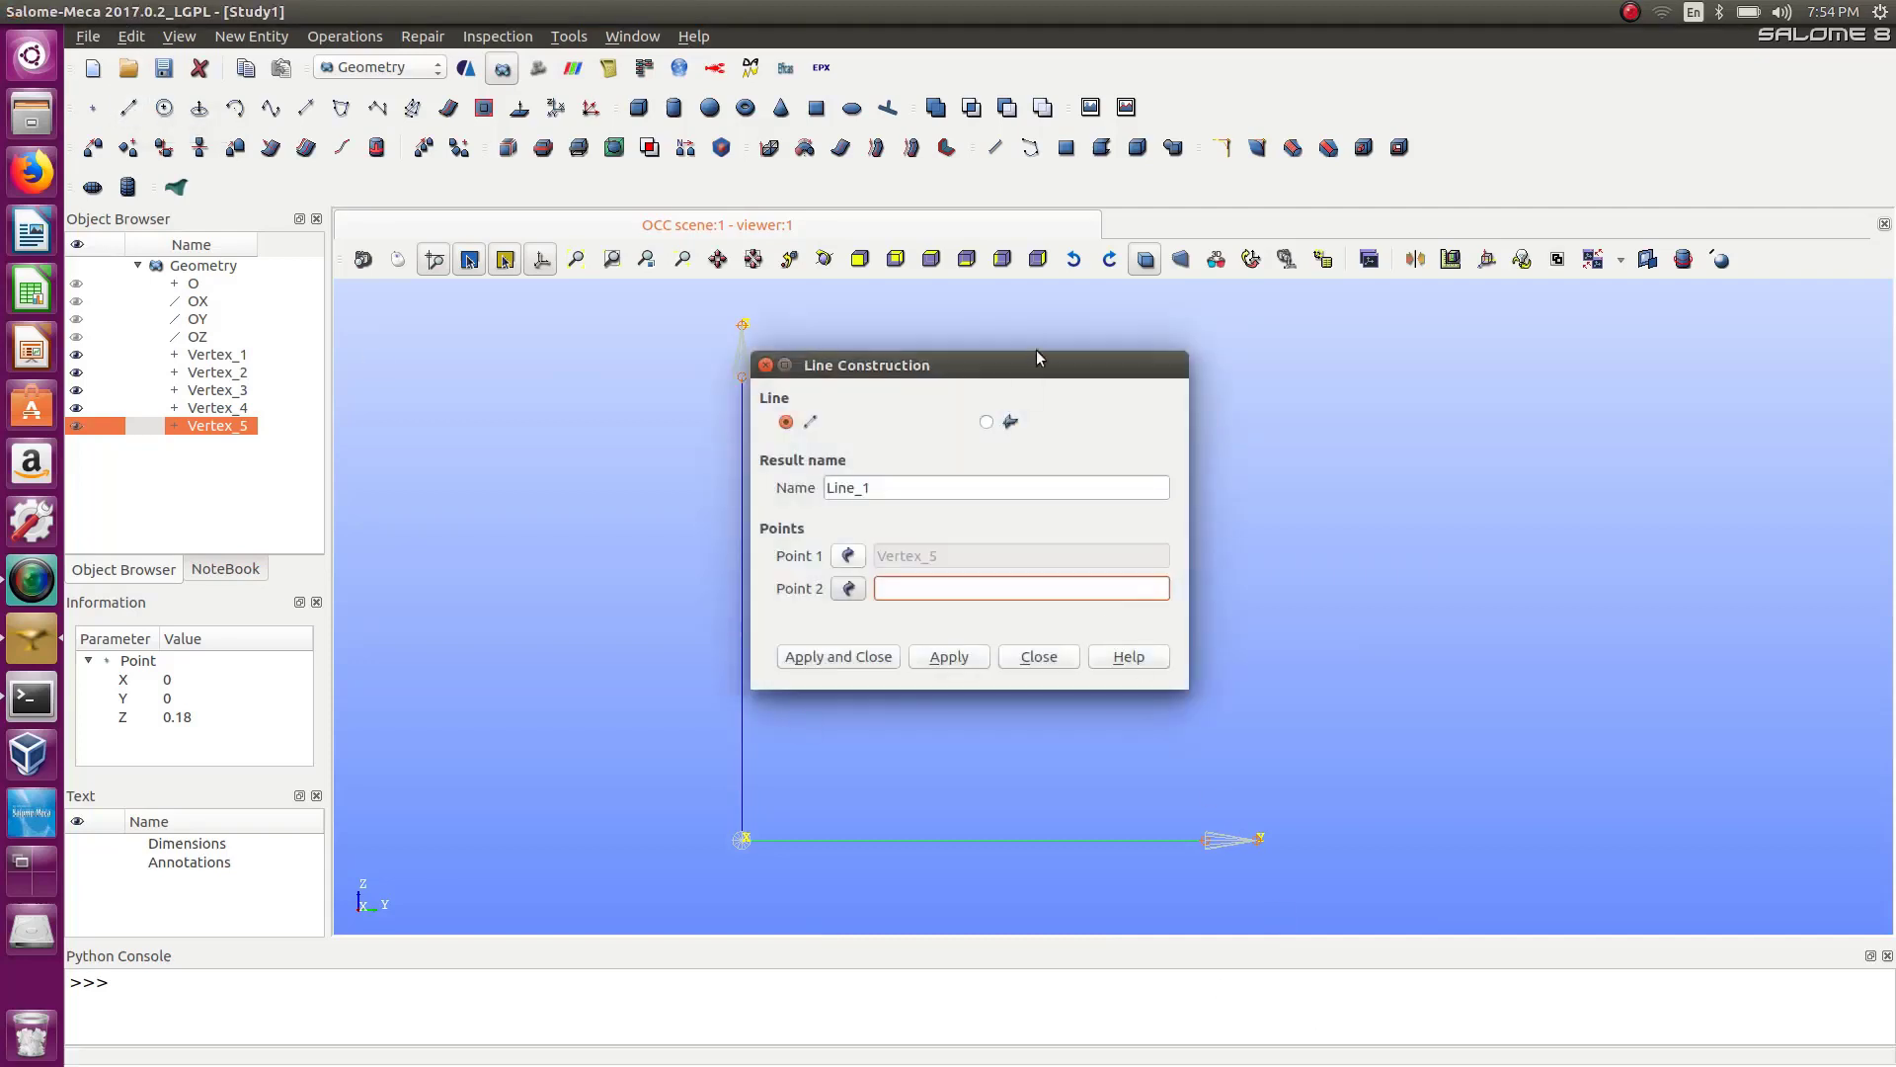
pyautogui.moveTo(1037, 354); pyautogui.dragTo(1601, 381)
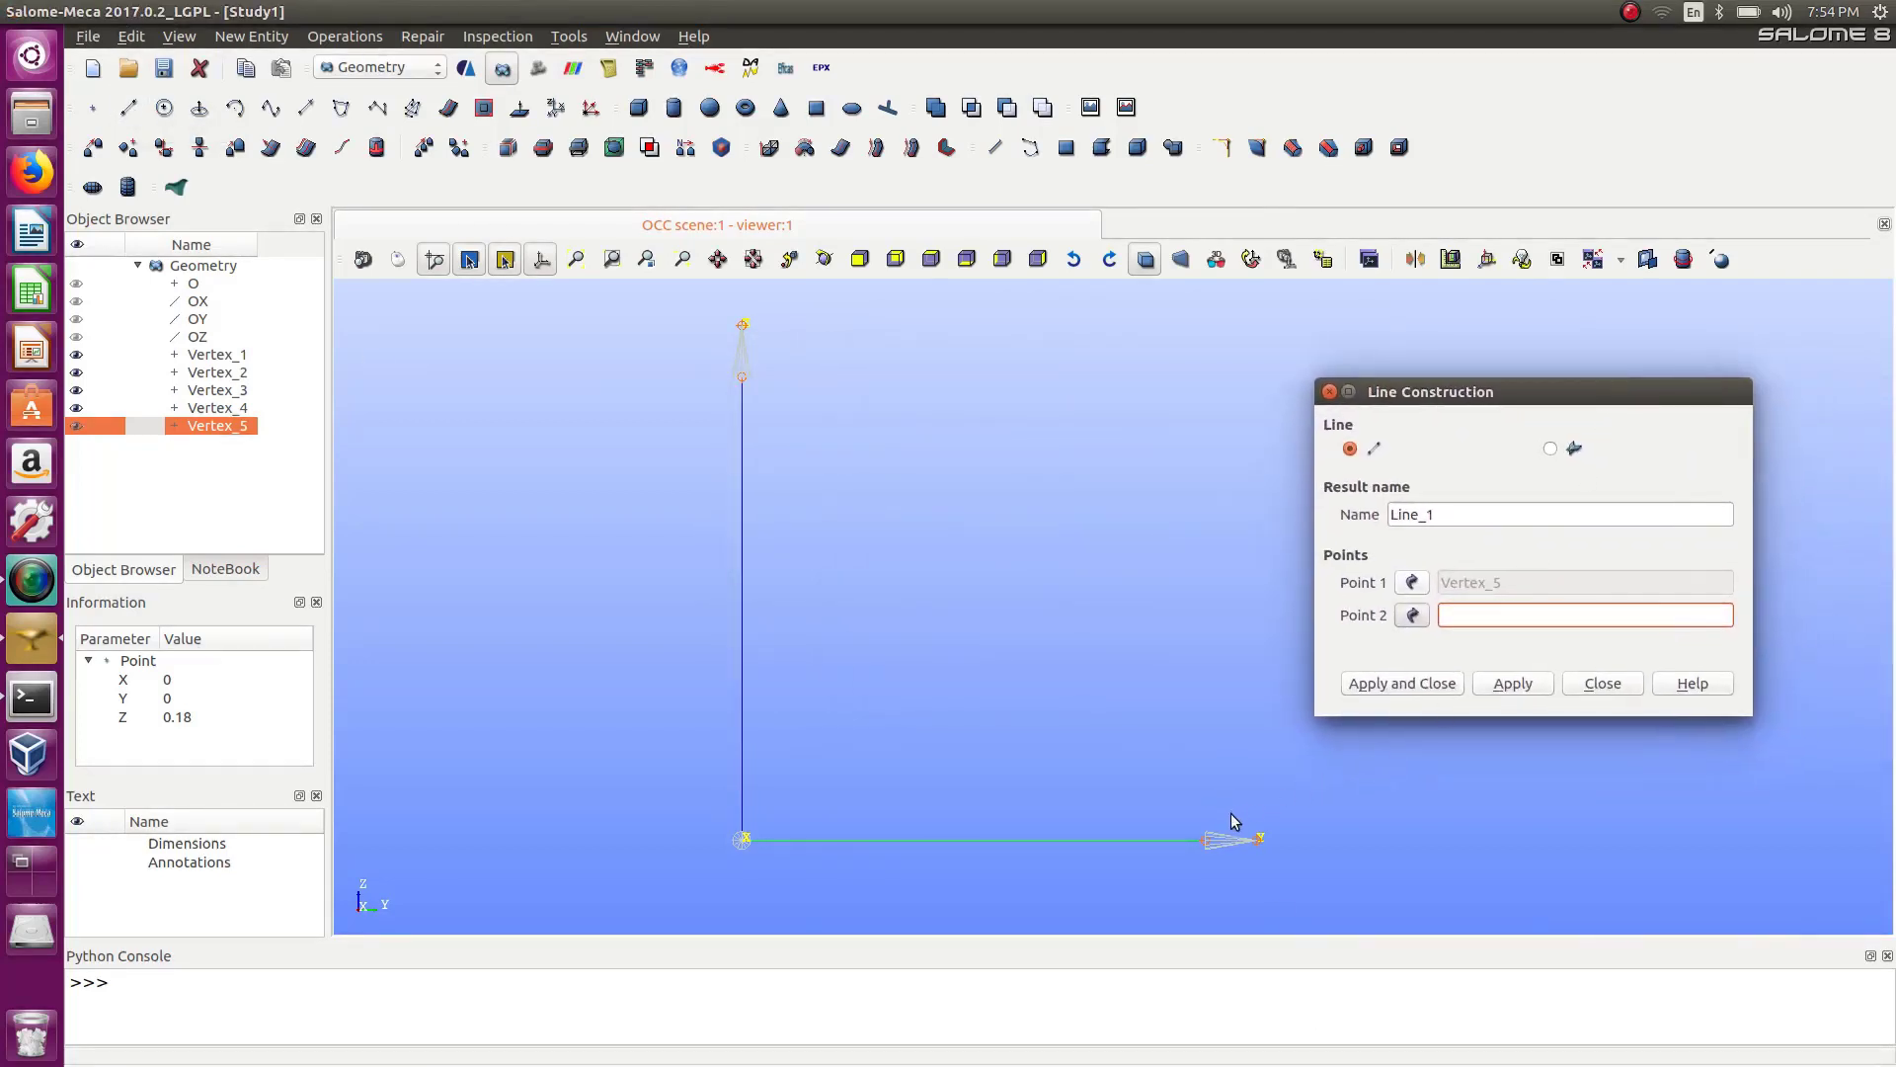
pyautogui.click(1225, 852)
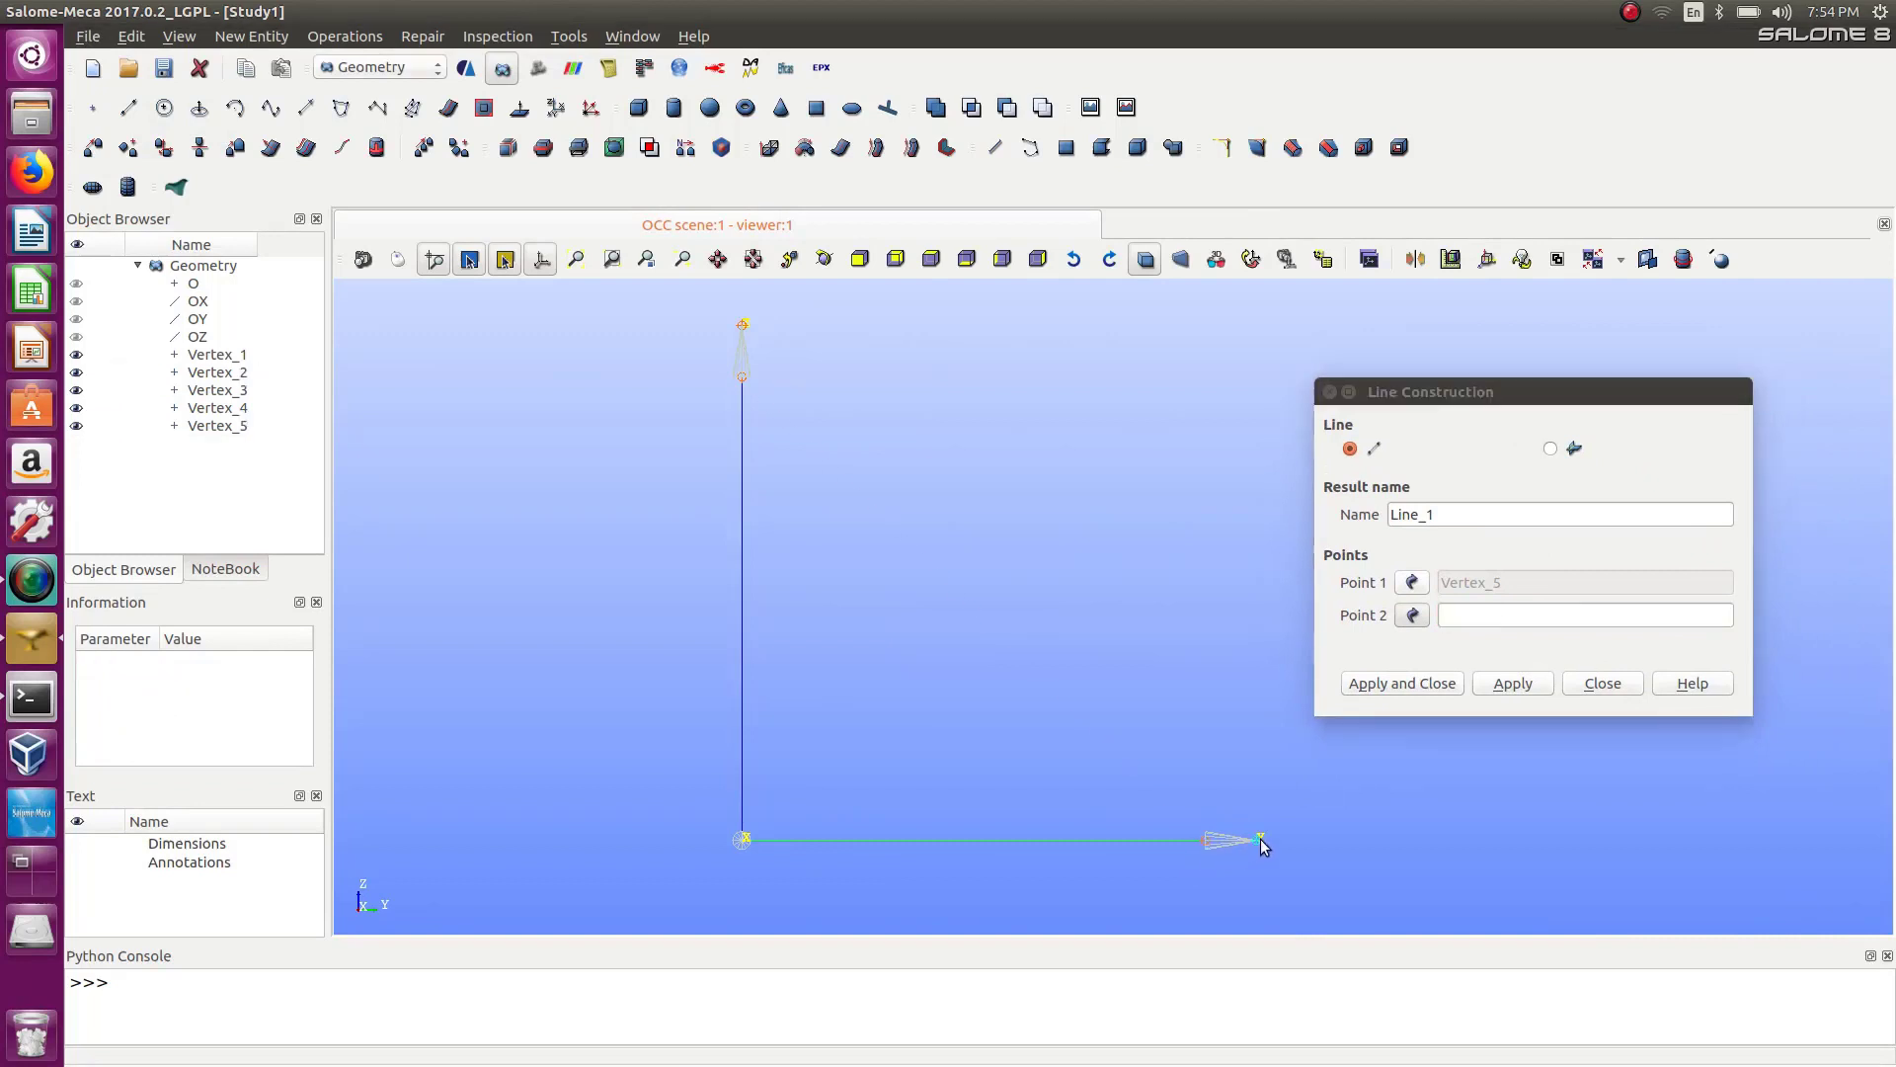
pyautogui.click(1260, 839)
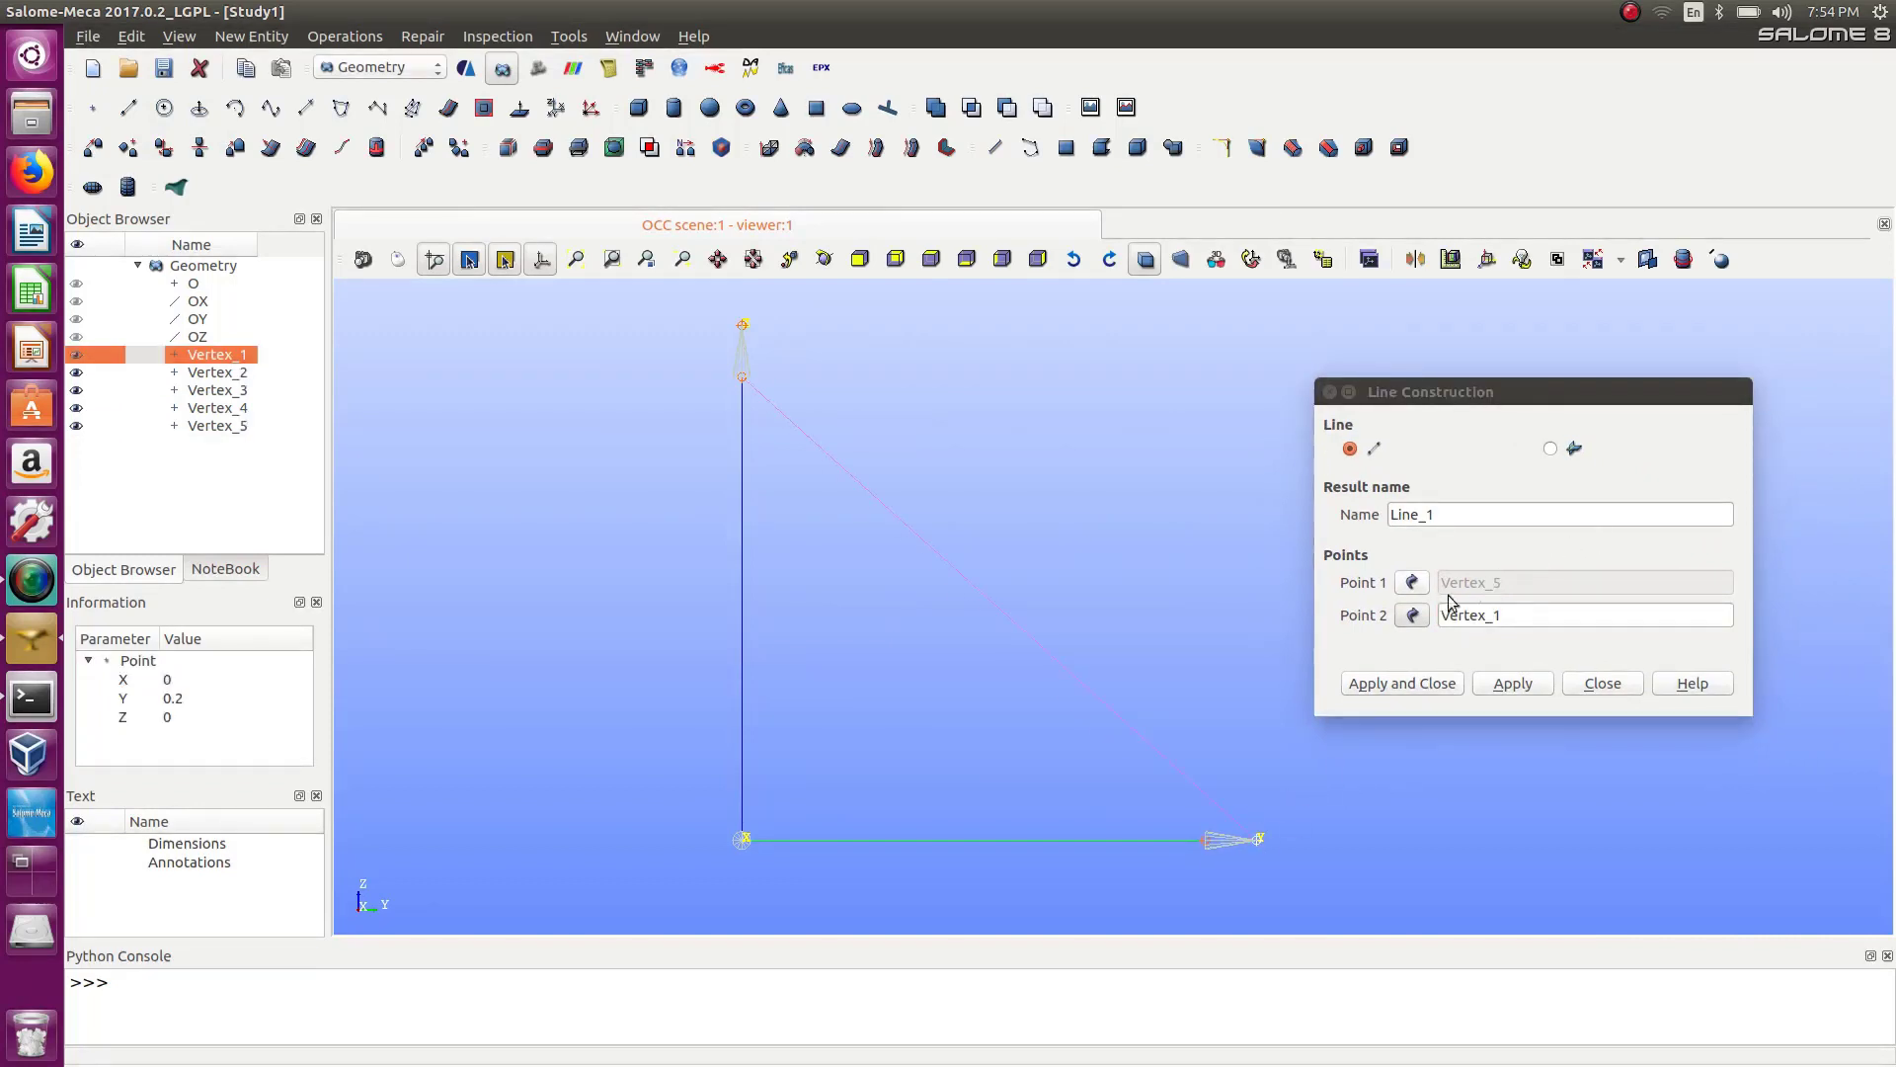
# Try to apply the line after picking the point at Y 0.2 as its first point as well.
pyautogui.click(1413, 582)
pyautogui.click(1206, 841)
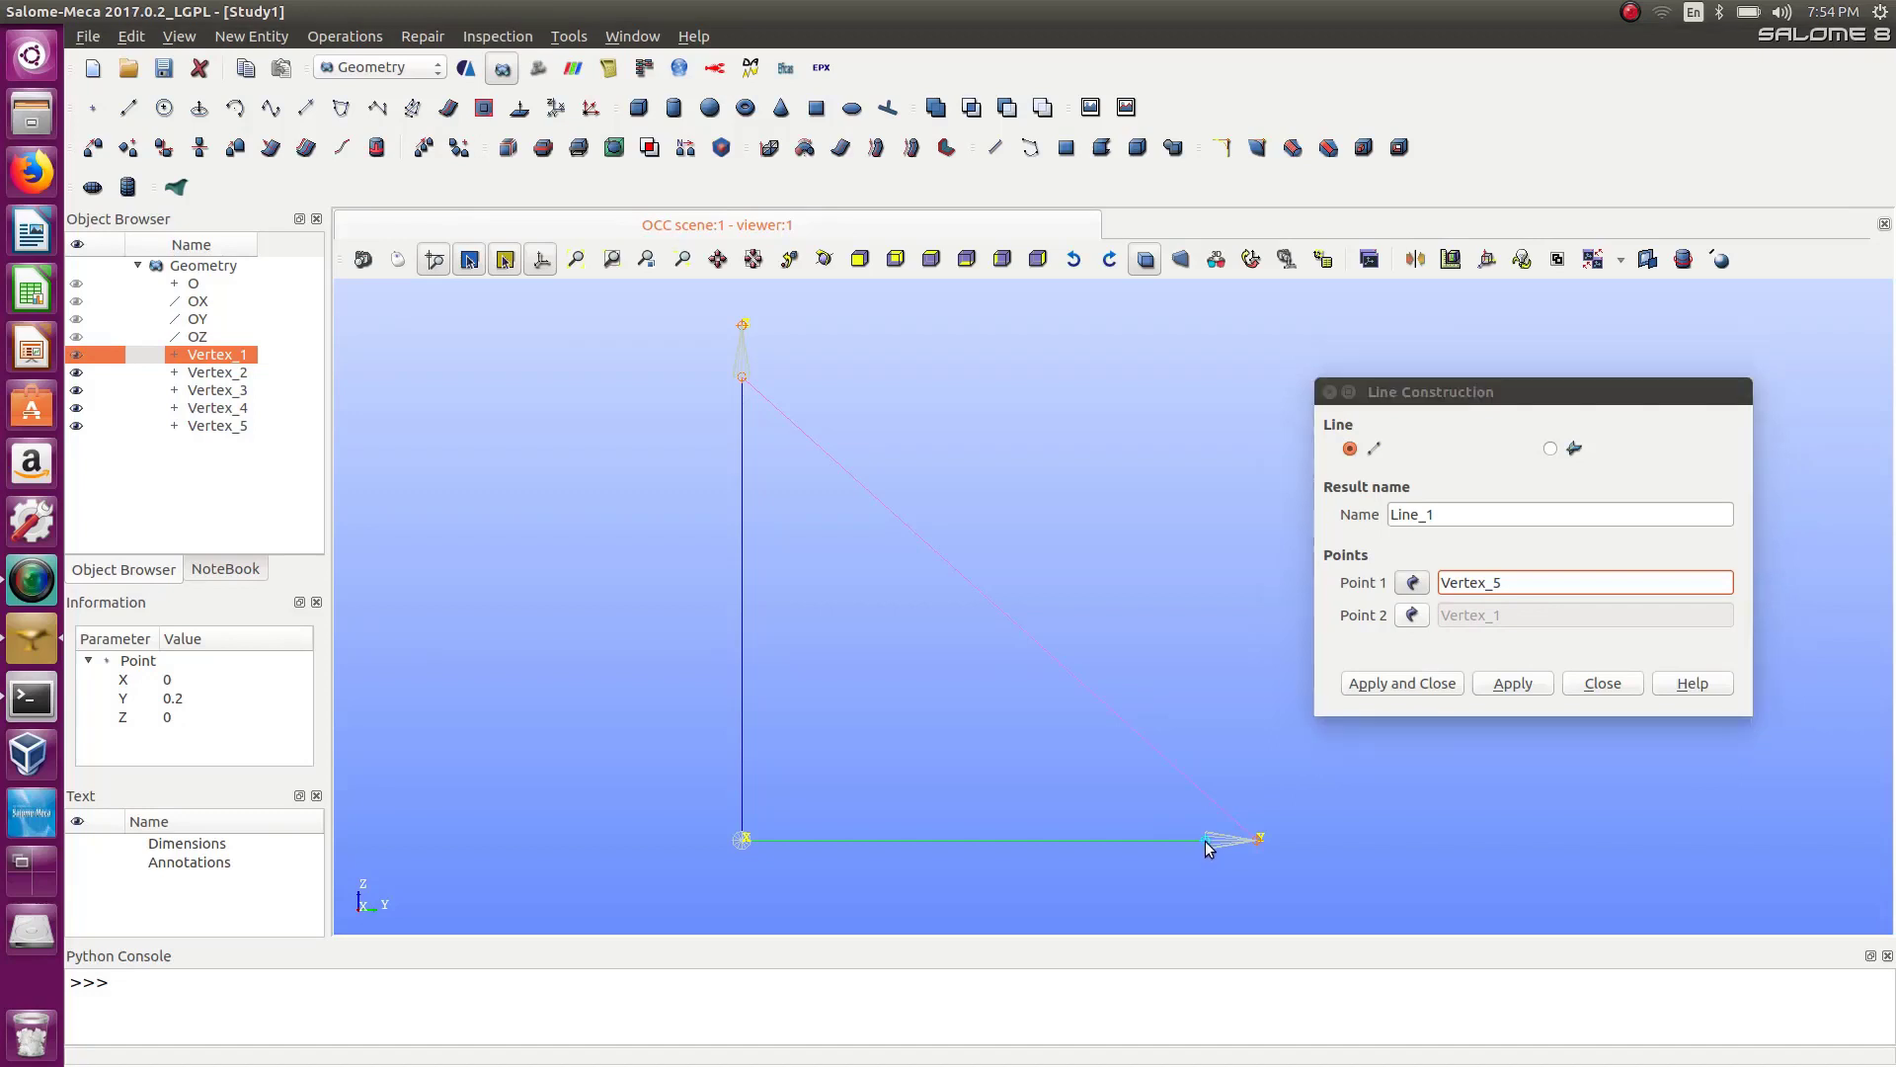
pyautogui.click(1260, 840)
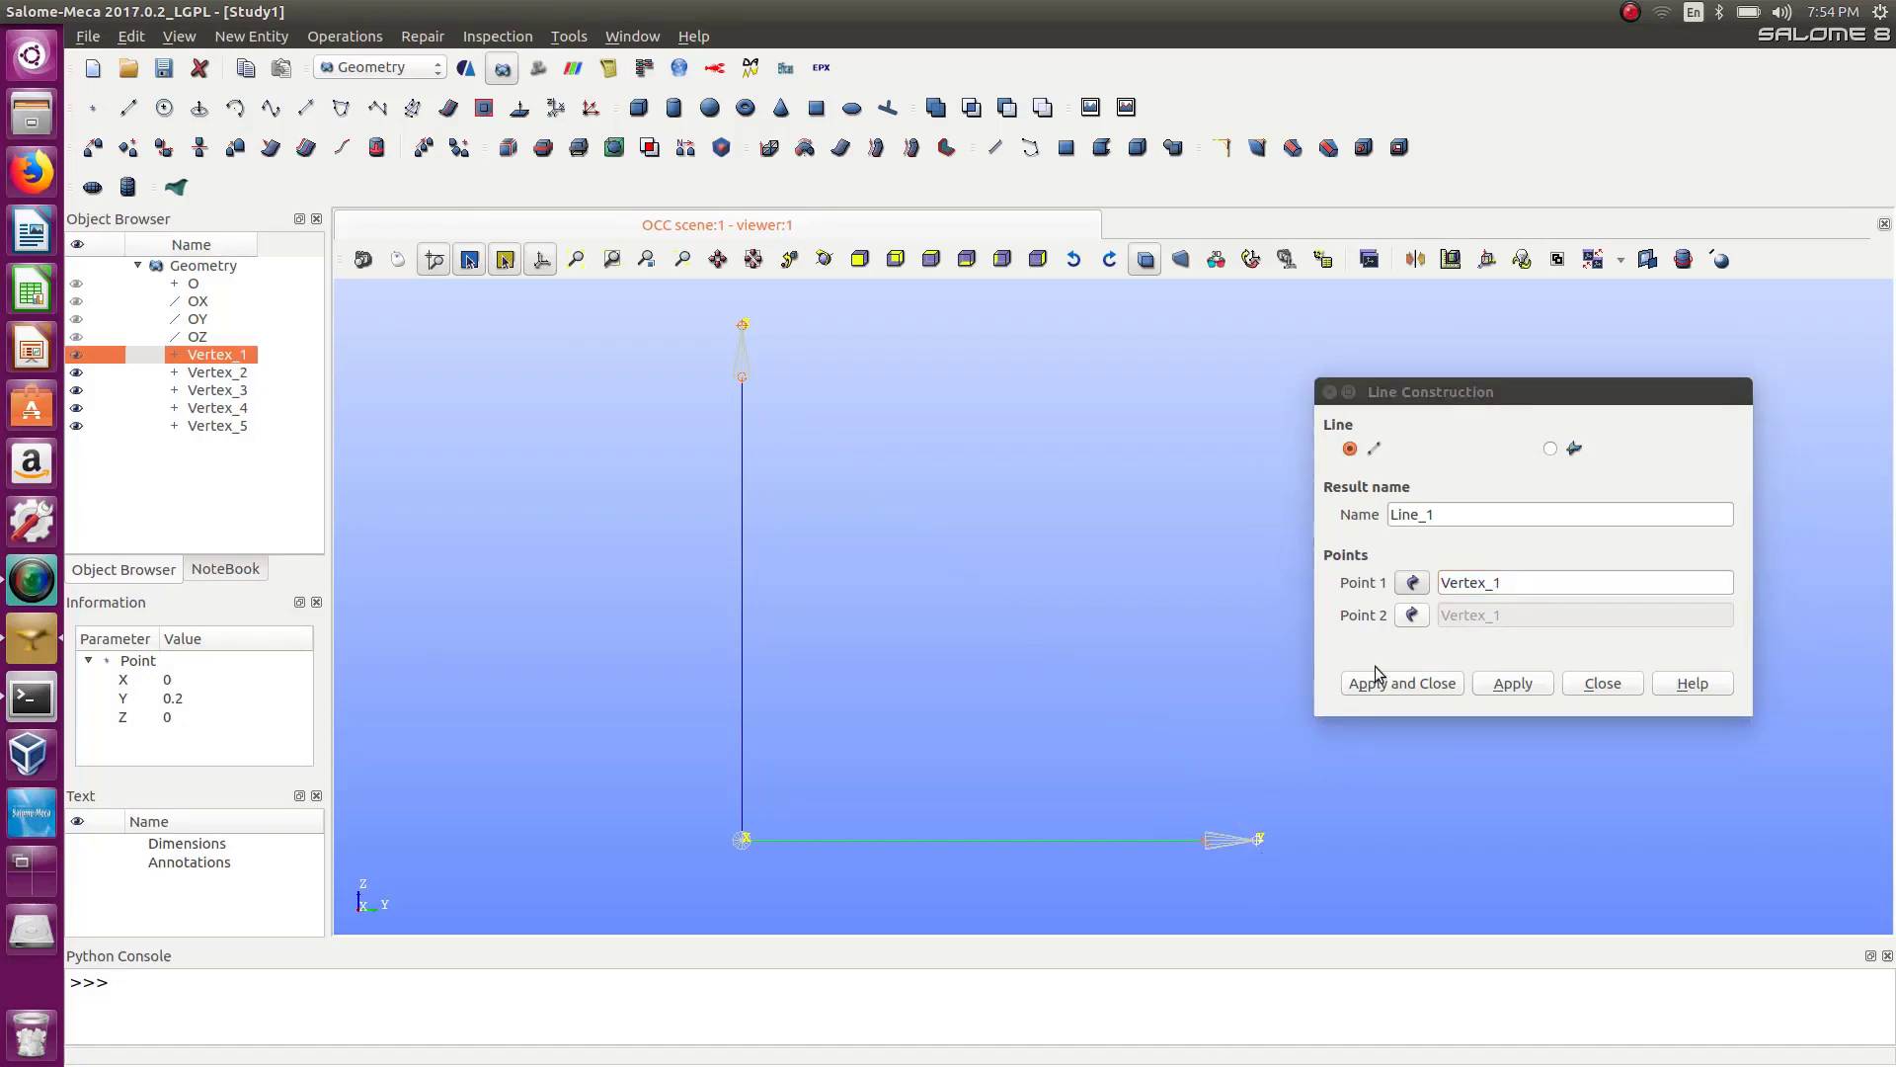
pyautogui.click(1526, 691)
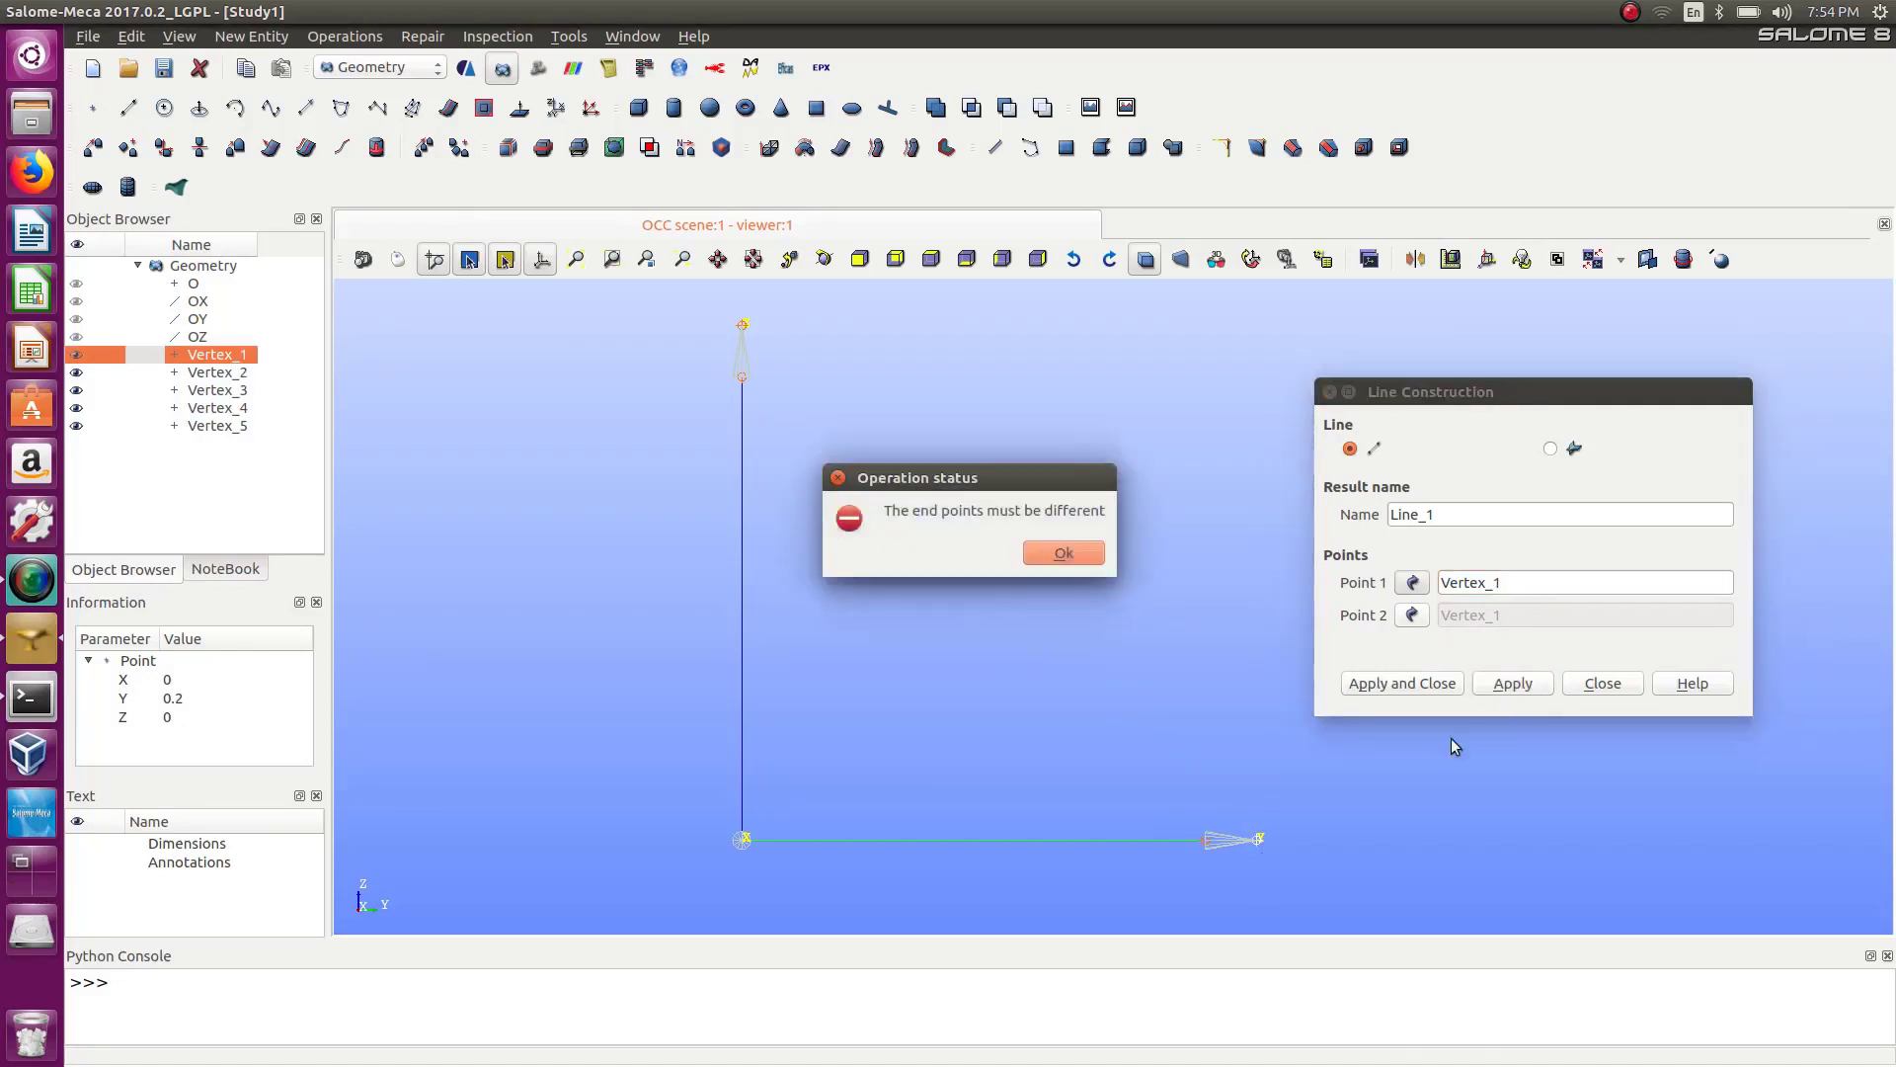
pyautogui.click(1060, 553)
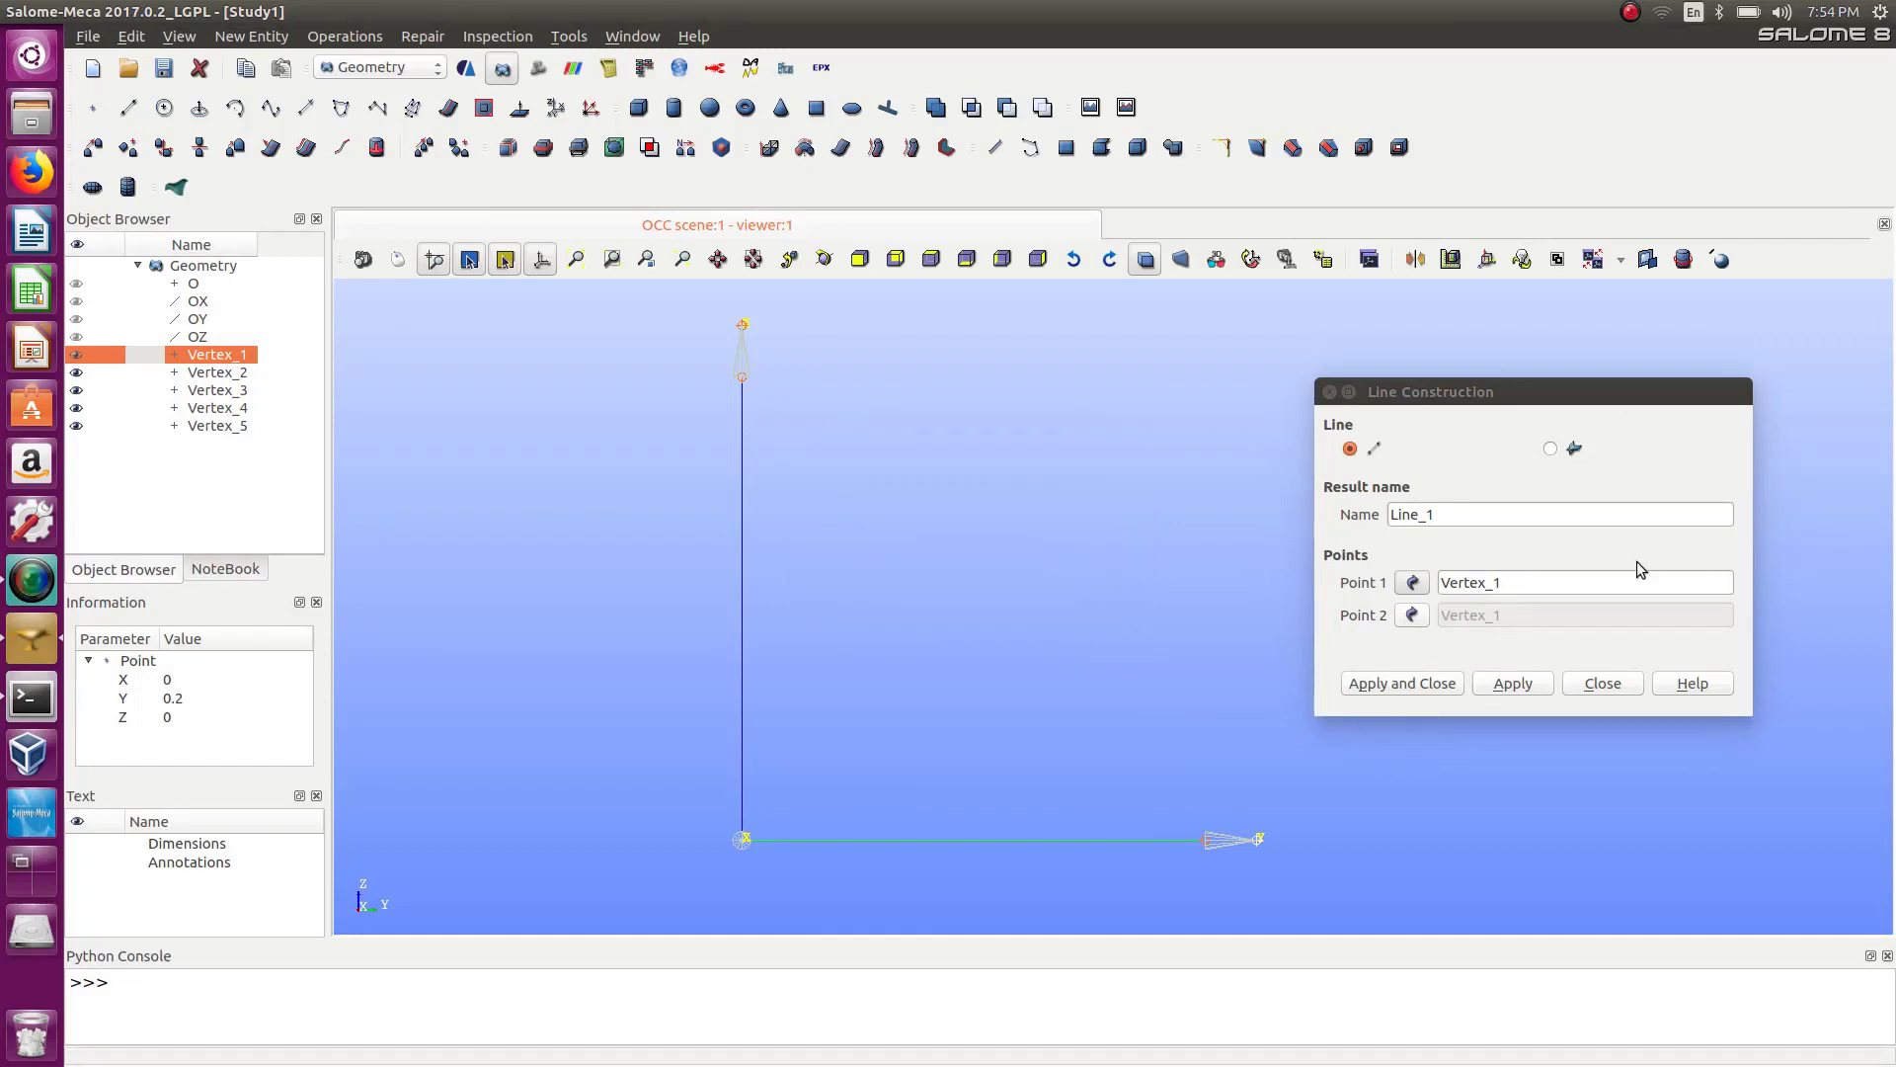
# Create a line from the point at Y 0.2 to the point at Y 0.18.
pyautogui.click(1411, 583)
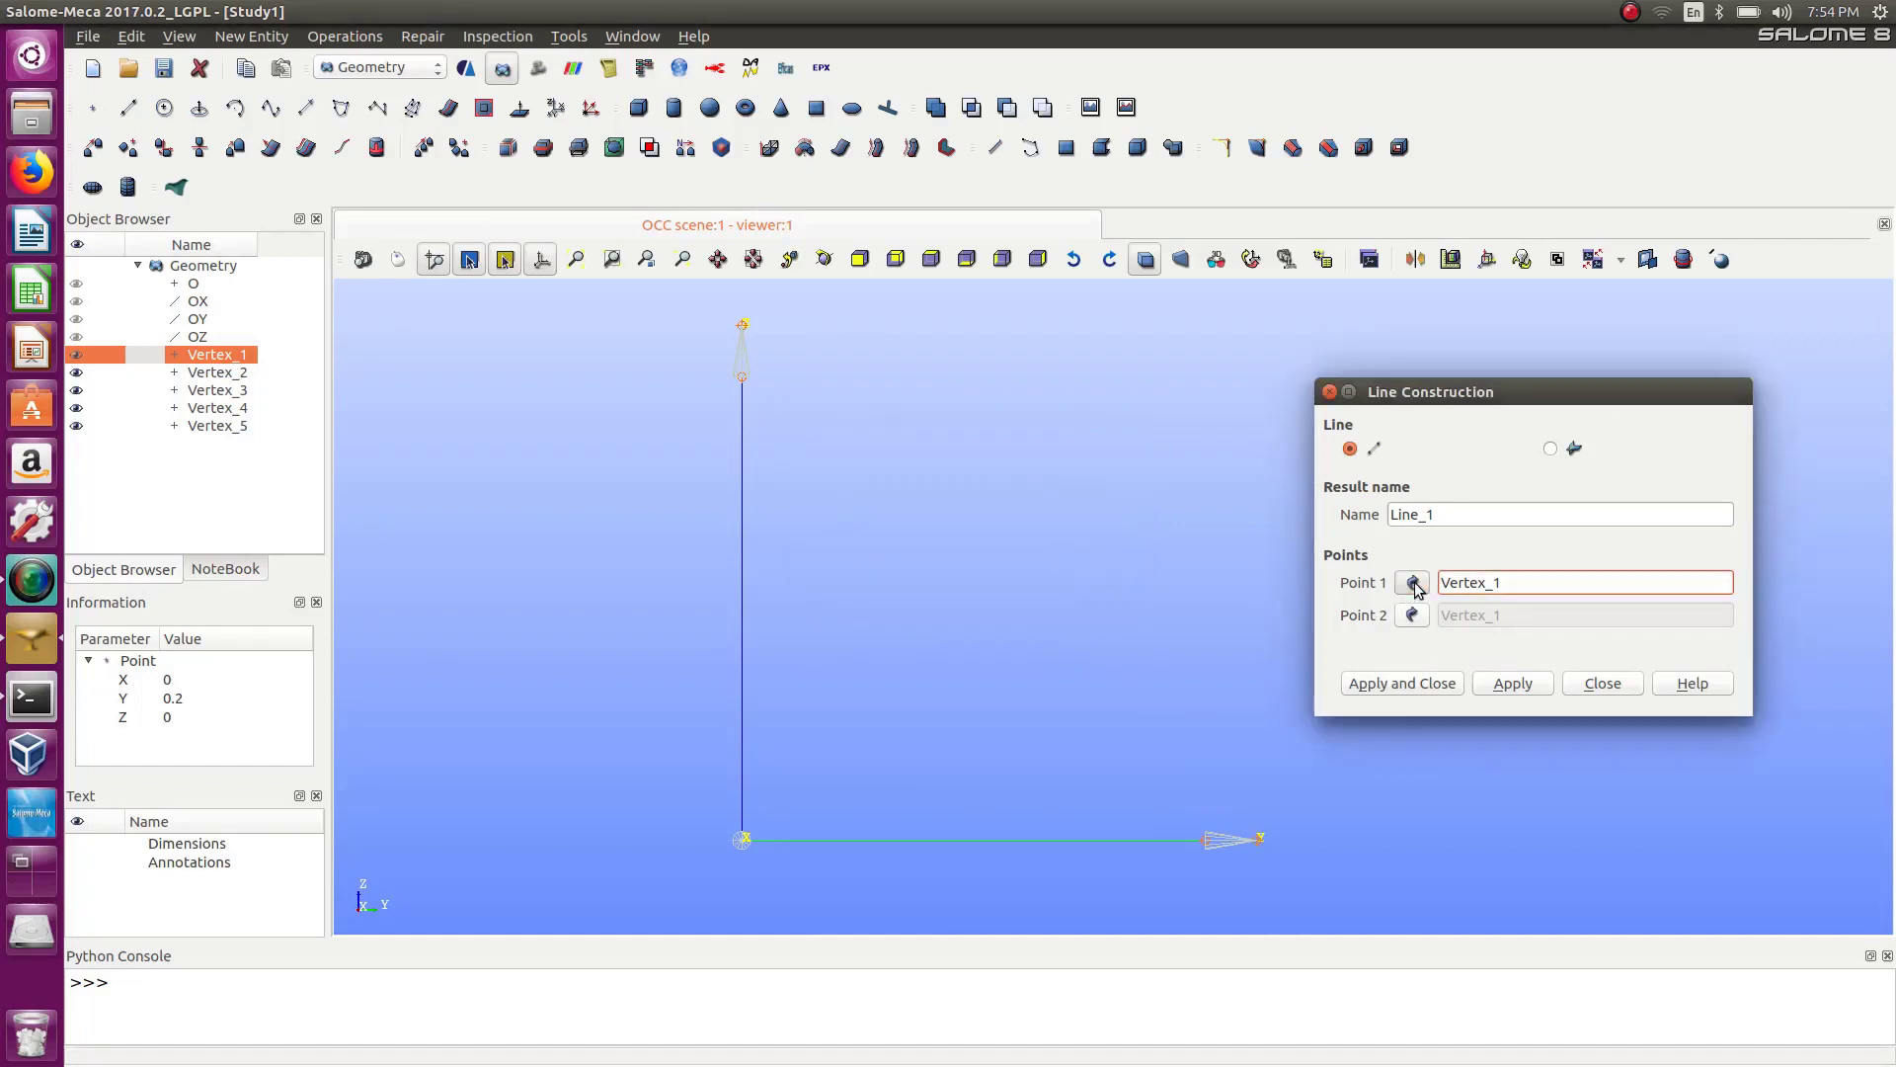
pyautogui.click(1261, 841)
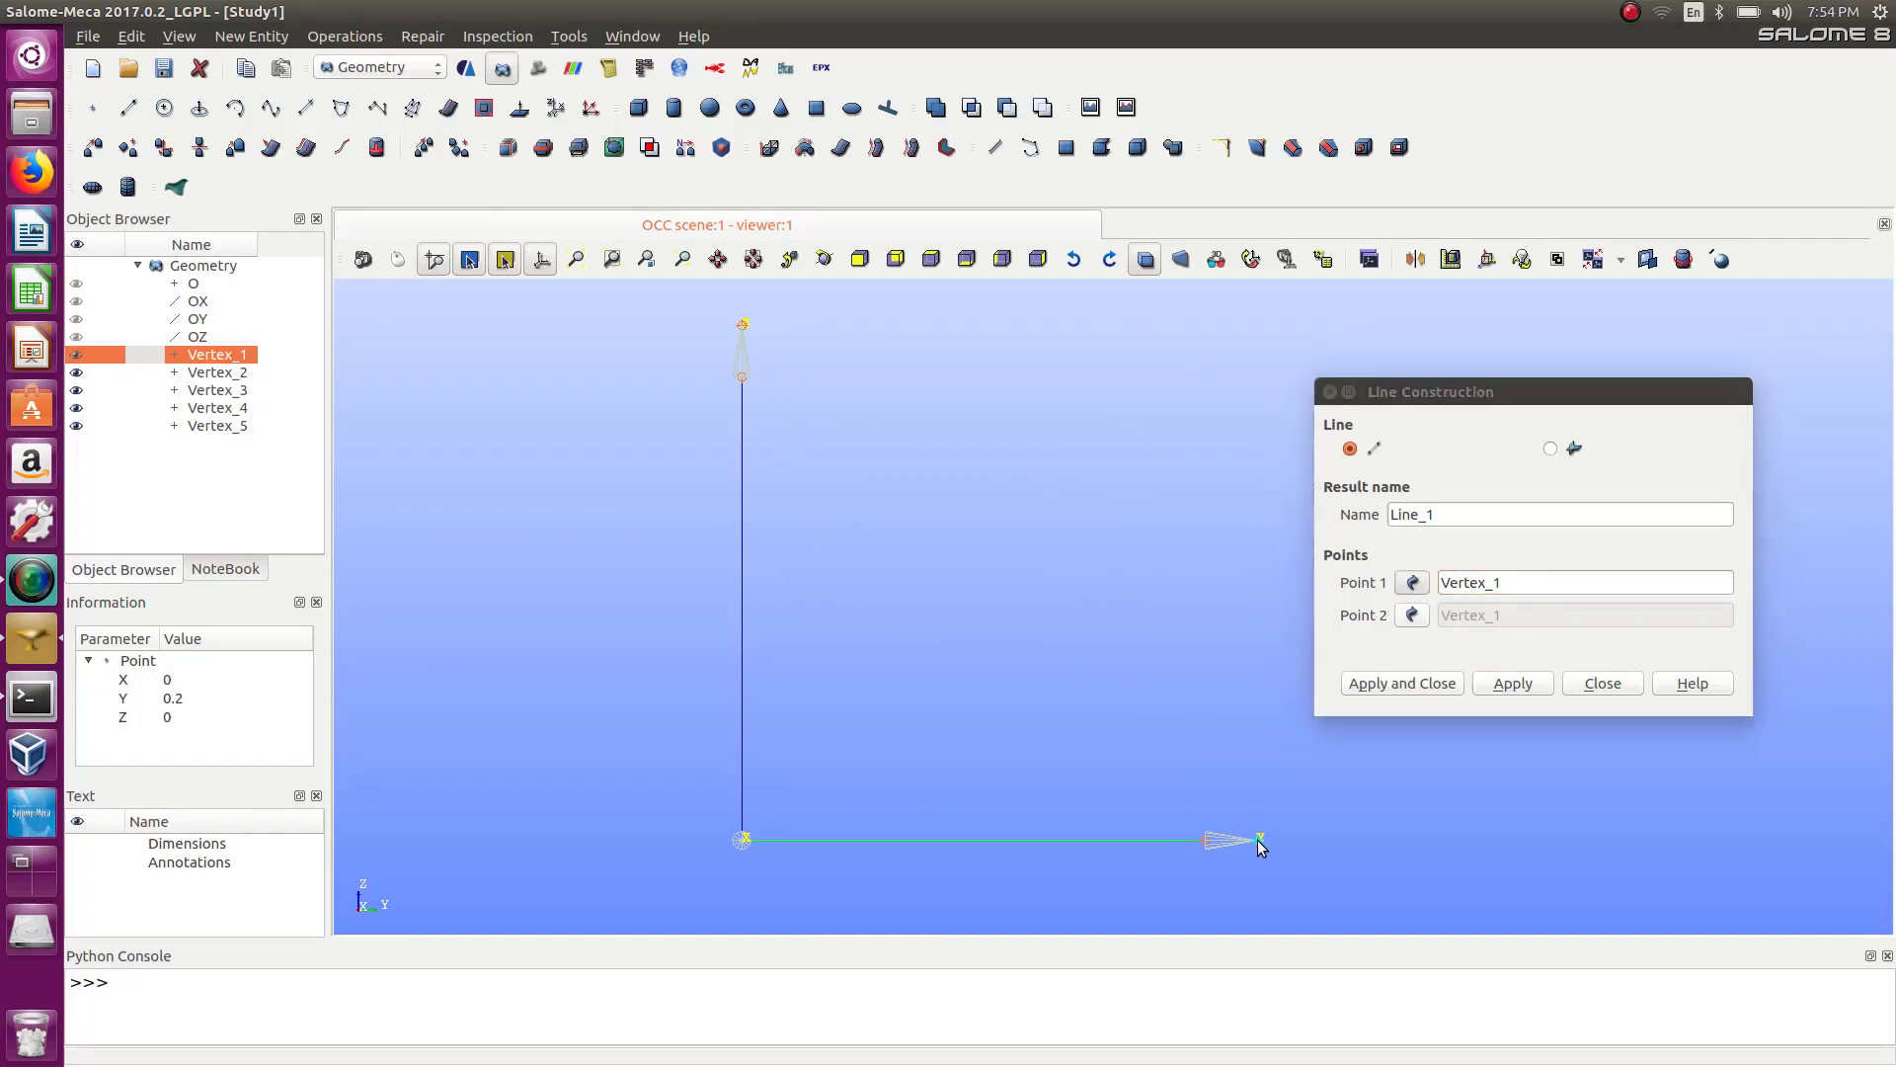
pyautogui.click(1206, 842)
pyautogui.click(1512, 683)
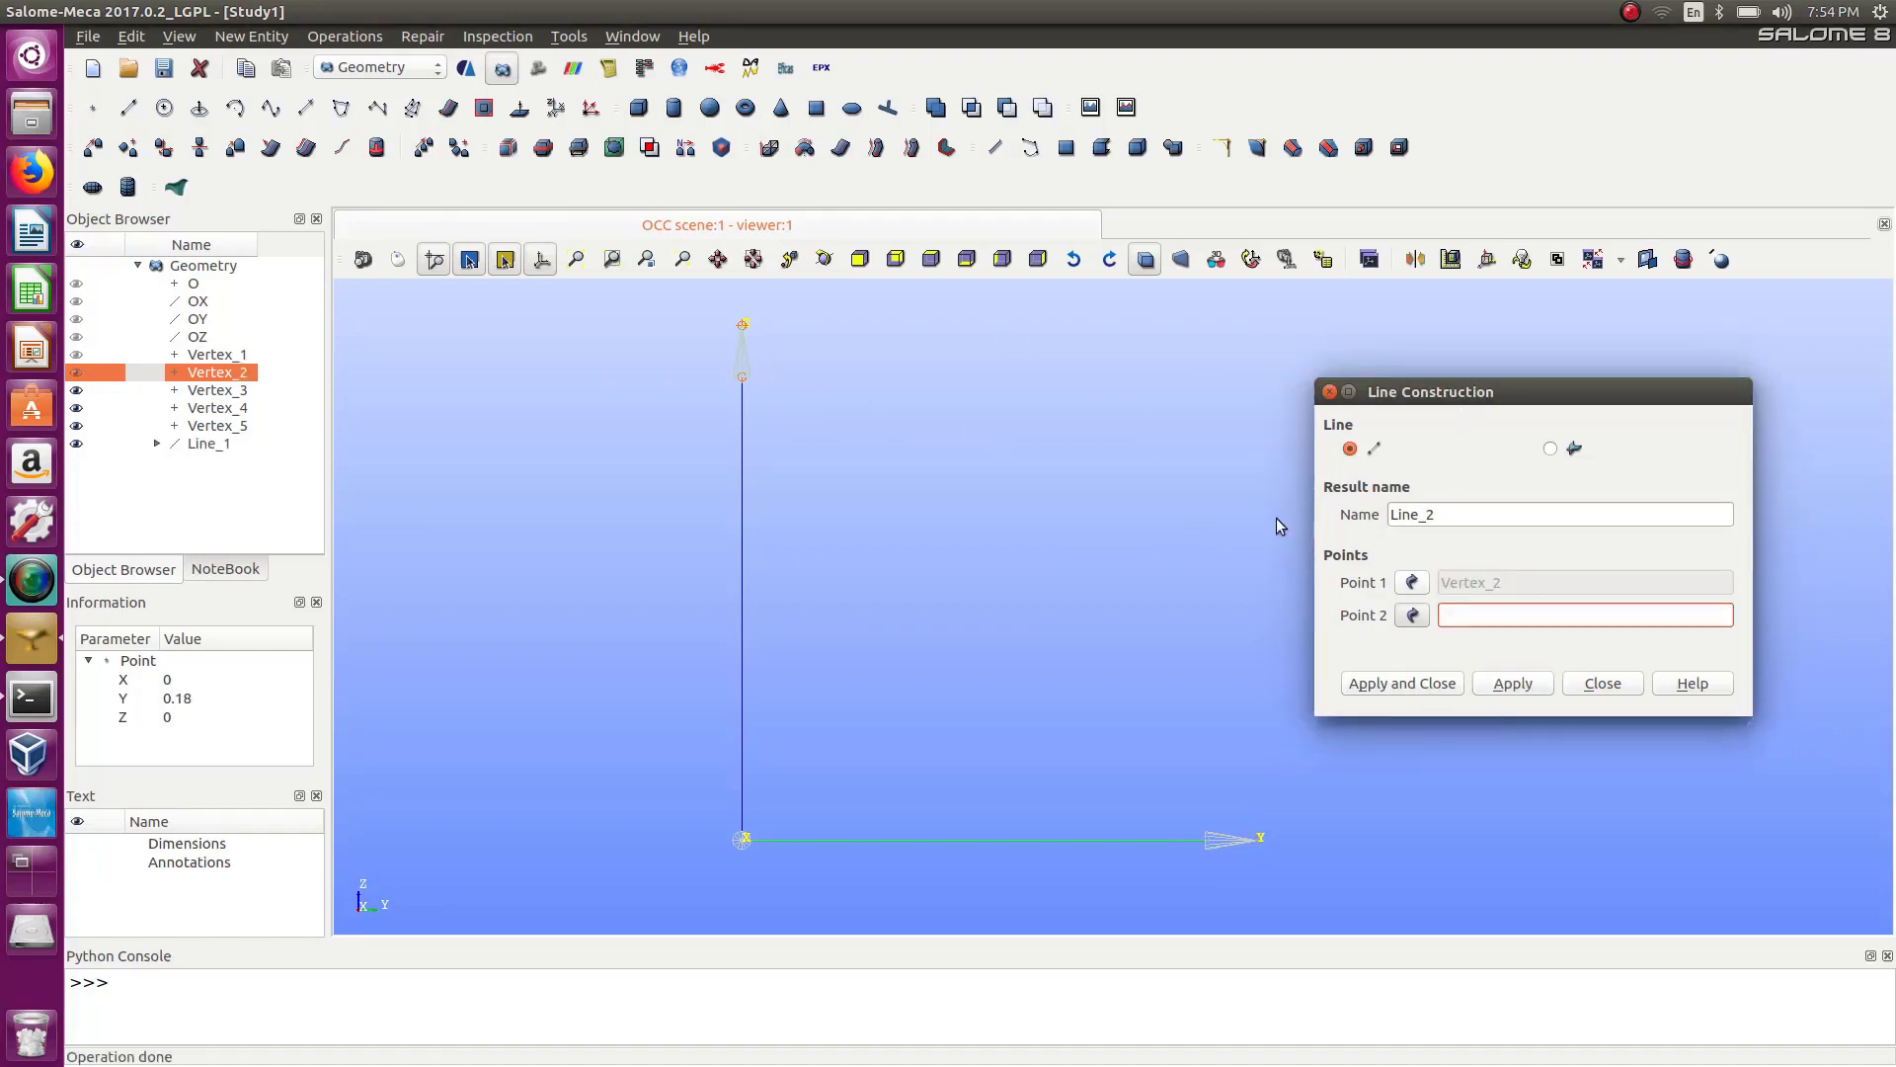
# Create a line from the point at Z 0.2 to the point at Z 0.18 and close the line dialog.
pyautogui.click(1412, 582)
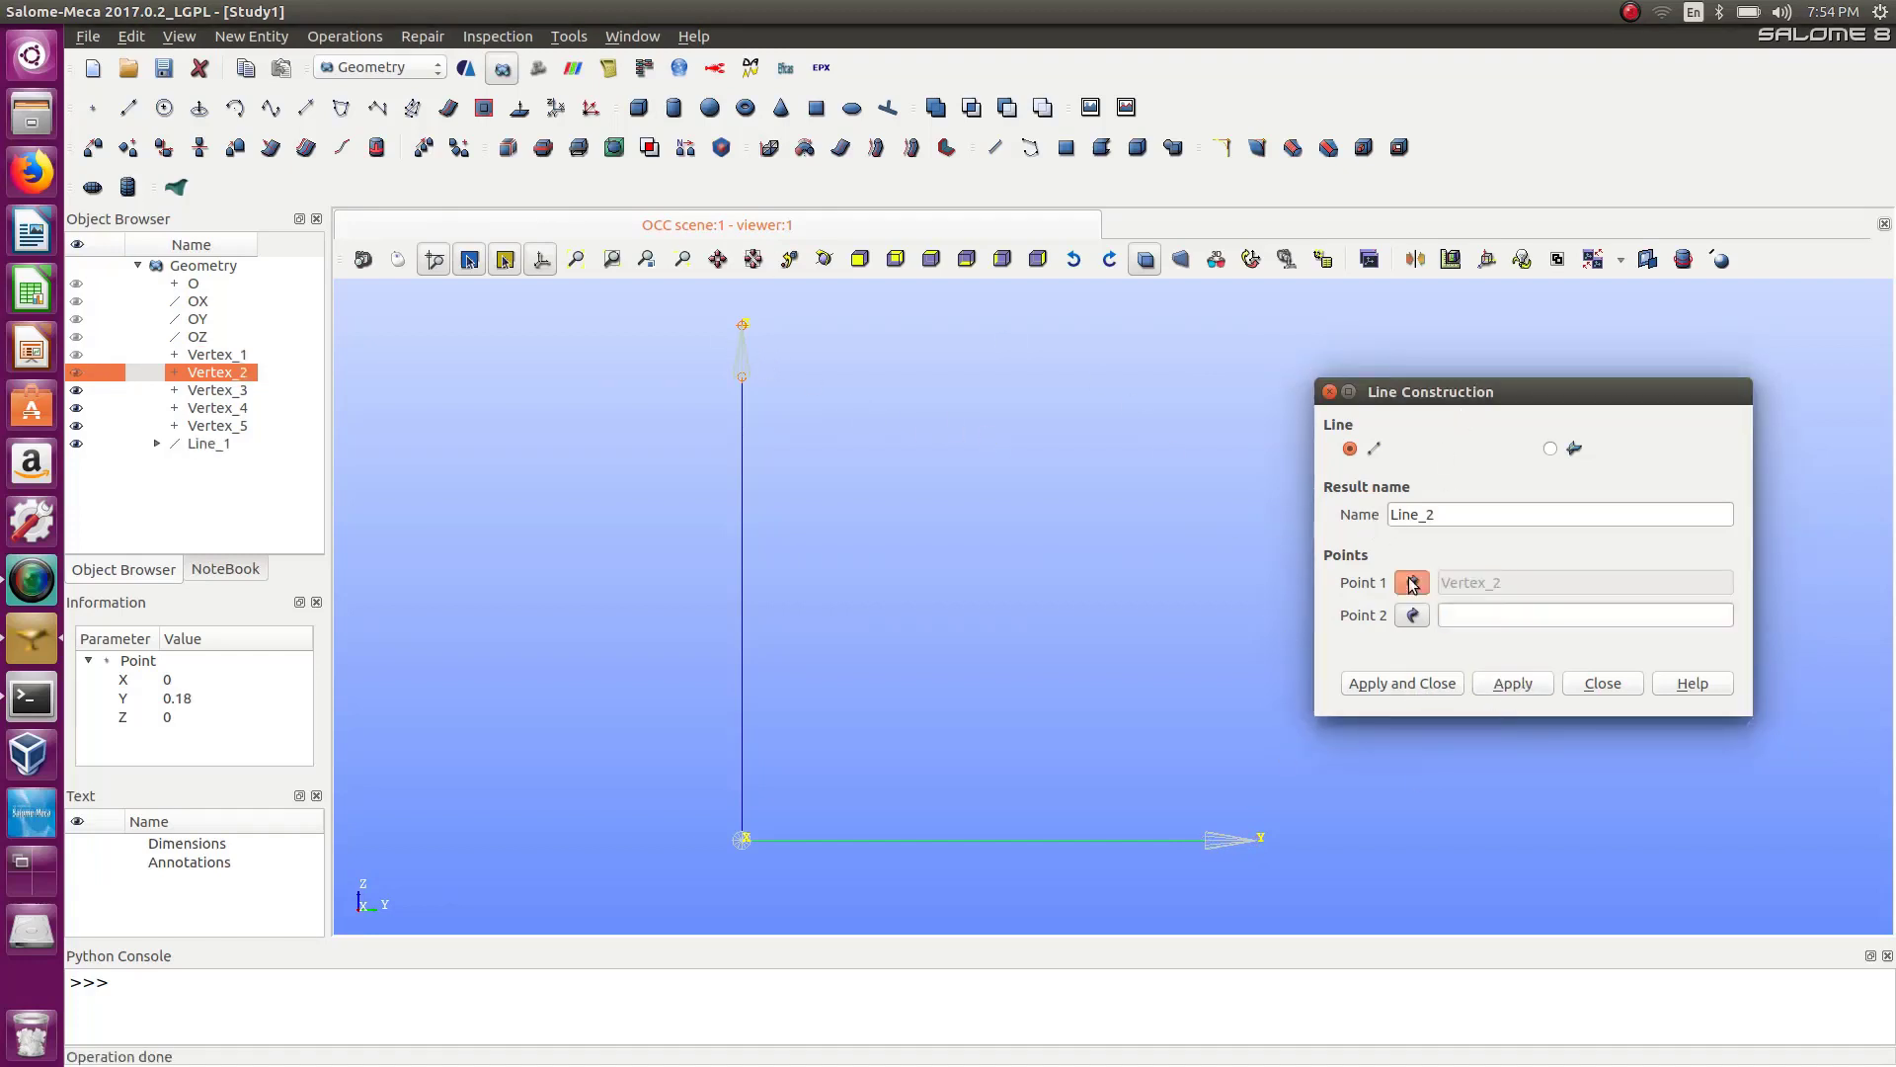
pyautogui.click(743, 325)
pyautogui.click(742, 377)
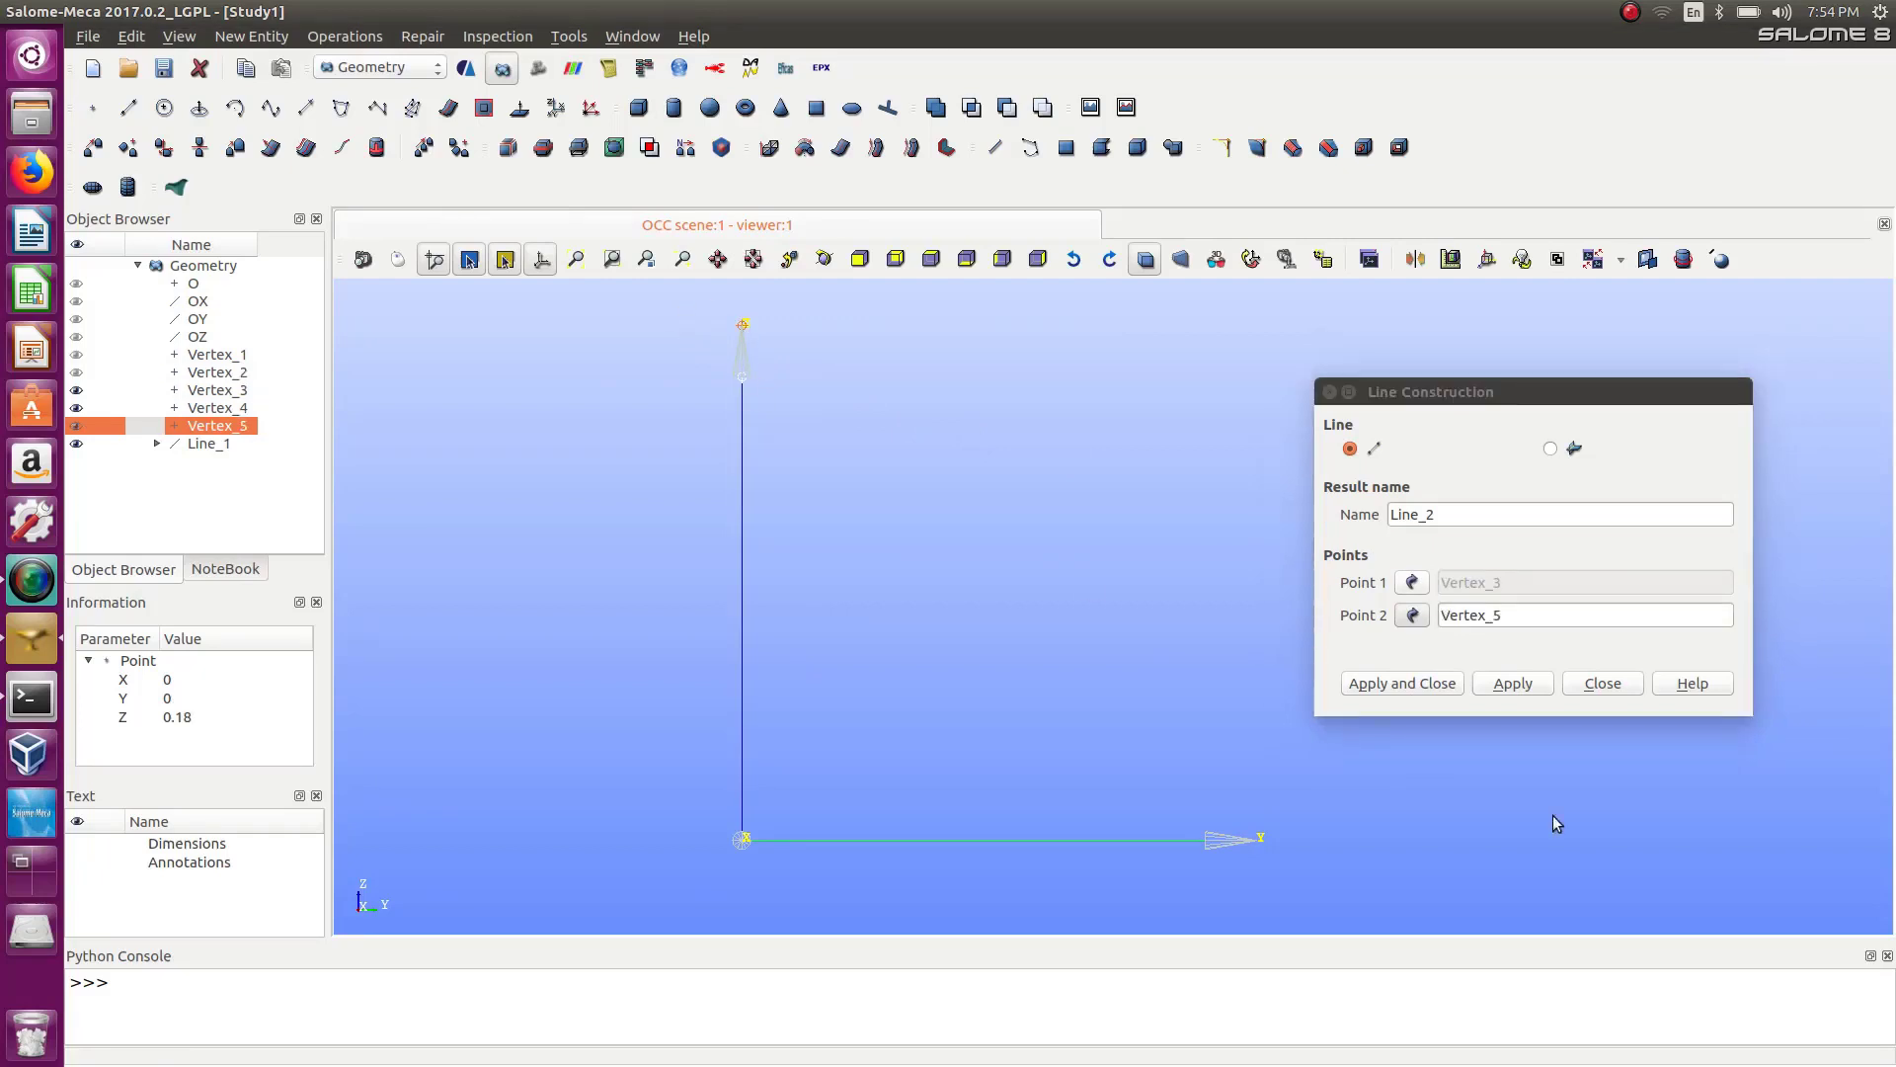
pyautogui.click(1505, 684)
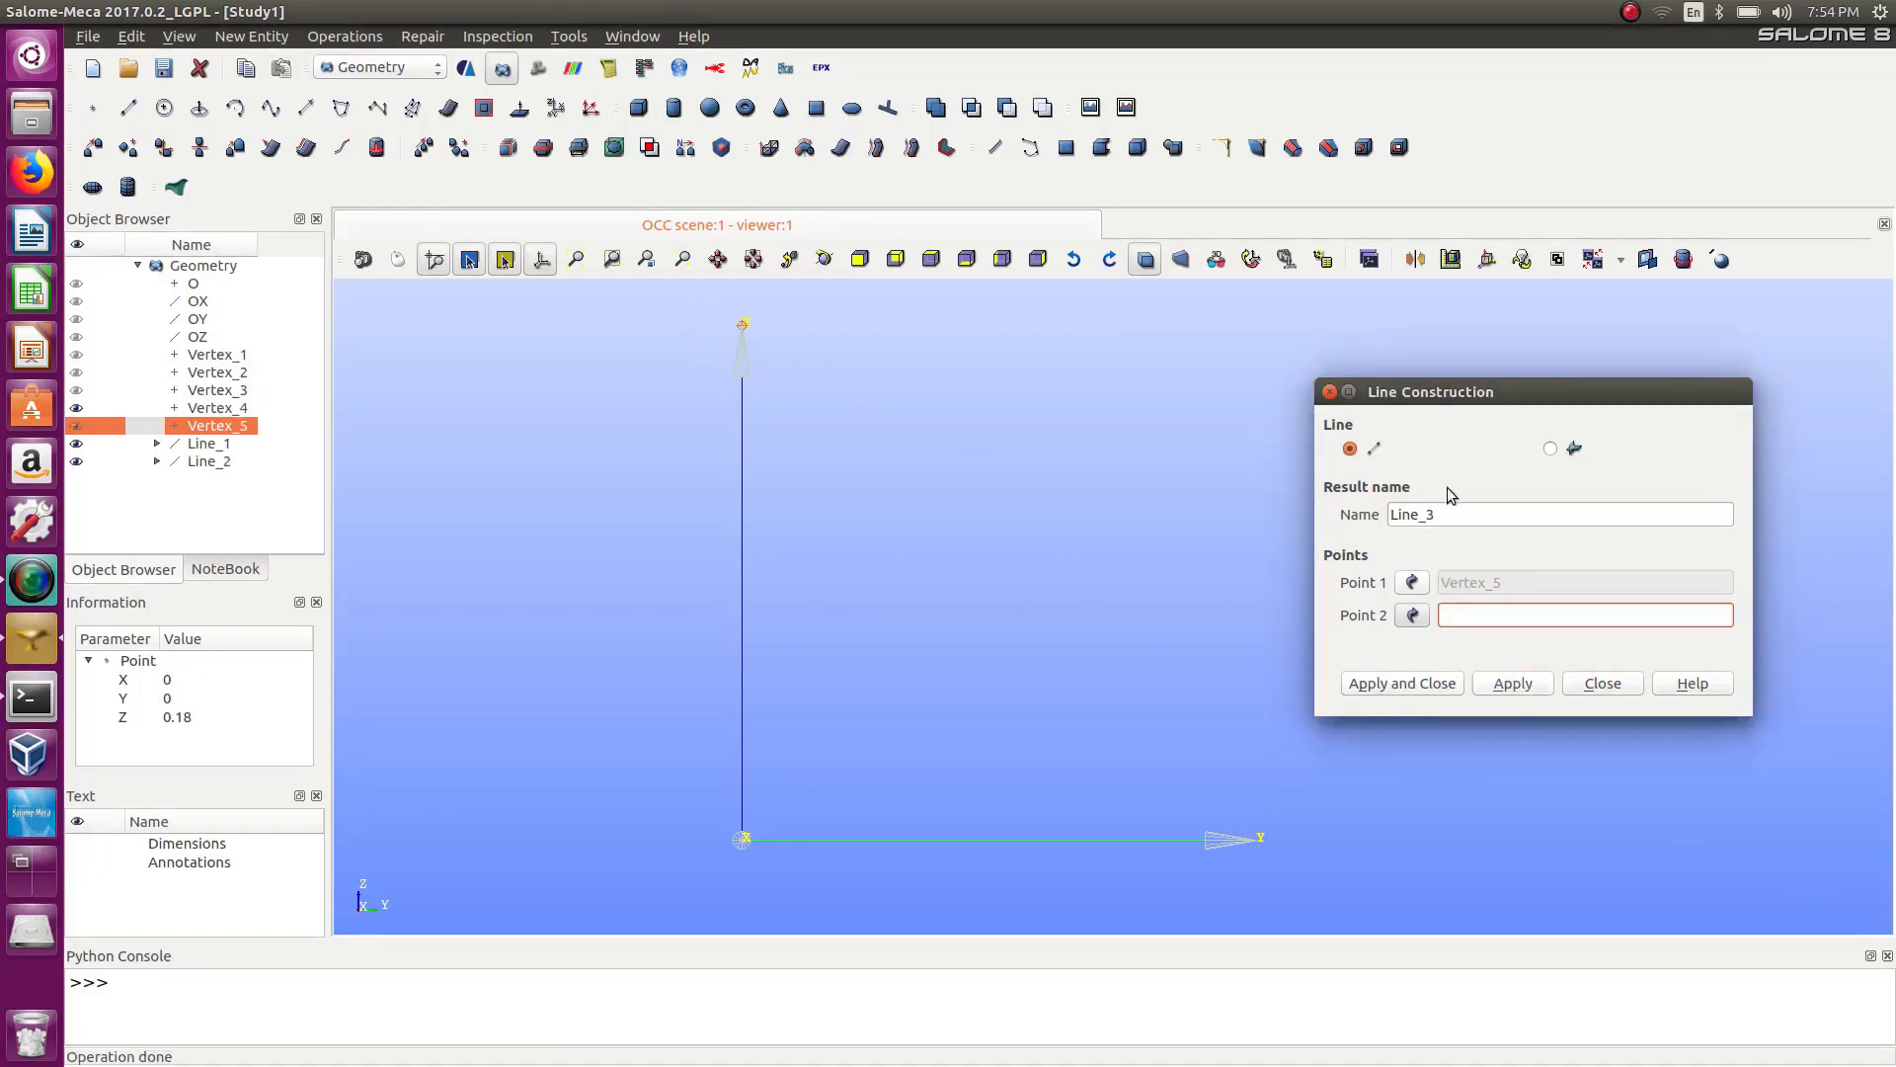
pyautogui.click(1329, 391)
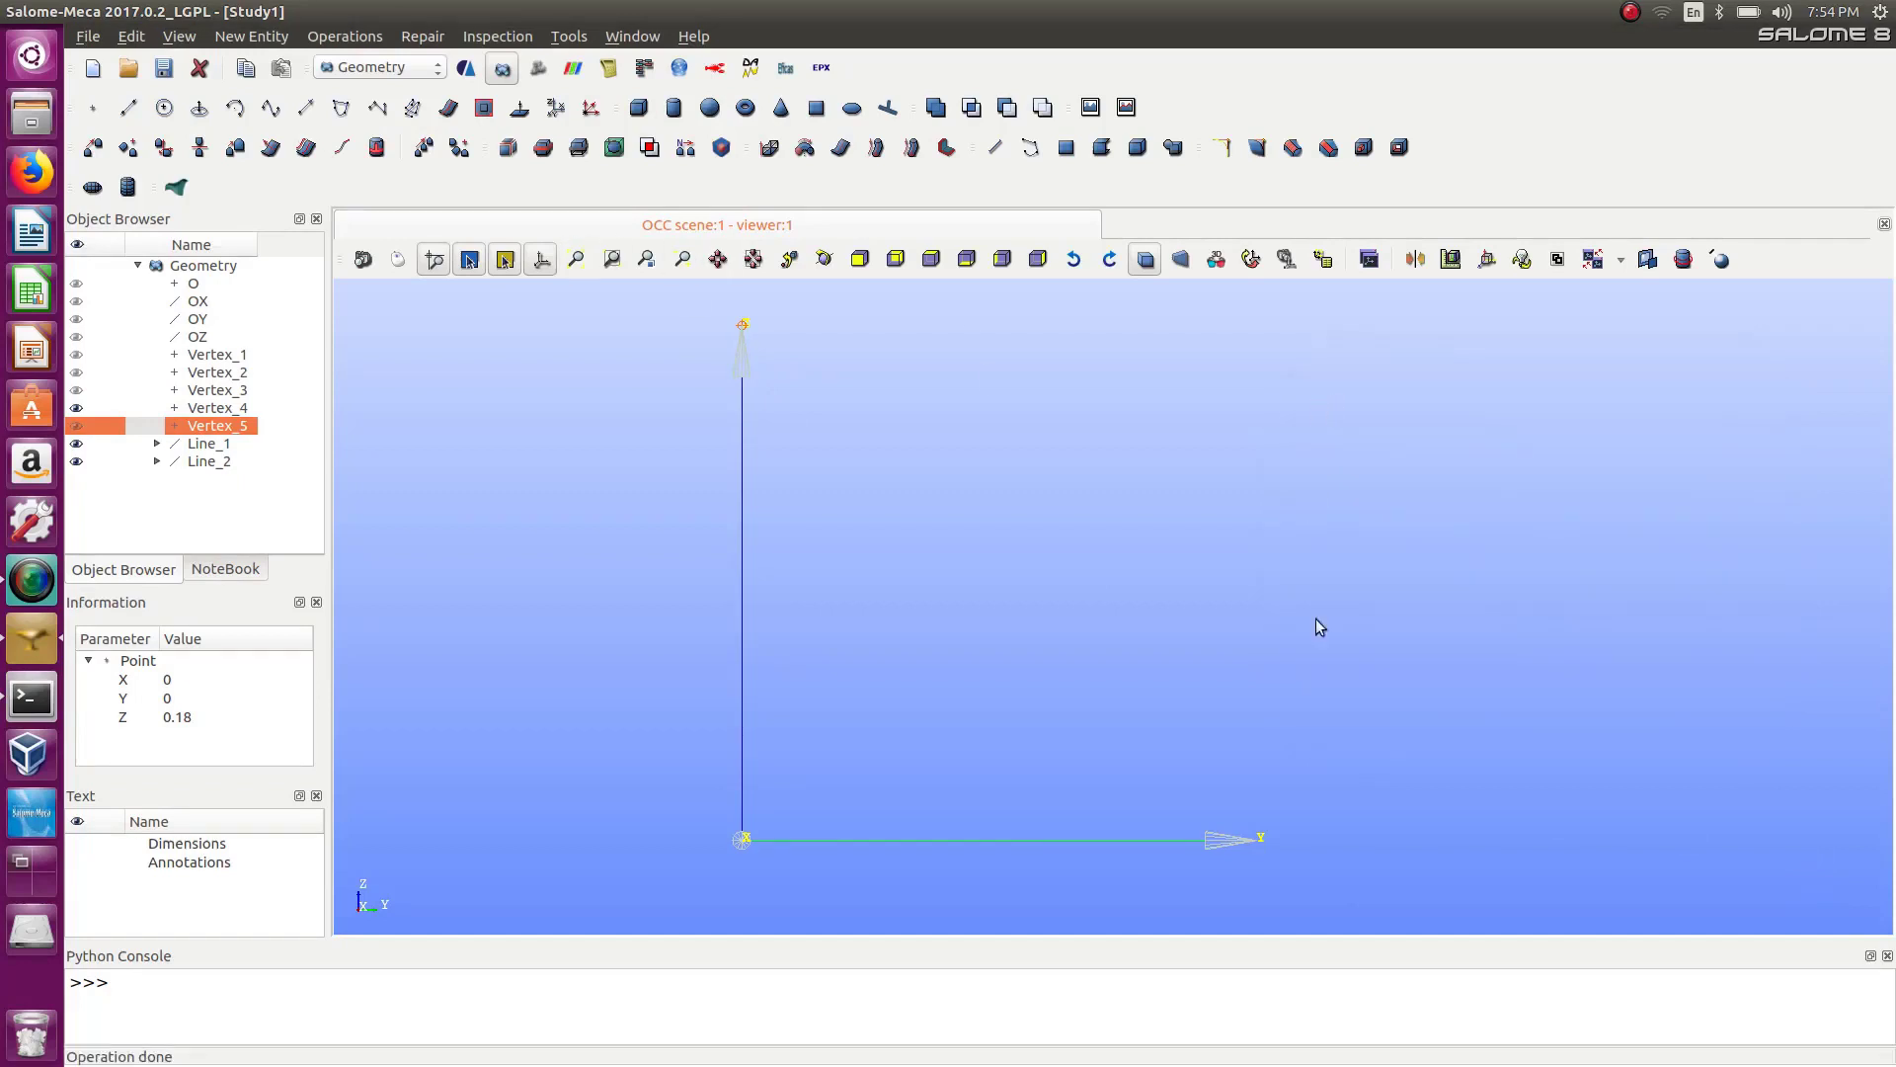
# Create an arc by center, start and end, centered at origin O, from the point at Y 0.2 to the point at Z 0.2.
pyautogui.click(235, 108)
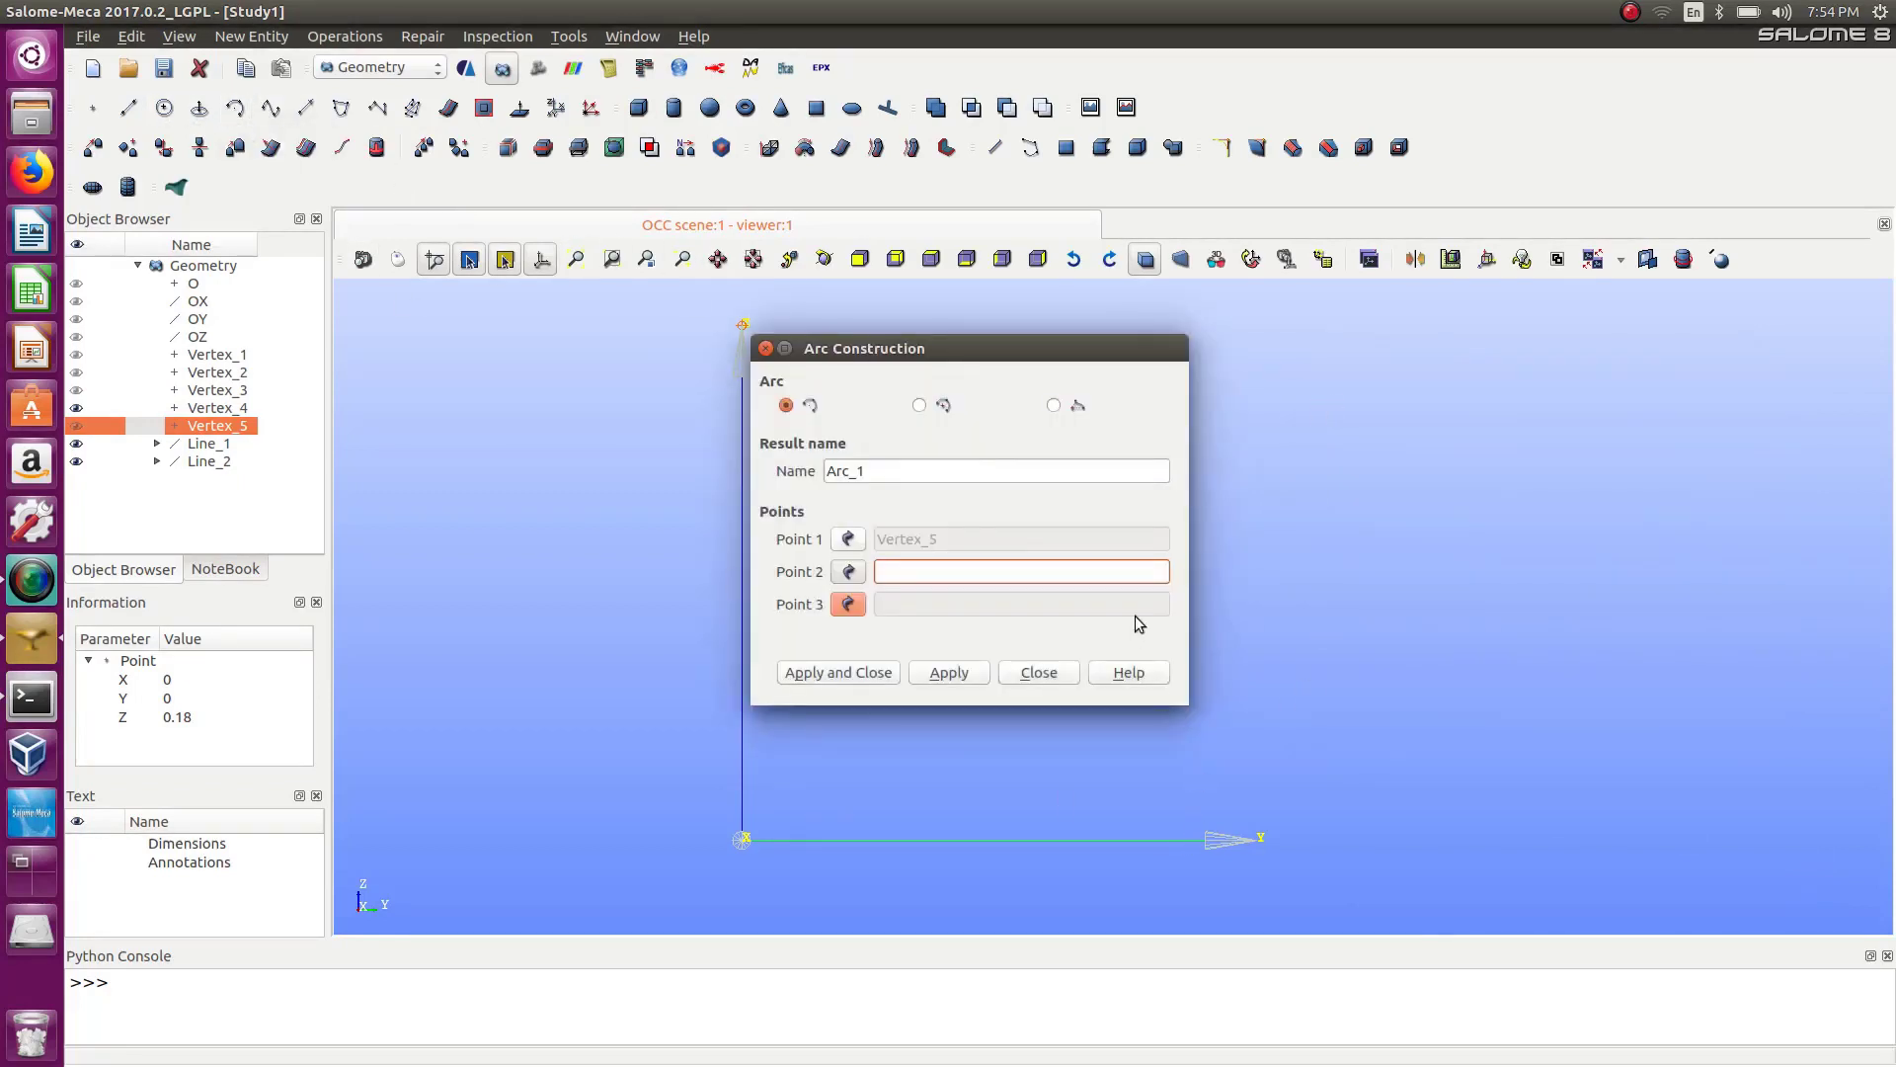
pyautogui.click(919, 406)
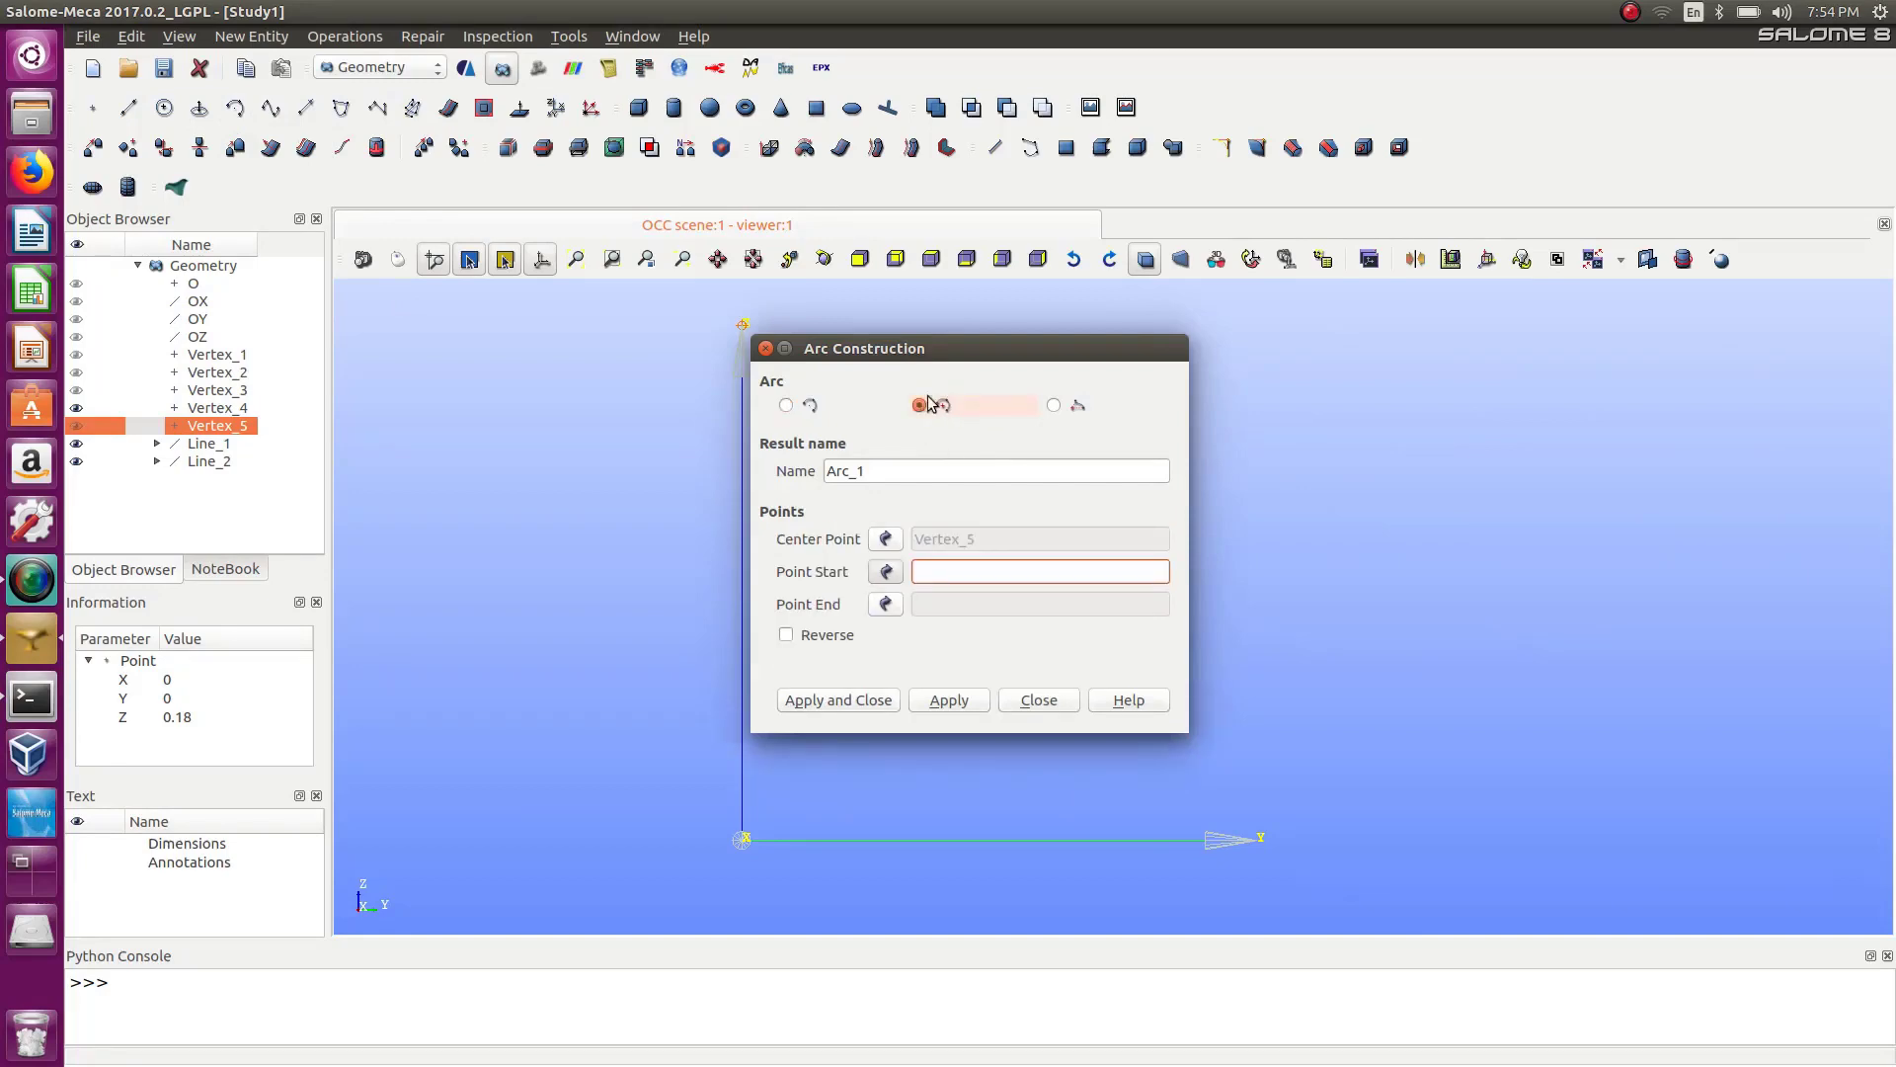
pyautogui.doubleClick(958, 347)
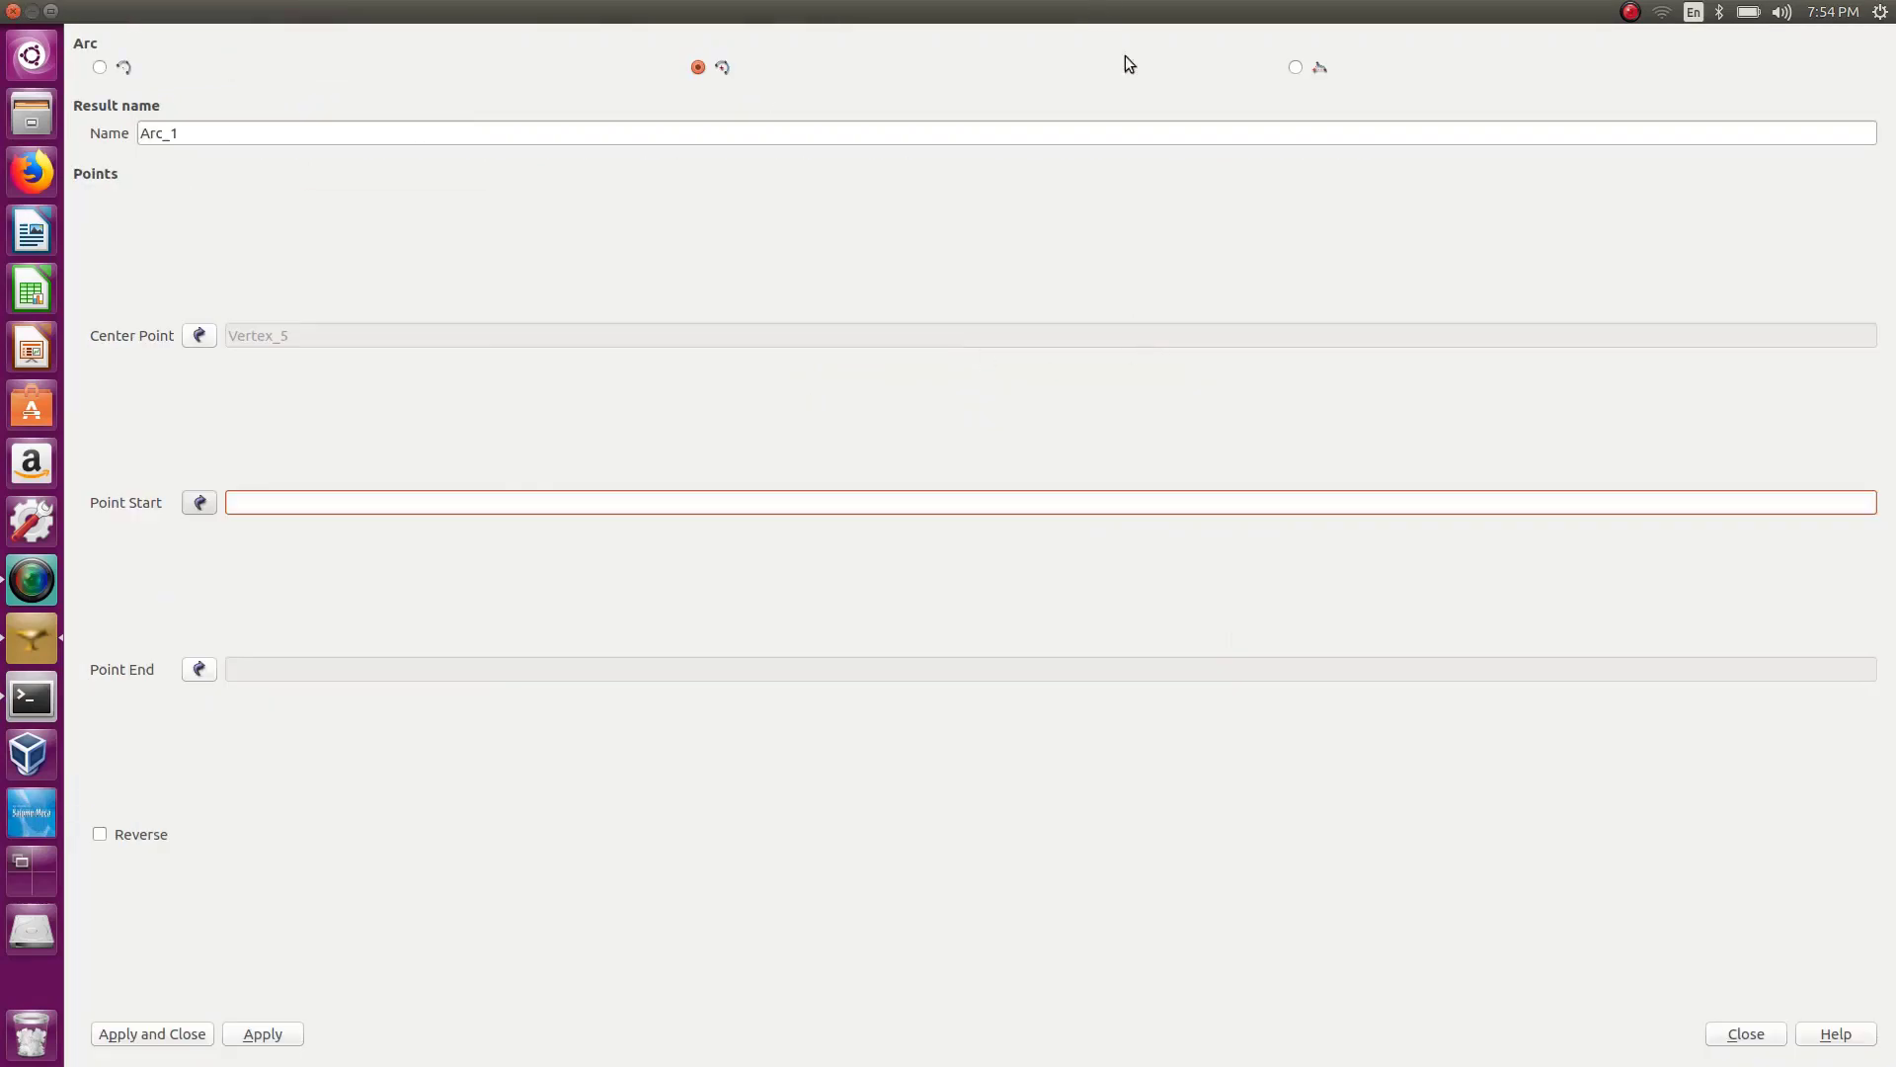
pyautogui.moveTo(1124, 56); pyautogui.dragTo(1420, 248)
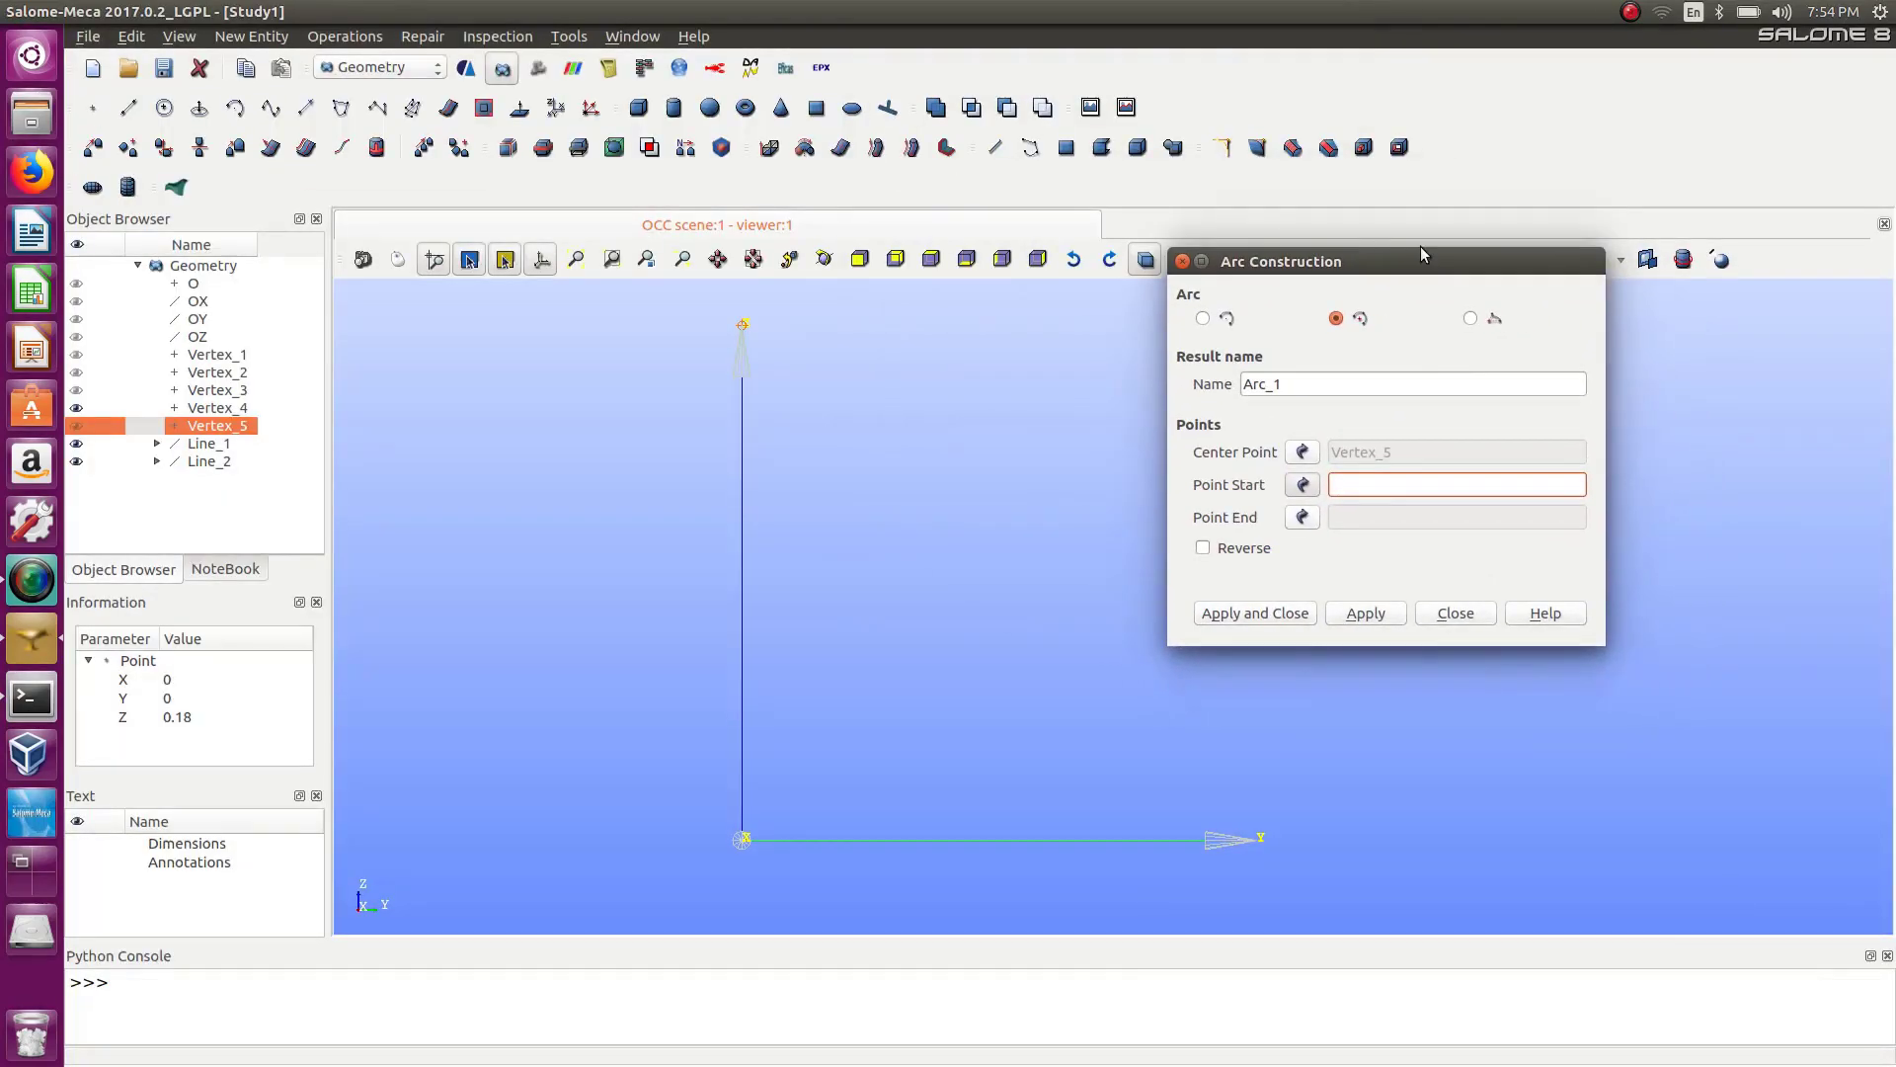
pyautogui.click(1303, 452)
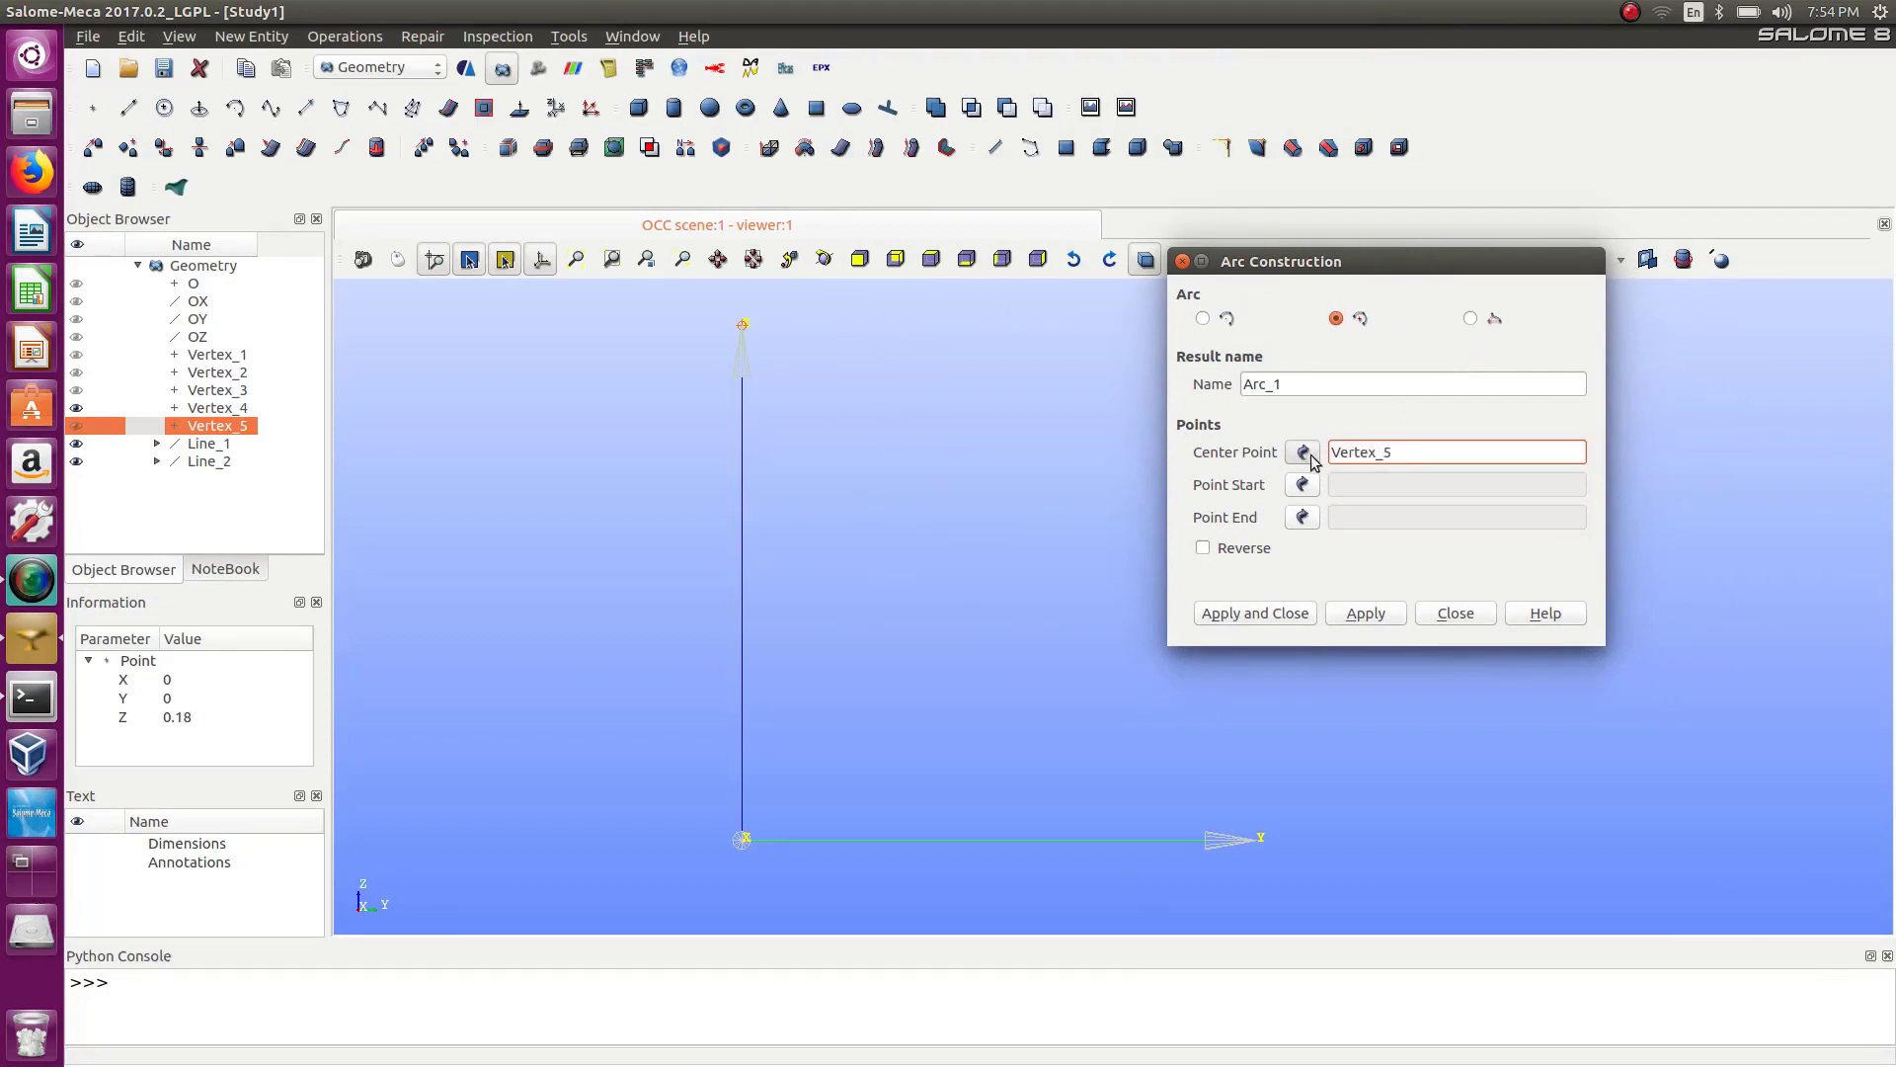
pyautogui.click(194, 284)
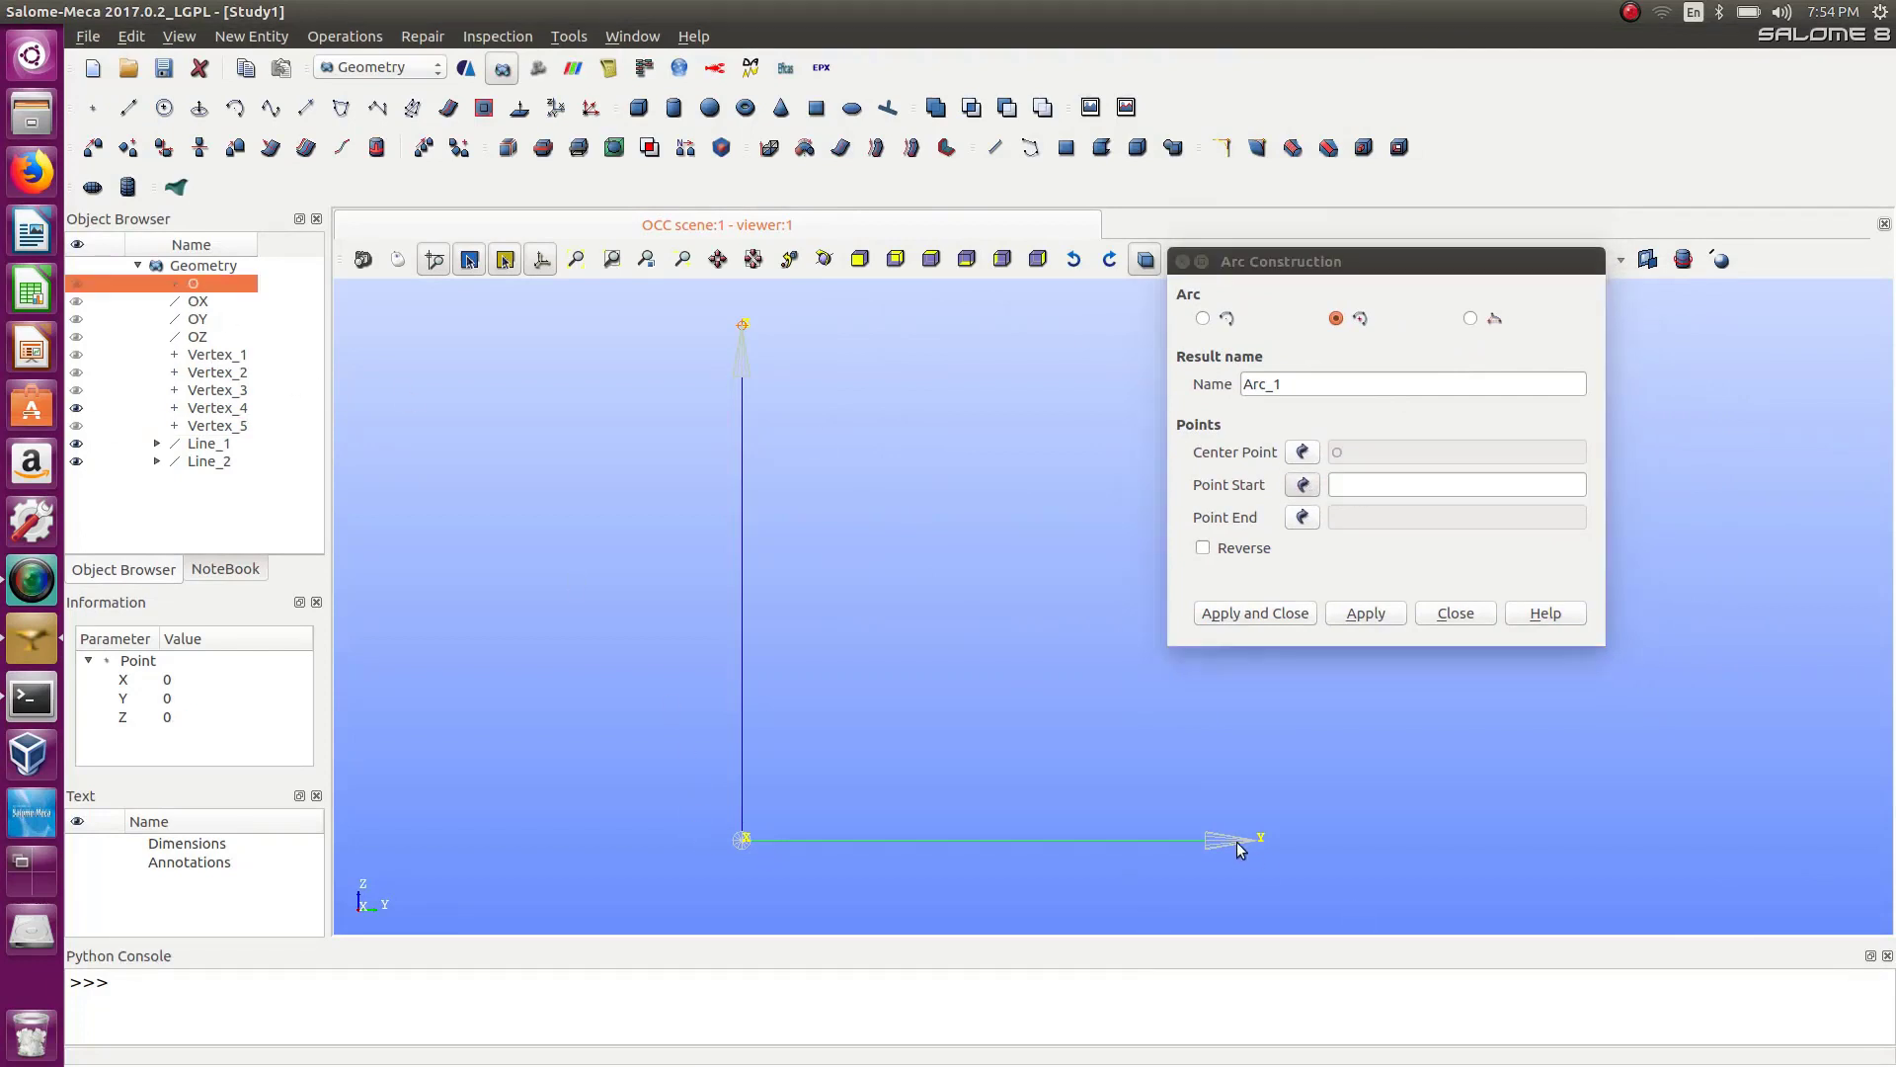
pyautogui.click(1302, 484)
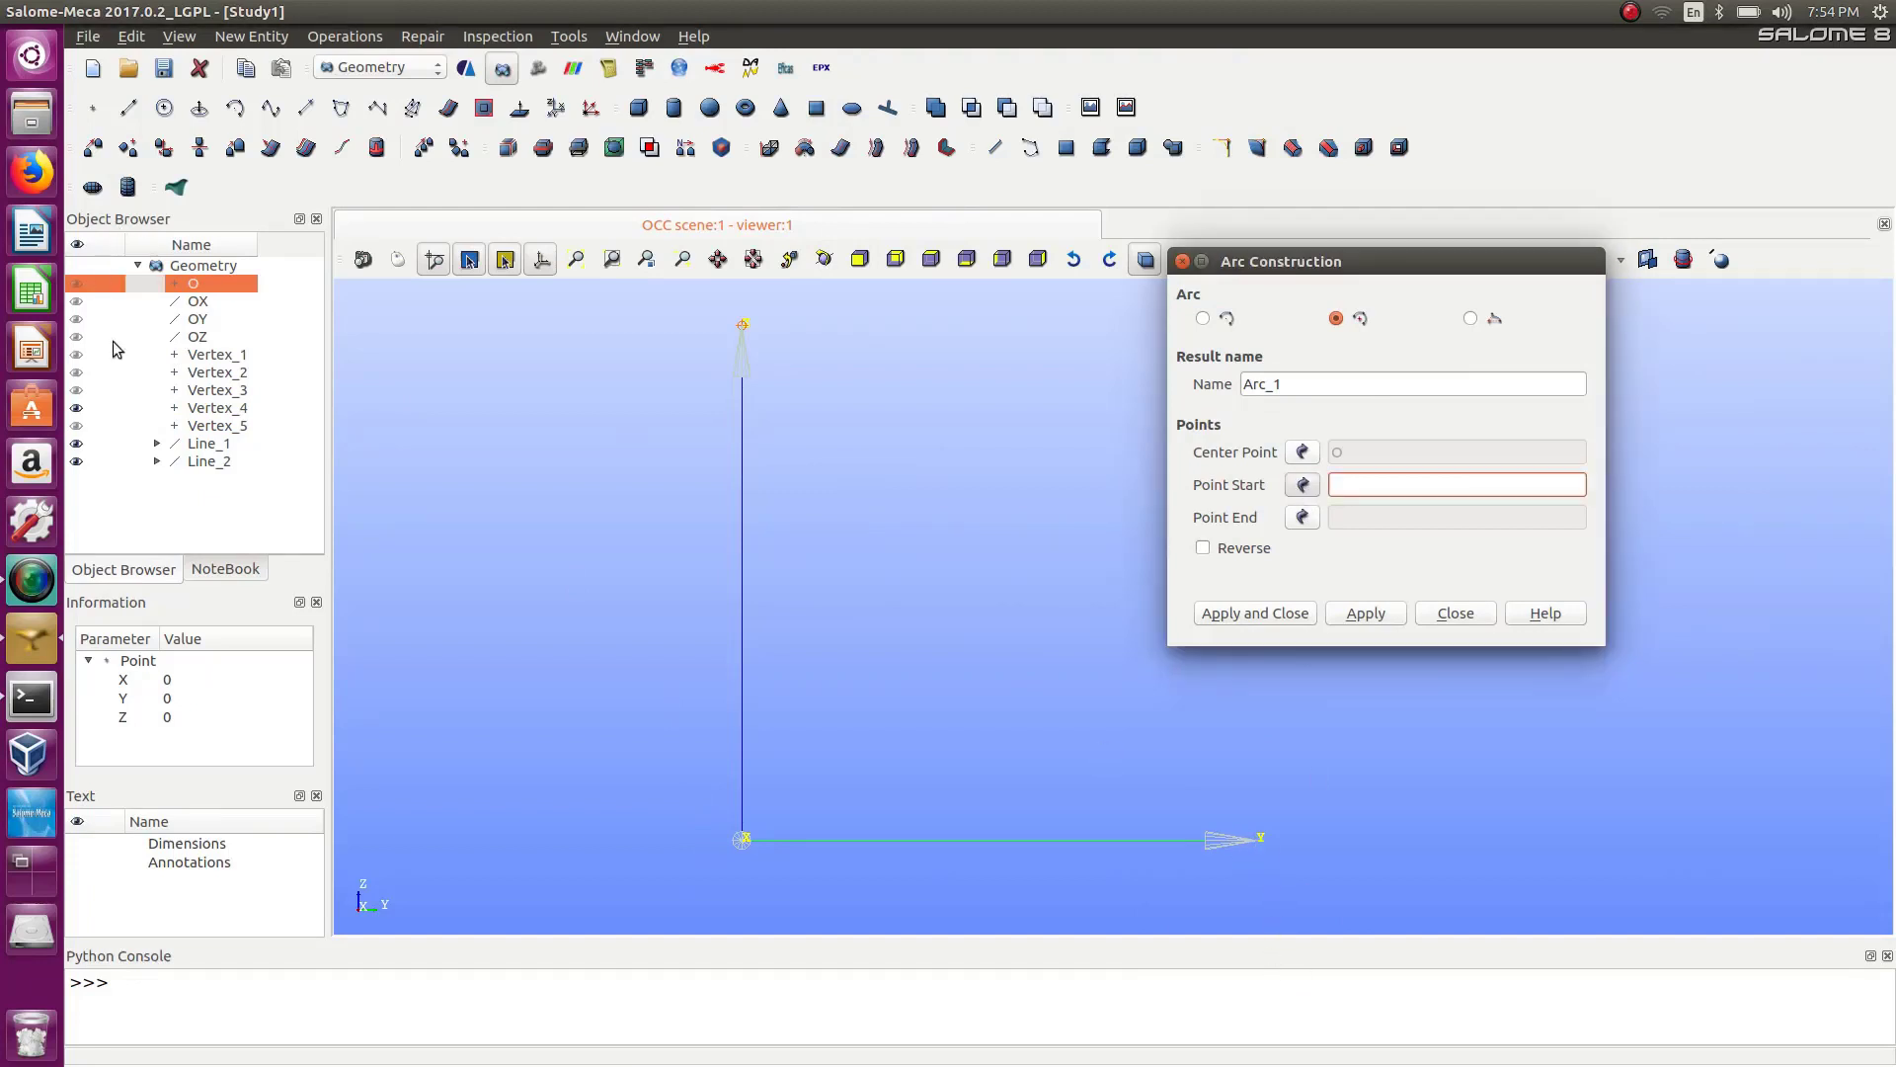
pyautogui.click(76, 355)
pyautogui.click(76, 372)
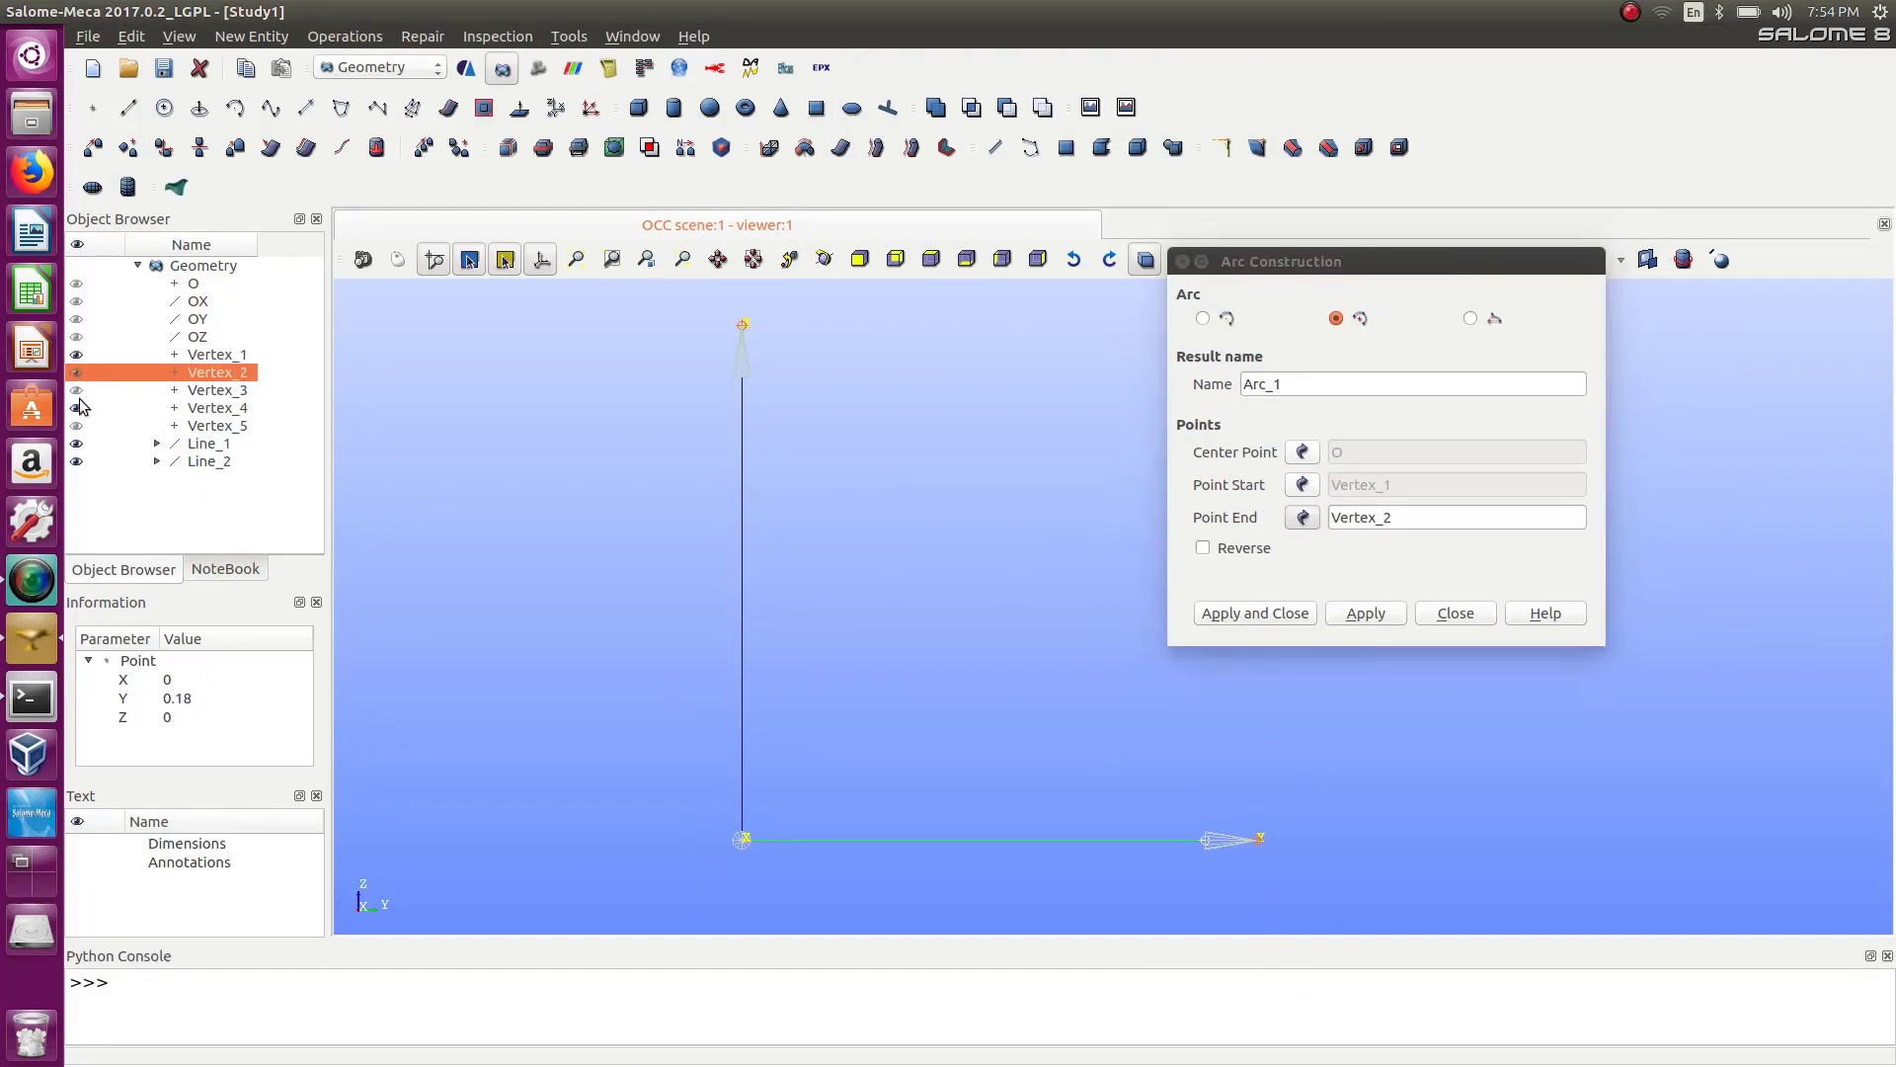
pyautogui.click(70, 392)
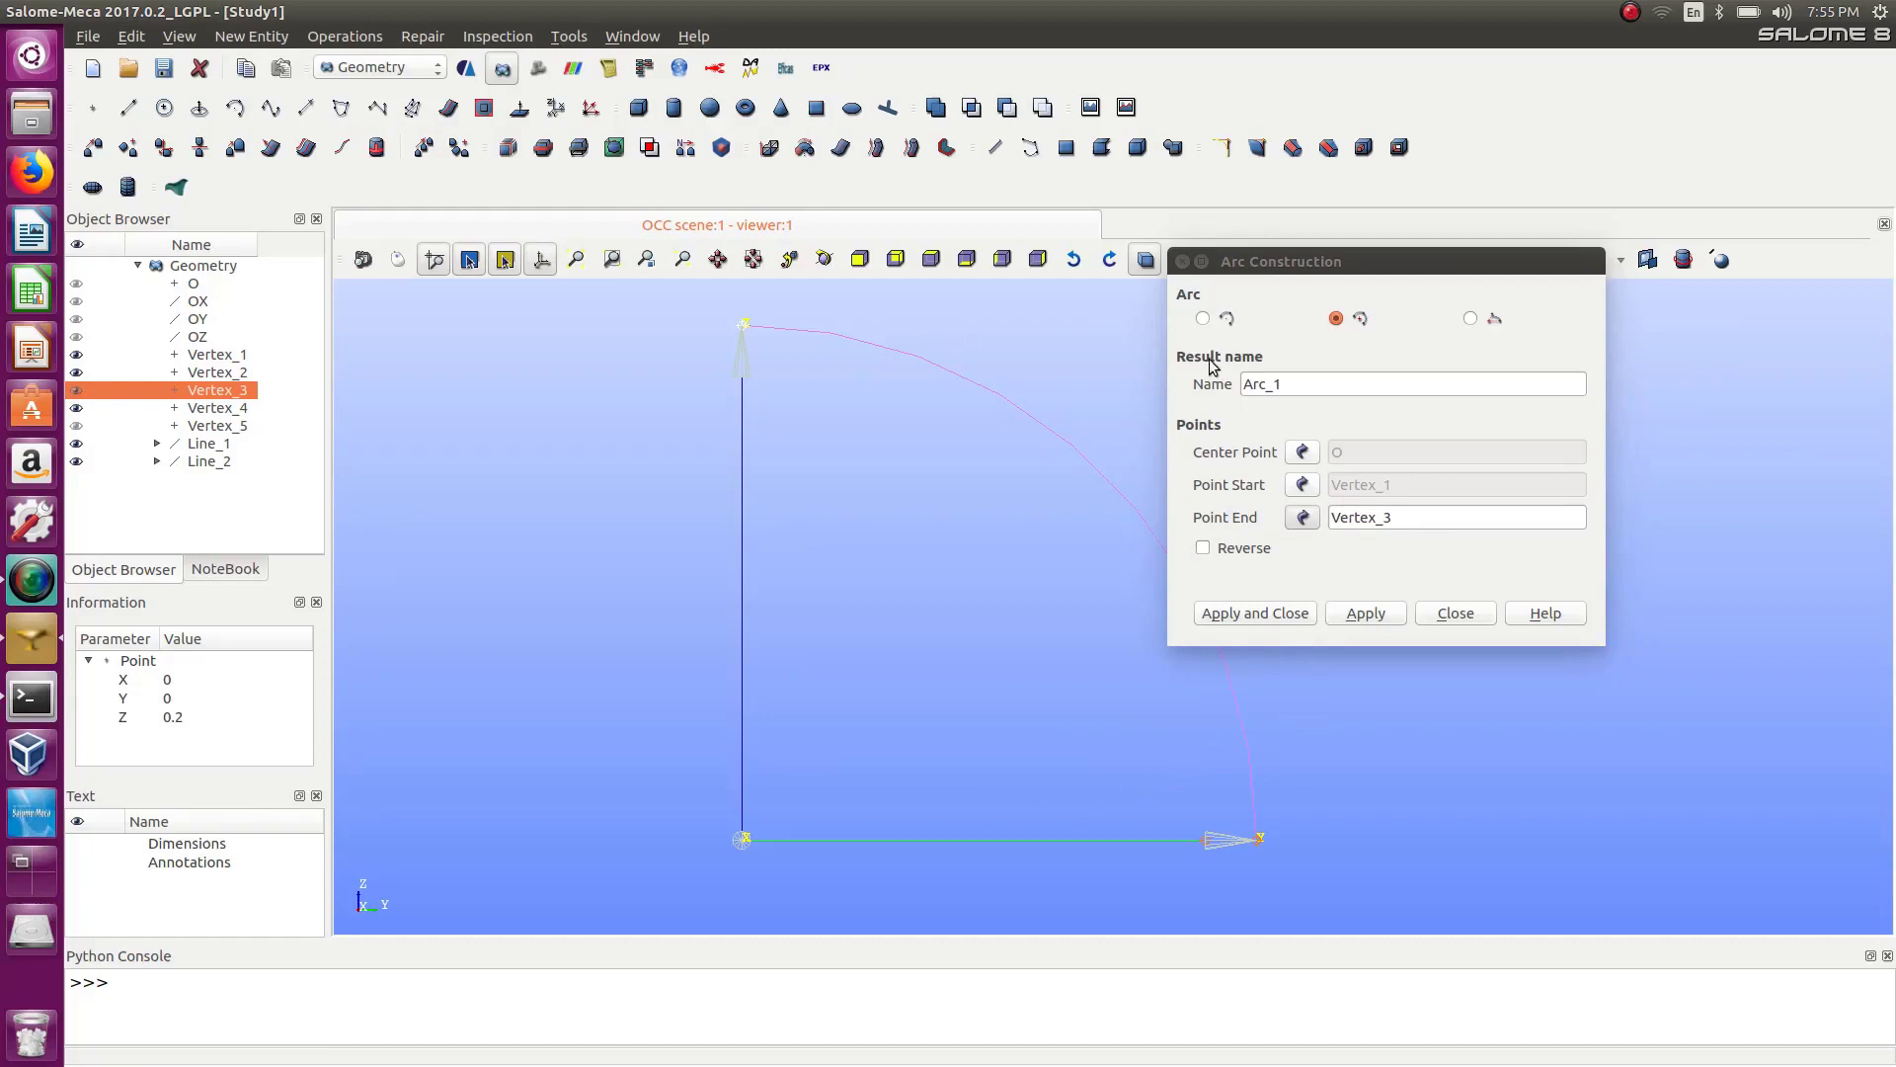
pyautogui.click(1380, 614)
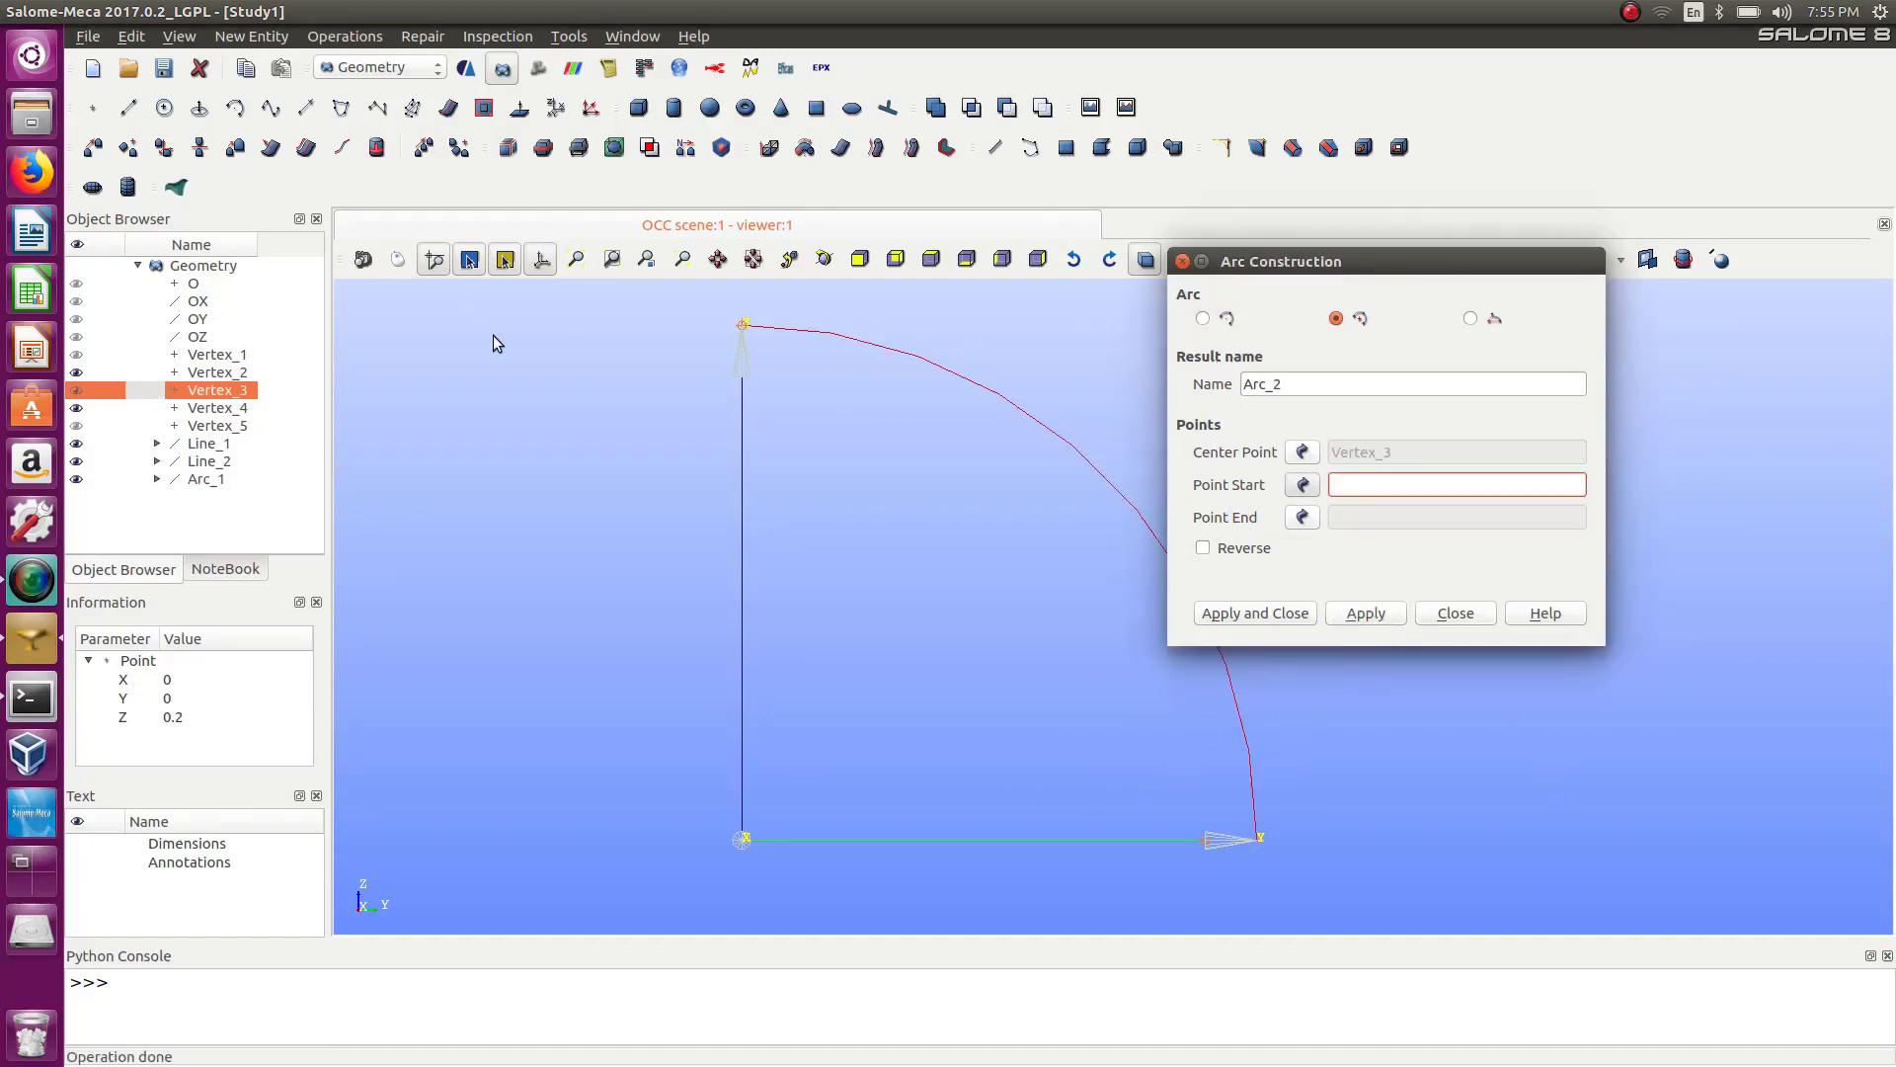
# Create a second arc centered at origin O from the point at Y 0.18 to the point at Z 0.18 and close the dialog.
pyautogui.click(79, 428)
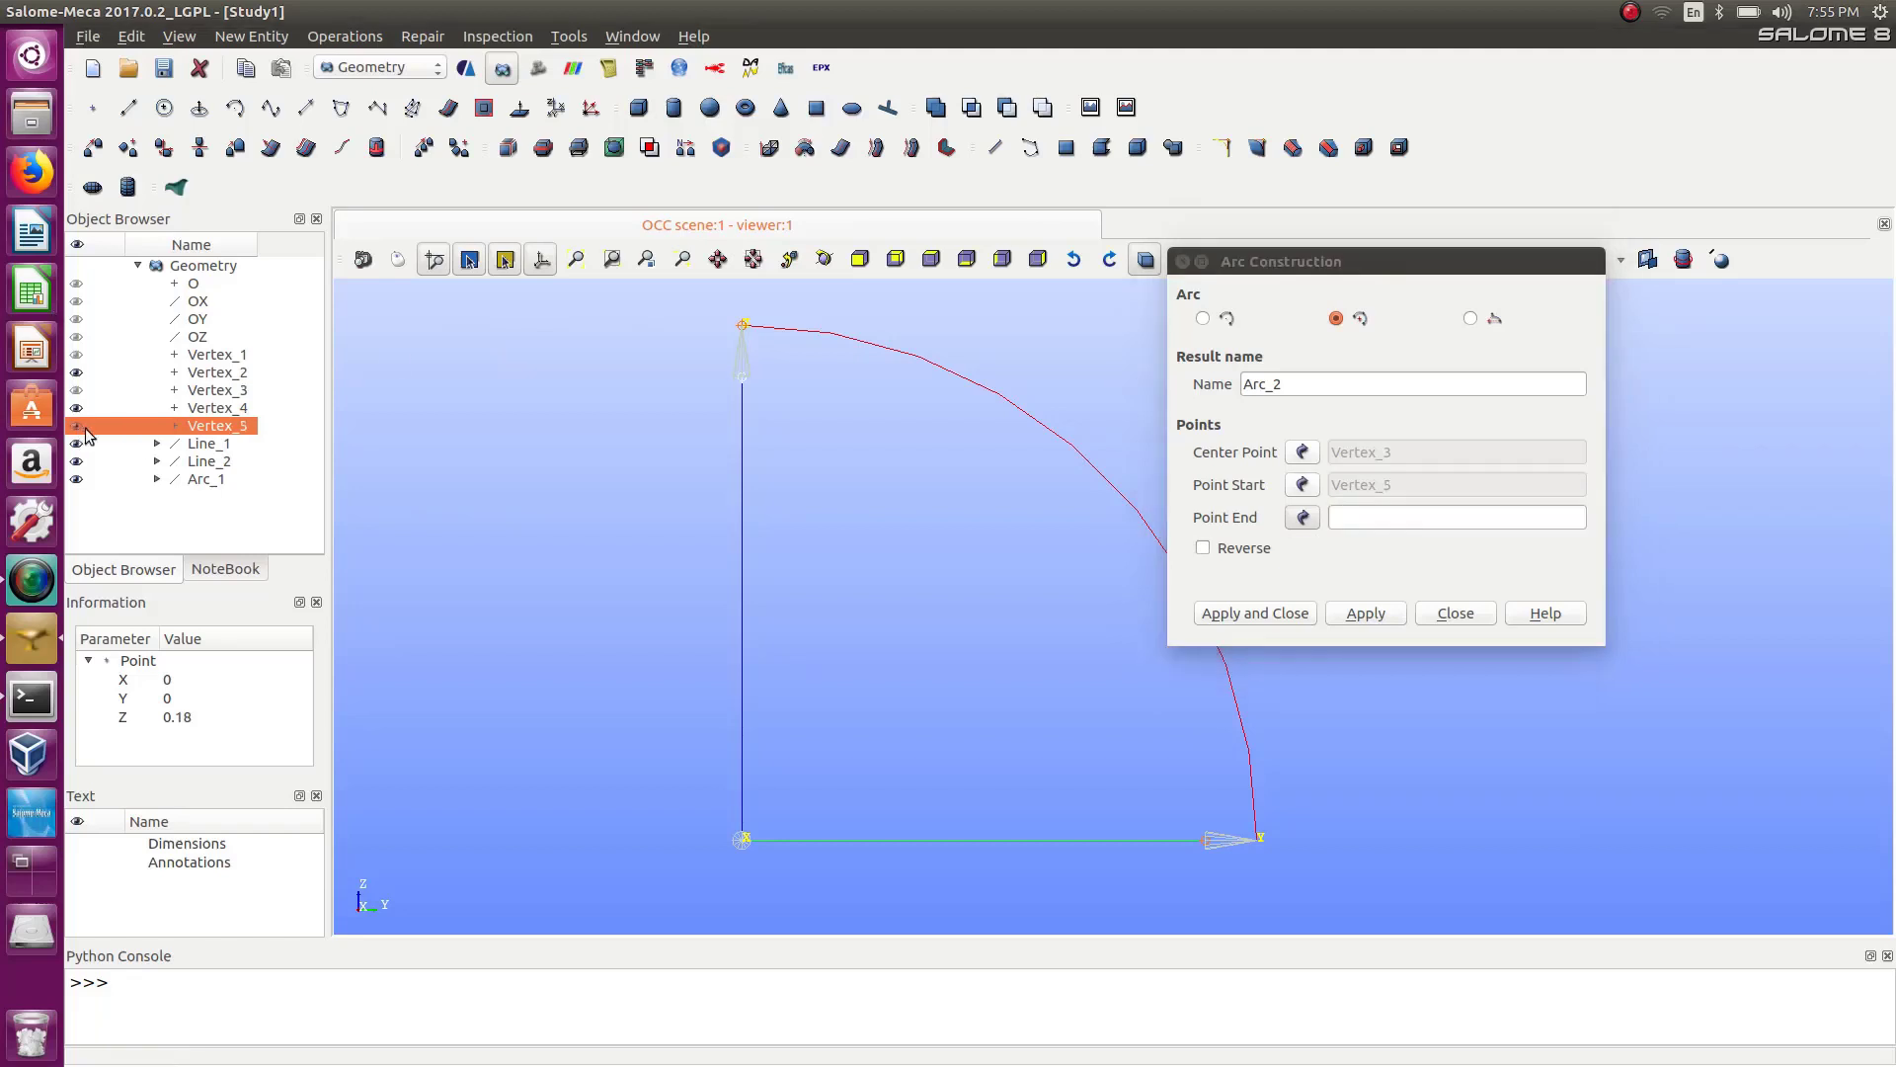
pyautogui.click(1303, 452)
pyautogui.click(194, 285)
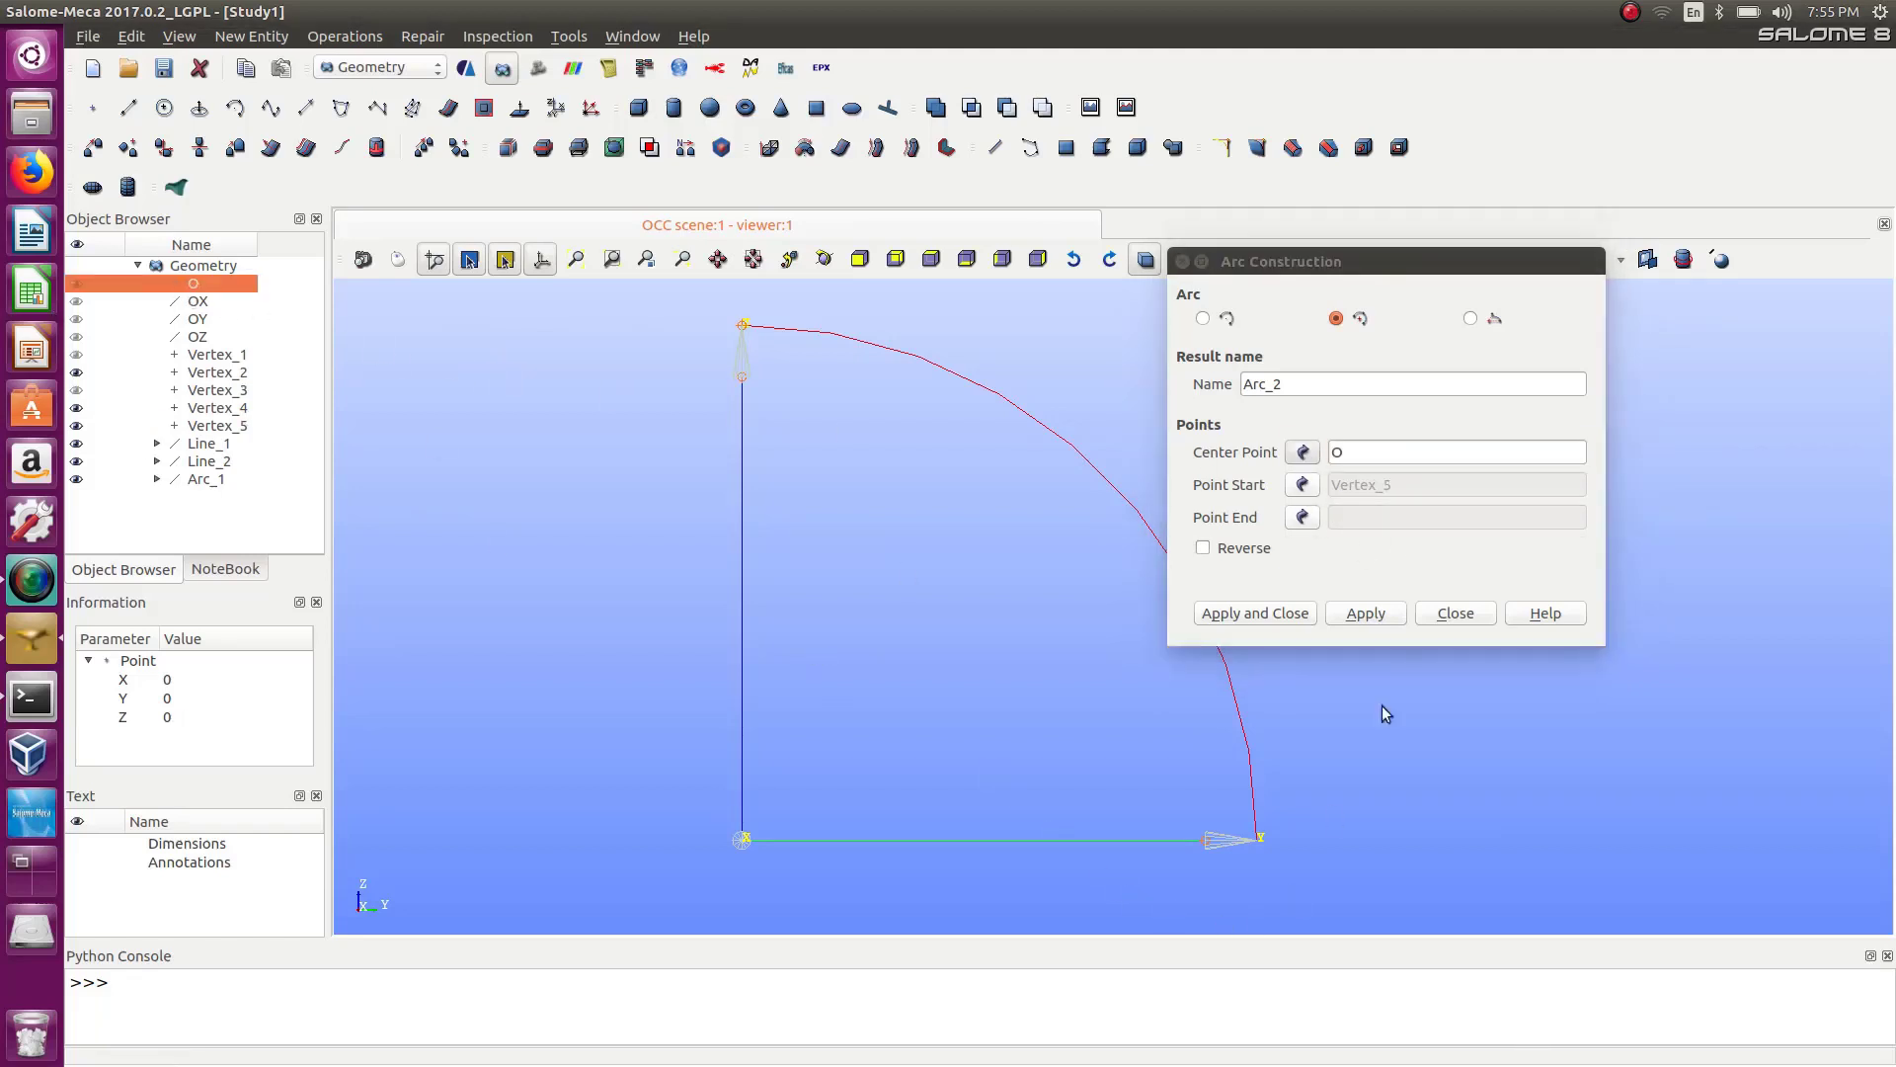
pyautogui.click(1303, 486)
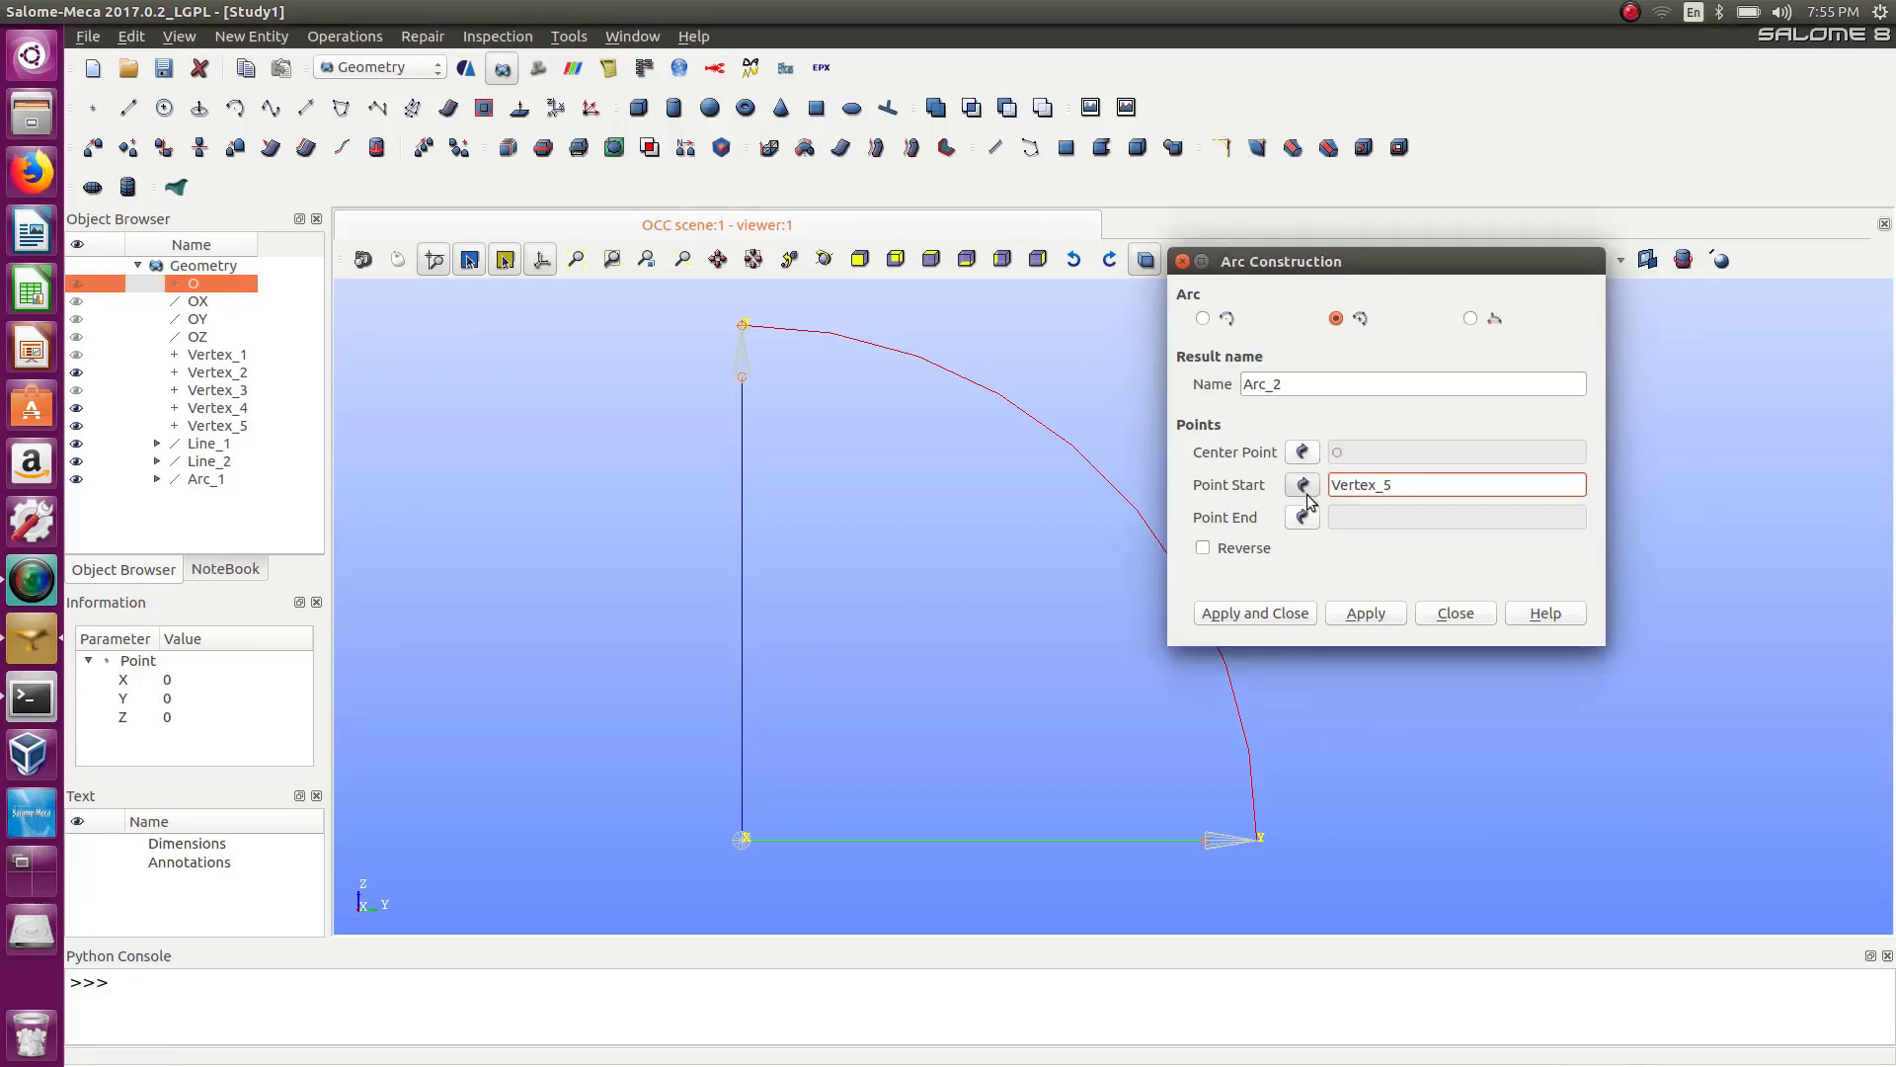
pyautogui.click(1208, 842)
pyautogui.click(743, 380)
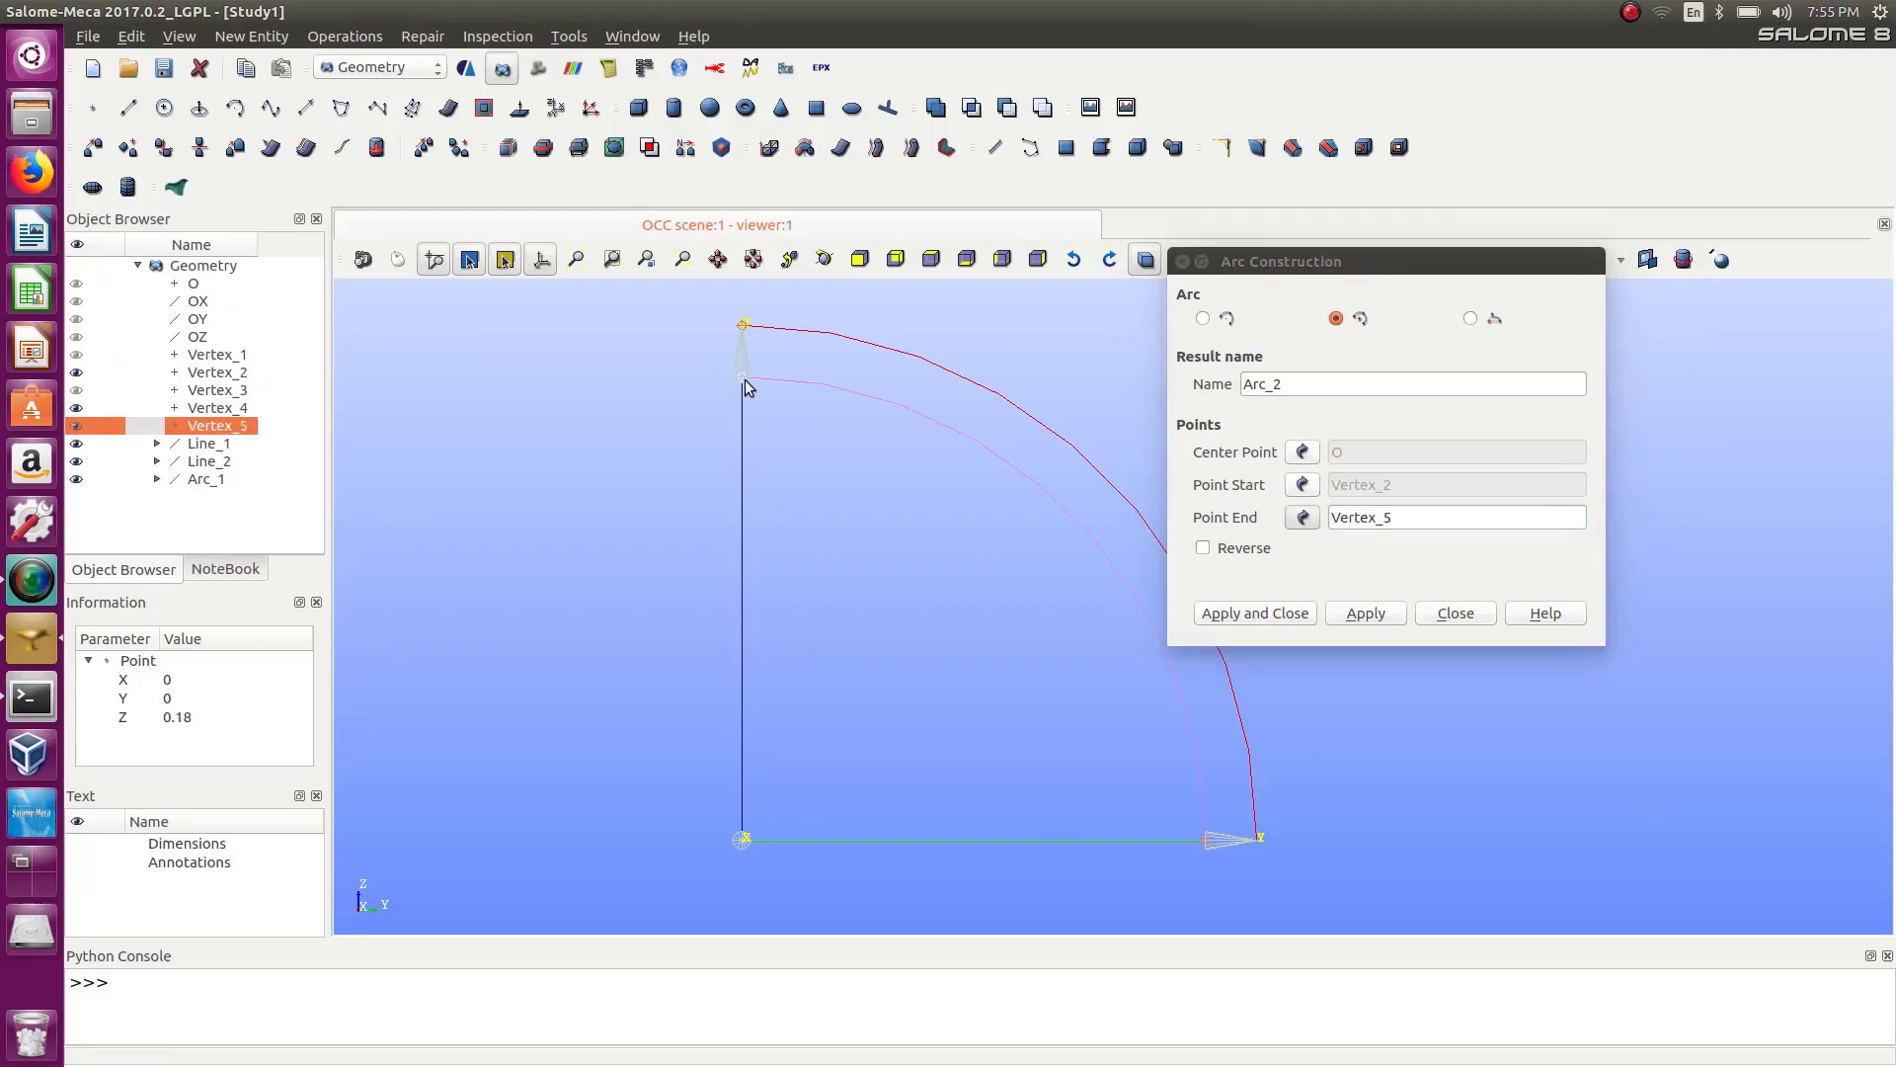
pyautogui.click(1310, 613)
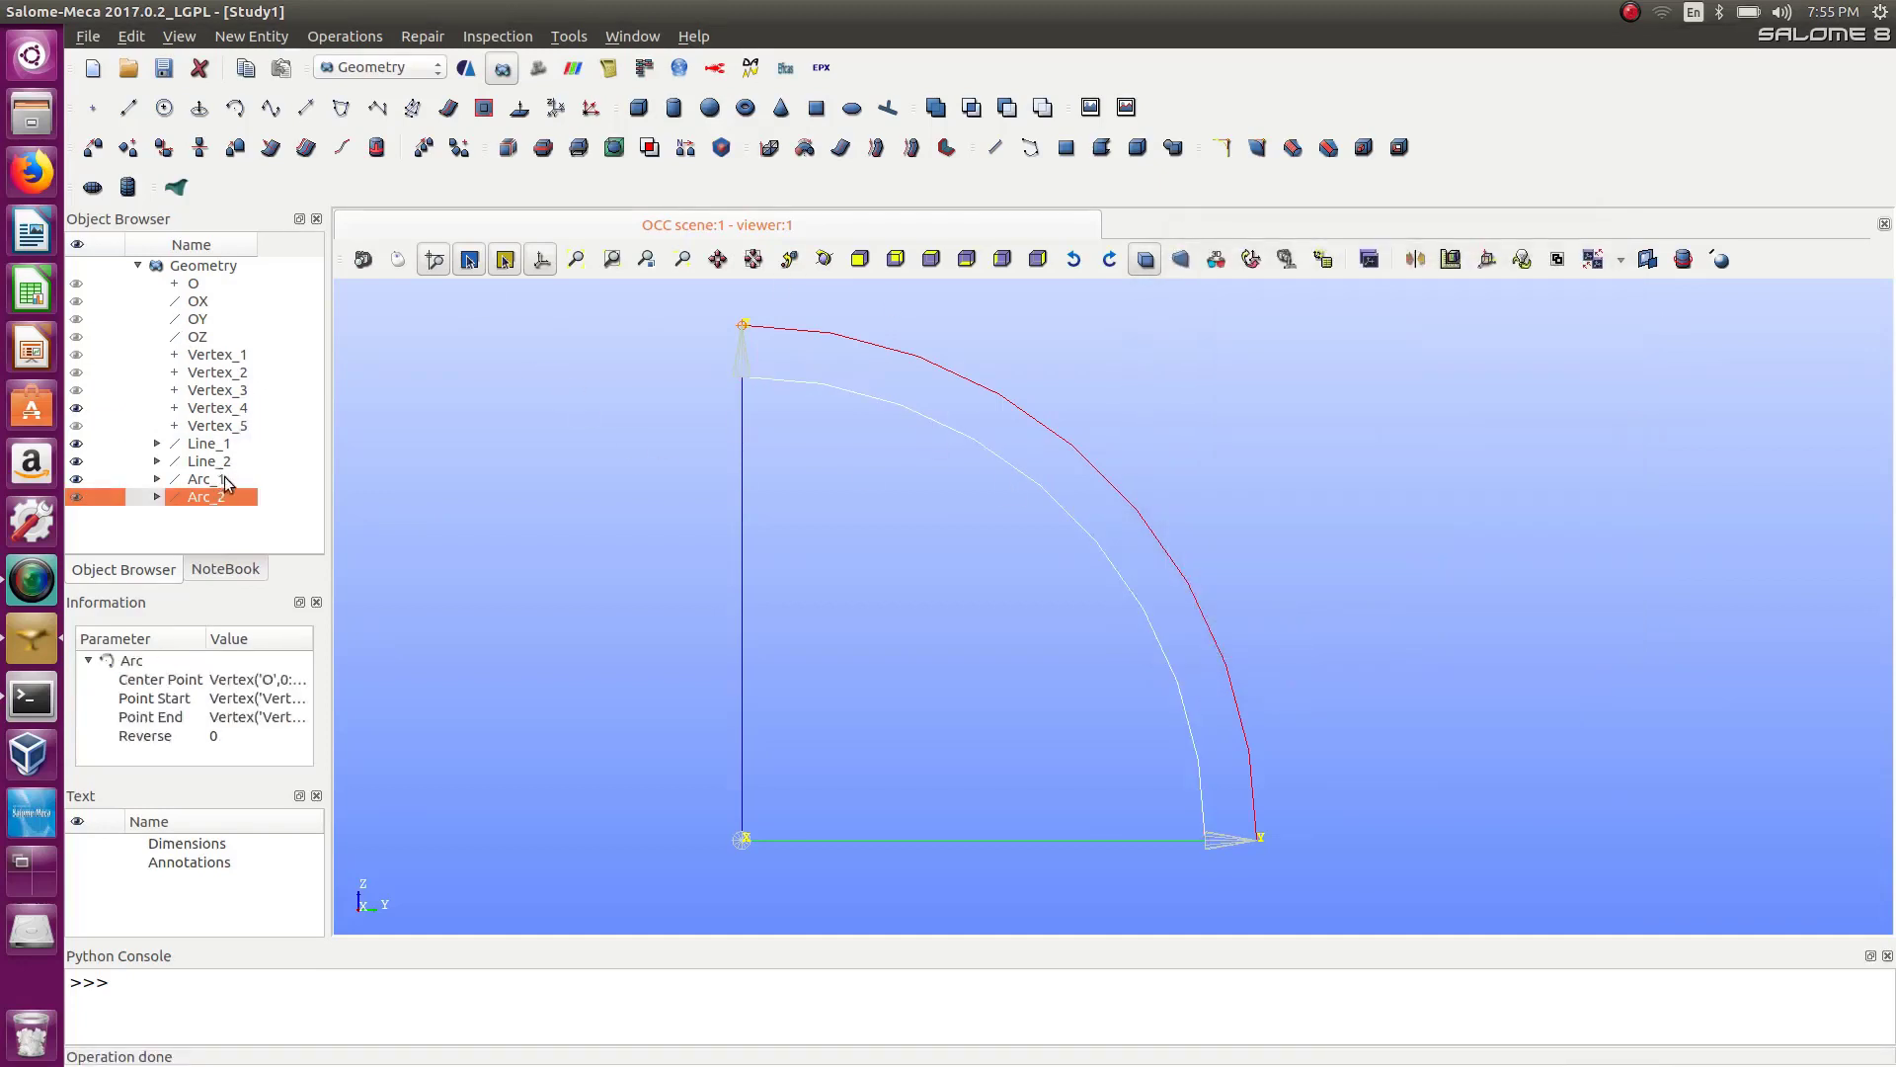
# Build a planar face from the two lines and two arcs.
pyautogui.click(78, 411)
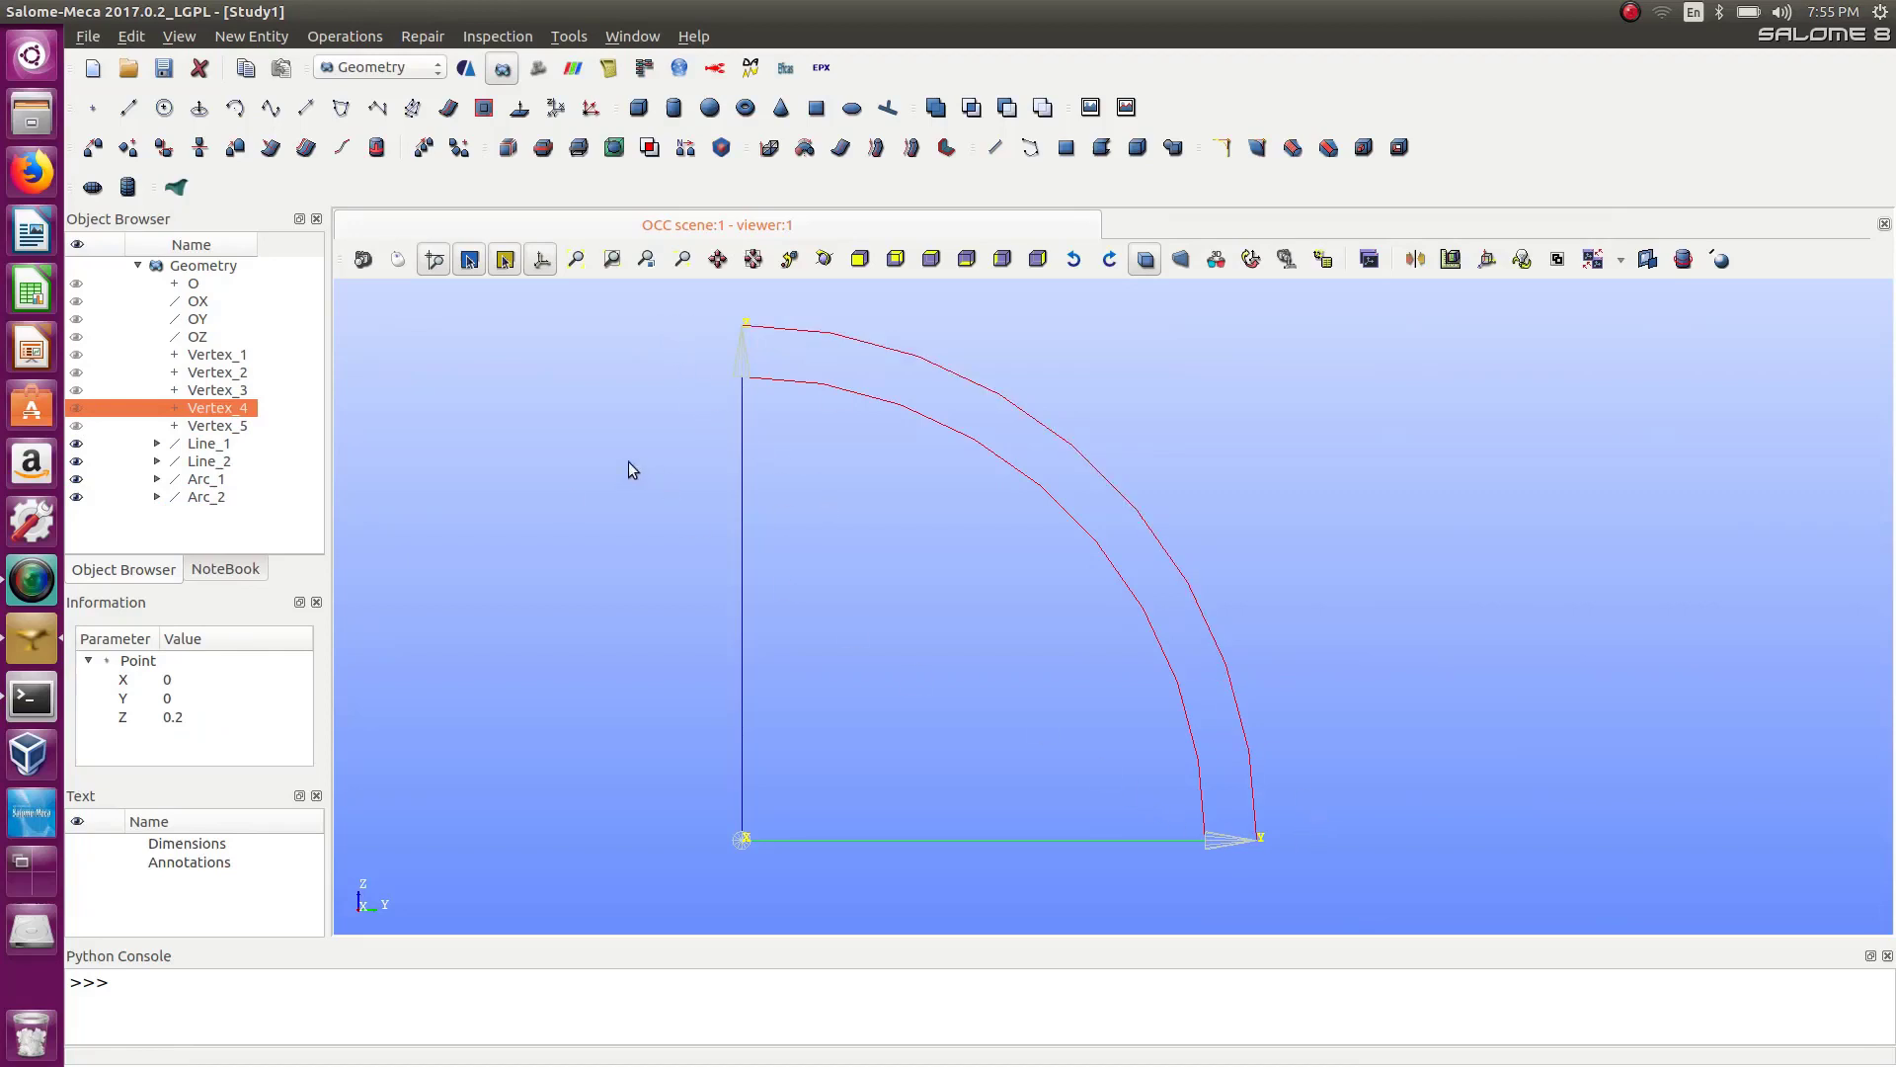
pyautogui.click(248, 38)
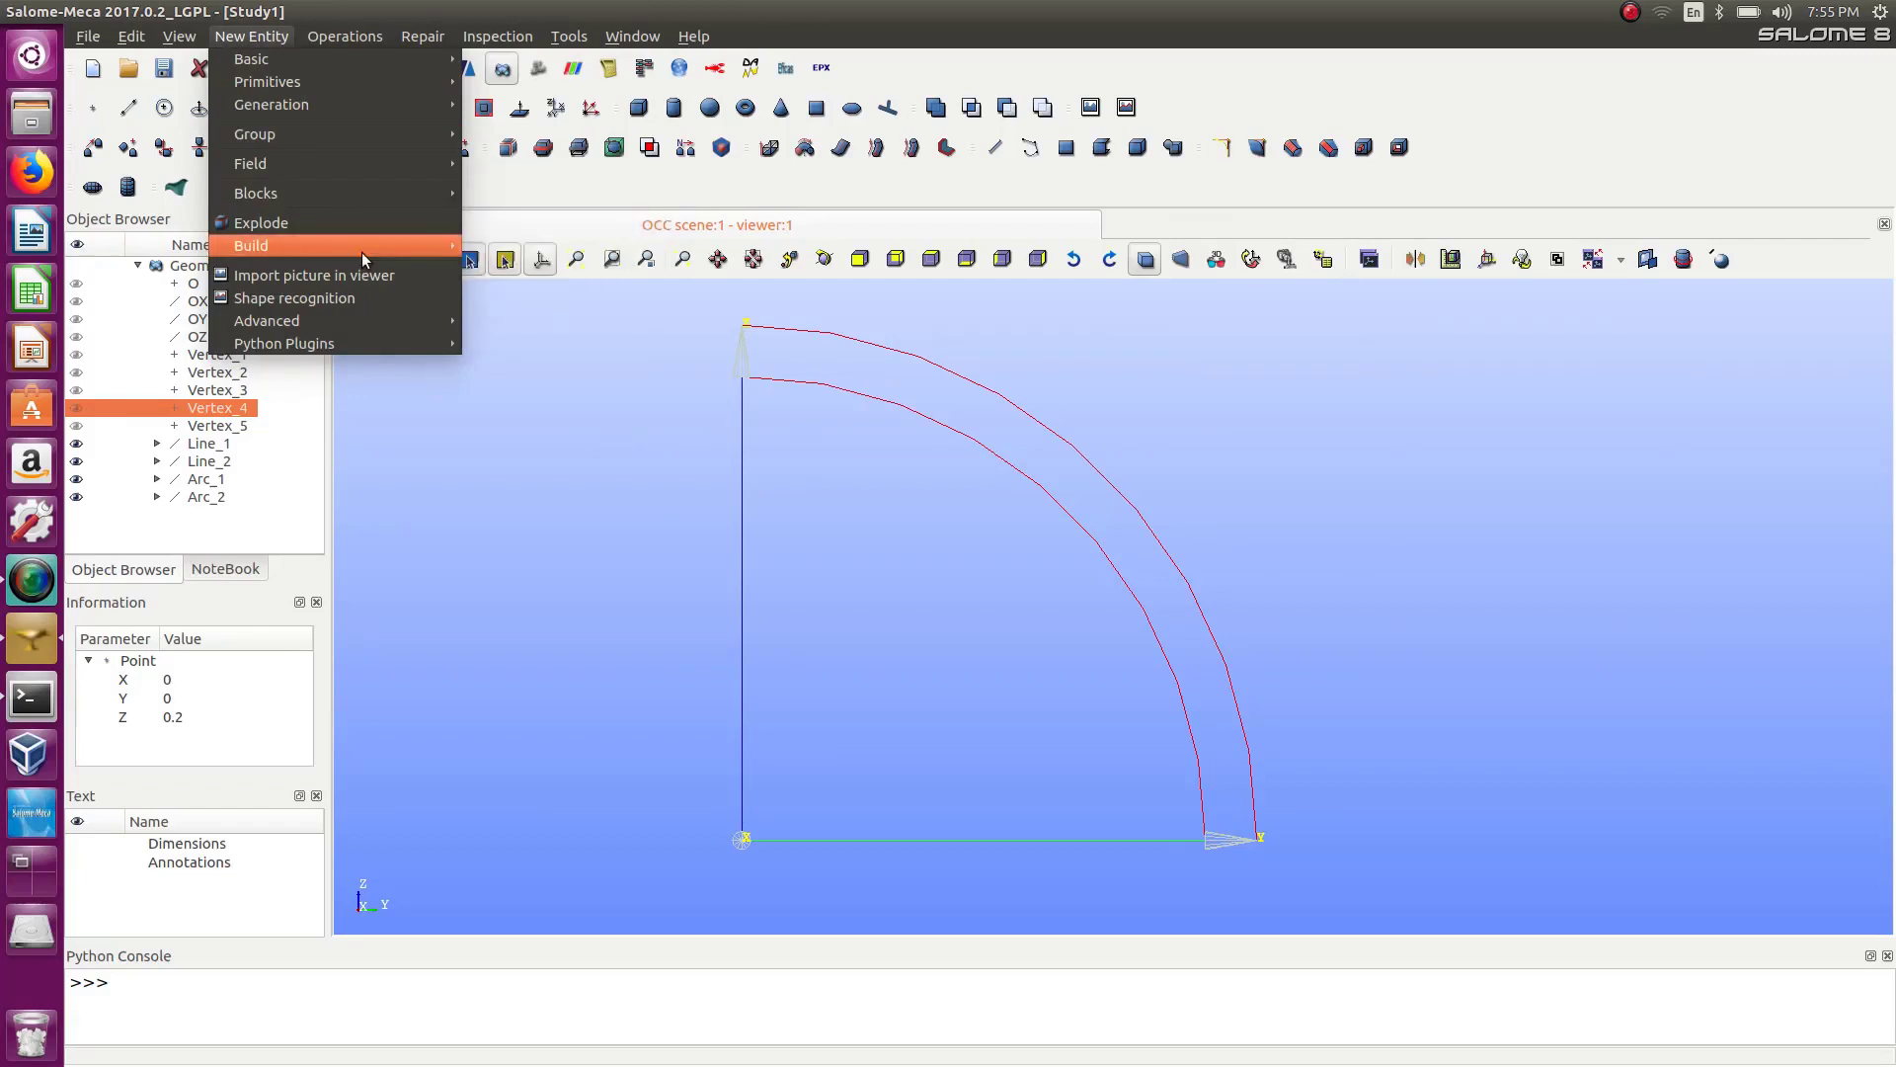
pyautogui.moveTo(361, 248)
pyautogui.click(512, 289)
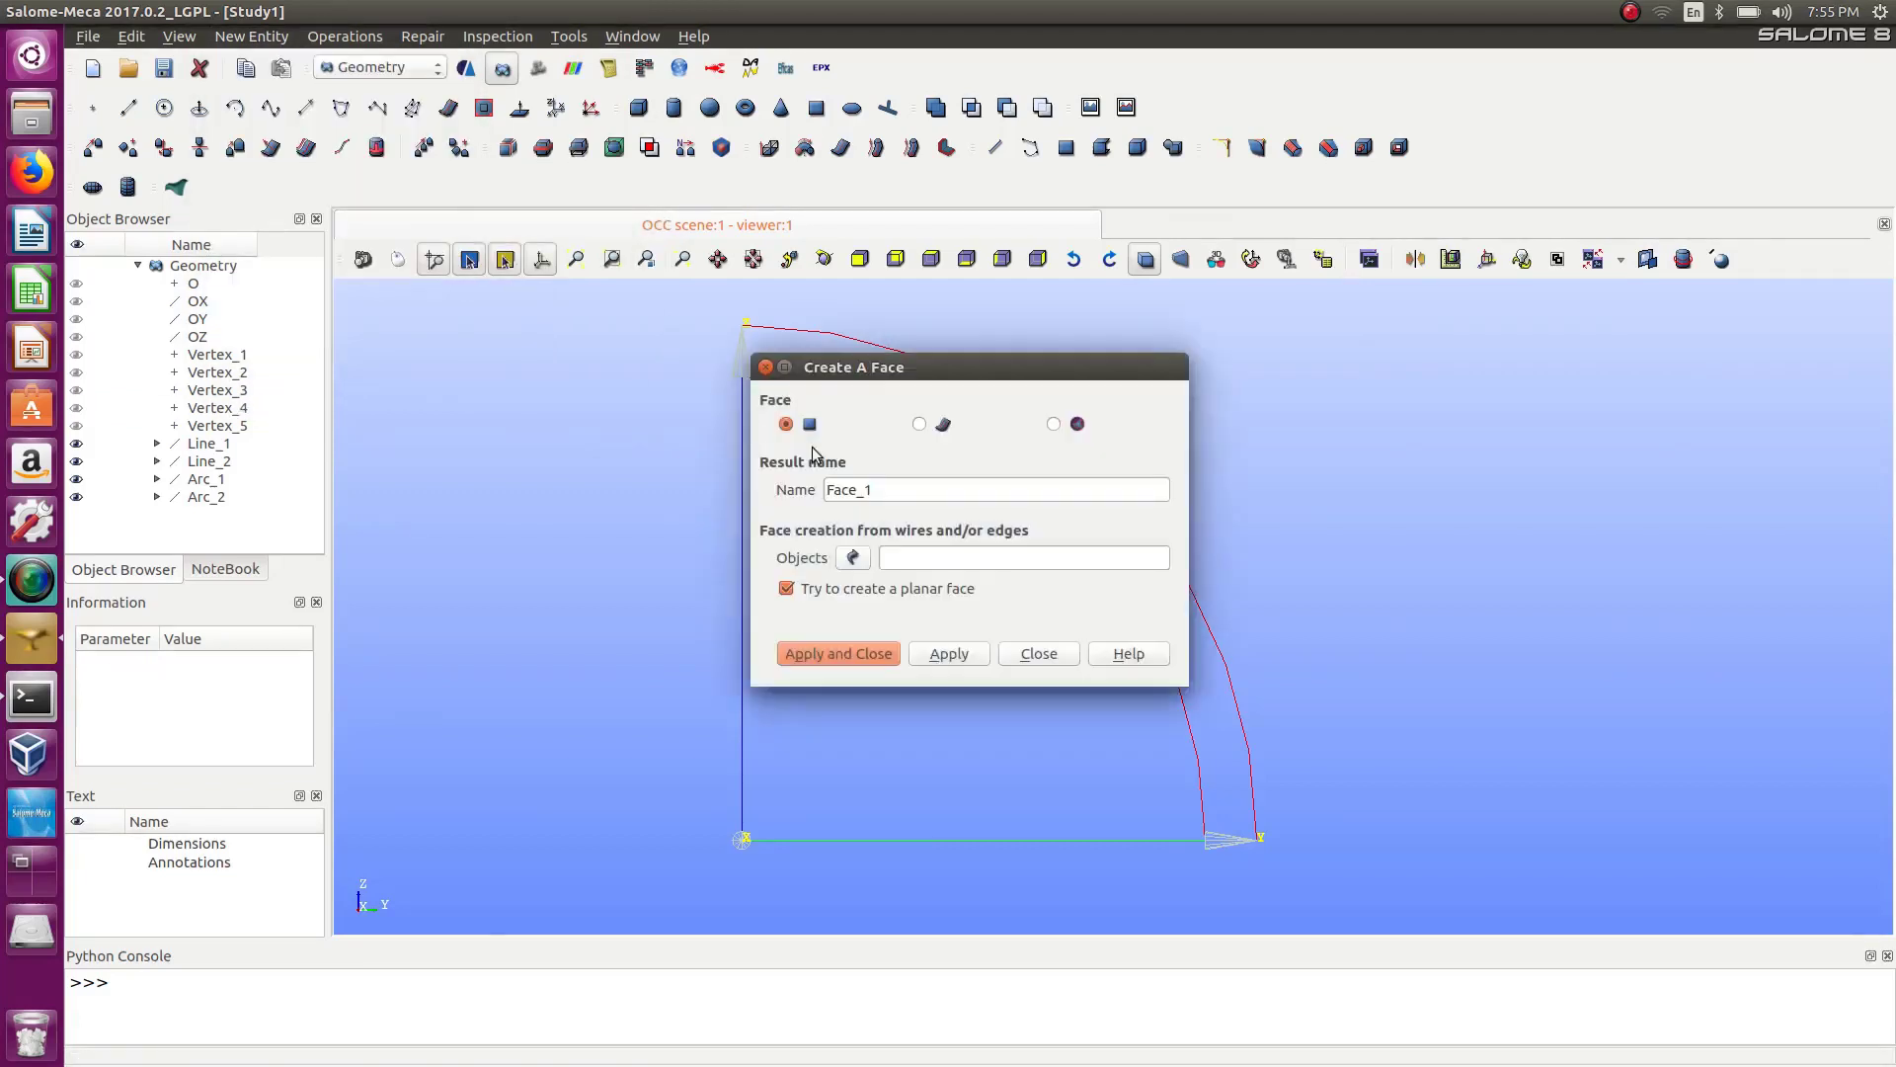
pyautogui.moveTo(897, 376); pyautogui.dragTo(1568, 368)
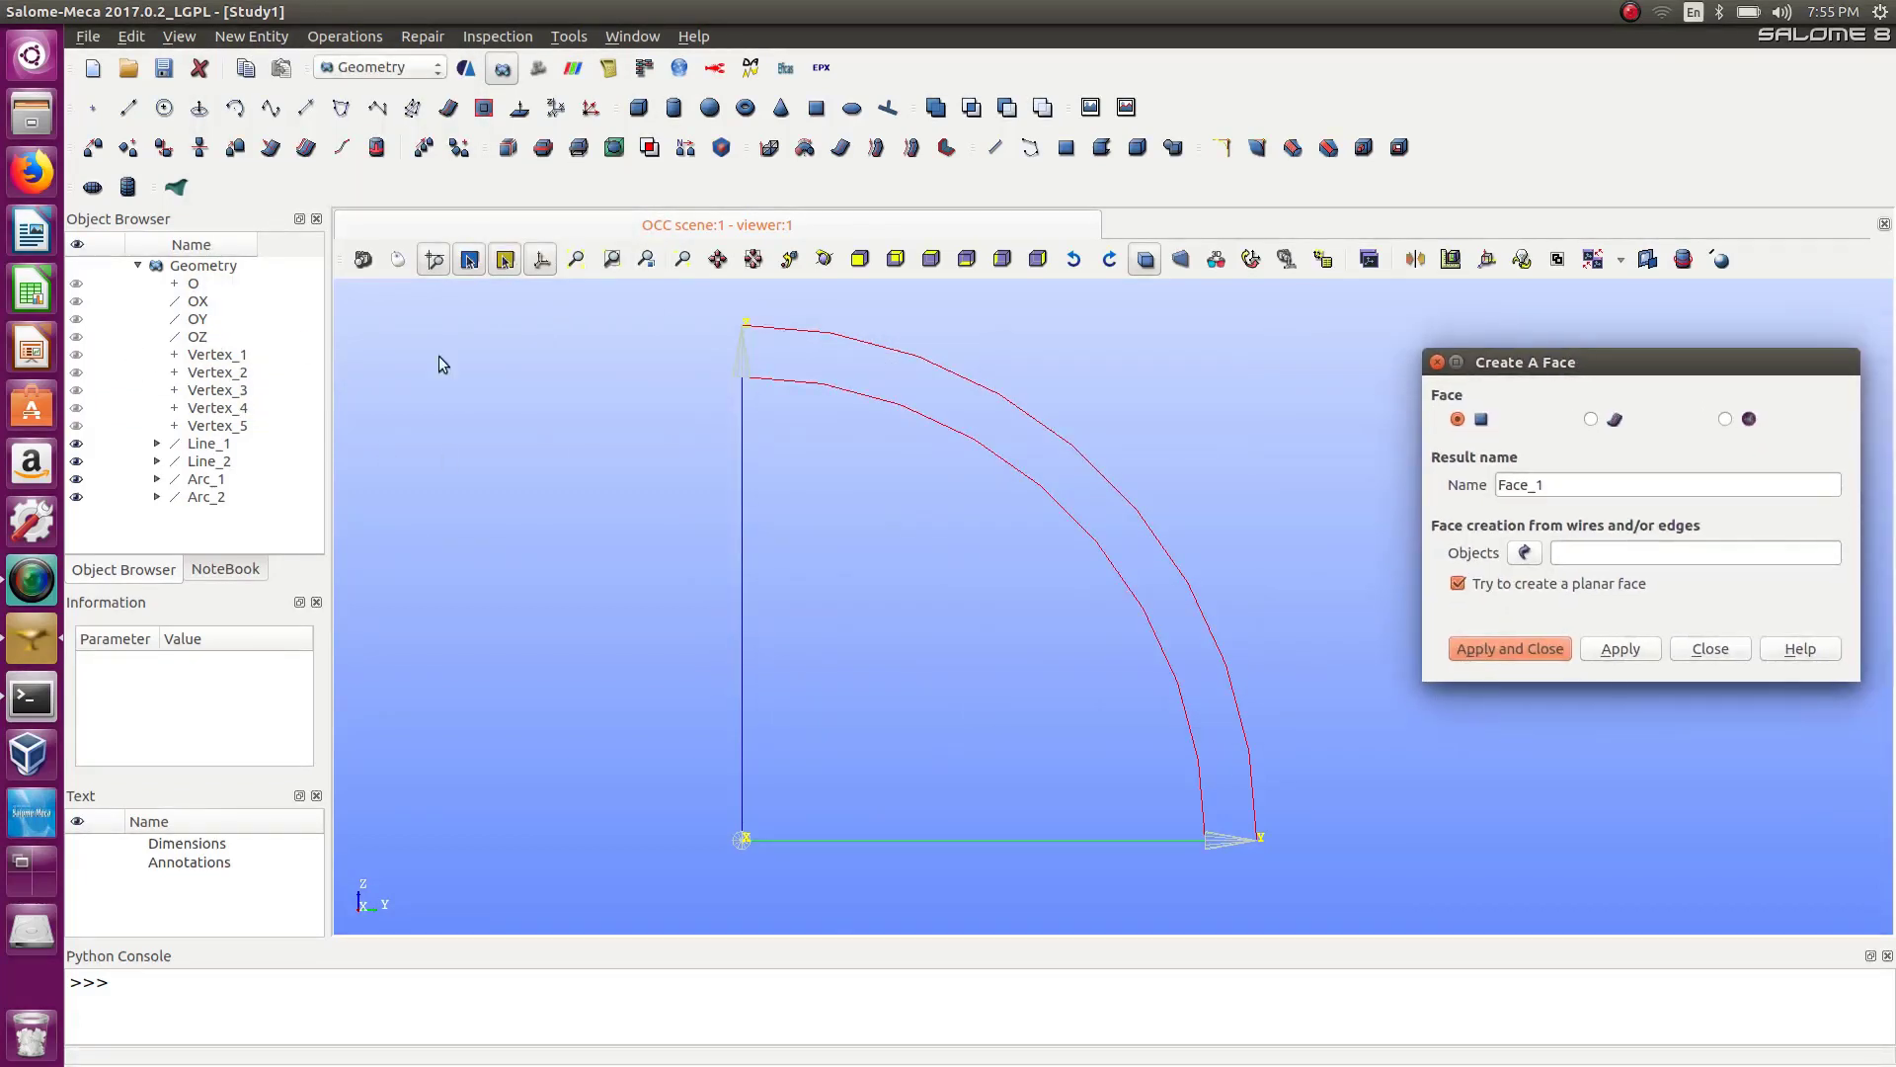
pyautogui.moveTo(675, 314); pyautogui.dragTo(1296, 839)
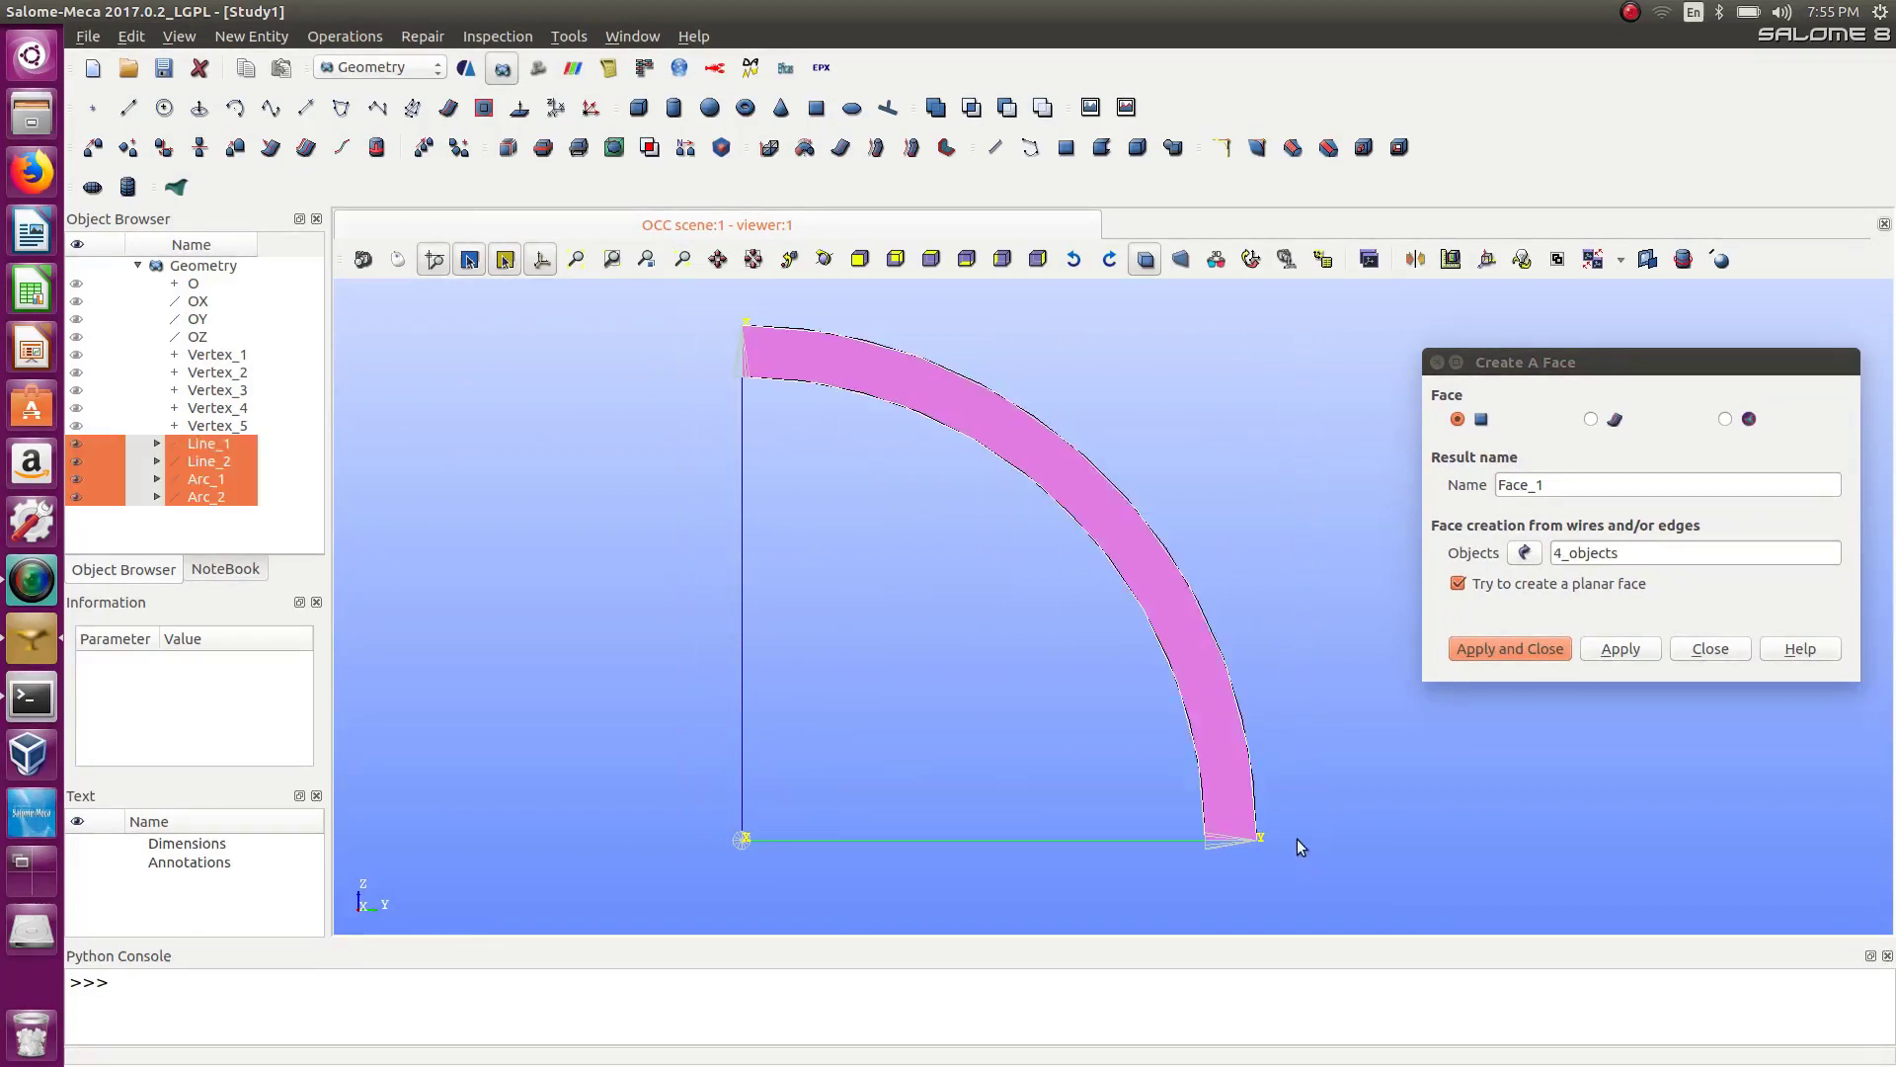
pyautogui.click(1525, 647)
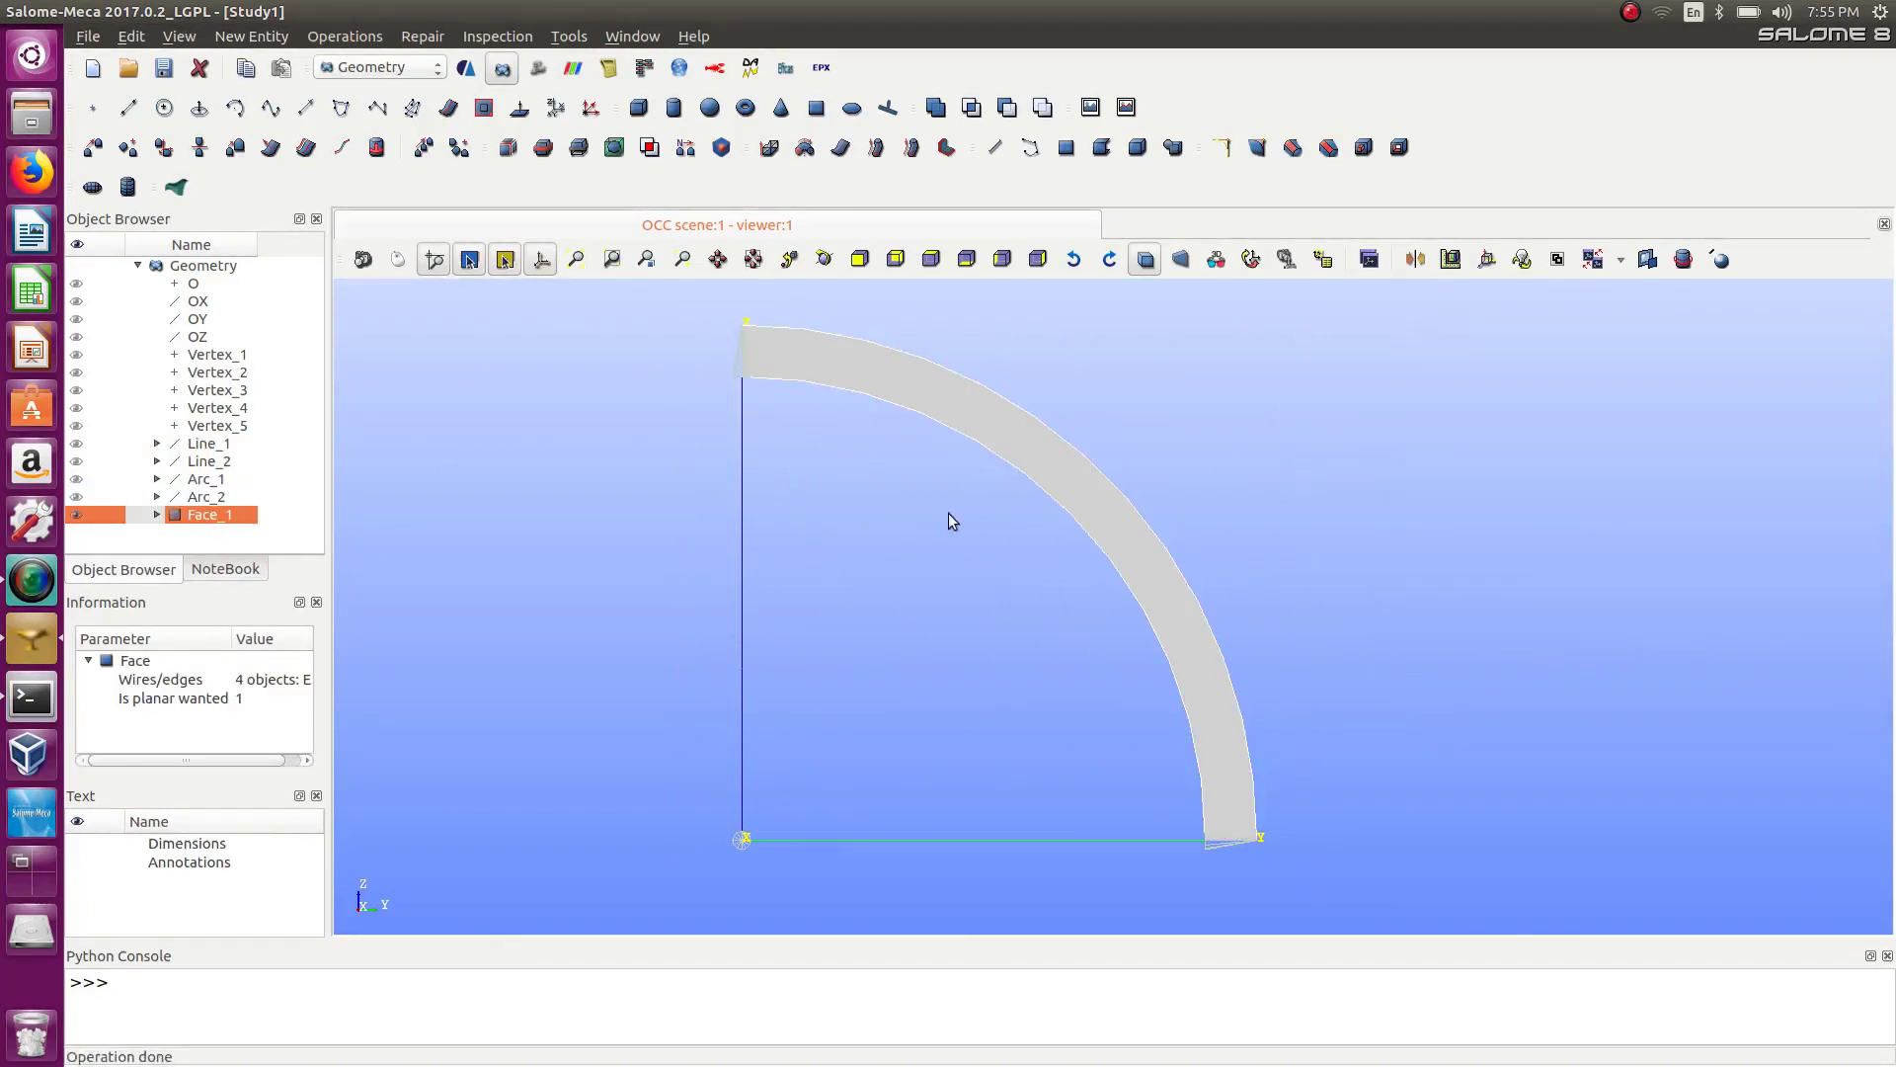
# Revolve the face 90 degrees around the OZ axis with the direction reversed.
pyautogui.keyDown('ctrl'); pyautogui.moveTo(930, 577); pyautogui.dragTo(956, 788, button='right'); pyautogui.keyUp('ctrl')
pyautogui.scroll(-3, 981, 676)
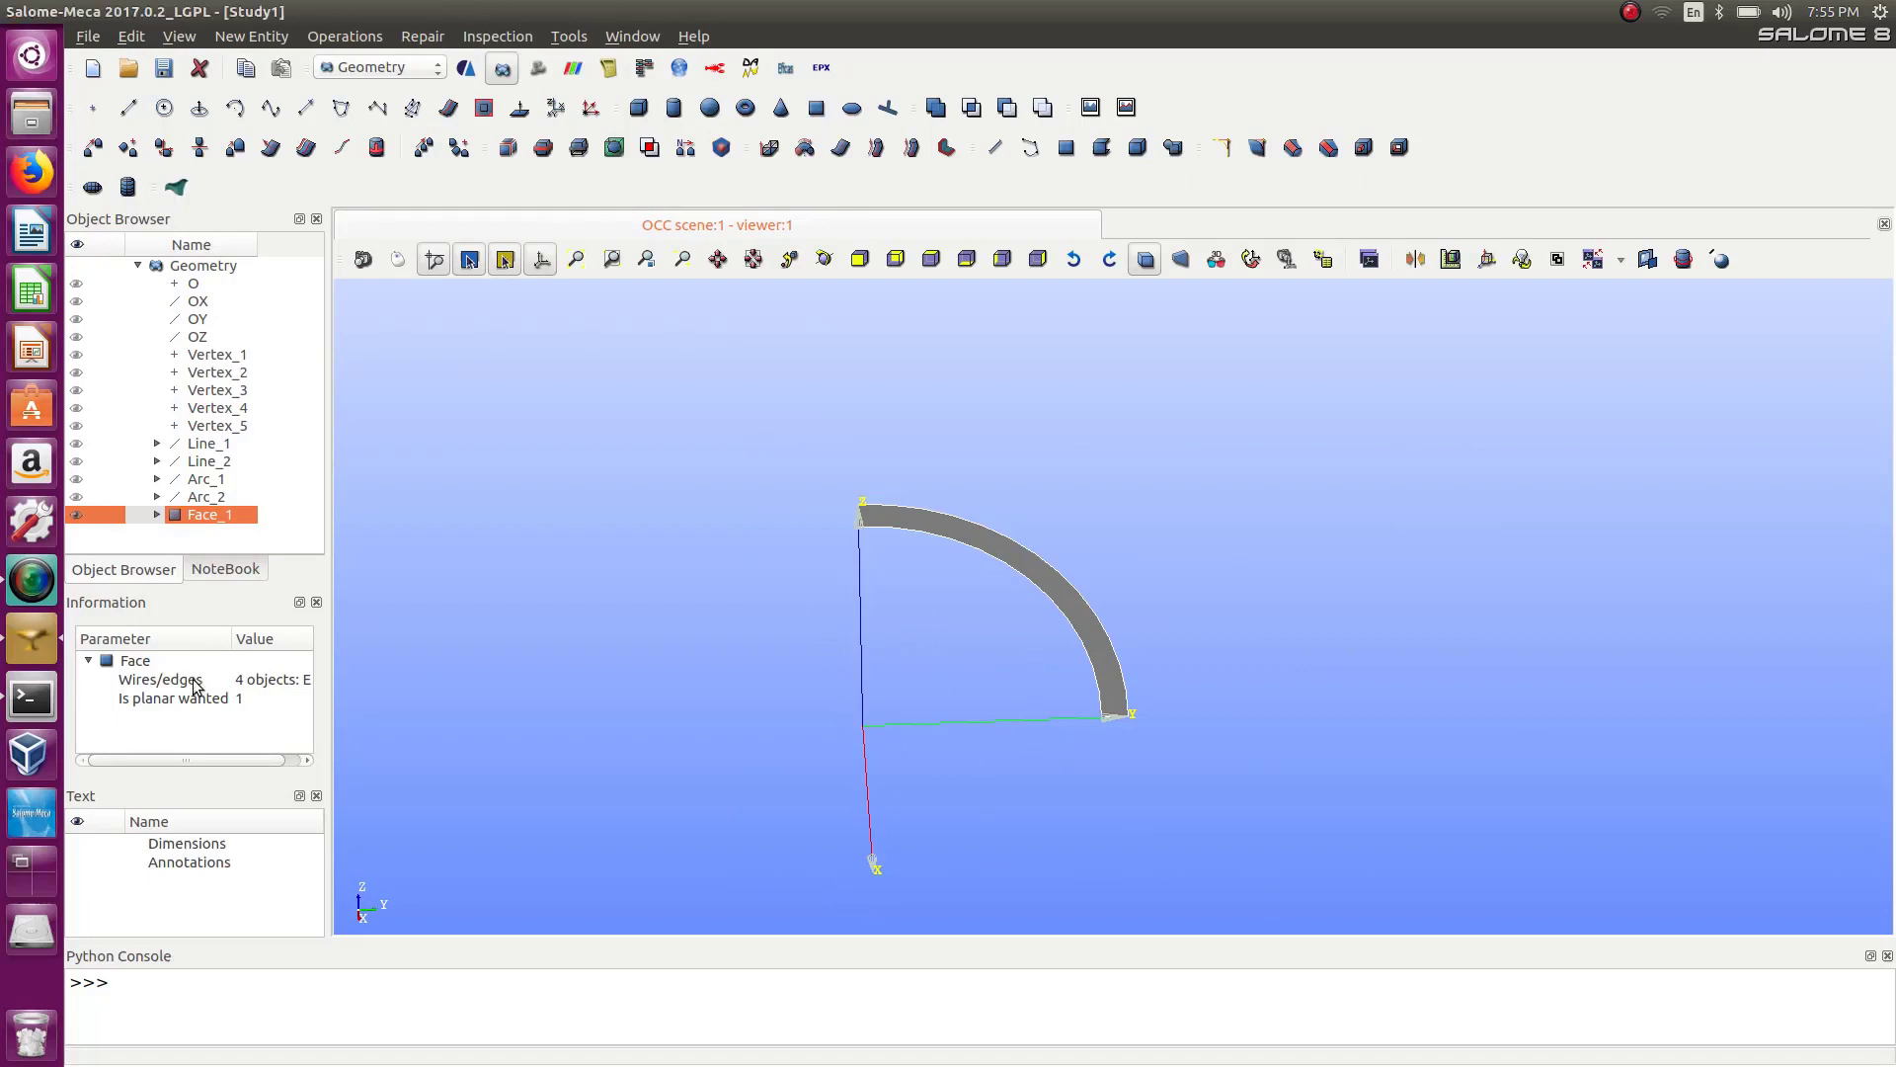
pyautogui.click(268, 37)
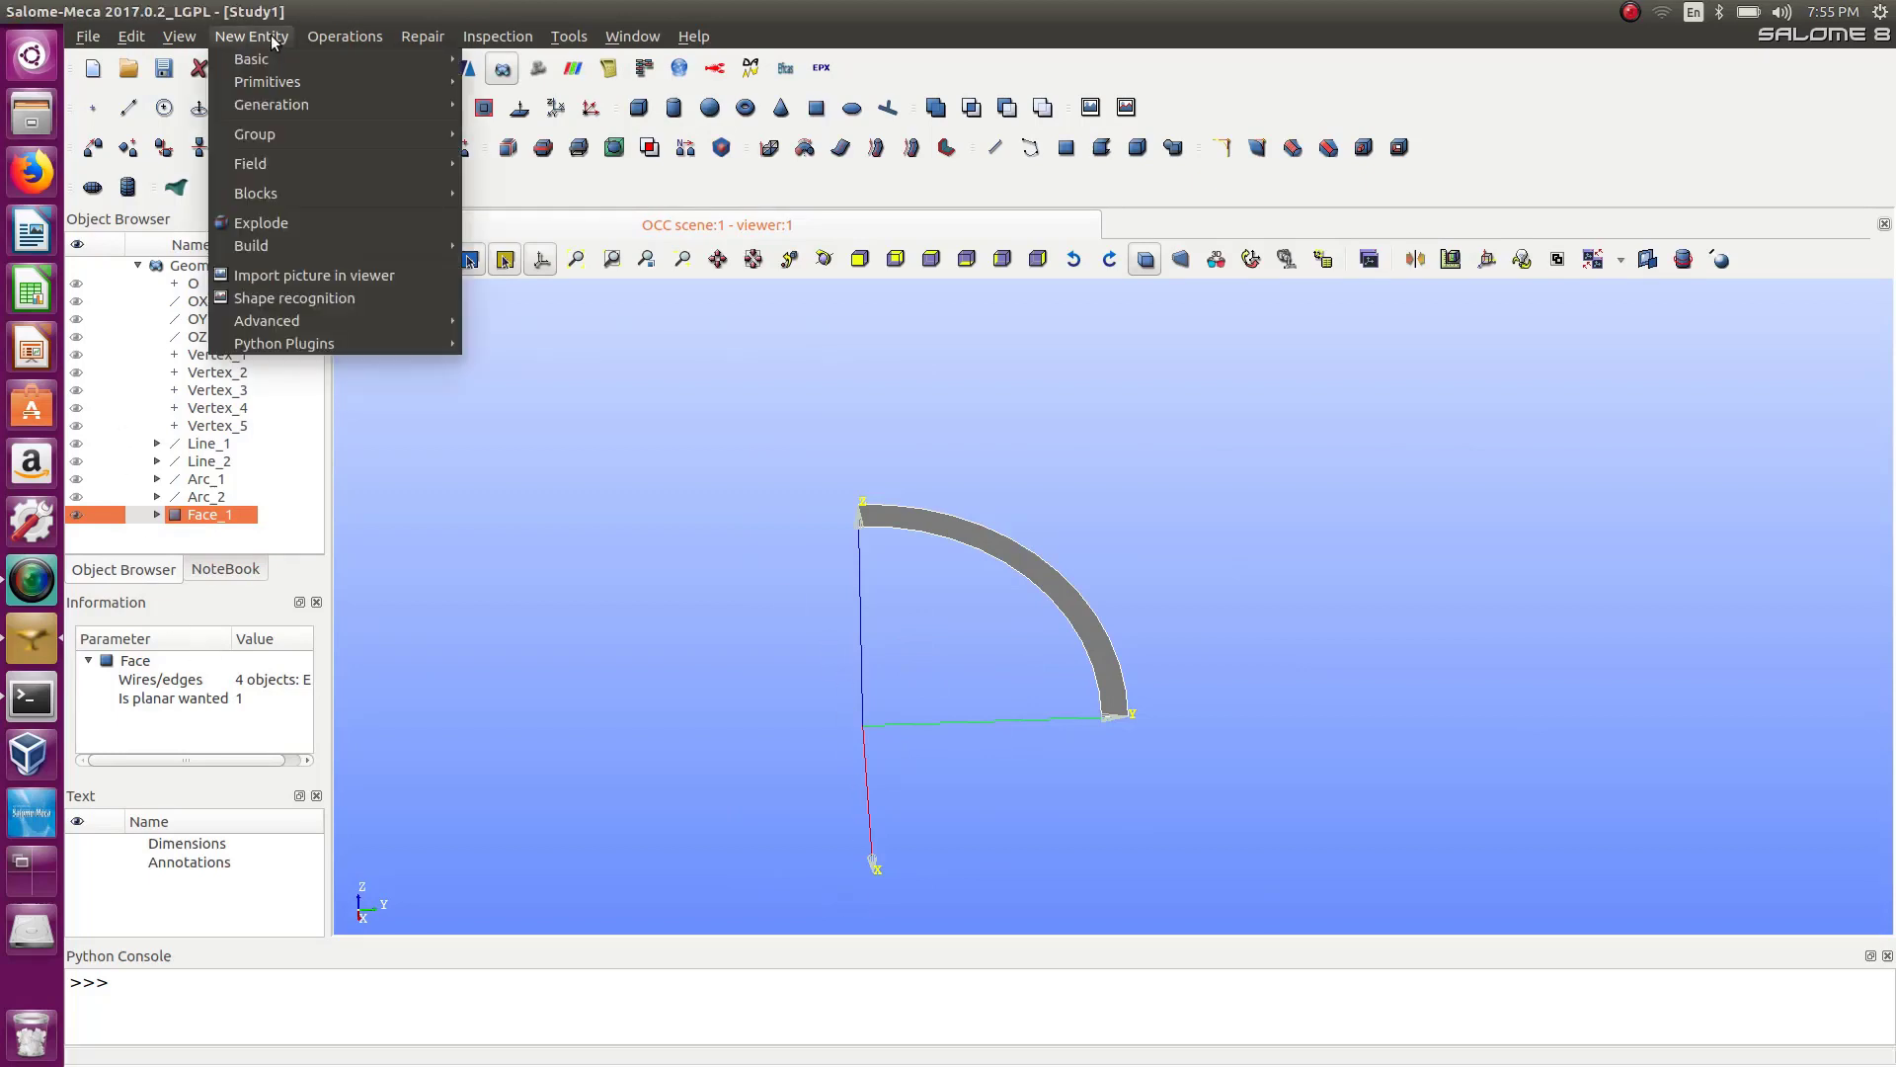
pyautogui.moveTo(287, 102)
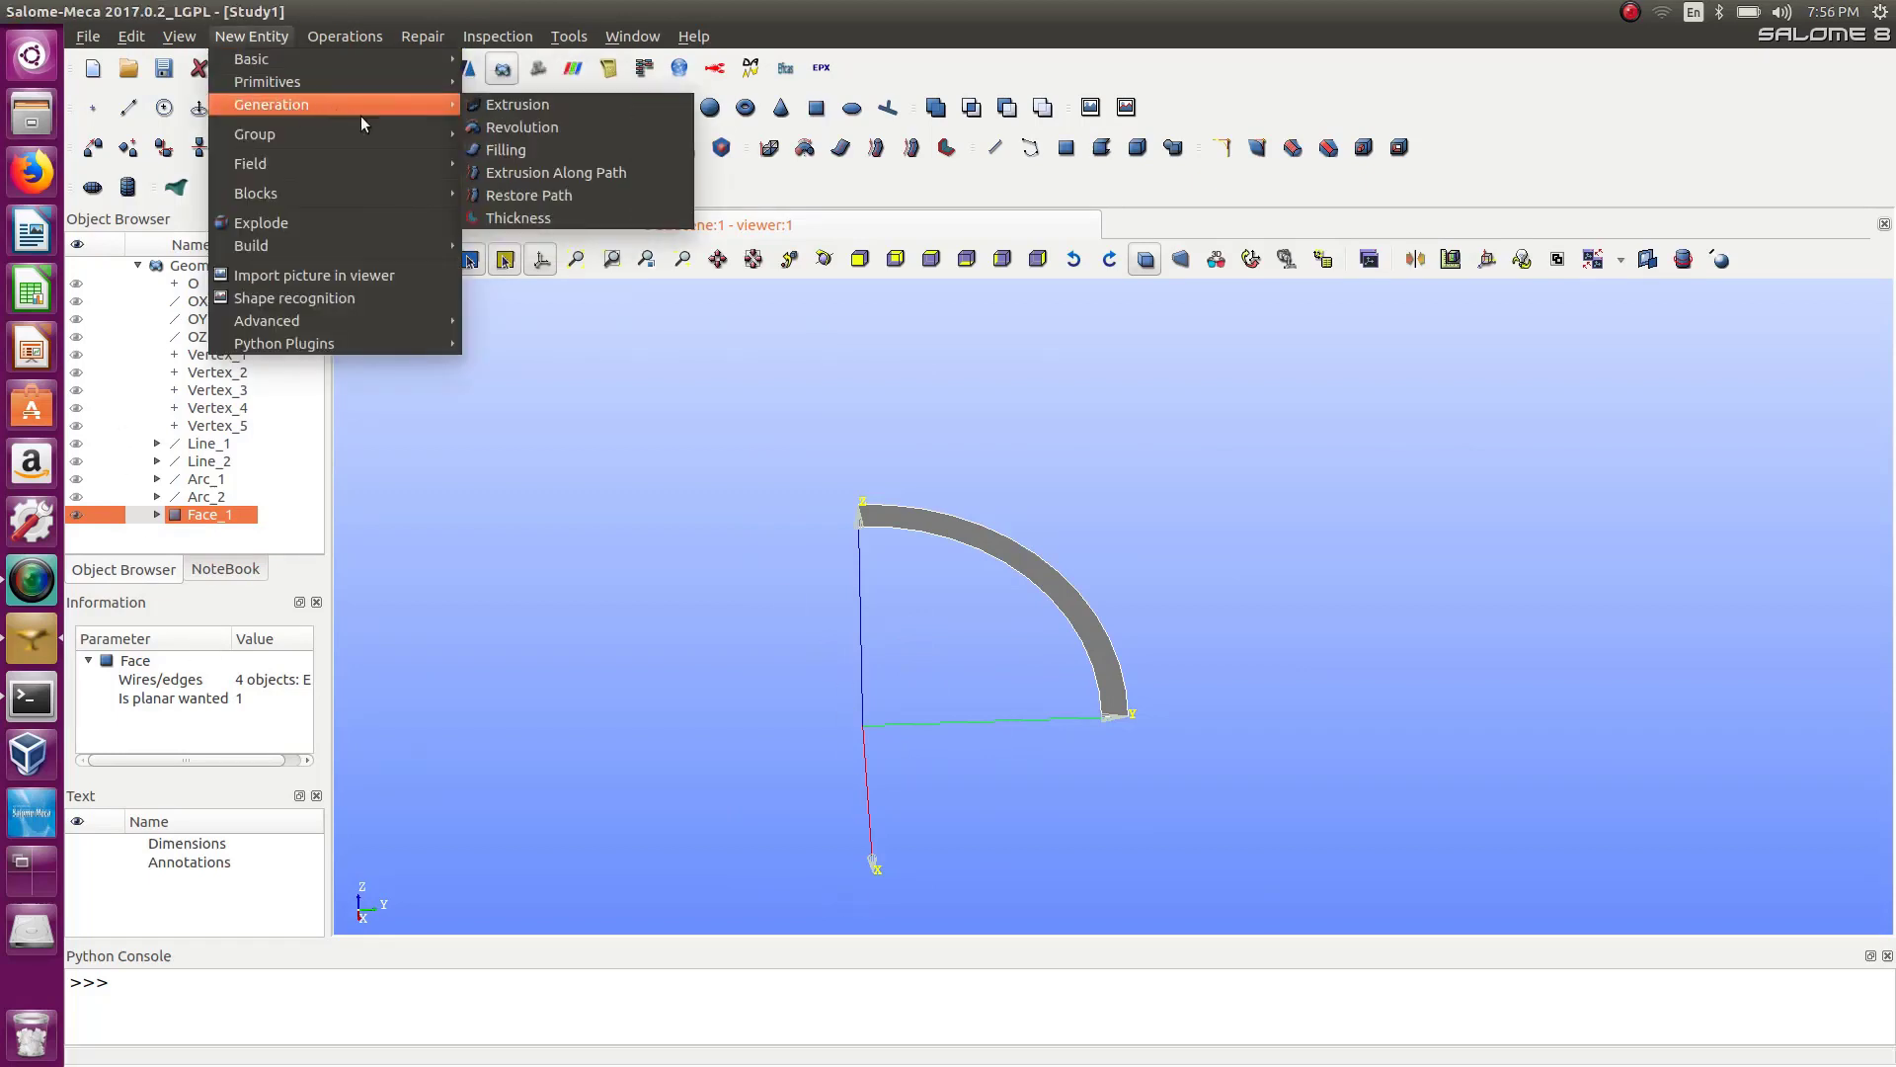
pyautogui.click(512, 126)
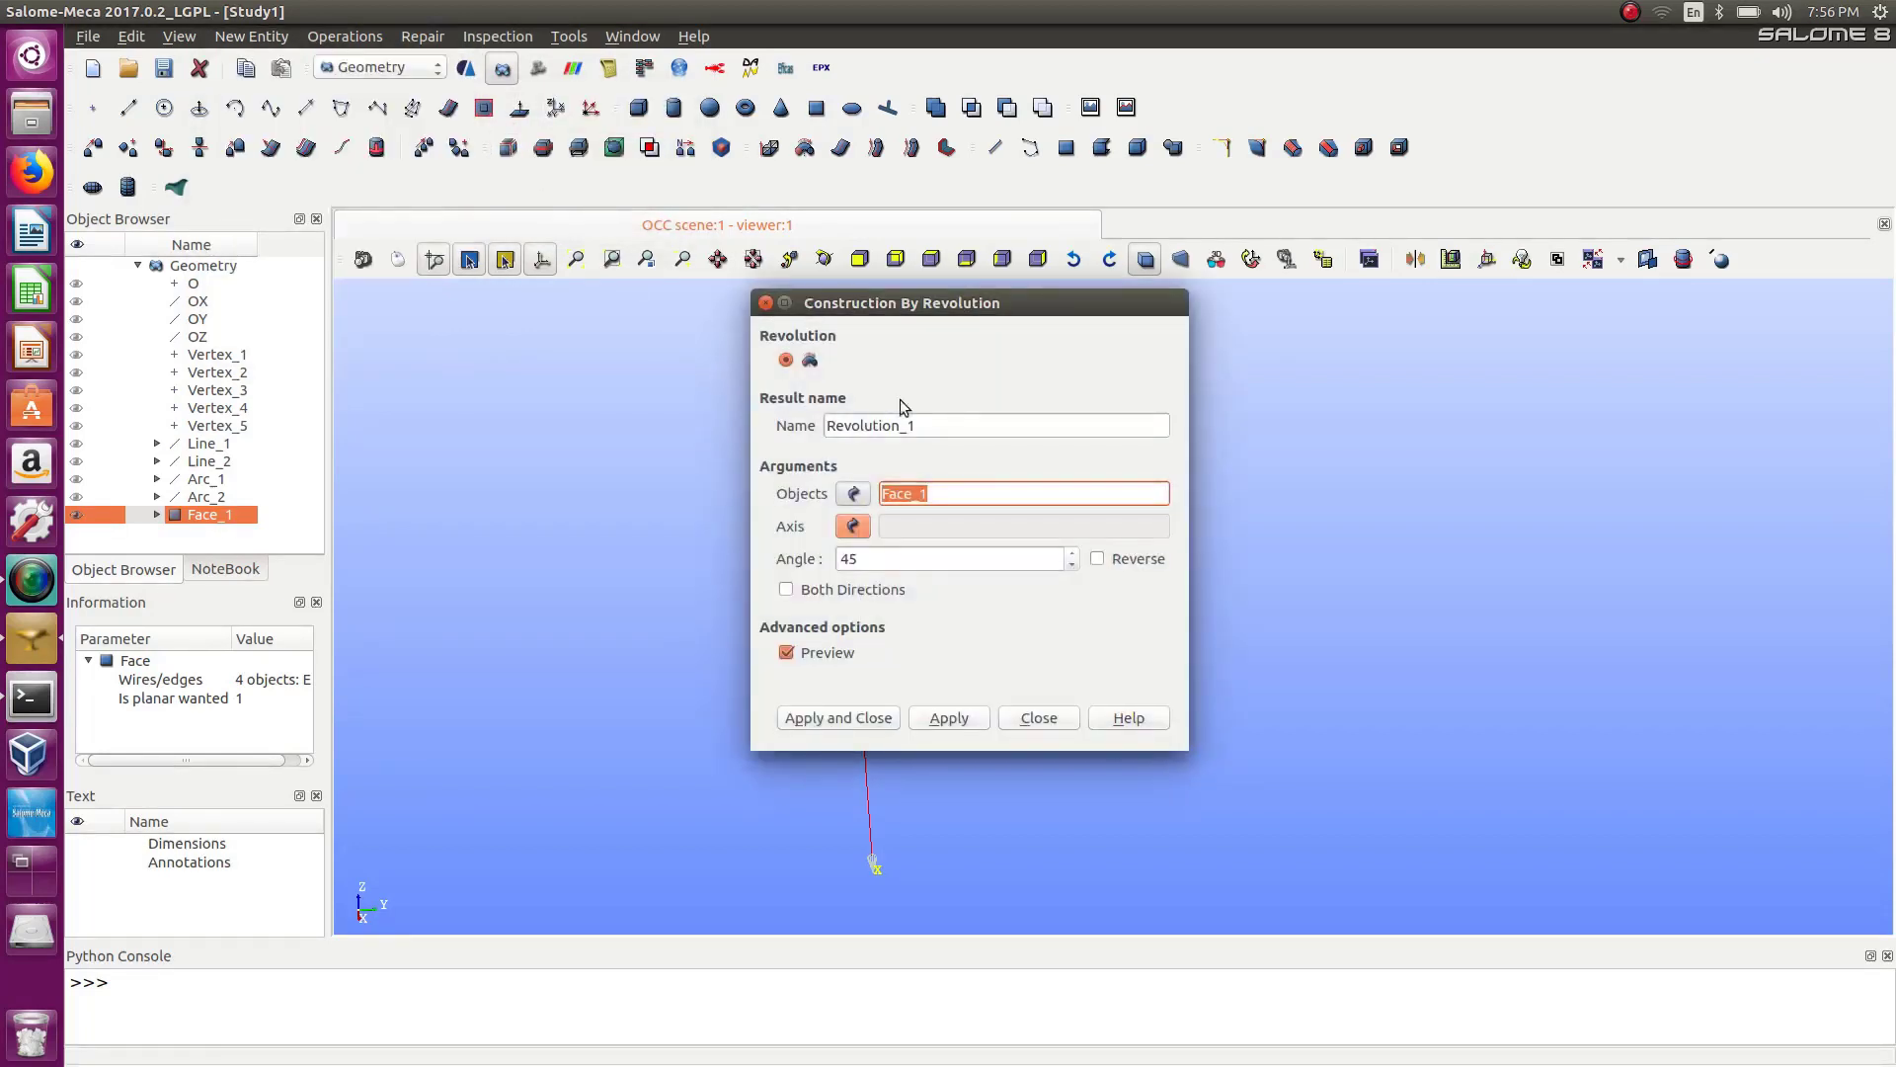
pyautogui.moveTo(952, 318); pyautogui.dragTo(1437, 321)
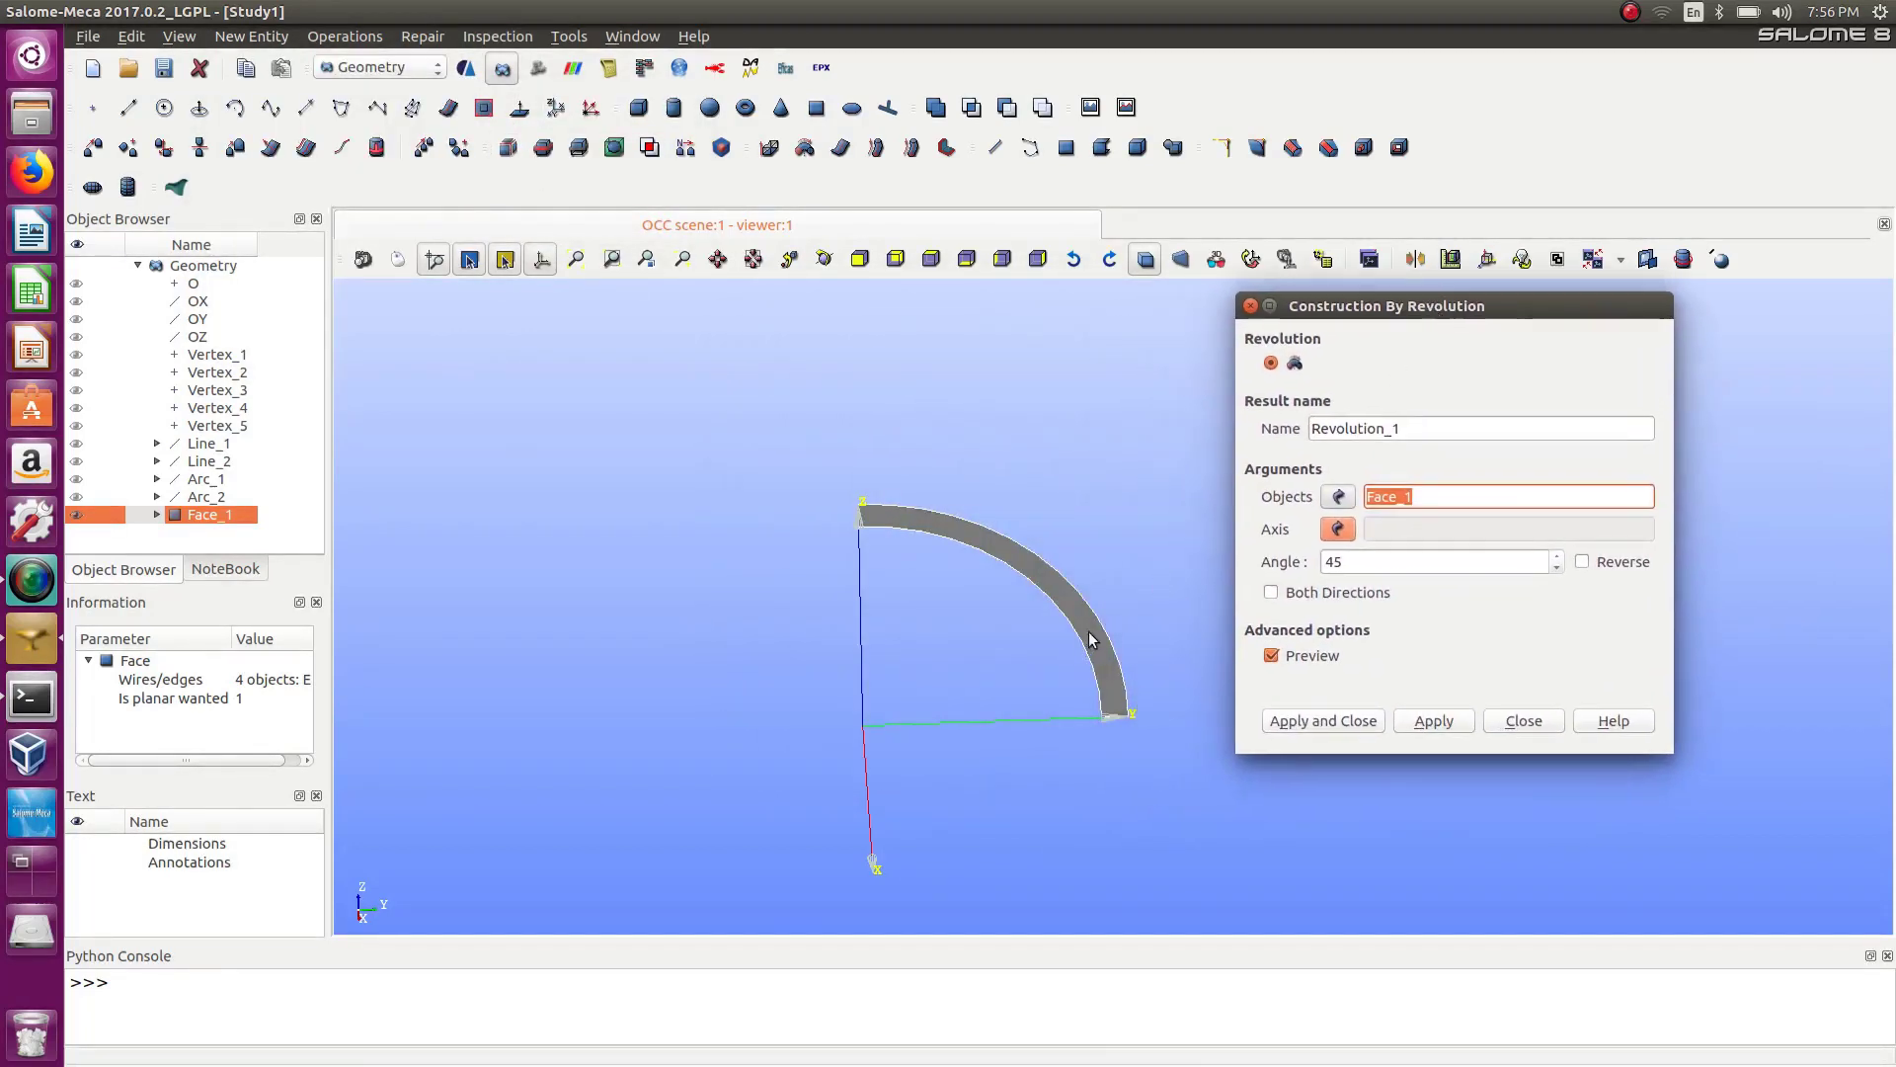
pyautogui.click(1336, 531)
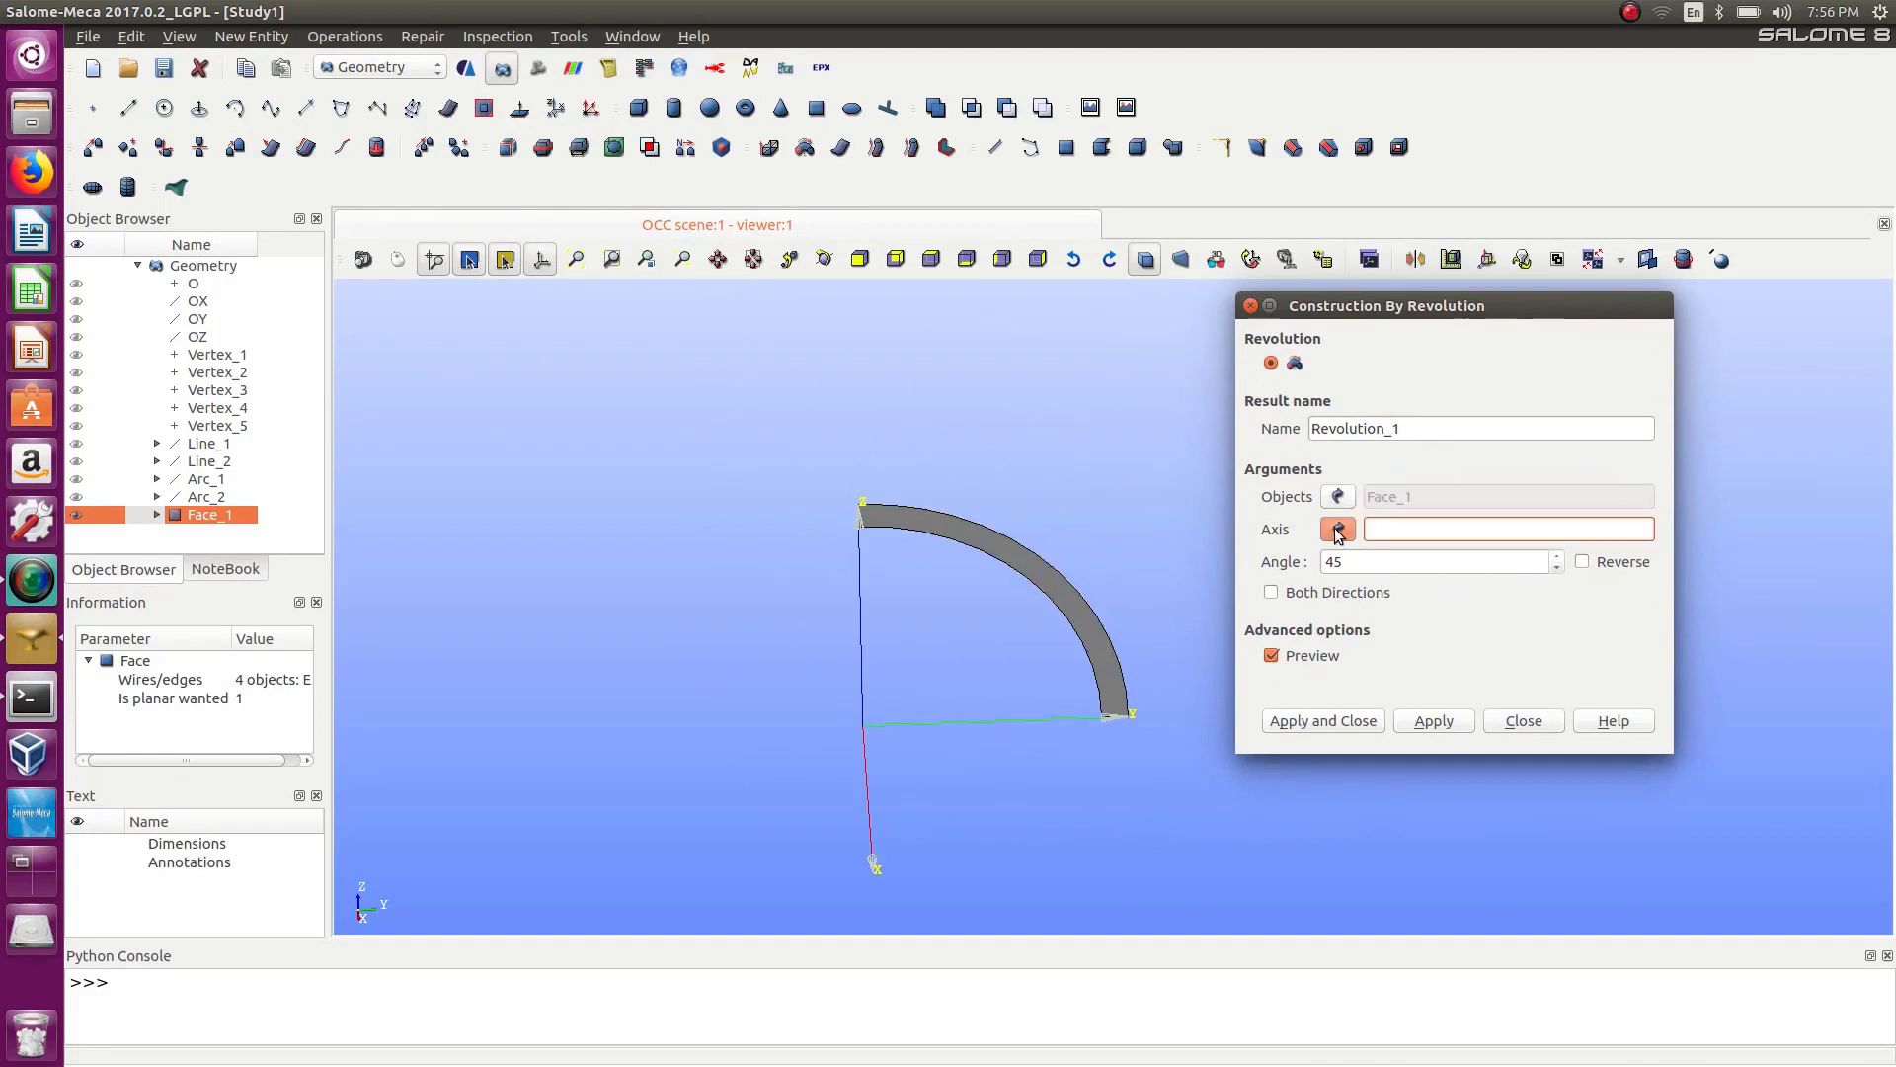
pyautogui.click(184, 338)
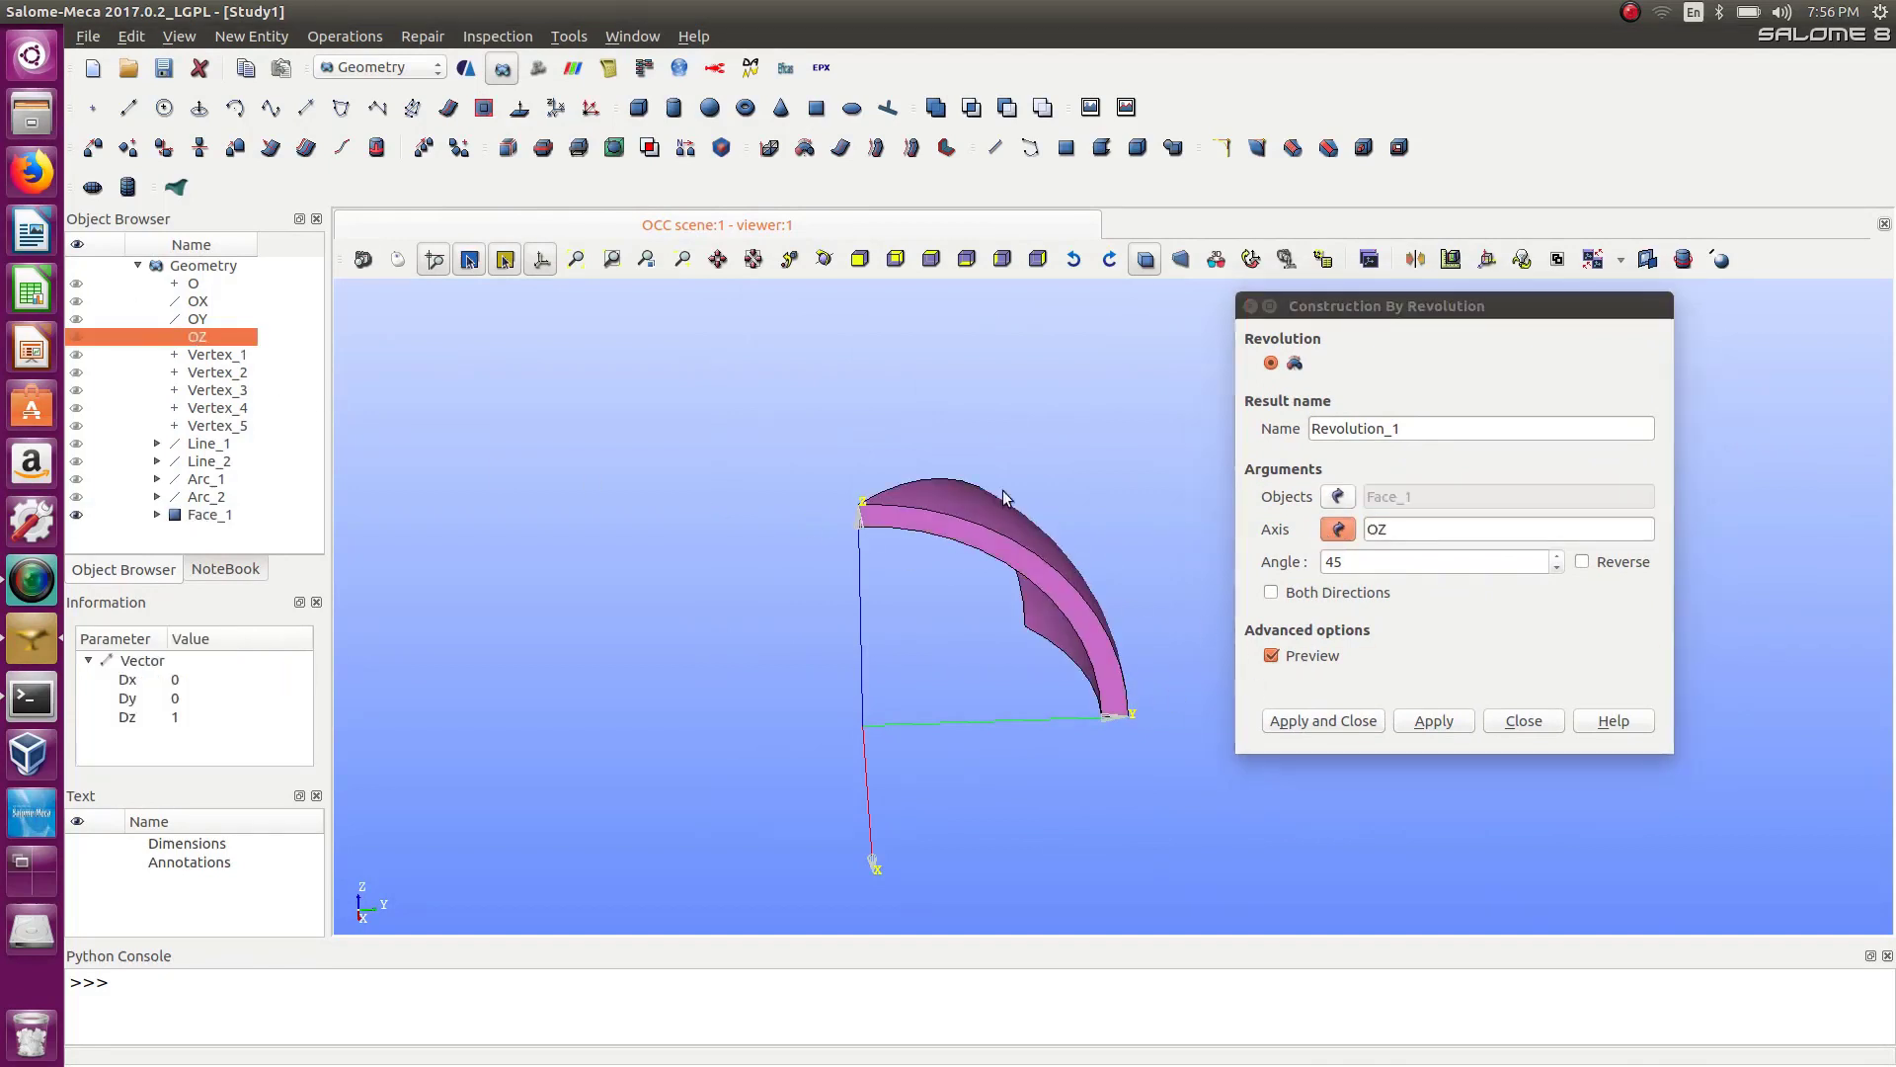
pyautogui.doubleClick(1353, 563)
pyautogui.write('90')
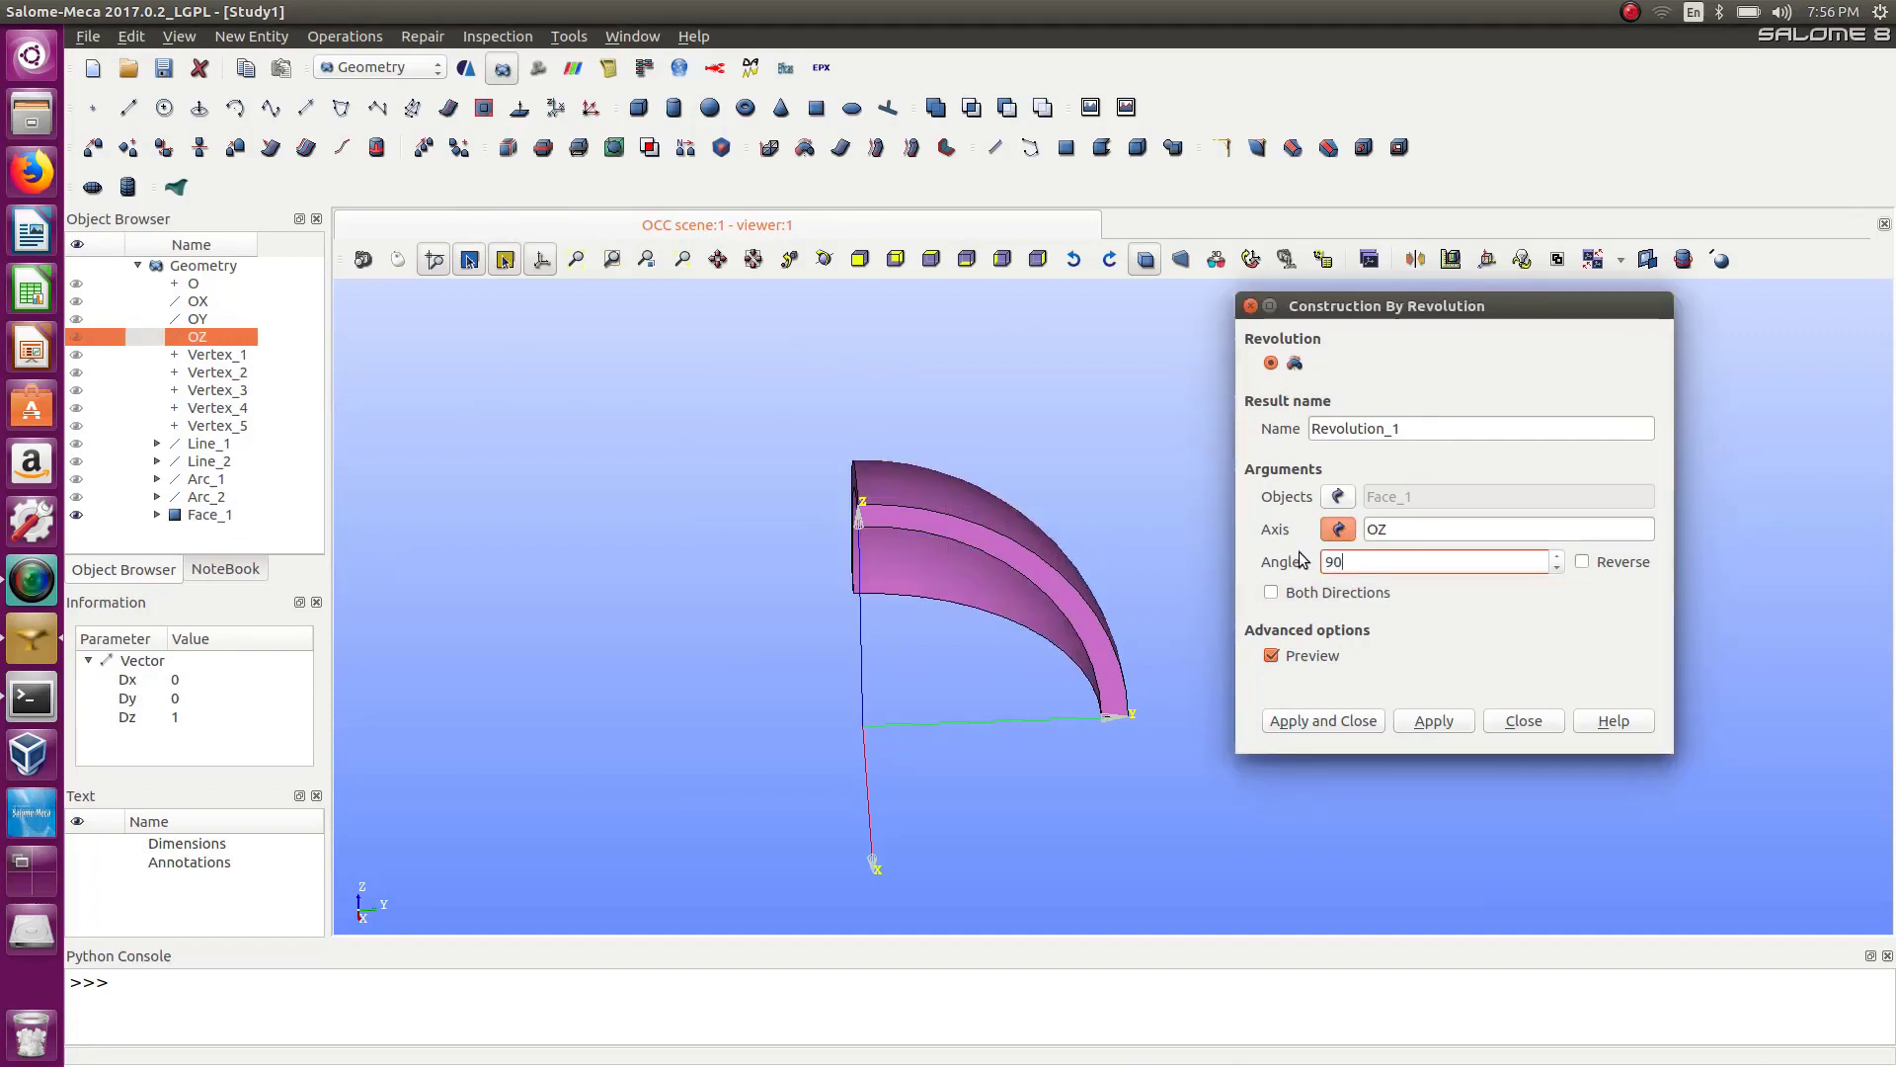
pyautogui.click(1579, 562)
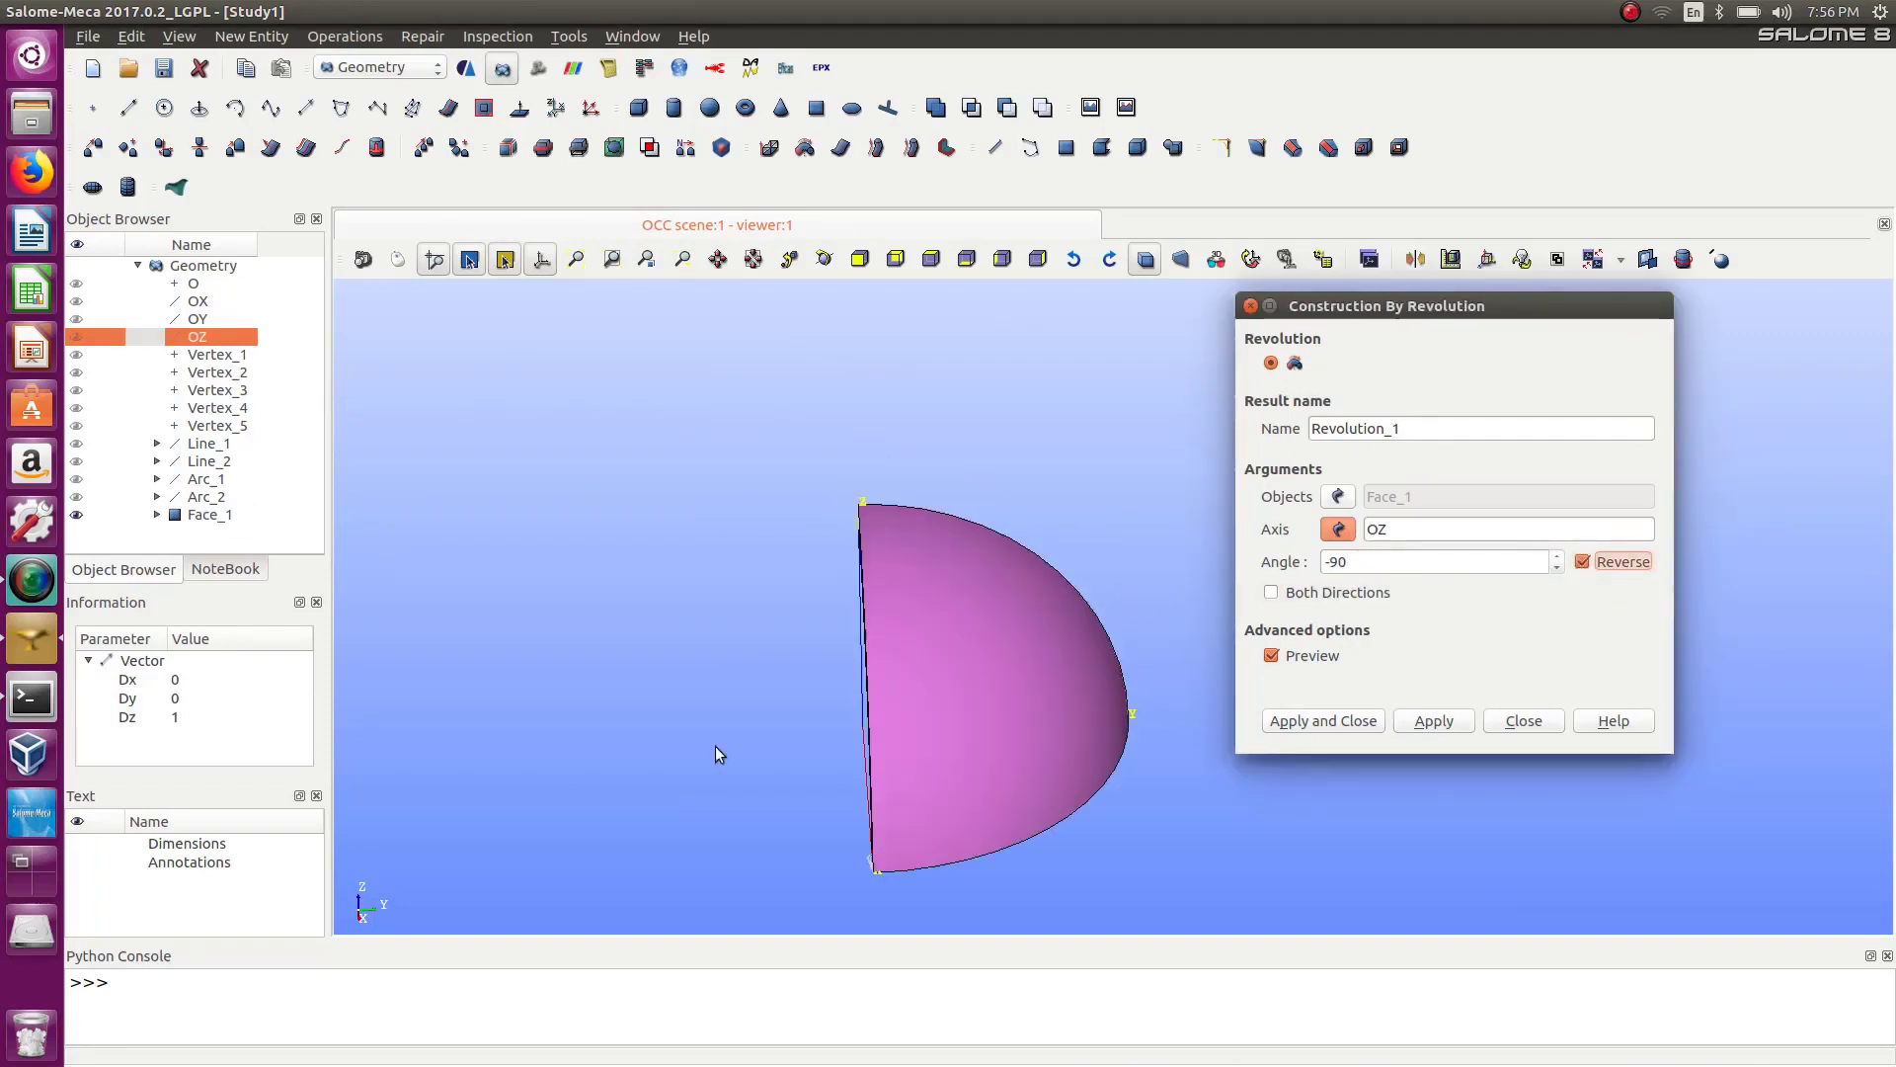
pyautogui.click(1364, 729)
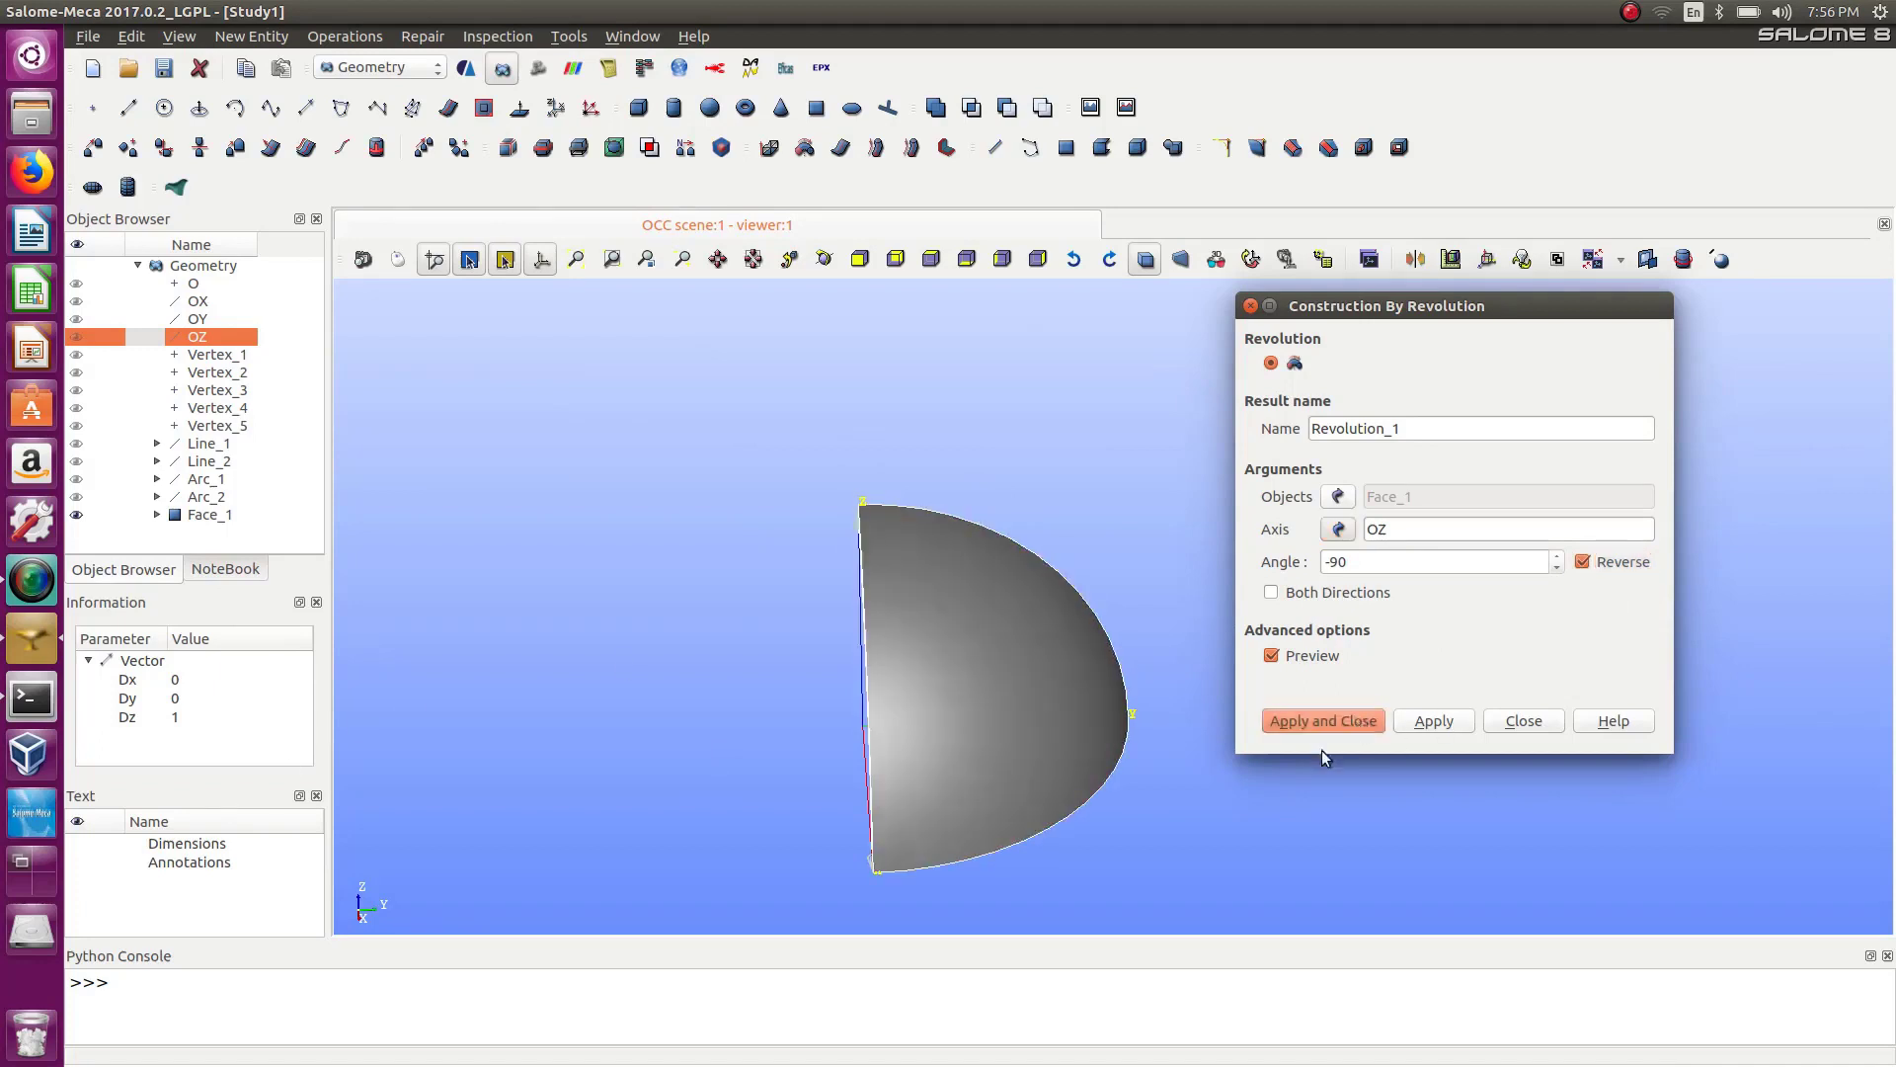
pyautogui.click(1183, 830)
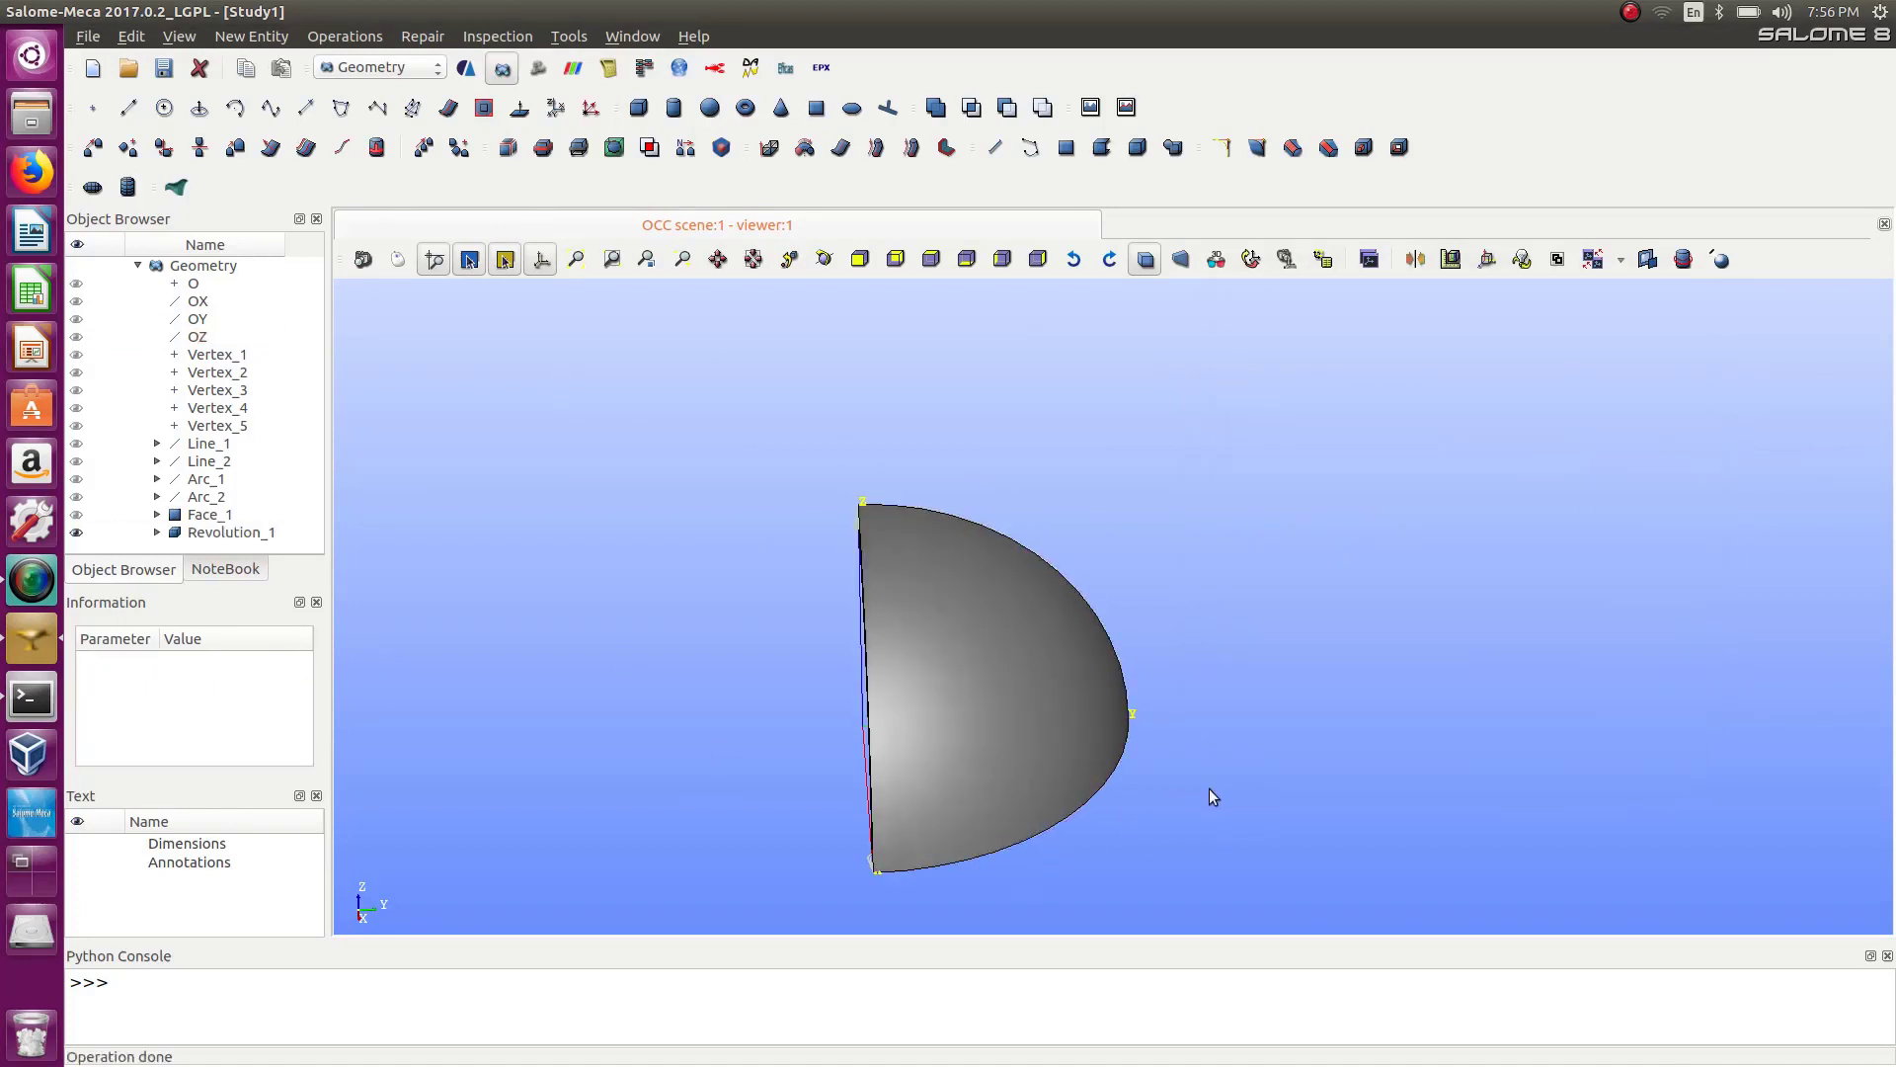
# Start a solid-type group with the revolution as its main shape.
pyautogui.scroll(-4, 1129, 762)
pyautogui.keyDown('ctrl'); pyautogui.moveTo(1085, 838); pyautogui.dragTo(1252, 765, button='right'); pyautogui.keyUp('ctrl')
pyautogui.moveTo(1010, 821)
pyautogui.keyDown('ctrl'); pyautogui.mouseDown(button='right')
pyautogui.moveTo(1629, 828)
pyautogui.moveTo(1089, 792)
pyautogui.moveTo(1219, 711)
pyautogui.moveTo(1100, 897)
pyautogui.moveTo(1128, 679)
pyautogui.moveTo(938, 627)
pyautogui.moveTo(758, 804)
pyautogui.moveTo(1029, 584)
pyautogui.moveTo(1185, 618)
pyautogui.mouseUp(button='right'); pyautogui.keyUp('ctrl')
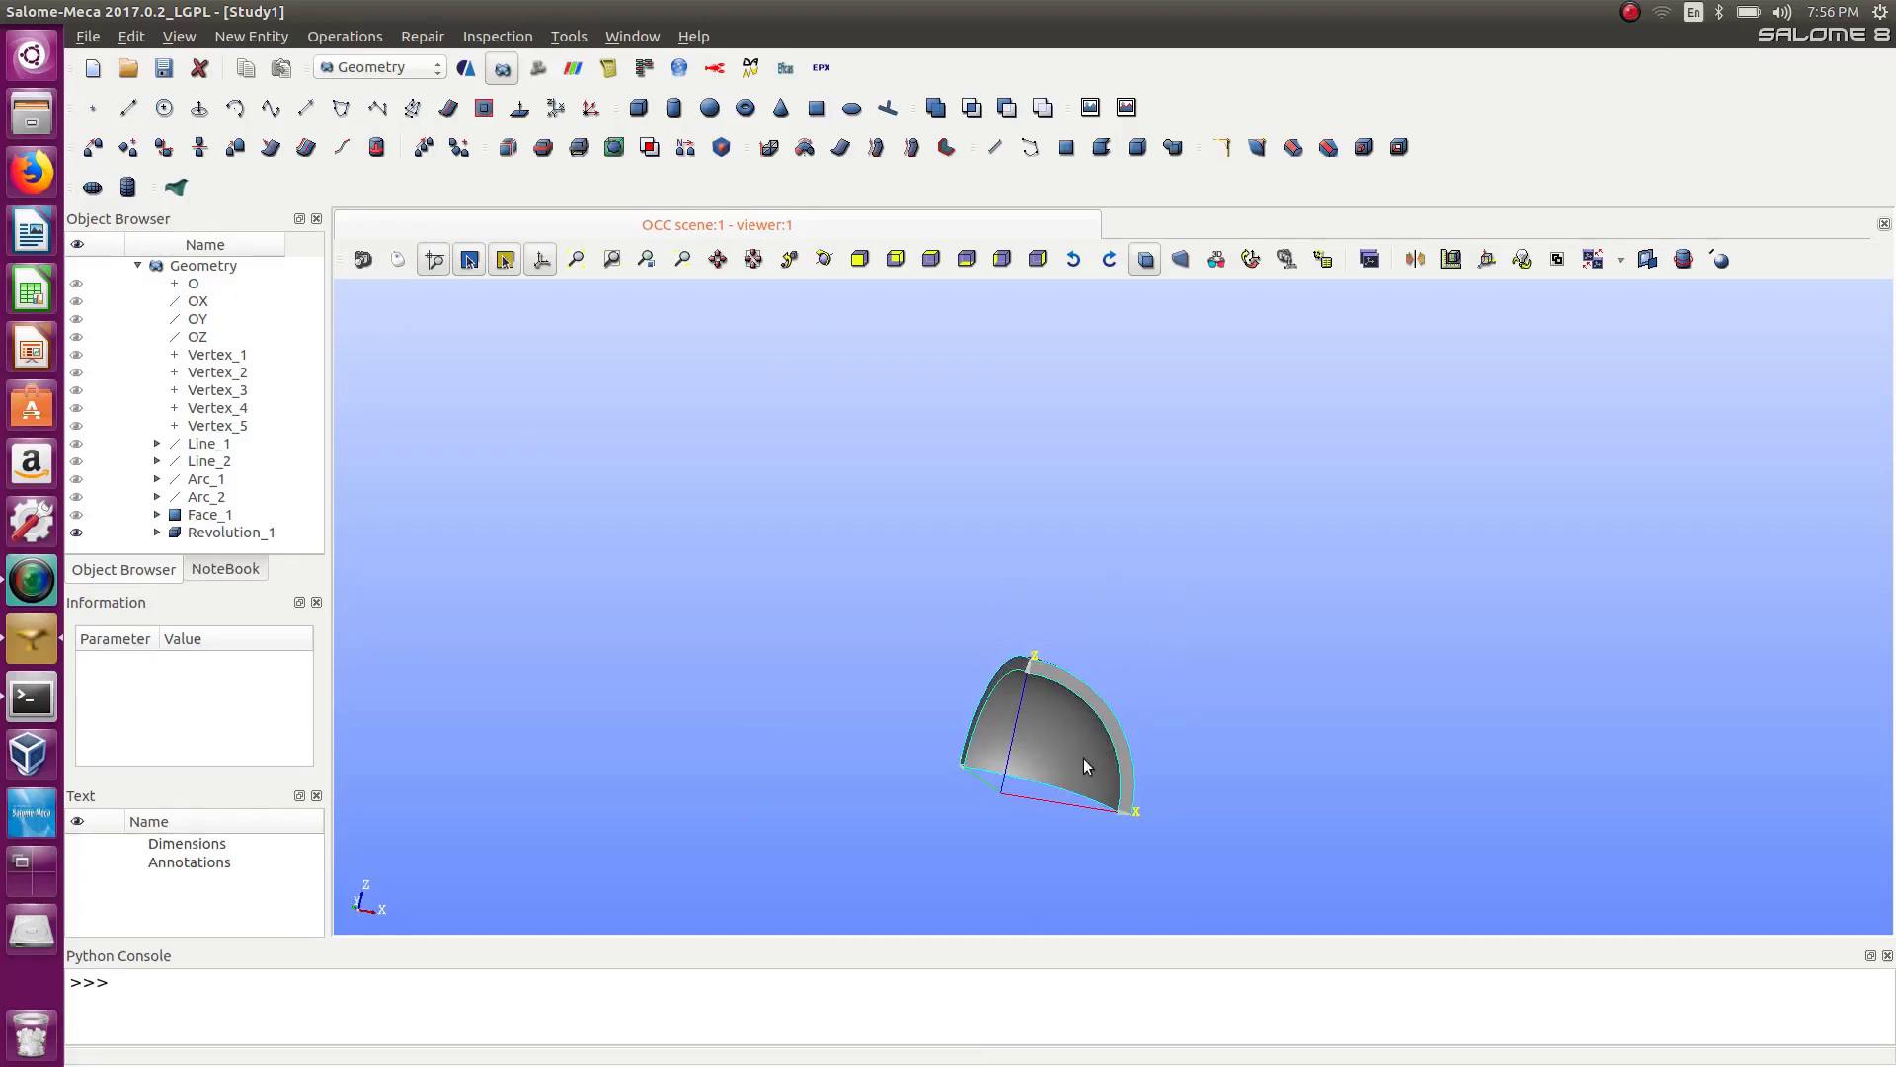
pyautogui.scroll(2, 1069, 823)
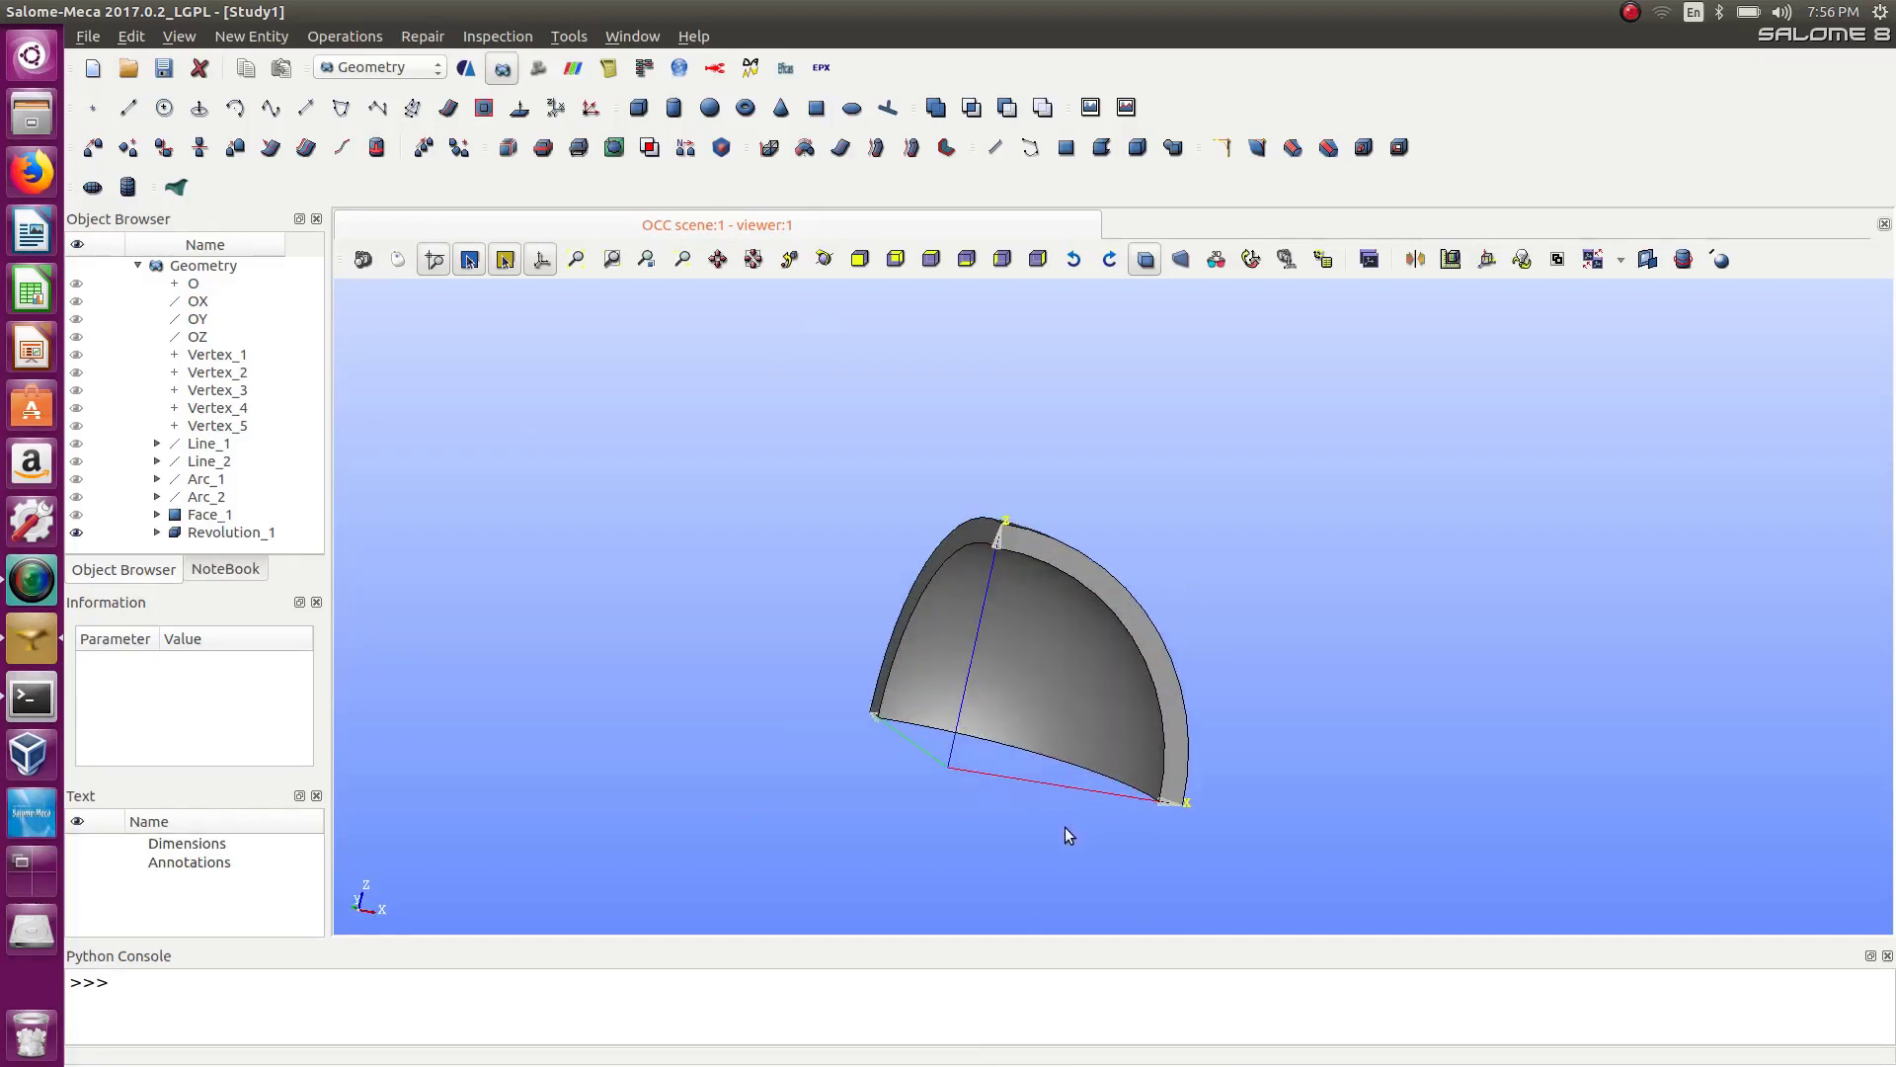
pyautogui.scroll(1, 1065, 830)
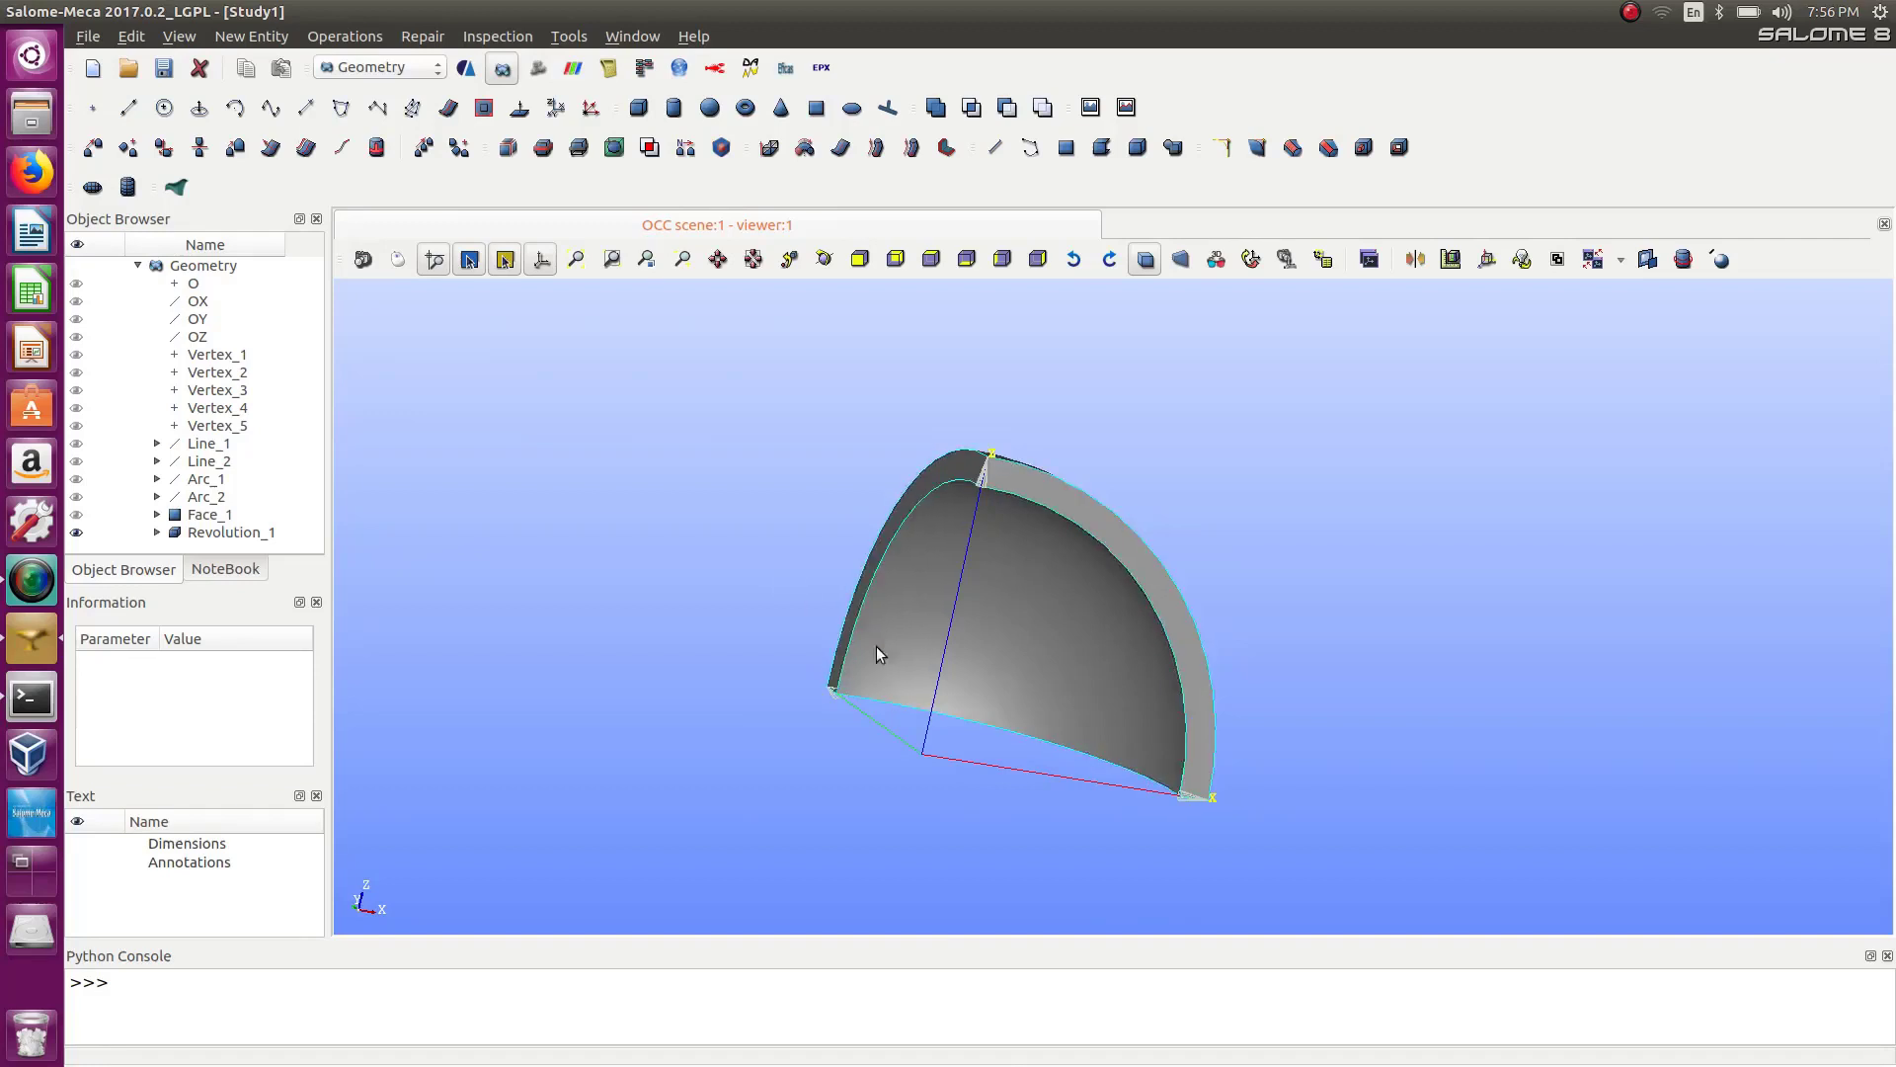
pyautogui.moveTo(634, 530); pyautogui.dragTo(659, 576, button='right')
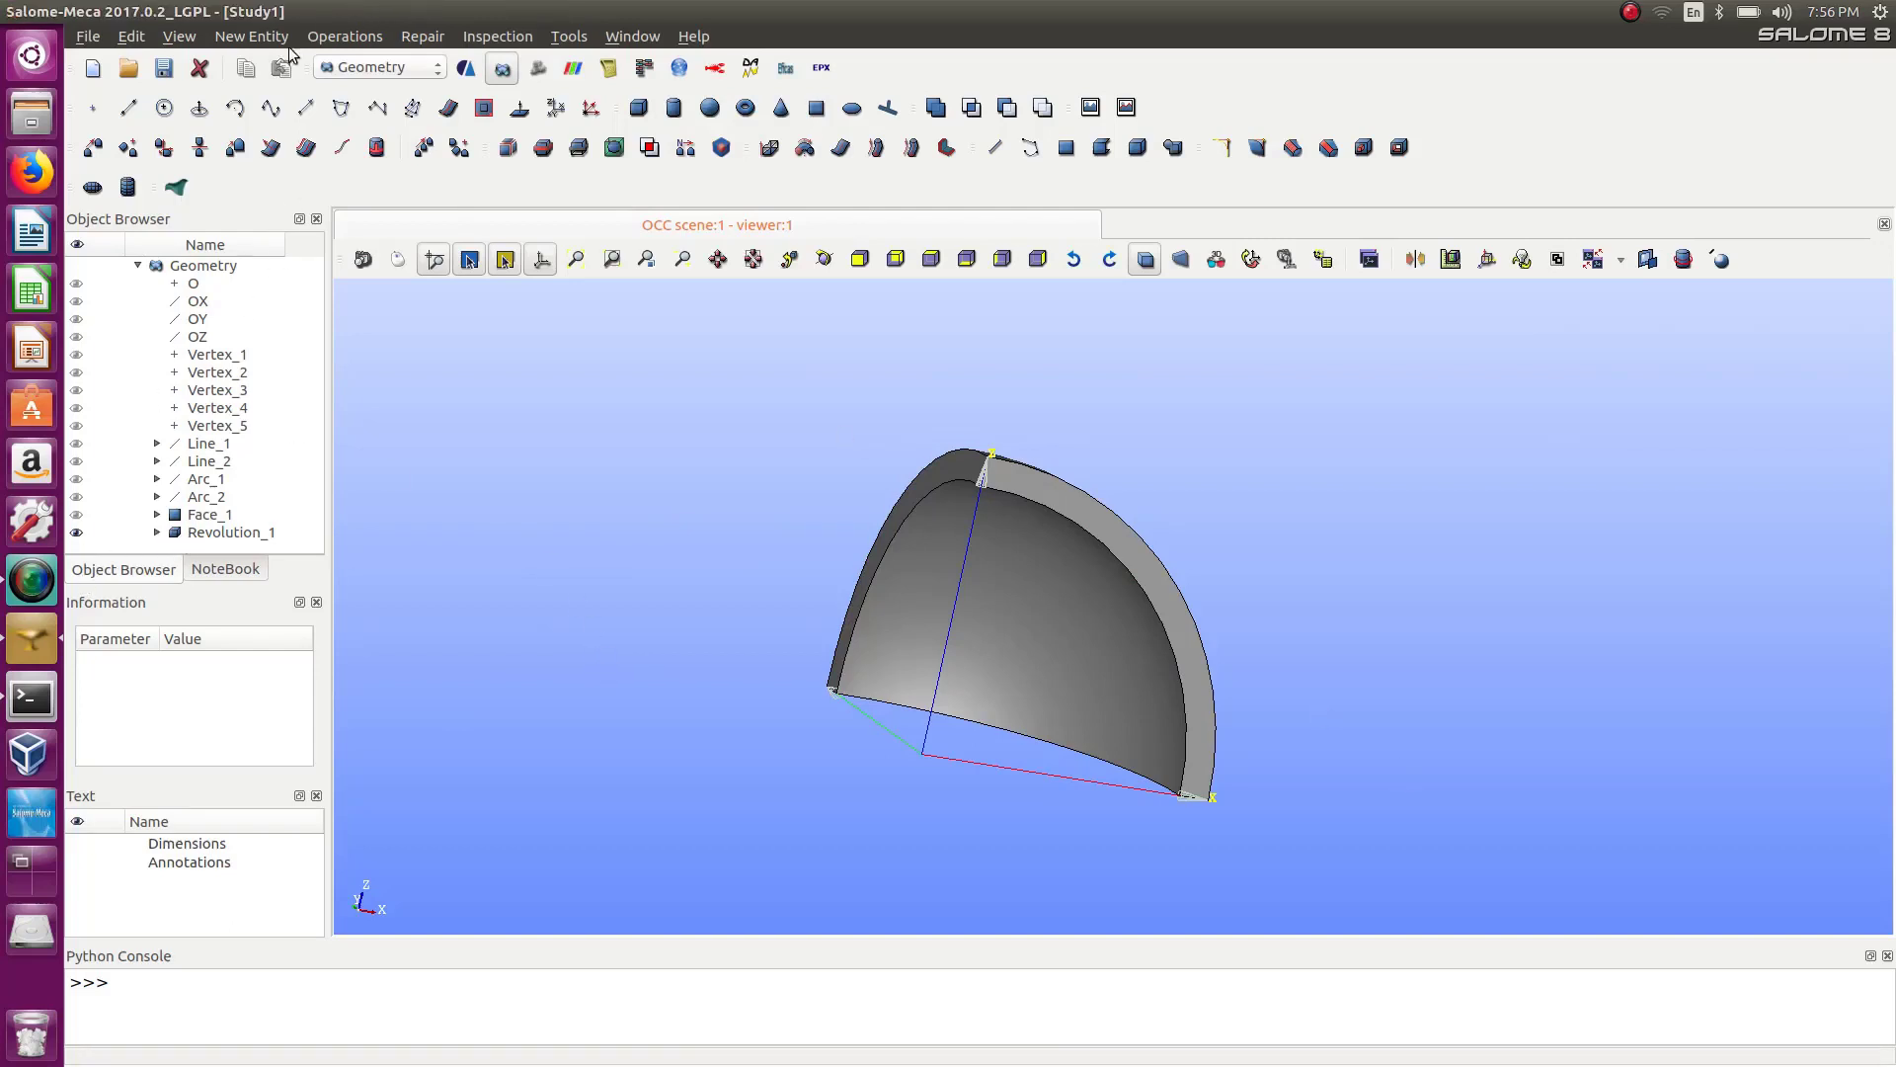
pyautogui.click(178, 37)
pyautogui.click(179, 37)
pyautogui.click(251, 37)
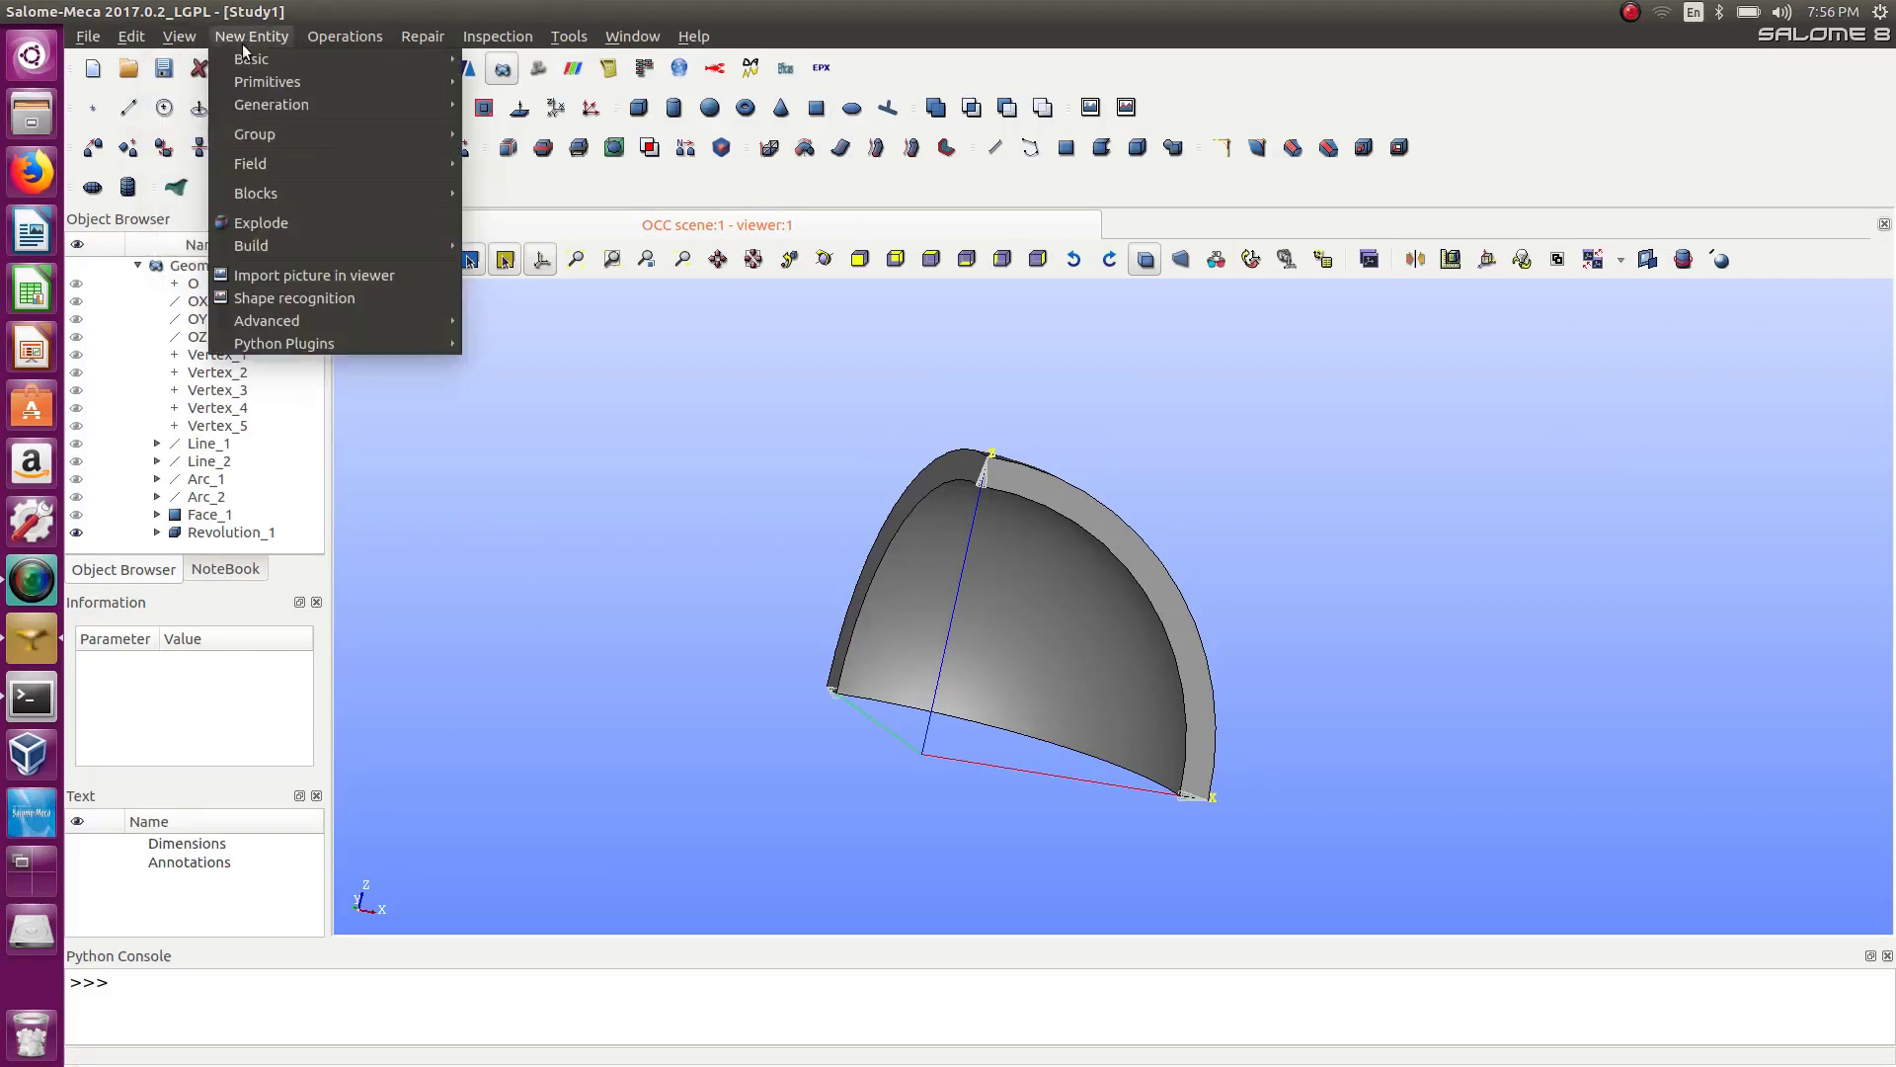
pyautogui.moveTo(275, 137)
pyautogui.click(547, 136)
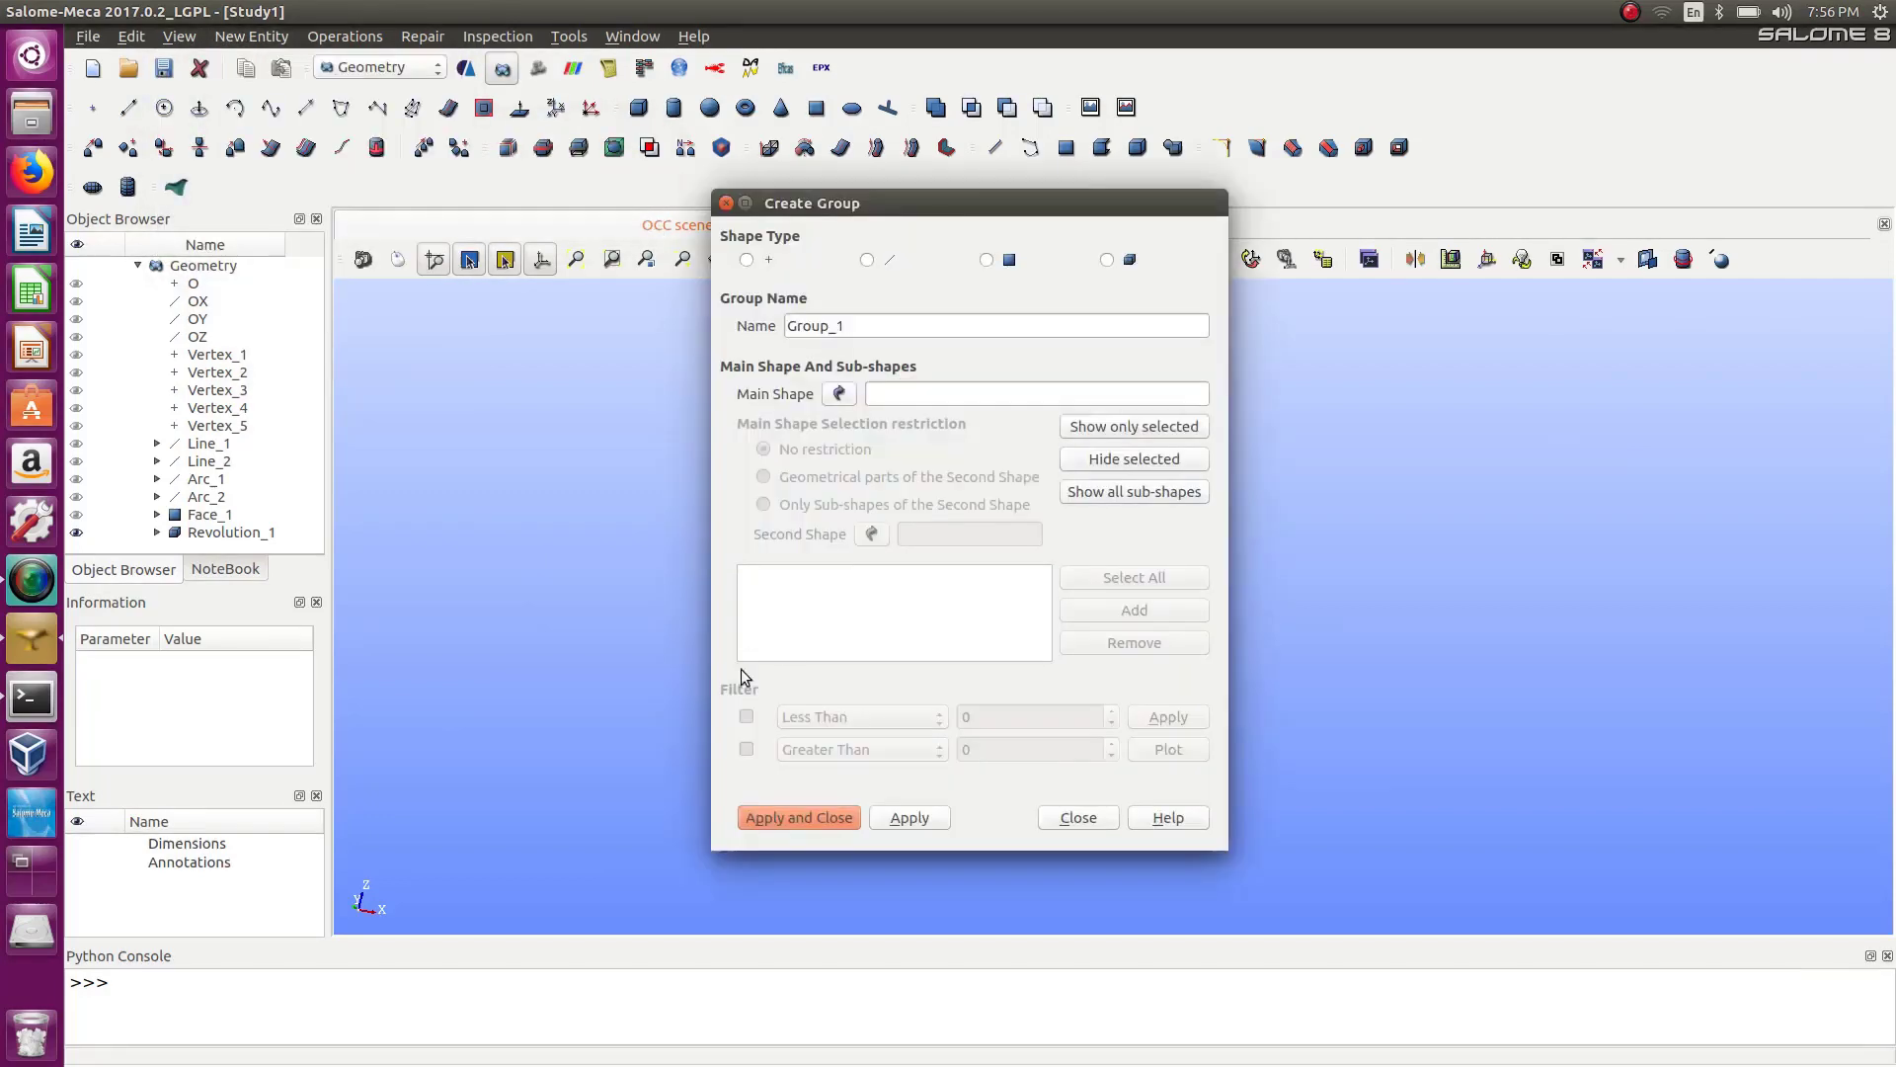
pyautogui.moveTo(936, 205); pyautogui.dragTo(447, 213)
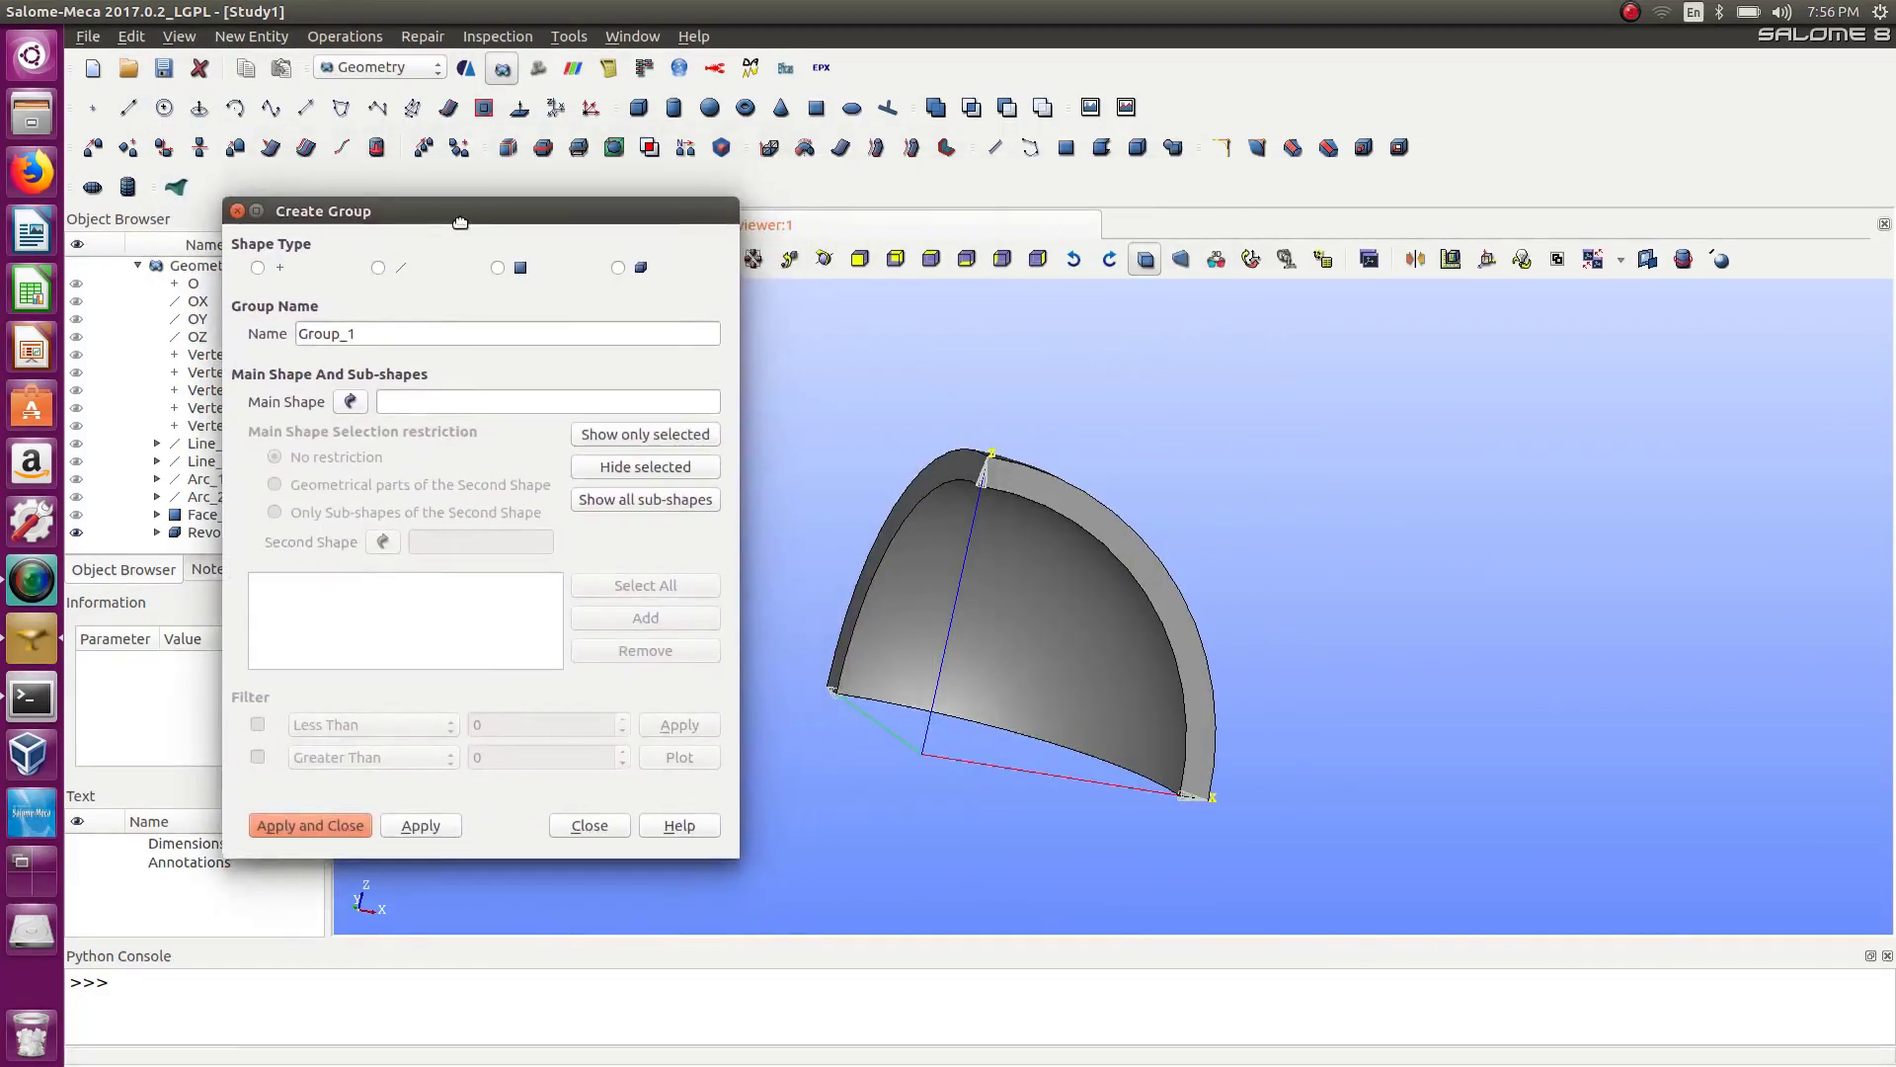
pyautogui.click(614, 265)
pyautogui.click(1020, 613)
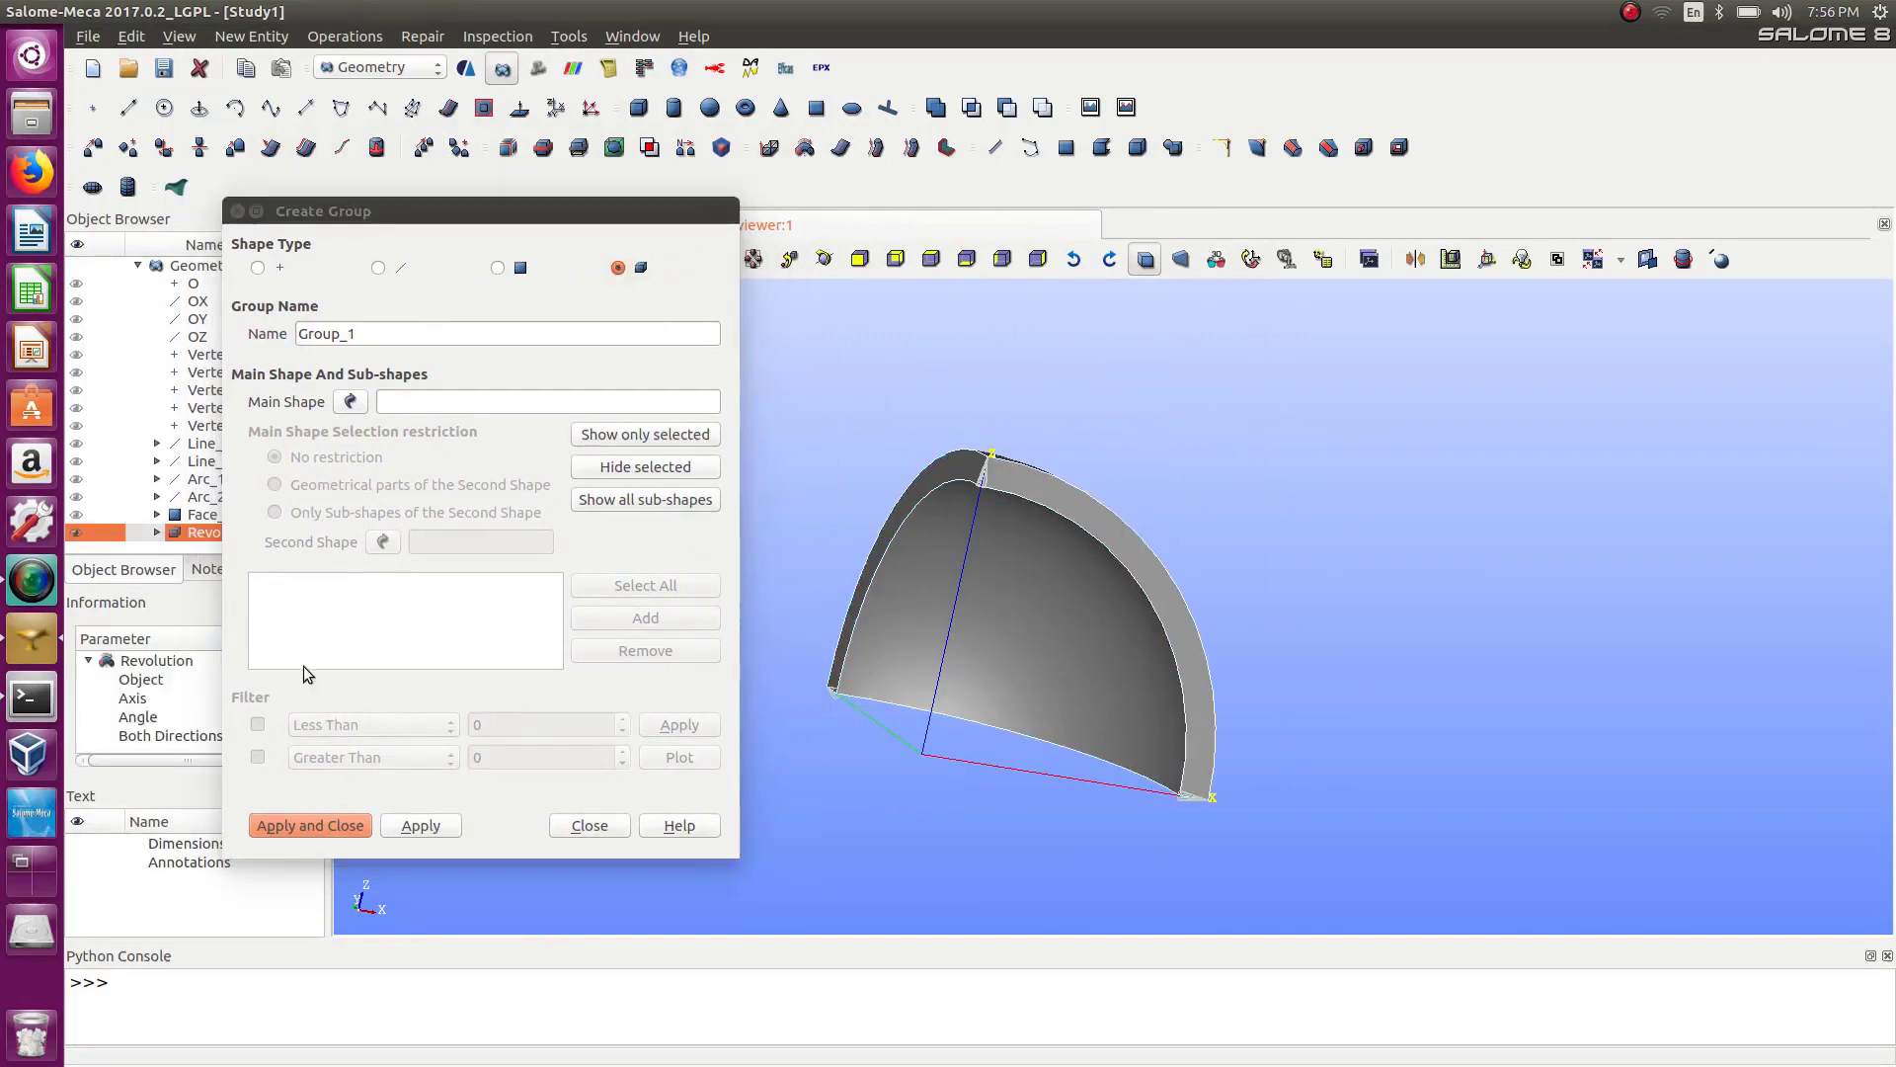
pyautogui.click(349, 404)
pyautogui.click(1039, 633)
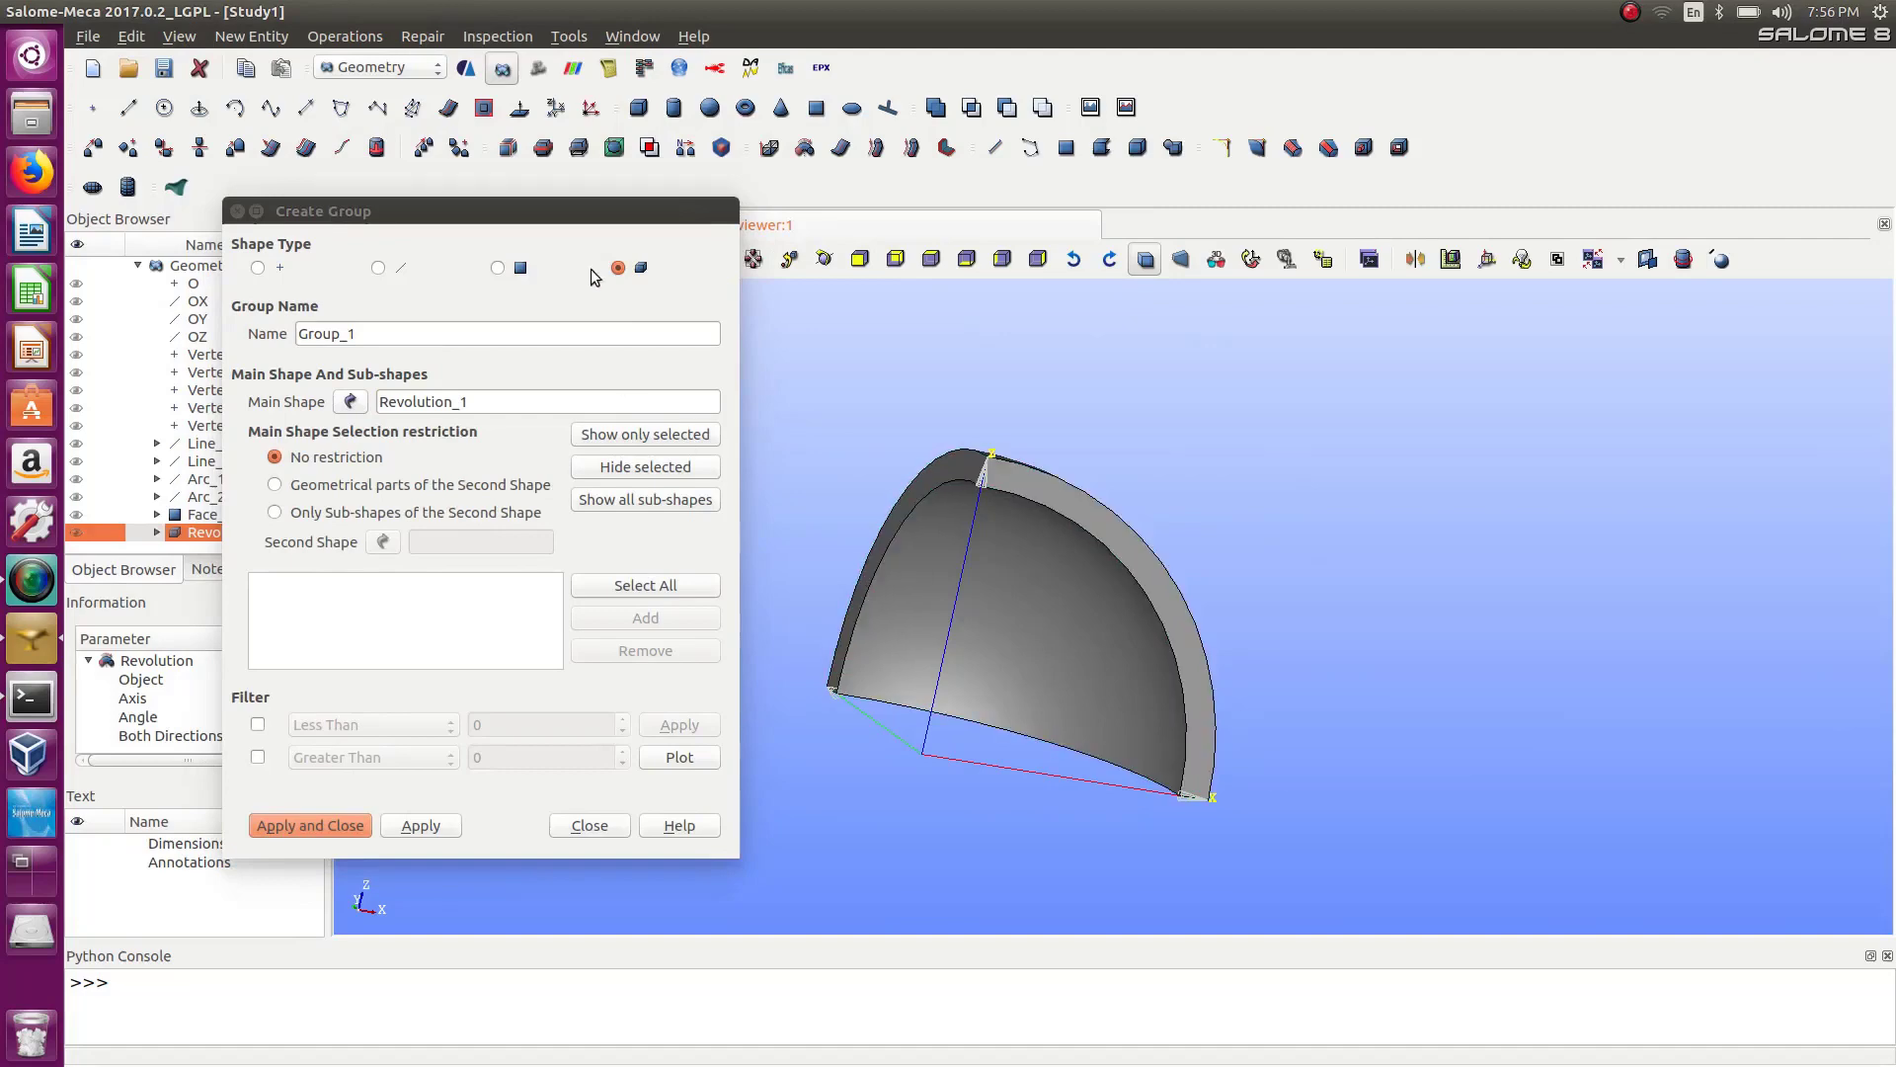
# Add the revolved solid to the group, name it volume and apply.
pyautogui.click(993, 633)
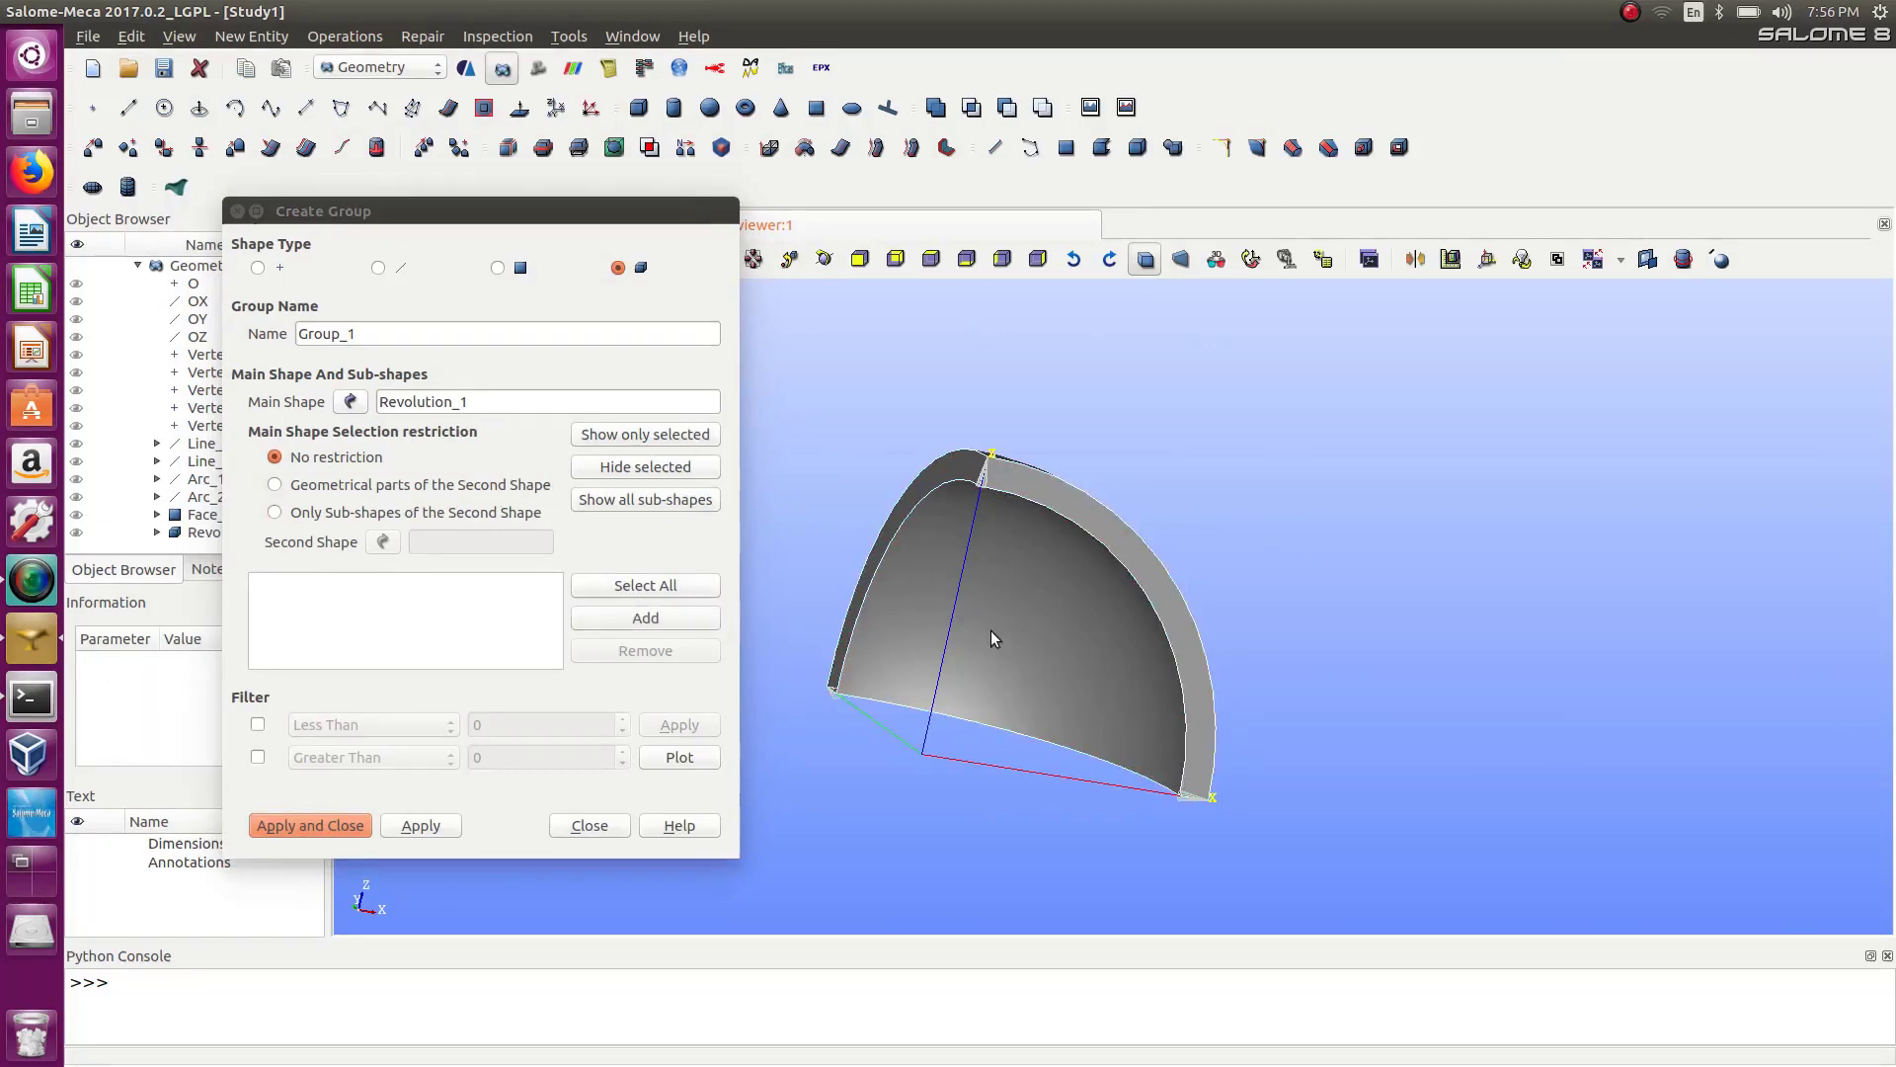
pyautogui.click(688, 620)
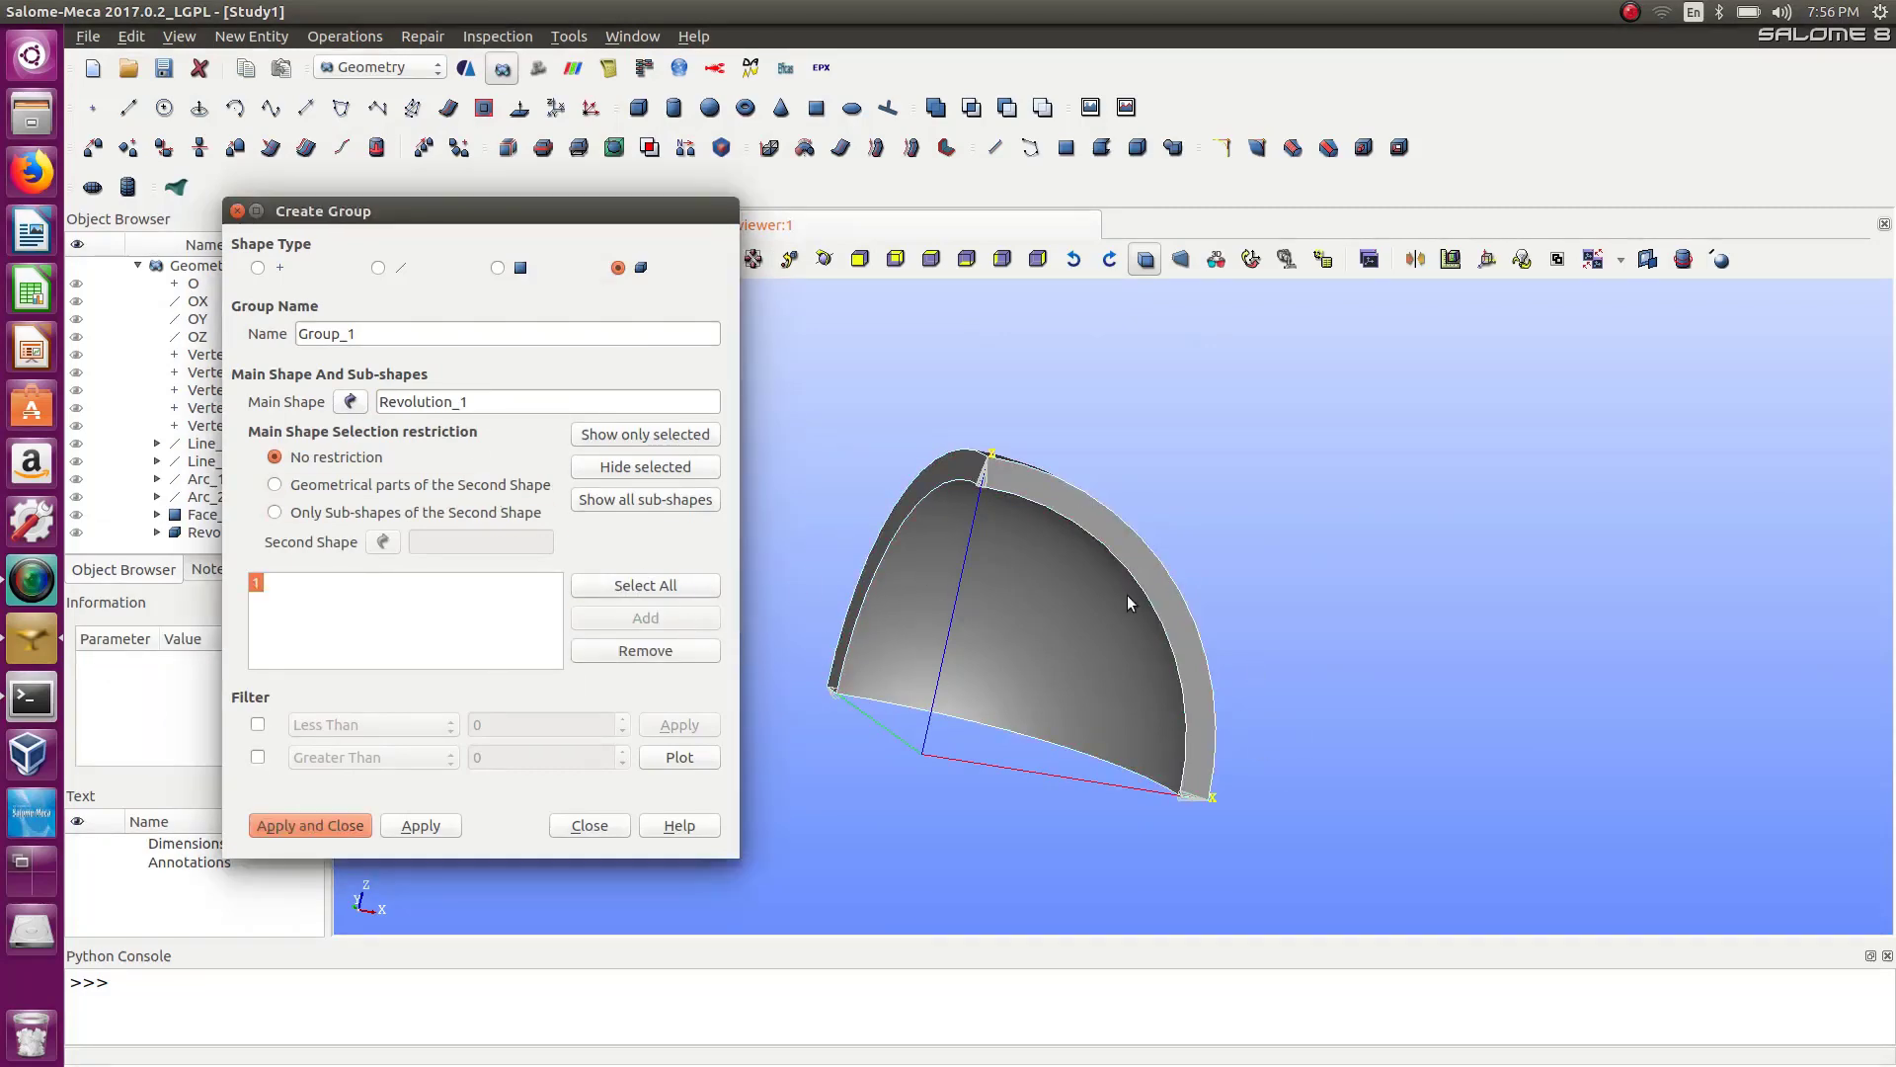
pyautogui.doubleClick(378, 334)
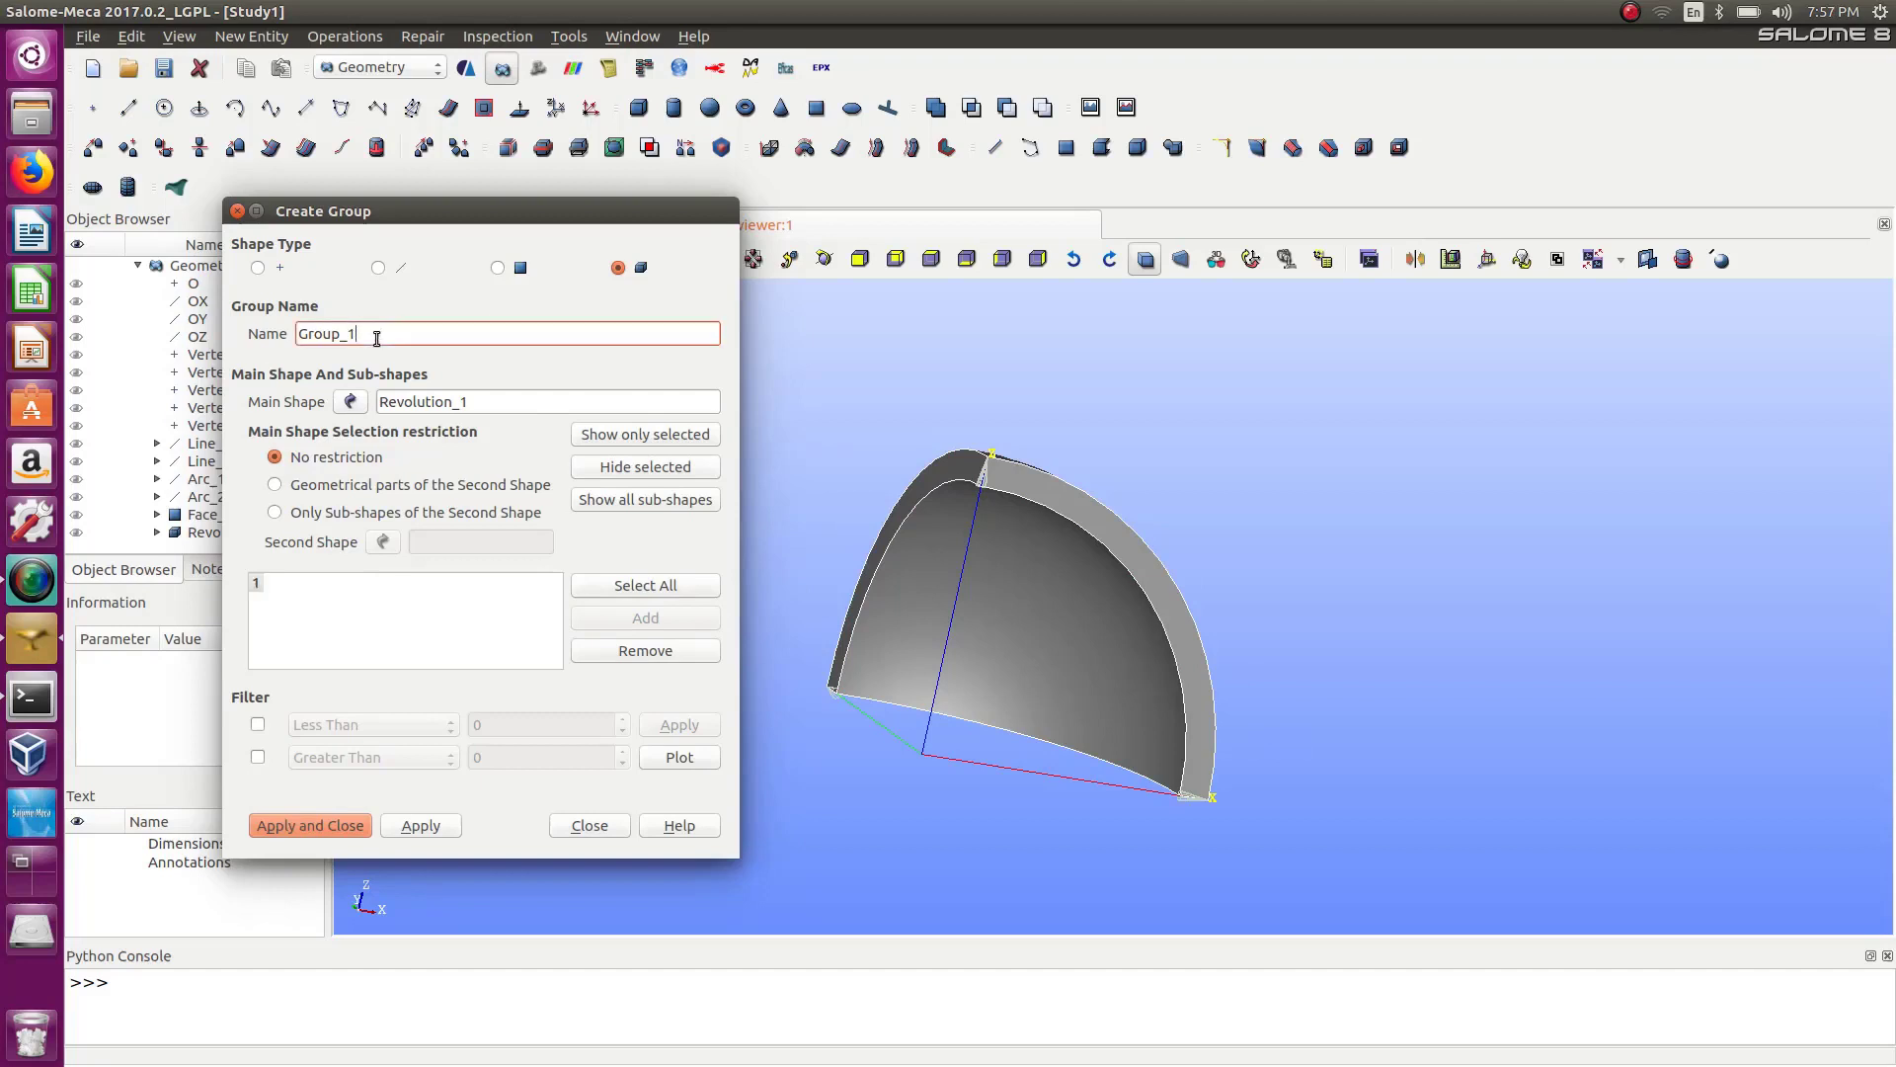
pyautogui.write('volume')
pyautogui.click(425, 826)
# Create a face group named symxz on the revolution containing one planar side face.
pyautogui.click(157, 533)
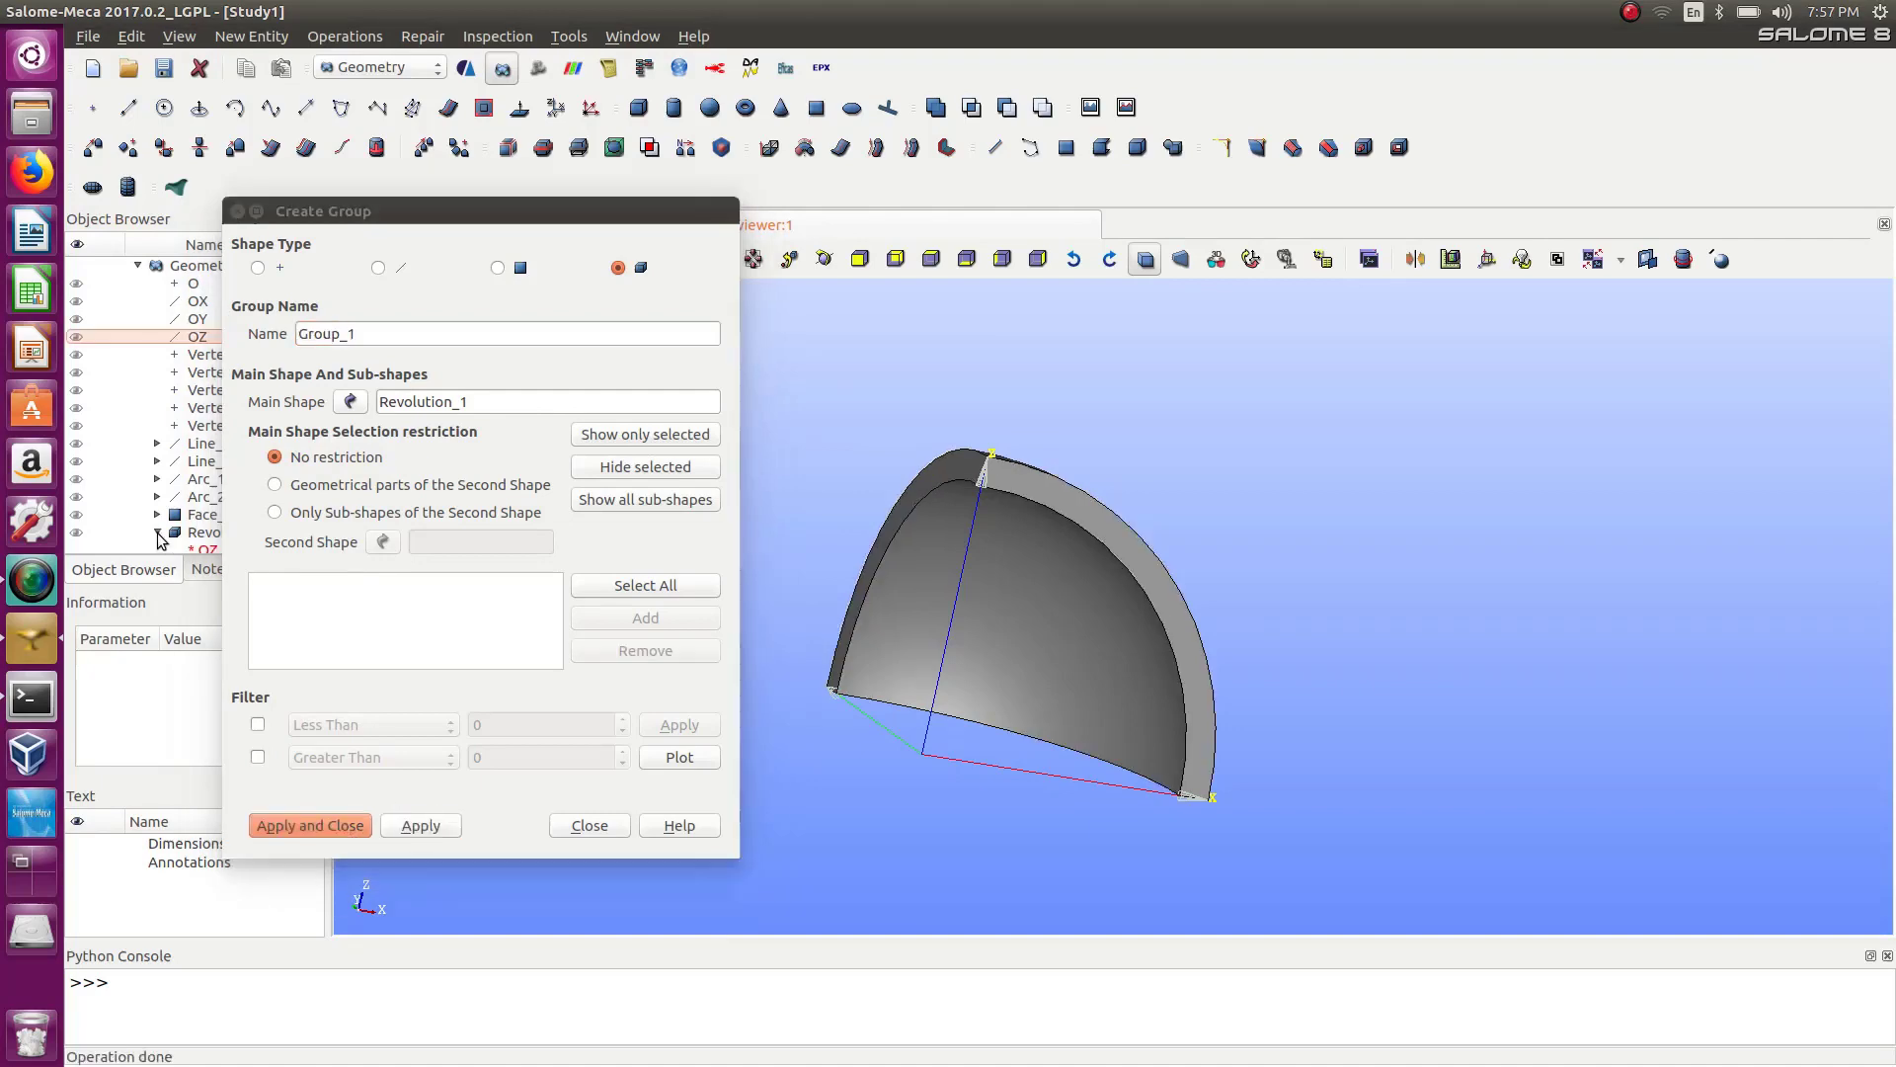
pyautogui.scroll(-1, 180, 521)
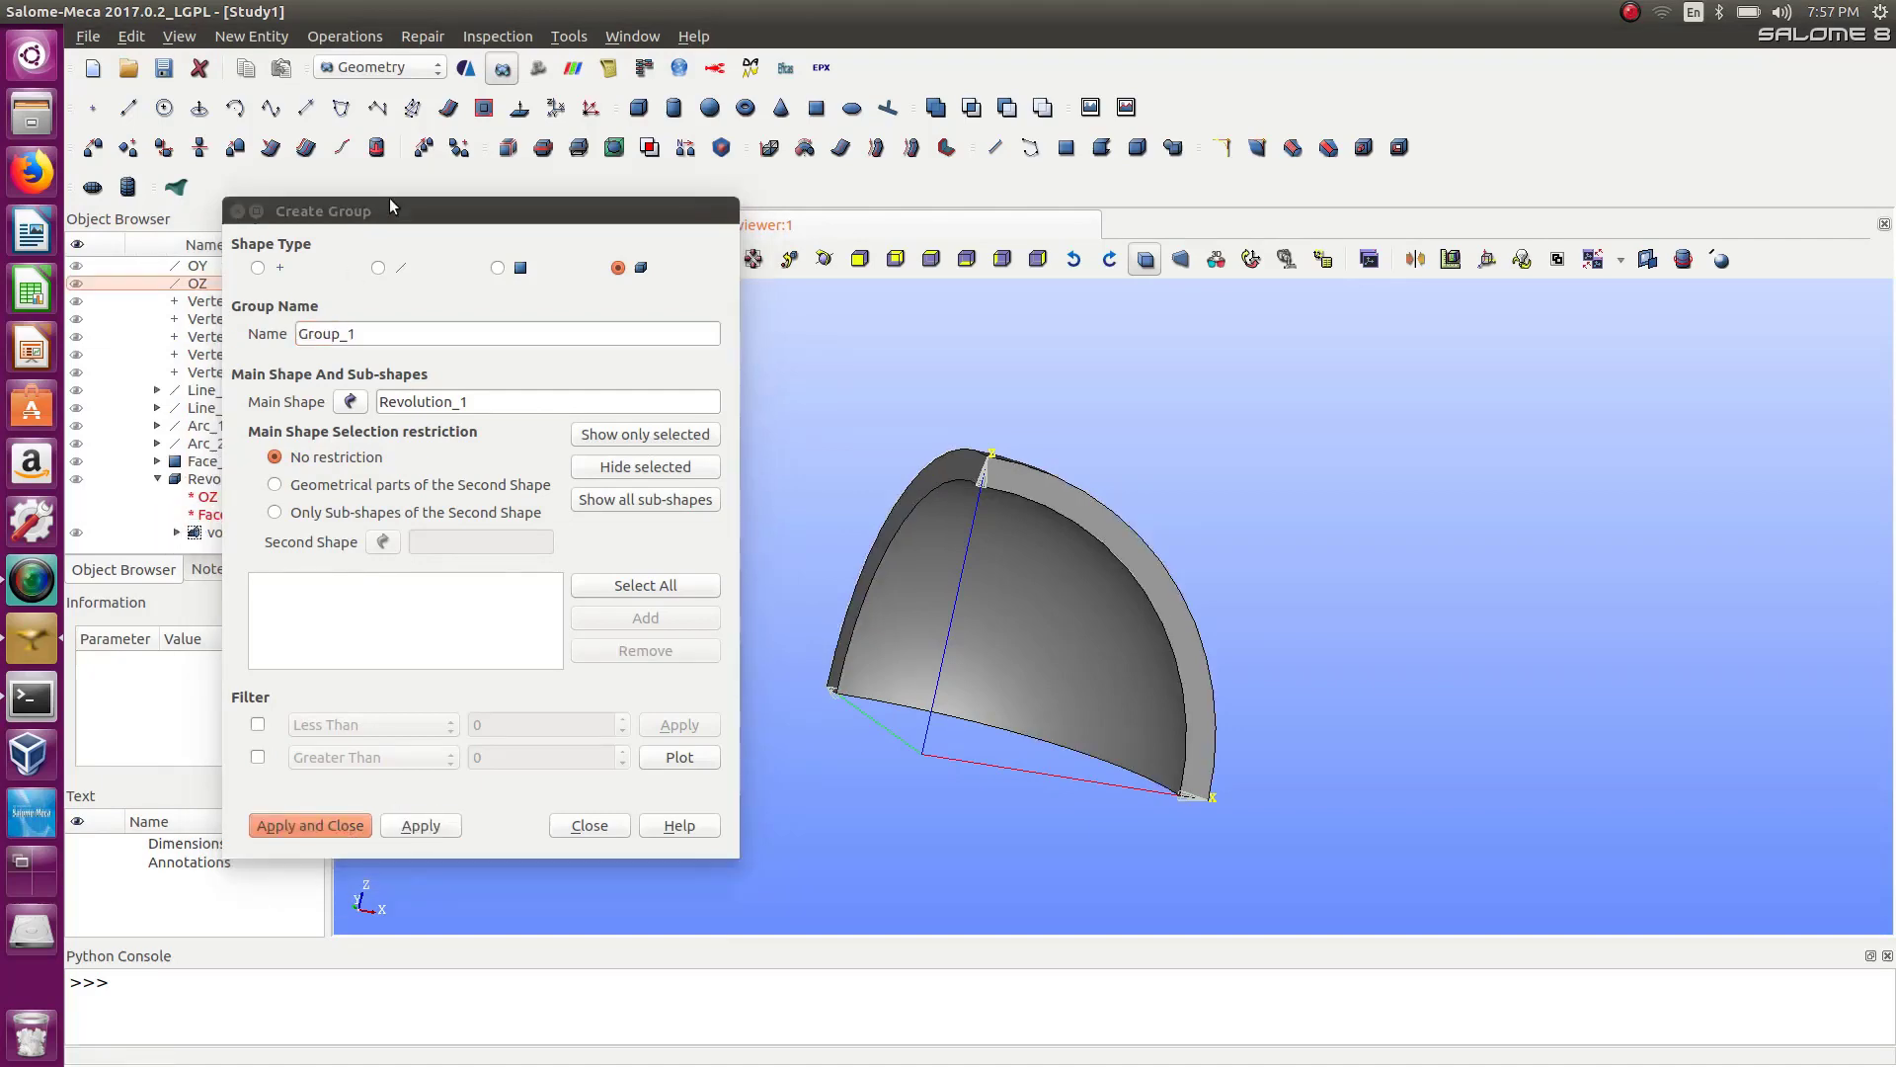
pyautogui.moveTo(397, 207); pyautogui.dragTo(456, 194)
pyautogui.rightClick(597, 181)
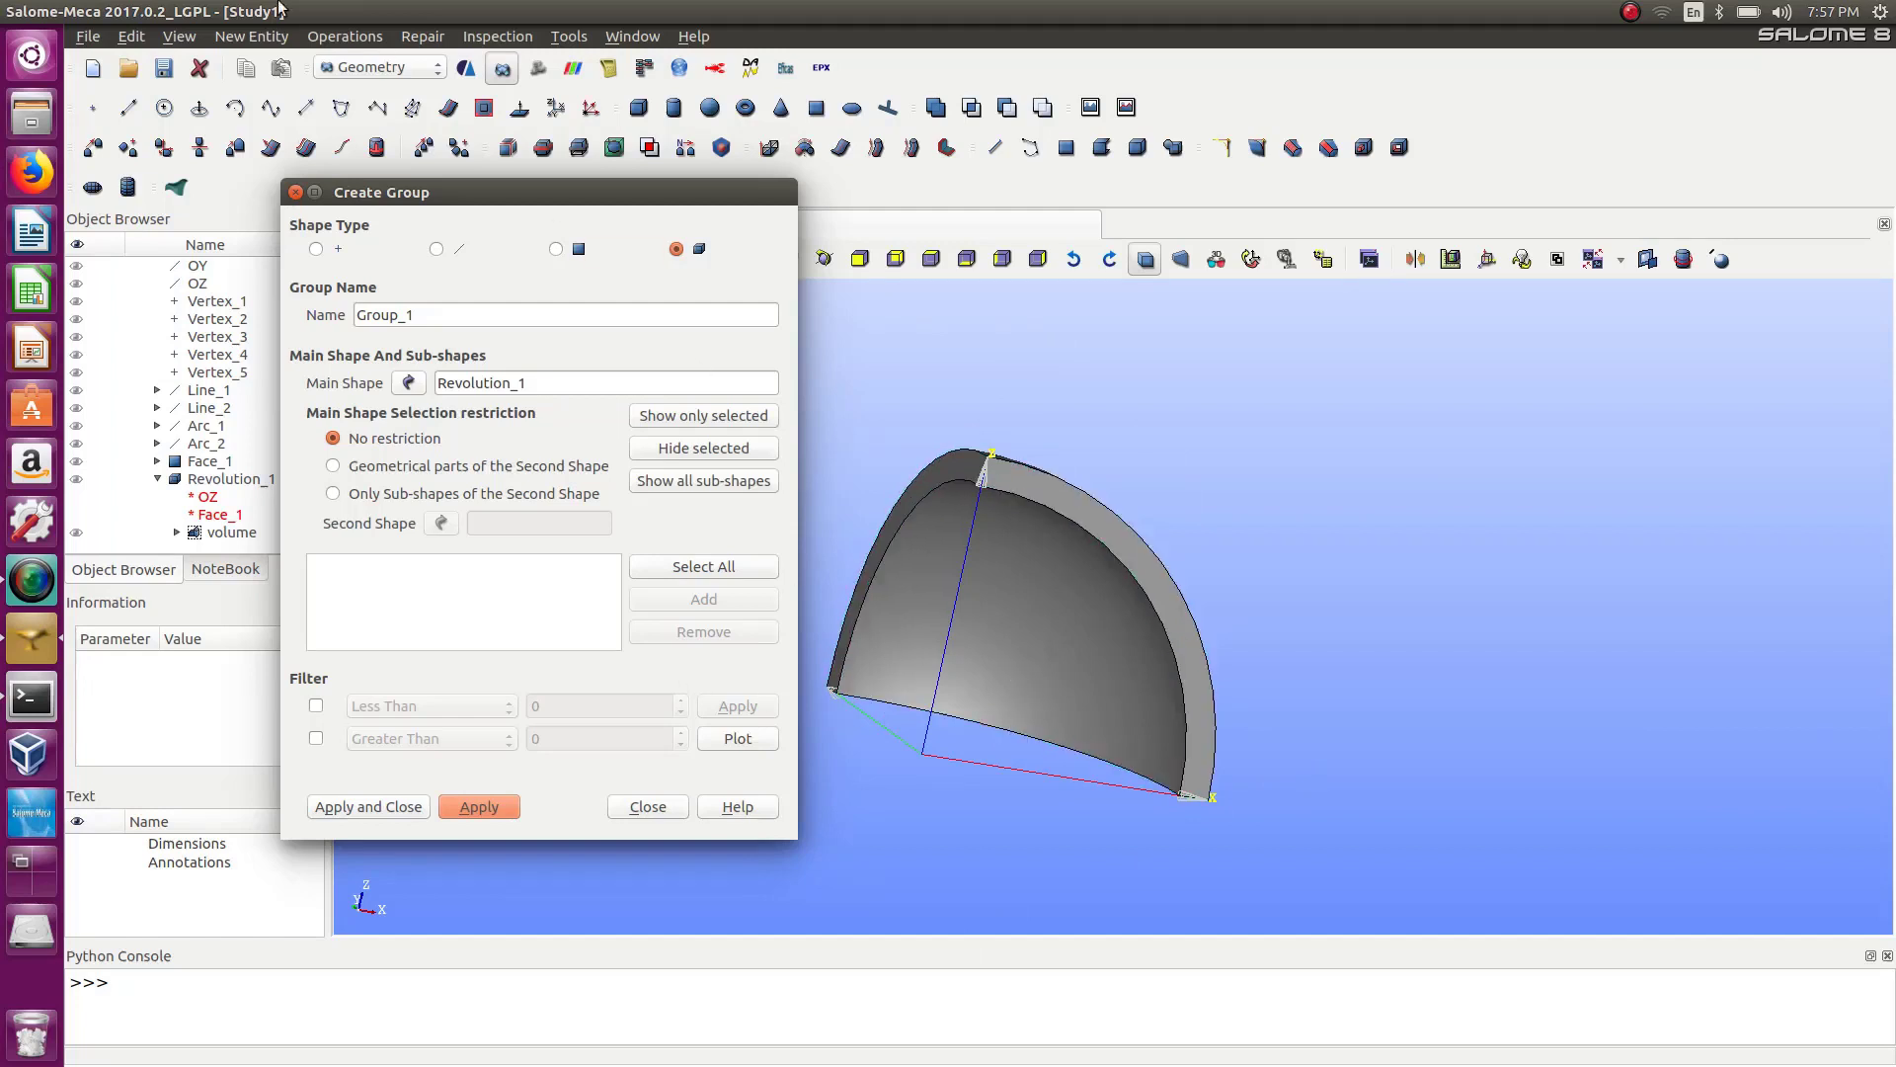
pyautogui.click(557, 250)
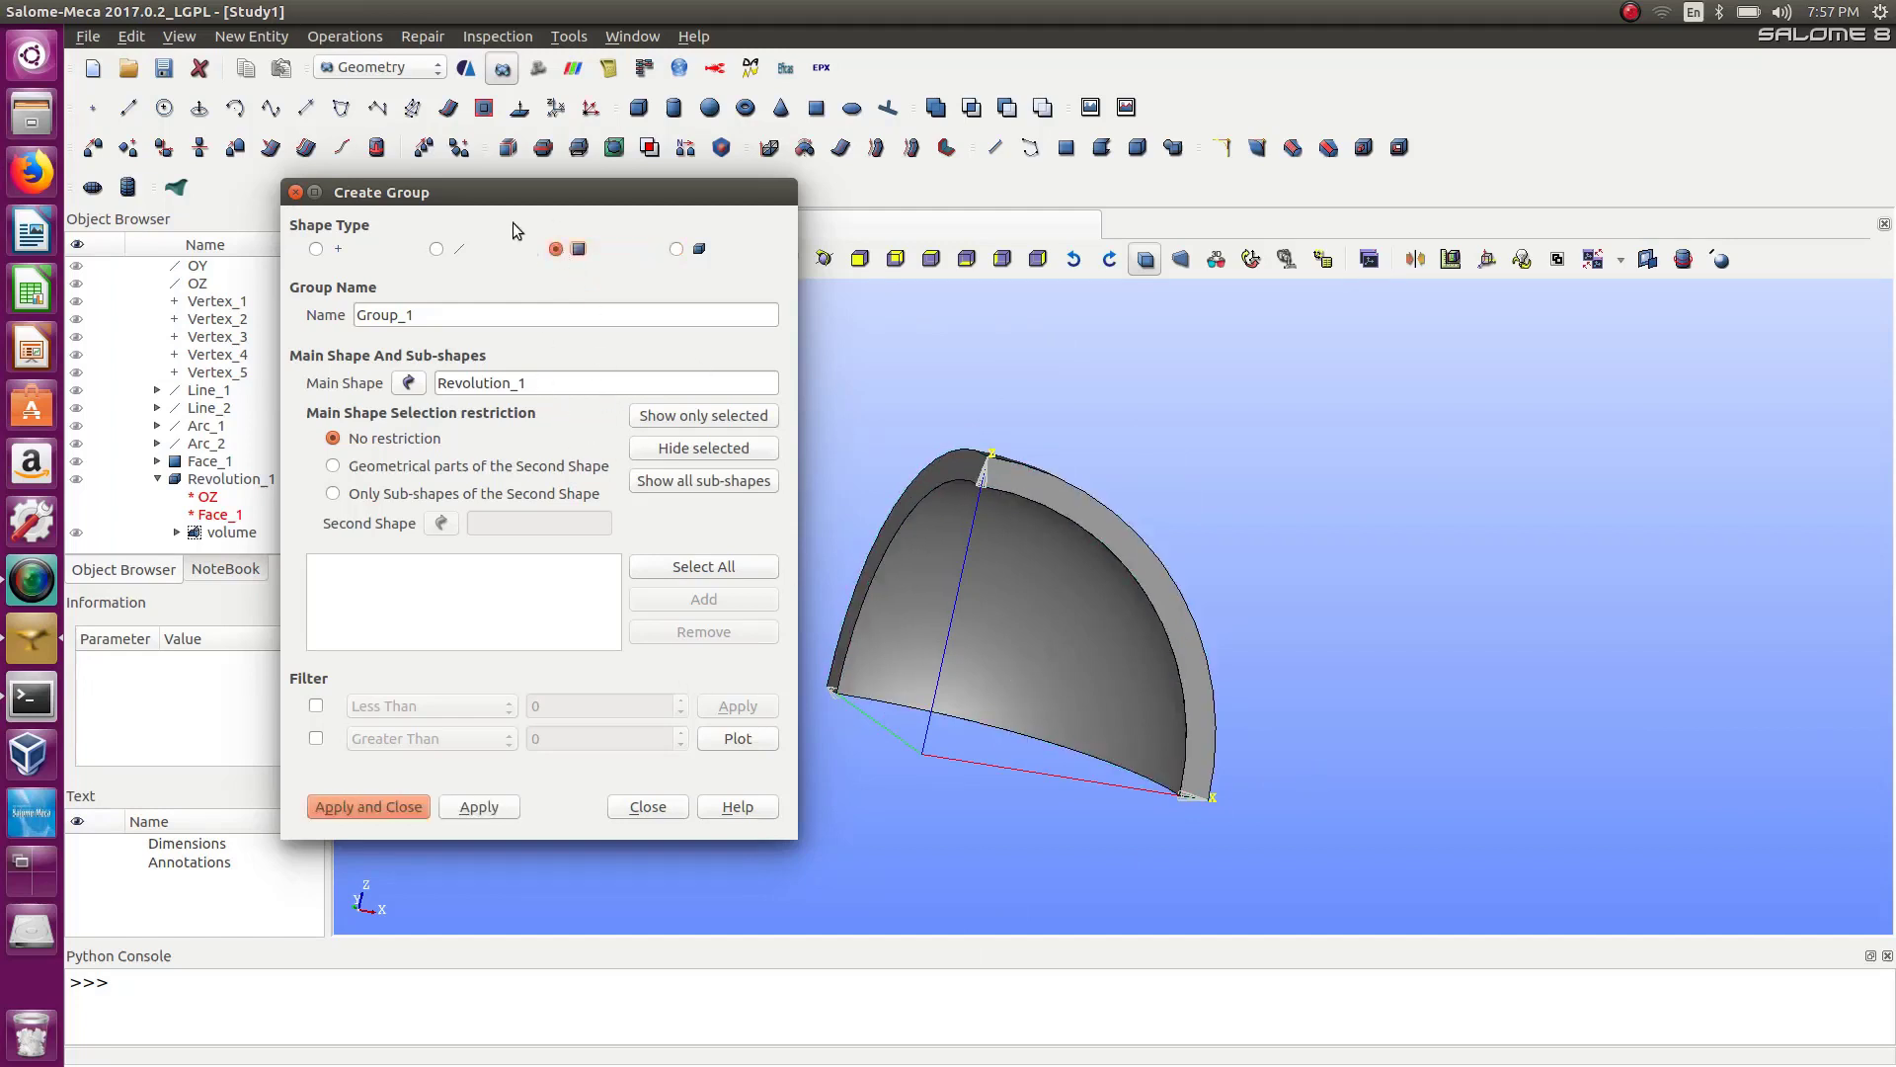
pyautogui.click(1130, 554)
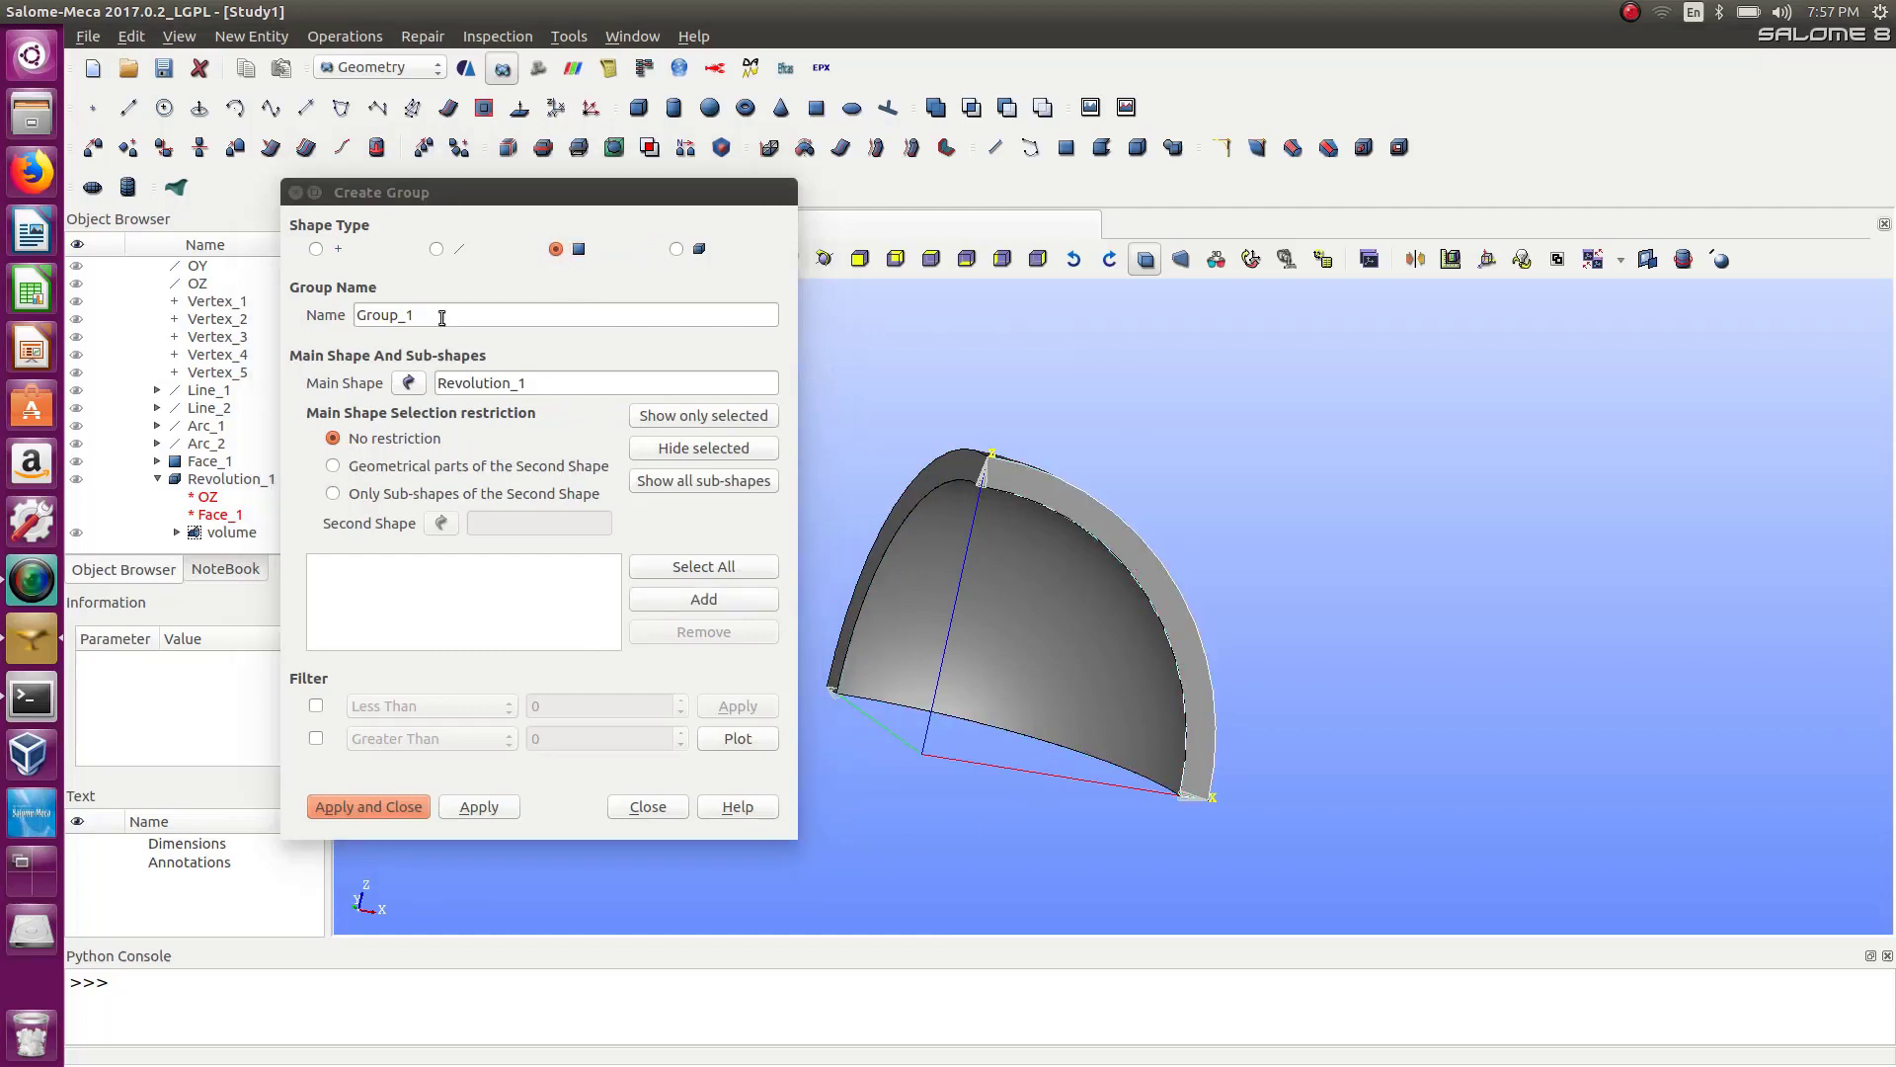
pyautogui.click(658, 601)
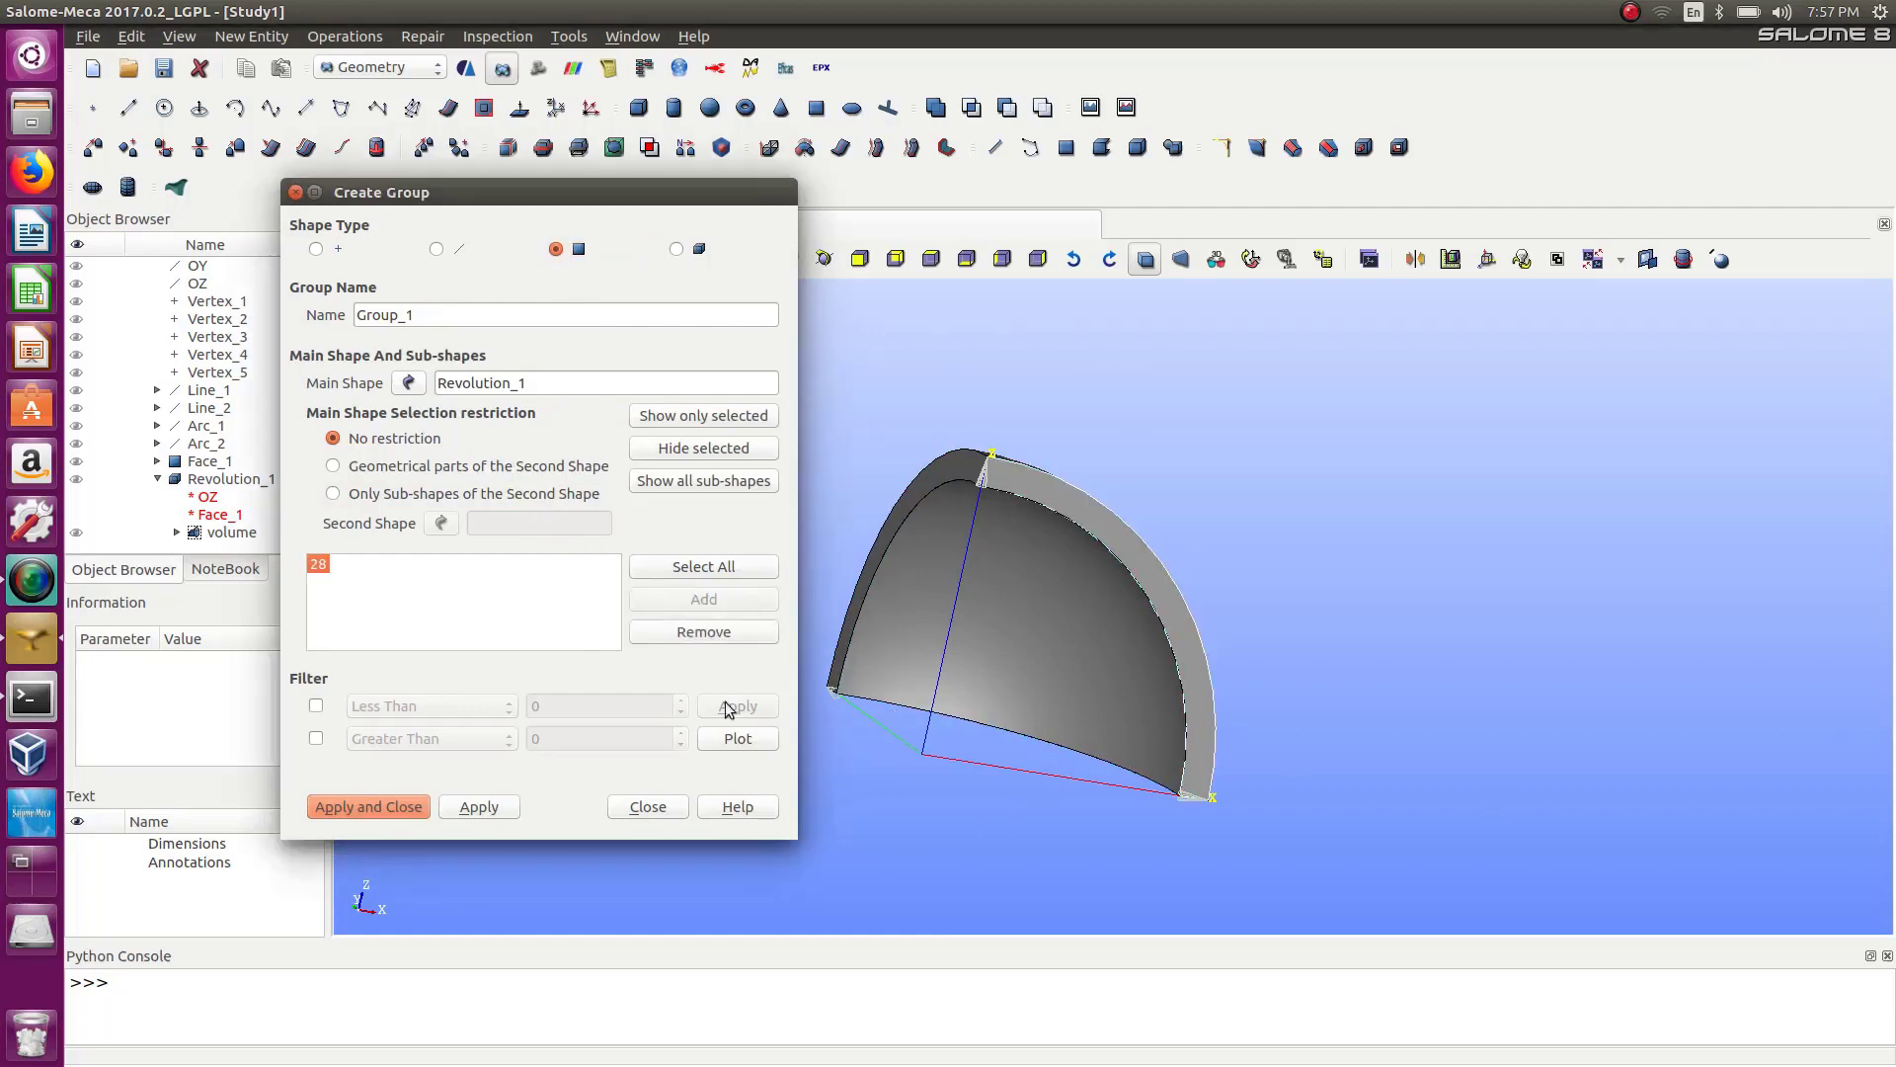
pyautogui.moveTo(431, 314); pyautogui.dragTo(323, 312)
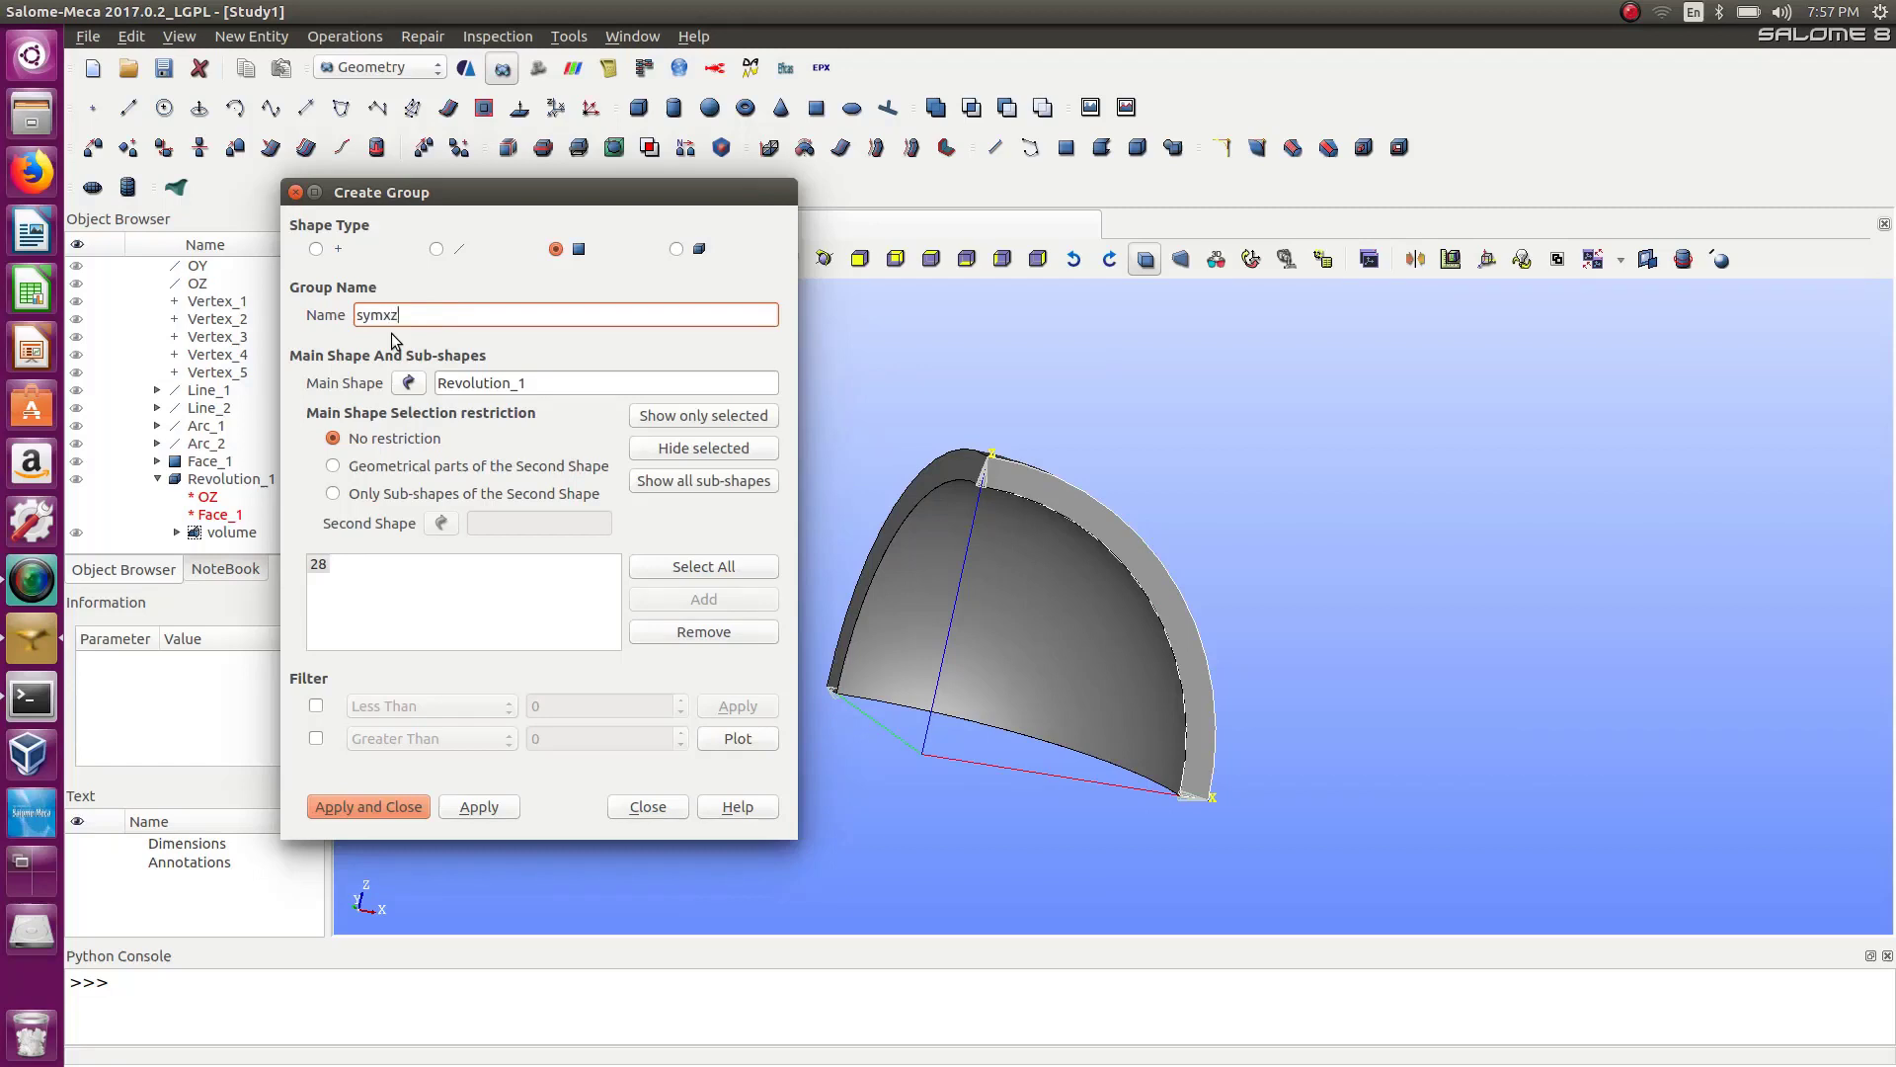
pyautogui.click(470, 808)
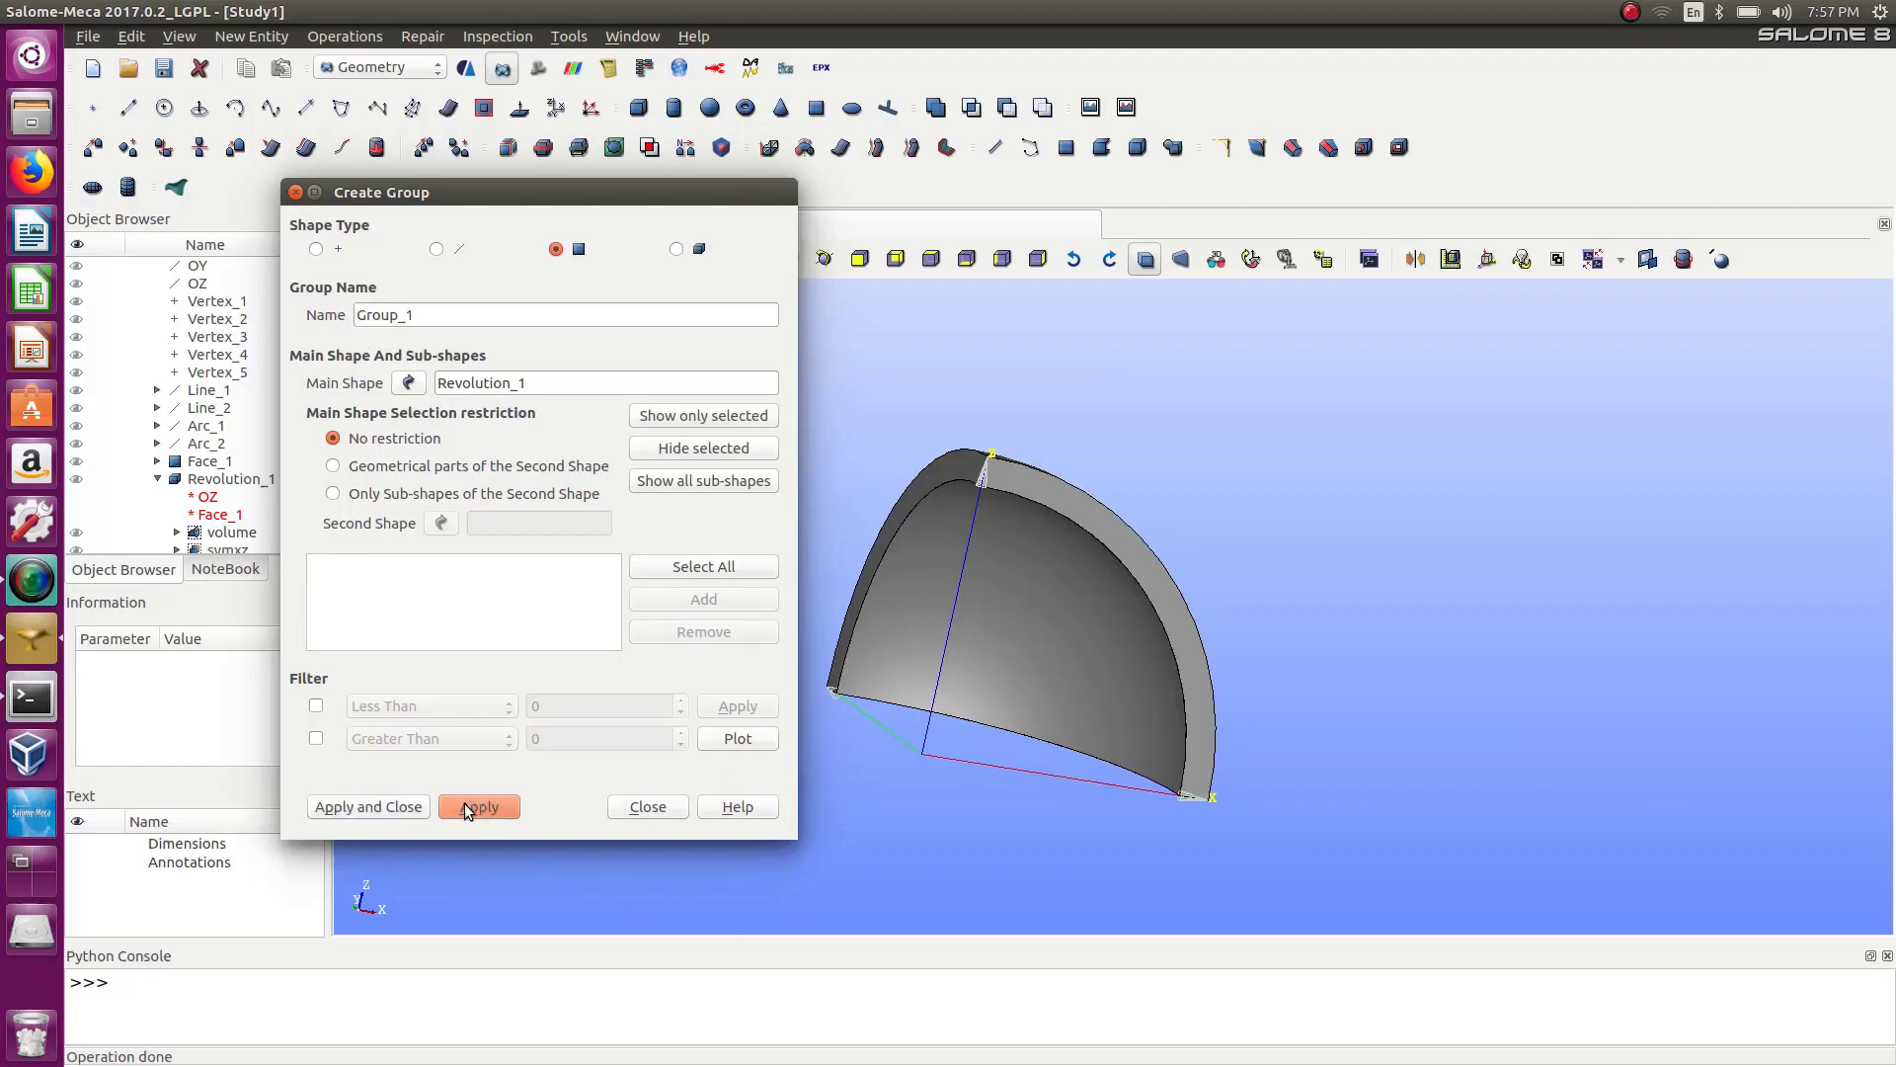
# Name the new face group symyz, adding a selected side face to it and then removing that face again.
pyautogui.click(915, 484)
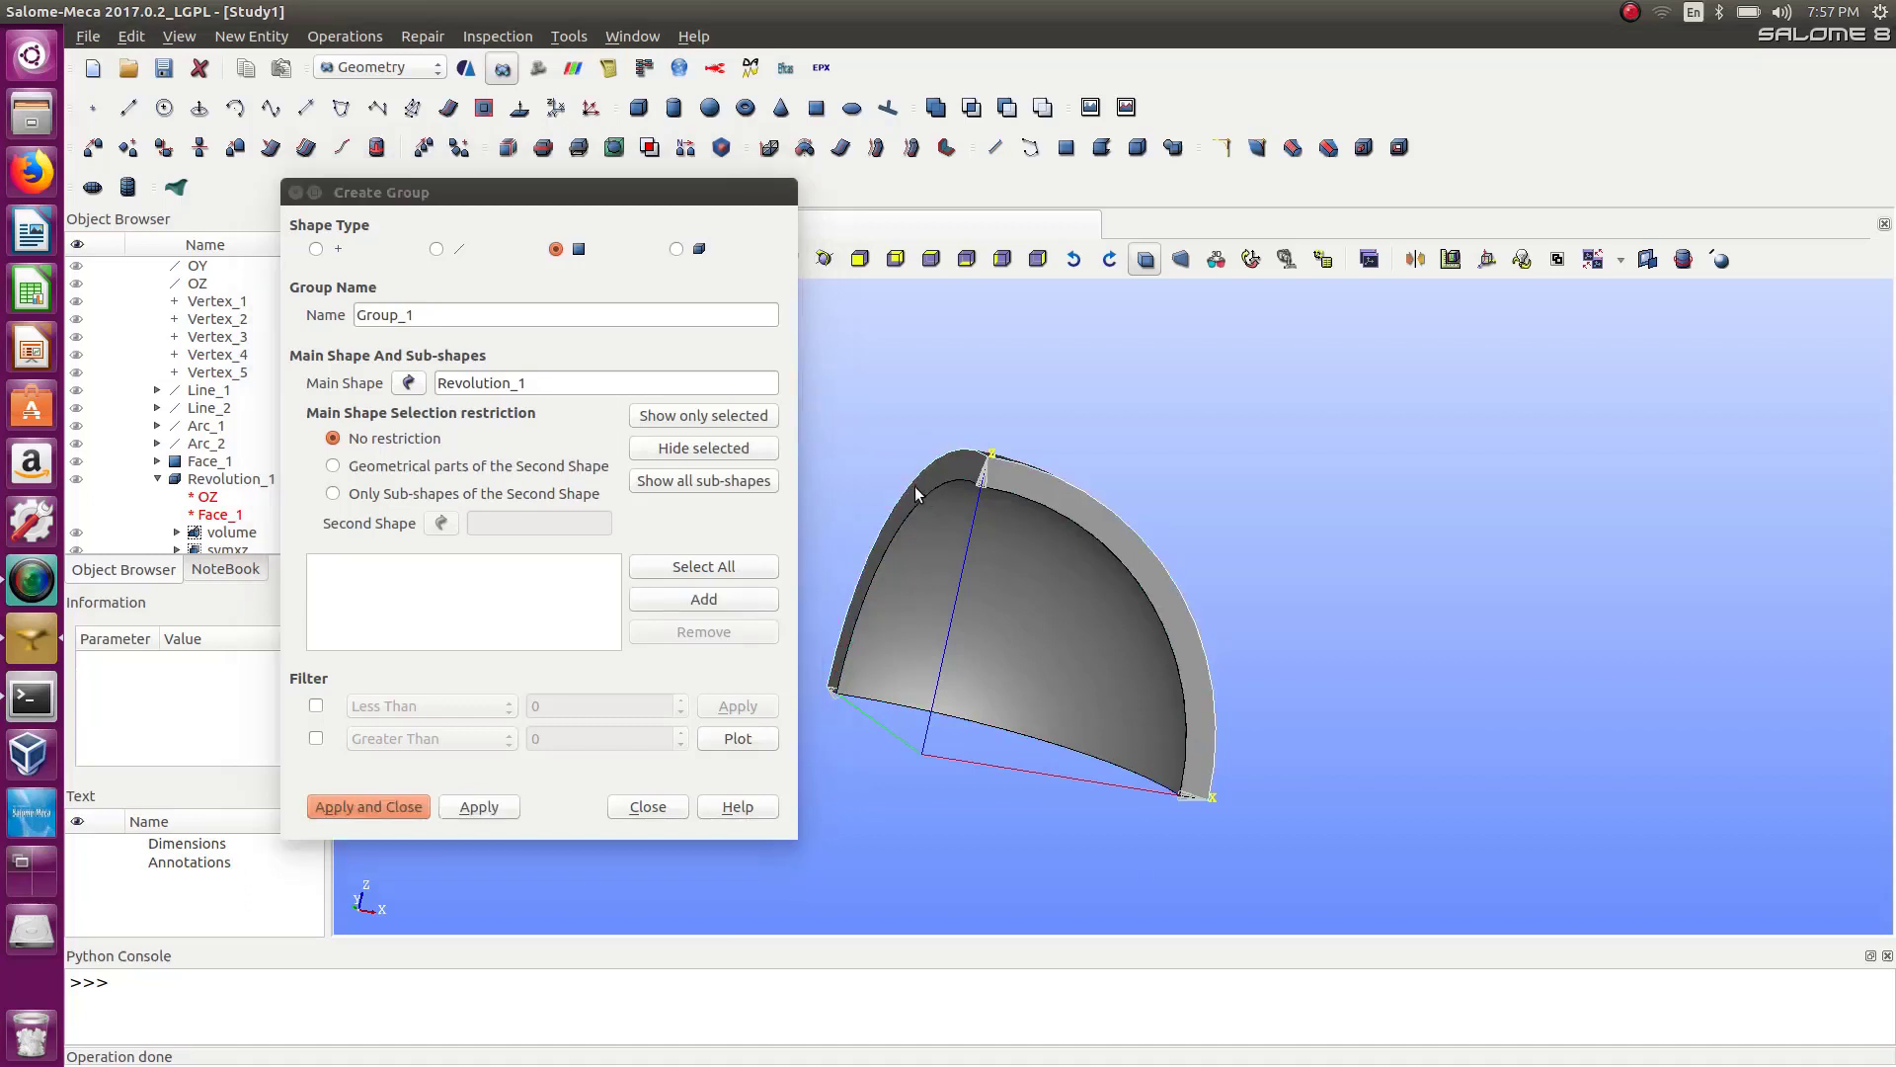
pyautogui.click(740, 600)
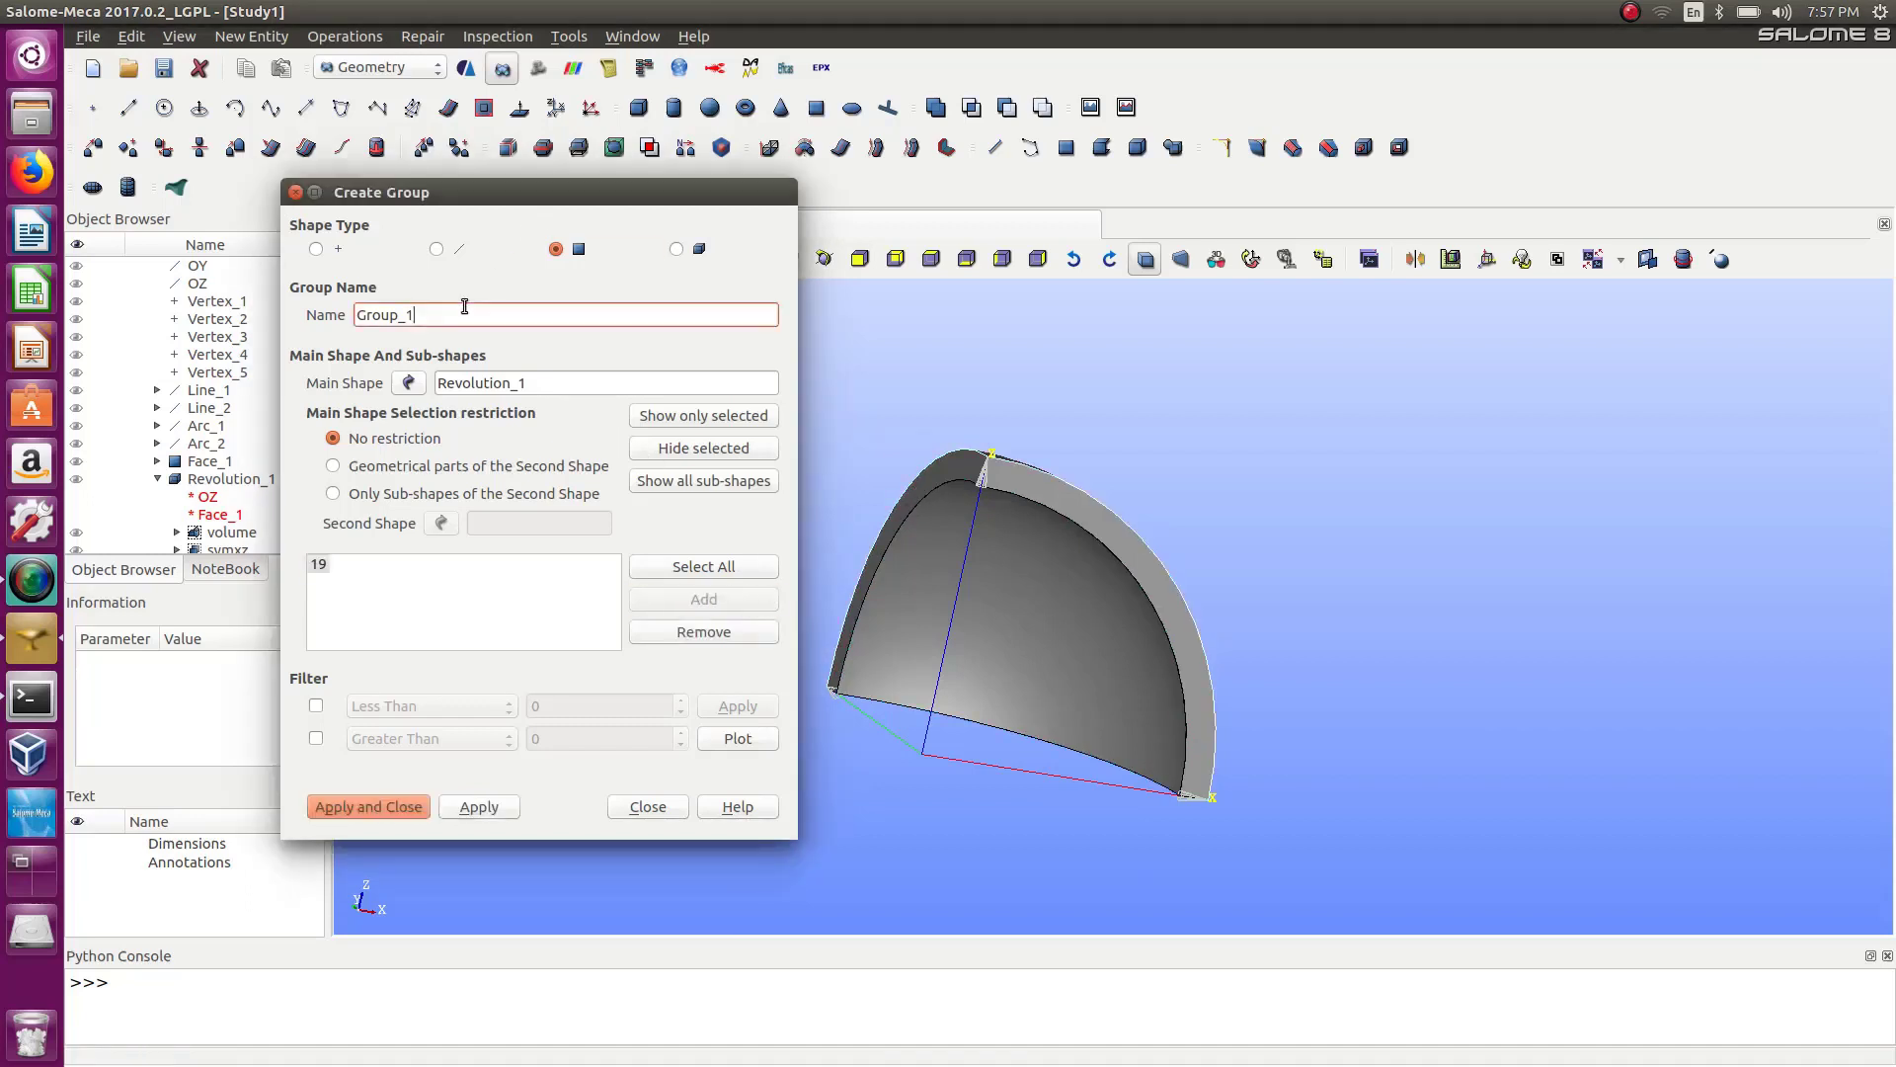
pyautogui.doubleClick(364, 314)
pyautogui.write('symyz')
pyautogui.click(581, 583)
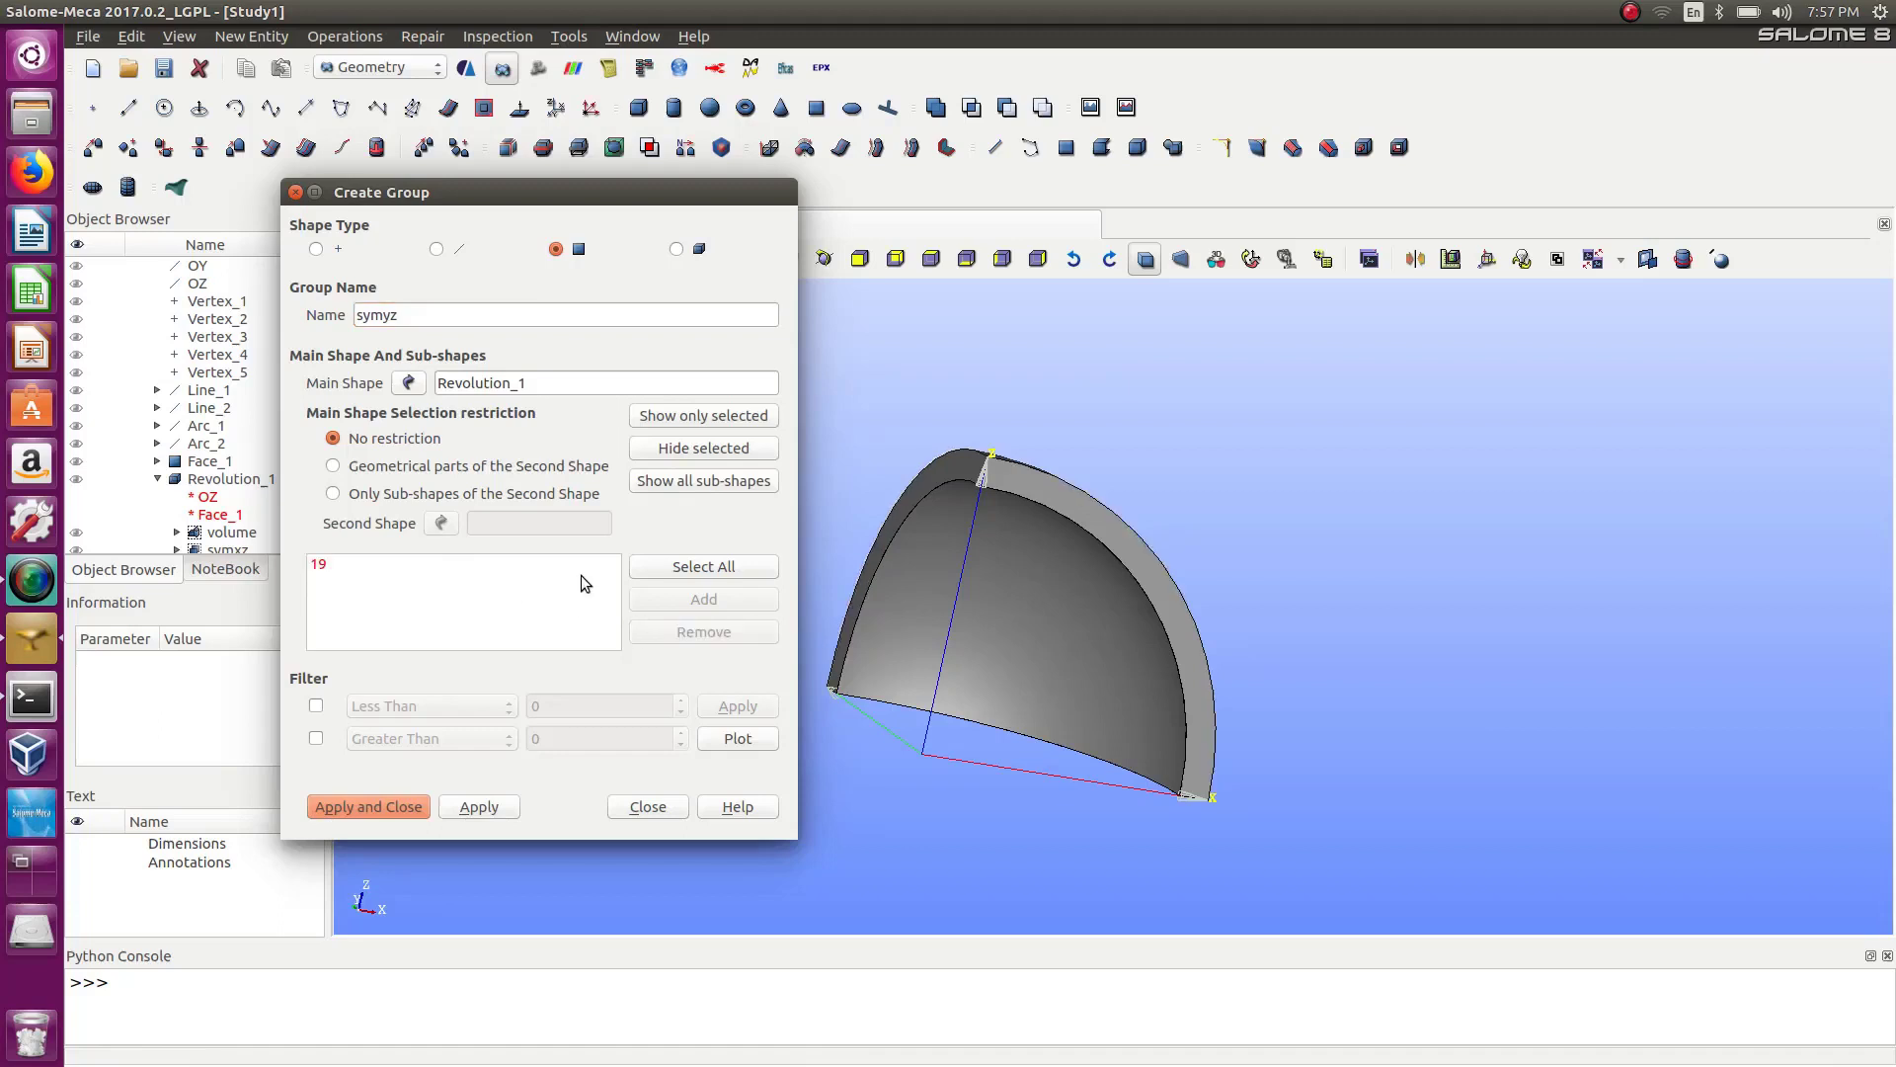
pyautogui.click(320, 564)
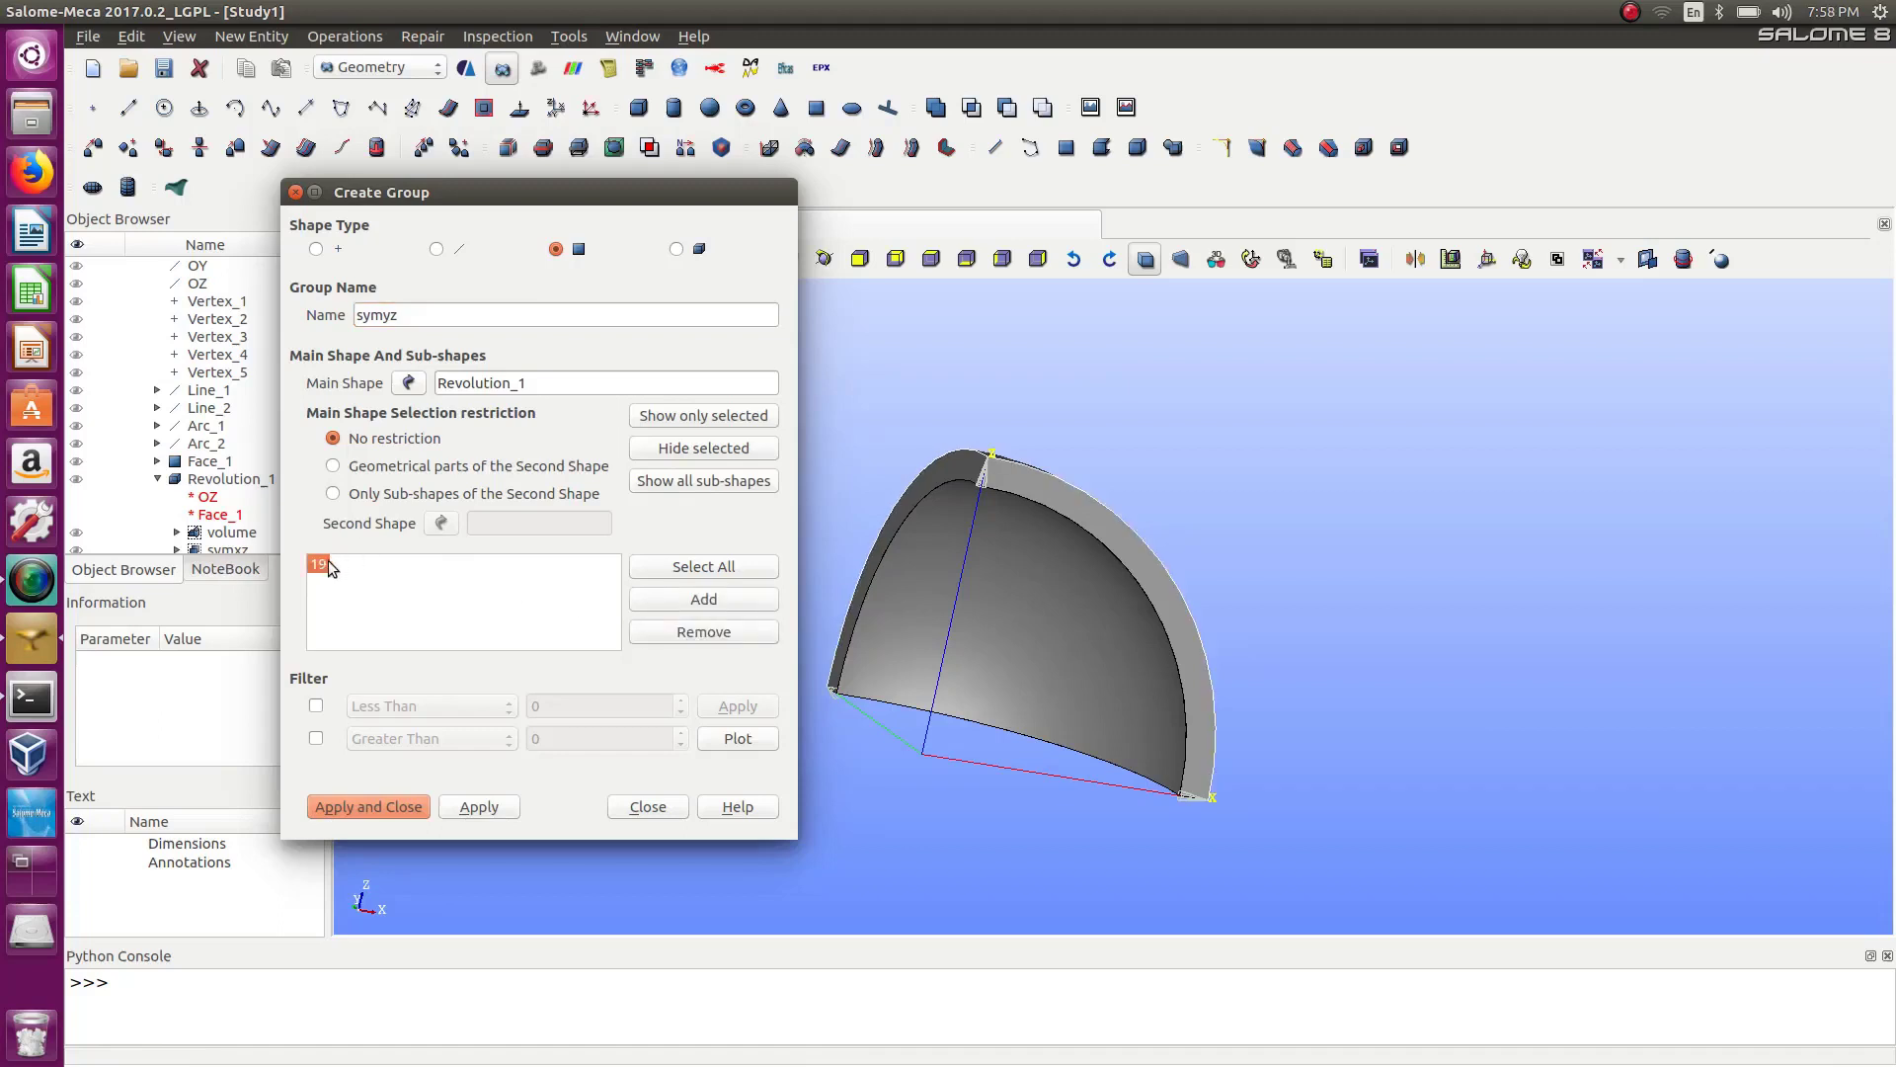
pyautogui.click(727, 628)
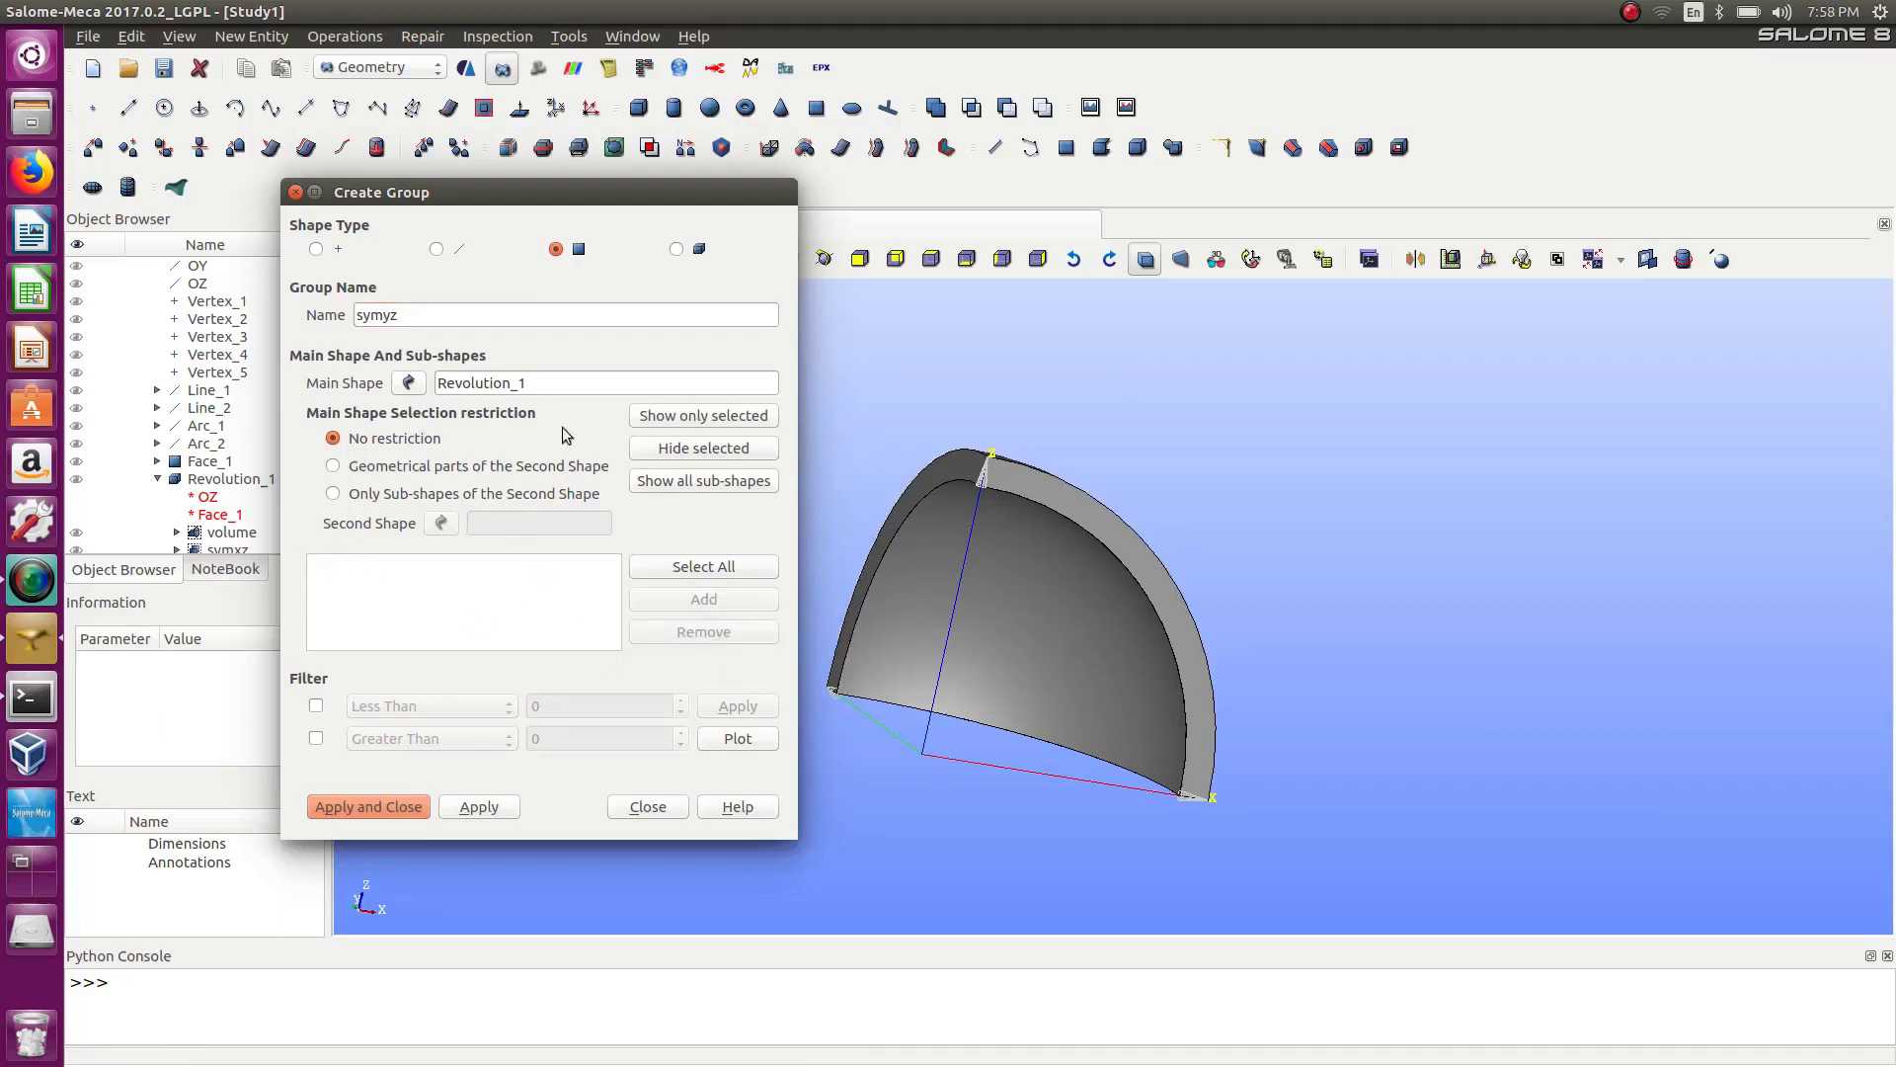
pyautogui.click(919, 495)
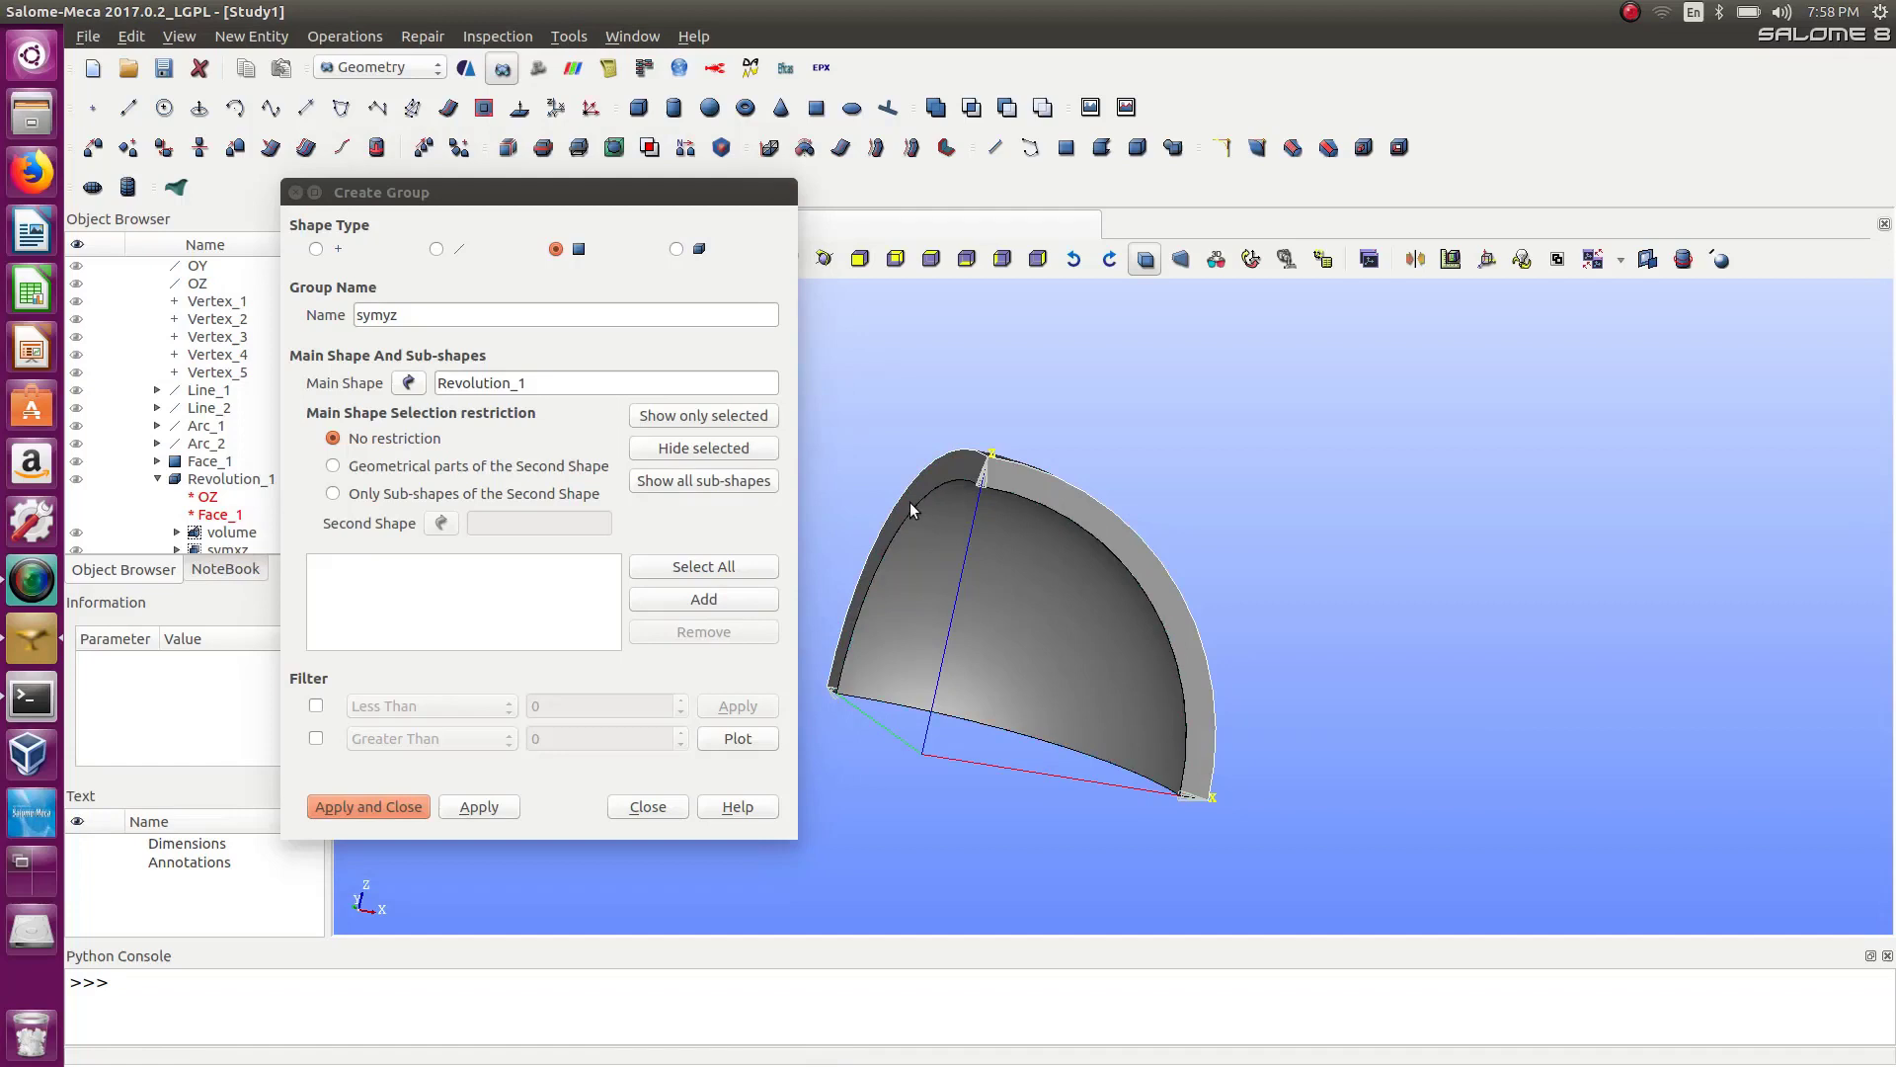
pyautogui.click(924, 502)
pyautogui.click(951, 470)
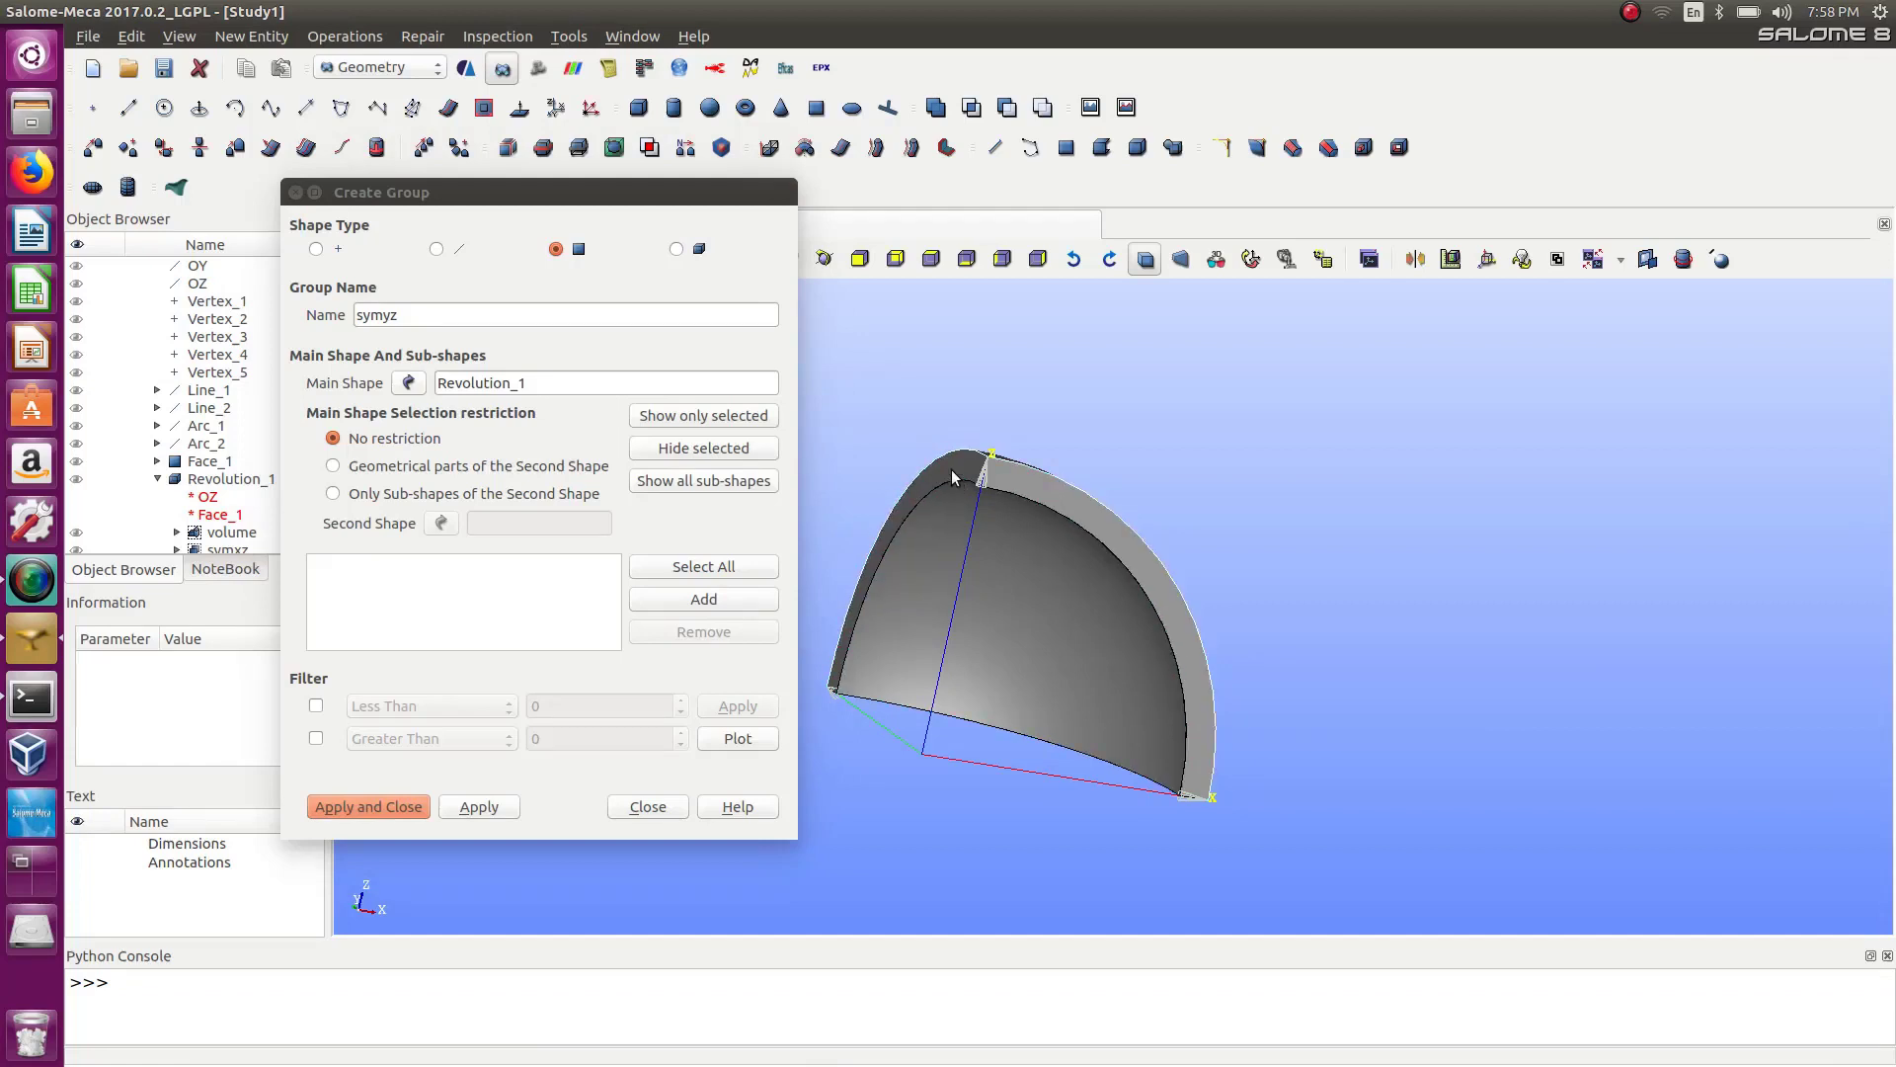
pyautogui.click(740, 600)
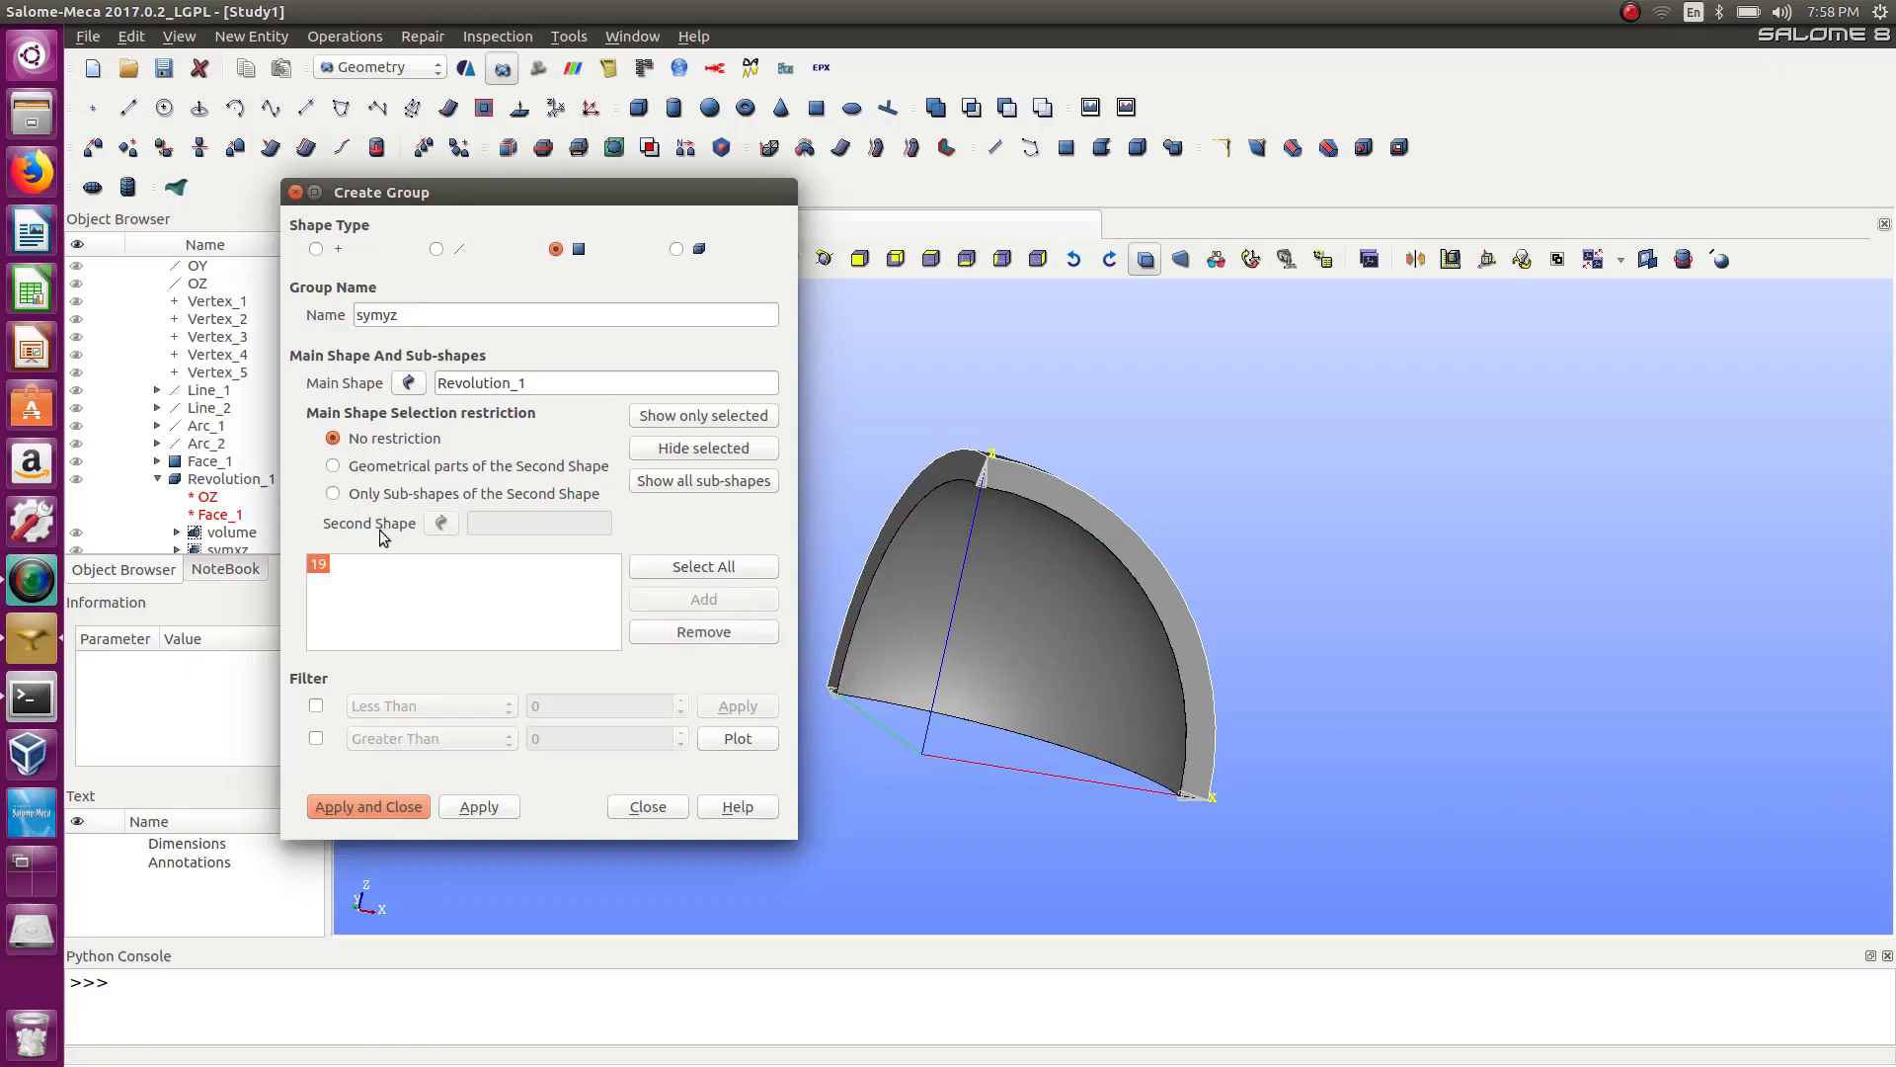
pyautogui.click(653, 637)
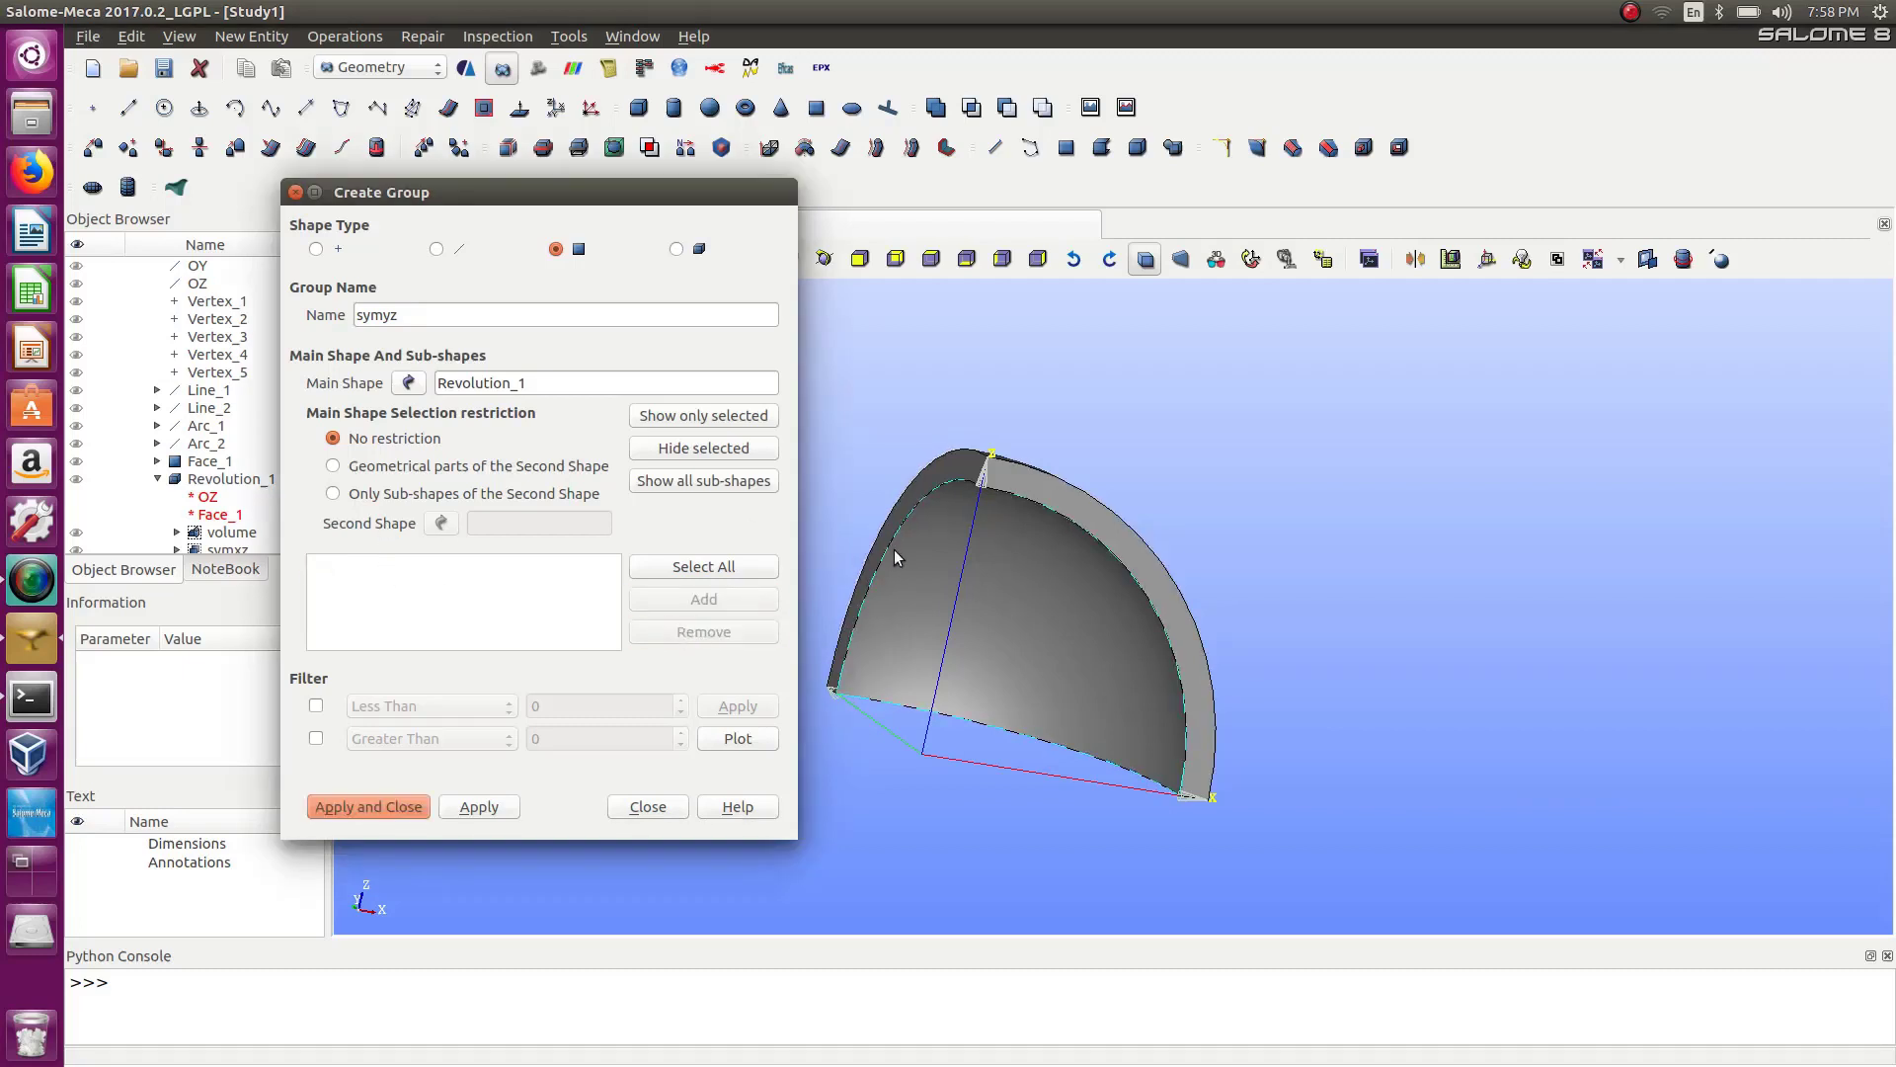
# Add the other planar side face of the revolution to the symyz group and apply.
pyautogui.scroll(3, 879, 547)
pyautogui.keyDown('ctrl'); pyautogui.moveTo(867, 545); pyautogui.dragTo(1004, 551, button='right'); pyautogui.keyUp('ctrl')
pyautogui.click(1013, 513)
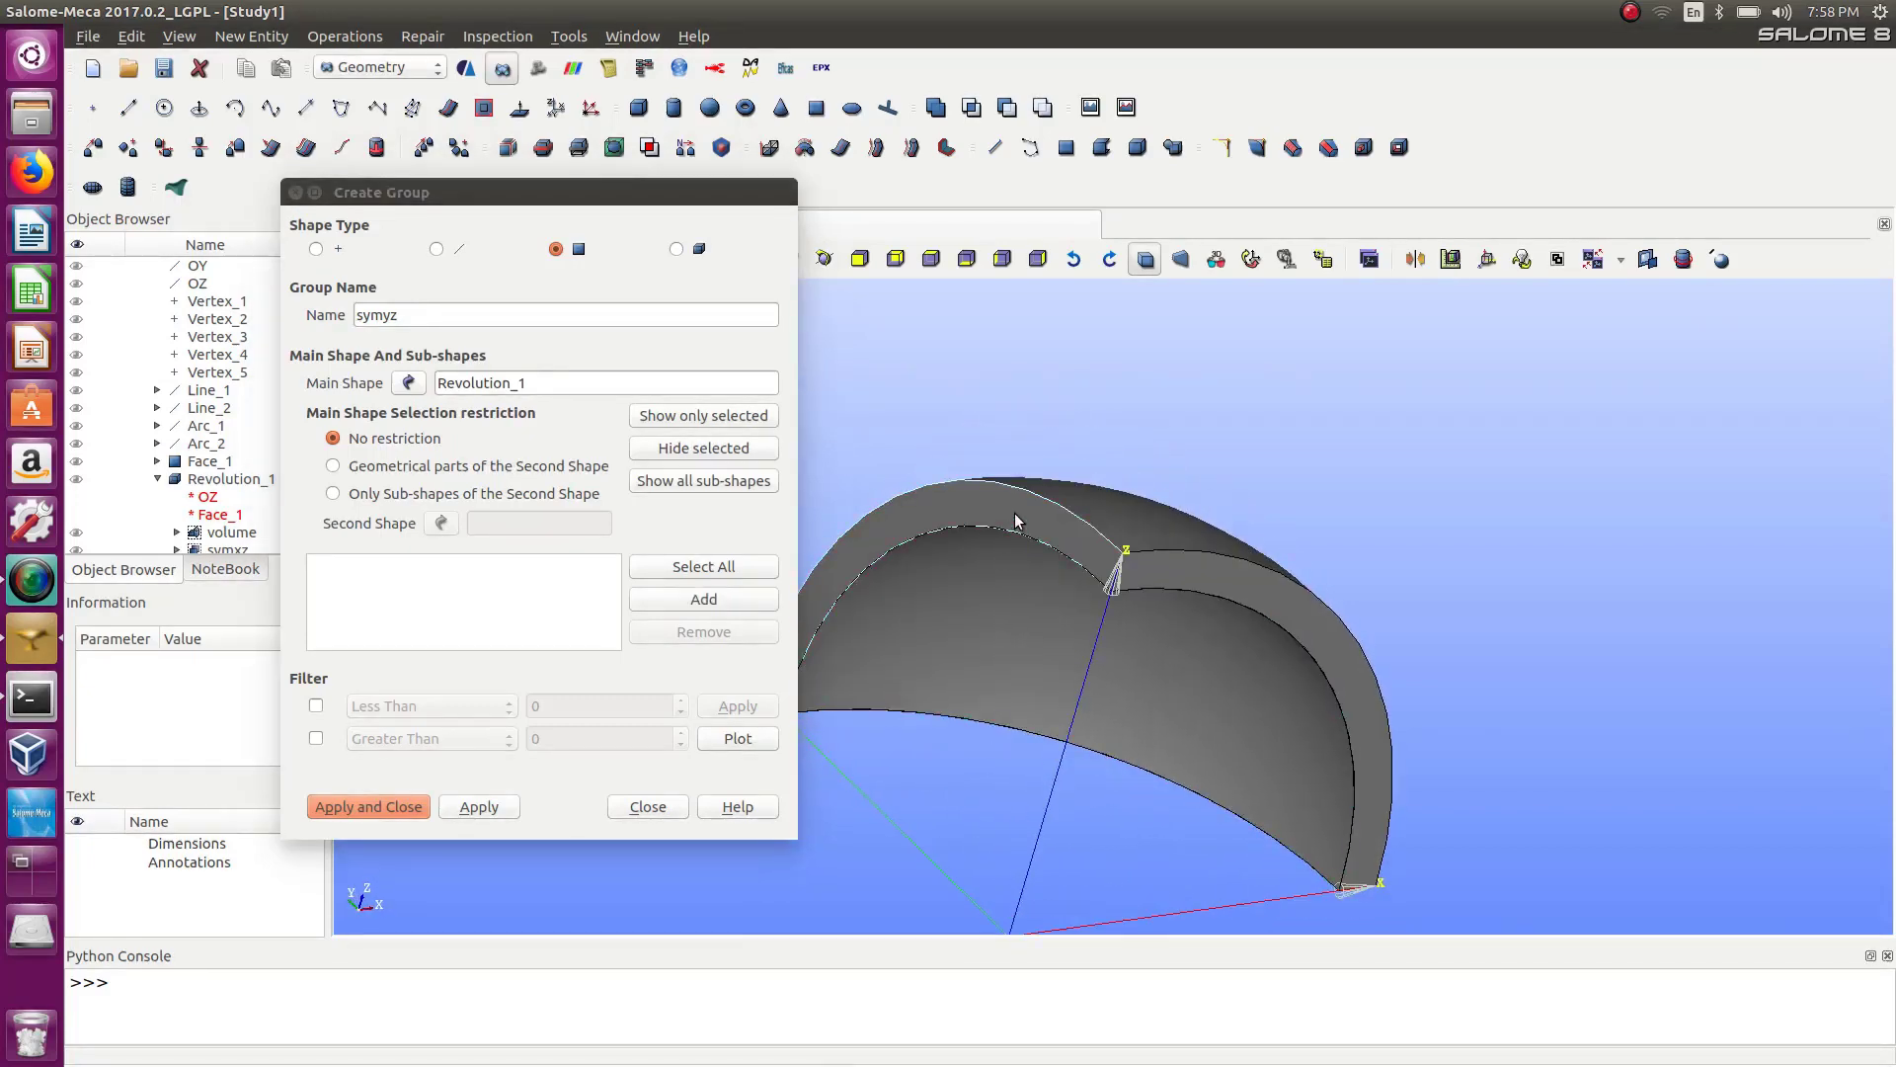
pyautogui.click(739, 600)
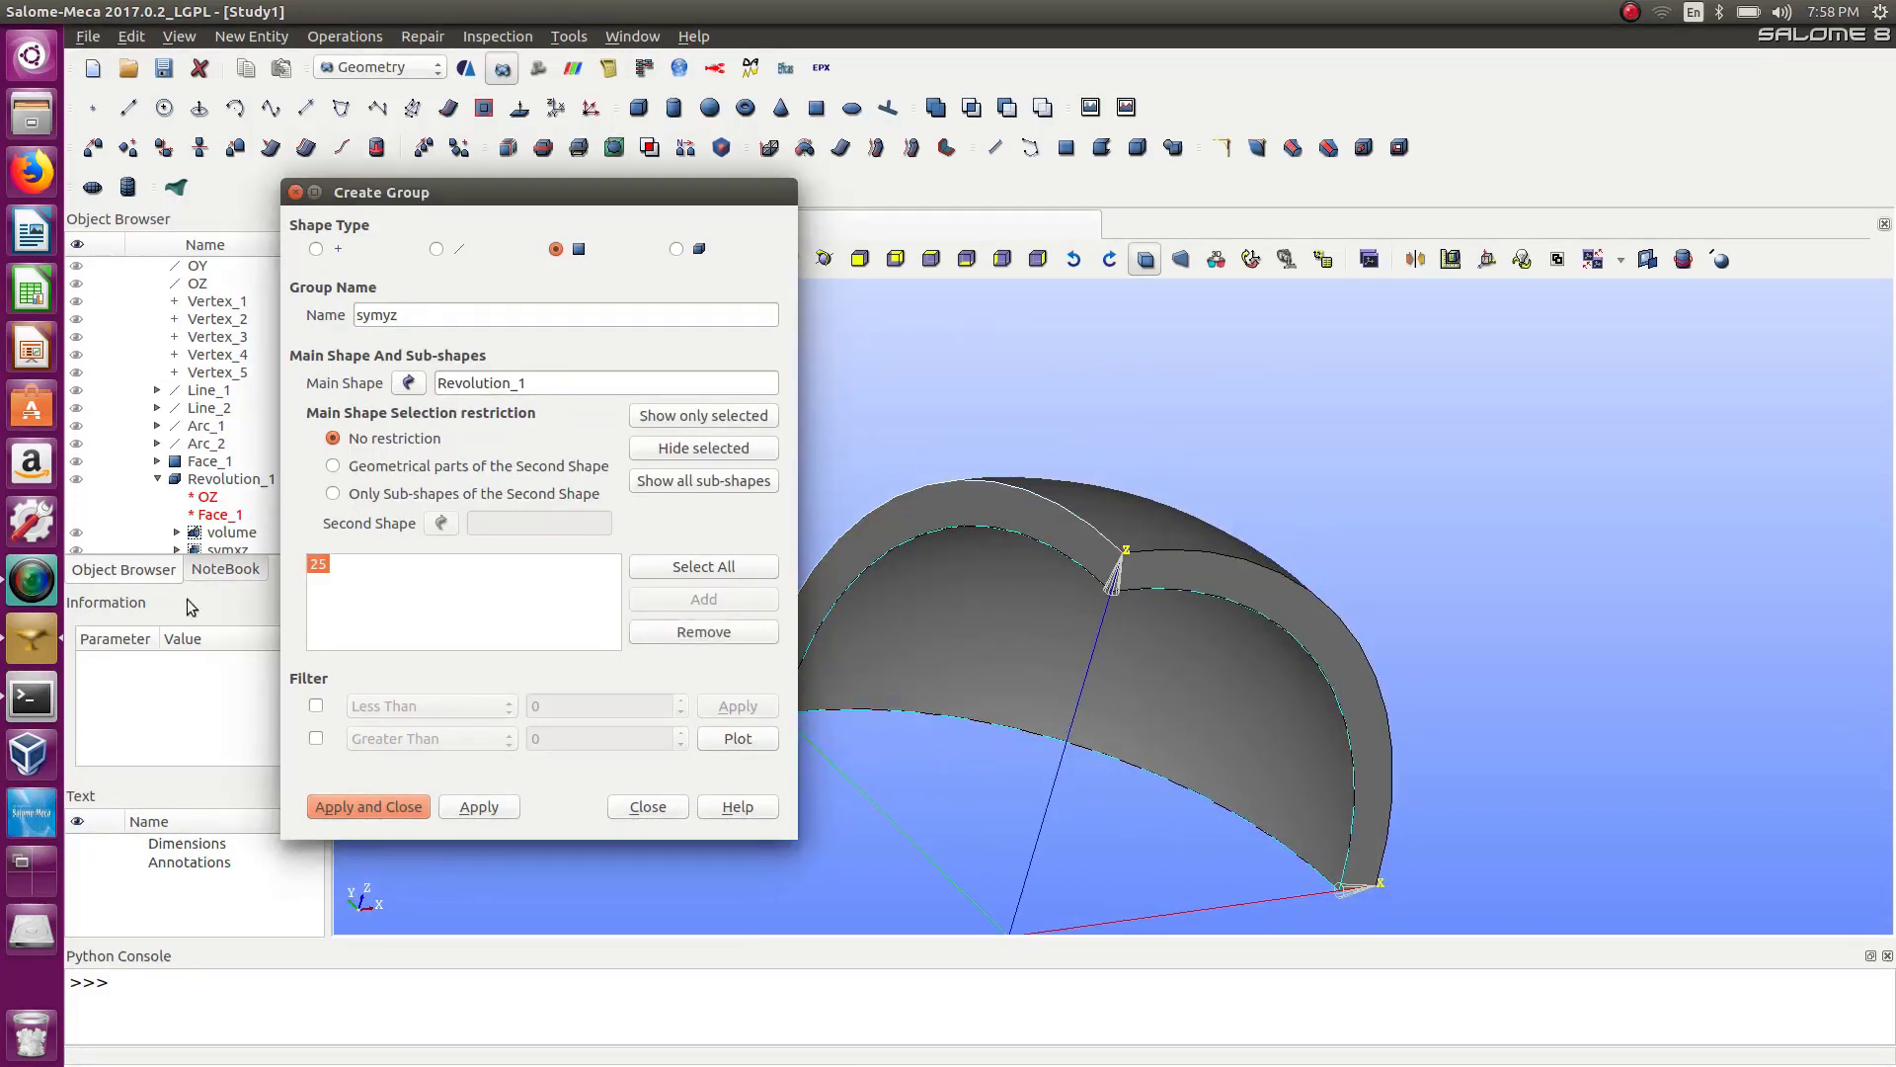
pyautogui.click(481, 807)
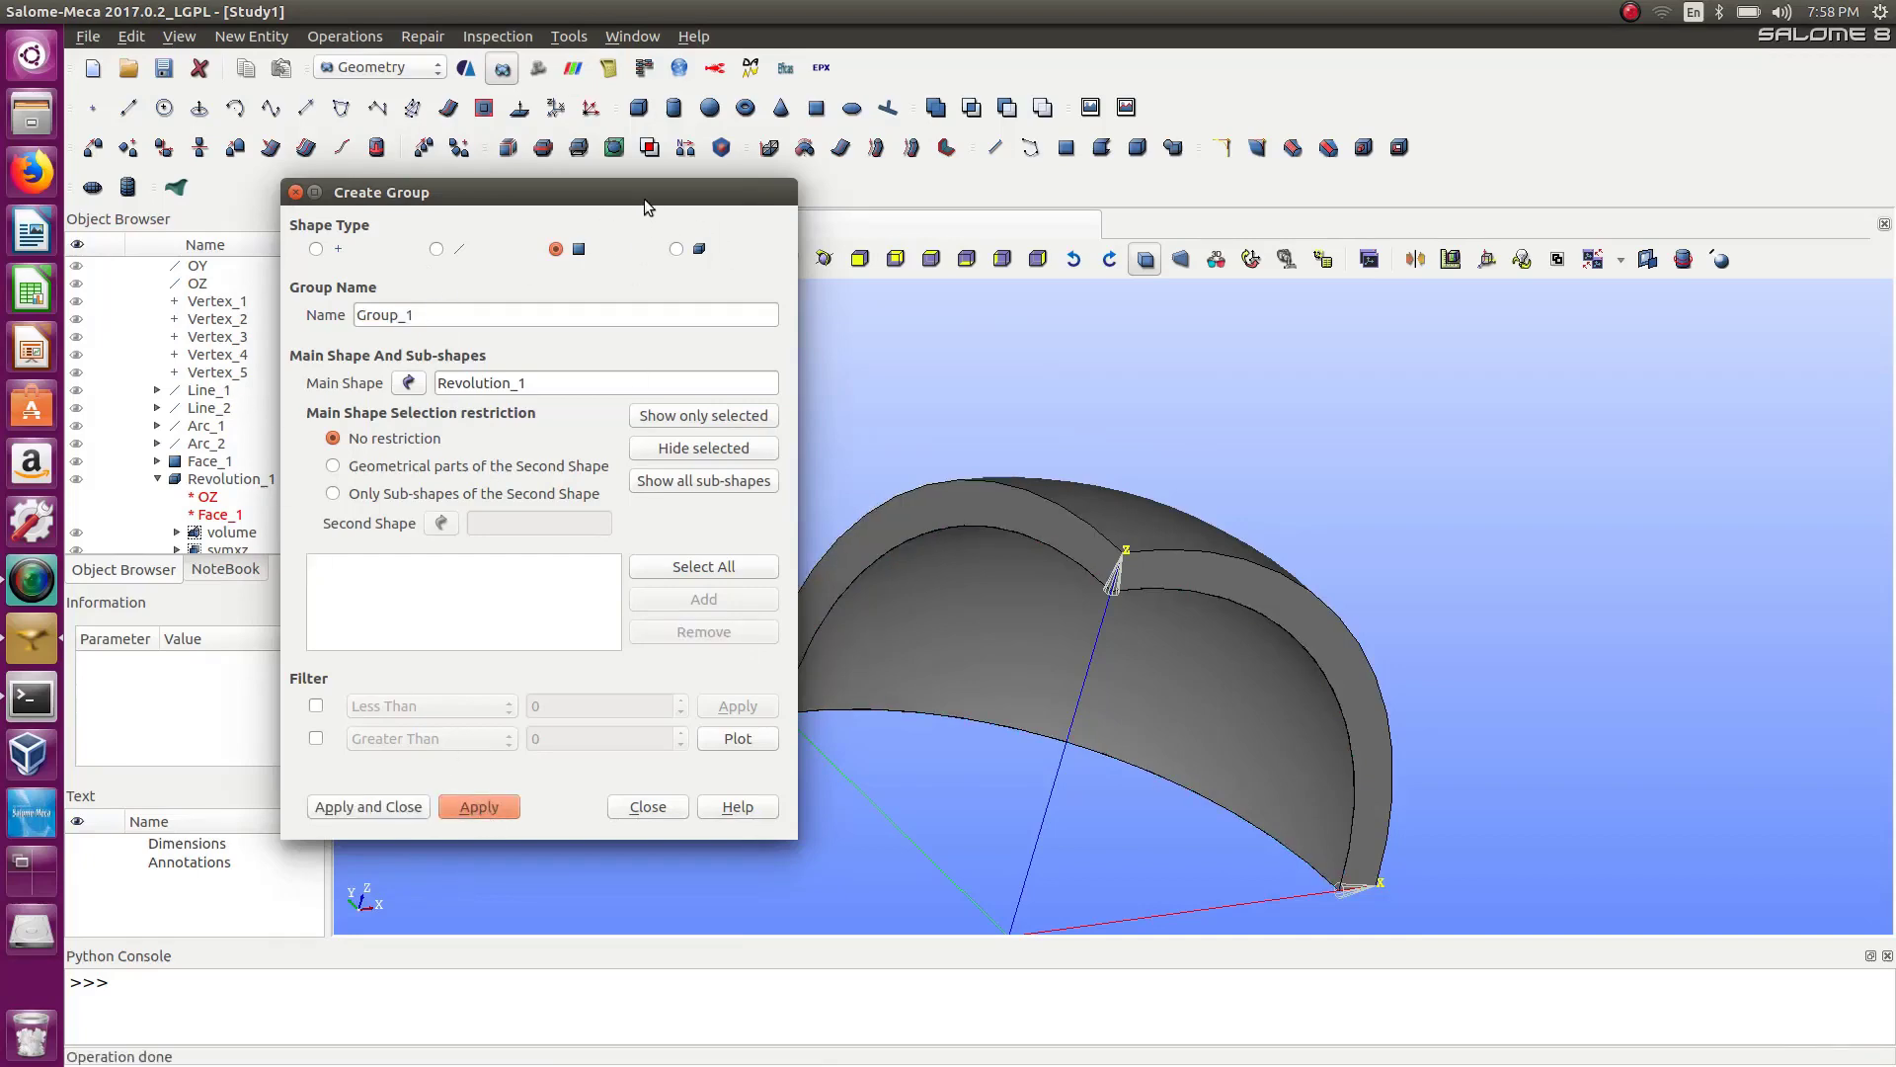
# Create a face group named facexy containing the planar ring face lying in the XY plane, dismissing the error after the repeated apply.
pyautogui.moveTo(644, 199); pyautogui.dragTo(620, 171)
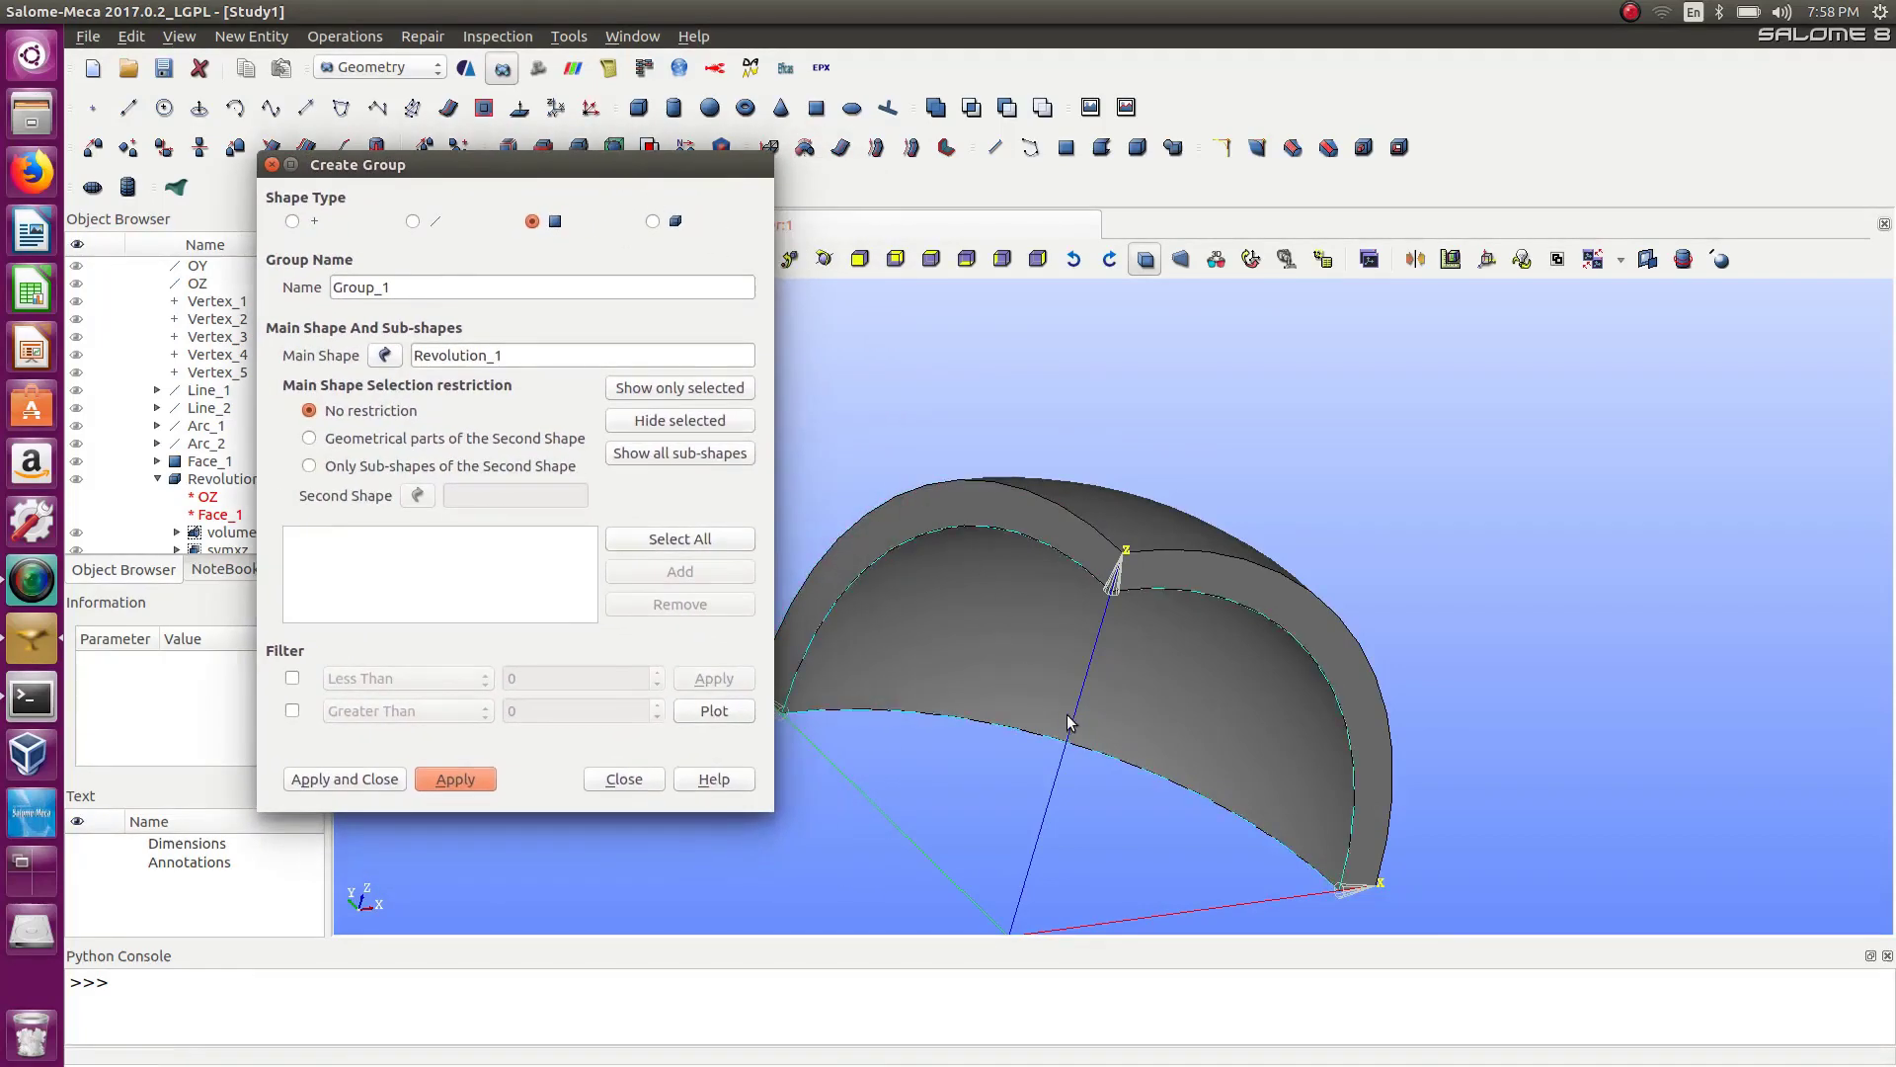
pyautogui.keyDown('ctrl'); pyautogui.moveTo(1066, 723); pyautogui.dragTo(1200, 326, button='right'); pyautogui.keyUp('ctrl')
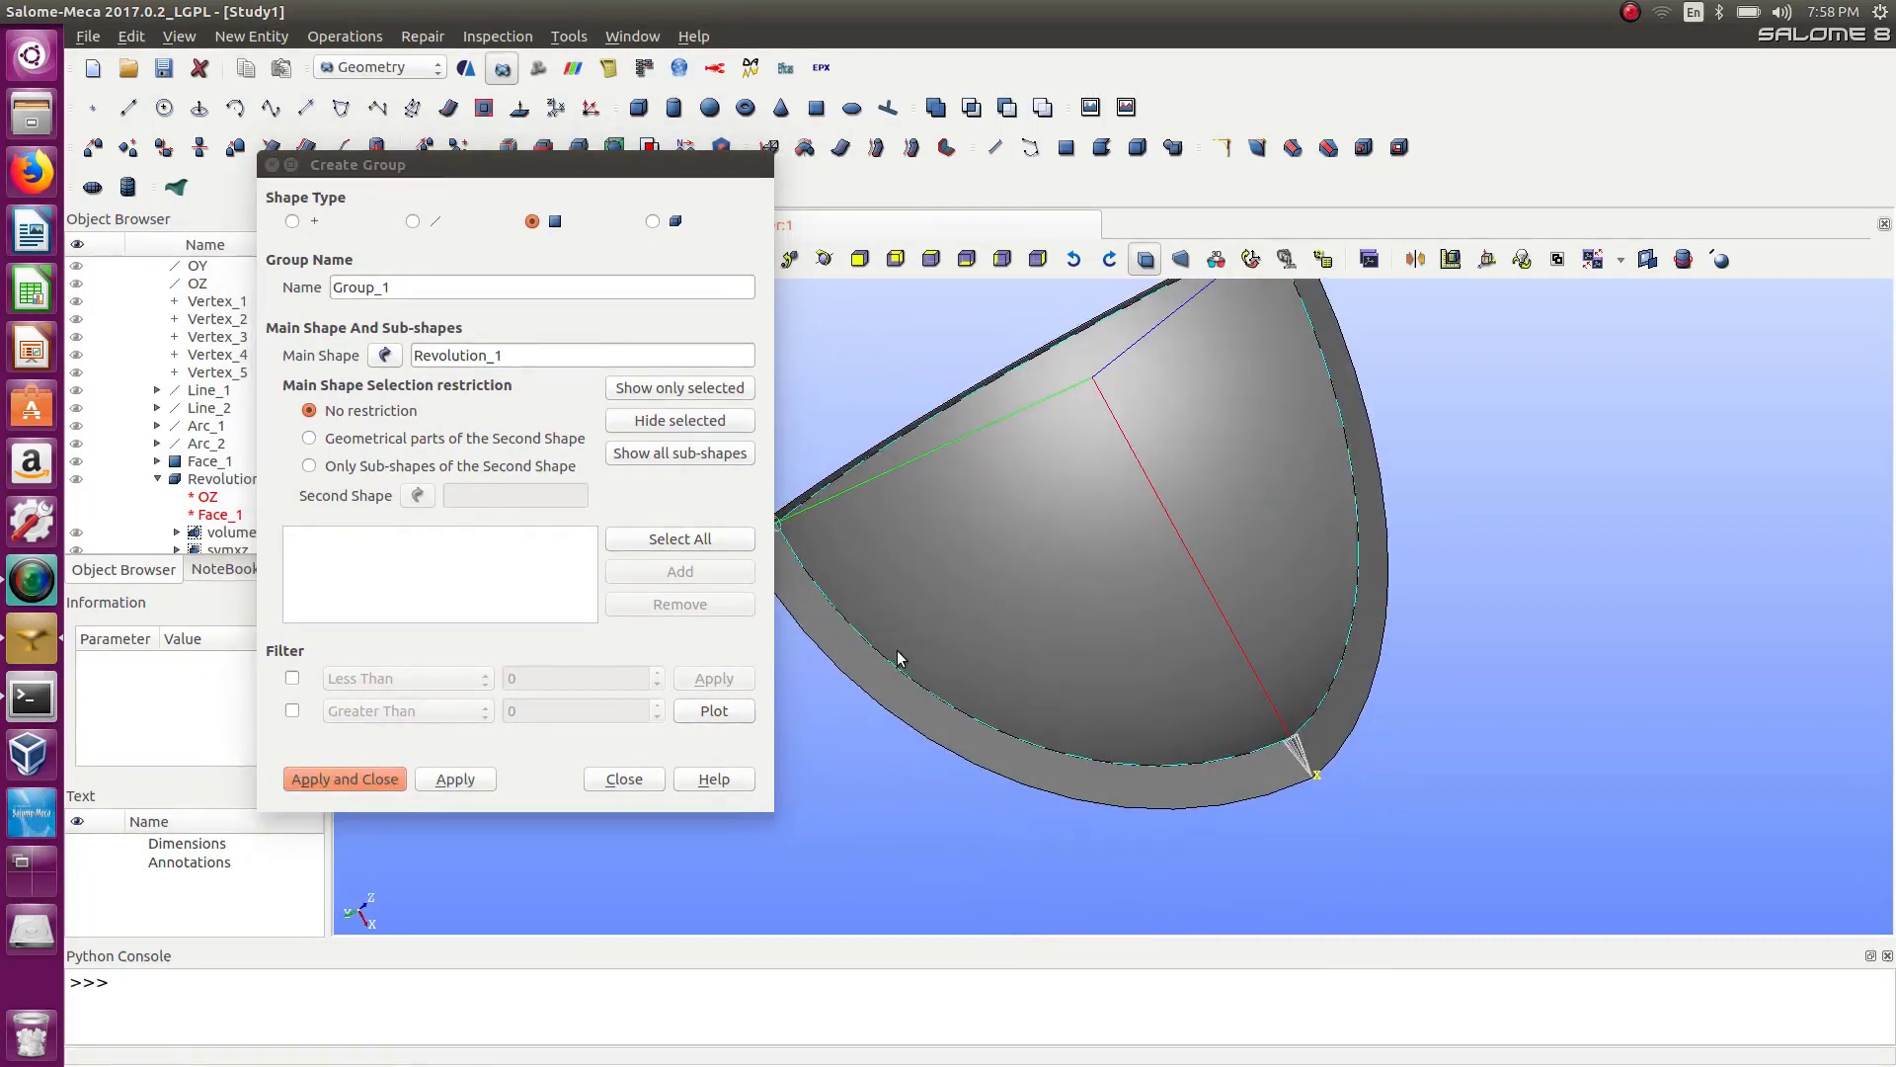
pyautogui.click(871, 681)
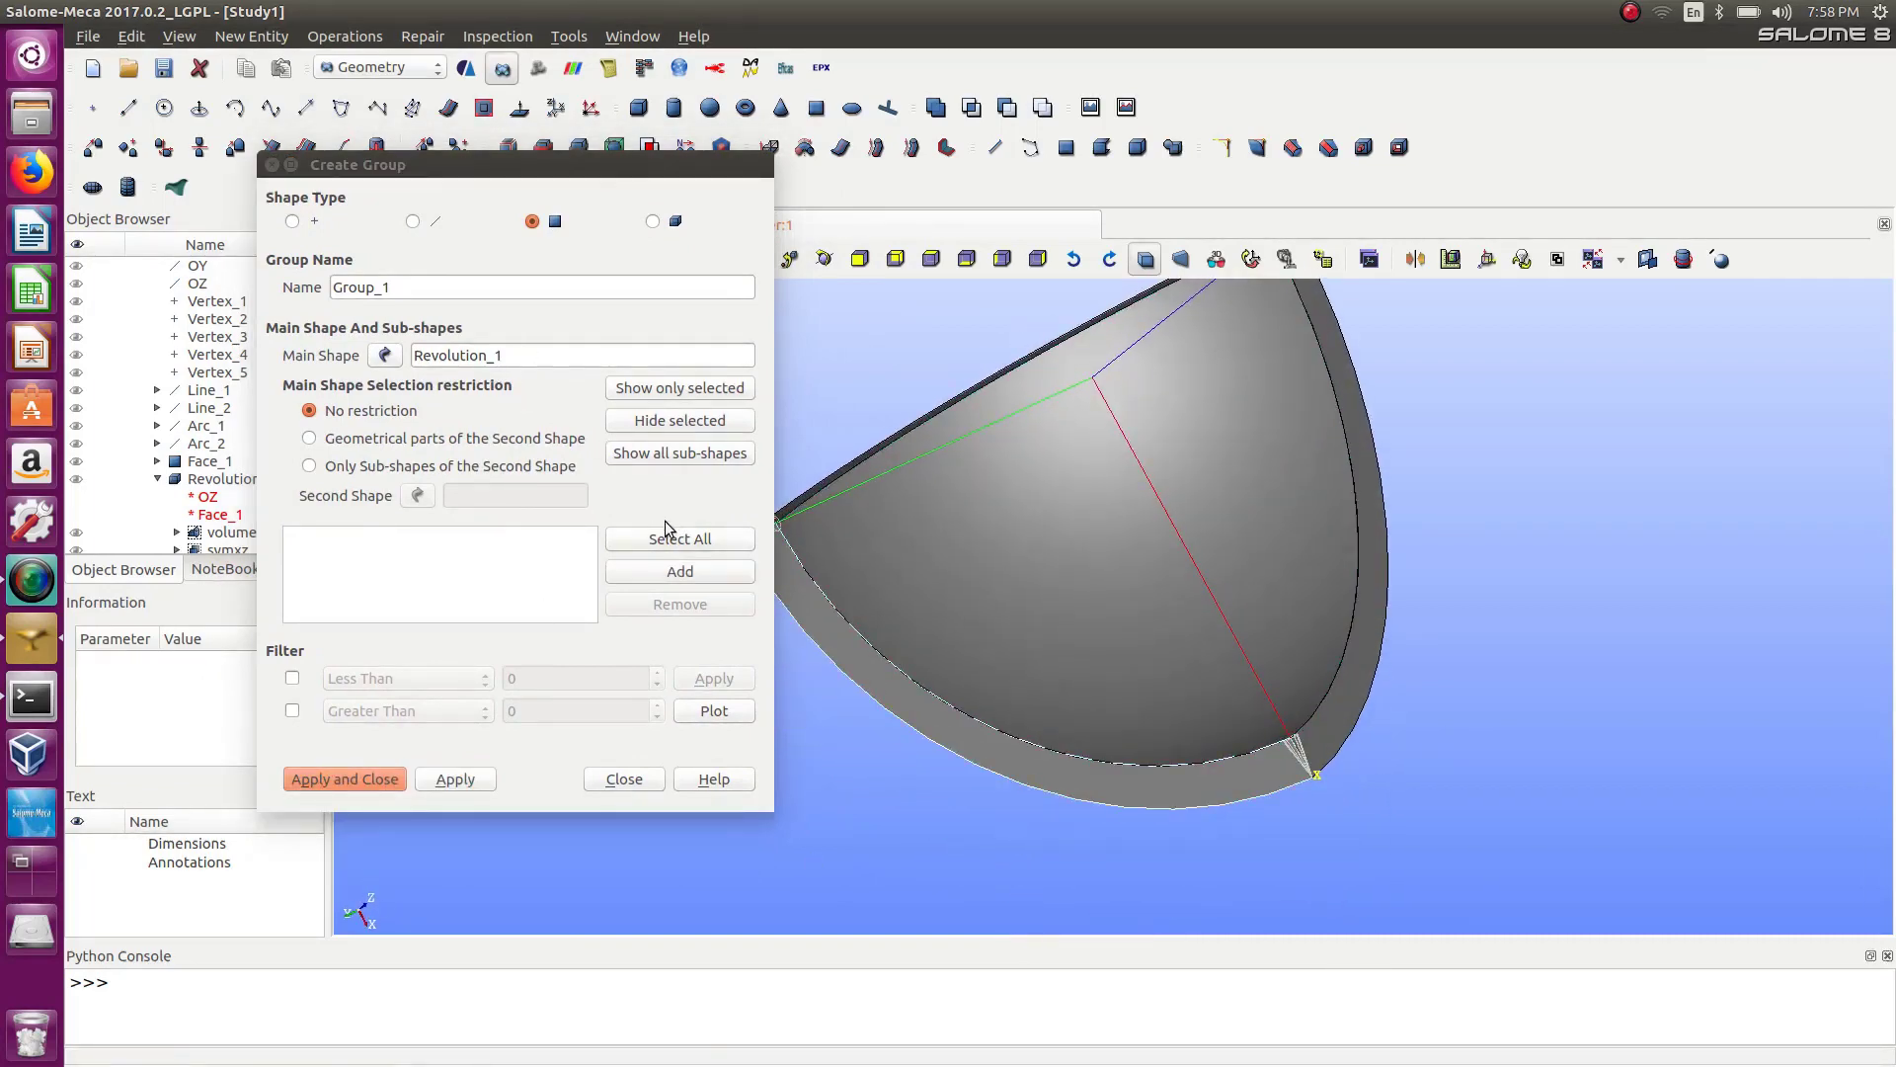
pyautogui.click(672, 573)
pyautogui.moveTo(391, 284); pyautogui.dragTo(293, 268)
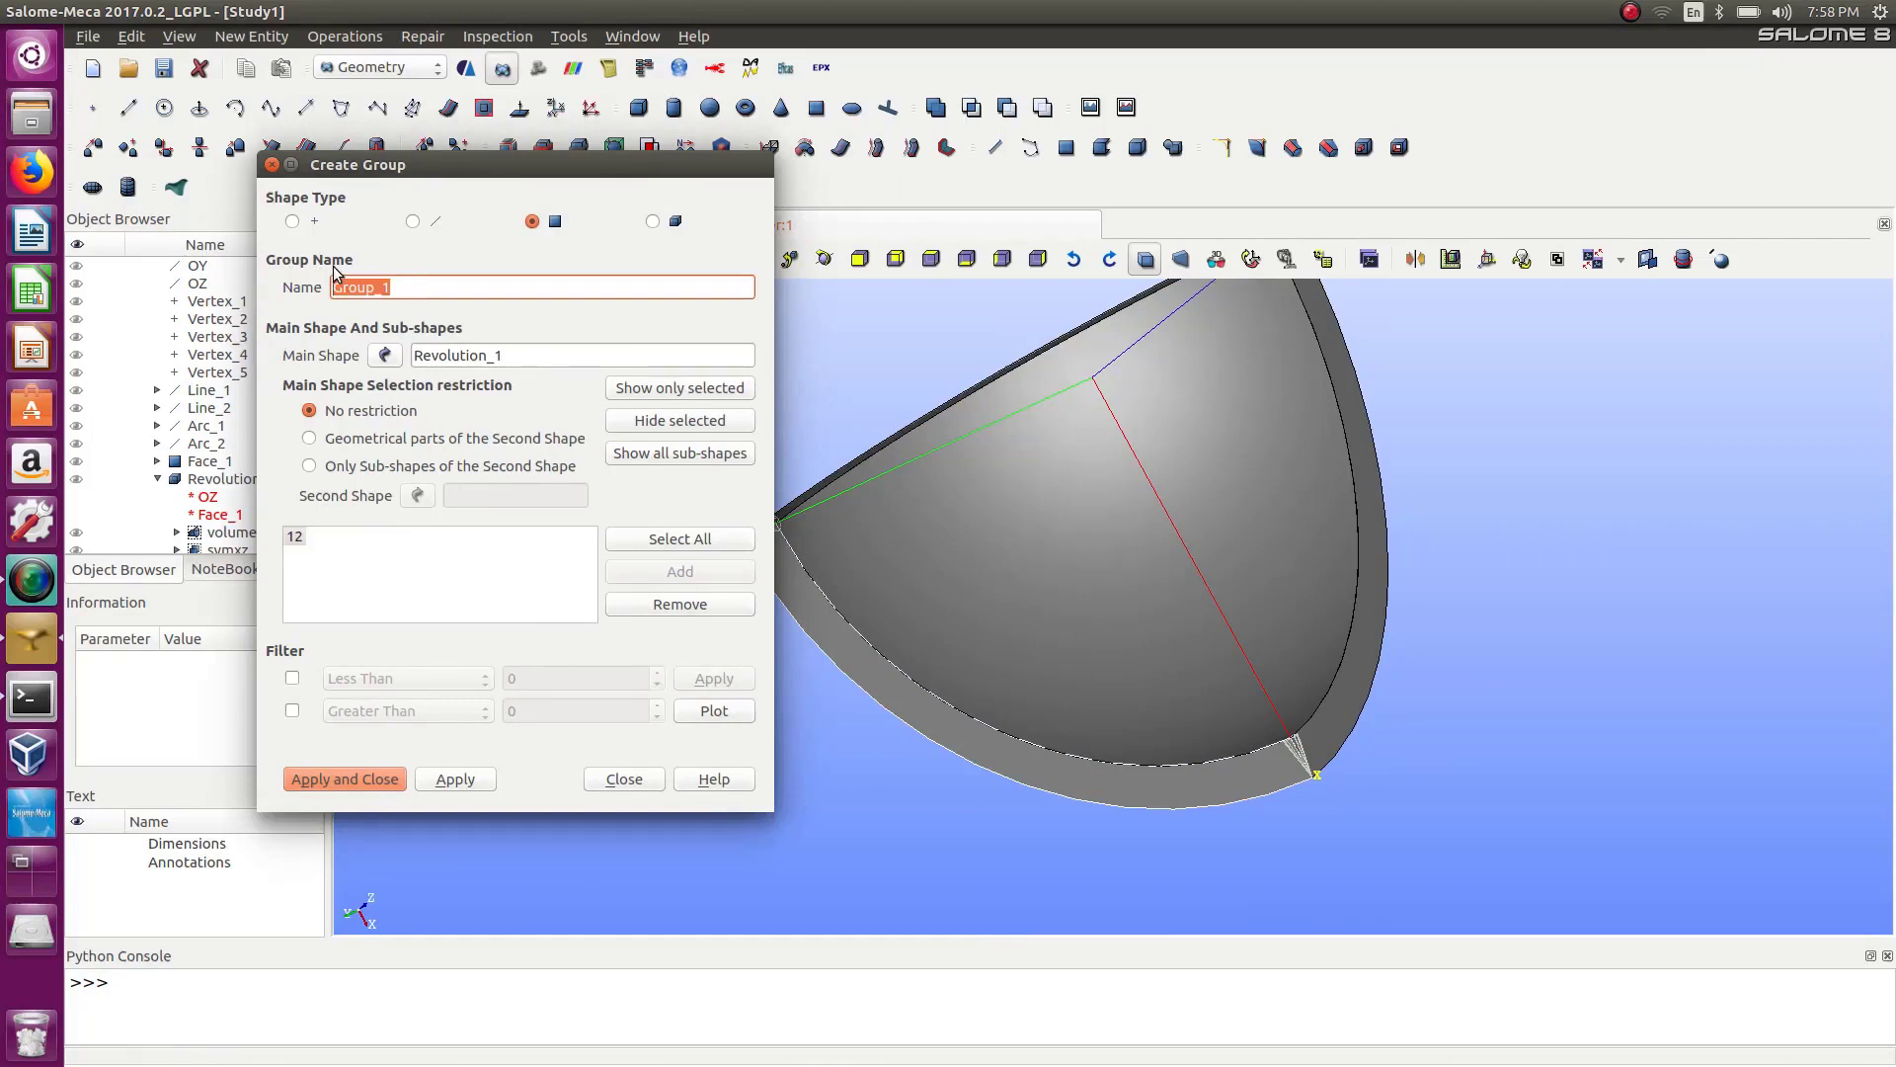
pyautogui.write('facexy')
pyautogui.doubleClick(466, 777)
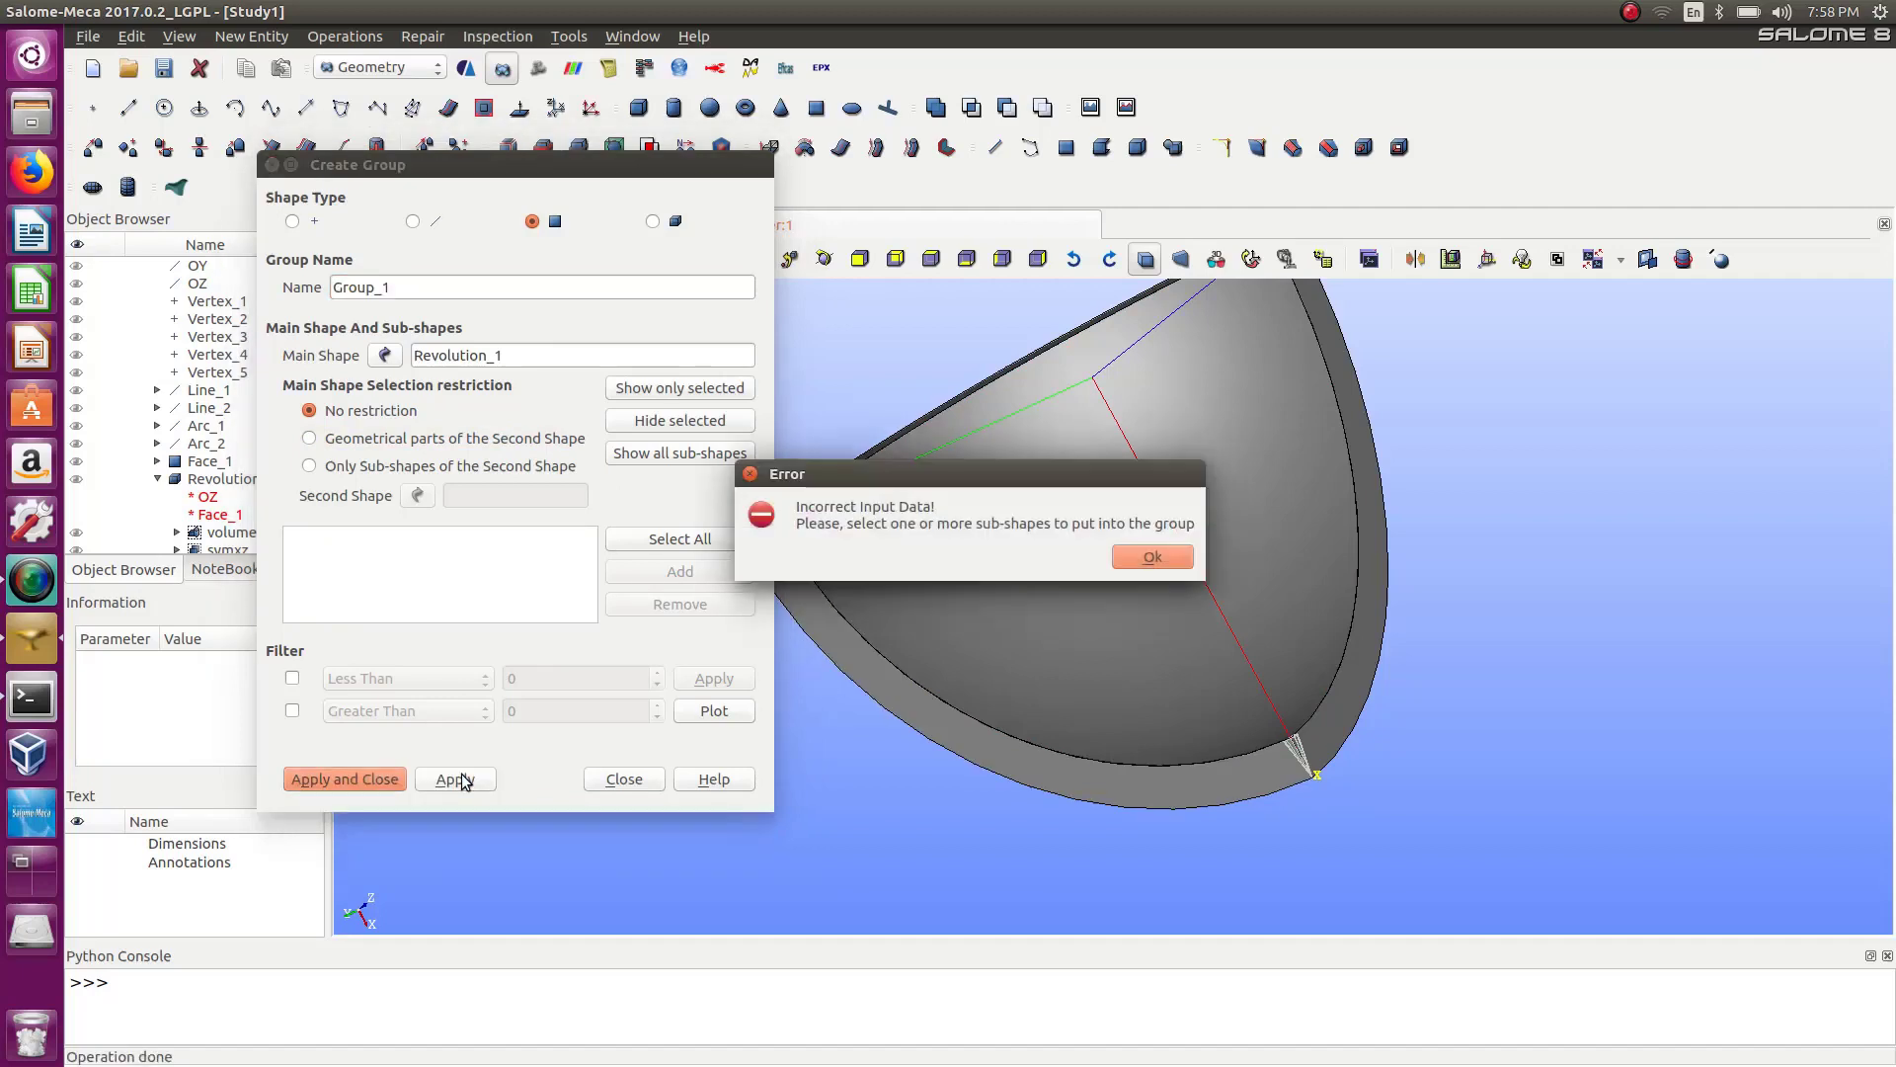
pyautogui.click(1152, 556)
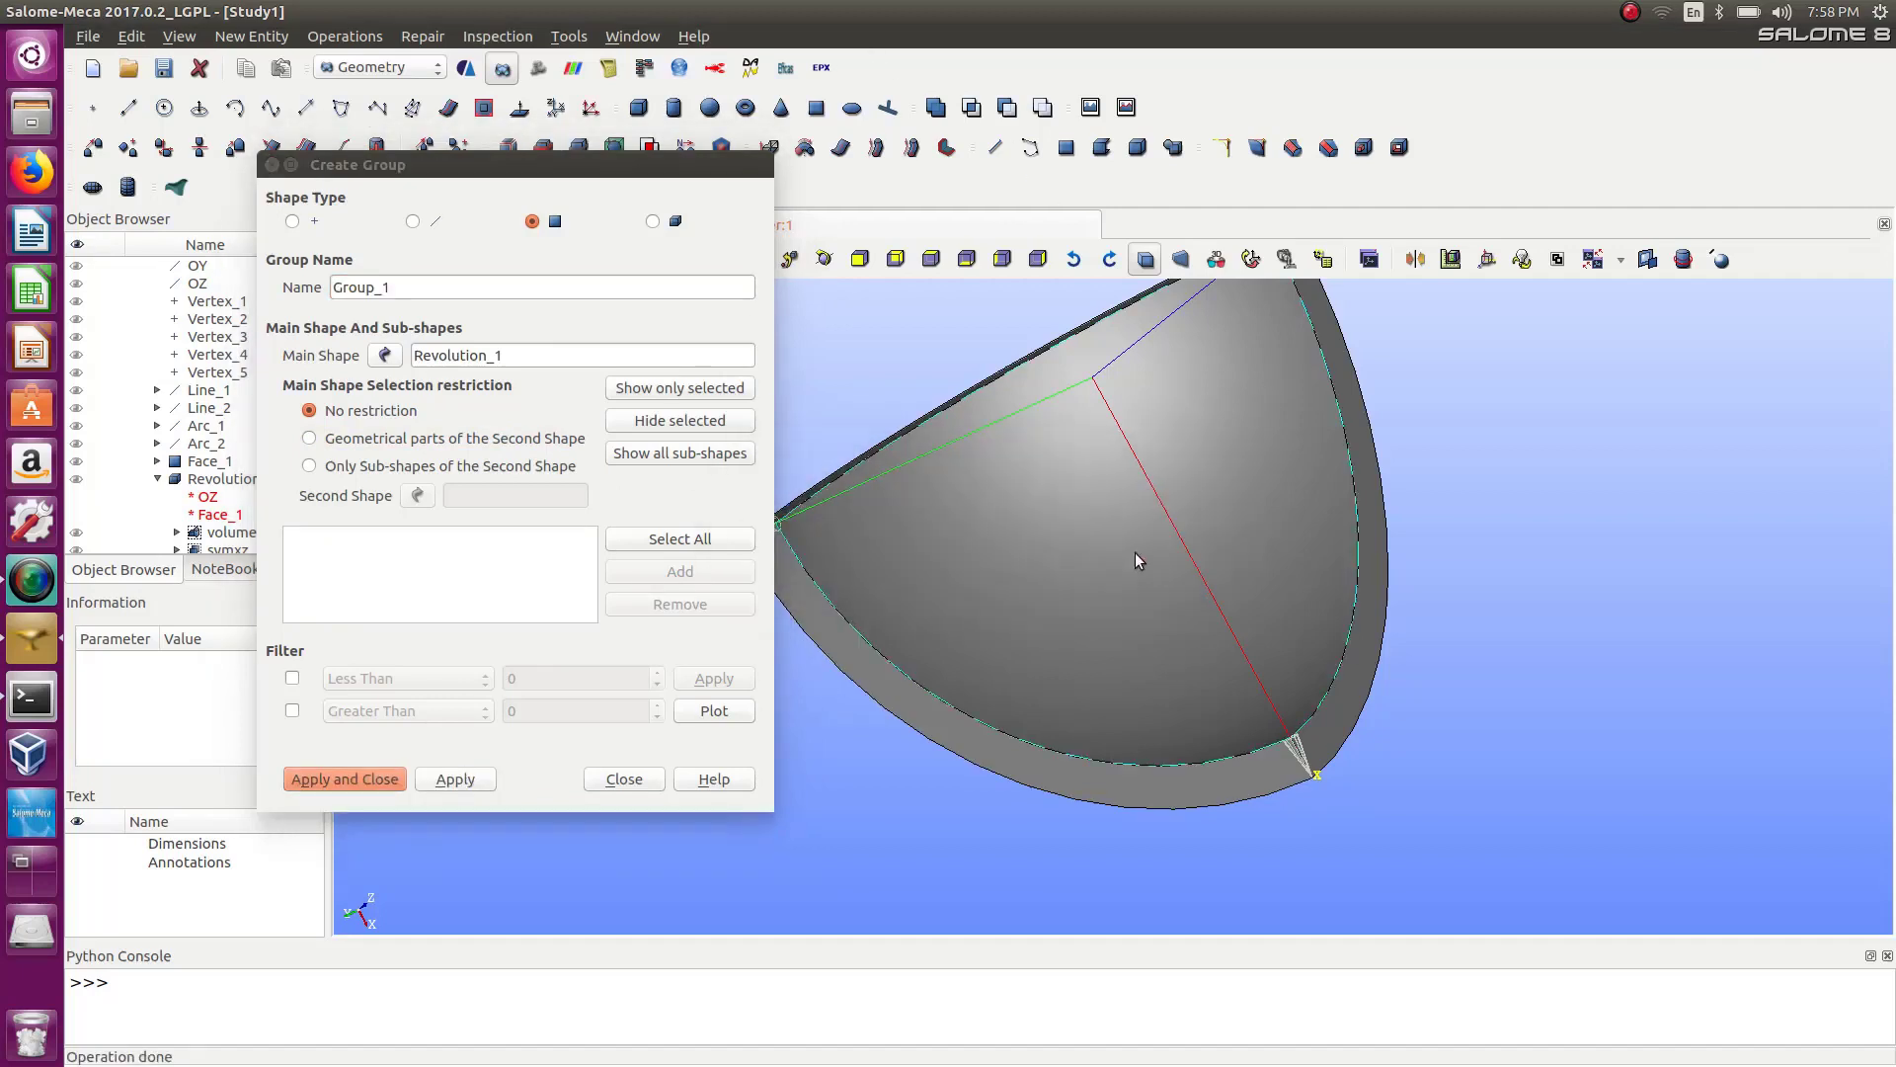
# Reselect Revolution_1 as main shape and create another facexy face group with the same XY-plane ring face.
pyautogui.click(385, 355)
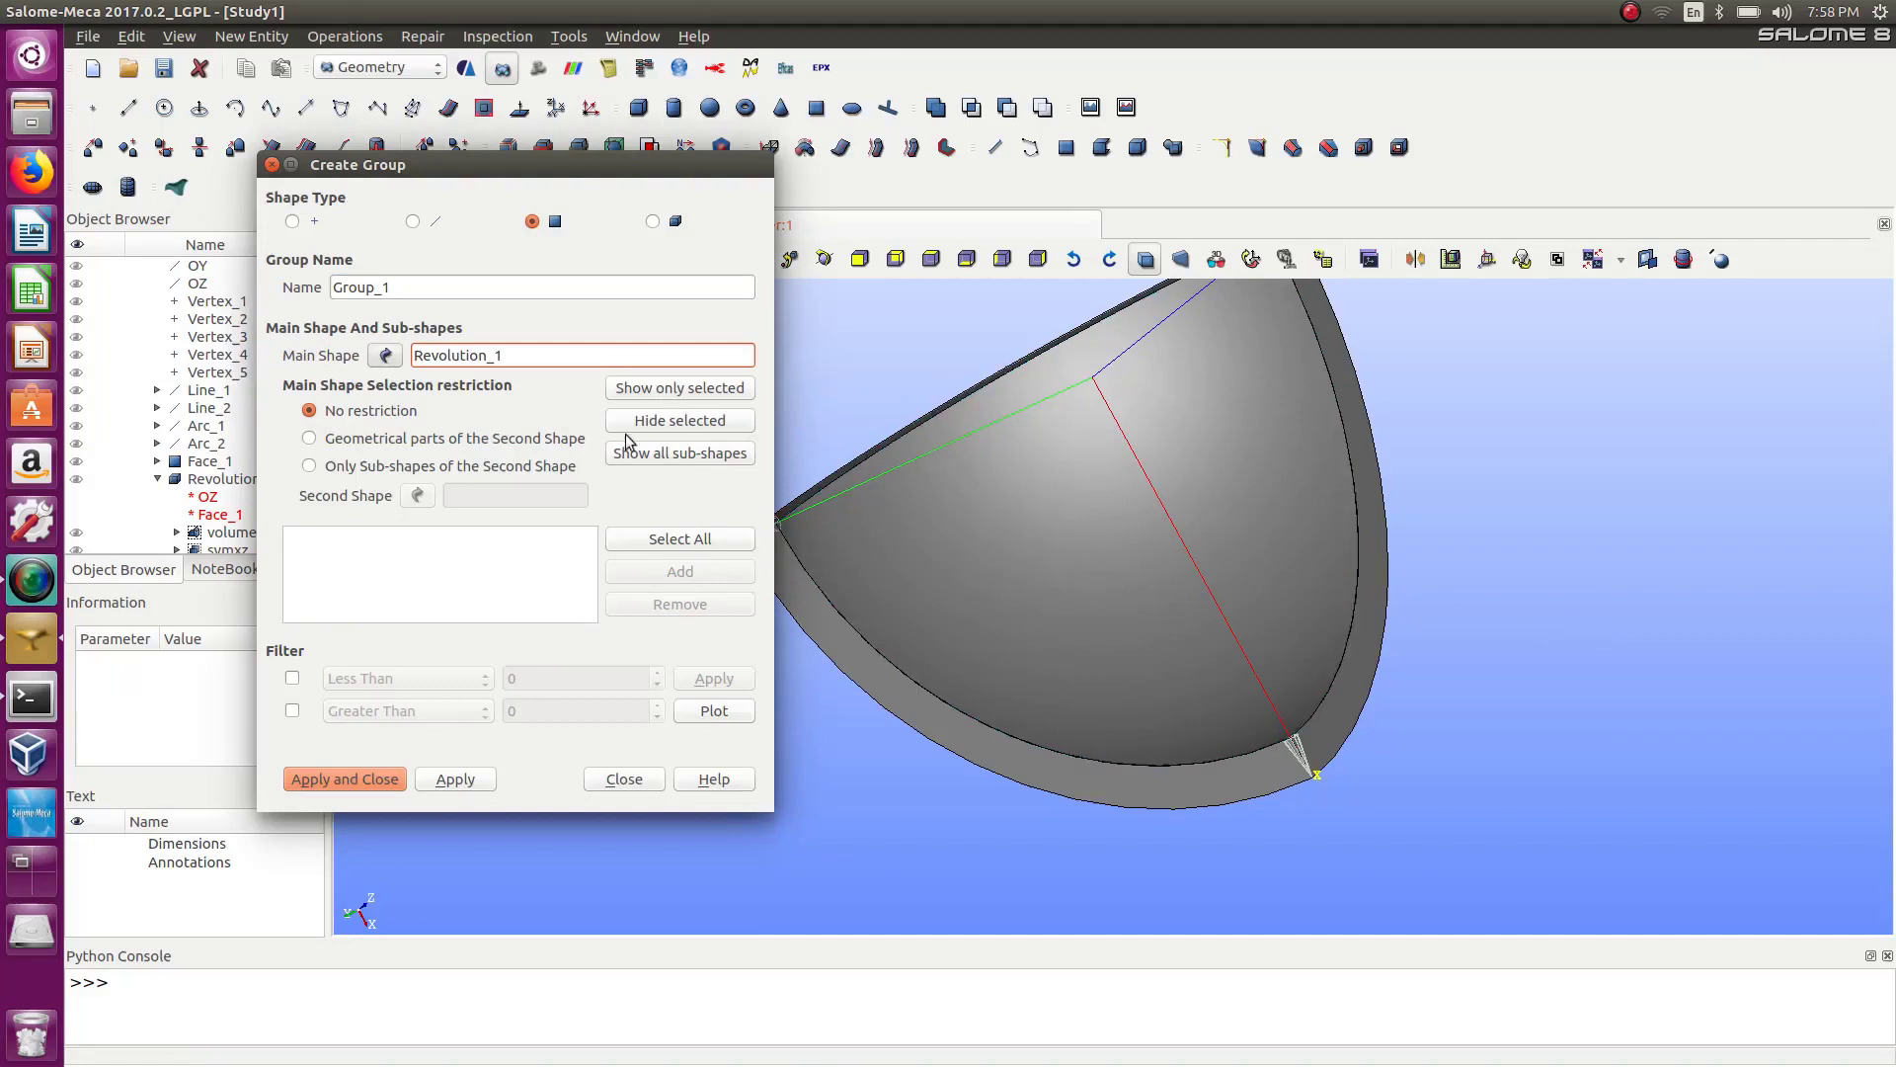
pyautogui.click(1065, 767)
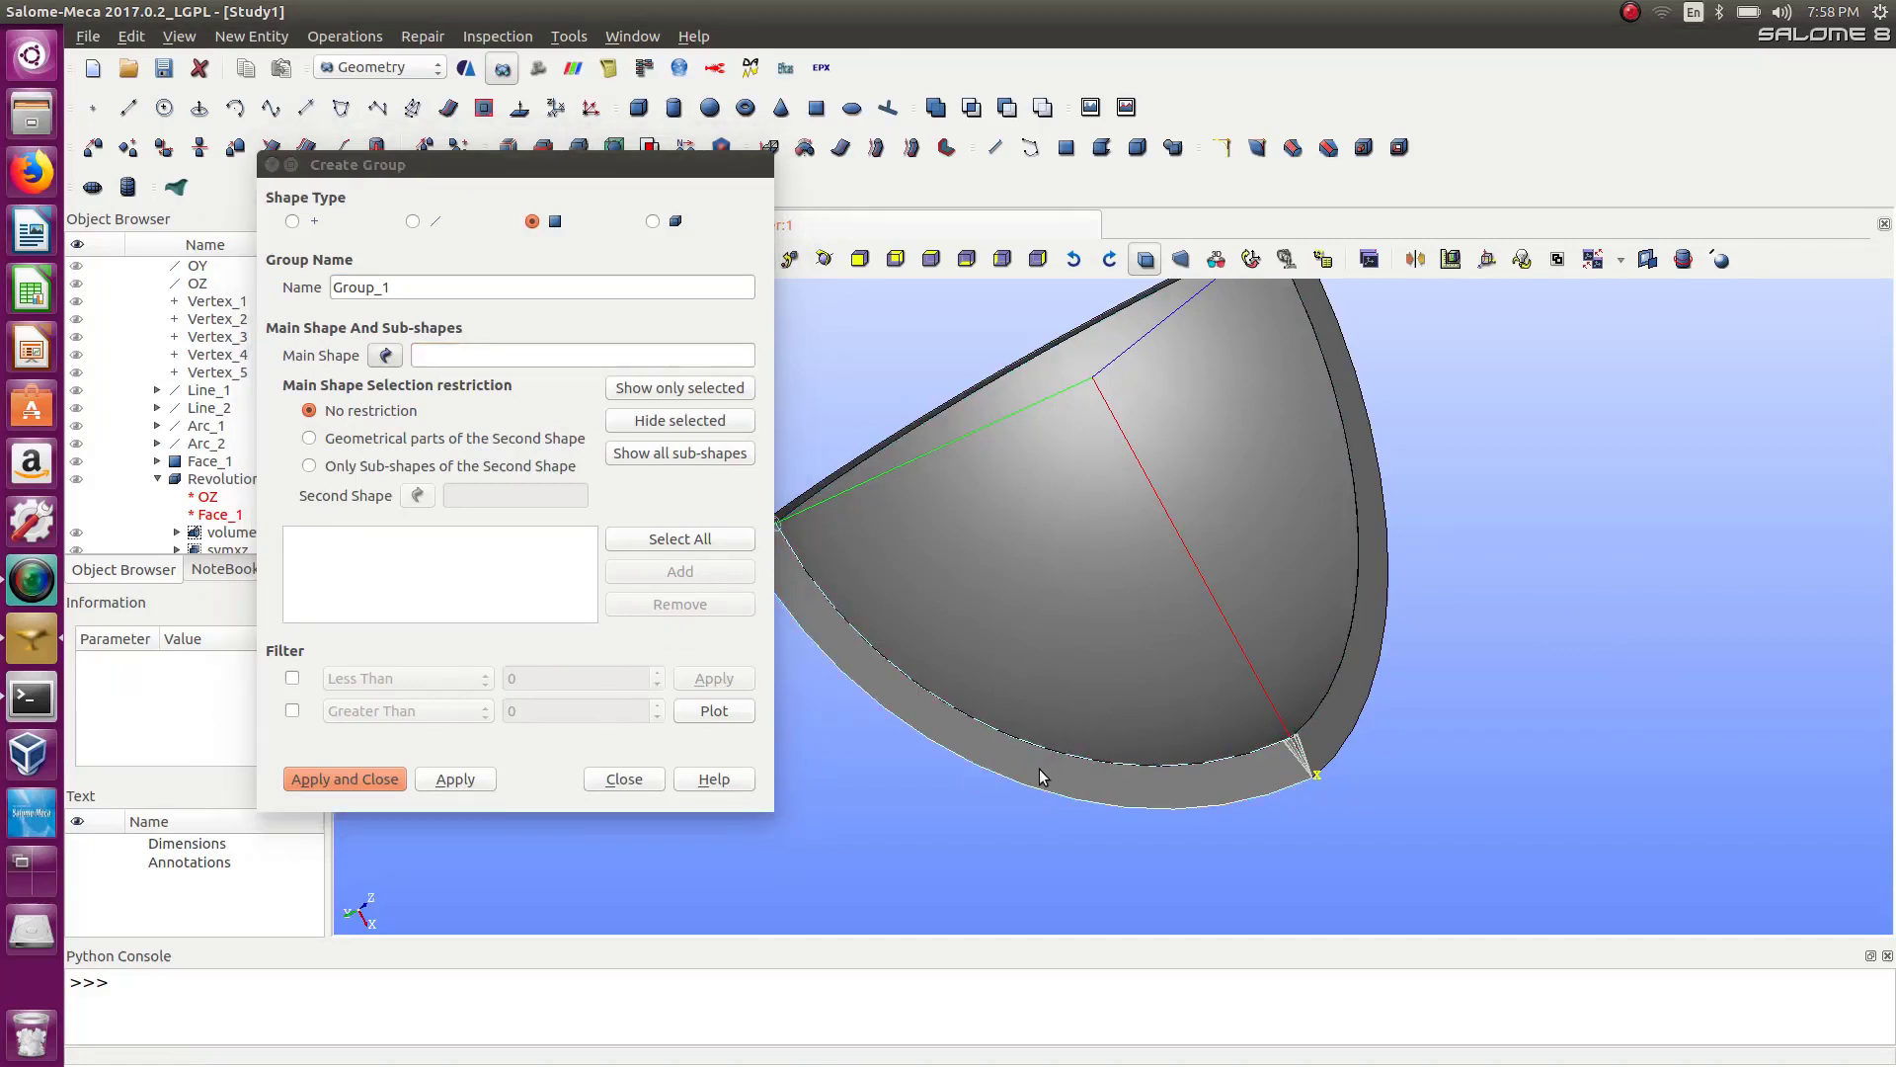
pyautogui.click(387, 355)
pyautogui.click(222, 480)
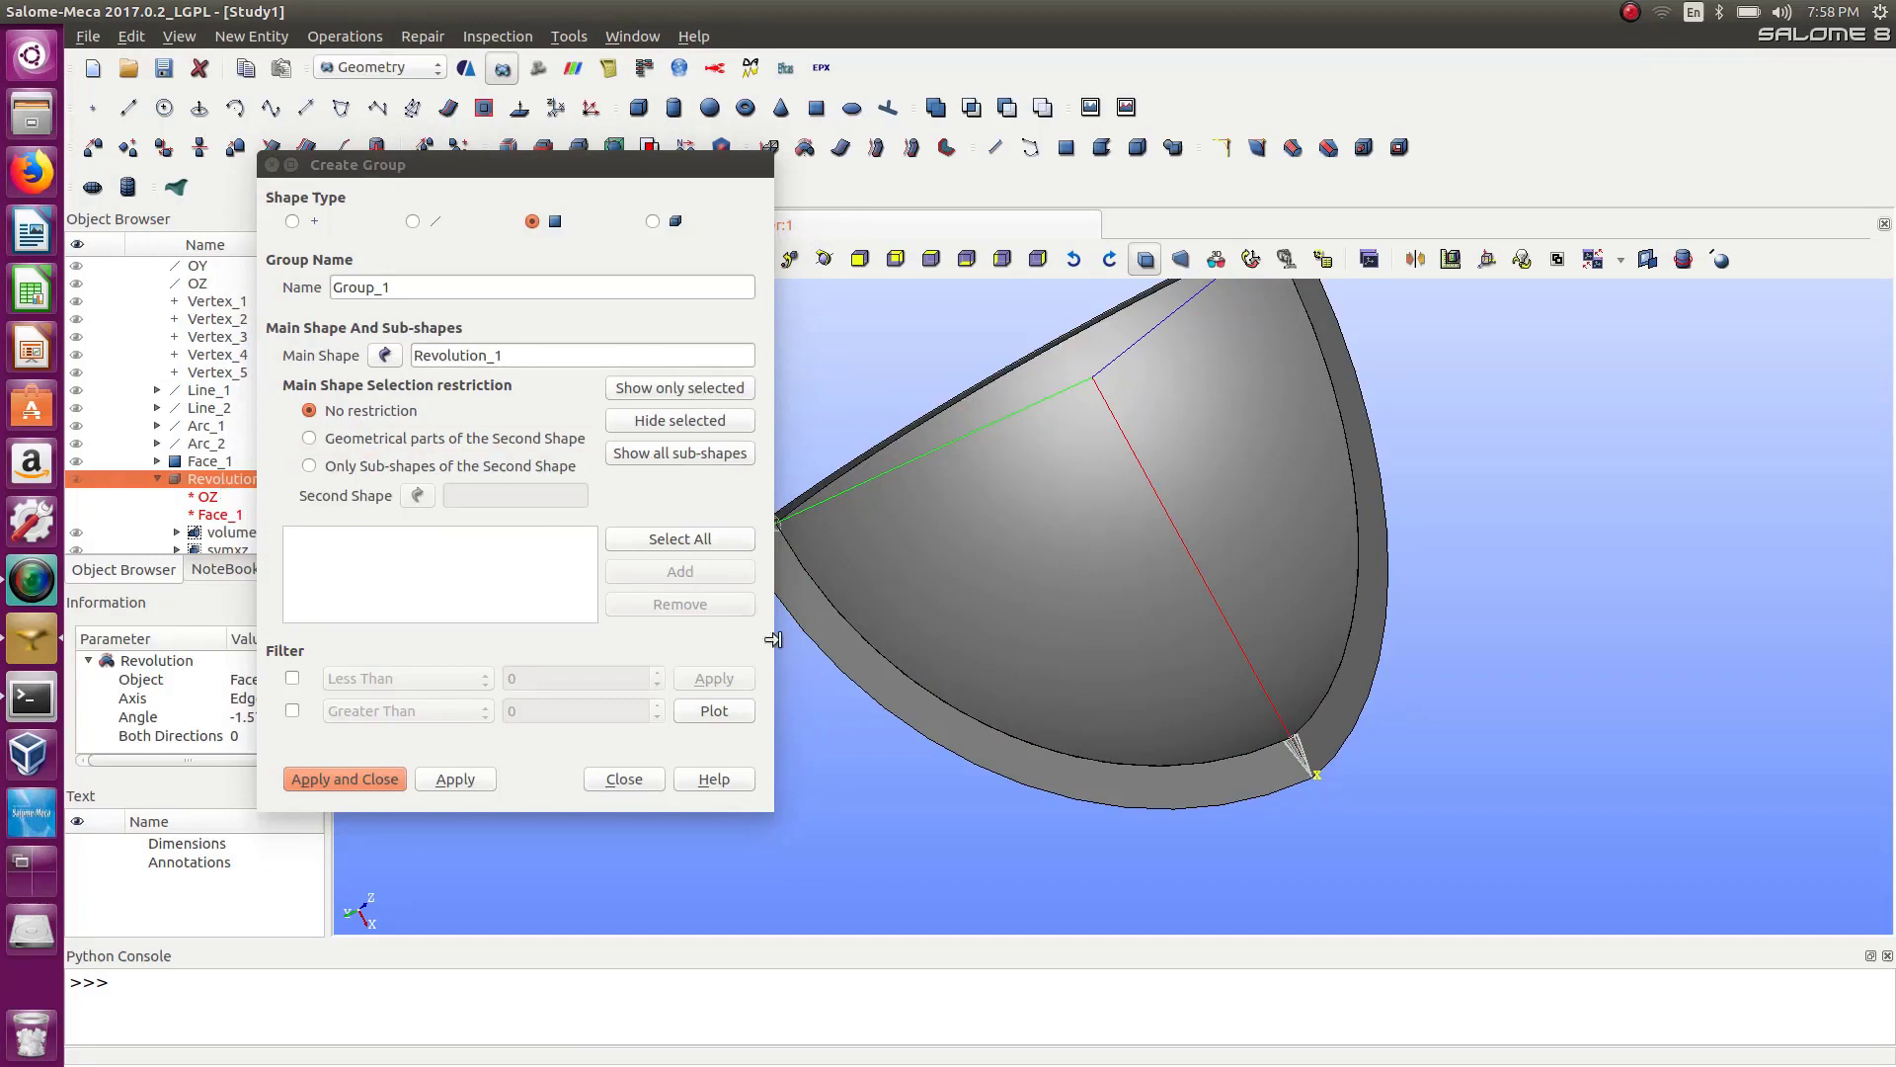
pyautogui.click(927, 703)
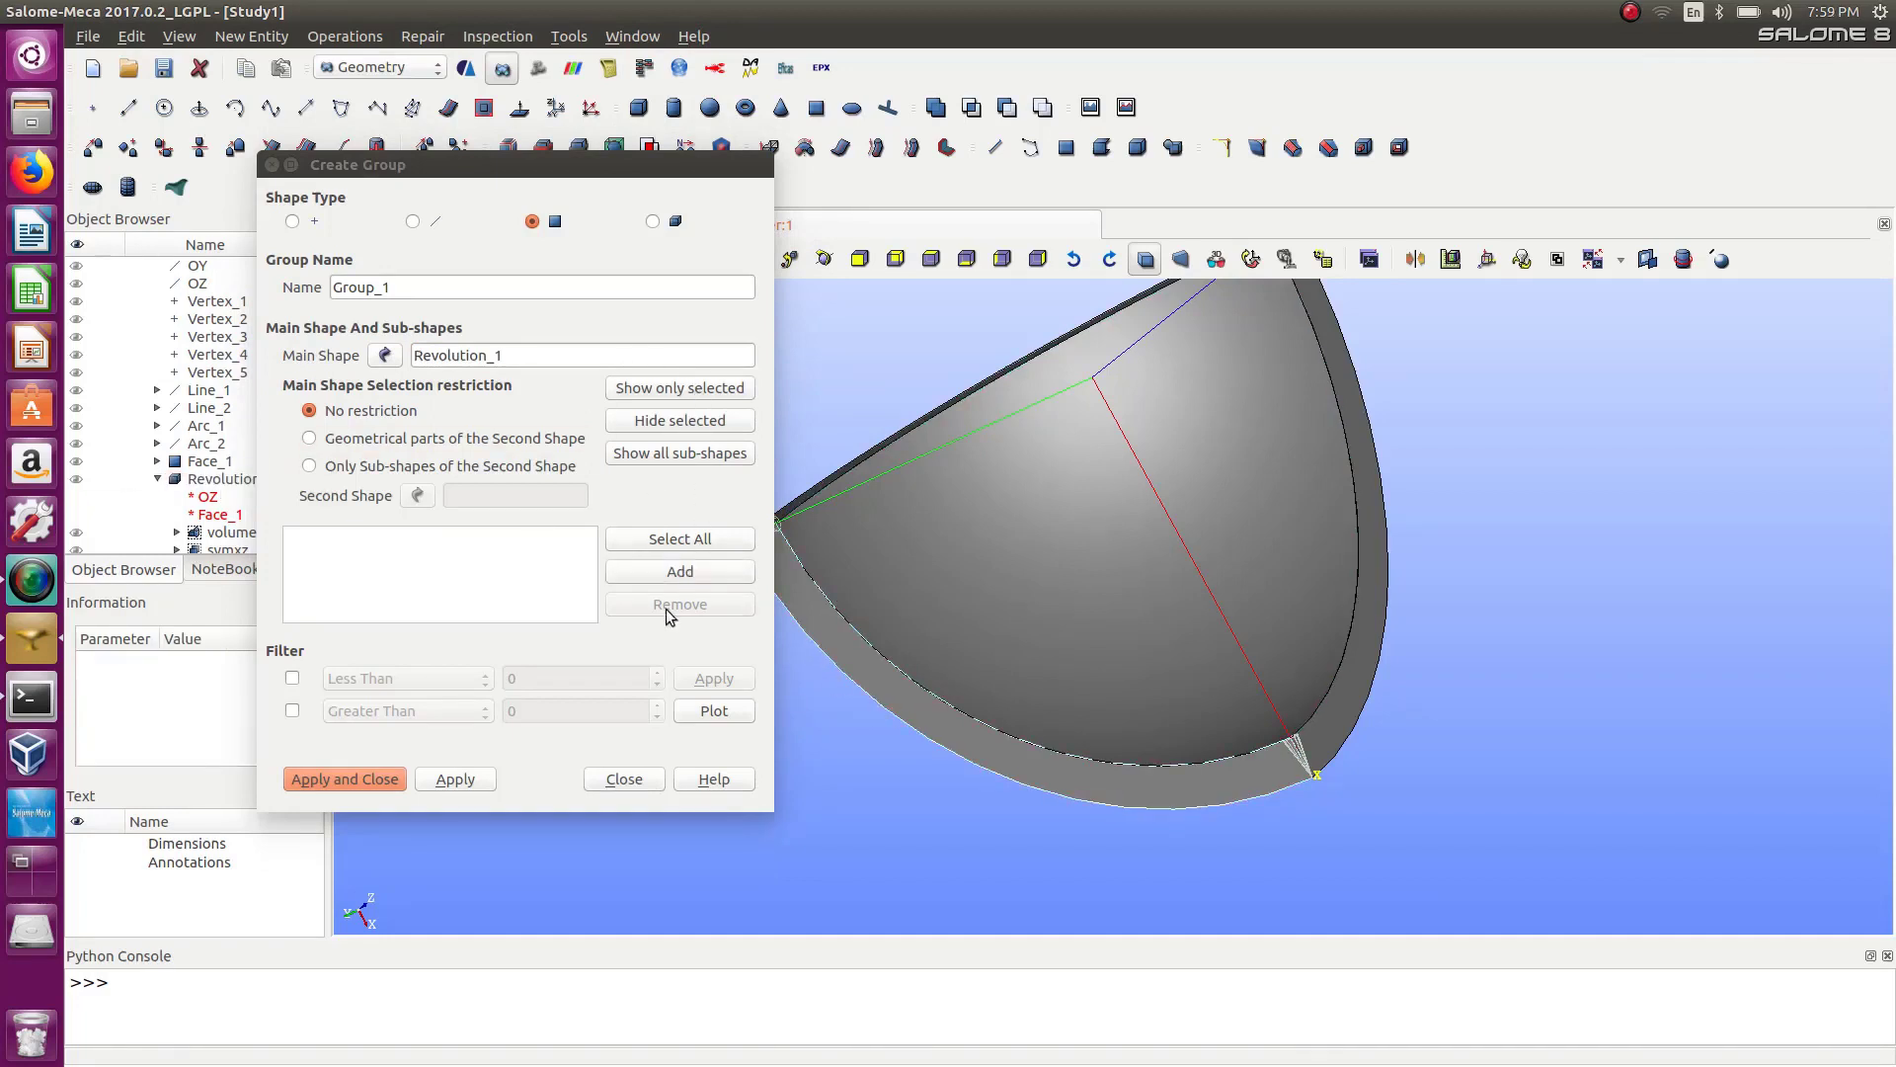
pyautogui.click(671, 575)
pyautogui.moveTo(416, 287); pyautogui.dragTo(312, 263)
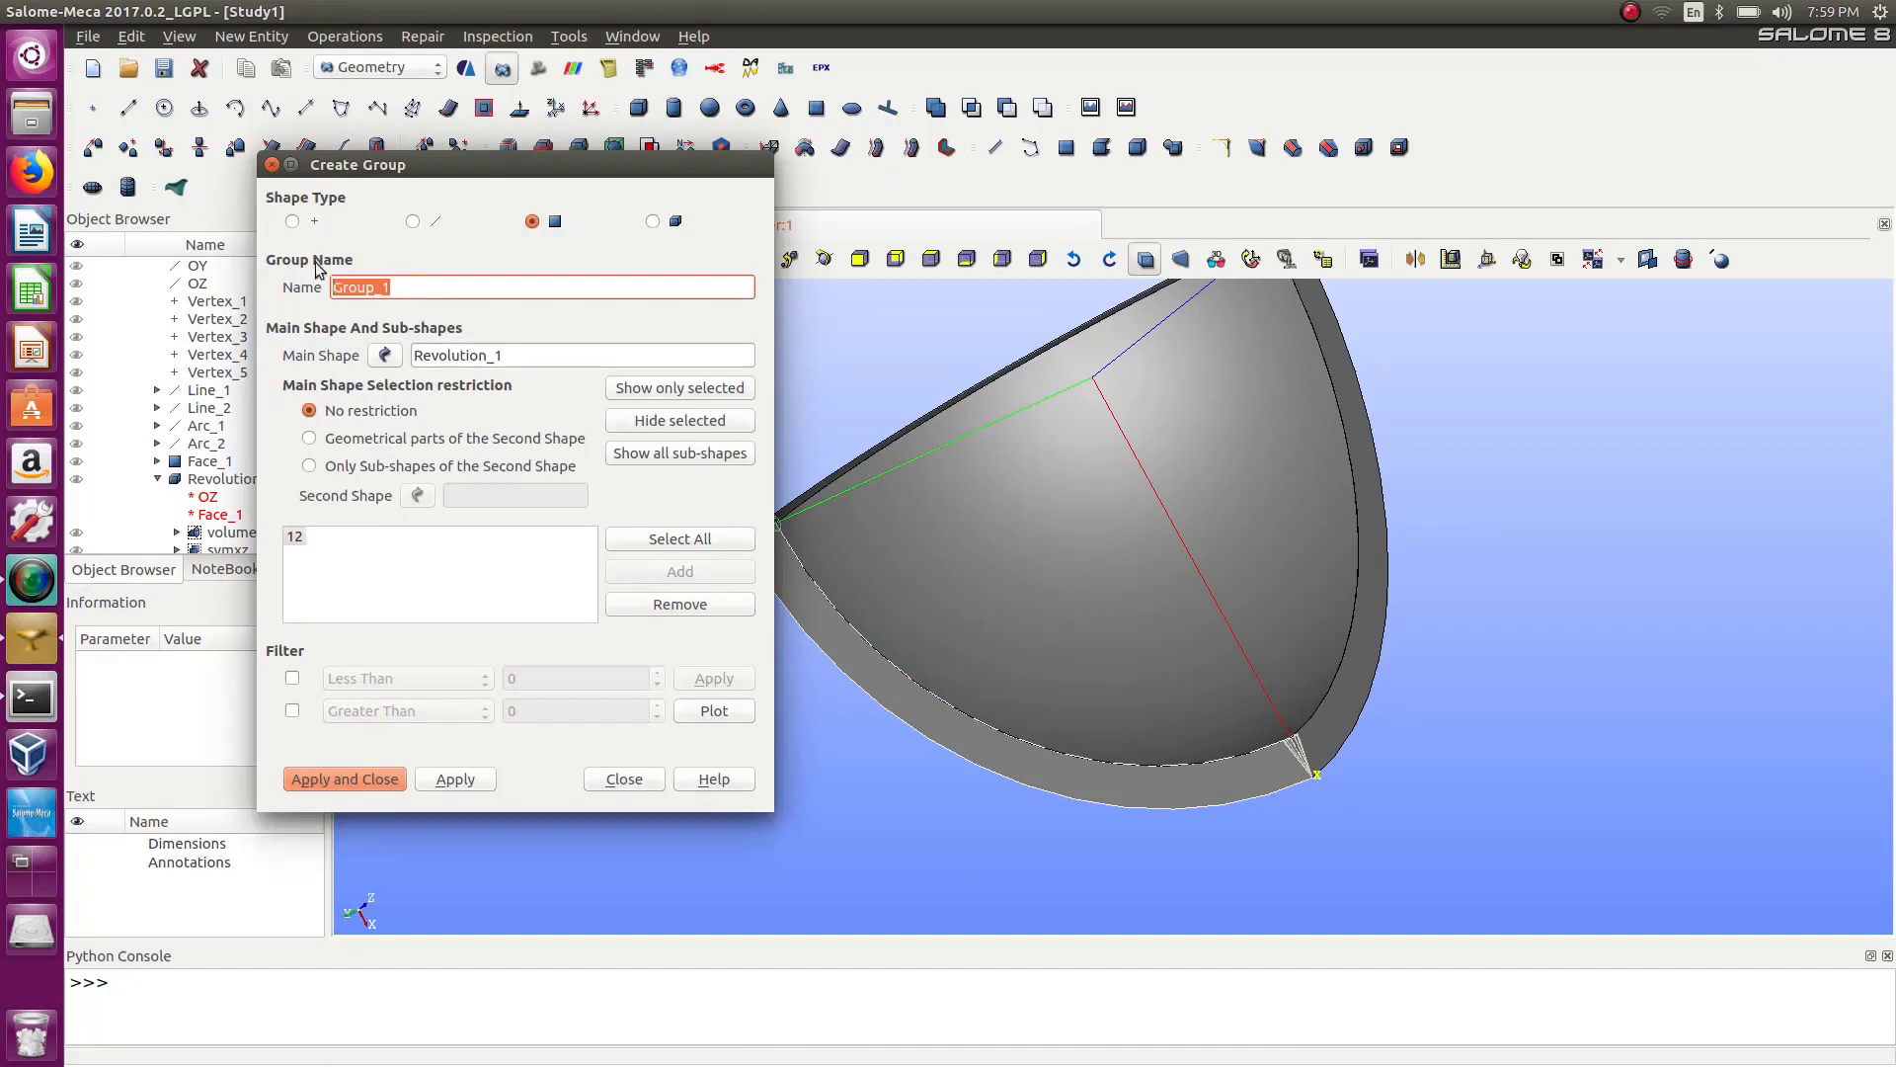
pyautogui.write('facexy')
pyautogui.click(455, 779)
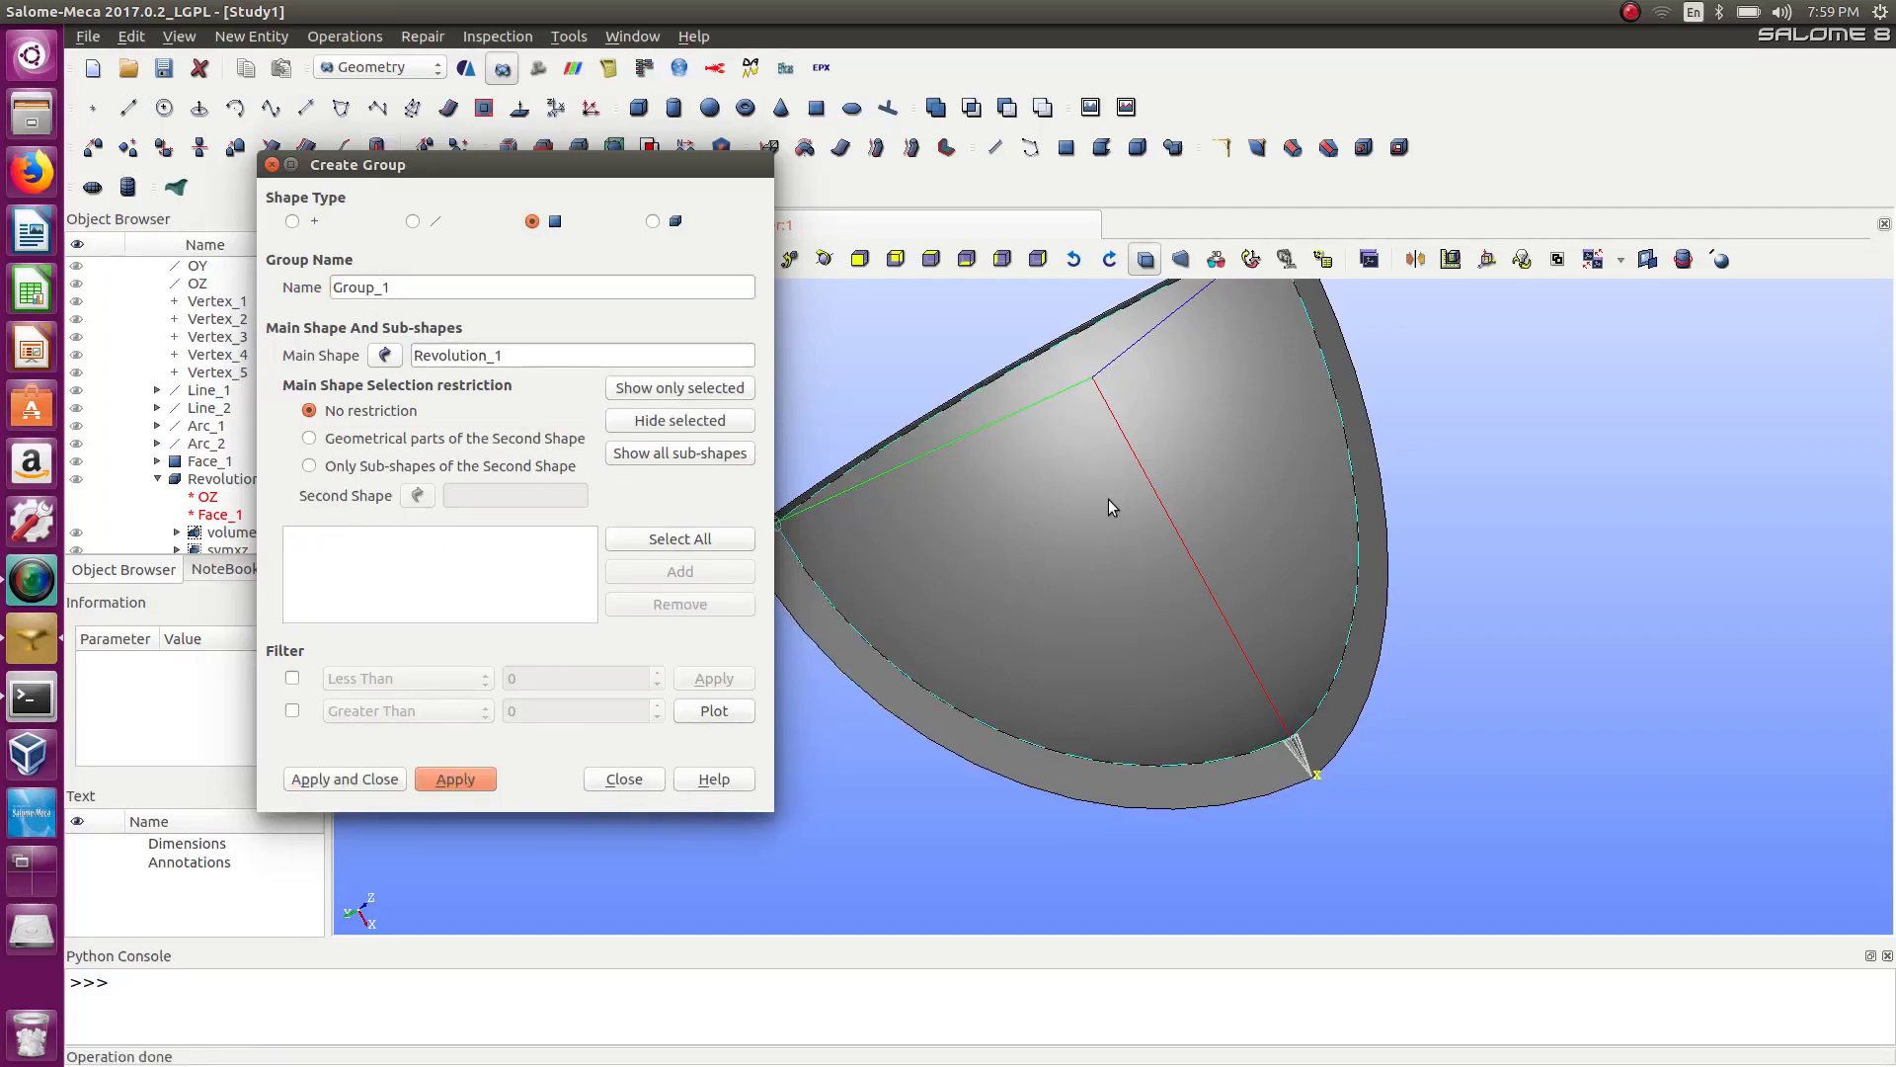
# Create a face group named inner containing the inner spherical face and close the dialog.
pyautogui.click(1082, 491)
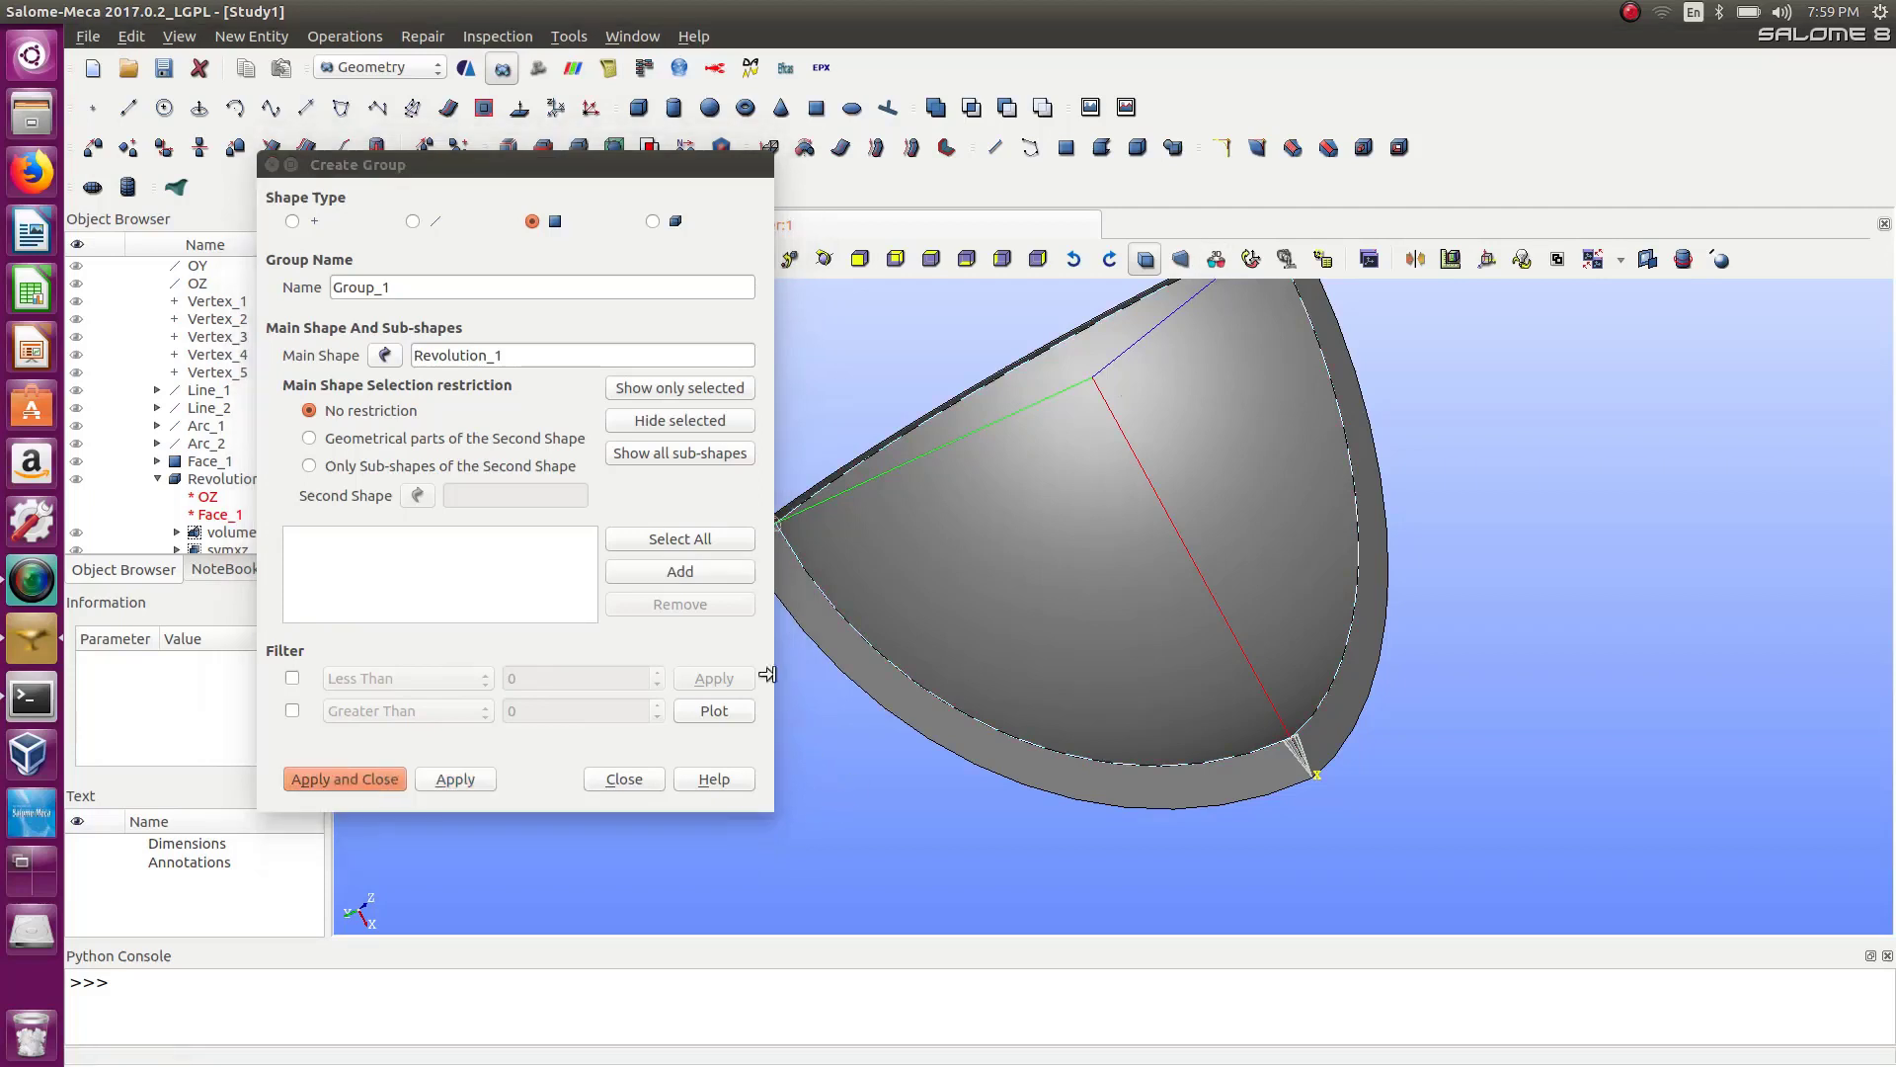
pyautogui.click(683, 572)
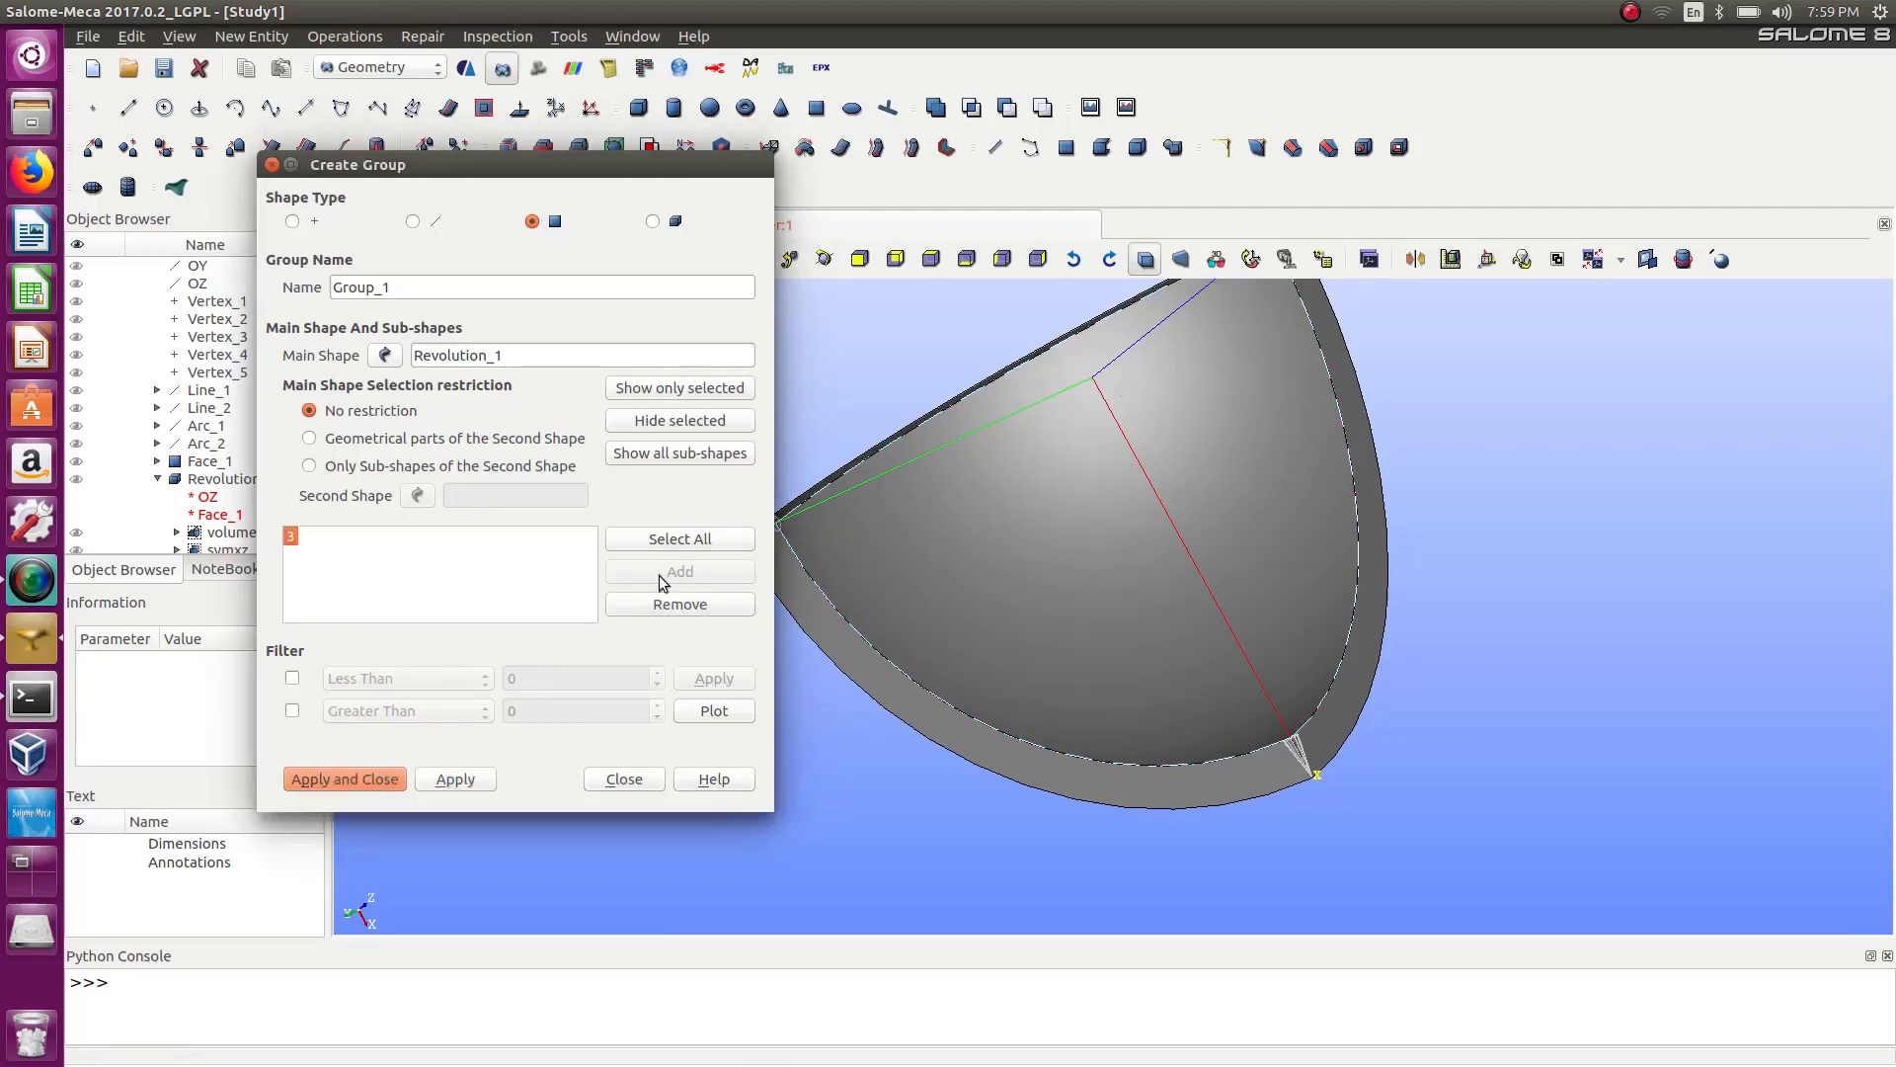
pyautogui.doubleClick(407, 286)
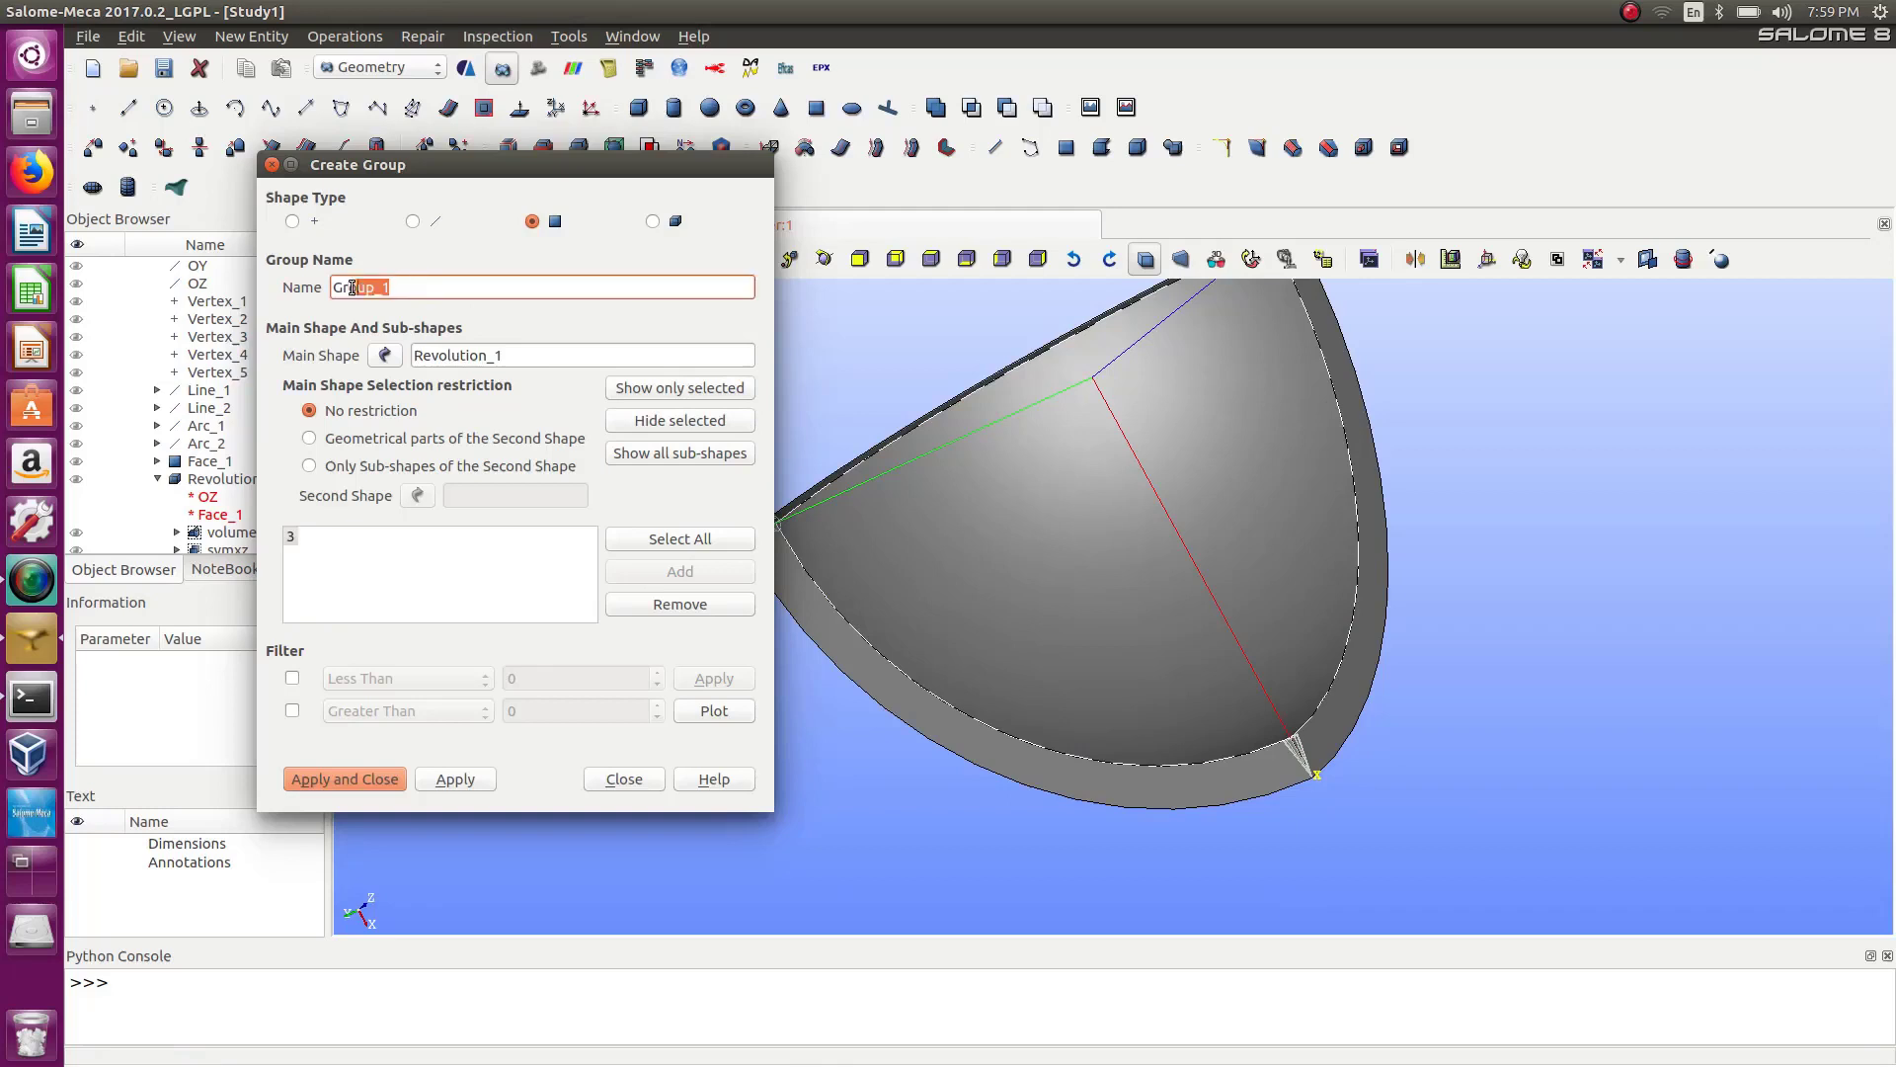
pyautogui.write('inner')
pyautogui.click(370, 778)
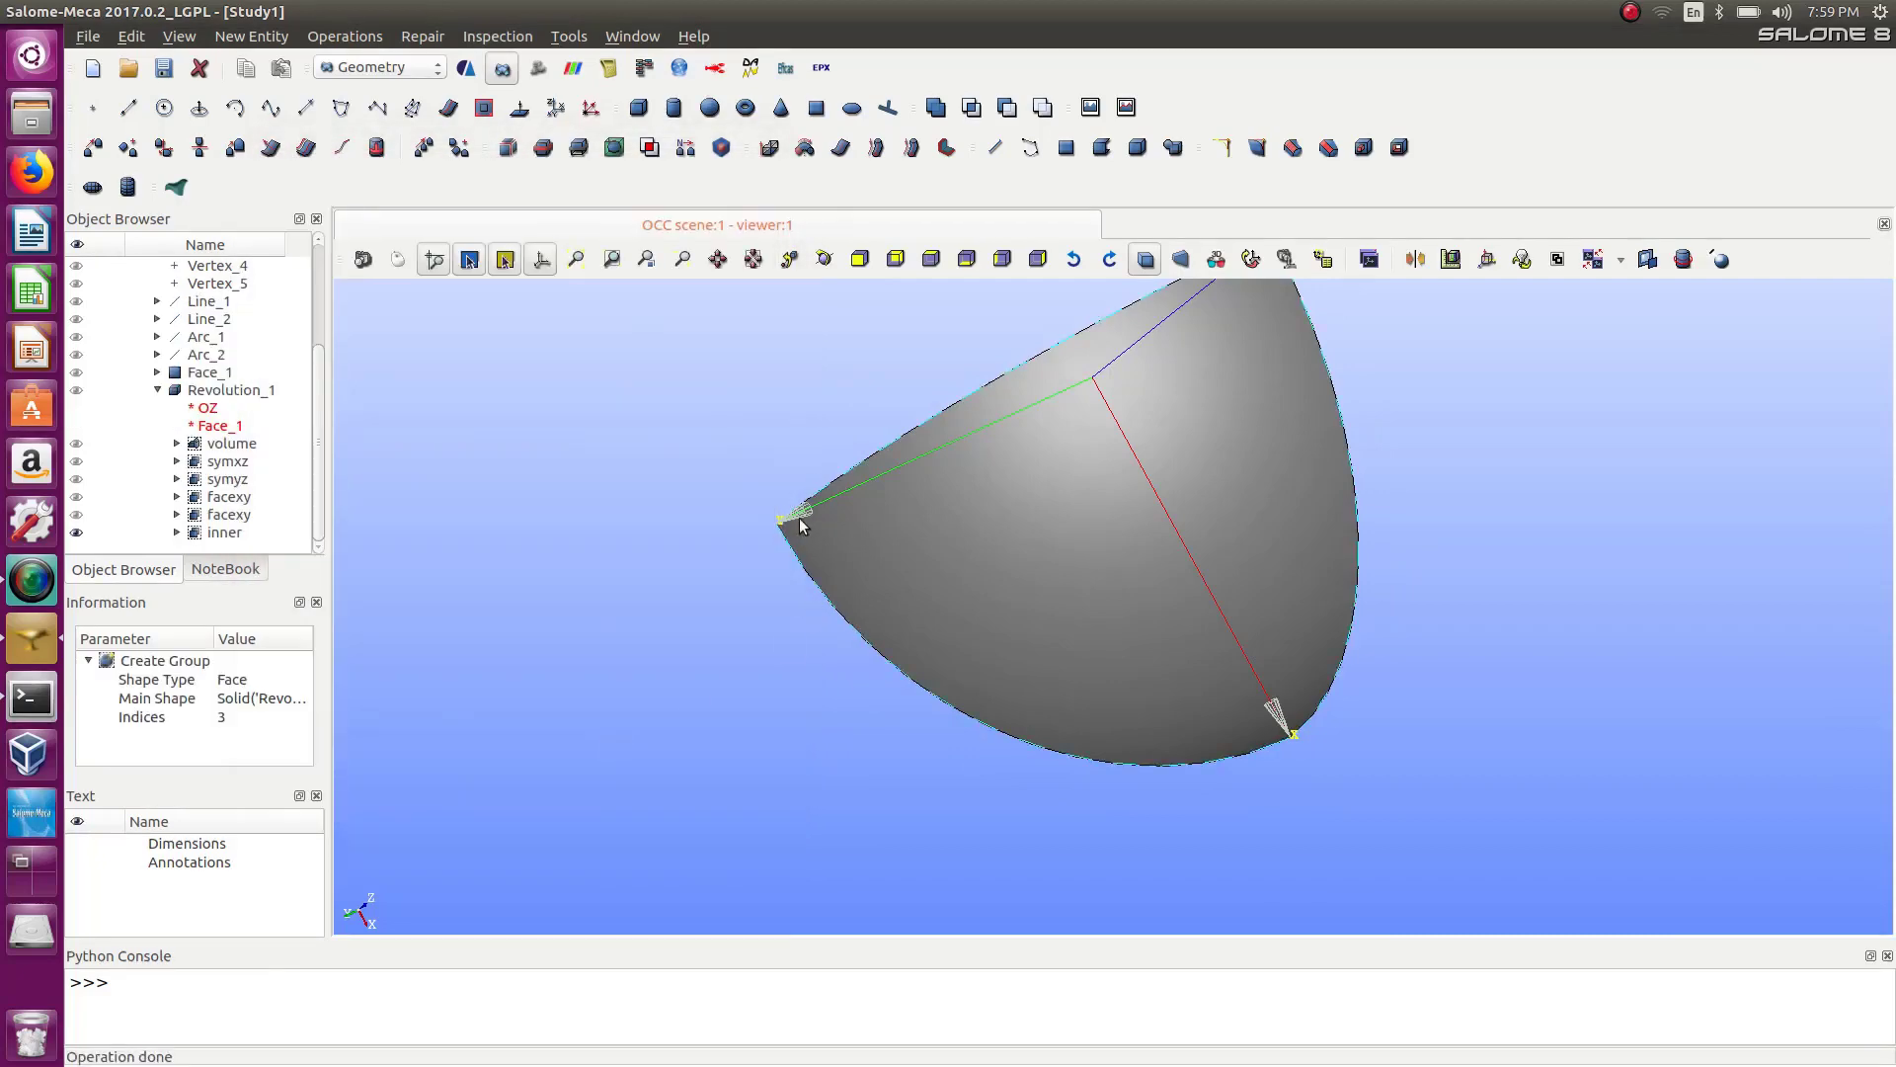
# Hide the inner group and display Revolution_1 in the viewer.
pyautogui.click(76, 532)
pyautogui.click(77, 390)
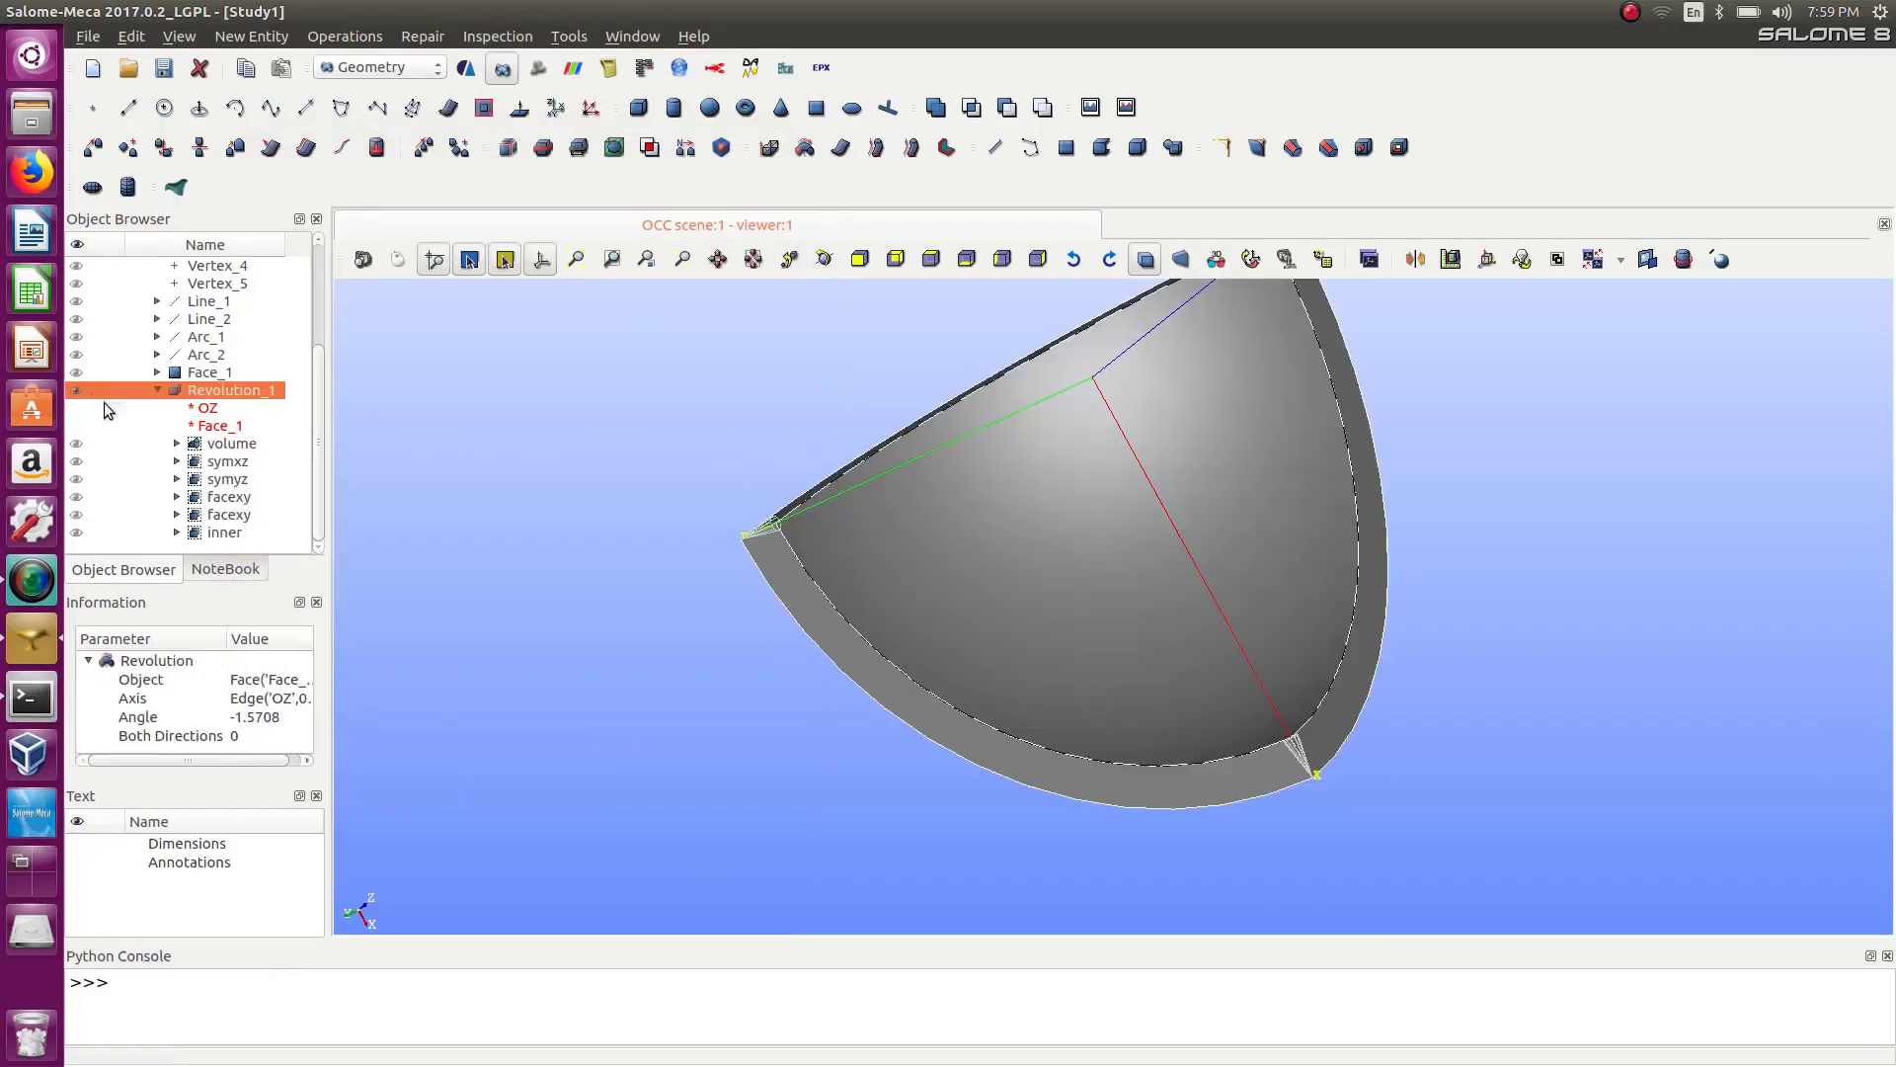
pyautogui.click(669, 373)
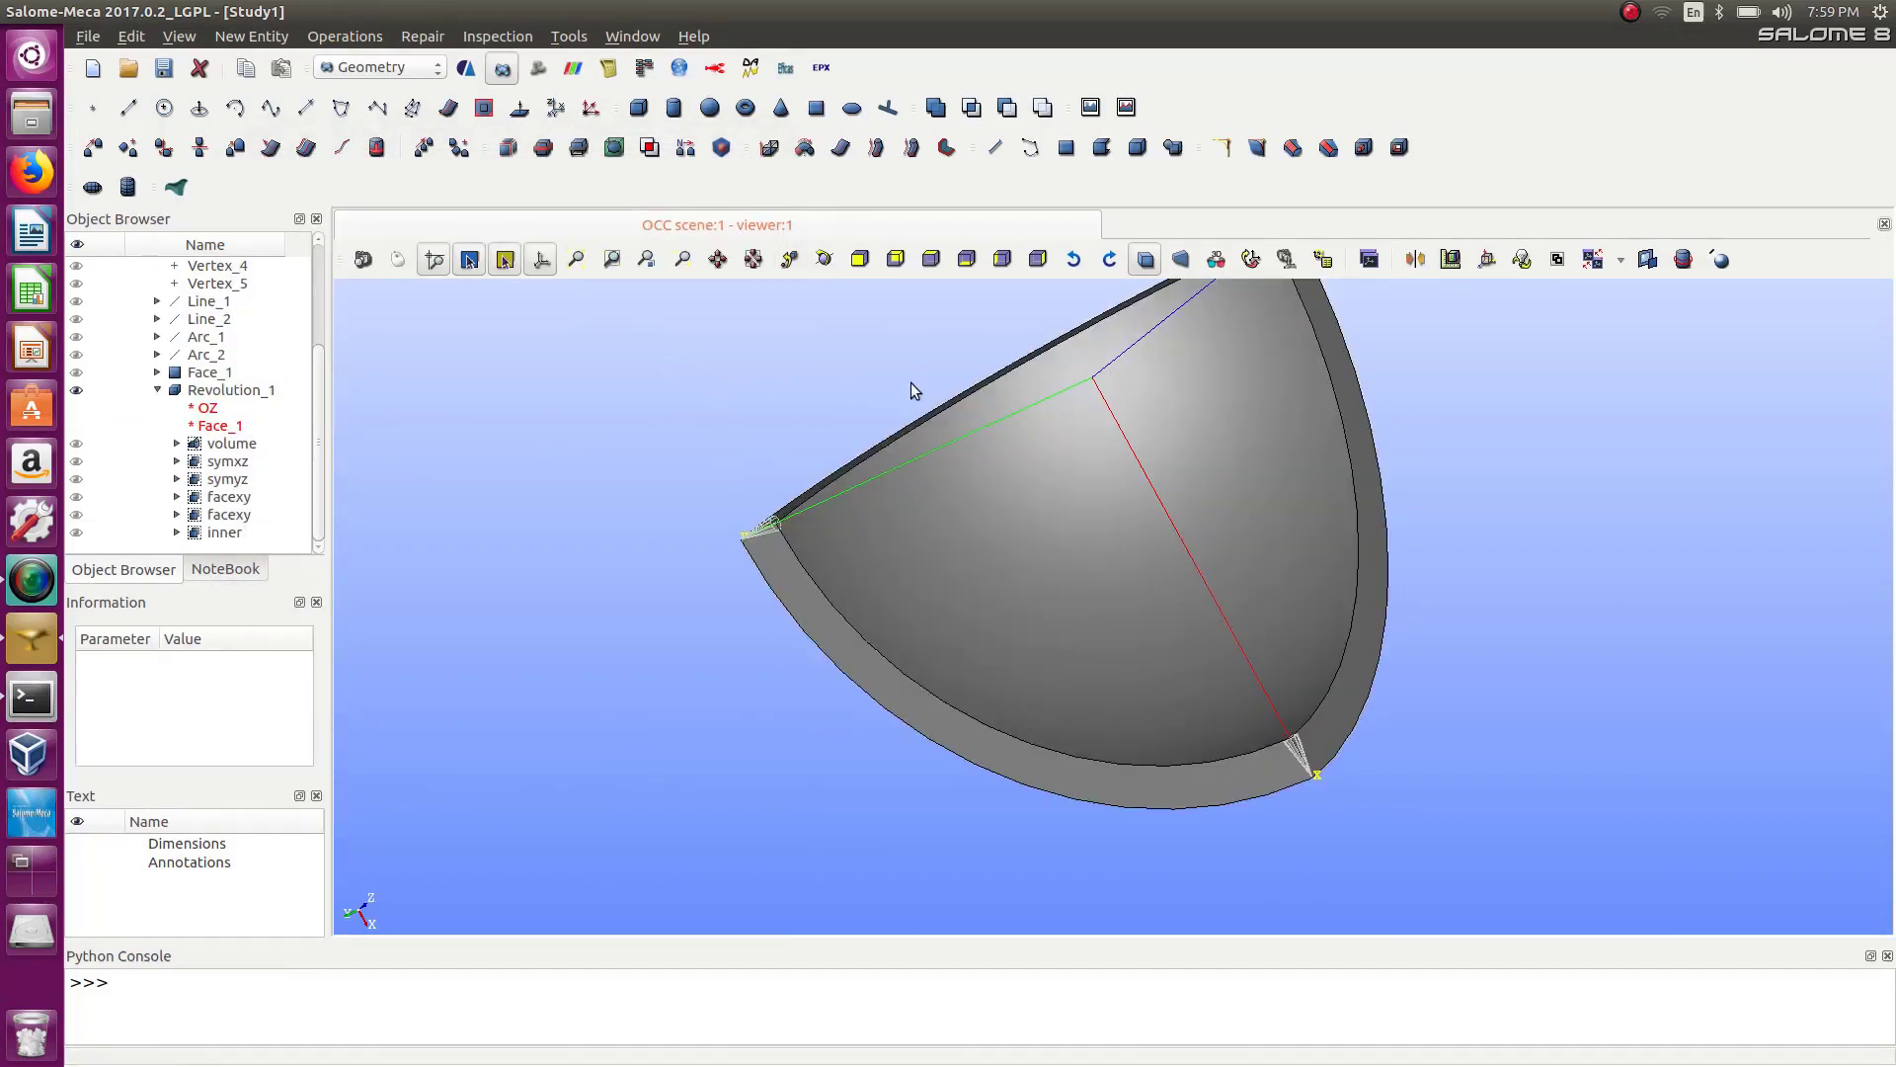
# Examine the revolved solid and its faces by zooming and rotating the view.
pyautogui.scroll(-5, 978, 424)
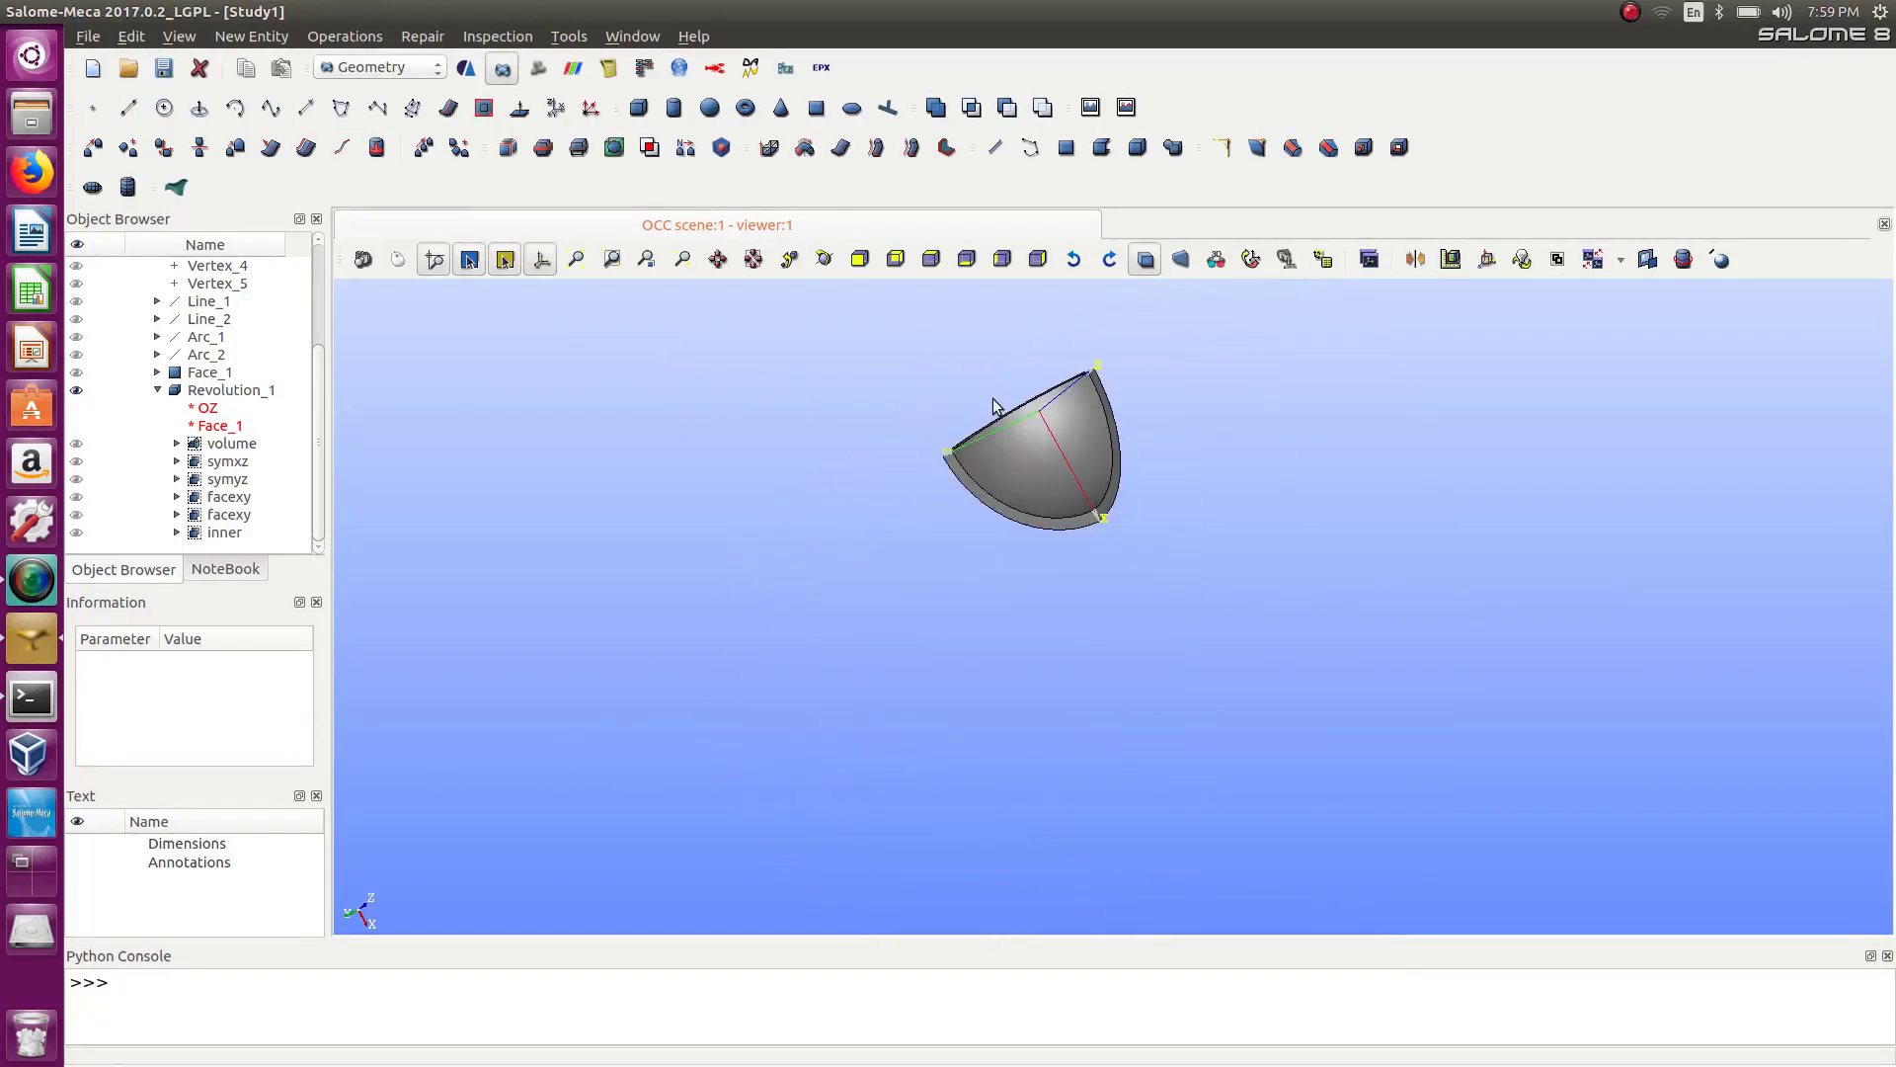
pyautogui.keyDown('ctrl'); pyautogui.moveTo(1027, 424); pyautogui.dragTo(958, 819, button='right'); pyautogui.keyUp('ctrl')
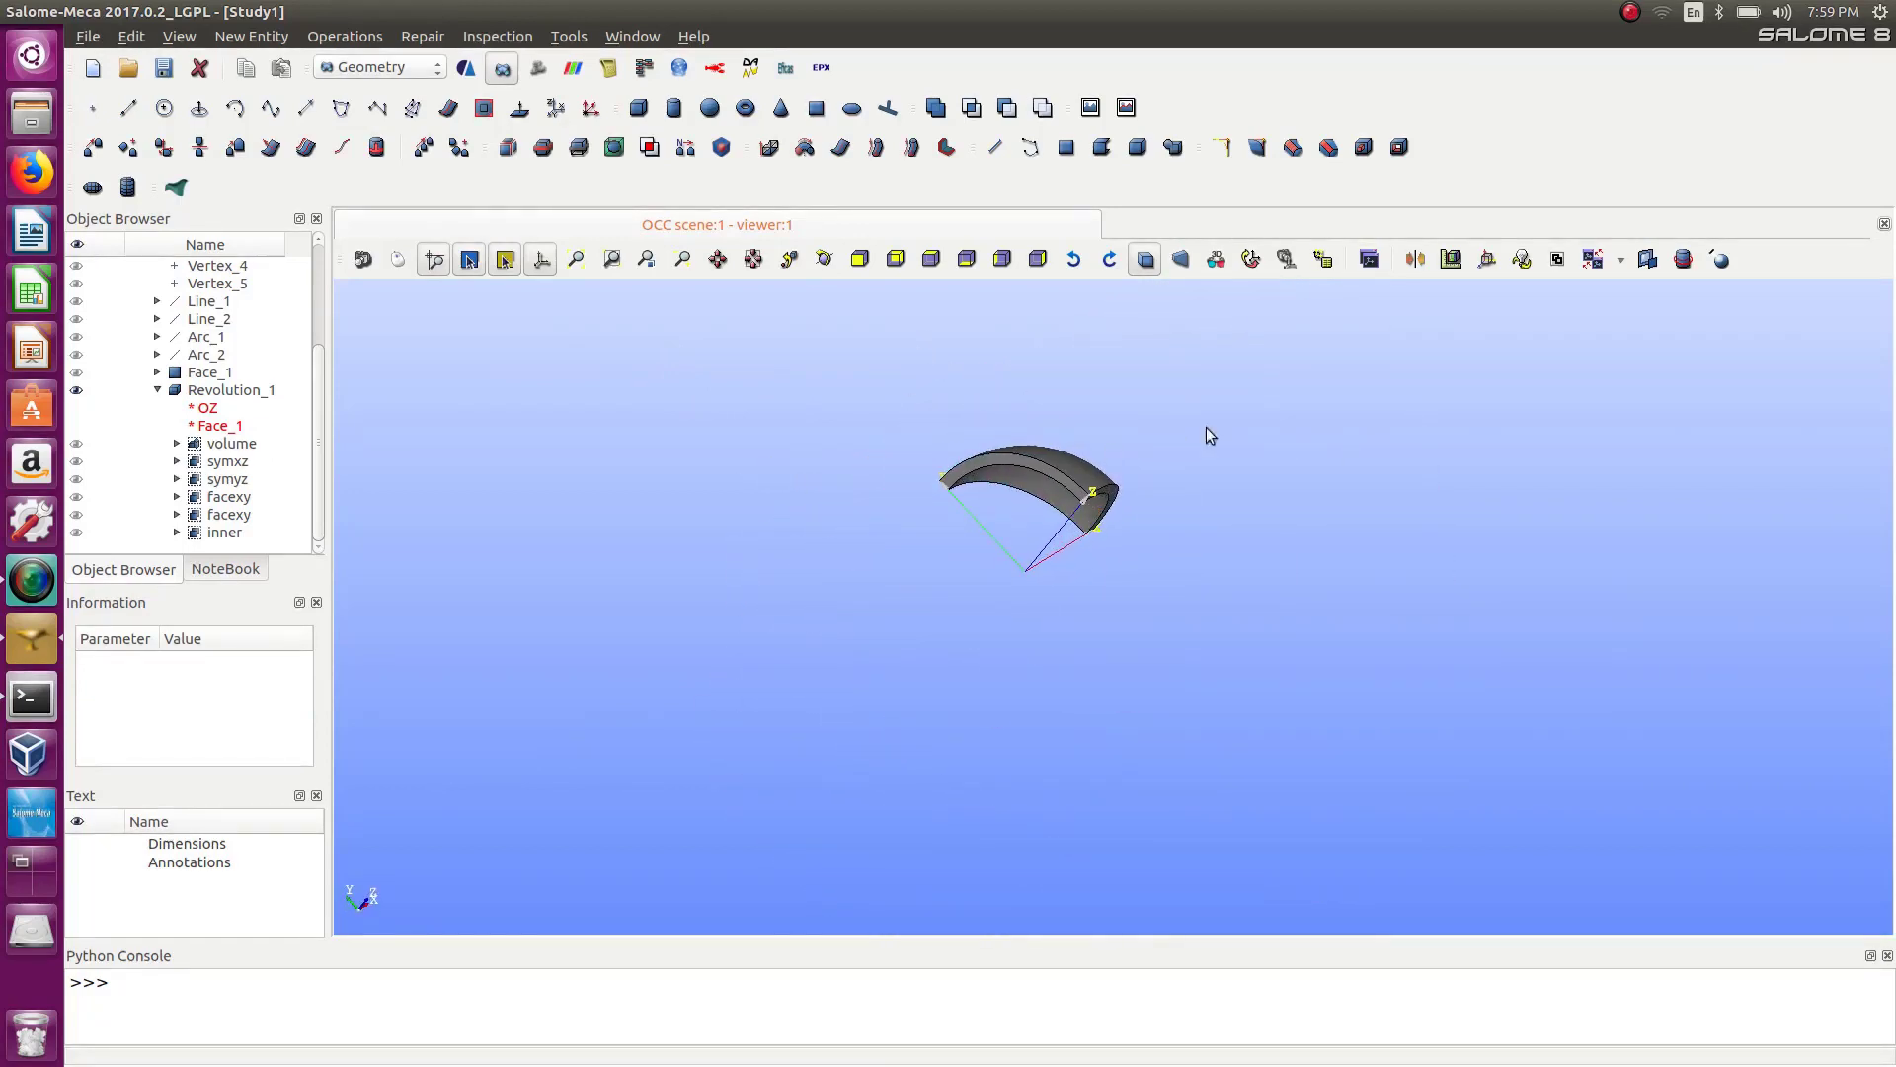
pyautogui.keyDown('ctrl'); pyautogui.moveTo(1210, 436); pyautogui.dragTo(1120, 492, button='right'); pyautogui.keyUp('ctrl')
pyautogui.scroll(3, 1117, 494)
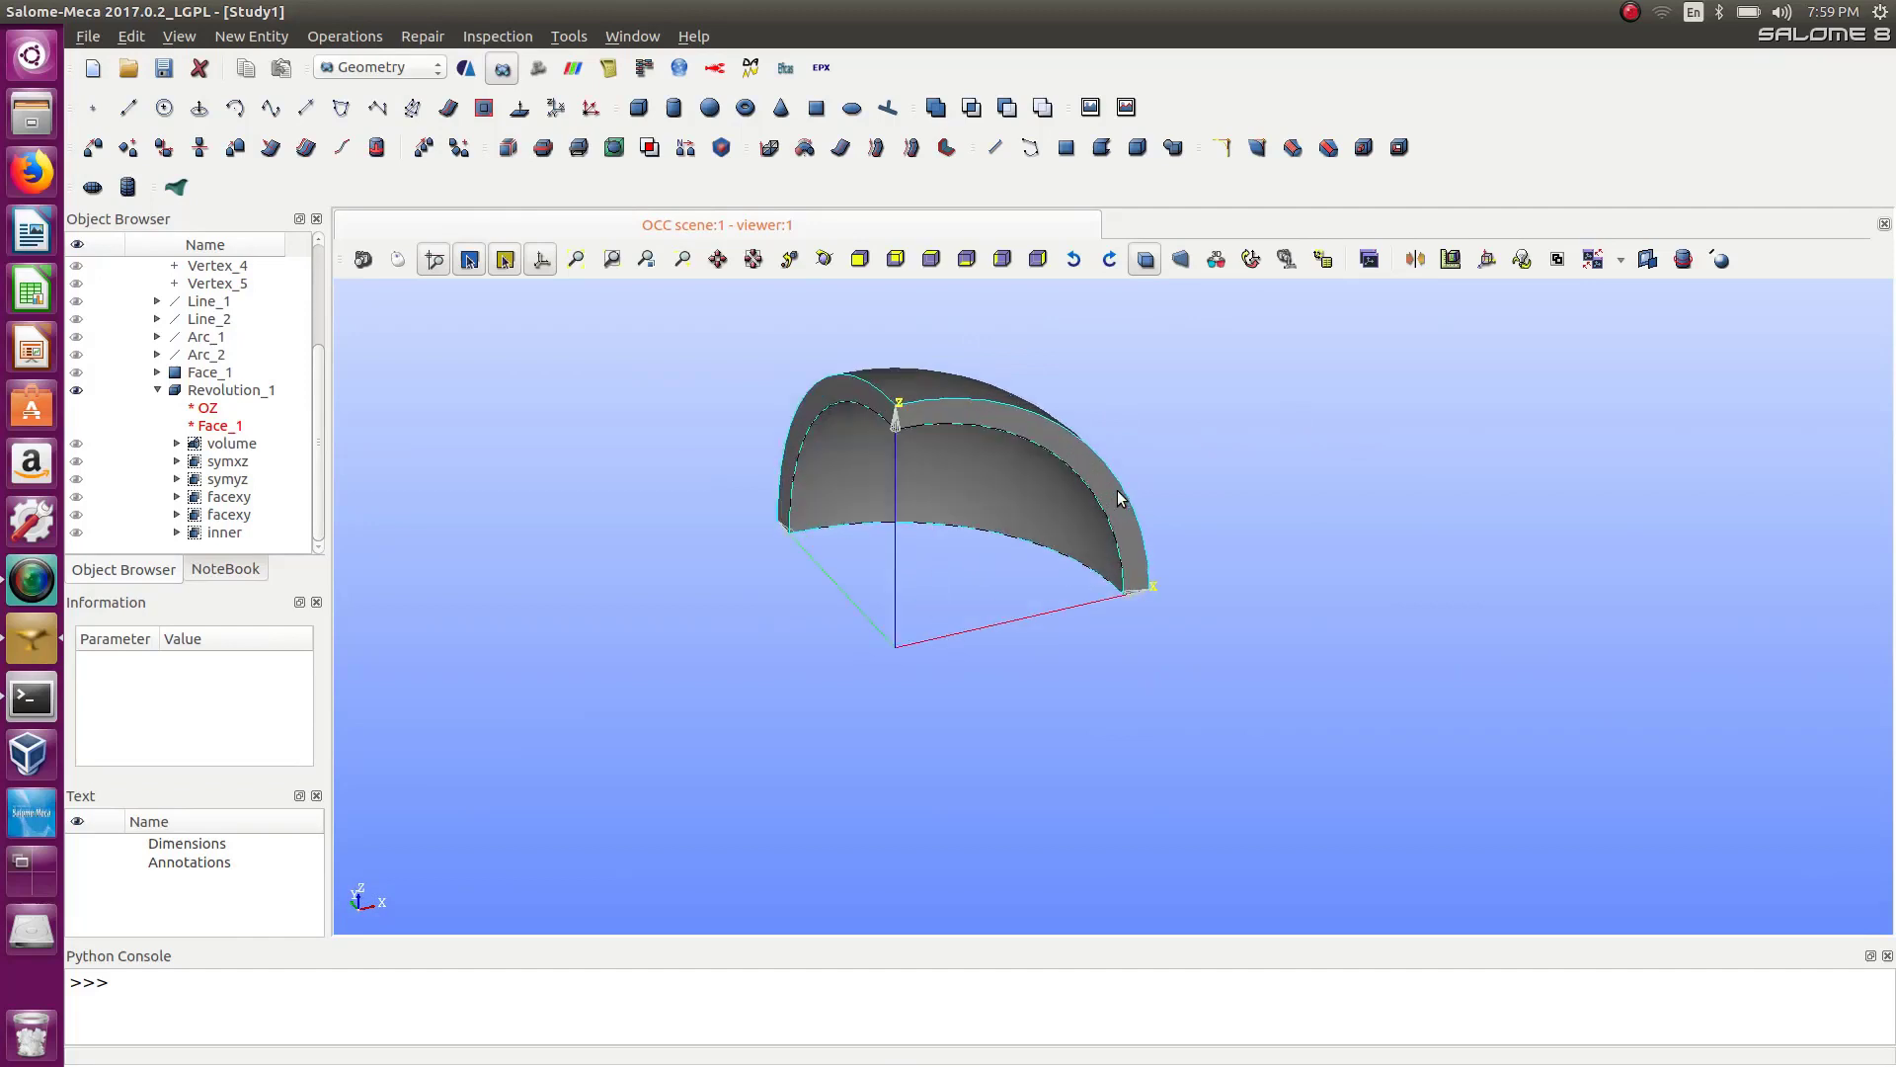
pyautogui.scroll(2, 1108, 482)
pyautogui.scroll(-1, 1102, 478)
pyautogui.scroll(3, 1019, 393)
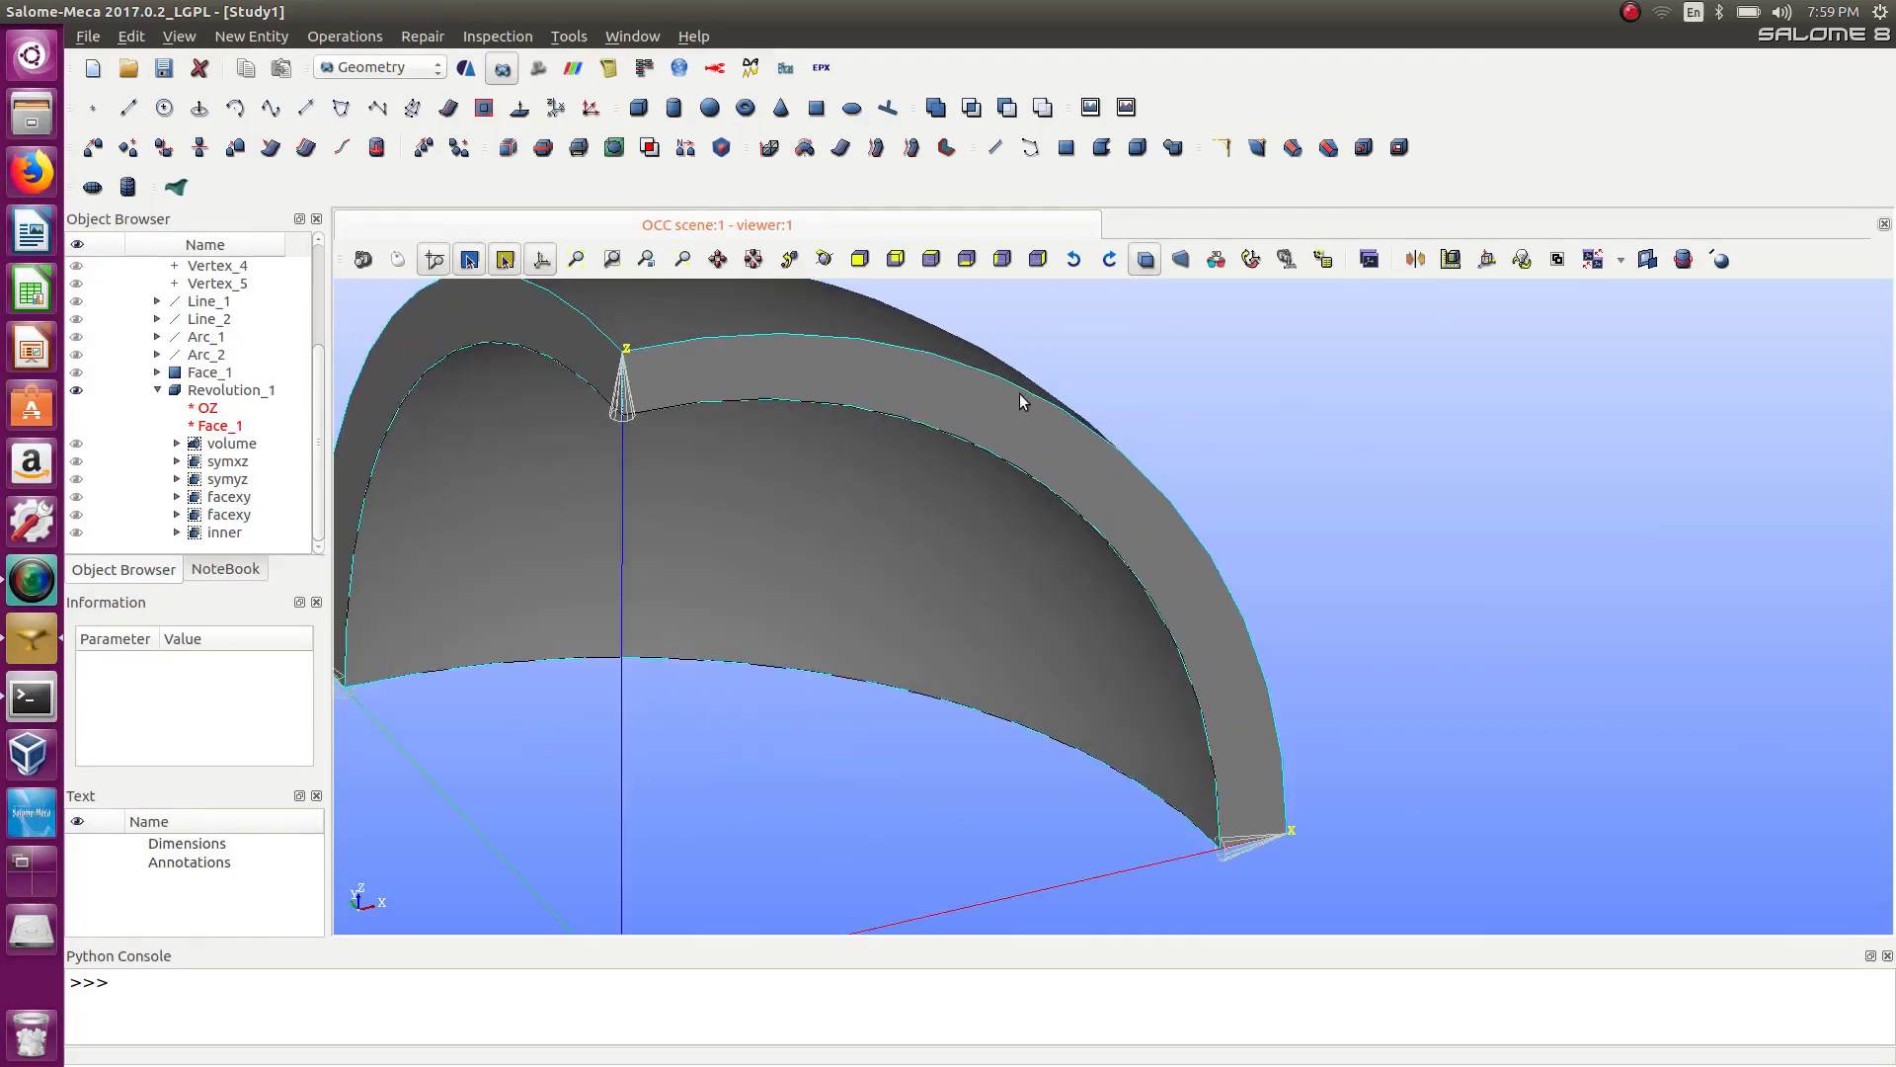
pyautogui.scroll(-1, 1022, 403)
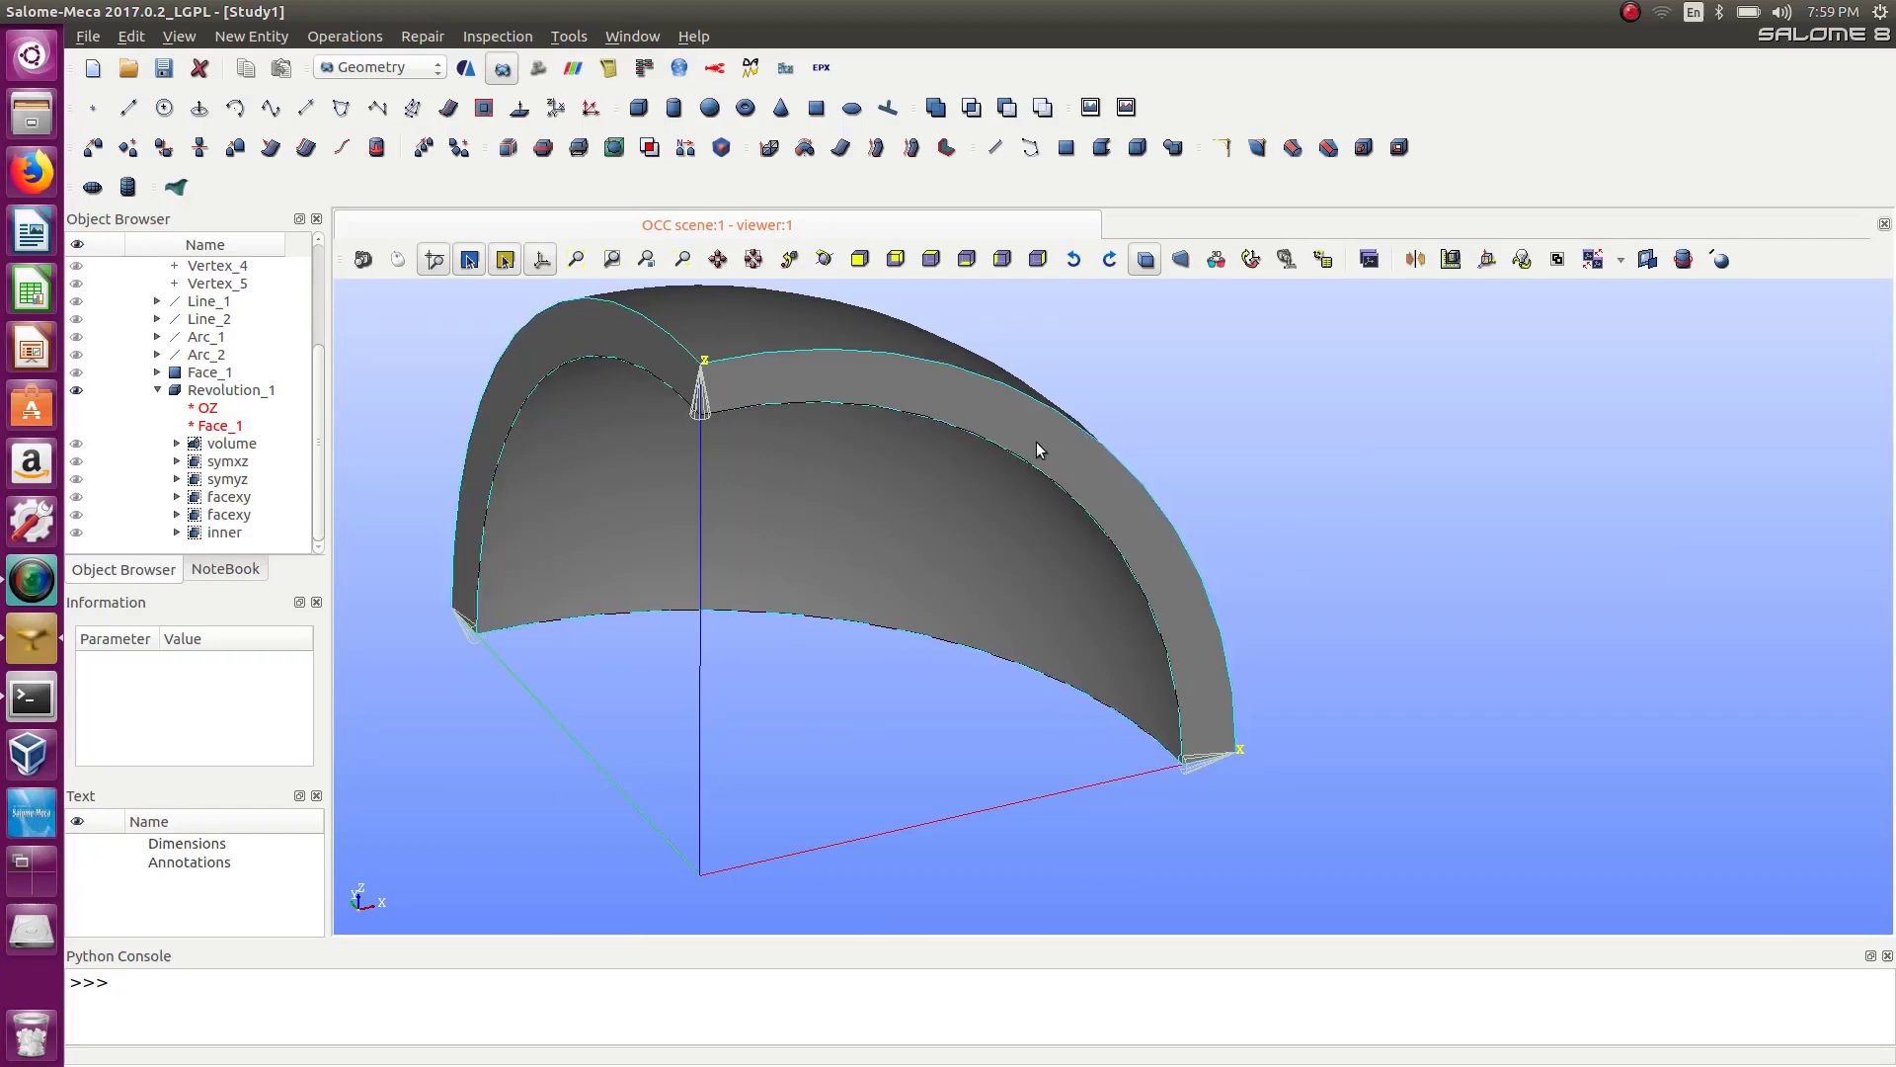
pyautogui.scroll(4, 1037, 442)
pyautogui.scroll(-5, 1038, 440)
pyautogui.scroll(3, 1038, 441)
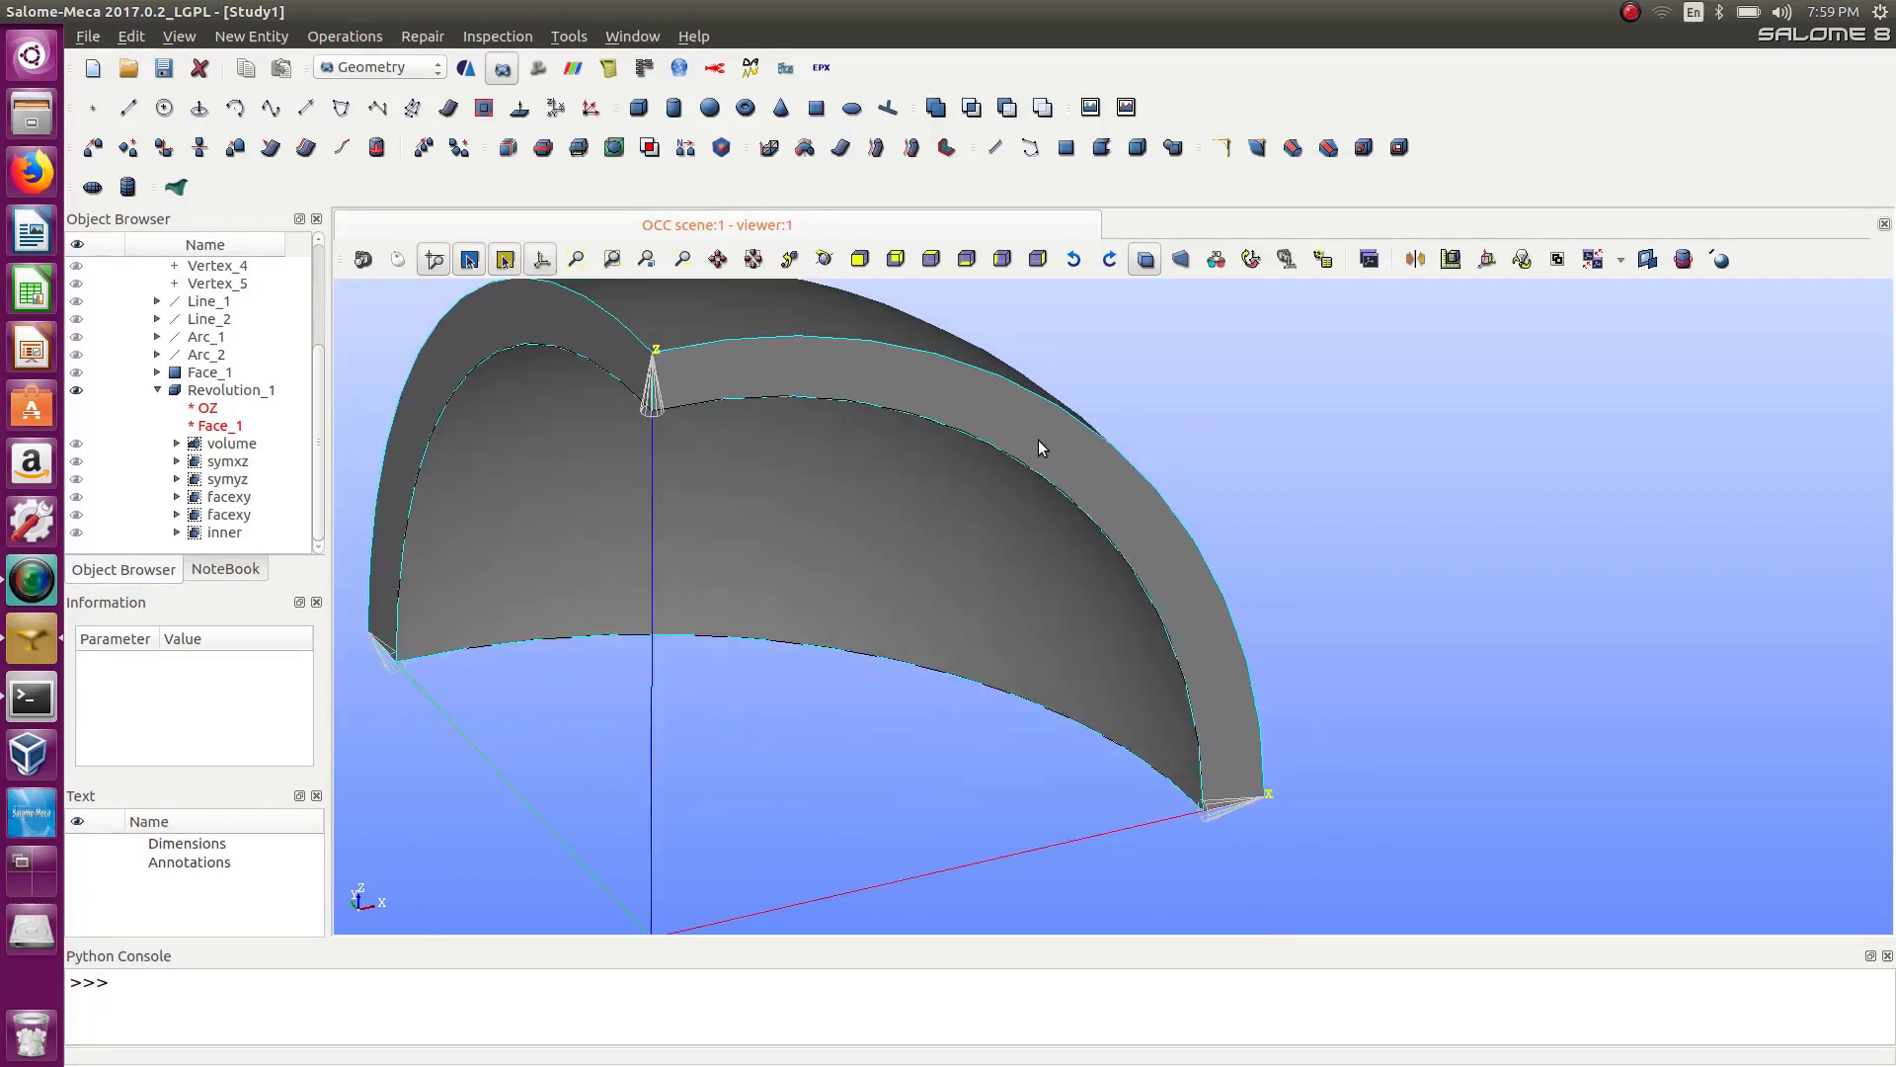
# Zoom in and out on the revolved solid to inspect its inner and outer edges.
pyautogui.scroll(-2, 1039, 440)
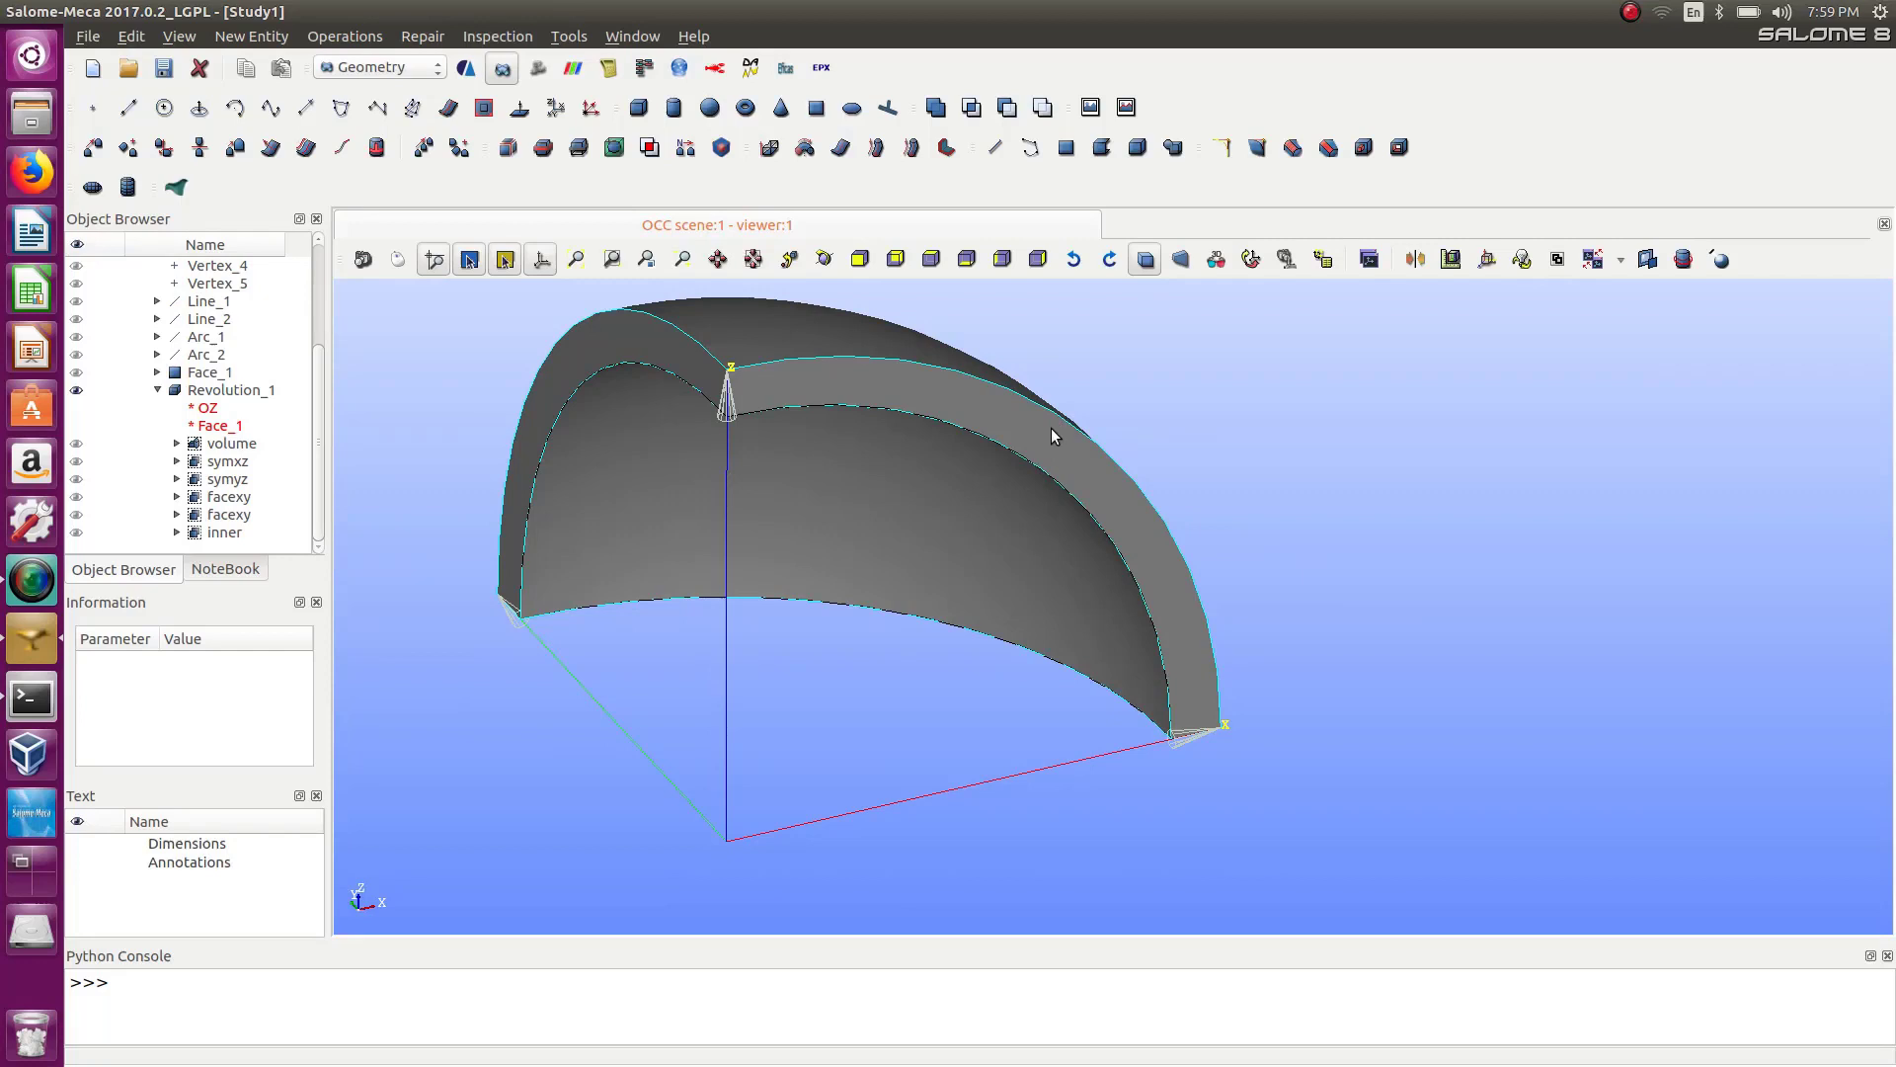
pyautogui.scroll(1, 1051, 428)
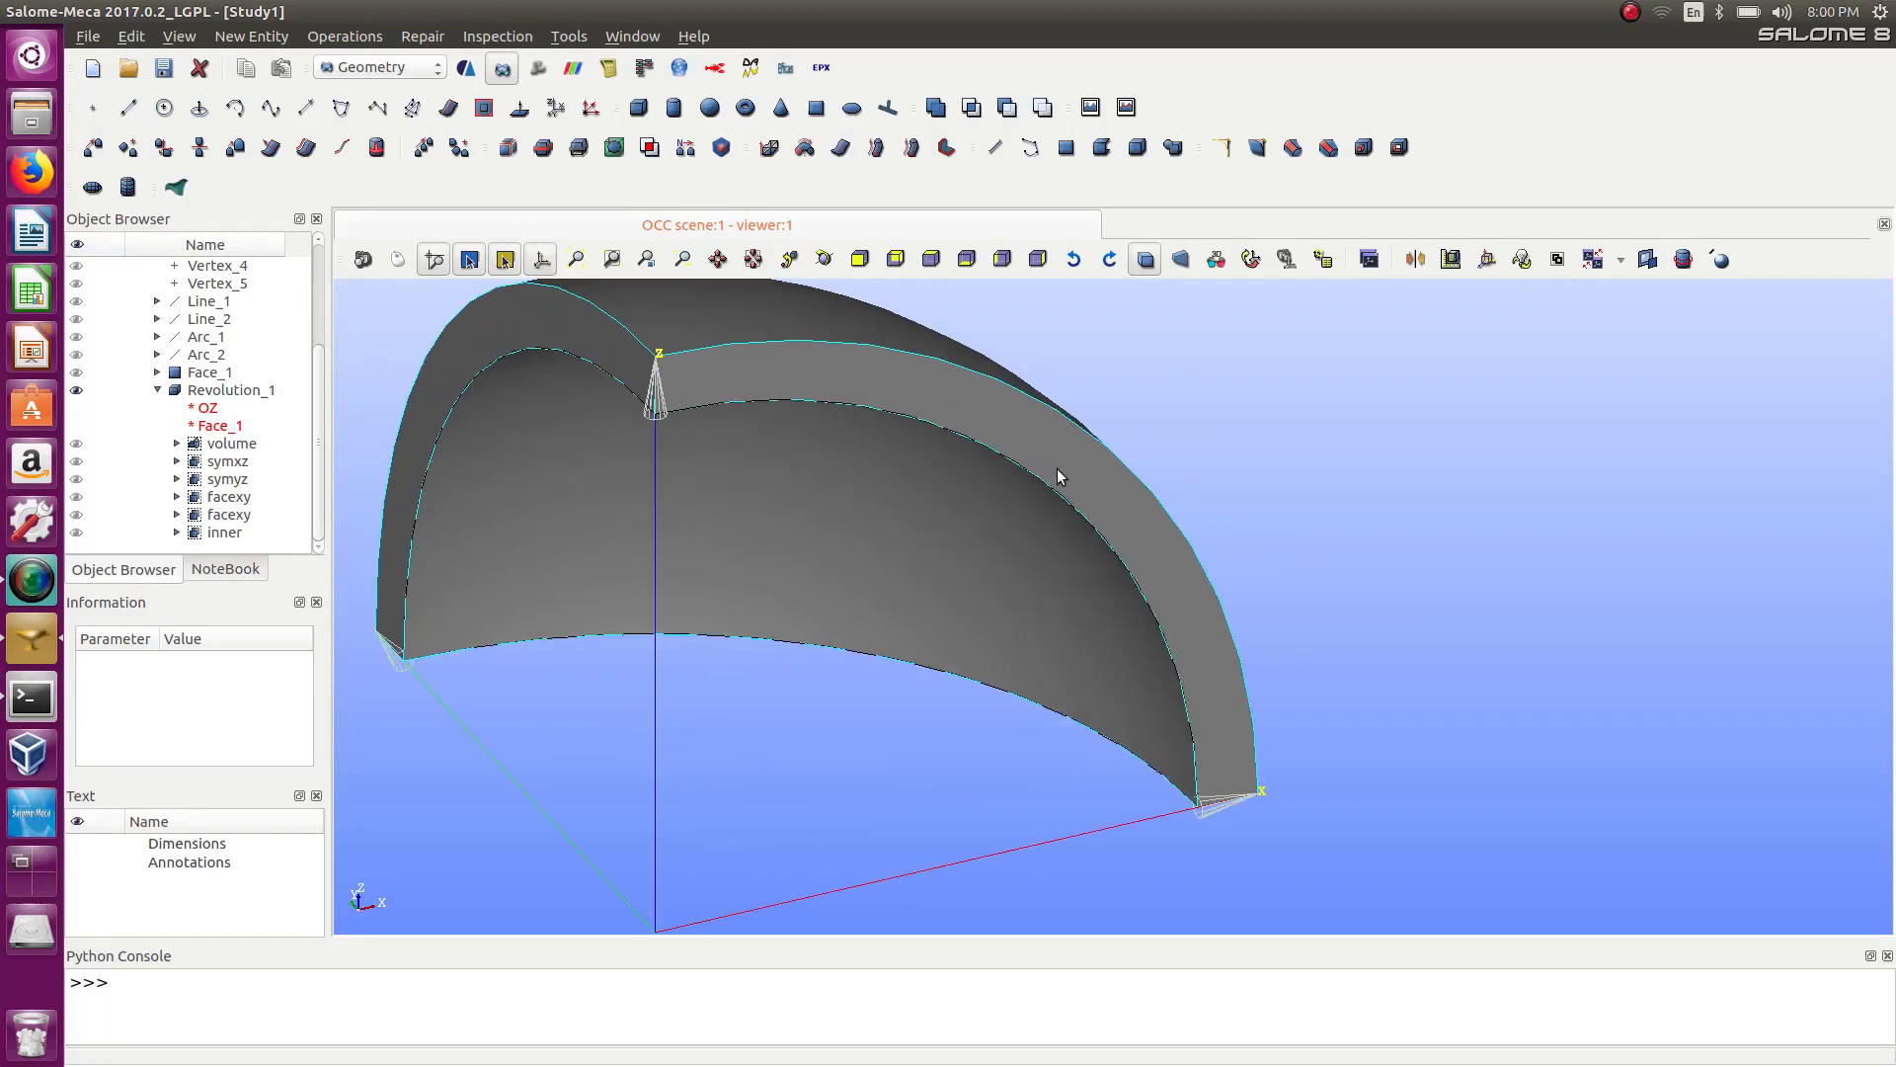
pyautogui.scroll(-1, 1033, 460)
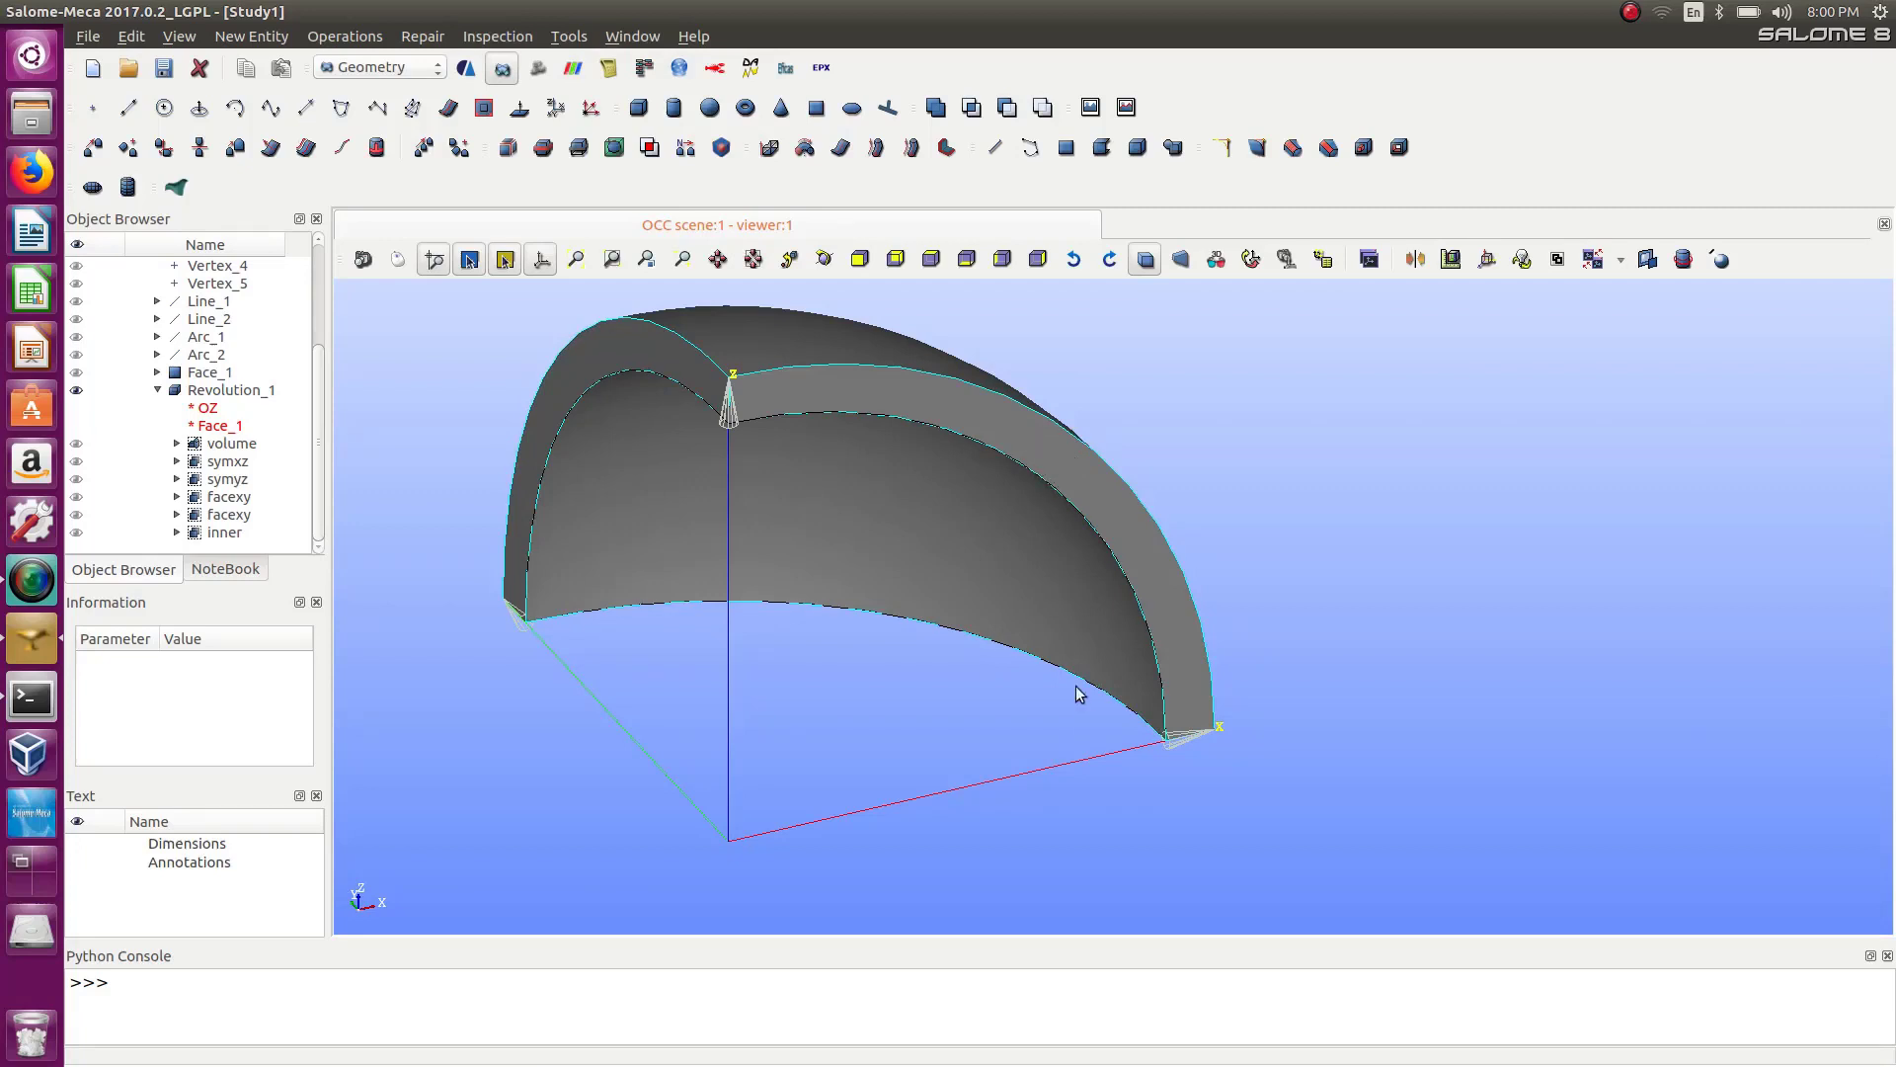
pyautogui.scroll(-2, 1084, 731)
pyautogui.scroll(5, 1085, 731)
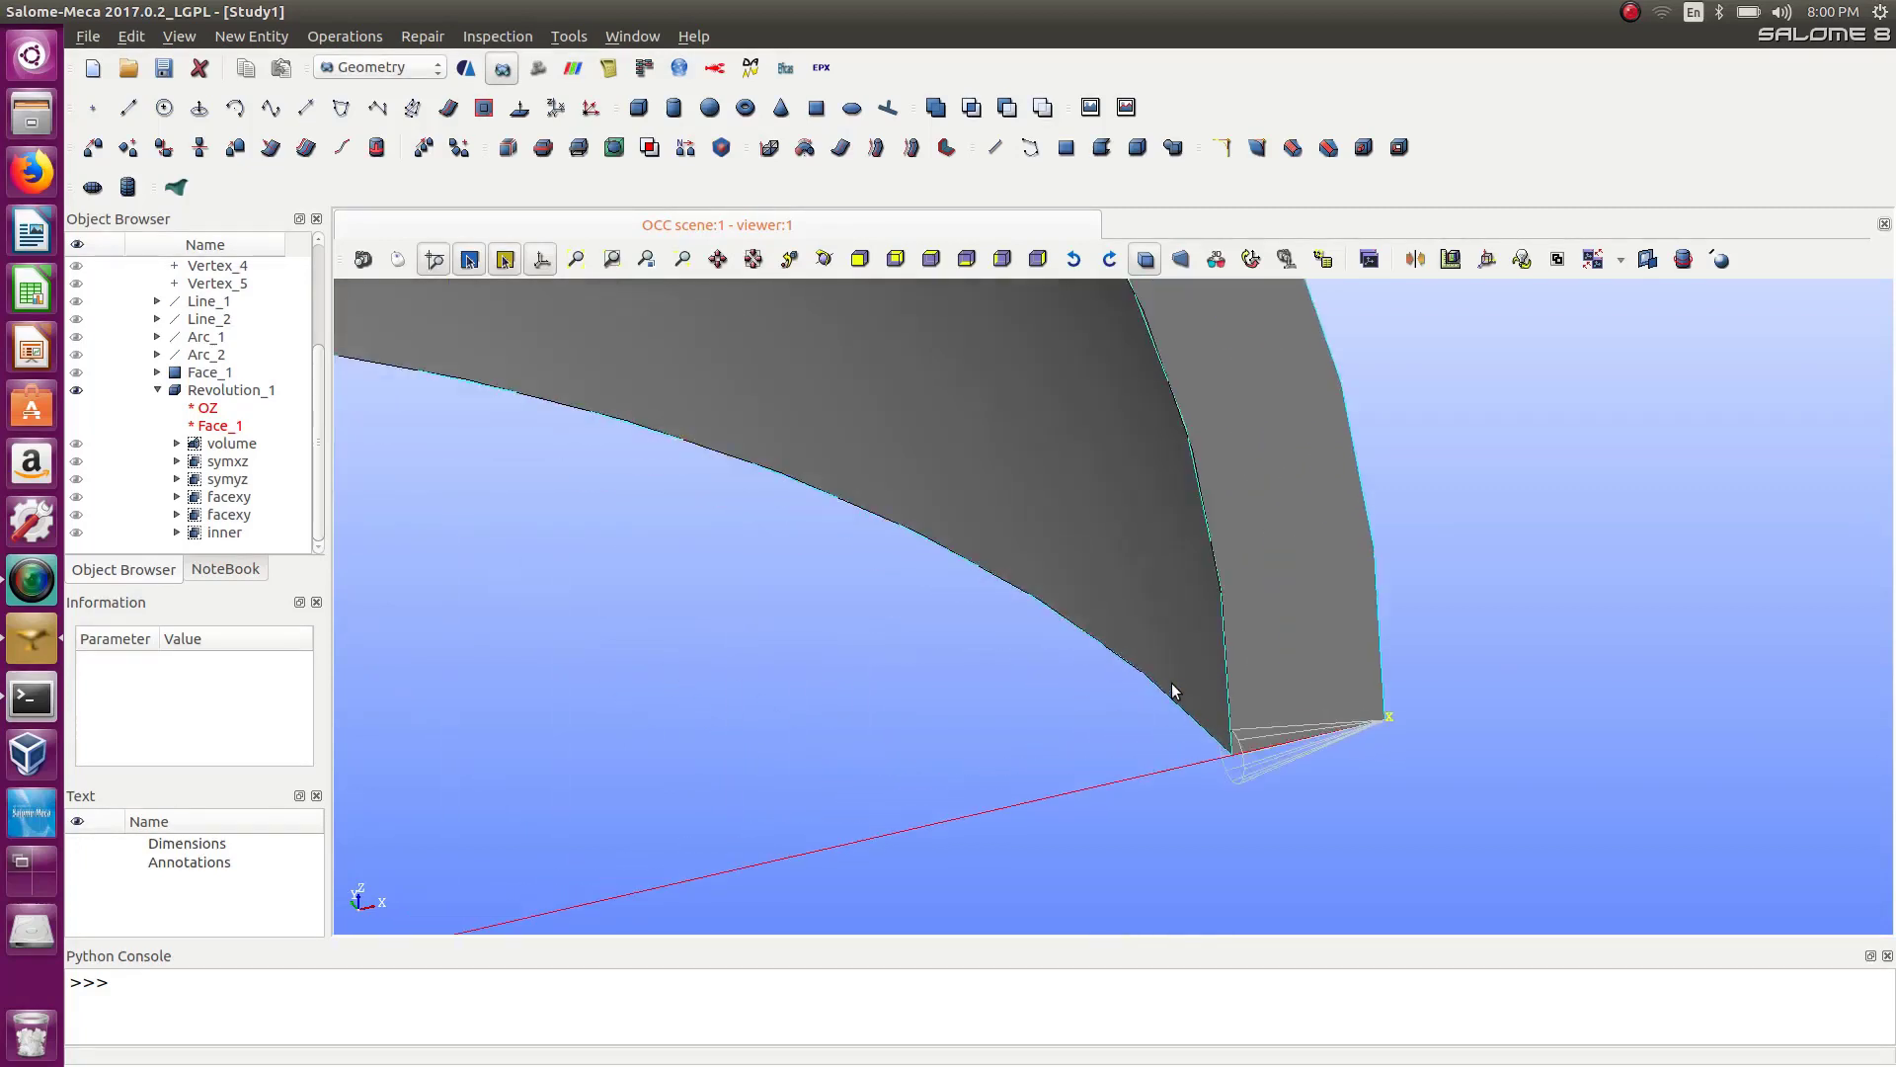
pyautogui.scroll(-6, 1175, 686)
pyautogui.scroll(4, 1173, 573)
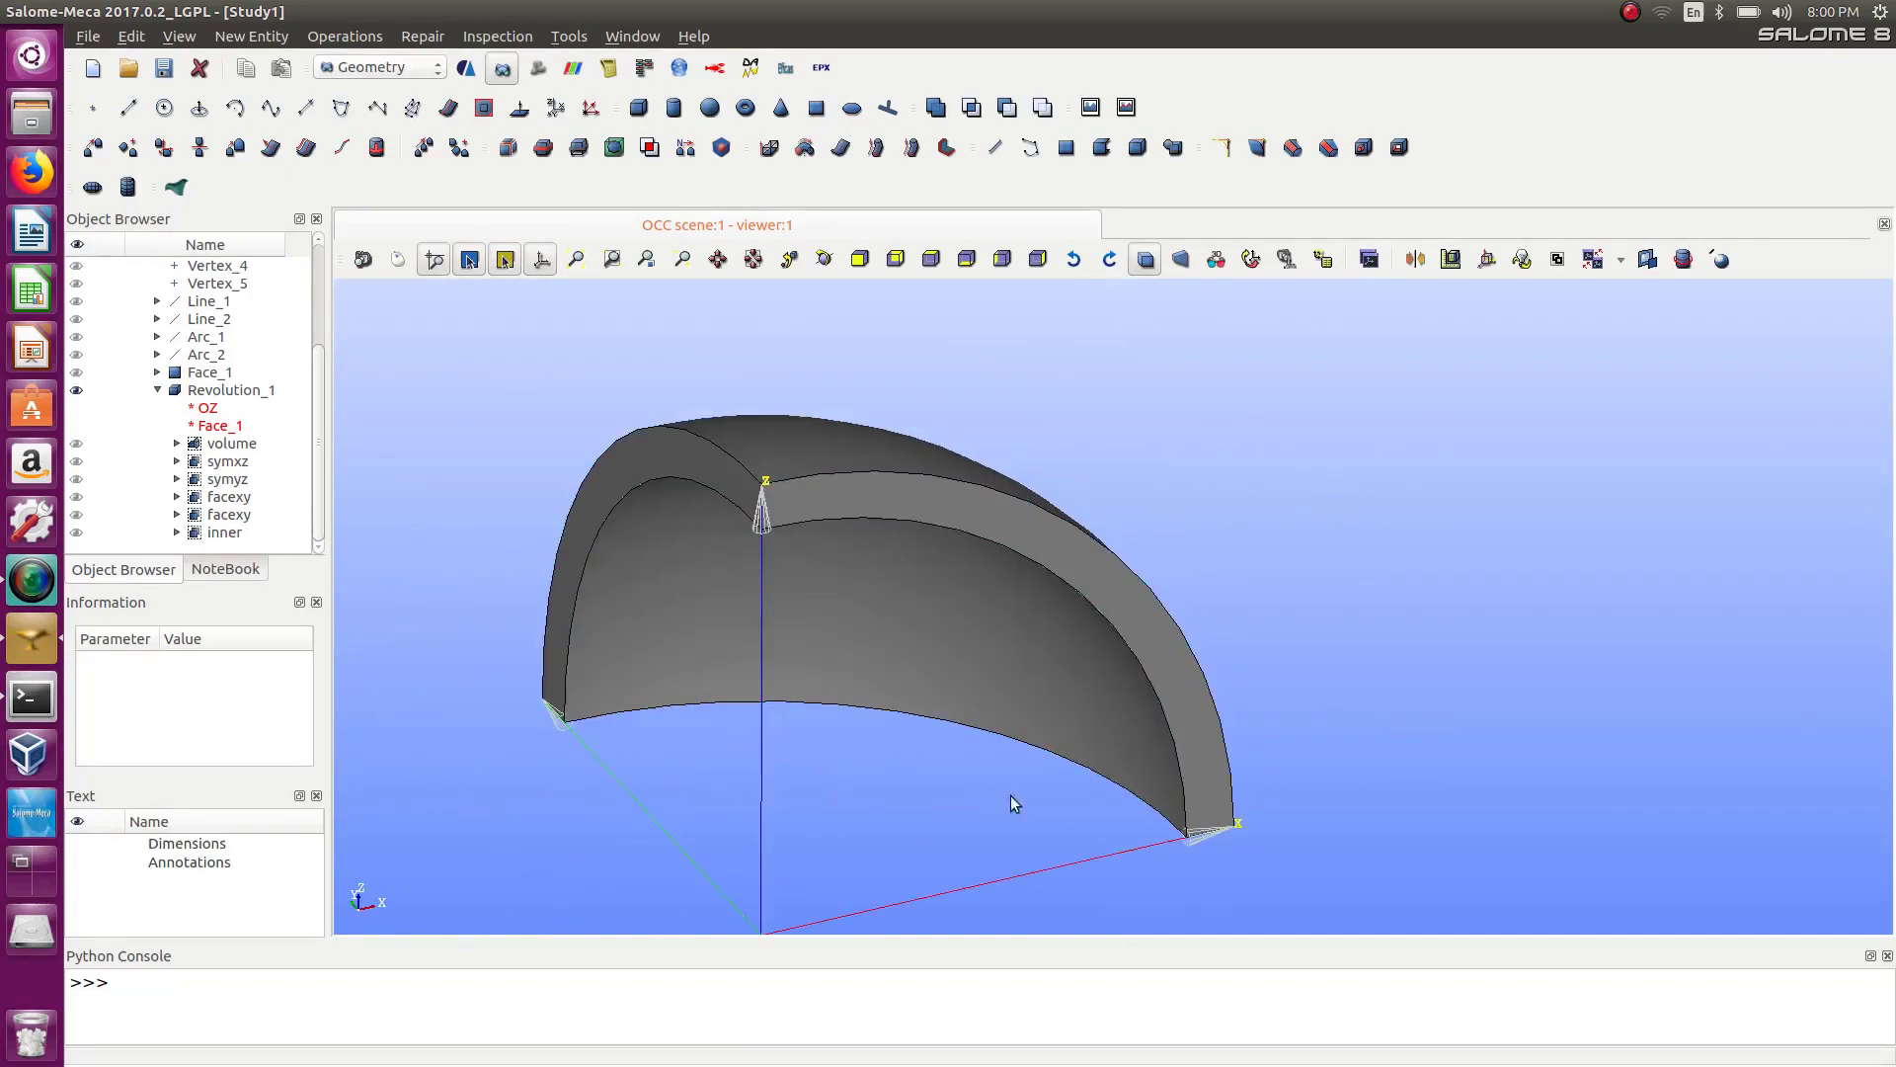
pyautogui.scroll(3, 990, 822)
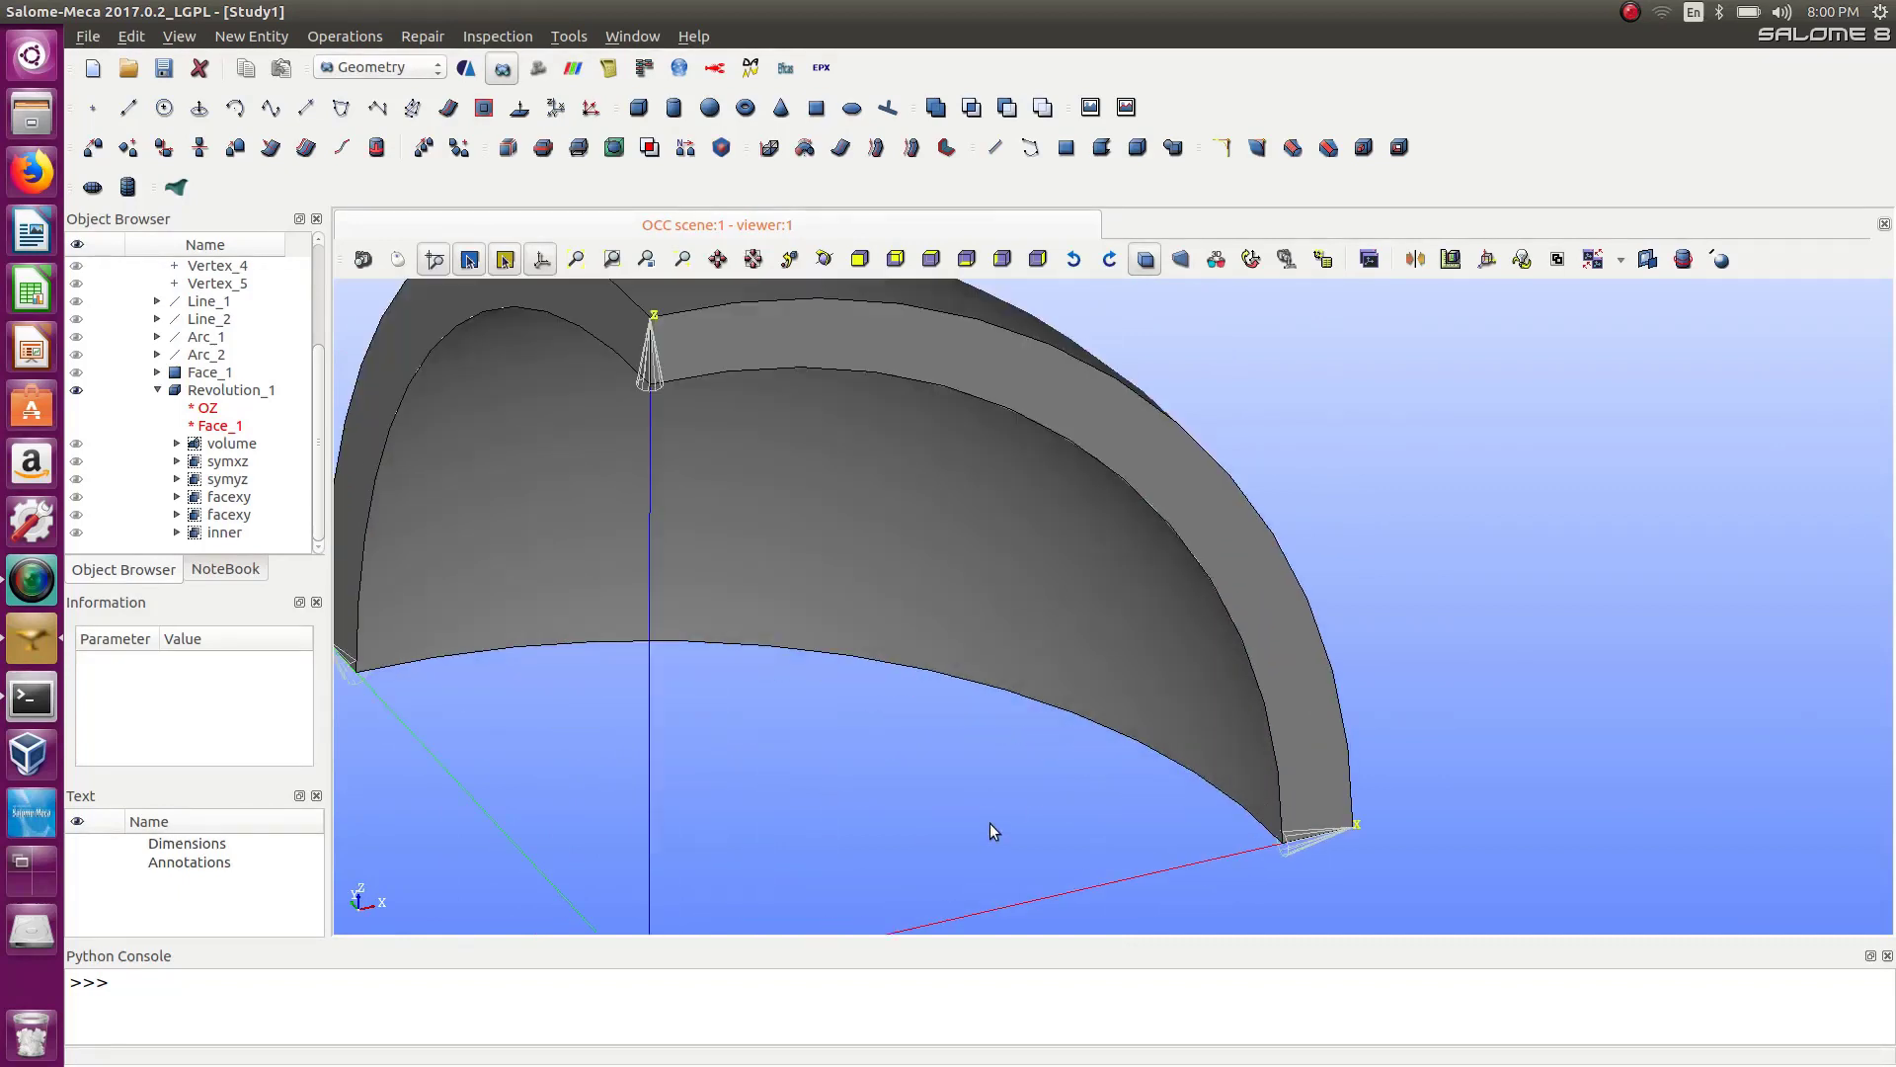
pyautogui.scroll(-3, 907, 707)
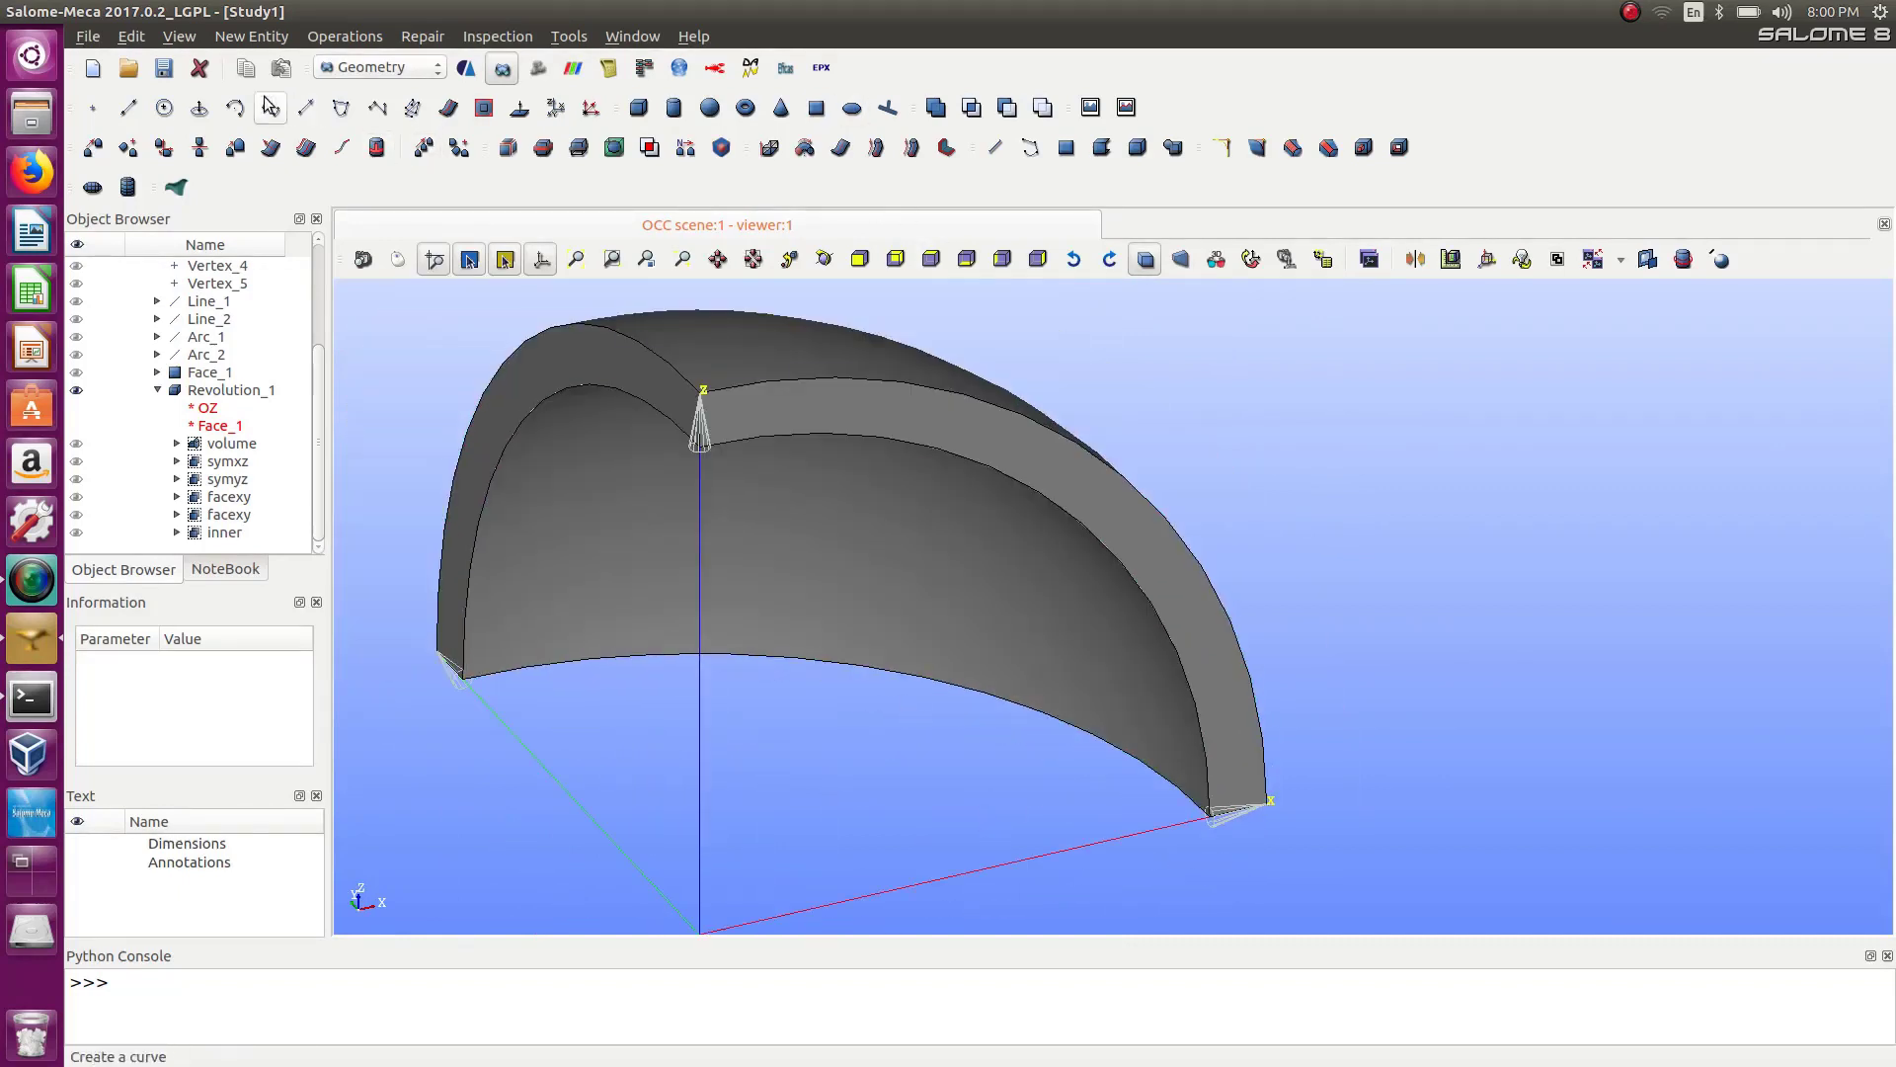
pyautogui.click(93, 108)
pyautogui.moveTo(978, 347); pyautogui.dragTo(1595, 350)
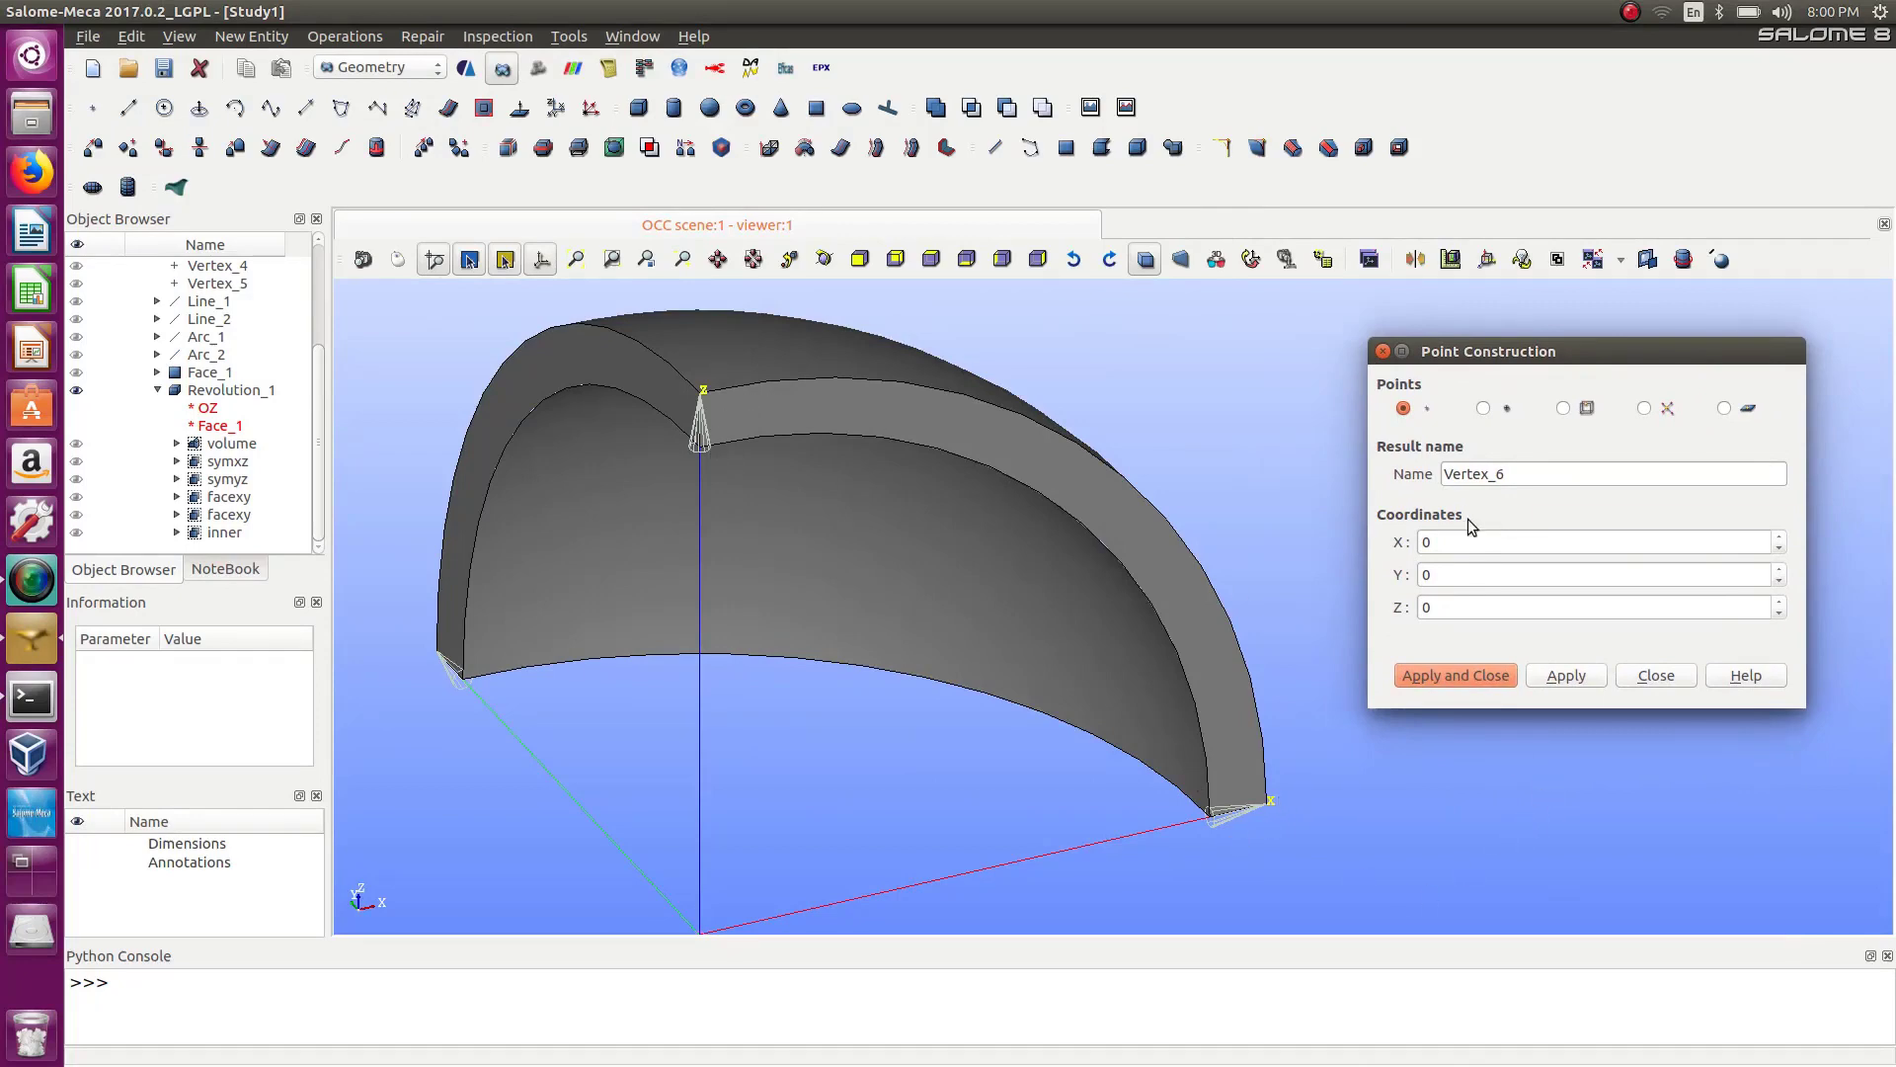
pyautogui.doubleClick(1441, 574)
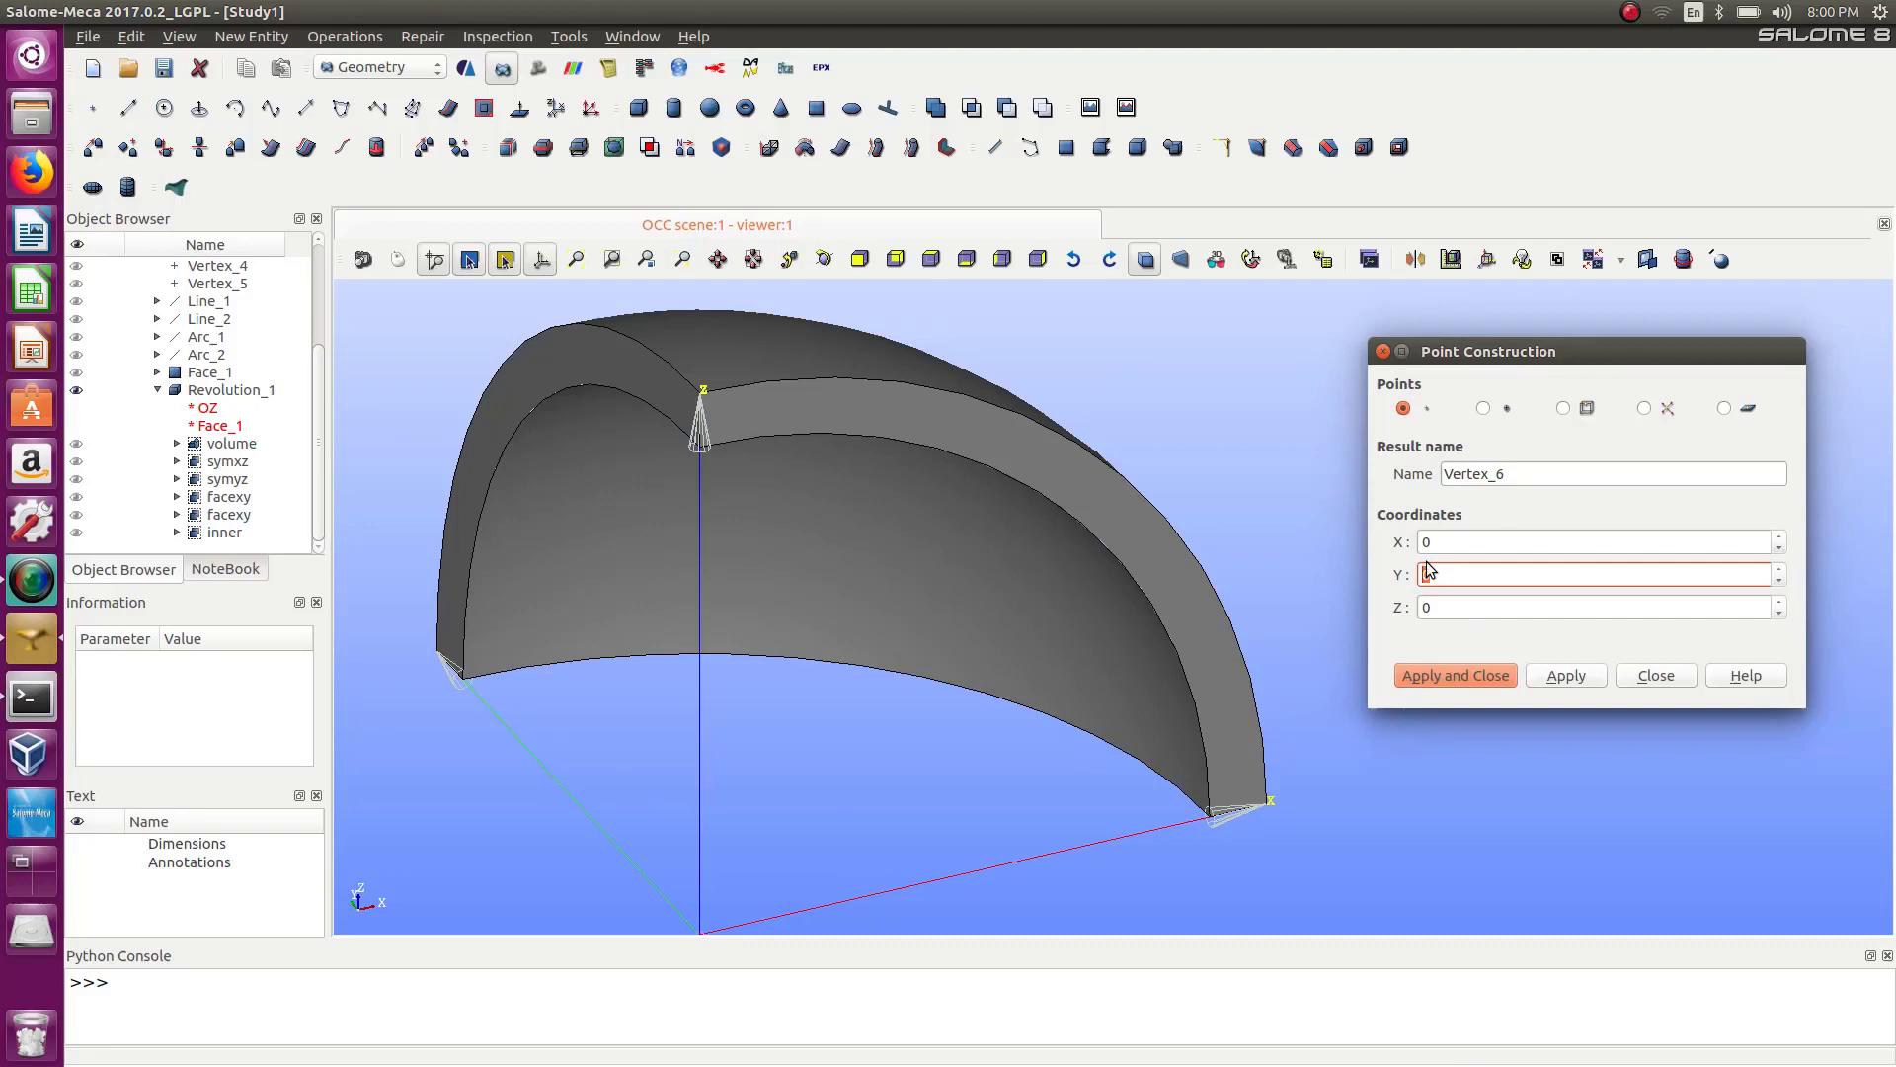
pyautogui.doubleClick(1426, 542)
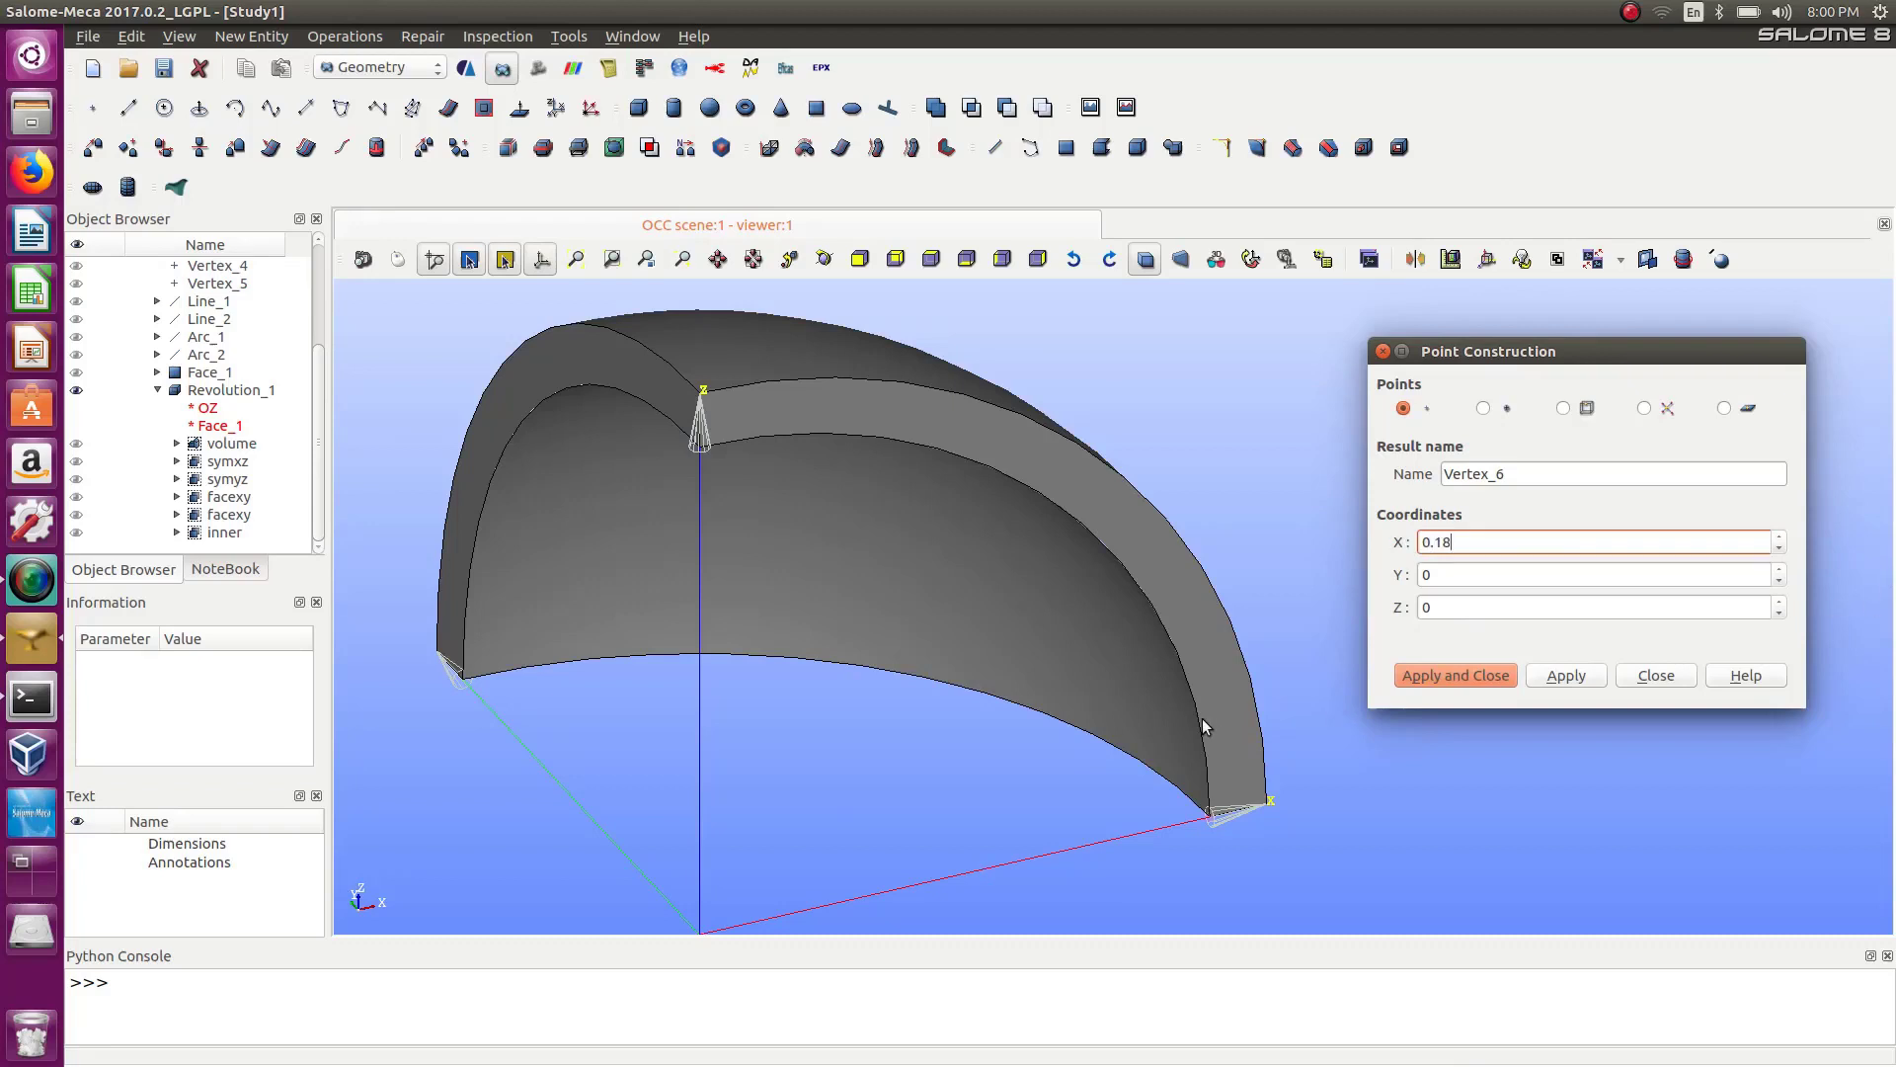
pyautogui.doubleClick(1426, 607)
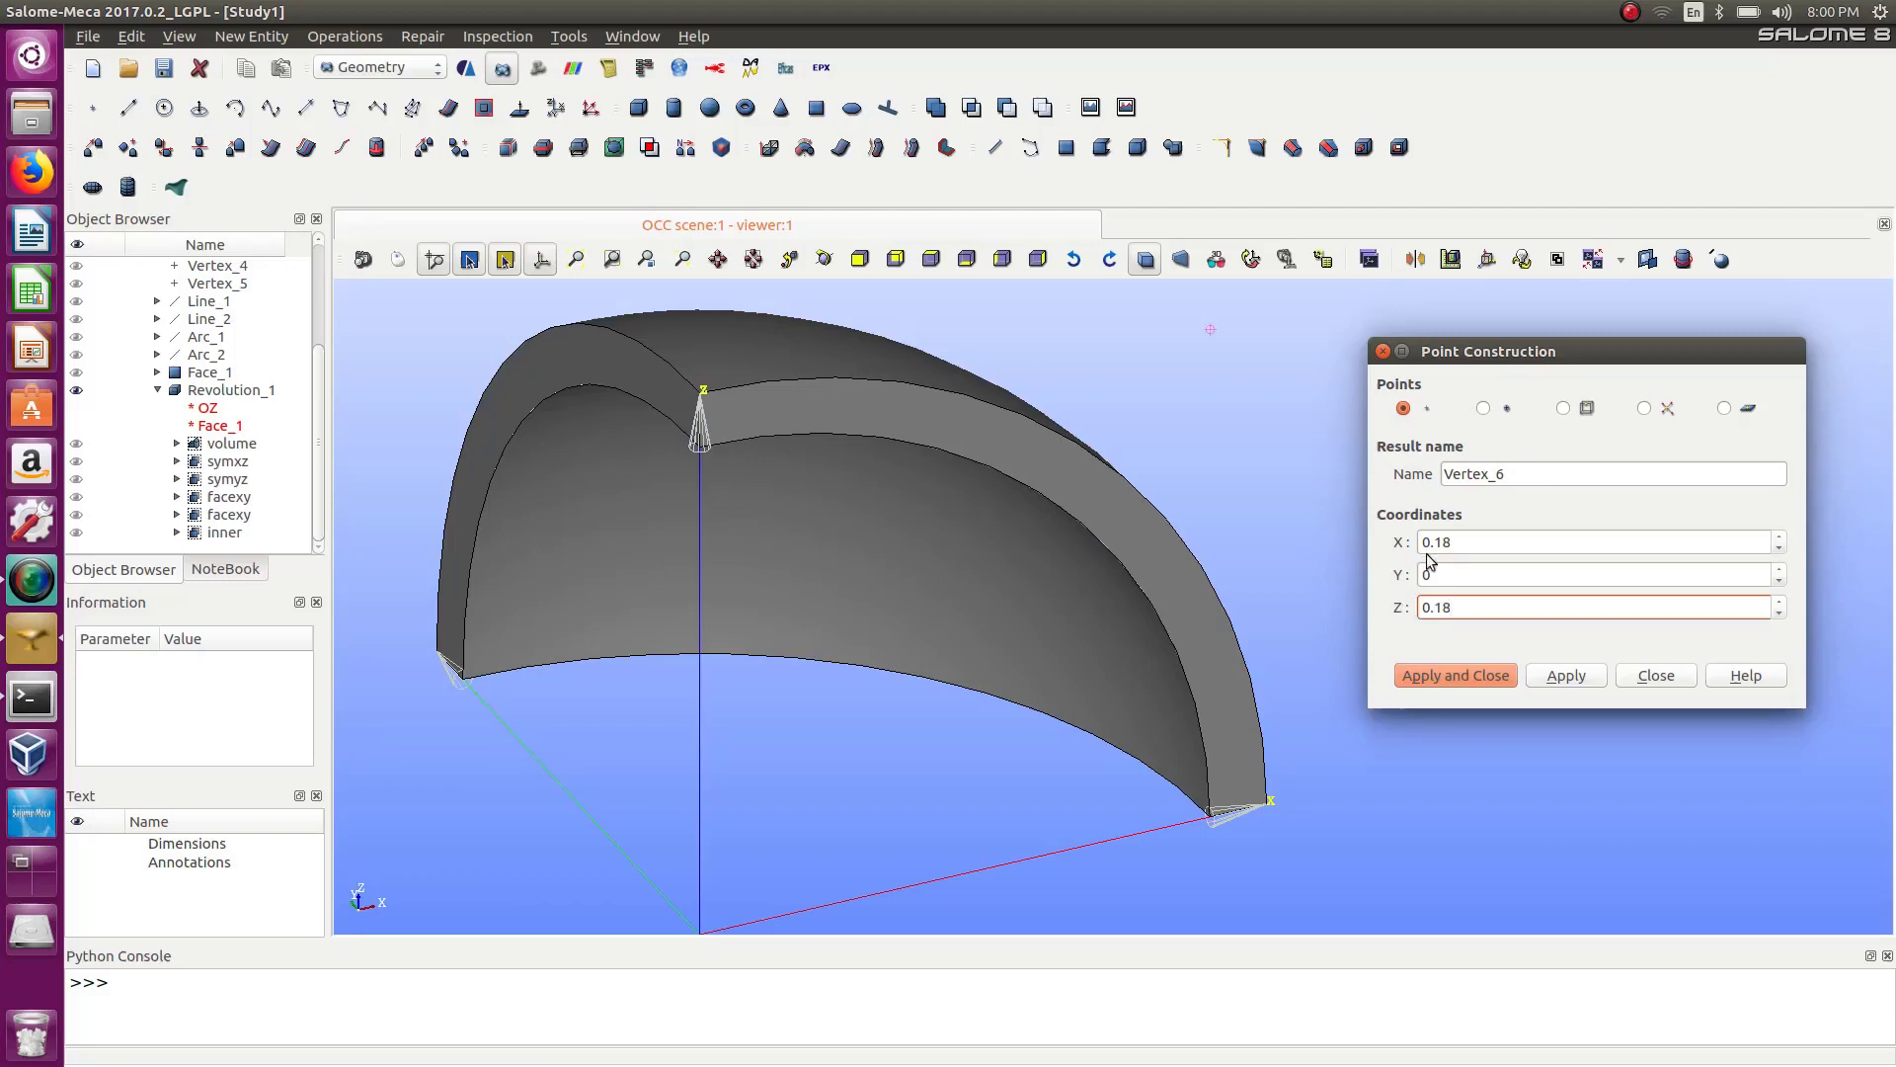
pyautogui.keyDown('ctrl'); pyautogui.moveTo(1291, 585); pyautogui.dragTo(1266, 324, button='right'); pyautogui.keyUp('ctrl')
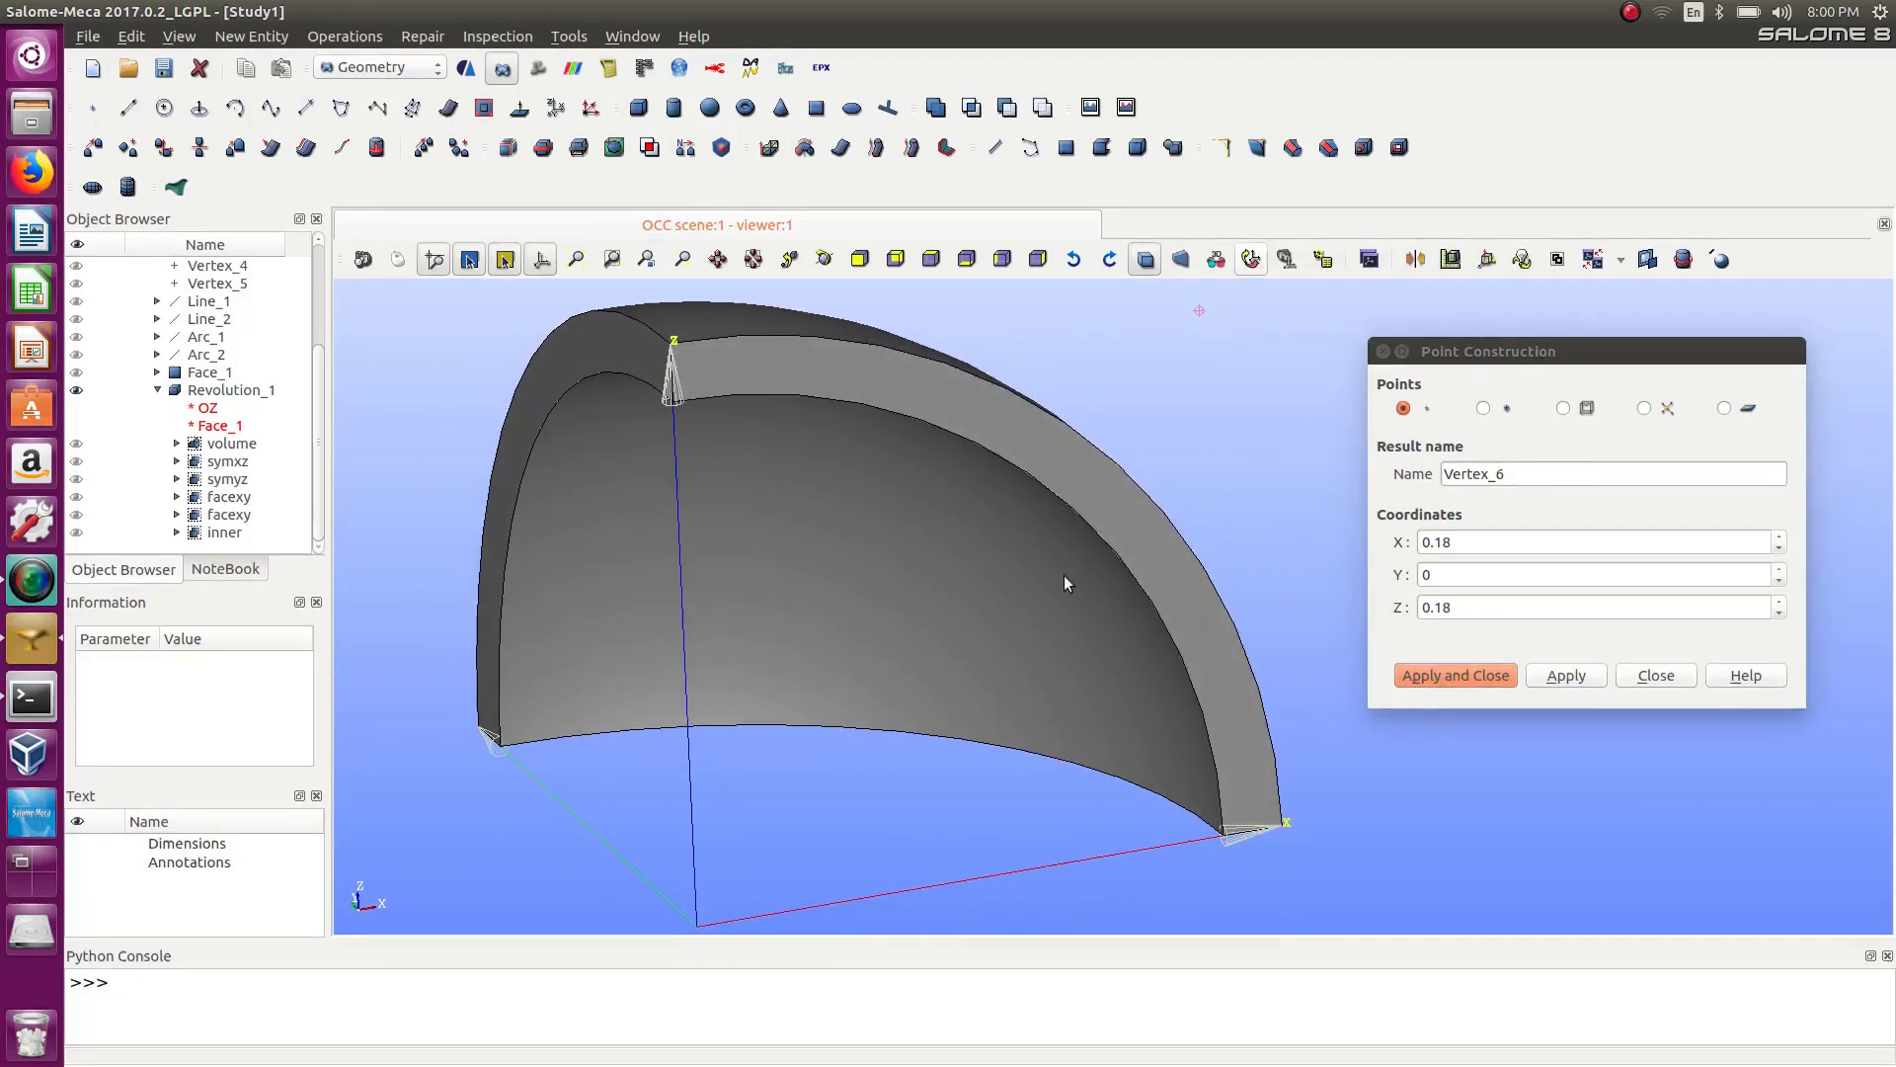
pyautogui.click(1383, 351)
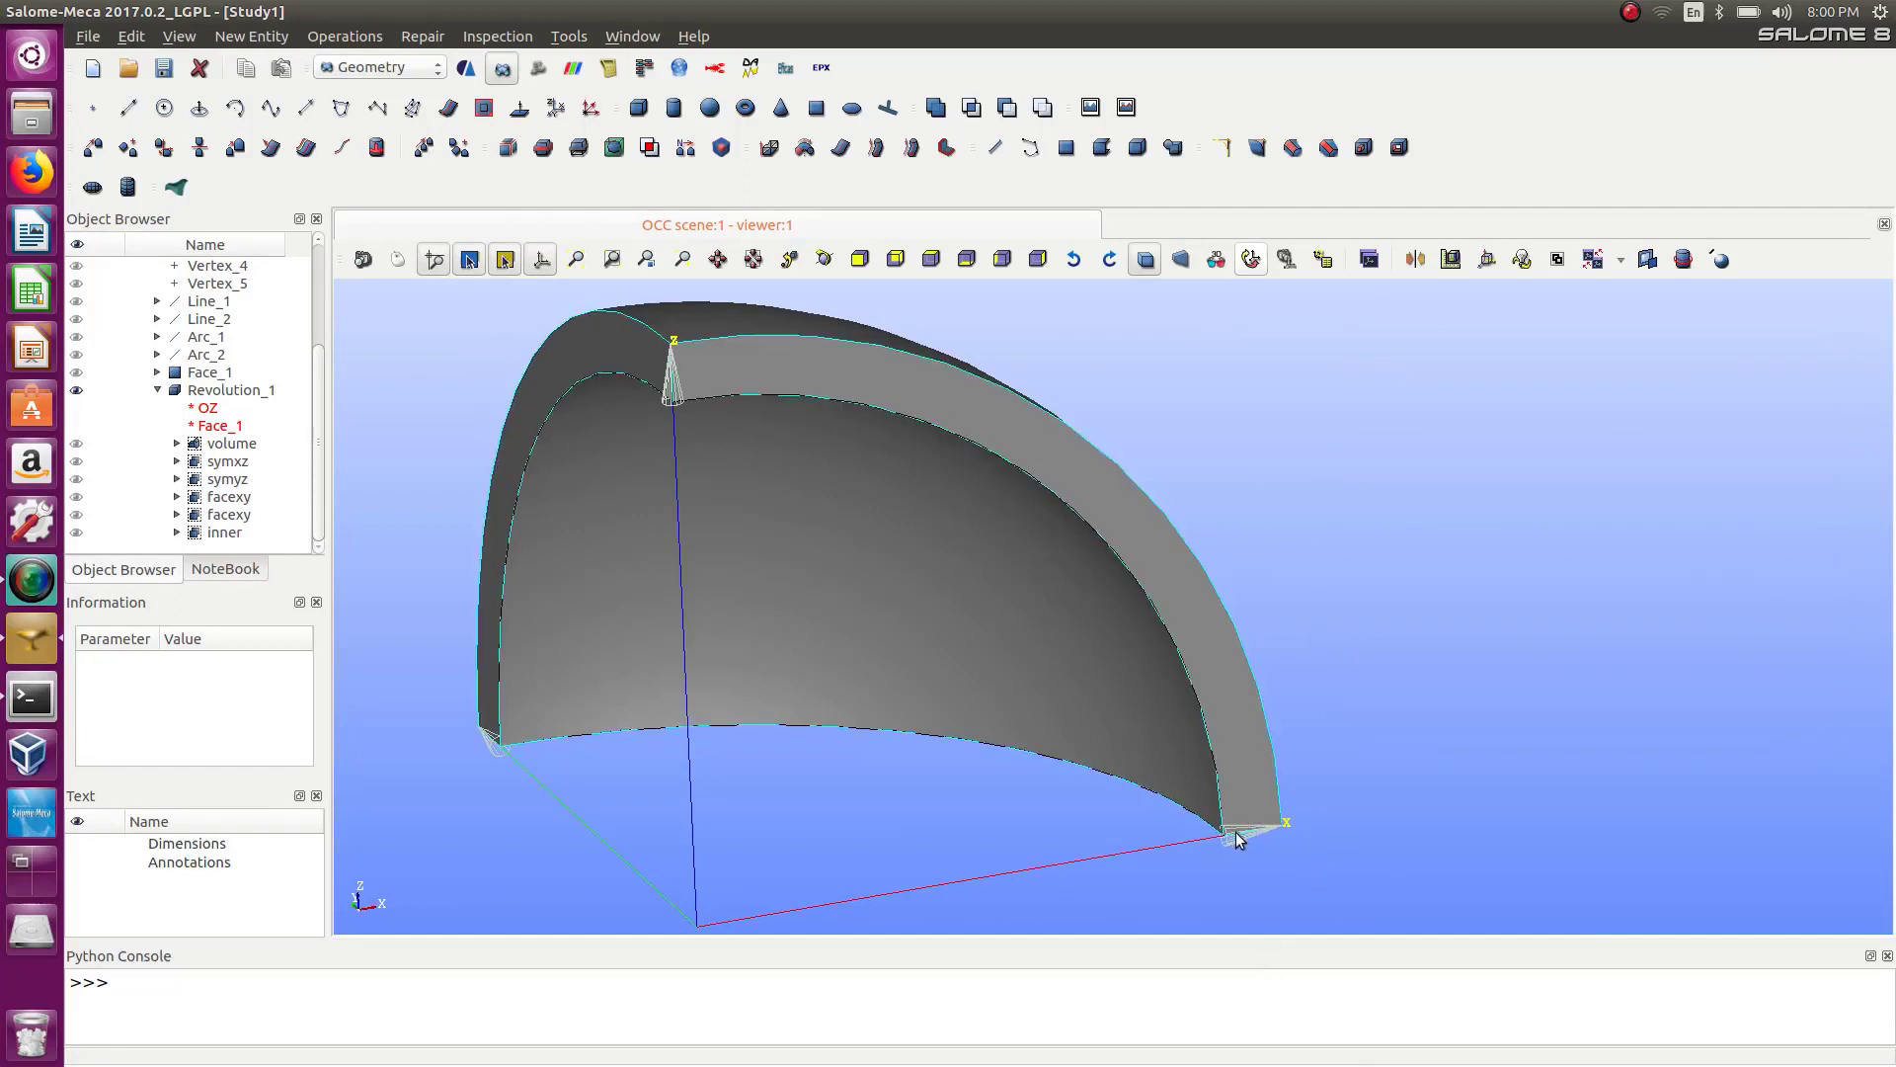
# Hide Revolution_1 and display Line_1 and Line_2 in the viewer.
pyautogui.doubleClick(77, 301)
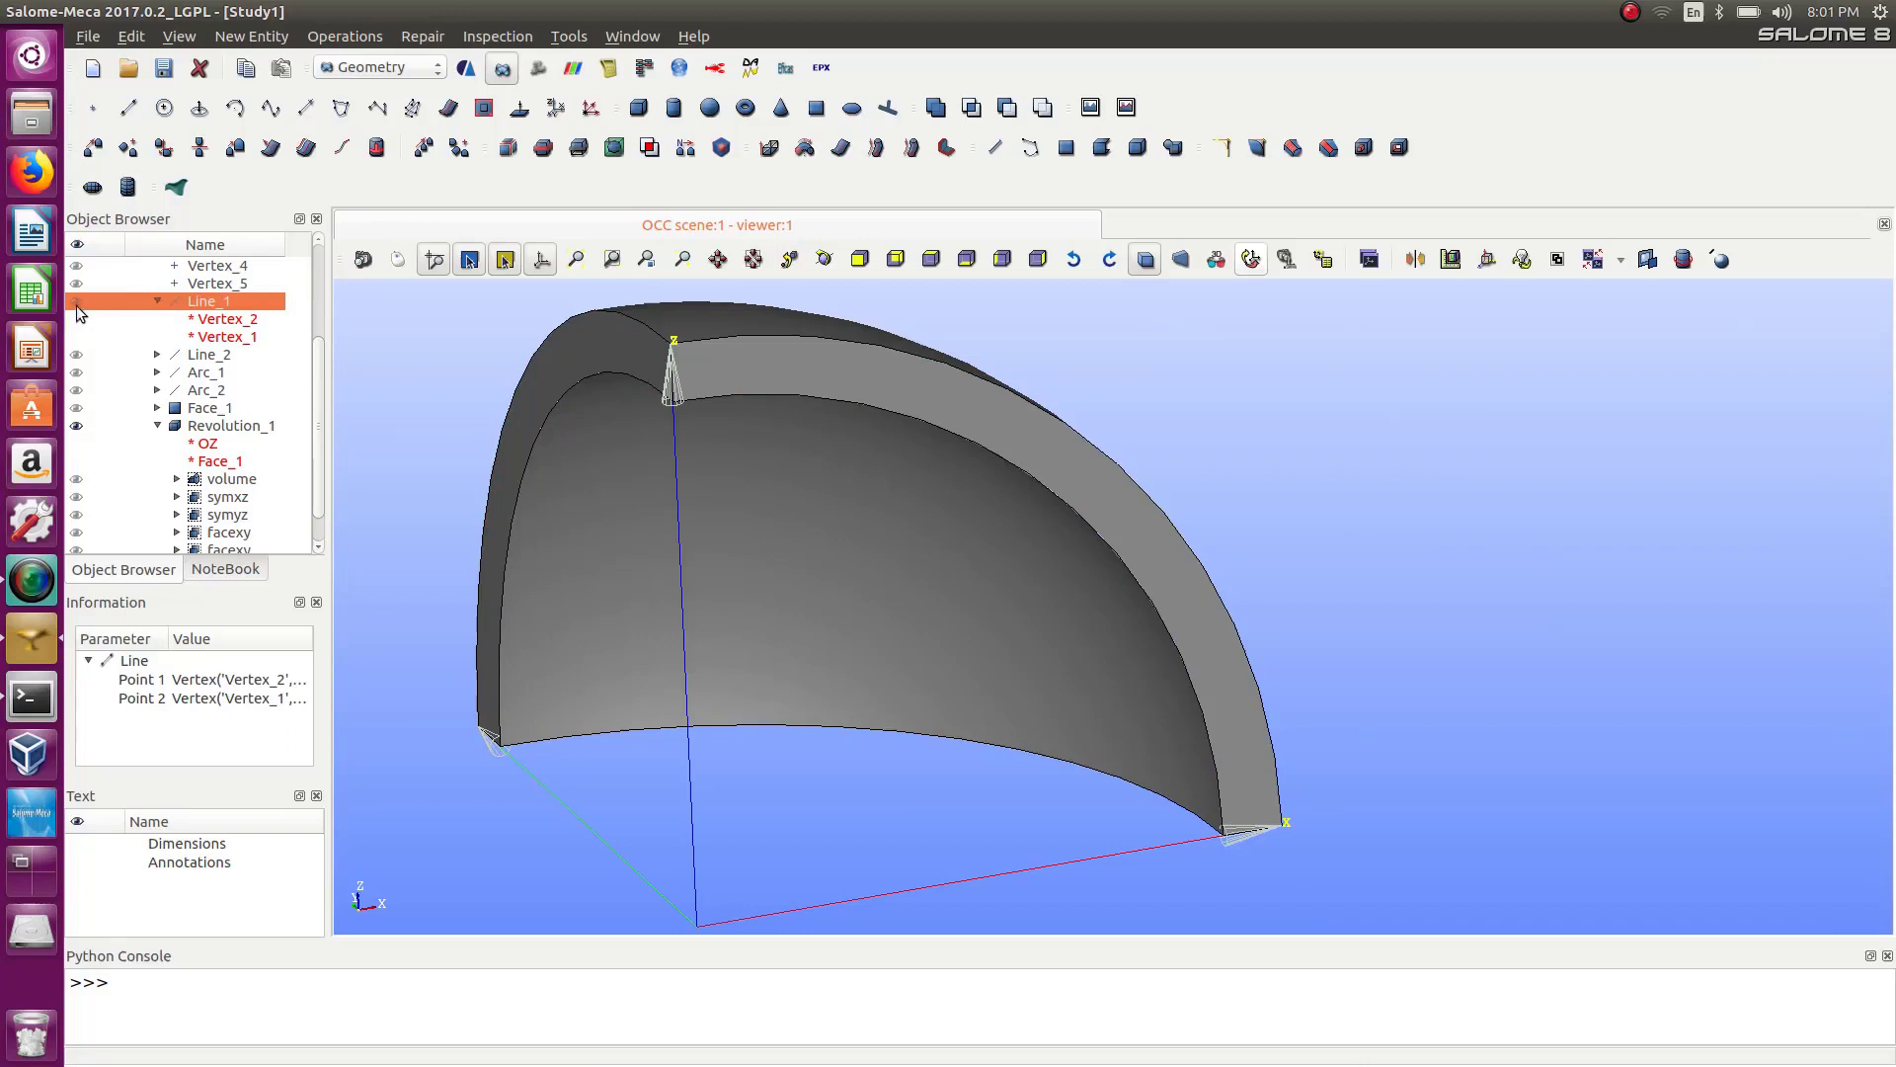
pyautogui.doubleClick(79, 304)
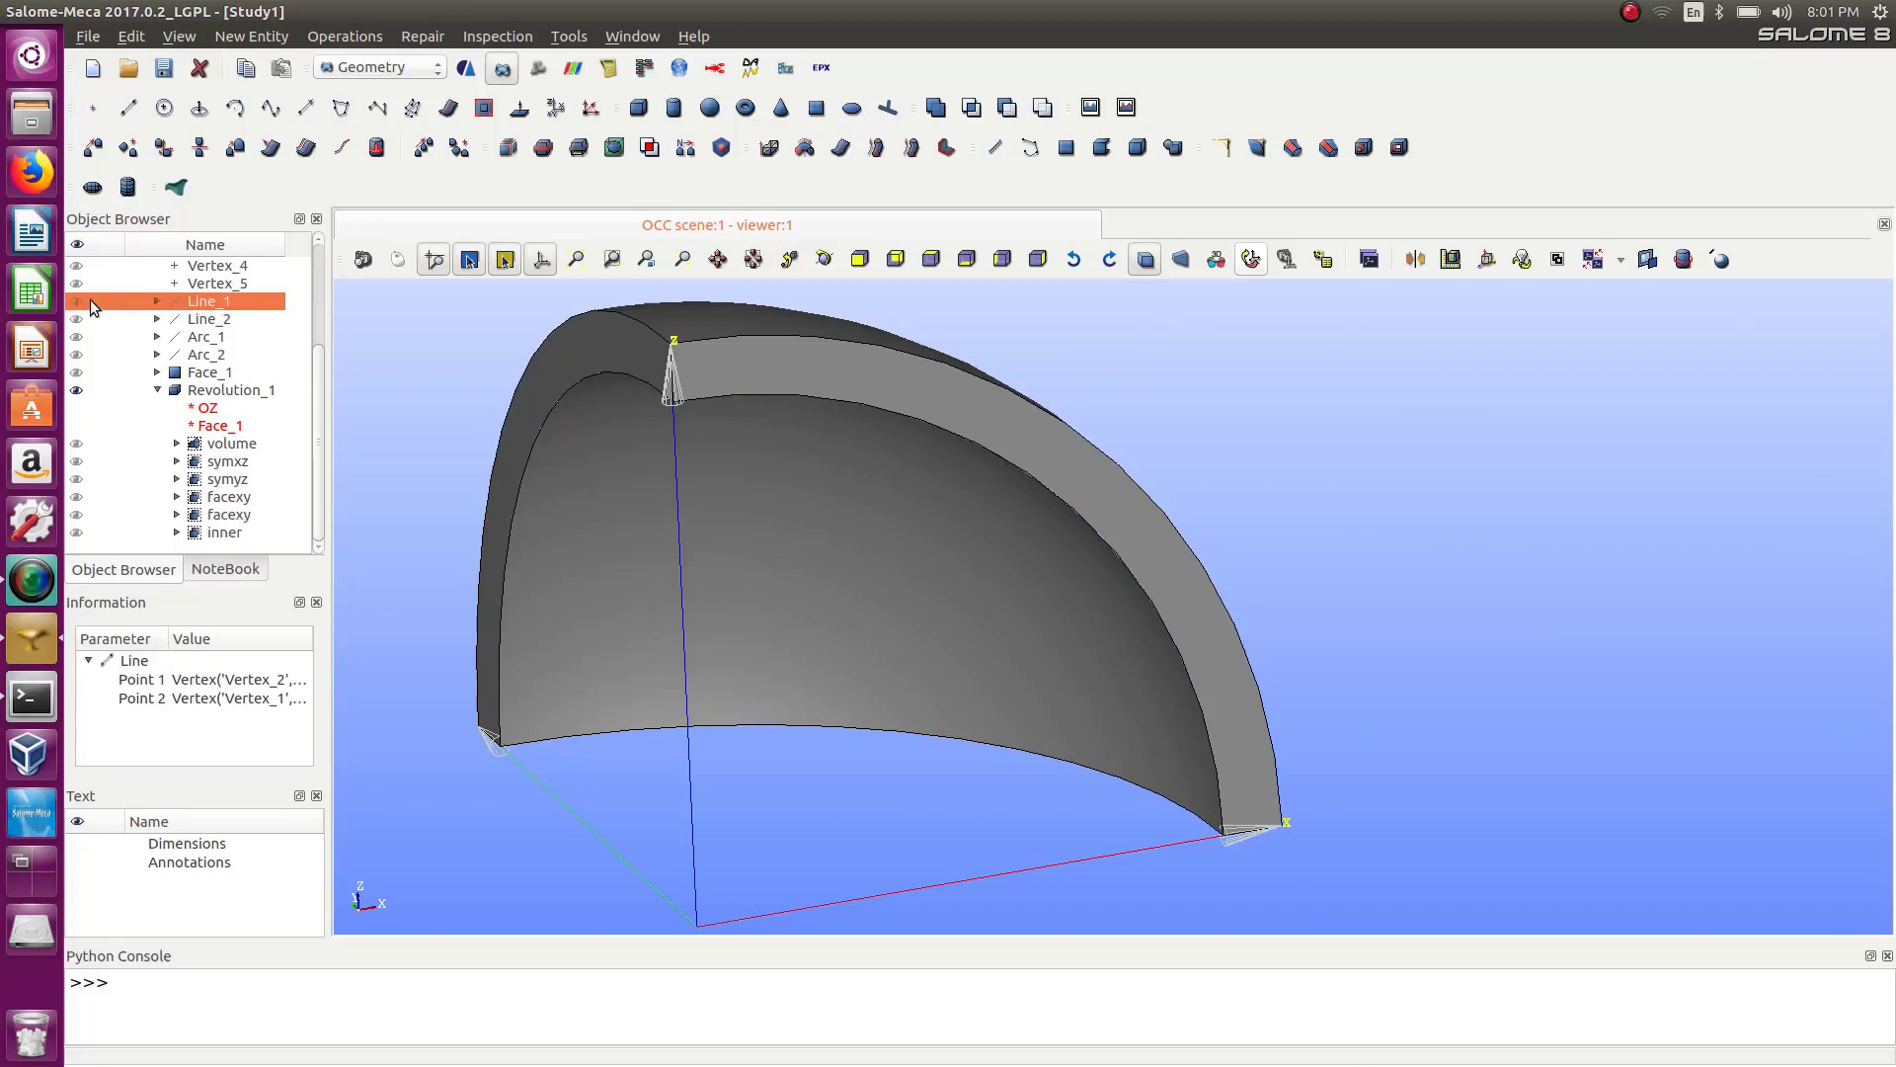
pyautogui.click(77, 390)
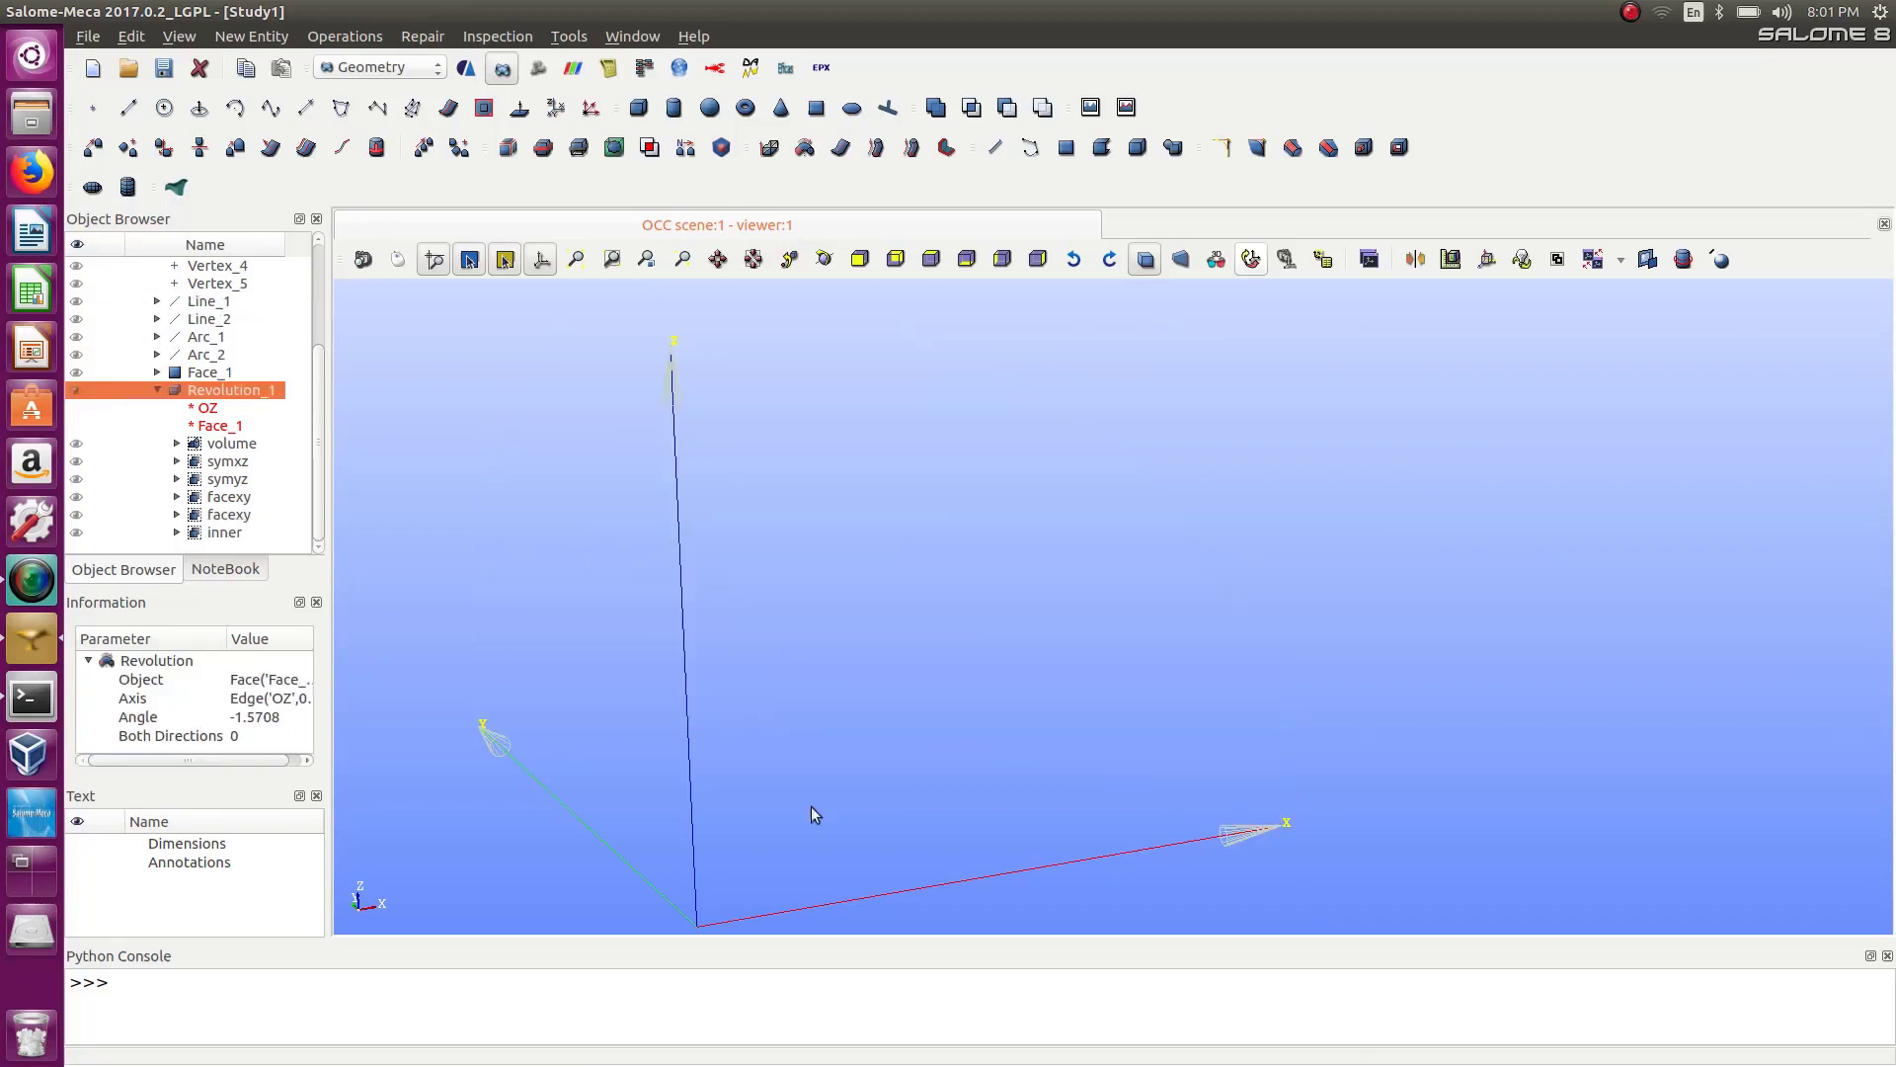
pyautogui.click(77, 301)
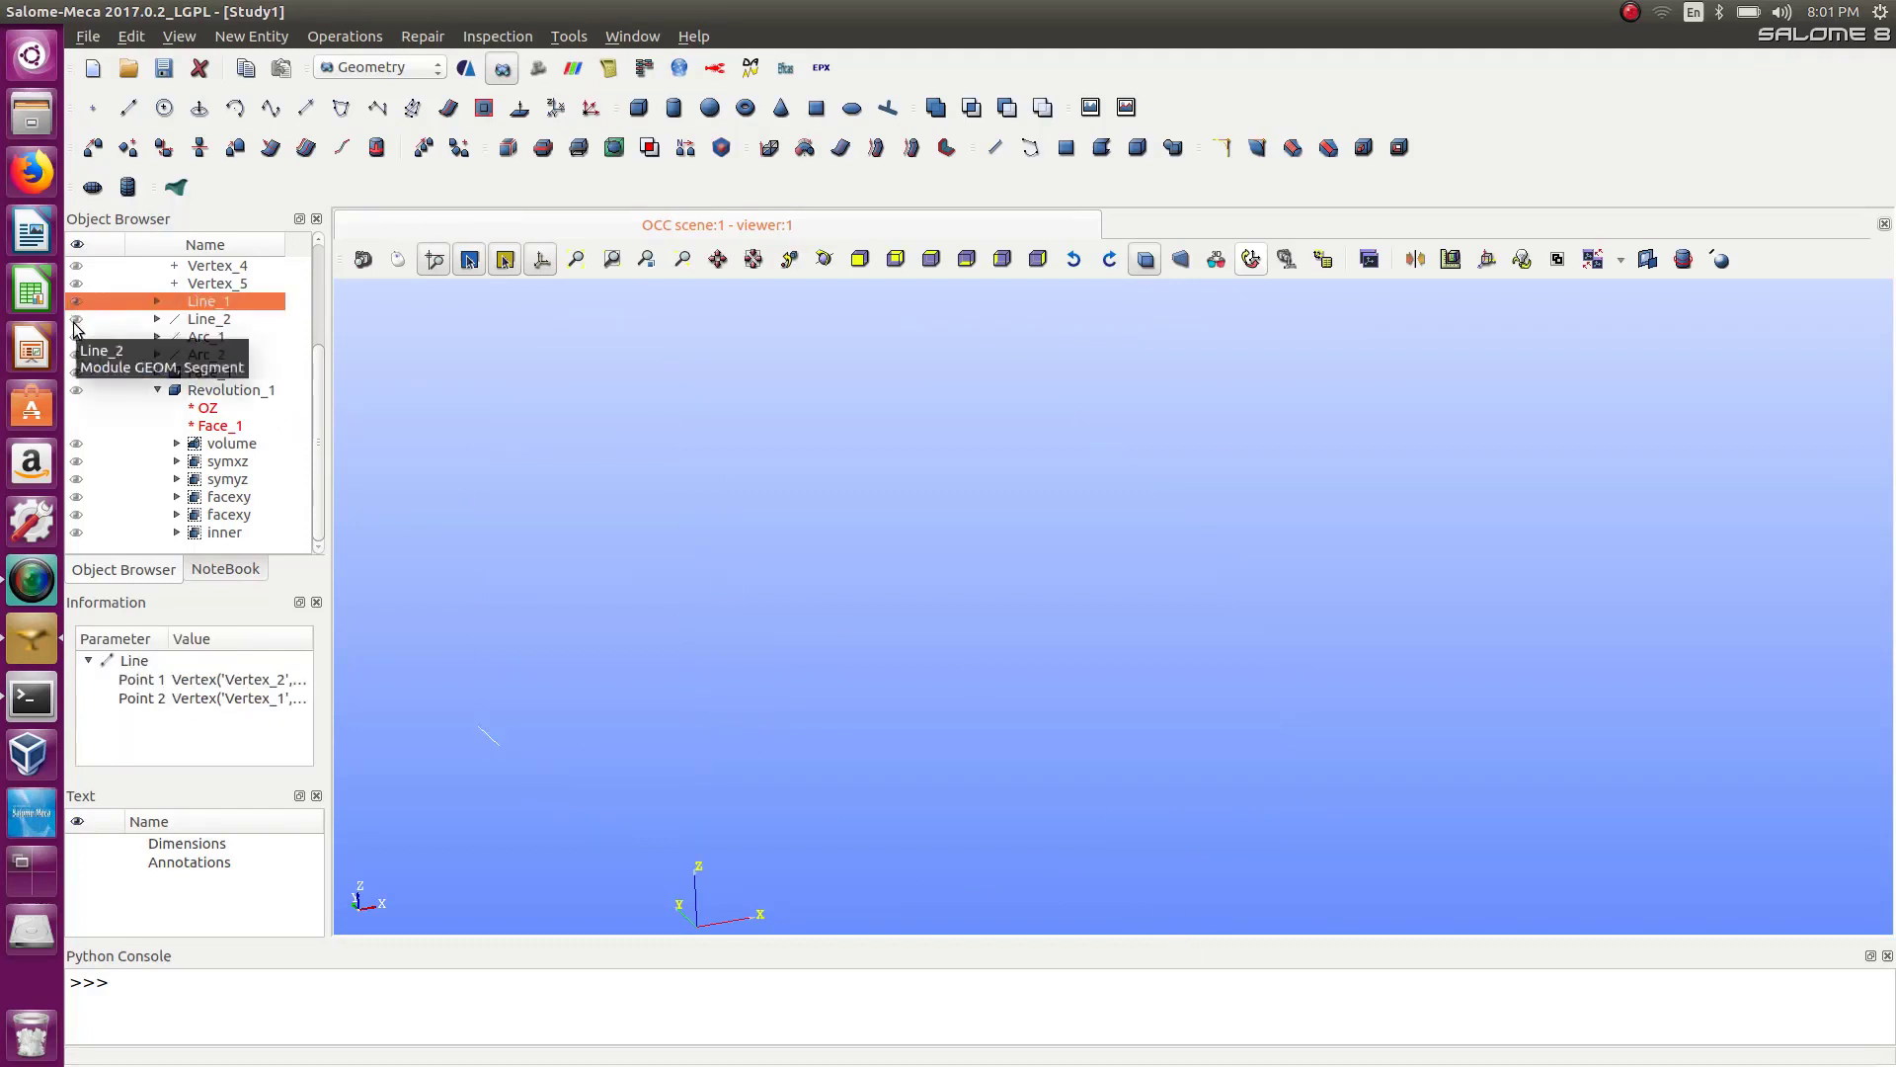
pyautogui.click(74, 322)
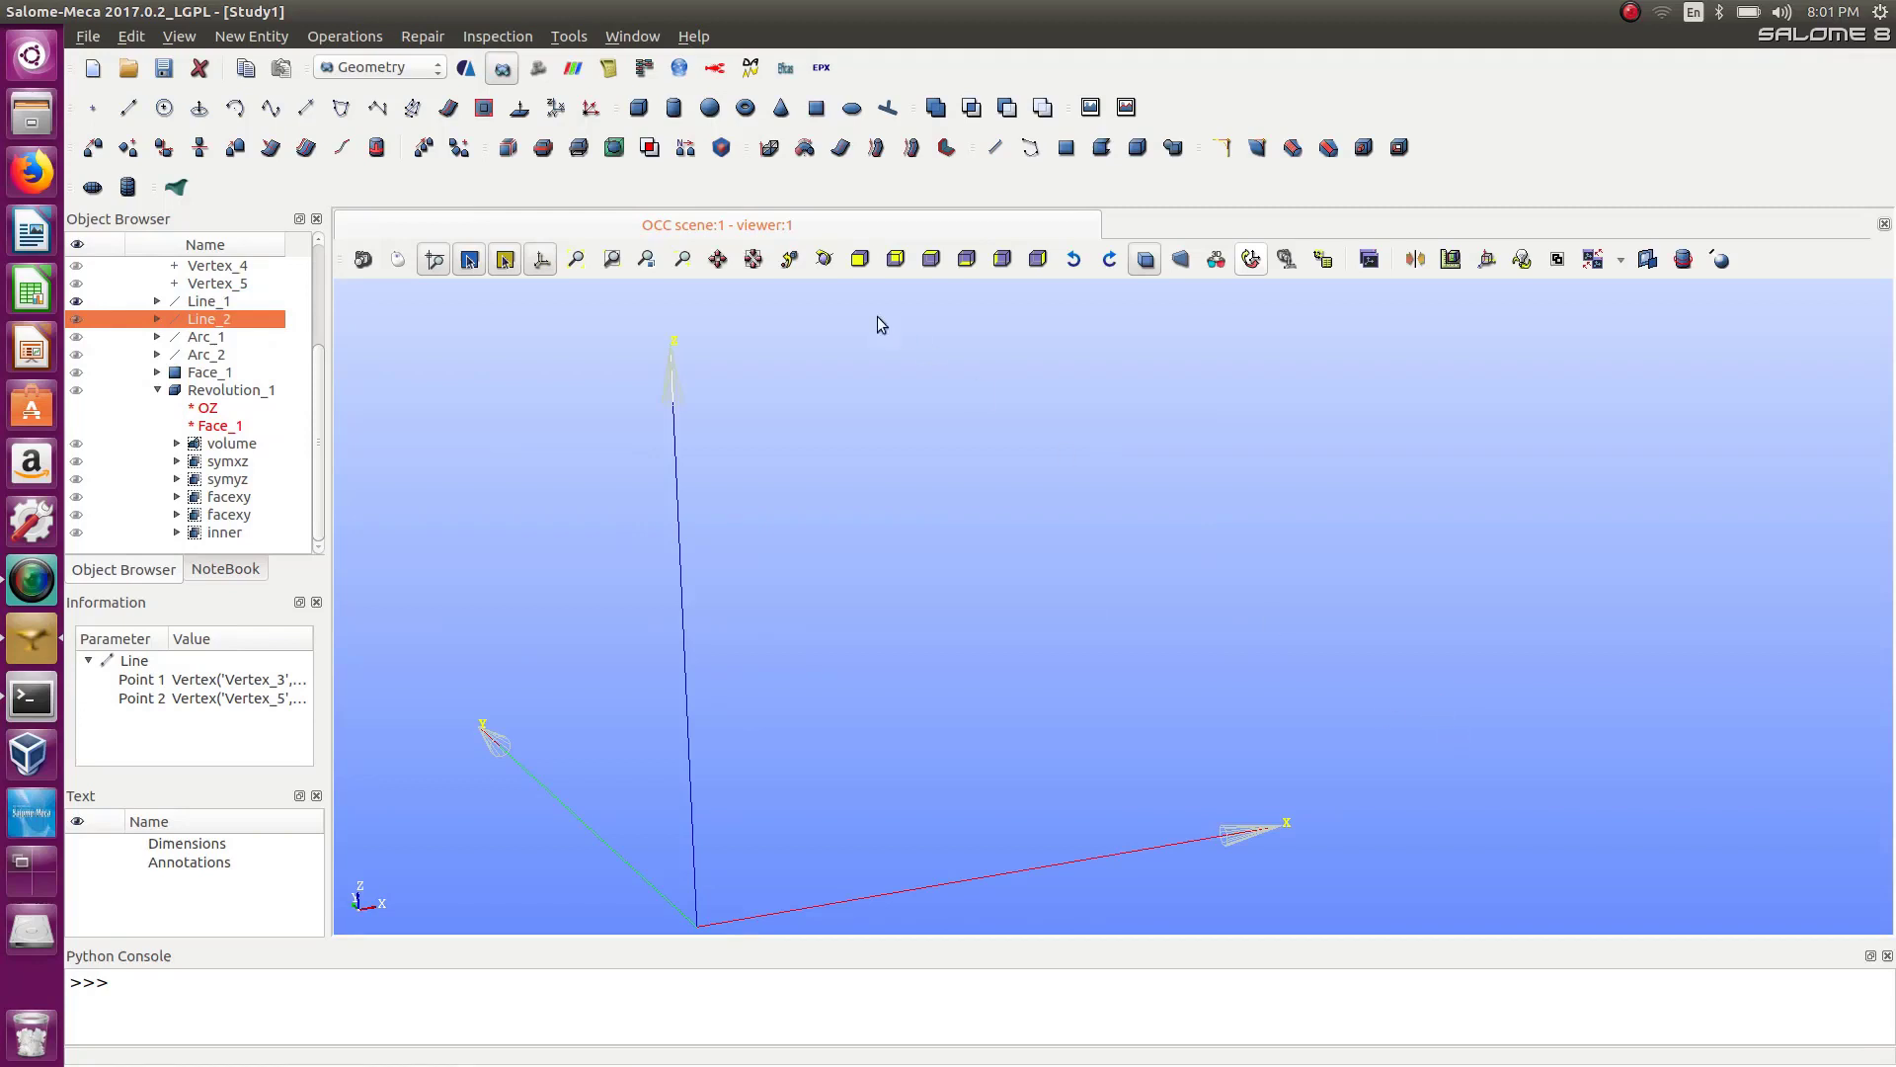
# Open the Rotation of an Object dialog.
pyautogui.click(246, 35)
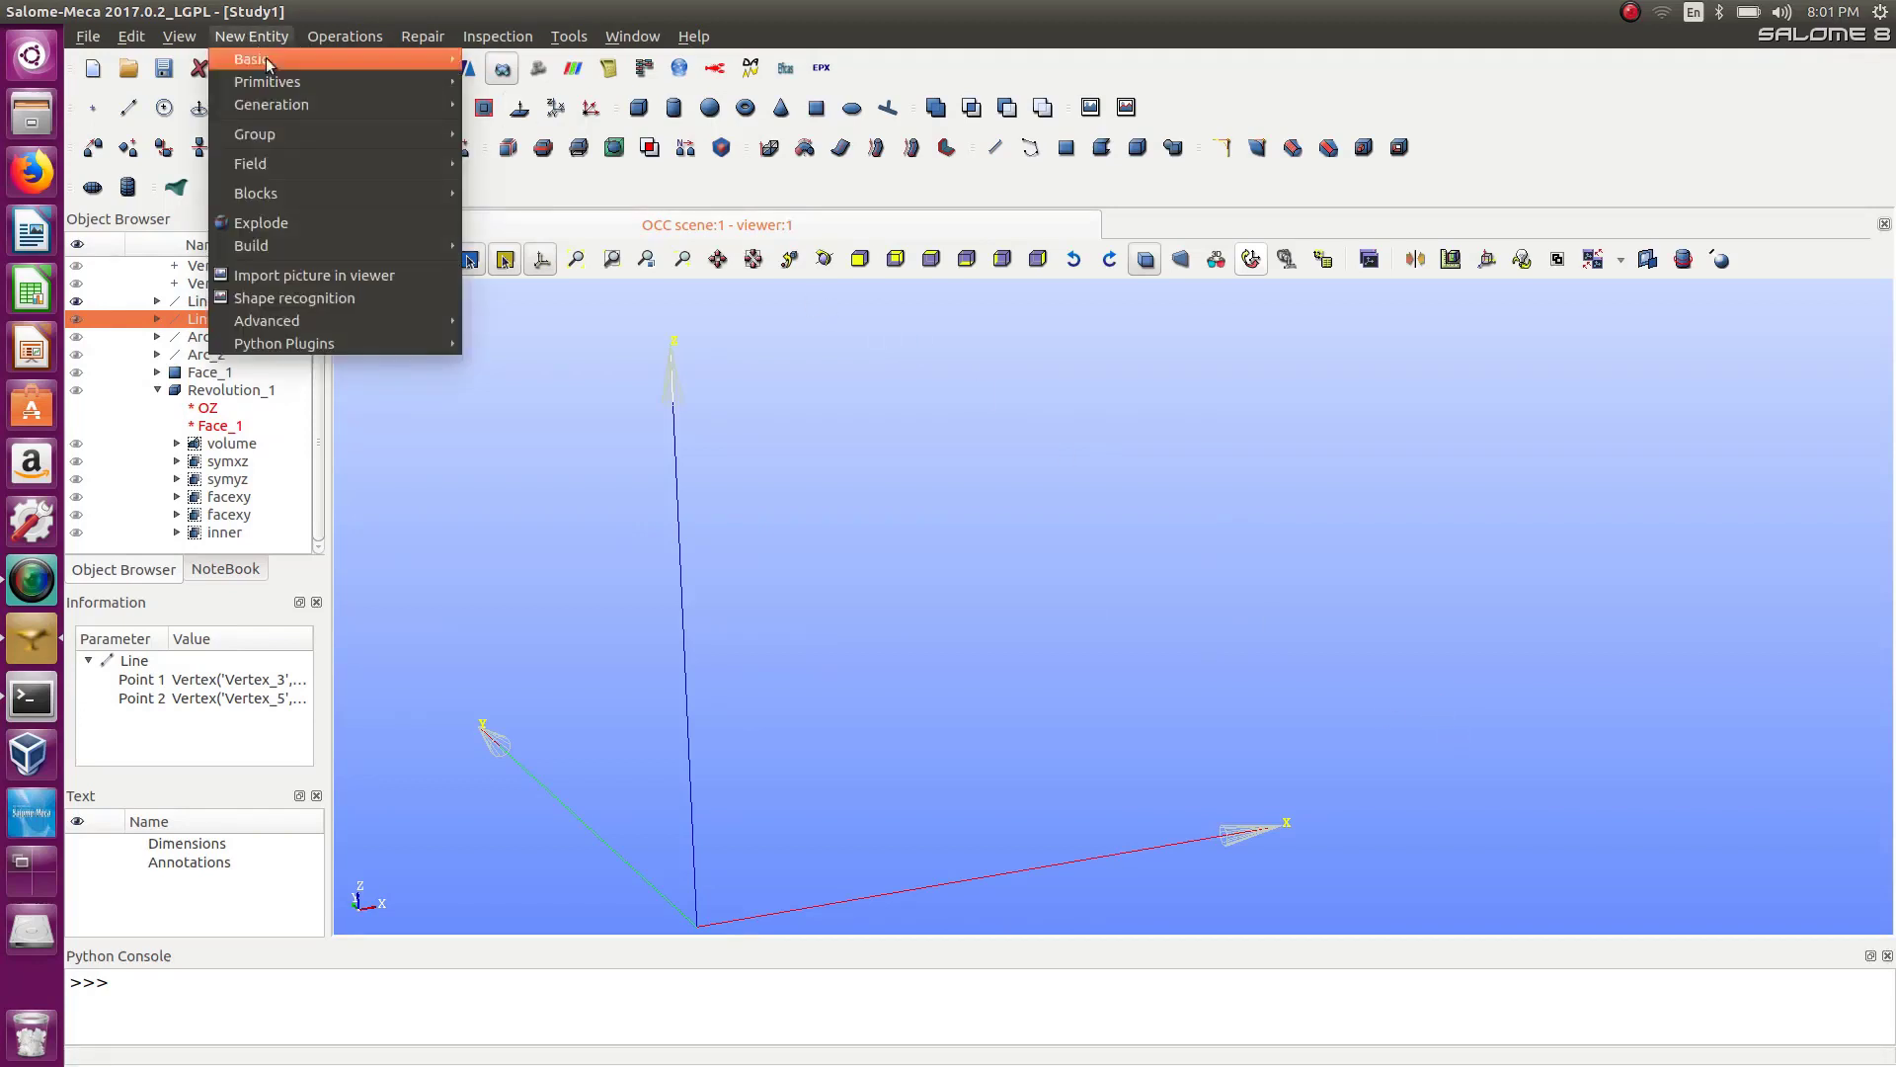
pyautogui.moveTo(290, 132)
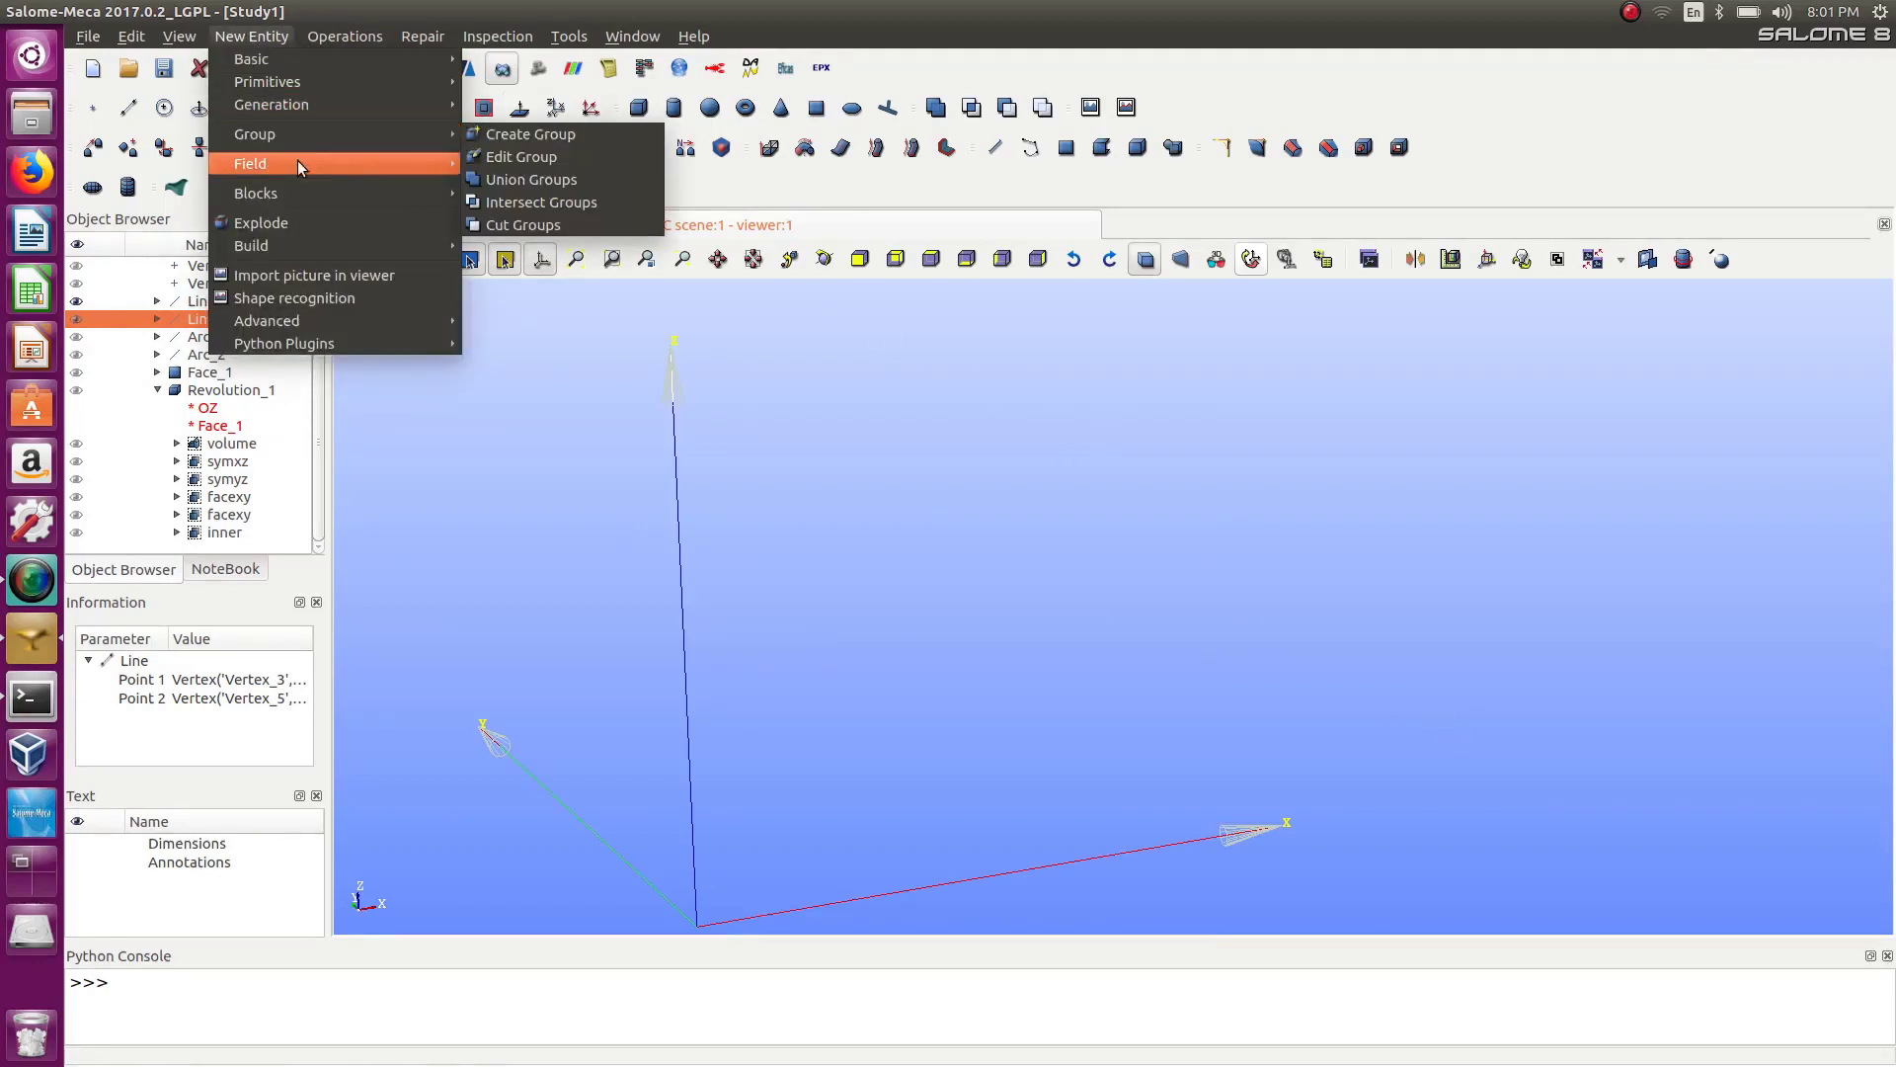
pyautogui.moveTo(183, 35)
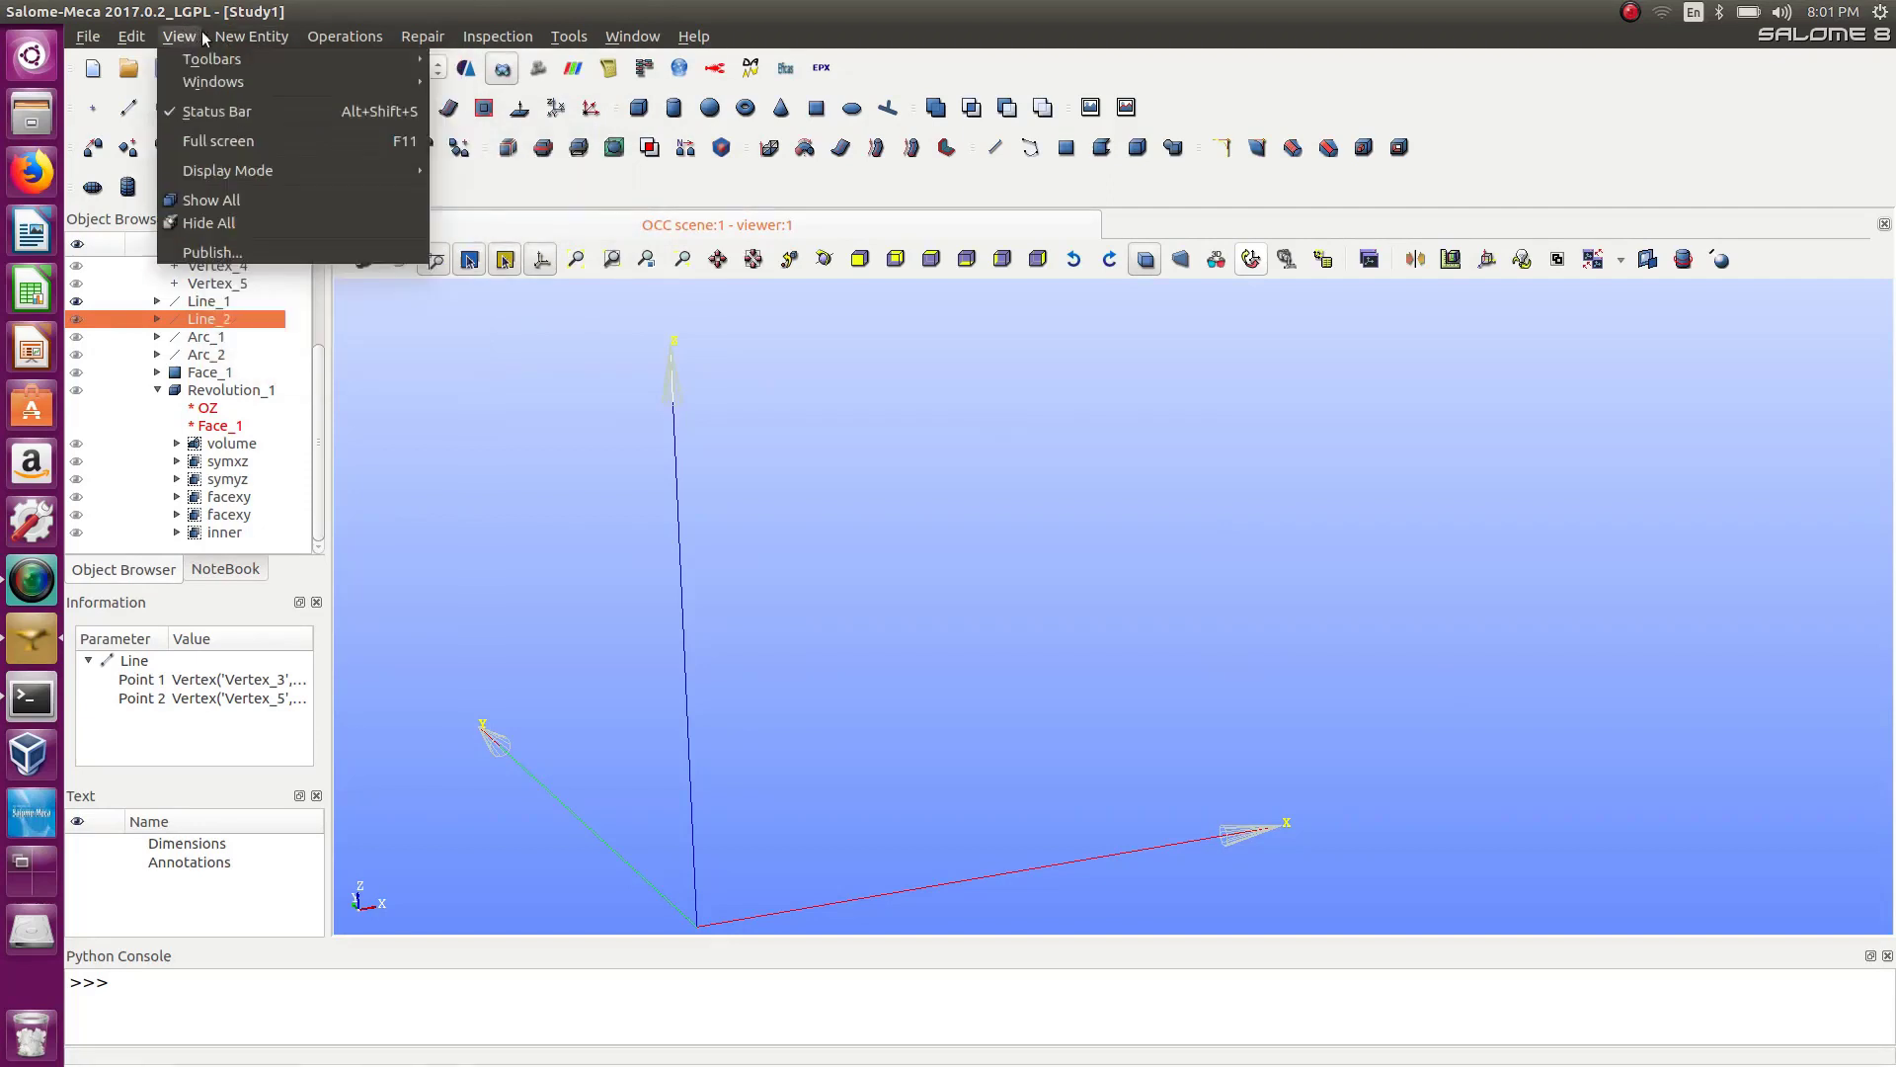
pyautogui.moveTo(246, 35)
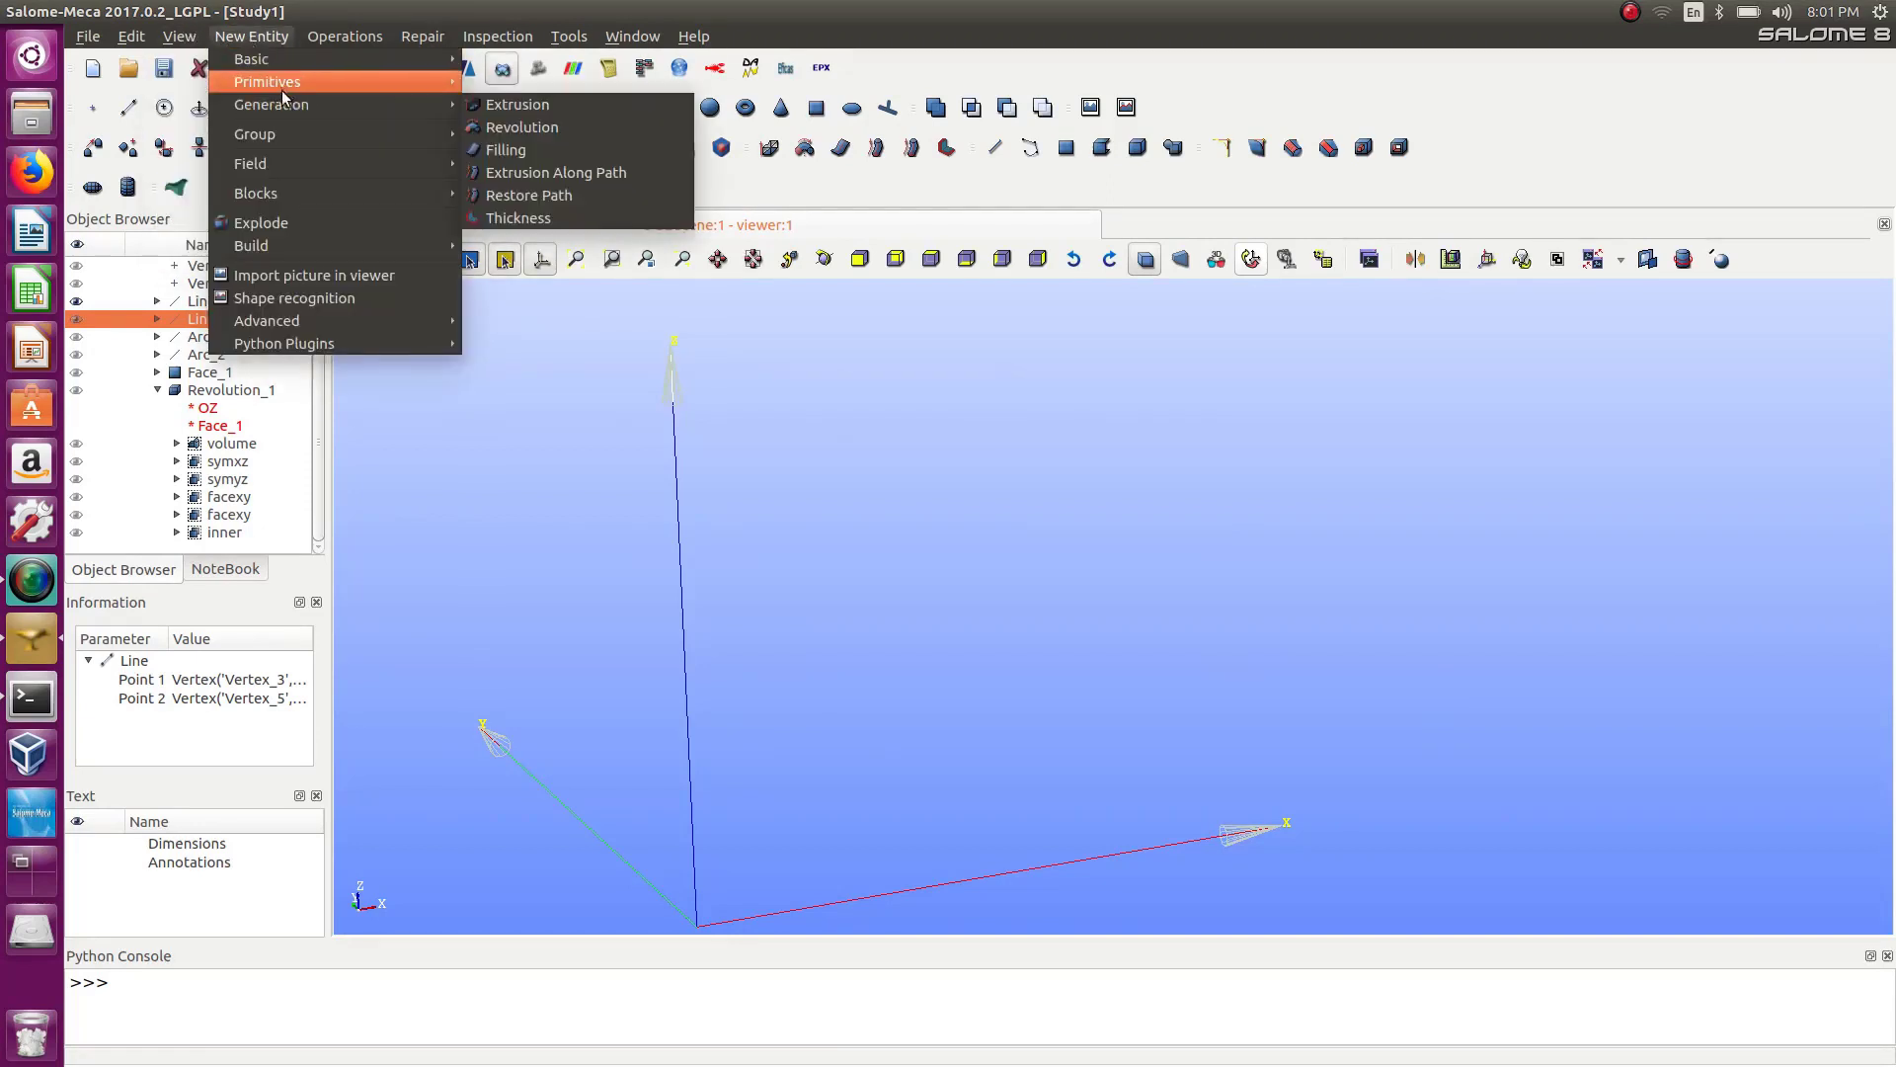
pyautogui.moveTo(299, 63)
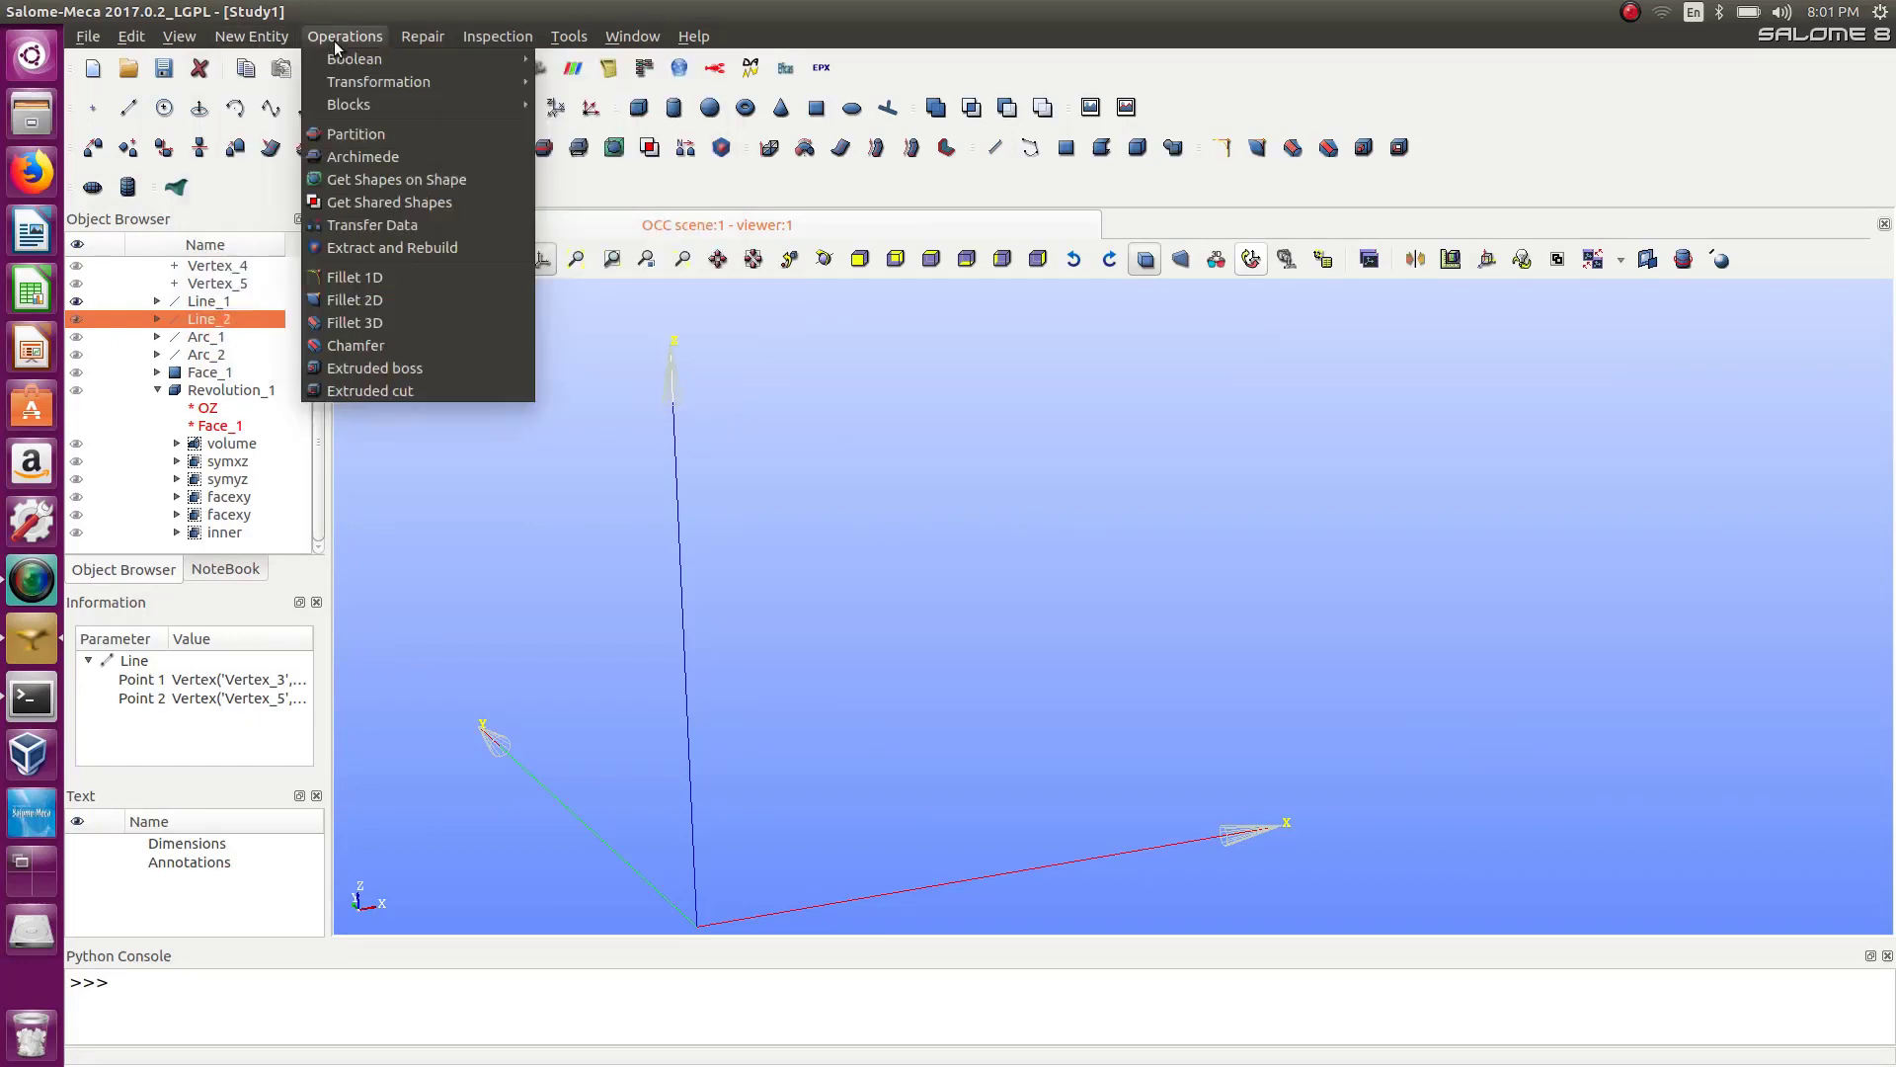
pyautogui.moveTo(379, 85)
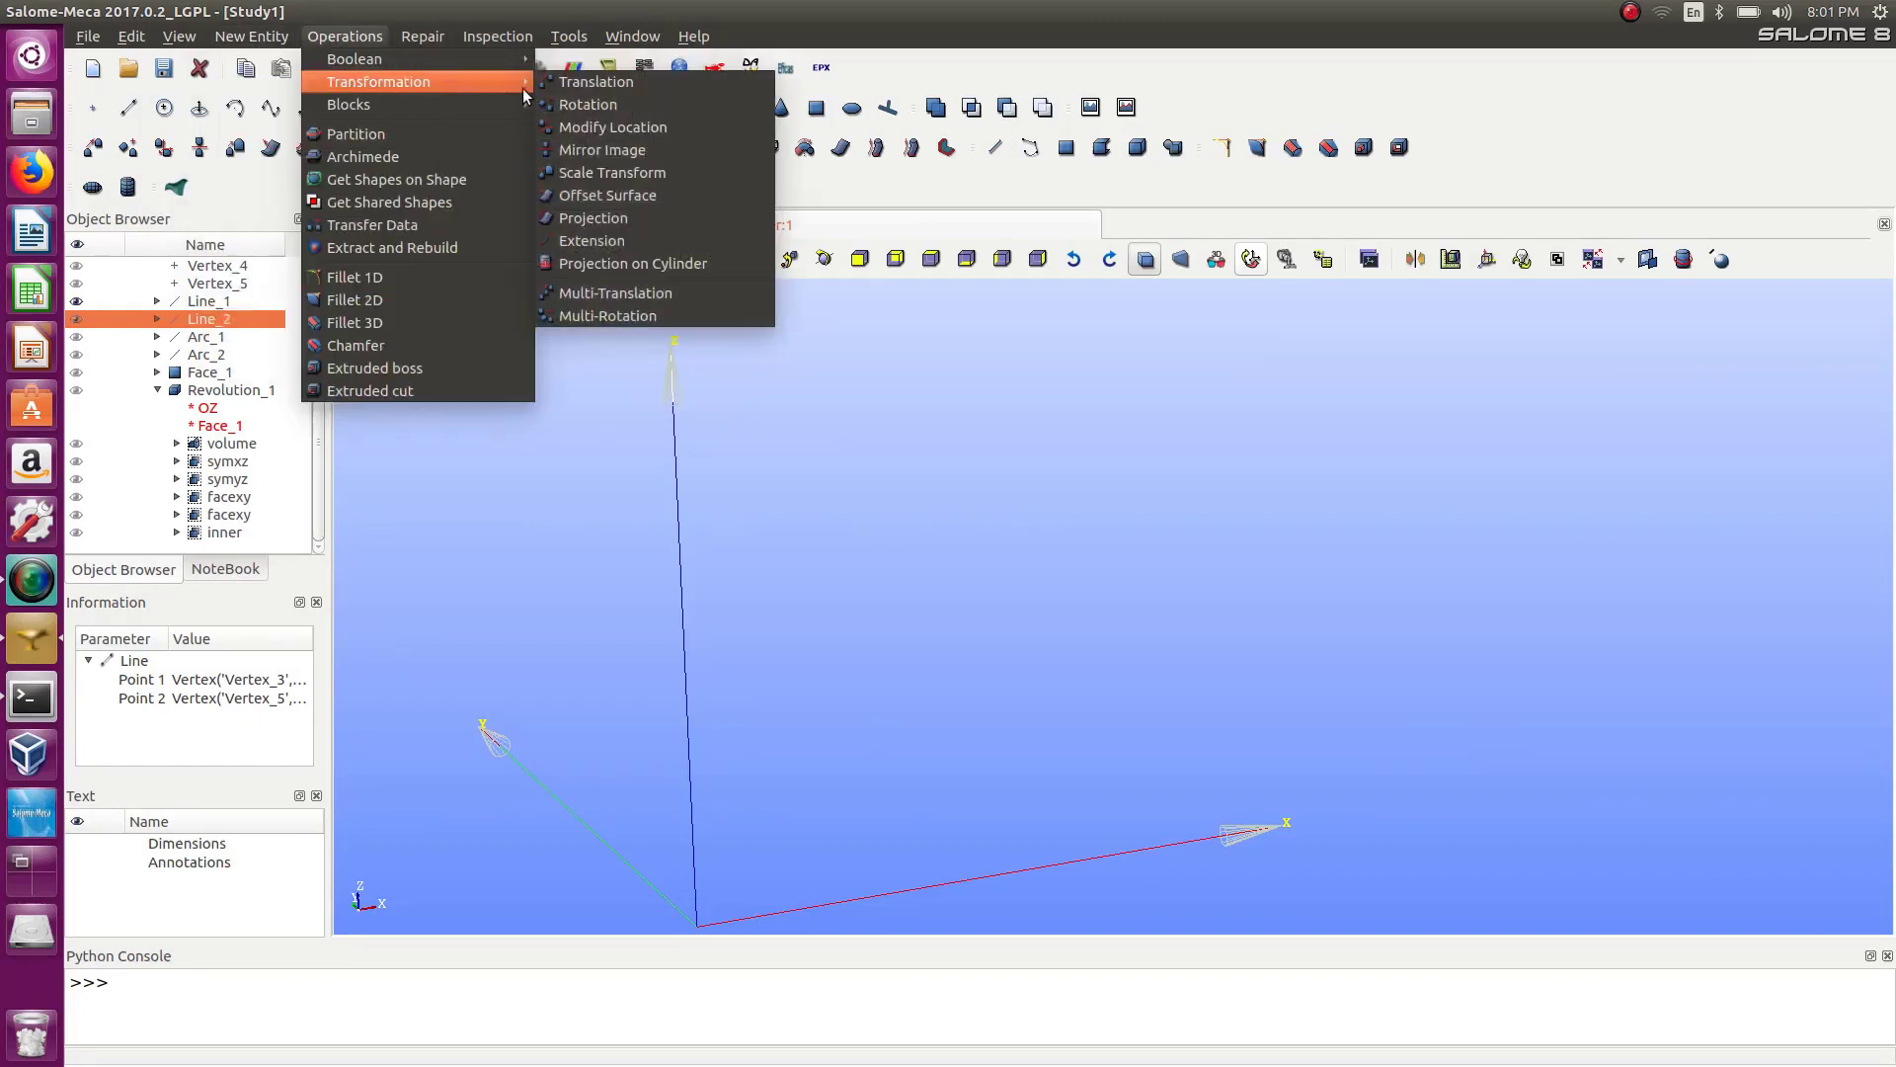
pyautogui.click(587, 105)
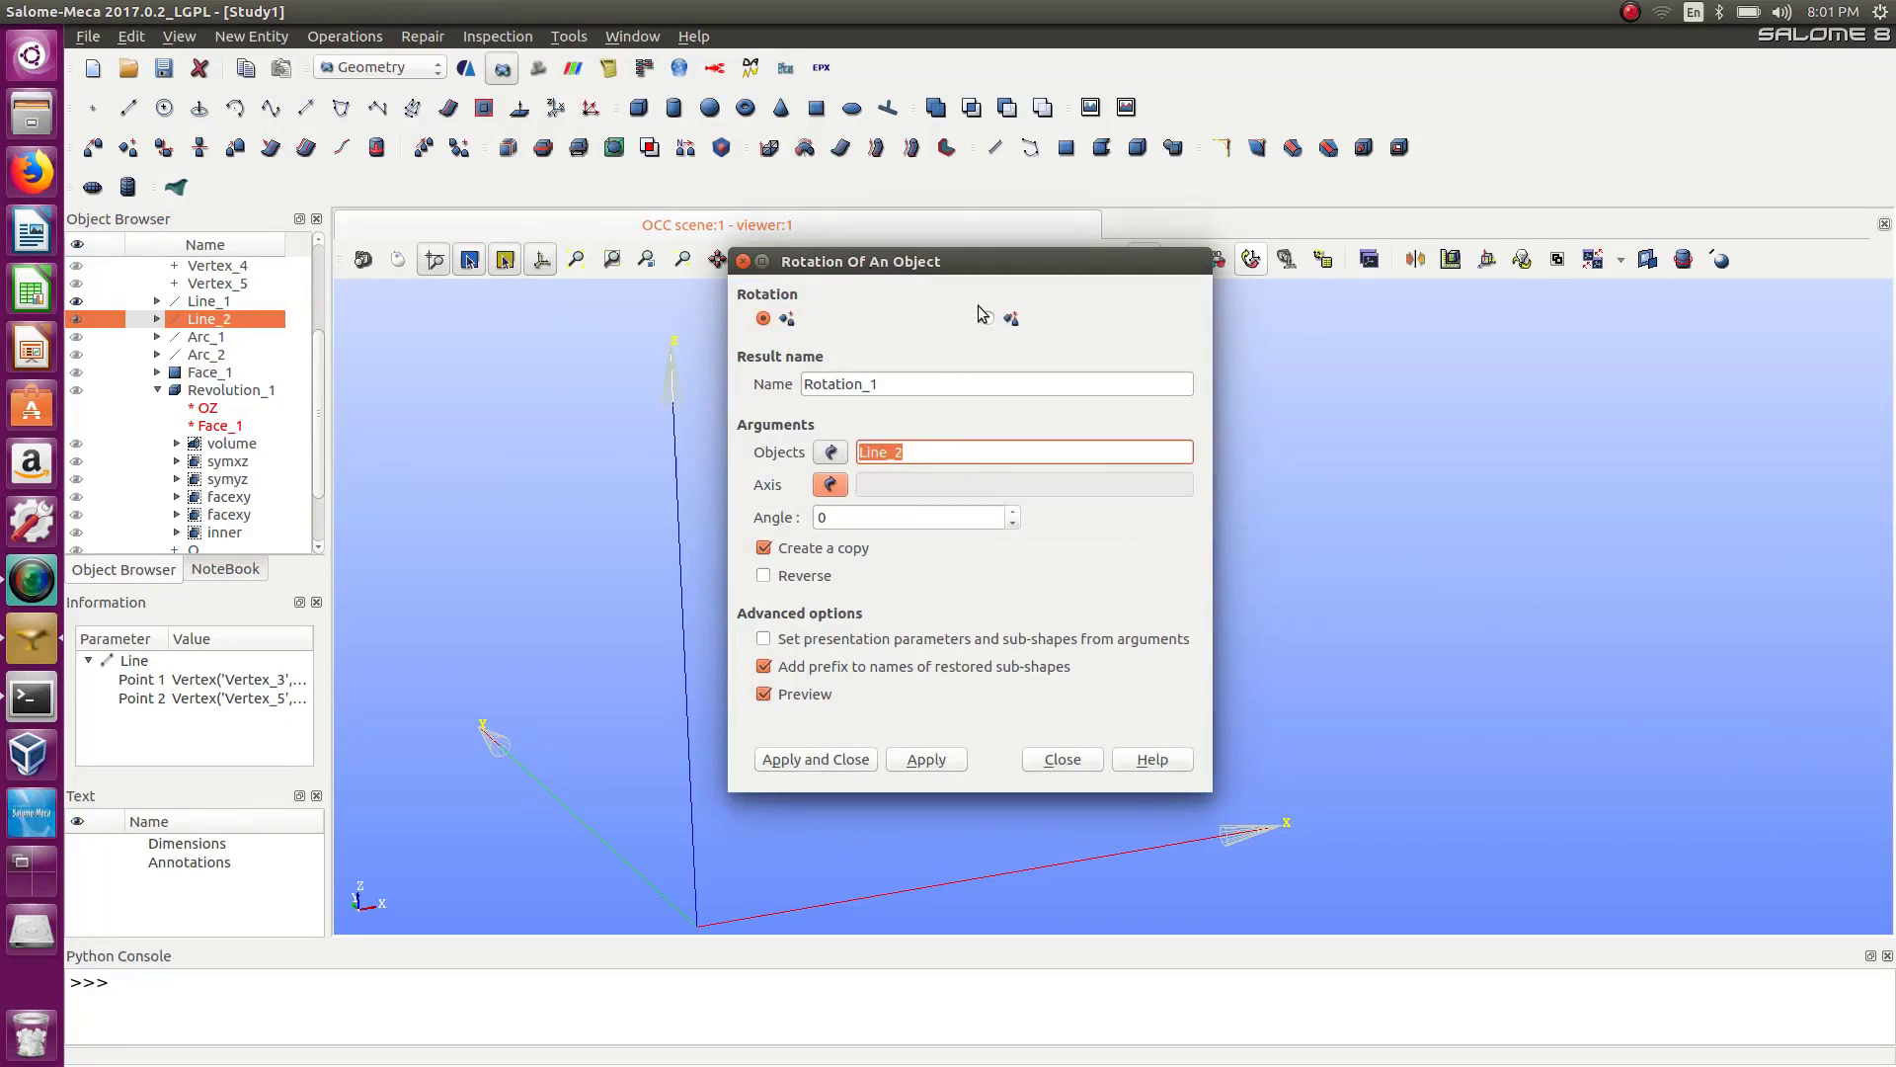
# Set Line_1 as the object to rotate and OY as the rotation axis.
pyautogui.moveTo(989, 262); pyautogui.dragTo(1634, 303)
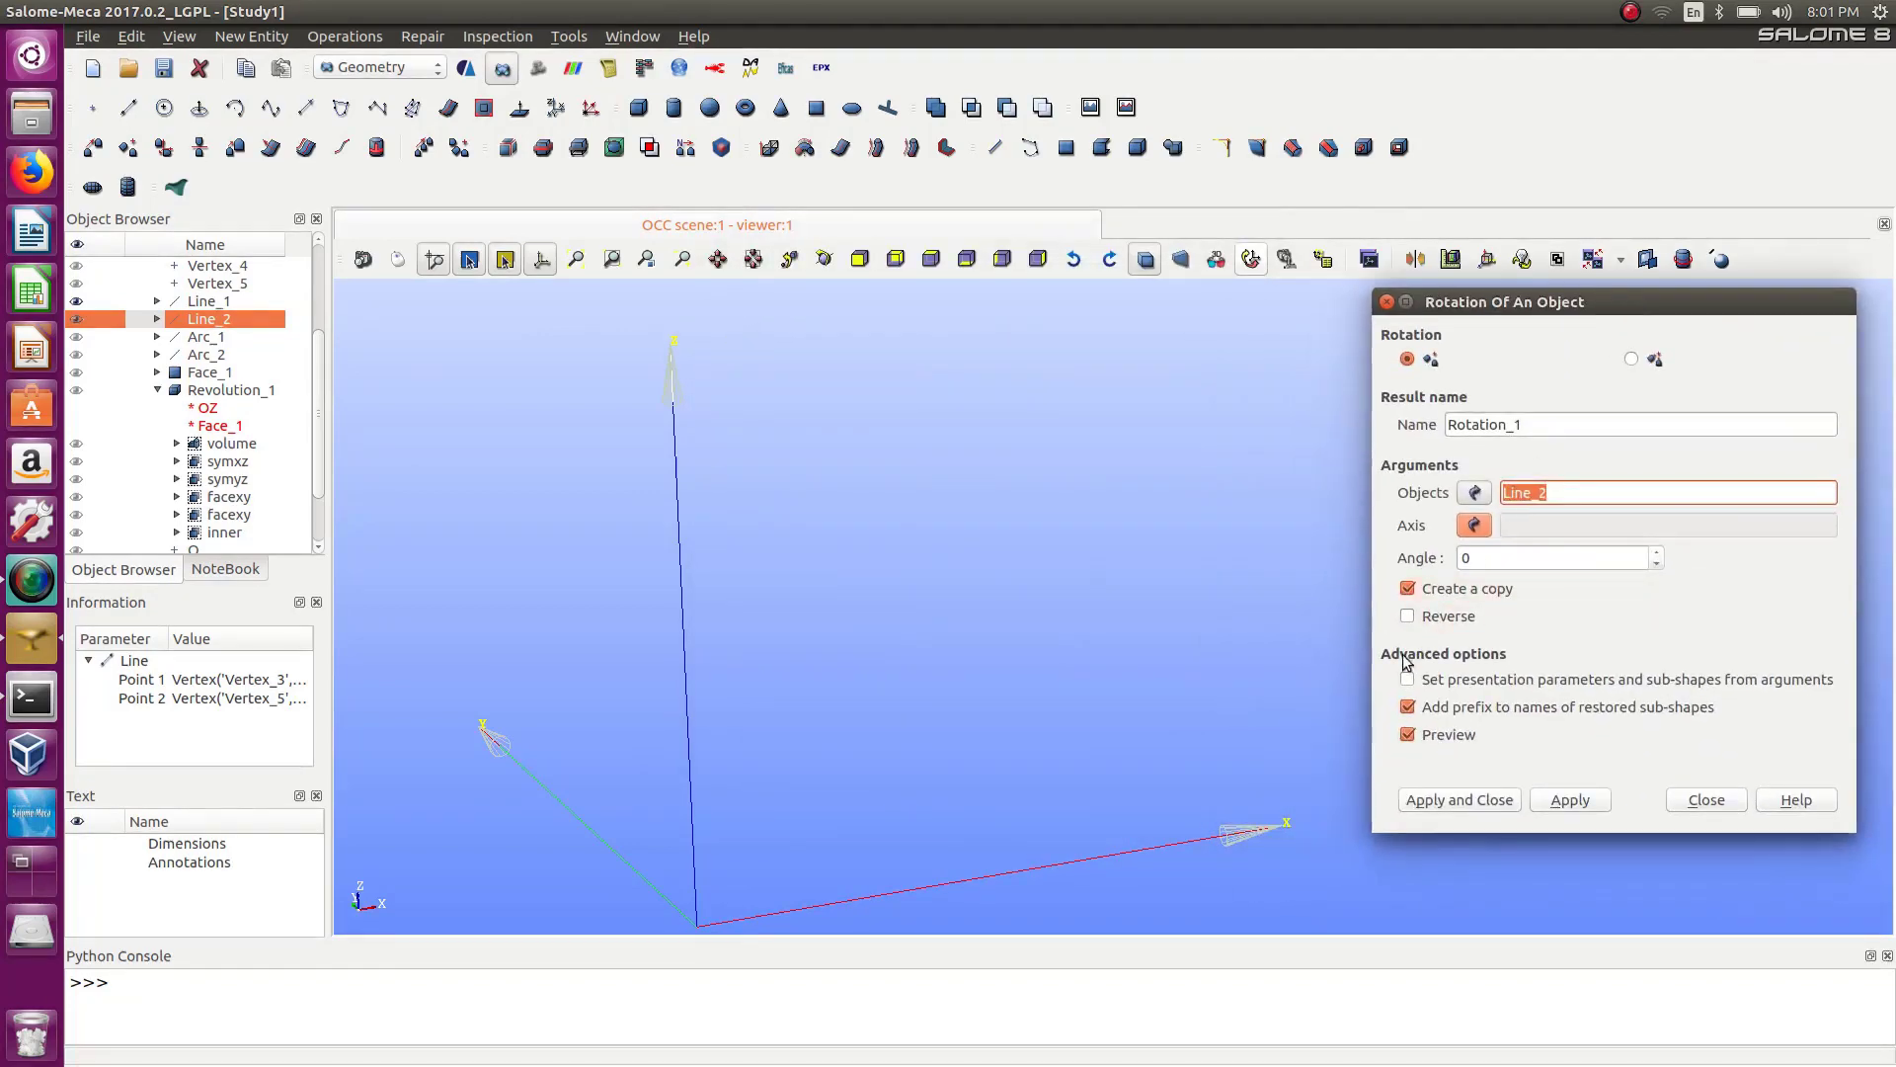
pyautogui.moveTo(1193, 792); pyautogui.dragTo(1334, 906)
pyautogui.click(1475, 494)
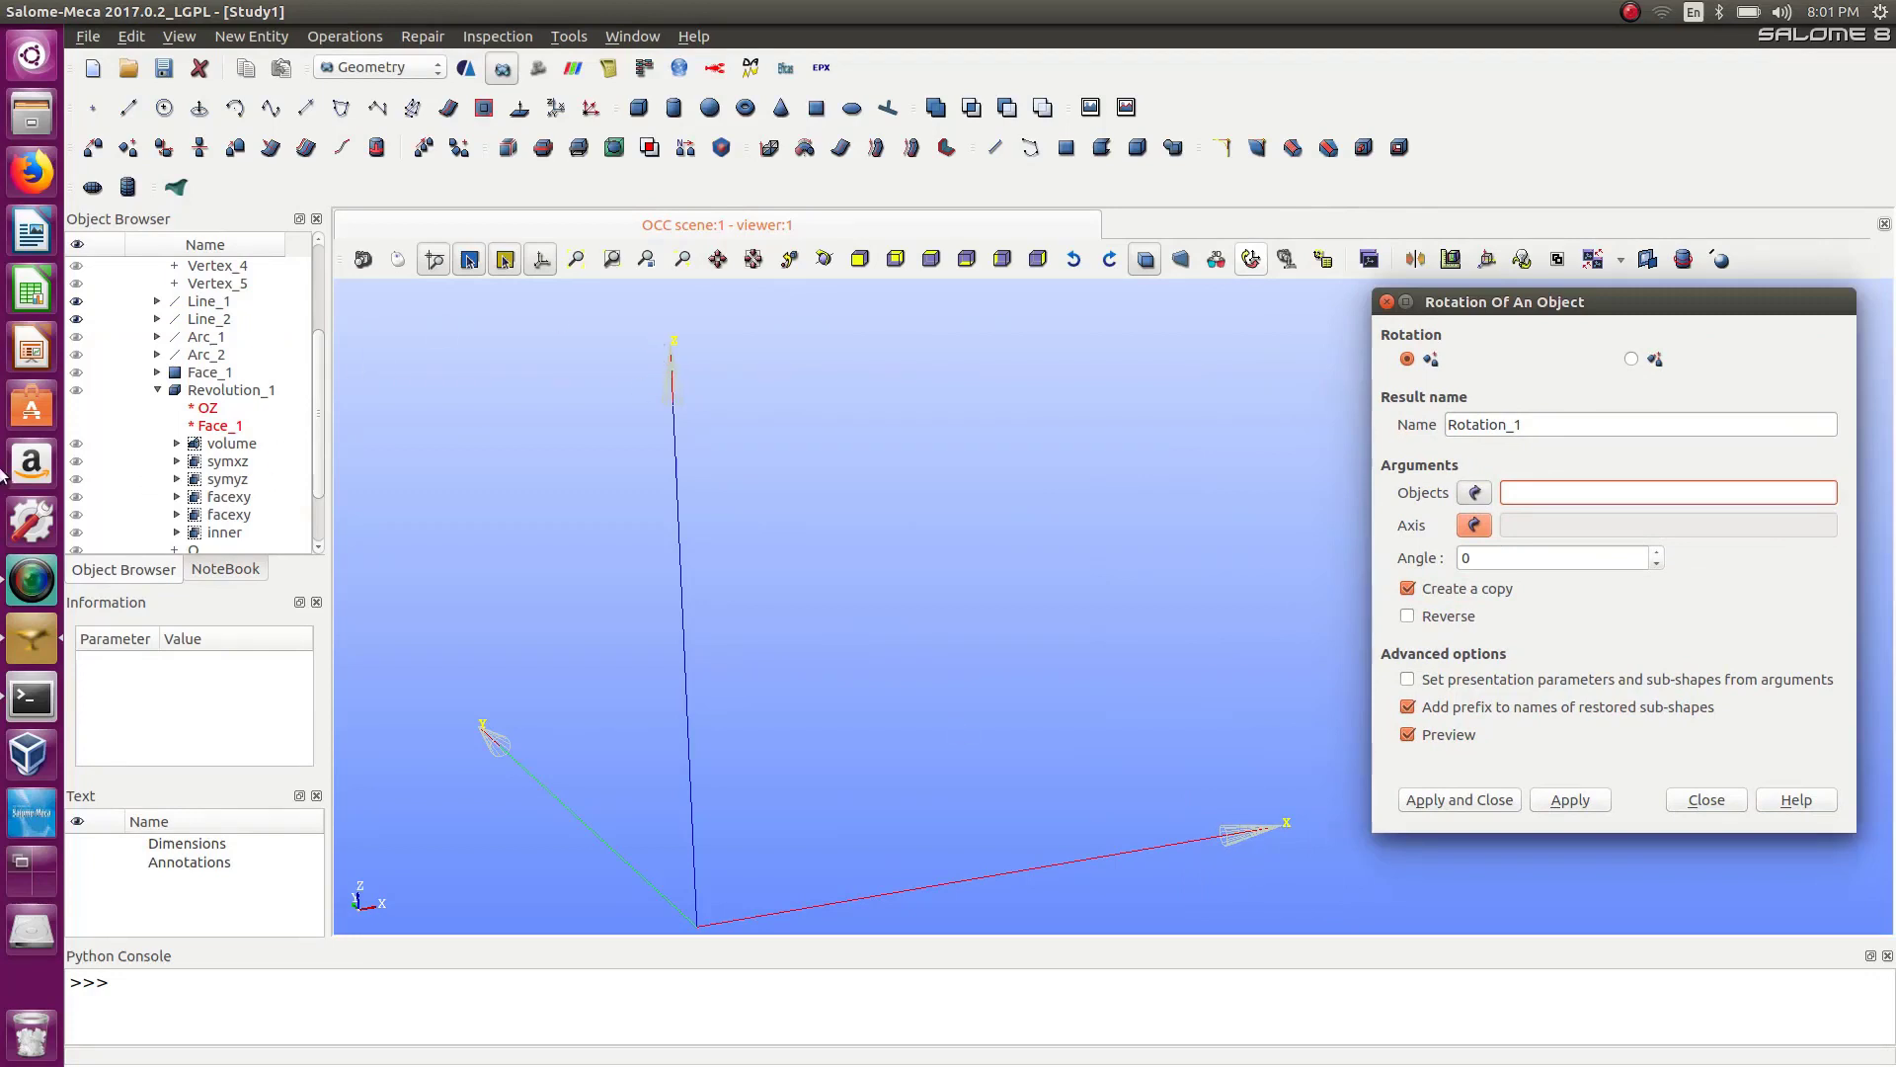
pyautogui.click(213, 301)
pyautogui.click(1477, 526)
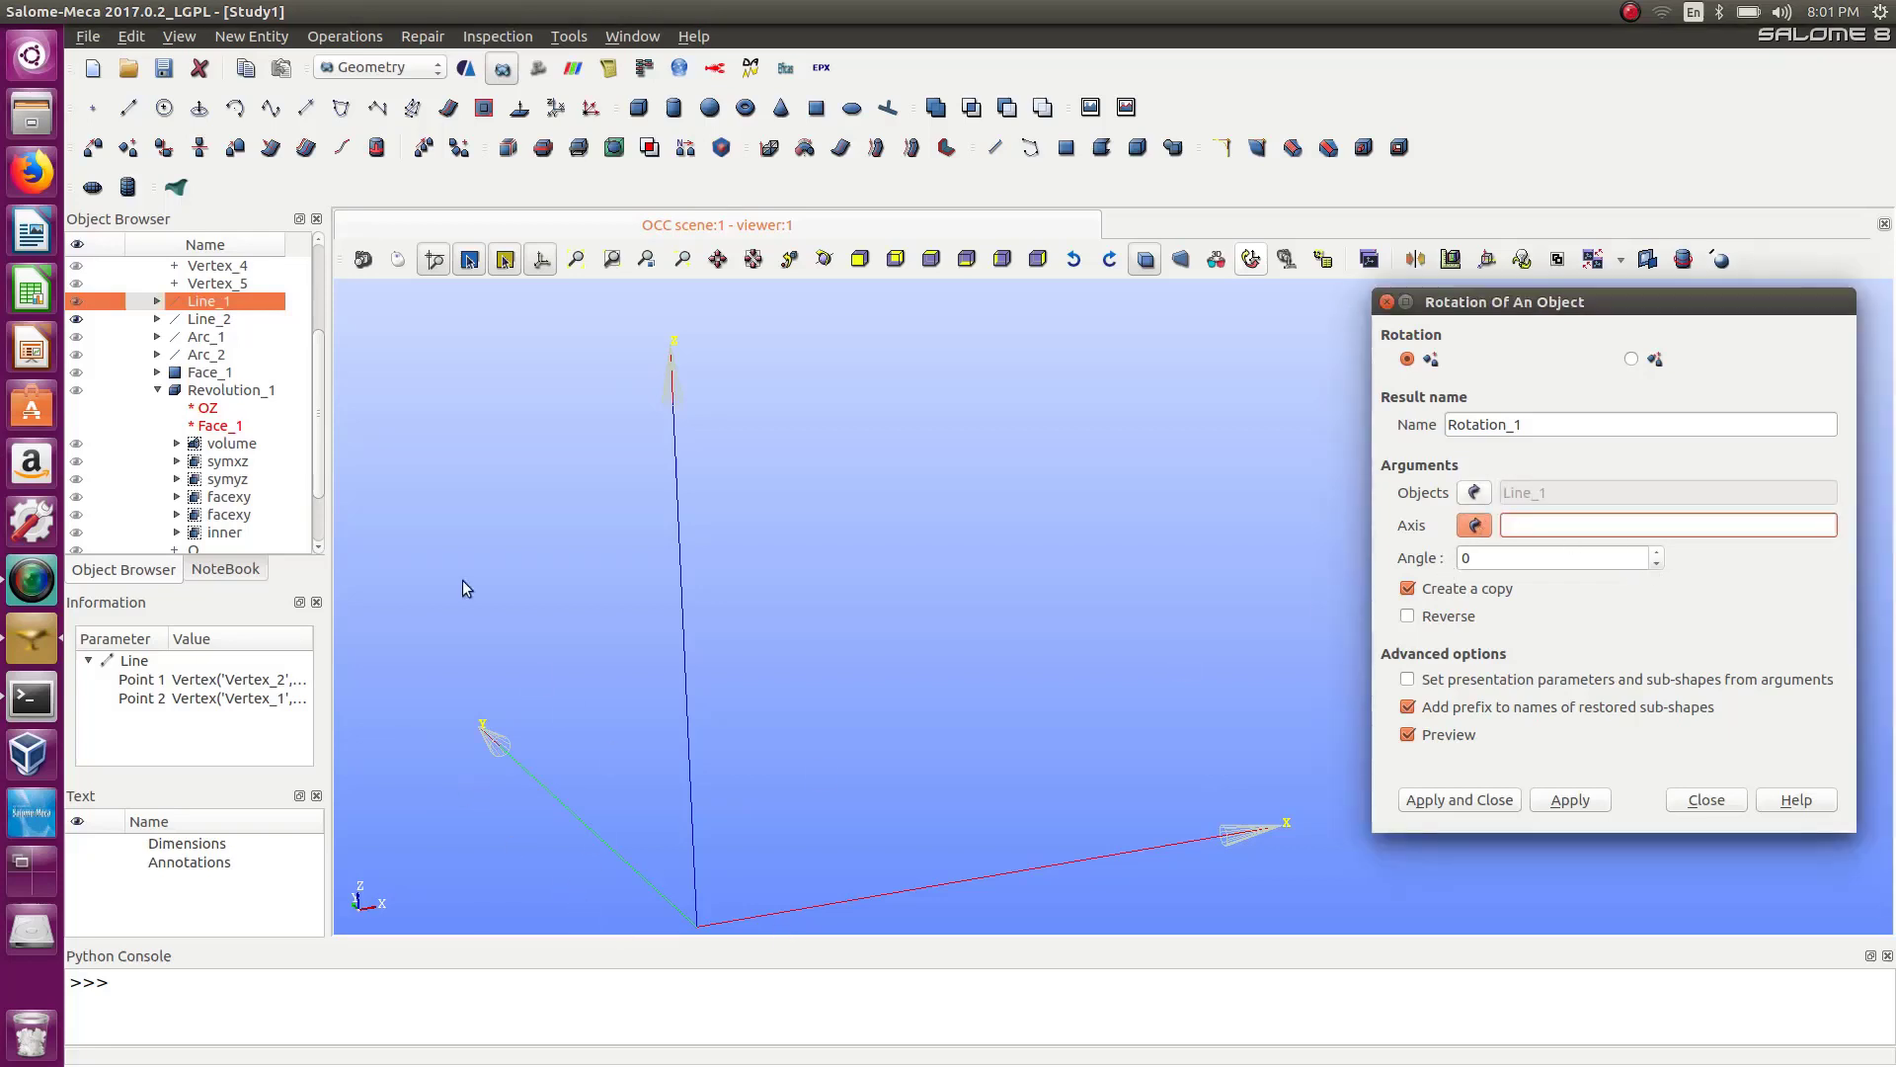
pyautogui.moveTo(319, 365); pyautogui.dragTo(299, 312)
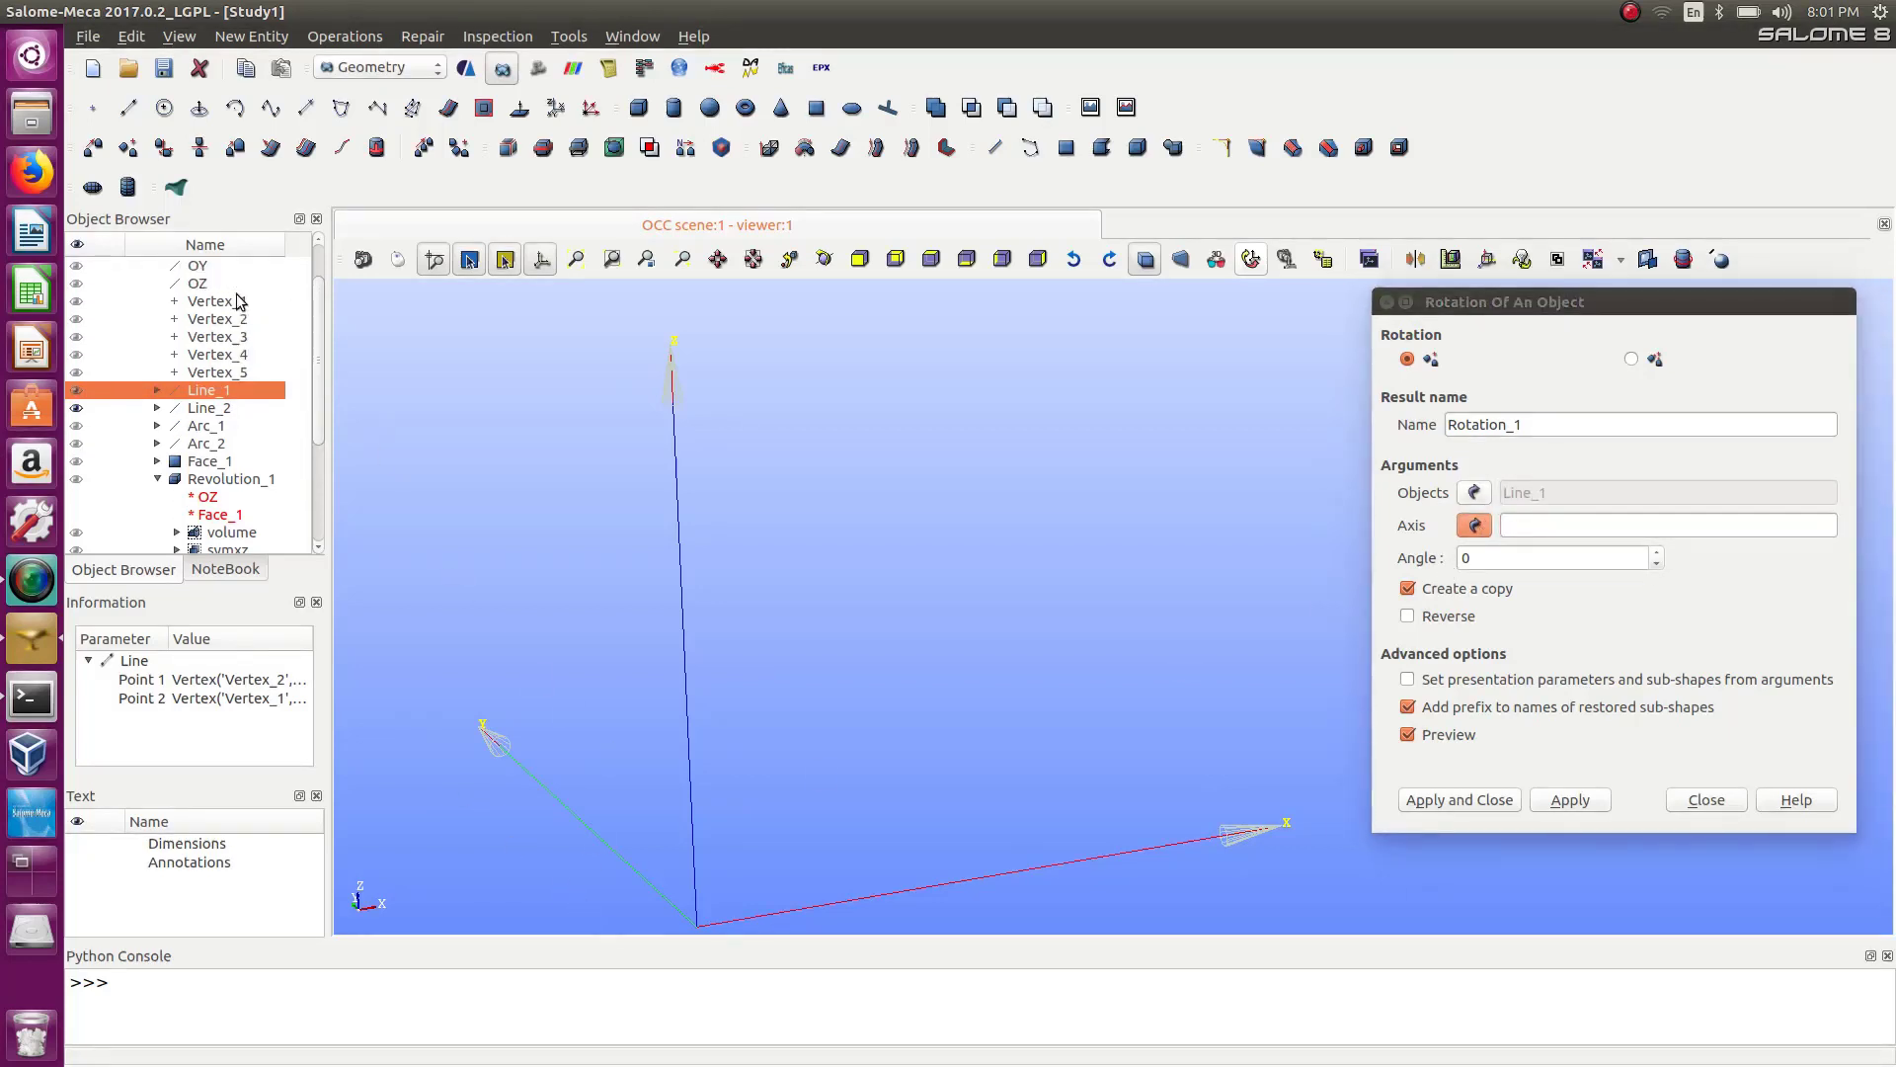
pyautogui.click(195, 268)
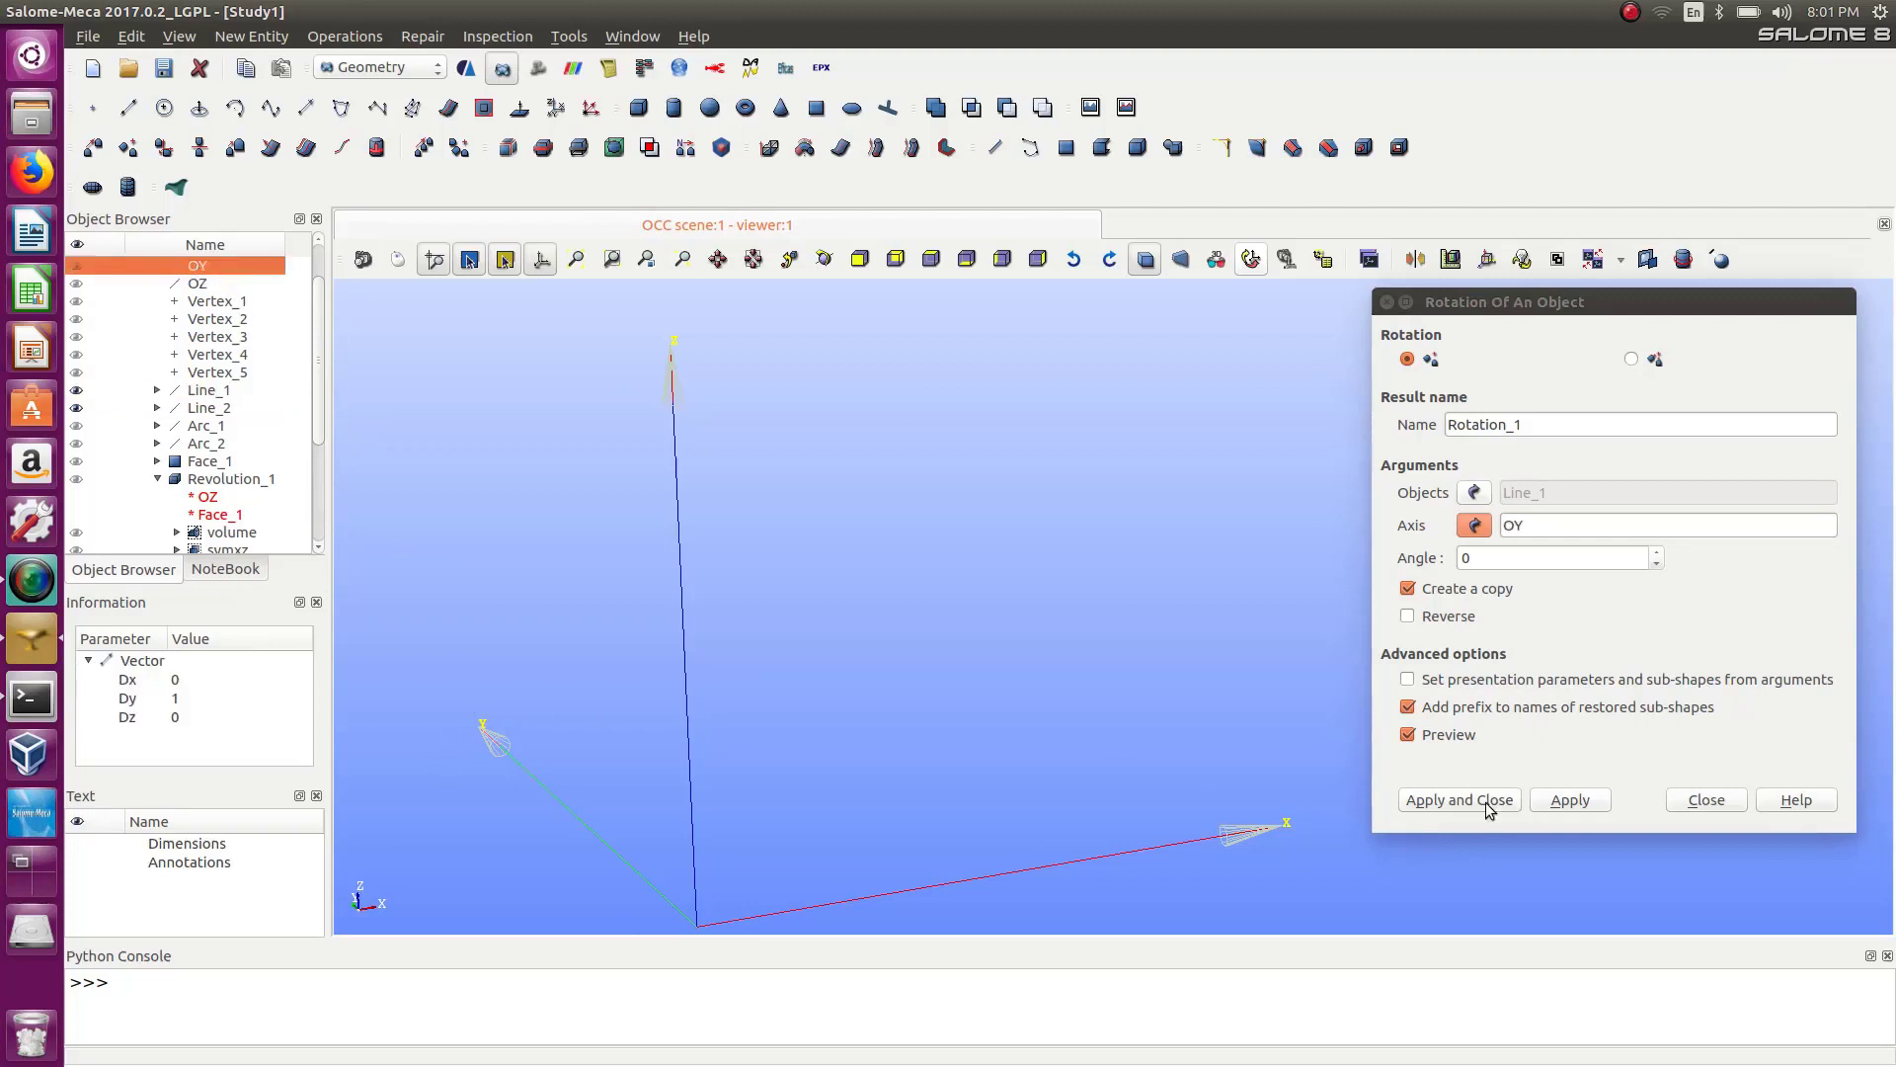
# Set the rotation angle to 45 and create the rotated copy of Line_1 about OY.
pyautogui.doubleClick(1457, 559)
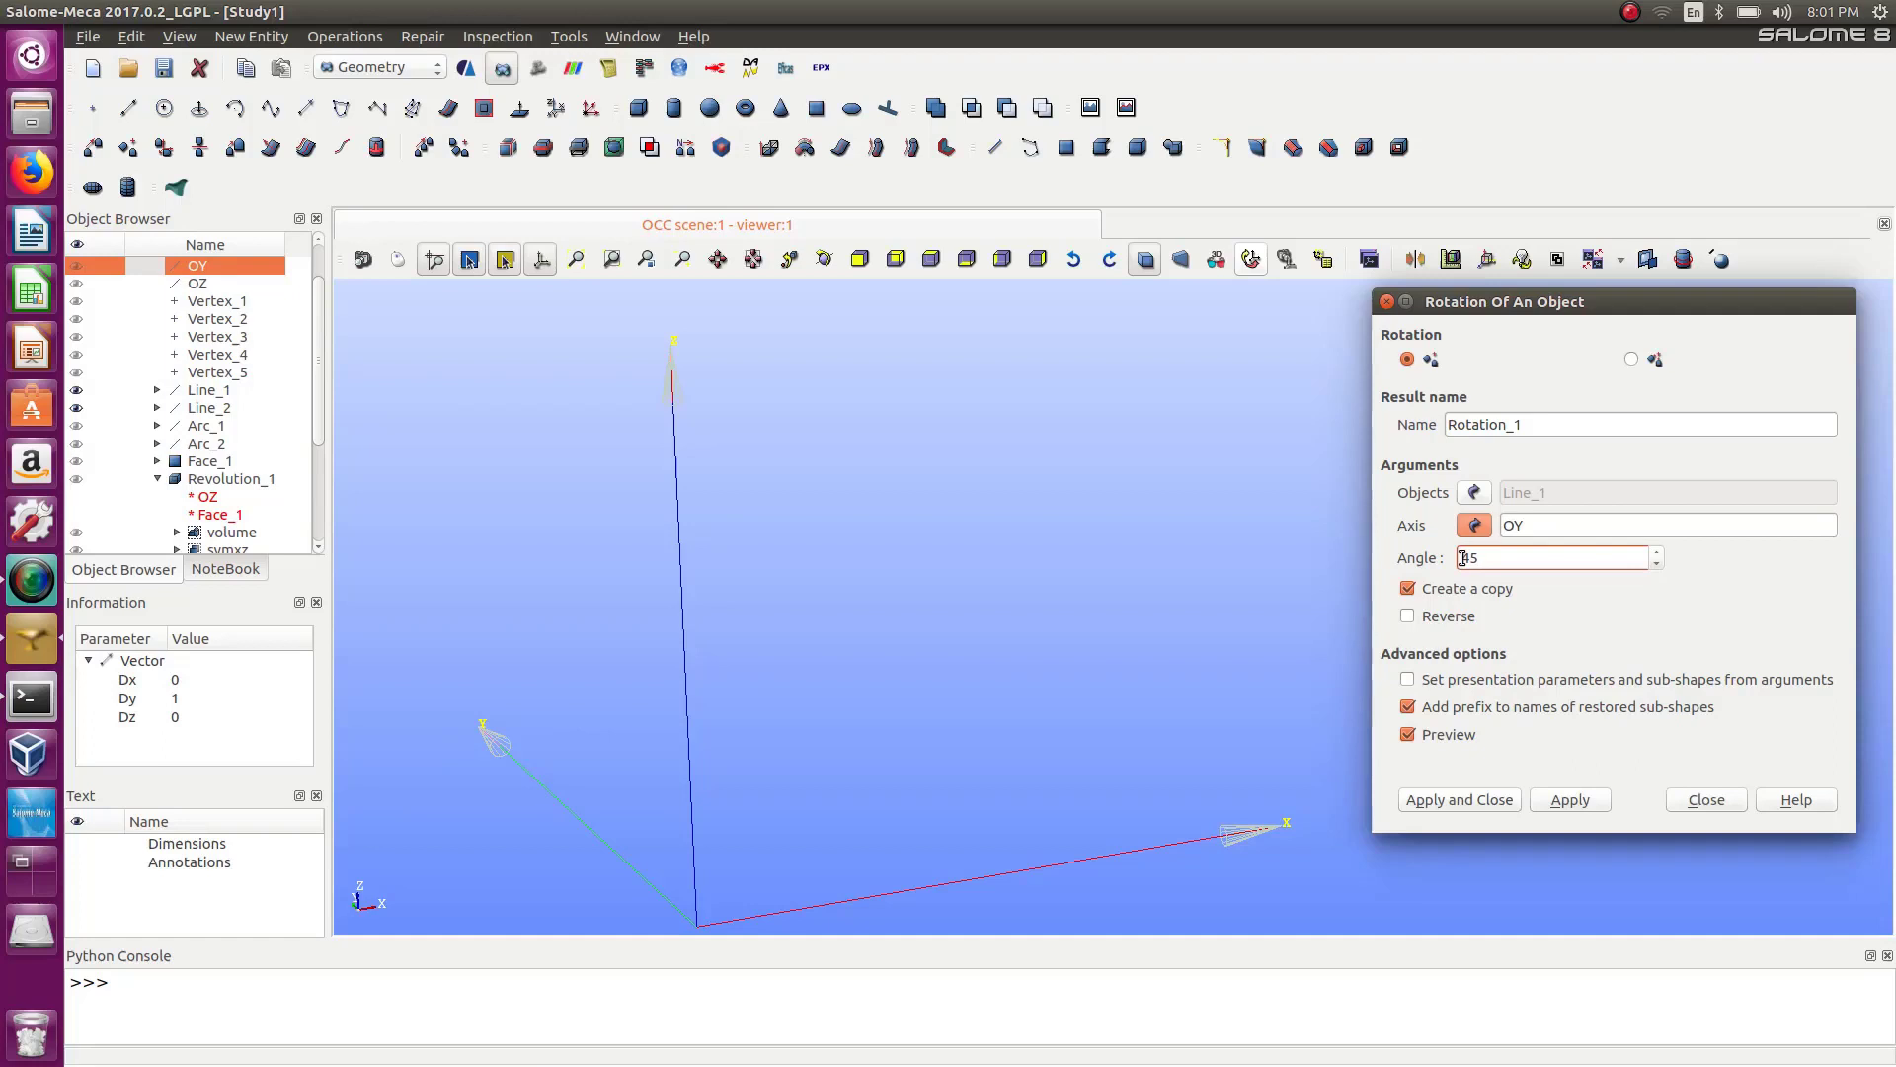
pyautogui.write('45')
pyautogui.scroll(-5, 988, 524)
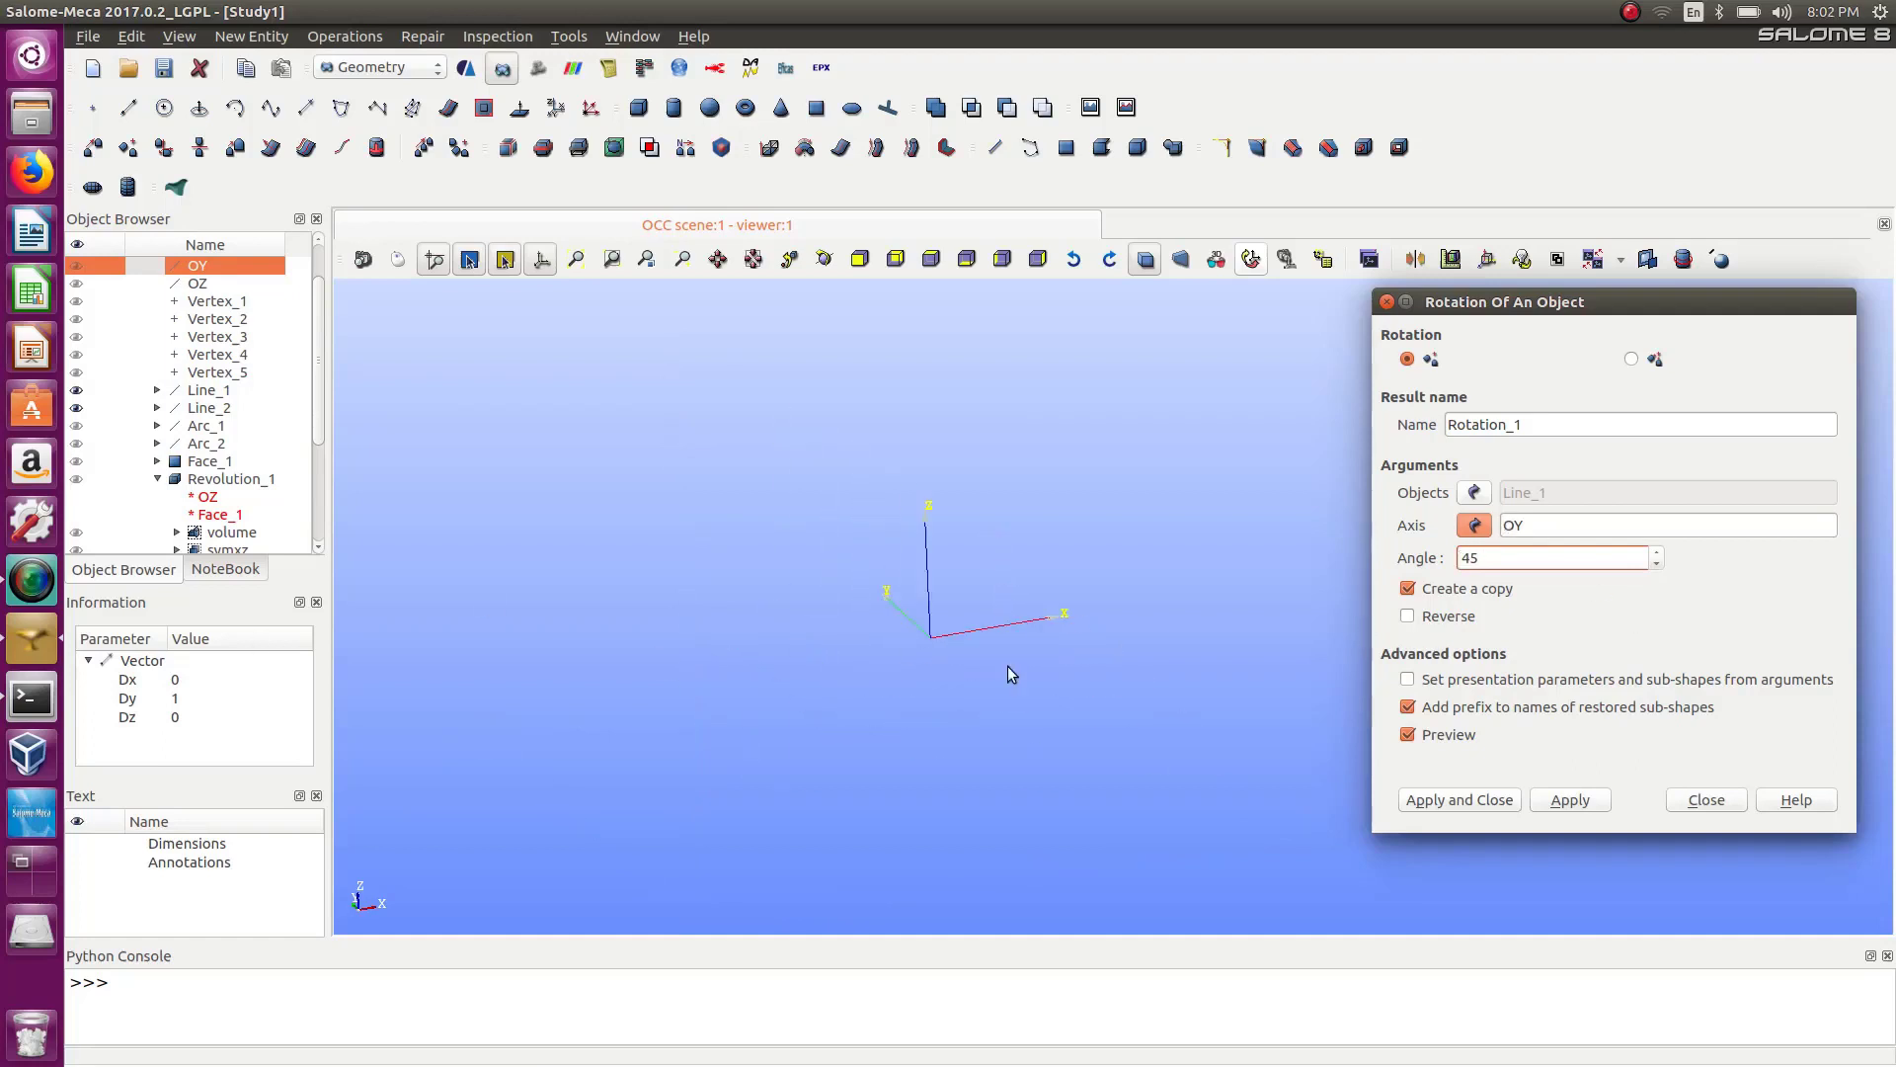
pyautogui.scroll(-1, 1015, 675)
pyautogui.scroll(-3, 990, 479)
pyautogui.scroll(6, 990, 472)
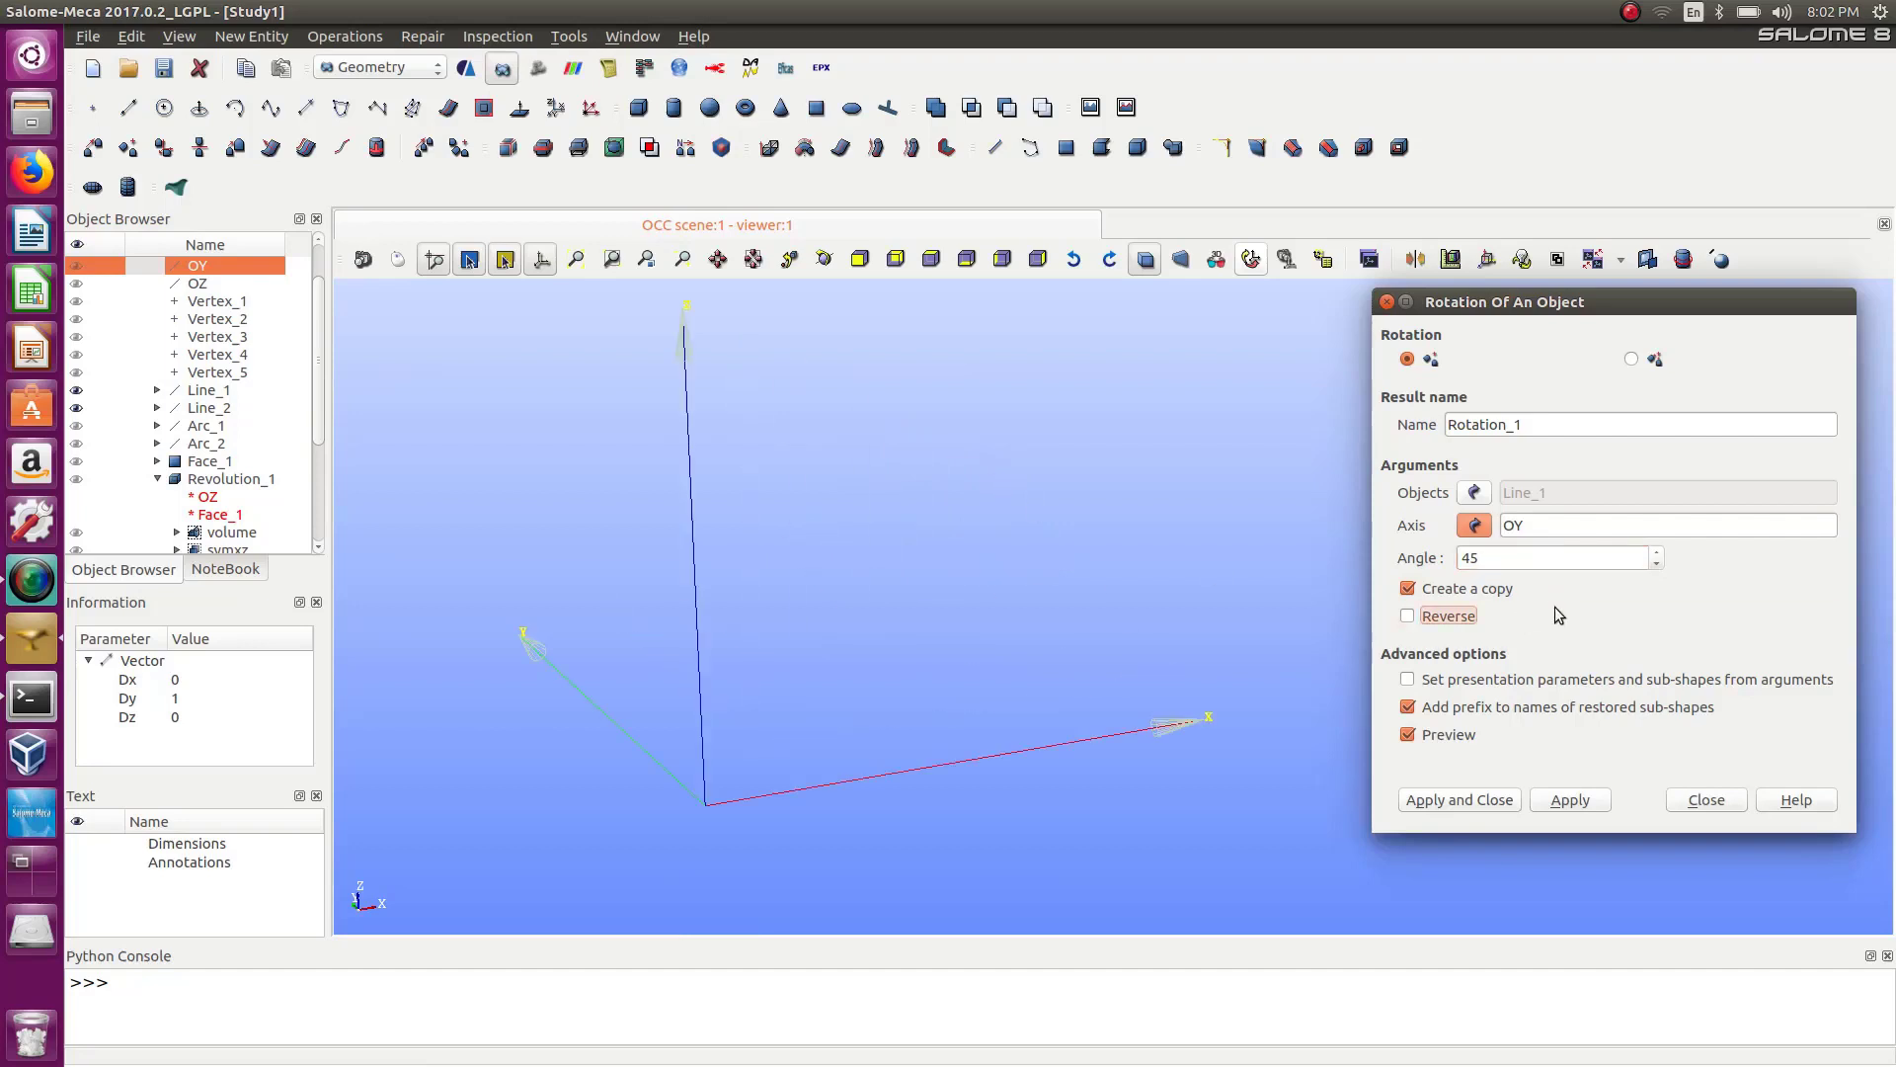
pyautogui.click(1412, 736)
pyautogui.click(1408, 736)
pyautogui.scroll(-5, 832, 475)
pyautogui.scroll(3, 831, 474)
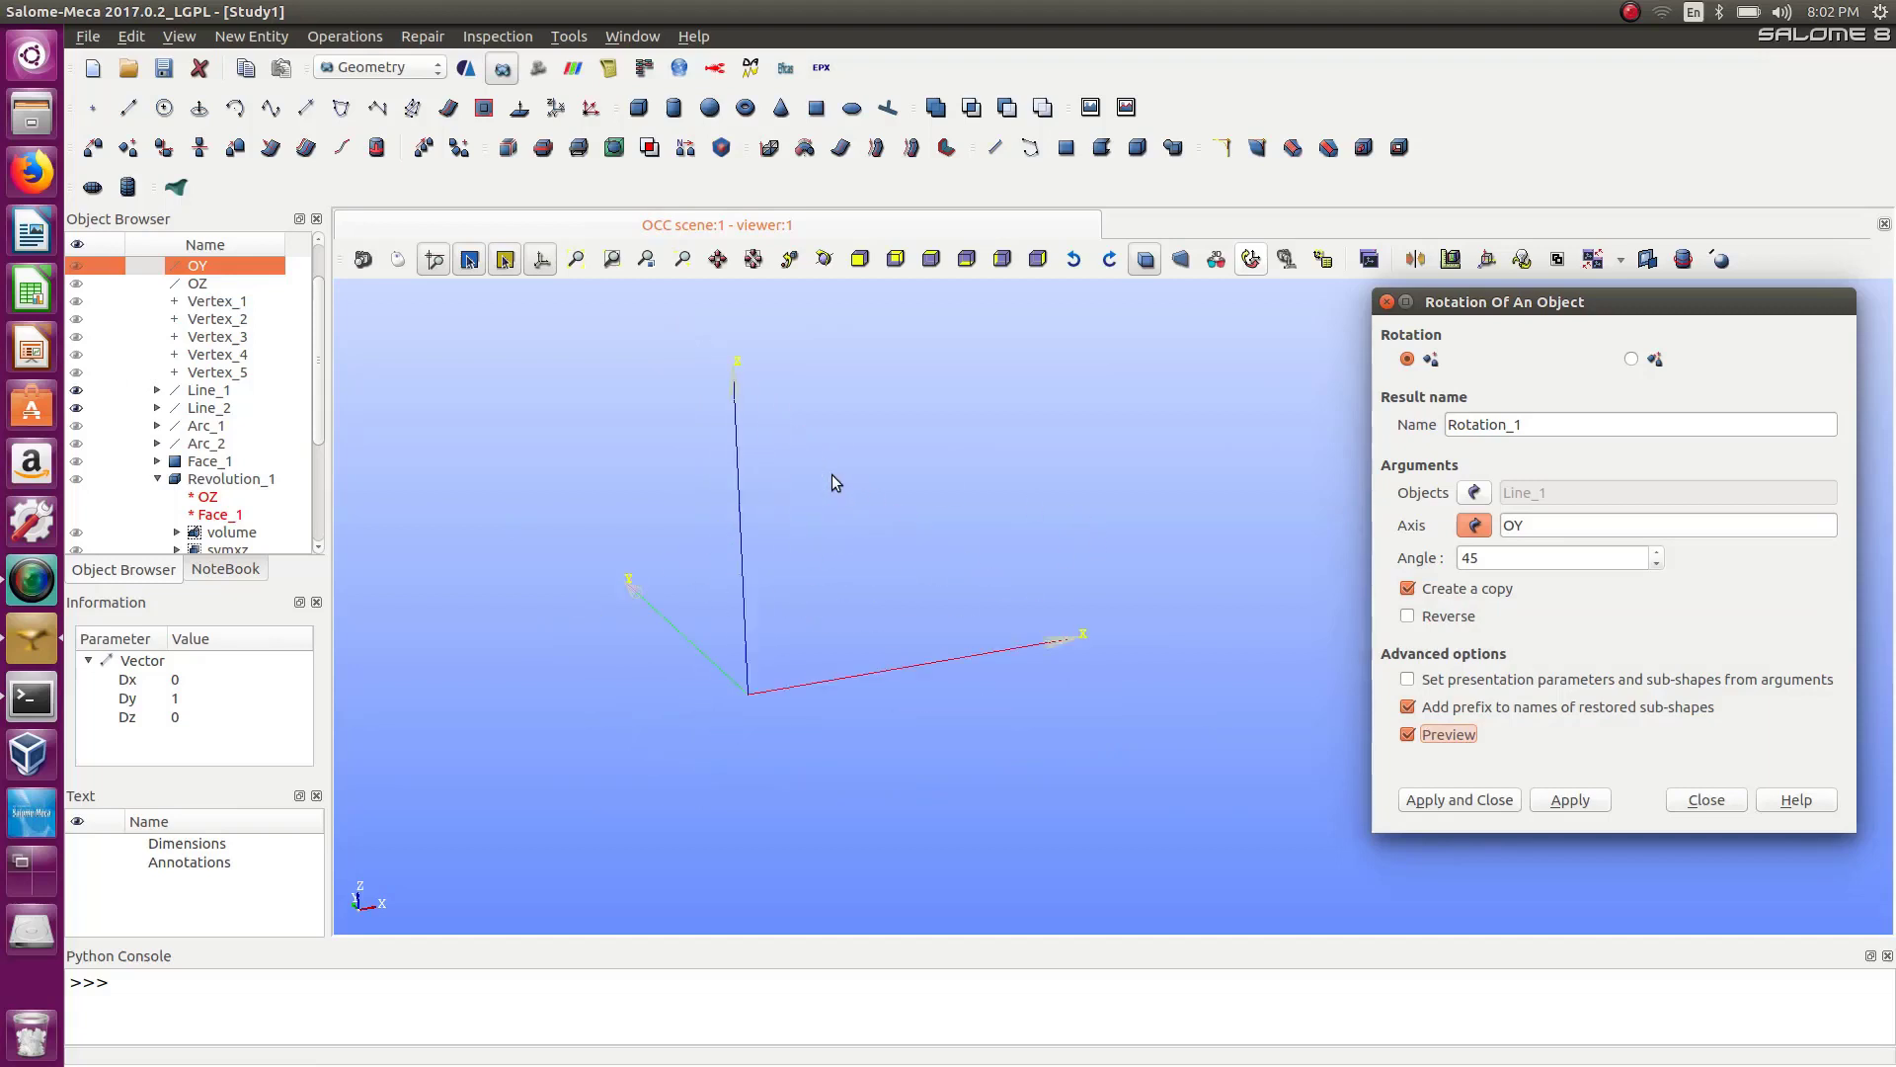
pyautogui.scroll(3, 831, 482)
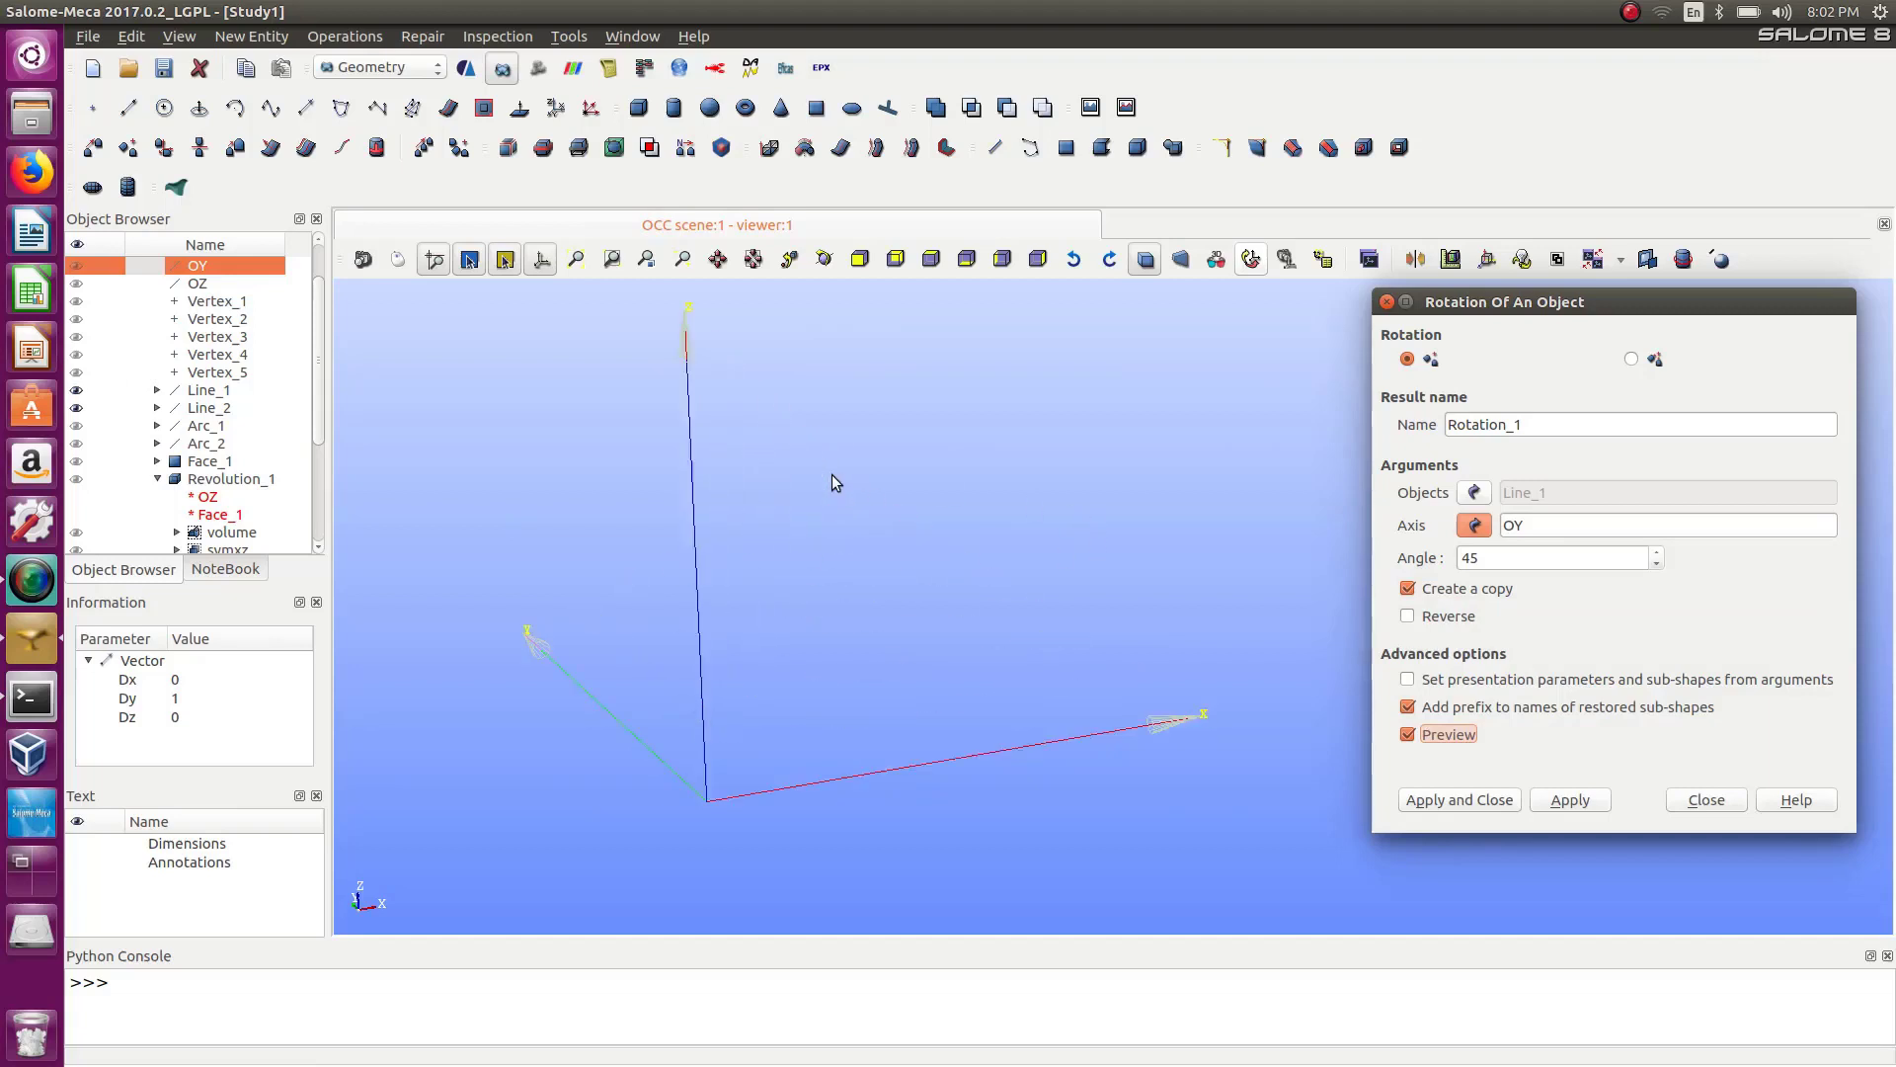
pyautogui.click(1639, 516)
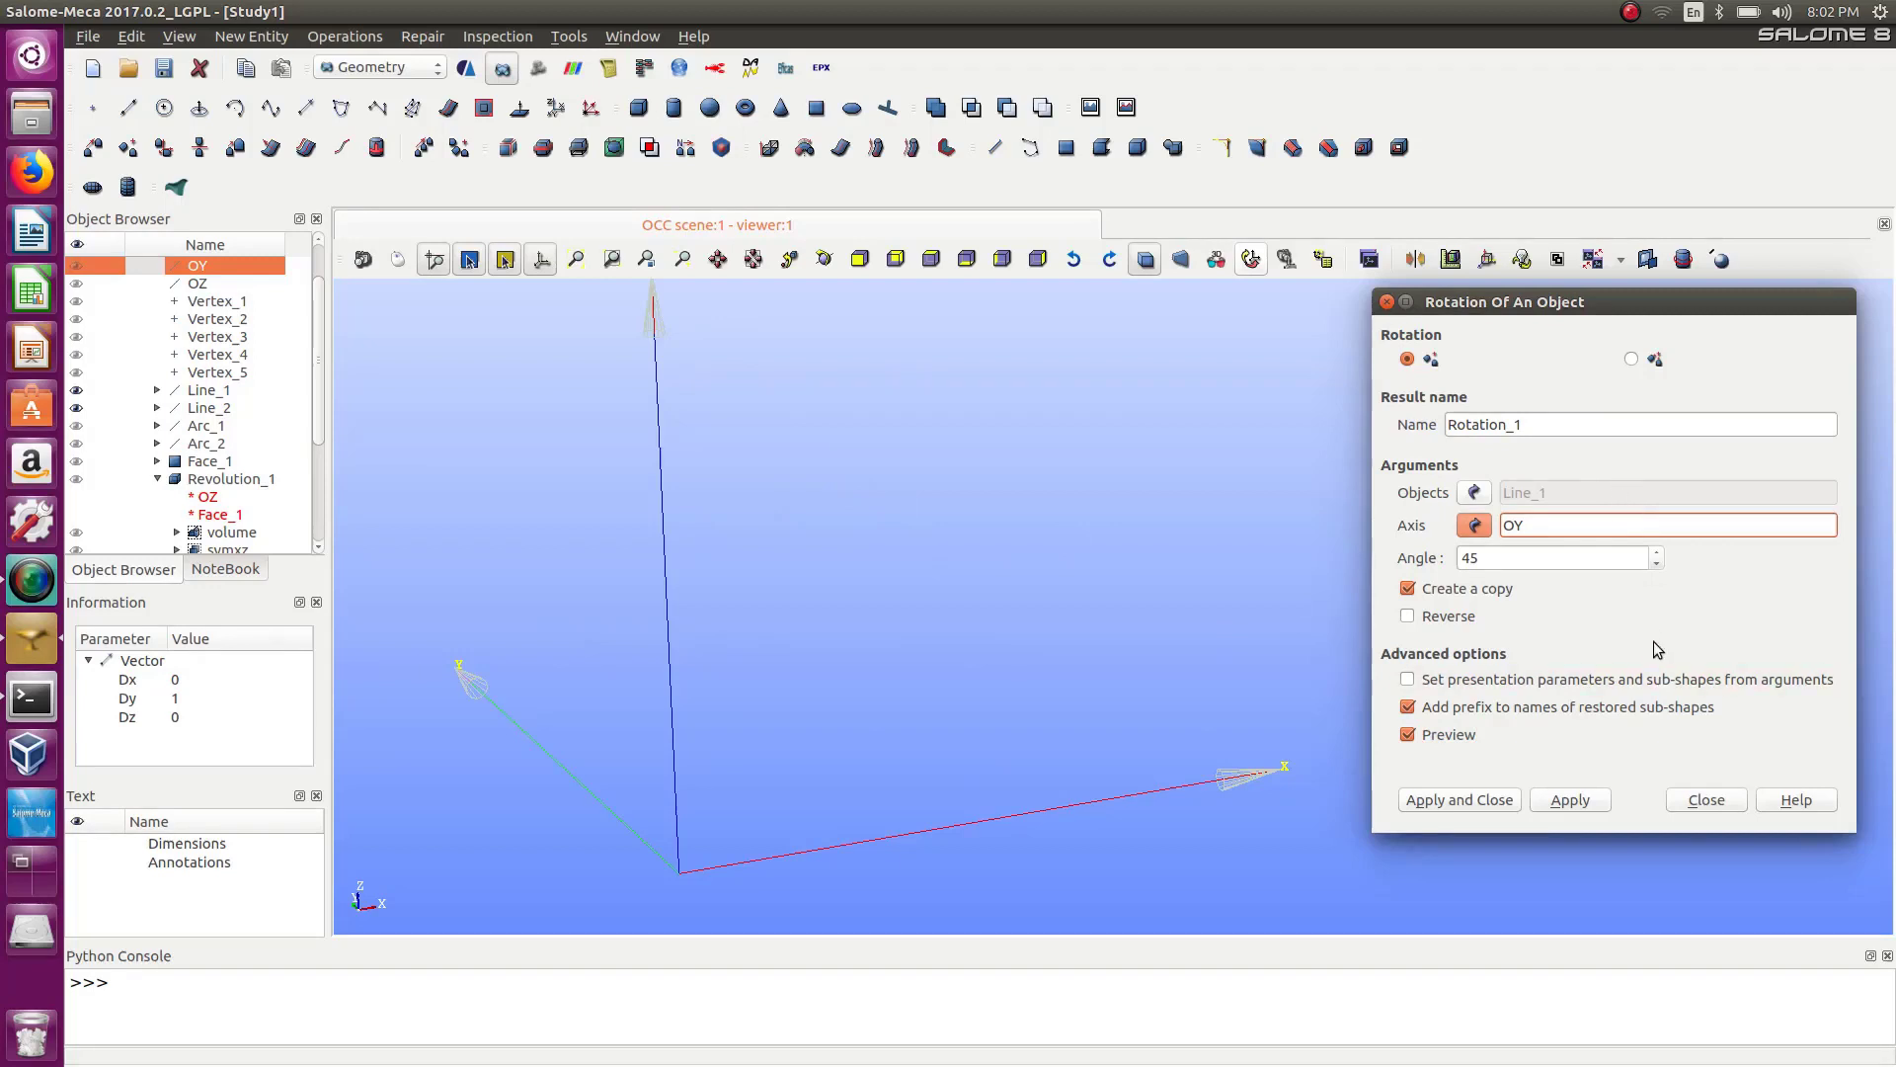
pyautogui.click(1478, 803)
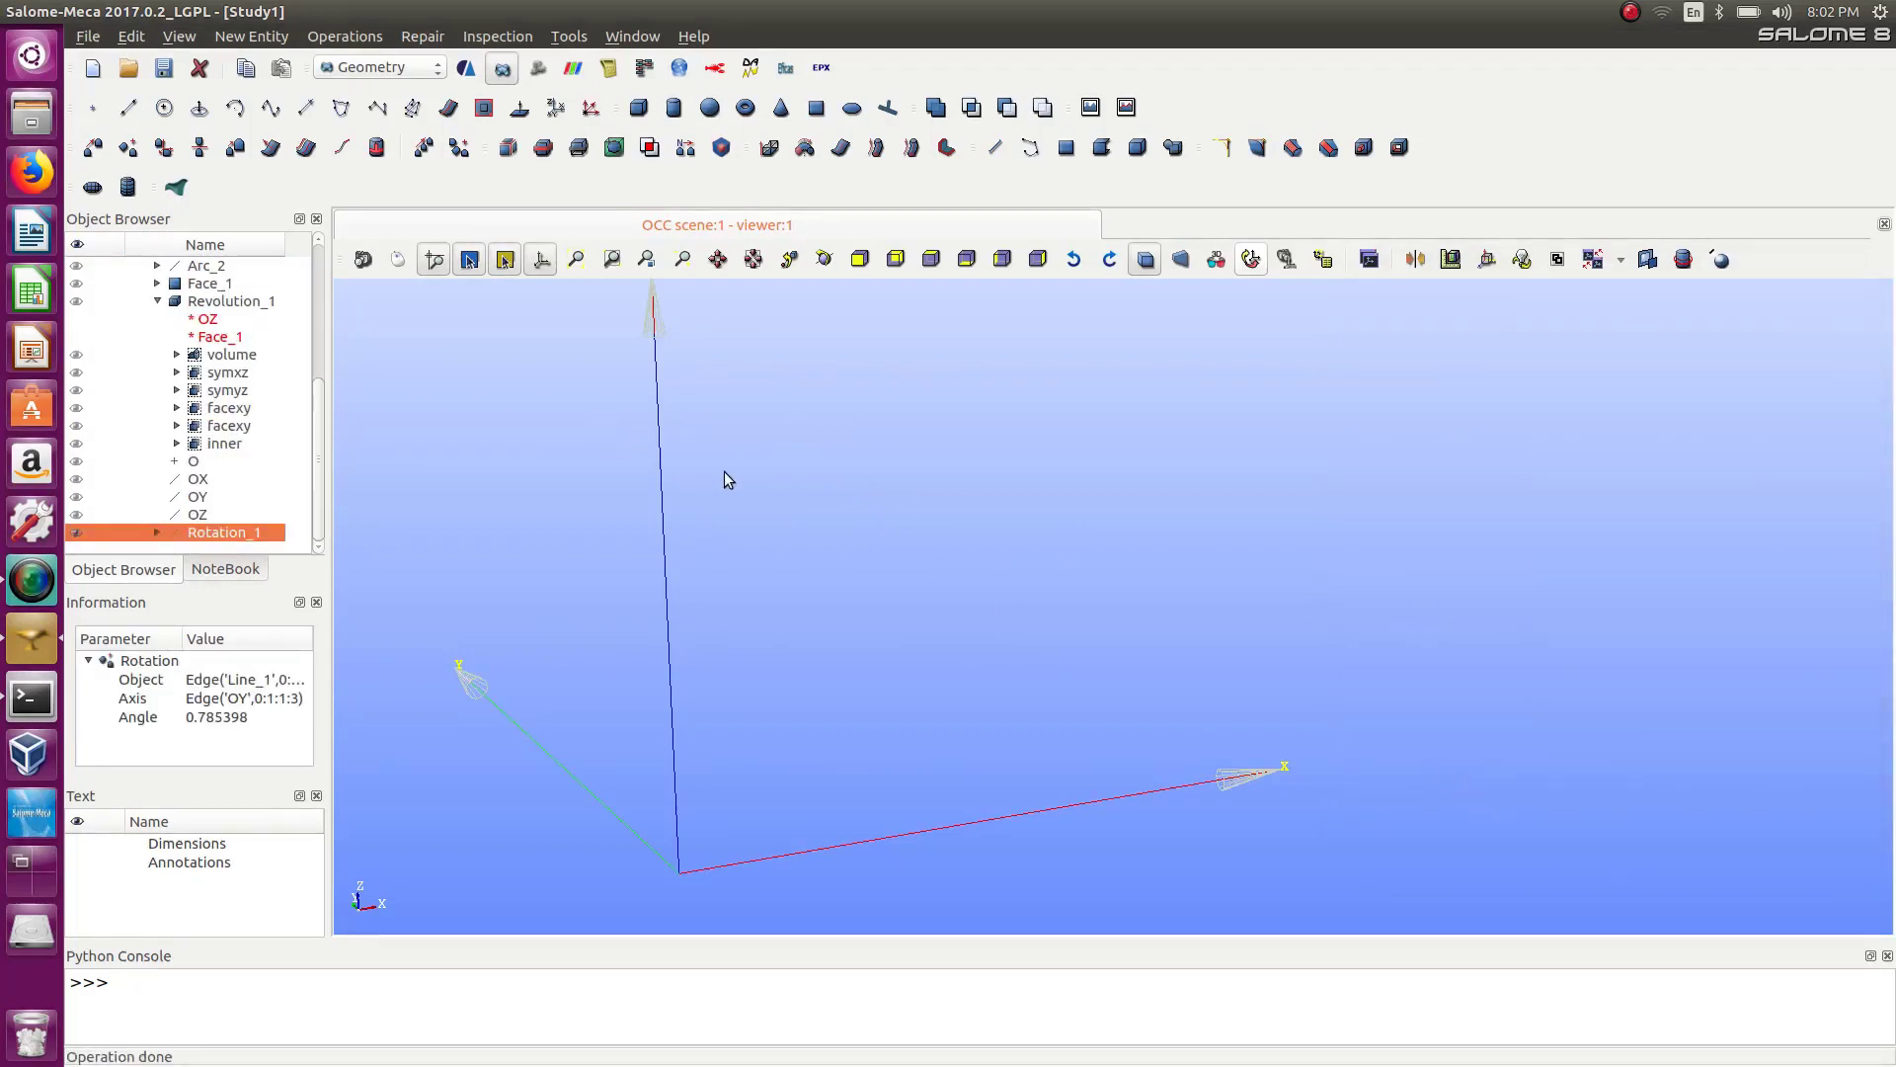
# Hide Line_1 and Line_2 so that only Rotation_1 is displayed in the viewer.
pyautogui.scroll(-5, 725, 480)
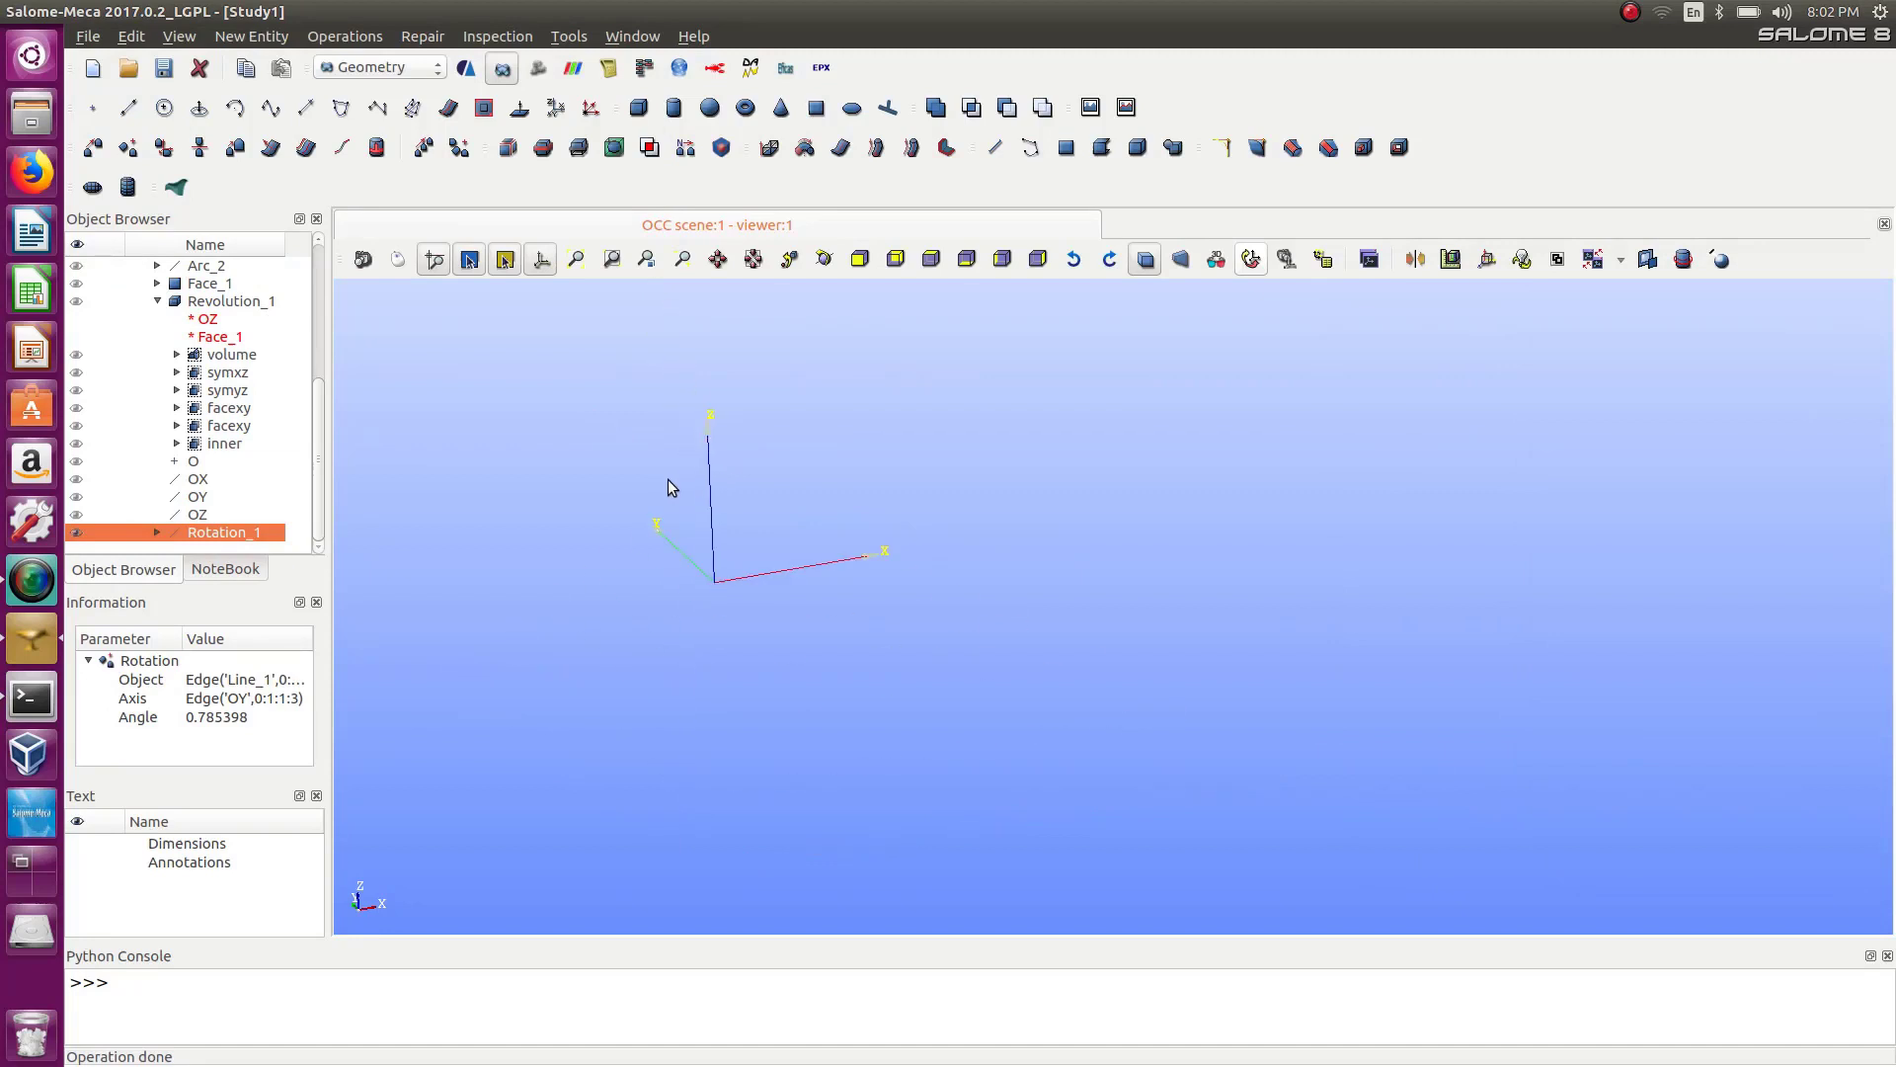
pyautogui.click(77, 535)
pyautogui.scroll(6, 557, 415)
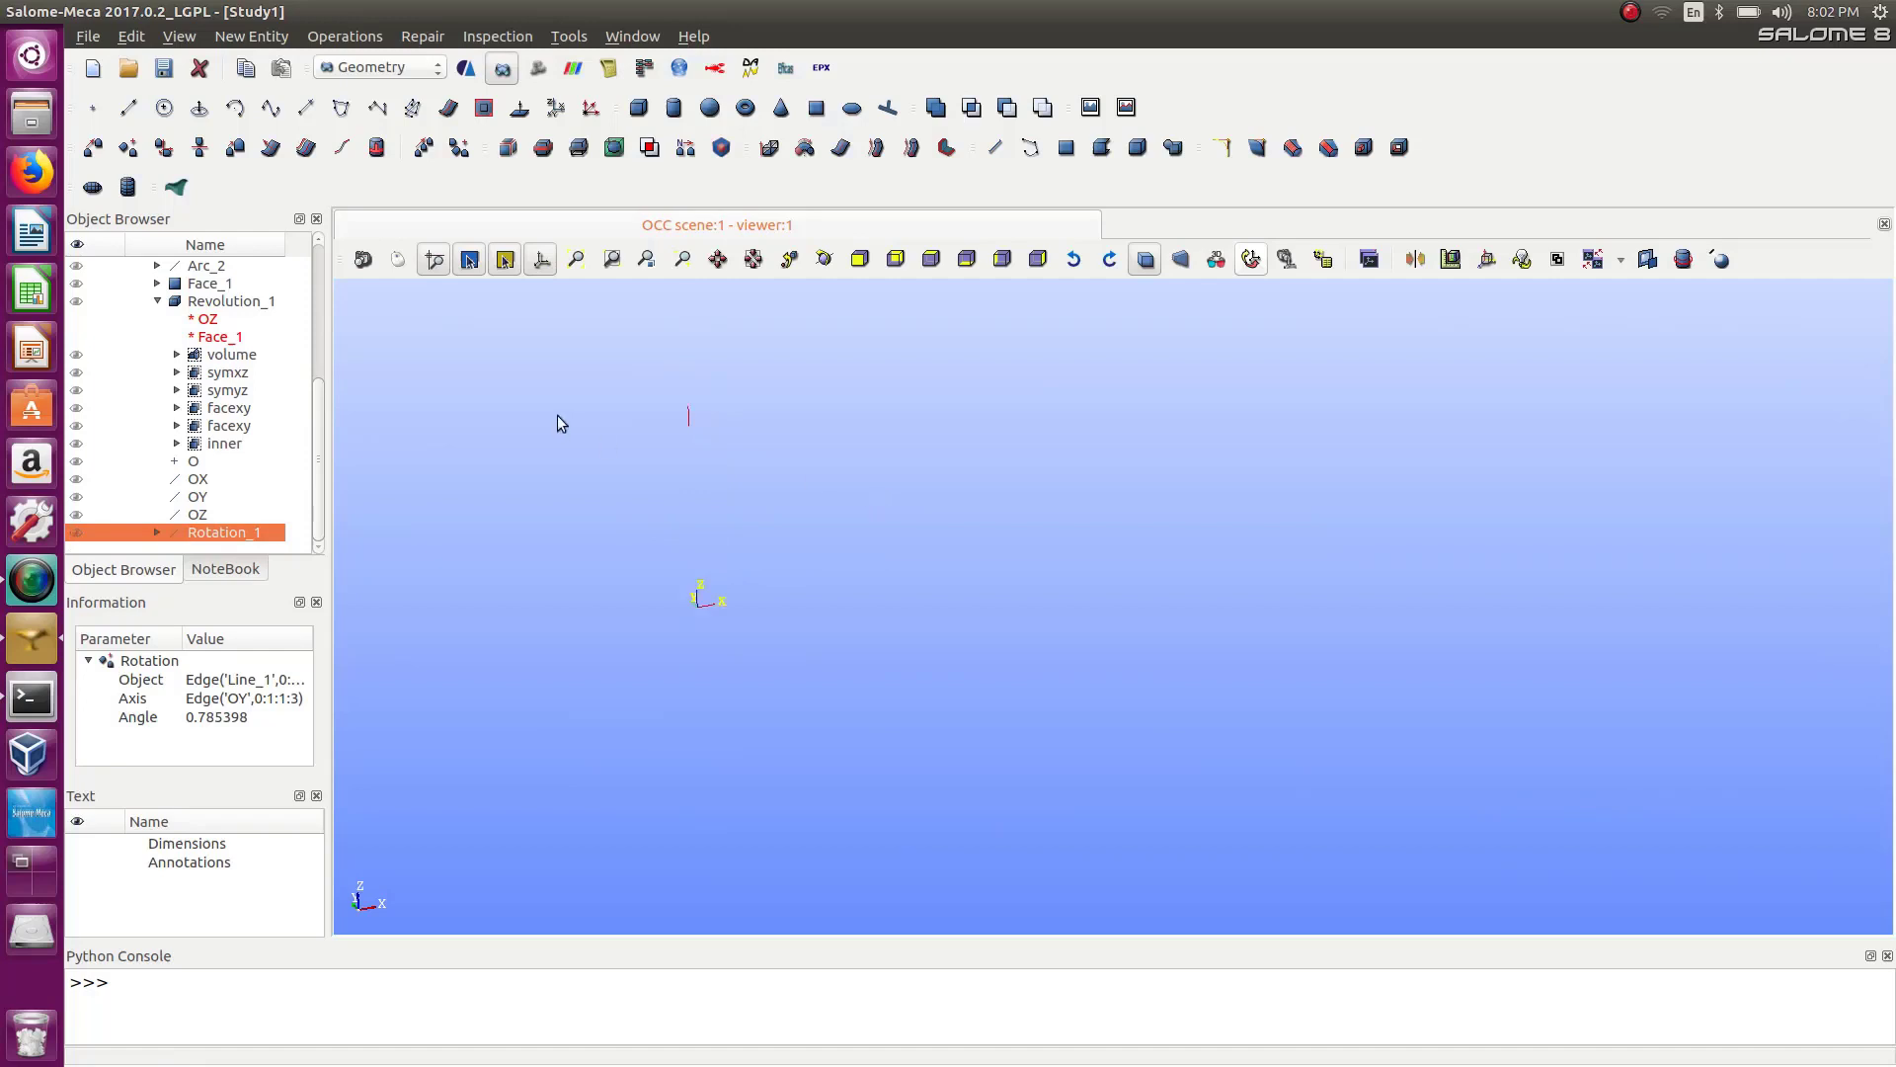
pyautogui.scroll(-5, 838, 538)
pyautogui.scroll(2, 790, 553)
pyautogui.scroll(-2, 731, 538)
pyautogui.scroll(2, 318, 405)
pyautogui.click(77, 320)
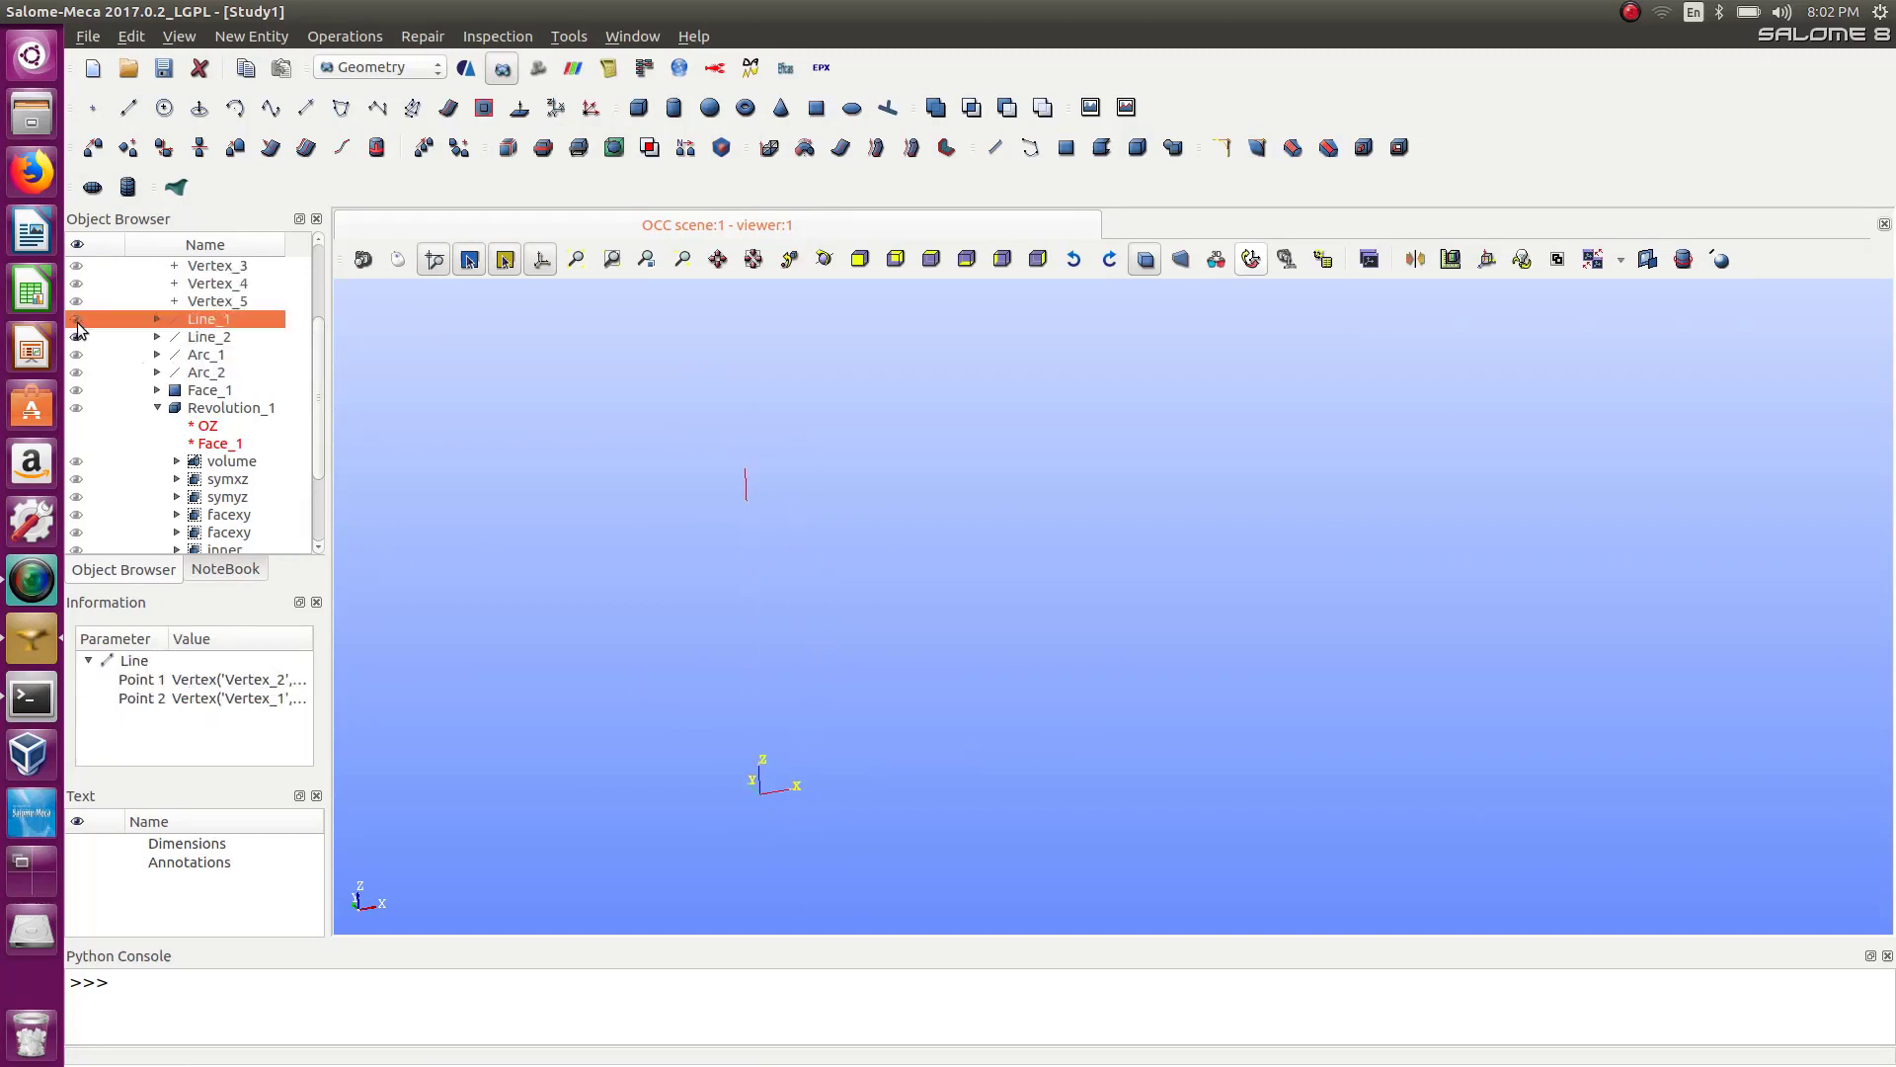
pyautogui.doubleClick(73, 336)
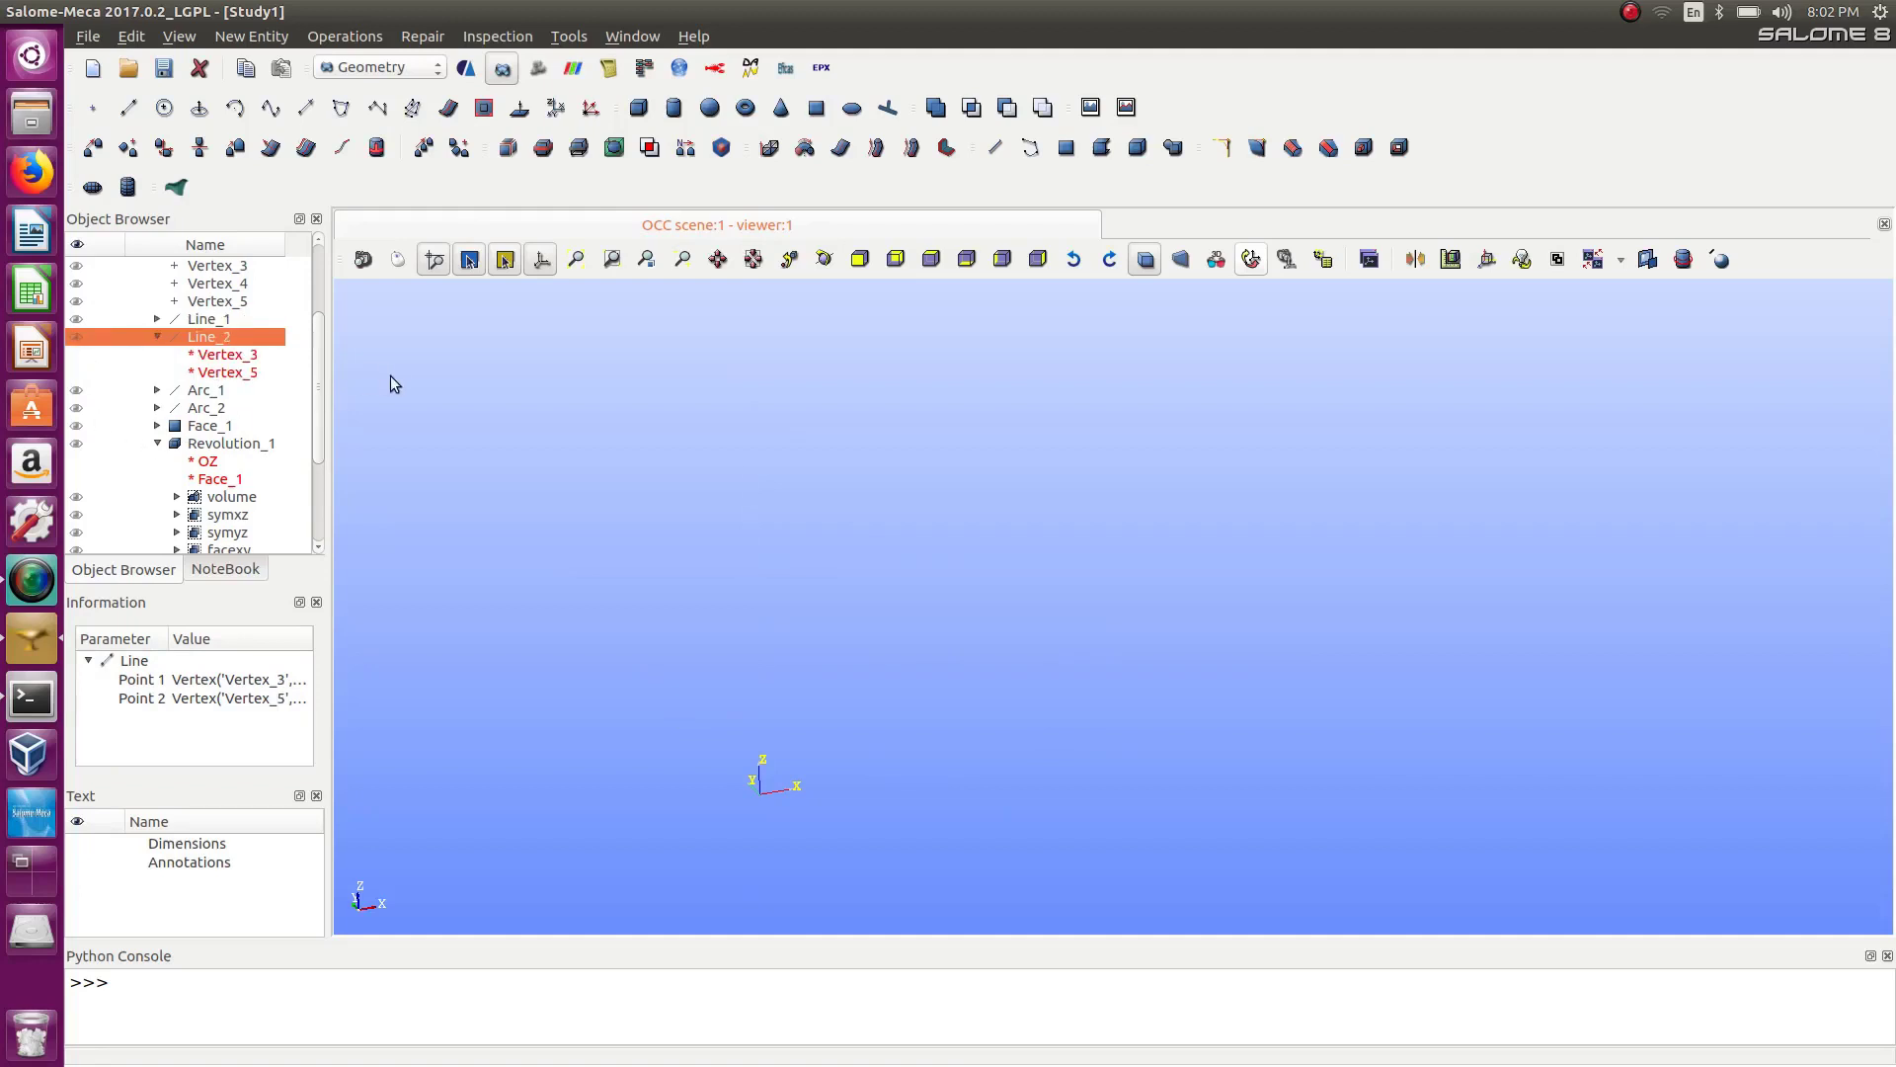
pyautogui.scroll(-3, 316, 385)
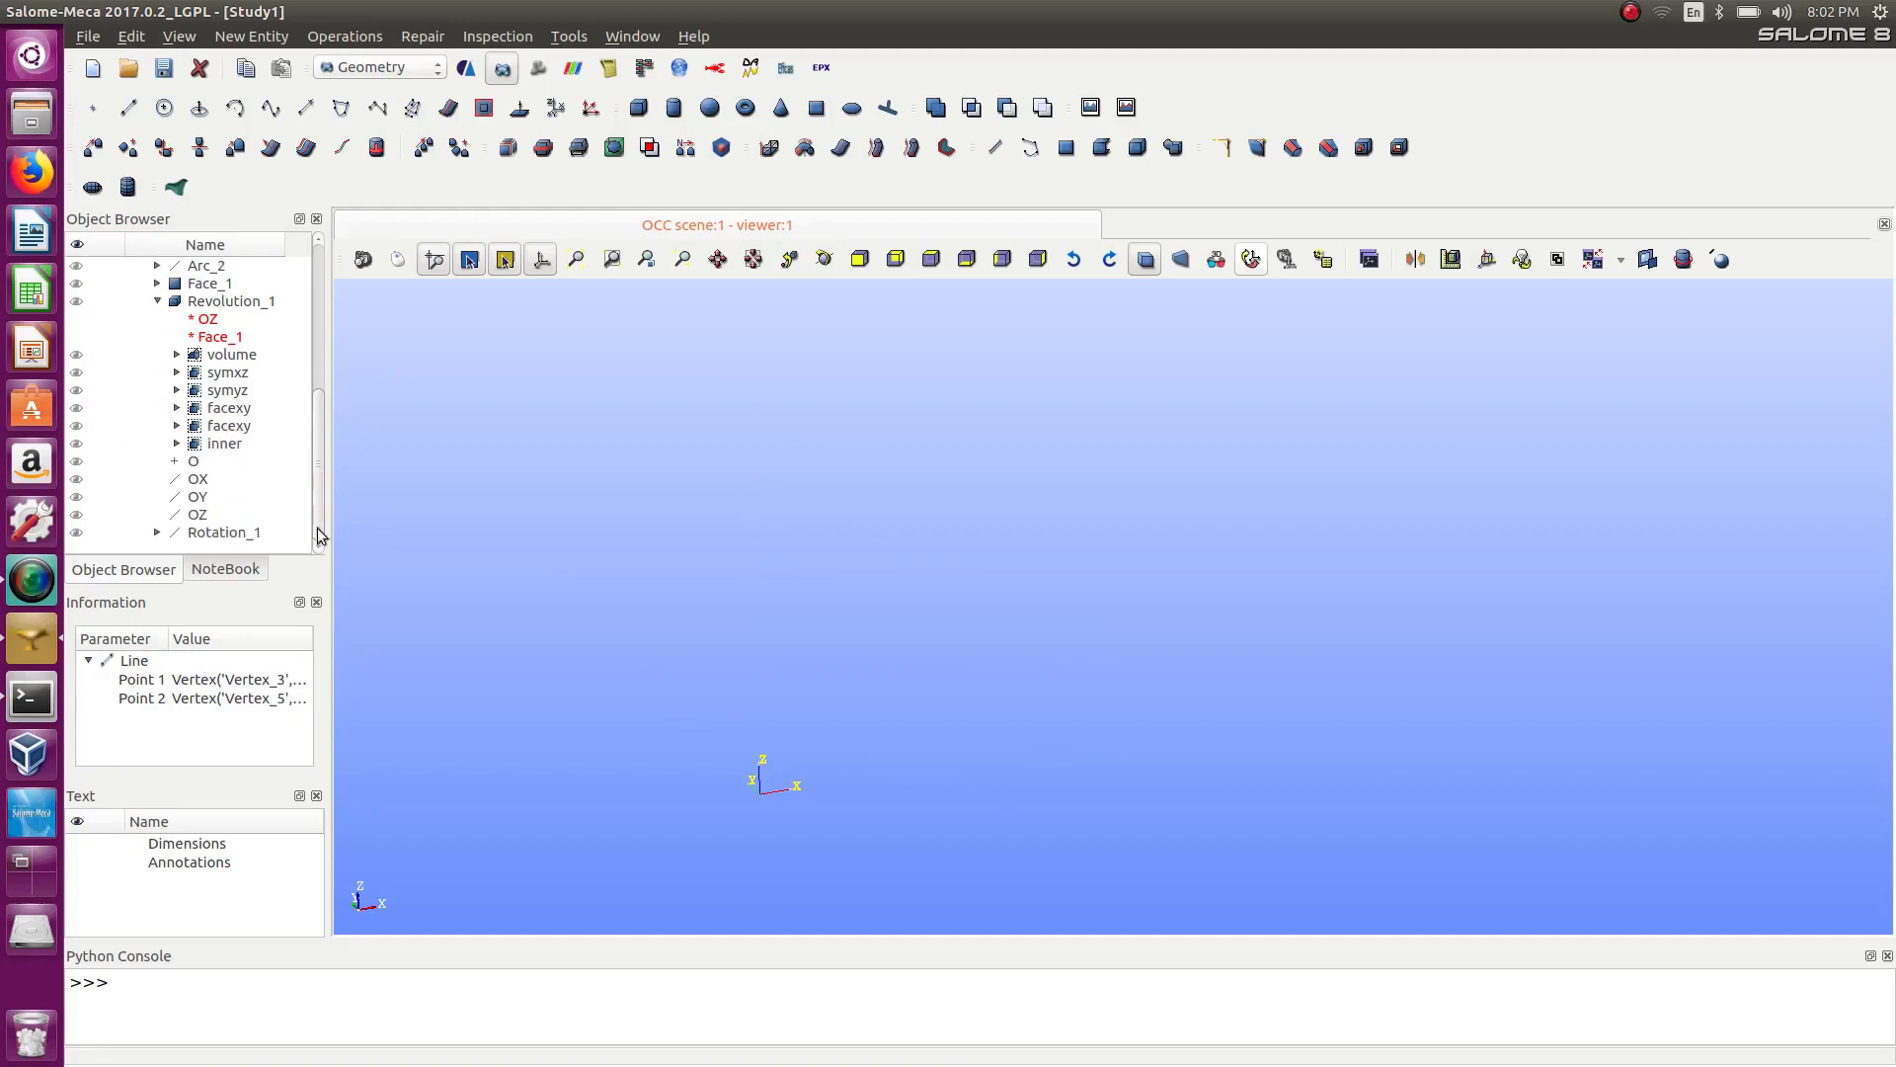
pyautogui.click(77, 534)
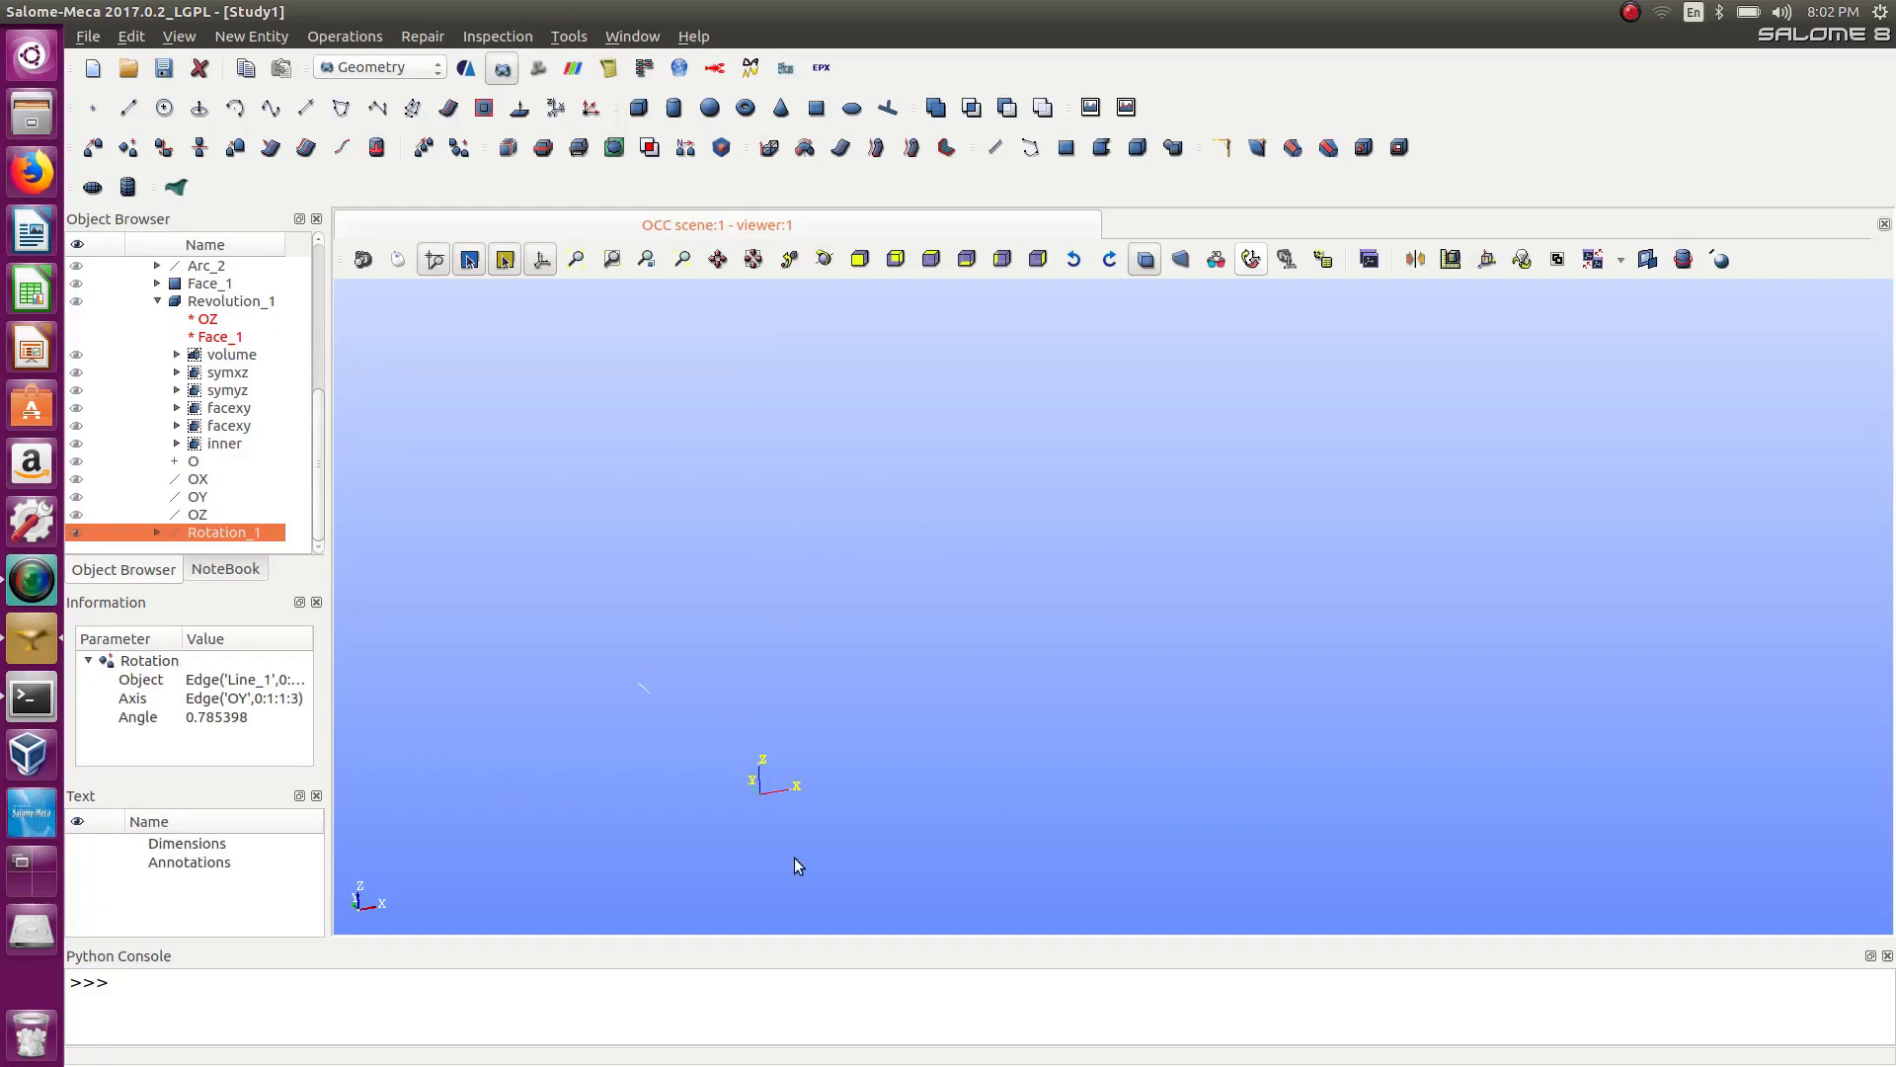
# Delete Rotation_1 from the study.
pyautogui.keyDown('ctrl'); pyautogui.moveTo(782, 819); pyautogui.dragTo(699, 834, button='right'); pyautogui.keyUp('ctrl')
pyautogui.scroll(3, 696, 847)
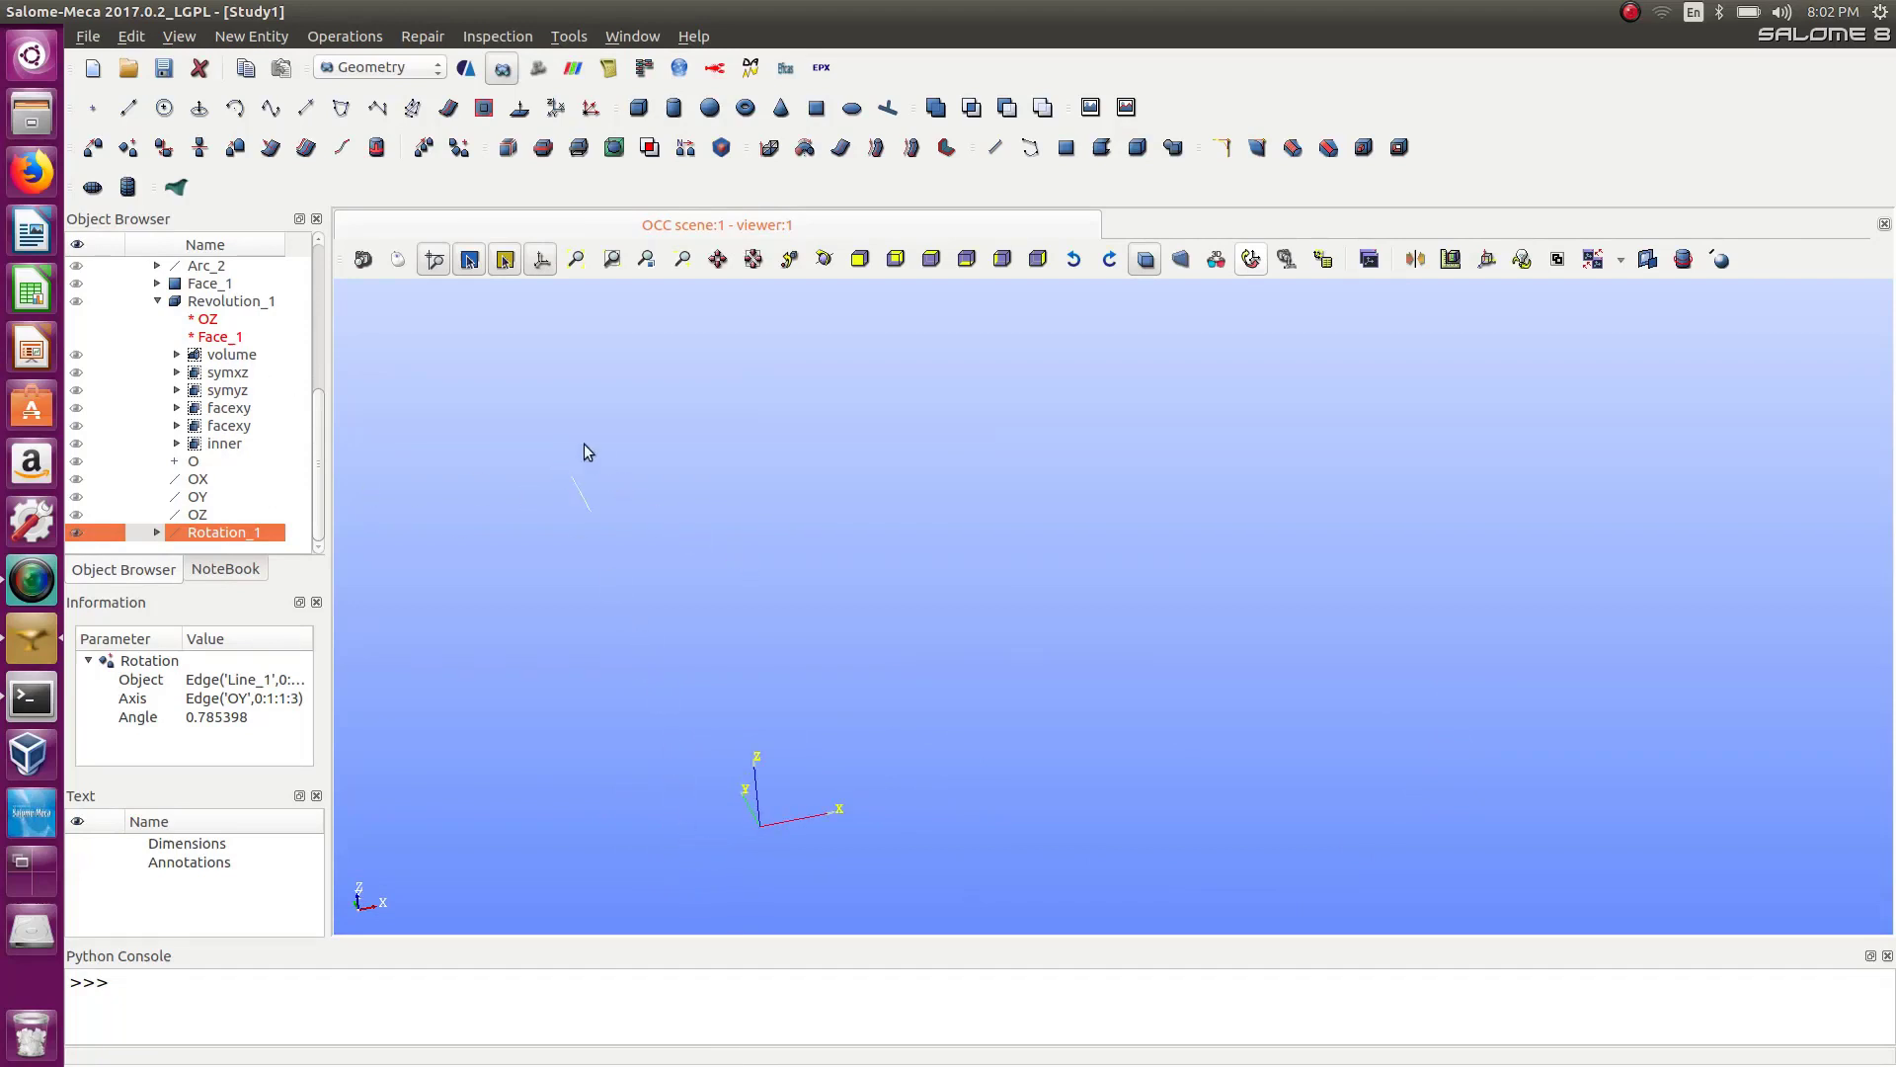
pyautogui.moveTo(540, 435); pyautogui.dragTo(694, 606)
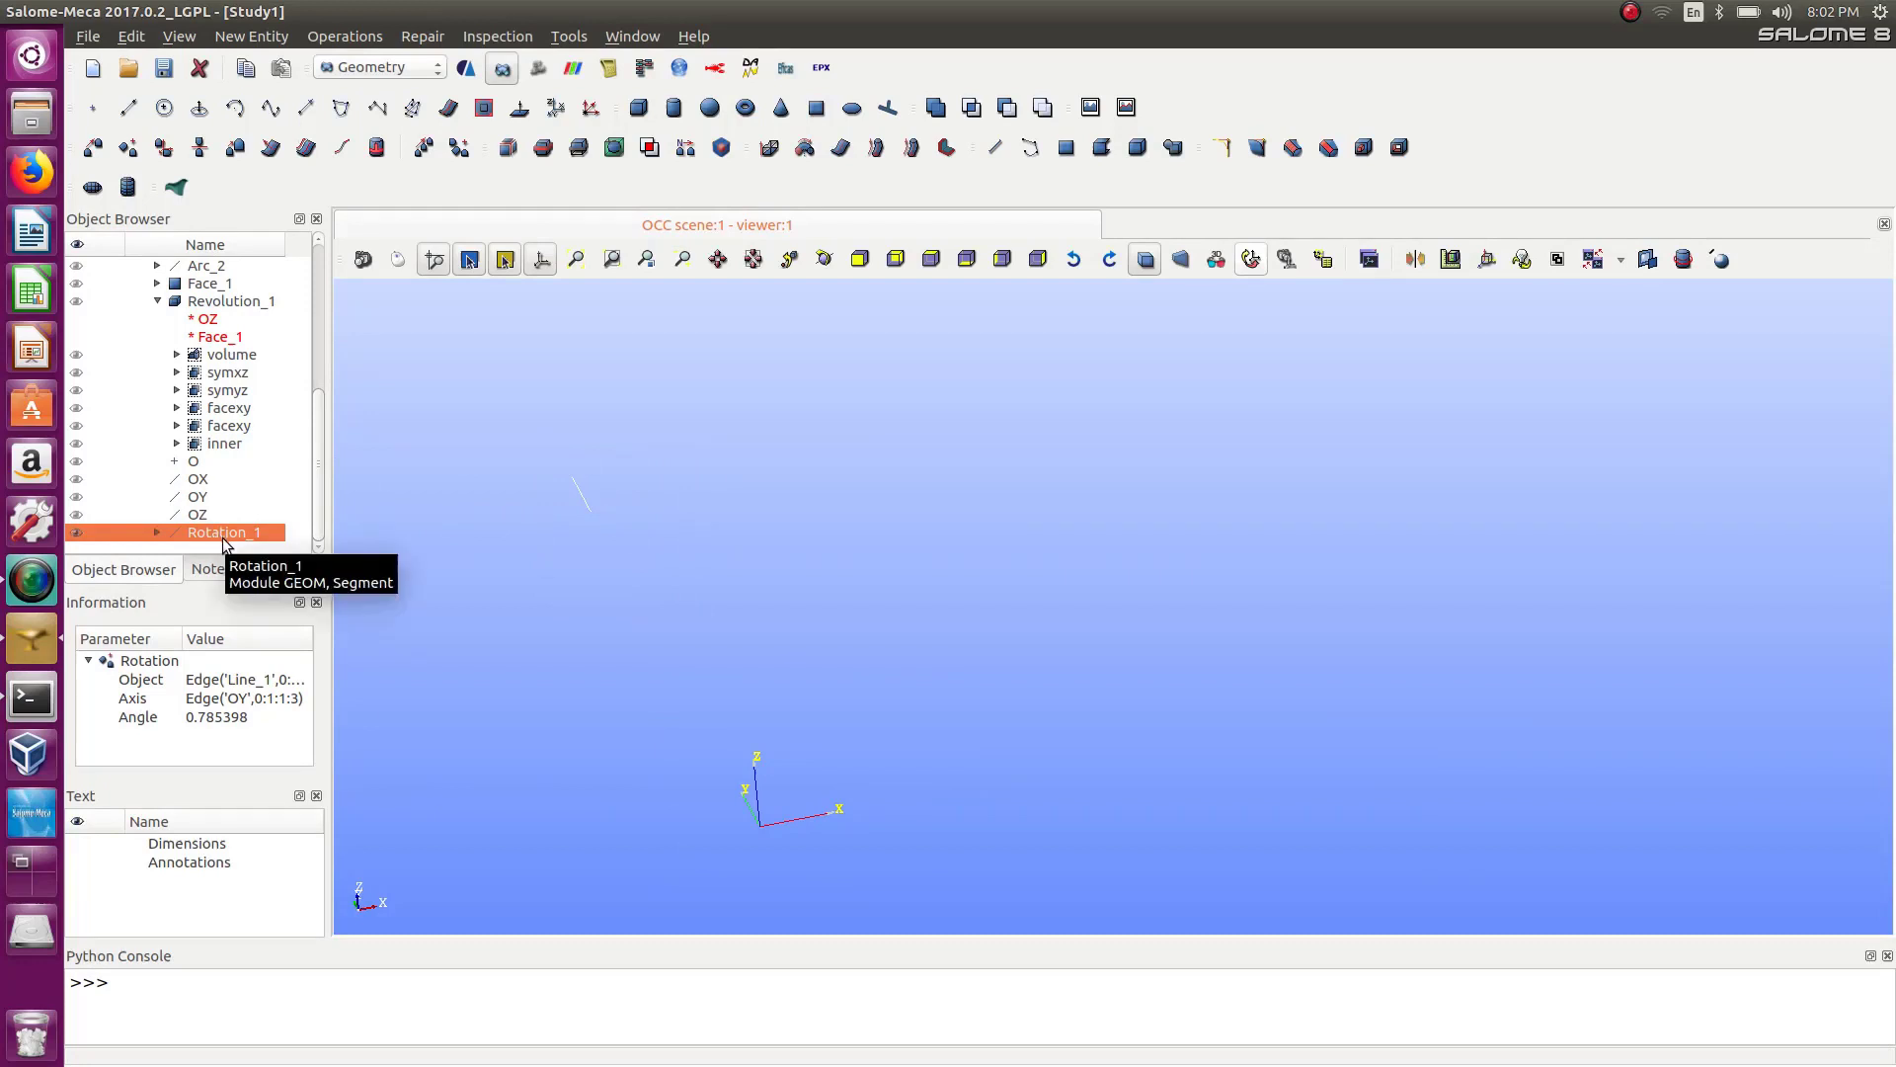
pyautogui.press('Delete')
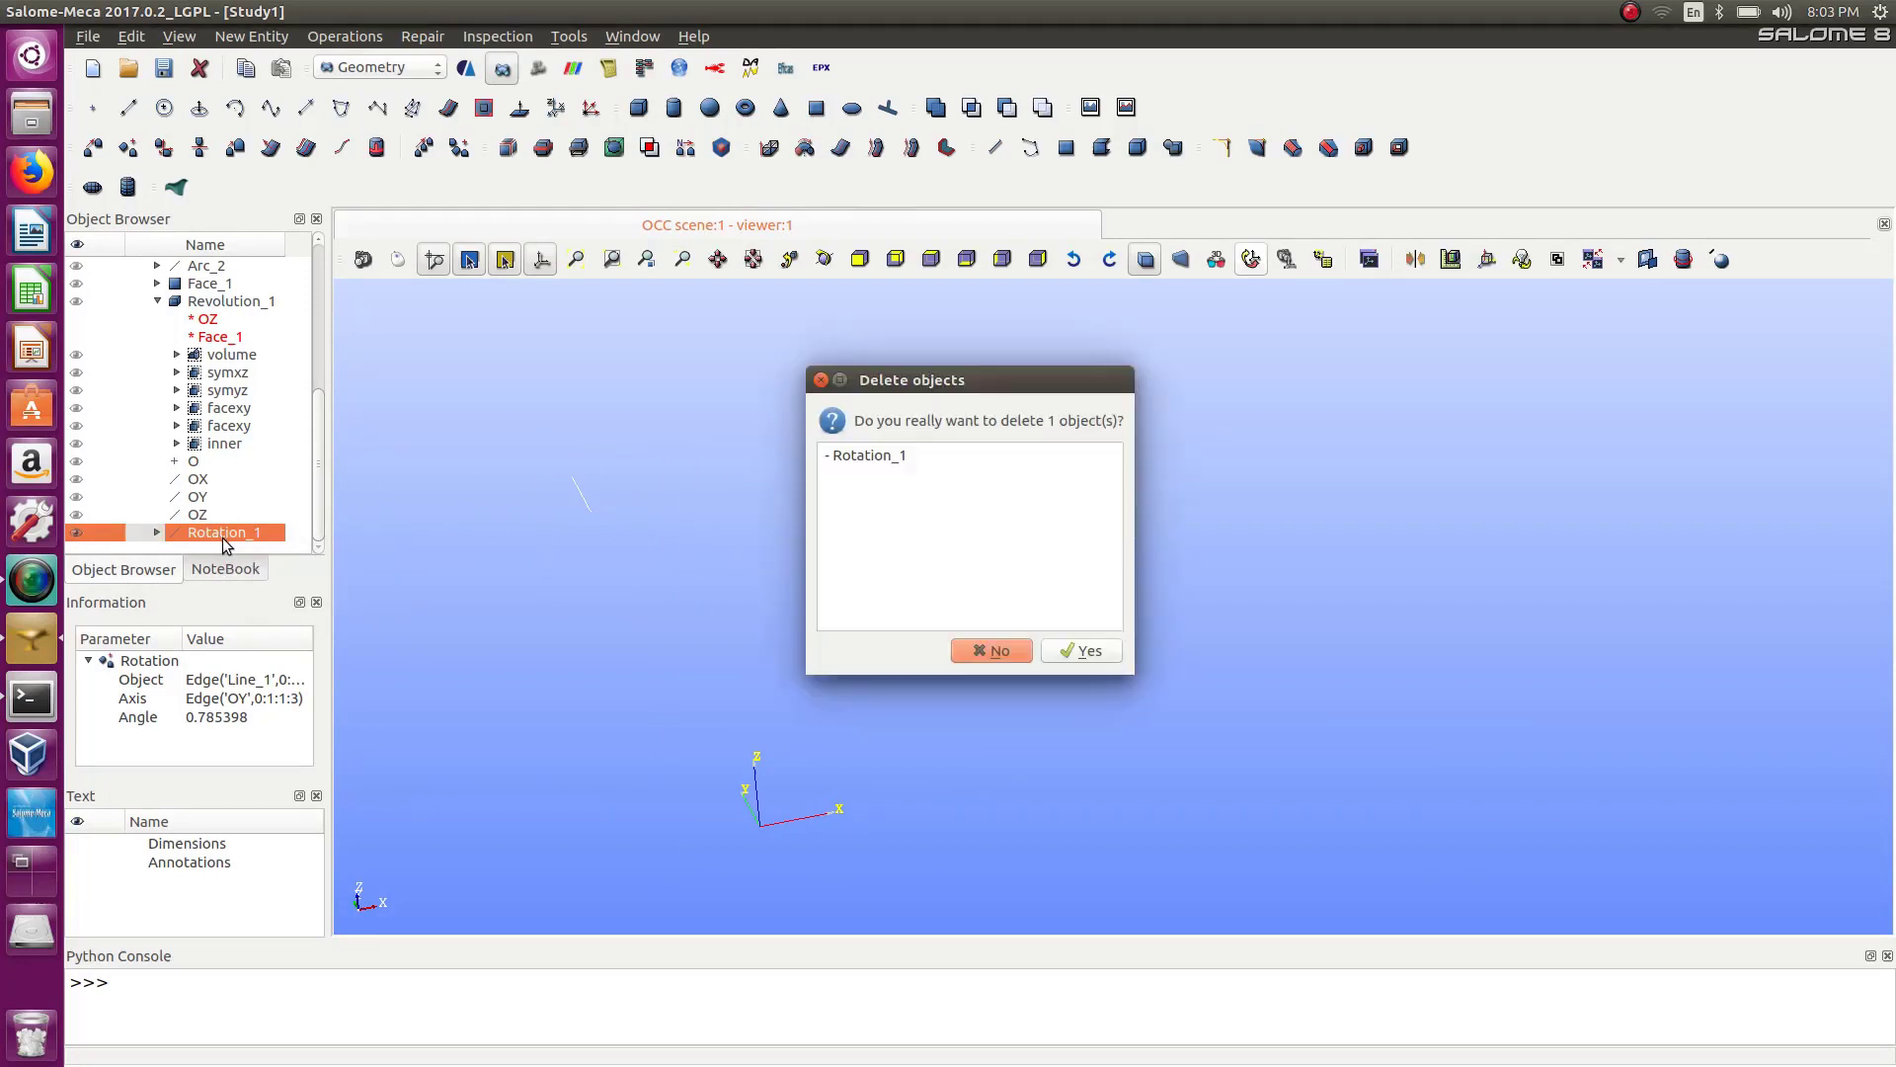
pyautogui.click(1080, 646)
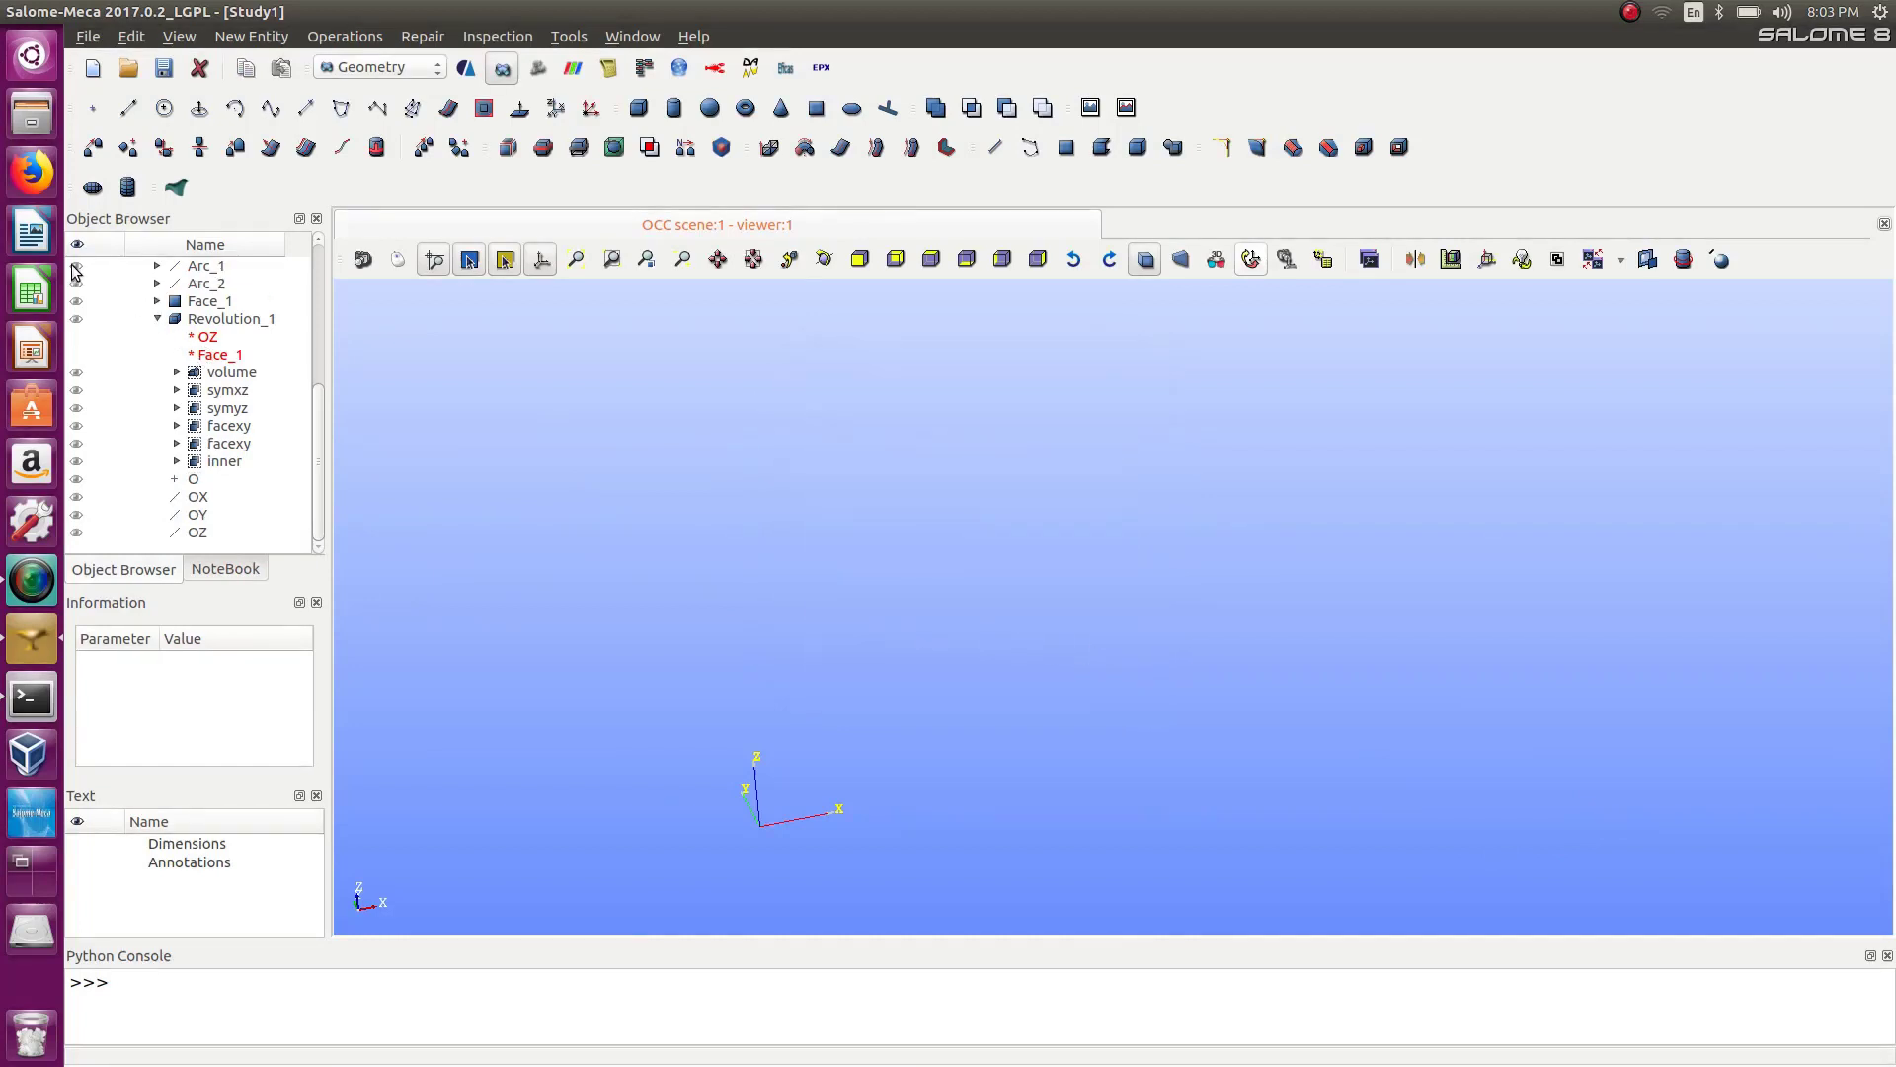
# Display Revolution_1 again and zoom in and out to inspect the revolved solid.
pyautogui.moveTo(322, 413); pyautogui.dragTo(303, 345)
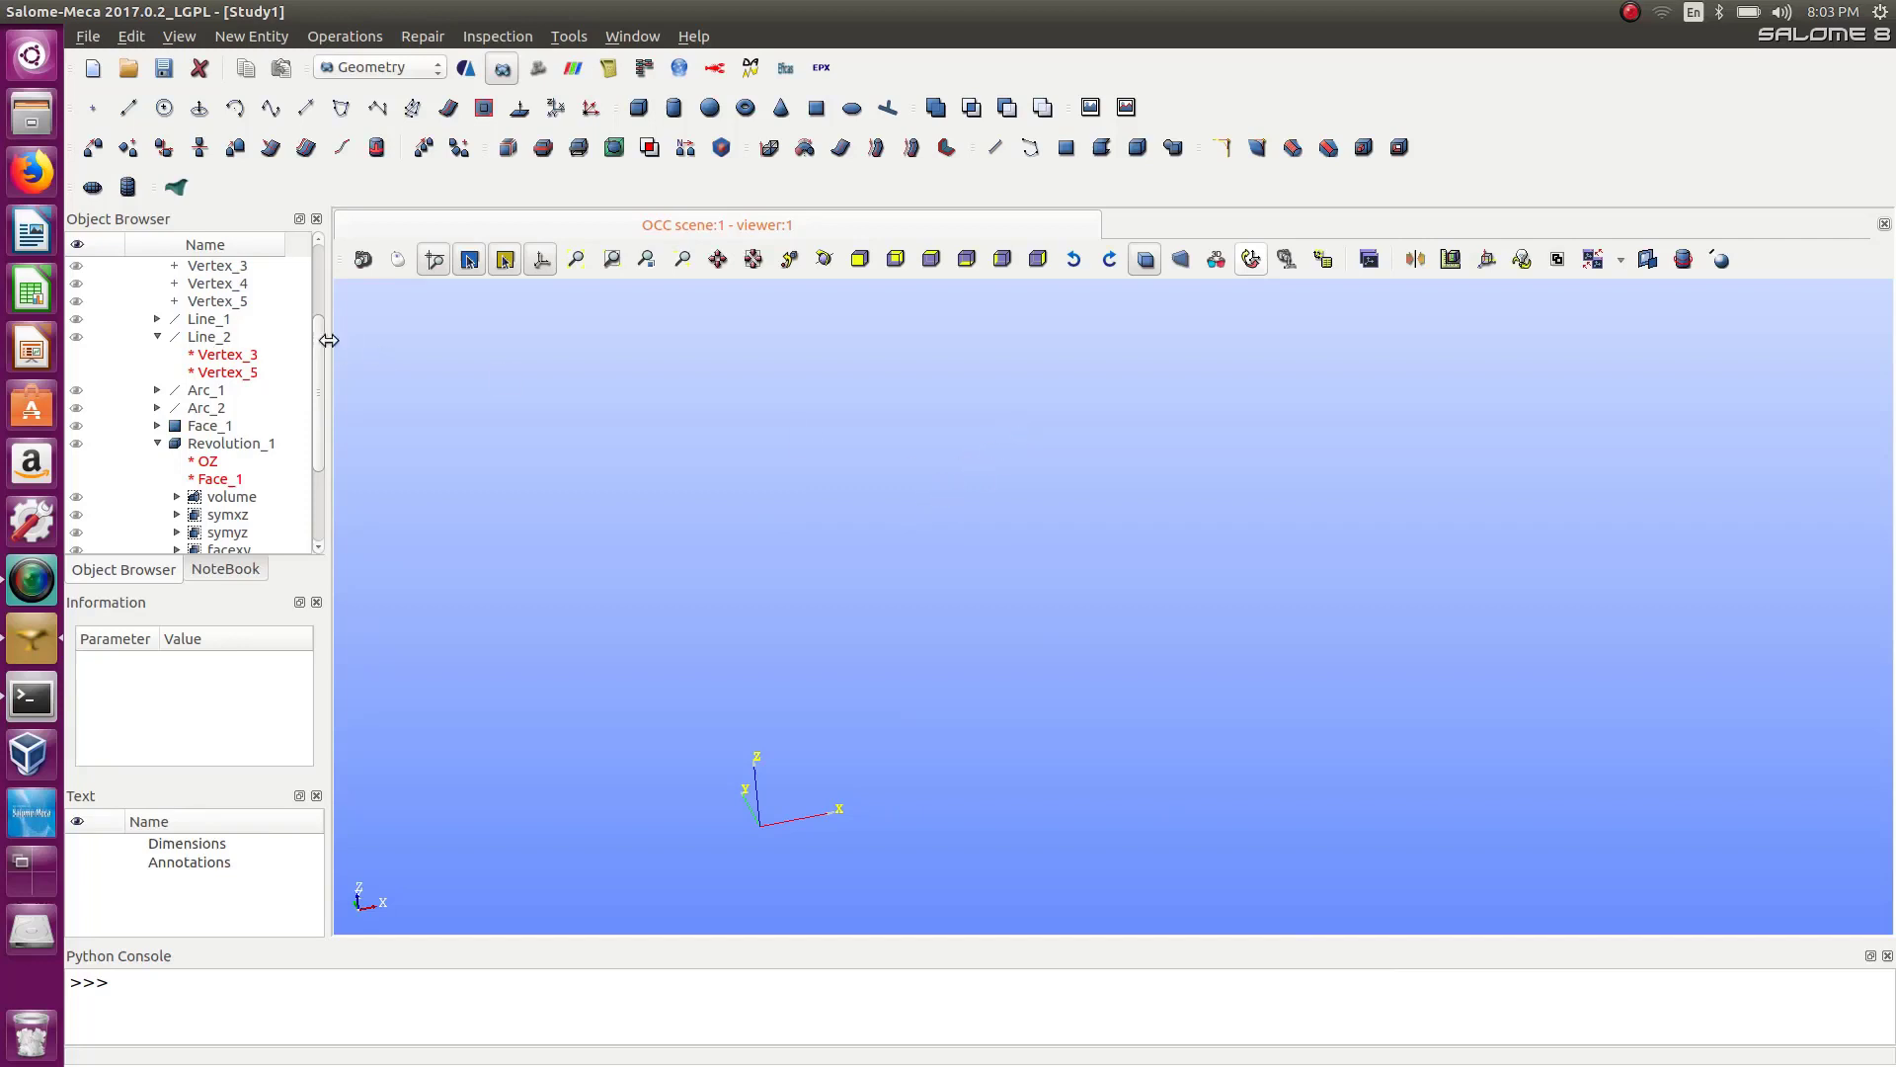
pyautogui.click(157, 337)
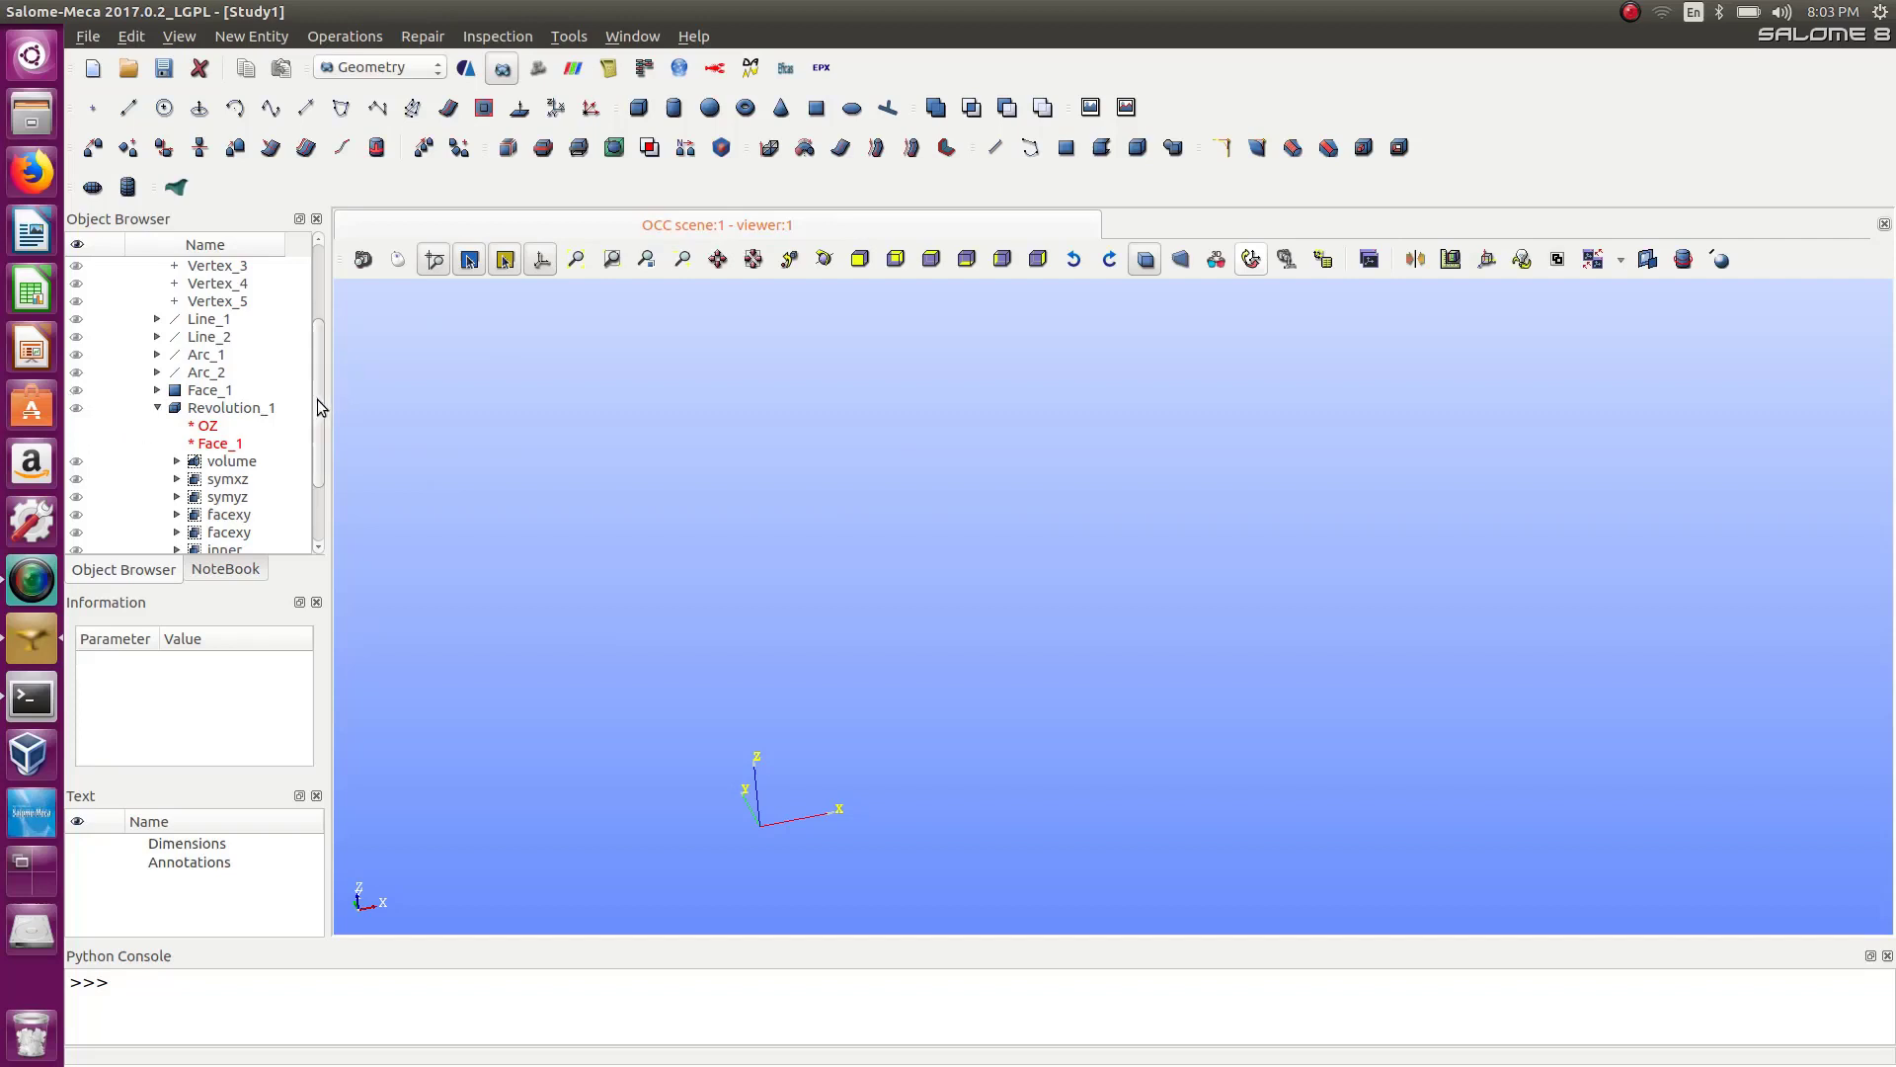
pyautogui.scroll(-2, 317, 399)
pyautogui.click(78, 320)
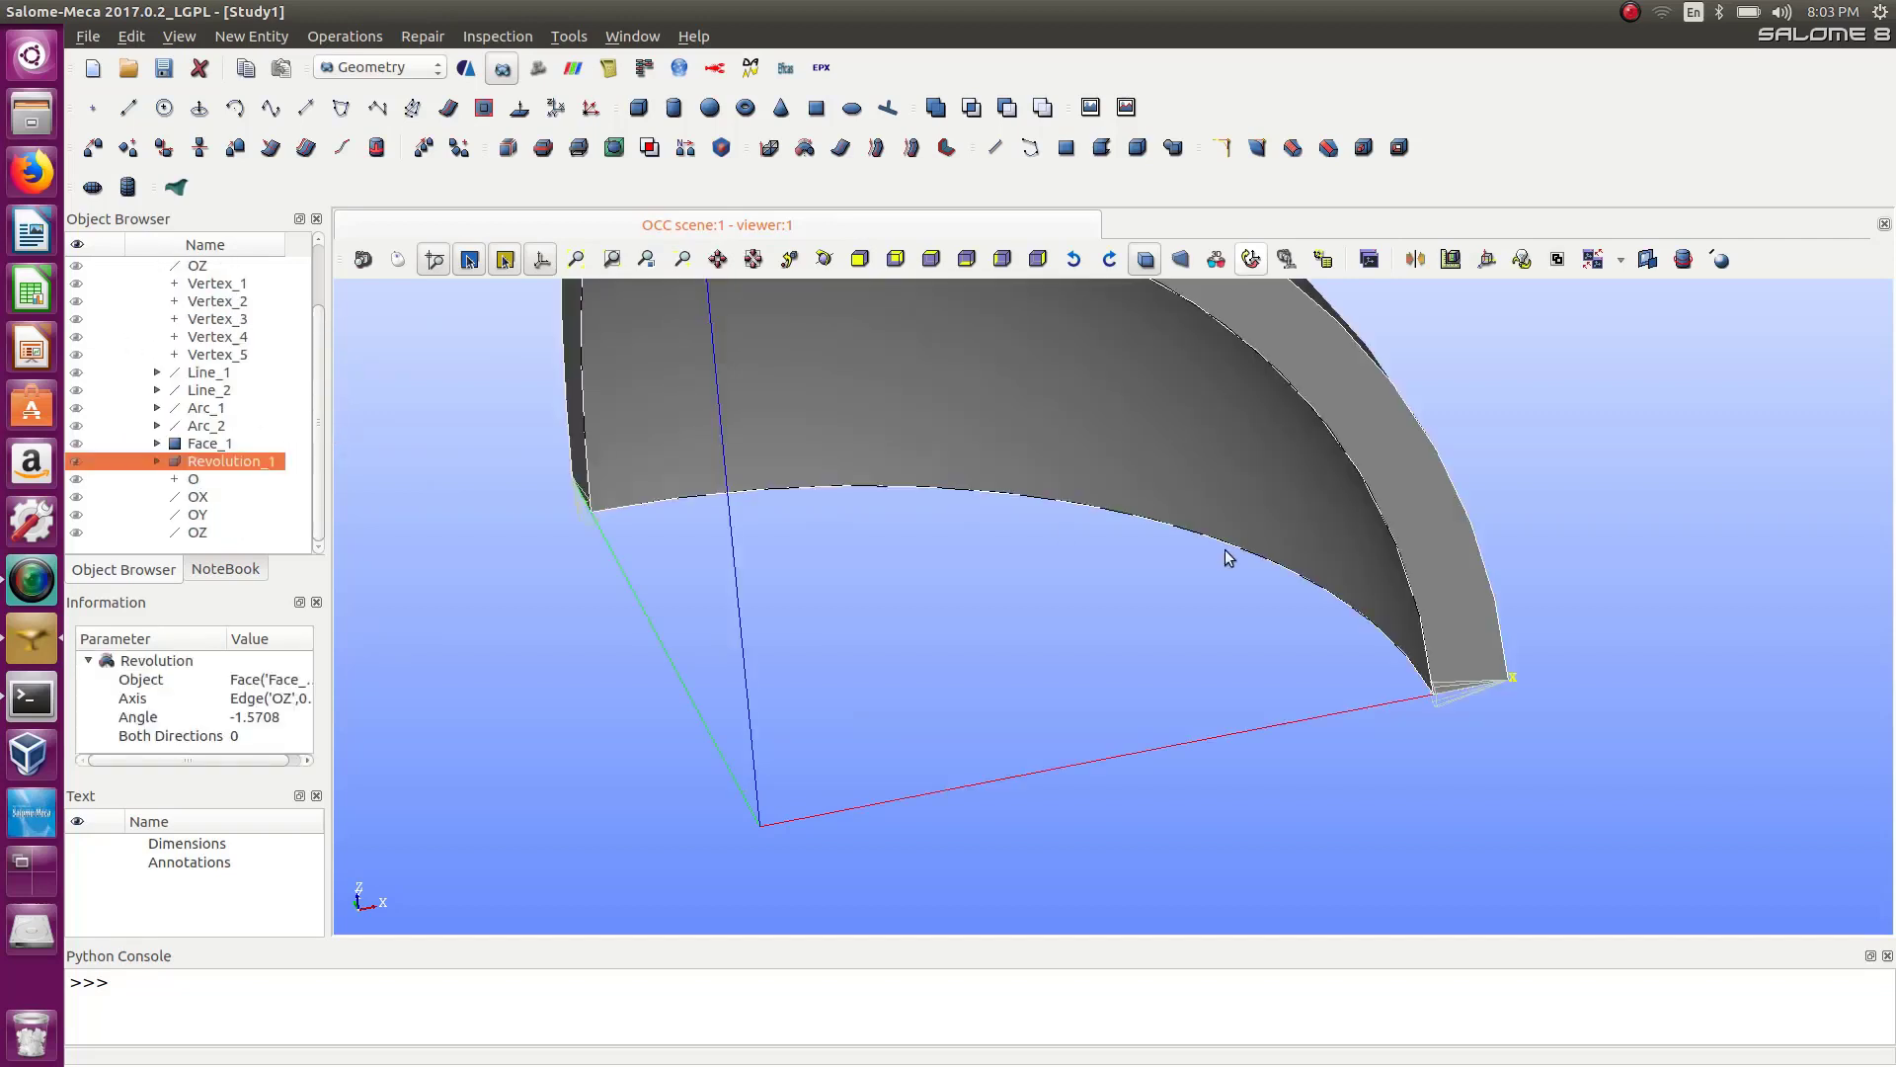
pyautogui.scroll(-3, 1224, 549)
pyautogui.scroll(2, 1224, 549)
pyautogui.scroll(3, 1473, 386)
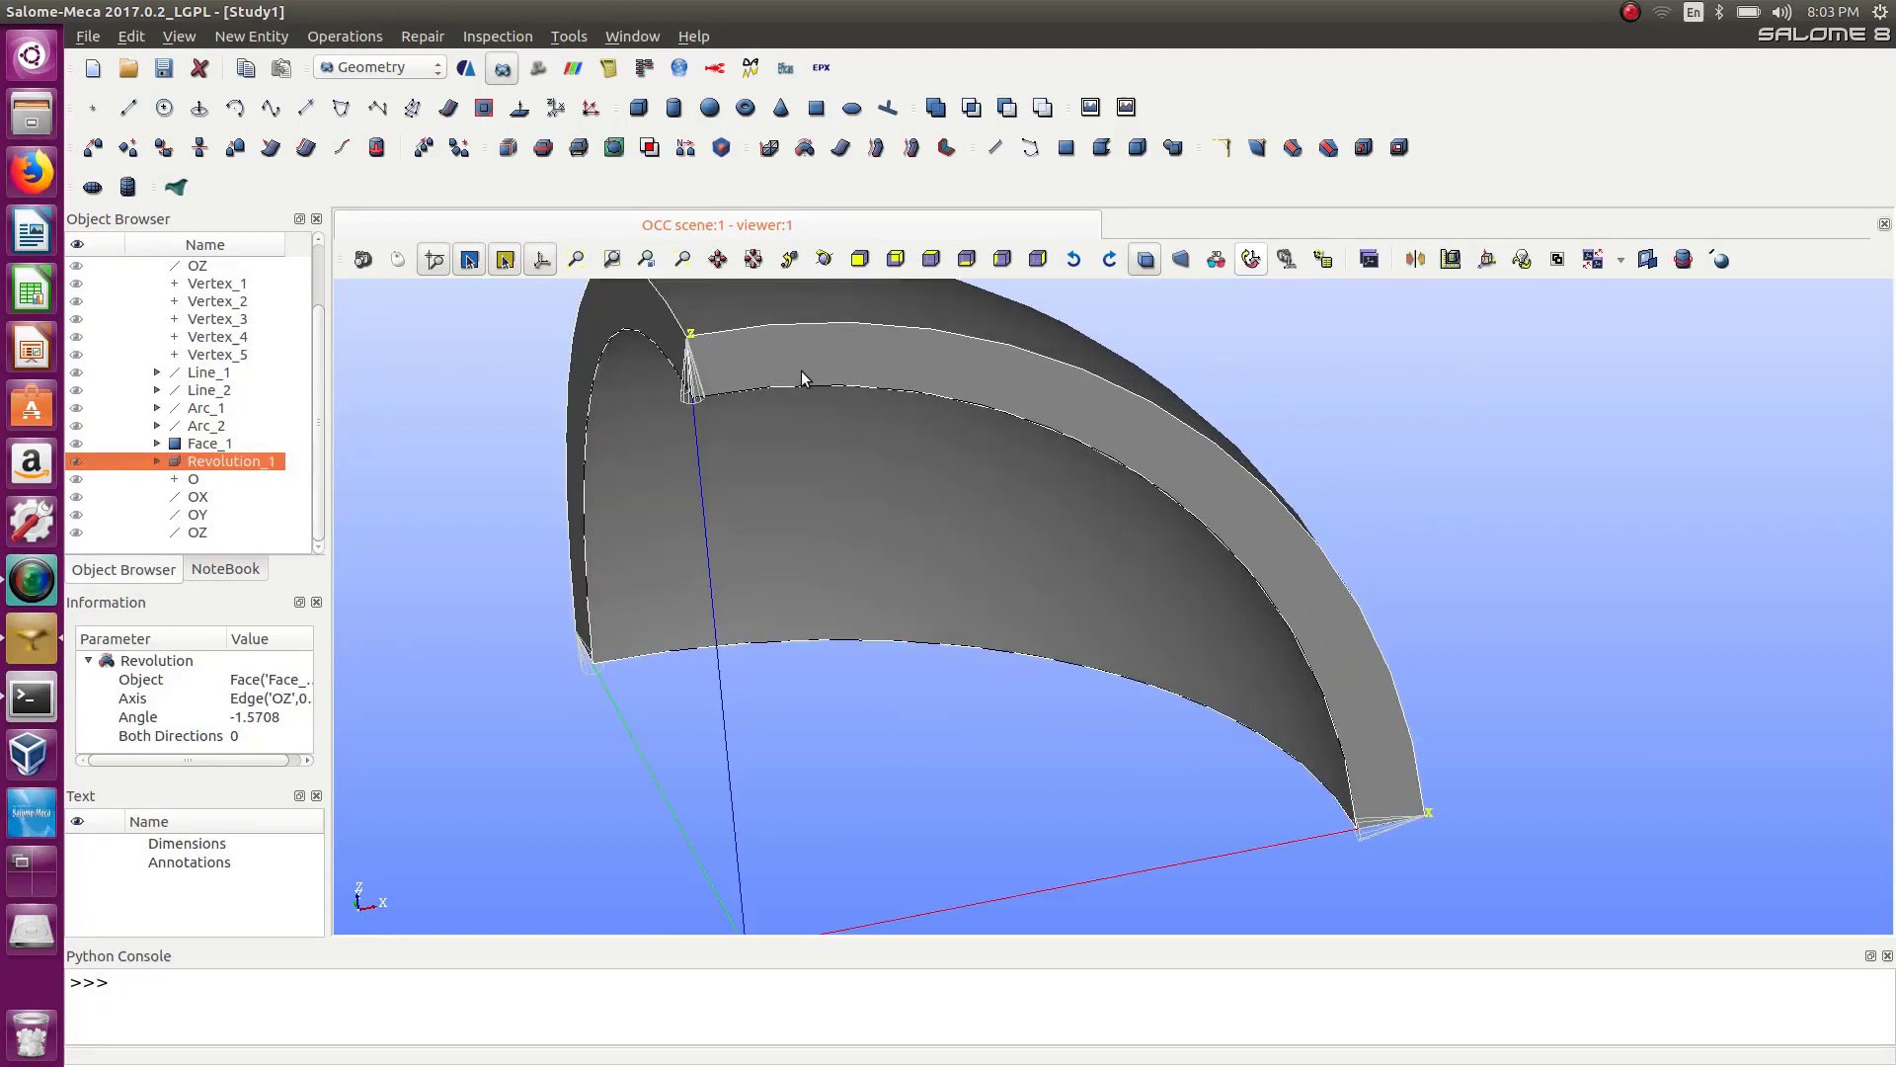
pyautogui.scroll(-1, 802, 370)
pyautogui.scroll(2, 791, 373)
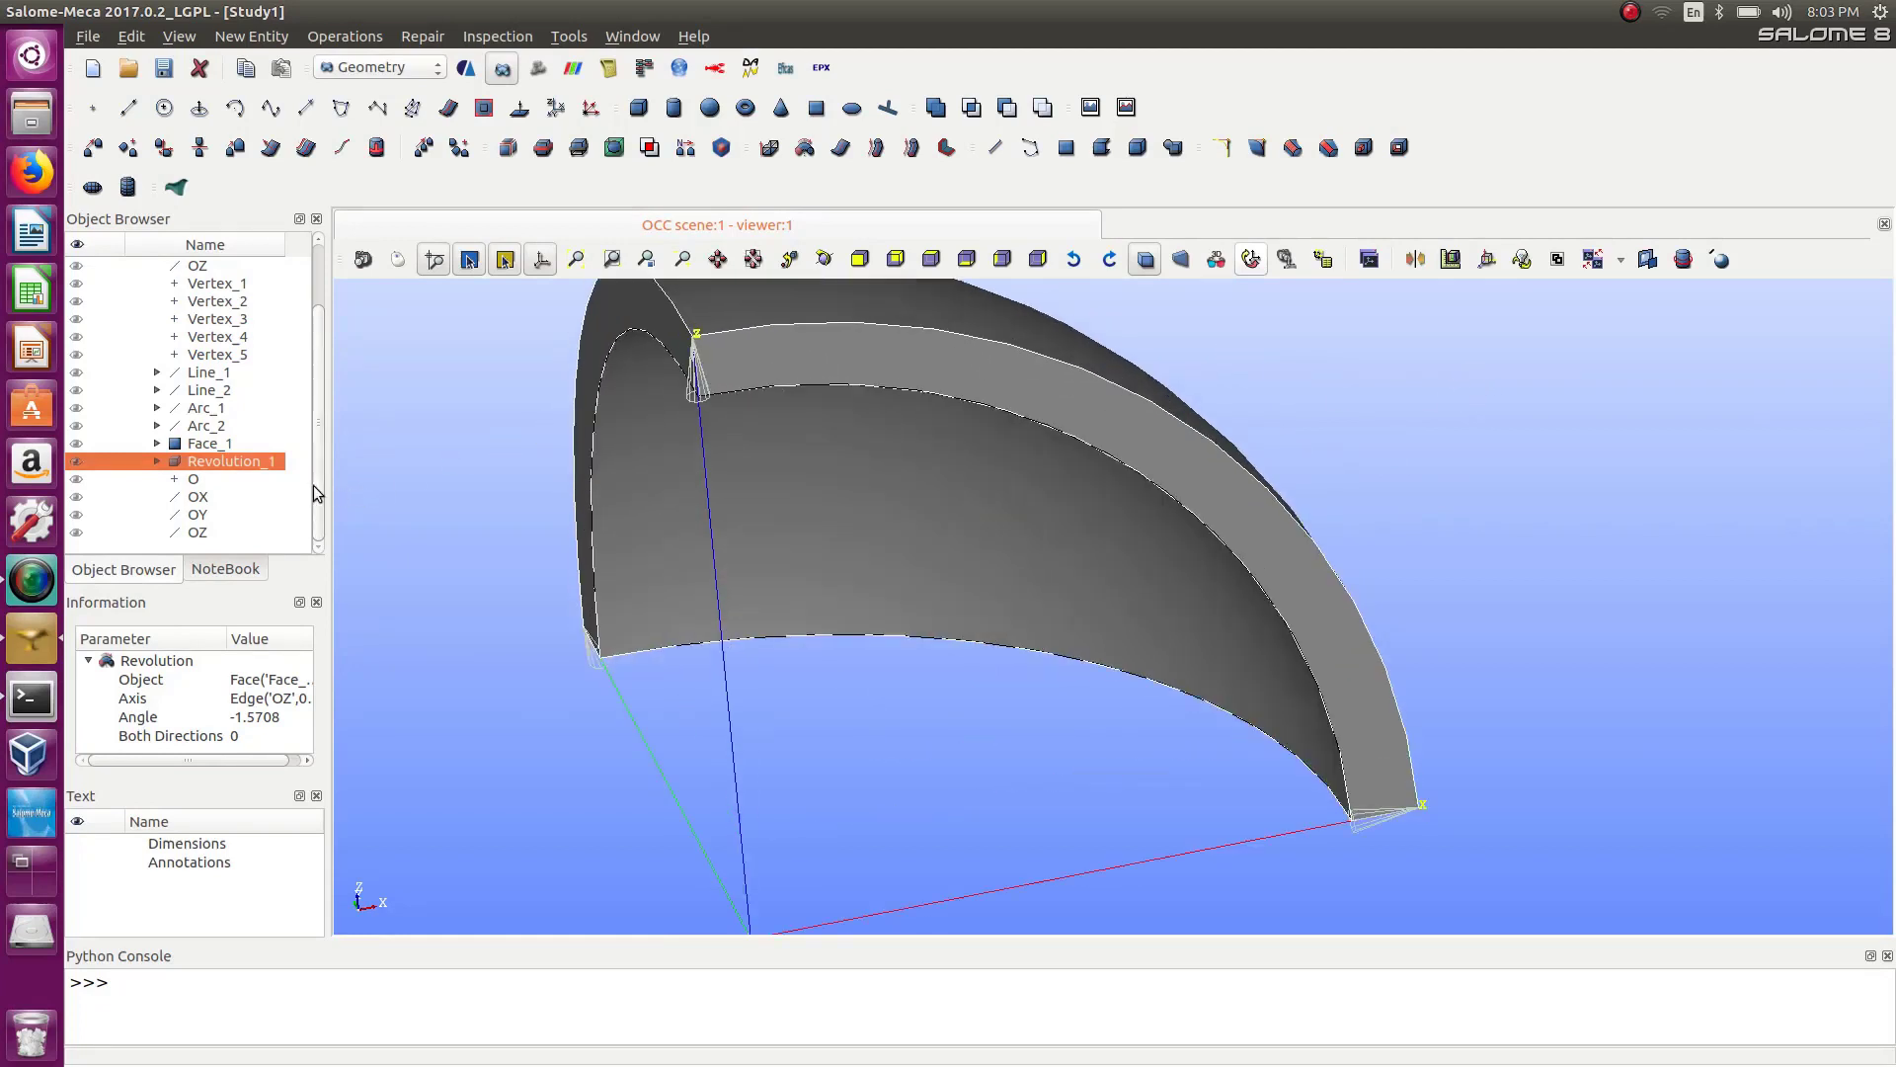
pyautogui.scroll(-2, 1158, 477)
pyautogui.scroll(1, 1157, 477)
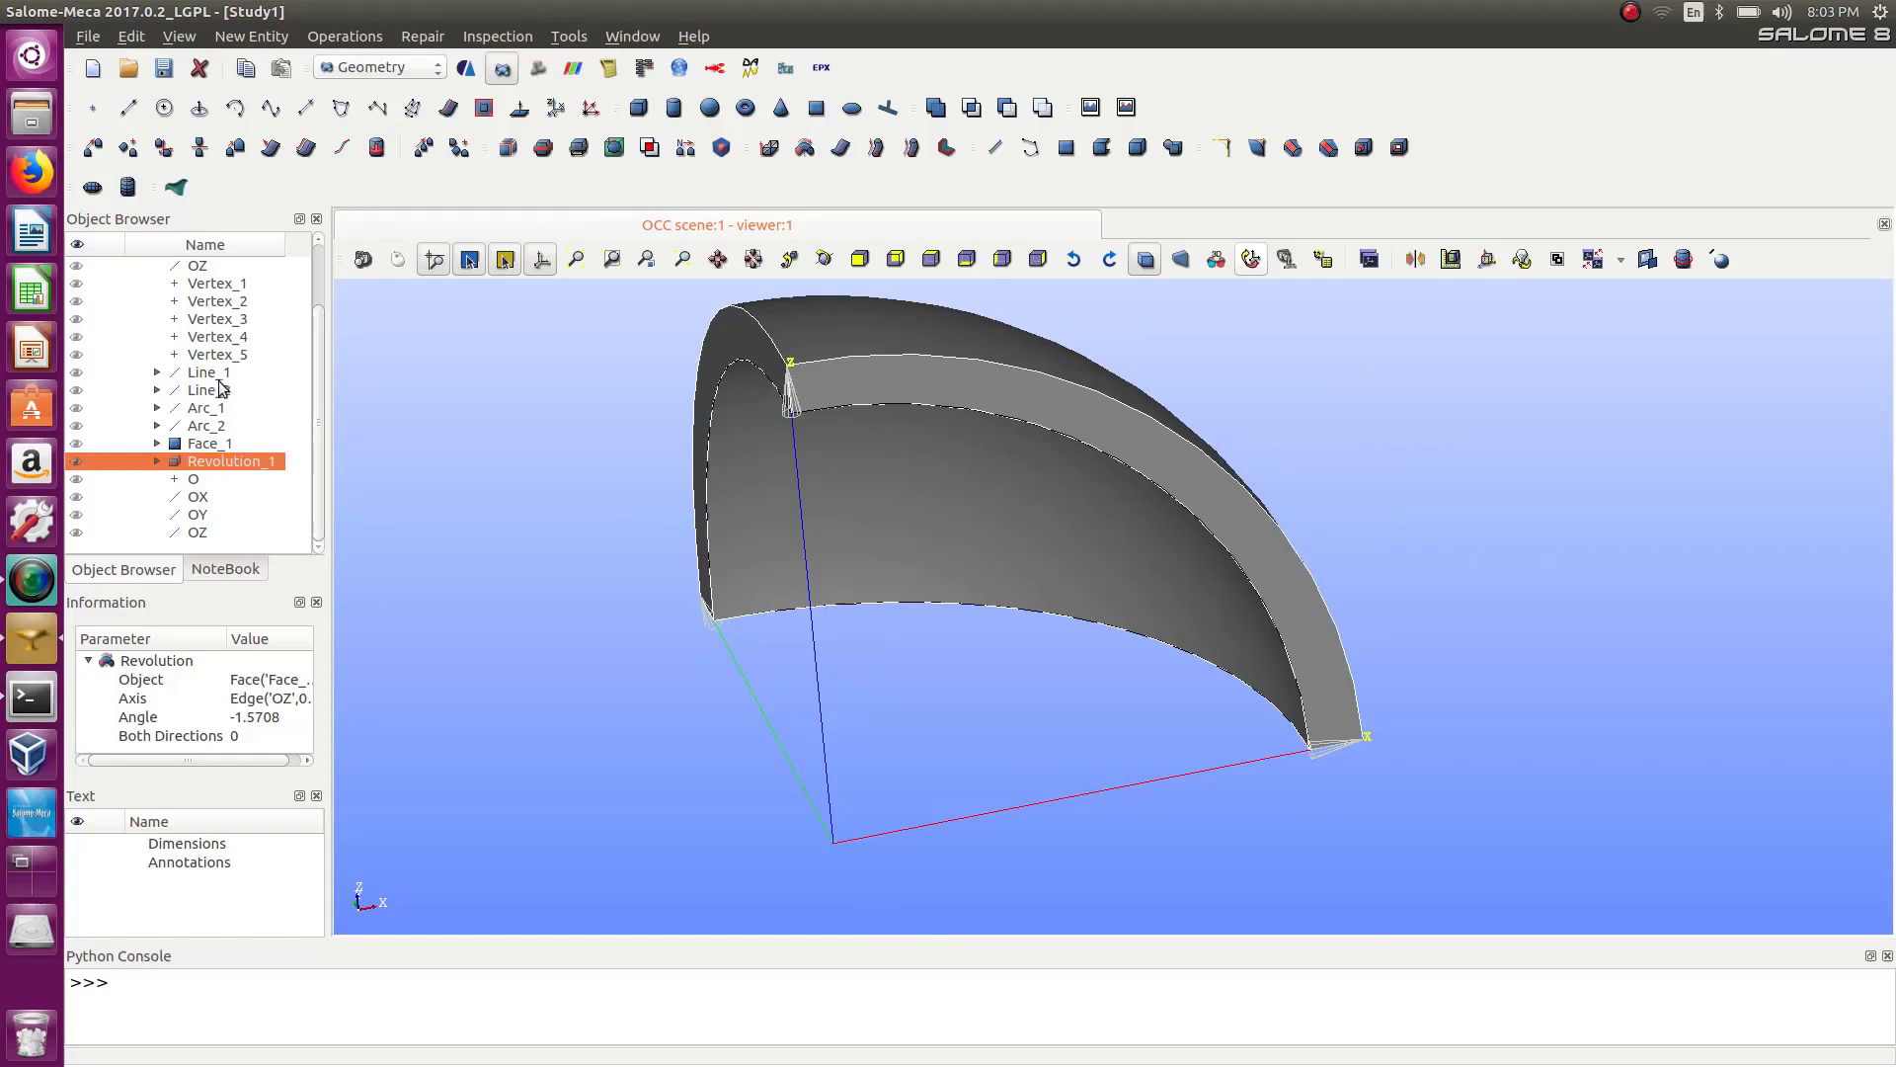
# Display Line_1, Line_2, Arc_1 and Arc_2 together with the solid and select Arc_2.
pyautogui.click(76, 373)
pyautogui.click(77, 392)
pyautogui.click(78, 411)
pyautogui.doubleClick(77, 429)
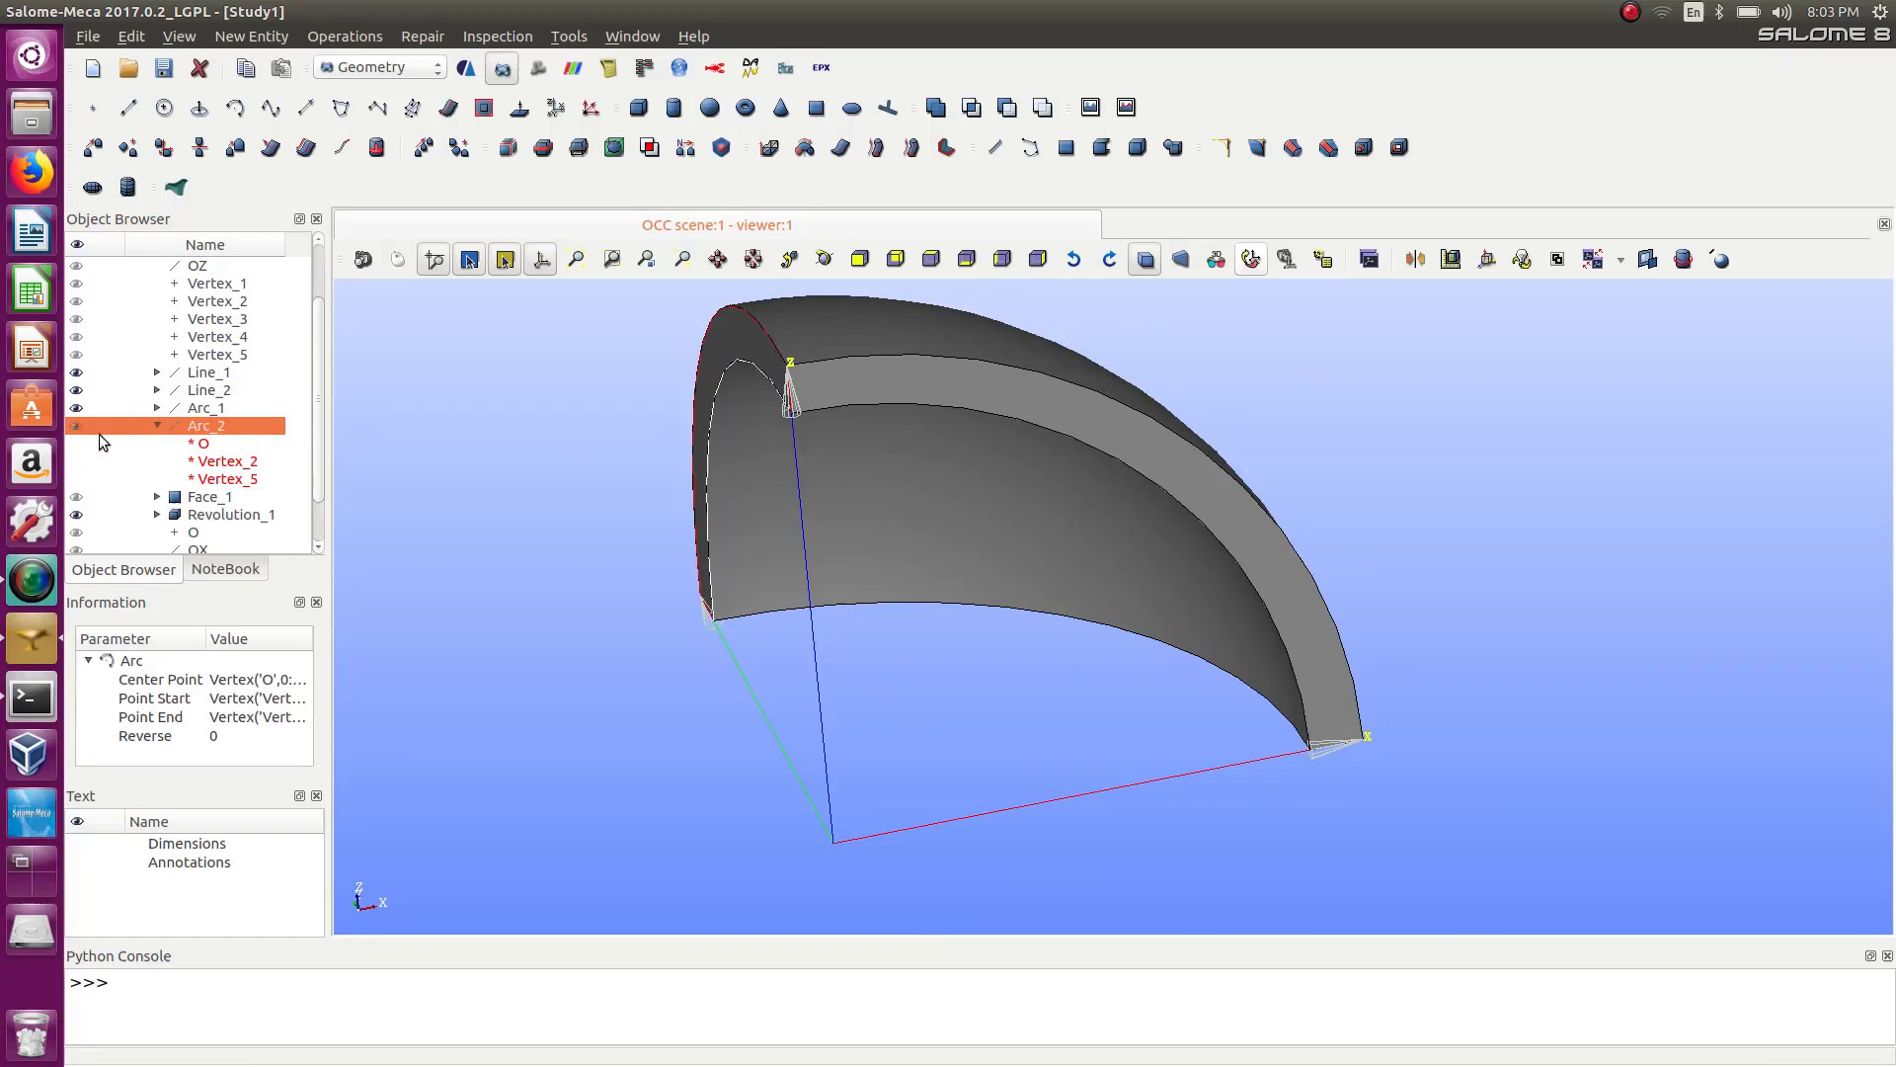
pyautogui.click(156, 424)
# Open the Create Group dialog and choose edges as the shape type.
pyautogui.click(196, 37)
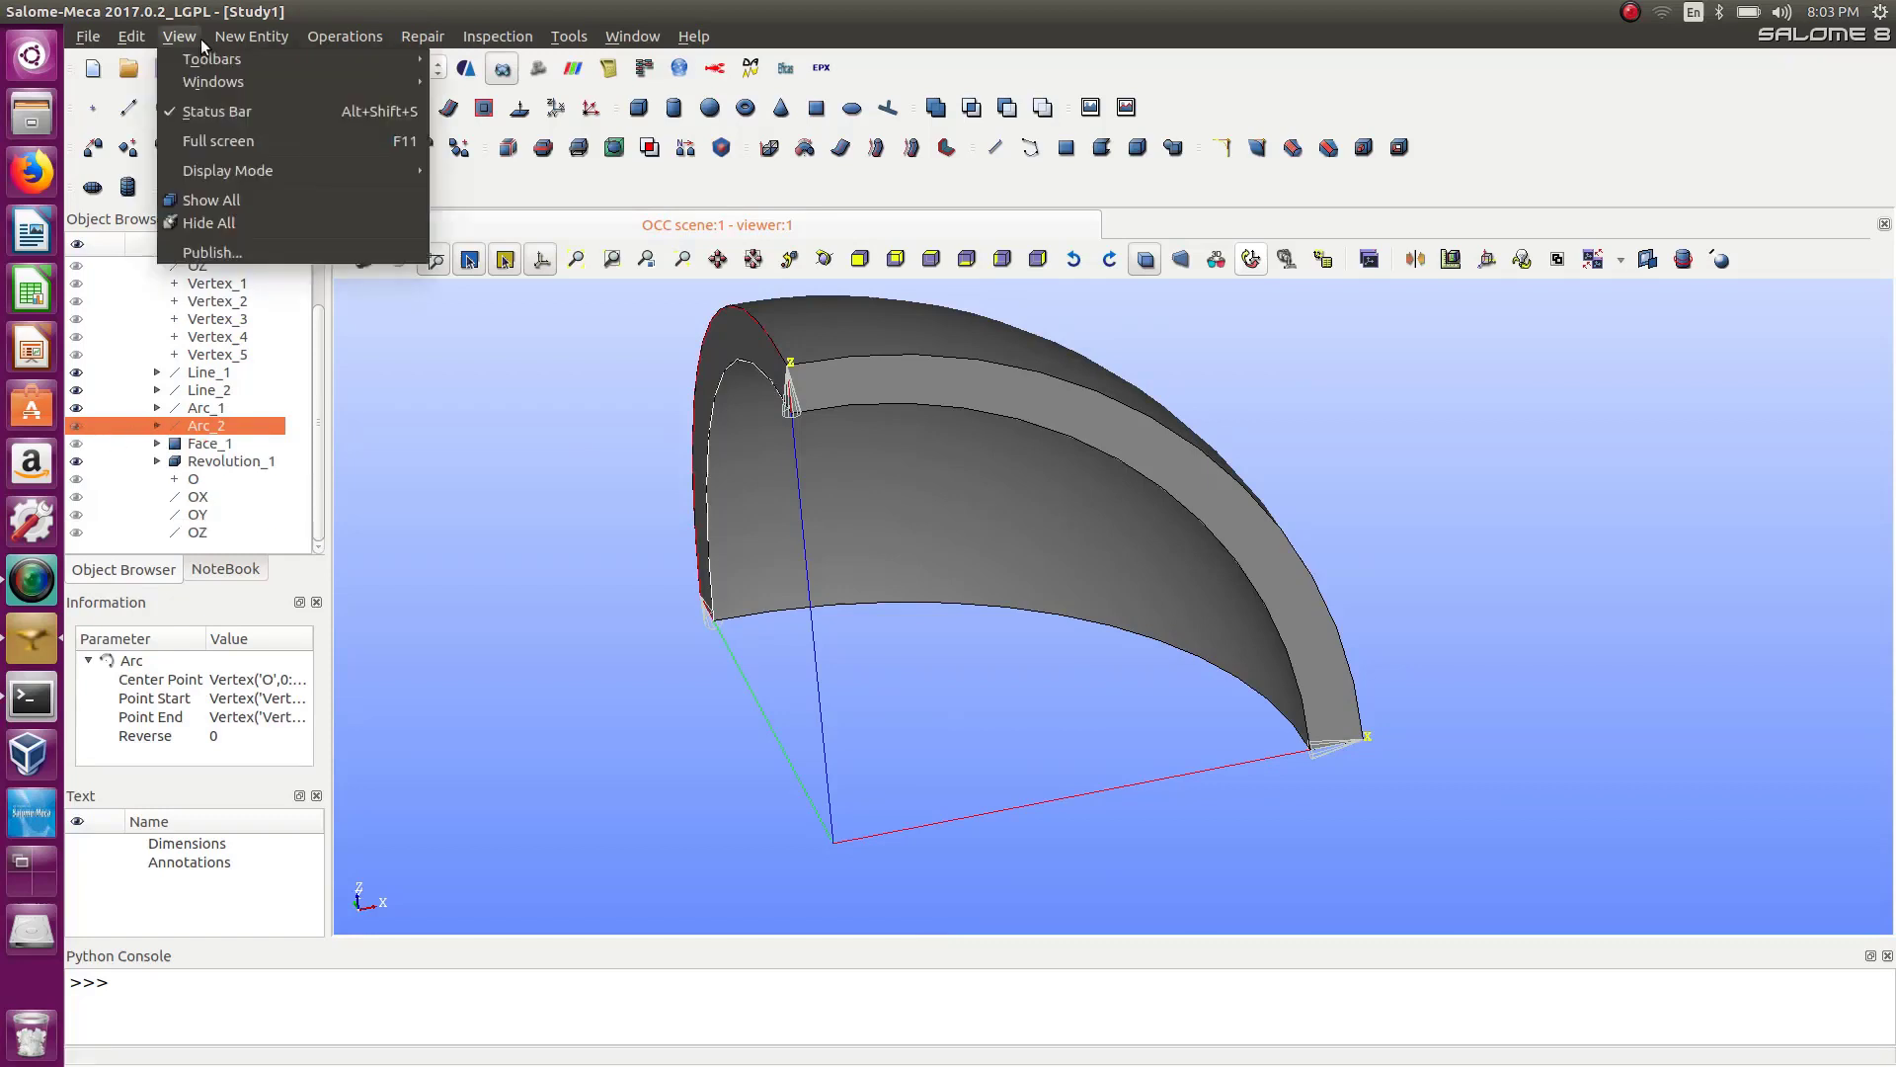
pyautogui.moveTo(252, 37)
pyautogui.moveTo(288, 131)
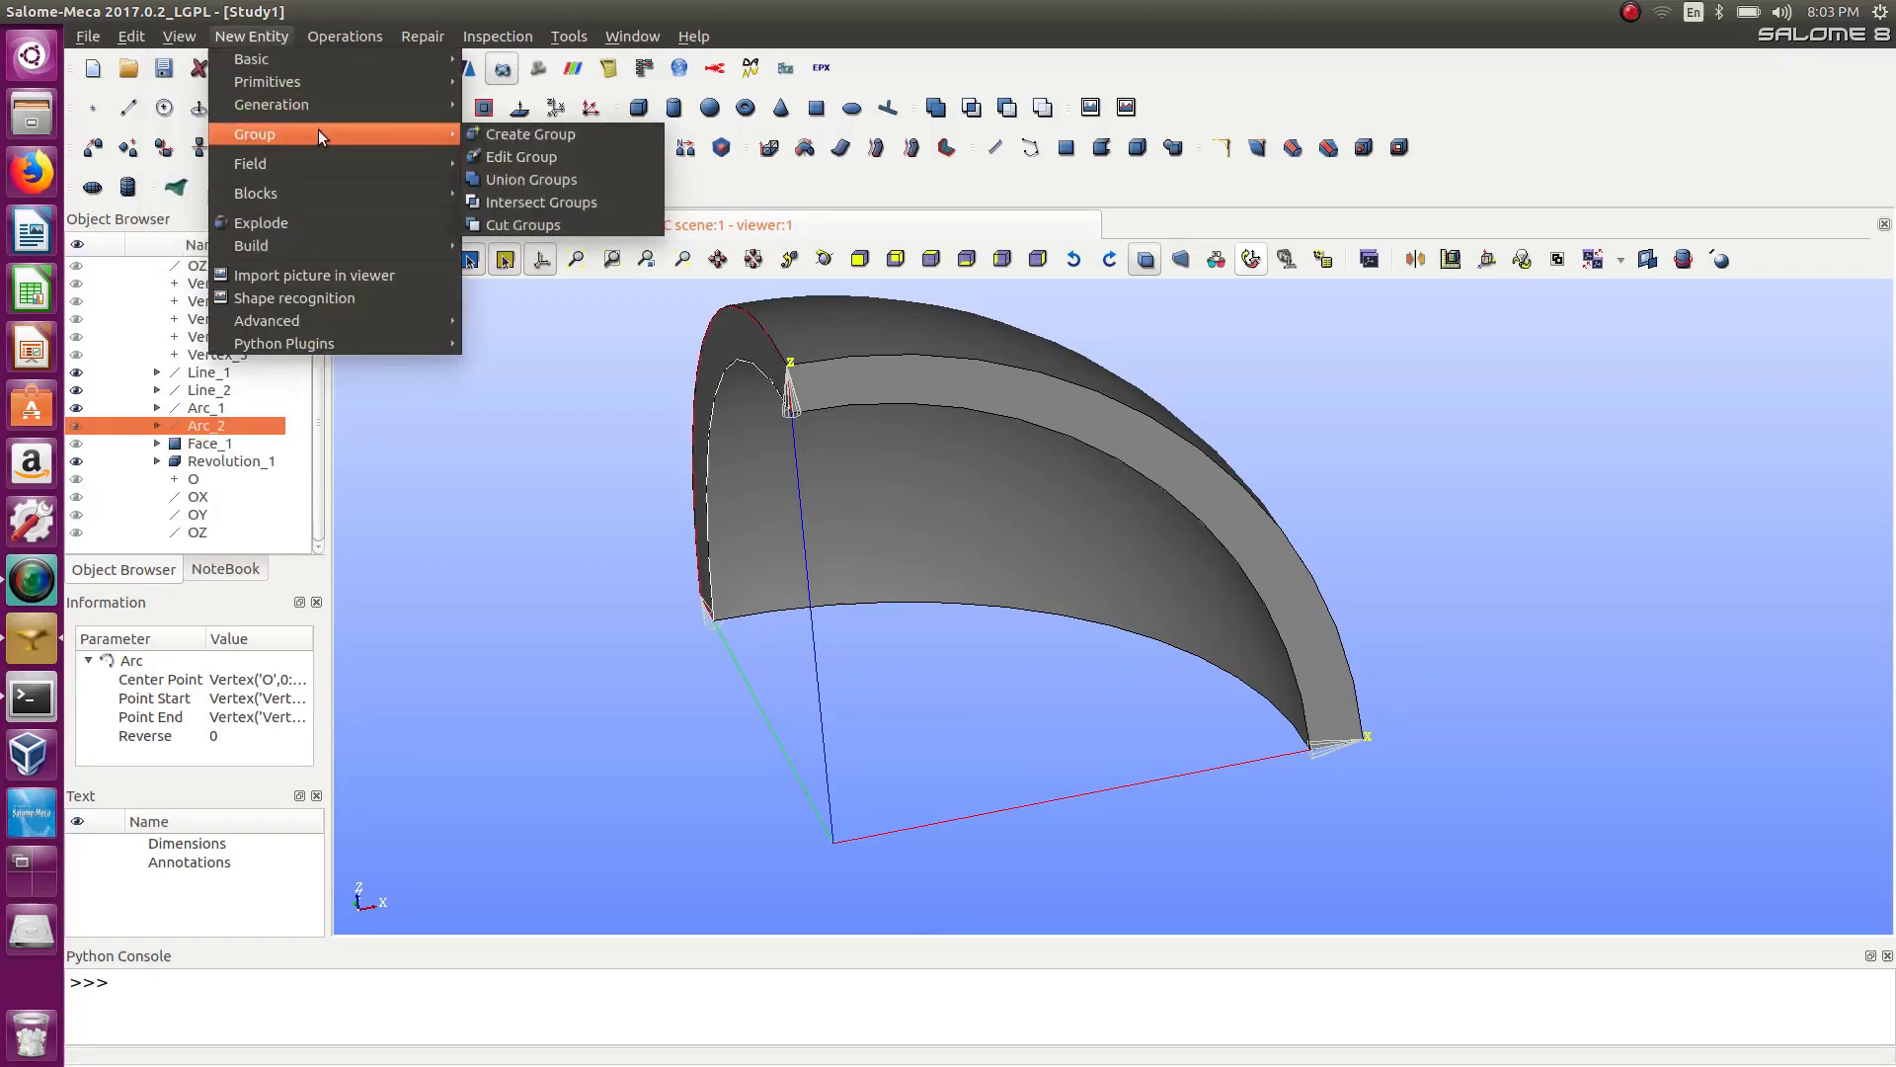
pyautogui.click(513, 133)
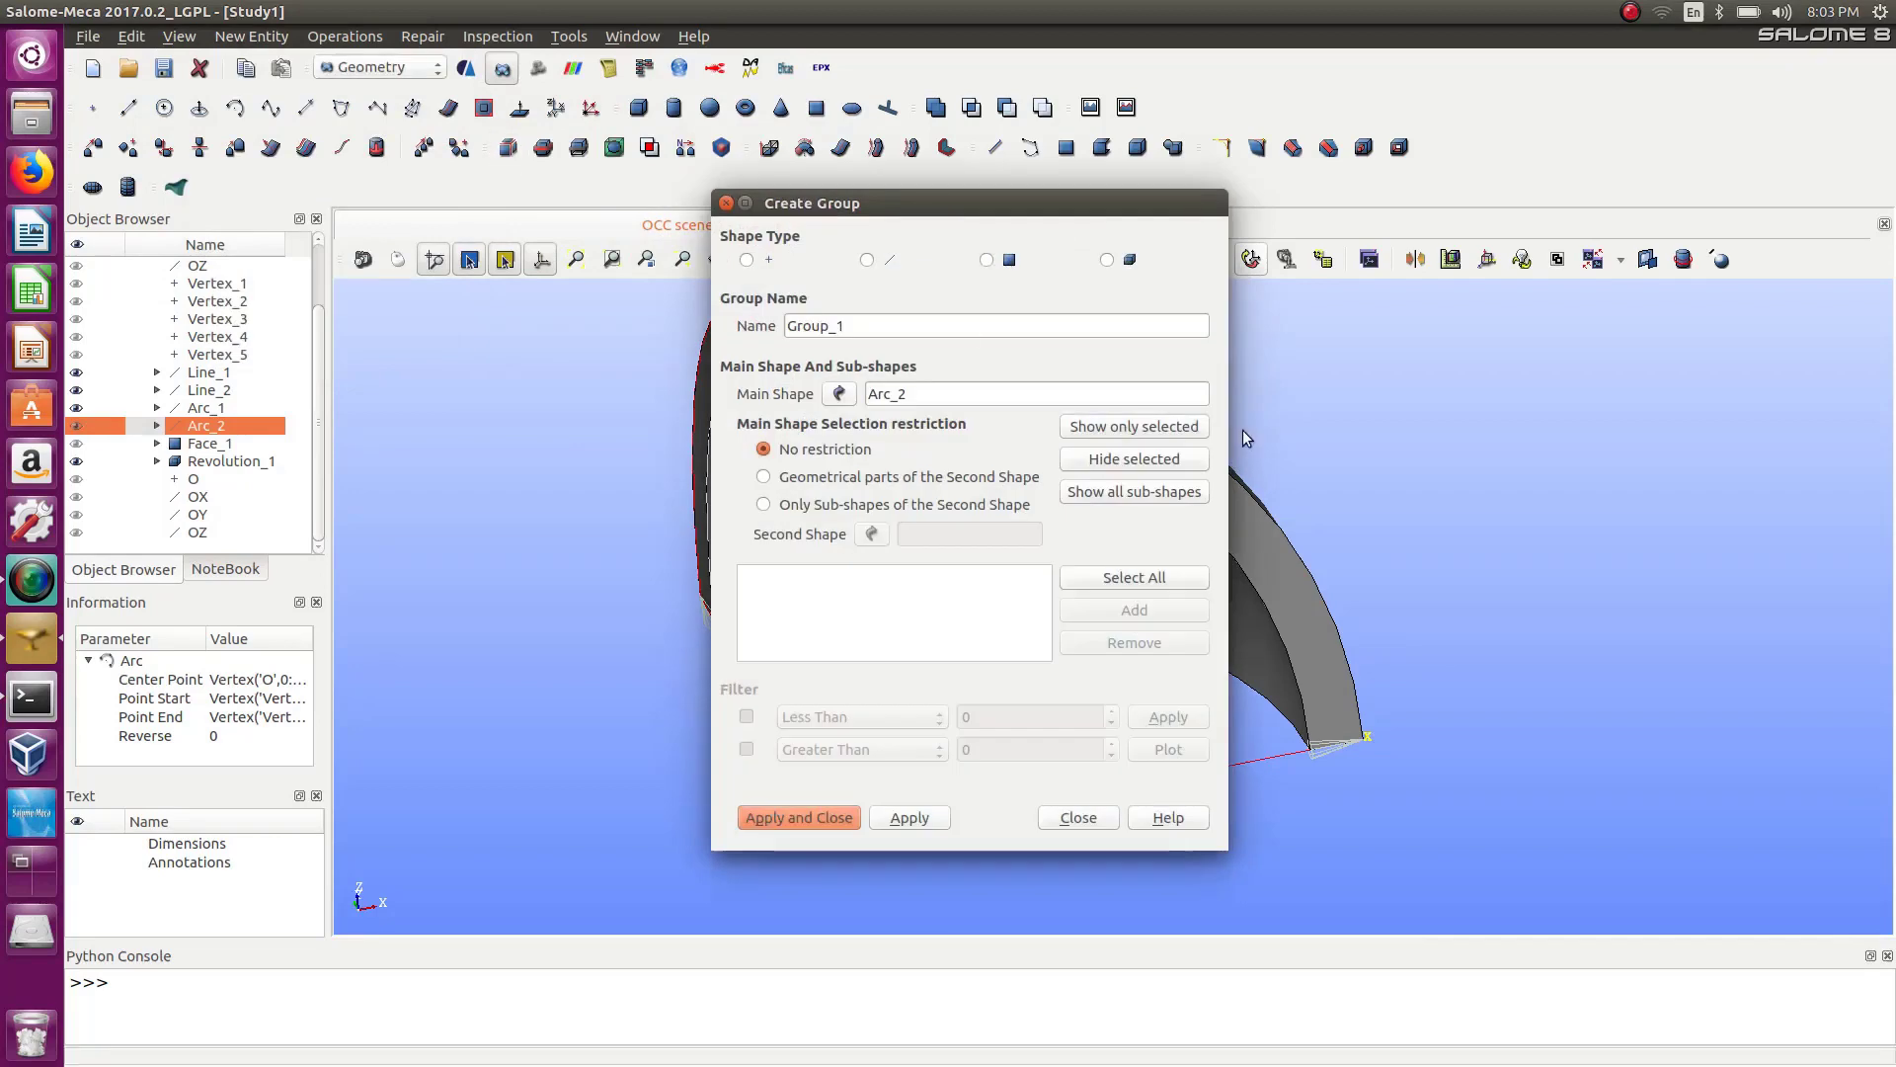
pyautogui.click(867, 261)
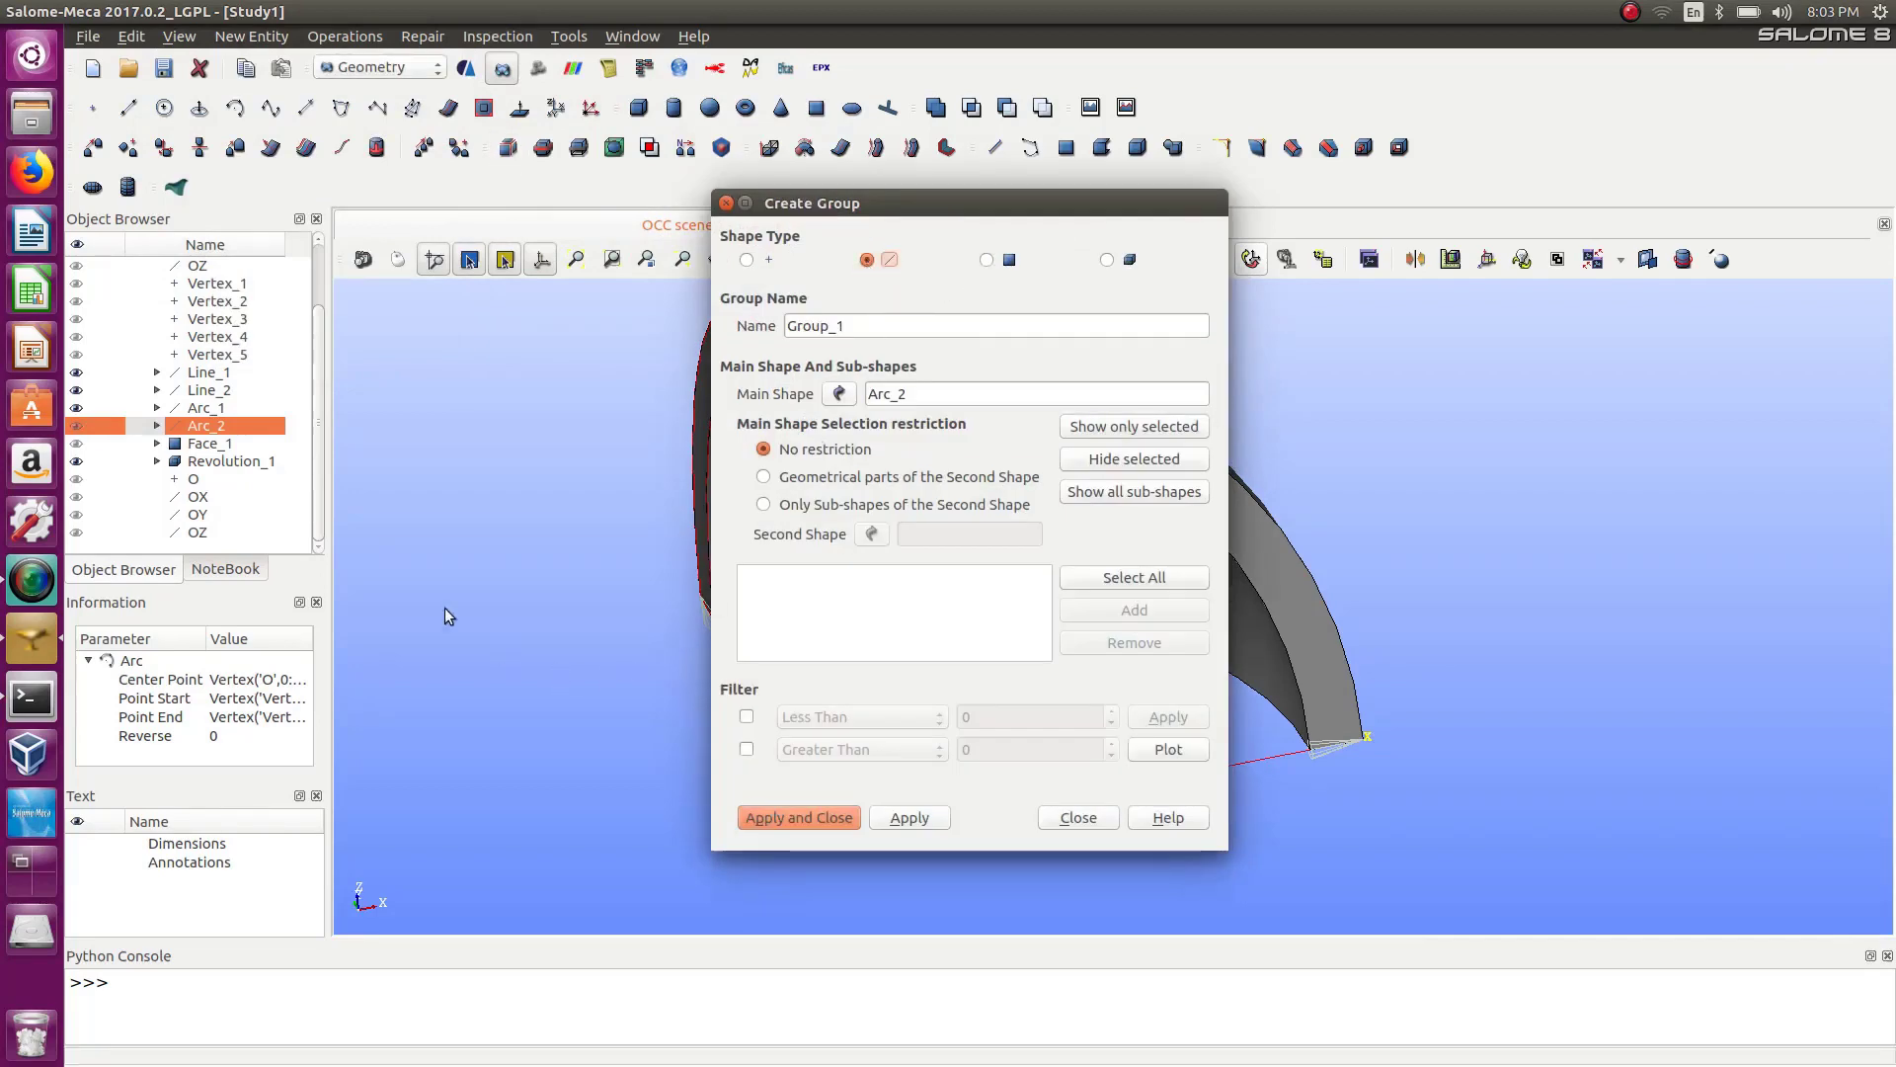
# Set Revolution_1 as the group's main shape by picking the solid in the viewer.
pyautogui.click(223, 374)
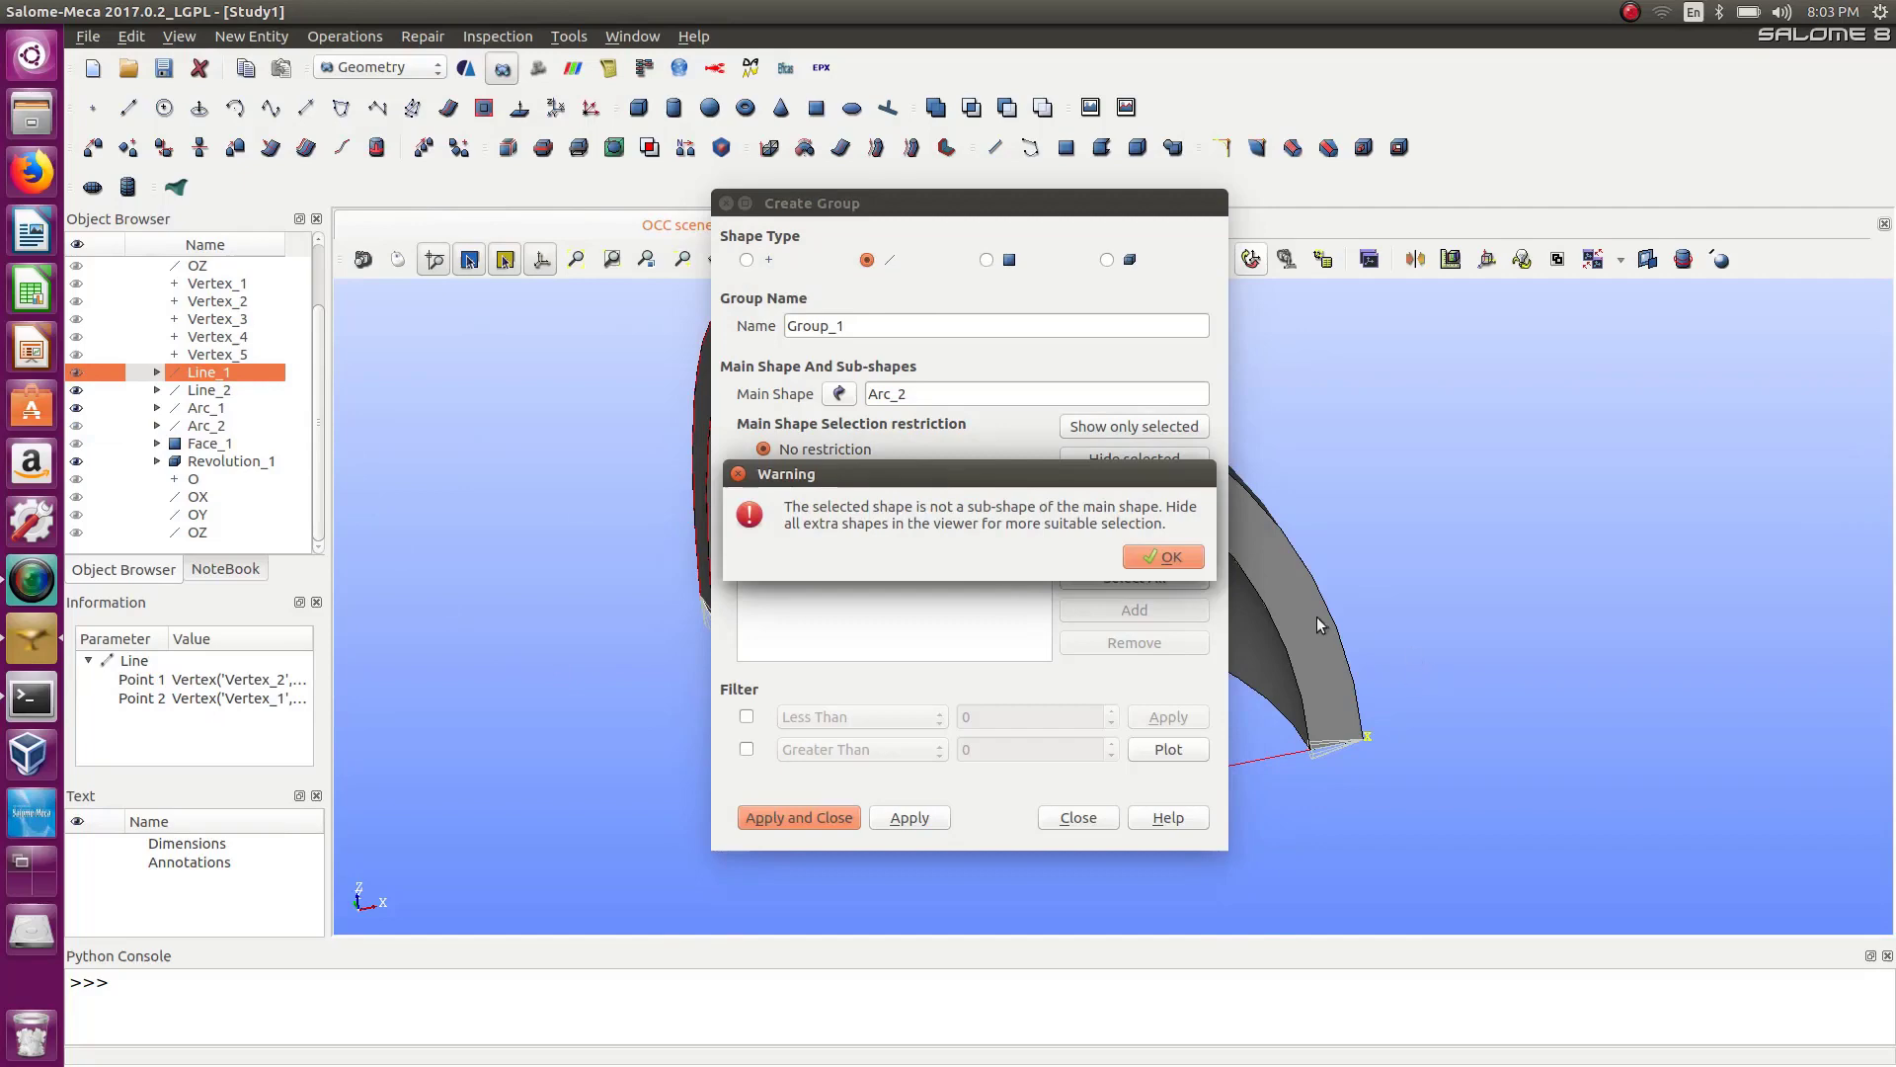
pyautogui.click(1198, 559)
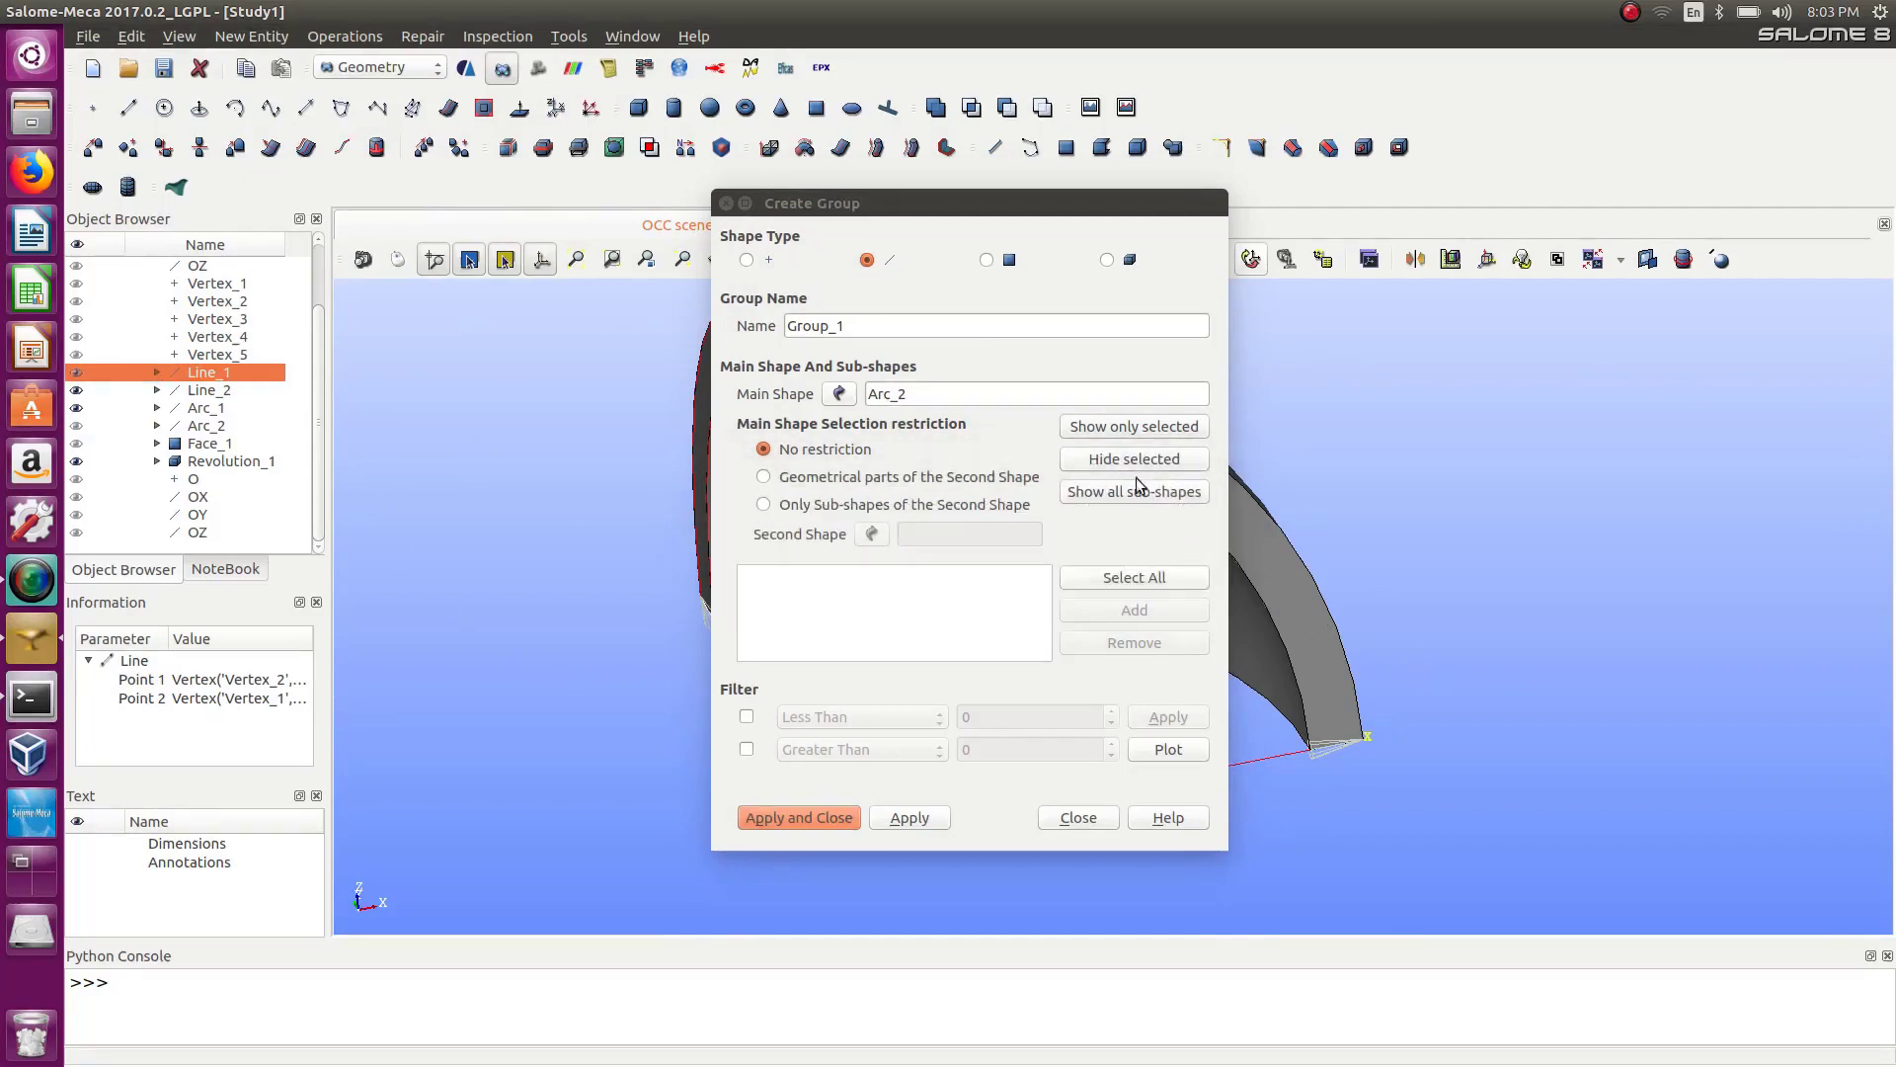
pyautogui.click(840, 396)
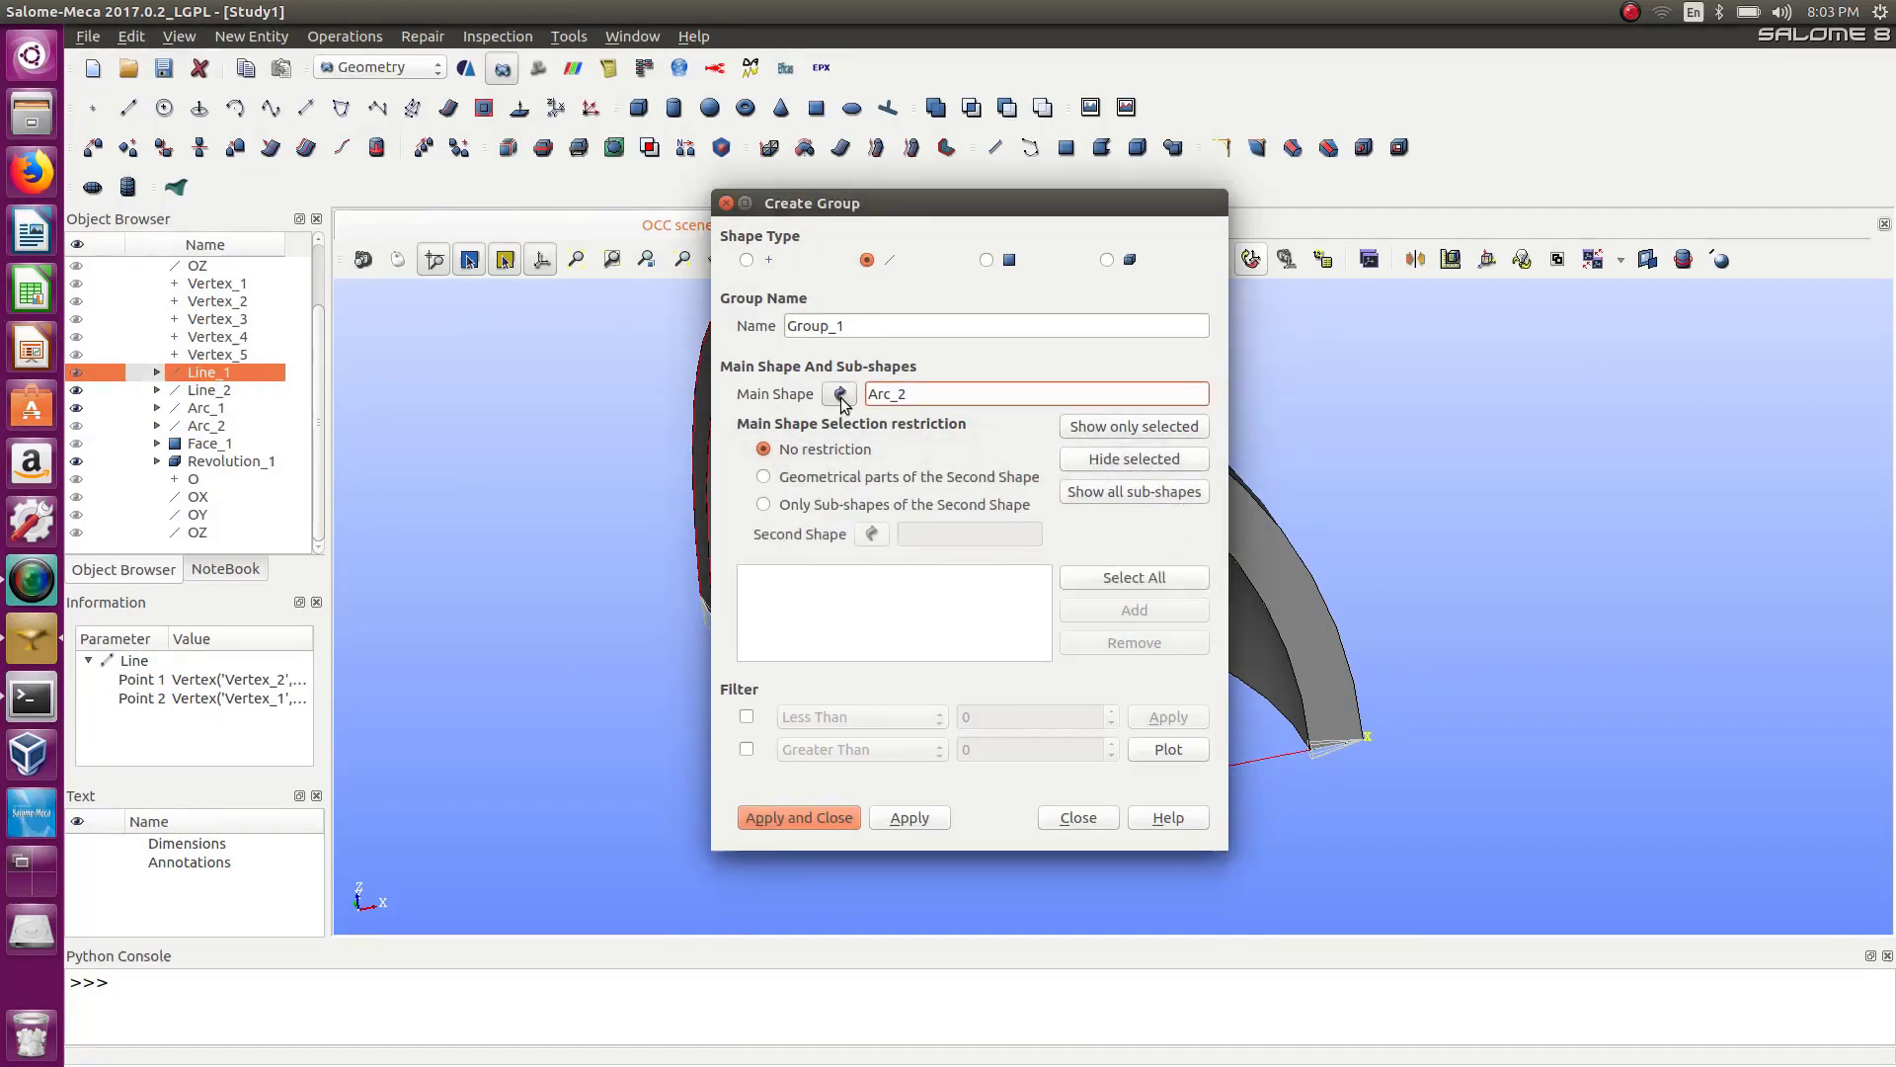
pyautogui.click(1296, 590)
pyautogui.moveTo(978, 202); pyautogui.dragTo(813, 197)
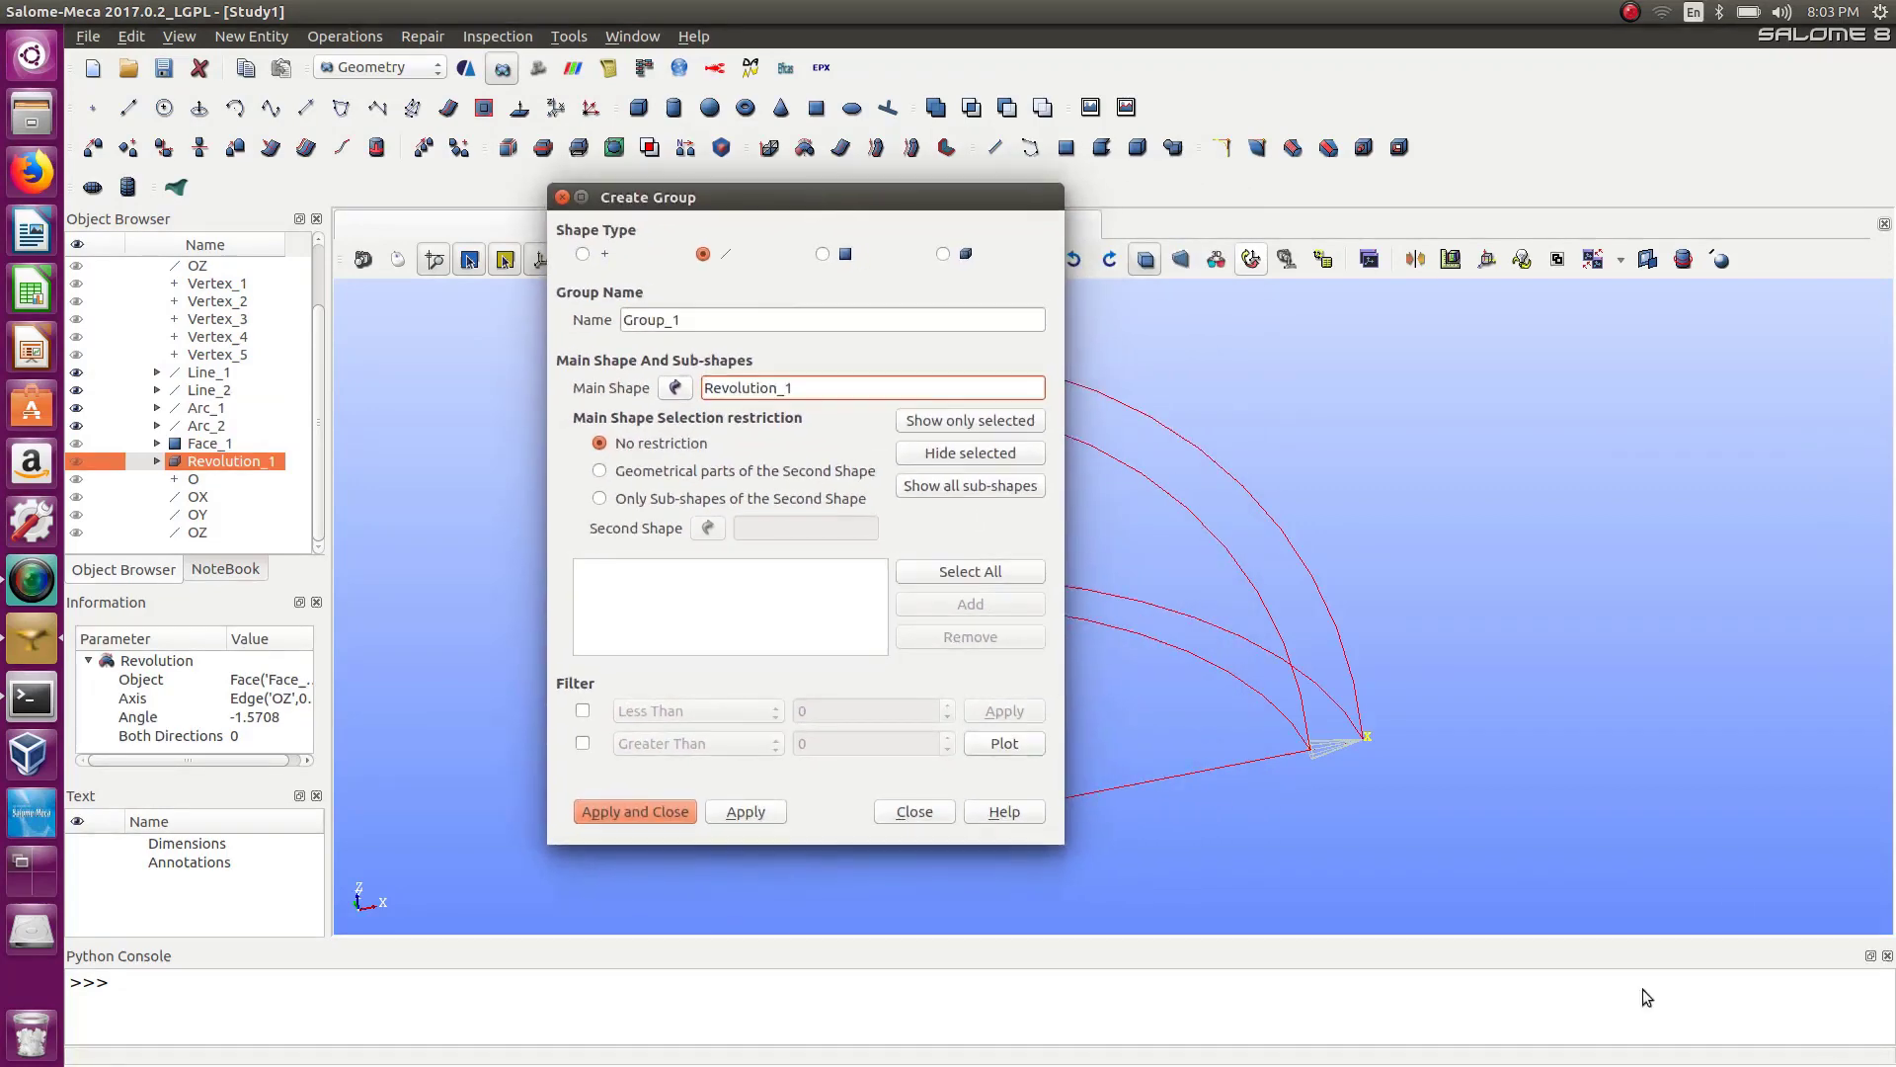
# Select an edge at the tip of the revolved solid and add it to the group's sub-shape list.
pyautogui.click(1350, 747)
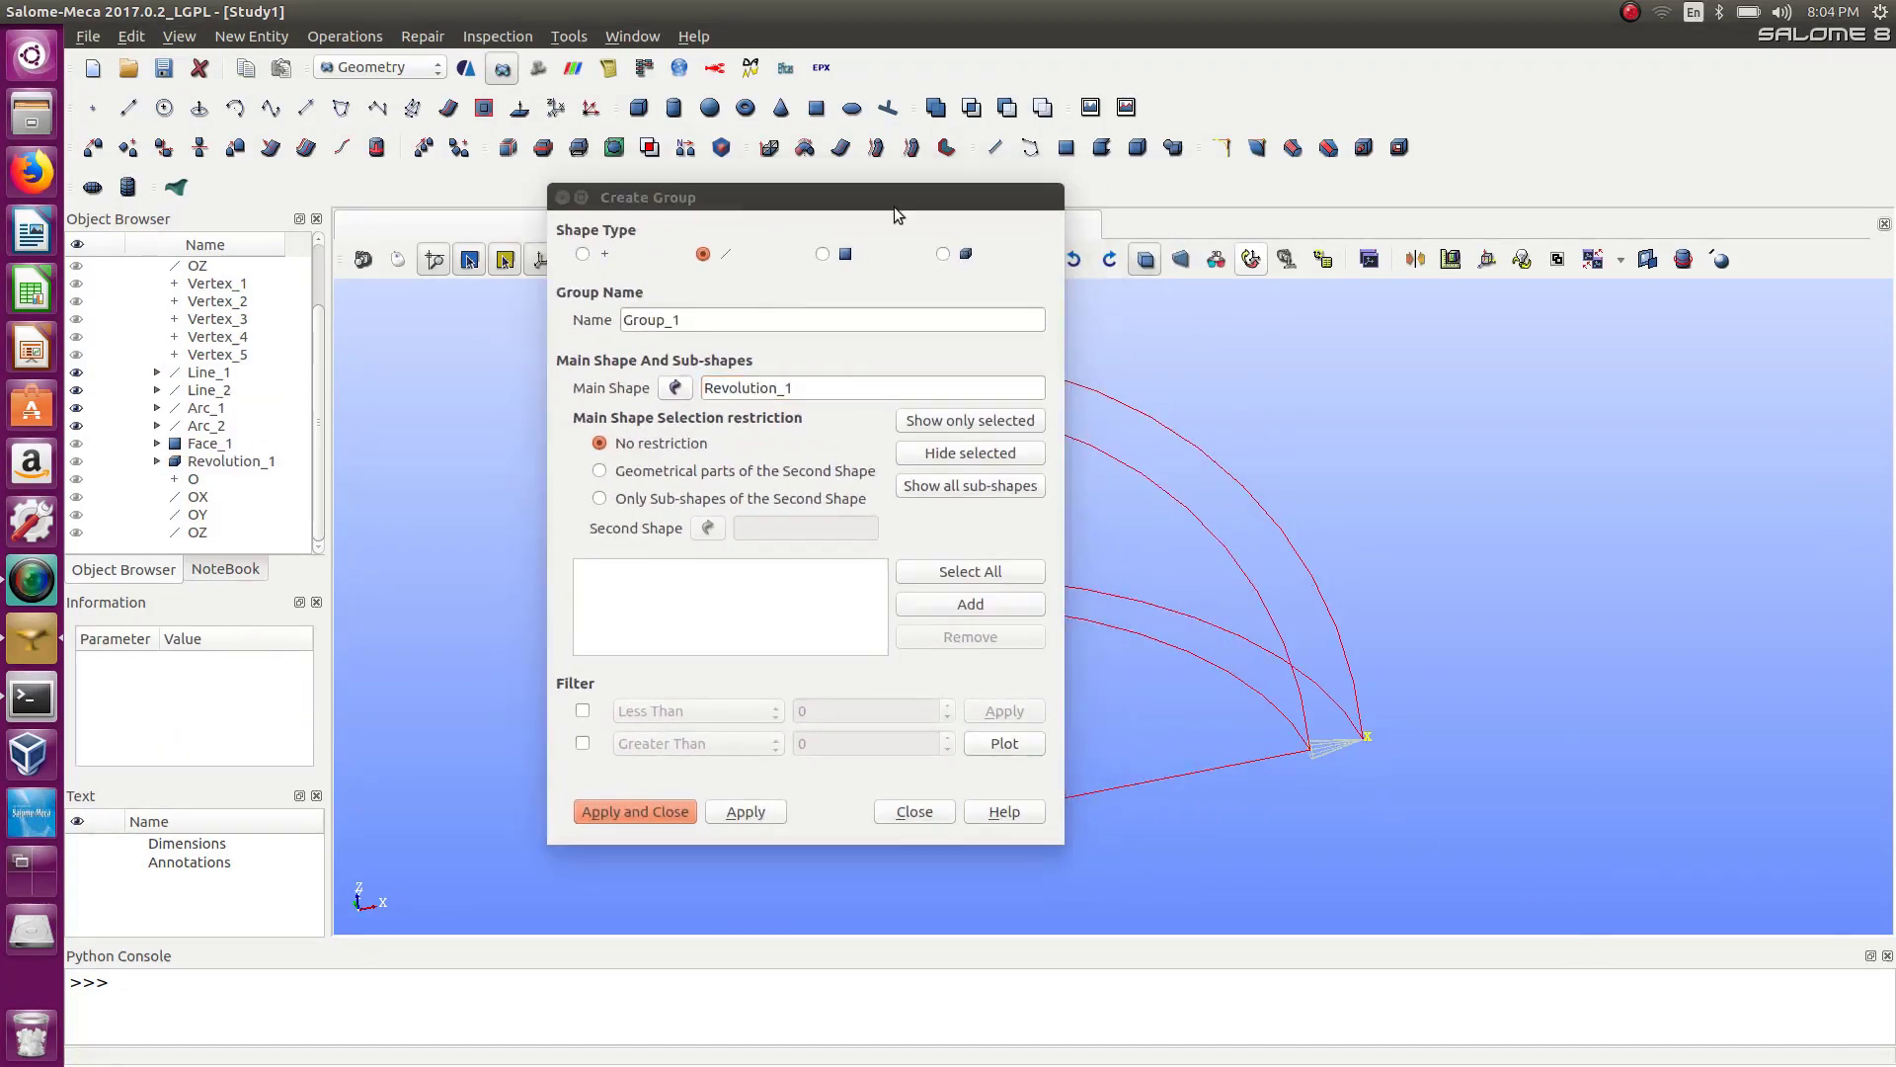
pyautogui.moveTo(879, 201); pyautogui.dragTo(613, 498)
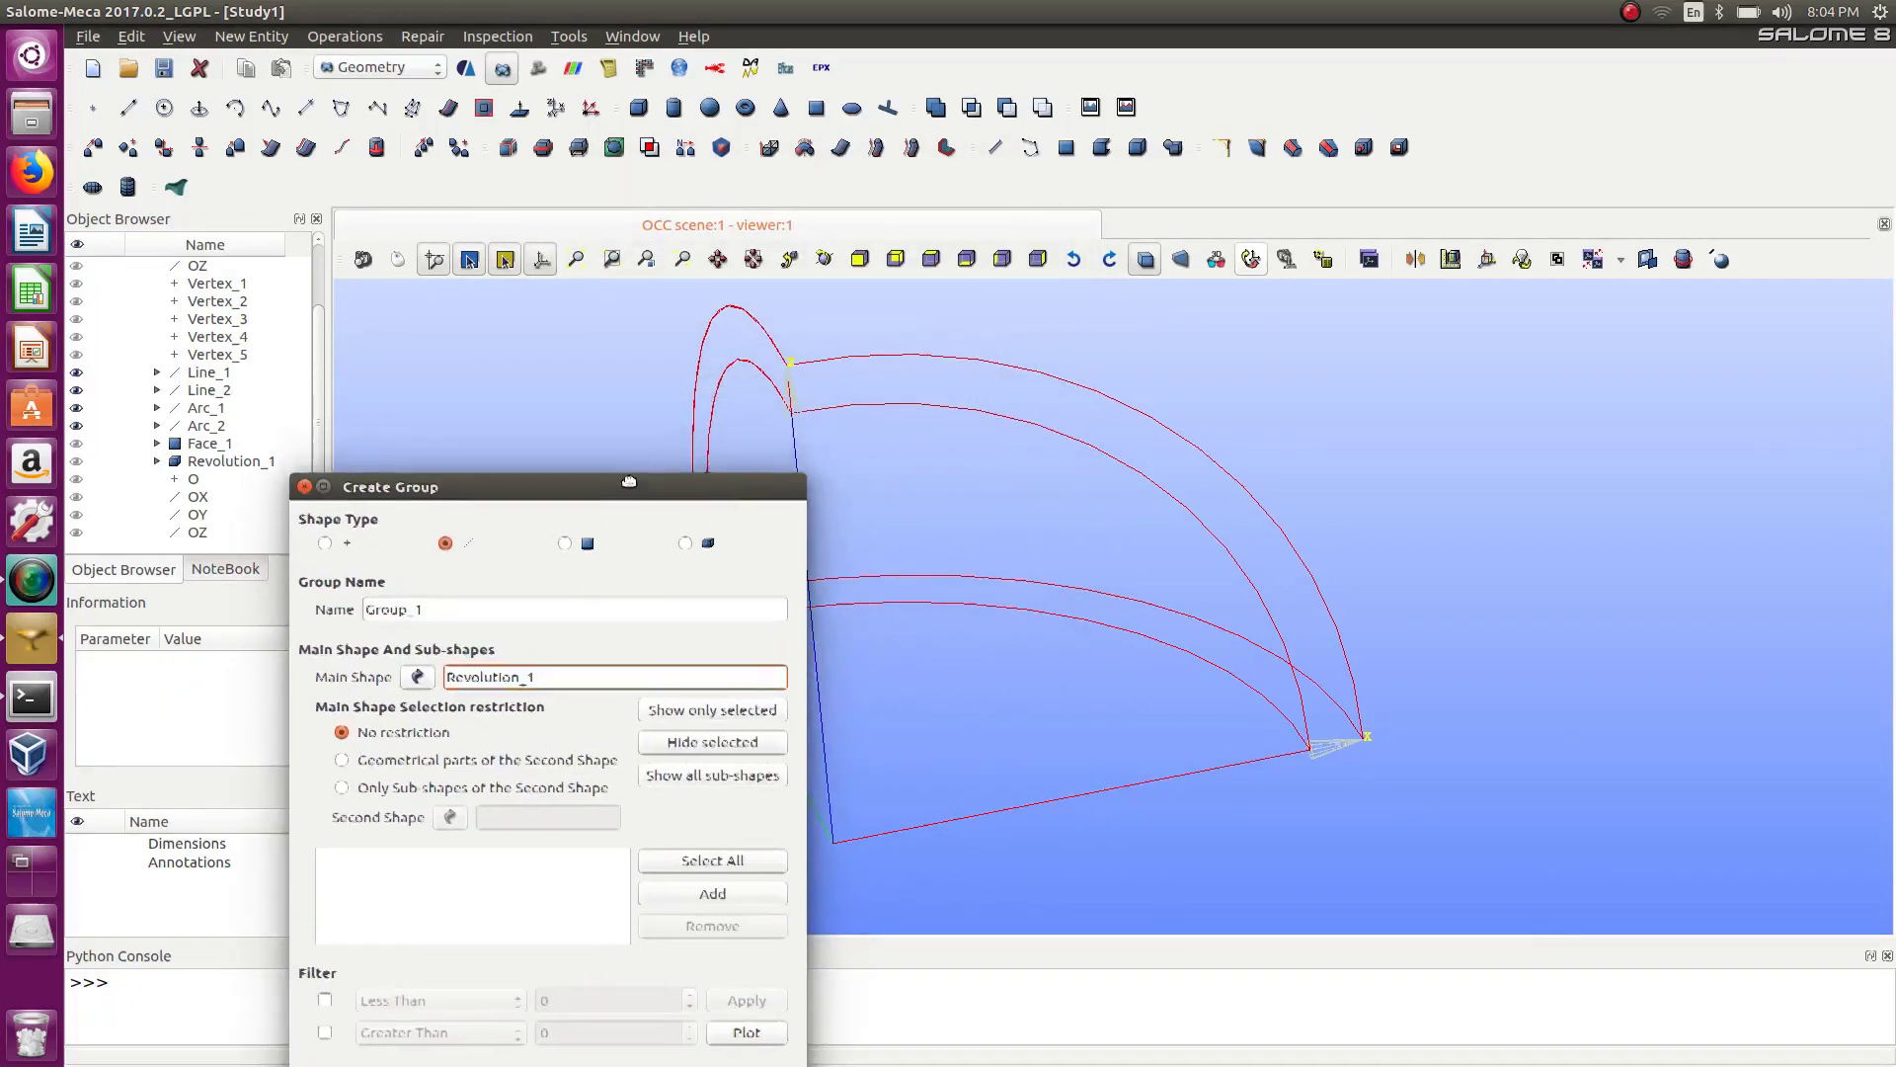
pyautogui.click(719, 903)
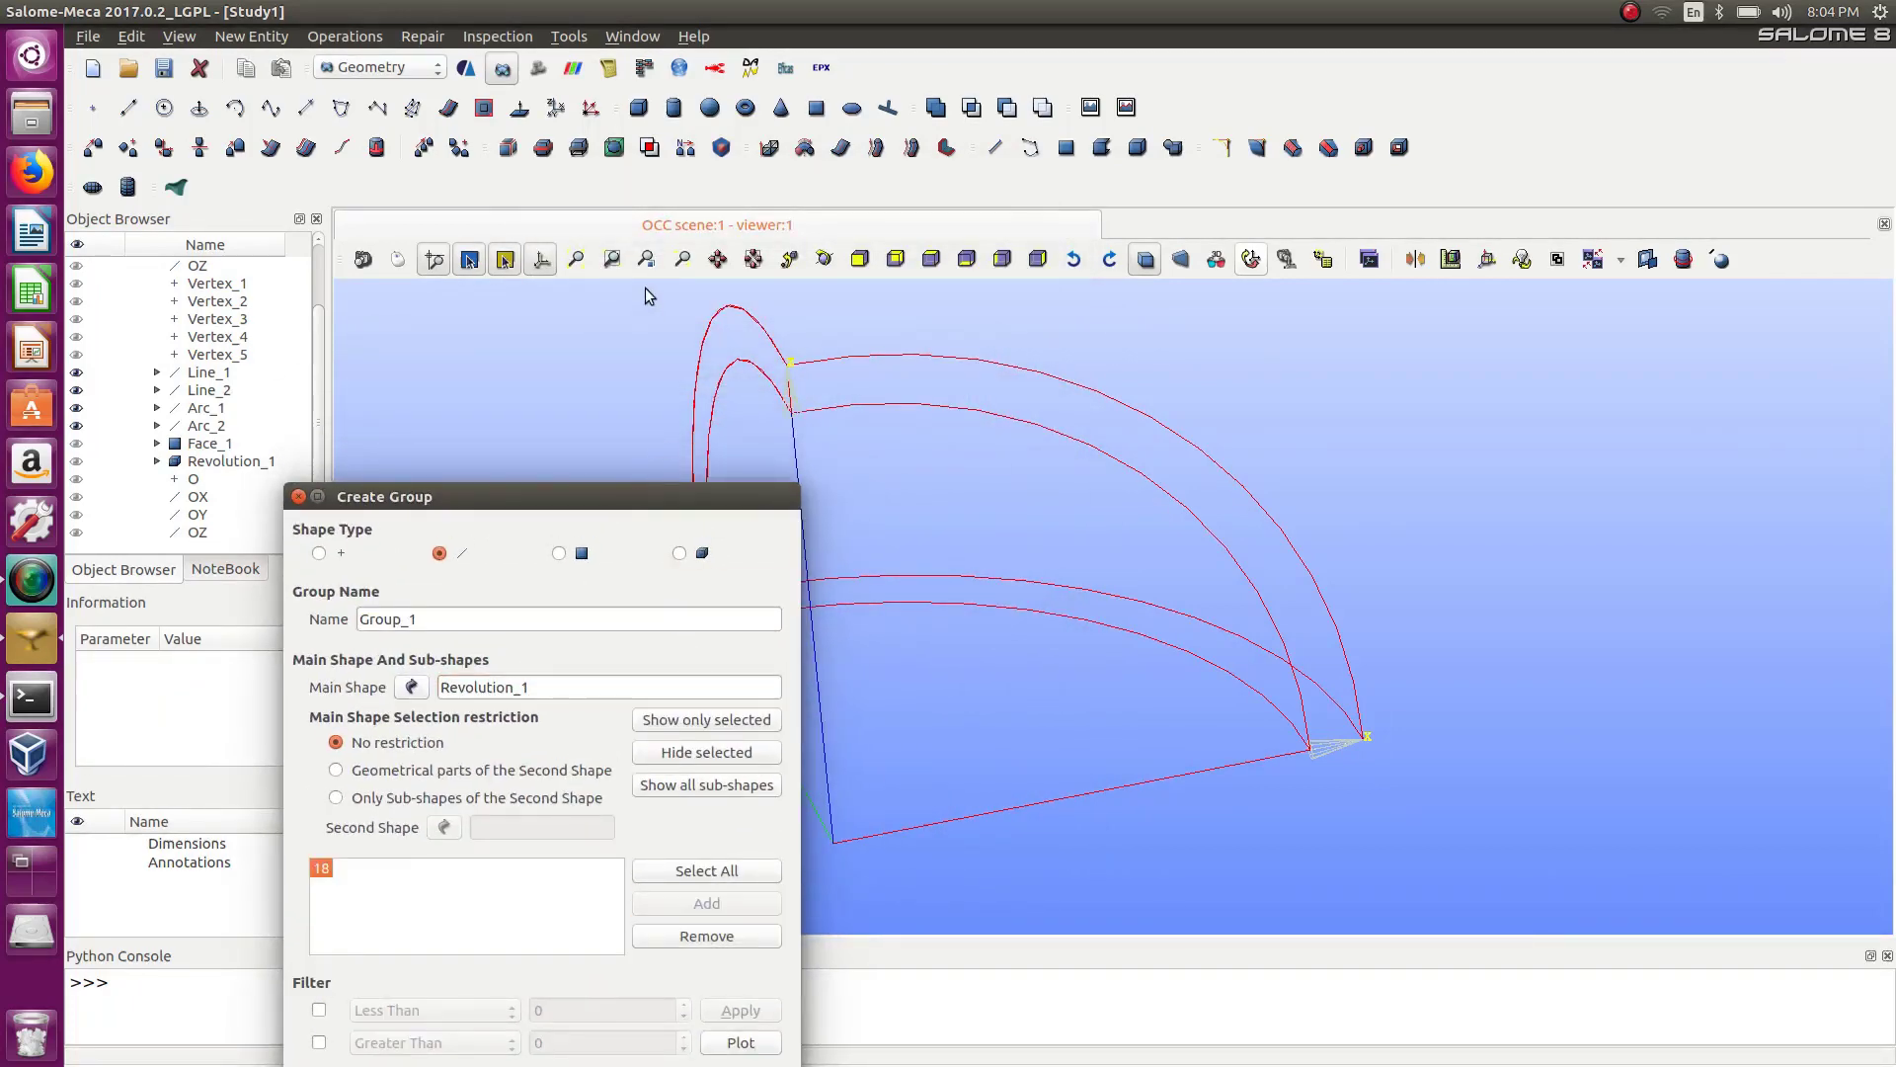
# Try to pick the Line_2, Arc_1 and Line_1 edges for the group, then close the Create Group dialog.
pyautogui.click(790, 400)
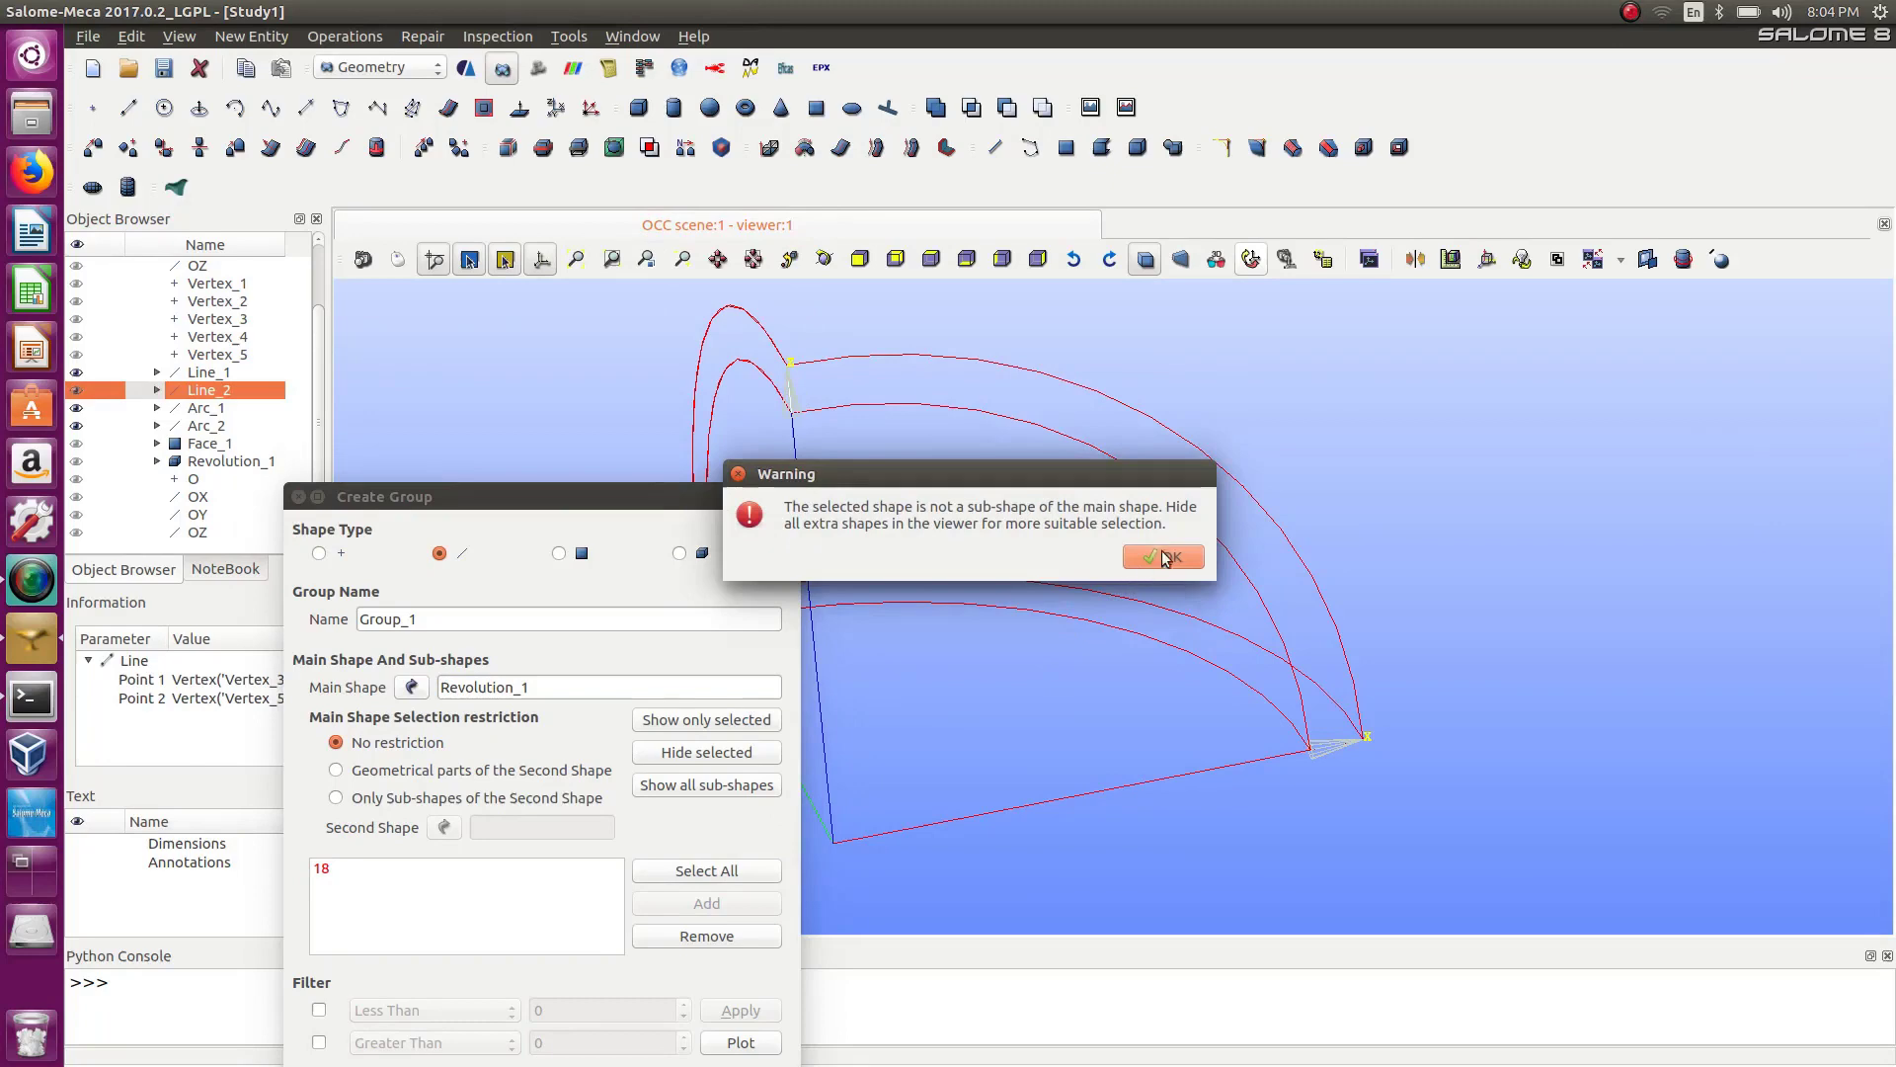
pyautogui.click(1170, 555)
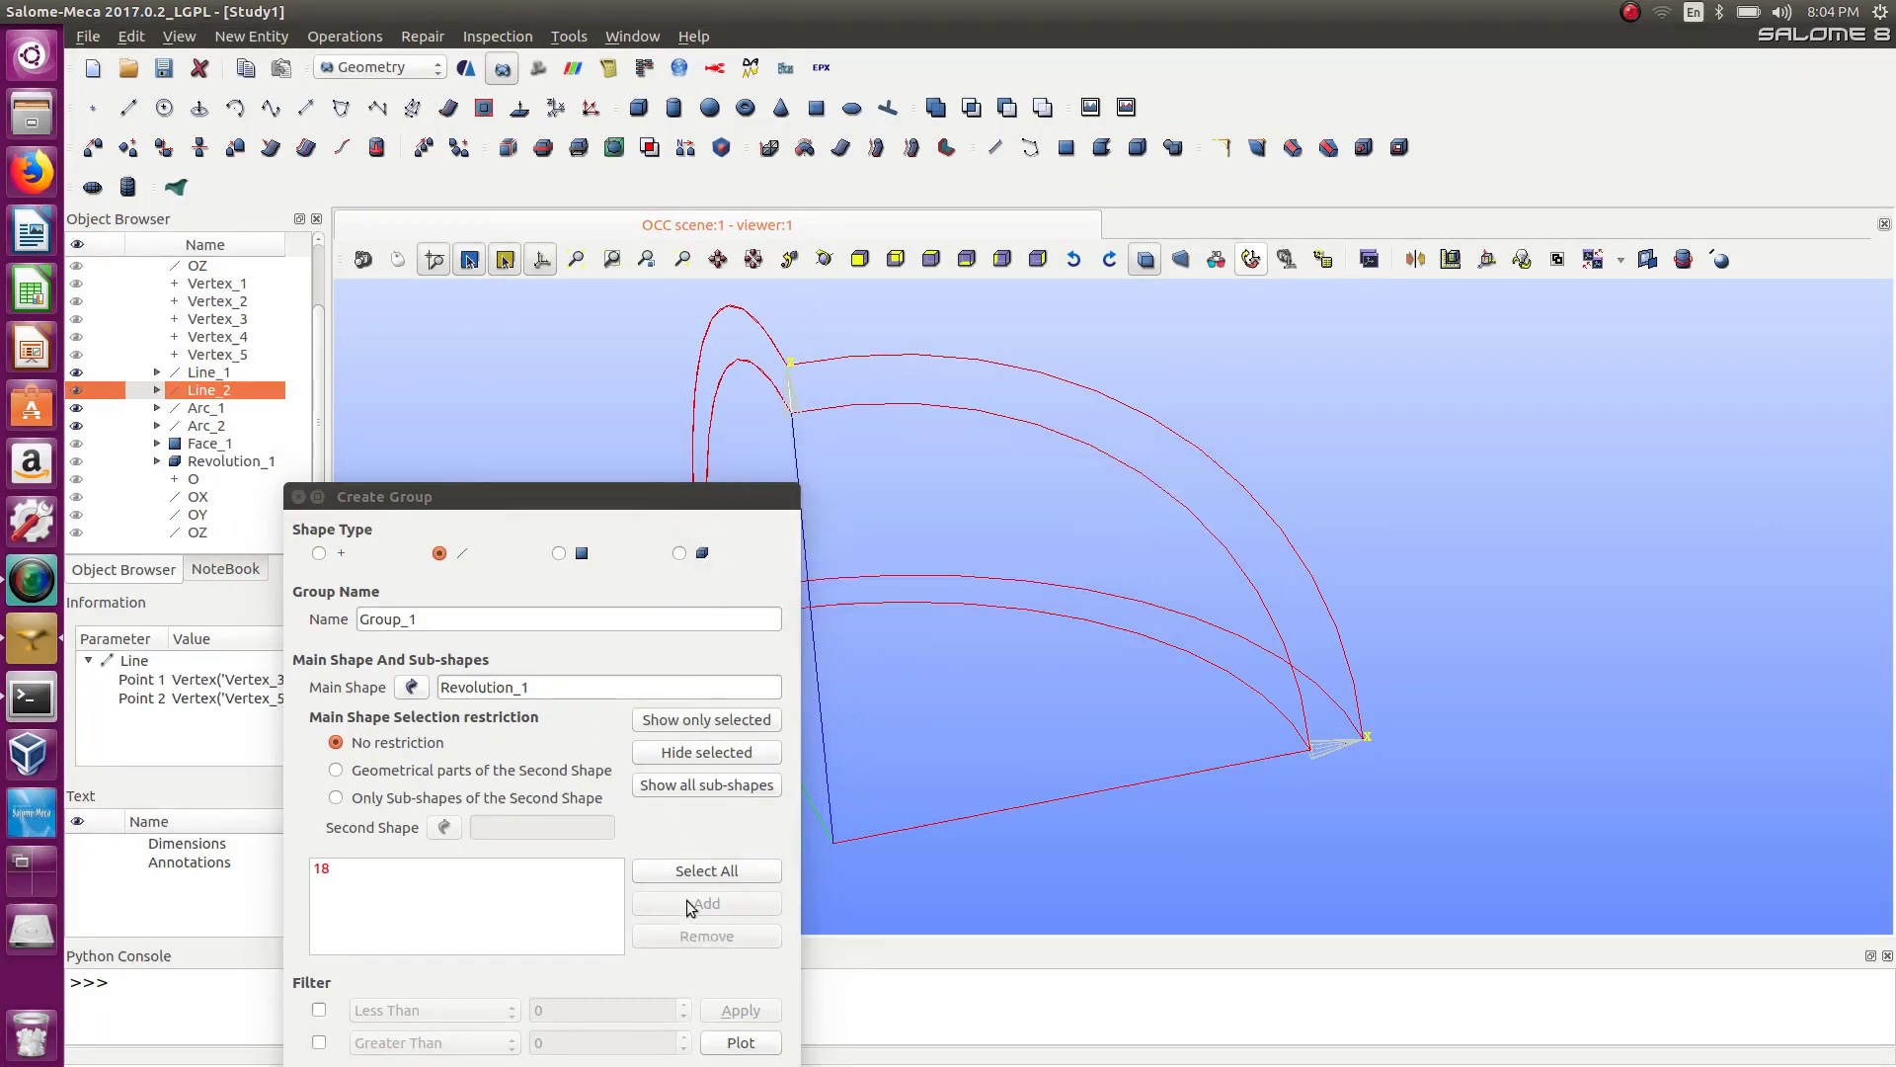
pyautogui.moveTo(659, 490); pyautogui.dragTo(553, 292)
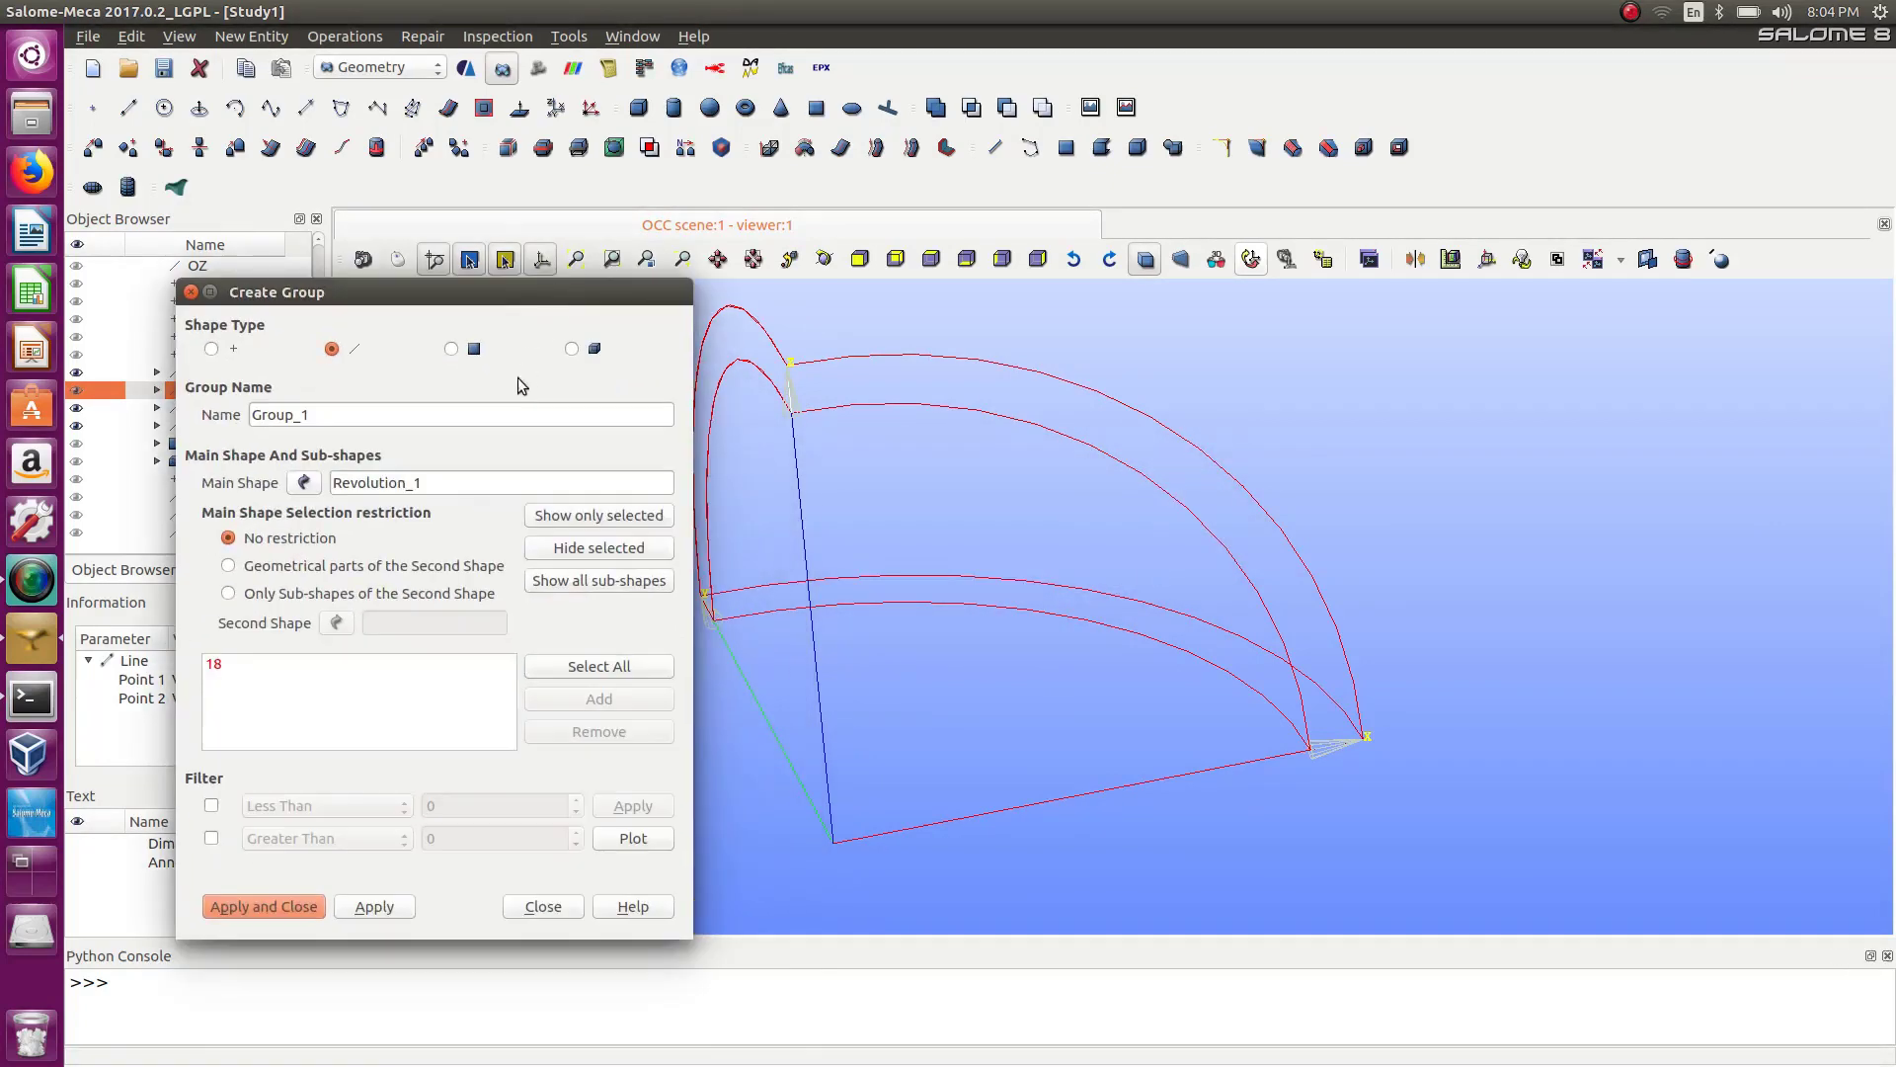
pyautogui.moveTo(813, 338); pyautogui.dragTo(778, 466)
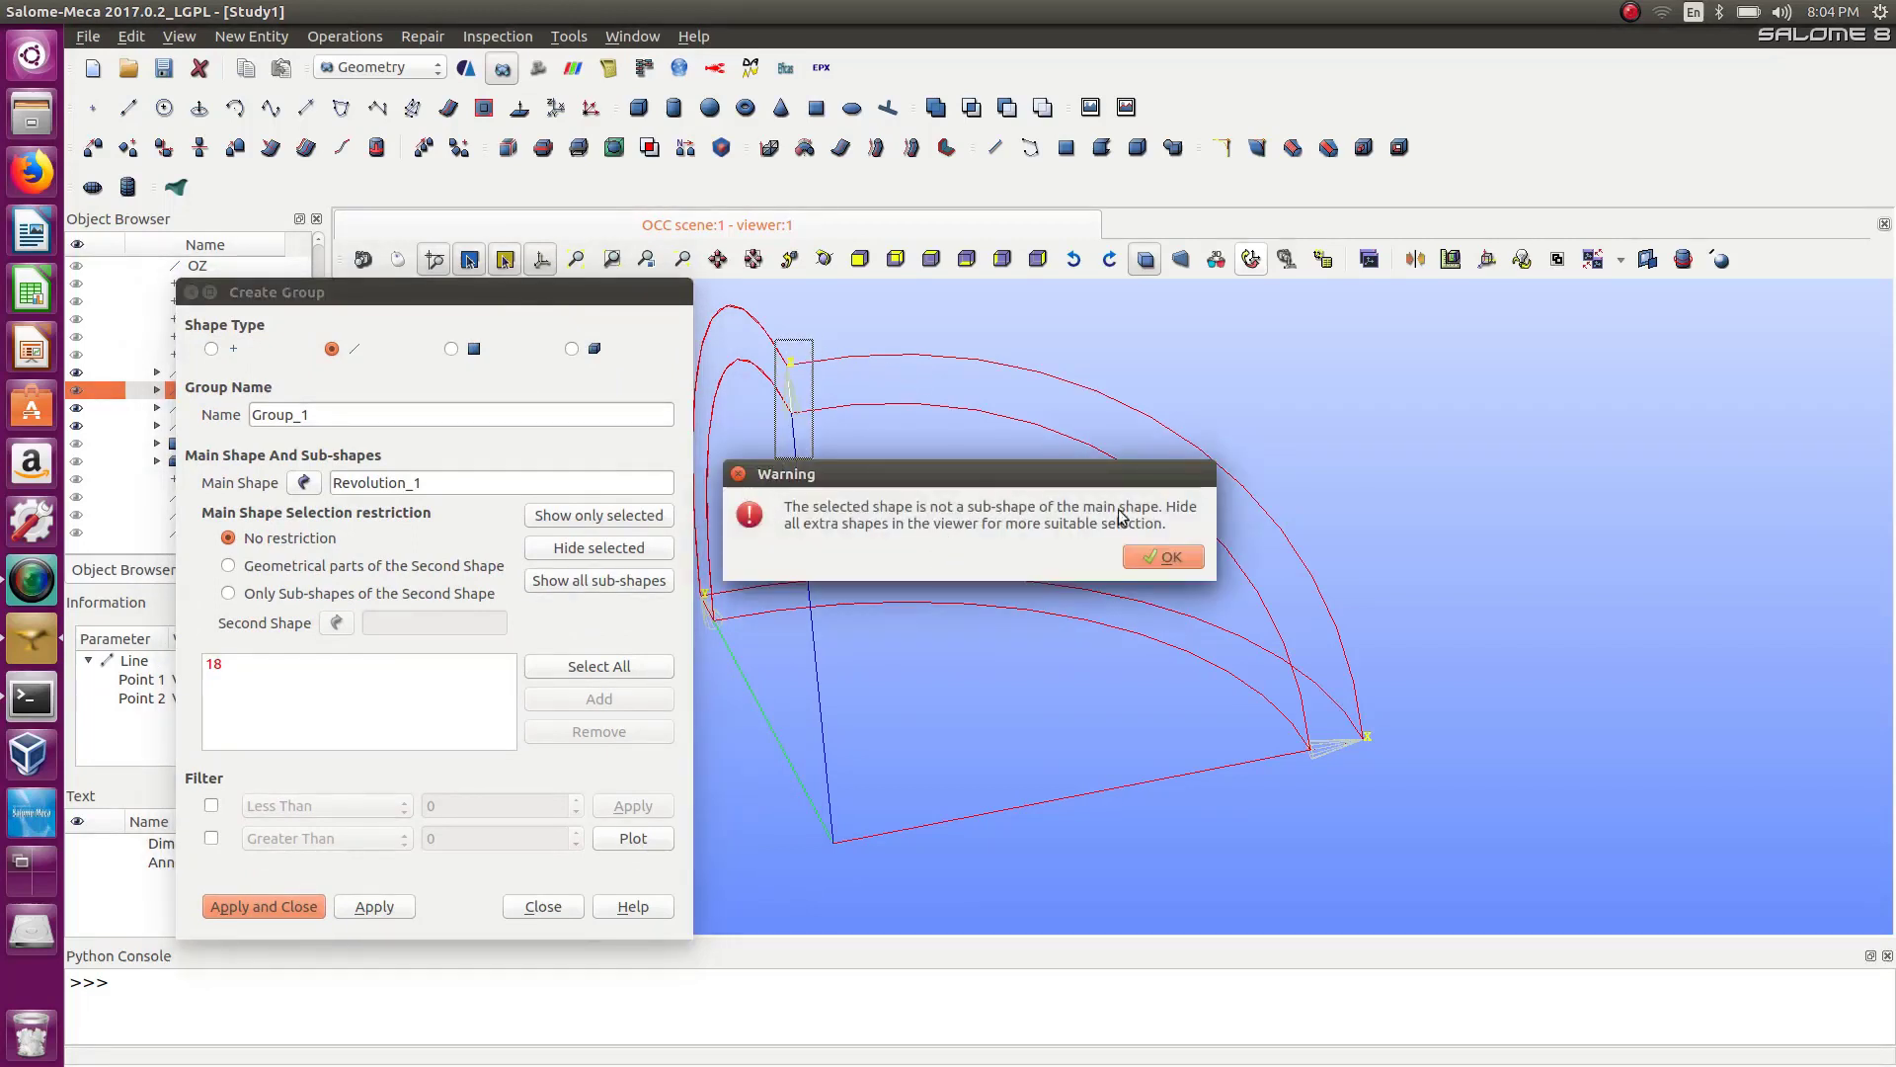
pyautogui.click(1167, 557)
pyautogui.moveTo(489, 298); pyautogui.dragTo(707, 294)
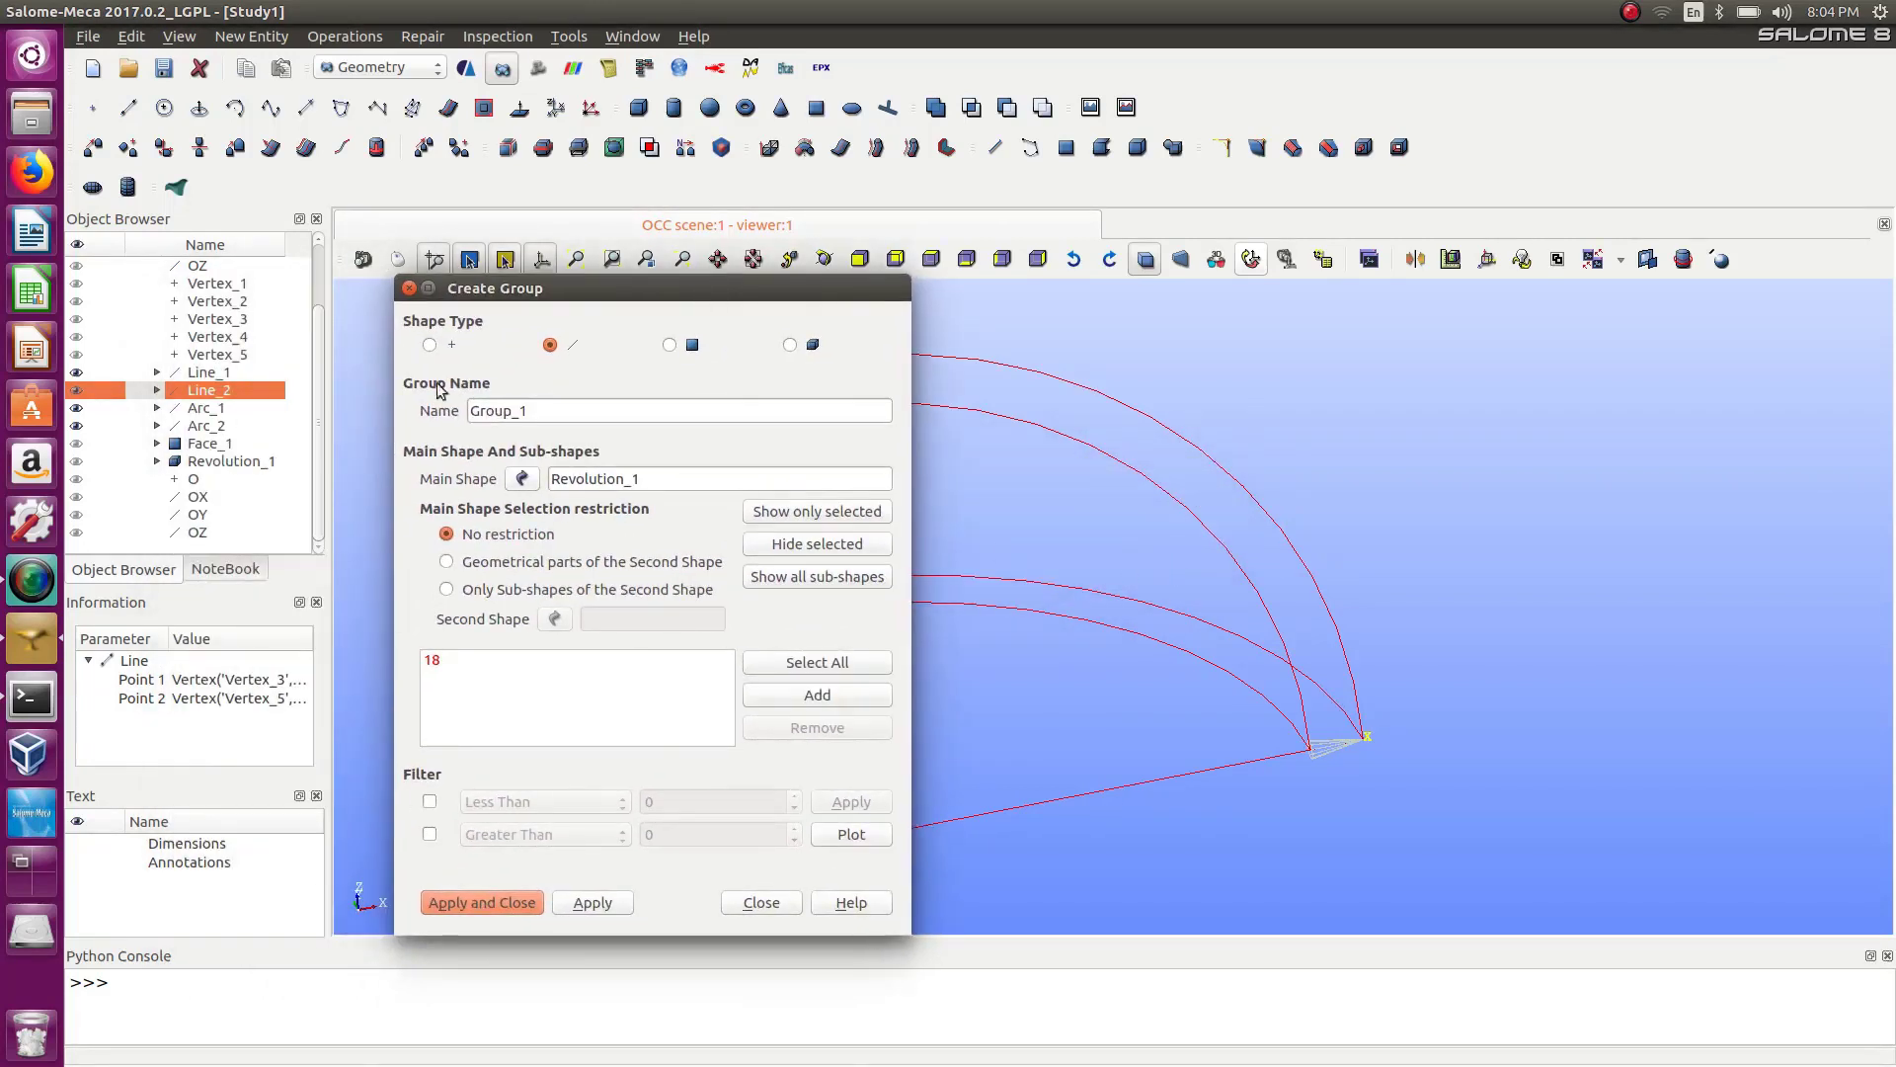
pyautogui.click(79, 408)
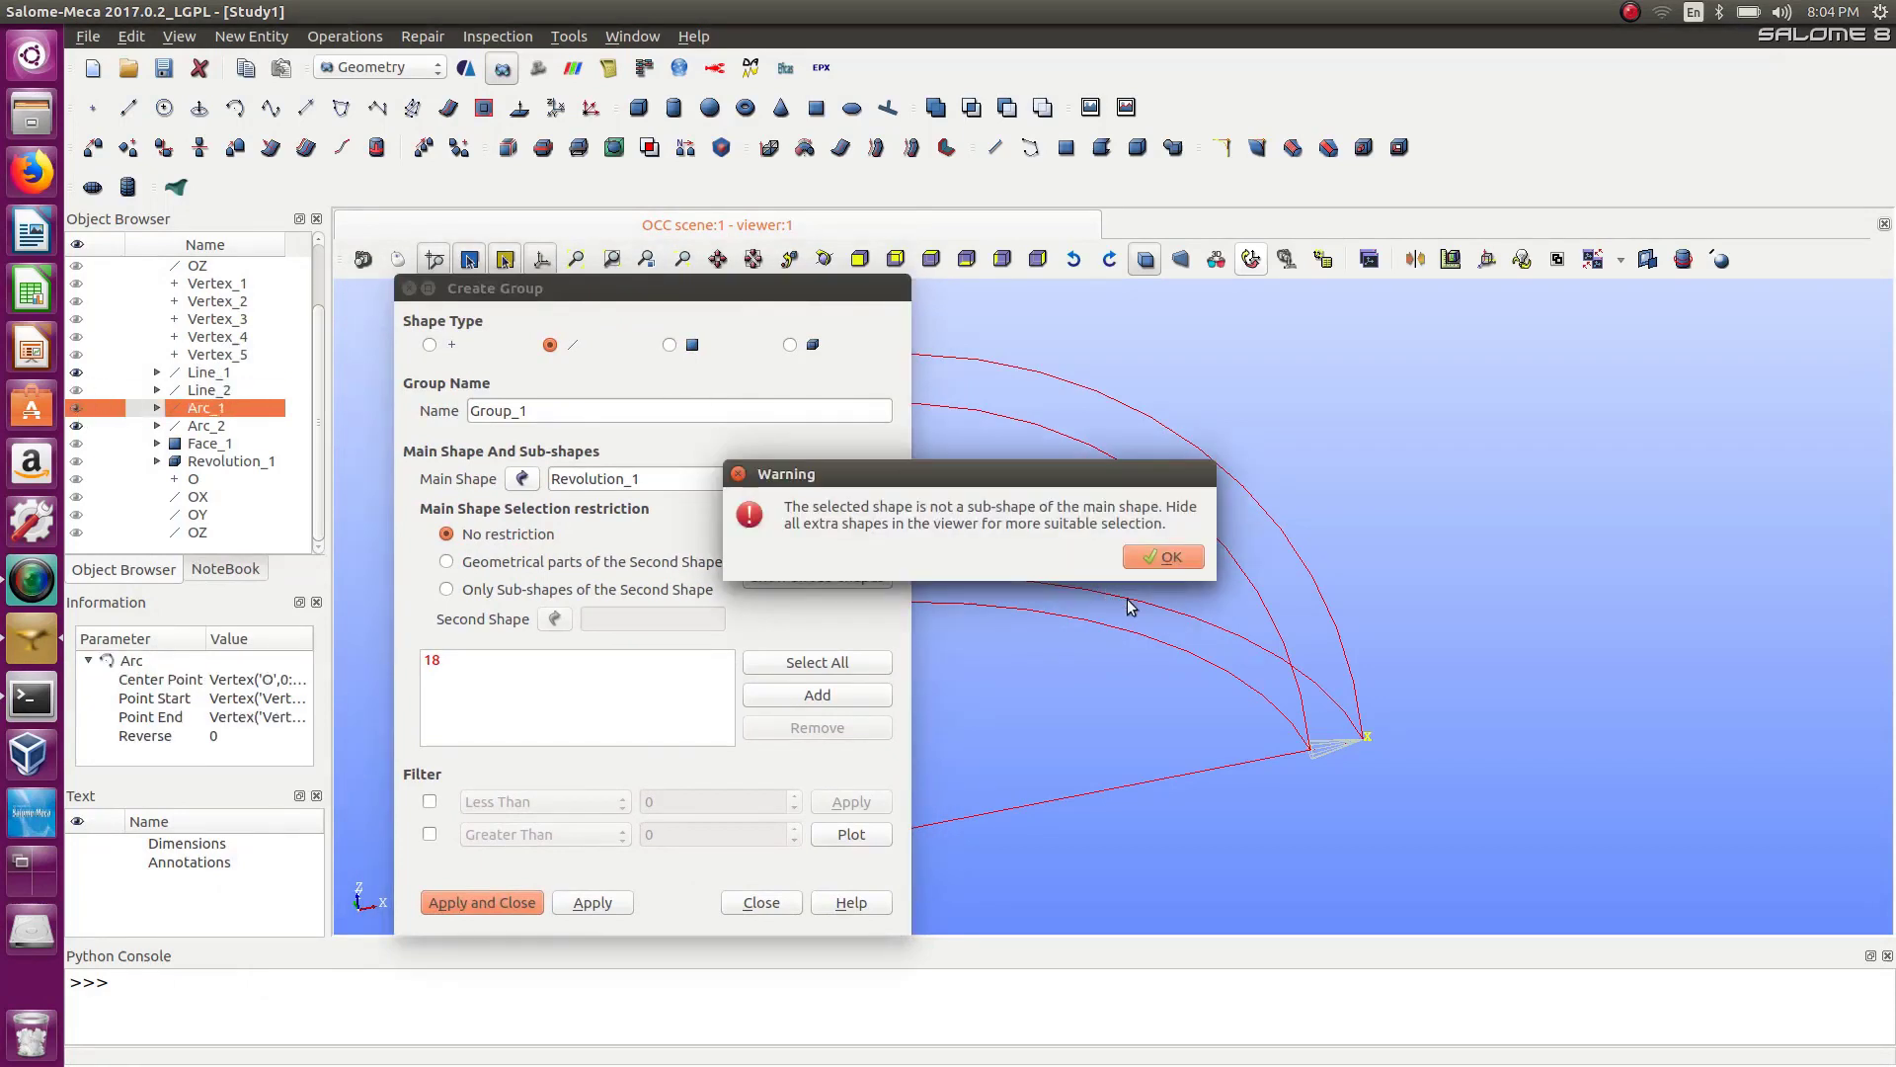
pyautogui.click(1170, 557)
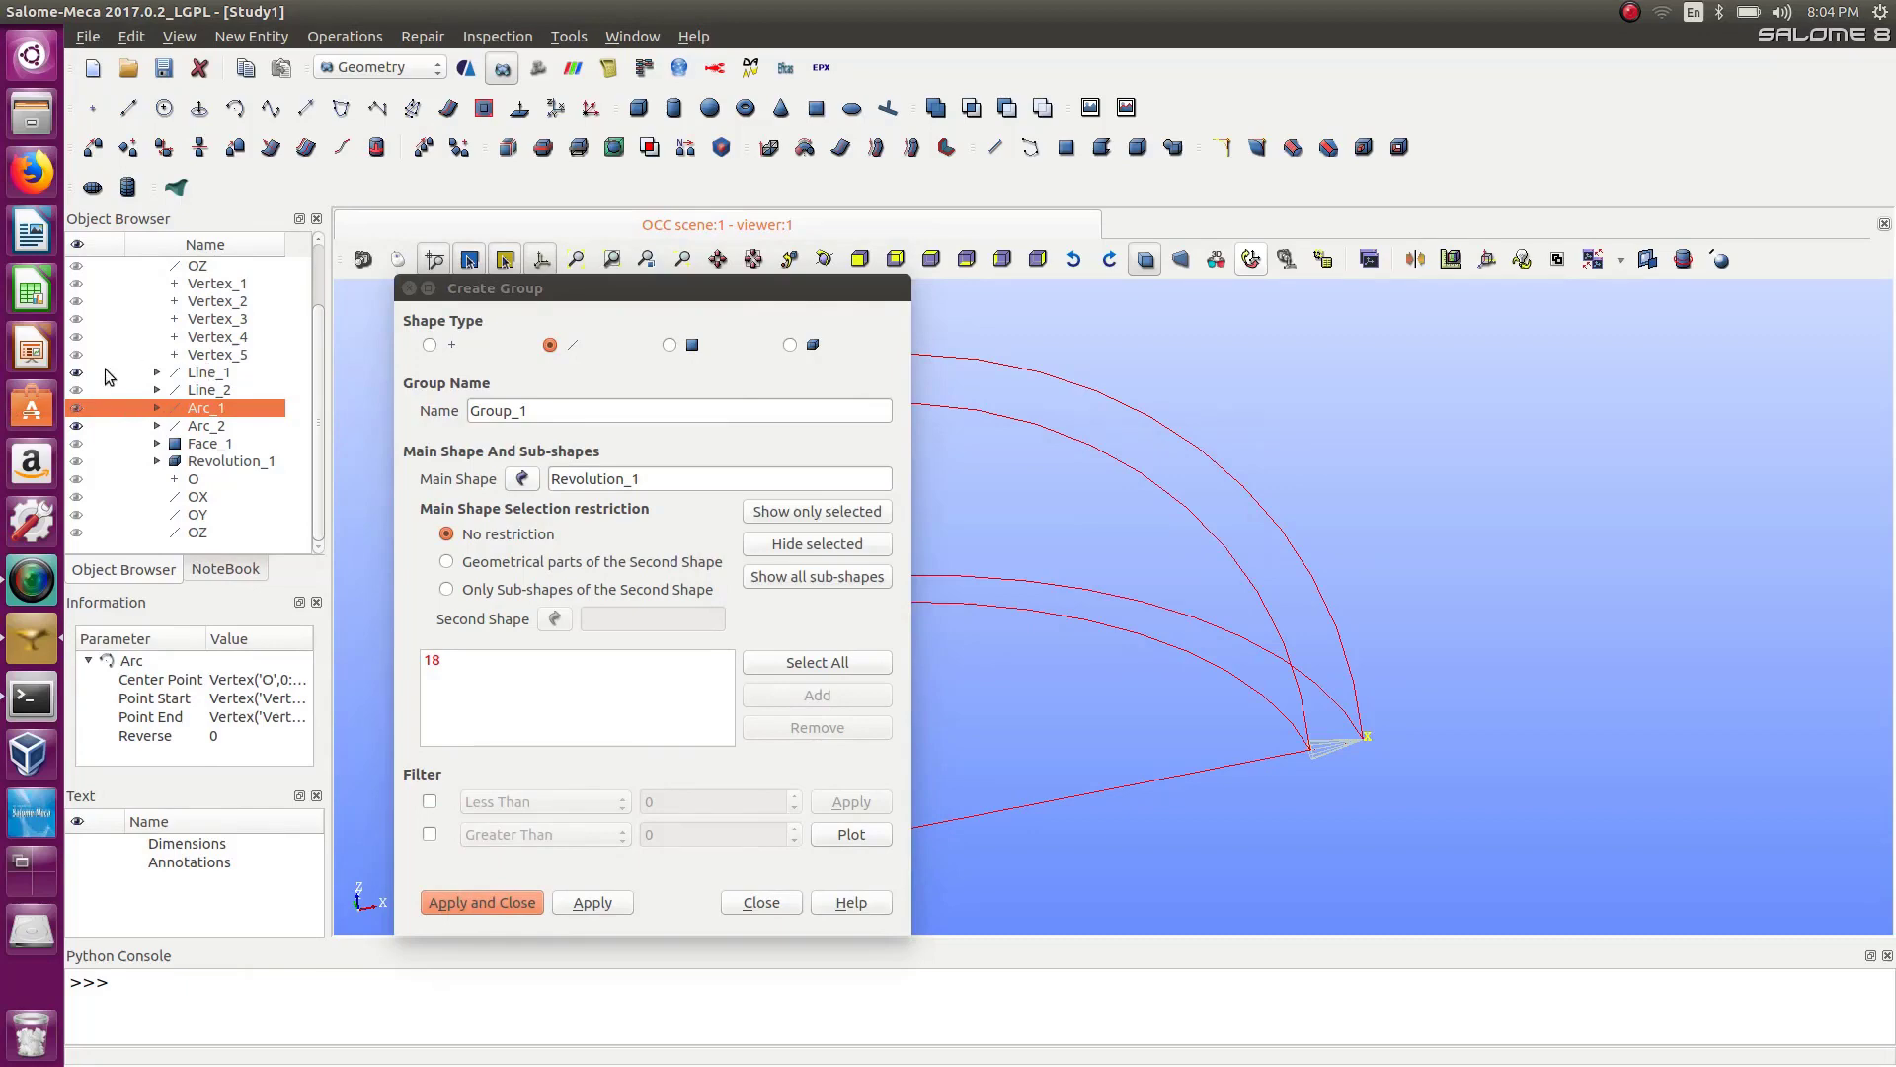
pyautogui.click(79, 373)
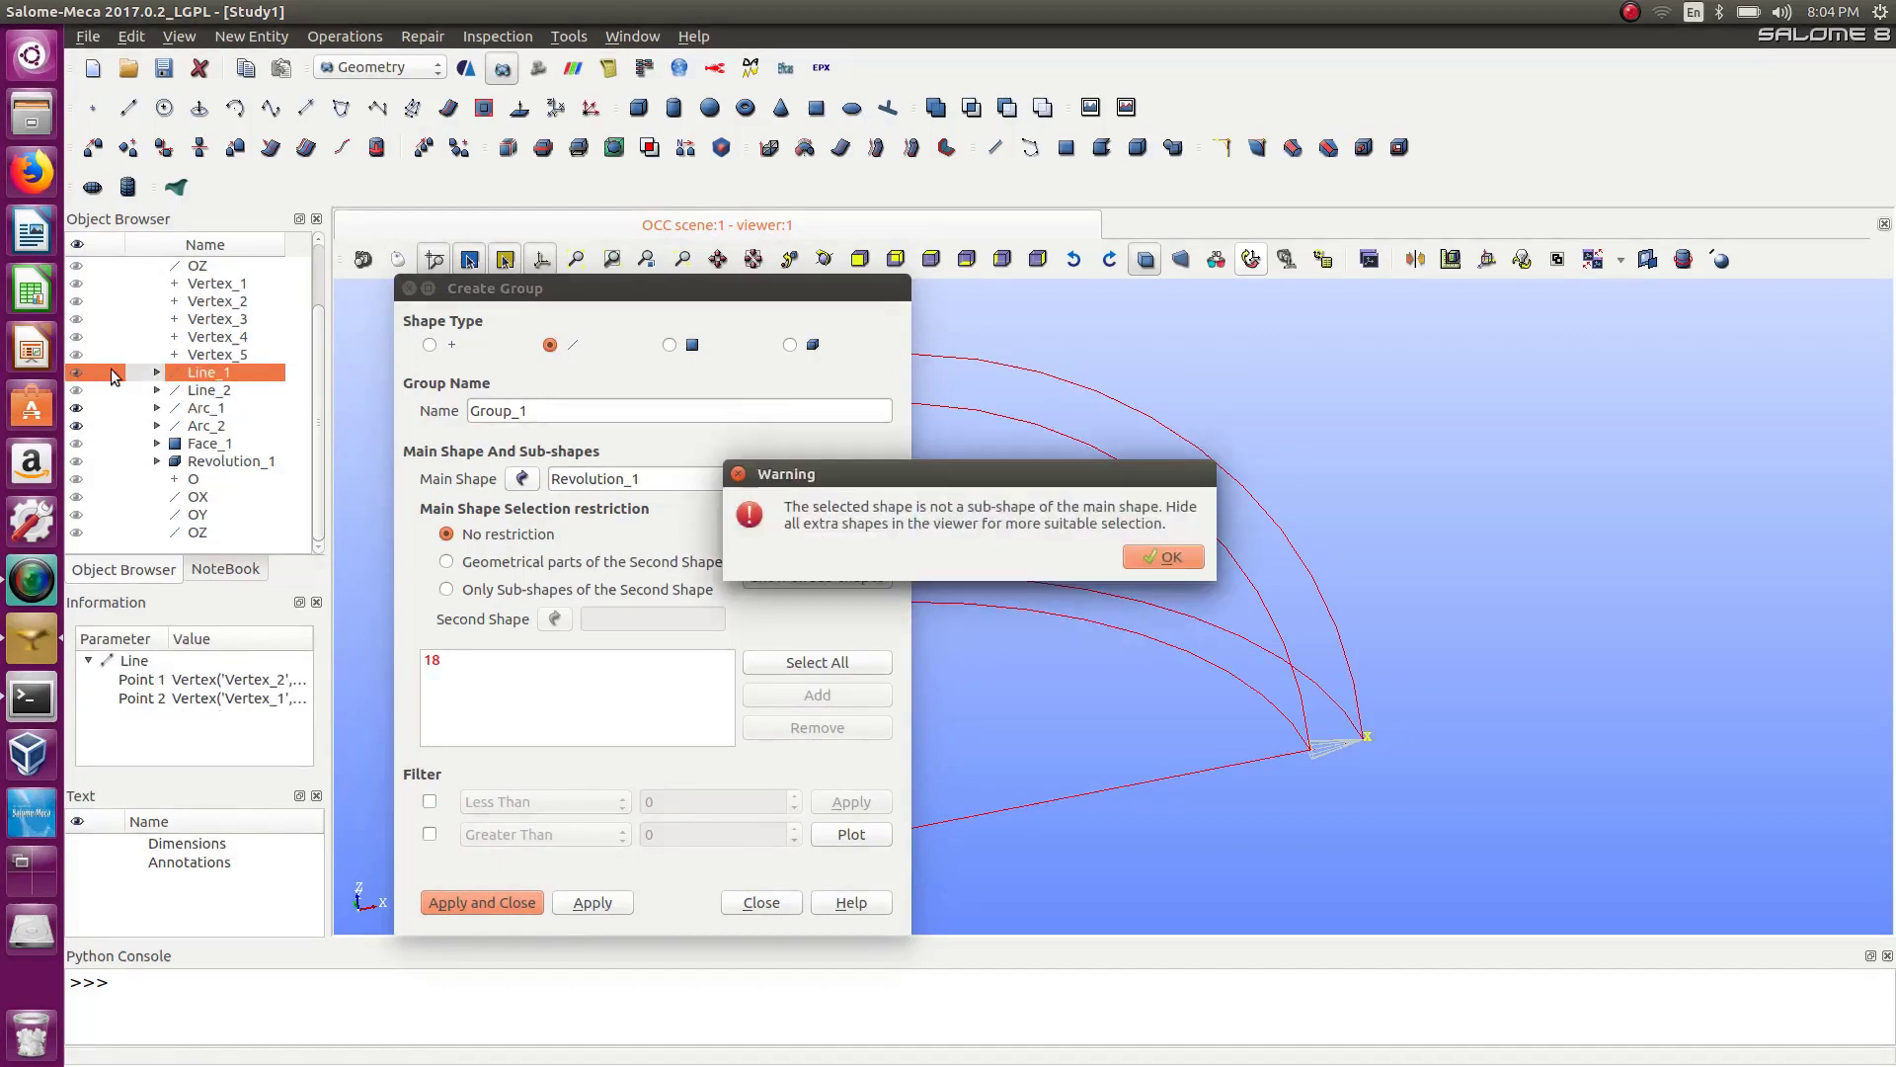
pyautogui.click(1165, 557)
pyautogui.moveTo(562, 277); pyautogui.dragTo(283, 205)
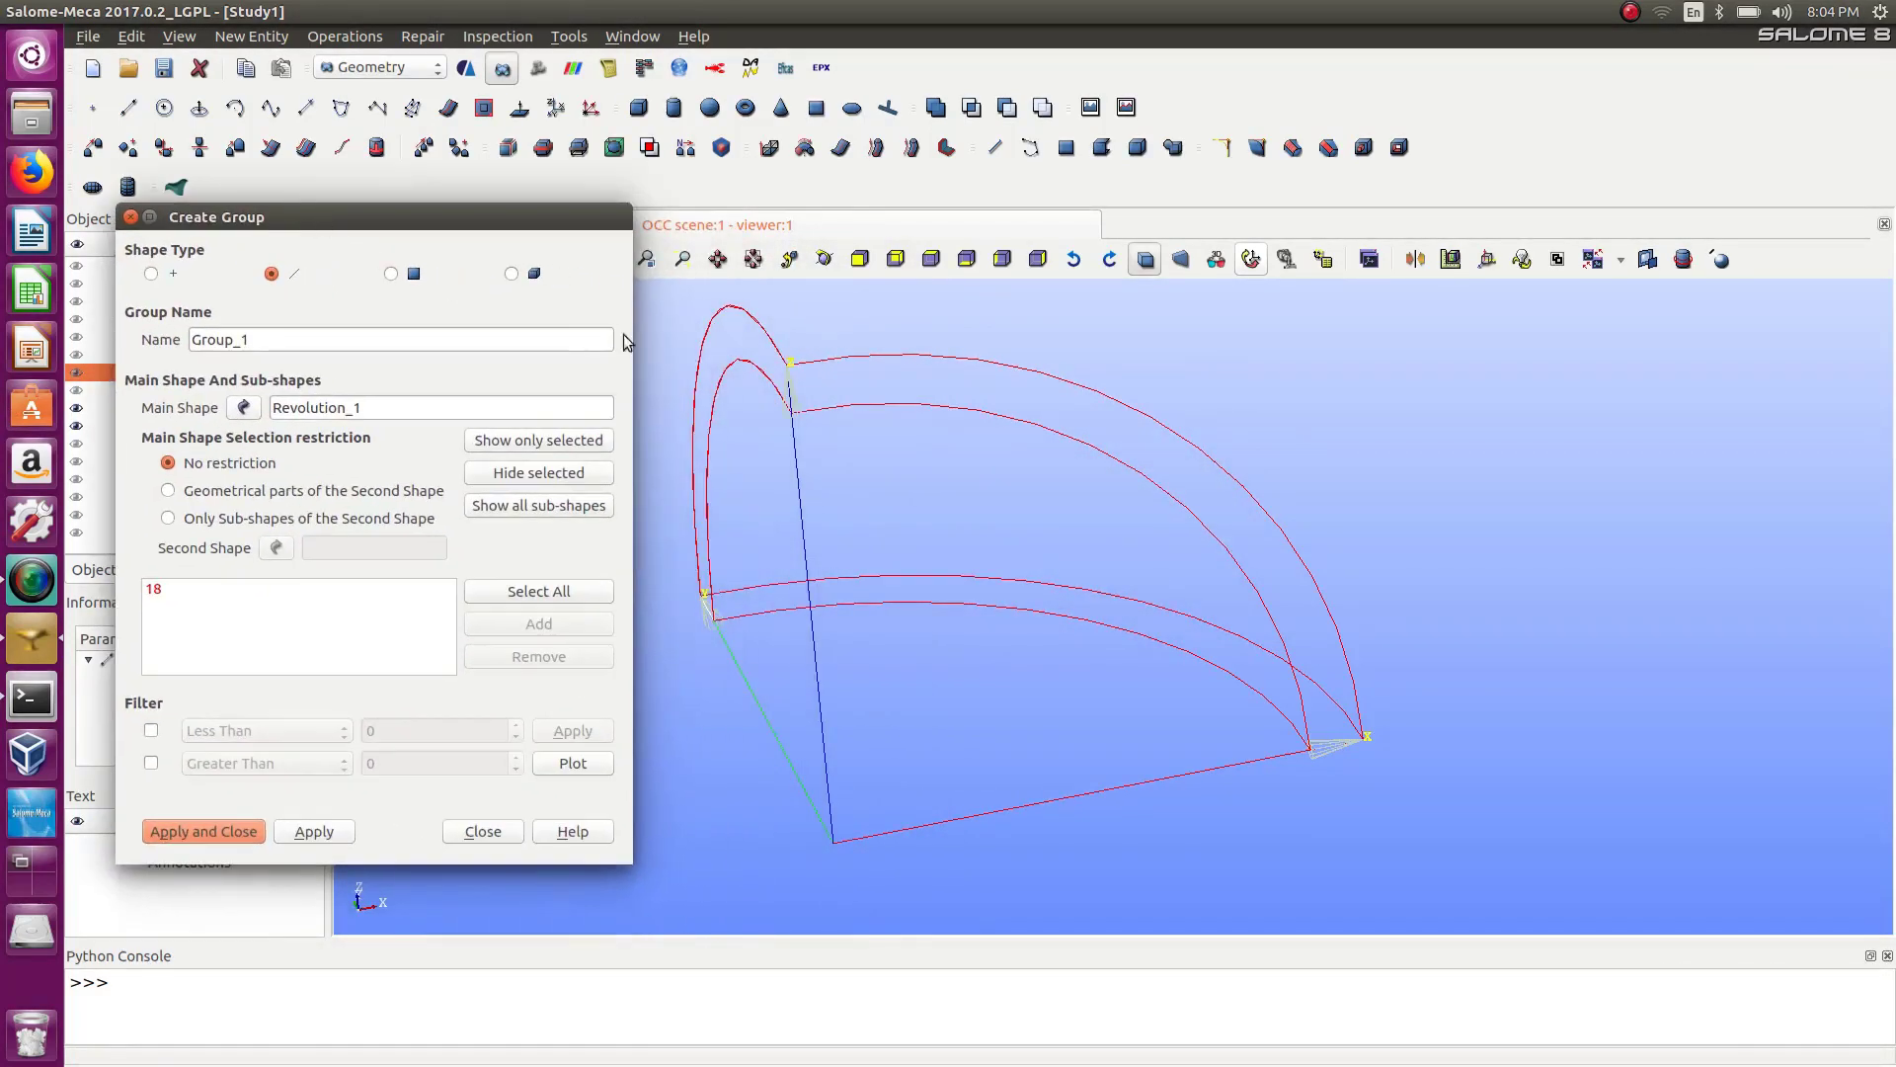
pyautogui.moveTo(821, 321); pyautogui.dragTo(775, 463)
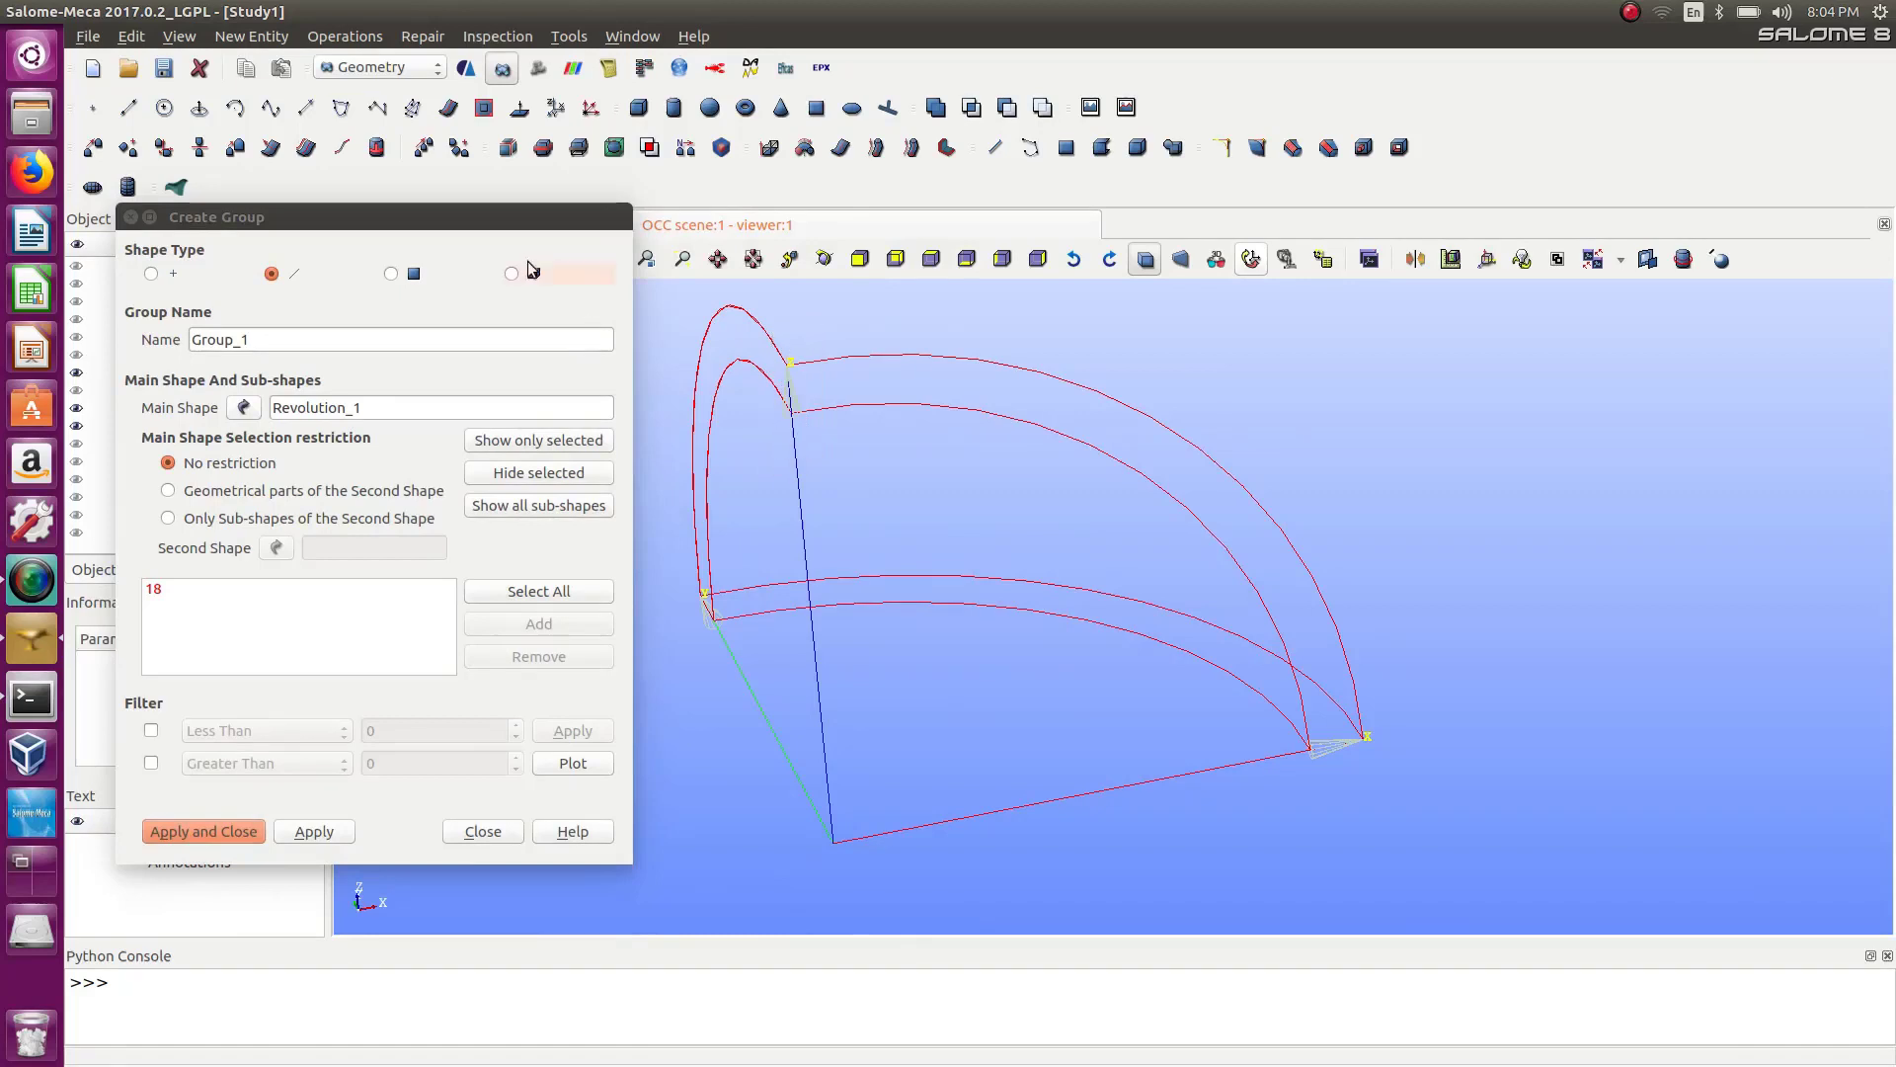
pyautogui.click(483, 831)
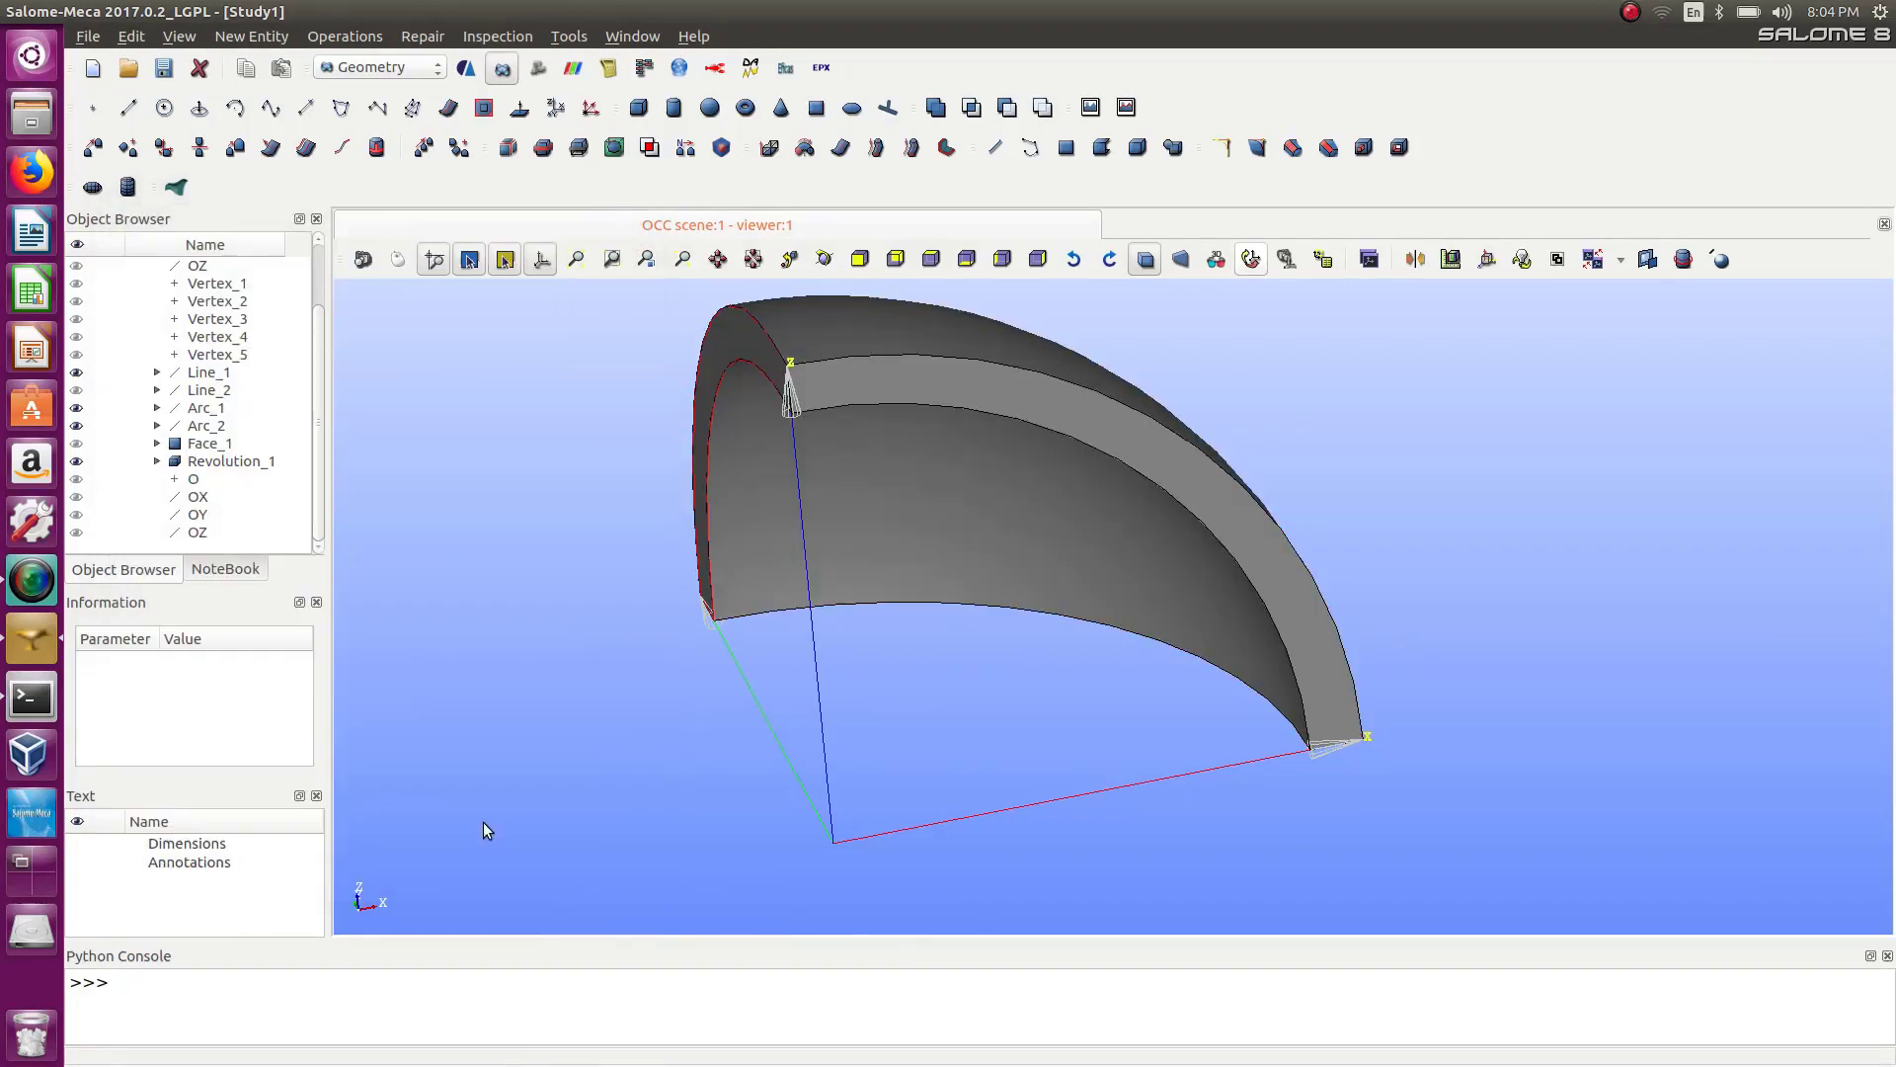
# Hide Line_1 and Arc_2, then open Create Group again with edges as the shape type.
pyautogui.click(85, 374)
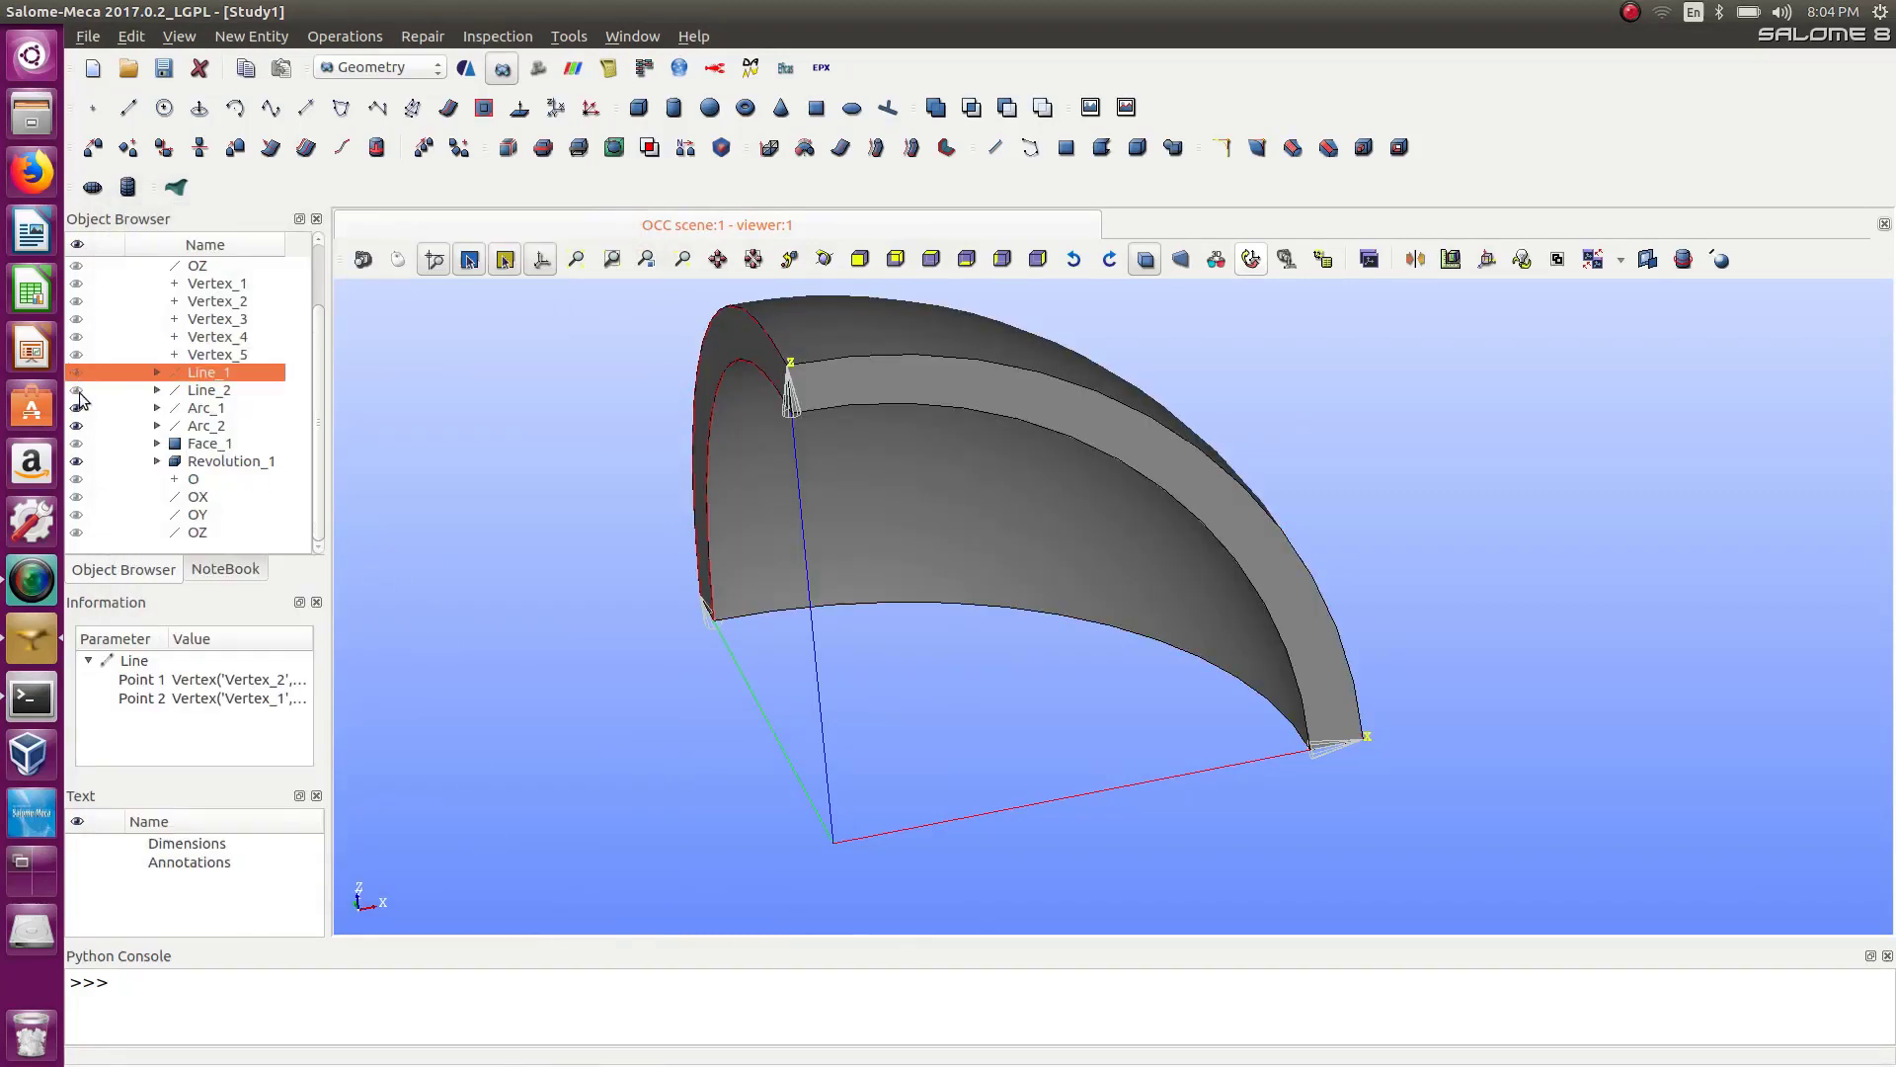
pyautogui.click(79, 426)
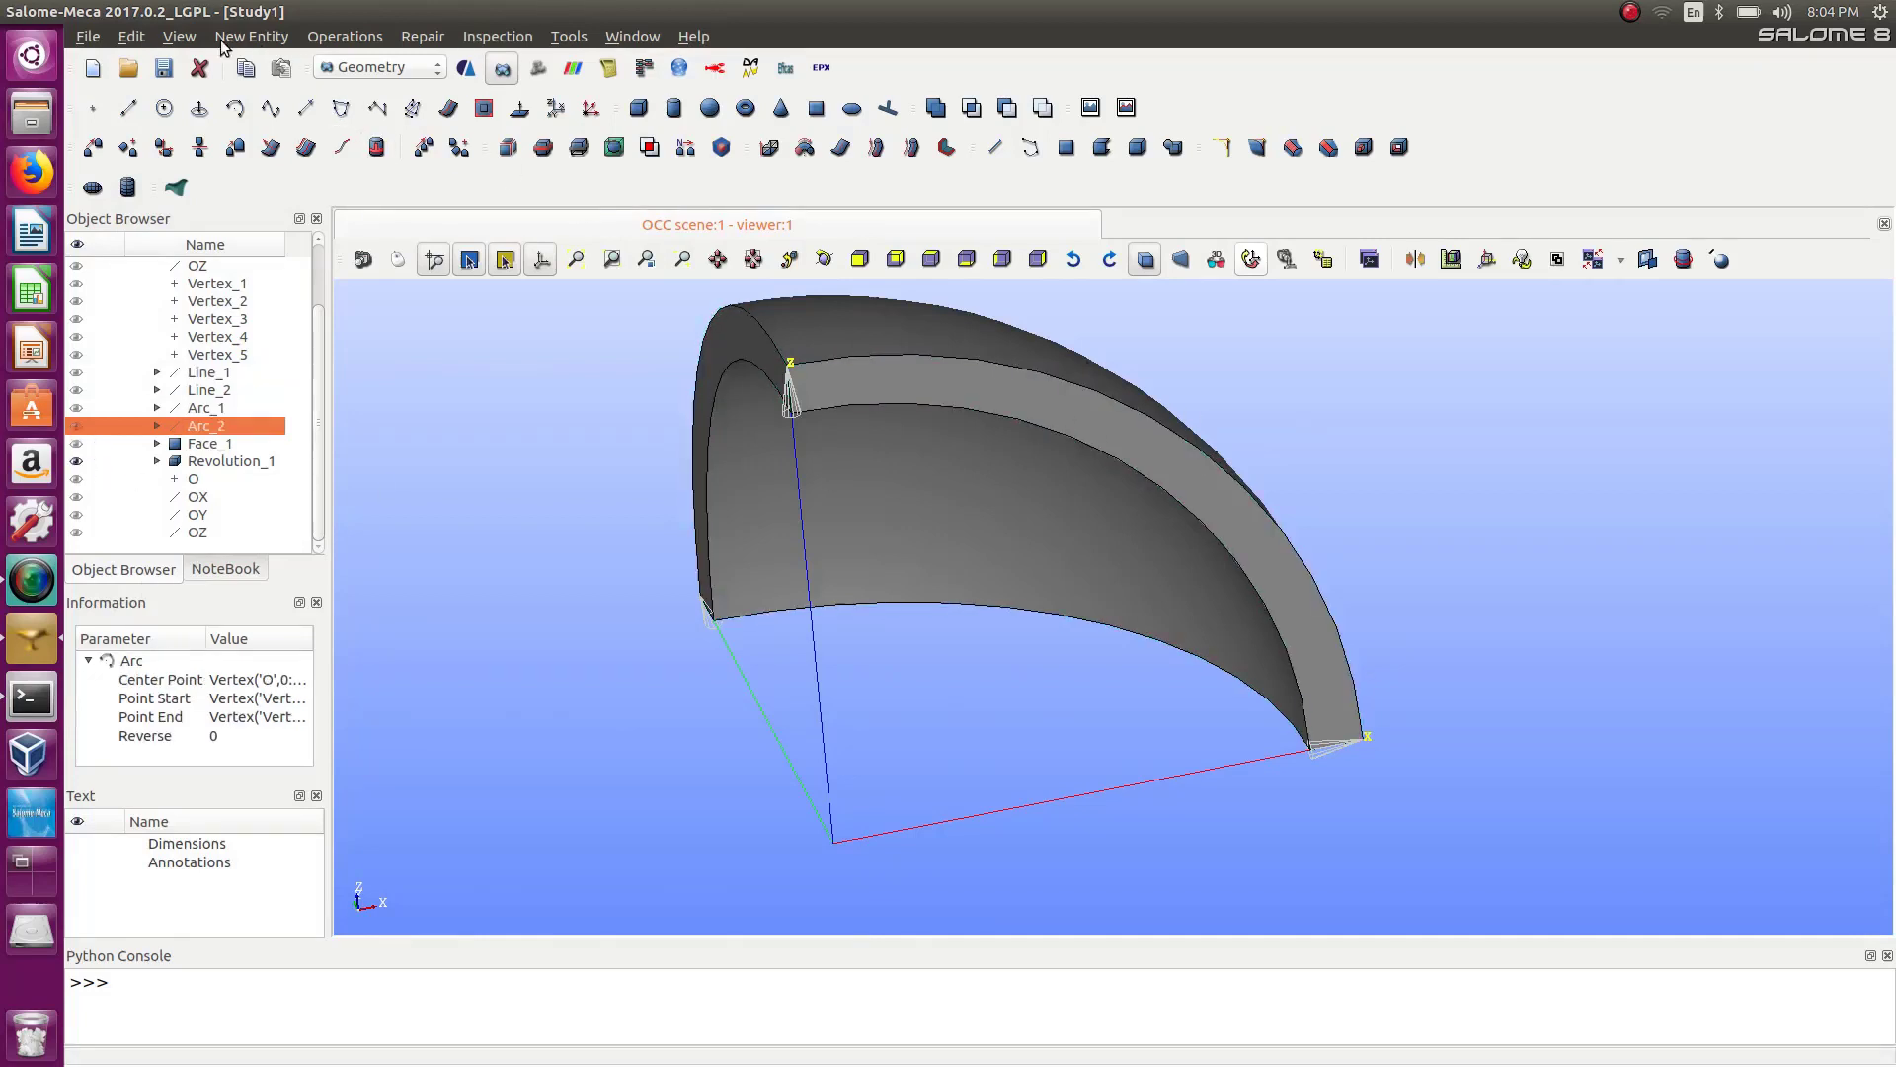
pyautogui.click(252, 36)
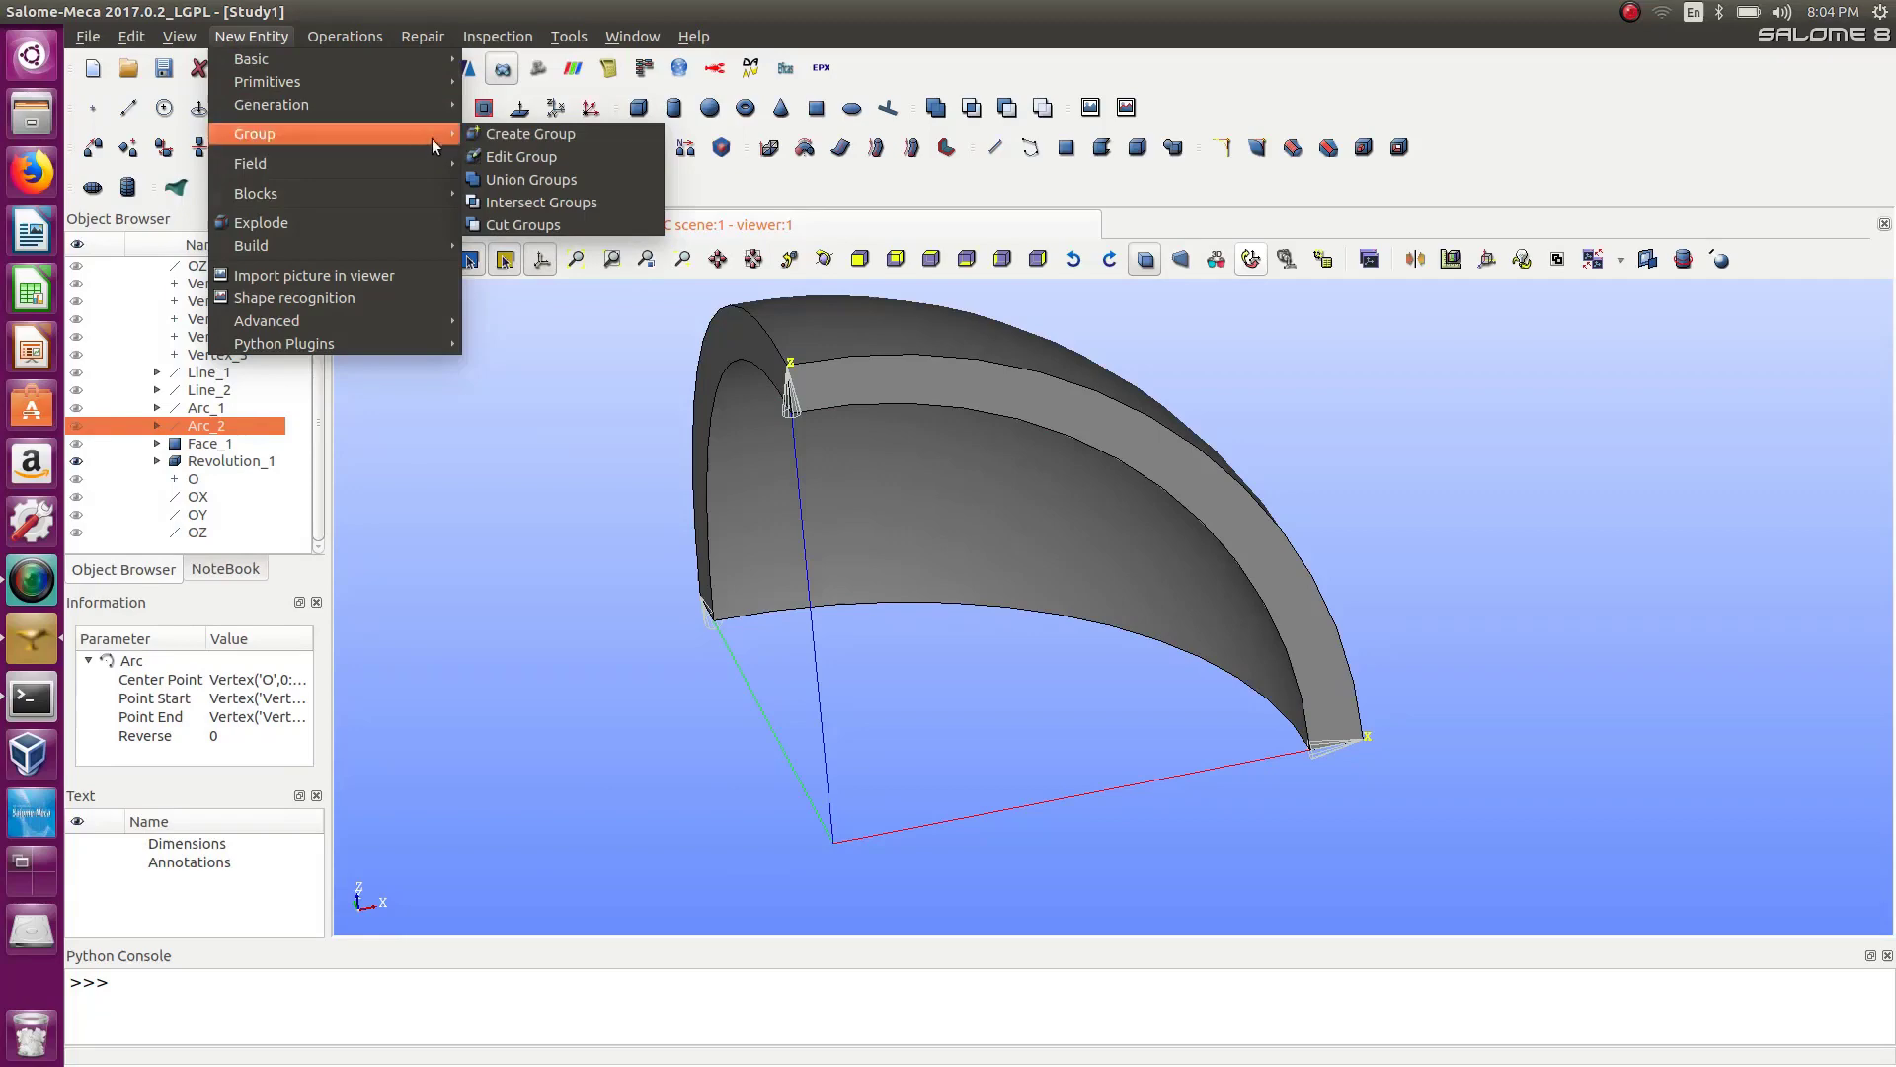
pyautogui.click(538, 134)
pyautogui.click(867, 261)
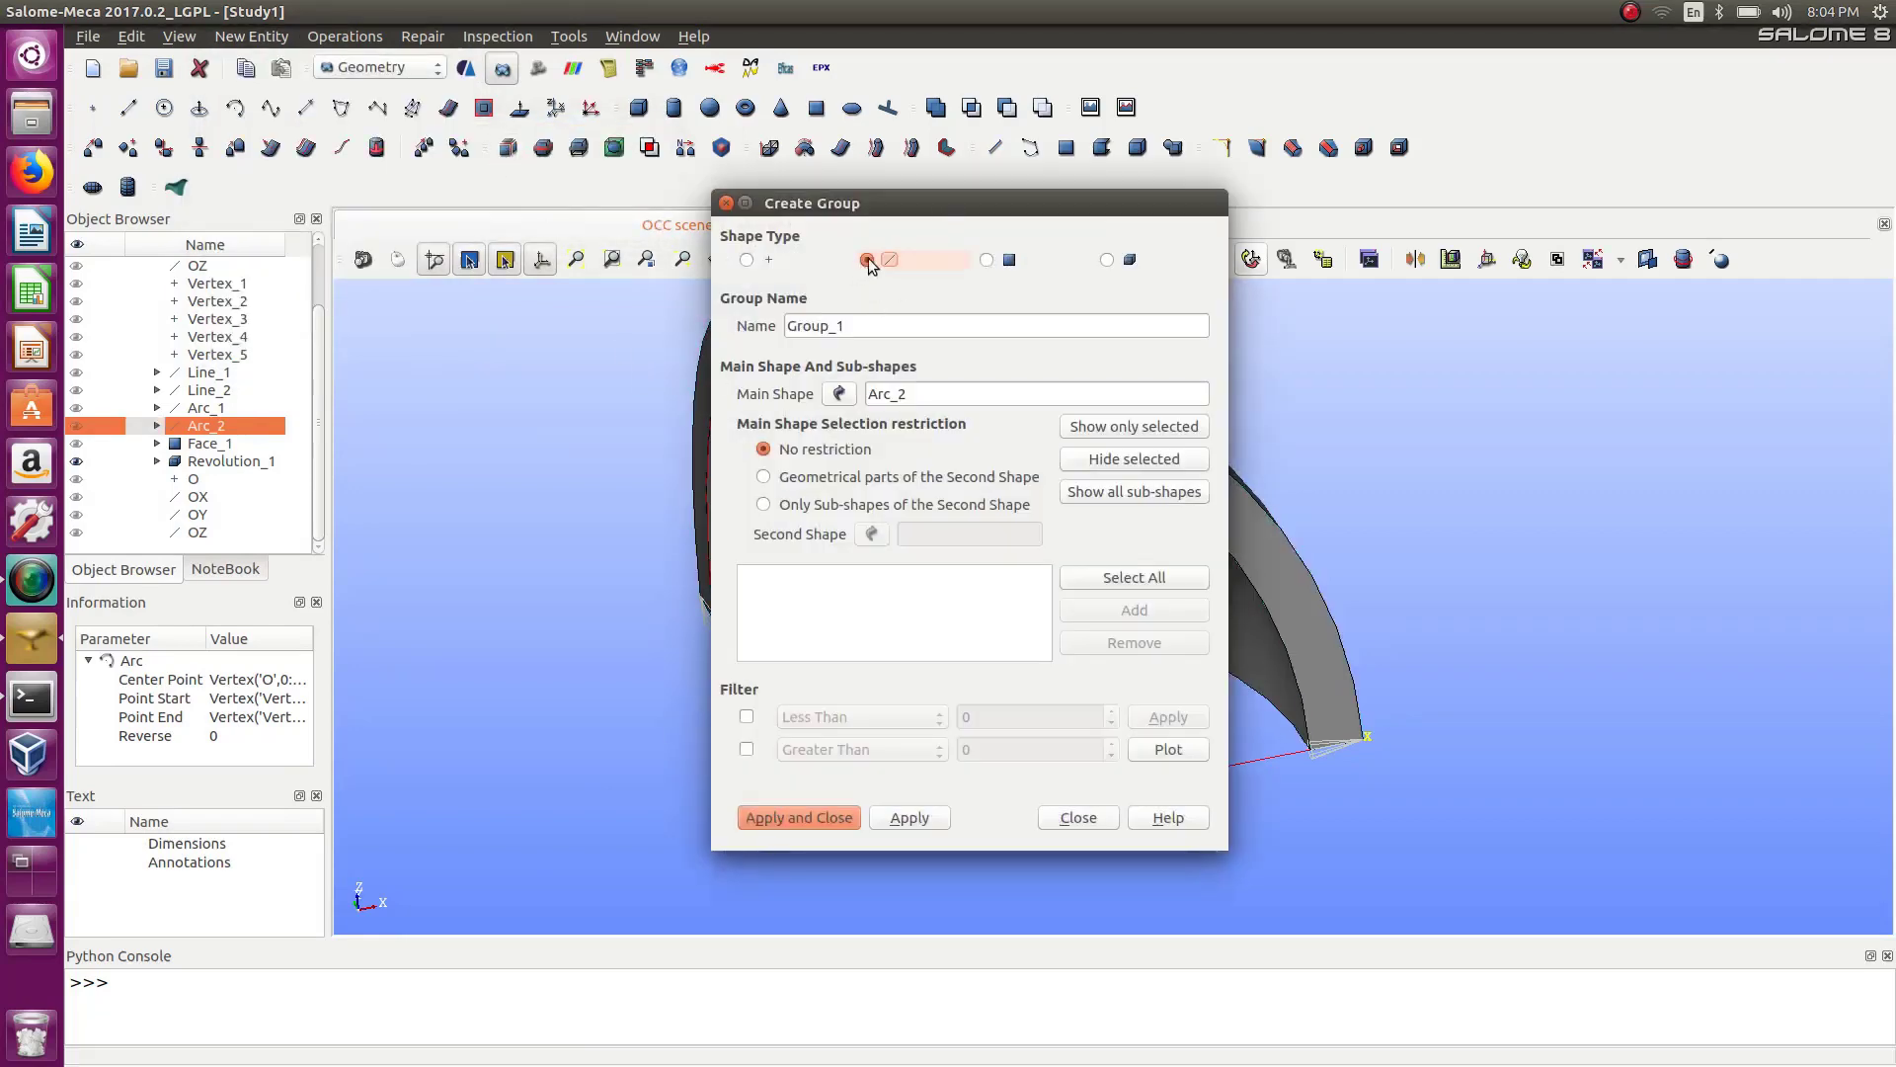
# Set Revolution_1 as the group's main shape by picking the solid in the viewer.
pyautogui.moveTo(910, 217); pyautogui.dragTo(419, 228)
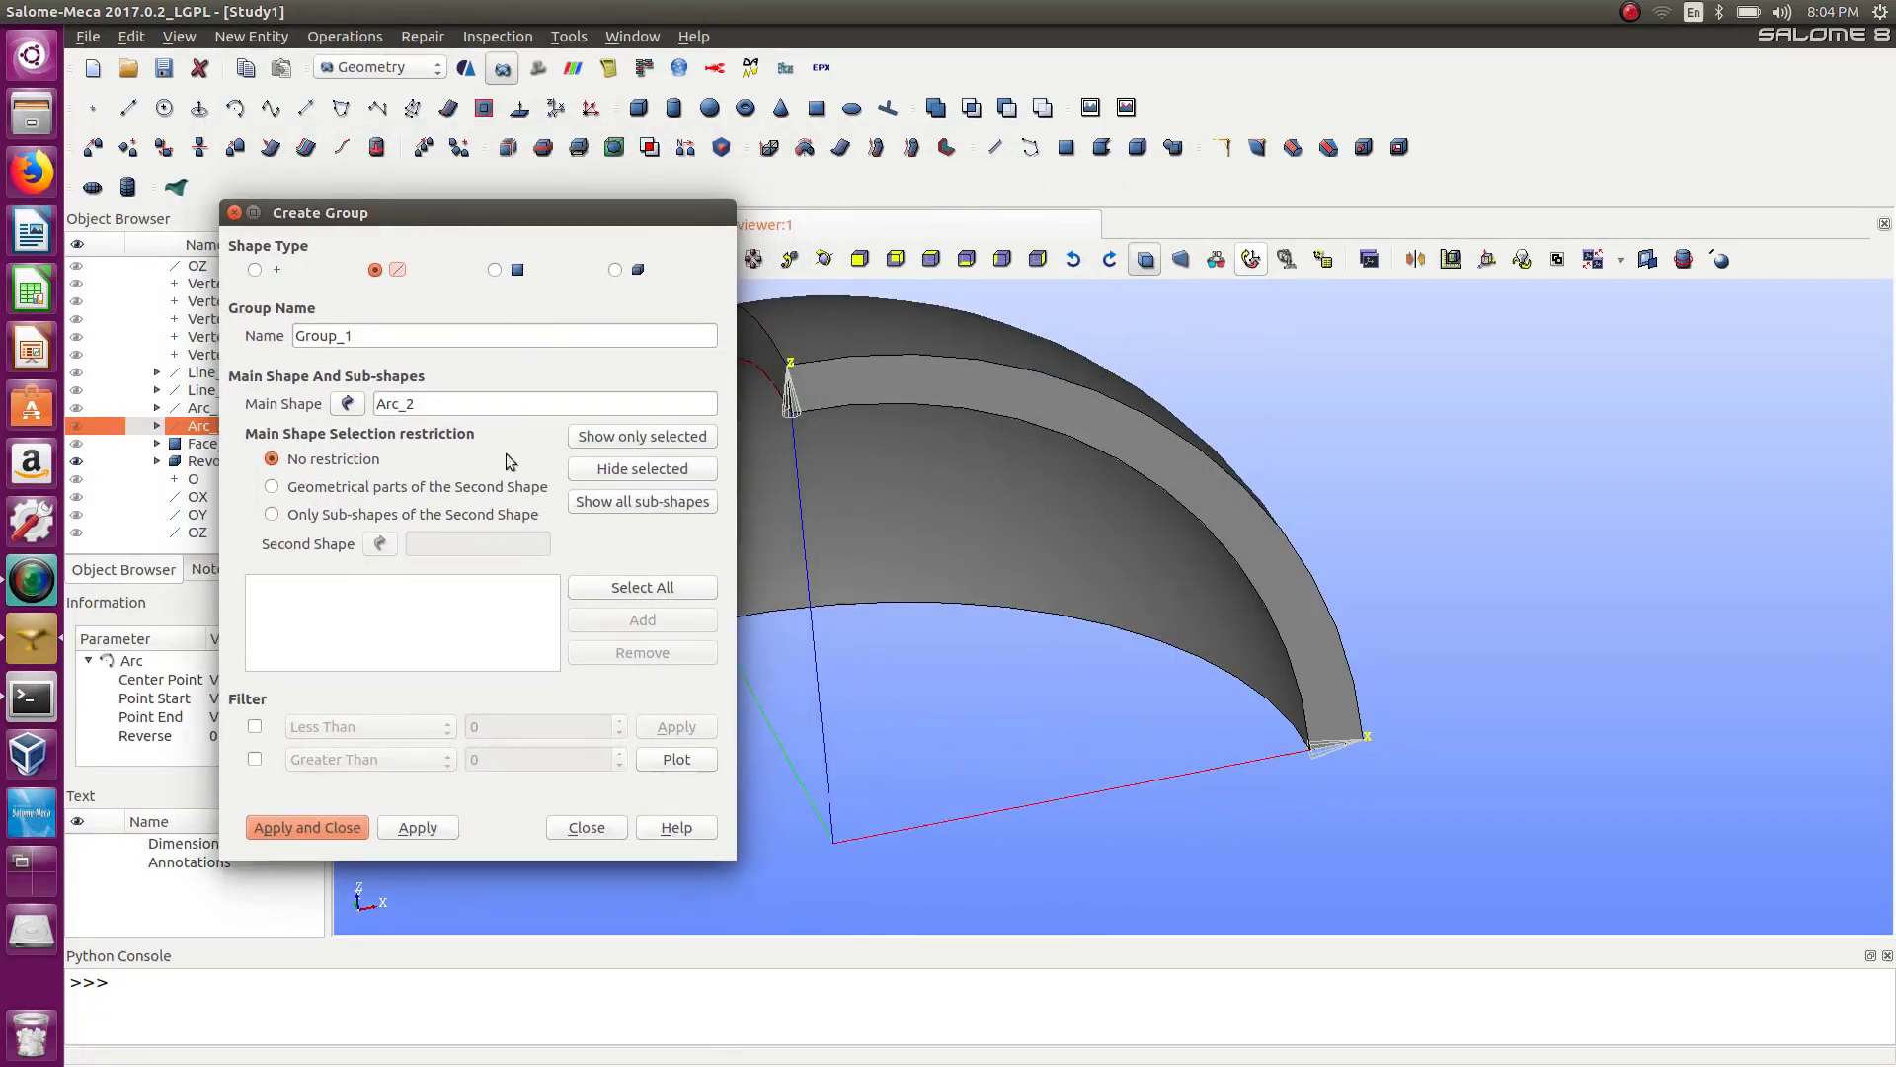
pyautogui.click(348, 403)
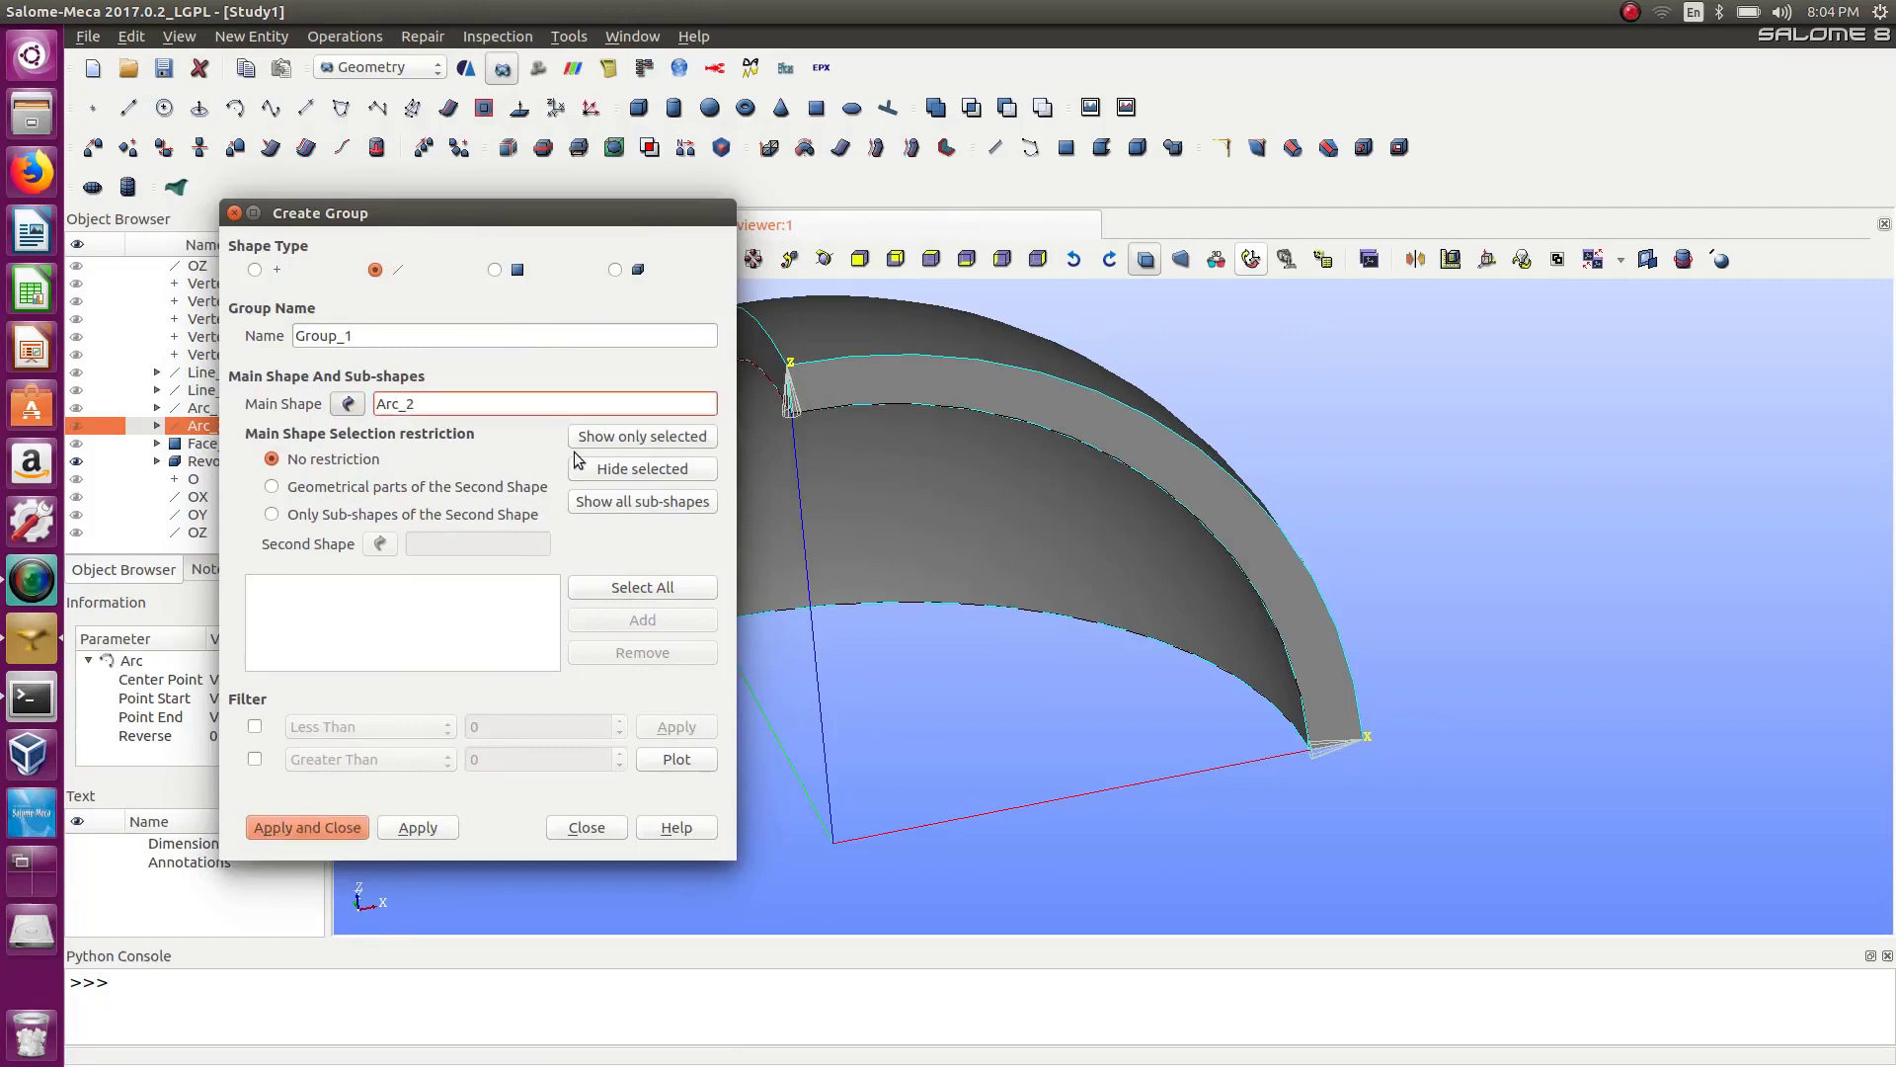
pyautogui.click(882, 387)
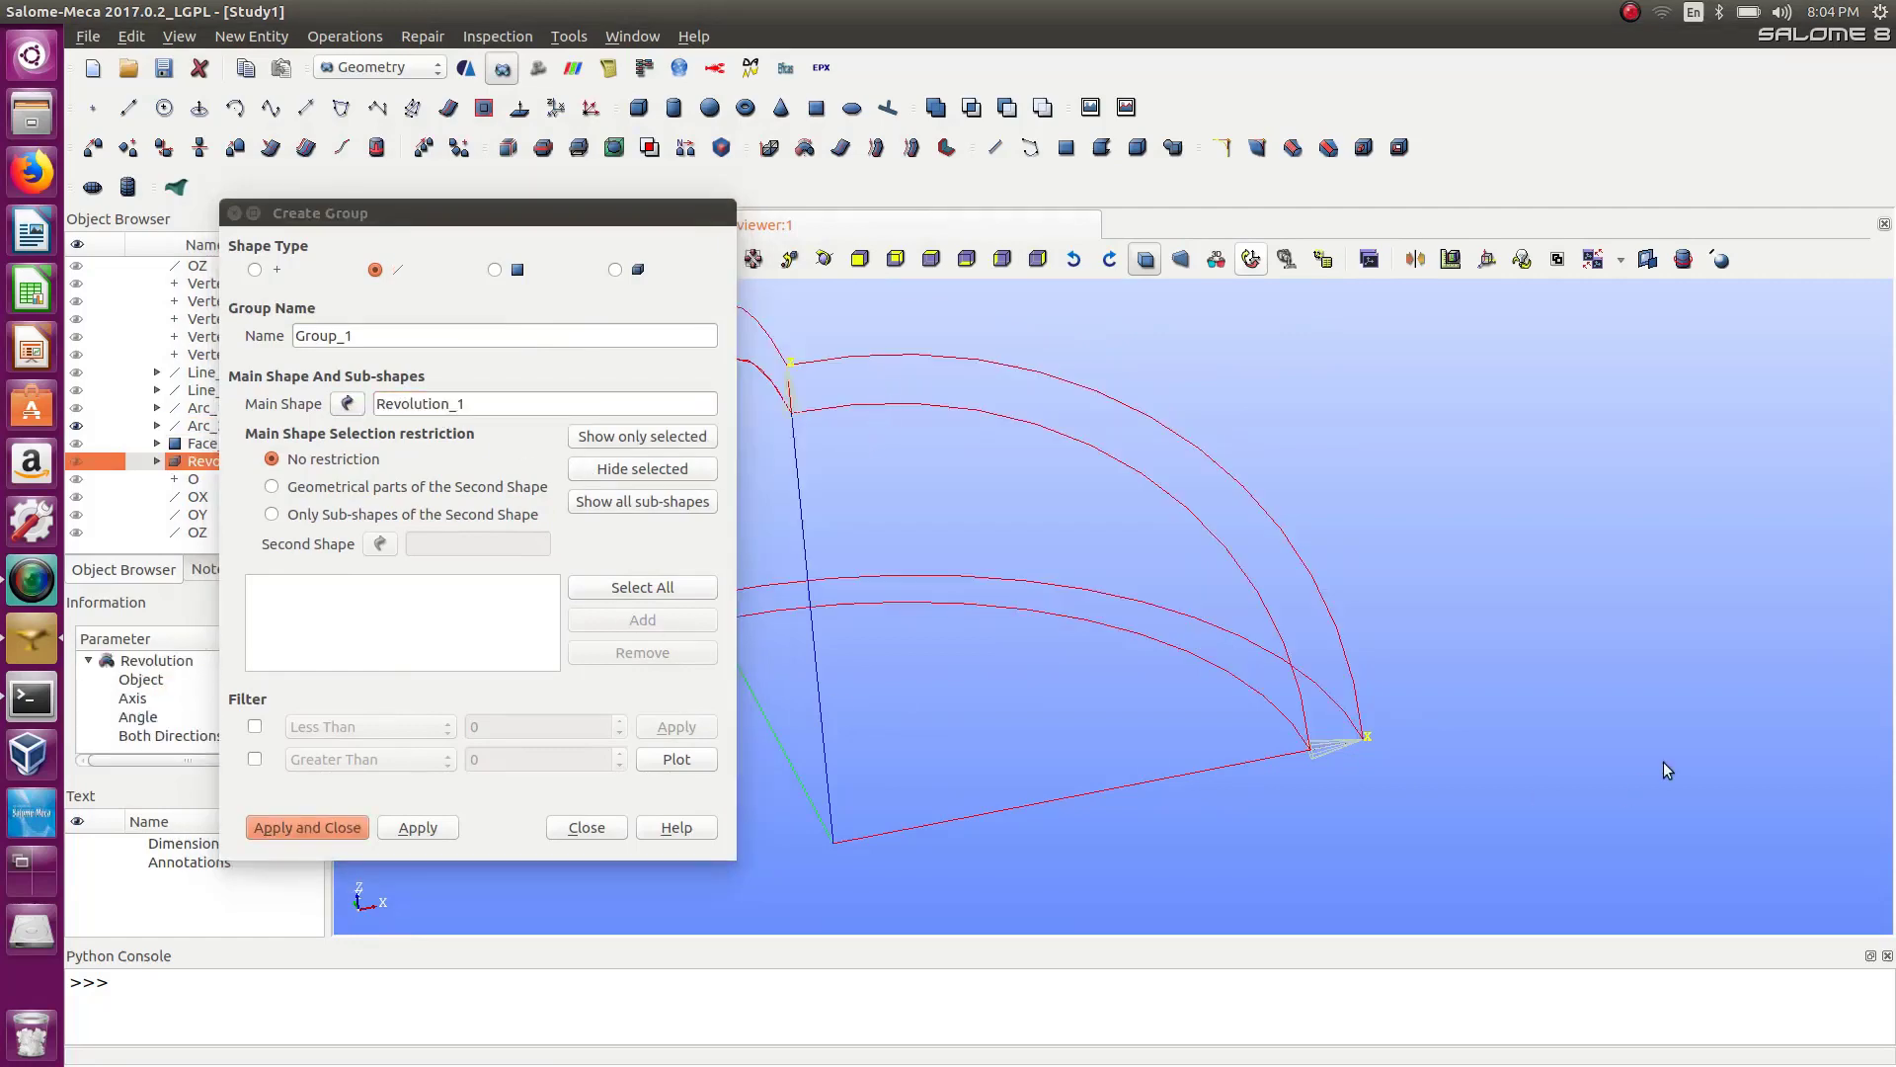
# Add two edges of Revolution_1 to an edge group named d and apply it.
pyautogui.moveTo(1405, 706); pyautogui.dragTo(1298, 812)
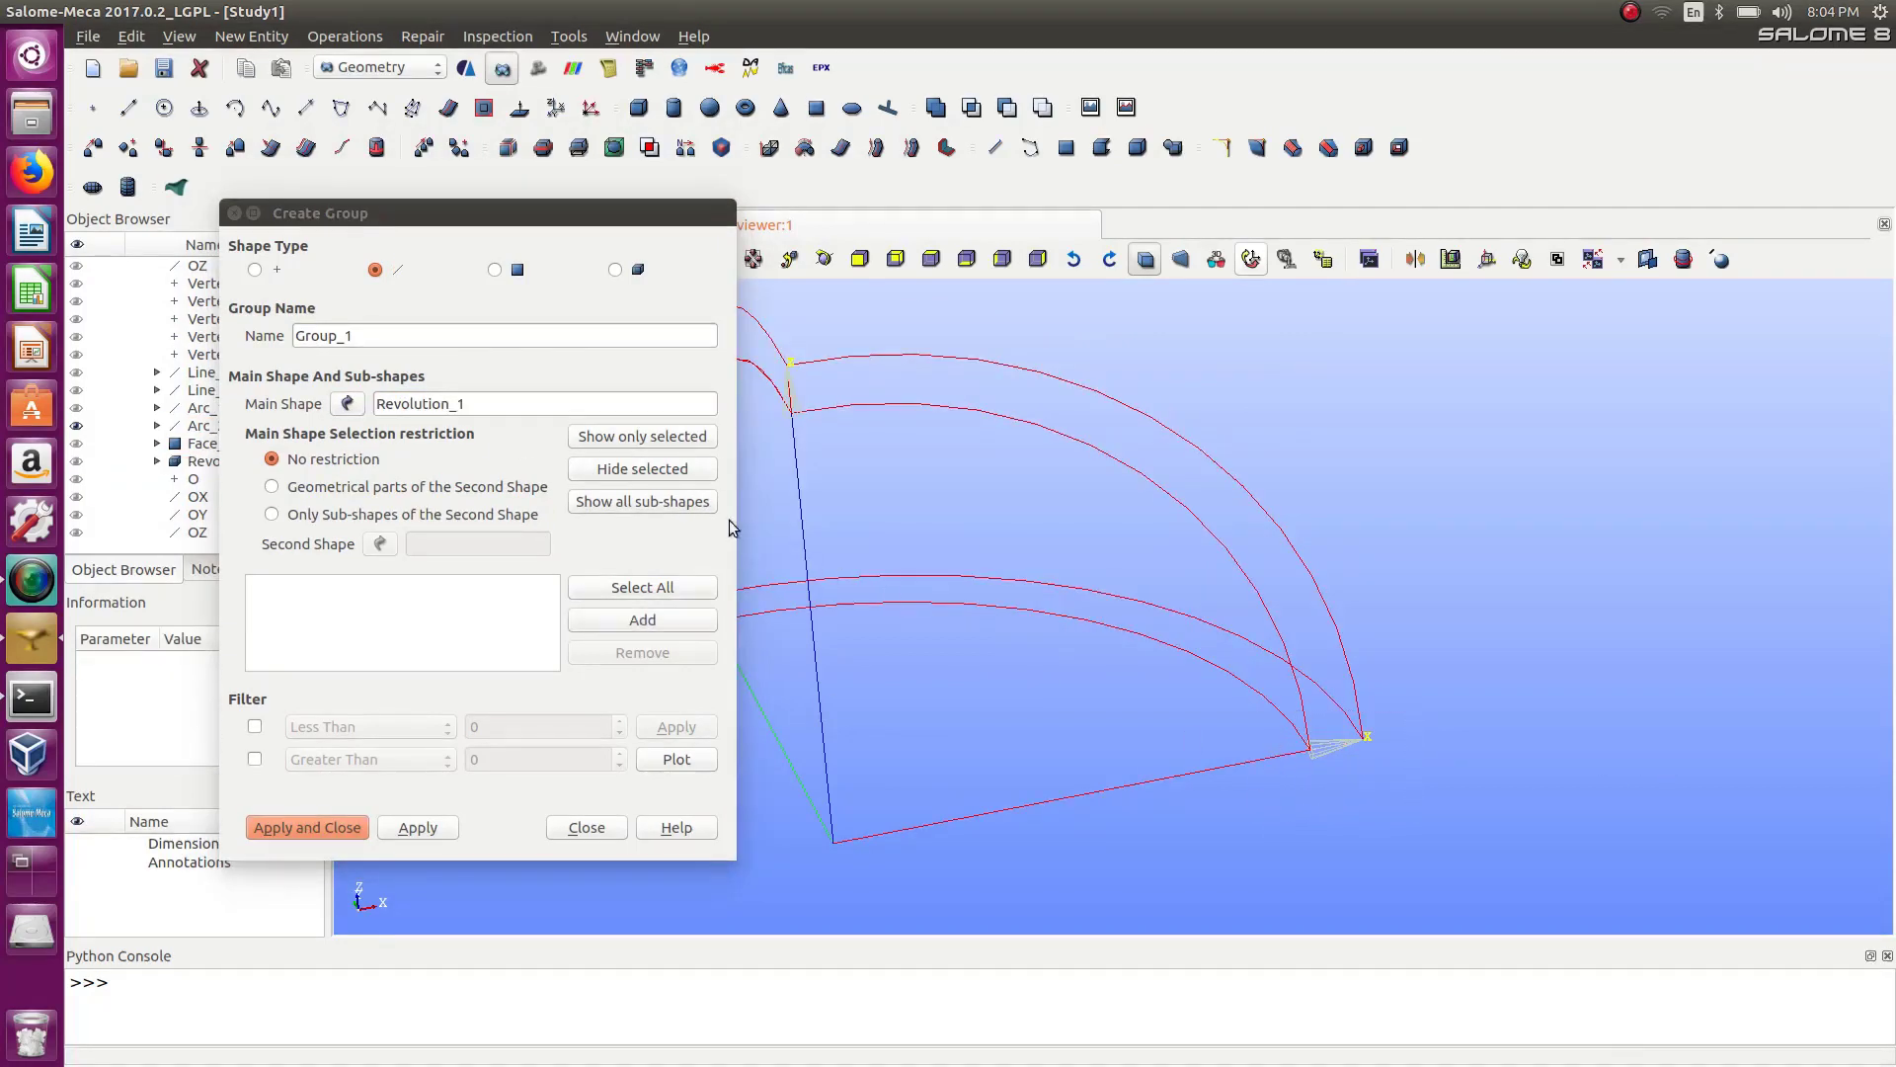
pyautogui.click(661, 630)
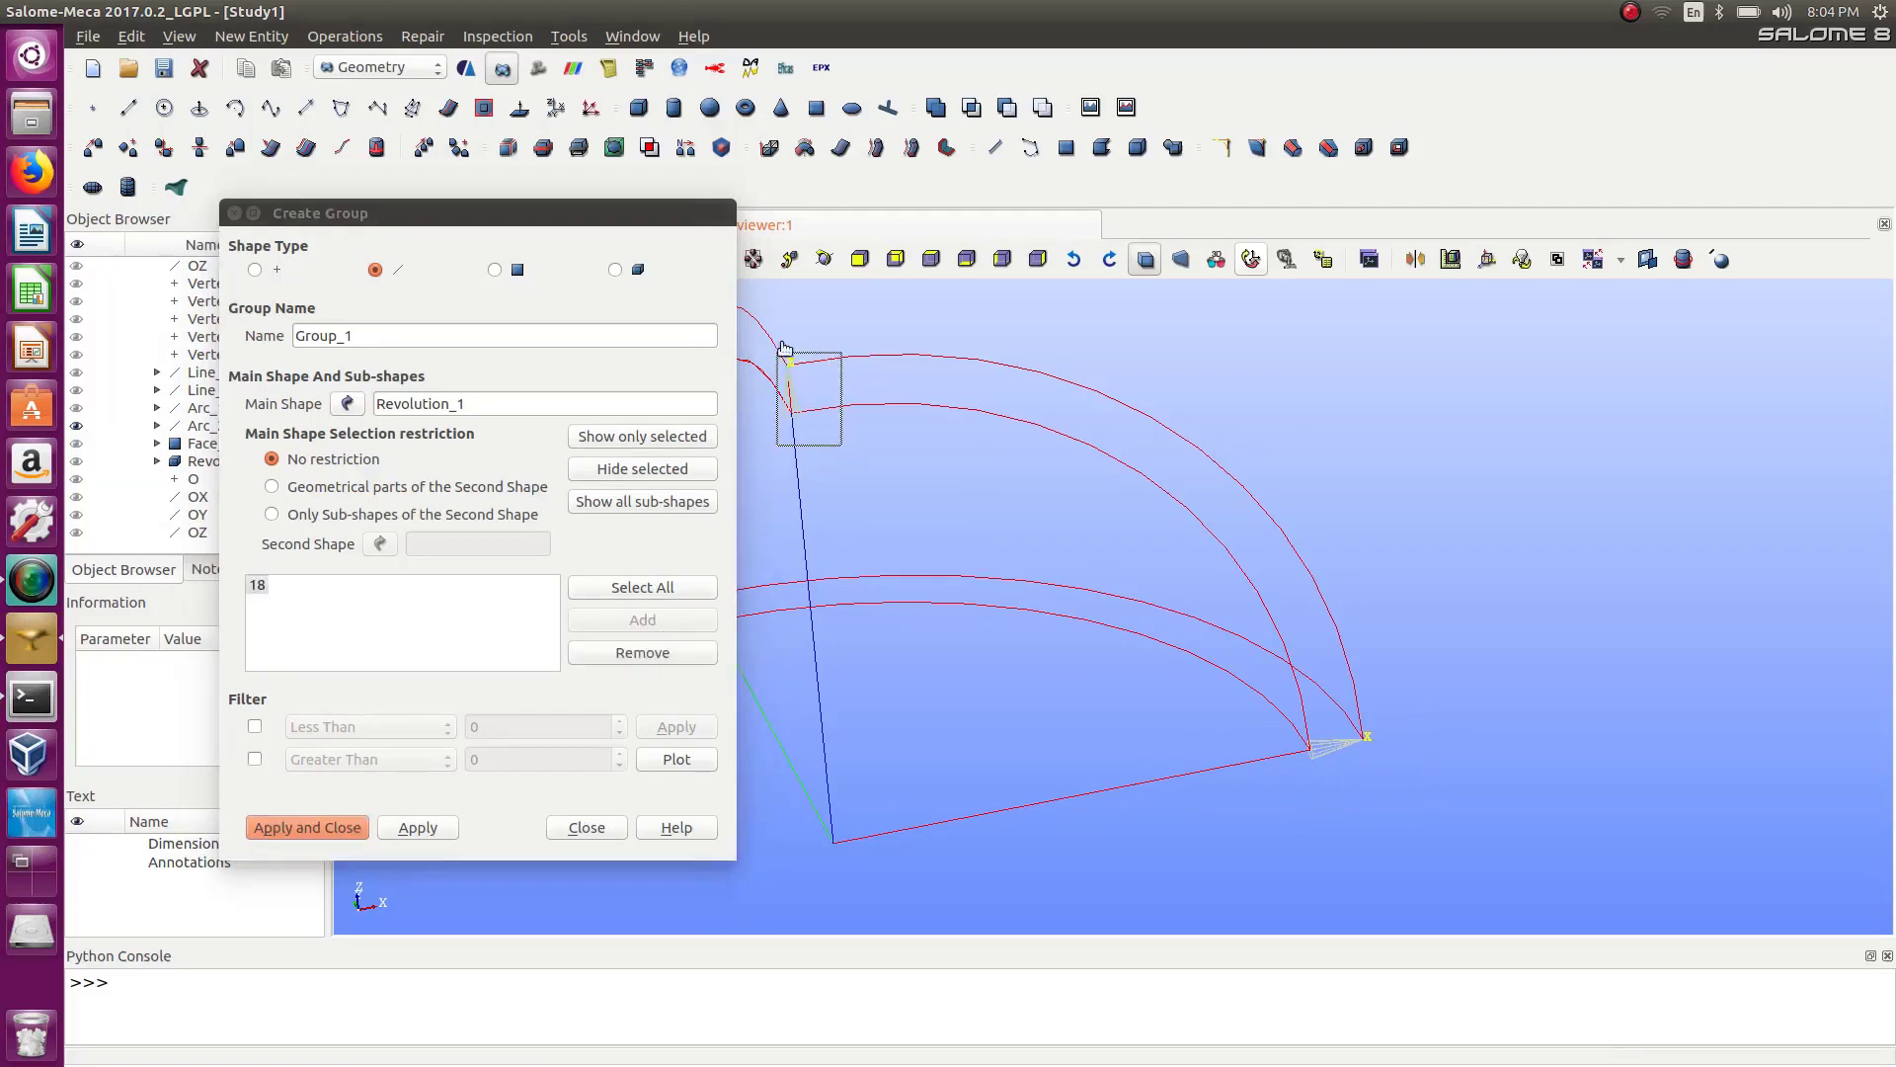
pyautogui.click(633, 620)
pyautogui.doubleClick(382, 337)
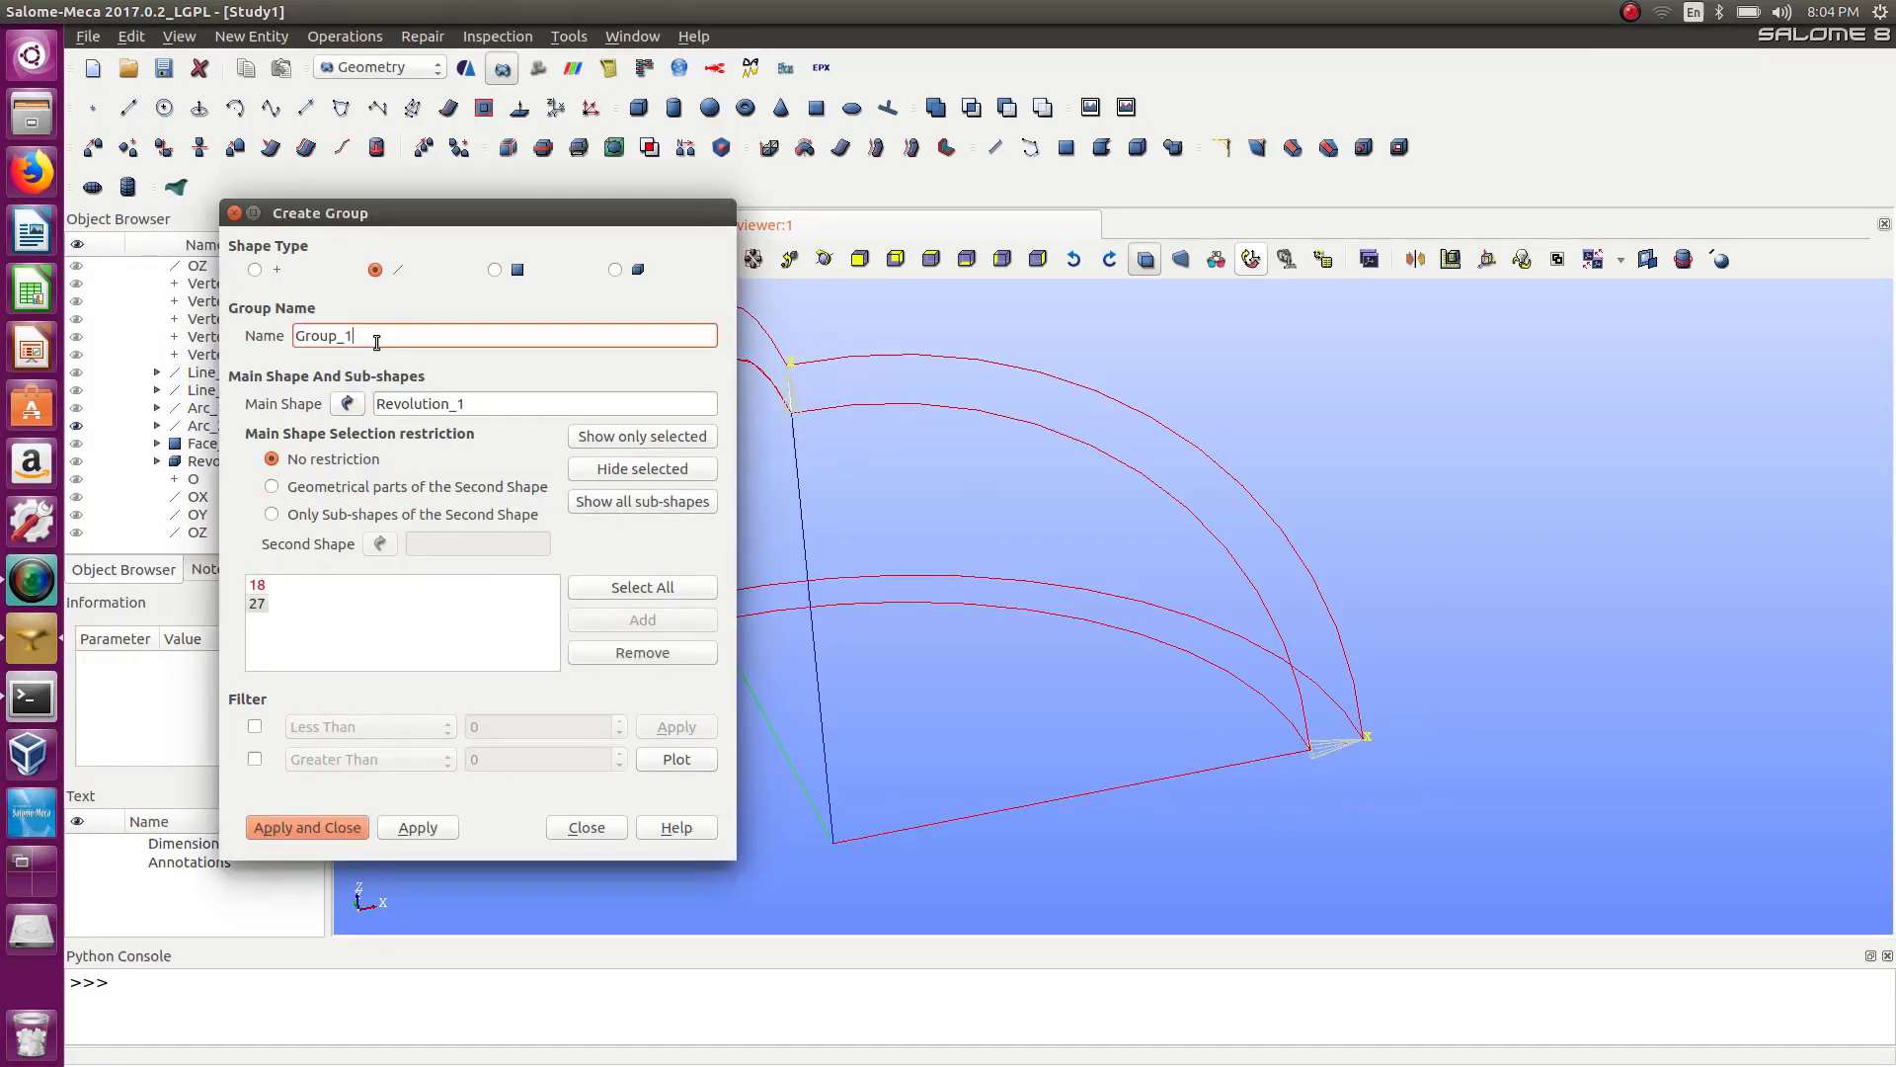
pyautogui.write('d')
pyautogui.doubleClick(423, 832)
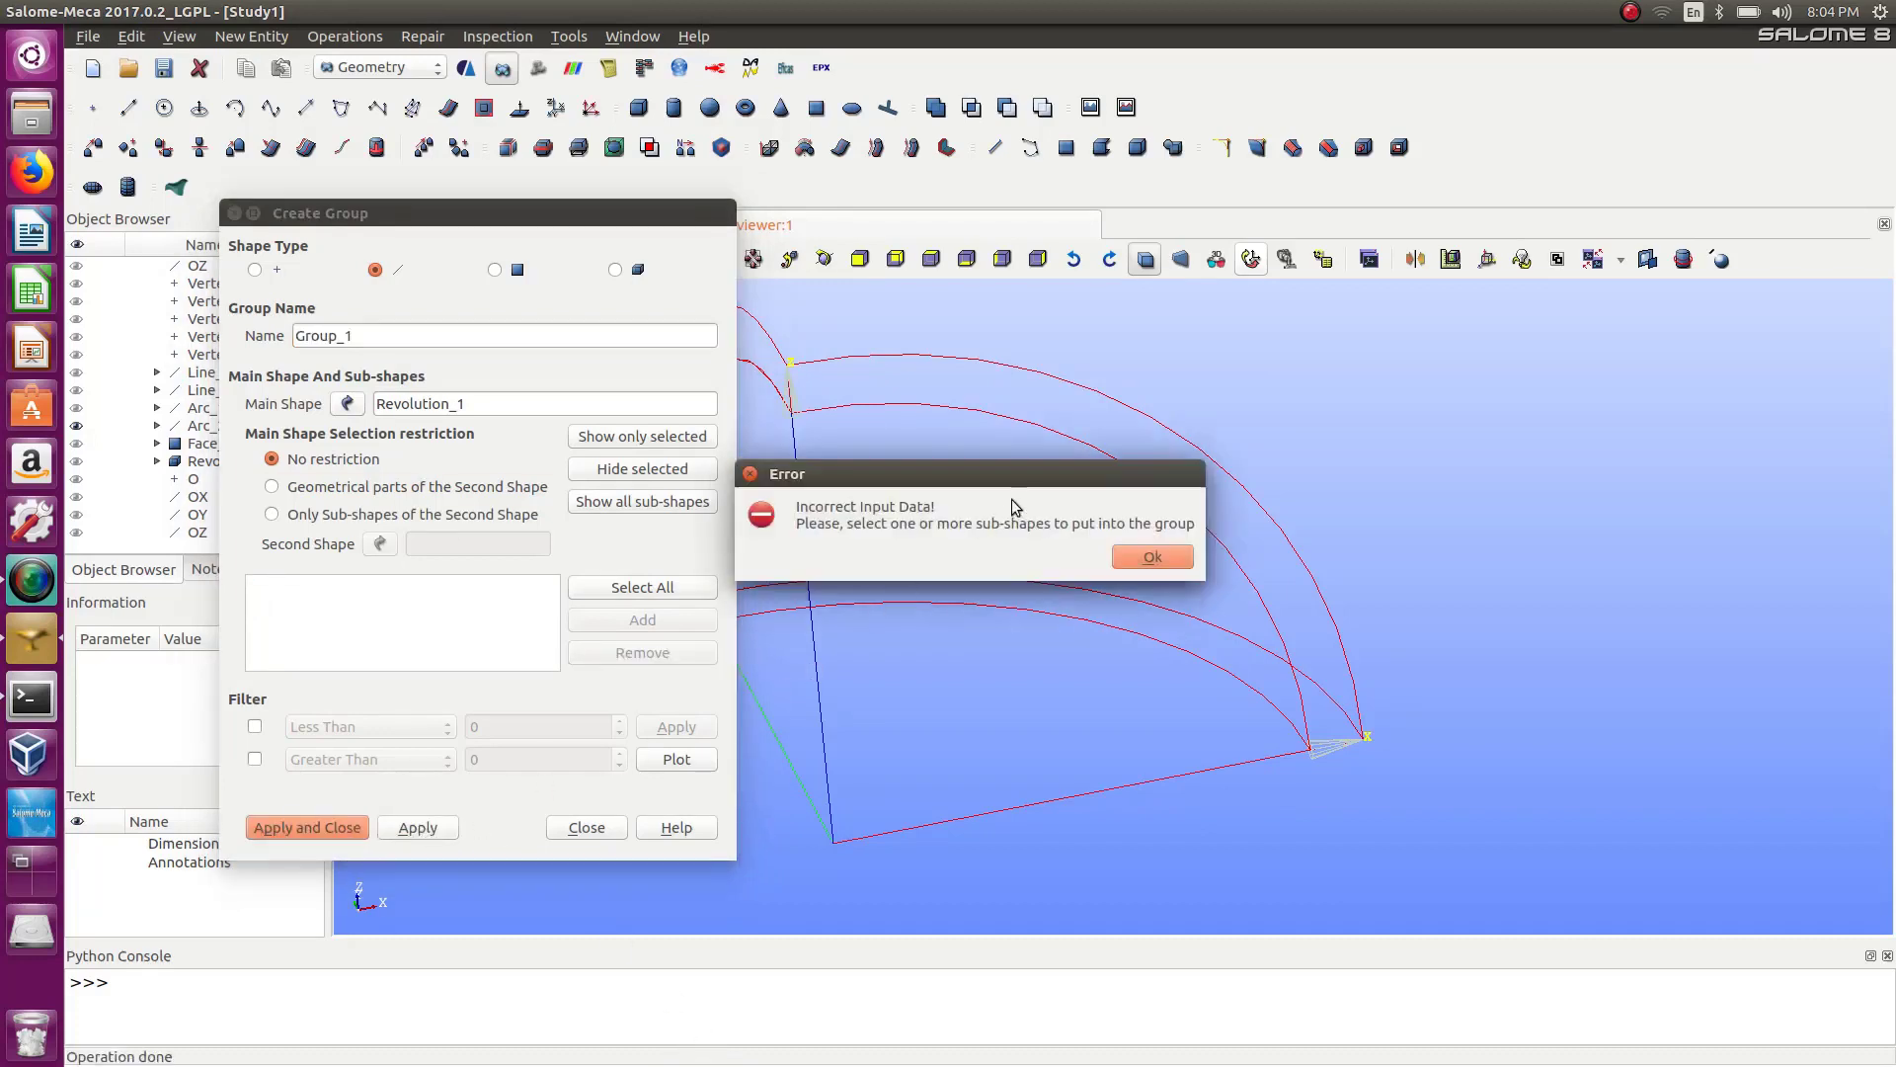
pyautogui.click(1172, 559)
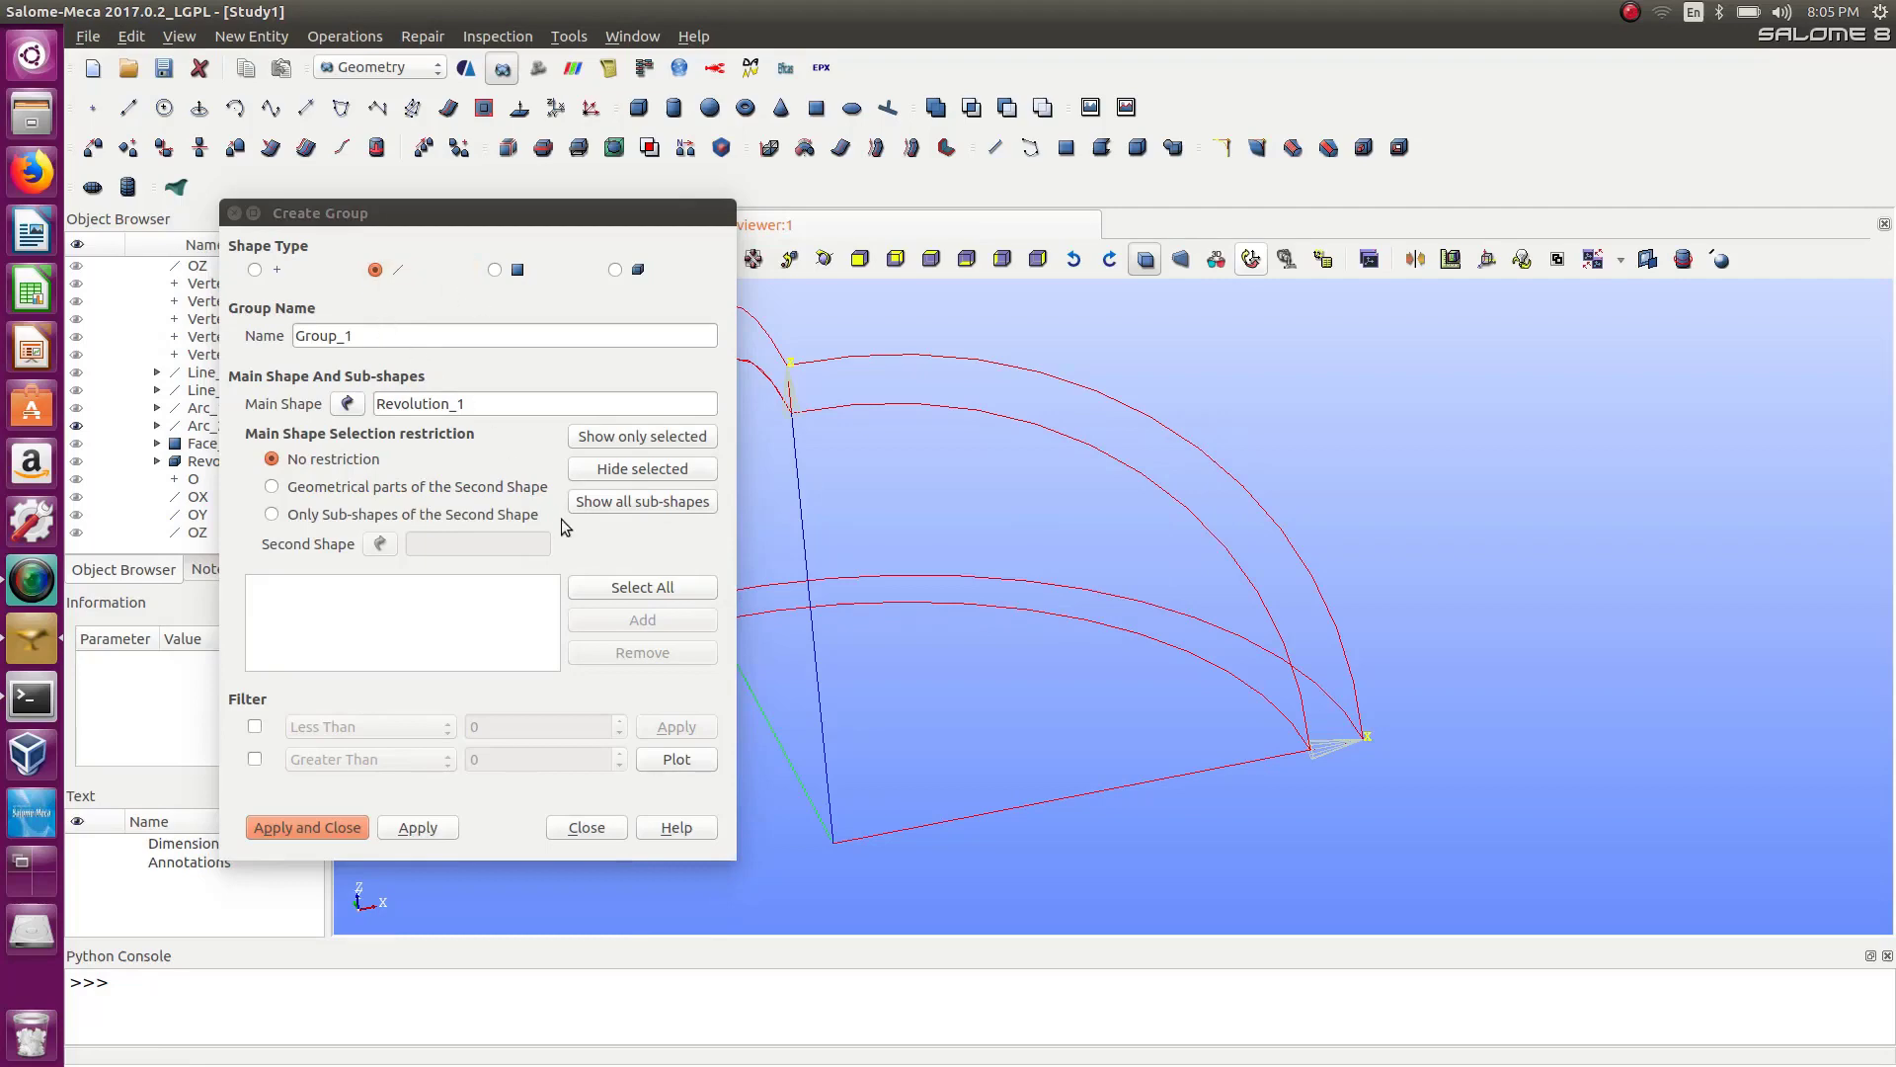
# Expand Revolution_1 in the object browser to examine its existing groups.
pyautogui.moveTo(379, 207); pyautogui.dragTo(803, 237)
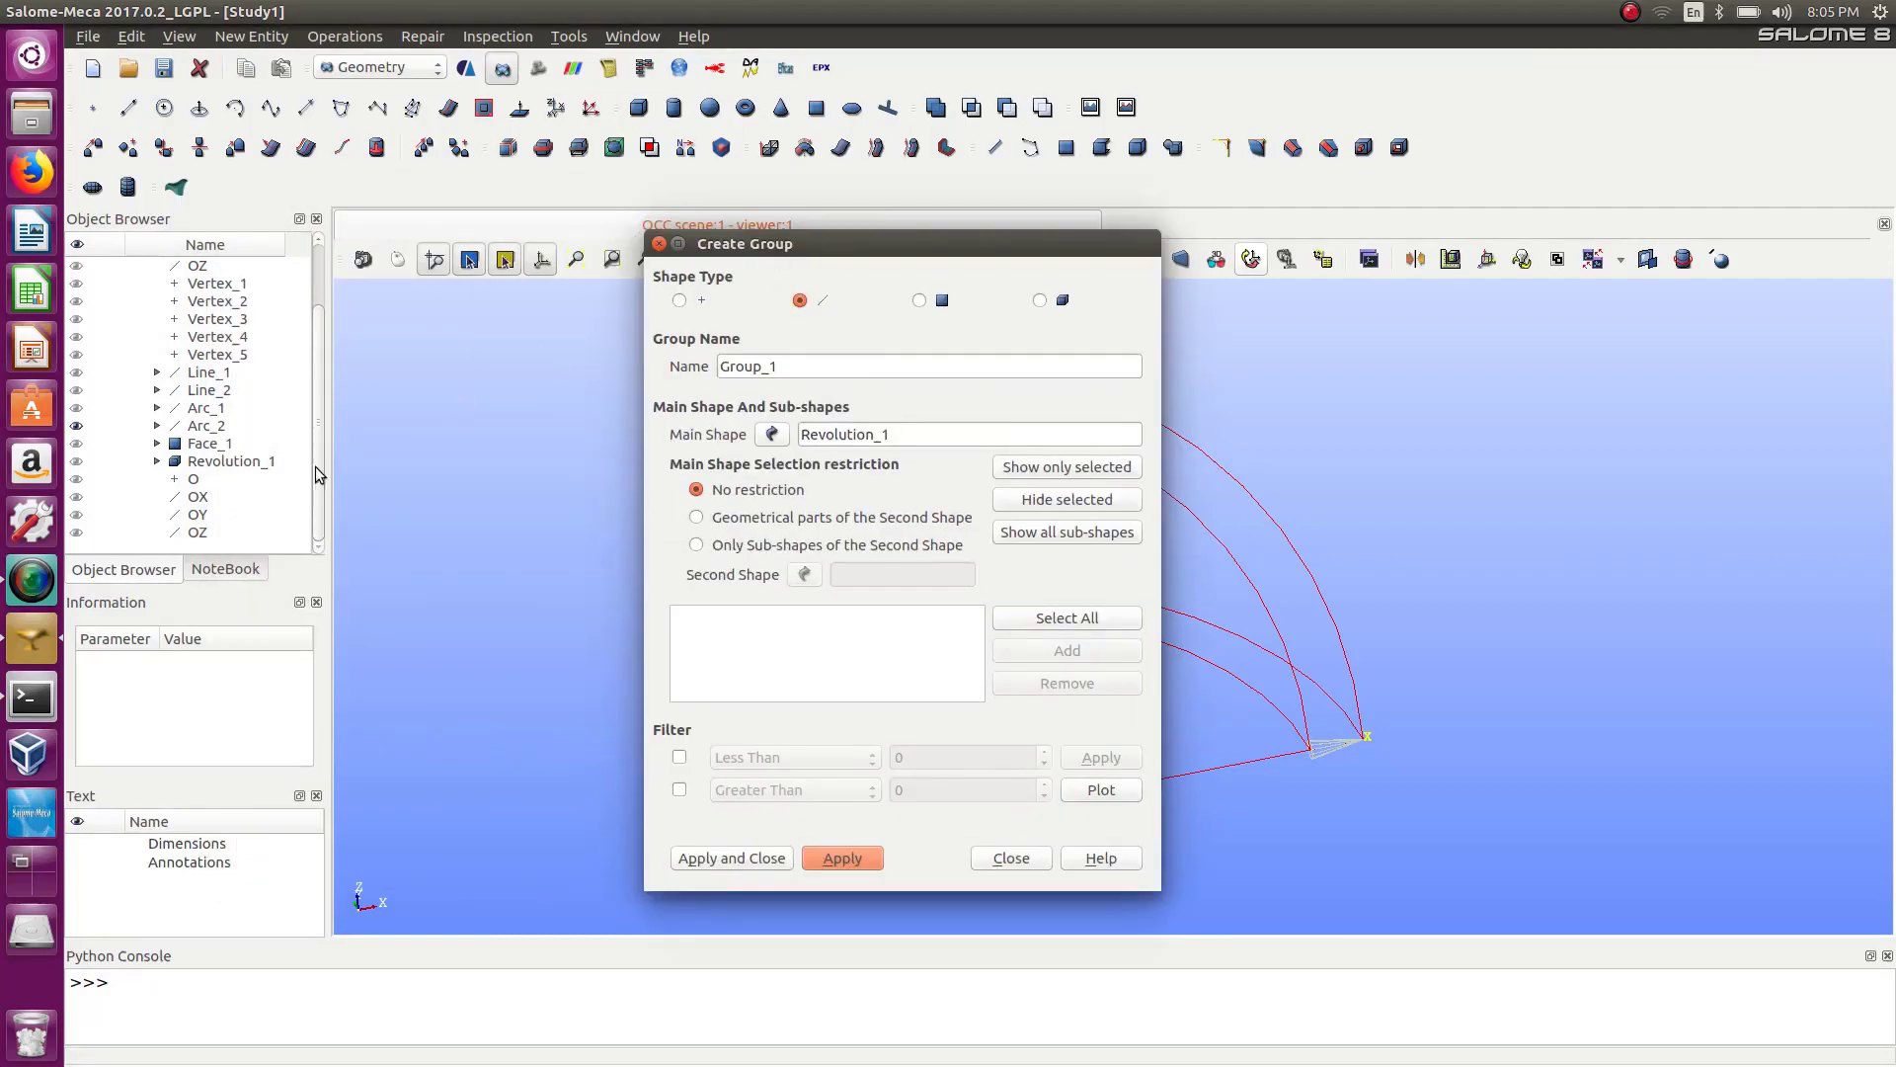
pyautogui.click(152, 464)
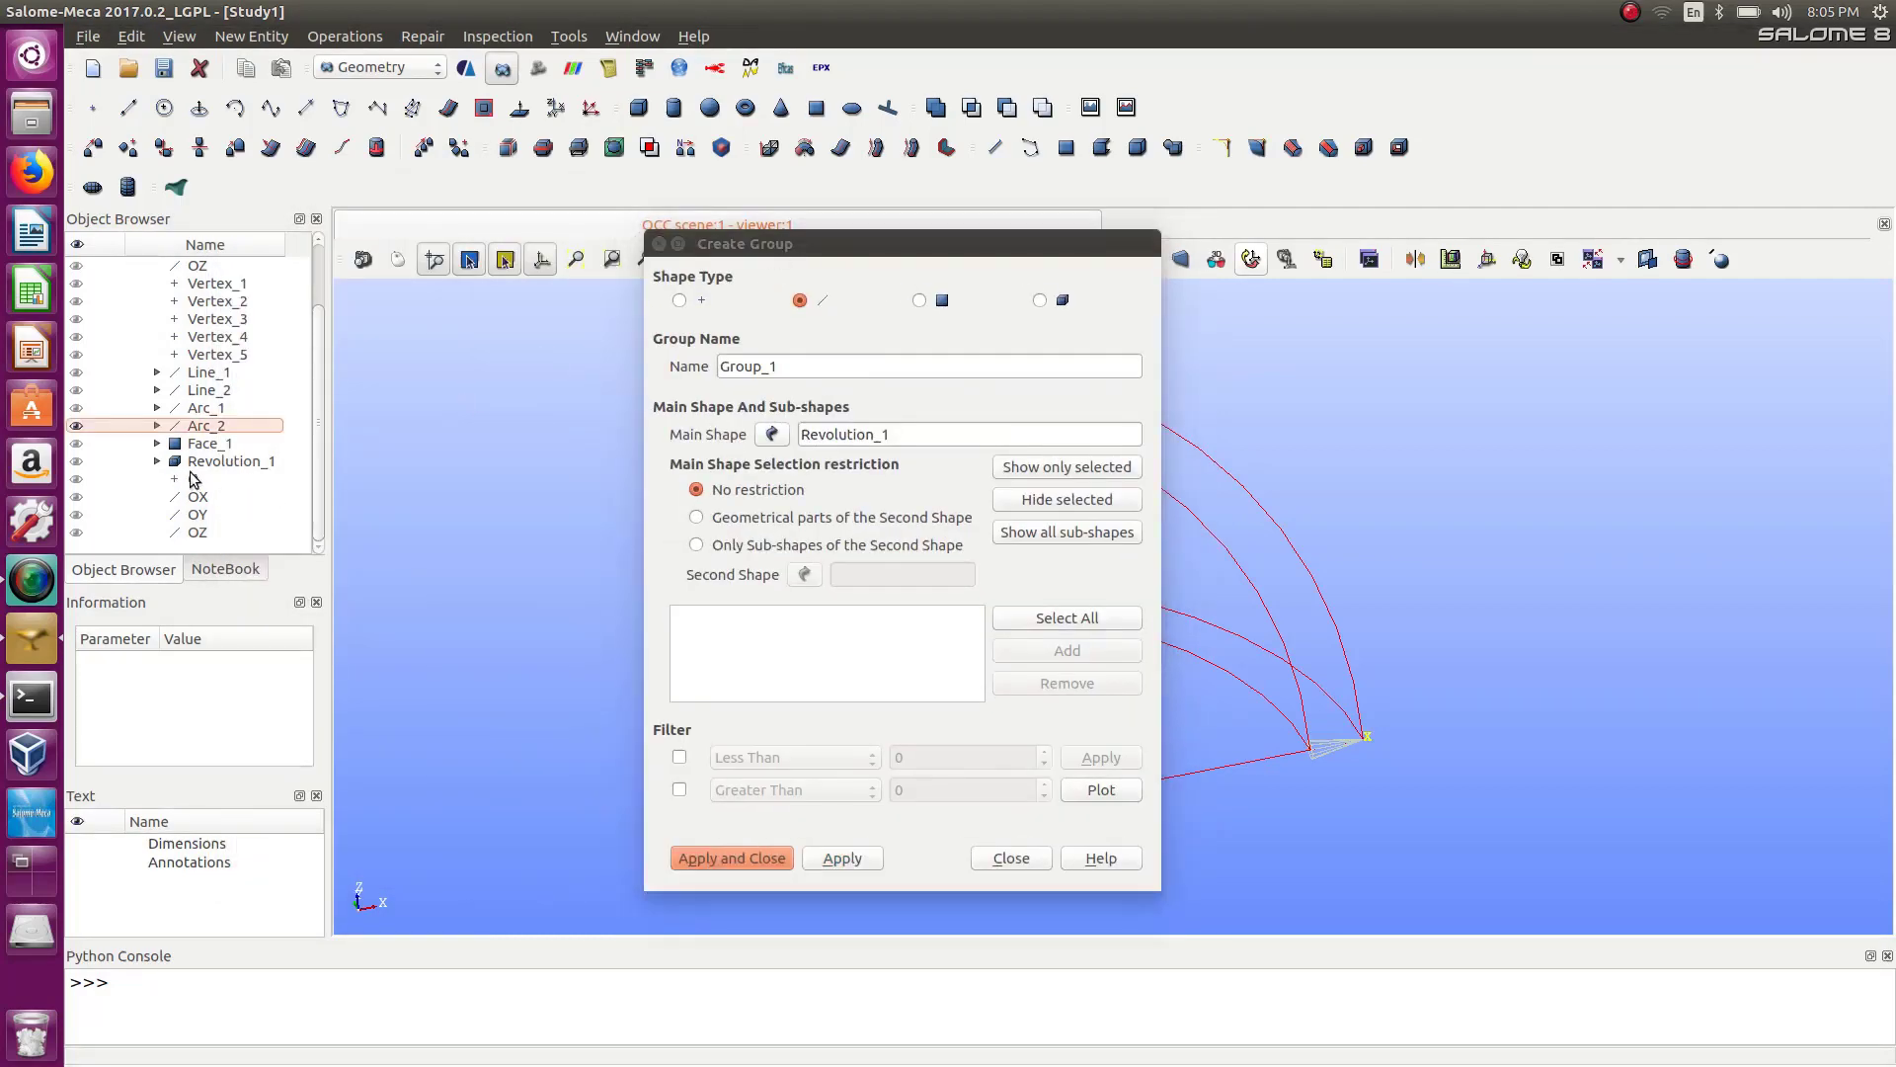
pyautogui.click(157, 461)
pyautogui.scroll(-3, 326, 434)
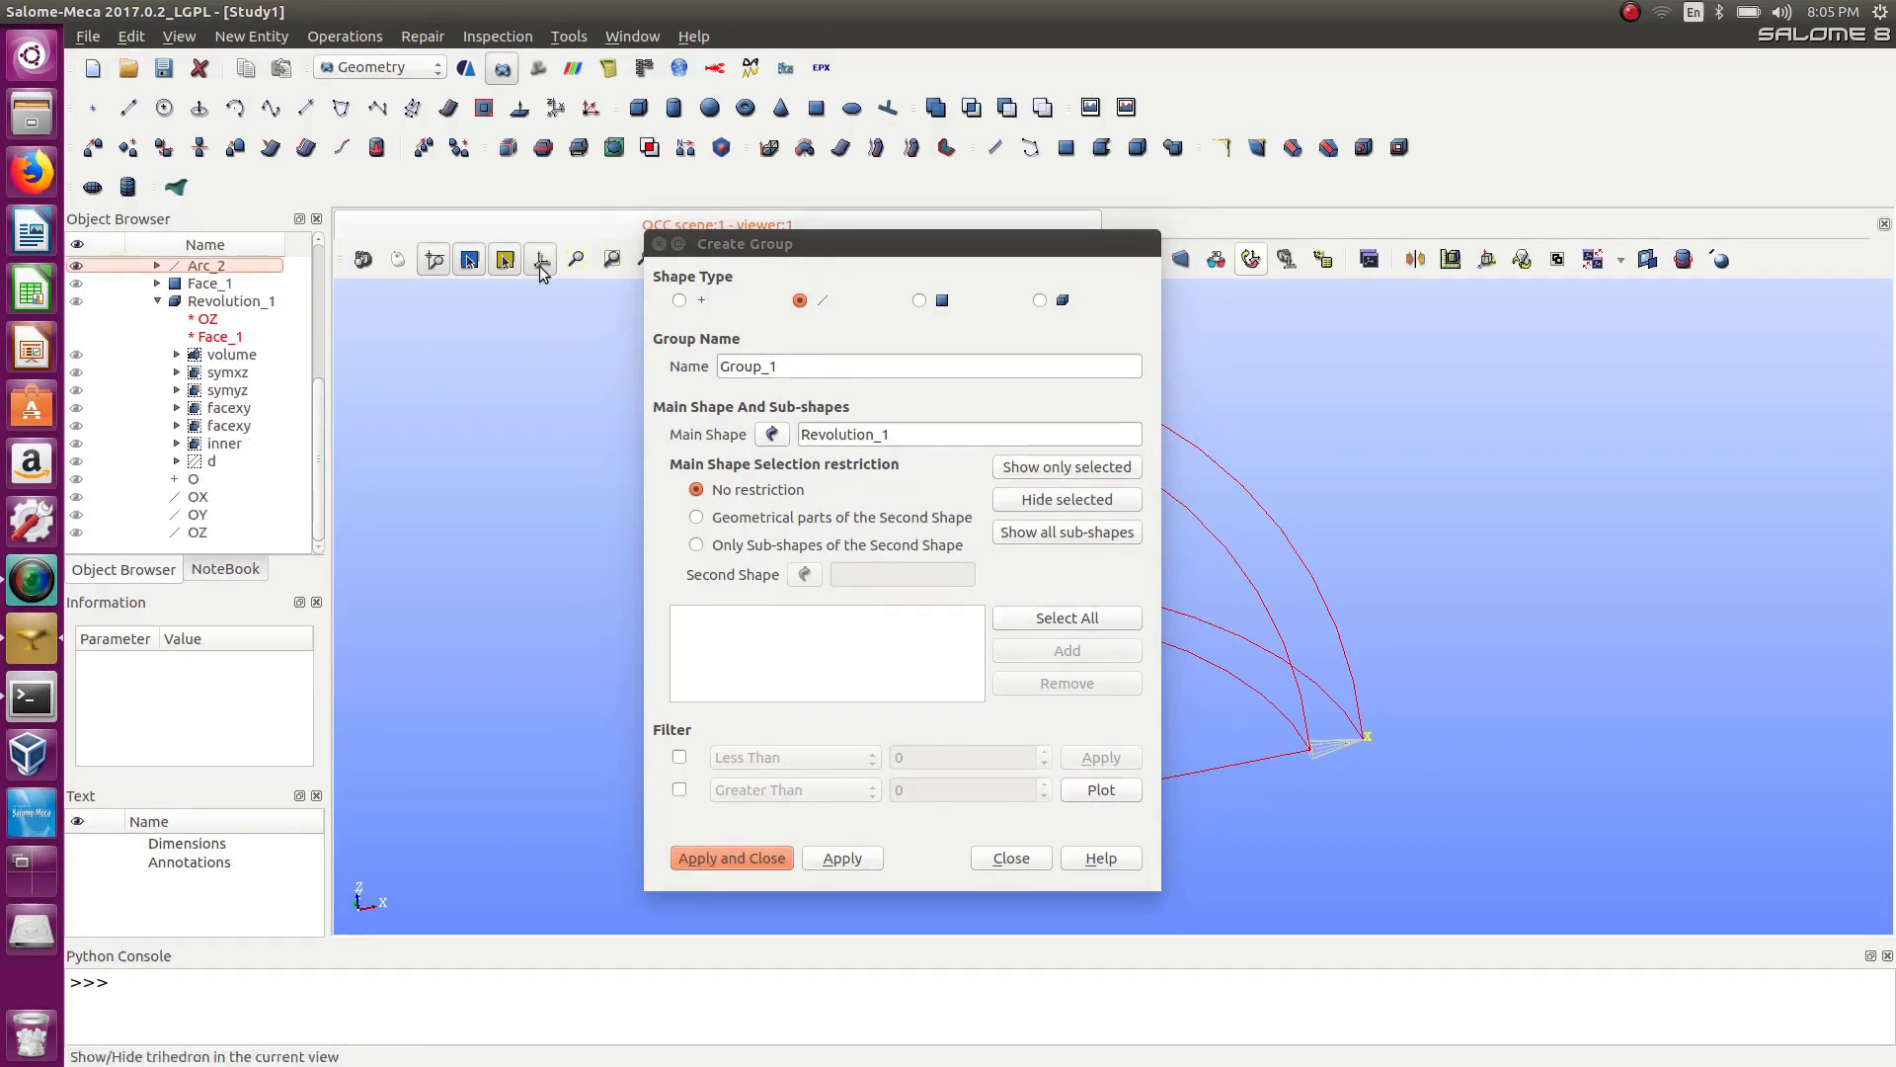
# Pick the two outer arc edges of the solid, add them to a new edge group named arcs, and apply.
pyautogui.moveTo(761, 243); pyautogui.dragTo(185, 206)
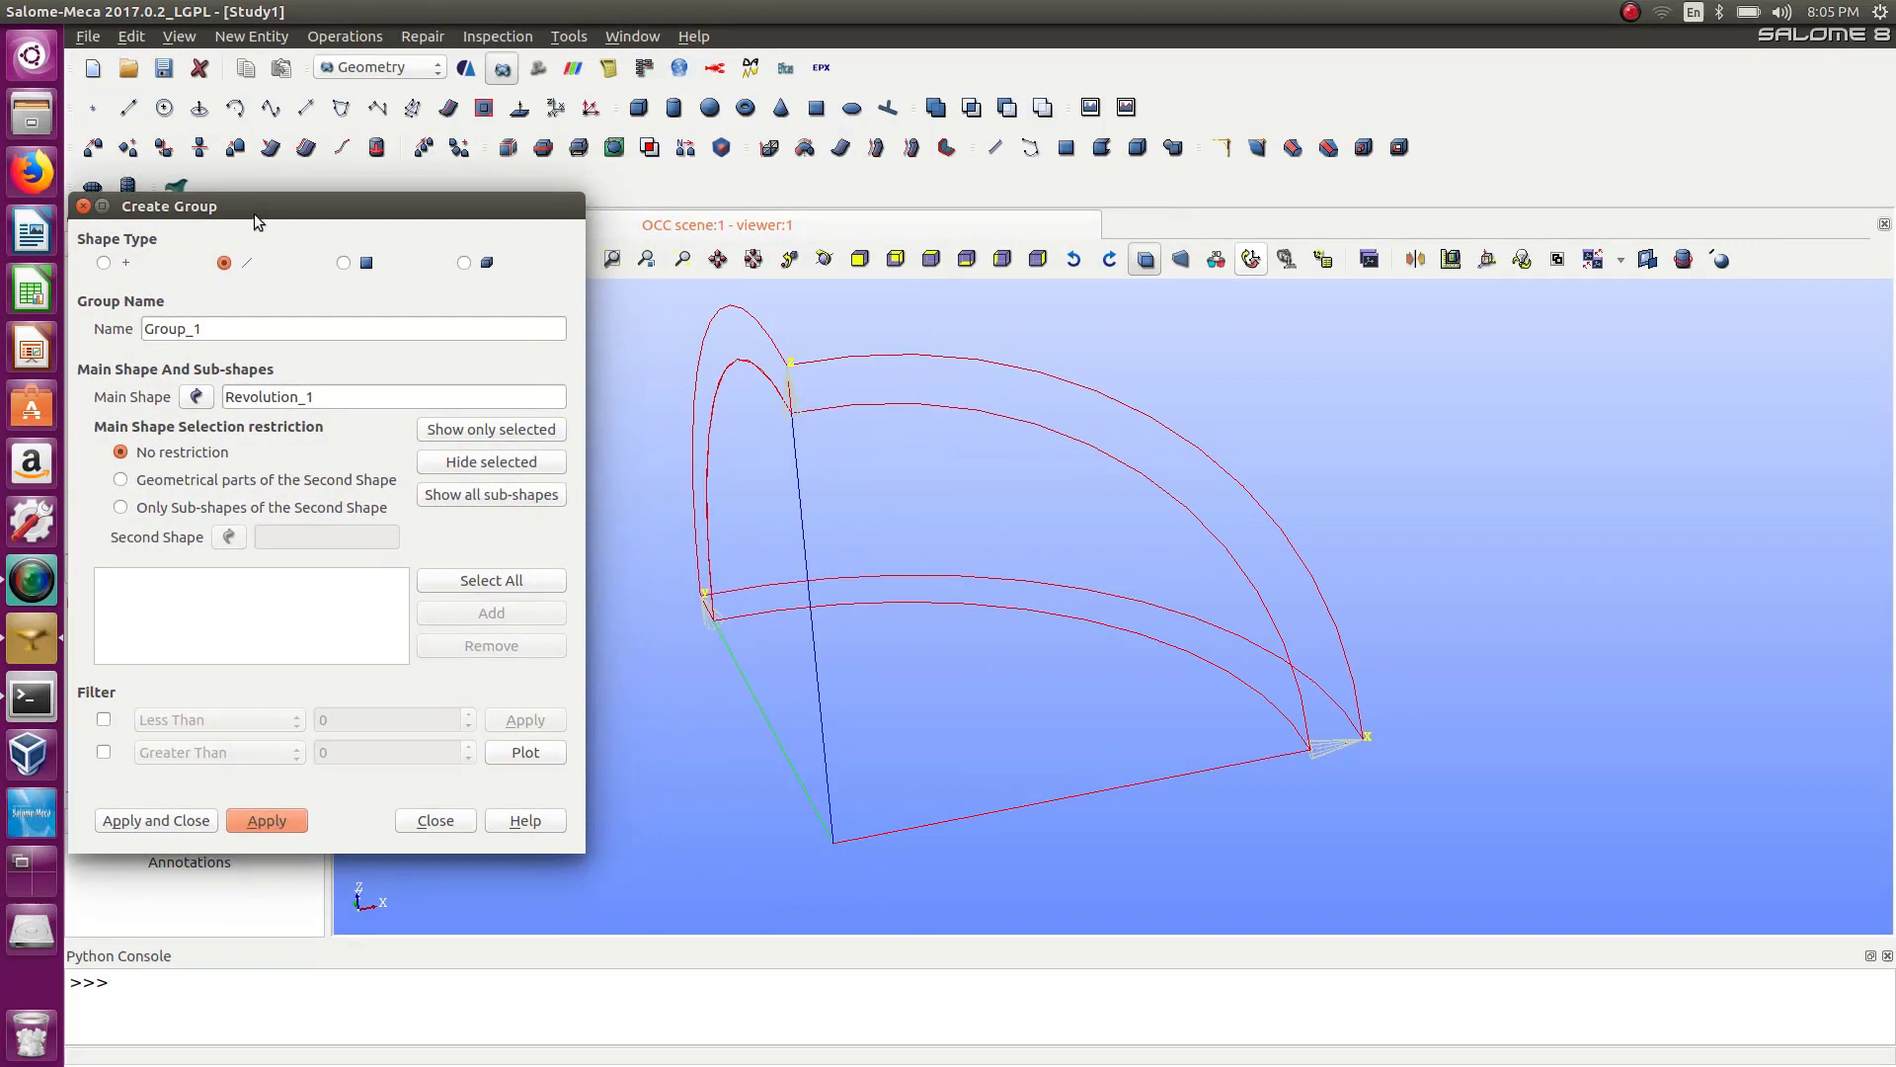
pyautogui.click(1218, 466)
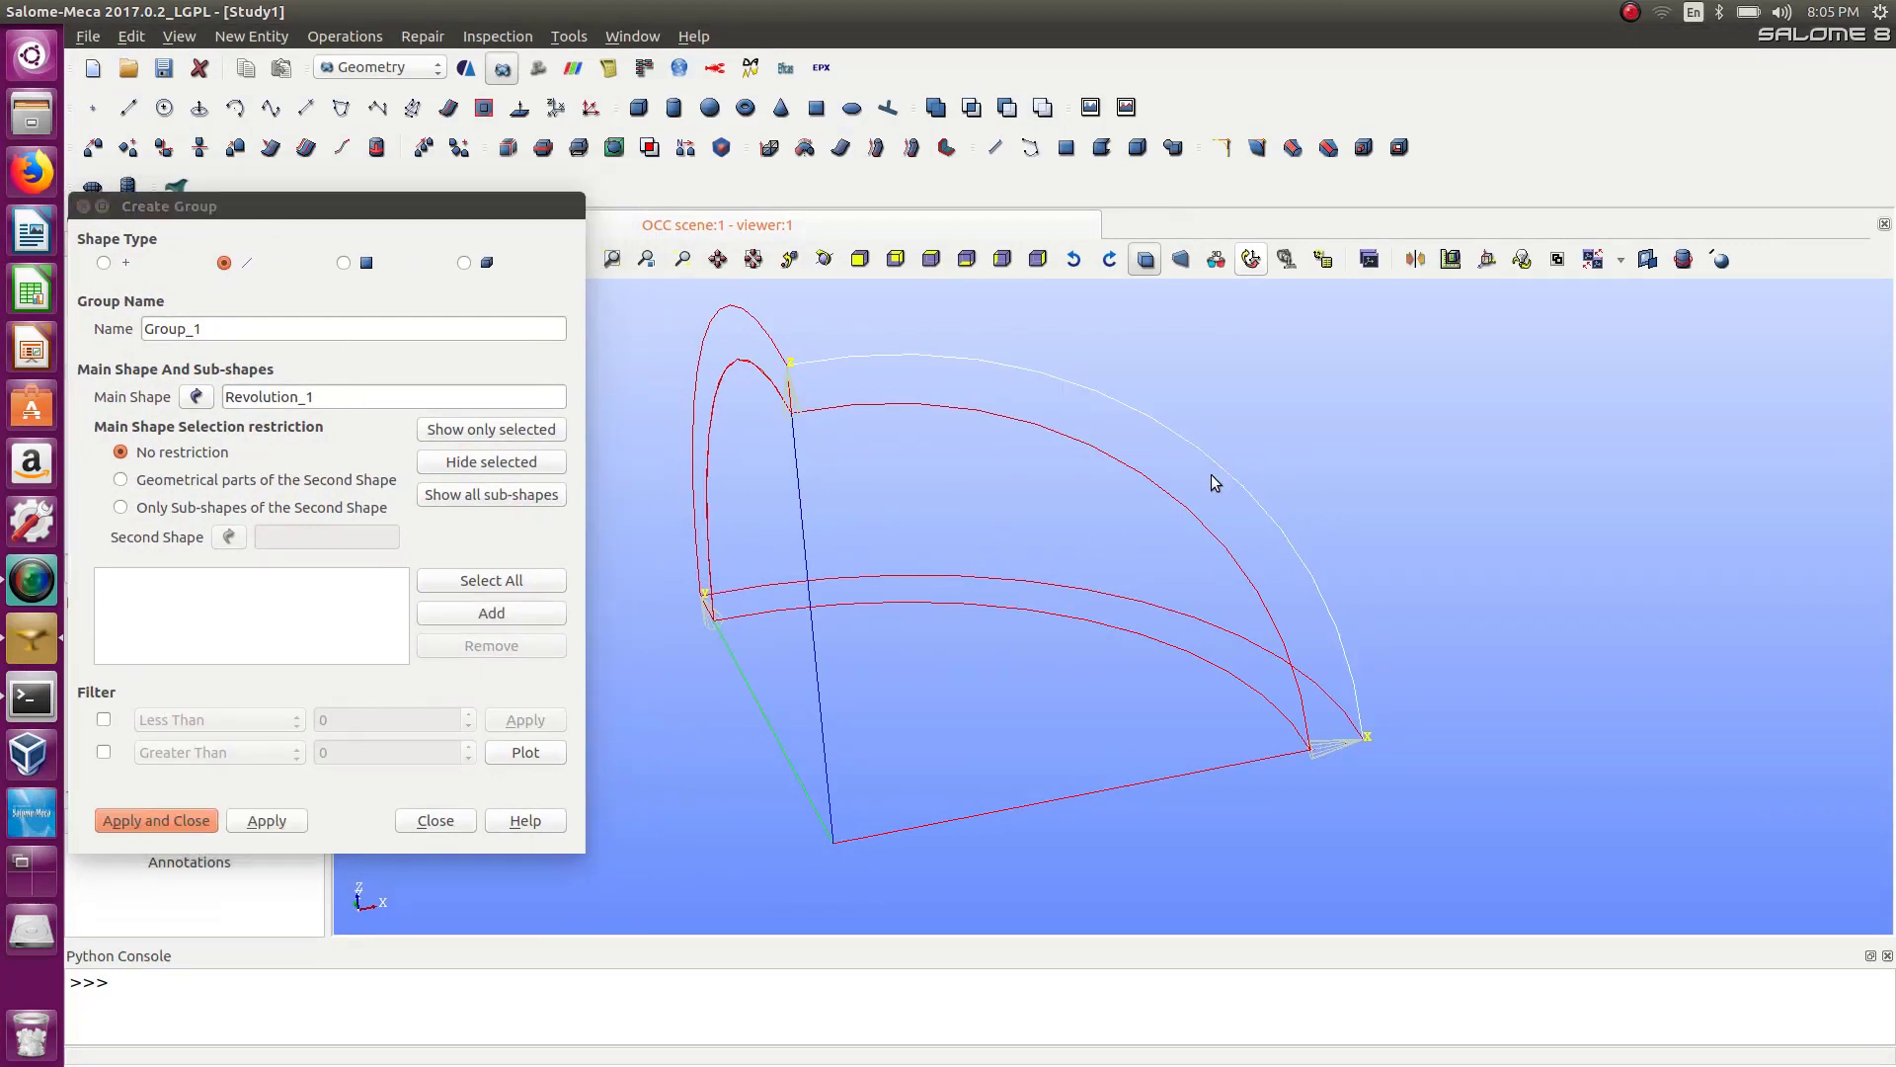
pyautogui.keyDown('shift'); pyautogui.click(1199, 528); pyautogui.keyUp('shift')
pyautogui.click(472, 613)
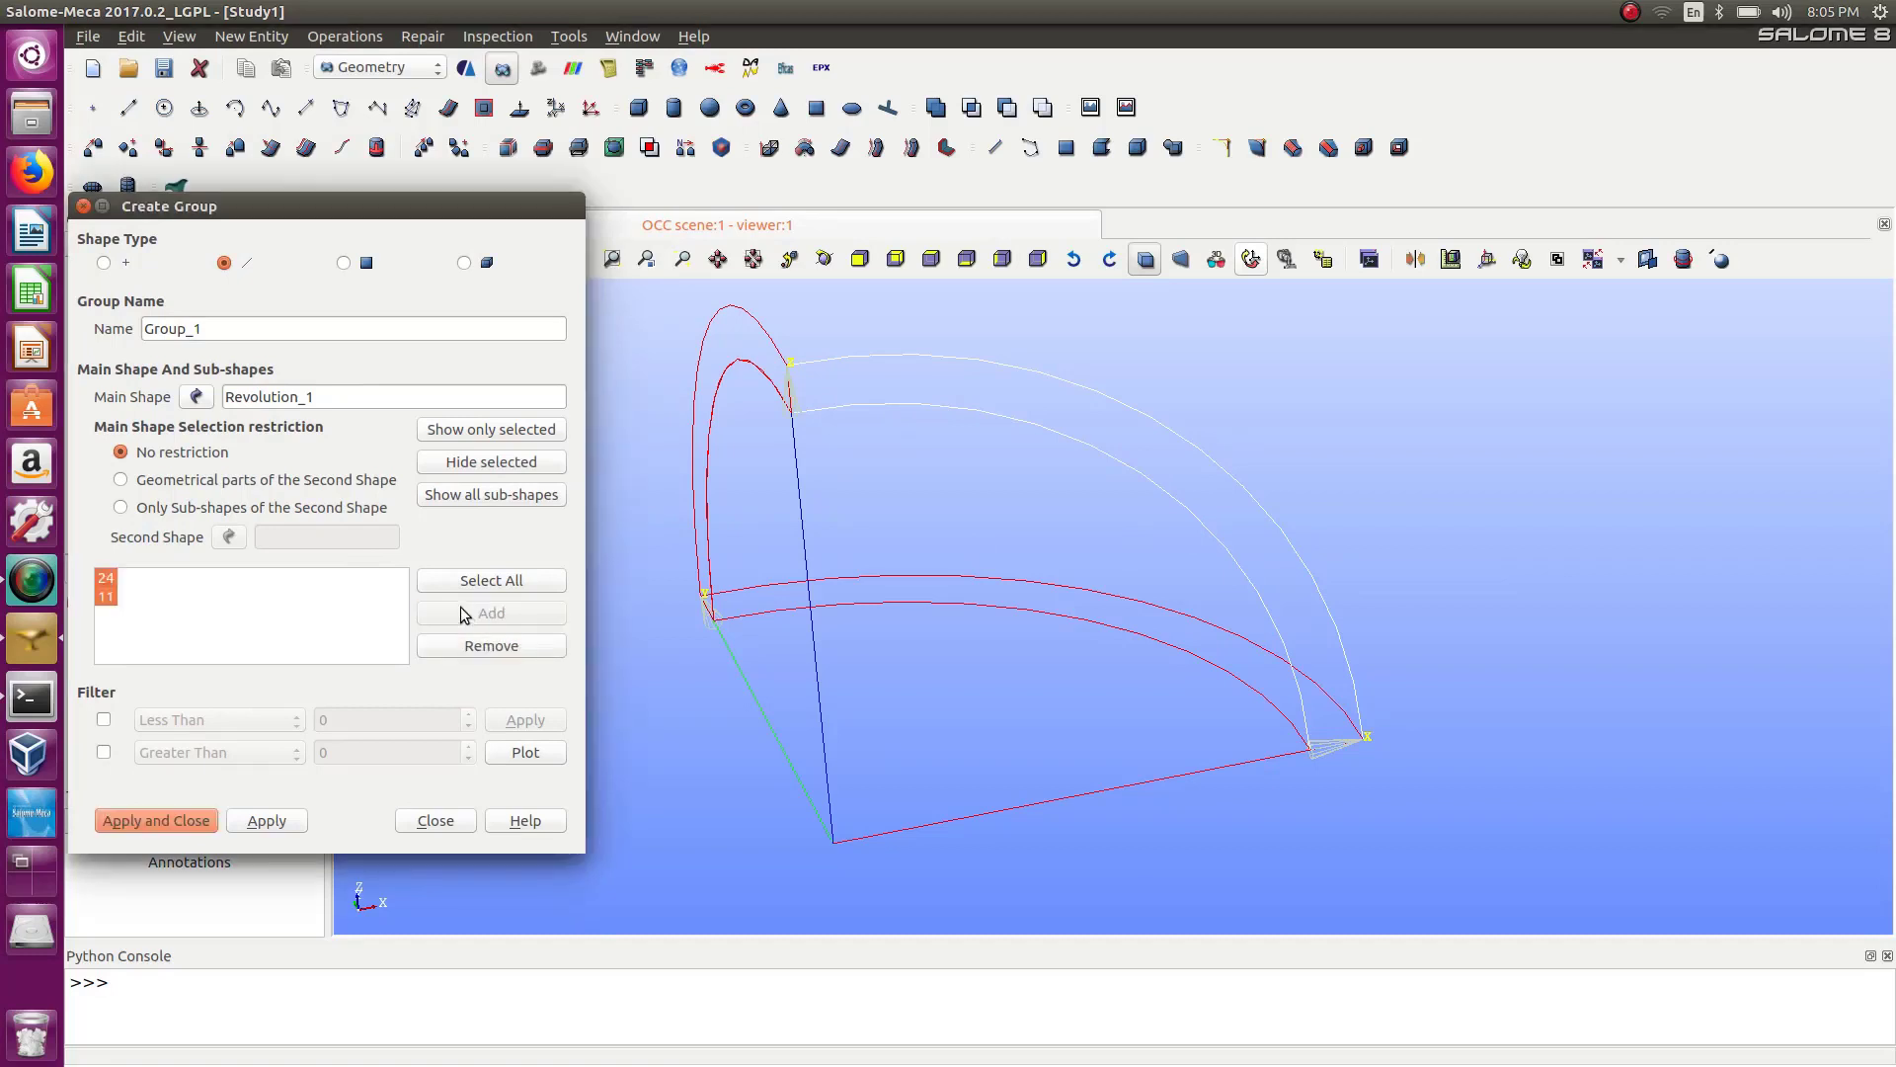
pyautogui.doubleClick(248, 329)
pyautogui.write('arcs')
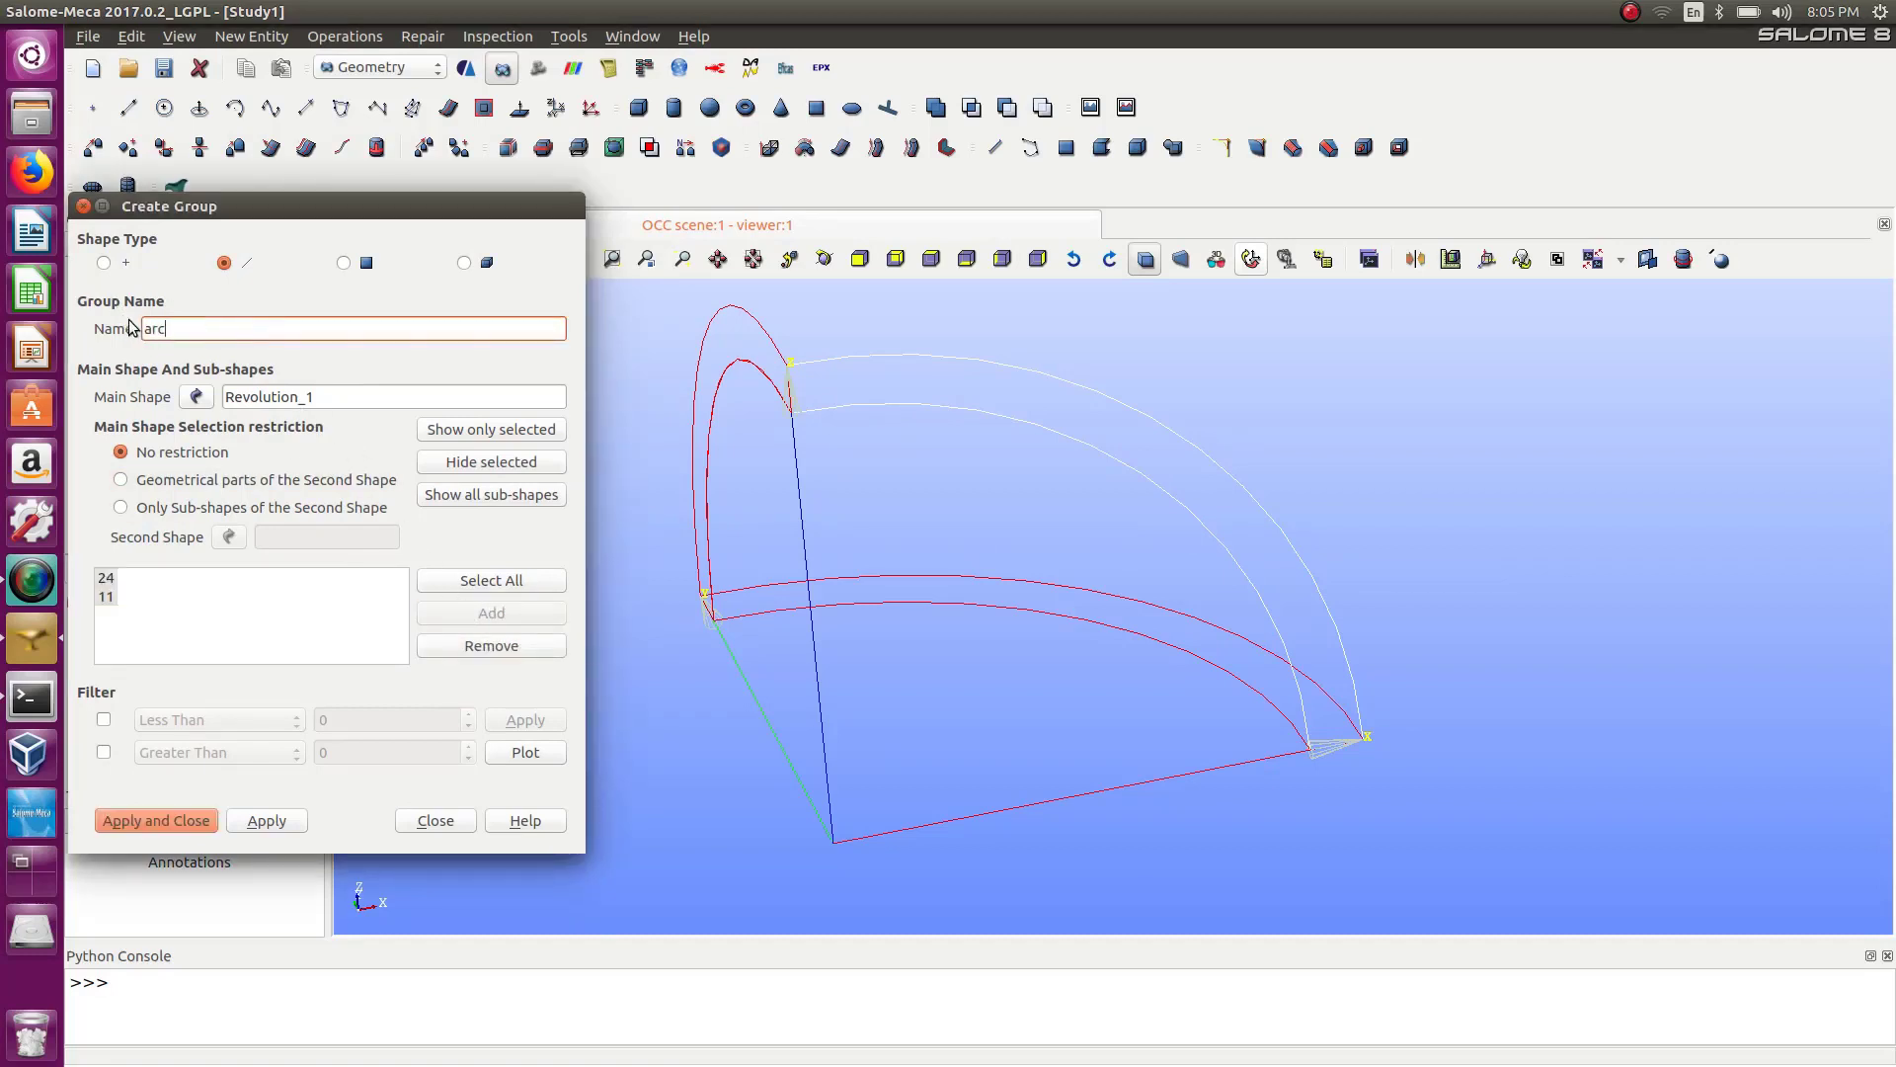
pyautogui.click(175, 821)
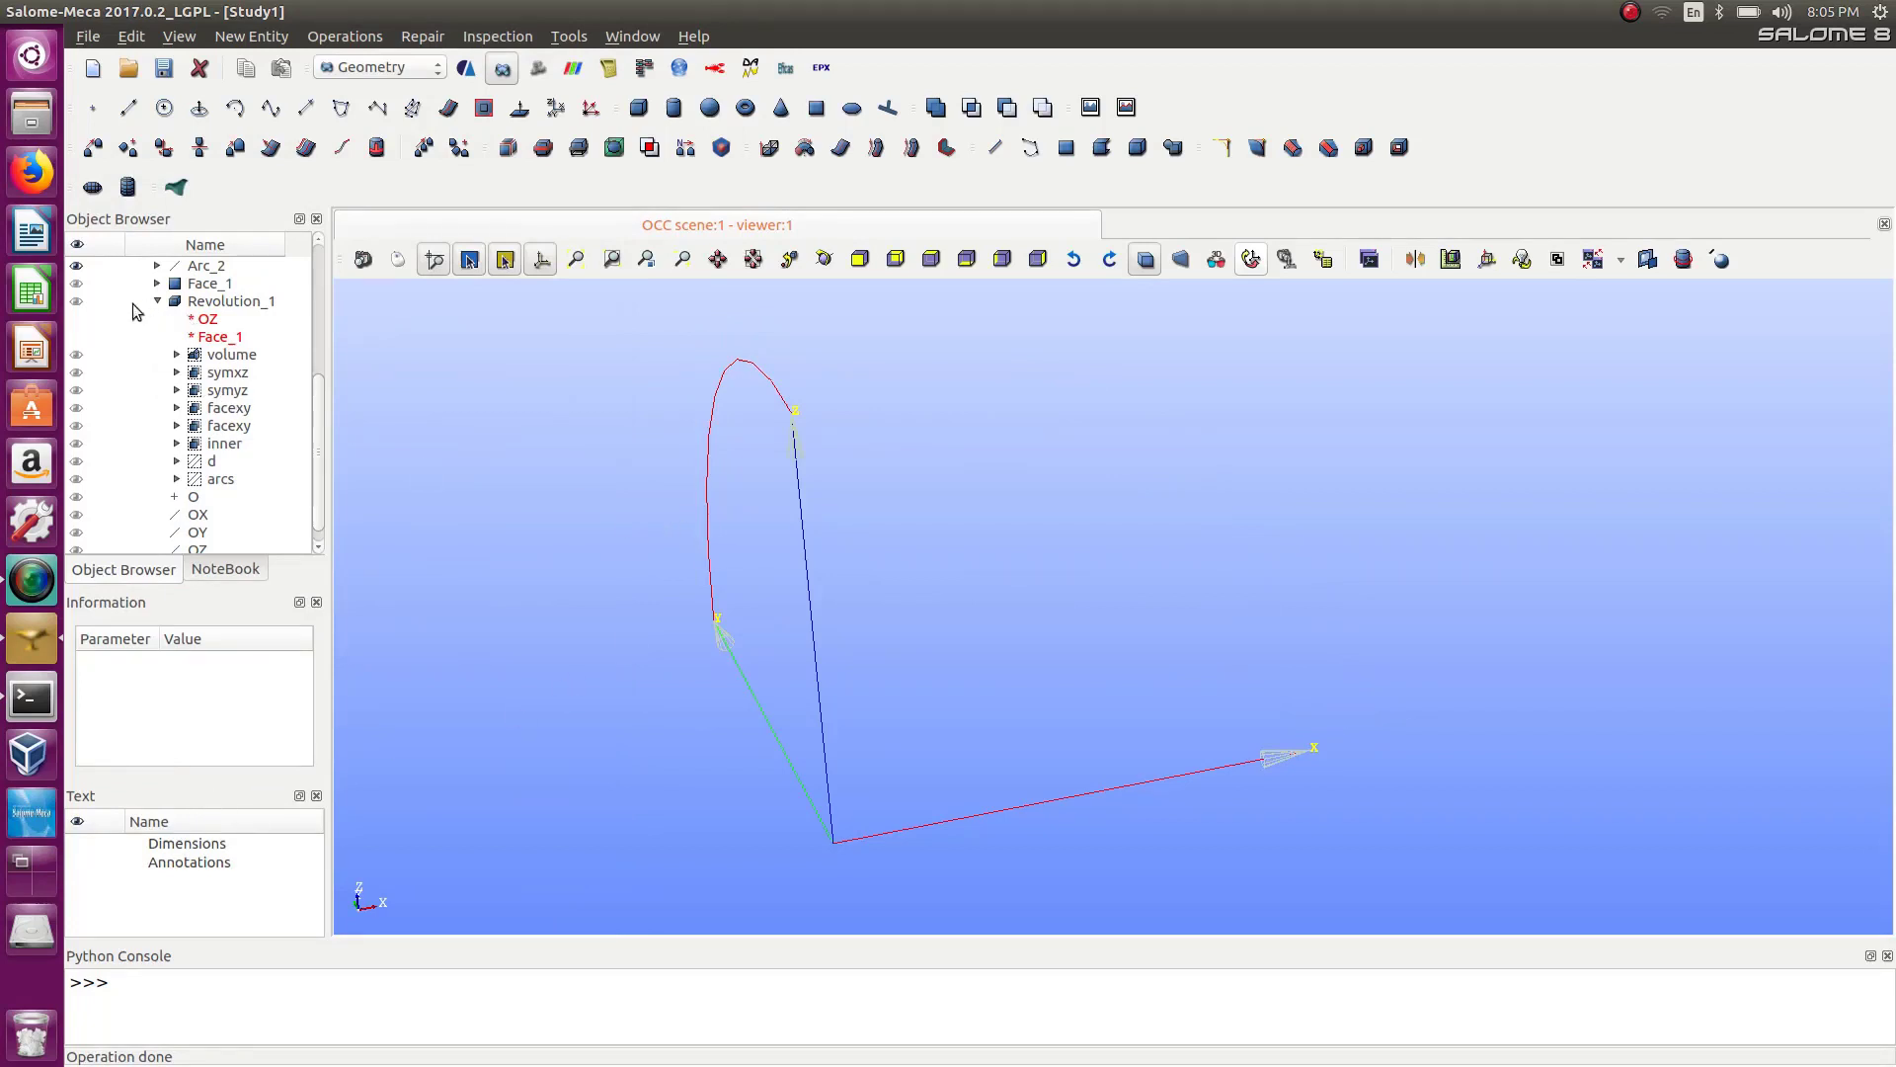
# Display Revolution_1 again in the viewer.
pyautogui.click(76, 302)
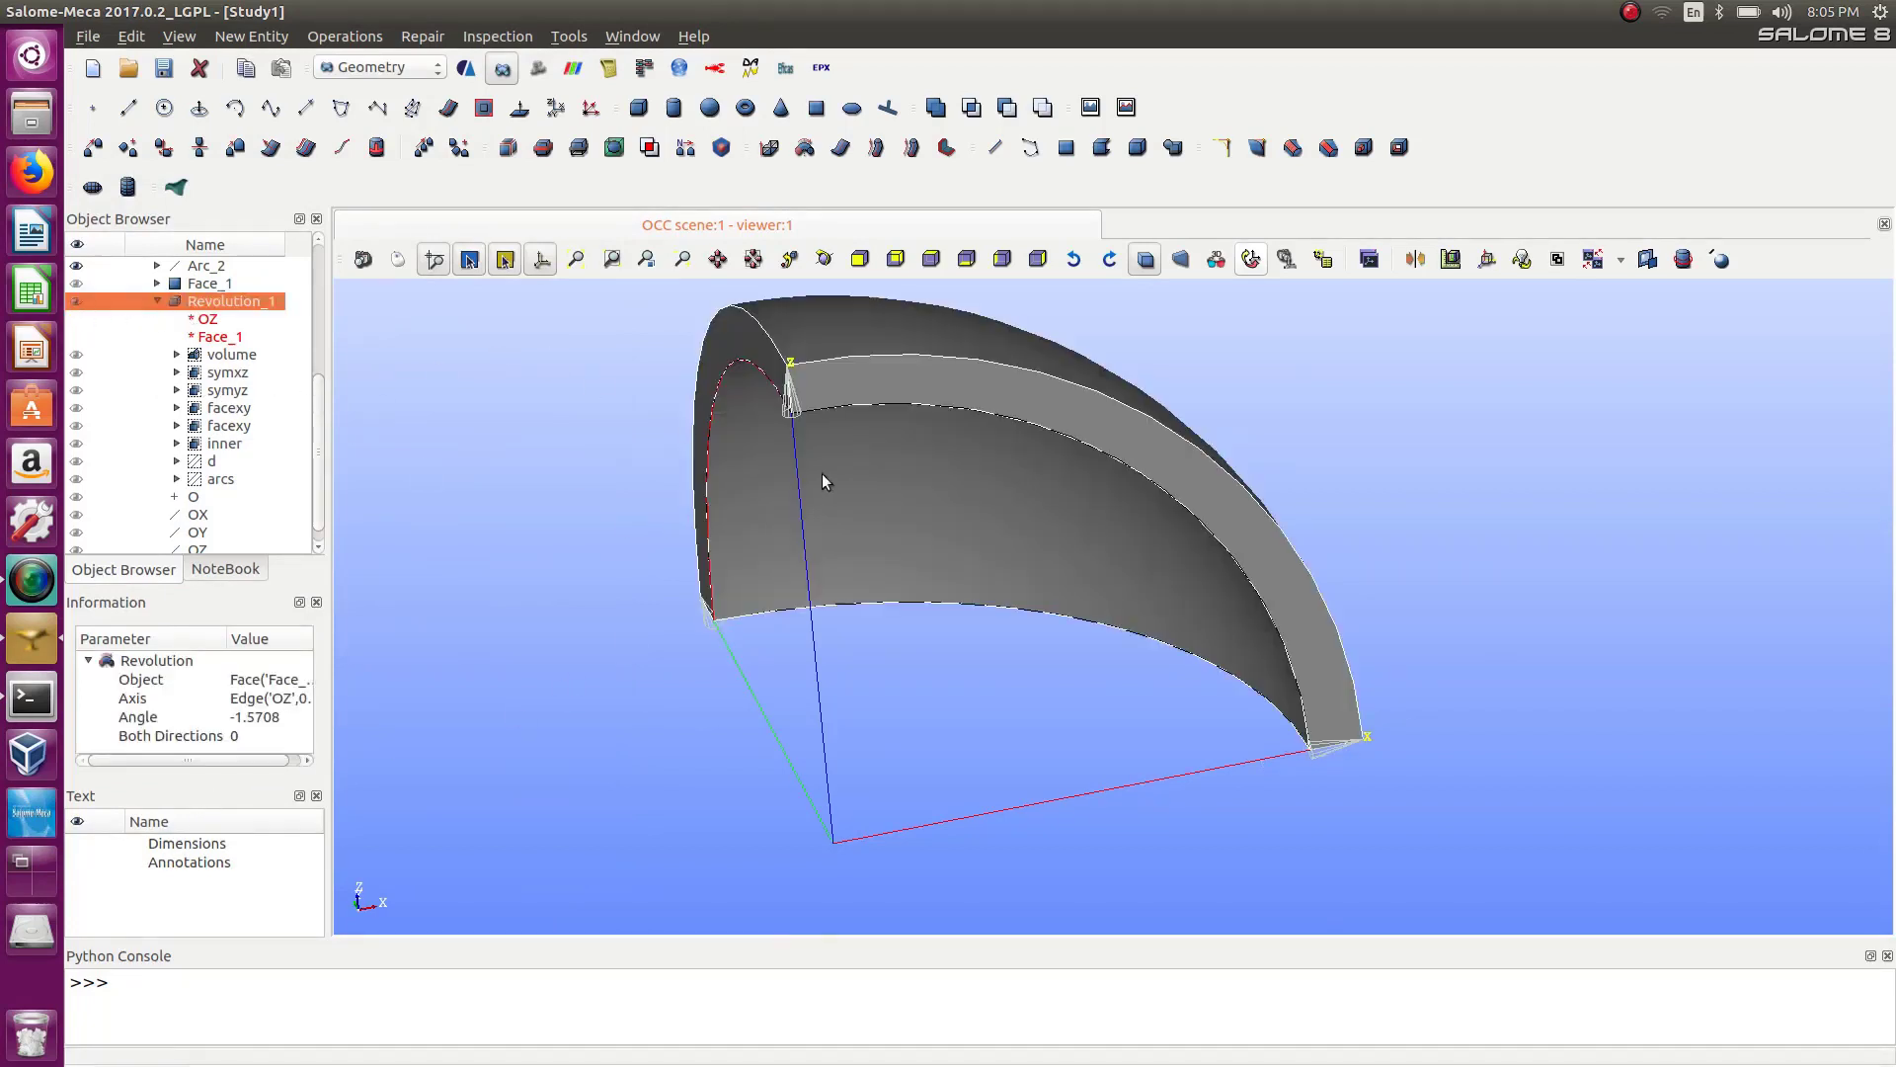
# Switch from the Geometry module to the Mesh module.
pyautogui.scroll(-5, 950, 524)
pyautogui.scroll(3, 950, 525)
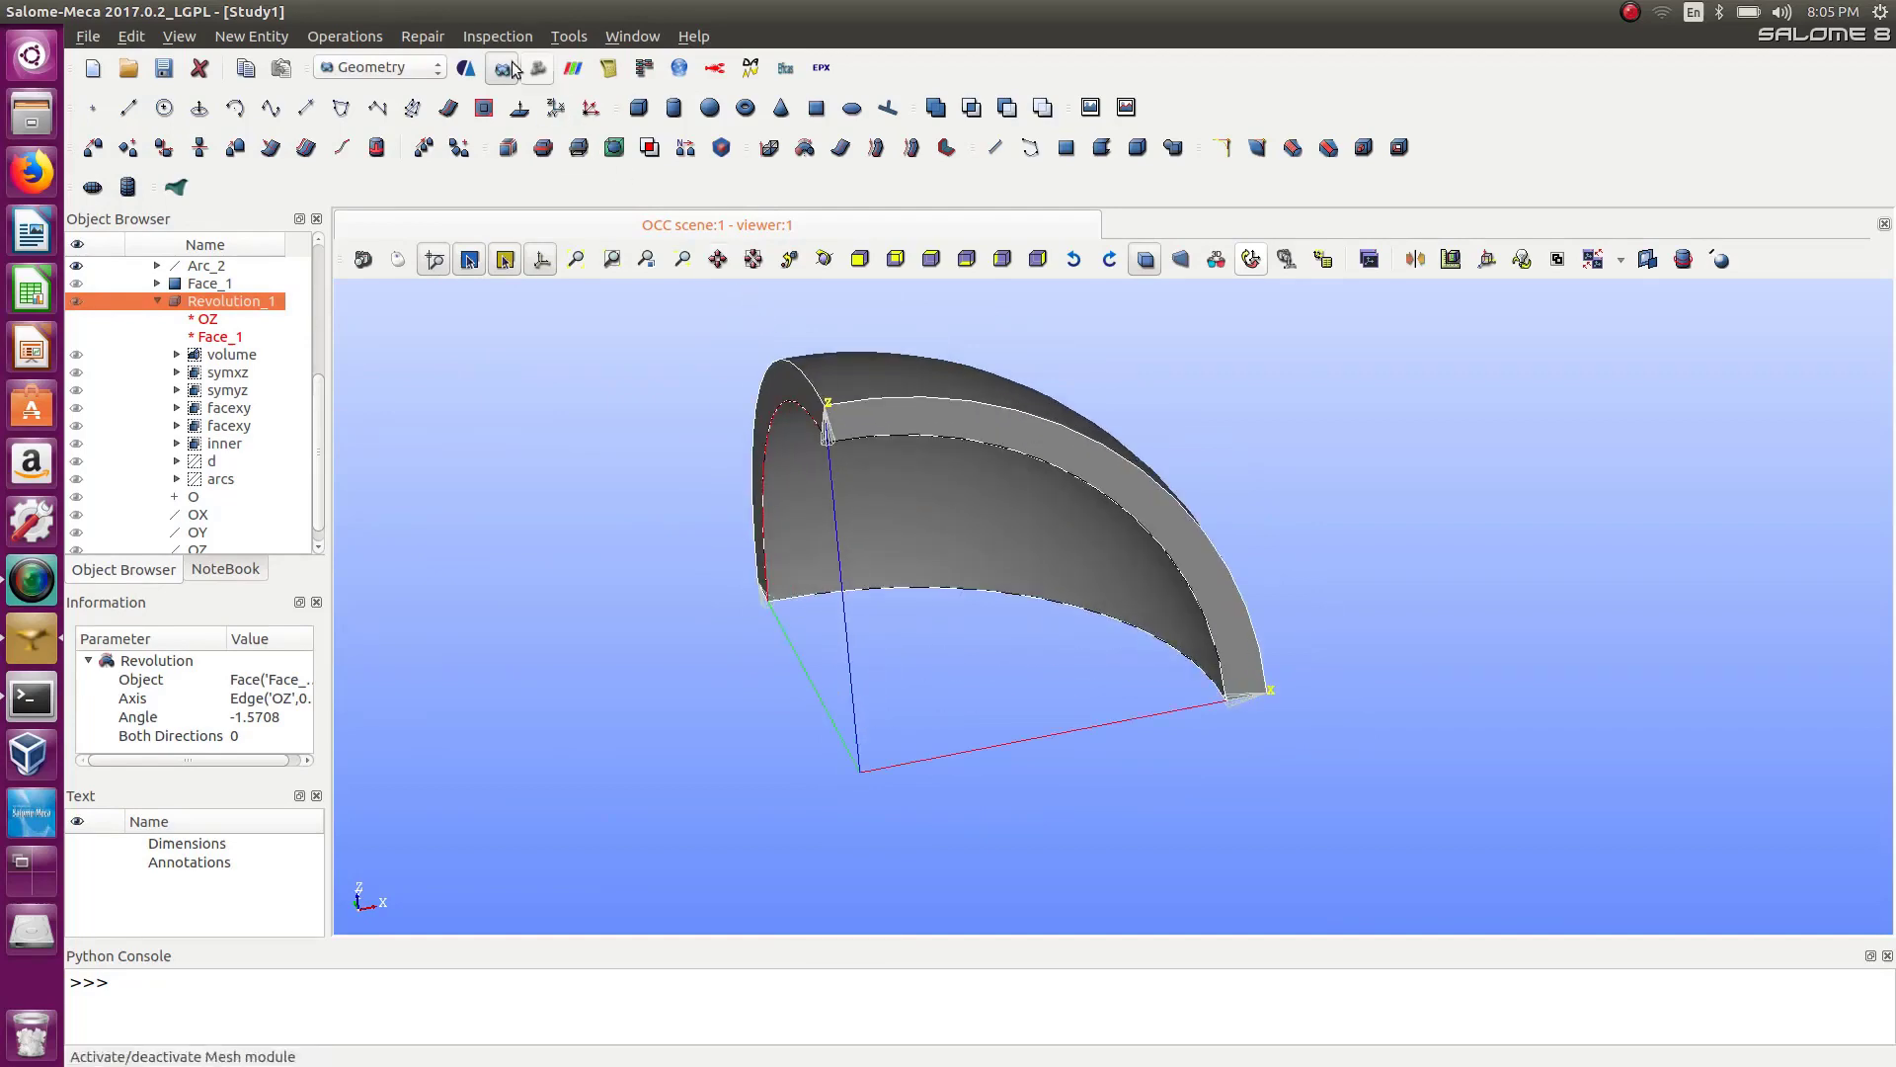
pyautogui.click(360, 72)
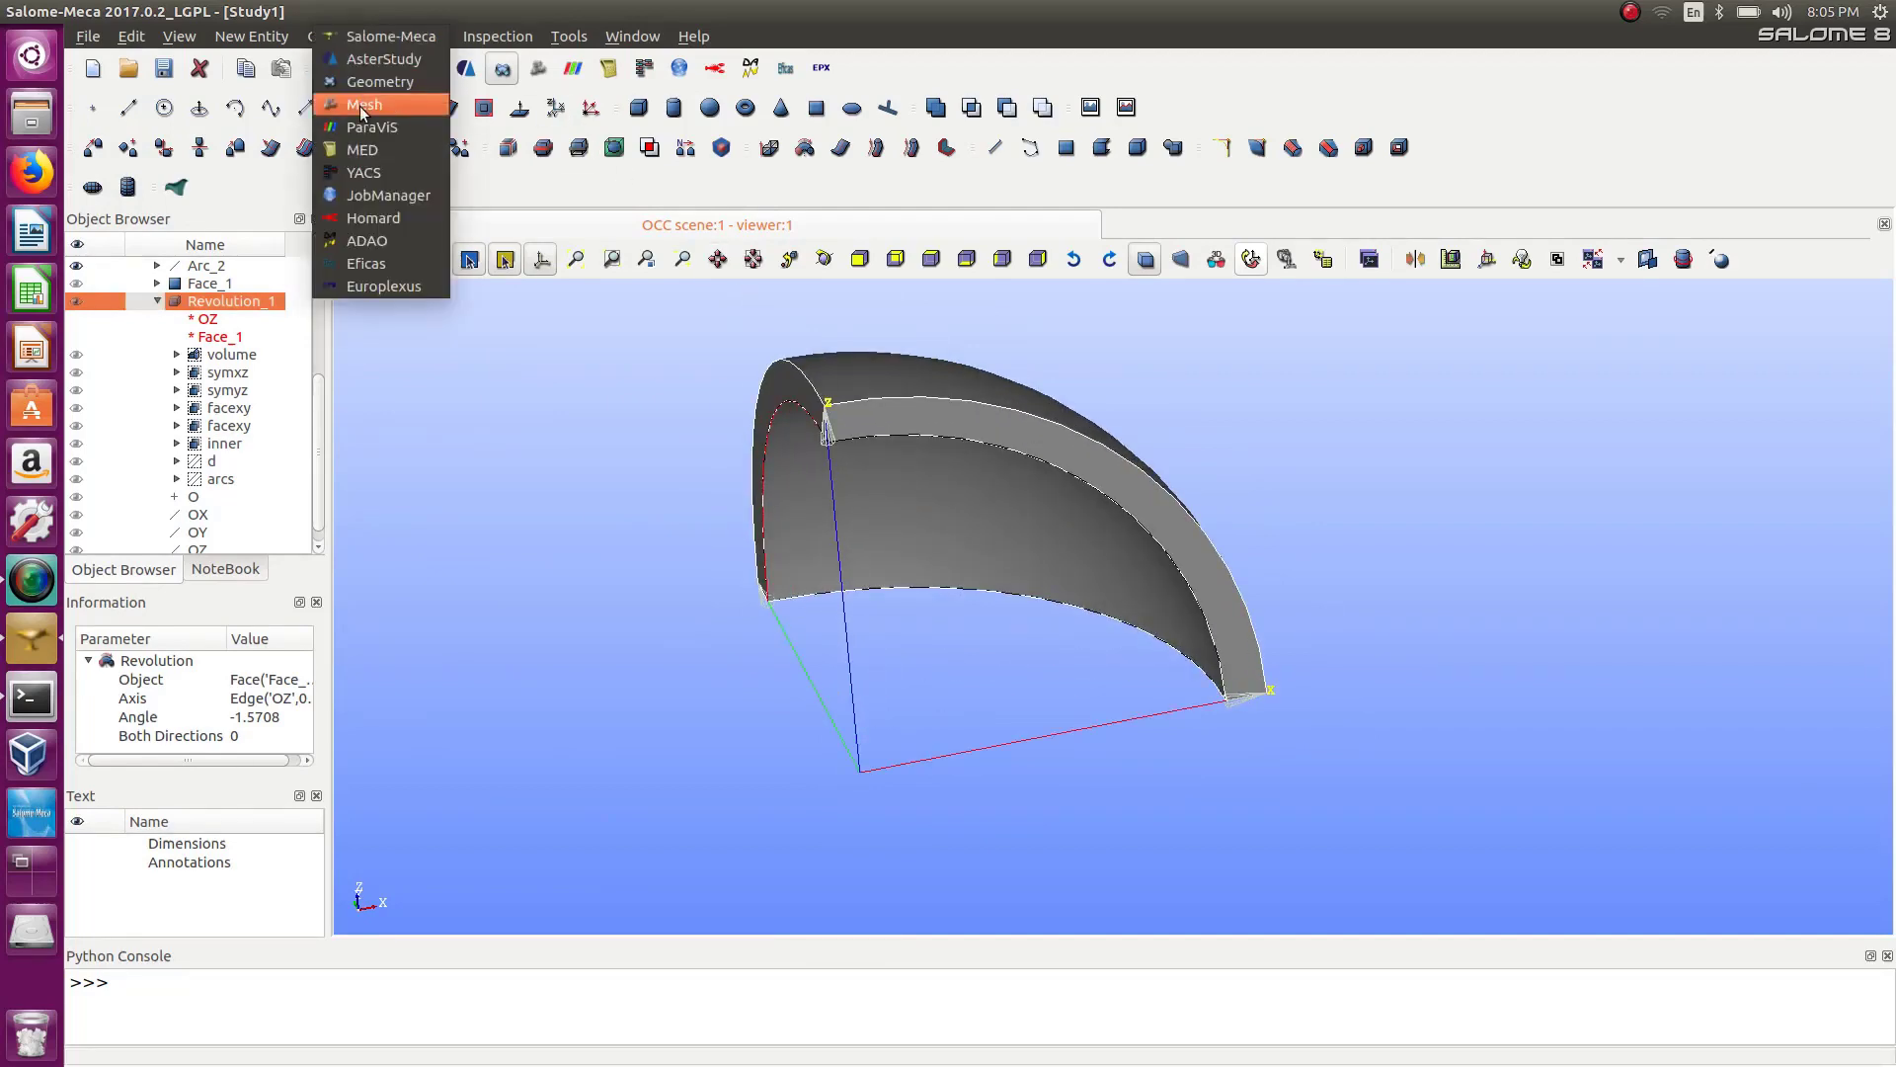
pyautogui.click(360, 104)
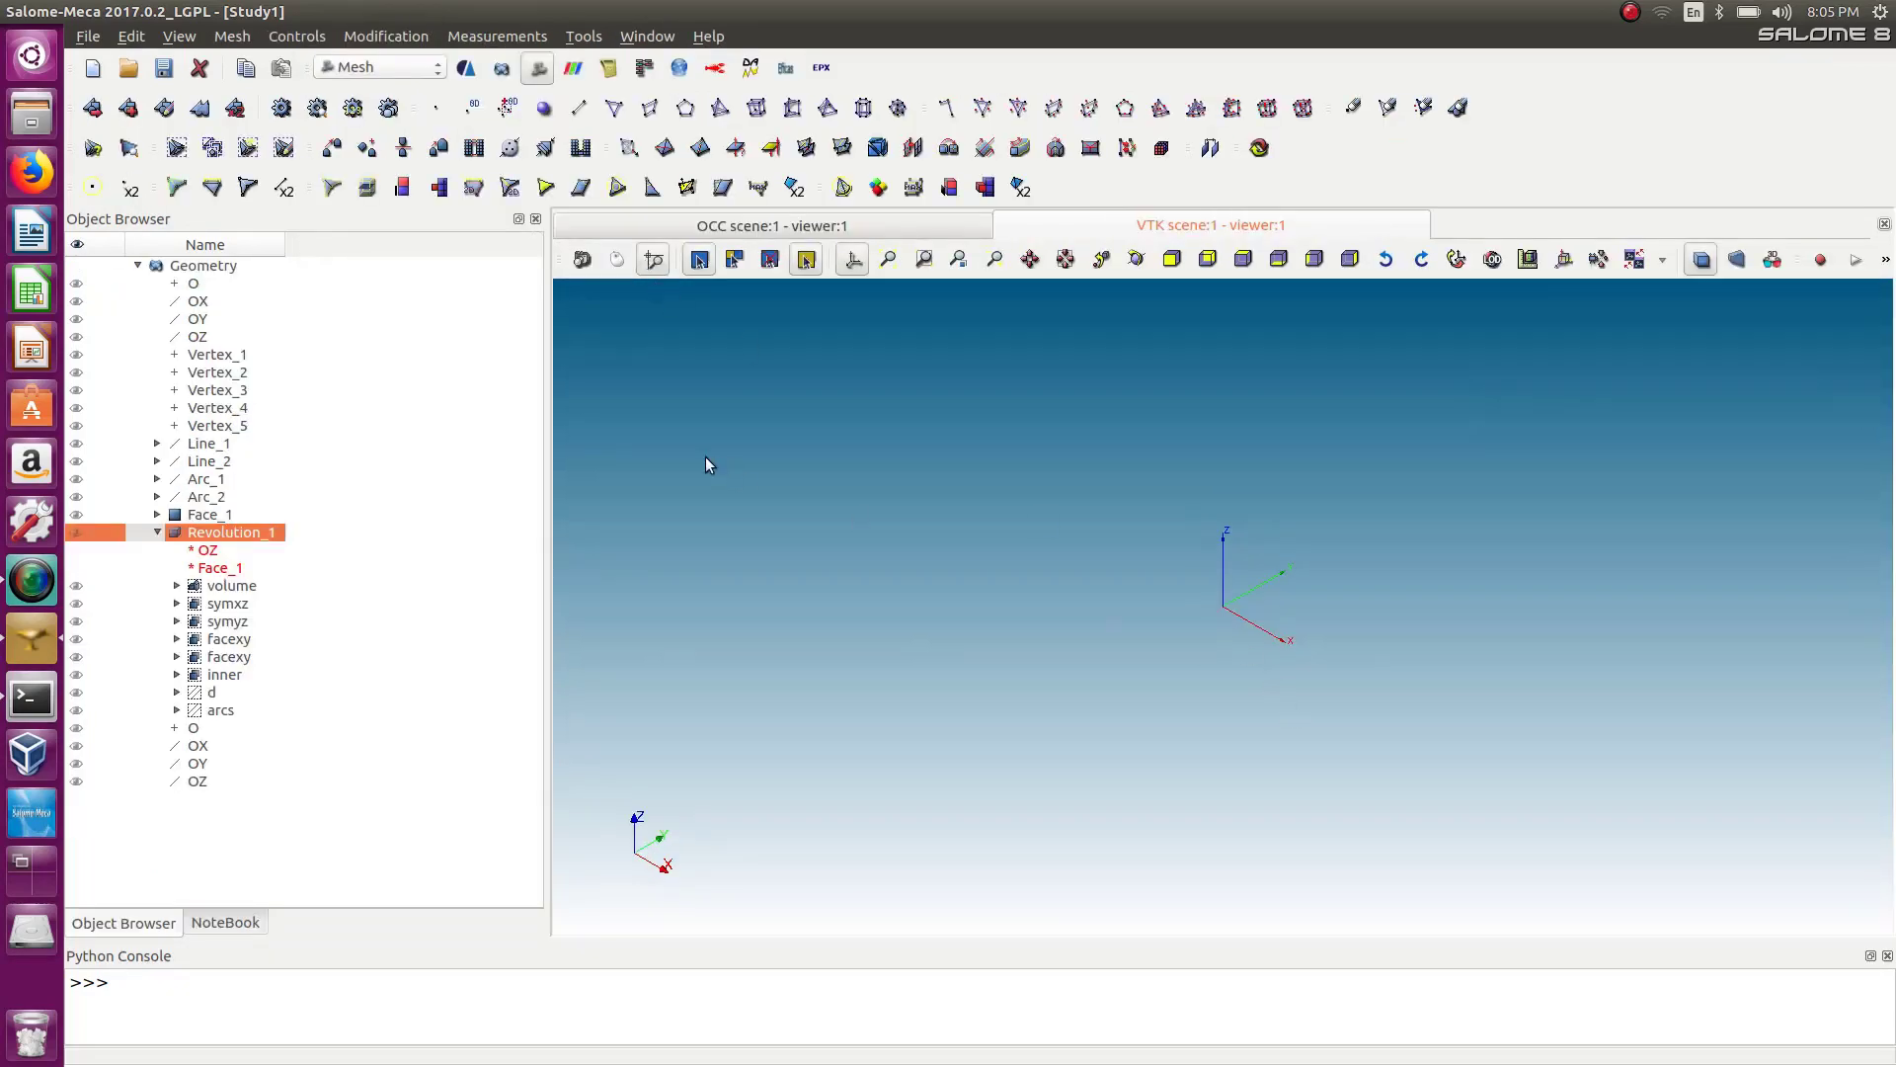
# Display Revolution_1 in the mesh viewer, fit it to the view, and orbit to a 3D angle.
pyautogui.click(76, 534)
pyautogui.click(1173, 261)
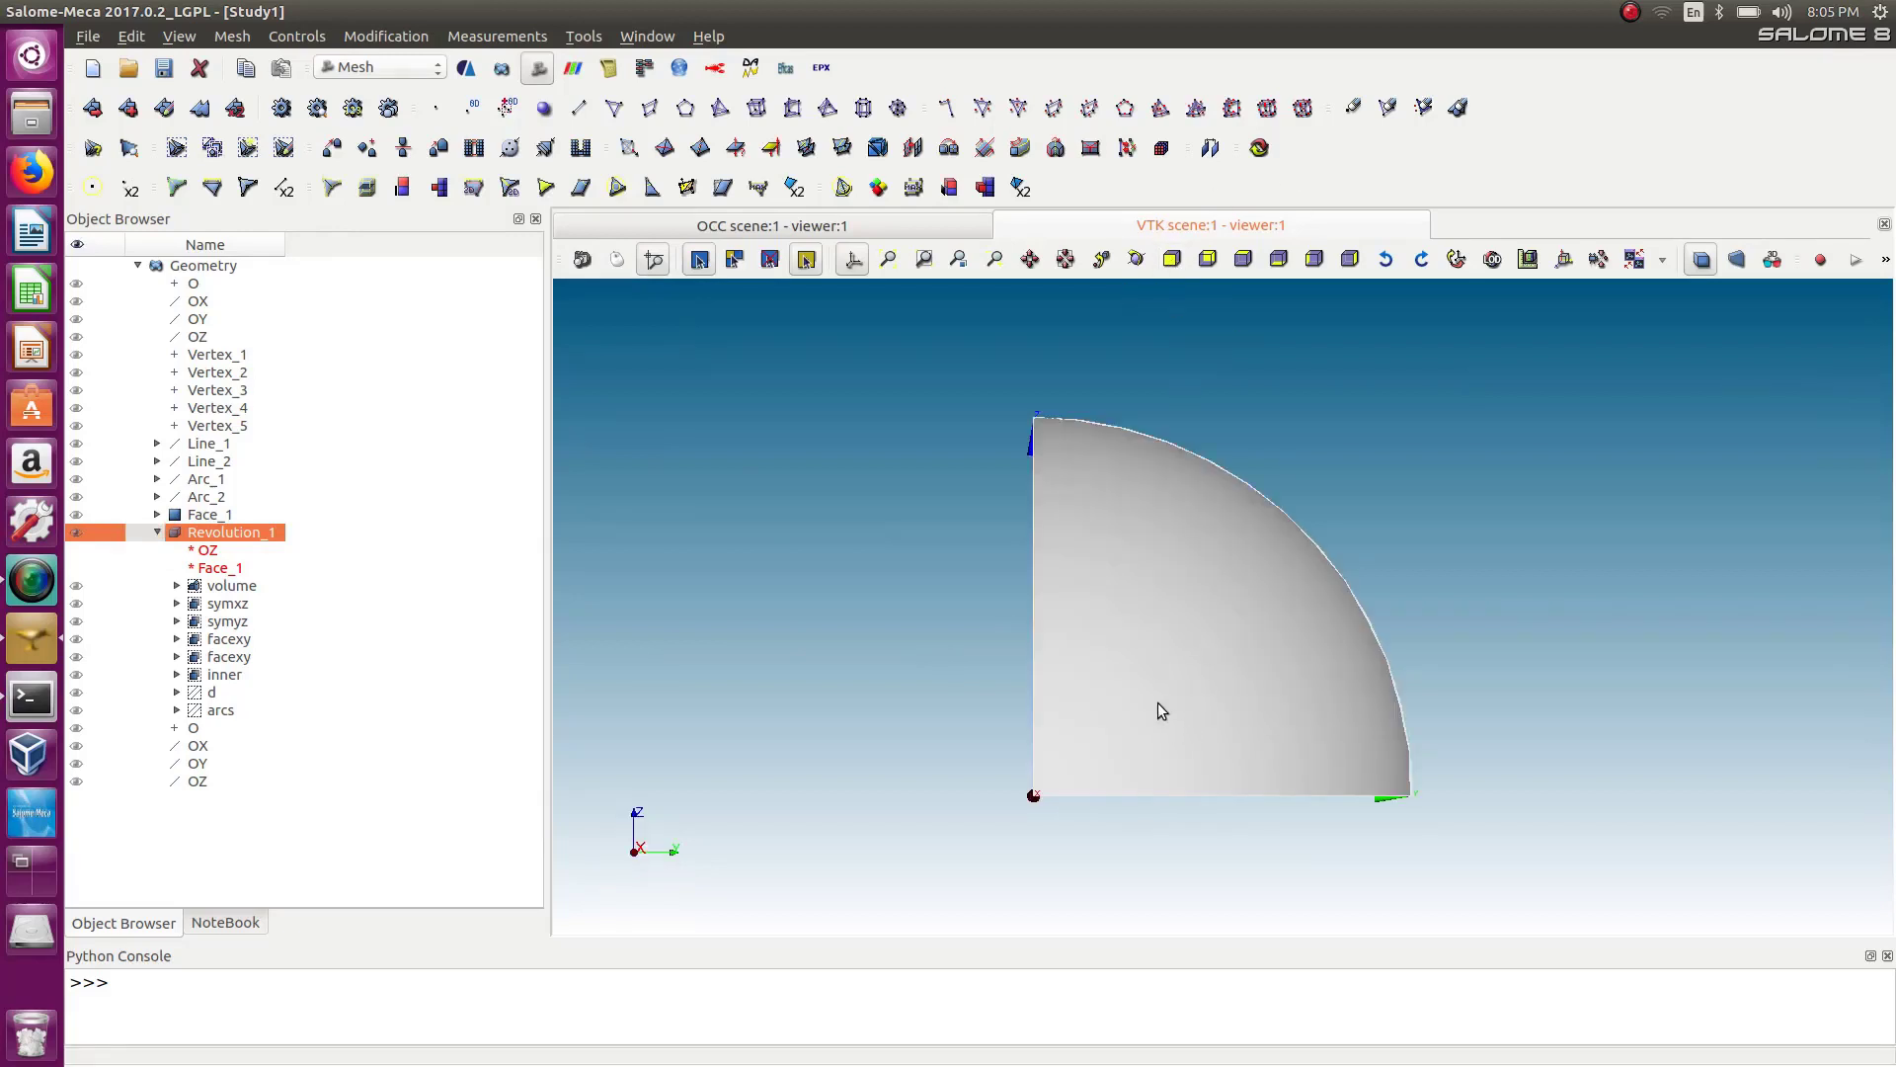
pyautogui.moveTo(1160, 702)
pyautogui.mouseDown(button='right')
pyautogui.moveTo(1209, 584)
pyautogui.moveTo(1266, 608)
pyautogui.mouseUp(button='right')
pyautogui.moveTo(1222, 697); pyautogui.dragTo(1375, 792, button='right')
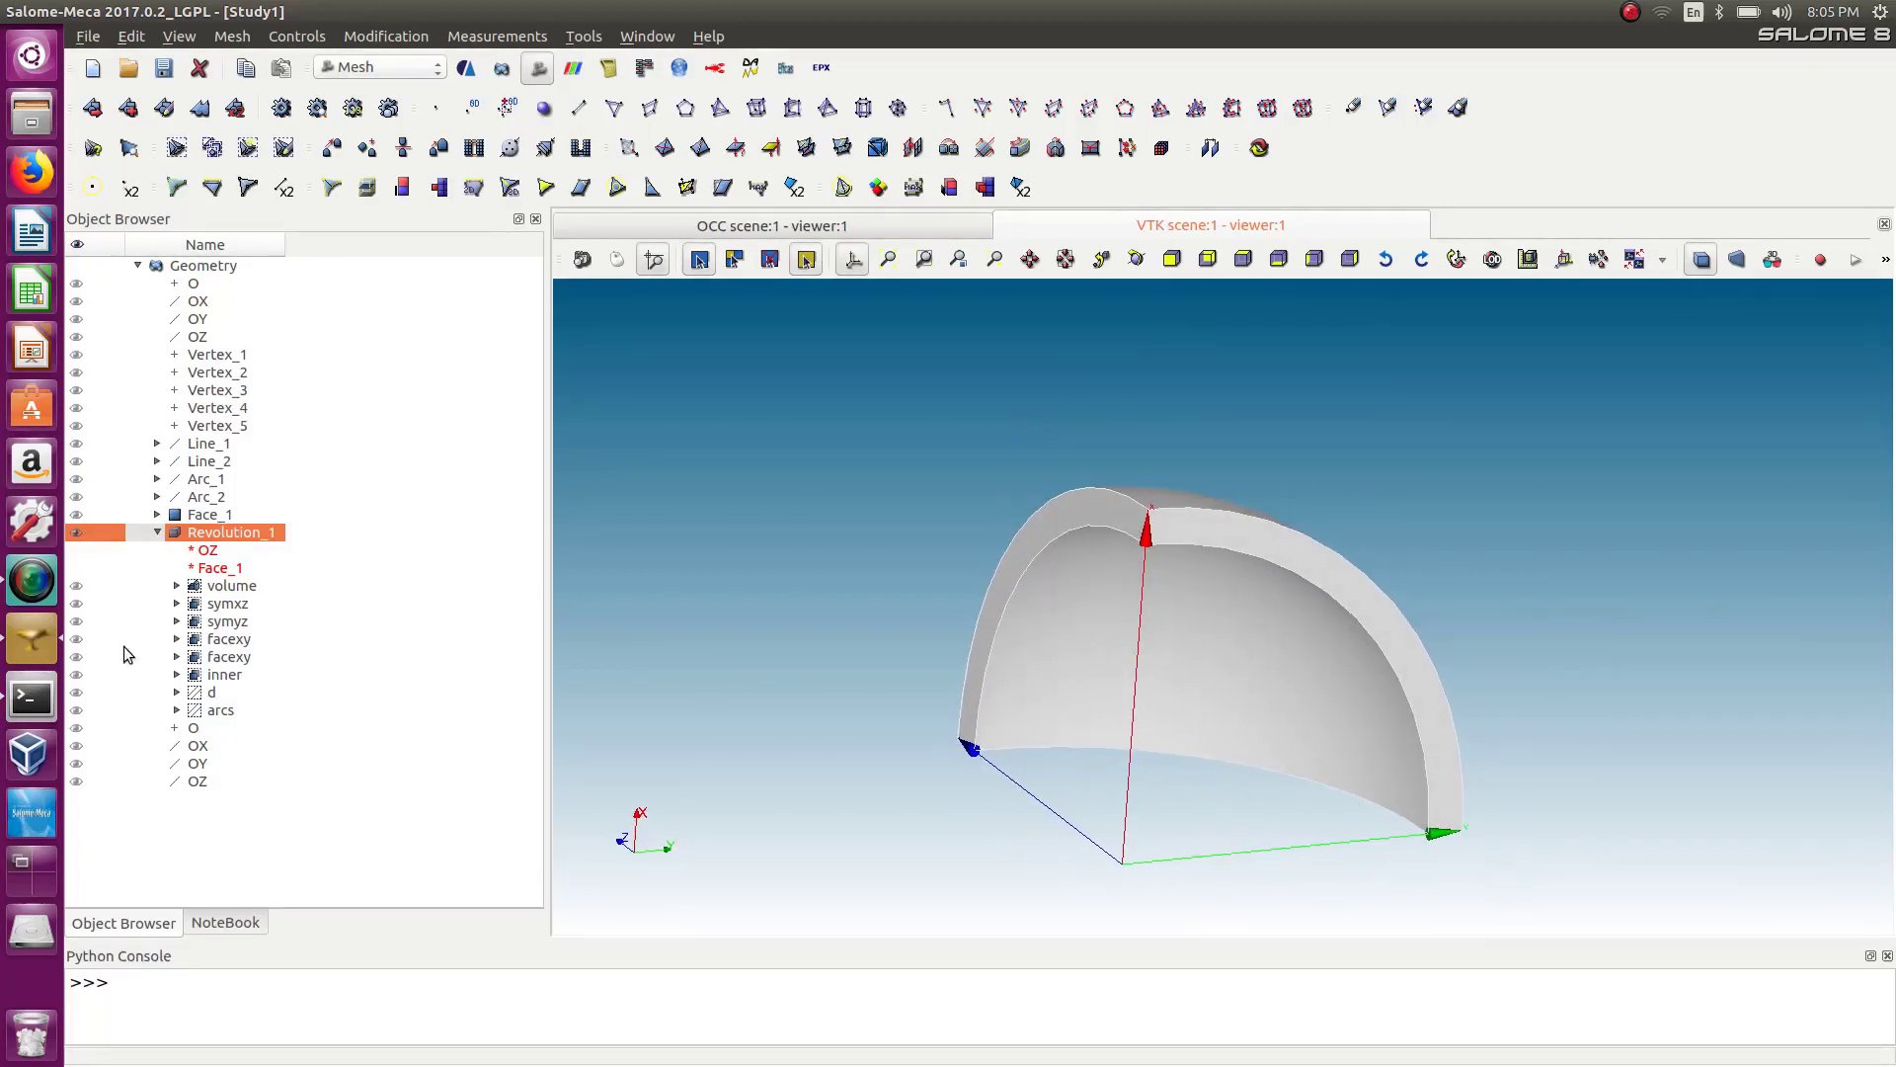
# Select Revolution_1, start creating a mesh on it, and open the 3D algorithm choices.
pyautogui.rightClick(153, 524)
pyautogui.click(157, 534)
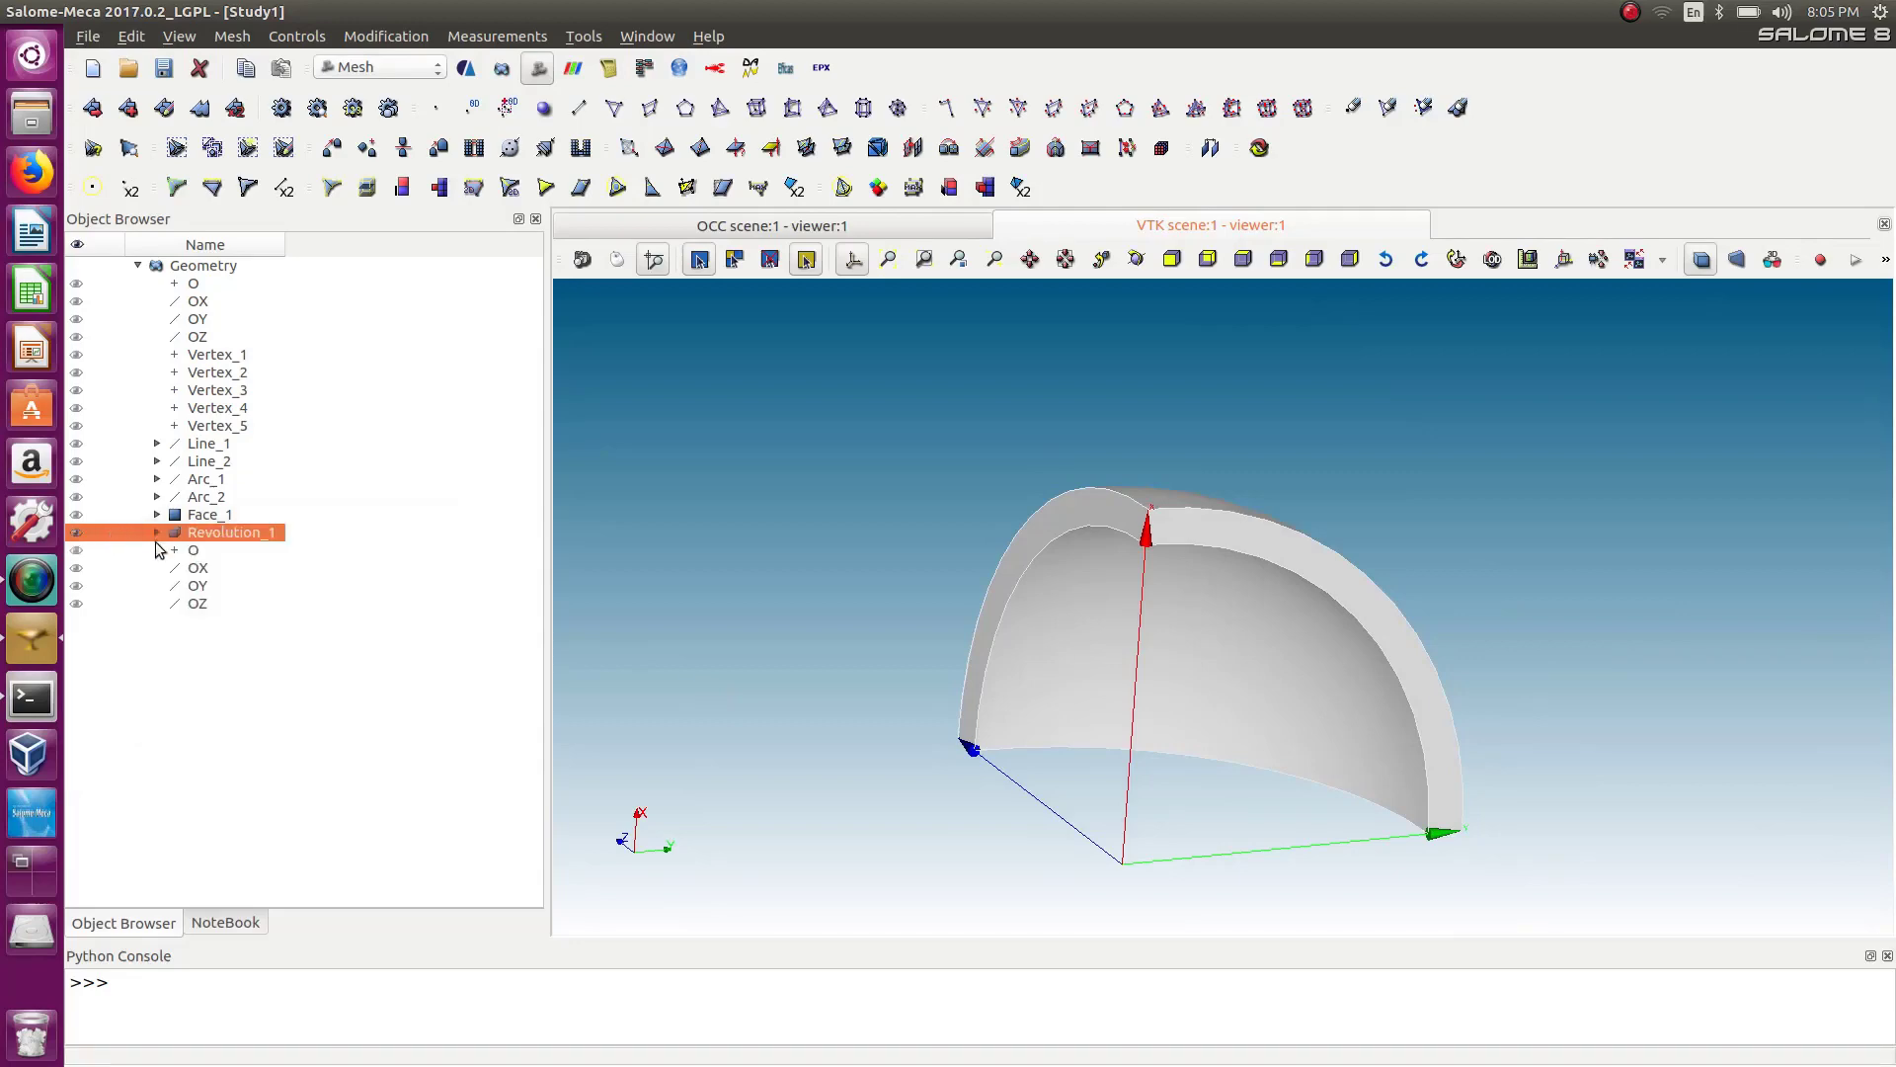
pyautogui.click(95, 109)
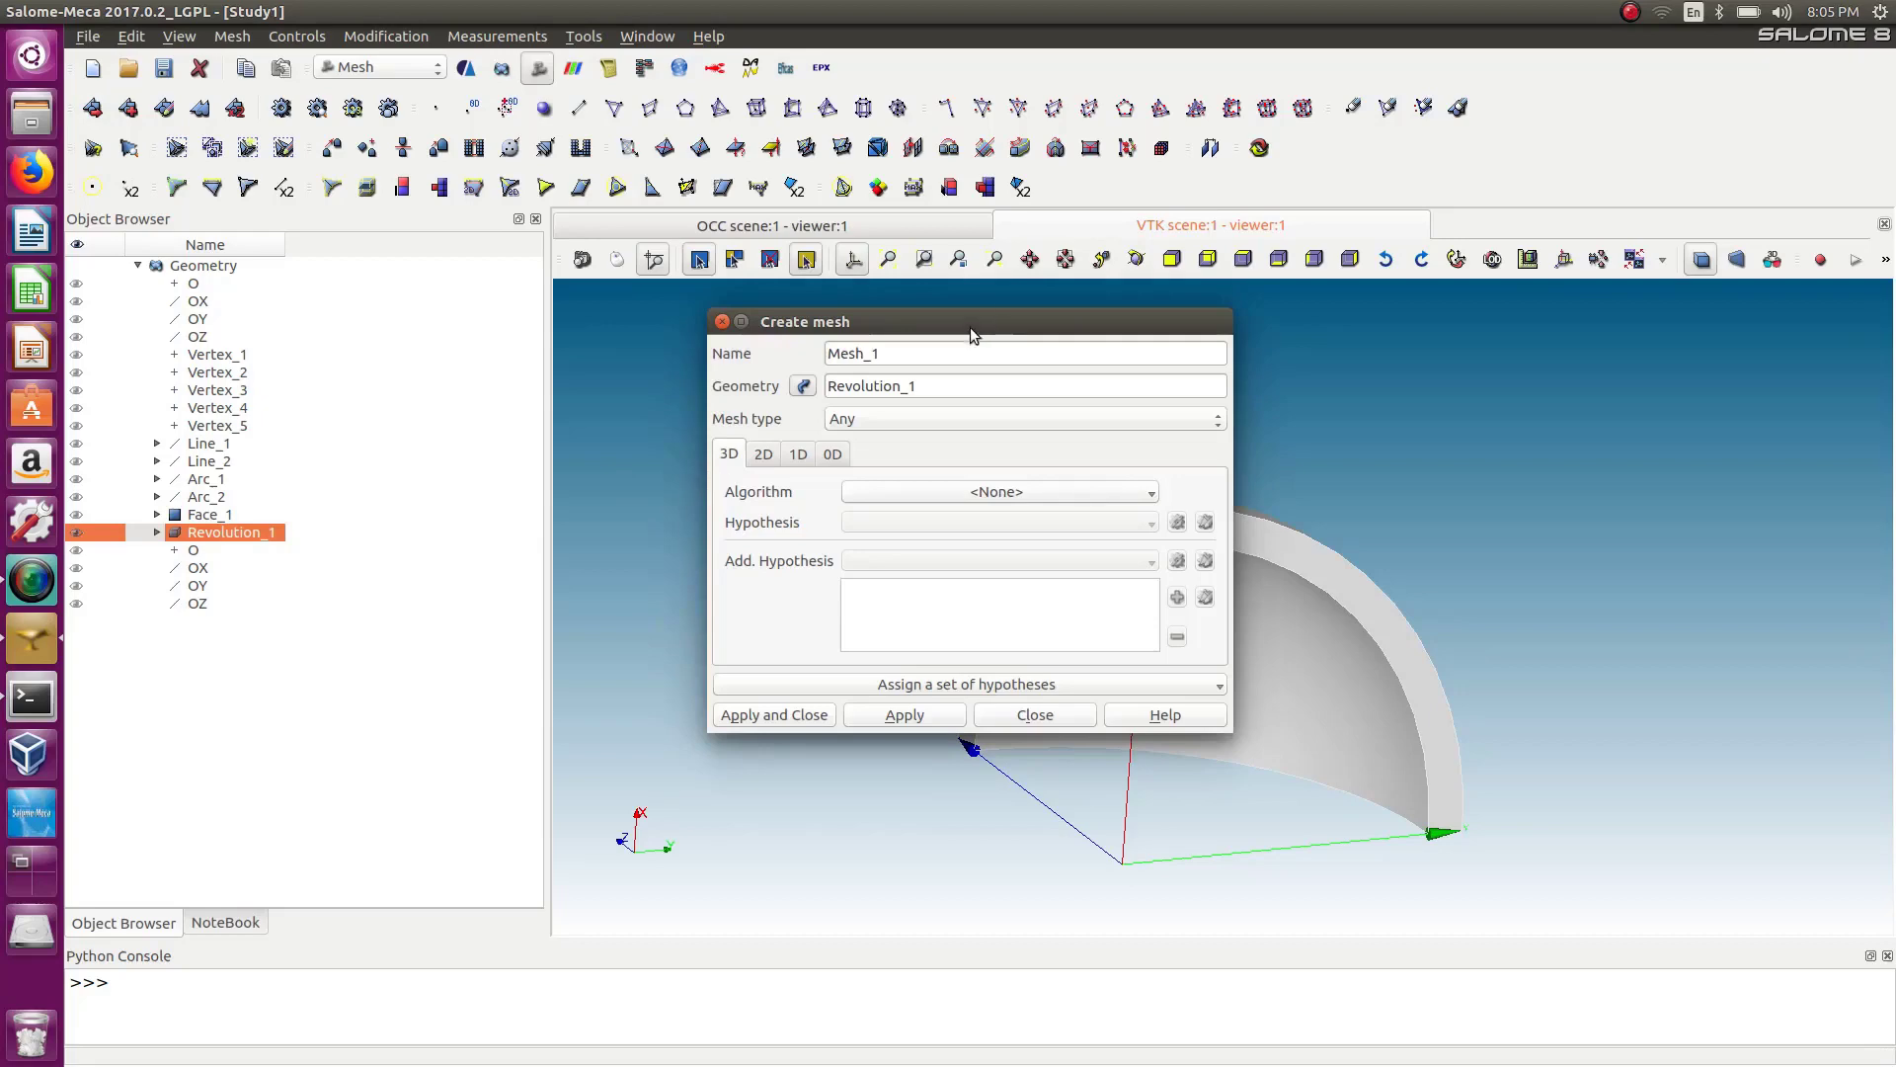
pyautogui.moveTo(970, 328); pyautogui.dragTo(473, 311)
pyautogui.click(547, 475)
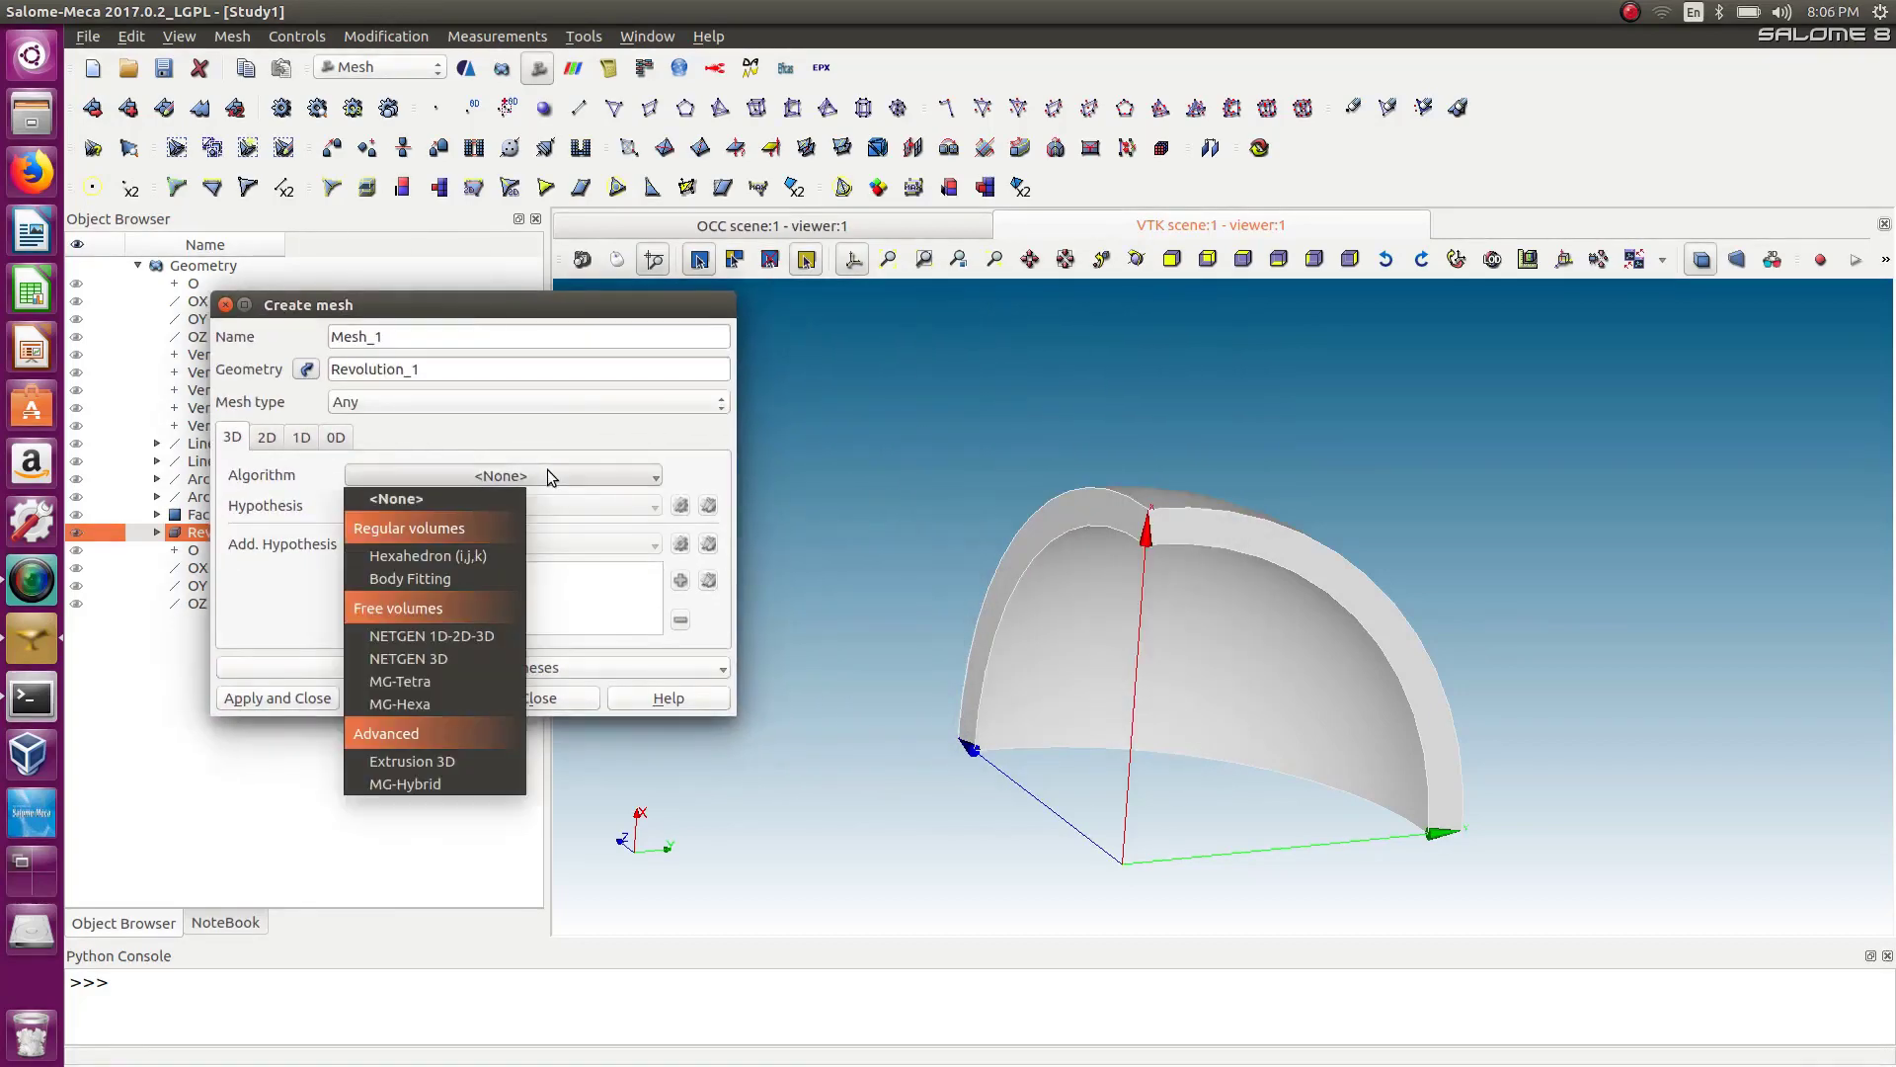
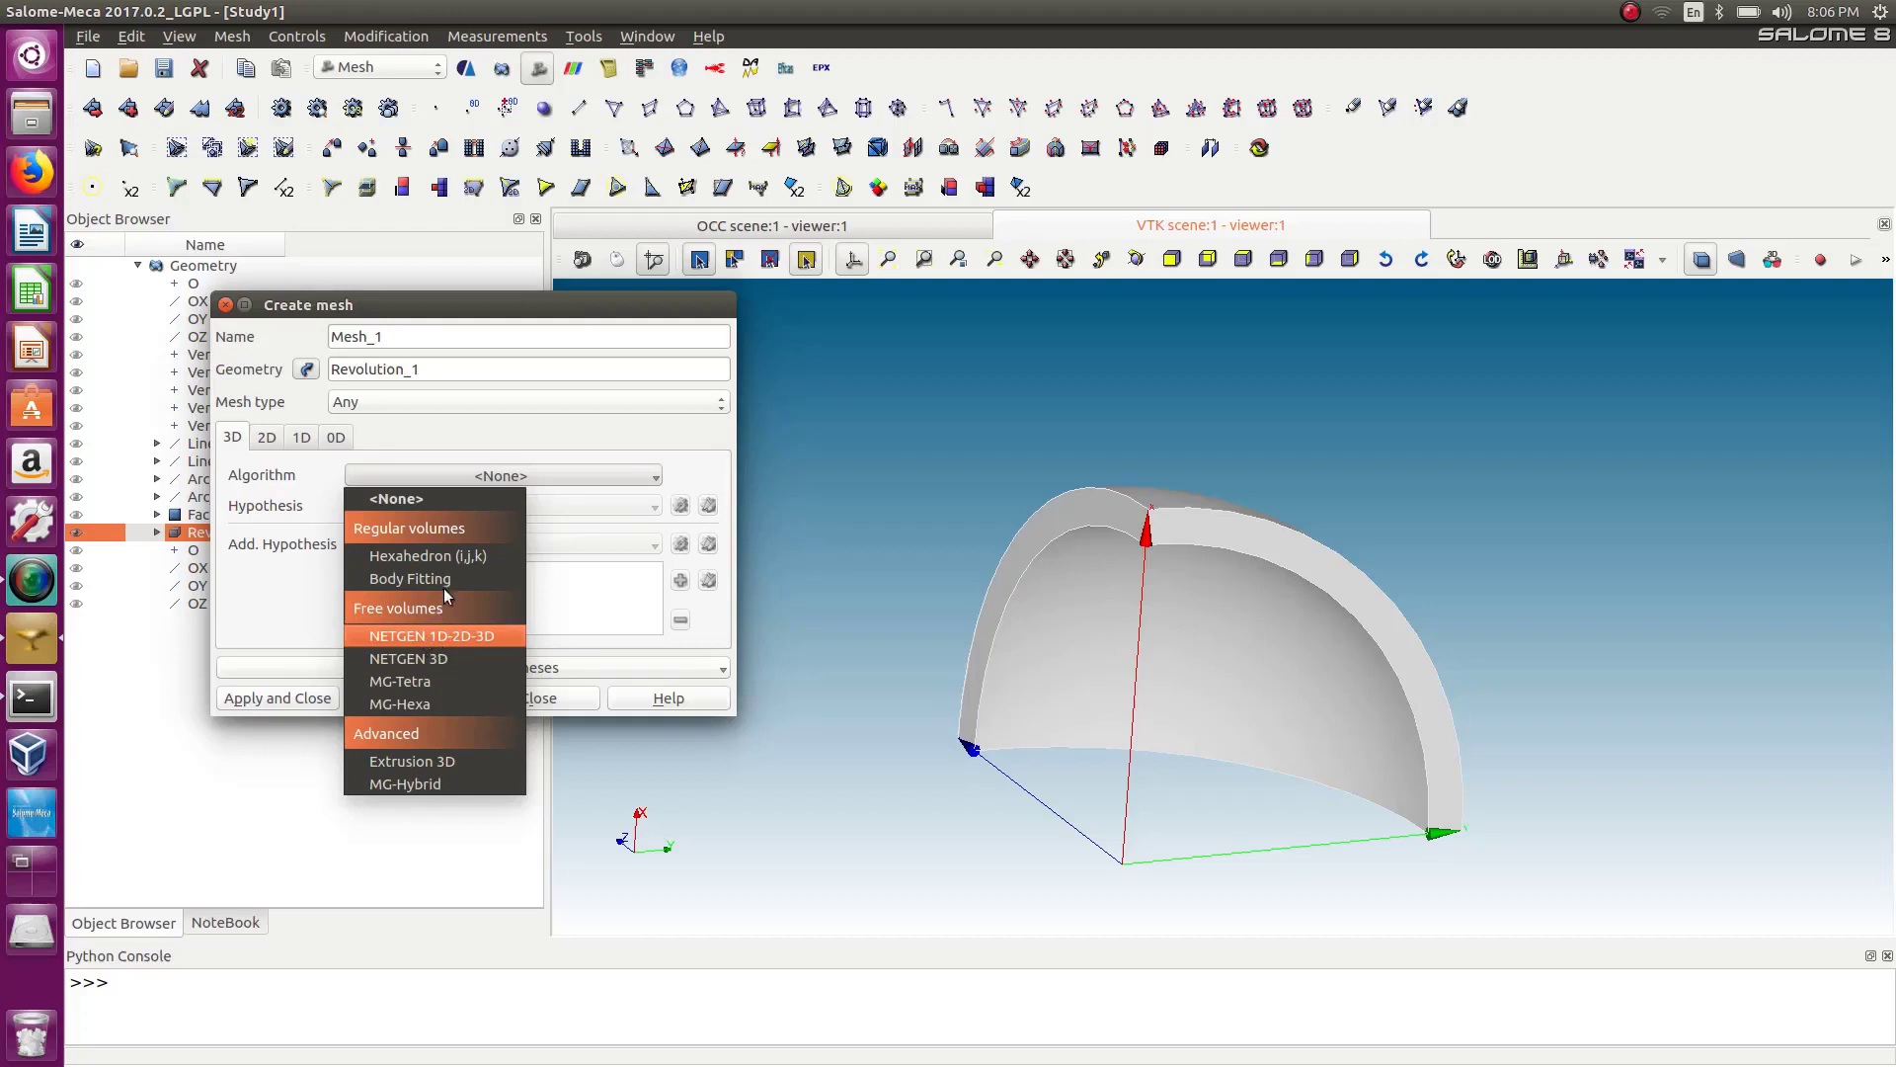
pyautogui.click(421, 557)
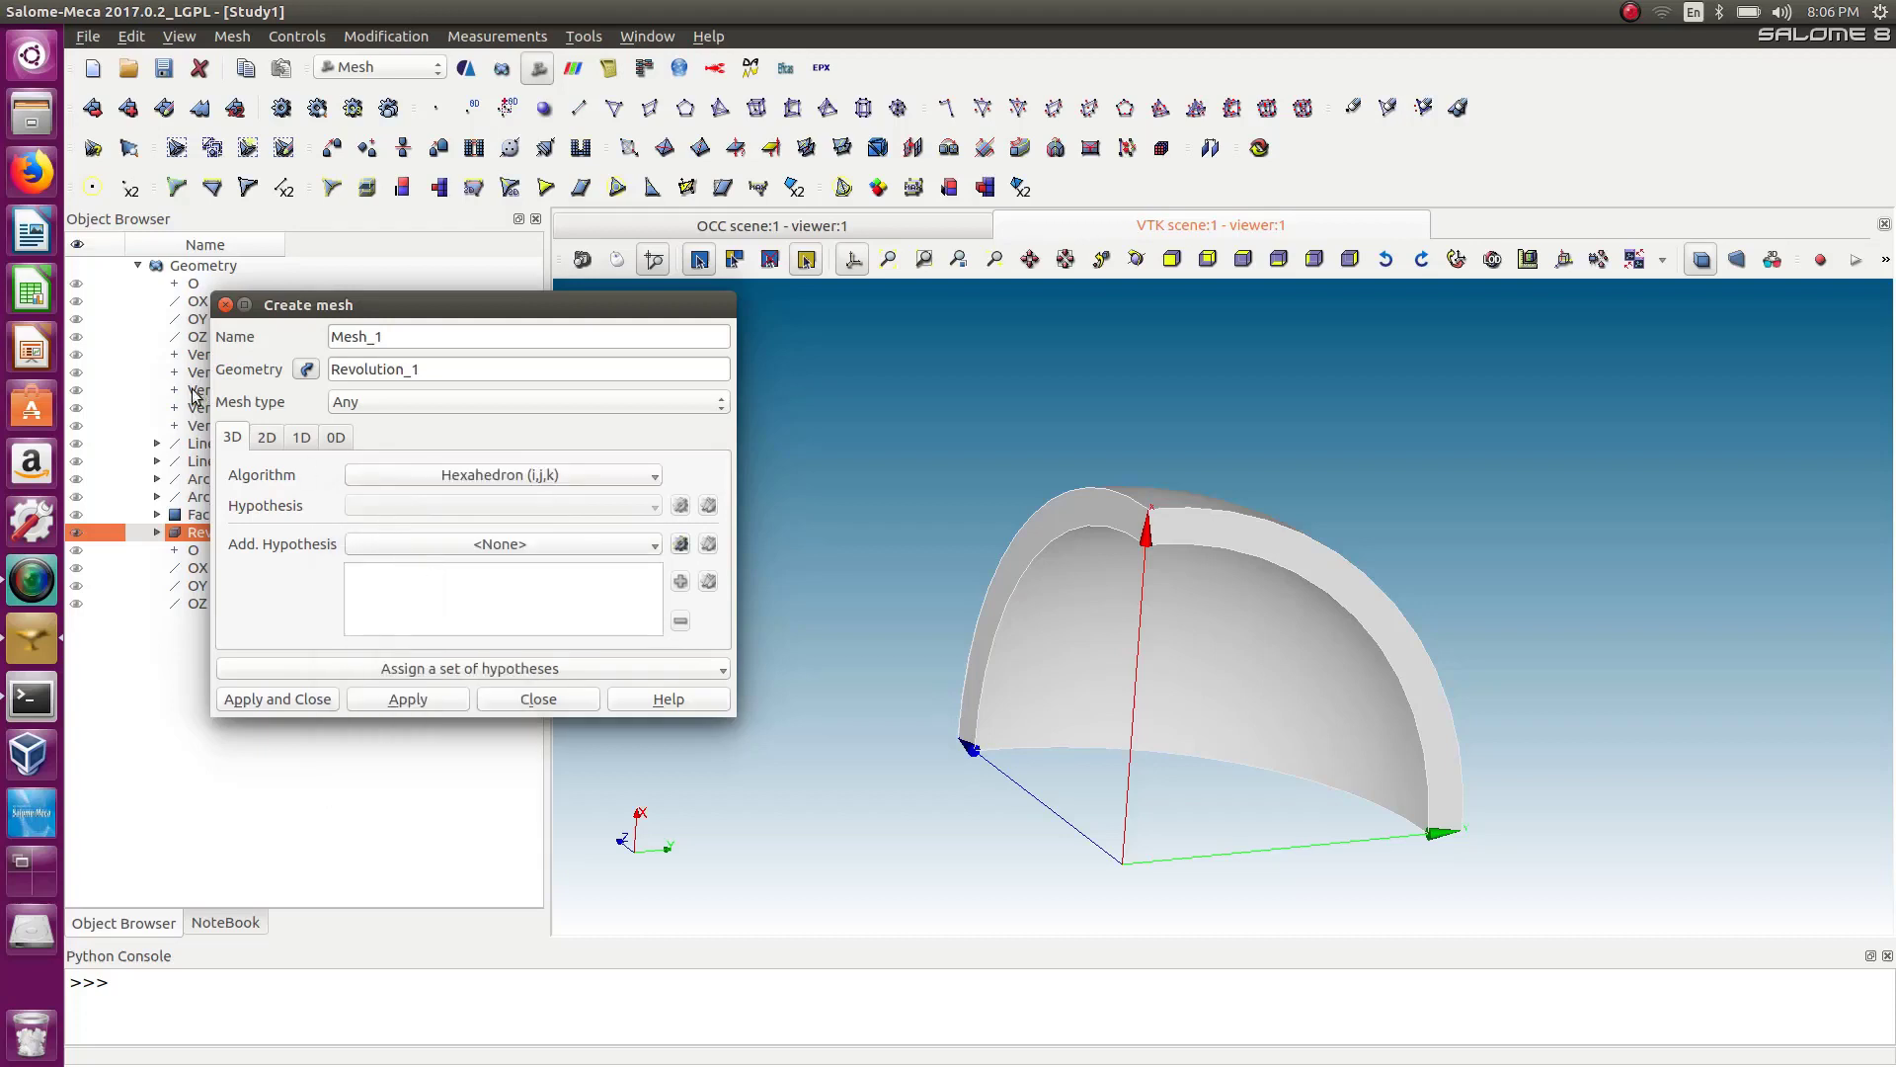
pyautogui.click(267, 438)
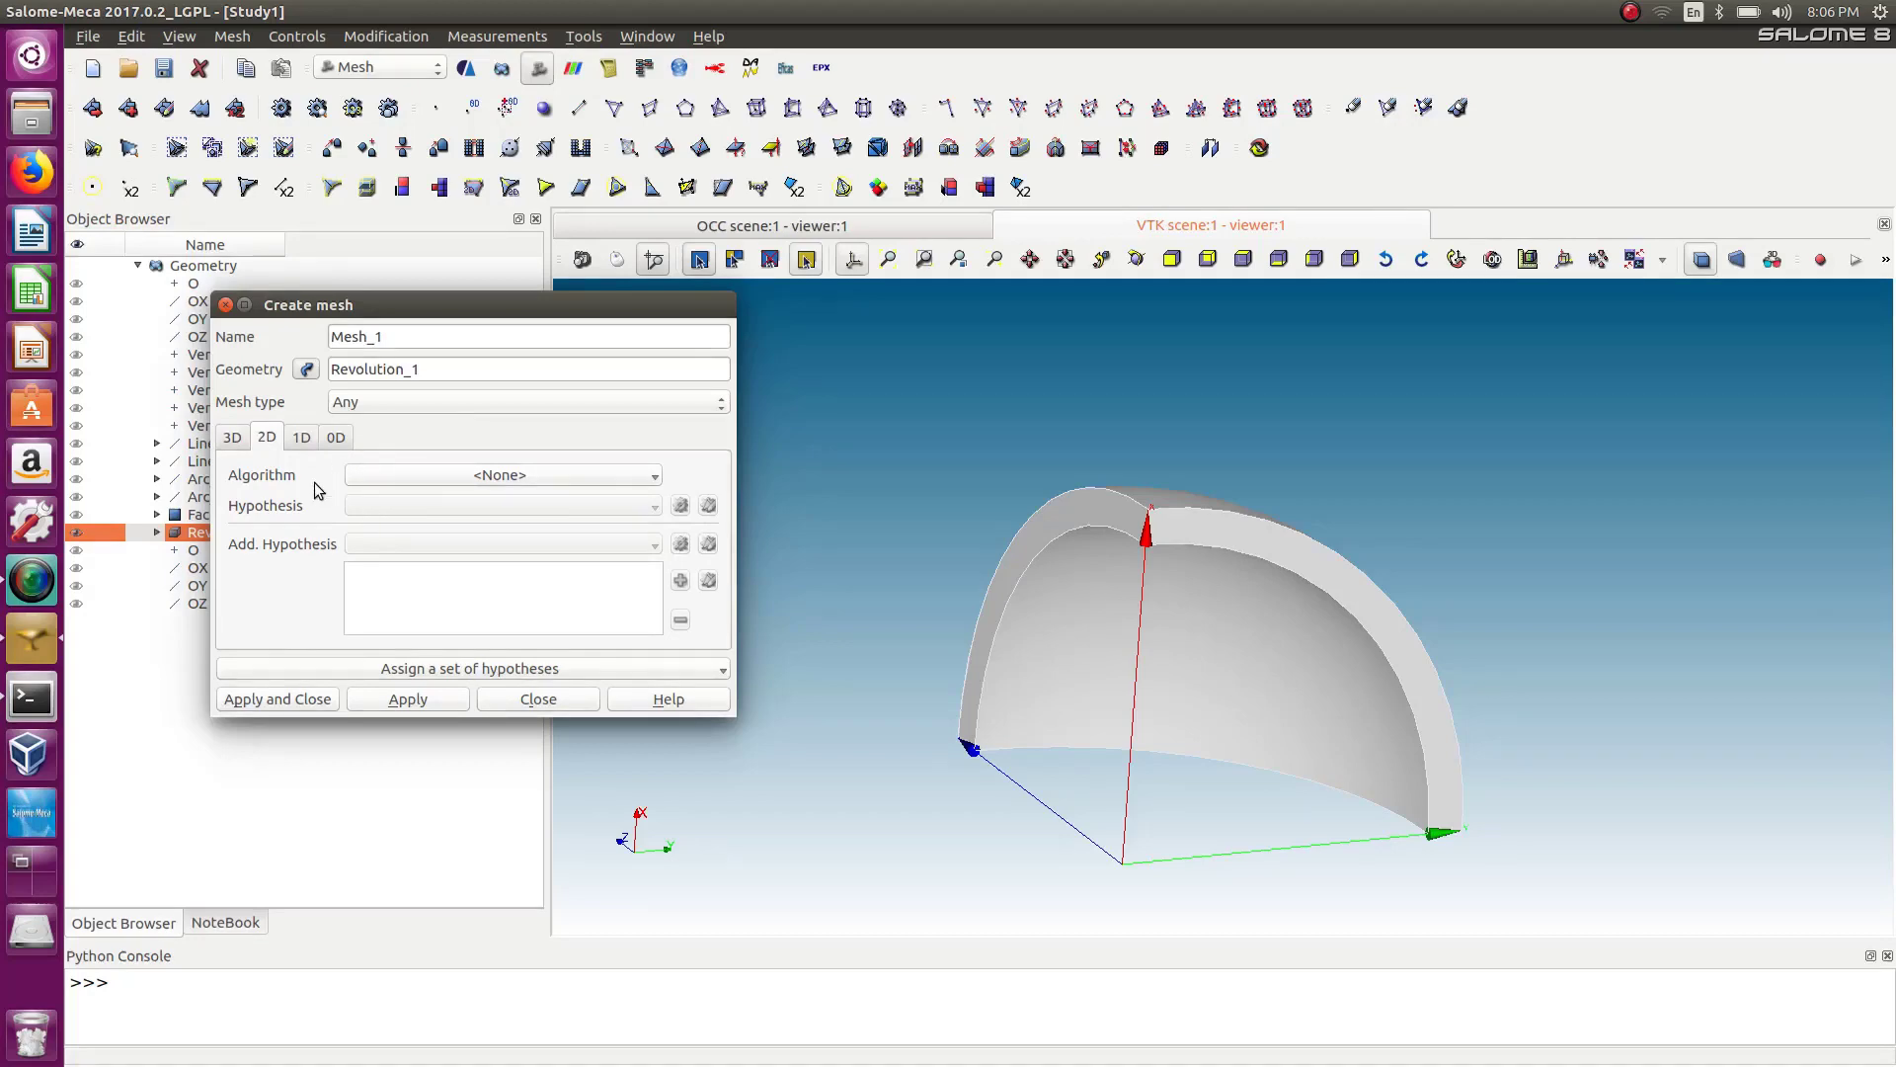
pyautogui.click(226, 305)
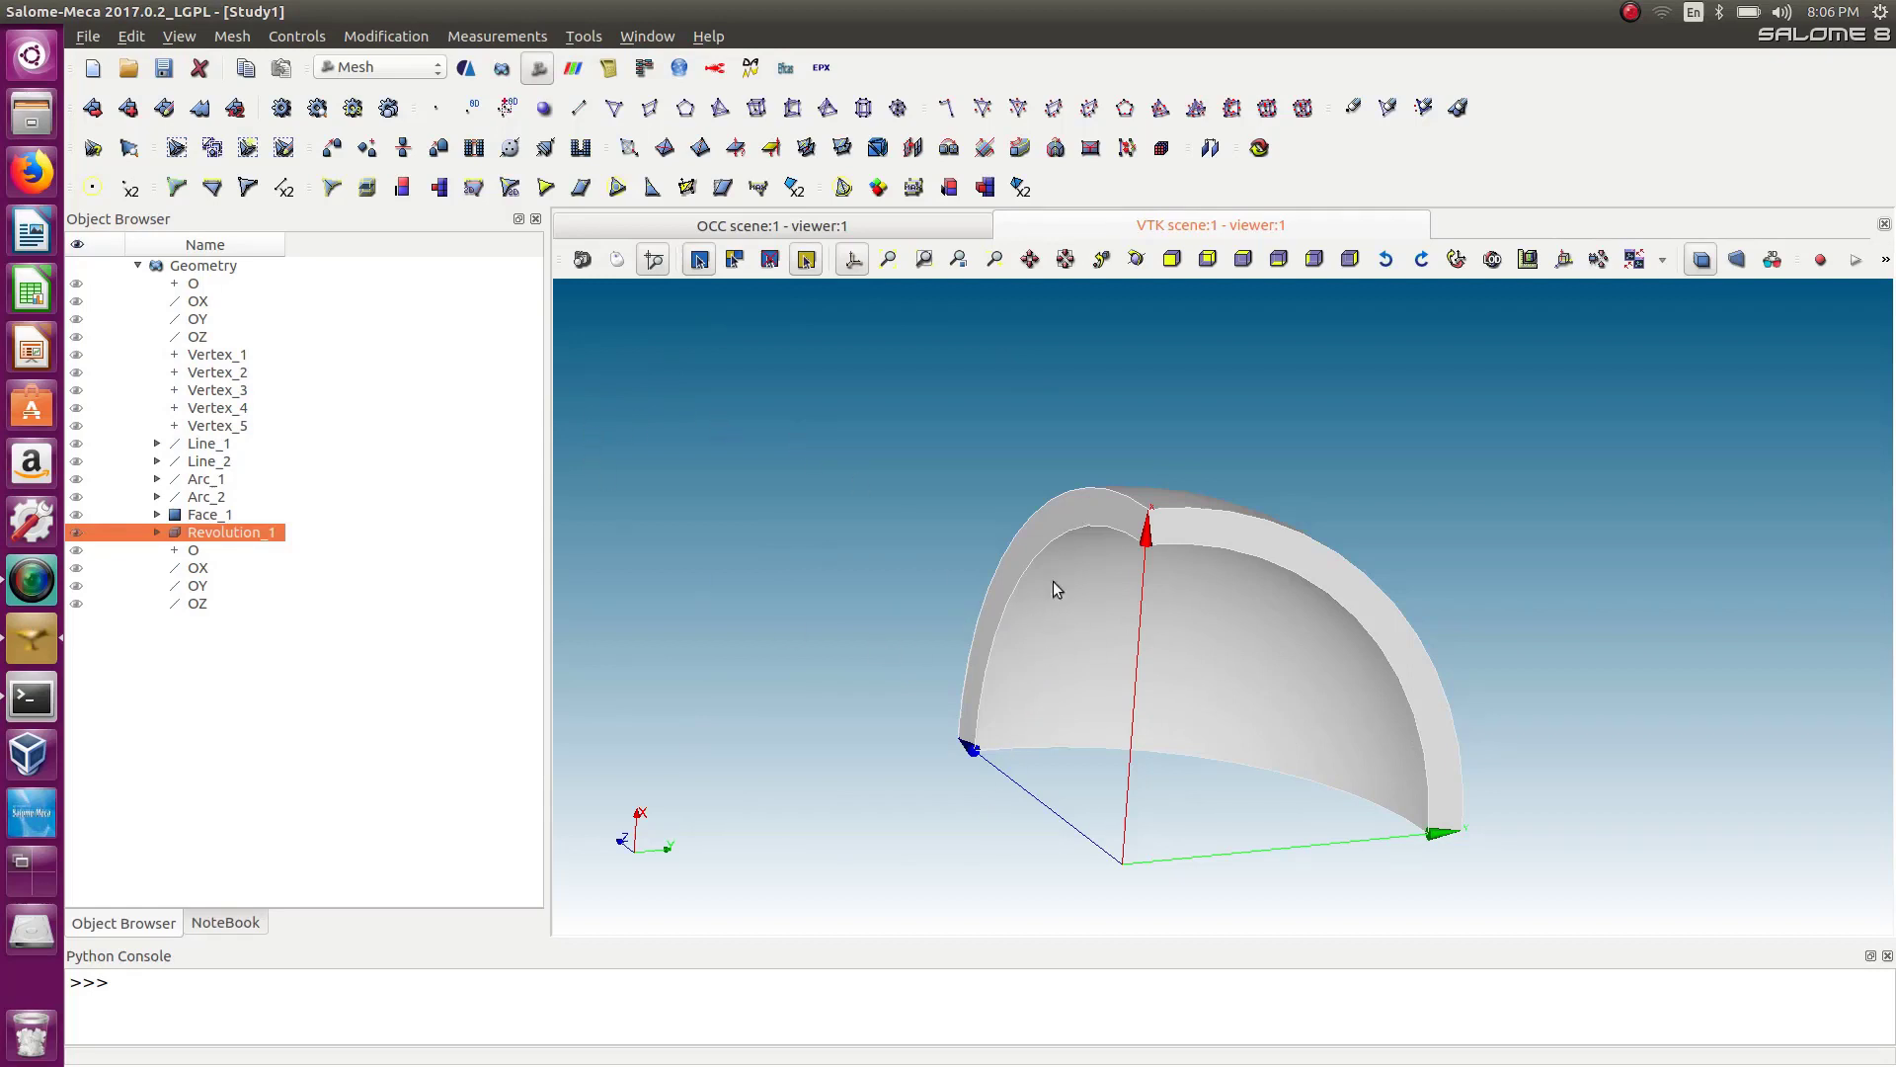
# Start a new mesh on Revolution_1 and set its 2D algorithm to Quadrangle: Mapping.
pyautogui.click(157, 531)
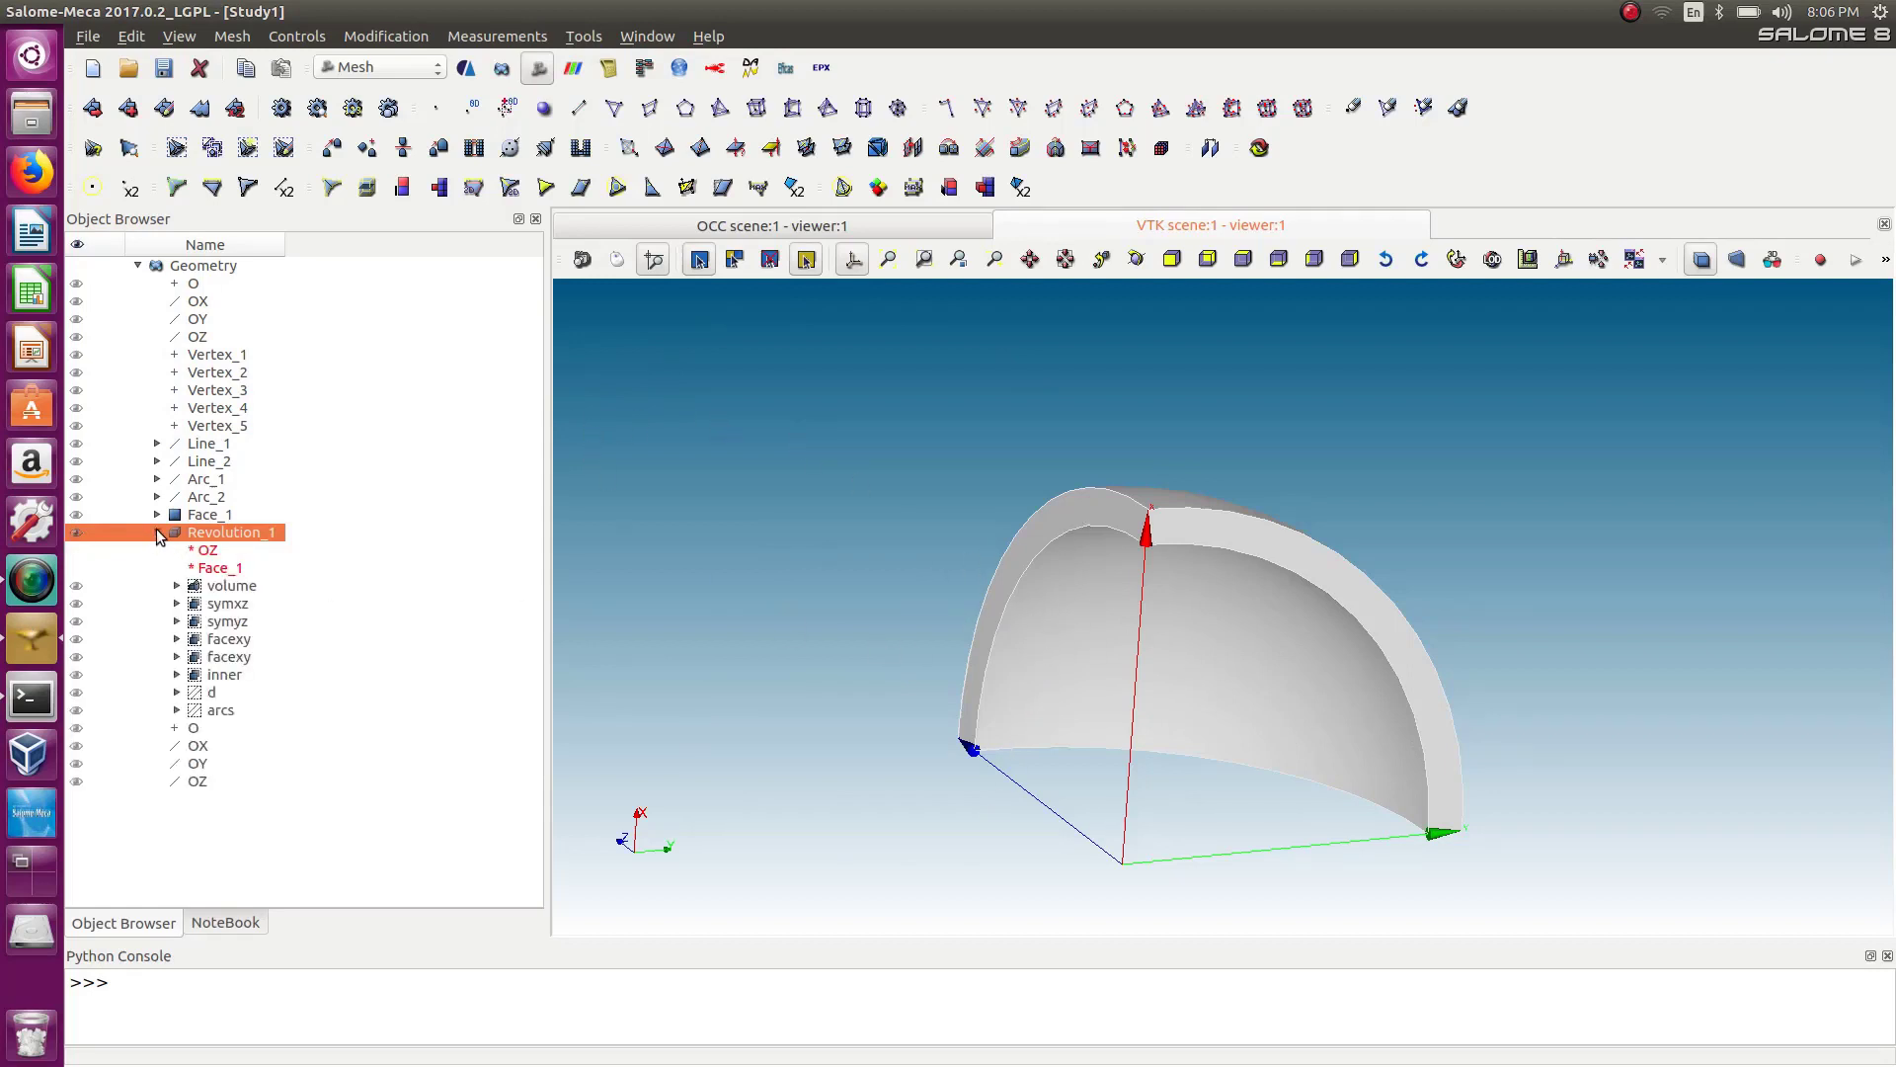
pyautogui.click(156, 531)
pyautogui.click(156, 533)
pyautogui.click(232, 36)
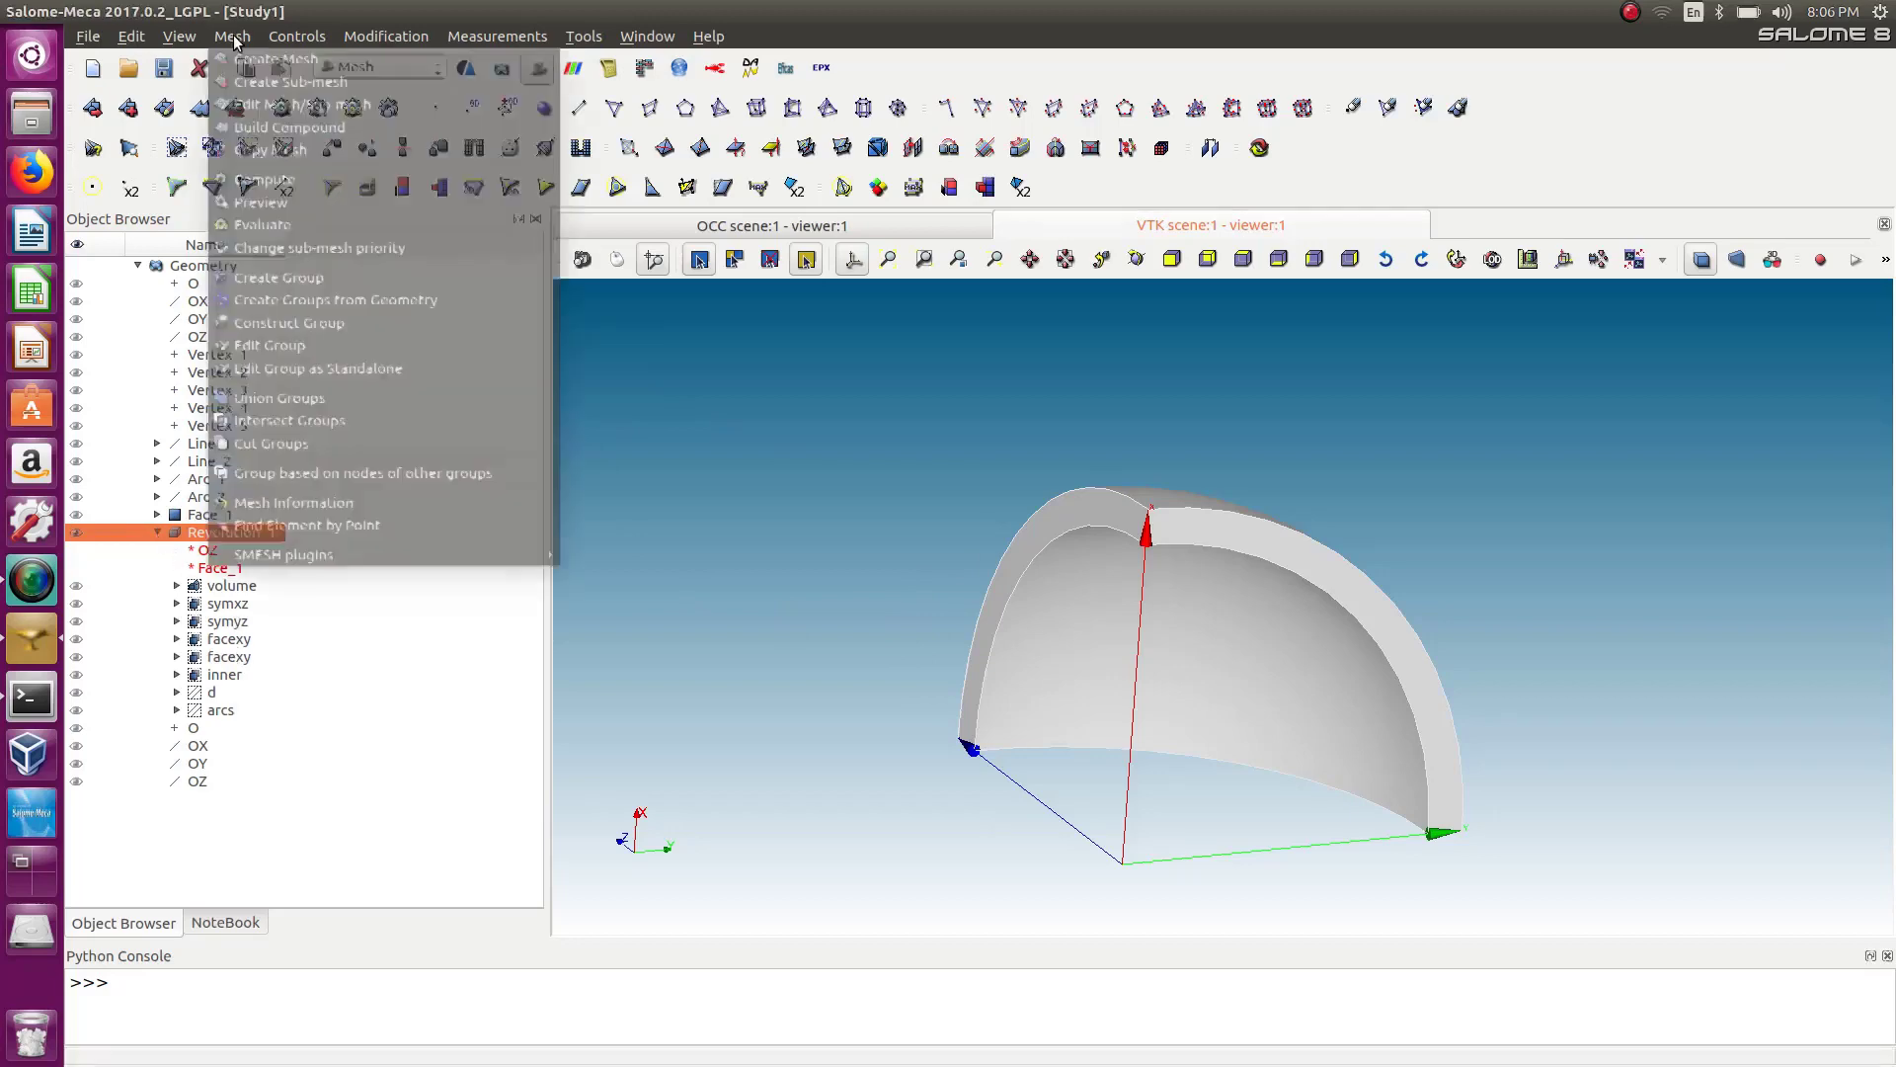
pyautogui.click(267, 55)
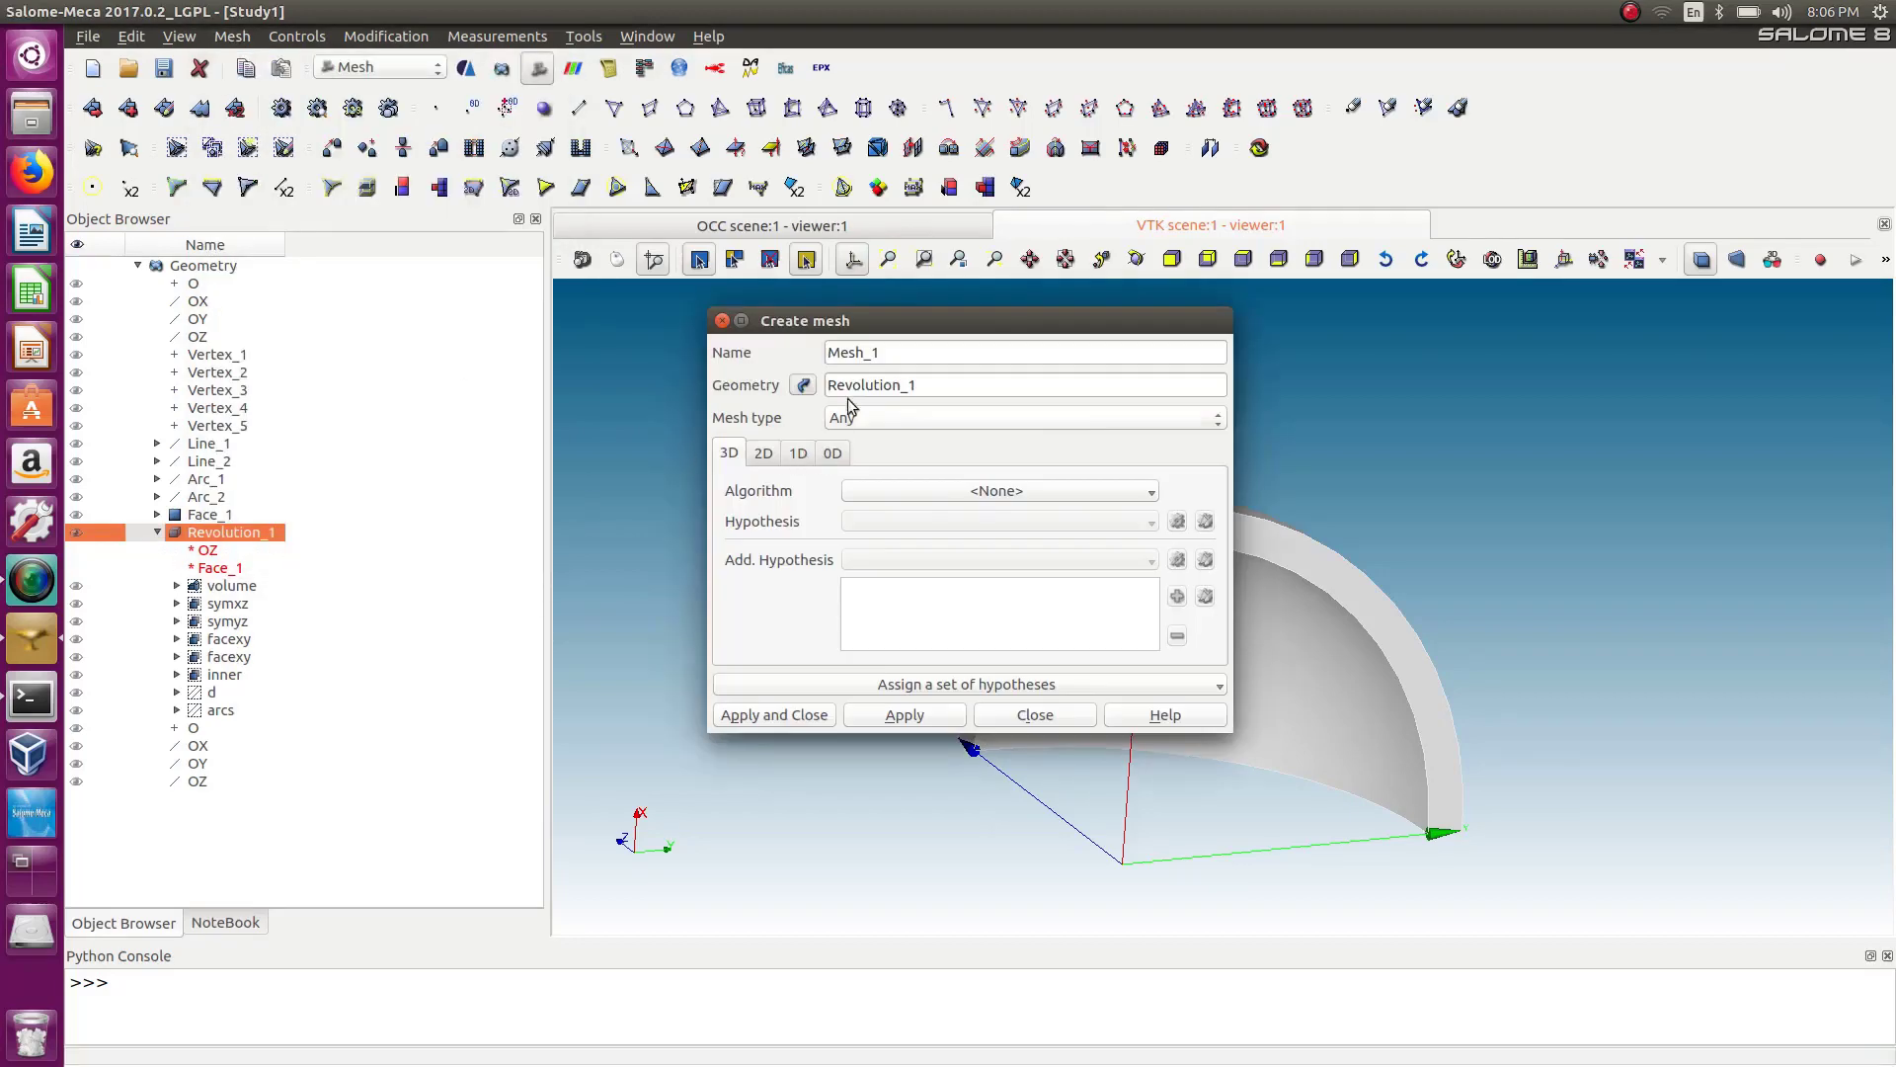
pyautogui.moveTo(891, 318); pyautogui.dragTo(571, 312)
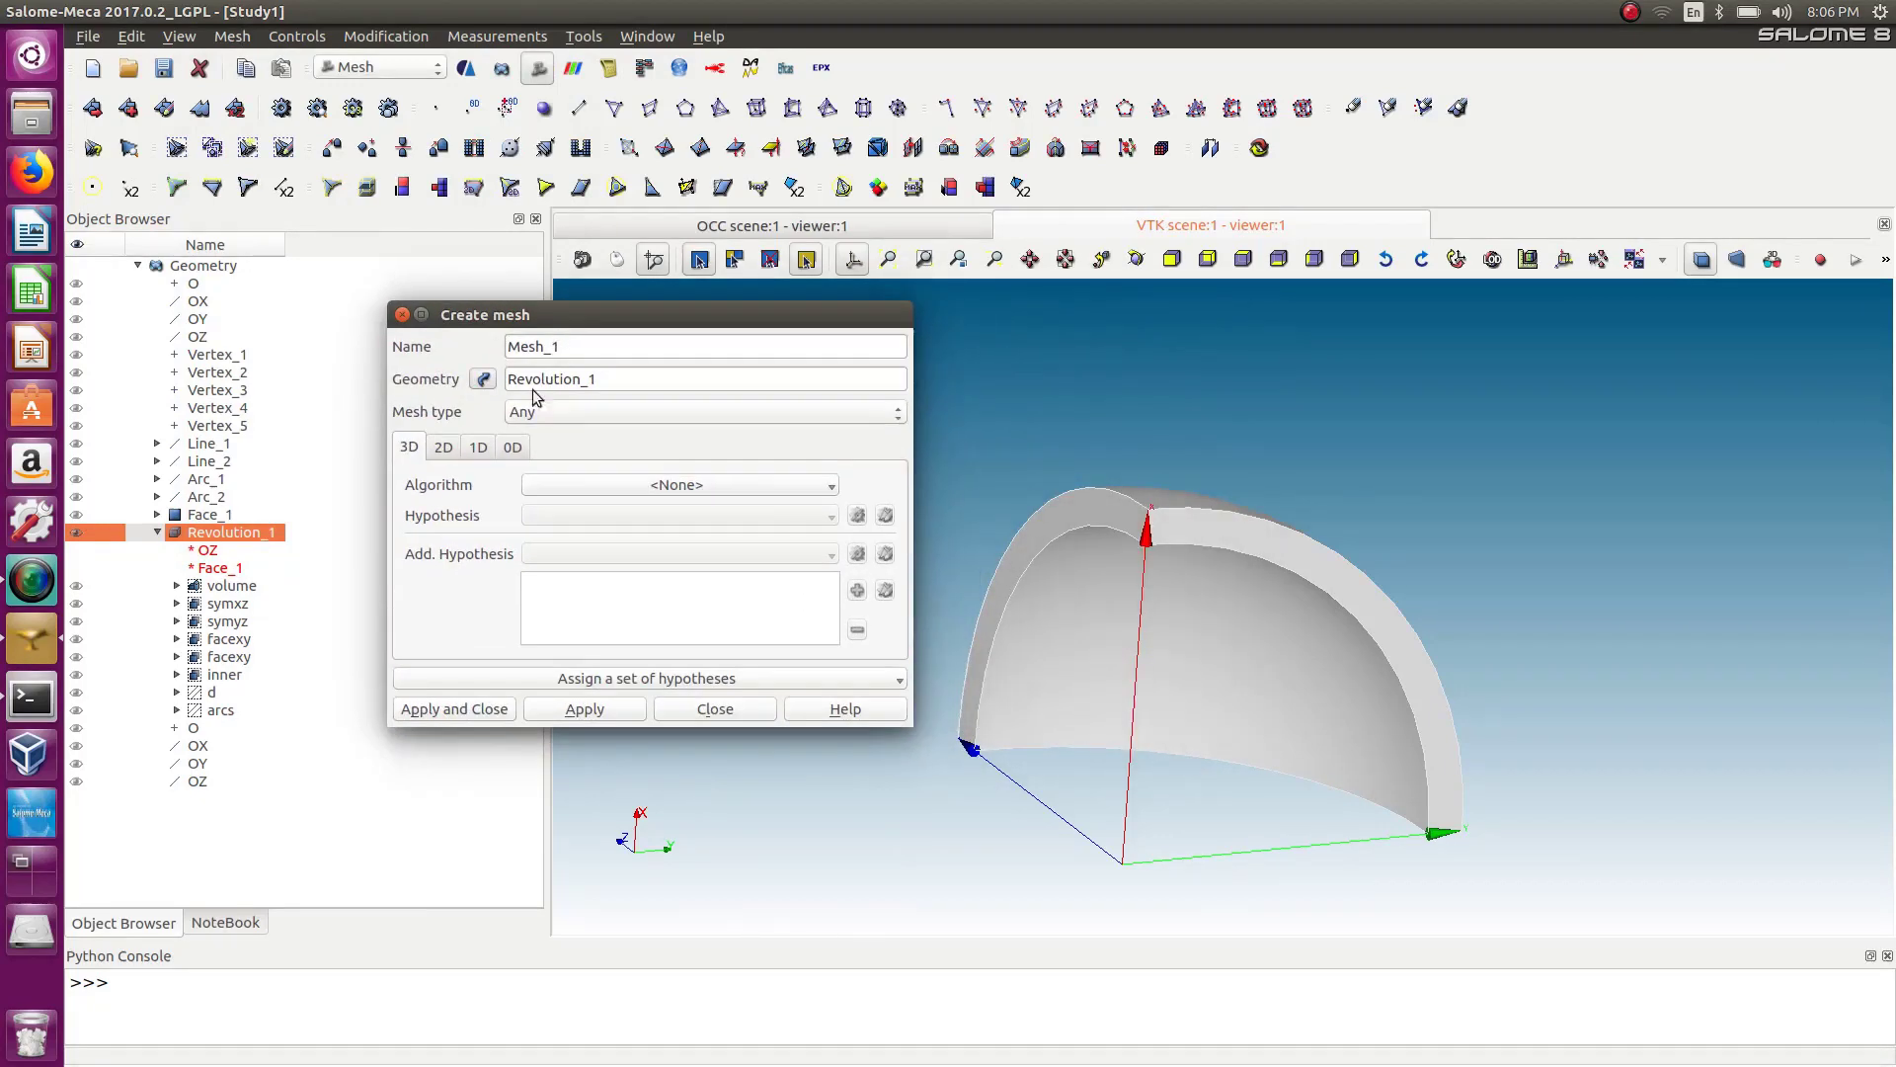
pyautogui.click(444, 448)
pyautogui.click(608, 489)
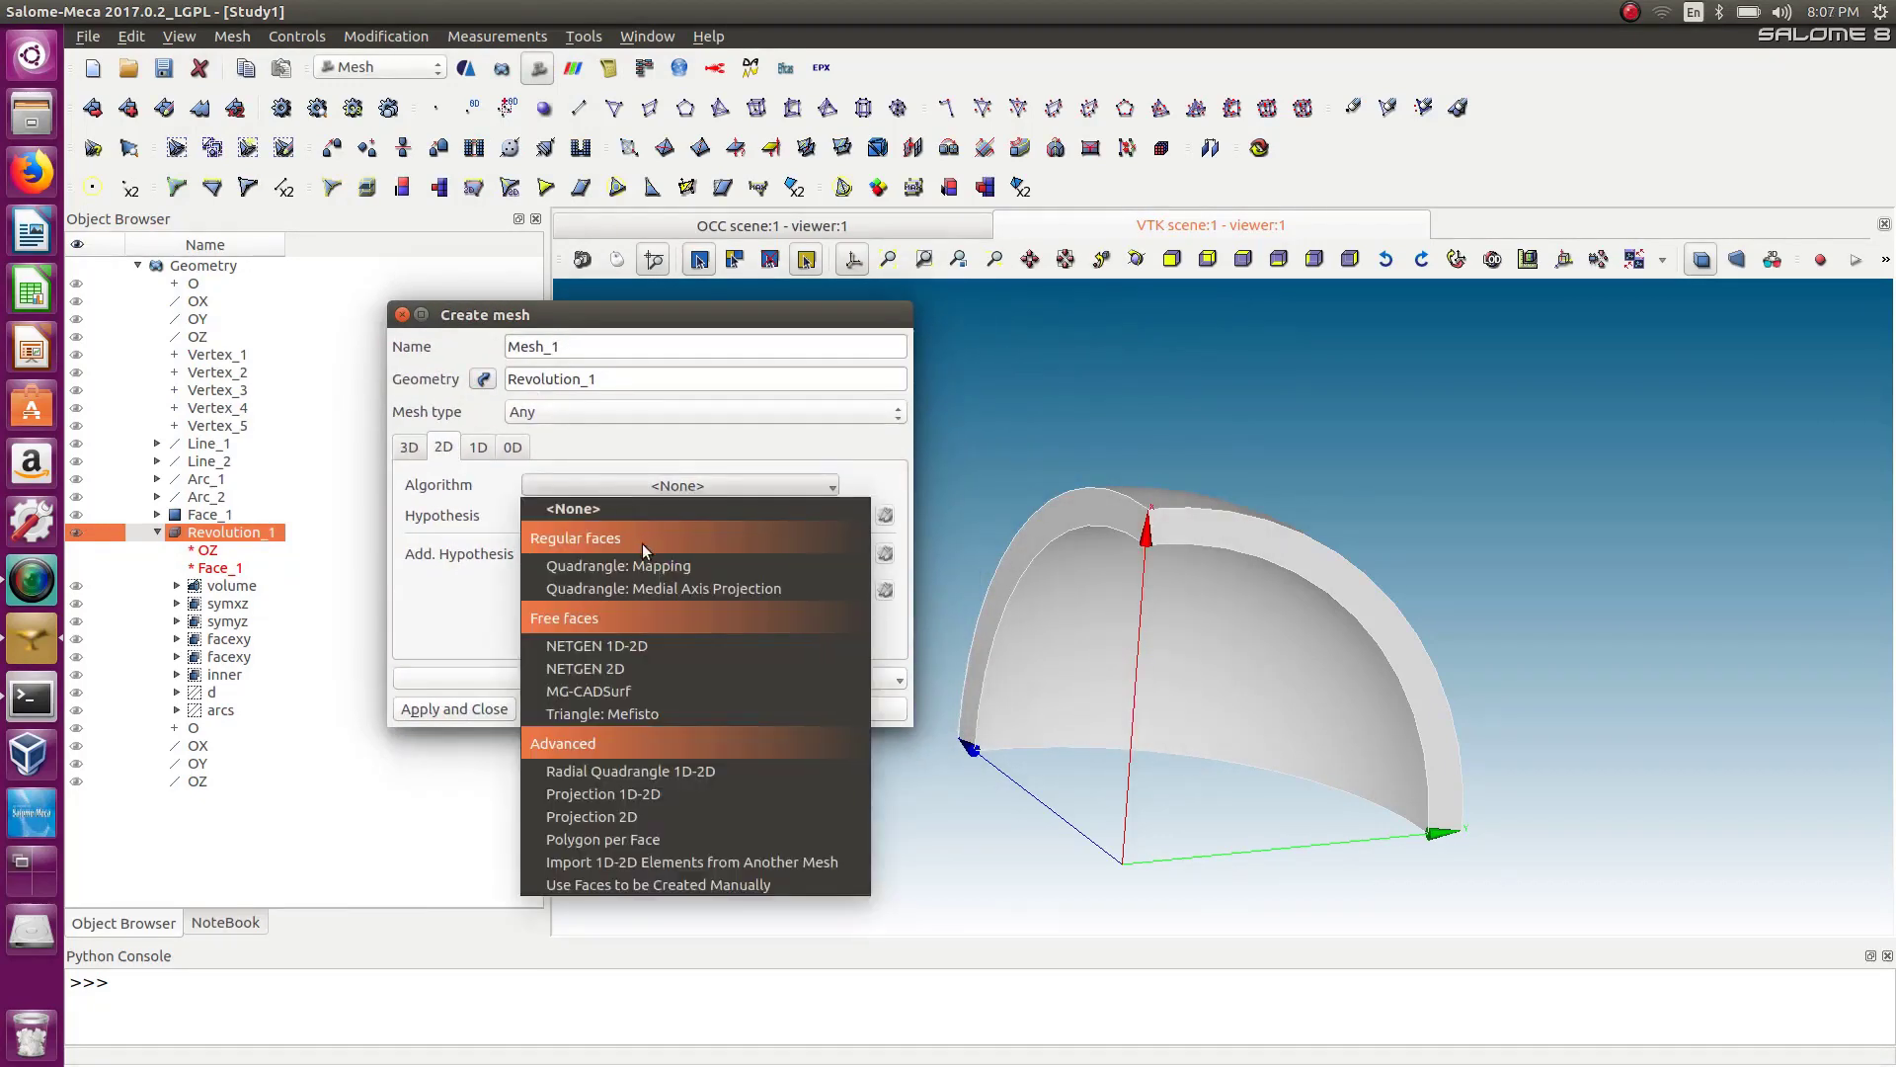
pyautogui.click(648, 571)
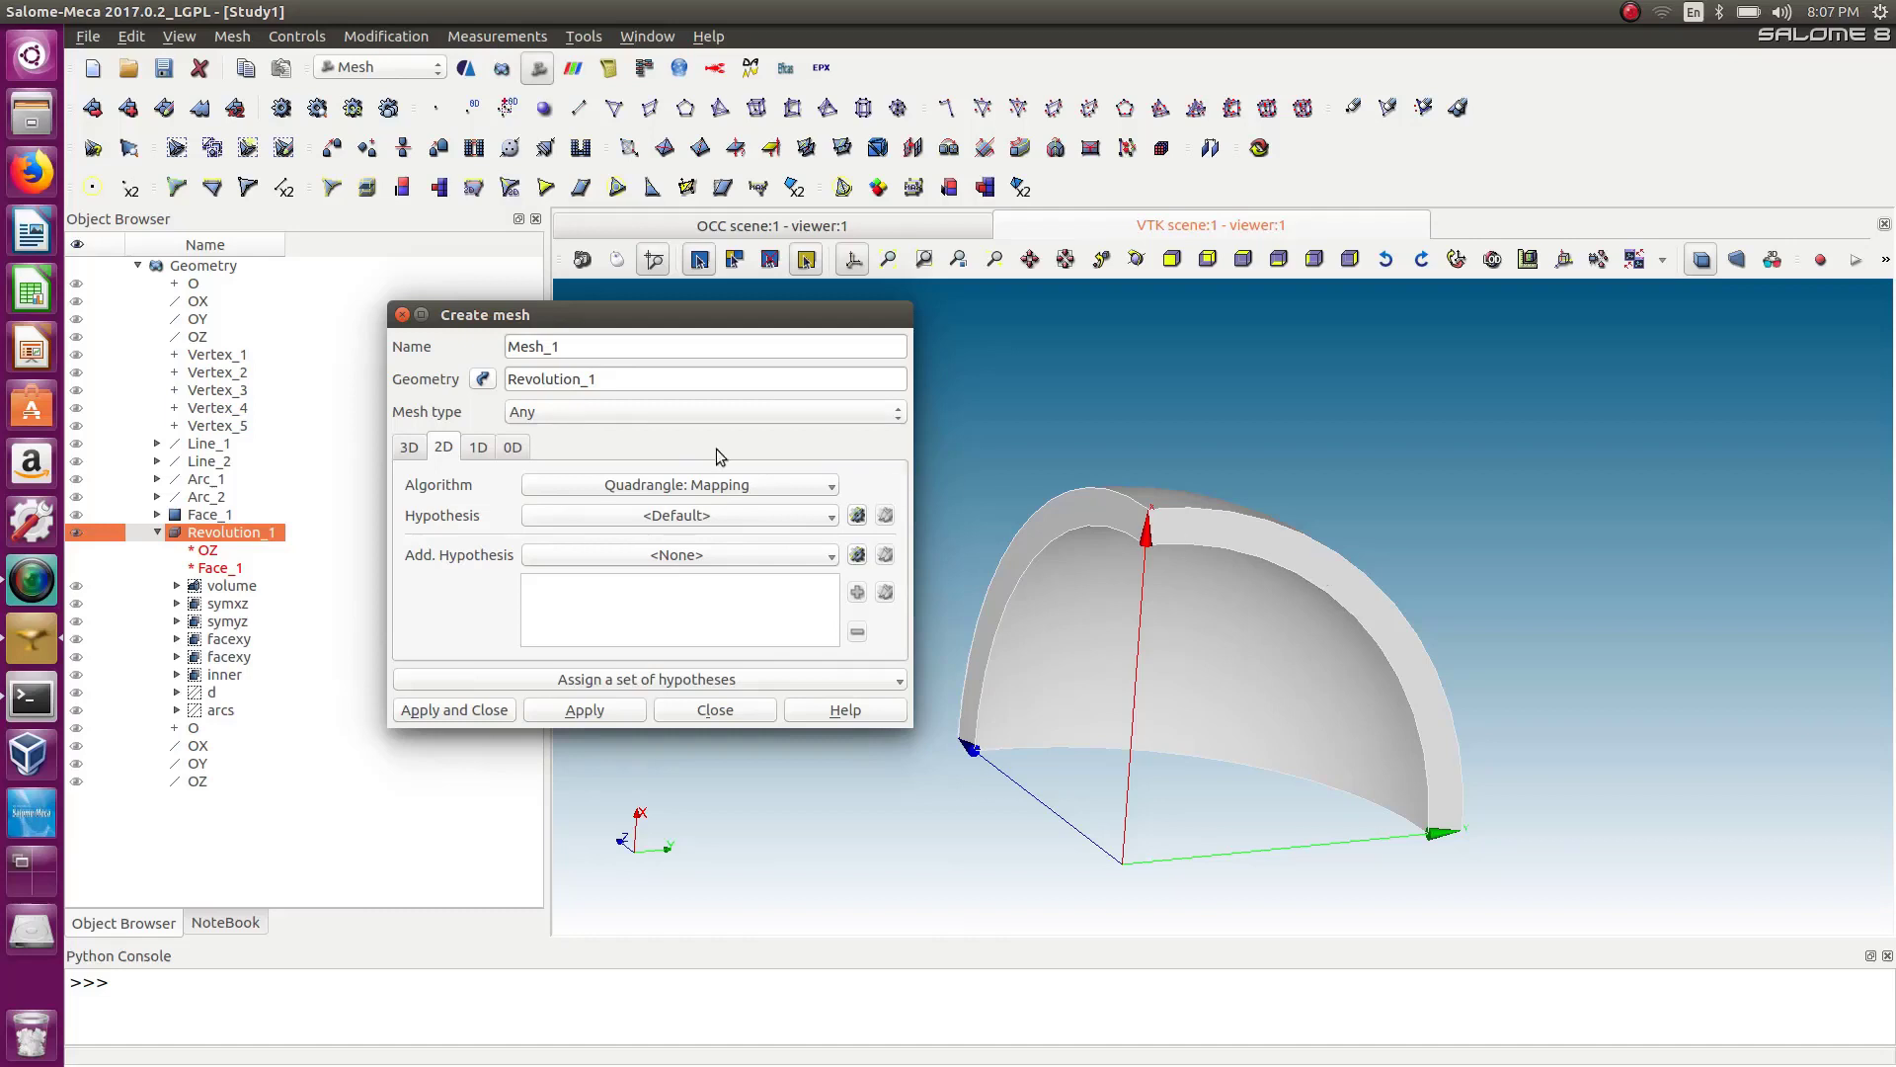
# Change the mesh's geometry to Face_1.
pyautogui.click(482, 379)
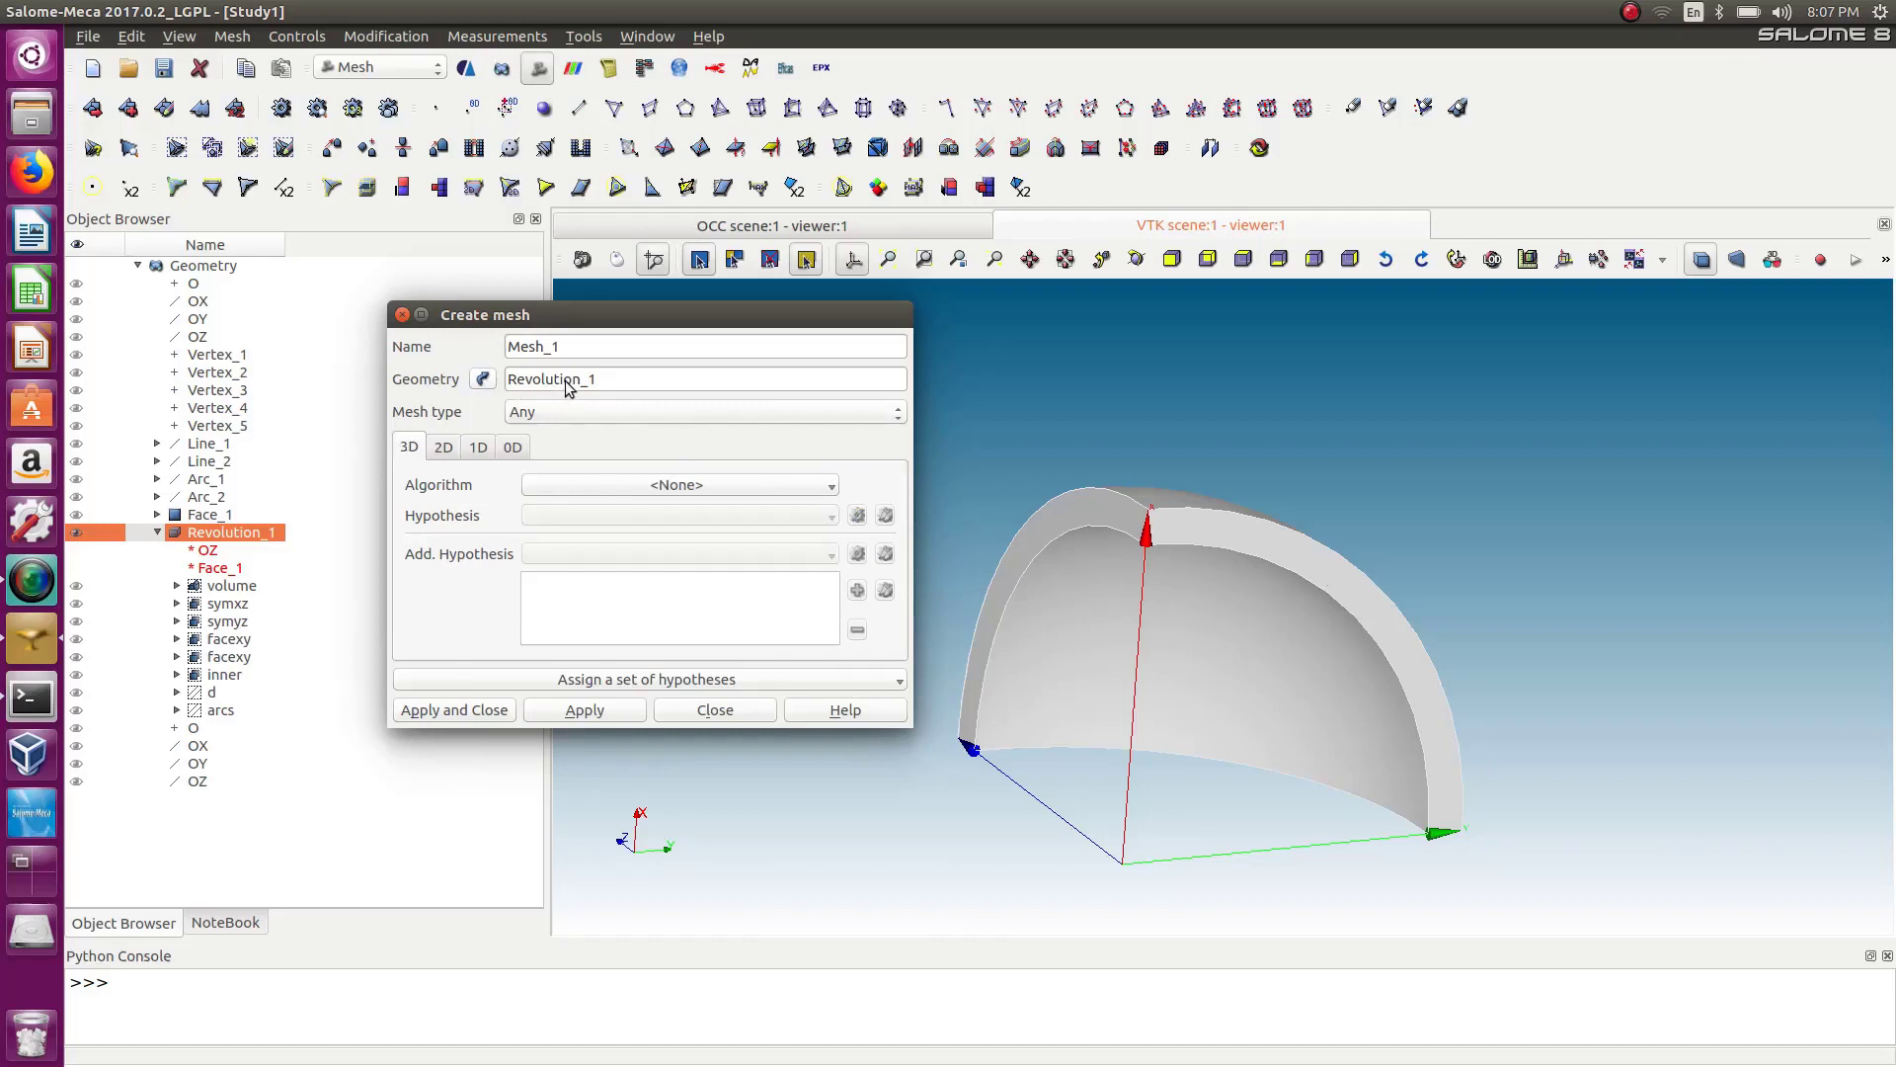
pyautogui.click(214, 515)
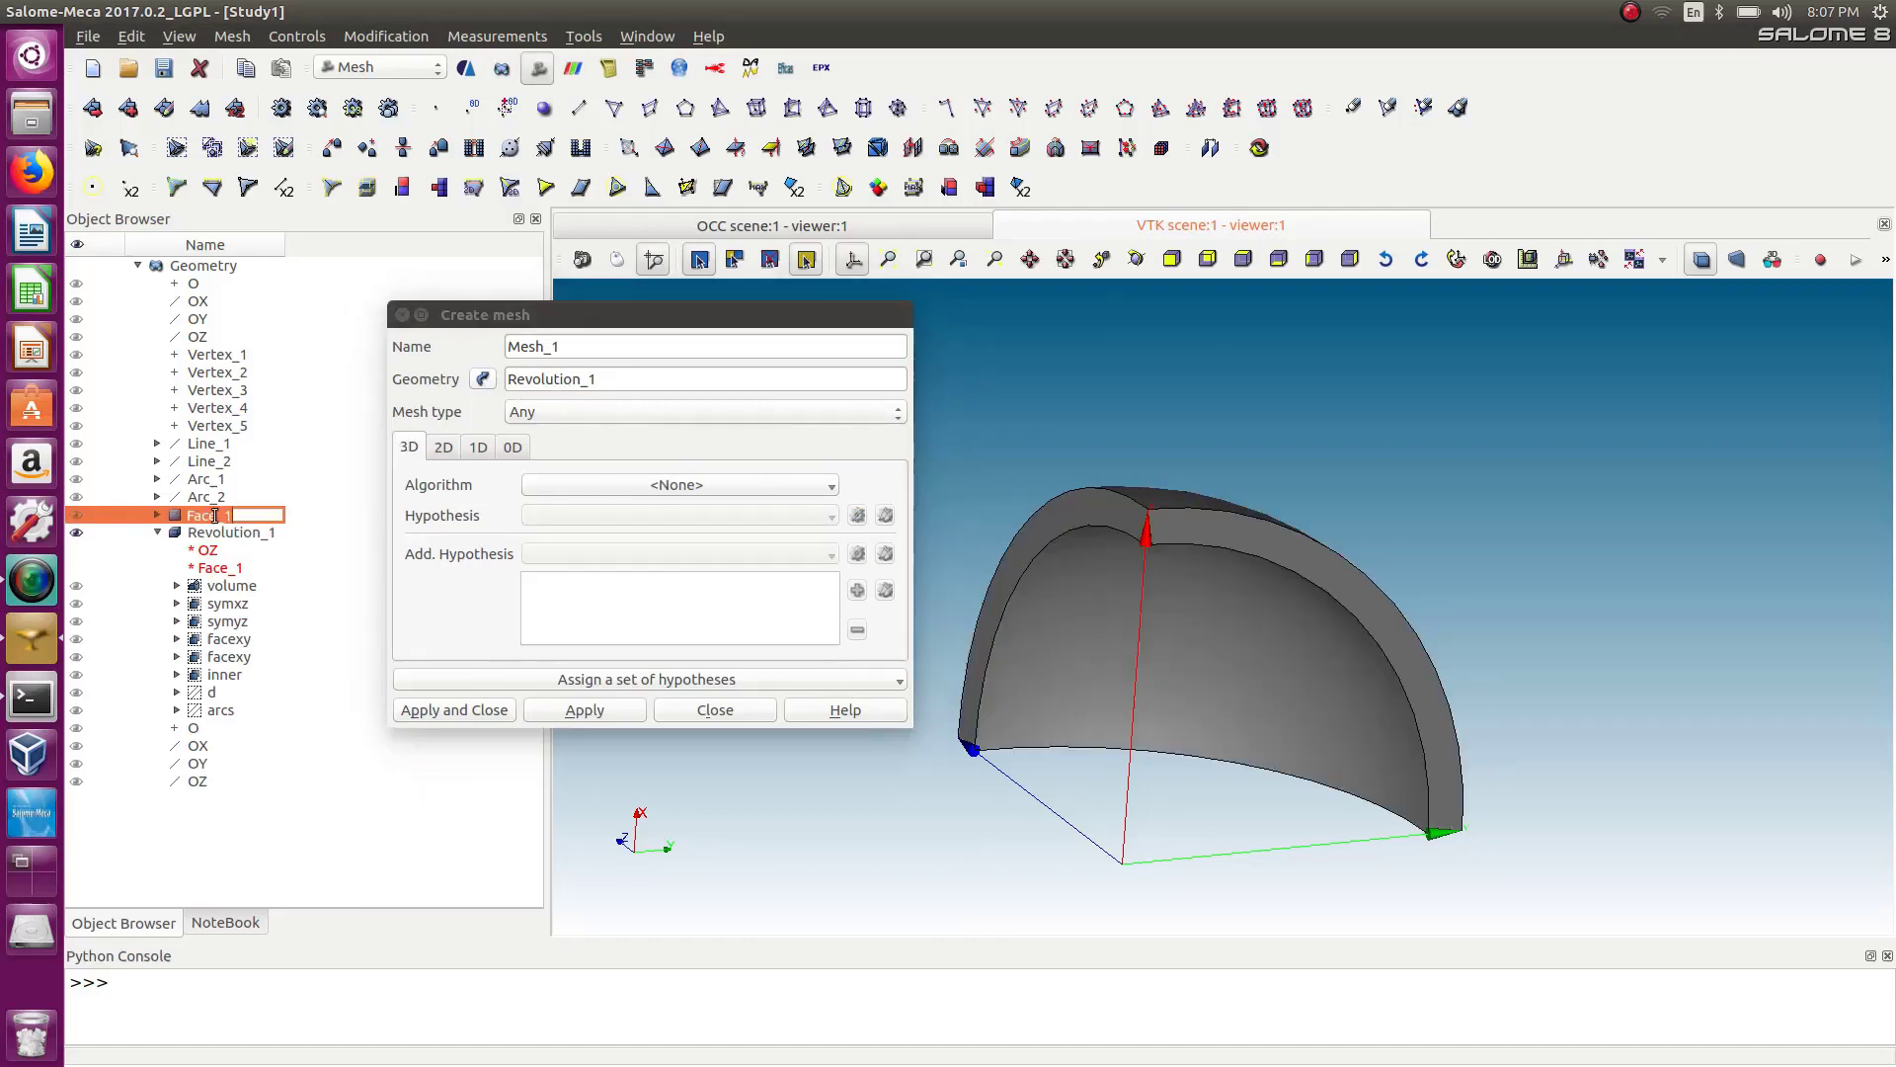
pyautogui.click(214, 516)
pyautogui.click(482, 379)
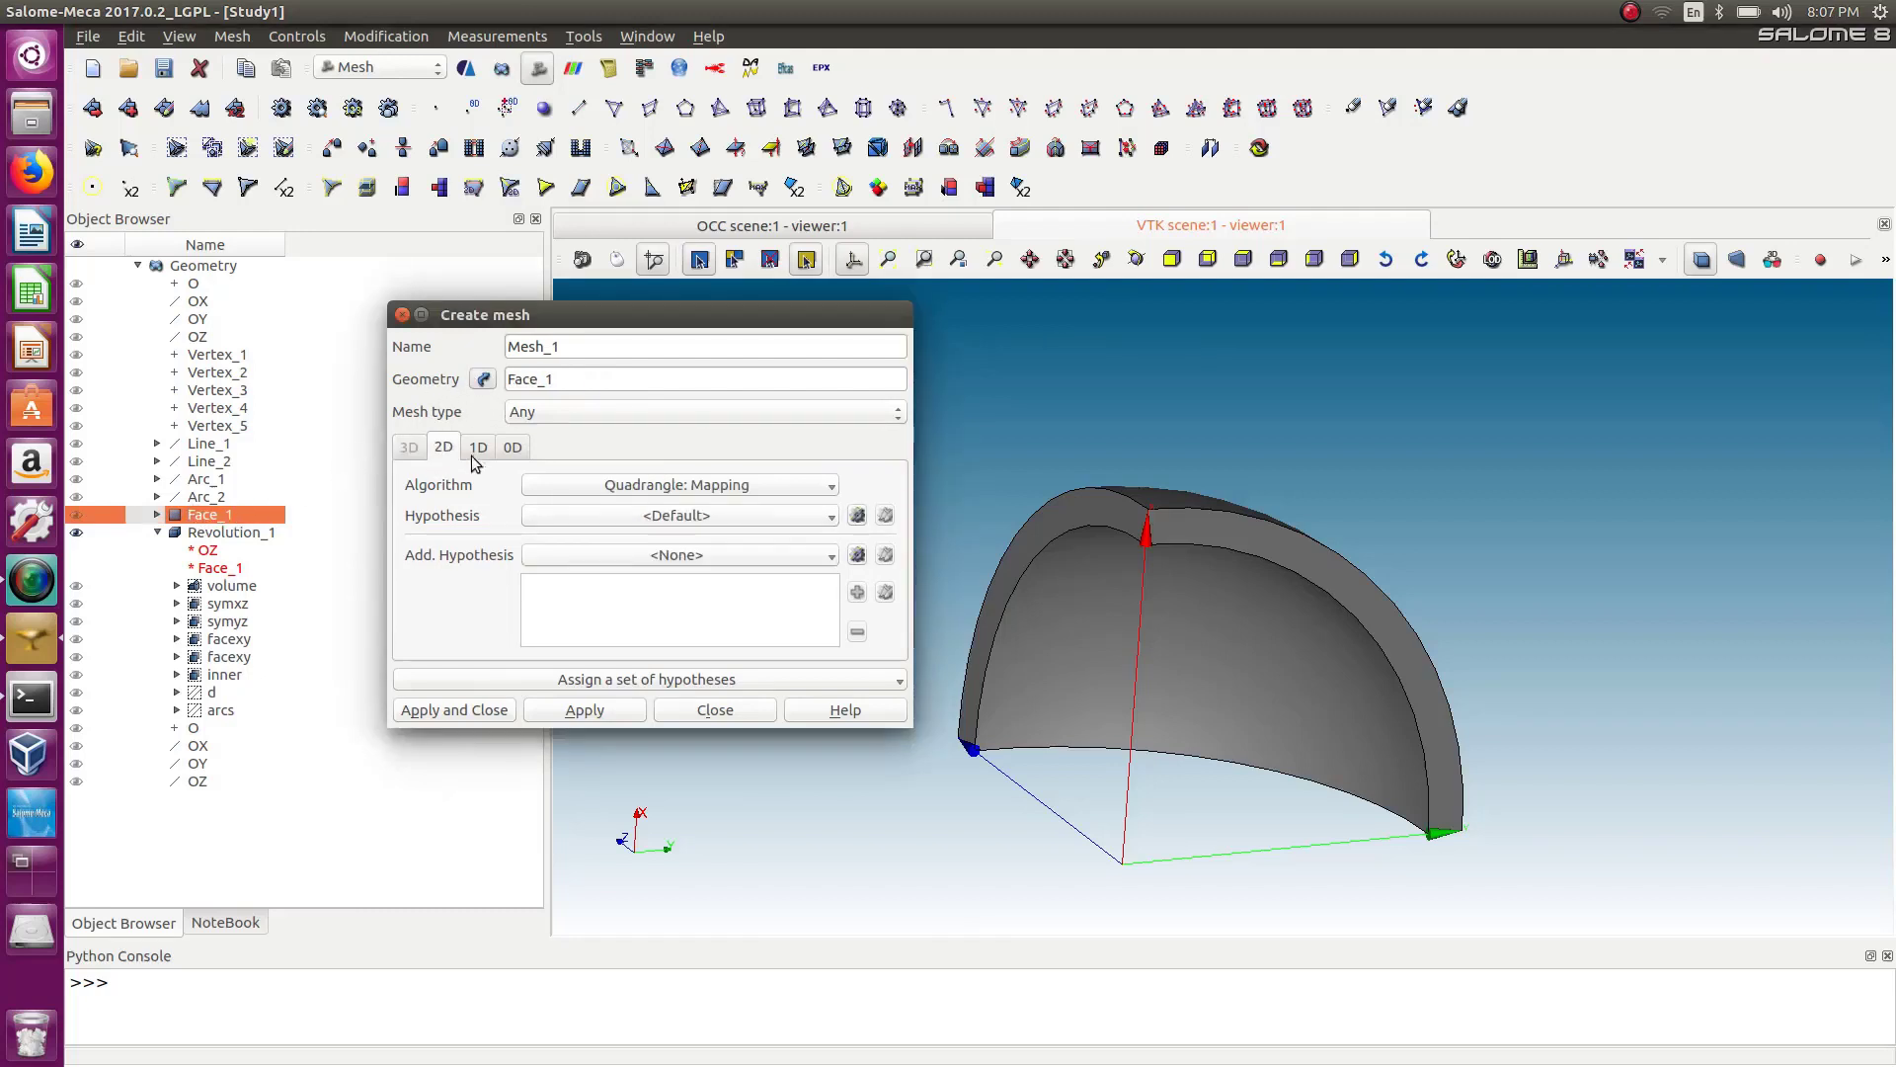
# Add a Quadrangle Parameters hypothesis with Standard transition to the 2D algorithm.
pyautogui.click(857, 515)
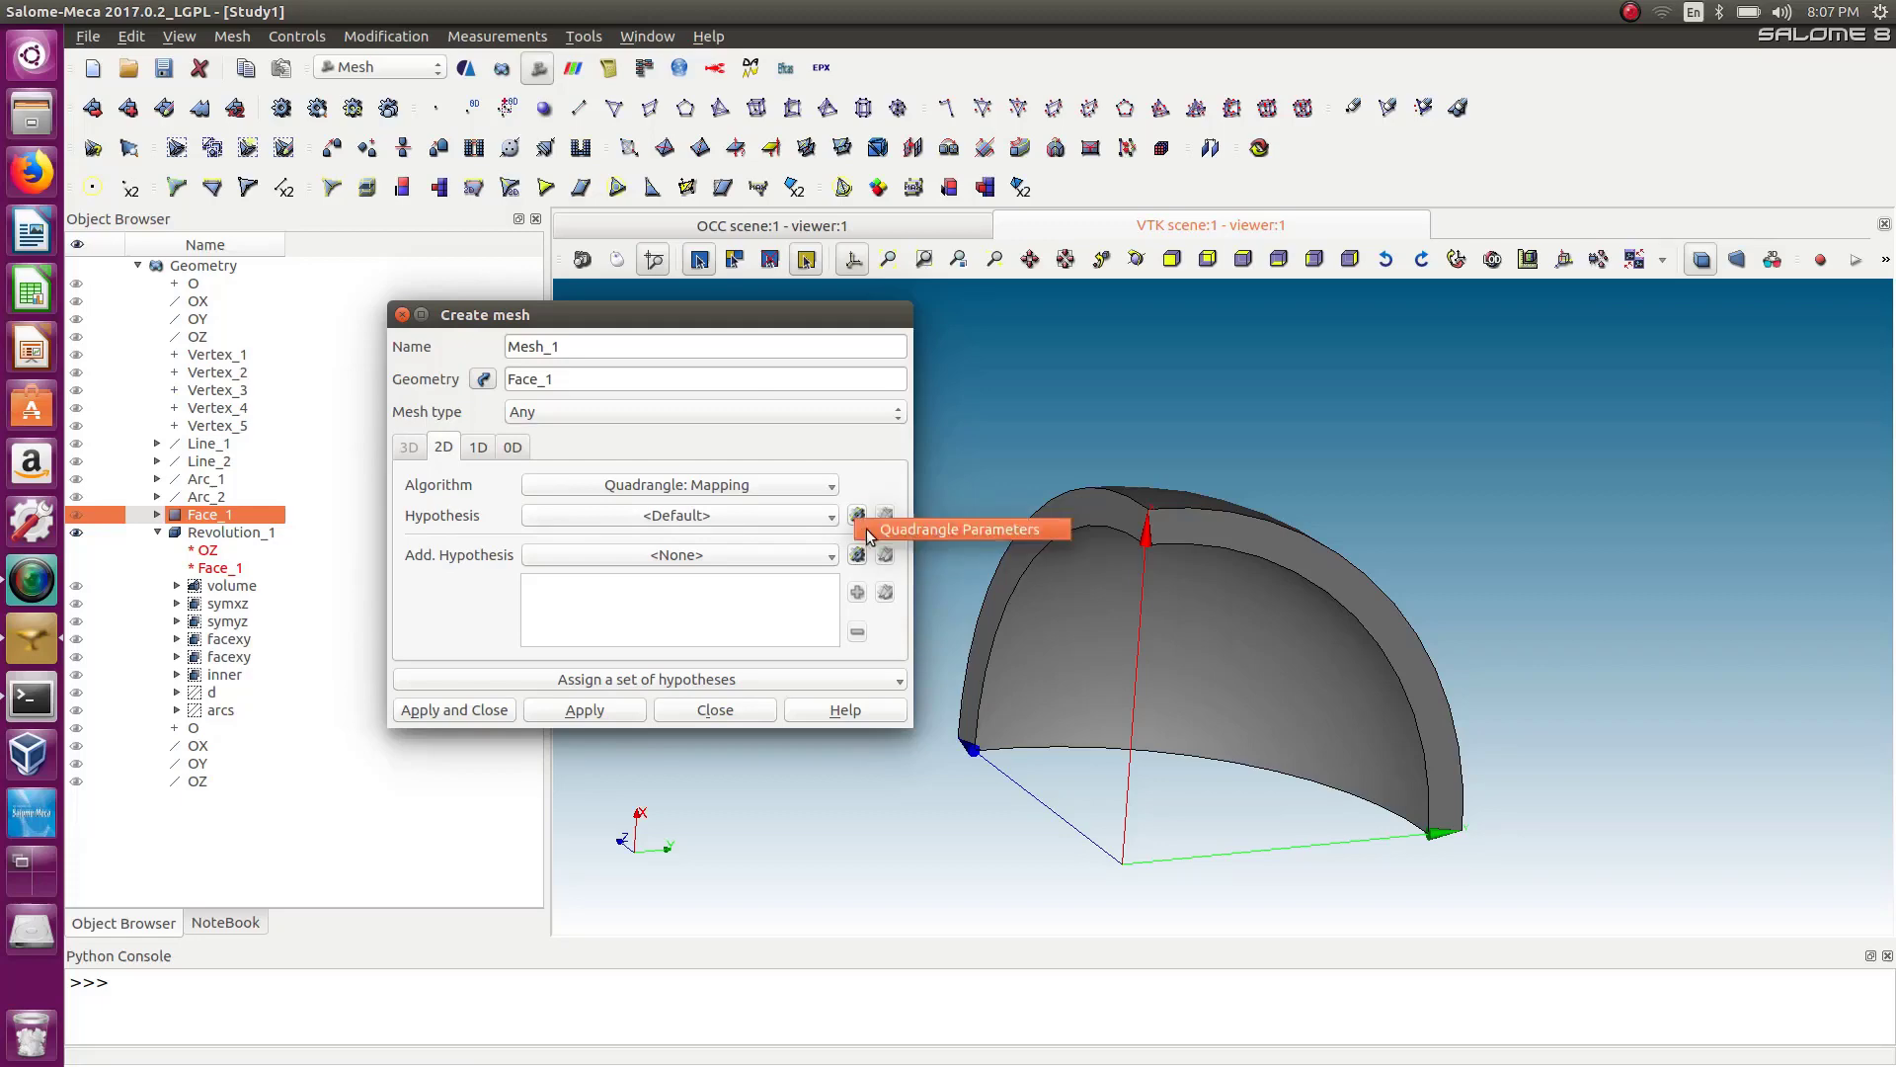
pyautogui.click(889, 525)
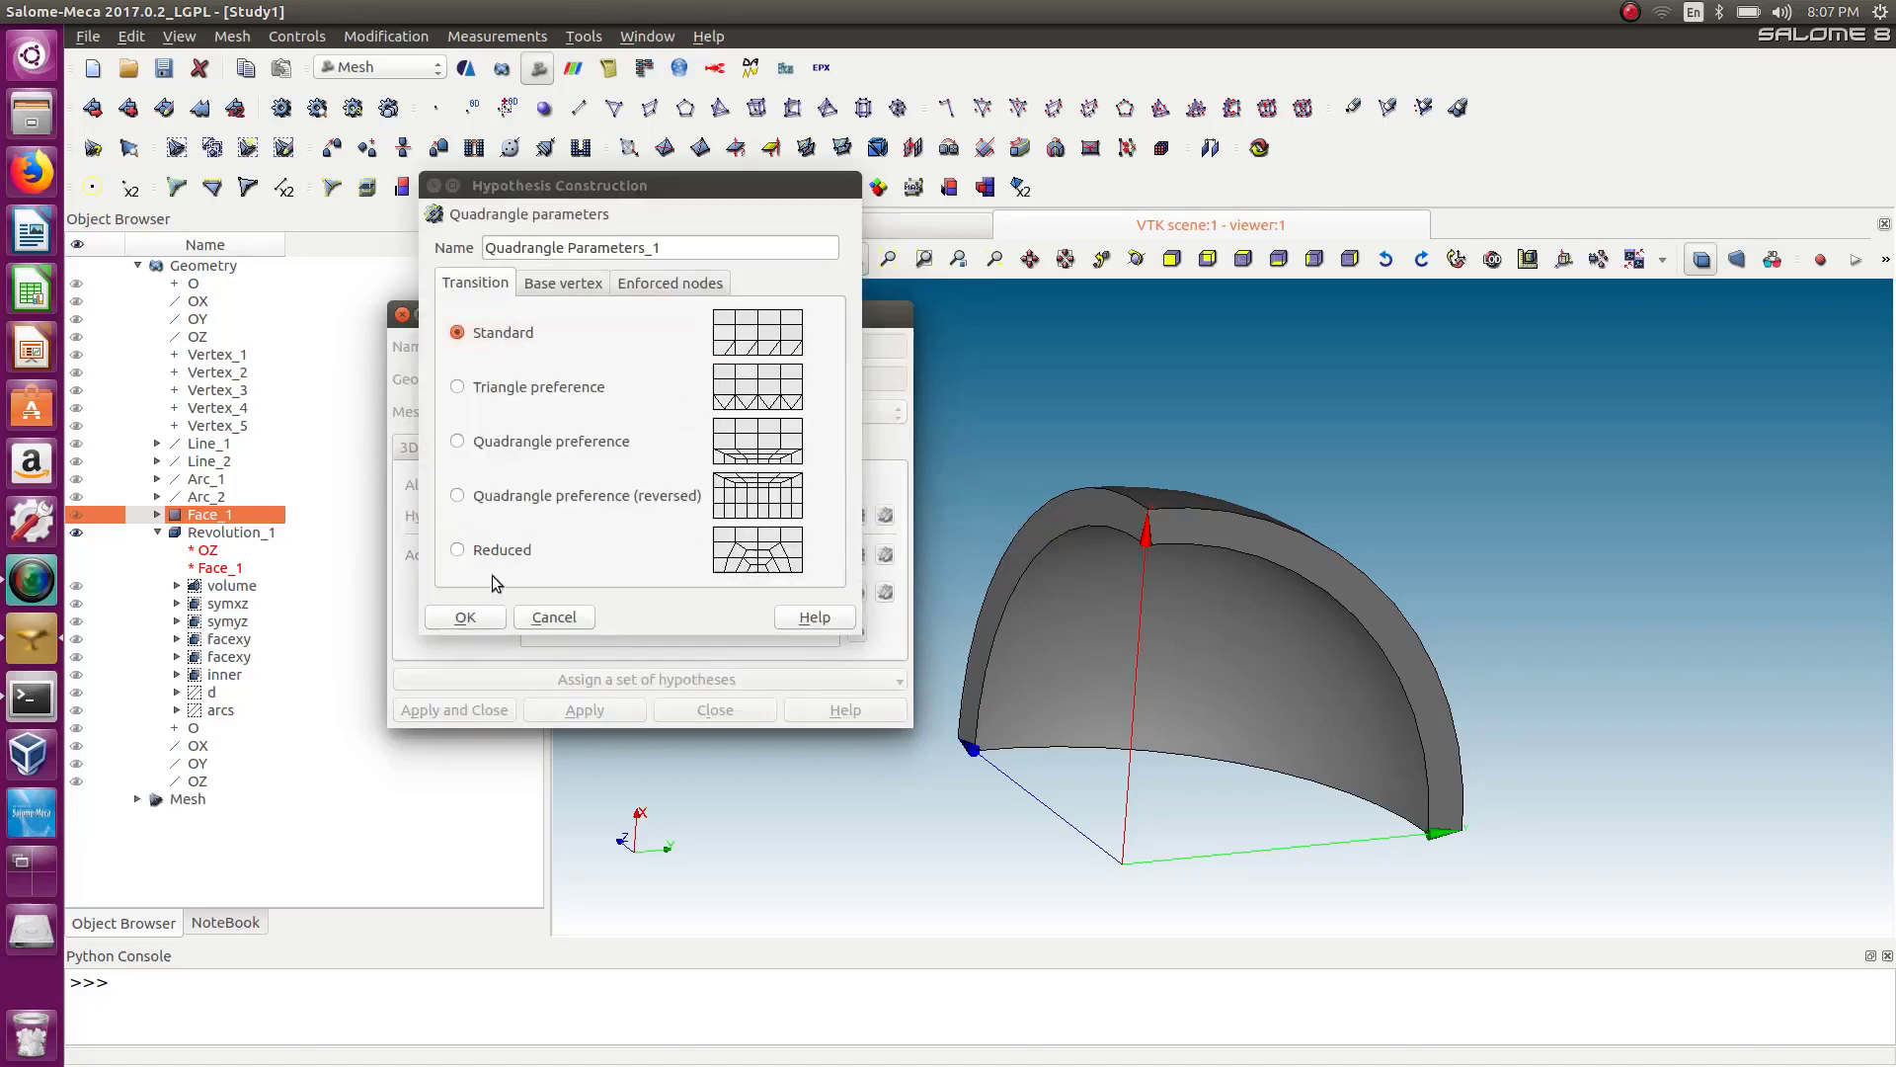
pyautogui.click(465, 617)
# Set the 1D algorithm to Wire Discretisation.
pyautogui.click(478, 447)
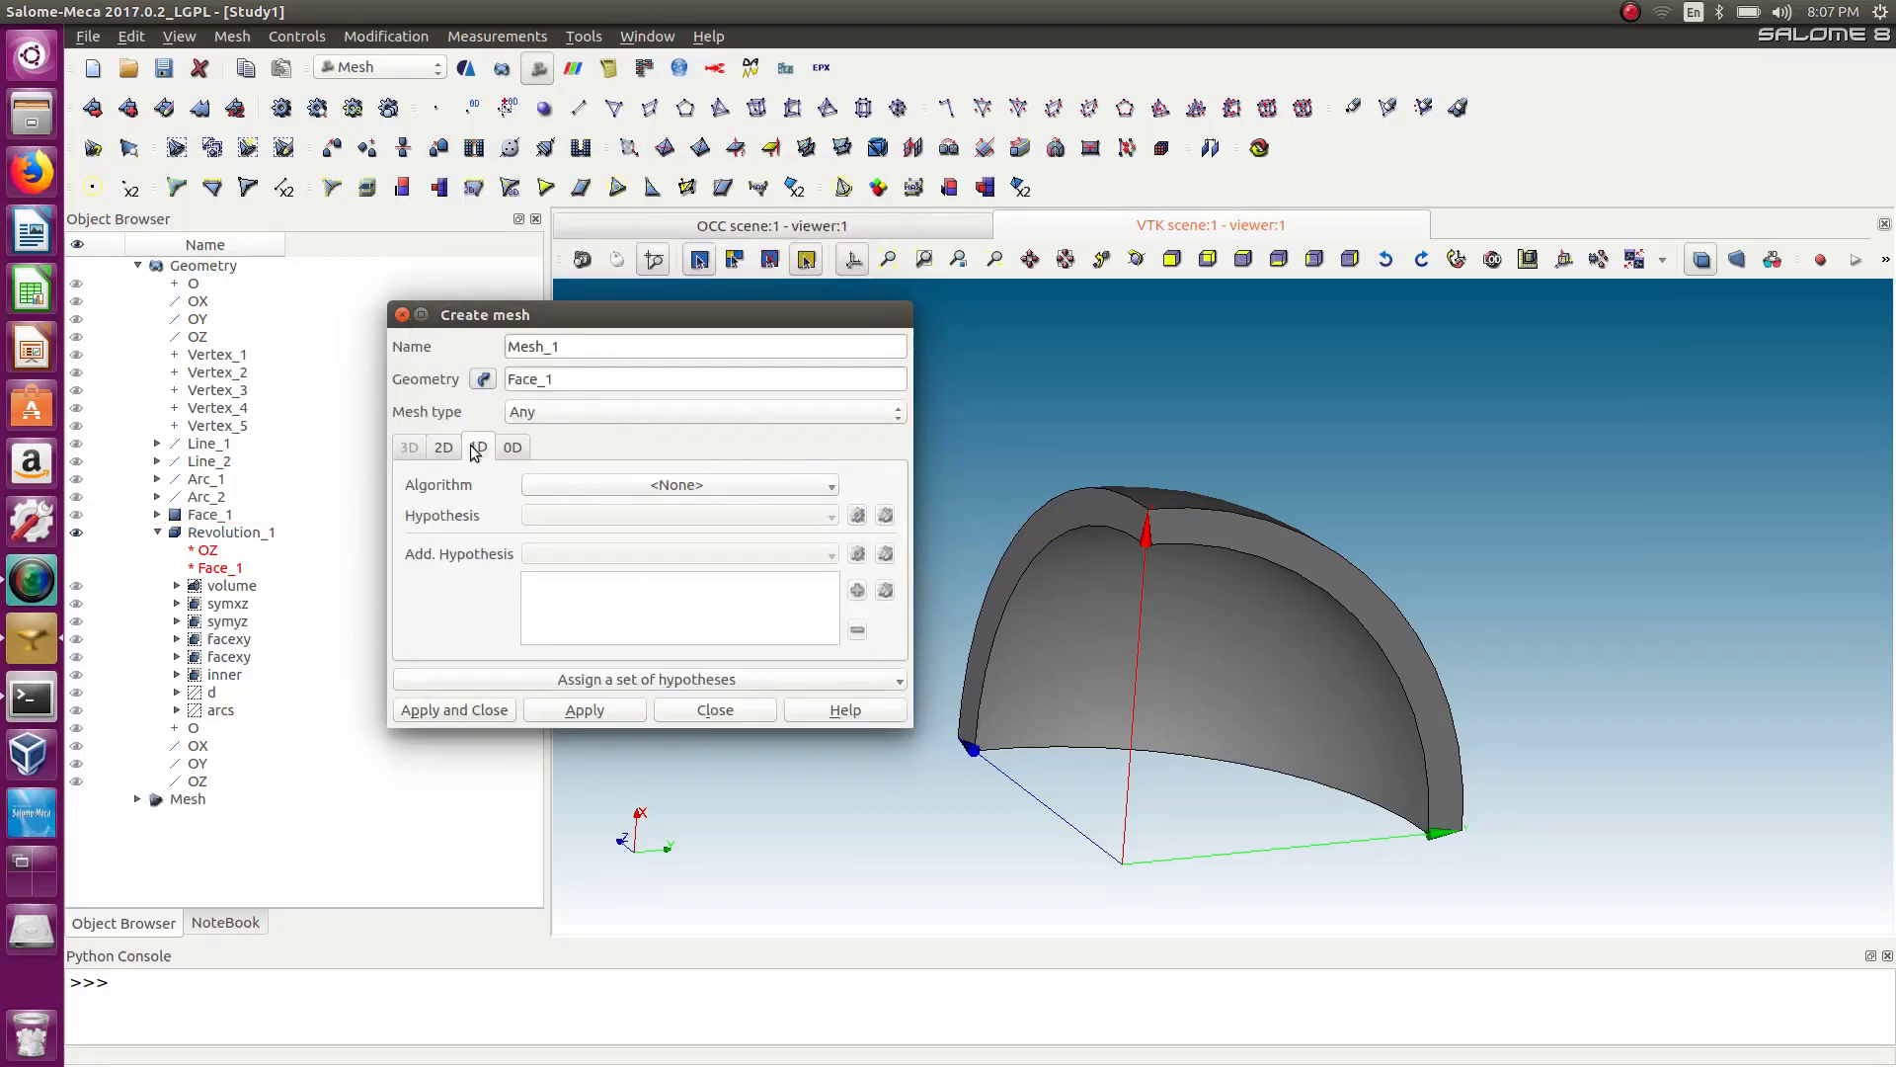
pyautogui.click(637, 486)
pyautogui.click(642, 567)
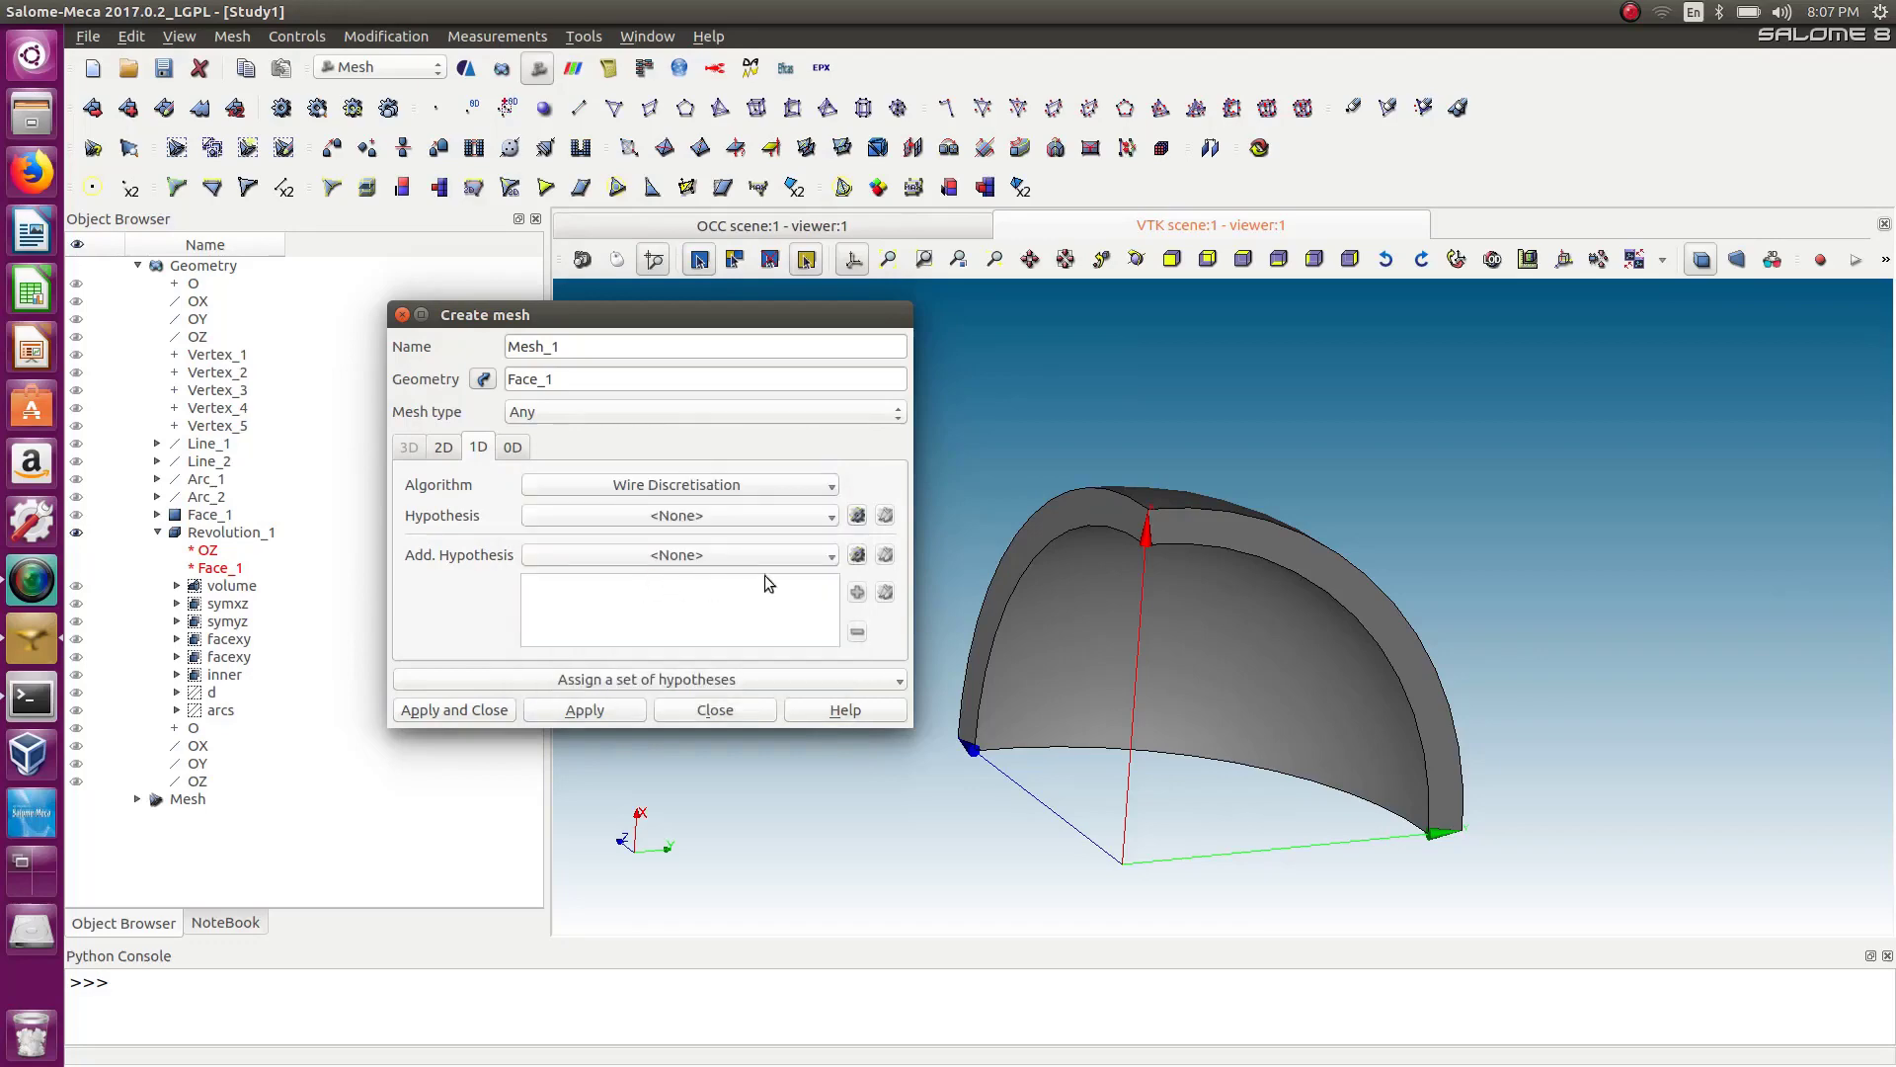
# Add a Number of Segments hypothesis with 15 equidistant segments and create Mesh_1.
pyautogui.click(857, 515)
pyautogui.click(859, 521)
pyautogui.click(857, 515)
pyautogui.click(881, 555)
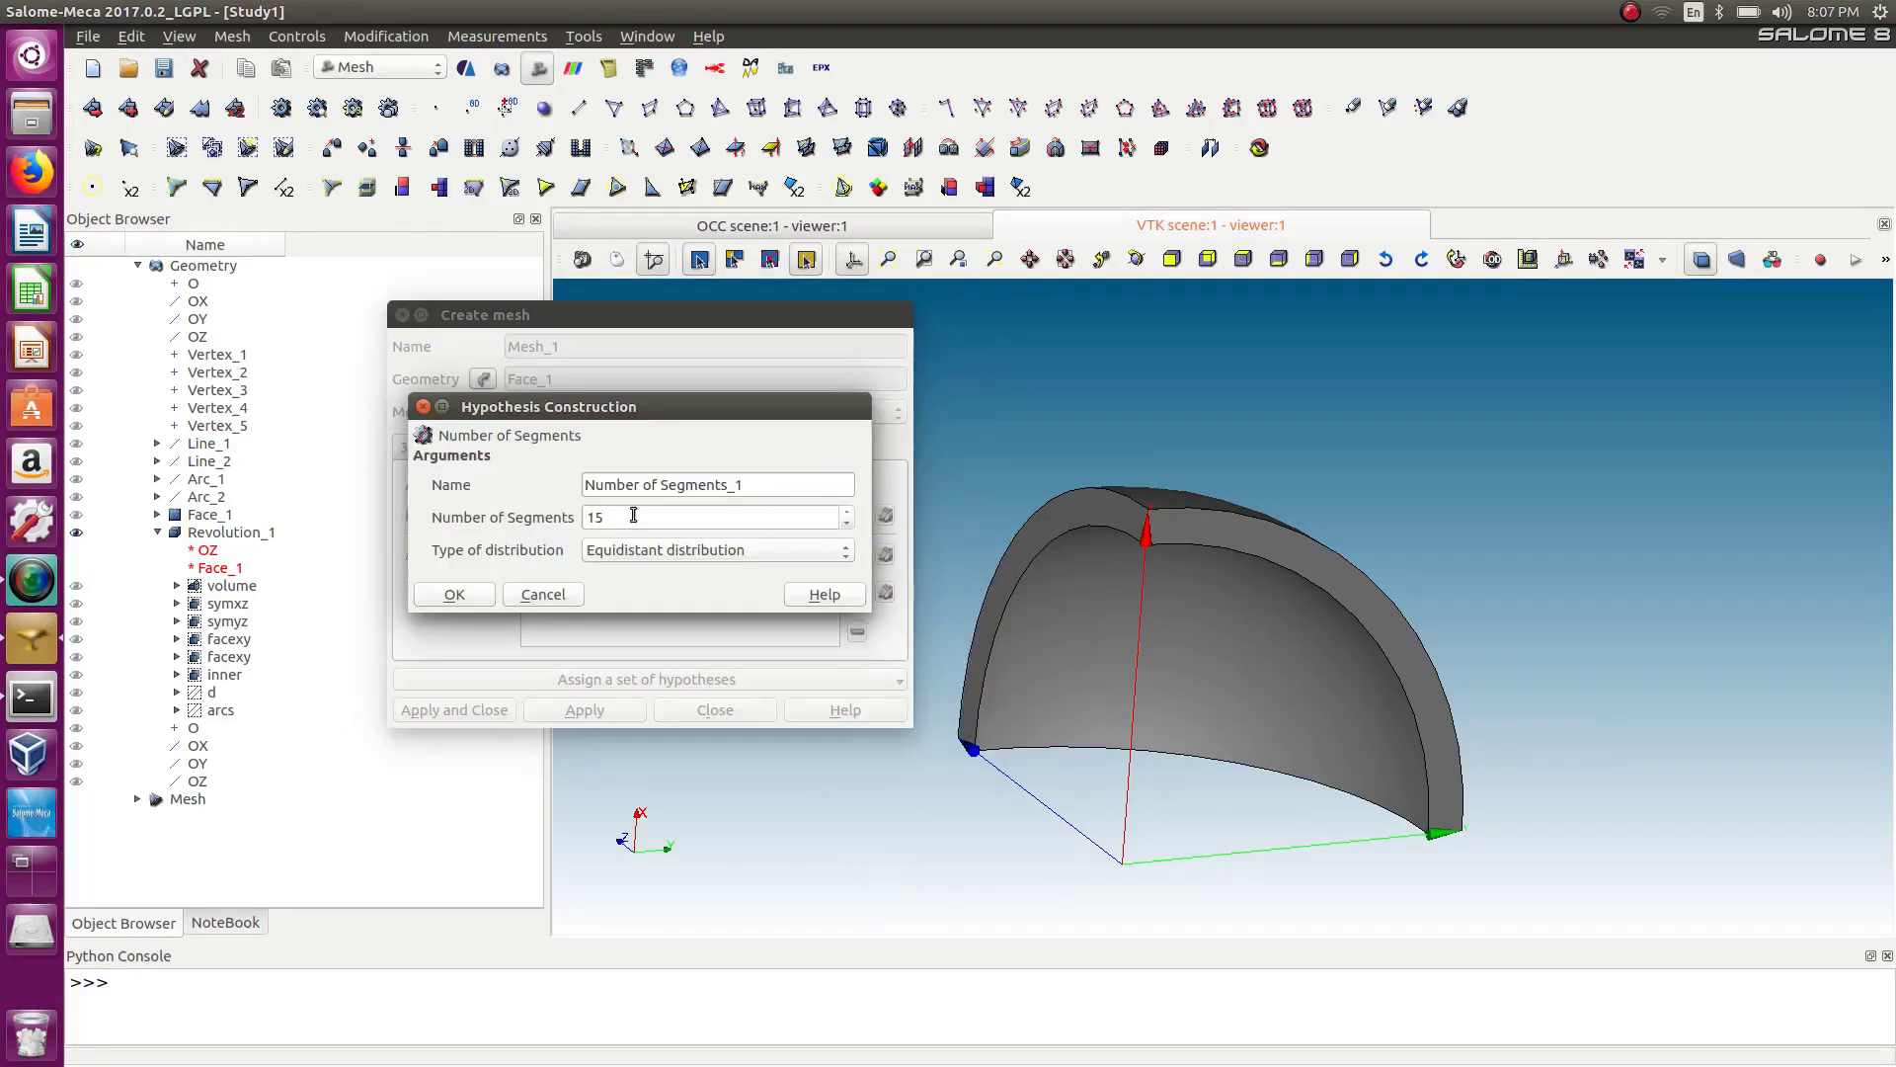
pyautogui.click(468, 597)
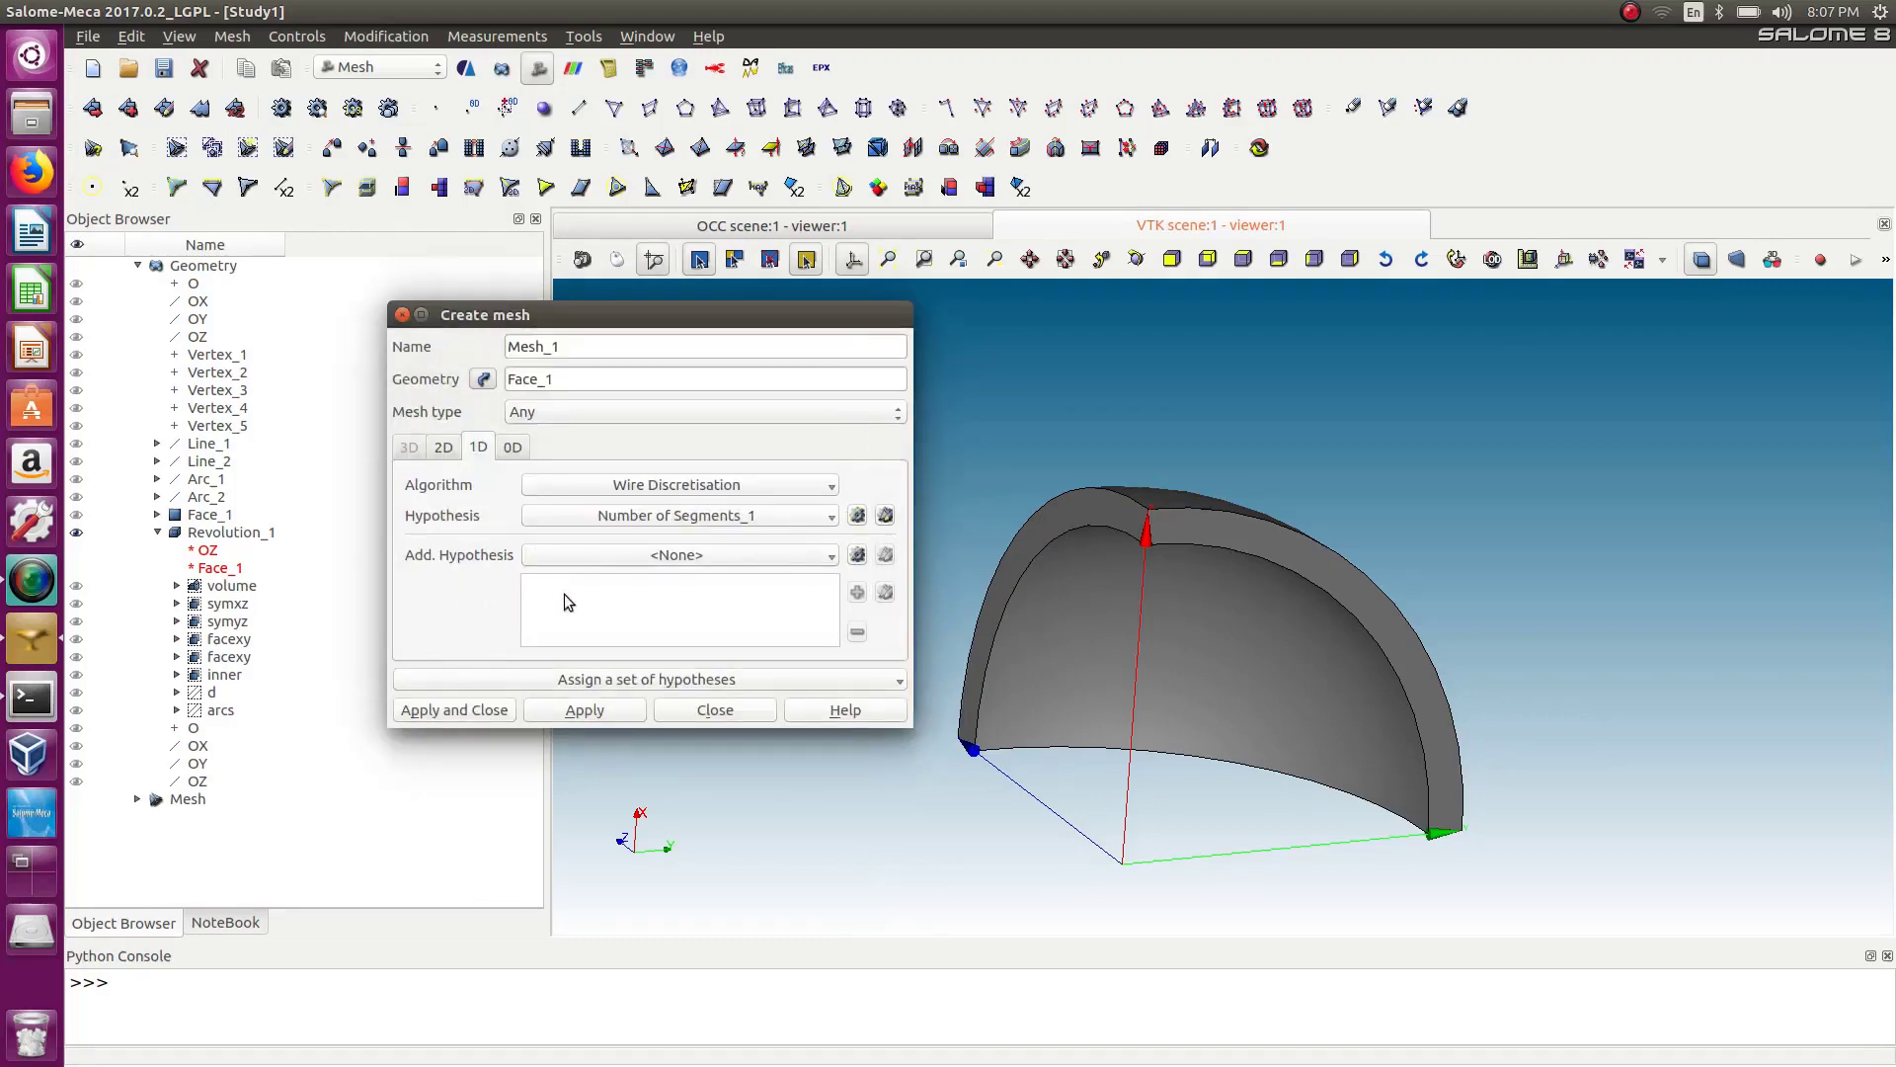
pyautogui.click(484, 715)
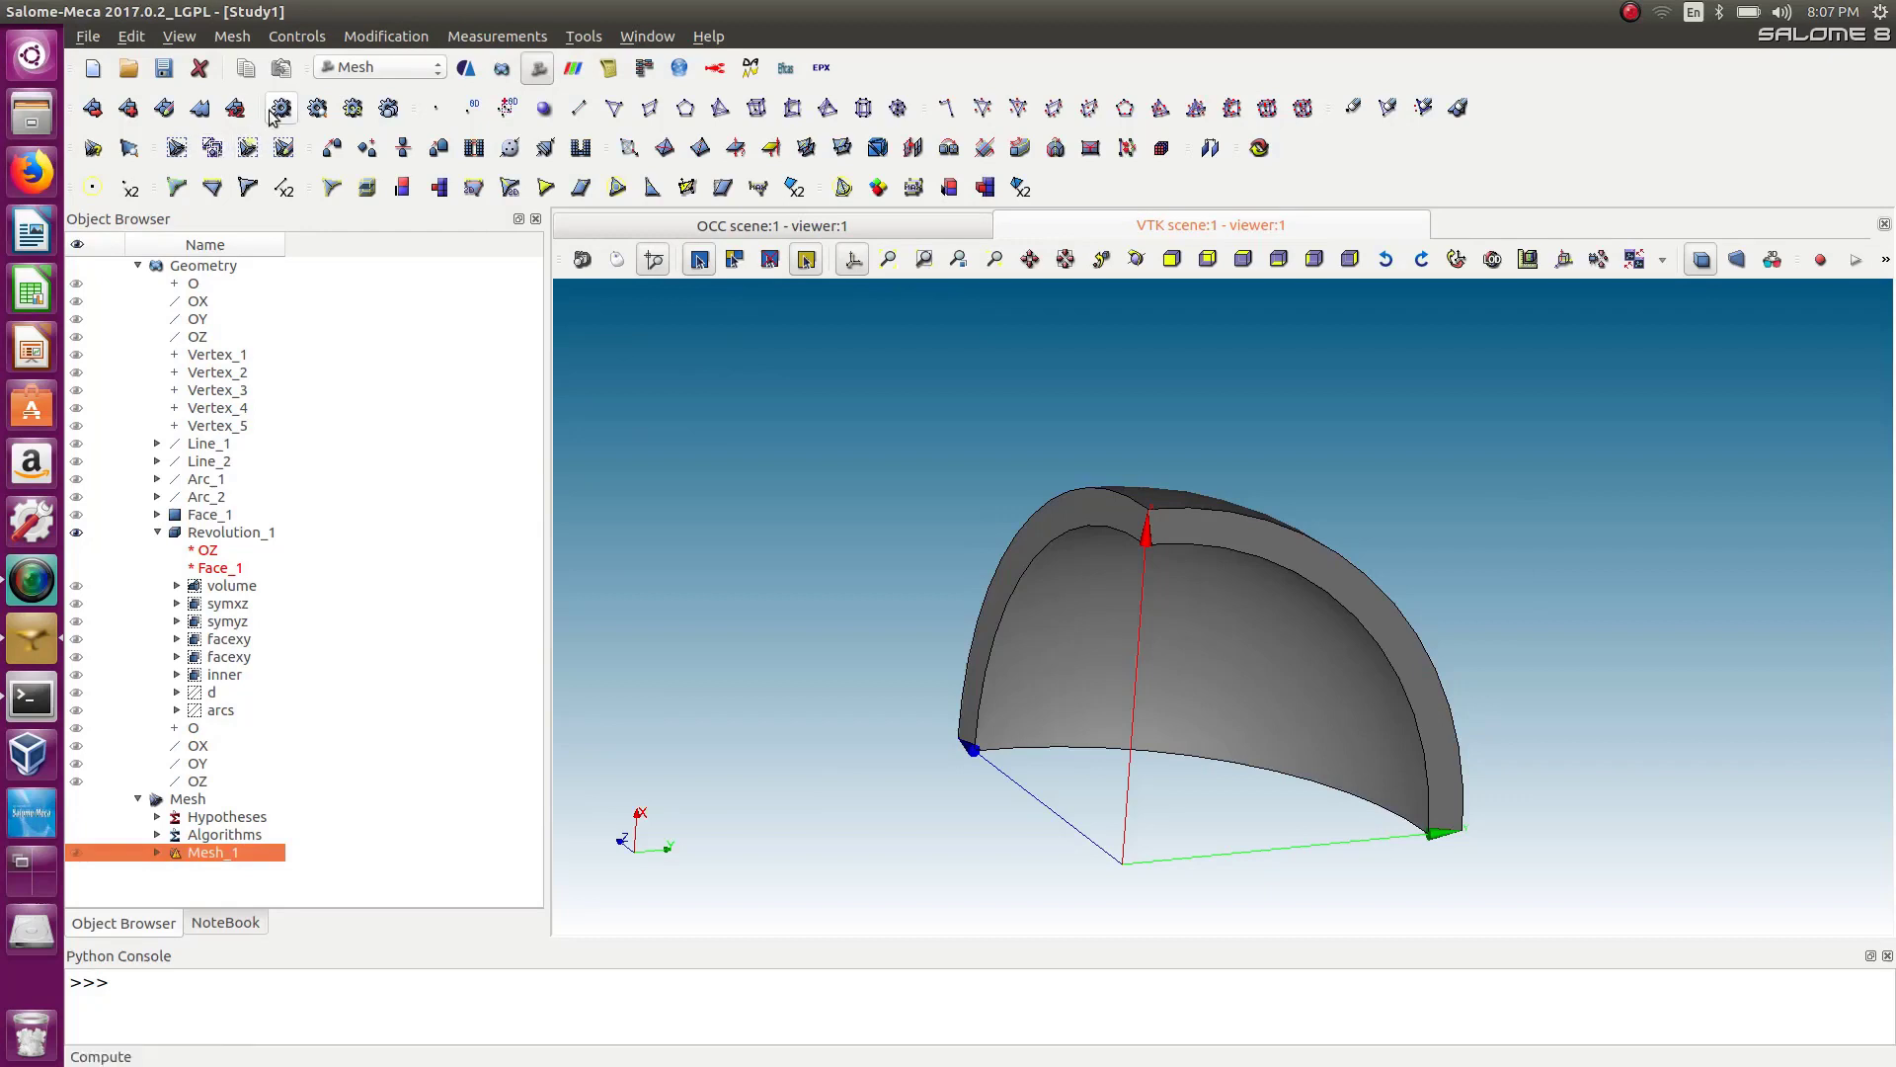
# Start a sub-mesh of Mesh_1 on the group d with the Wire Discretisation 1D algorithm.
pyautogui.click(130, 110)
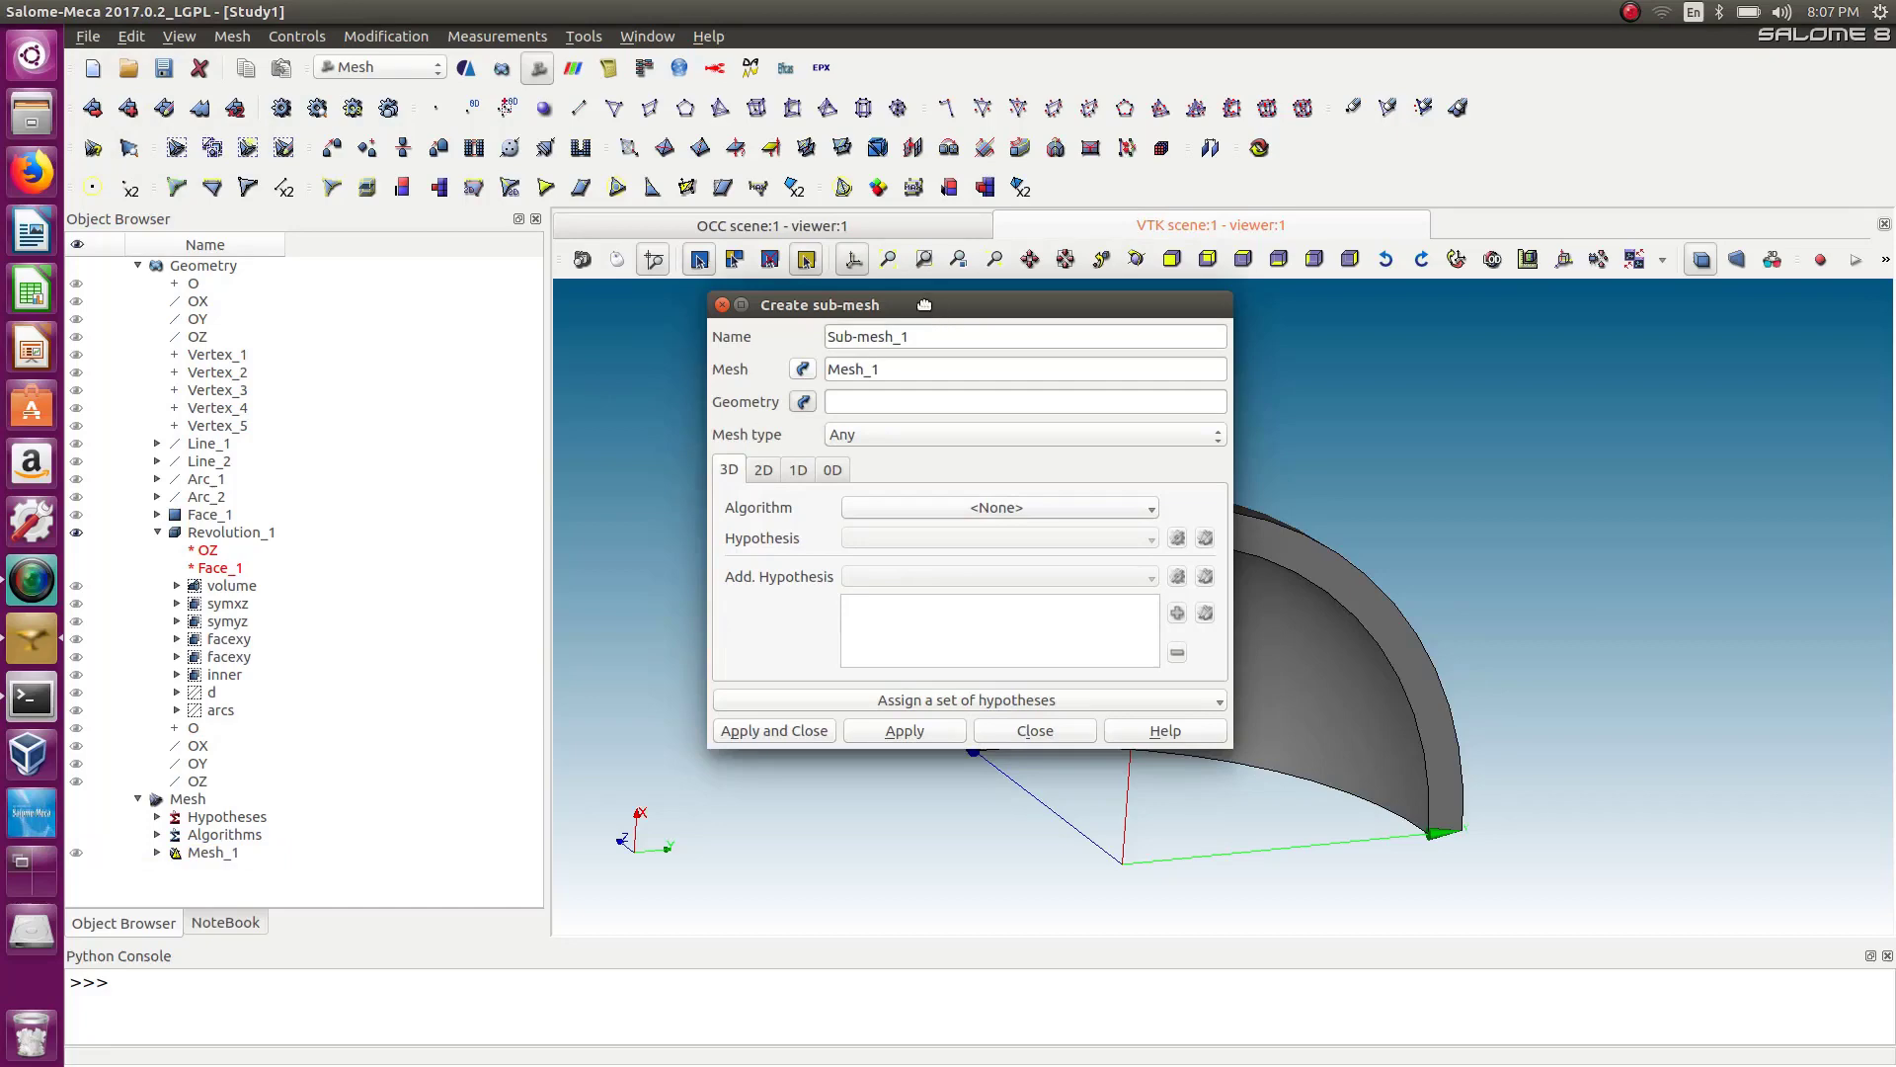
pyautogui.moveTo(921, 302); pyautogui.dragTo(589, 340)
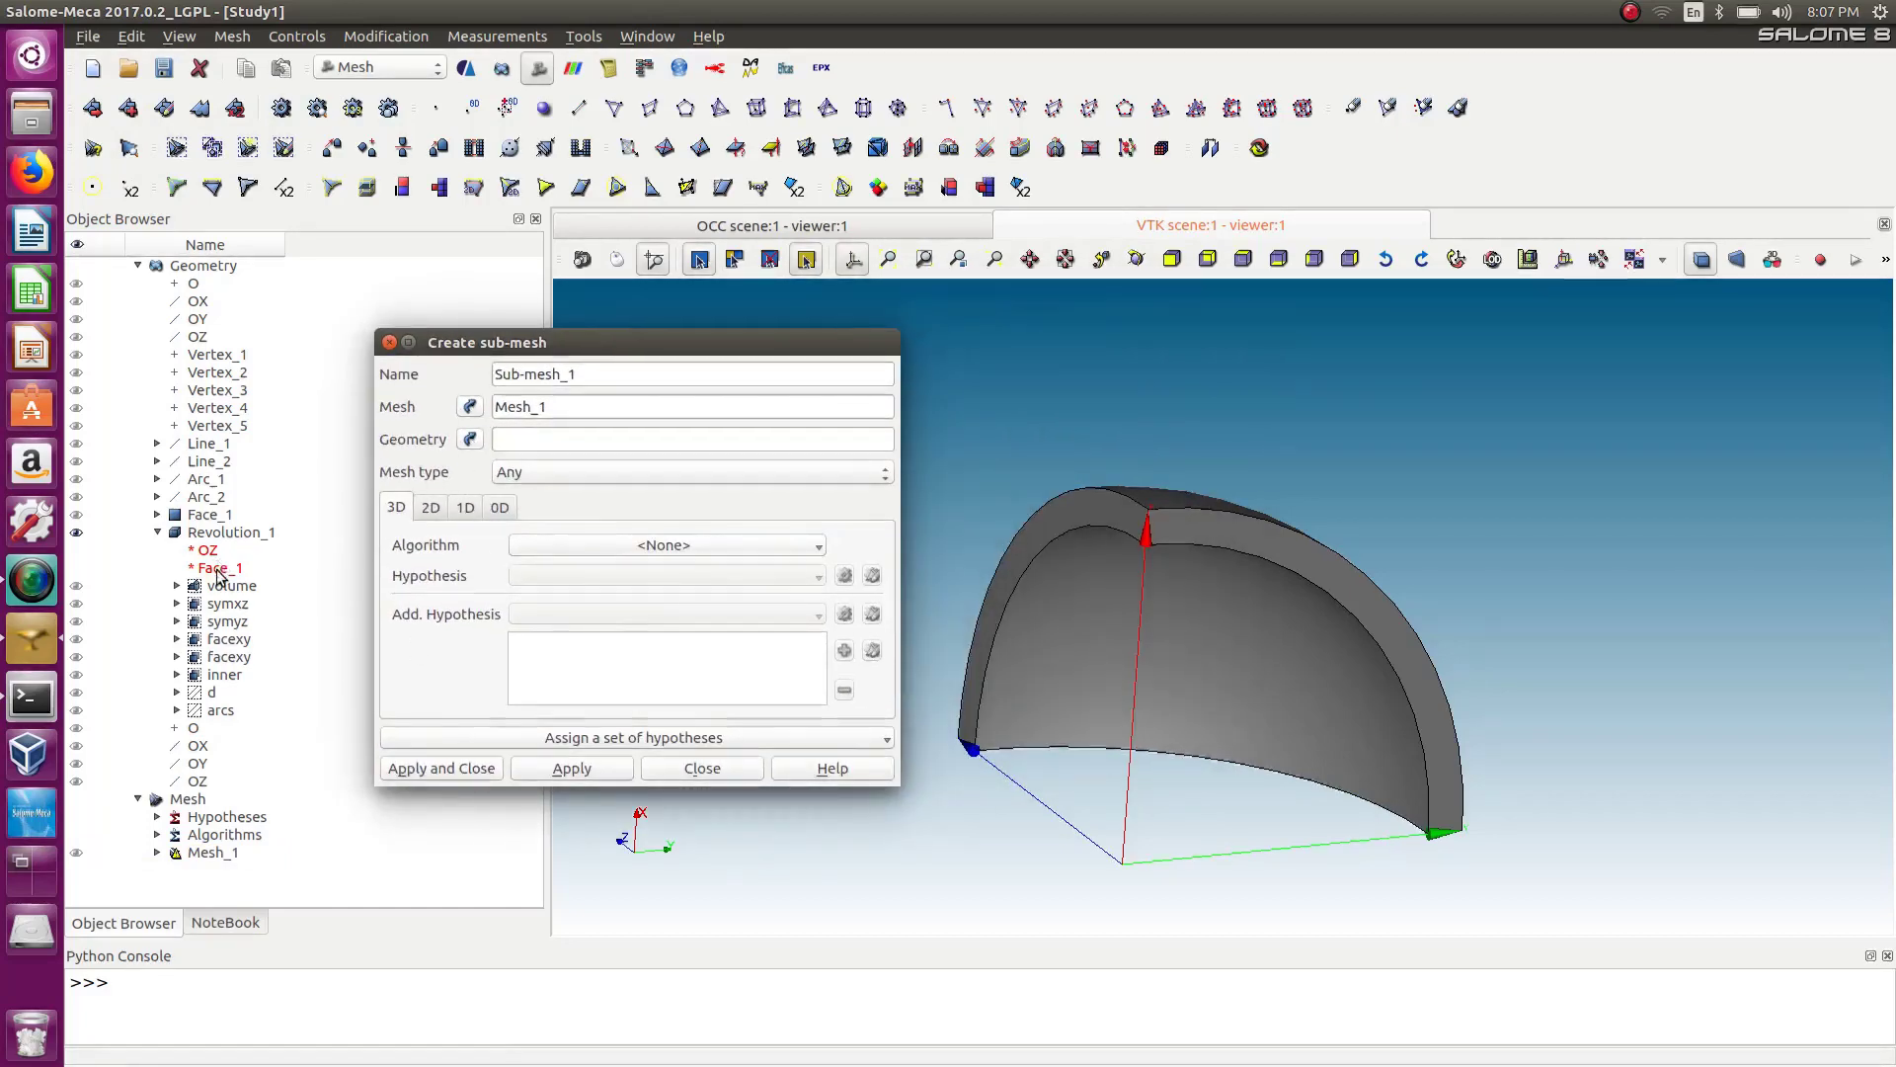
pyautogui.click(204, 694)
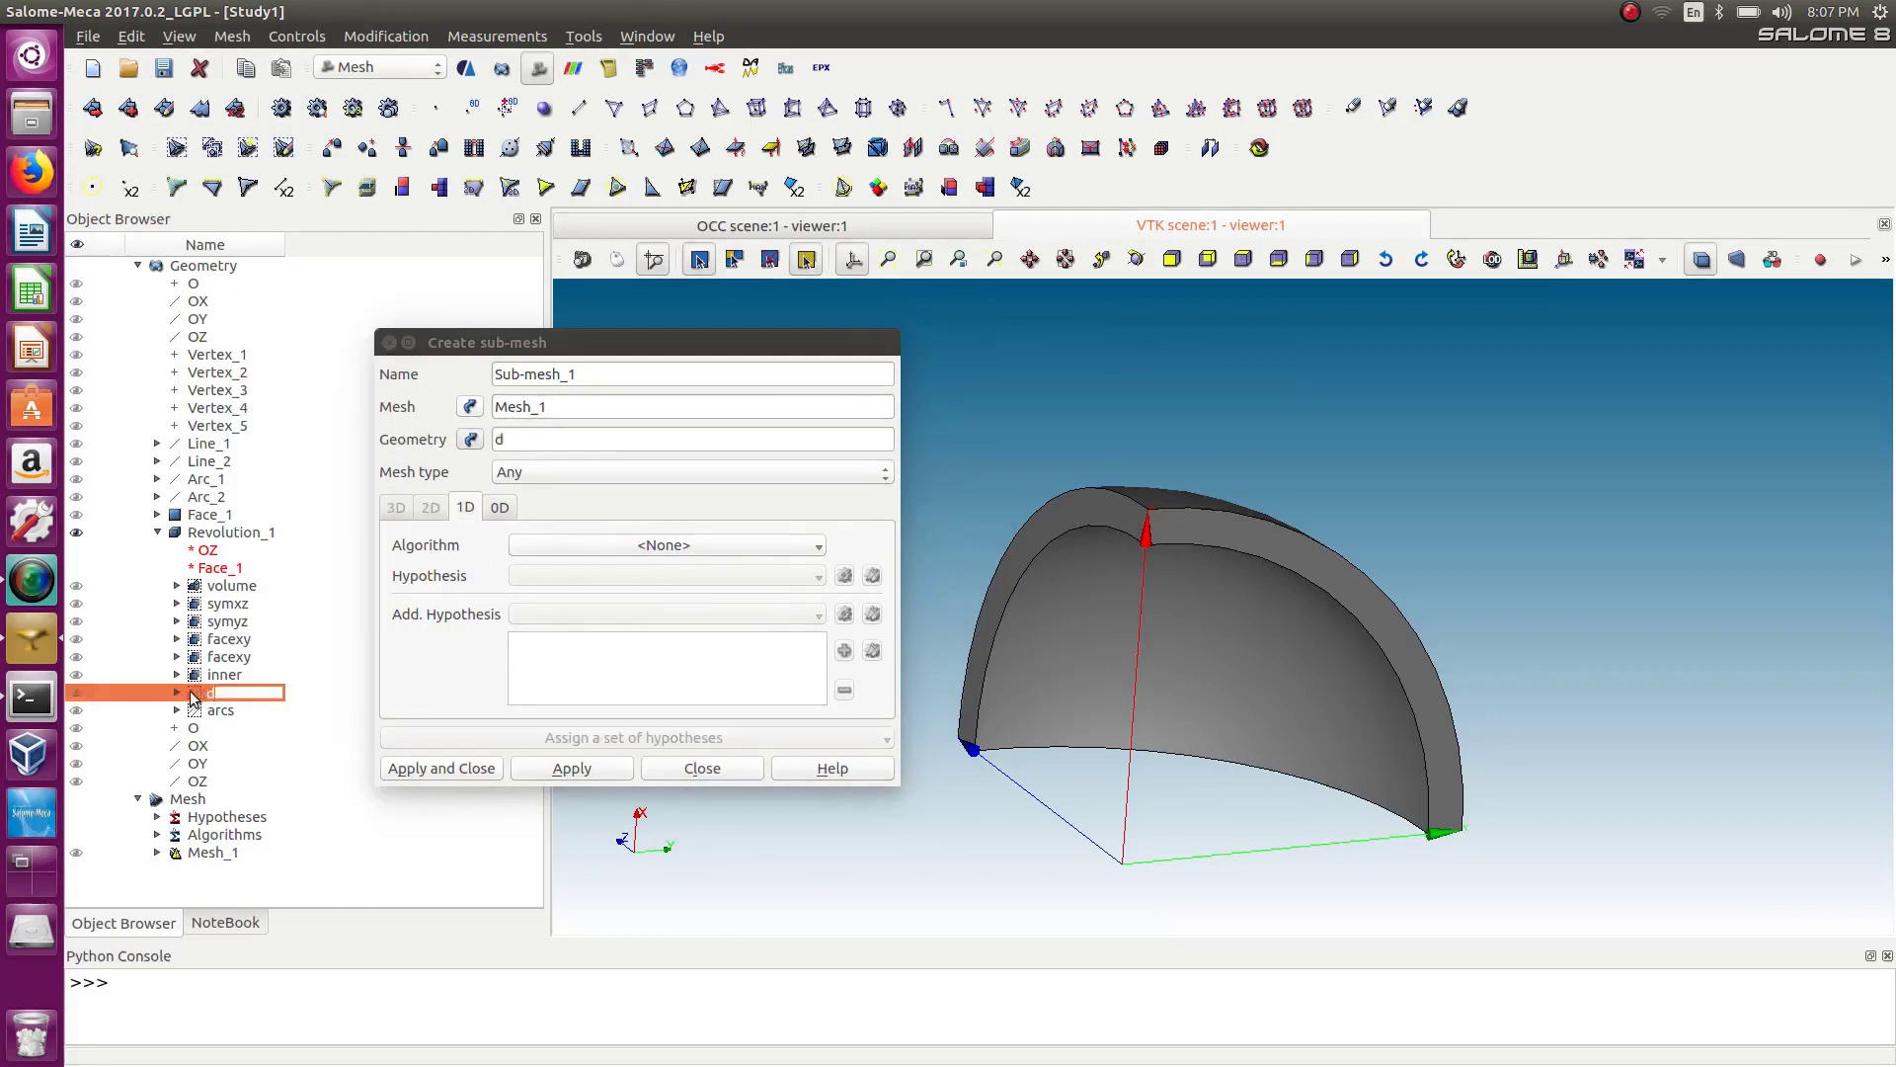
pyautogui.click(191, 690)
pyautogui.click(608, 544)
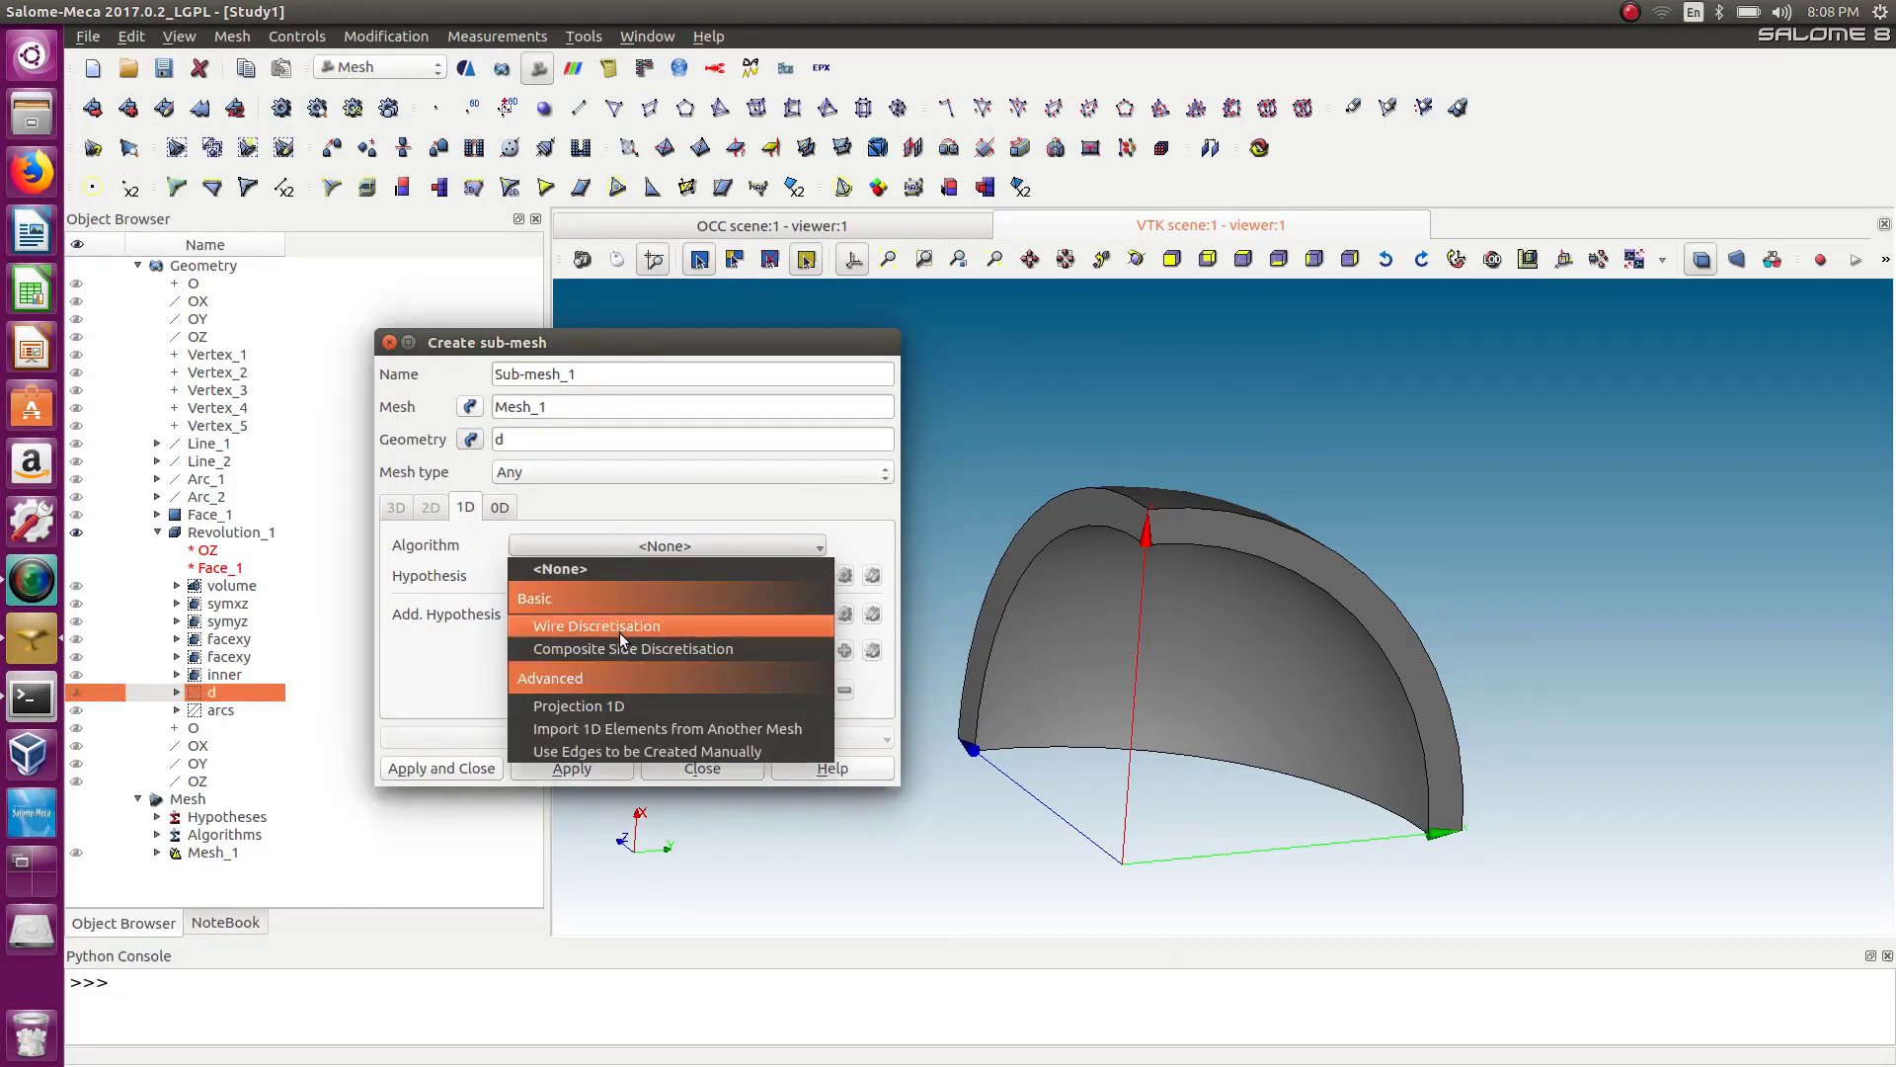
pyautogui.click(619, 628)
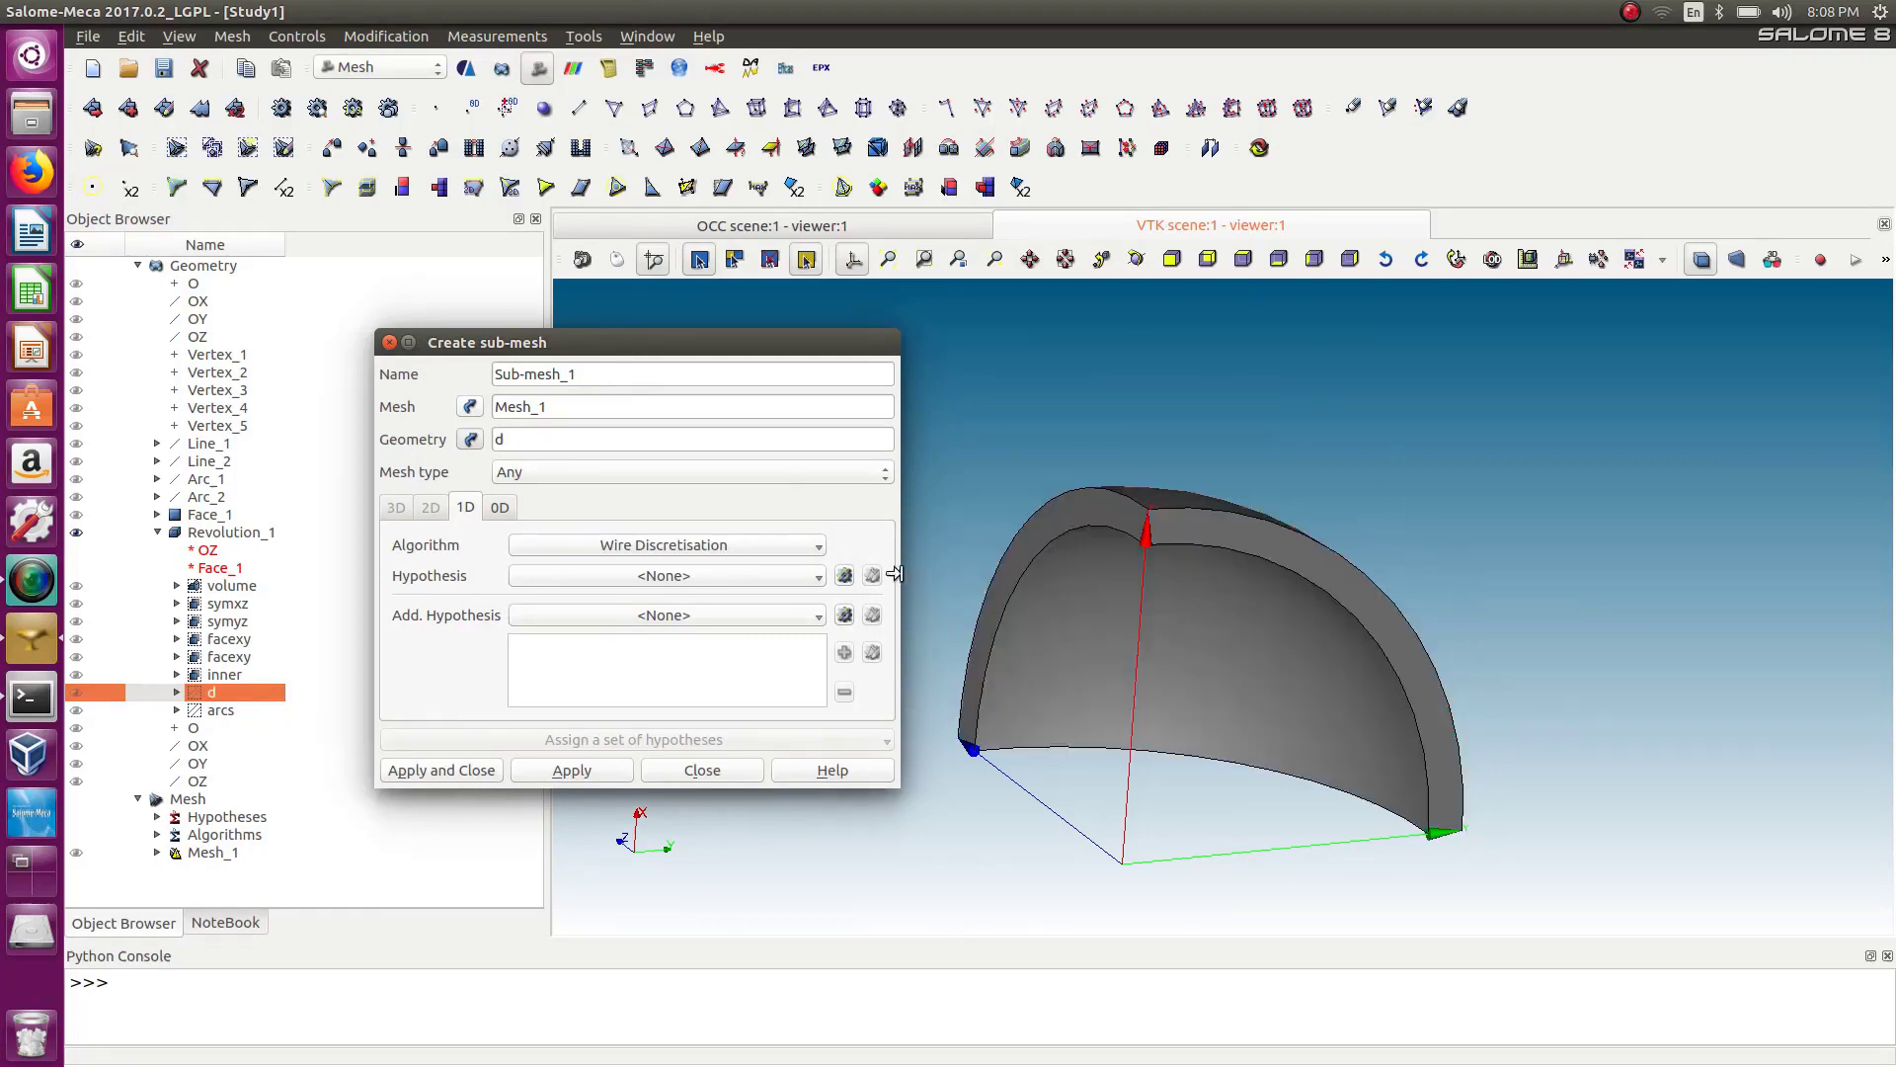
# Add a Number of Segments hypothesis with 5 segments to the sub-mesh.
pyautogui.click(844, 576)
pyautogui.click(869, 620)
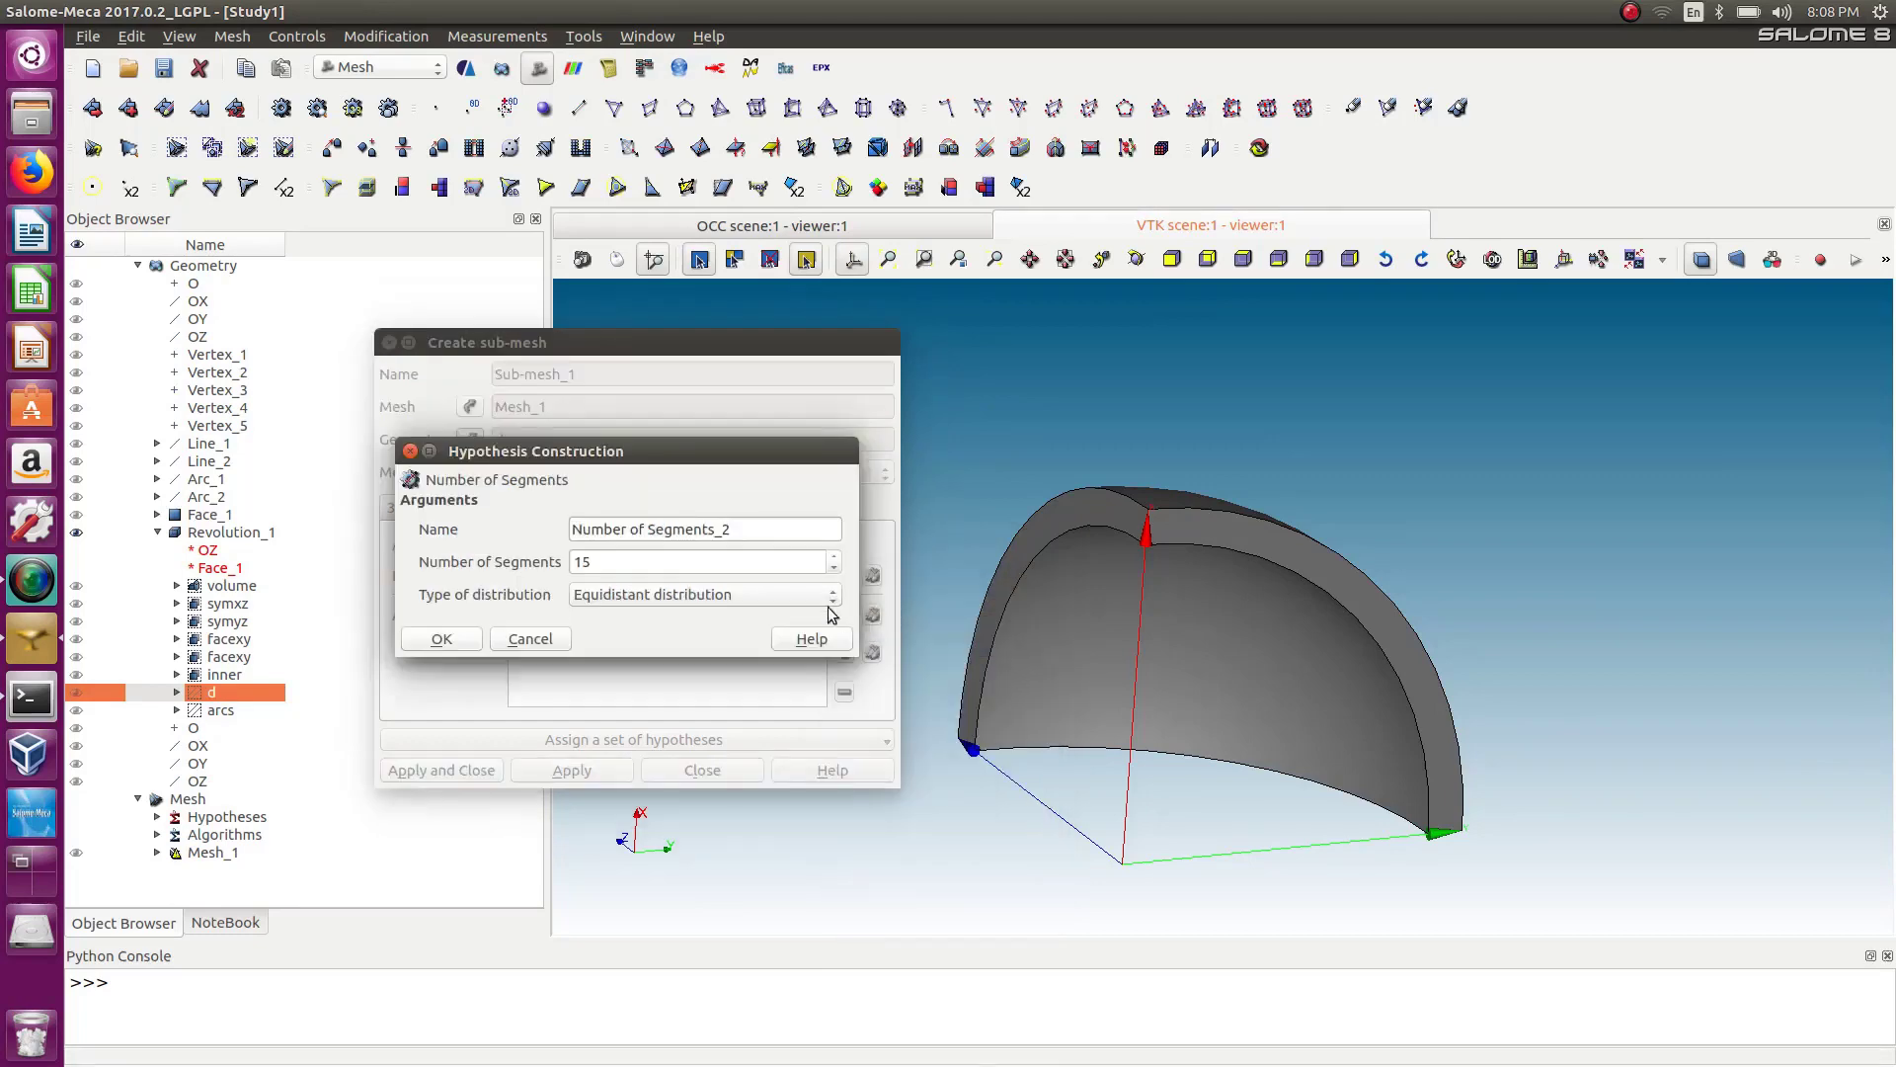
pyautogui.moveTo(622, 564); pyautogui.dragTo(543, 560)
pyautogui.write('5')
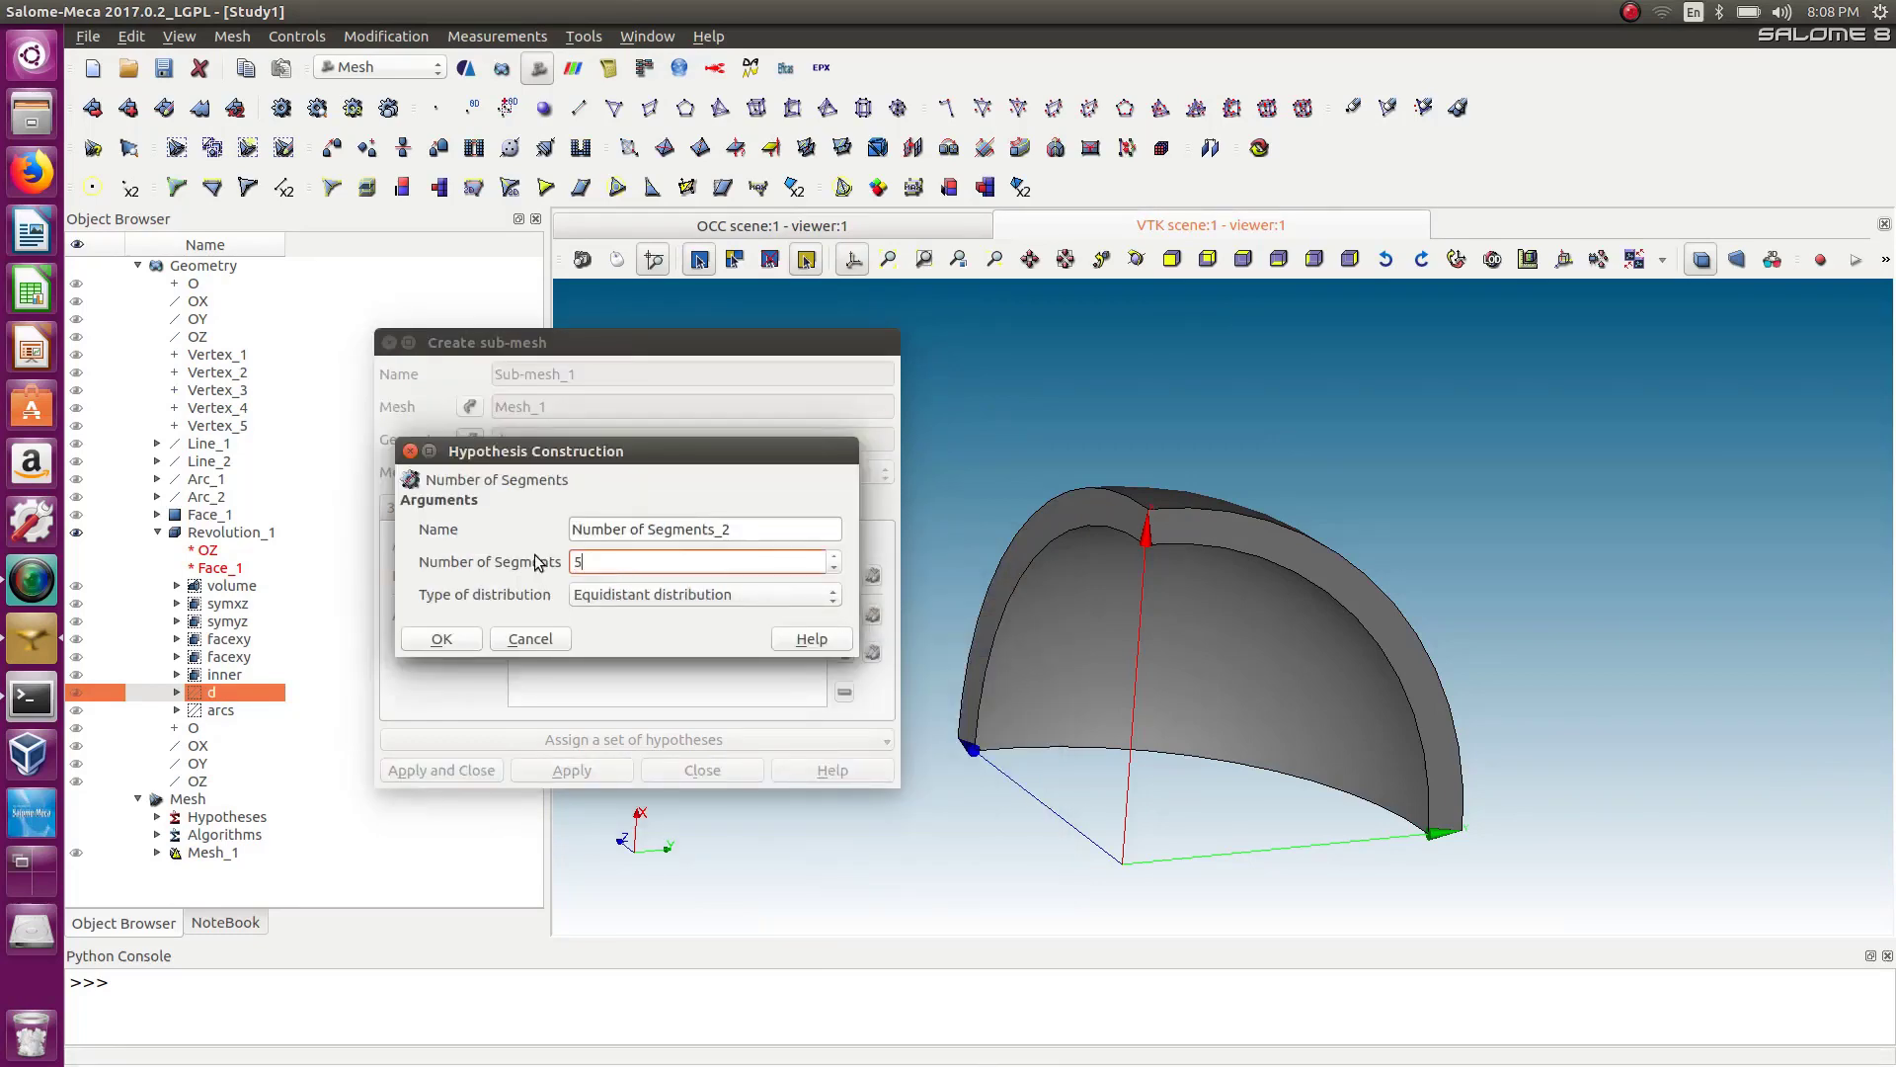
pyautogui.click(468, 644)
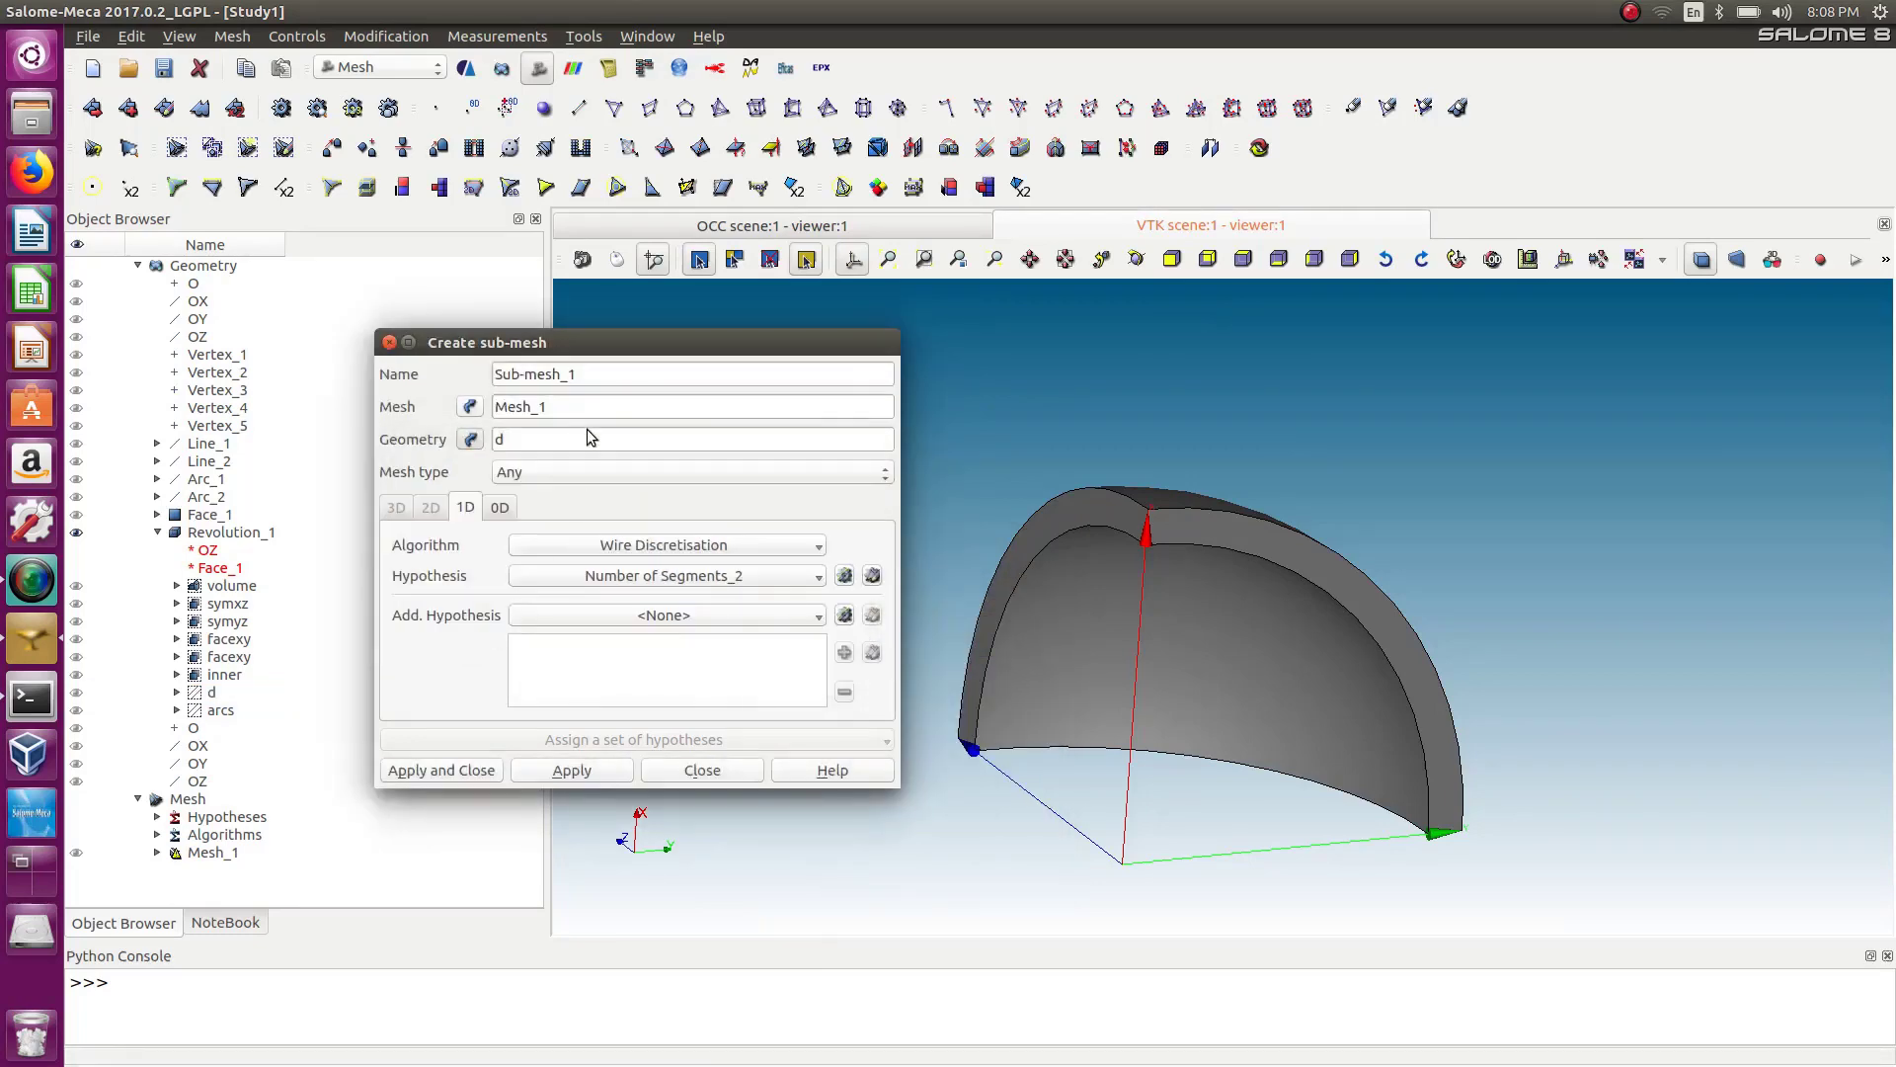
# Add Propagation of 1D Hyp. on Opposite Edges and try to create the sub-mesh, then close the dialog.
pyautogui.click(843, 614)
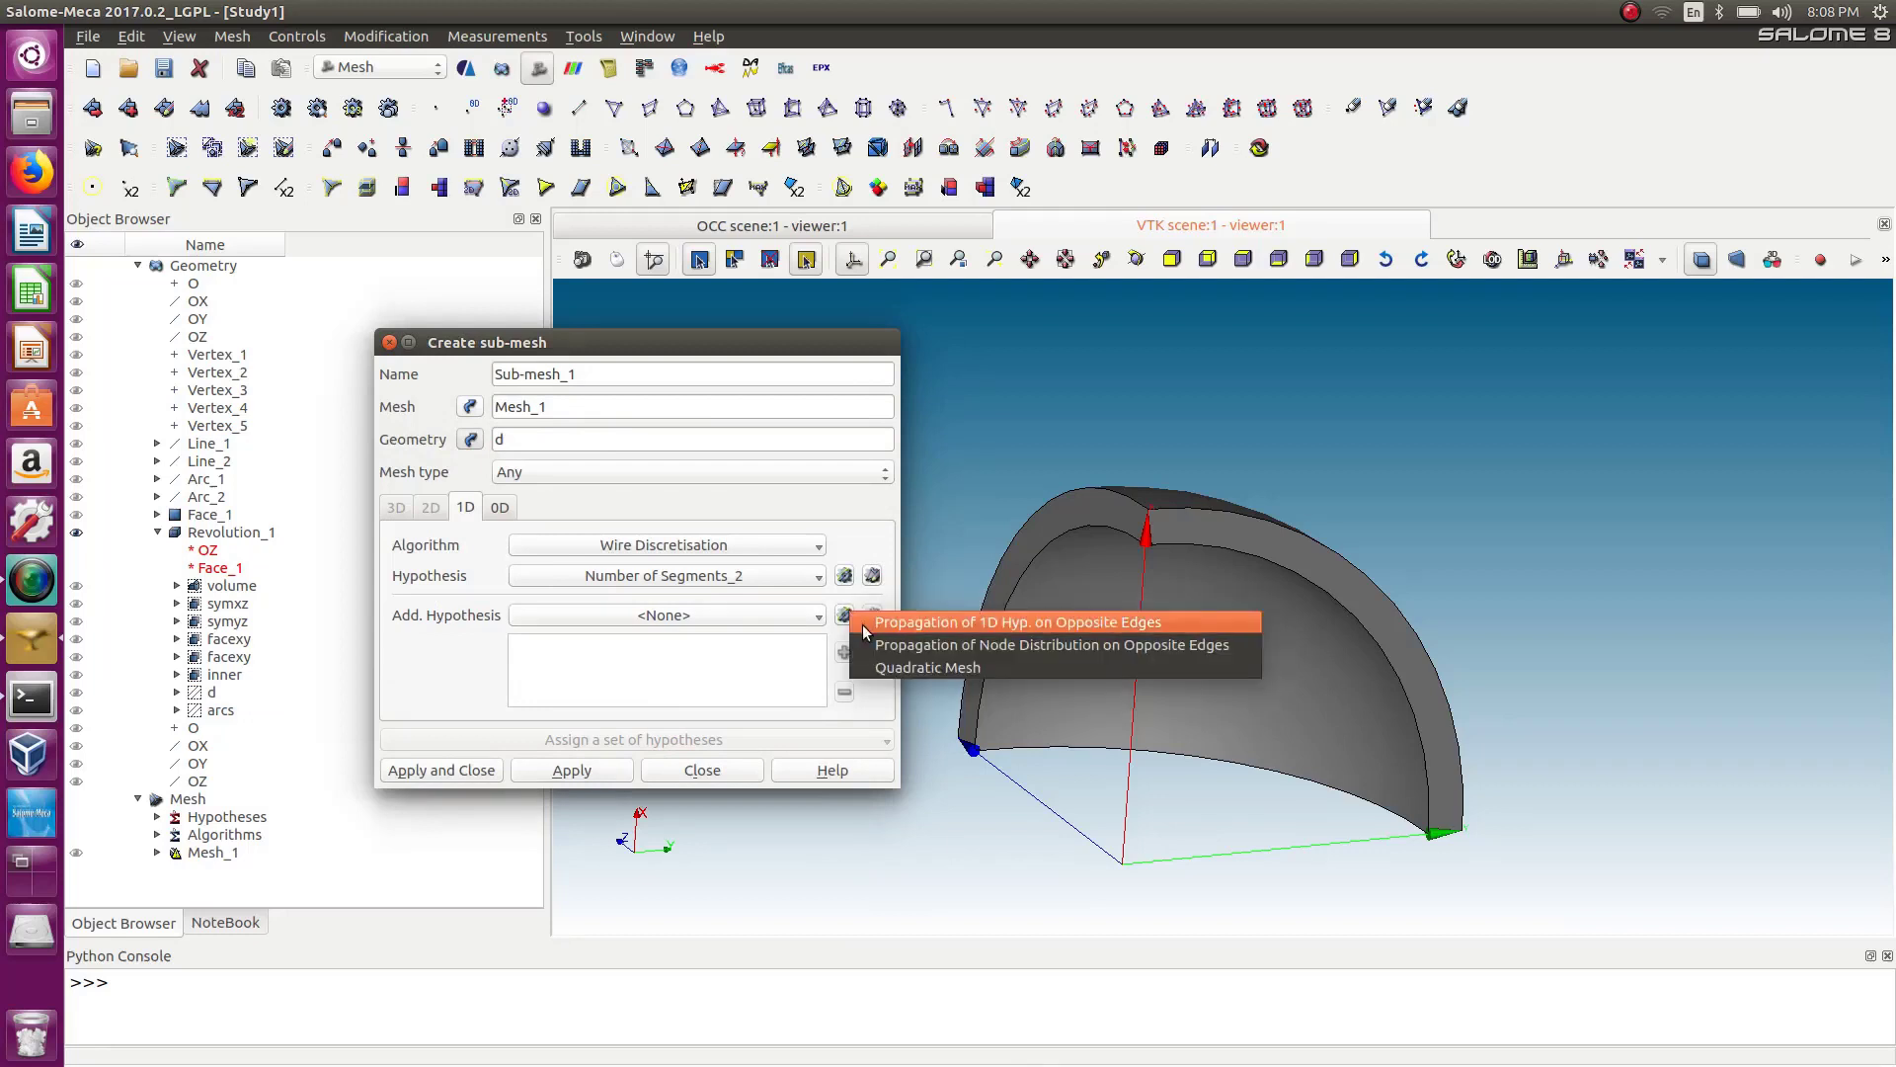
pyautogui.click(862, 624)
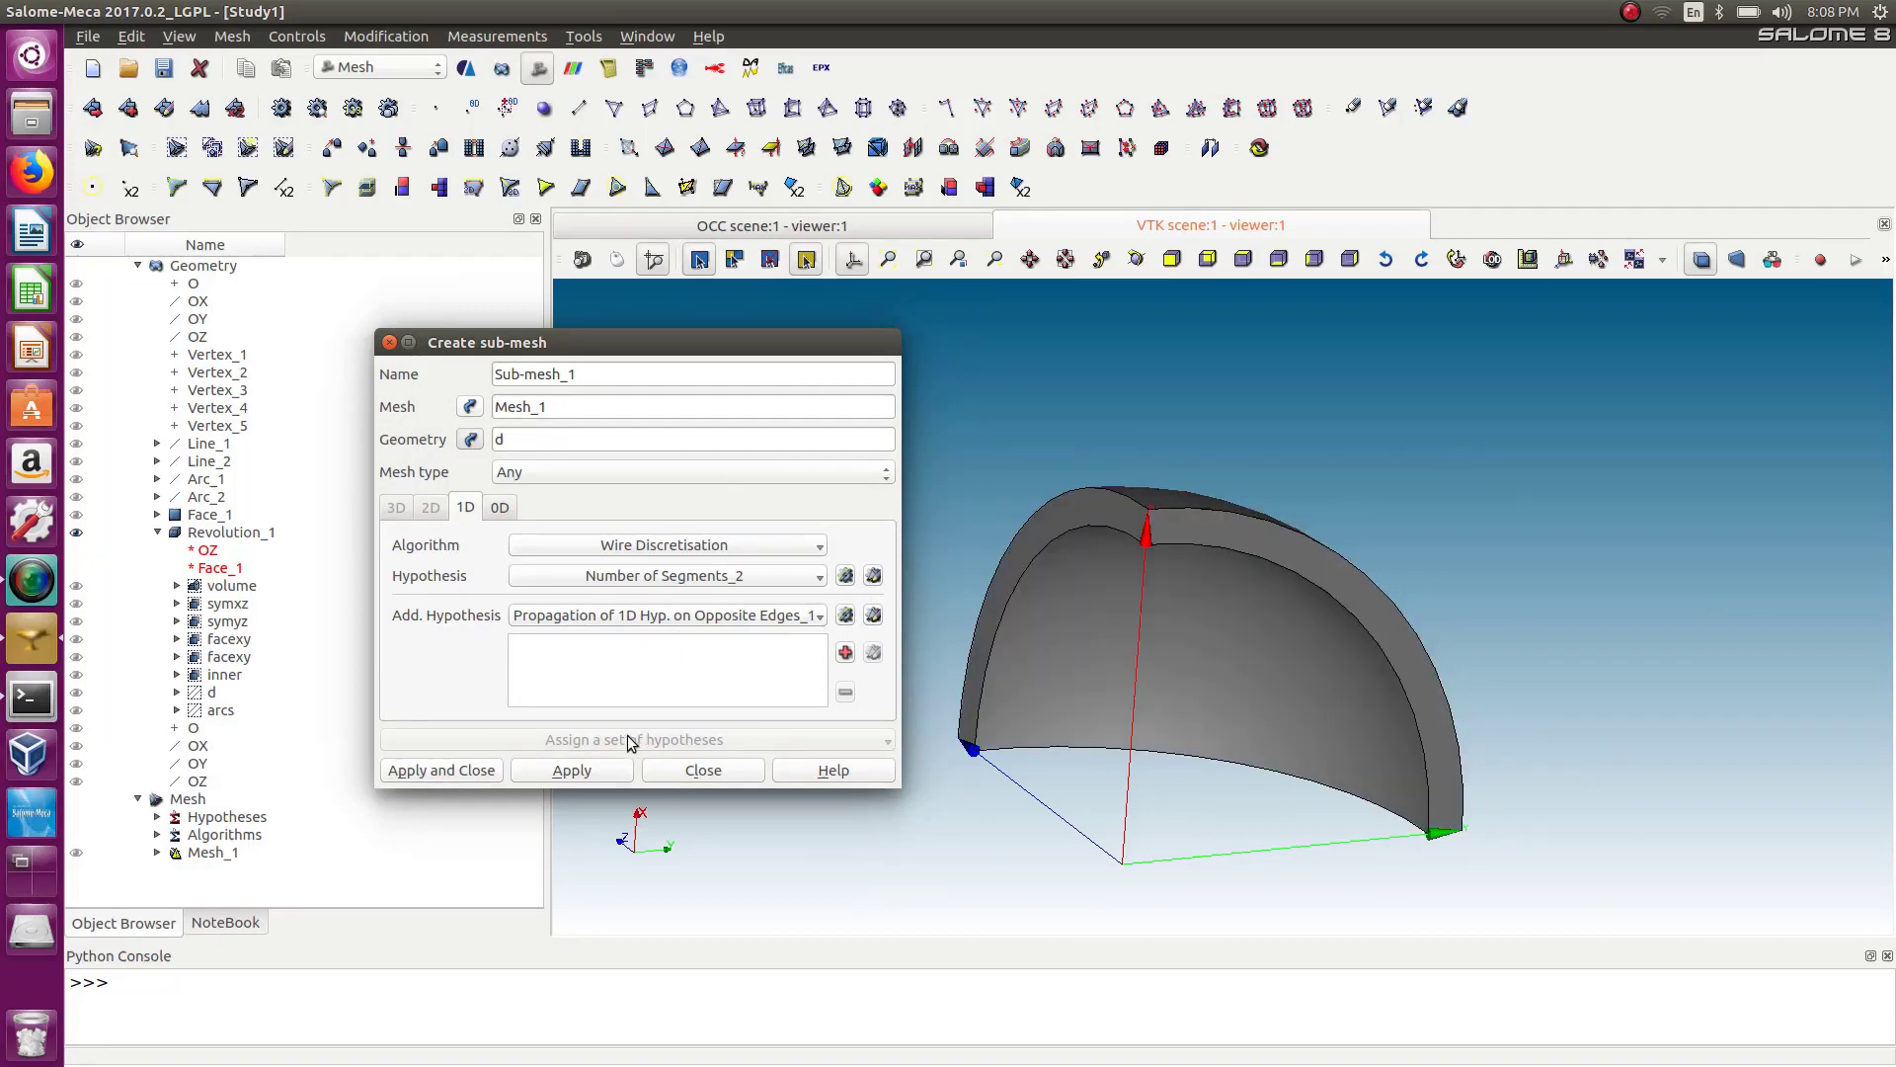
pyautogui.click(477, 771)
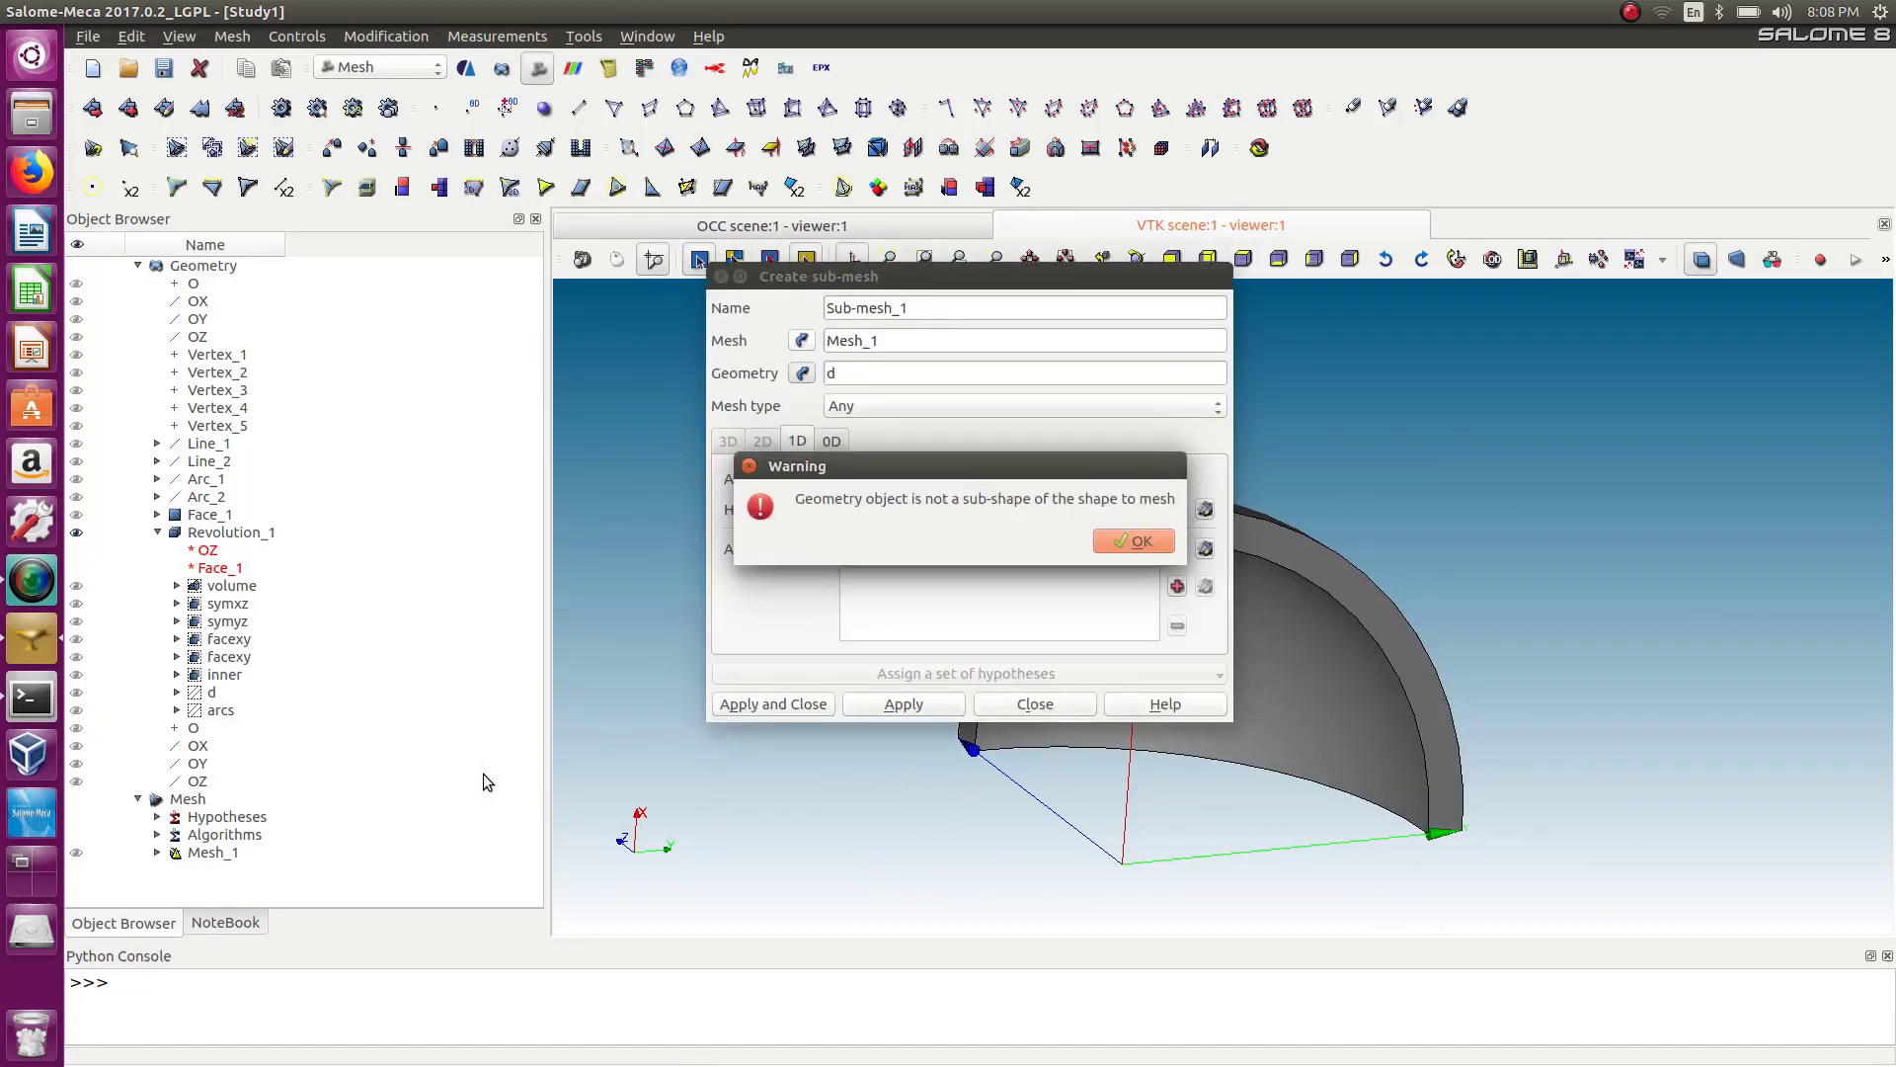
pyautogui.click(1135, 541)
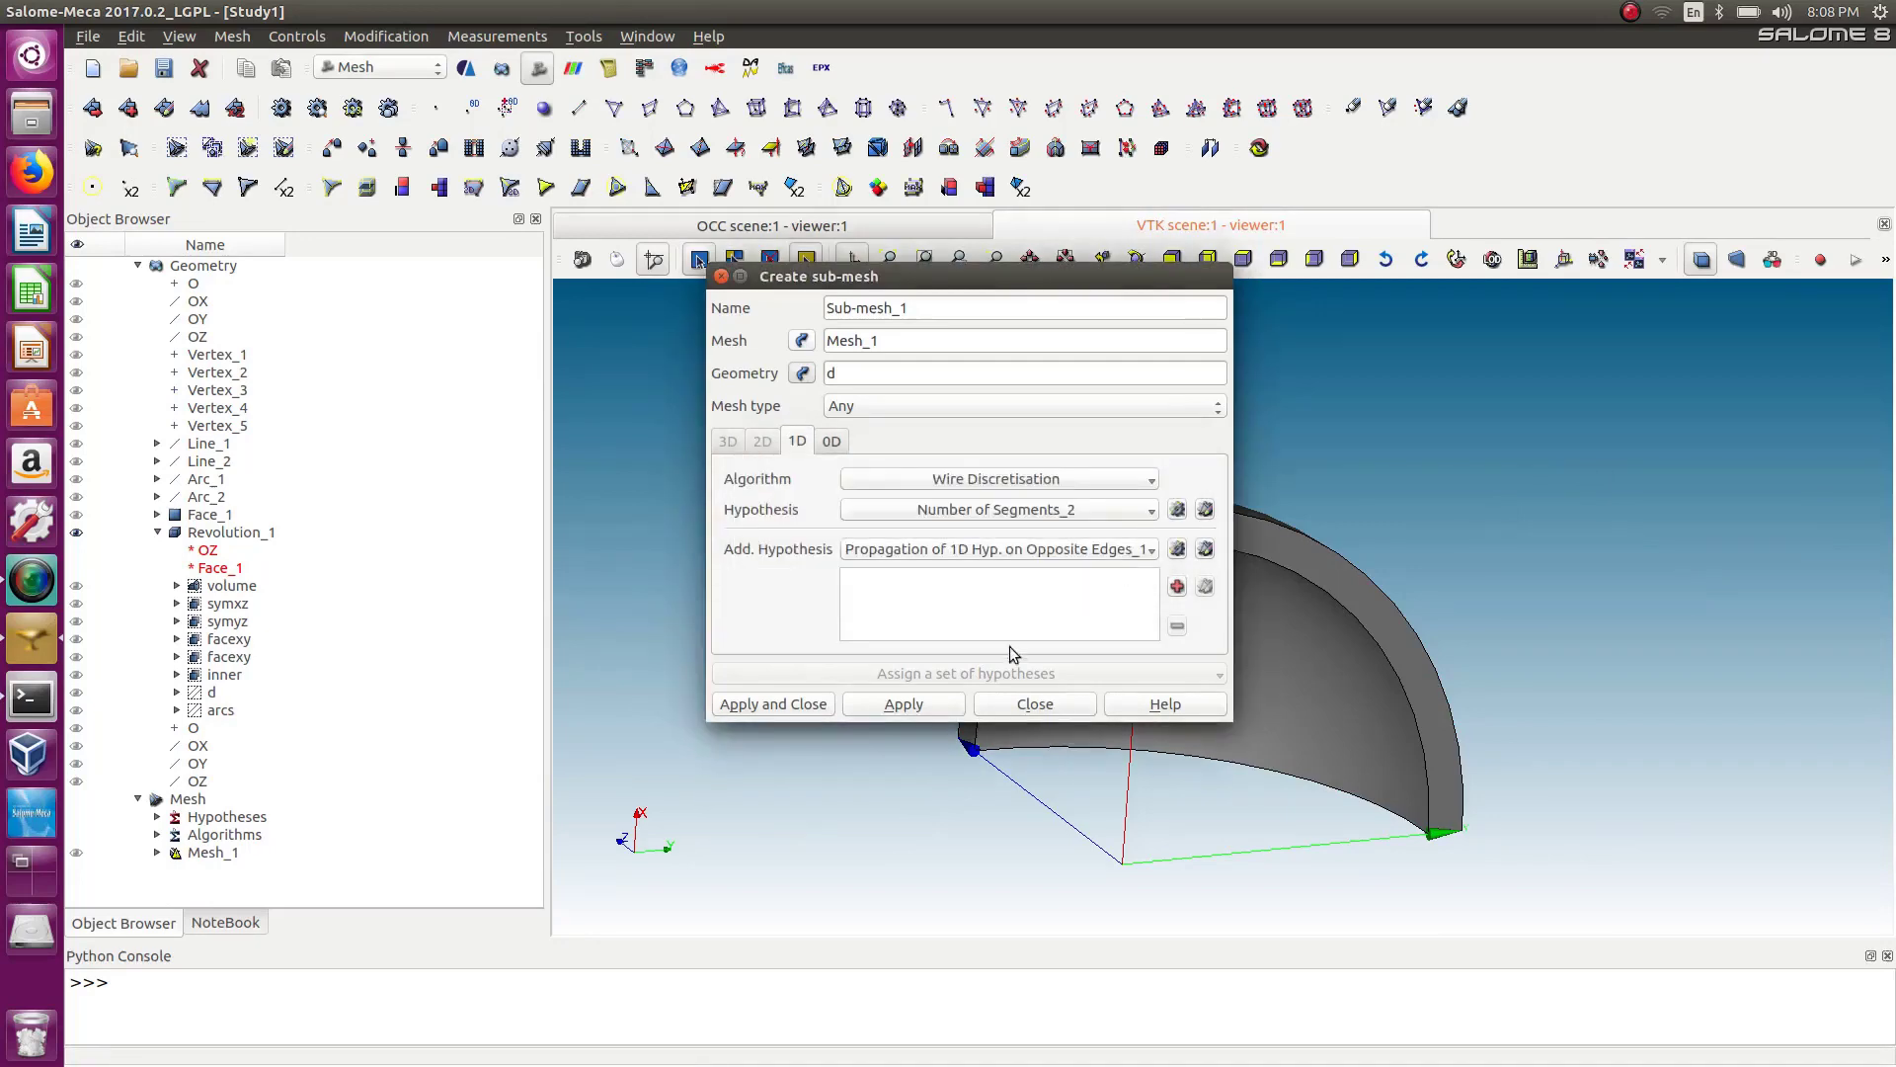
pyautogui.click(1027, 705)
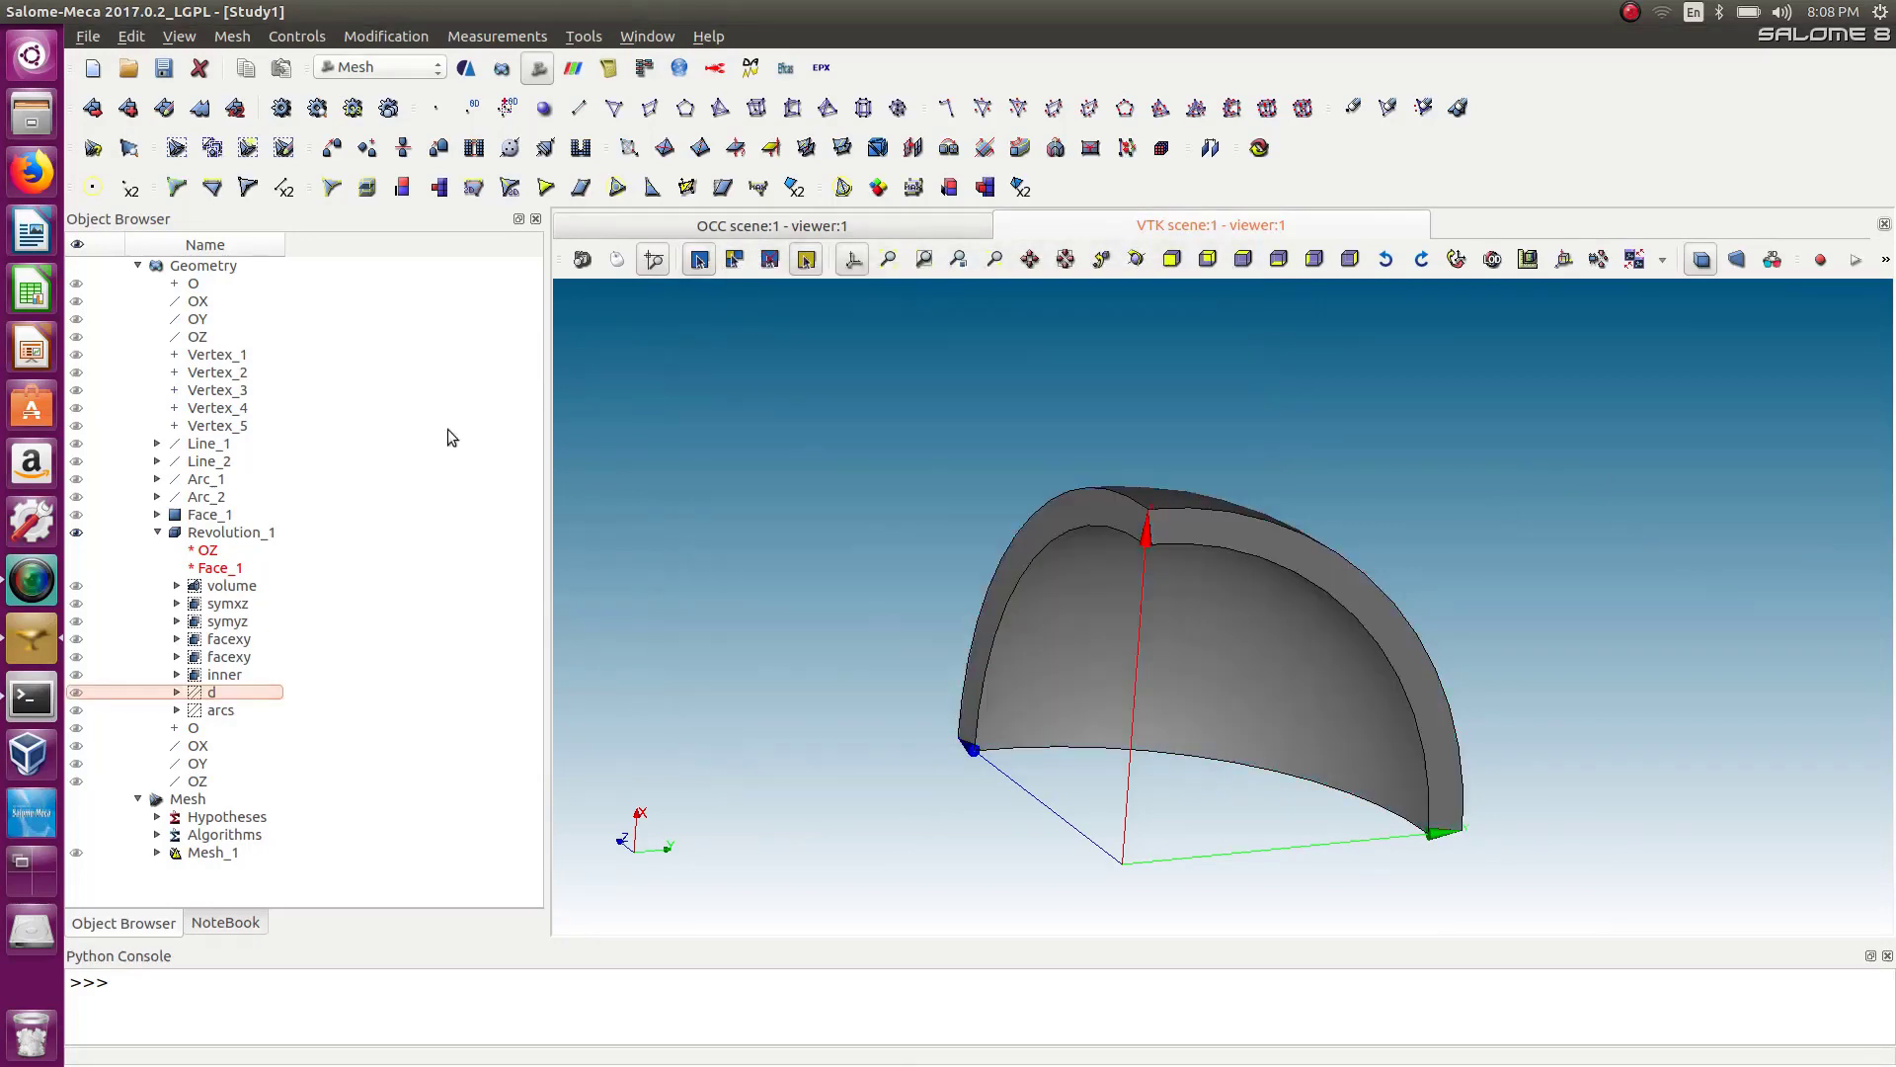
# Expand Mesh_1 in the object browser and select it.
pyautogui.click(158, 852)
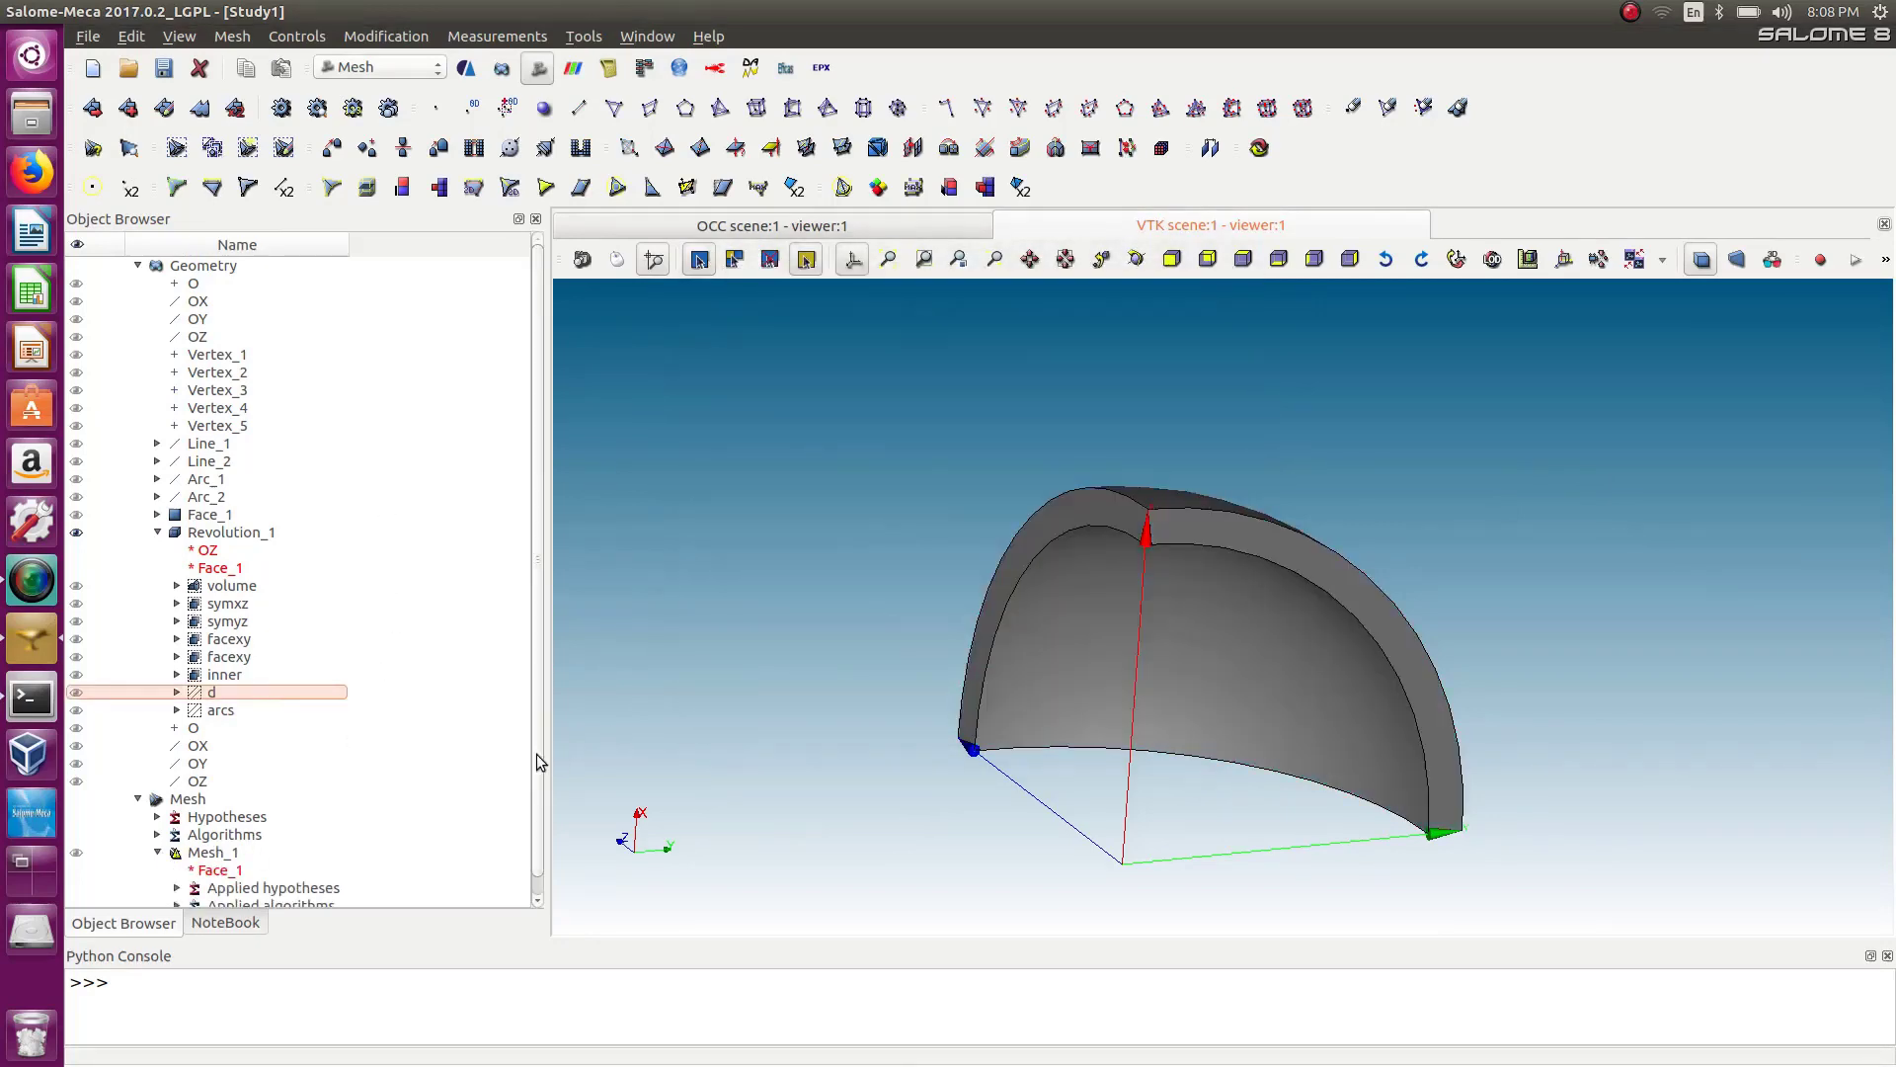
pyautogui.scroll(-1, 524, 826)
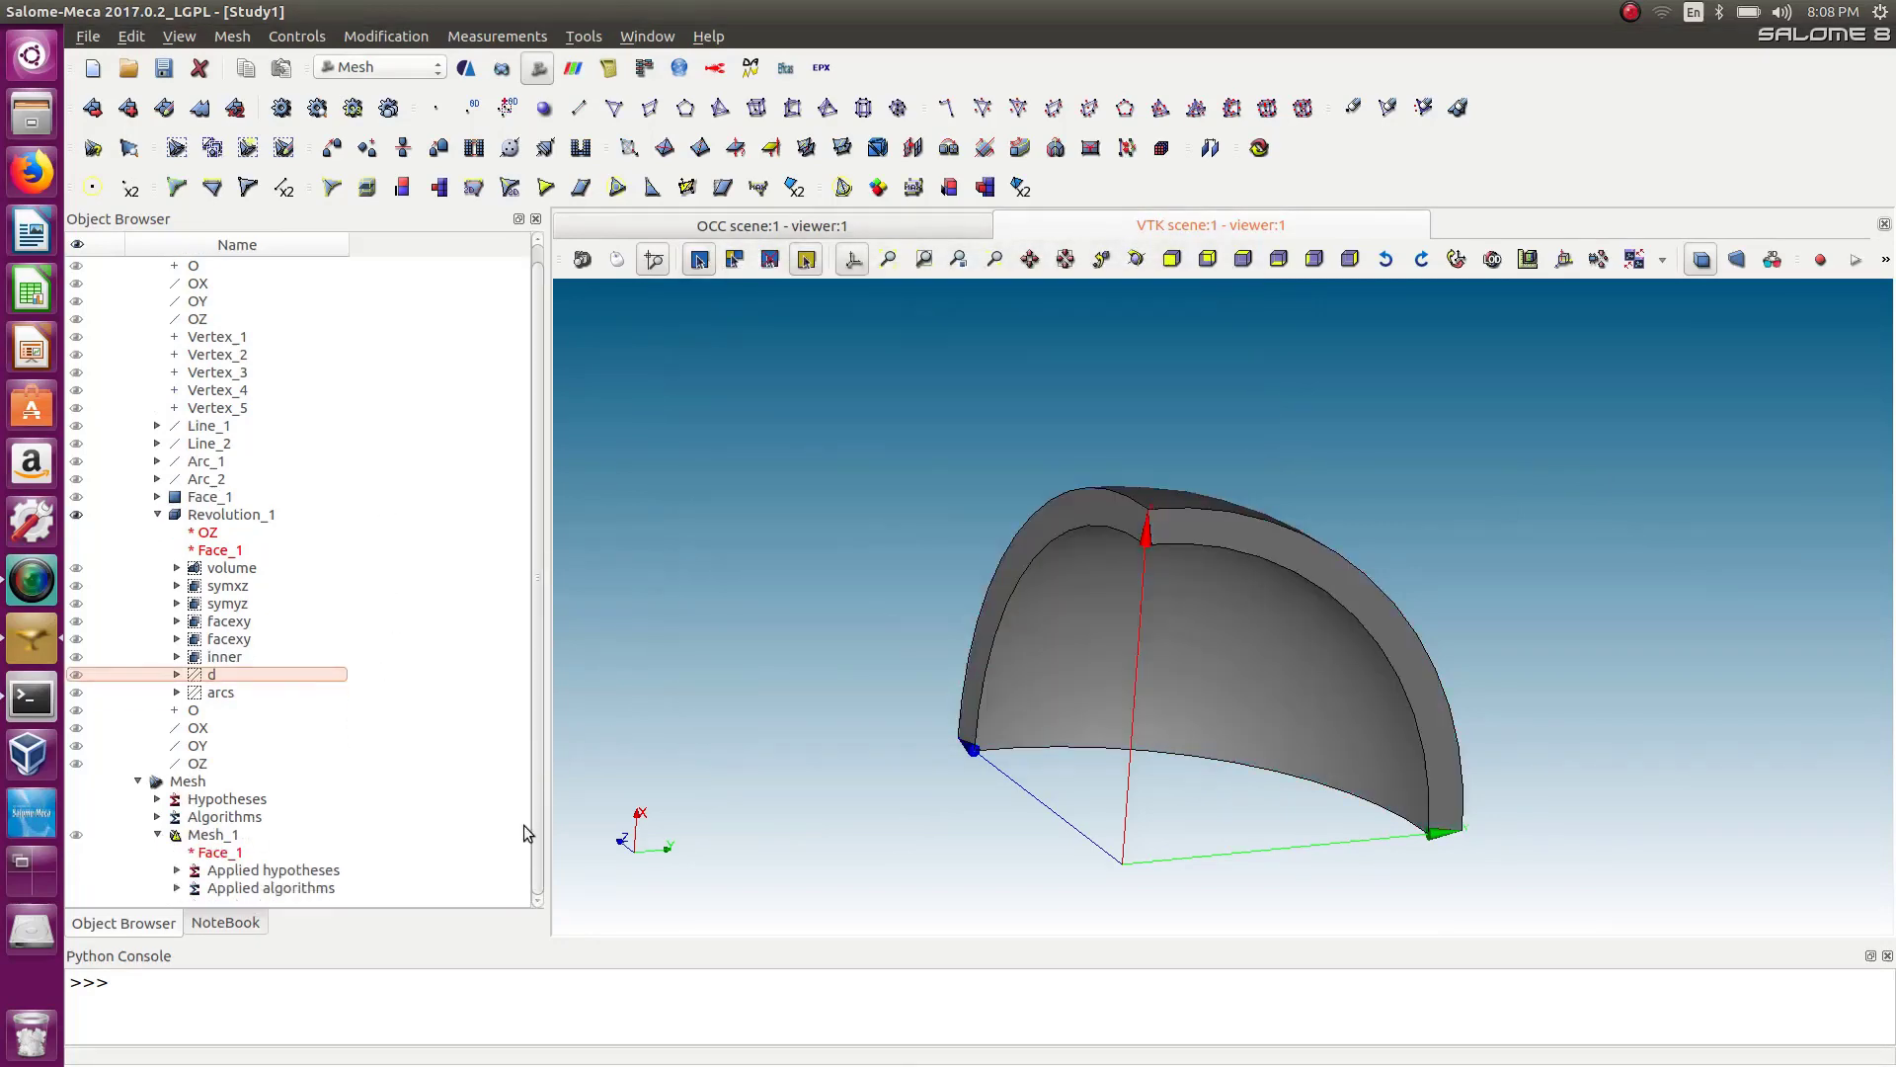
pyautogui.click(207, 839)
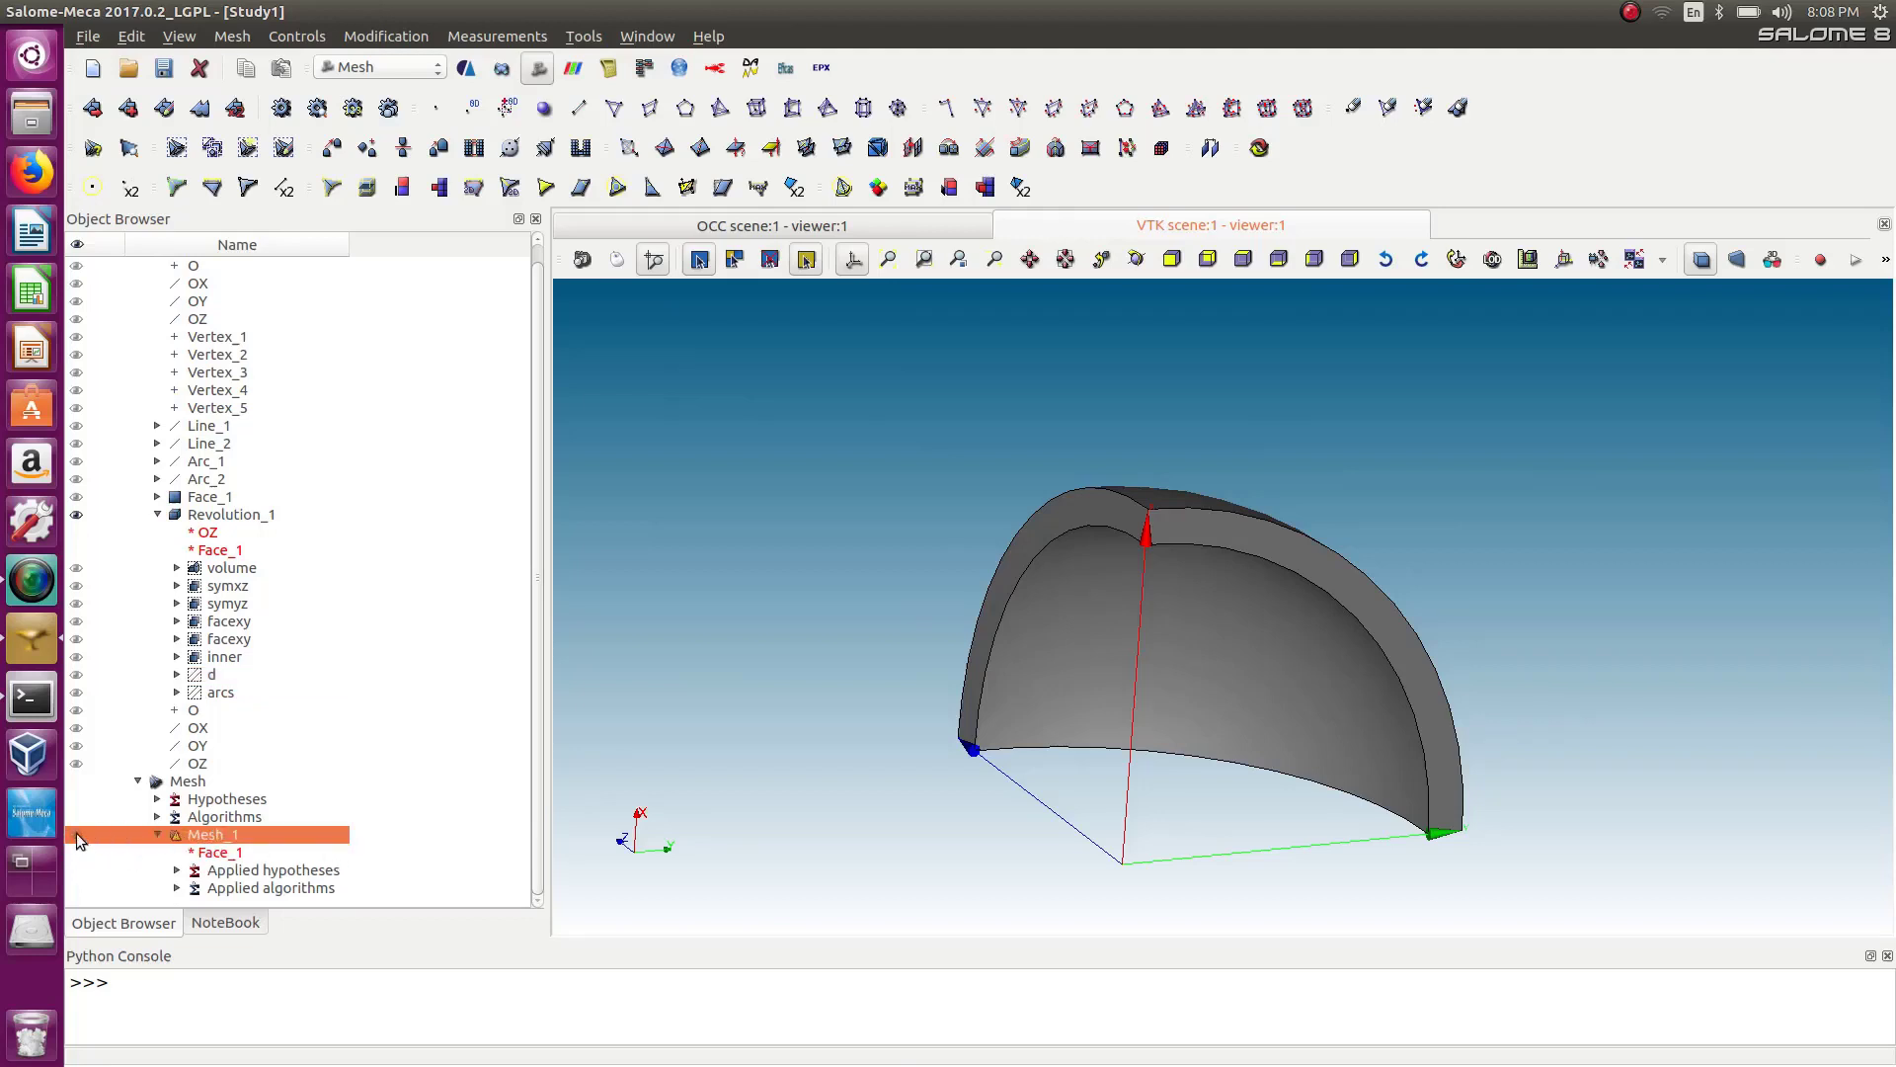
# Open a new sub-mesh on Mesh_1 with Face_1 as its geometry.
pyautogui.rightClick(139, 103)
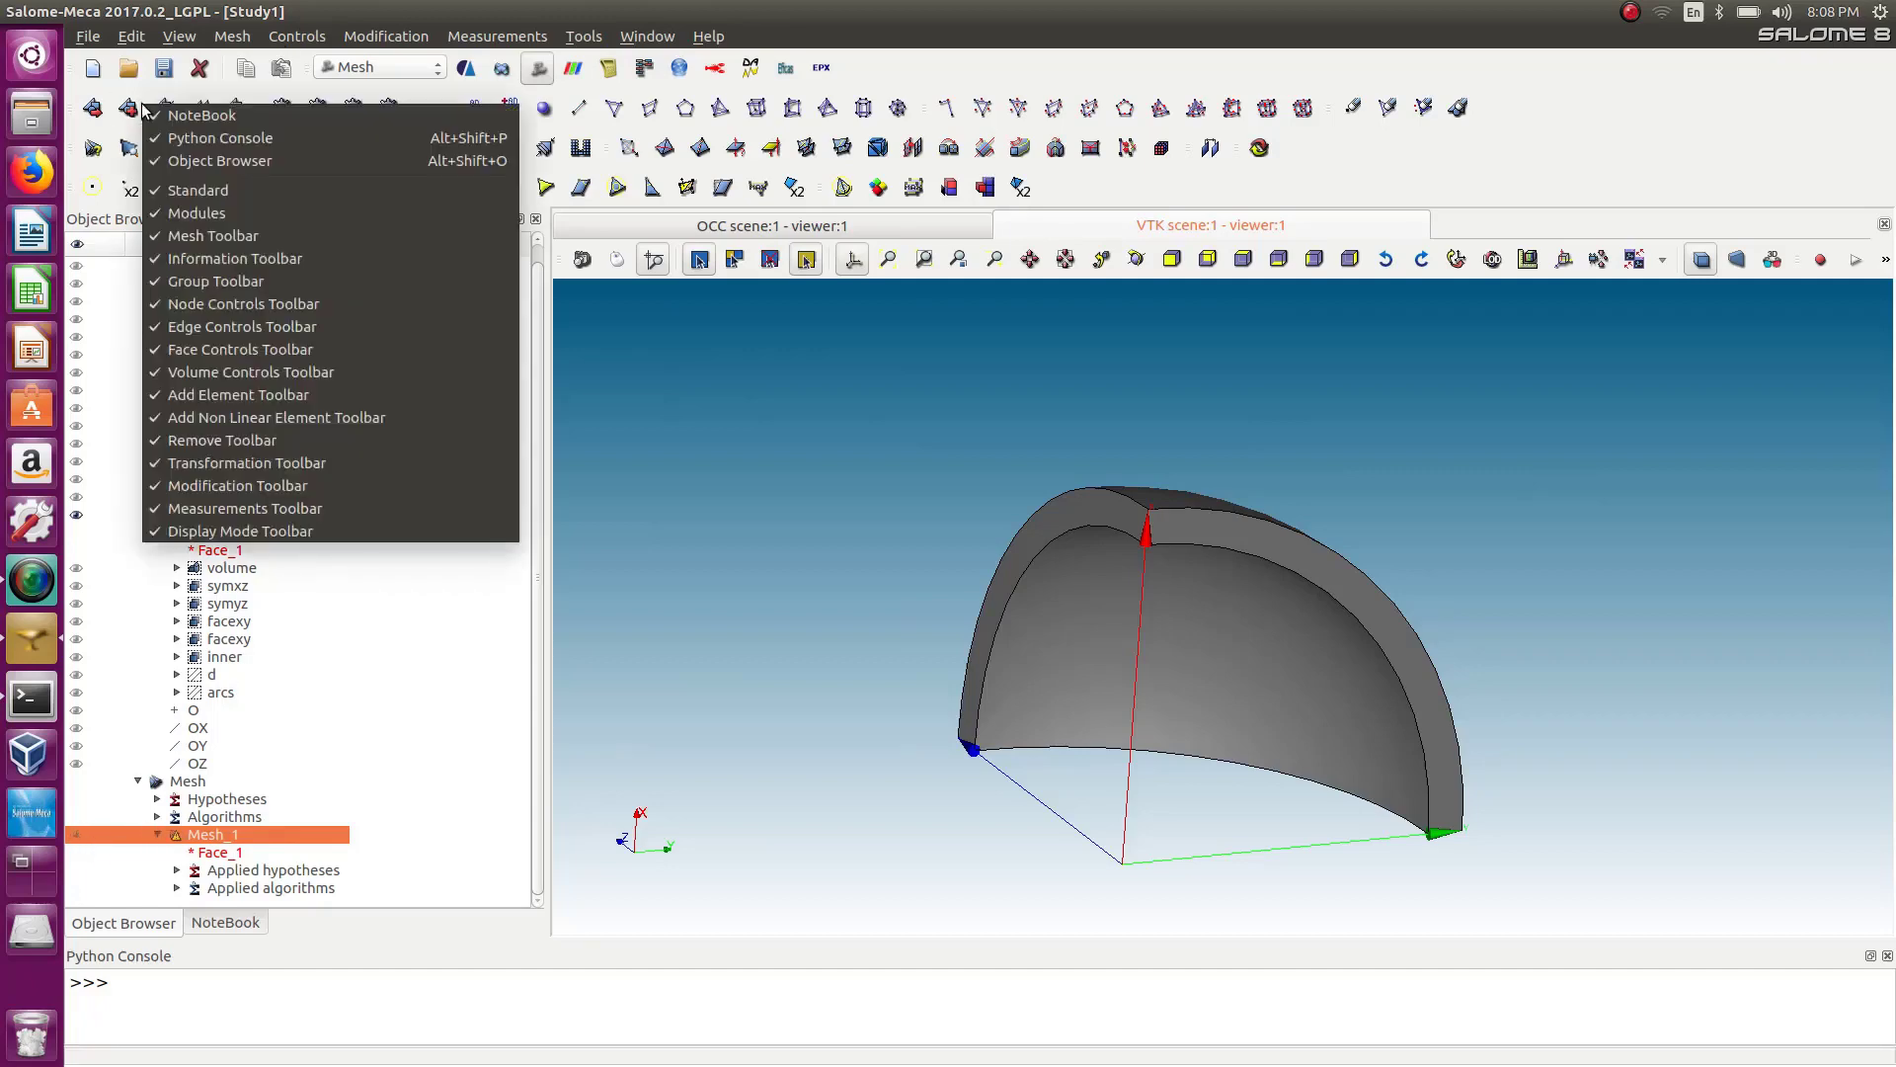
pyautogui.click(137, 105)
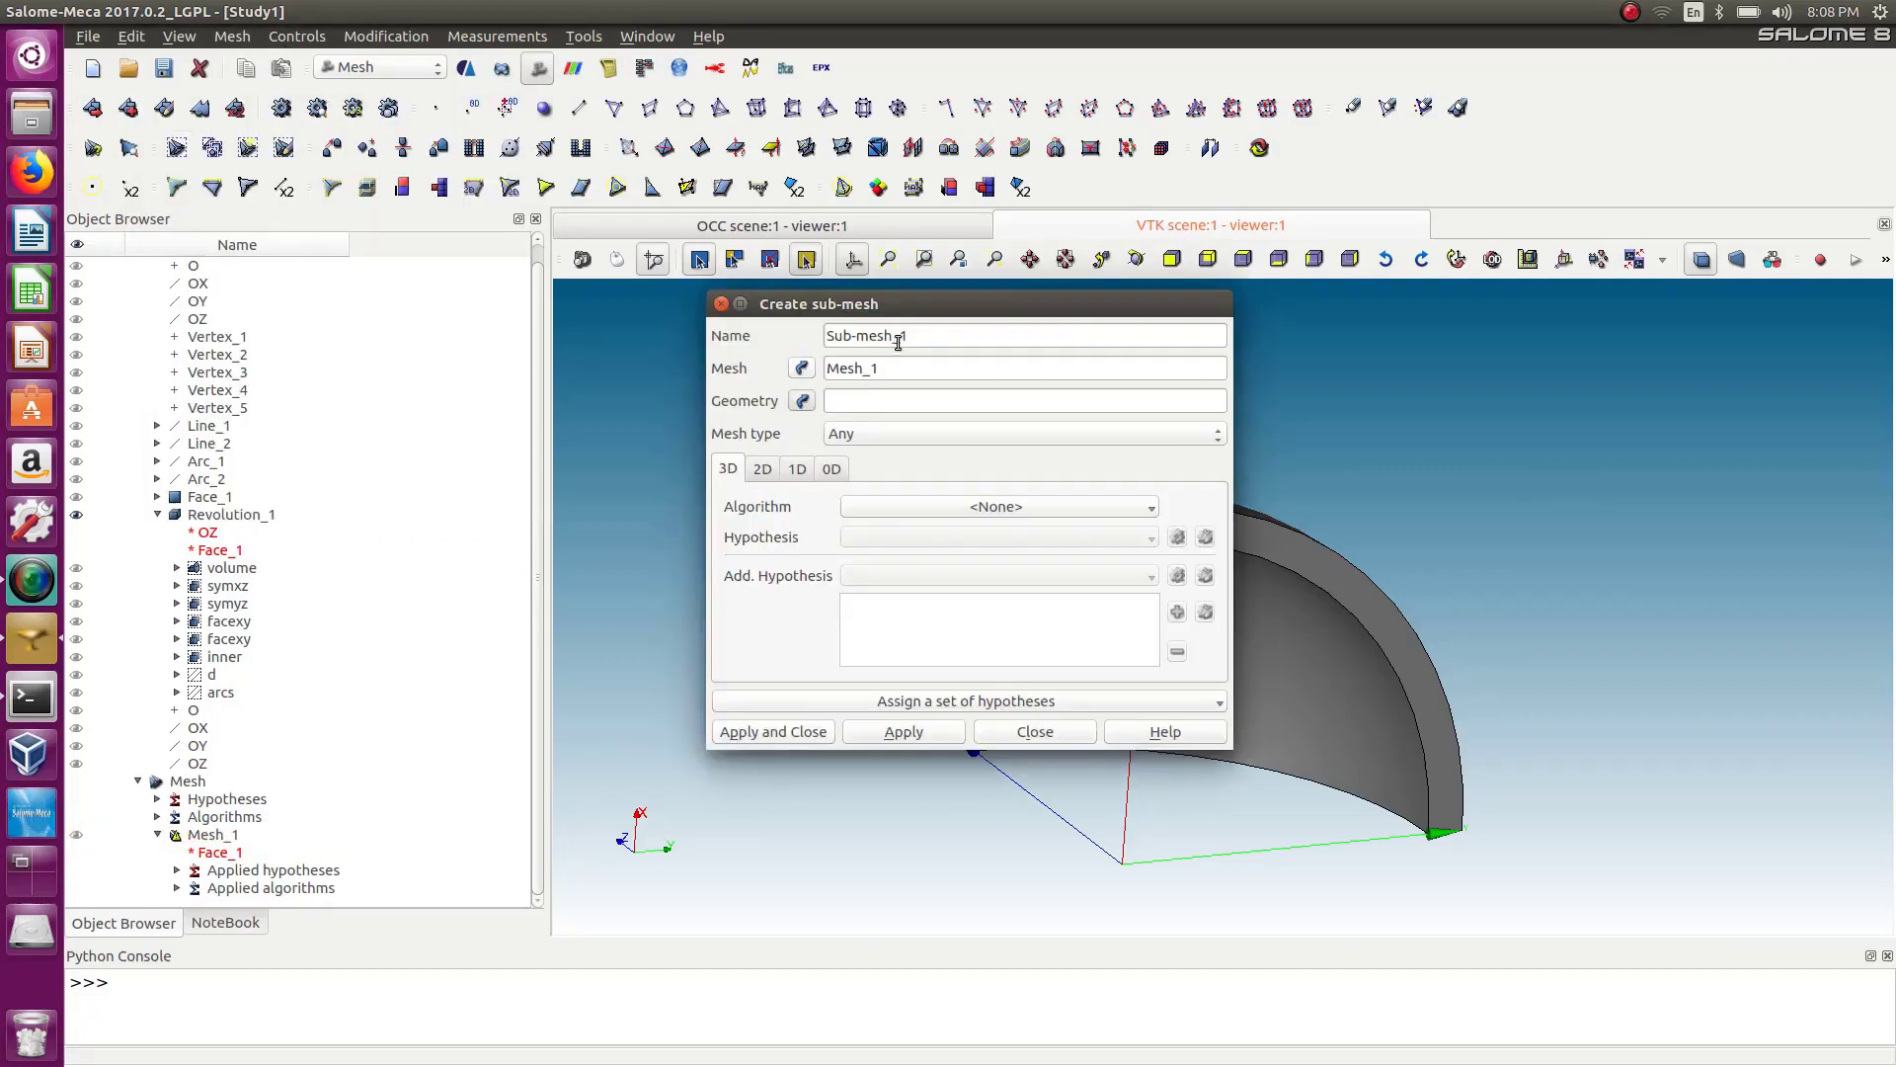
pyautogui.moveTo(919, 310); pyautogui.dragTo(651, 337)
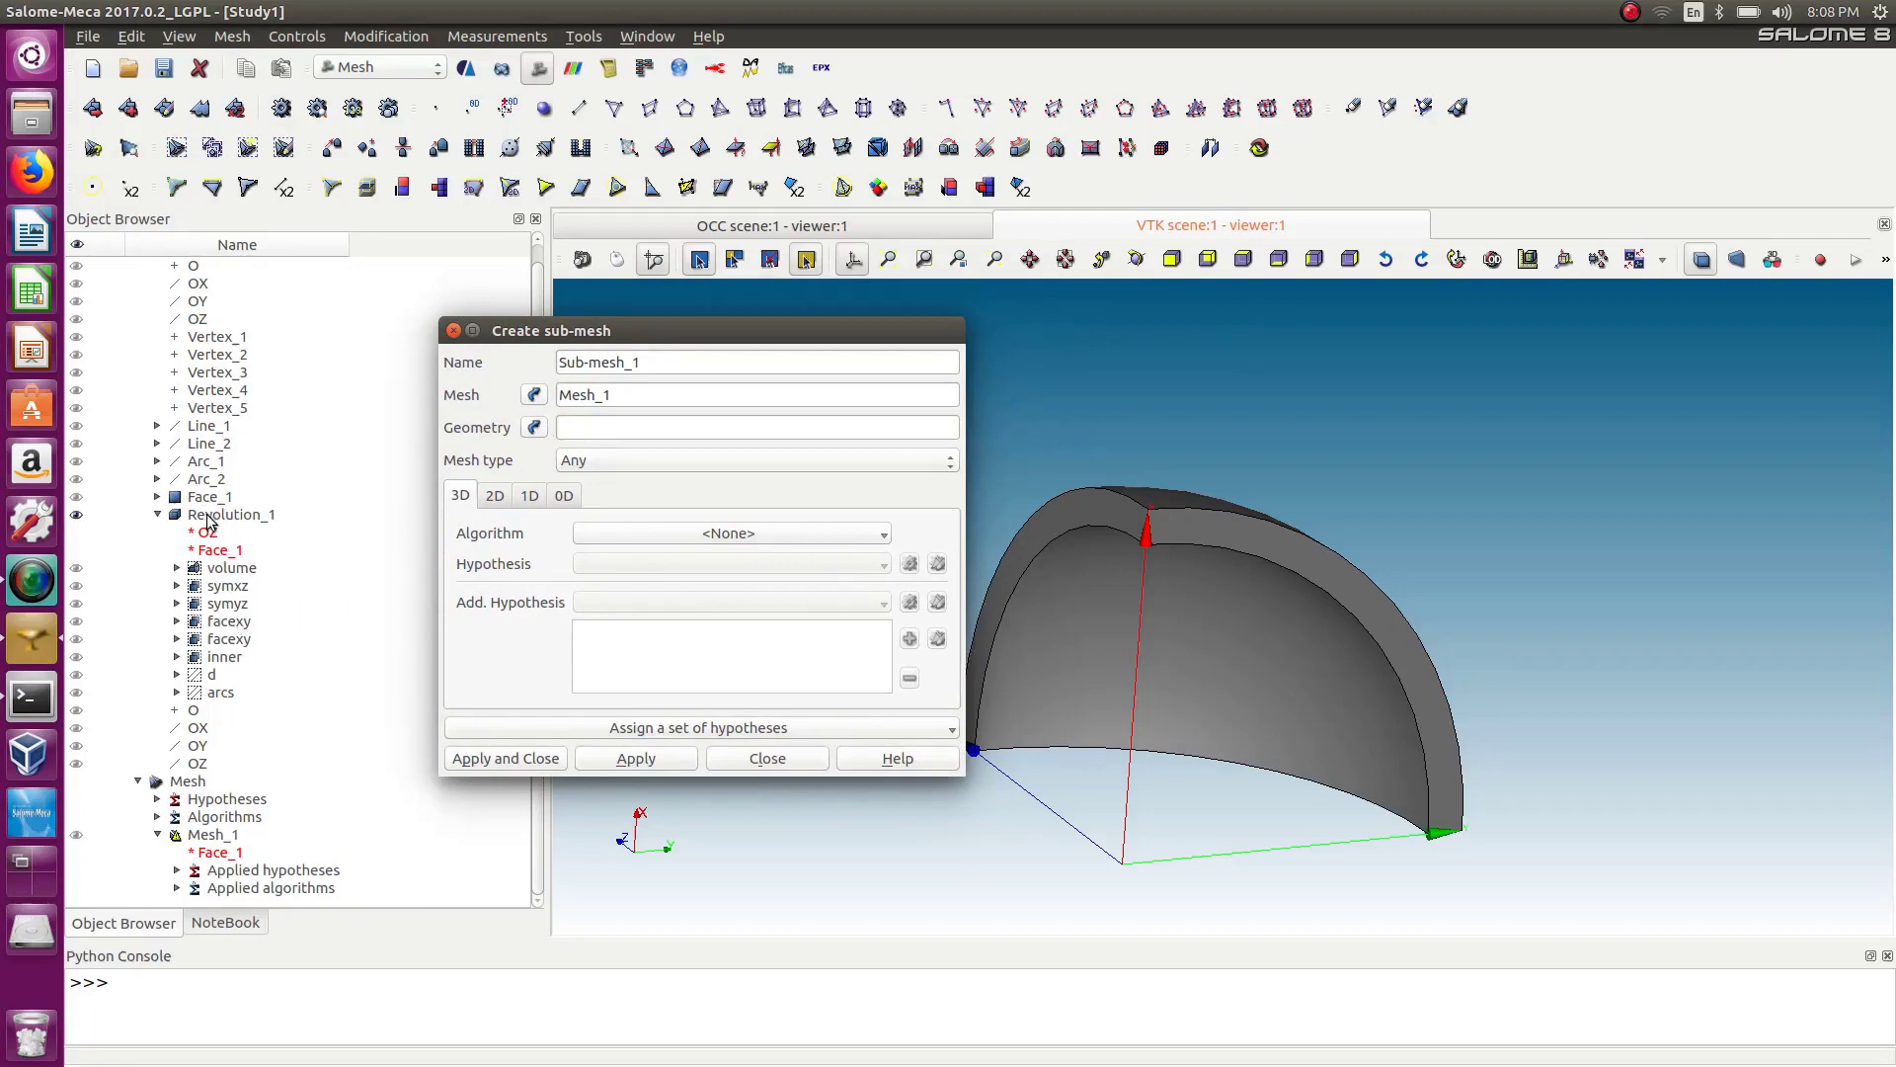
pyautogui.click(208, 497)
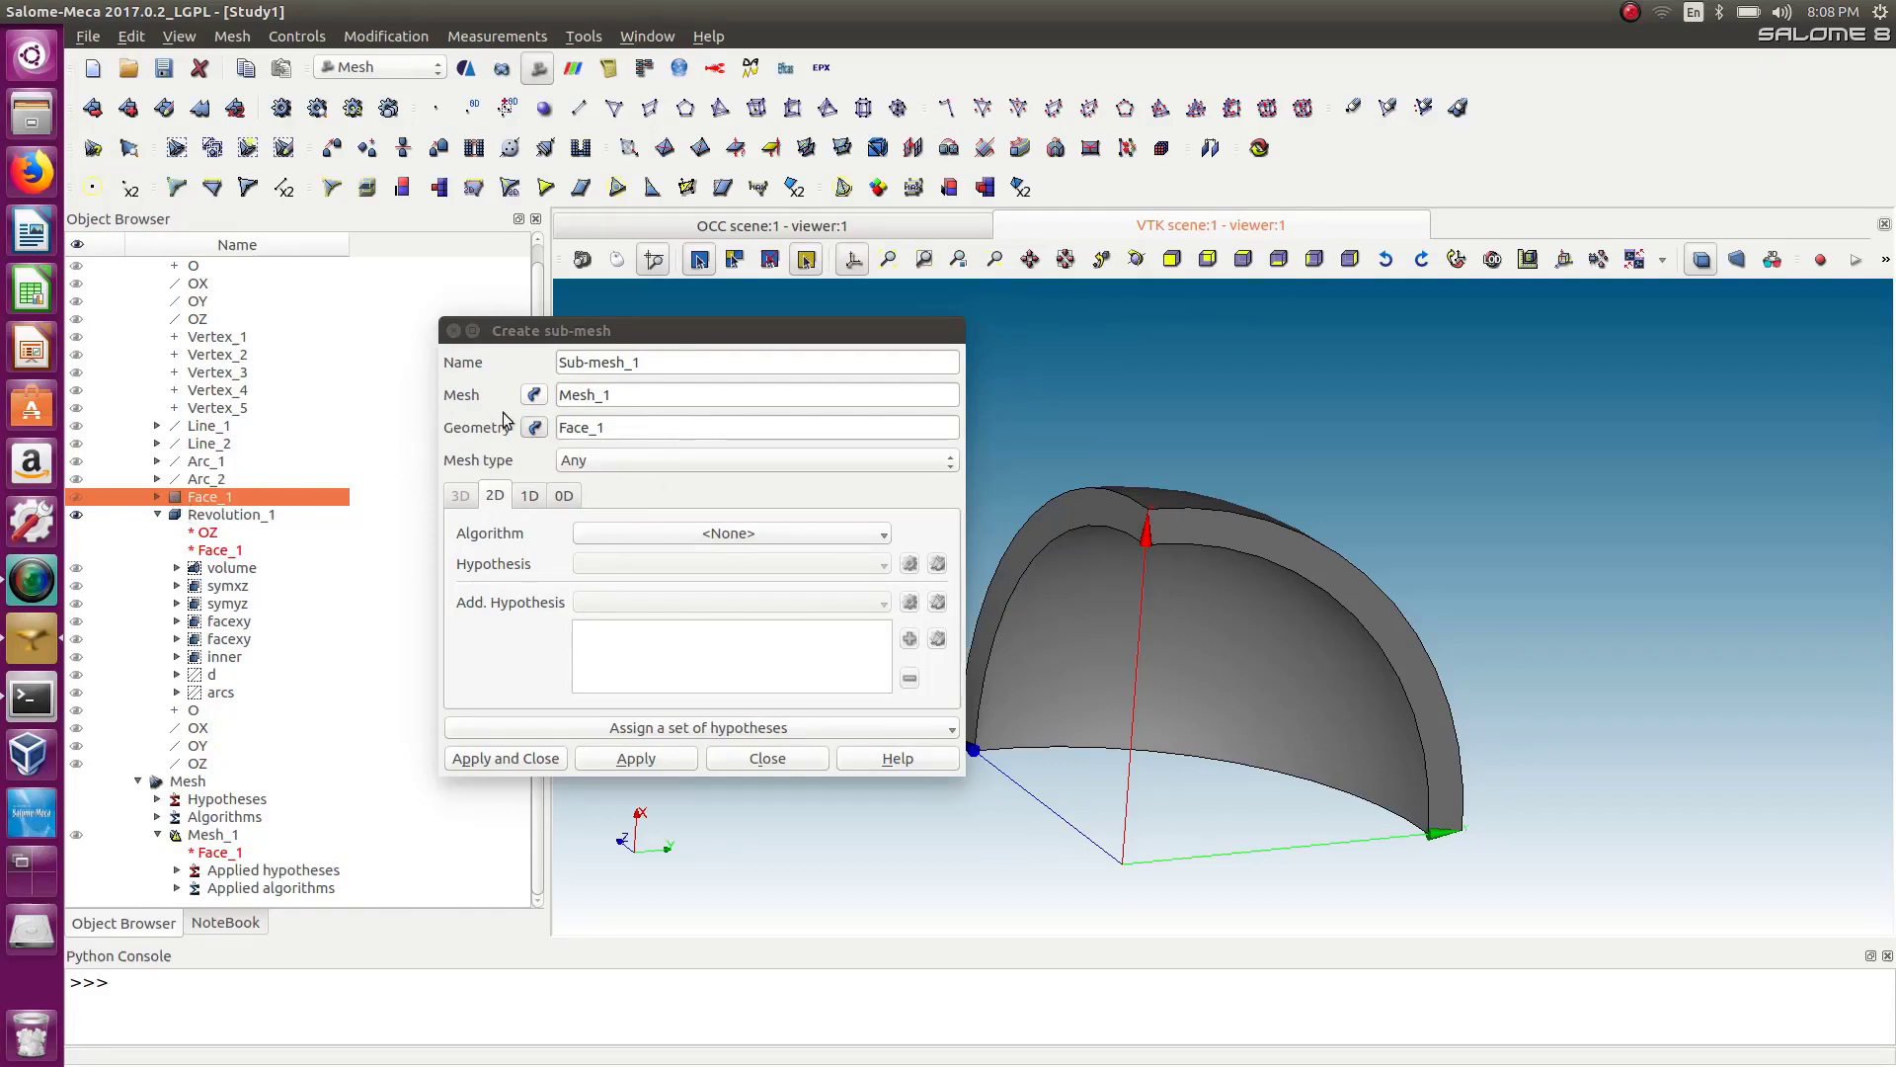
pyautogui.click(534, 395)
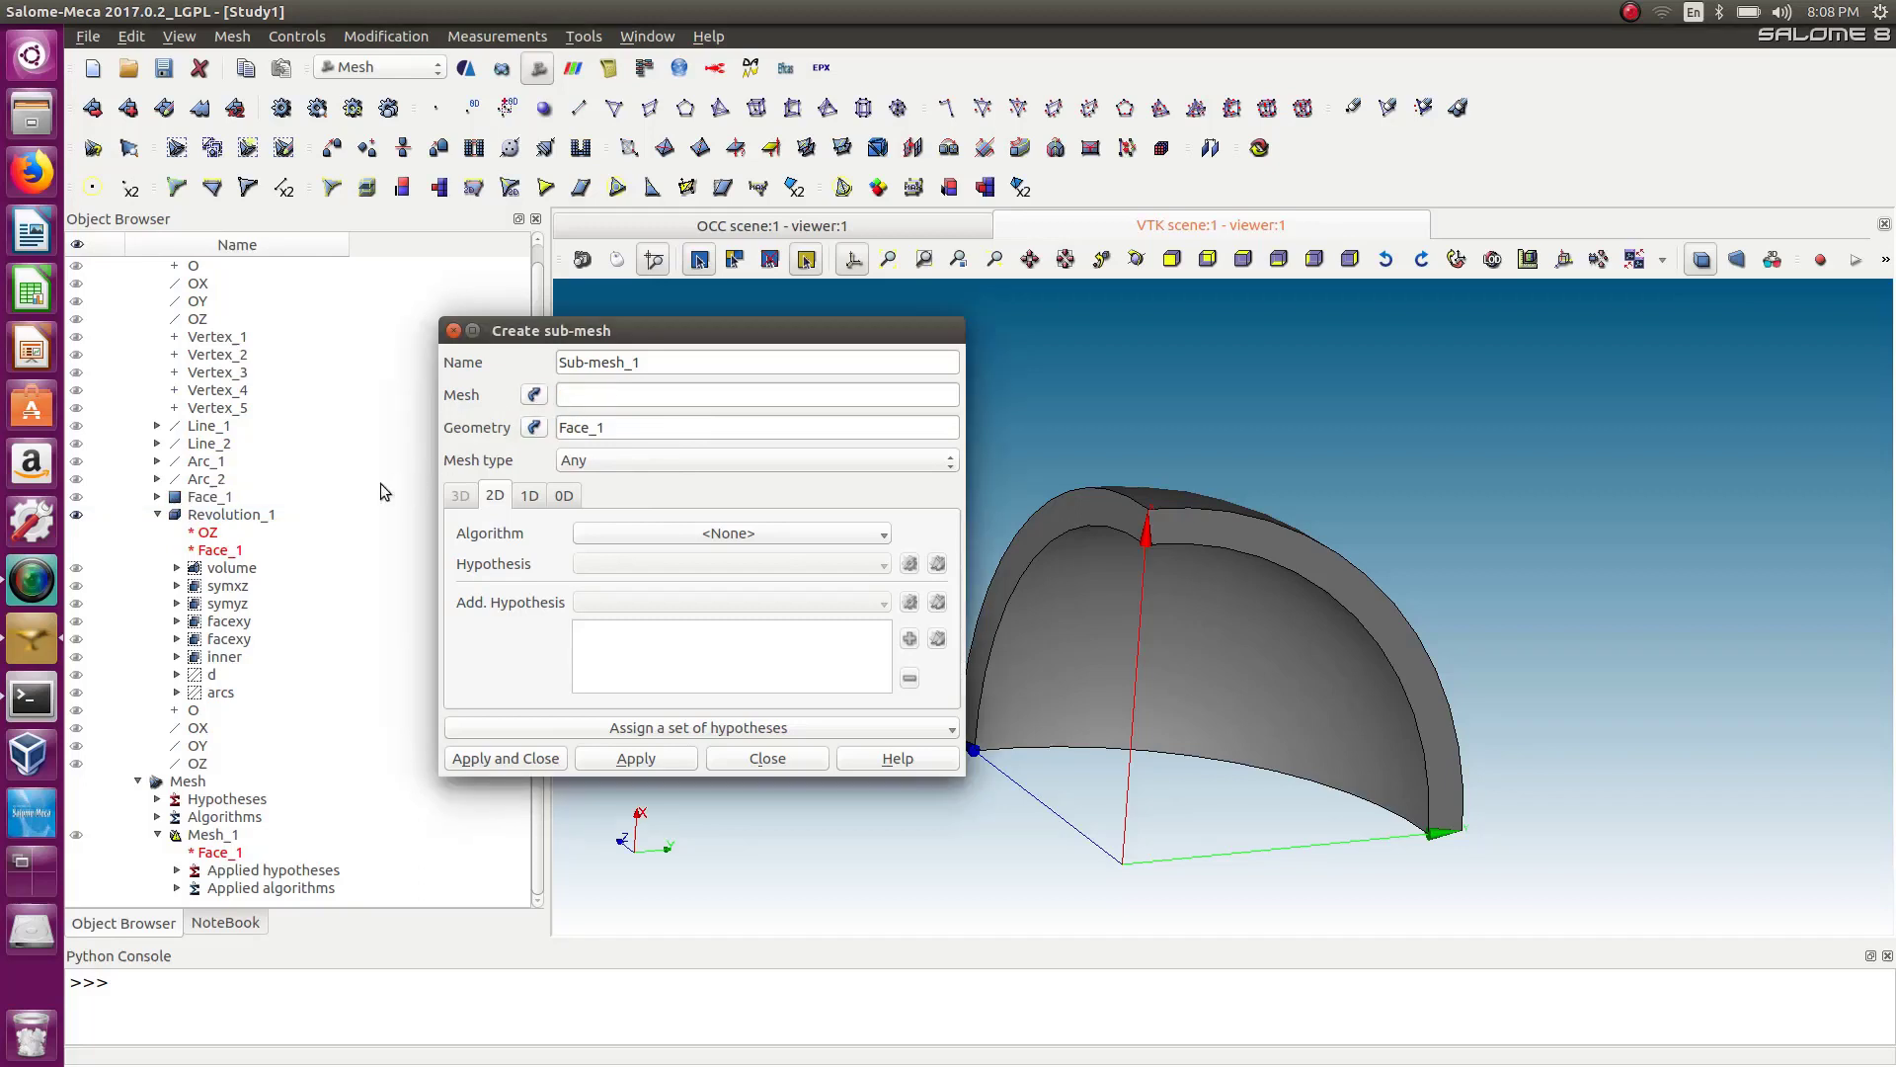
pyautogui.click(203, 836)
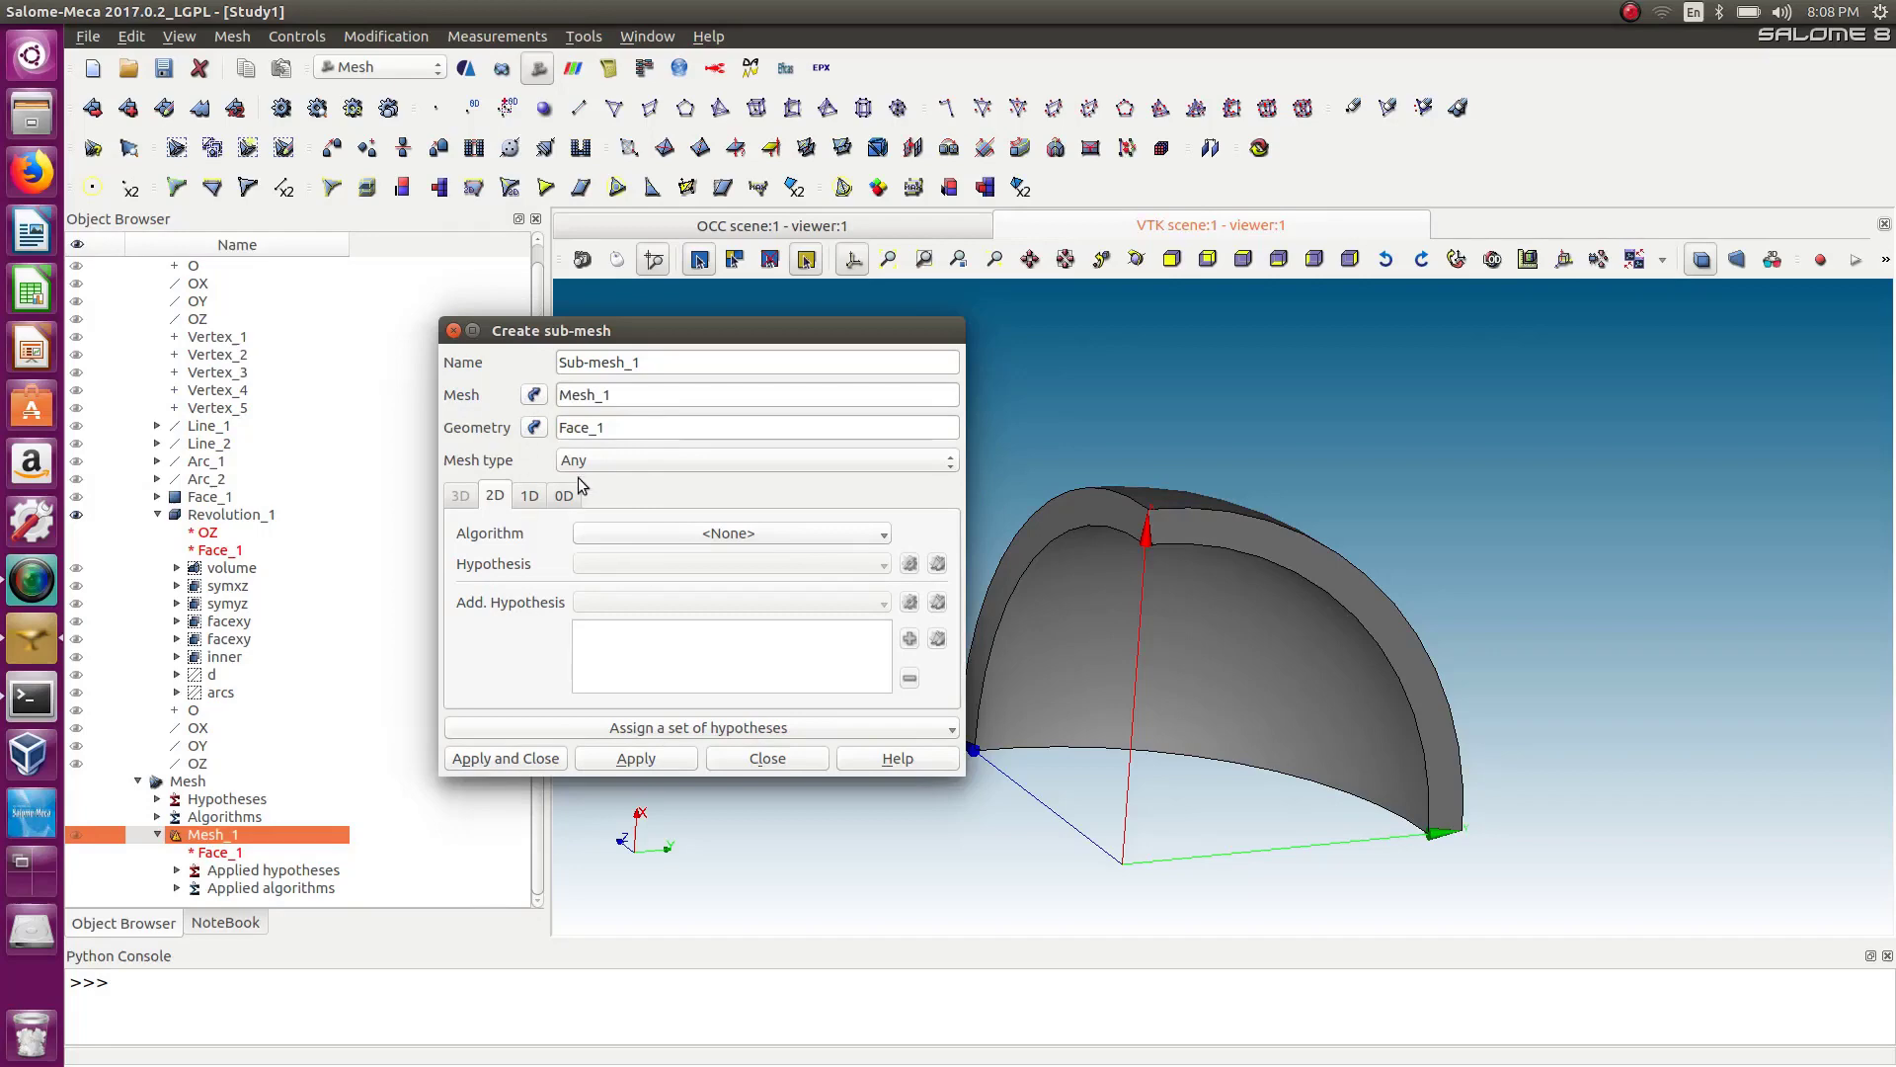
# Set the sub-mesh's 2D algorithm to Quadrangle: Mapping with the Quadrangle Parameters_1 hypothesis and no additional hypothesis.
pyautogui.click(728, 535)
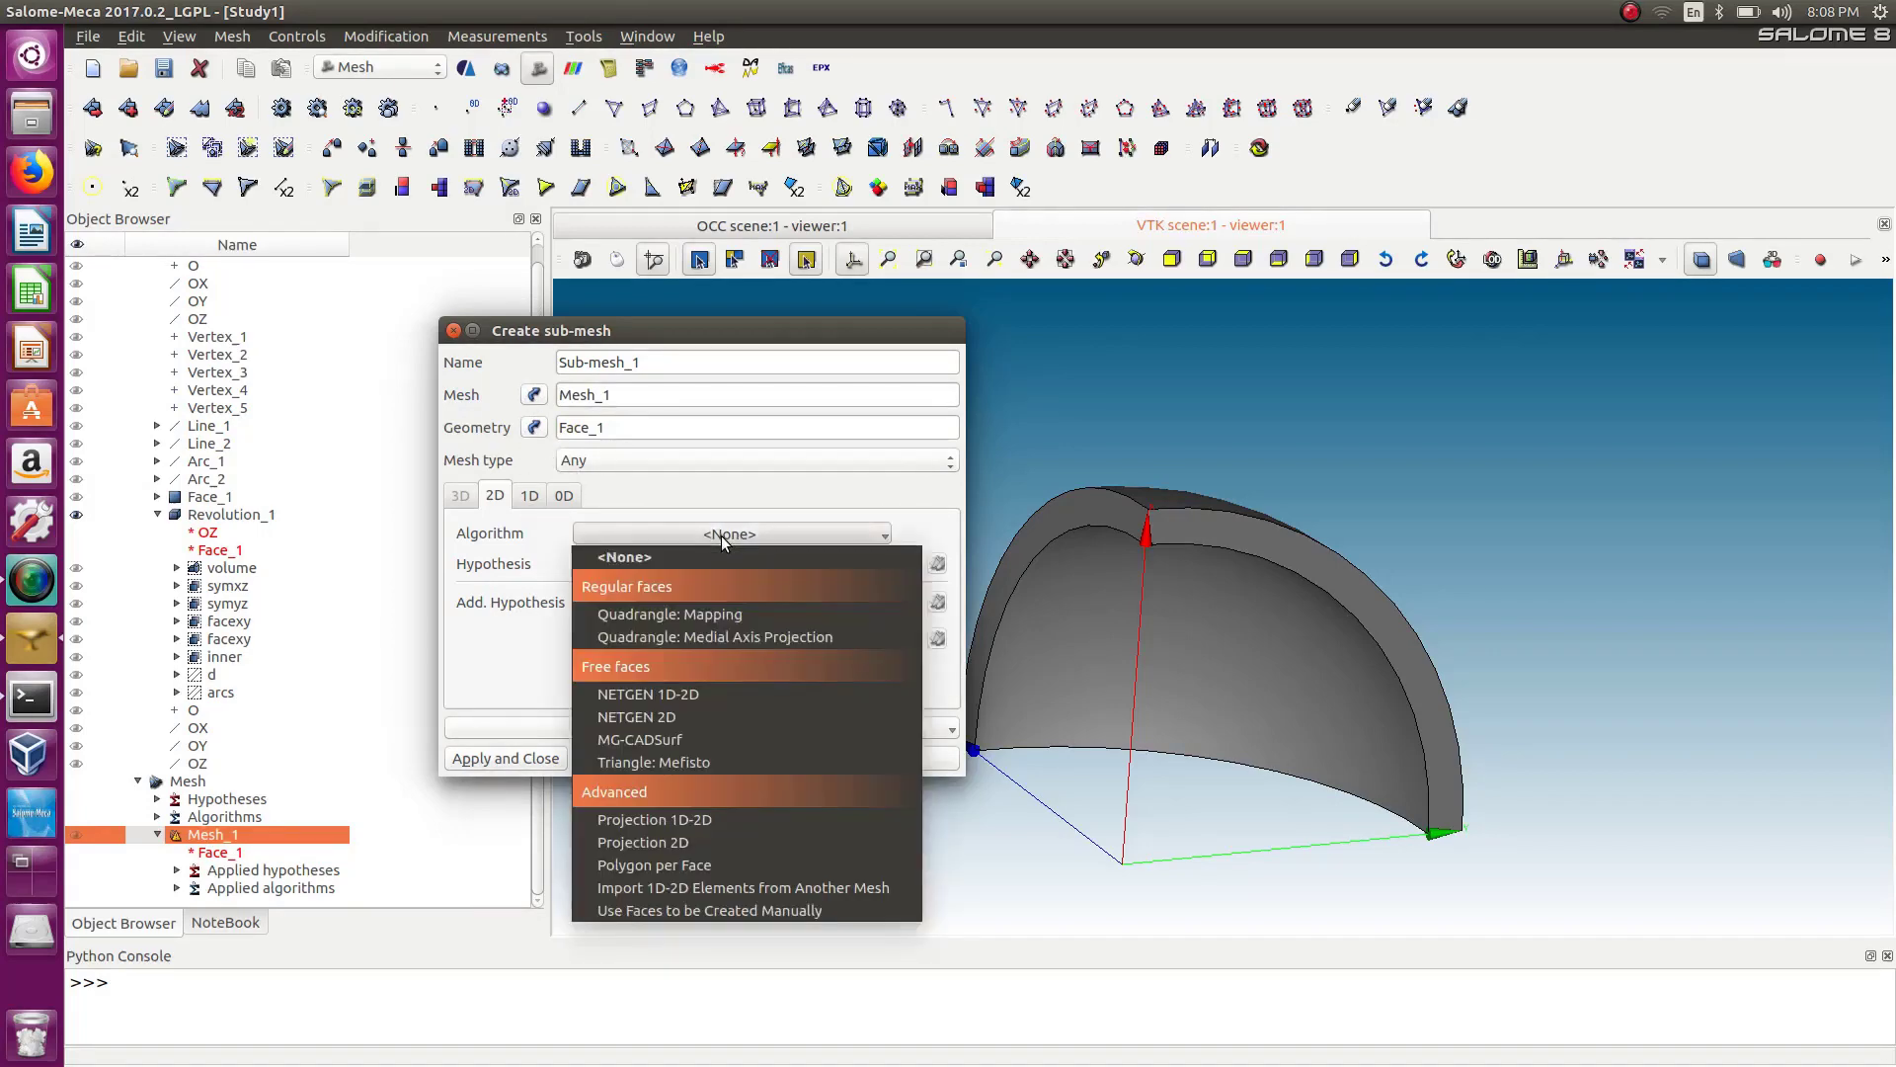
pyautogui.click(715, 617)
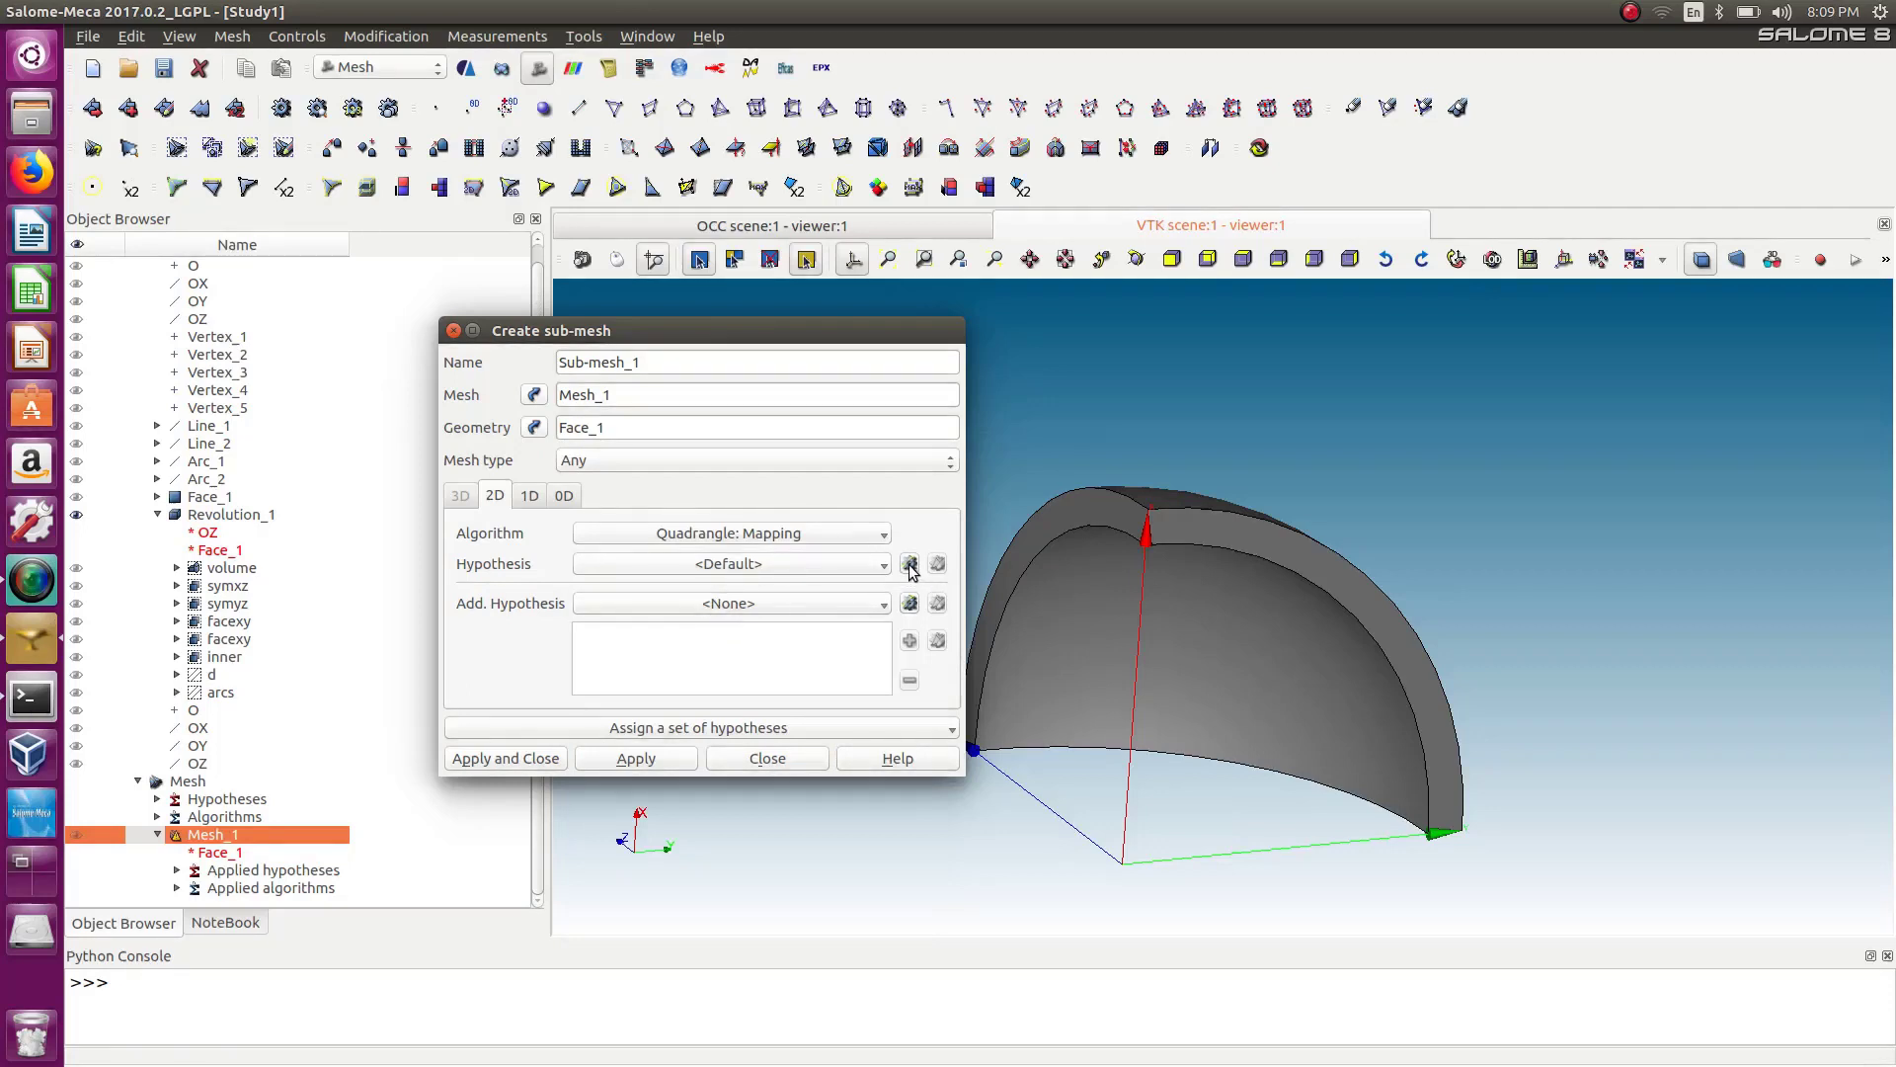
pyautogui.click(831, 565)
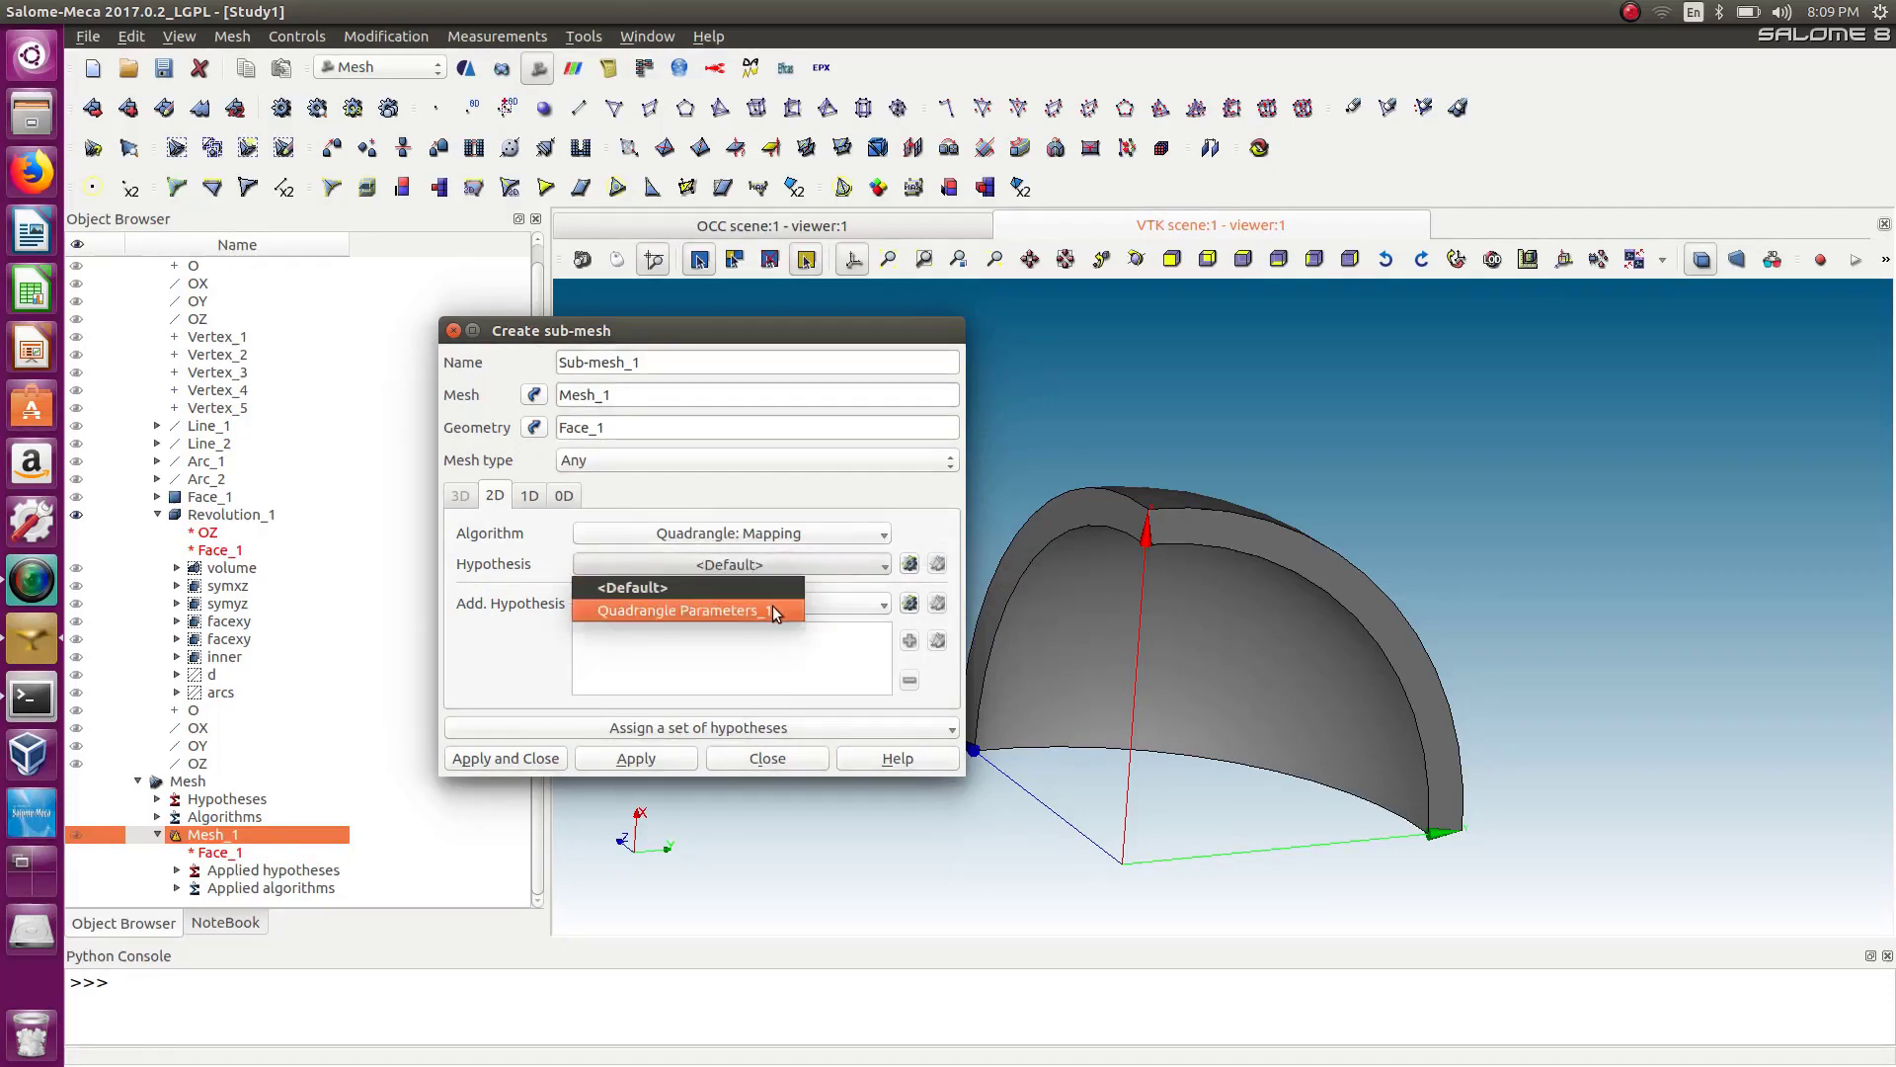
pyautogui.click(772, 610)
pyautogui.click(837, 602)
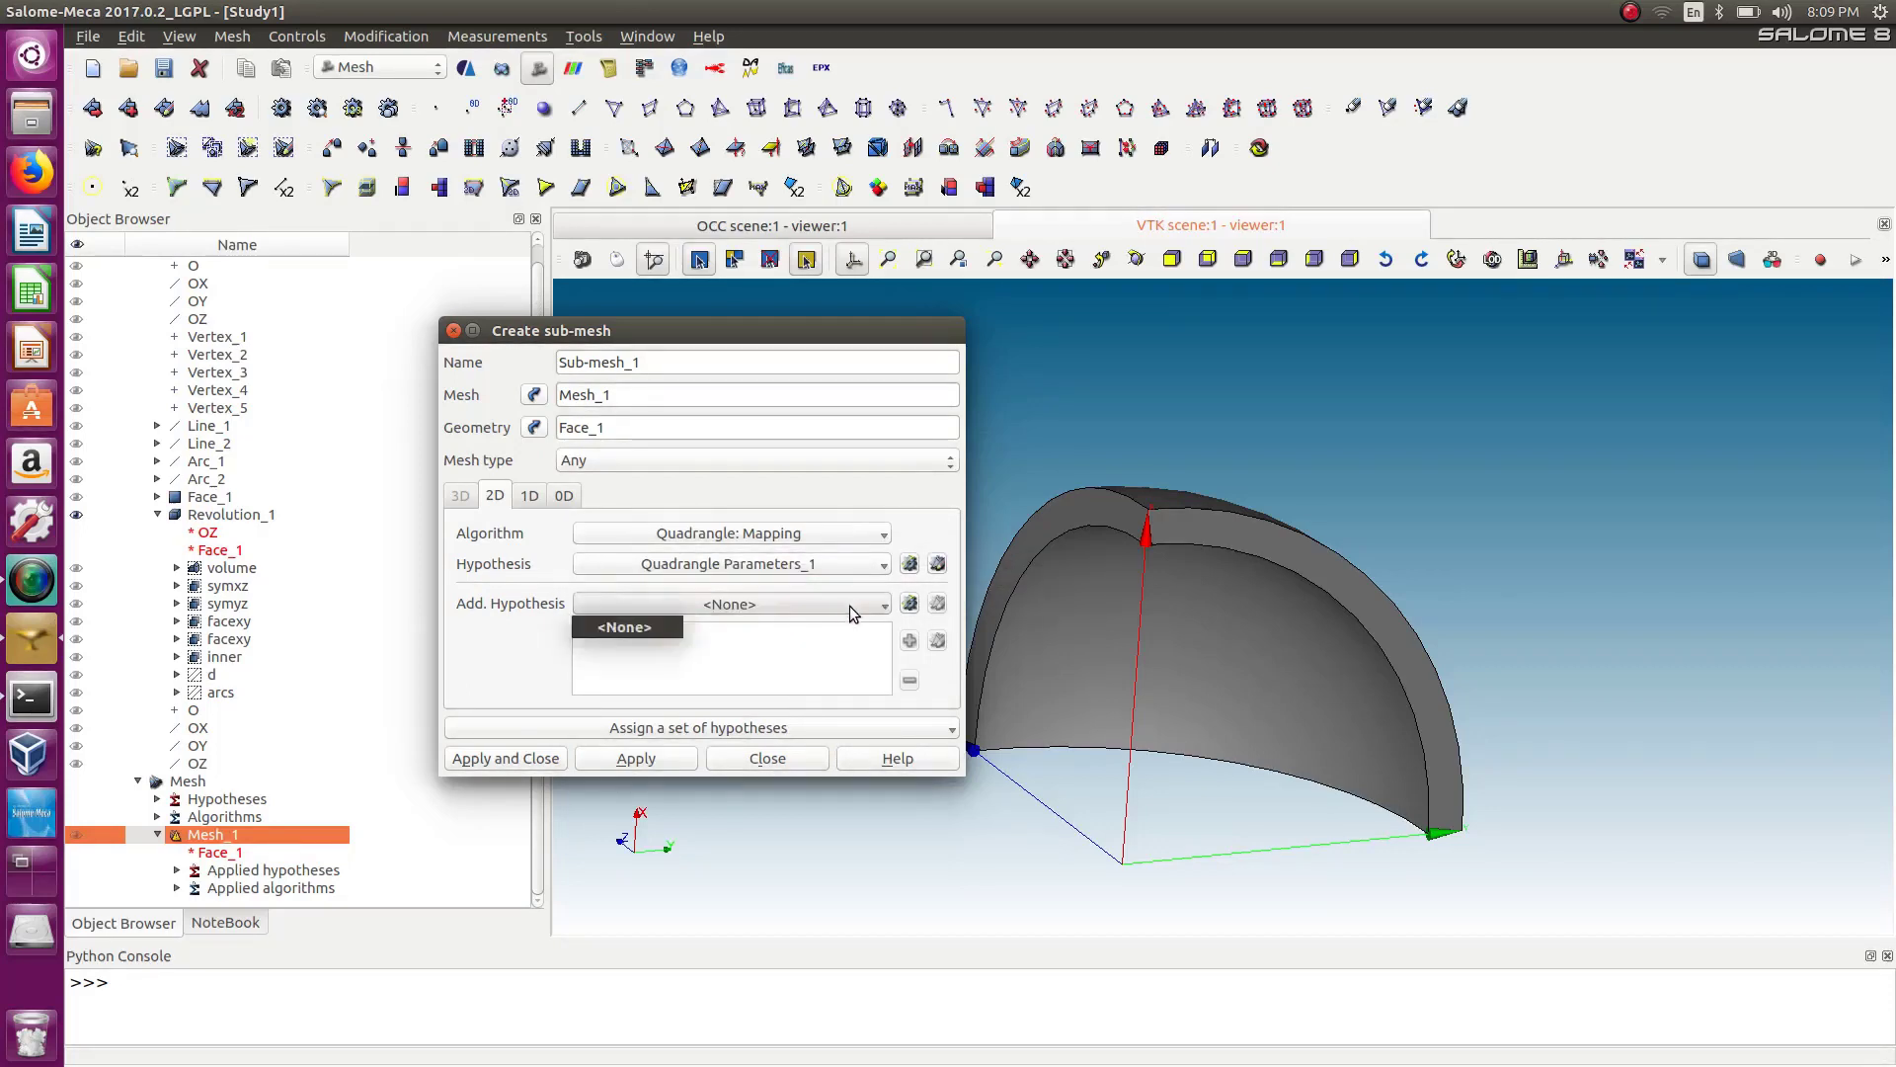
pyautogui.click(852, 630)
# Set the 1D algorithm to Wire Discretisation with Number of Segments_2 and Propagation of 1D Hyp. on Opposite Edges_1.
pyautogui.click(524, 497)
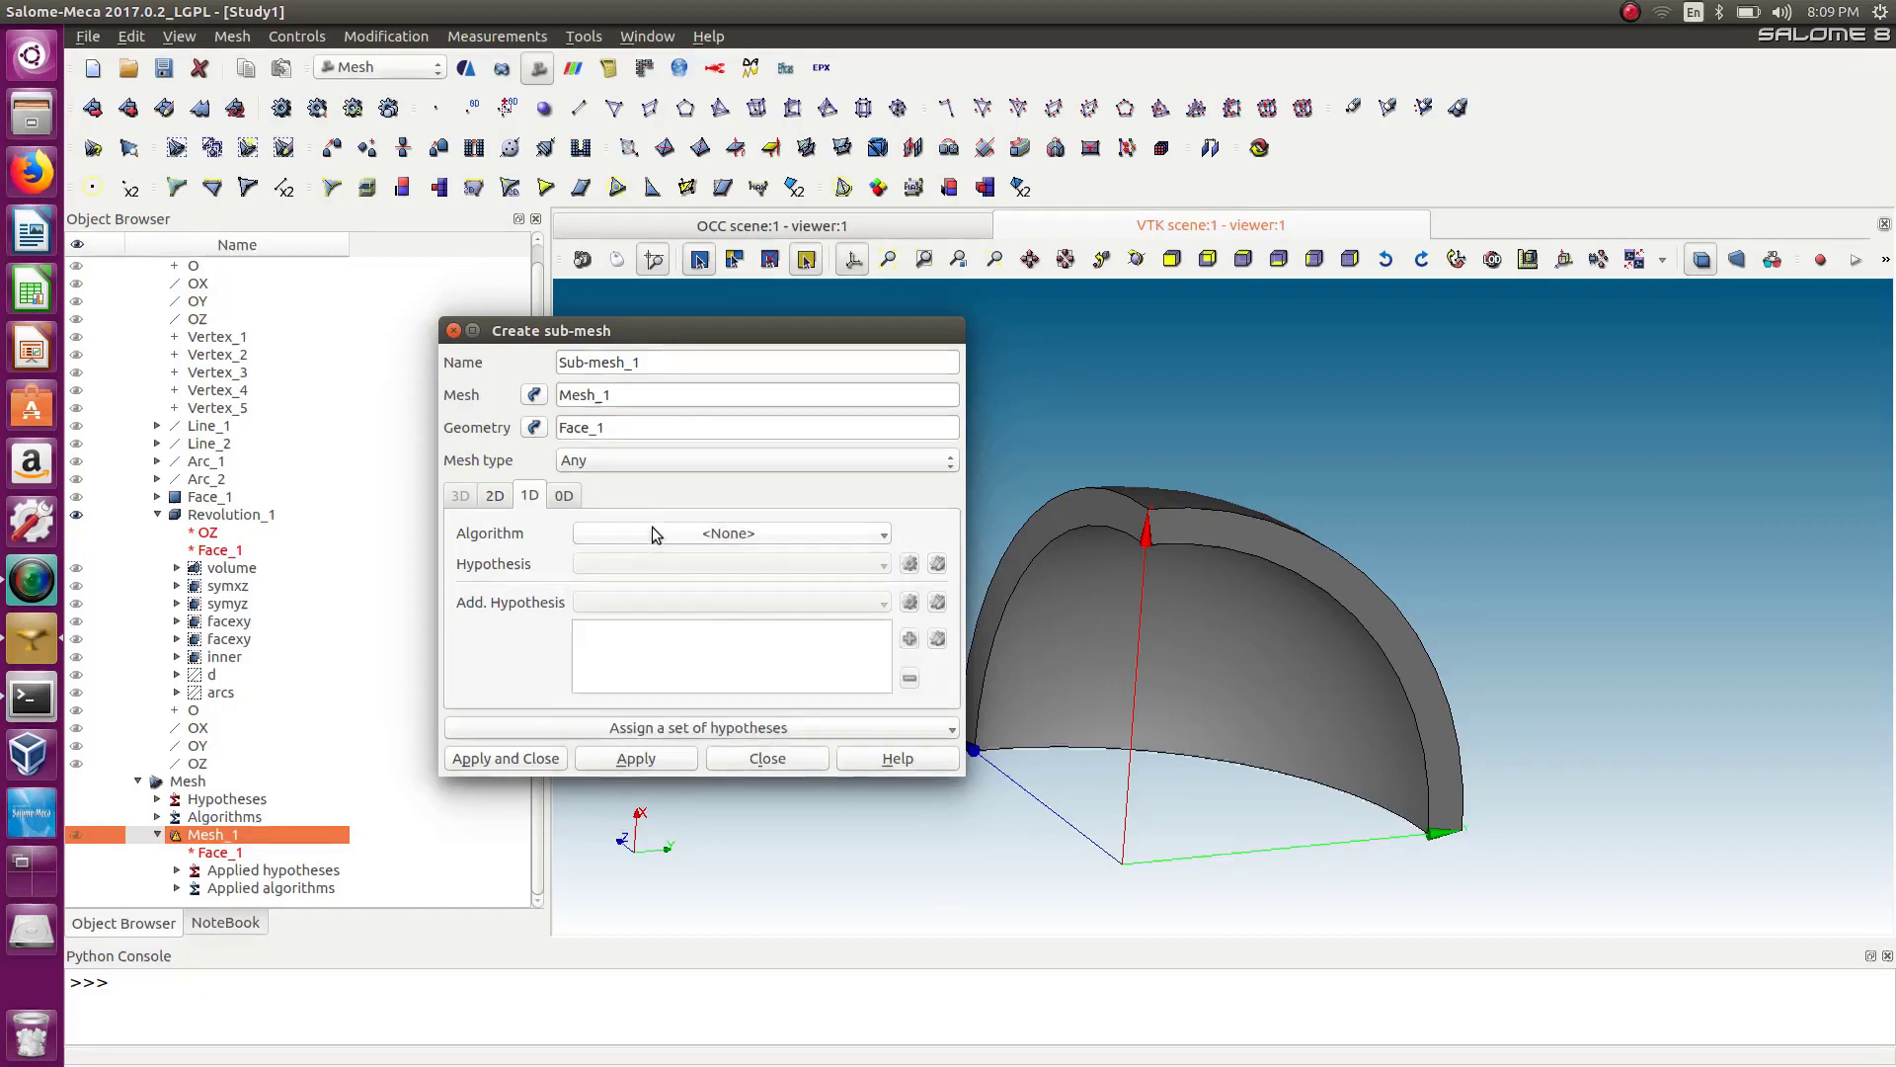
pyautogui.click(637, 534)
pyautogui.click(658, 614)
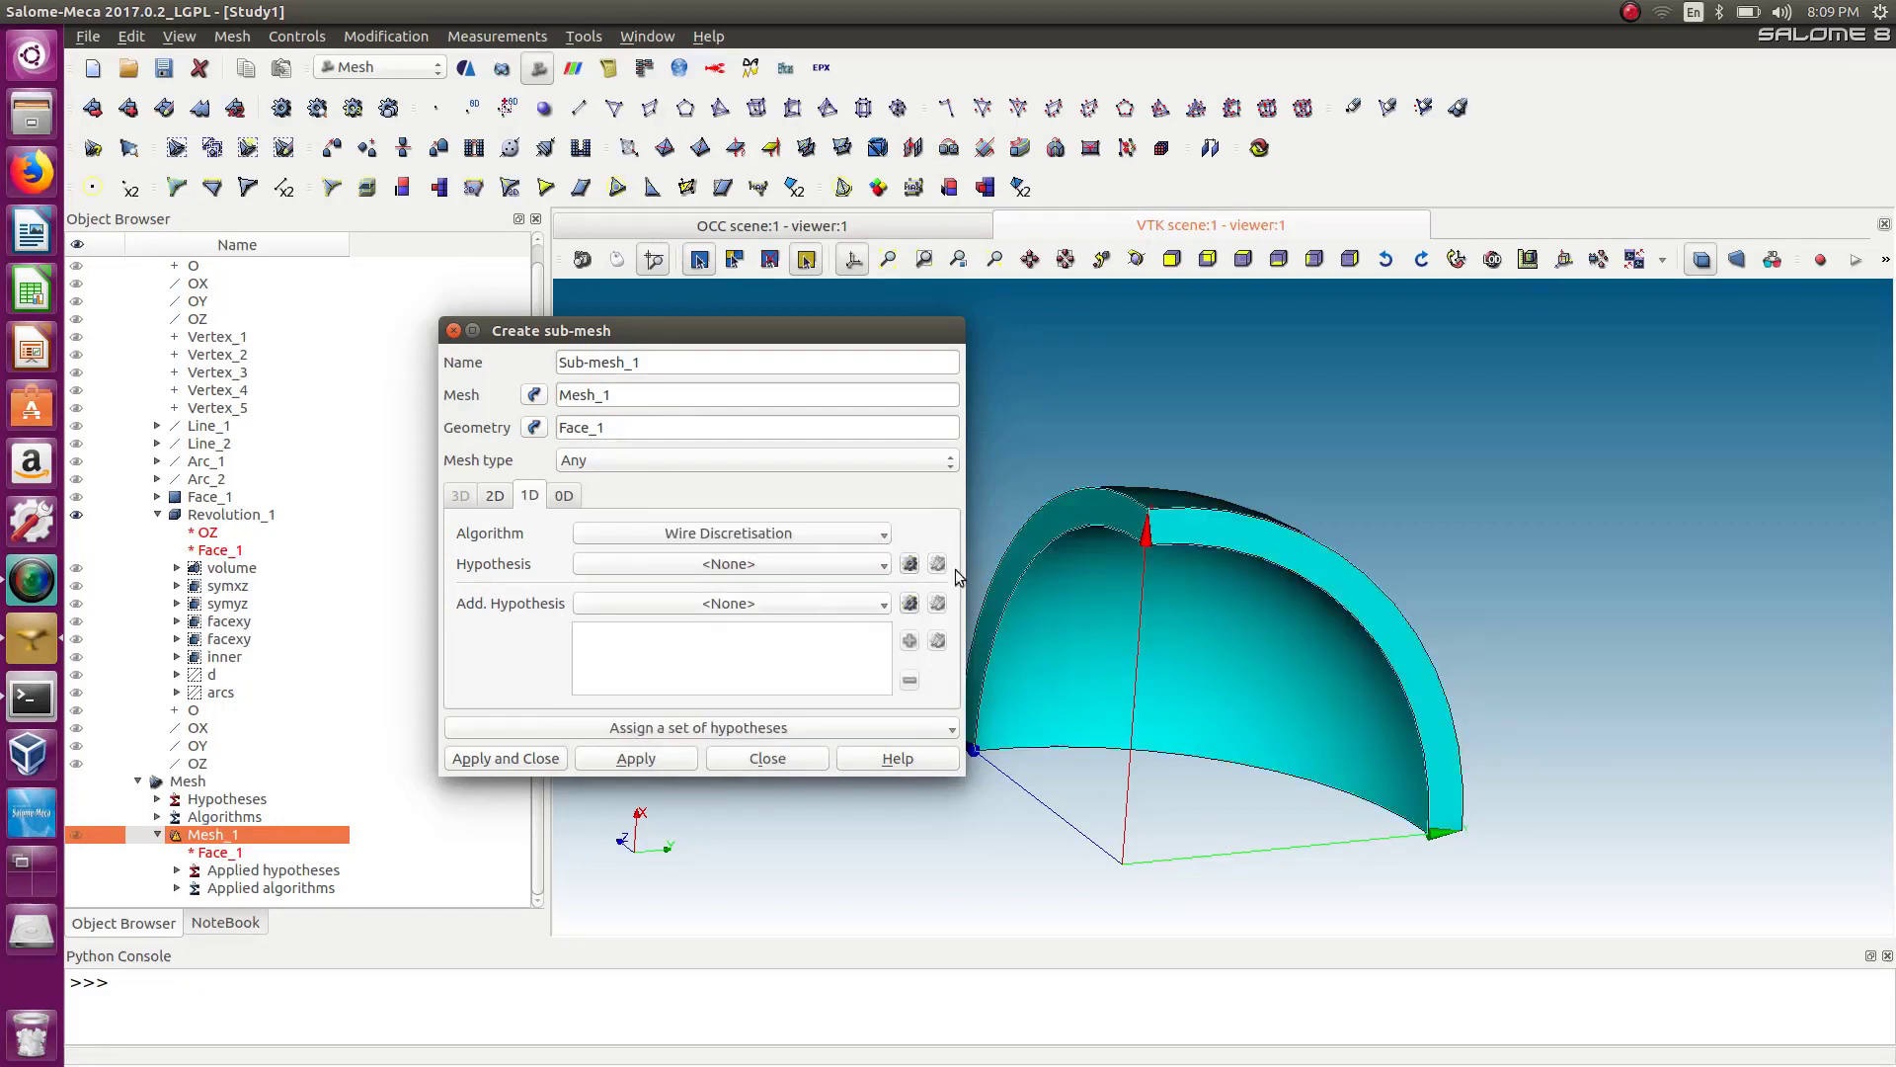
pyautogui.click(882, 565)
pyautogui.click(775, 635)
pyautogui.click(729, 605)
pyautogui.click(752, 654)
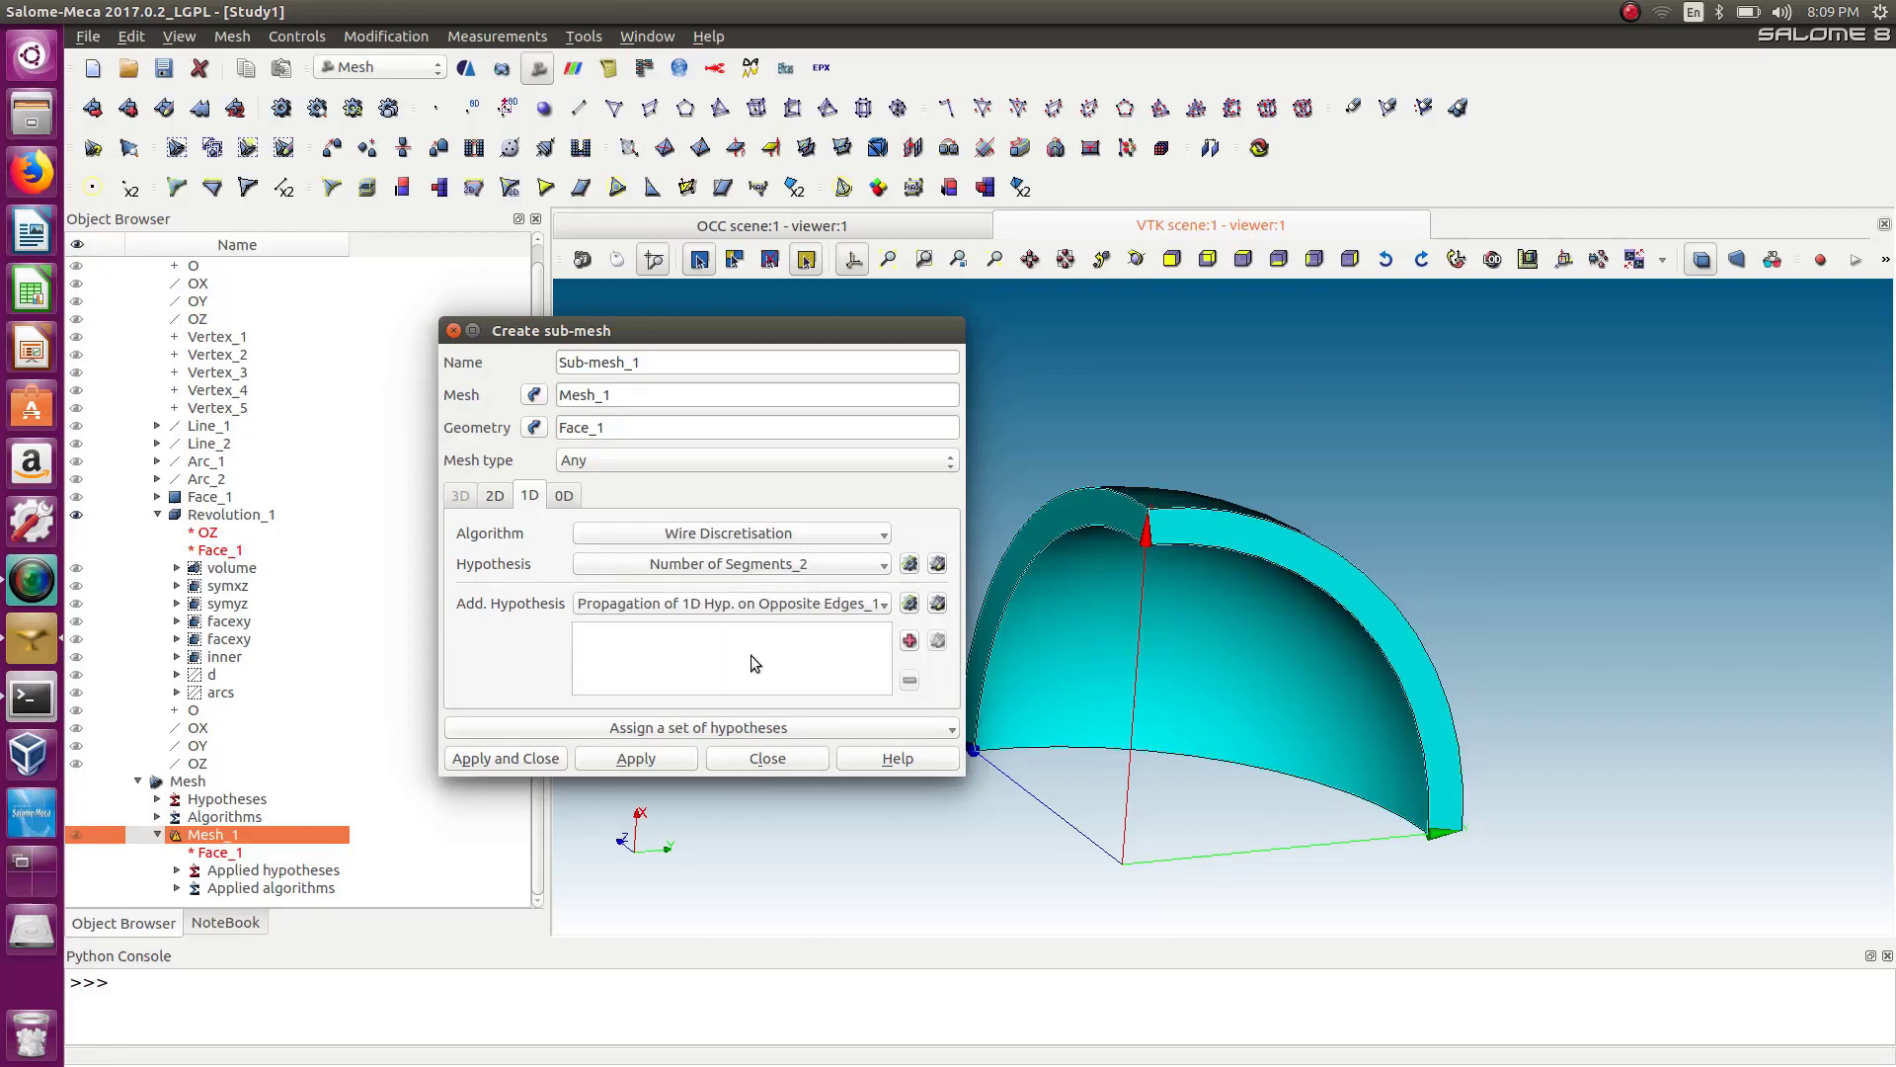
# Try to apply the sub-mesh, dismiss the warning, and close the sub-mesh dialog.
pyautogui.click(606, 761)
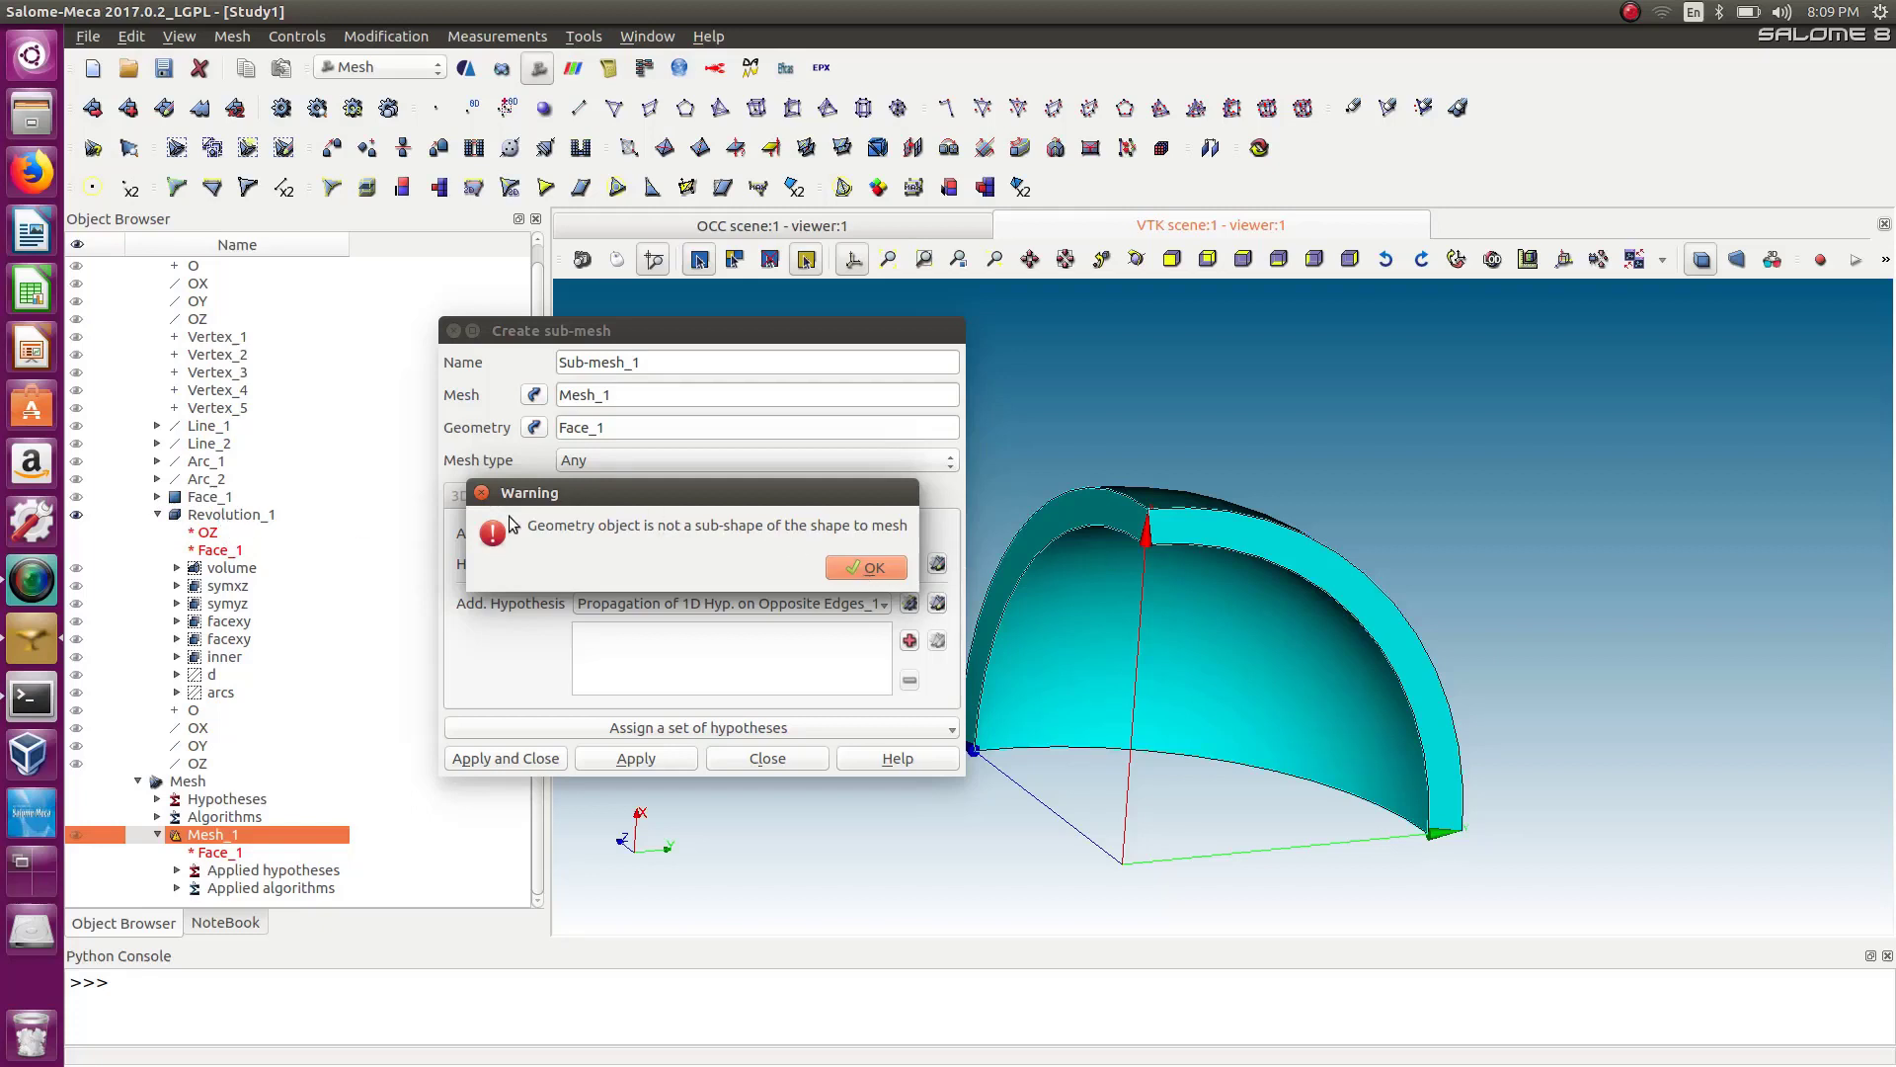
pyautogui.click(481, 494)
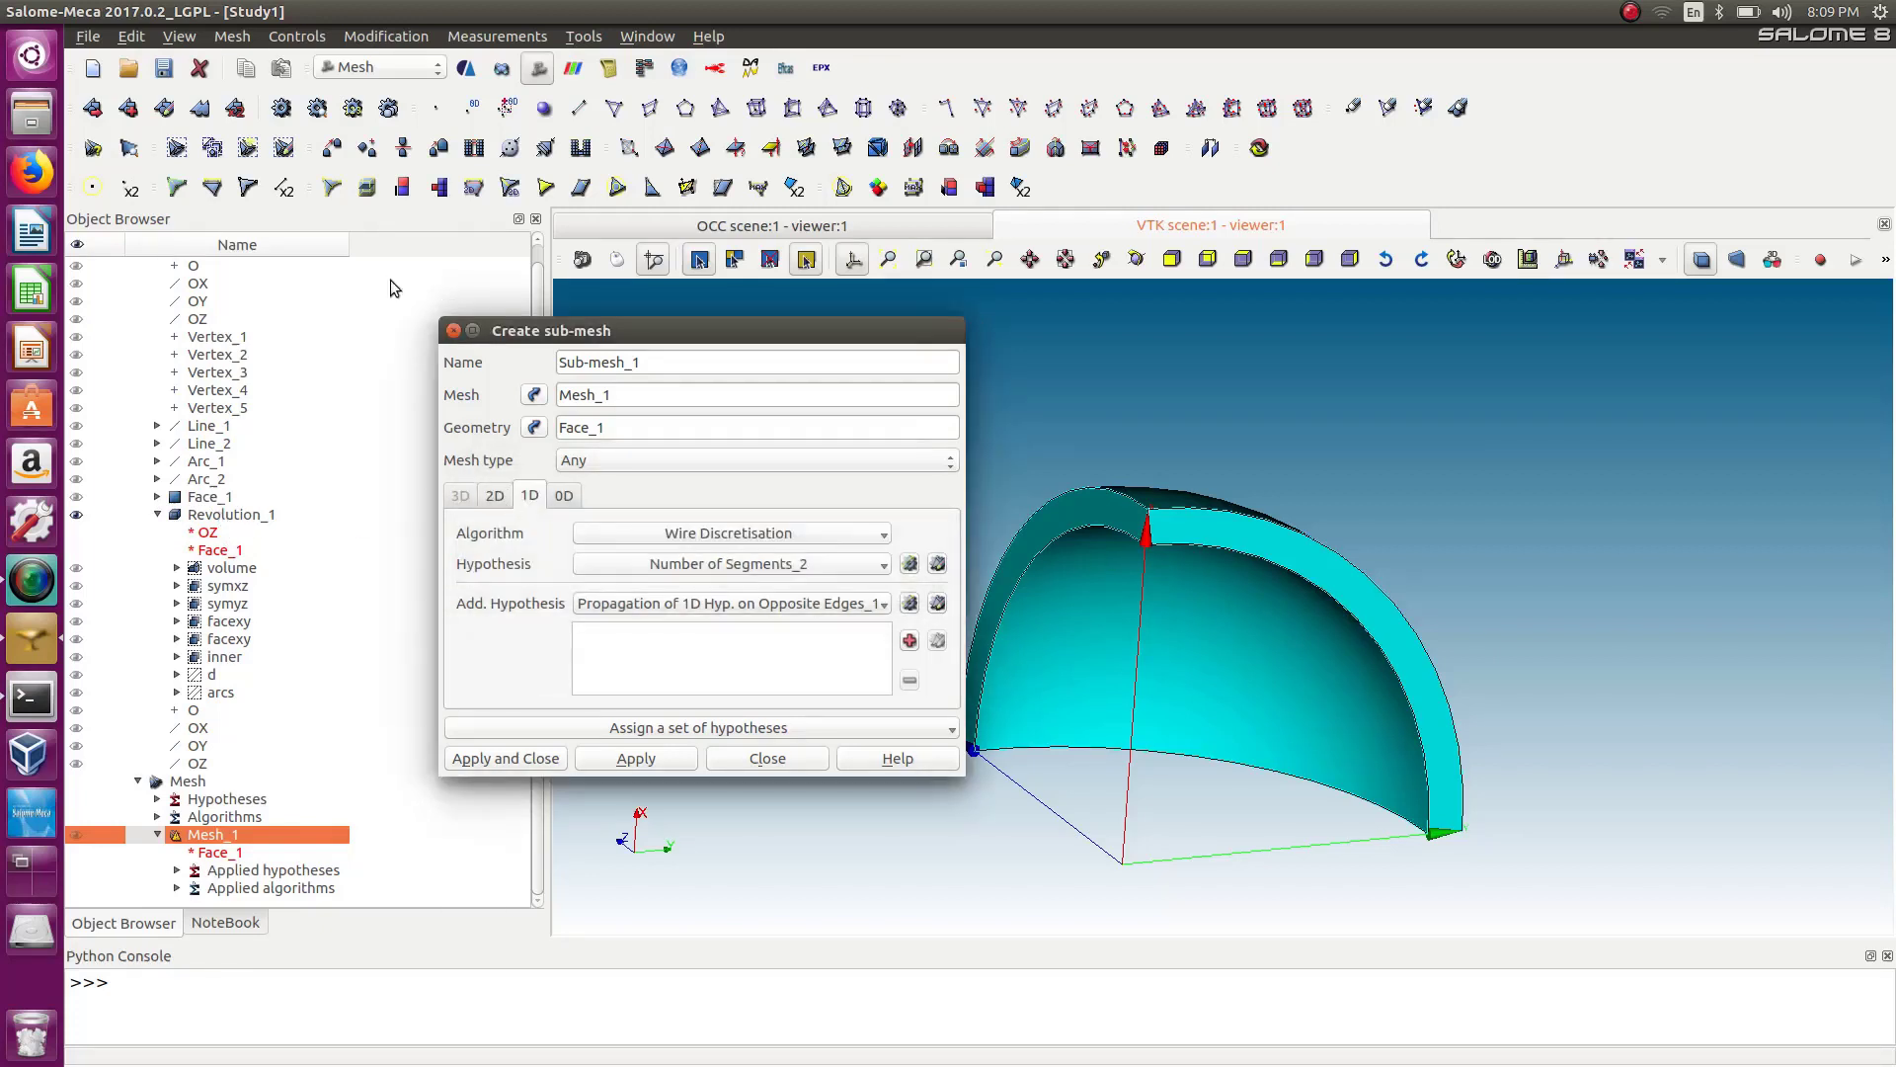
pyautogui.click(453, 330)
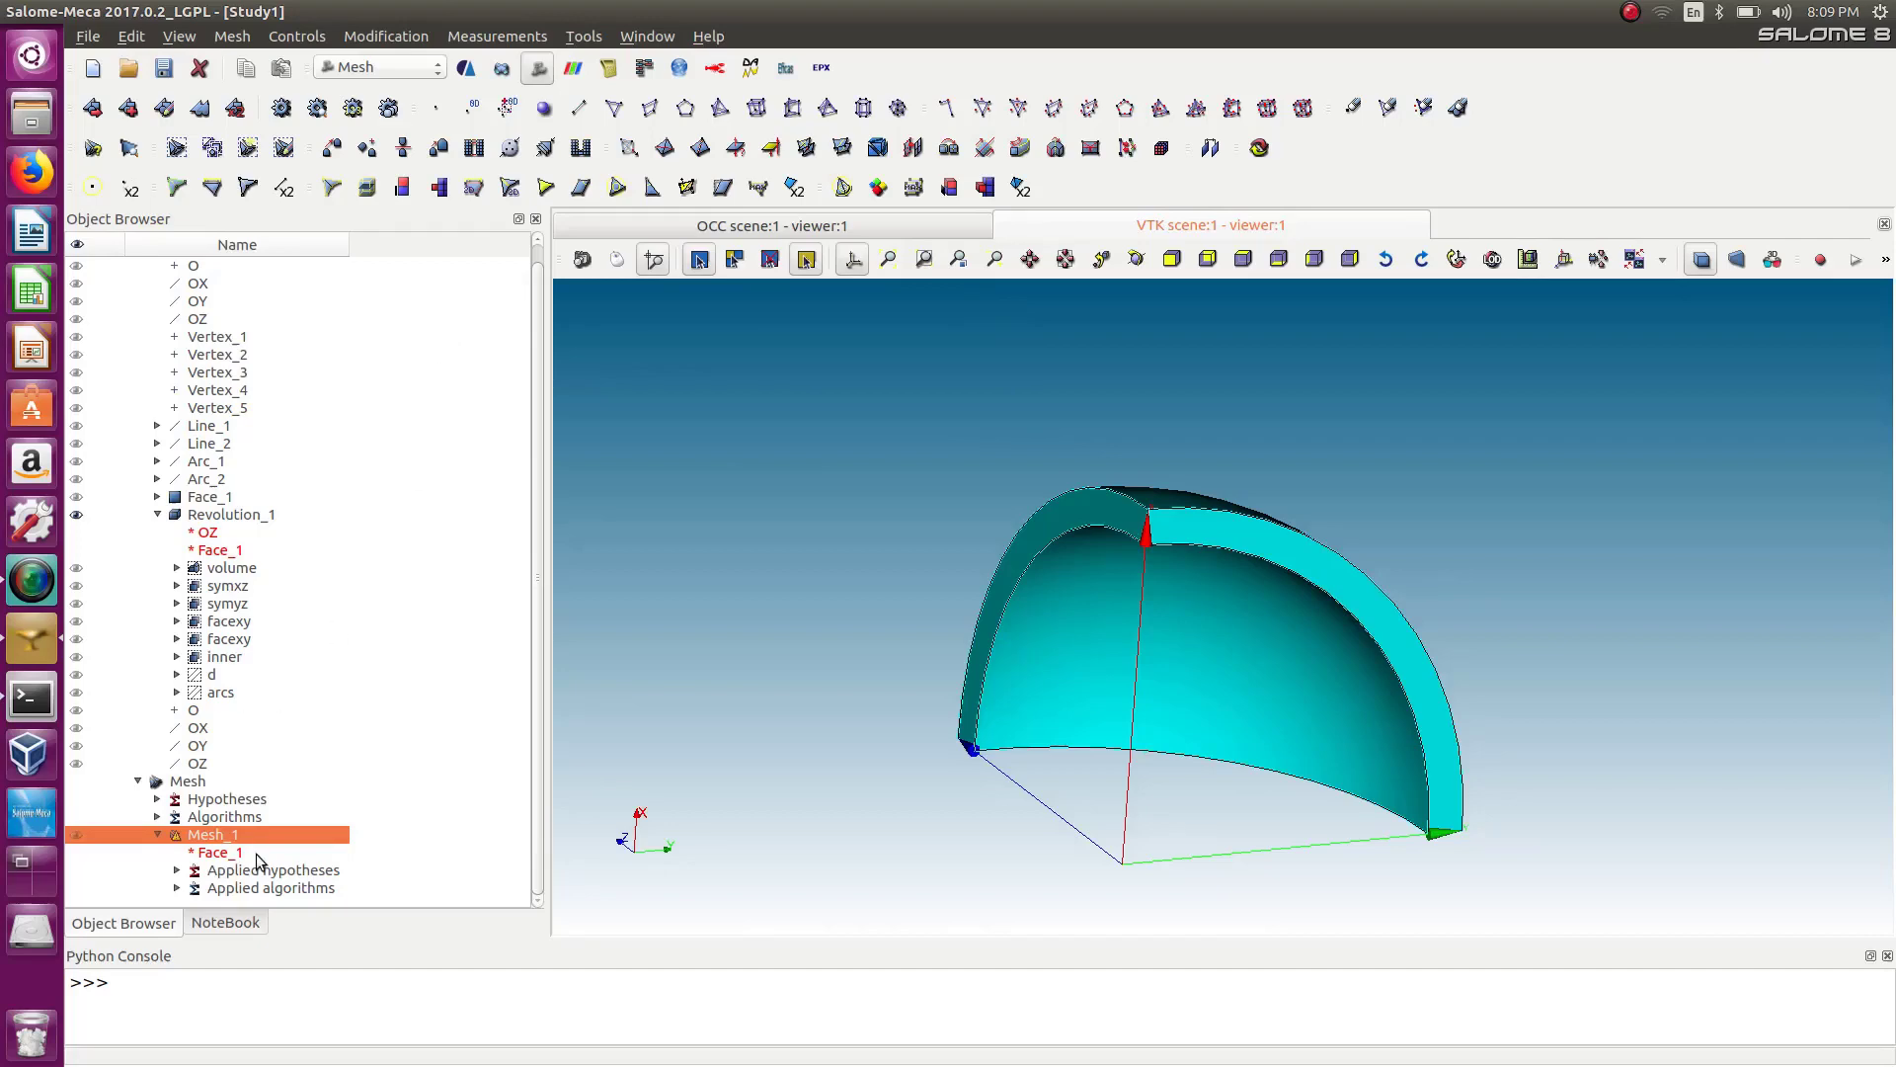
# Switch to the Geometry module.
pyautogui.click(398, 69)
pyautogui.click(366, 49)
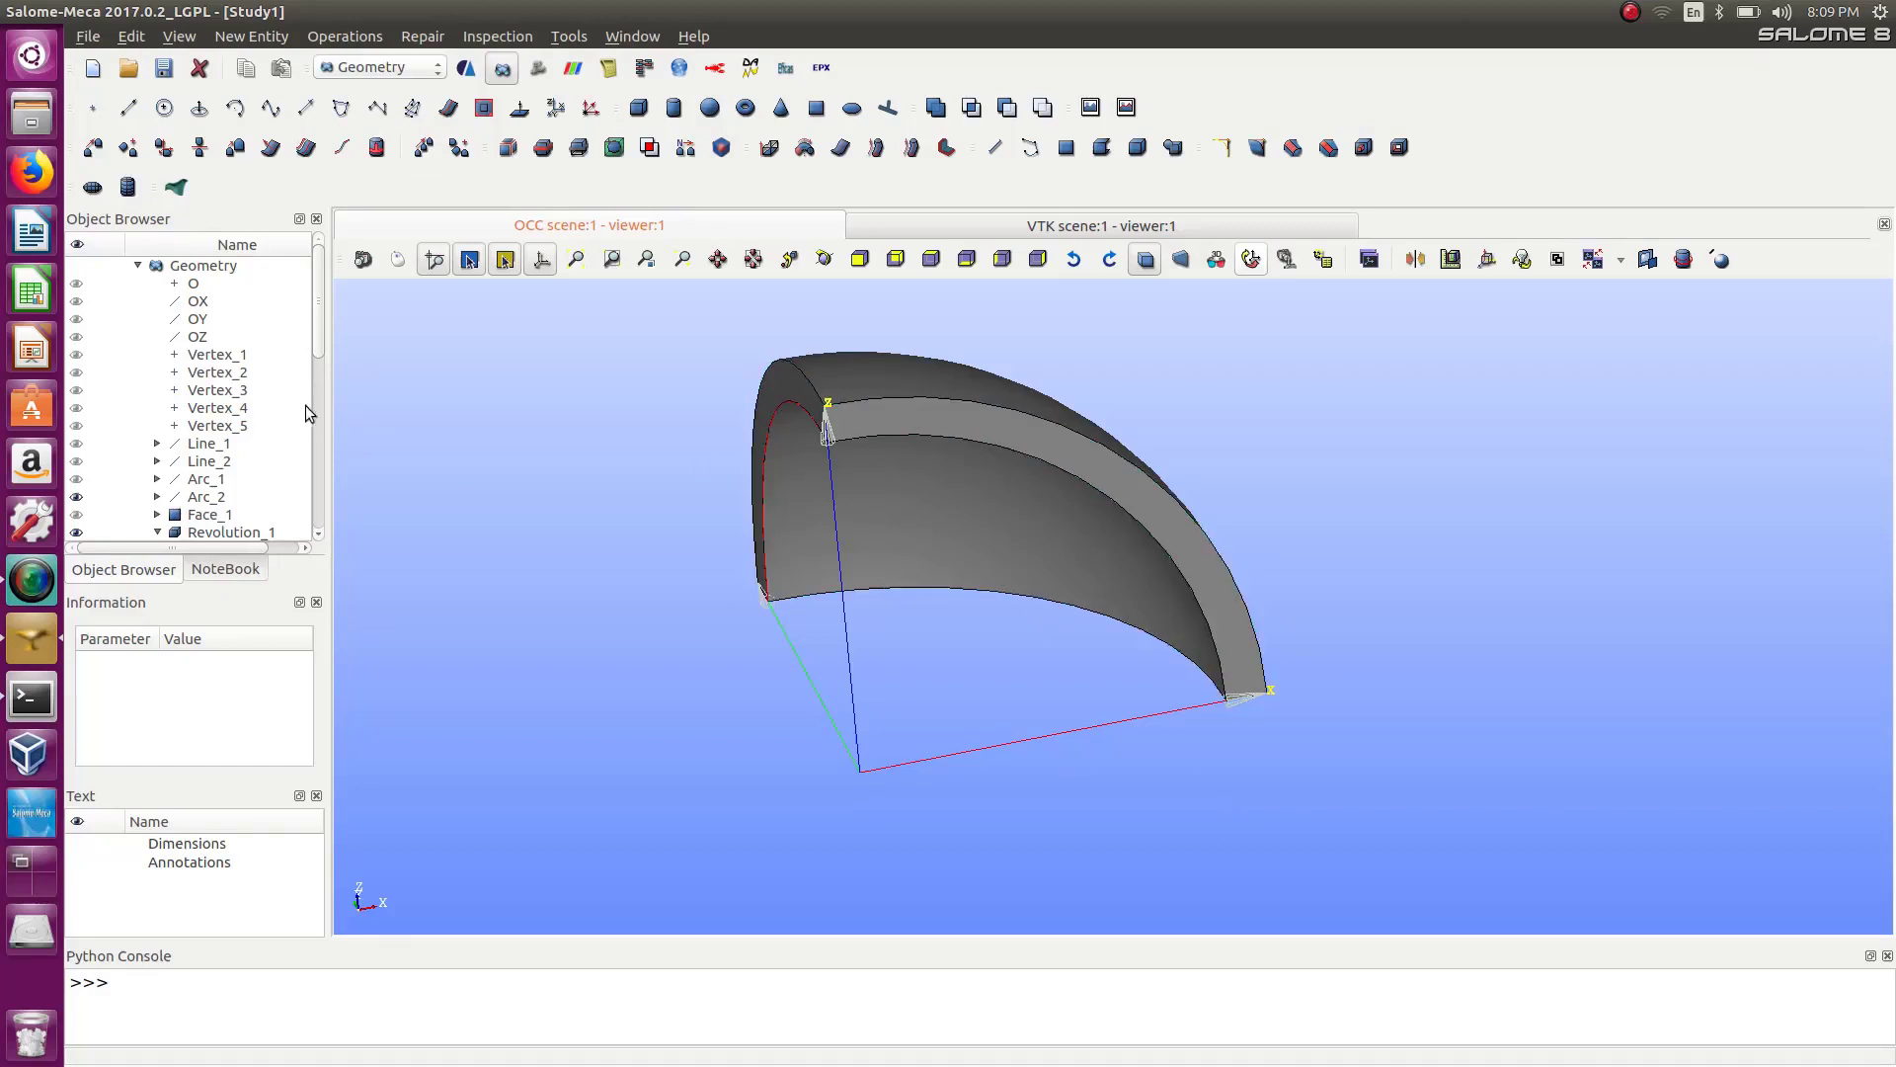
# Hide Revolution_1, display Face_1 and Arc_2 instead, and orient the view onto the face.
pyautogui.click(312, 354)
pyautogui.scroll(-3, 318, 352)
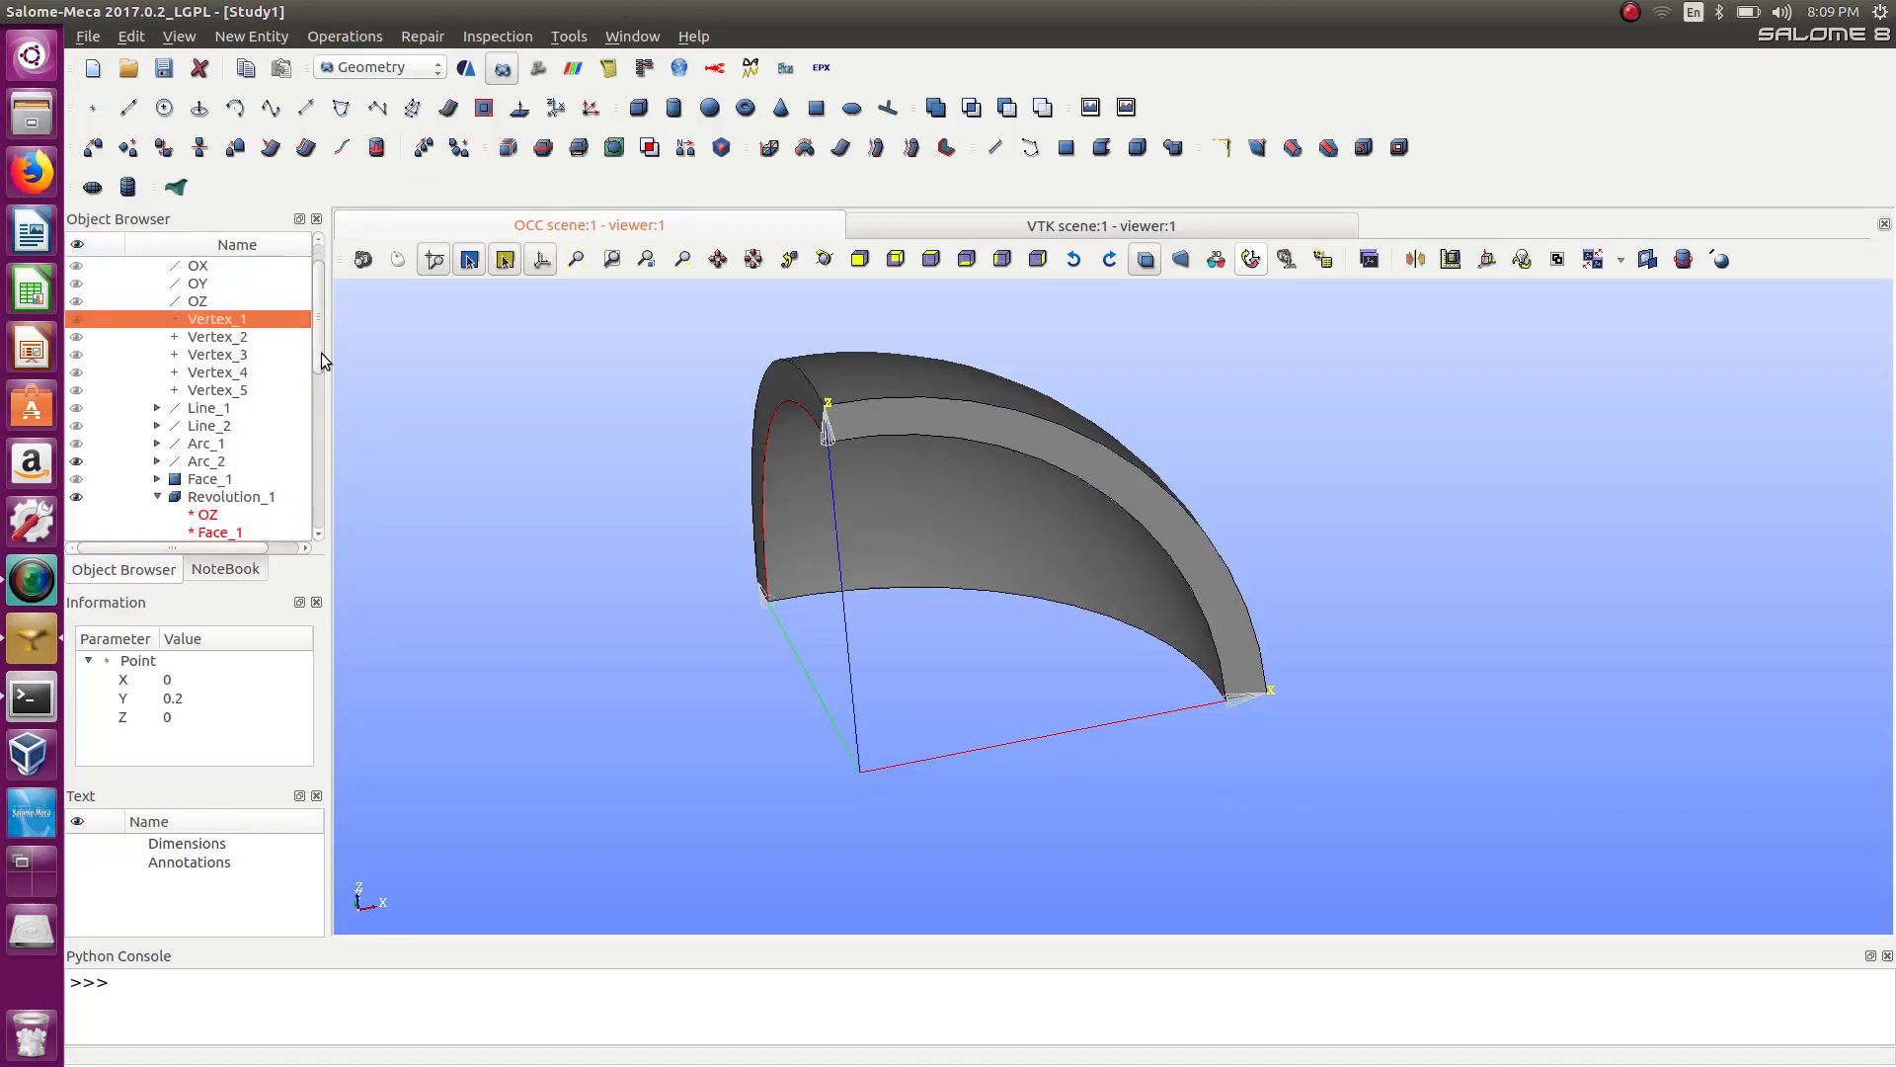
pyautogui.click(77, 426)
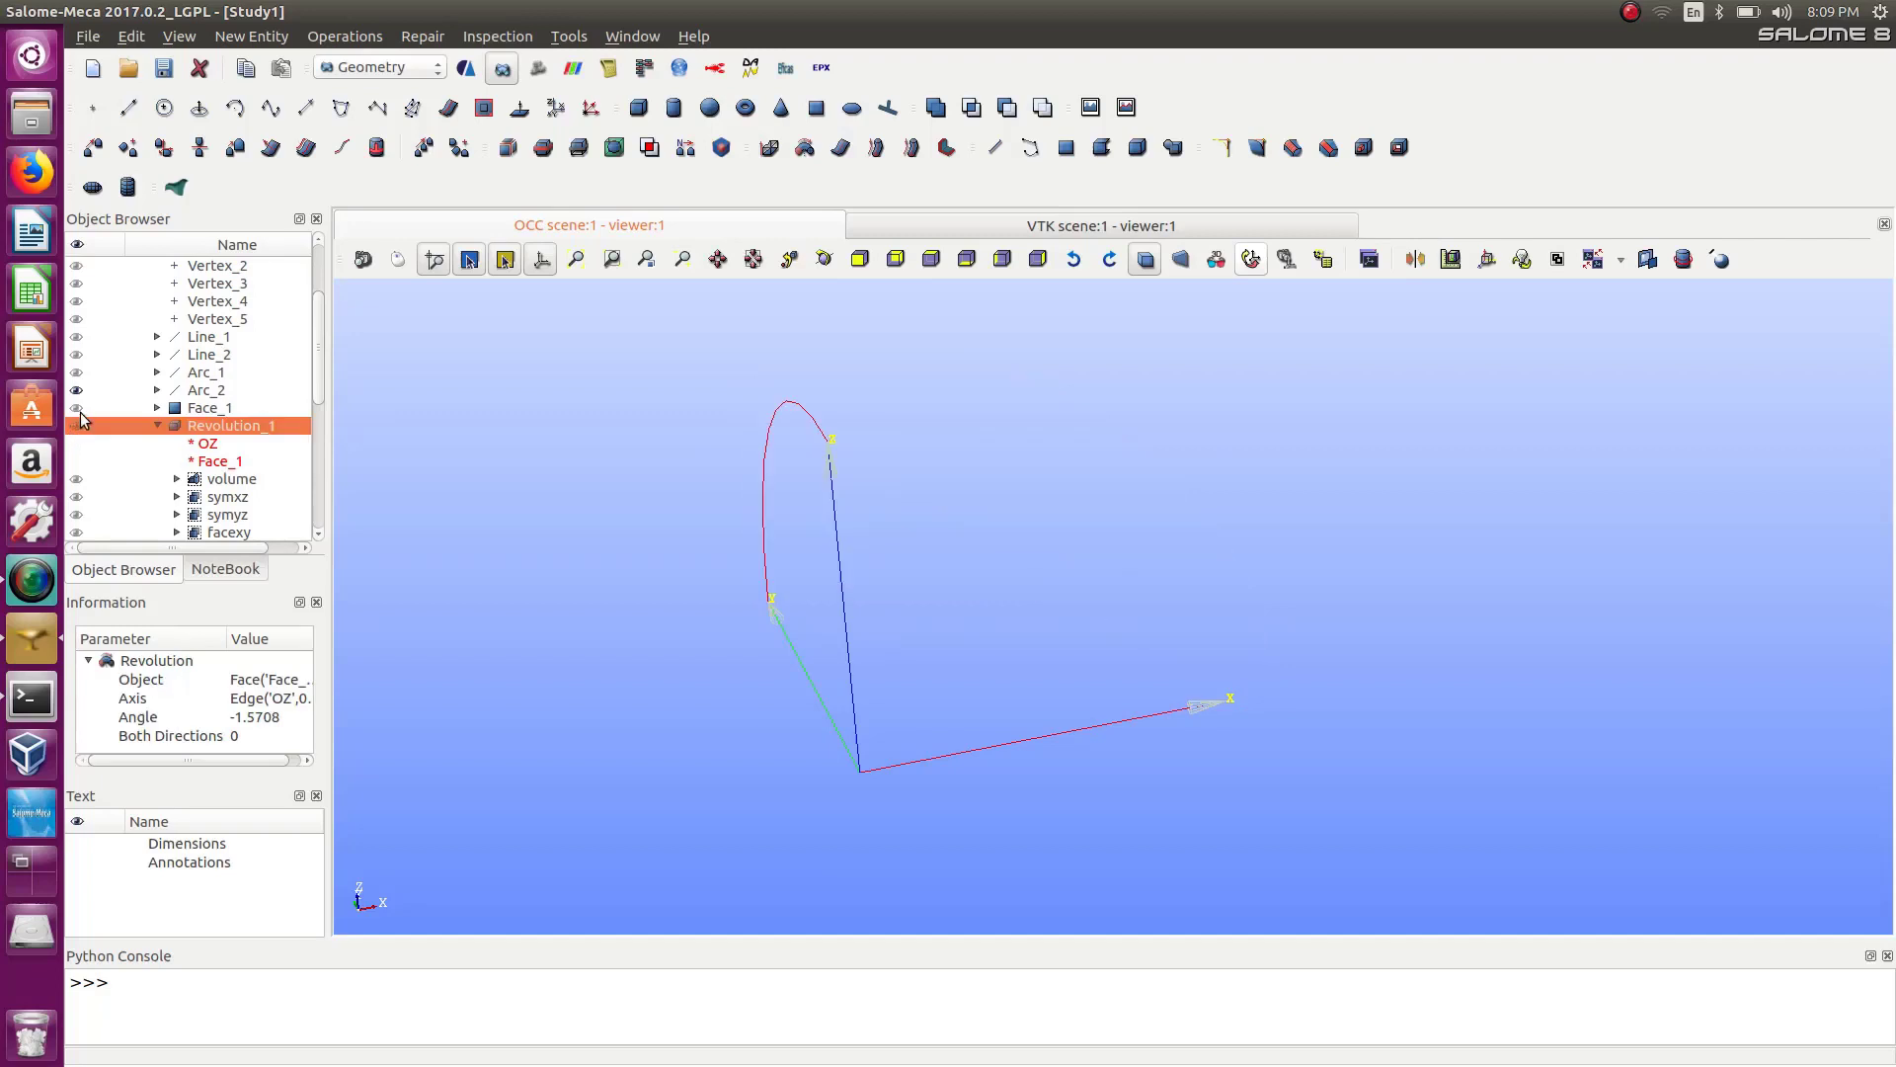
pyautogui.click(78, 408)
pyautogui.click(76, 390)
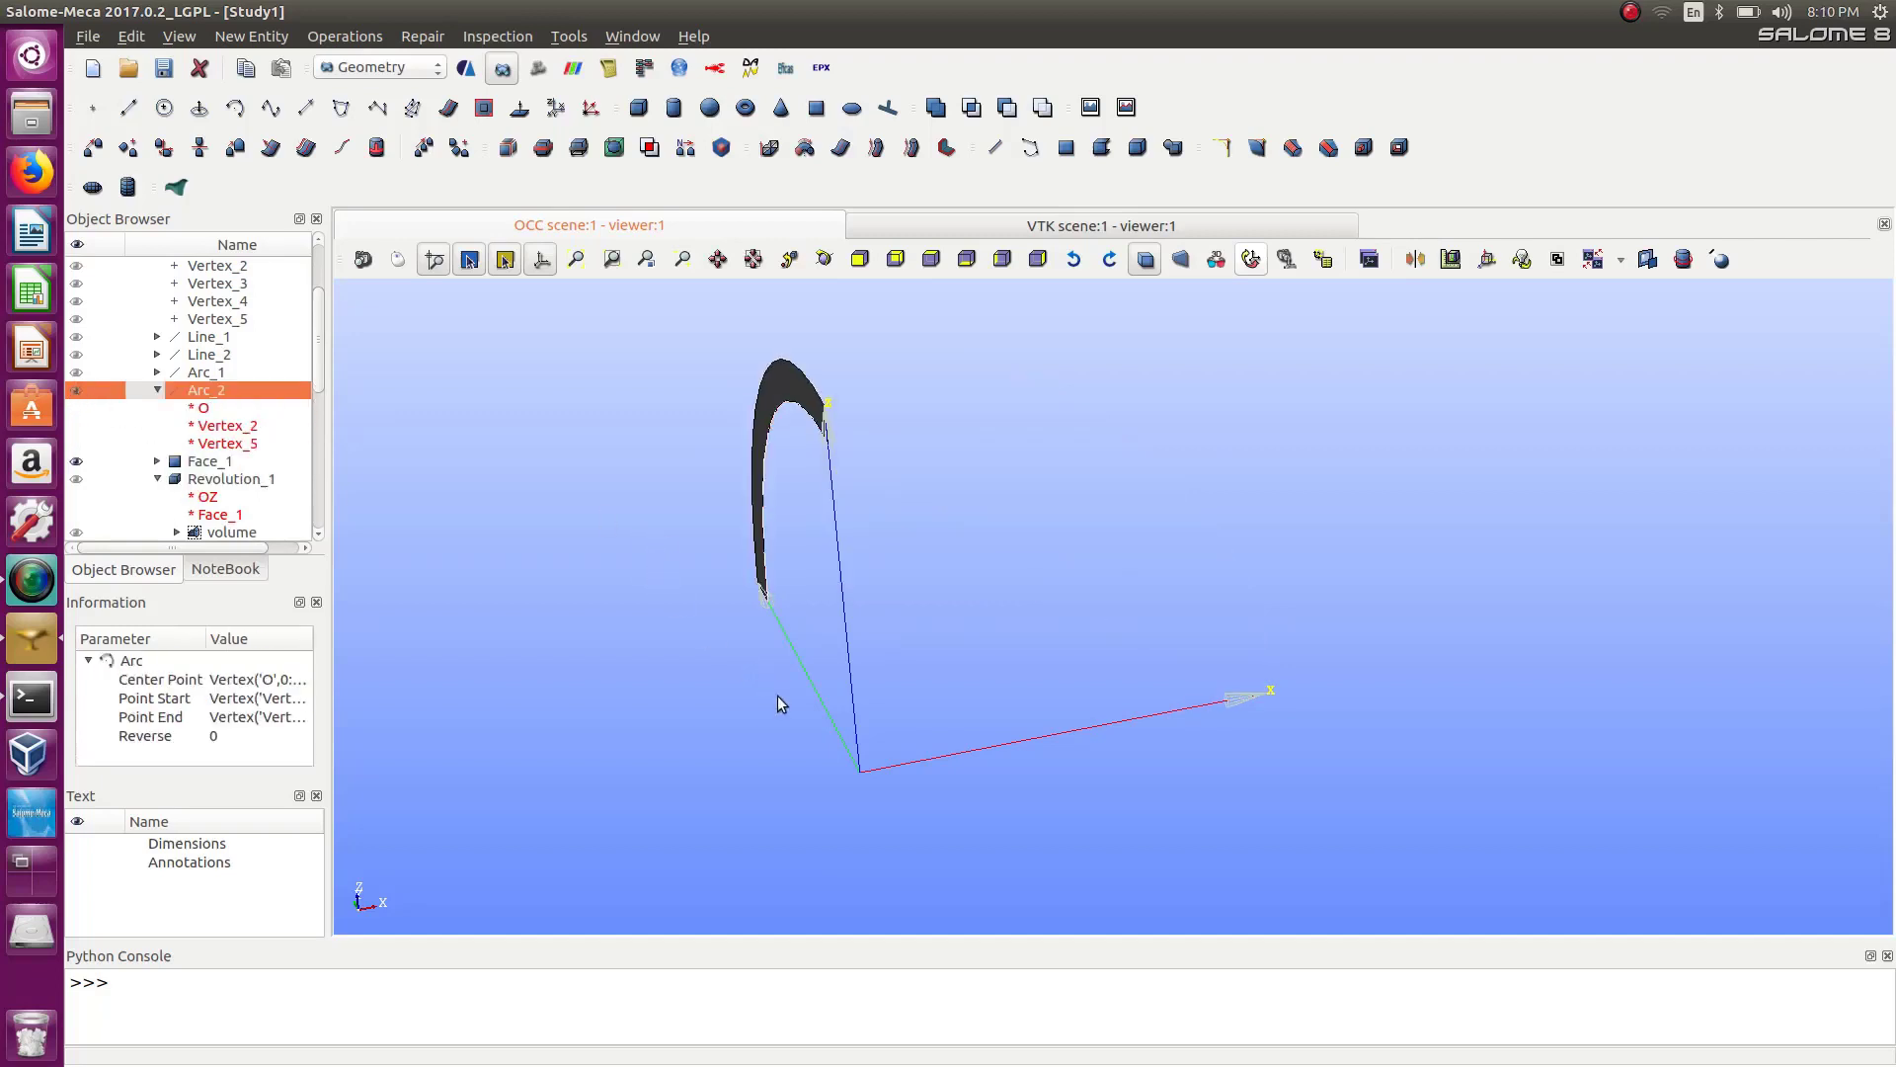
pyautogui.keyDown('ctrl'); pyautogui.moveTo(874, 654); pyautogui.dragTo(958, 660, button='middle'); pyautogui.keyUp('ctrl')
pyautogui.keyDown('ctrl'); pyautogui.moveTo(901, 695); pyautogui.dragTo(1531, 713, button='right'); pyautogui.keyUp('ctrl')
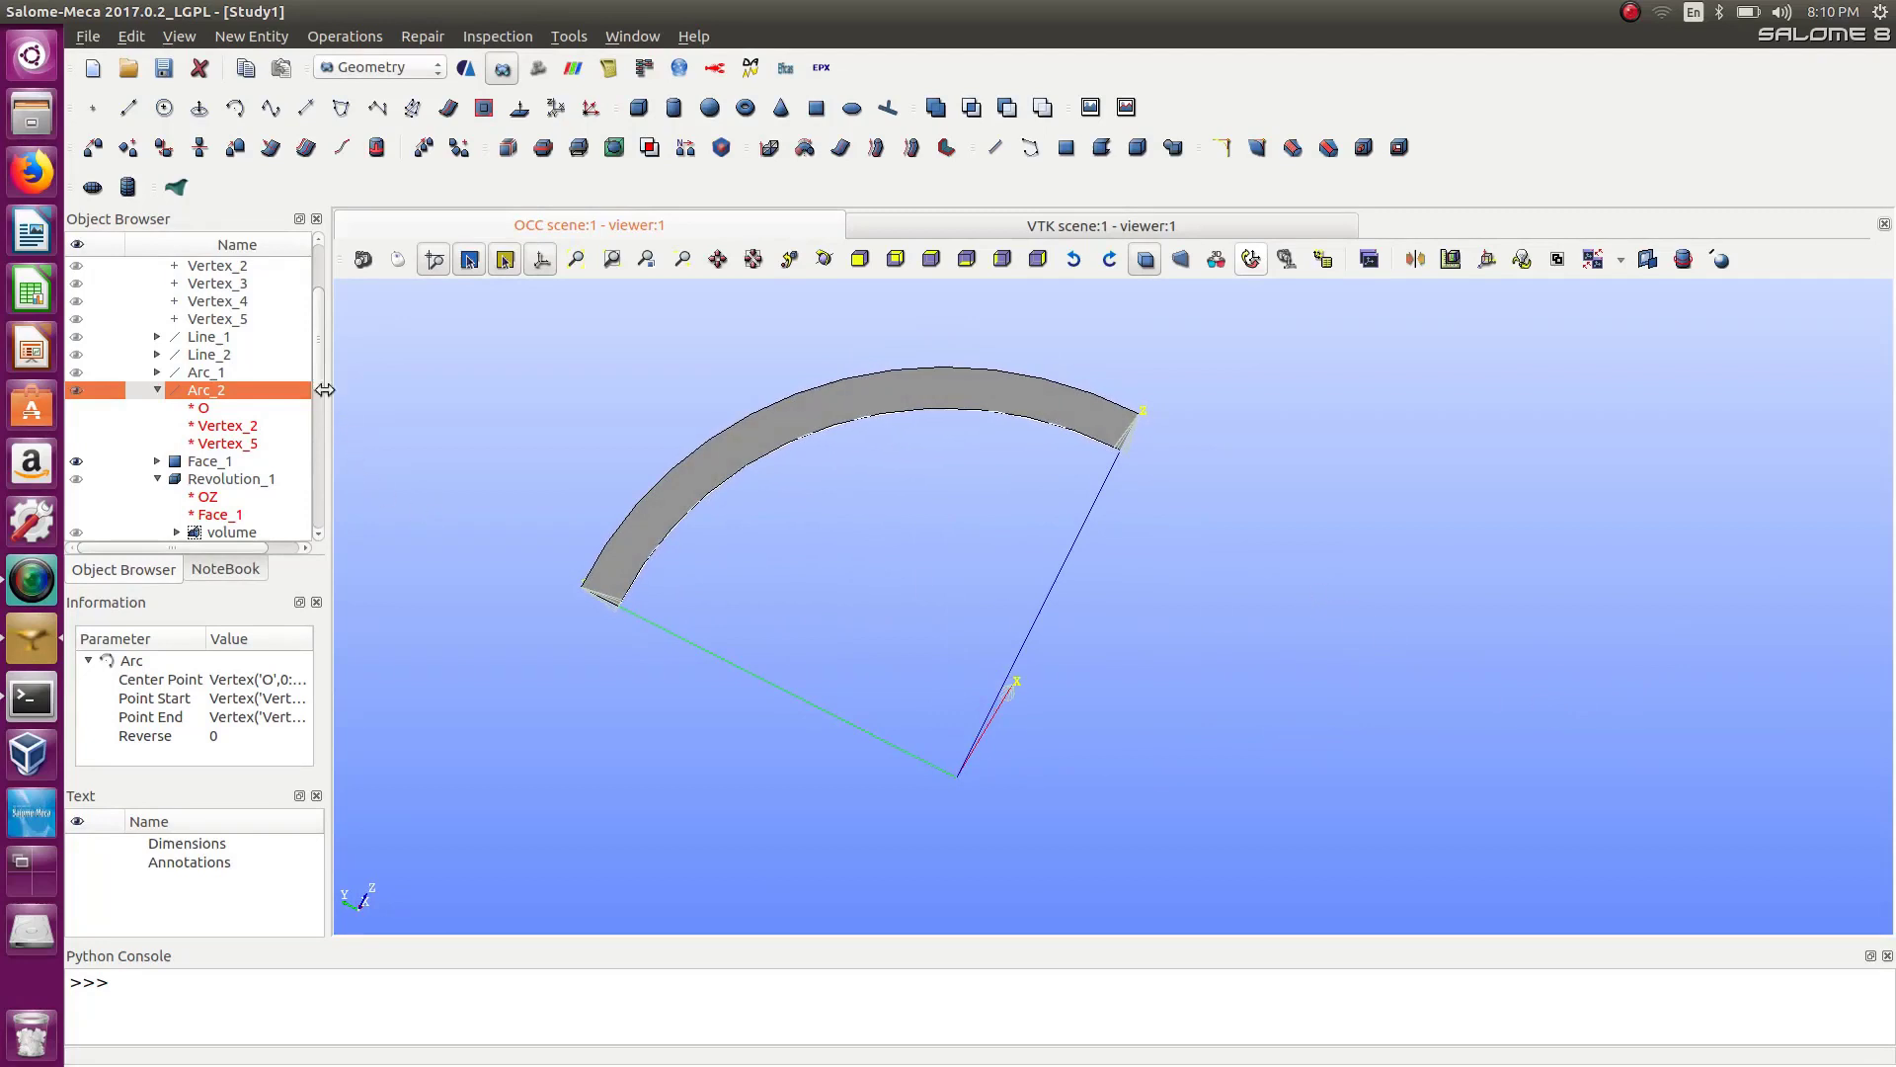
# Delete the groups d and arcs from Revolution_1.
pyautogui.moveTo(317, 359); pyautogui.dragTo(341, 445)
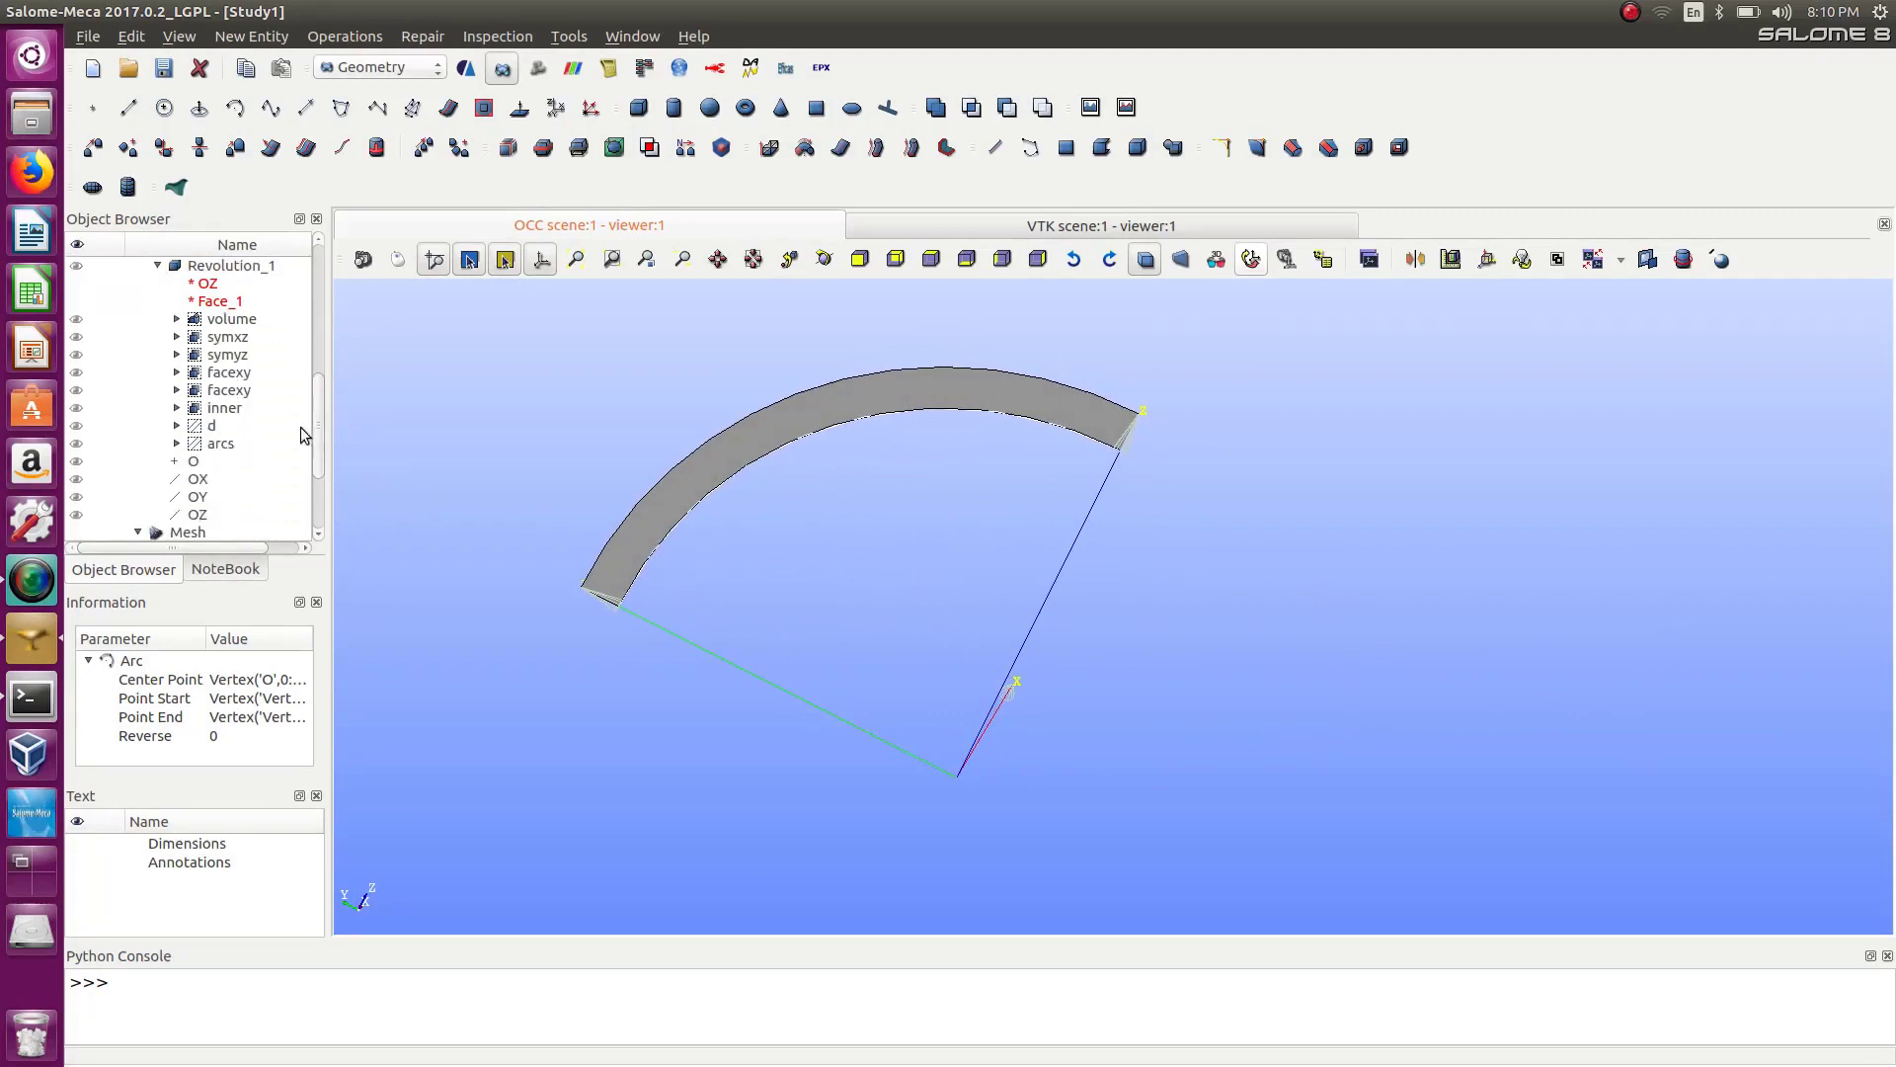
pyautogui.click(223, 426)
pyautogui.keyDown('shift'); pyautogui.click(211, 444); pyautogui.keyUp('shift')
pyautogui.rightClick(212, 447)
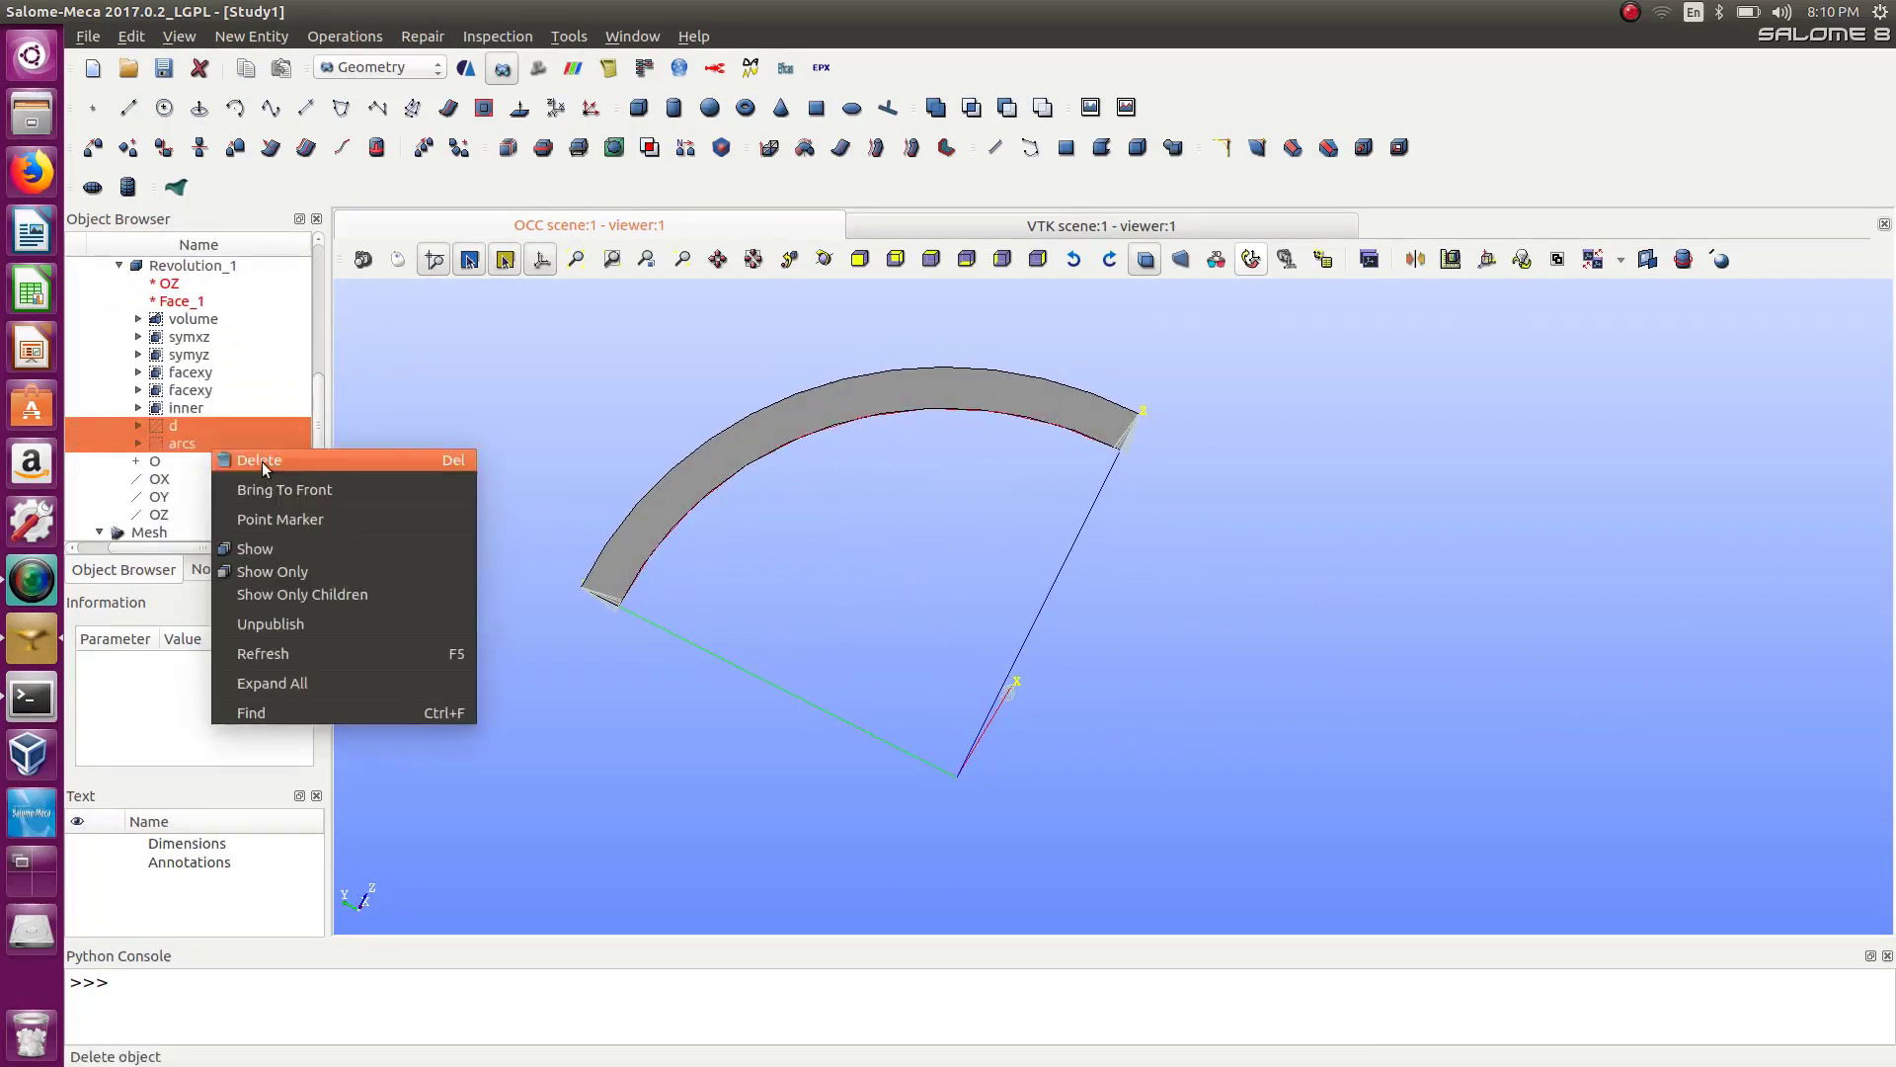
pyautogui.click(263, 463)
pyautogui.click(1080, 650)
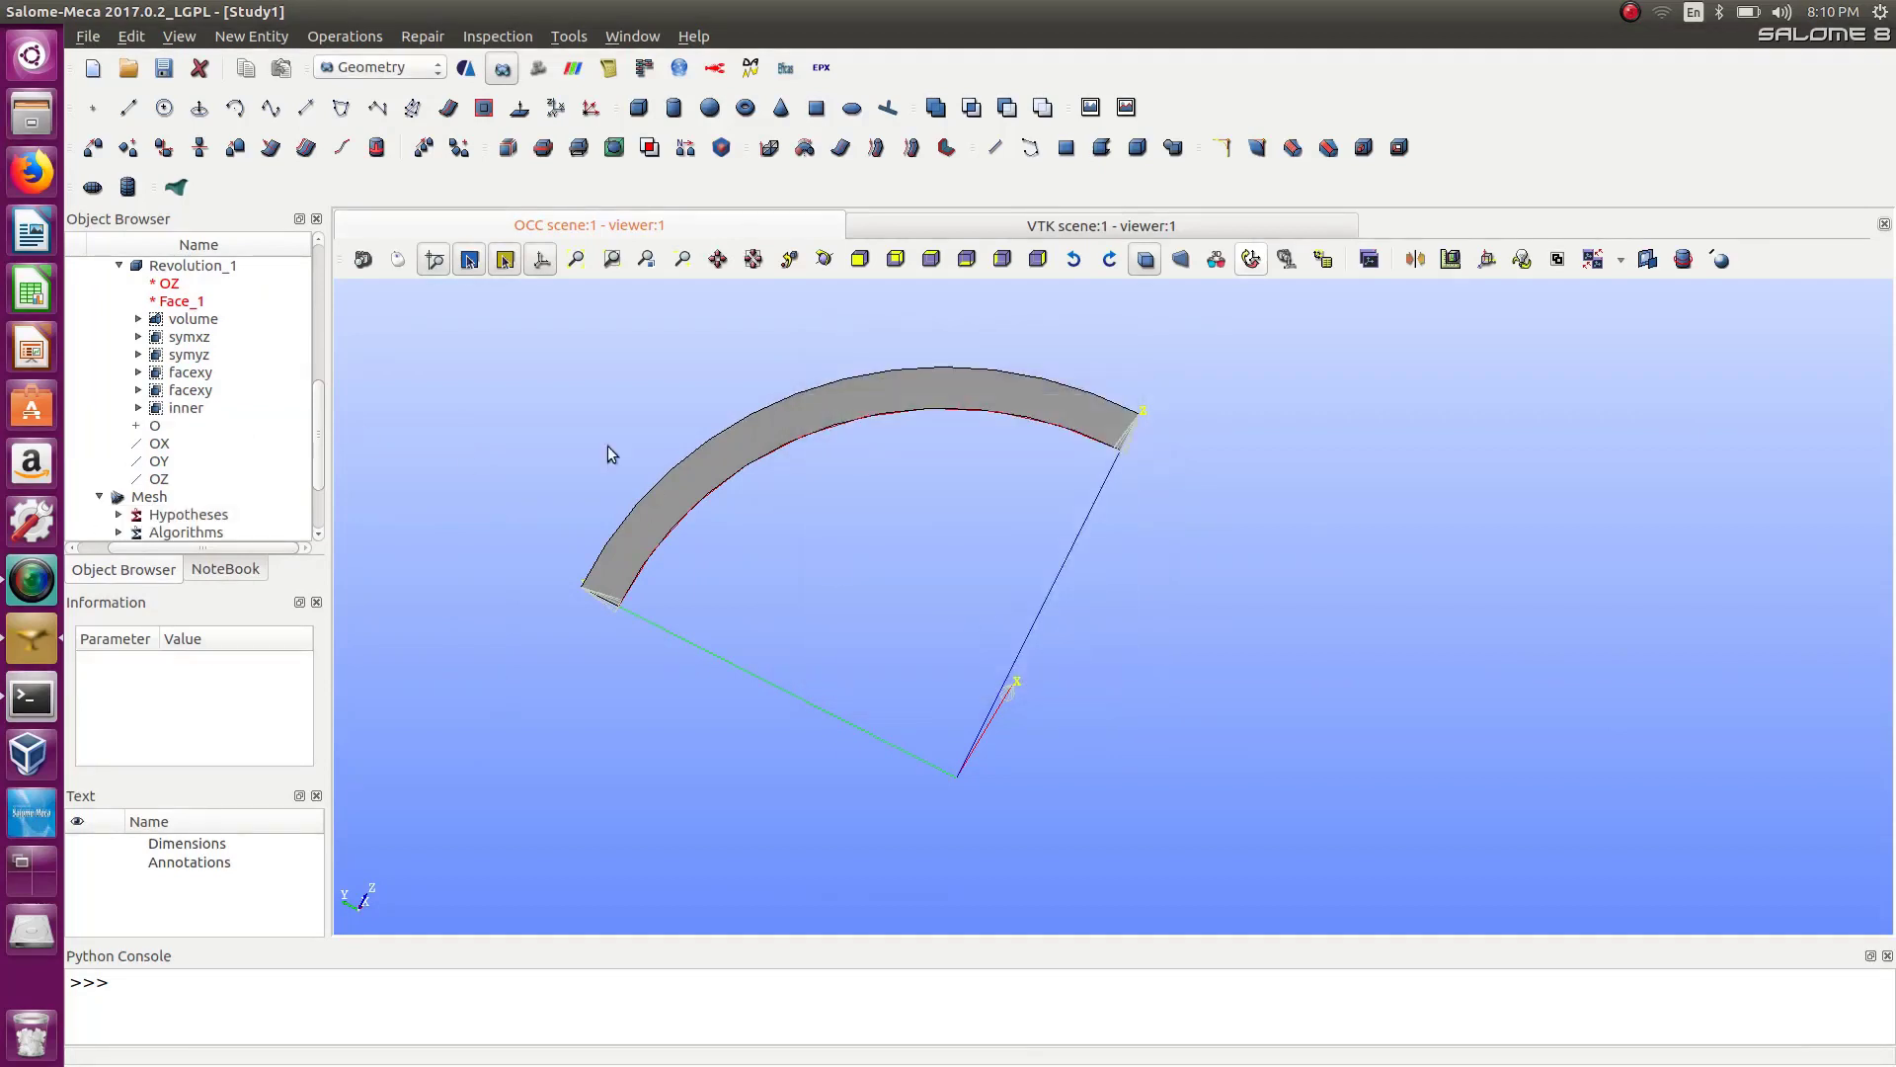
# Start creating a new geometry group with Face_1 as the main shape.
pyautogui.click(183, 36)
pyautogui.click(227, 37)
pyautogui.click(237, 36)
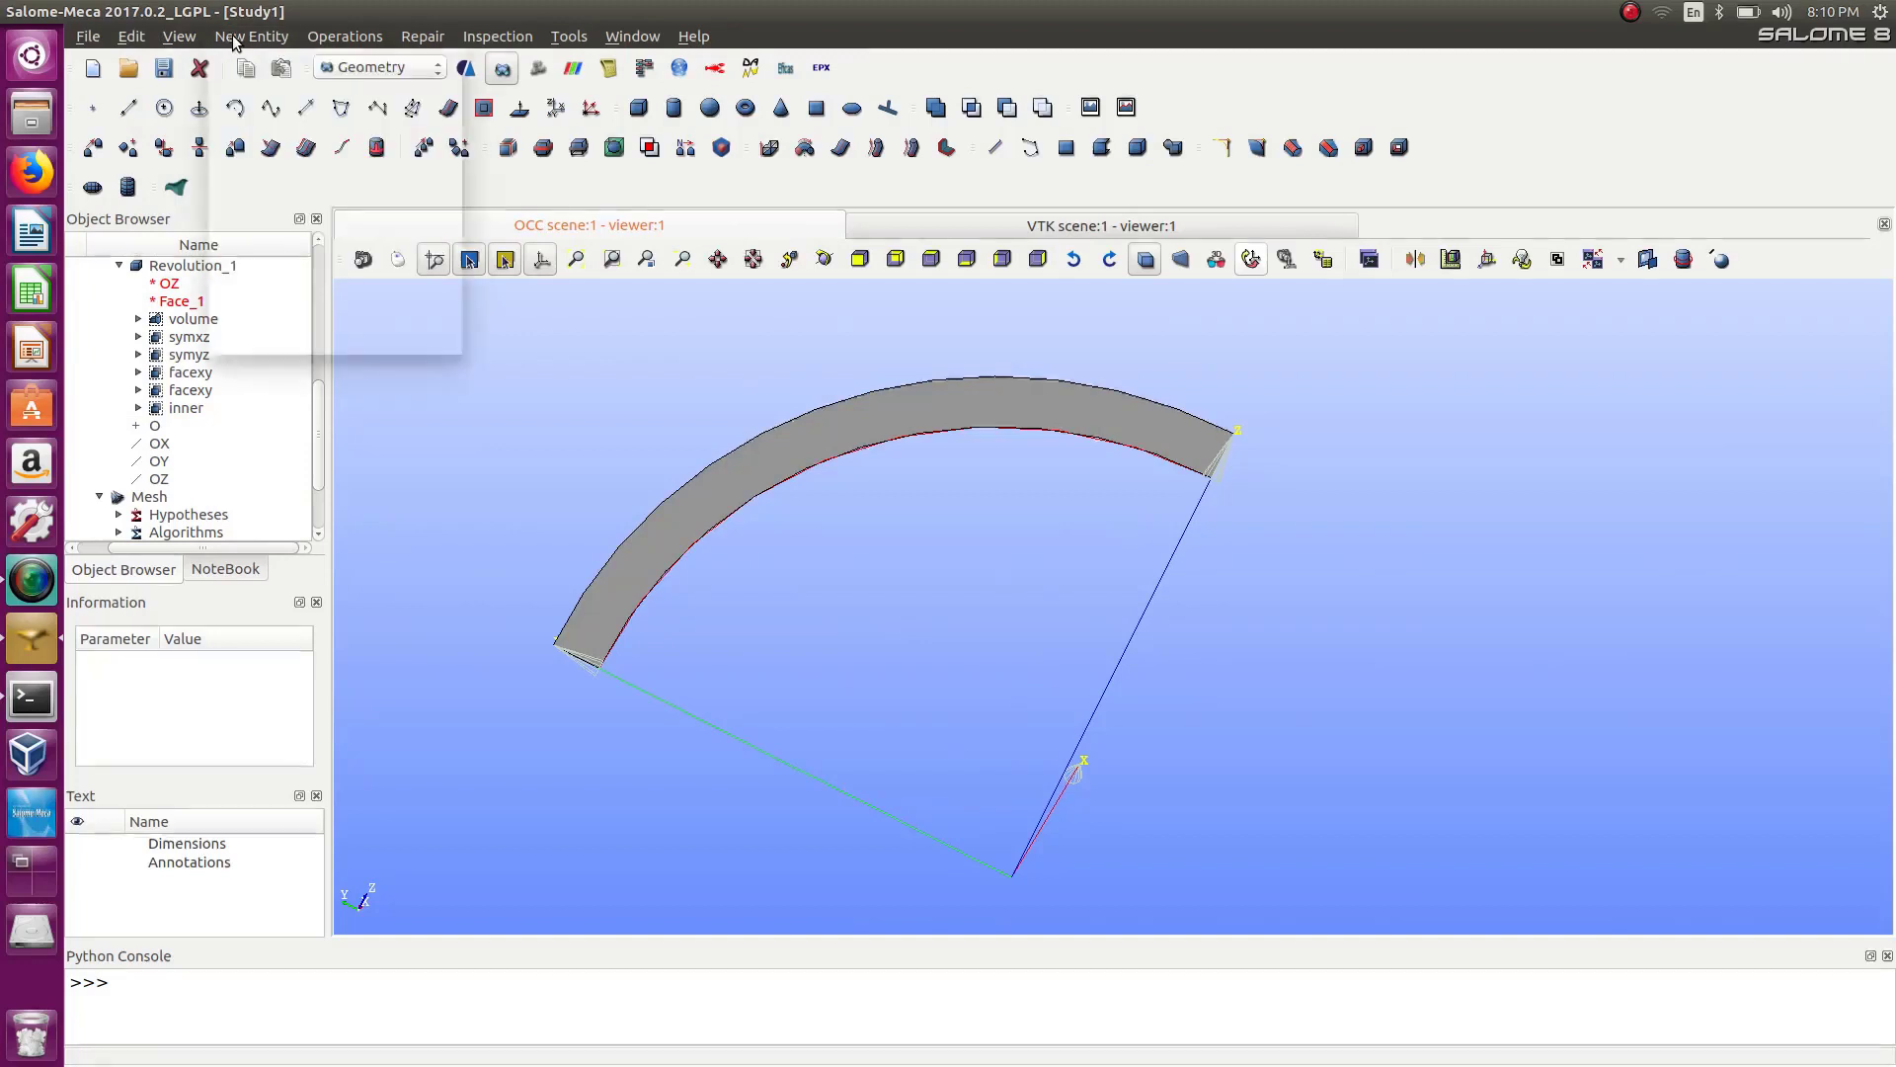
pyautogui.moveTo(330, 132)
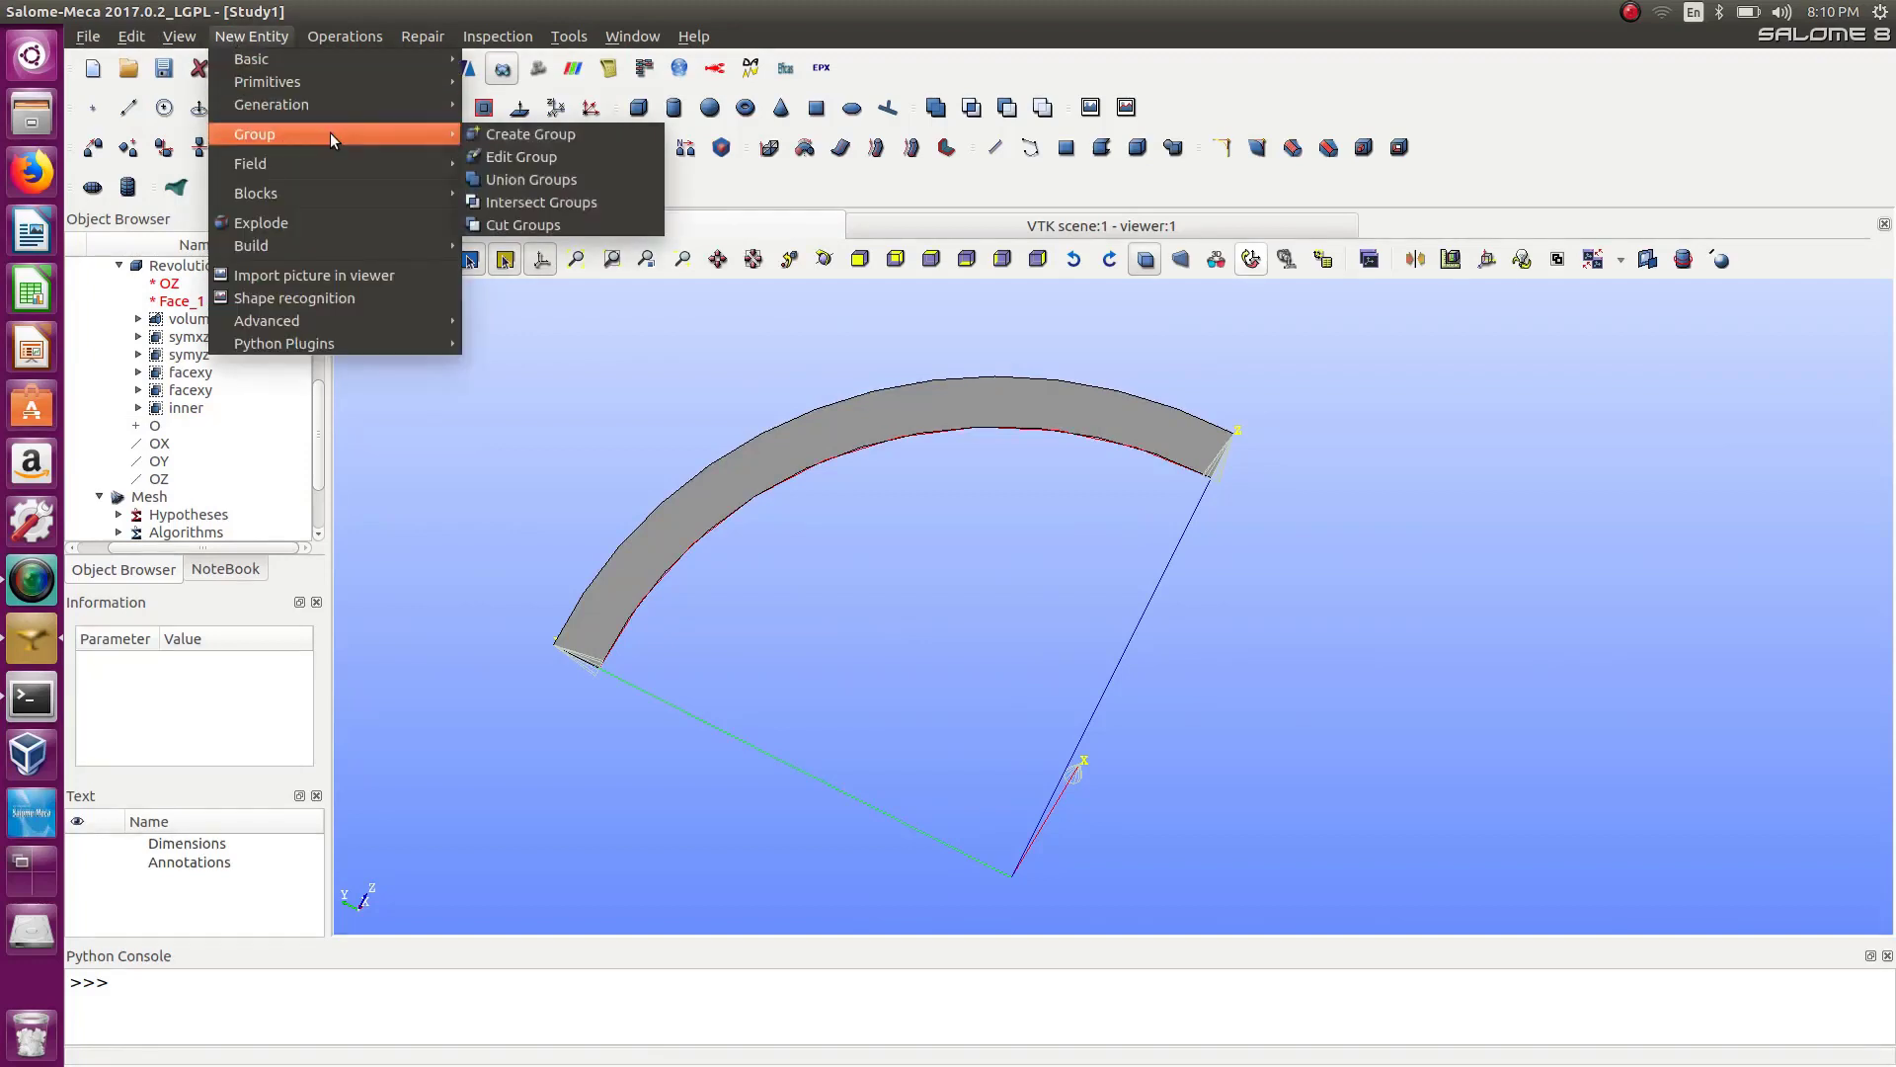
pyautogui.click(540, 138)
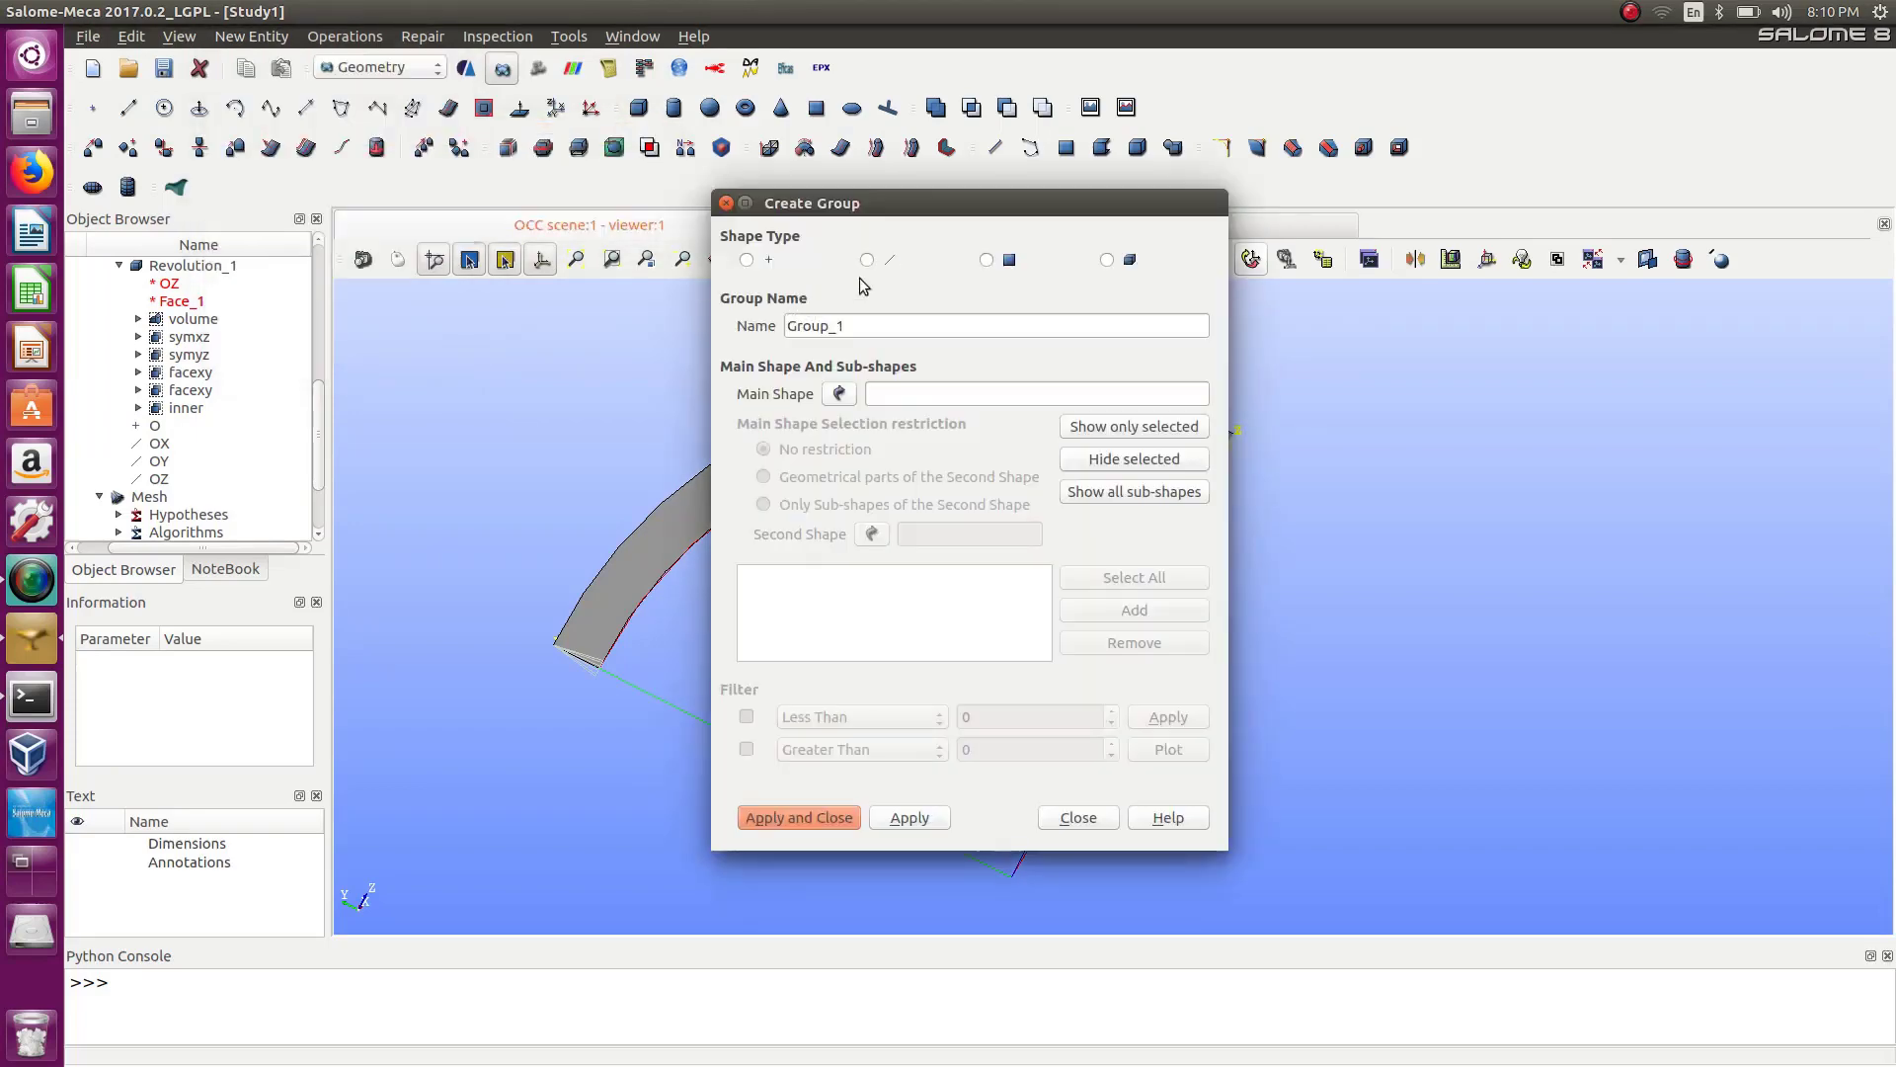
pyautogui.moveTo(978, 208); pyautogui.dragTo(1556, 207)
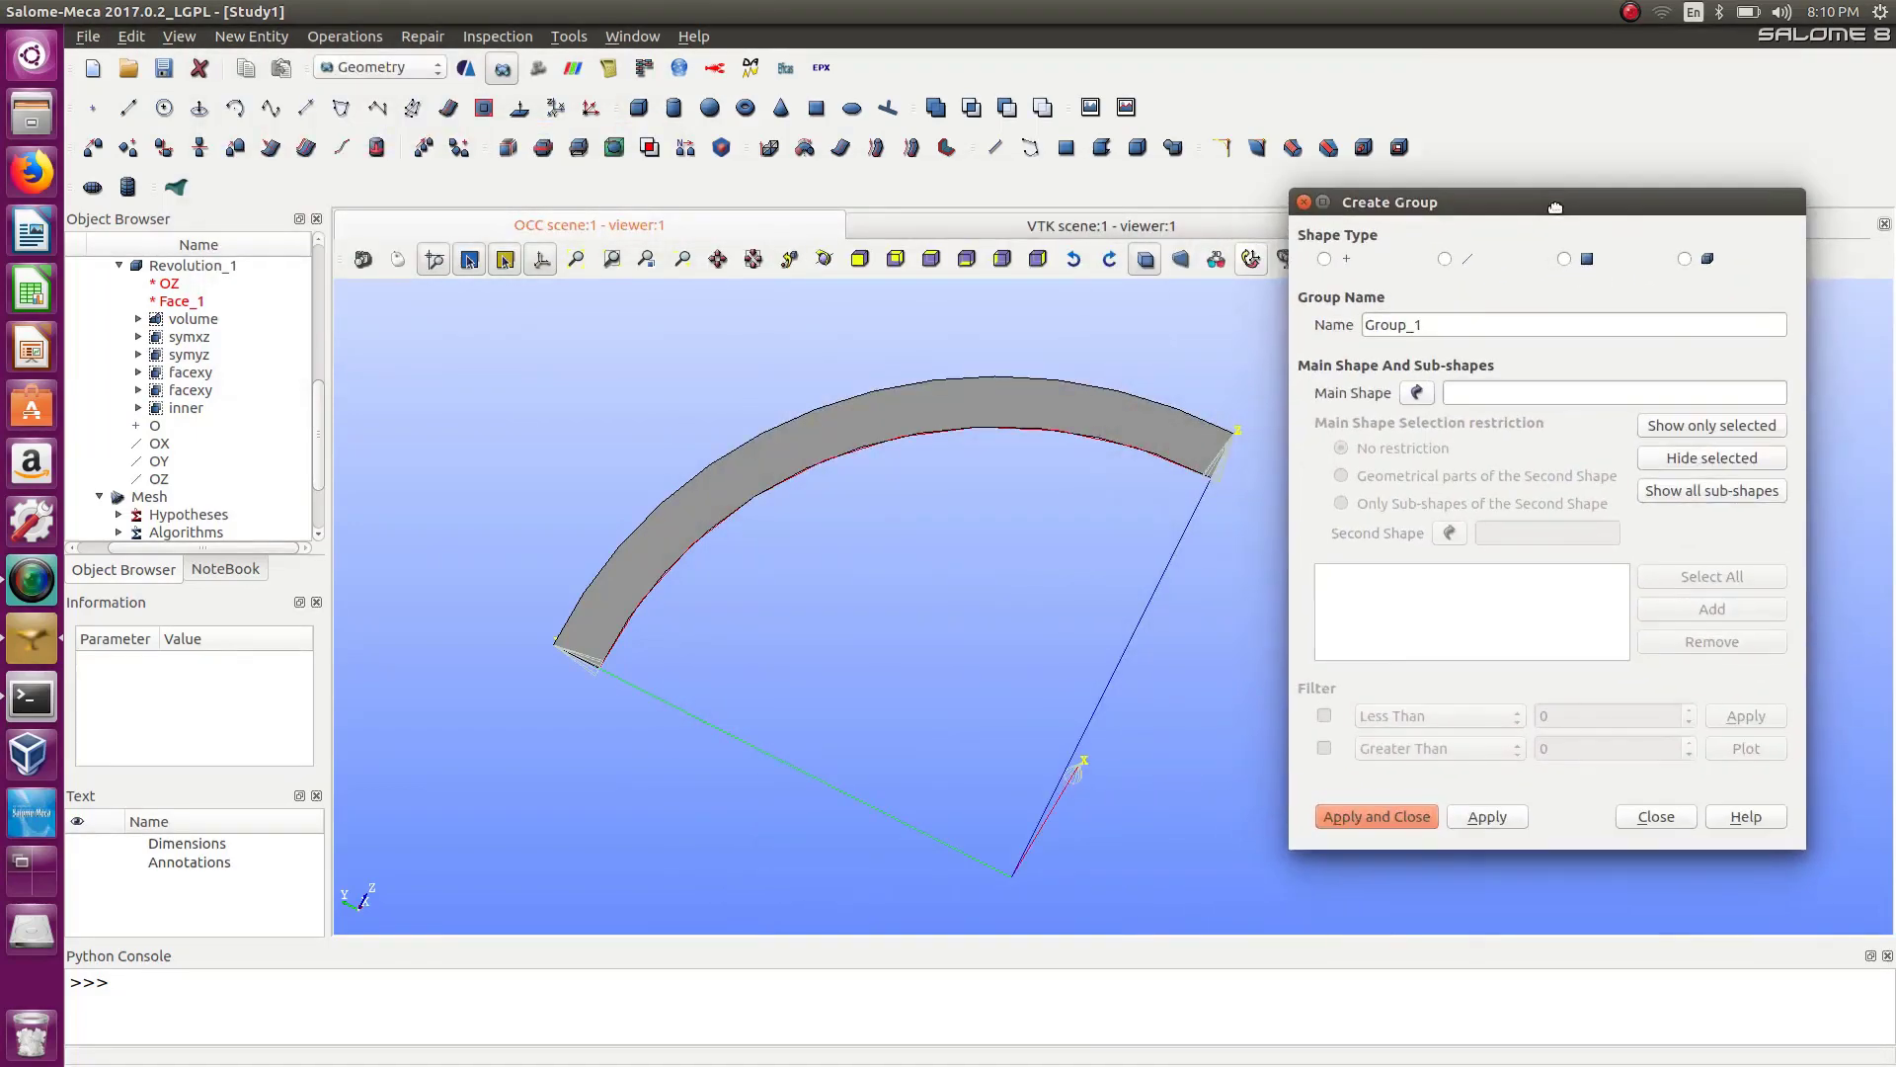
pyautogui.click(1417, 392)
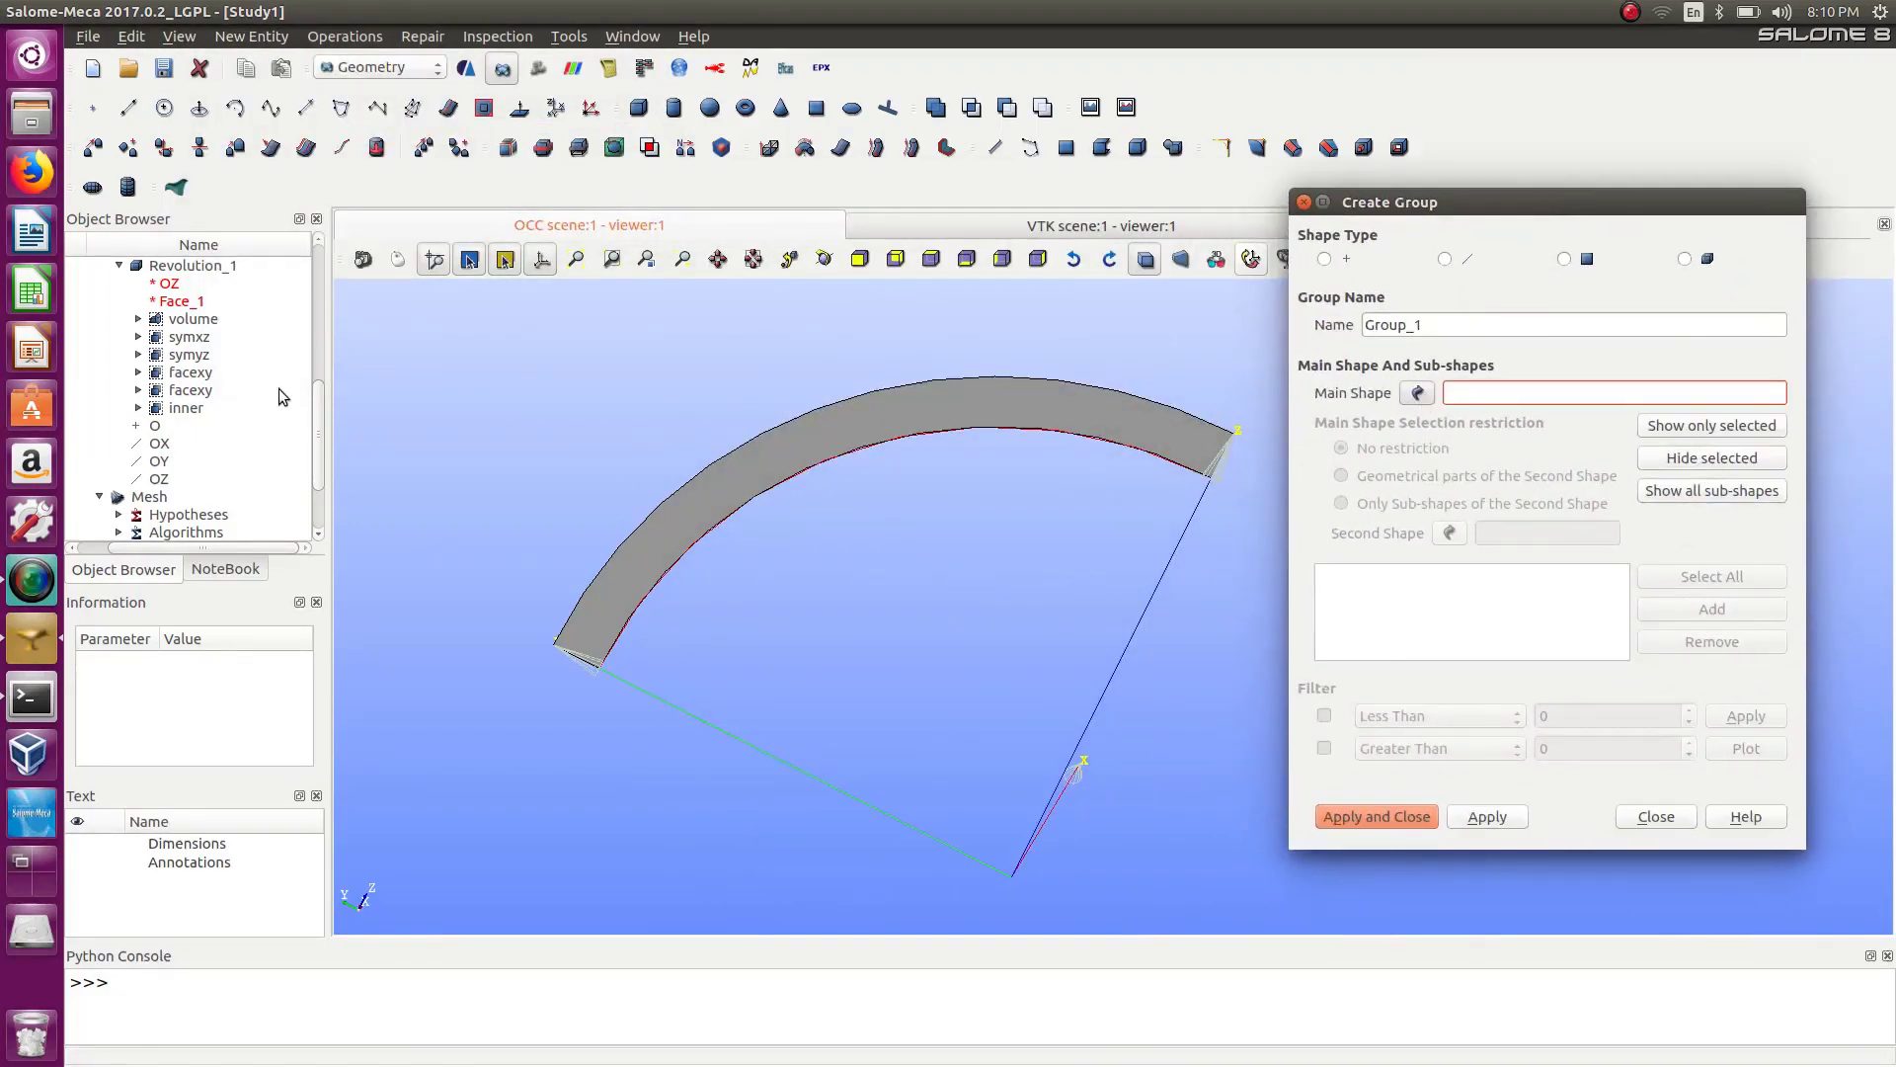
pyautogui.moveTo(318, 400)
pyautogui.mouseDown()
pyautogui.moveTo(318, 423)
pyautogui.moveTo(327, 371)
pyautogui.mouseUp()
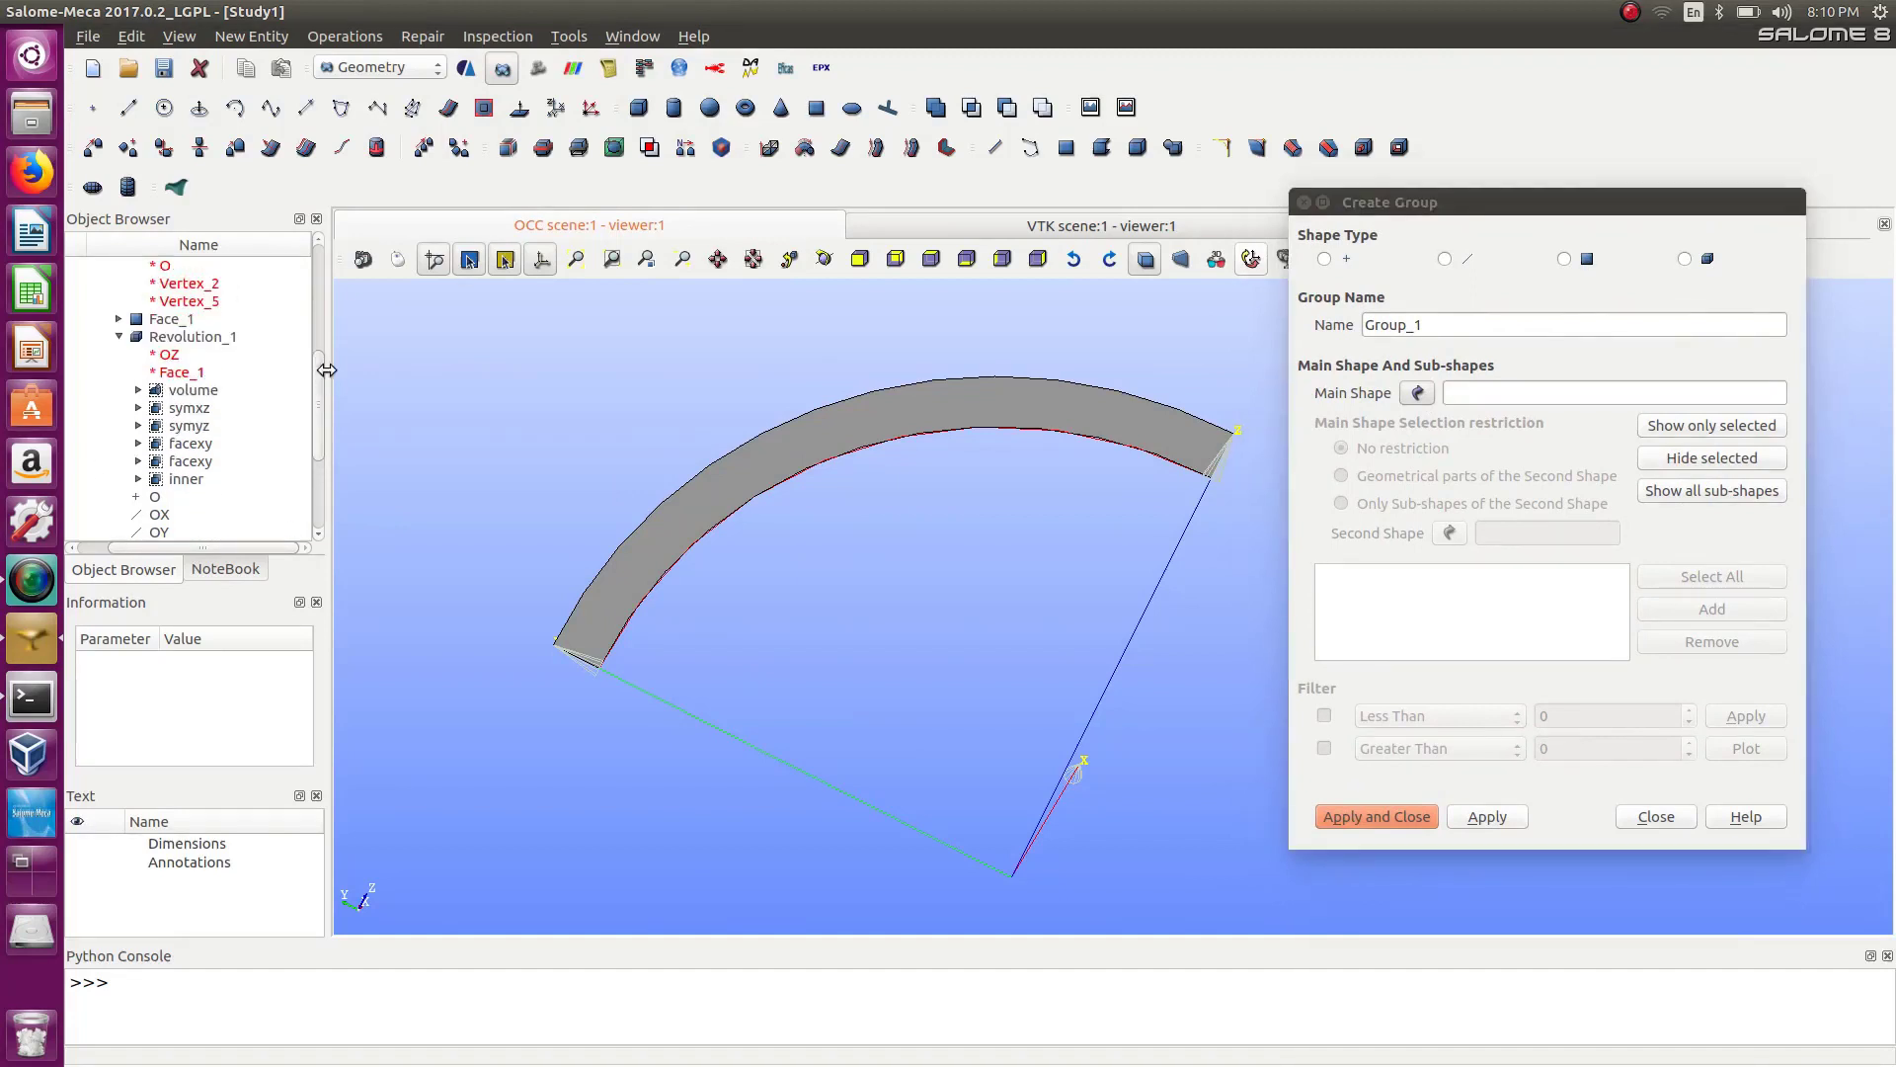
pyautogui.click(164, 319)
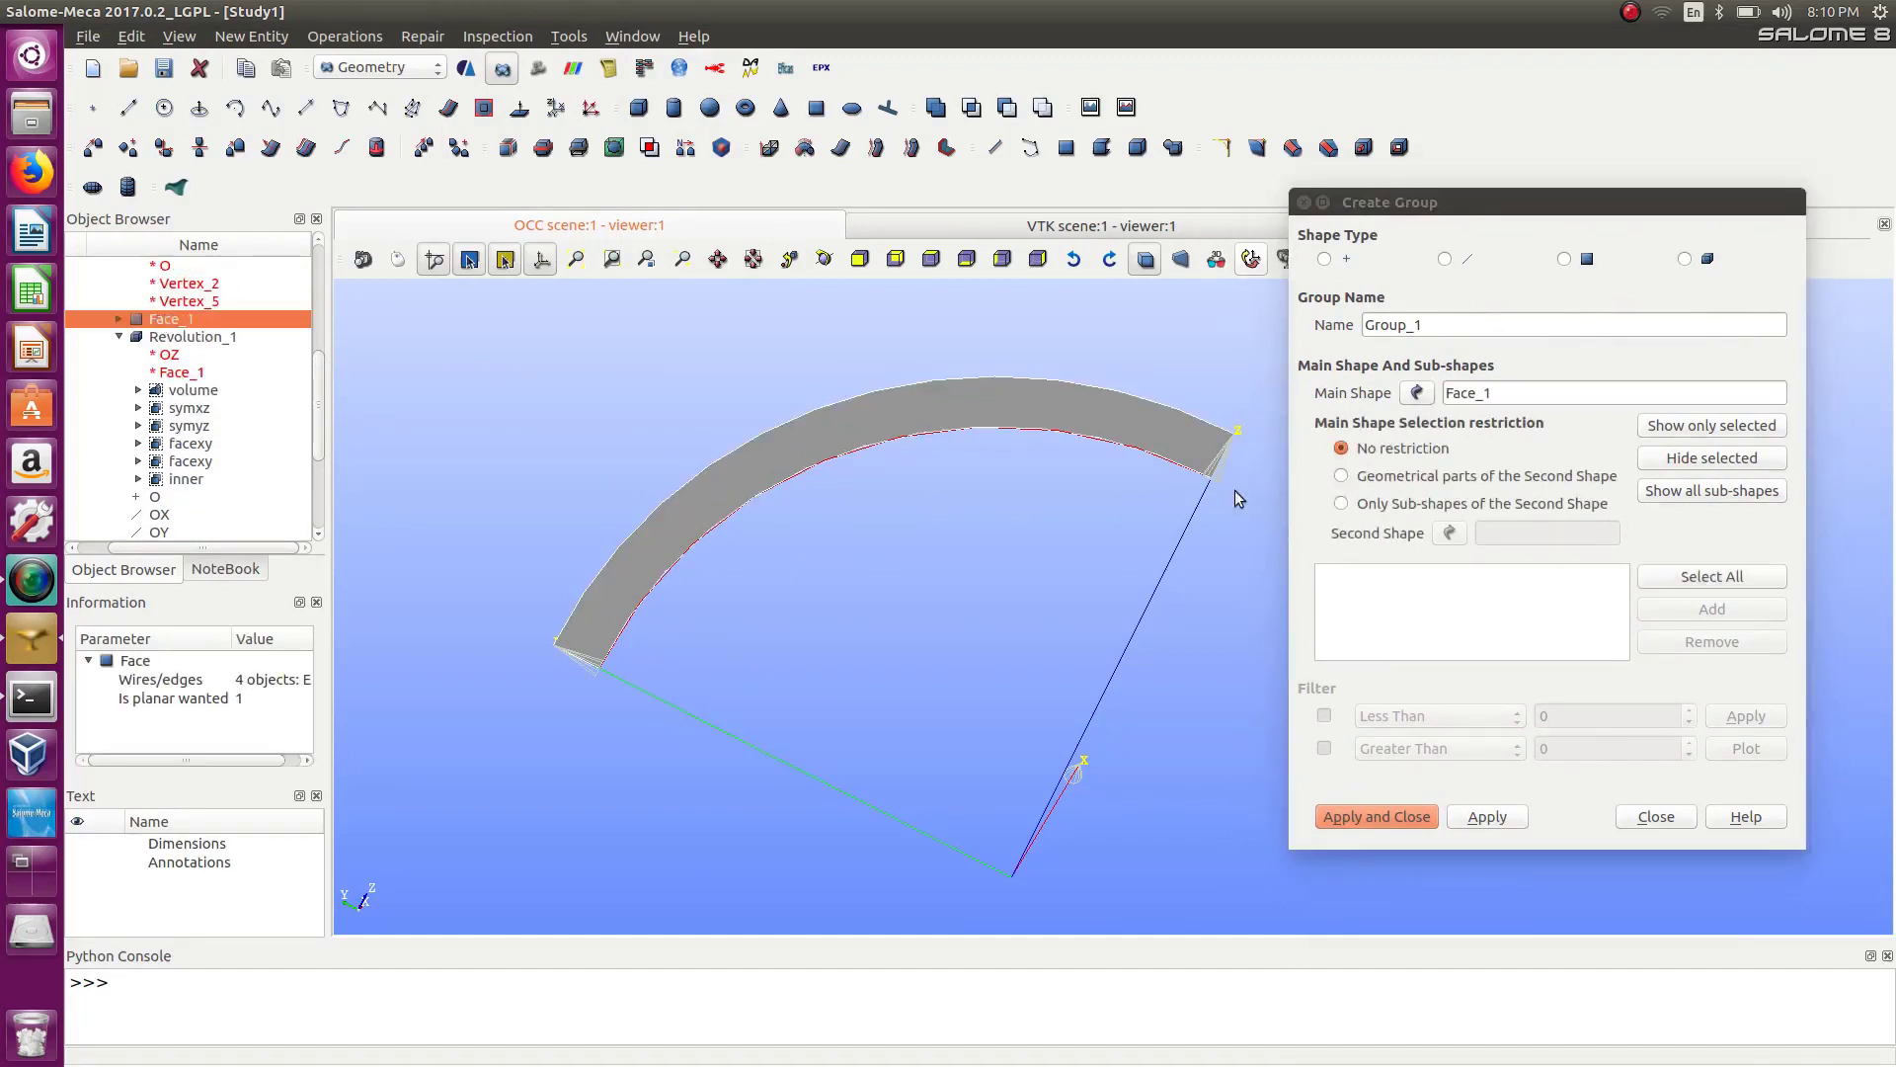
# Switch the group to edges and add the two arc edges of Face_1.
pyautogui.click(1448, 260)
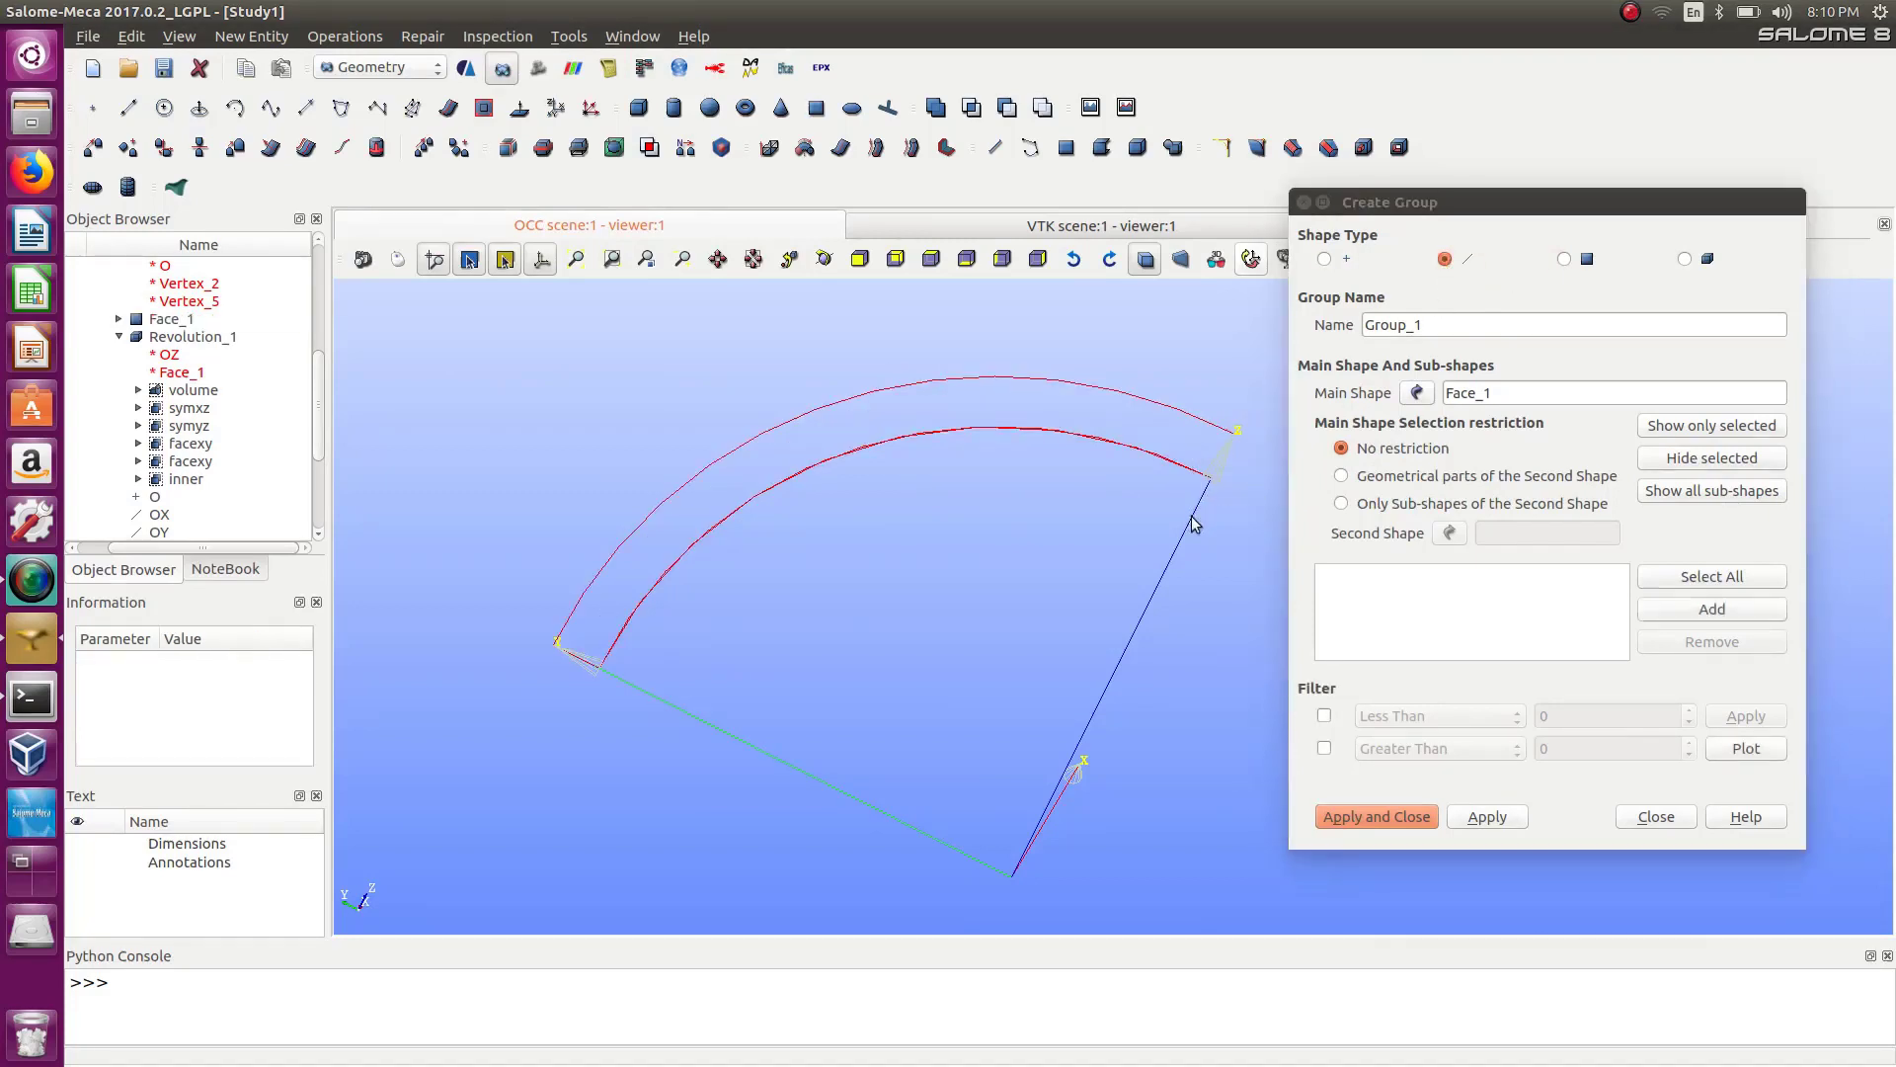
pyautogui.click(1746, 607)
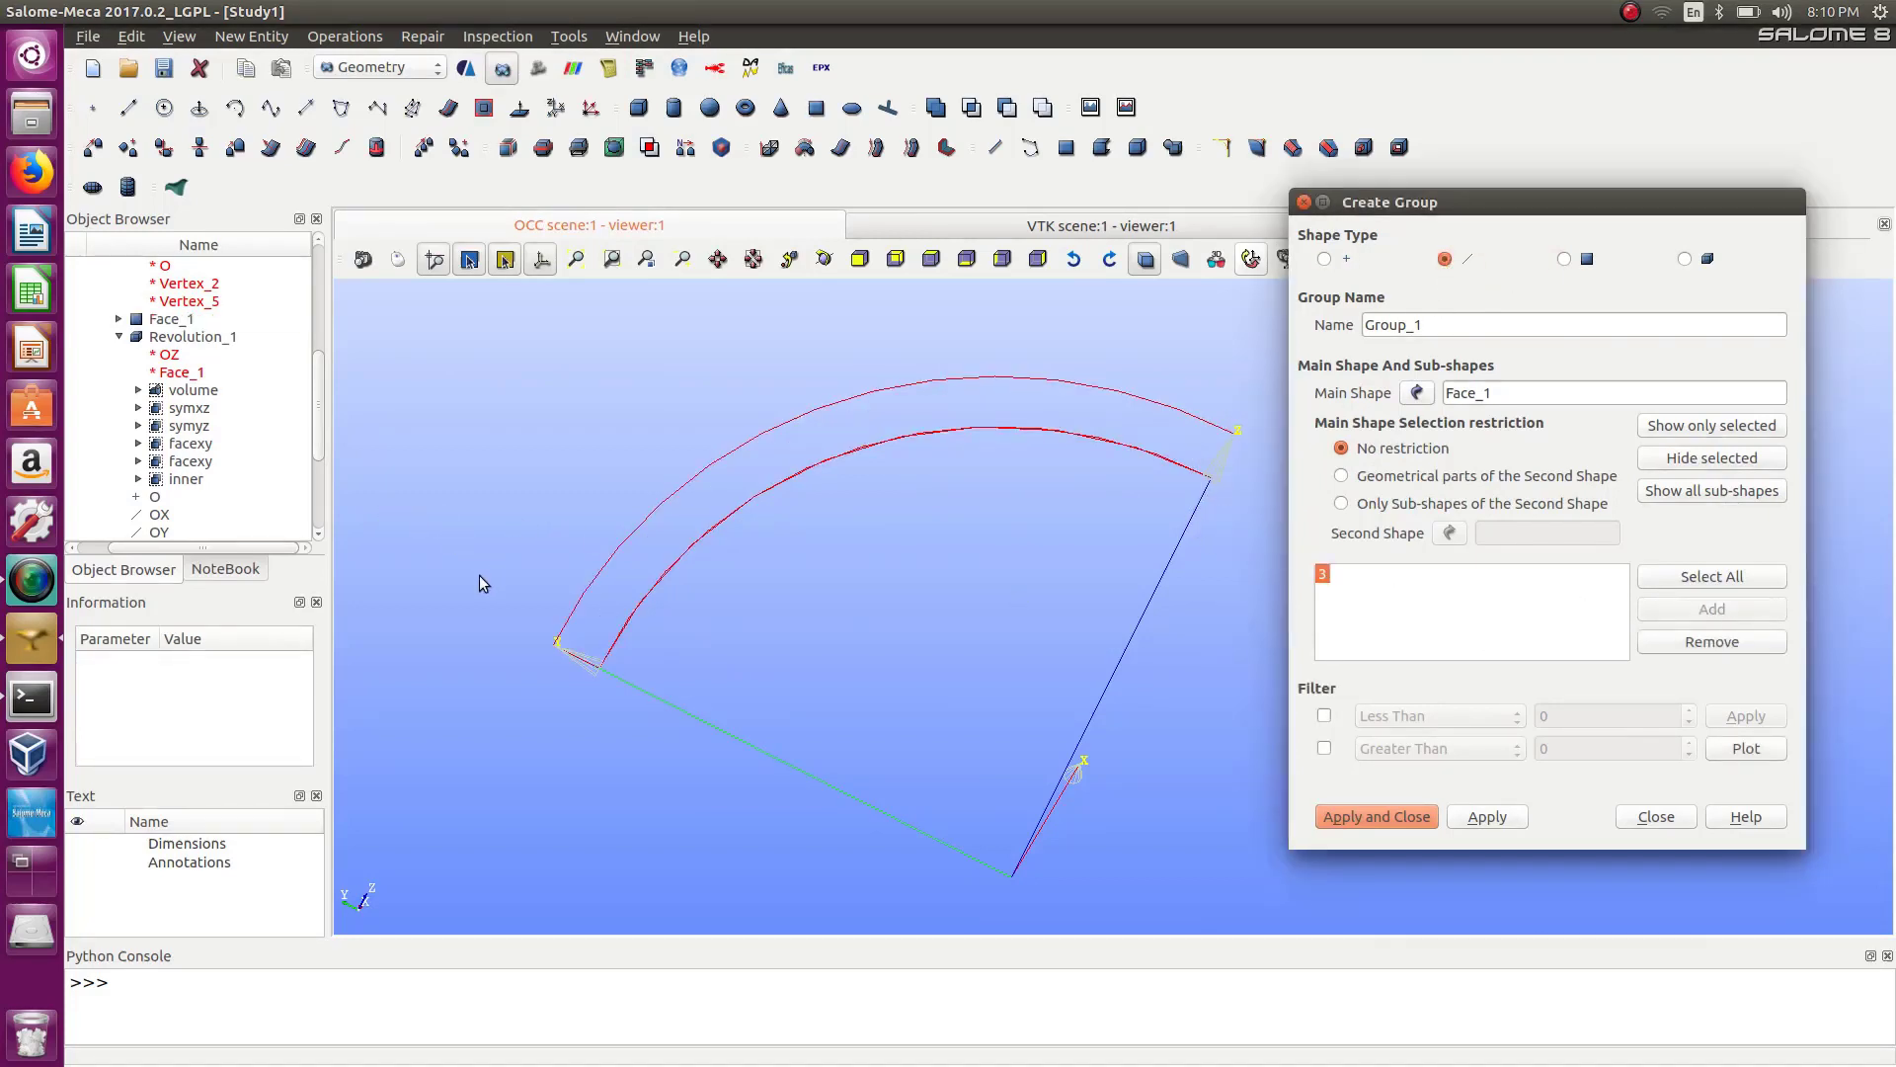
pyautogui.moveTo(478, 575); pyautogui.dragTo(735, 877)
pyautogui.click(1701, 608)
# Name the group d and try to apply it.
pyautogui.doubleClick(1436, 324)
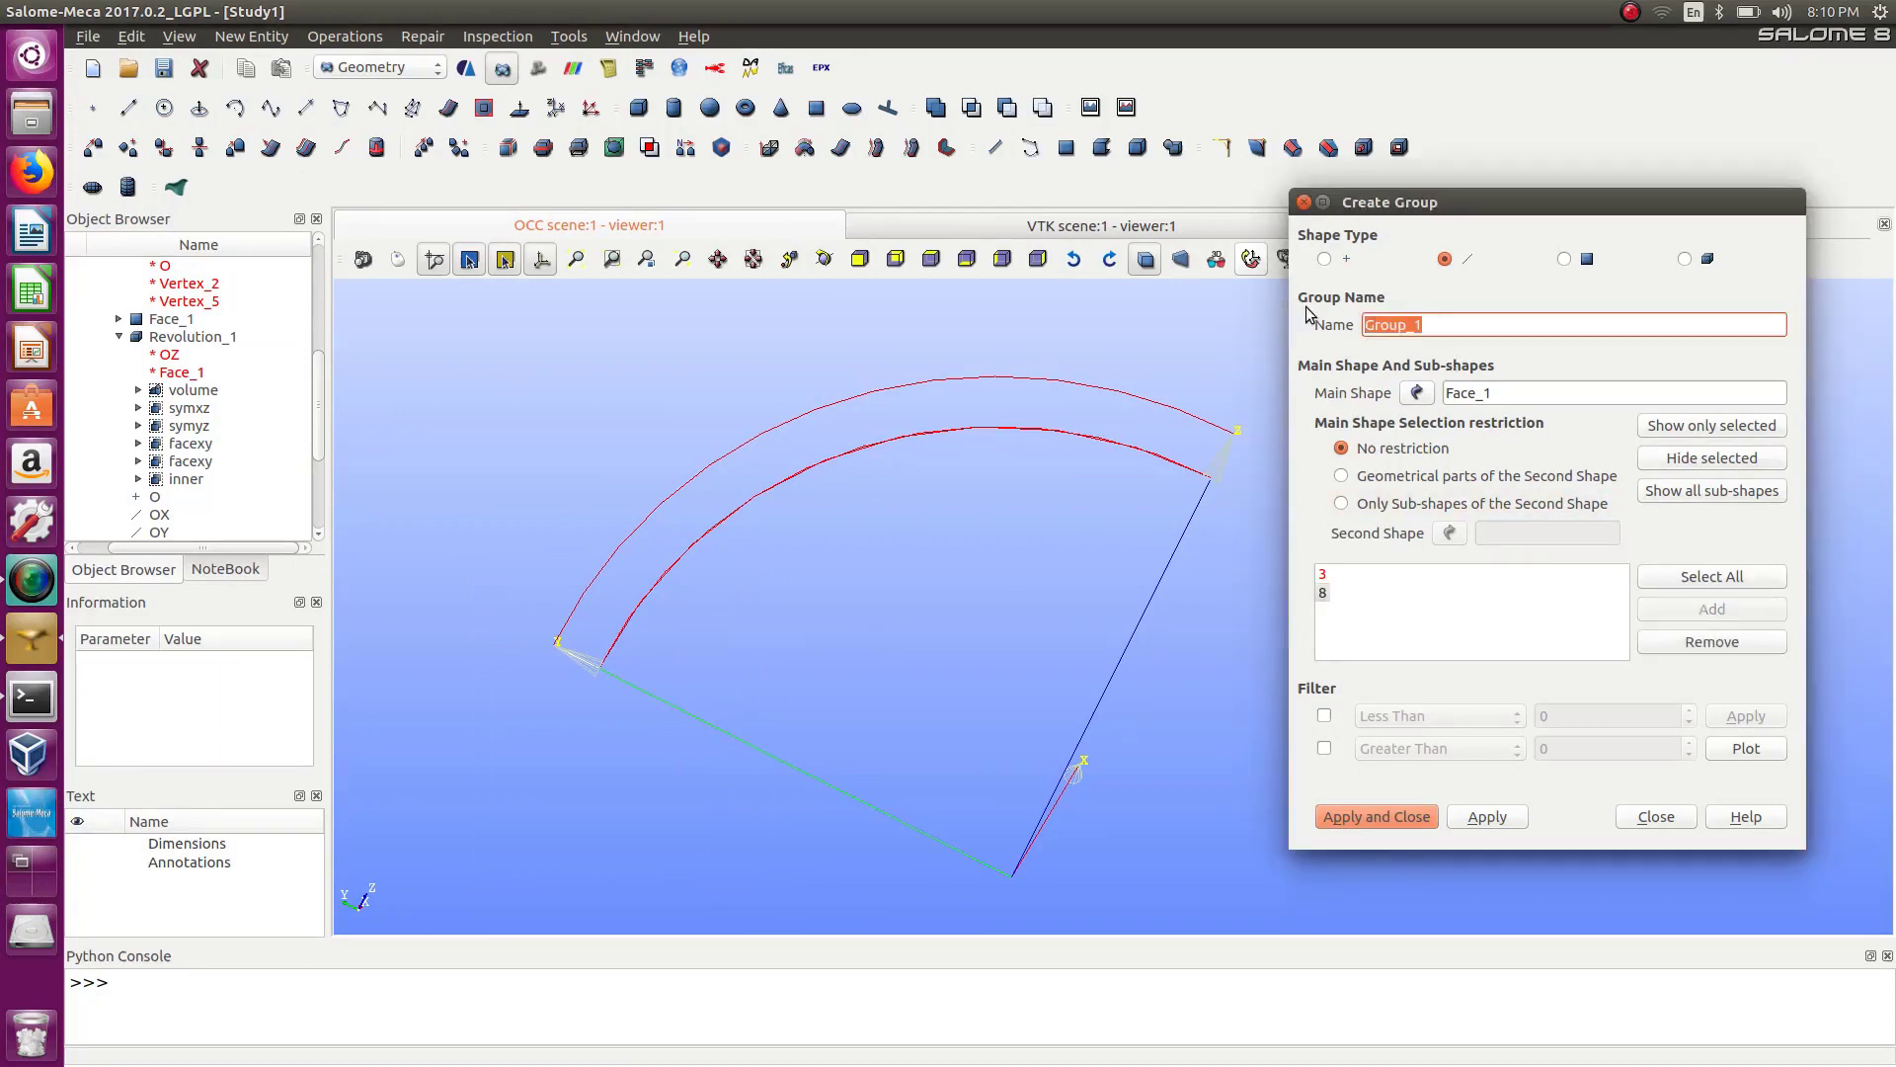
pyautogui.write('d')
pyautogui.click(1483, 821)
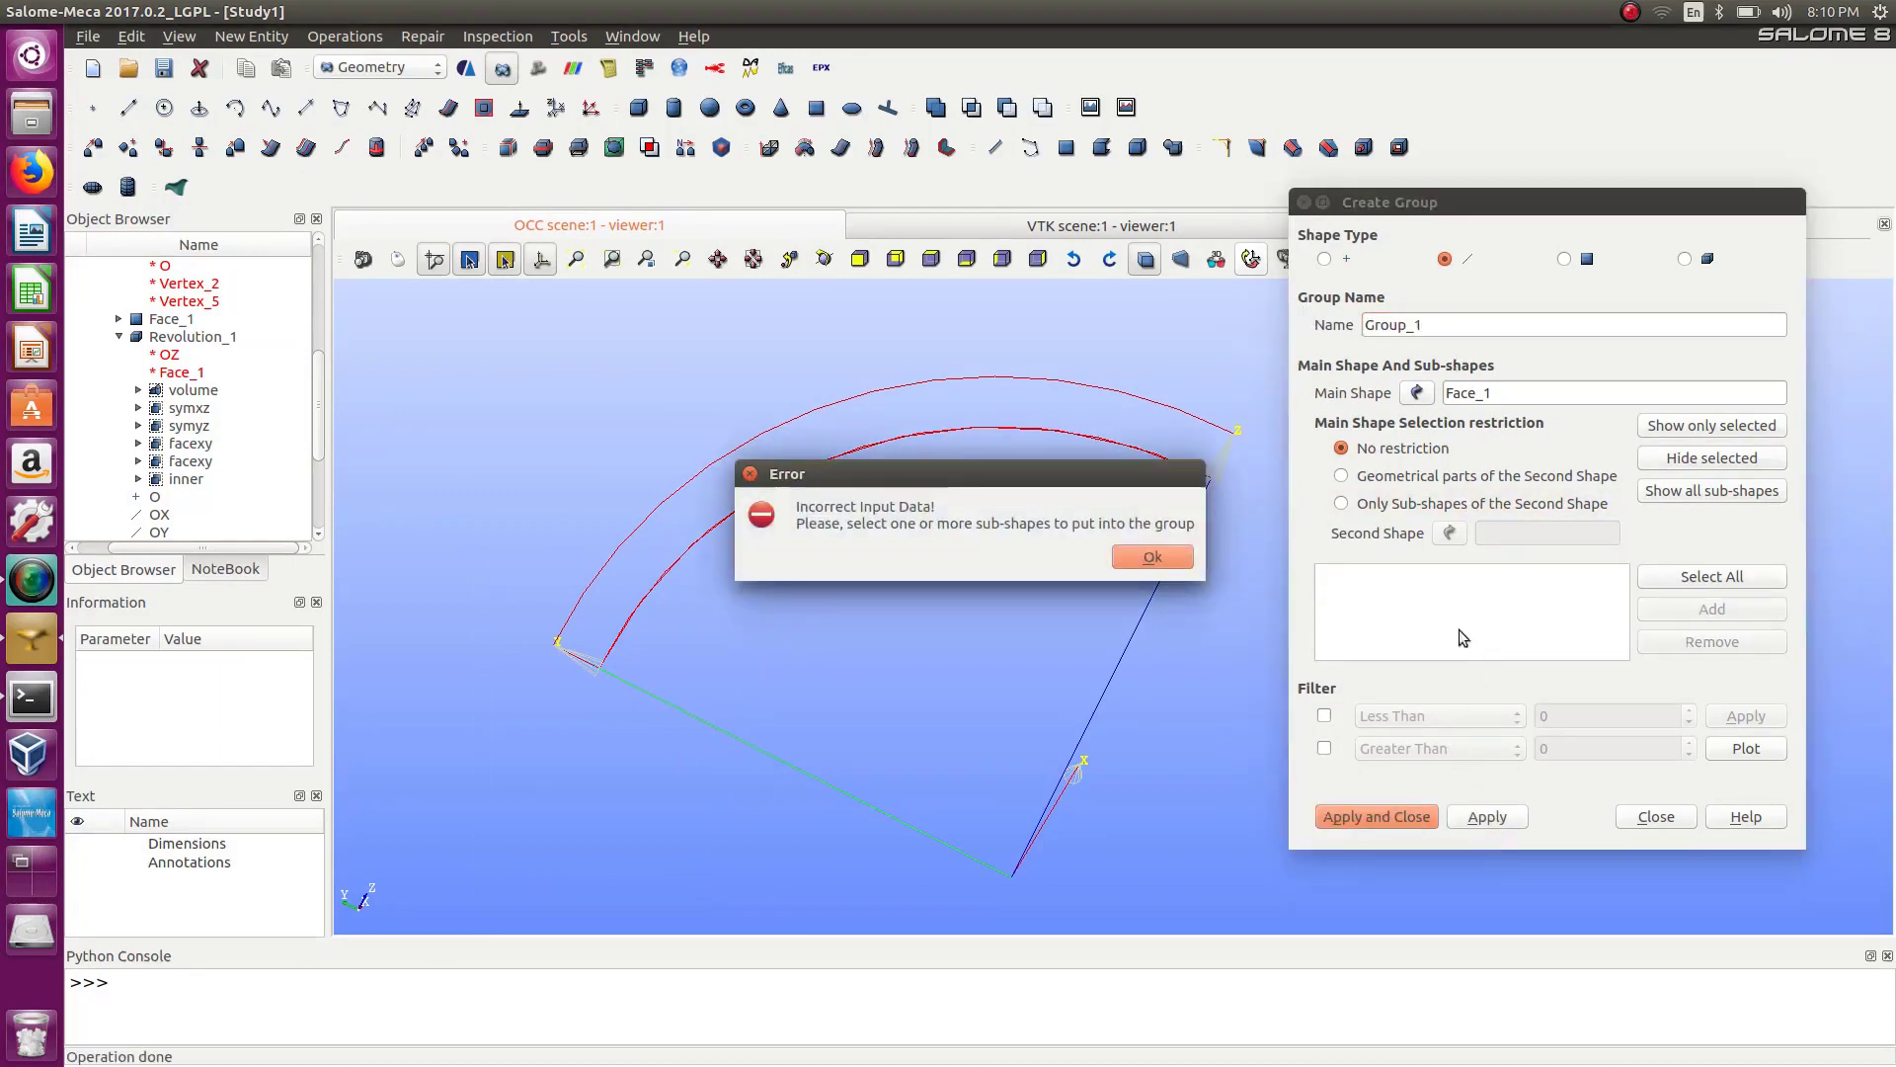
# Try to pick Arc_2 from the object tree for the group, then close the group dialog.
pyautogui.click(1153, 557)
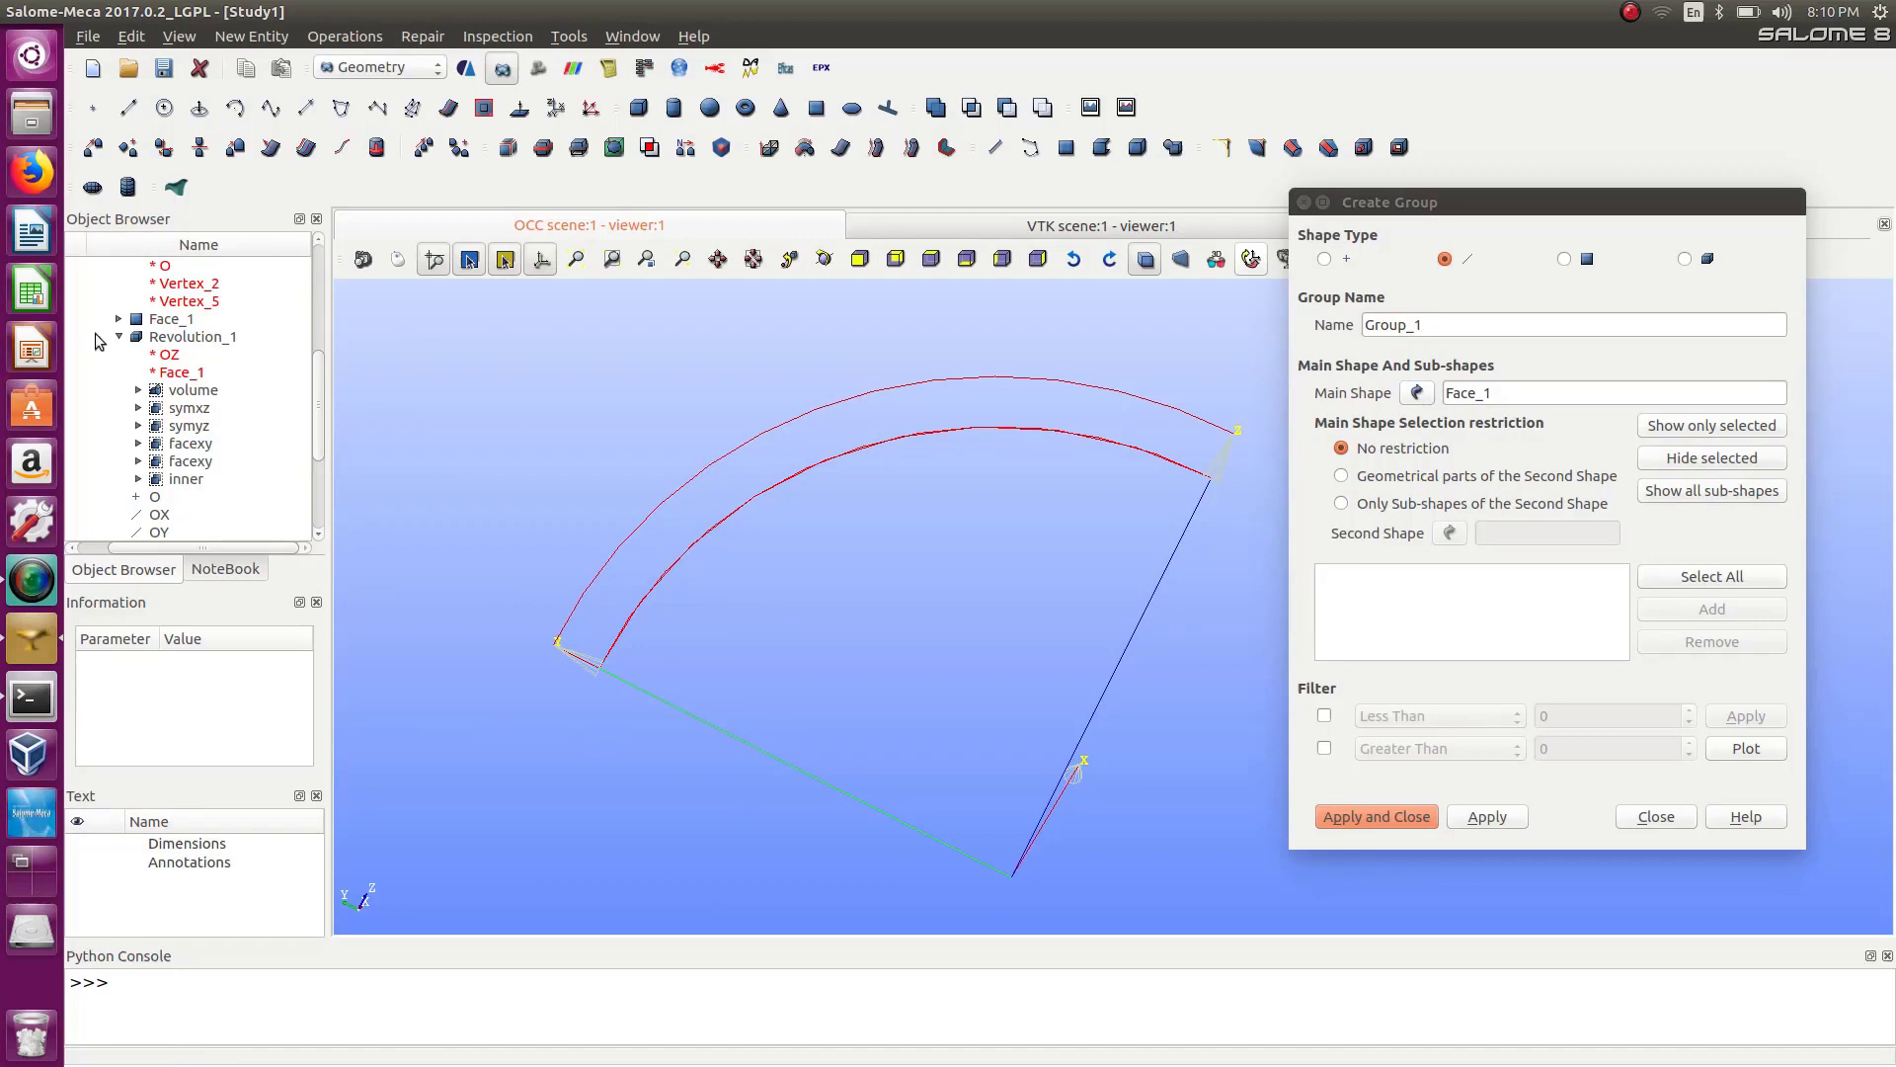
pyautogui.moveTo(194, 551); pyautogui.dragTo(73, 569)
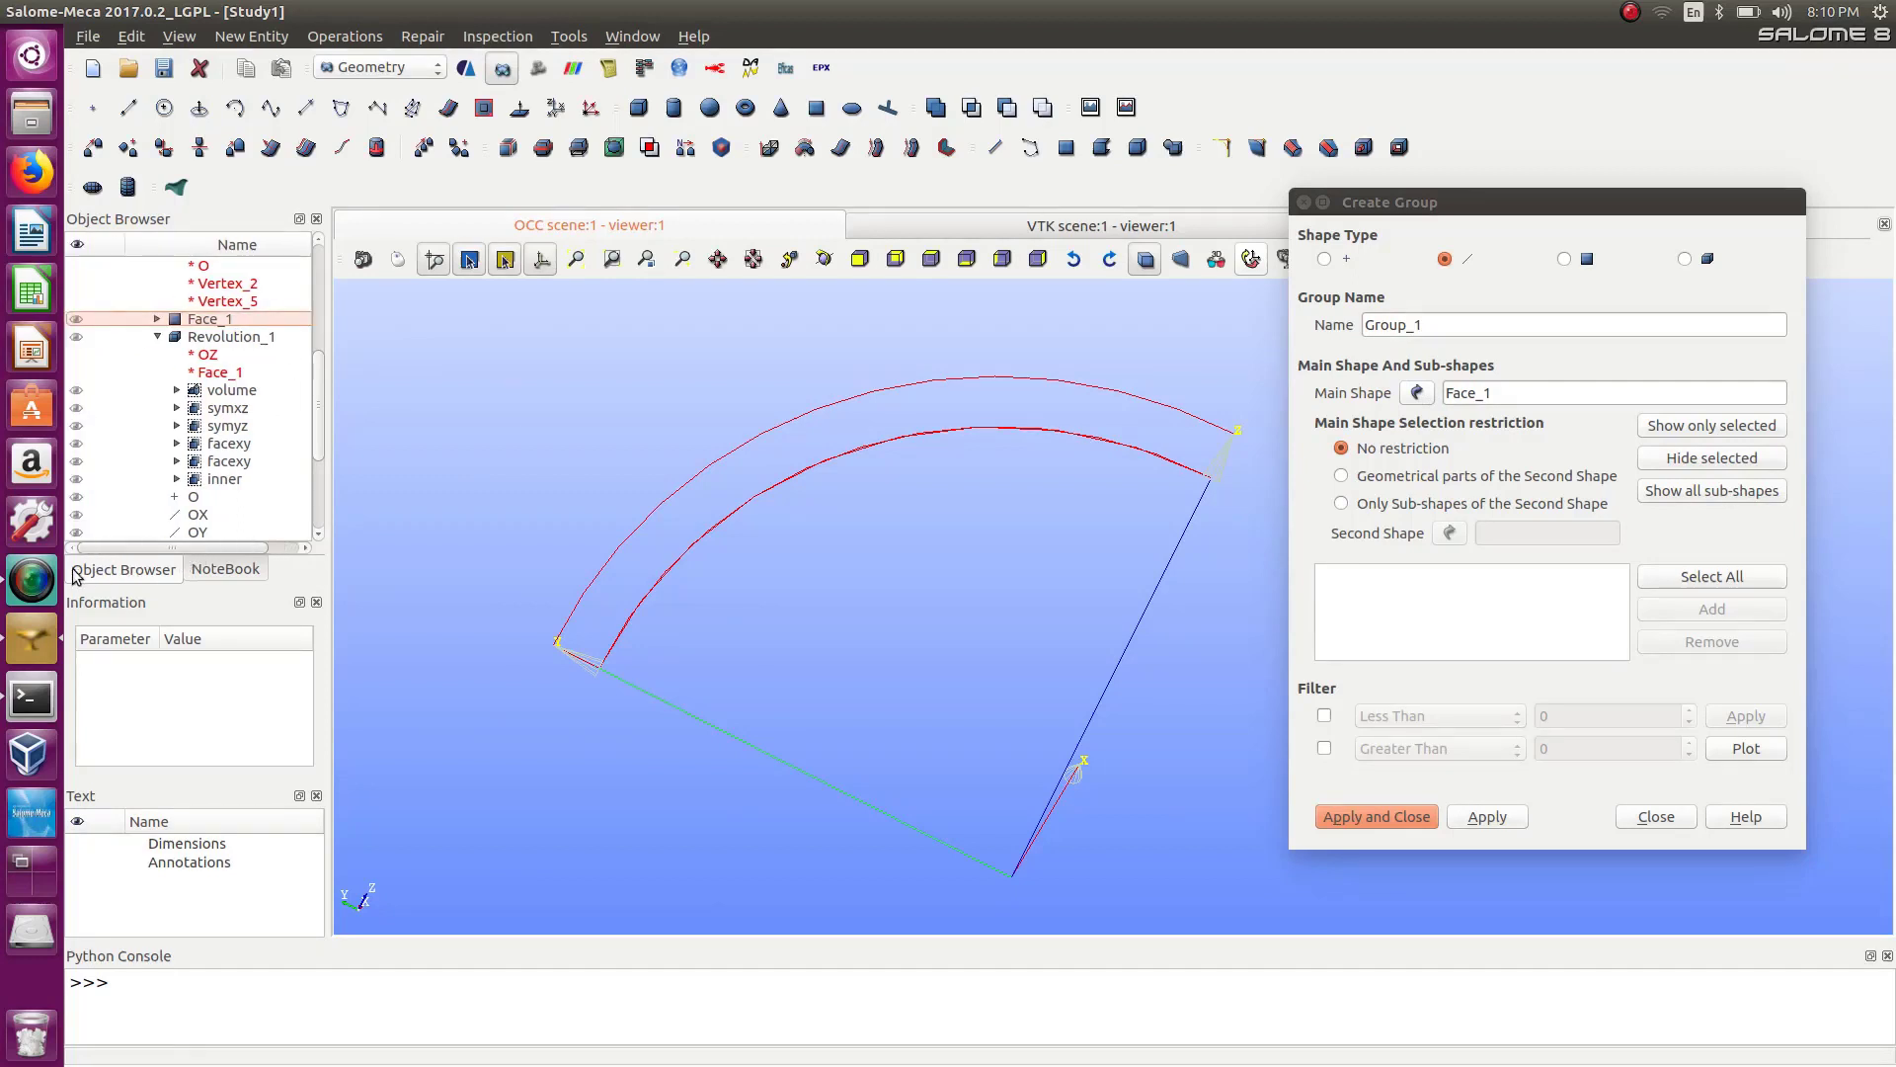
pyautogui.moveTo(318, 426); pyautogui.dragTo(319, 374)
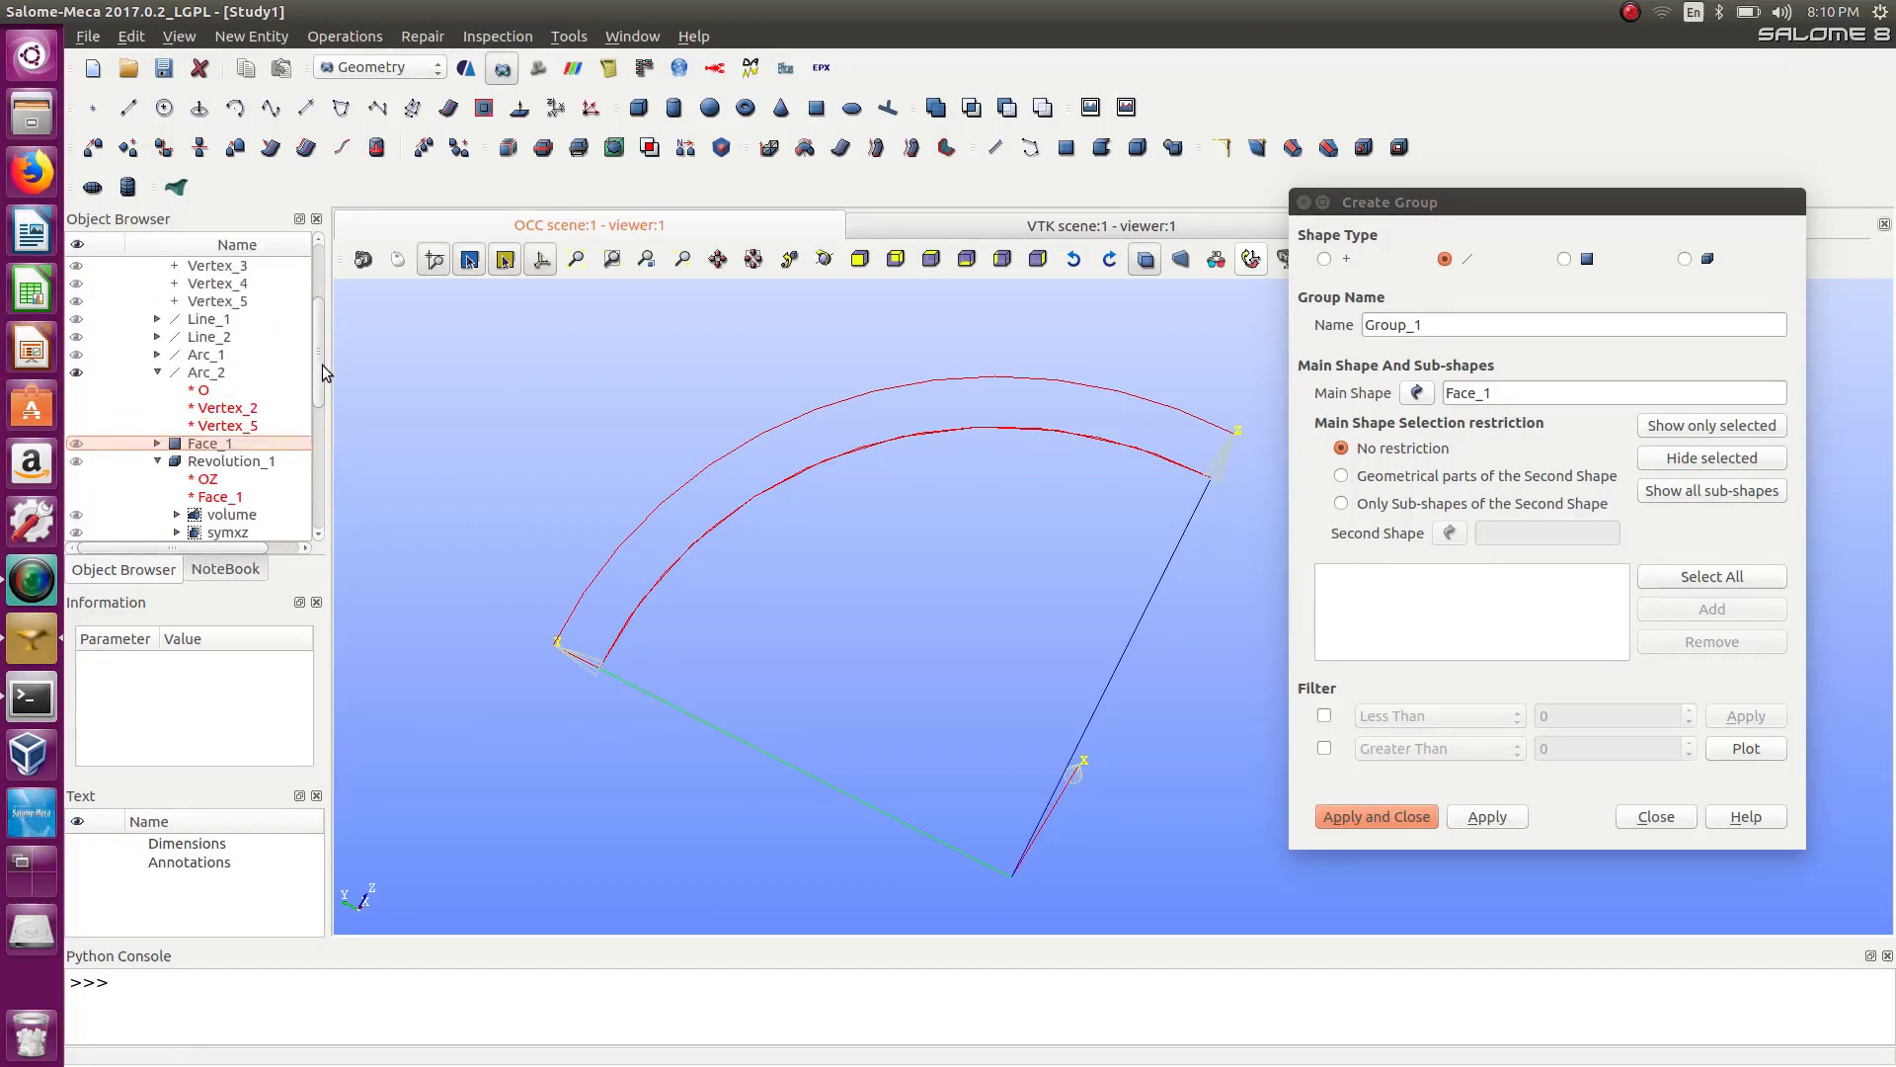
pyautogui.click(83, 381)
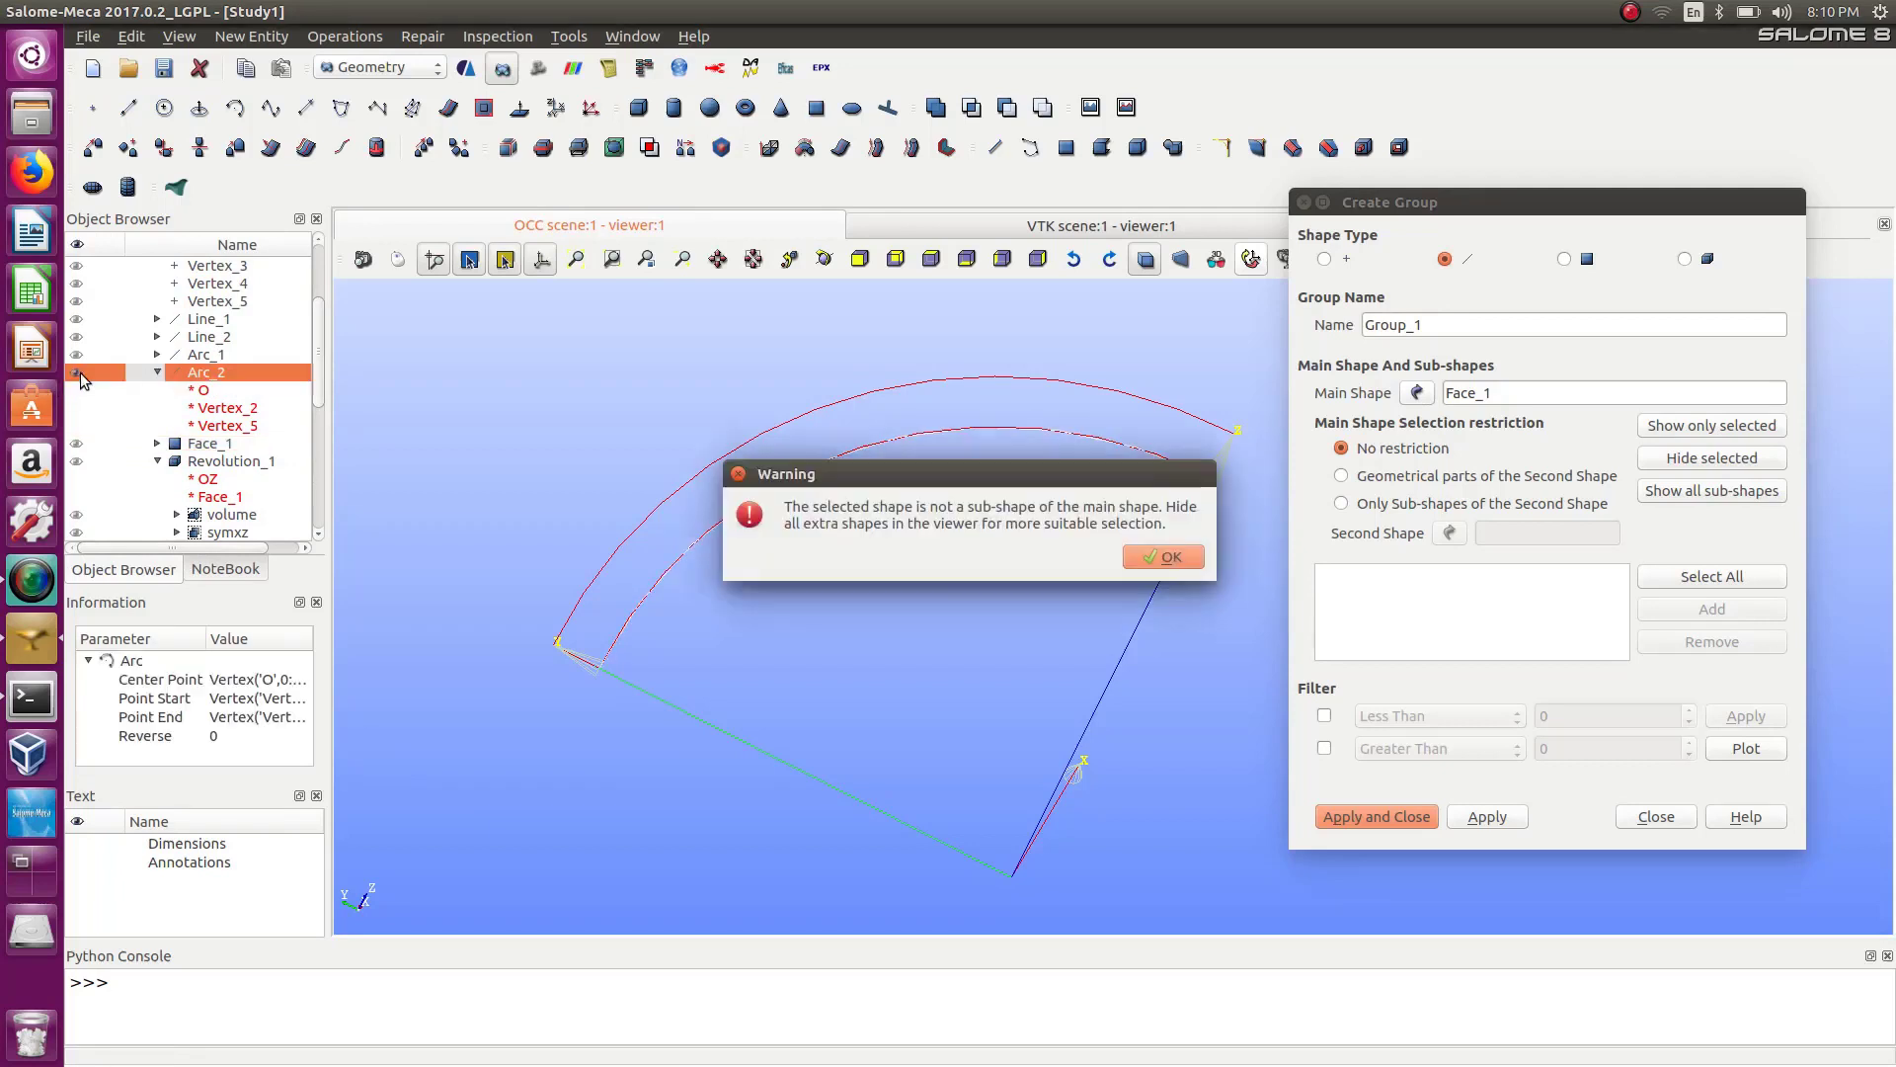
pyautogui.click(1167, 557)
pyautogui.click(1655, 817)
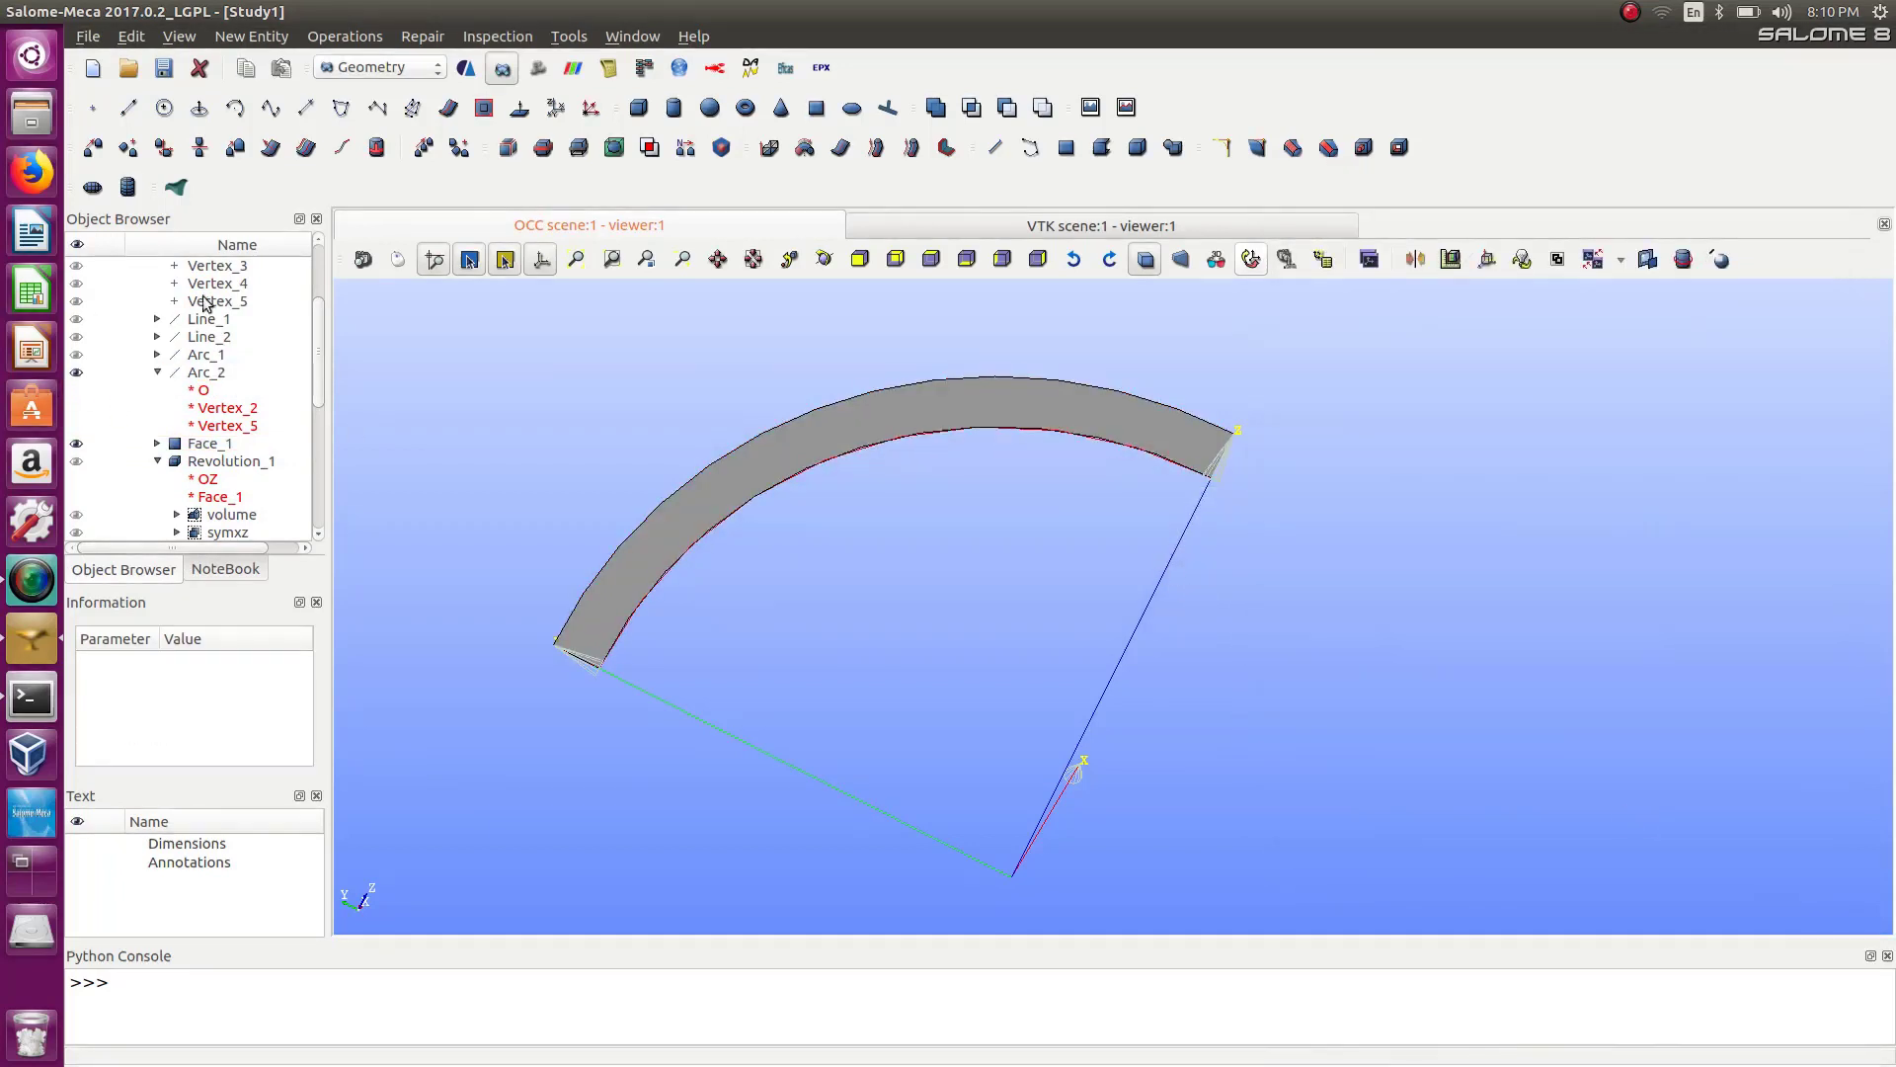
# Adjust the viewer visibility of Arc_2 and Face_1 and expand Face_1 in the object tree.
pyautogui.scroll(-1, 321, 369)
pyautogui.click(77, 354)
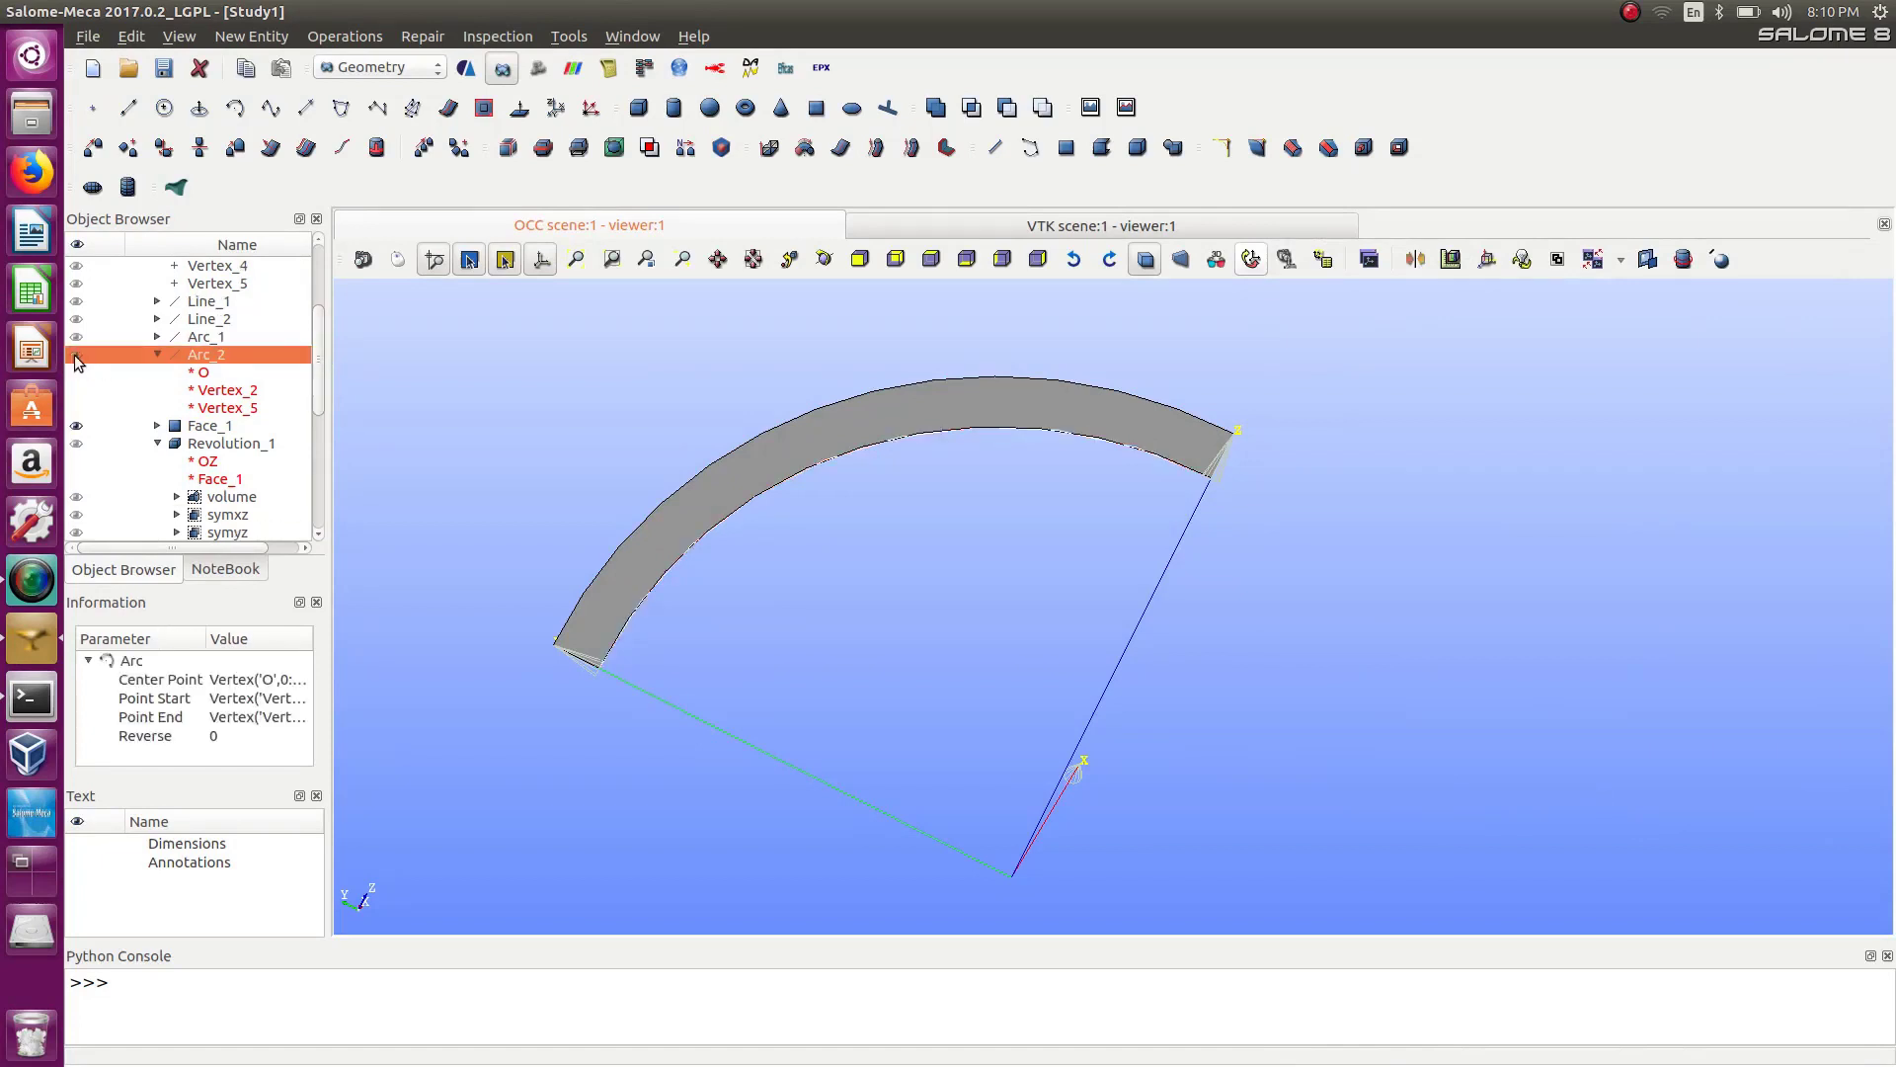
pyautogui.click(76, 426)
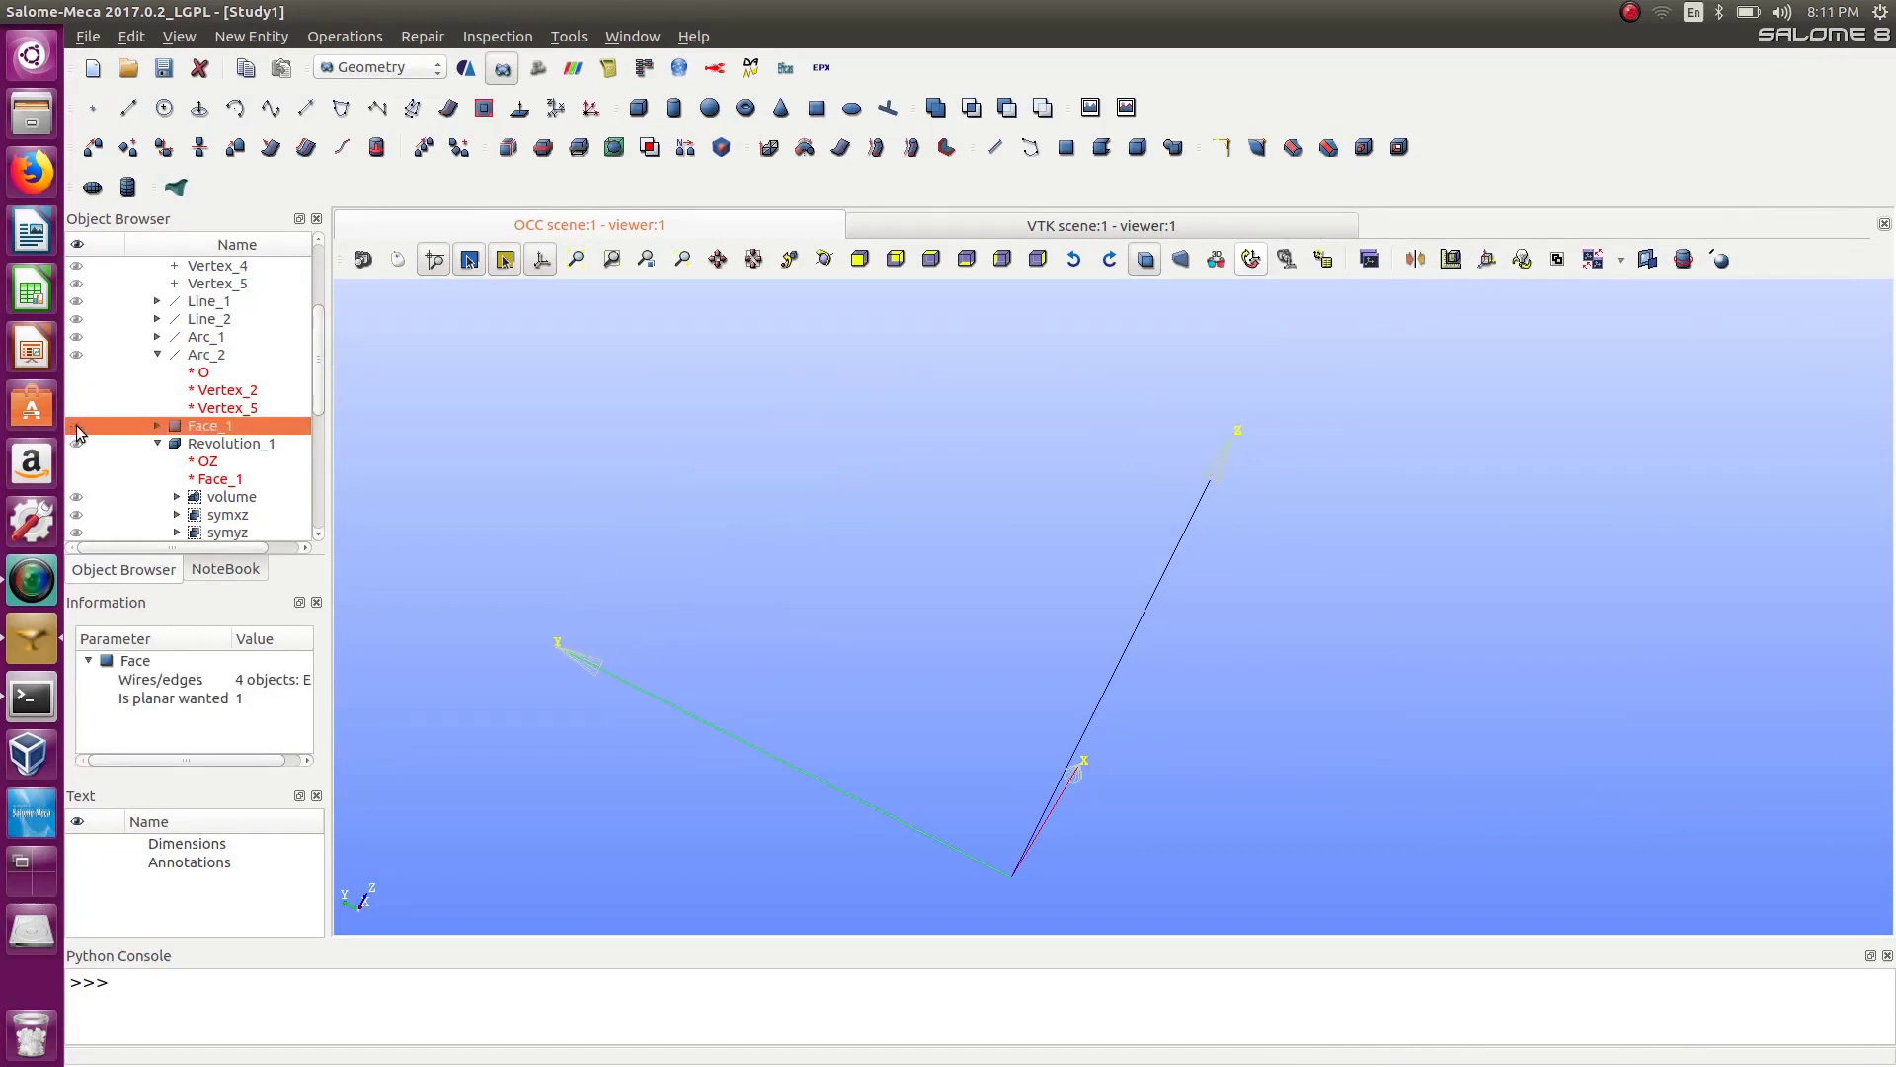
pyautogui.doubleClick(77, 426)
pyautogui.click(76, 425)
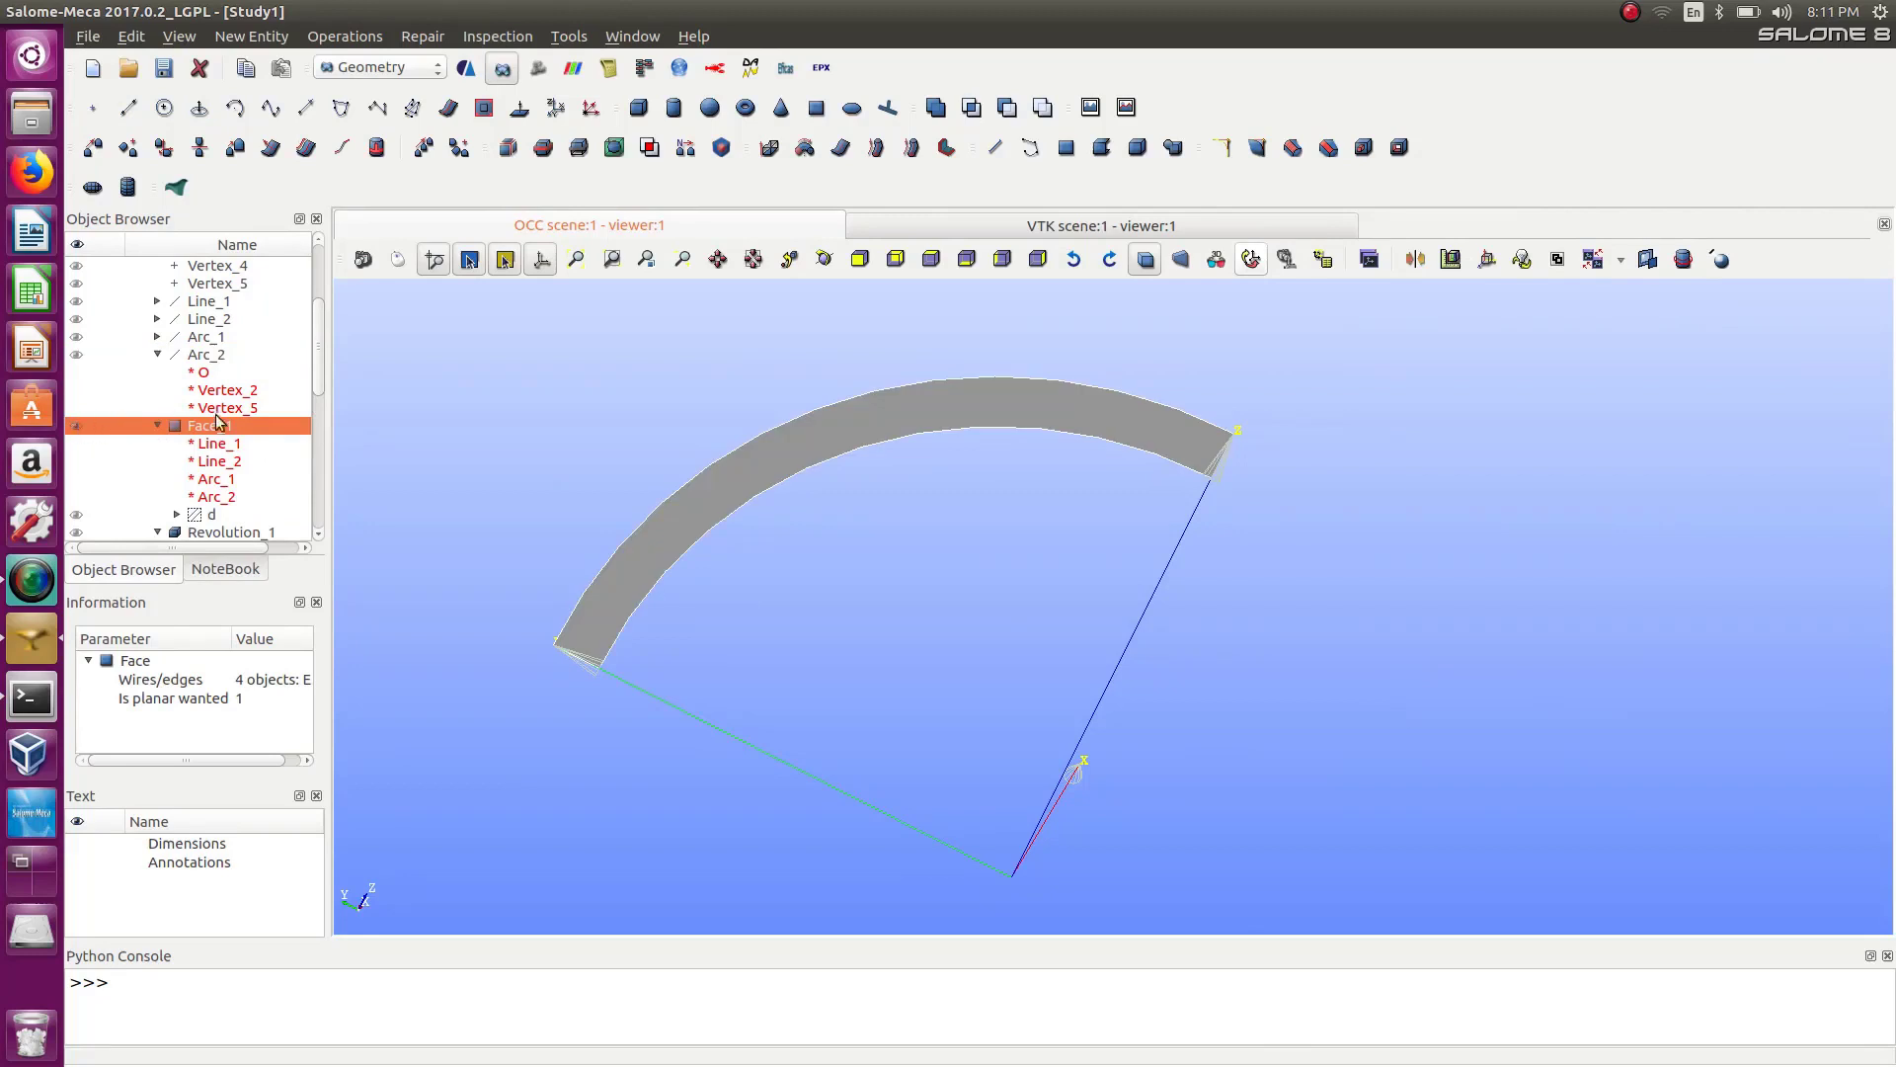
pyautogui.moveTo(316, 392)
pyautogui.mouseDown()
pyautogui.moveTo(306, 533)
pyautogui.moveTo(305, 405)
pyautogui.moveTo(281, 472)
pyautogui.moveTo(286, 415)
pyautogui.mouseUp()
pyautogui.scroll(1, 288, 422)
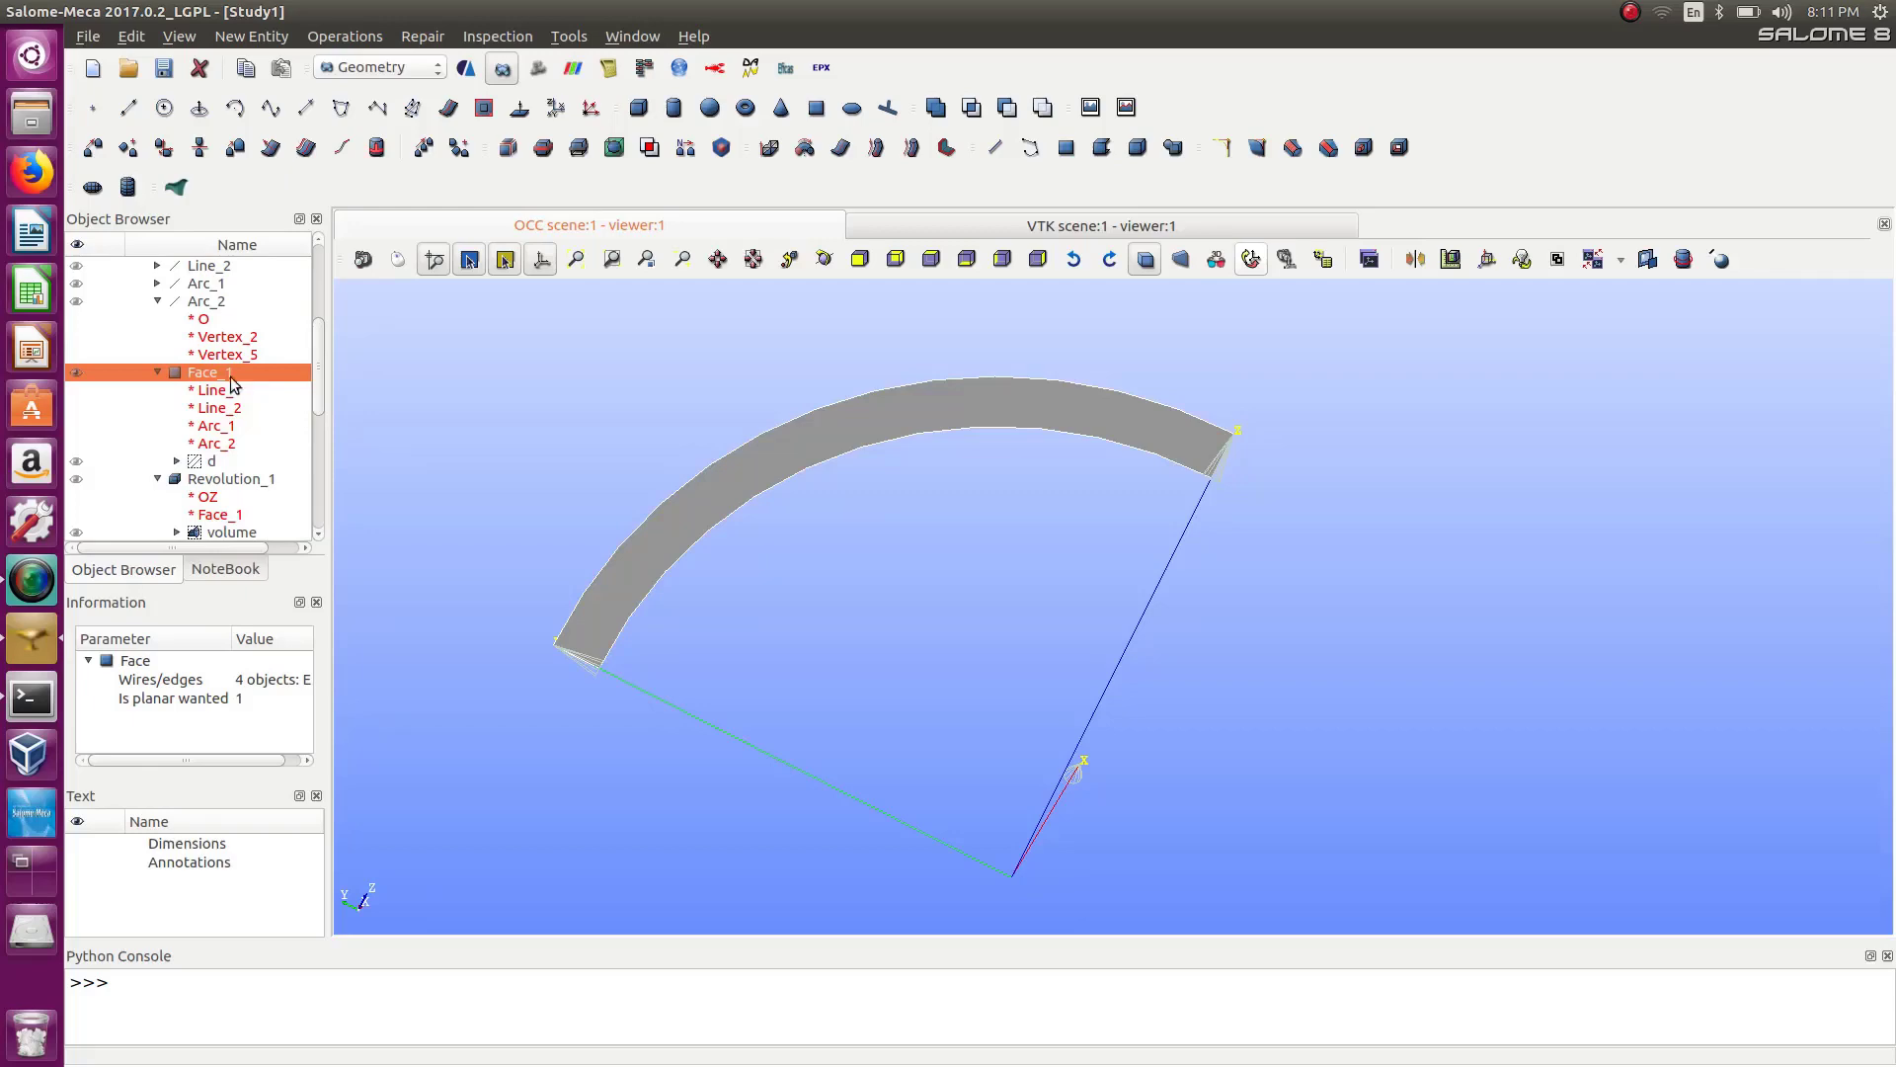
# Create a new edge group on Face_1 and add its two short straight edges.
pyautogui.click(247, 38)
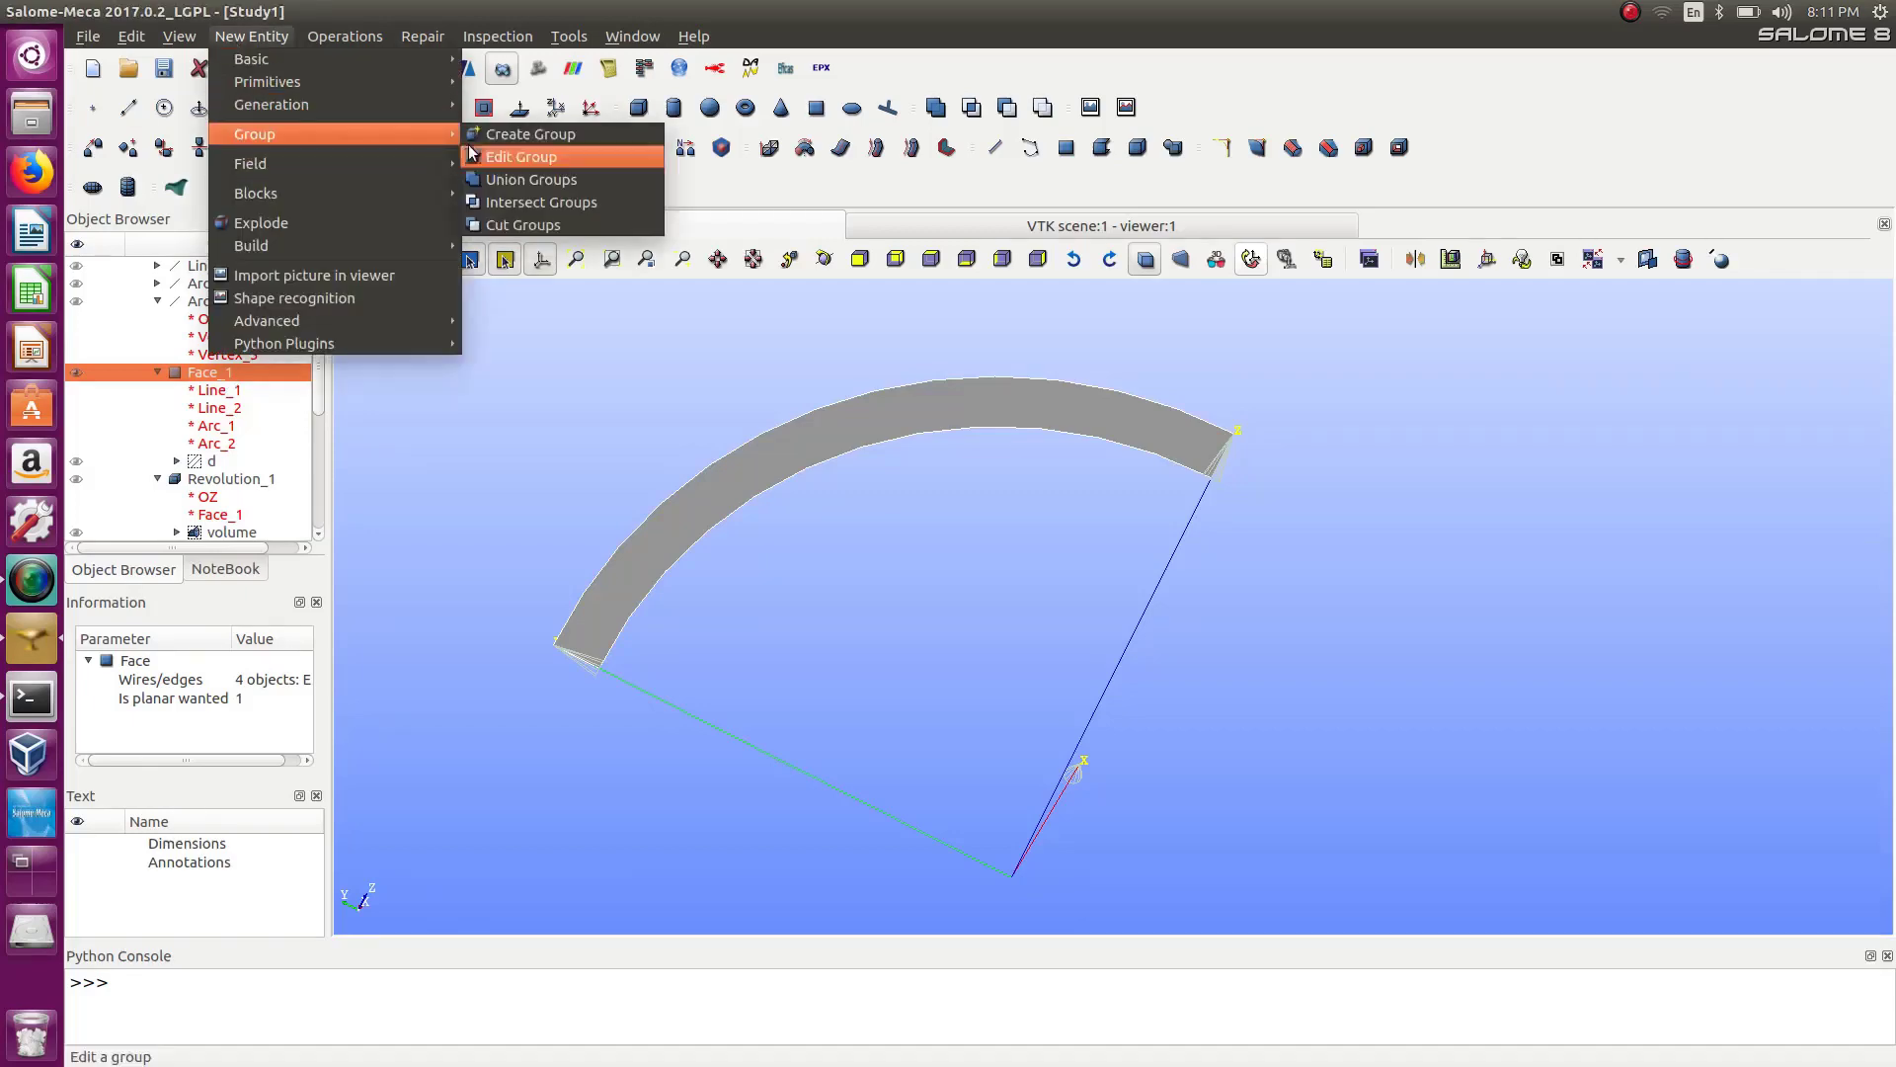
pyautogui.click(501, 136)
pyautogui.doubleClick(1015, 202)
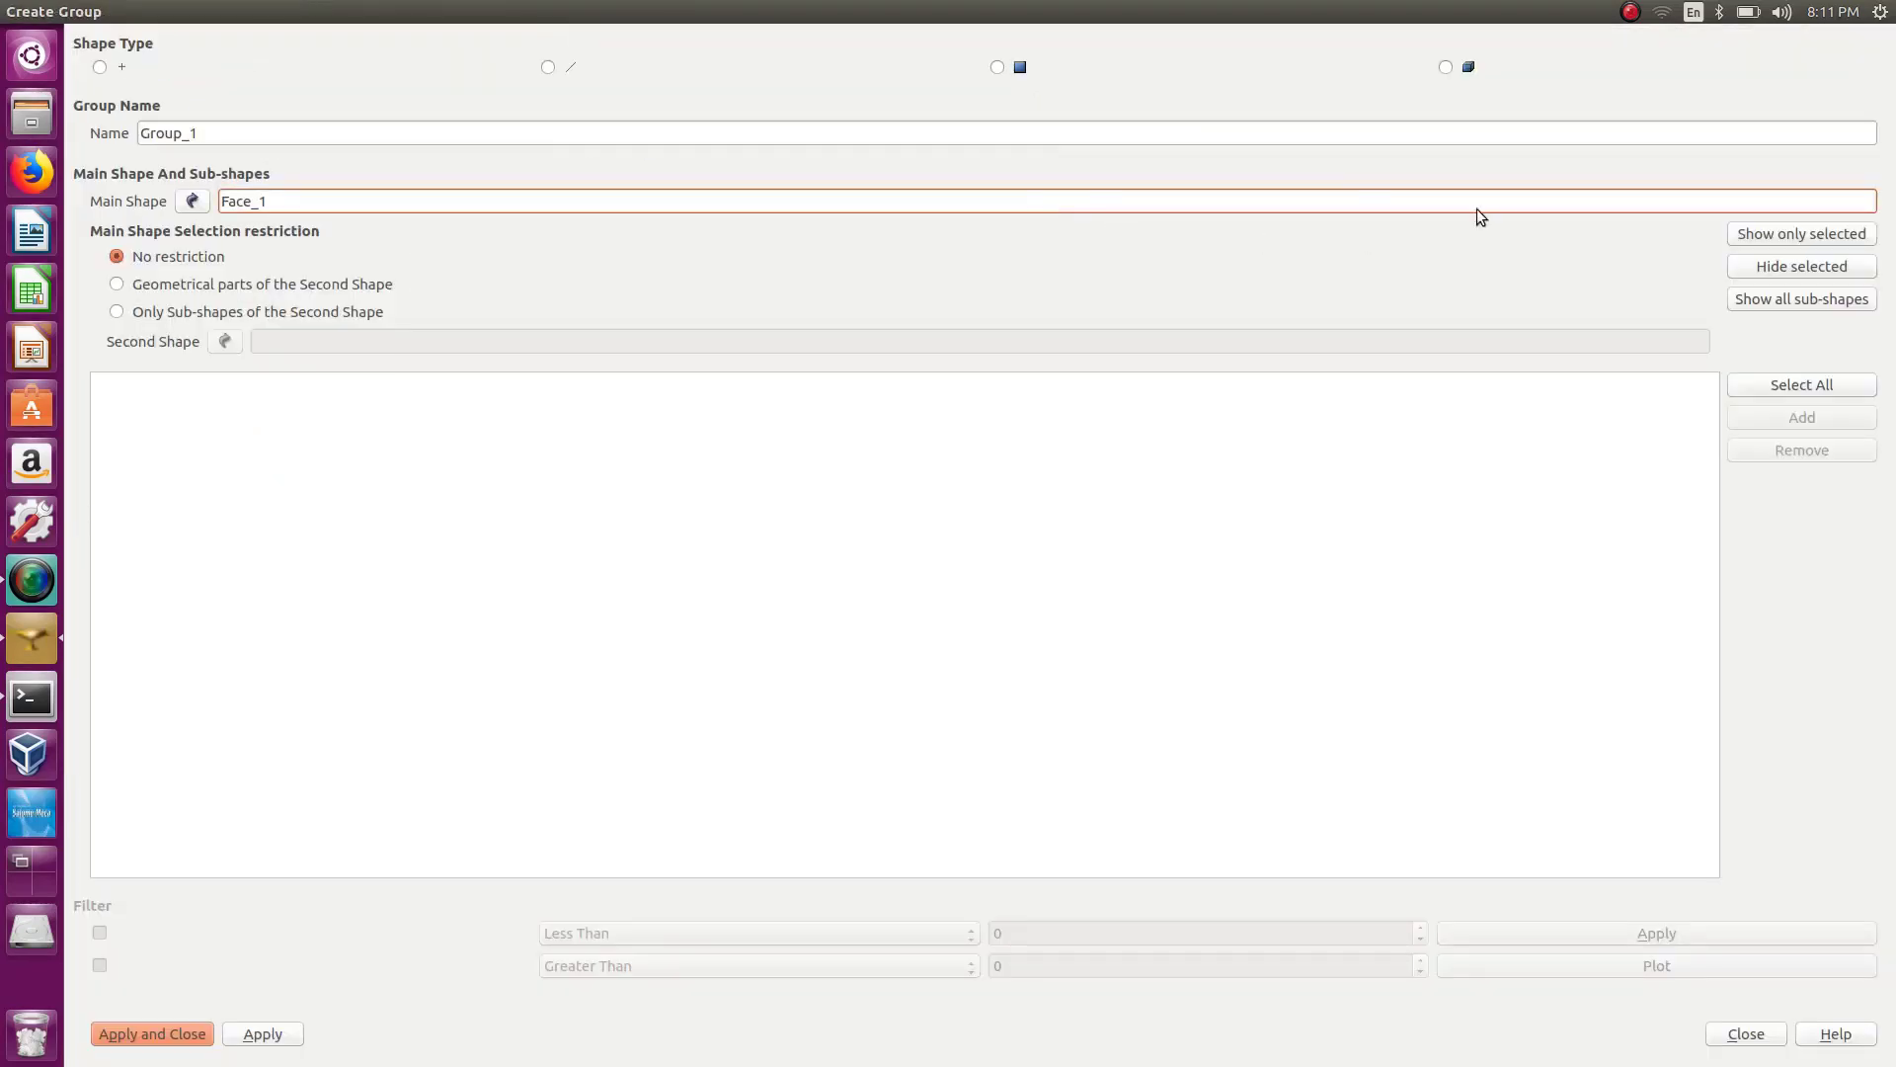
pyautogui.moveTo(1289, 30); pyautogui.dragTo(1521, 166)
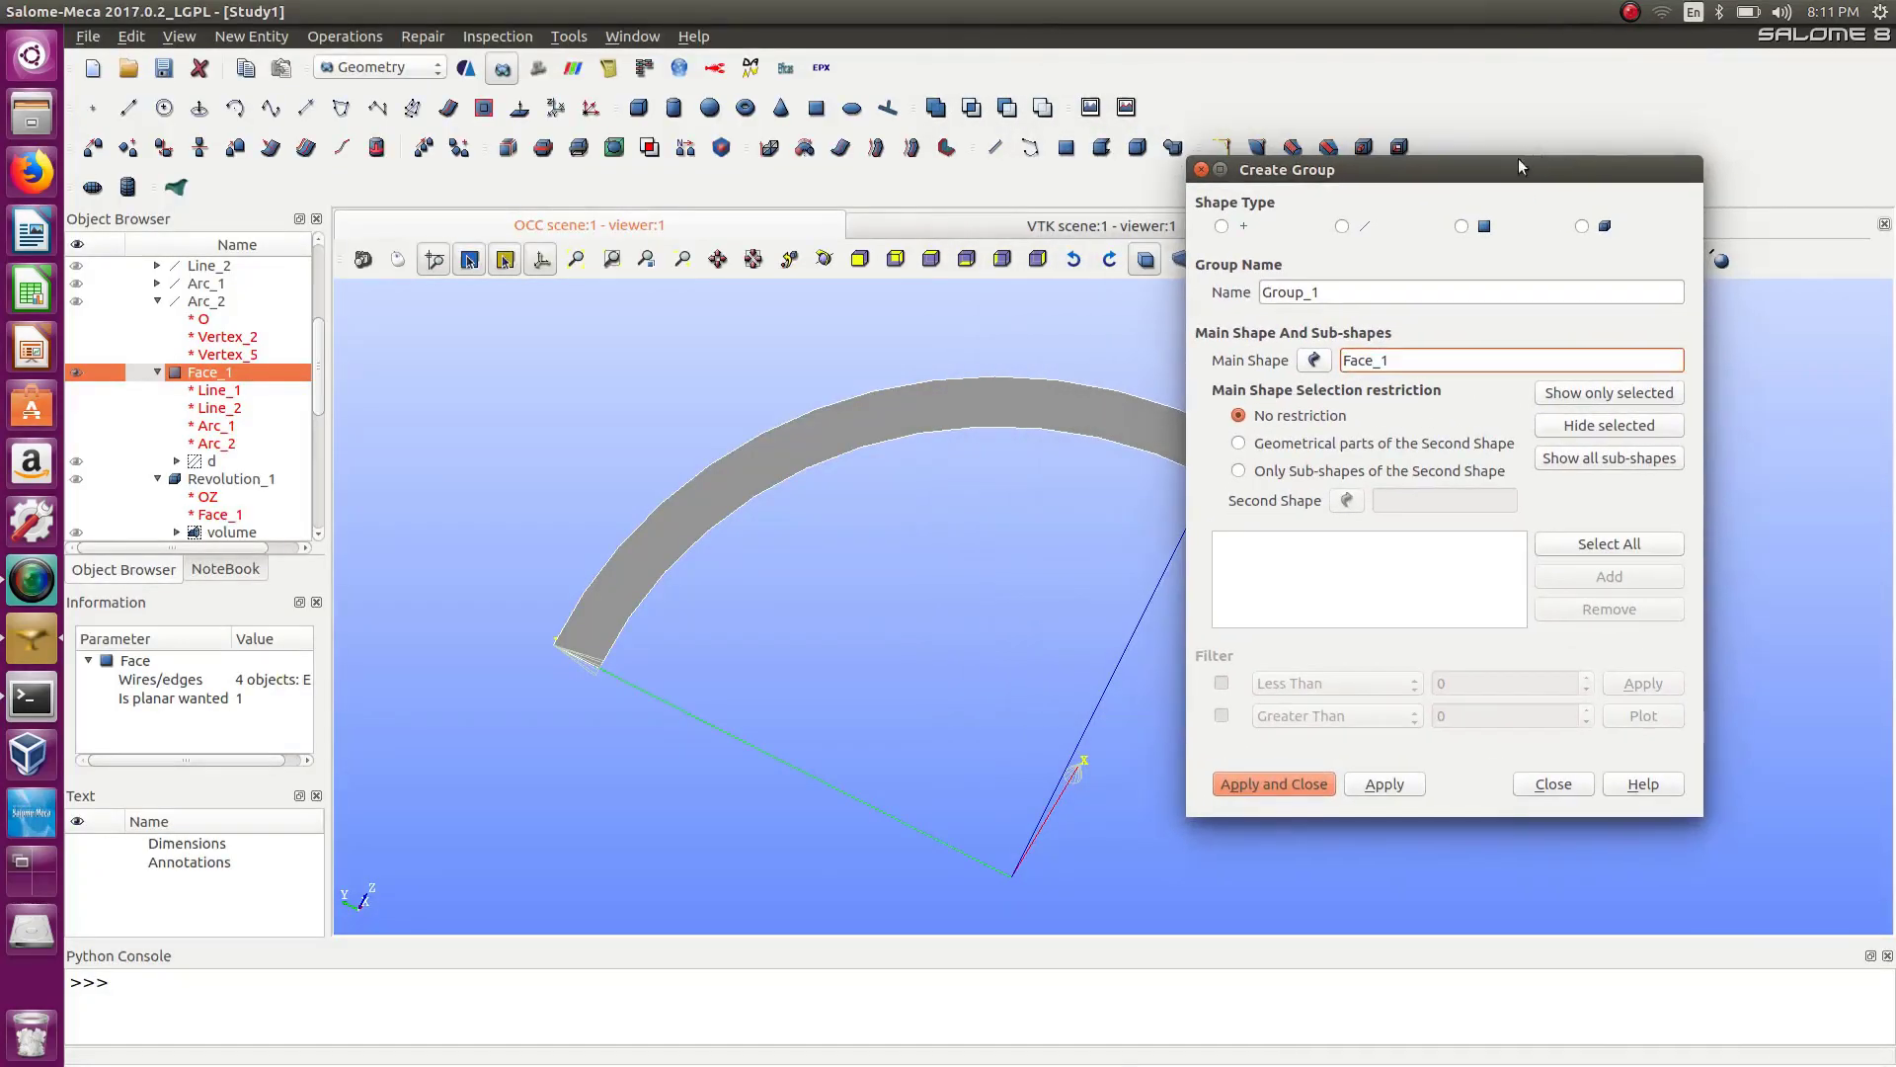
pyautogui.click(1341, 226)
pyautogui.moveTo(635, 701); pyautogui.dragTo(637, 703)
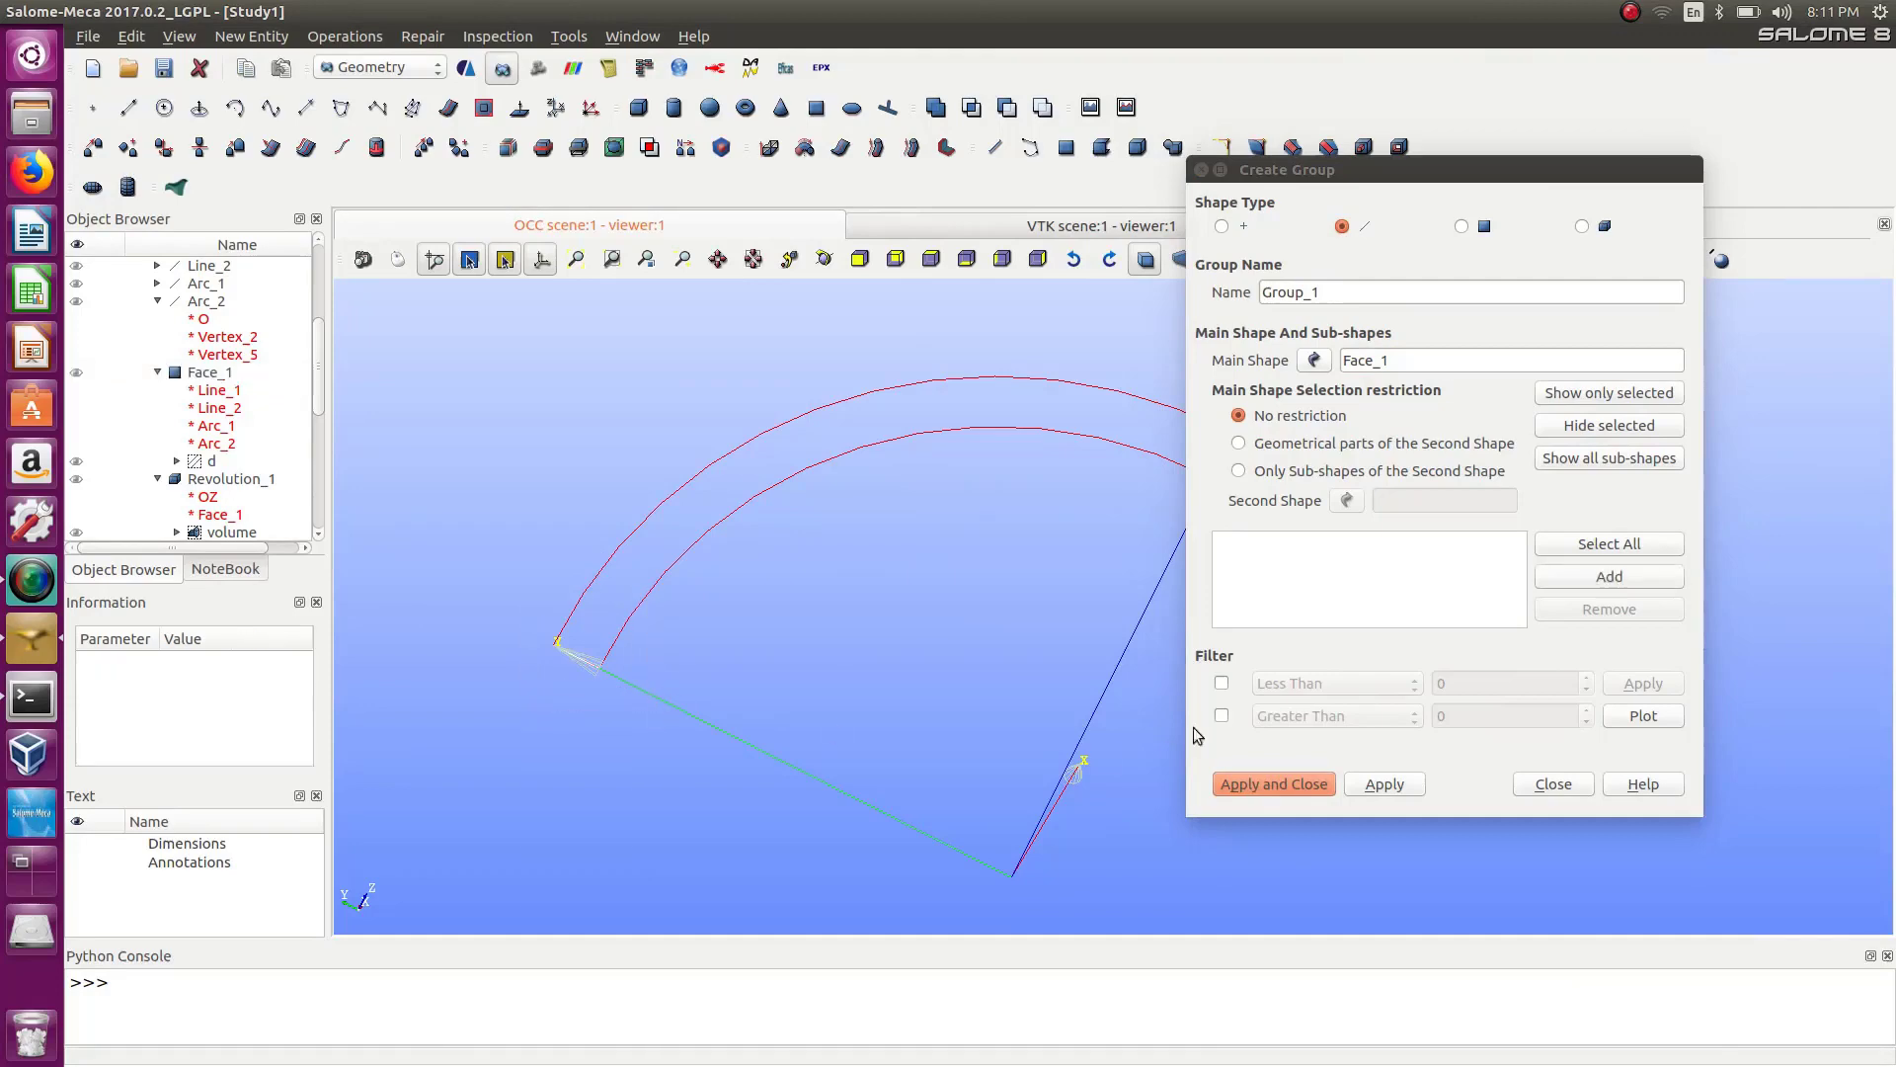
pyautogui.click(1573, 582)
pyautogui.moveTo(1502, 166); pyautogui.dragTo(735, 175)
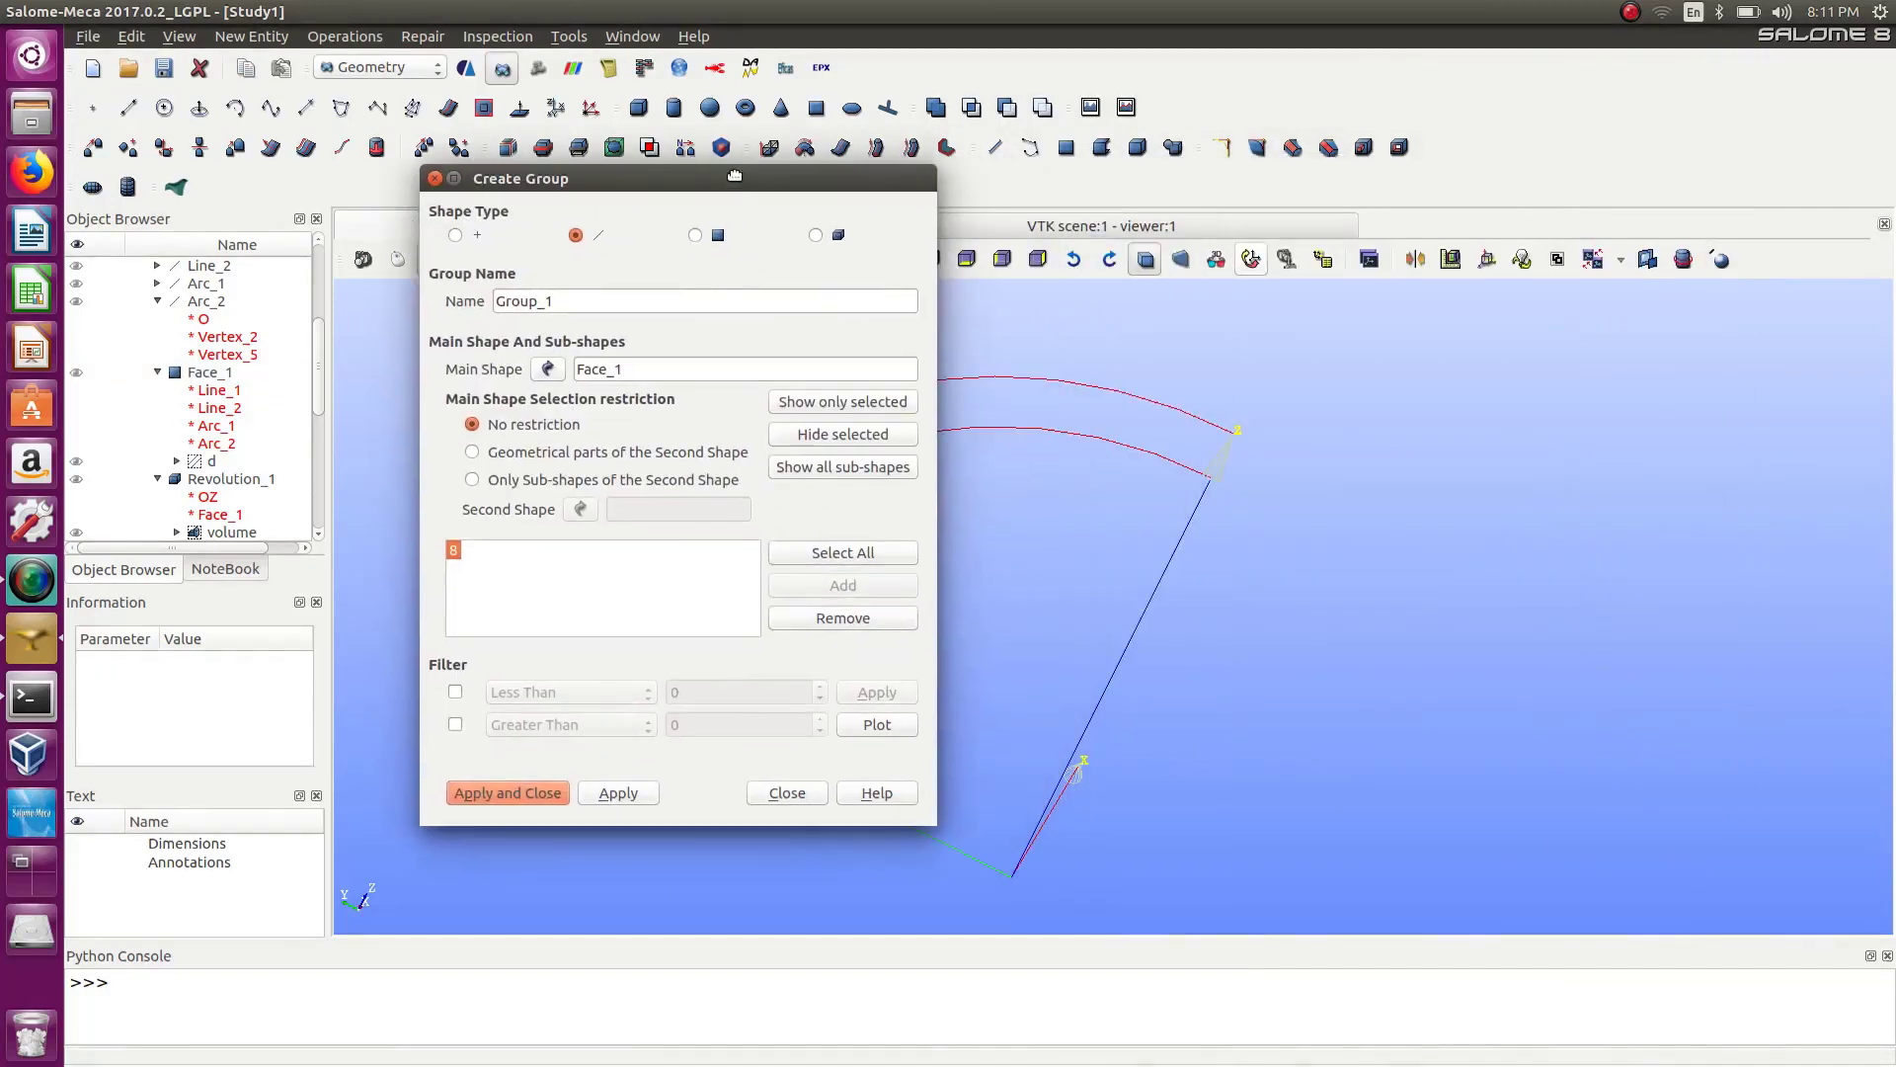
pyautogui.moveTo(1278, 399); pyautogui.dragTo(1174, 509)
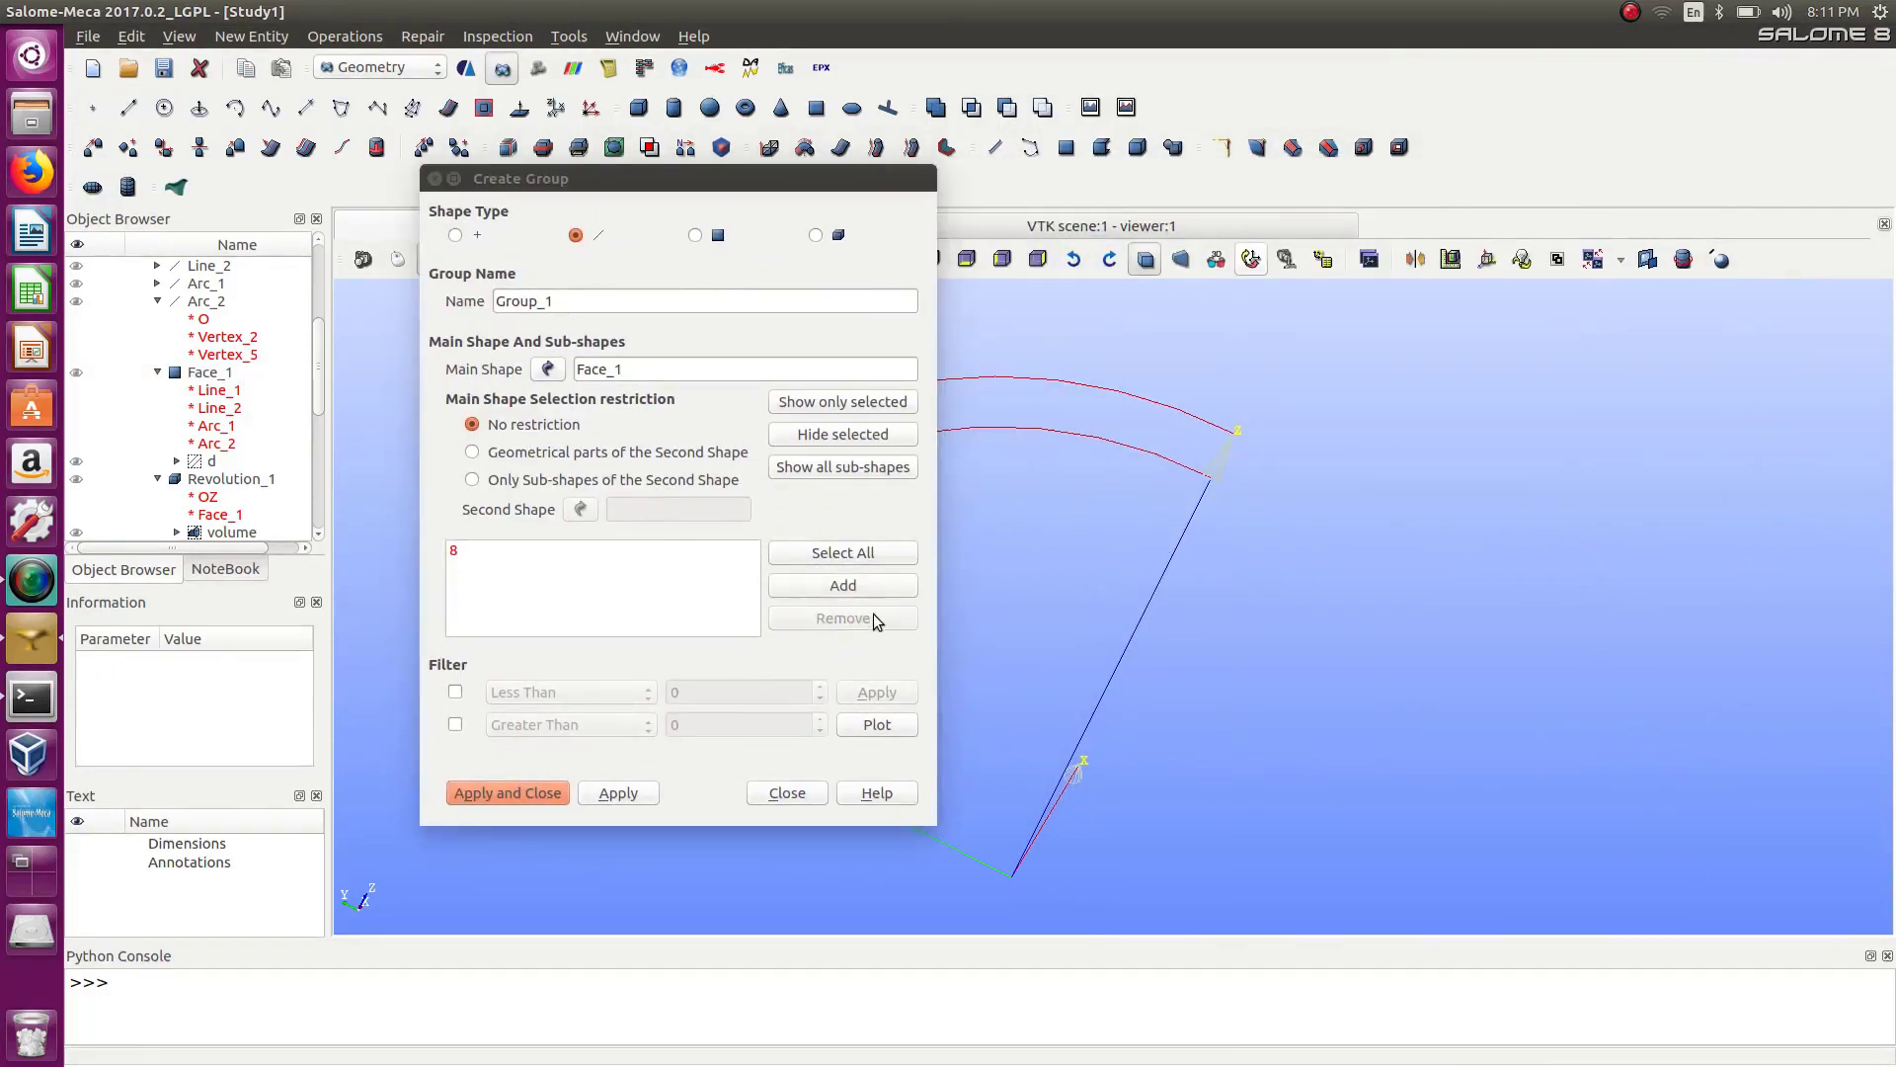
pyautogui.click(844, 585)
# Name the group d2 and apply it.
pyautogui.moveTo(625, 303); pyautogui.dragTo(494, 302)
pyautogui.rightClick(494, 302)
pyautogui.click(550, 275)
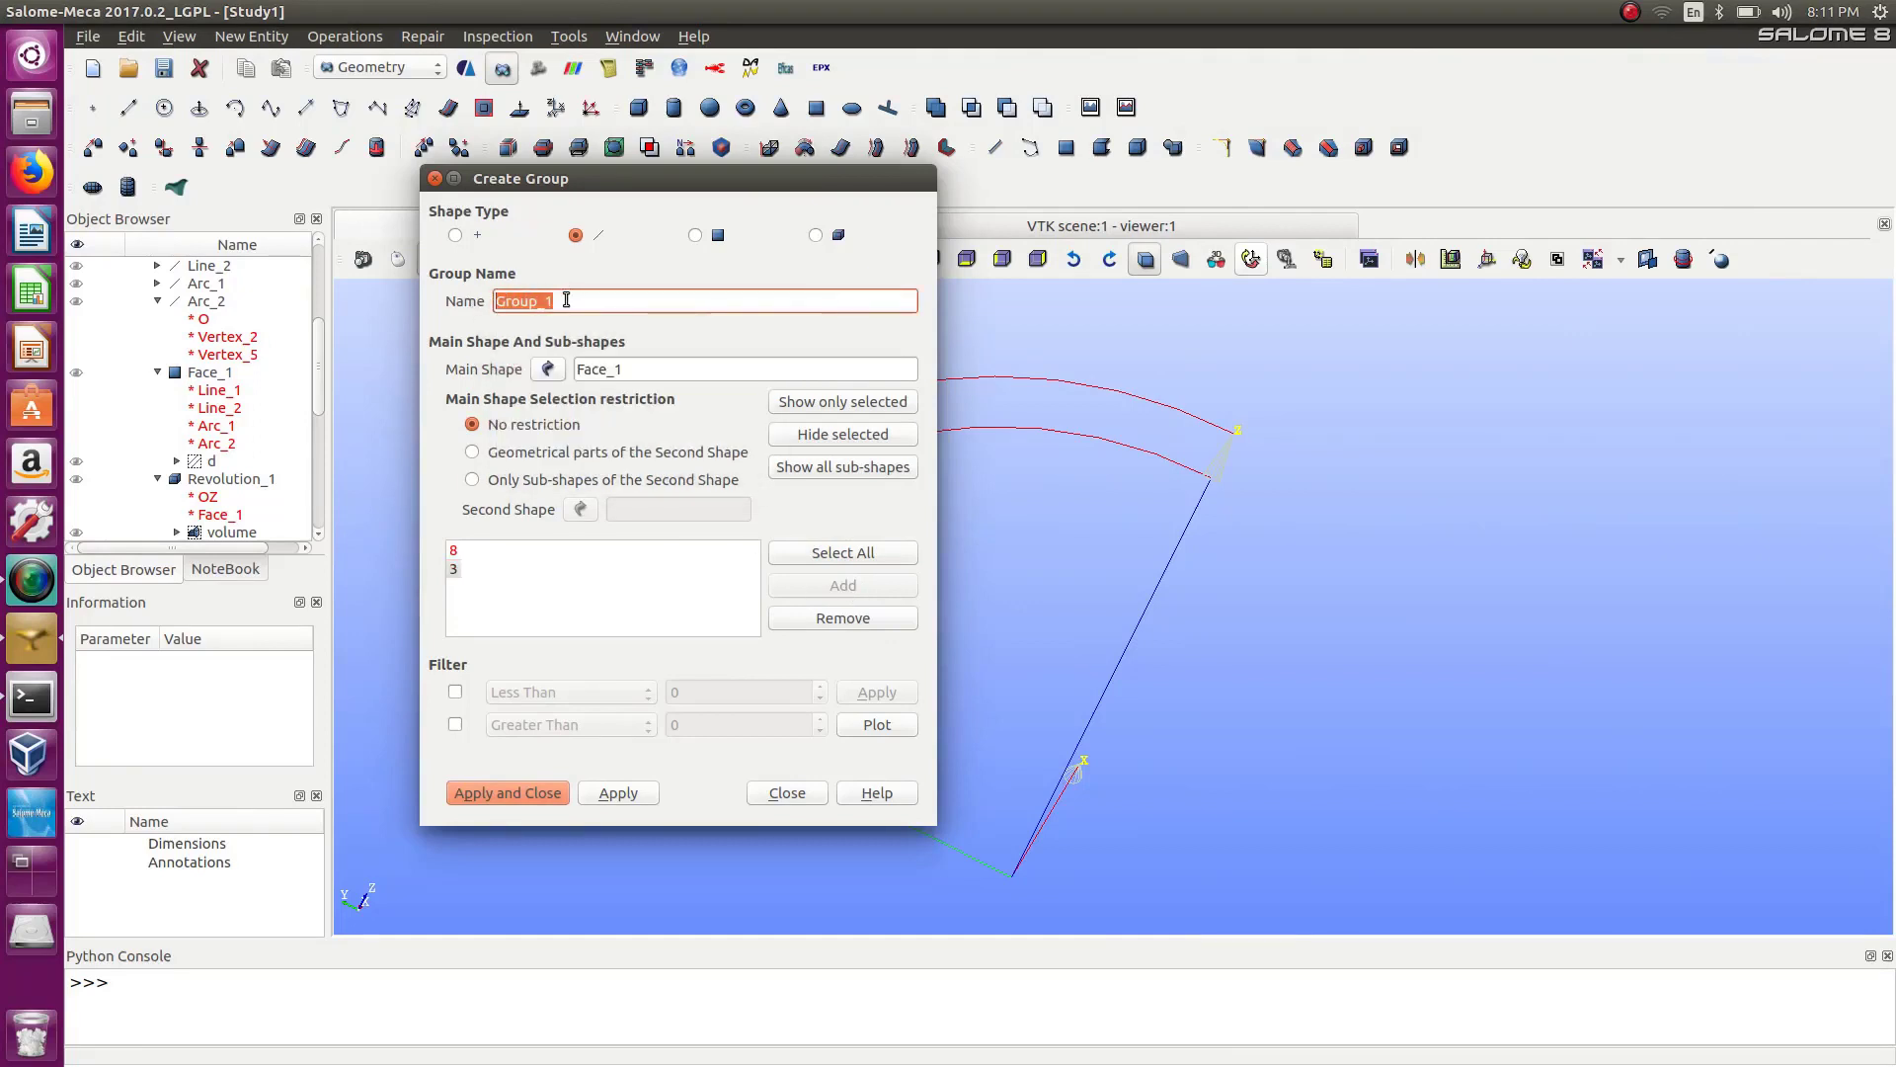
pyautogui.write('d2')
pyautogui.click(616, 795)
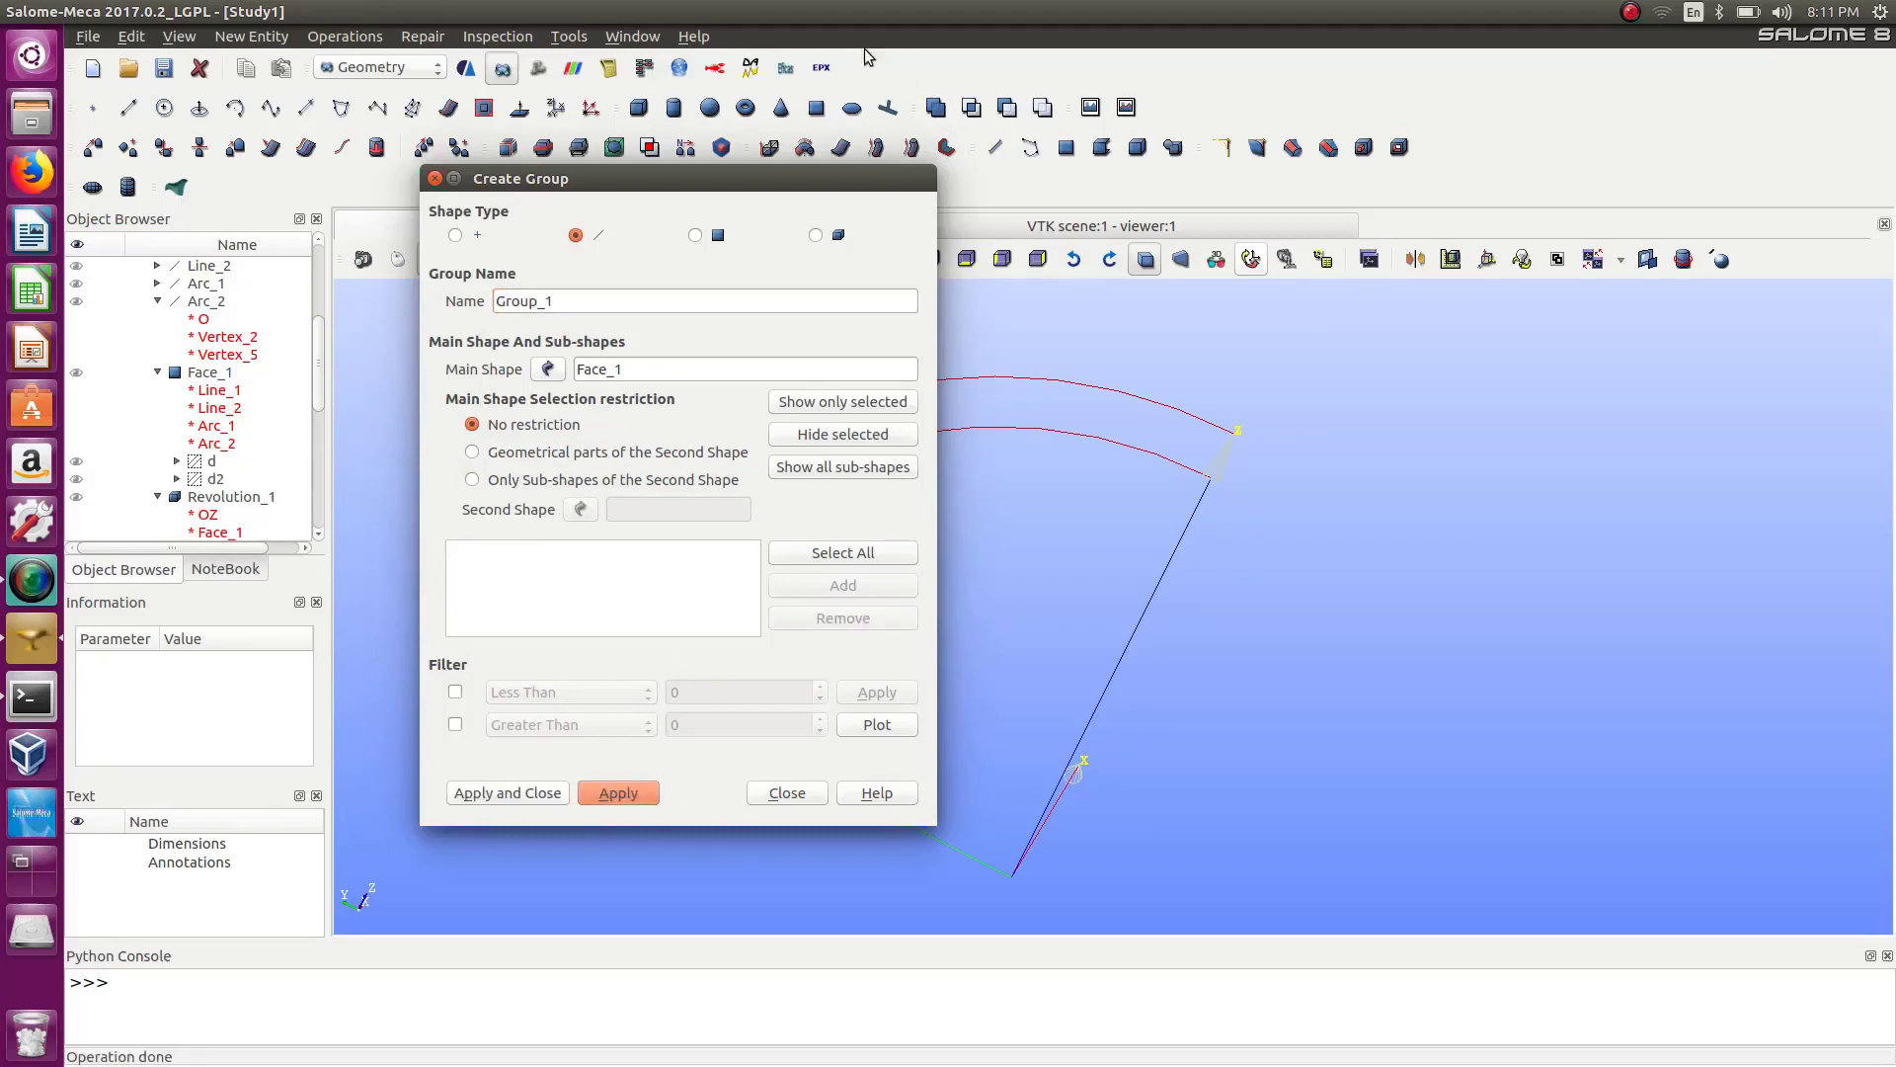
# Add the inner and outer arc edges of Face_1 to a new edge group.
pyautogui.moveTo(756, 181); pyautogui.dragTo(1607, 176)
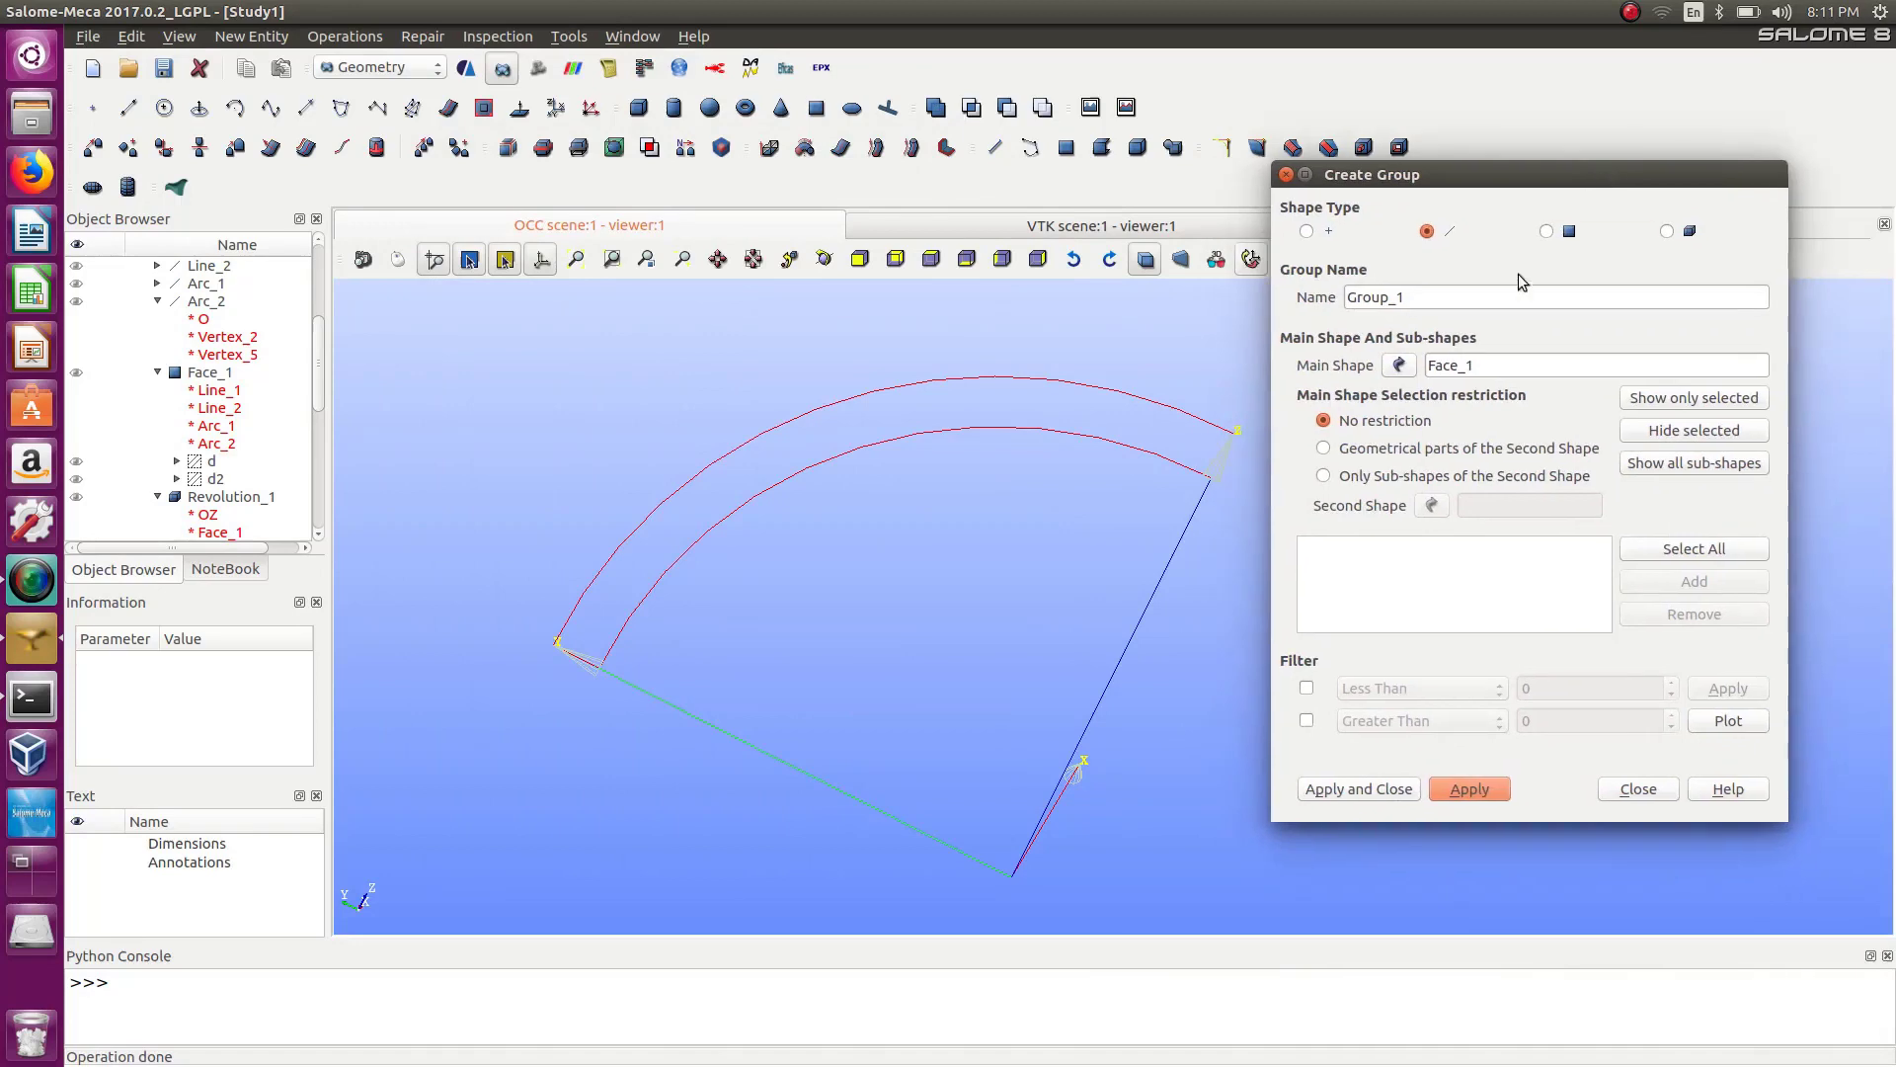
pyautogui.click(1045, 391)
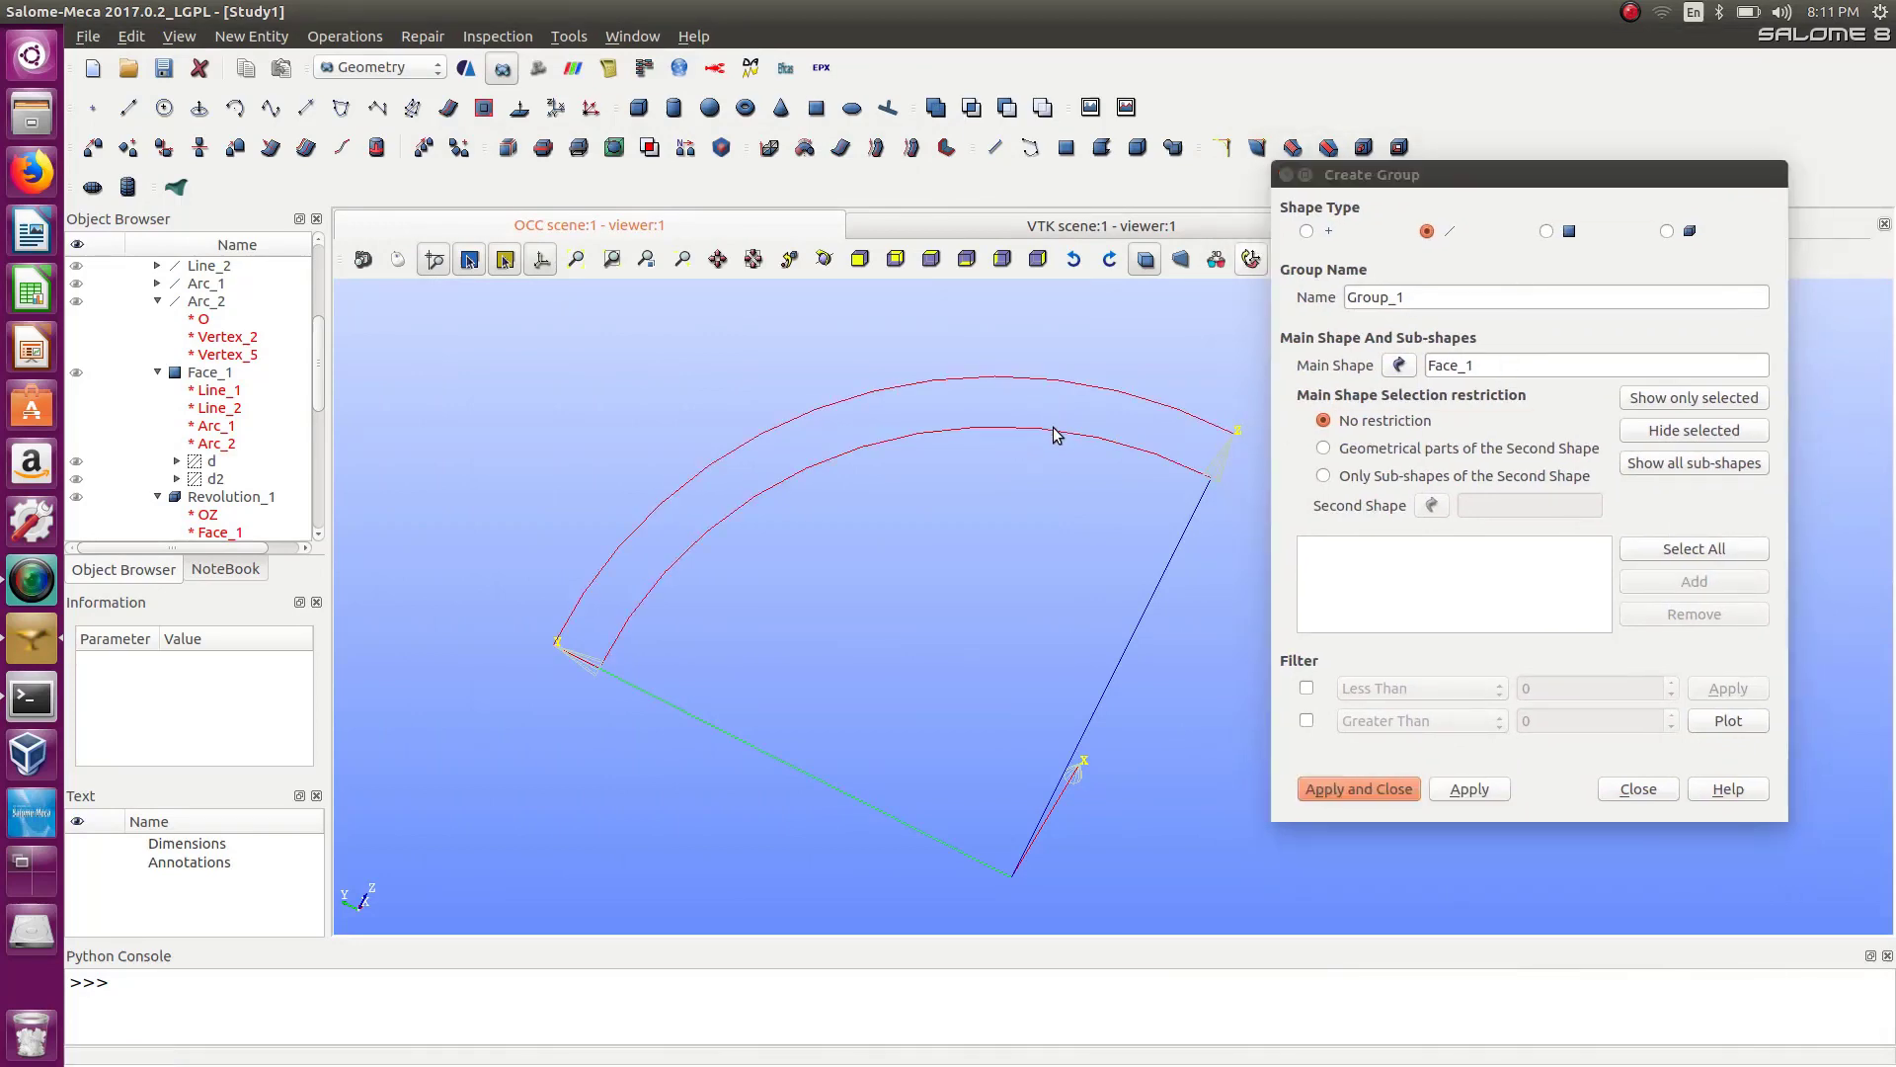
pyautogui.click(1058, 432)
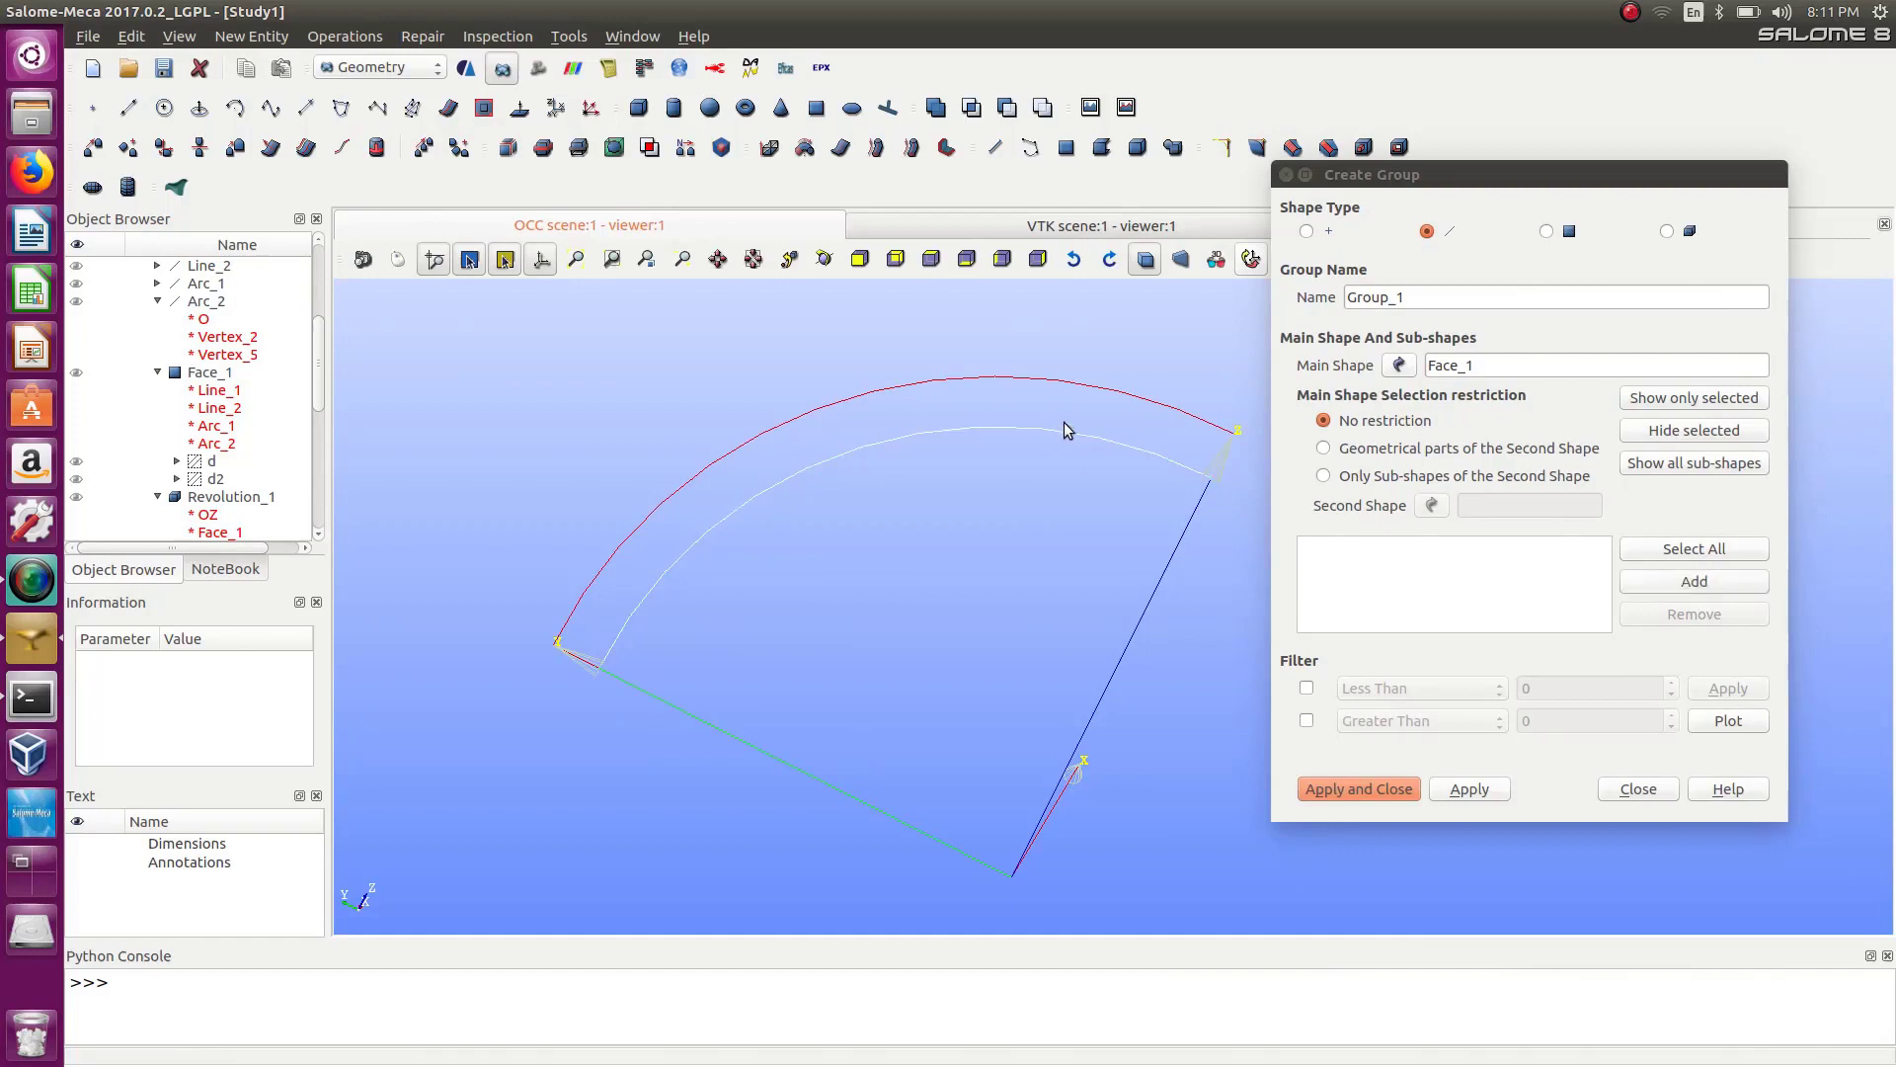
pyautogui.keyDown('shift'); pyautogui.click(1085, 383); pyautogui.keyUp('shift')
pyautogui.click(1731, 587)
pyautogui.click(1050, 385)
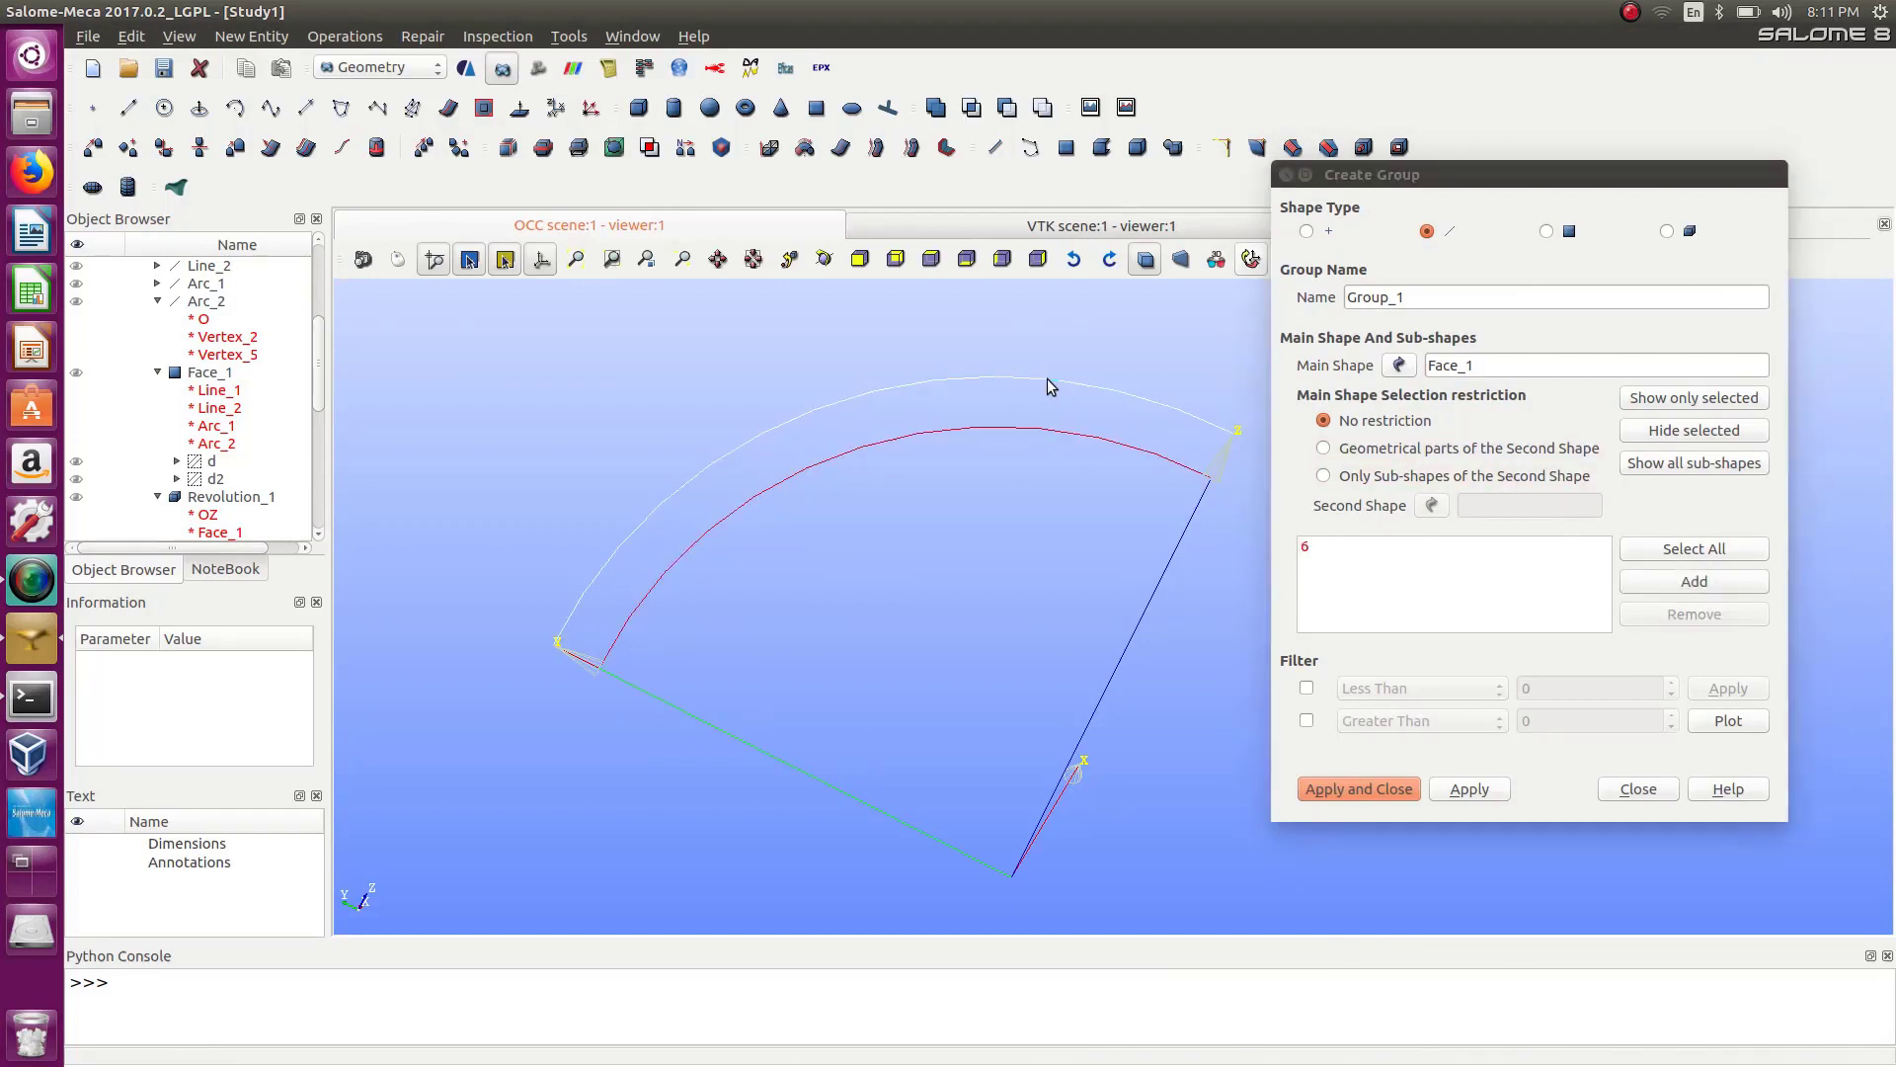
pyautogui.click(1693, 585)
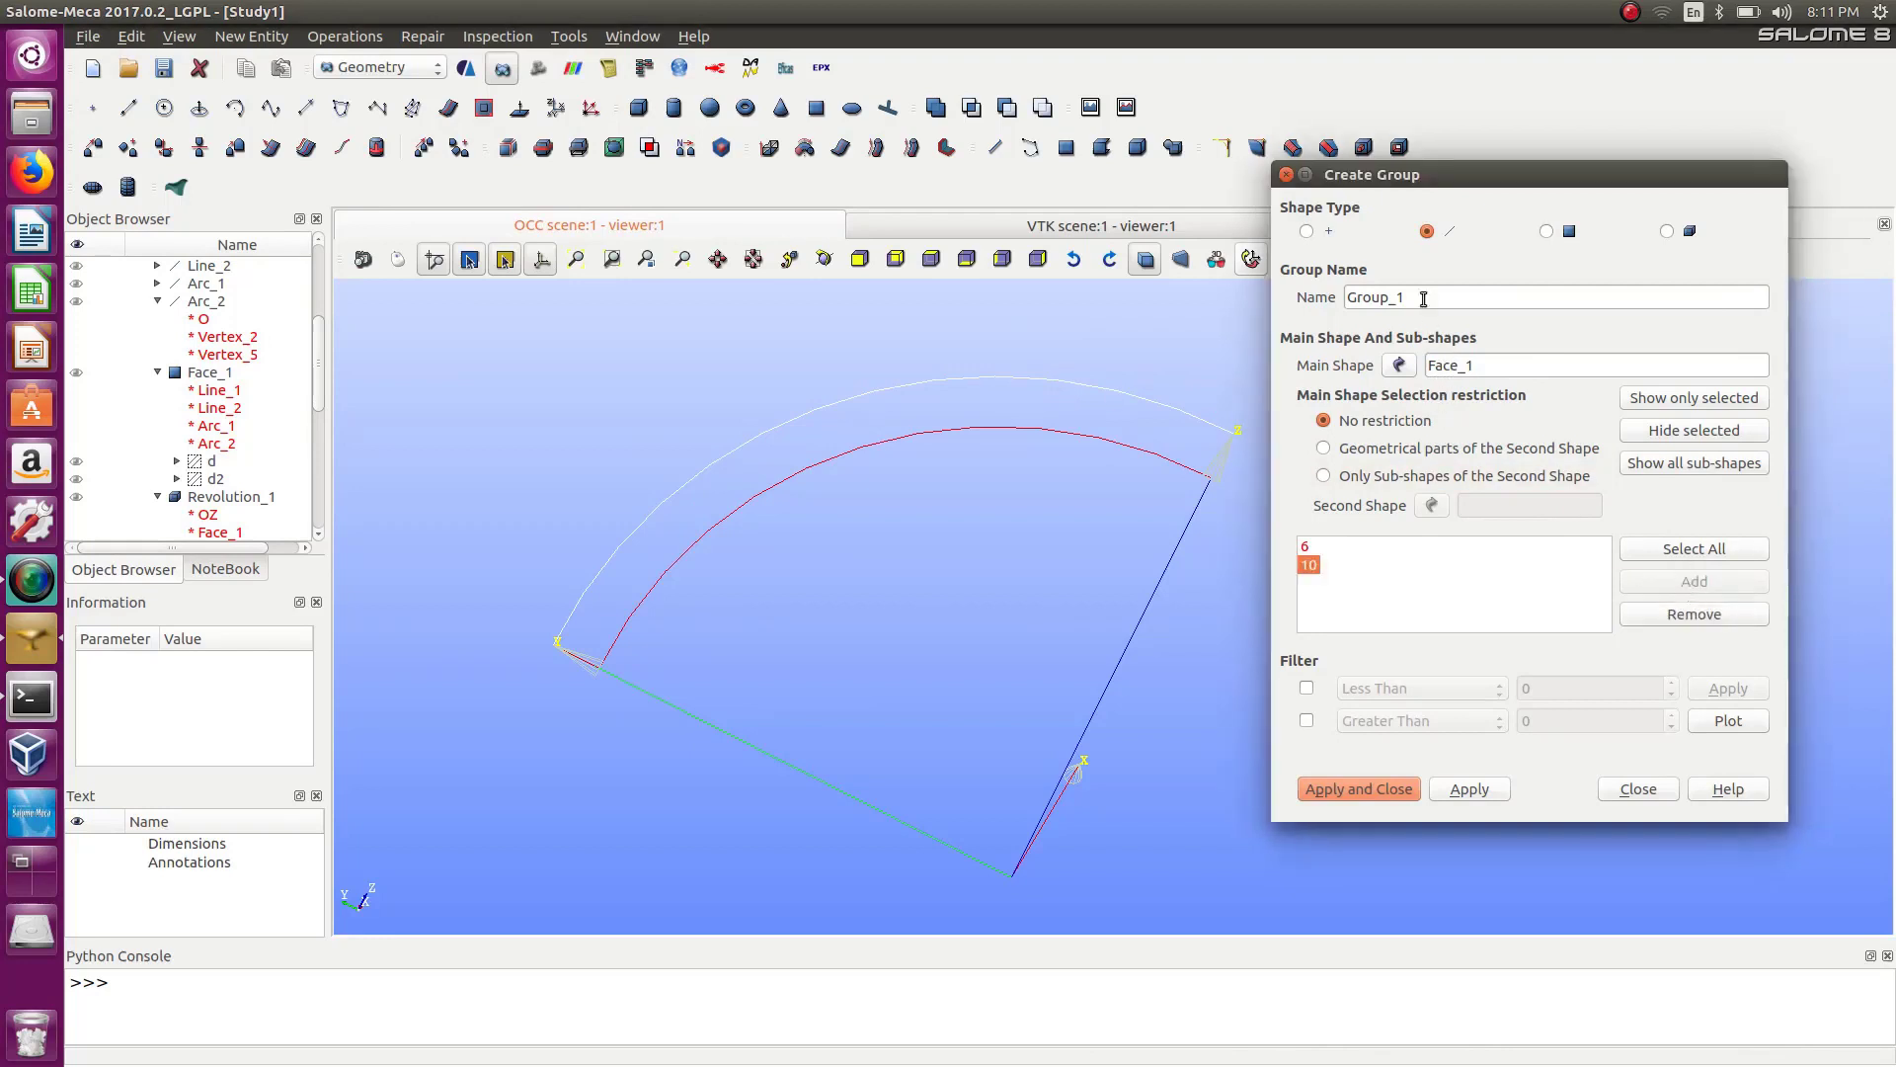
# Name the arc group arcs2 and apply and close the dialog.
pyautogui.moveTo(1422, 296); pyautogui.dragTo(1305, 274)
pyautogui.write('arc')
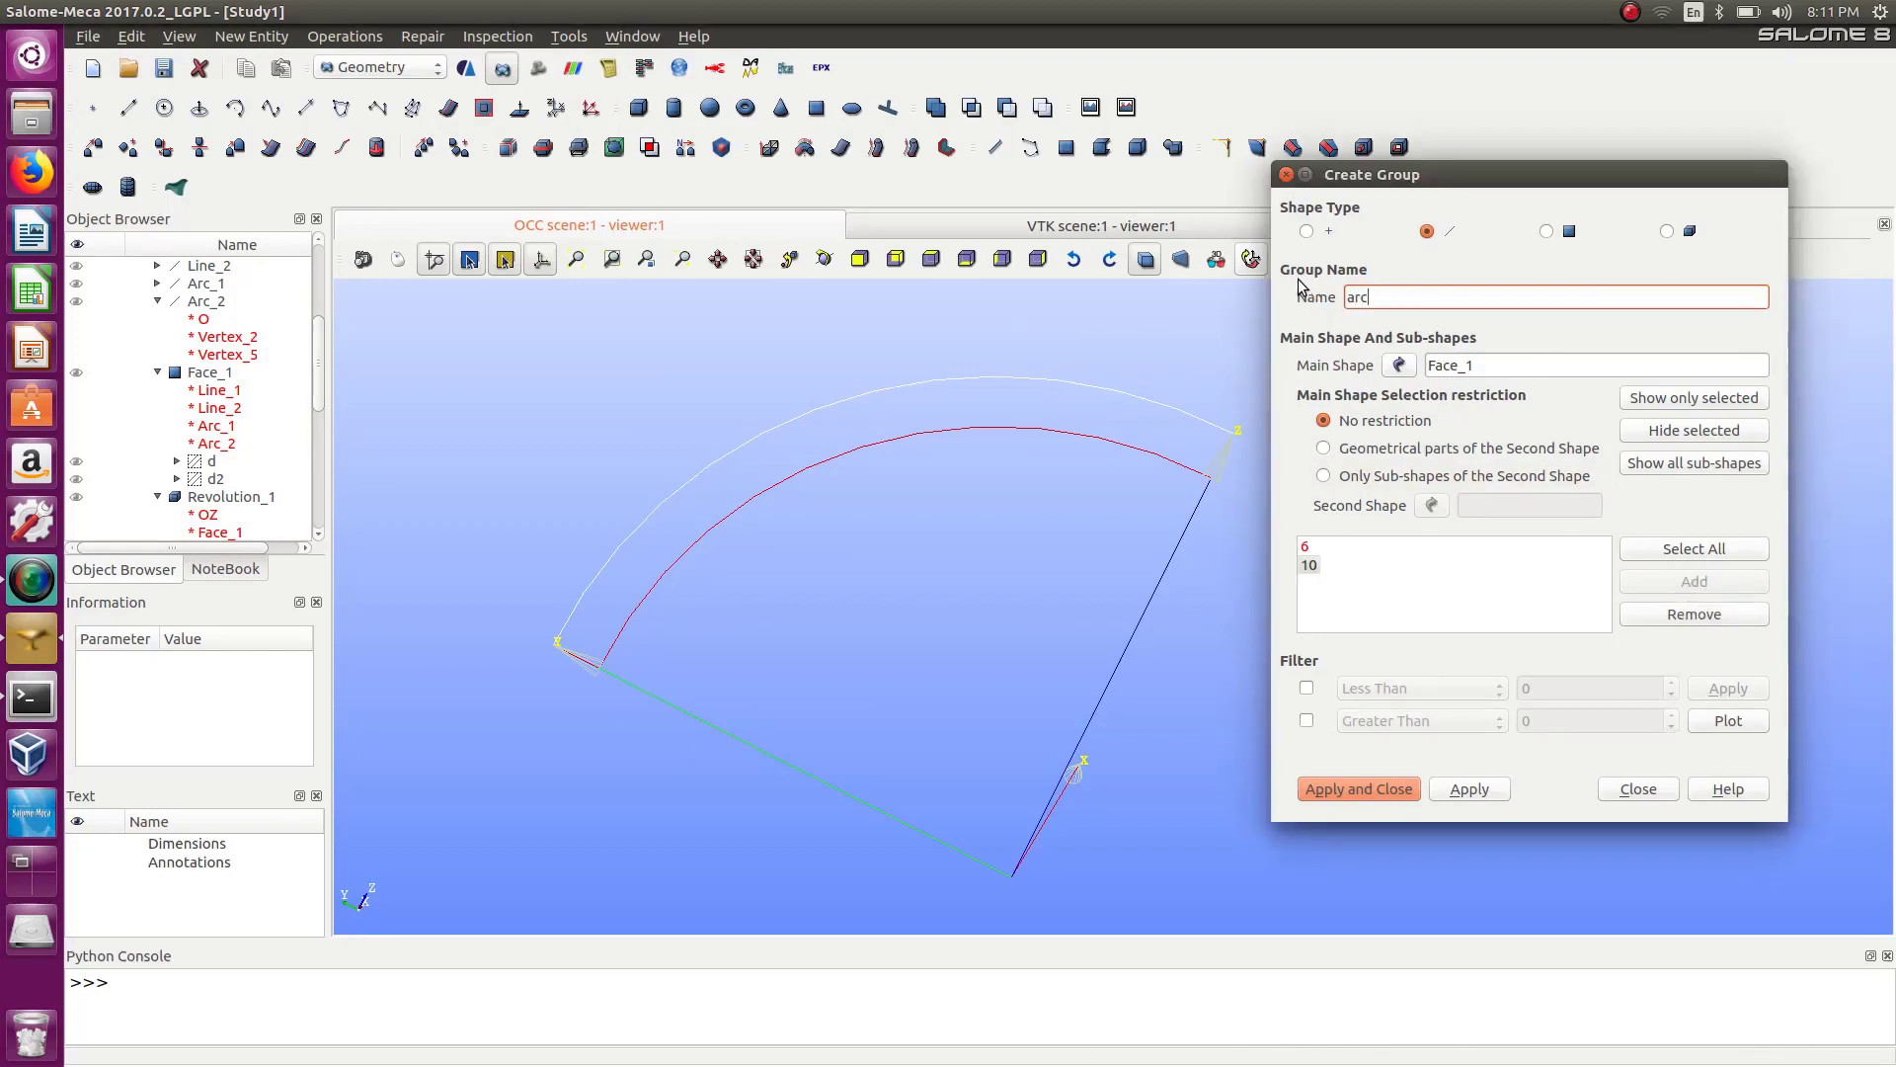
pyautogui.write('s2')
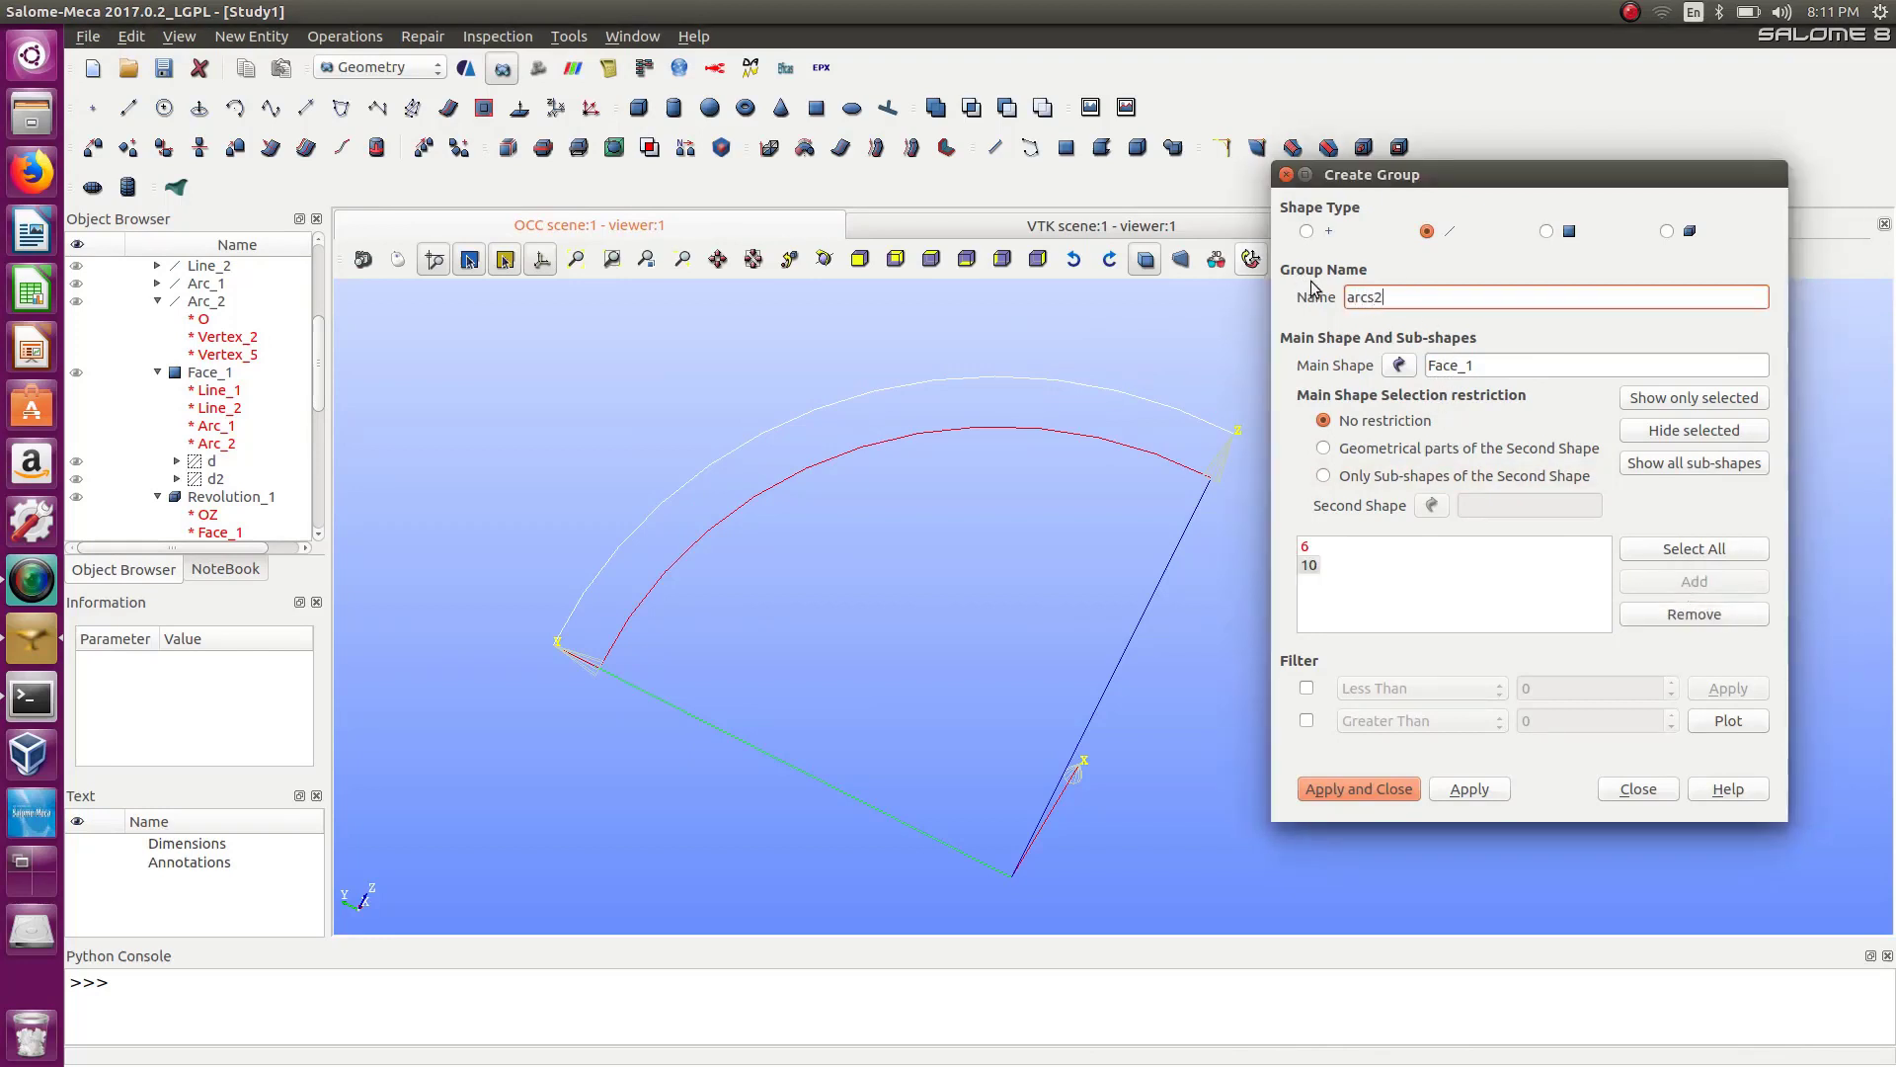
pyautogui.click(1391, 790)
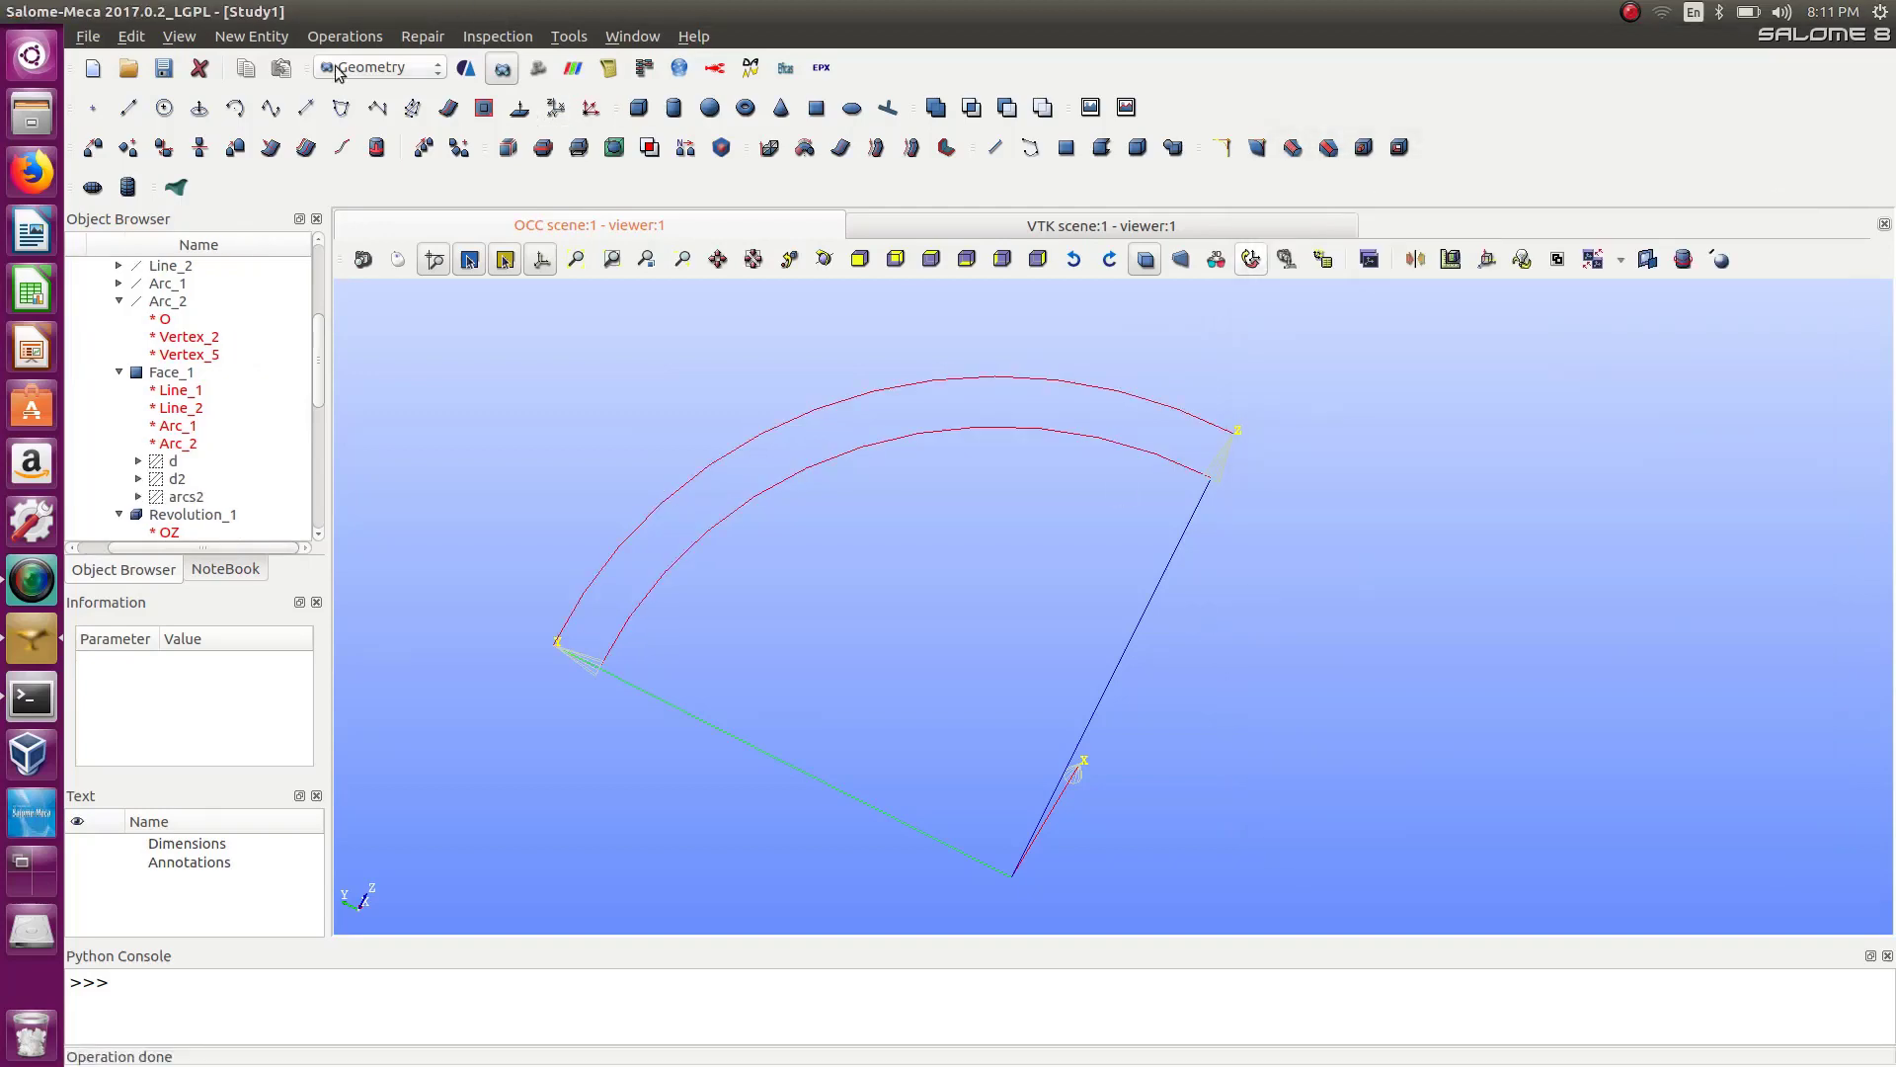
# Switch to the Mesh module and start creating a sub-mesh on Mesh_1.
pyautogui.click(336, 69)
pyautogui.click(370, 96)
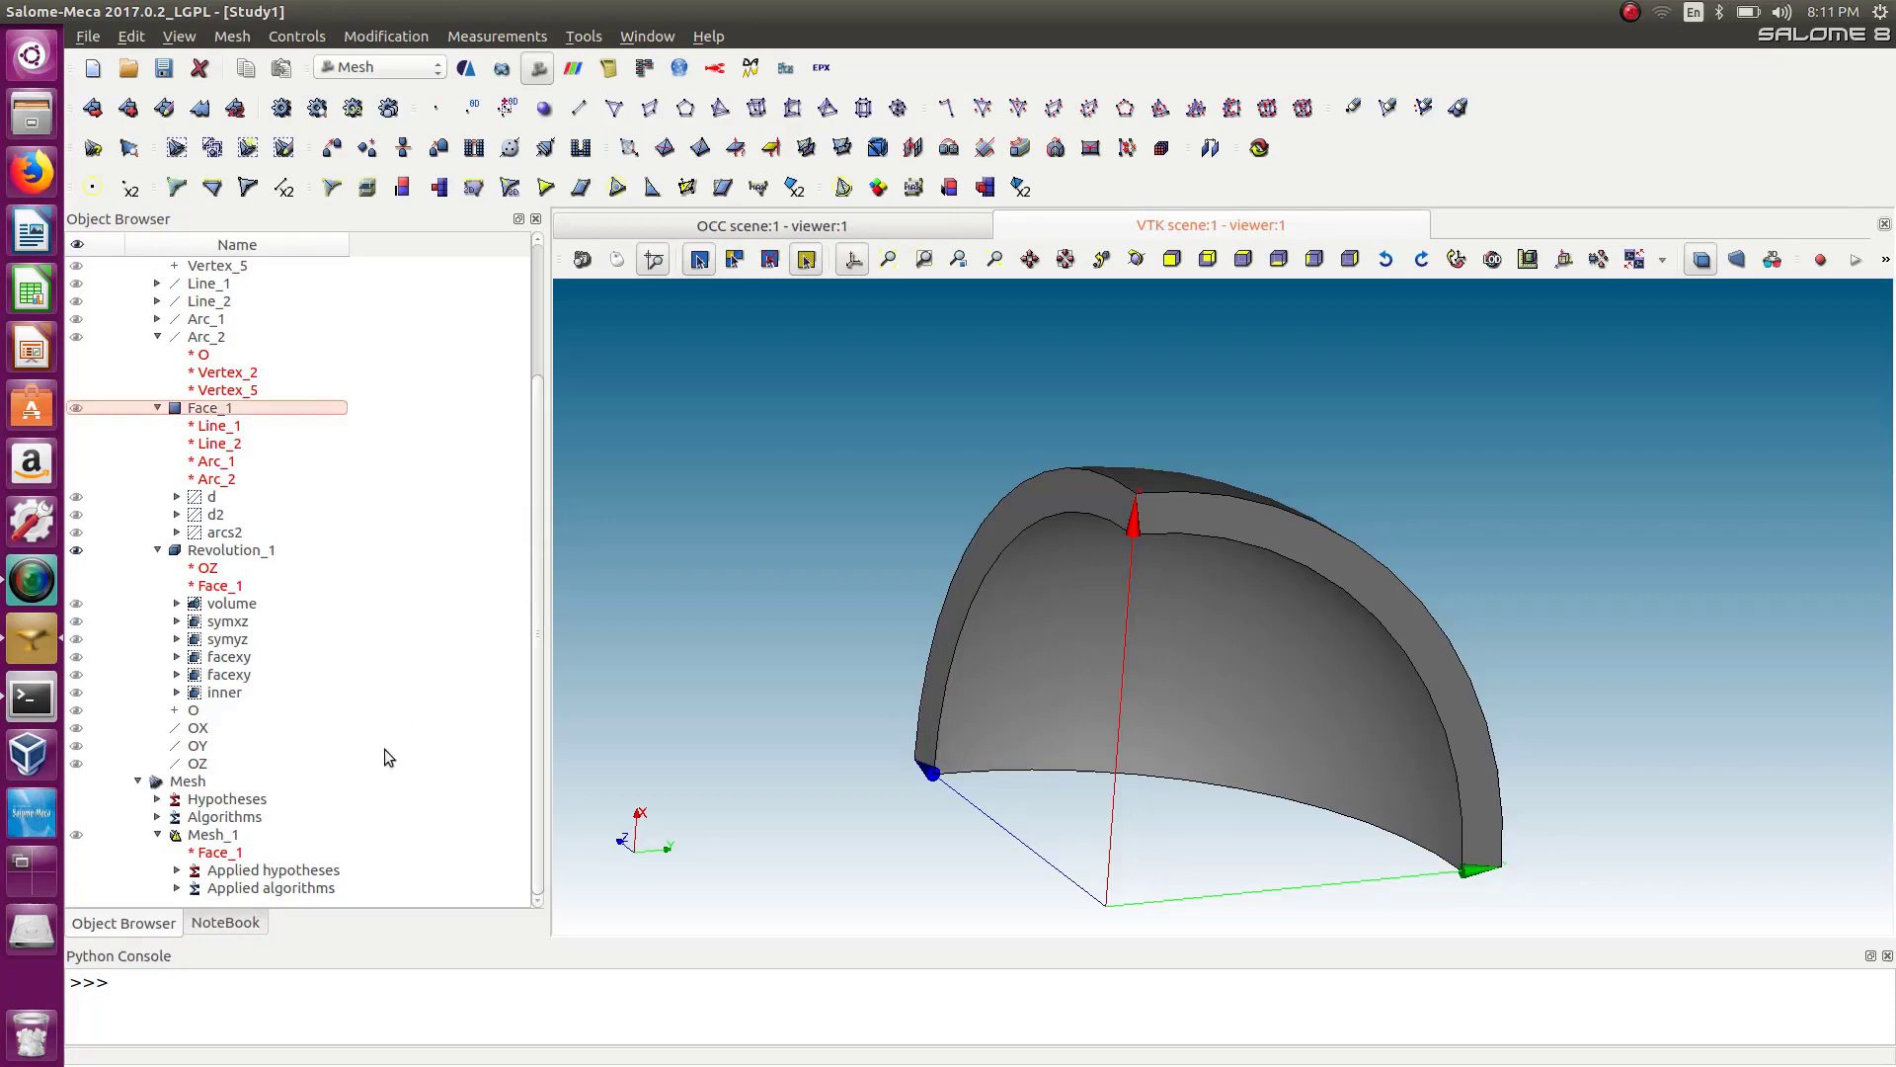
pyautogui.click(221, 836)
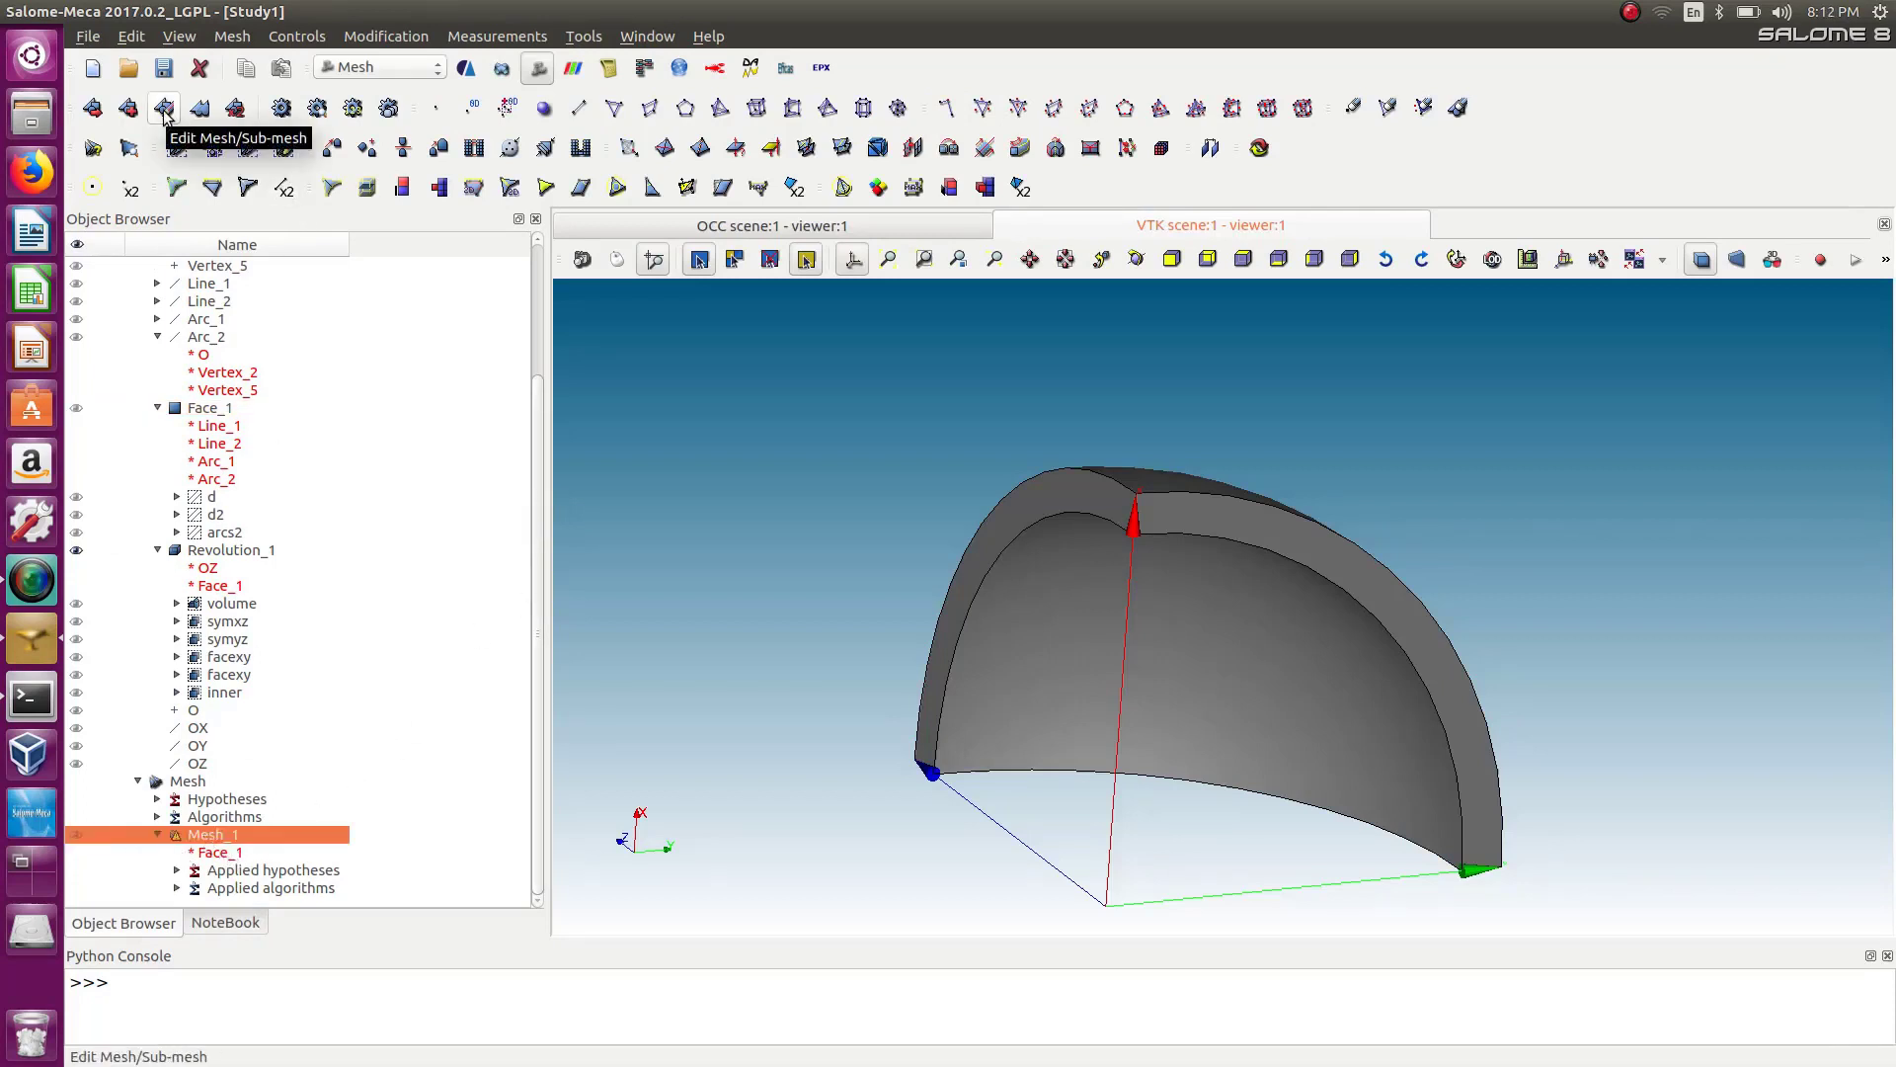
pyautogui.click(128, 108)
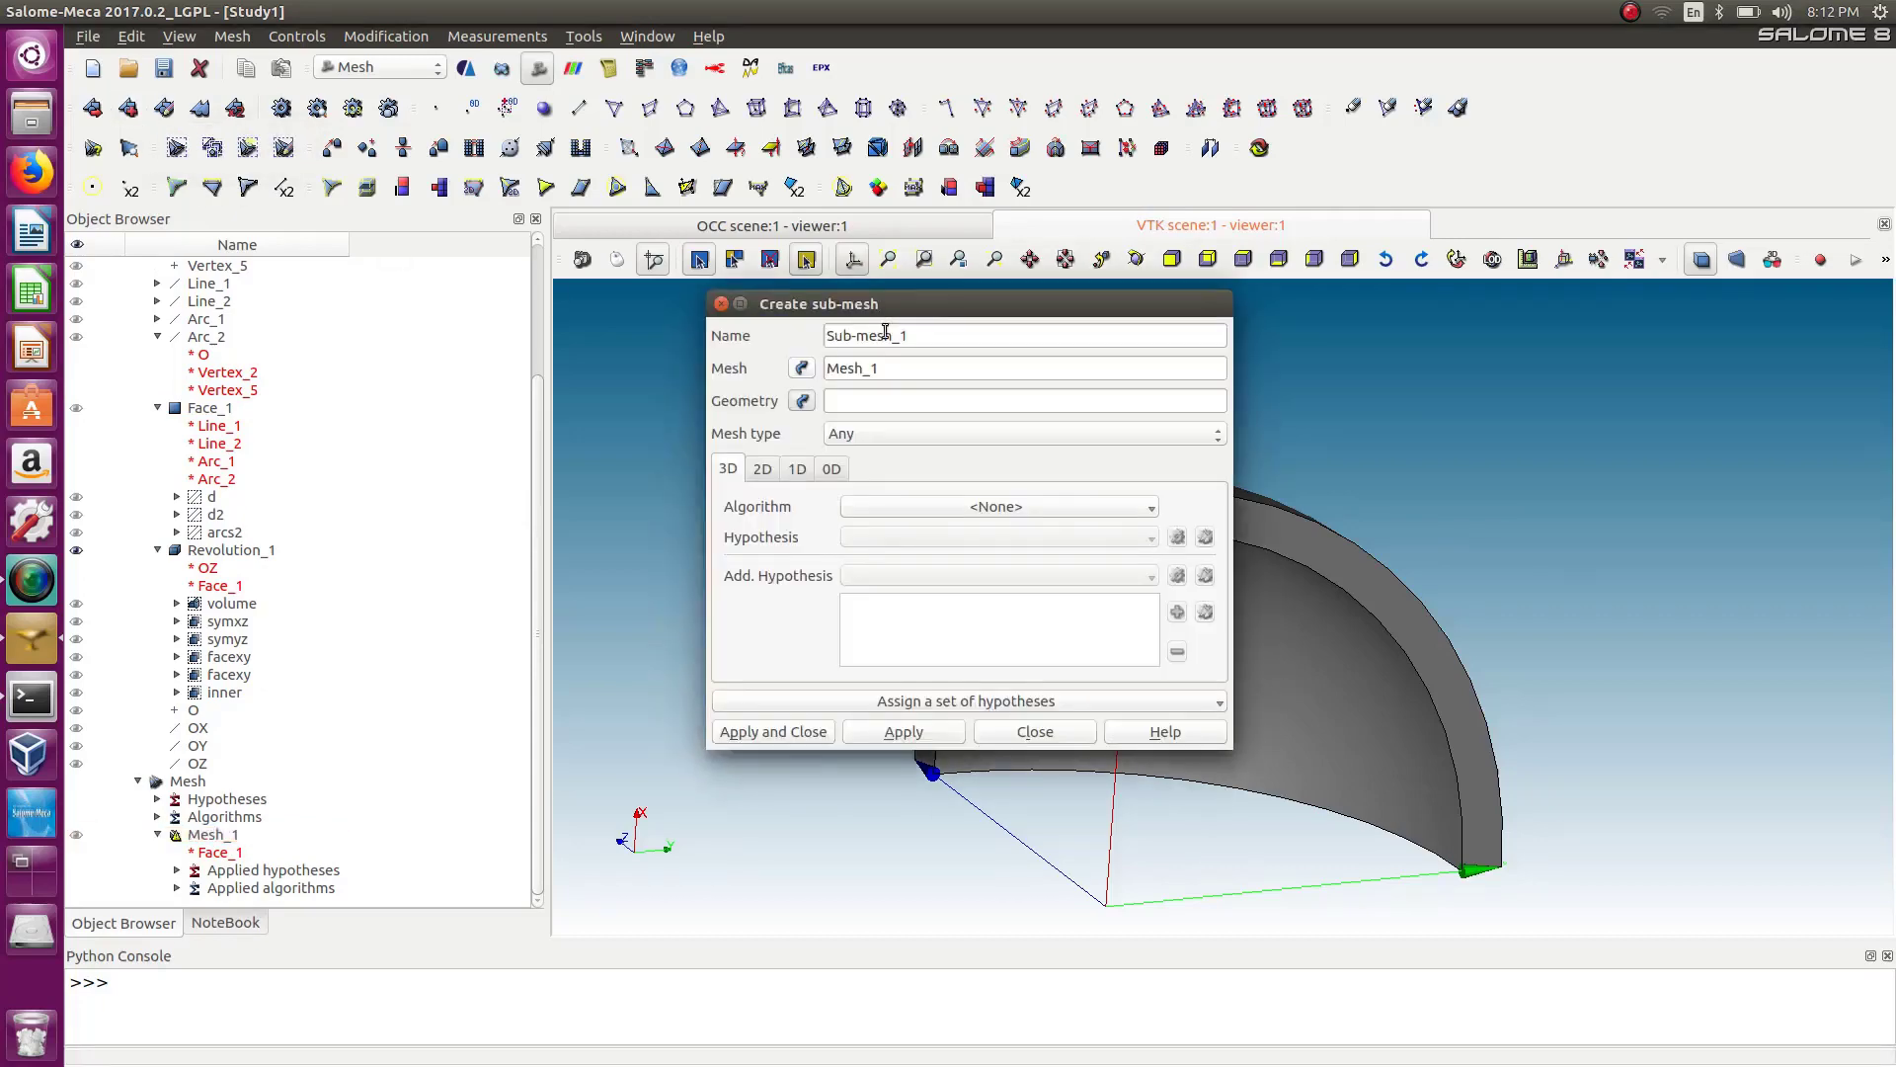
# Set the sub-mesh geometry to the group d2.
pyautogui.moveTo(892, 307); pyautogui.dragTo(435, 245)
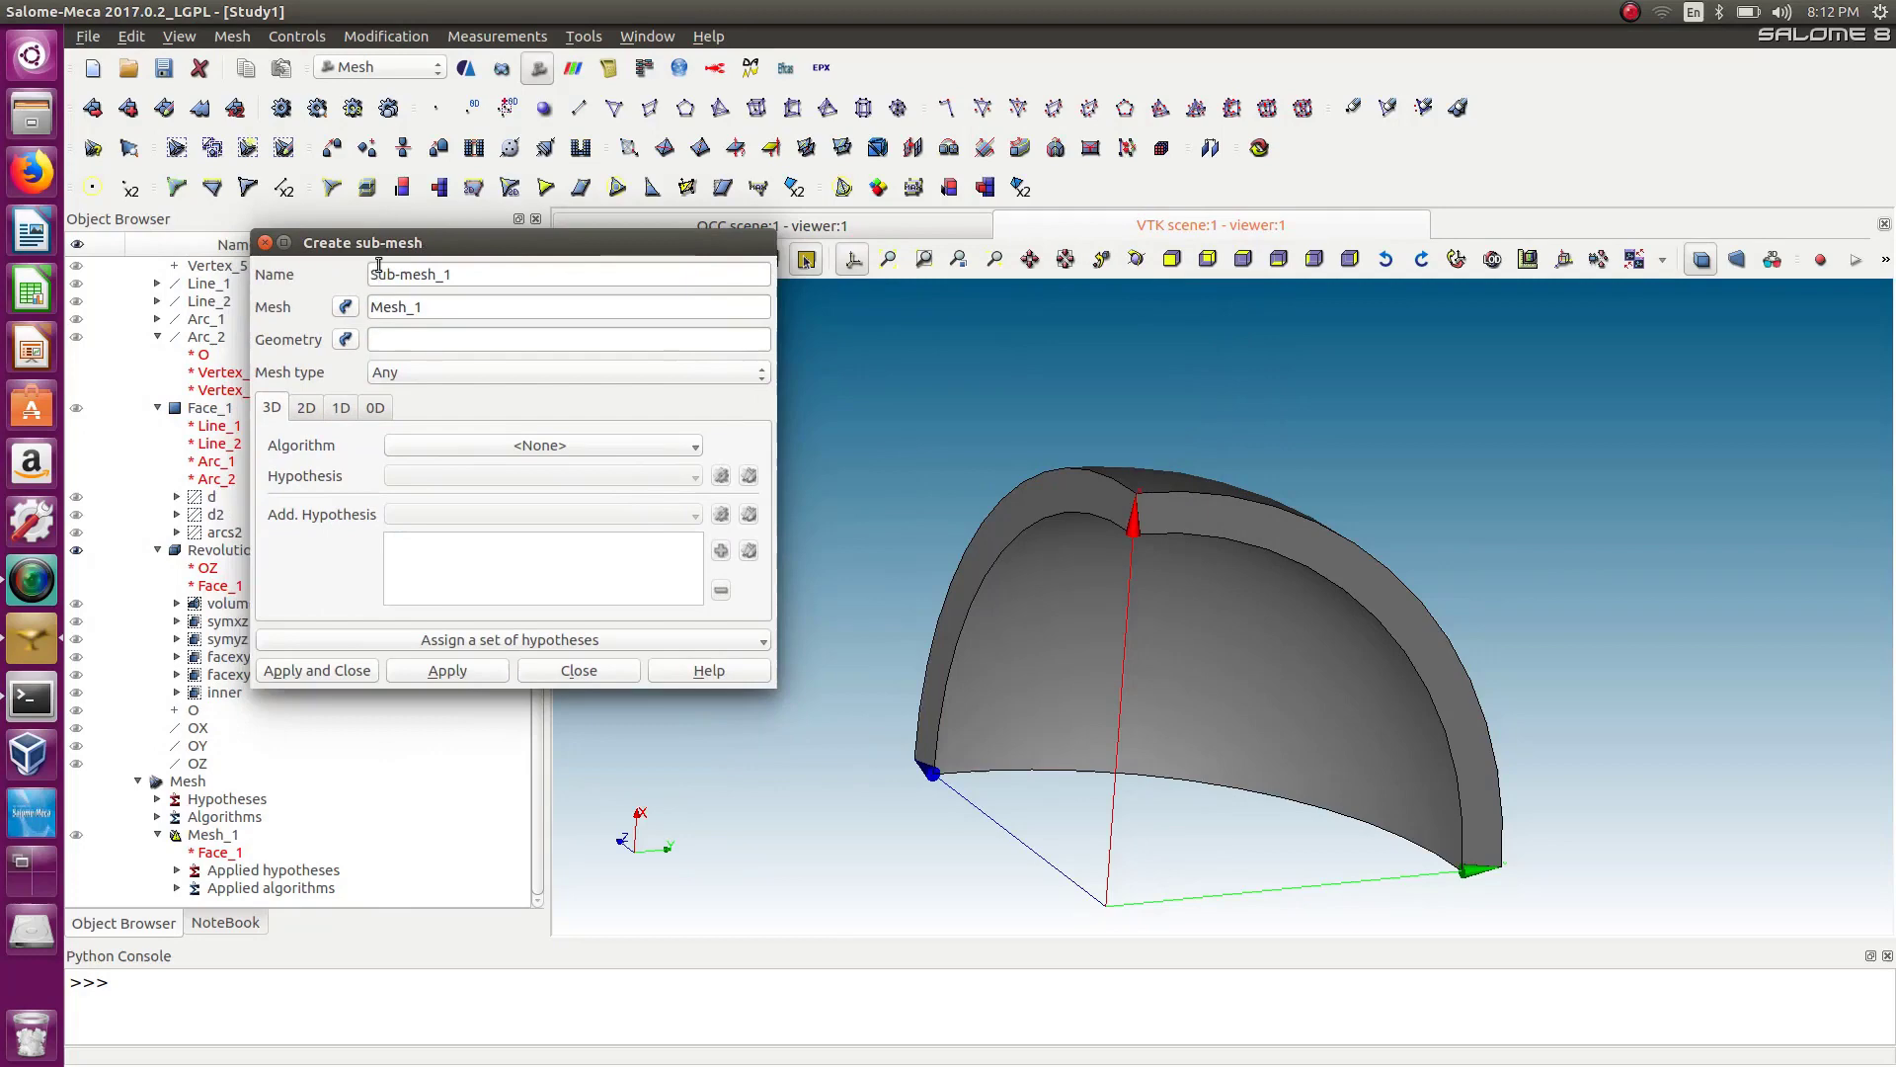
pyautogui.moveTo(383, 245); pyautogui.dragTo(585, 262)
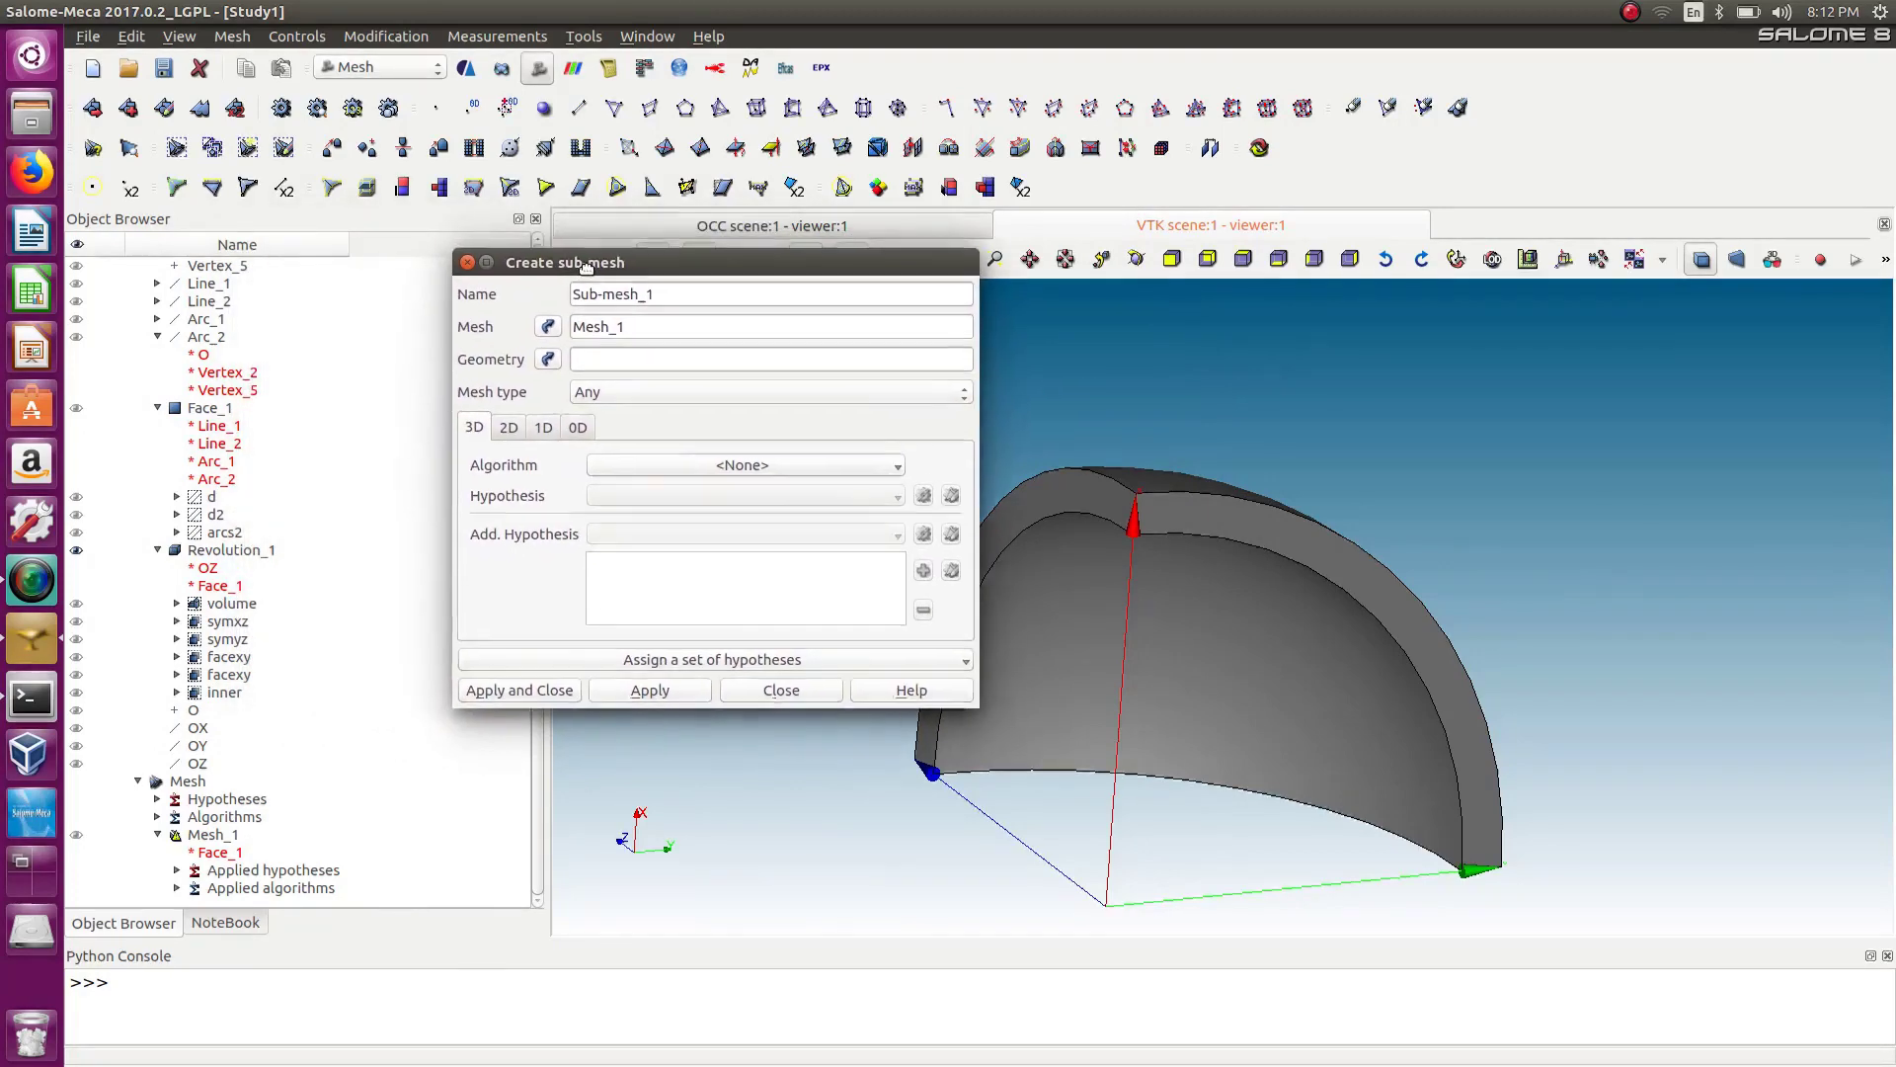
pyautogui.click(213, 514)
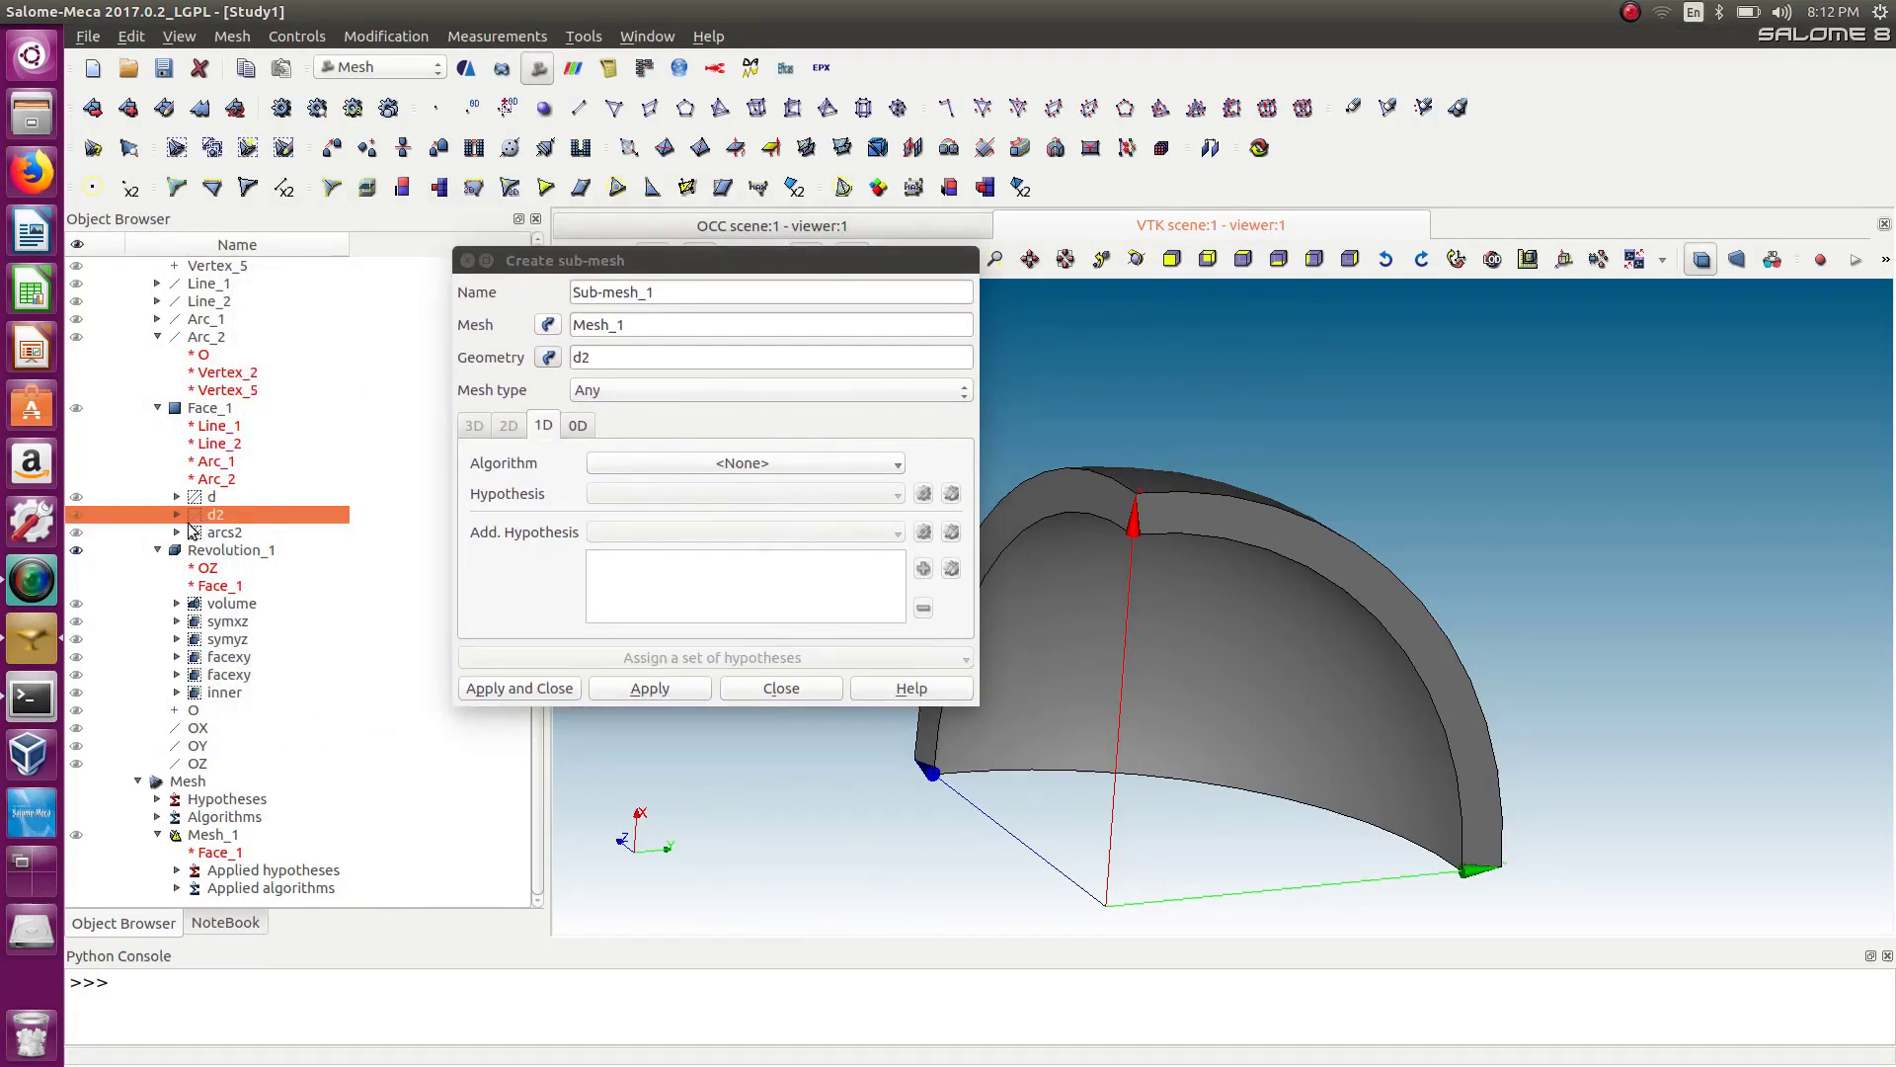
pyautogui.click(663, 285)
# Give the sub-mesh the 1D Wire Discretisation algorithm with hypothesis Number of Segments_2.
pyautogui.click(555, 429)
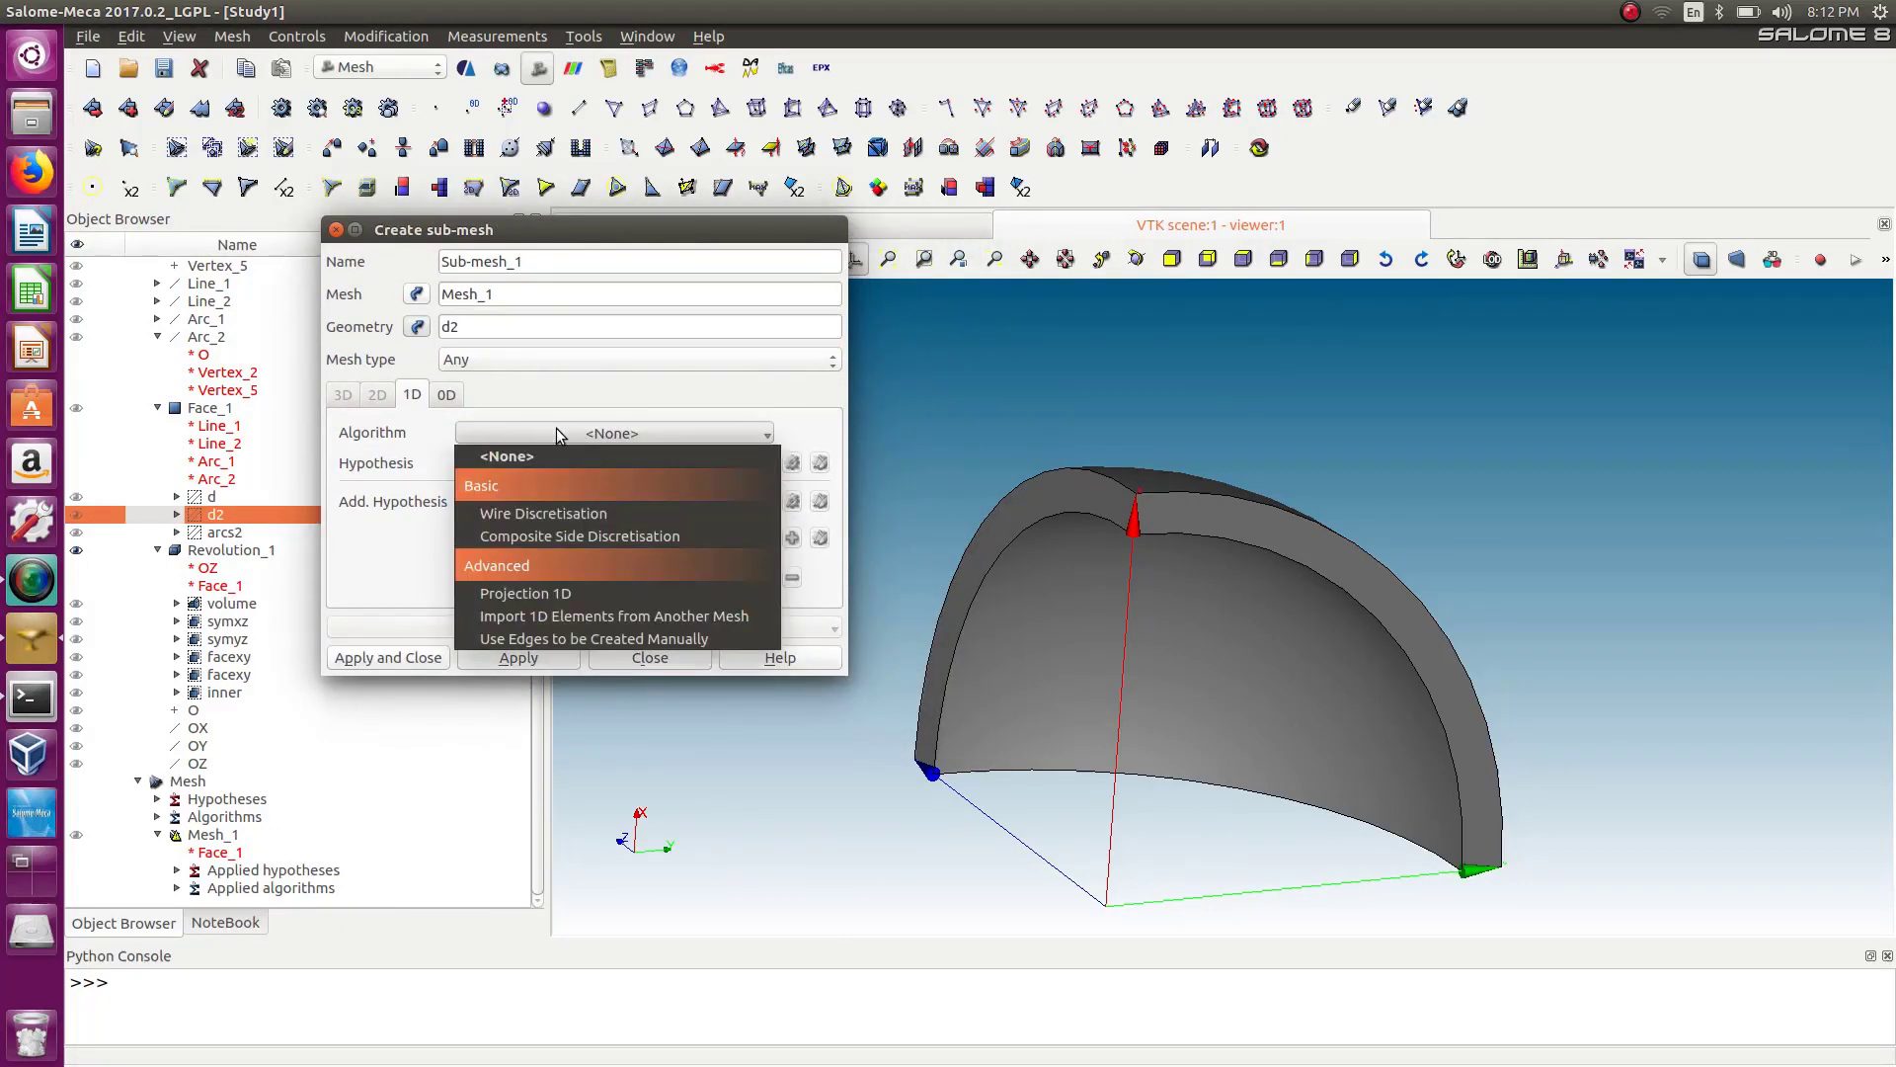
pyautogui.click(567, 510)
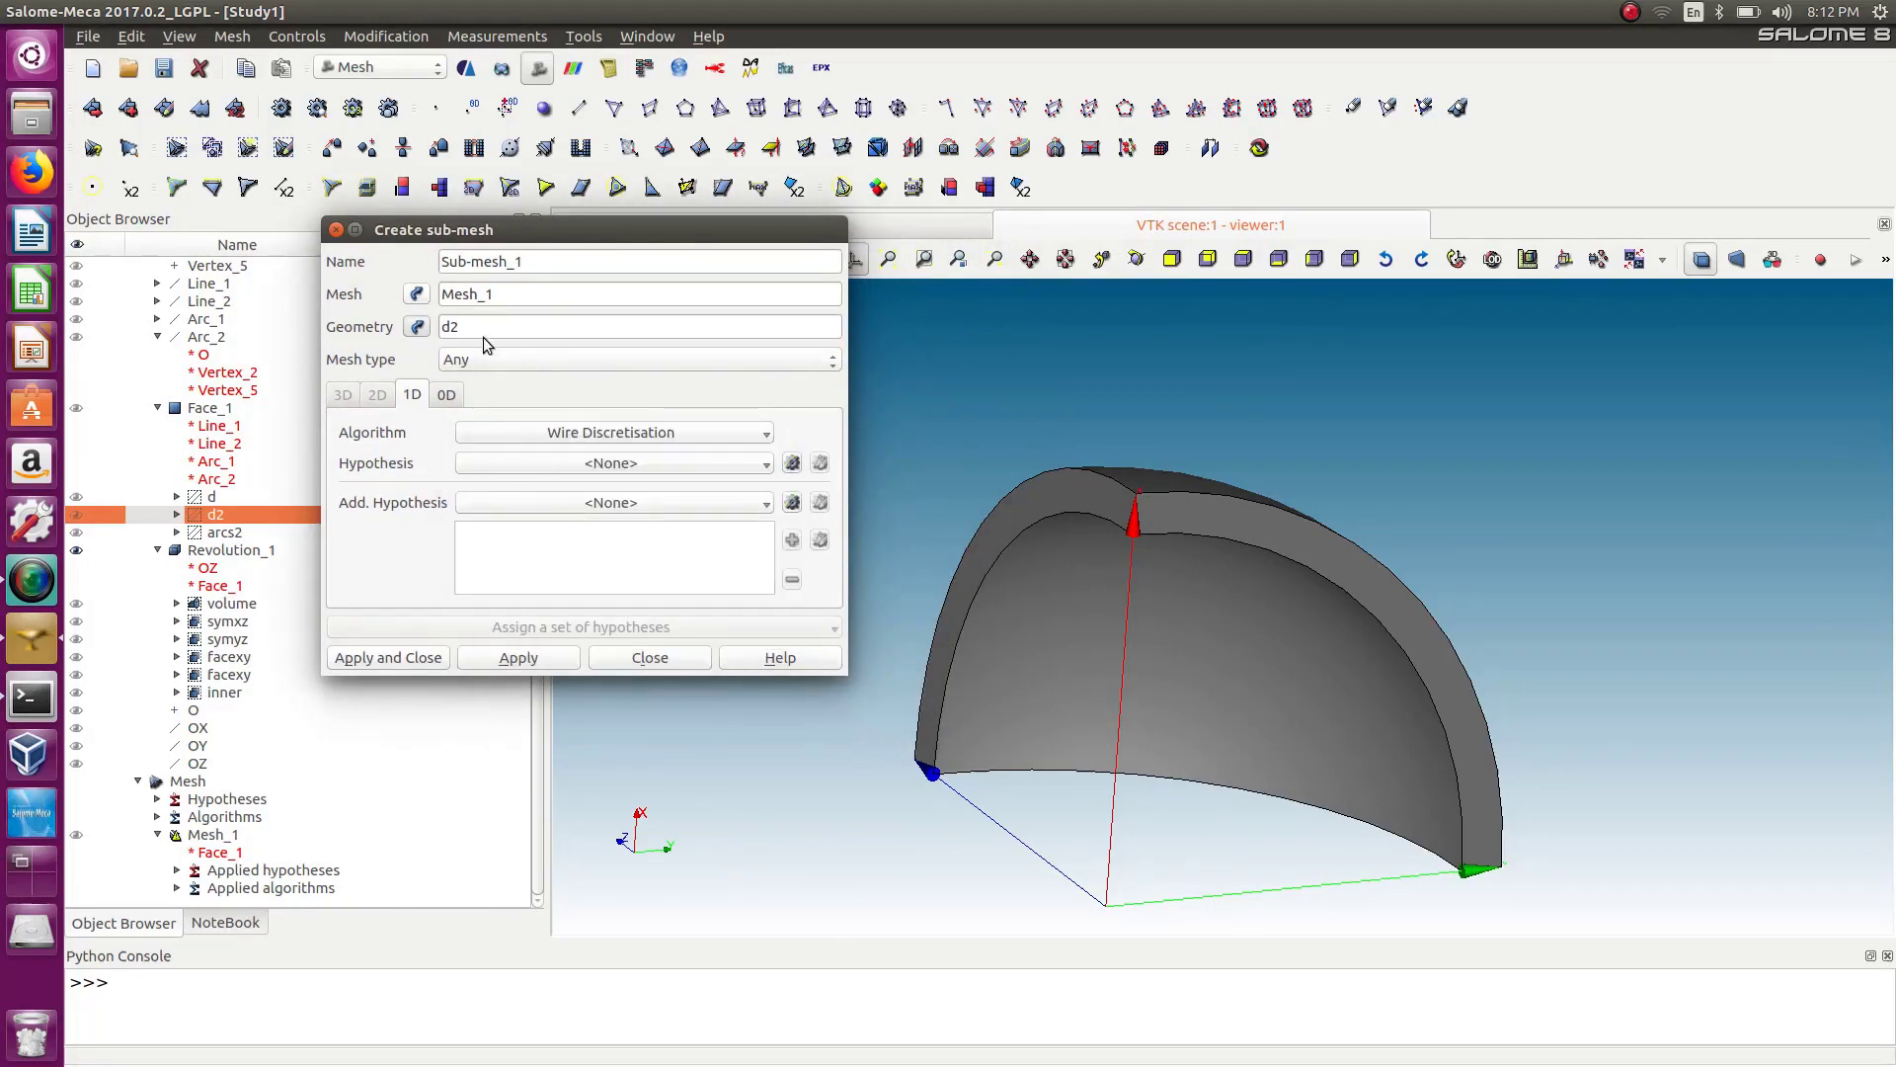
pyautogui.click(689, 466)
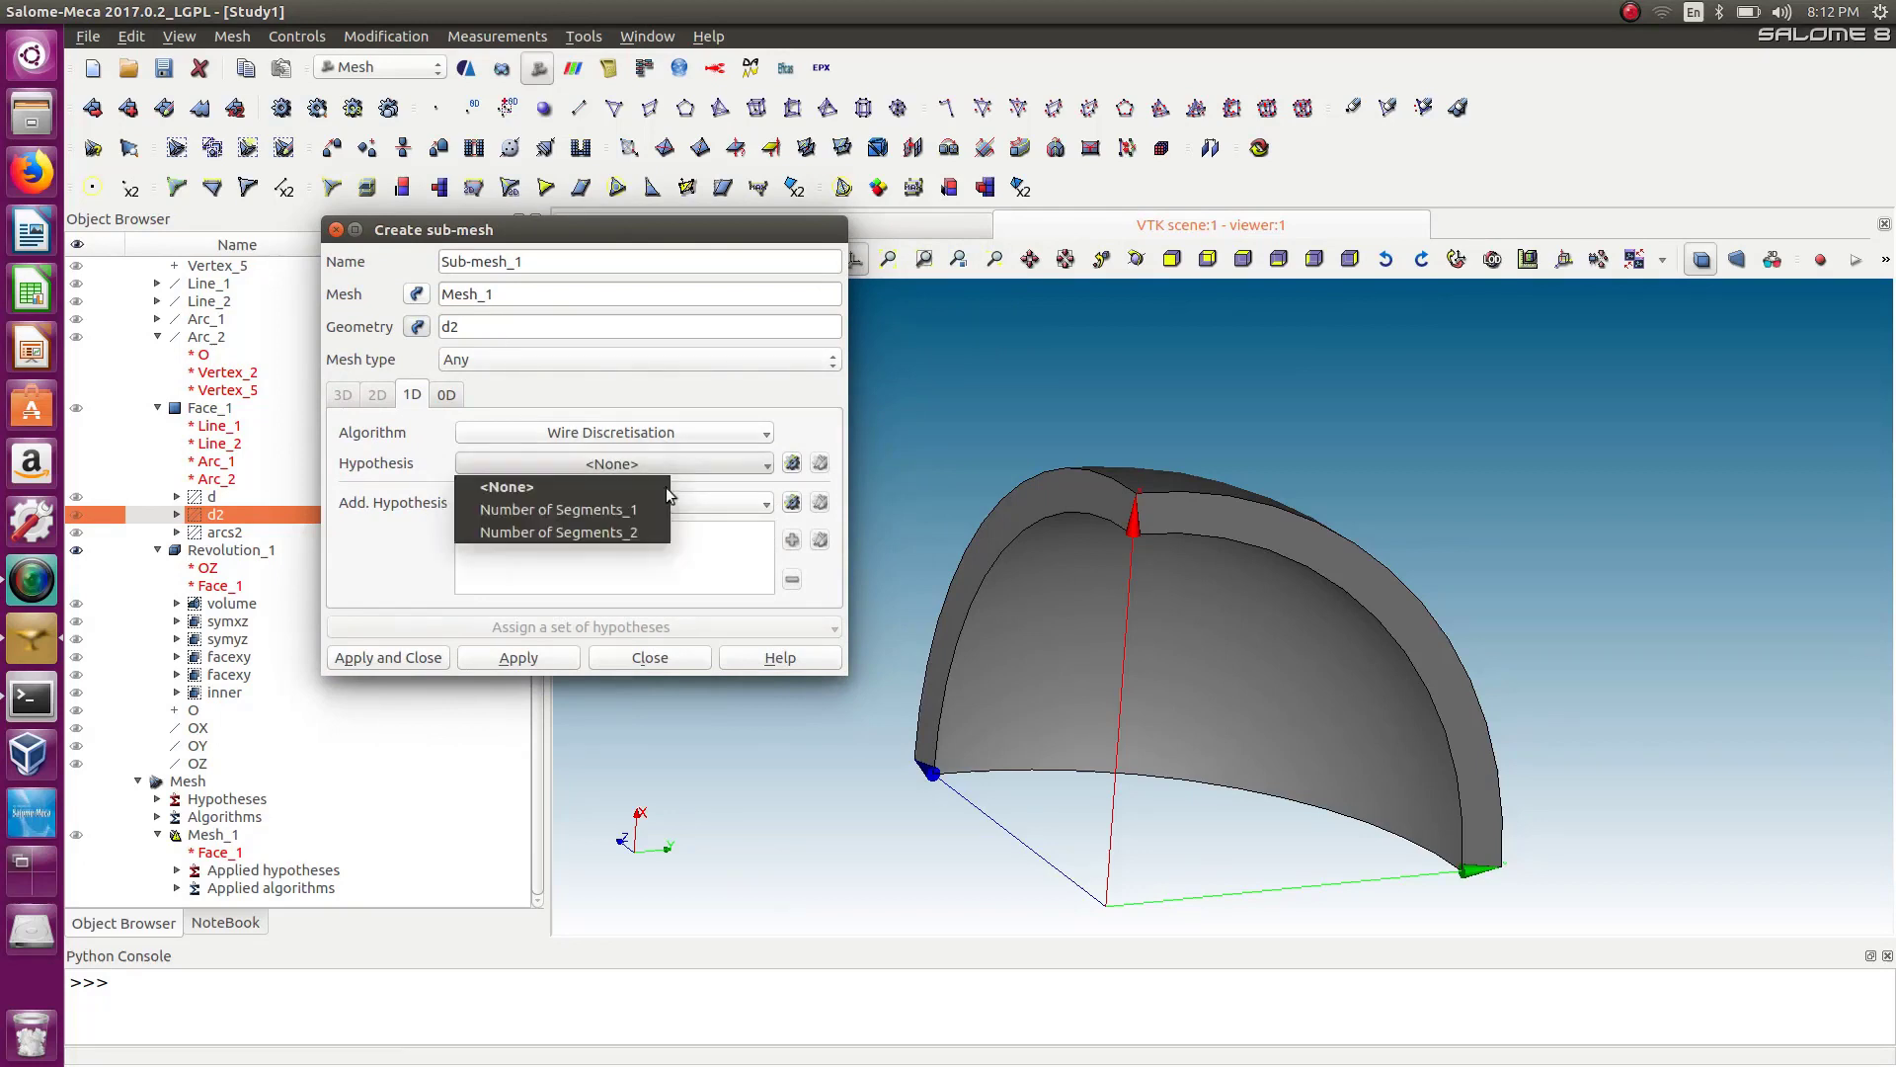
pyautogui.click(636, 531)
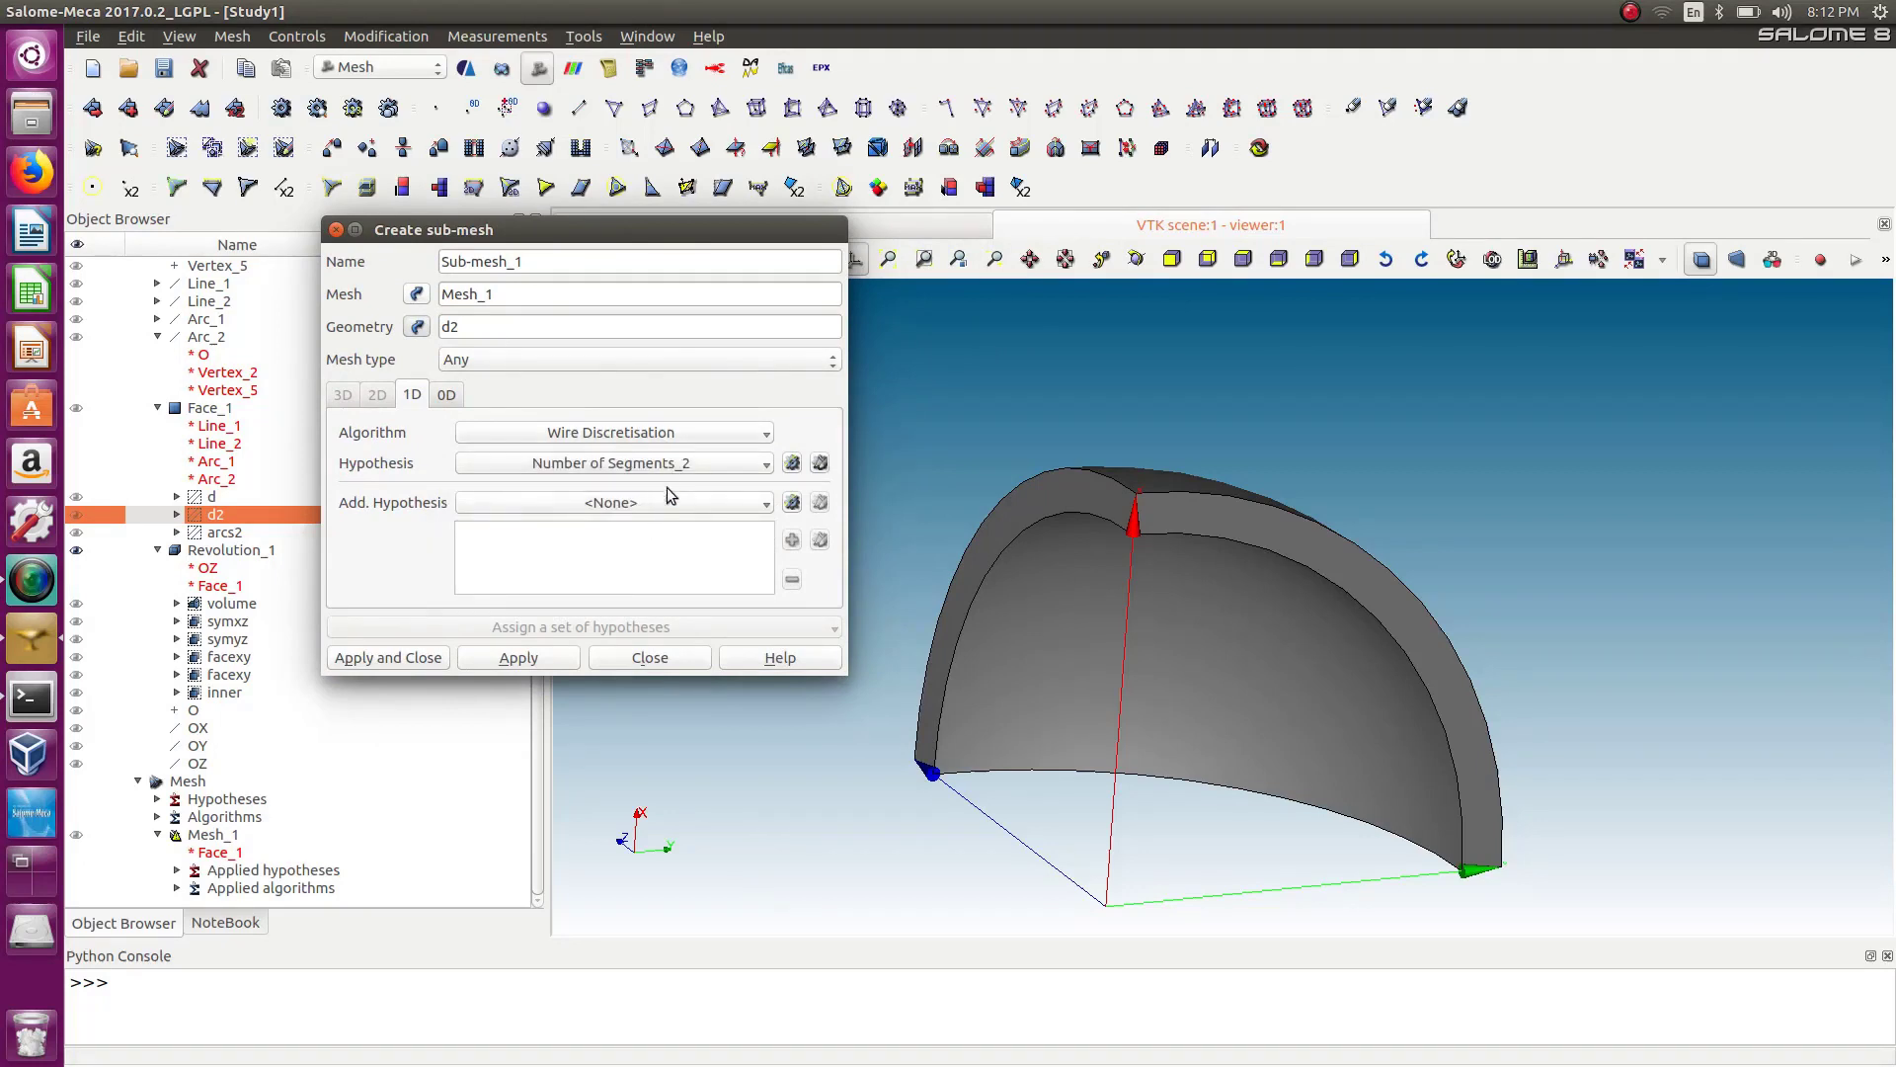
# Add the Propagation of 1D Hyp. on Opposite Edges_1 hypothesis to the d2 sub-mesh and apply it.
pyautogui.click(666, 495)
pyautogui.click(658, 546)
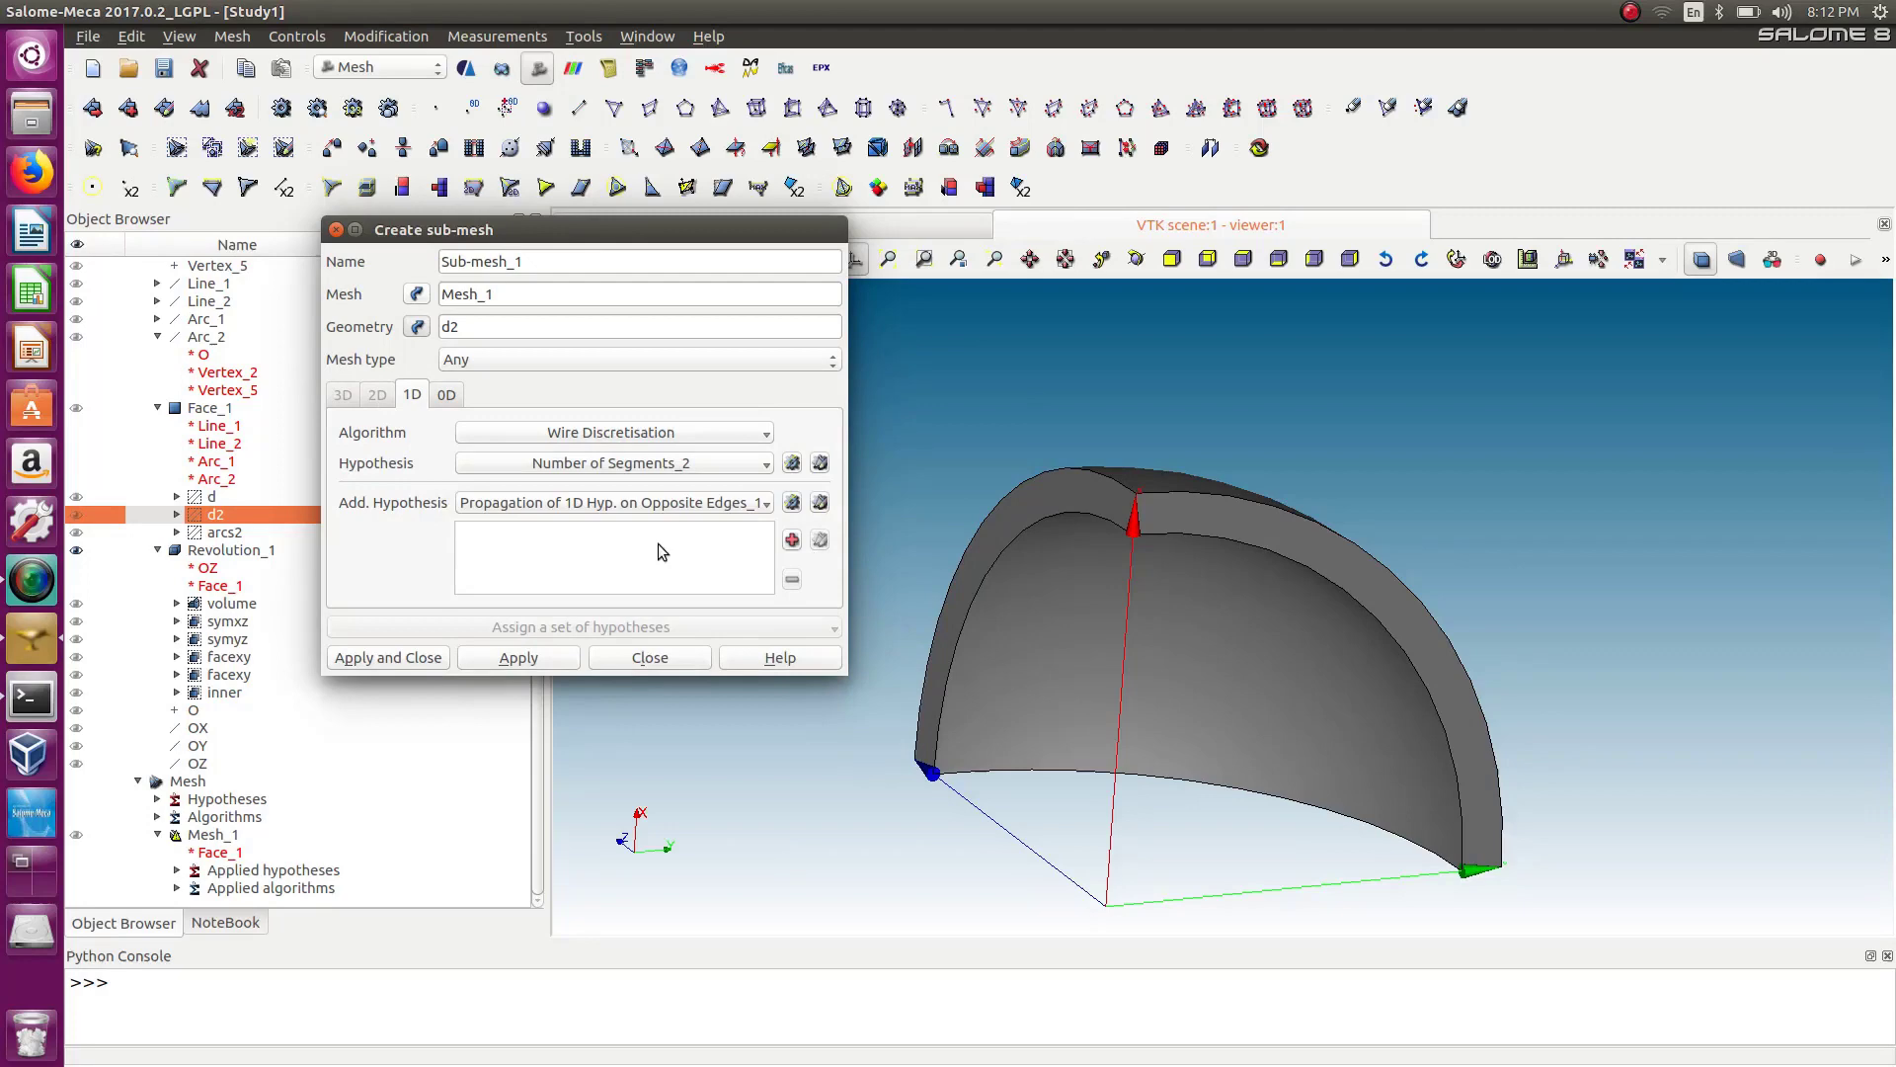
pyautogui.click(515, 657)
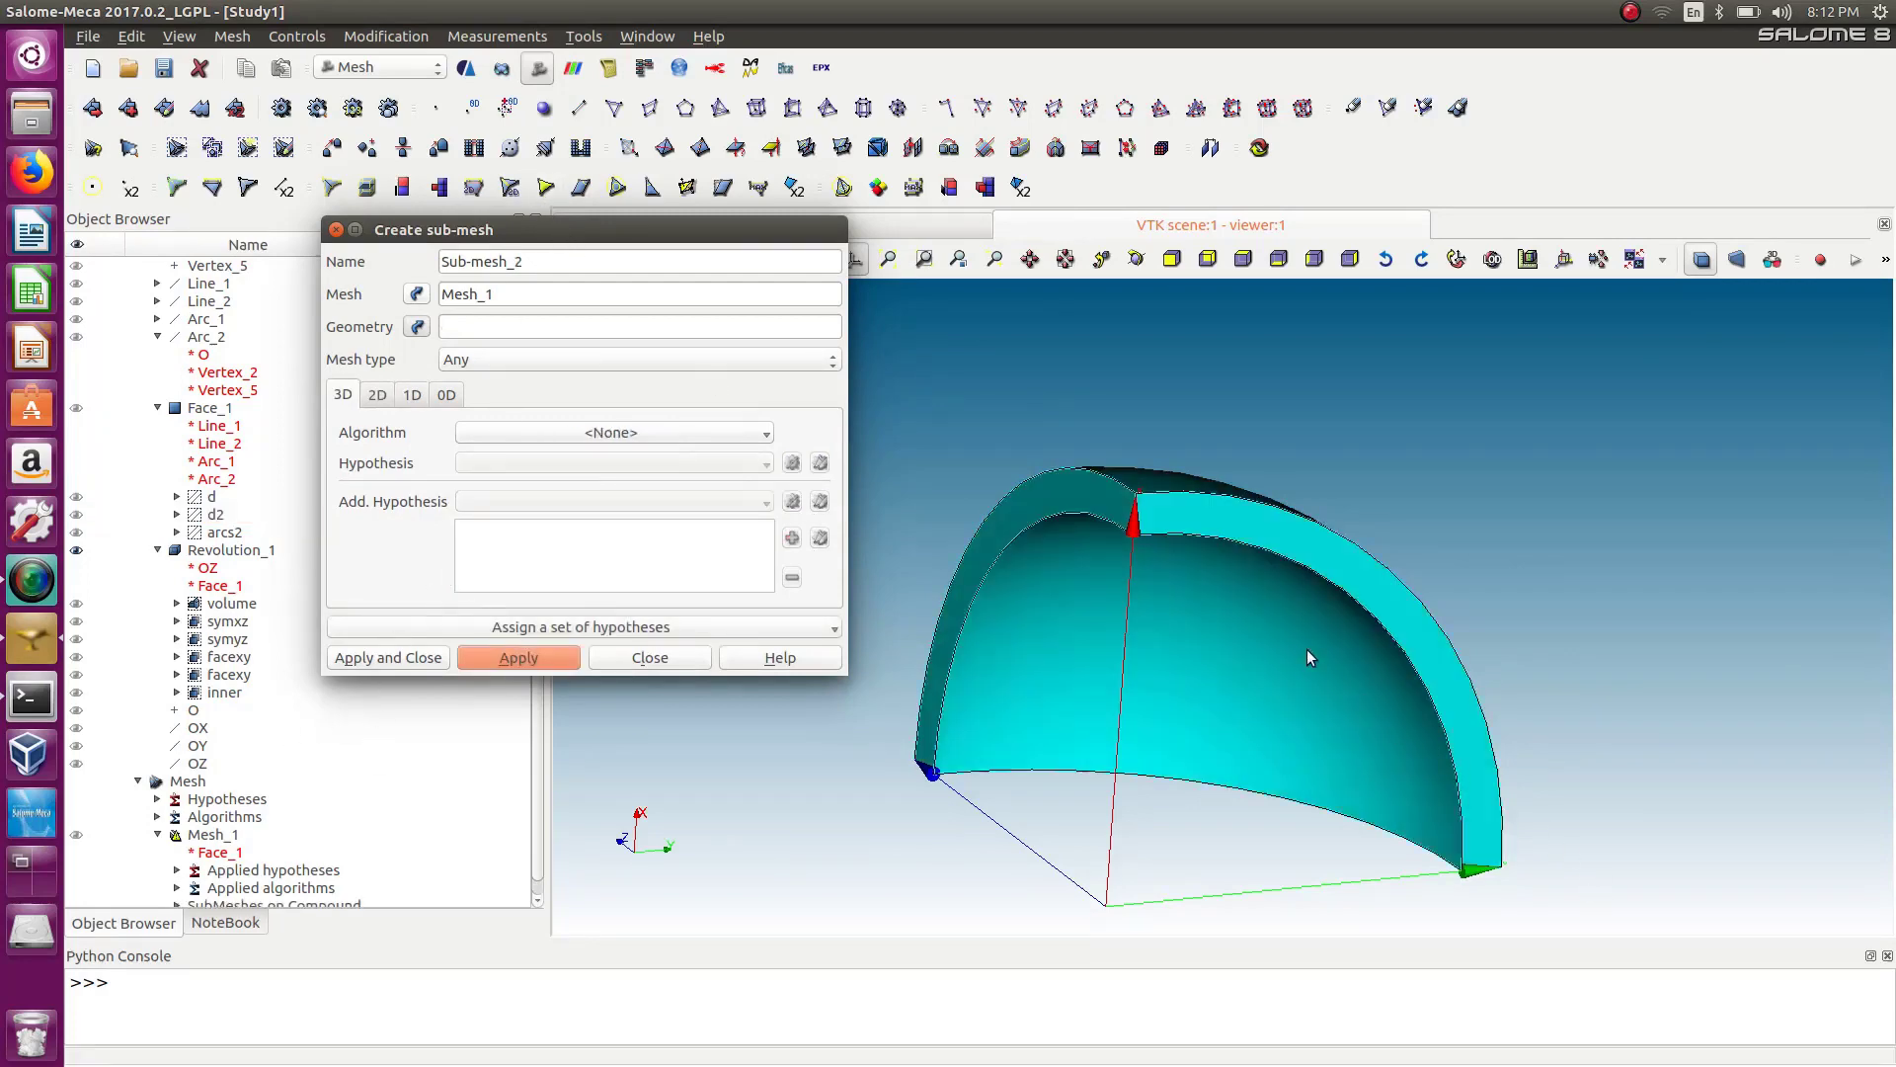
# Create a second sub-mesh on the group arcs2 with a new Number of Segments_3 hypothesis of 15 segments.
pyautogui.click(244, 528)
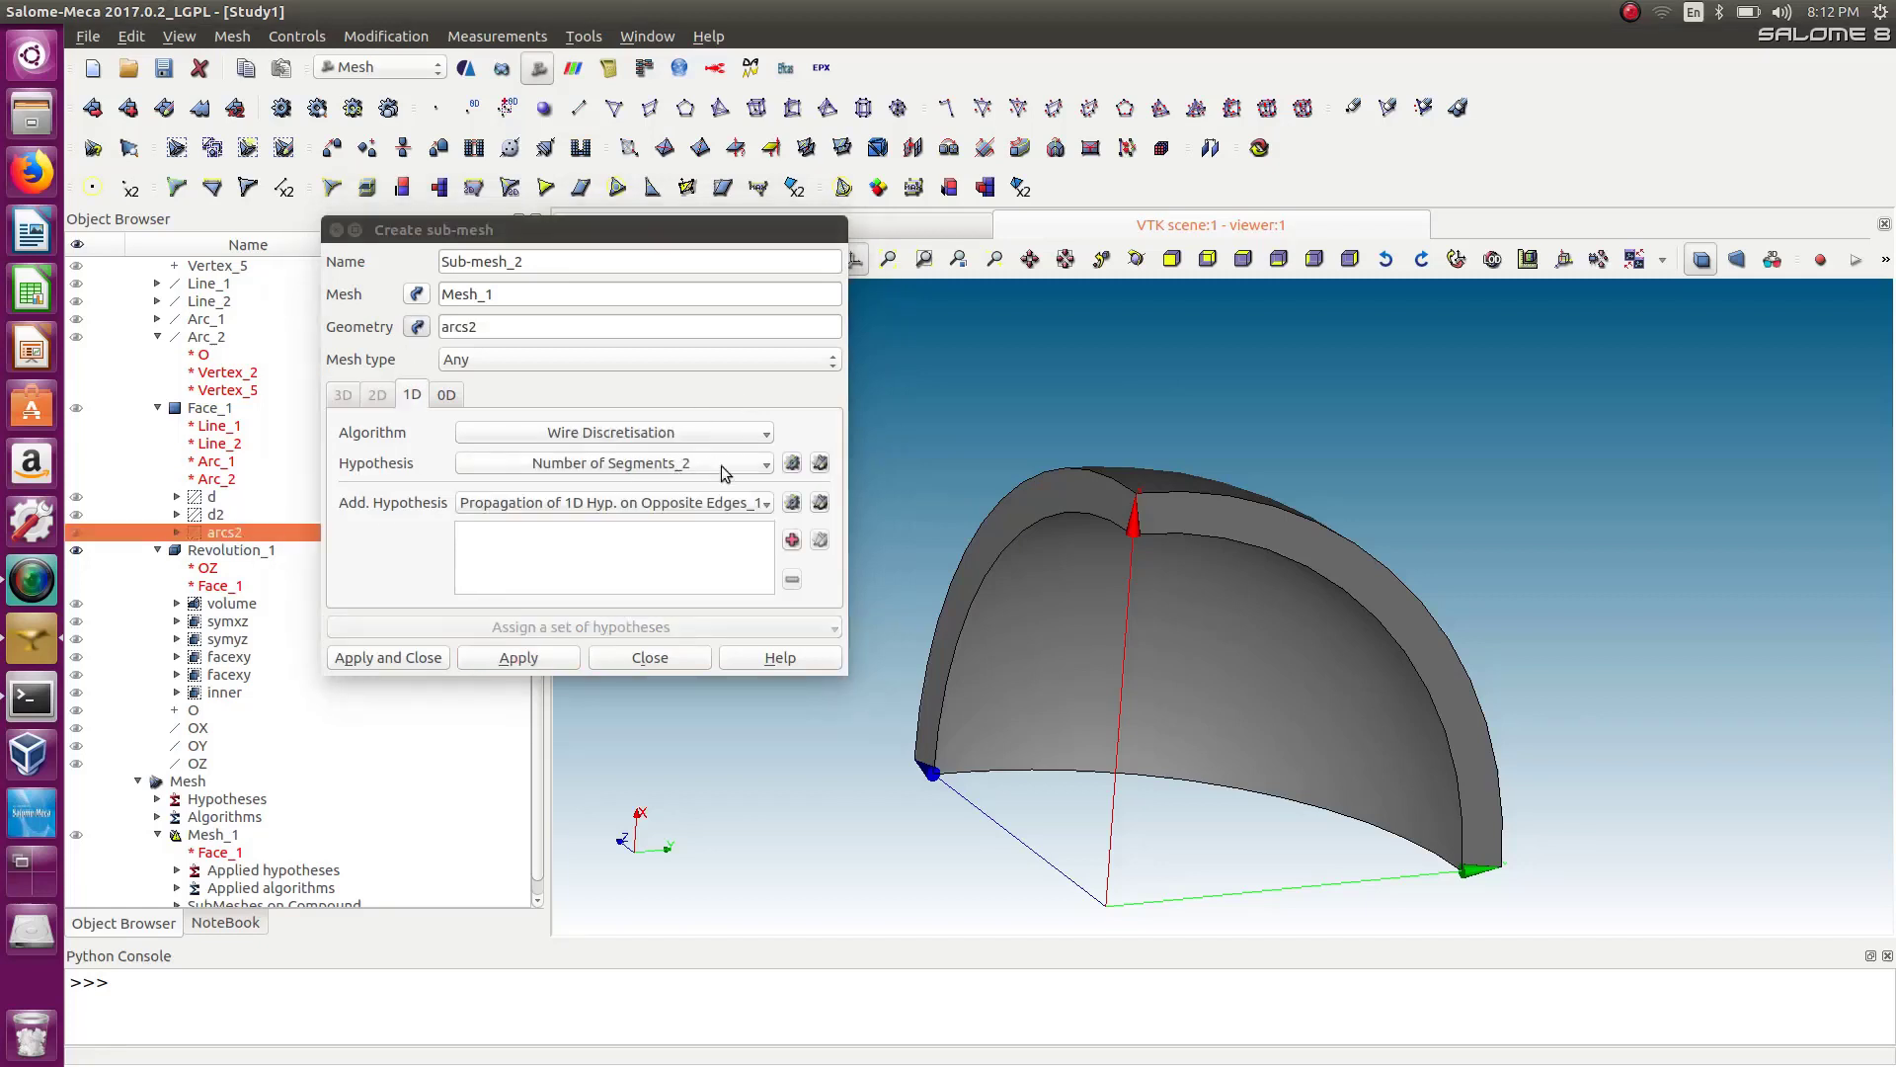
pyautogui.click(792, 463)
pyautogui.click(894, 505)
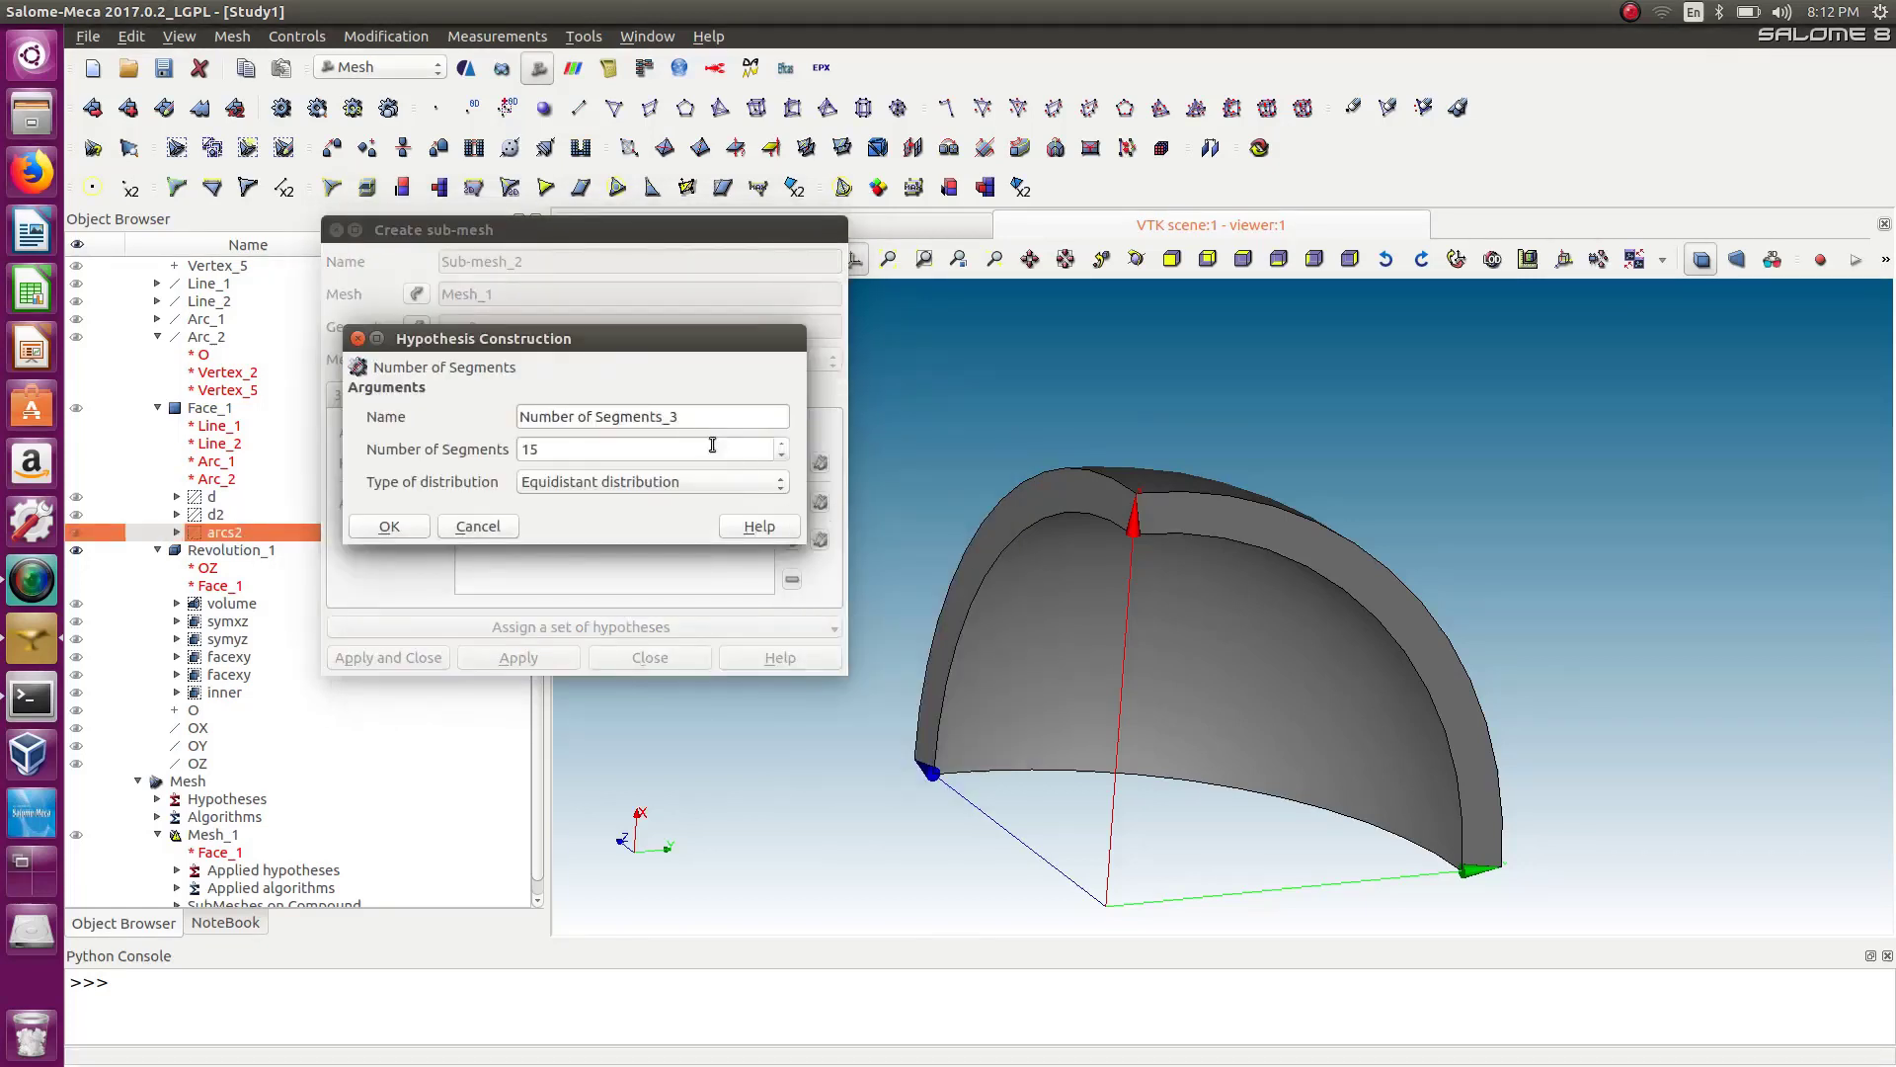
pyautogui.moveTo(573, 450); pyautogui.dragTo(506, 443)
pyautogui.click(389, 527)
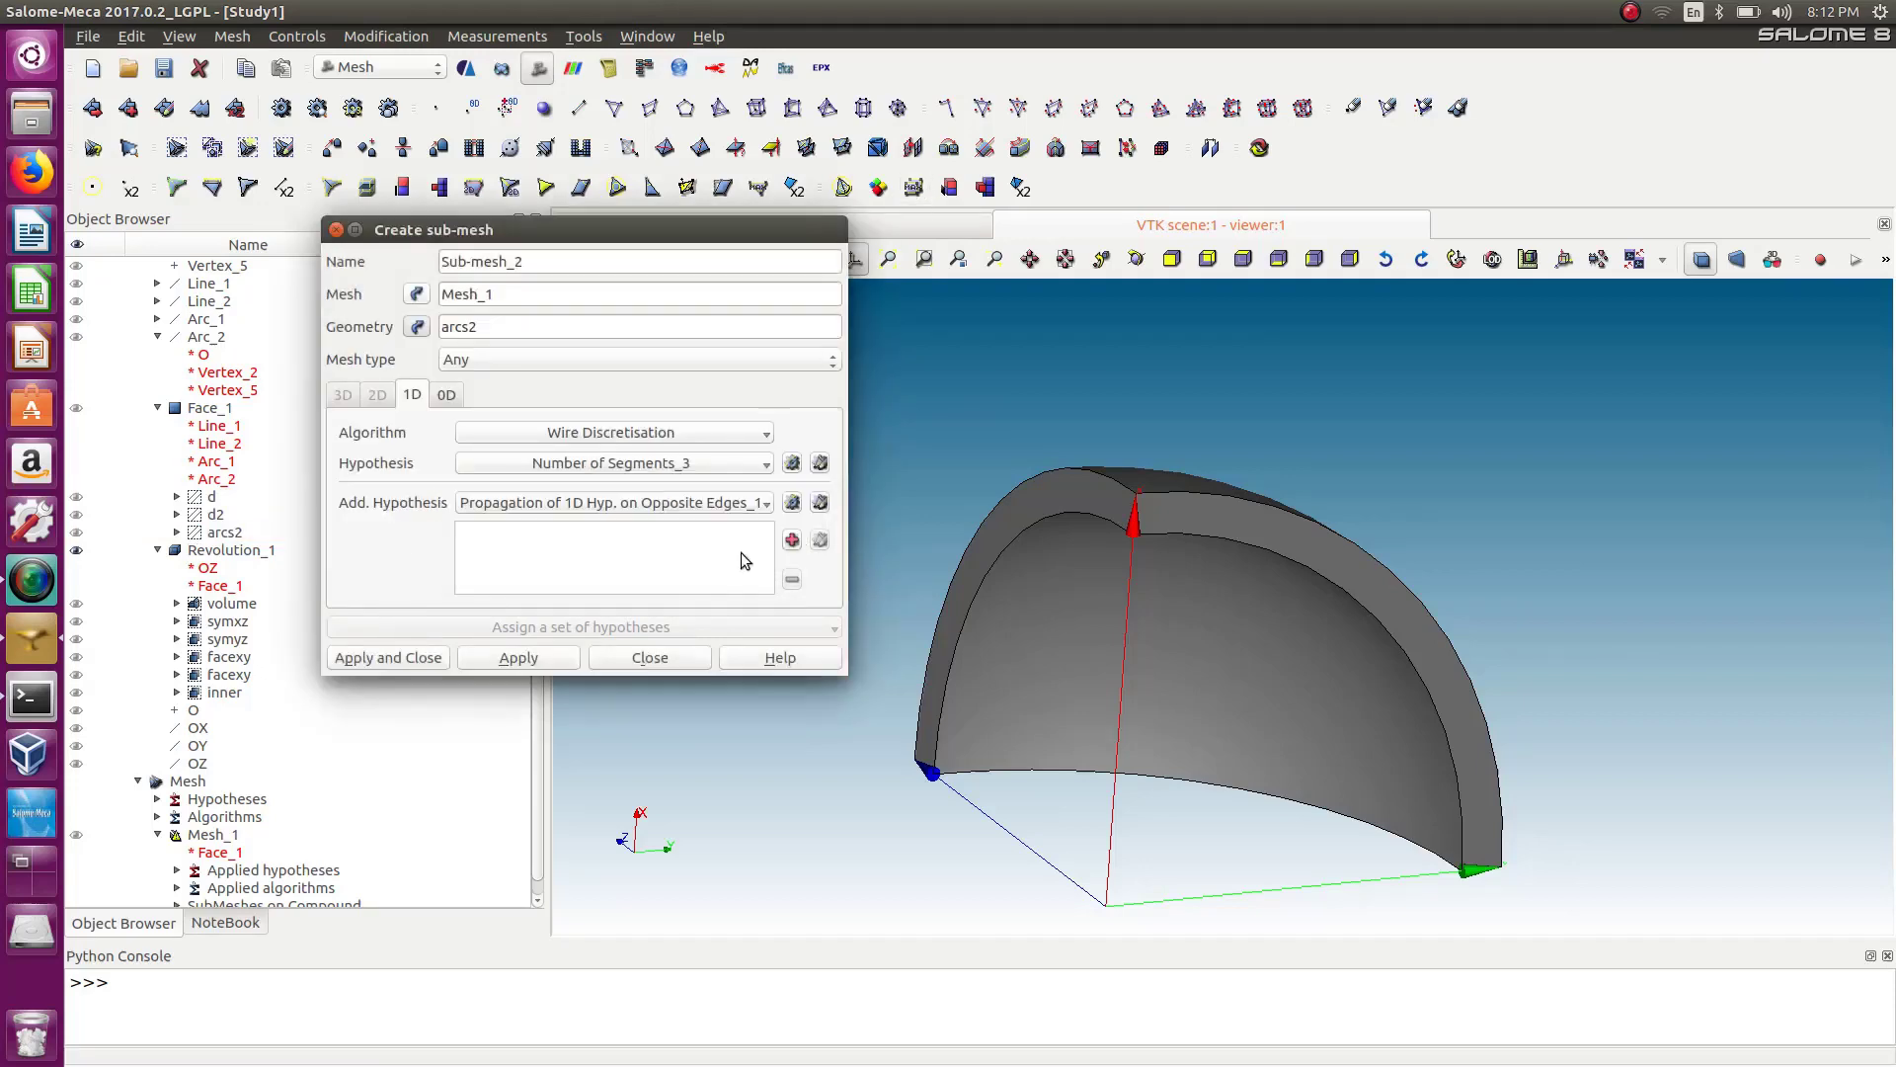
pyautogui.click(394, 660)
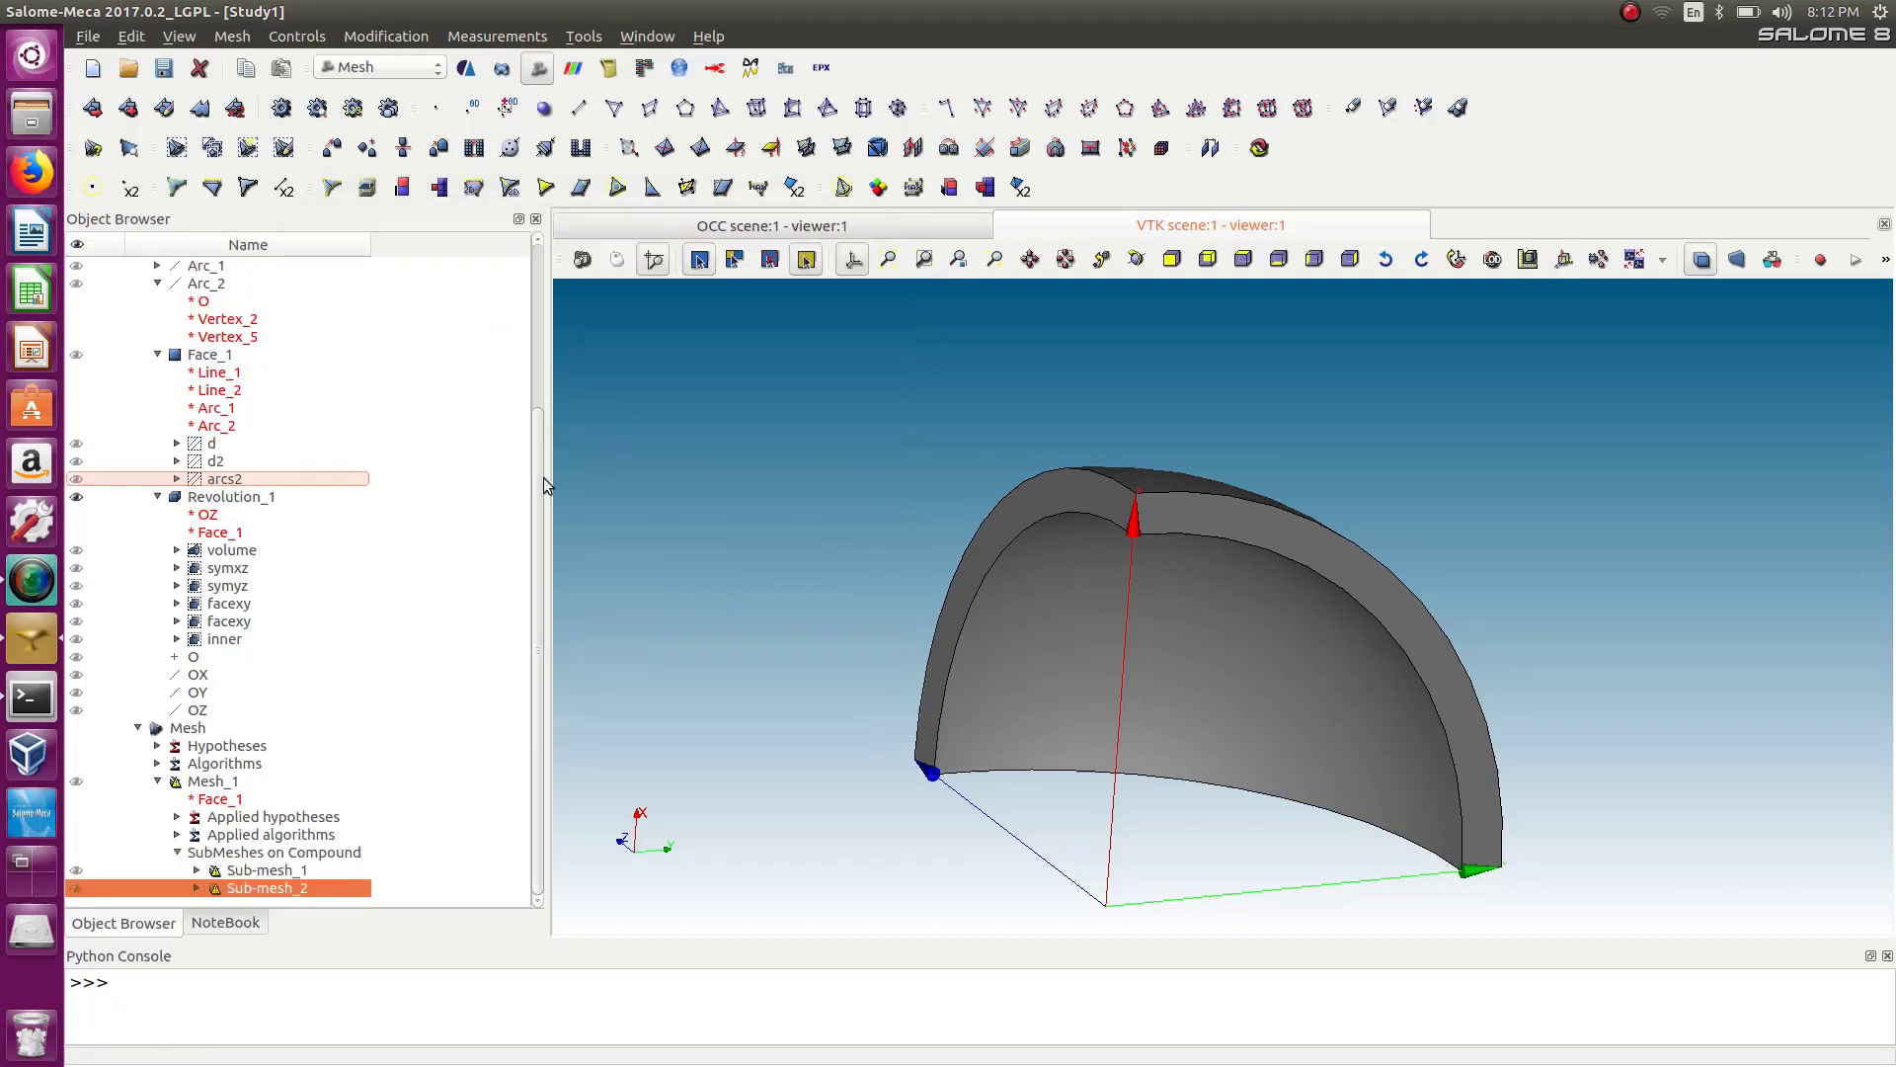
# Compute Mesh_1 and close the computation report.
pyautogui.rightClick(197, 788)
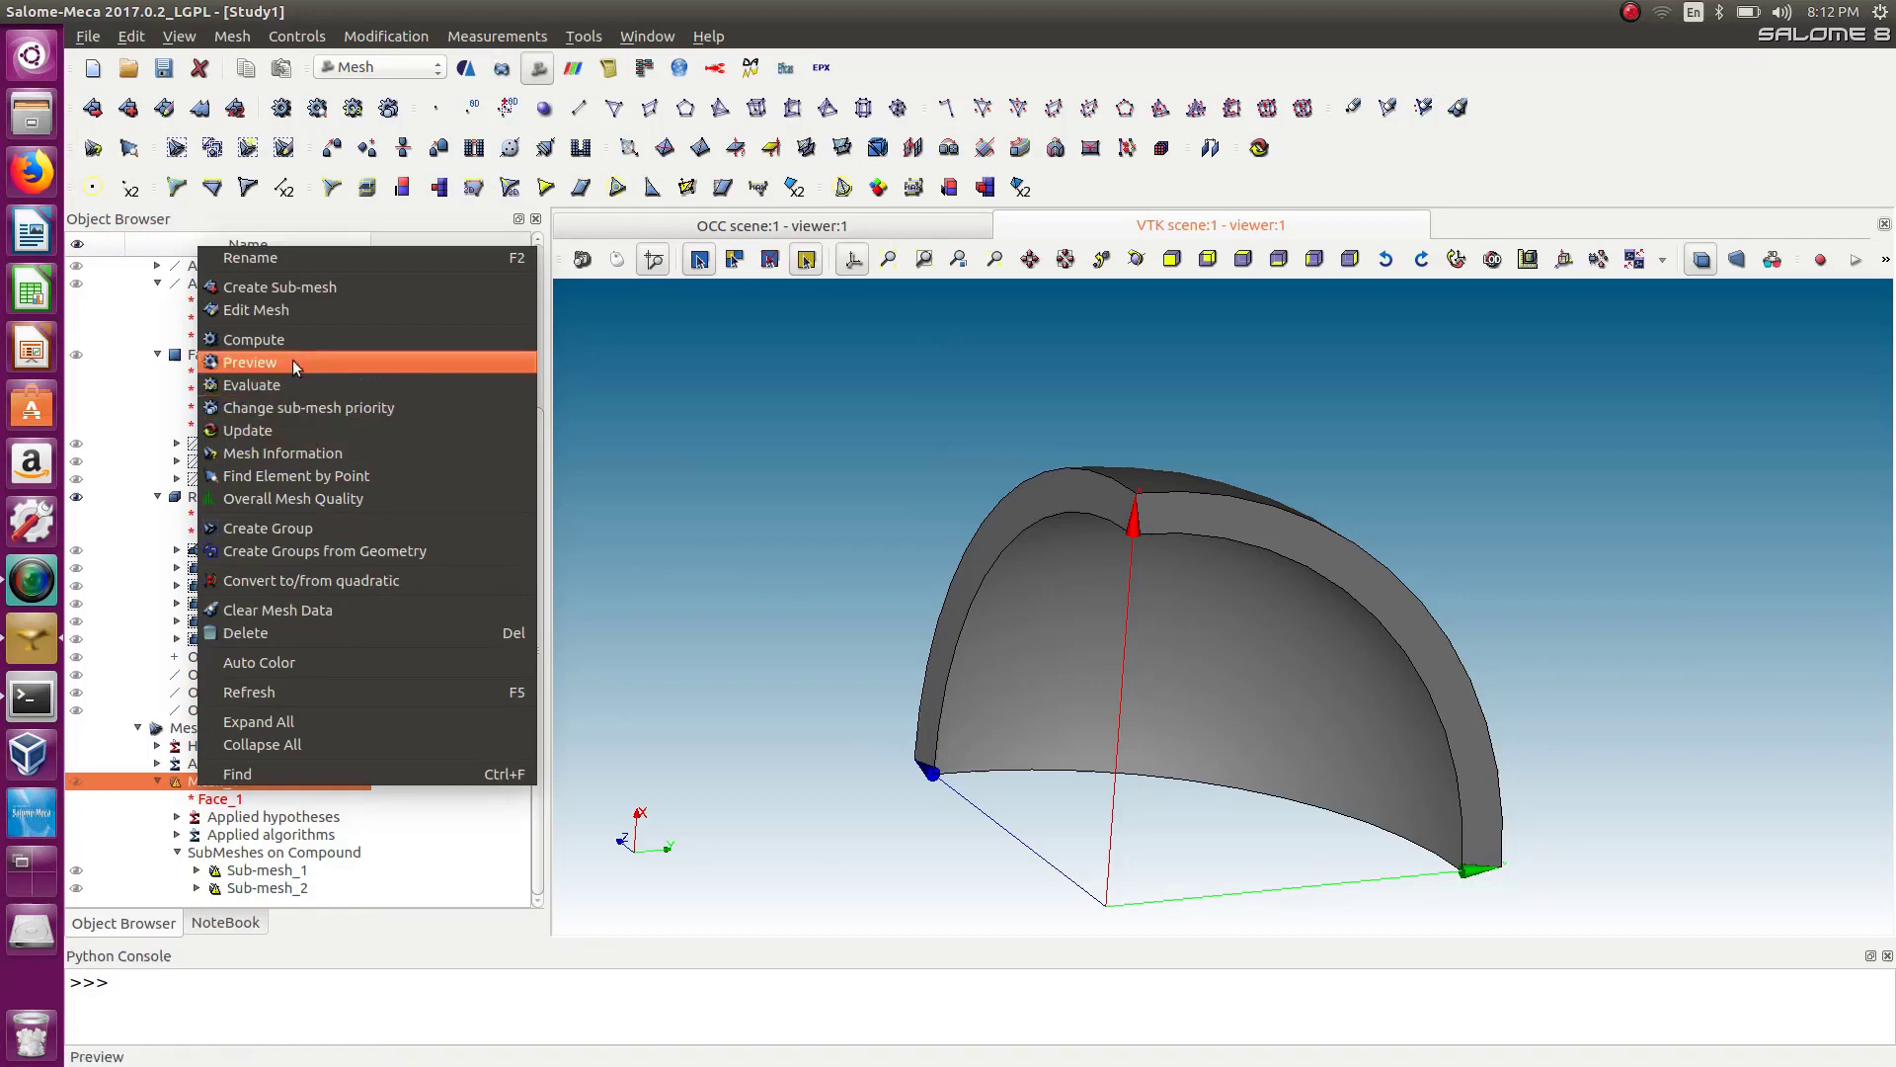
pyautogui.click(294, 363)
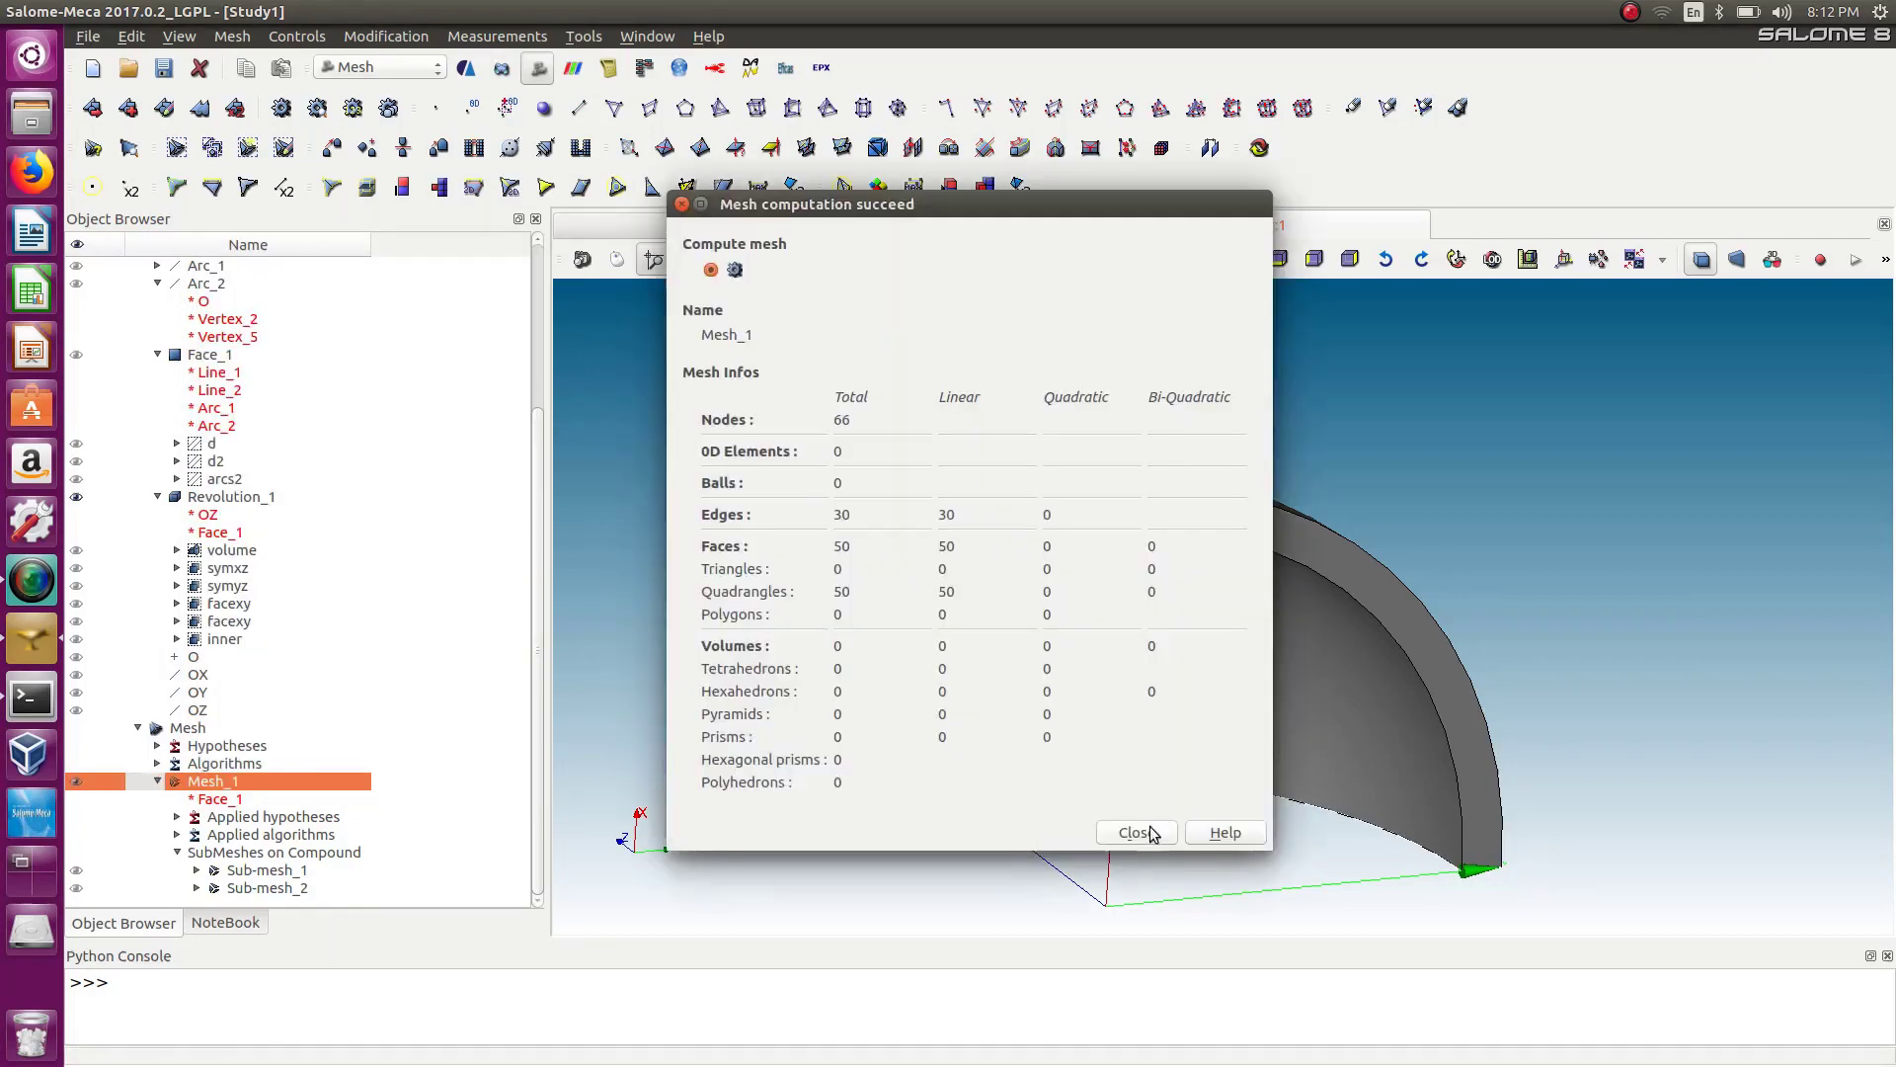
pyautogui.click(1153, 833)
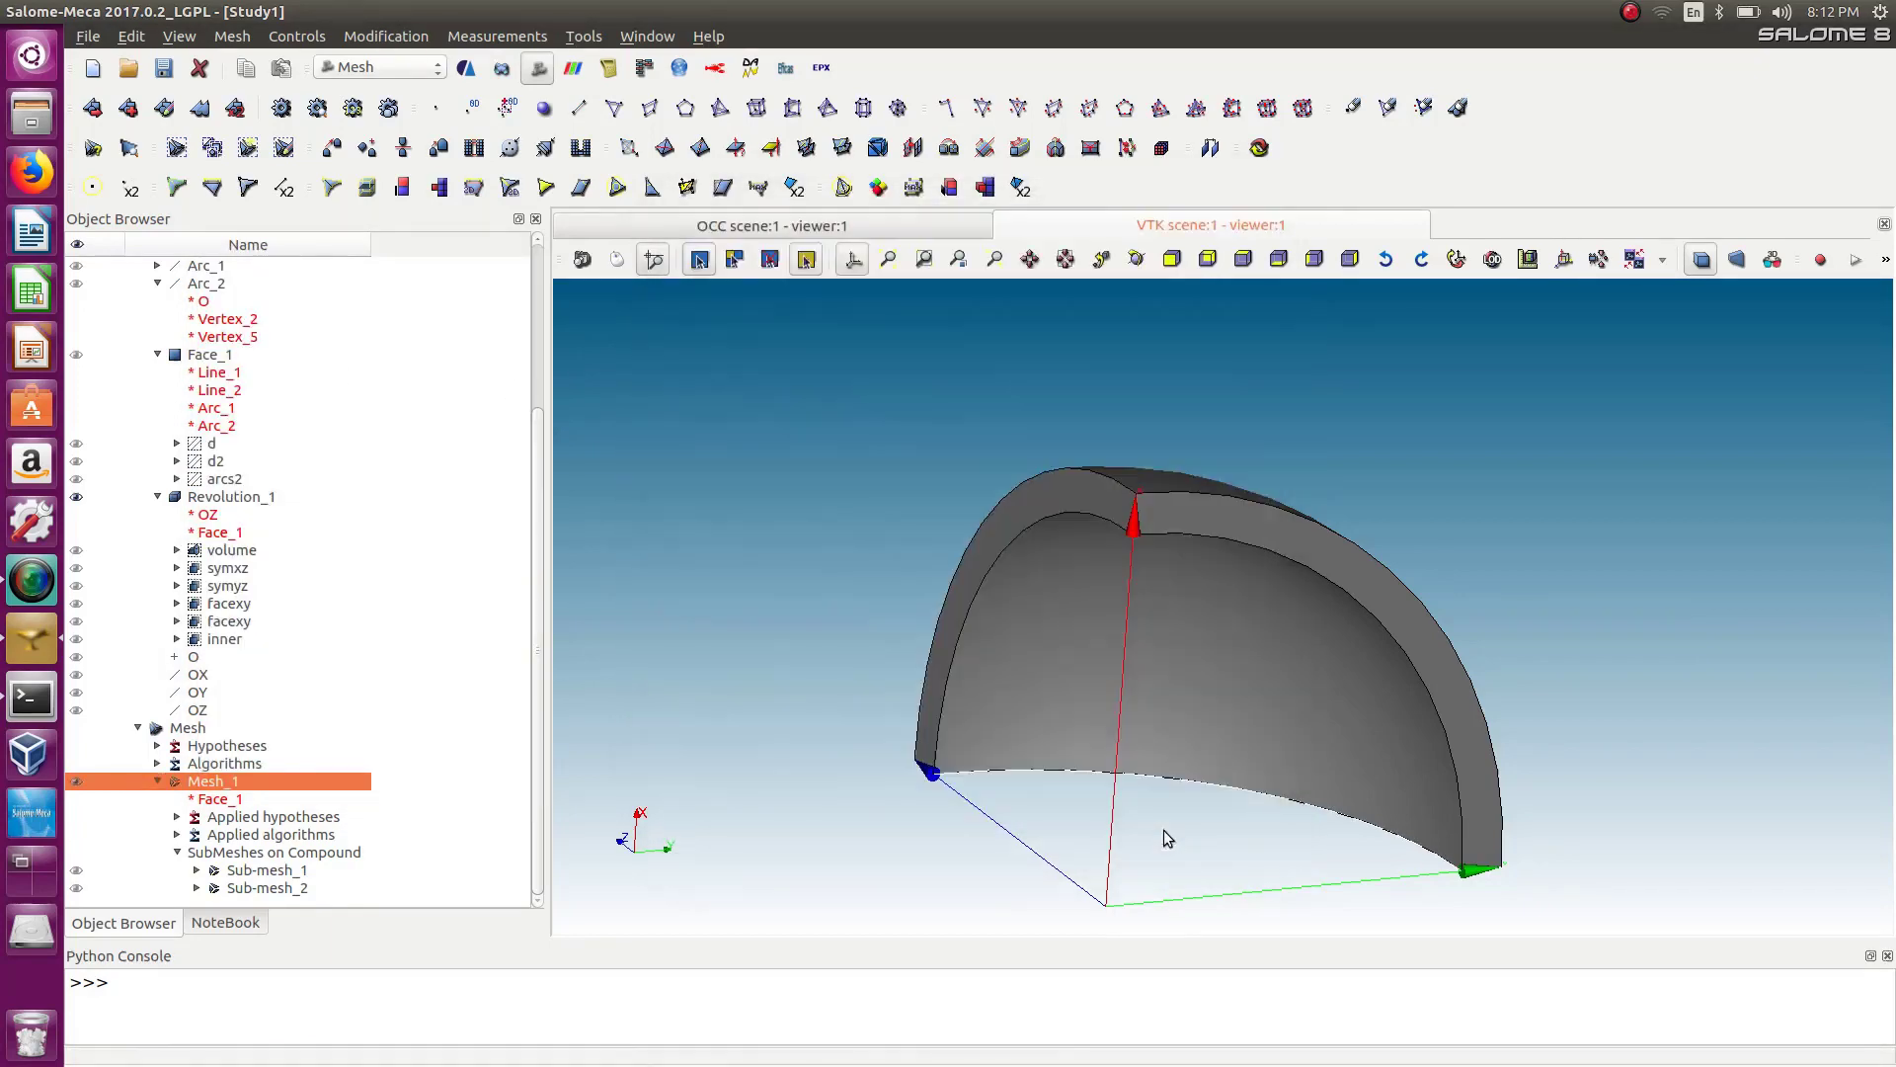
# Hide Revolution_1 and rotate the view to inspect the computed quadrangle mesh of Face_1.
pyautogui.rightClick(207, 781)
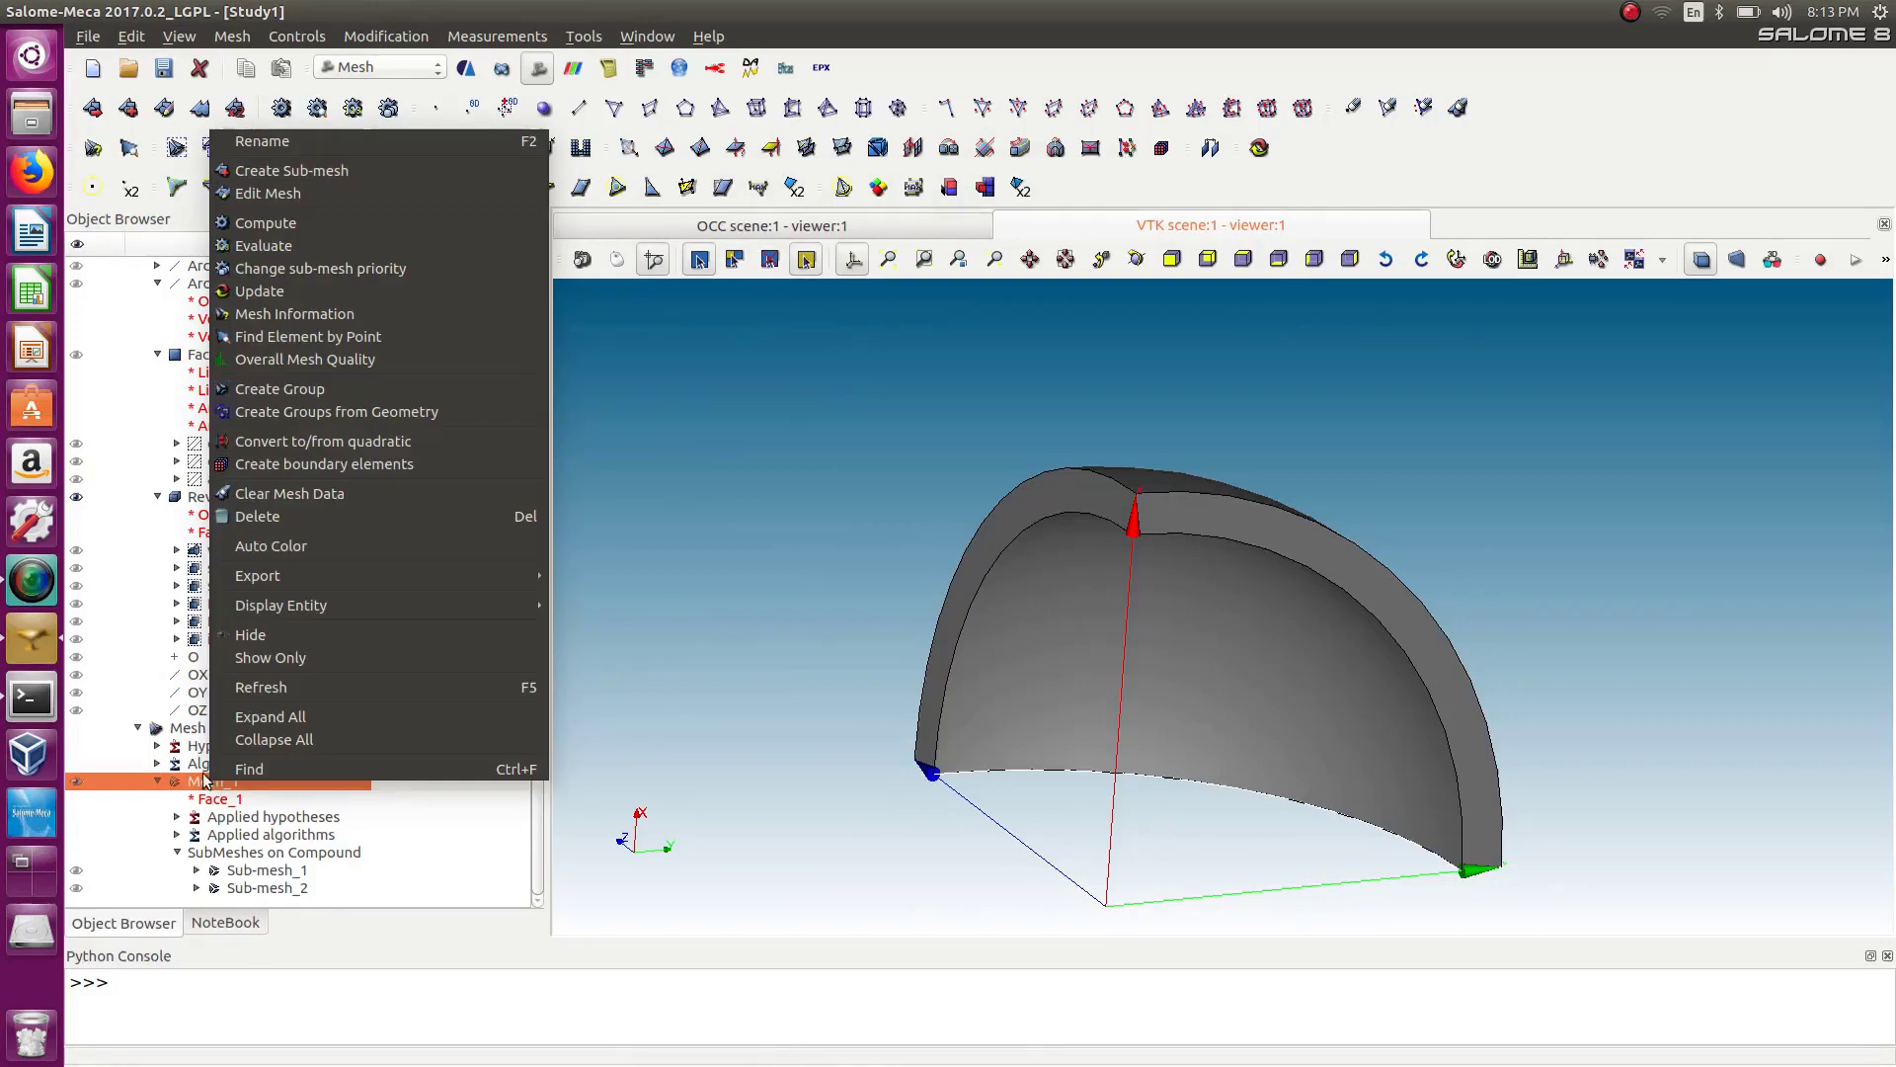
pyautogui.click(742, 738)
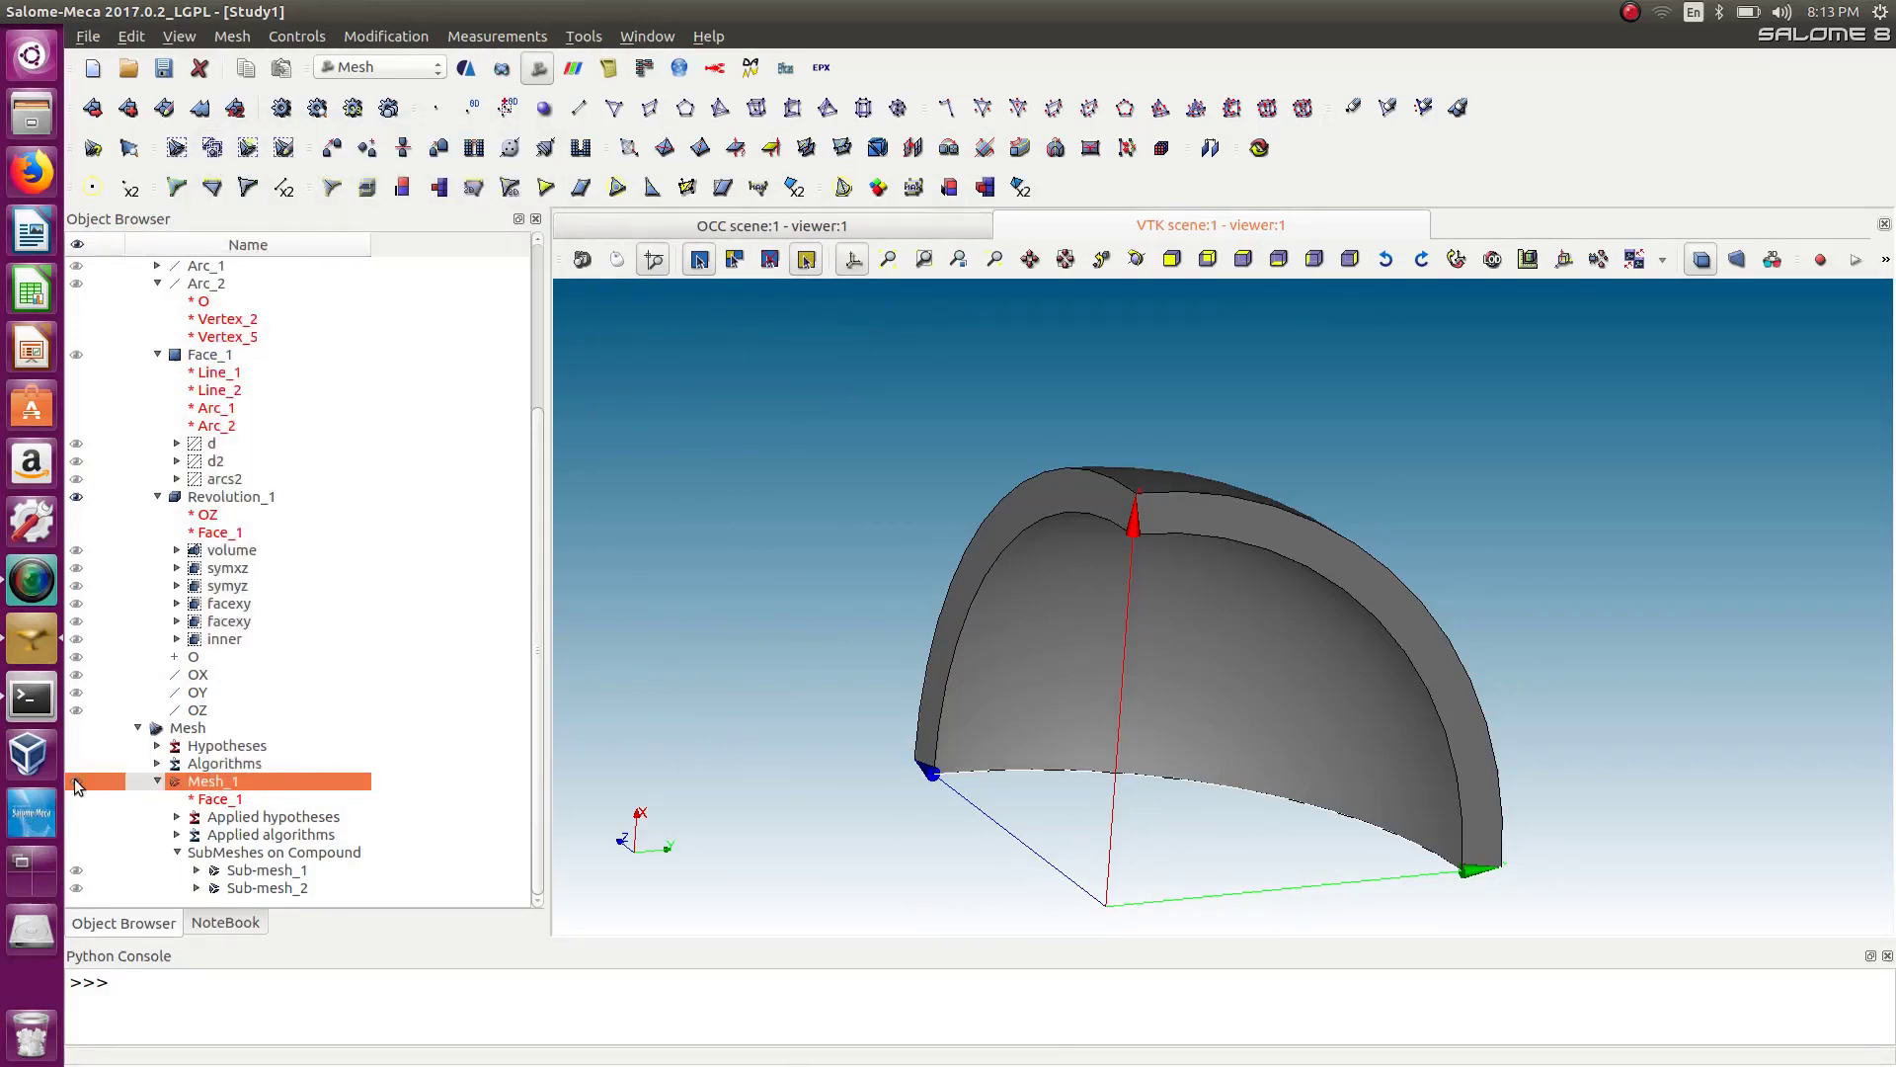
pyautogui.click(76, 497)
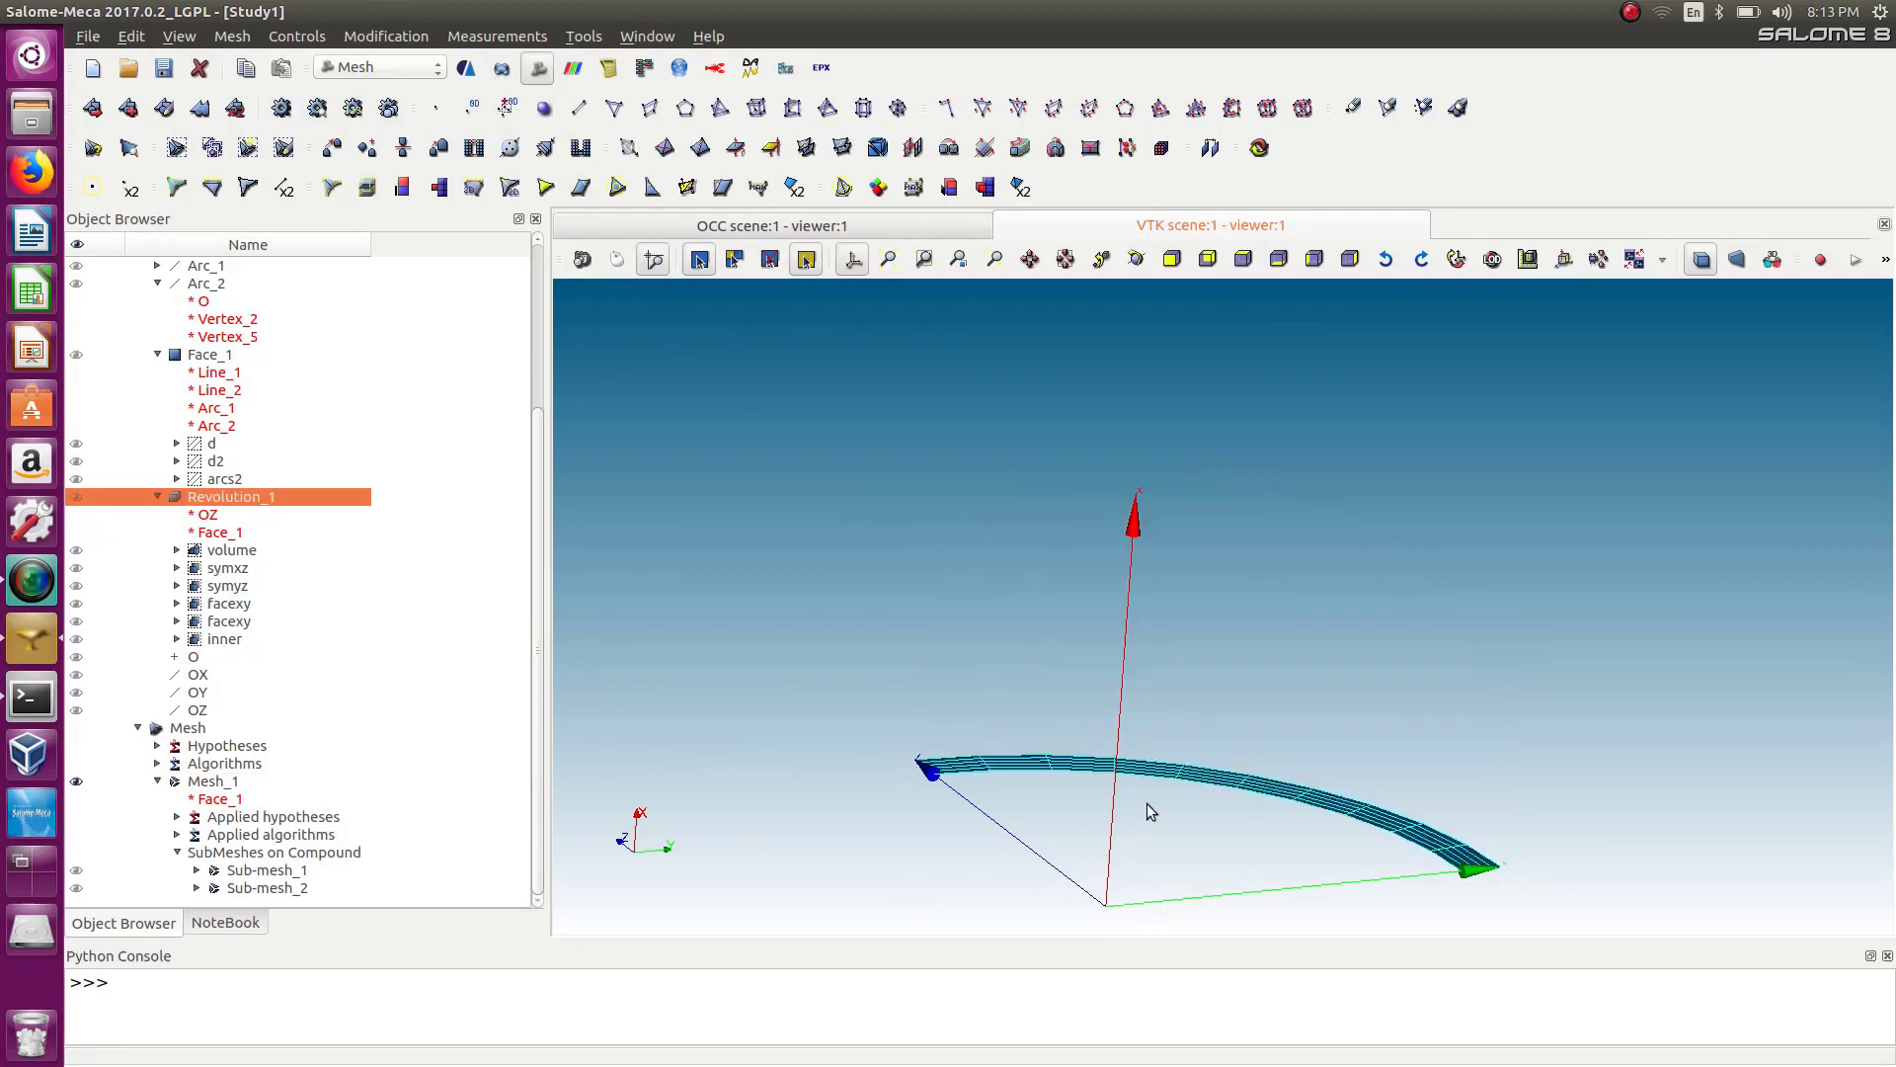
pyautogui.keyDown('ctrl'); pyautogui.moveTo(1238, 689); pyautogui.dragTo(1313, 538, button='middle'); pyautogui.keyUp('ctrl')
pyautogui.keyDown('ctrl'); pyautogui.moveTo(1283, 527); pyautogui.dragTo(1491, 893, button='right'); pyautogui.keyUp('ctrl')
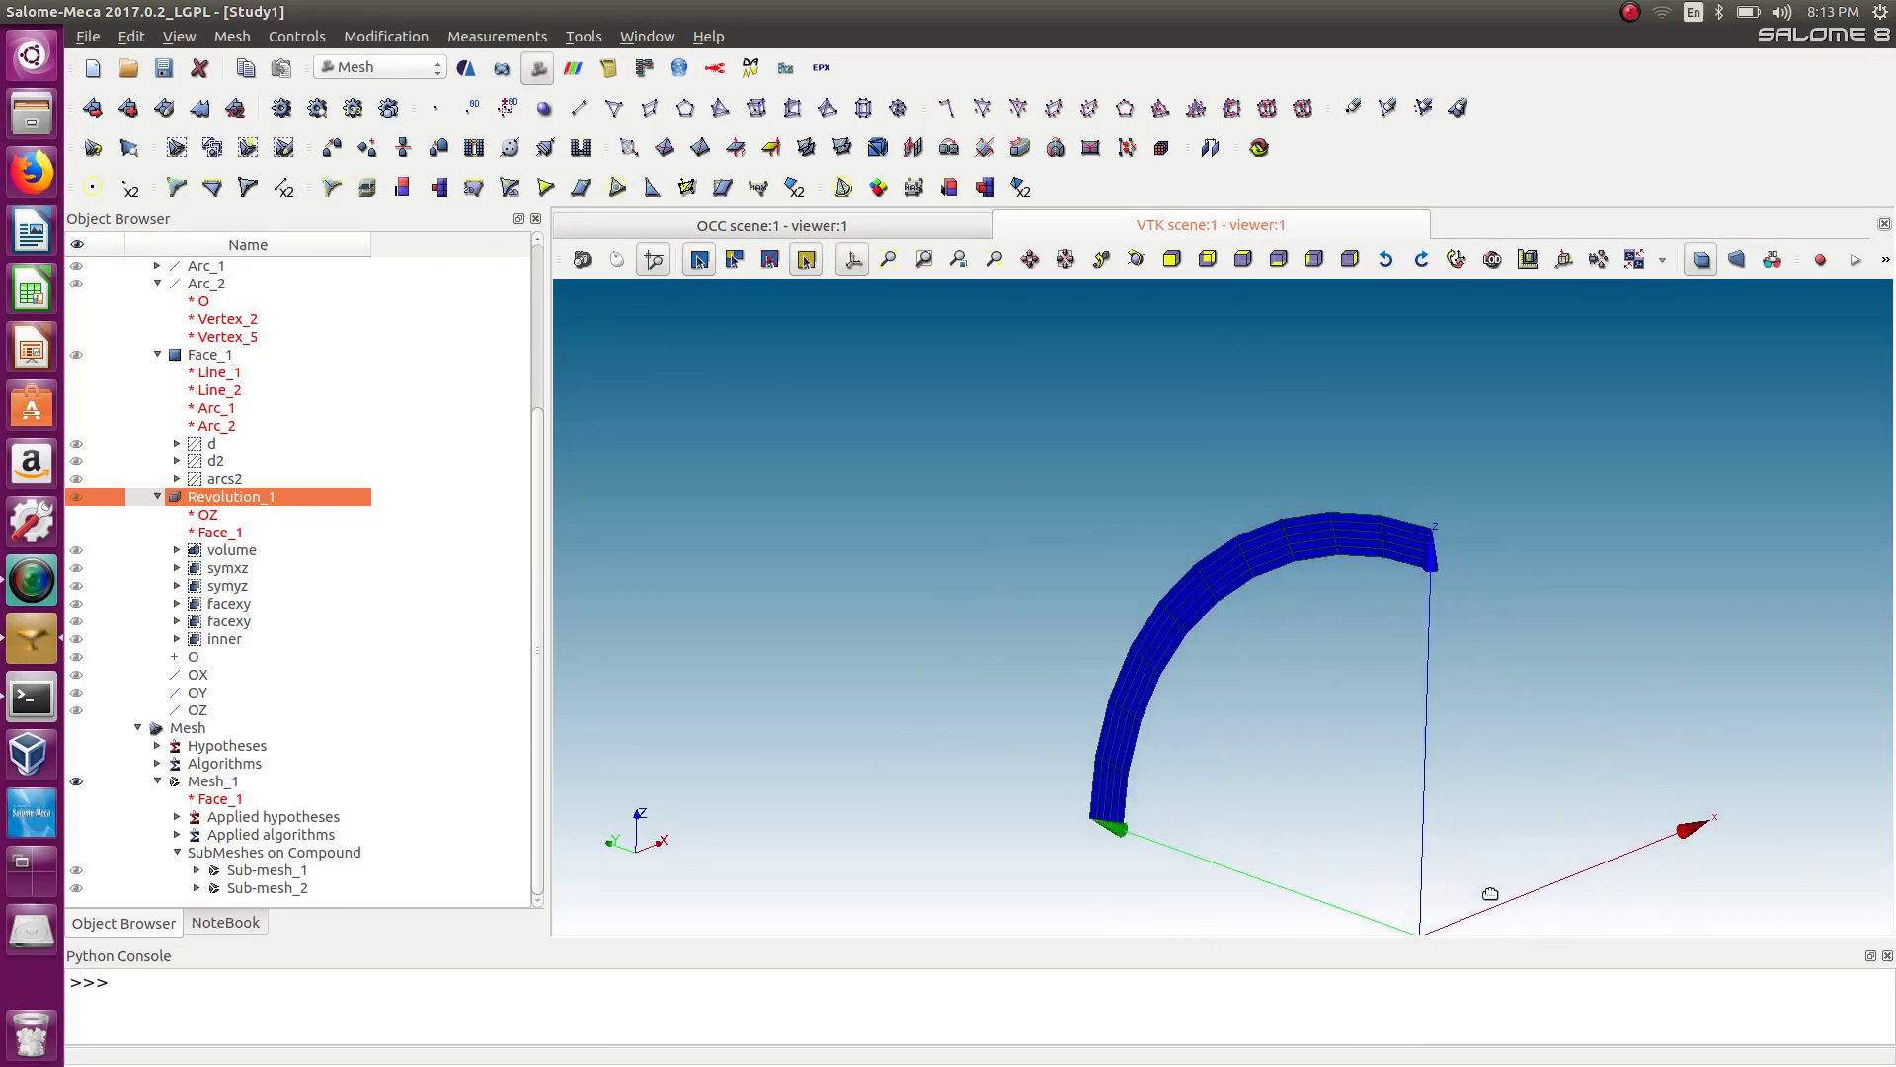
pyautogui.keyDown('ctrl'); pyautogui.moveTo(1490, 894); pyautogui.dragTo(1172, 700, button='middle'); pyautogui.keyUp('ctrl')
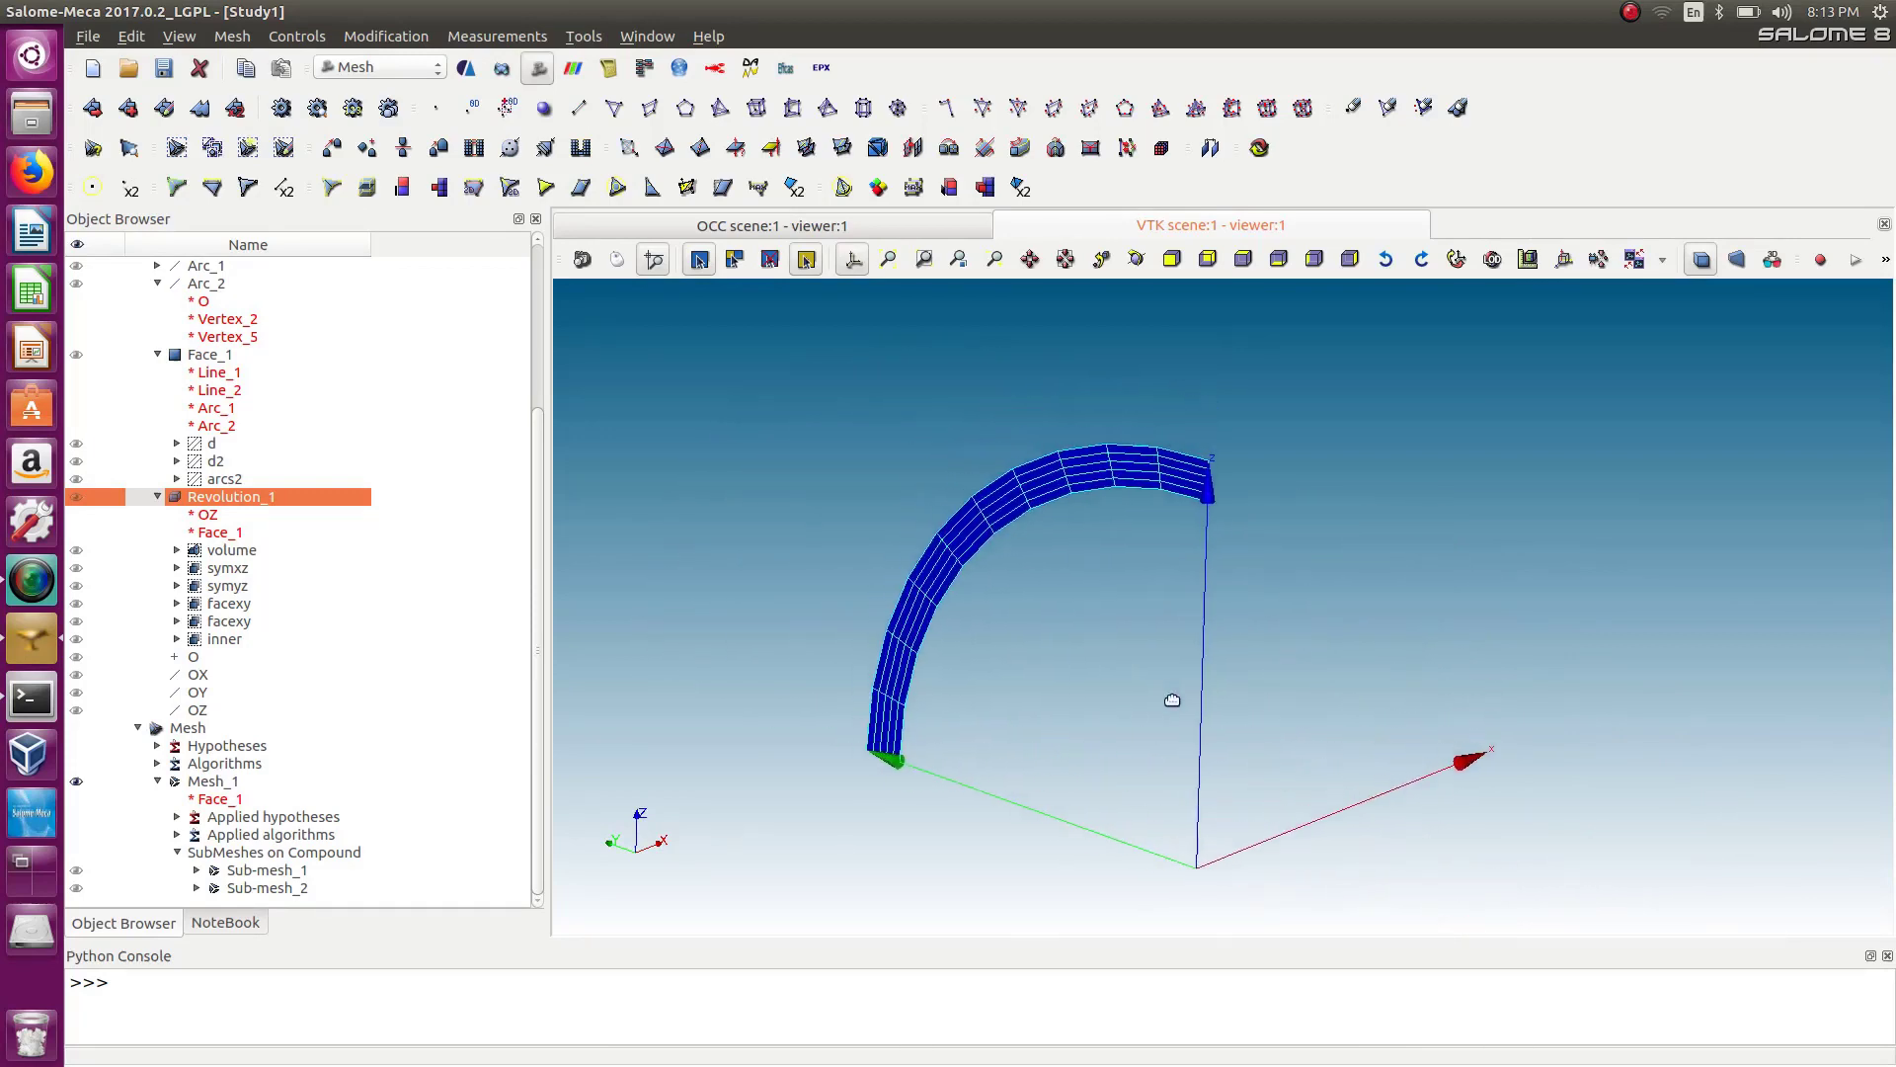
pyautogui.keyDown('ctrl'); pyautogui.moveTo(1172, 700); pyautogui.dragTo(1058, 548, button='right'); pyautogui.keyUp('ctrl')
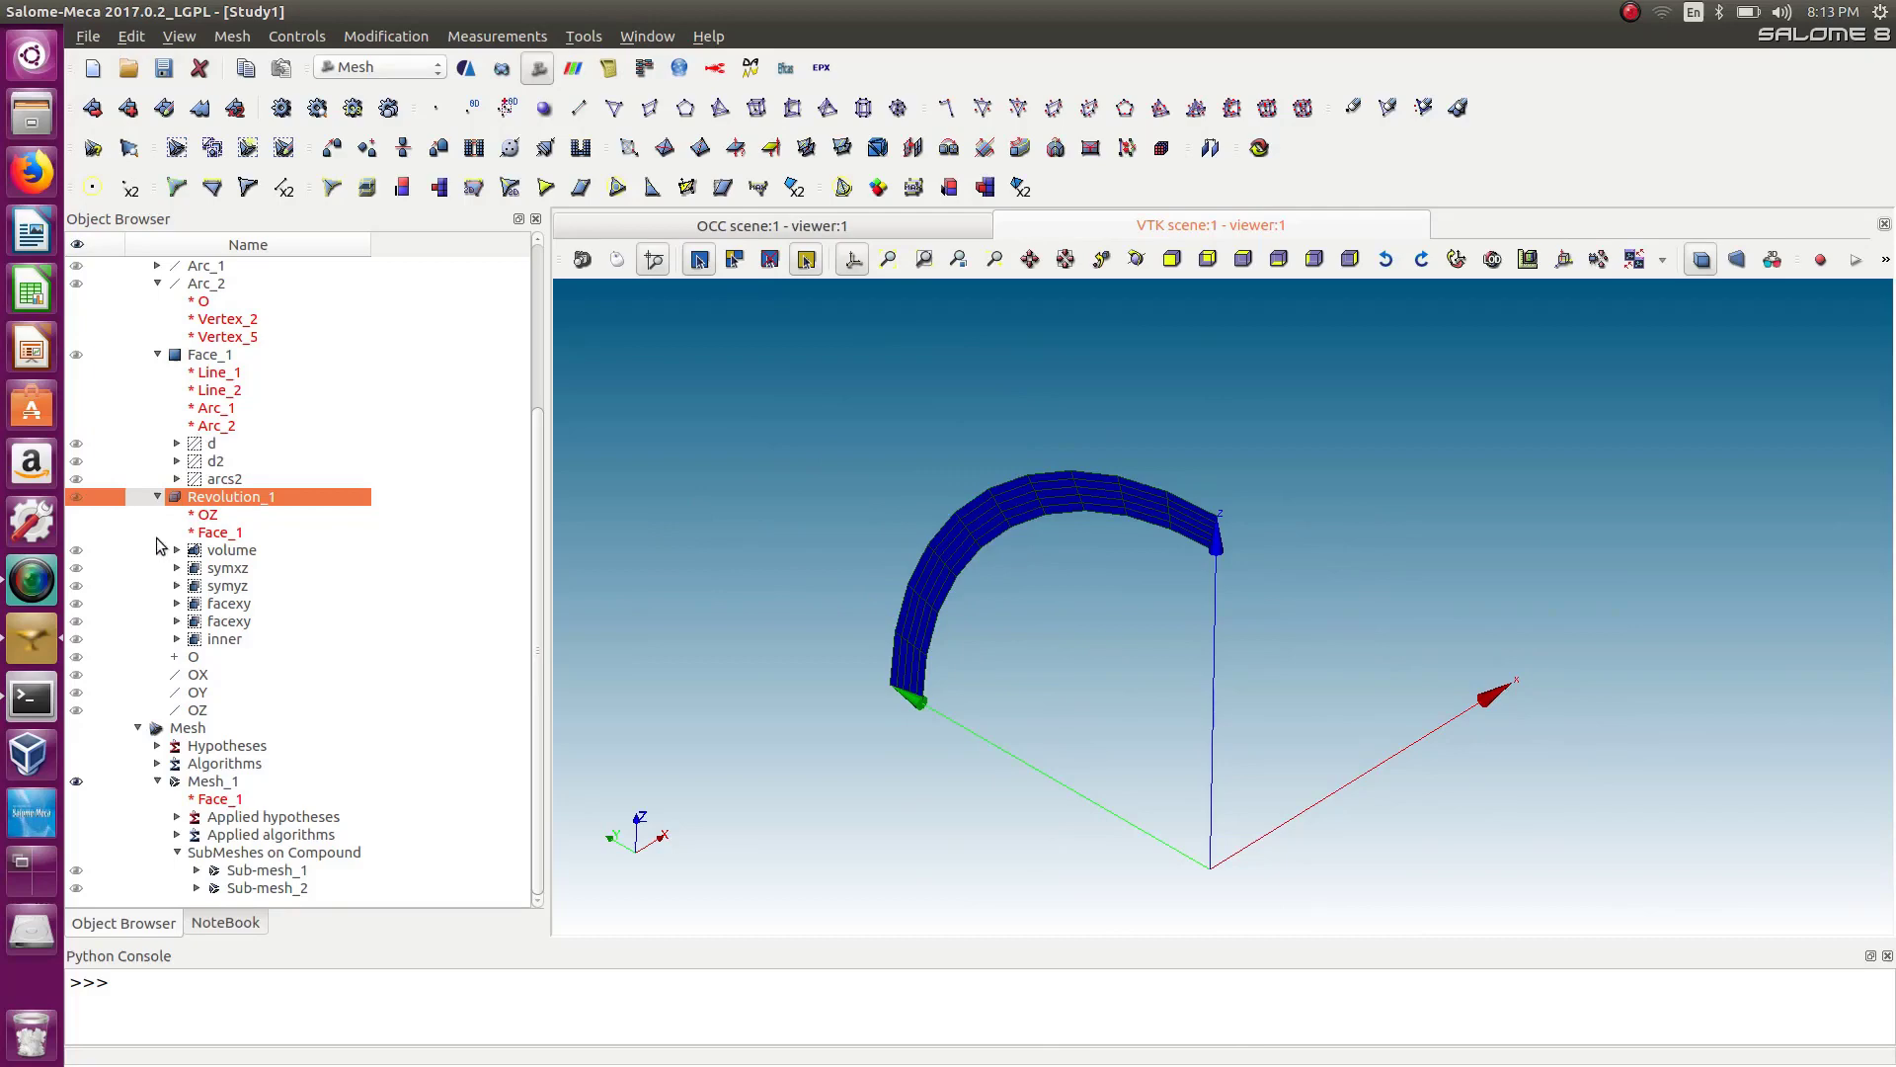
pyautogui.click(160, 497)
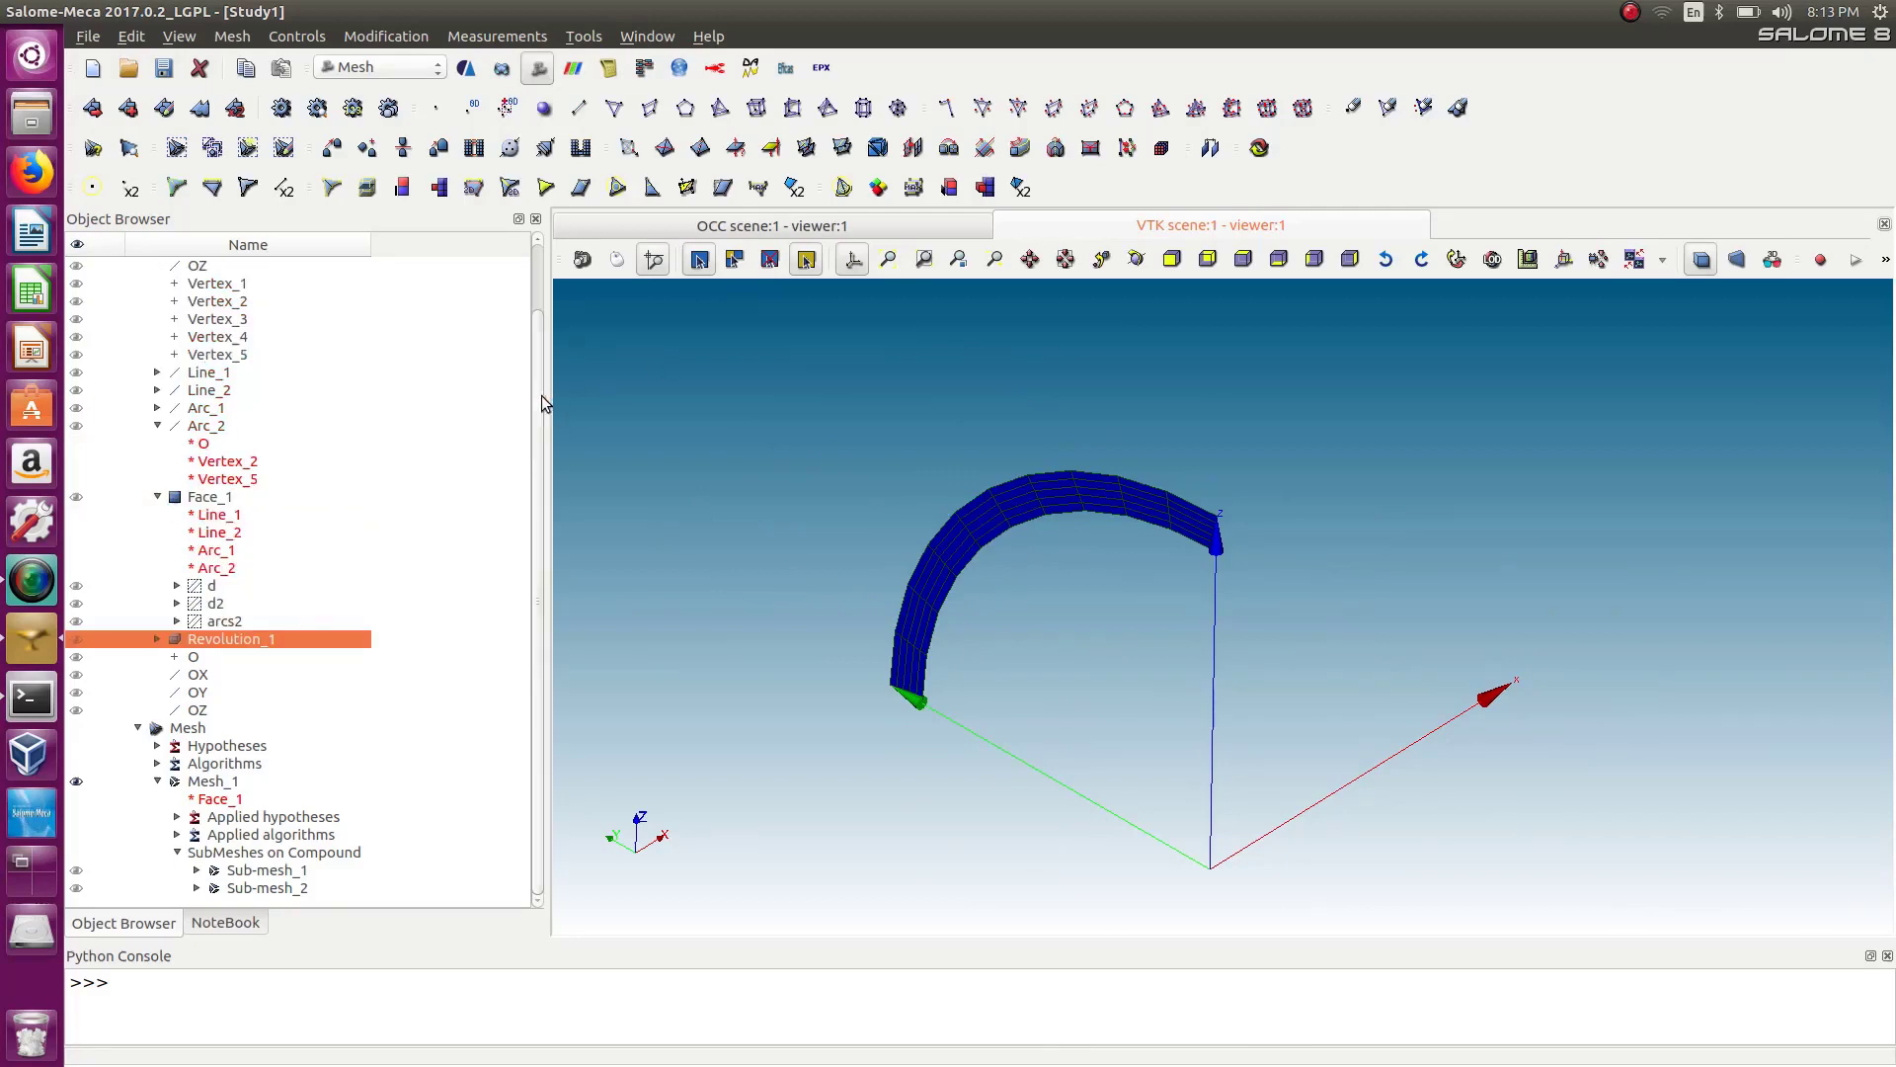
pyautogui.click(283, 40)
pyautogui.moveTo(240, 38)
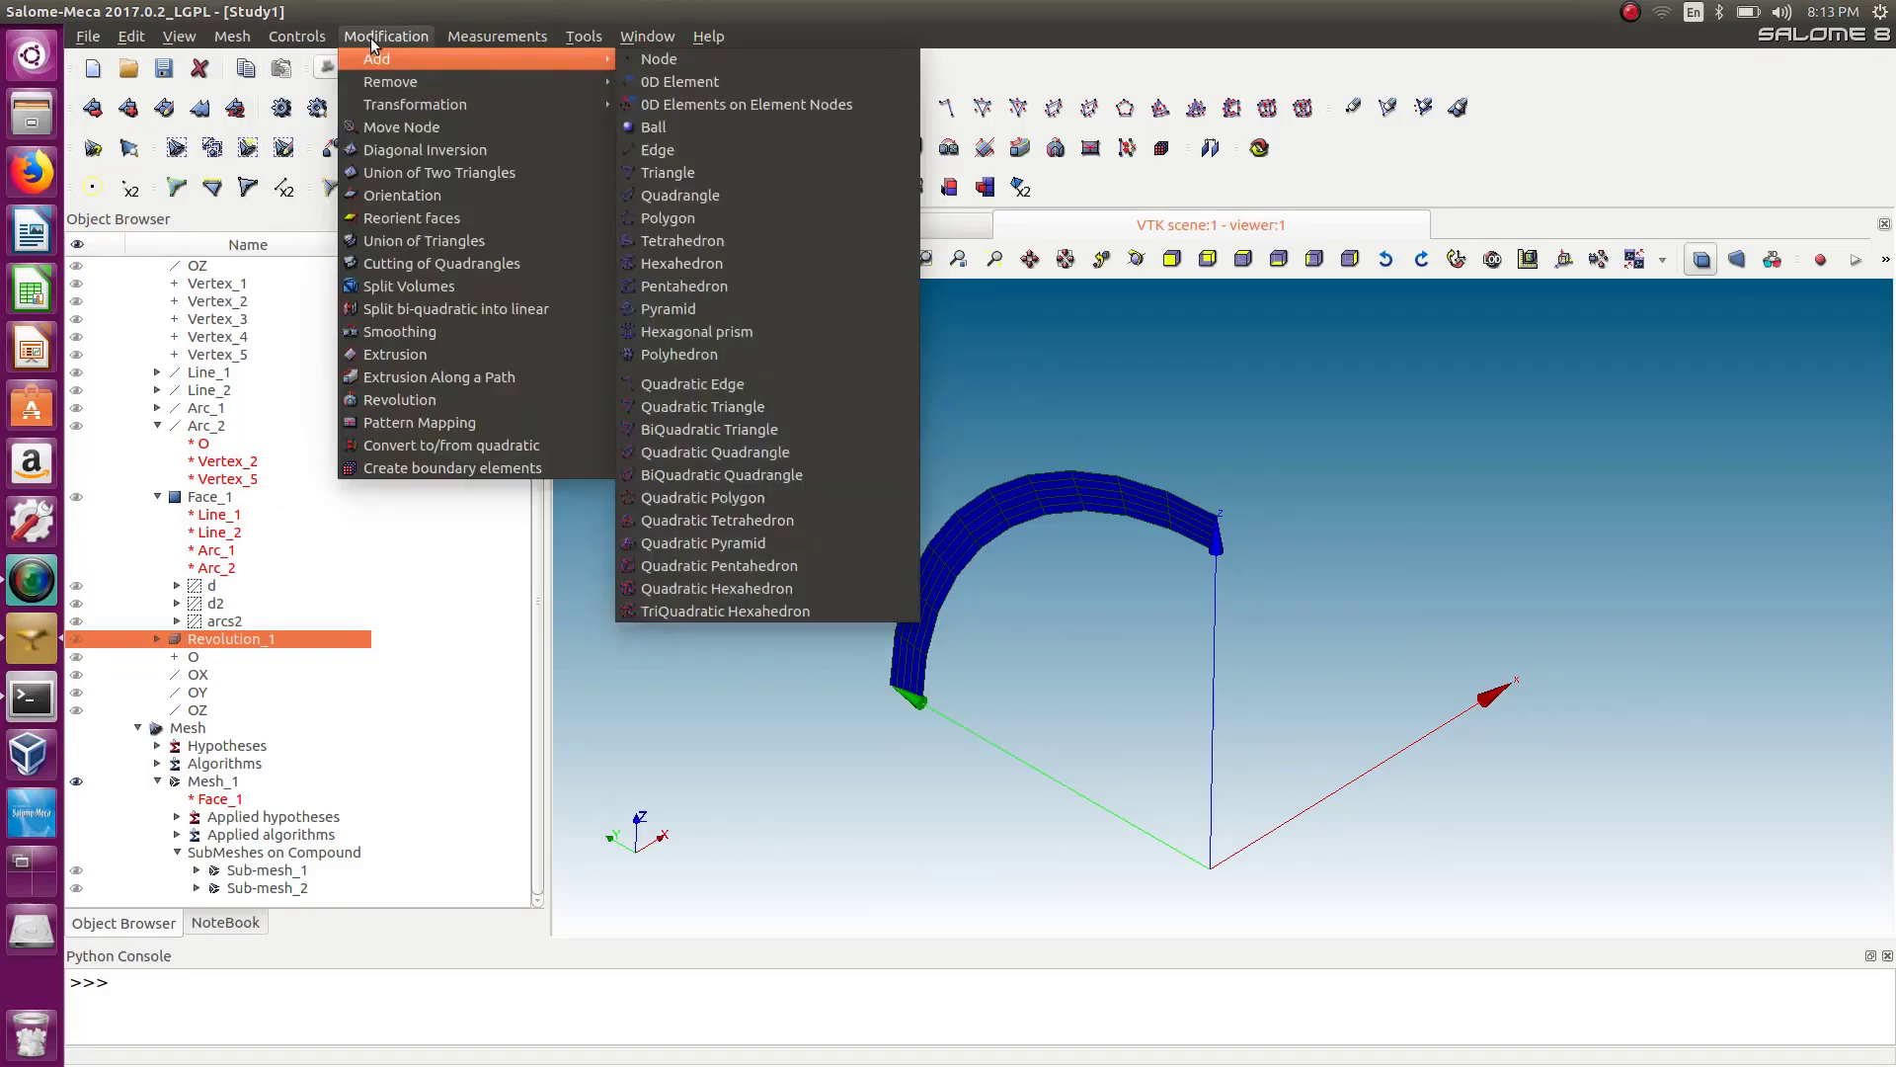
pyautogui.moveTo(314, 41)
pyautogui.moveTo(403, 107)
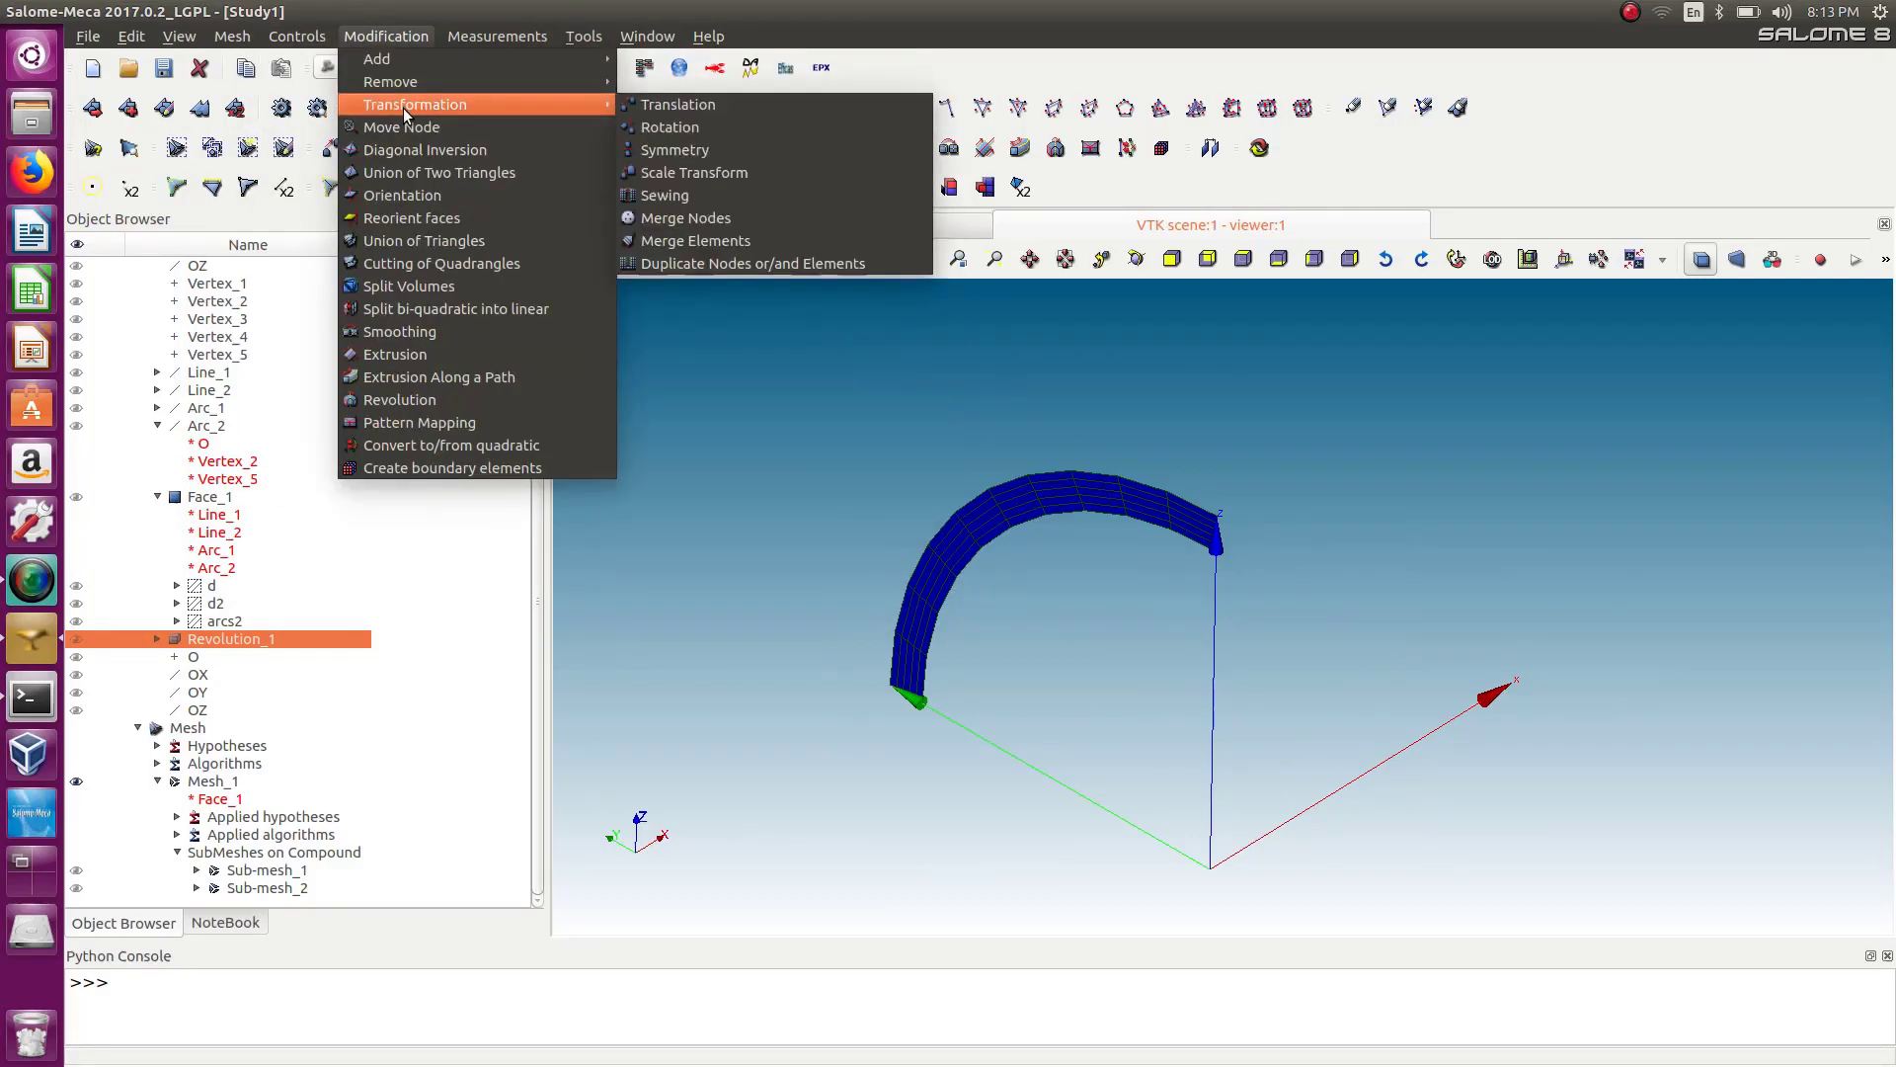
pyautogui.click(674, 134)
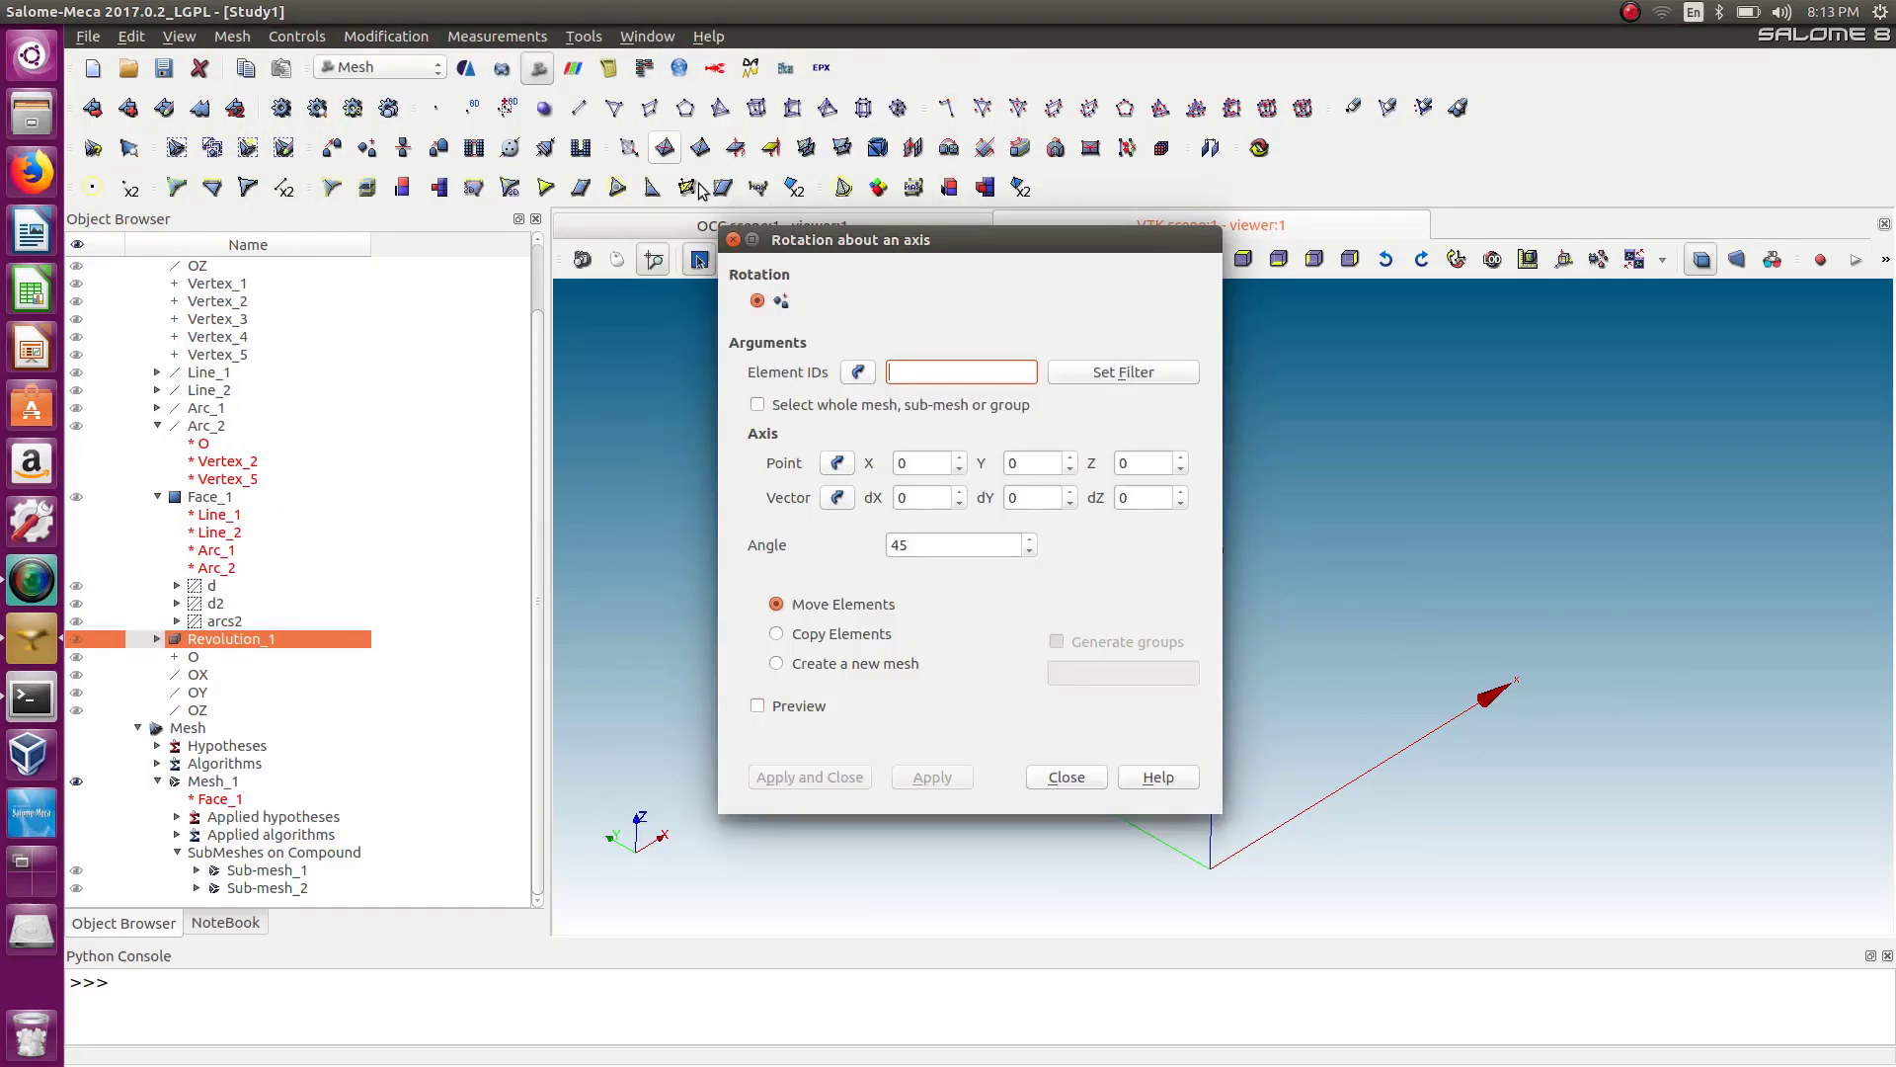
pyautogui.click(732, 240)
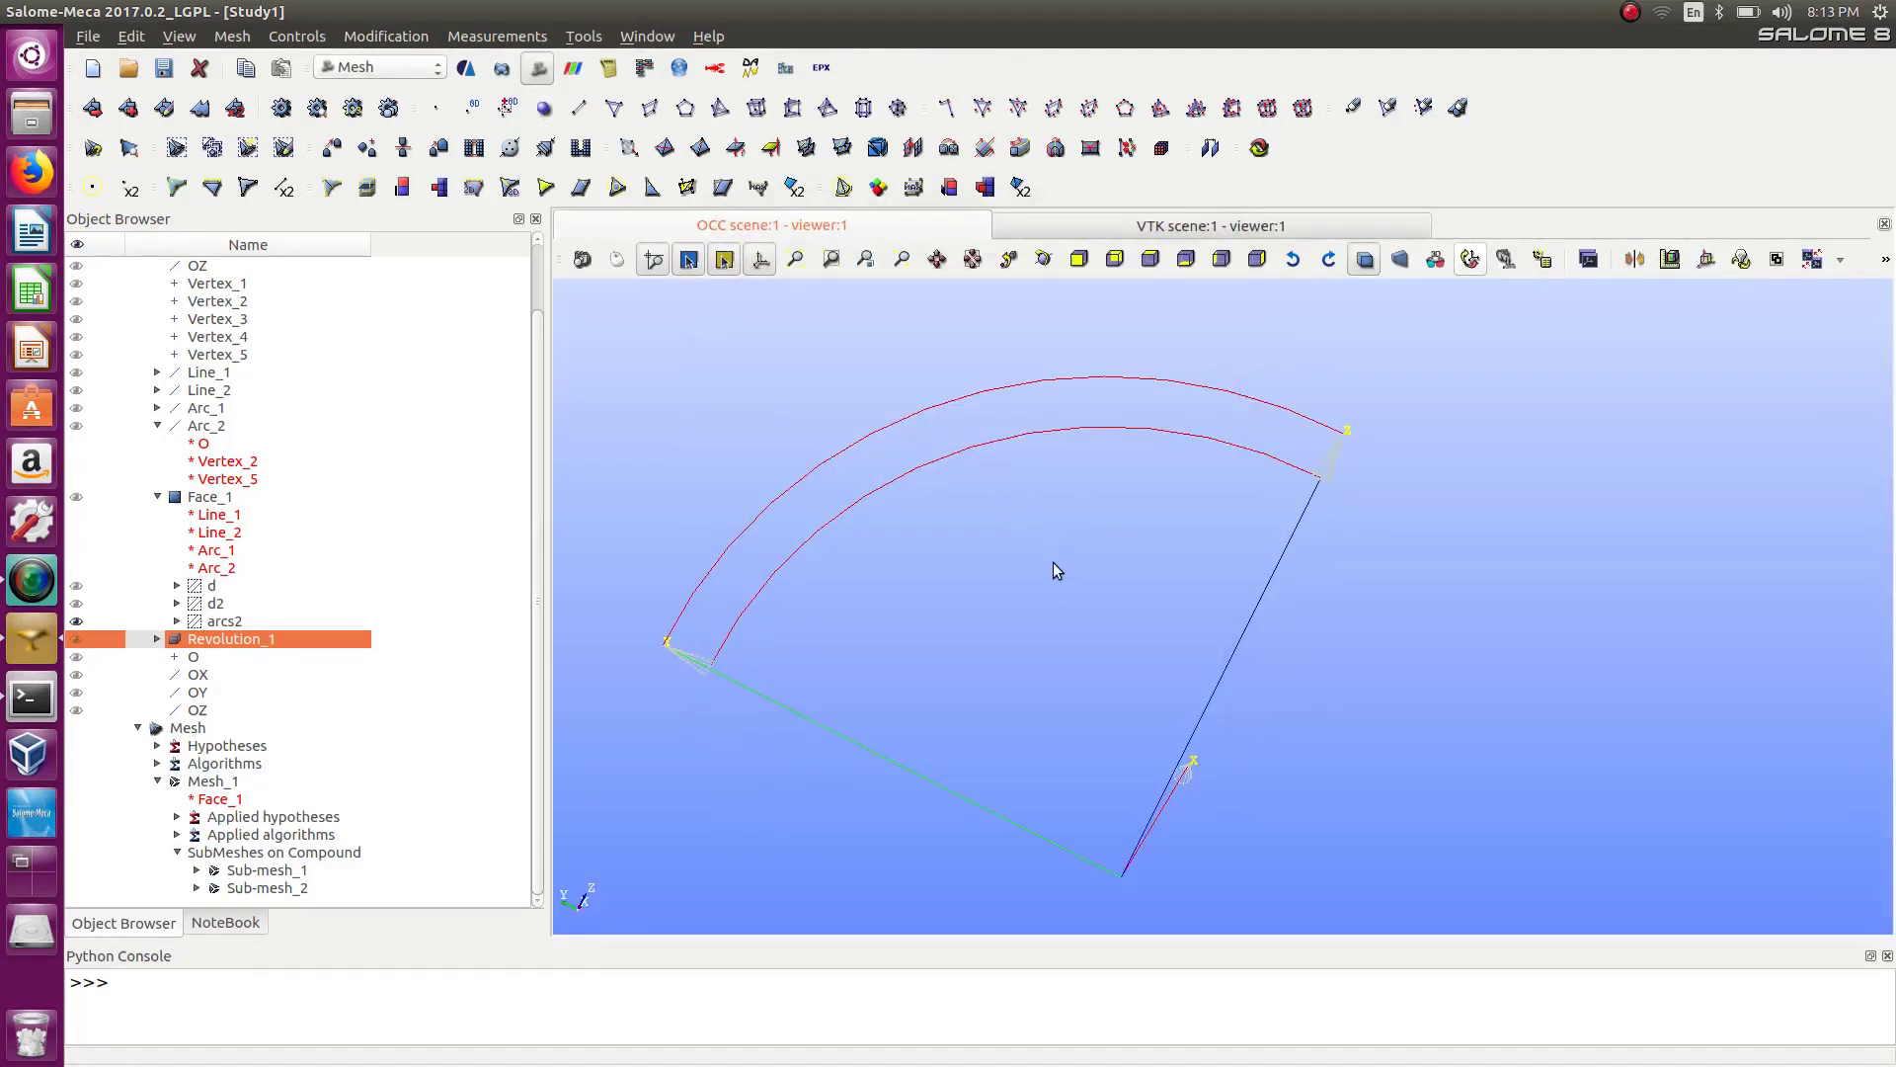
# Hide the arcs2 group and return to the Mesh module's viewer.
pyautogui.keyDown('ctrl'); pyautogui.moveTo(1053, 561); pyautogui.dragTo(970, 751, button='right'); pyautogui.keyUp('ctrl')
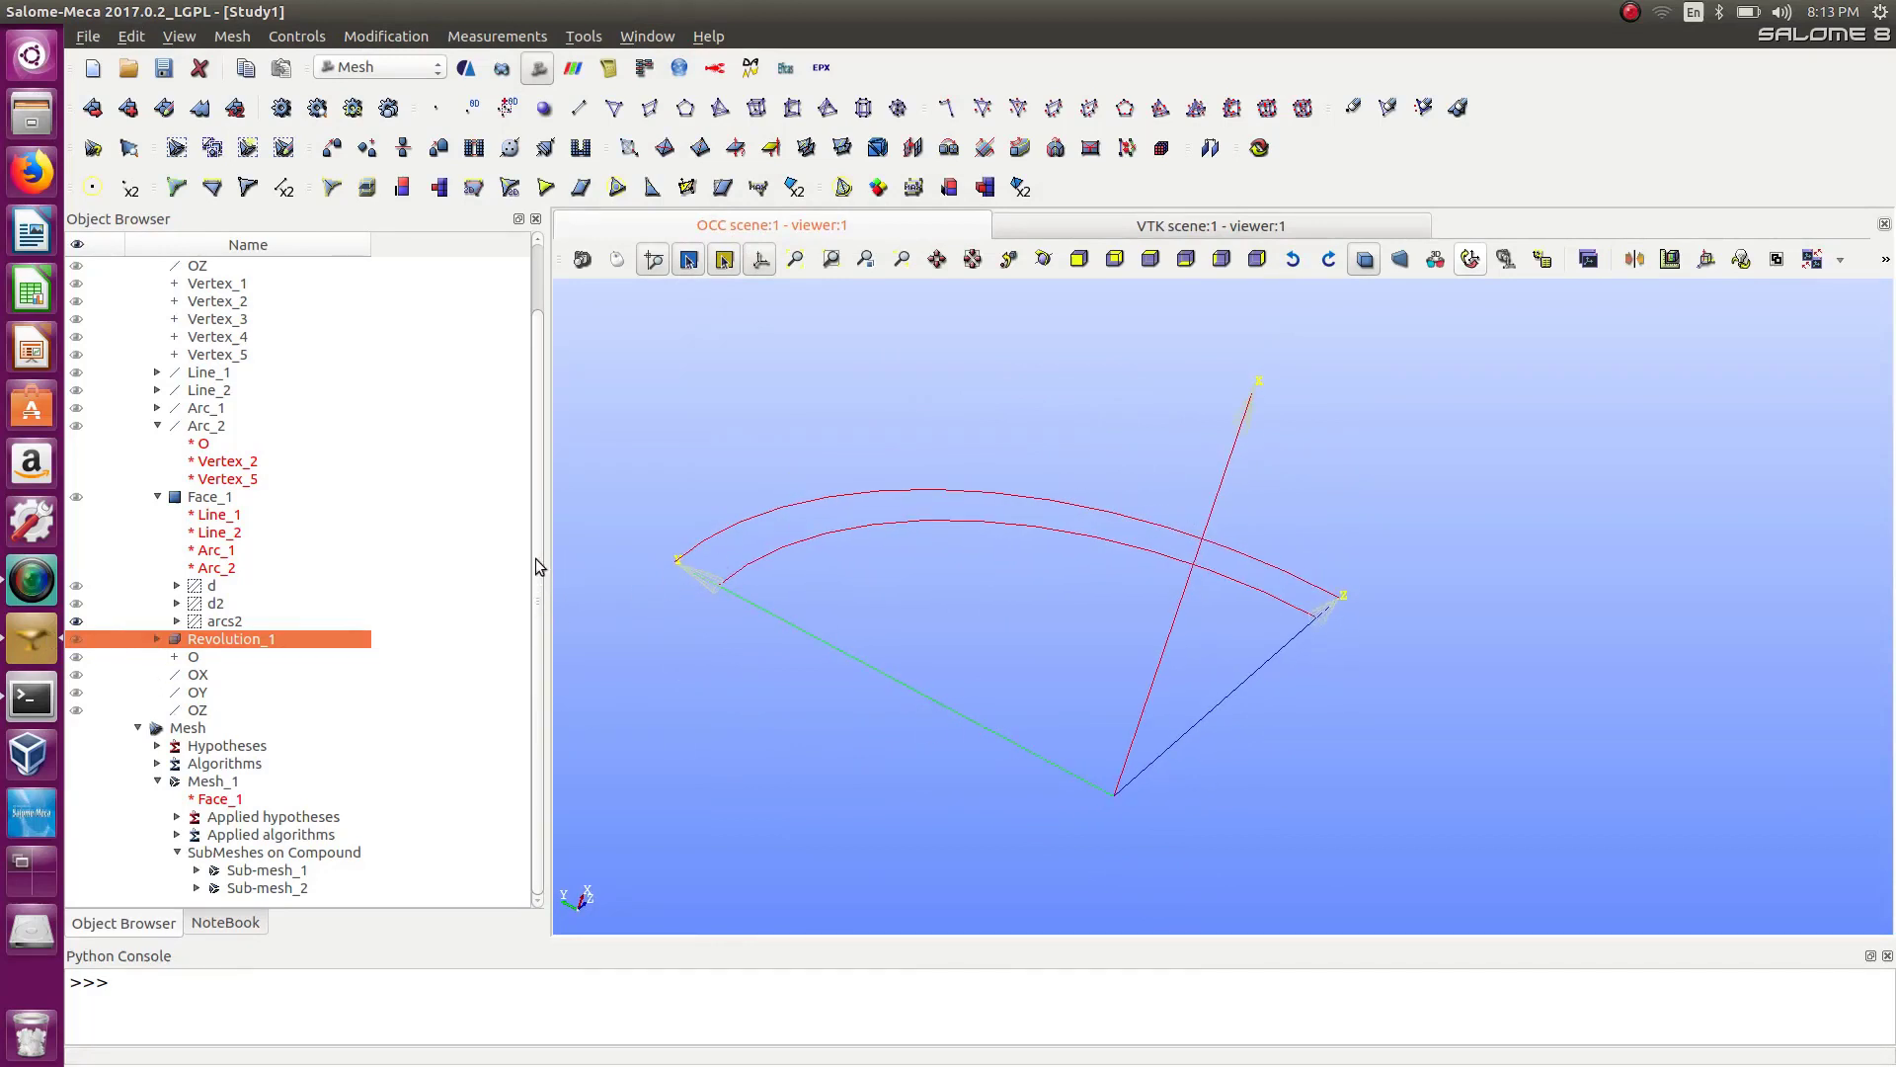
pyautogui.click(77, 622)
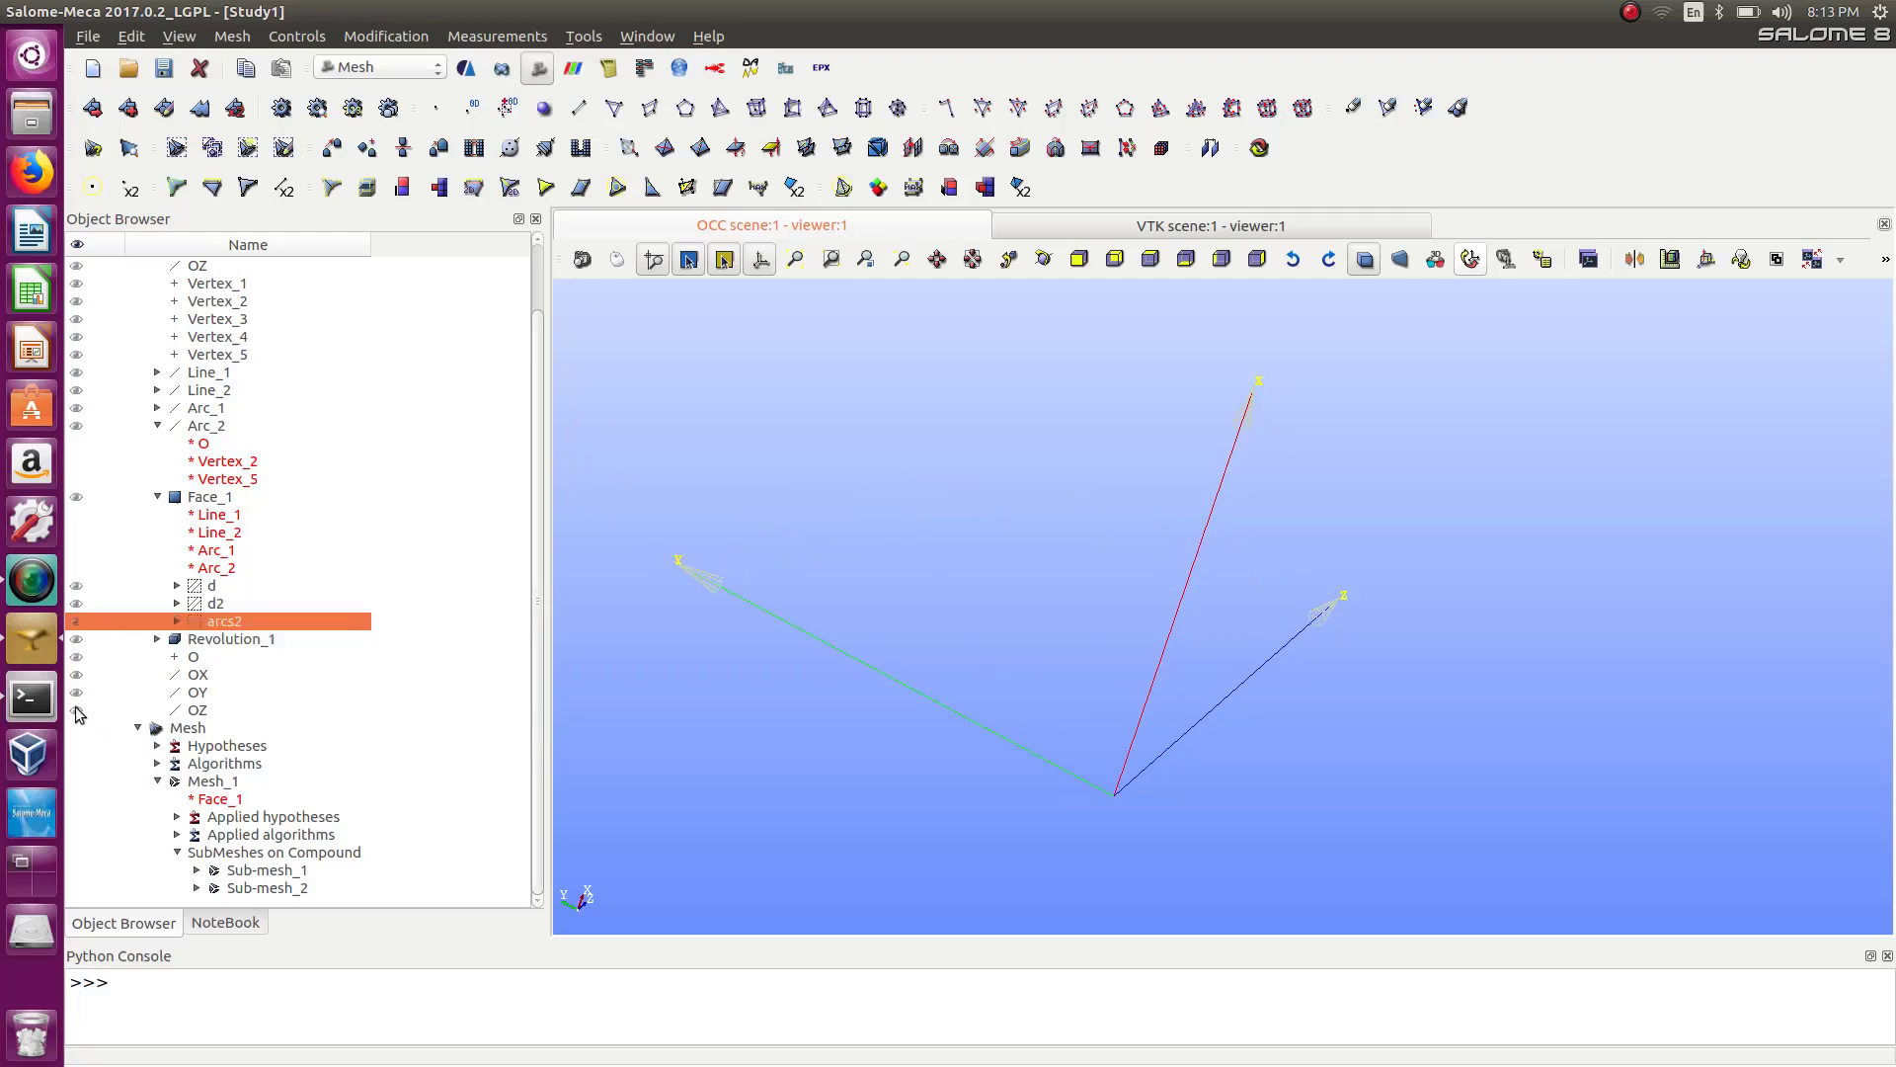
pyautogui.click(355, 68)
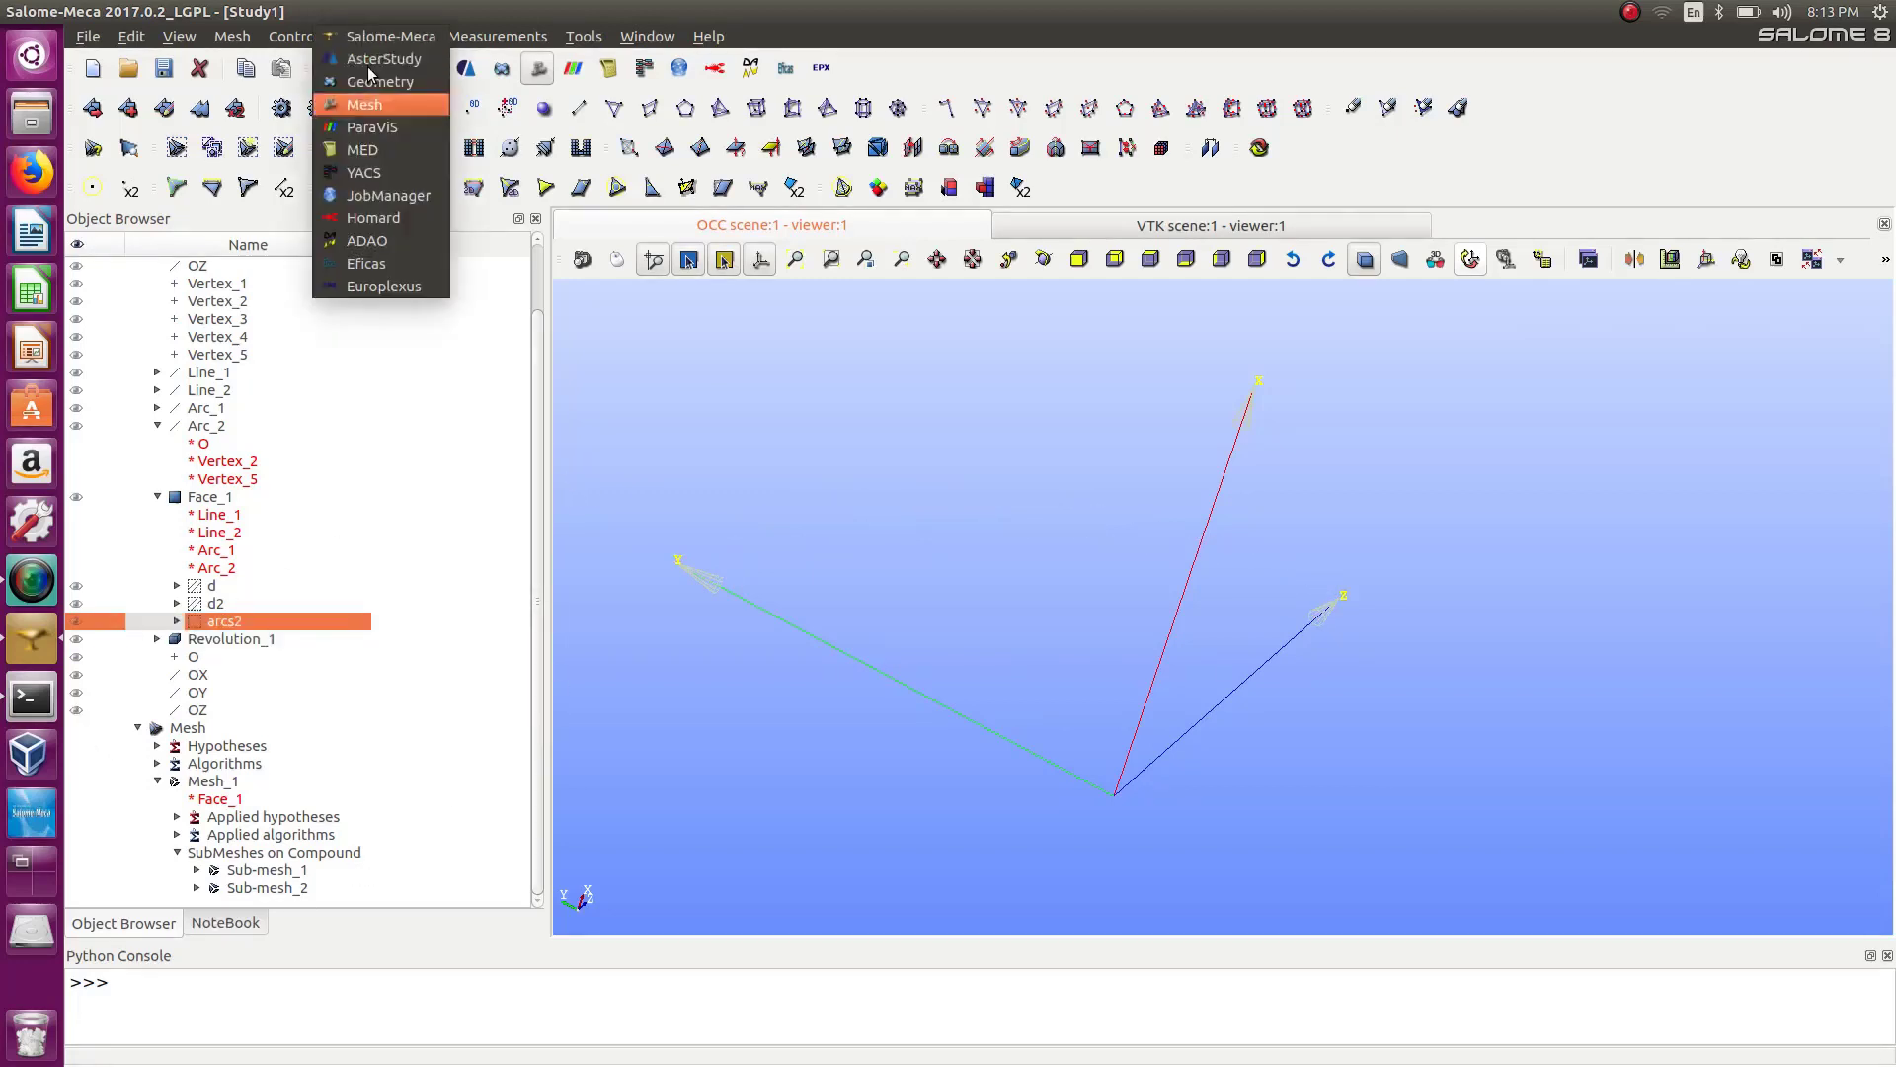
pyautogui.click(373, 69)
pyautogui.click(375, 74)
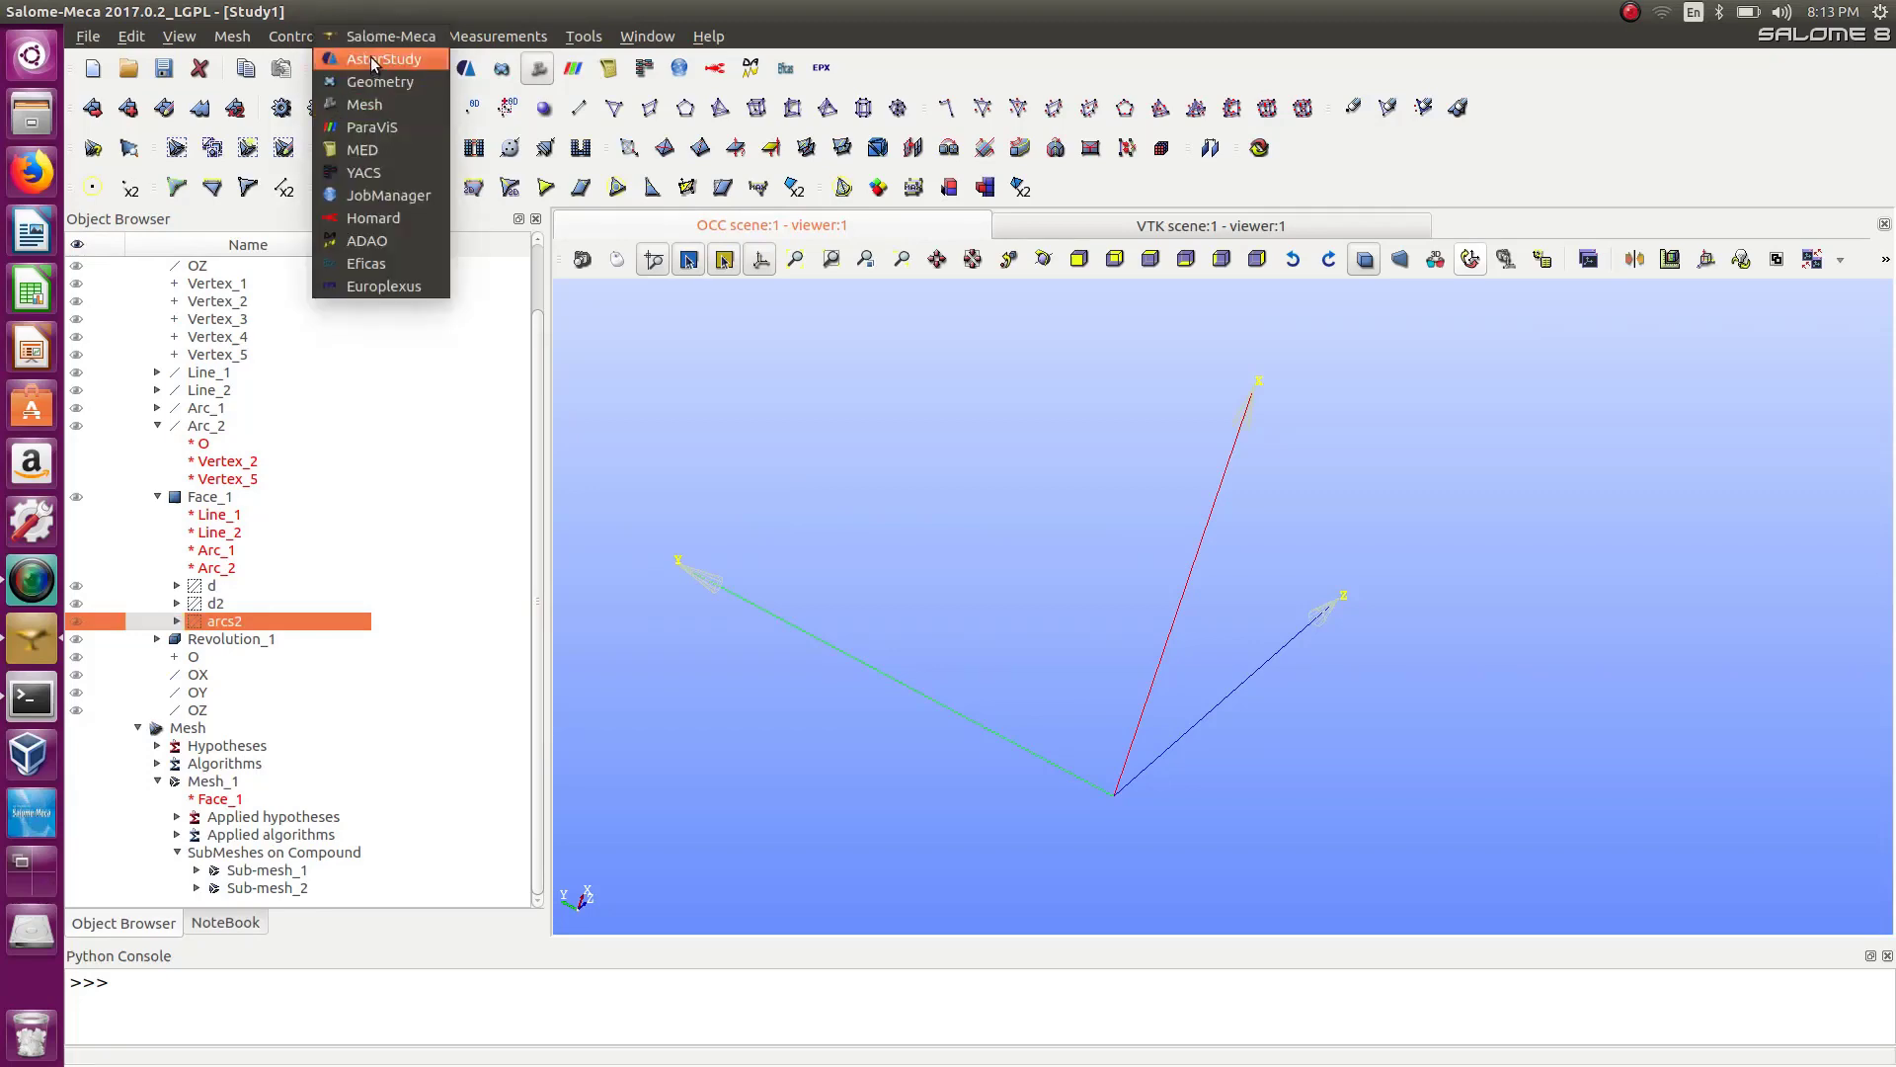
pyautogui.click(377, 81)
pyautogui.click(373, 69)
pyautogui.click(373, 104)
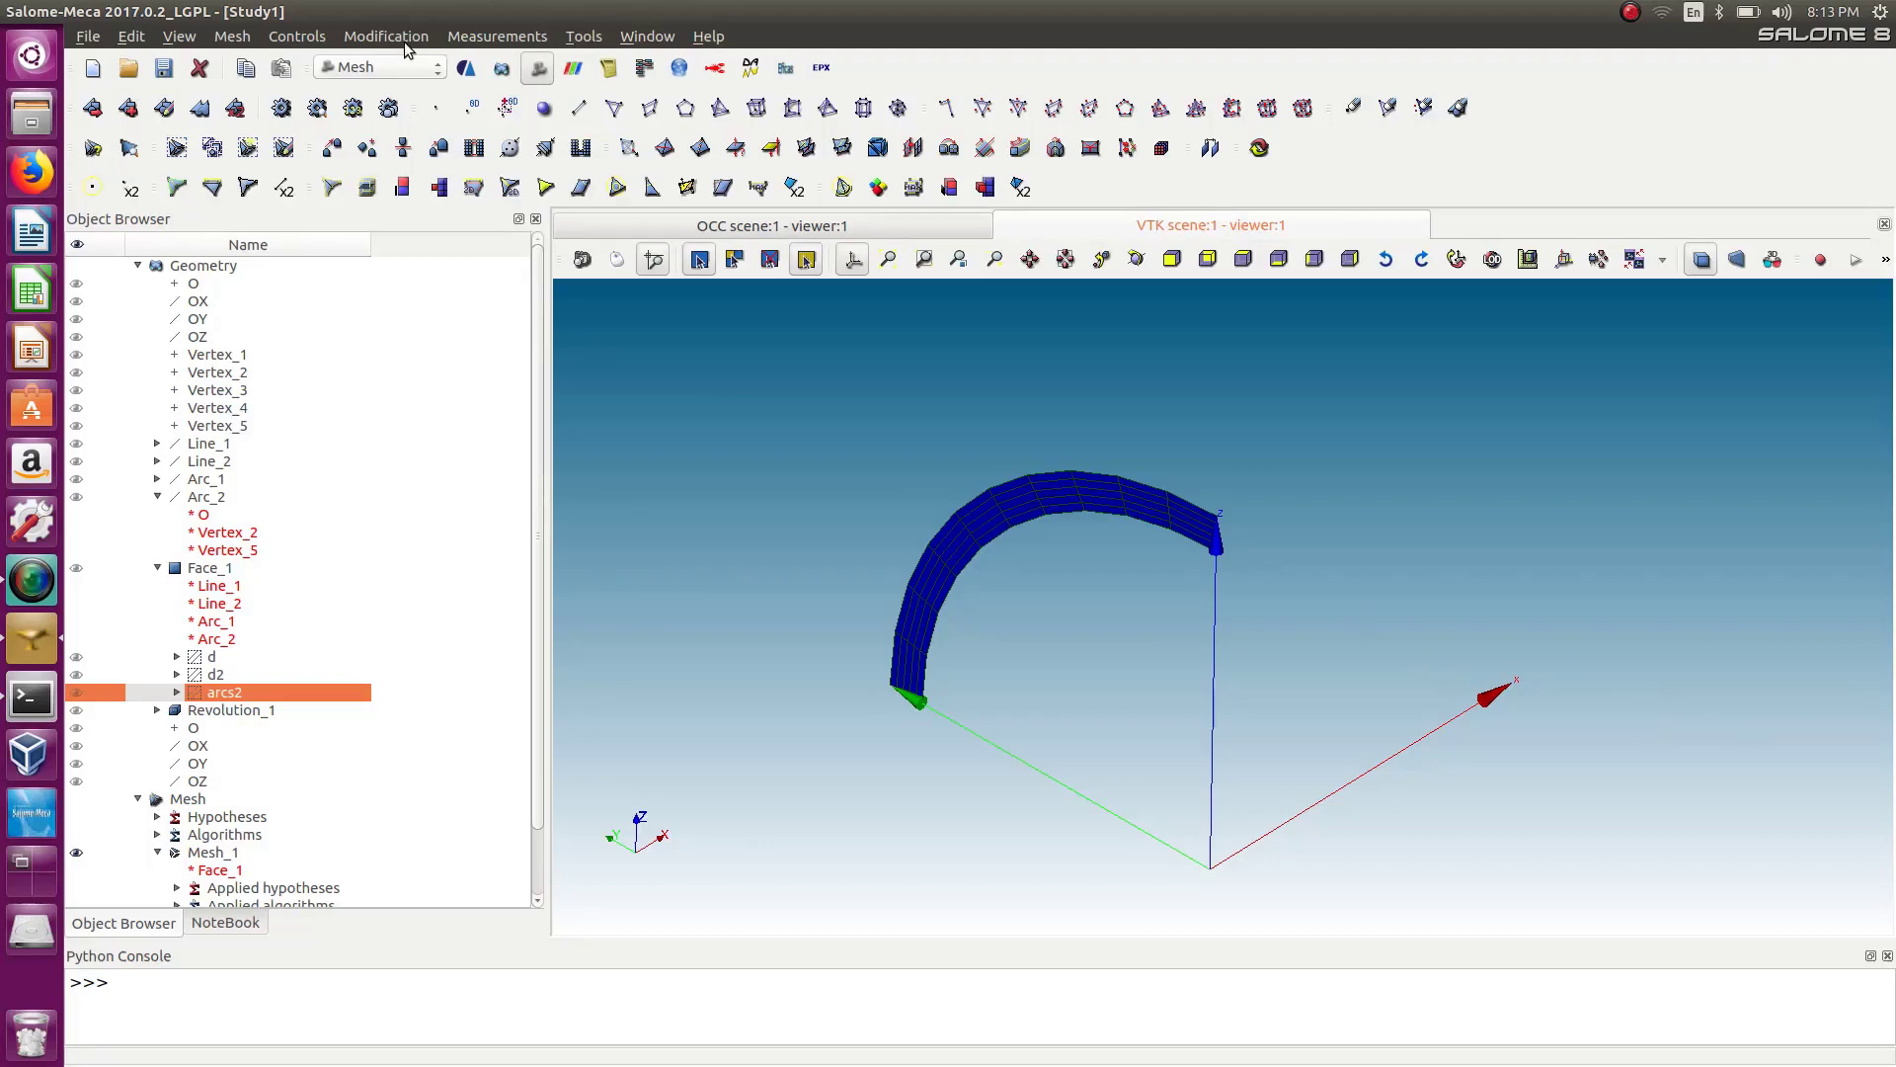
pyautogui.click(300, 36)
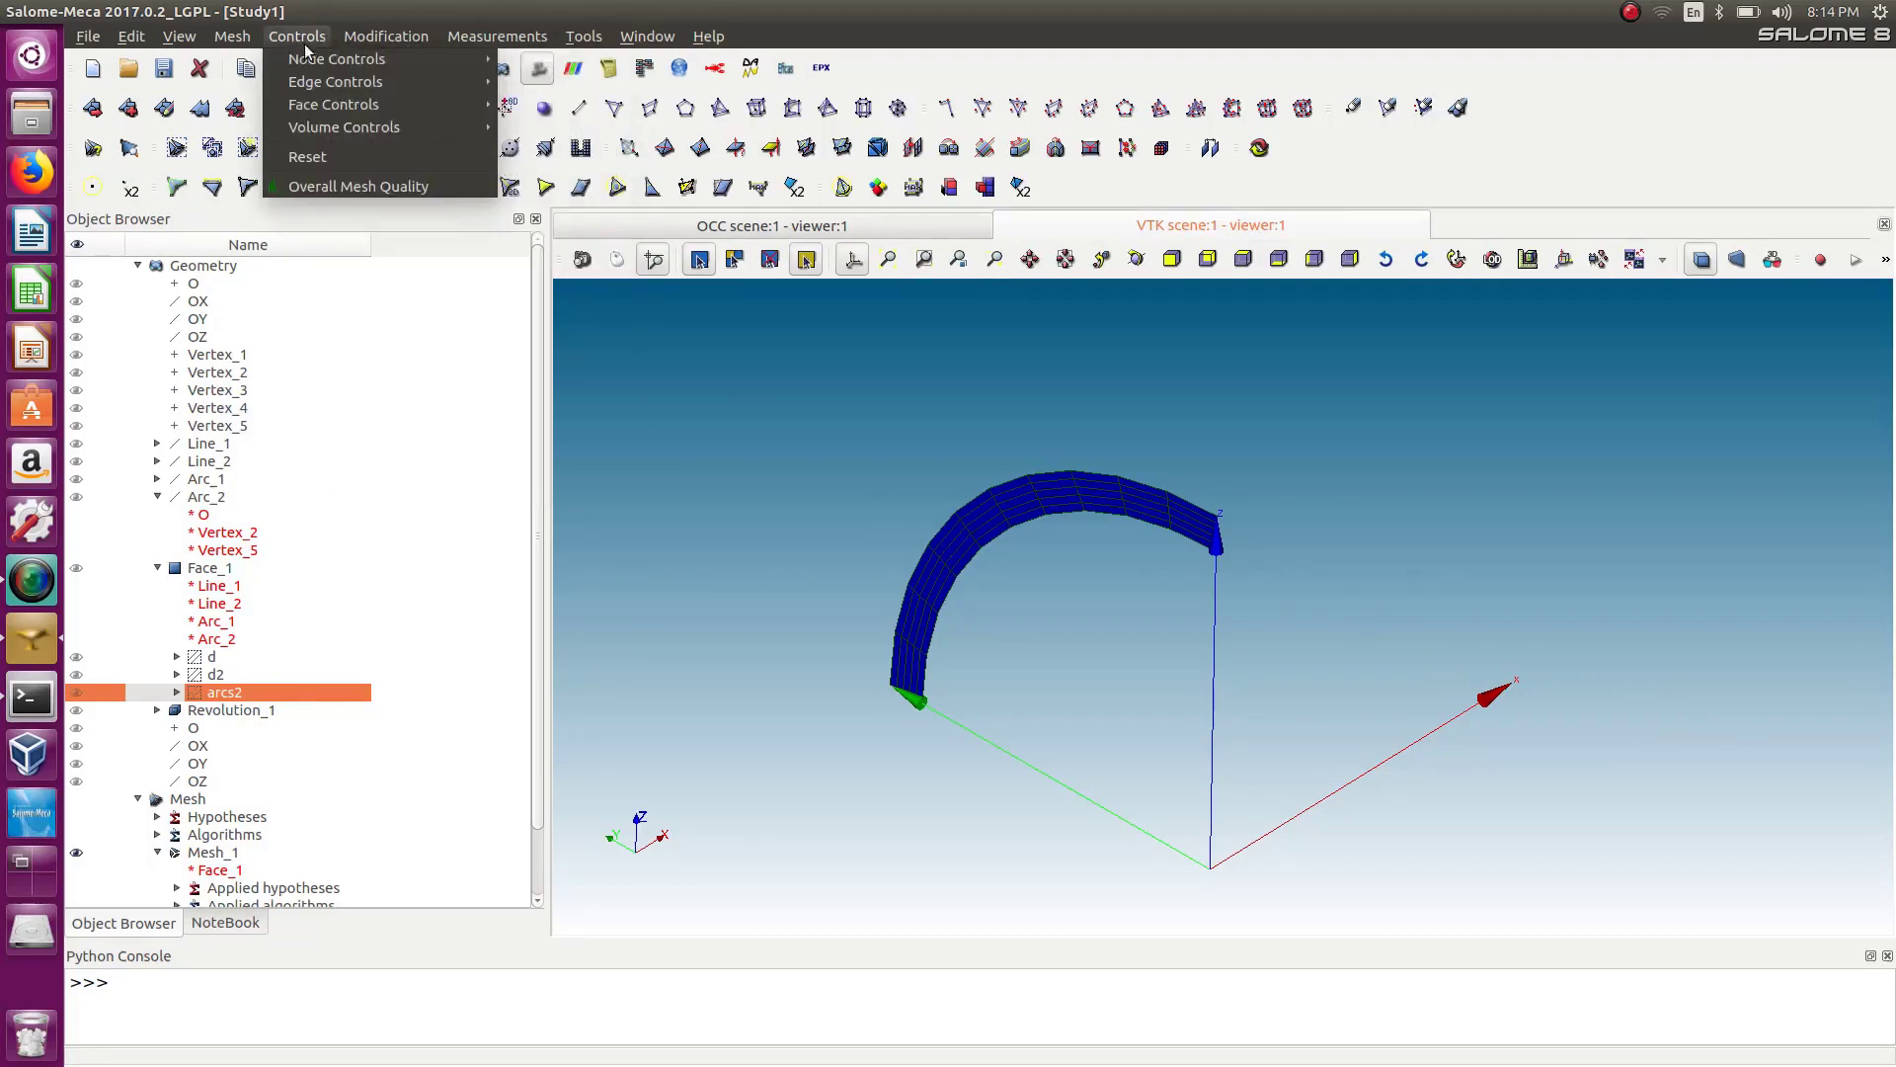
pyautogui.moveTo(246, 45)
pyautogui.moveTo(388, 43)
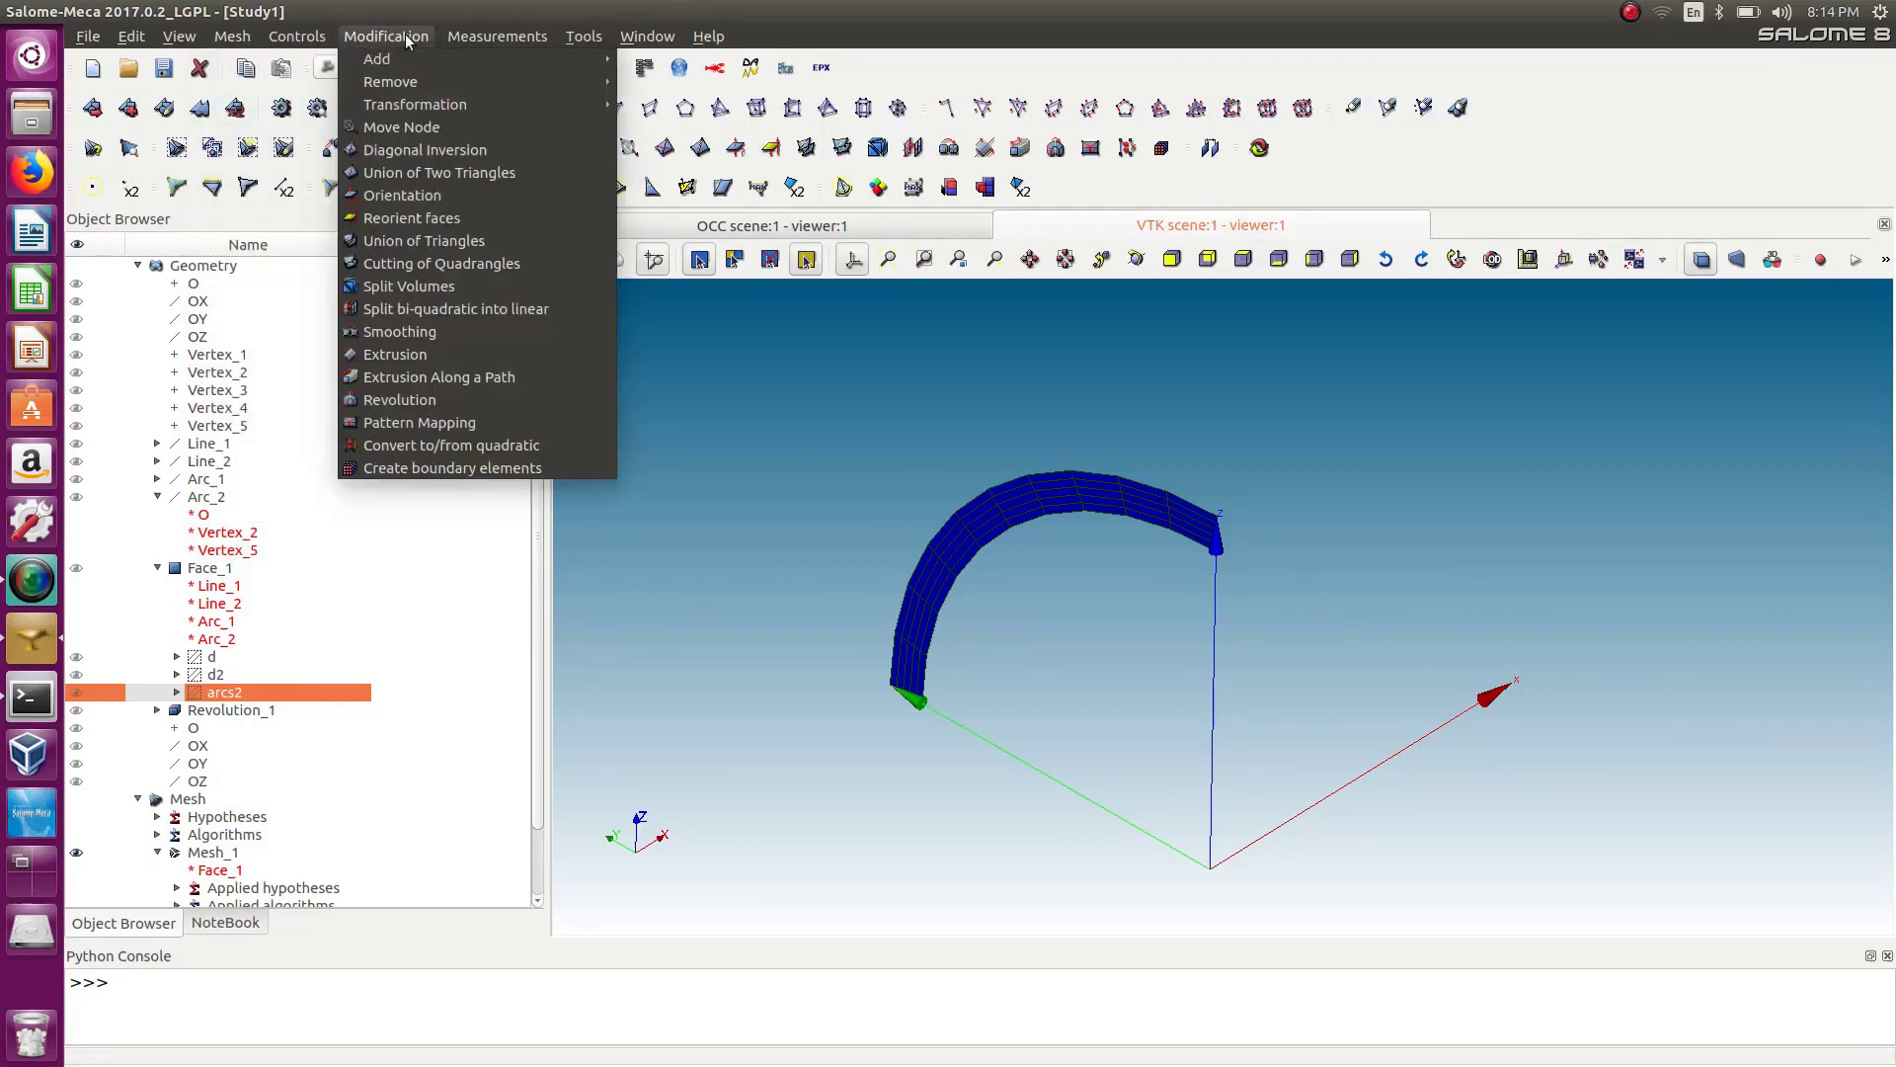
pyautogui.moveTo(472, 32)
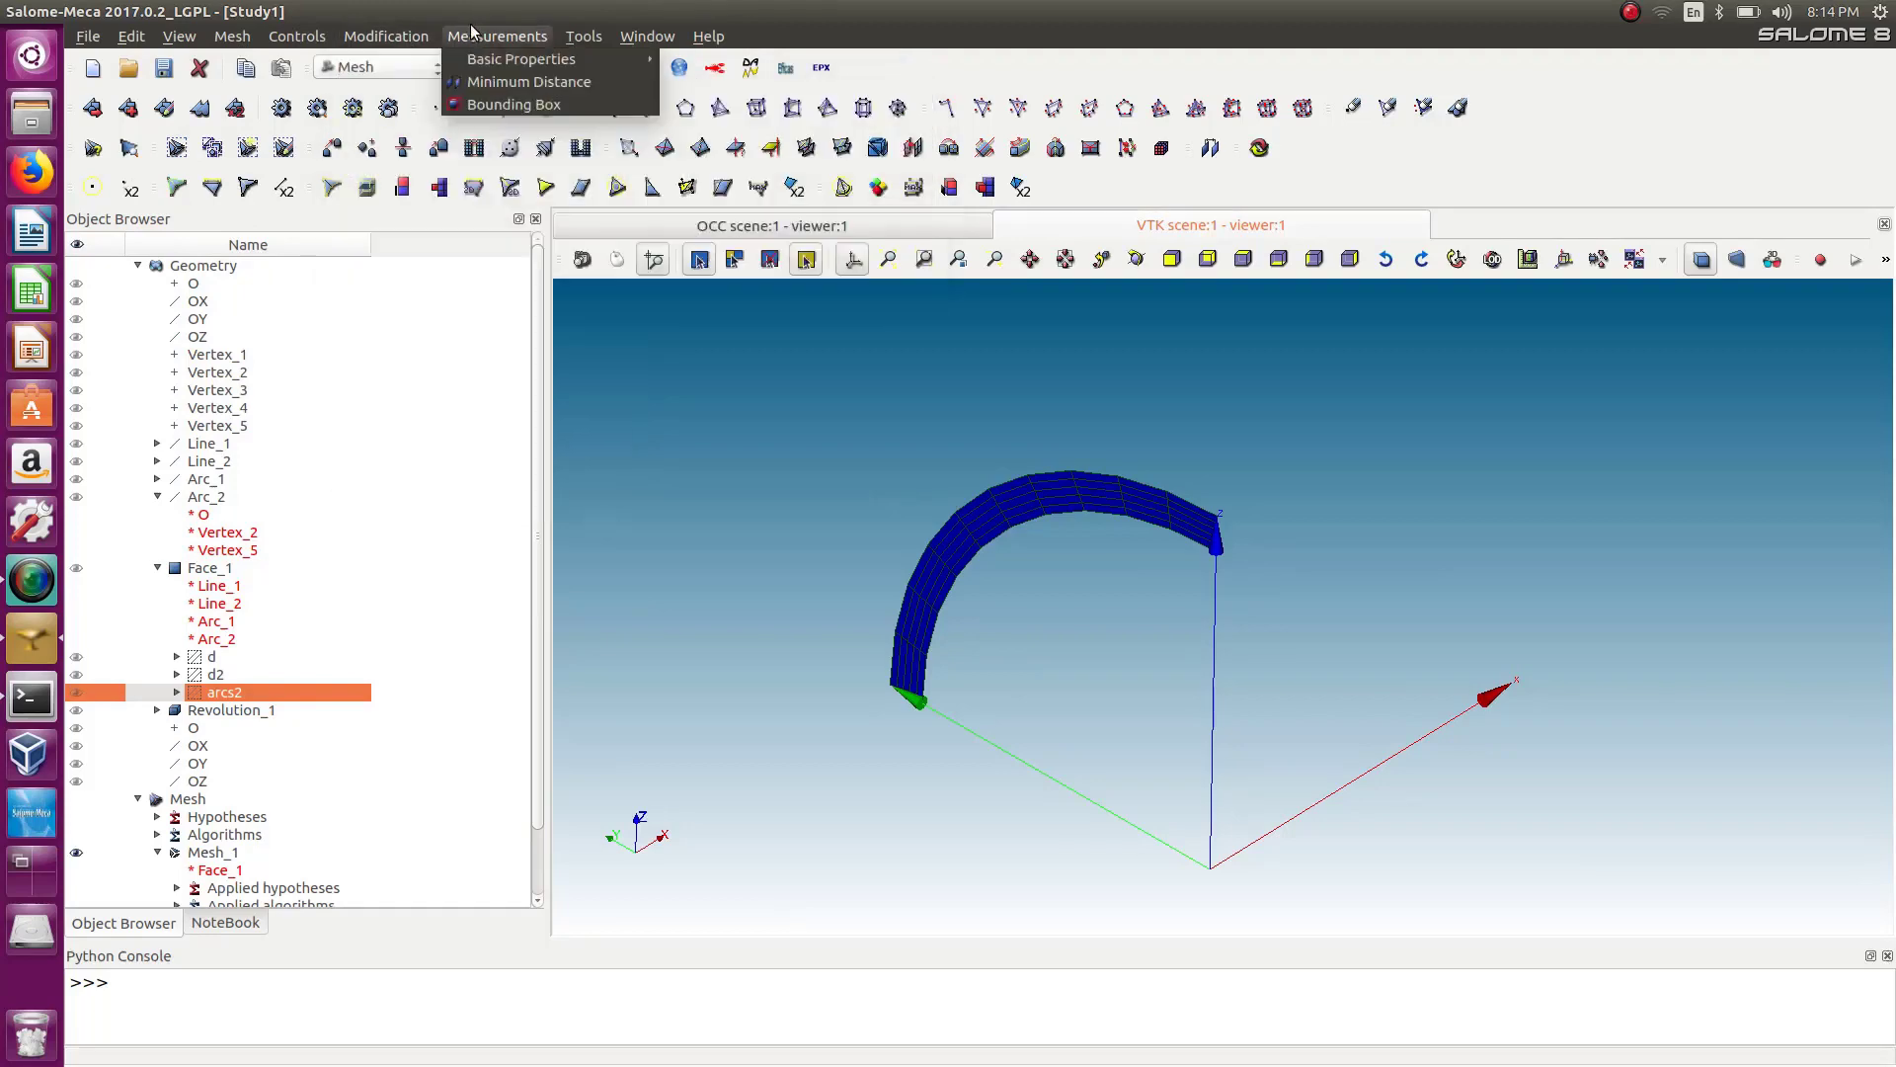
pyautogui.moveTo(399, 104)
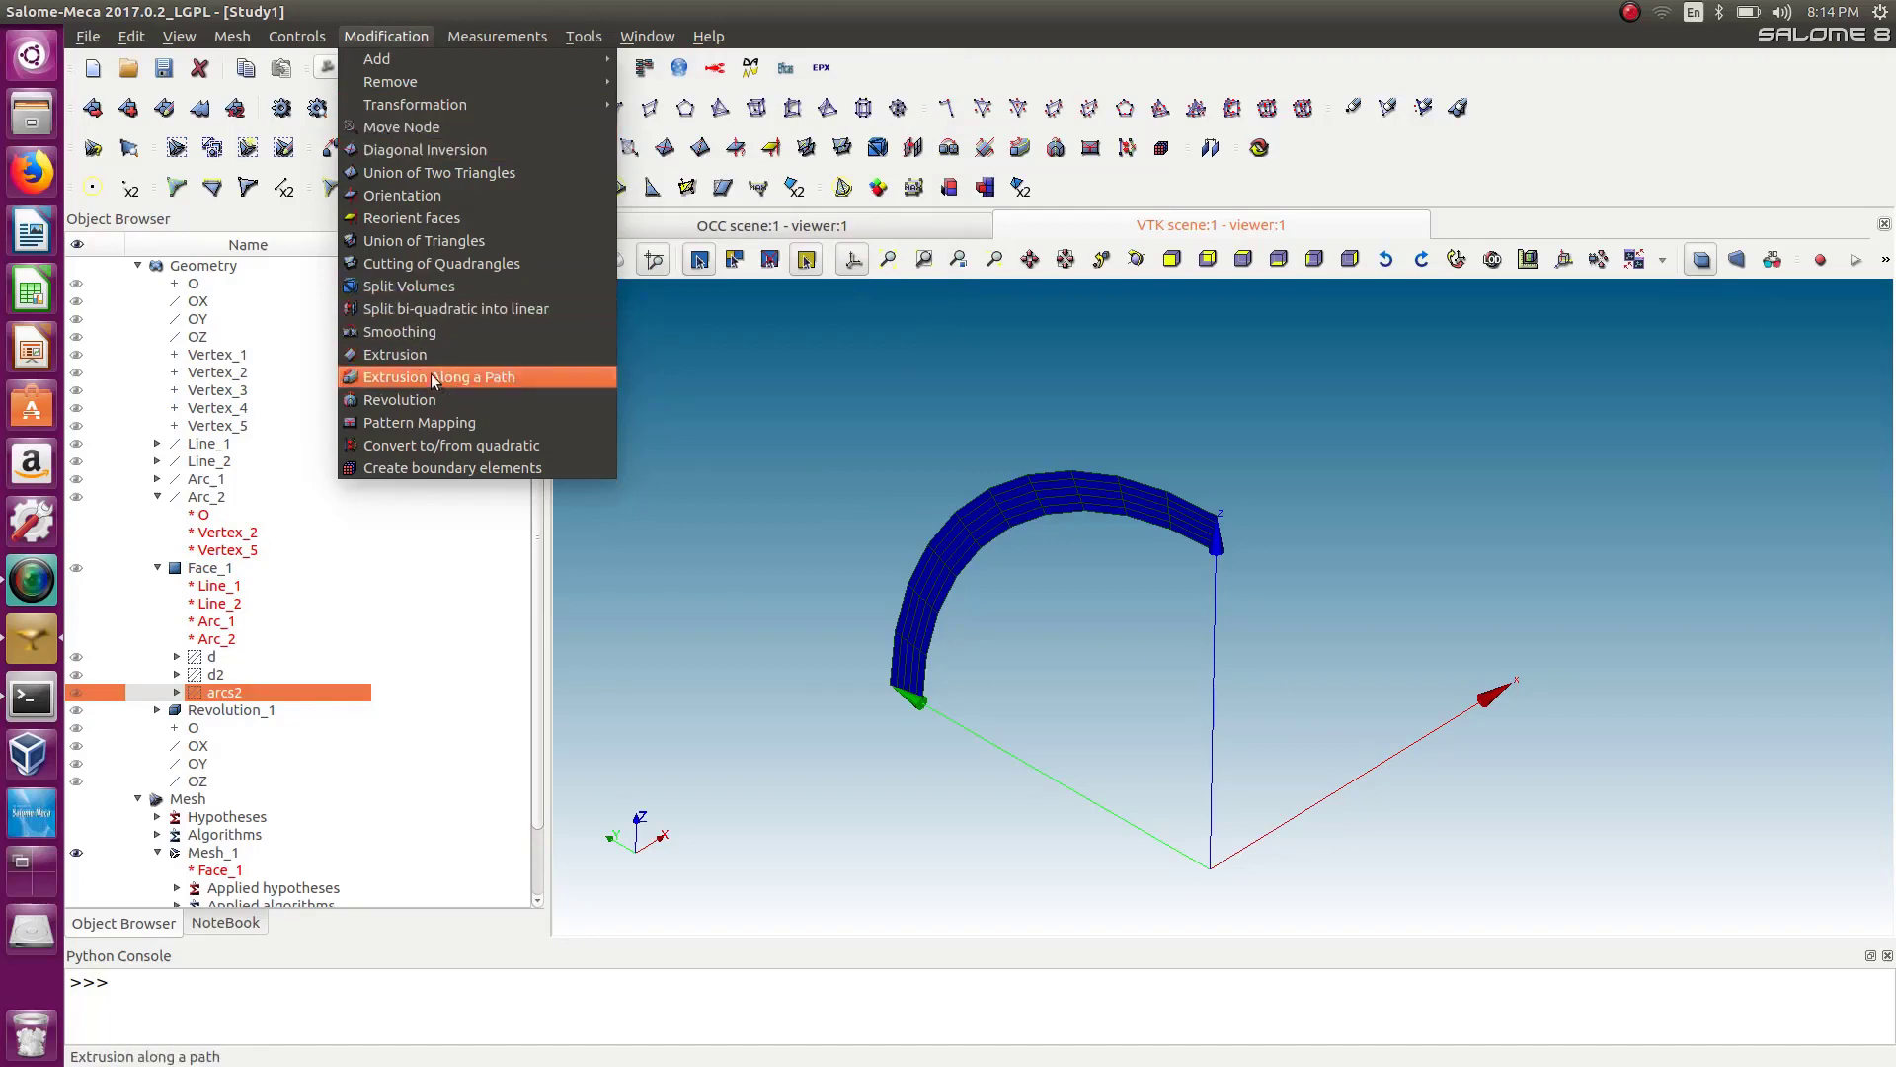
# Start a Revolution of the mesh and select Mesh_1 as the nodes, edges and faces to revolve.
pyautogui.click(377, 401)
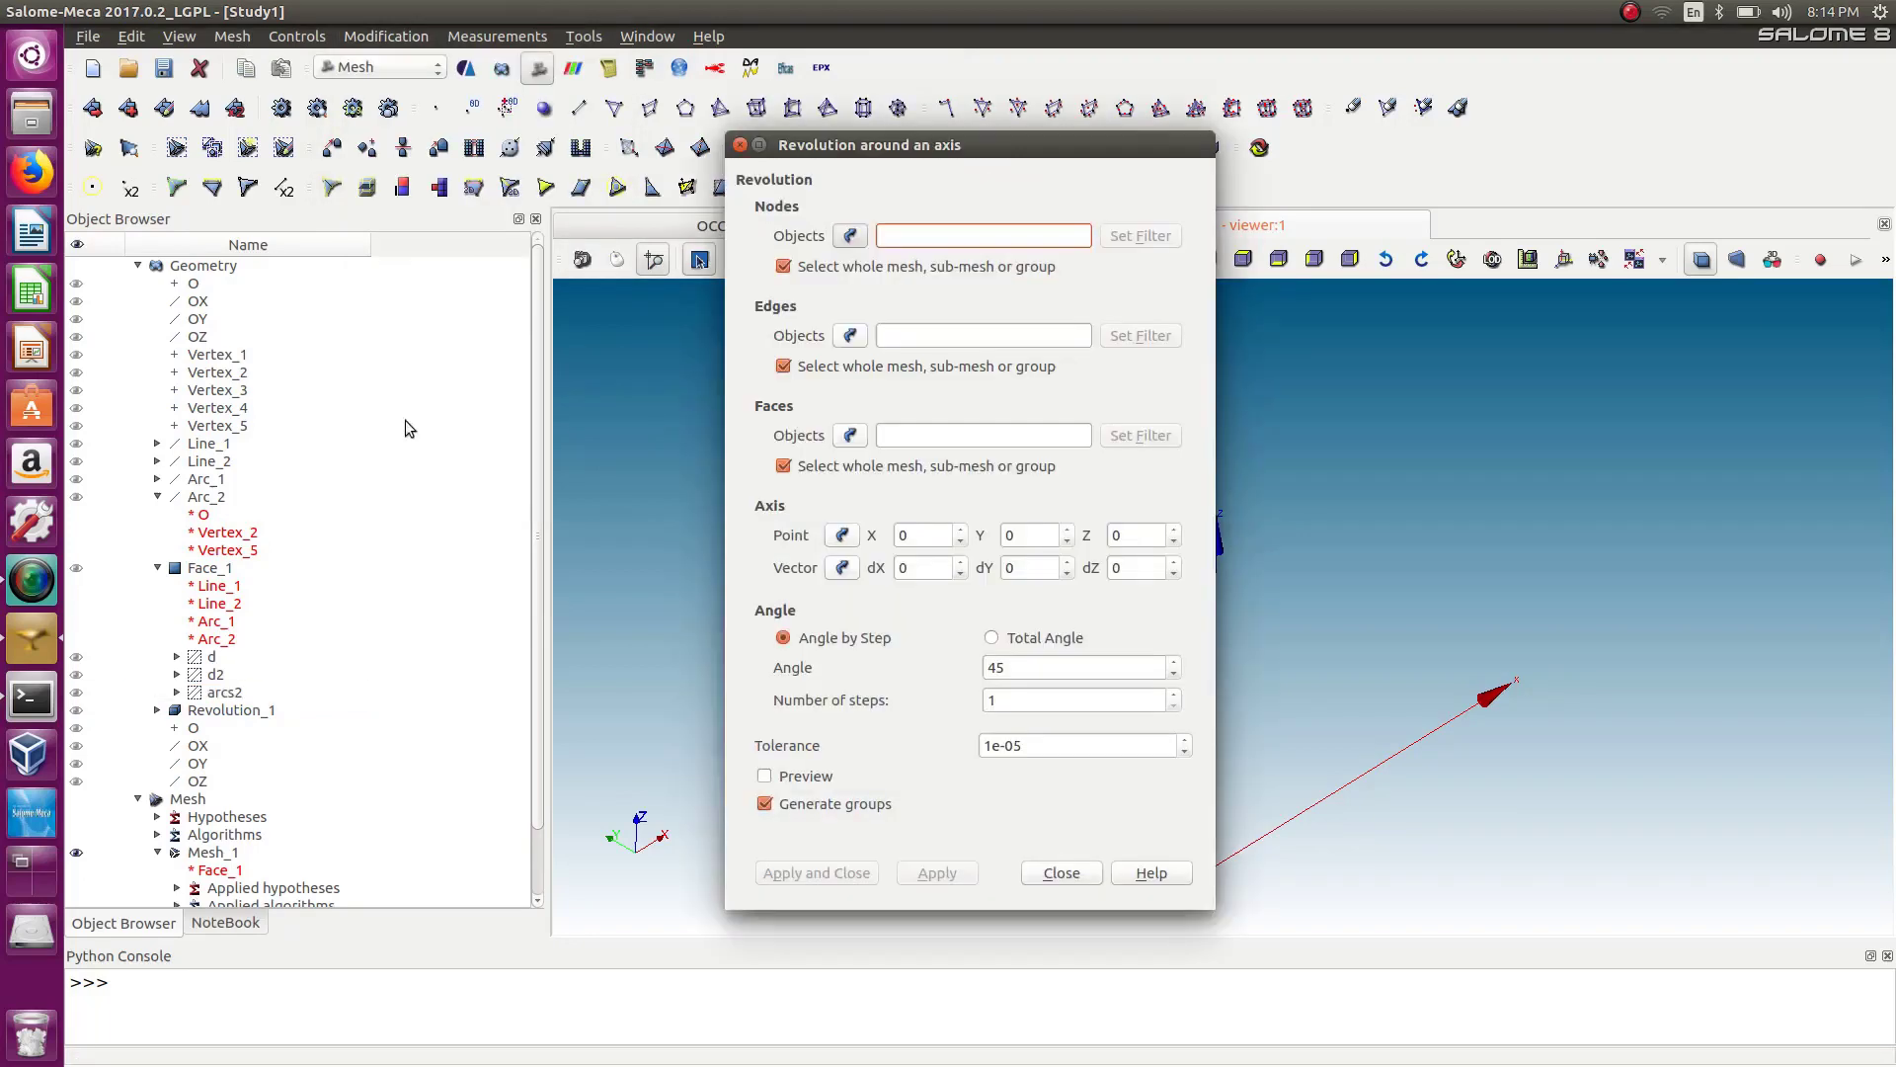
pyautogui.moveTo(926, 144); pyautogui.dragTo(482, 165)
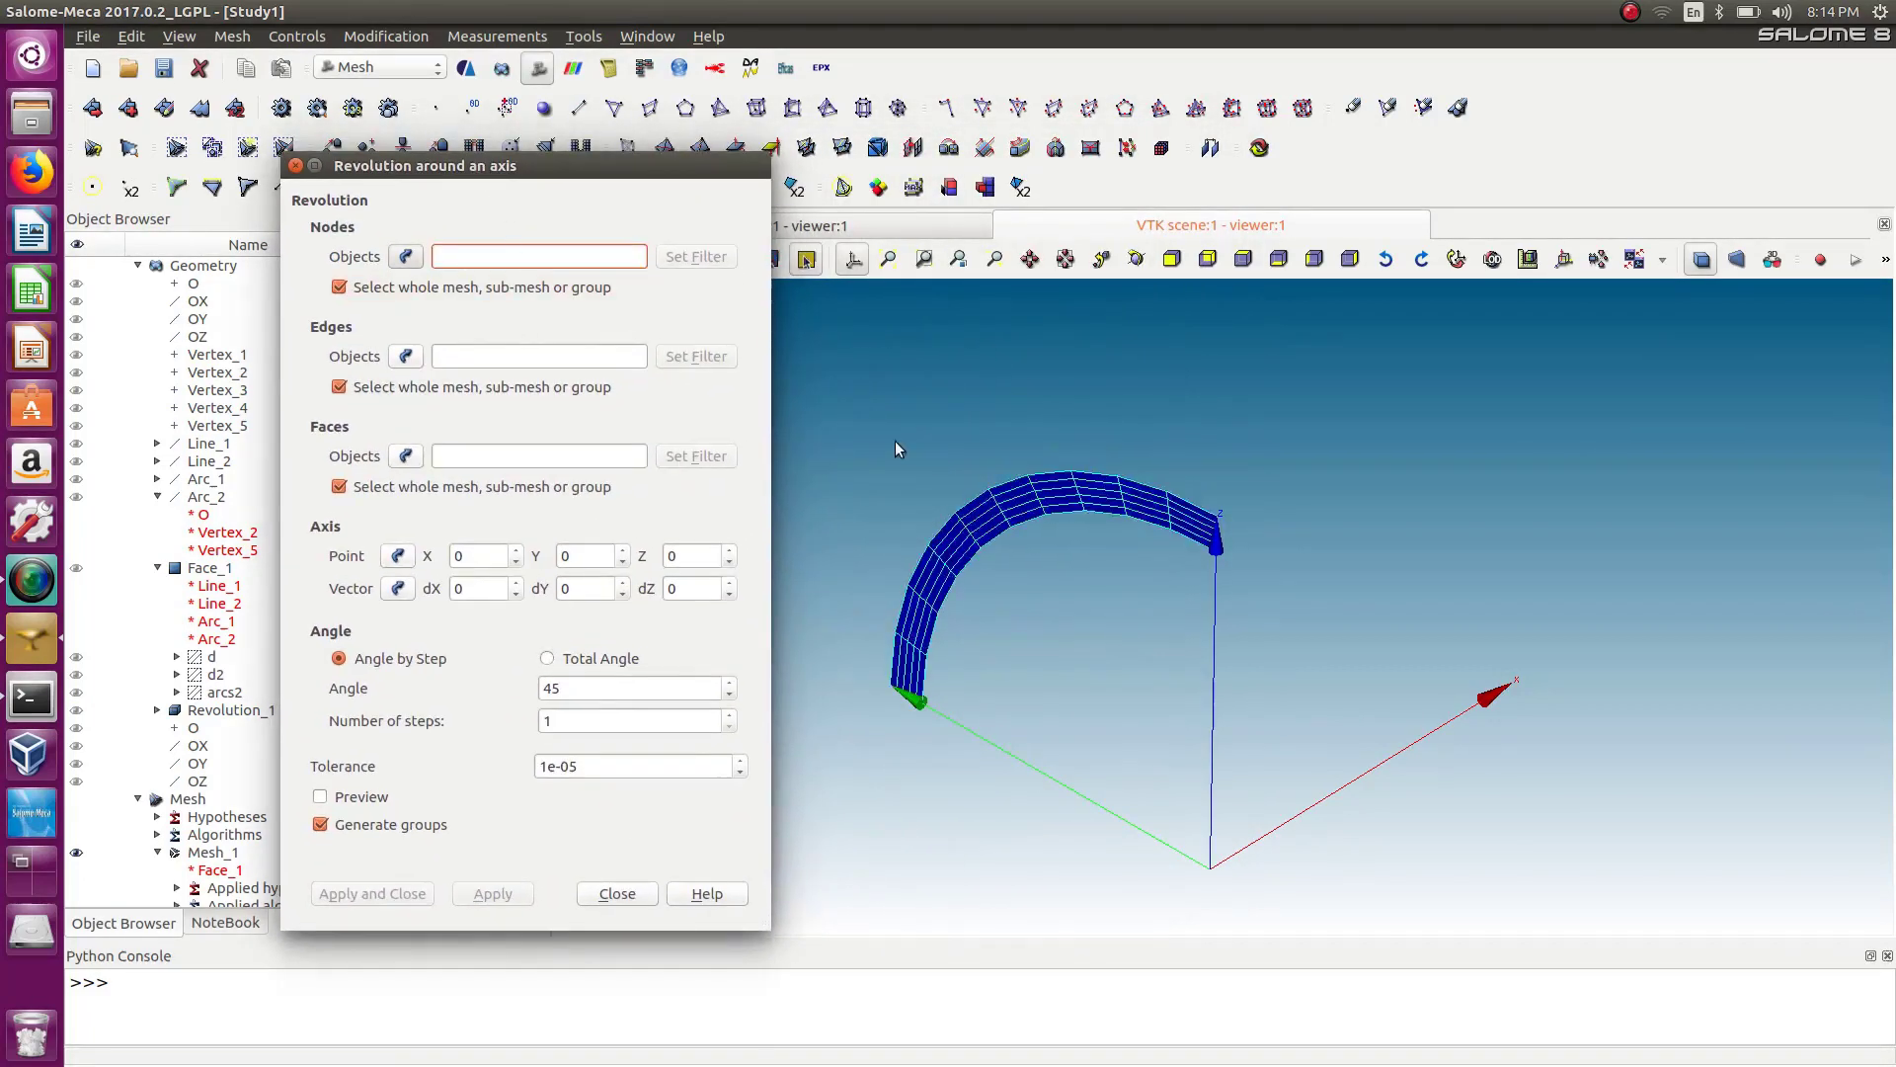
pyautogui.moveTo(844, 397); pyautogui.dragTo(1324, 912)
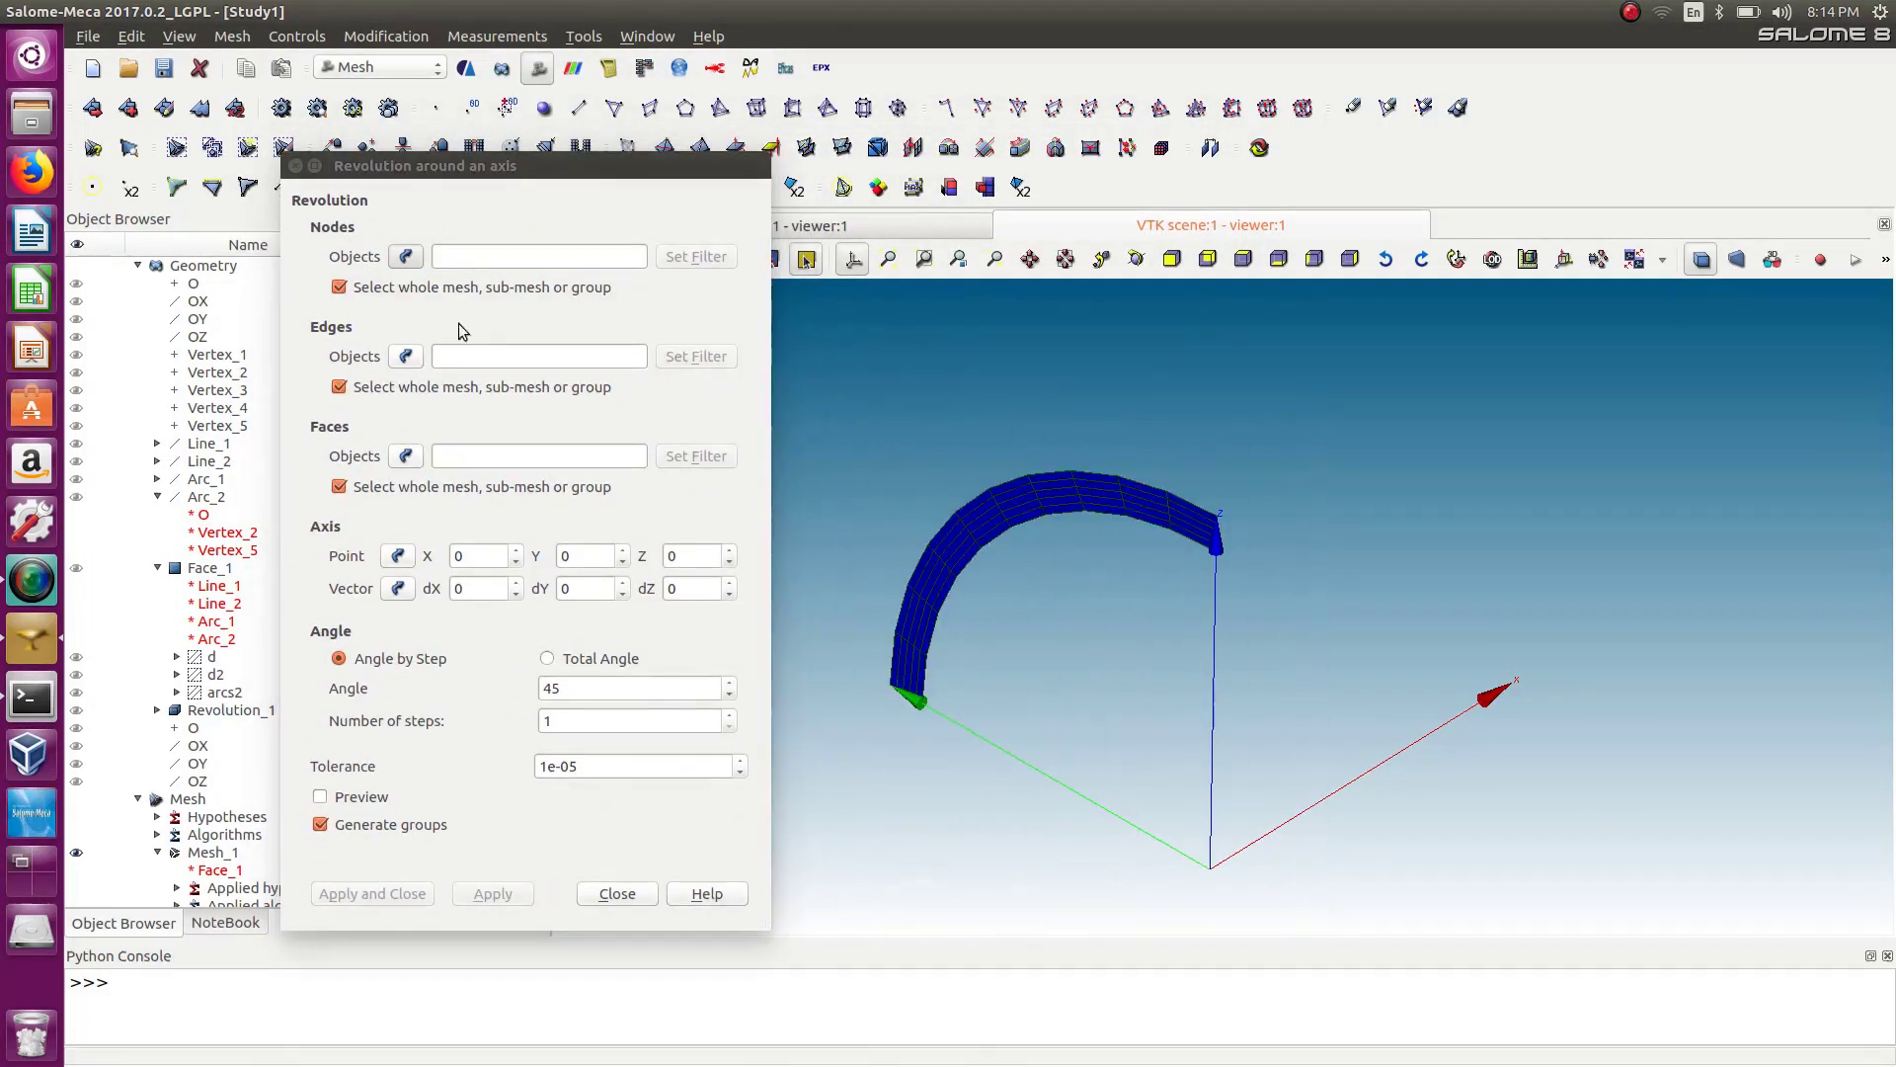
pyautogui.moveTo(837, 379); pyautogui.dragTo(1337, 893)
pyautogui.click(407, 354)
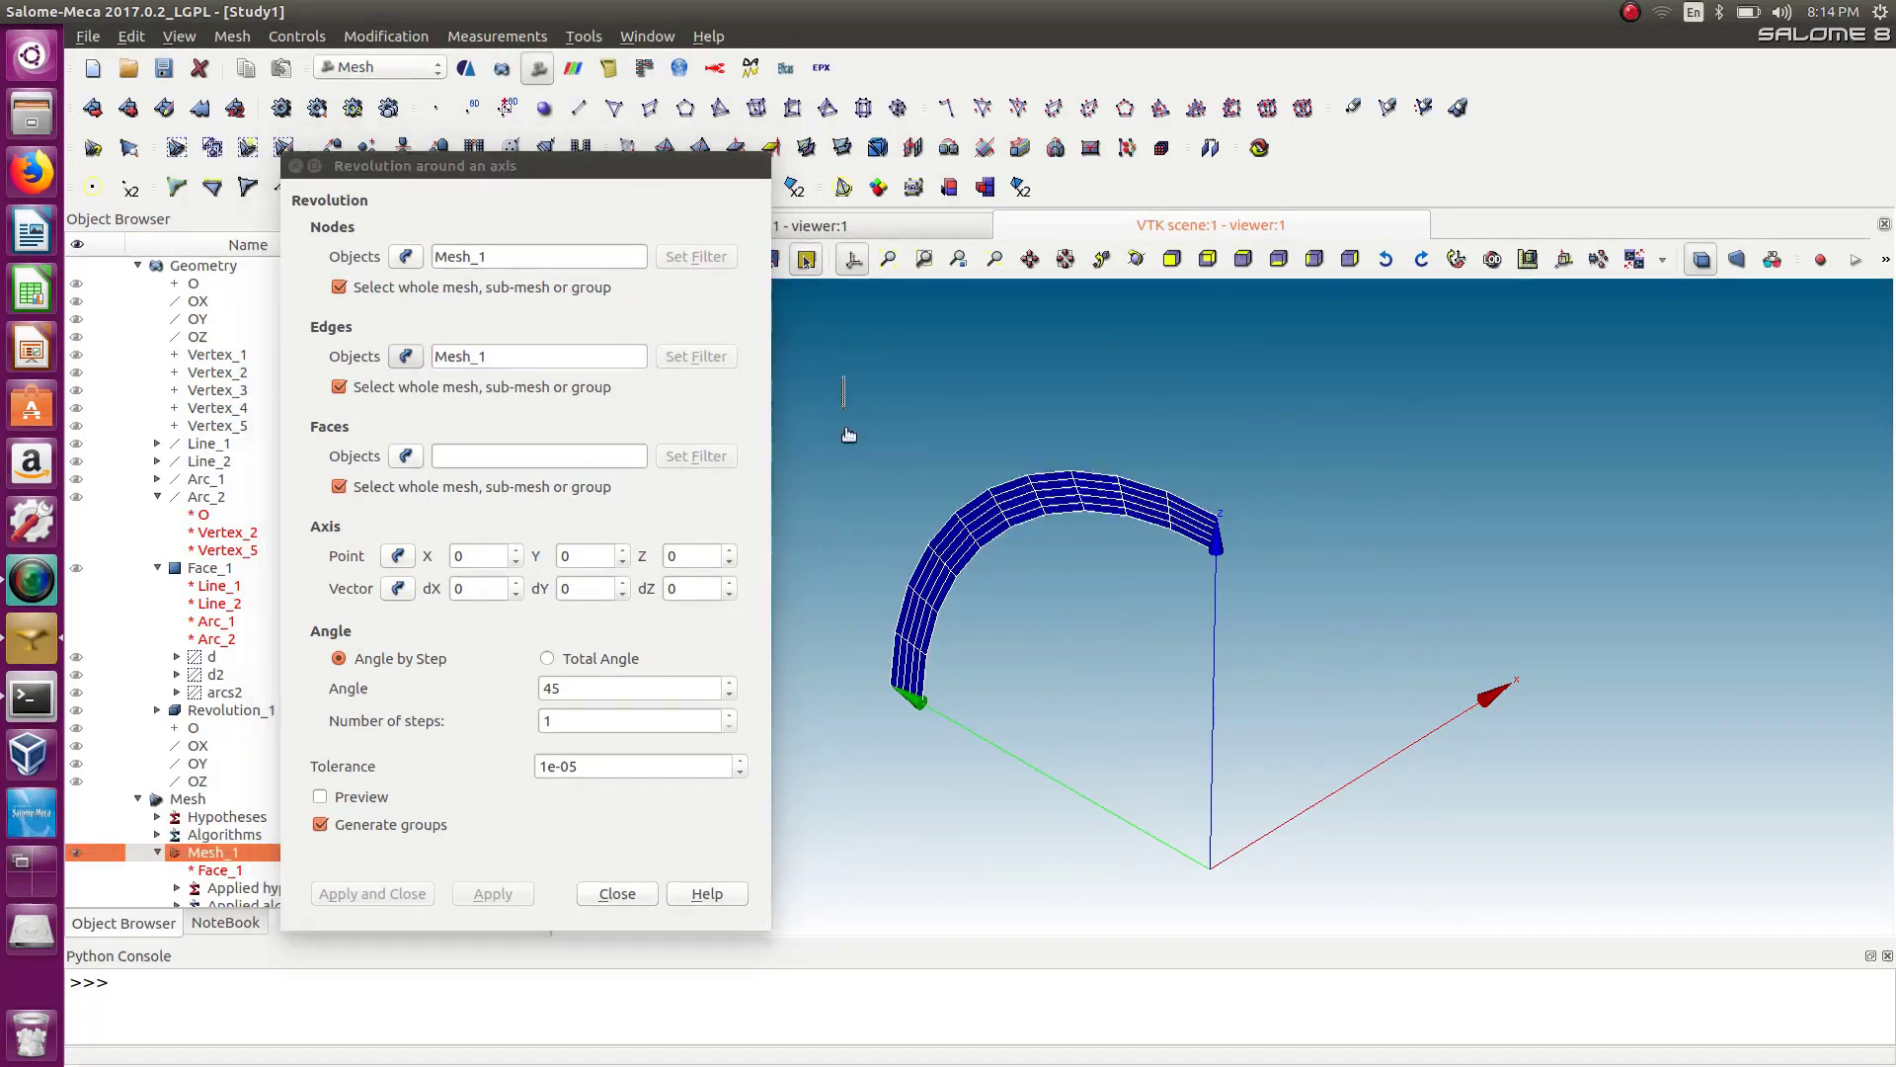
pyautogui.moveTo(842, 376); pyautogui.dragTo(1401, 936)
pyautogui.click(405, 360)
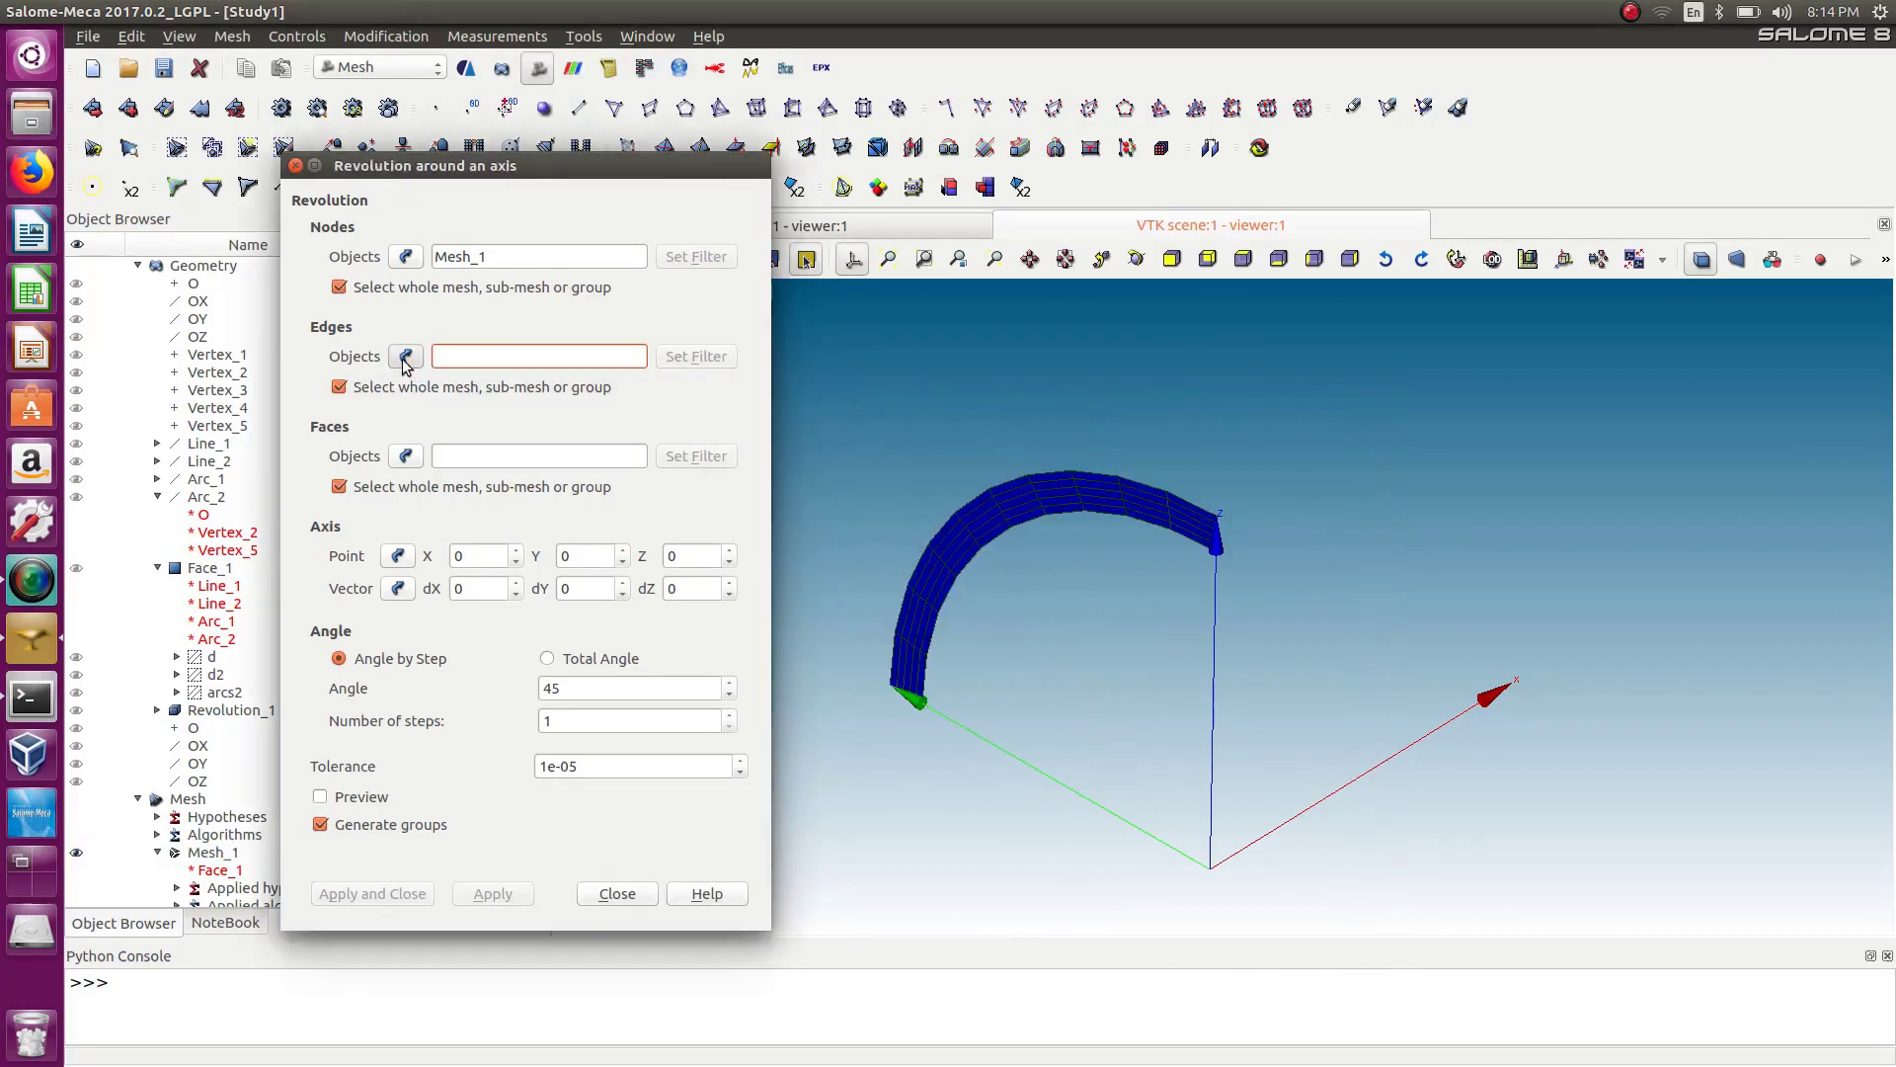
pyautogui.click(207, 854)
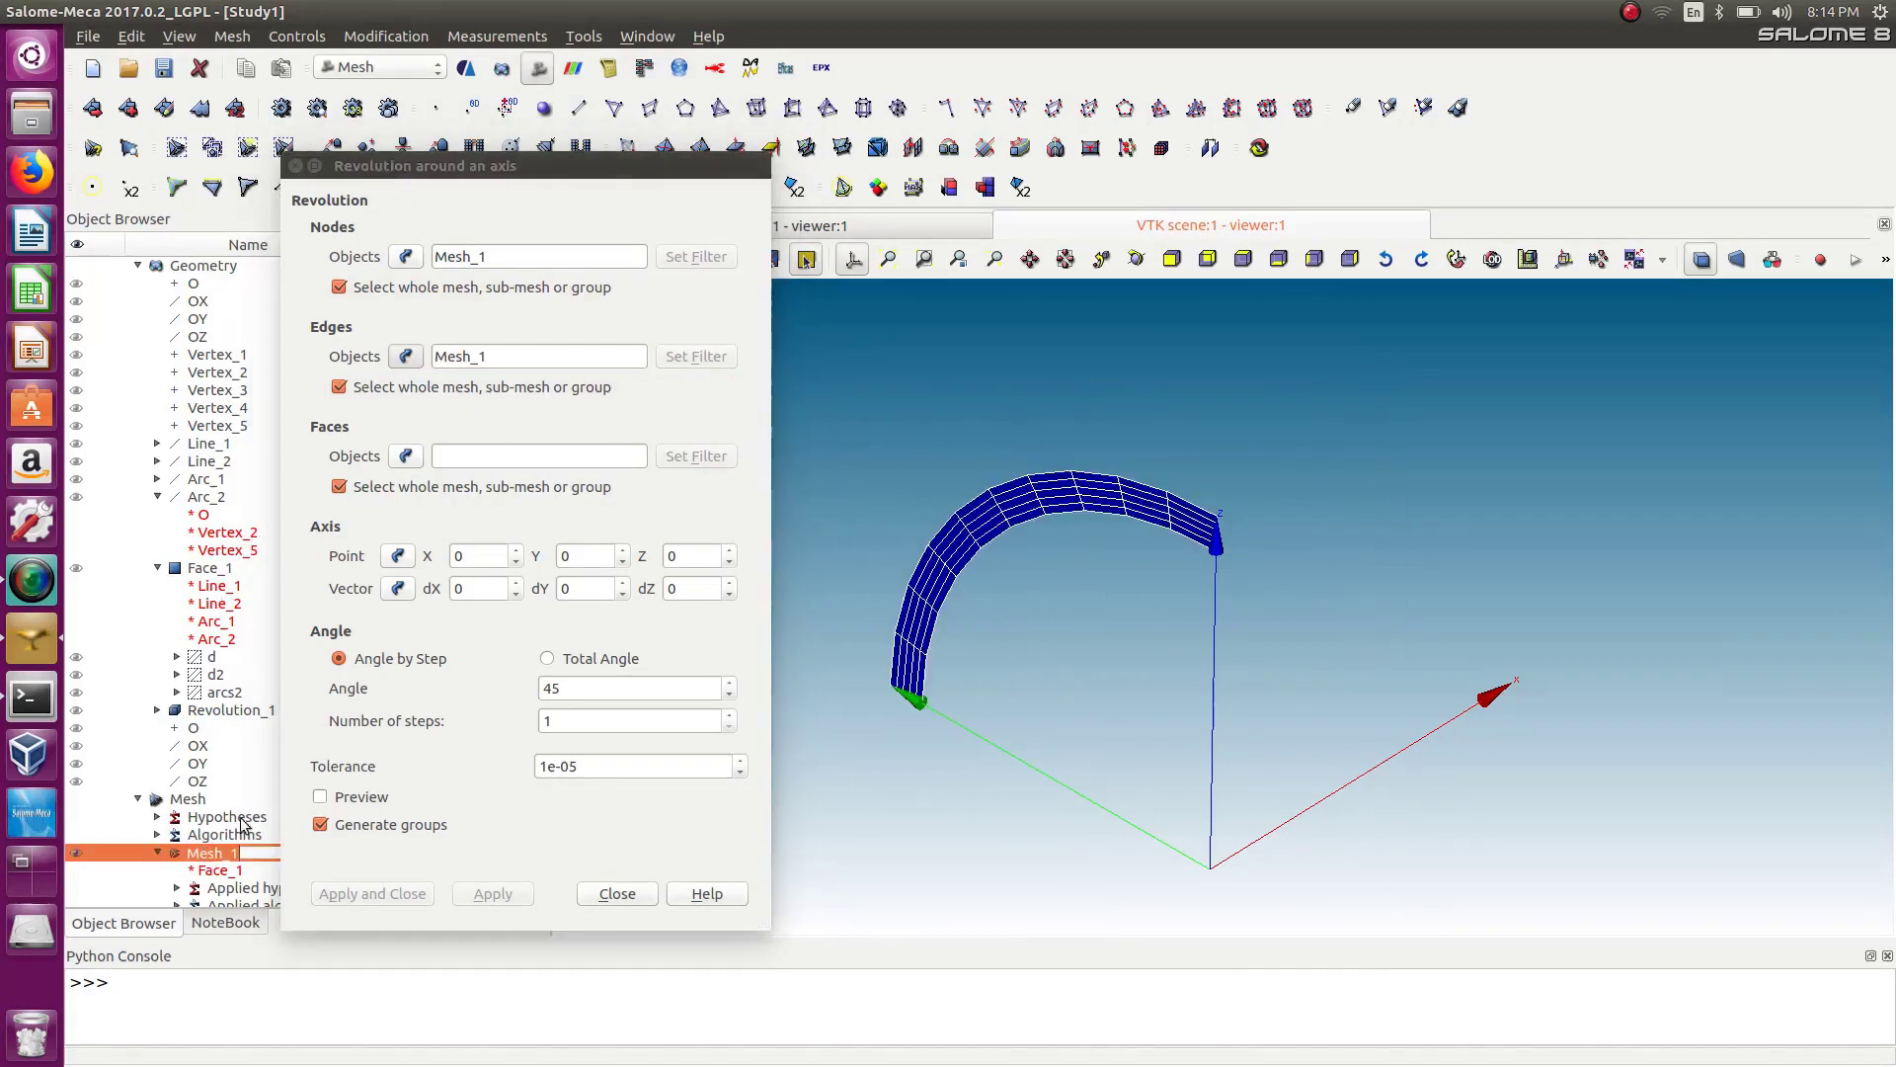
pyautogui.click(412, 463)
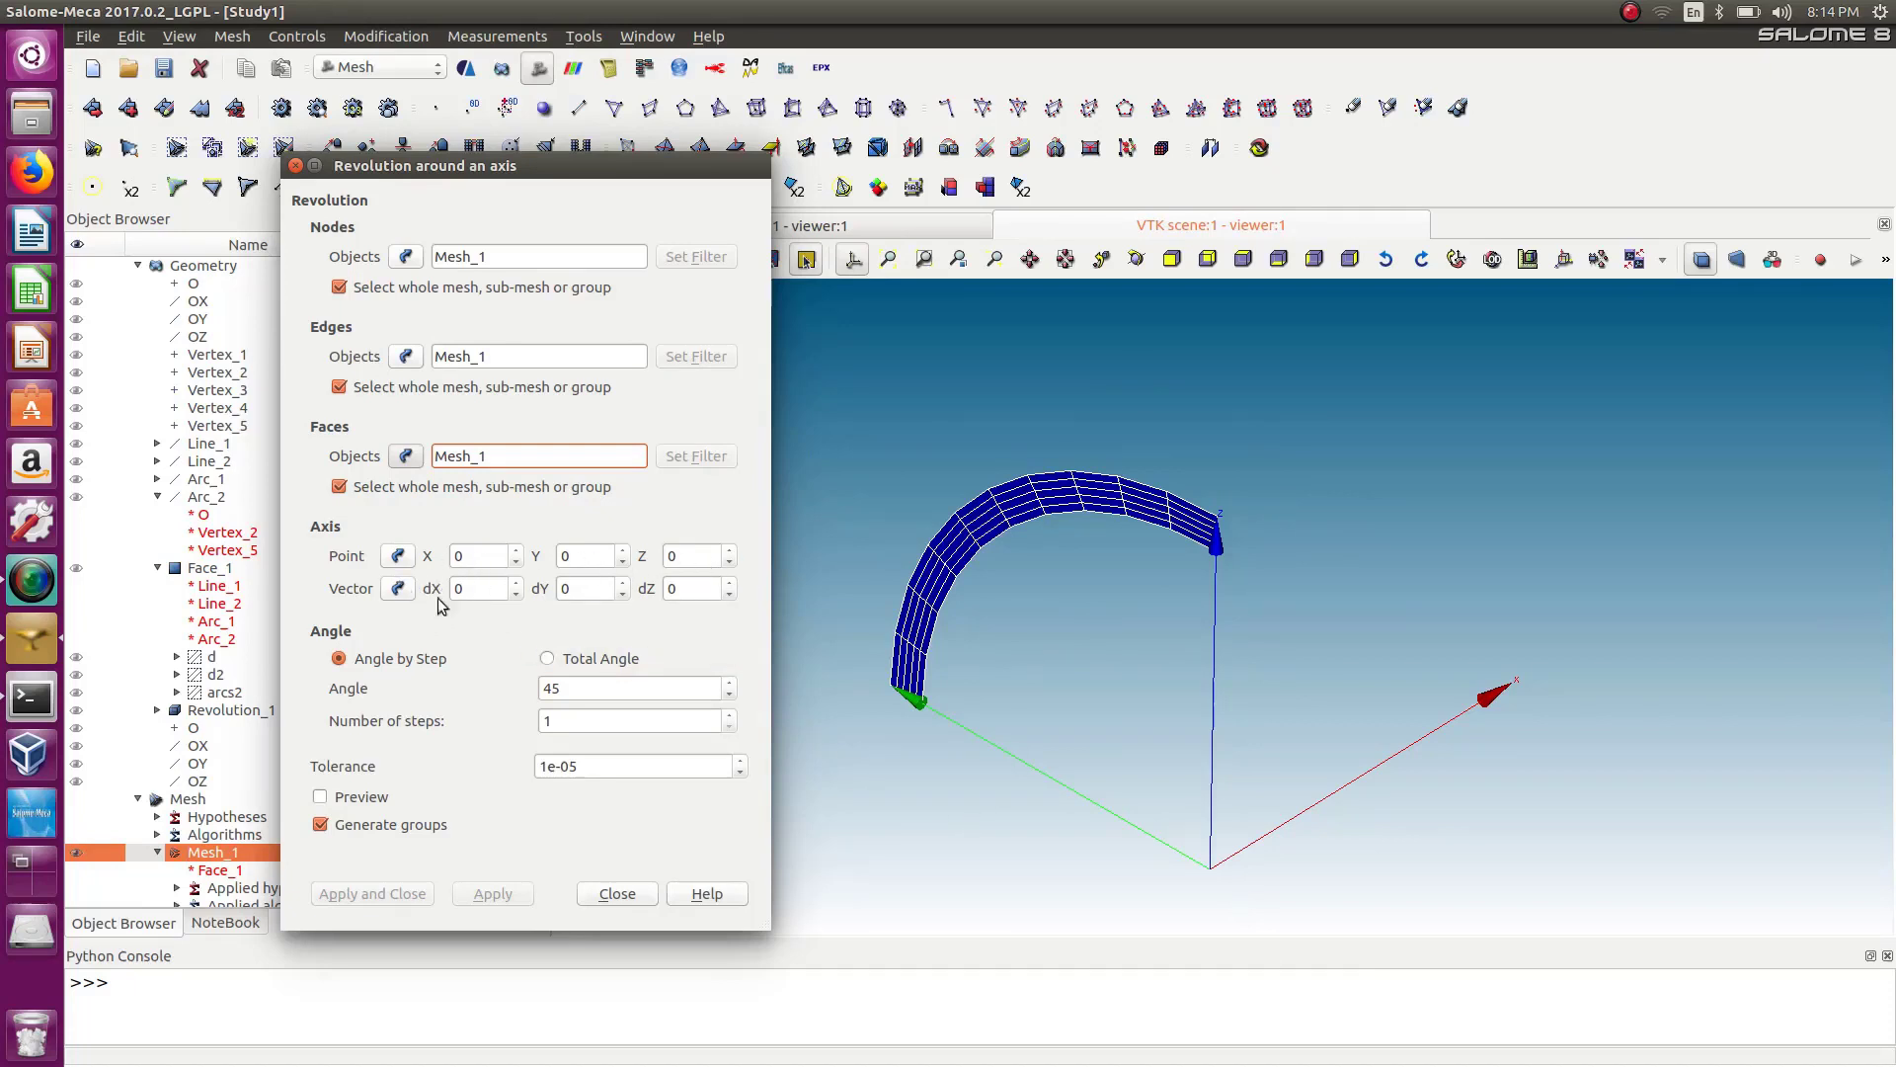
# Set the revolution axis vector dZ to 10 and turn on the preview.
pyautogui.click(733, 589)
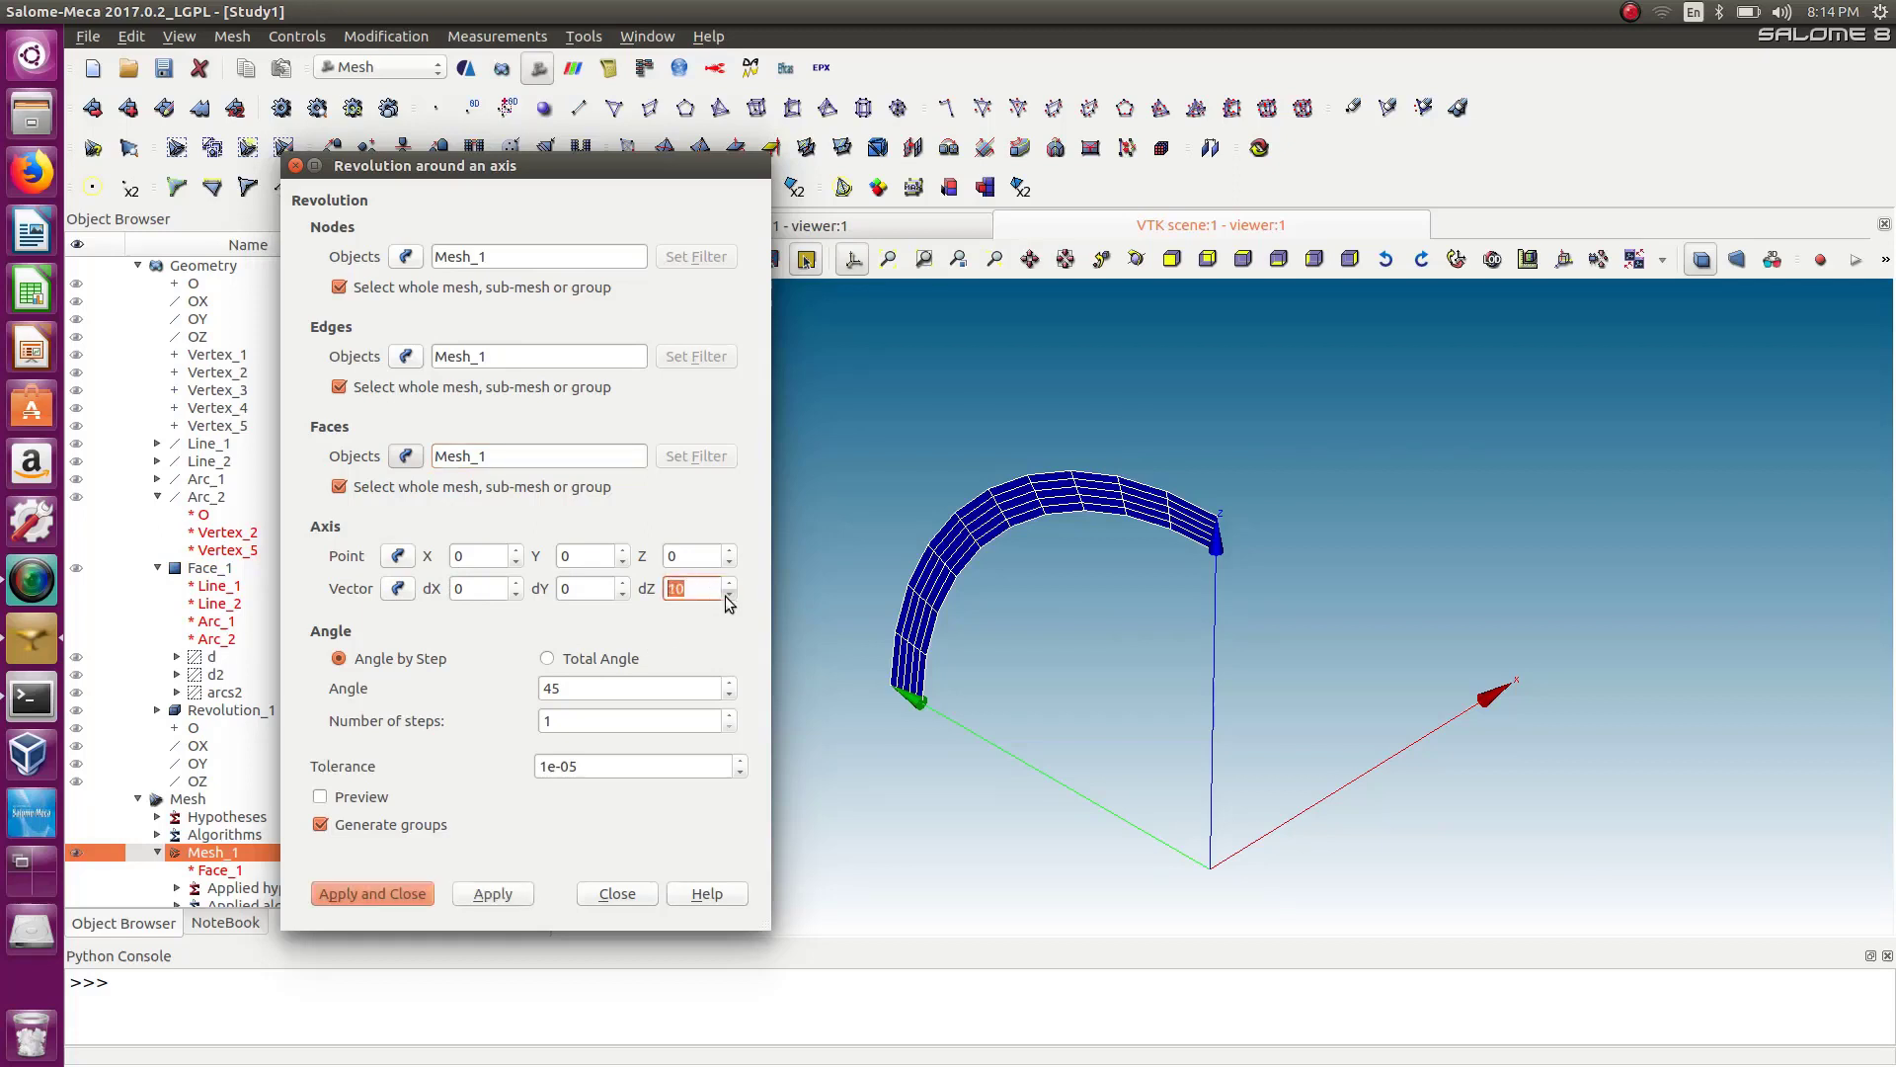
pyautogui.click(733, 584)
pyautogui.click(320, 798)
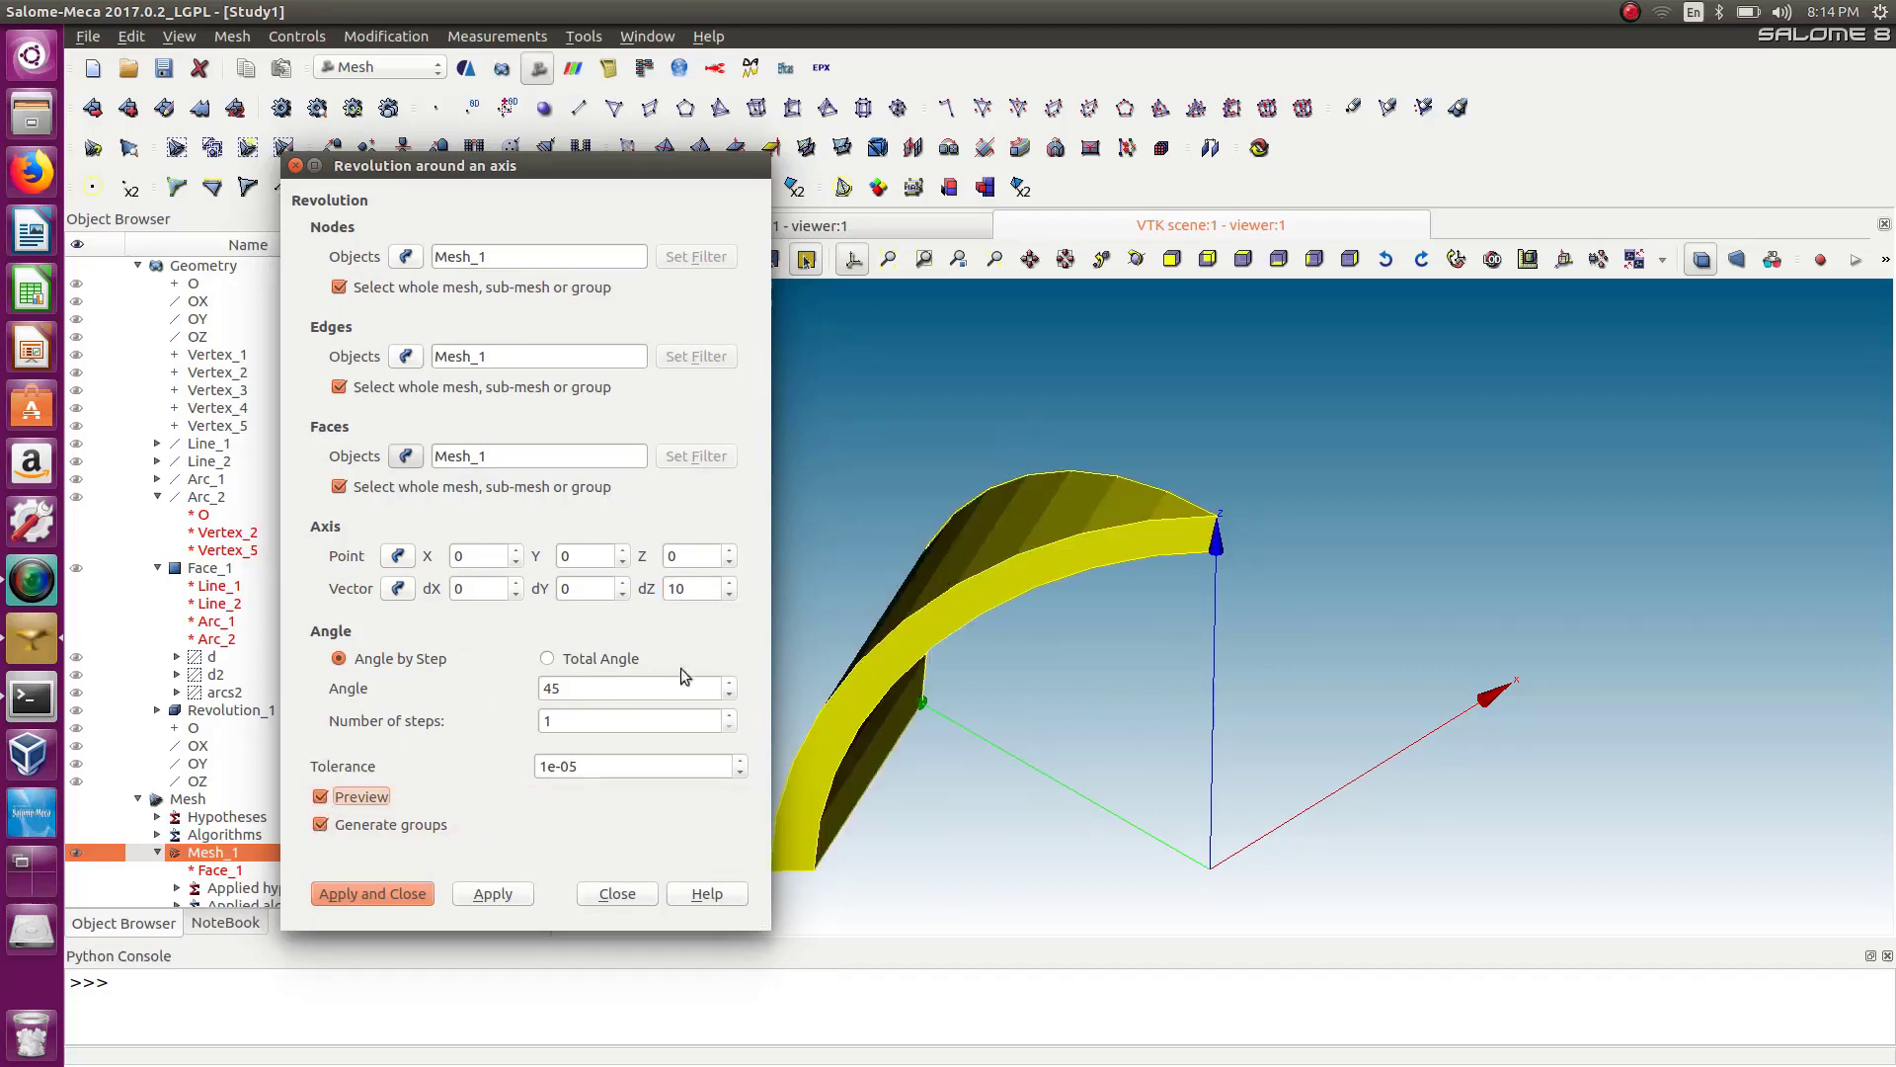
# Switch to Total Angle, set the angle to 90 and the number of steps to 10.
pyautogui.click(547, 659)
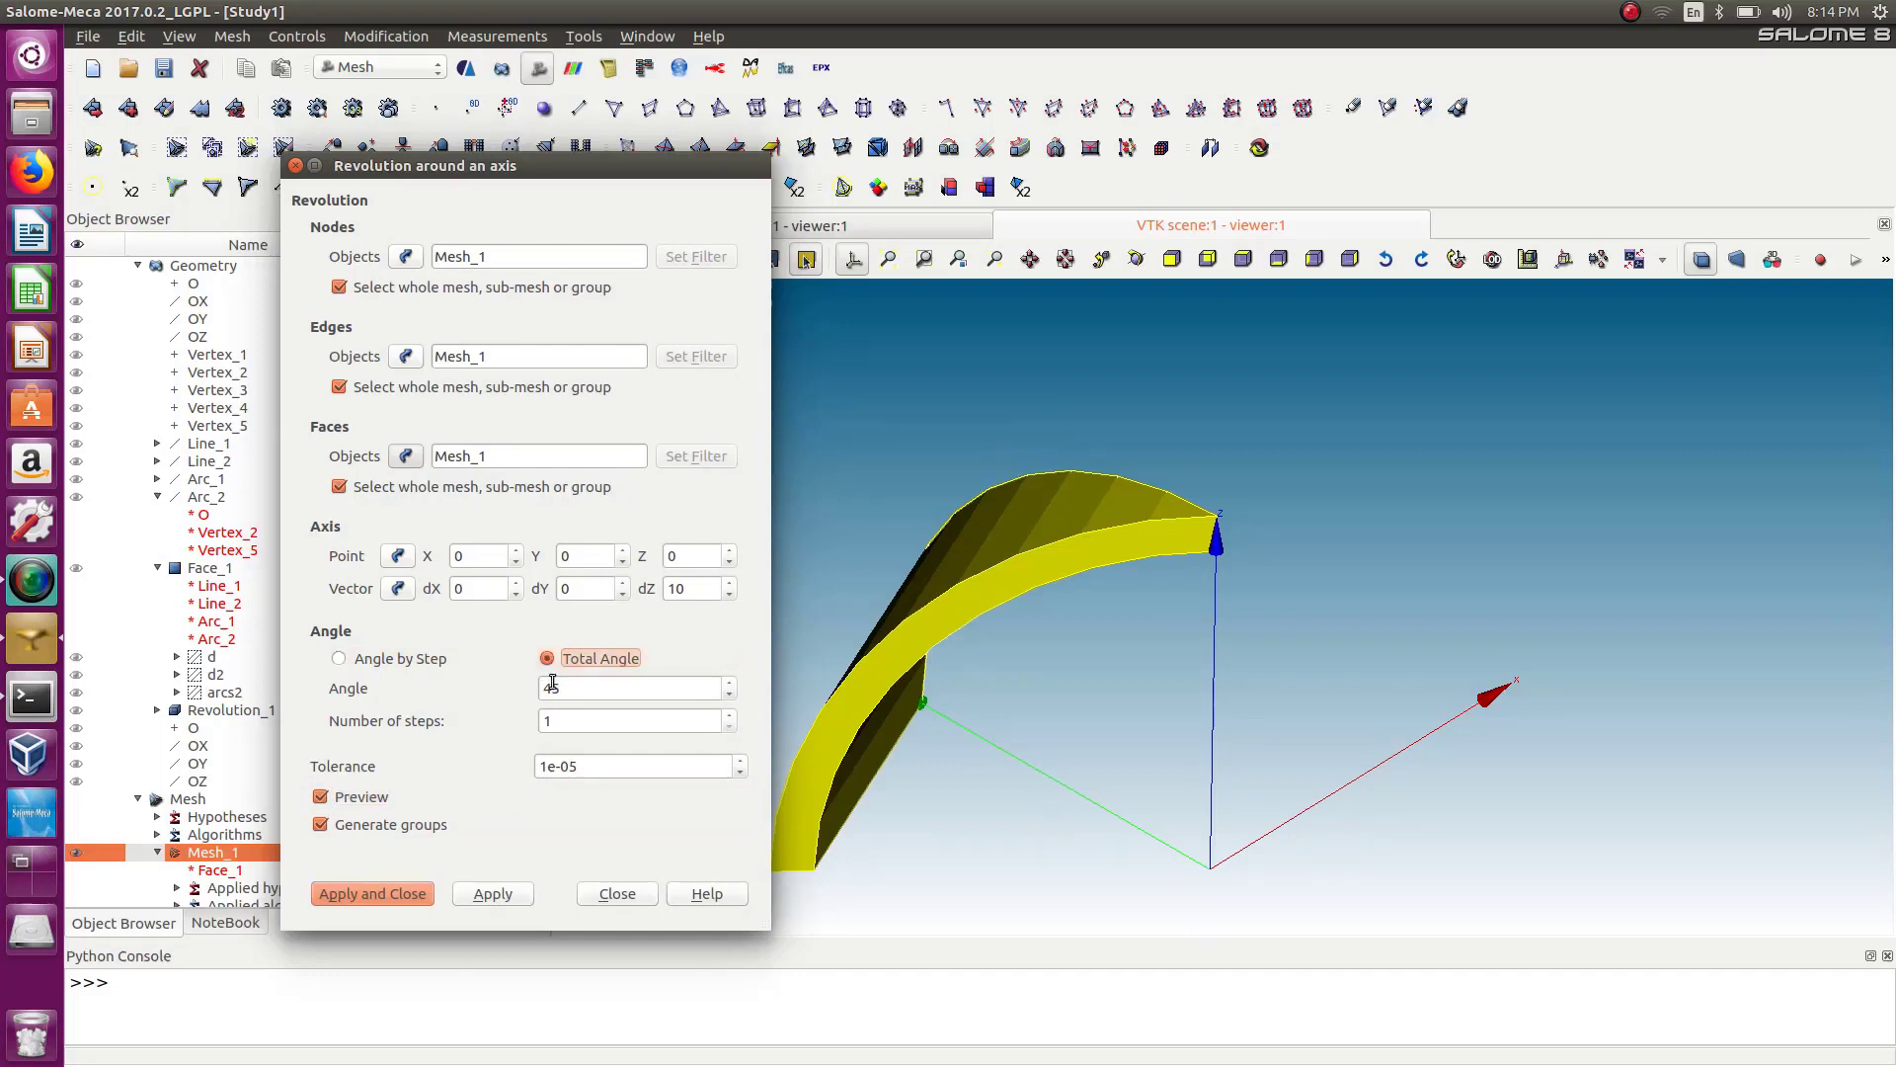
pyautogui.click(583, 690)
pyautogui.moveTo(584, 690); pyautogui.dragTo(515, 690)
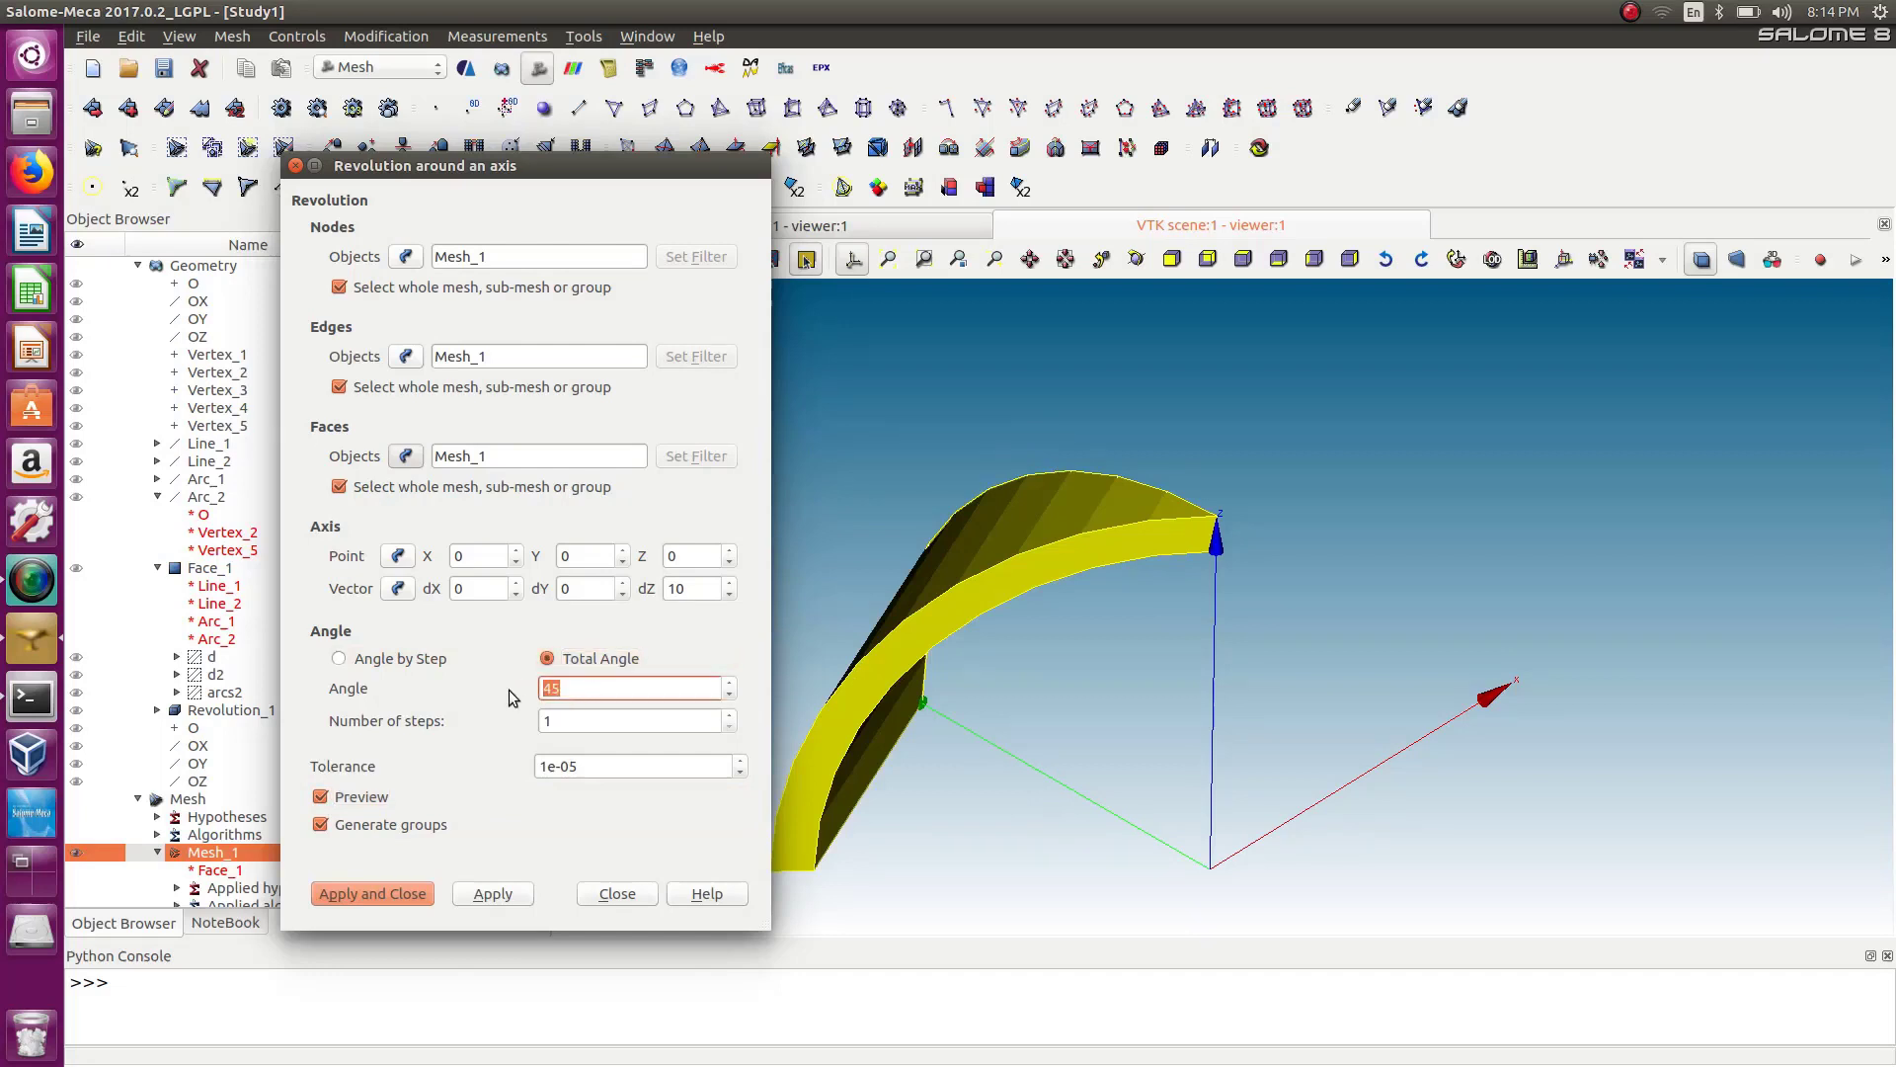
pyautogui.write('90')
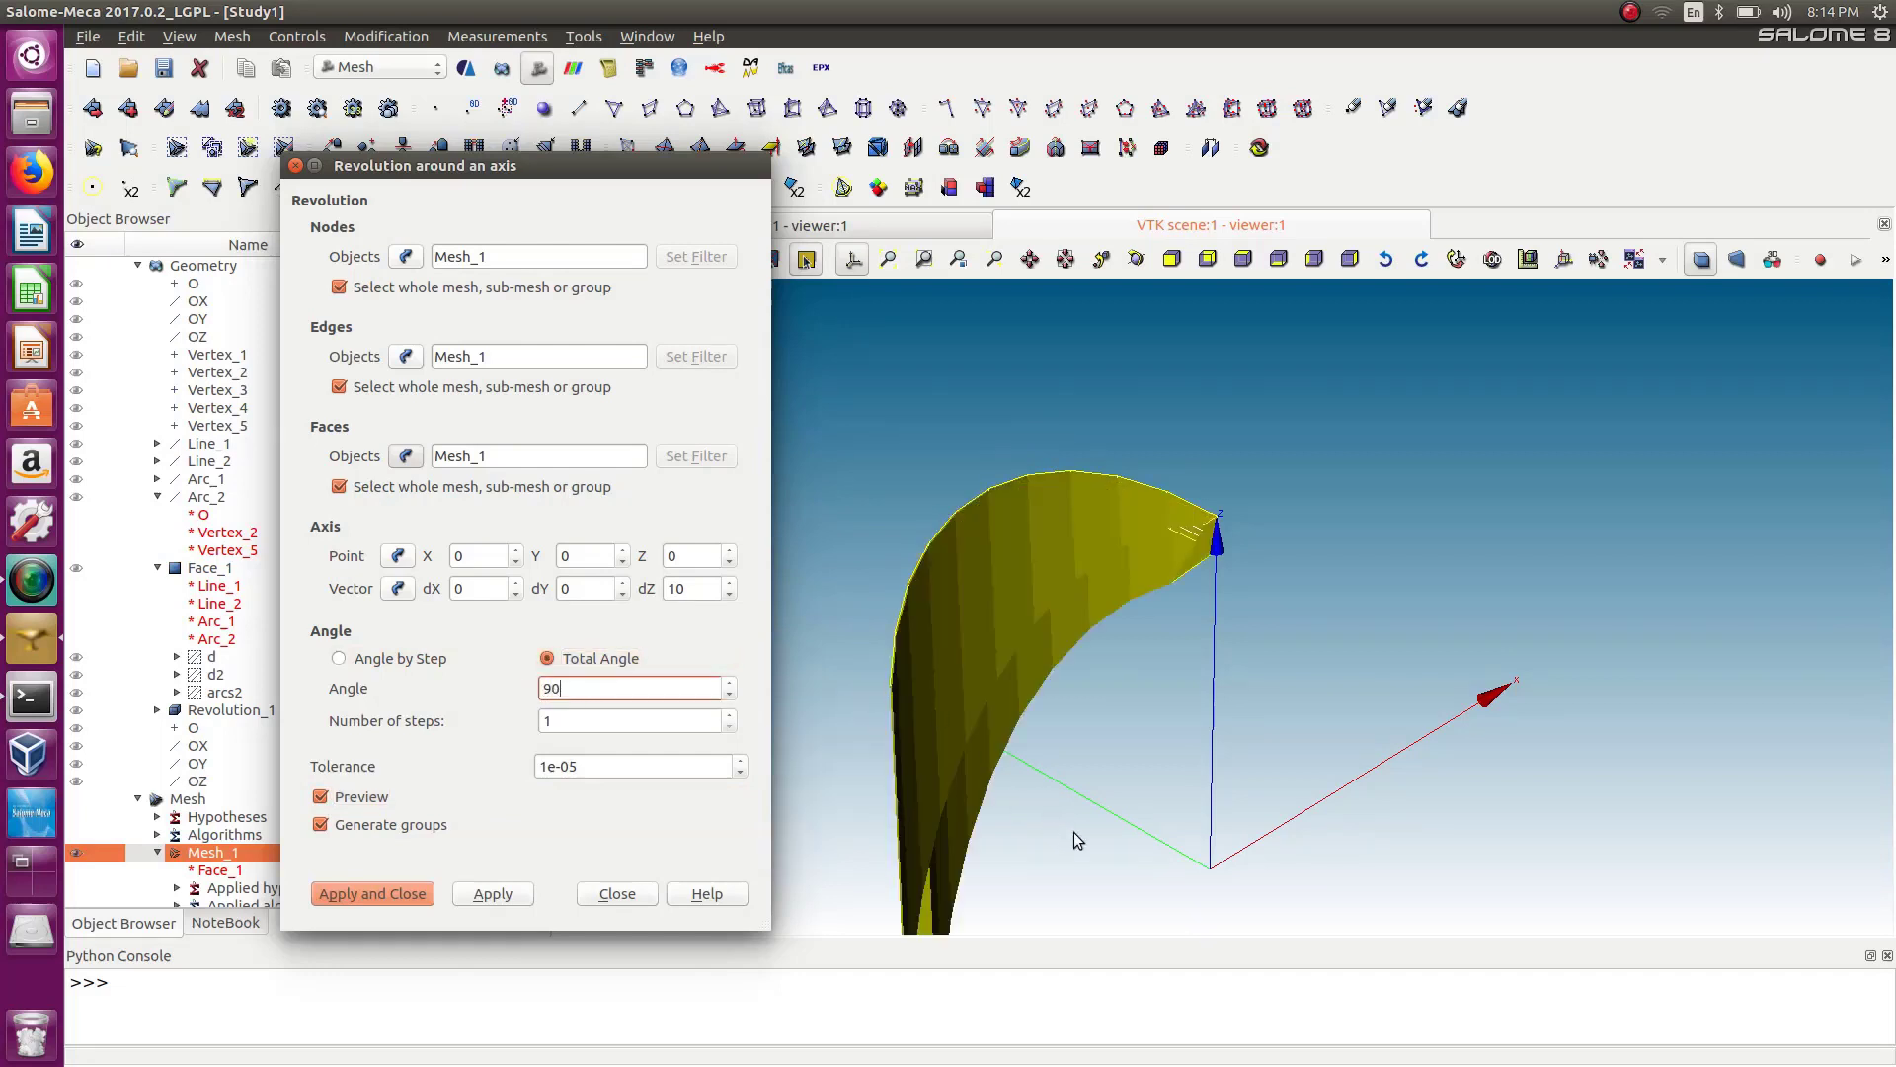
pyautogui.moveTo(549, 721); pyautogui.dragTo(515, 729)
pyautogui.write('10')
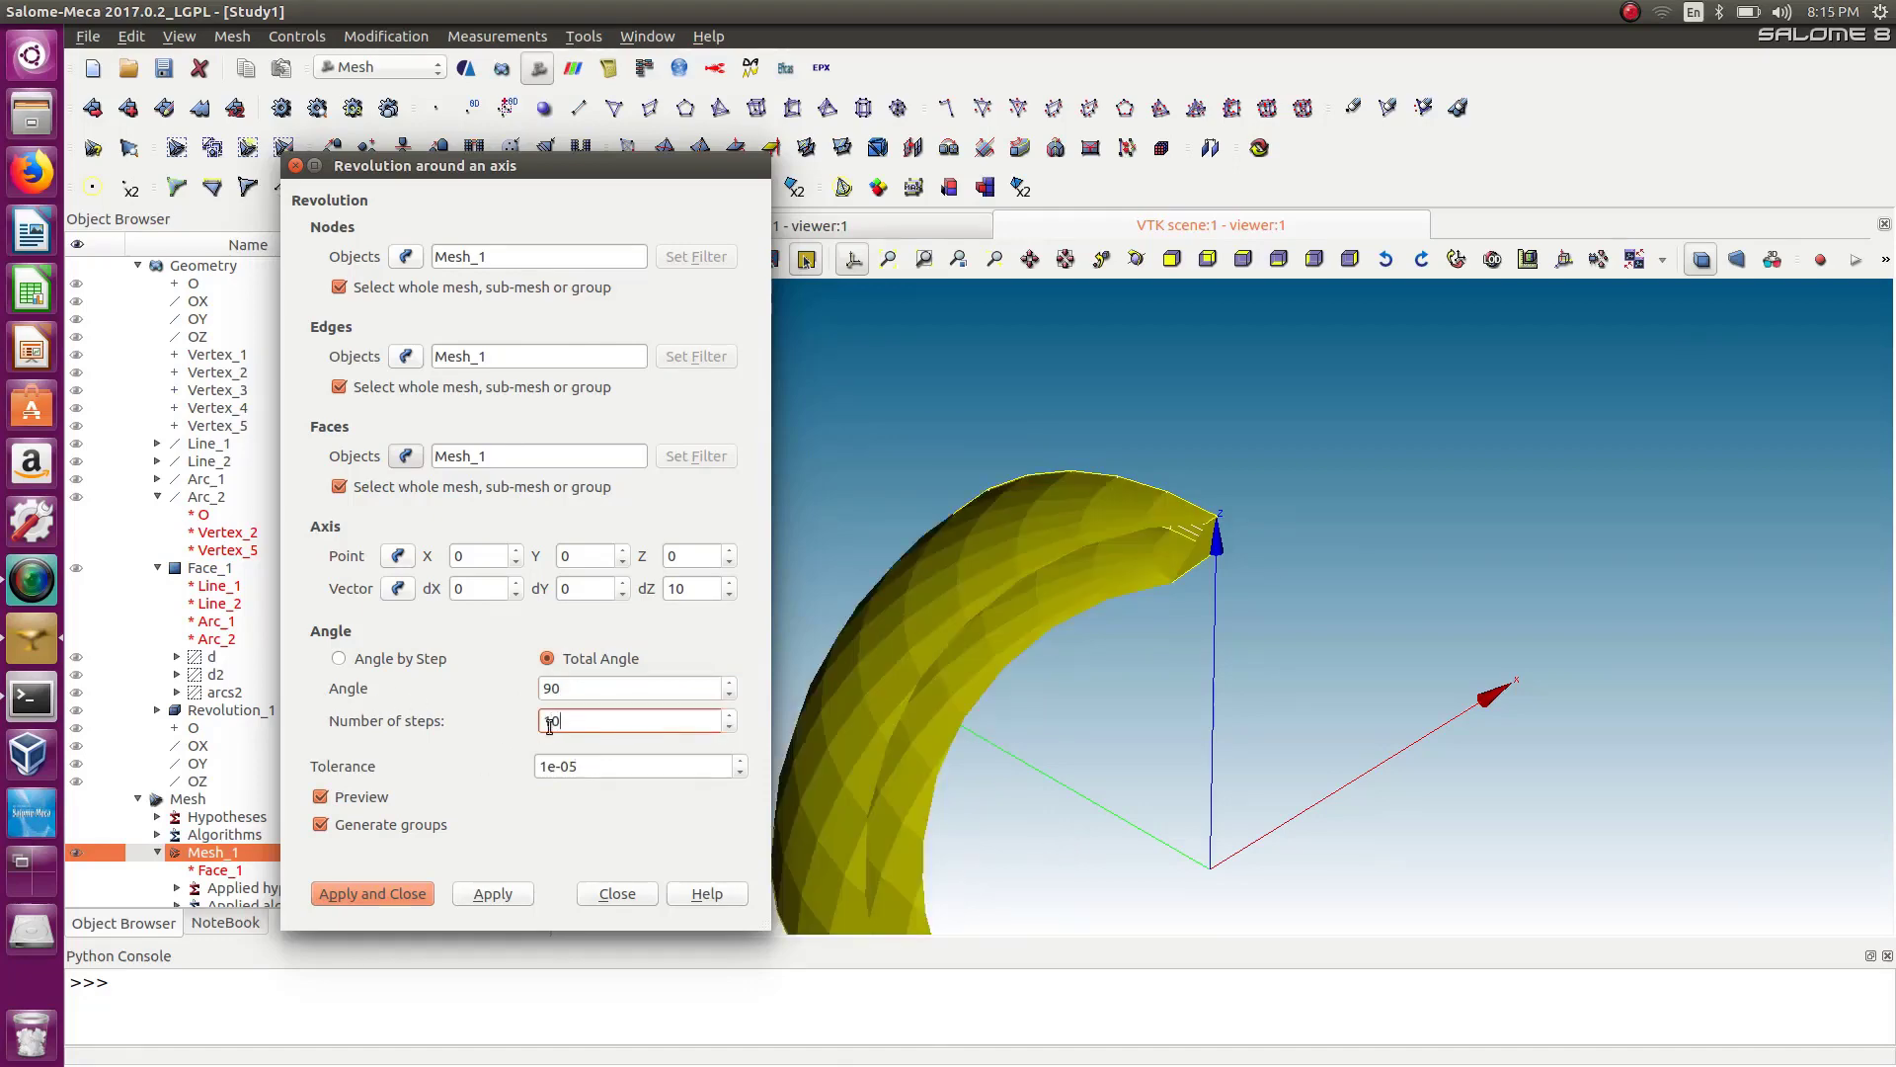
# Change the total angle to -90 and apply the revolution.
pyautogui.click(1003, 792)
pyautogui.moveTo(1003, 792)
pyautogui.mouseDown()
pyautogui.moveTo(1092, 872)
pyautogui.moveTo(1122, 804)
pyautogui.moveTo(1063, 825)
pyautogui.moveTo(1025, 806)
pyautogui.mouseUp()
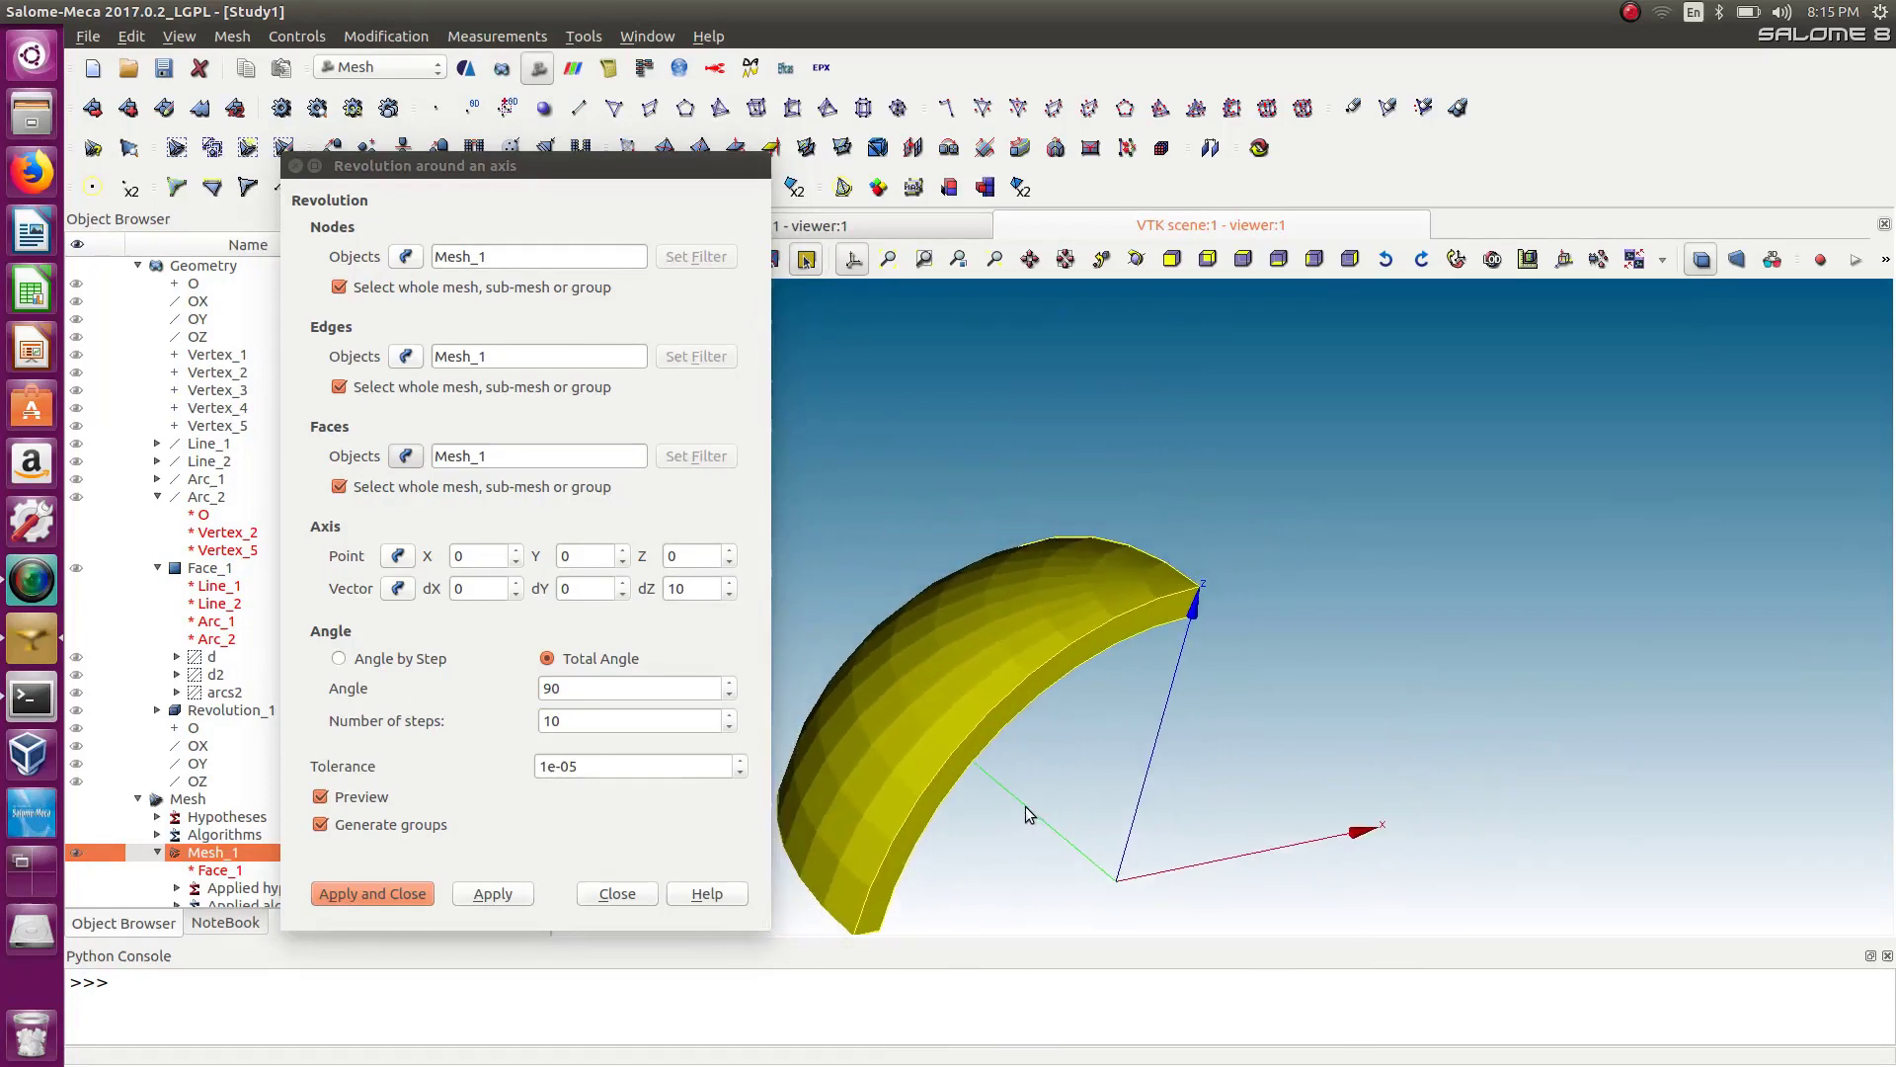
pyautogui.click(556, 686)
pyautogui.write('-')
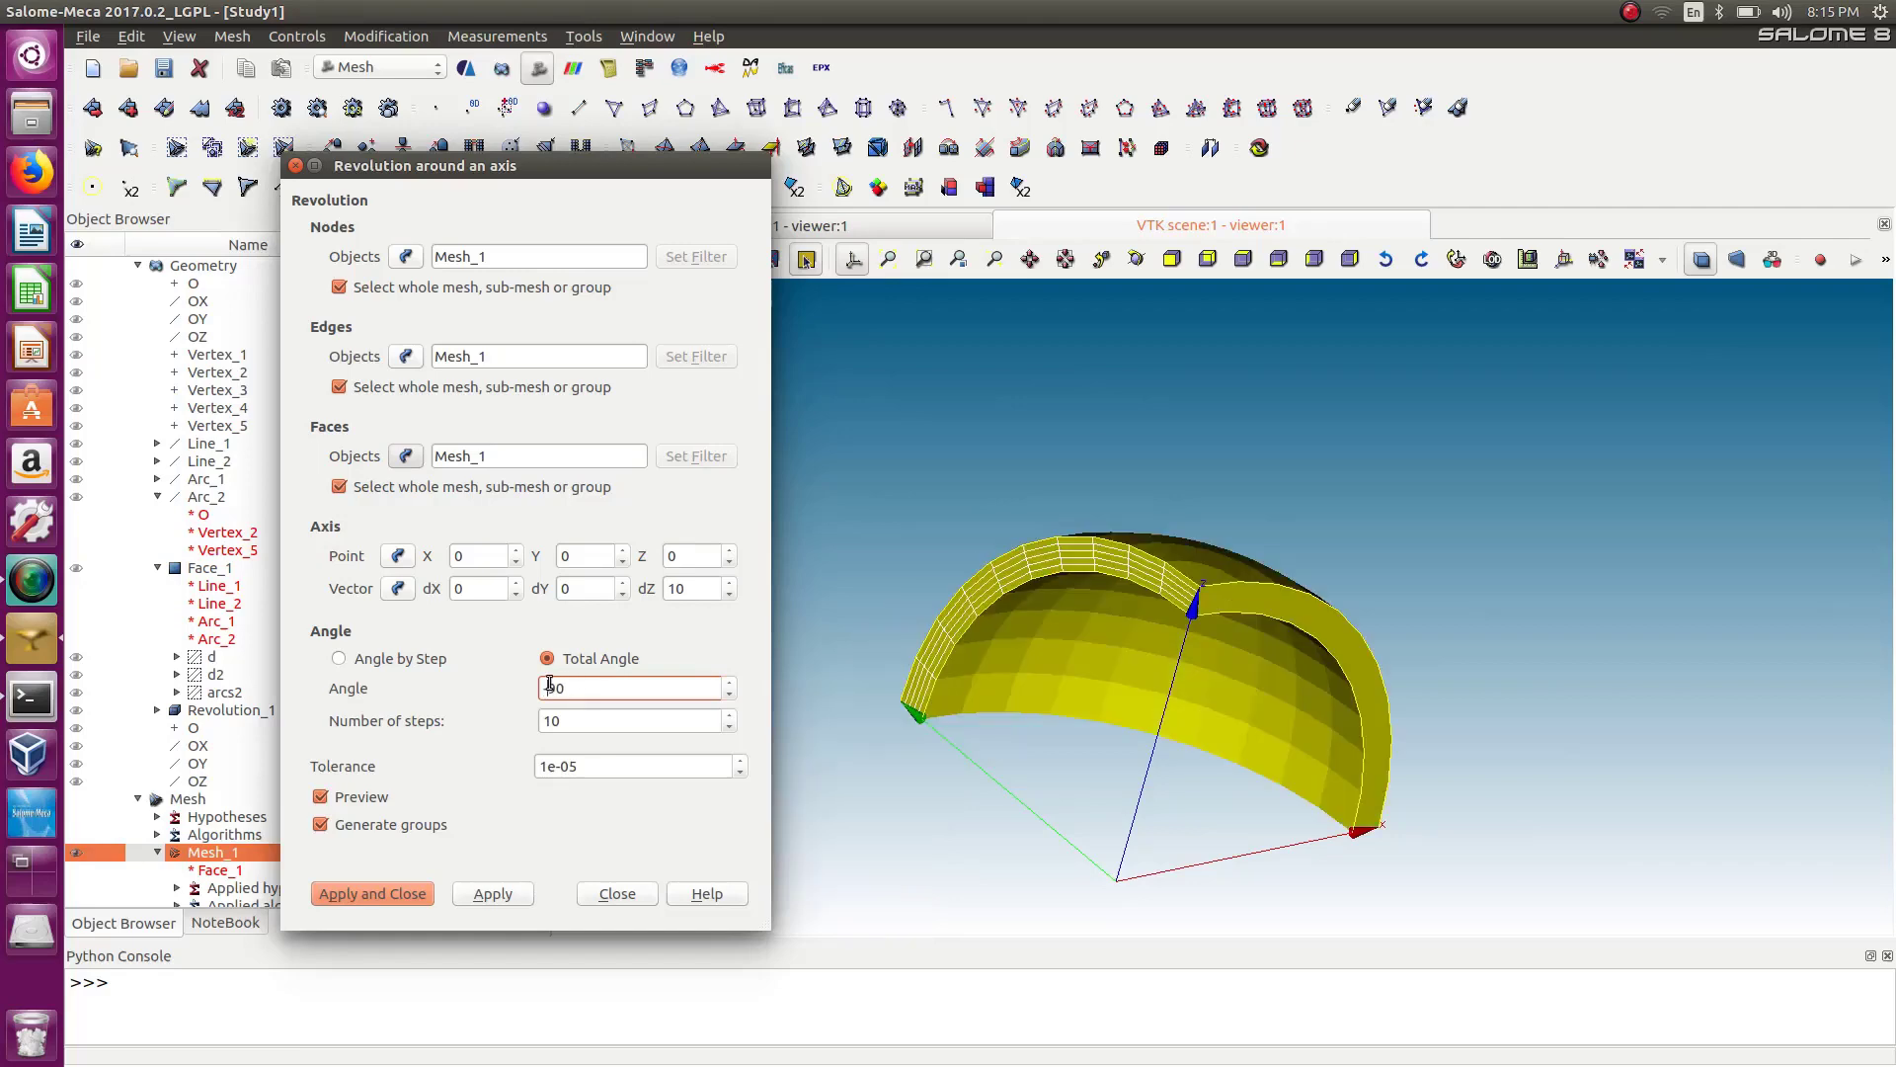
pyautogui.click(1022, 492)
pyautogui.moveTo(1022, 492); pyautogui.dragTo(1119, 659)
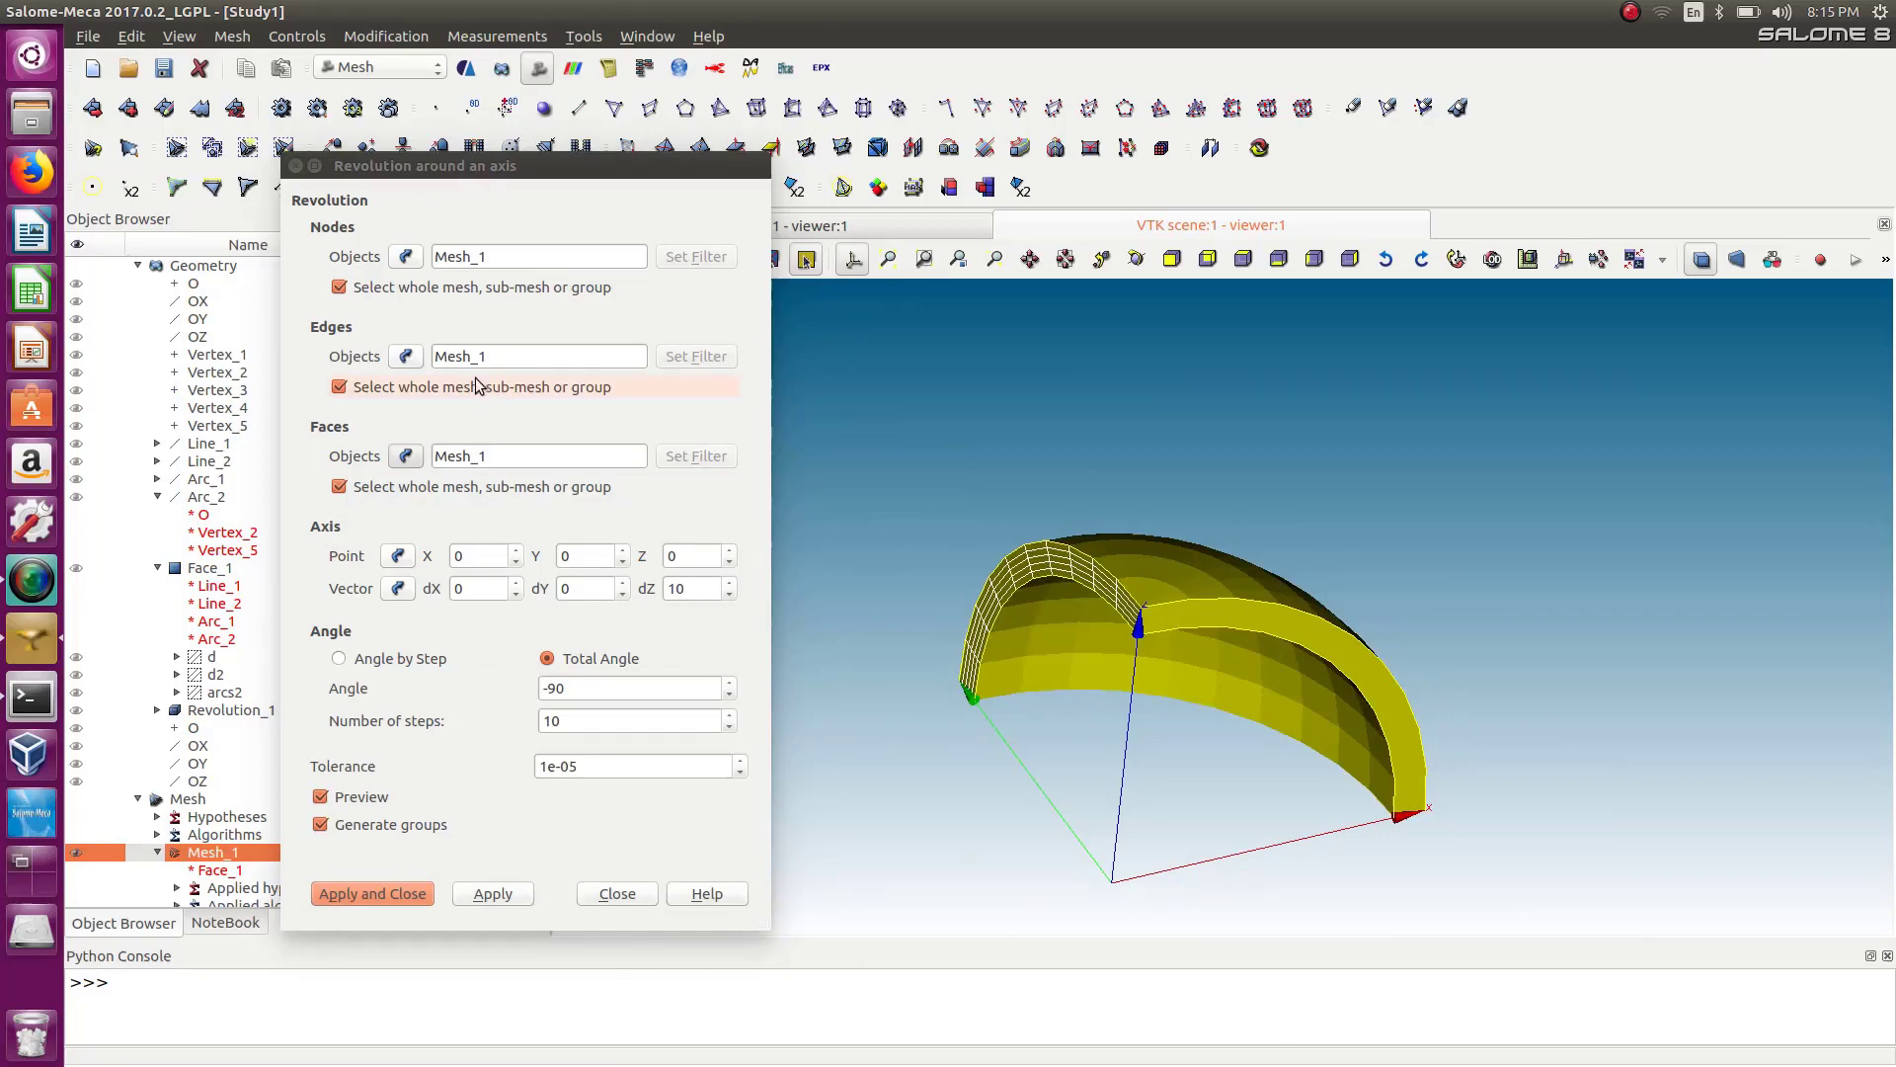
pyautogui.press('Return')
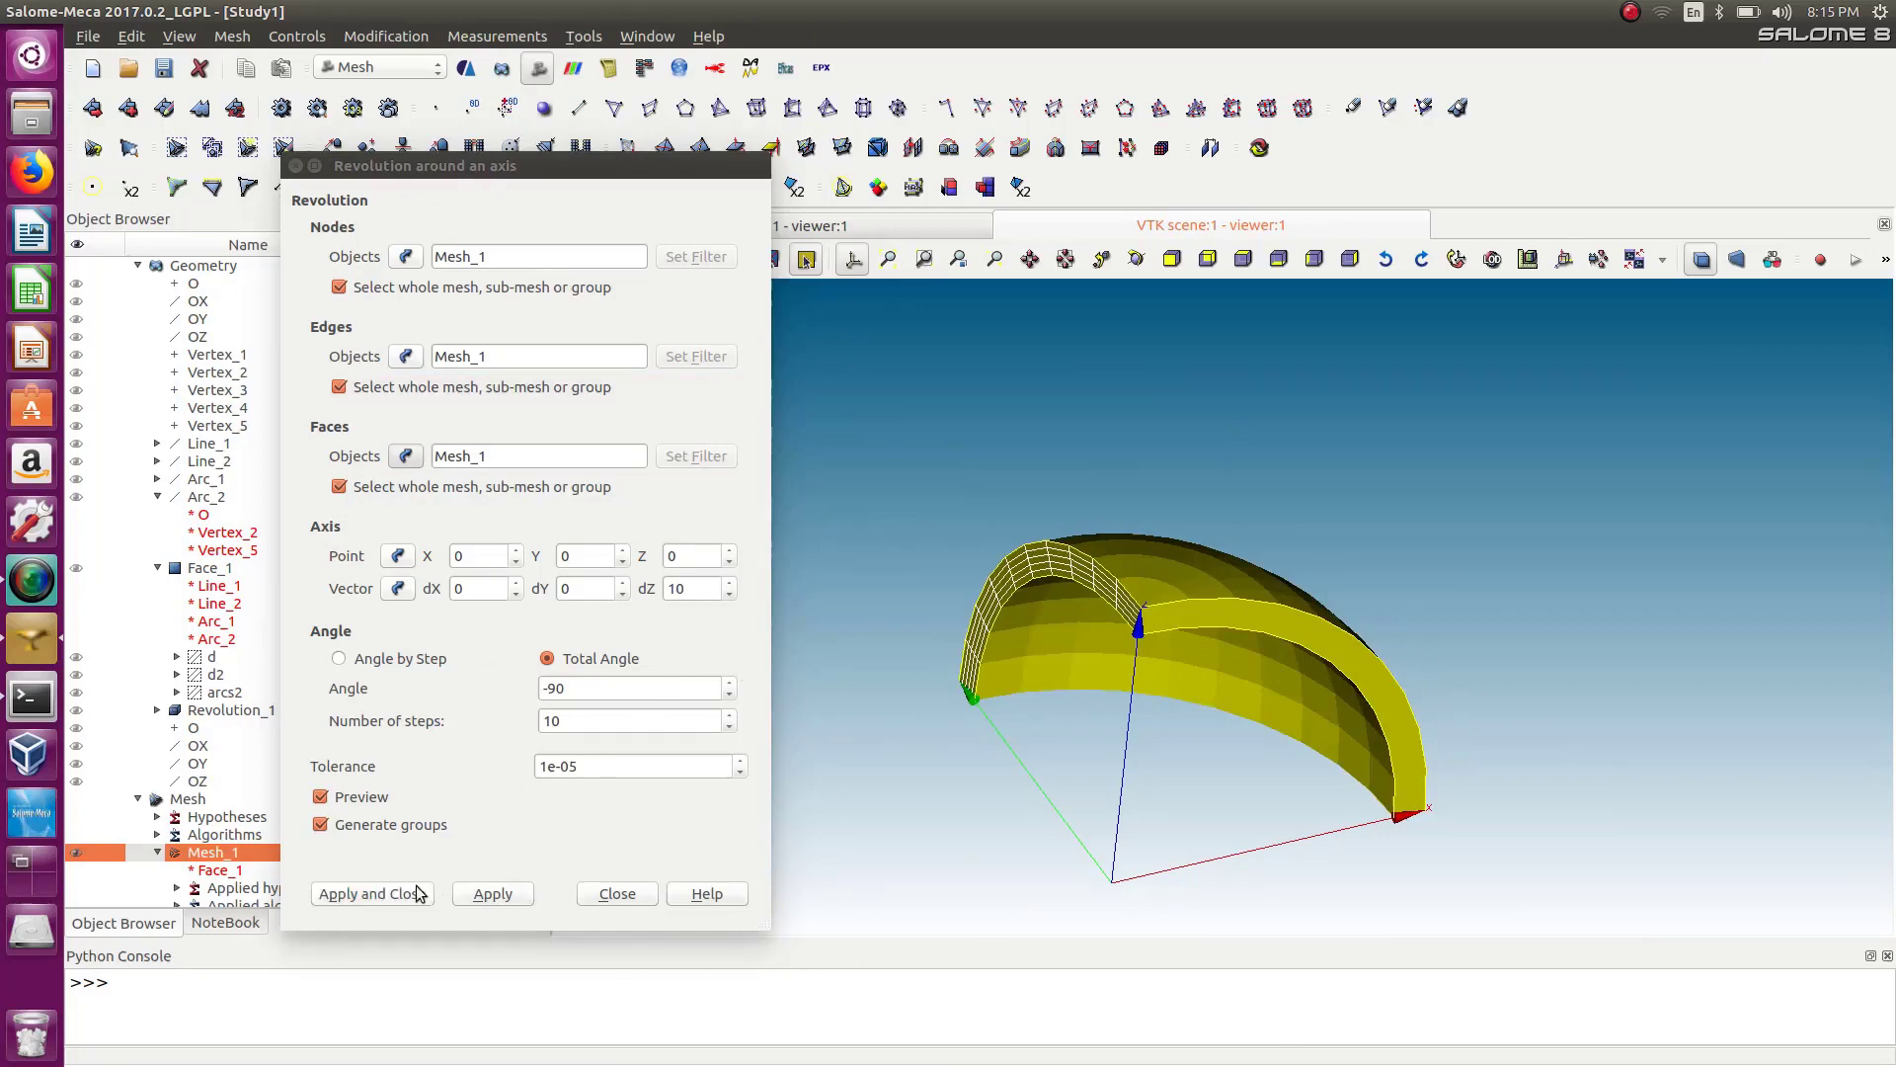
# Inspect the revolved 3D mesh and expand Mesh_1's sub-meshes in the object browser.
pyautogui.moveTo(1532, 878); pyautogui.dragTo(1148, 724)
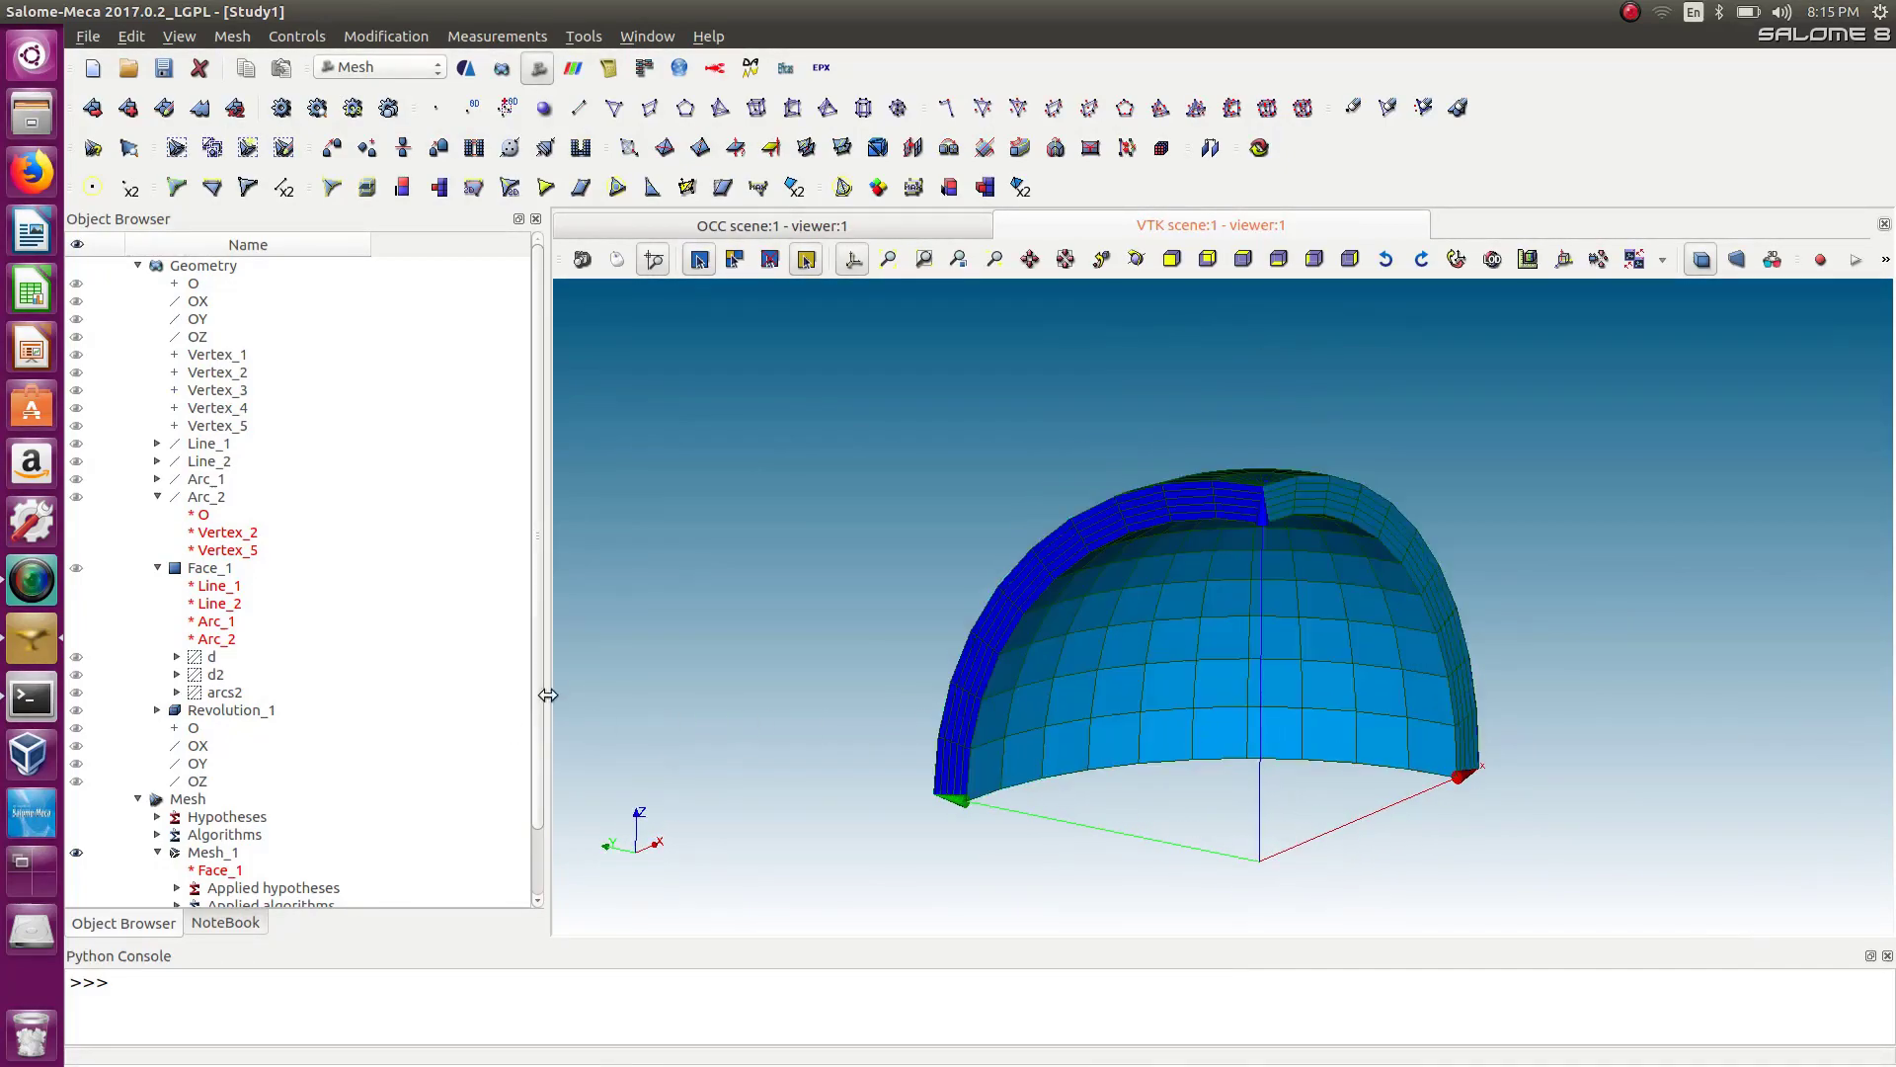
pyautogui.moveTo(536, 689); pyautogui.dragTo(541, 833)
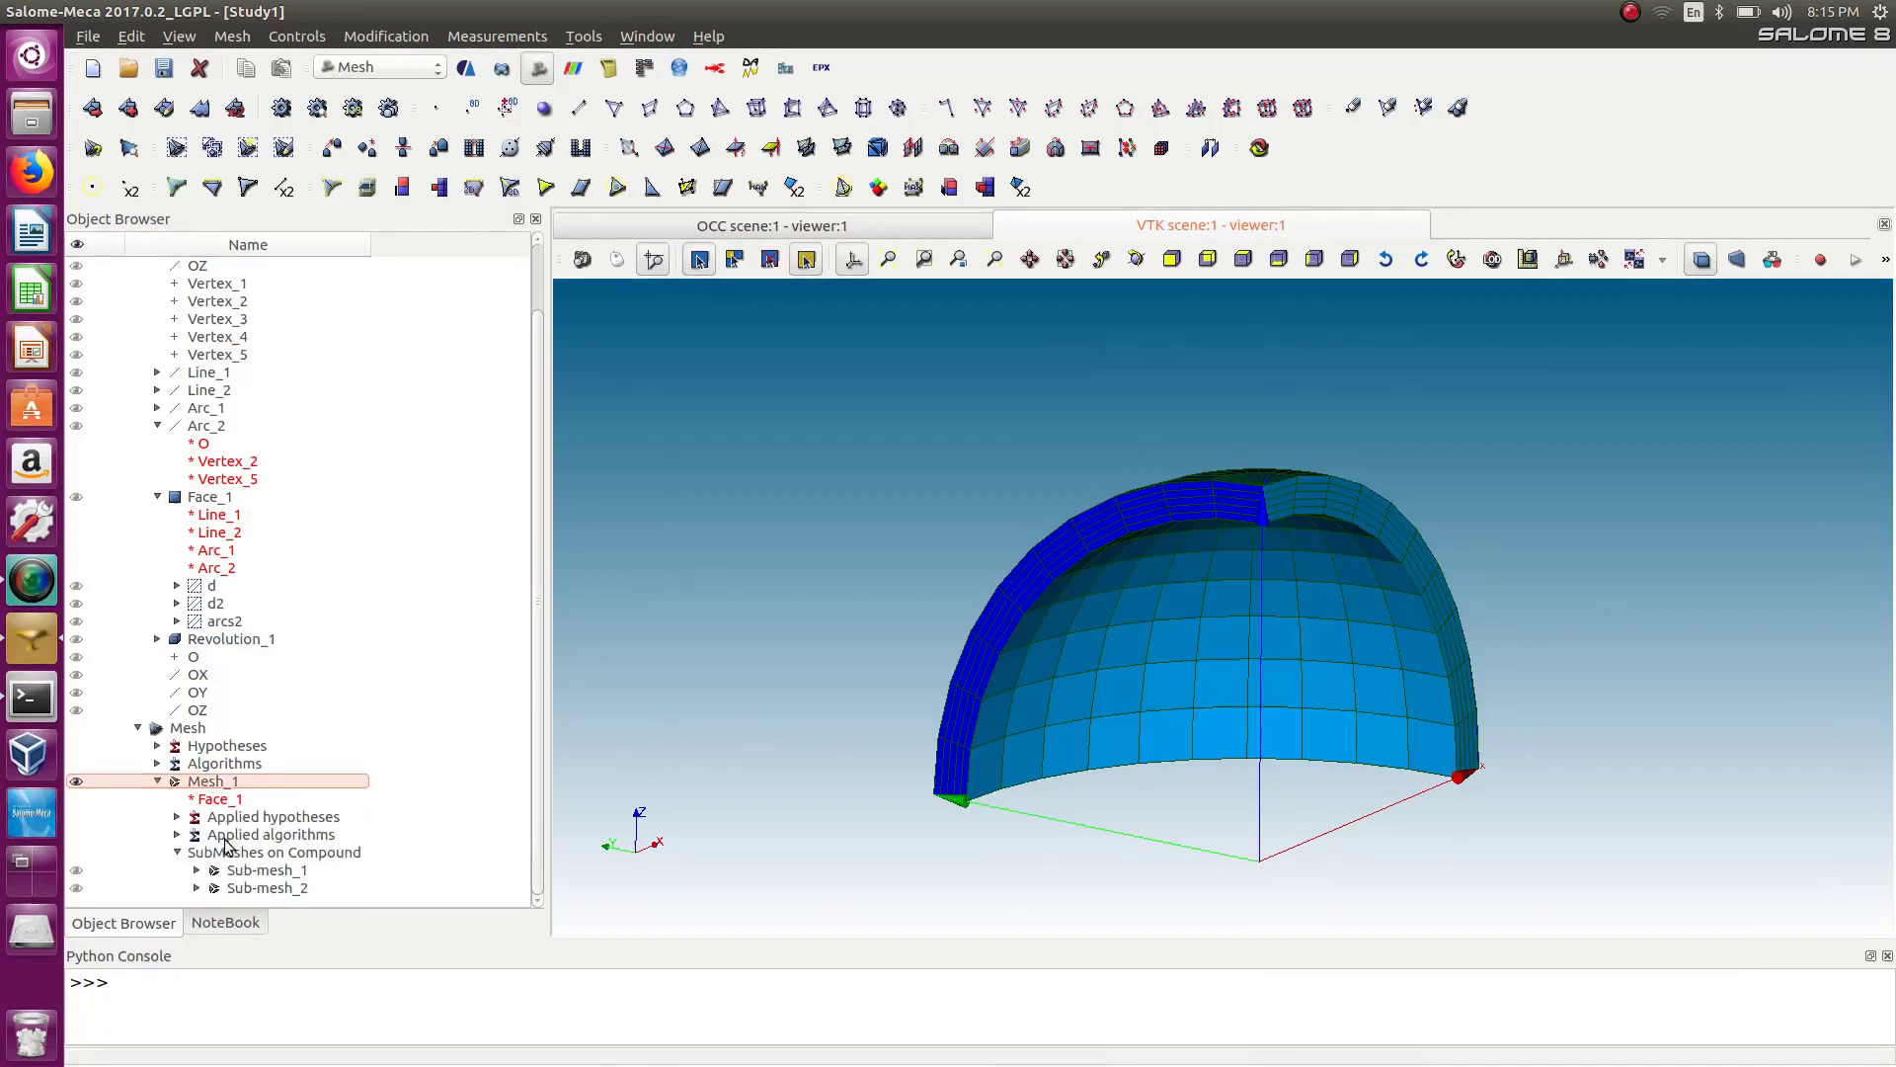
pyautogui.click(77, 869)
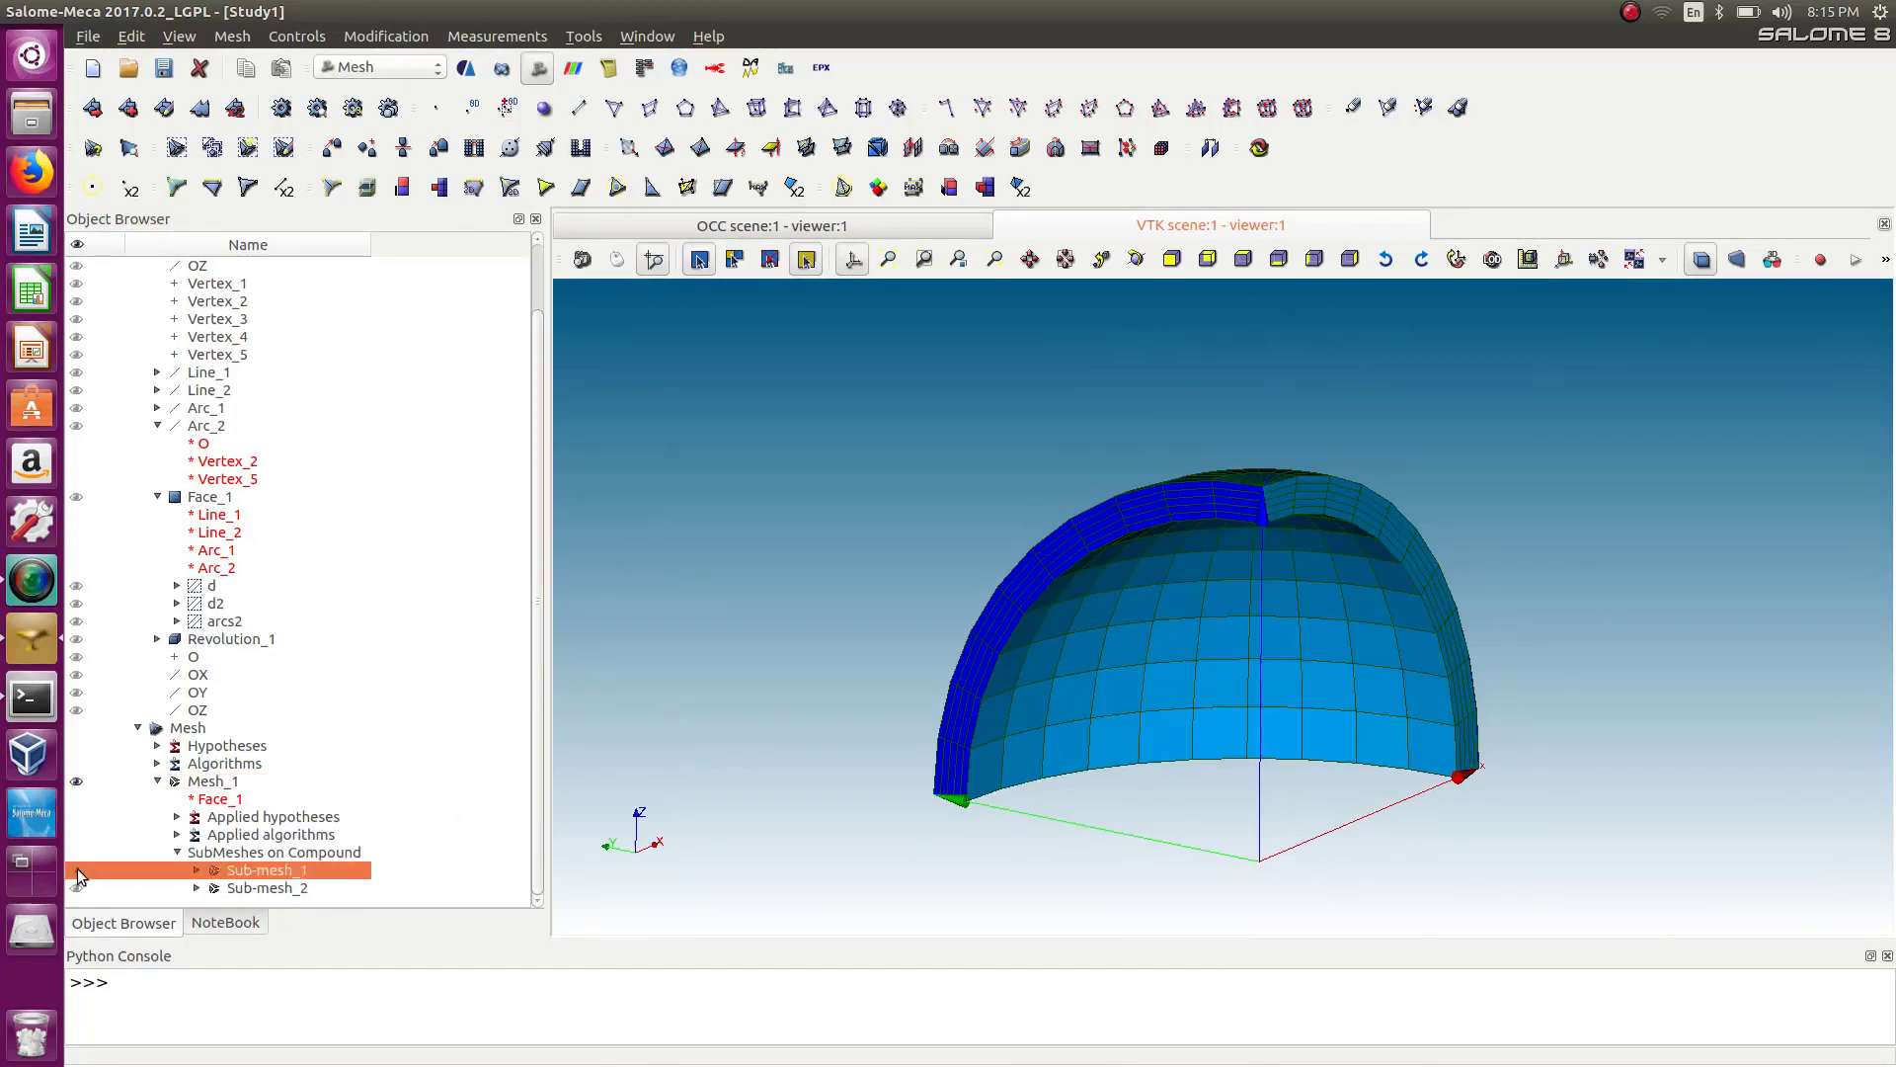
pyautogui.doubleClick(76, 887)
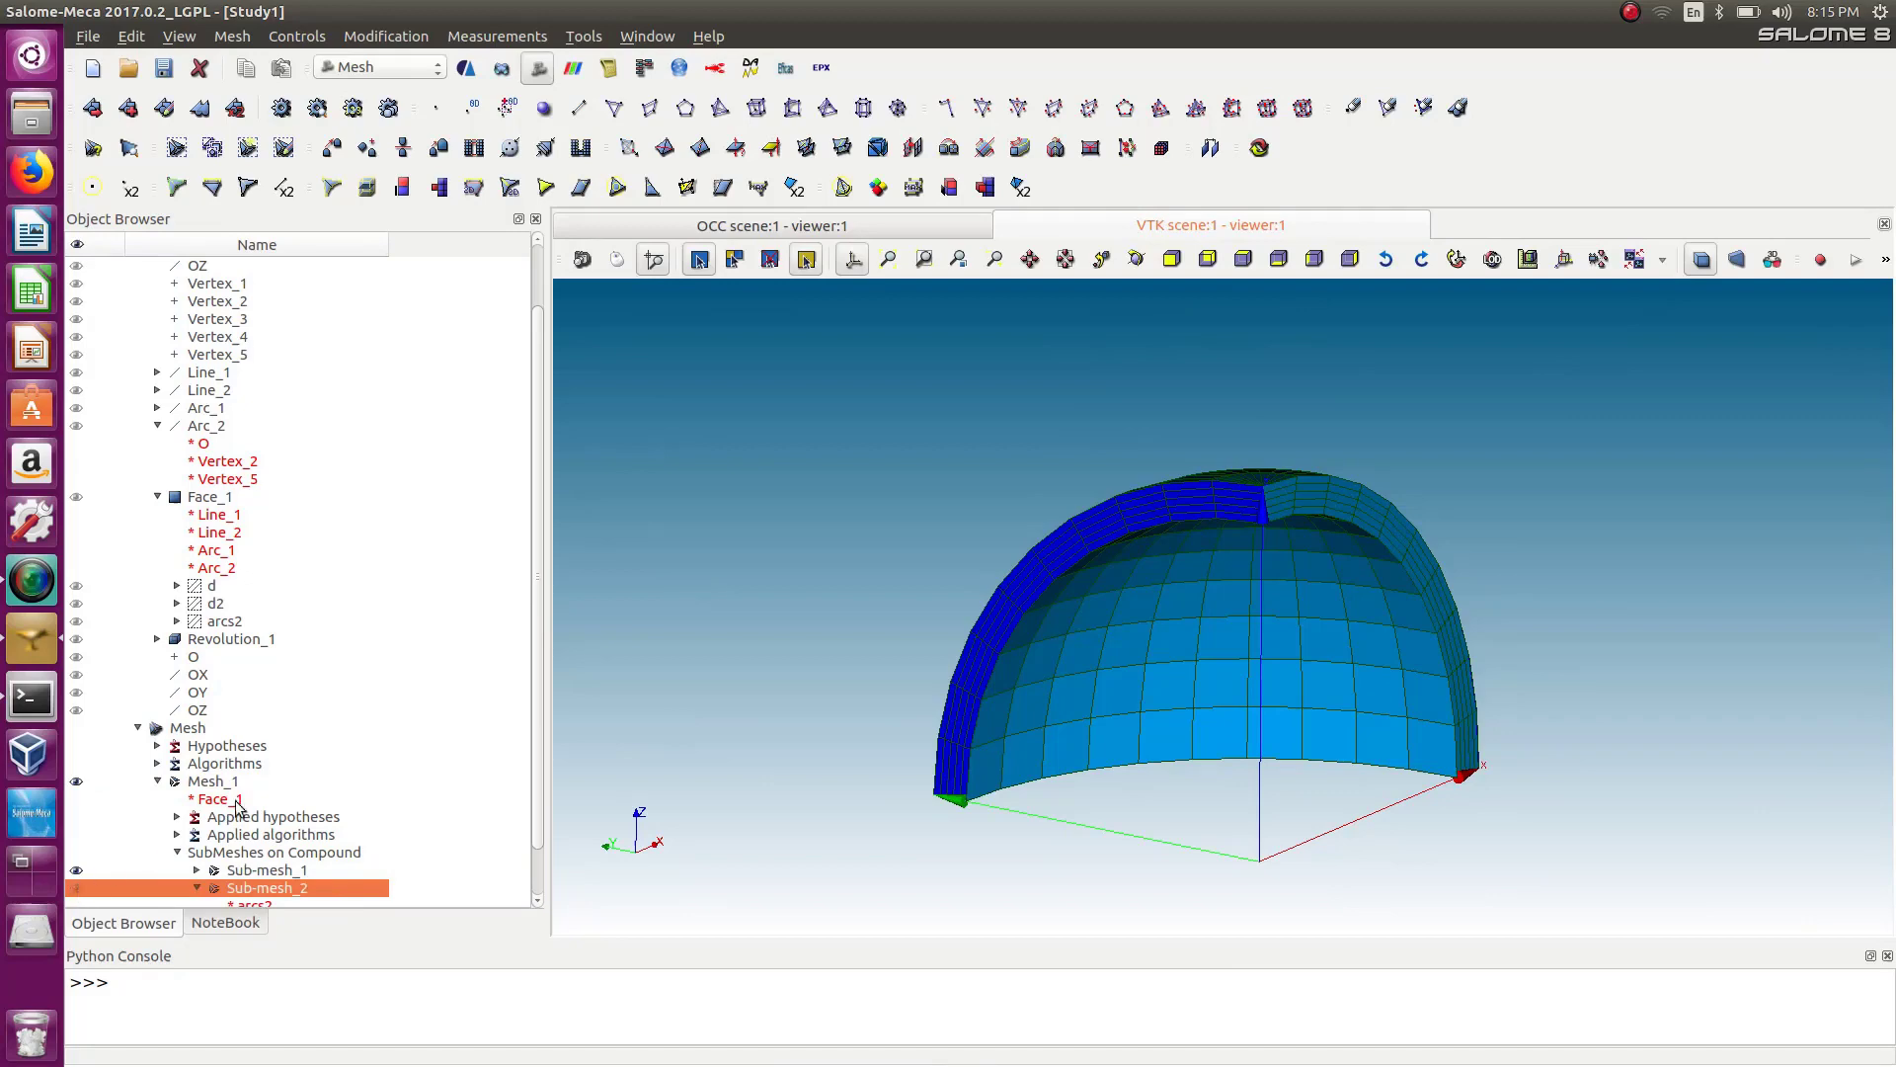
pyautogui.scroll(-1, 538, 727)
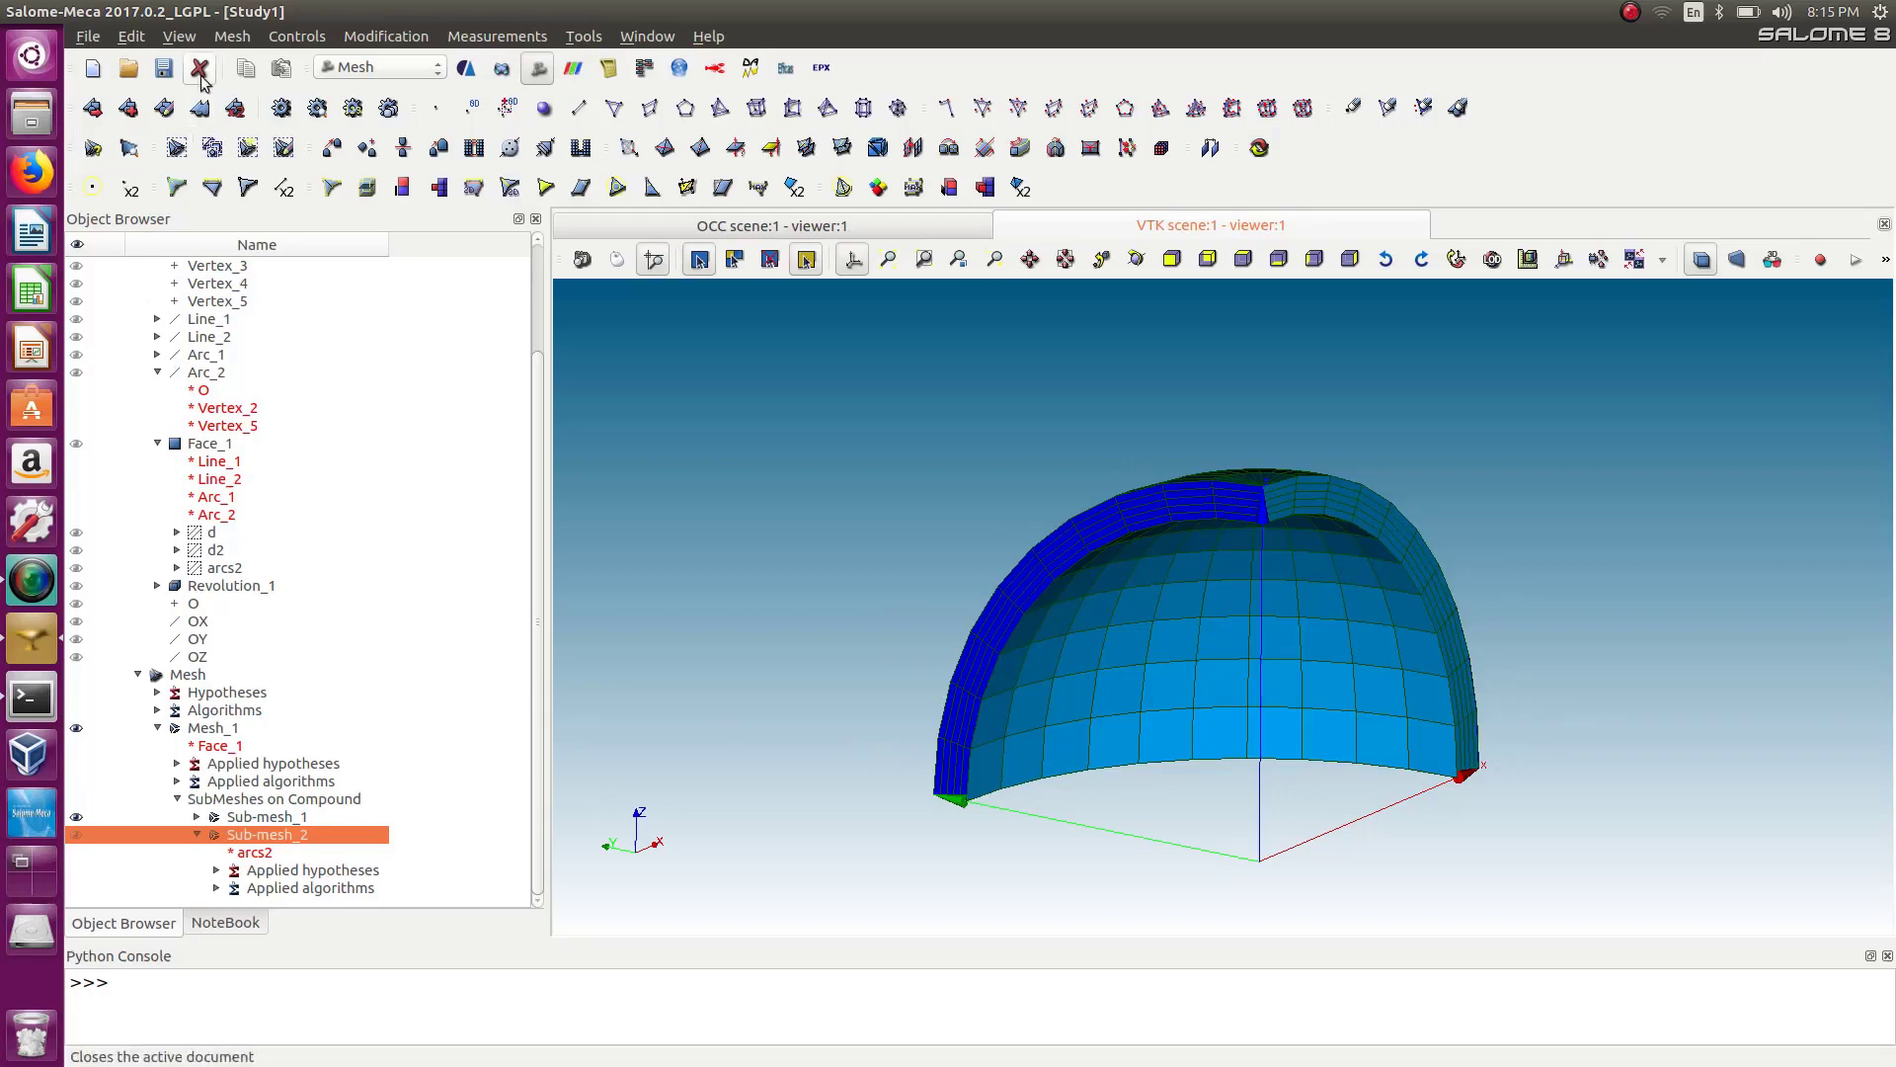
# Try to create groups on Mesh_1 from Revolution_1's geometry groups volume through inner, then close the dialog.
pyautogui.click(232, 36)
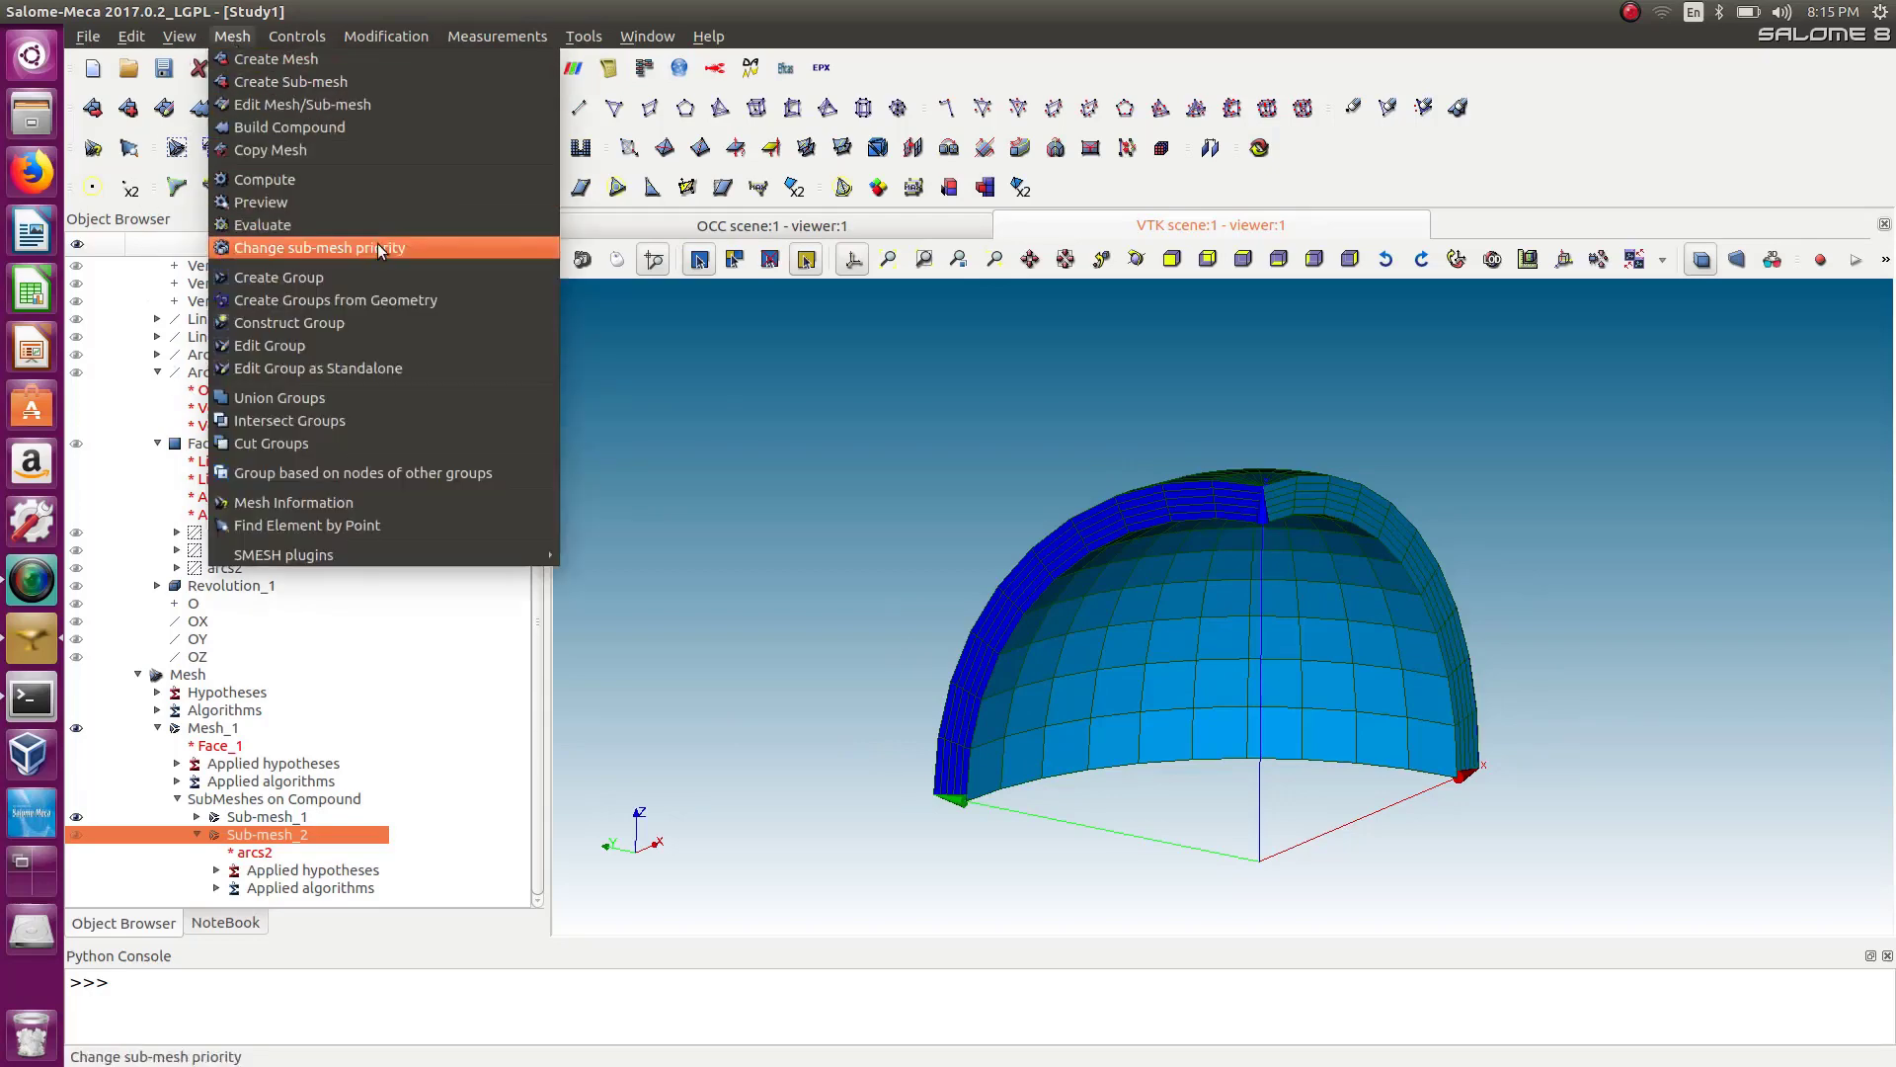
pyautogui.click(374, 299)
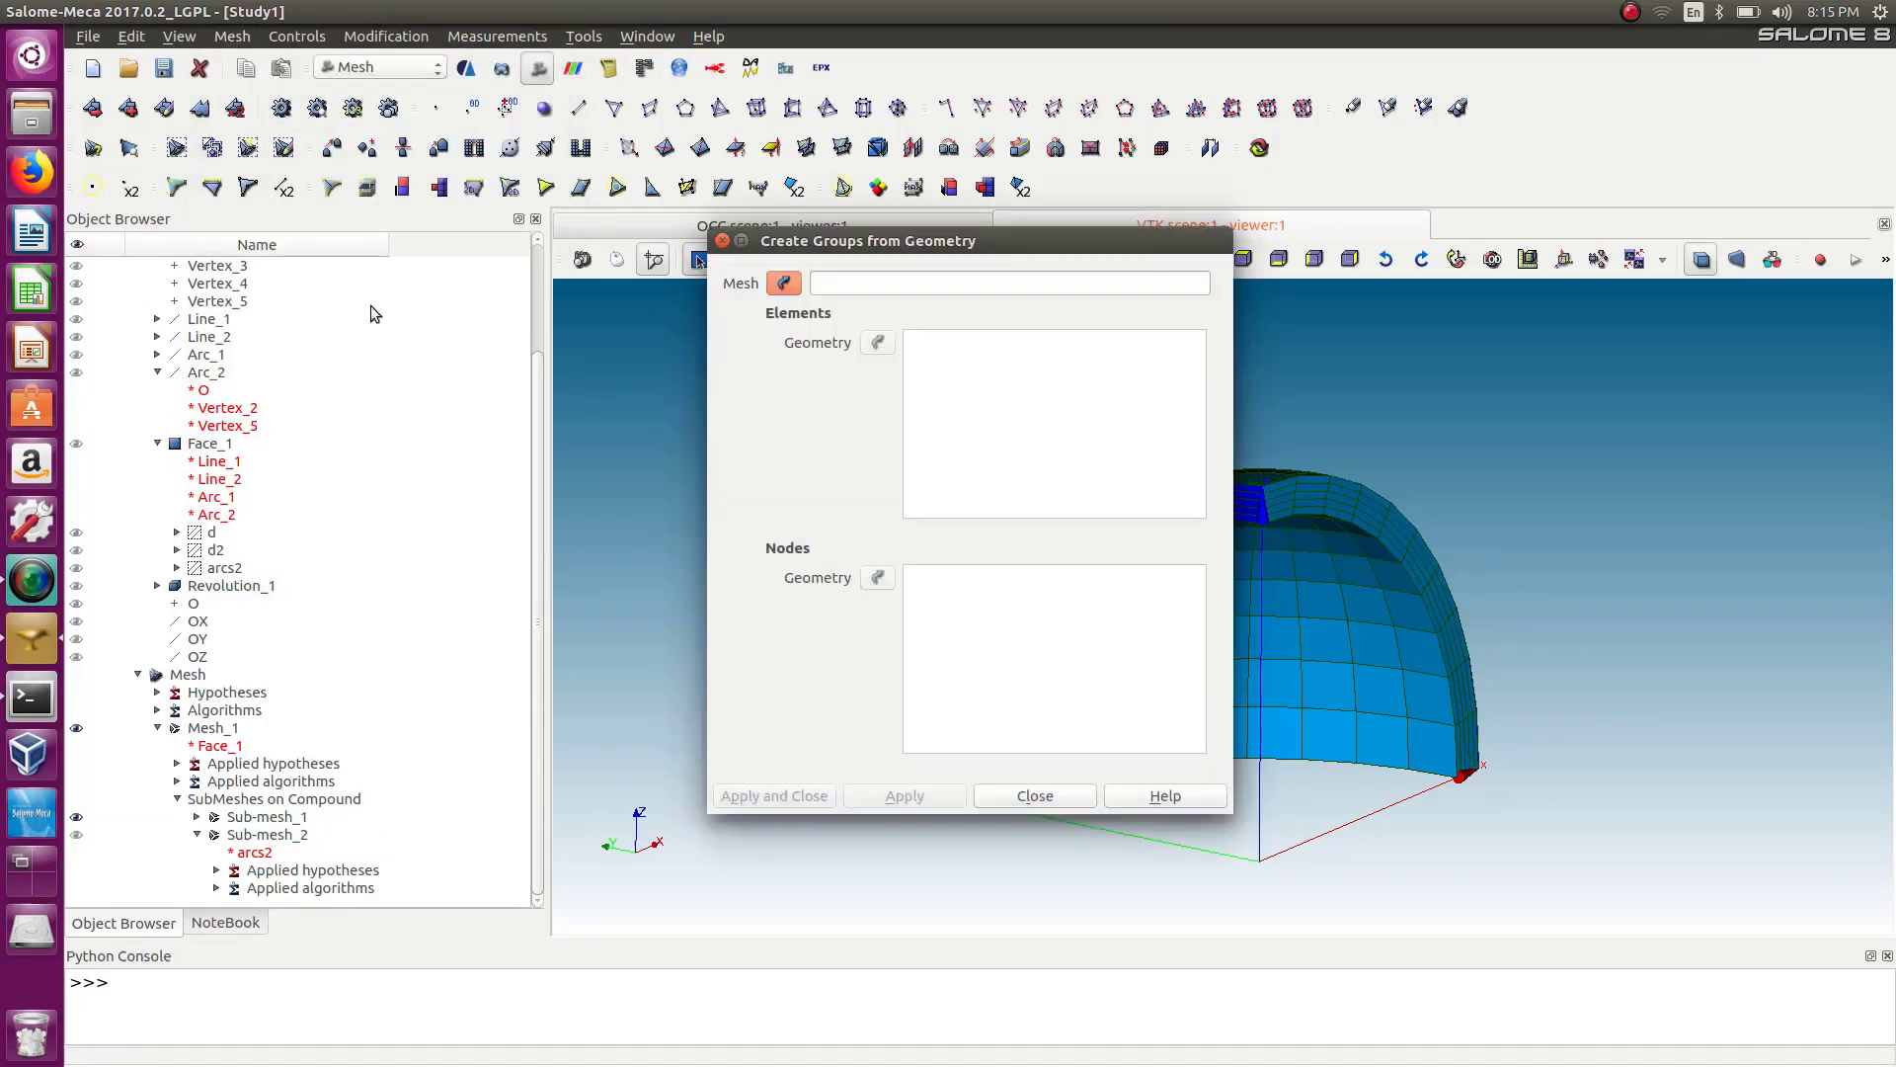
pyautogui.moveTo(970, 236); pyautogui.dragTo(865, 230)
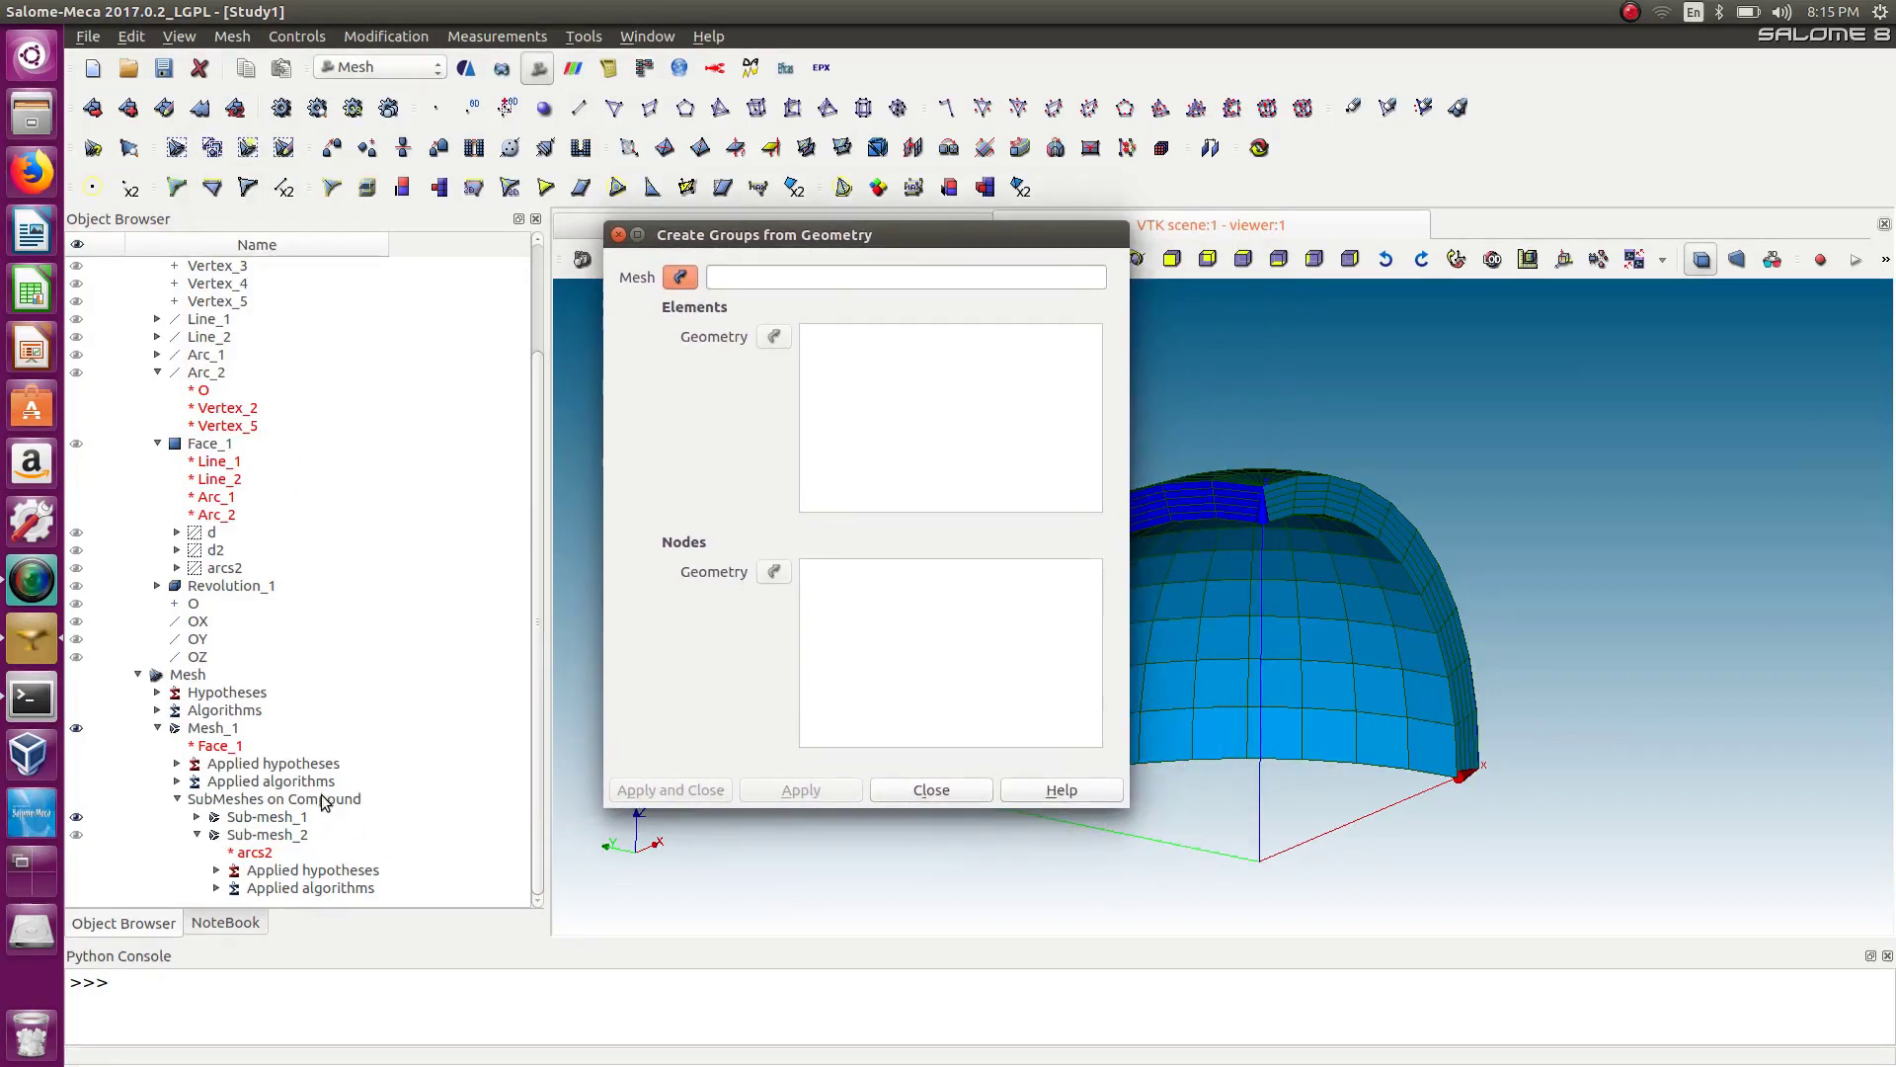
pyautogui.click(203, 728)
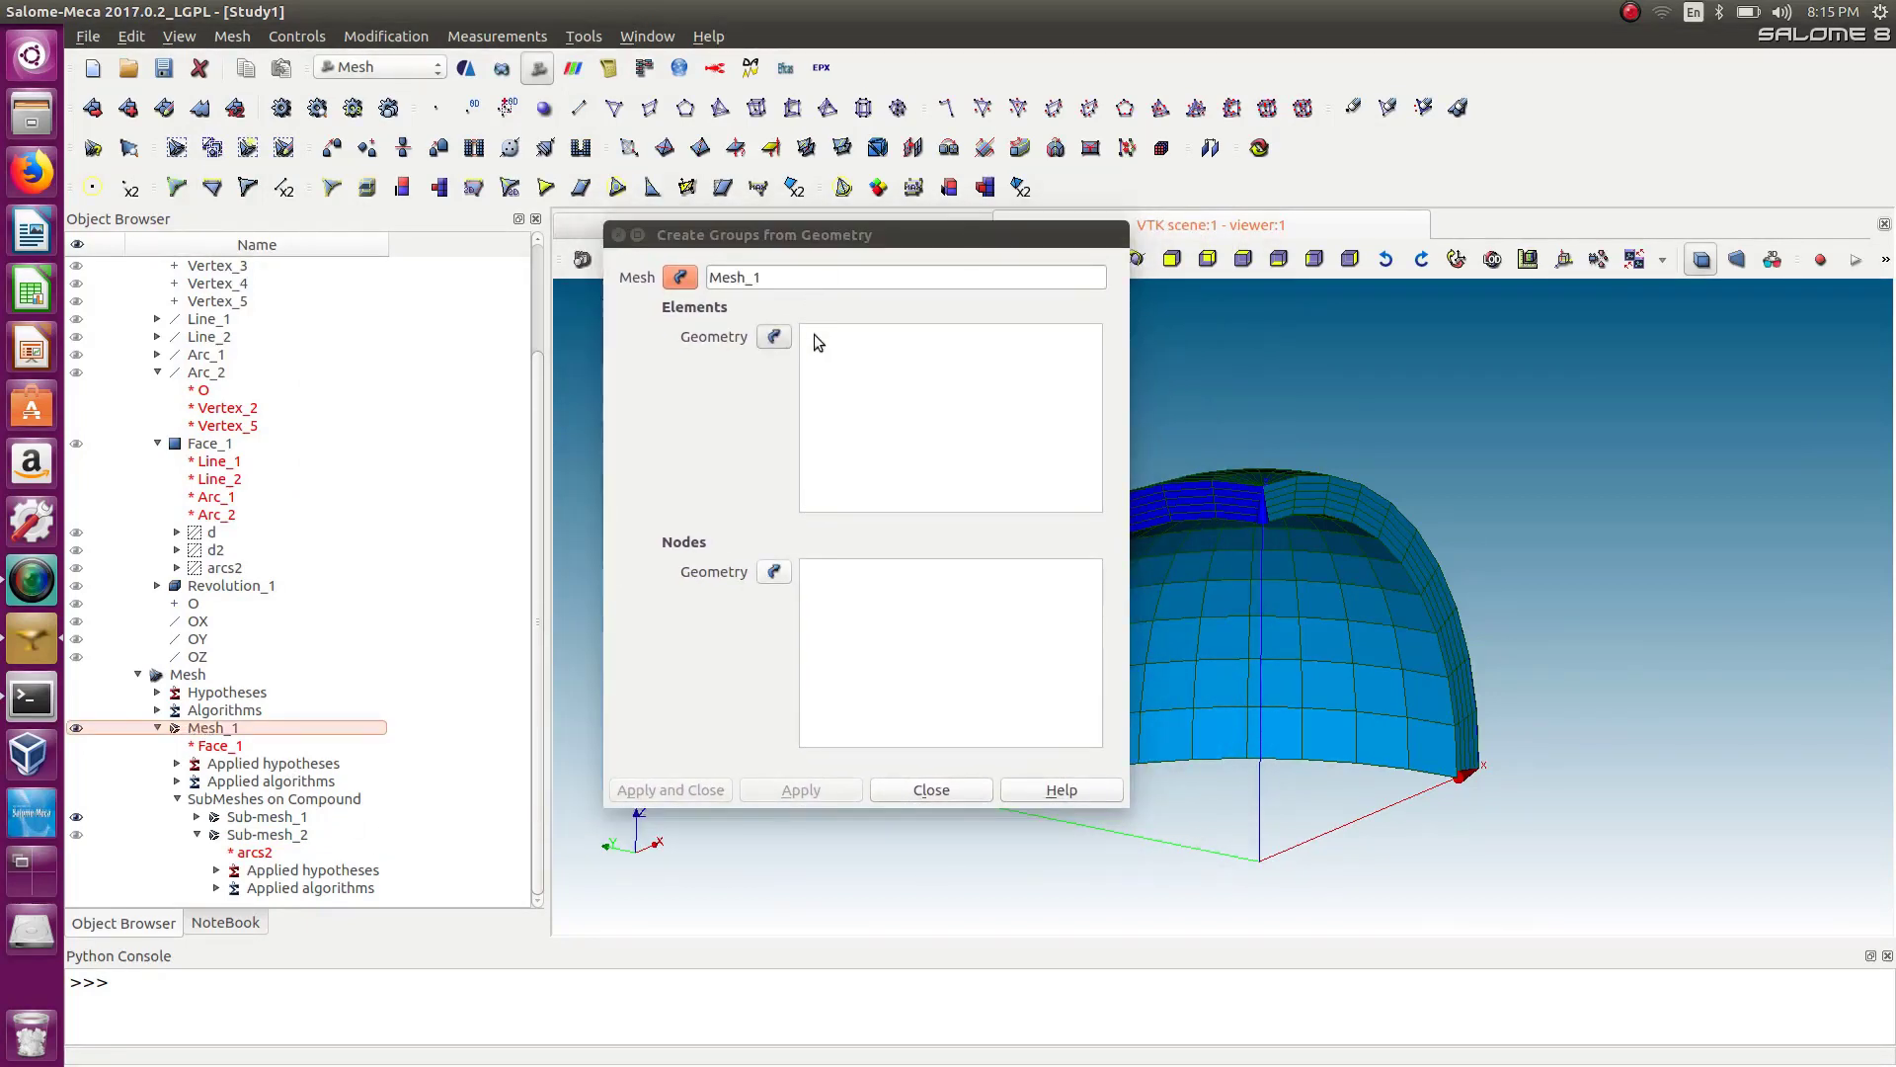
pyautogui.click(774, 337)
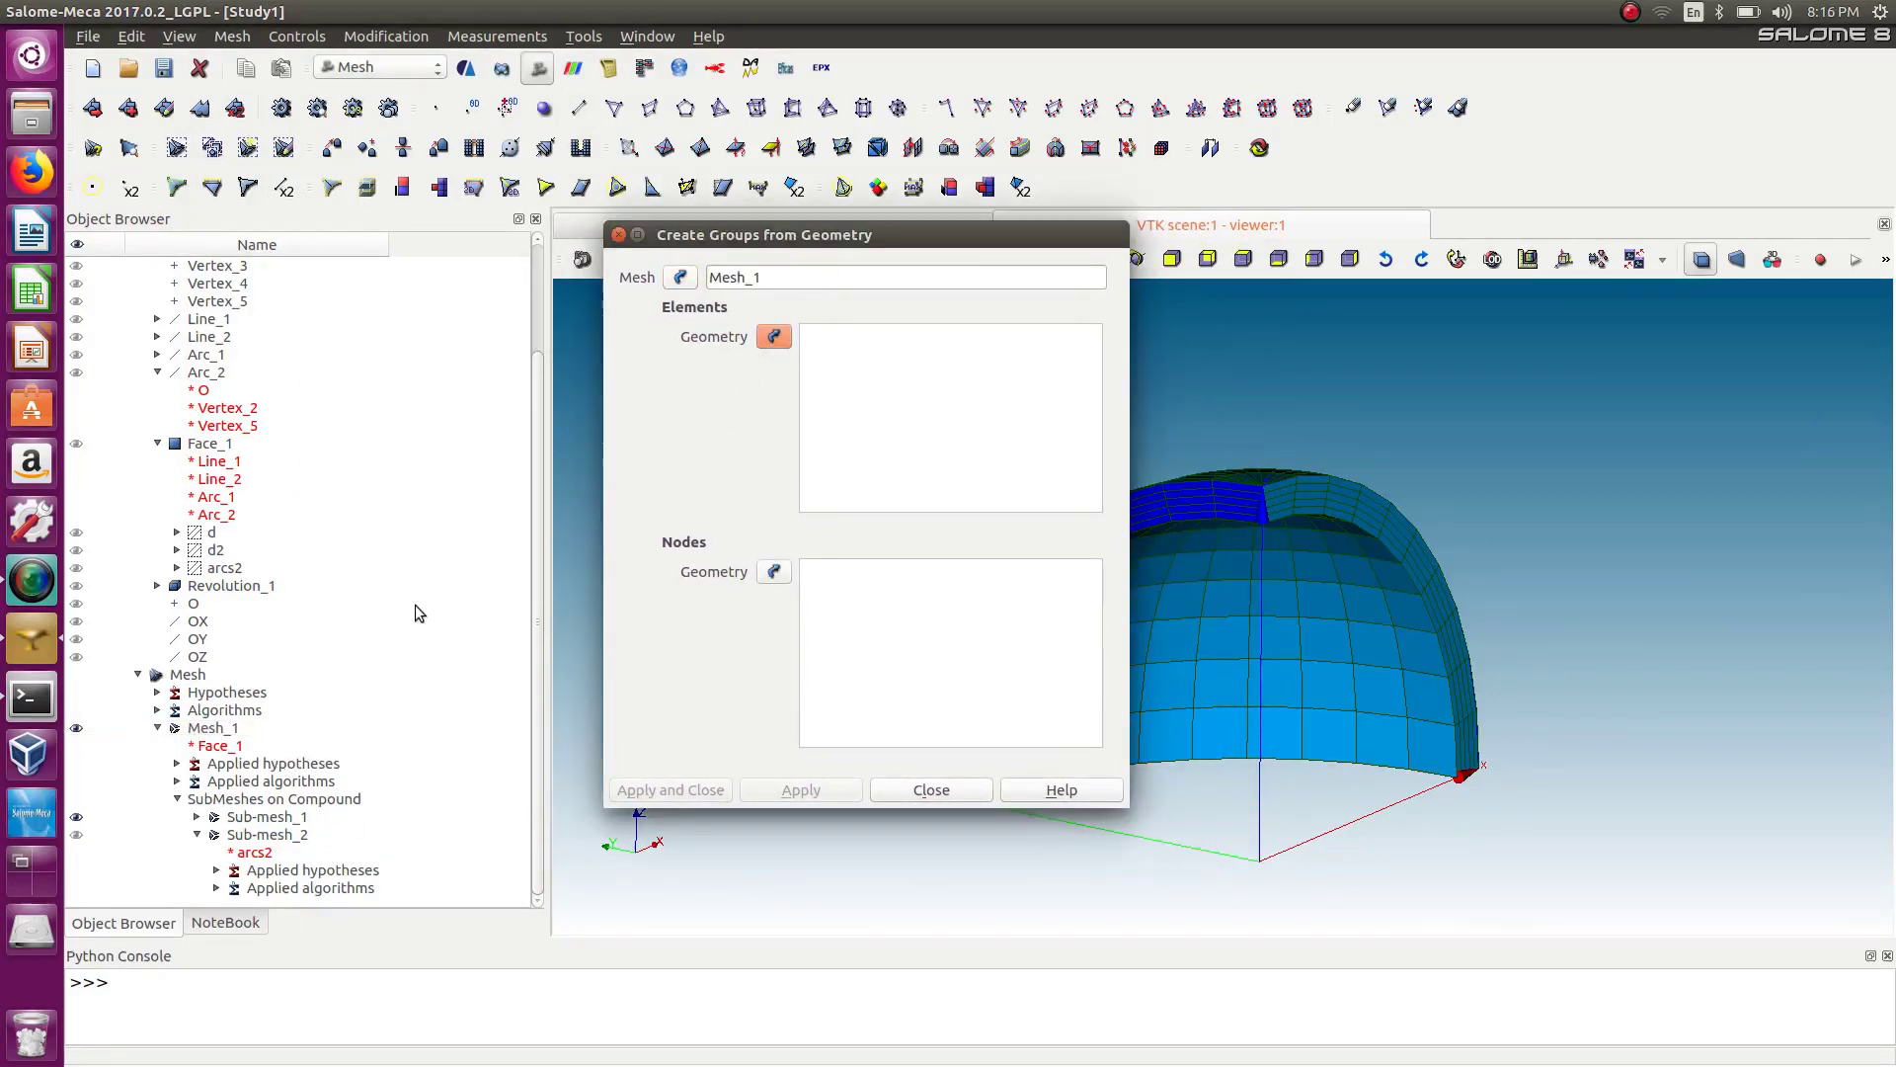
pyautogui.click(157, 586)
pyautogui.click(235, 648)
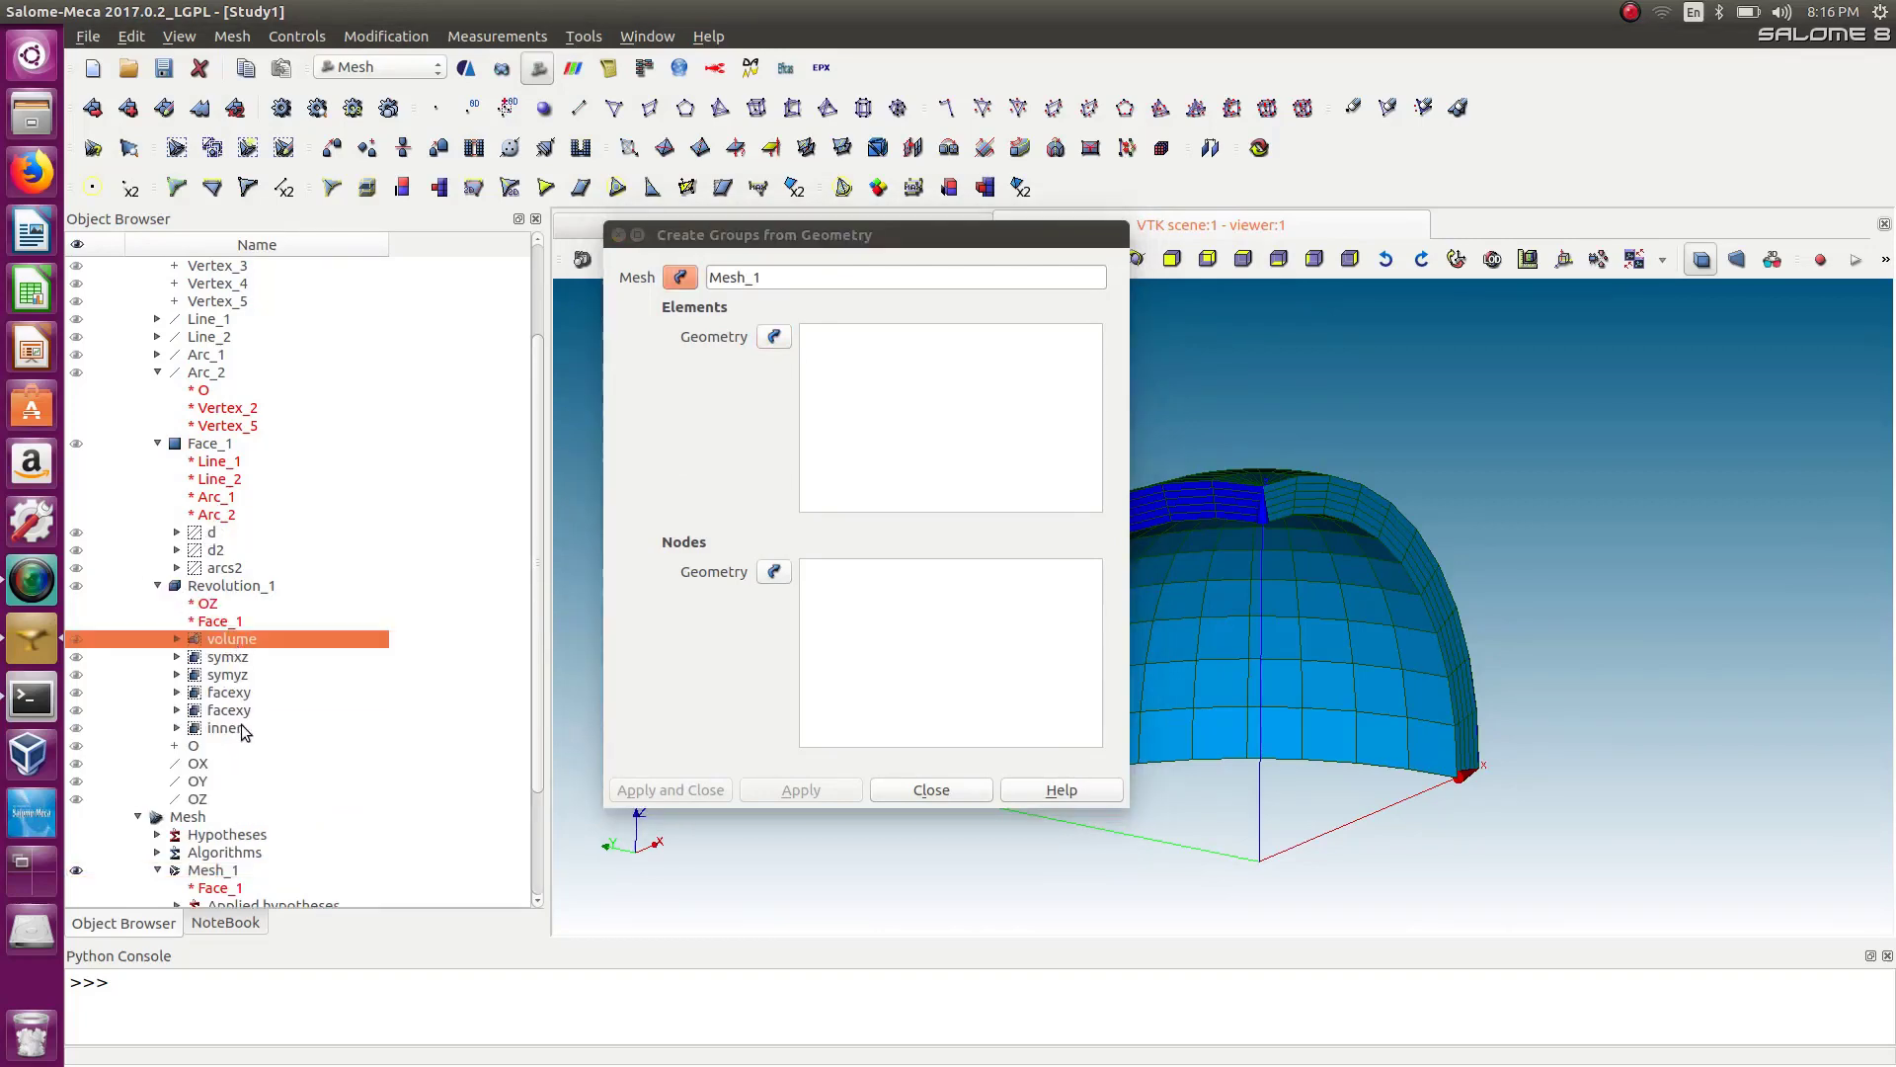
pyautogui.keyDown('shift'); pyautogui.click(241, 729); pyautogui.keyUp('shift')
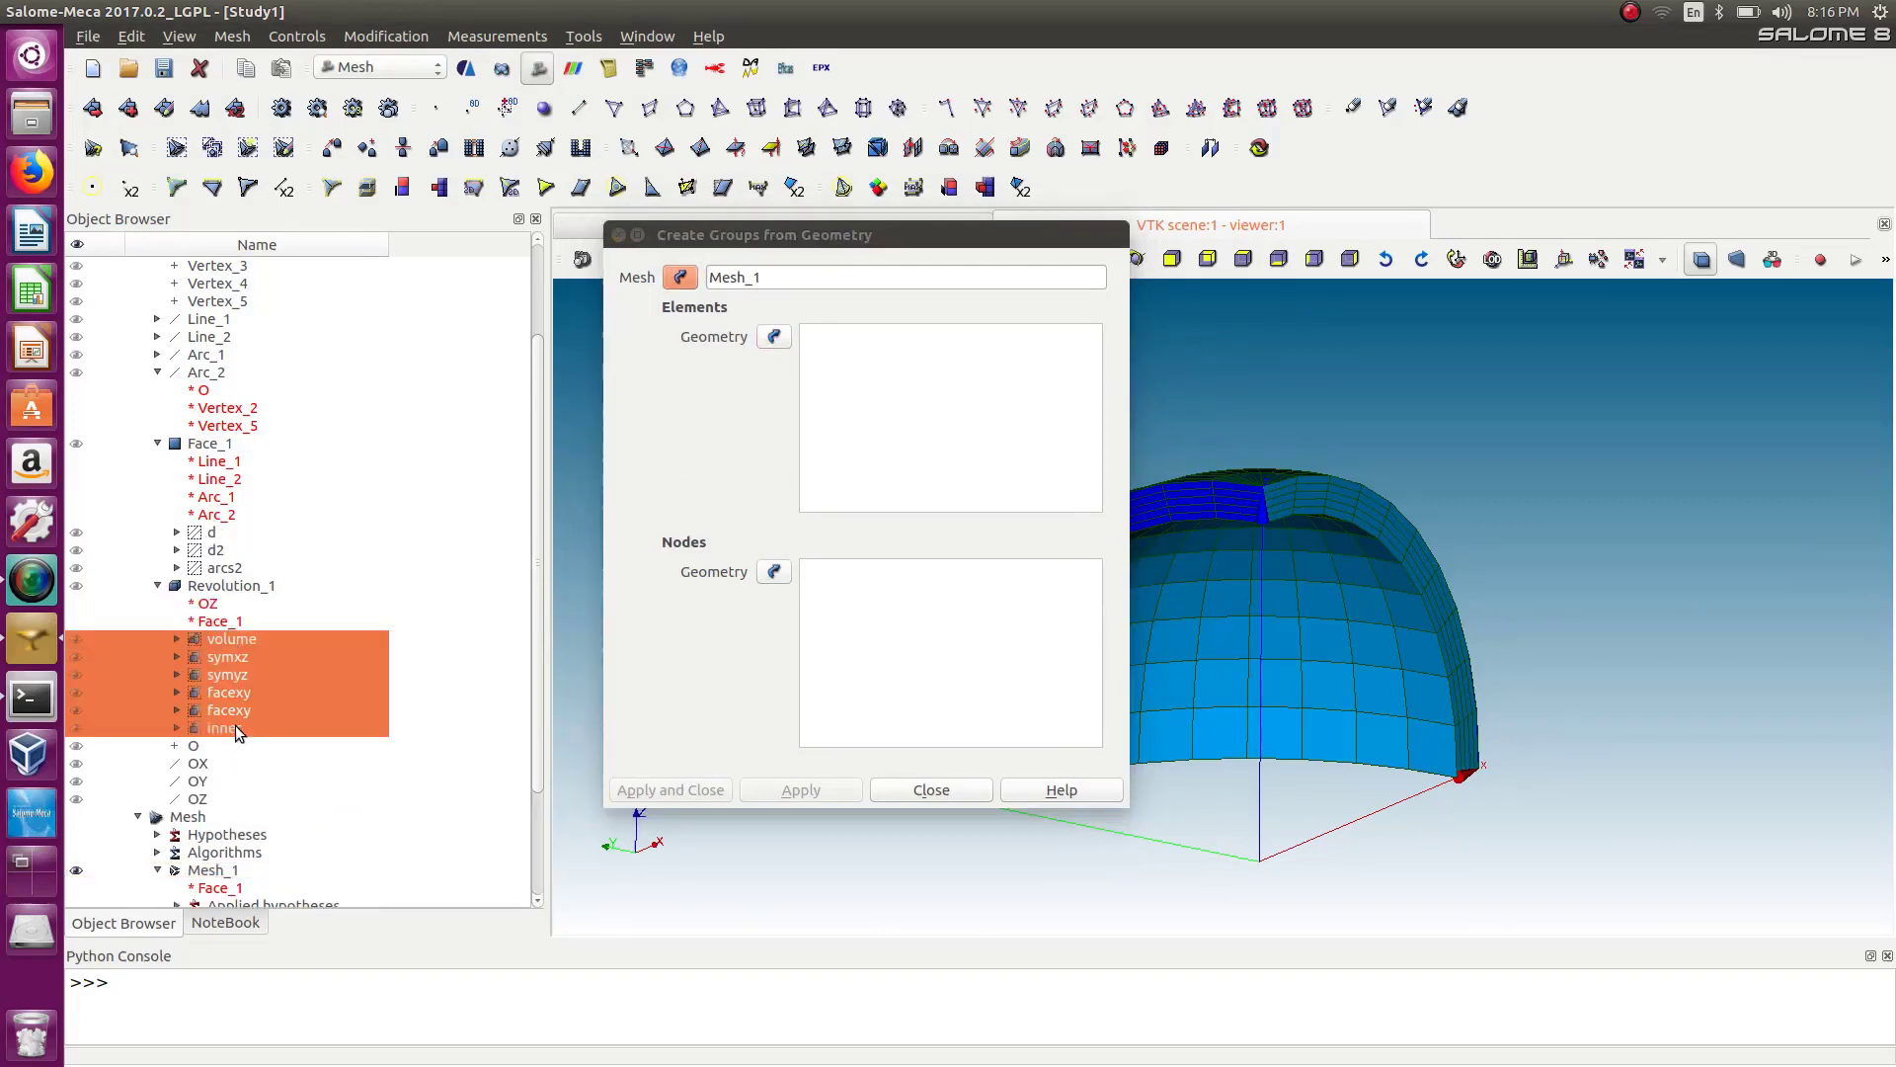
pyautogui.click(774, 337)
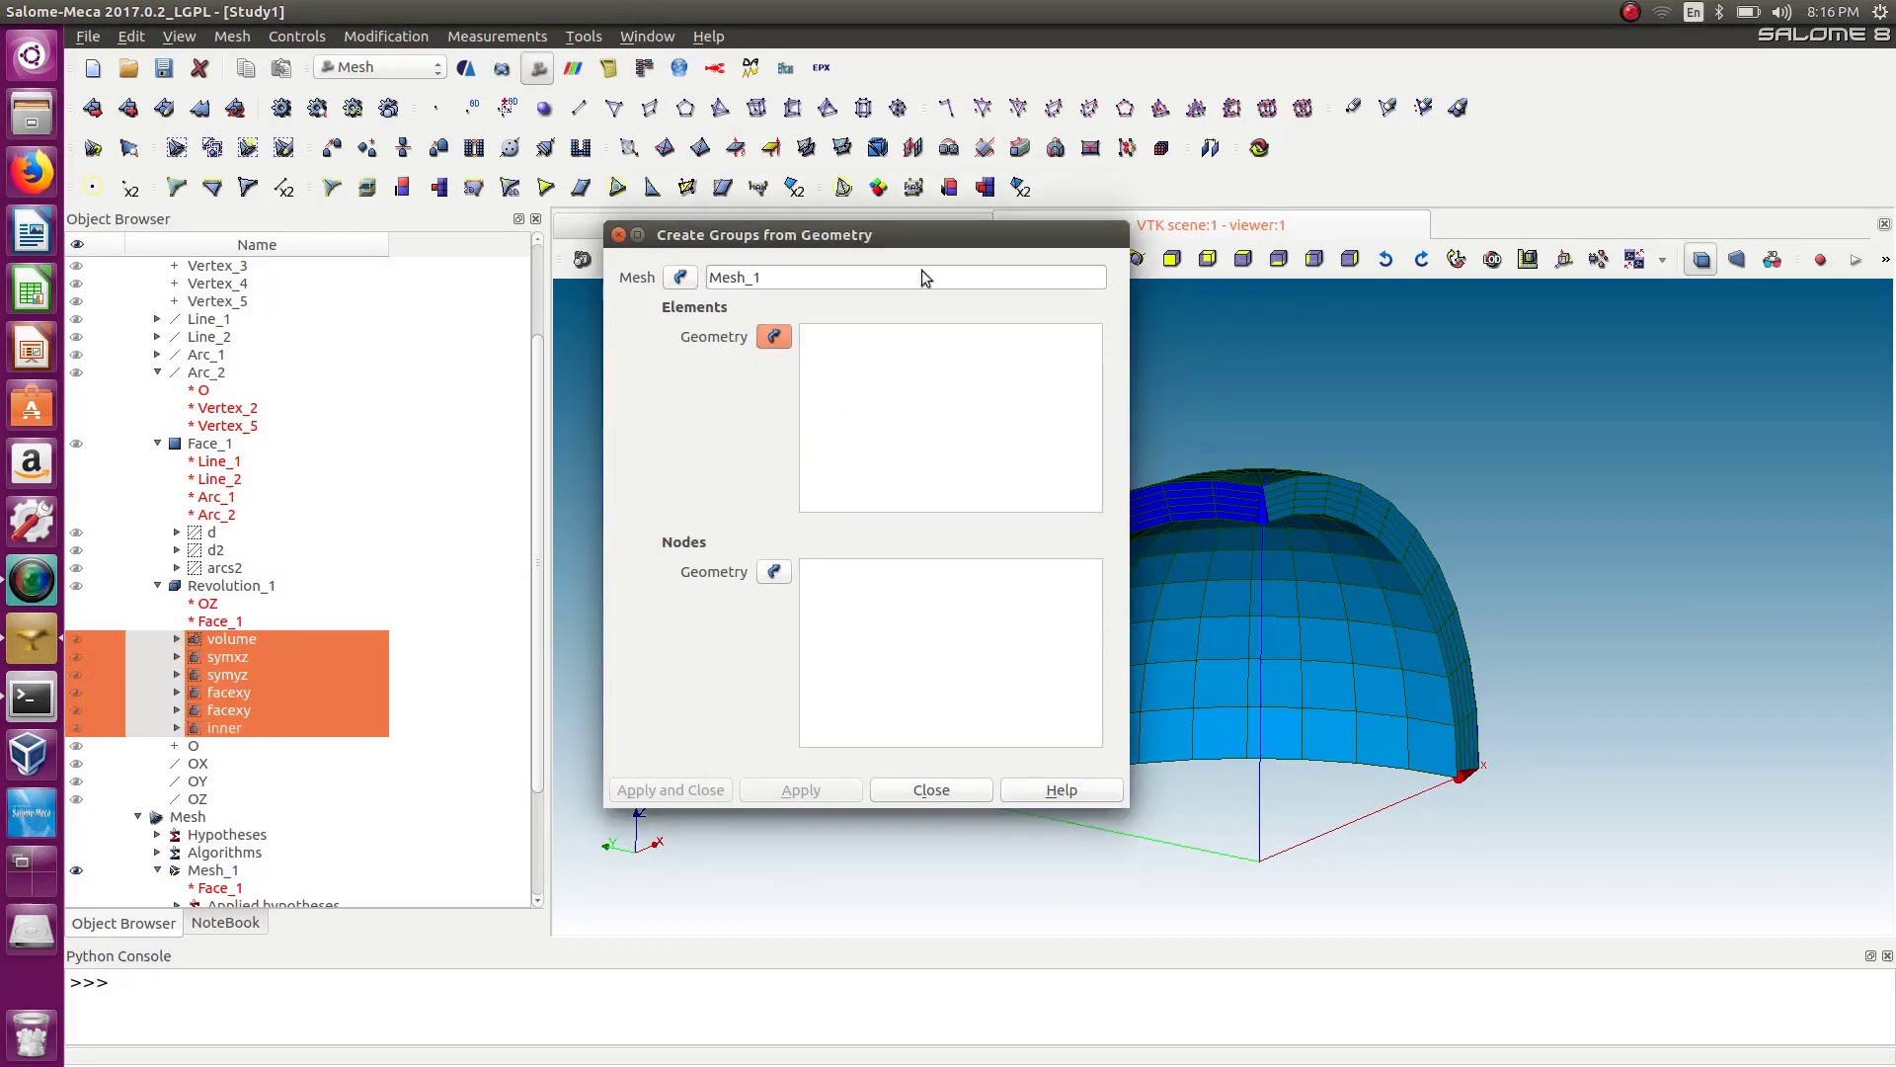
pyautogui.moveTo(821, 235); pyautogui.dragTo(664, 247)
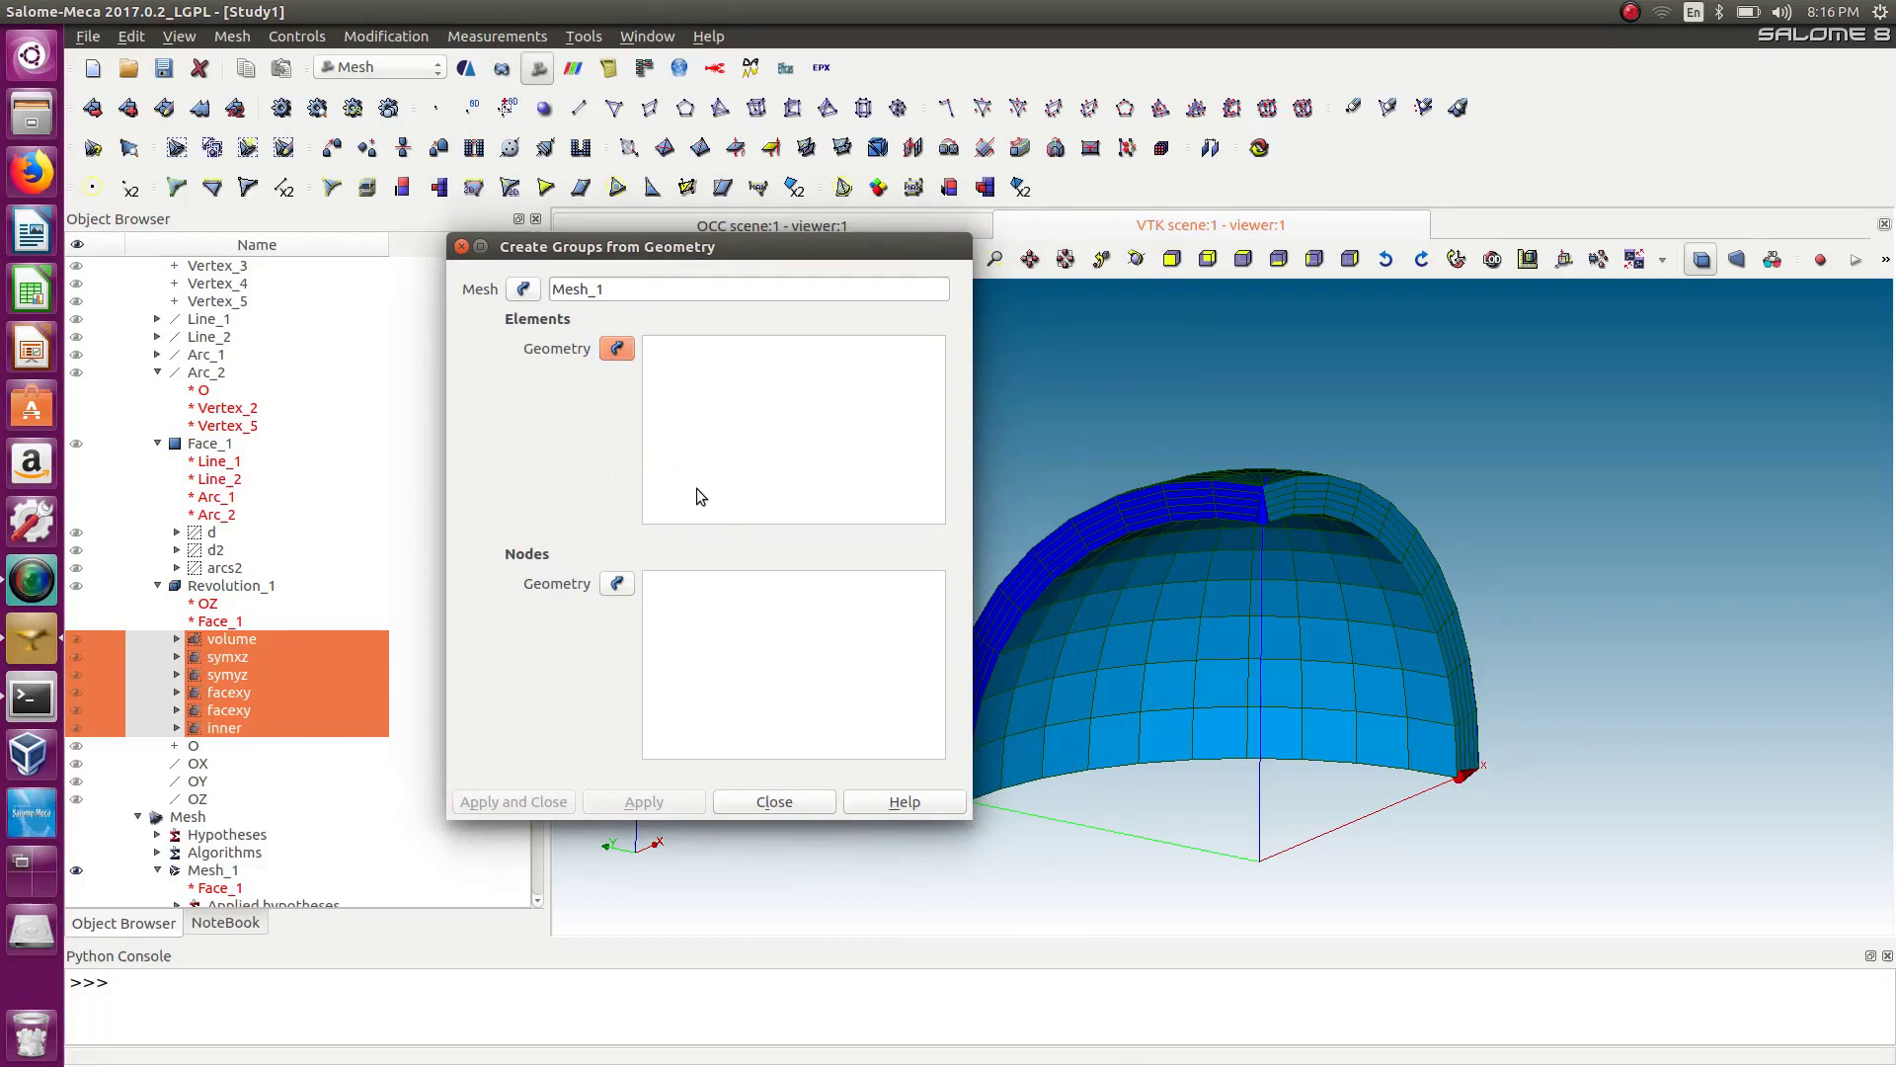
pyautogui.click(462, 246)
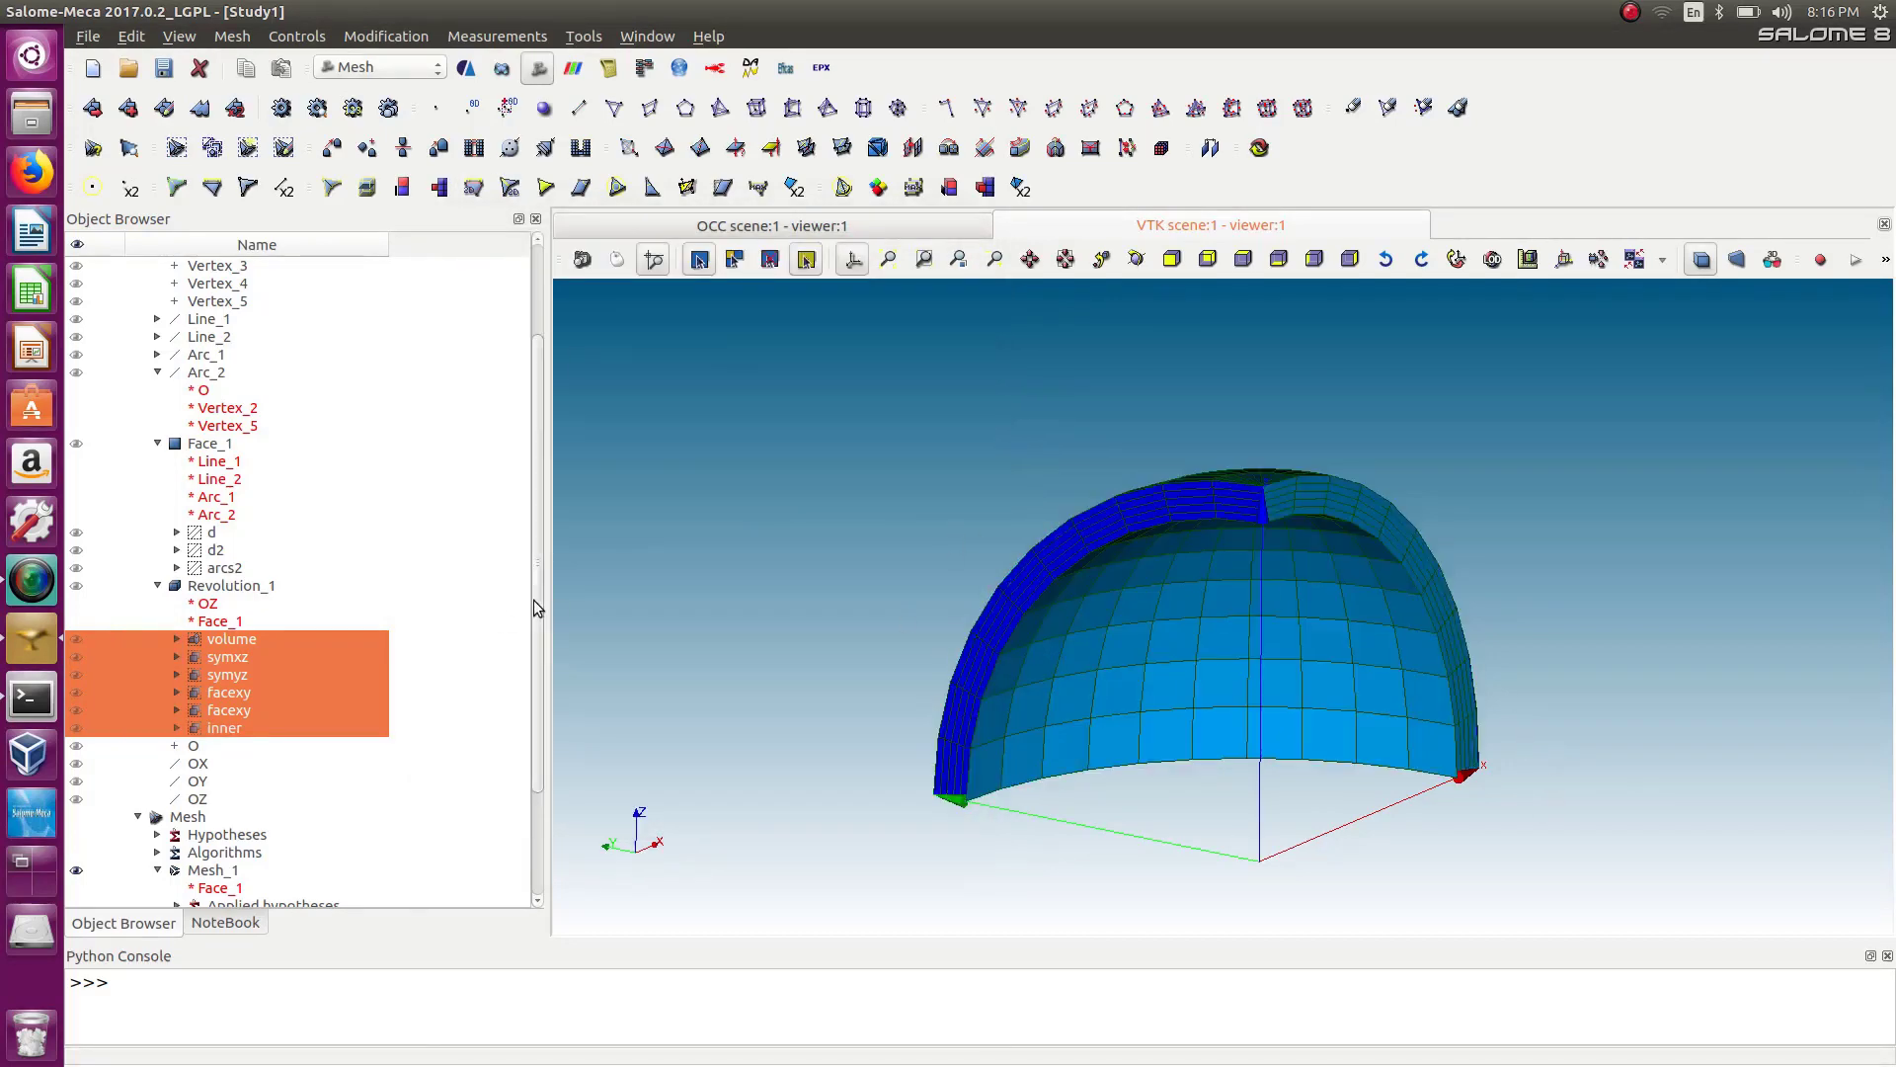
# Open the Create Group dialog and select Mesh_1 as the mesh.
pyautogui.scroll(-3, 540, 692)
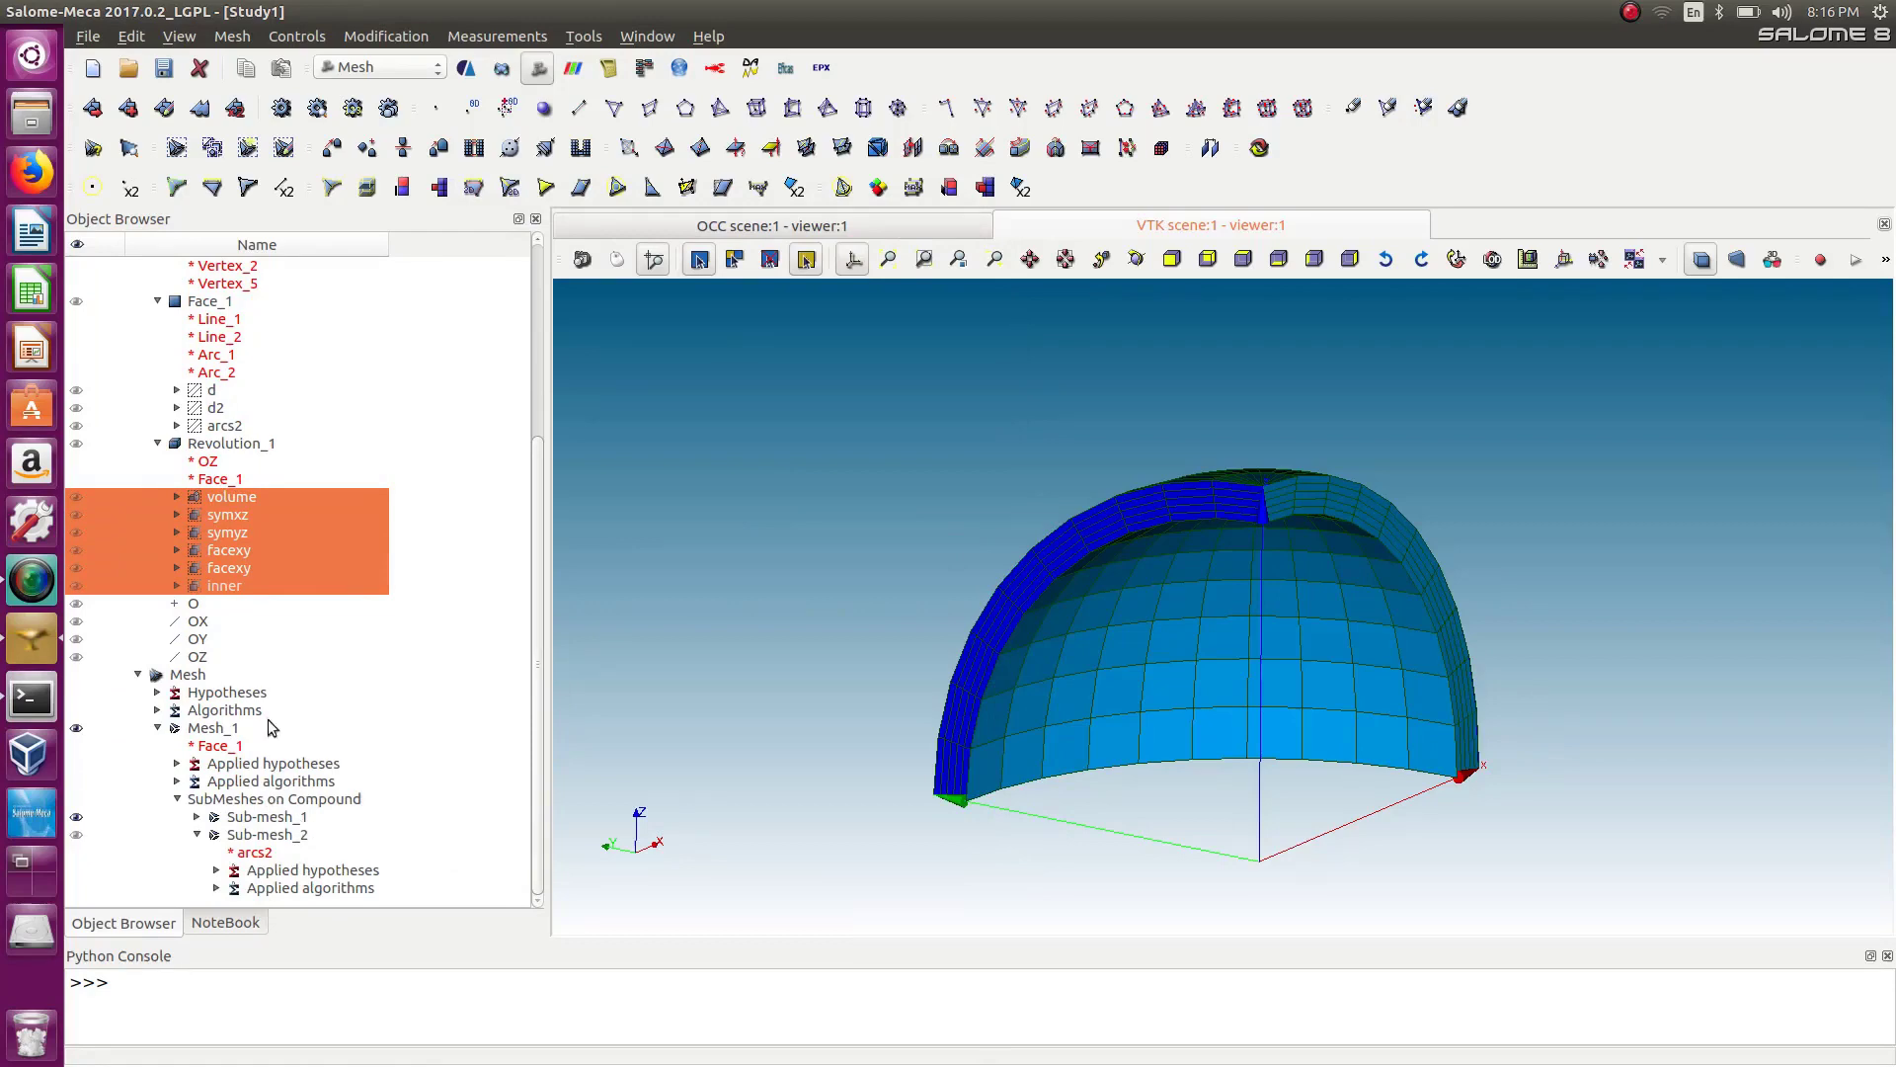
pyautogui.click(626, 471)
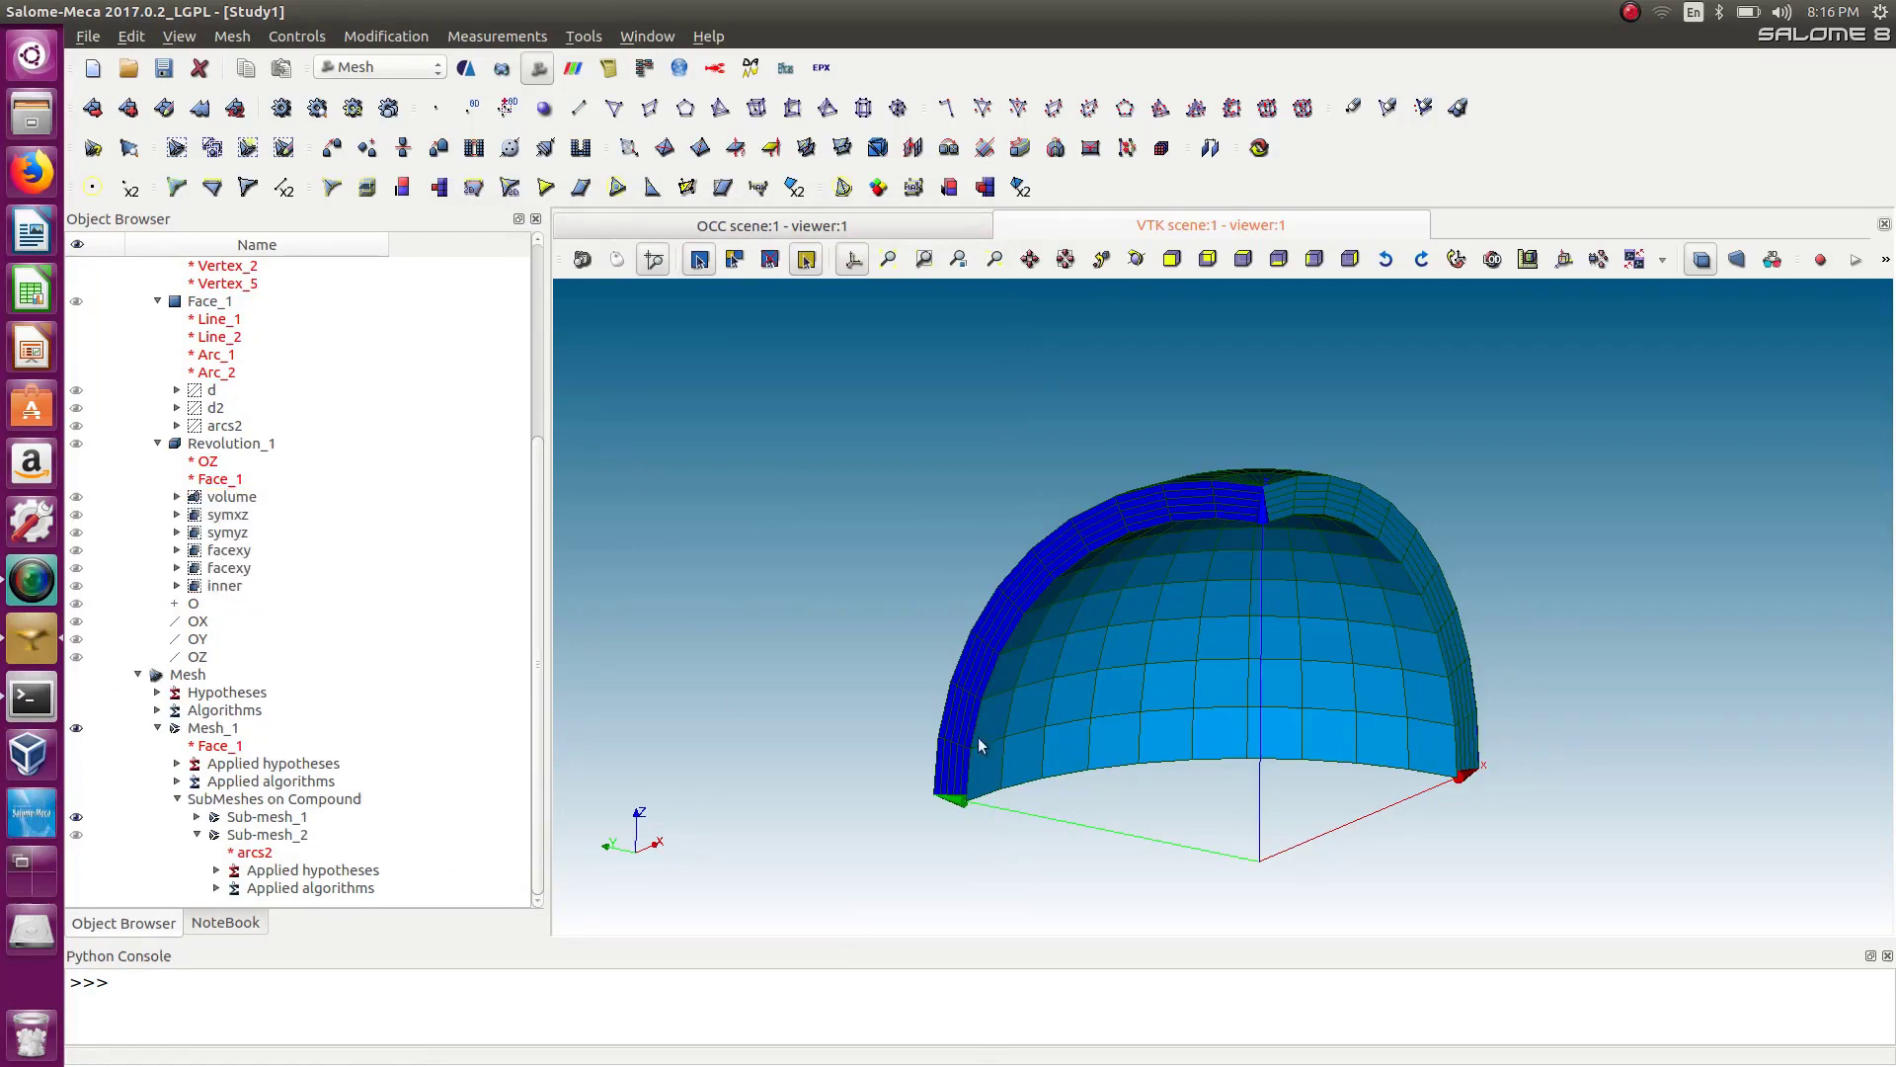
pyautogui.click(170, 26)
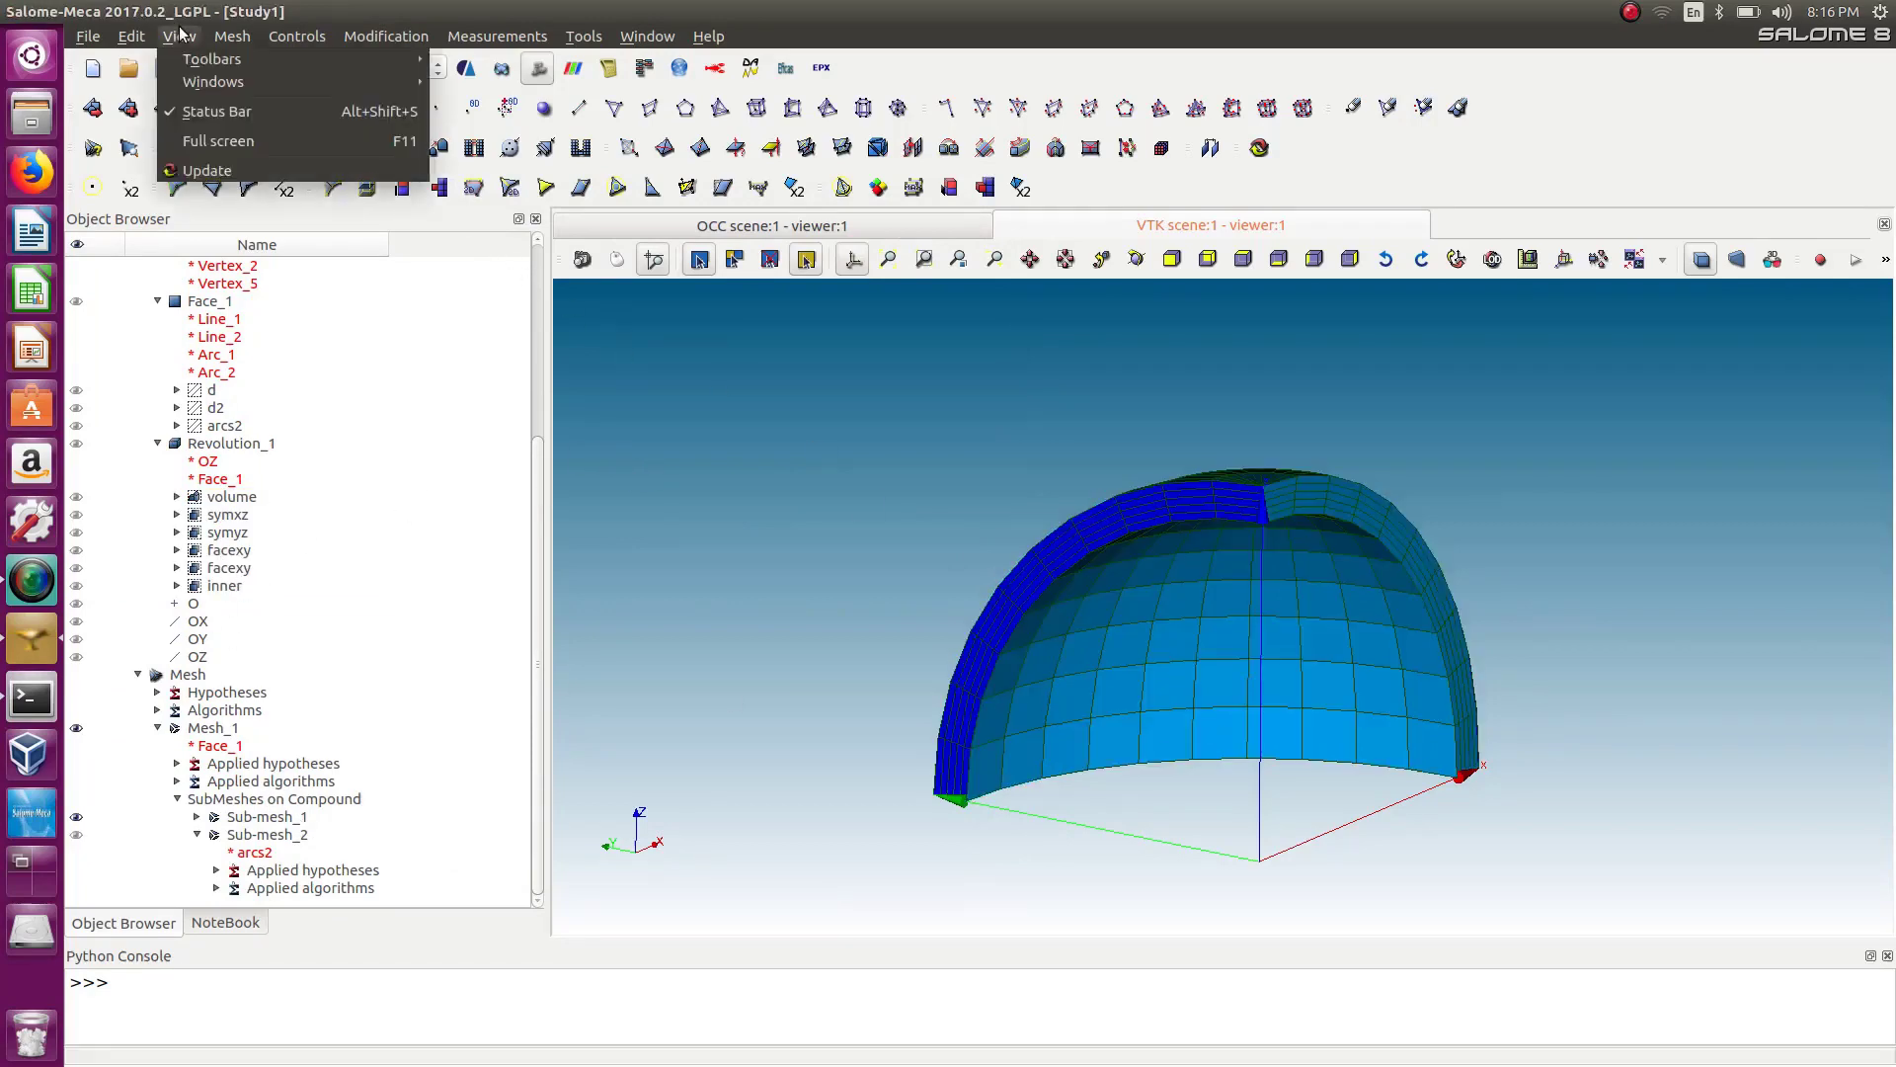
pyautogui.moveTo(232, 35)
pyautogui.click(307, 272)
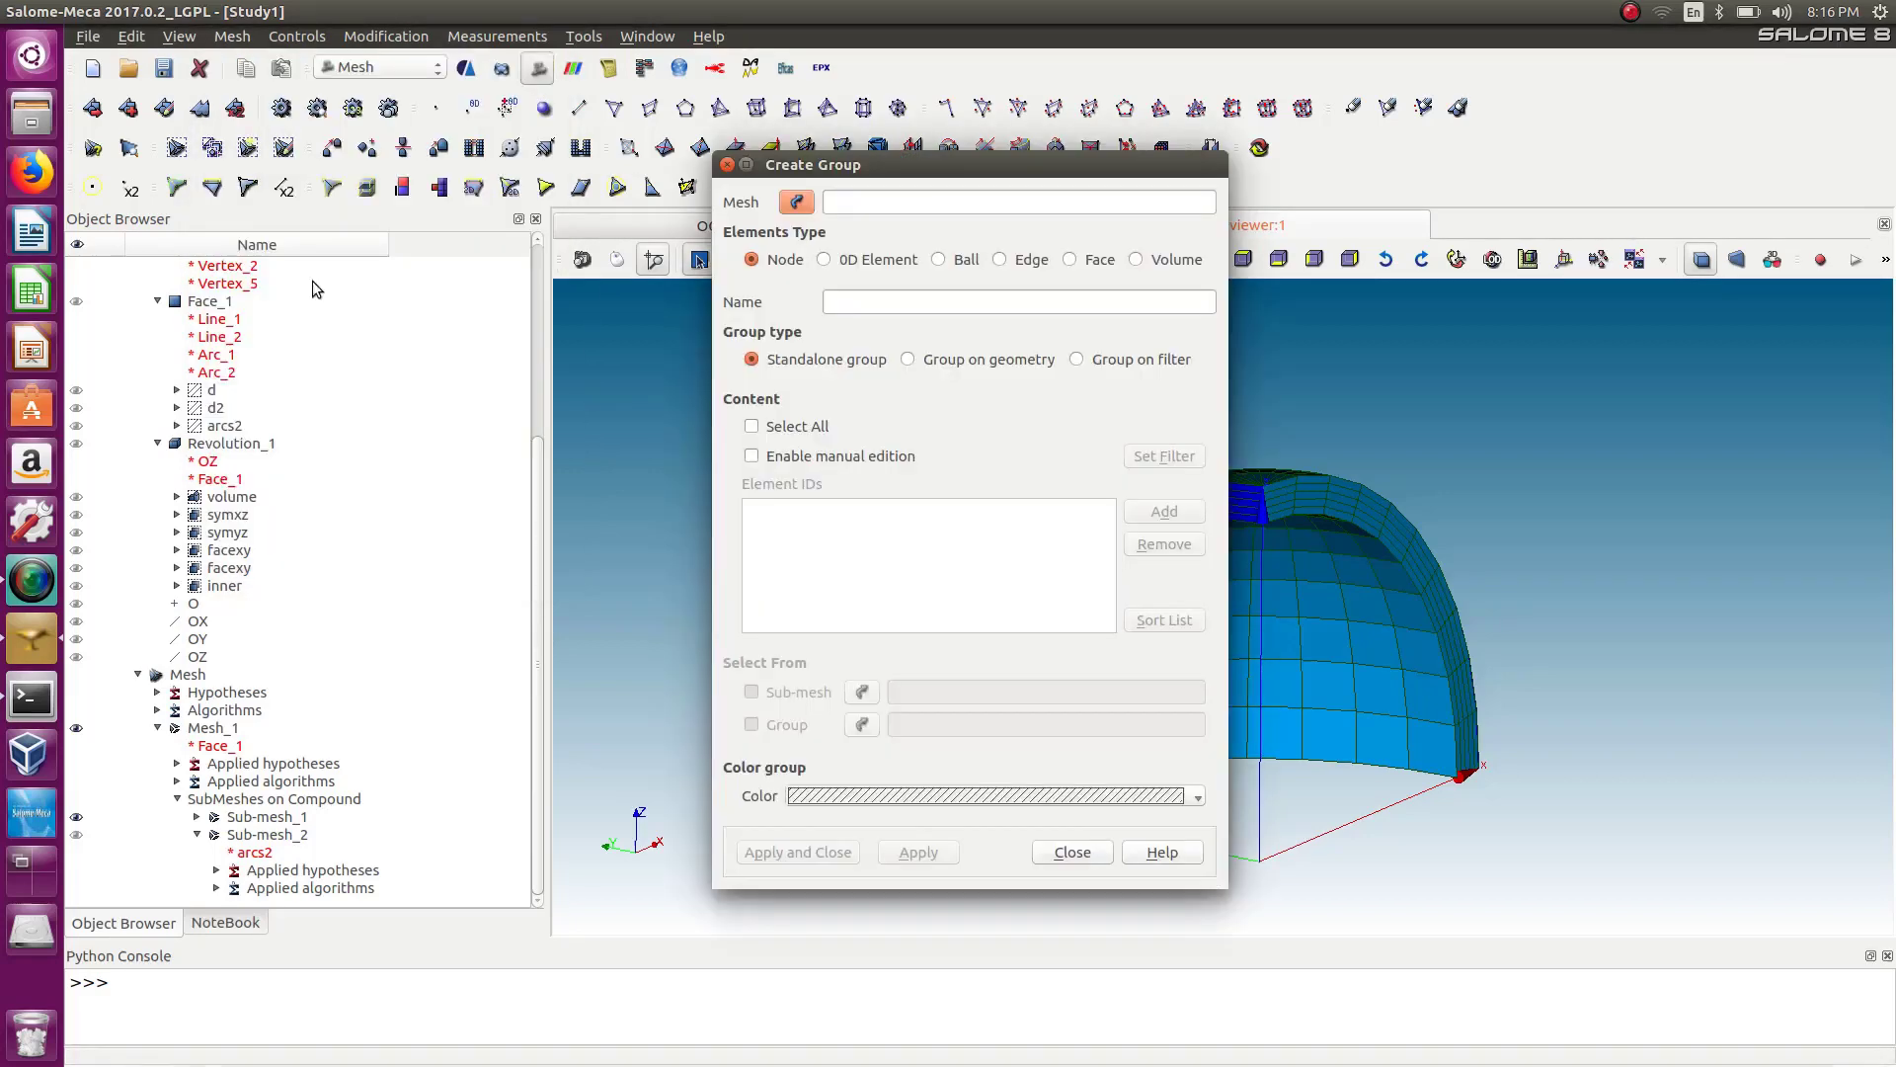
pyautogui.moveTo(901, 139); pyautogui.dragTo(642, 216)
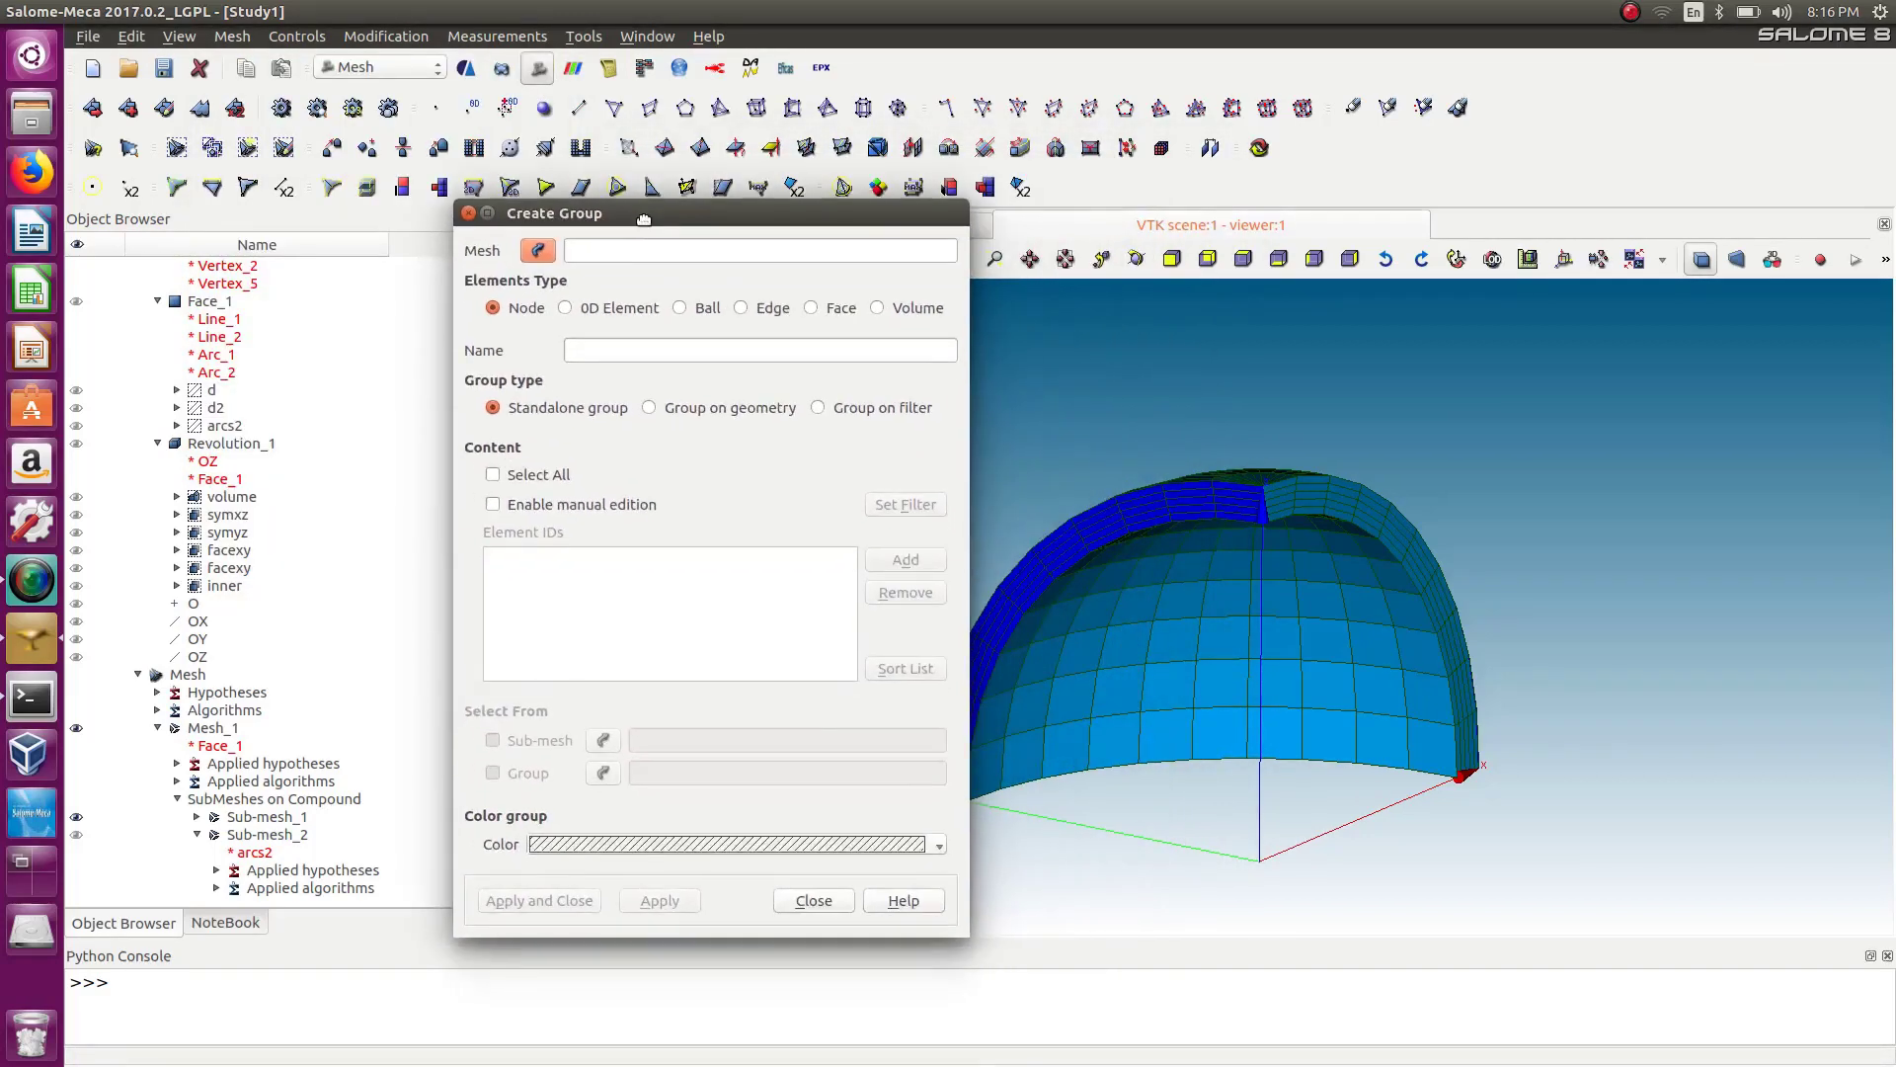
pyautogui.click(194, 729)
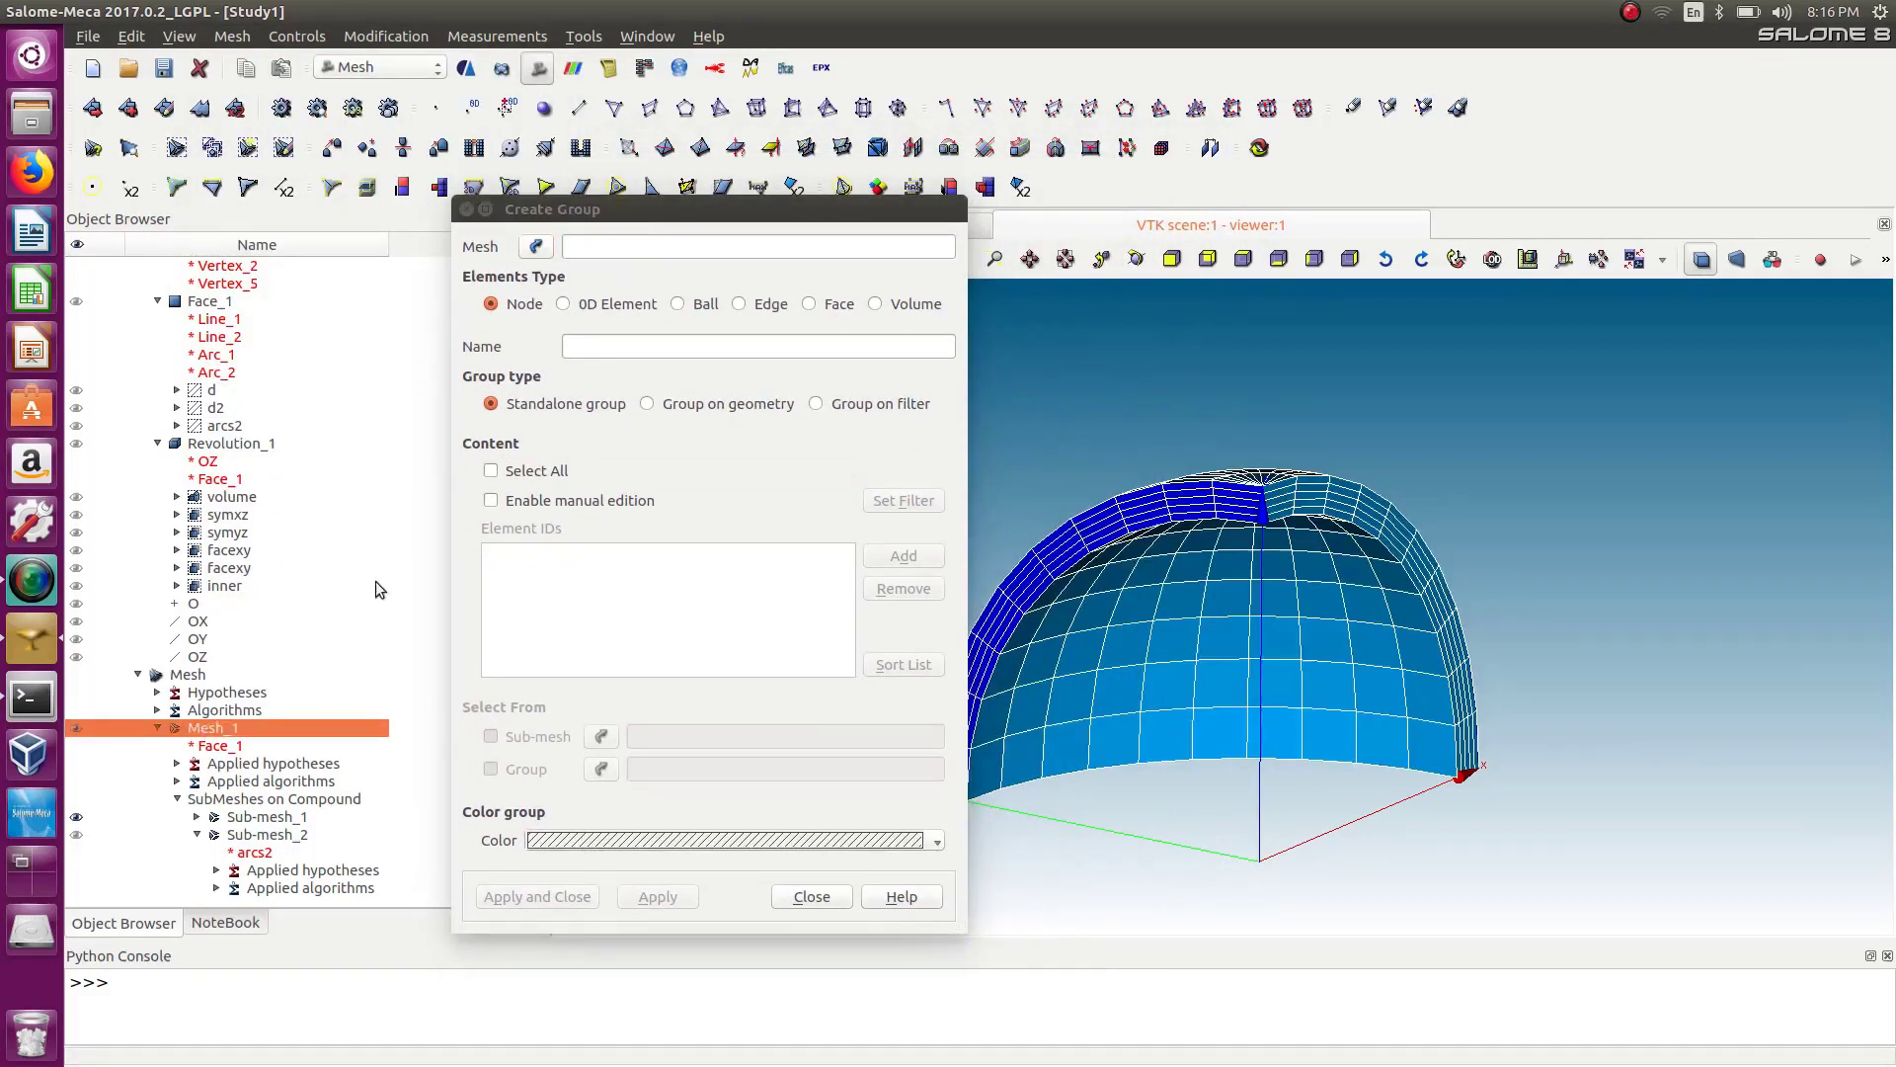
pyautogui.click(536, 247)
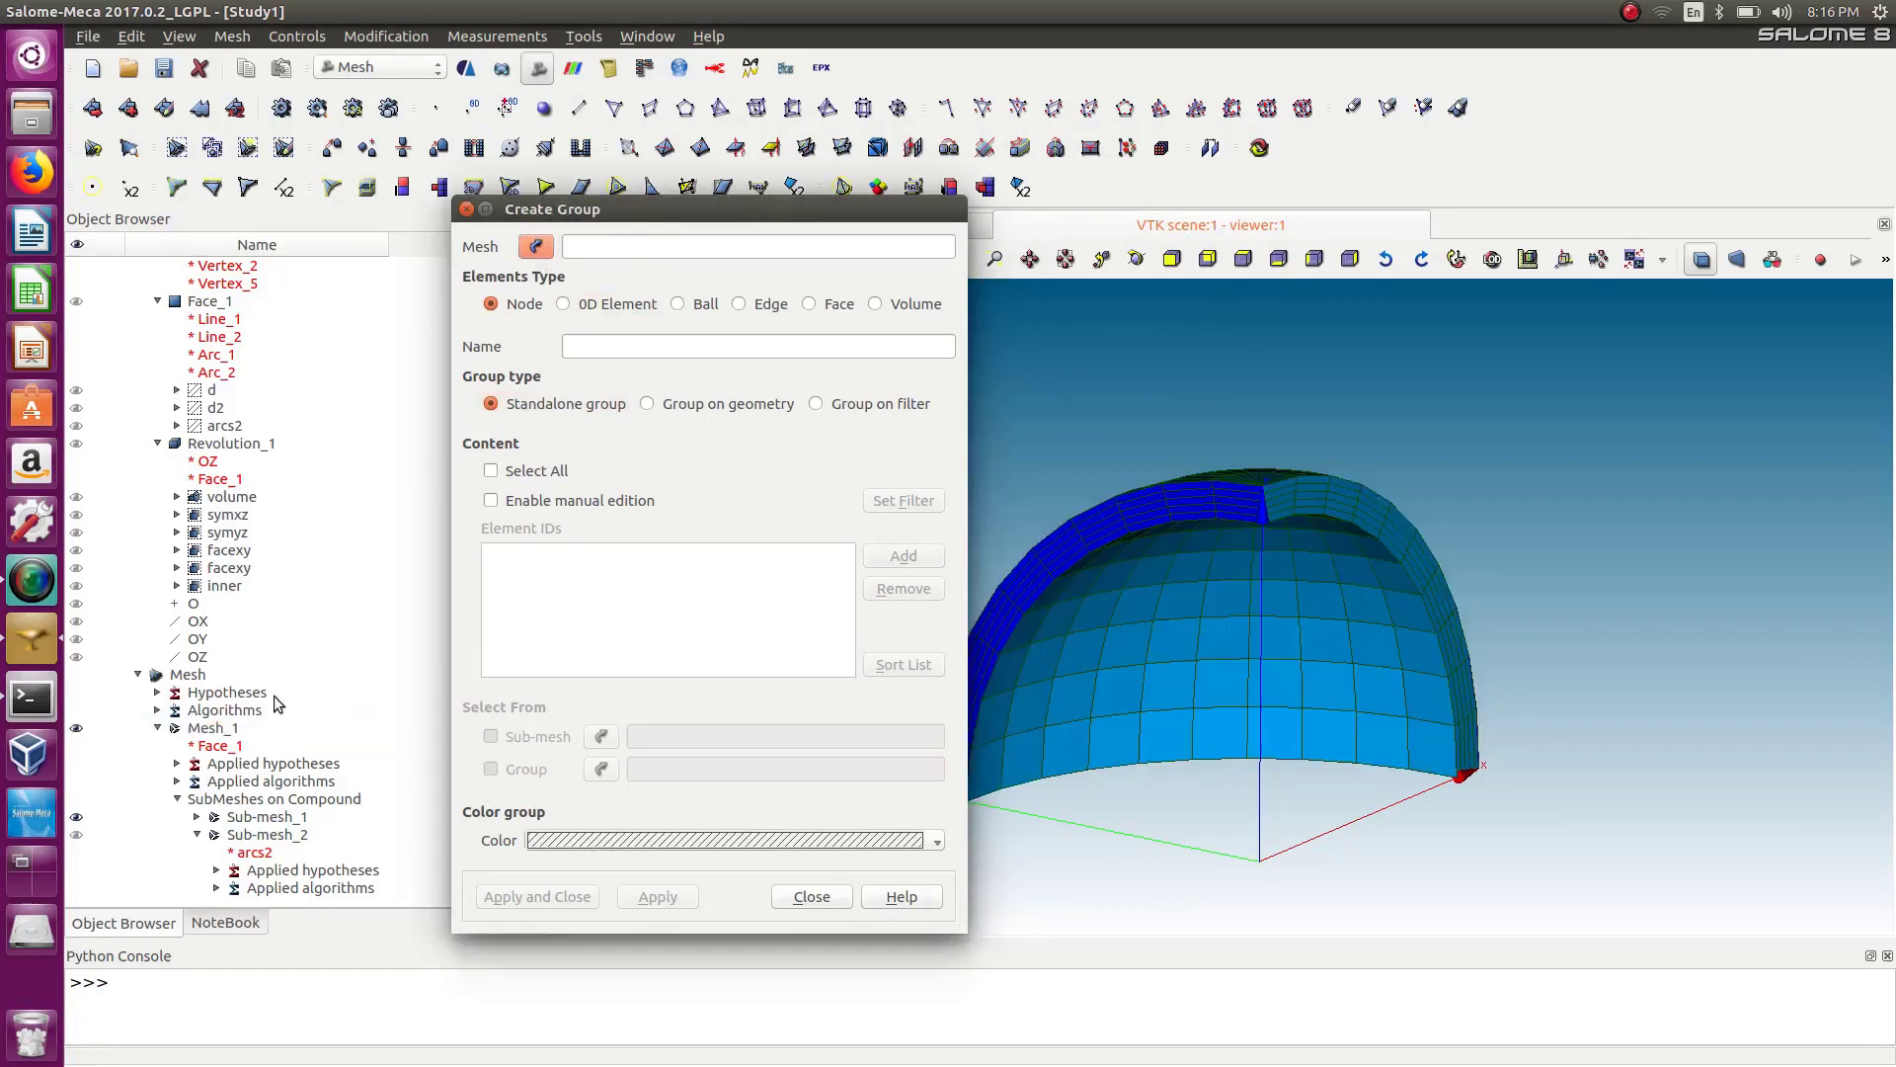
pyautogui.click(223, 729)
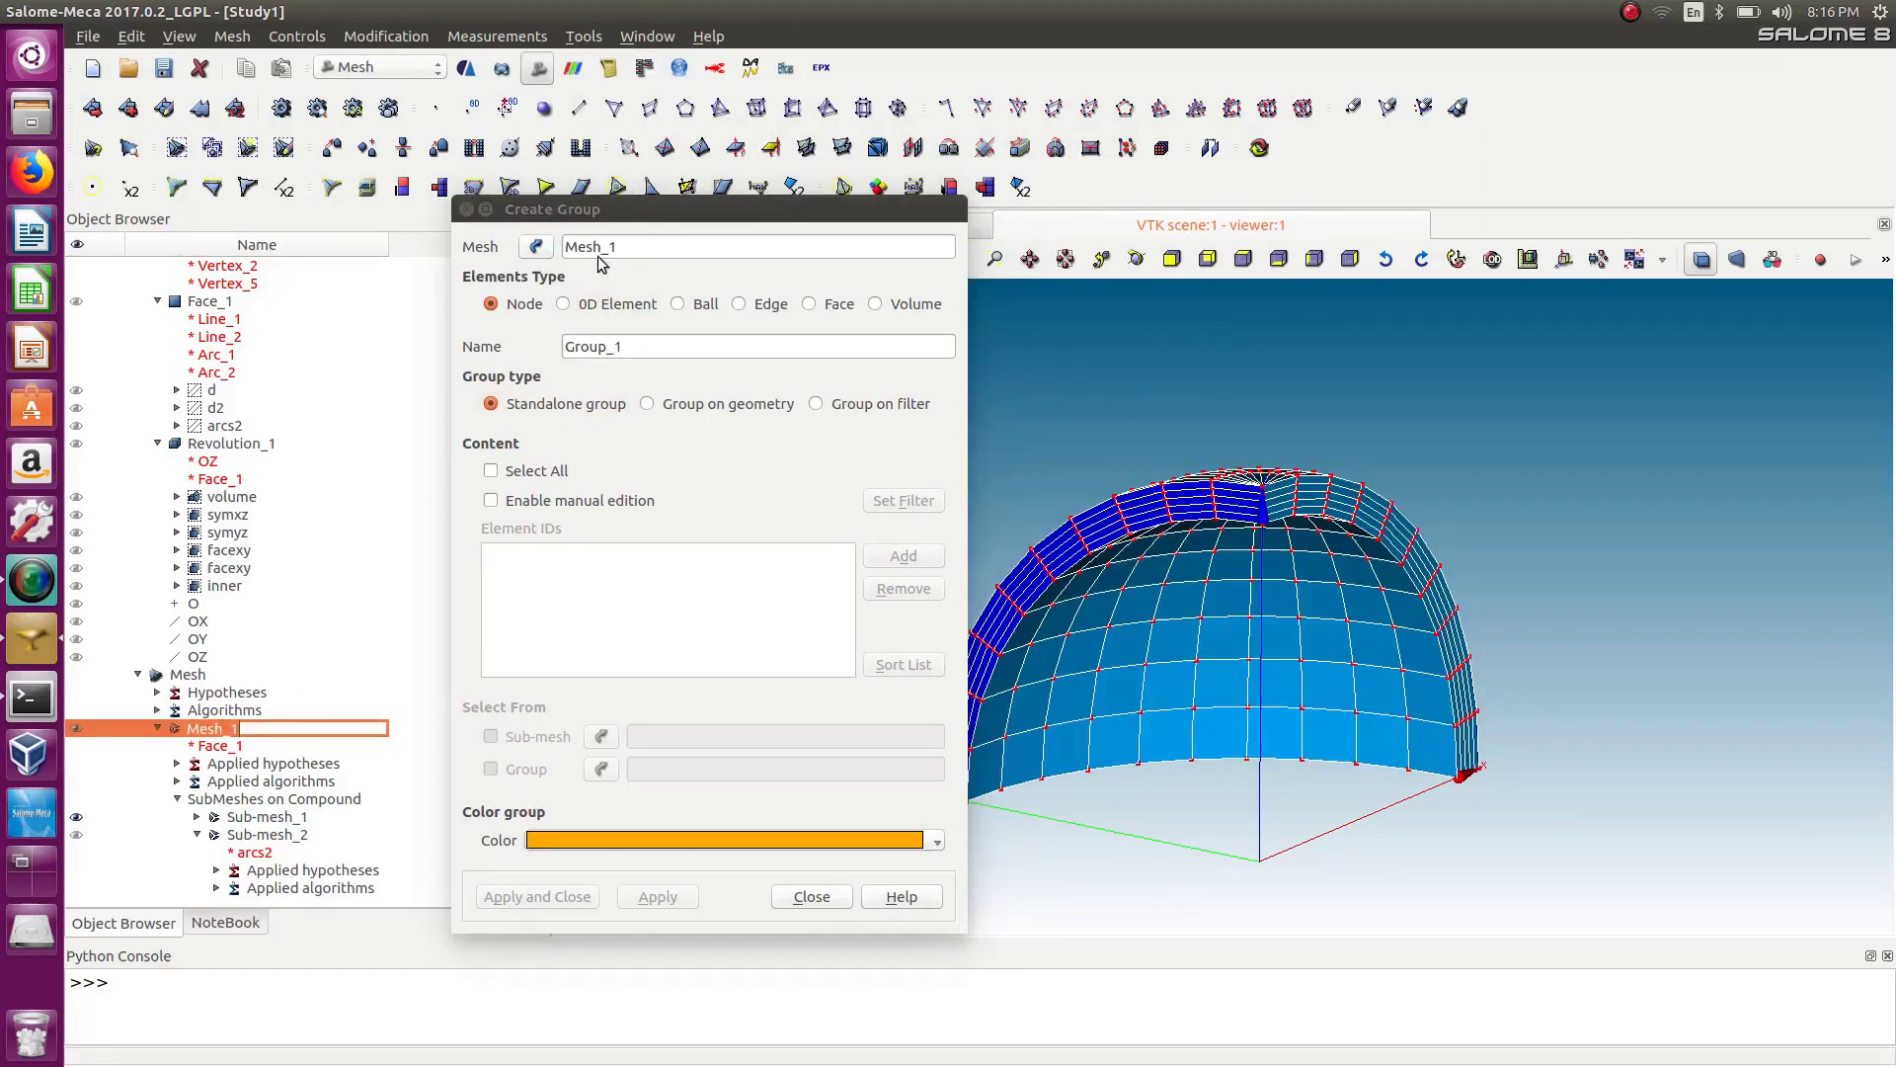
# Choose Face elements, enable manual edition, and add a Belong to Geom filter criterion.
pyautogui.click(810, 304)
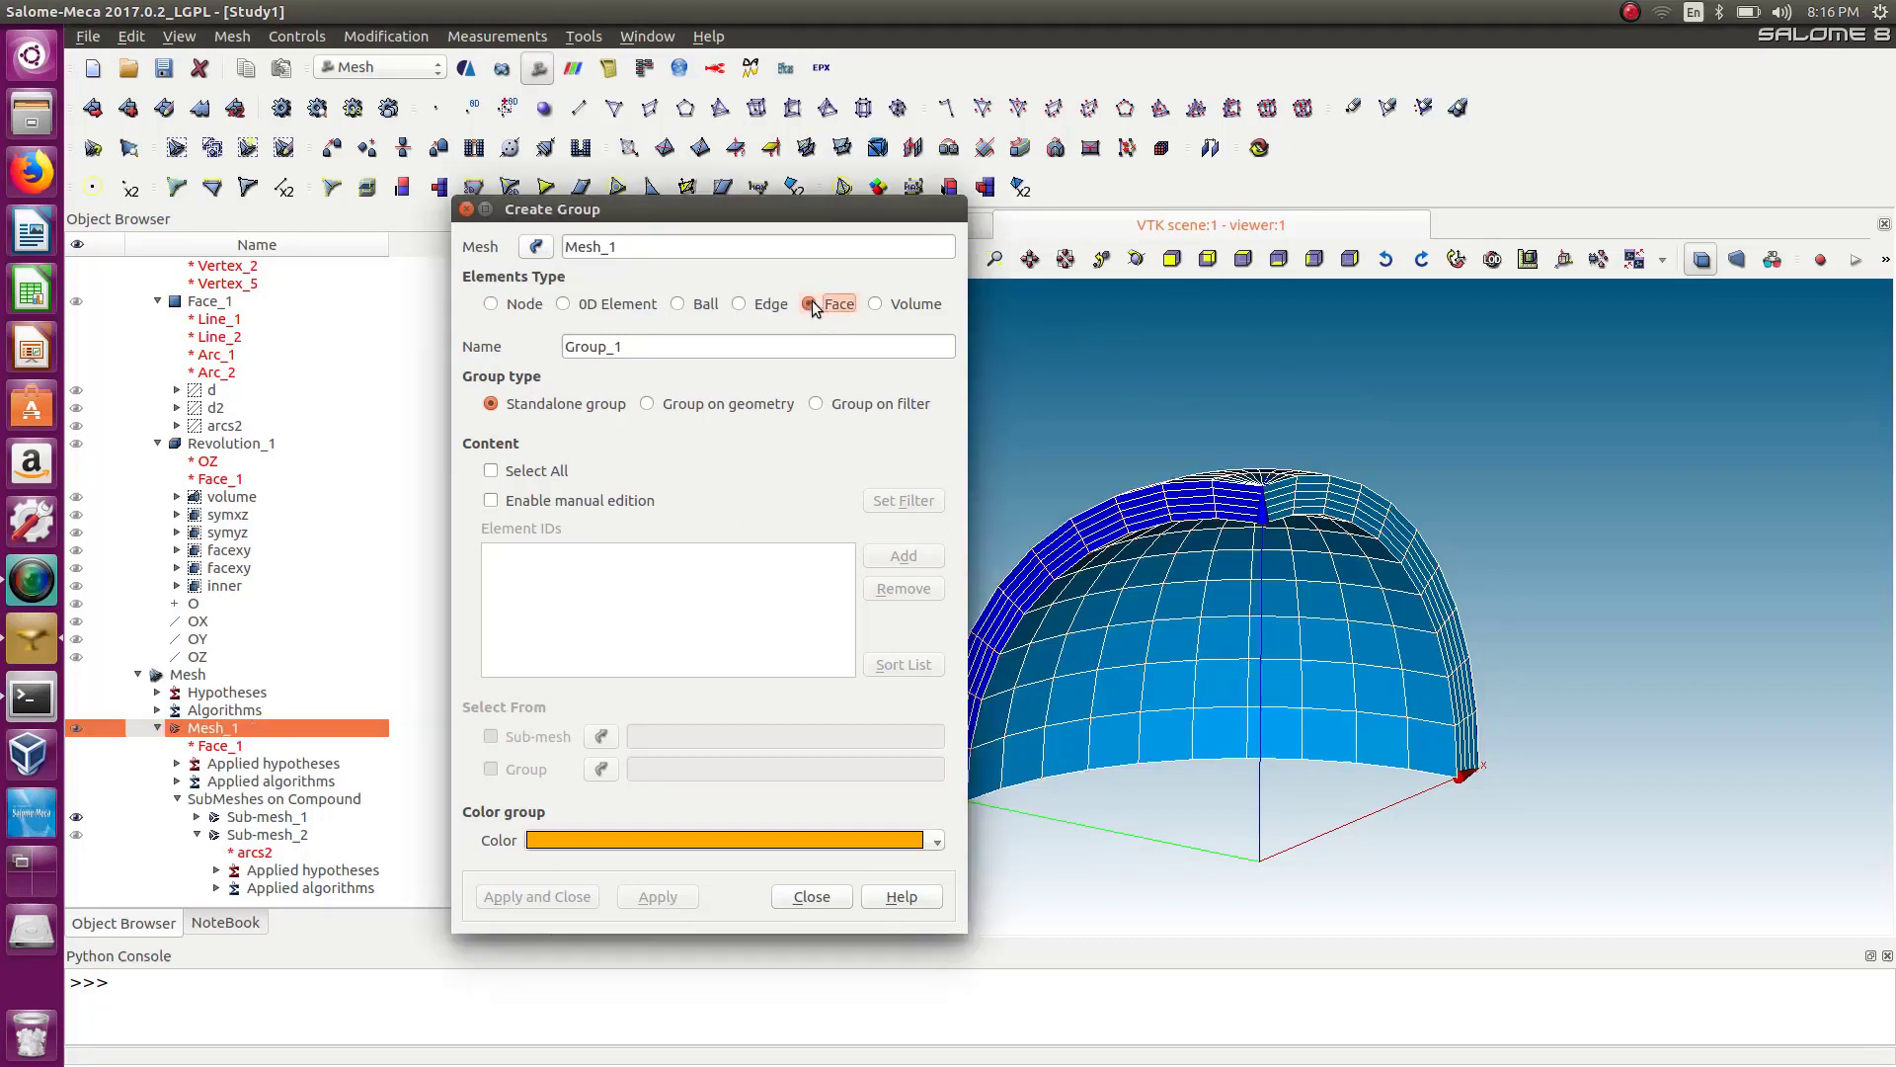
pyautogui.click(491, 501)
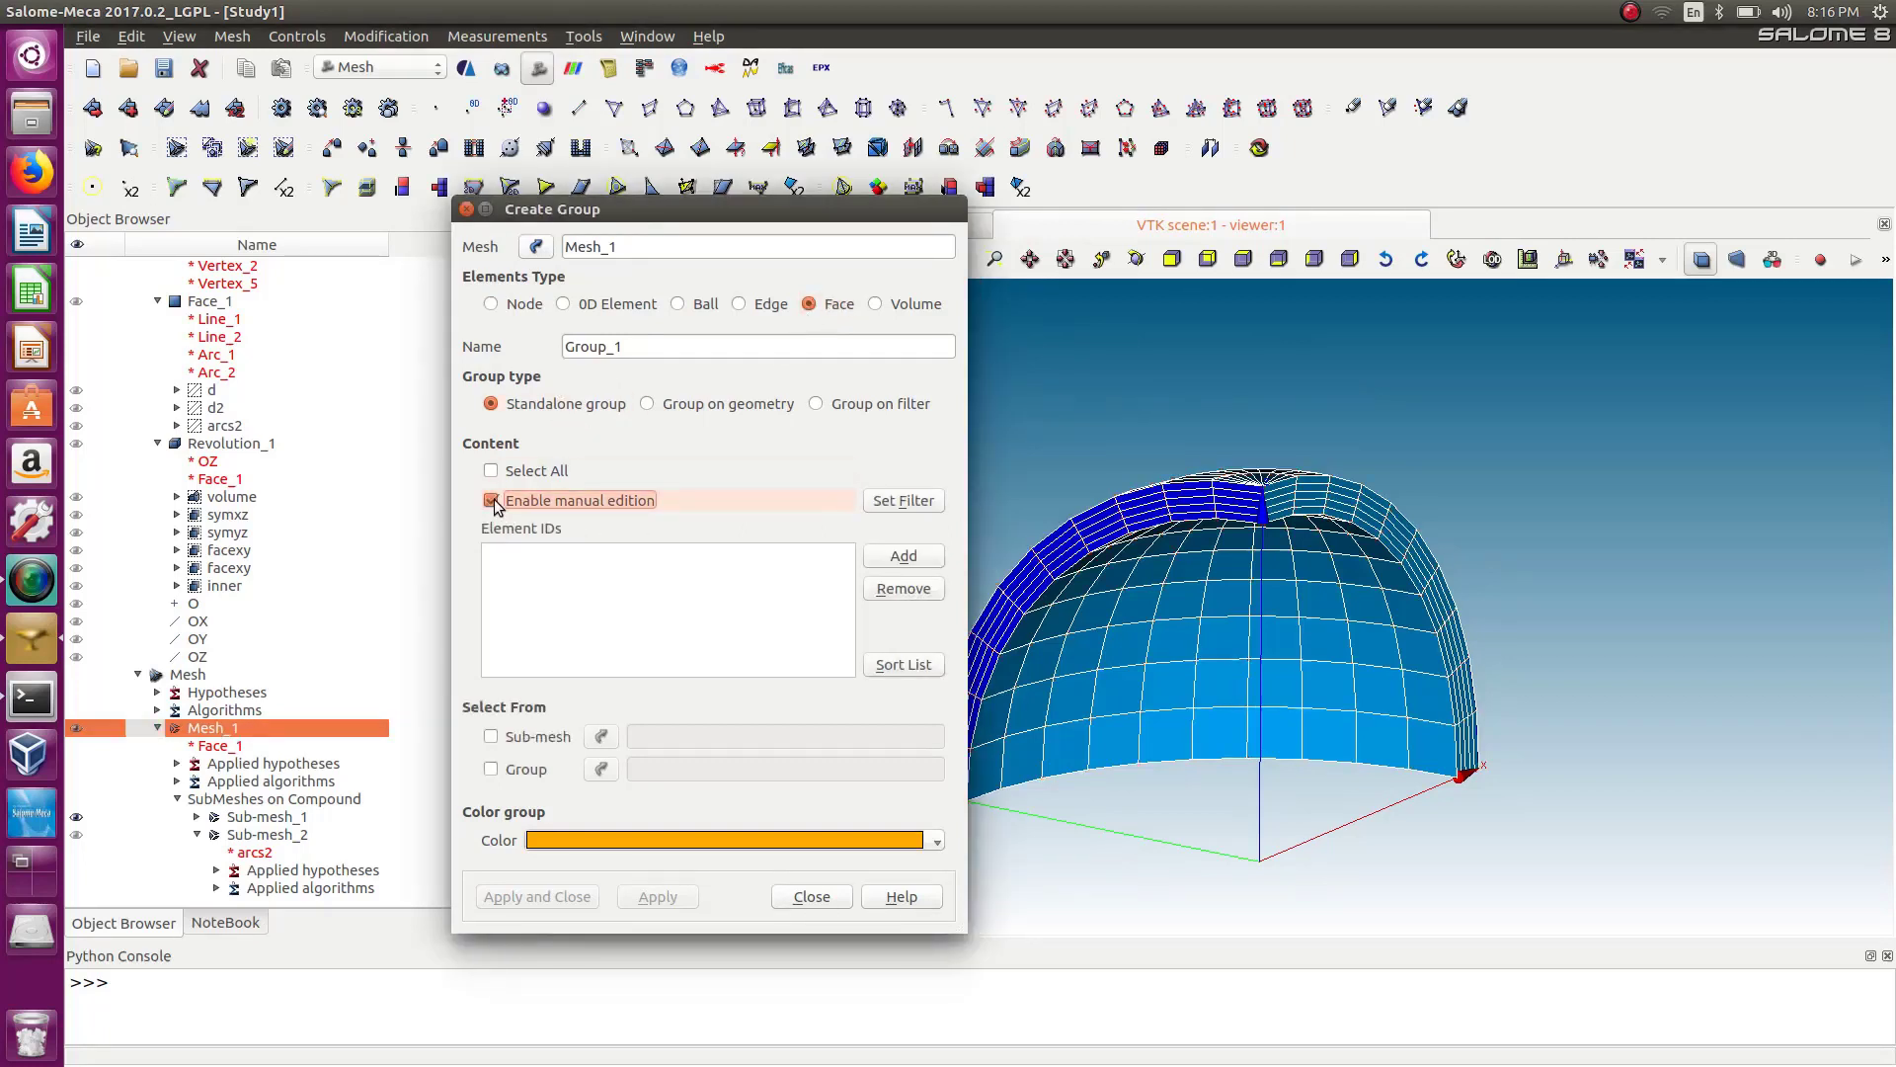
pyautogui.click(919, 502)
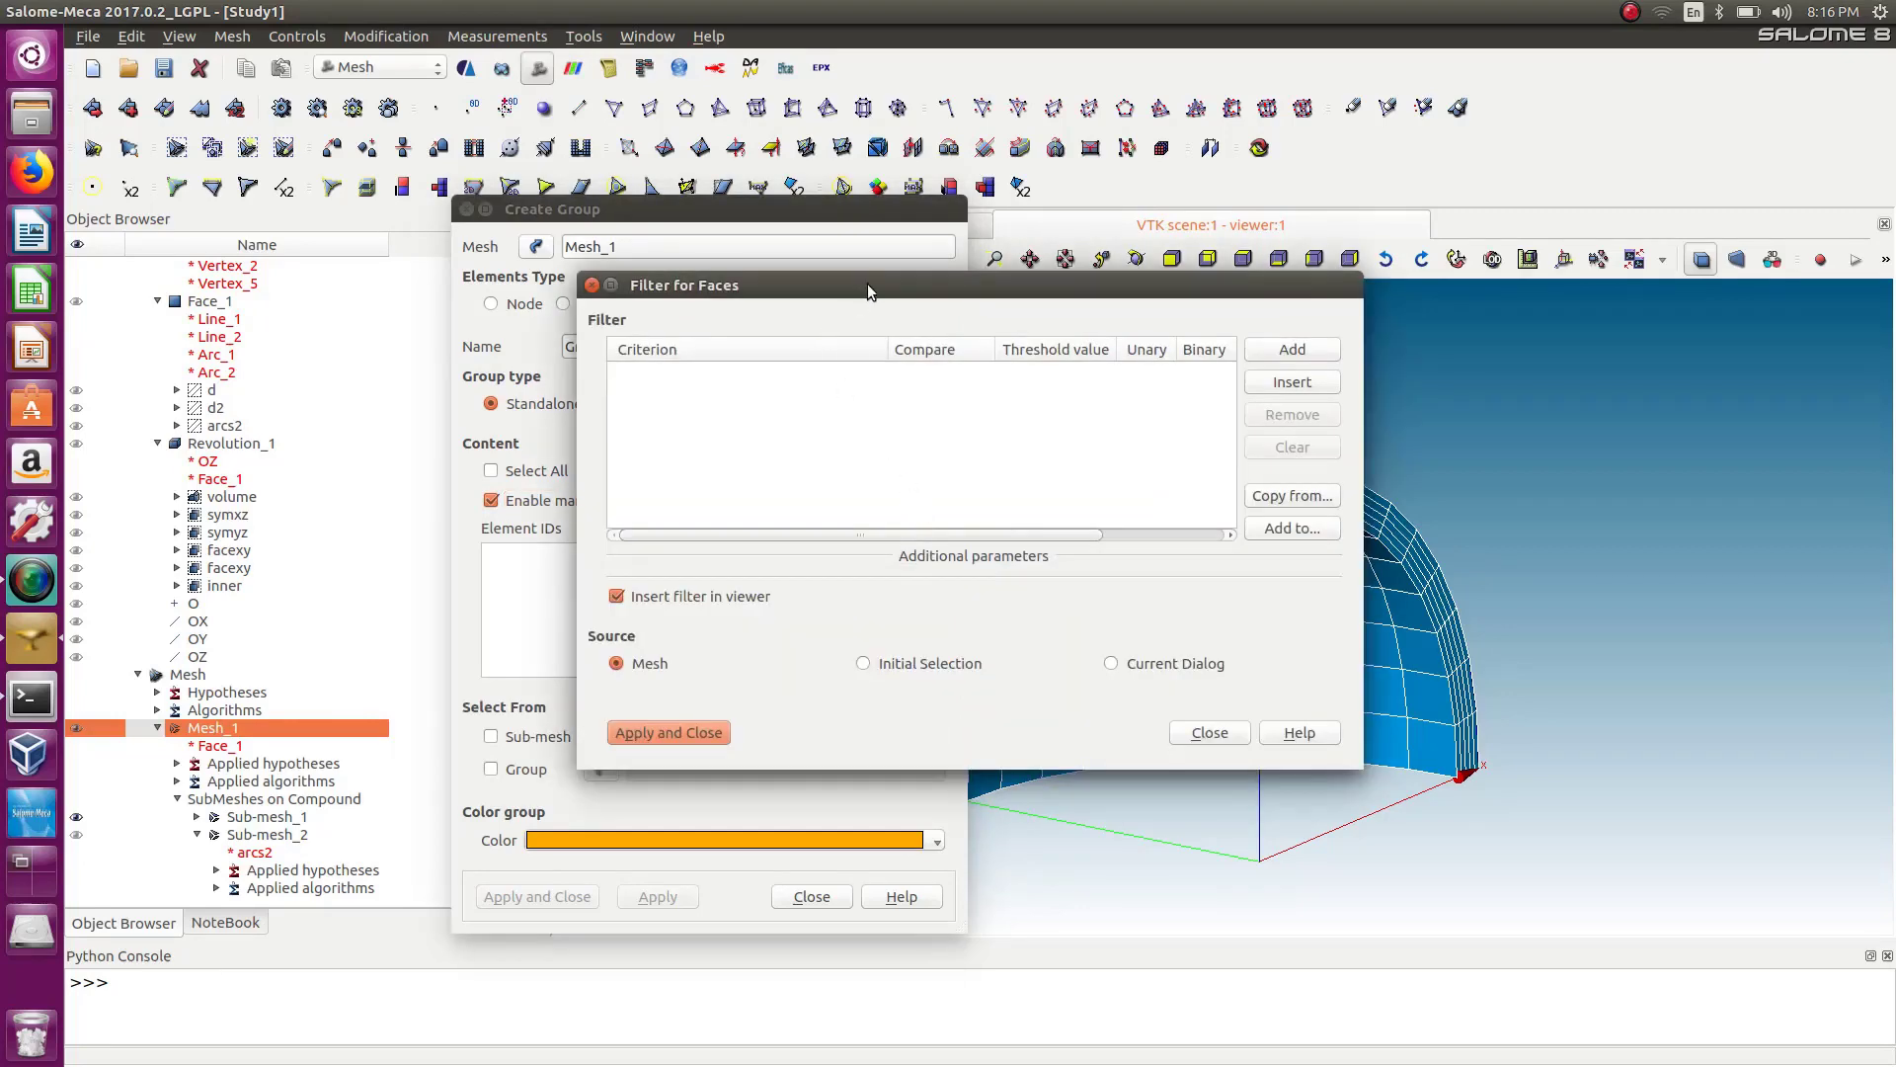
pyautogui.moveTo(867, 290); pyautogui.dragTo(514, 236)
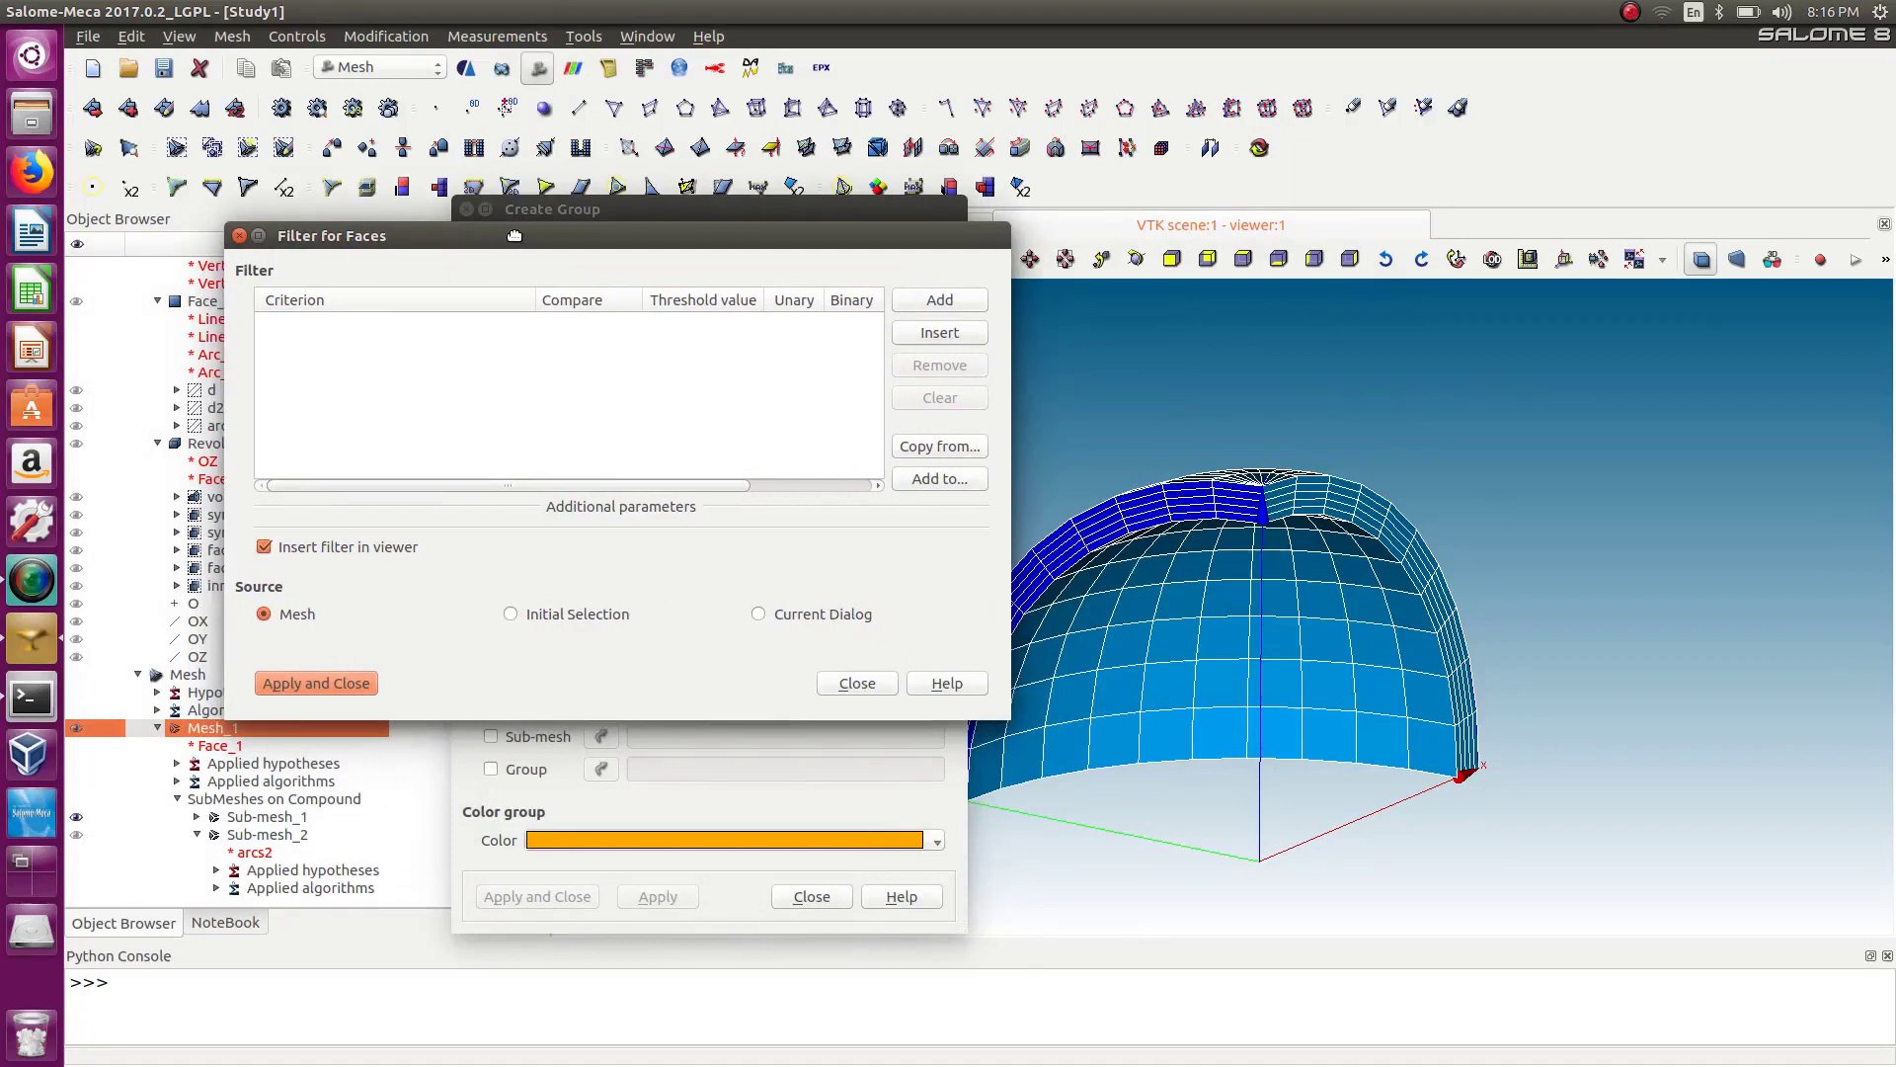
pyautogui.click(958, 302)
pyautogui.click(476, 325)
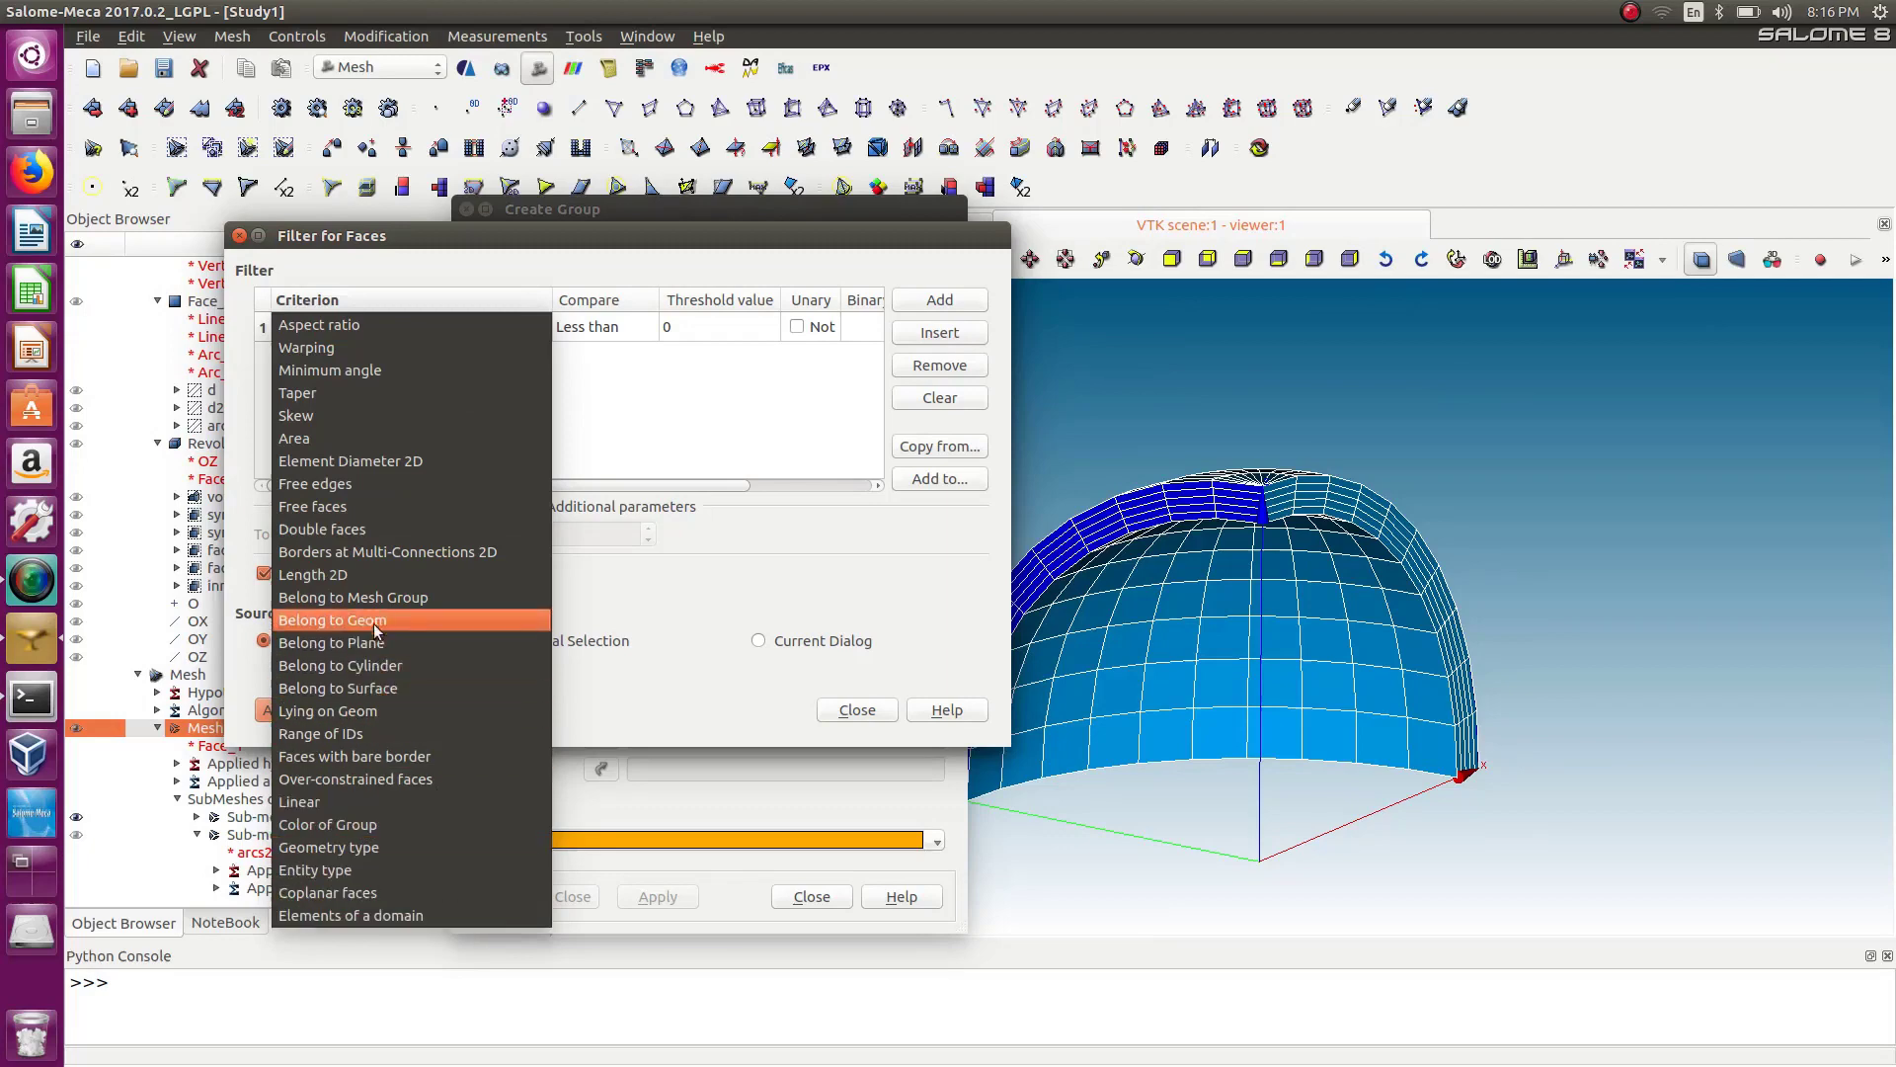
pyautogui.click(343, 622)
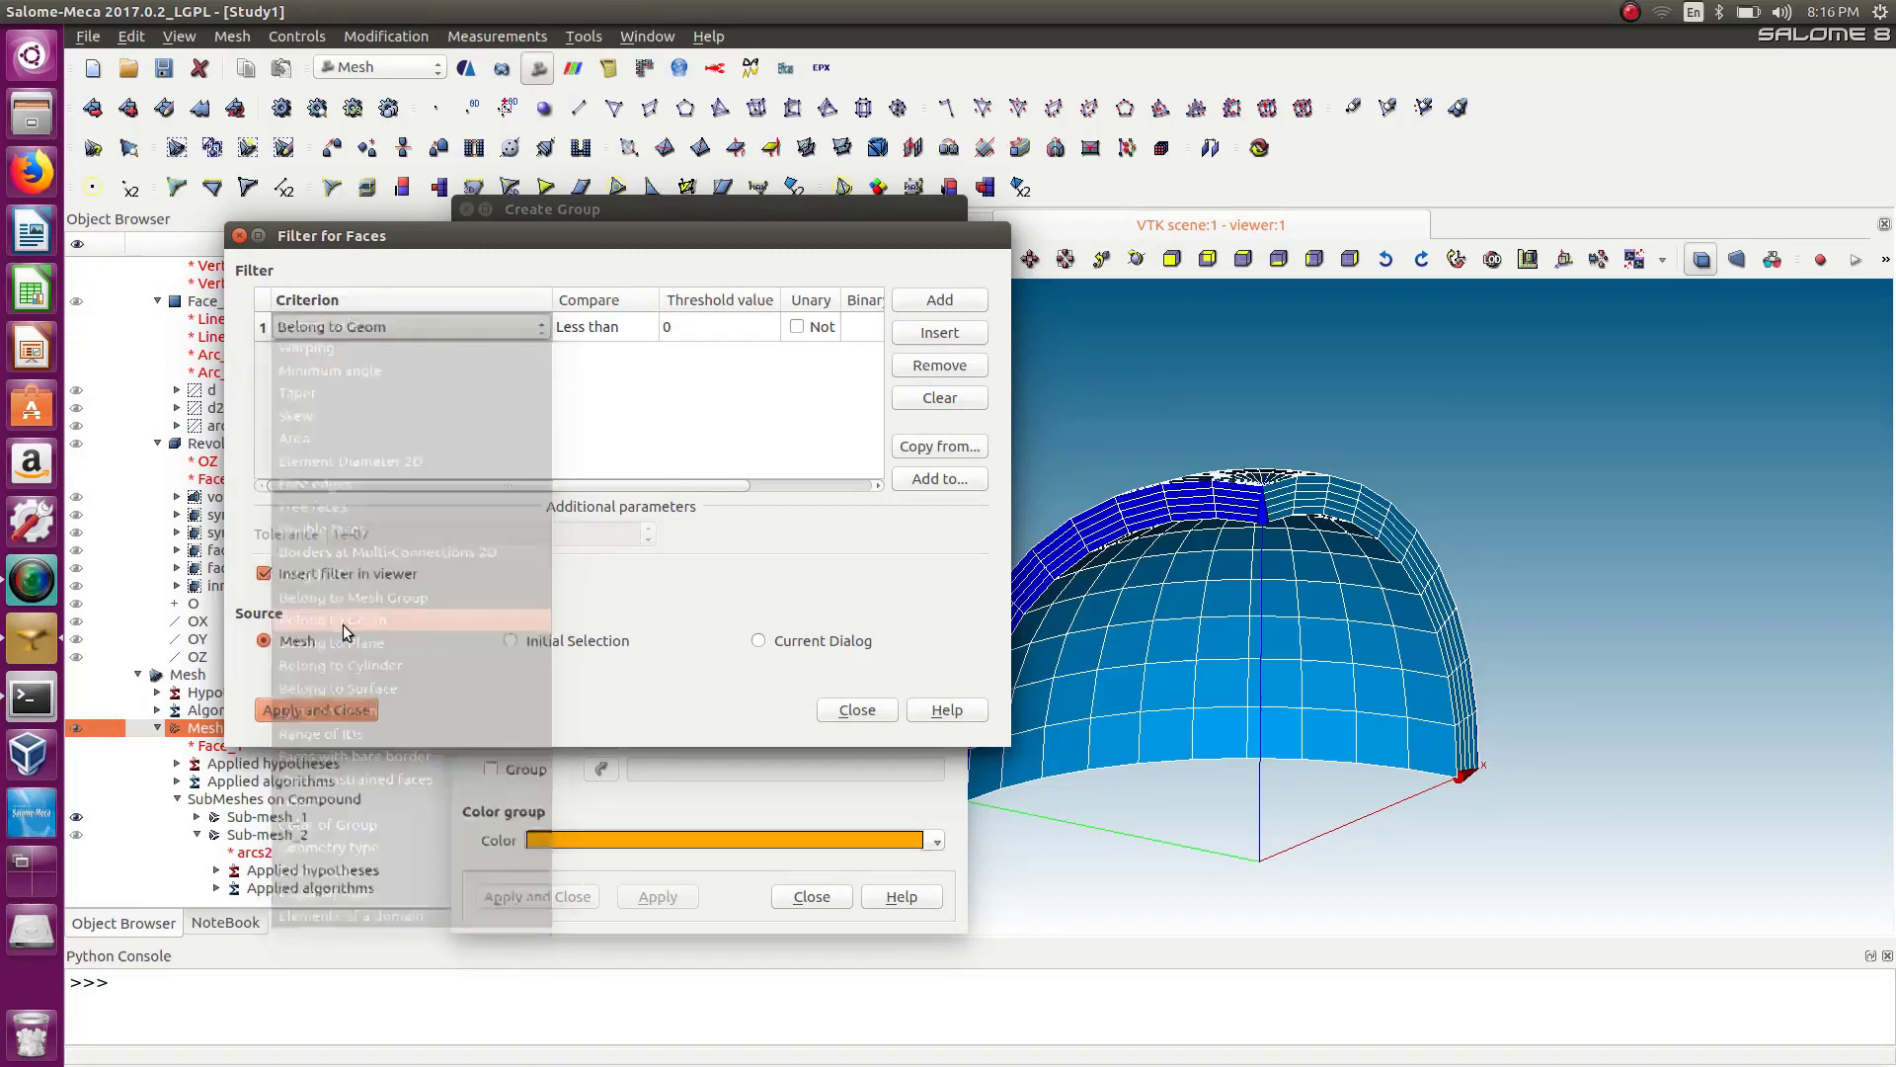
# Set the filter's threshold to the symxz geometry group and apply the filter.
pyautogui.click(680, 328)
pyautogui.moveTo(673, 243); pyautogui.dragTo(831, 265)
pyautogui.click(232, 517)
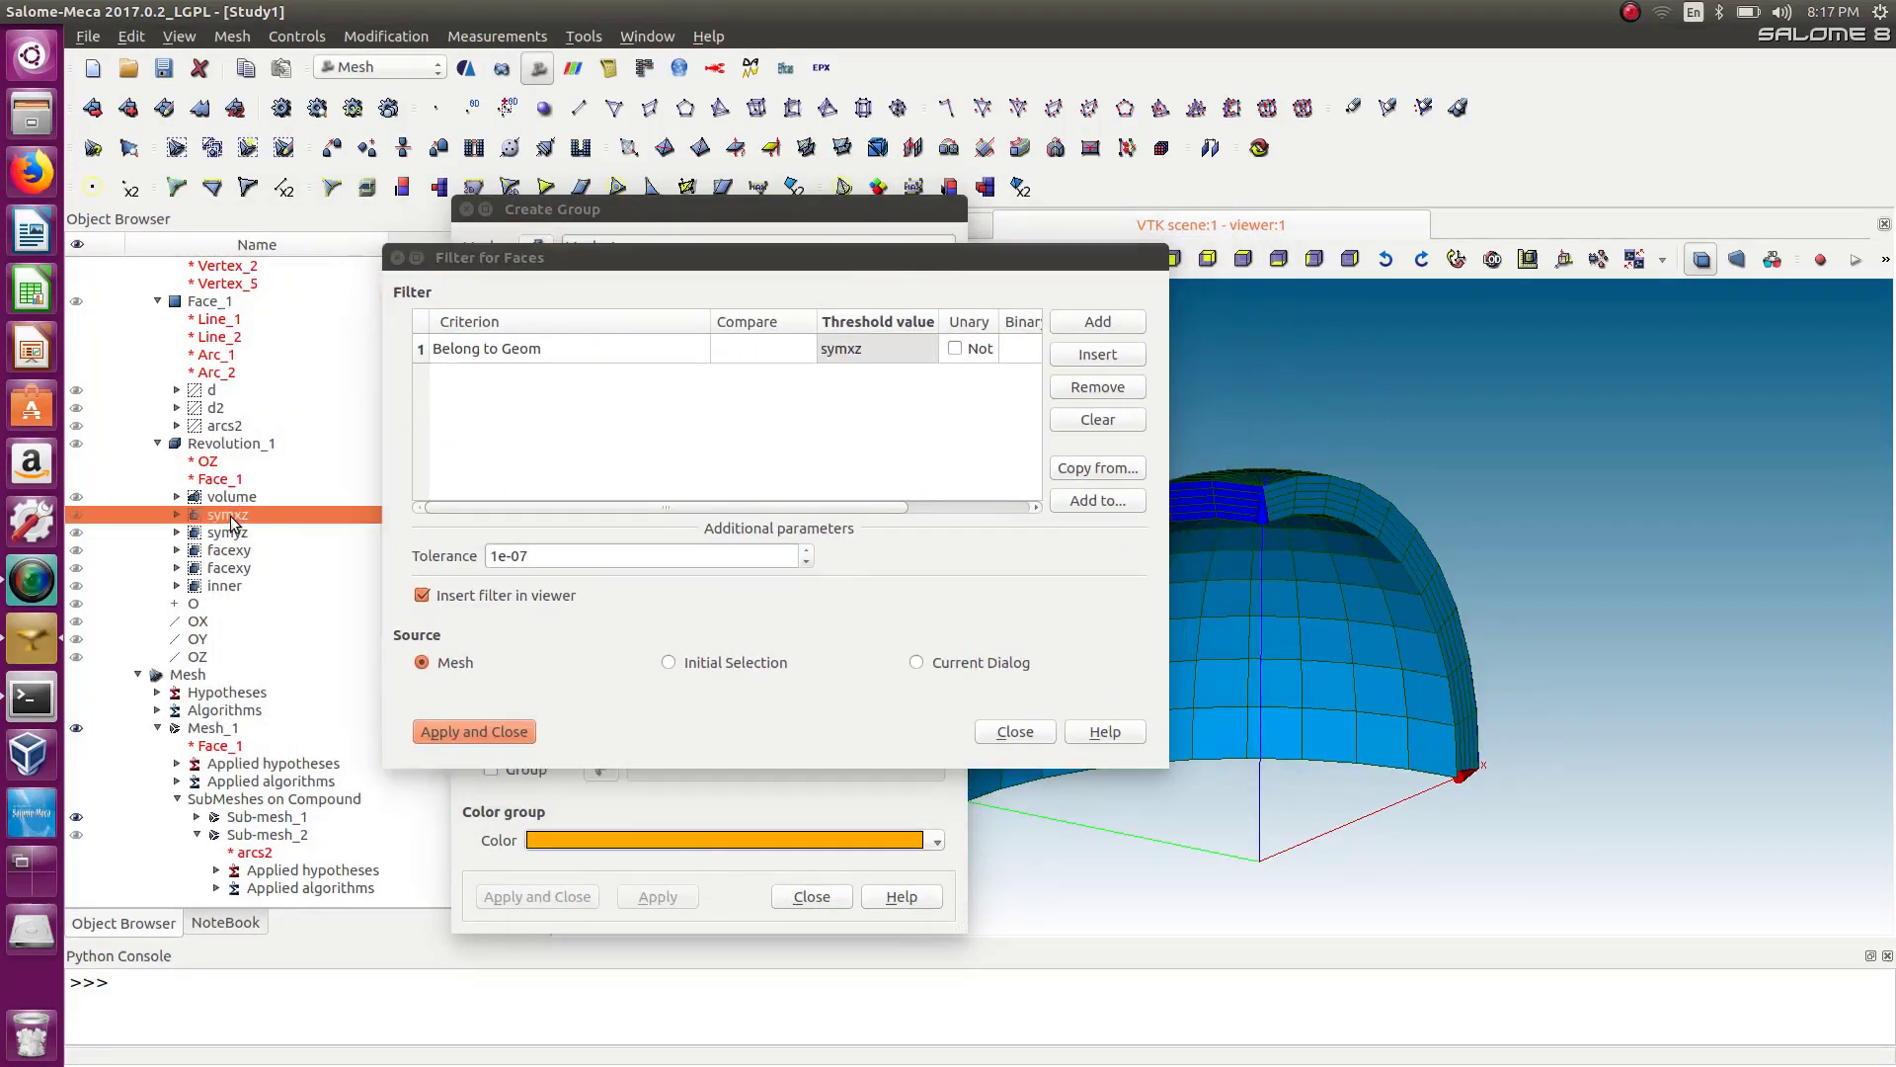
pyautogui.moveTo(927, 257); pyautogui.dragTo(699, 244)
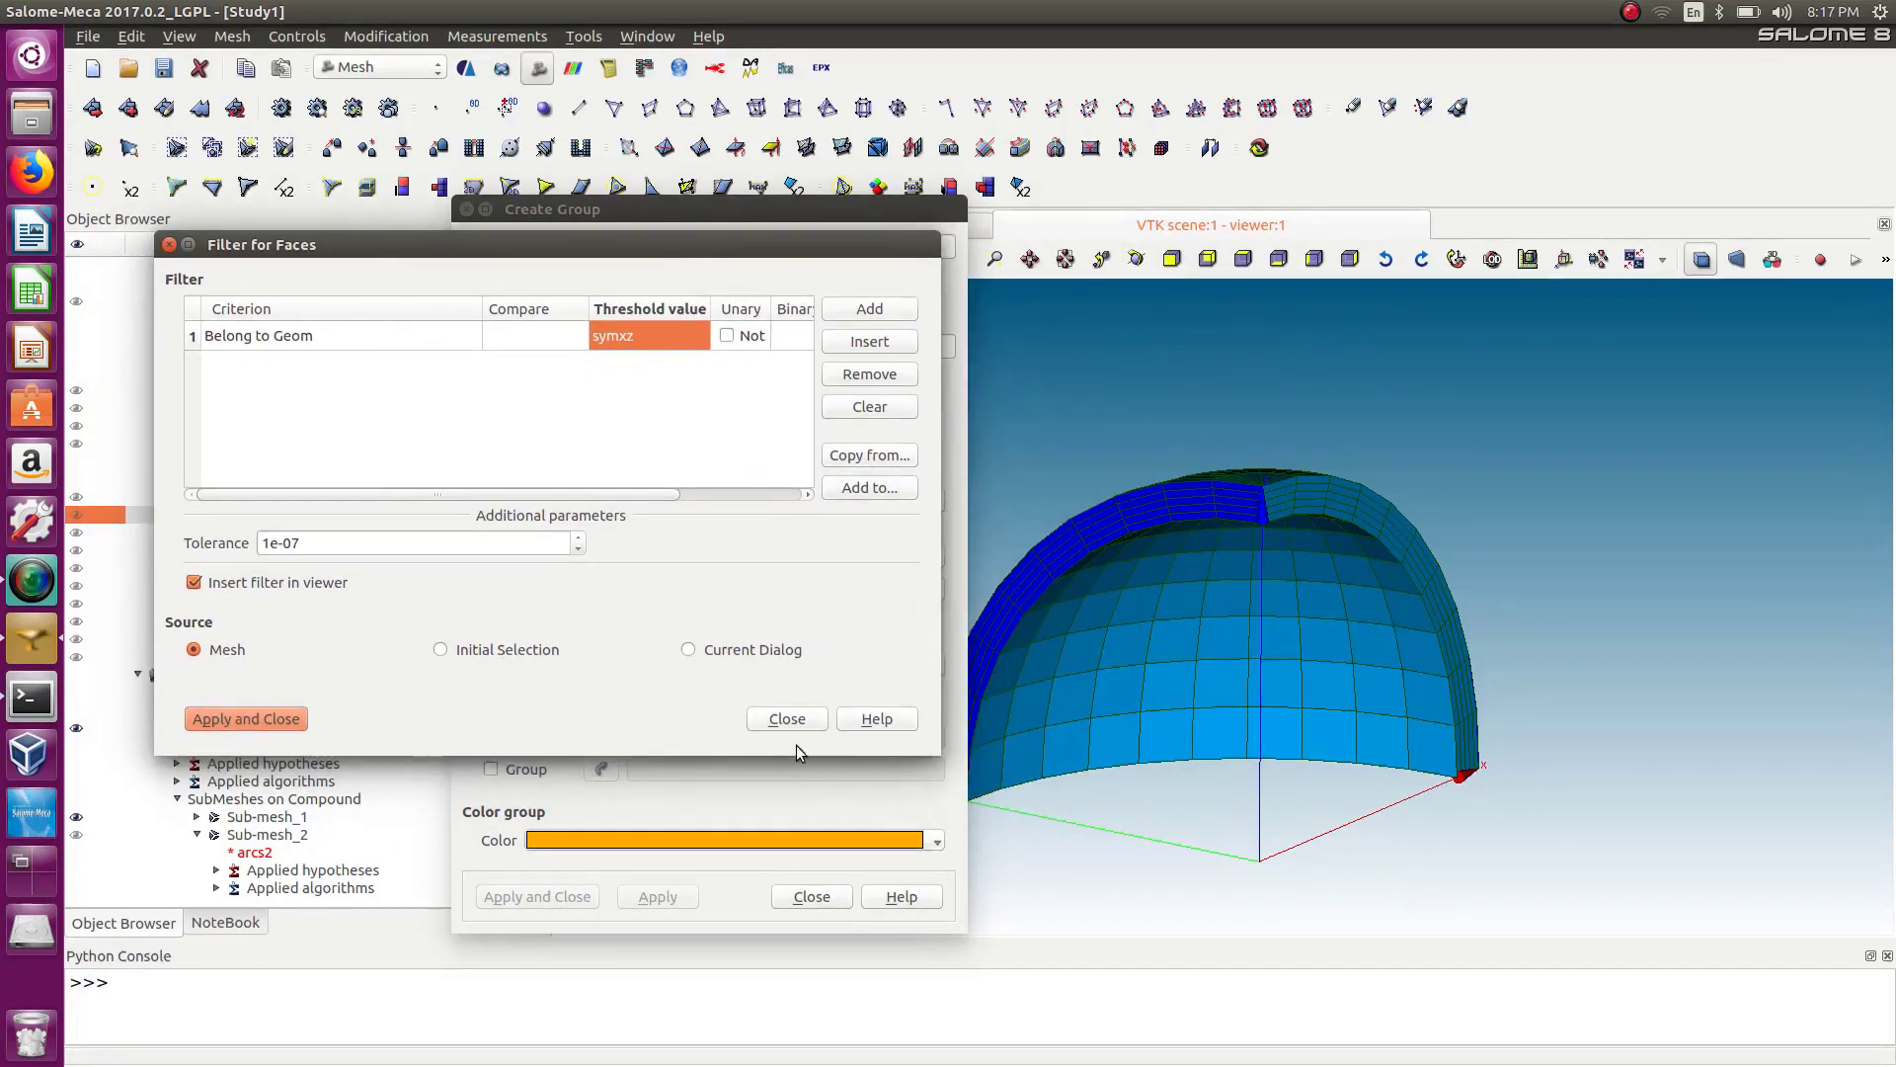
pyautogui.click(254, 720)
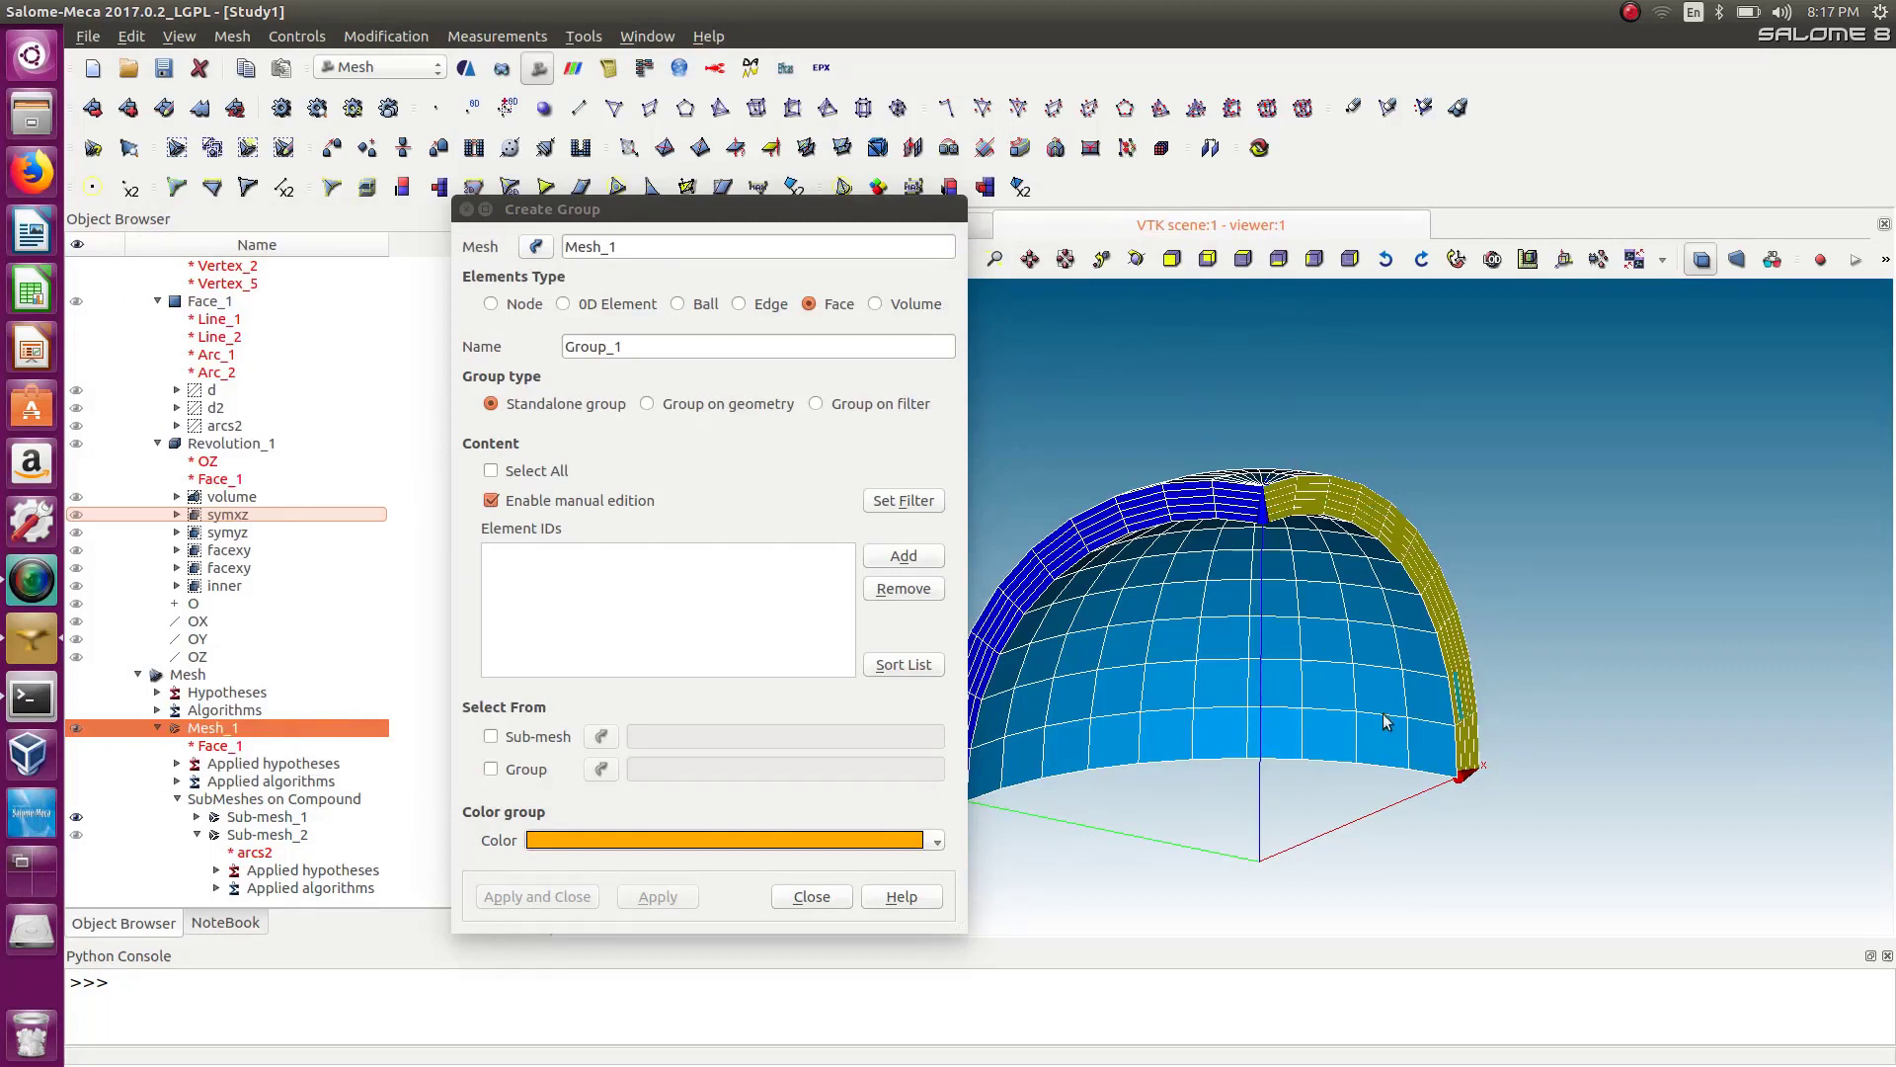
# Add the filtered faces, name the group symxz, and apply it.
pyautogui.click(904, 557)
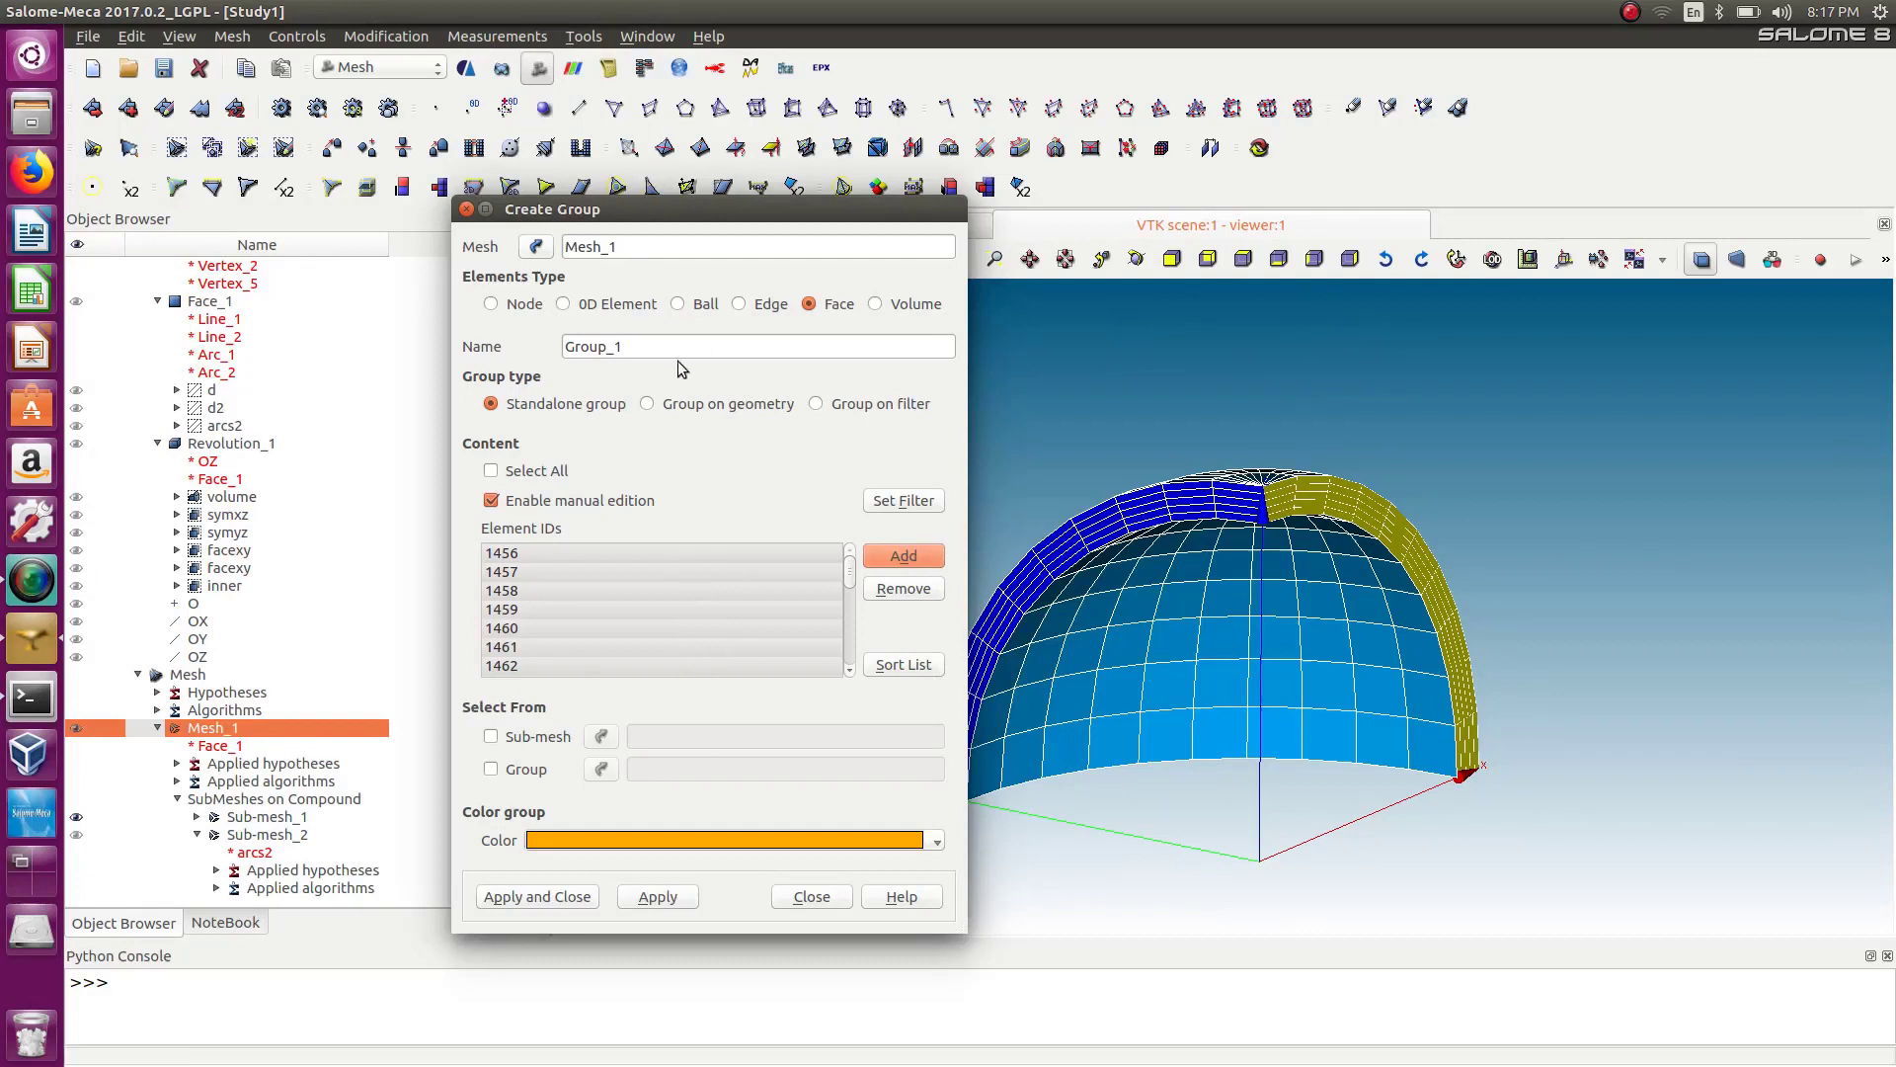
pyautogui.doubleClick(613, 351)
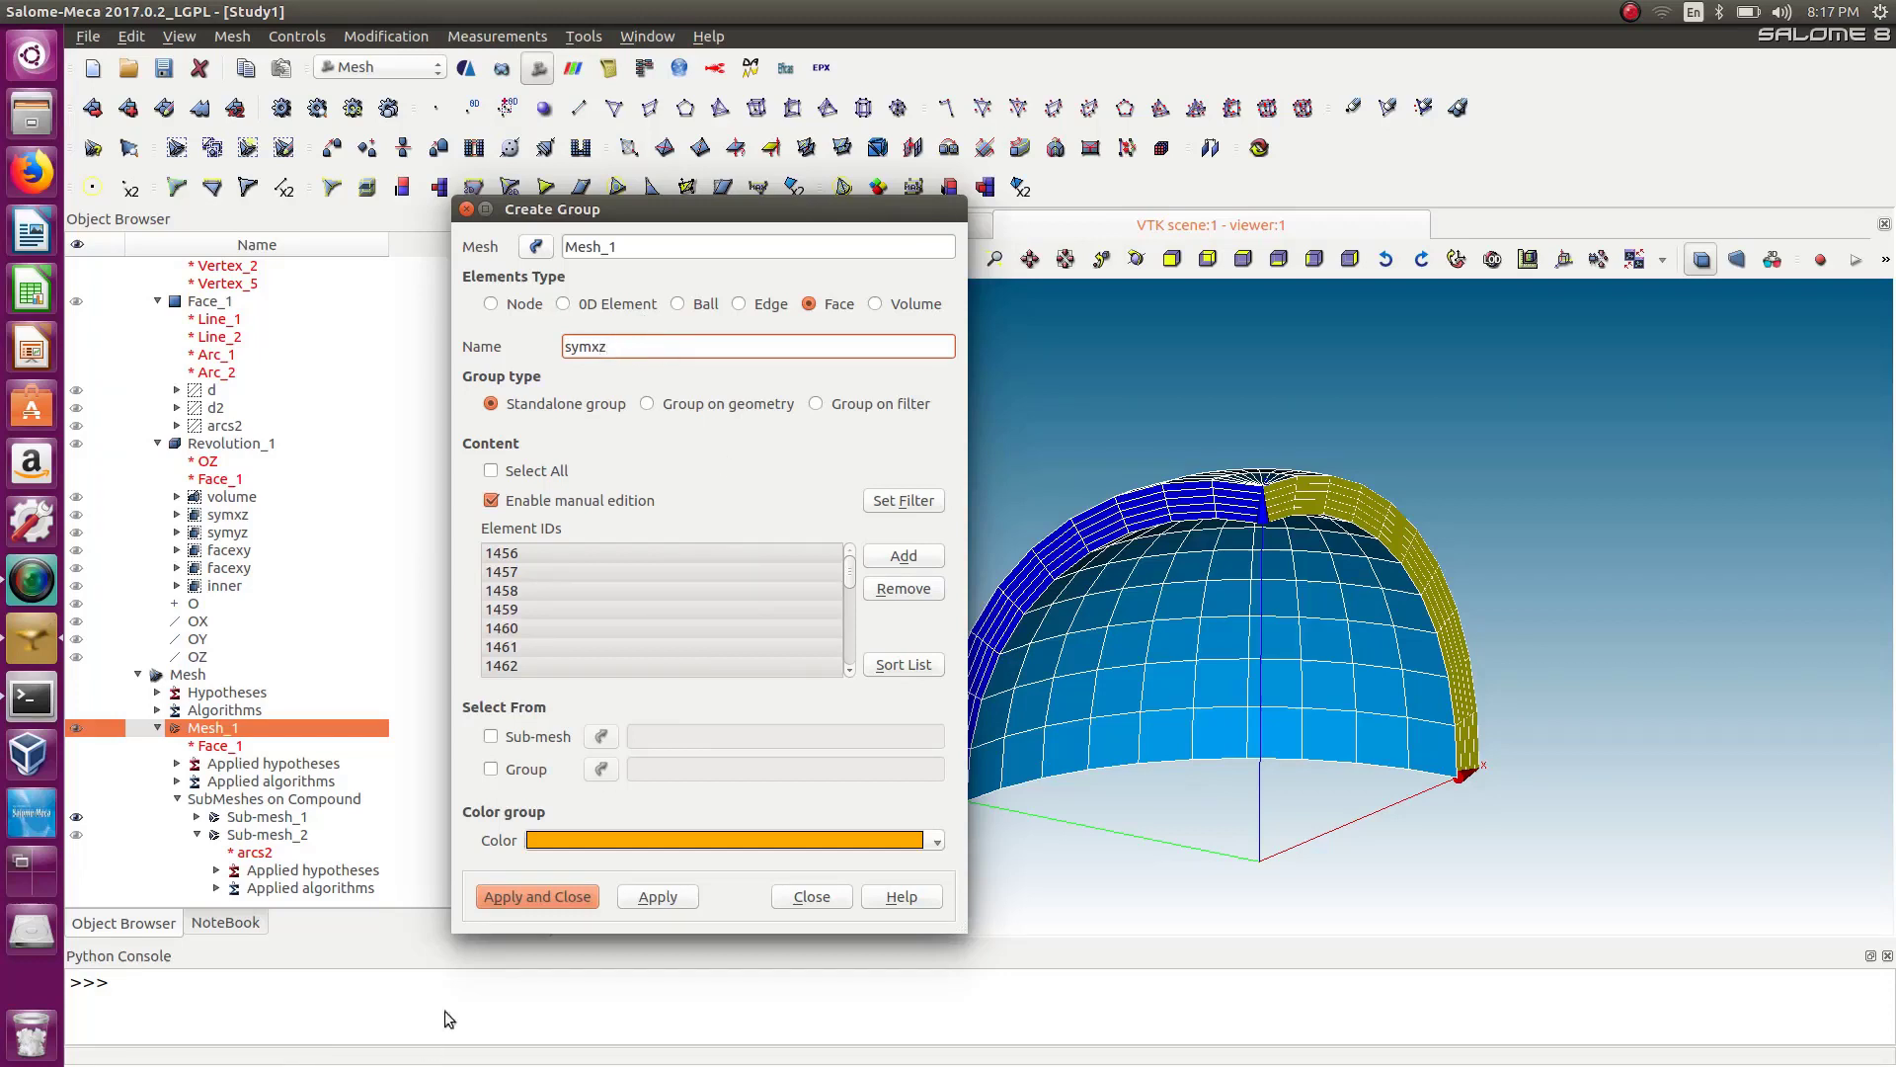
pyautogui.click(656, 897)
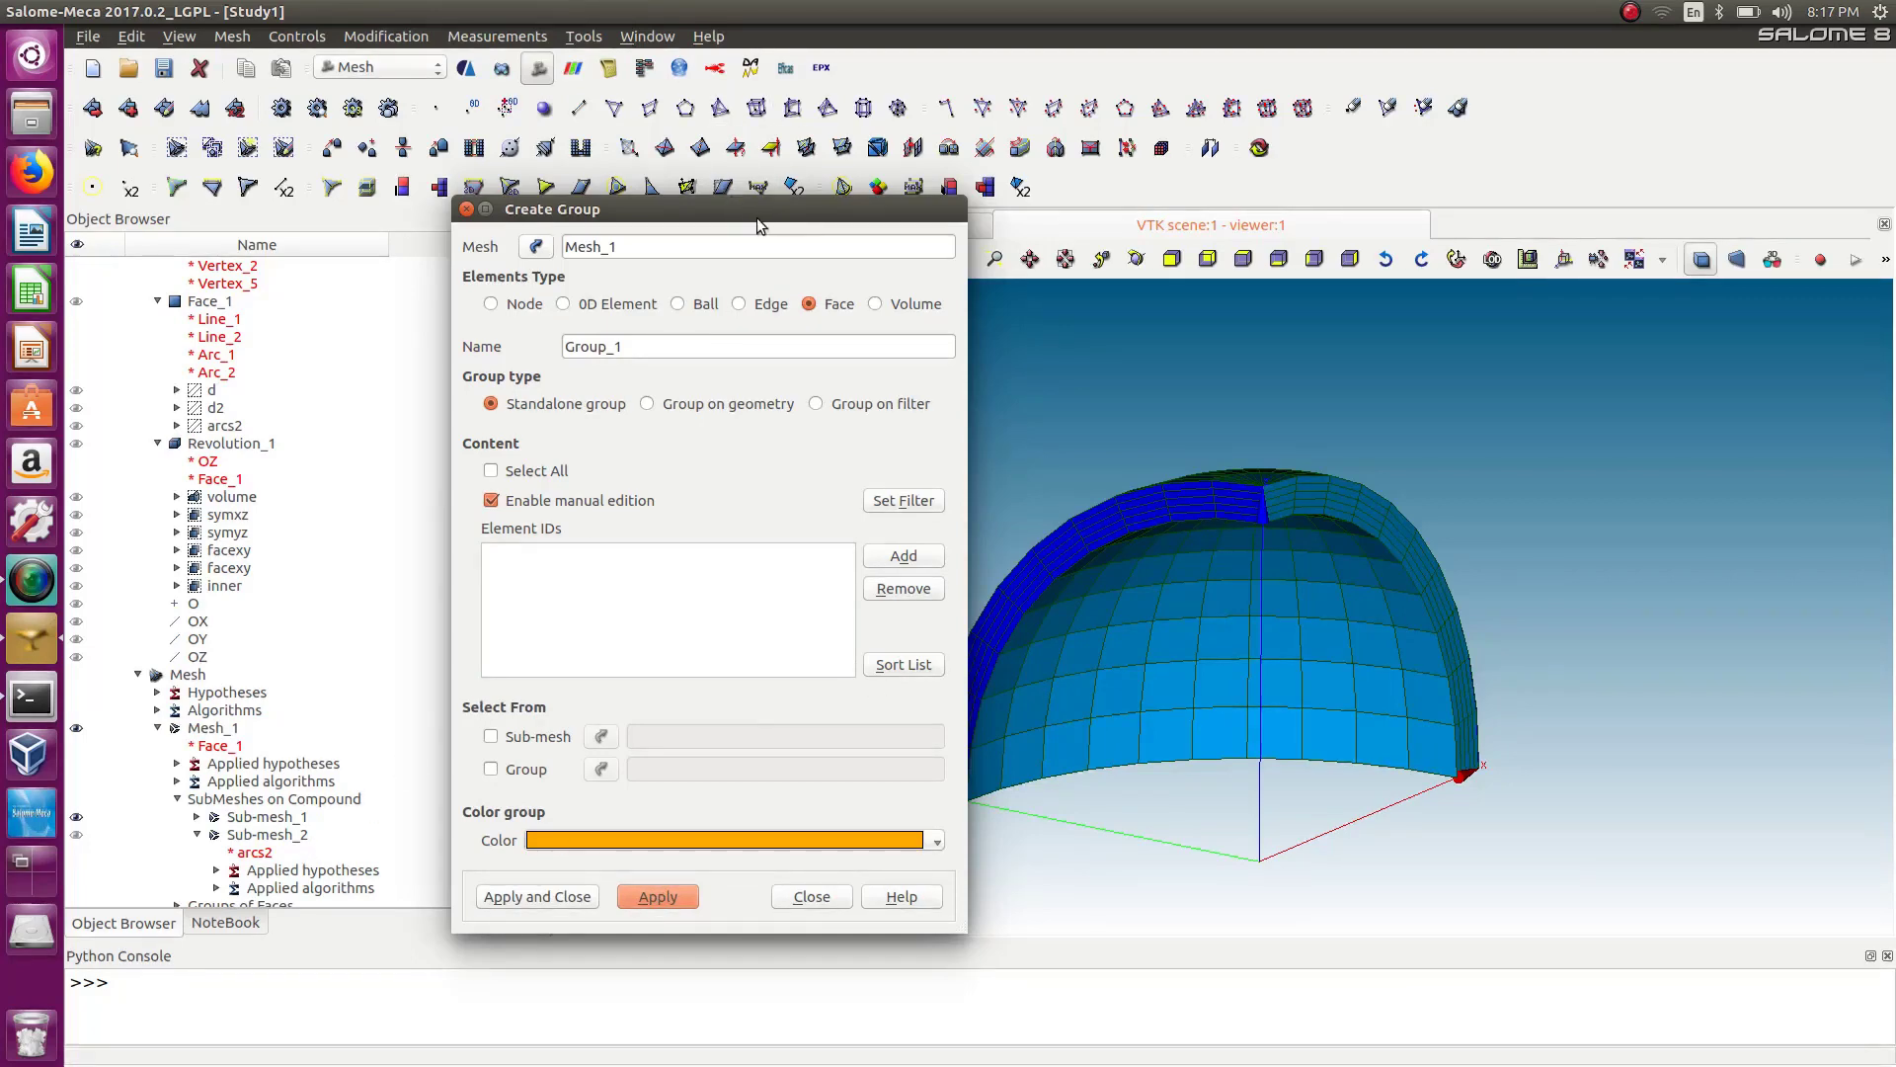
# Change the Belong to Geom filter threshold to the symyz geometry group and apply the filter.
pyautogui.moveTo(757, 217); pyautogui.dragTo(670, 170)
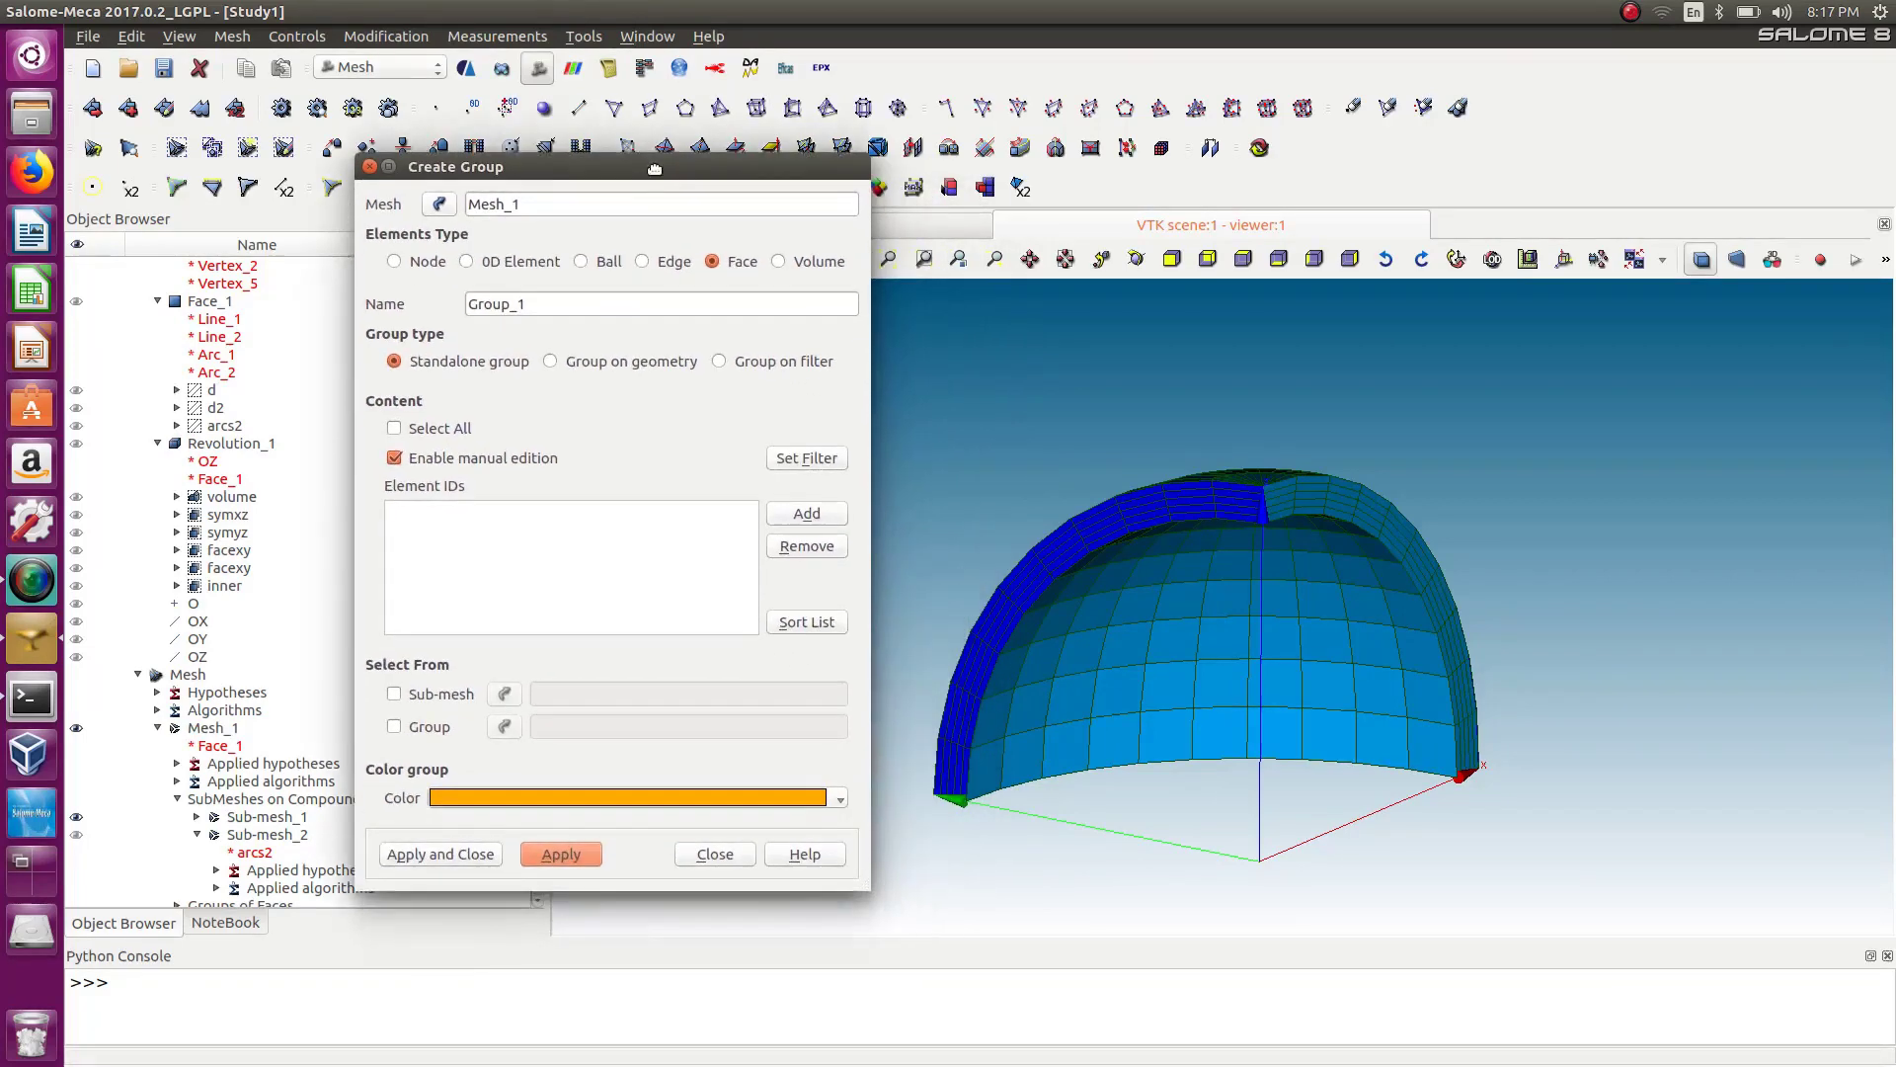
pyautogui.click(813, 452)
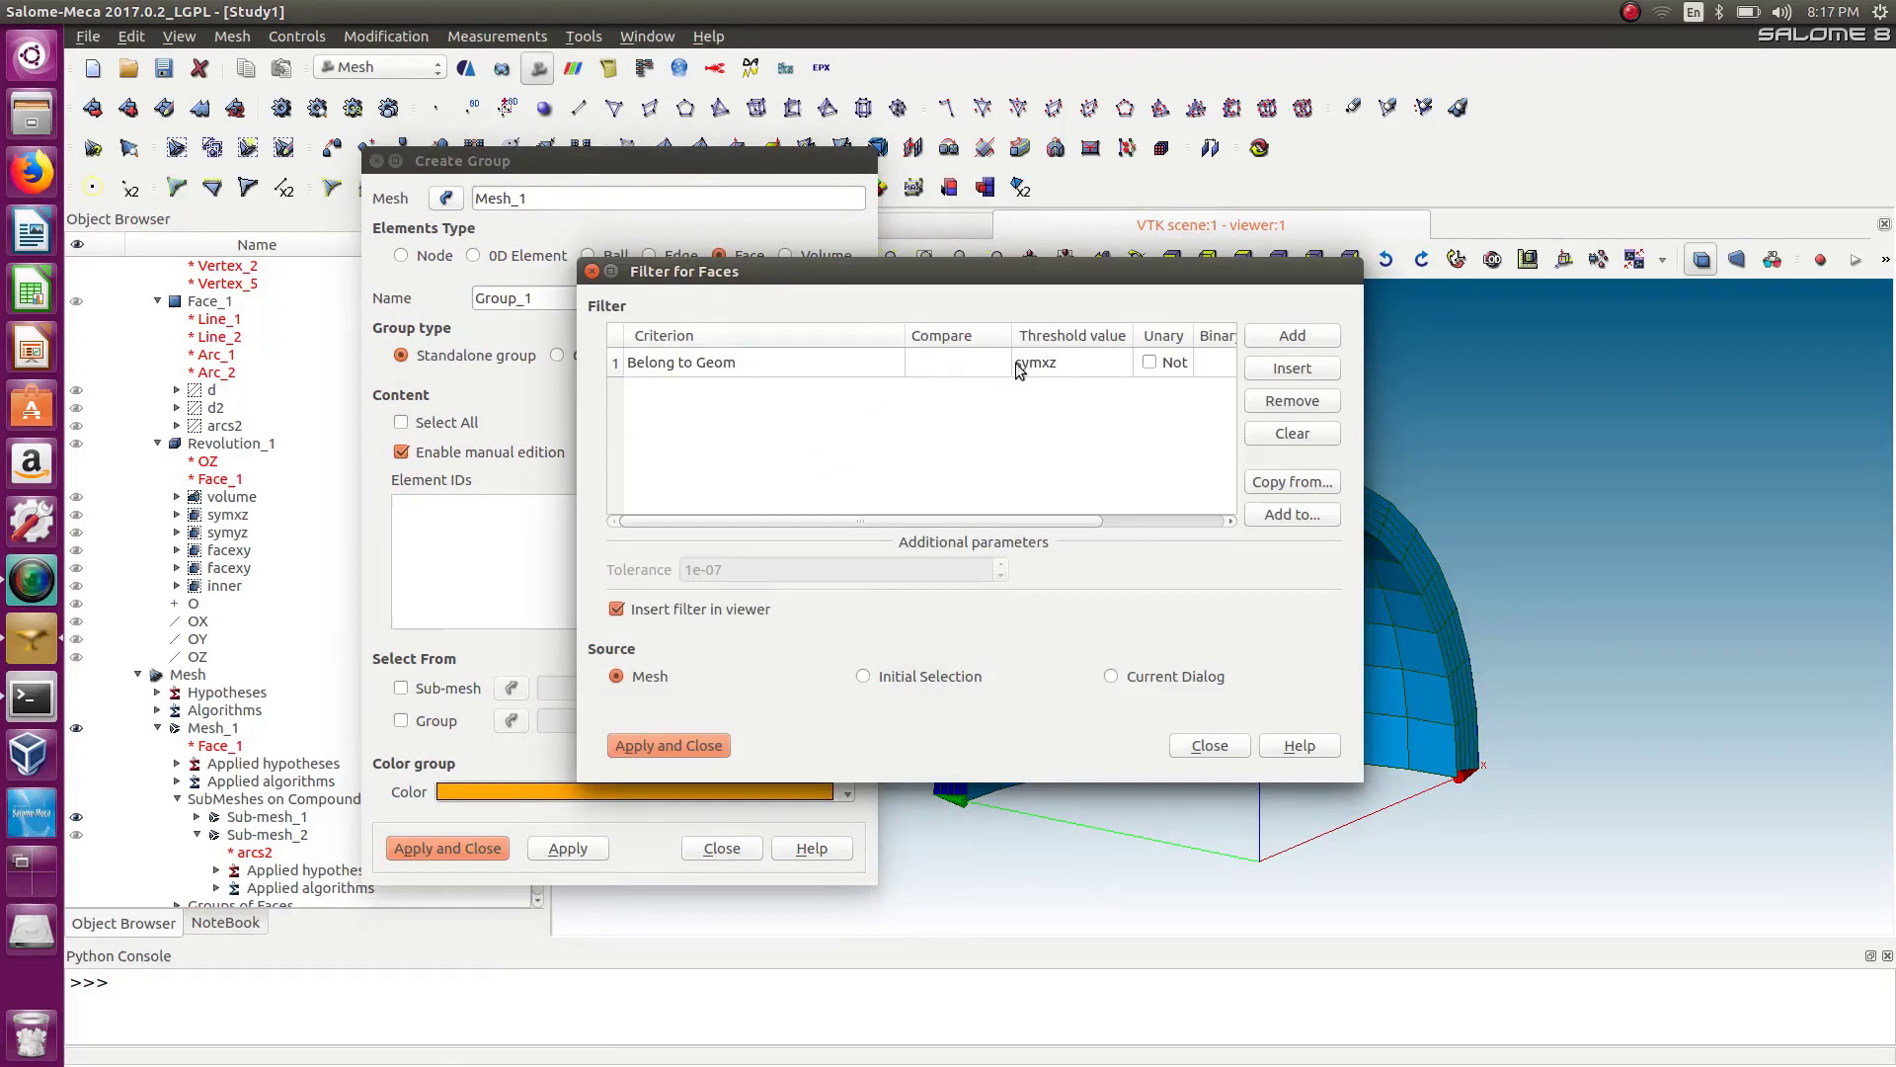
pyautogui.doubleClick(1052, 371)
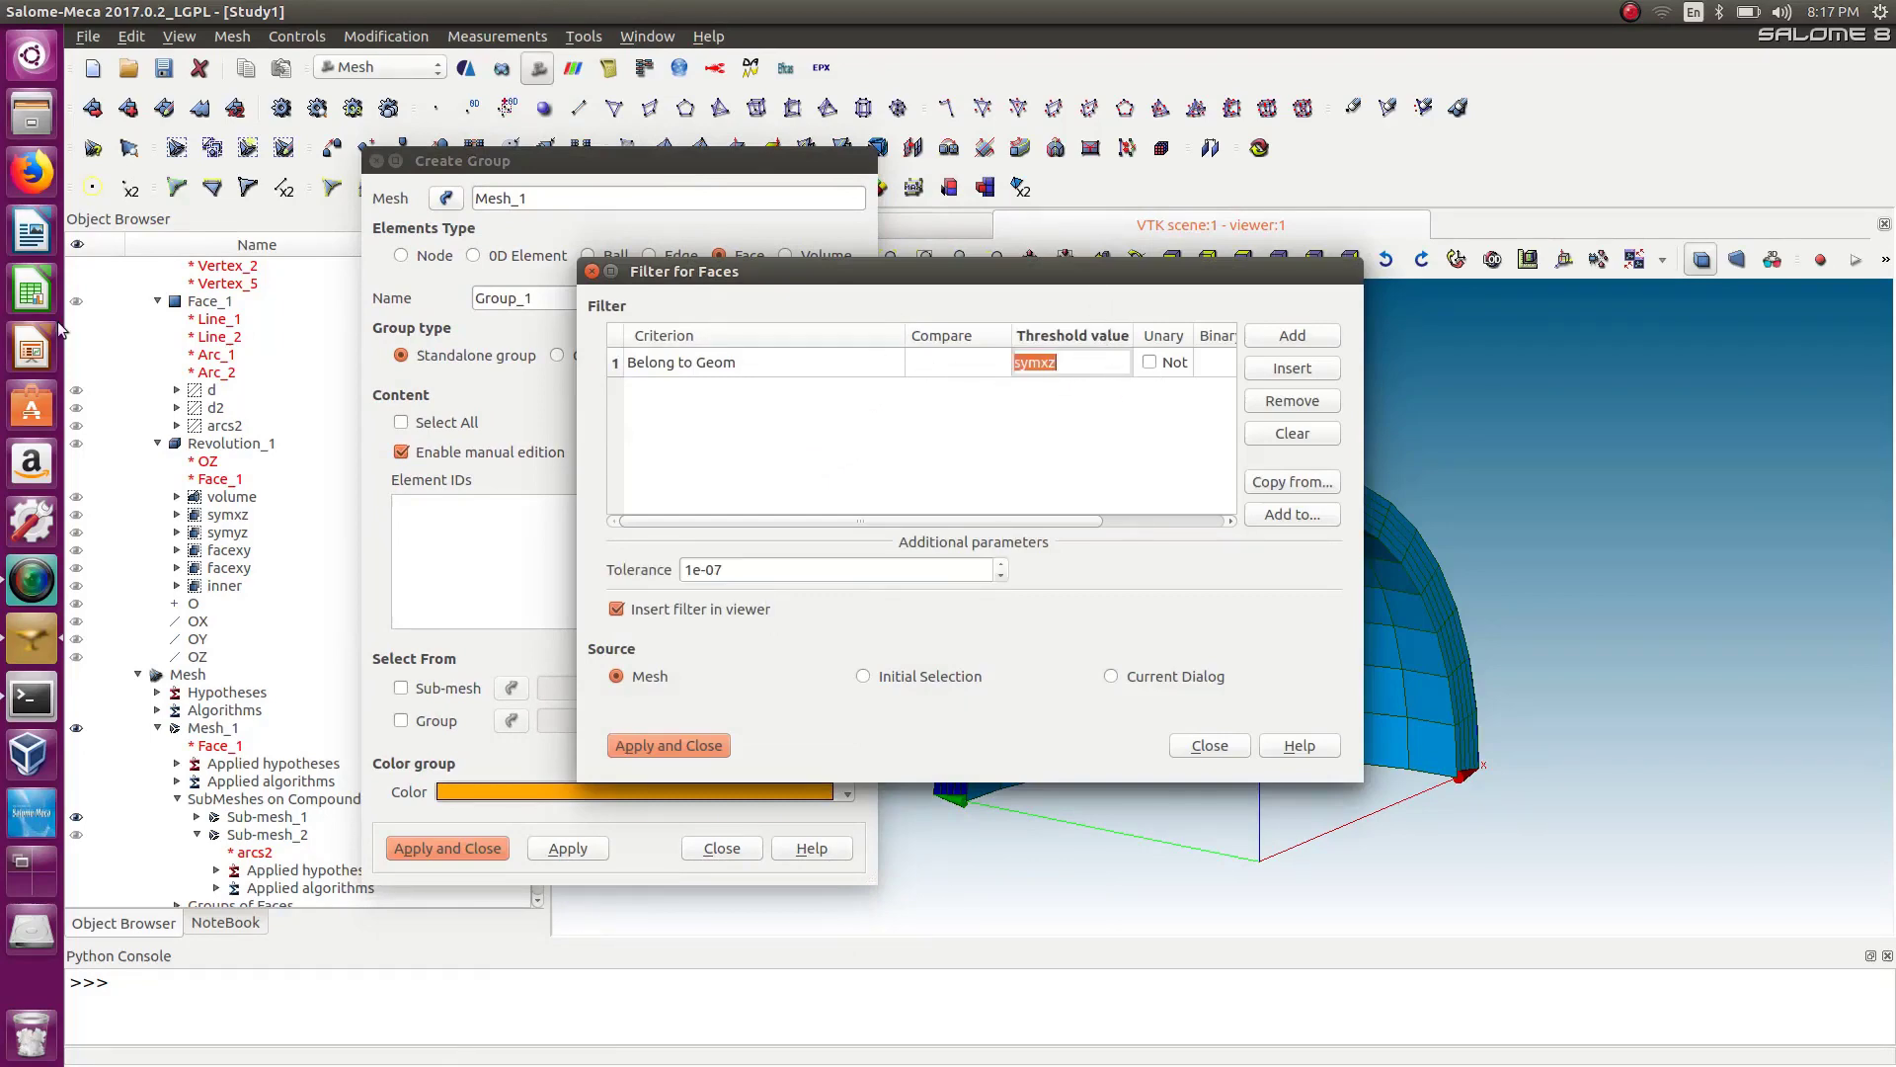
pyautogui.click(231, 537)
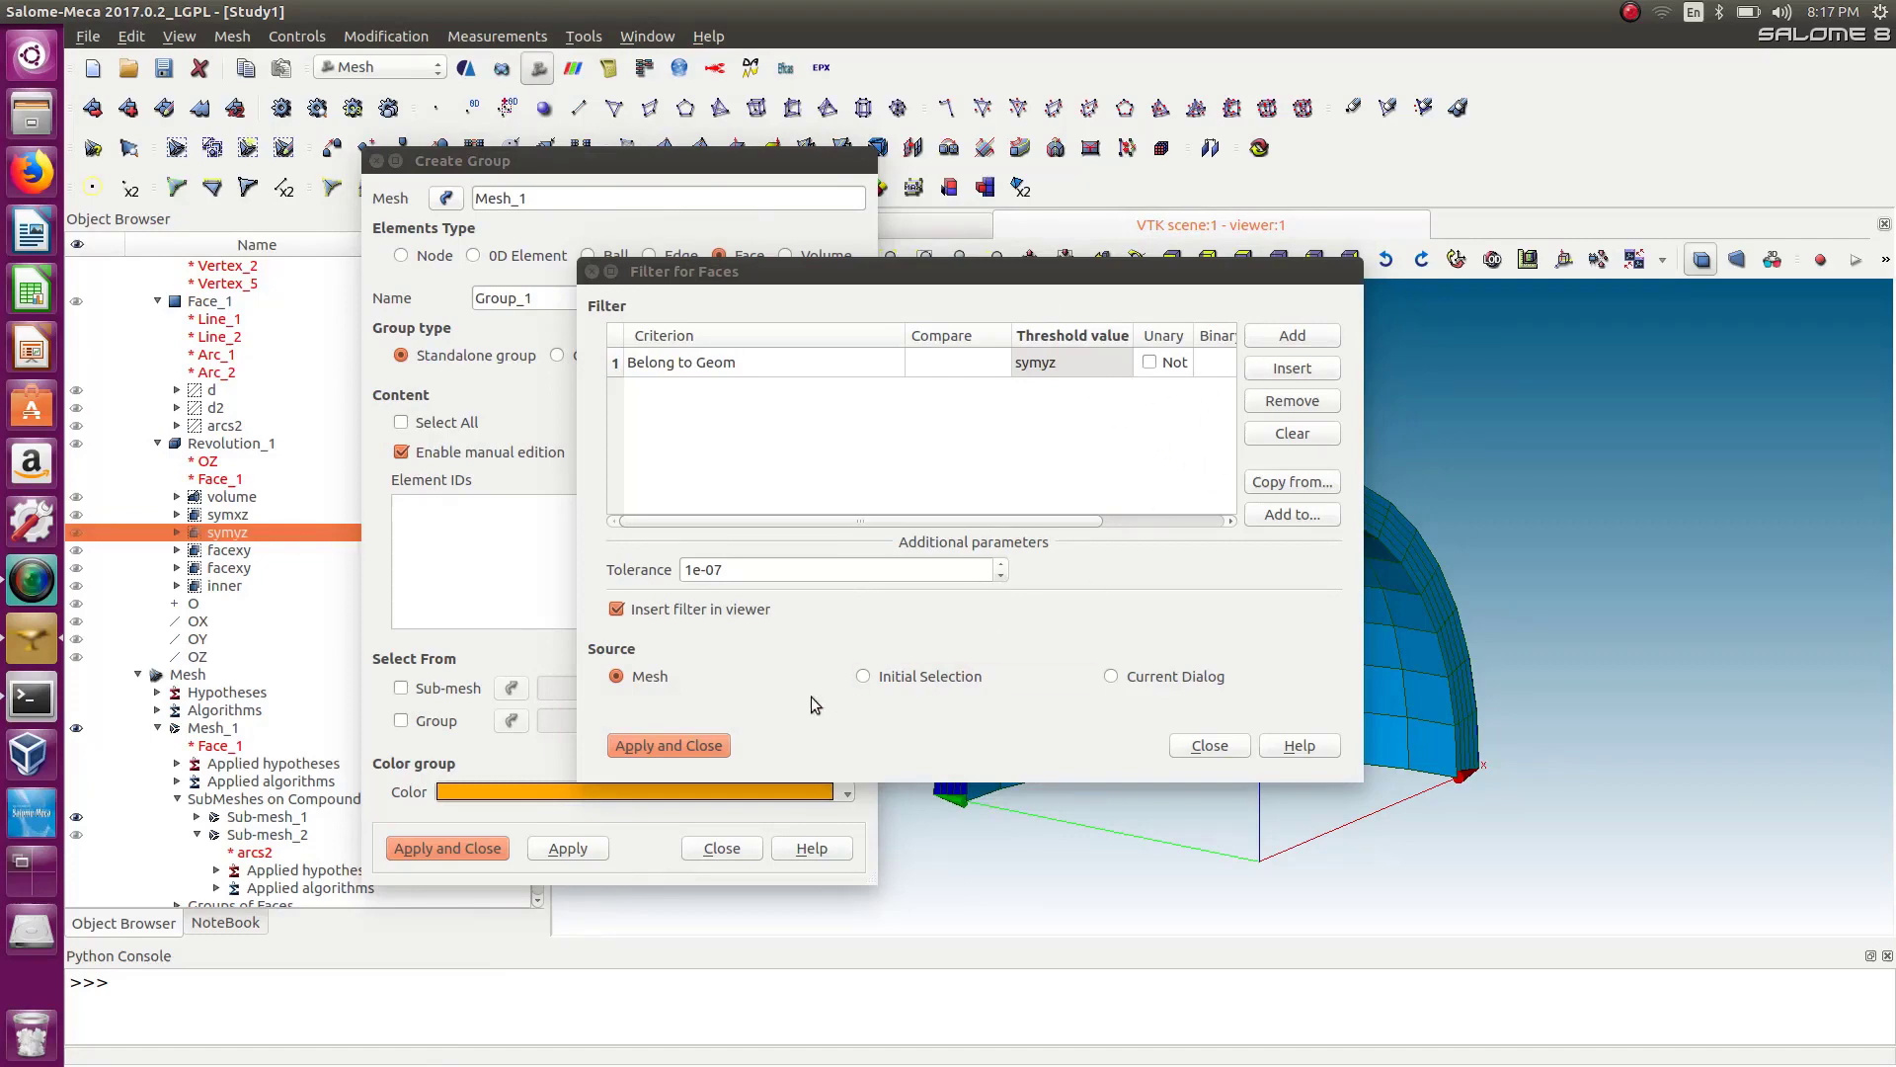
pyautogui.click(688, 743)
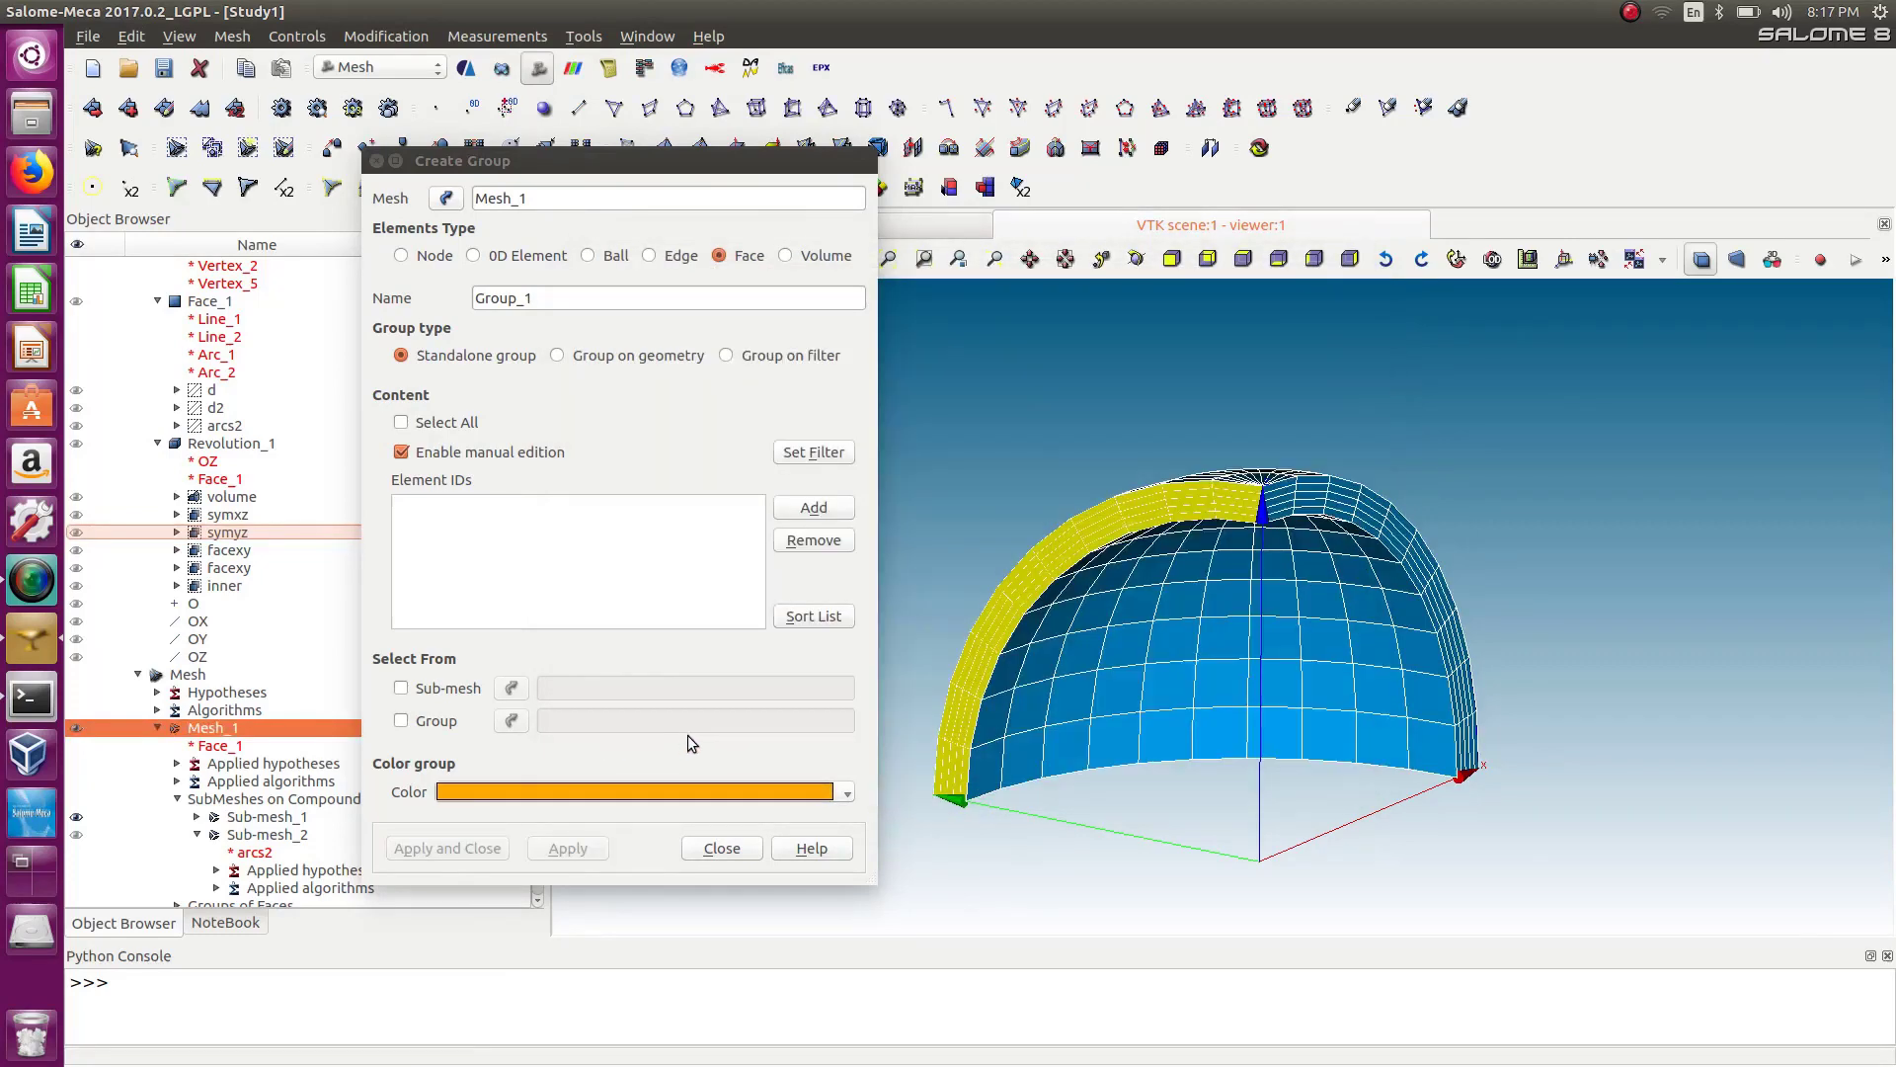
# Add the filtered faces, name the group symxz, and apply it.
pyautogui.click(812, 509)
pyautogui.doubleClick(559, 301)
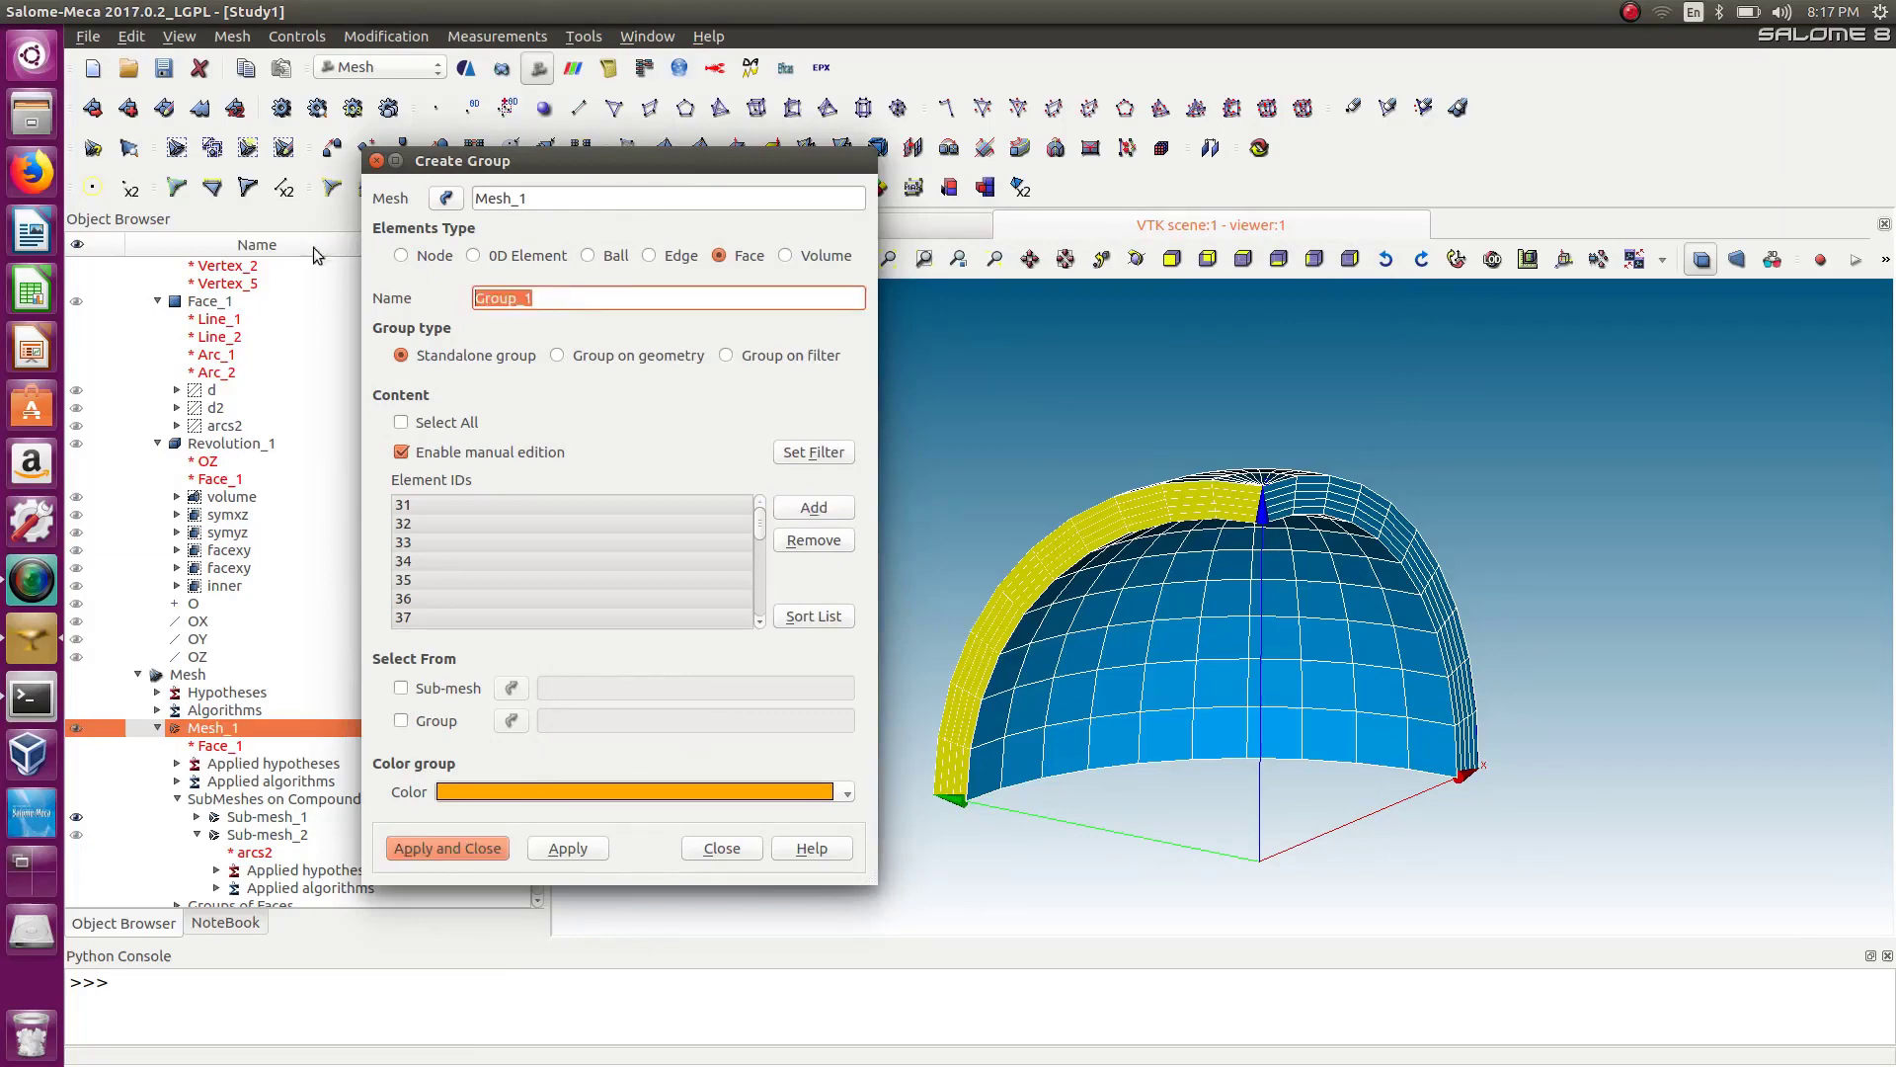
pyautogui.write('symxz')
pyautogui.click(563, 855)
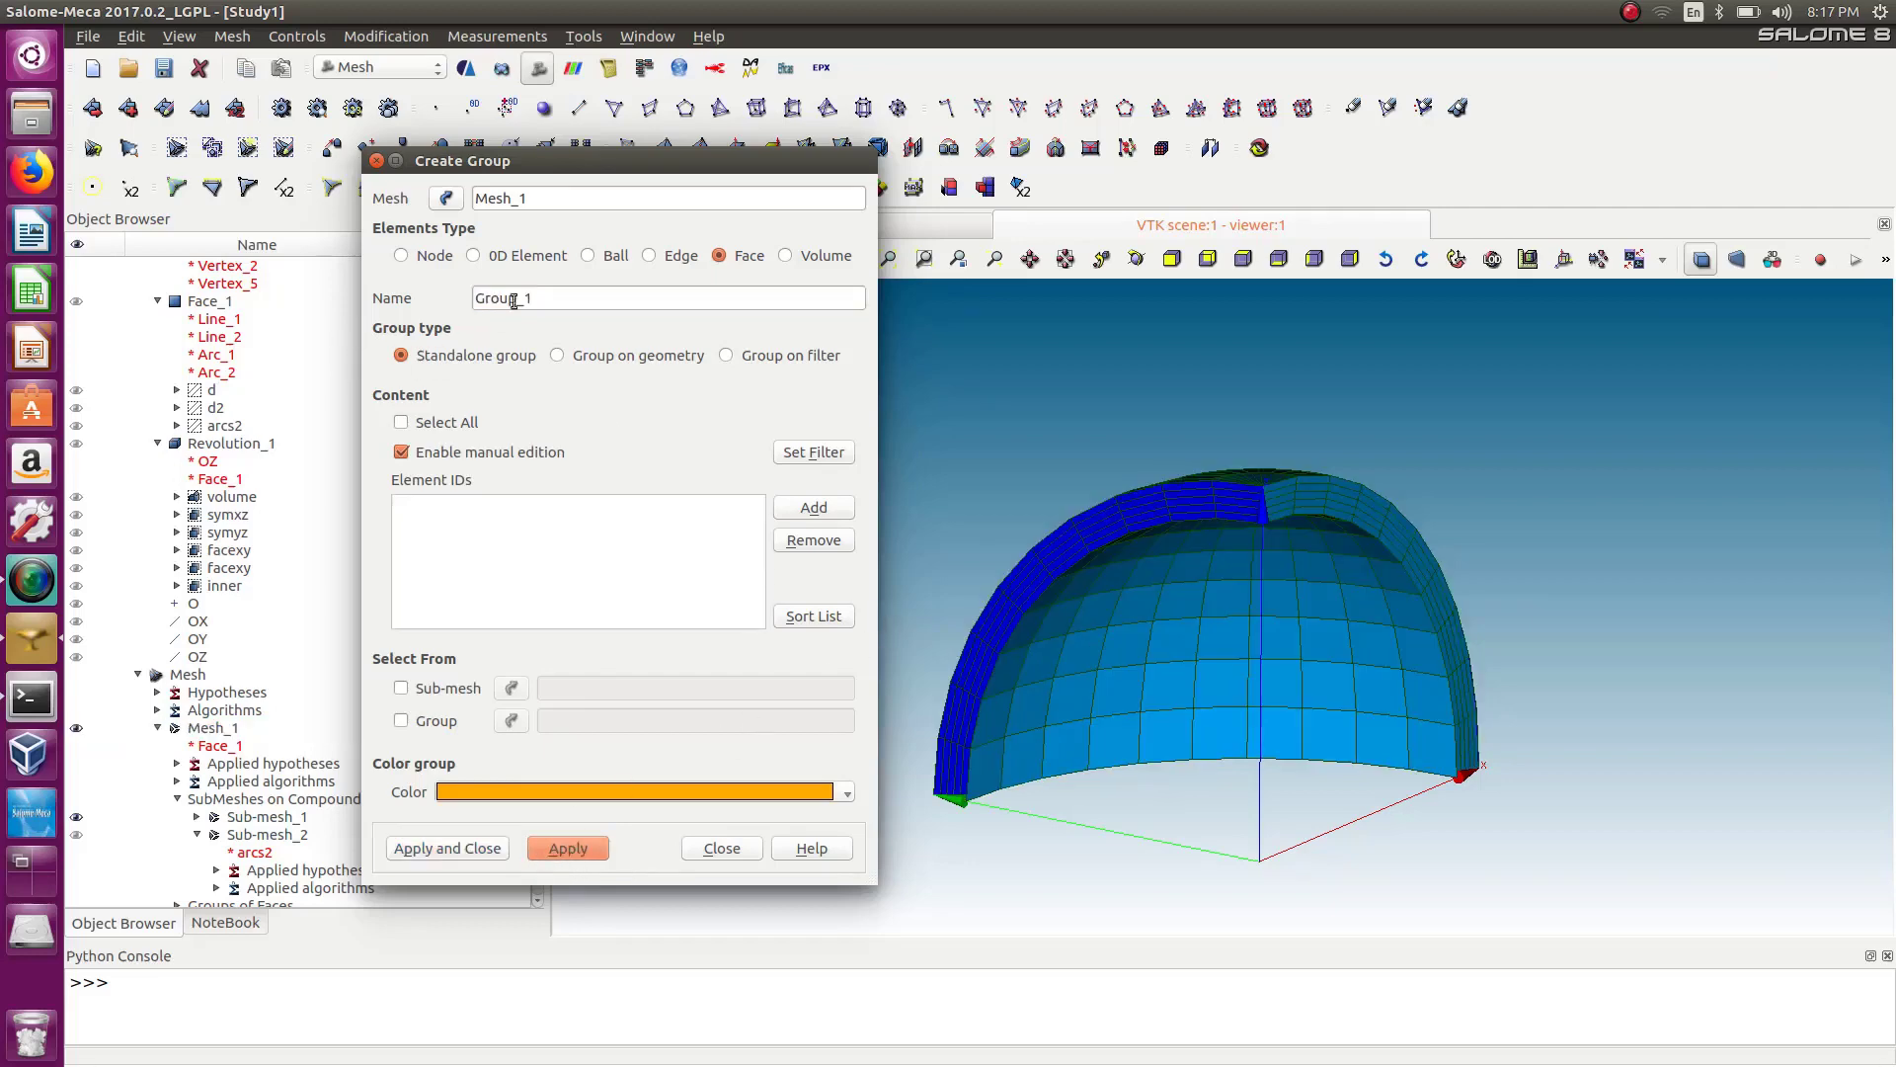
# Change the Belong to Geom filter threshold to the facexy geometry group and apply the filter.
pyautogui.click(791, 452)
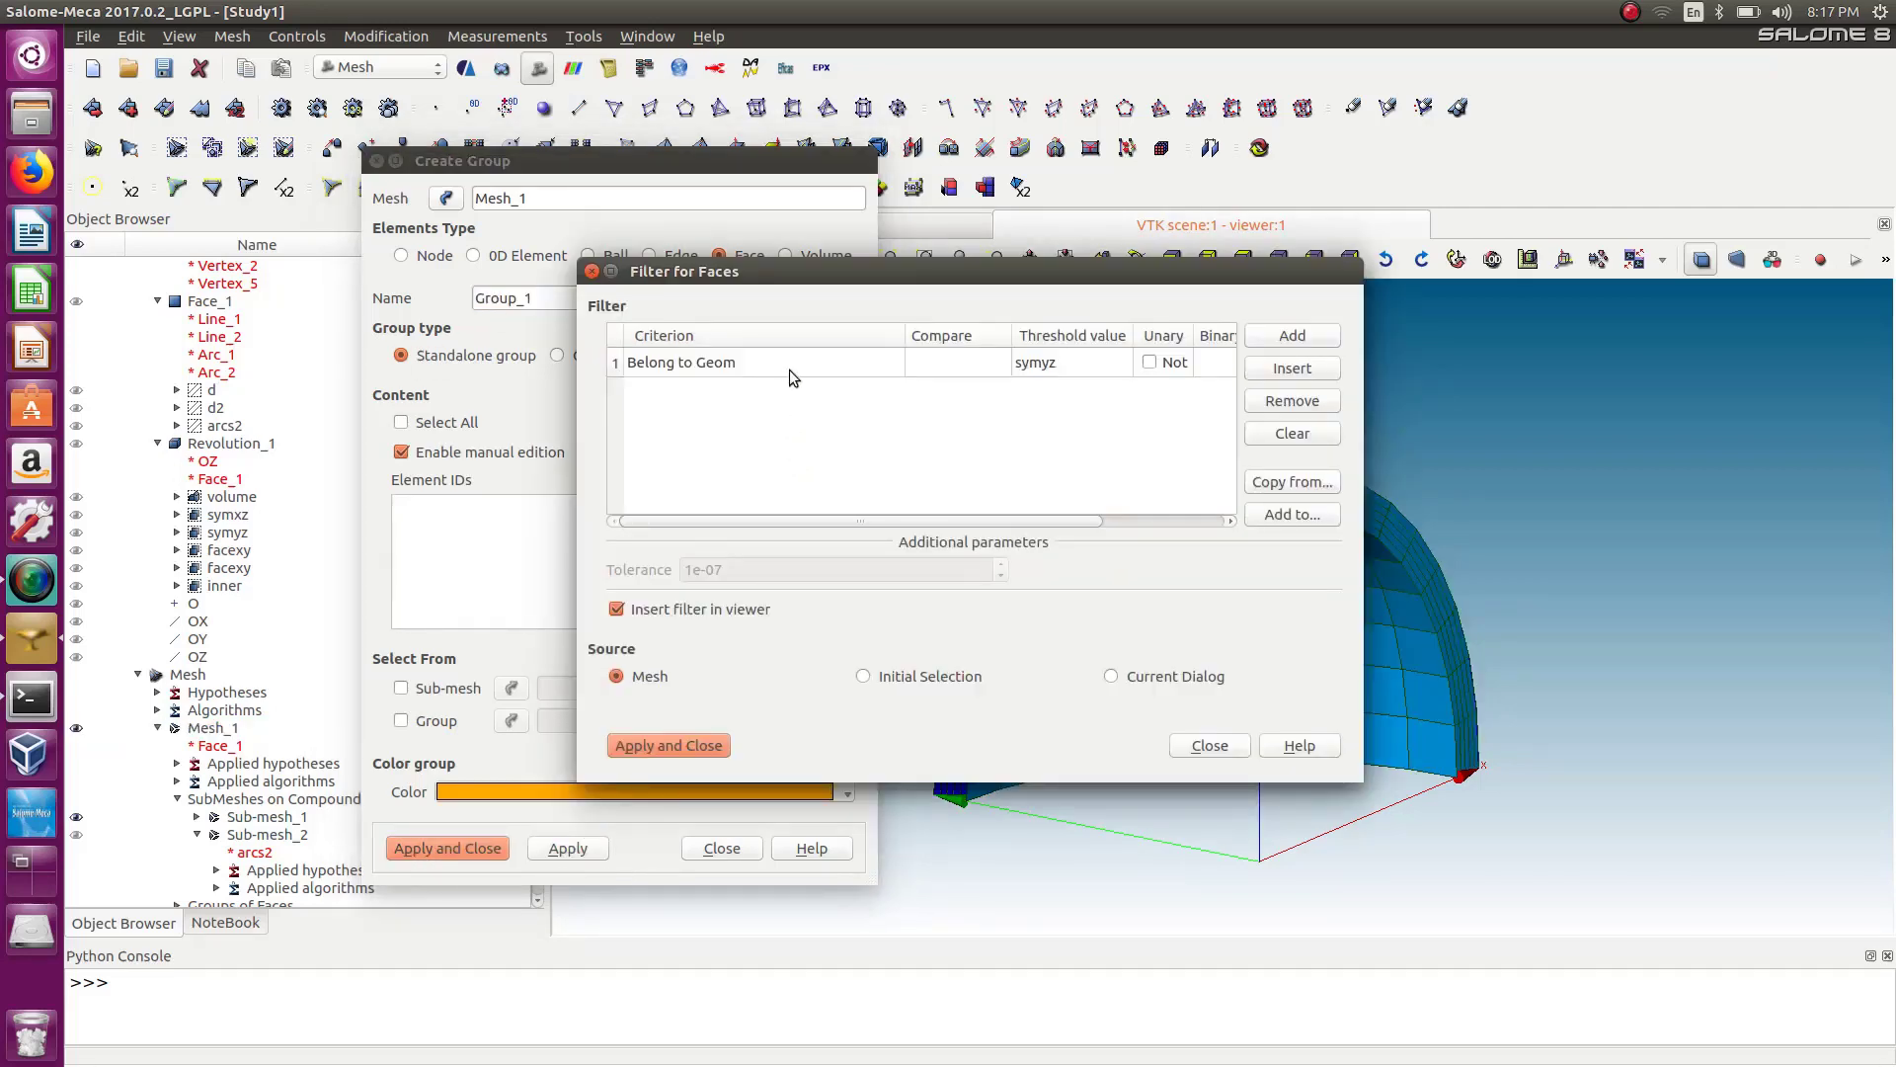
pyautogui.doubleClick(1034, 363)
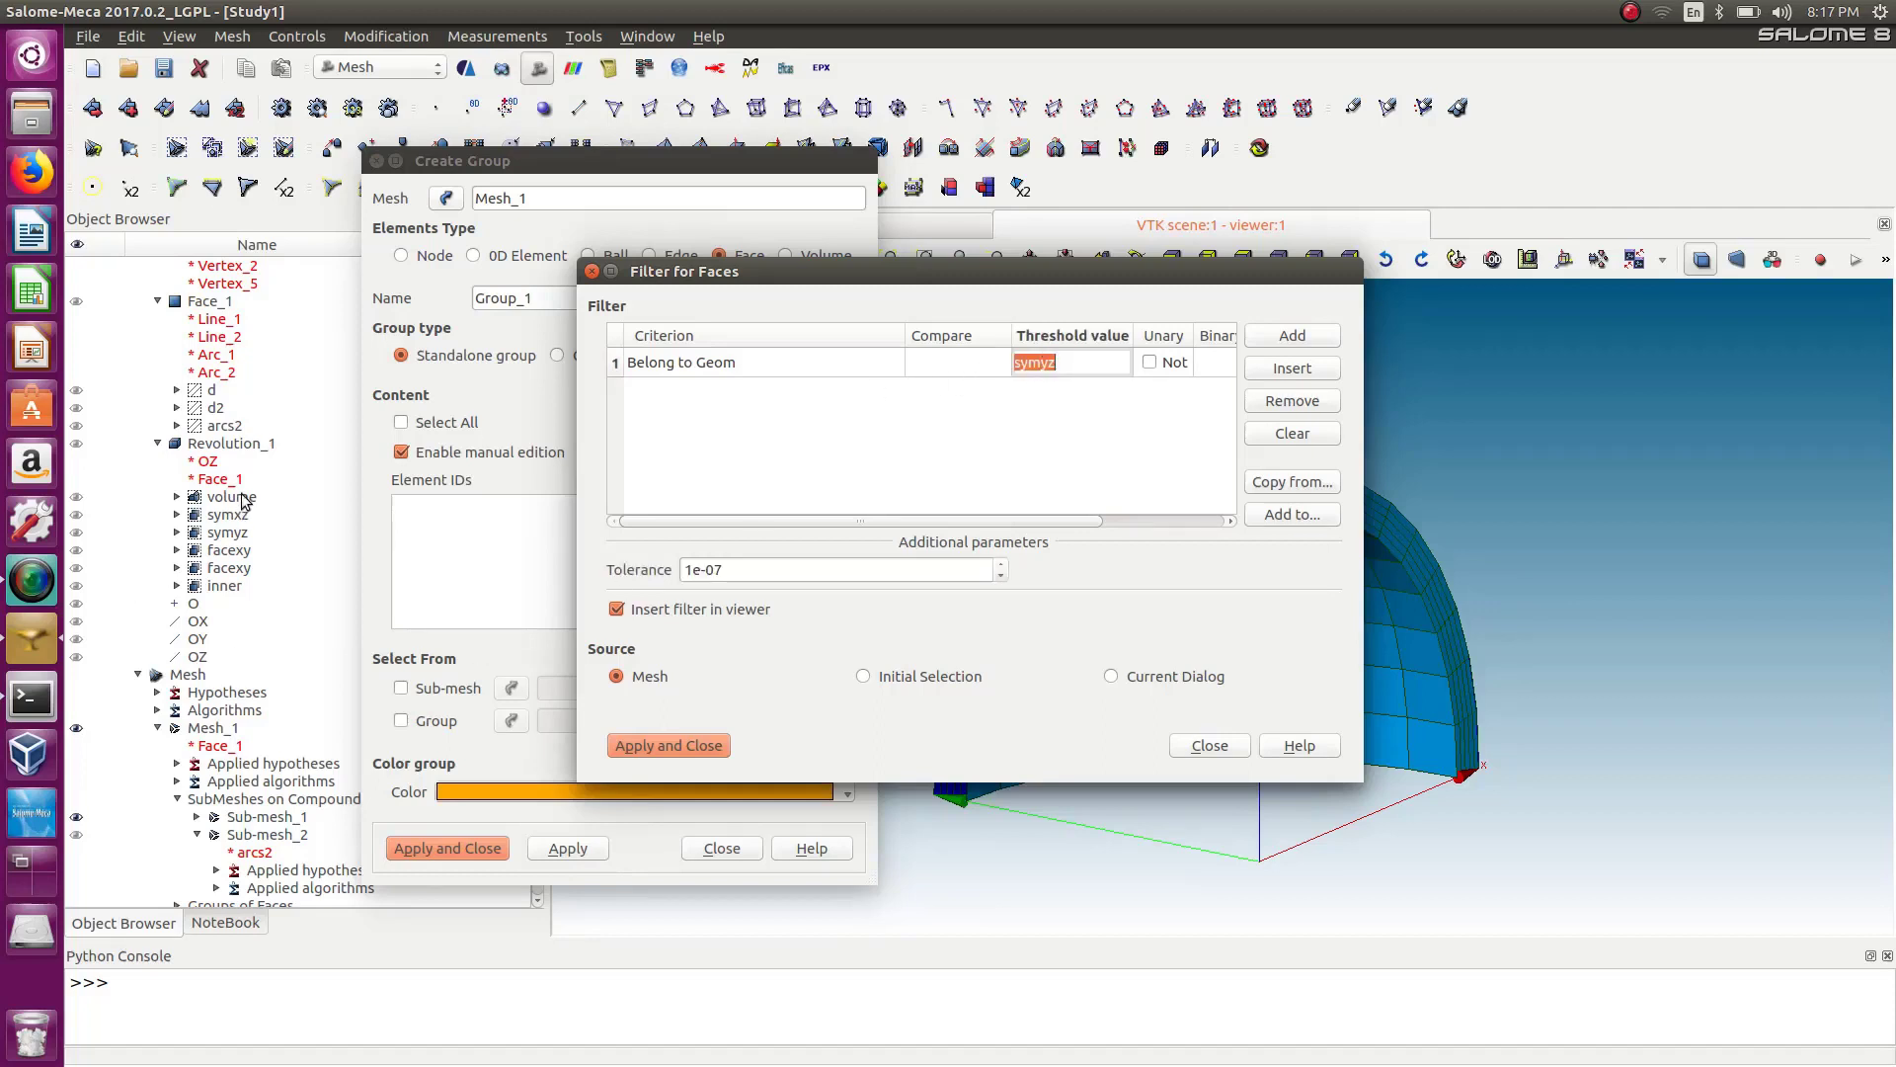
pyautogui.click(229, 551)
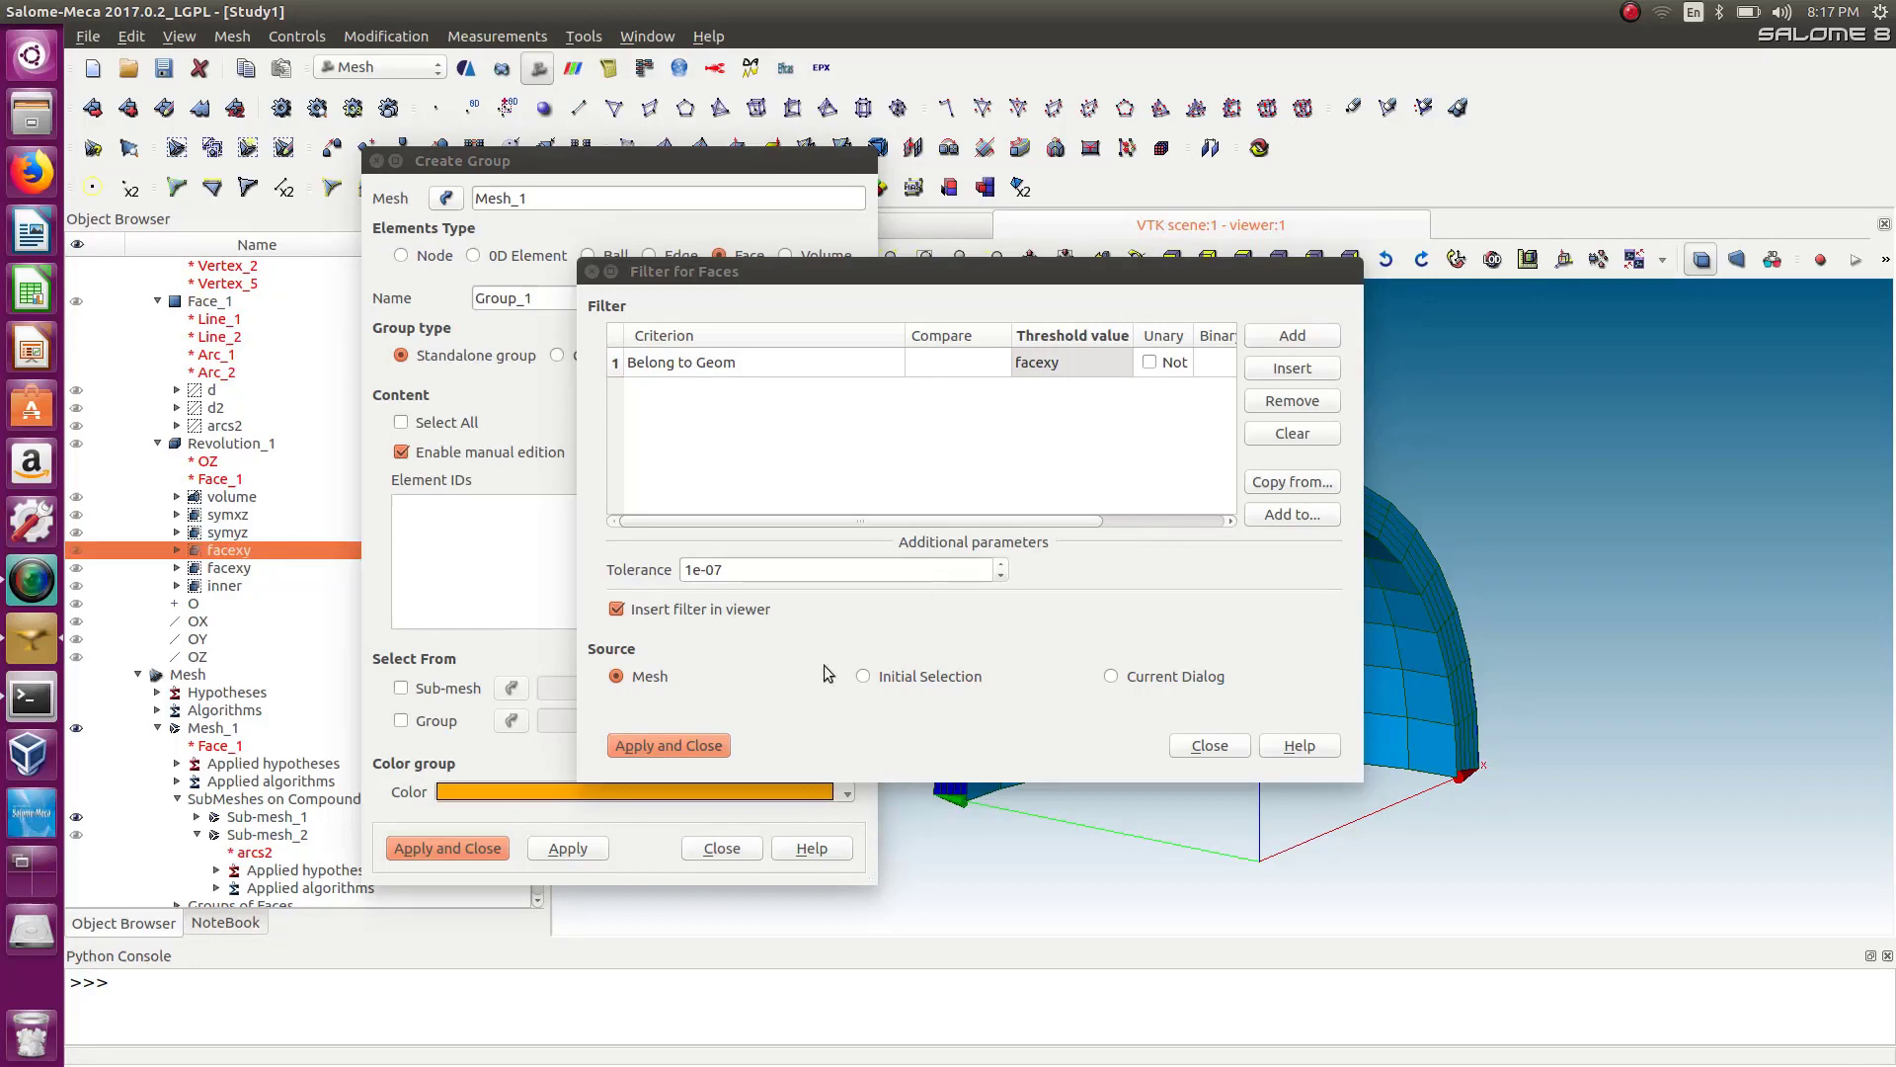
pyautogui.click(668, 745)
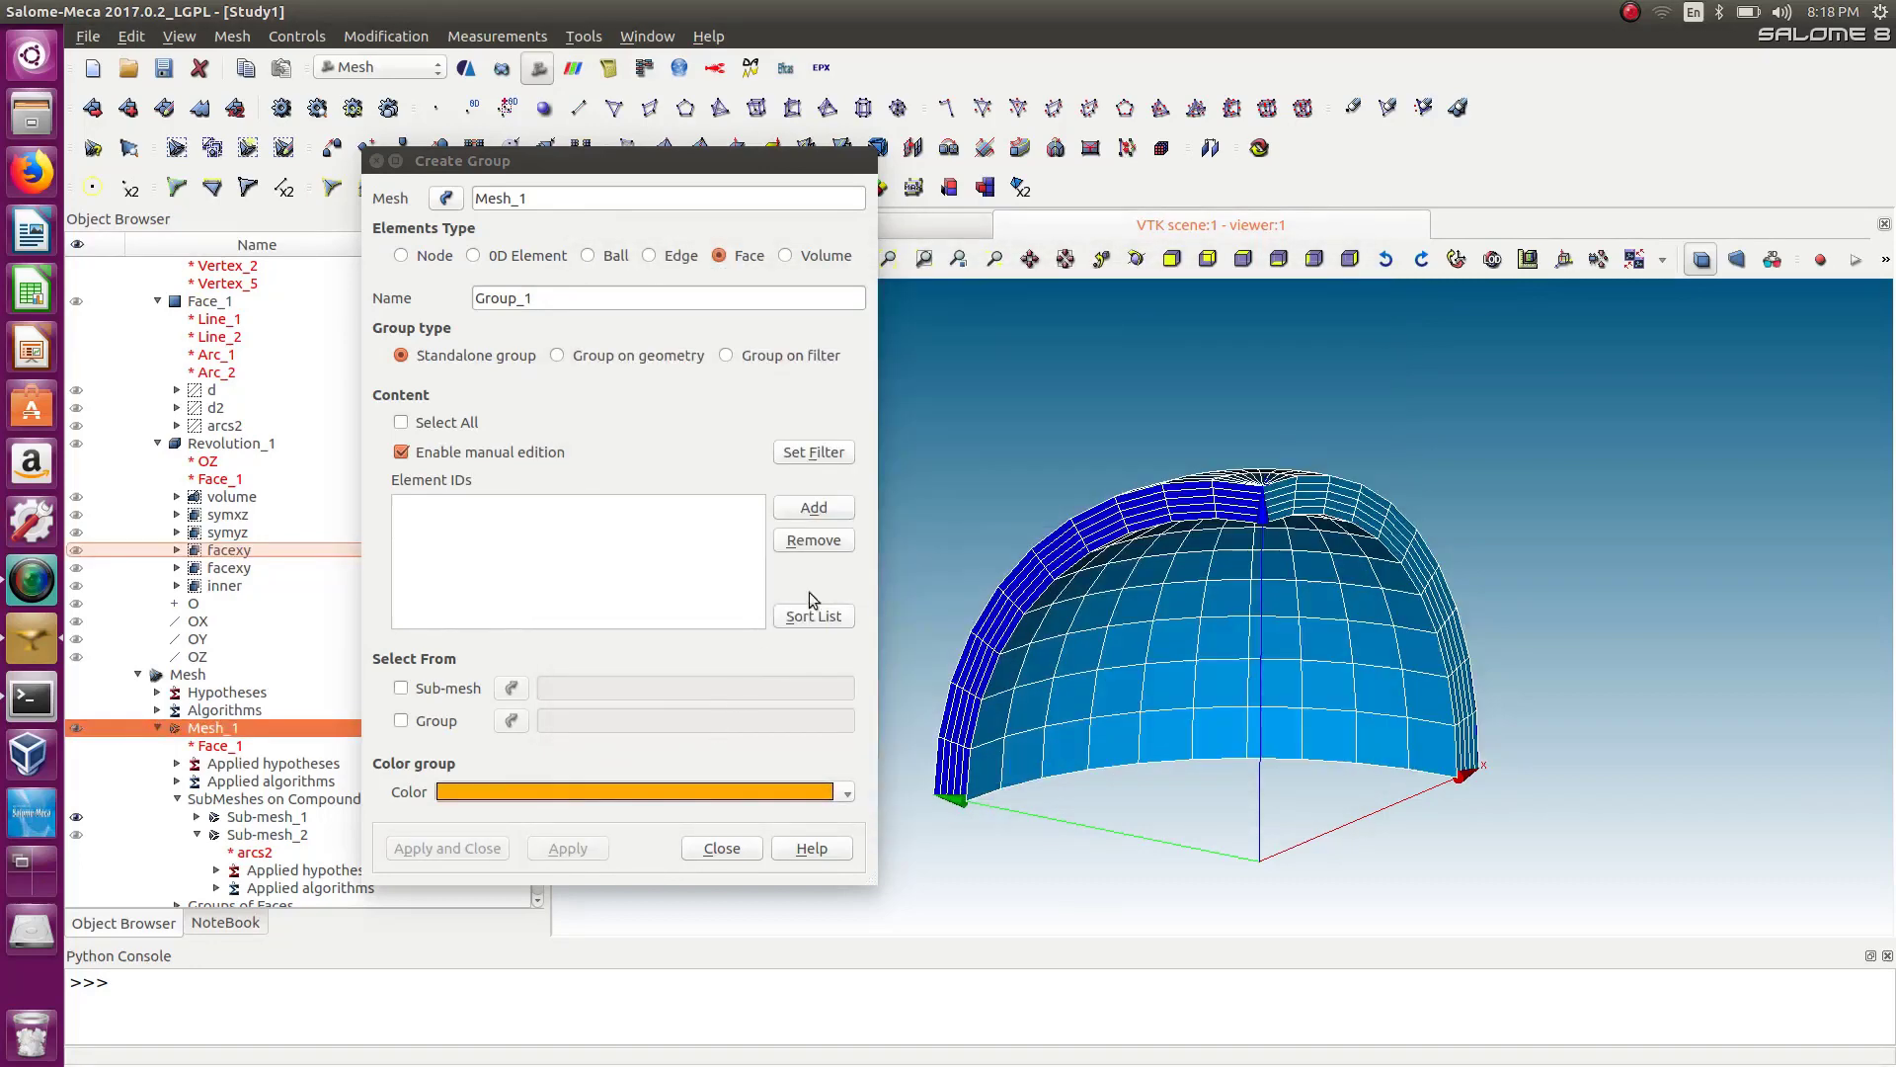
# Add the filtered faces, name the group facexy, and apply it.
pyautogui.click(823, 513)
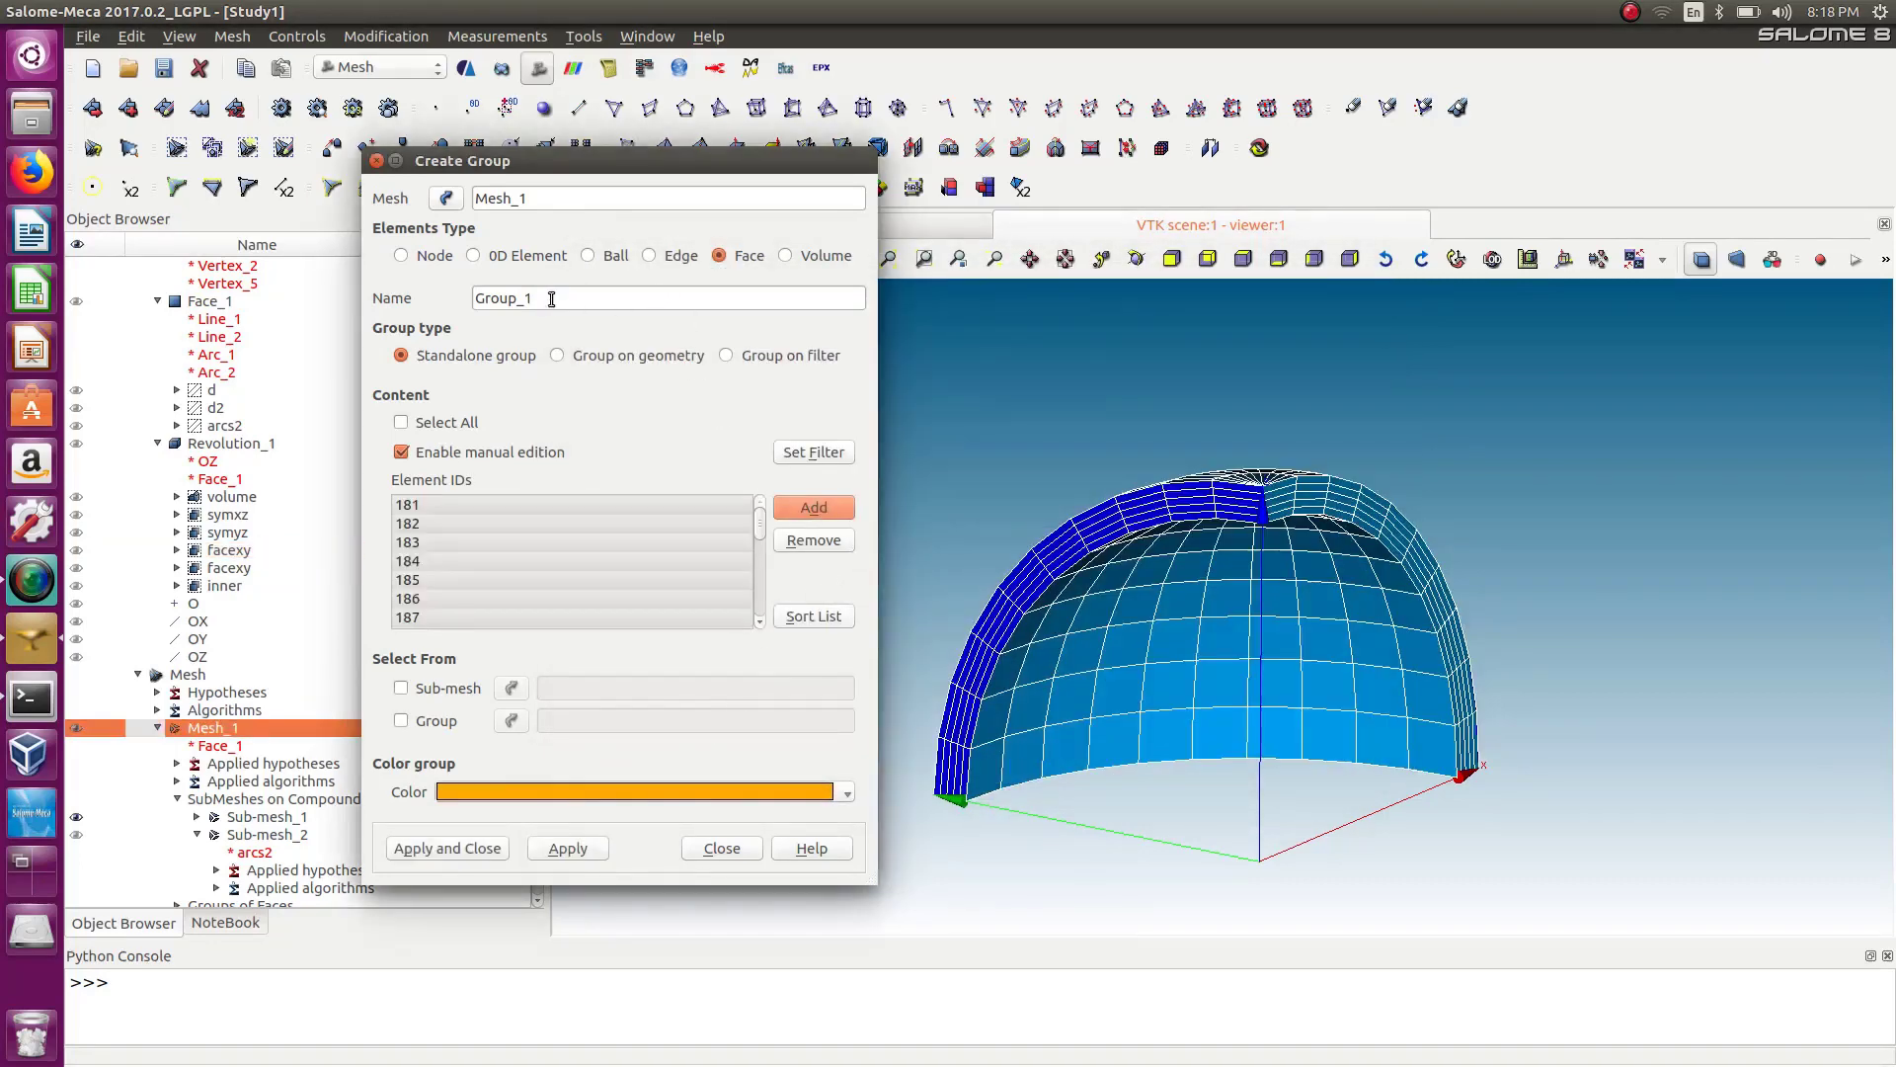
pyautogui.moveTo(552, 300); pyautogui.dragTo(302, 255)
pyautogui.press('f')
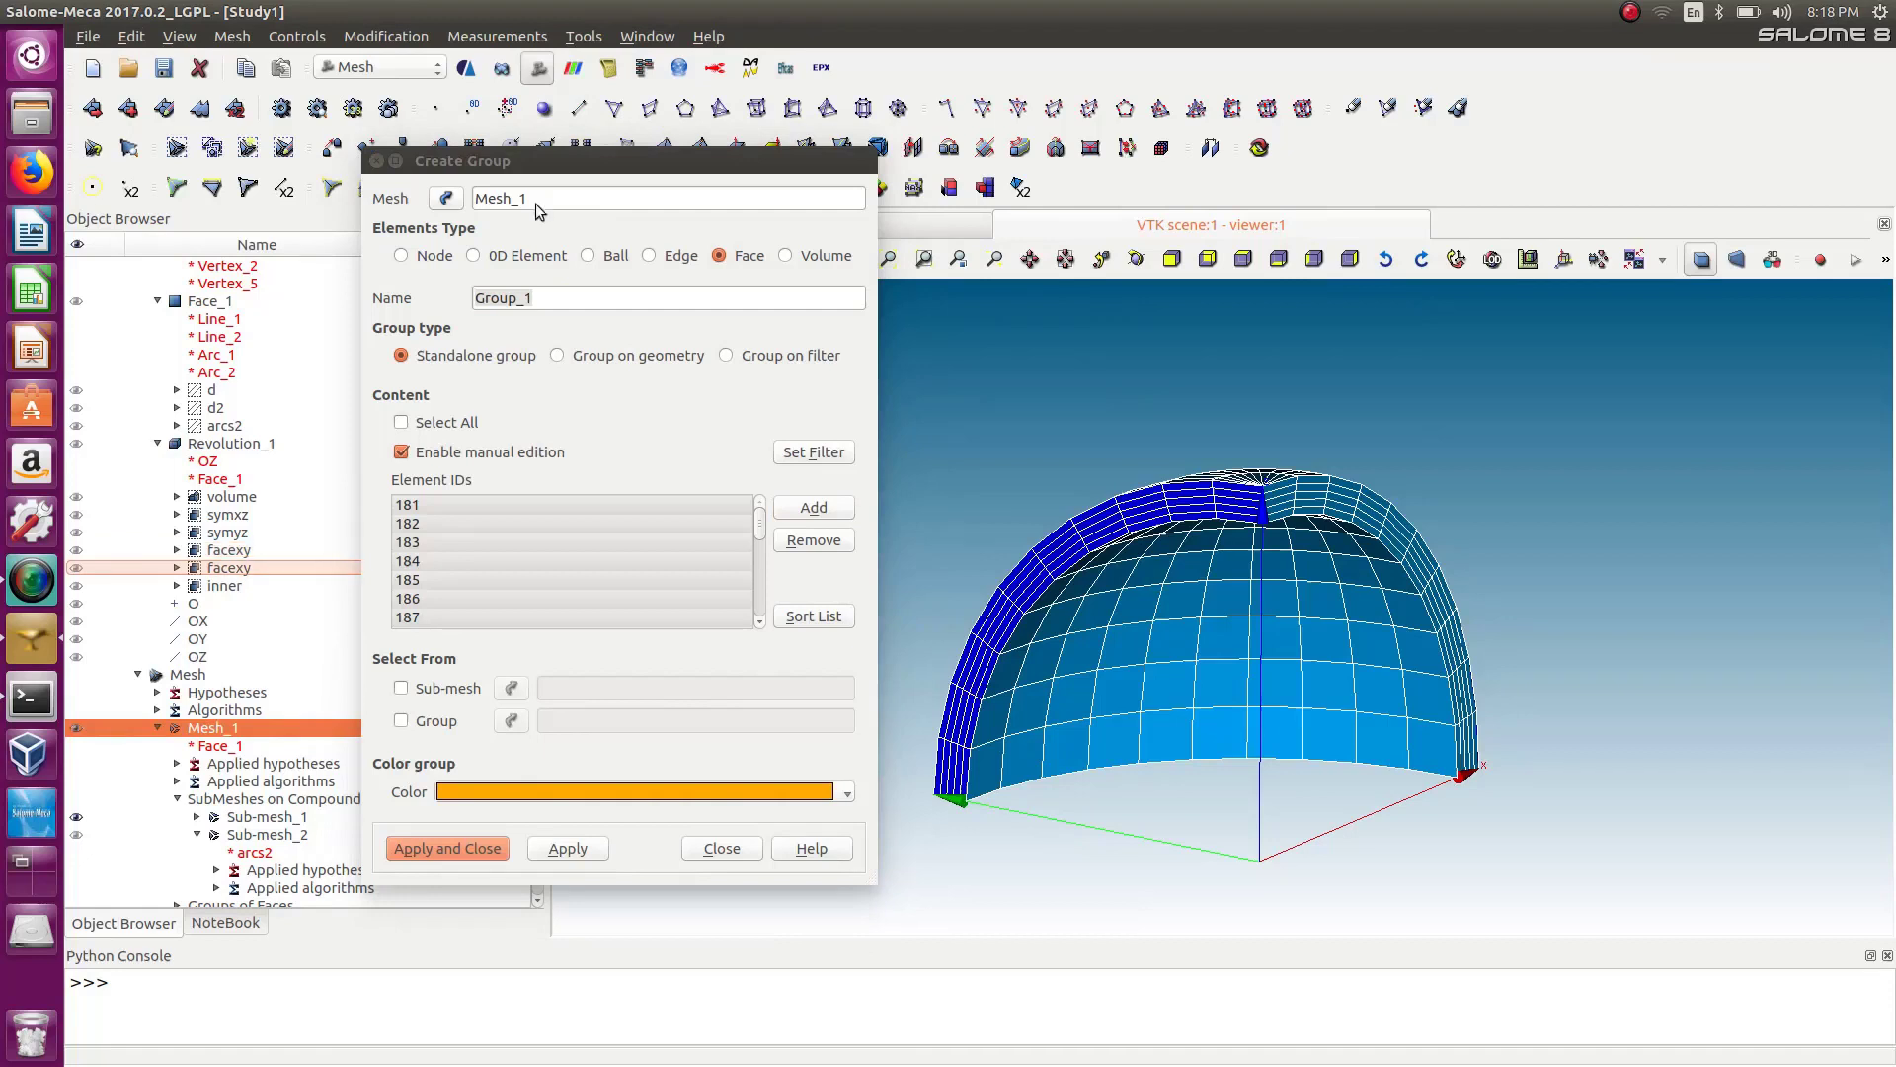
pyautogui.click(566, 282)
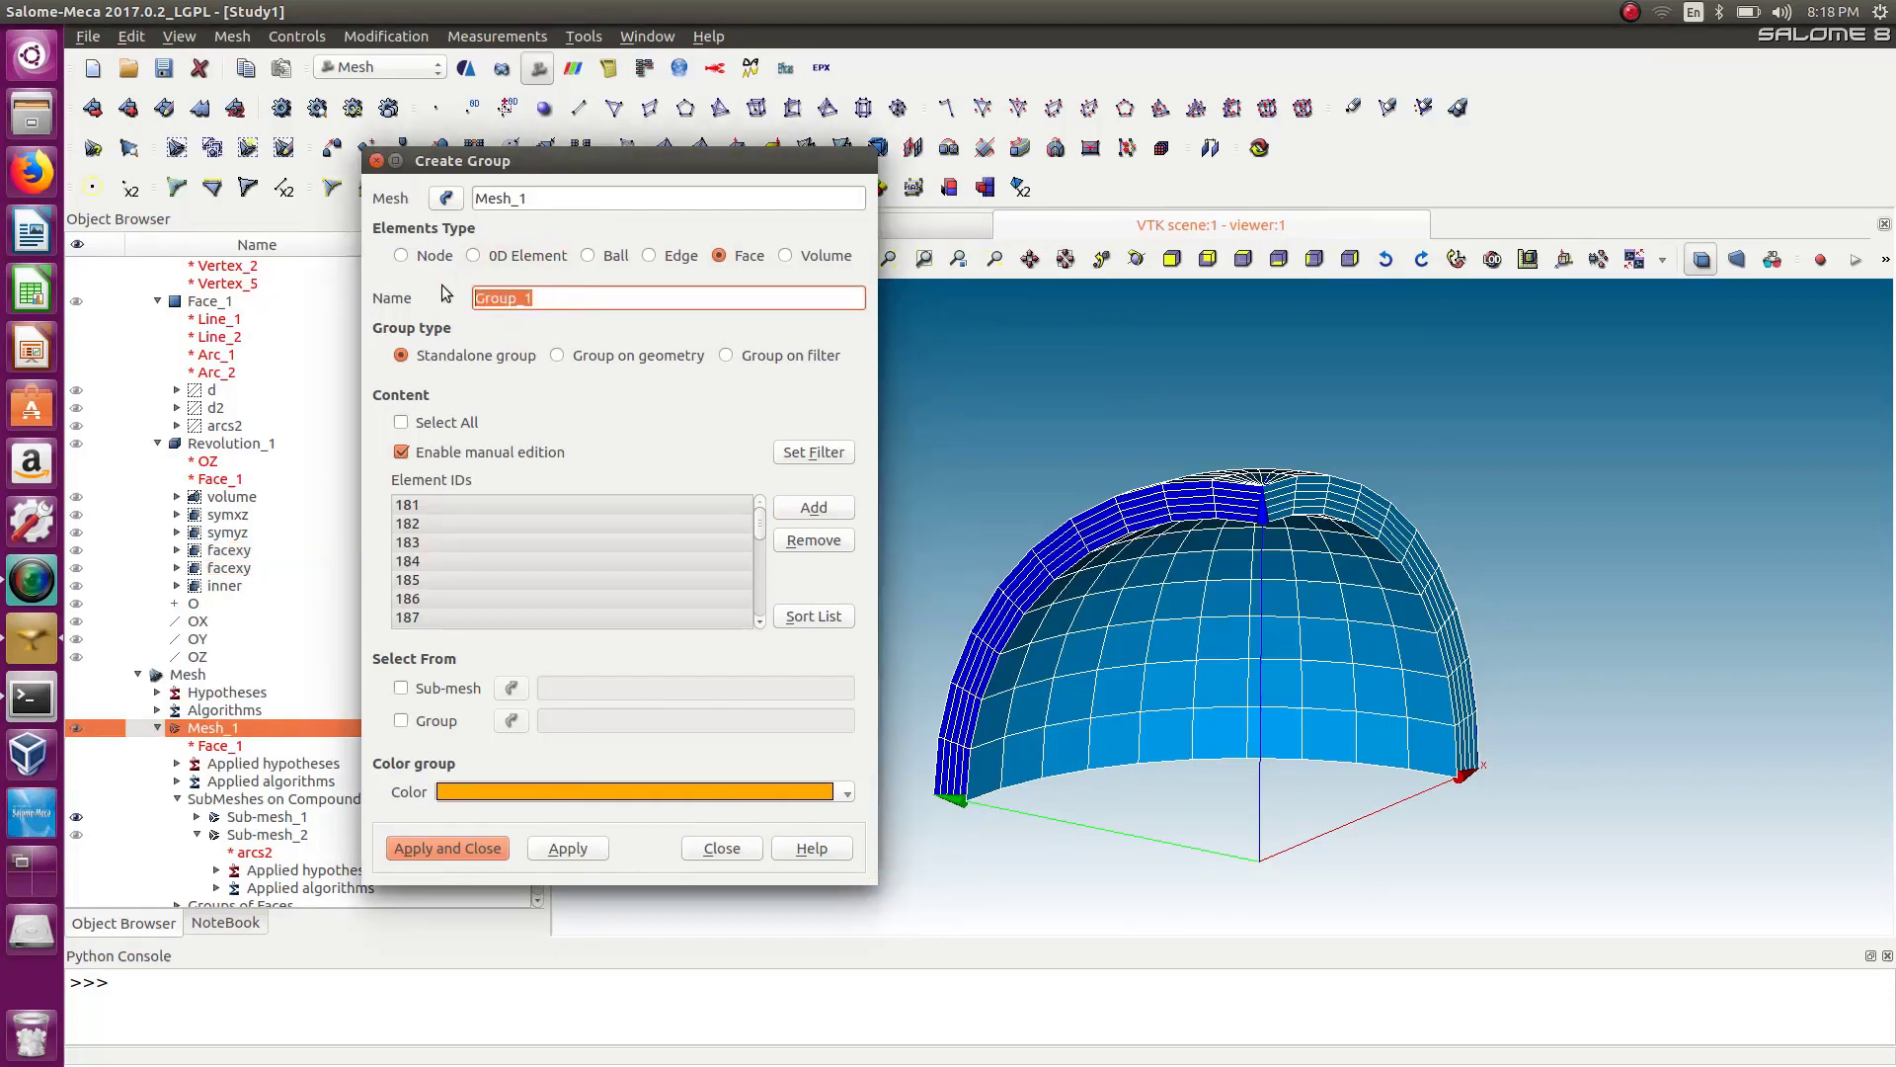
pyautogui.write('facexy')
pyautogui.click(559, 848)
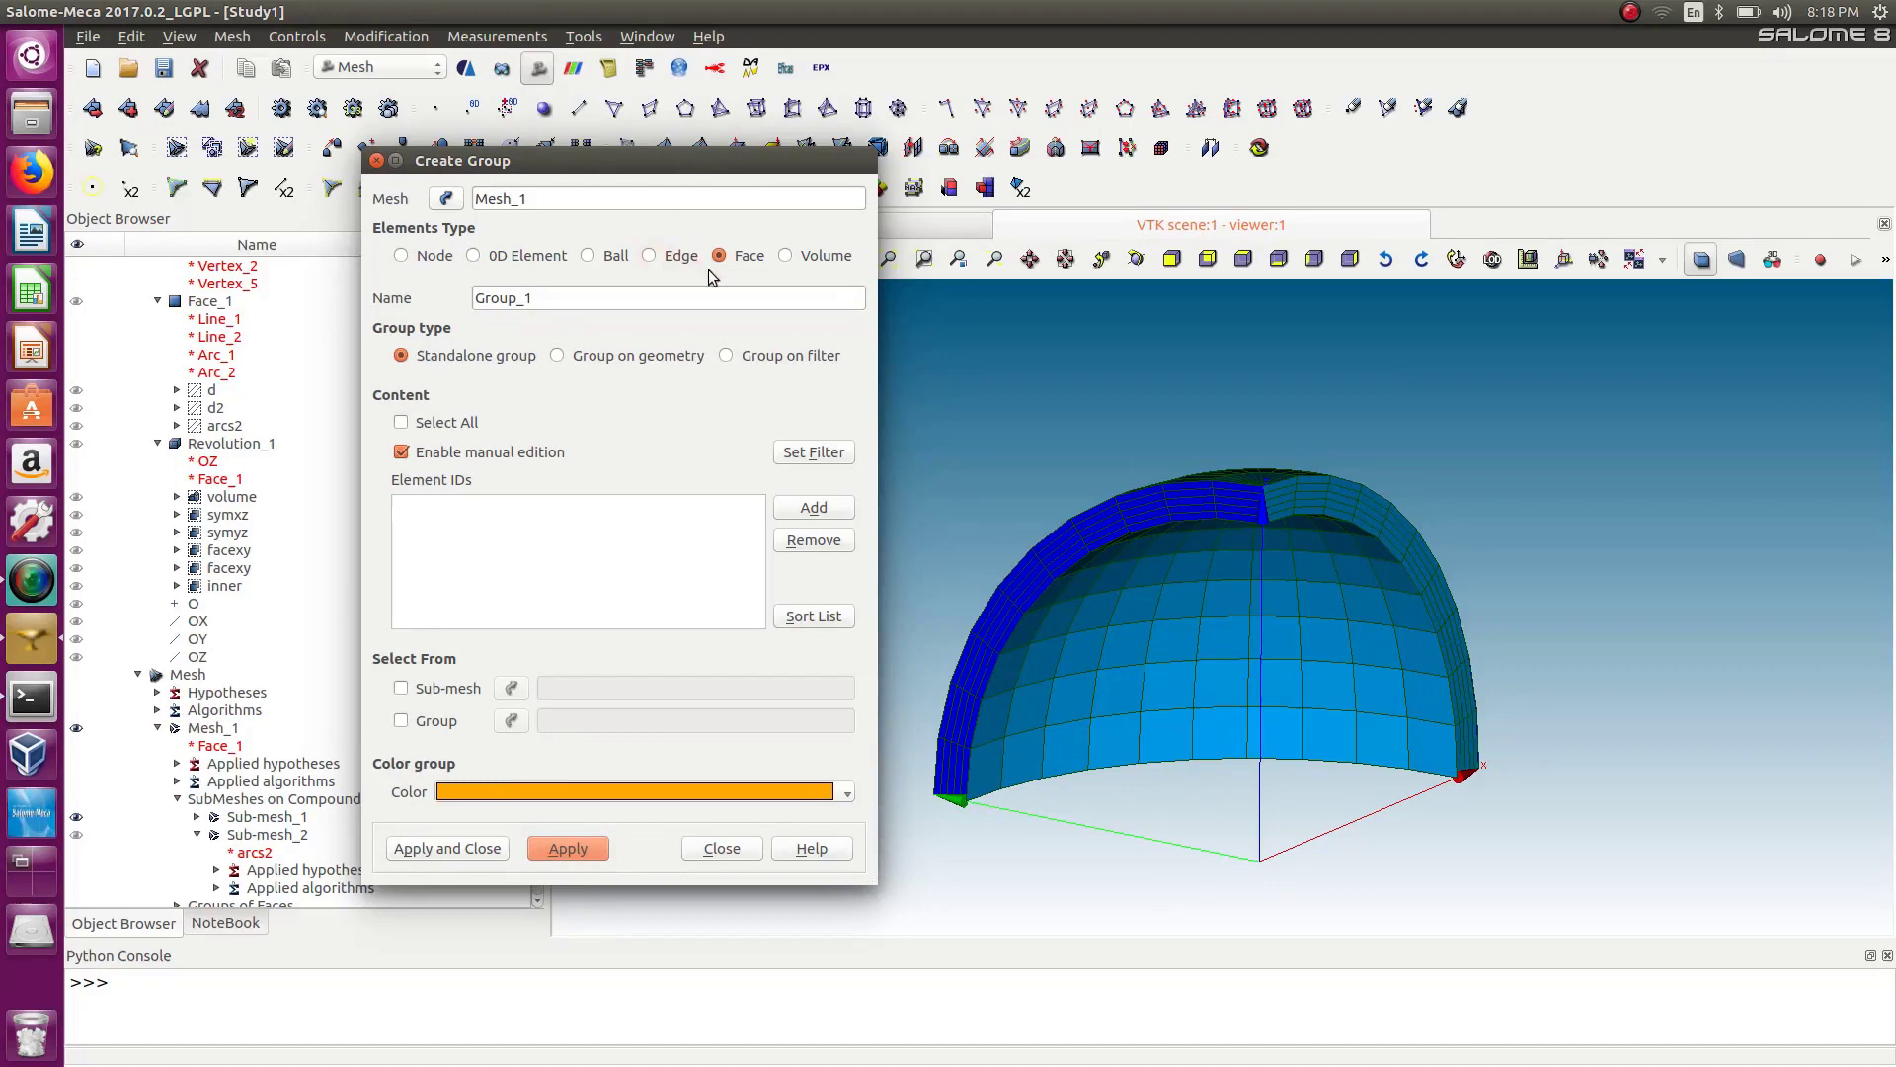
# Change the Belong to Geom filter threshold to the inner geometry group and apply the filter.
pyautogui.click(809, 452)
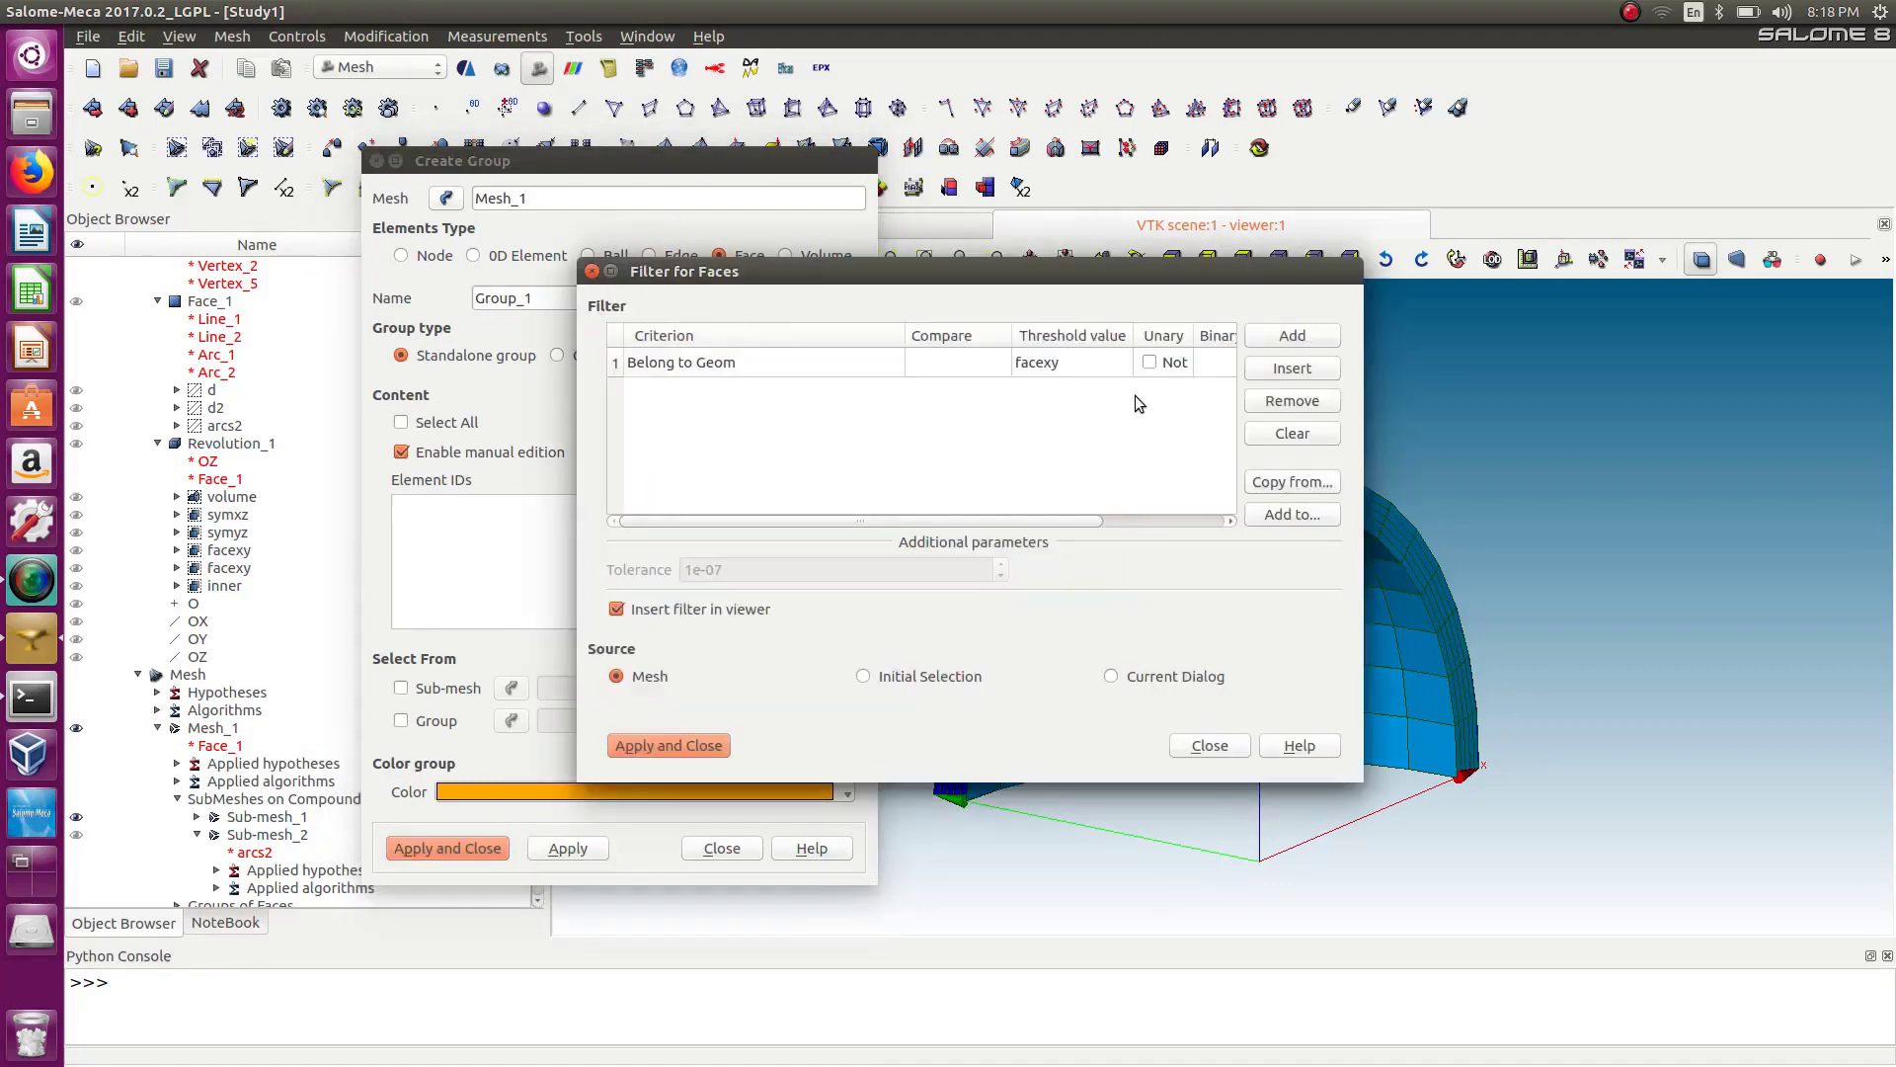
pyautogui.doubleClick(1057, 363)
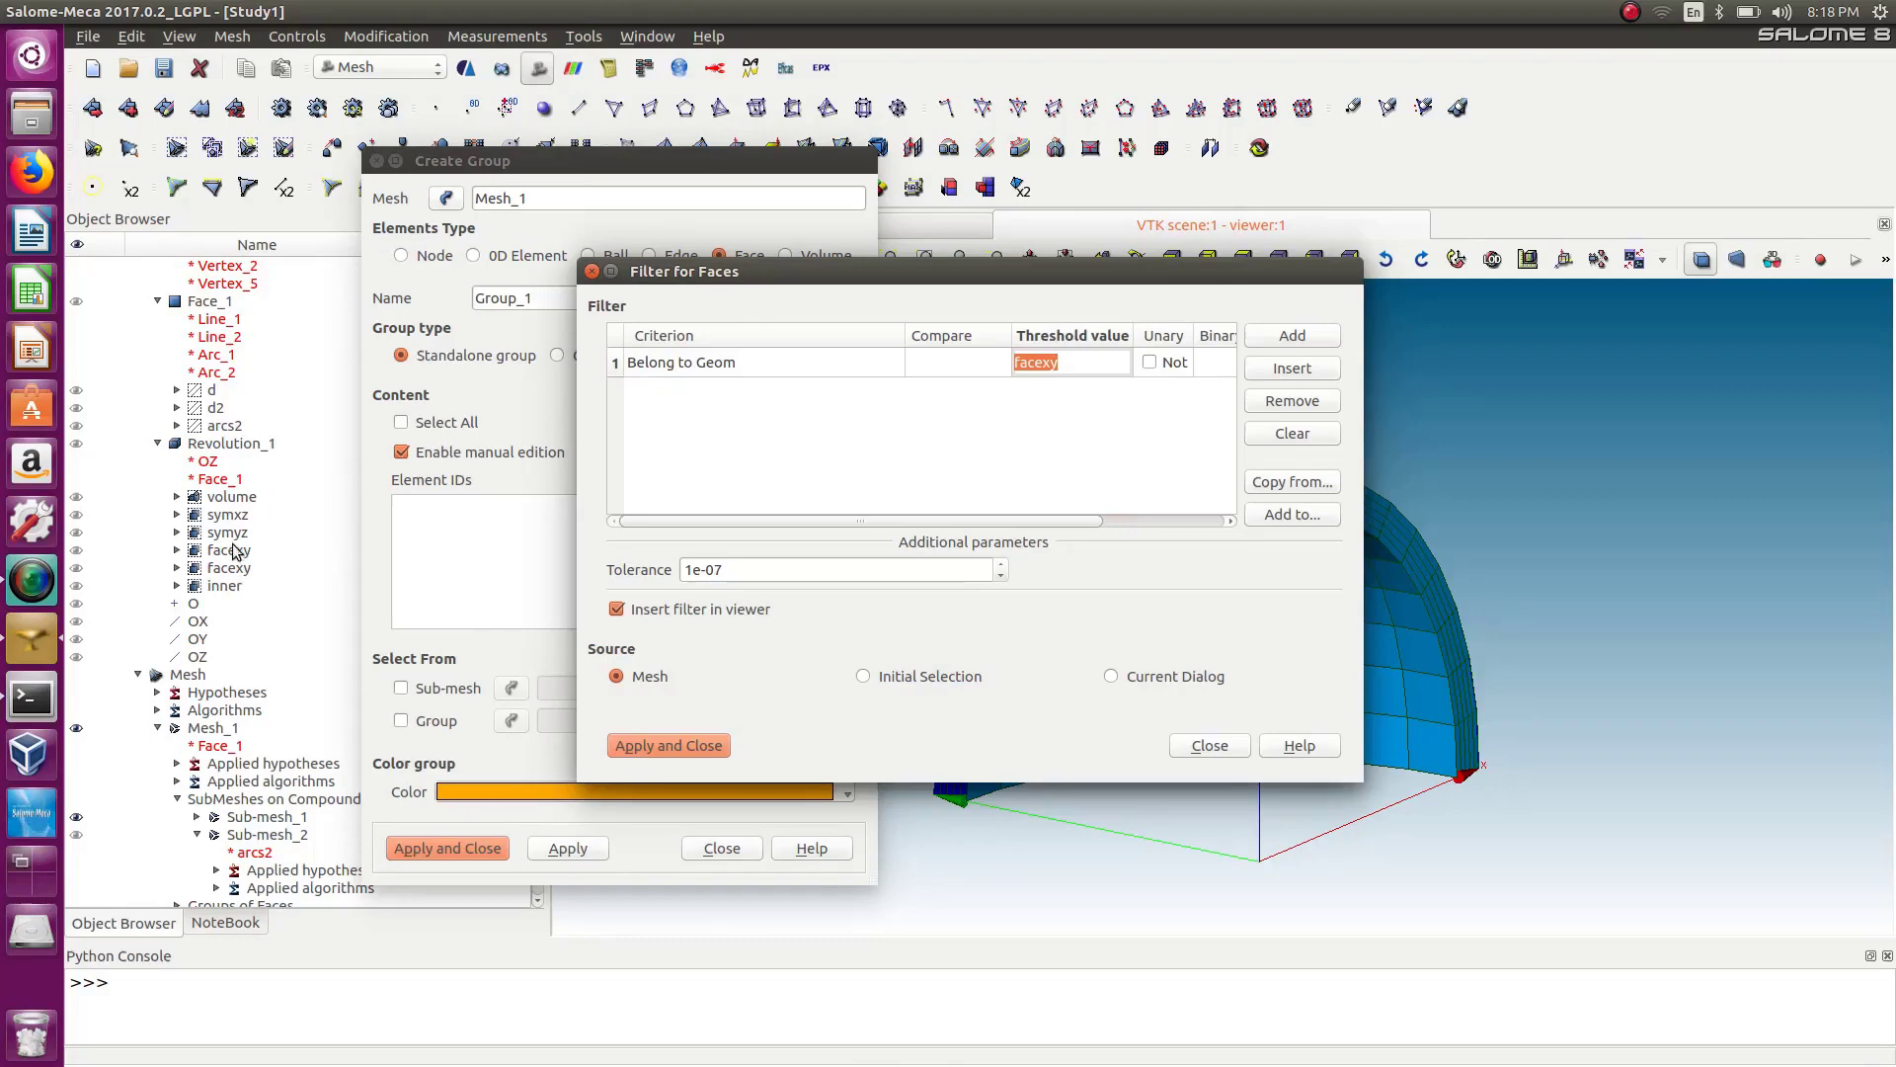
pyautogui.click(226, 586)
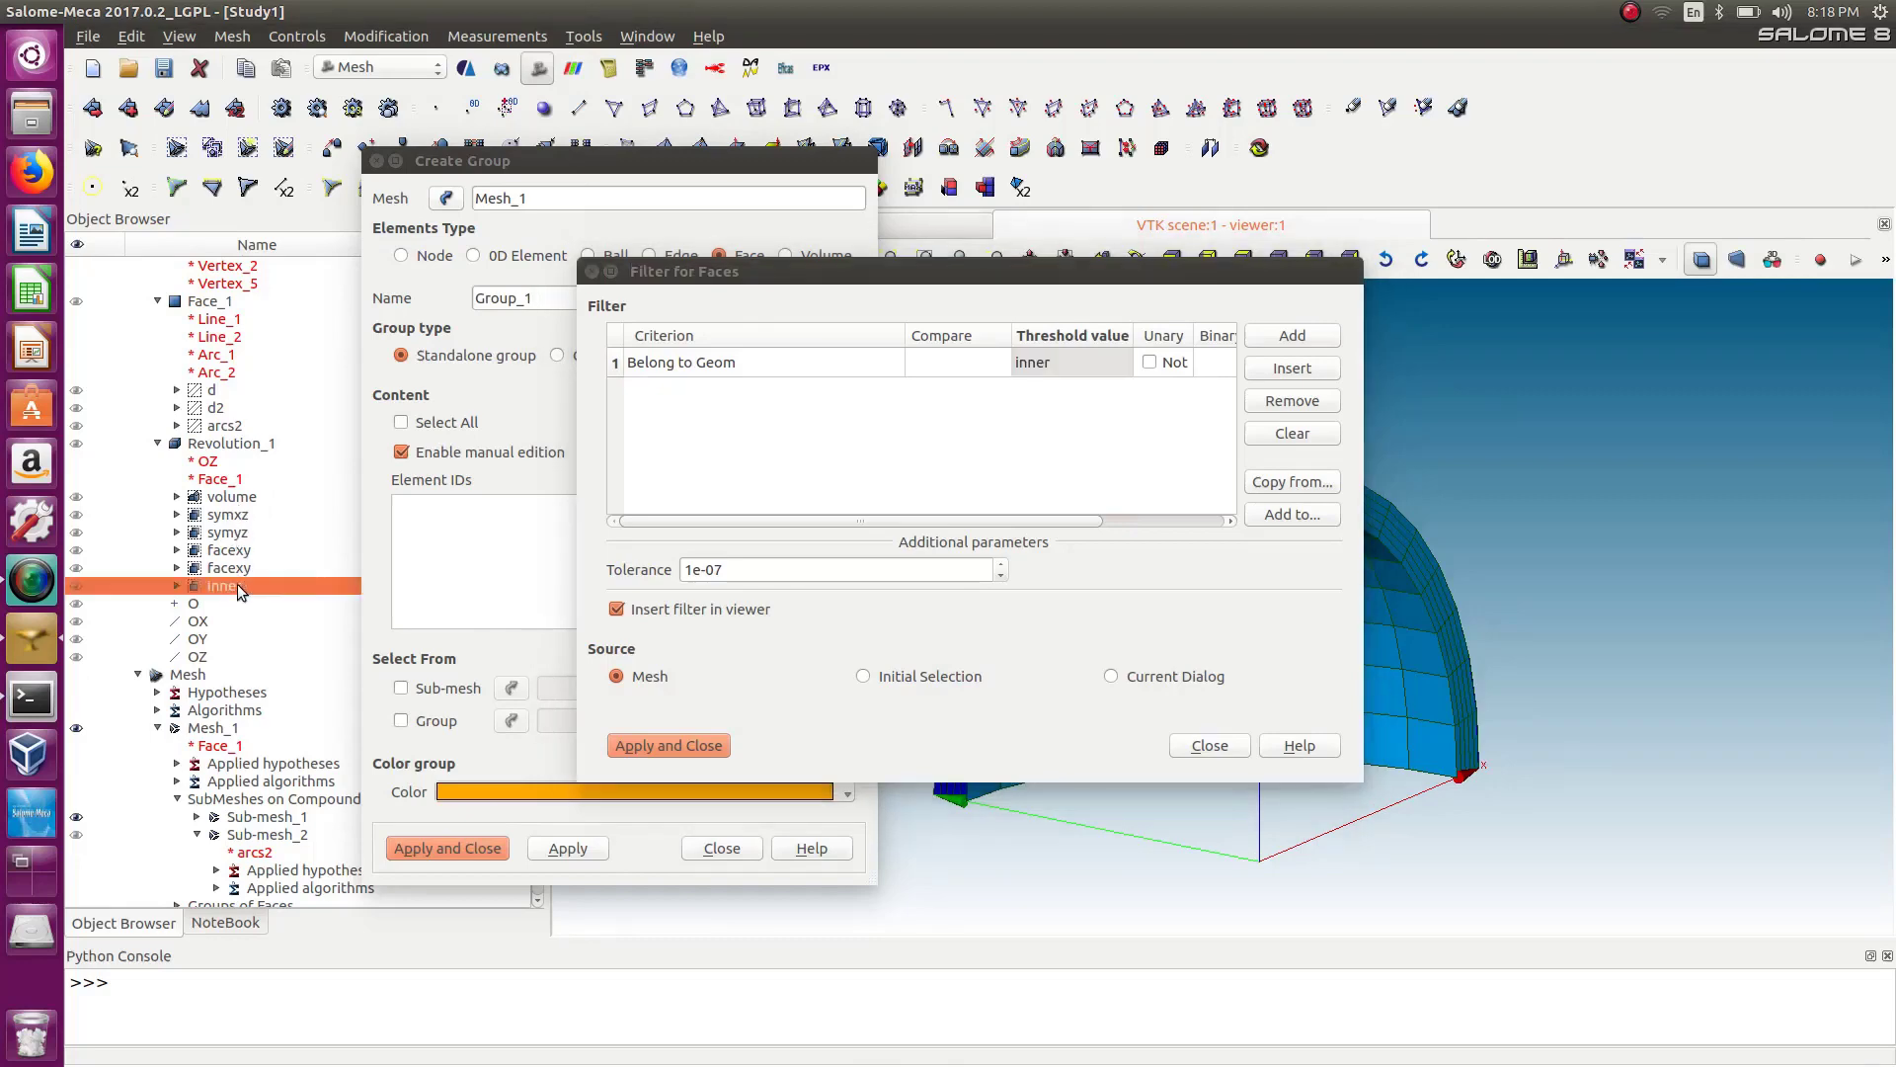
pyautogui.click(668, 746)
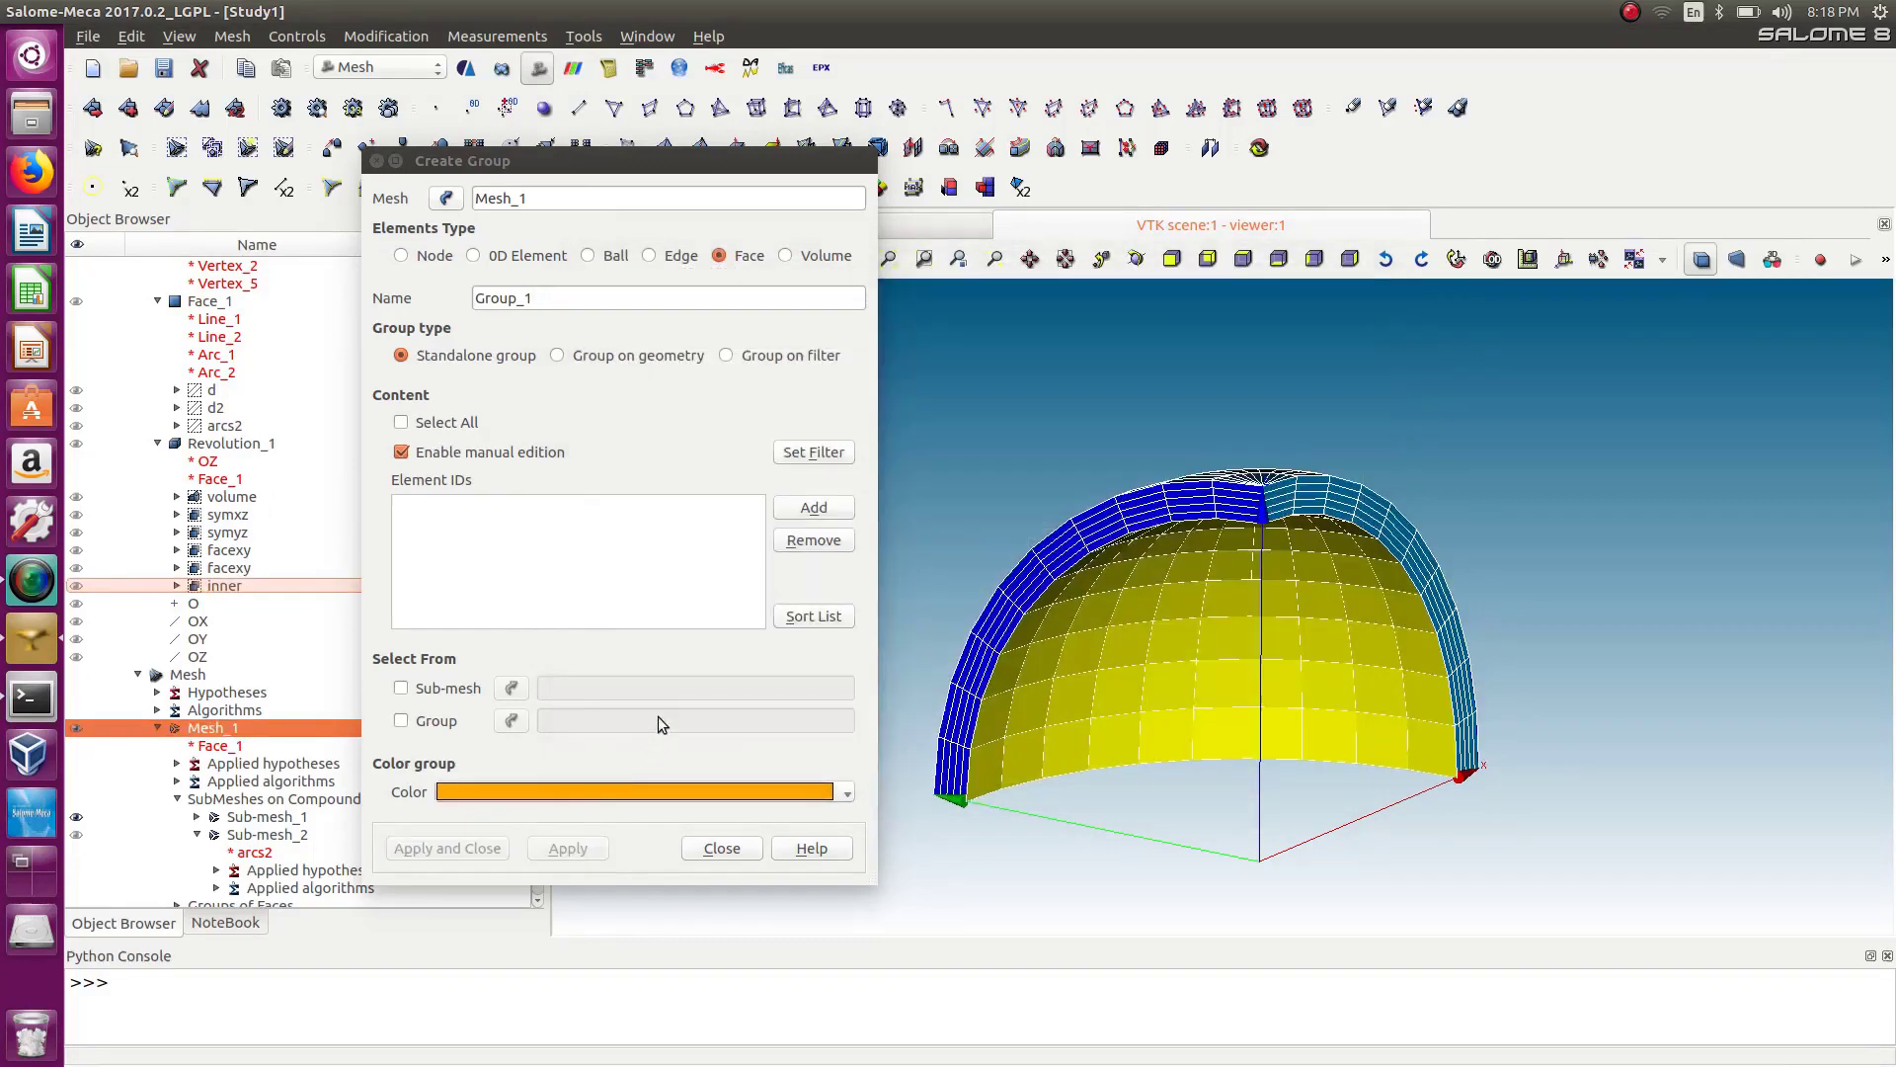
# Add the filtered faces, name the group inner, and apply it.
pyautogui.click(815, 509)
pyautogui.moveTo(535, 310); pyautogui.dragTo(430, 311)
pyautogui.write('inner')
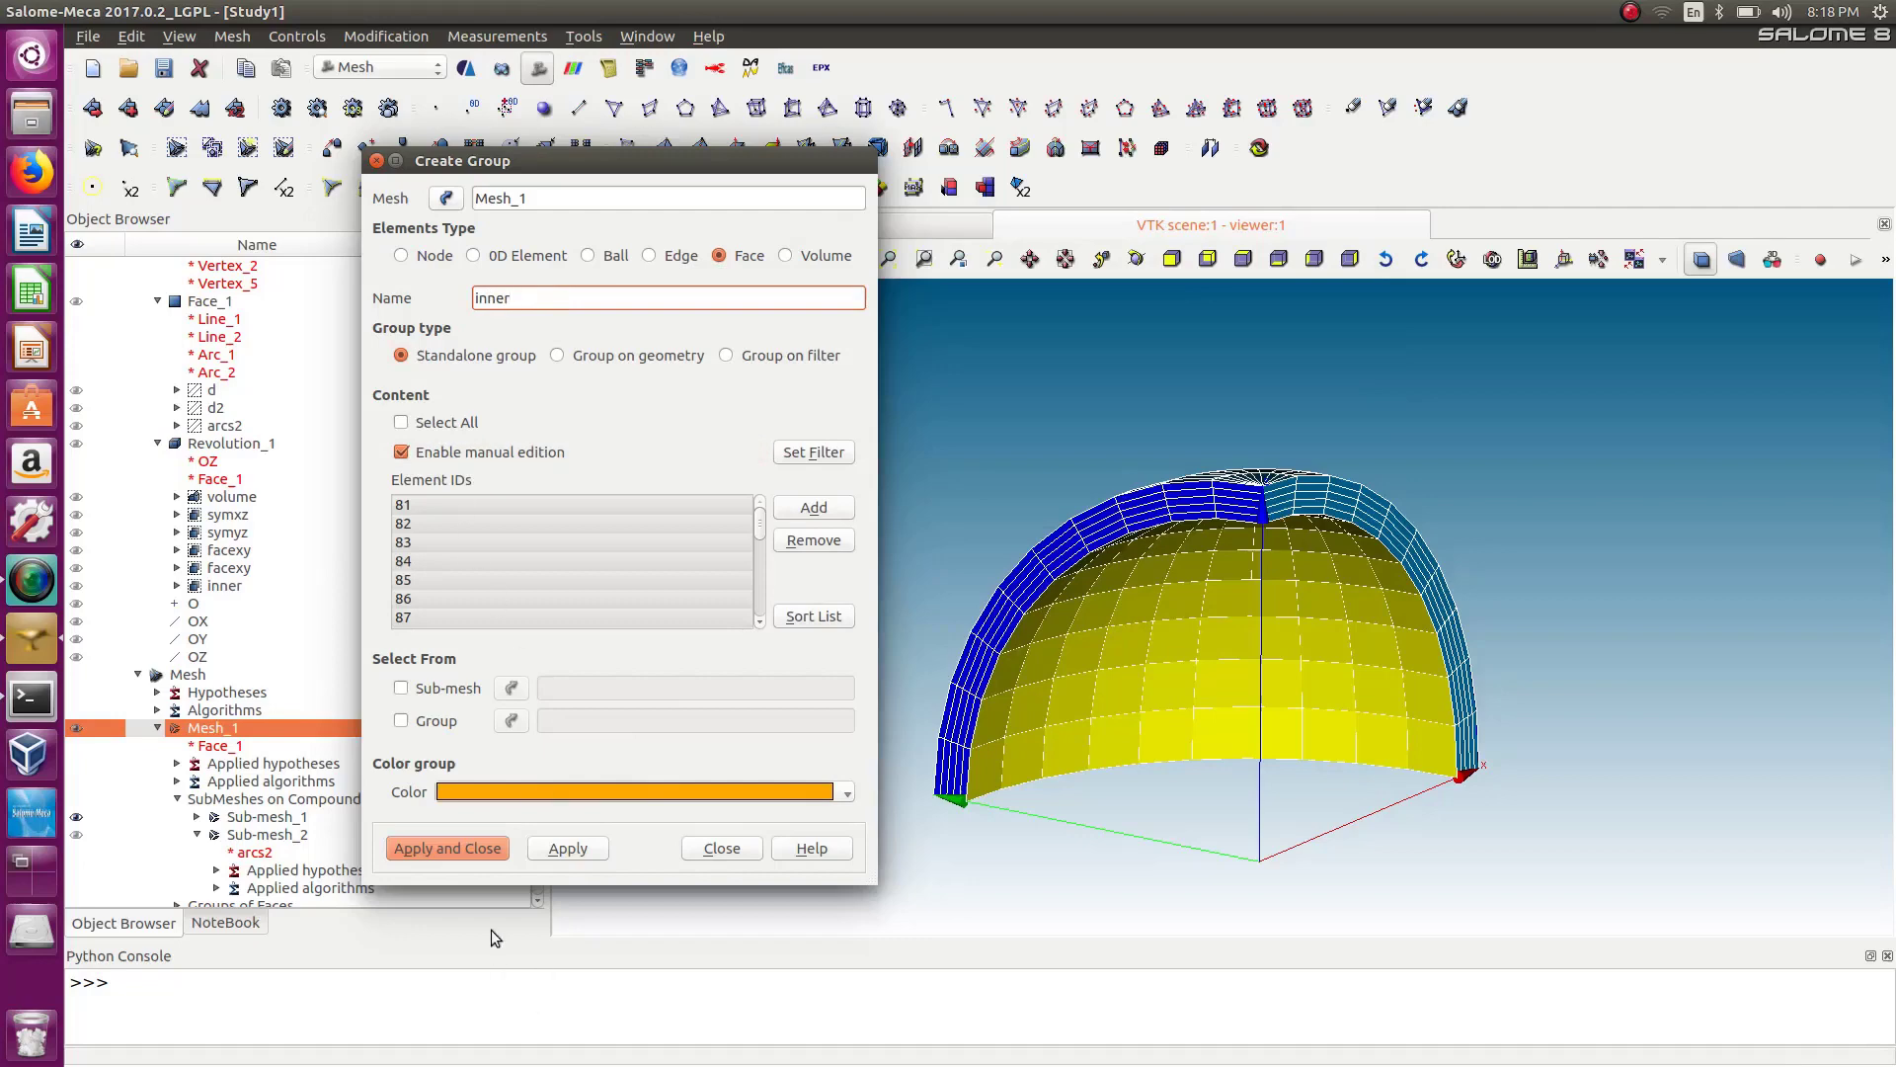
pyautogui.click(465, 849)
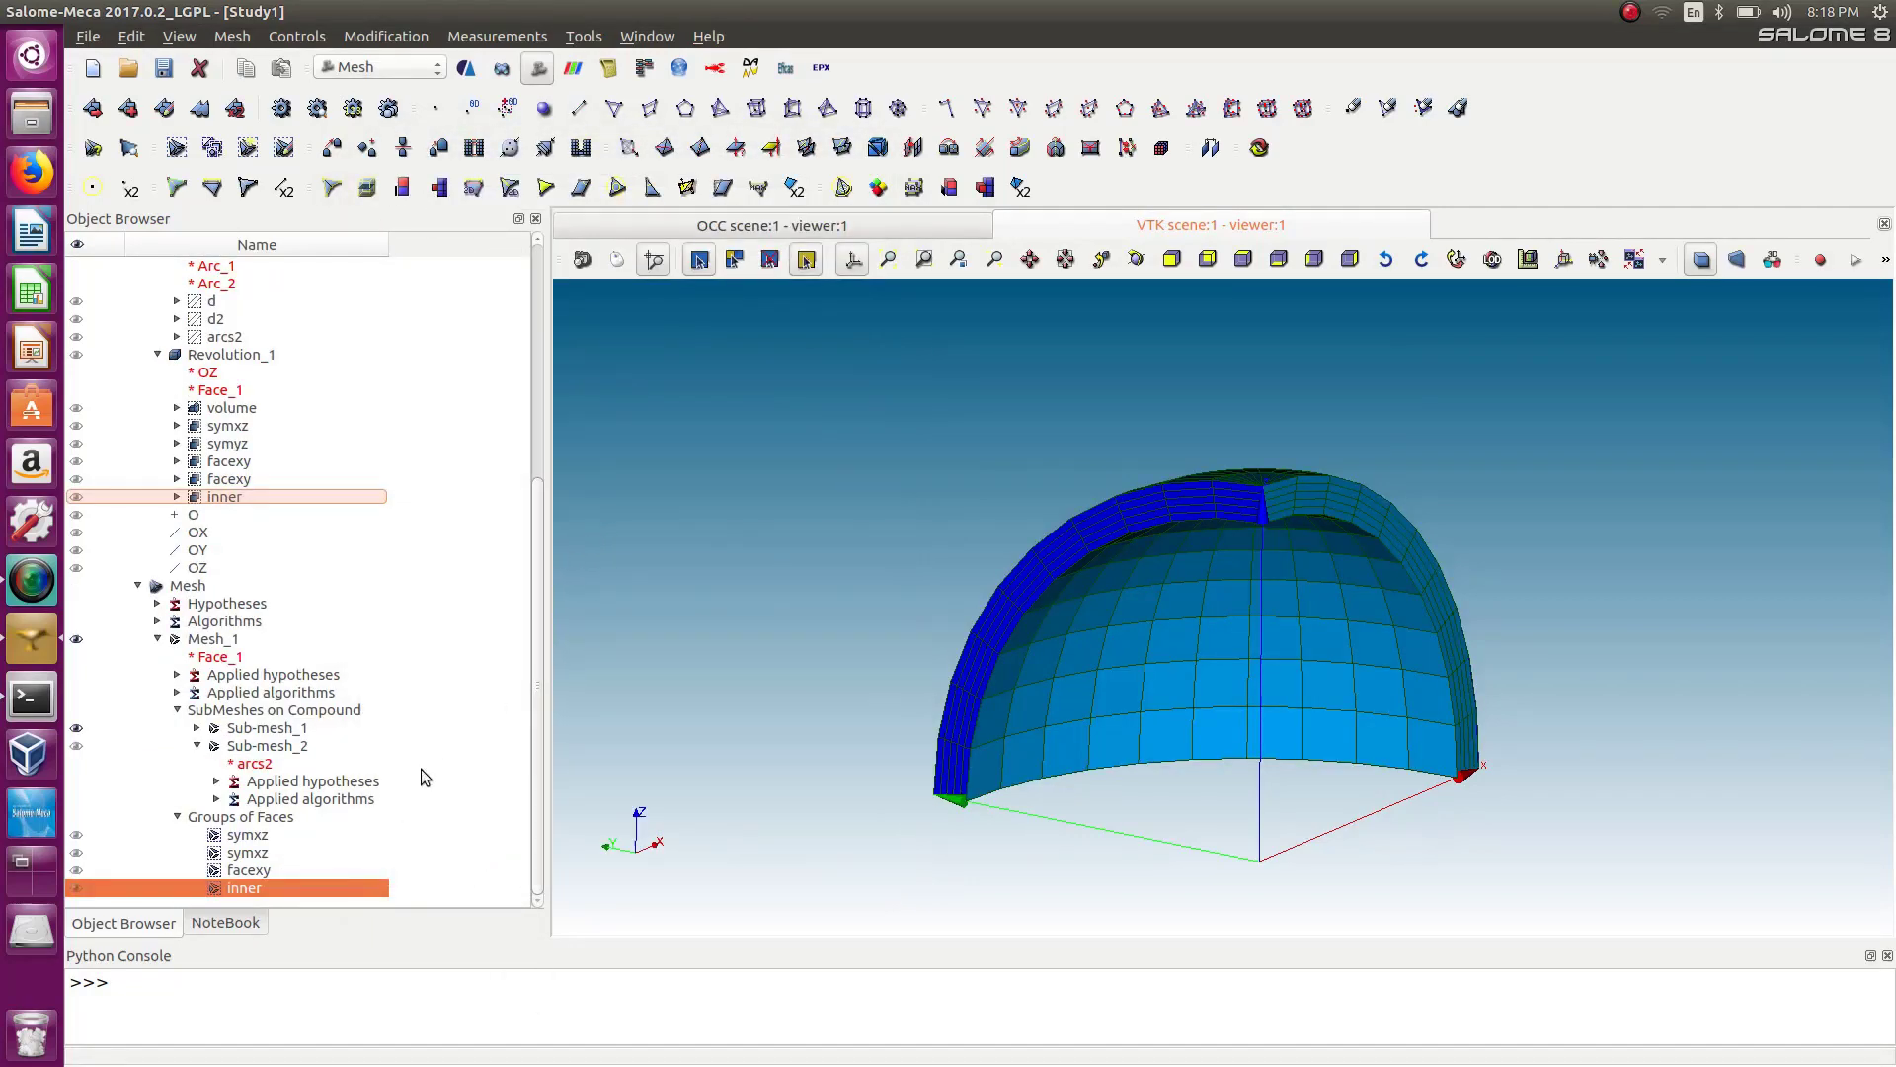
# Create a volume group on Mesh_1 containing all elements, named volume.
pyautogui.click(232, 36)
pyautogui.click(336, 276)
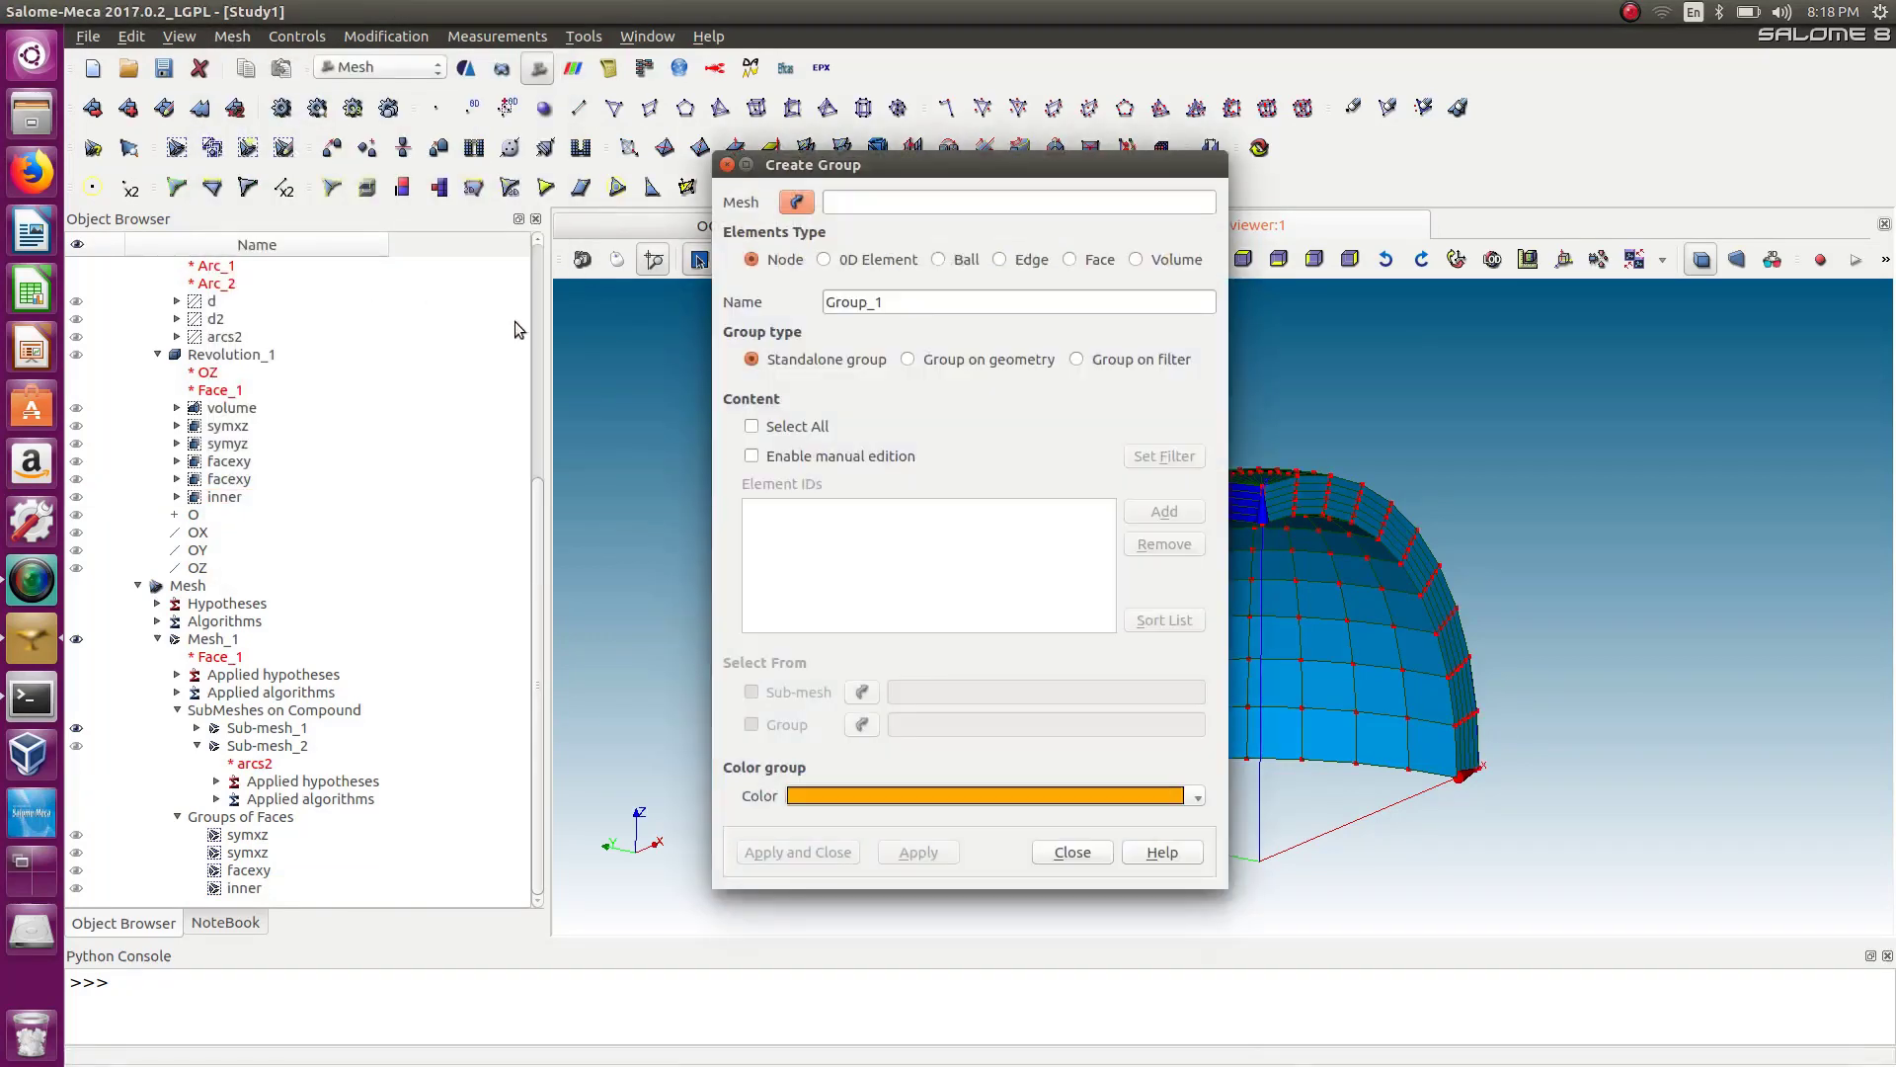
pyautogui.click(1136, 259)
pyautogui.click(213, 642)
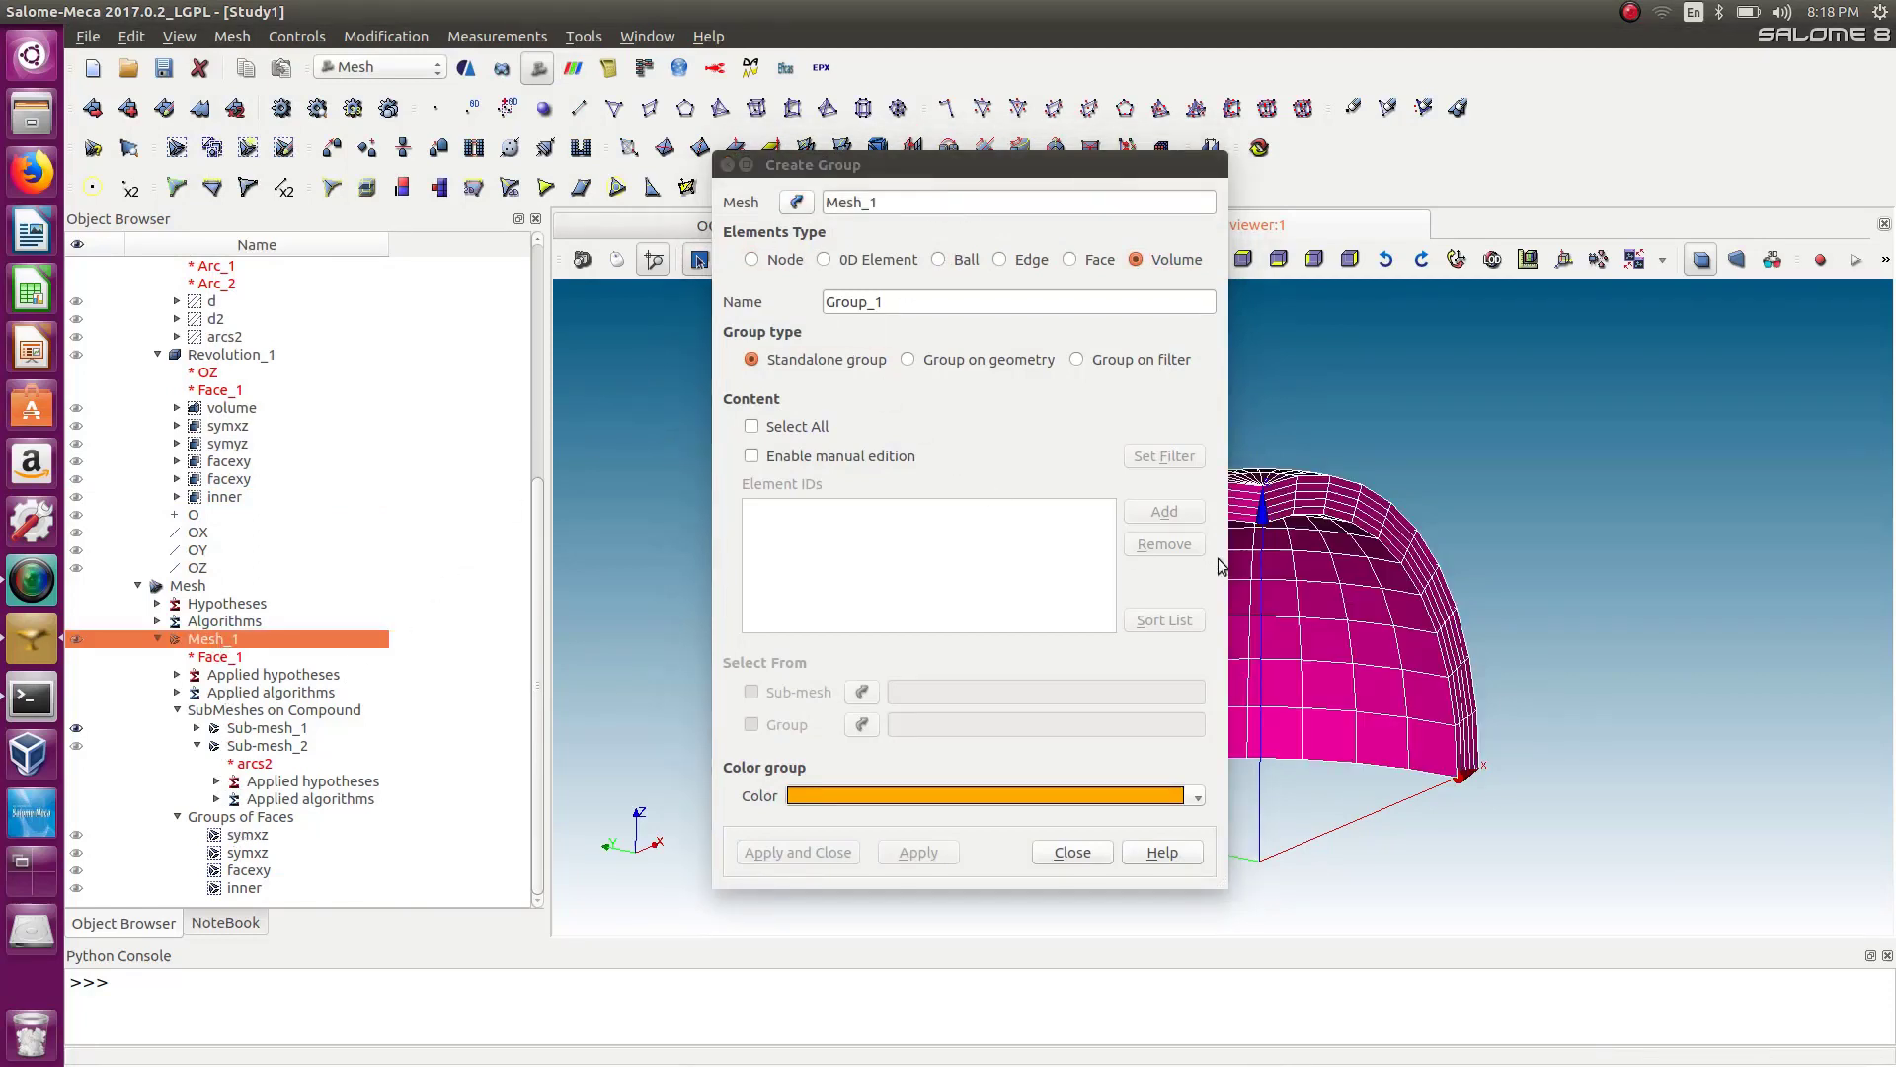
pyautogui.click(752, 427)
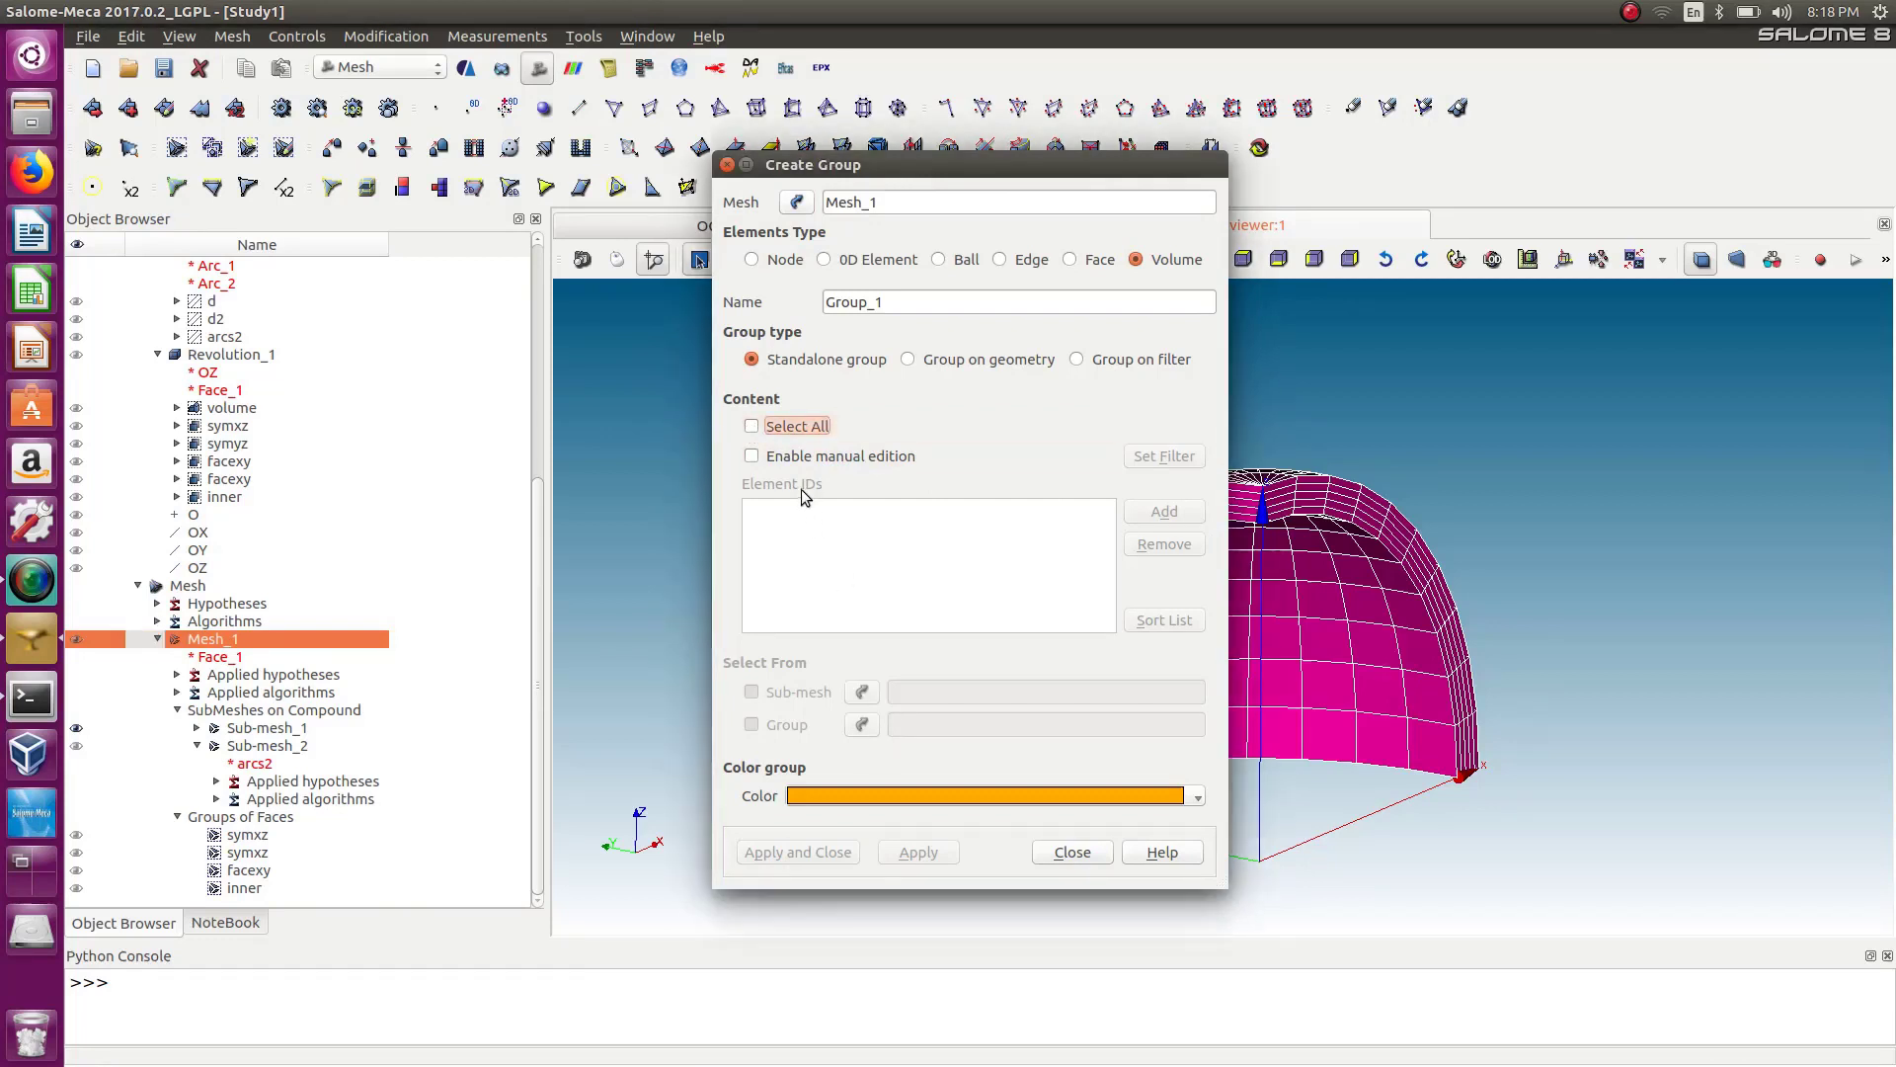
pyautogui.click(752, 427)
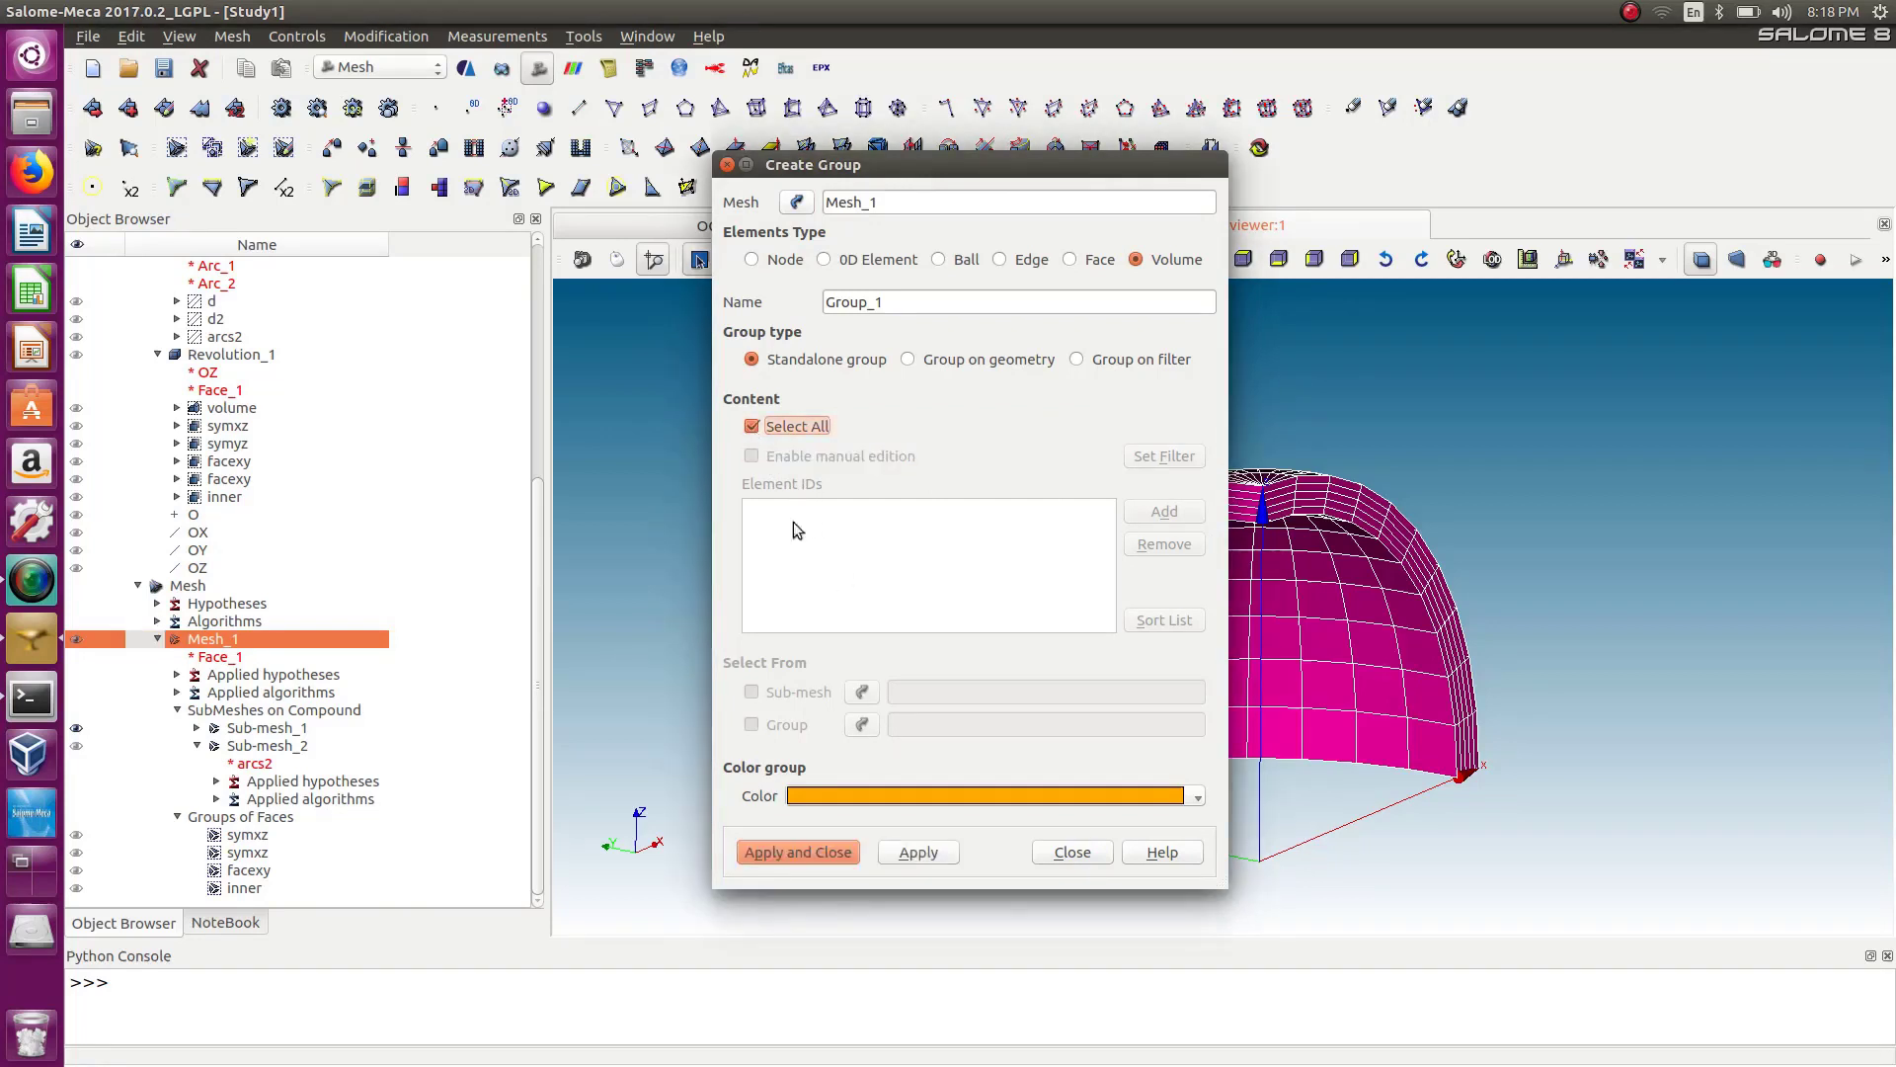
pyautogui.moveTo(910, 301); pyautogui.dragTo(802, 323)
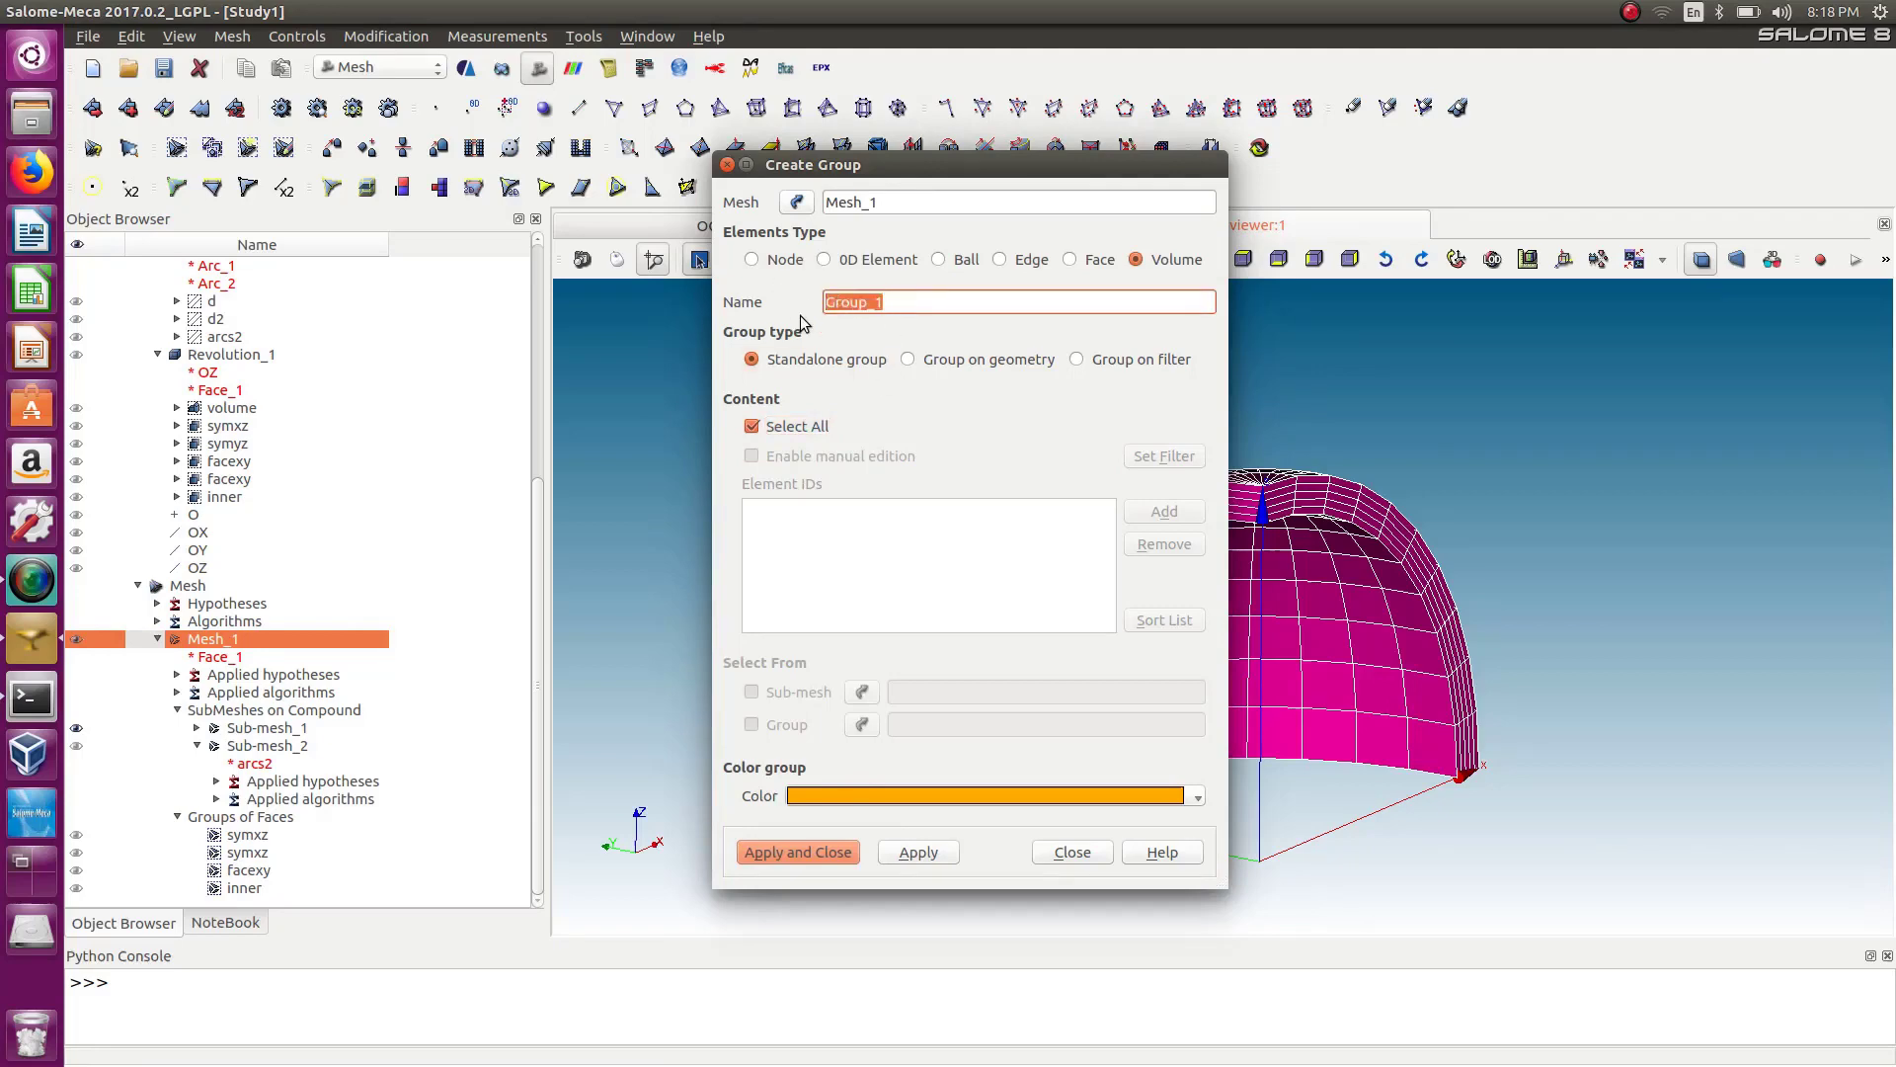
pyautogui.write('volume')
pyautogui.click(785, 850)
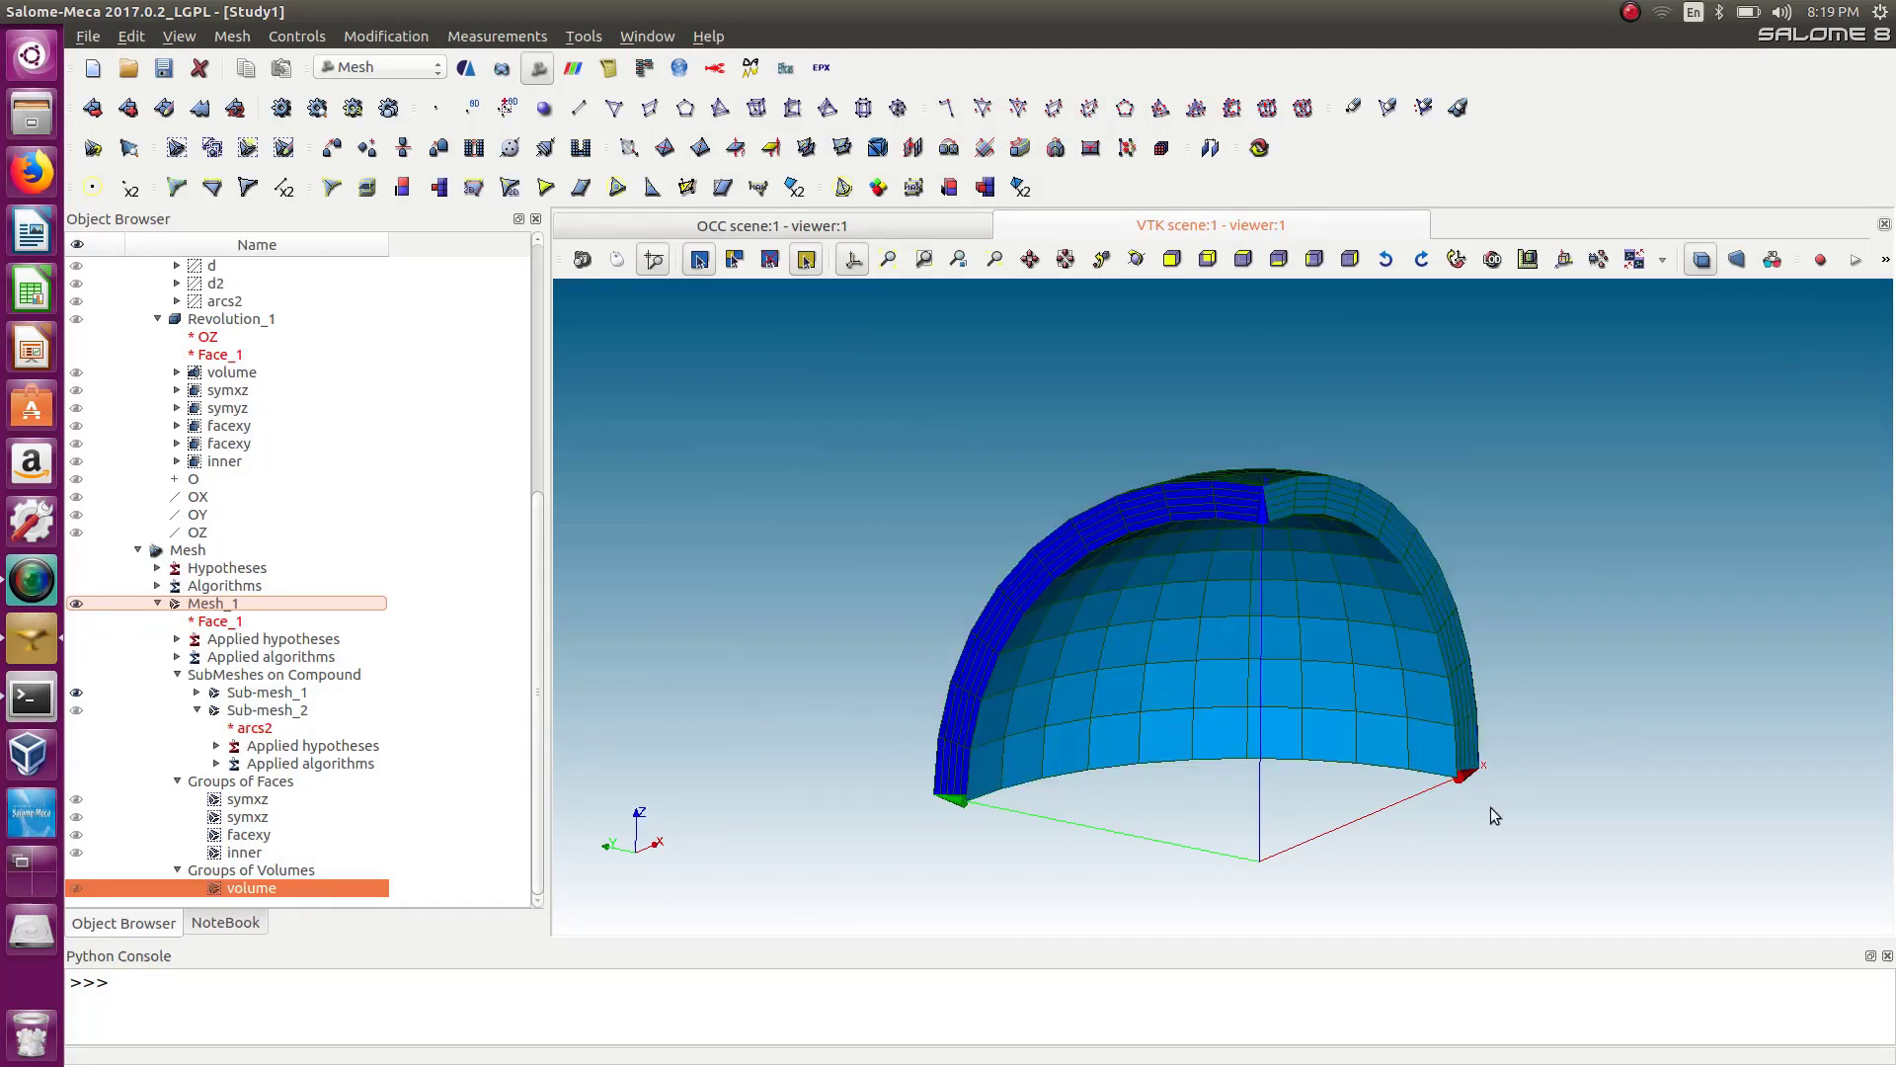
# Rotate and zoom the 3D view to inspect the mesh and its groups.
pyautogui.keyDown('ctrl'); pyautogui.moveTo(1560, 713); pyautogui.dragTo(1338, 702, button='right'); pyautogui.keyUp('ctrl')
pyautogui.scroll(5, 1401, 674)
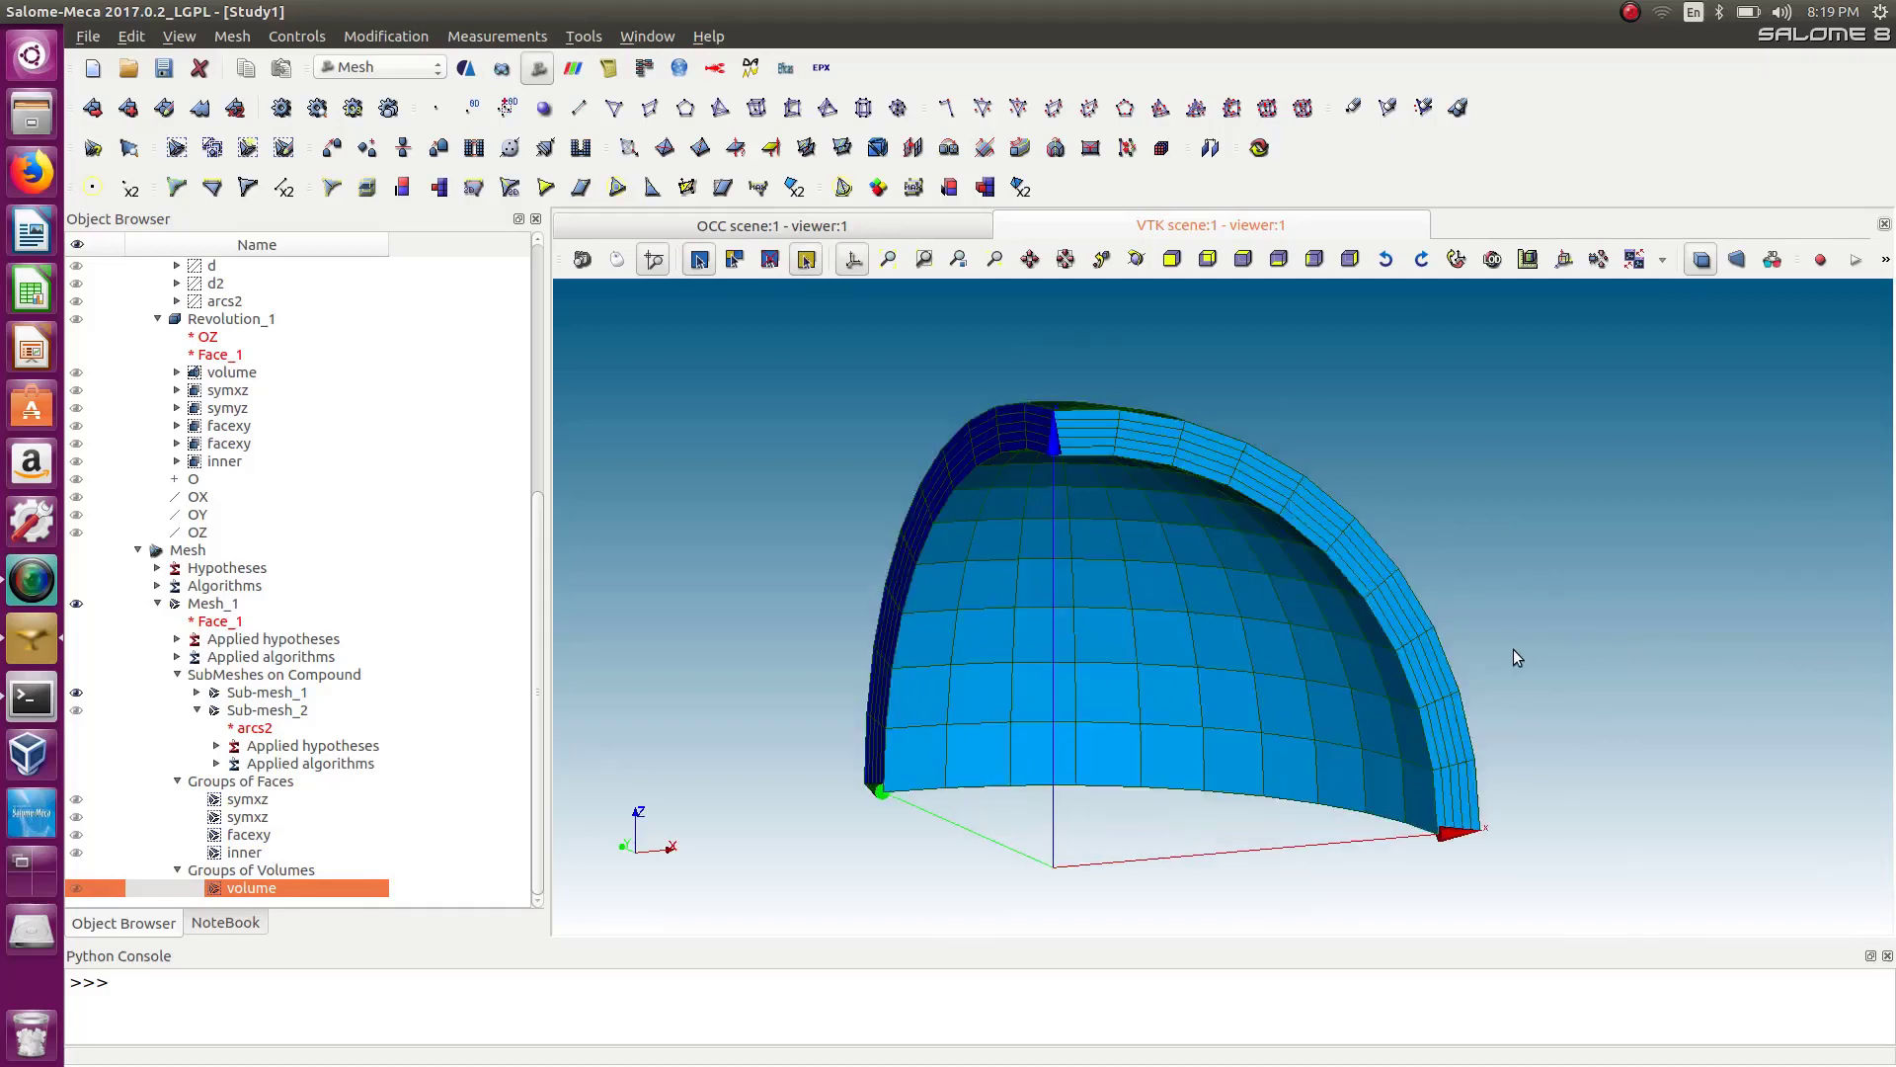
pyautogui.scroll(4, 1516, 641)
pyautogui.scroll(2, 1303, 464)
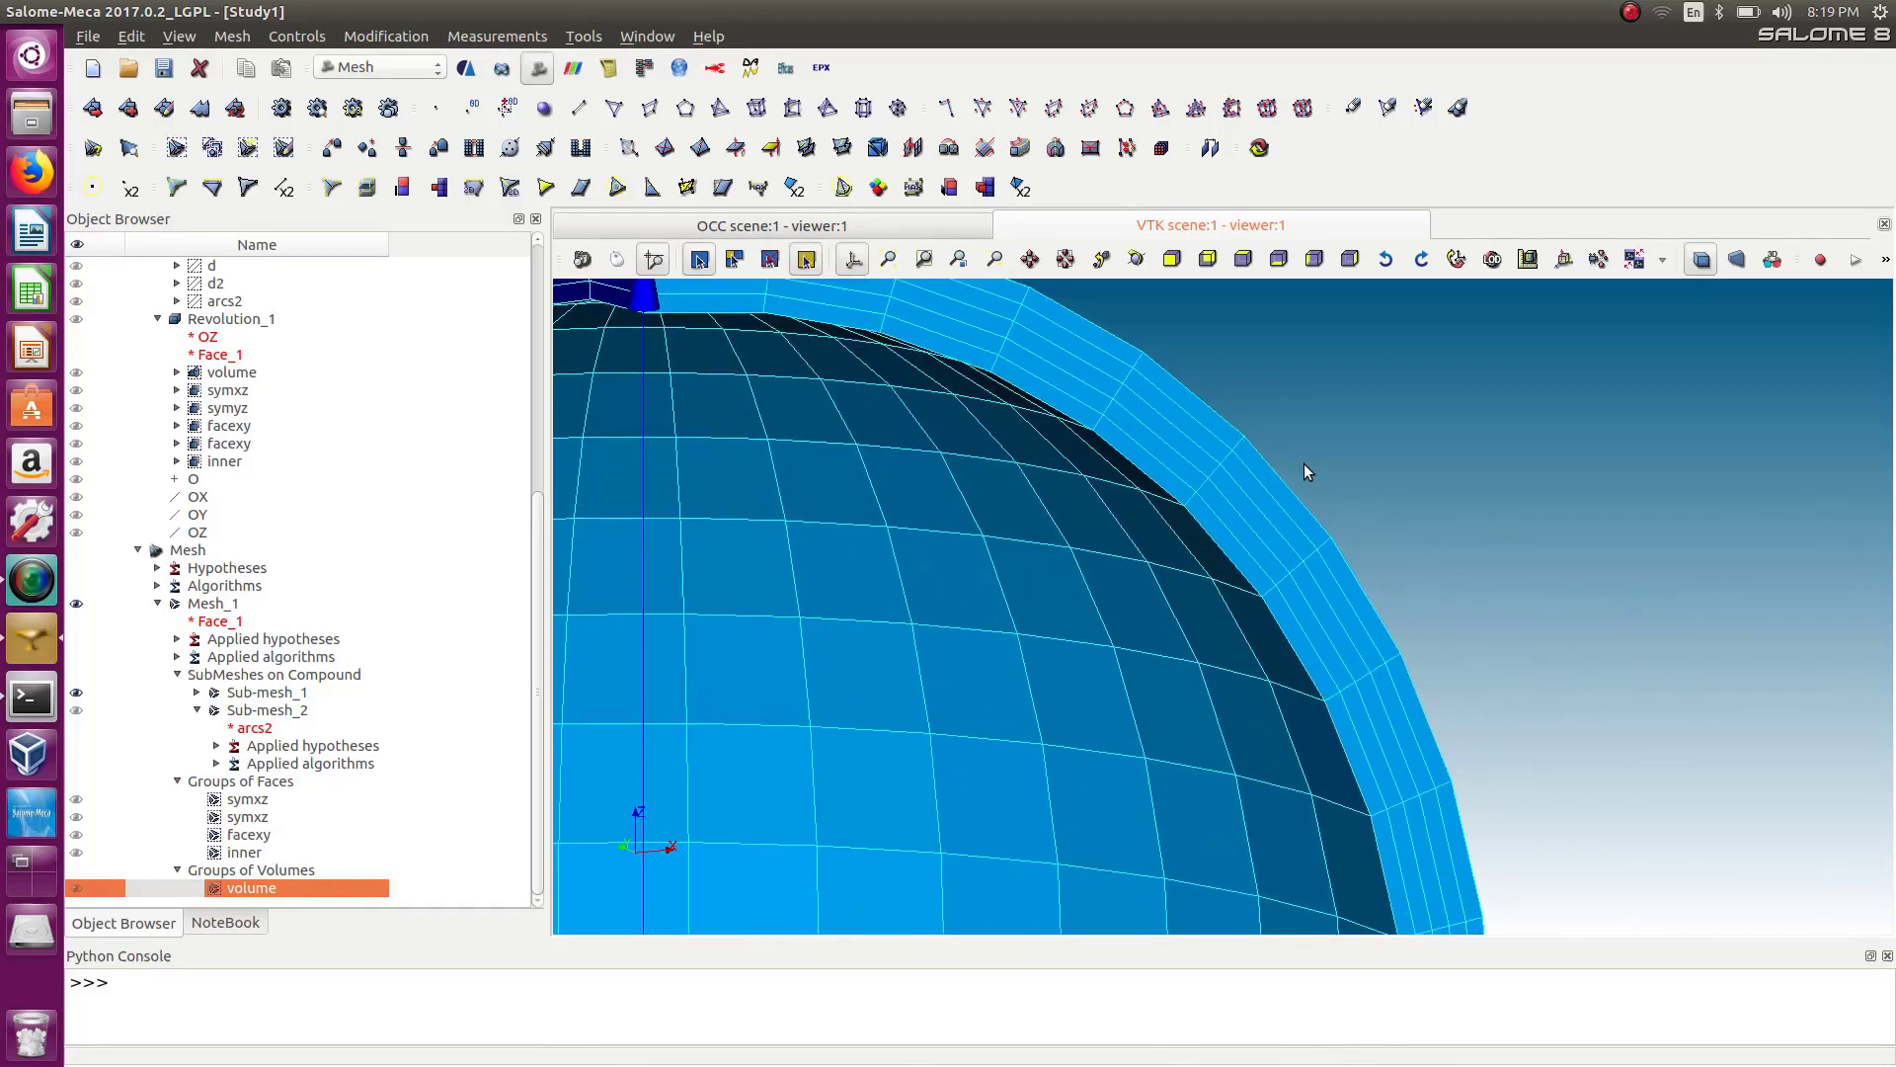
pyautogui.scroll(1, 1294, 460)
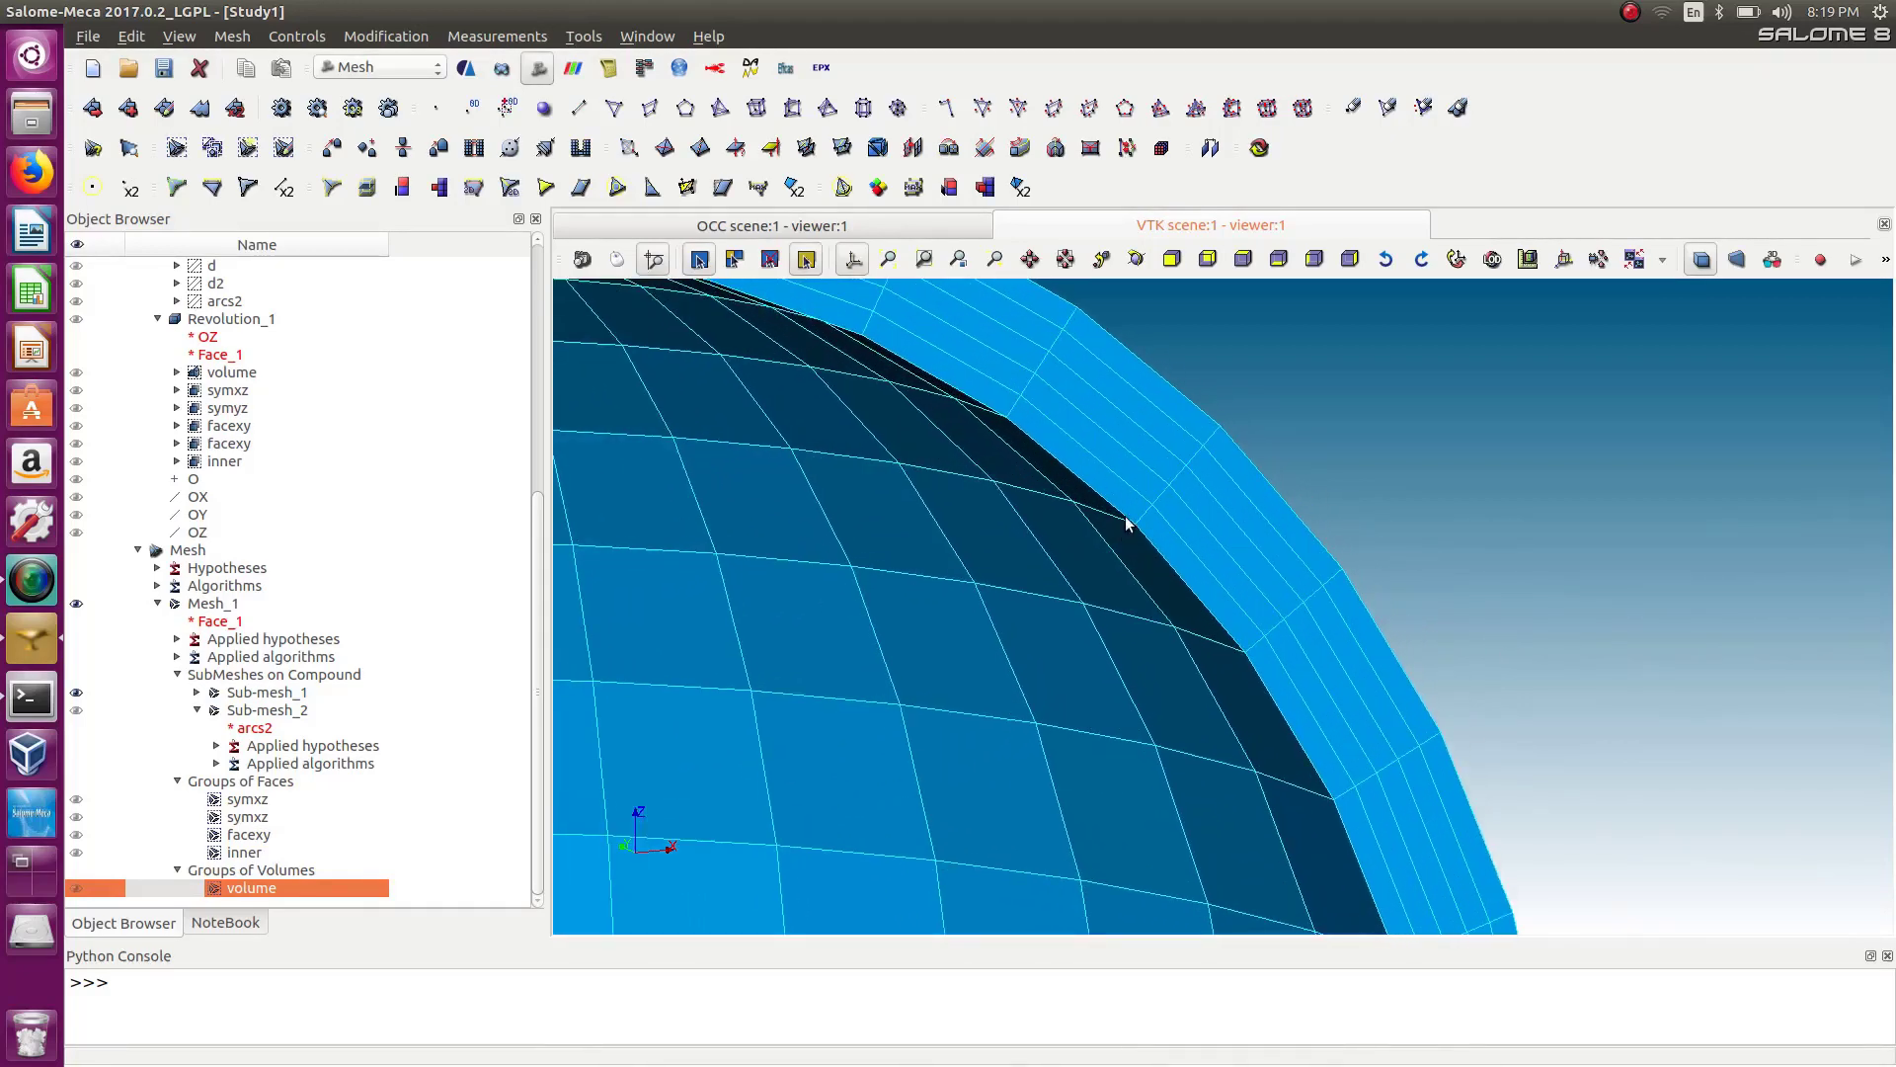
pyautogui.scroll(-1, 1136, 514)
pyautogui.scroll(-5, 1137, 515)
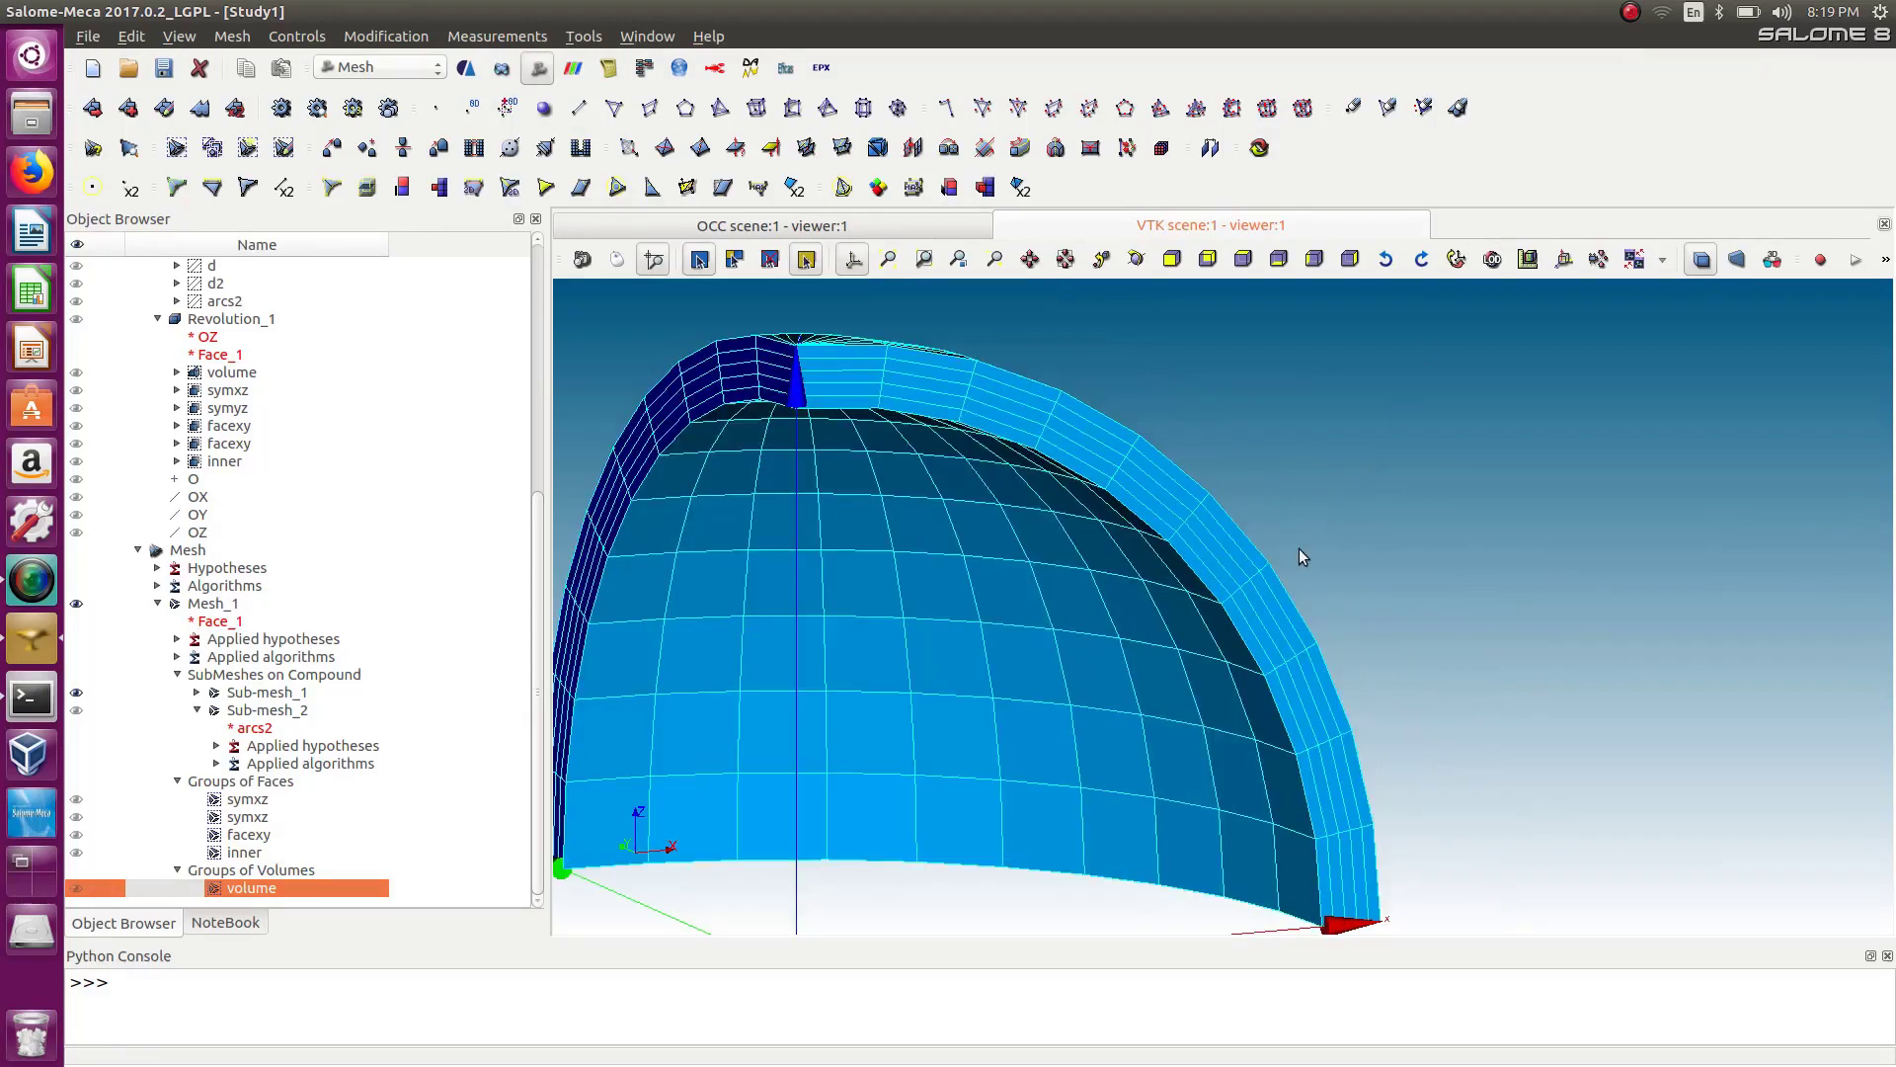
pyautogui.keyDown('ctrl'); pyautogui.moveTo(1327, 579); pyautogui.dragTo(1438, 663, button='right'); pyautogui.keyUp('ctrl')
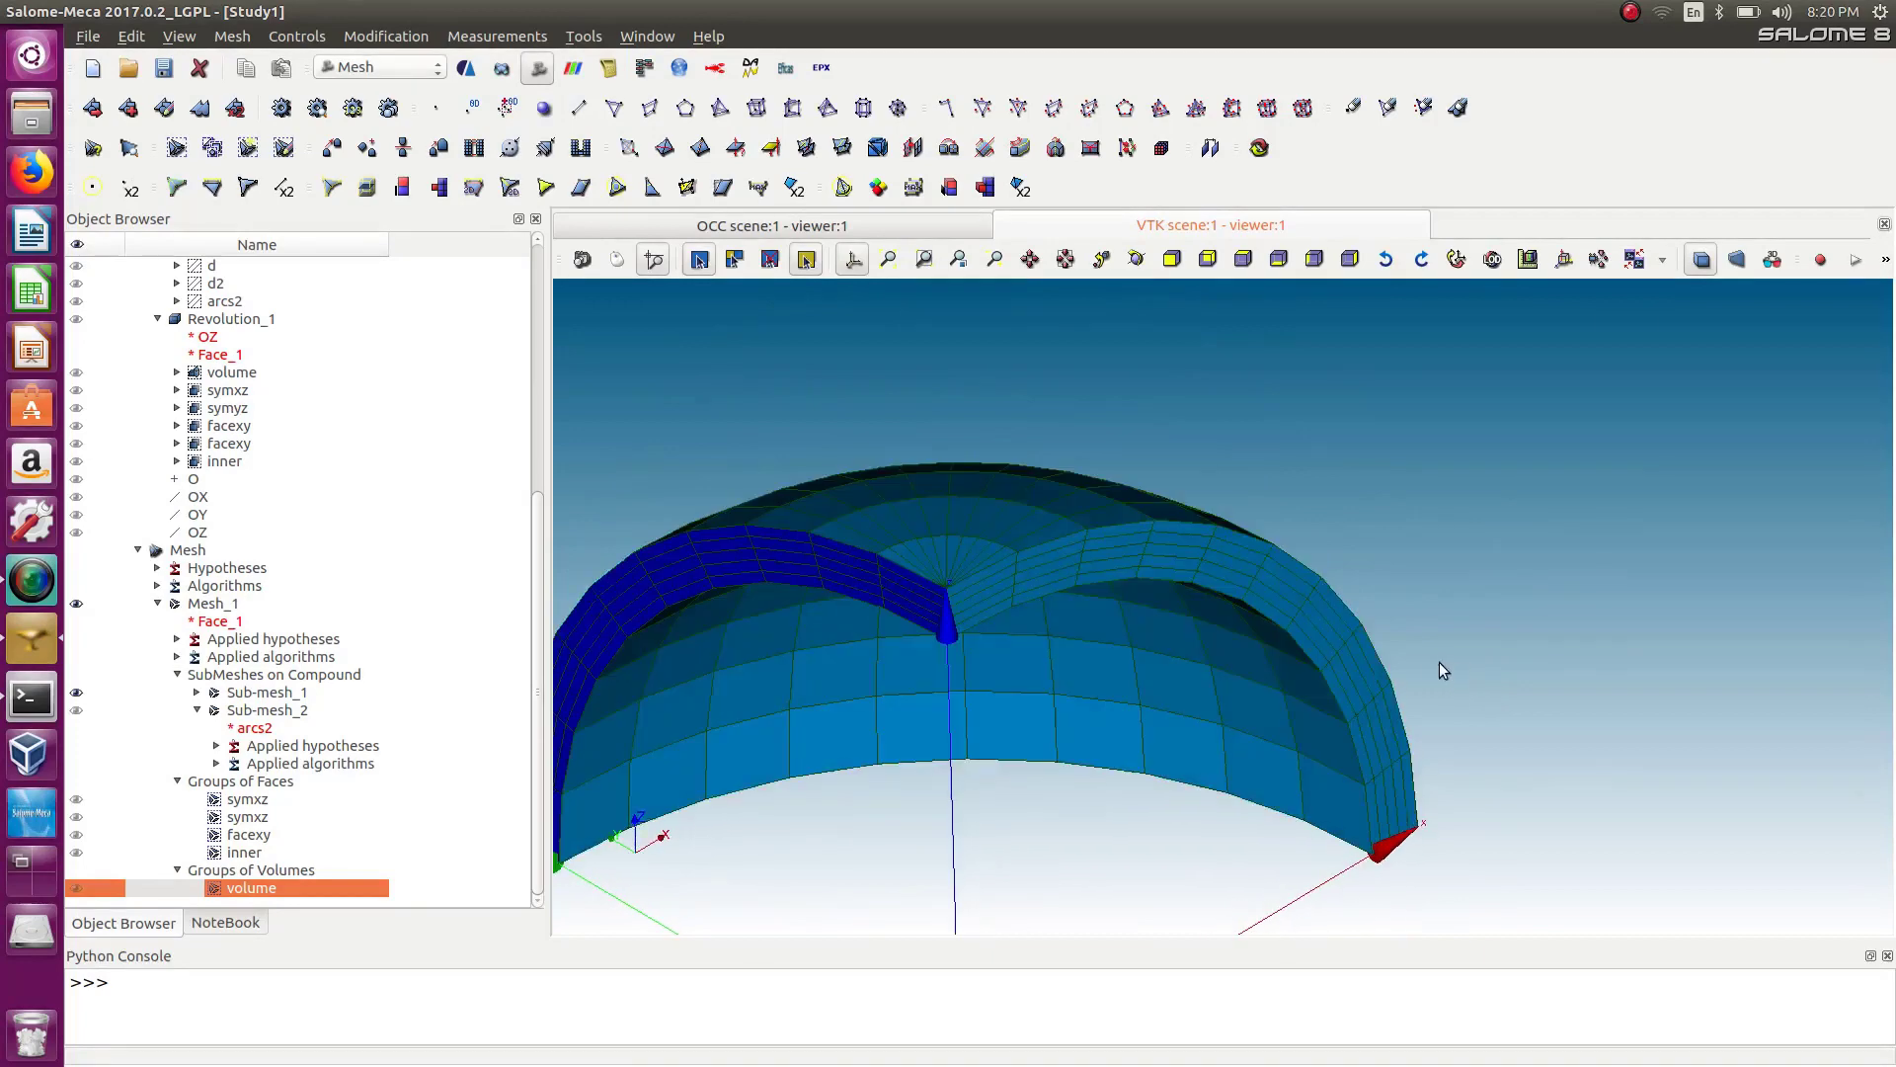
pyautogui.scroll(-3, 1438, 662)
pyautogui.scroll(4, 674, 836)
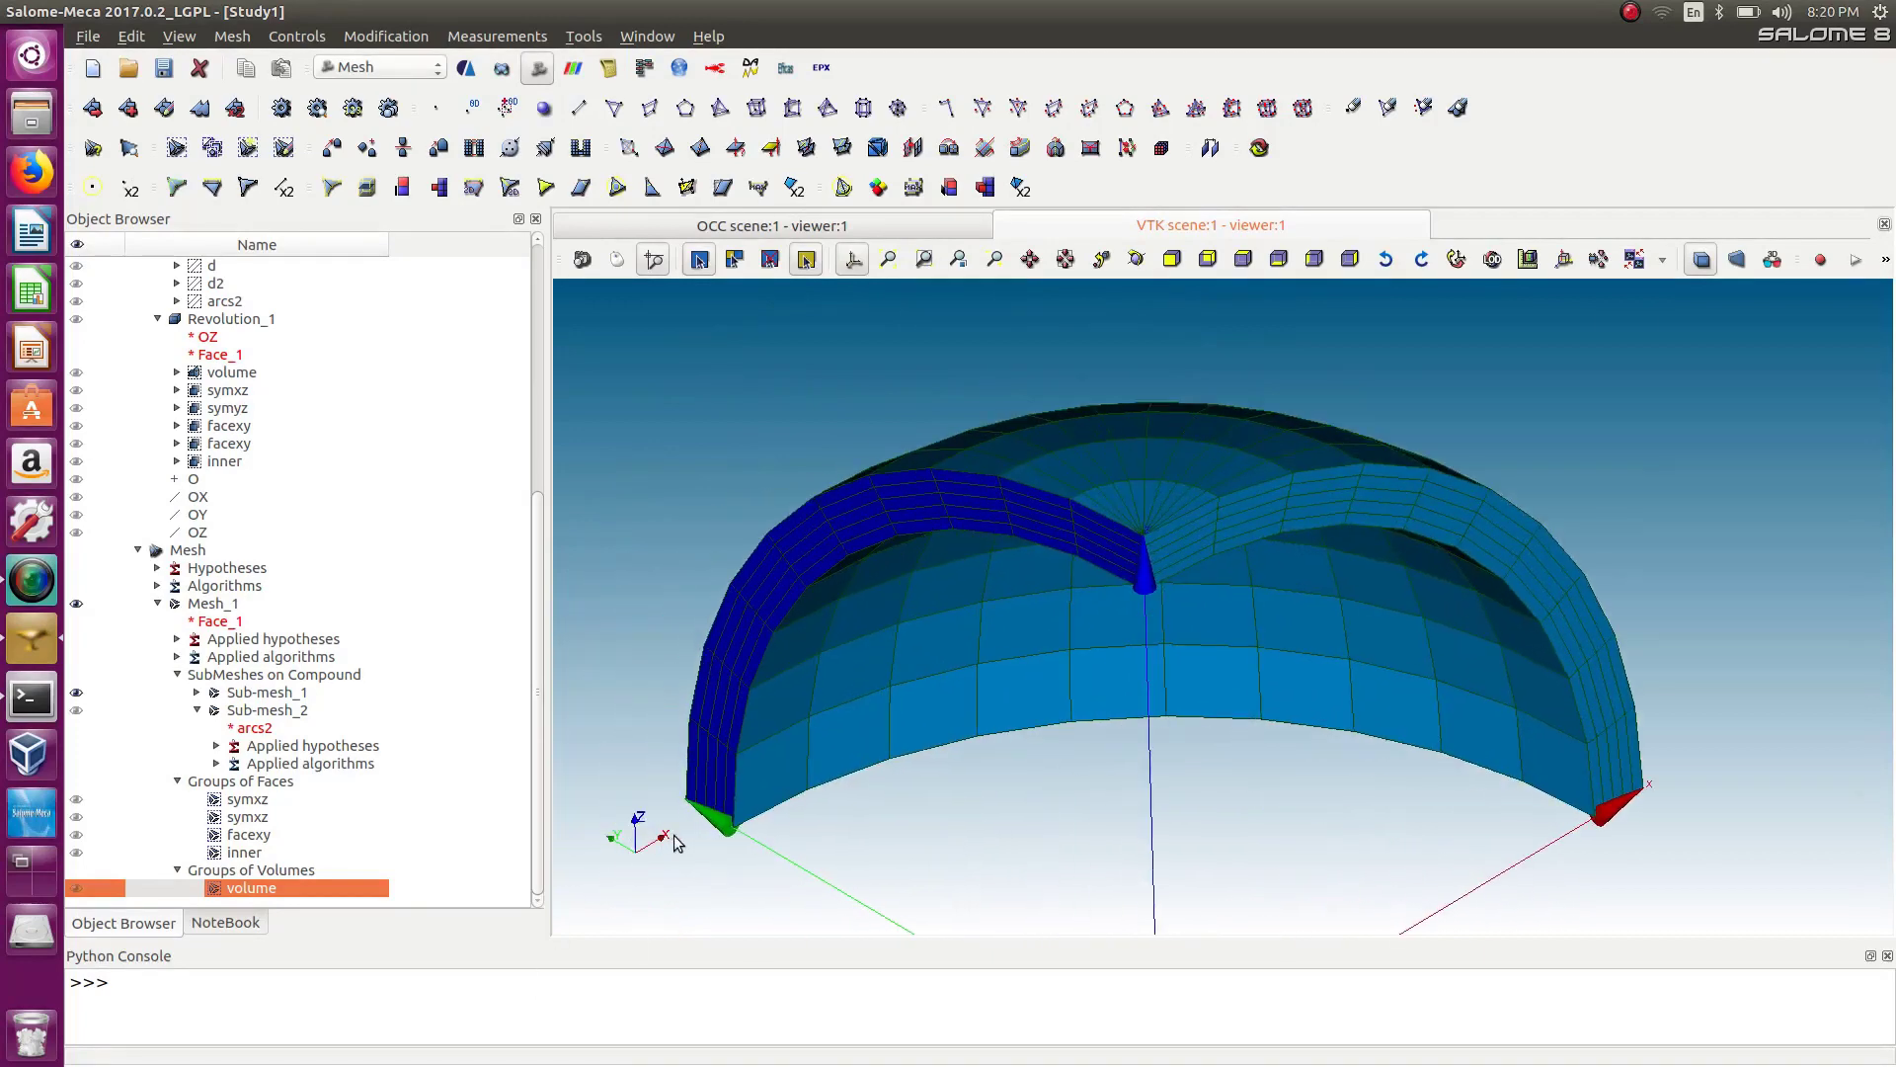
# Switch to the AsterStudy module and add a new stage to Case_1.
pyautogui.click(381, 69)
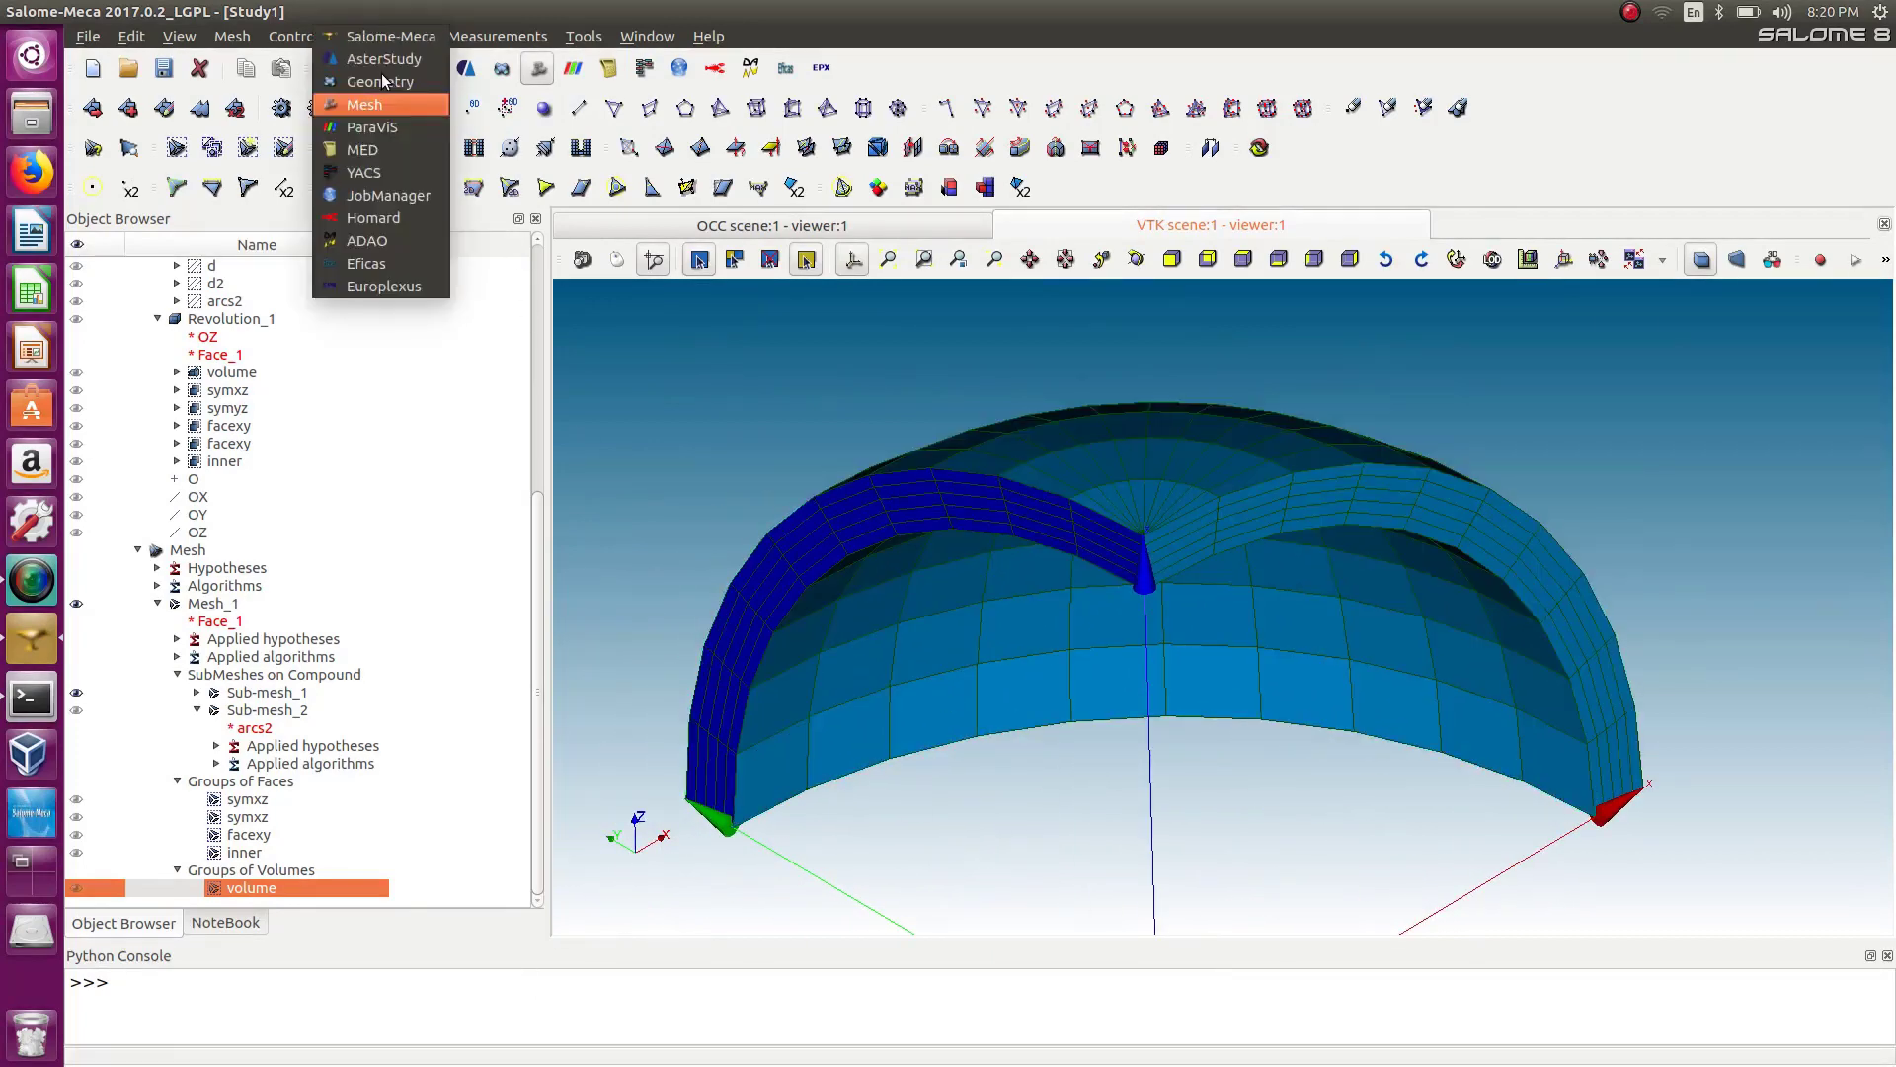
pyautogui.click(381, 61)
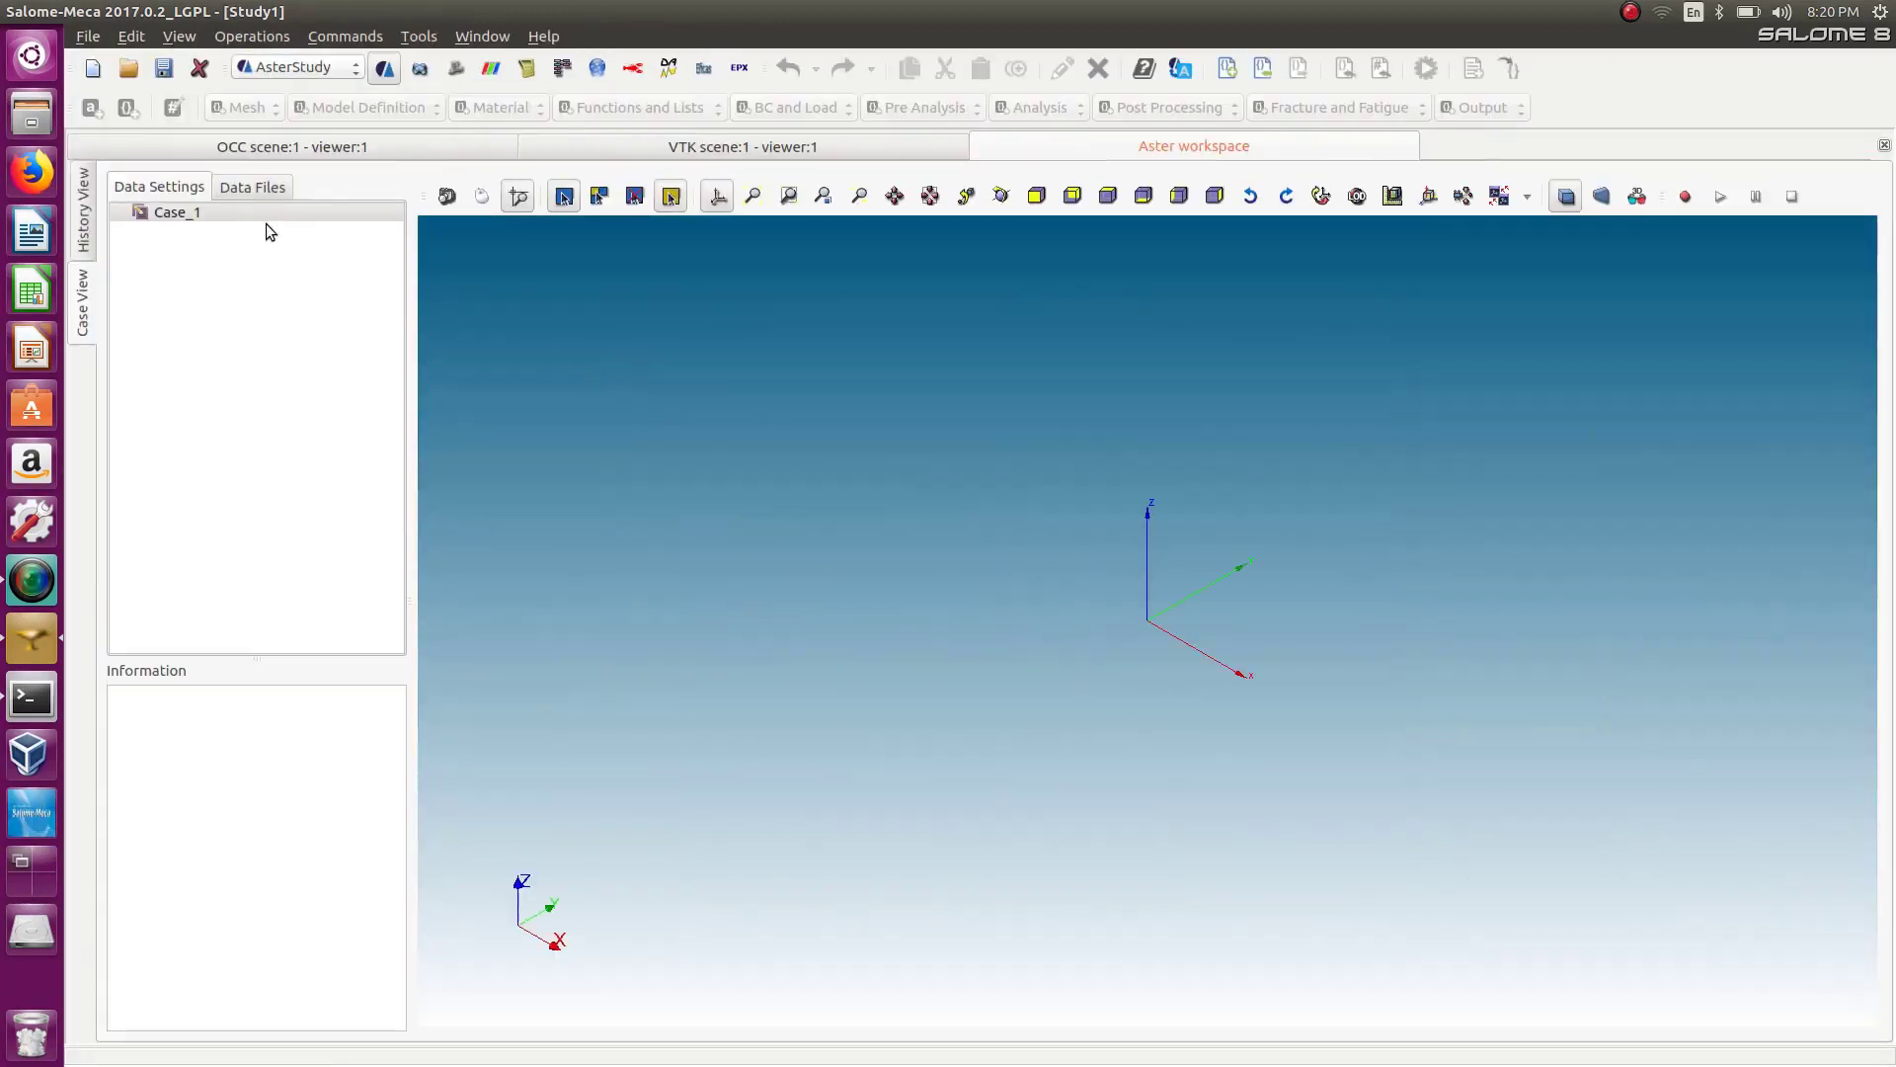
pyautogui.click(202, 211)
pyautogui.rightClick(201, 209)
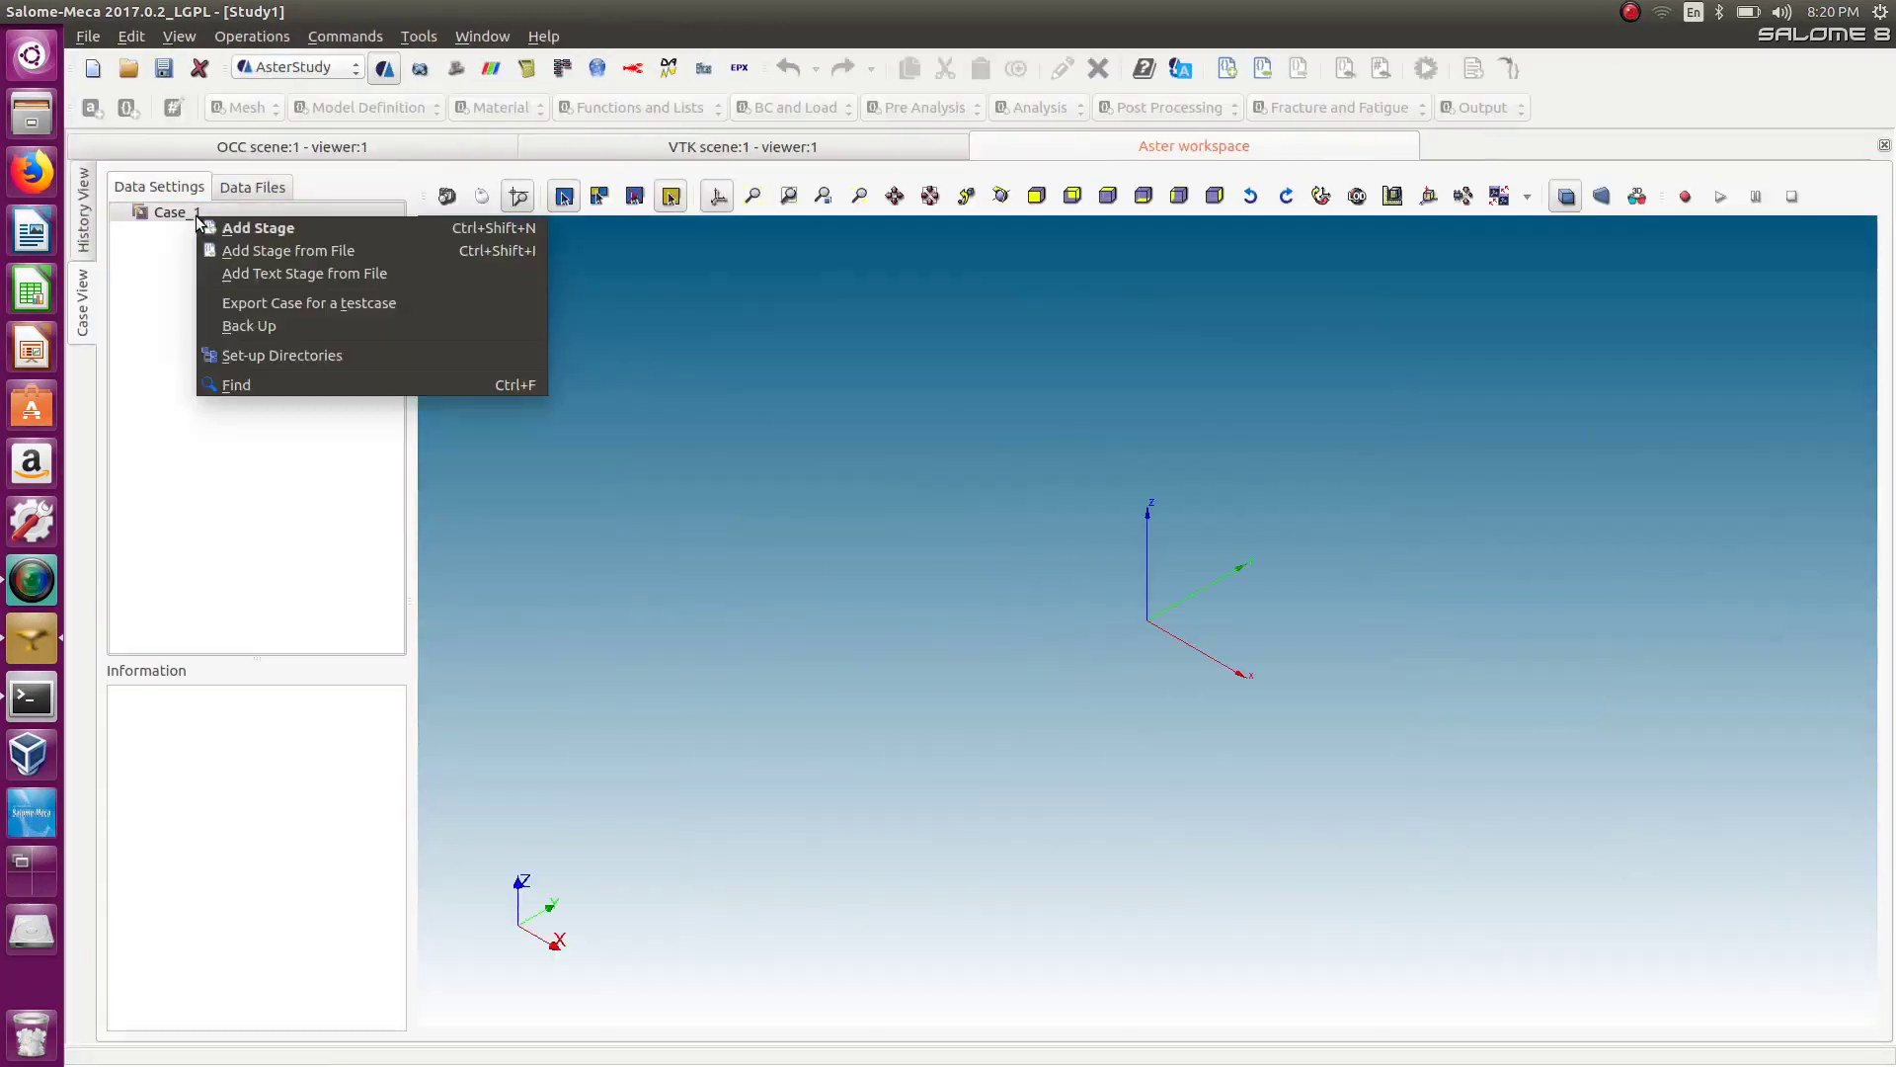
pyautogui.click(259, 242)
# Add a Read a mesh command to the stage using Mesh_1 as the mesh file and confirm.
pyautogui.rightClick(204, 236)
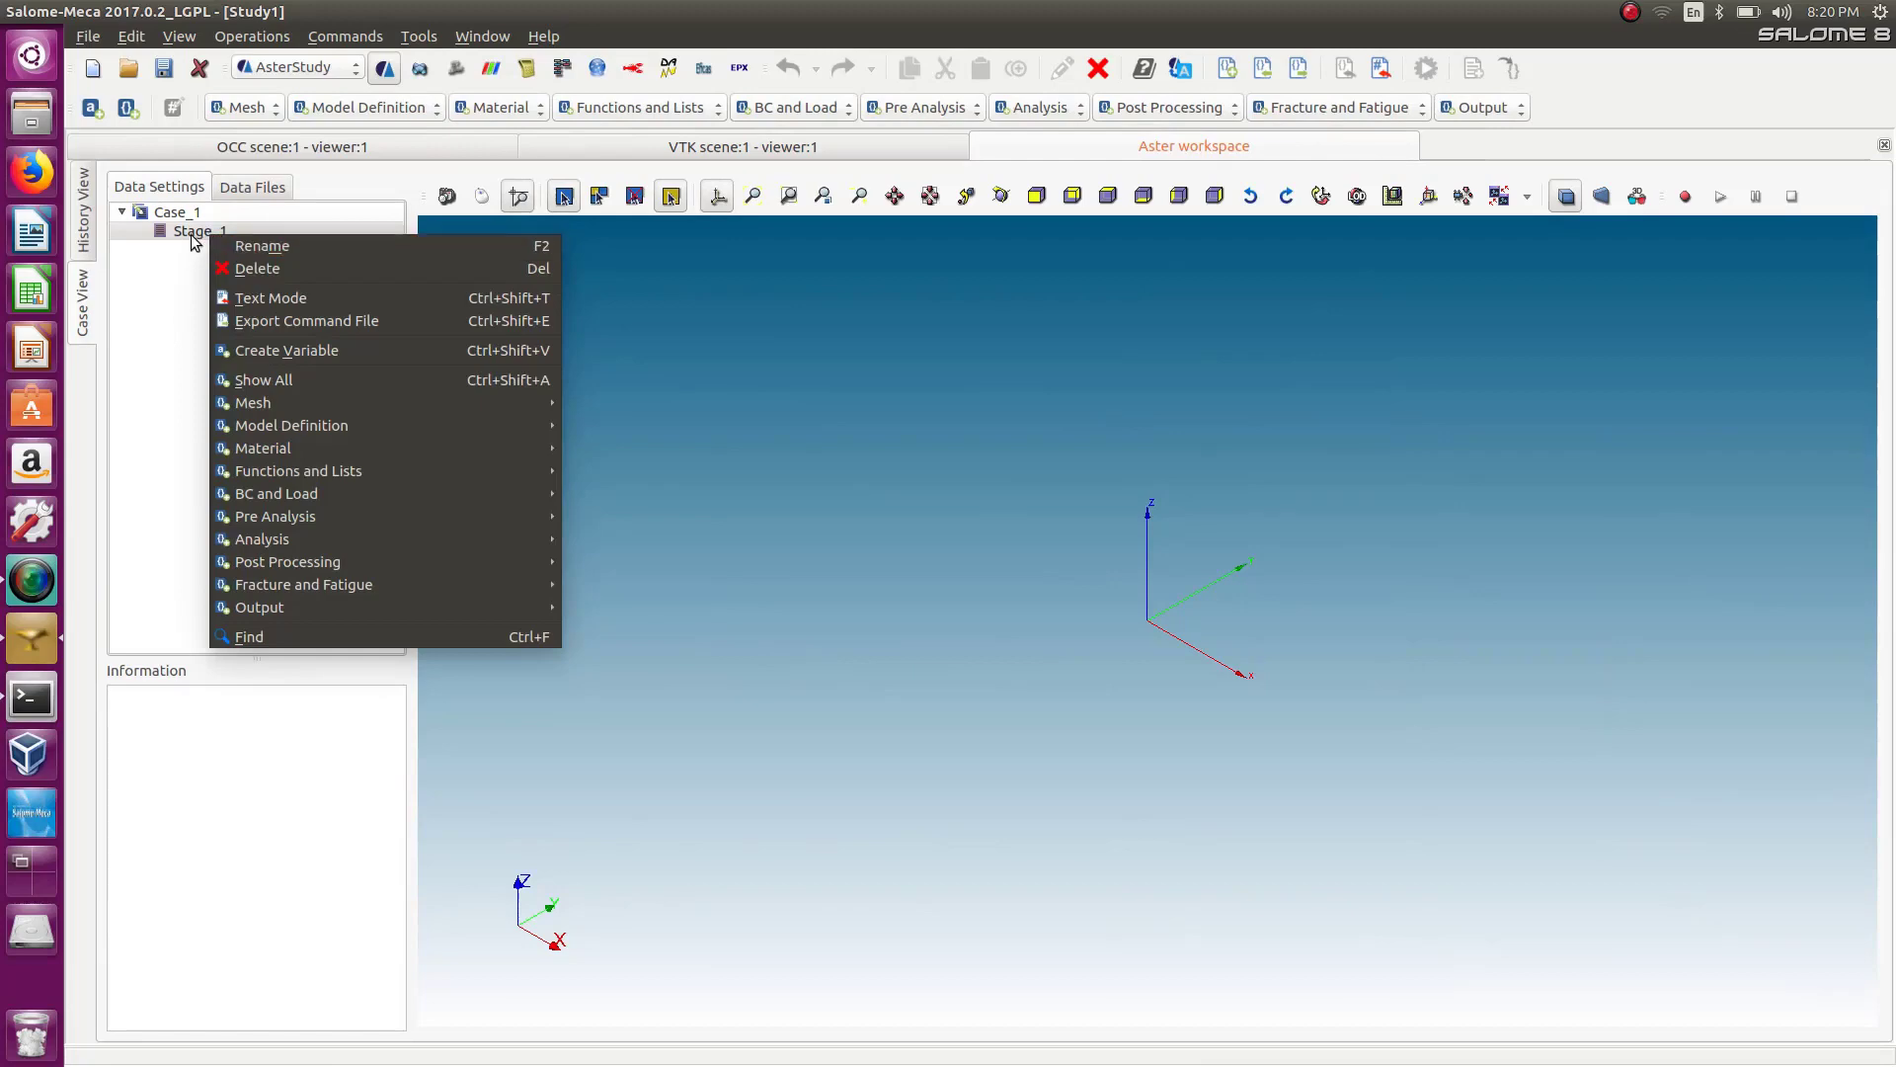
pyautogui.click(192, 234)
pyautogui.click(258, 109)
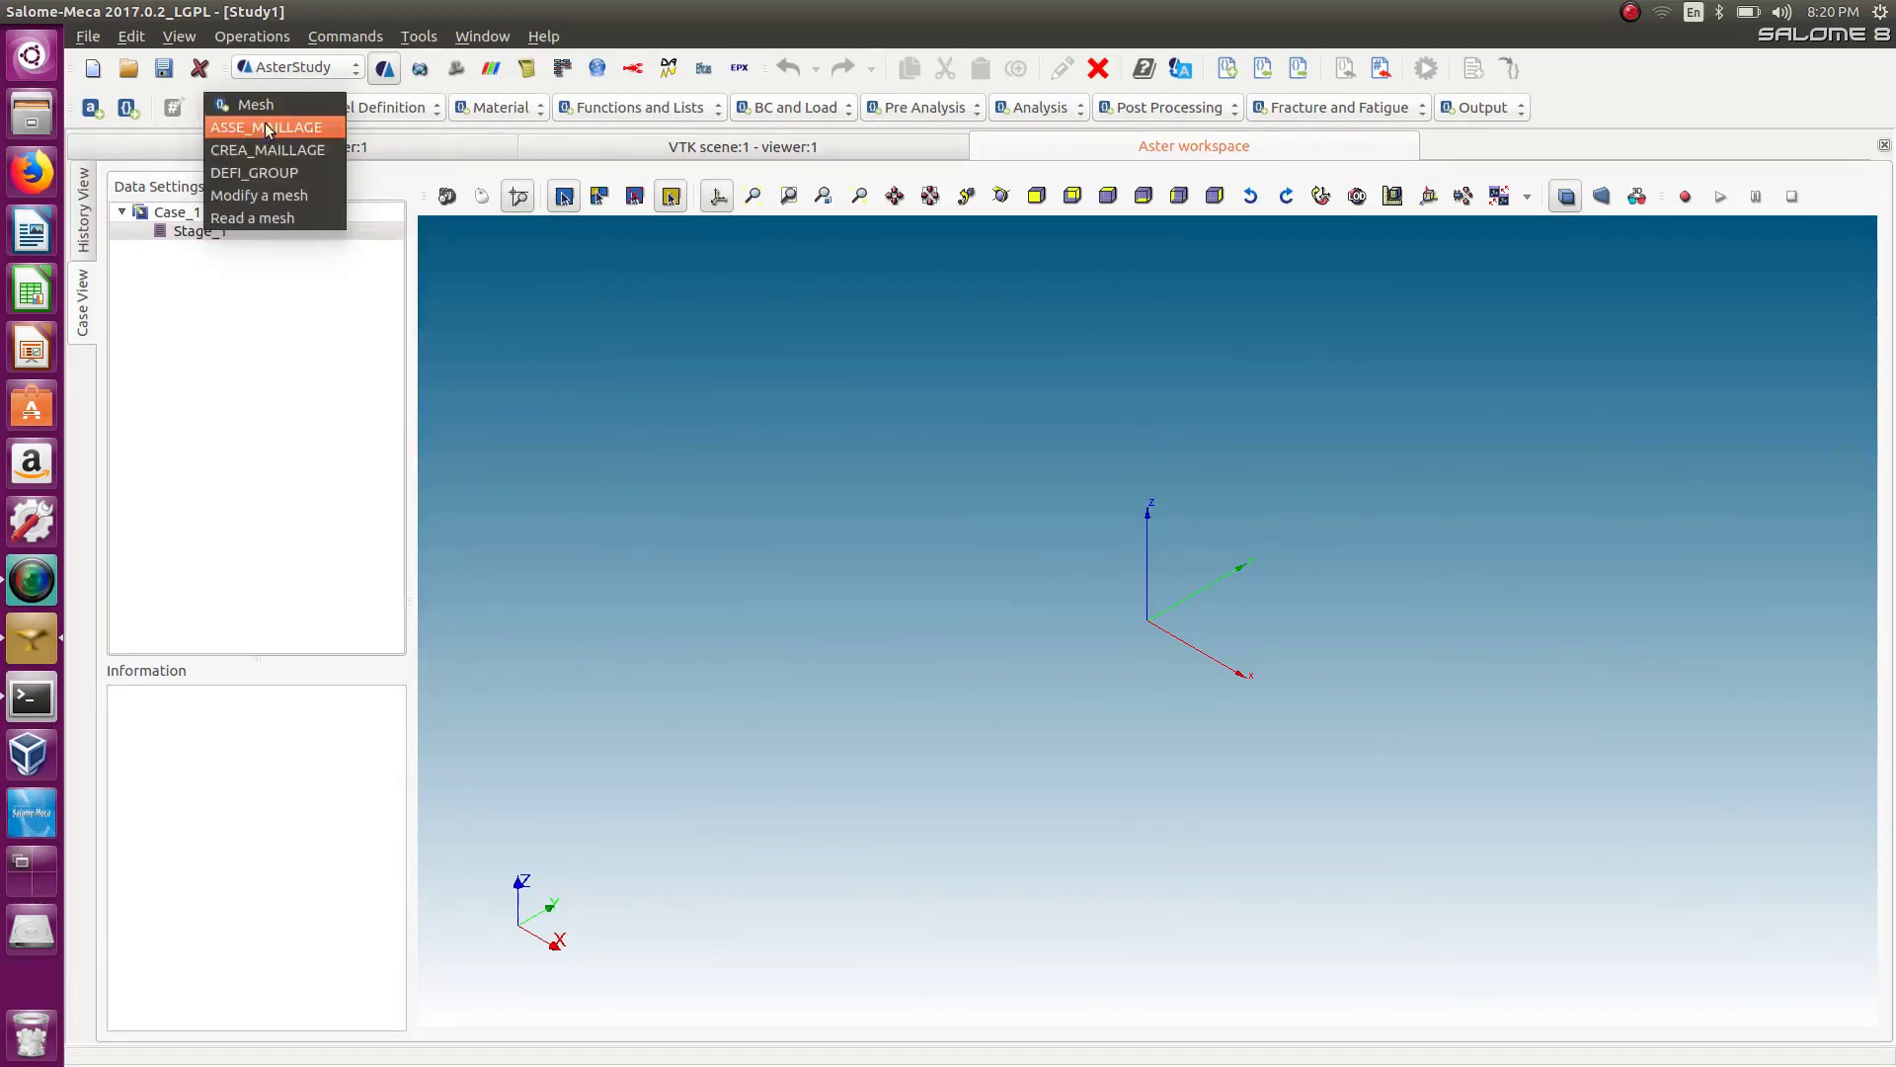
pyautogui.click(274, 218)
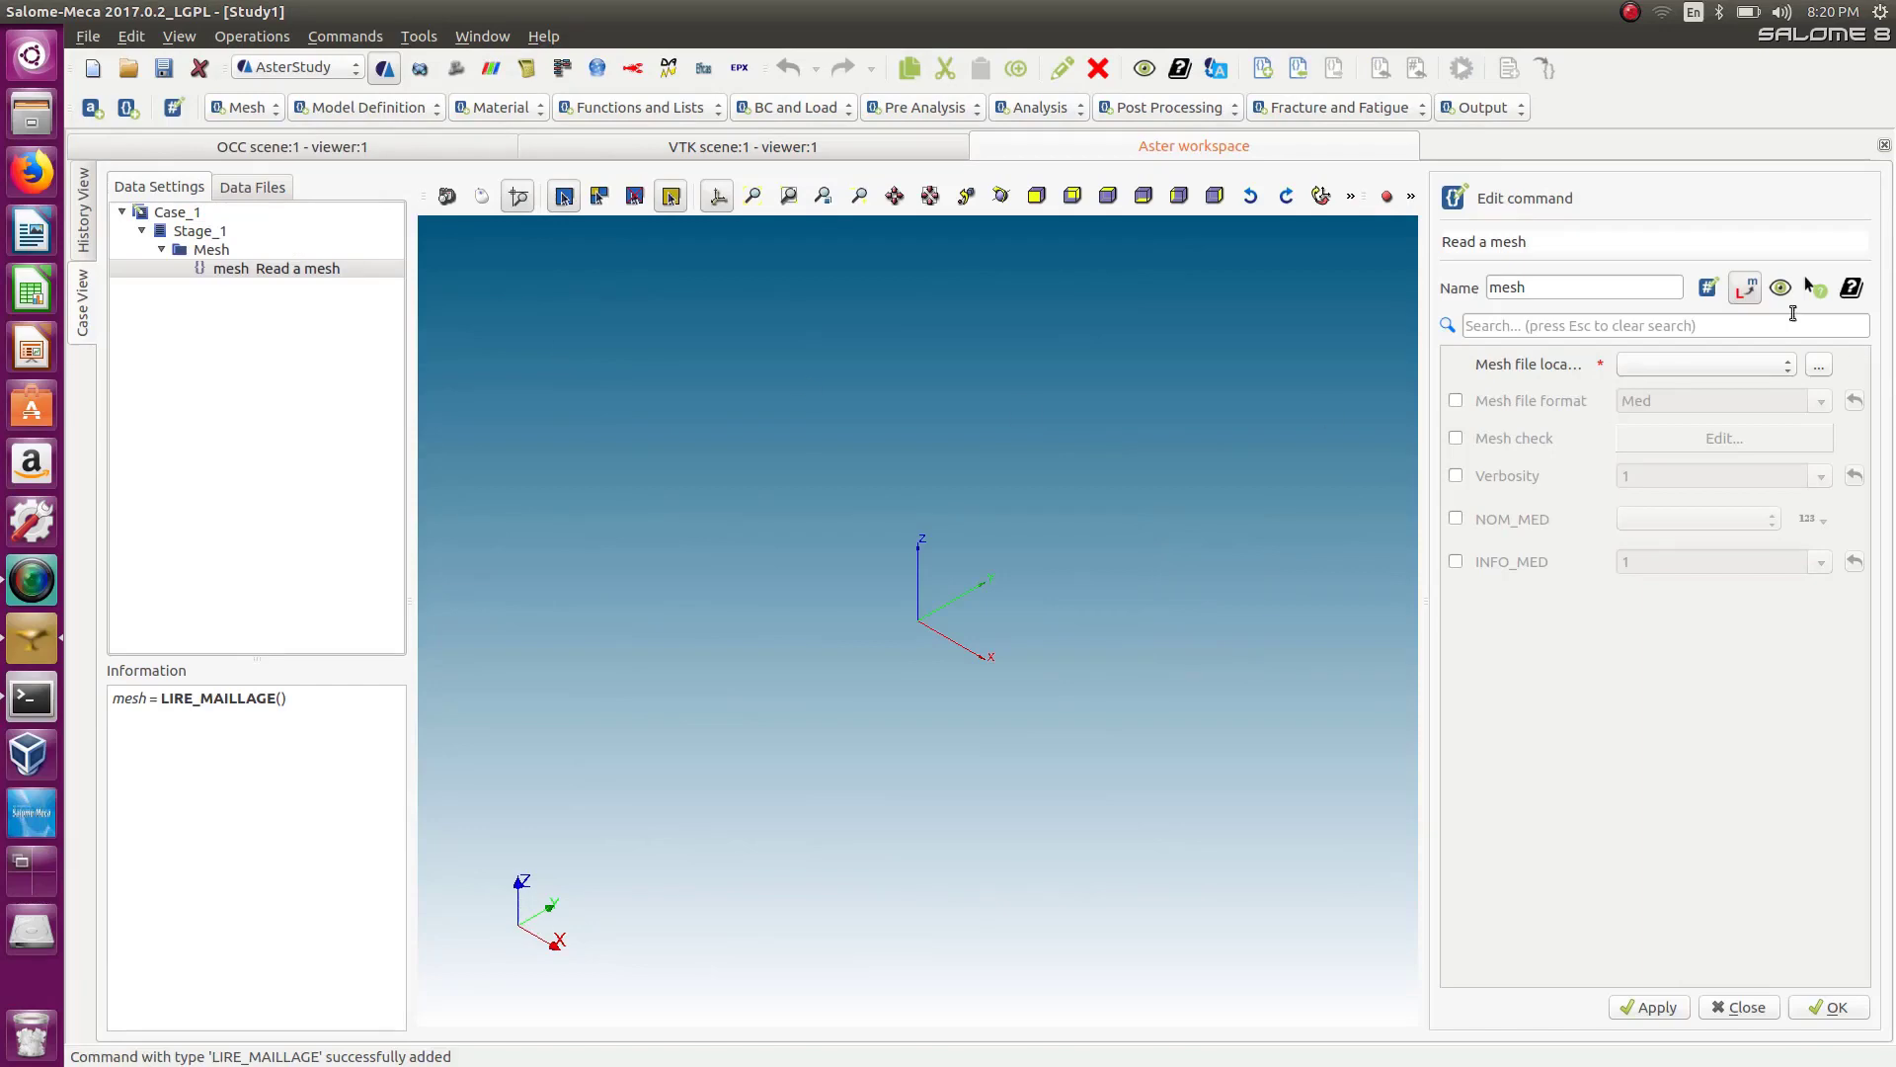
pyautogui.click(1679, 364)
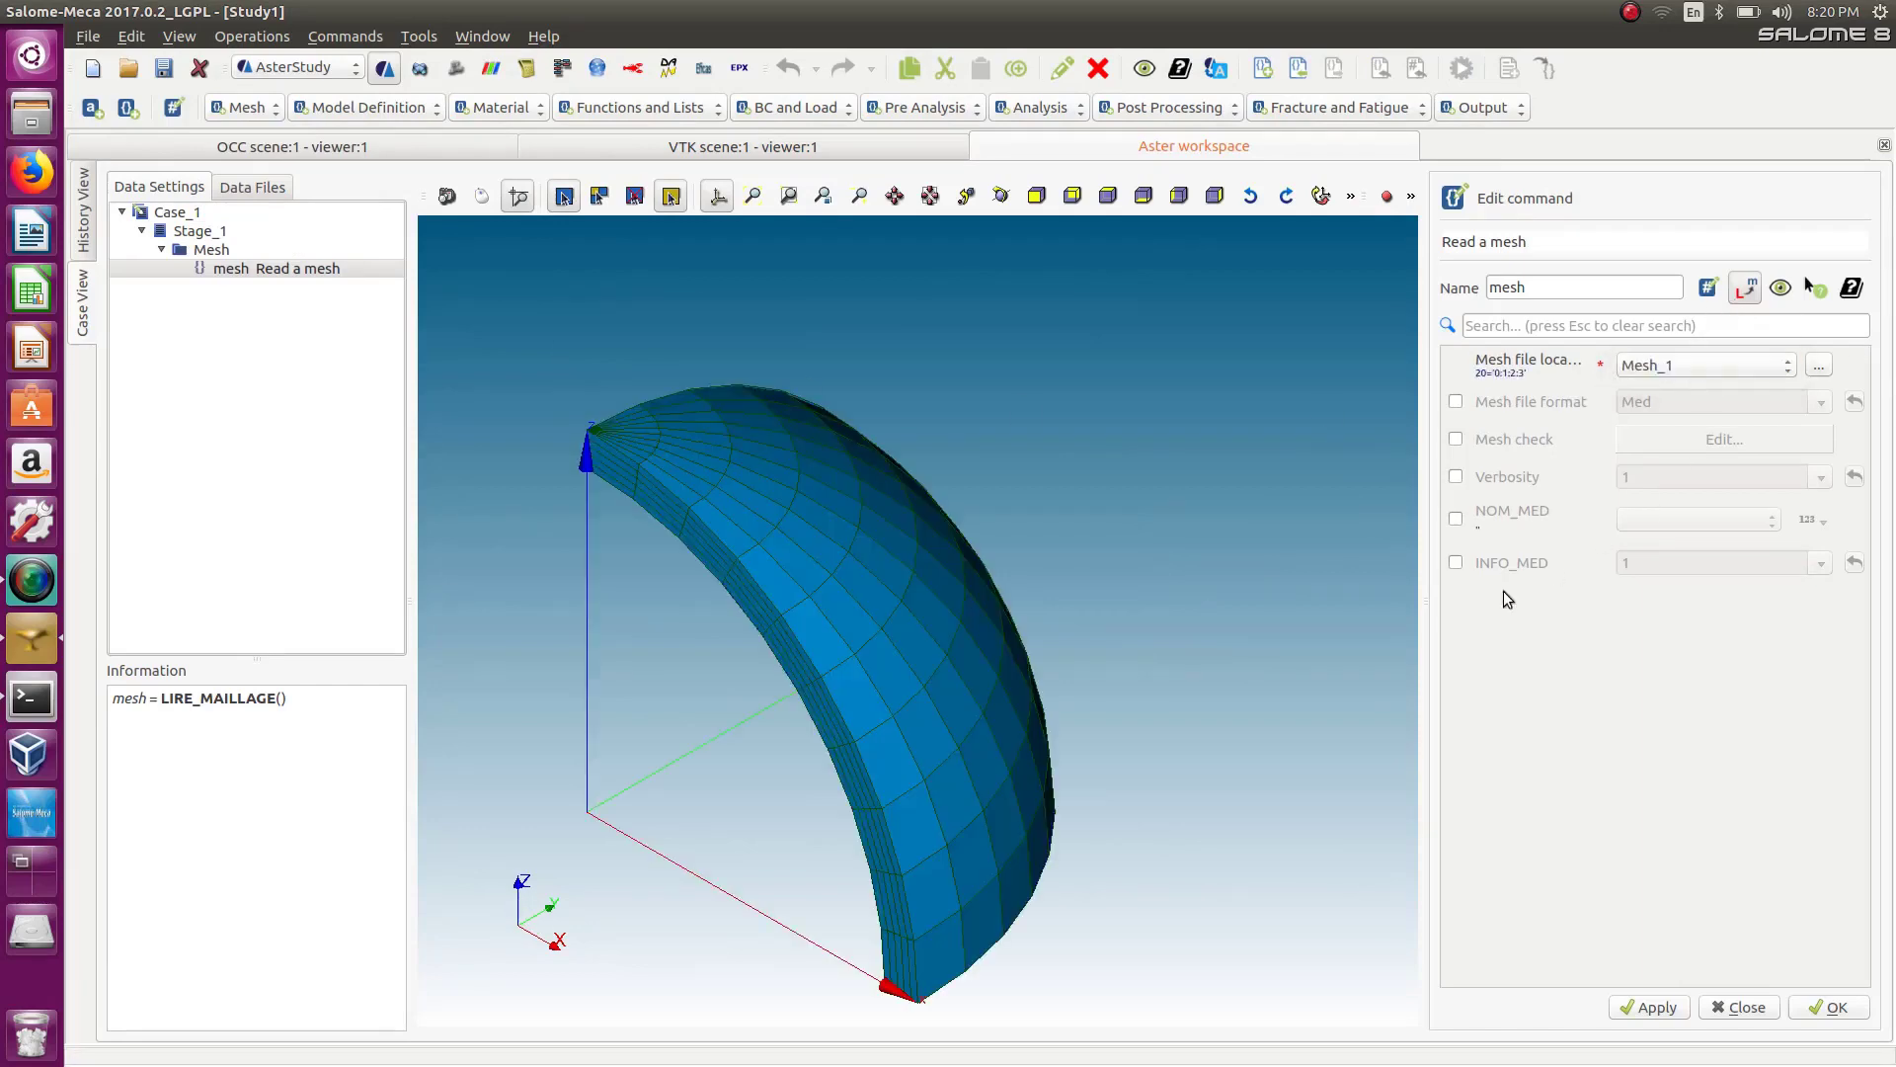
pyautogui.click(1833, 1006)
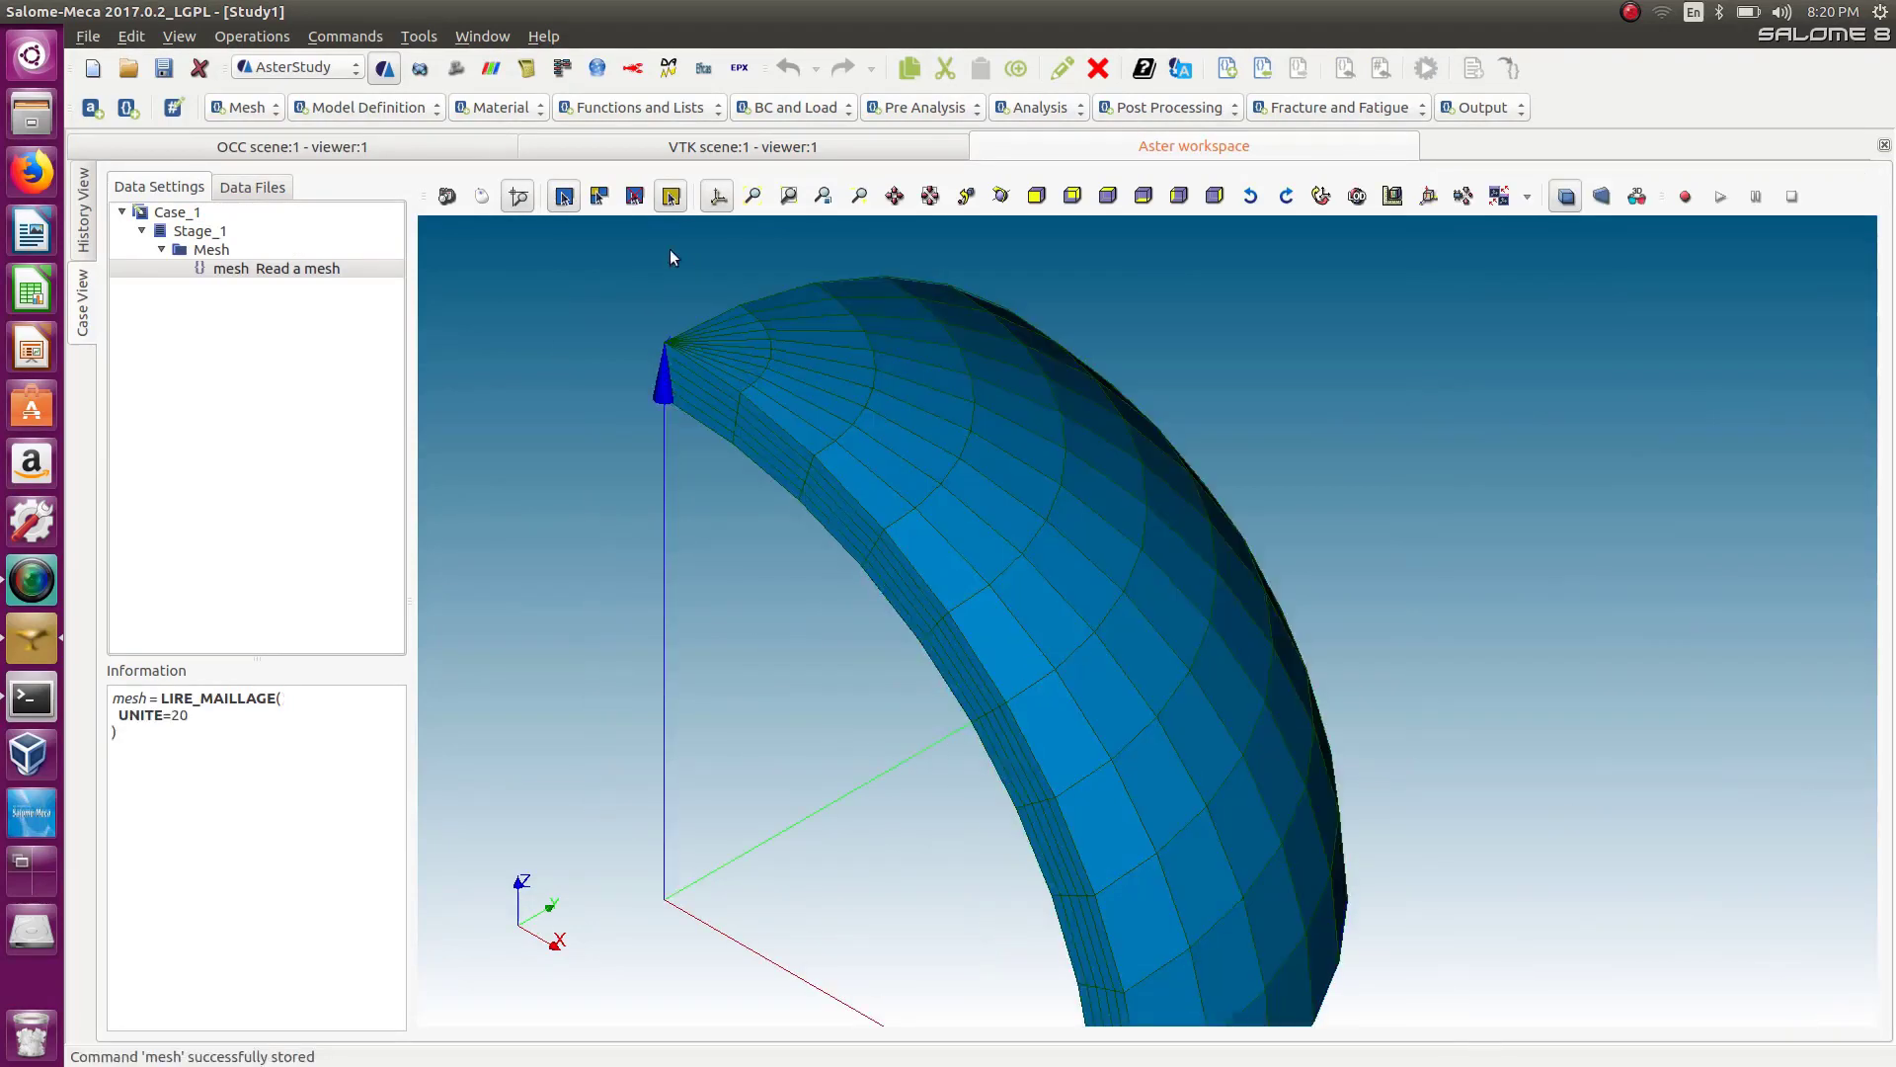
# Add a Modify a mesh command and enable its ORIE_PEAU_3D option.
pyautogui.click(258, 108)
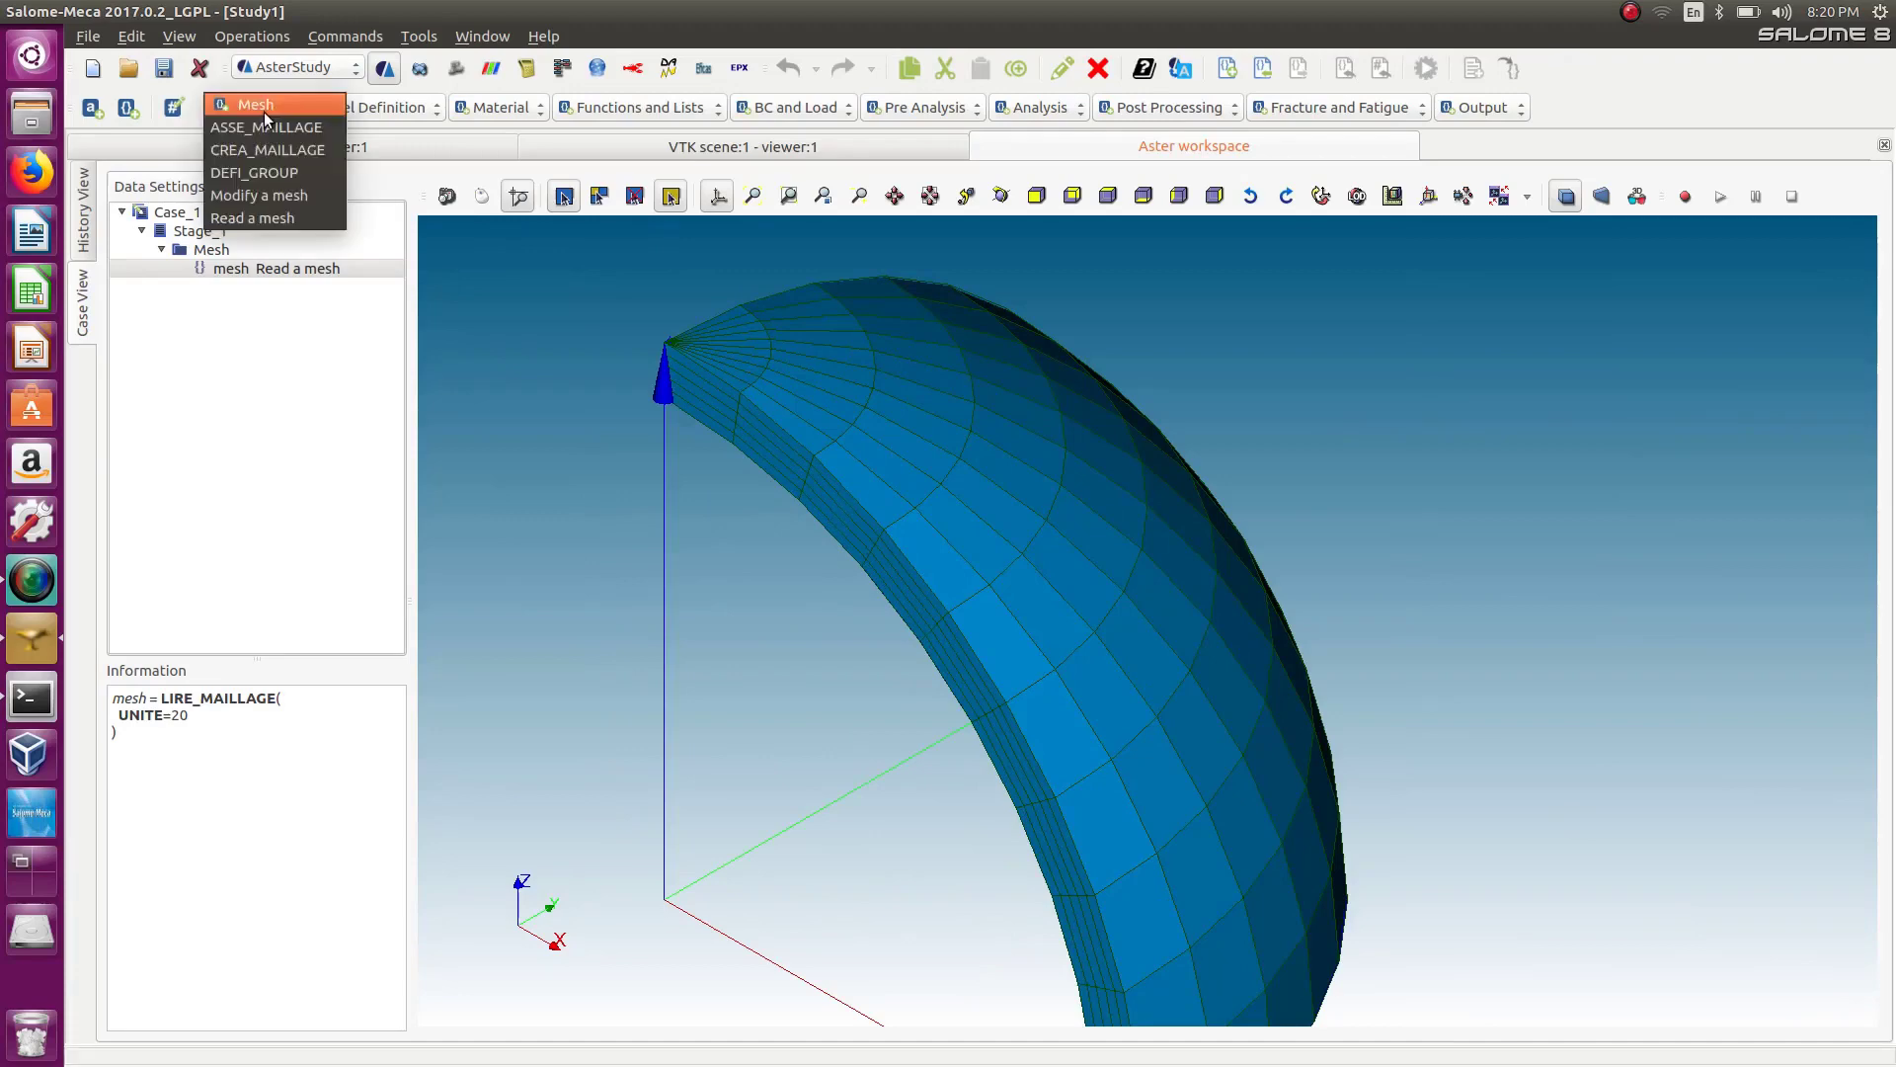
pyautogui.click(270, 198)
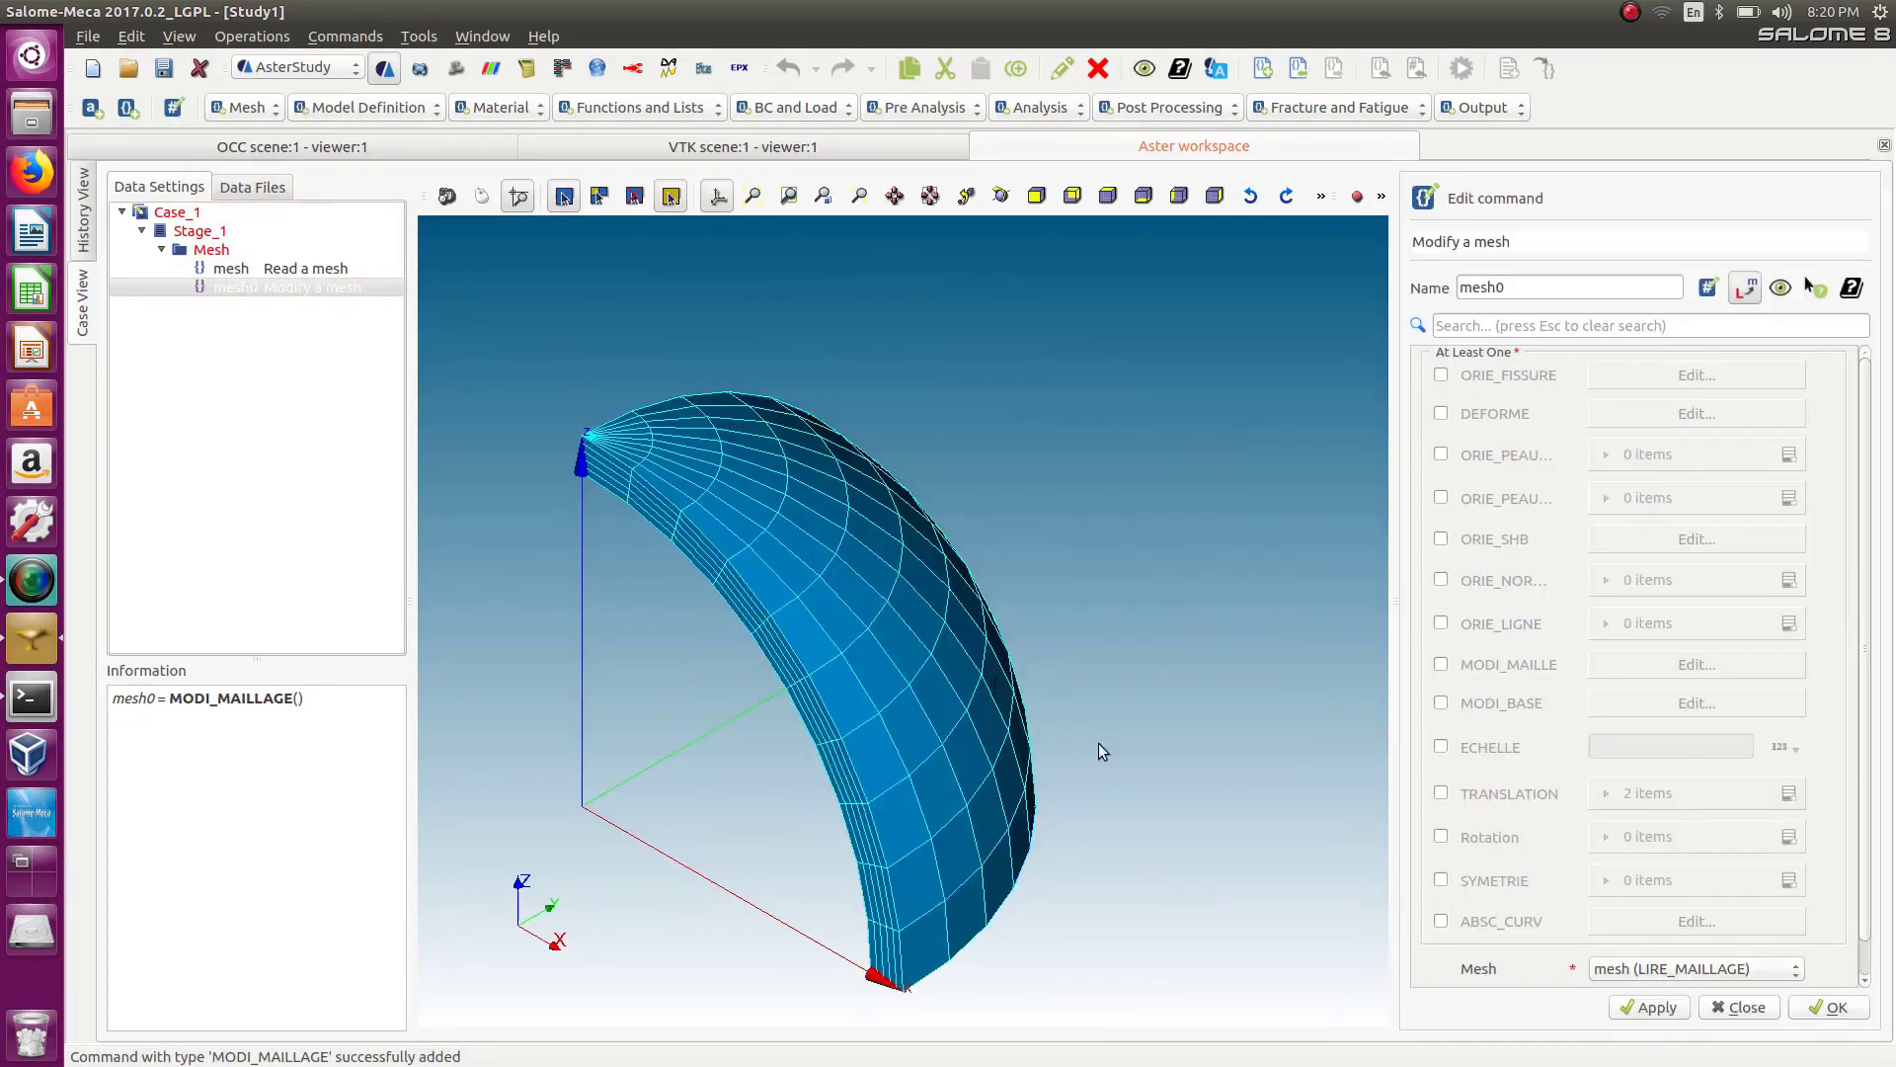
pyautogui.keyDown('ctrl'); pyautogui.moveTo(1098, 743); pyautogui.dragTo(1425, 659, button='right'); pyautogui.keyUp('ctrl')
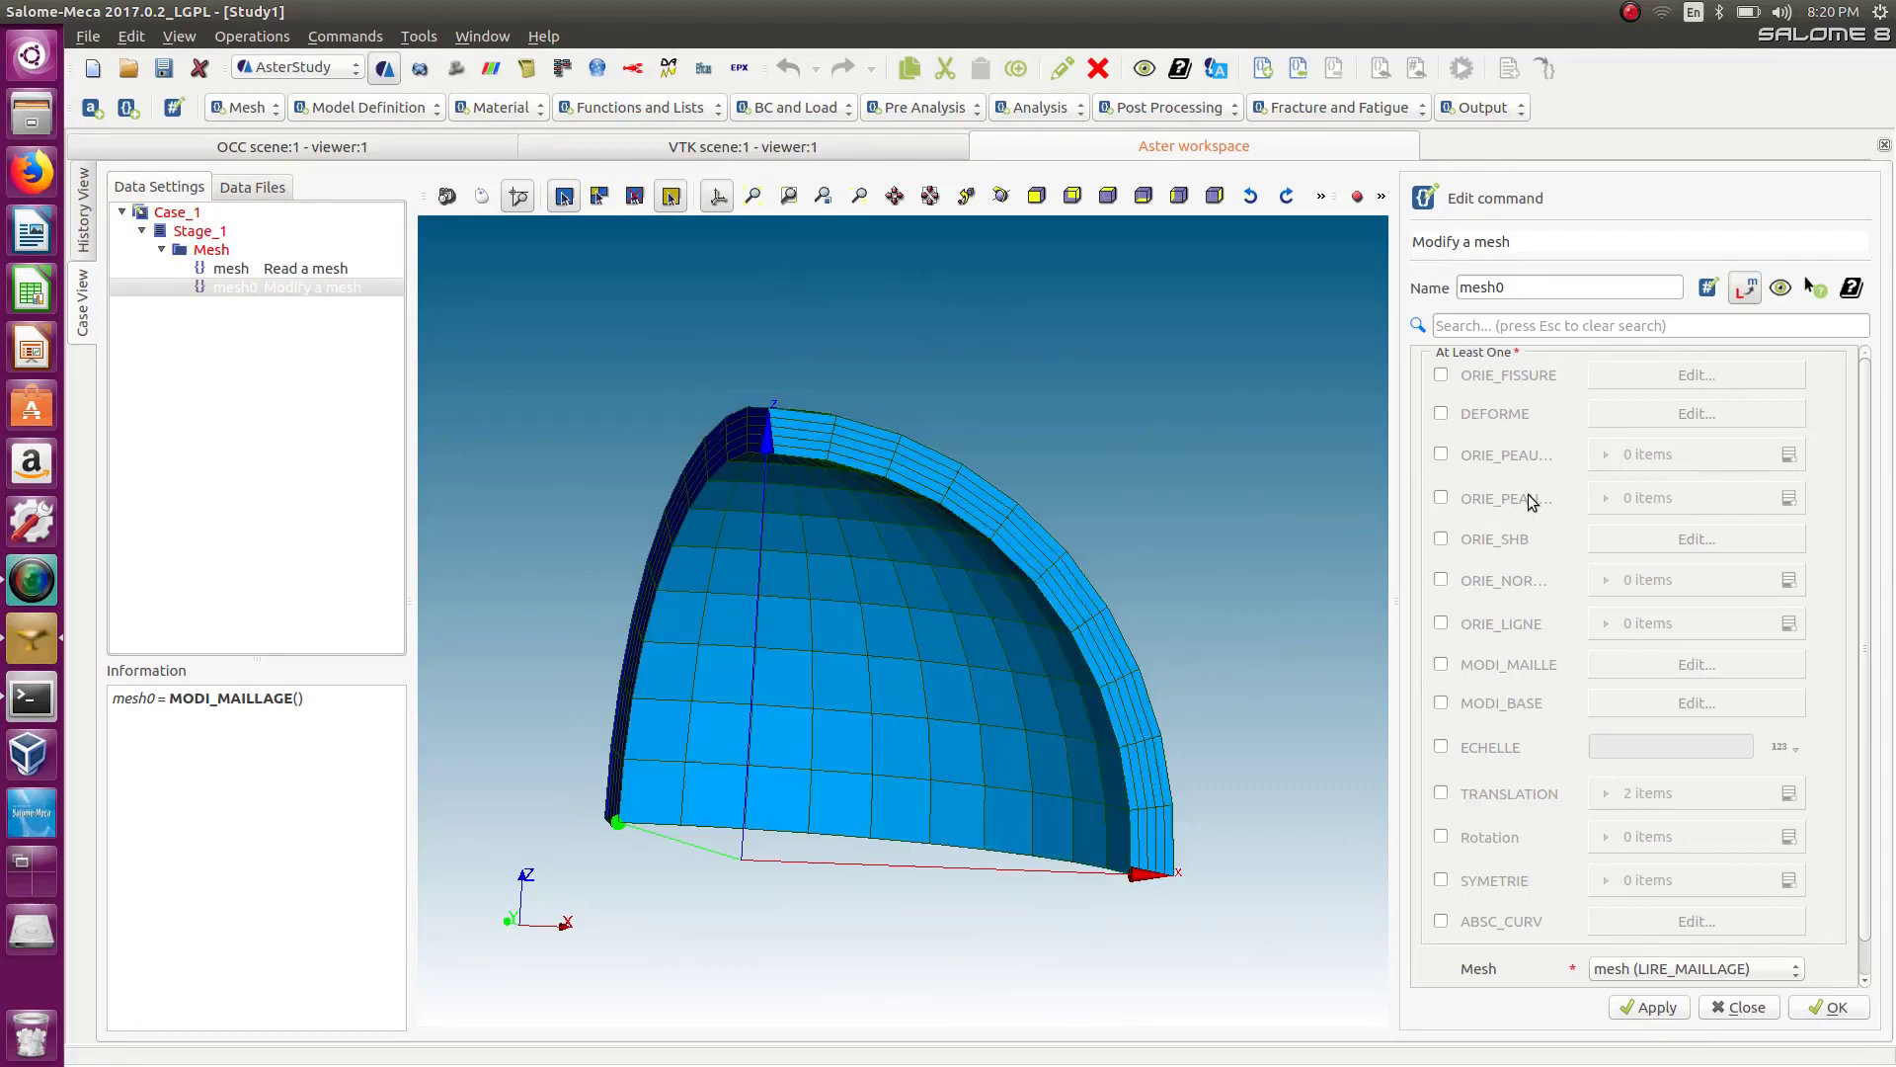
pyautogui.click(1443, 499)
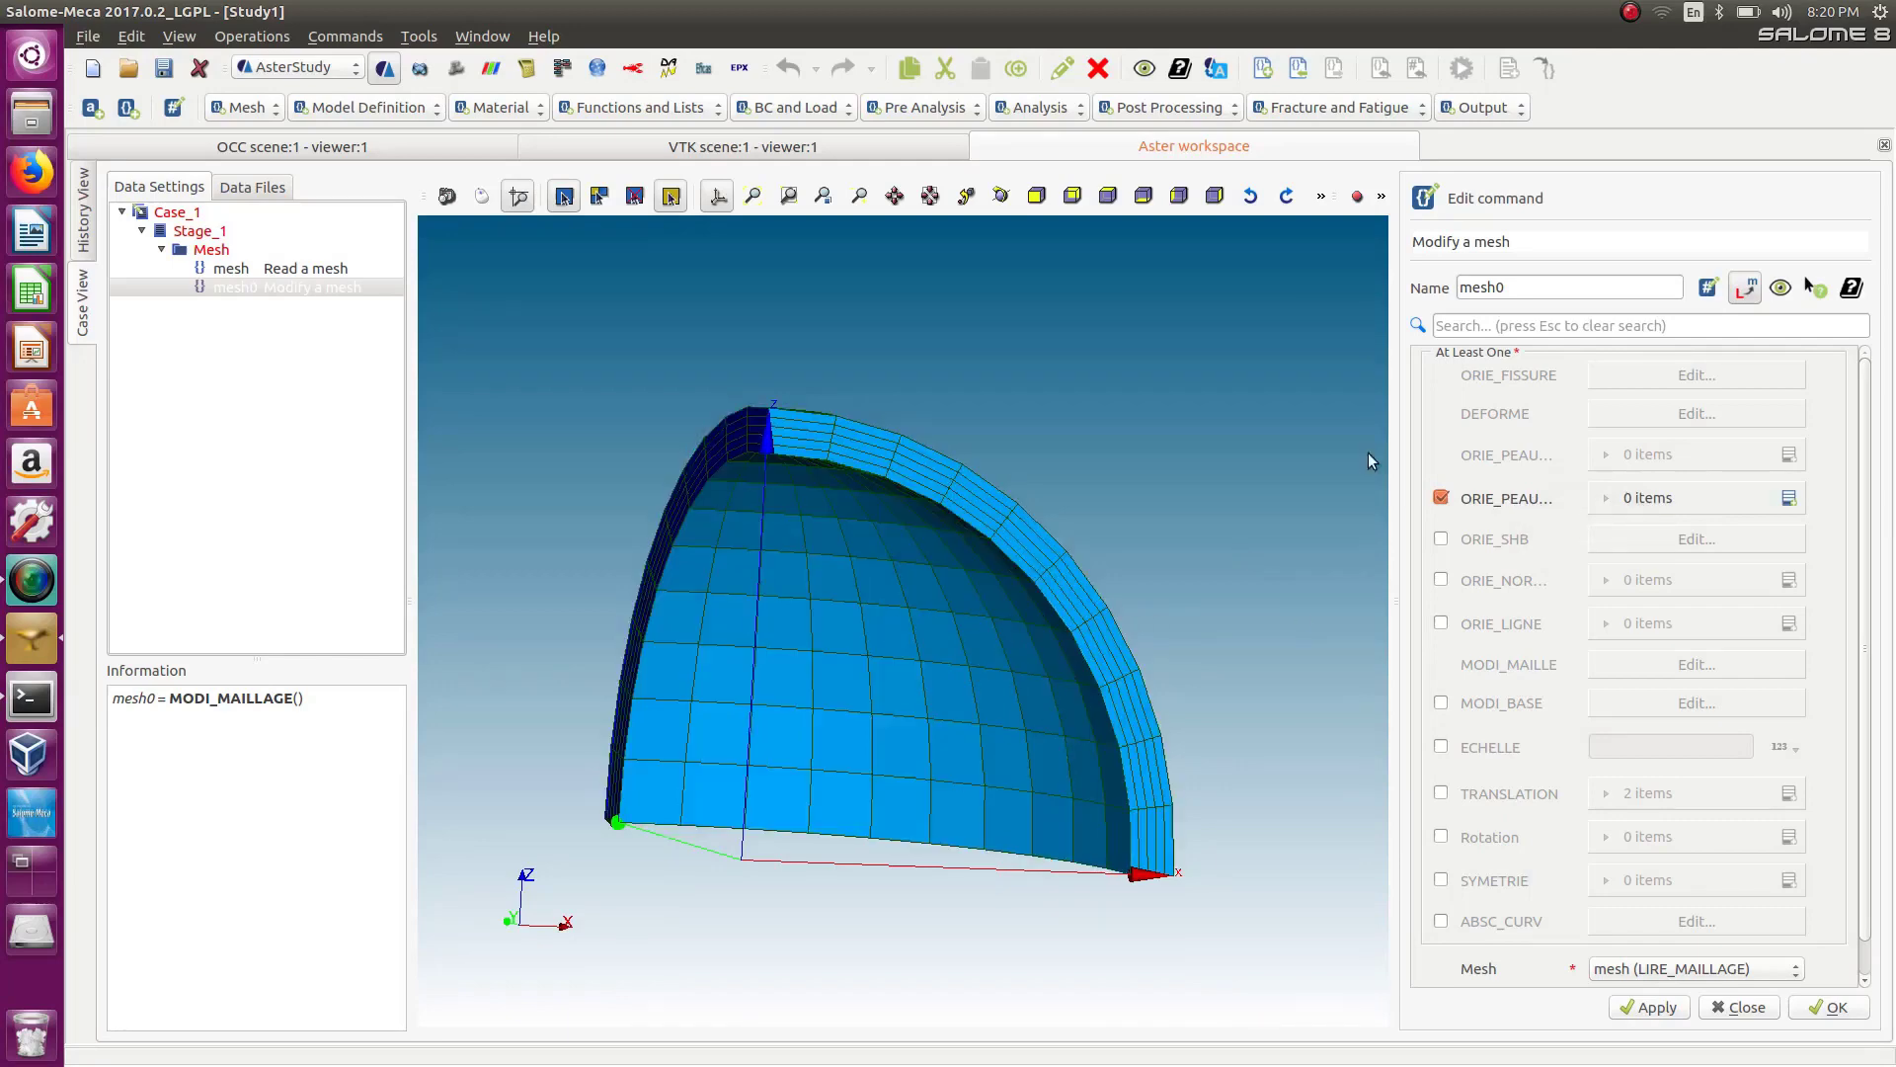
# Rename the Modify a mesh command's result to mesh.
pyautogui.click(1531, 286)
pyautogui.press('BackSpace')
pyautogui.press('BackSpace')
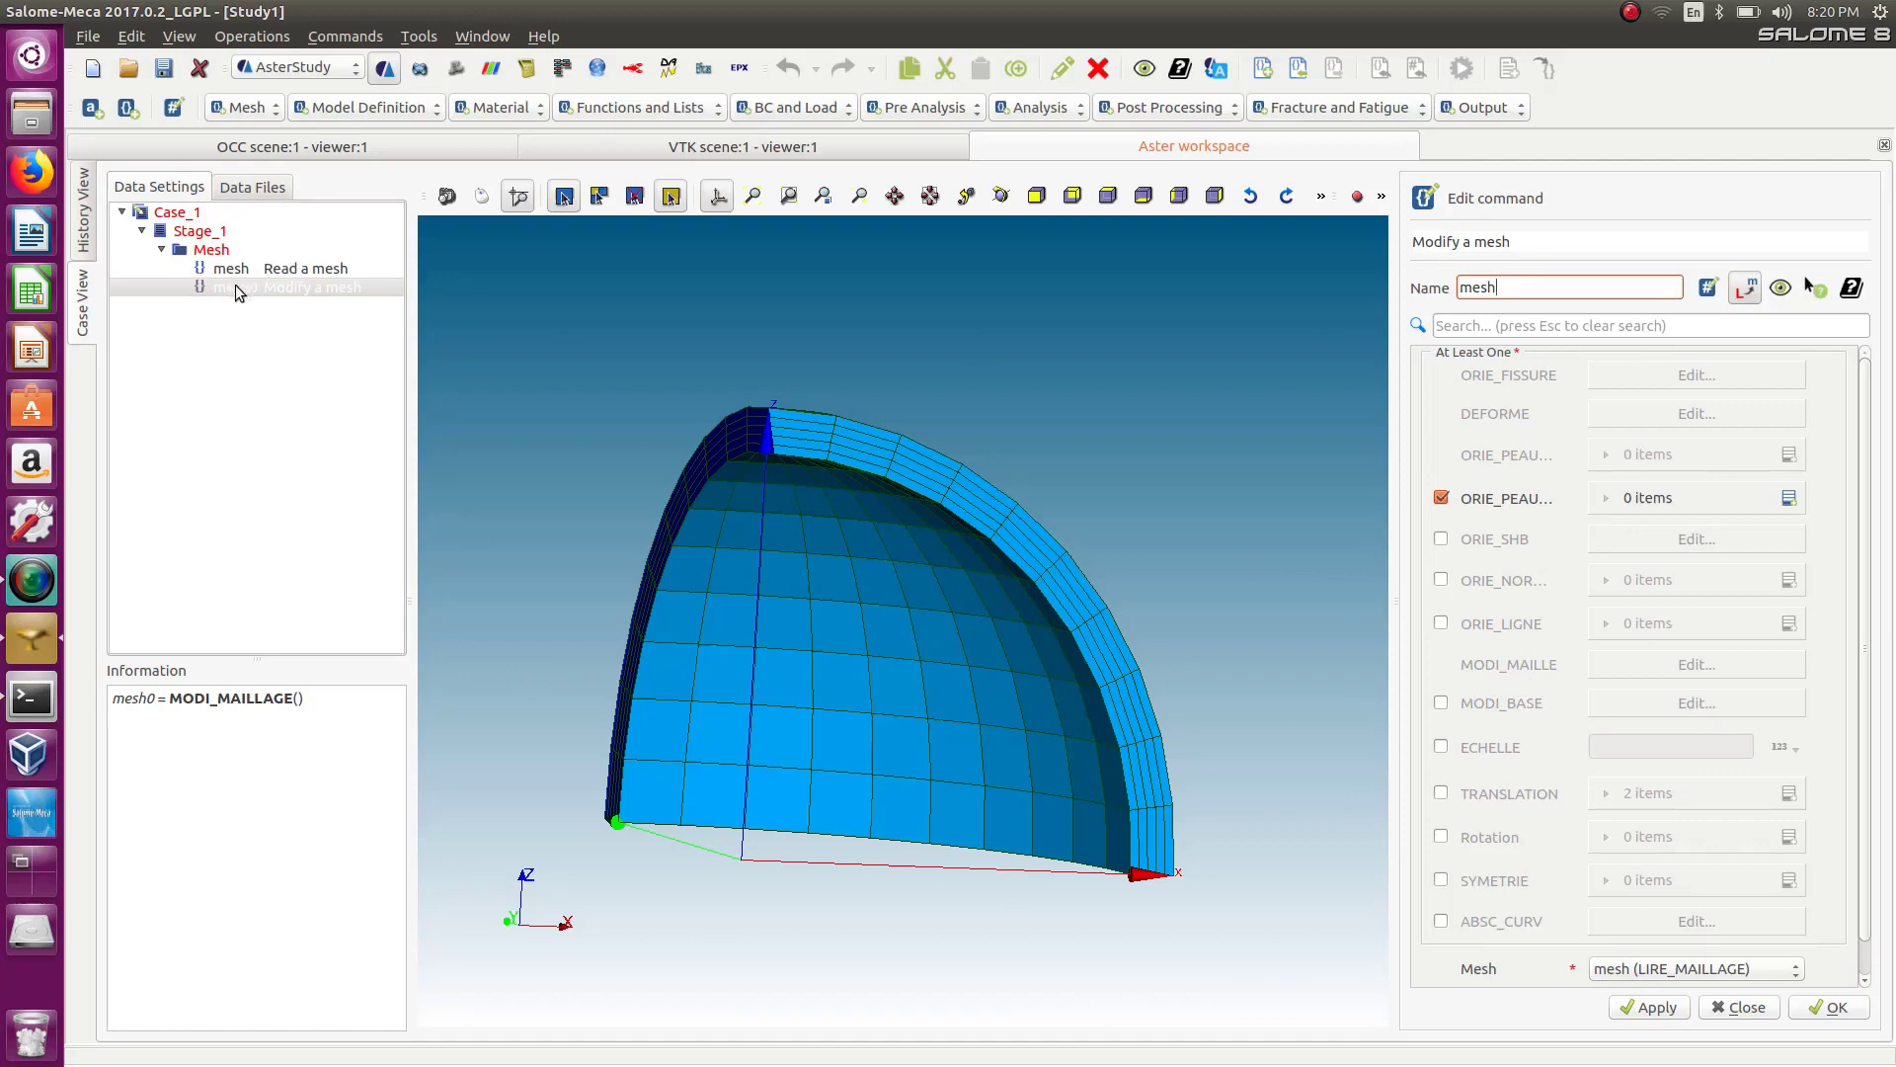
# Add an ORIE_PEAU_3D item whose group of elements is the inner face group, and confirm.
pyautogui.click(1789, 498)
pyautogui.click(1728, 545)
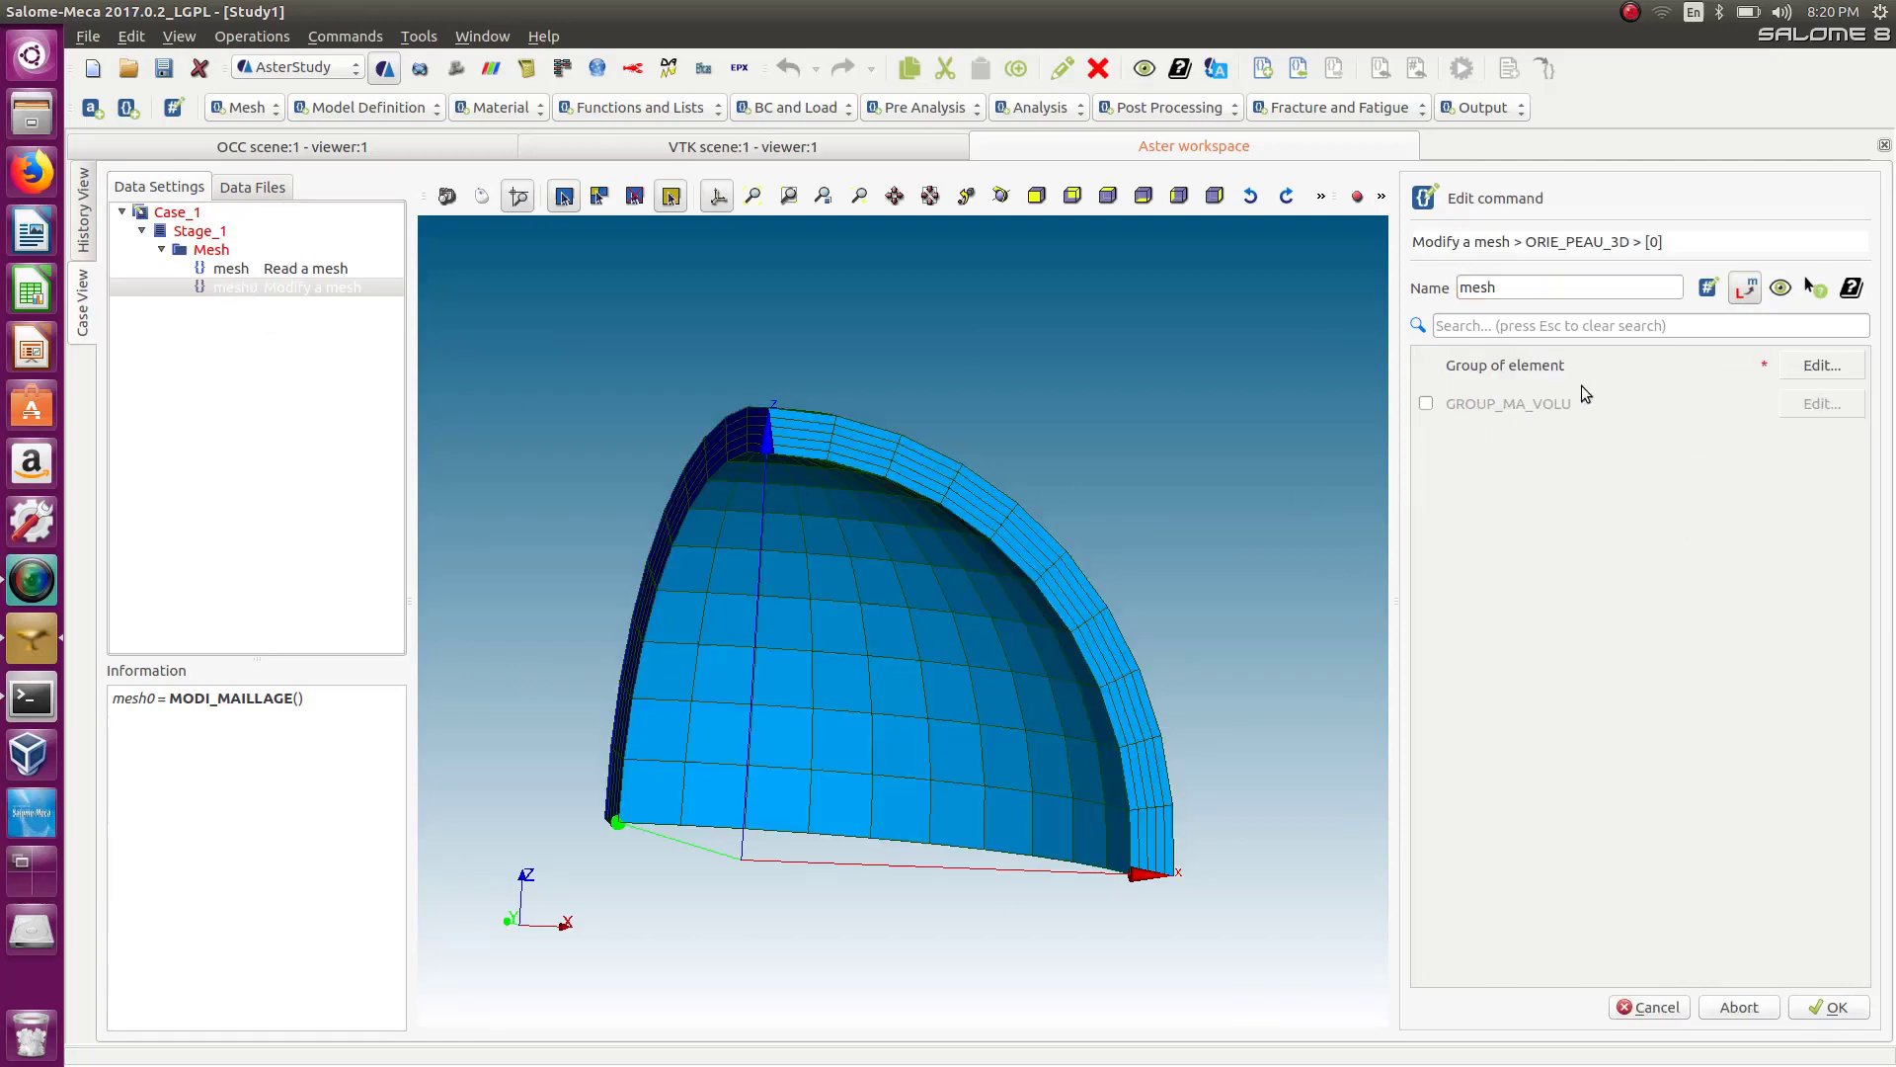
pyautogui.click(1835, 364)
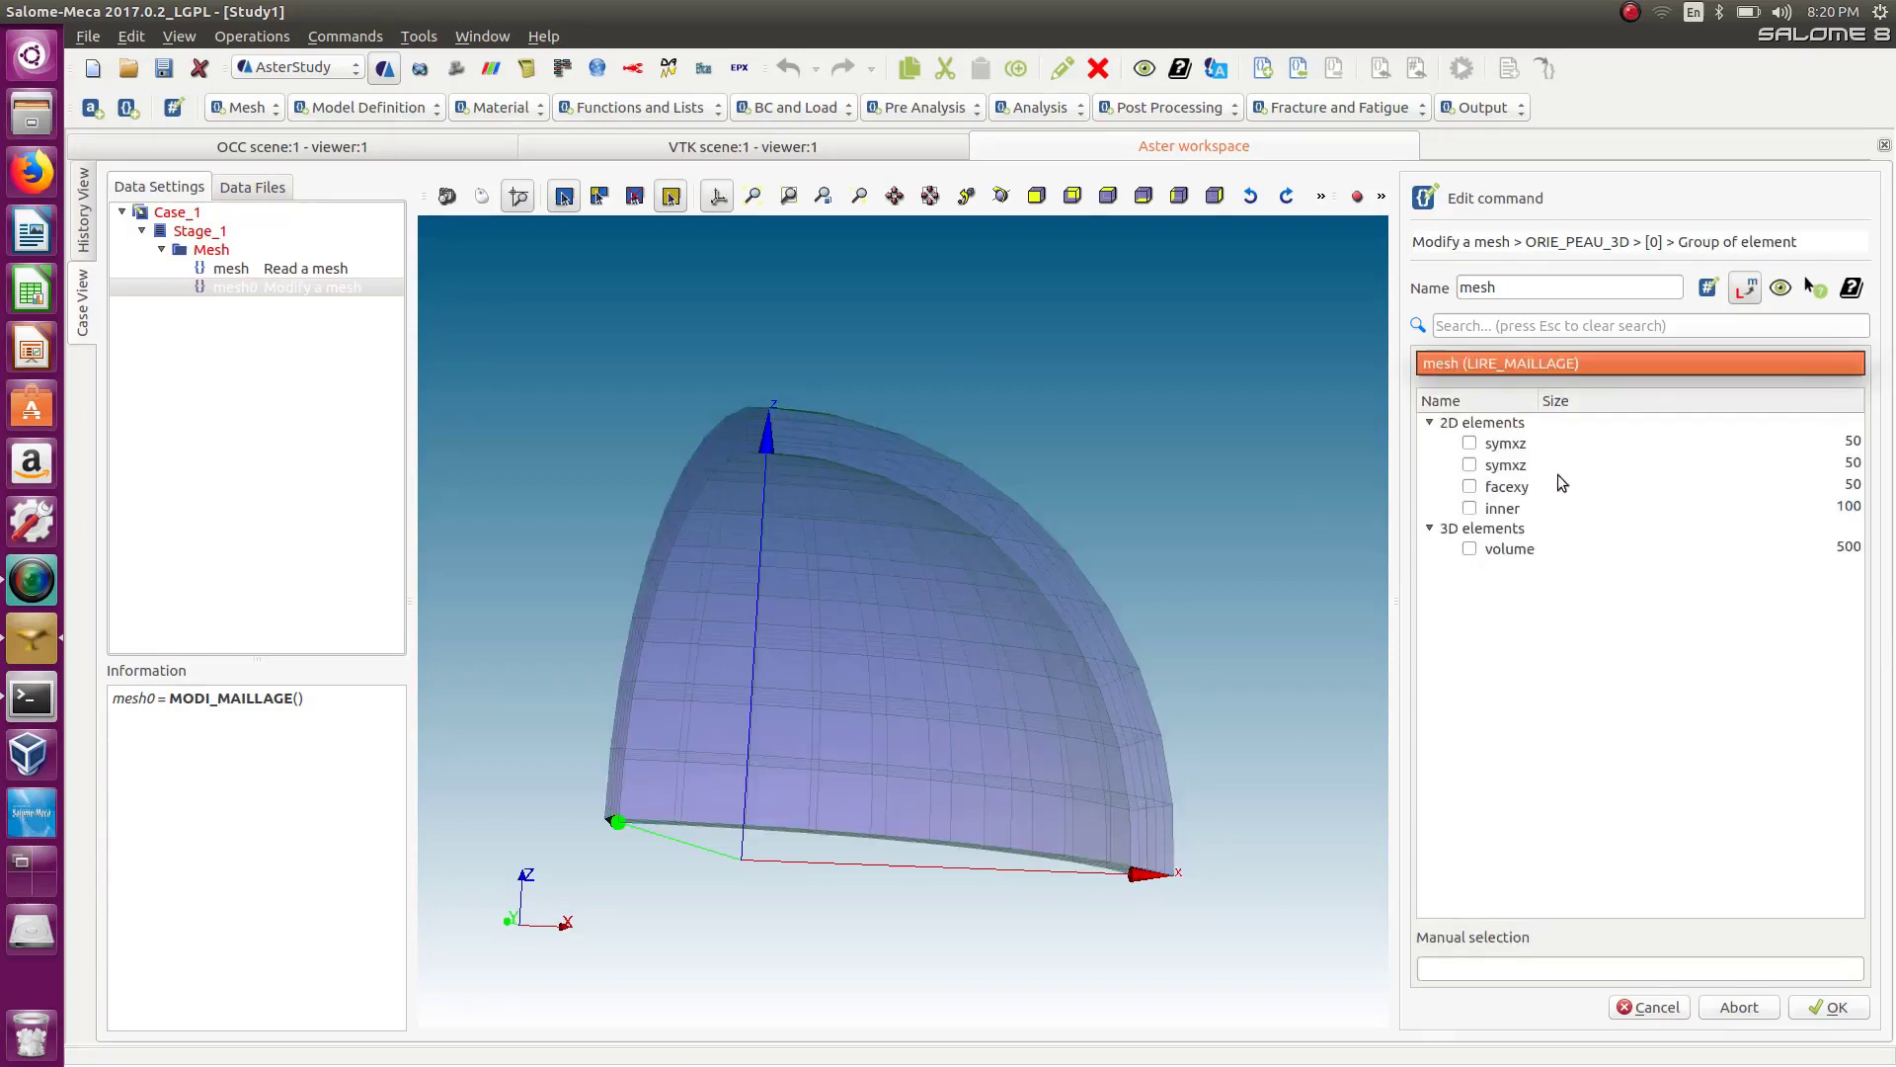
pyautogui.click(1470, 508)
pyautogui.click(1829, 1009)
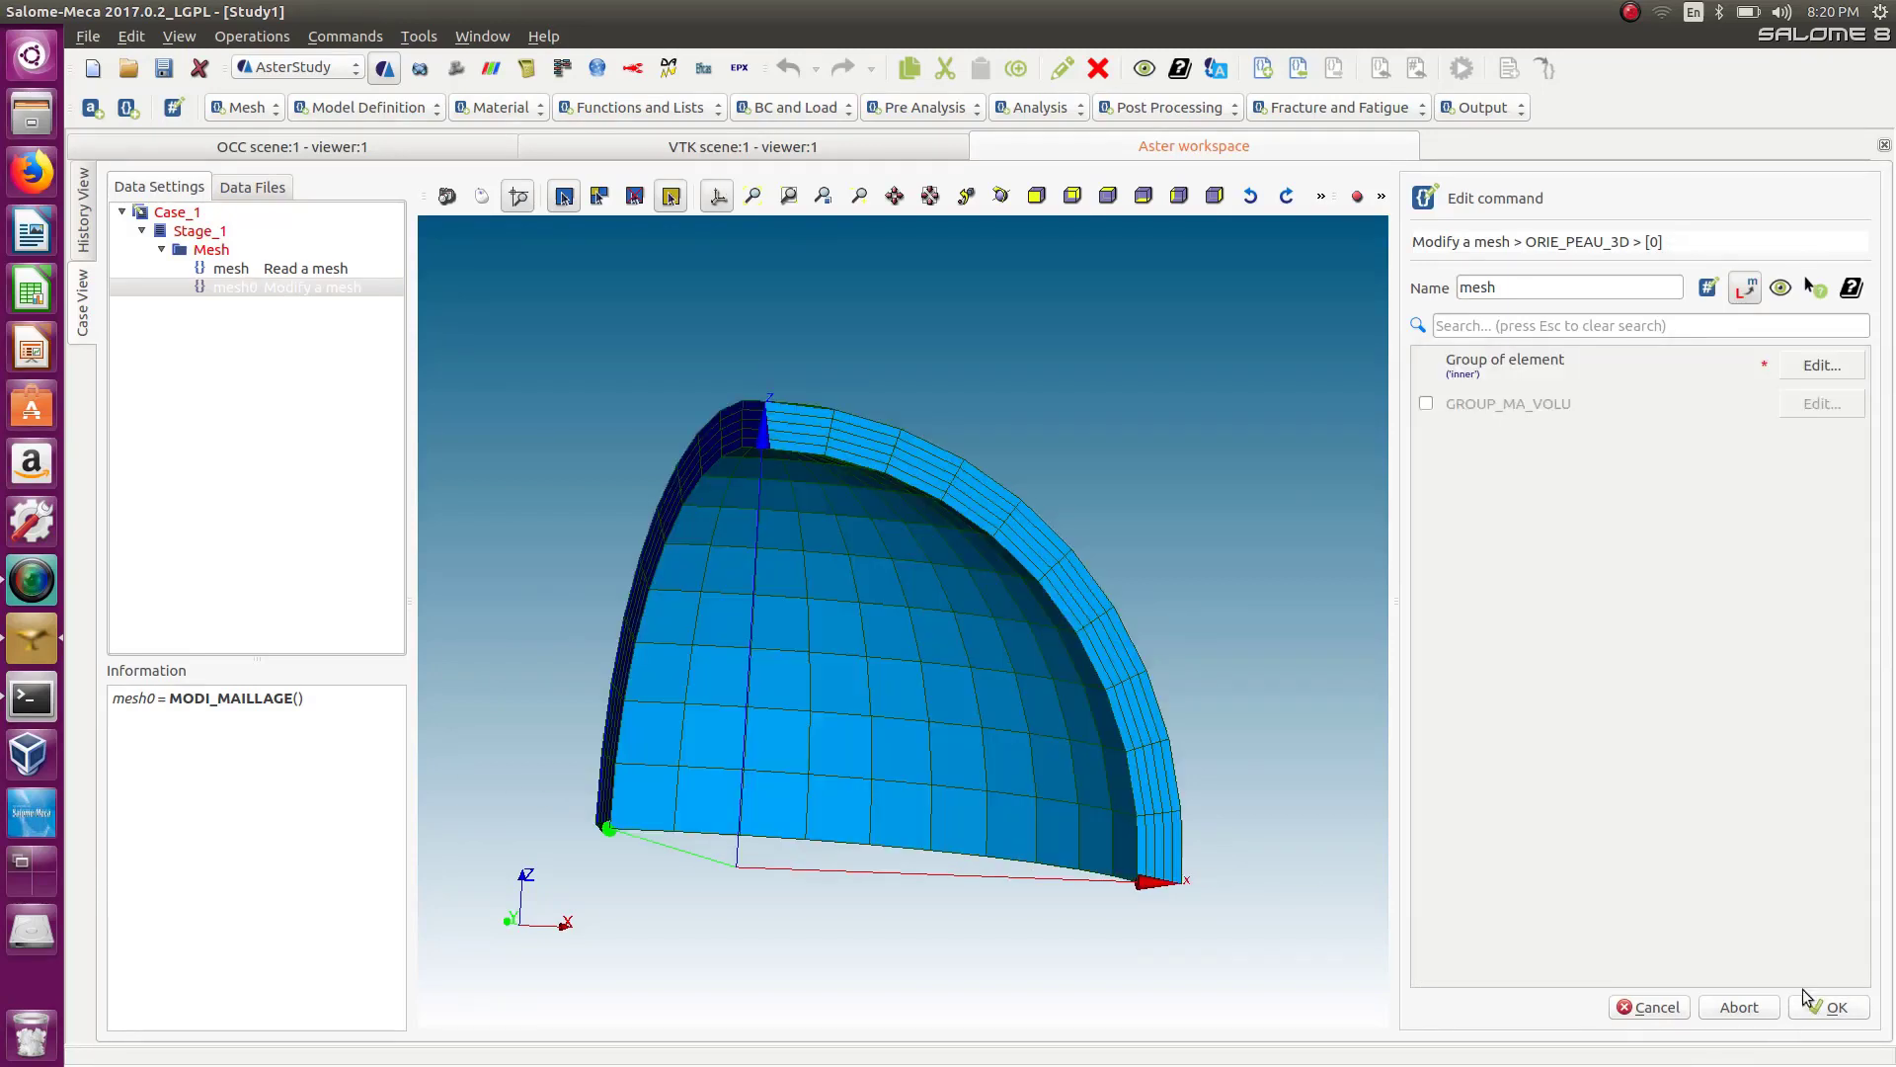
pyautogui.click(1839, 1013)
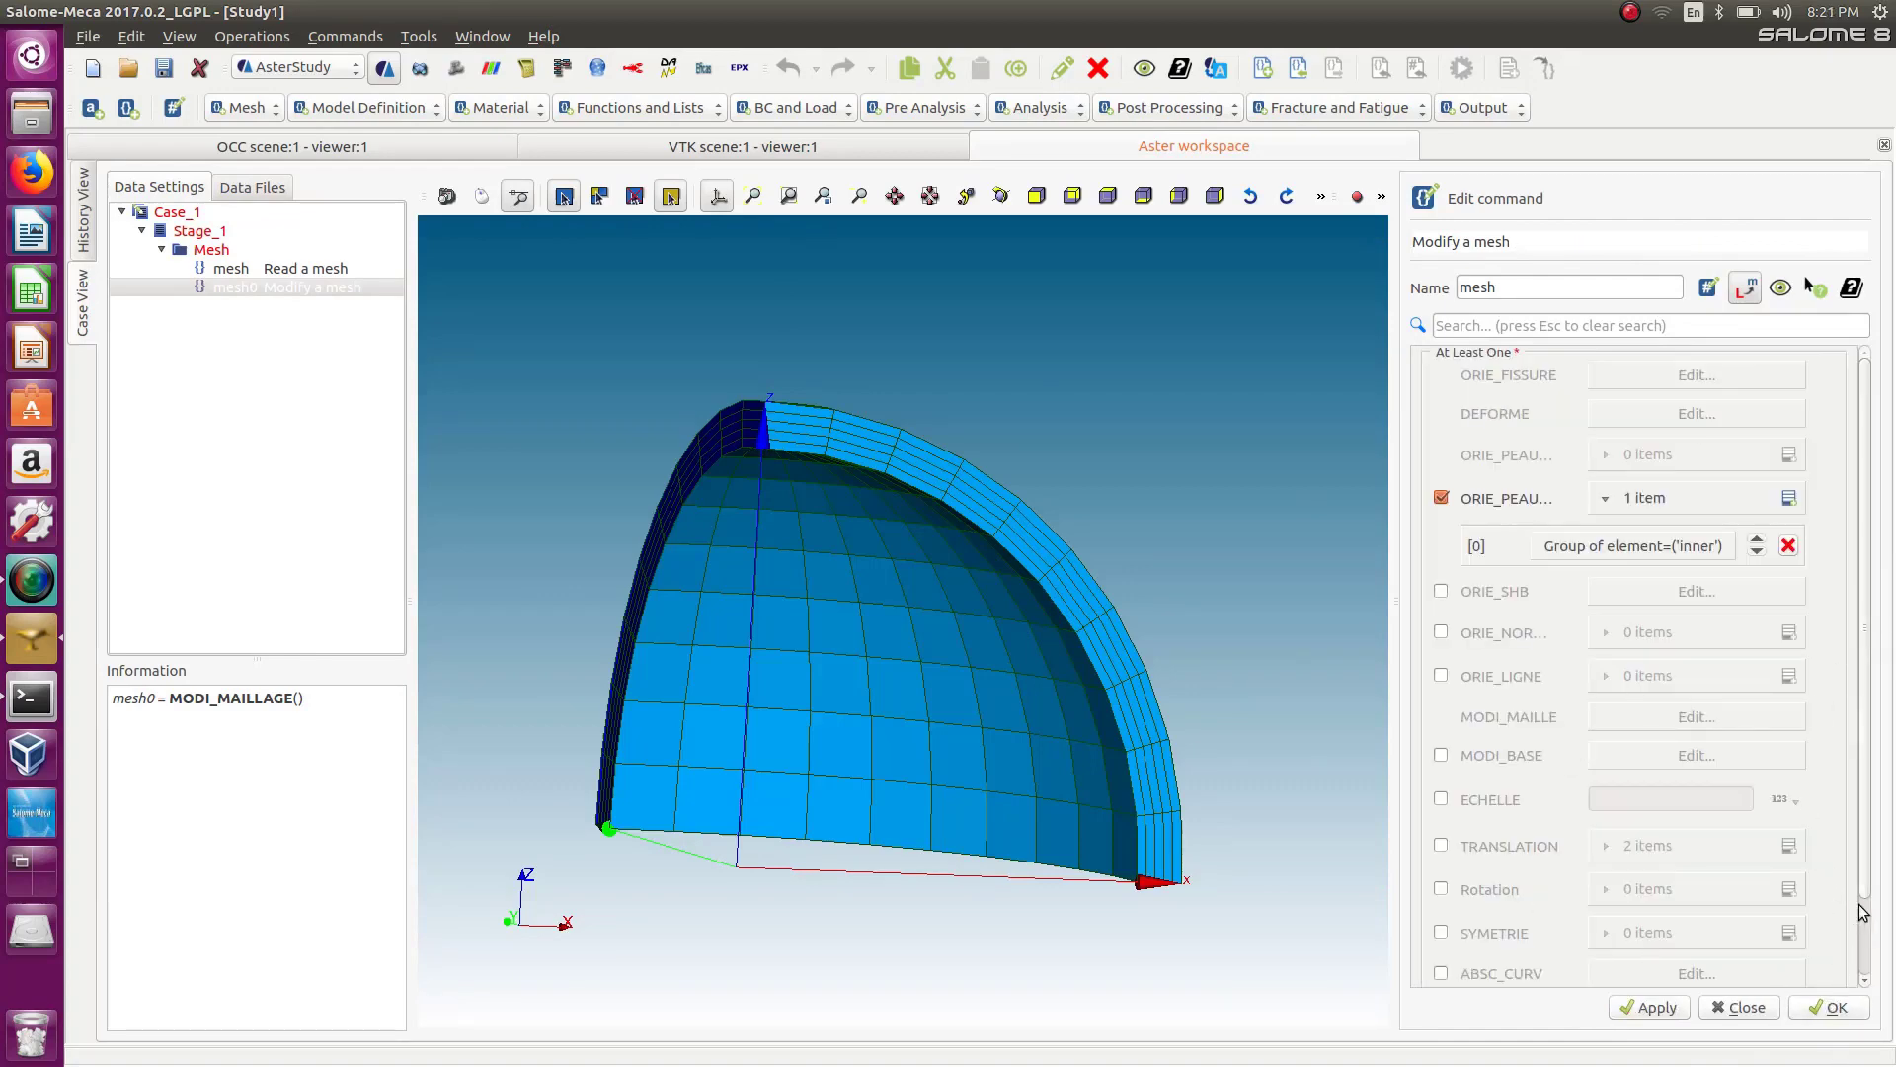
# Confirm the Modify a mesh command.
pyautogui.click(1839, 1007)
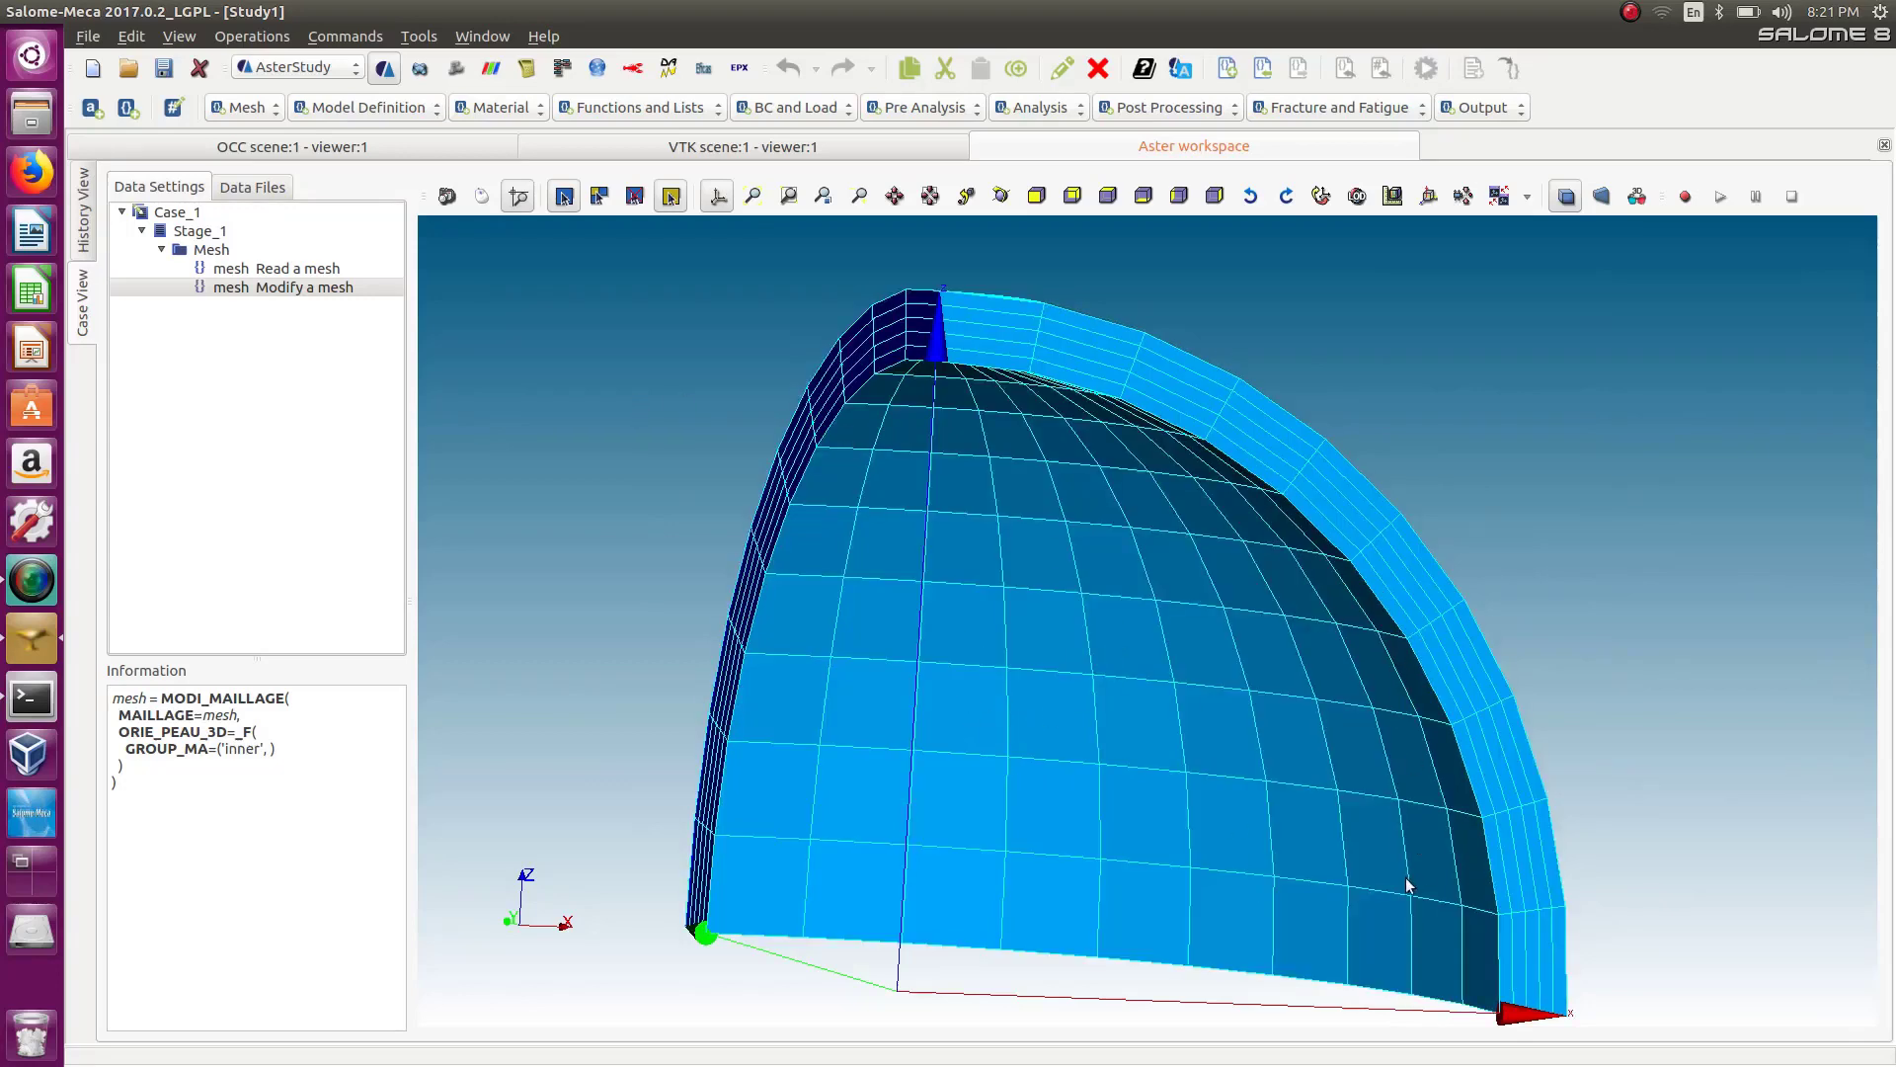
pyautogui.scroll(4, 1409, 919)
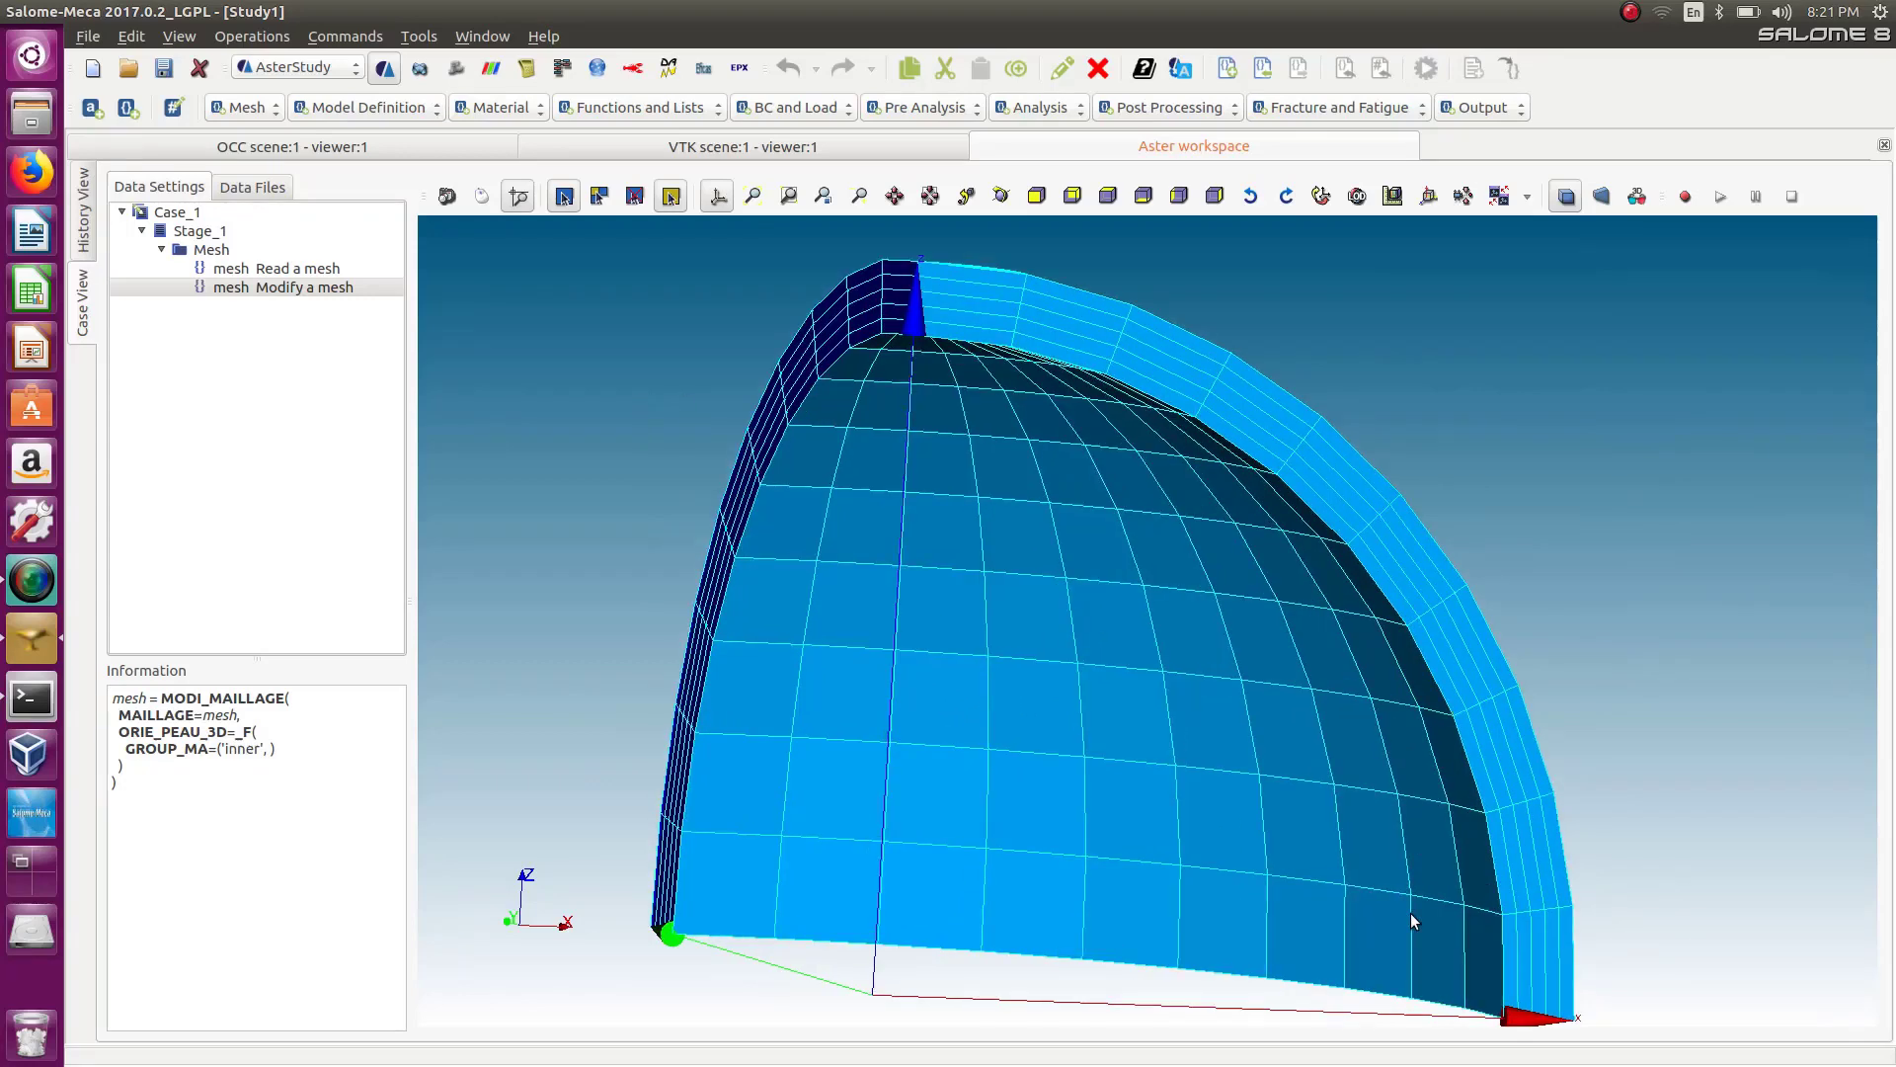
pyautogui.scroll(-6, 1408, 918)
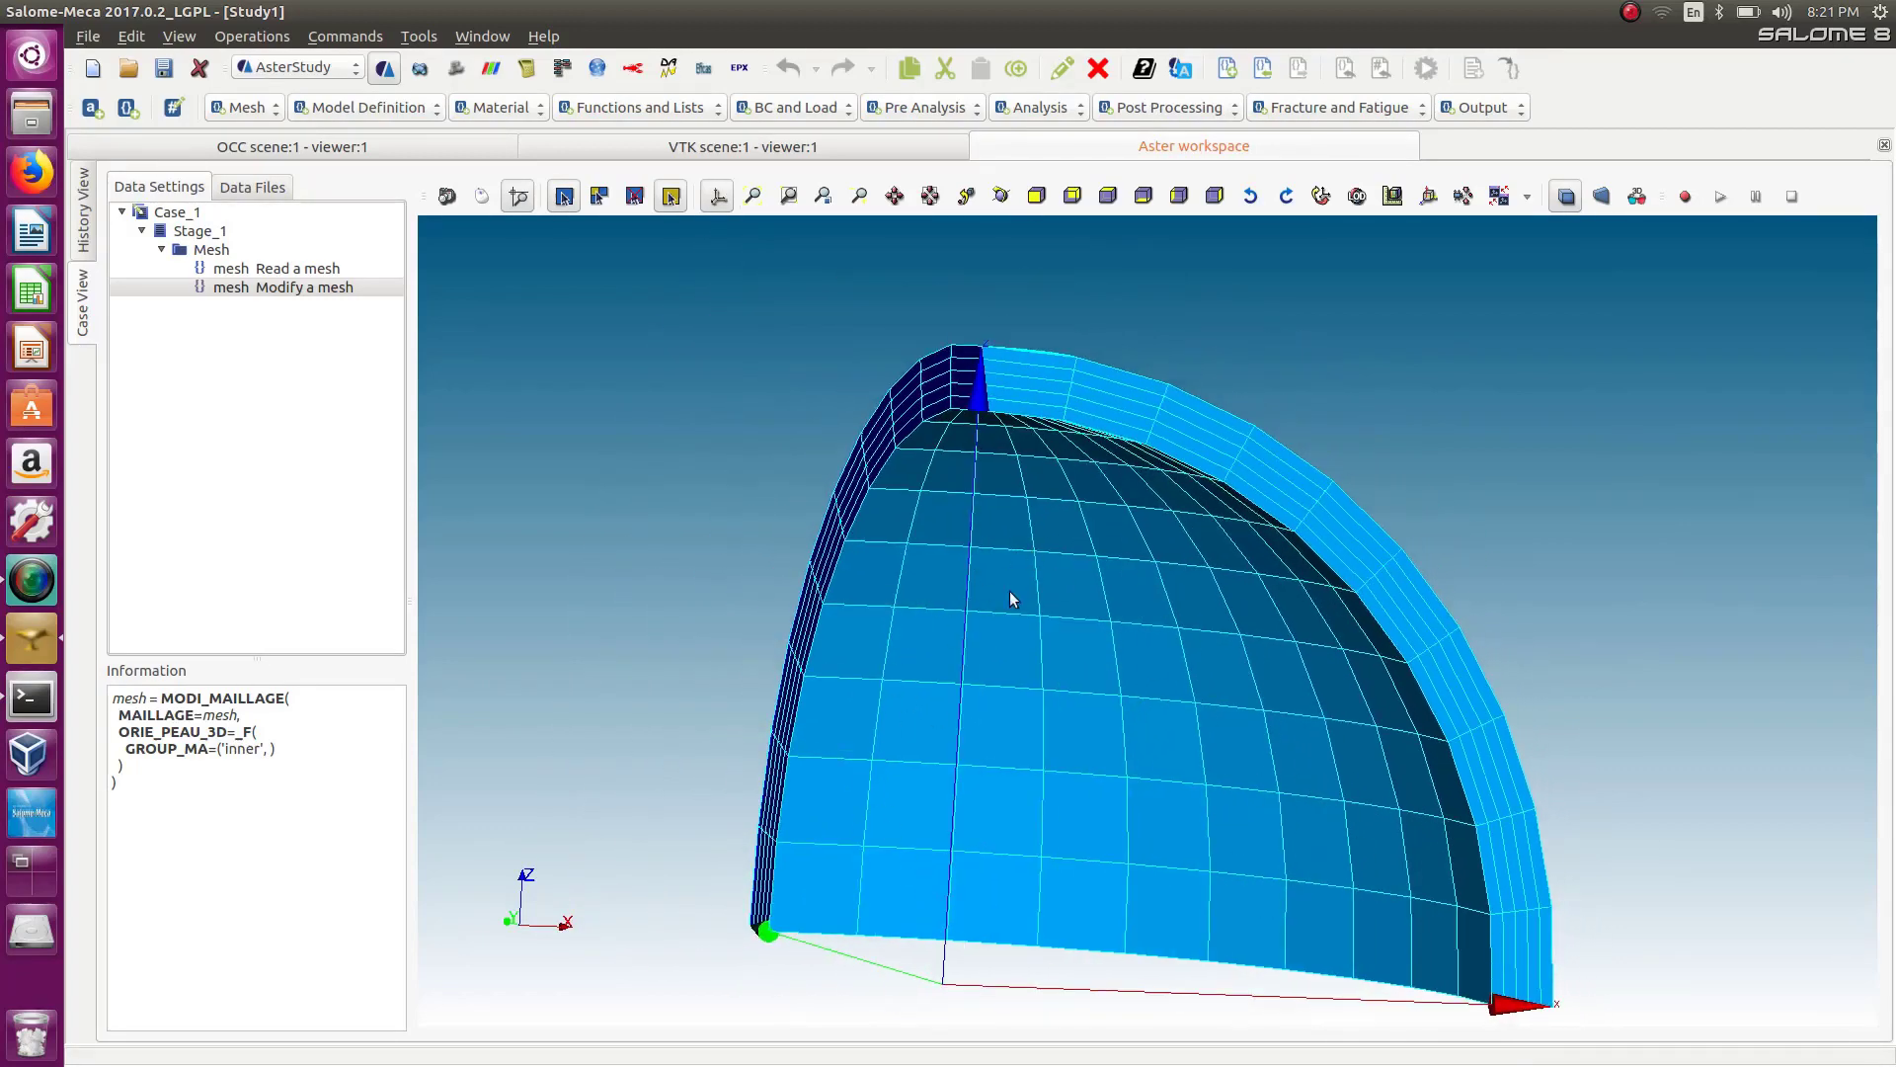
# Switch to the Mesh module, expand Mesh_1's groups, hide Mesh_1 and display only the inner face group.
pyautogui.click(280, 66)
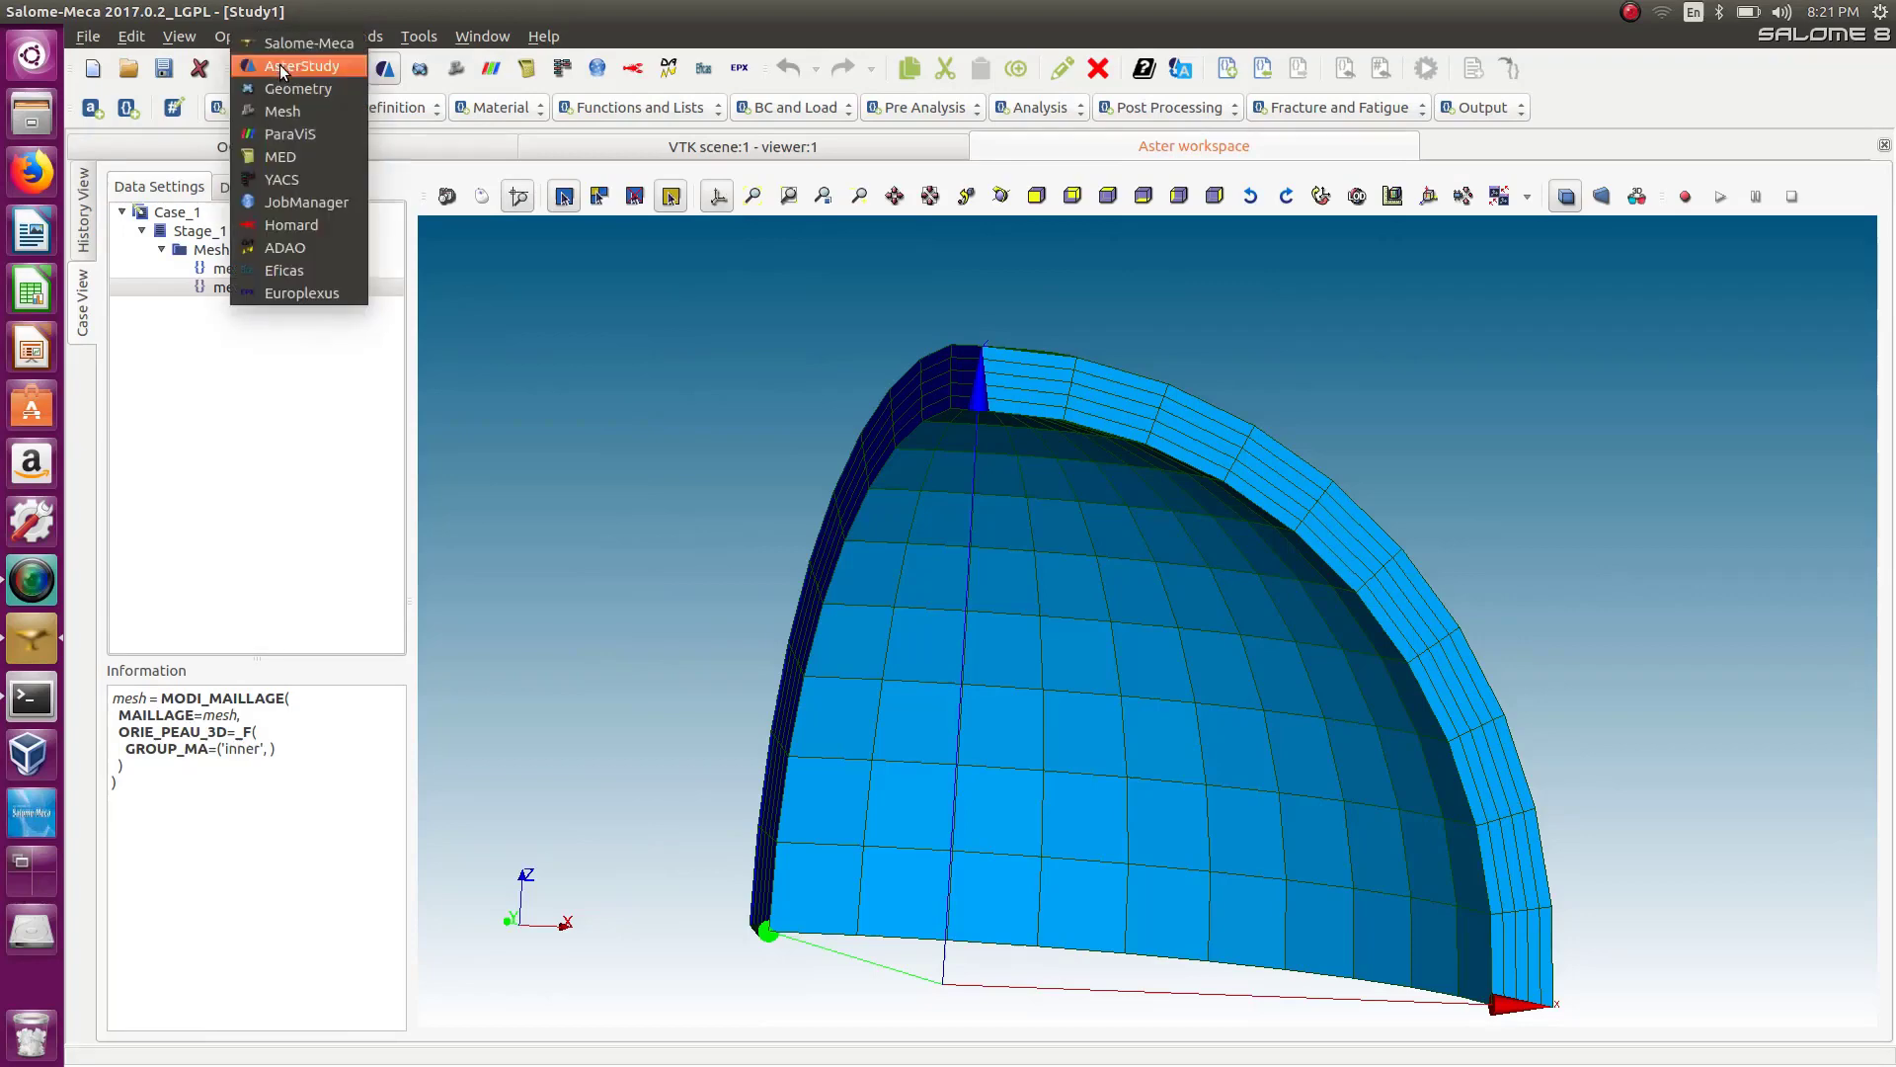
pyautogui.click(294, 112)
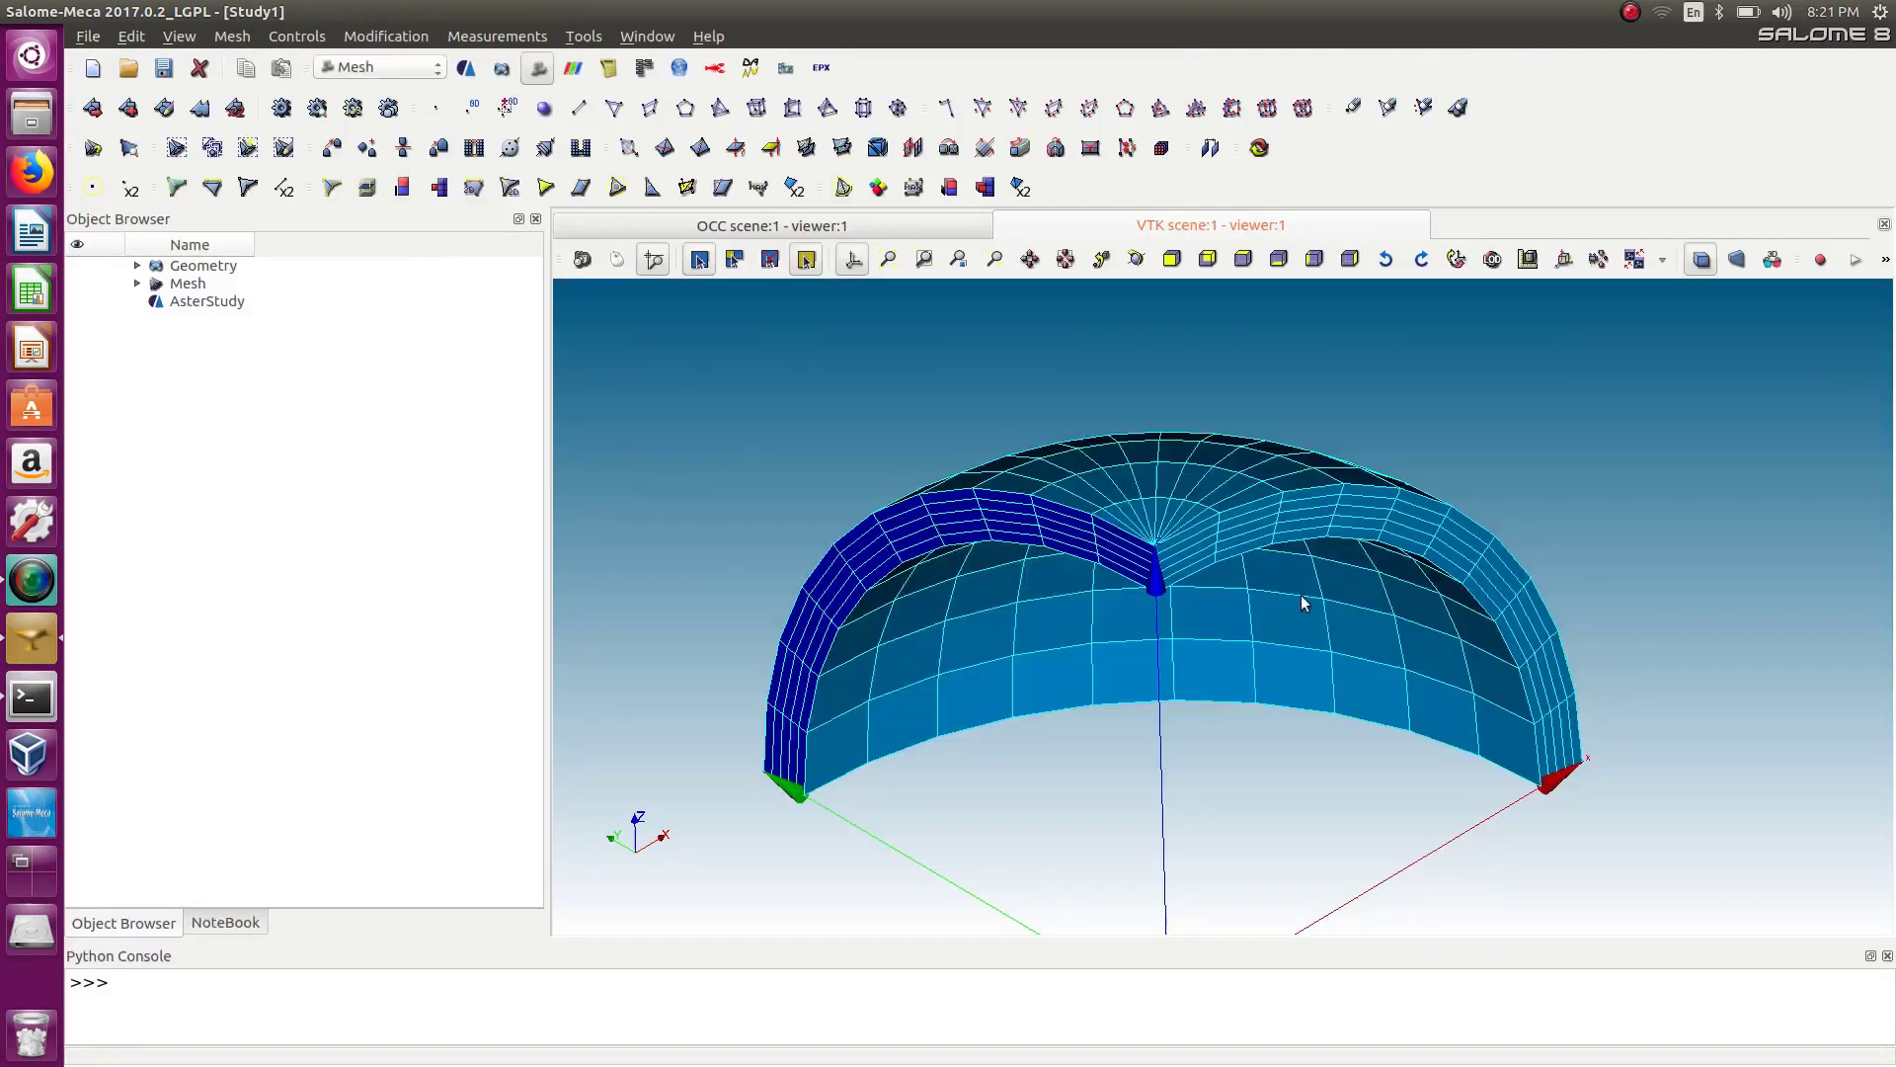
pyautogui.click(138, 283)
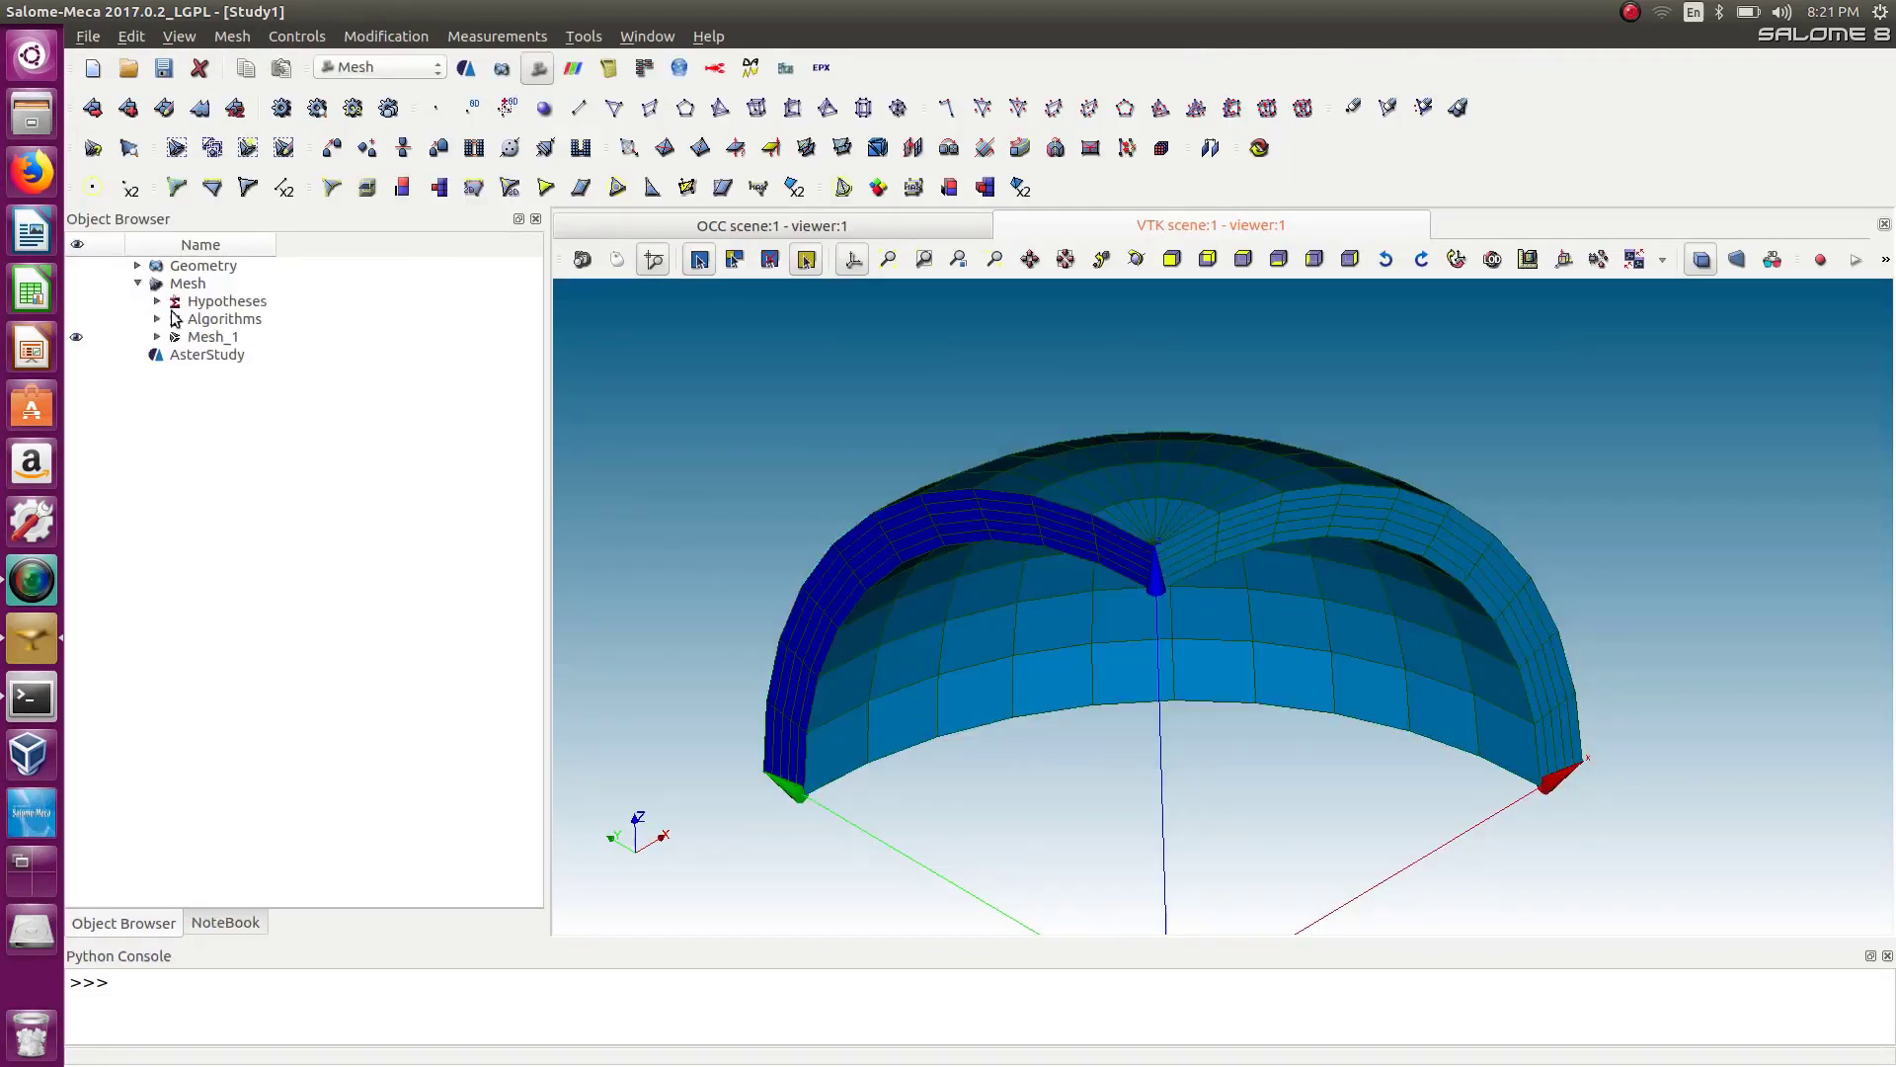
pyautogui.click(158, 336)
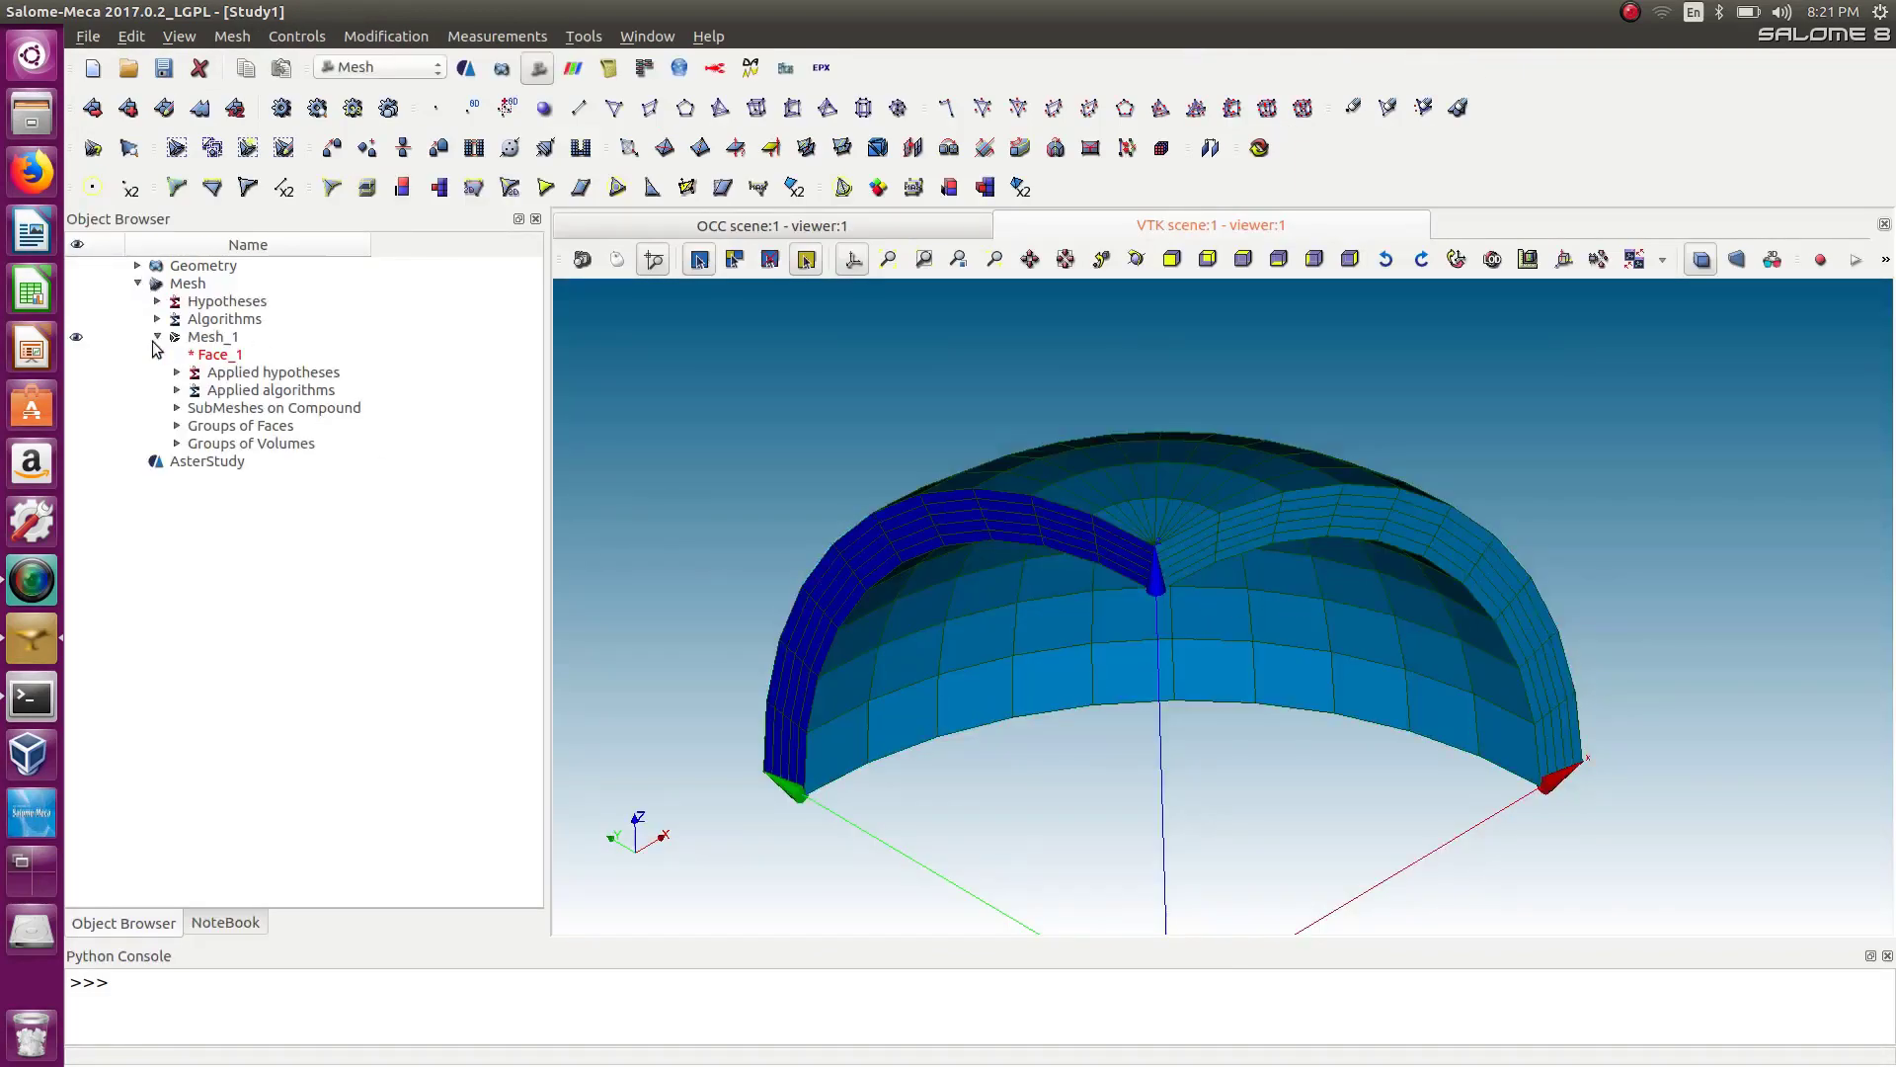
pyautogui.click(178, 443)
pyautogui.click(178, 426)
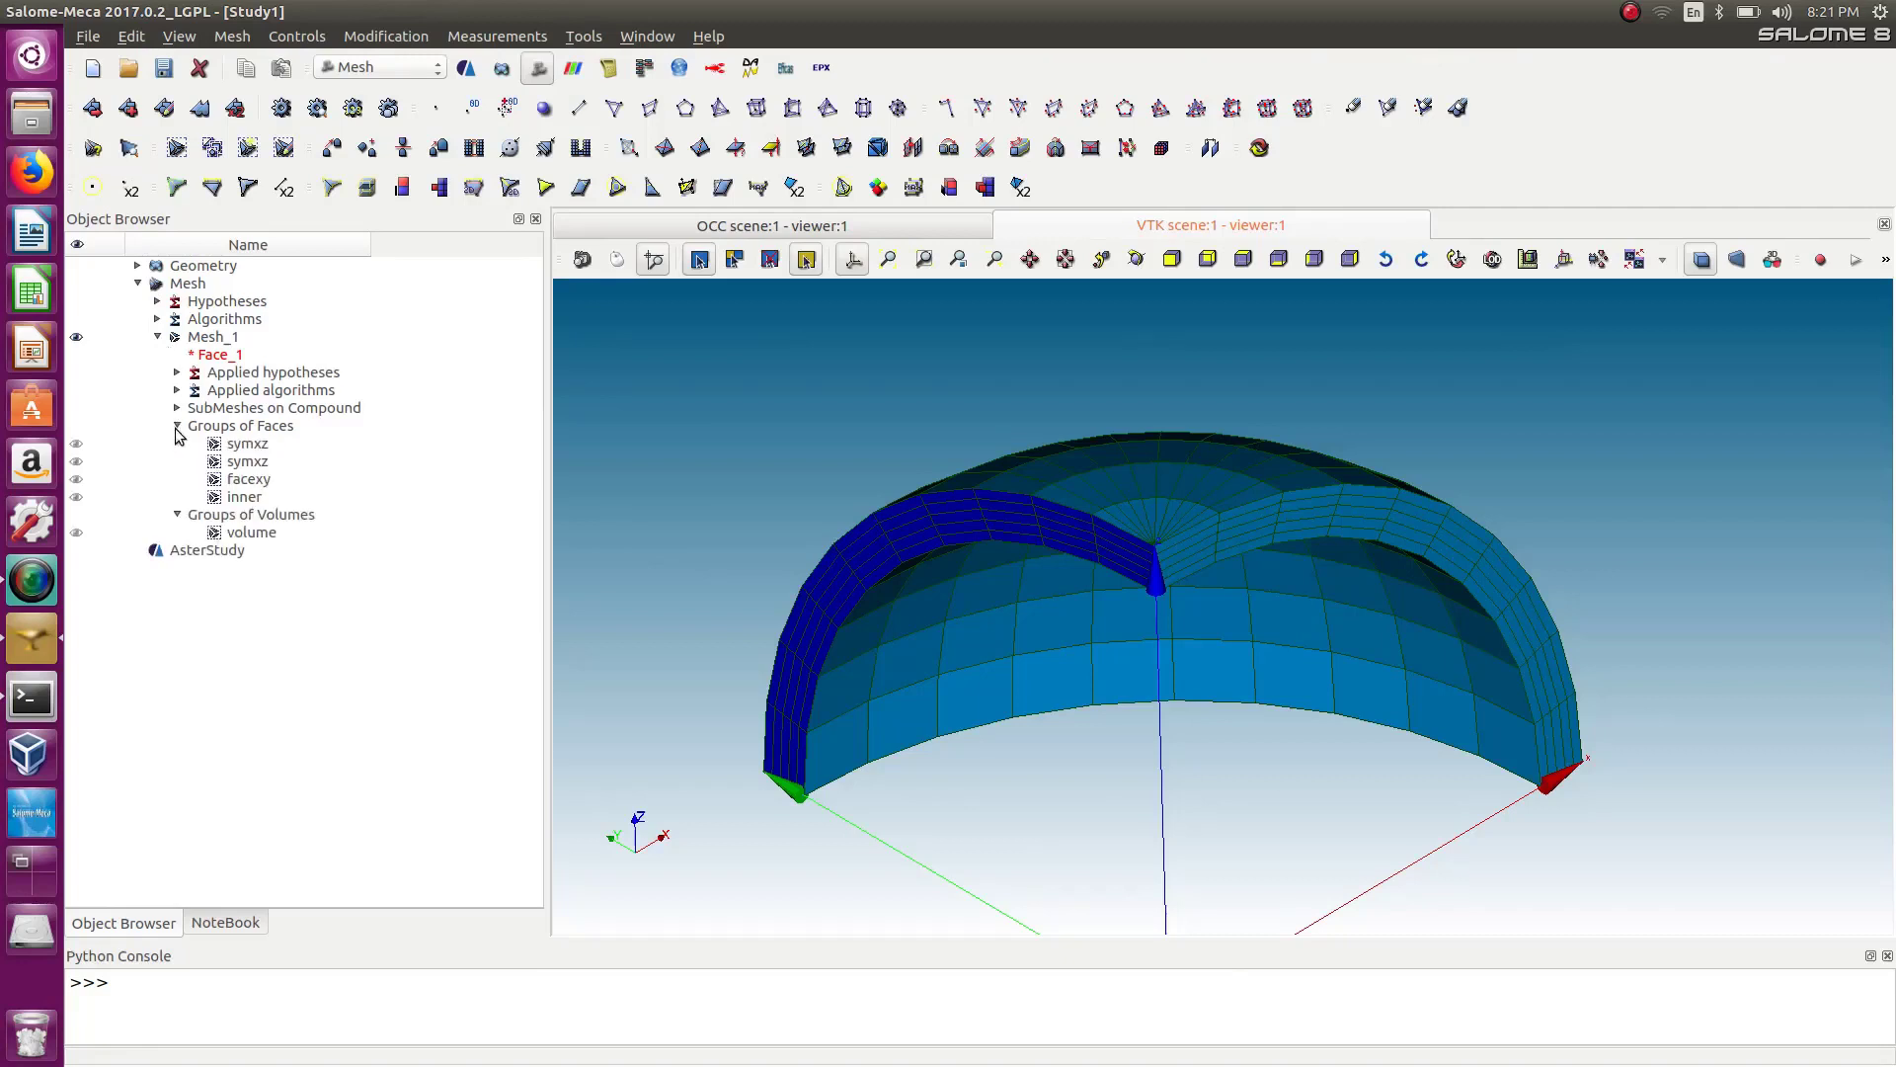
pyautogui.click(76, 337)
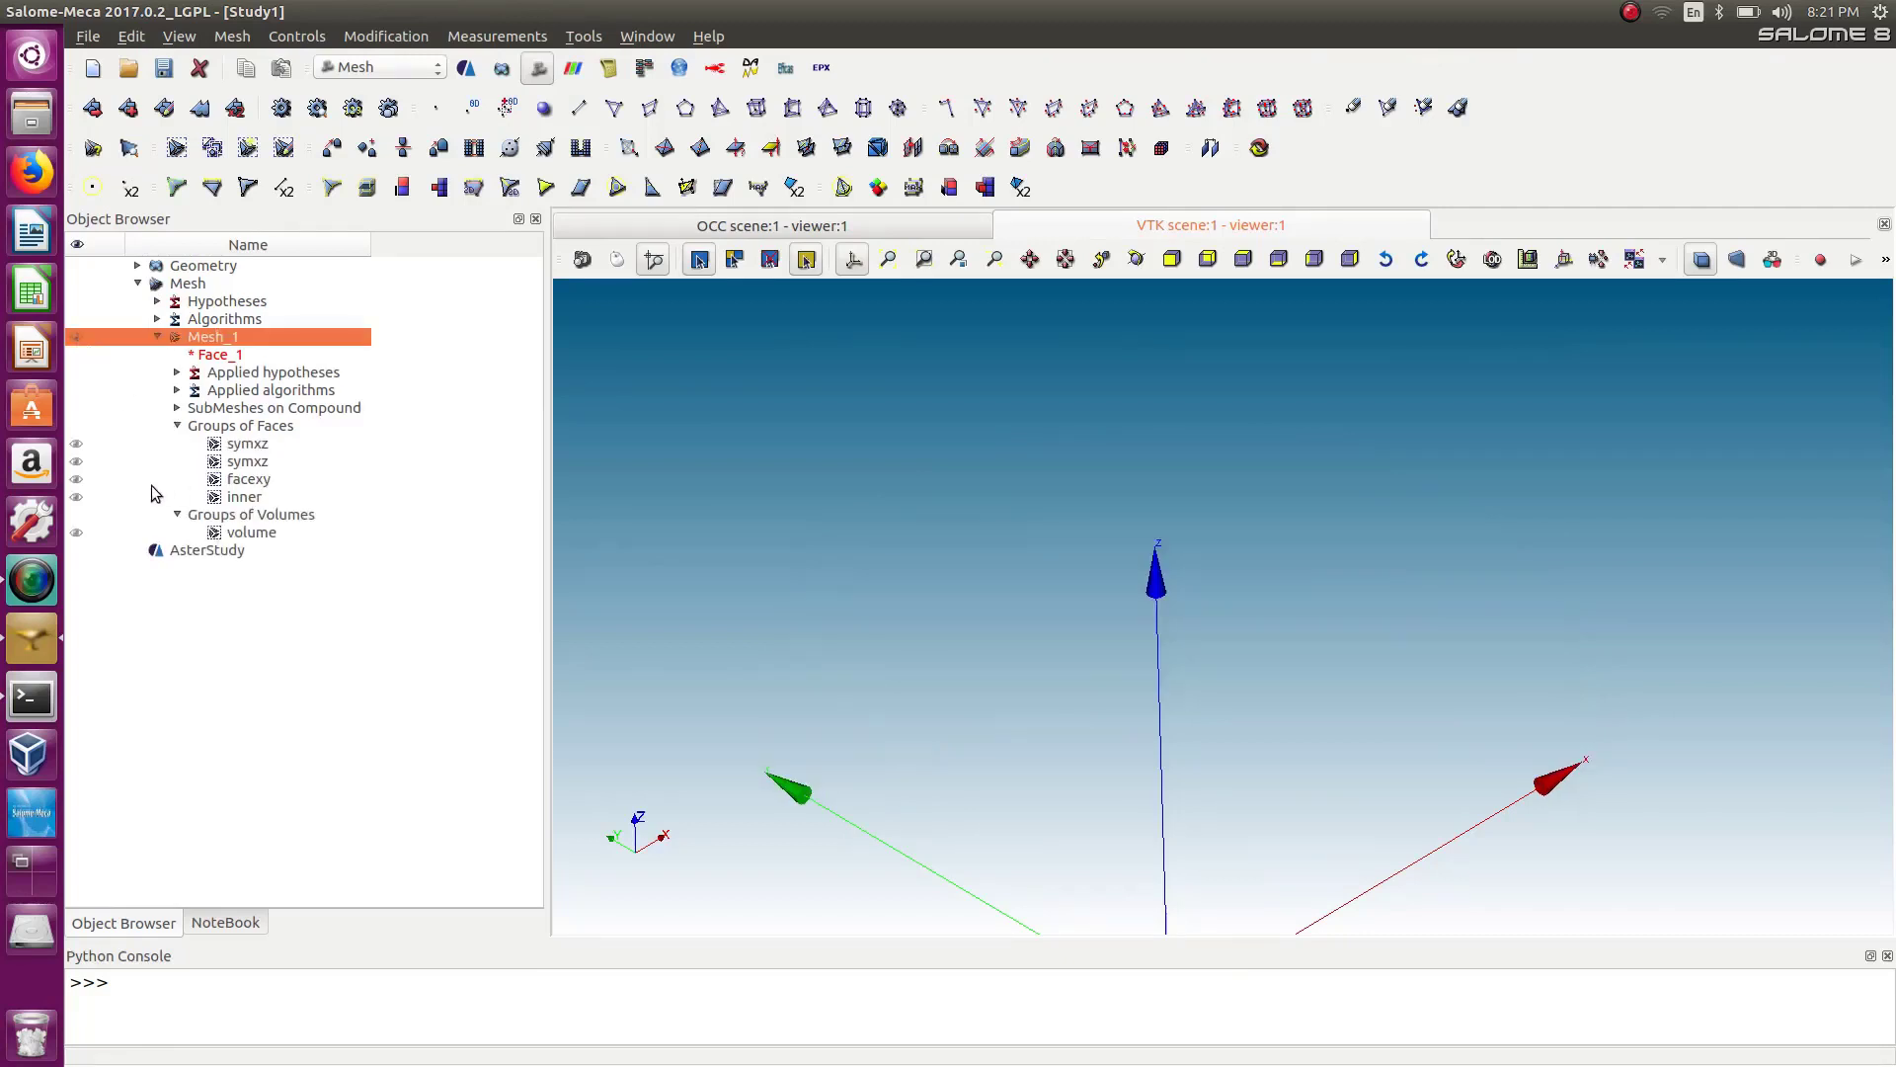
pyautogui.click(76, 496)
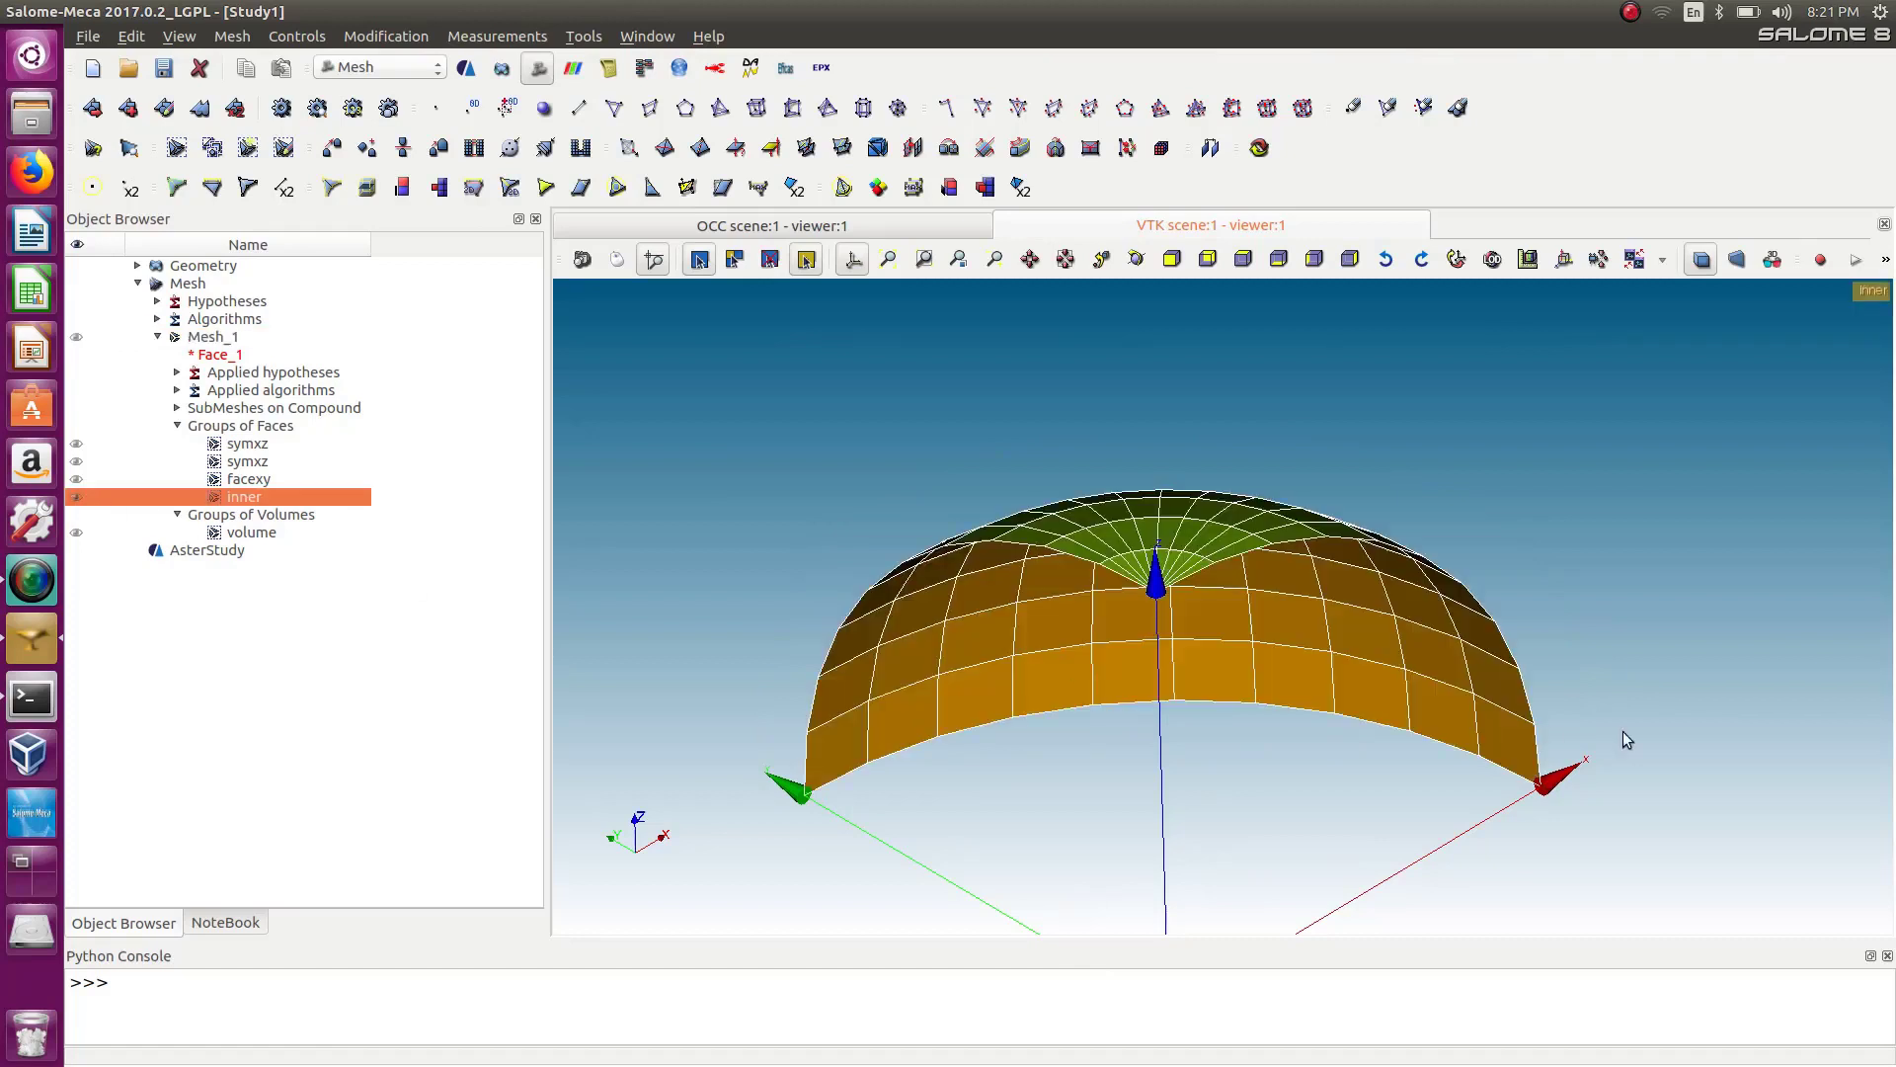
# Show the face orientation vectors on the inner group and orbit around it to inspect their direction.
pyautogui.rightClick(1296, 673)
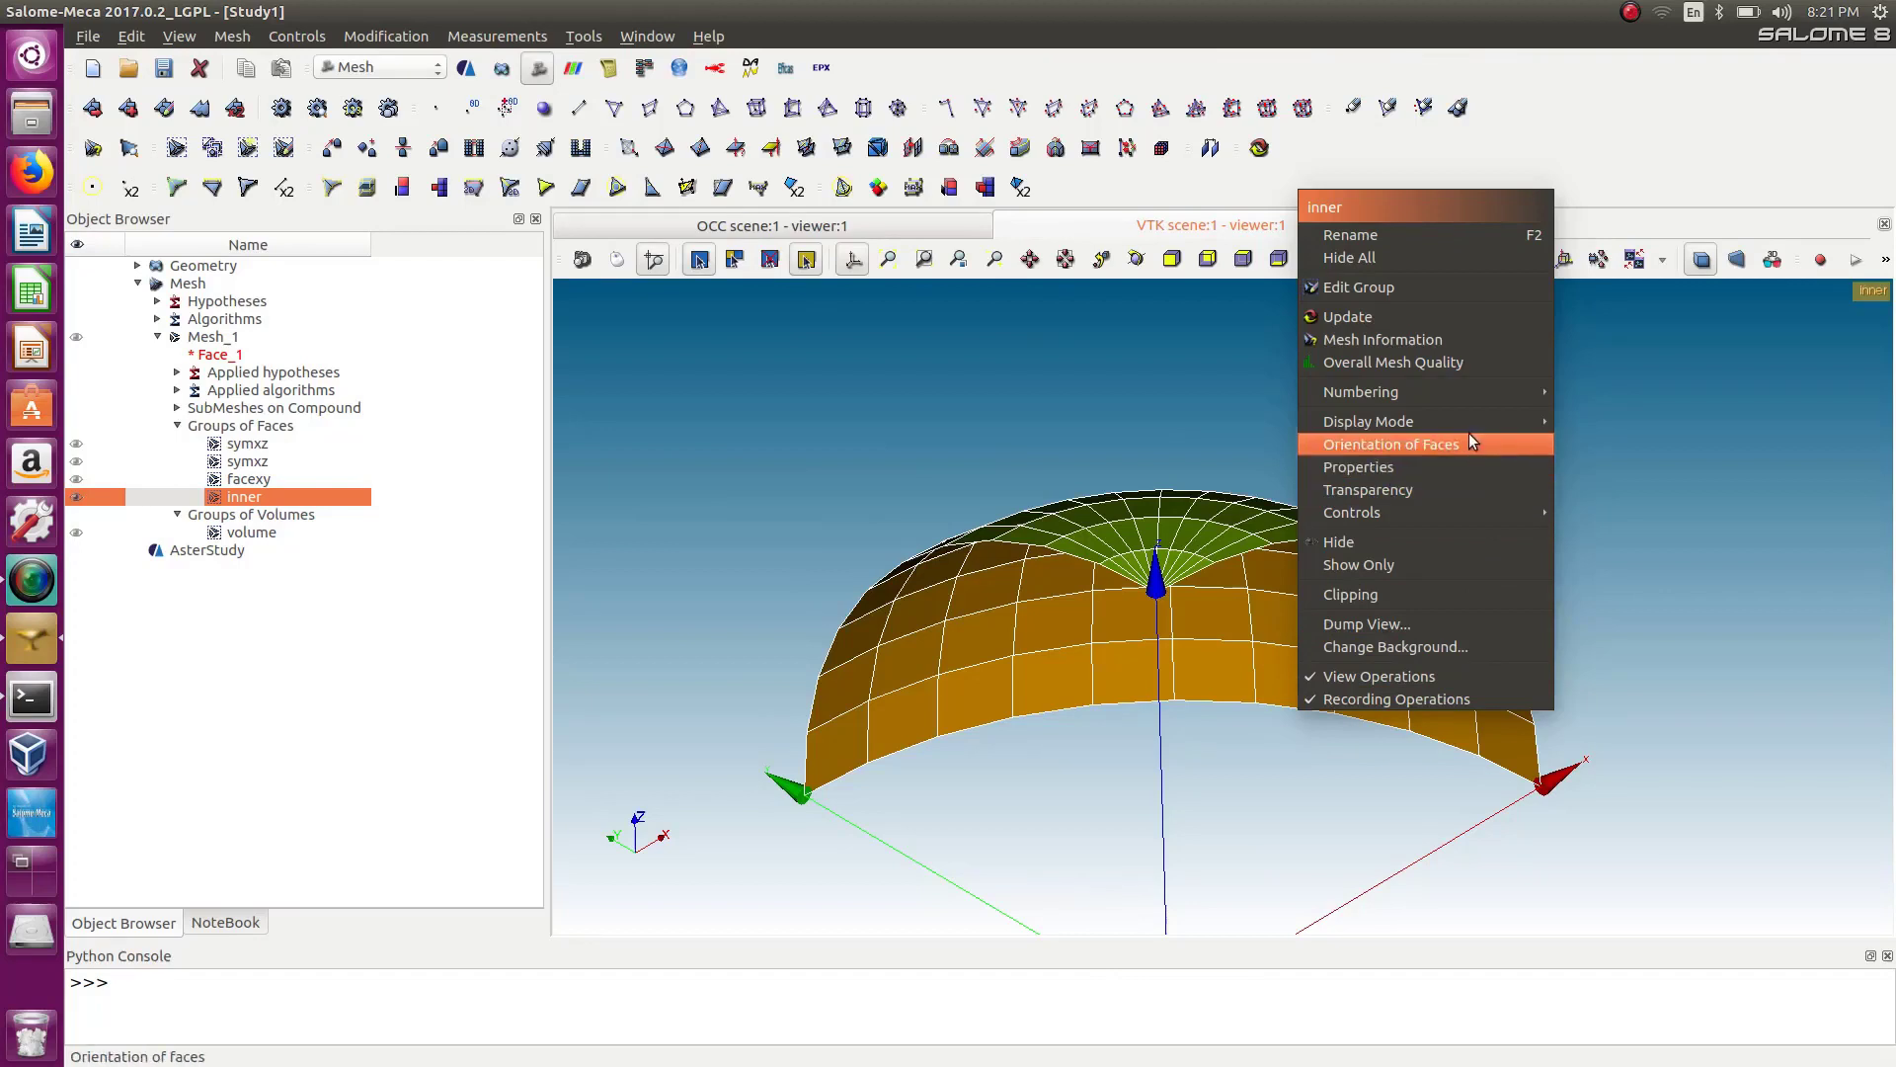
pyautogui.moveTo(1468, 429)
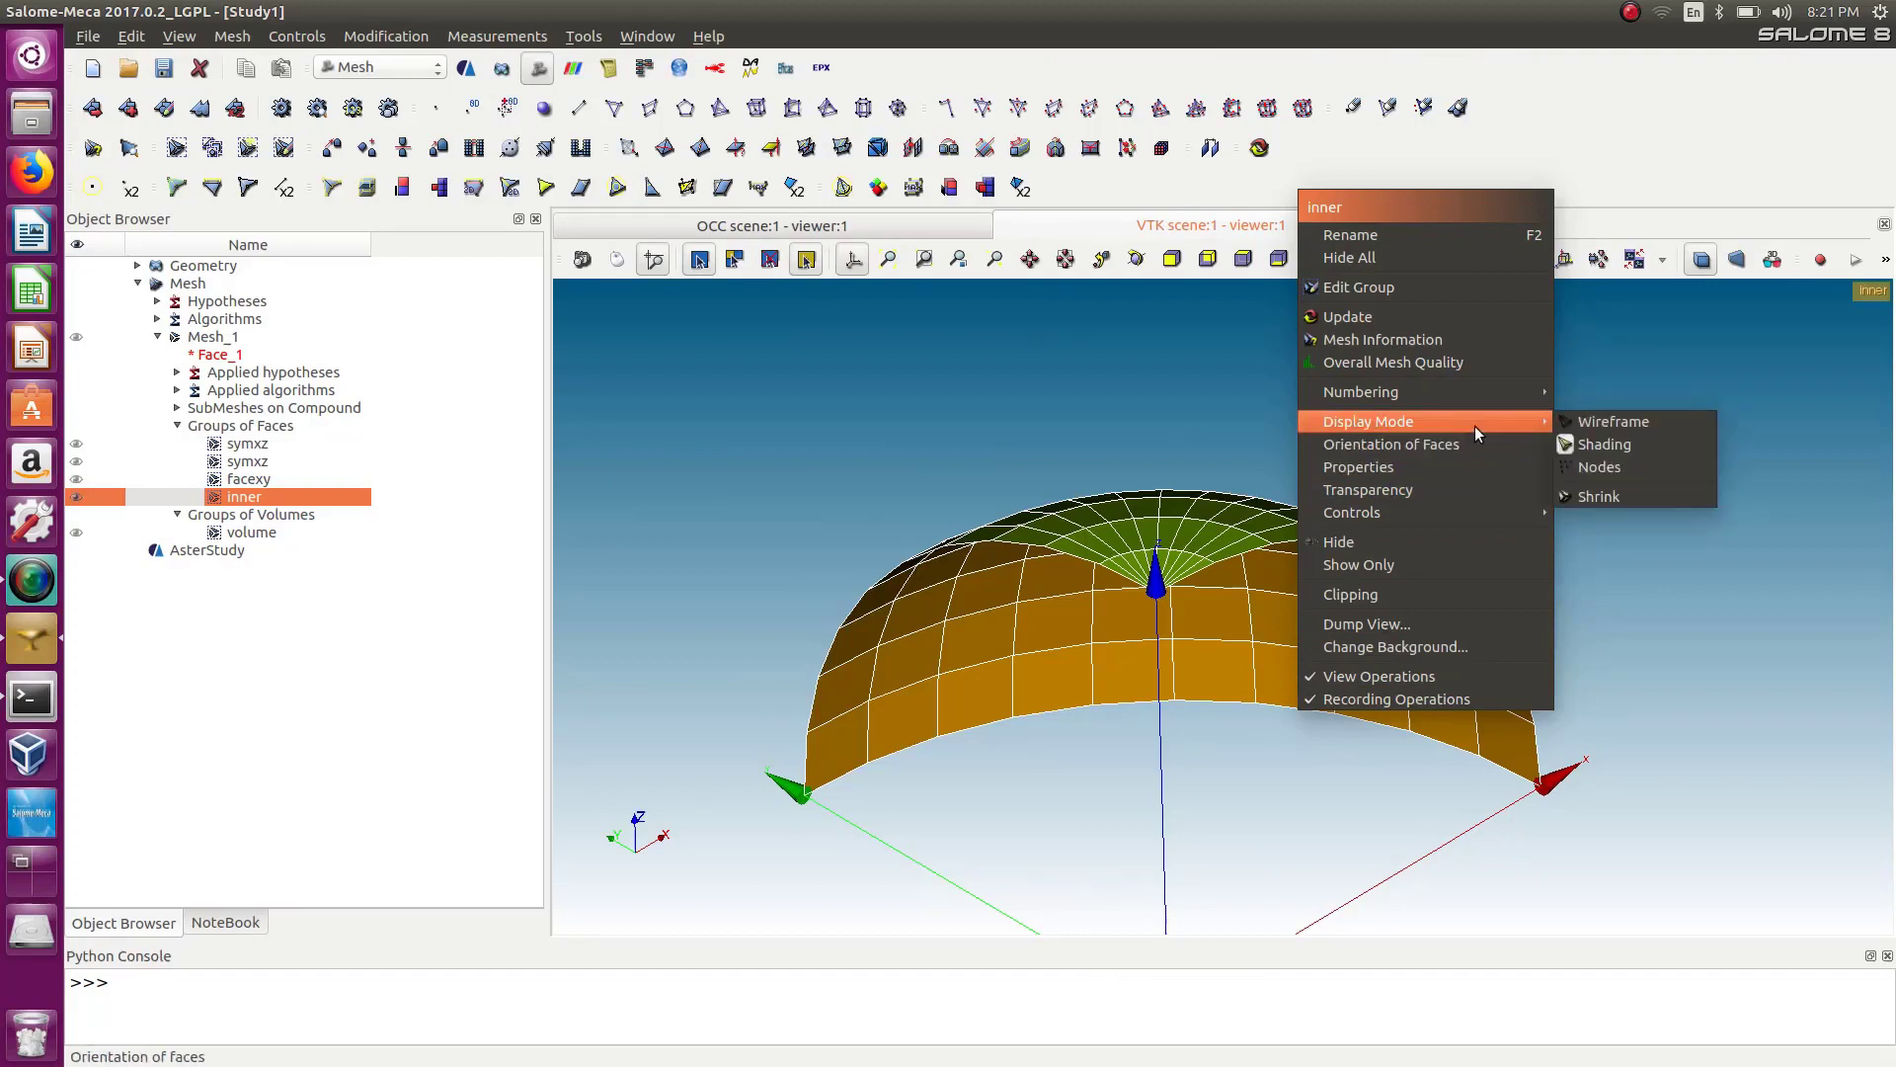
pyautogui.click(1483, 445)
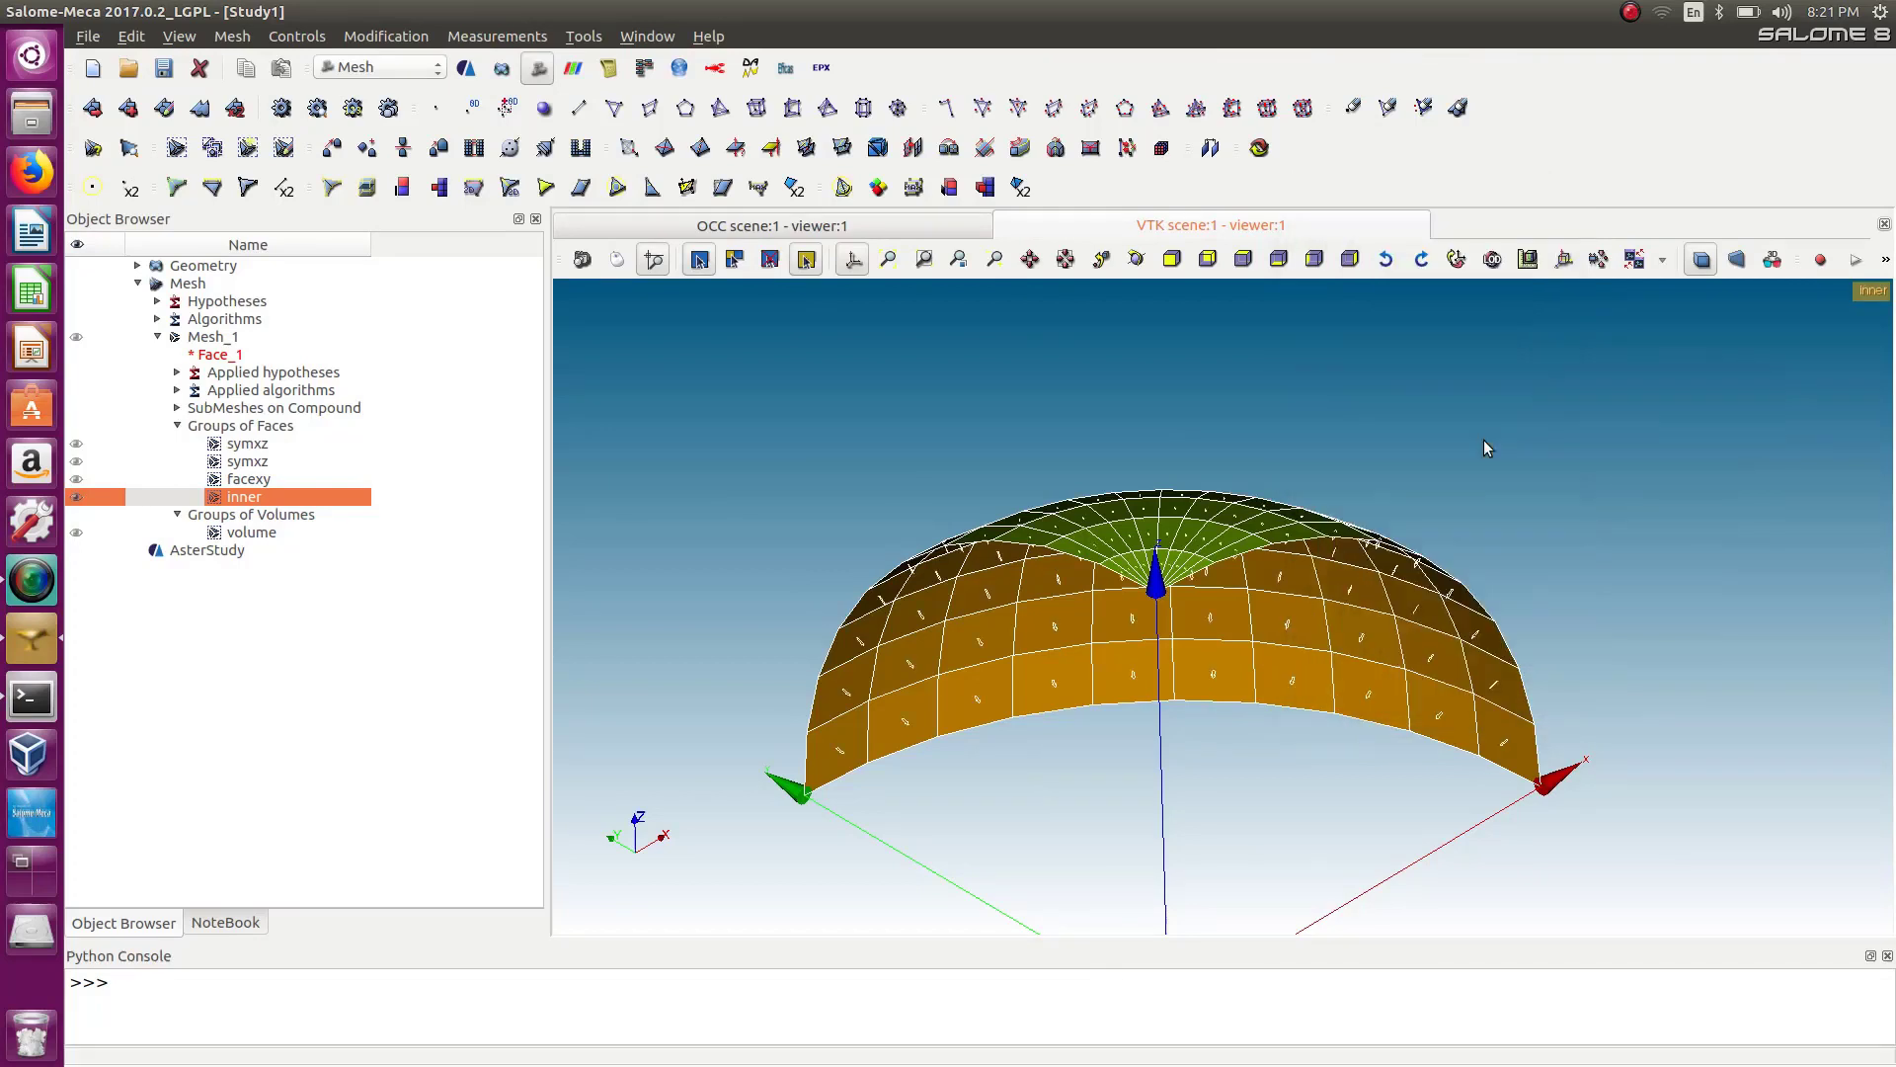
pyautogui.keyDown('ctrl'); pyautogui.moveTo(1395, 772); pyautogui.dragTo(1171, 920, button='right'); pyautogui.keyUp('ctrl')
pyautogui.scroll(6, 1280, 650)
pyautogui.keyDown('ctrl'); pyautogui.moveTo(1282, 653); pyautogui.dragTo(1190, 466, button='right'); pyautogui.keyUp('ctrl')
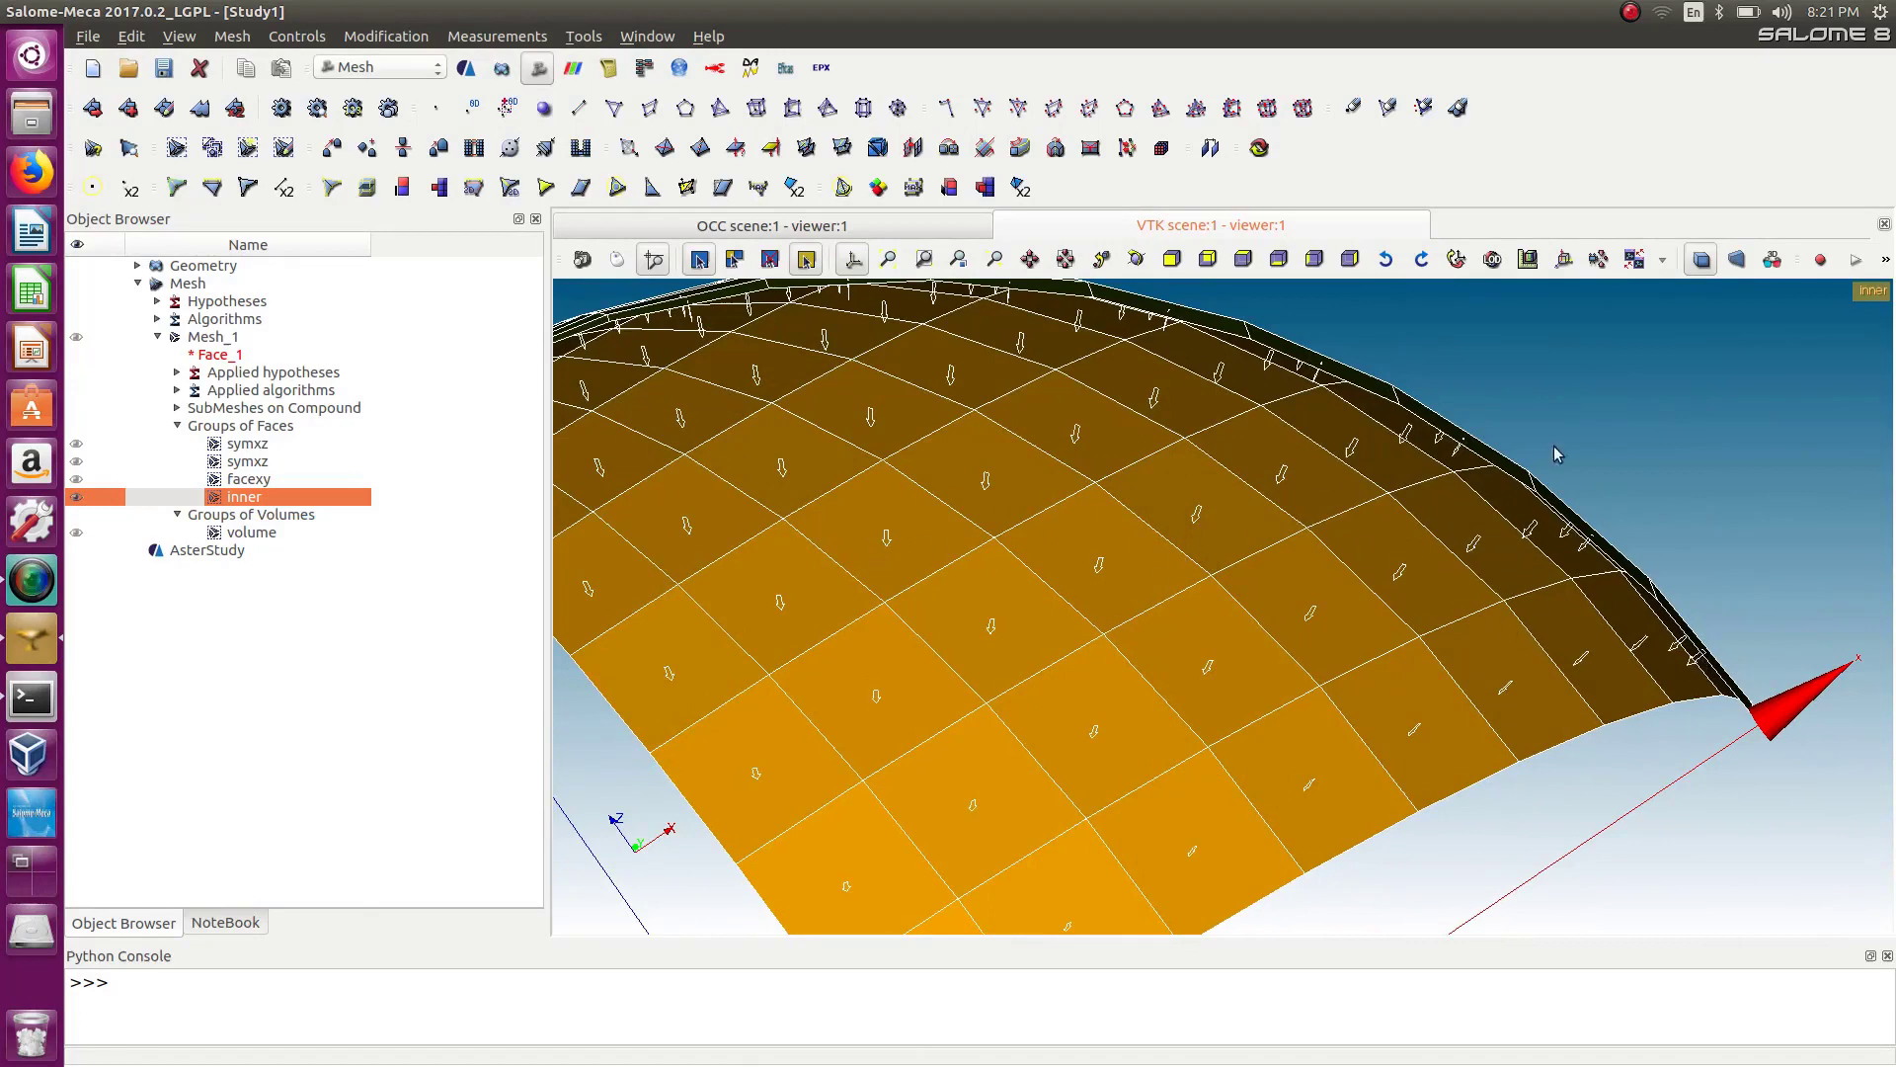
pyautogui.scroll(-5, 990, 625)
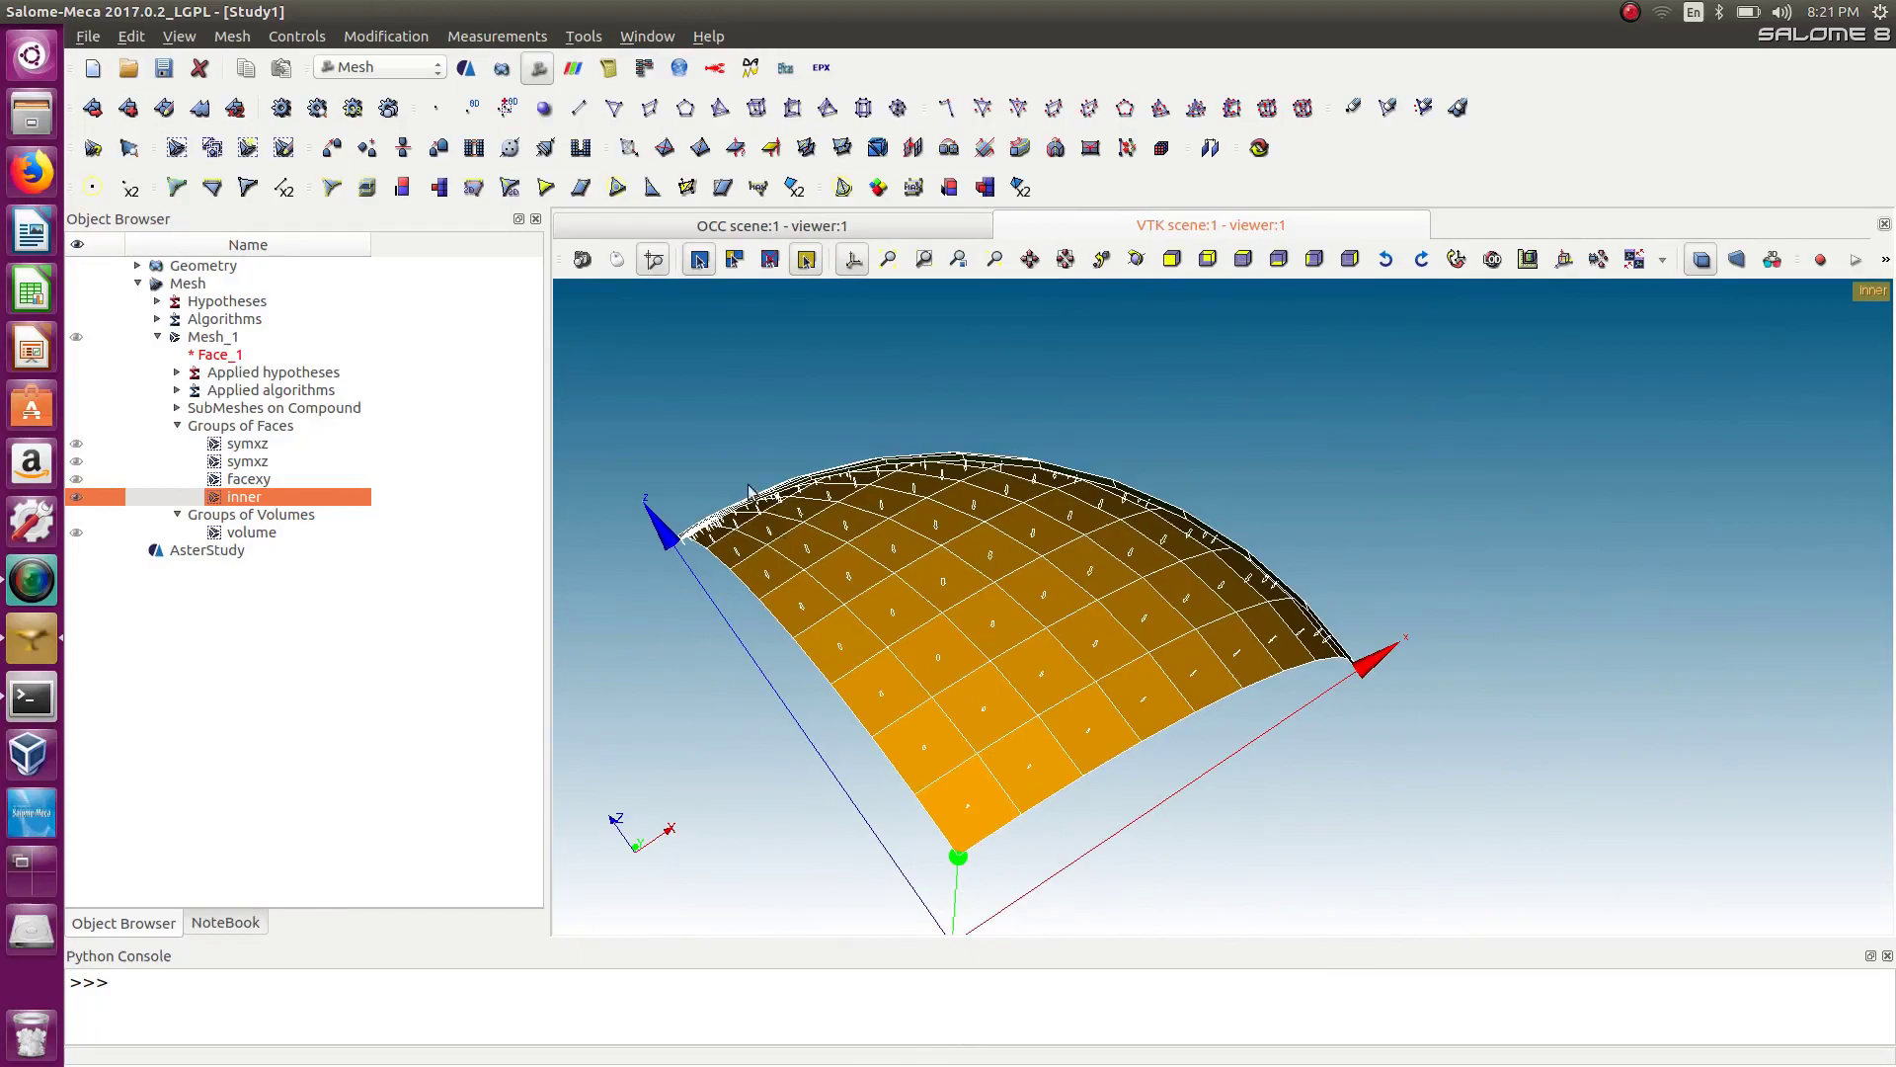
pyautogui.keyDown('ctrl'); pyautogui.moveTo(755, 491); pyautogui.dragTo(1272, 369, button='right'); pyautogui.keyUp('ctrl')
pyautogui.keyDown('ctrl'); pyautogui.moveTo(1114, 755); pyautogui.dragTo(678, 762, button='right'); pyautogui.keyUp('ctrl')
pyautogui.keyDown('ctrl'); pyautogui.moveTo(1469, 502); pyautogui.dragTo(1323, 702, button='right'); pyautogui.keyUp('ctrl')
pyautogui.keyDown('ctrl'); pyautogui.moveTo(1164, 539); pyautogui.dragTo(1235, 492, button='right'); pyautogui.keyUp('ctrl')
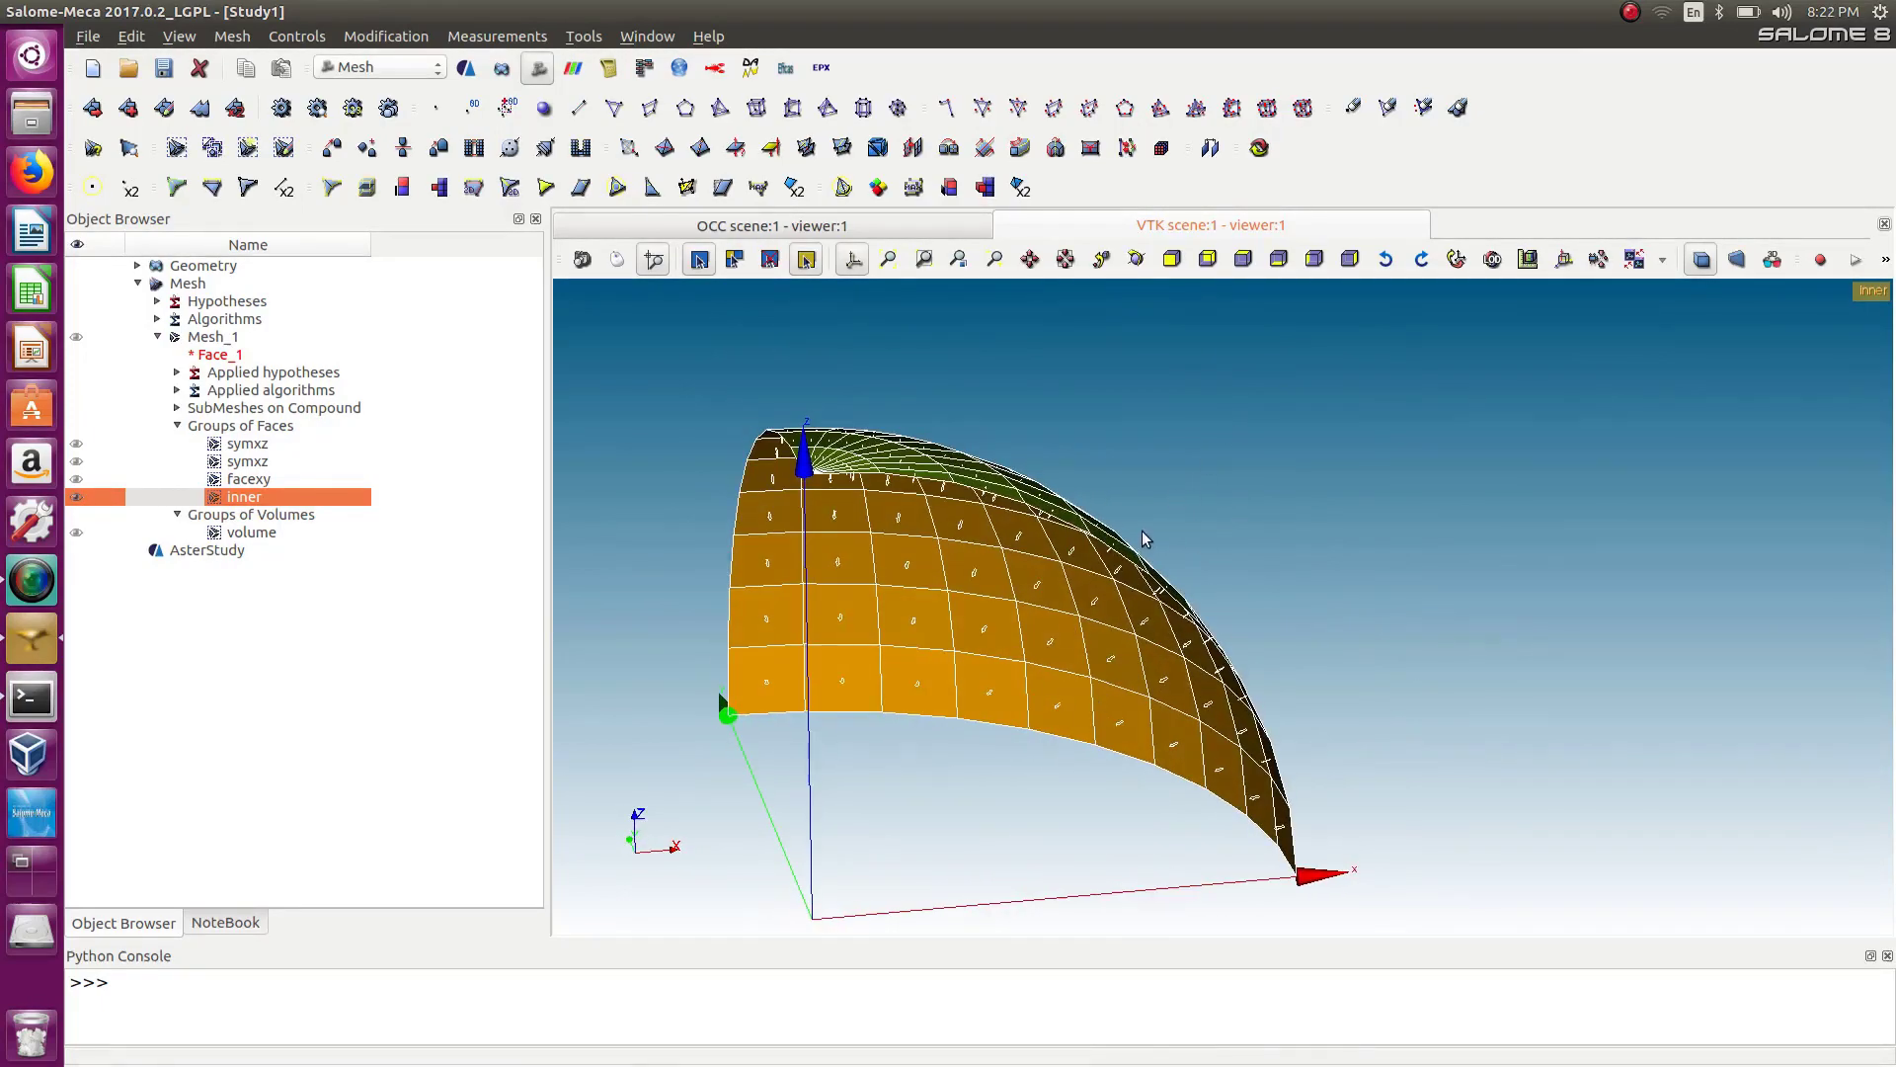
pyautogui.scroll(-4, 1120, 544)
pyautogui.scroll(4, 1114, 548)
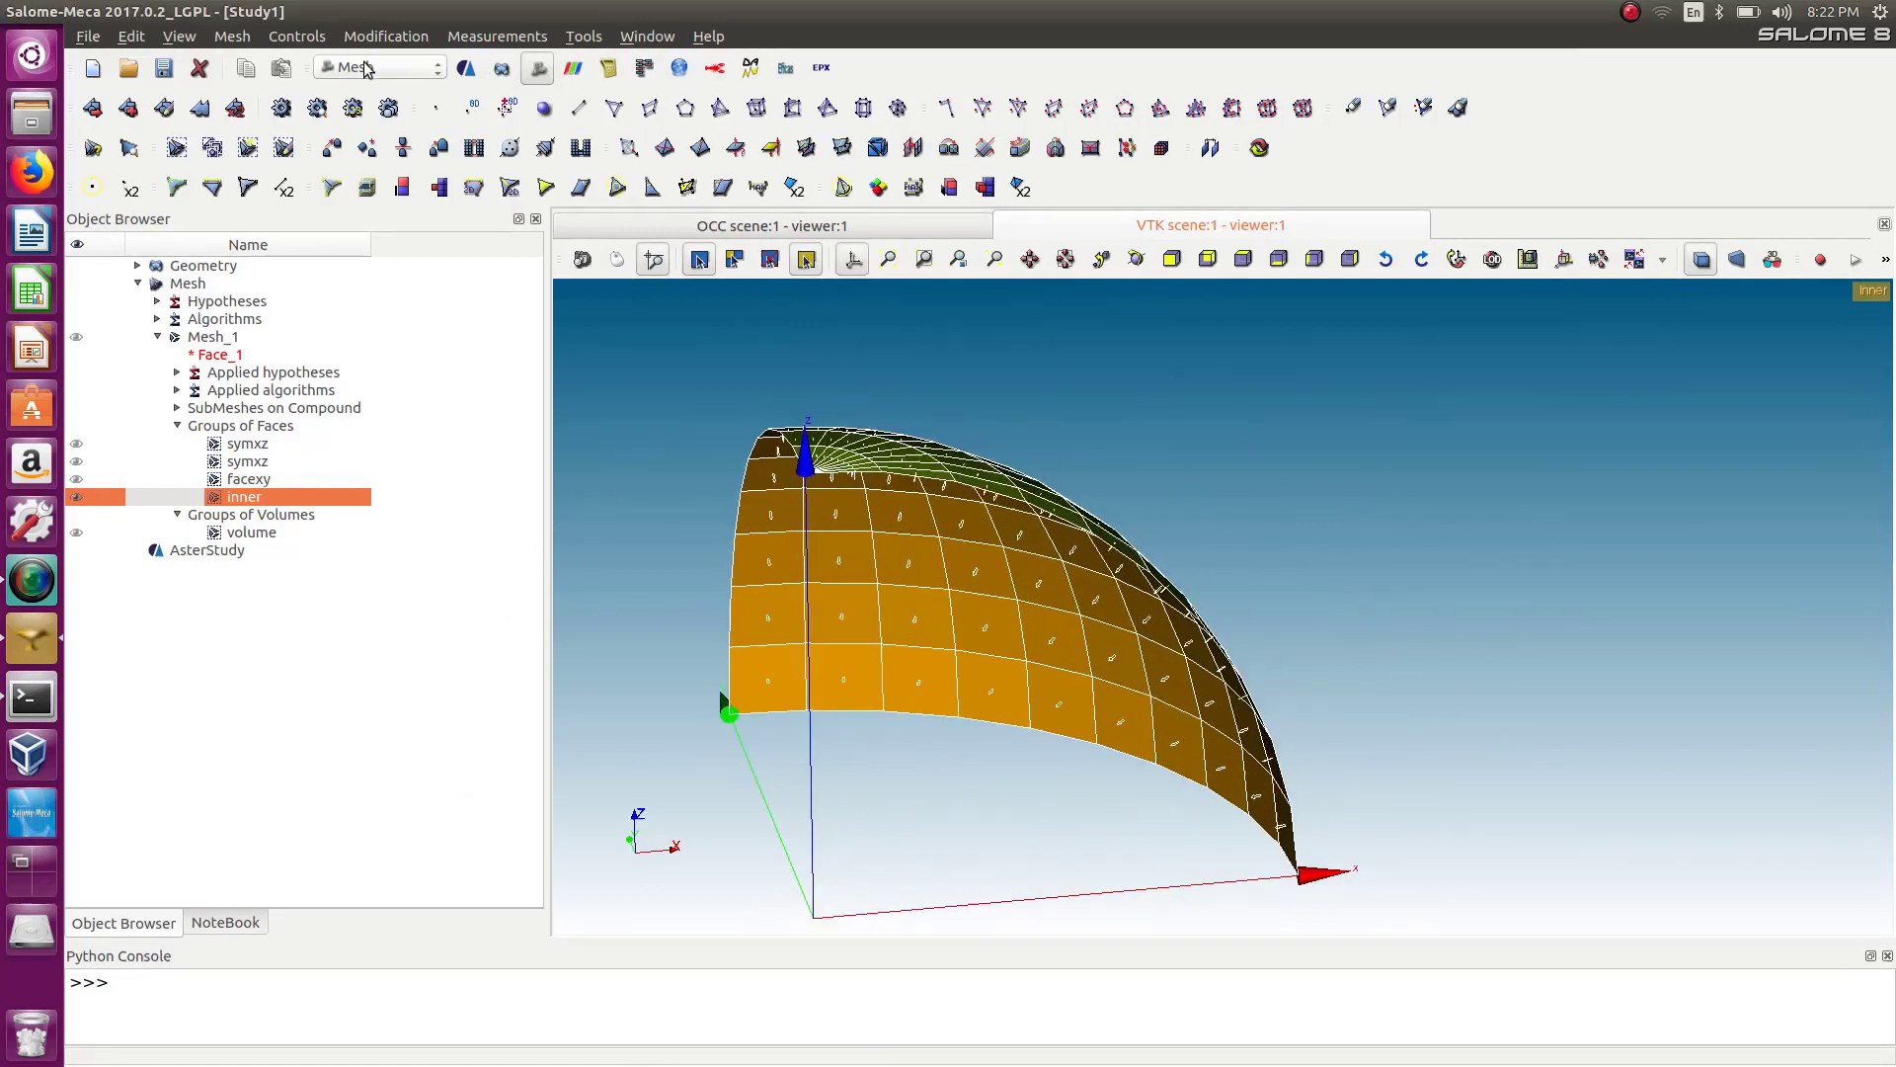
# Return to AsterStudy and add an Assign finite element command to the stage.
pyautogui.click(393, 67)
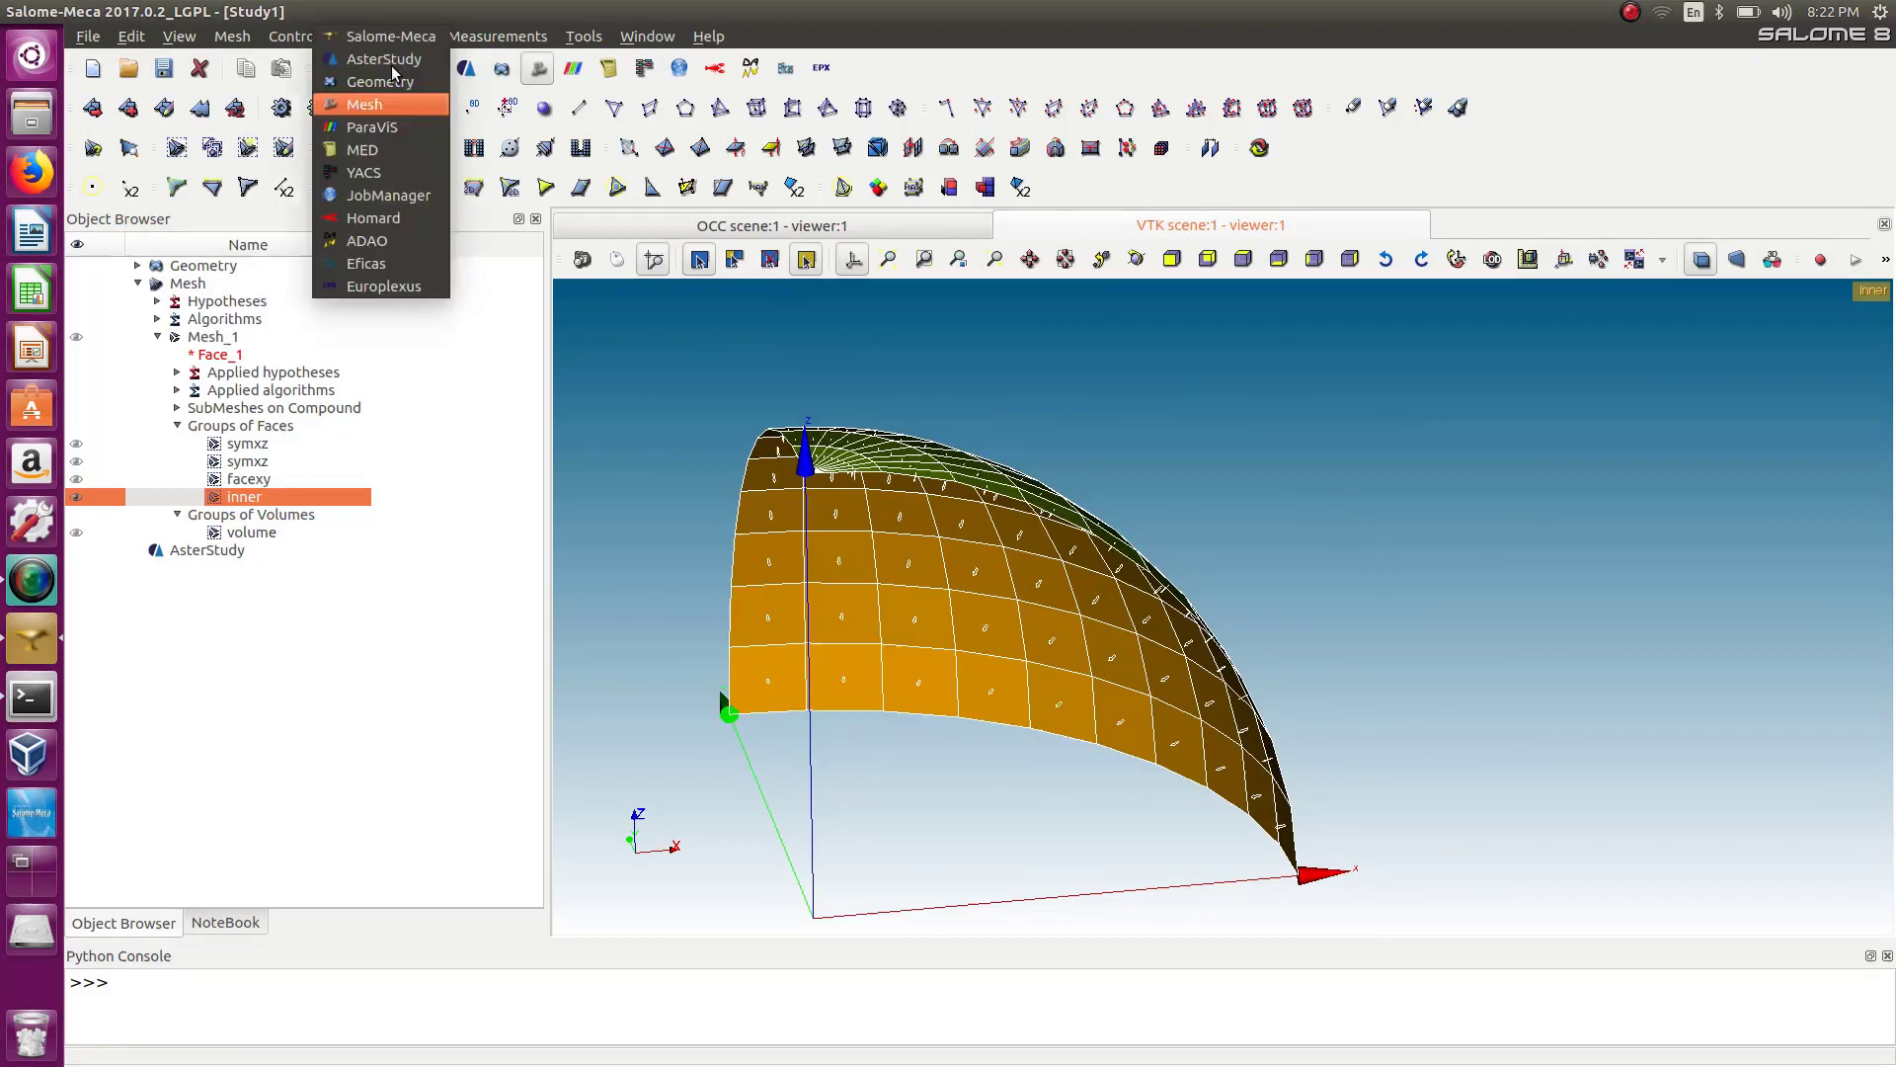
pyautogui.click(381, 65)
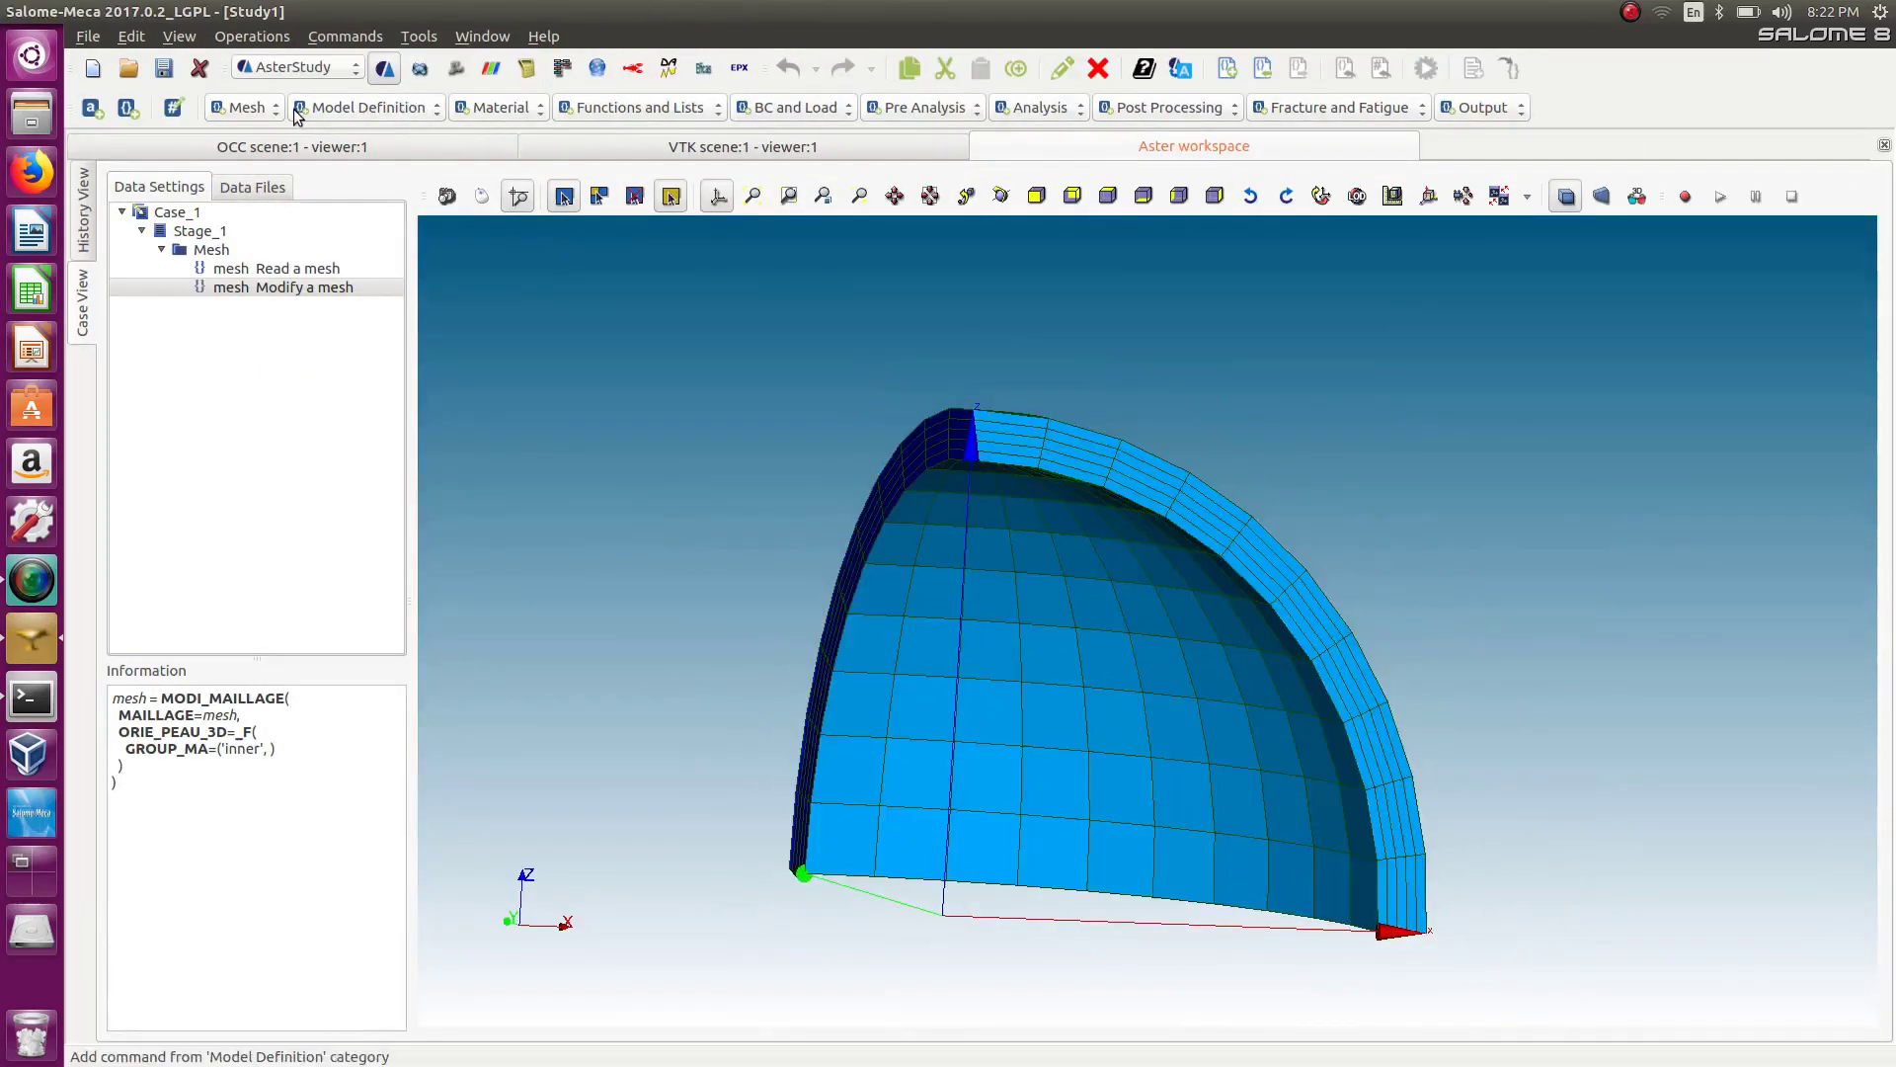
pyautogui.click(353, 106)
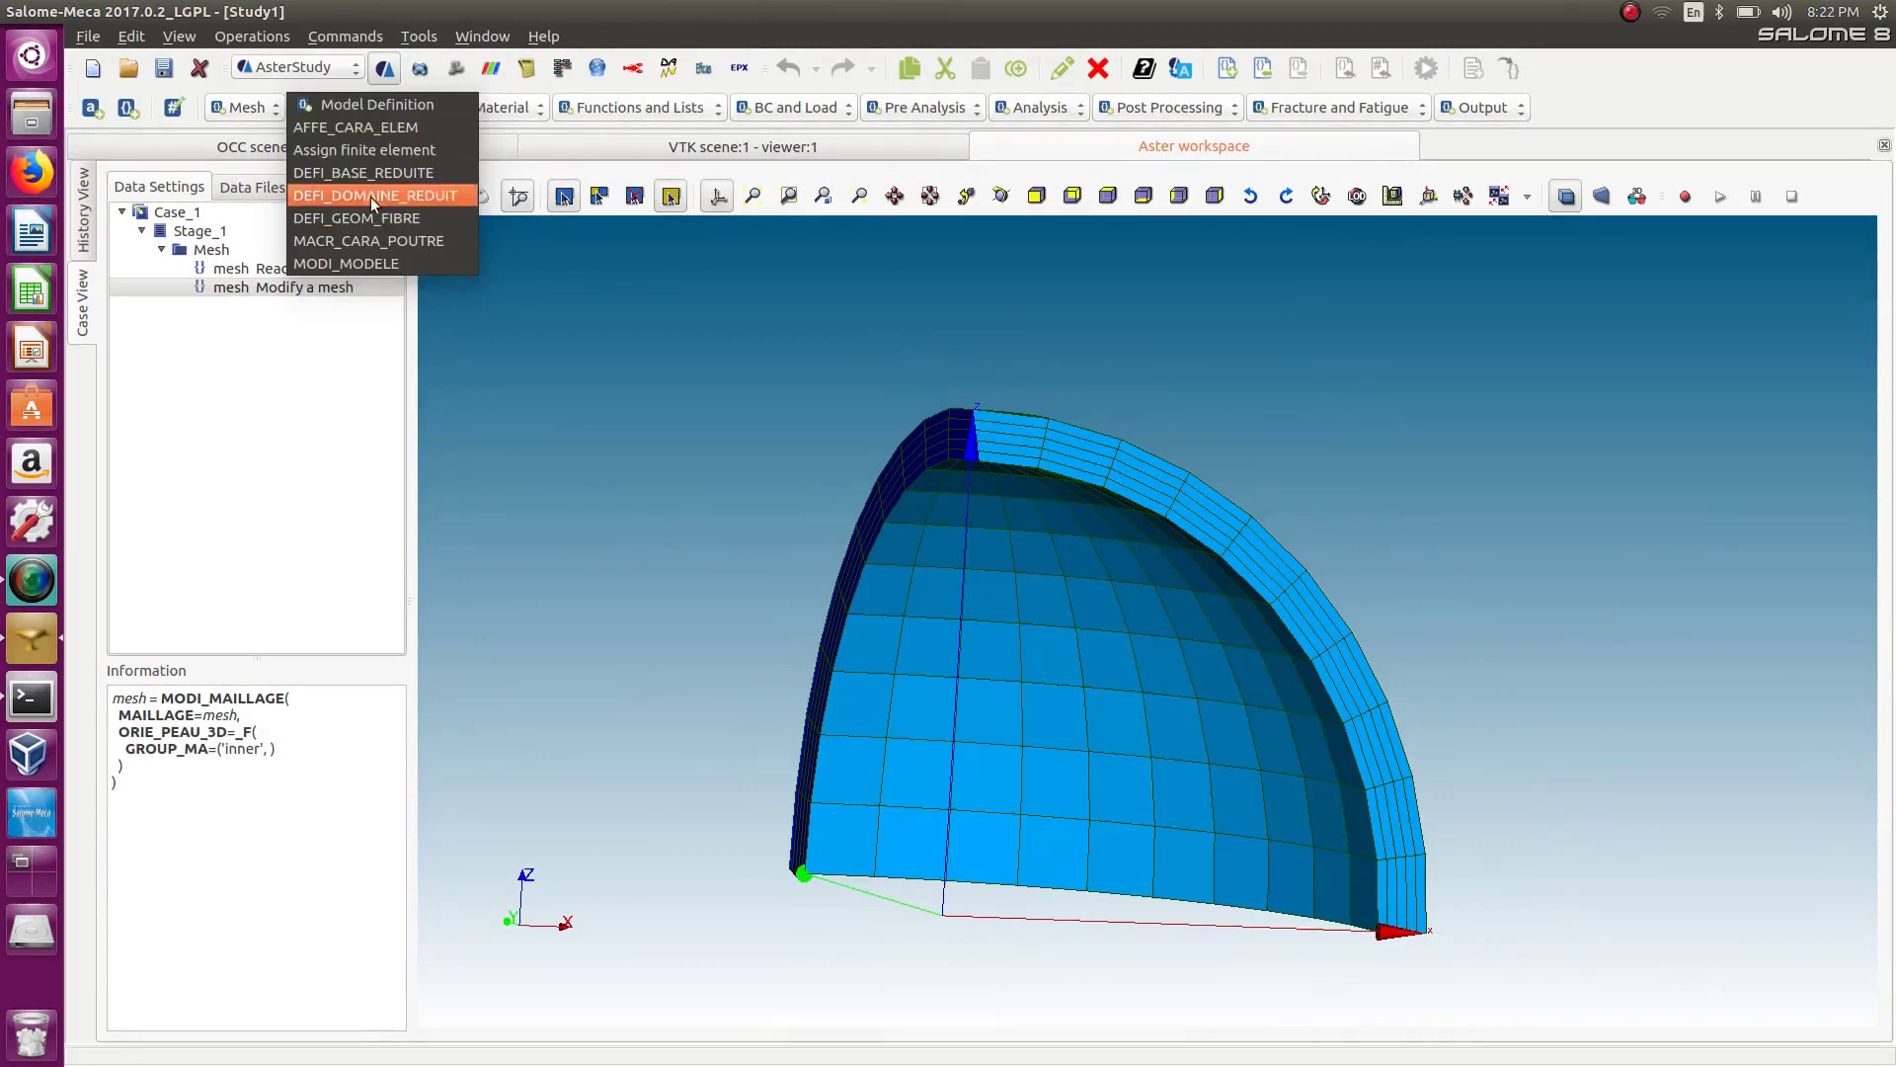
pyautogui.click(370, 150)
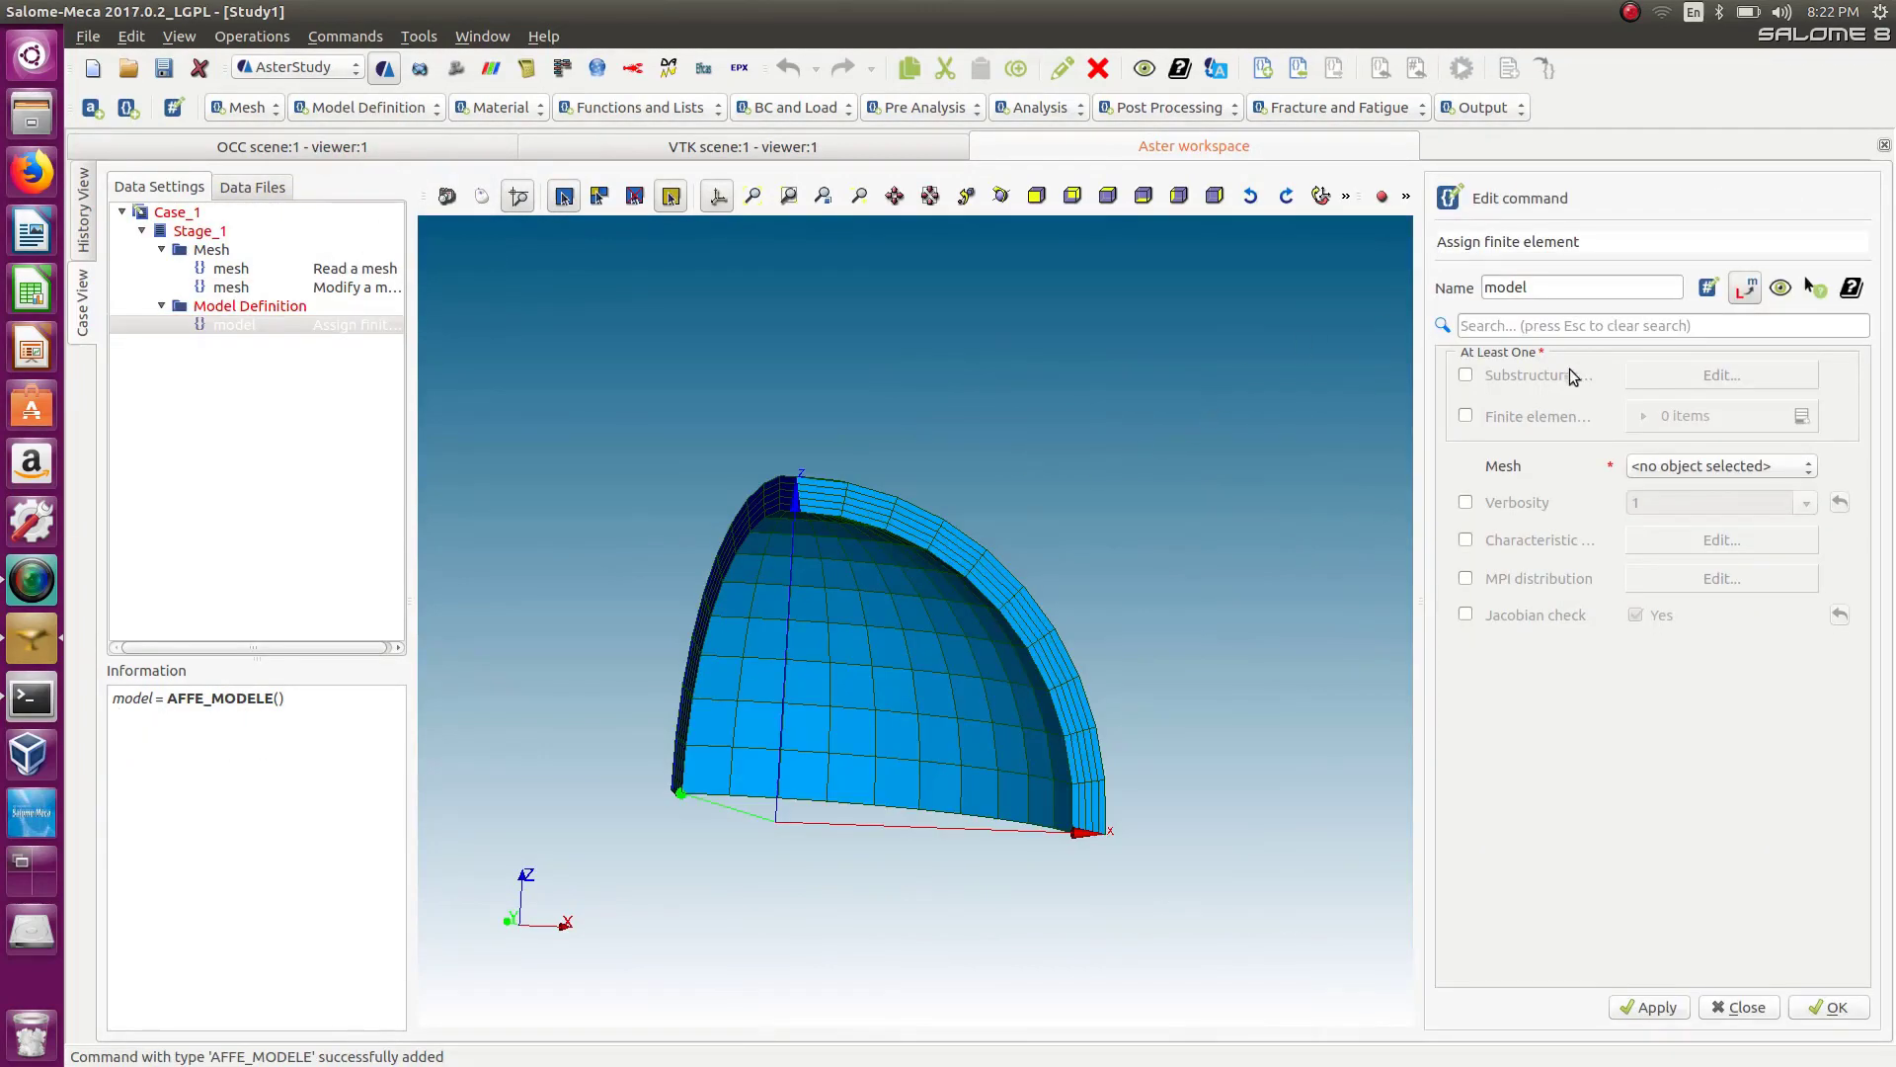
# Enable finite element assignment, set the mesh to the modified mesh, and add a new assignment item.
pyautogui.click(1466, 416)
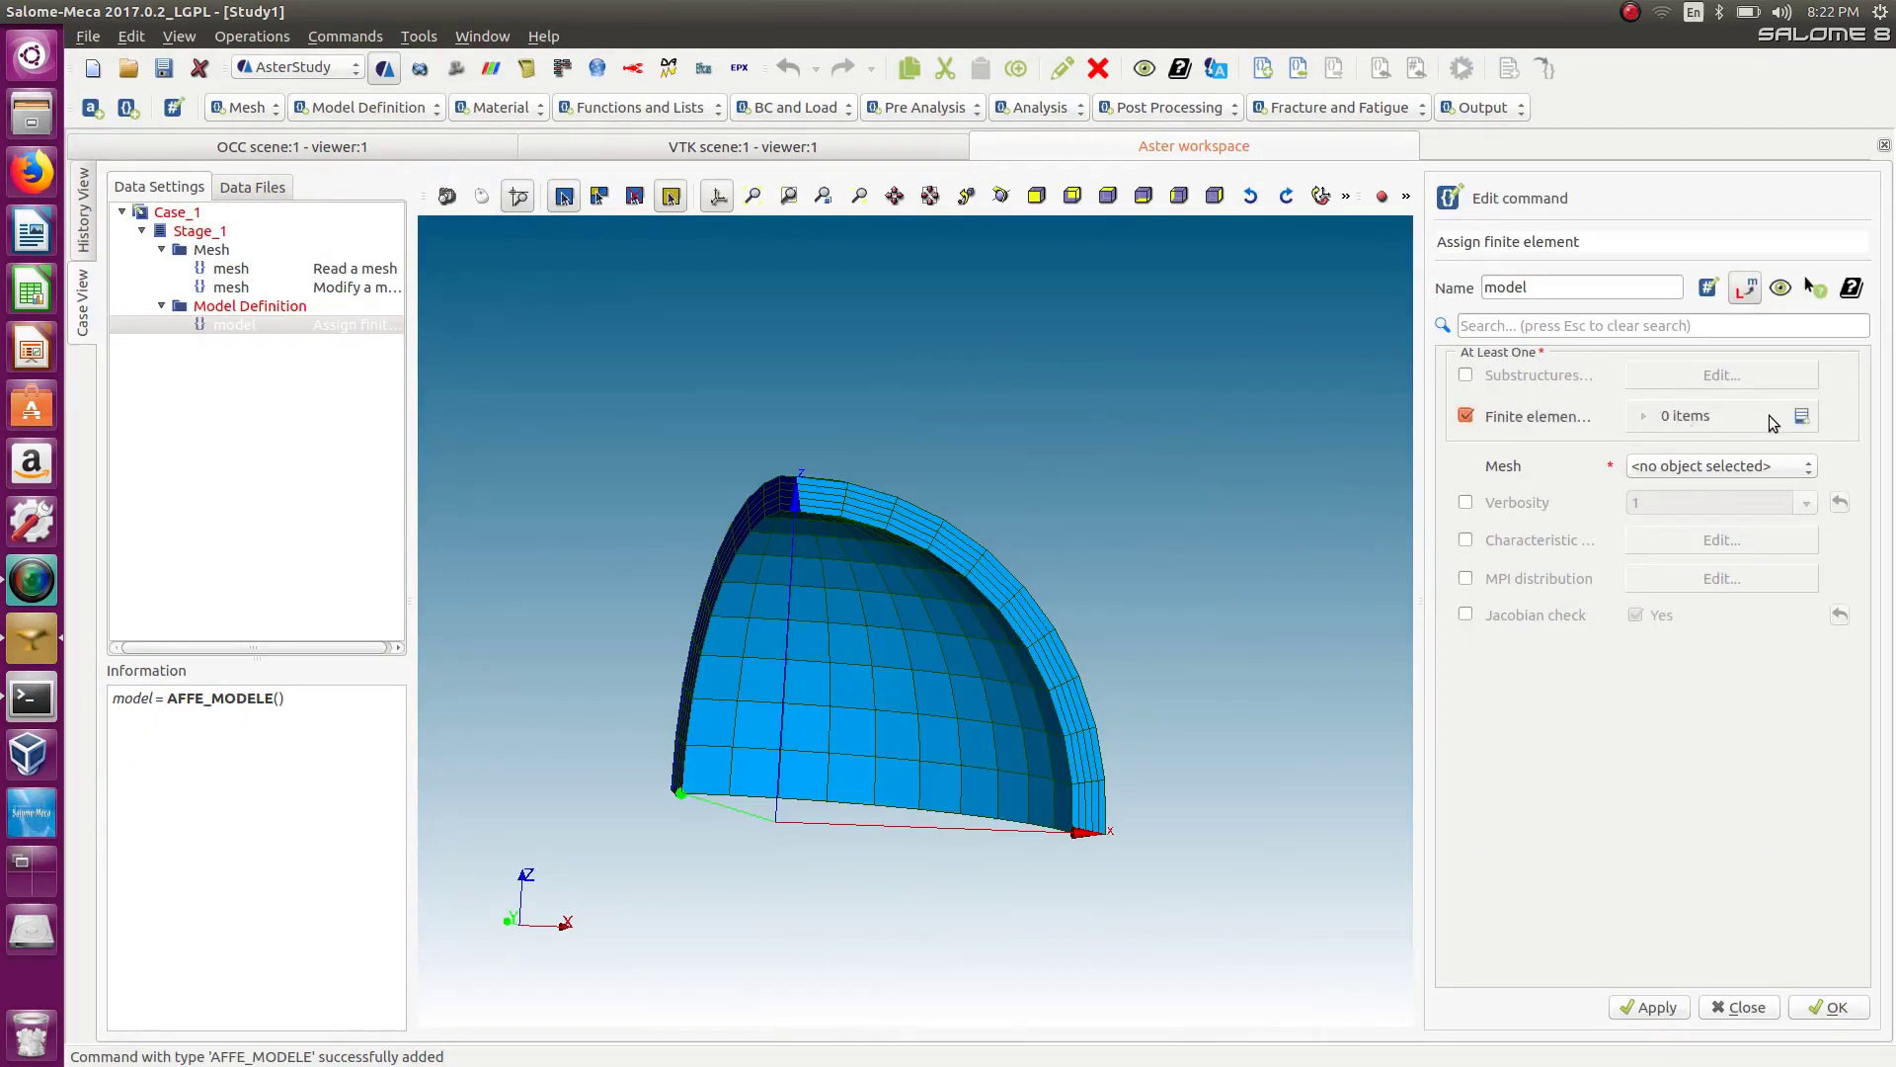
pyautogui.click(1740, 468)
pyautogui.click(1723, 483)
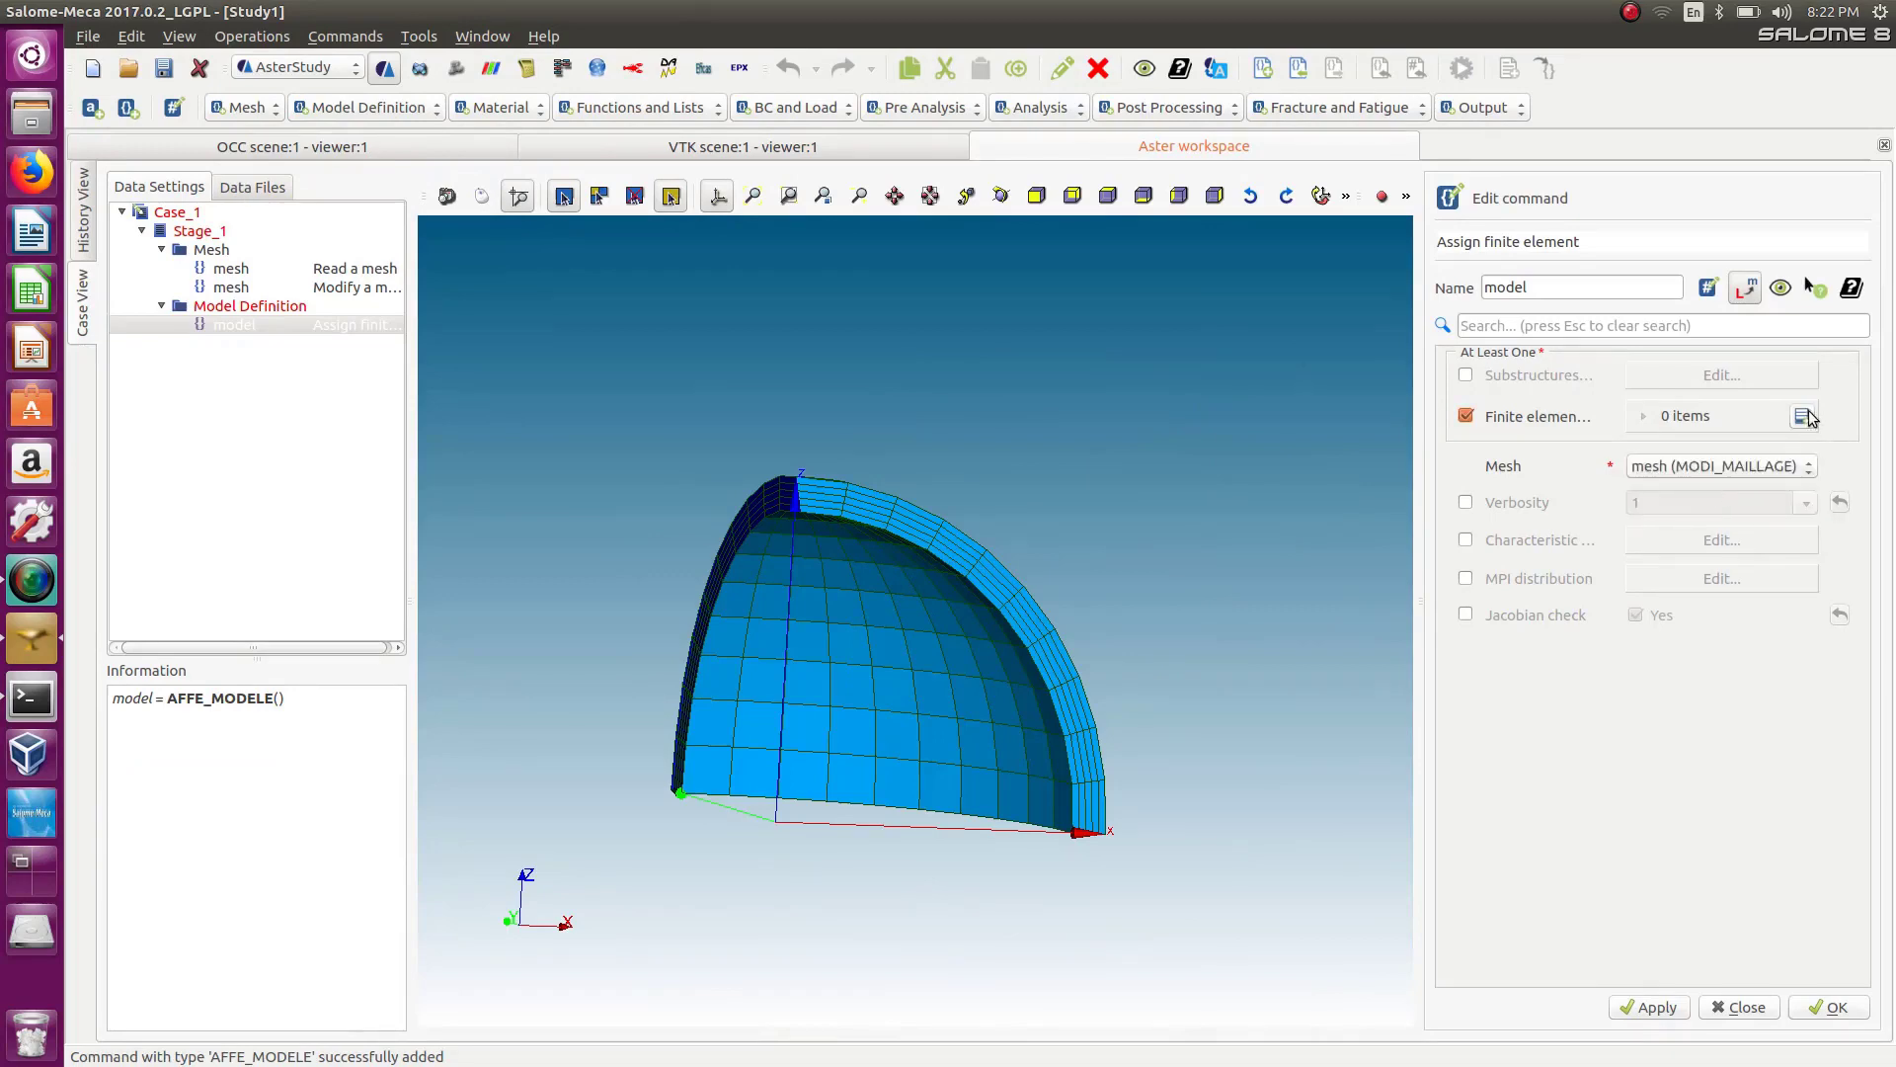
pyautogui.click(1802, 416)
pyautogui.click(1675, 464)
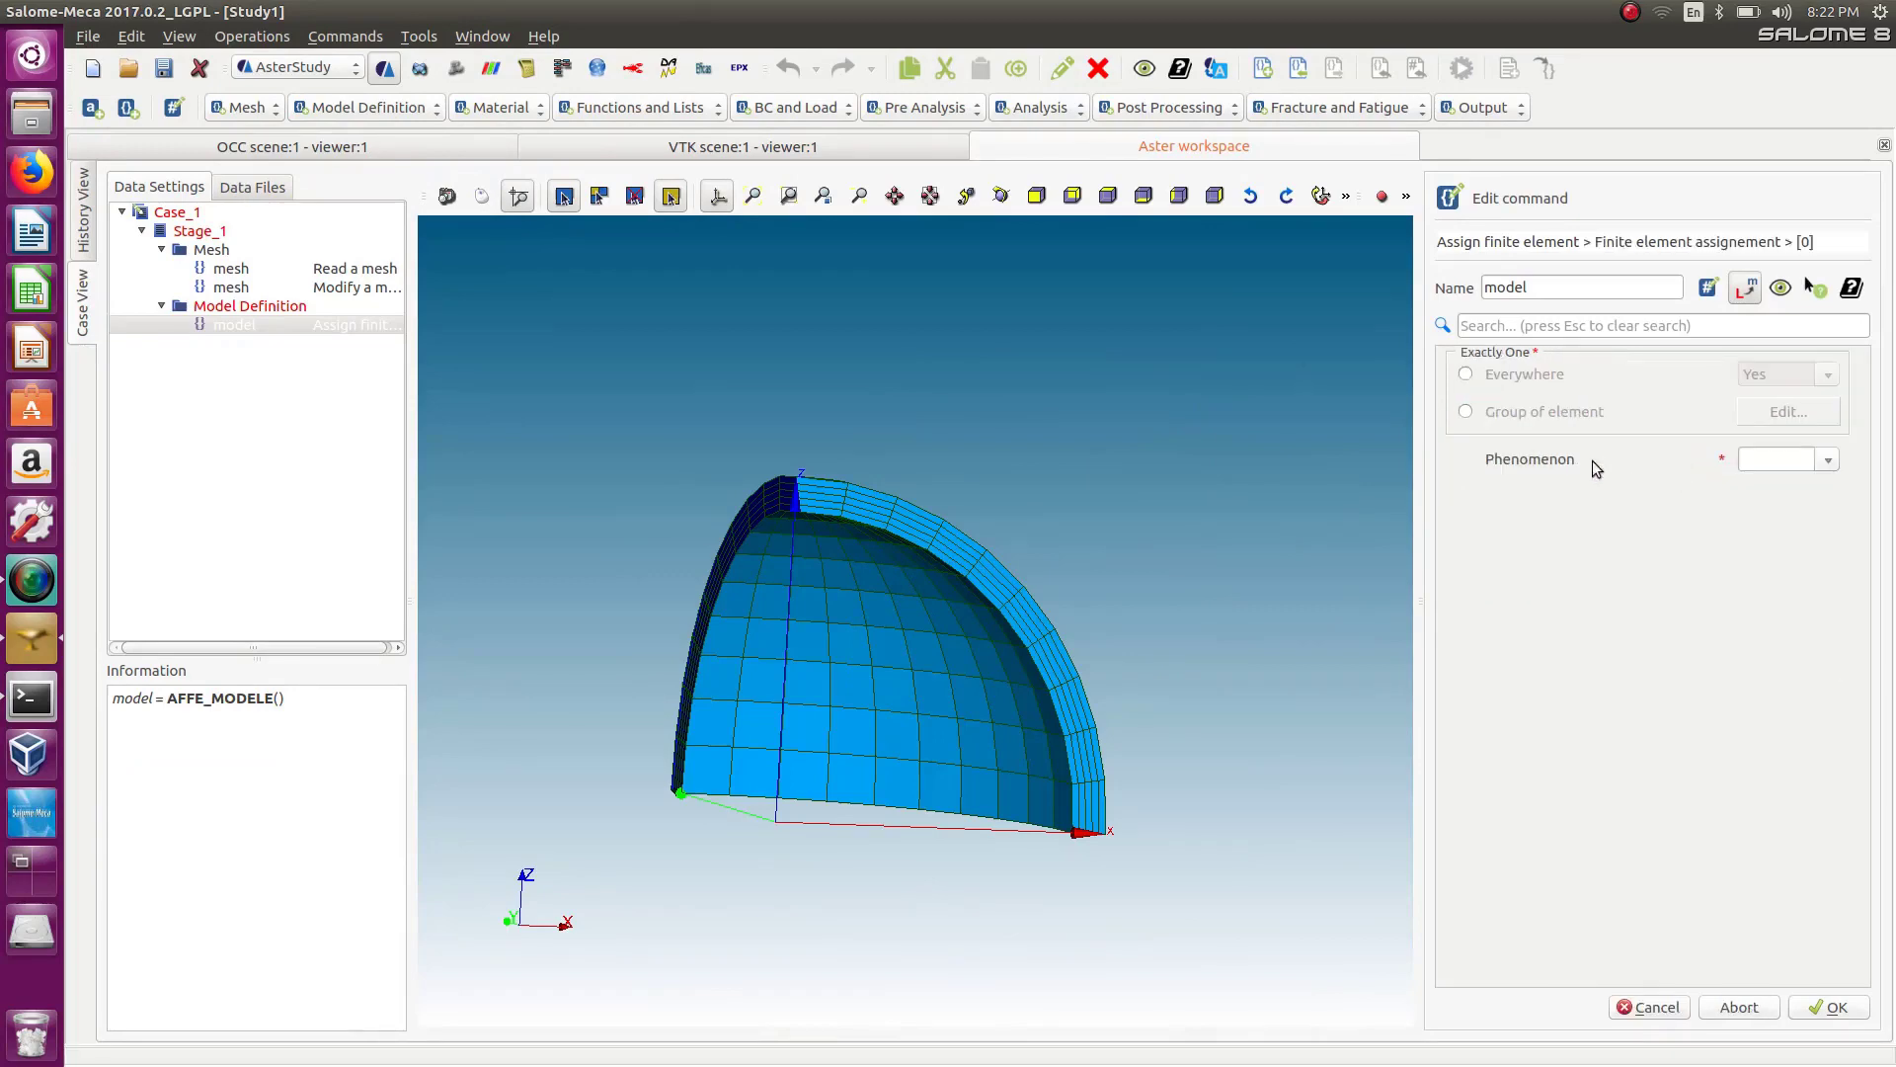
# Apply the assignment everywhere with the Mechanic phenomenon and add a modelisation entry.
pyautogui.click(1466, 375)
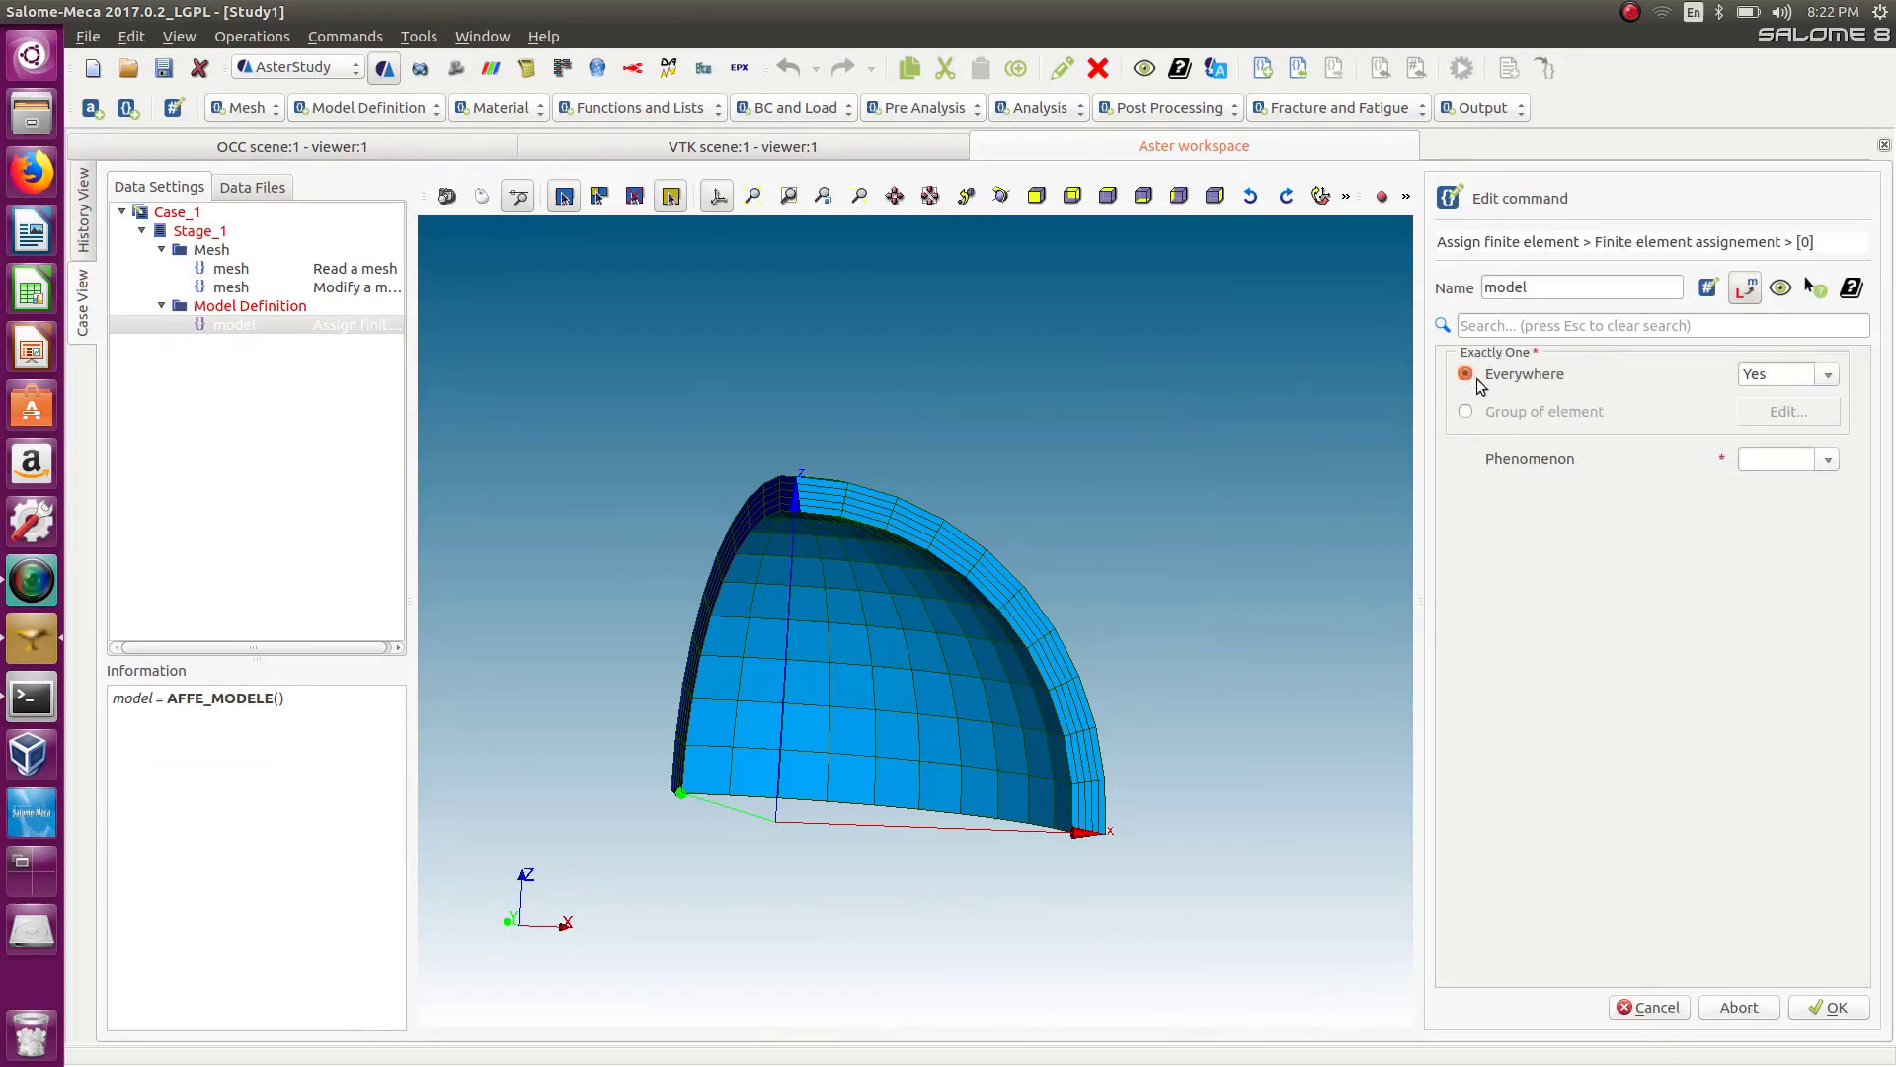
pyautogui.click(1827, 459)
pyautogui.click(1784, 482)
pyautogui.click(1823, 498)
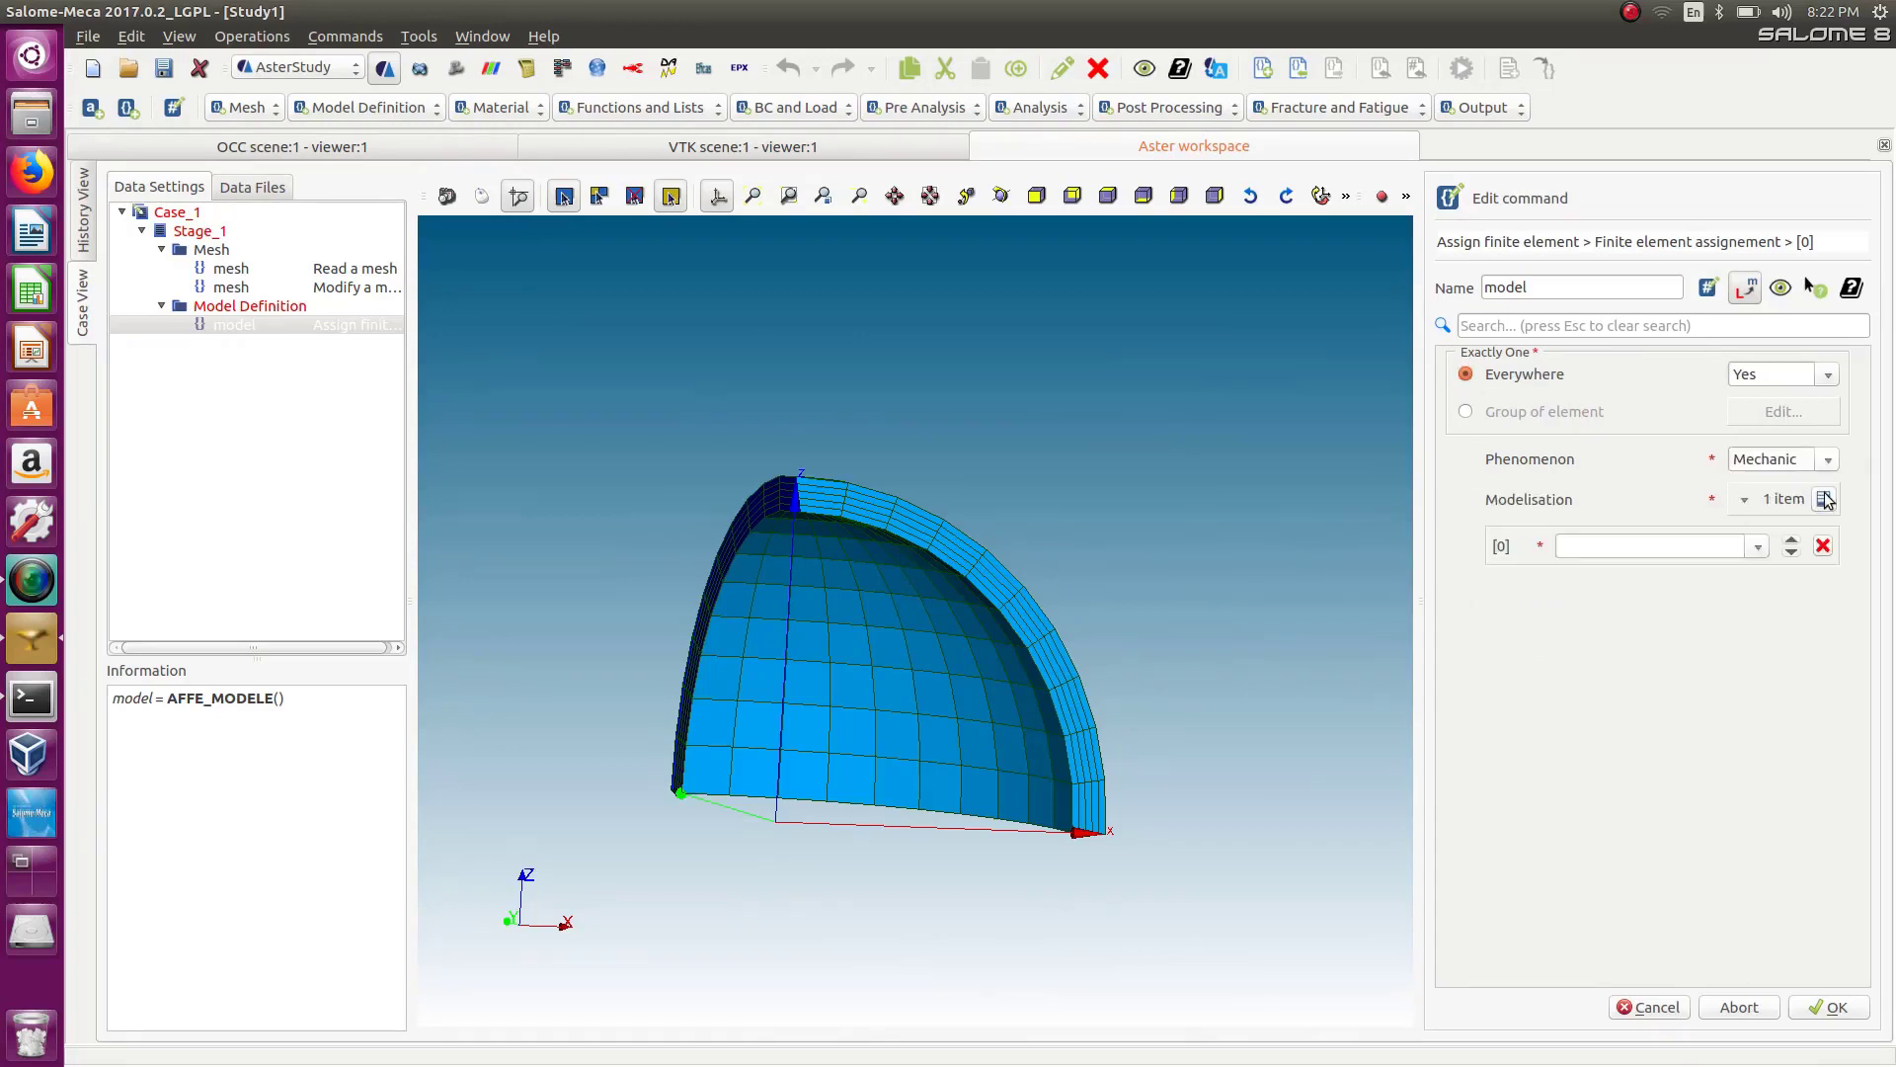
# Set the modelisation to 3D and confirm the finite element assignment.
pyautogui.click(1775, 547)
pyautogui.scroll(5, 1663, 465)
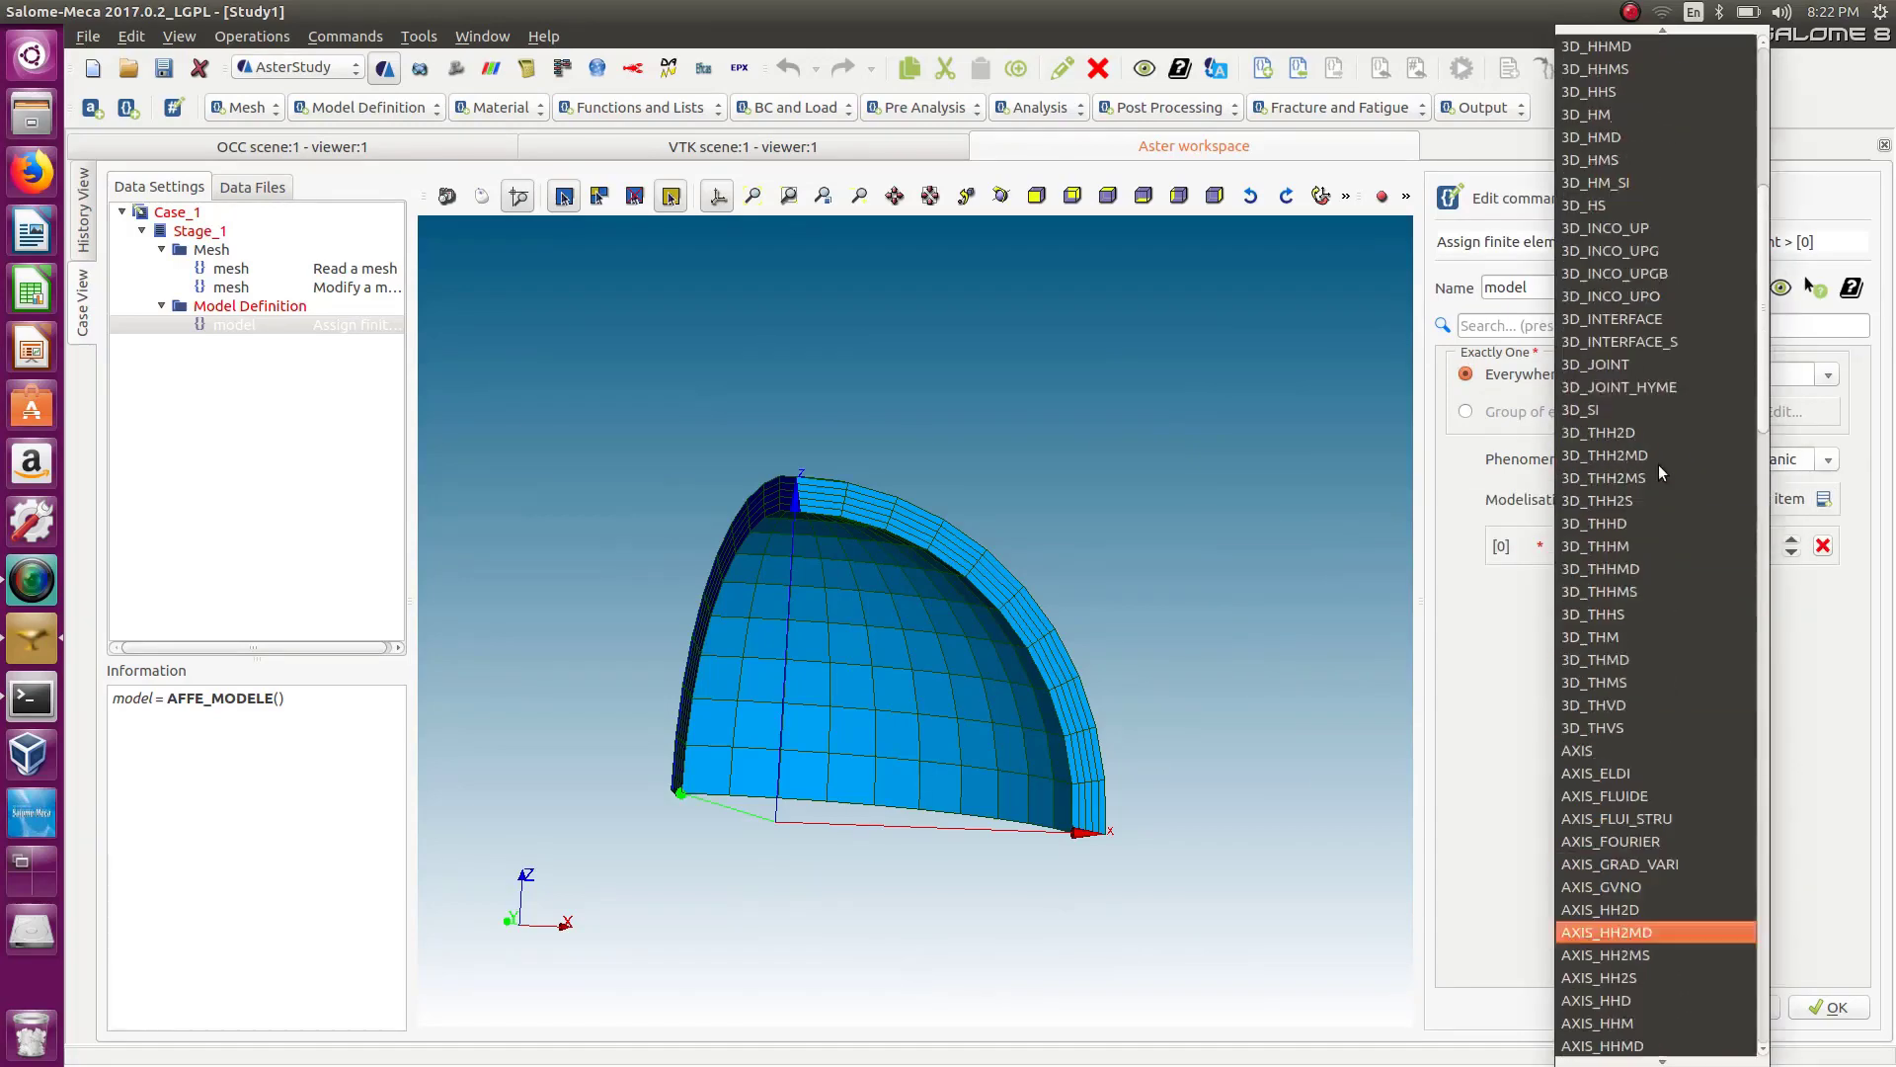
pyautogui.scroll(2, 1629, 286)
pyautogui.scroll(-6, 1625, 602)
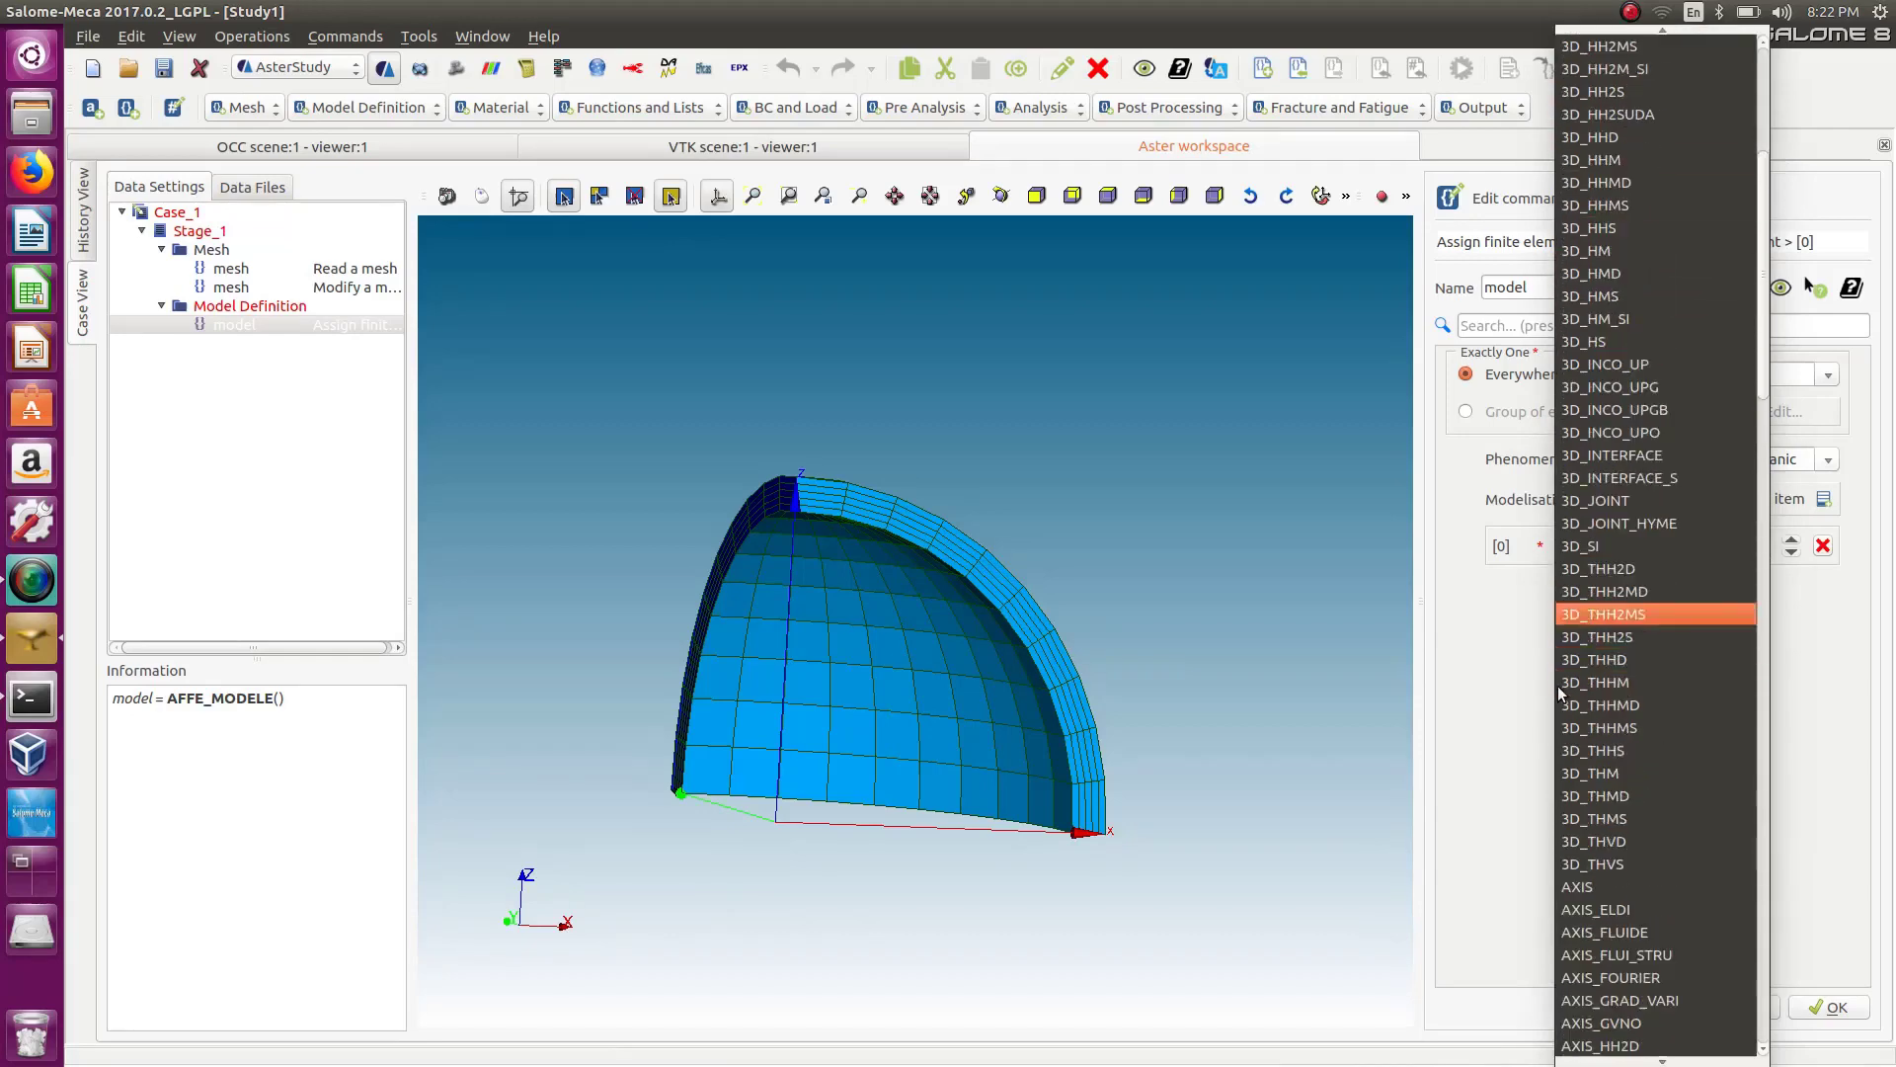
pyautogui.click(1616, 183)
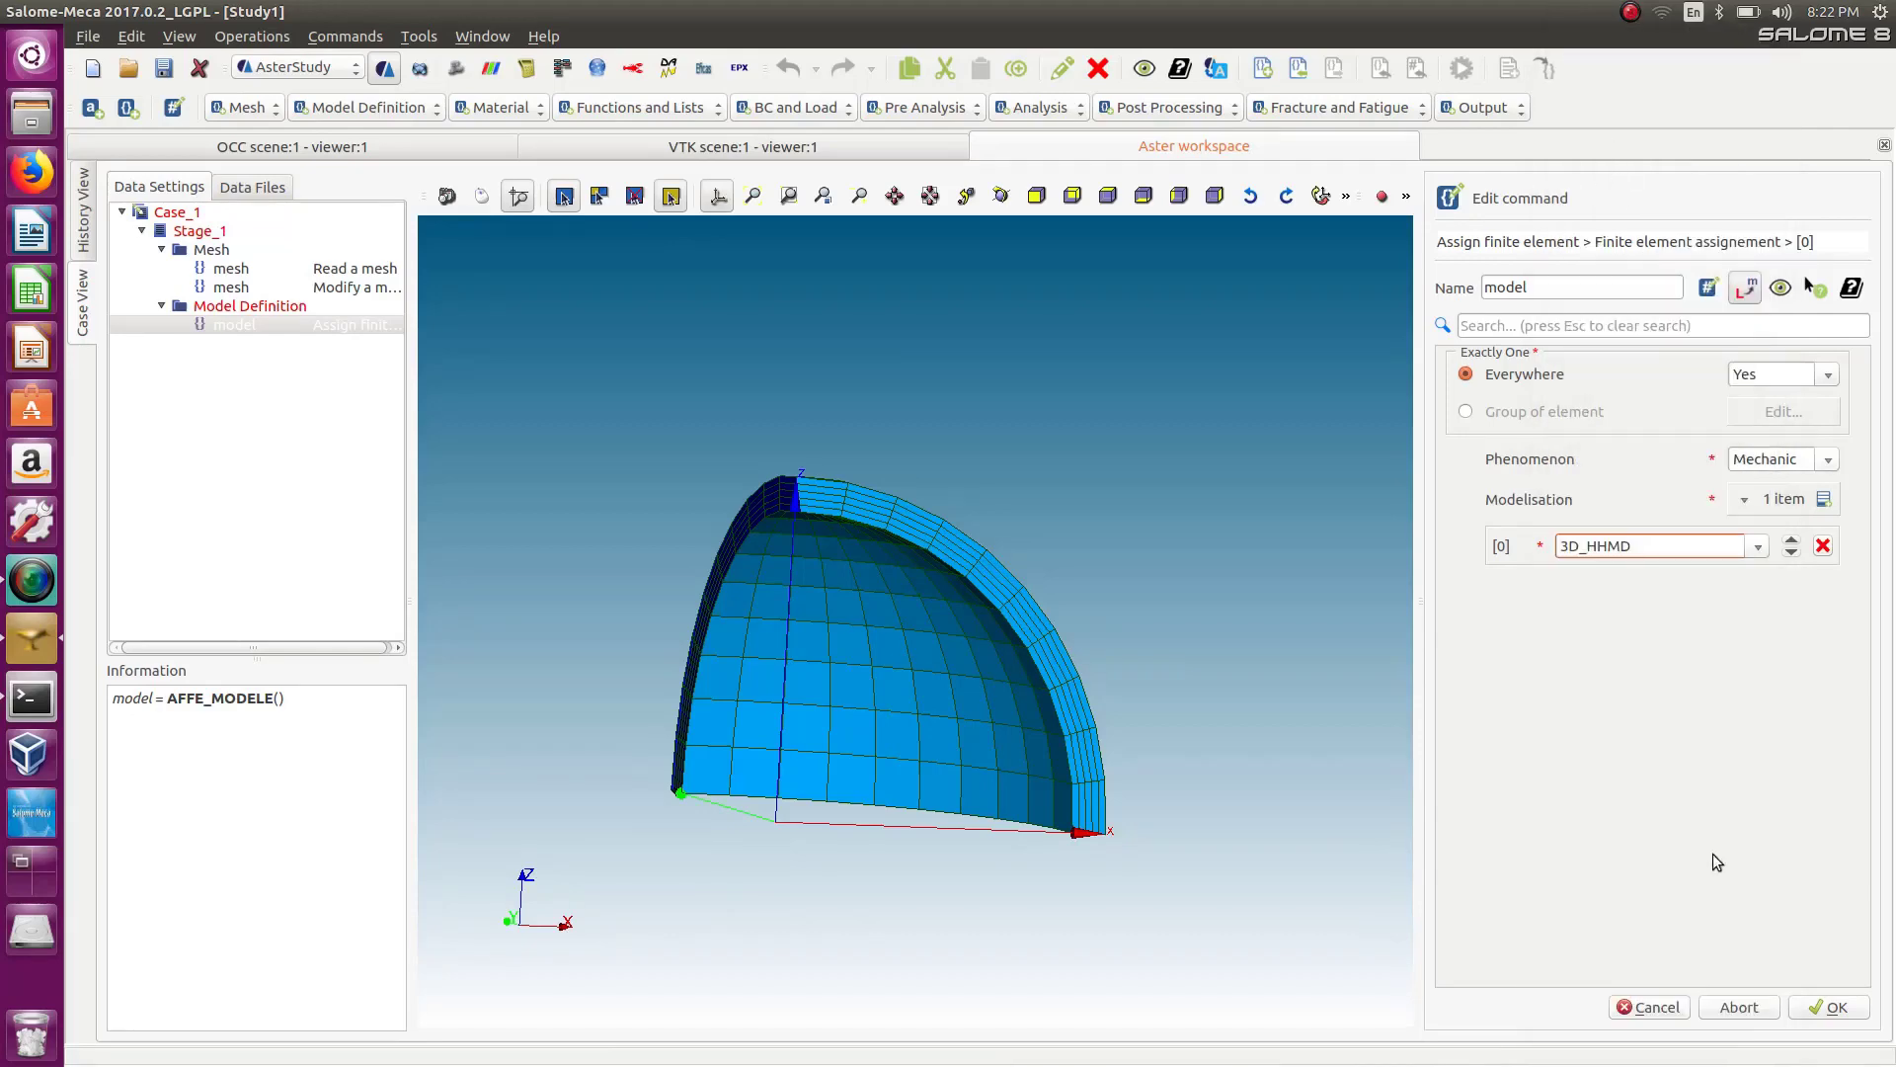
pyautogui.click(1768, 550)
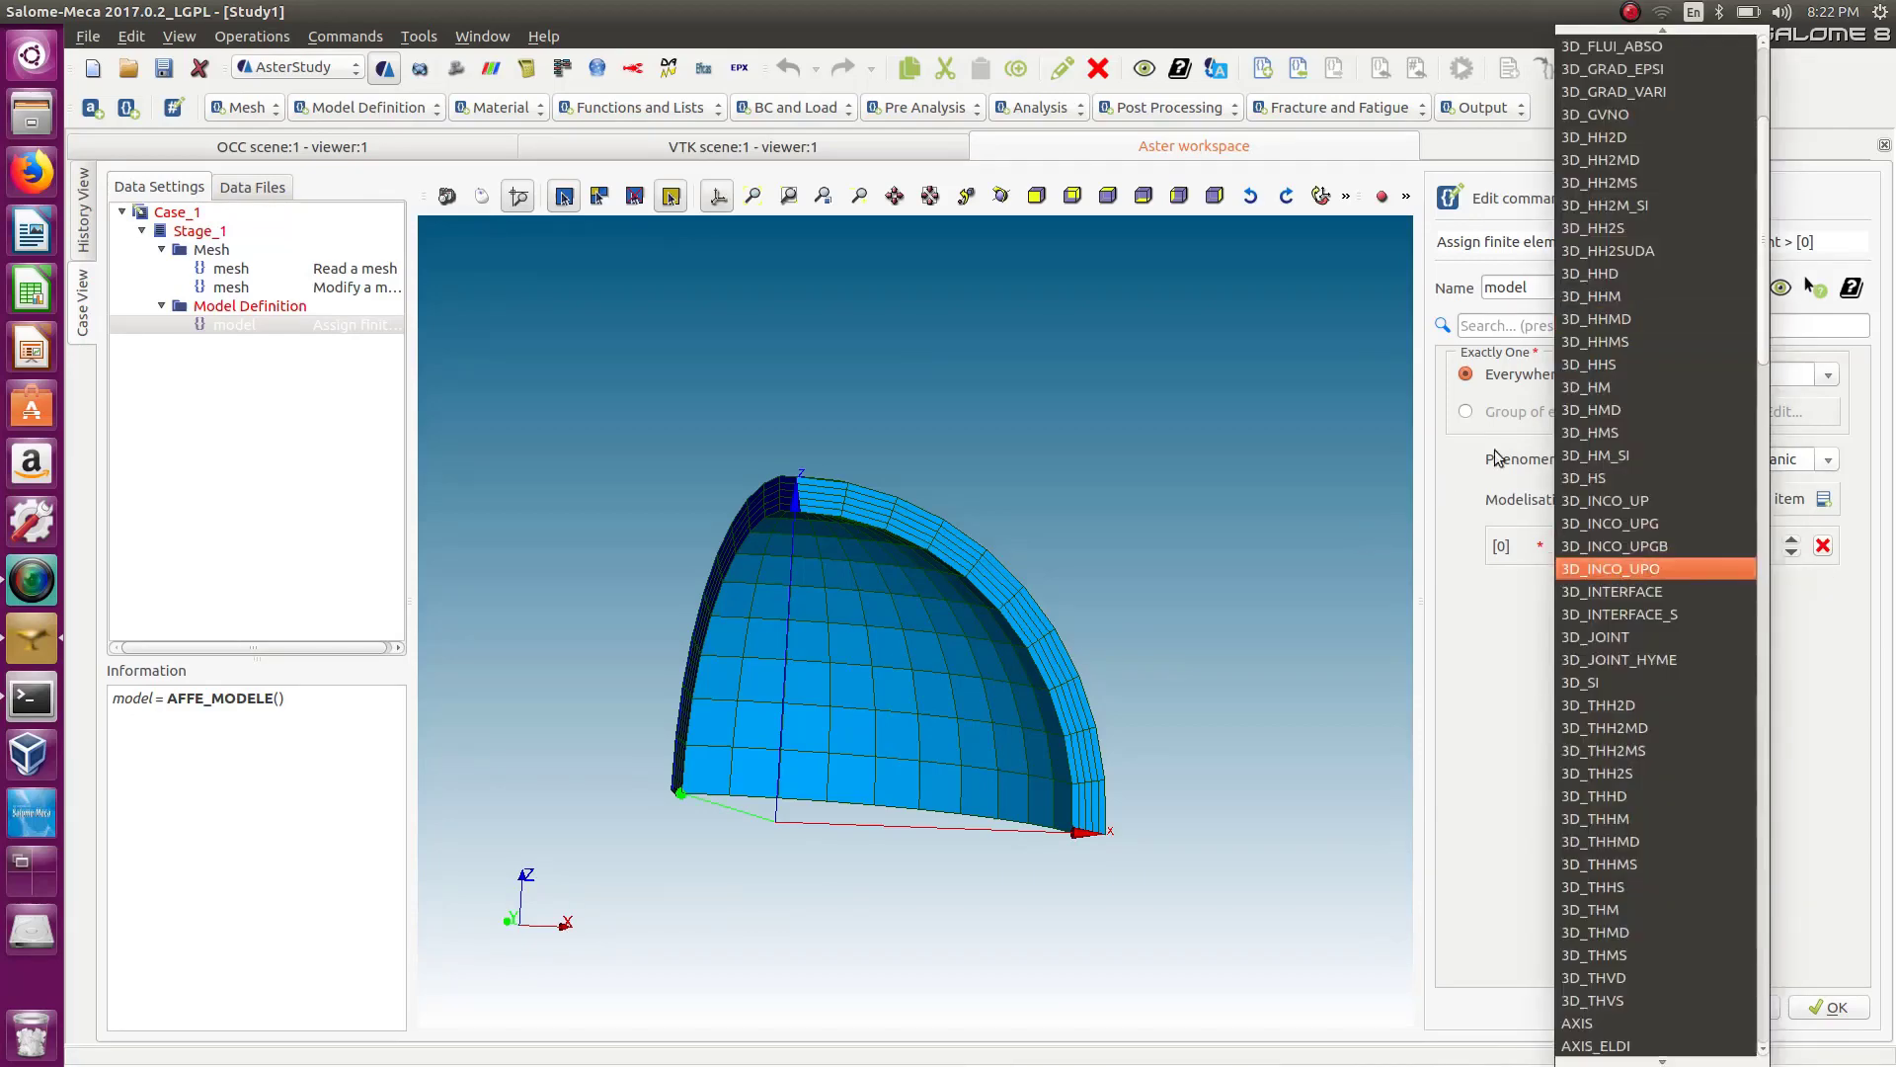
pyautogui.scroll(4, 1639, 395)
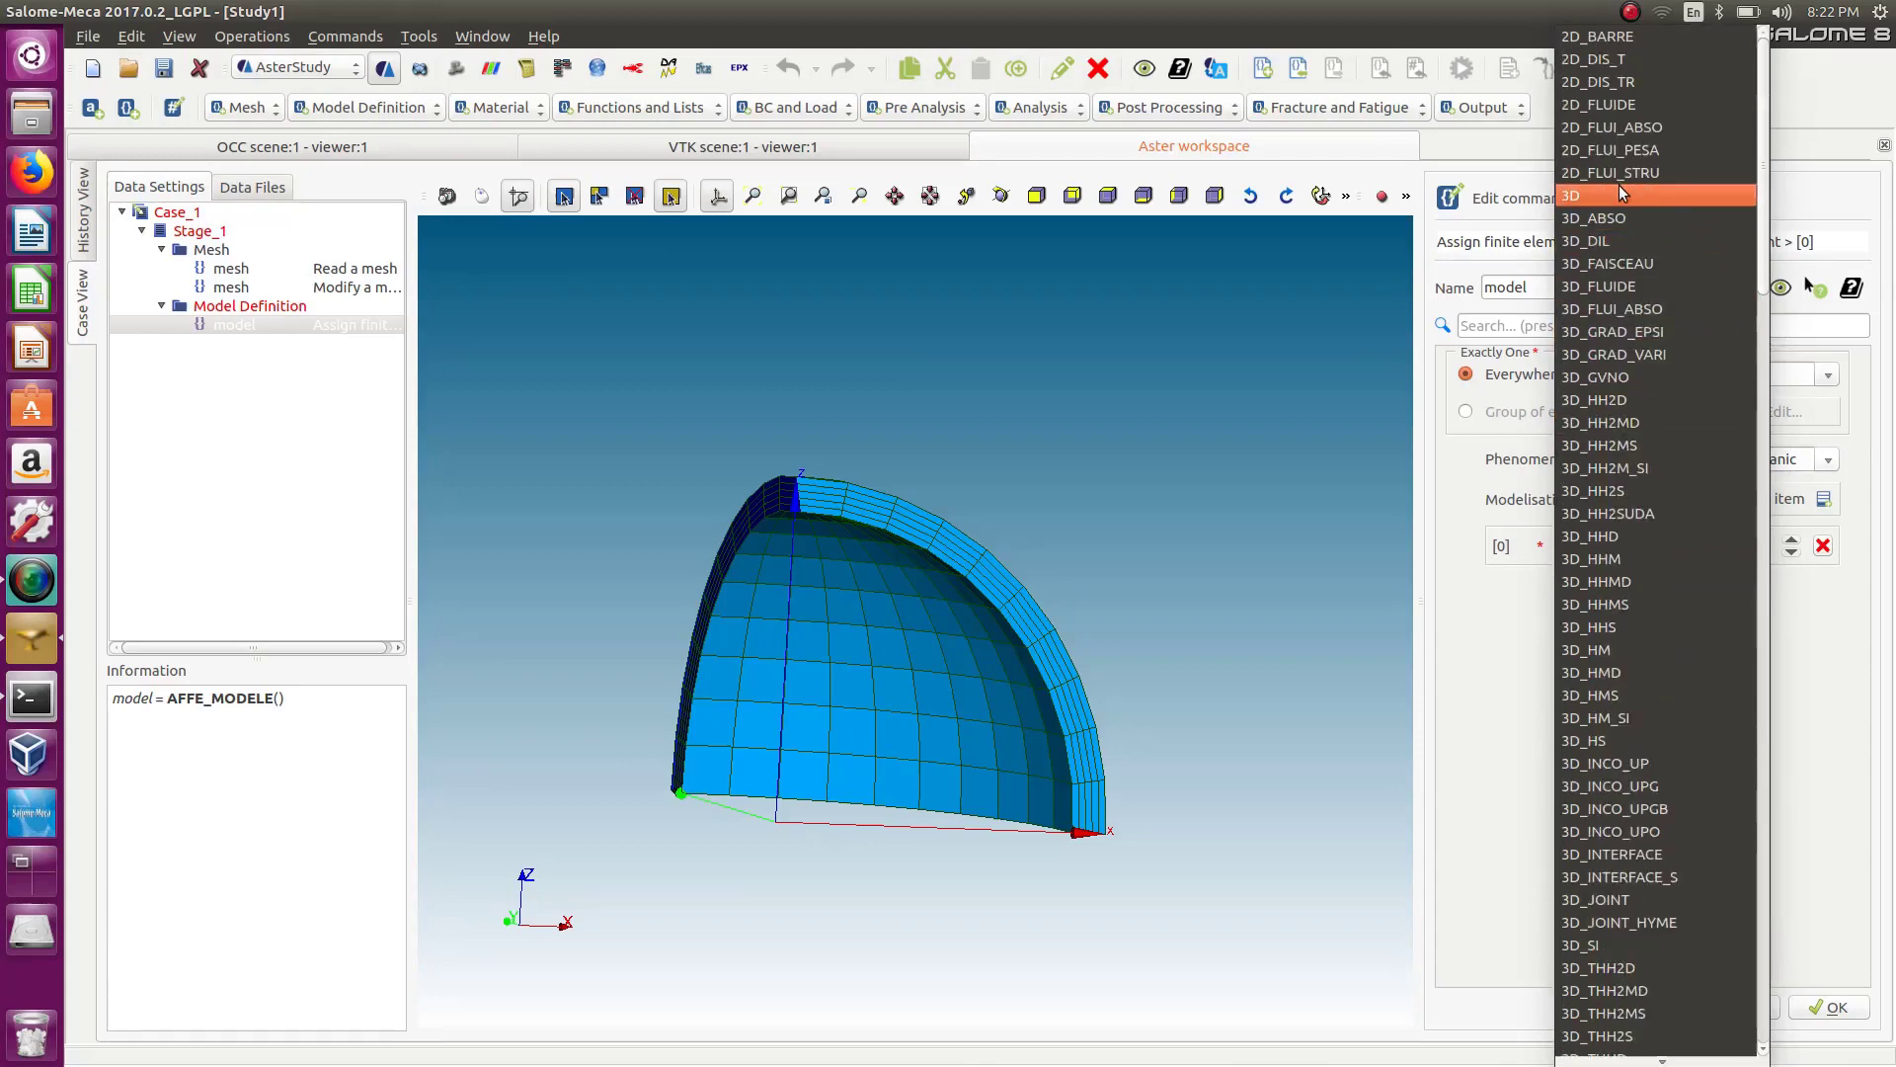
pyautogui.click(1622, 194)
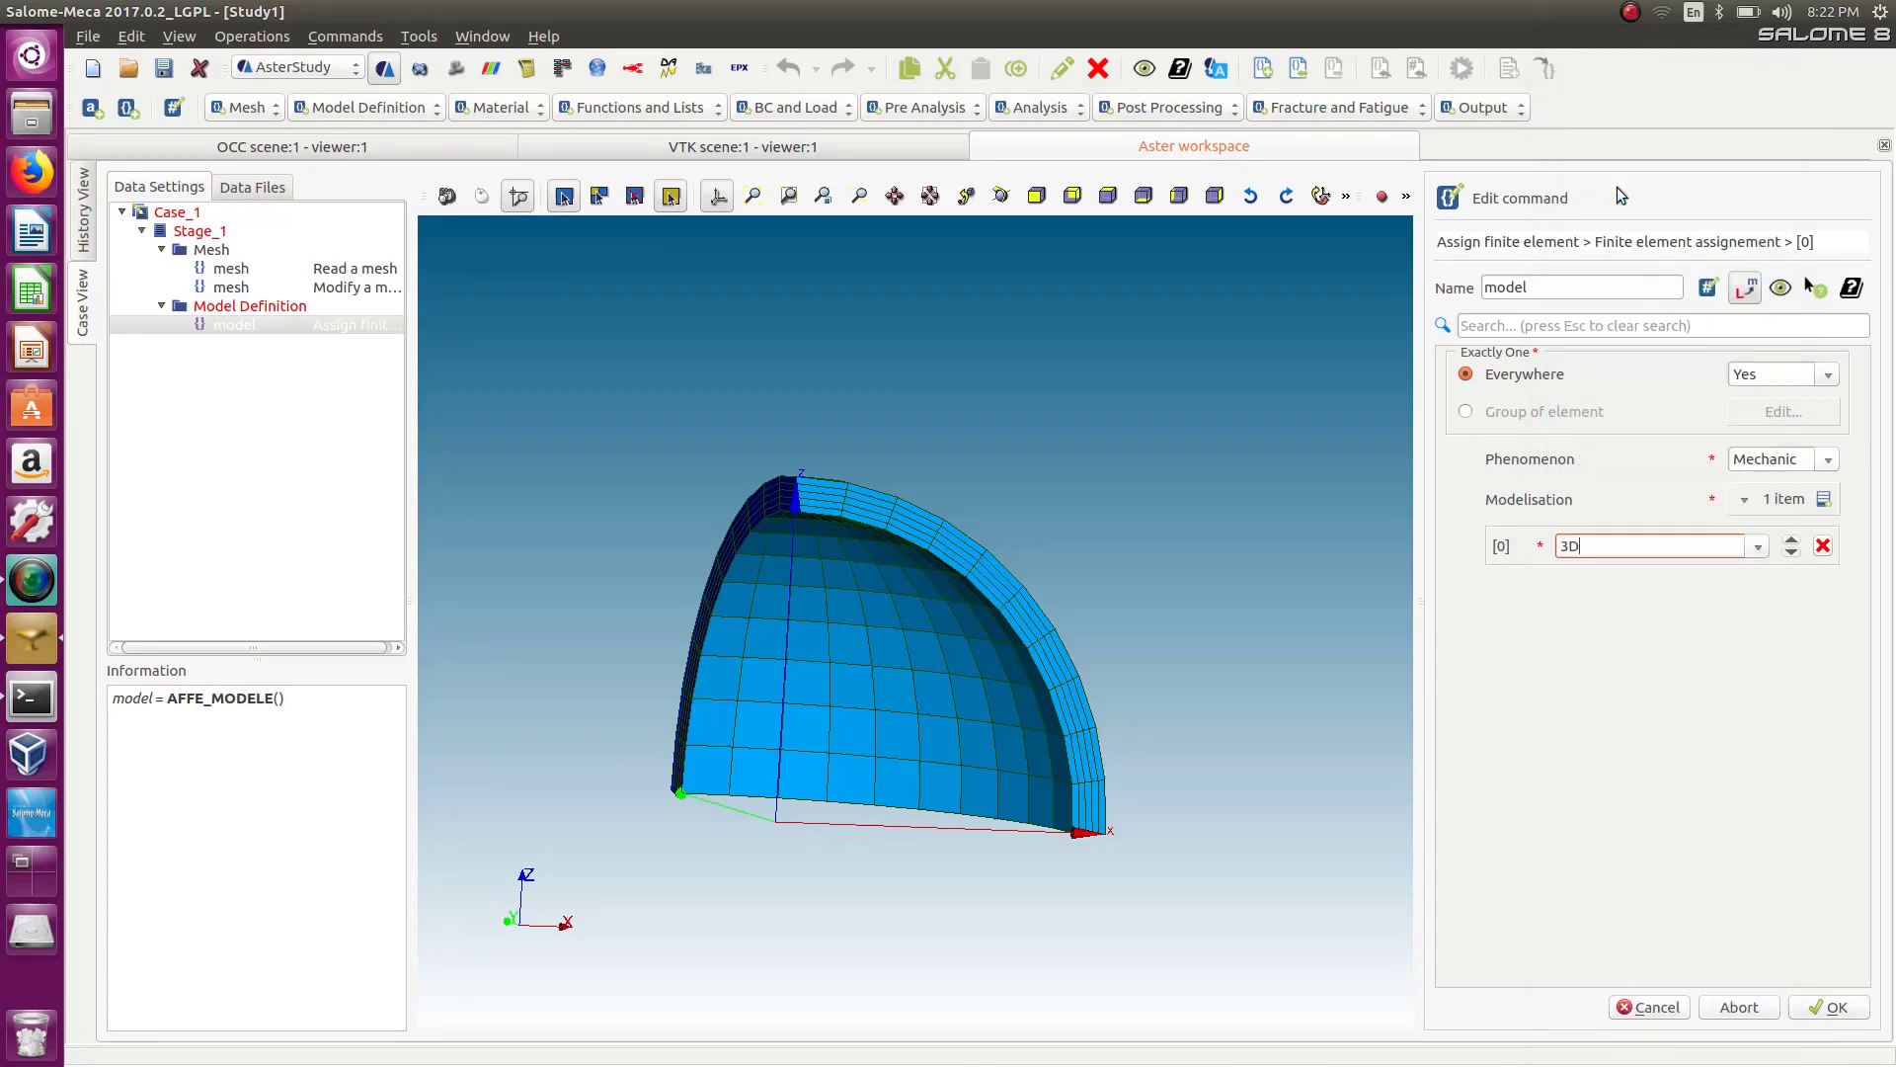
pyautogui.click(1856, 1013)
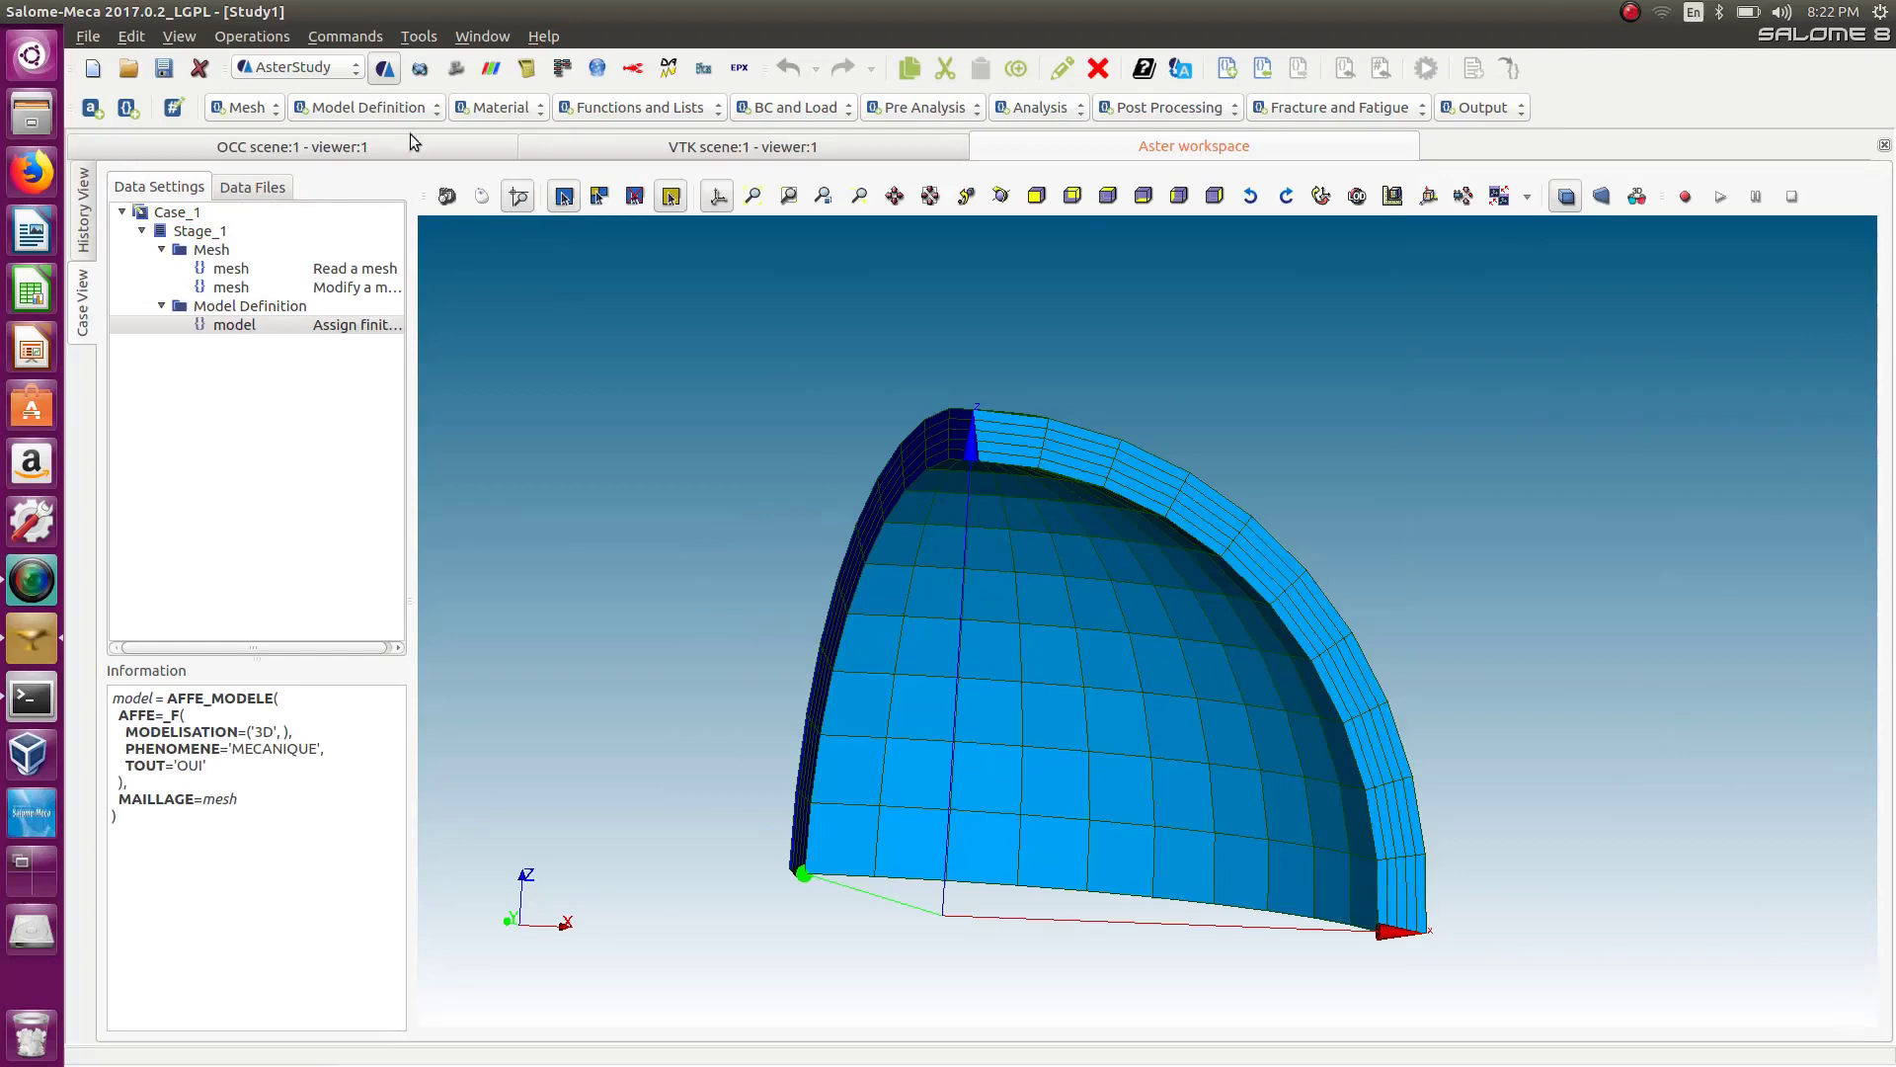
# Add a Define a material command to the stage.
pyautogui.click(417, 106)
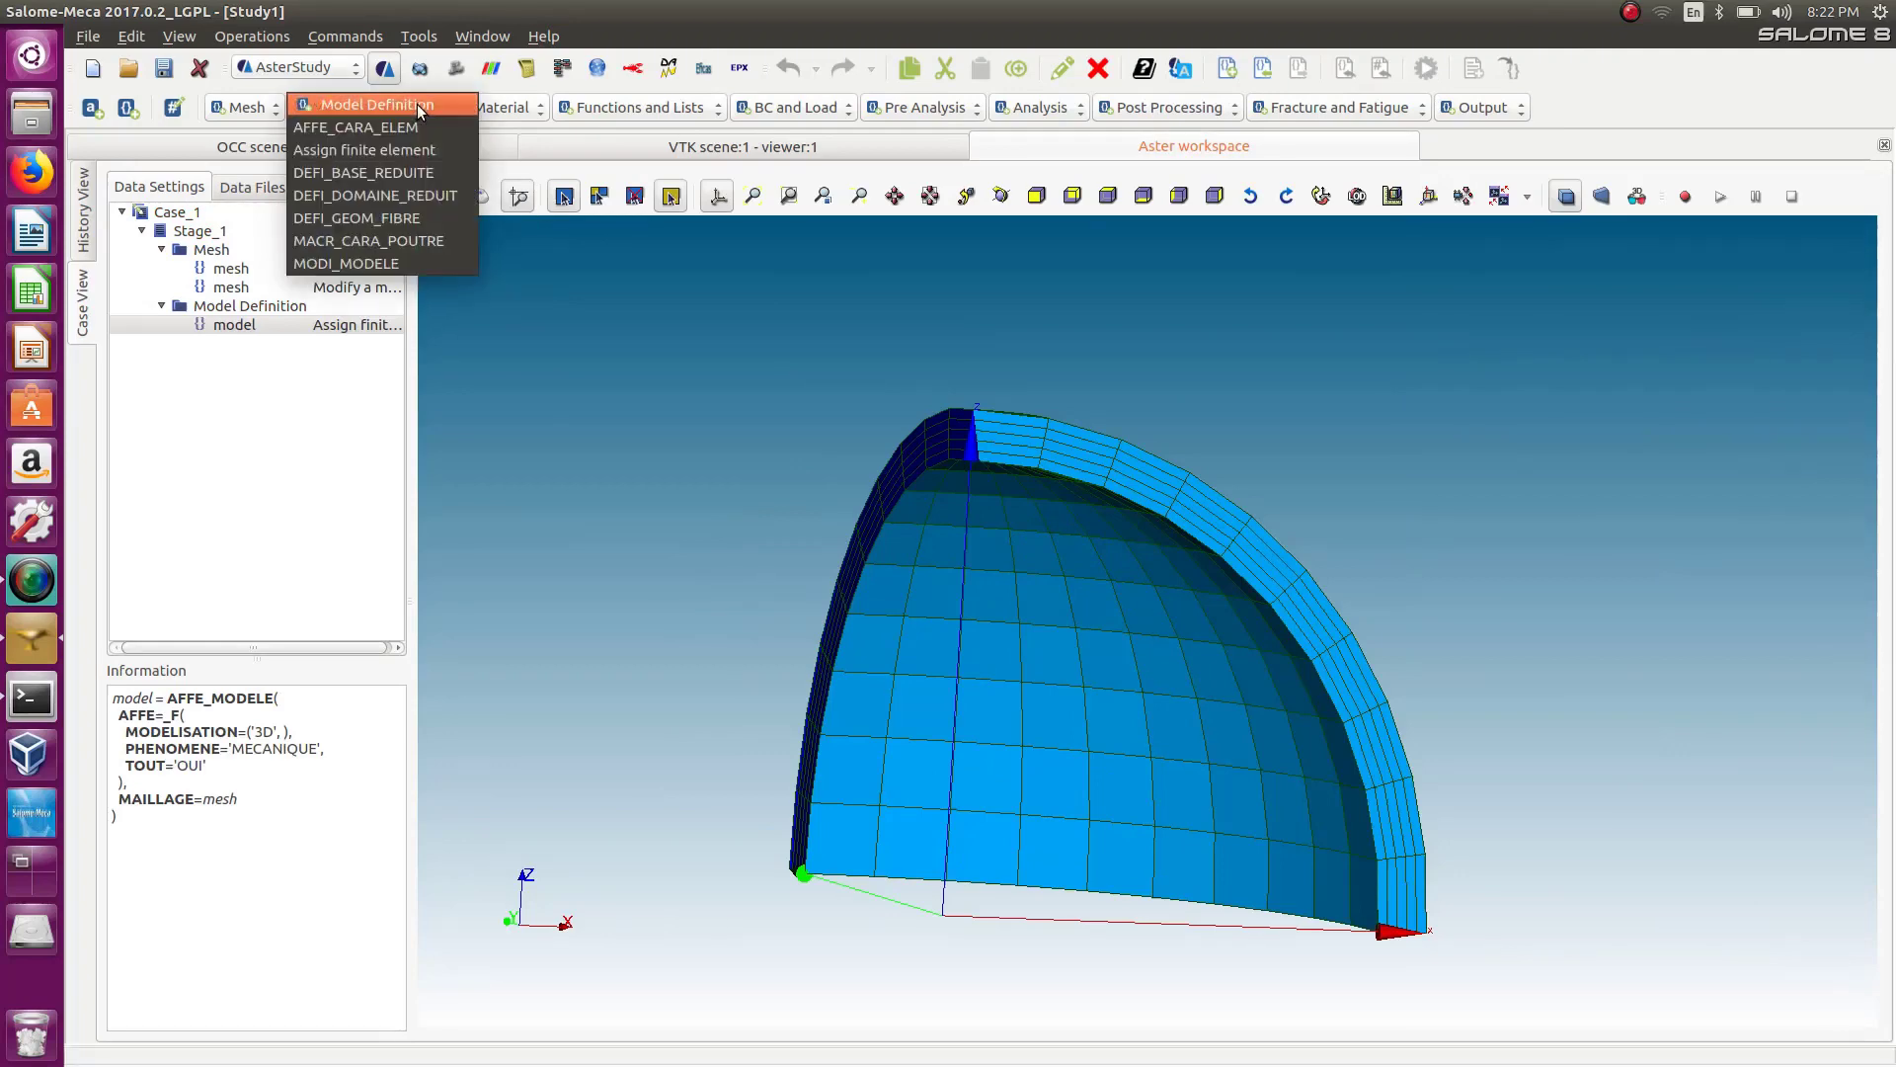
pyautogui.click(499, 106)
pyautogui.click(498, 106)
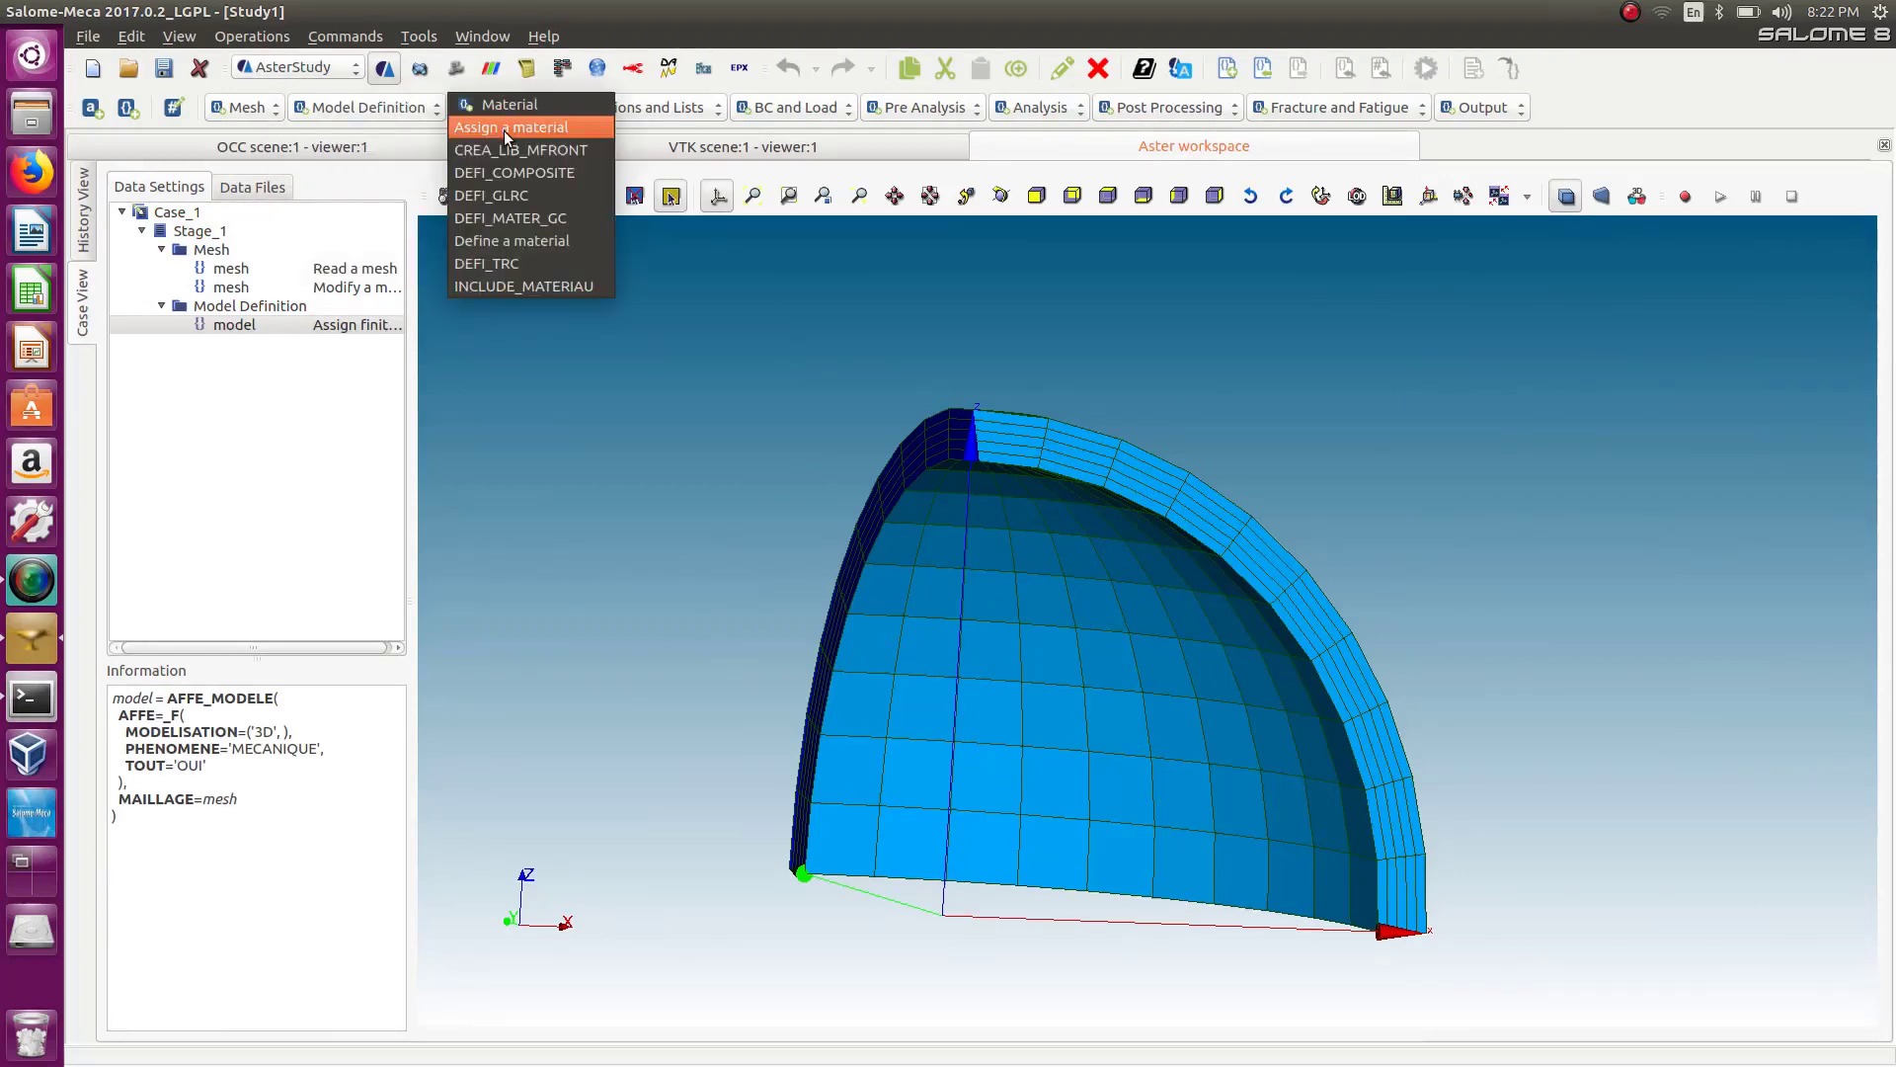
pyautogui.click(500, 243)
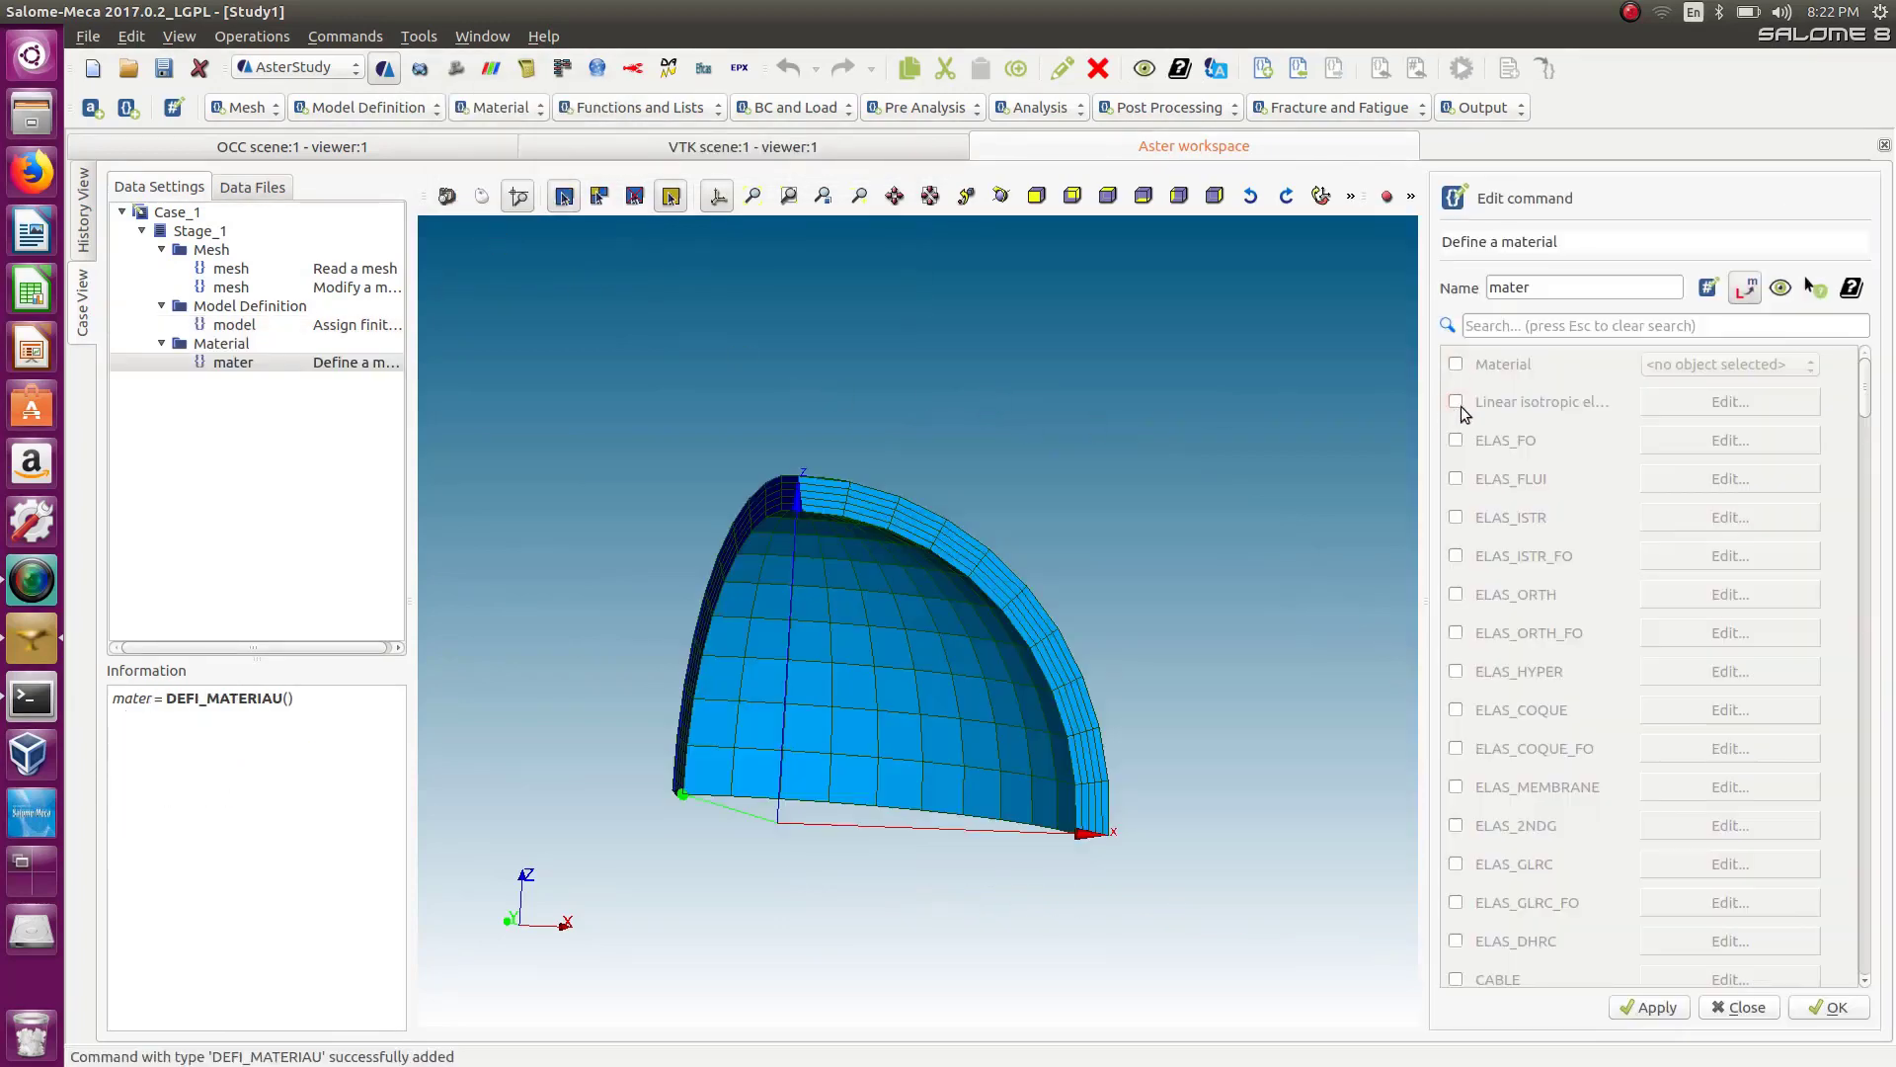
# Enable Linear isotropic elasticity for the material and open its parameters.
pyautogui.click(1456, 402)
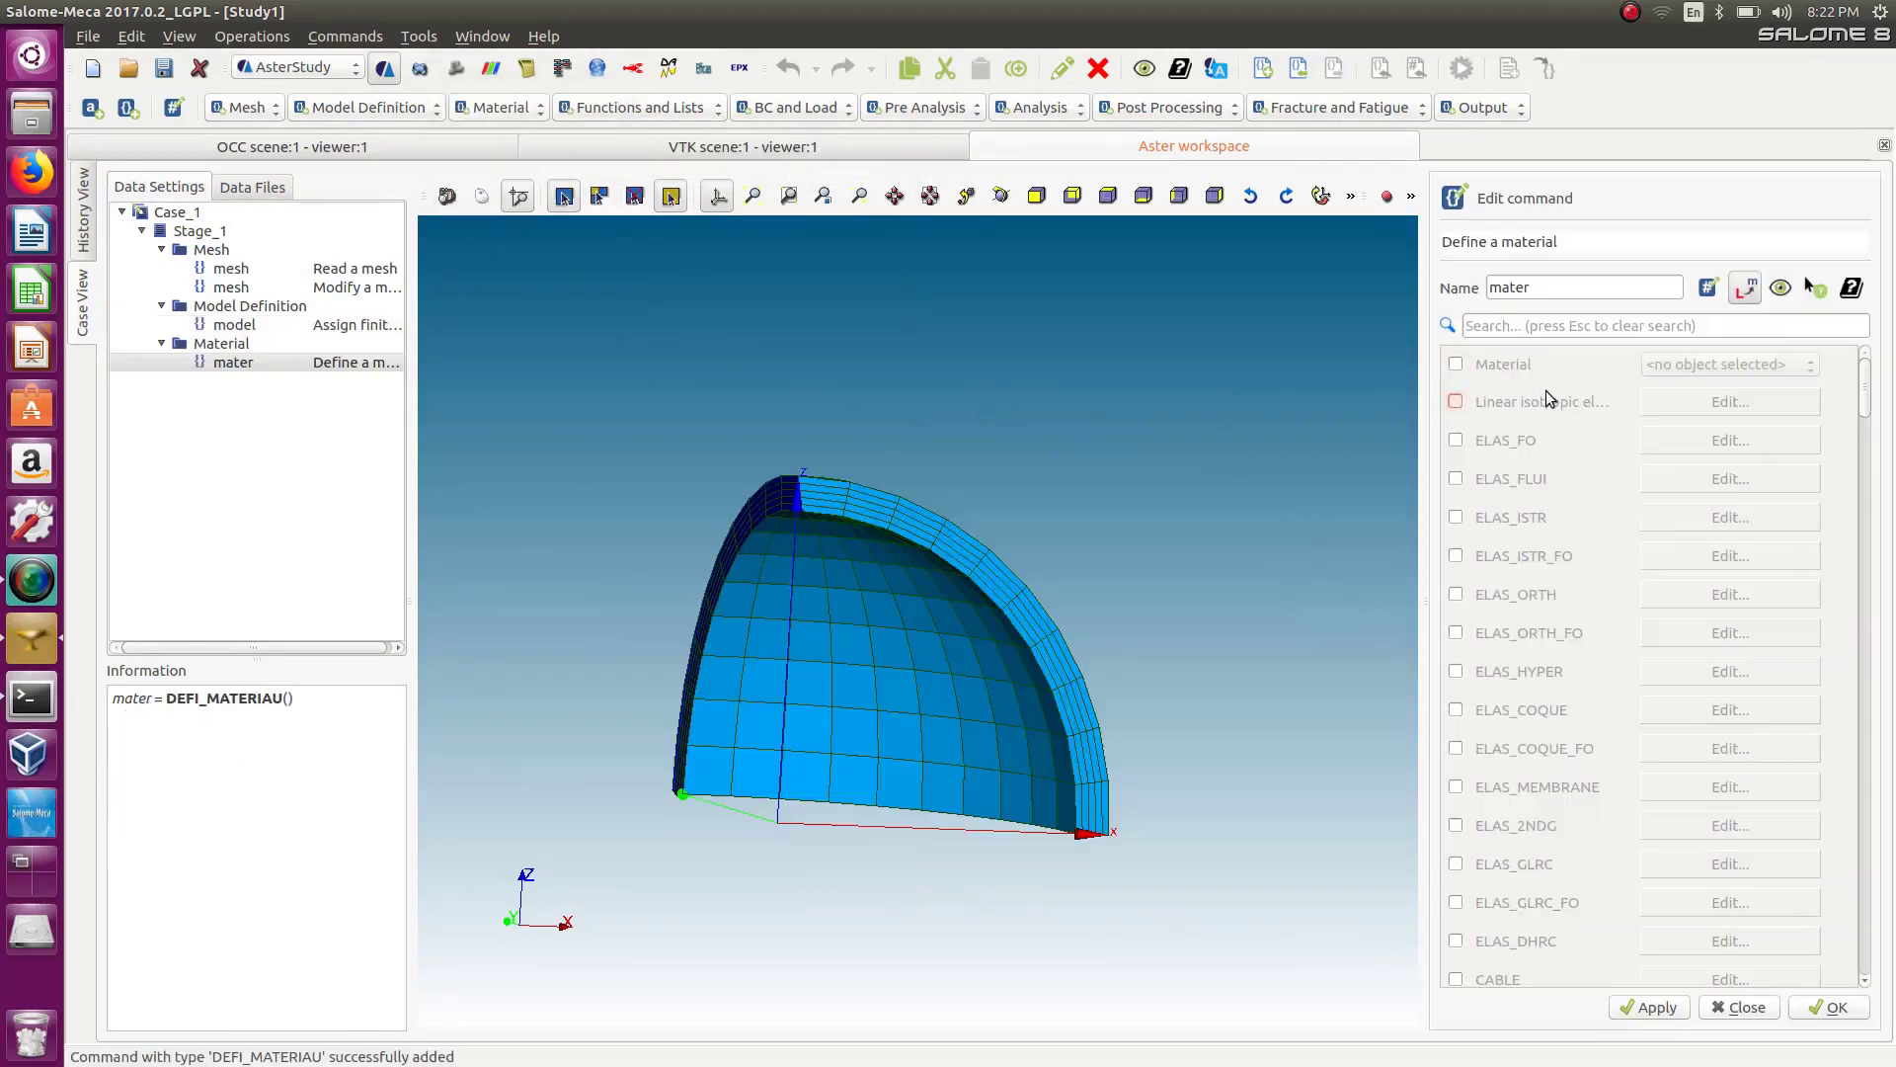
pyautogui.click(1669, 405)
pyautogui.click(1649, 373)
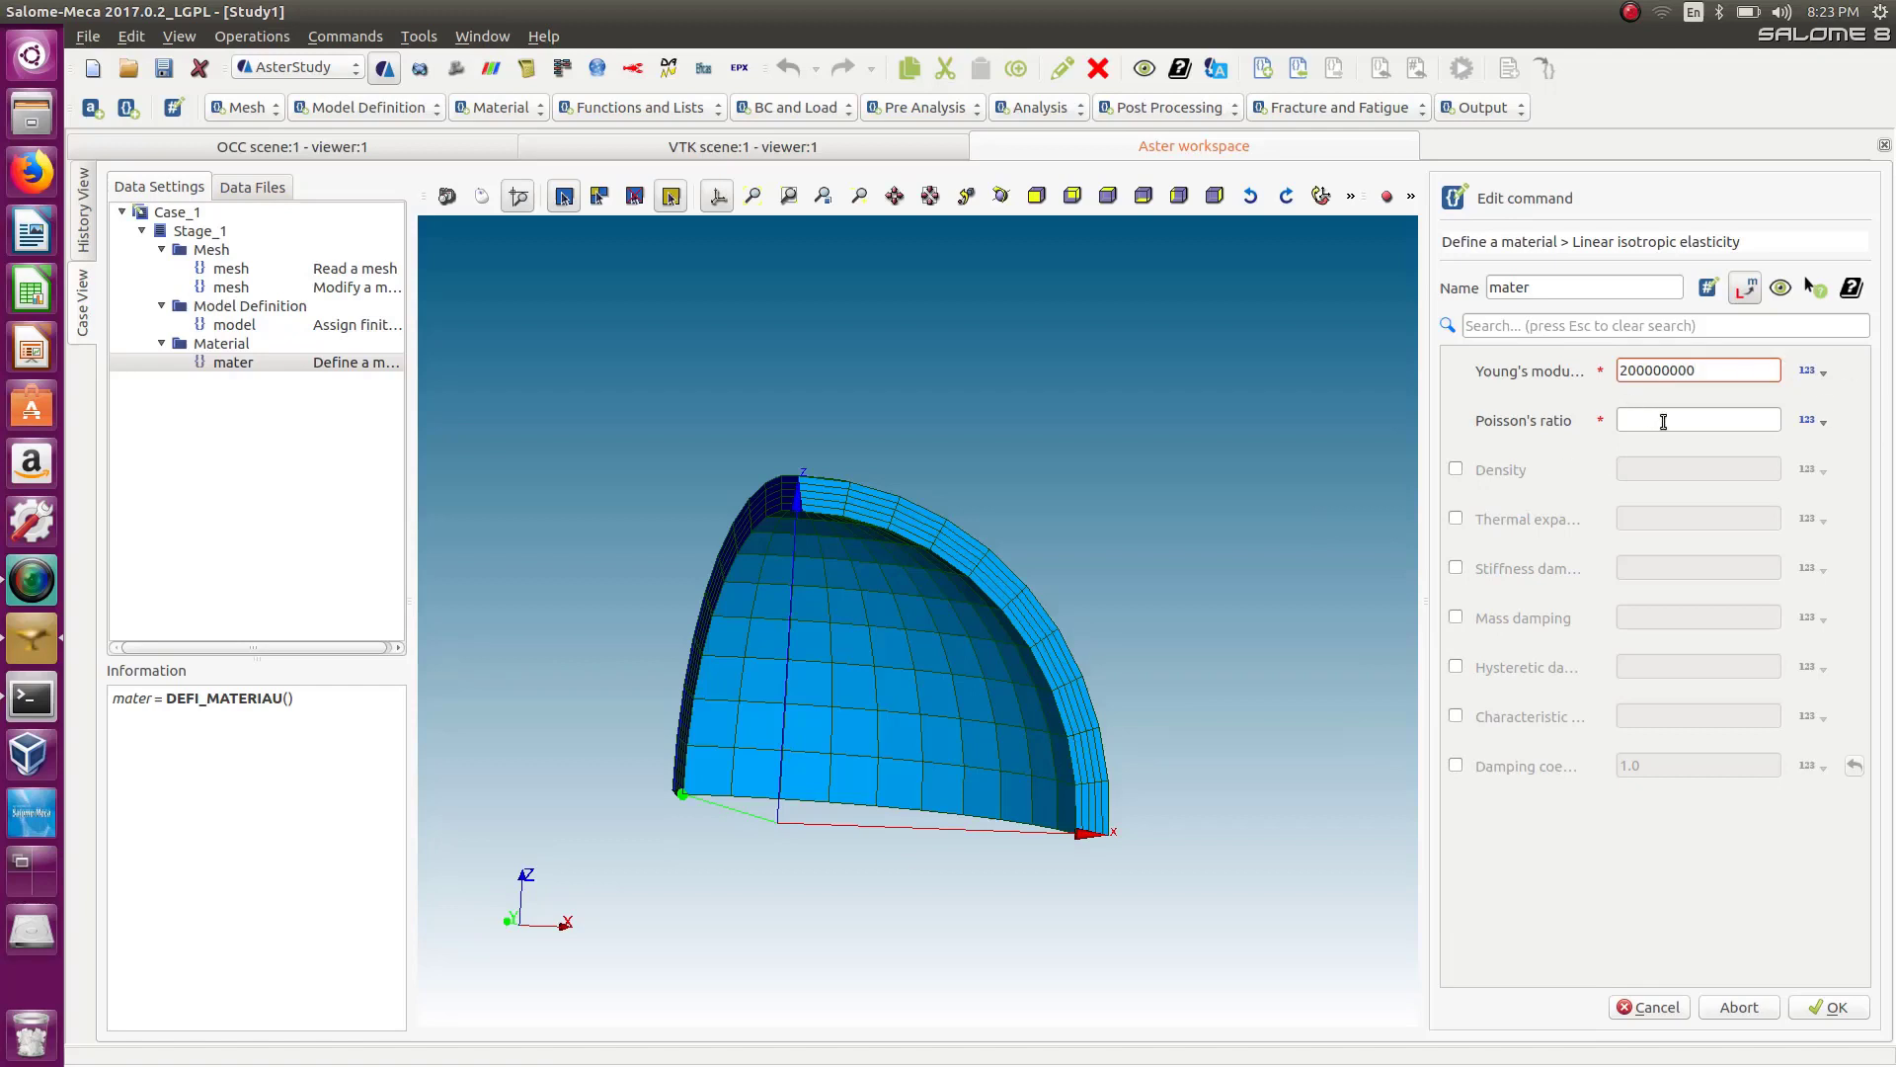
# Set Poisson's ratio to 0.3 and confirm the linear isotropic elastic material definition.
pyautogui.click(1663, 422)
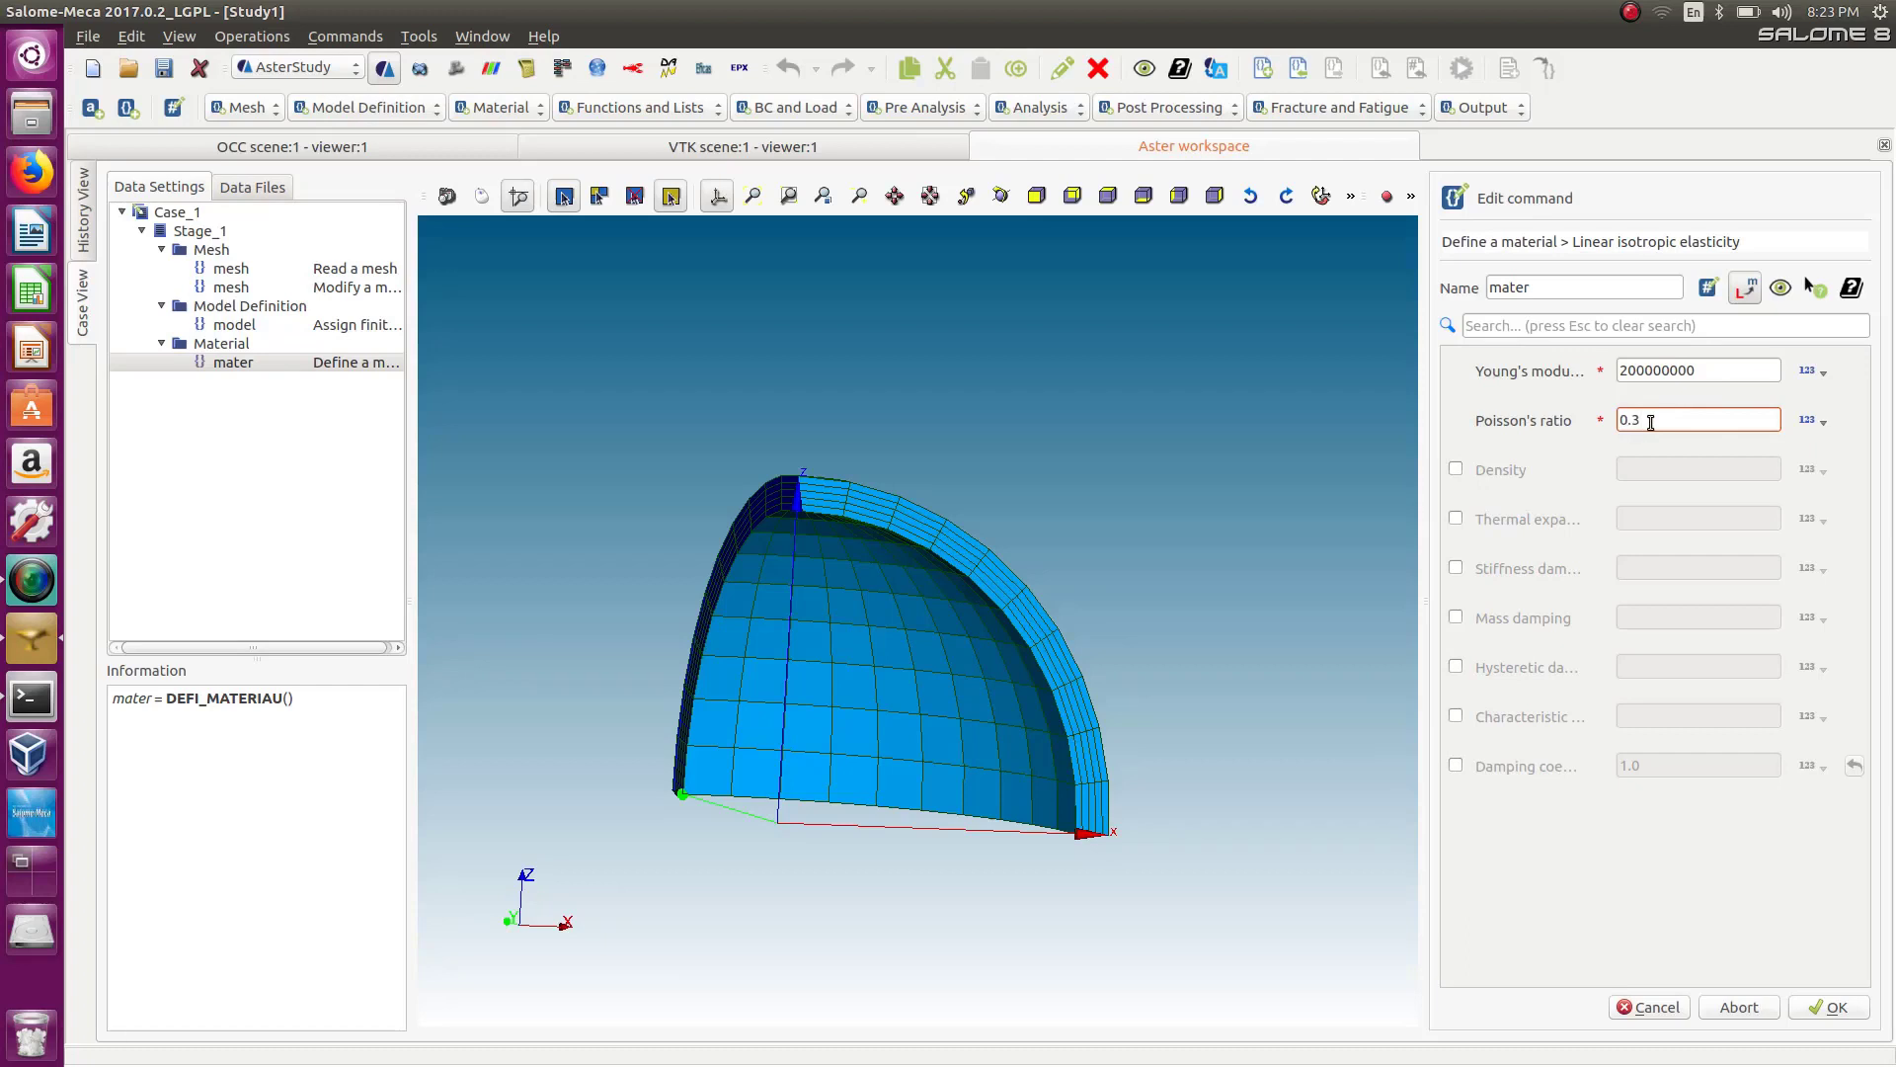
pyautogui.click(1830, 1021)
pyautogui.click(1829, 1011)
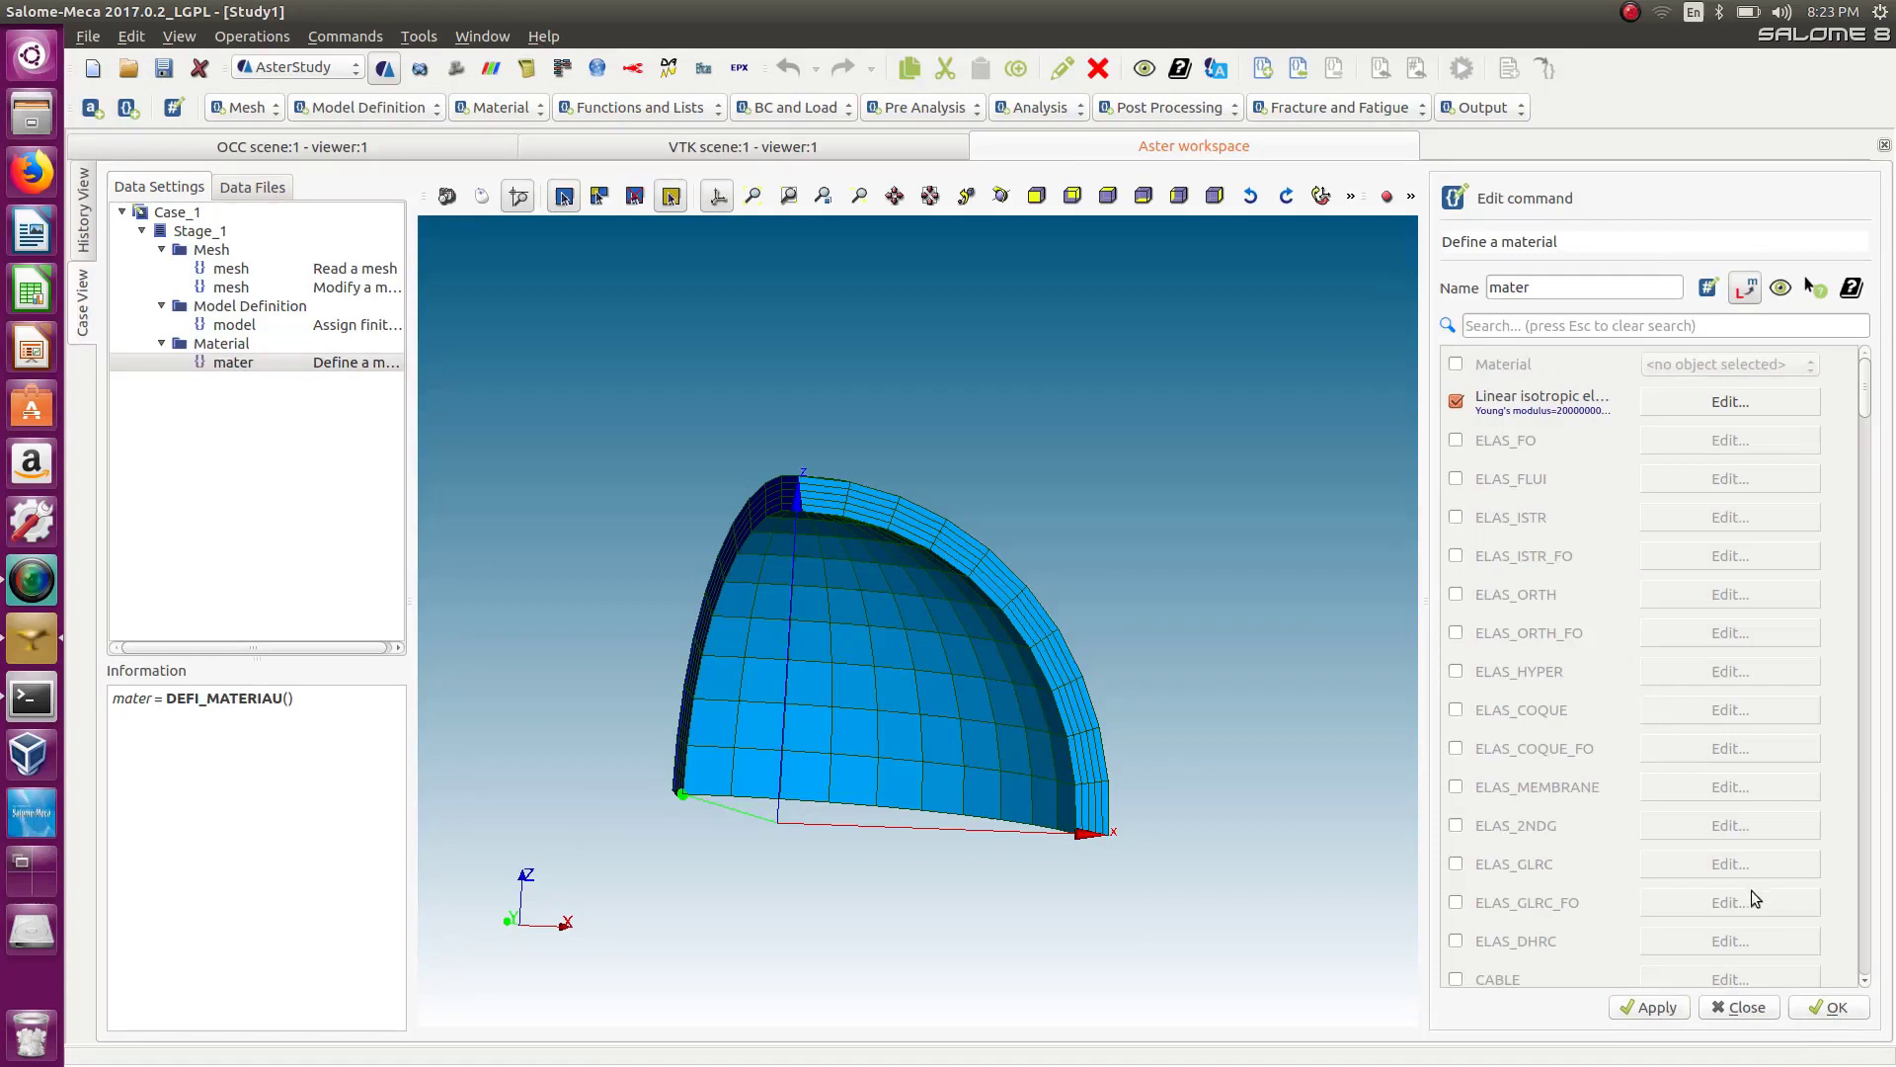
pyautogui.click(1834, 1011)
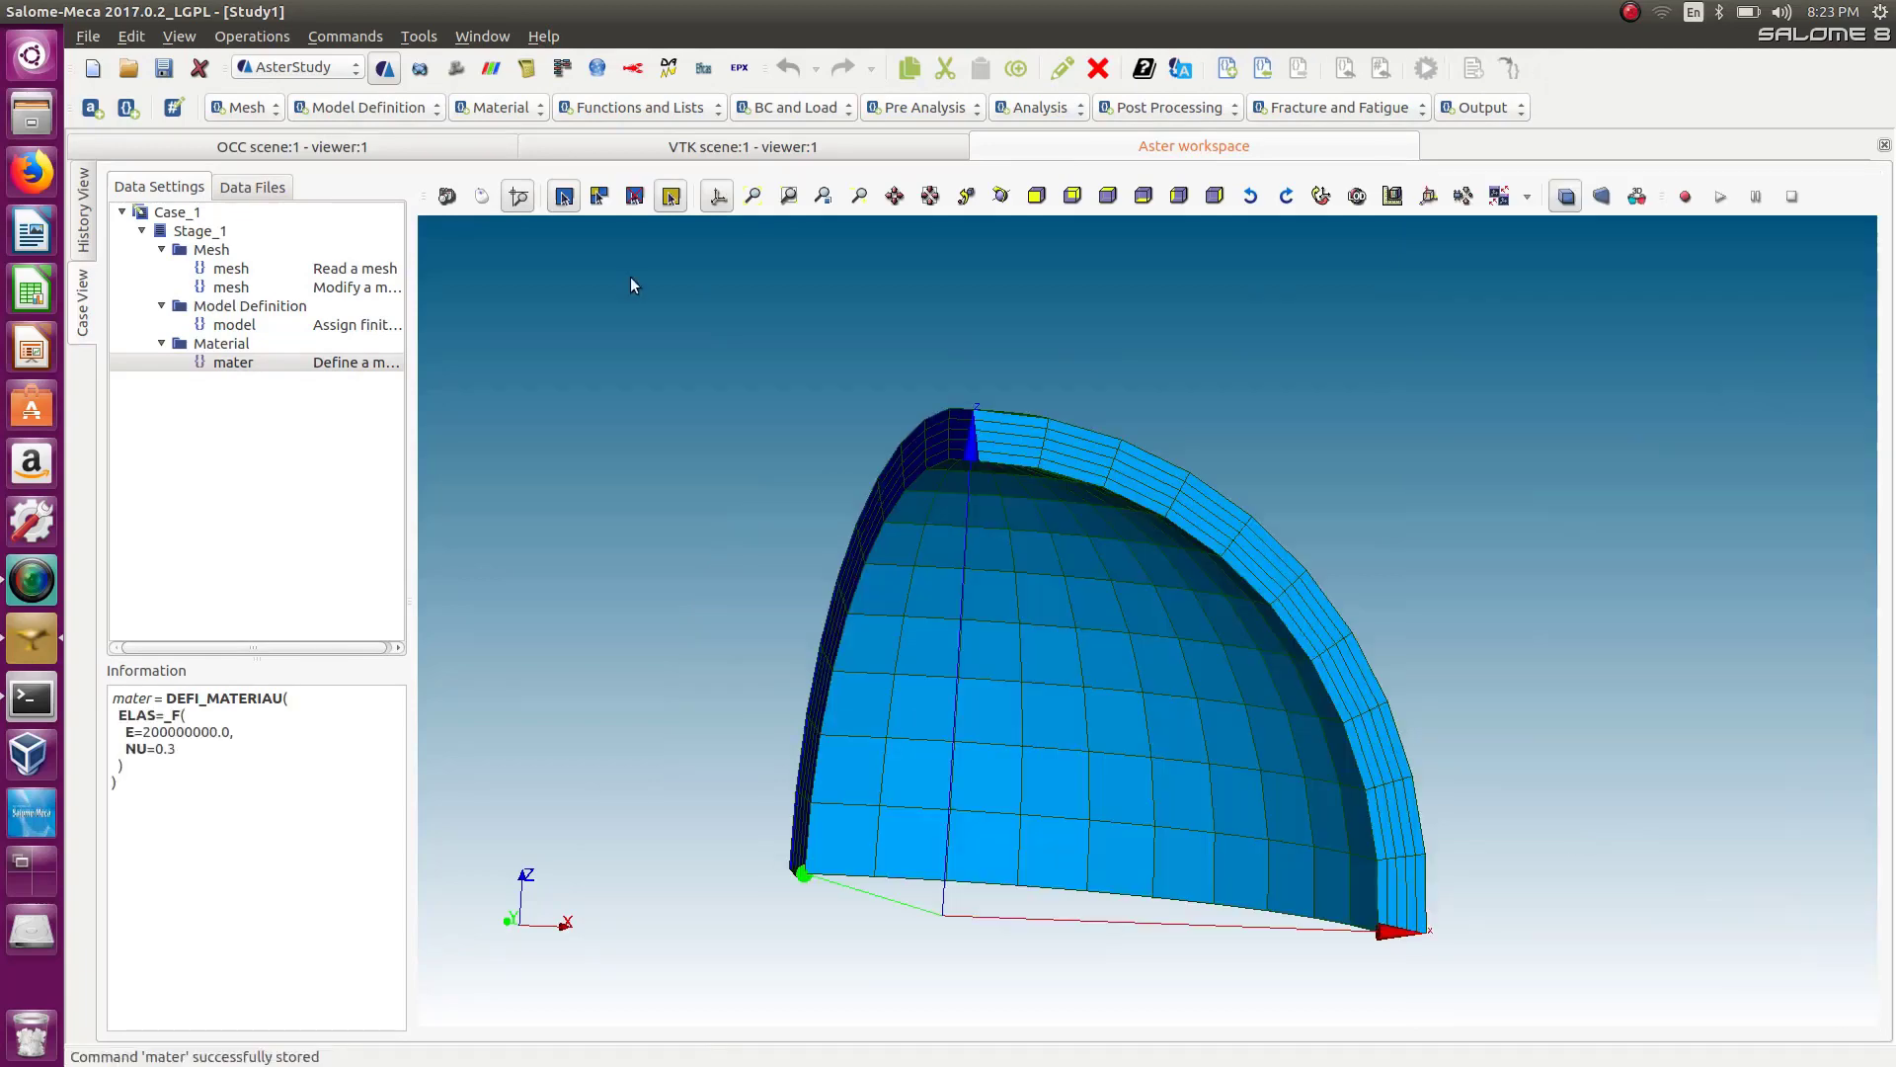
# Add an Assign a material command based on the model and add one material assignment entry.
pyautogui.click(498, 107)
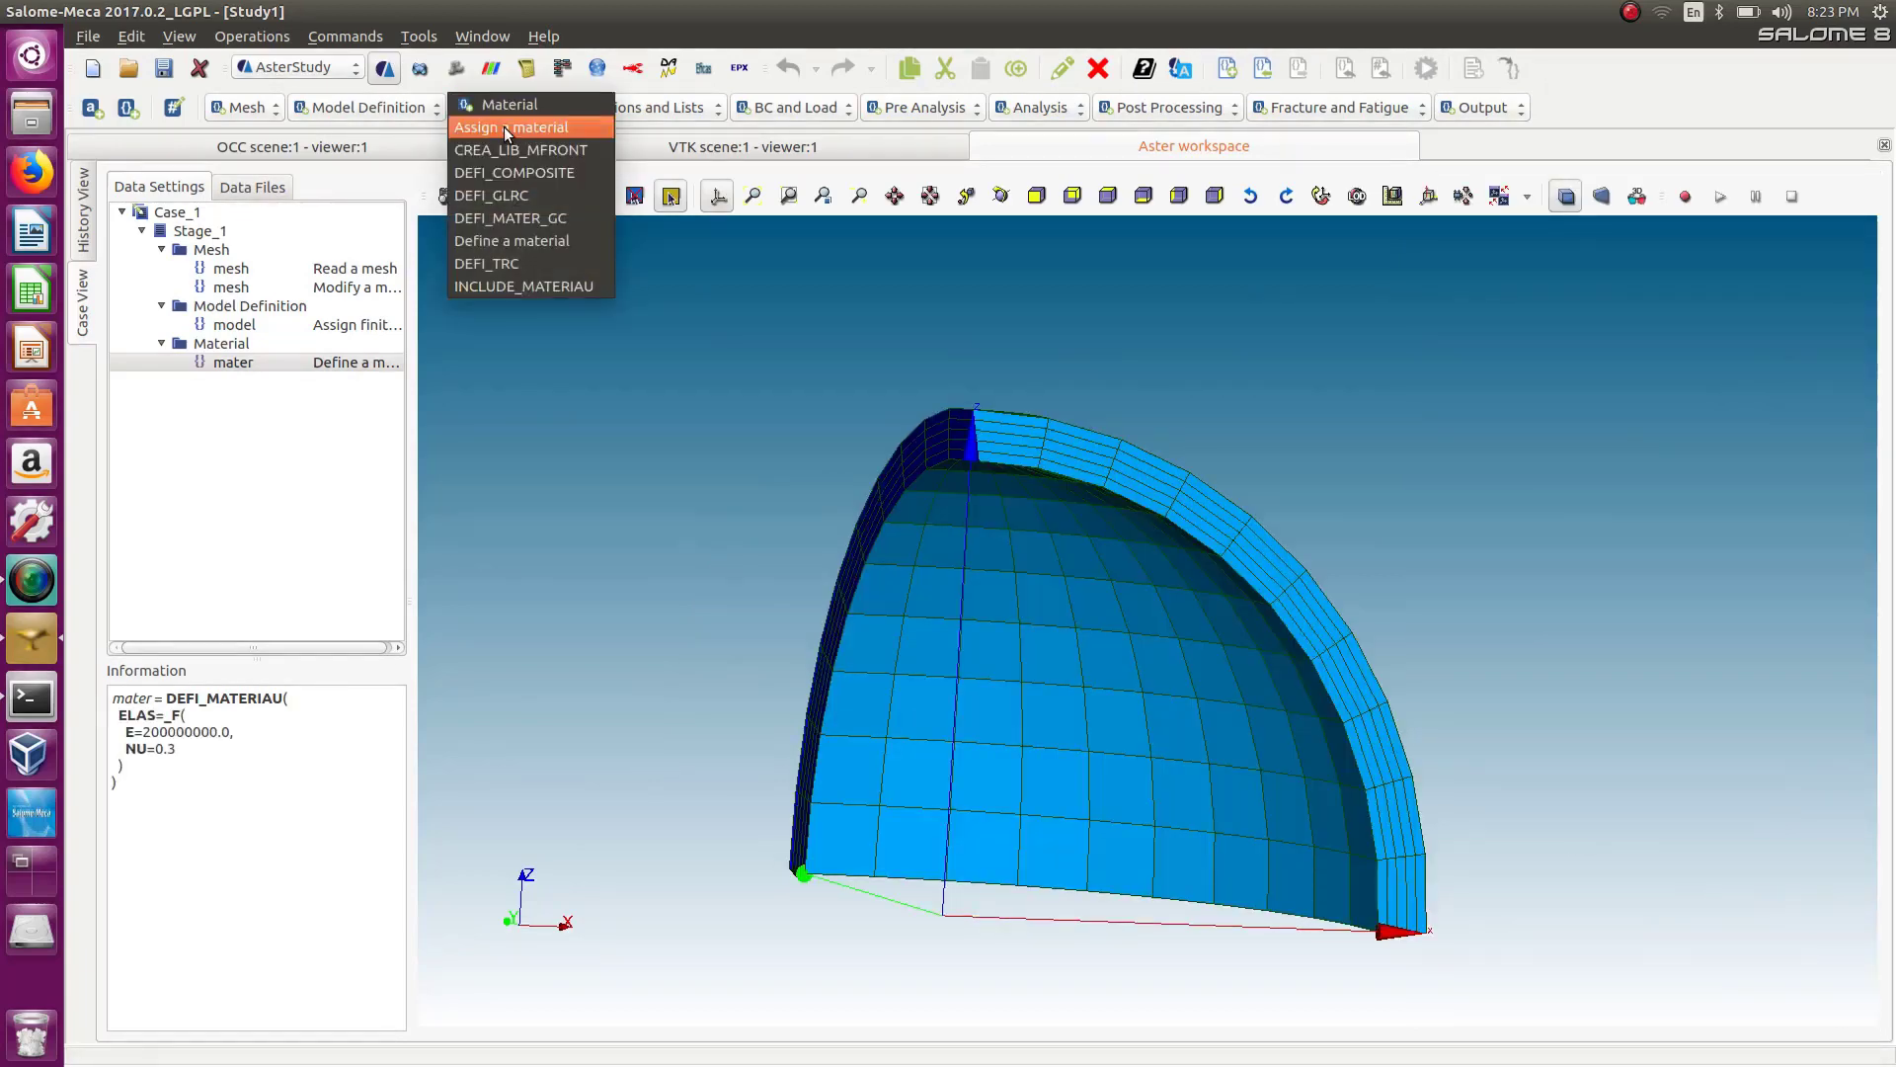
pyautogui.click(507, 128)
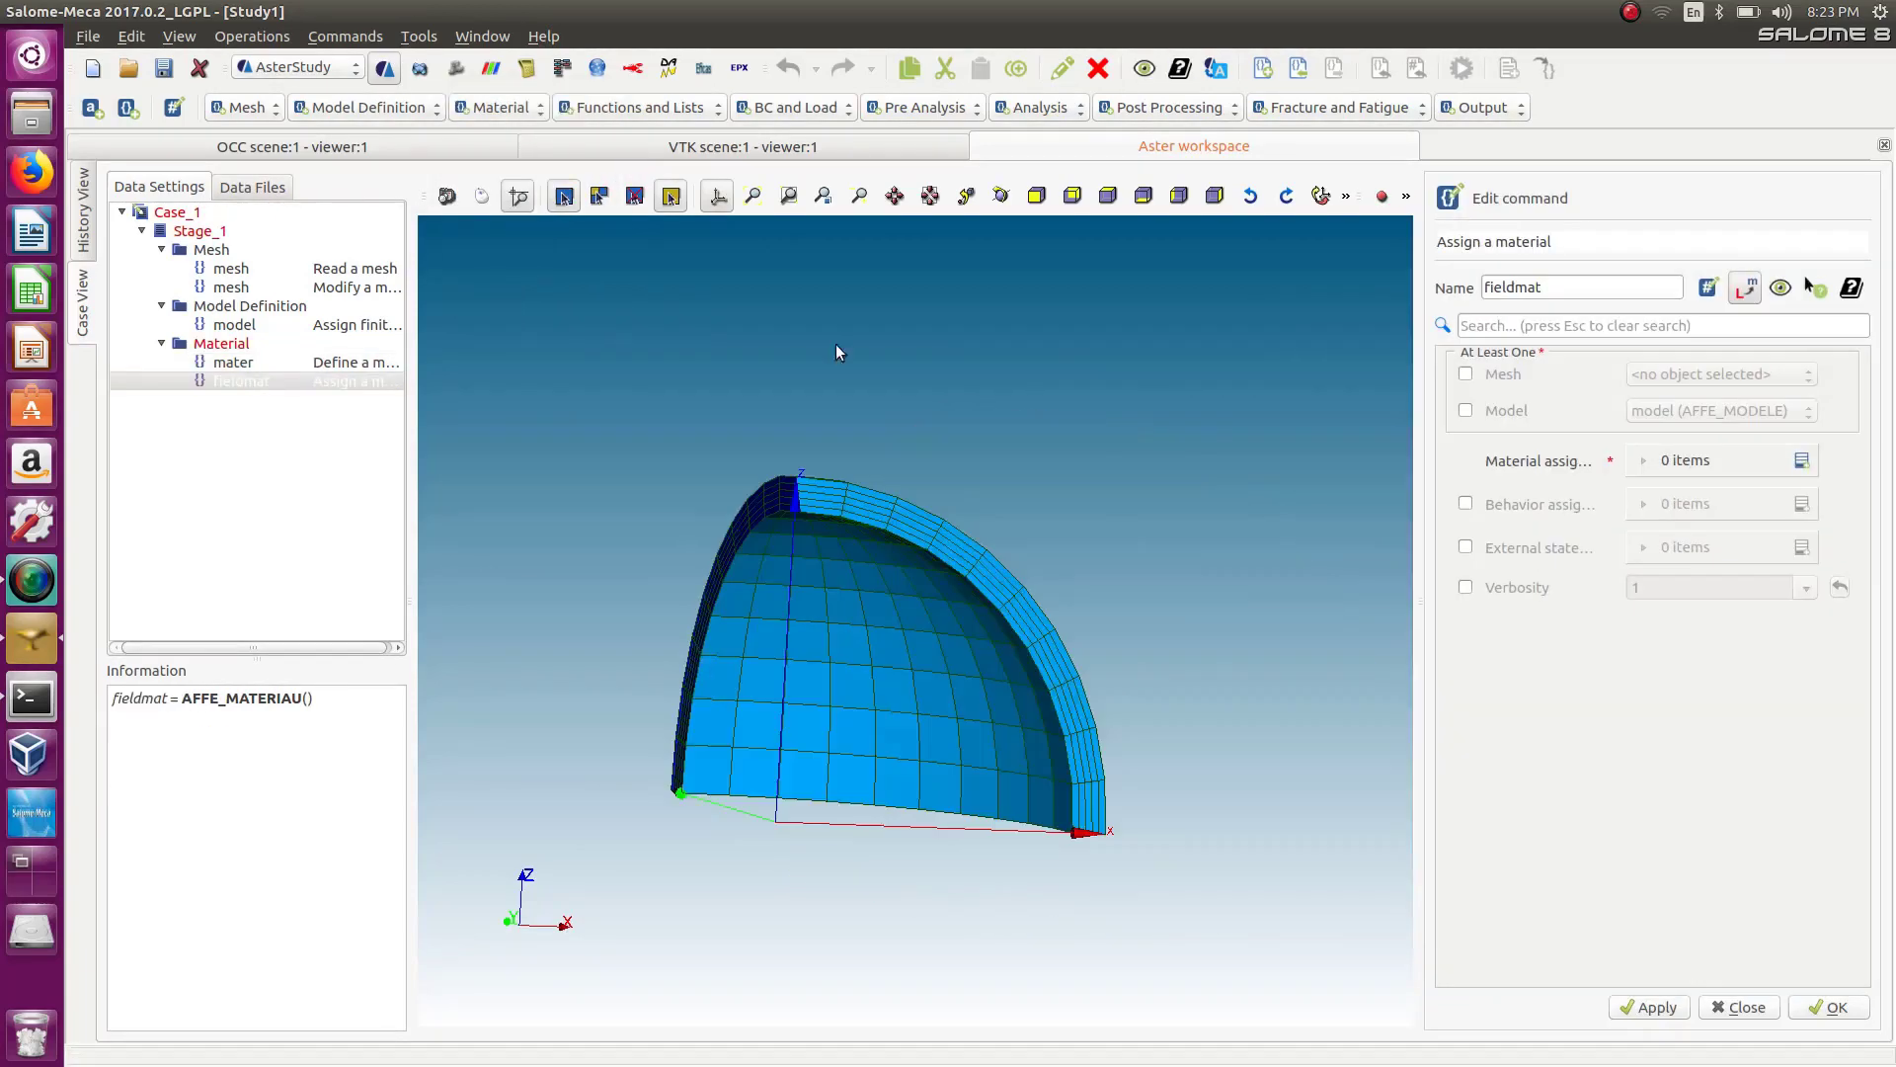
pyautogui.click(1466, 411)
pyautogui.click(1801, 462)
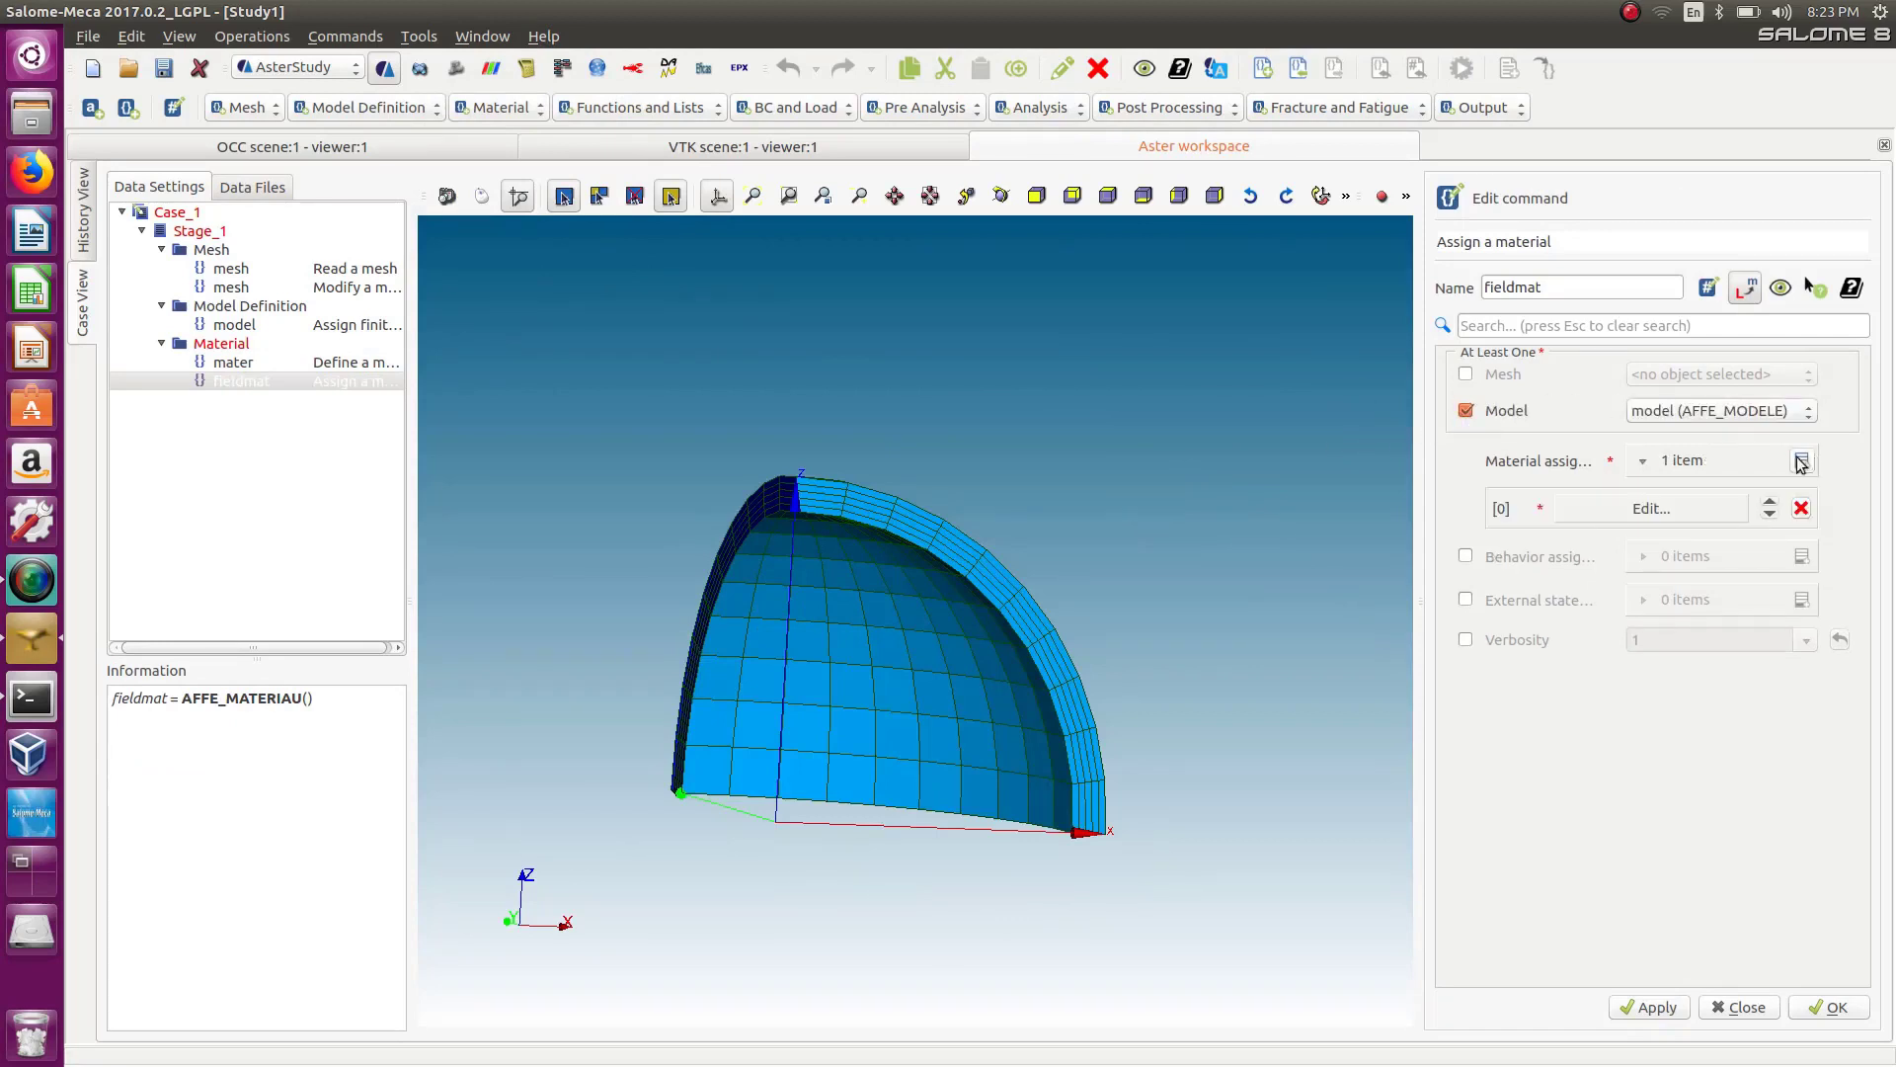
# Assign the material mater everywhere in the entry and confirm the material field command.
pyautogui.click(1701, 508)
pyautogui.click(1483, 380)
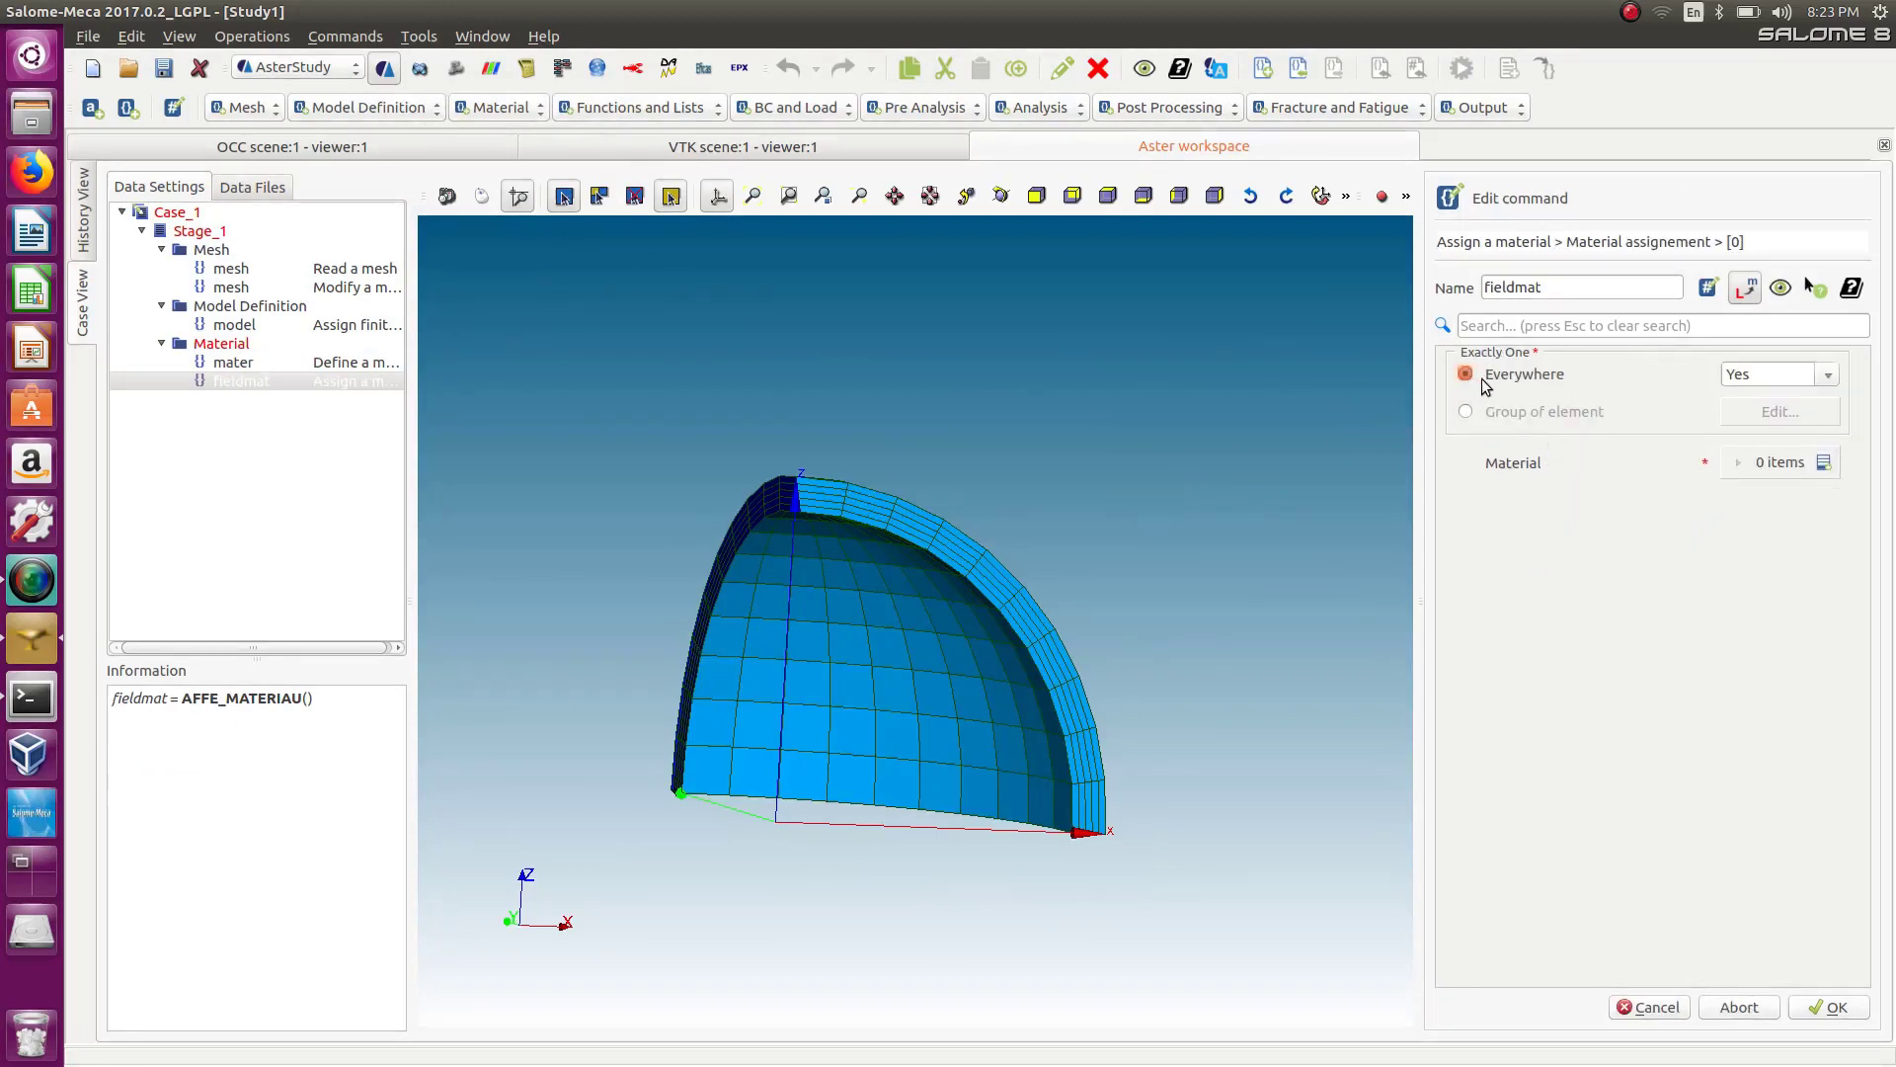
pyautogui.click(1823, 462)
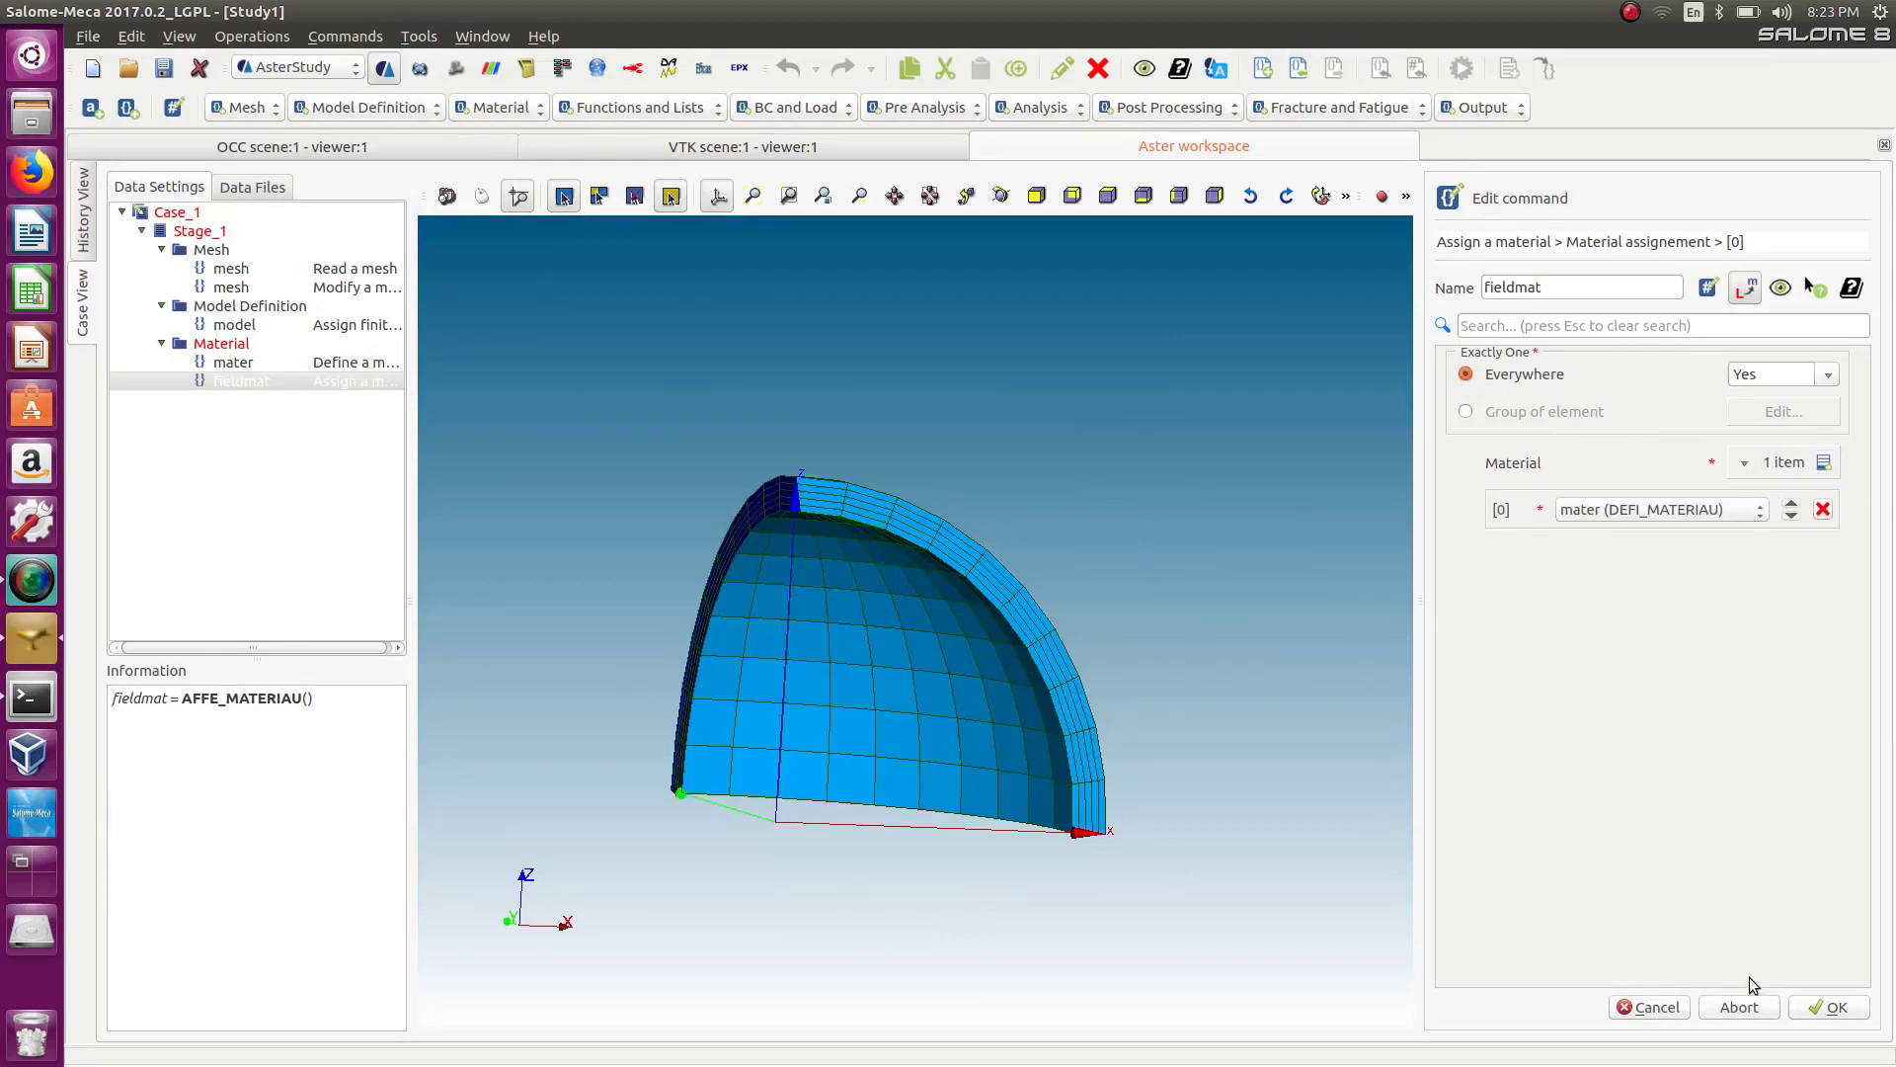
pyautogui.click(1829, 1007)
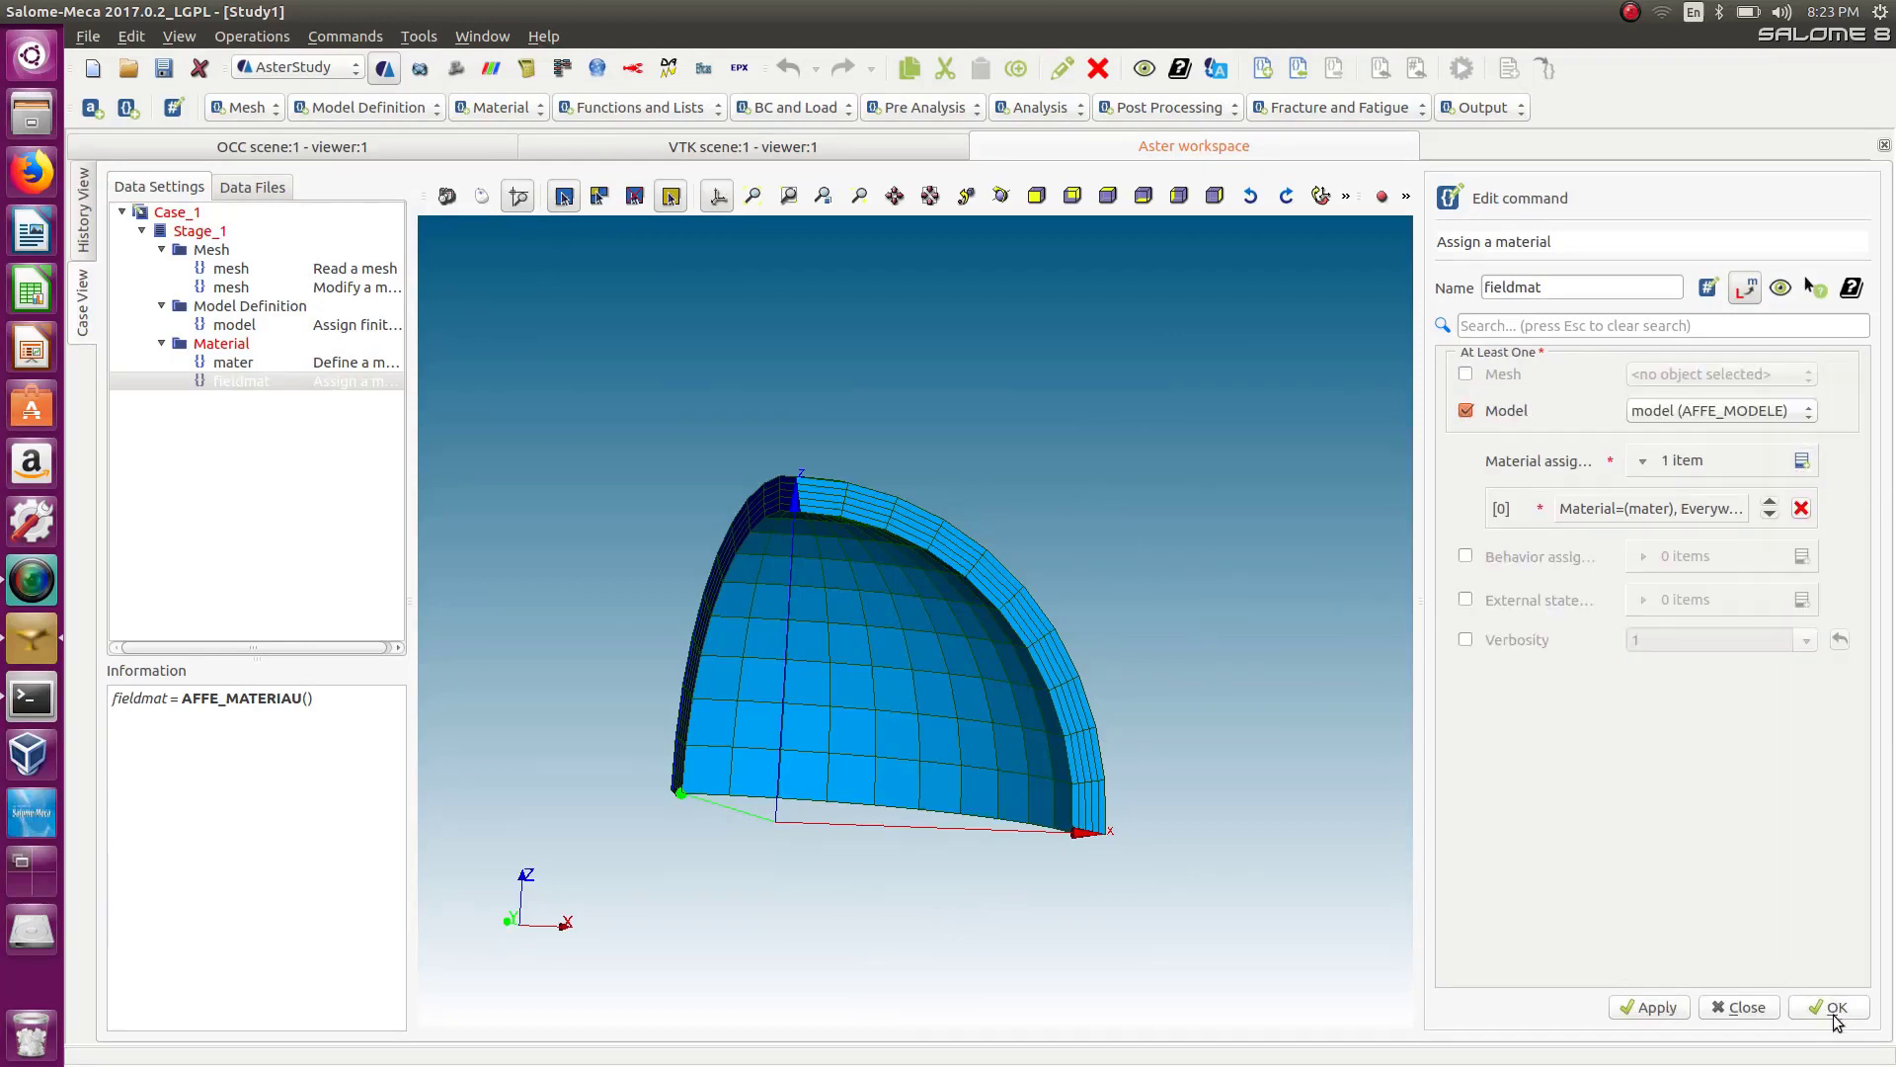
pyautogui.click(1835, 1008)
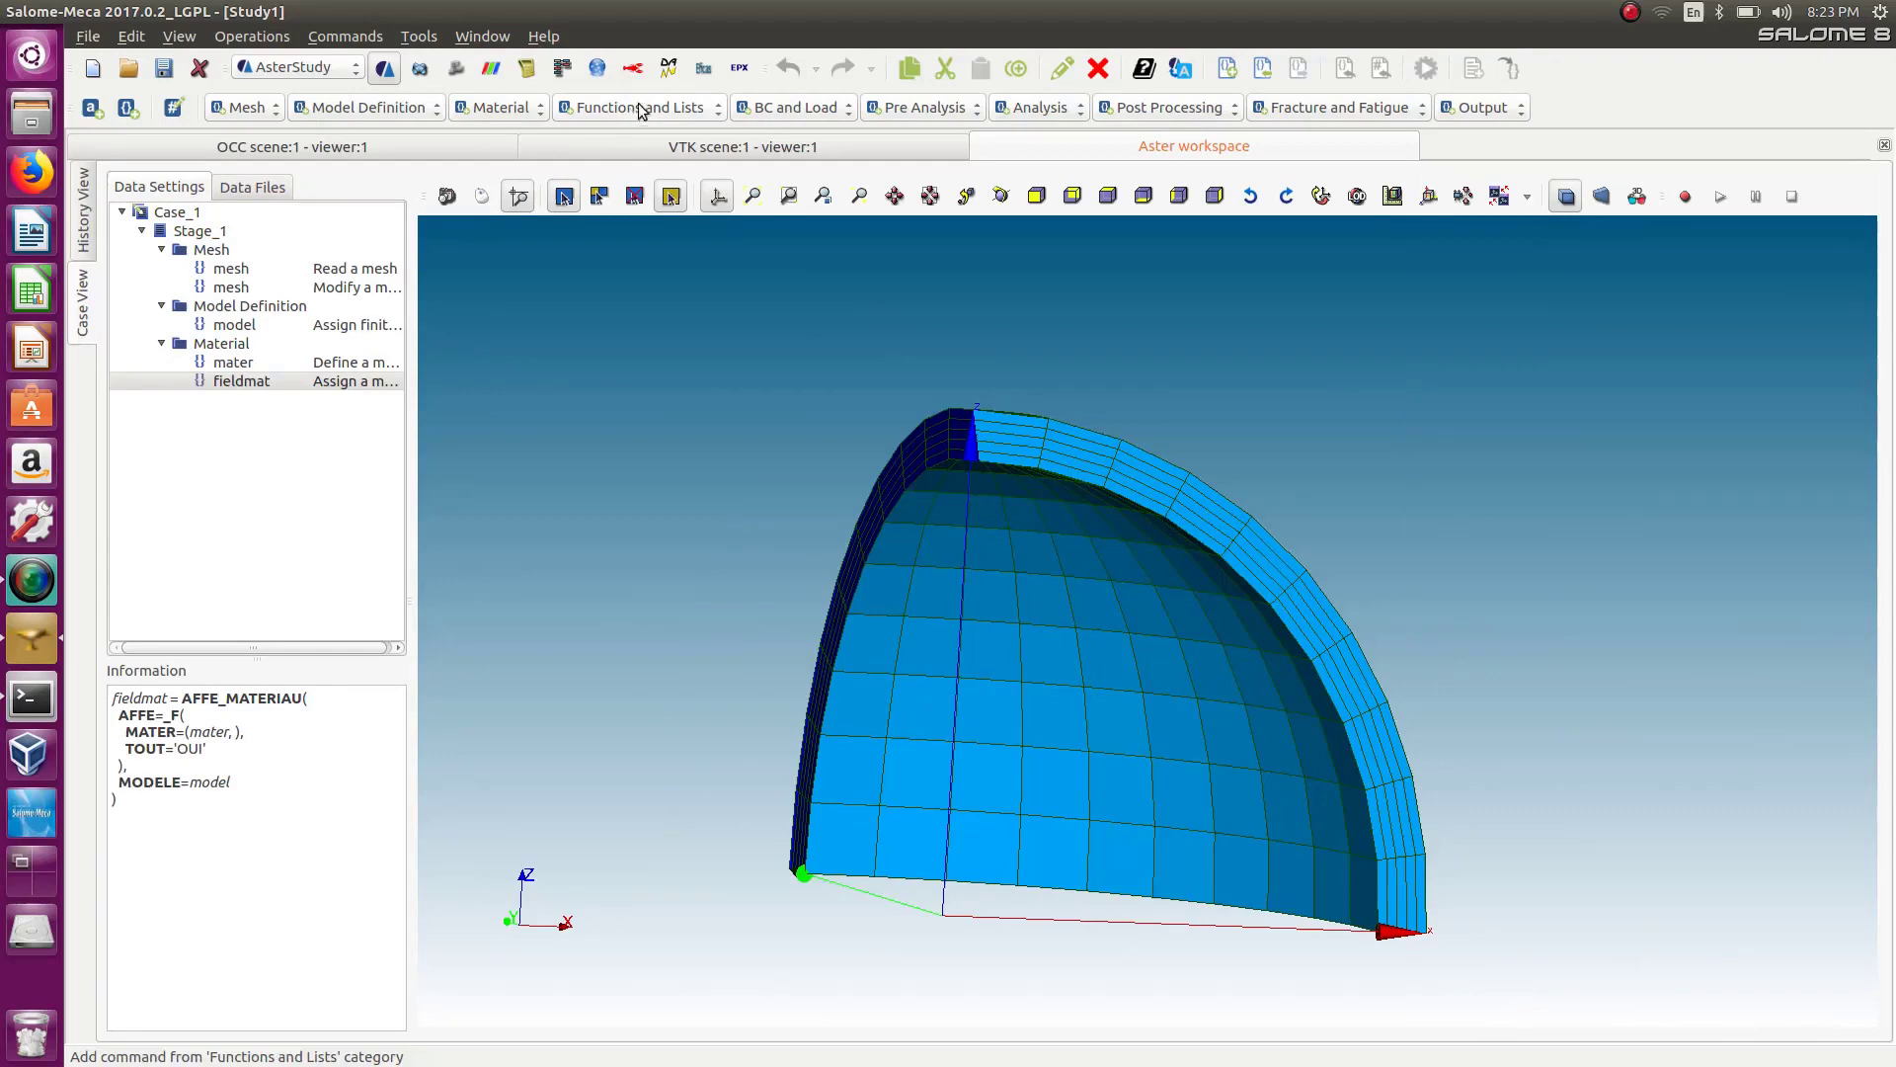
# Add an Assign mechanical load command, enable Enforce DOF and add one entry to it.
pyautogui.click(825, 107)
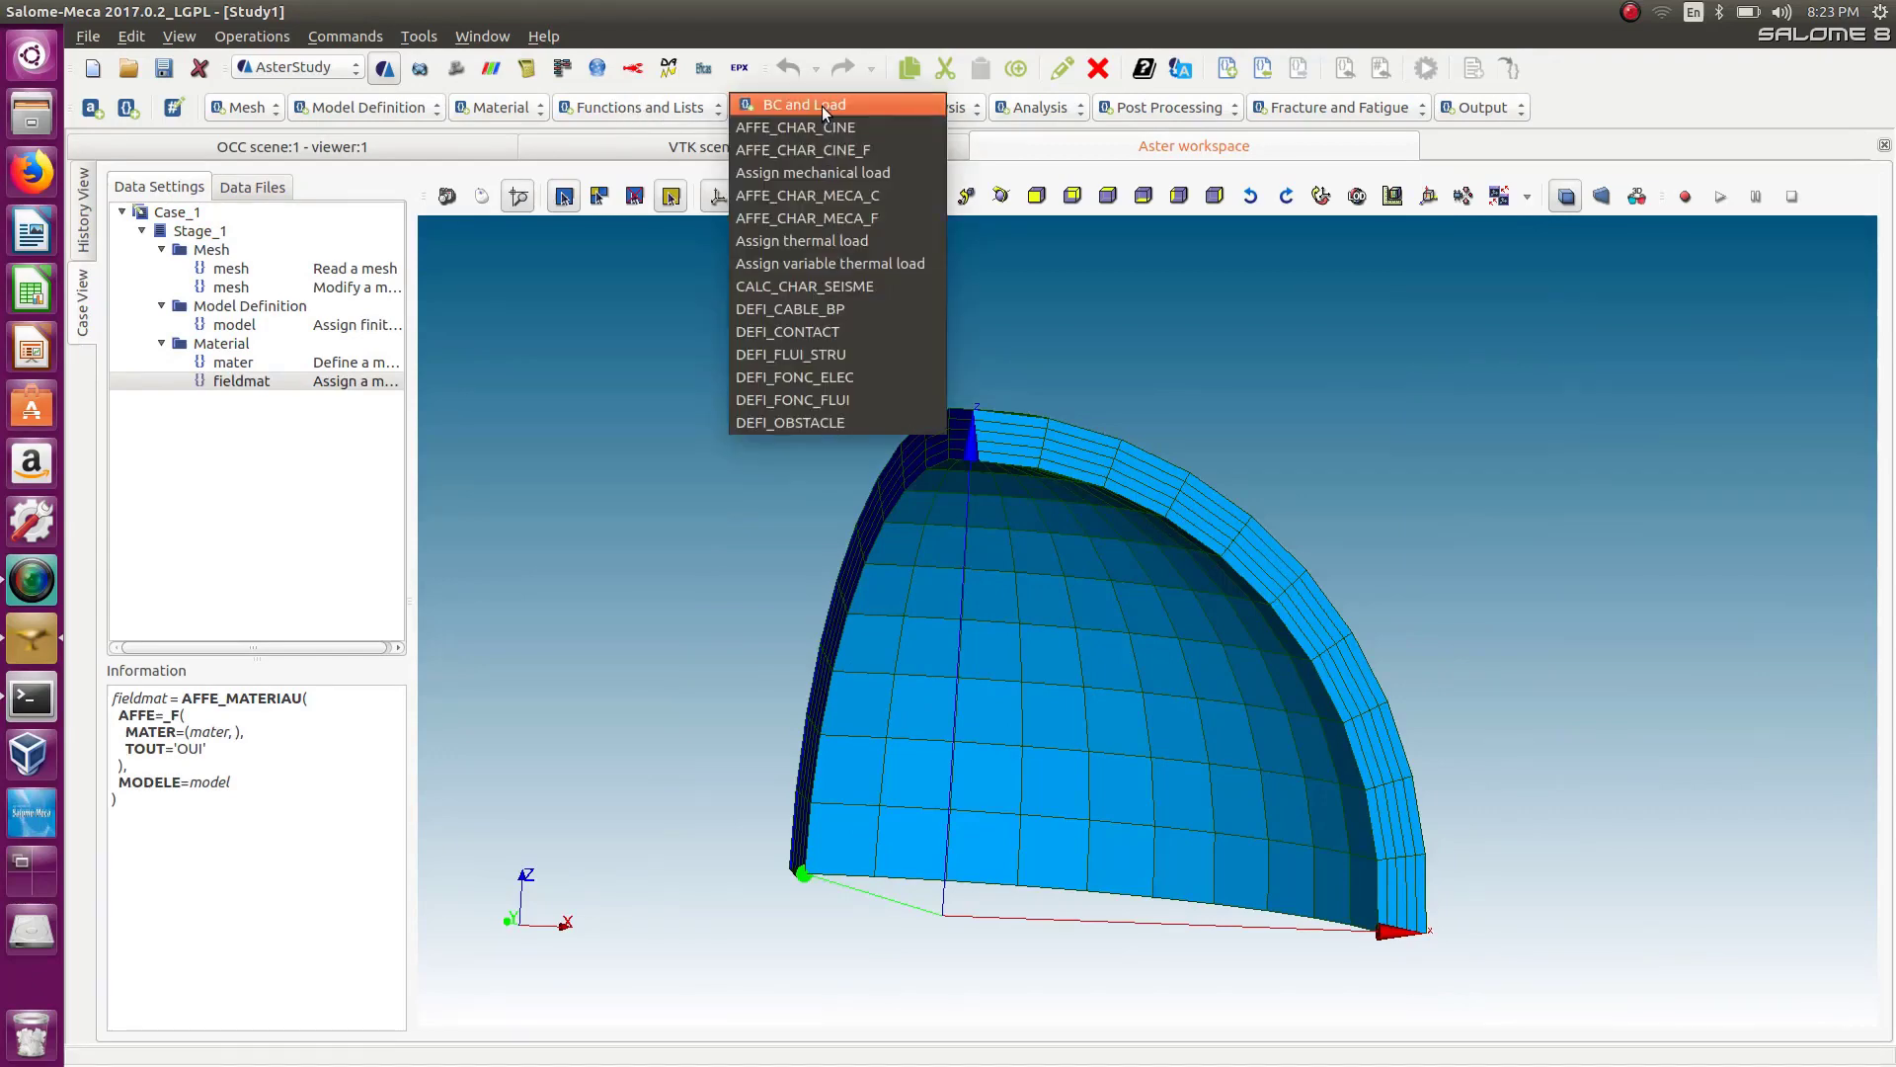
pyautogui.click(839, 173)
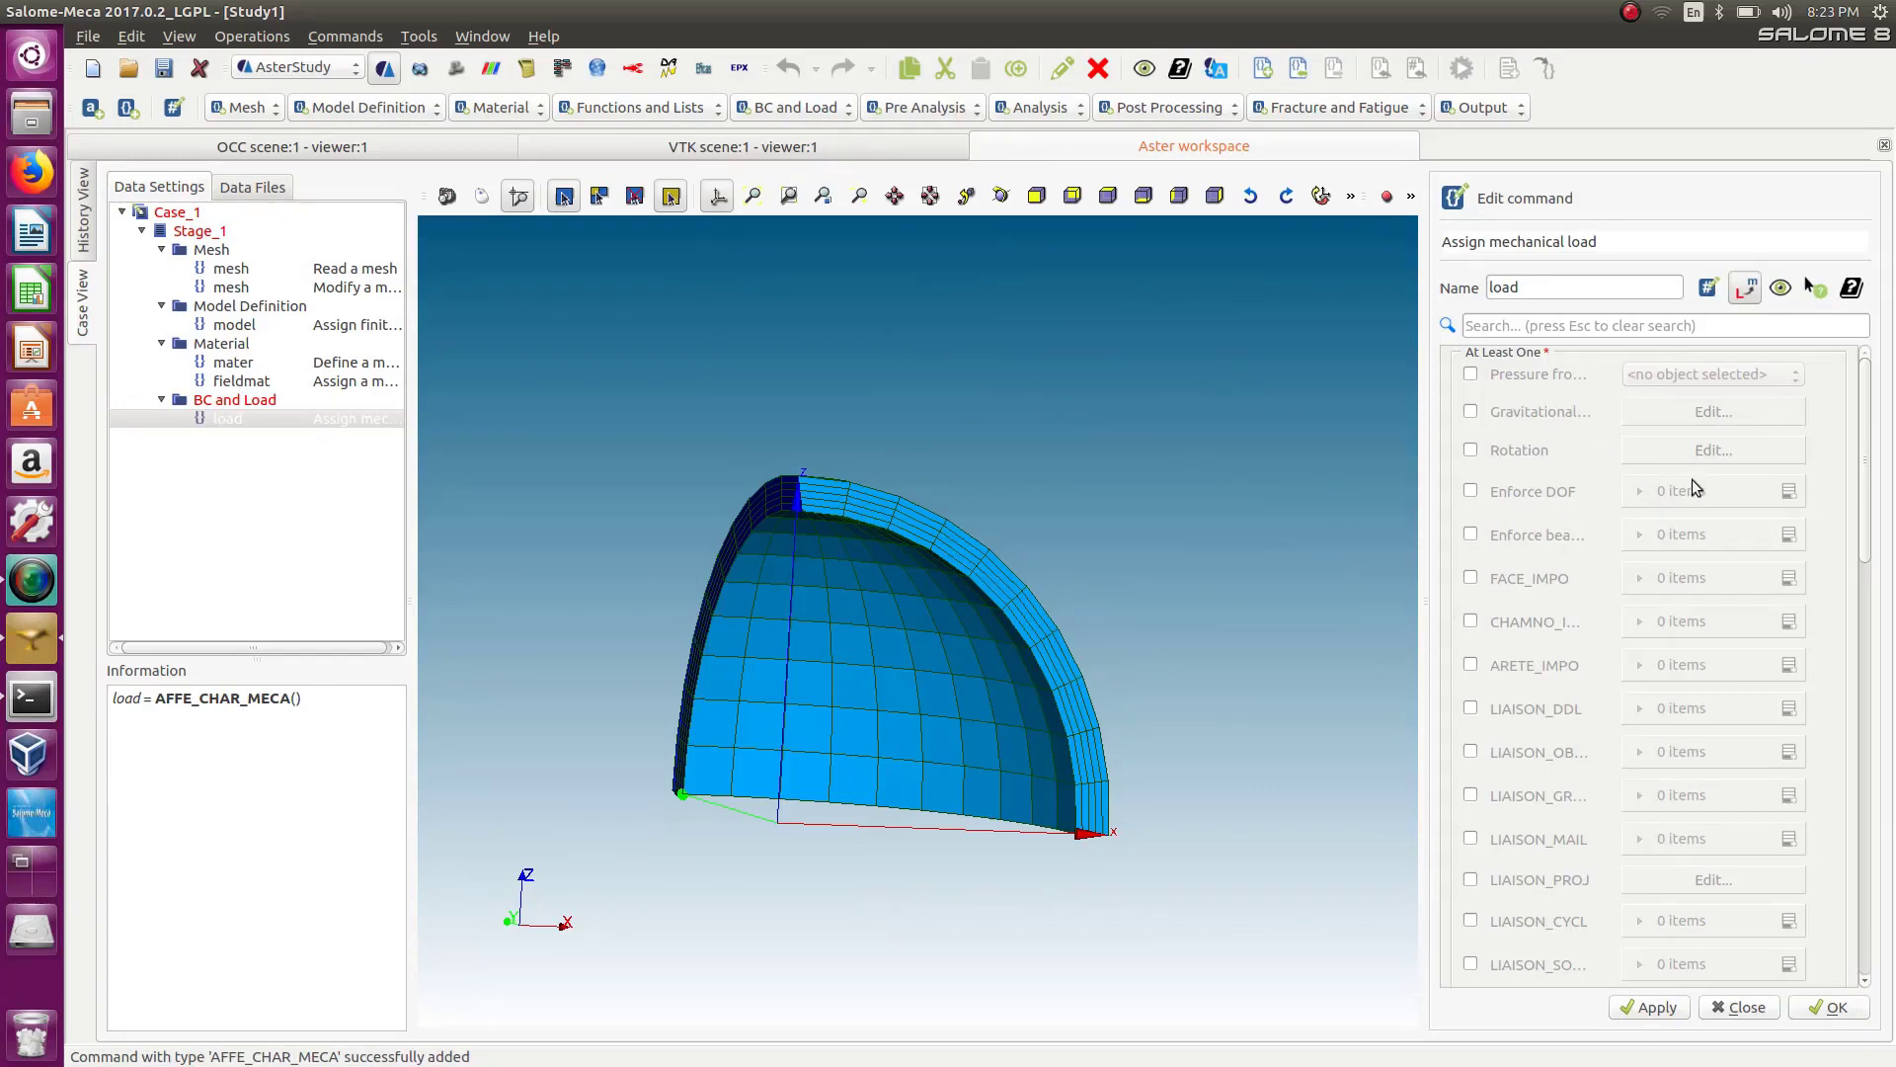
pyautogui.moveTo(1865, 517); pyautogui.dragTo(1894, 316)
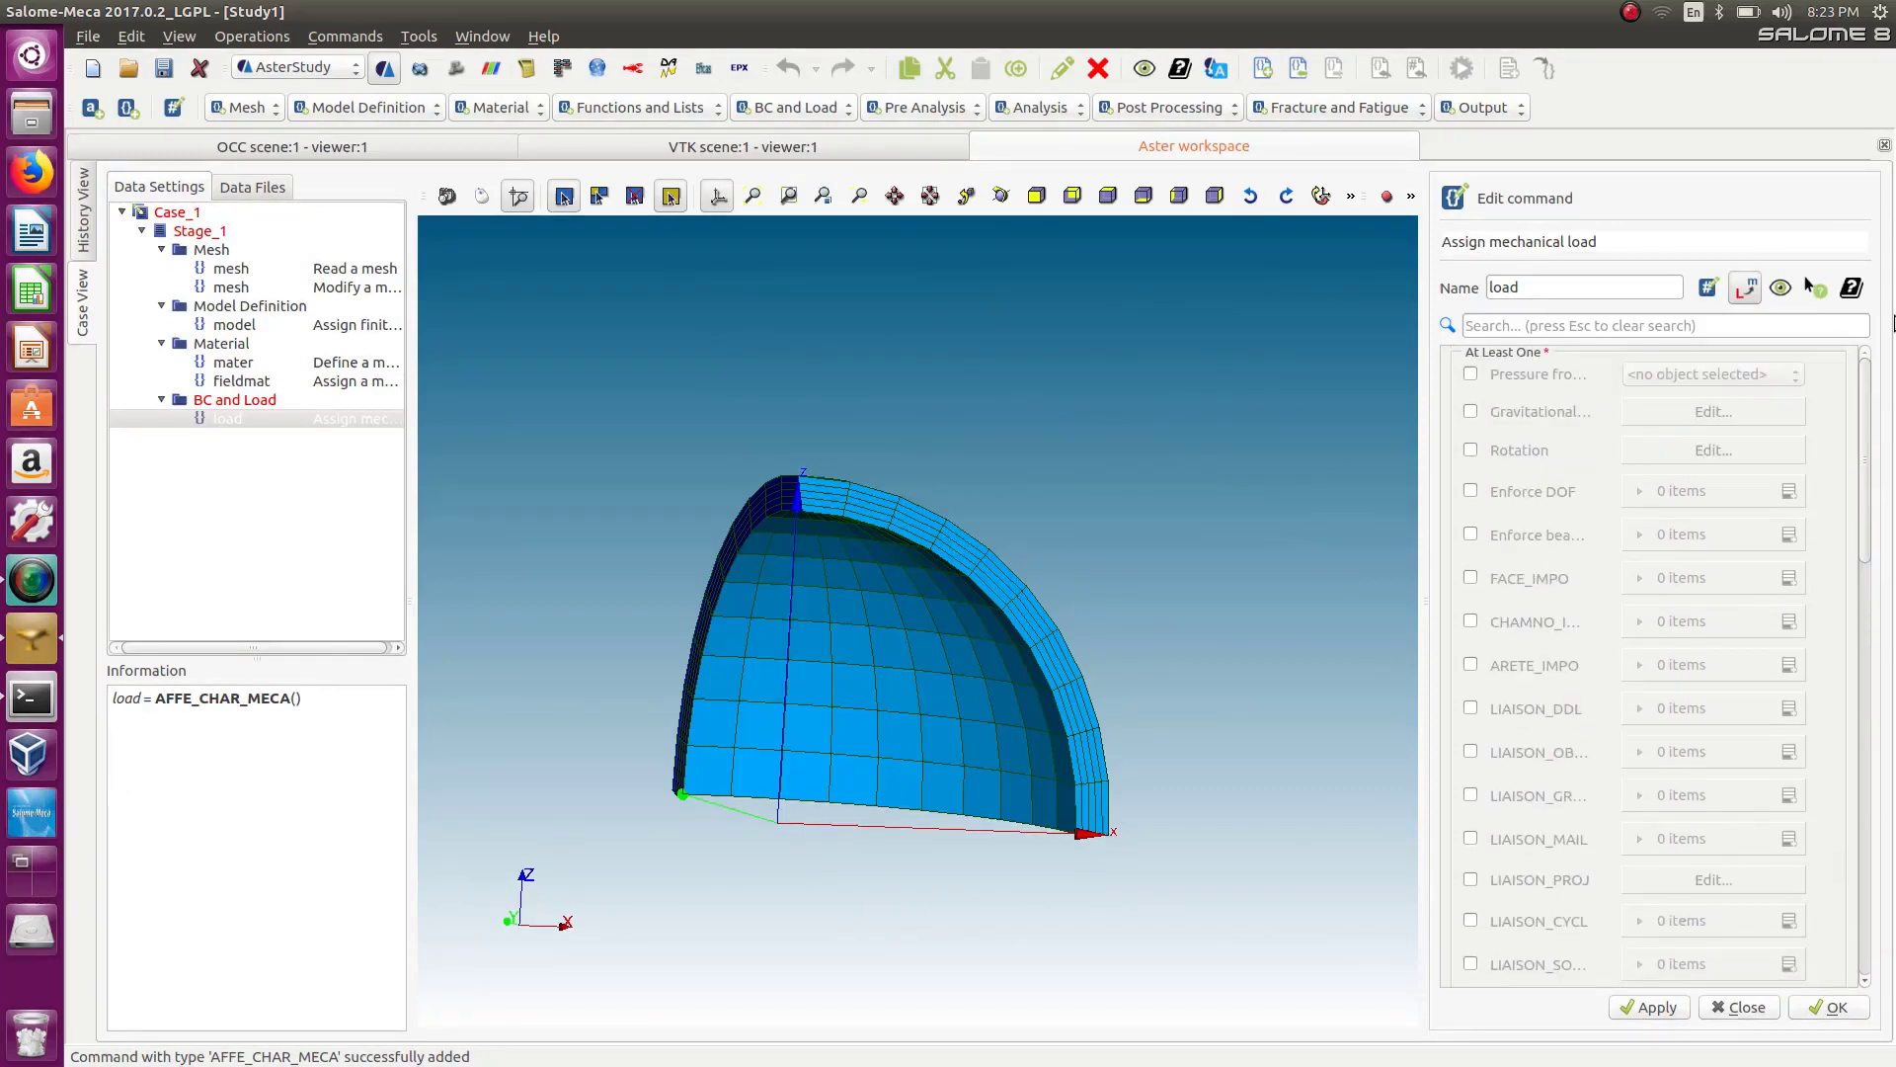
pyautogui.click(1472, 494)
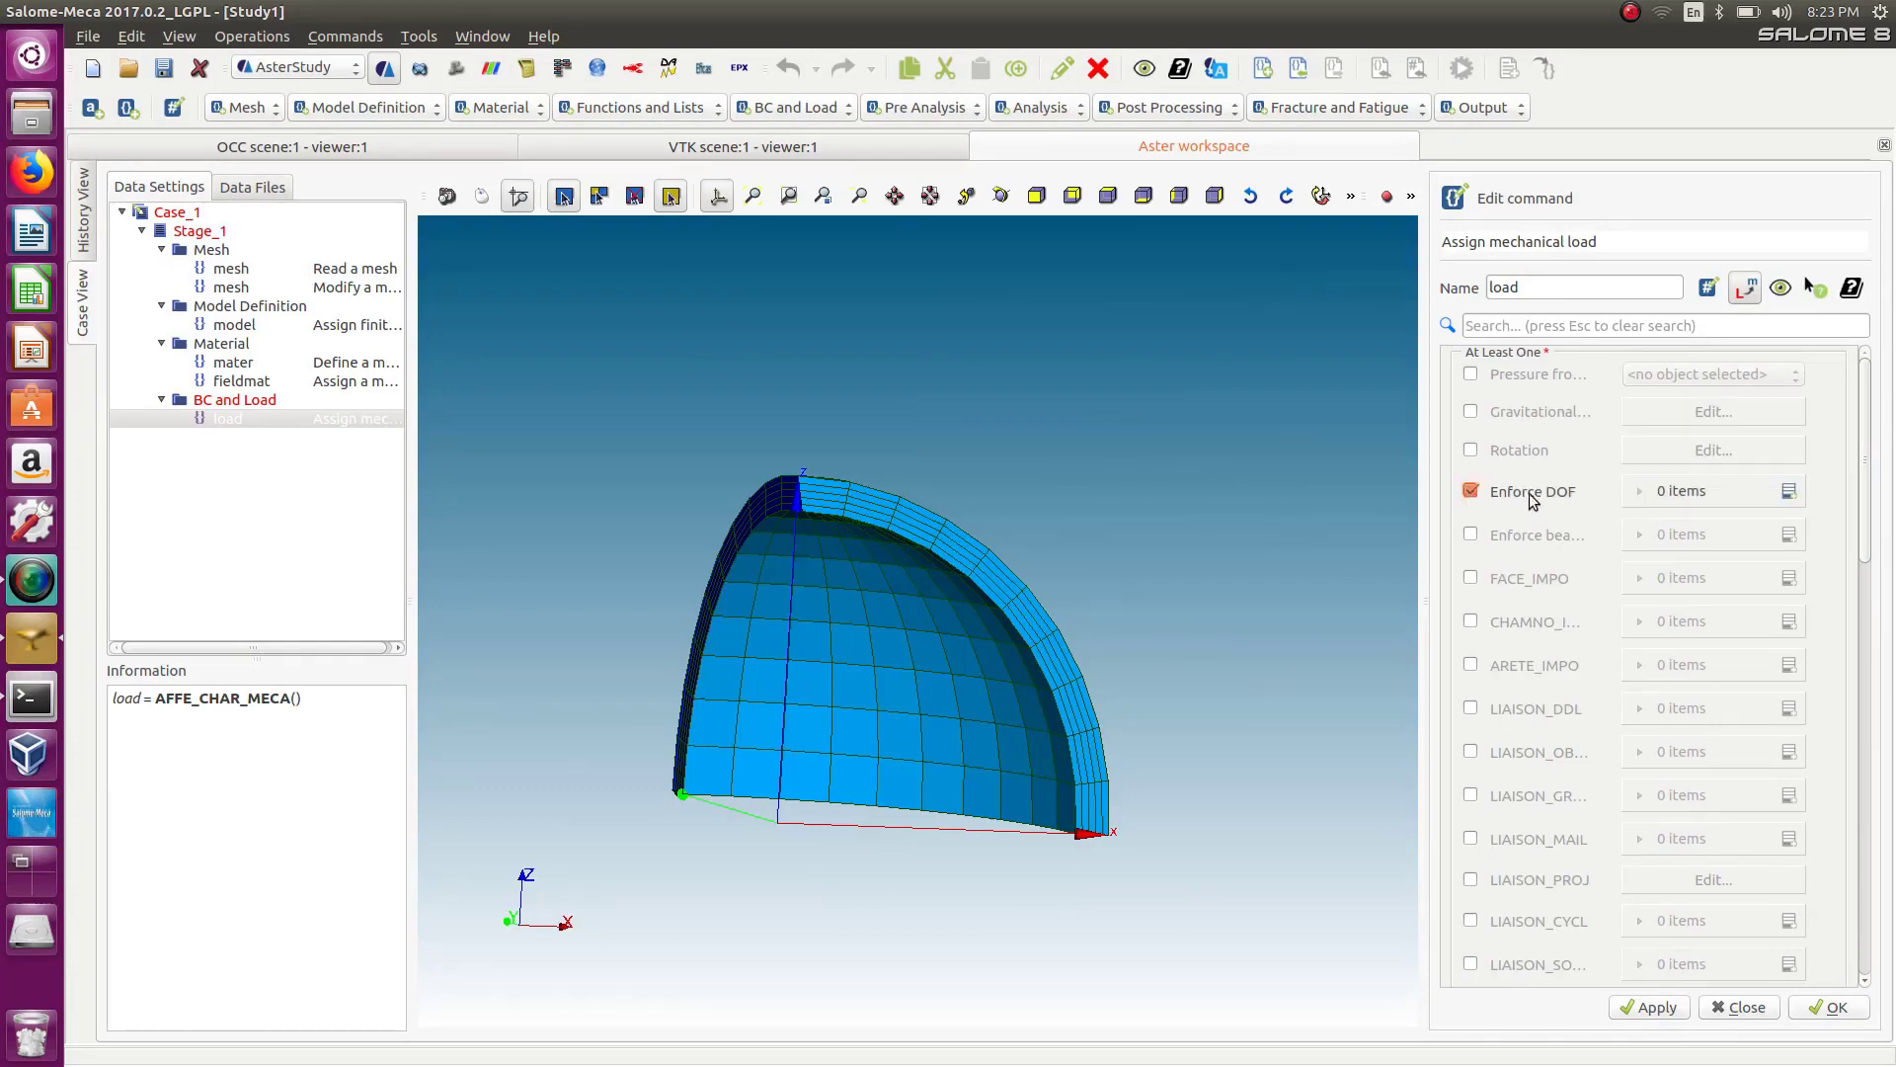
pyautogui.click(1789, 492)
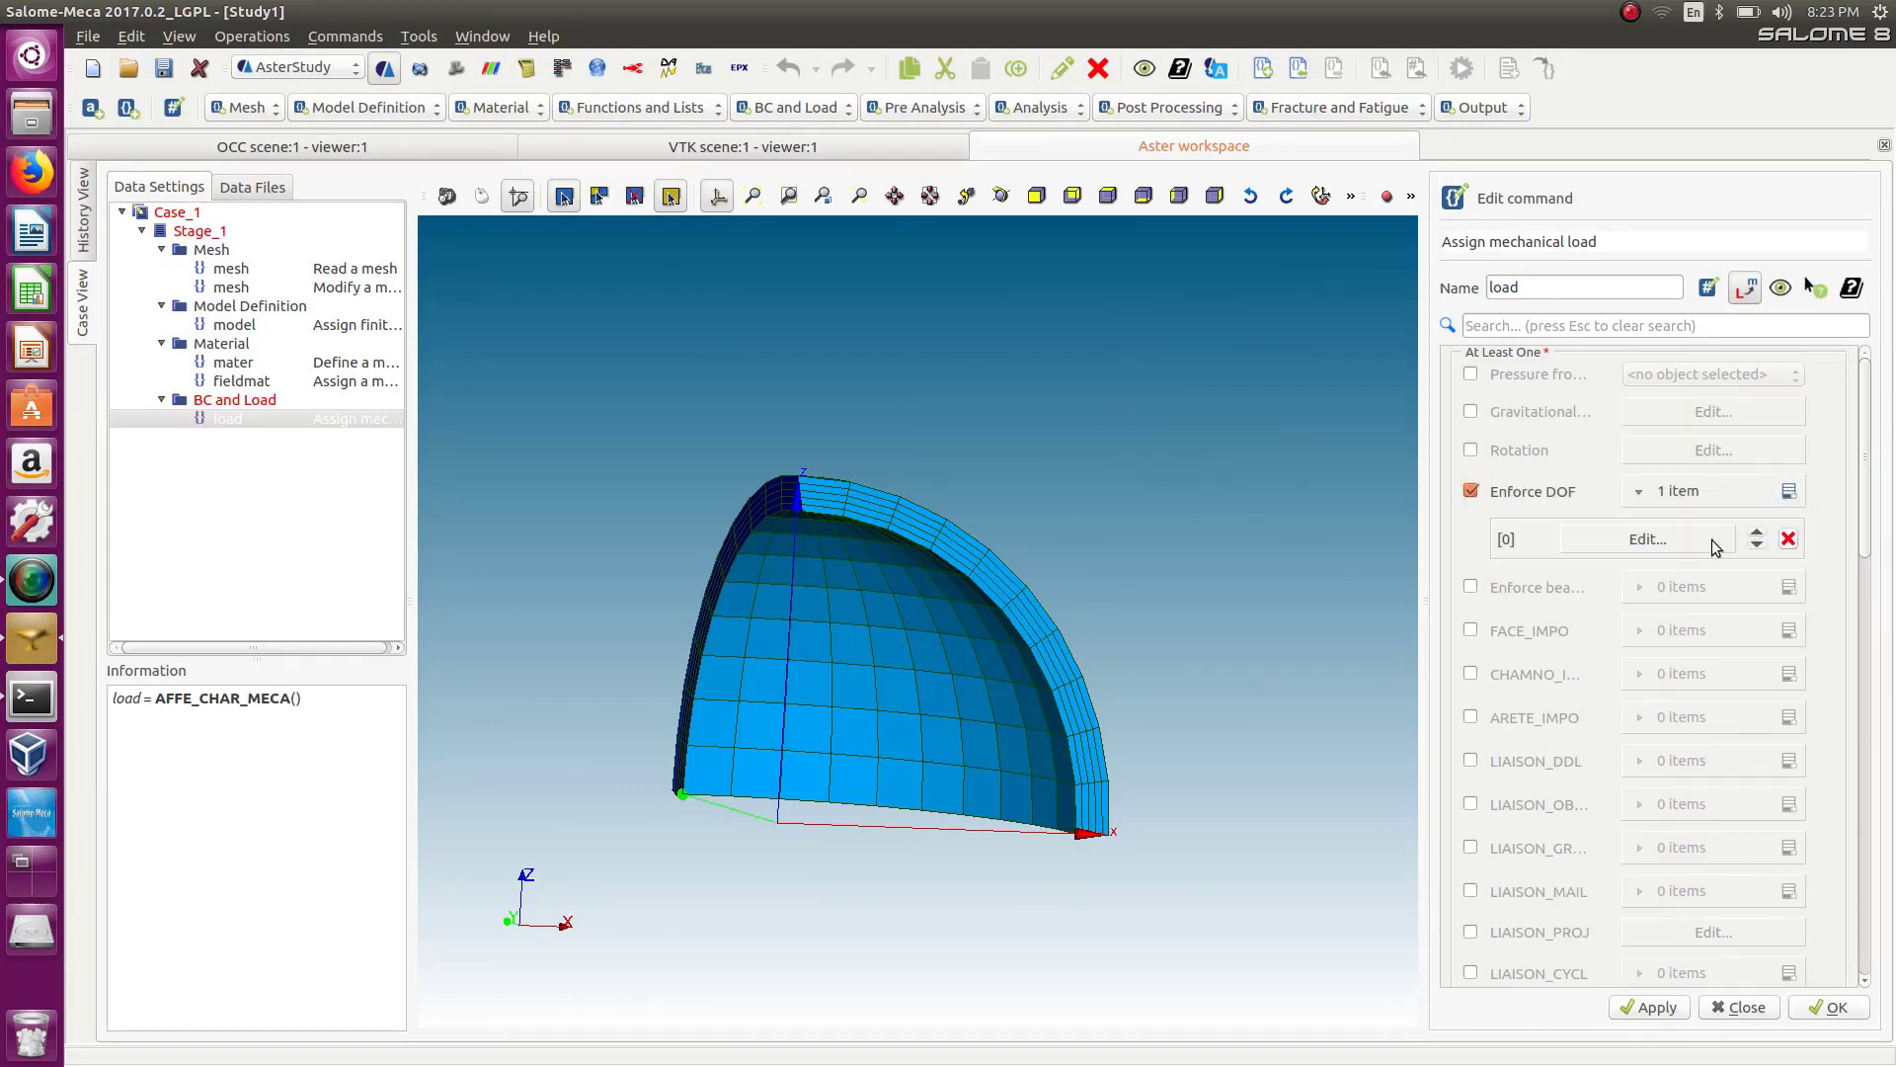
# In the first Enforce DOF entry, select the first symxz element group and set DY to 0.
pyautogui.click(1612, 542)
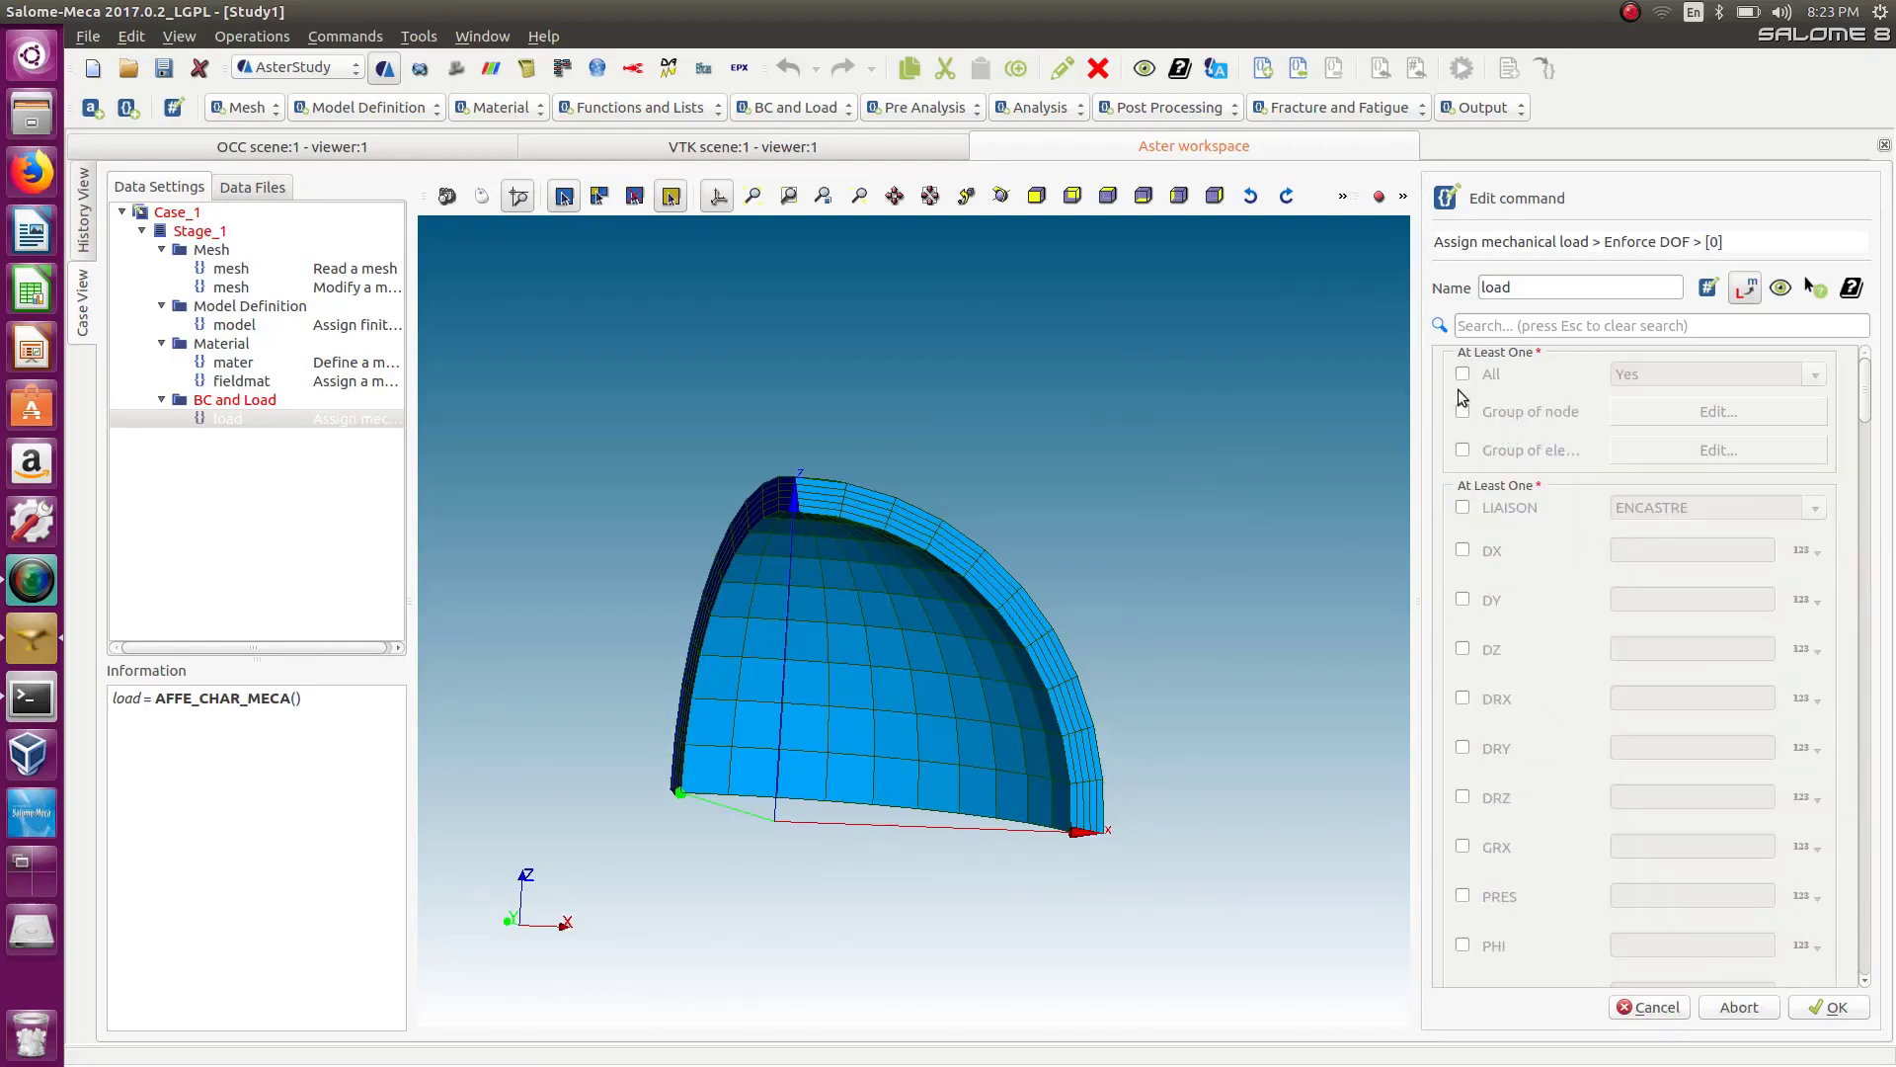
pyautogui.click(1462, 451)
pyautogui.click(1715, 453)
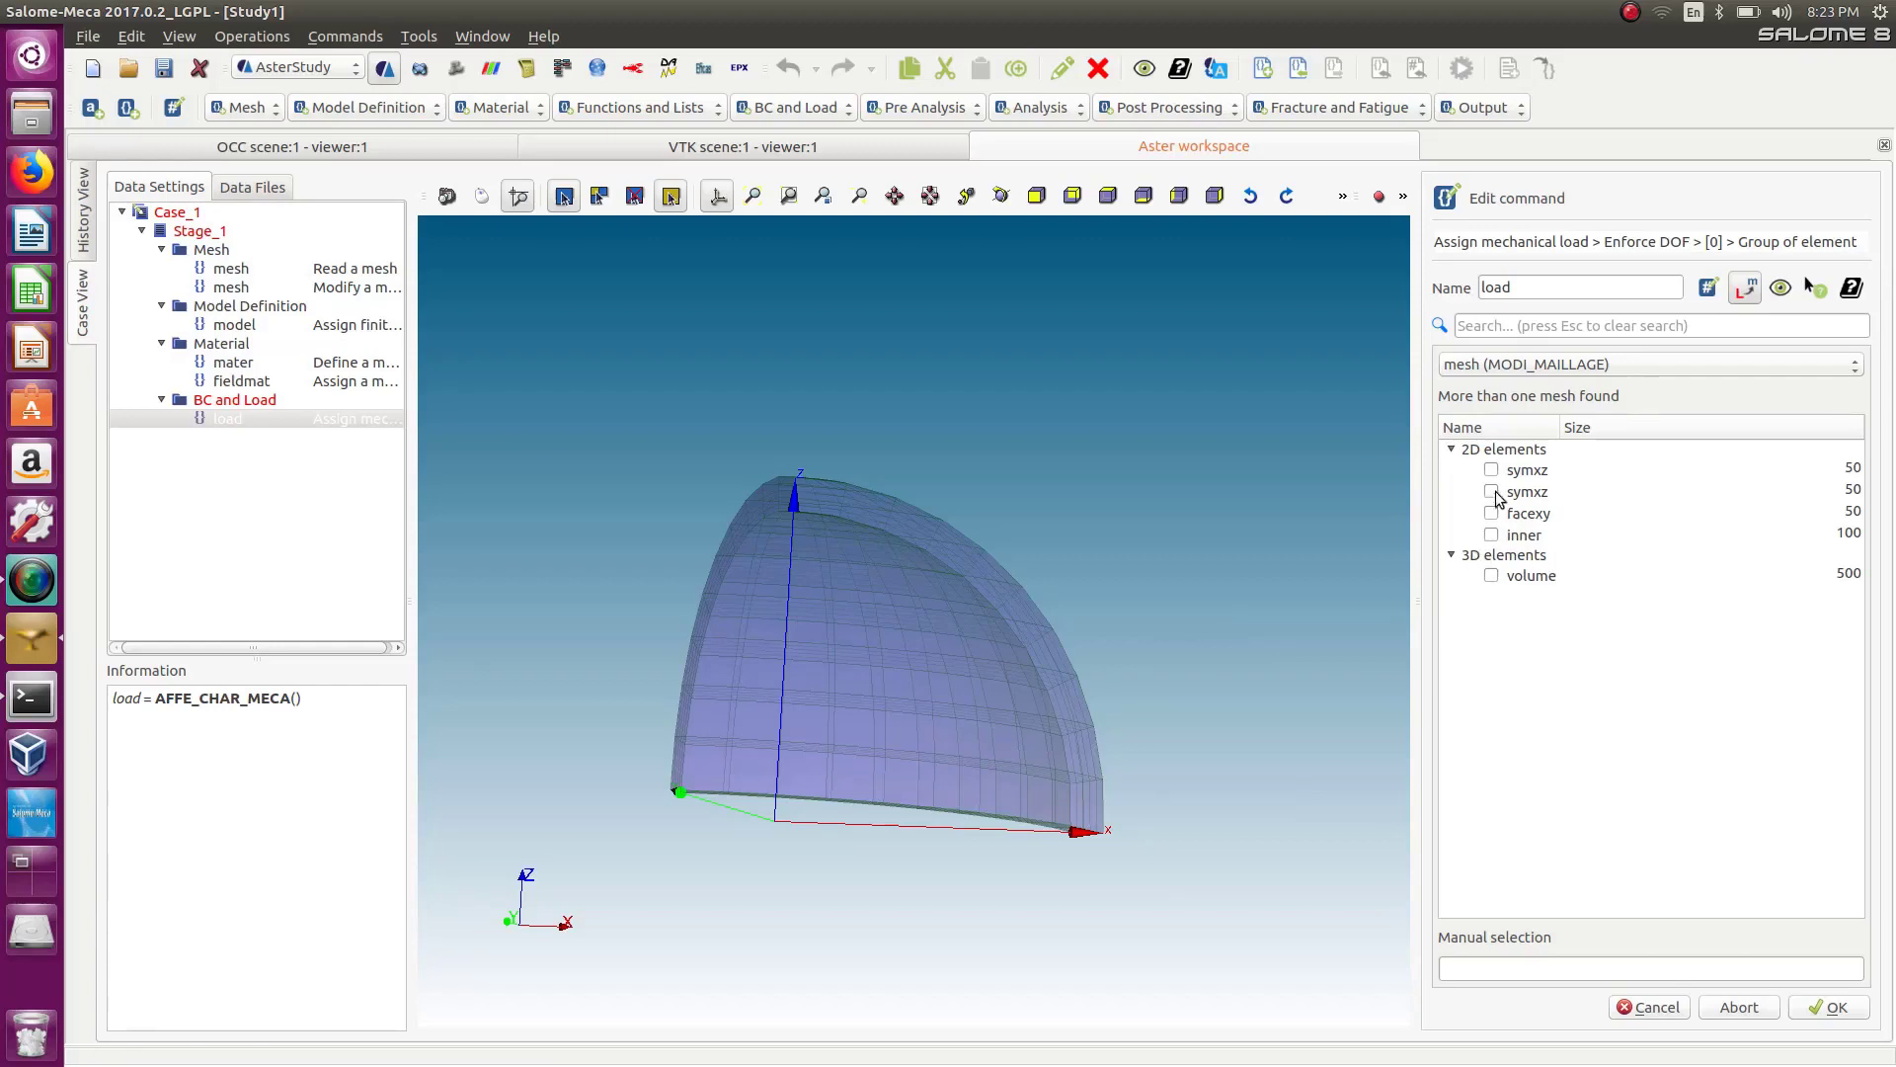
pyautogui.click(1491, 471)
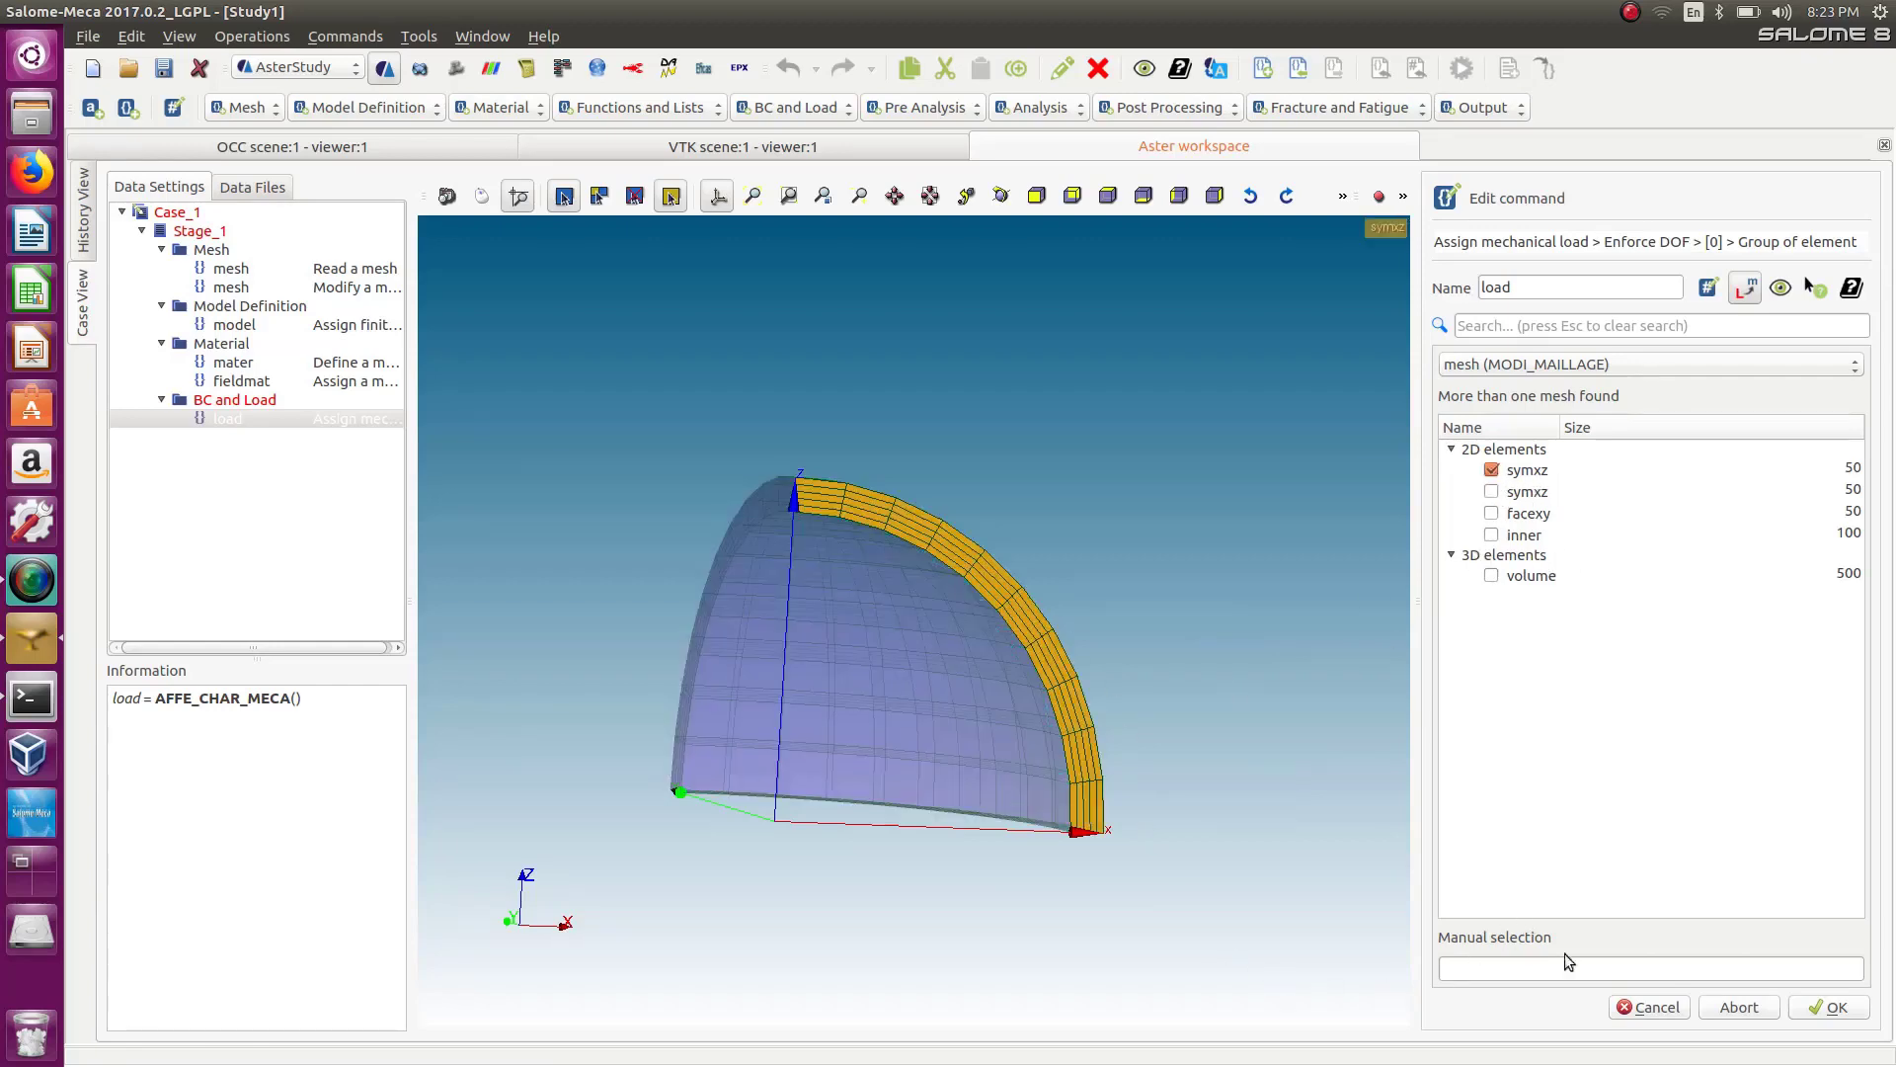
pyautogui.click(1834, 1008)
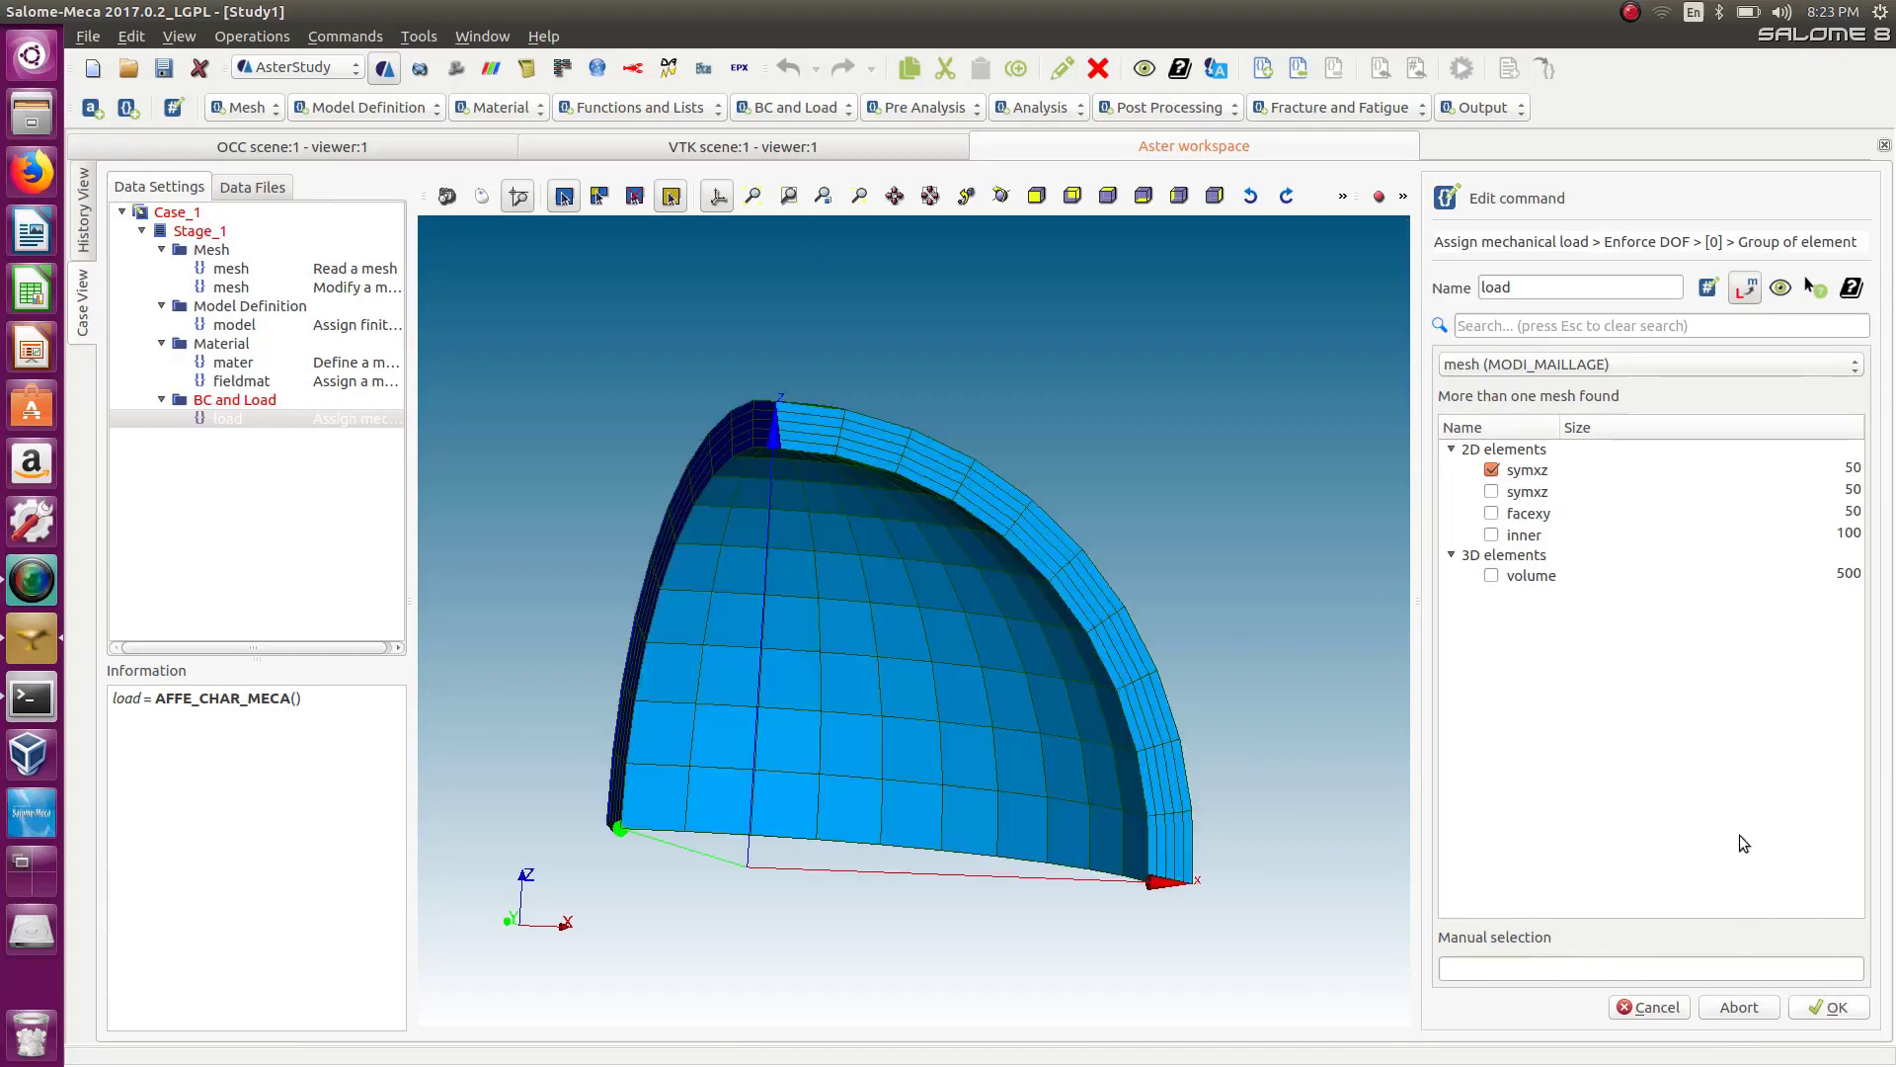
pyautogui.click(1471, 600)
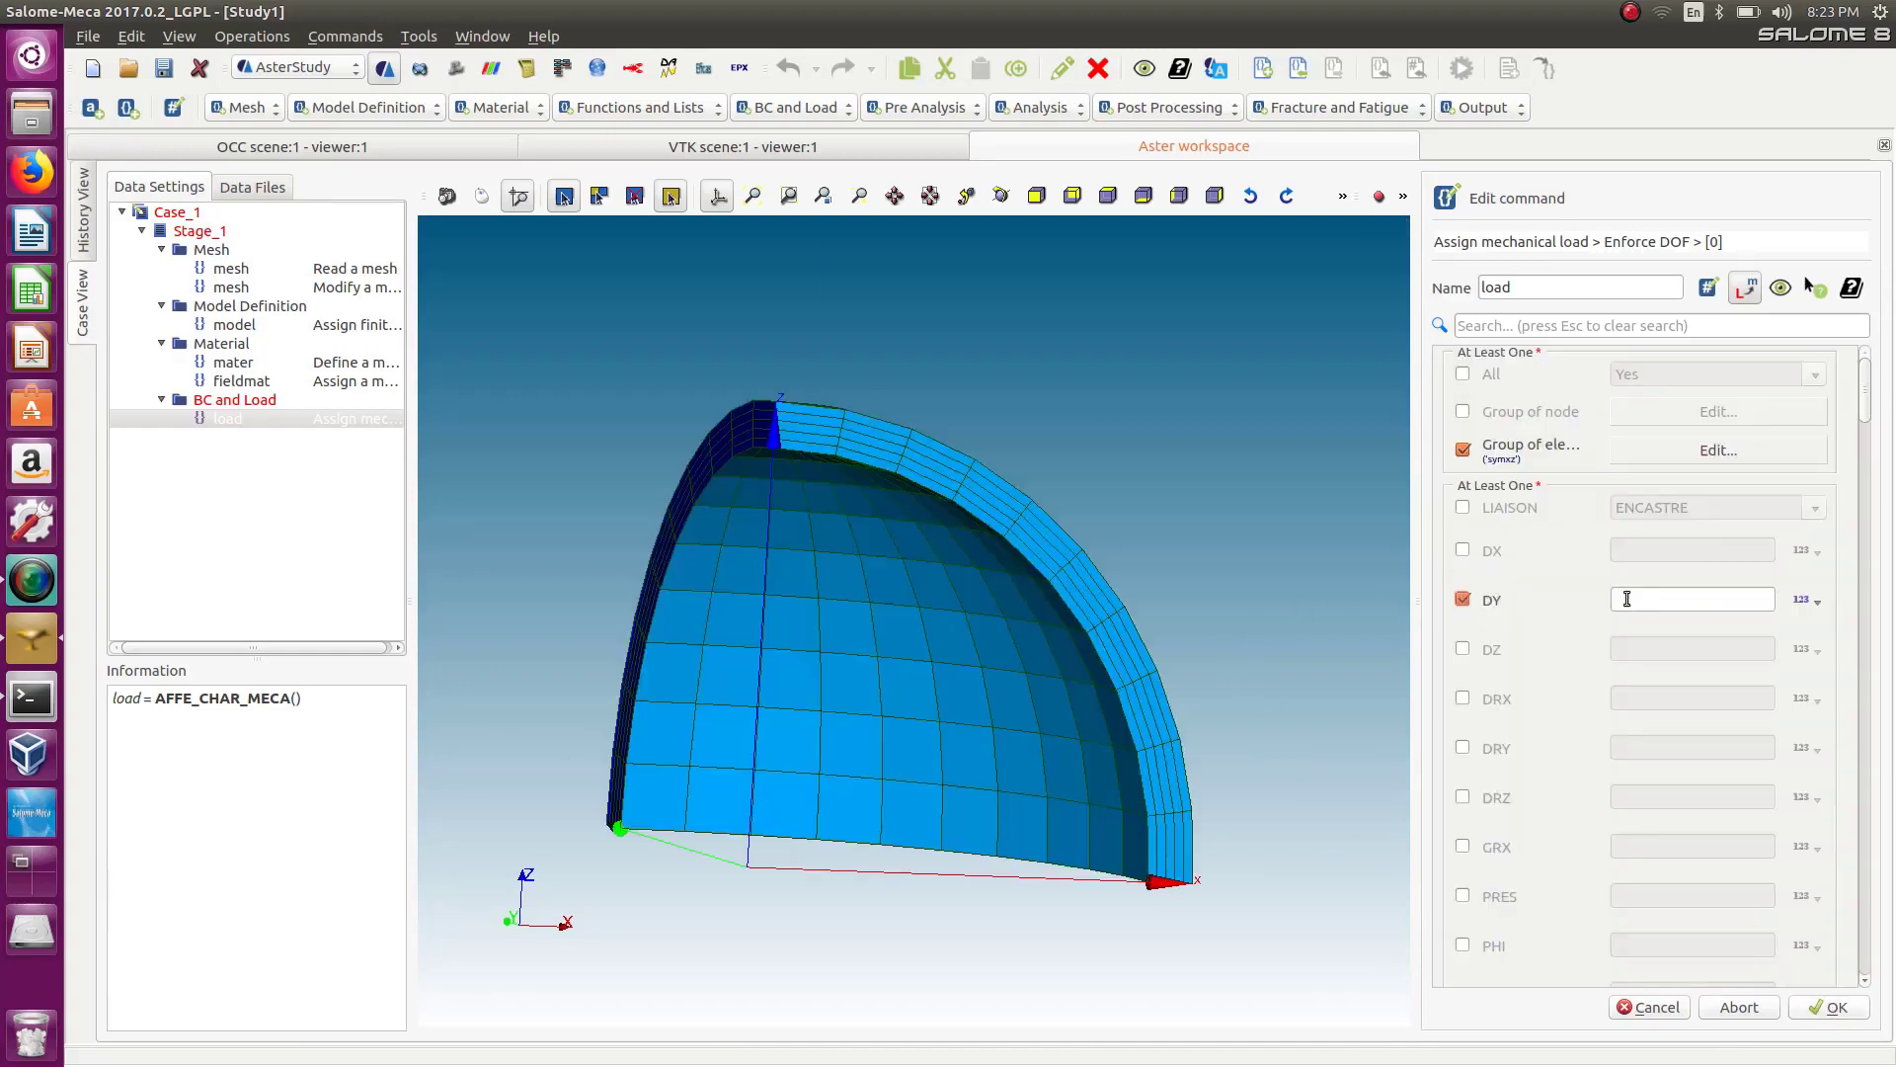
pyautogui.click(1626, 598)
pyautogui.write('0')
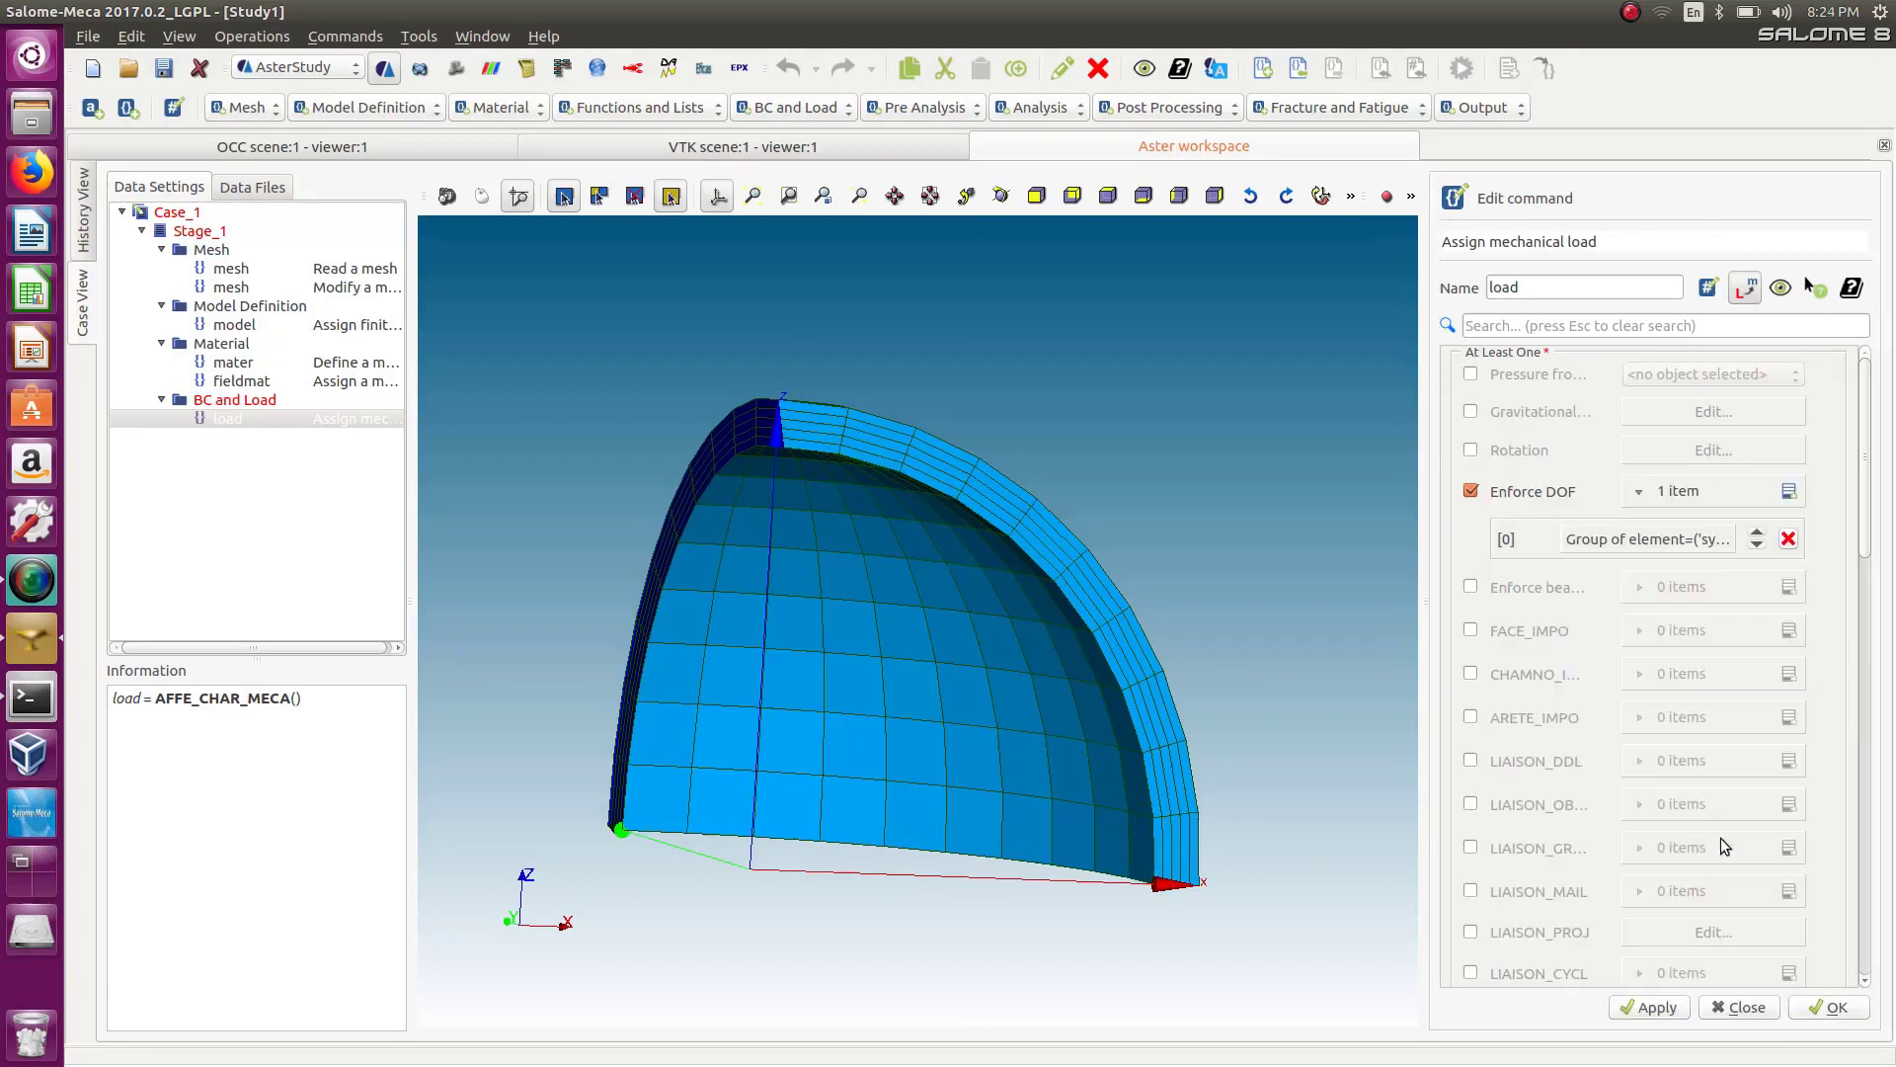
# Add a second Enforce DOF entry, removing an extra one, and open the second entry for editing.
pyautogui.click(1788, 491)
pyautogui.click(1788, 490)
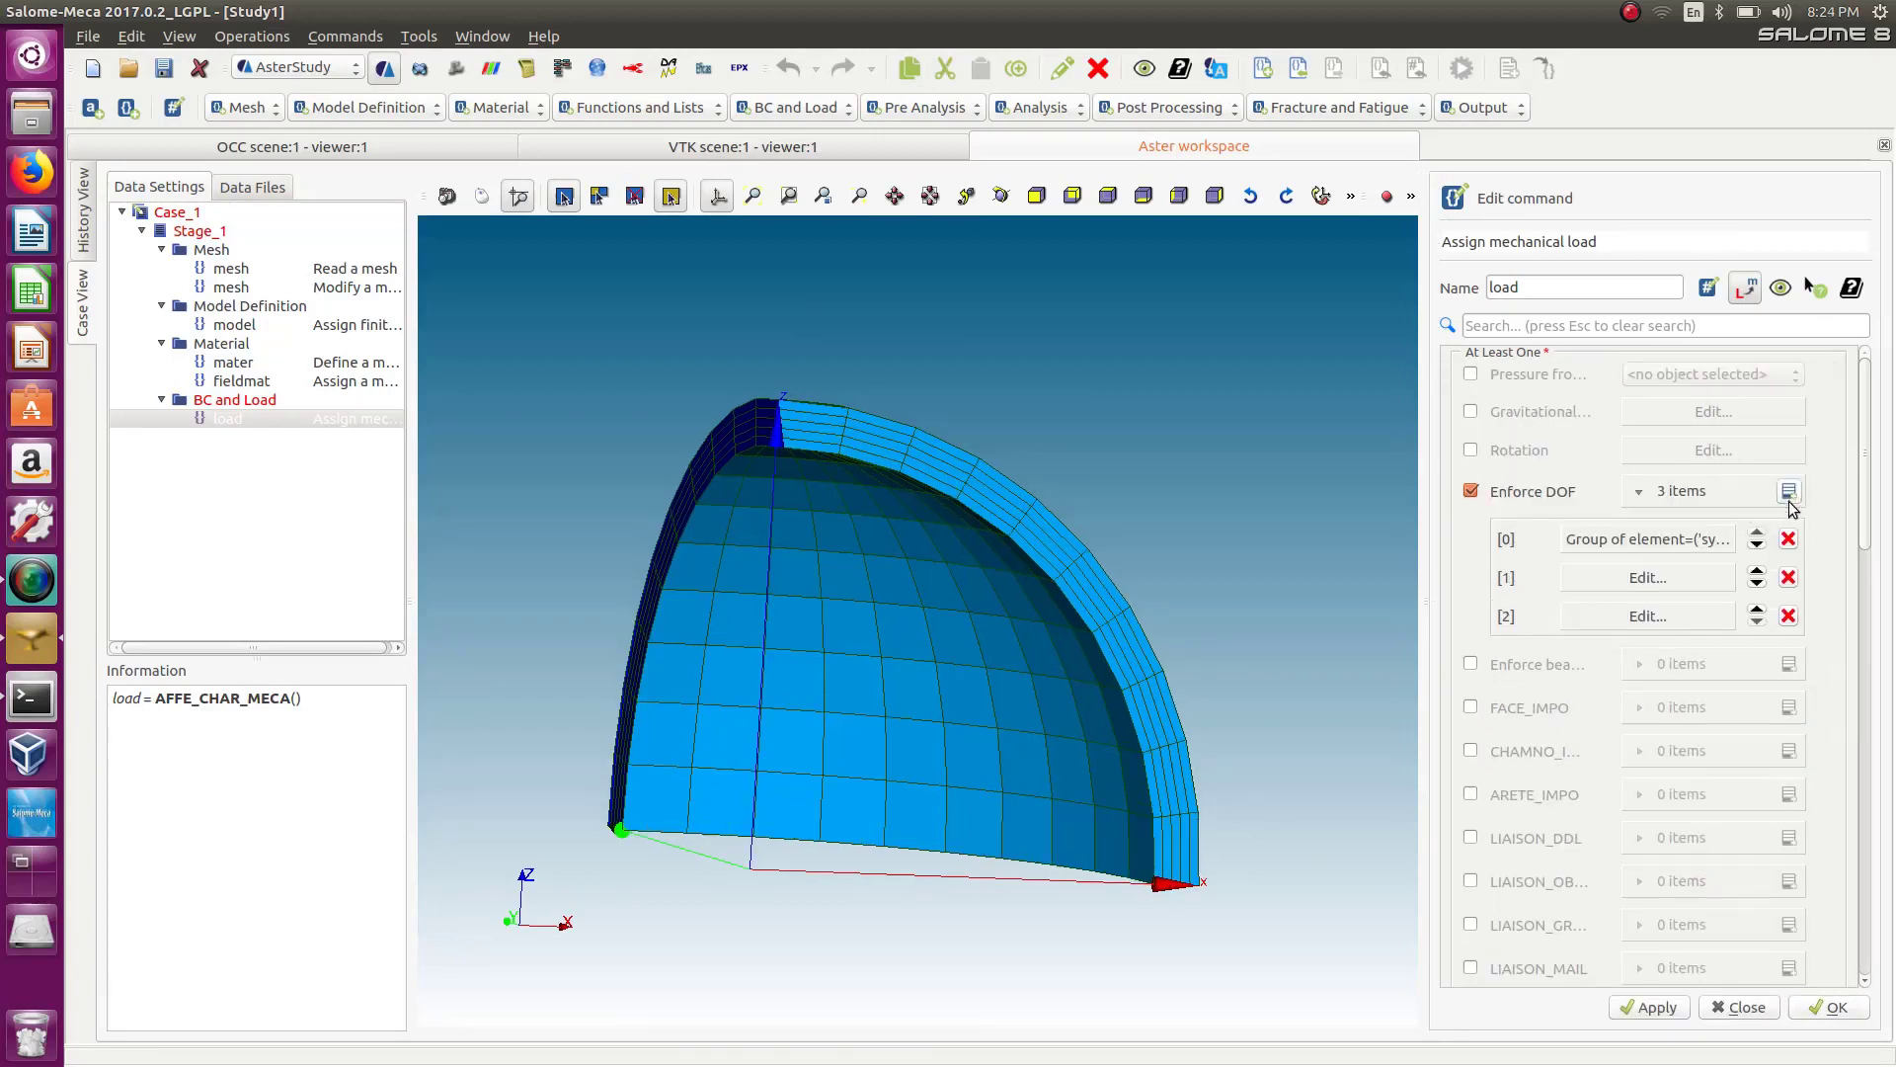
pyautogui.click(1788, 615)
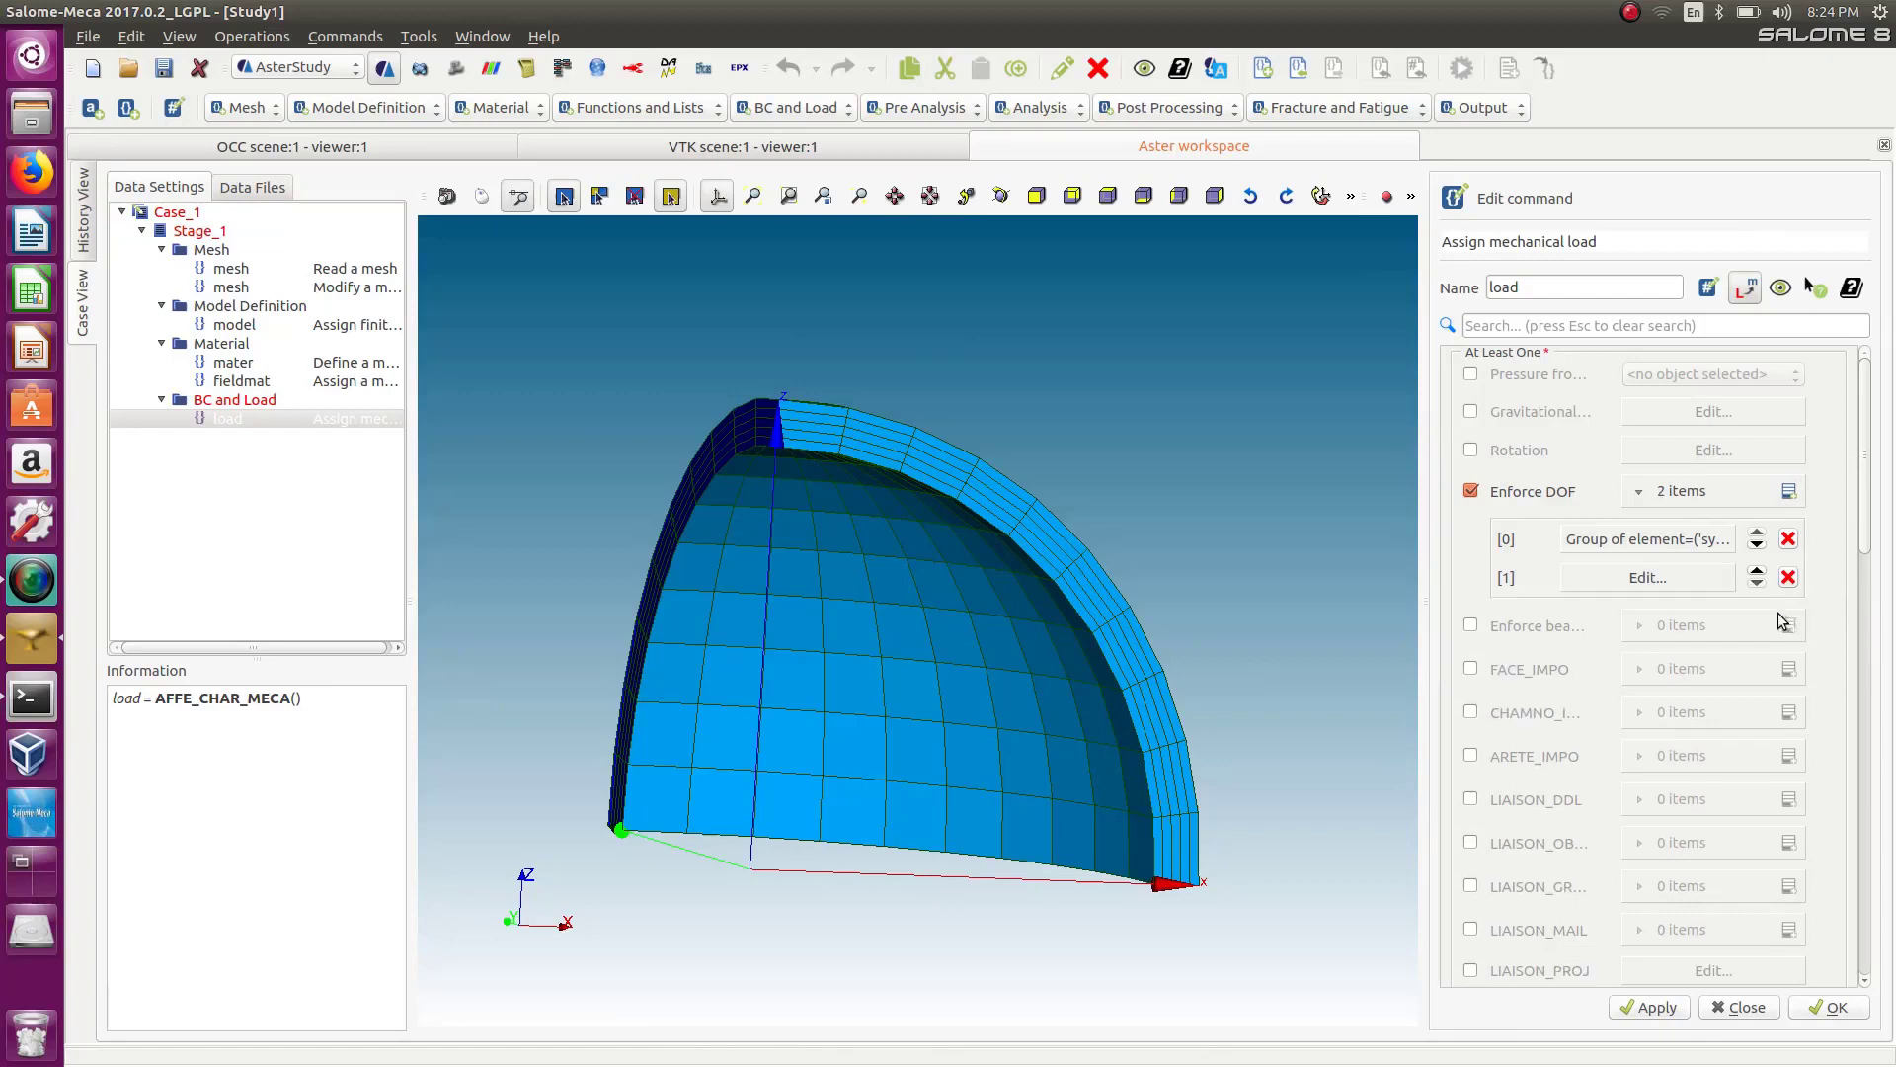
pyautogui.click(1681, 584)
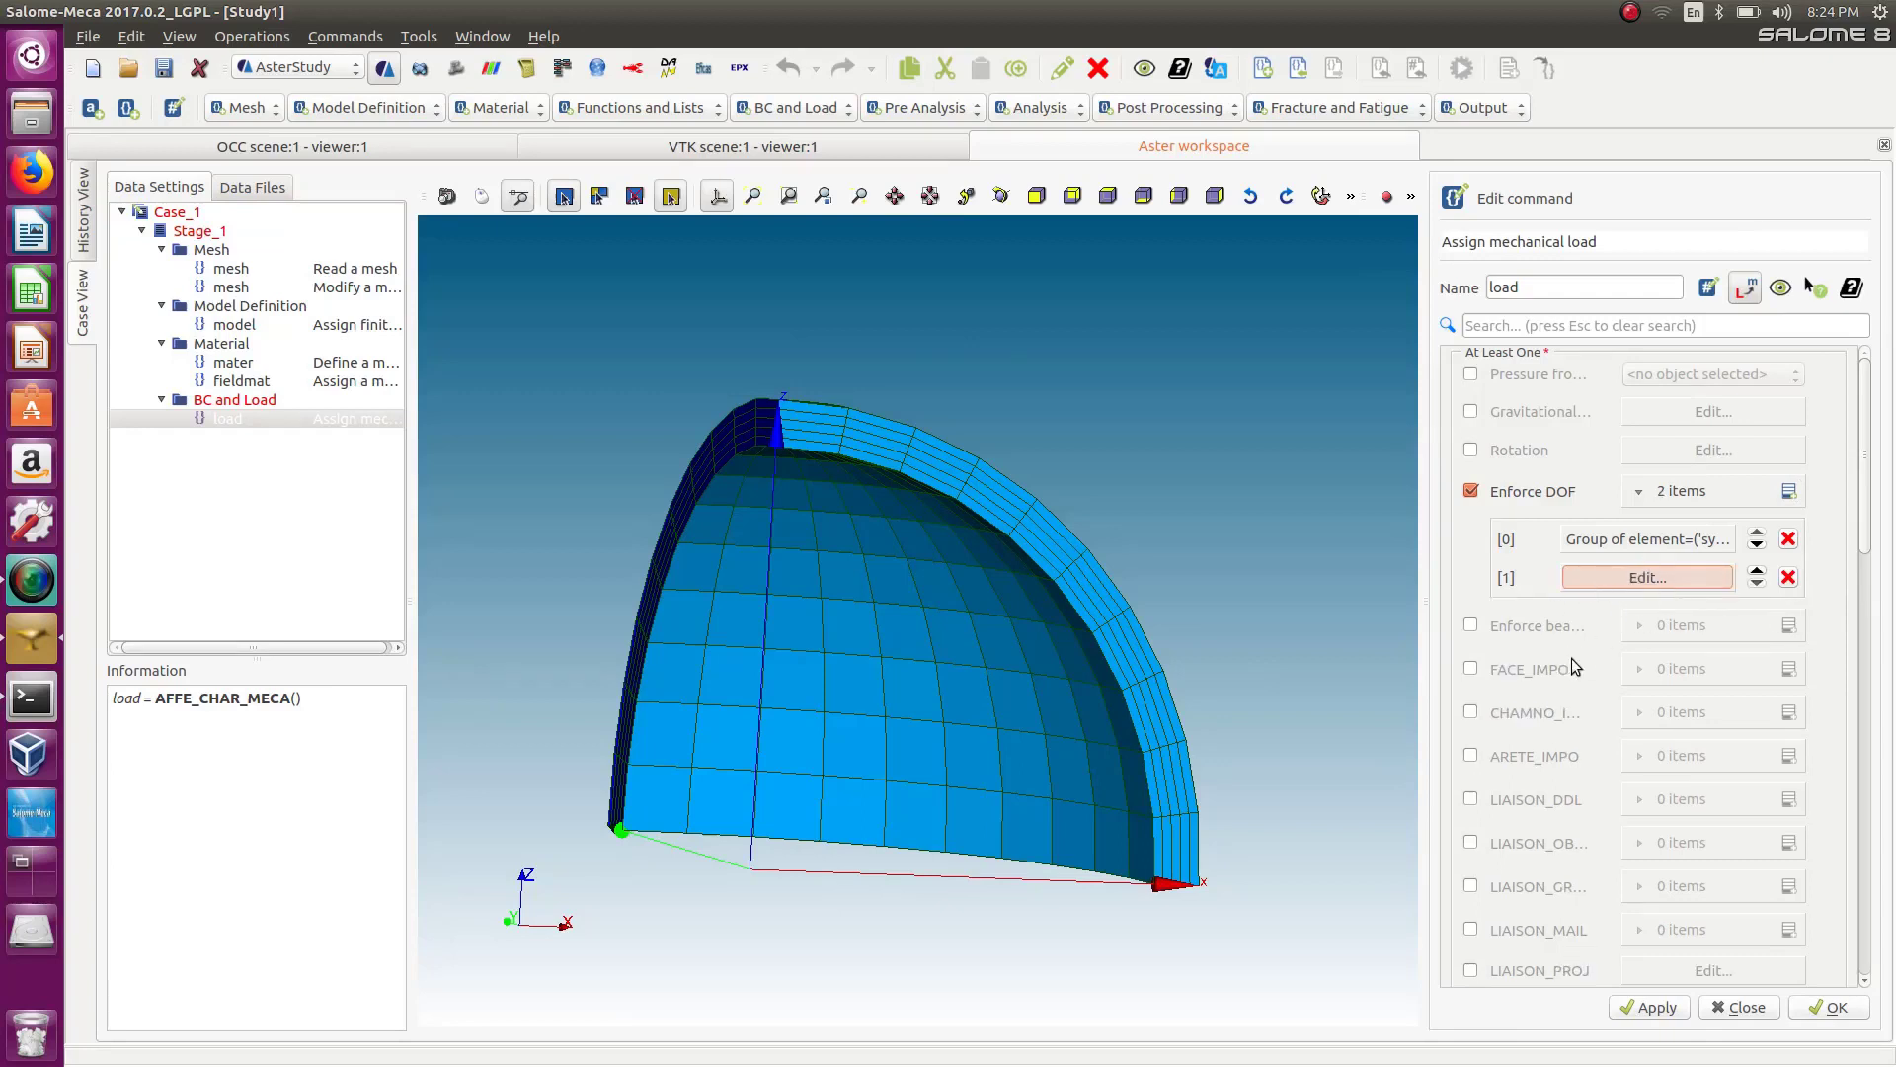
pyautogui.click(1694, 583)
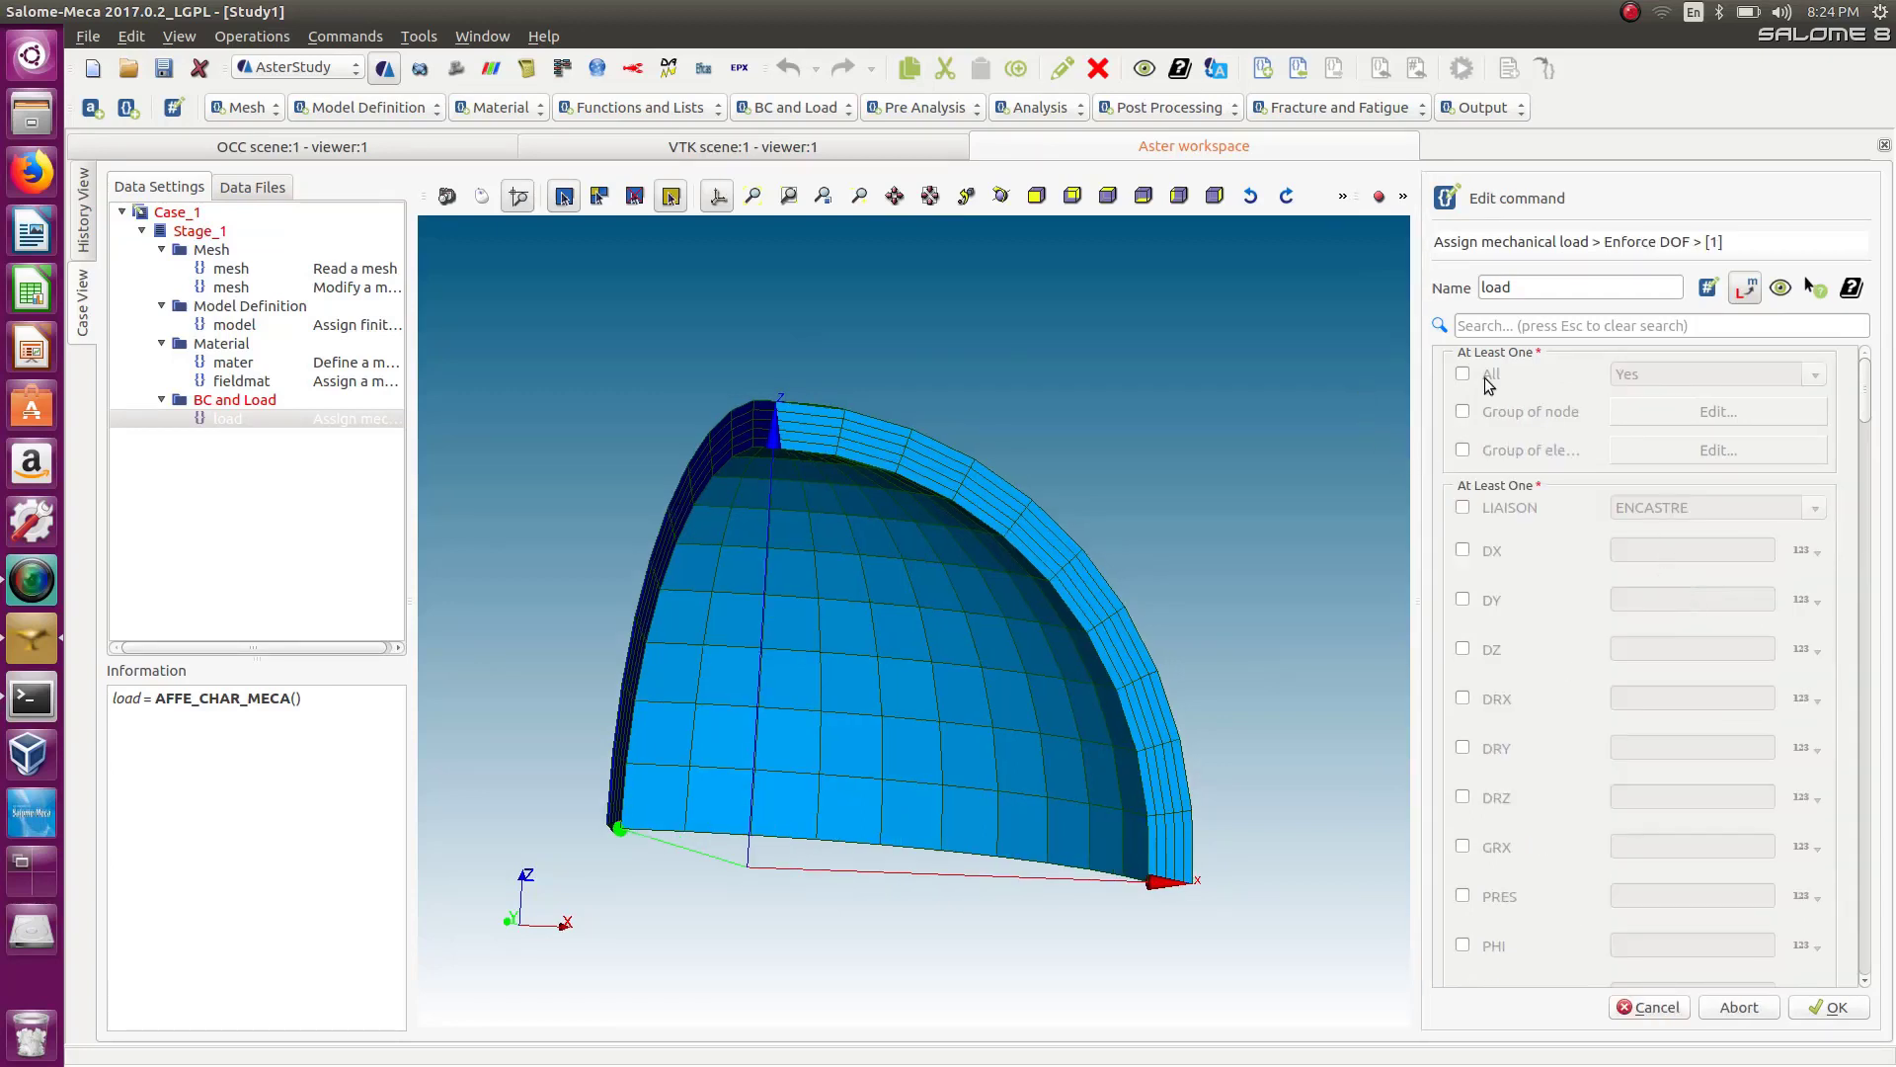
# Enable element groups for the second entry, preview the second symxz group, then cancel the group selection.
pyautogui.click(1464, 452)
pyautogui.click(1718, 450)
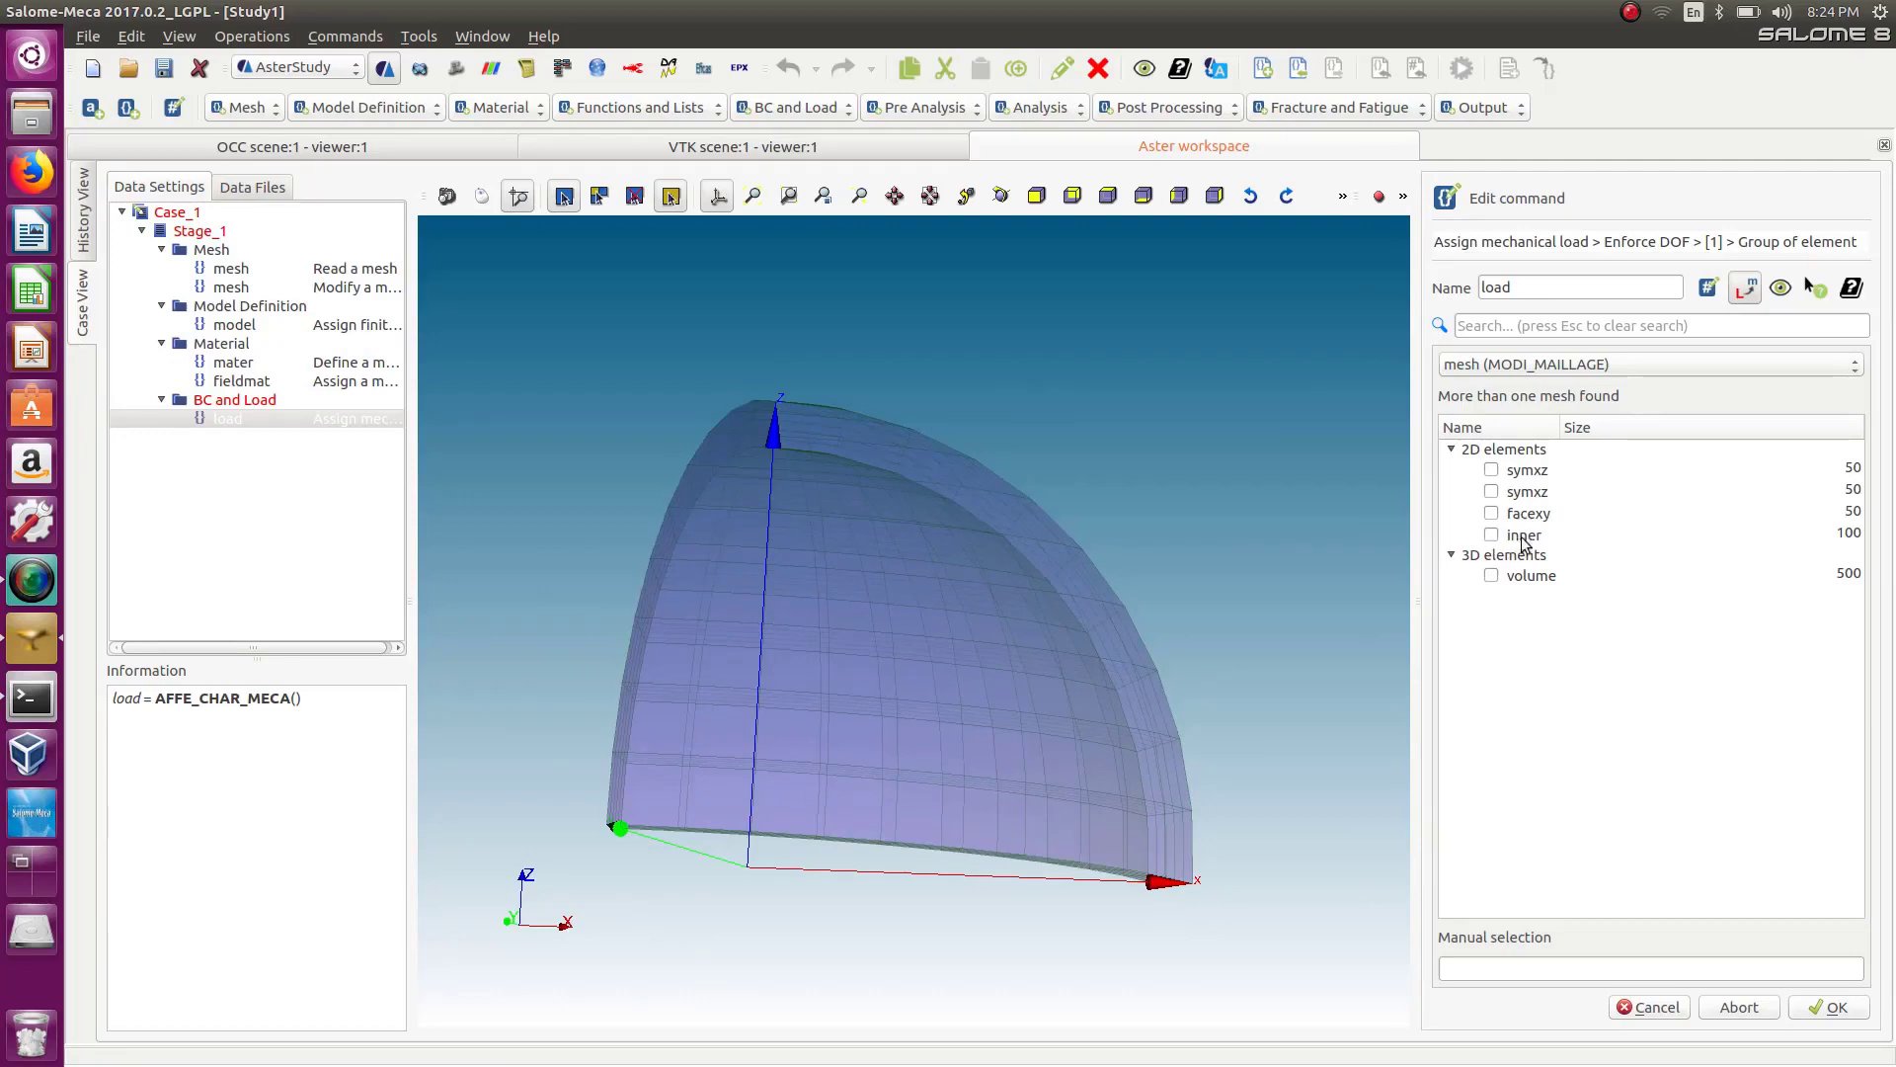
pyautogui.click(1492, 492)
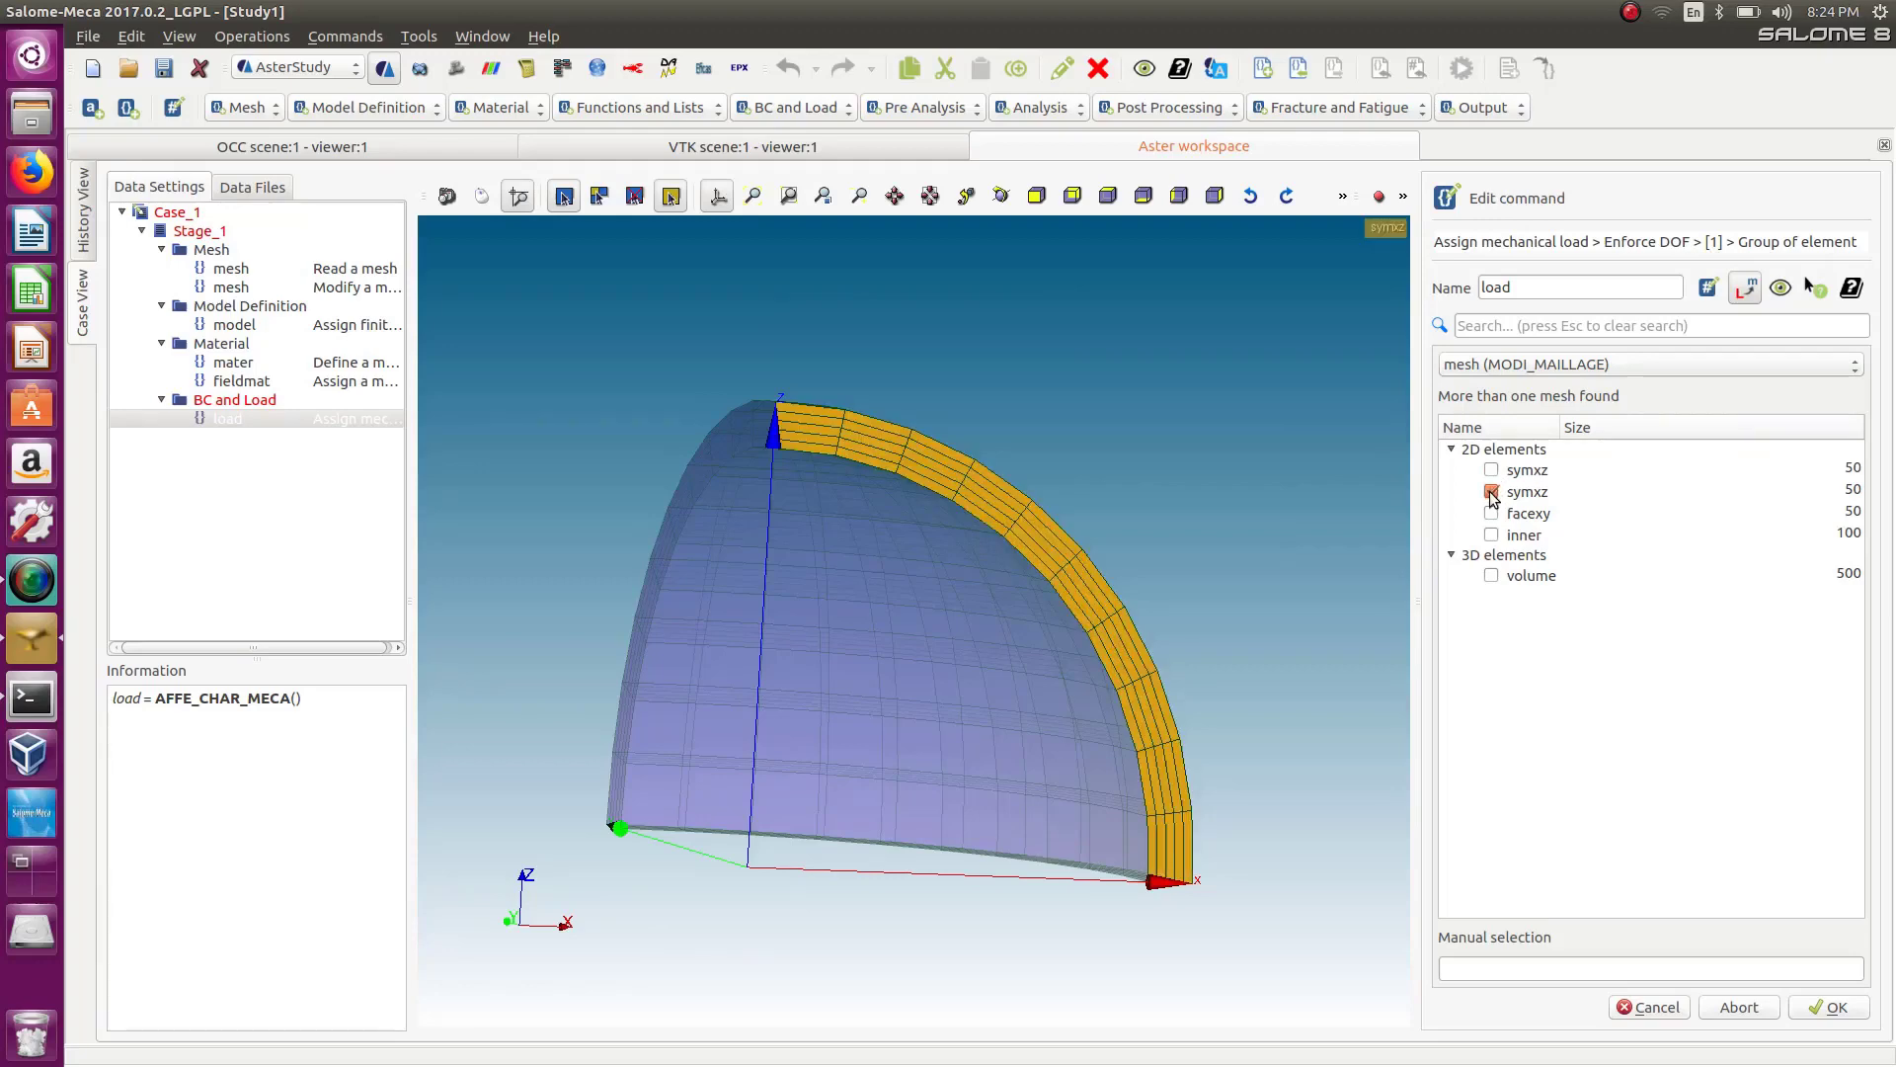
pyautogui.click(1491, 492)
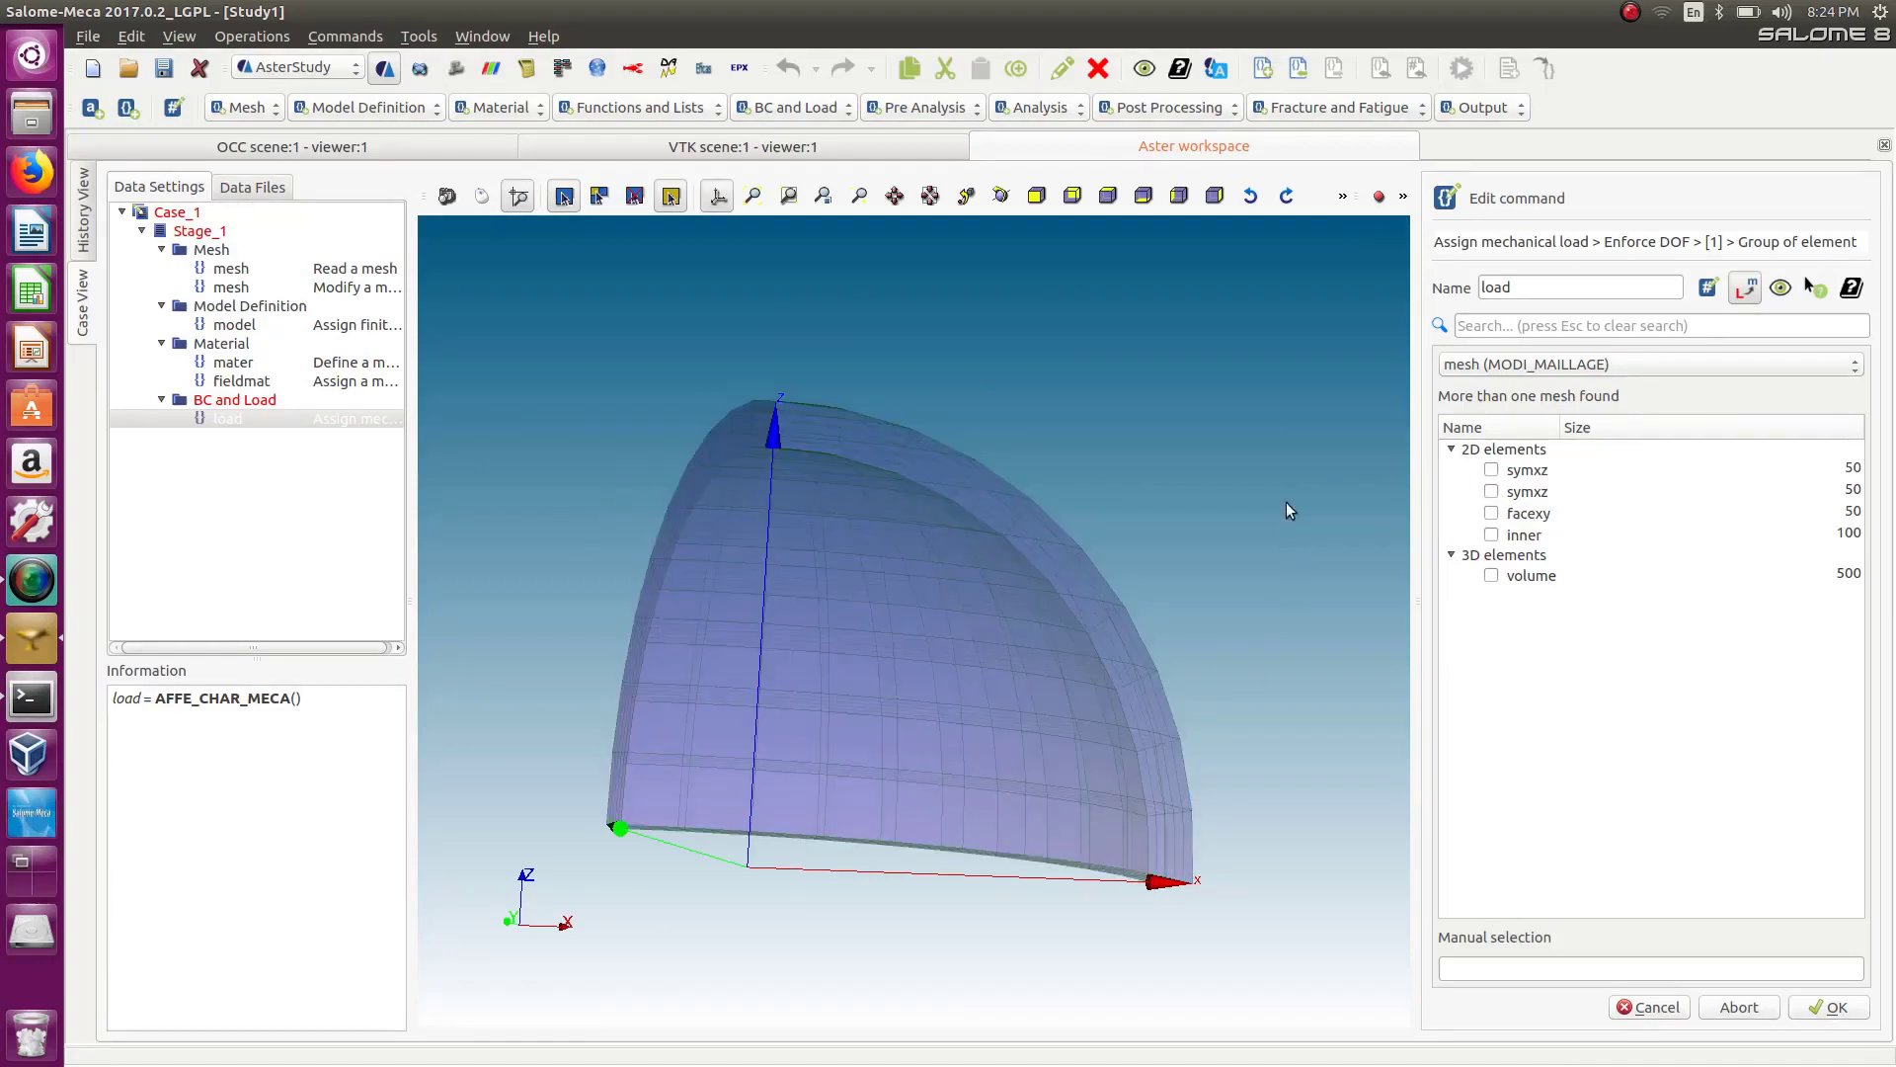
pyautogui.click(1671, 1009)
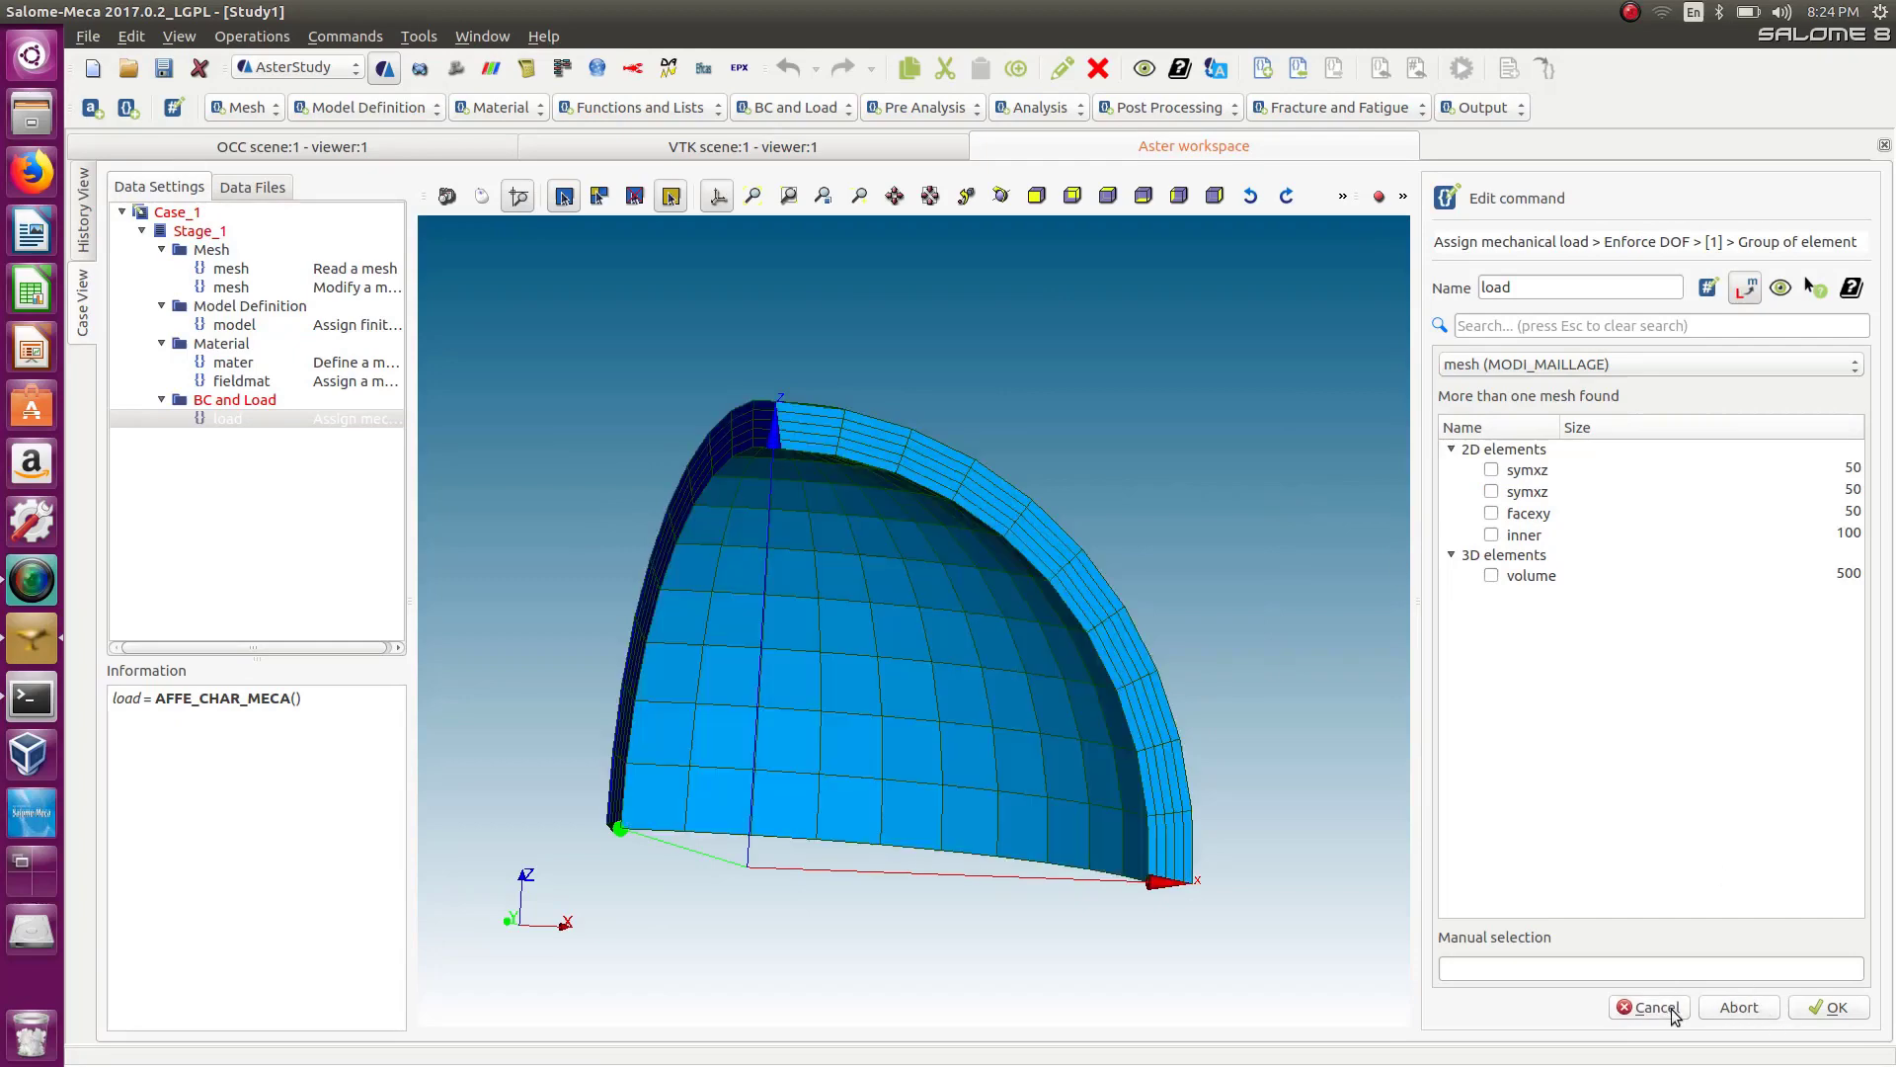
pyautogui.click(1674, 1012)
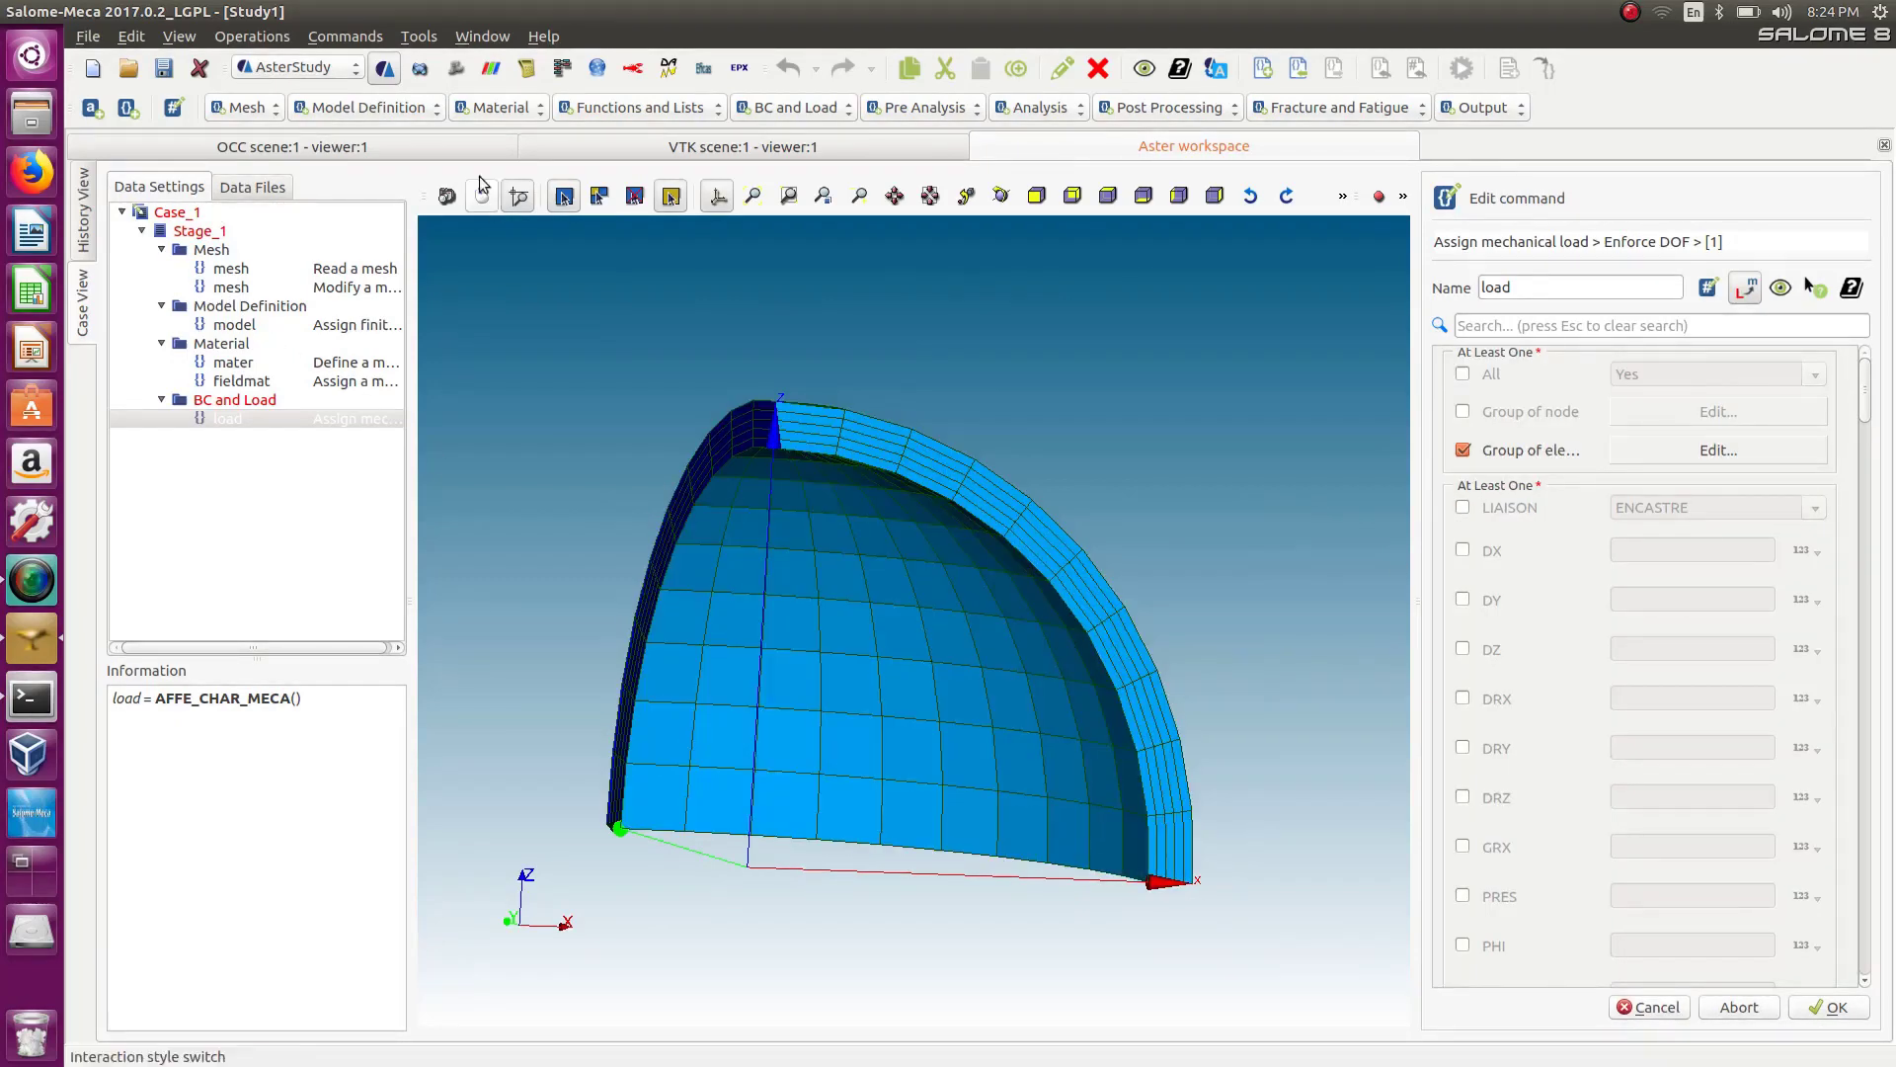
# Switch to the Mesh module and display Mesh_1 and the geometry tree to inspect the mesh groups.
pyautogui.click(296, 70)
pyautogui.click(289, 112)
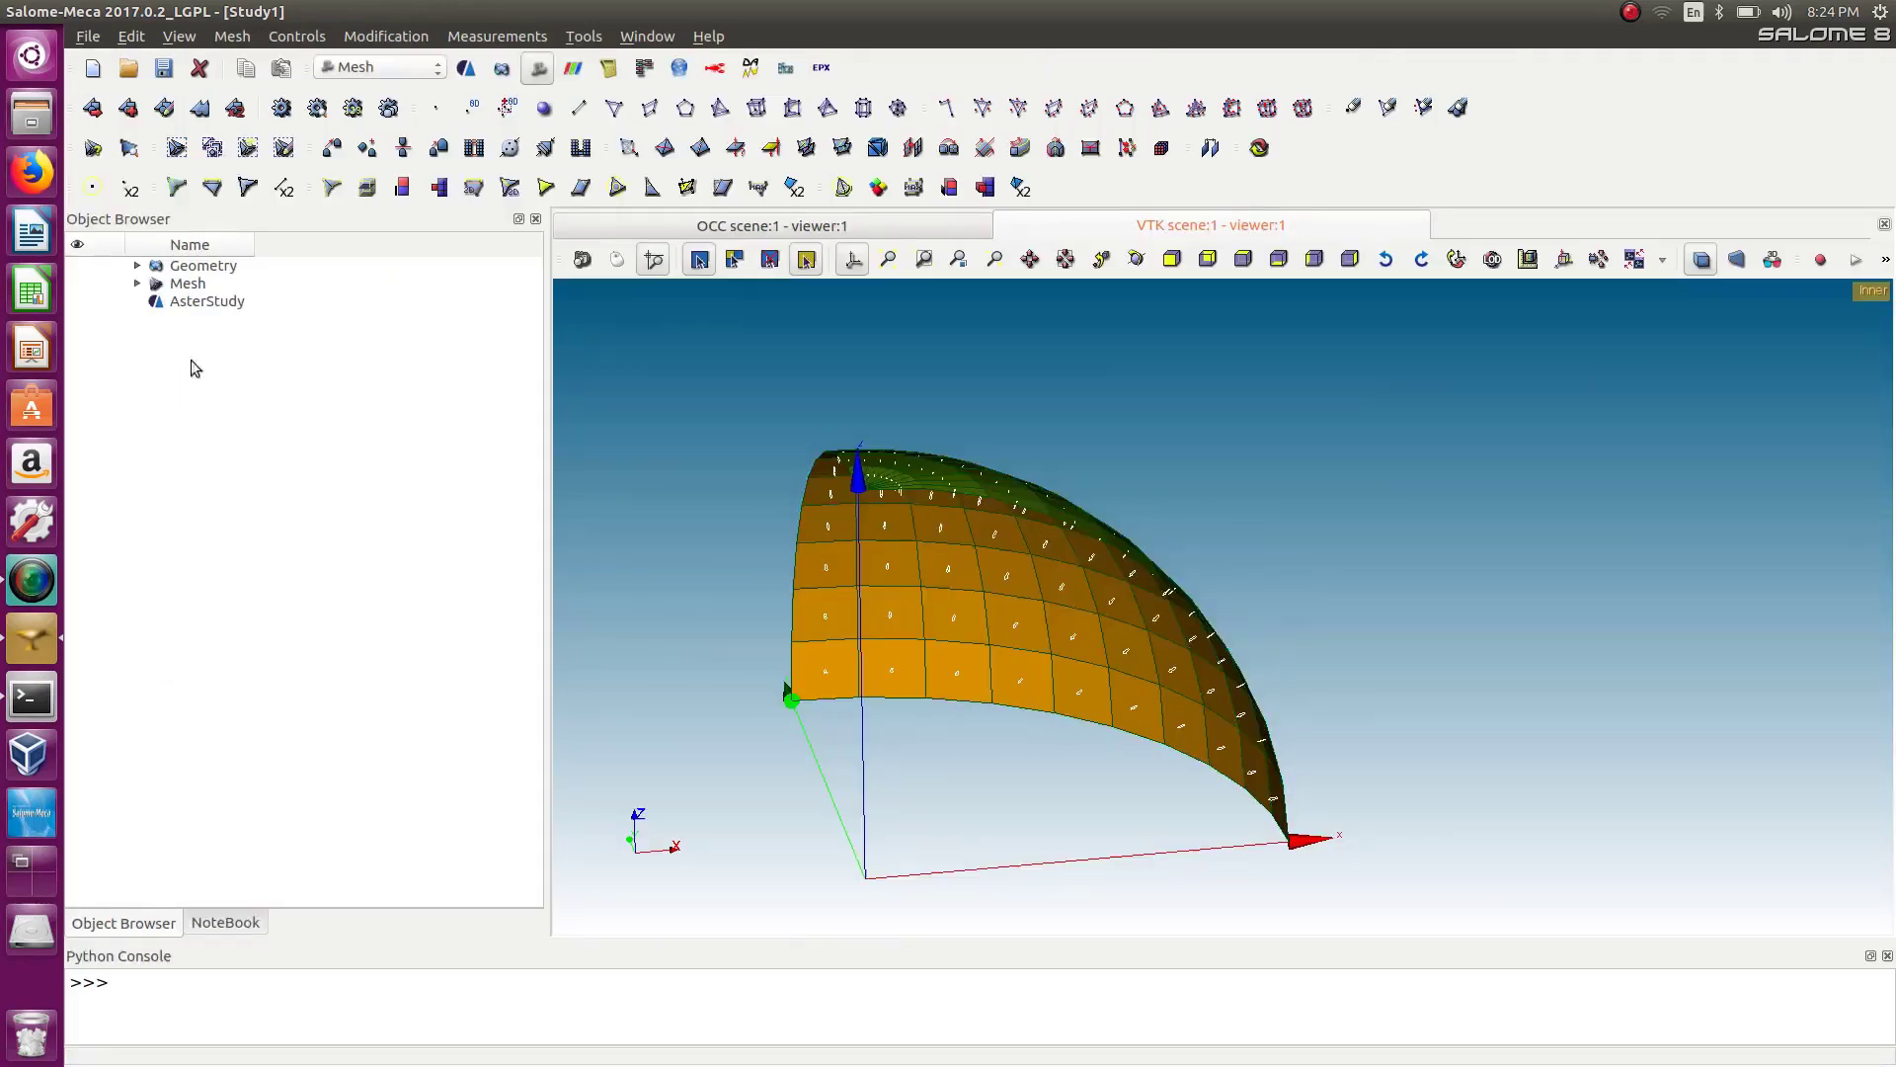
pyautogui.click(137, 284)
pyautogui.click(157, 337)
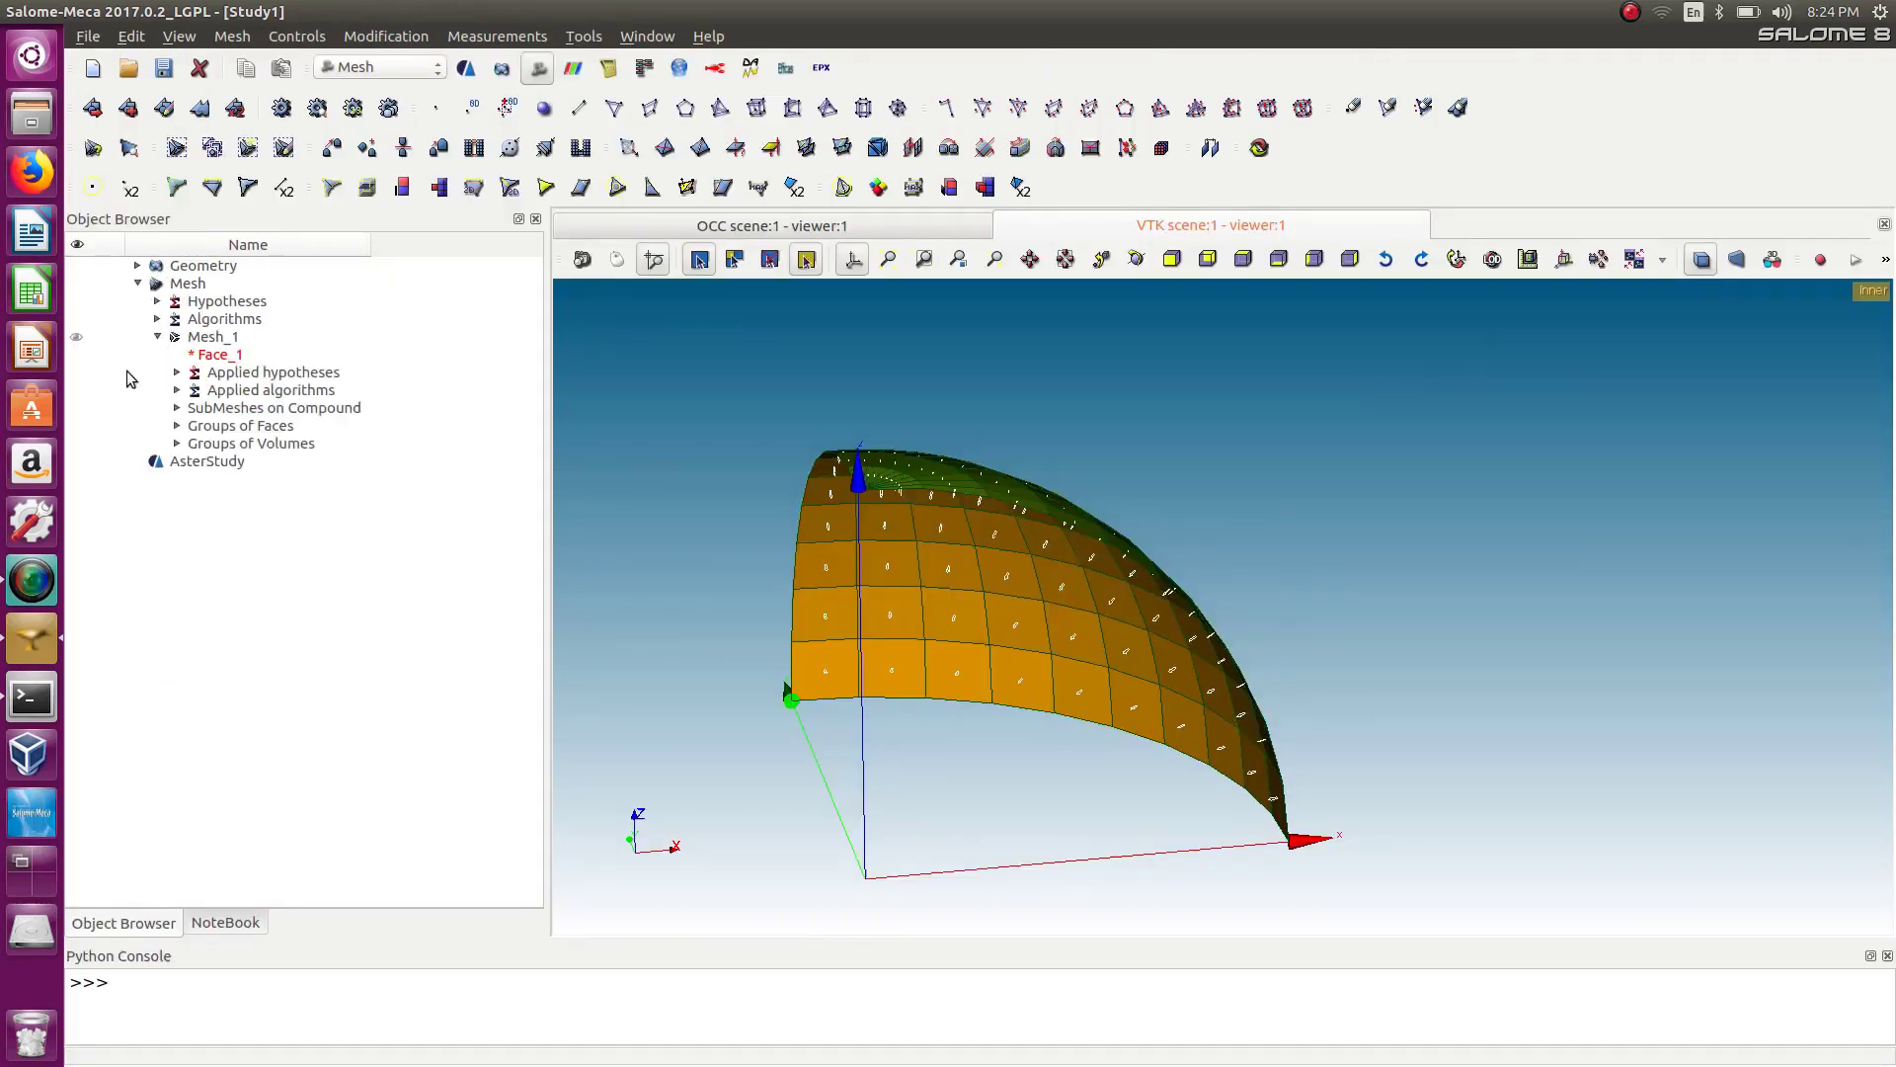
pyautogui.click(77, 338)
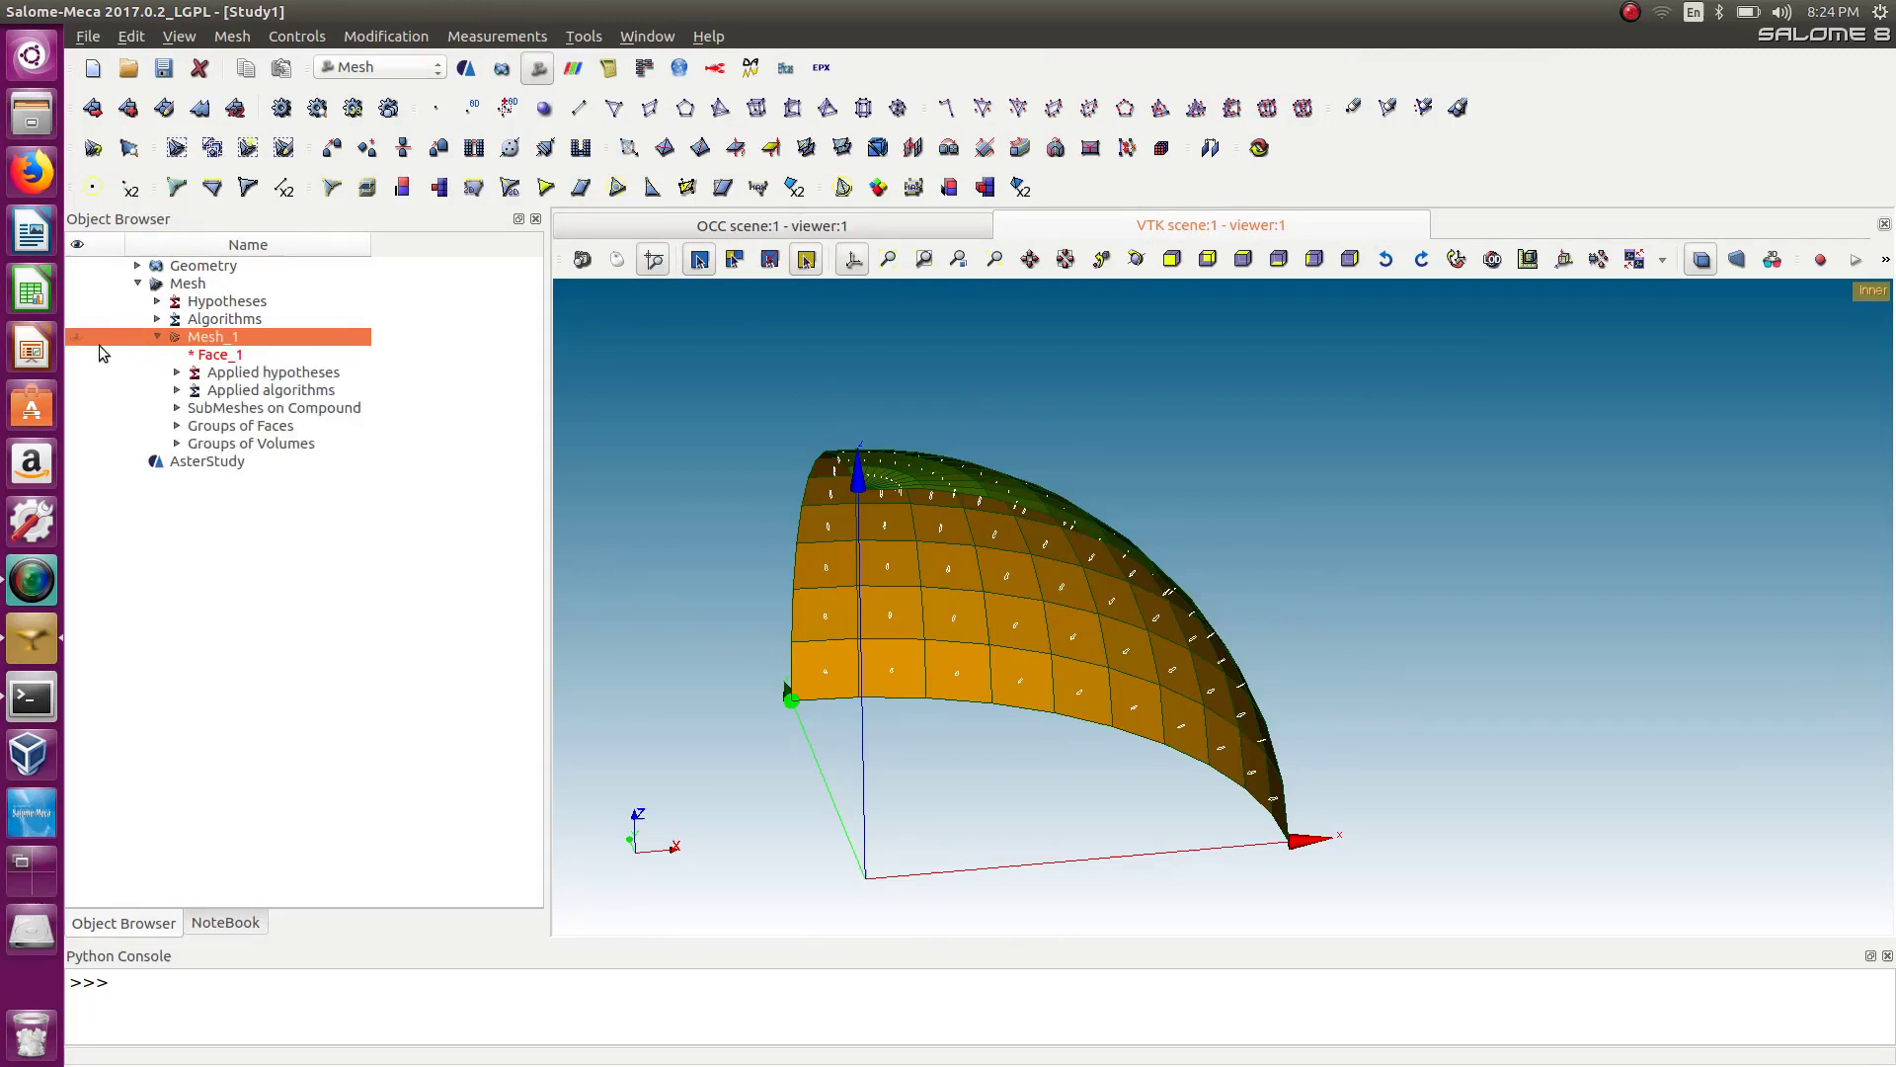
pyautogui.click(76, 337)
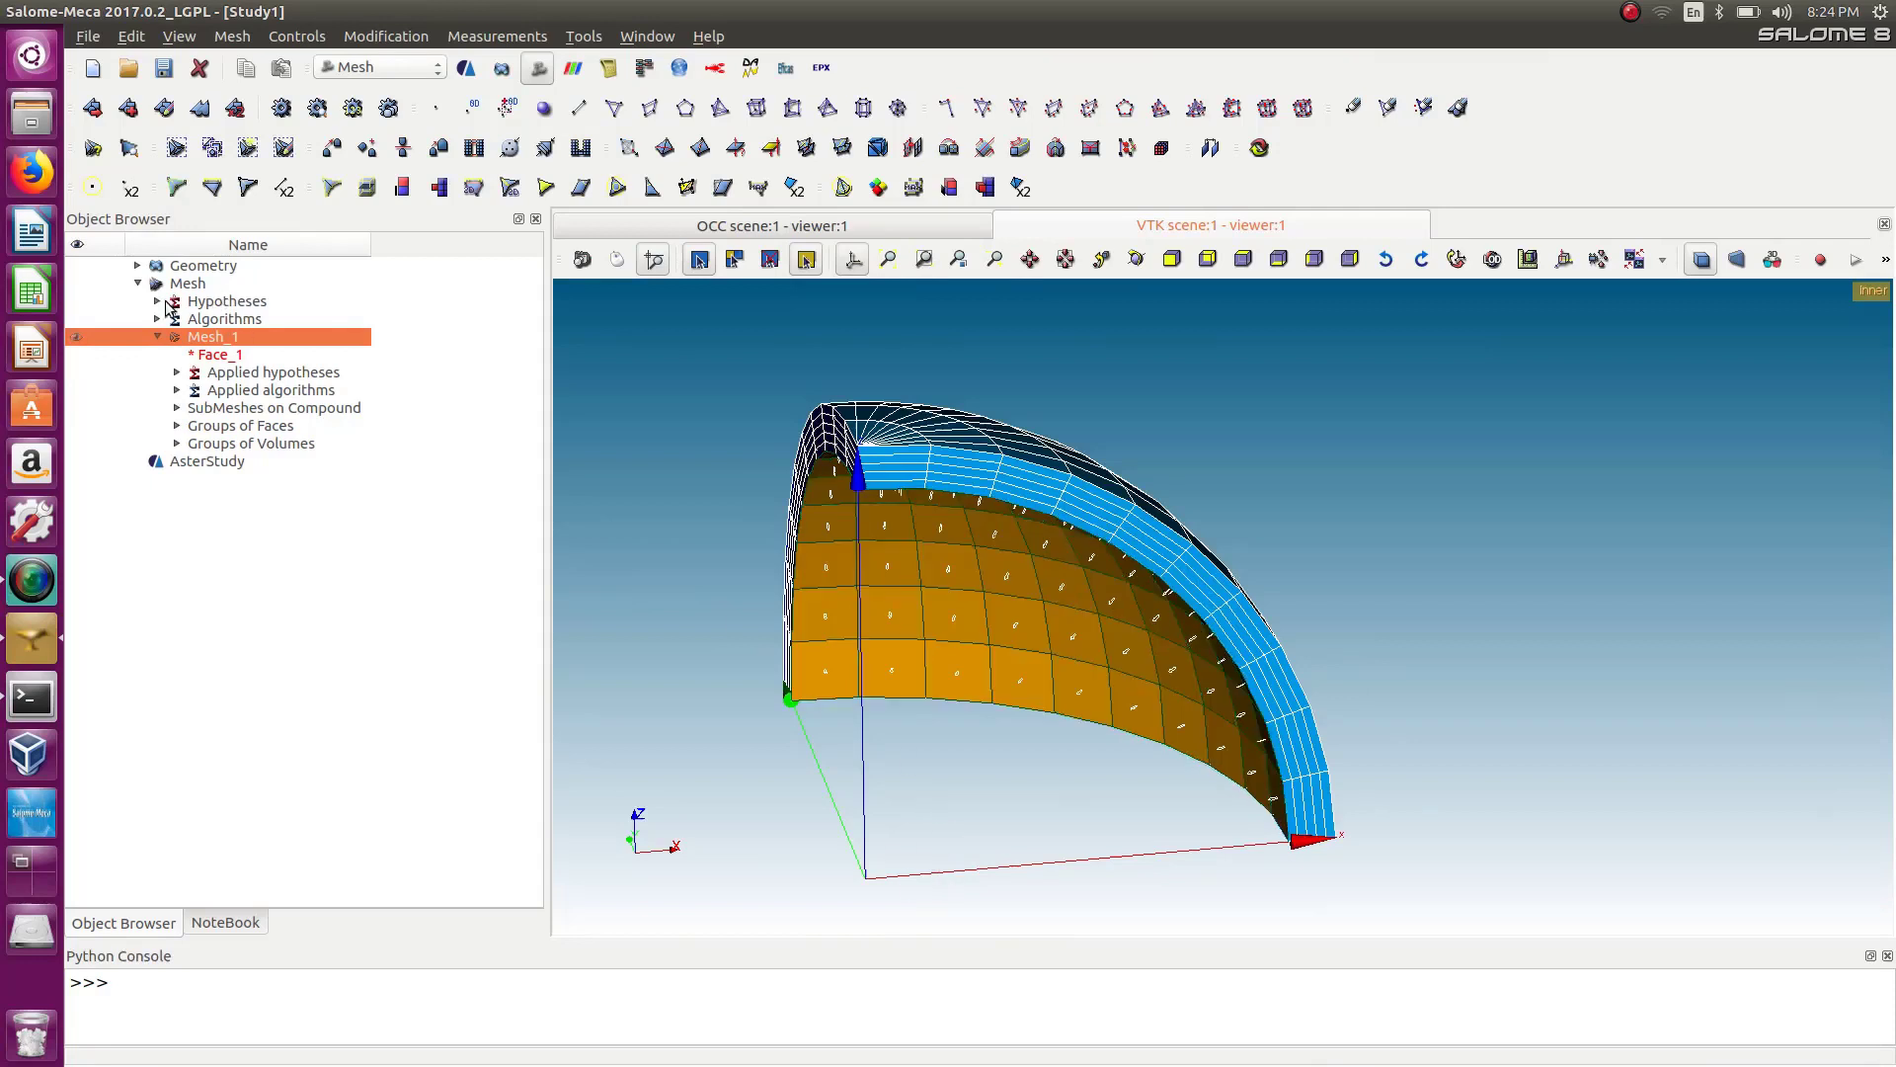
pyautogui.click(137, 266)
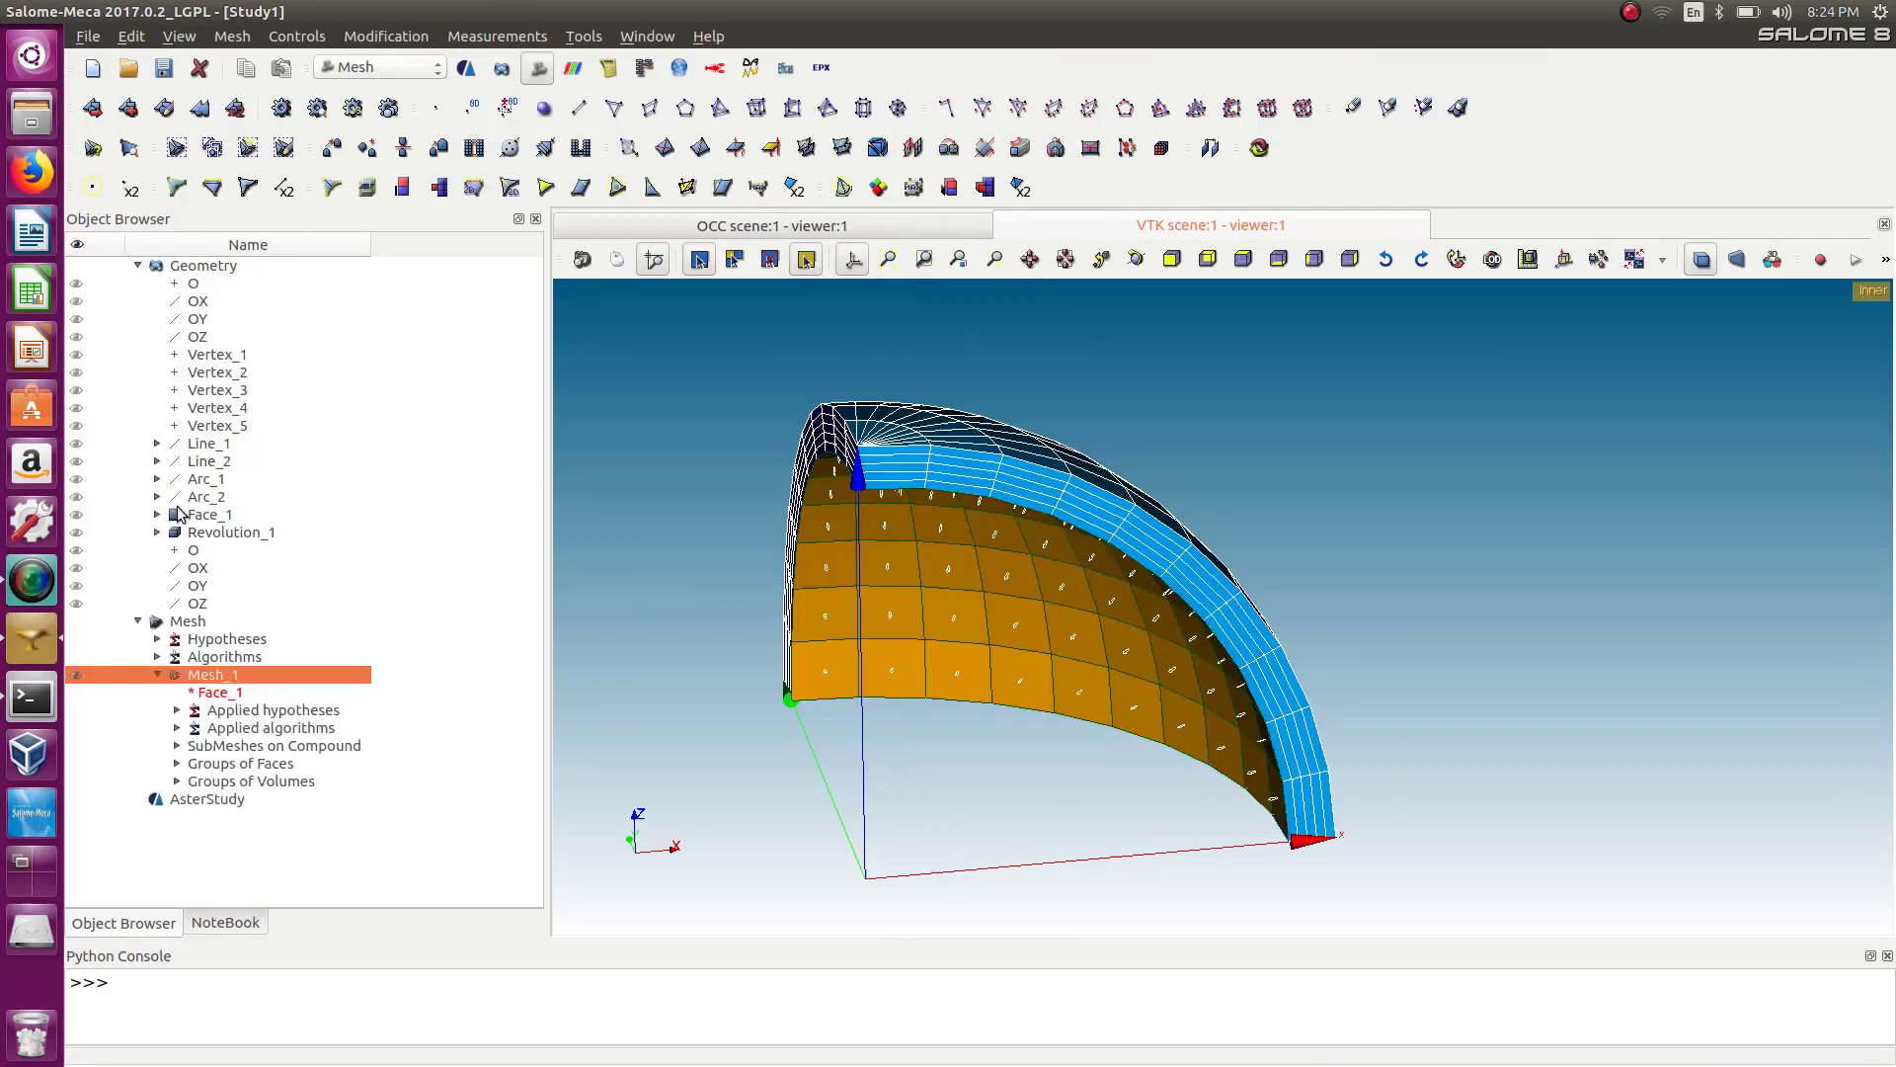
# Inspect the Revolution_1 face groups, then start a new face group on Mesh_1 with manual editing enabled.
pyautogui.click(158, 532)
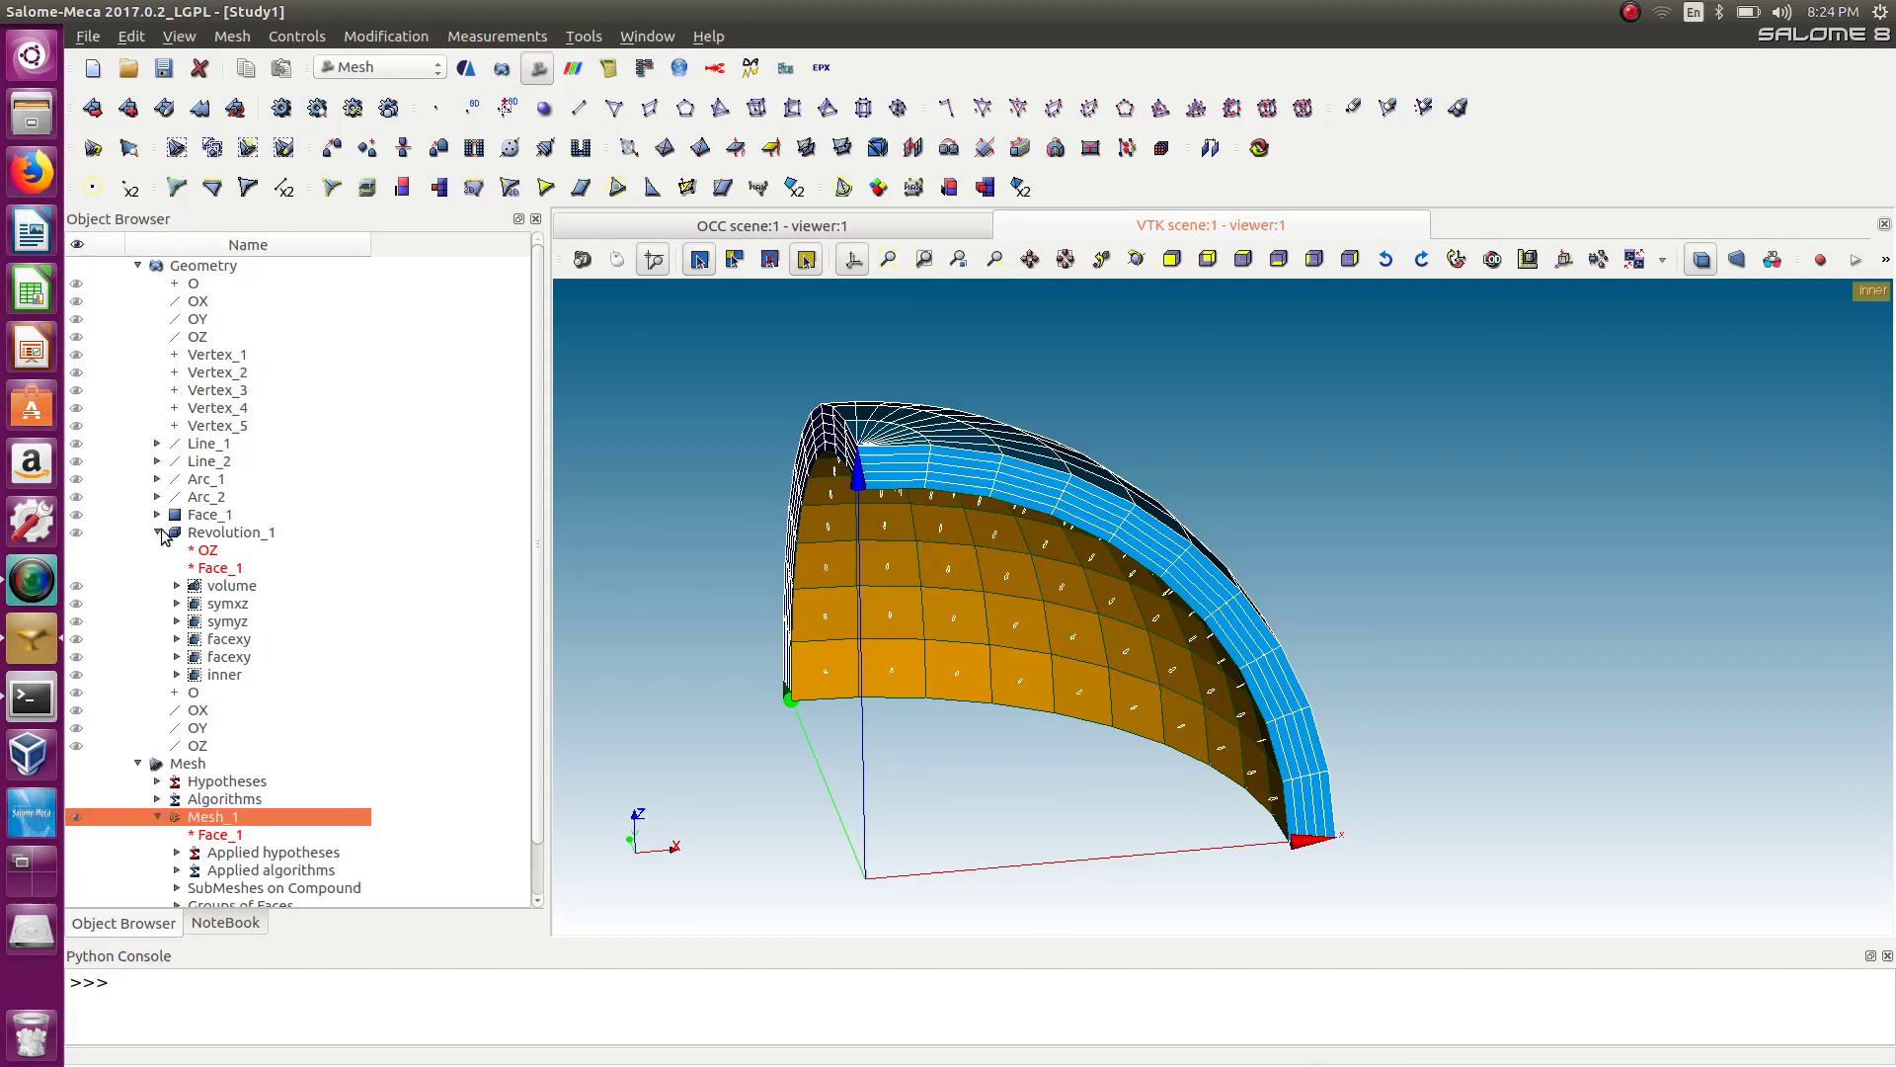
pyautogui.doubleClick(244, 625)
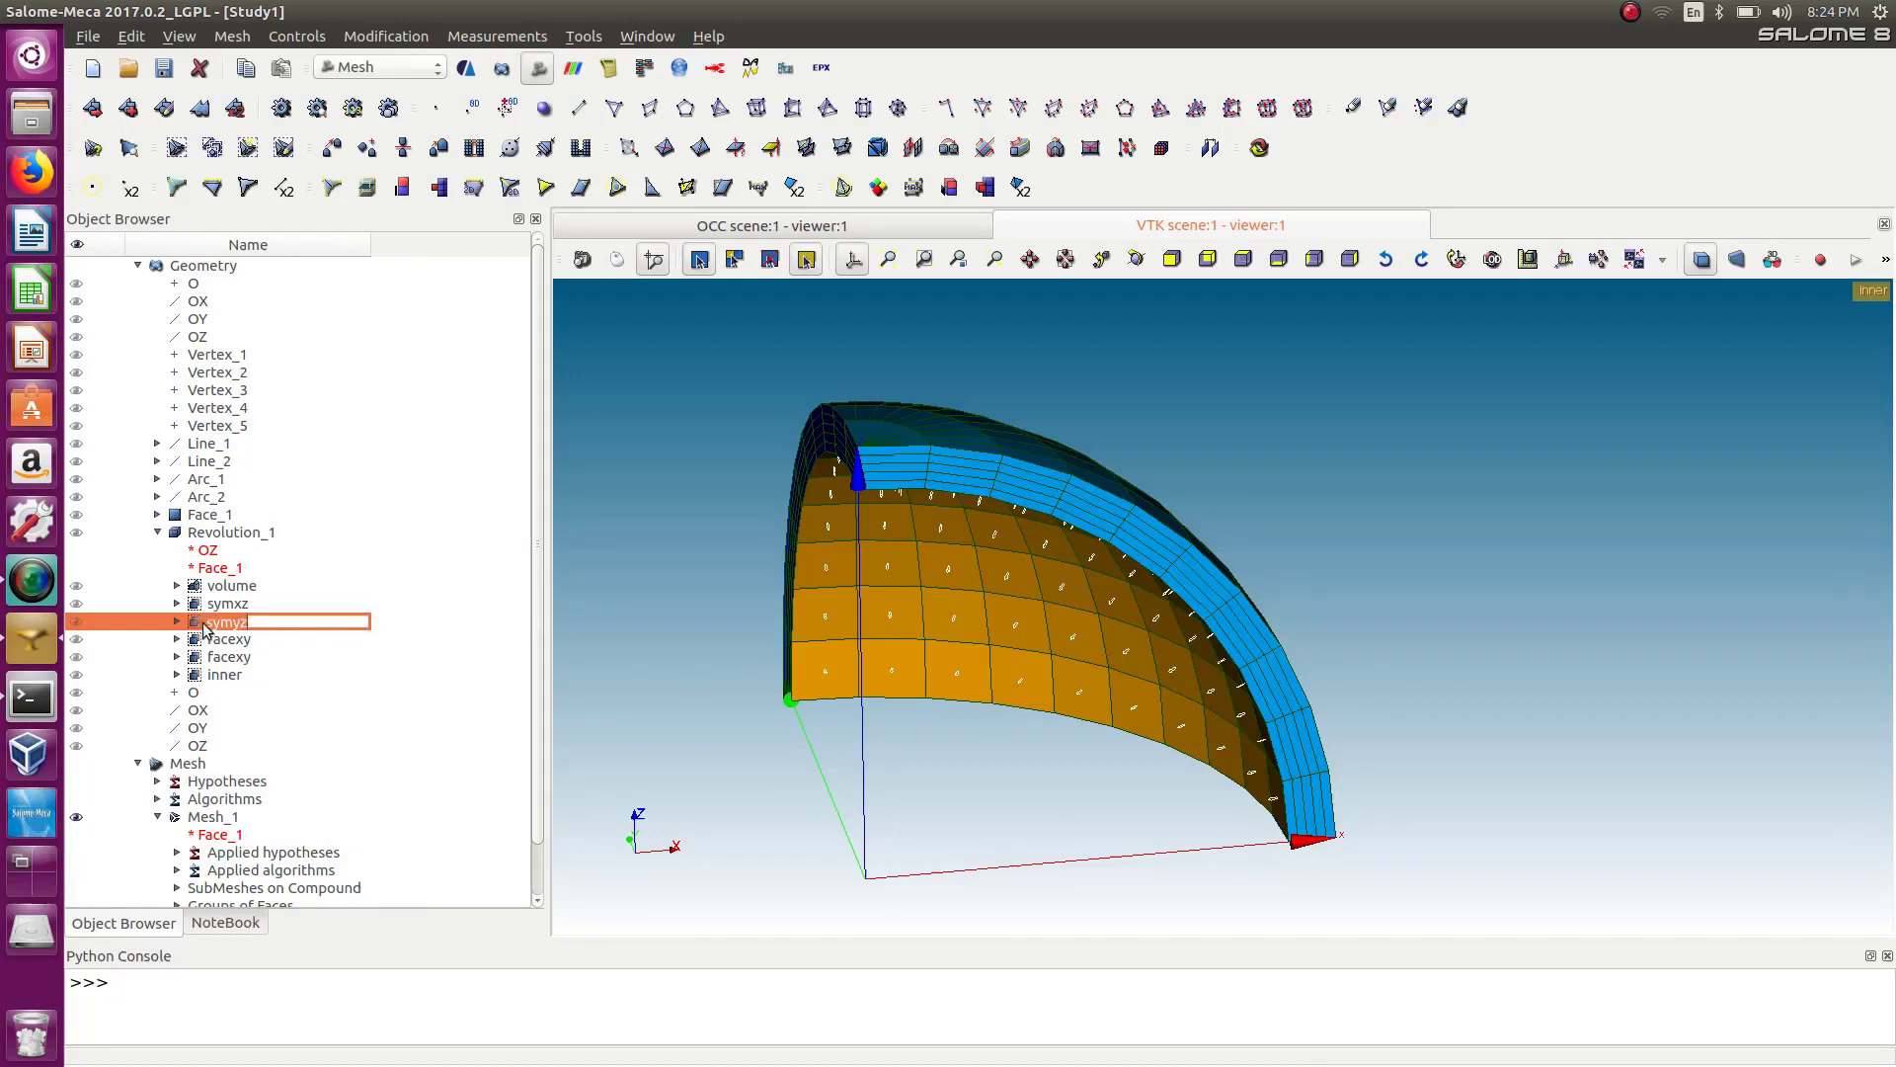
pyautogui.doubleClick(288, 590)
pyautogui.doubleClick(217, 623)
pyautogui.click(179, 37)
pyautogui.moveTo(233, 36)
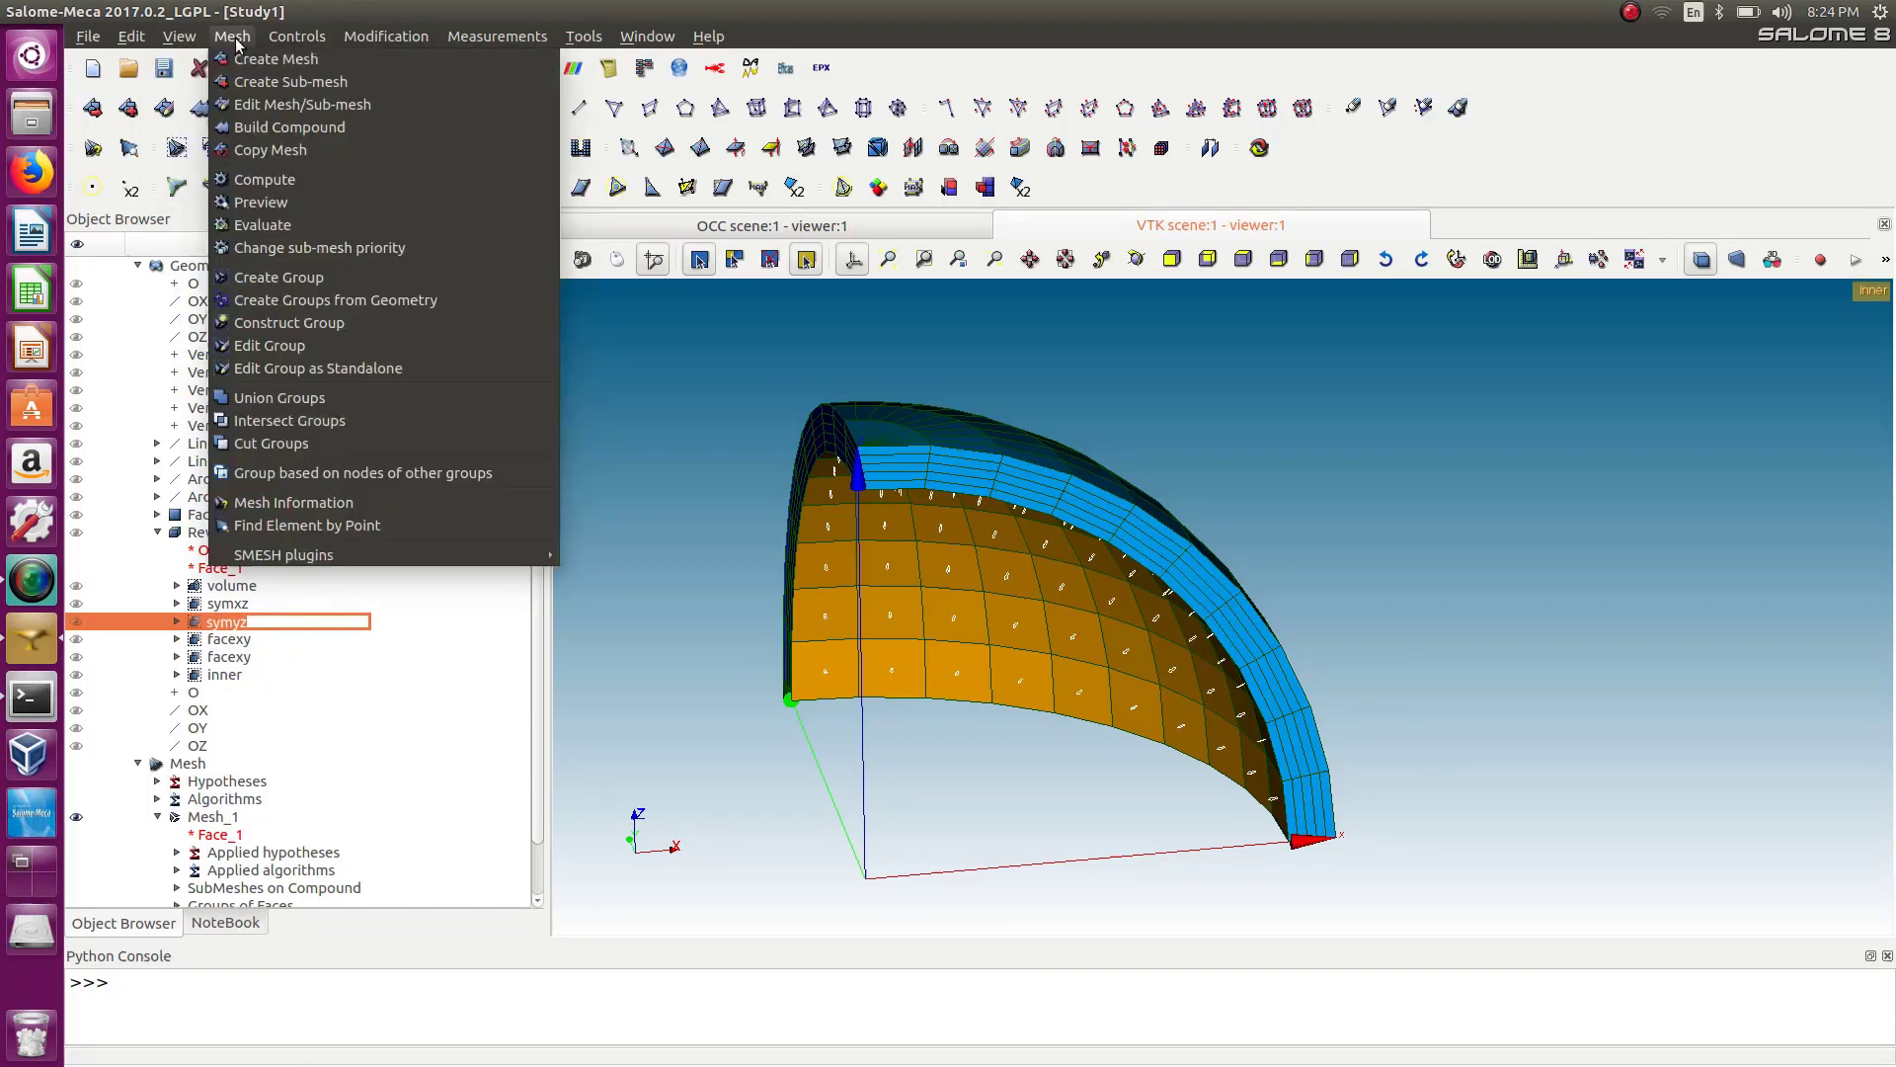
pyautogui.click(289, 268)
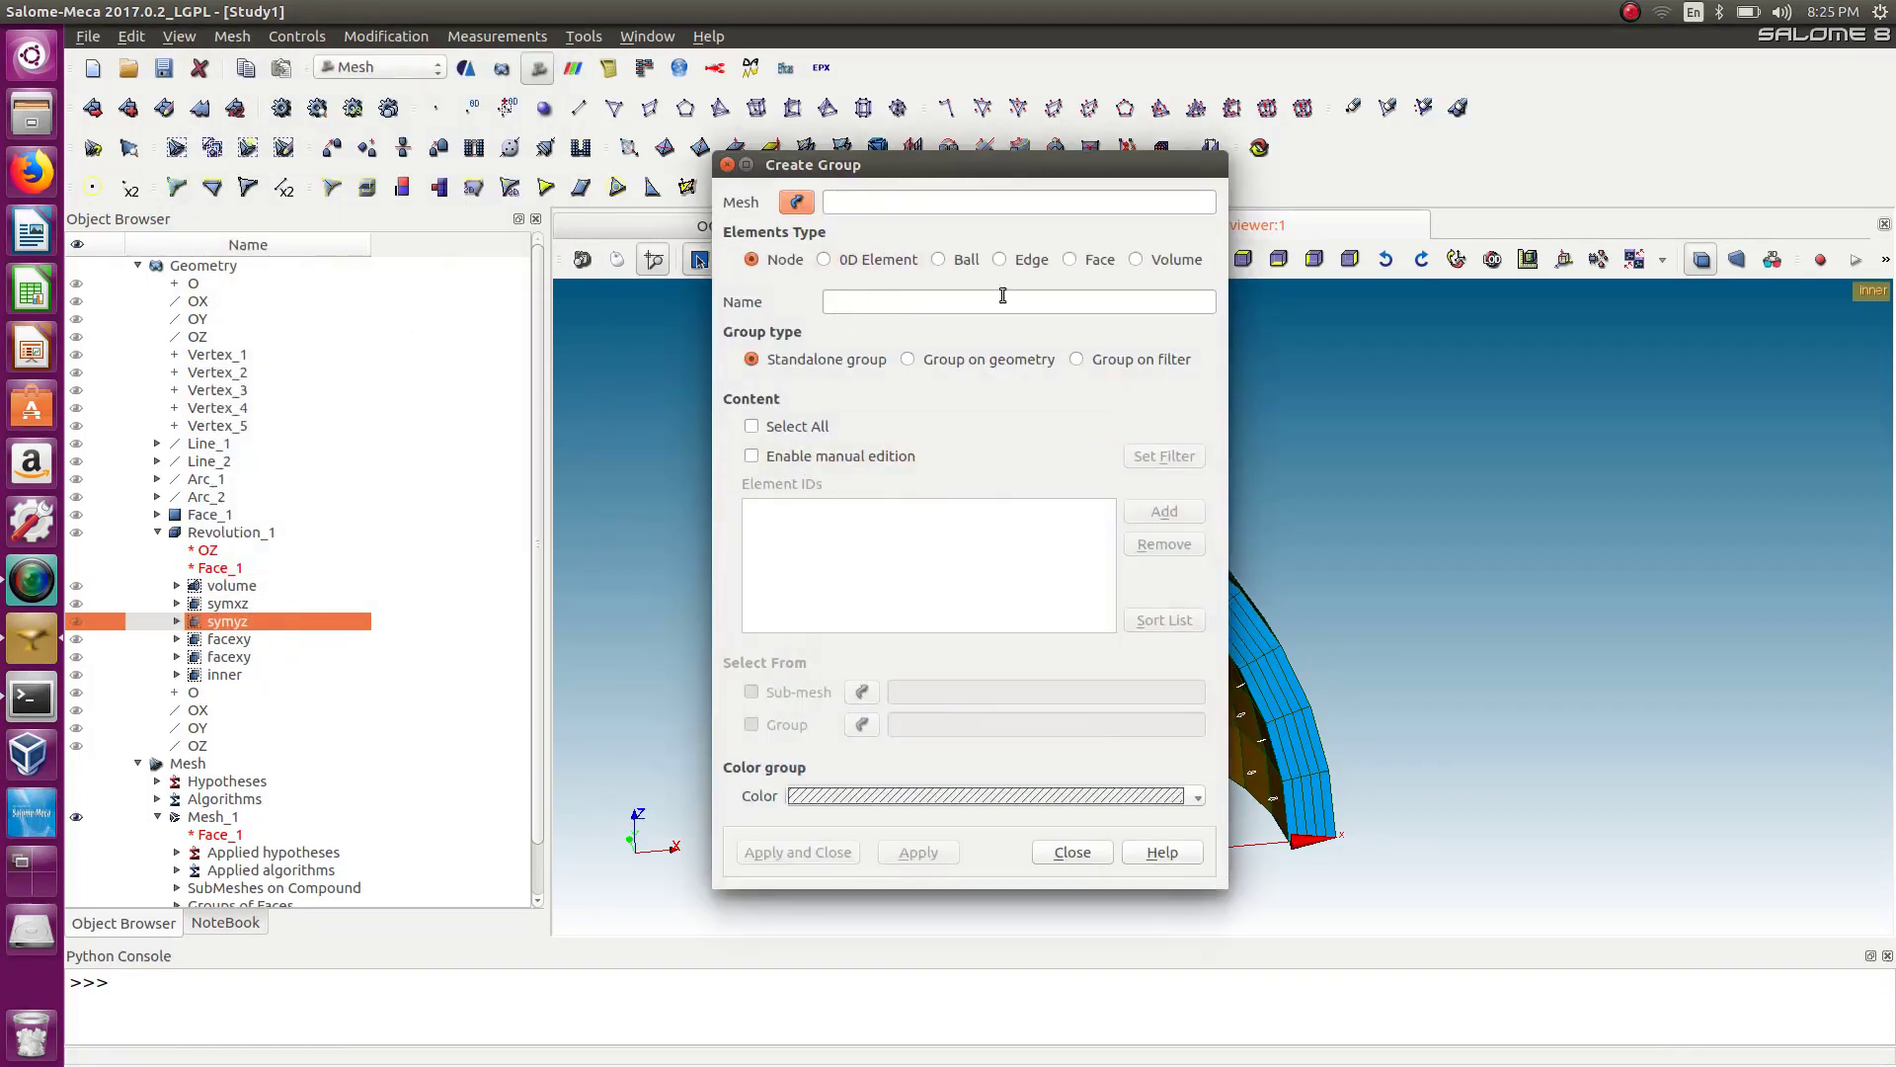
pyautogui.click(1069, 259)
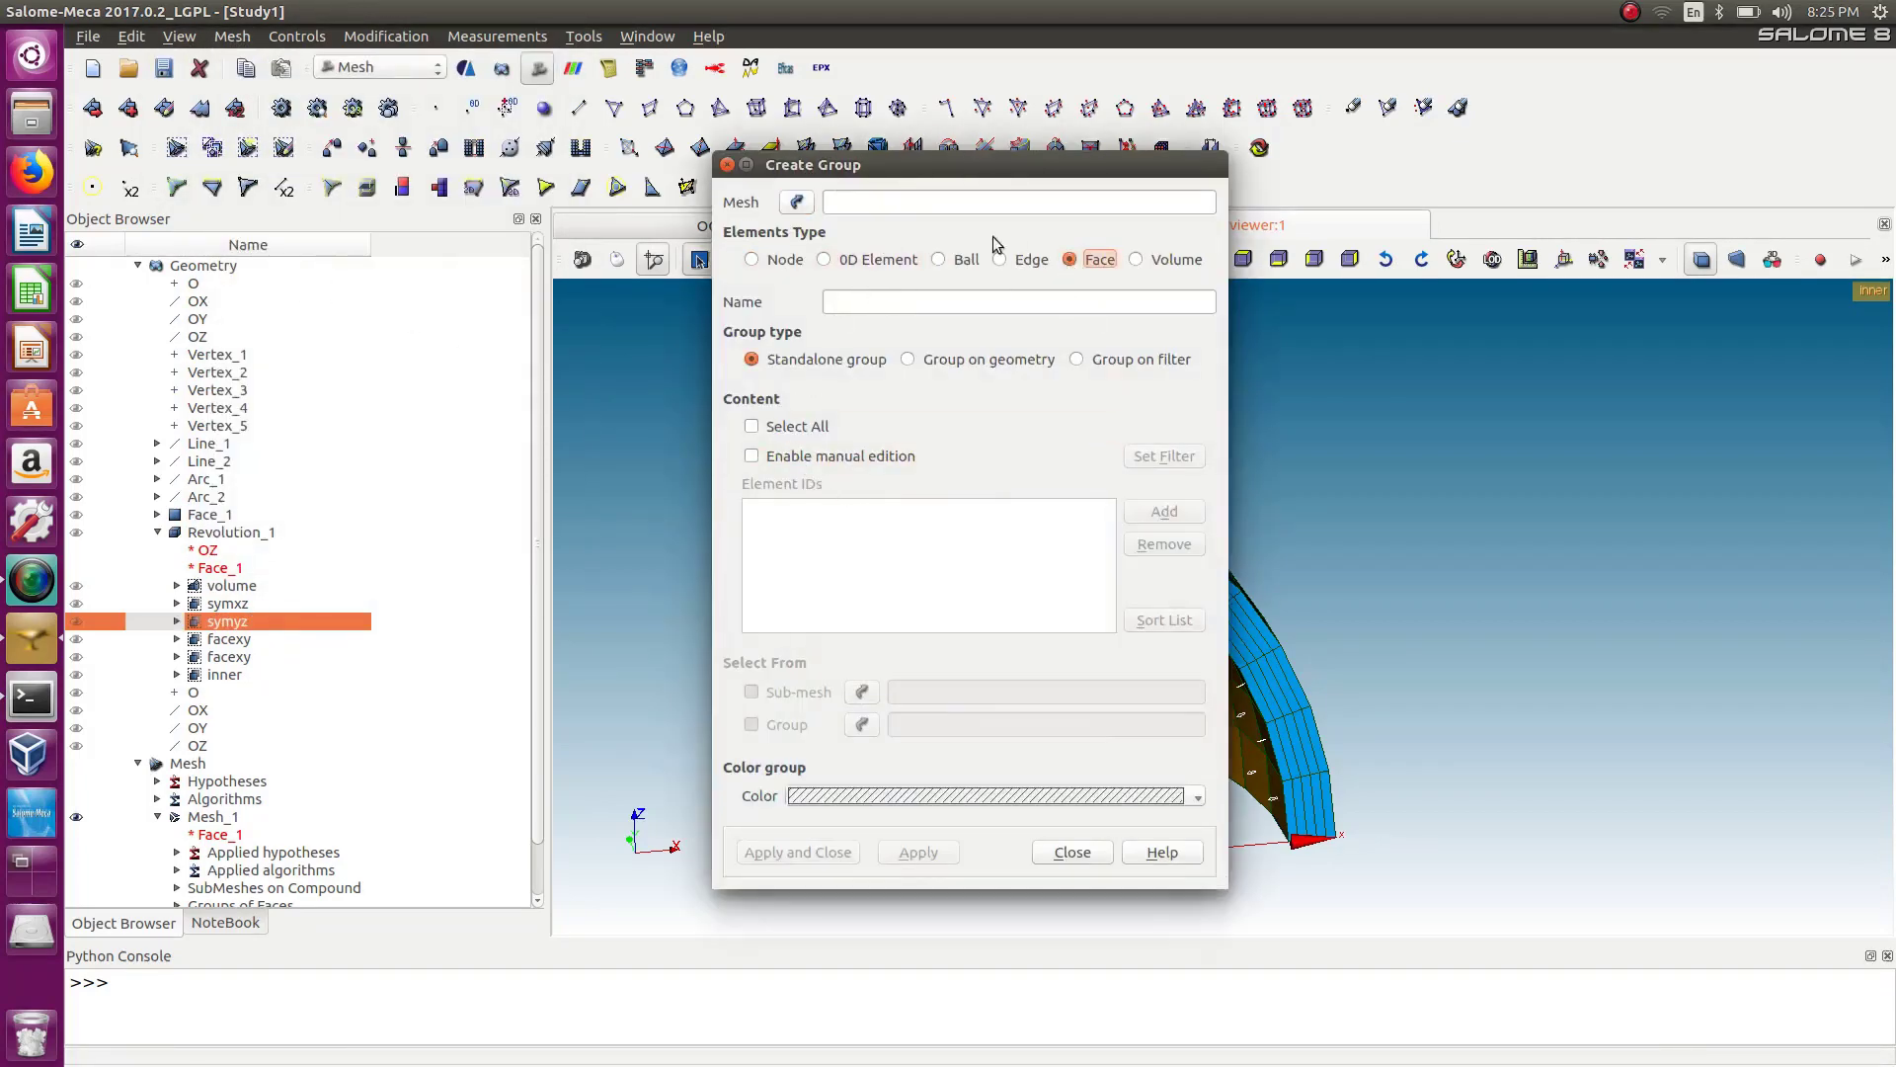
pyautogui.click(796, 201)
pyautogui.click(207, 818)
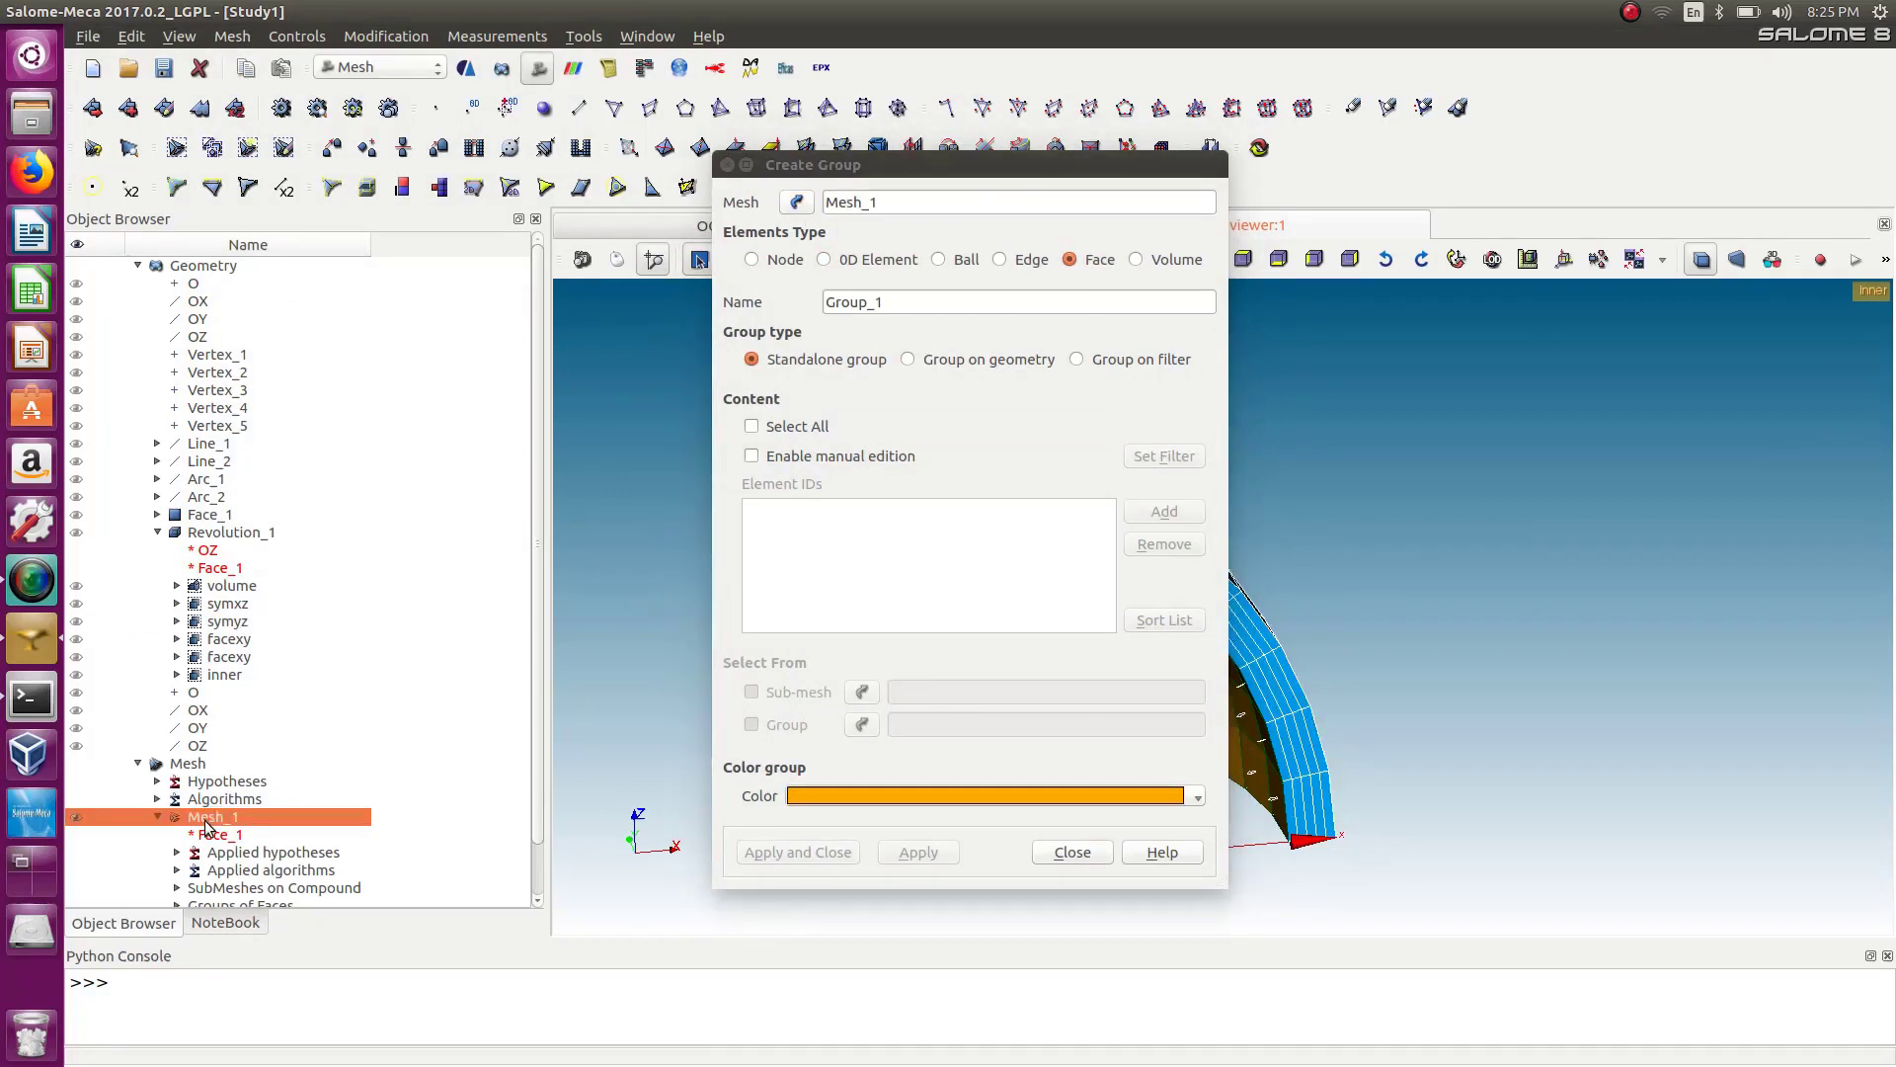
pyautogui.click(752, 457)
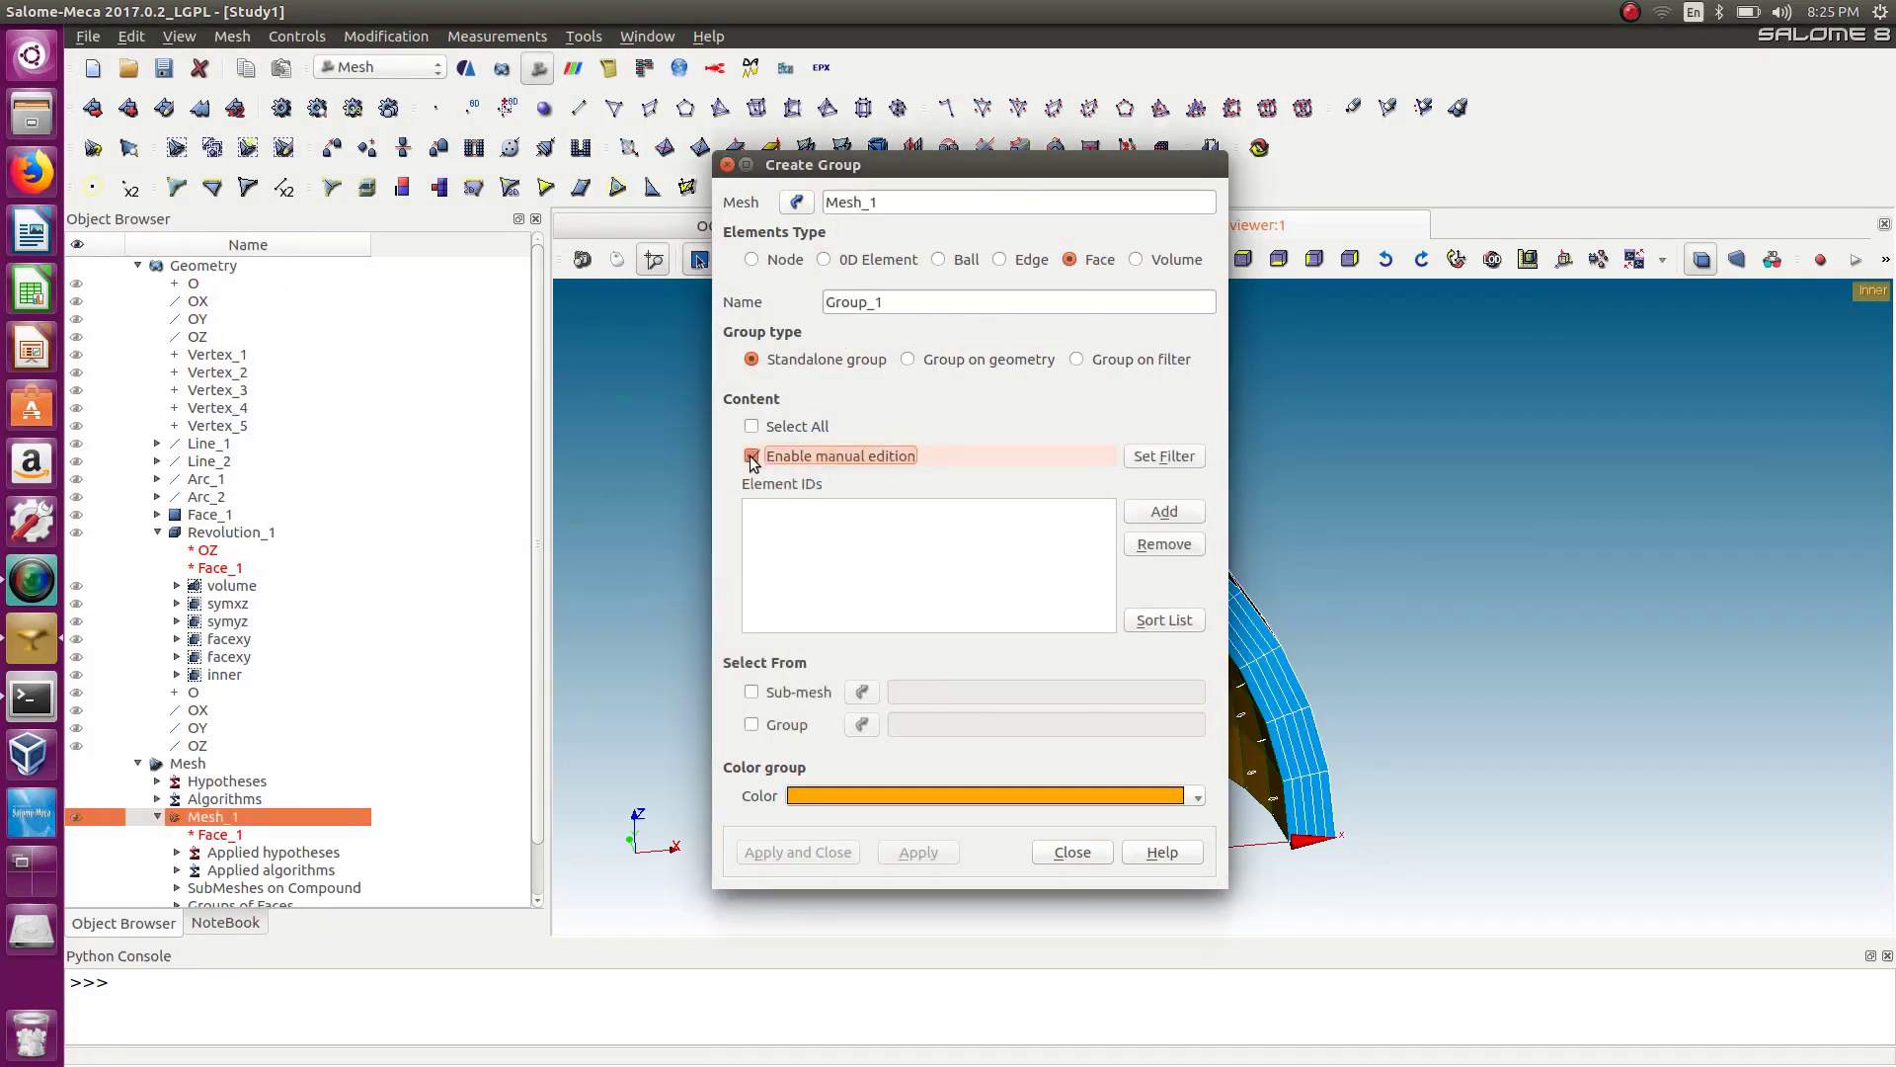
# Add a Belong to Geom filter with the symyz geometry group as threshold and apply it to fill the element list.
pyautogui.click(1165, 457)
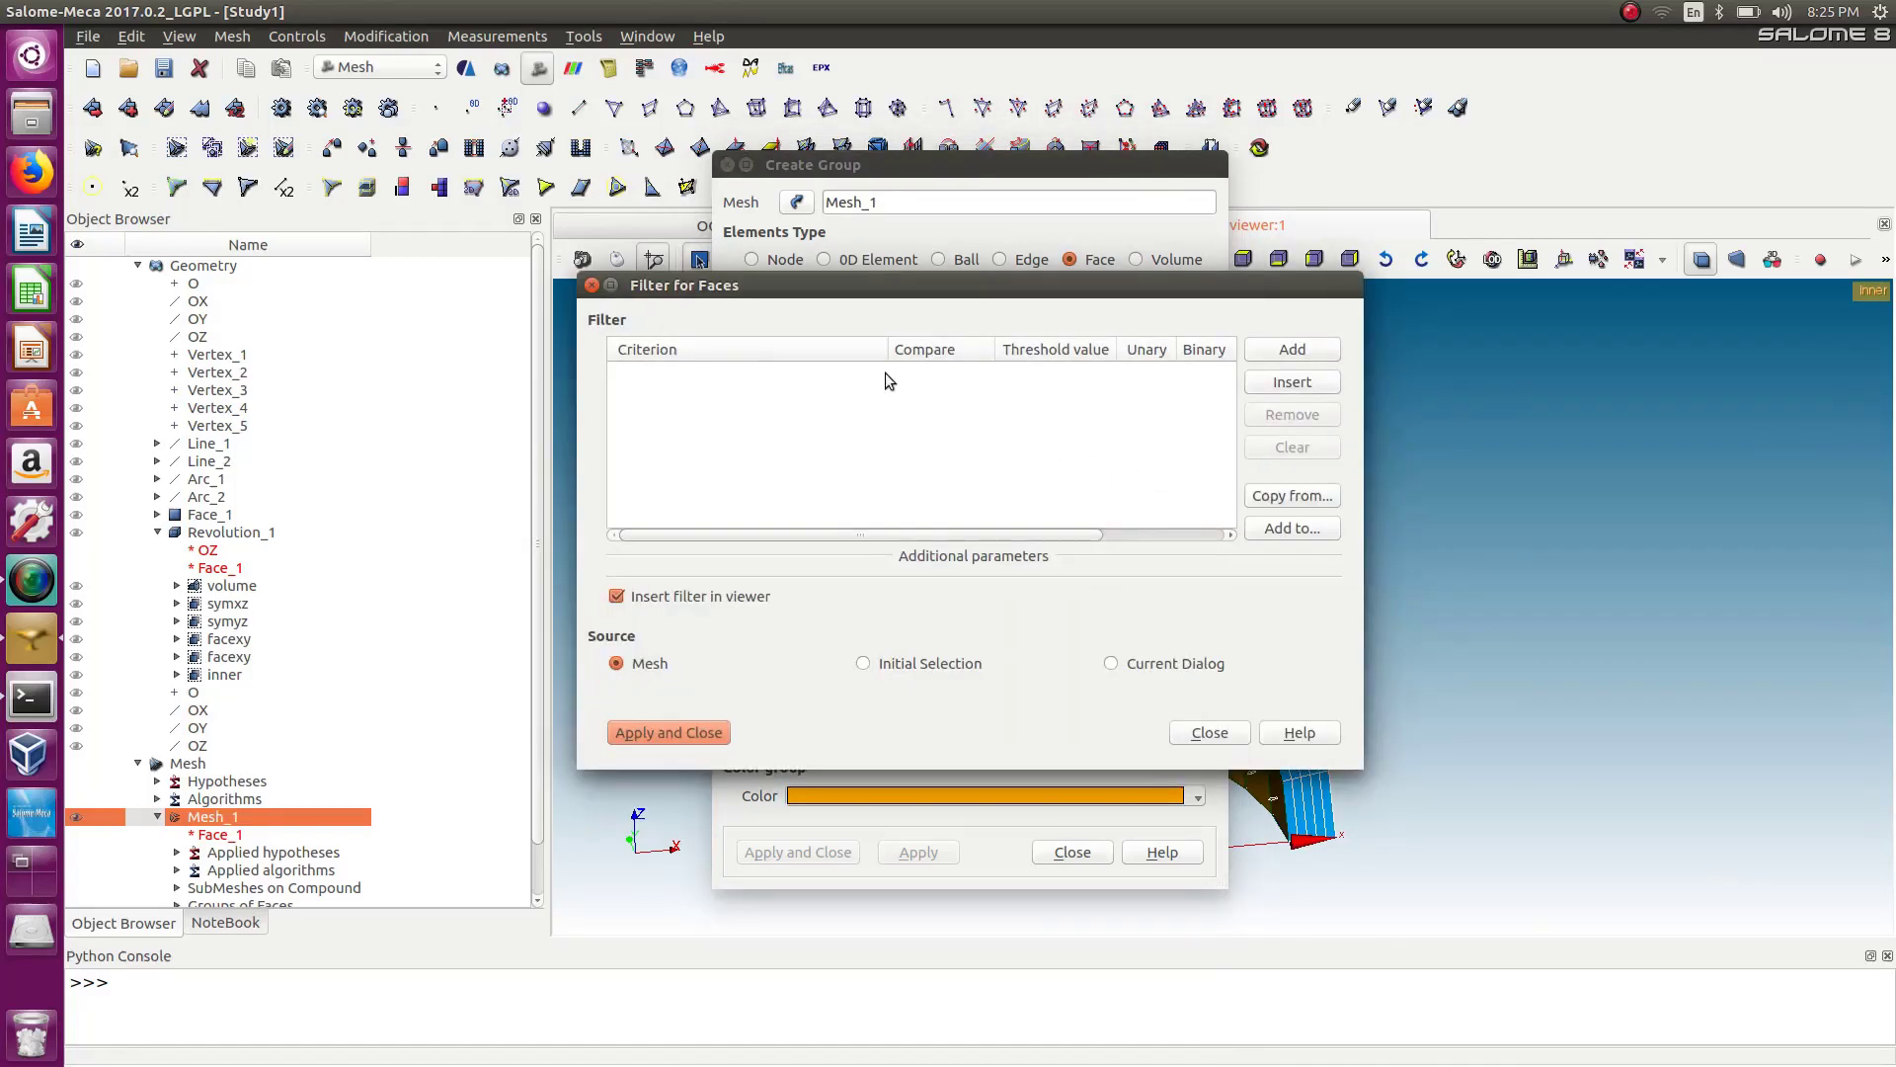
pyautogui.click(1293, 349)
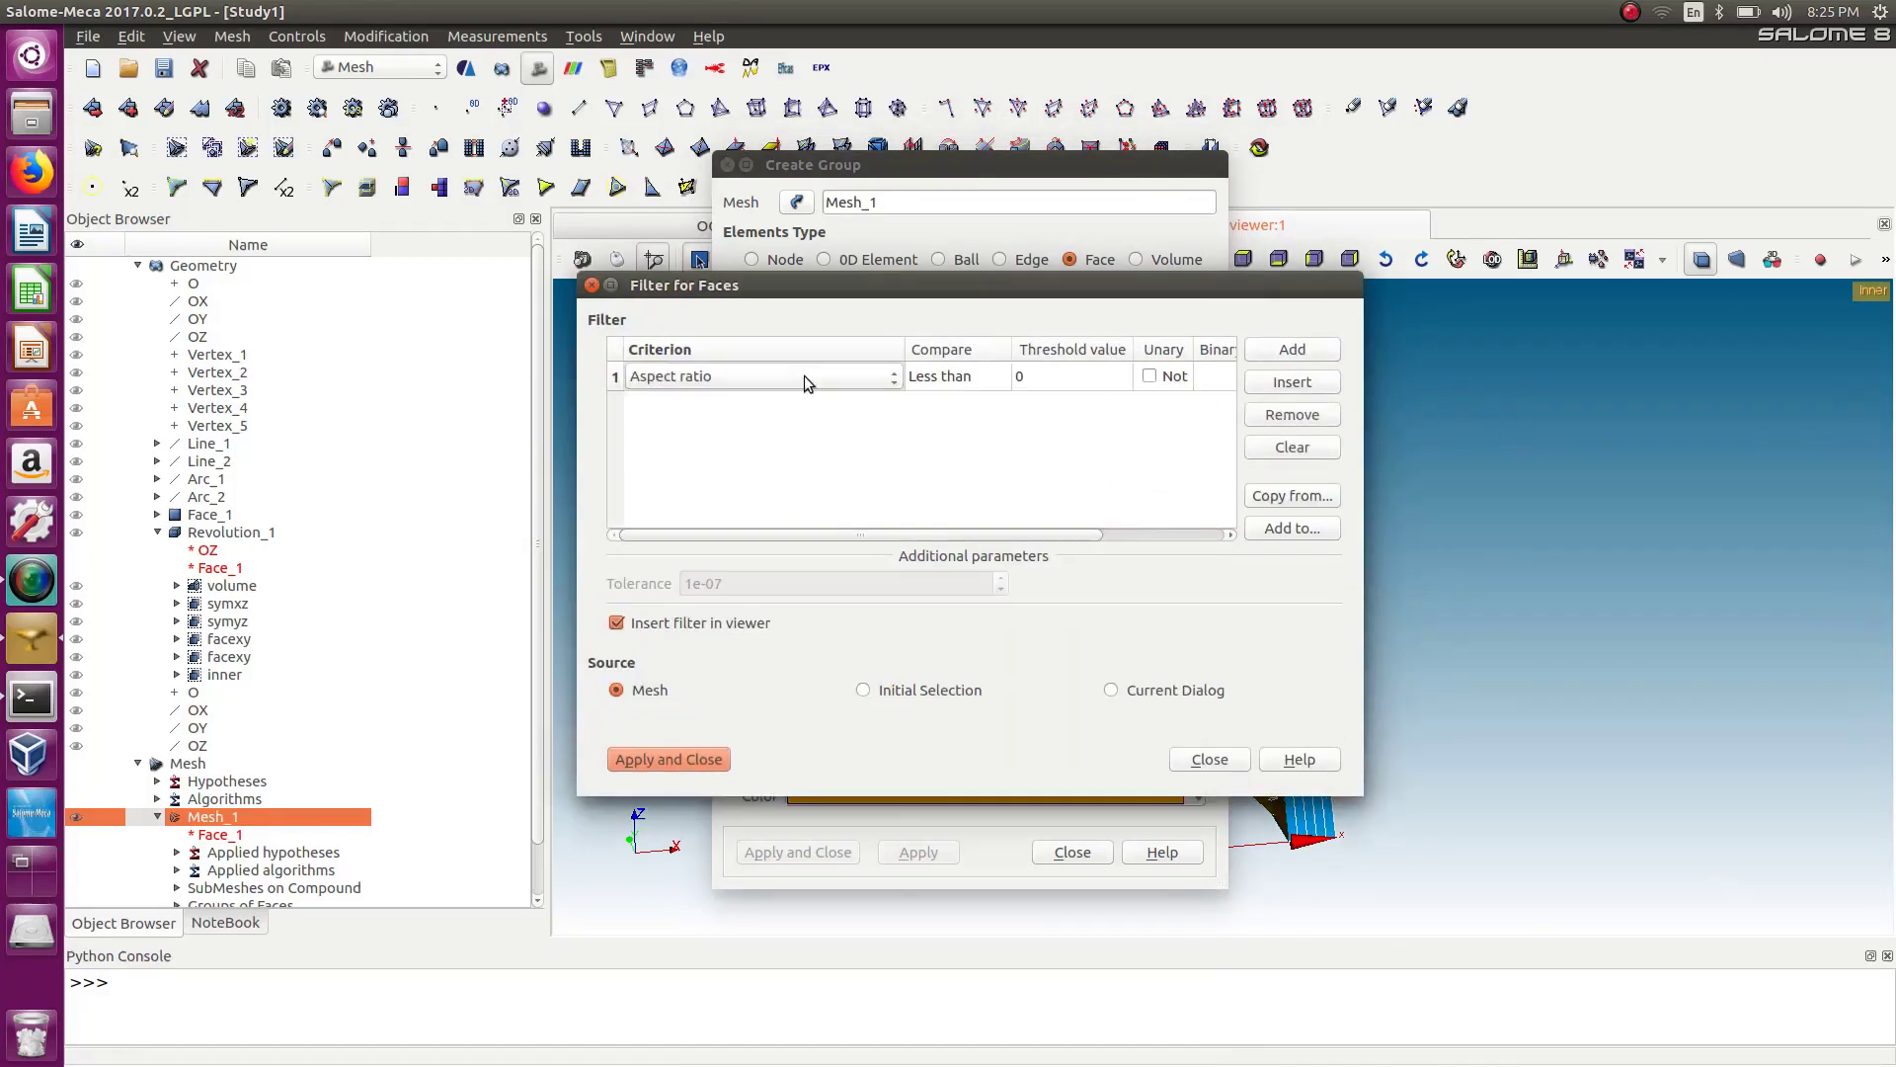
pyautogui.click(804, 375)
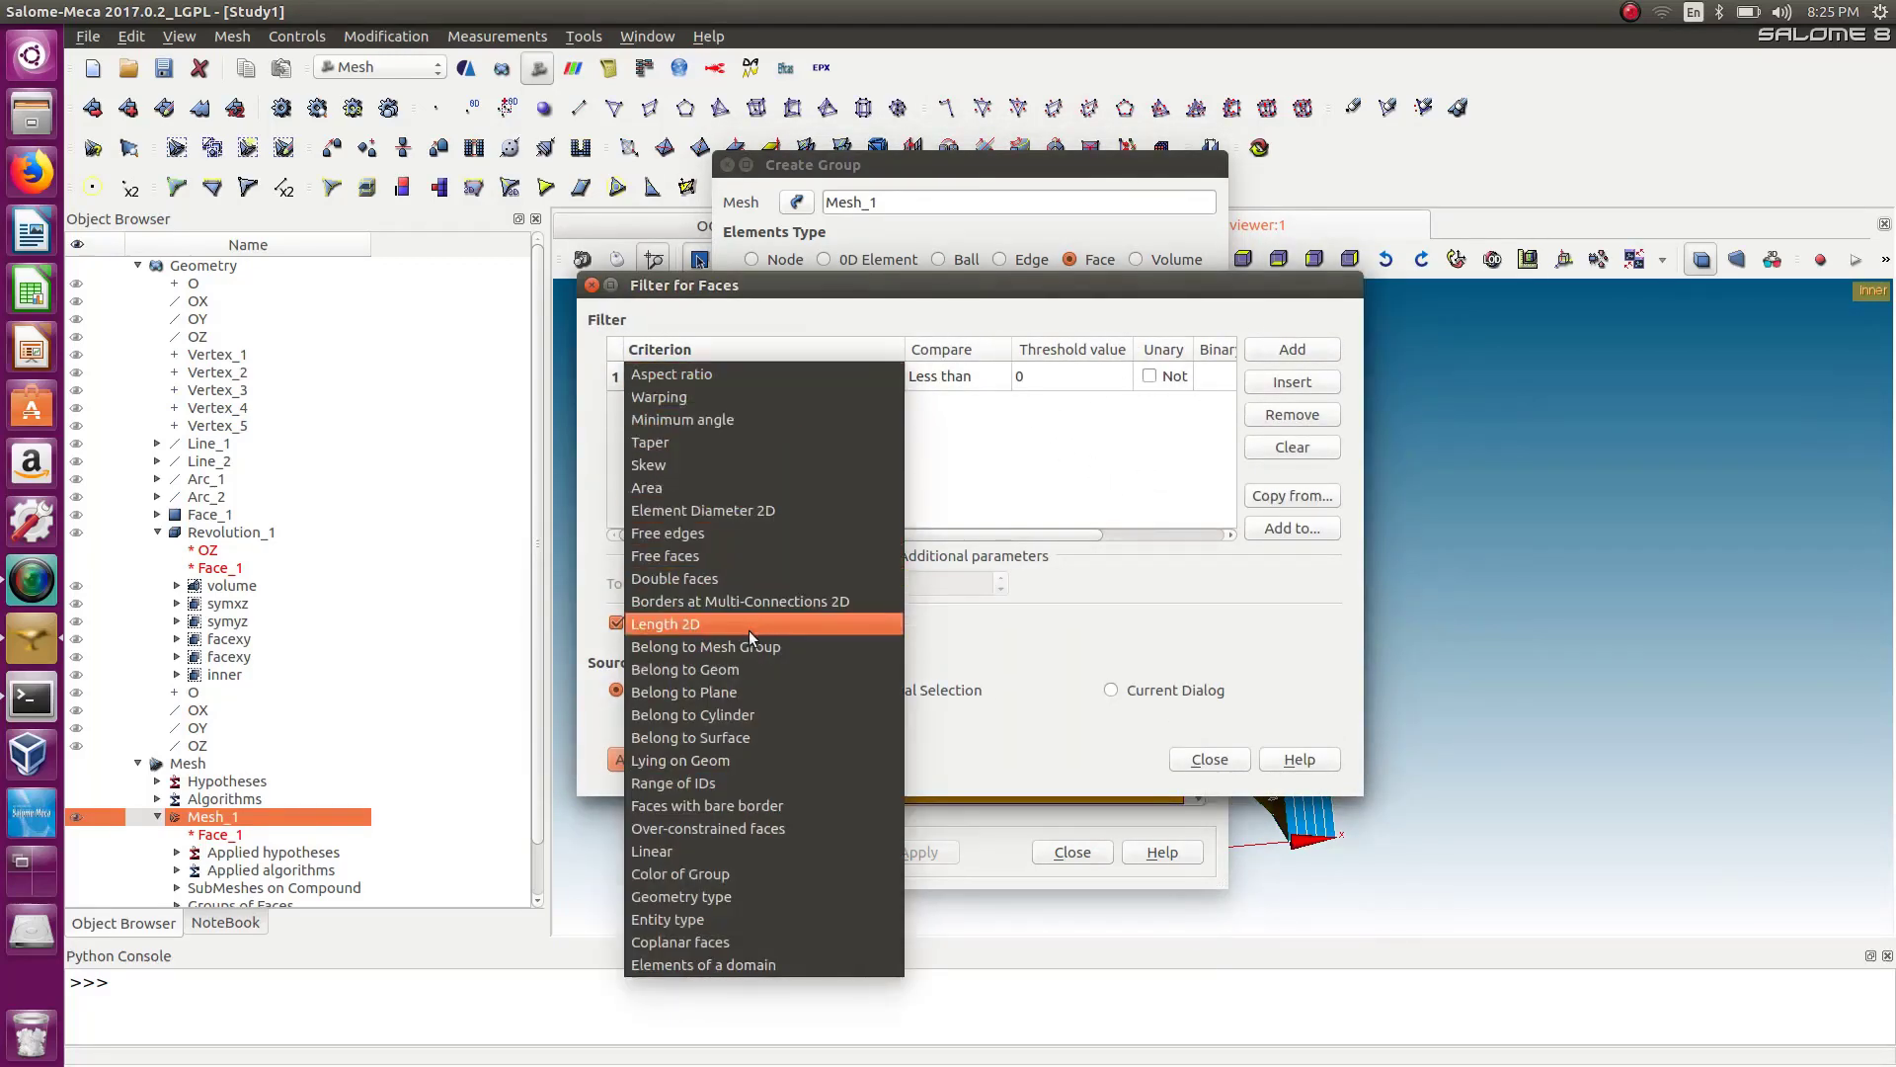
pyautogui.click(743, 669)
pyautogui.click(1052, 376)
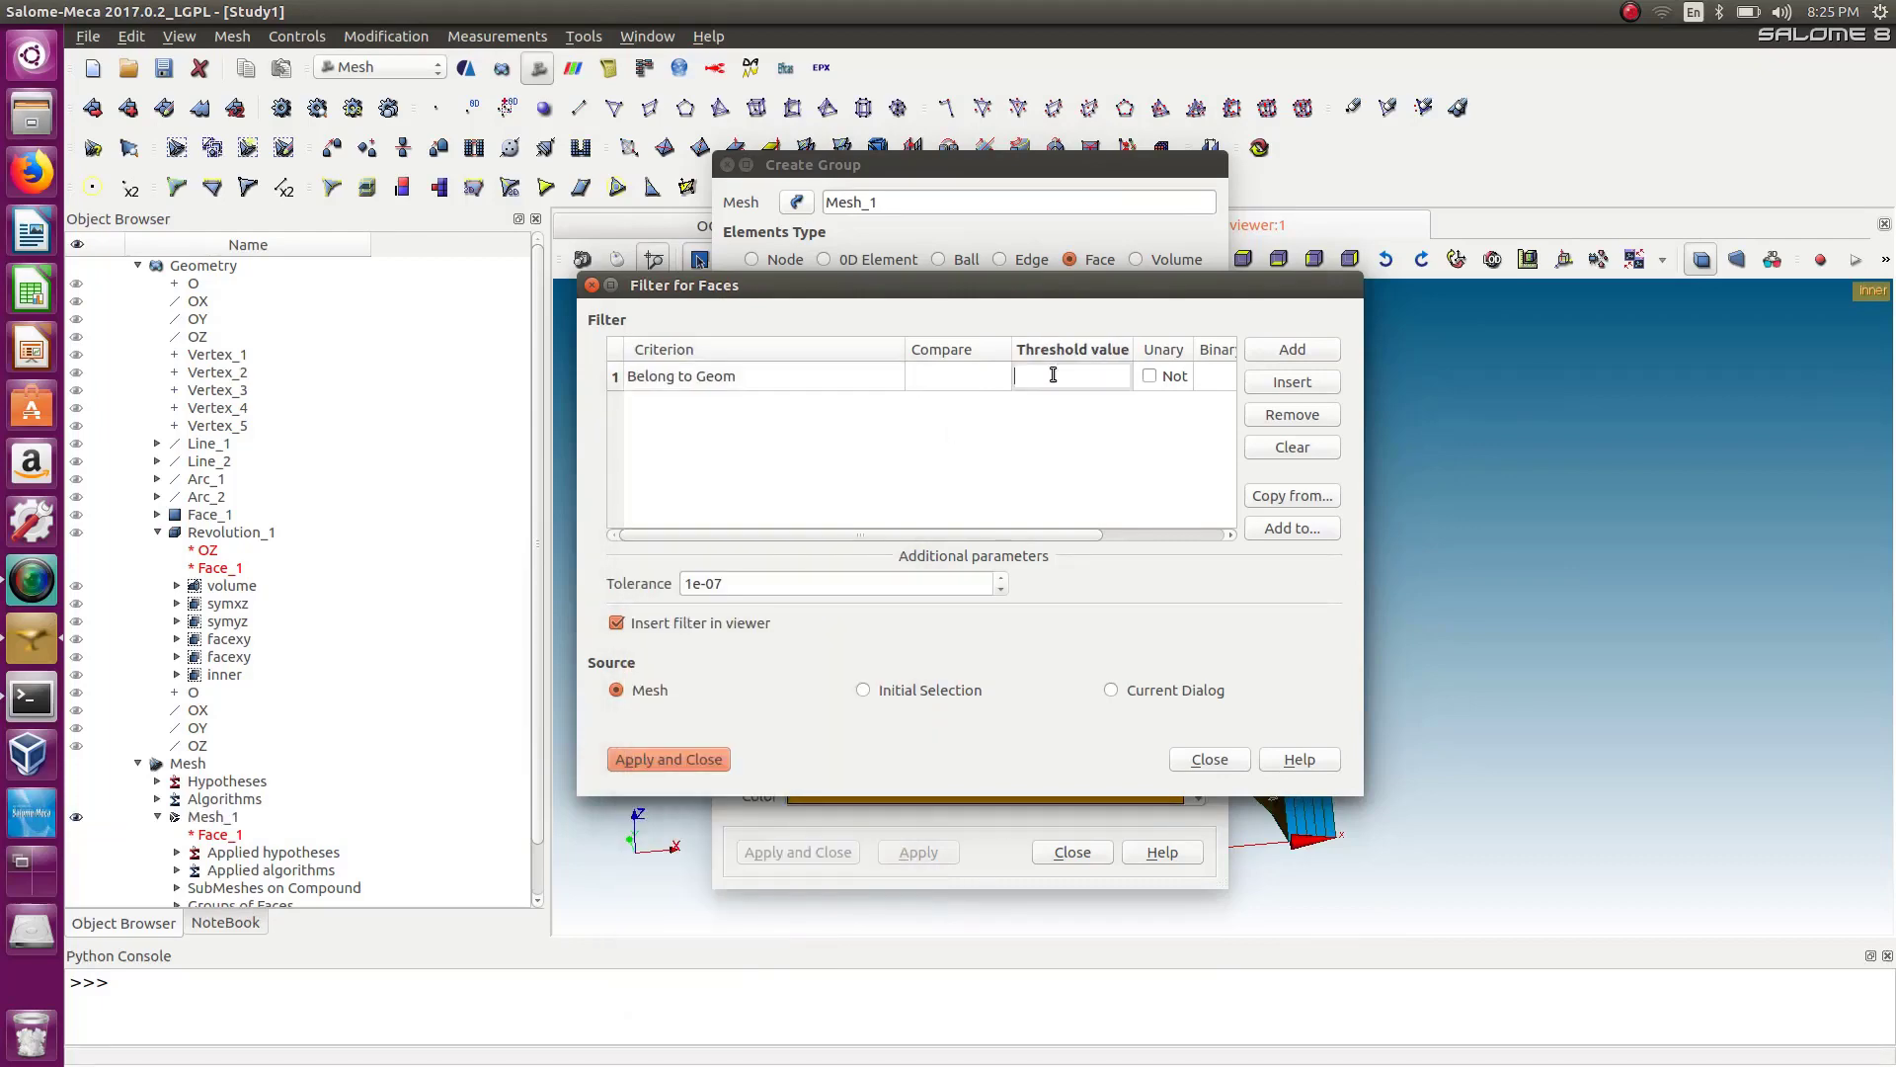
pyautogui.click(216, 623)
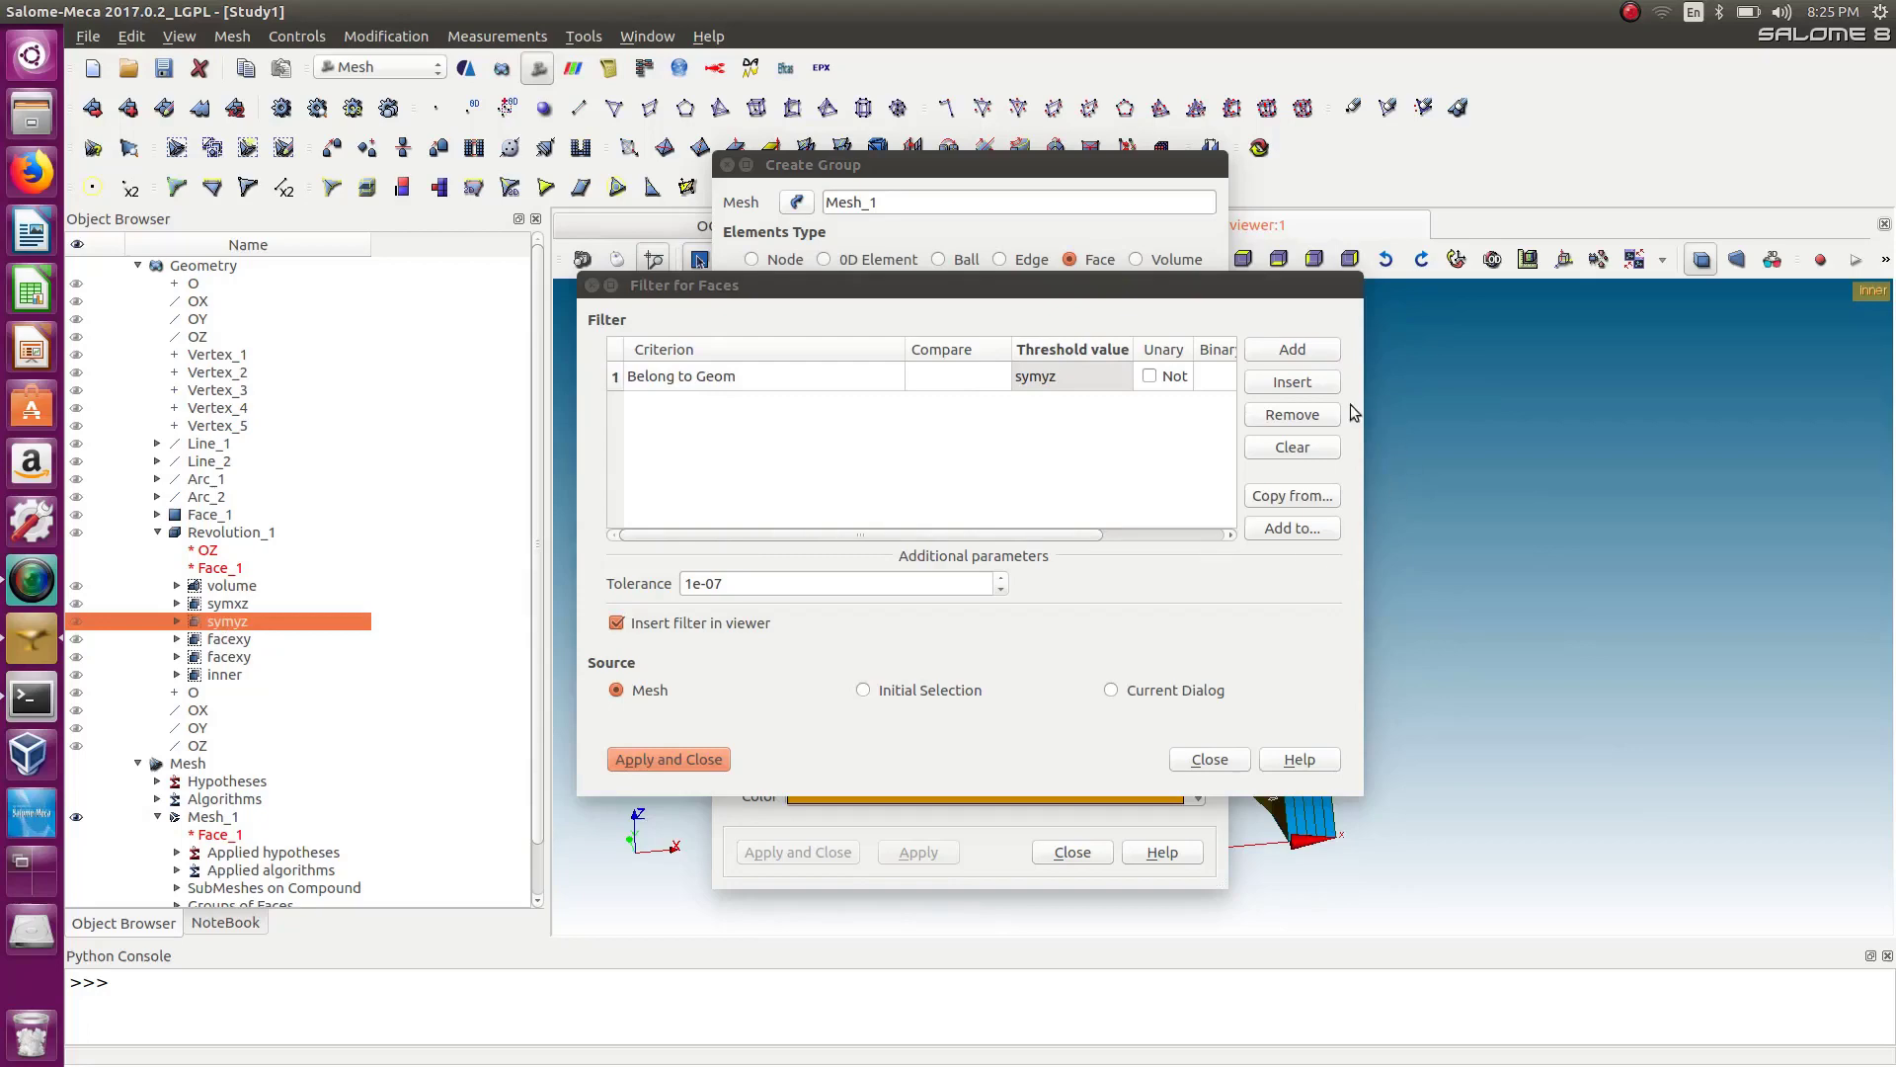
pyautogui.click(680, 760)
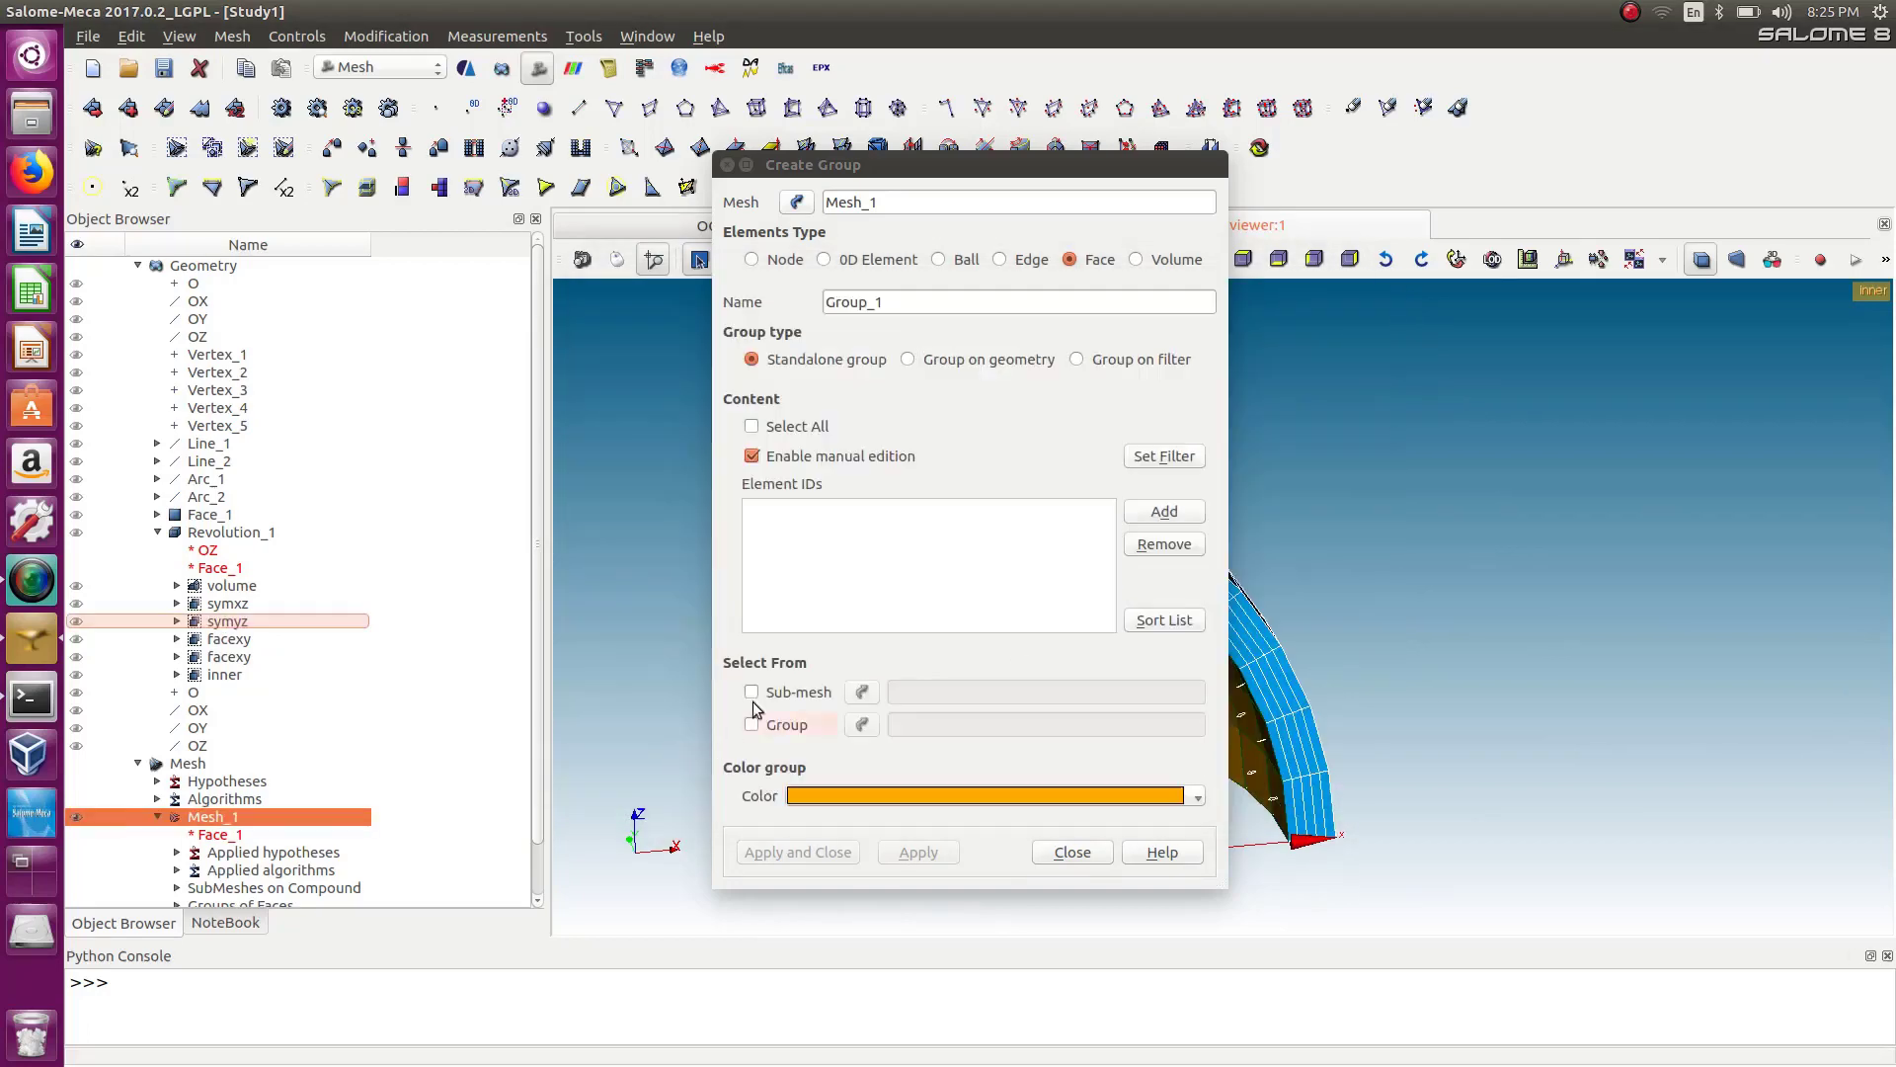
# Name the new face group symyz and create it.
pyautogui.click(1186, 524)
pyautogui.doubleClick(905, 304)
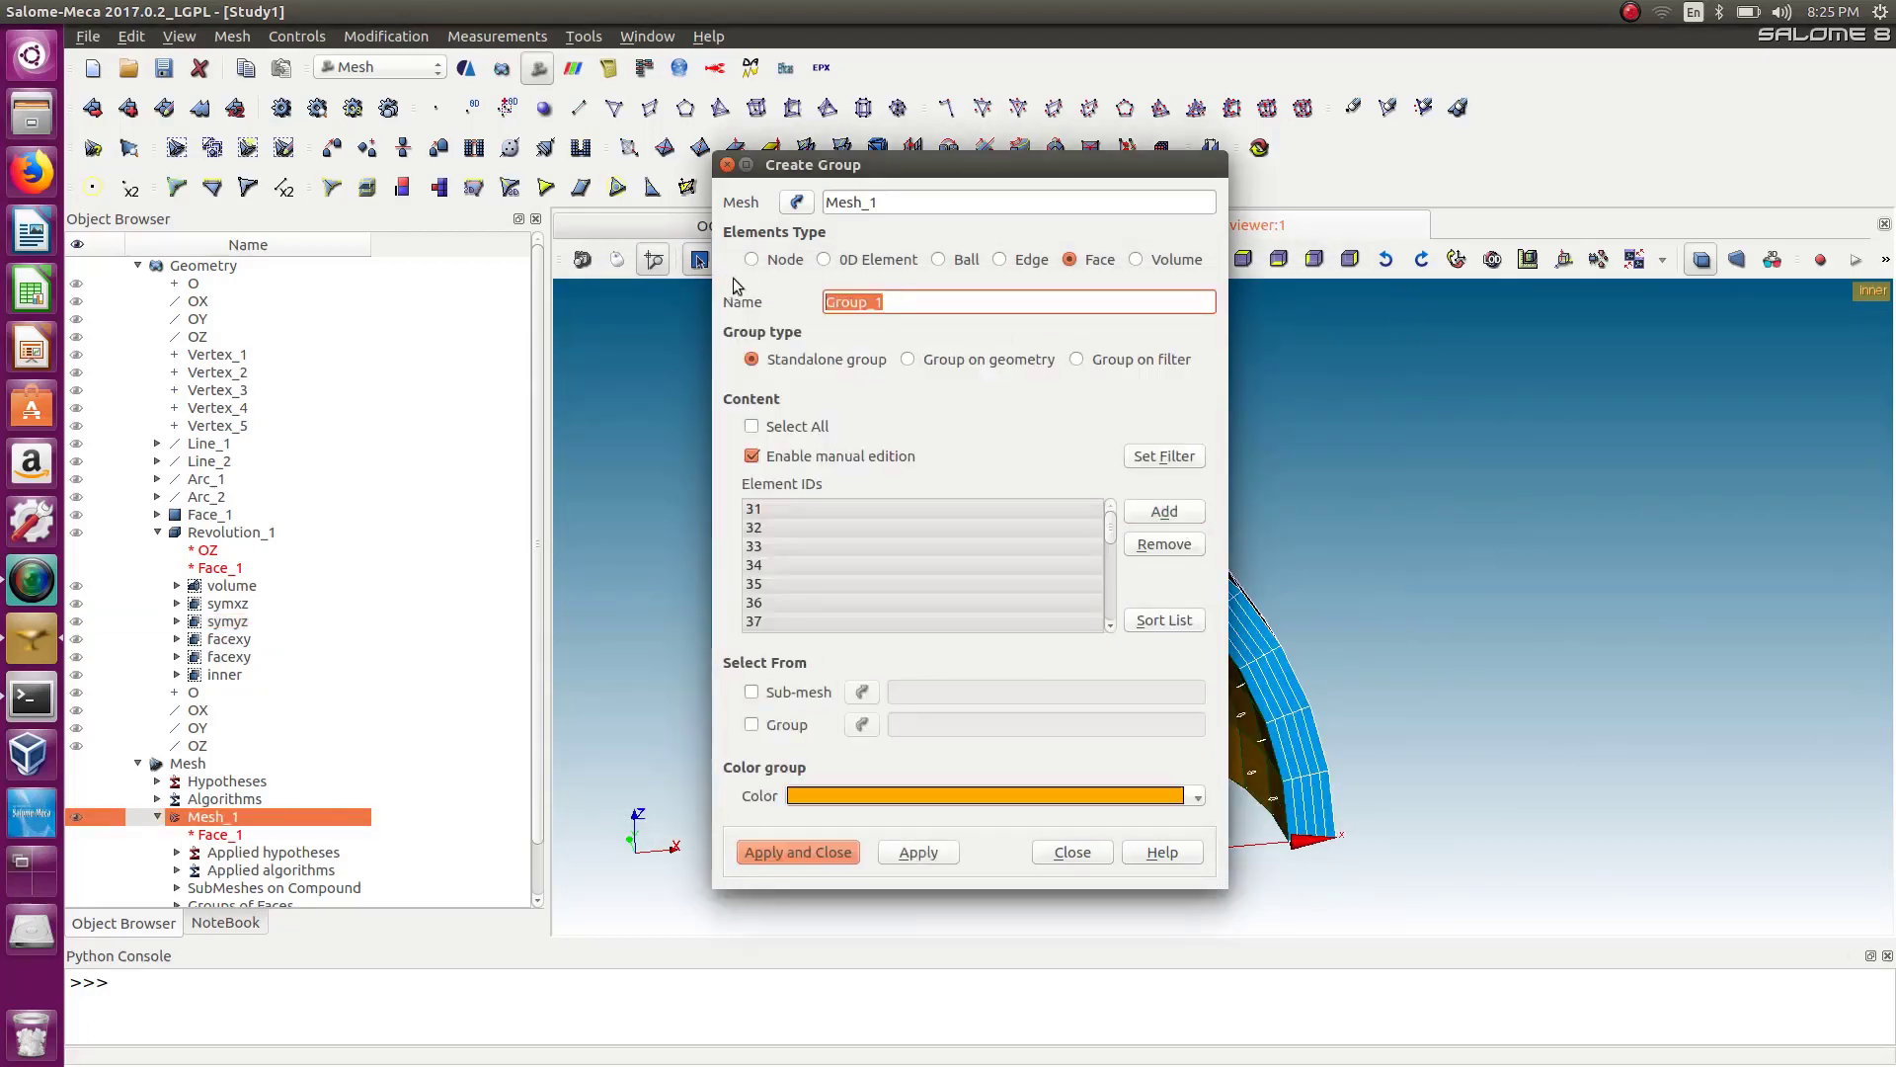
pyautogui.write('symyz')
pyautogui.click(773, 849)
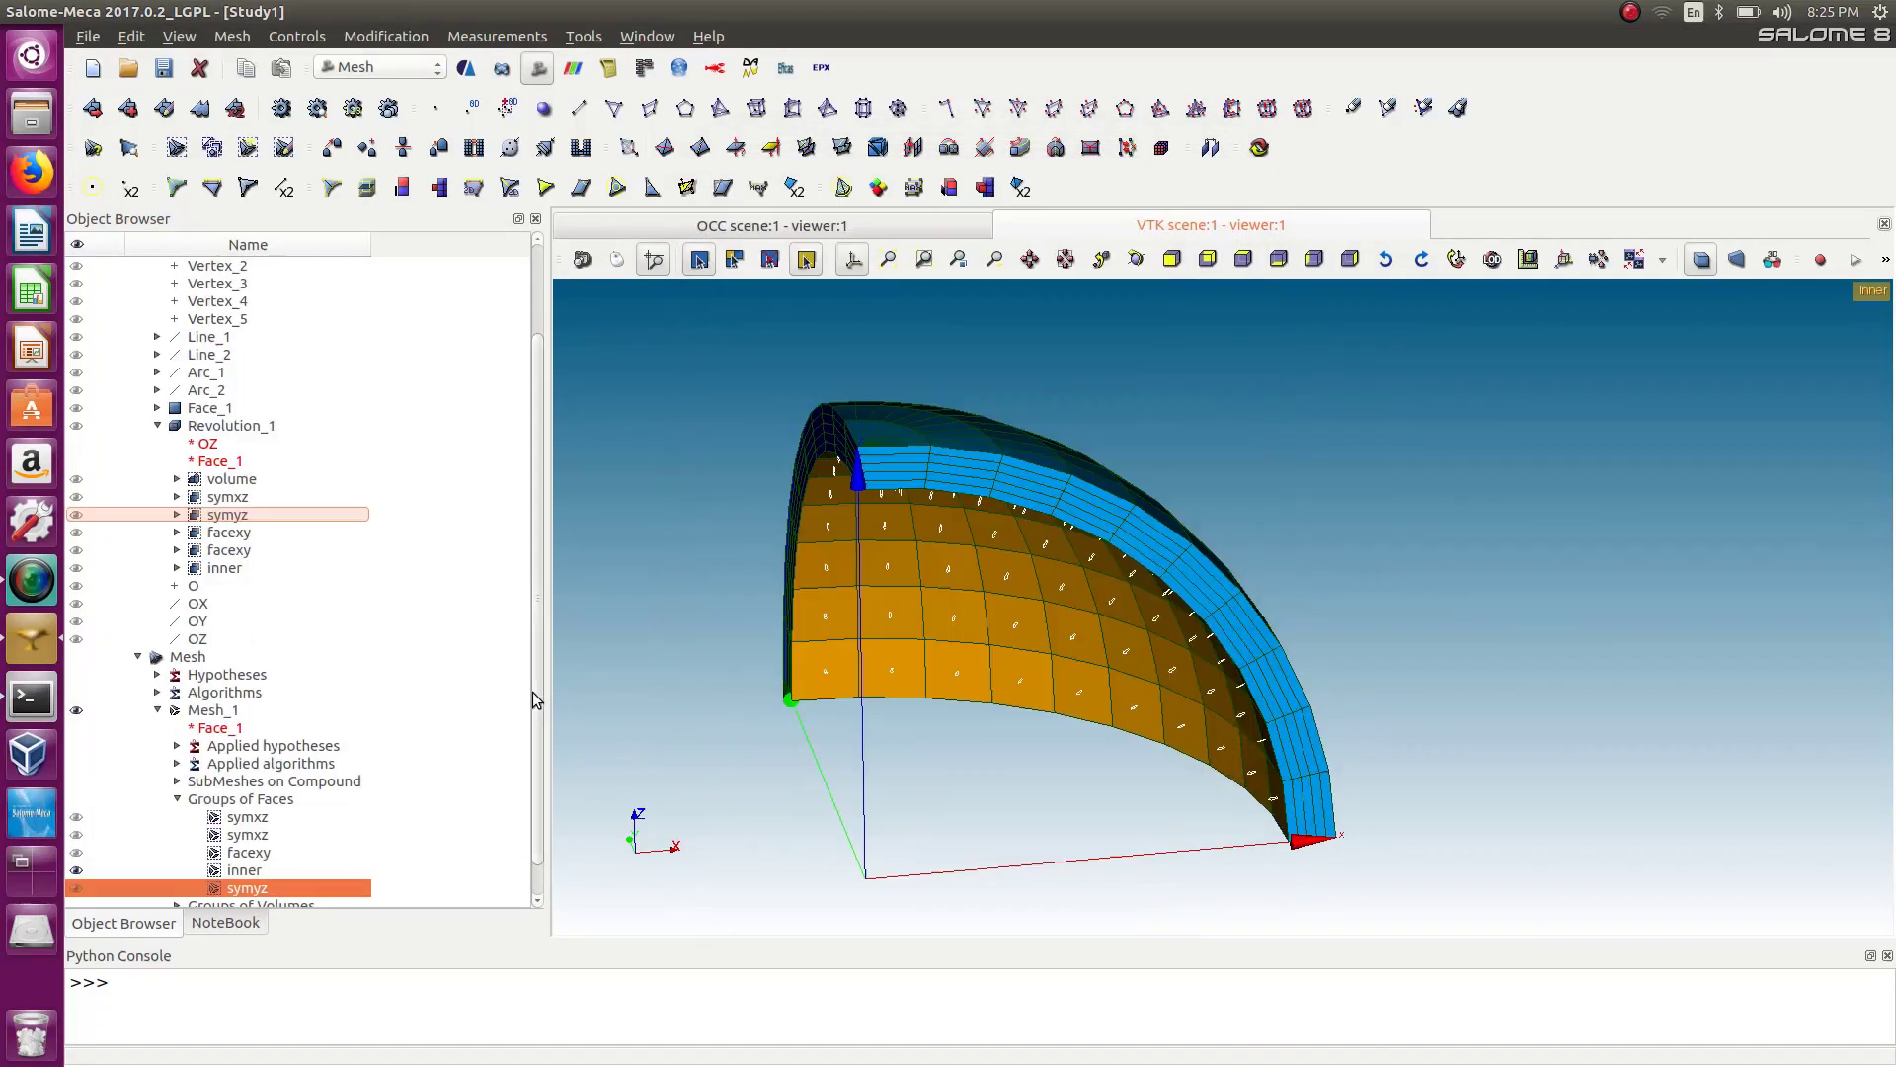
# Switch to AsterStudy and assign the symyz element group to the second Enforce DOF entry.
pyautogui.scroll(-1, 531, 692)
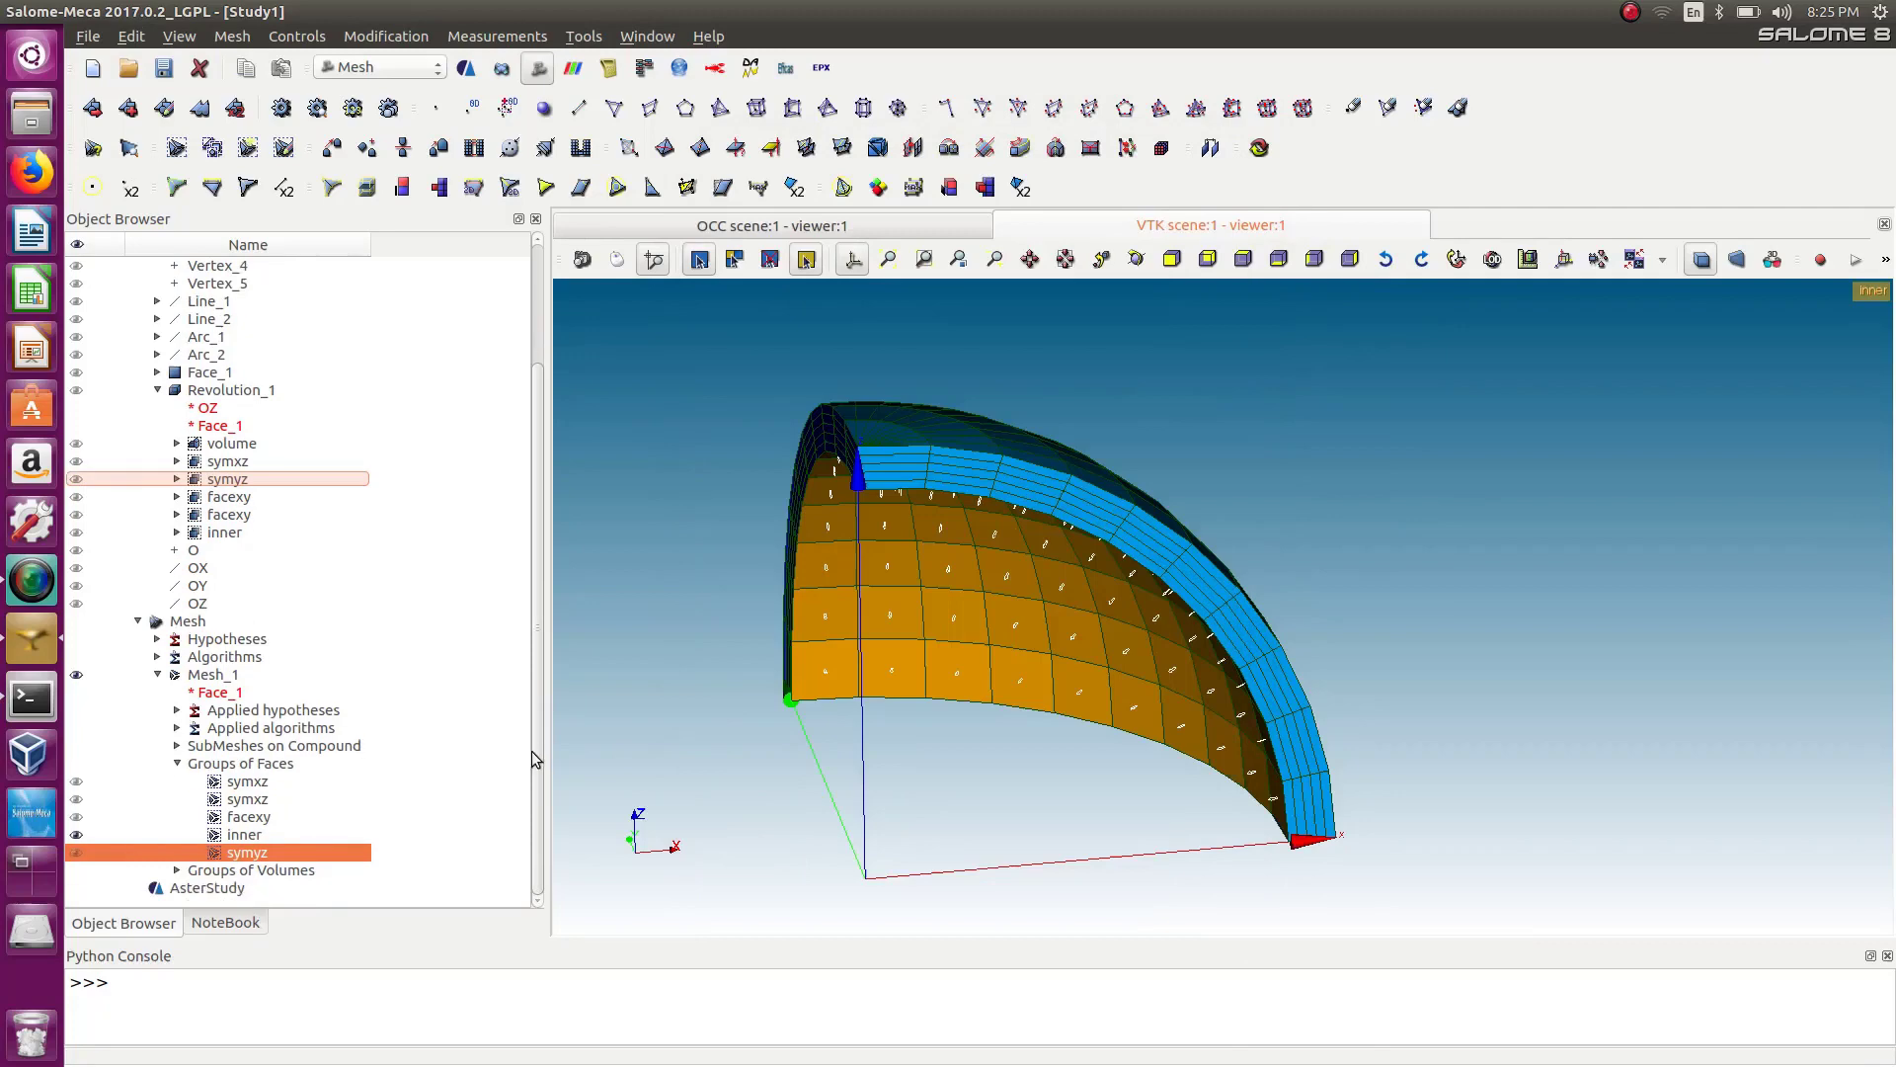
pyautogui.click(362, 71)
pyautogui.click(368, 59)
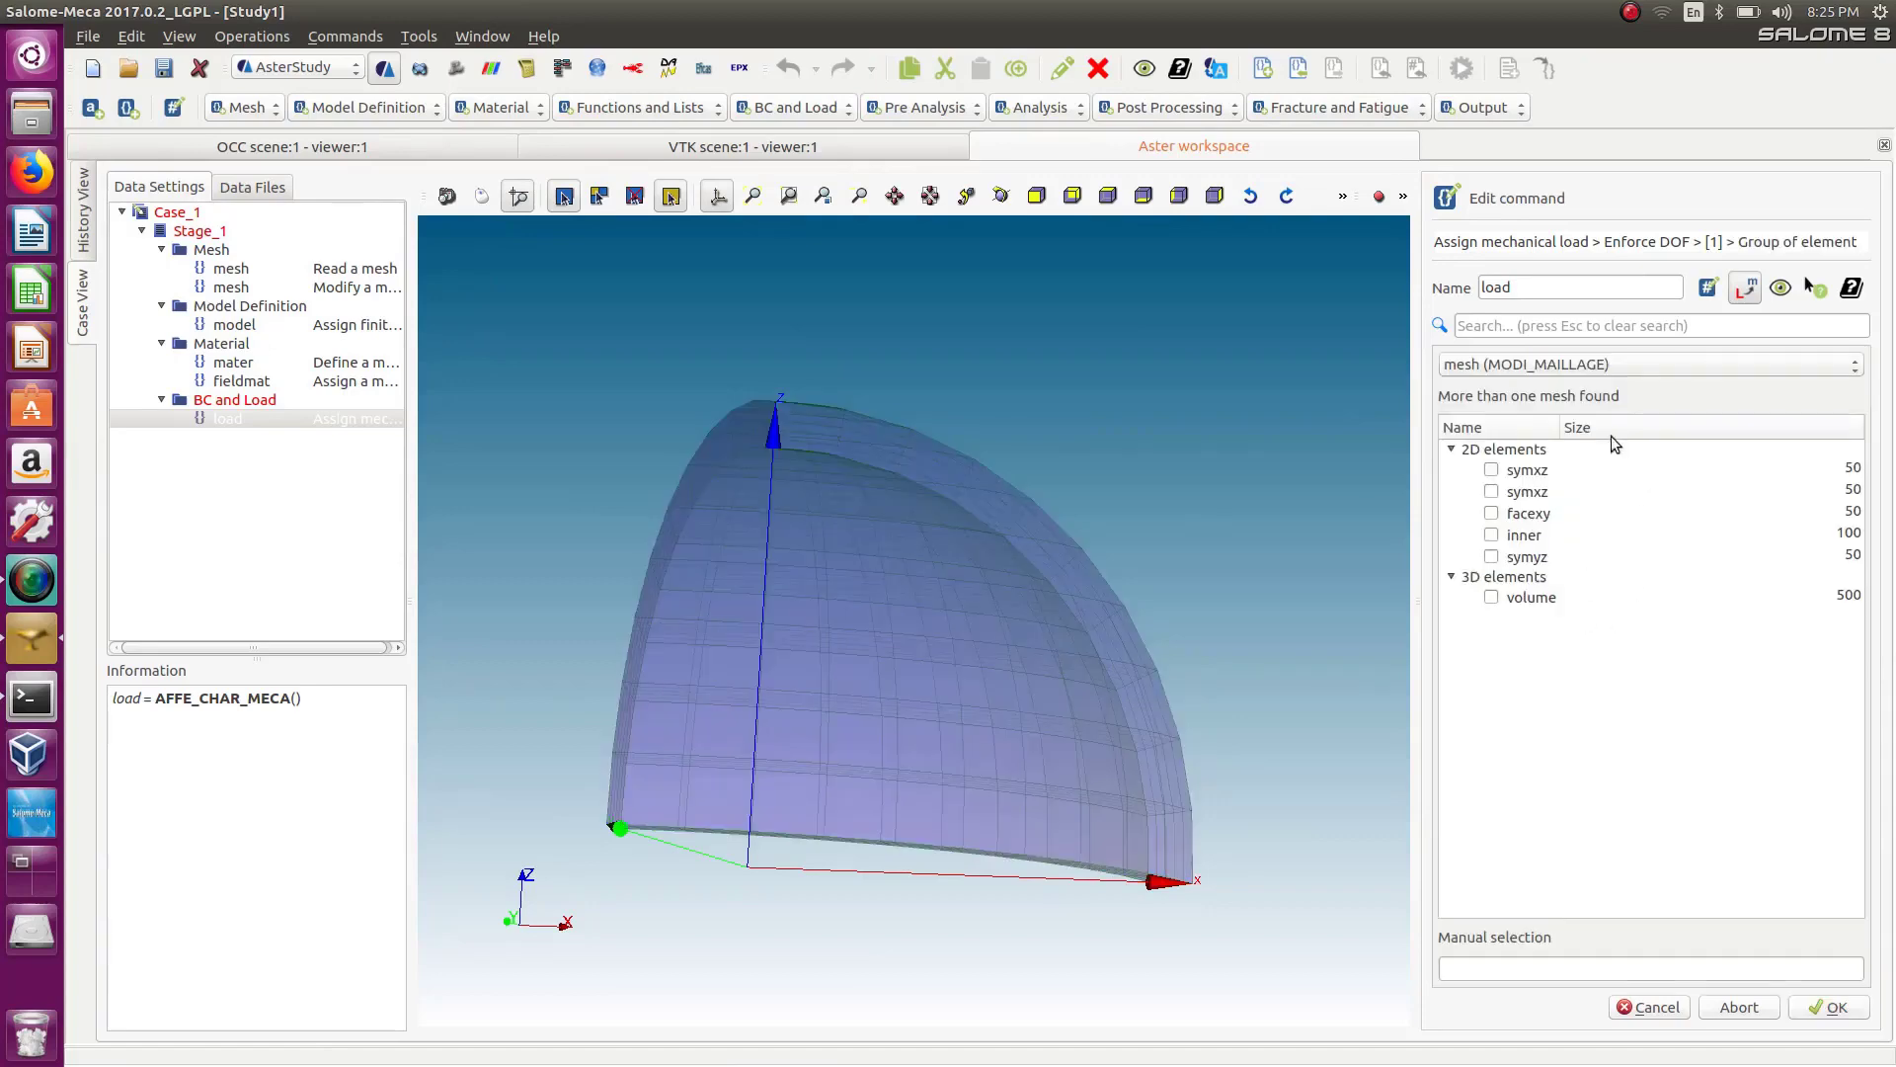
pyautogui.click(1492, 556)
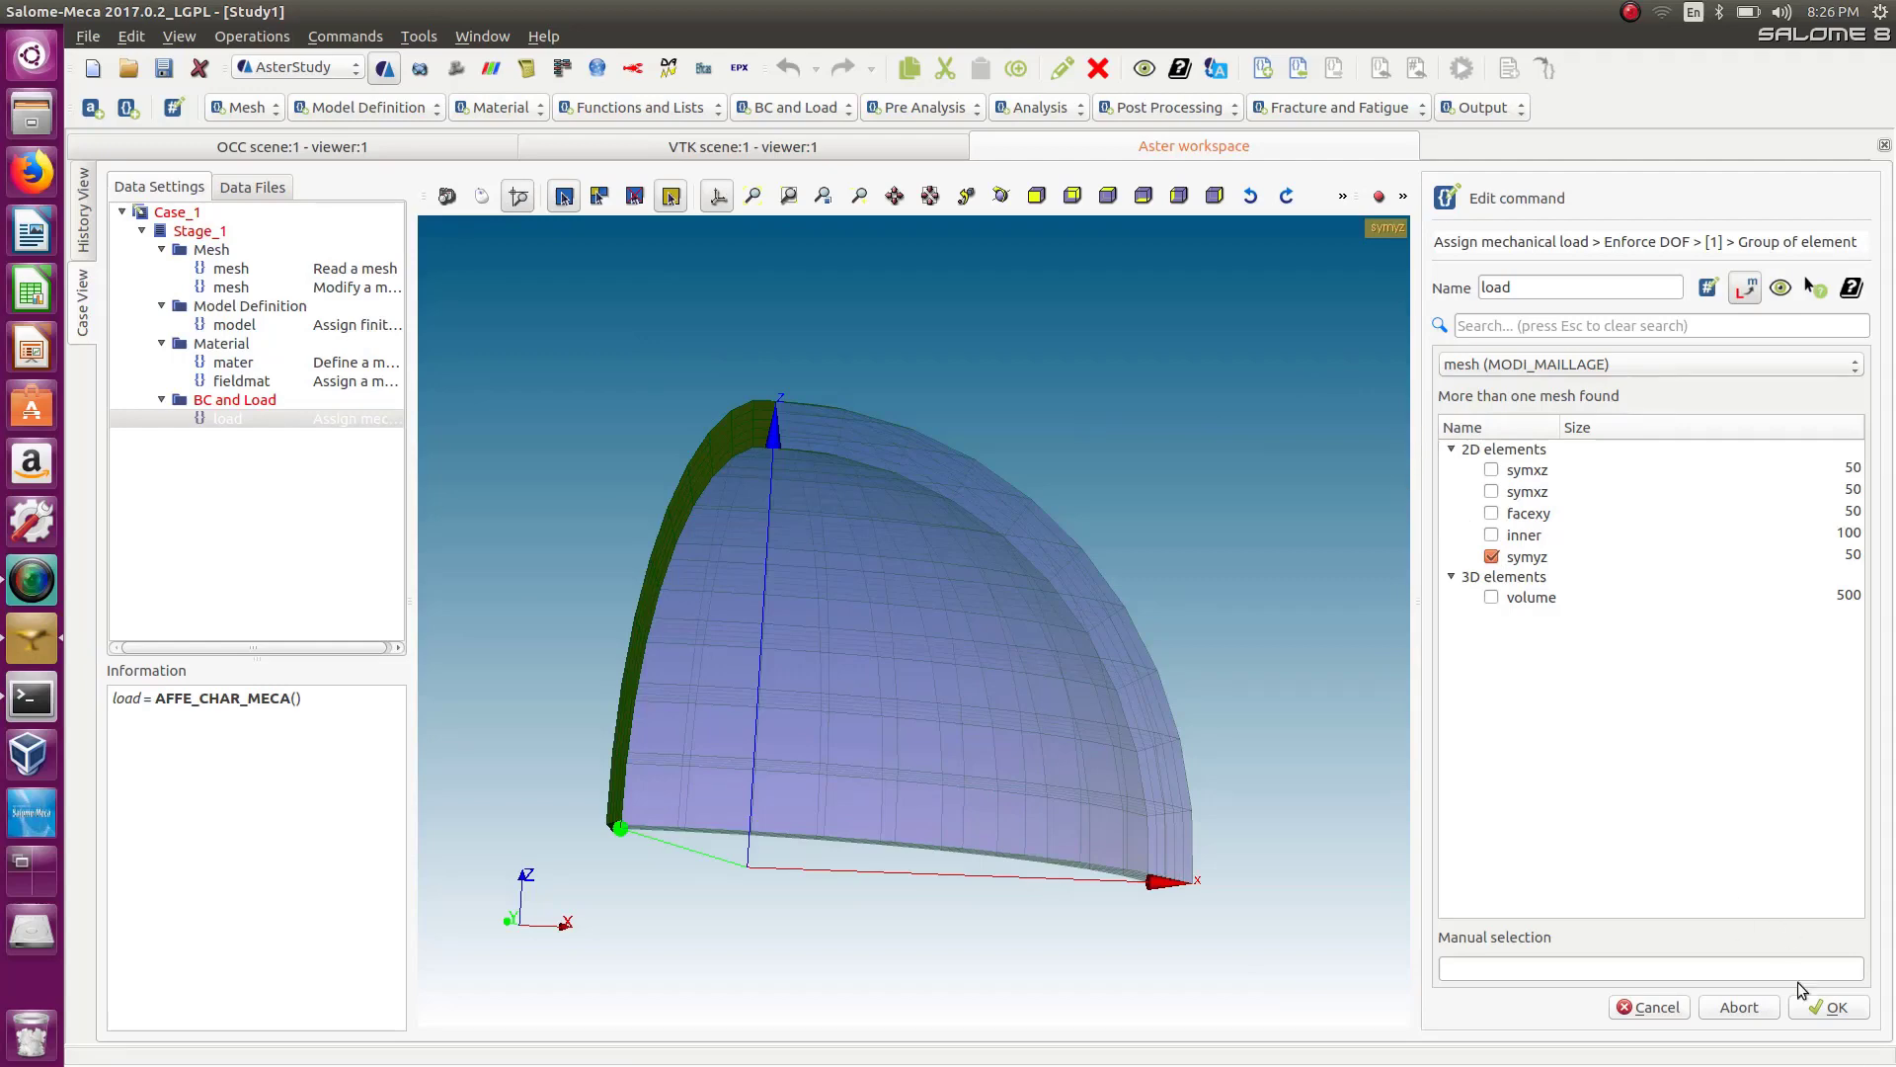
pyautogui.click(1825, 1011)
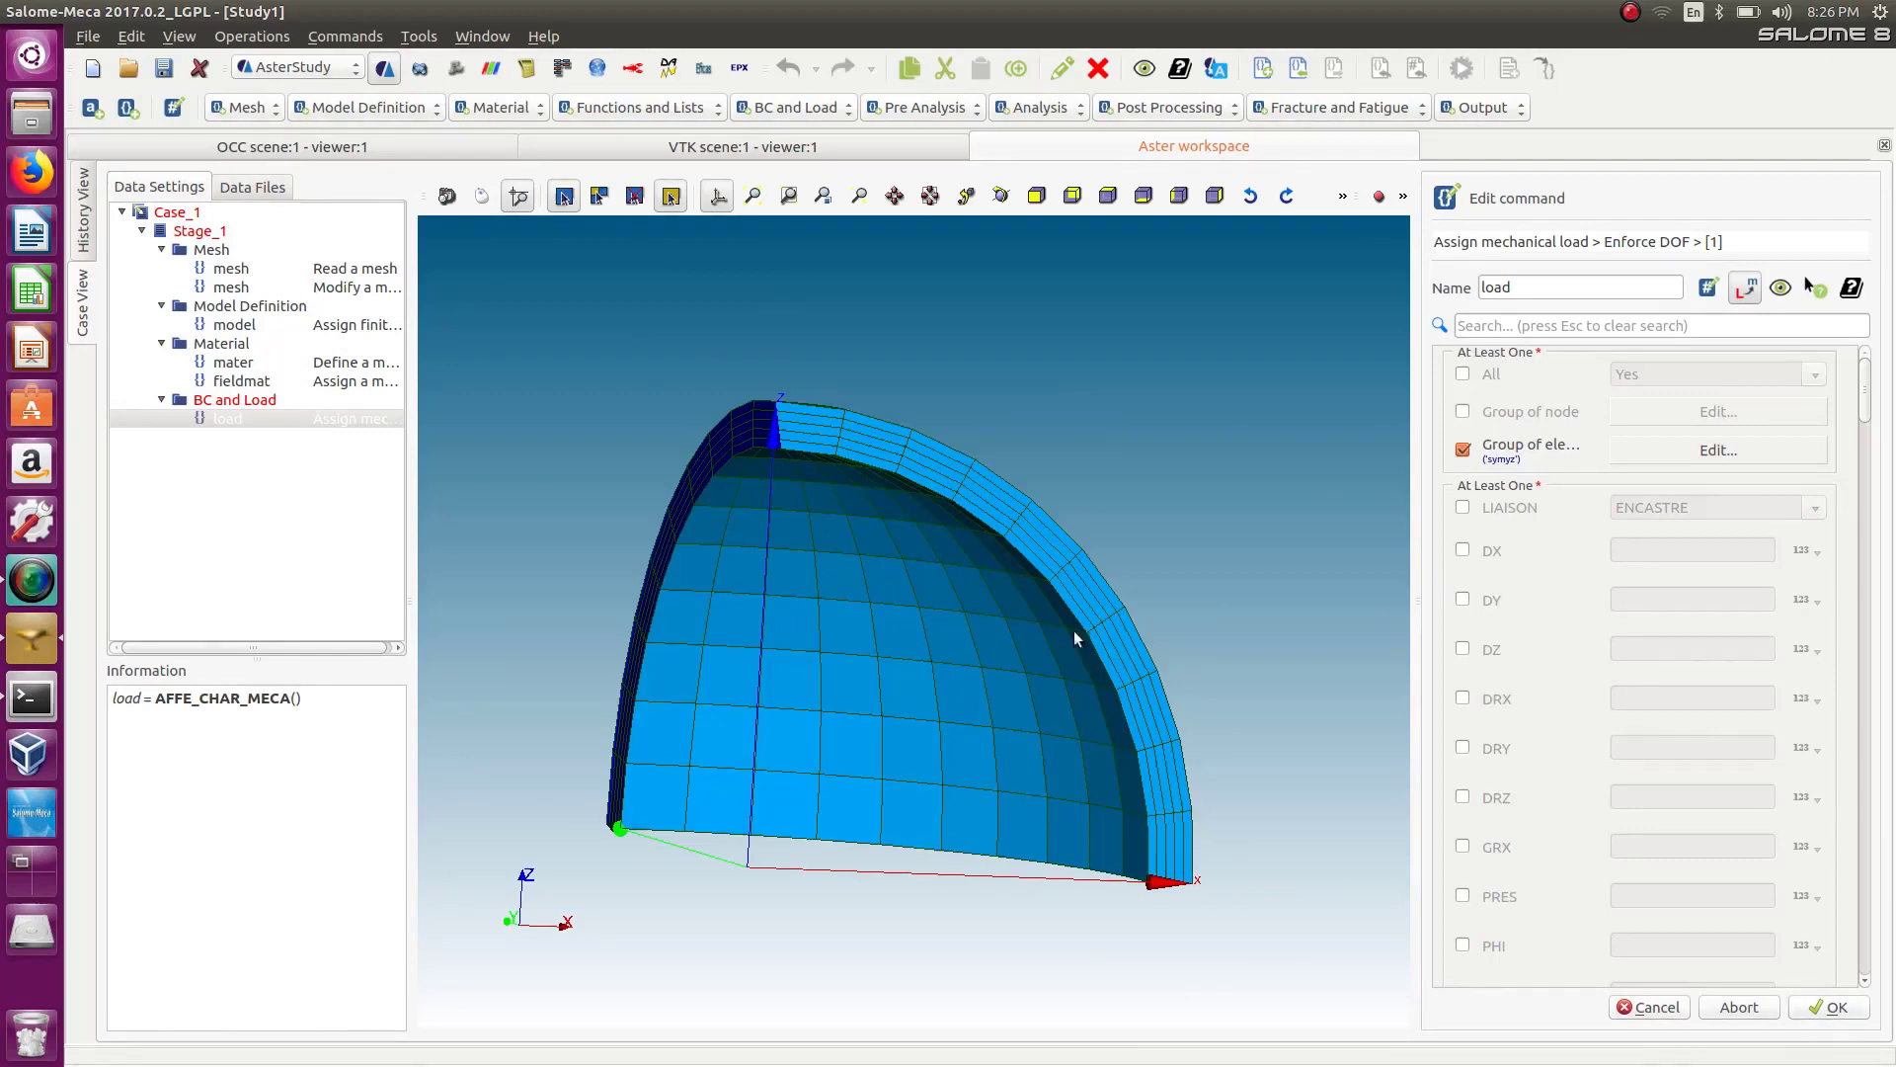
# Set DX to 0 for the symyz entry and confirm the load.
pyautogui.click(1463, 550)
pyautogui.click(1651, 559)
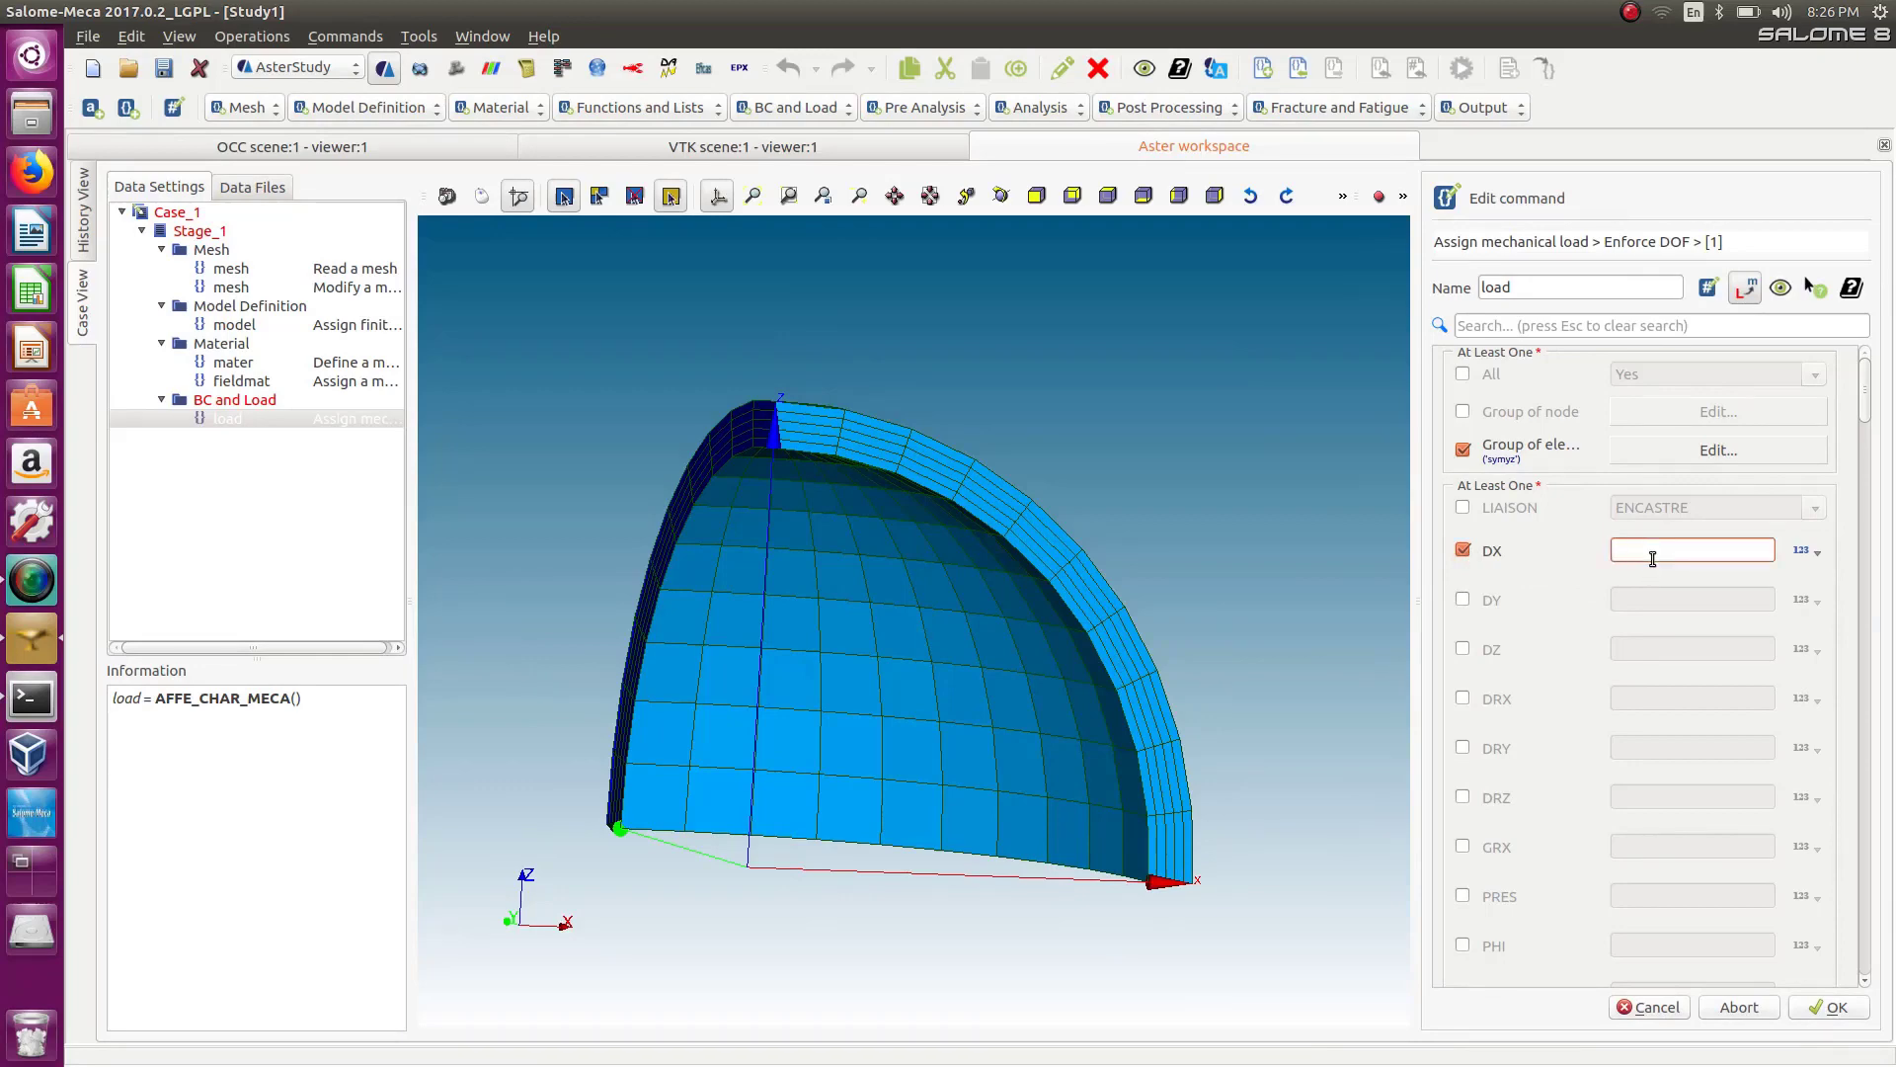
pyautogui.write('0')
pyautogui.click(1572, 627)
pyautogui.click(1823, 1011)
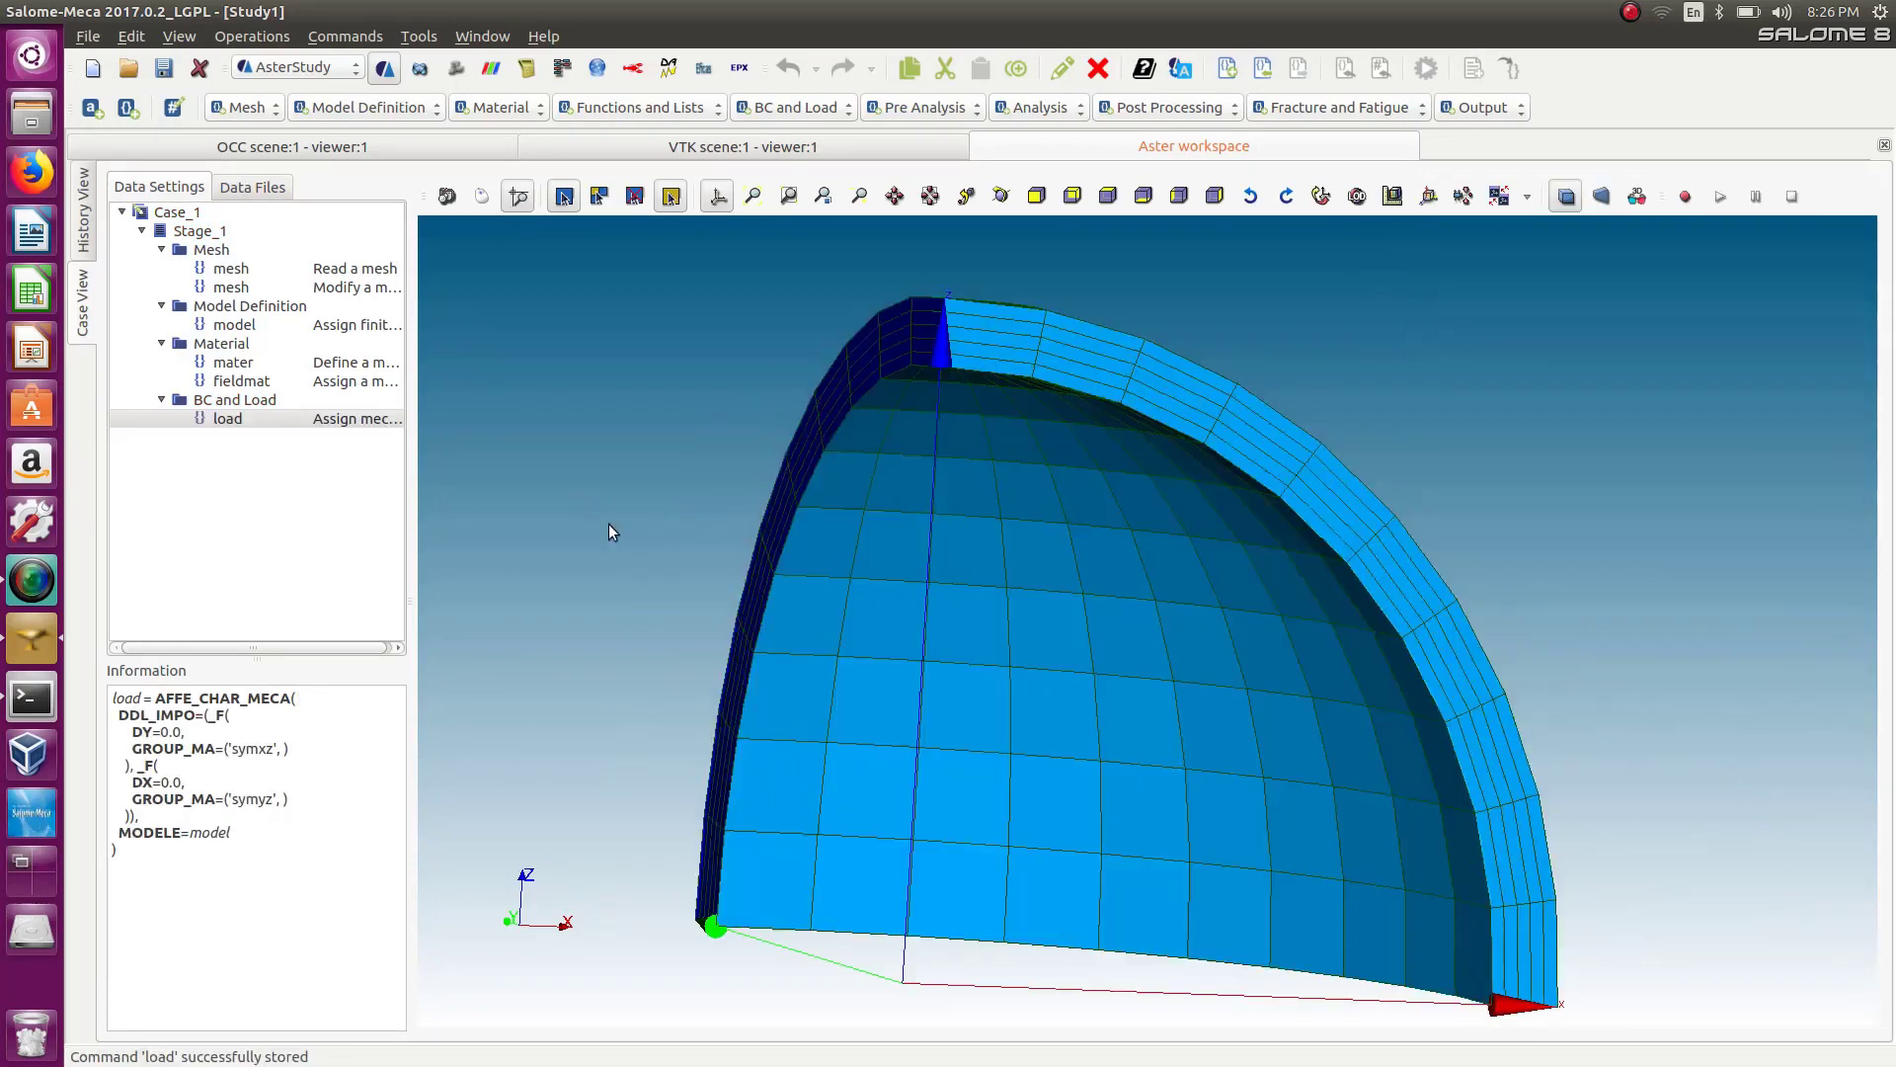
# Reopen the mechanical load, add a third Enforce DOF entry and open it for editing.
pyautogui.scroll(-2, 693, 621)
pyautogui.scroll(-1, 693, 622)
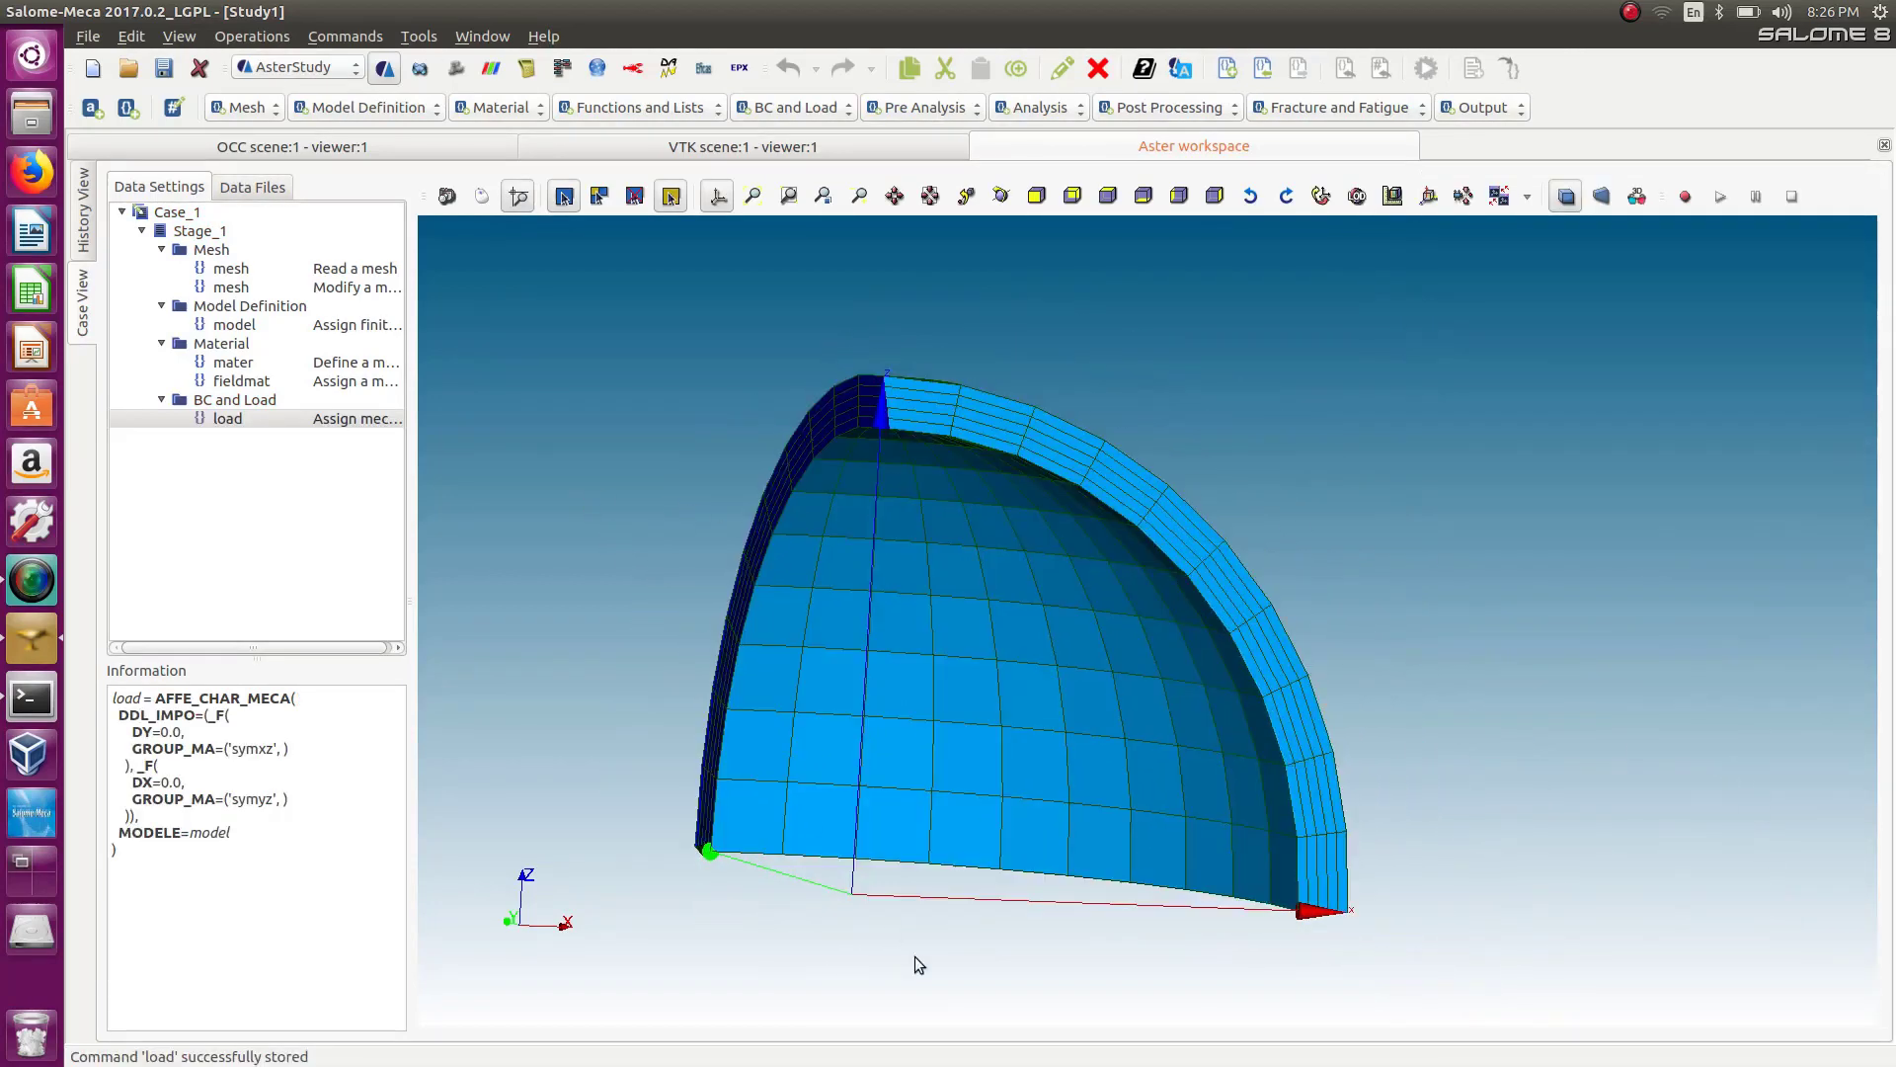
pyautogui.doubleClick(293, 417)
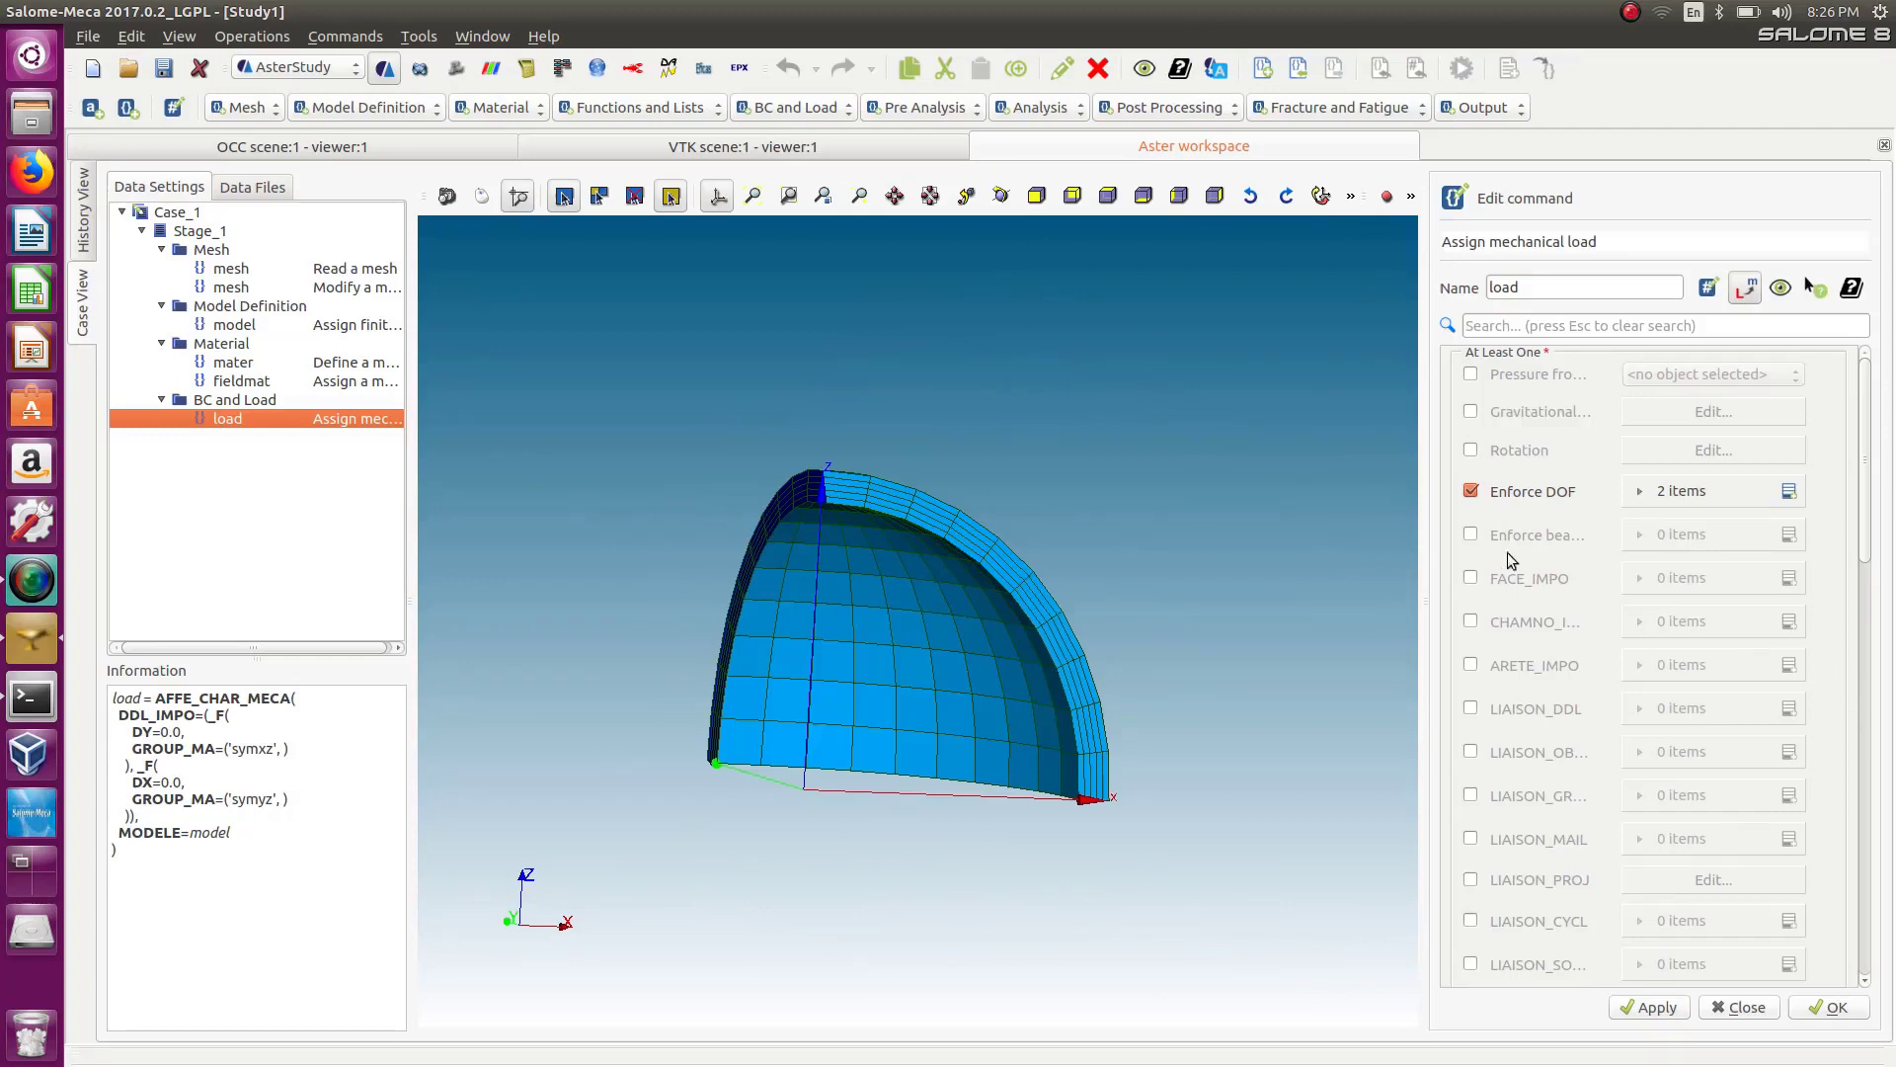
pyautogui.click(1638, 492)
pyautogui.click(1790, 492)
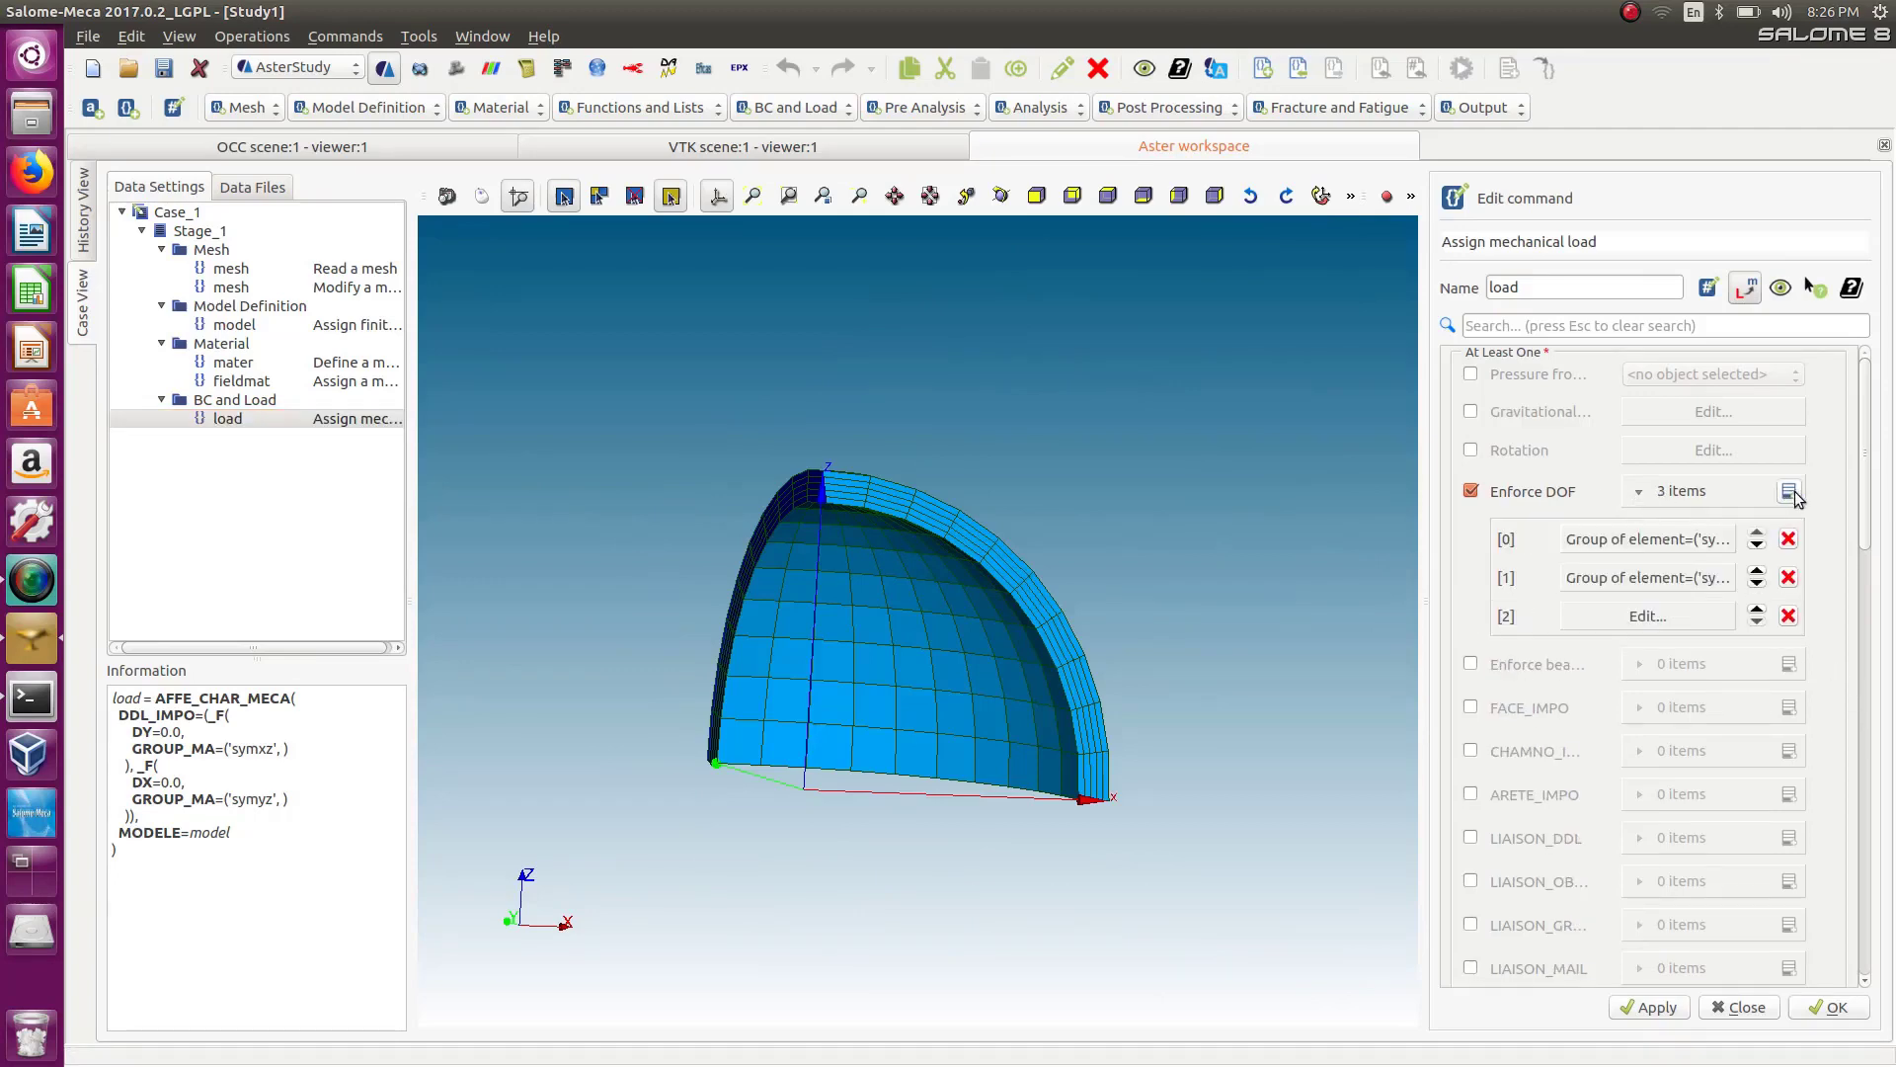
pyautogui.click(1693, 615)
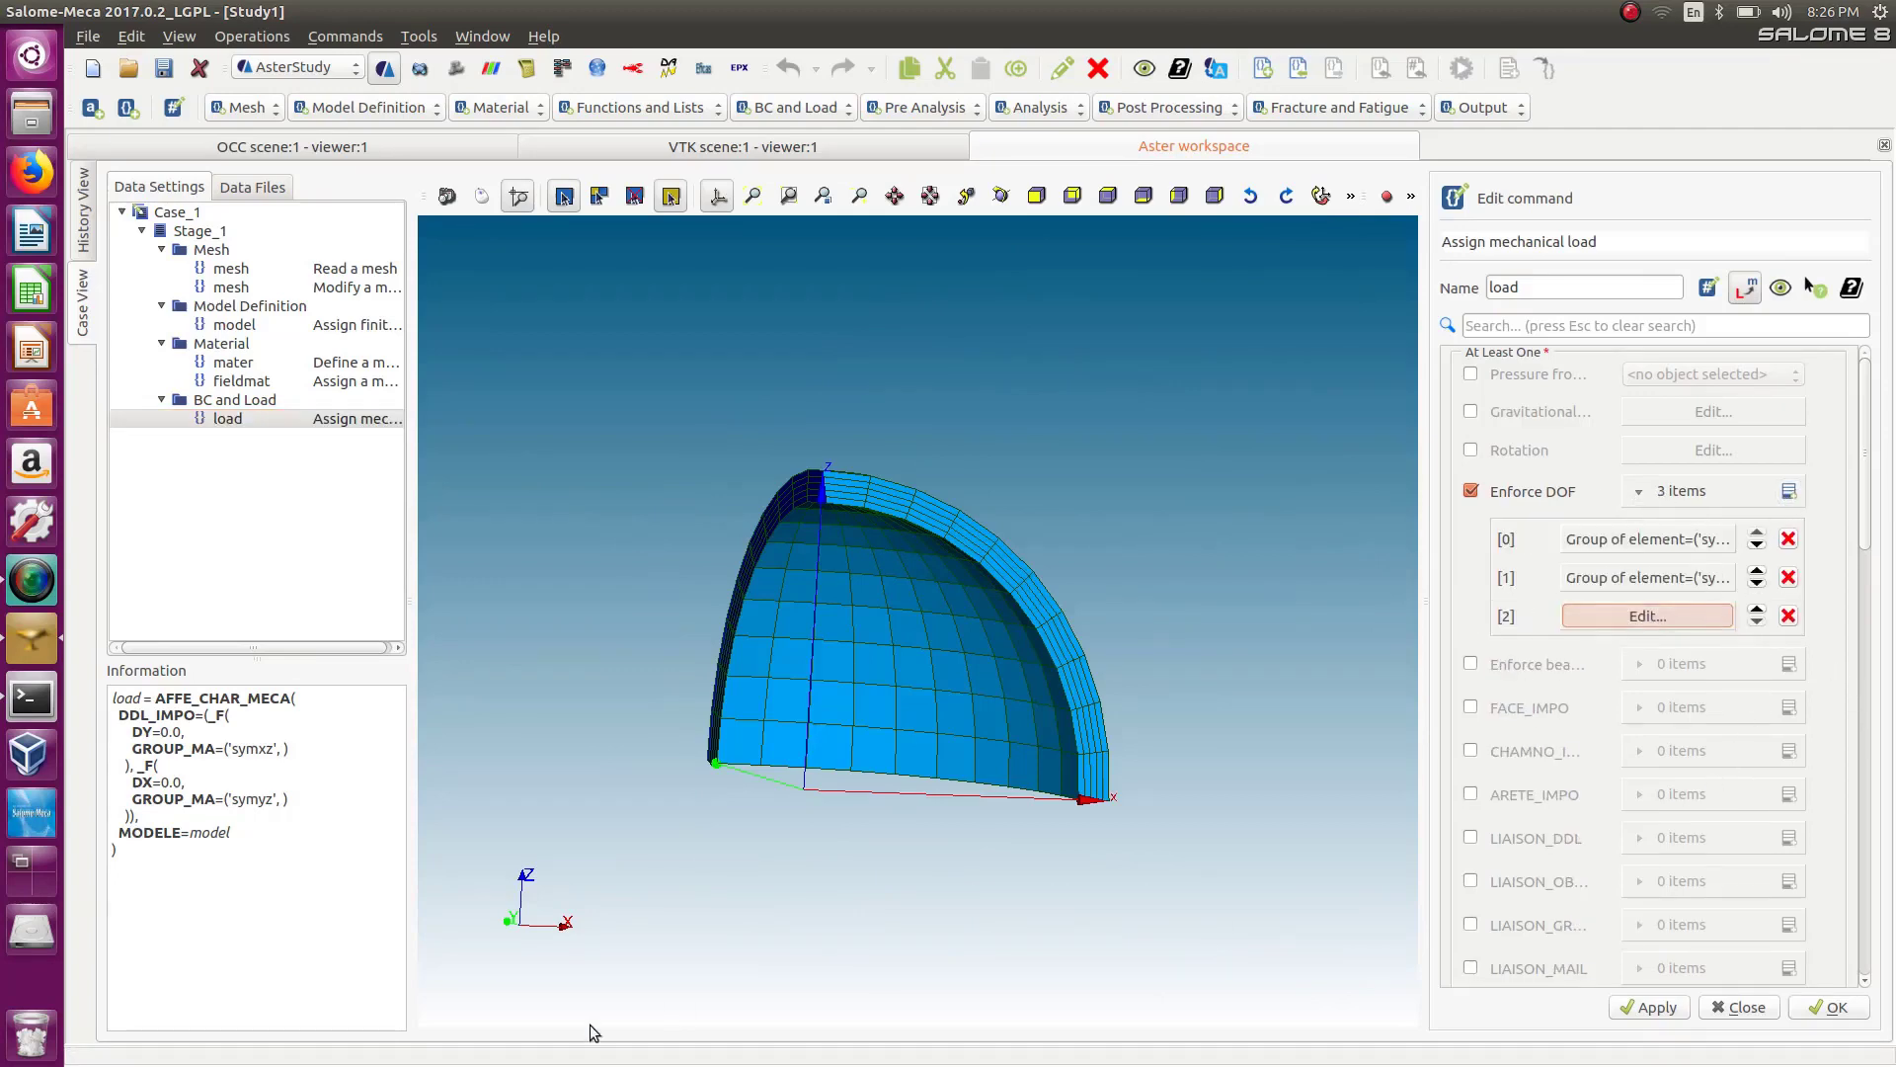
pyautogui.click(1665, 620)
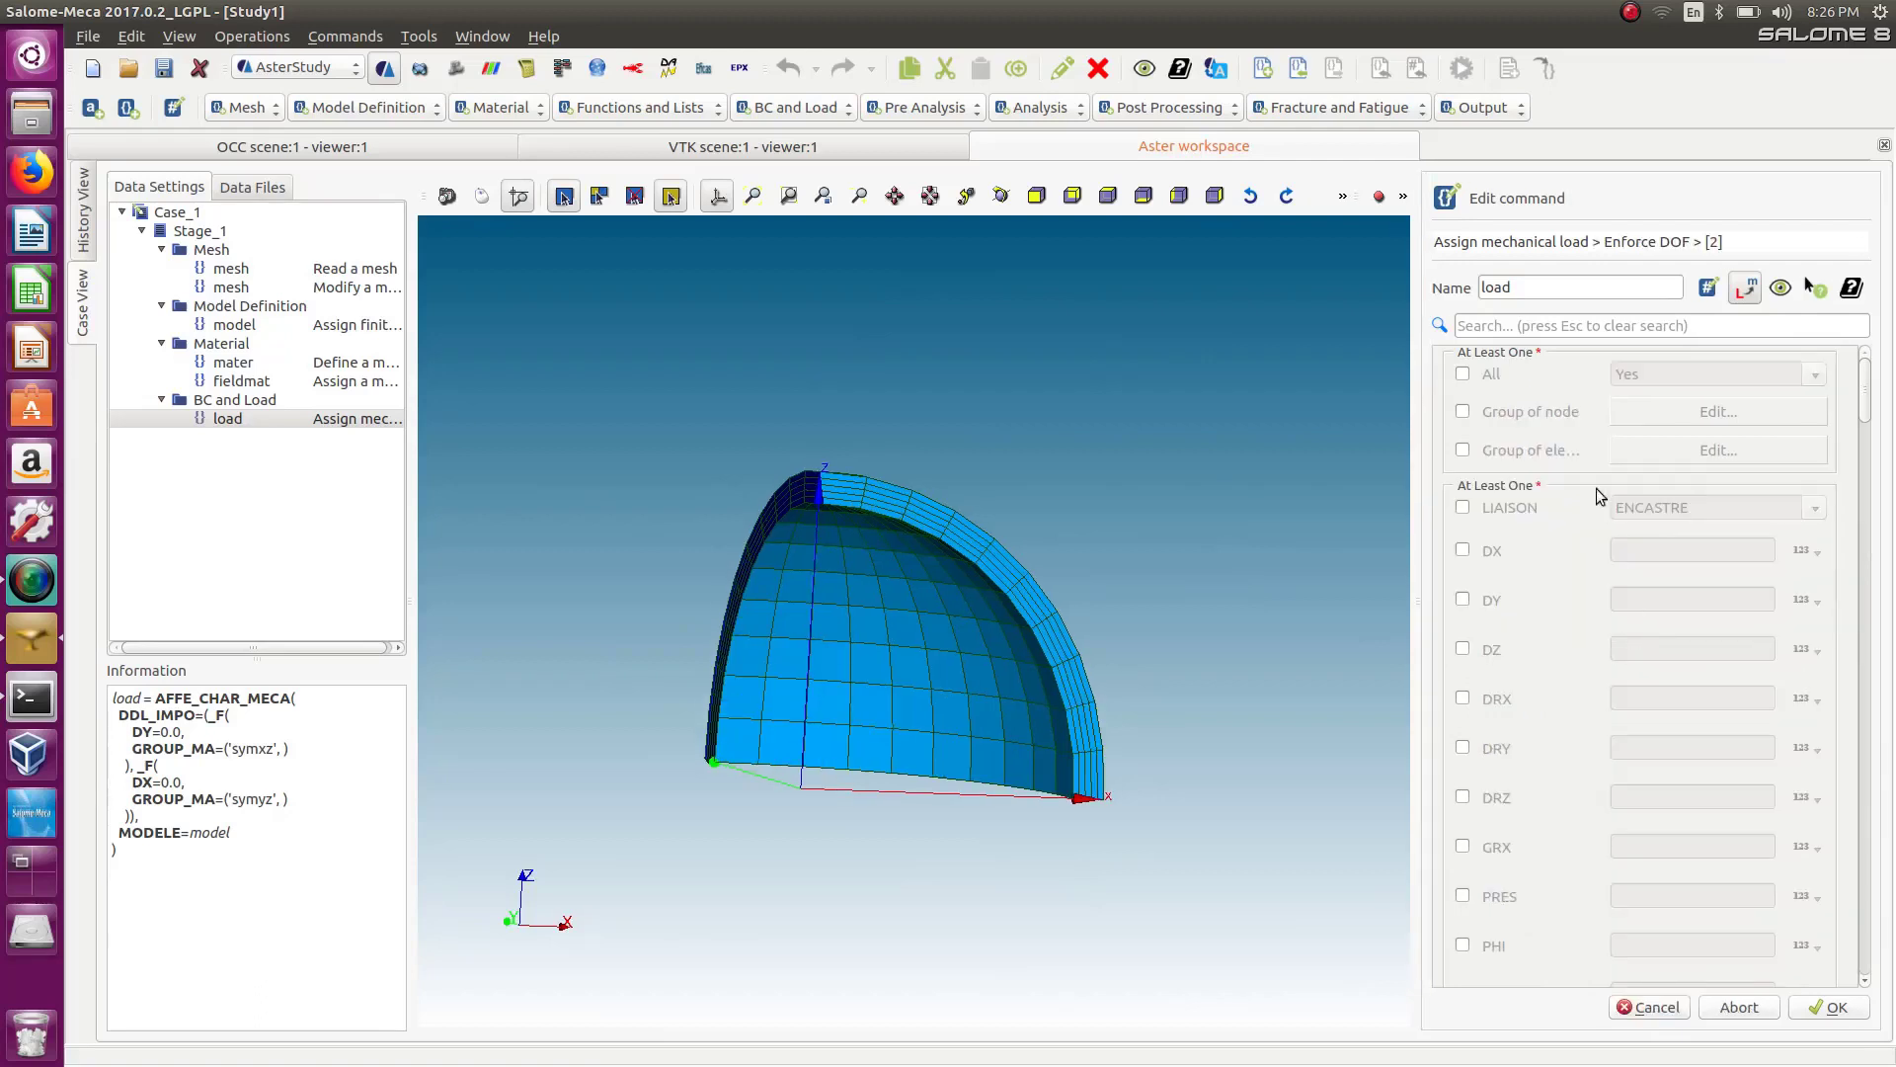
# Enable element groups for the third entry and select the facexy group.
pyautogui.click(1463, 450)
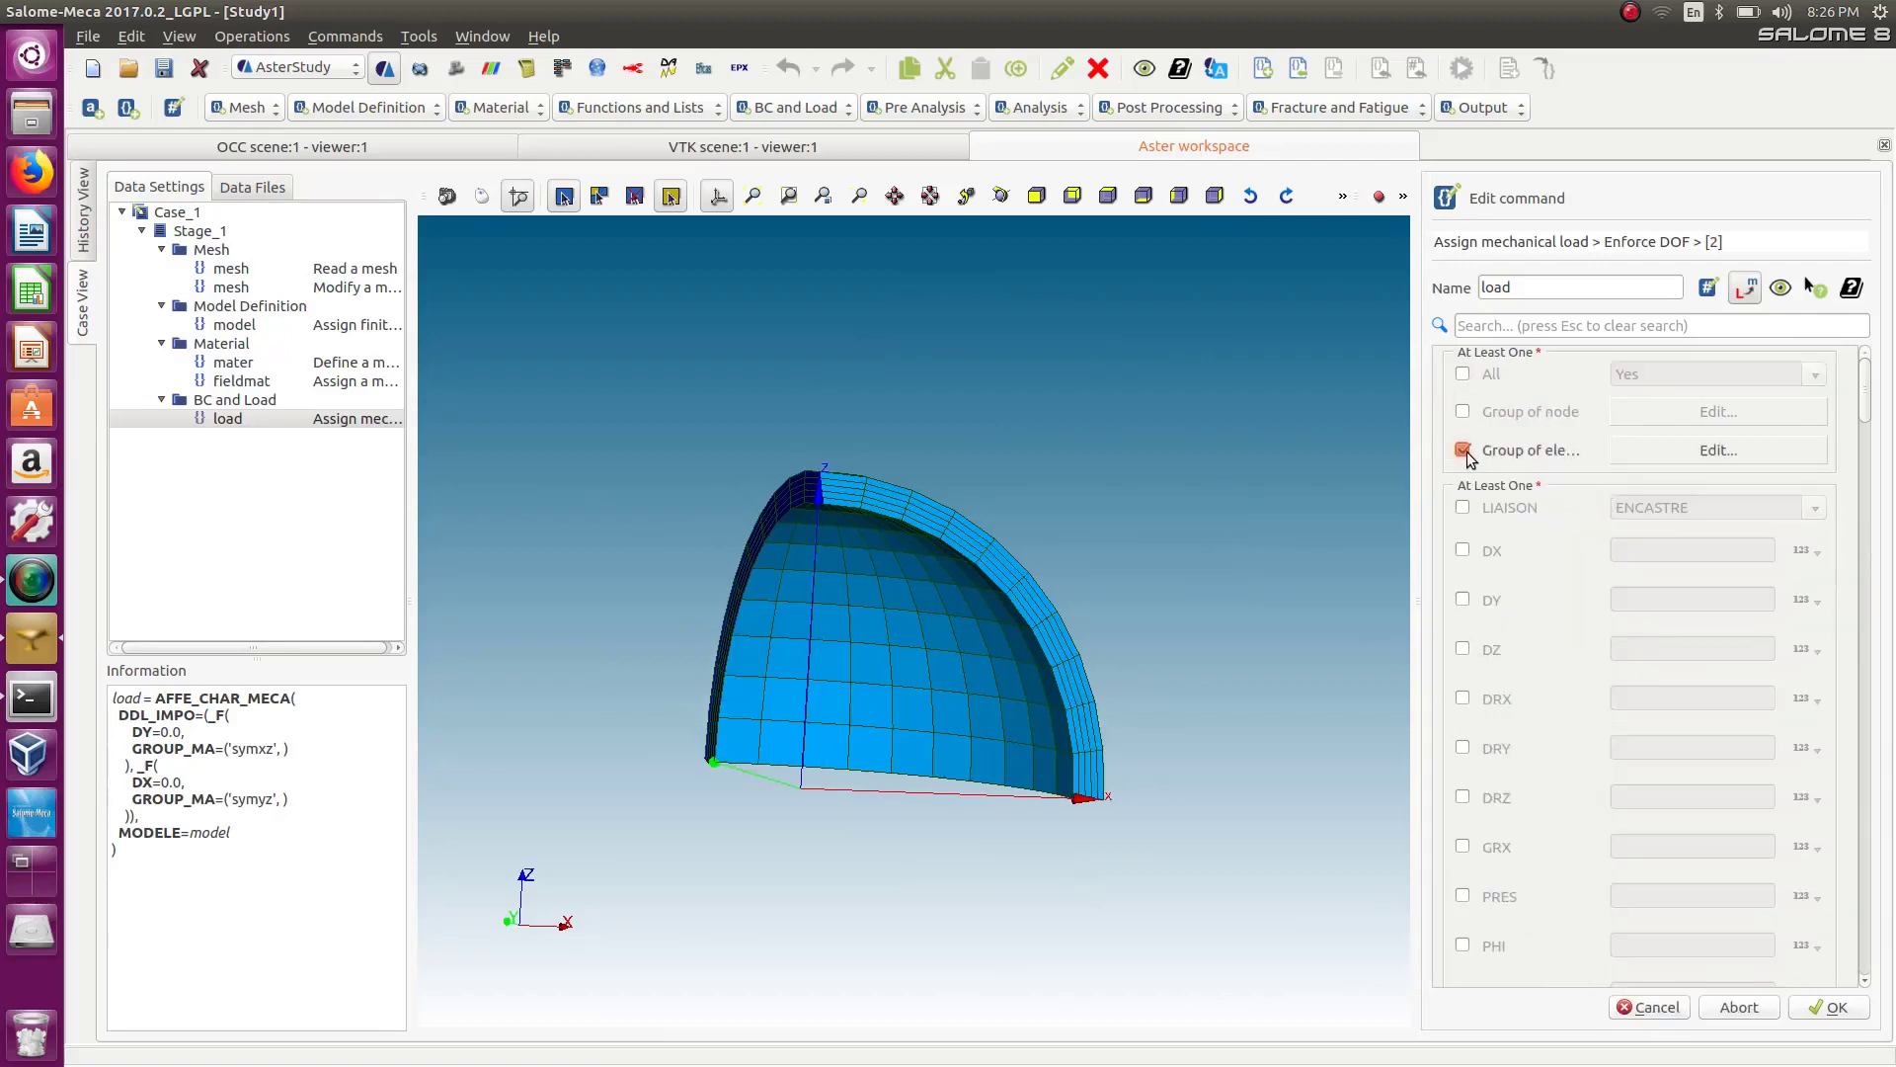
pyautogui.click(1639, 447)
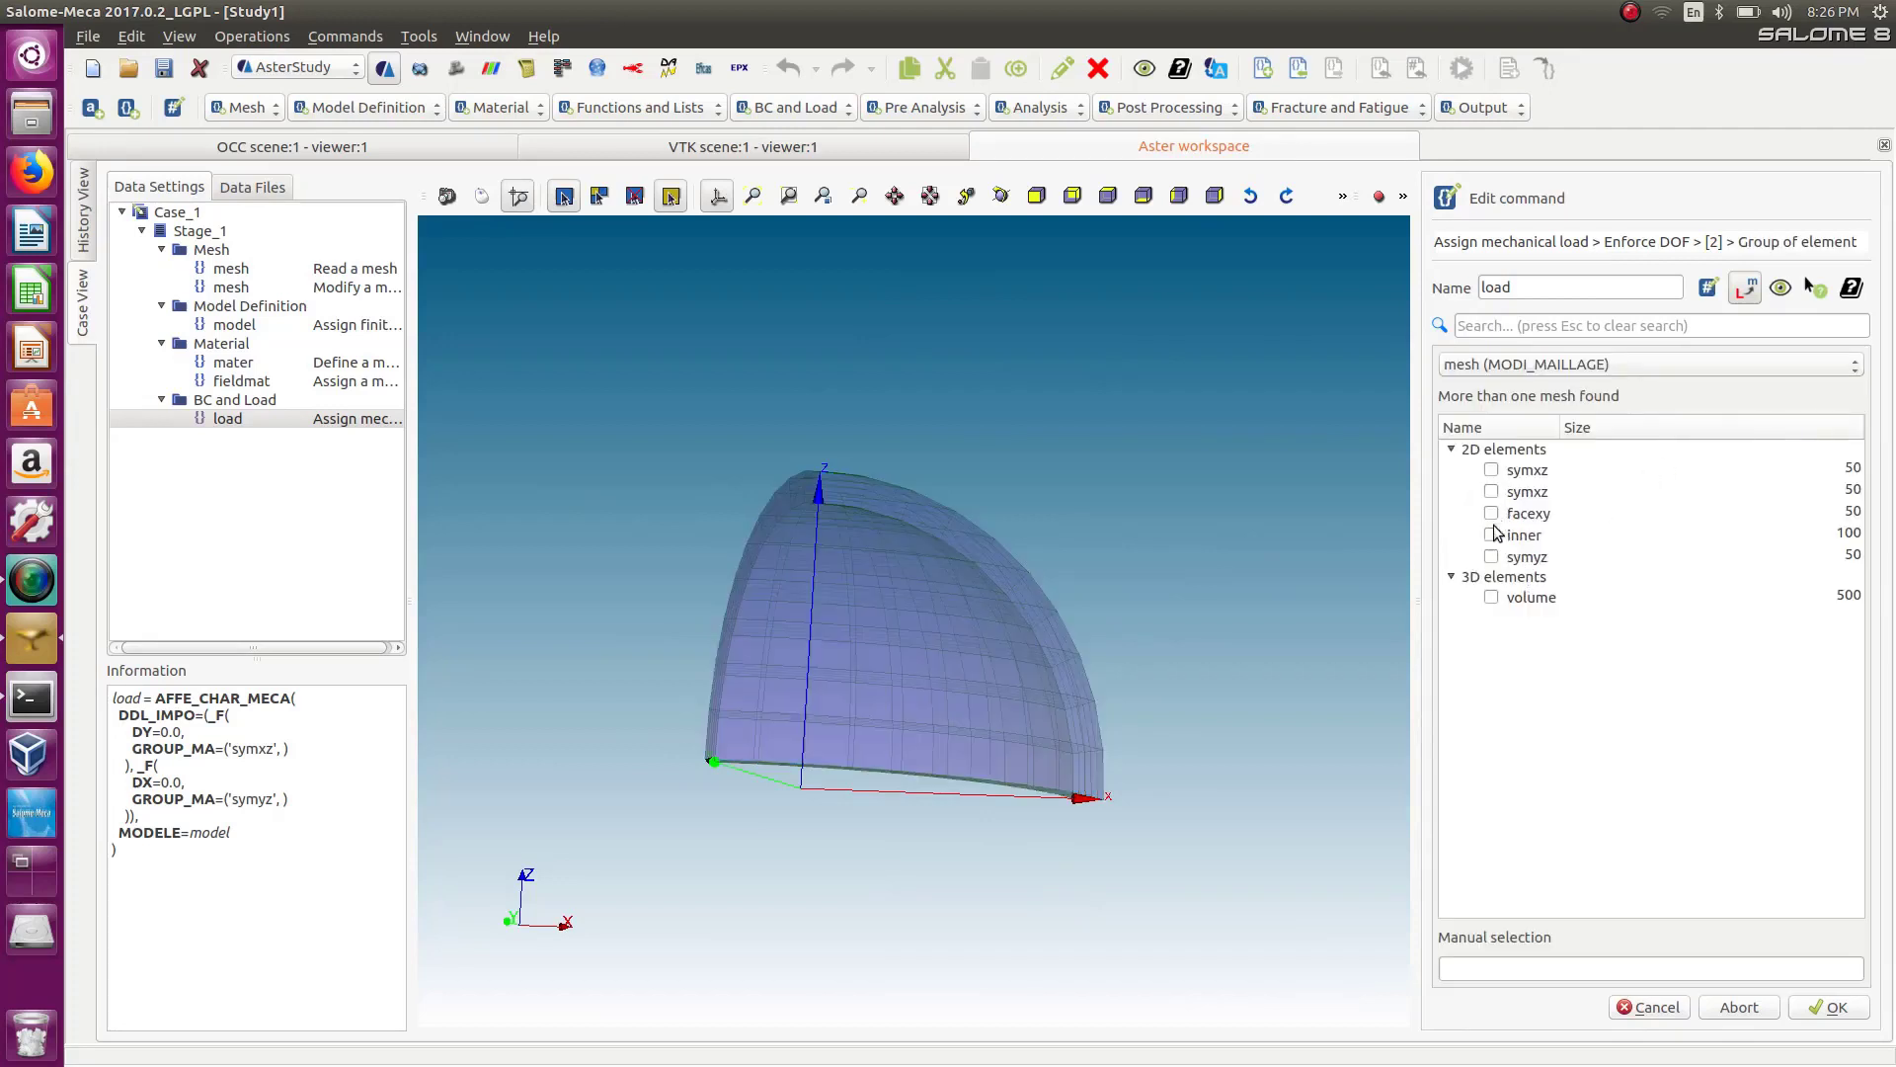
pyautogui.click(1491, 514)
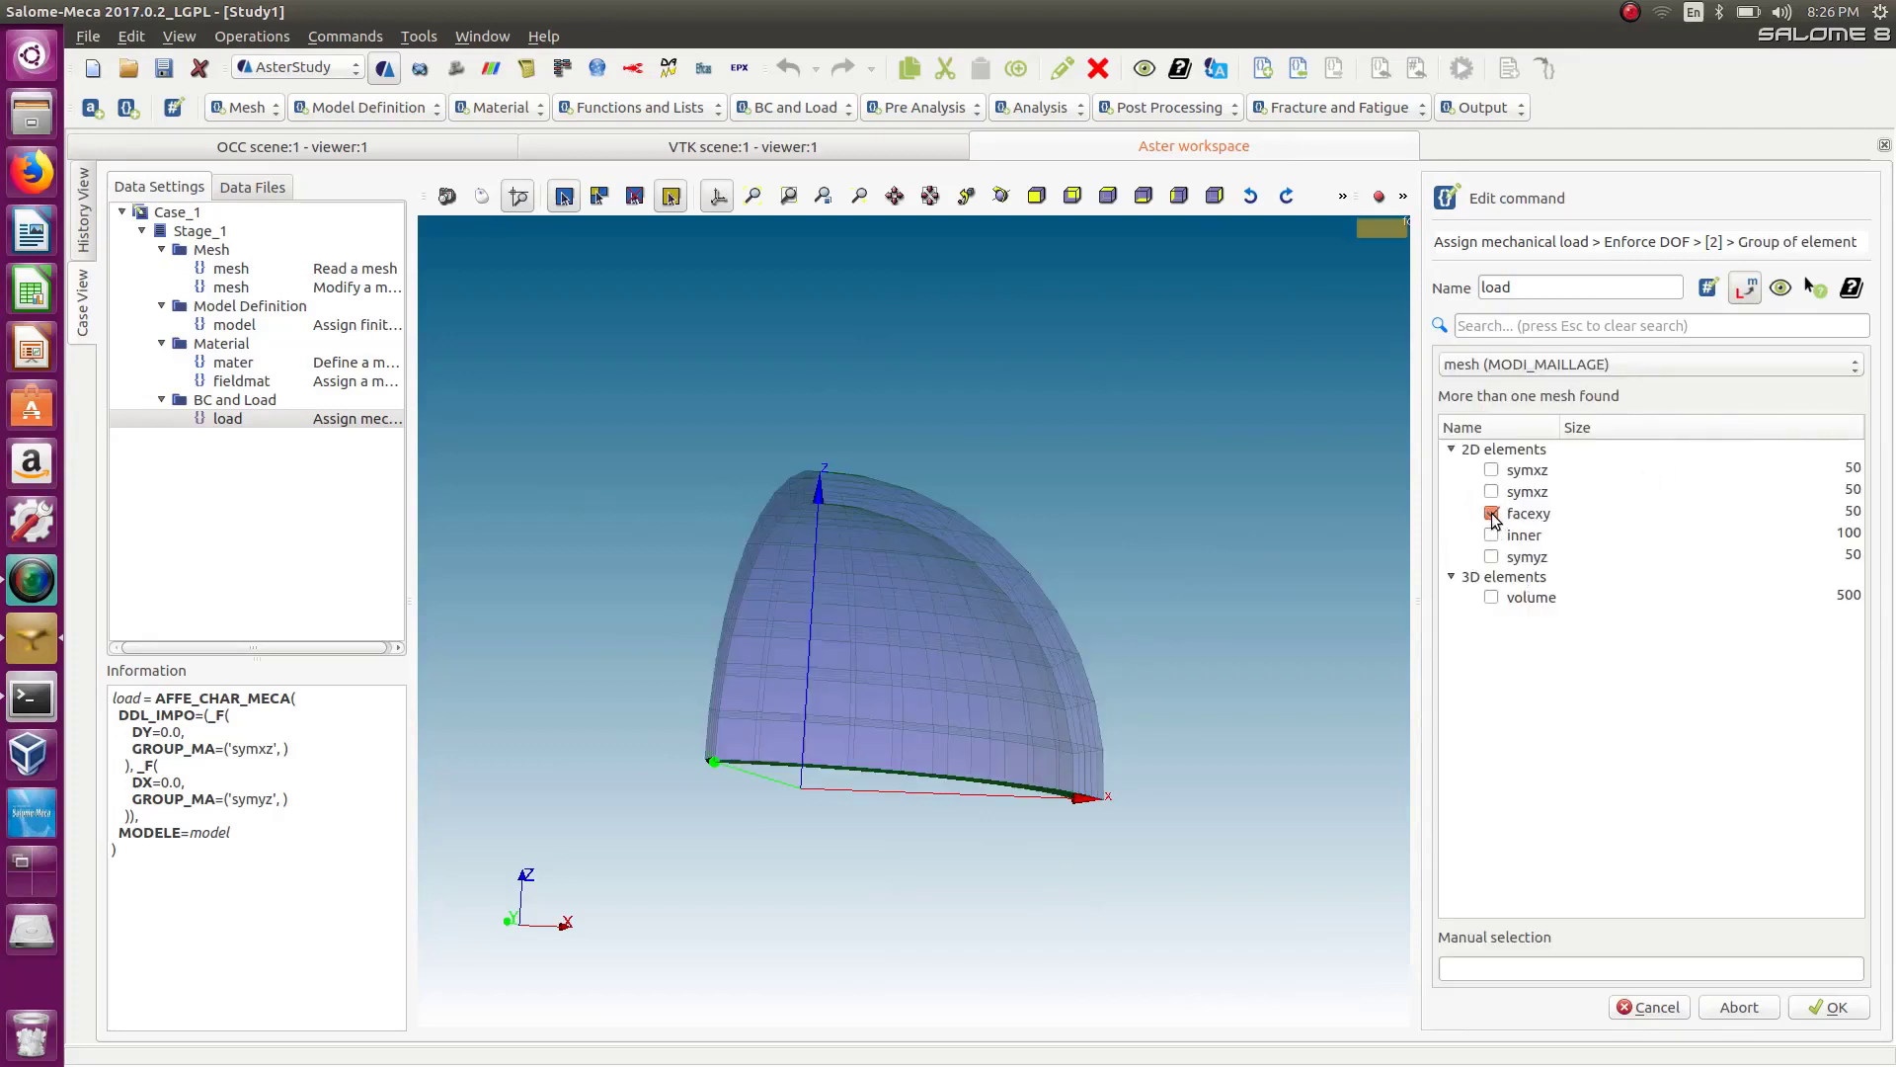
pyautogui.click(1829, 1007)
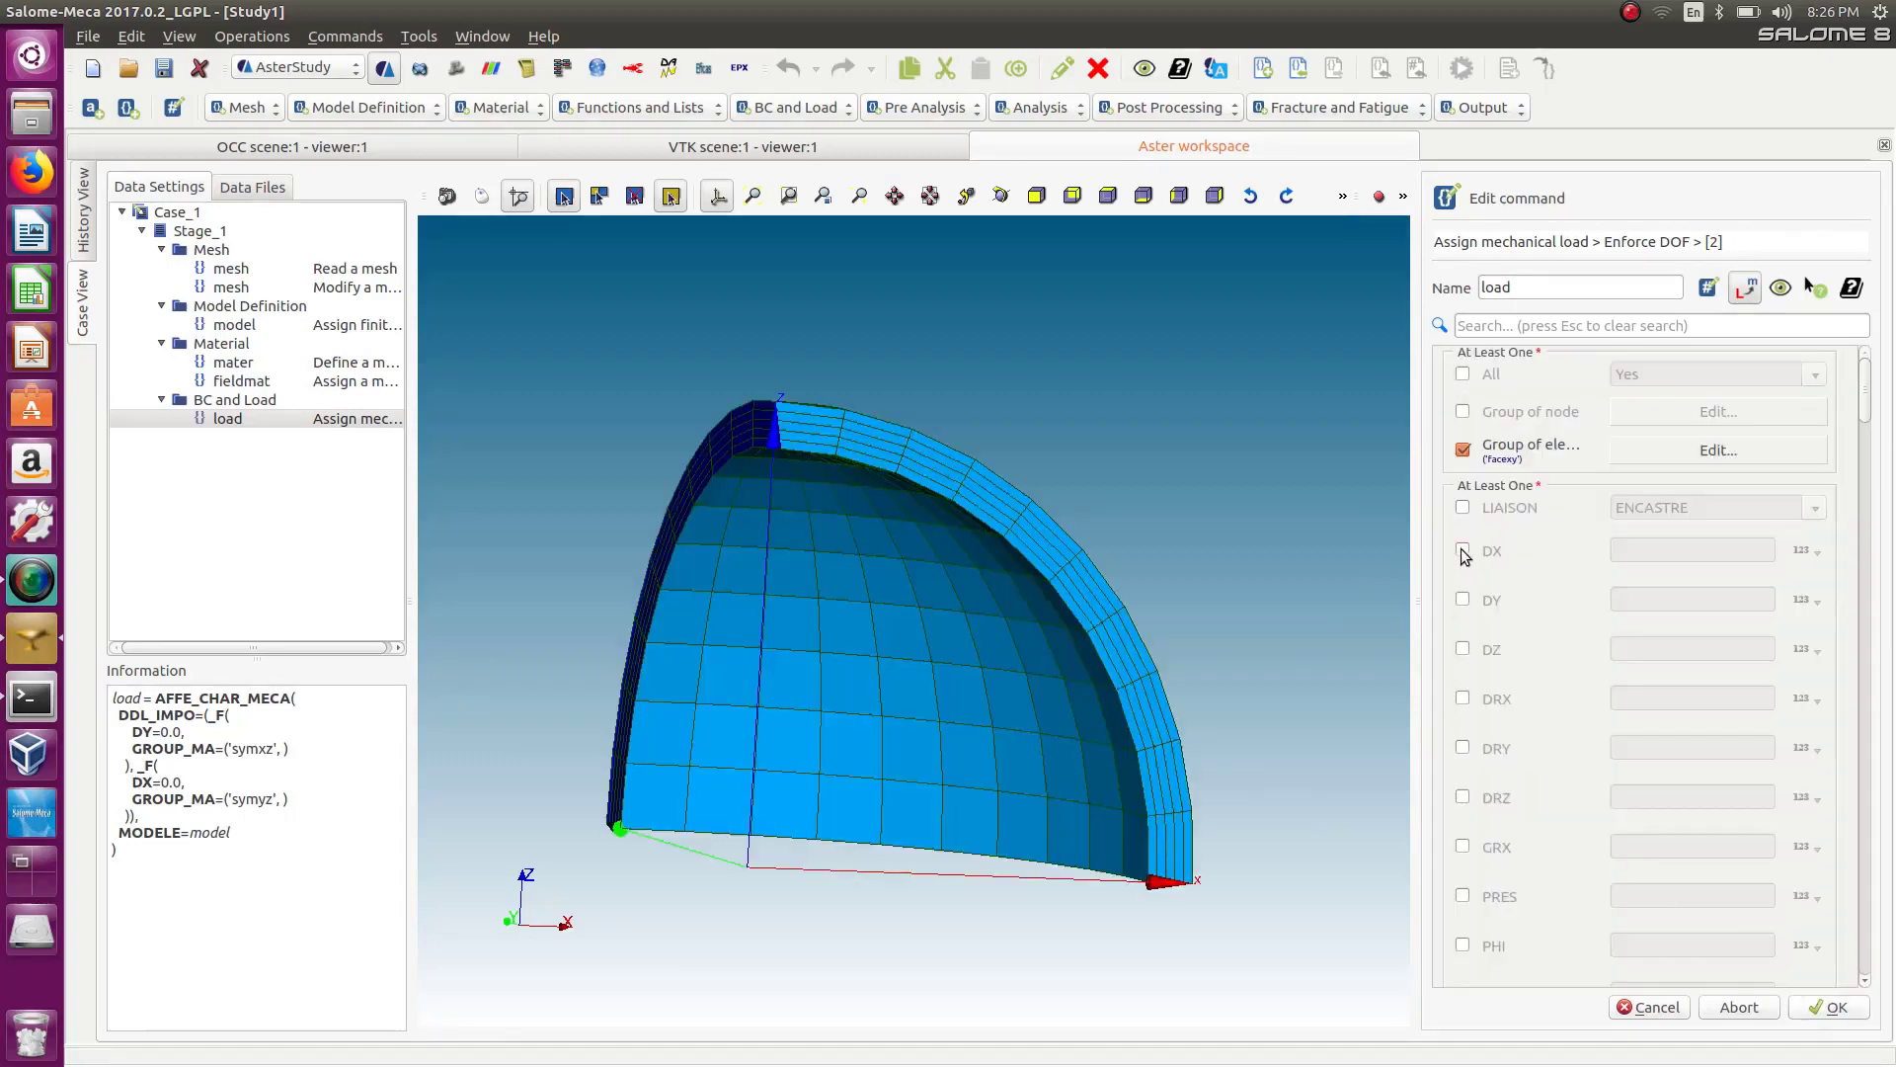
# Enable DX, DY and DZ for the facexy entry, set each to 0, and confirm.
pyautogui.click(1462, 551)
pyautogui.click(1463, 648)
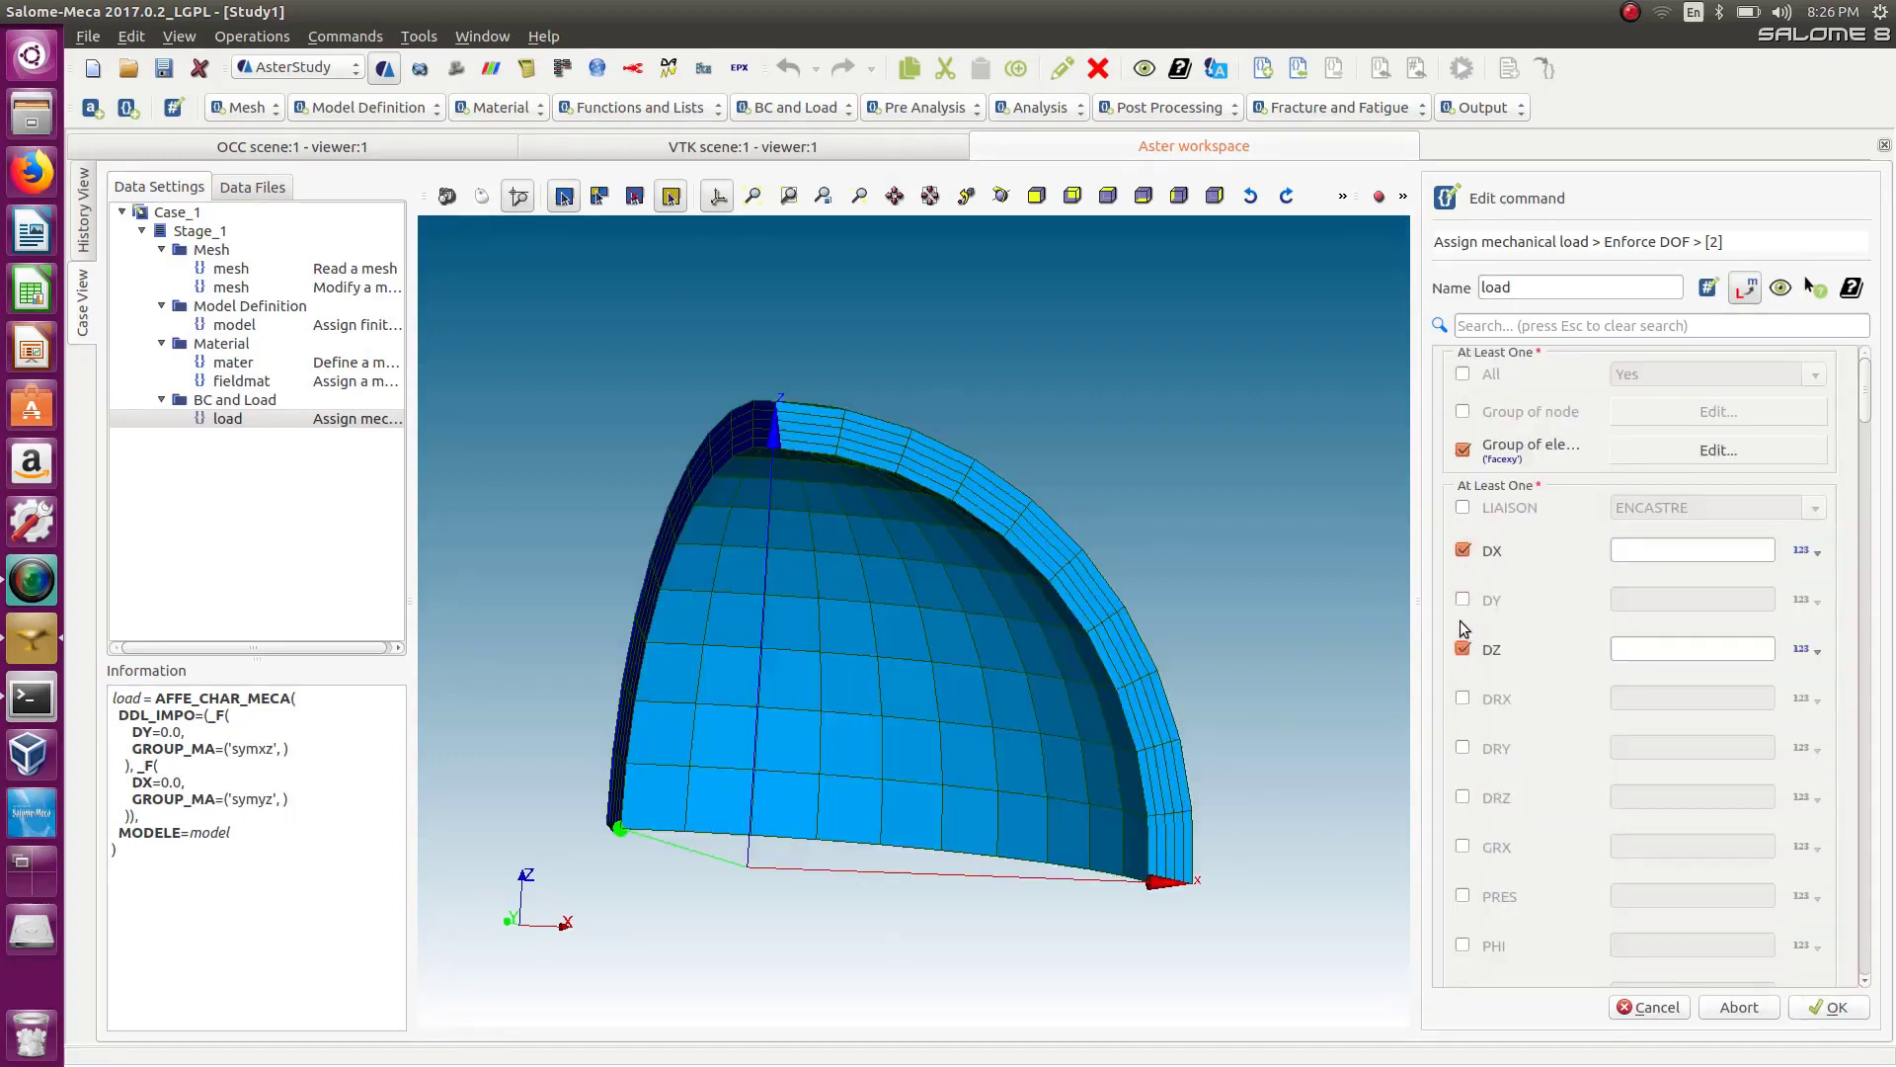
pyautogui.click(1463, 599)
pyautogui.click(1646, 551)
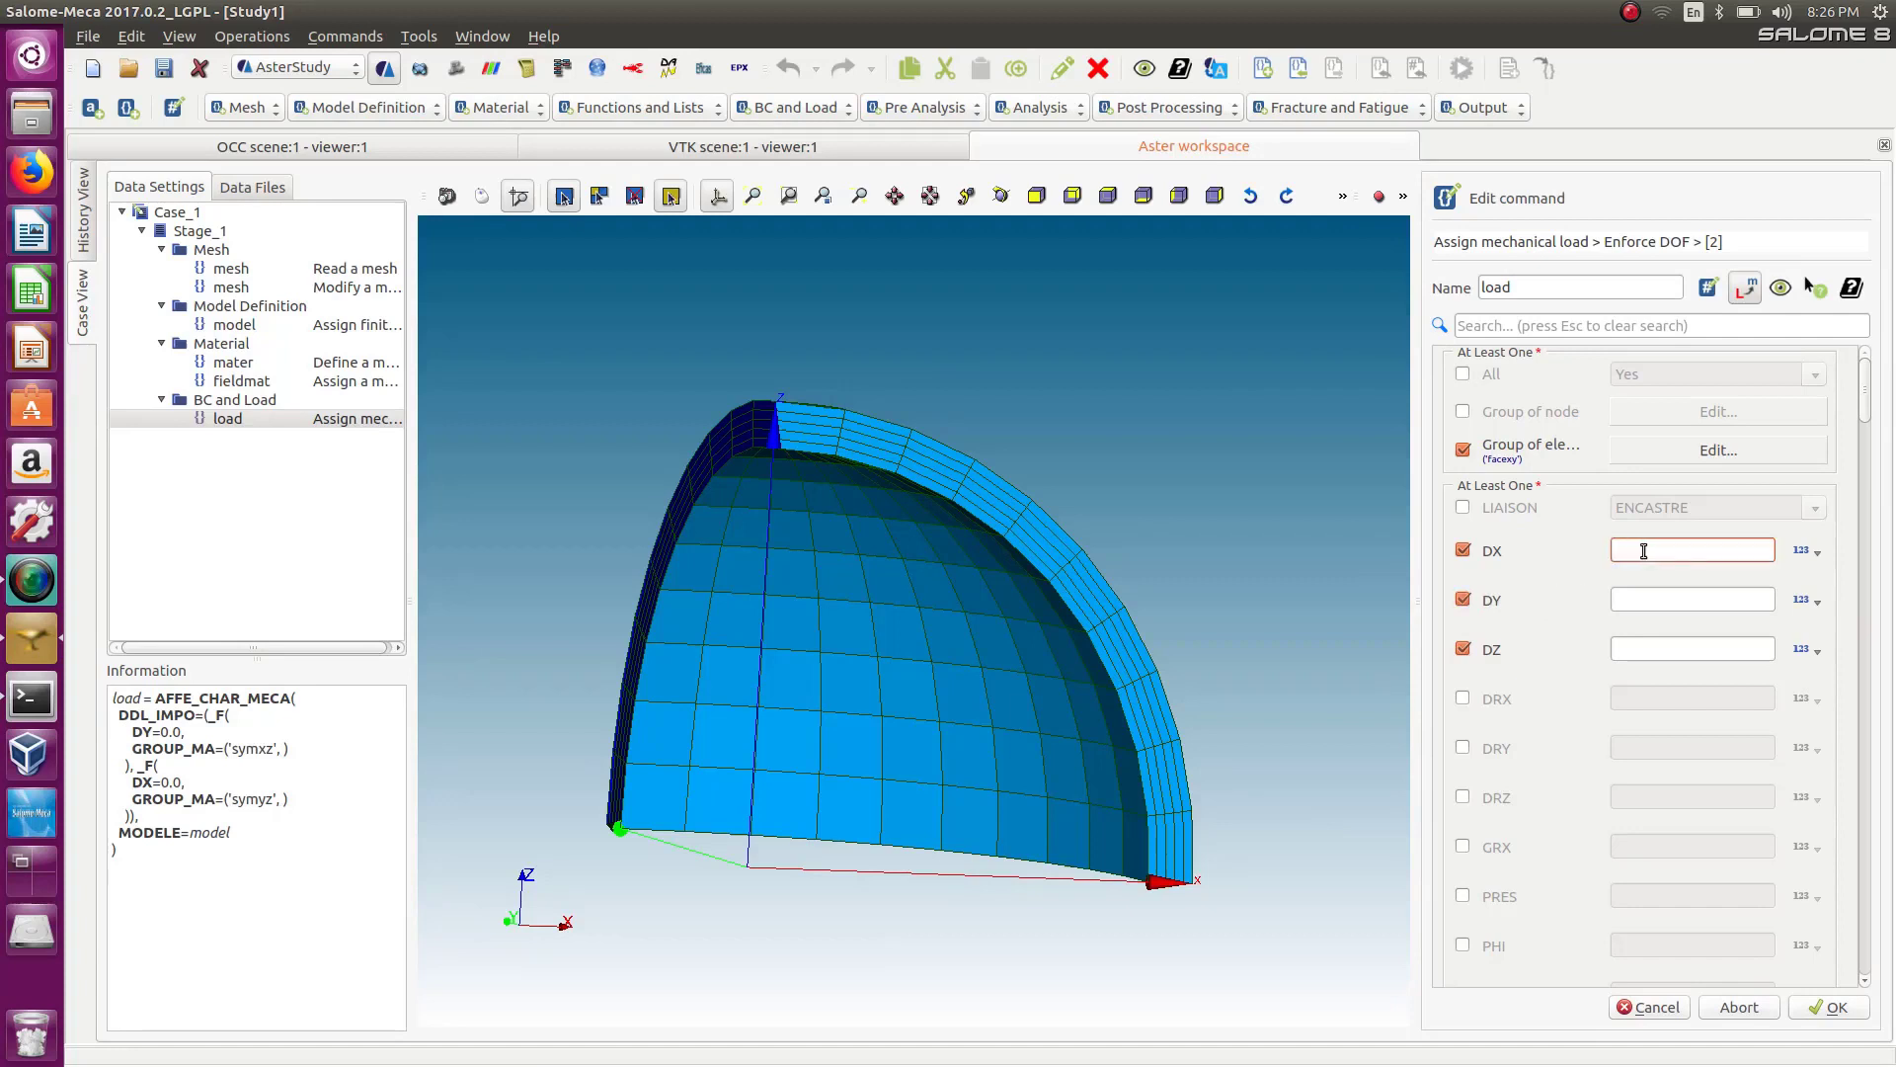
pyautogui.write('0')
pyautogui.click(1631, 600)
pyautogui.write('0')
pyautogui.click(1638, 651)
pyautogui.write('0')
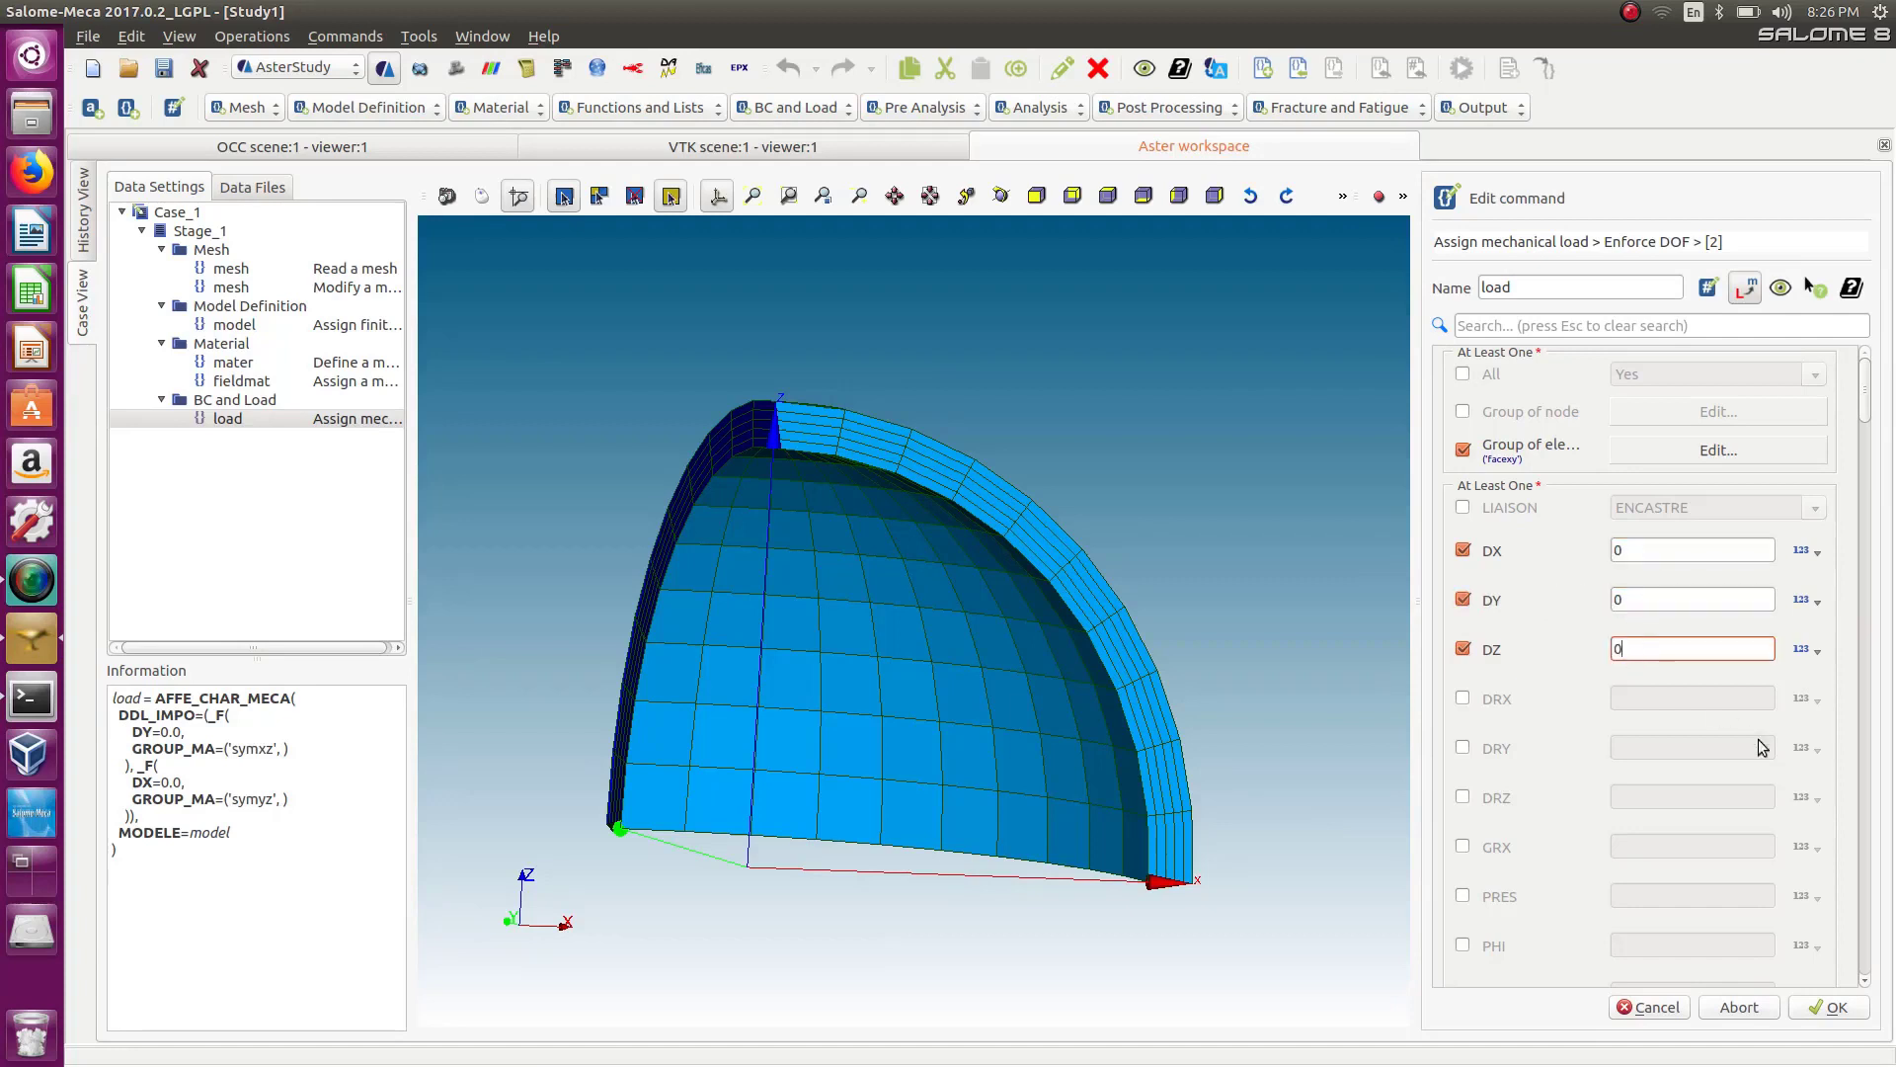
pyautogui.click(1825, 1004)
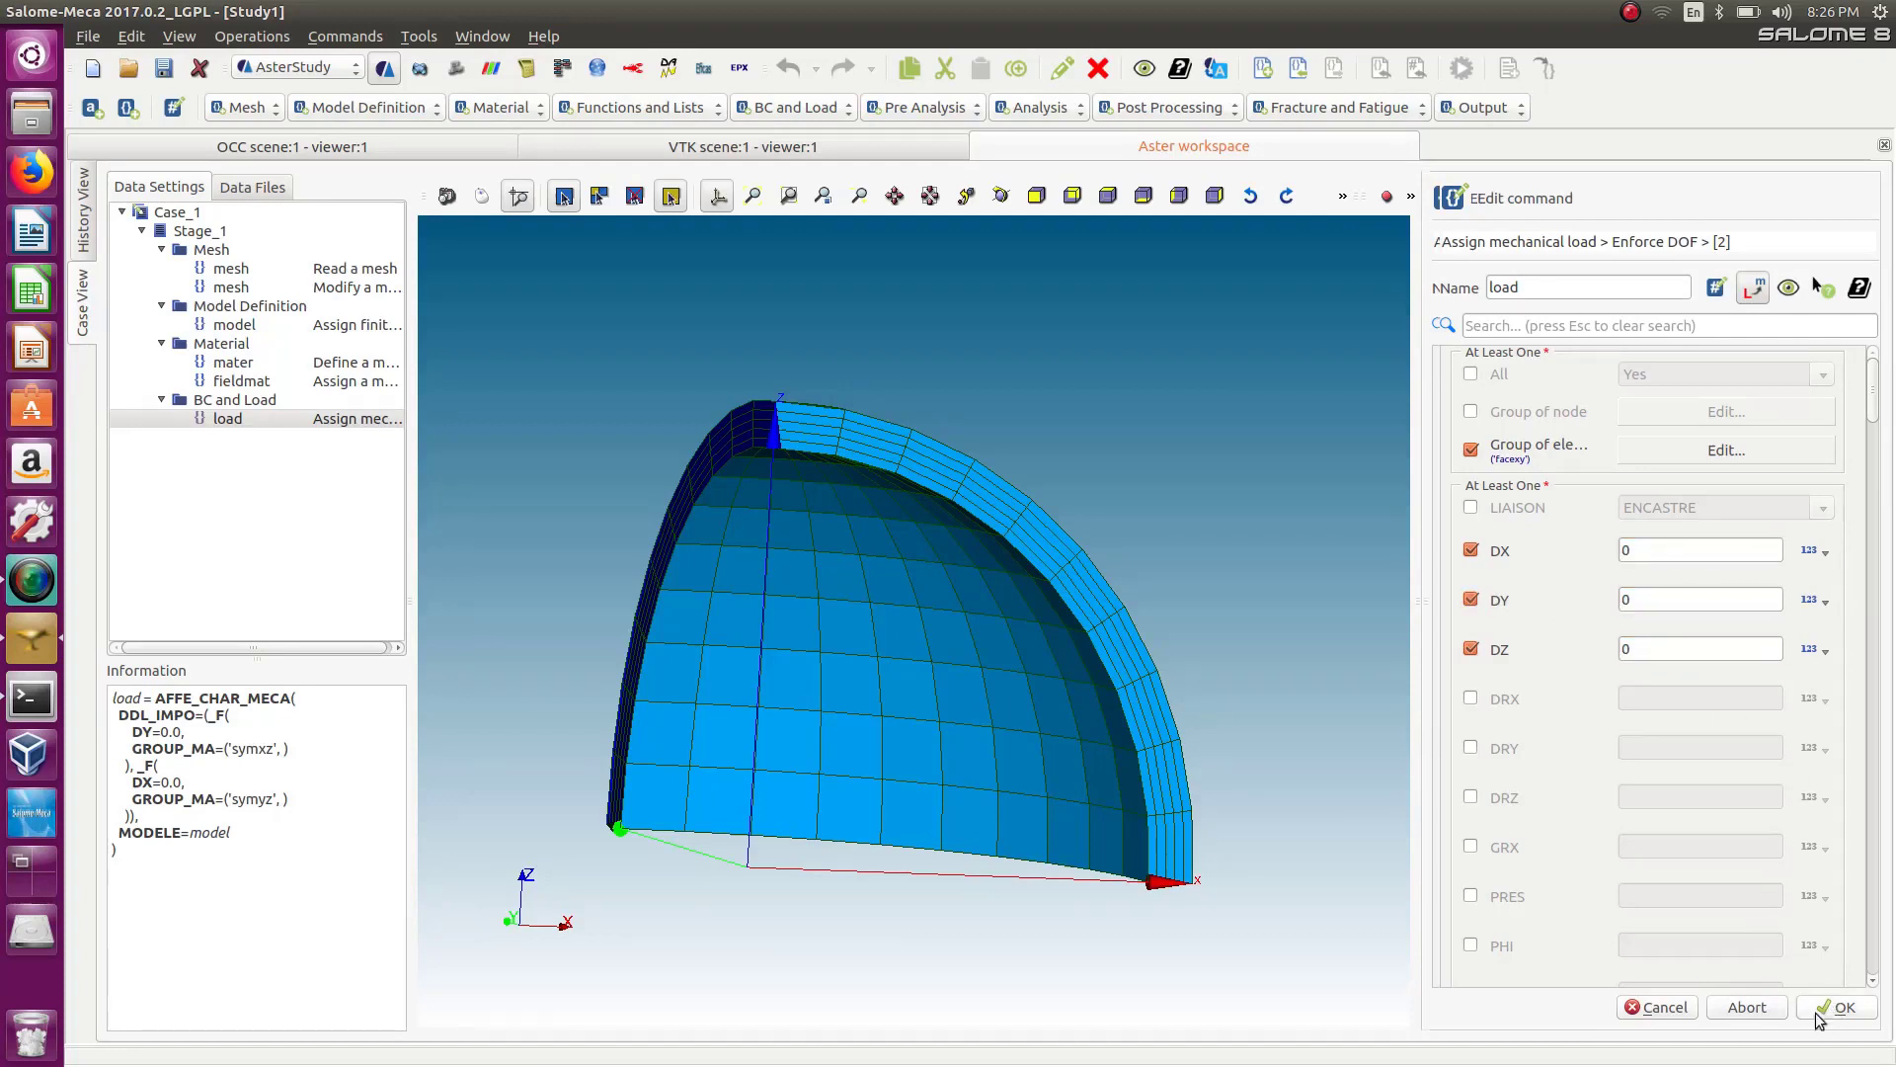
# Rename the mechanical load command to bc and confirm.
pyautogui.doubleClick(1511, 287)
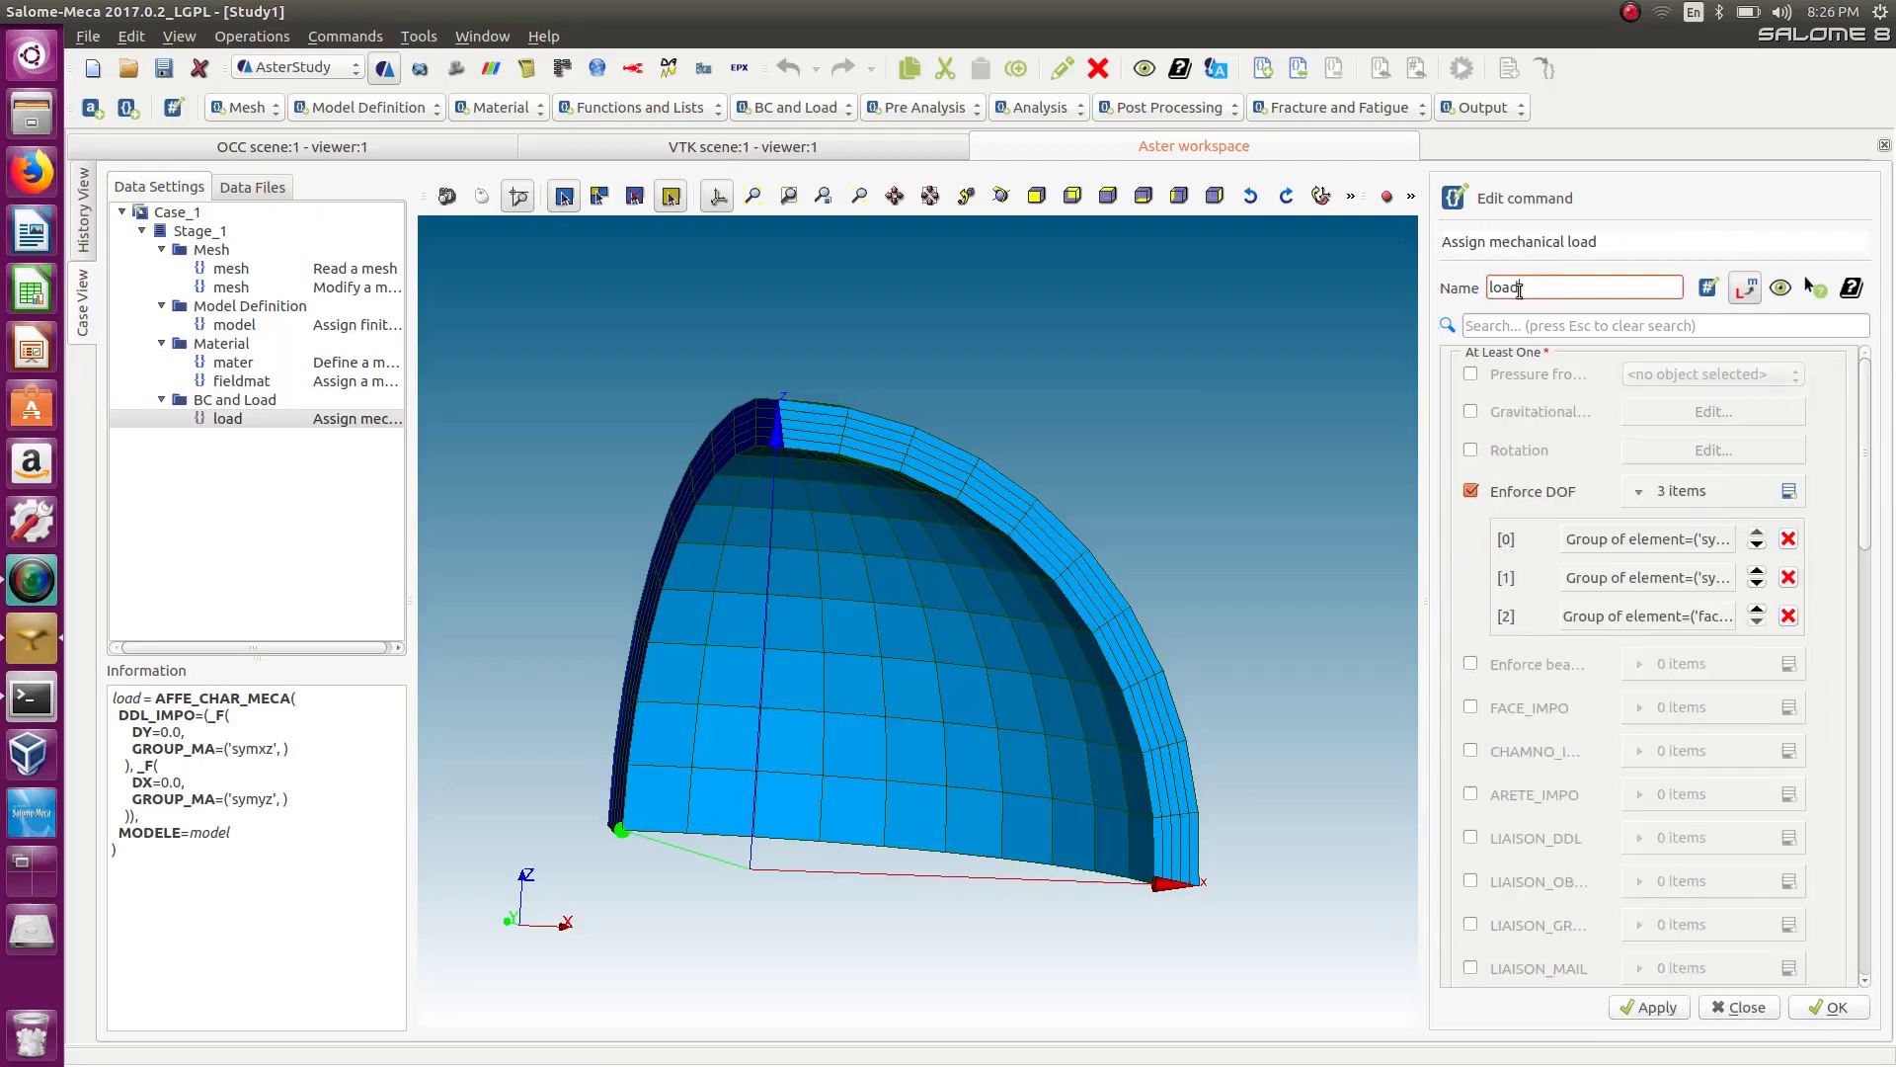
pyautogui.write('bc')
pyautogui.click(1840, 1010)
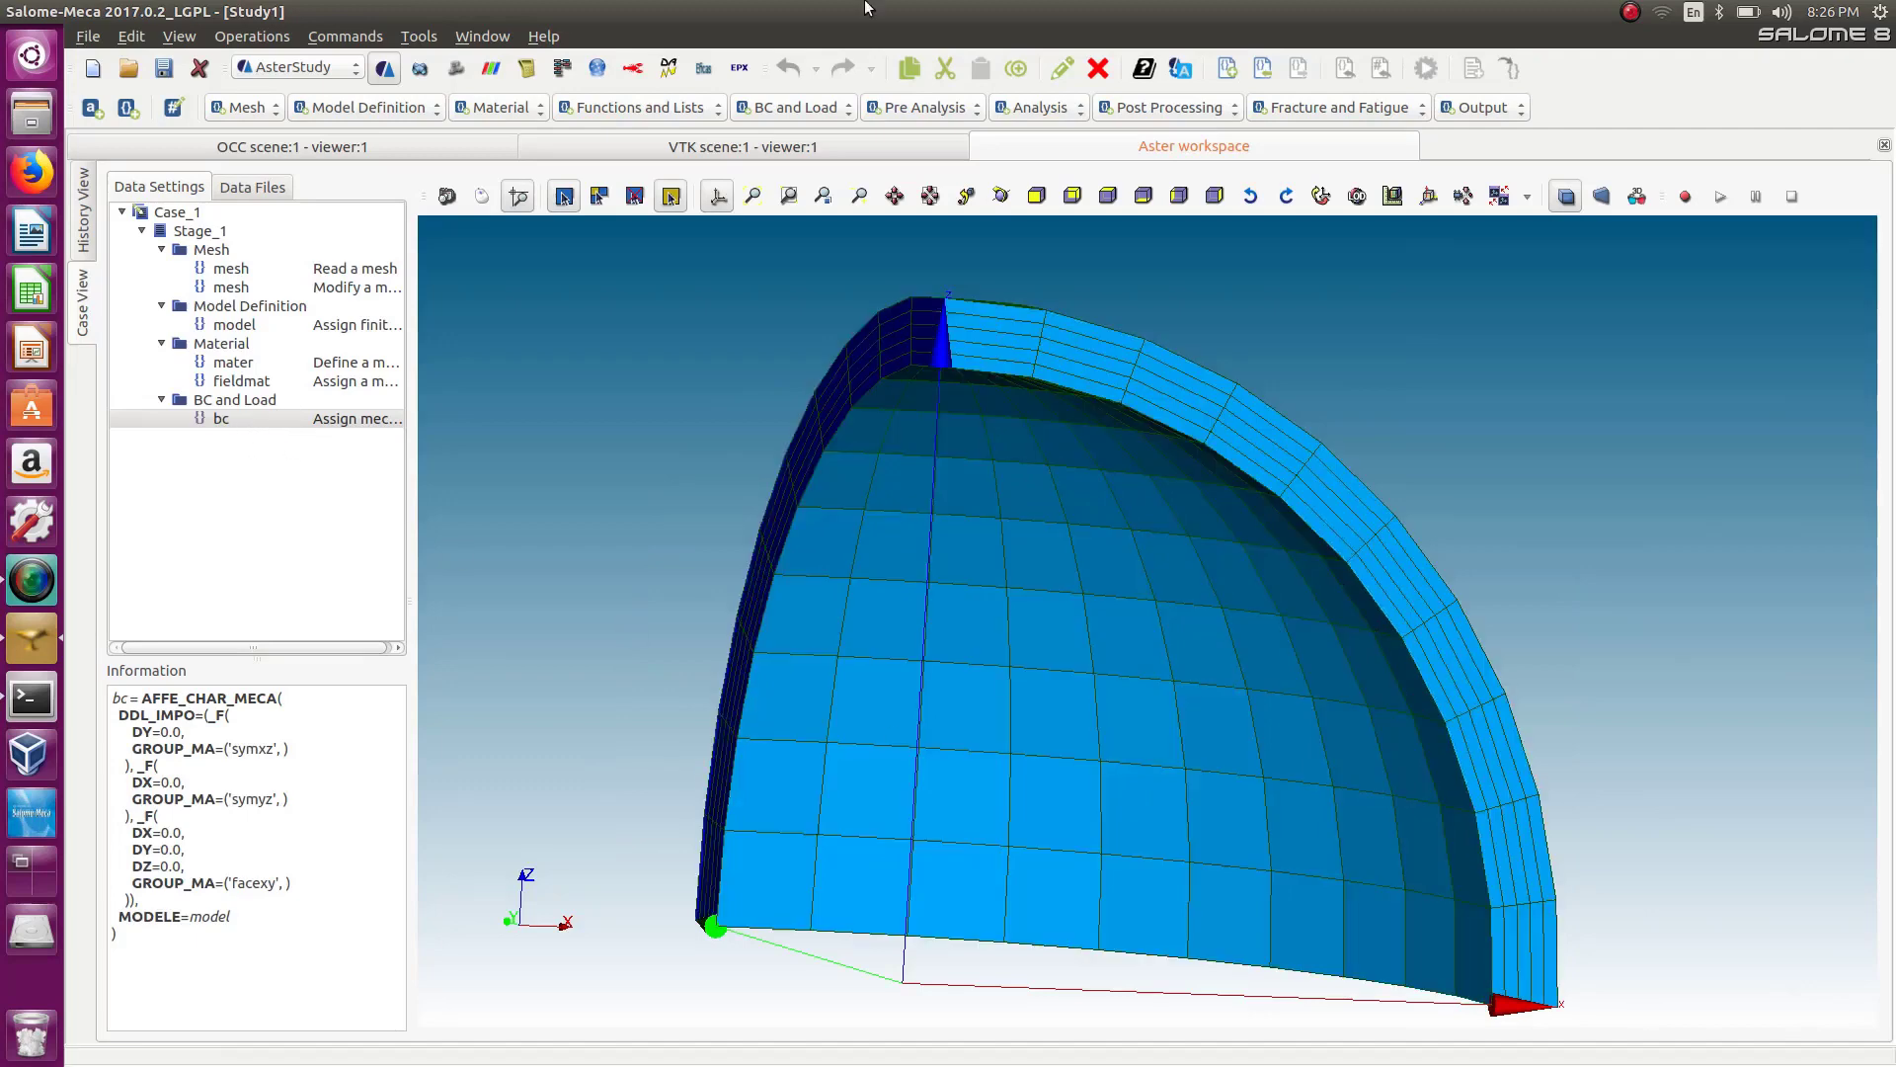
# Add a new Assign mechanical load command and name it pres.
pyautogui.click(809, 107)
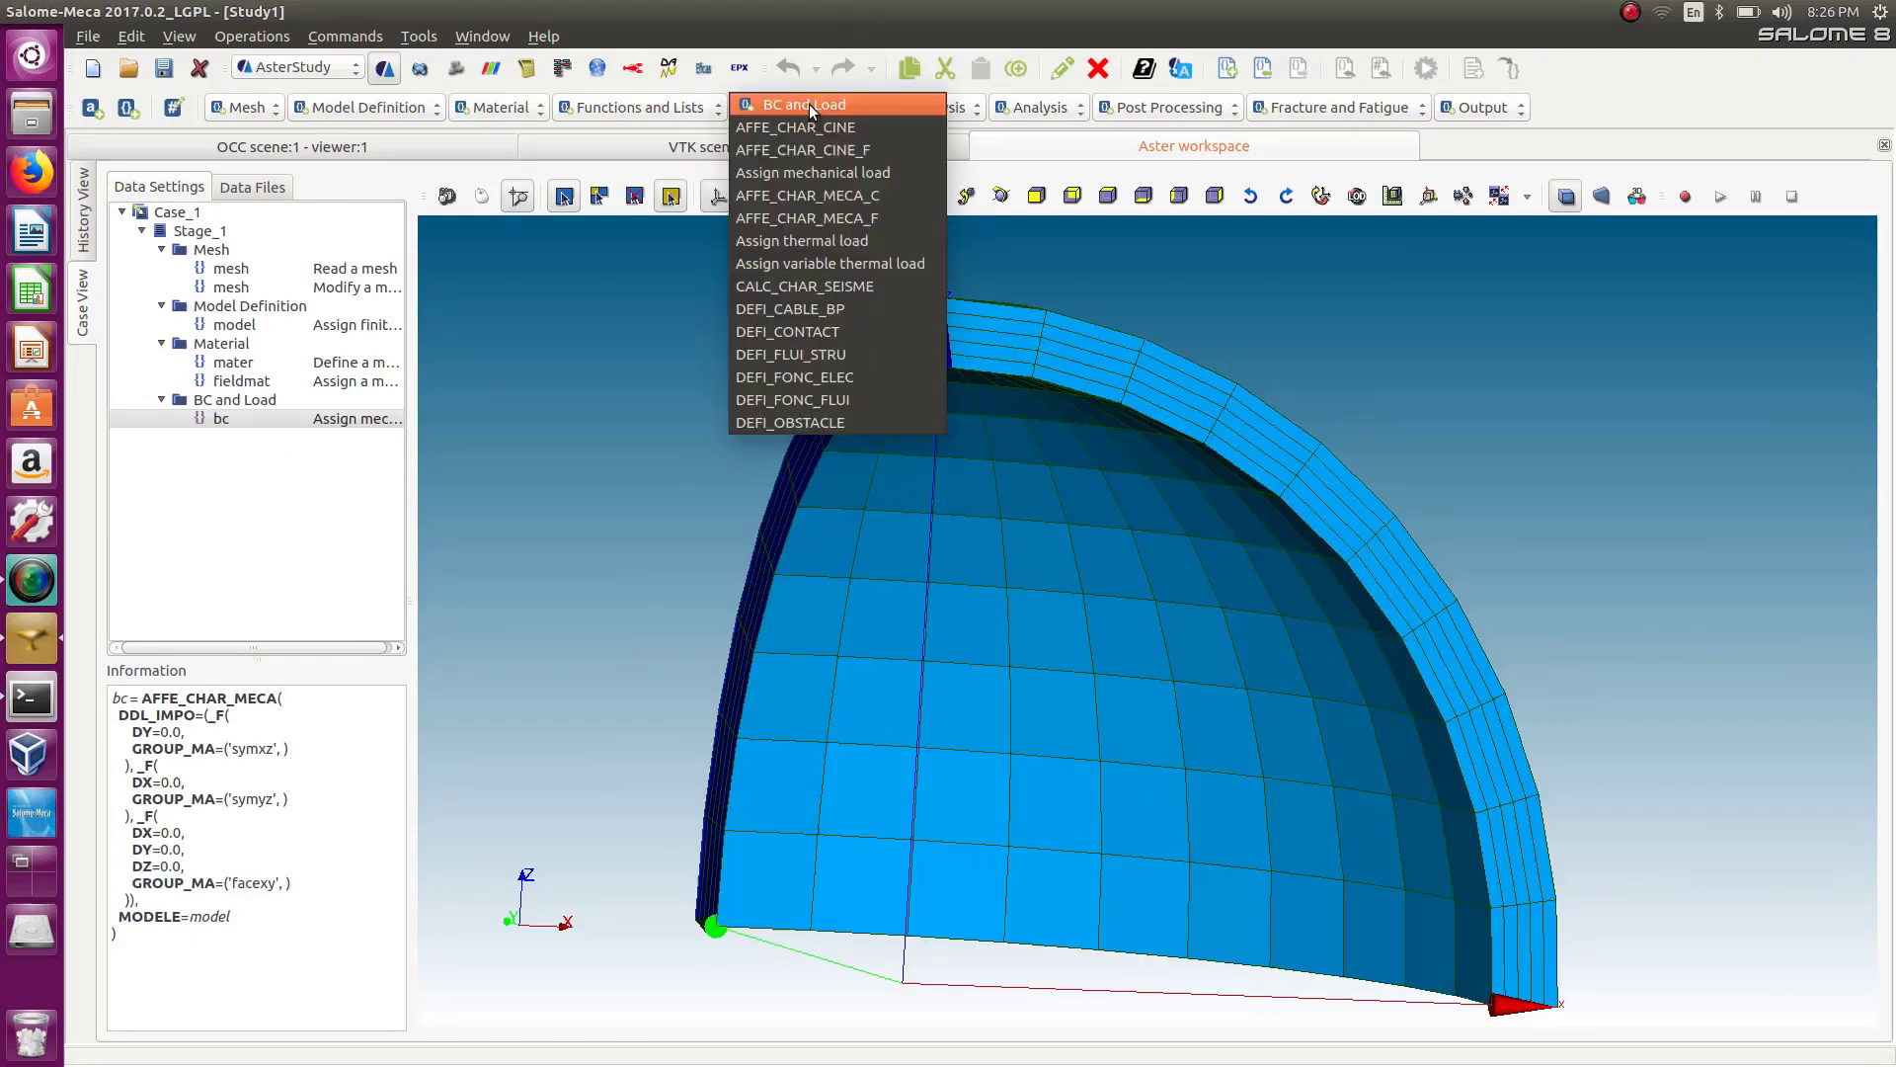
pyautogui.click(827, 176)
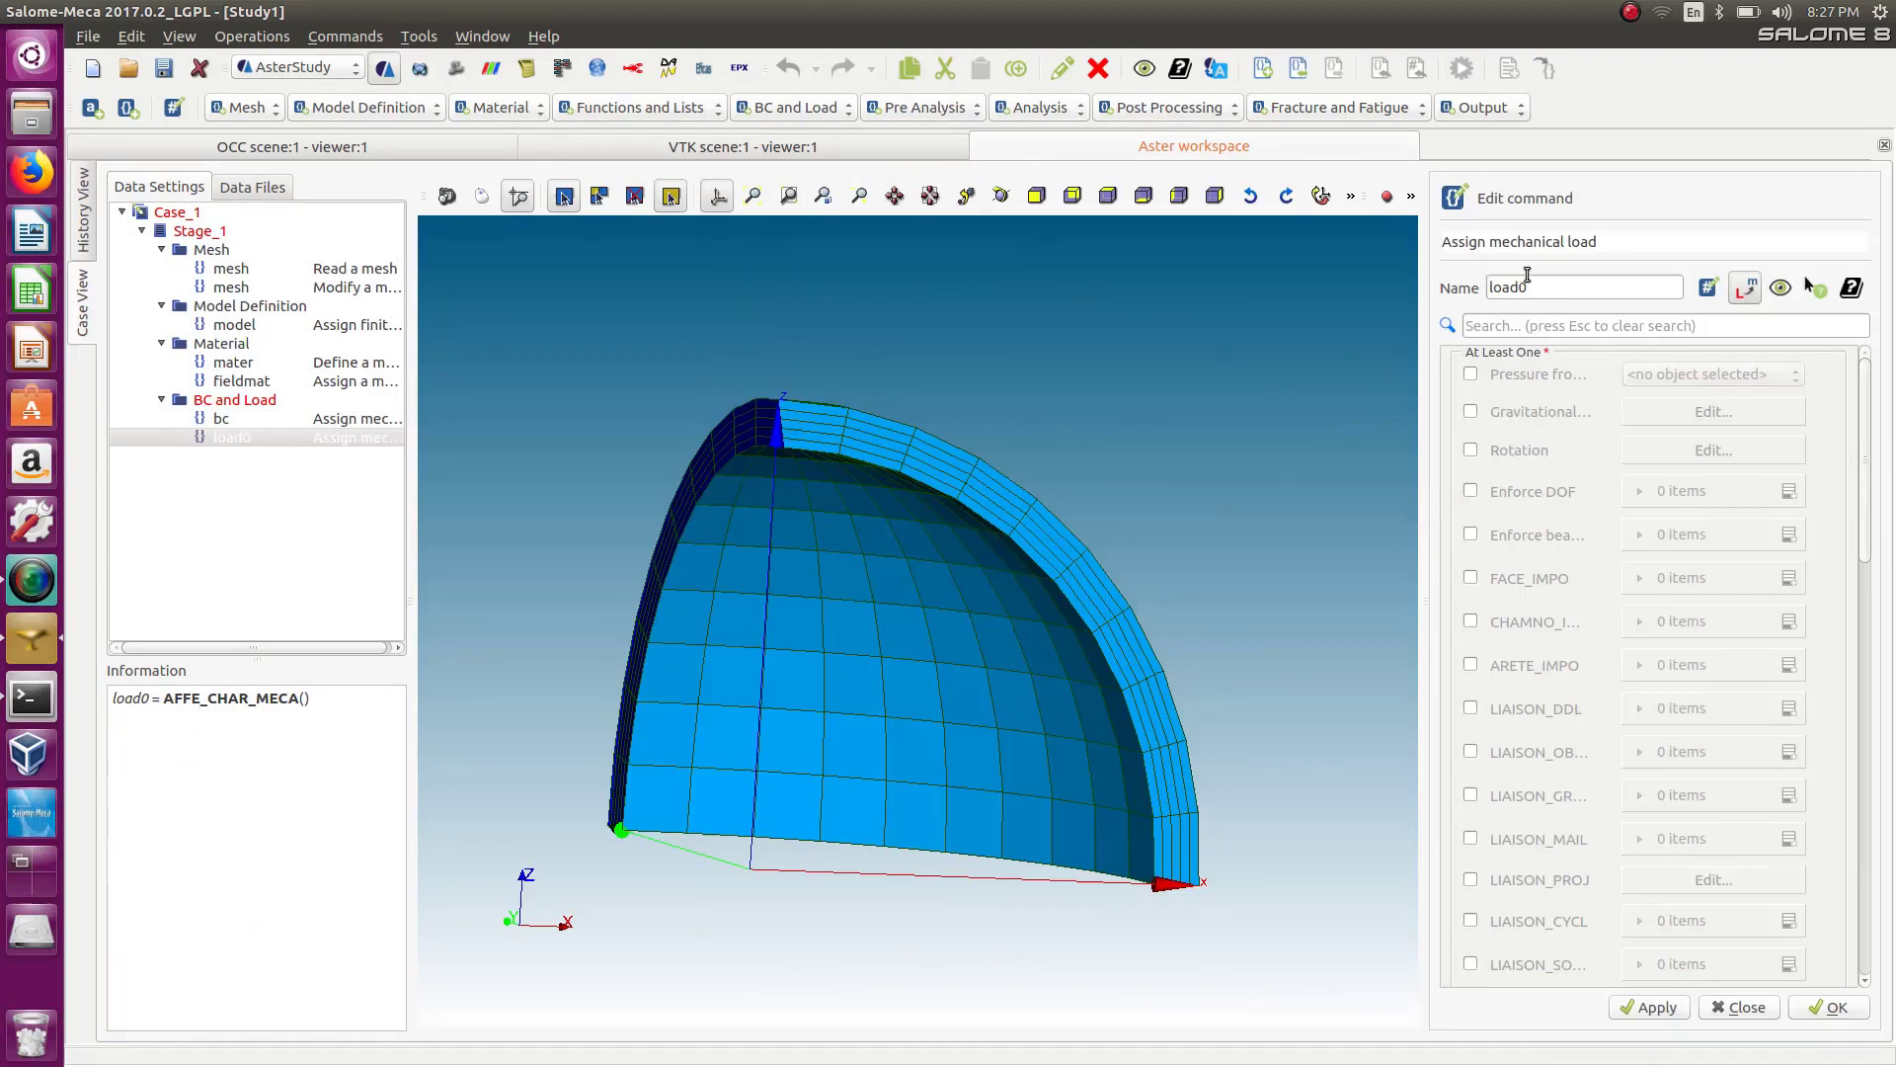
pyautogui.moveTo(1557, 288); pyautogui.dragTo(1436, 279)
pyautogui.moveTo(1580, 288); pyautogui.dragTo(1418, 277)
pyautogui.write('pres')
# Add a PRES_REP entry to the pres load and assign it the inner element group.
pyautogui.moveTo(1866, 423); pyautogui.dragTo(1873, 716)
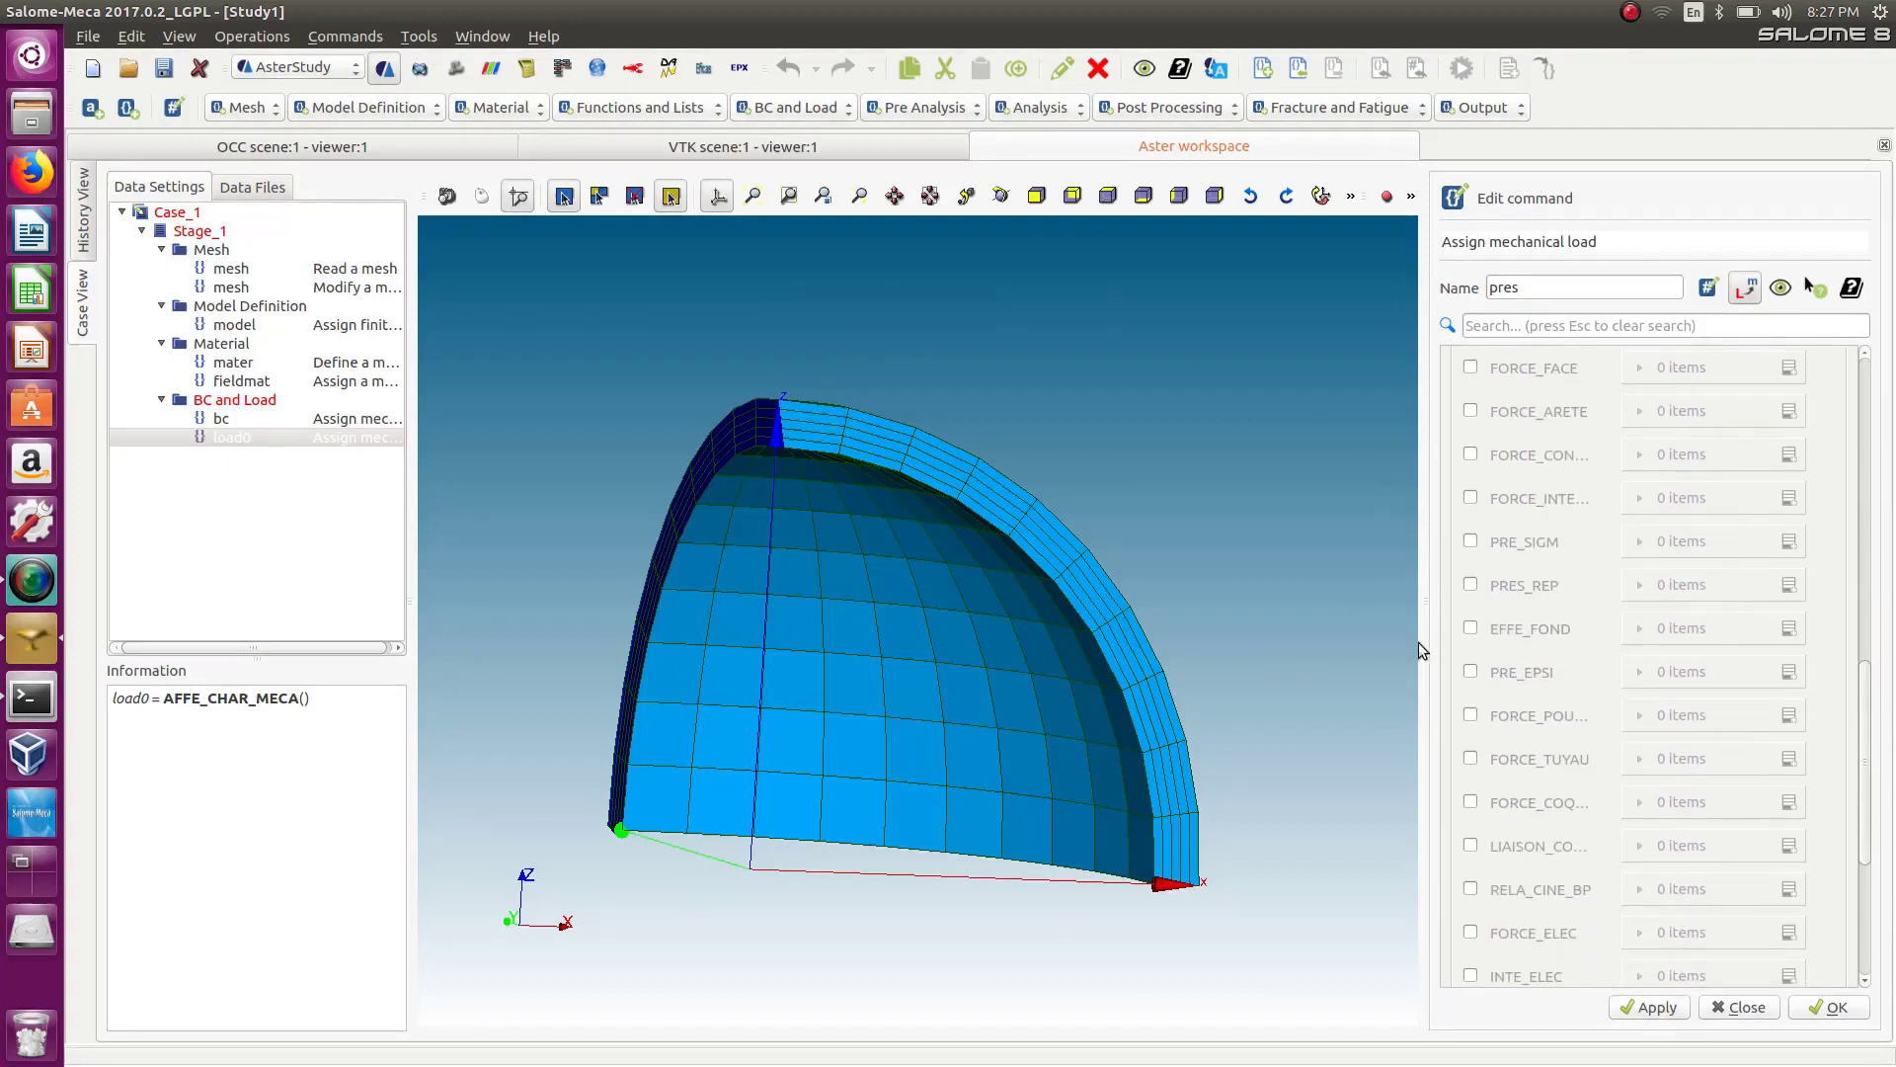
pyautogui.click(1470, 585)
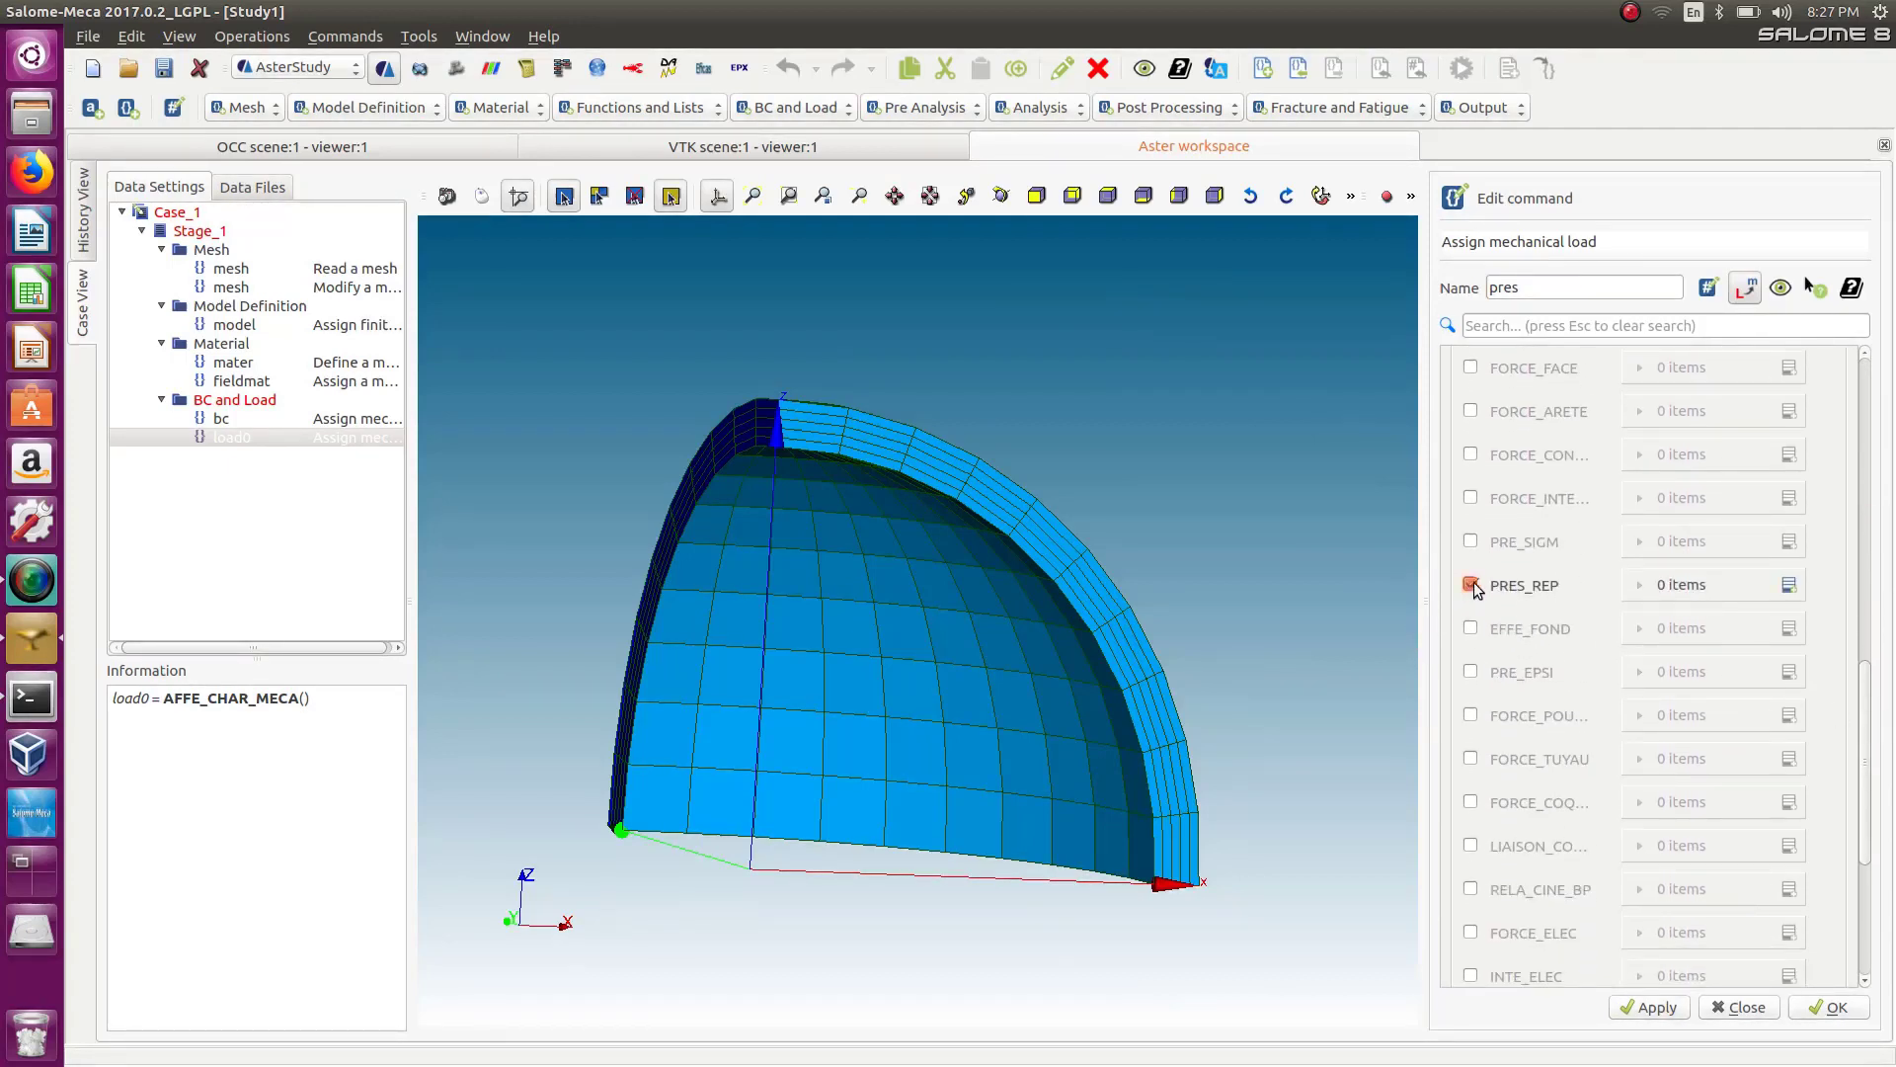
pyautogui.click(1790, 586)
pyautogui.click(1709, 631)
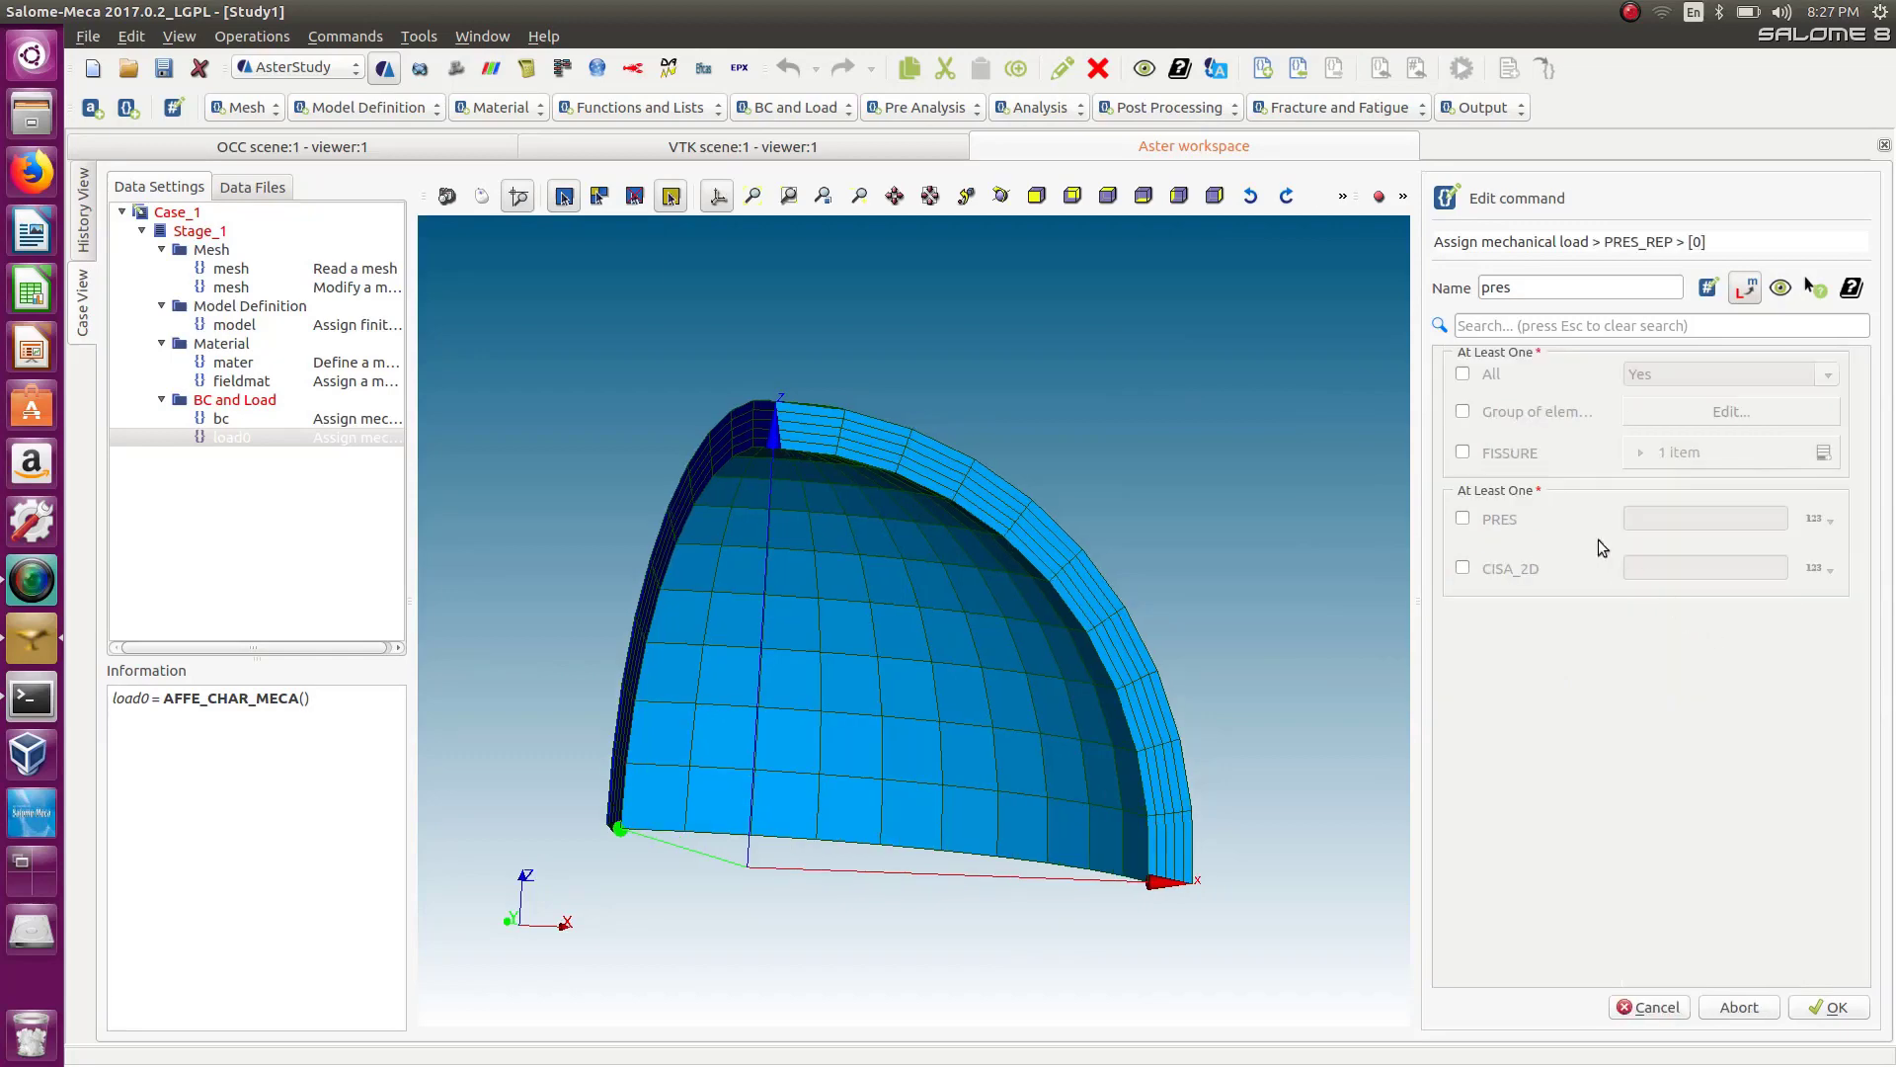
pyautogui.click(1463, 411)
pyautogui.click(1630, 412)
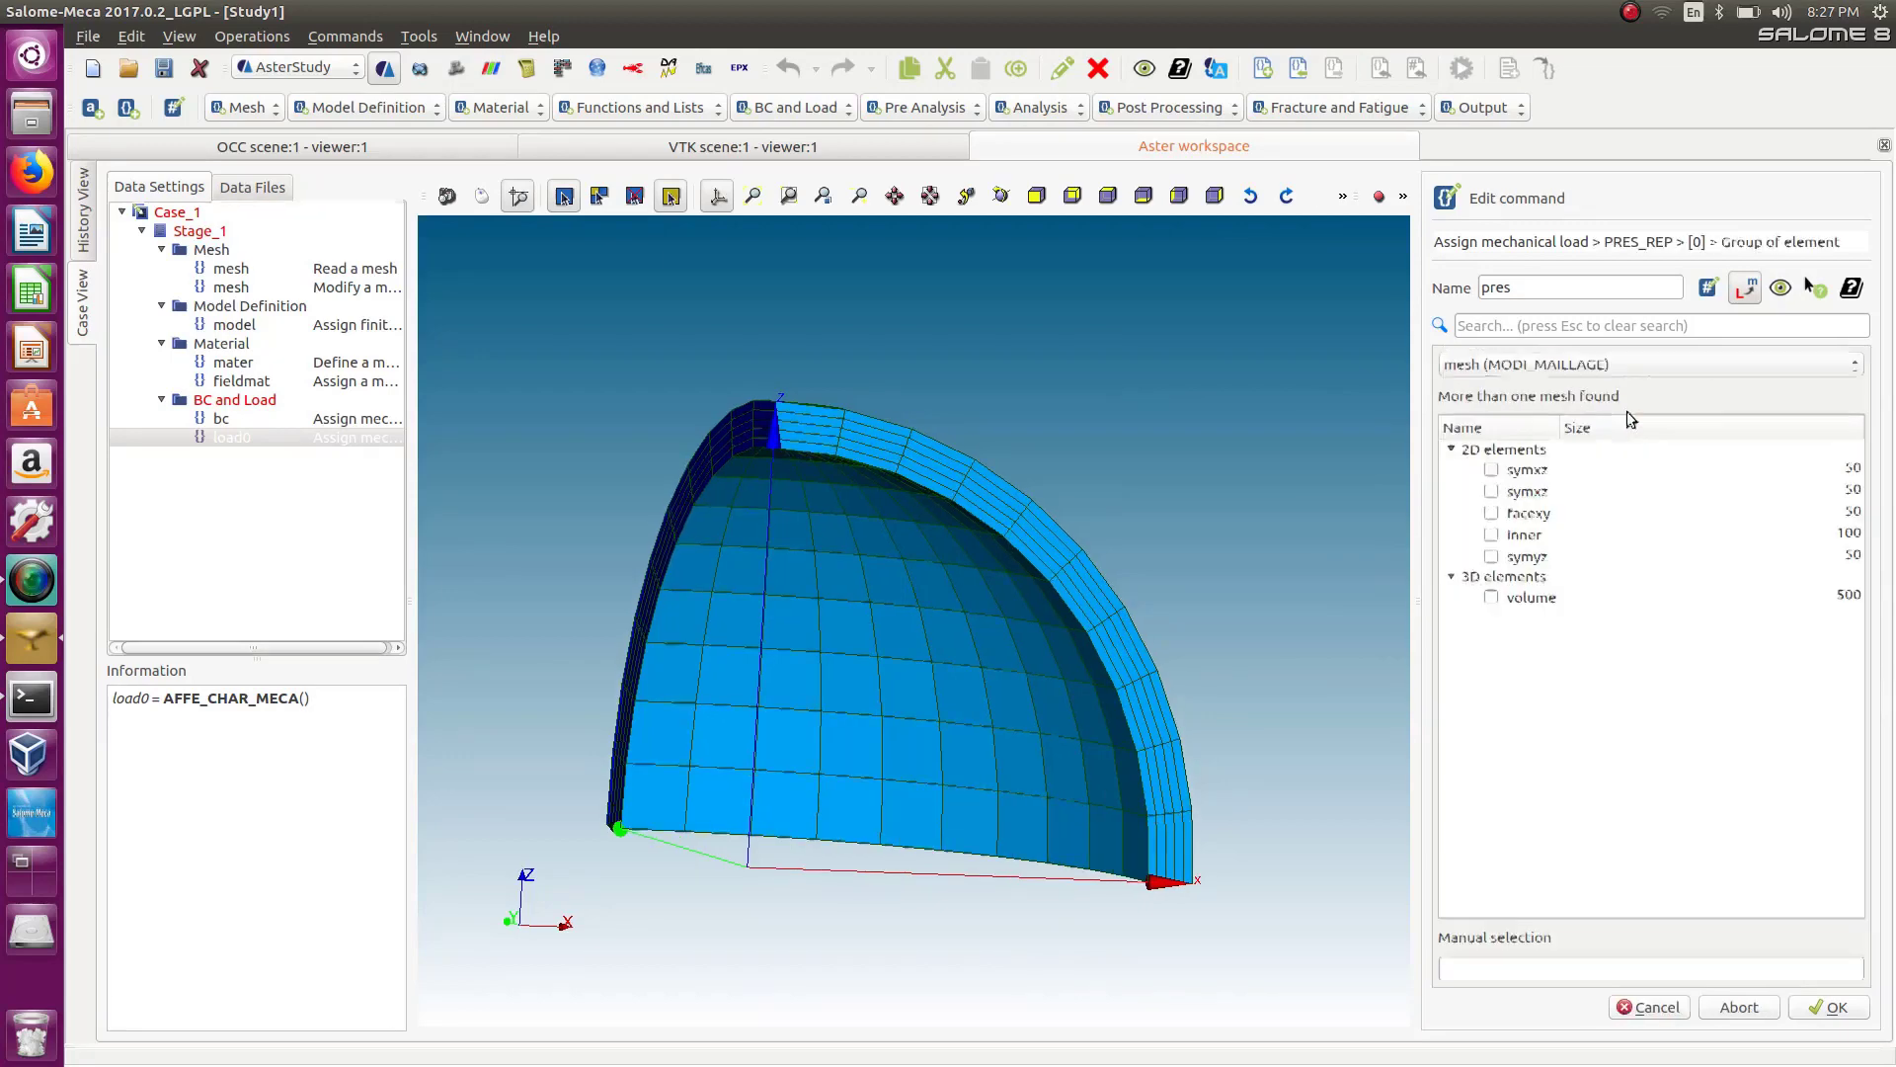
pyautogui.click(1491, 535)
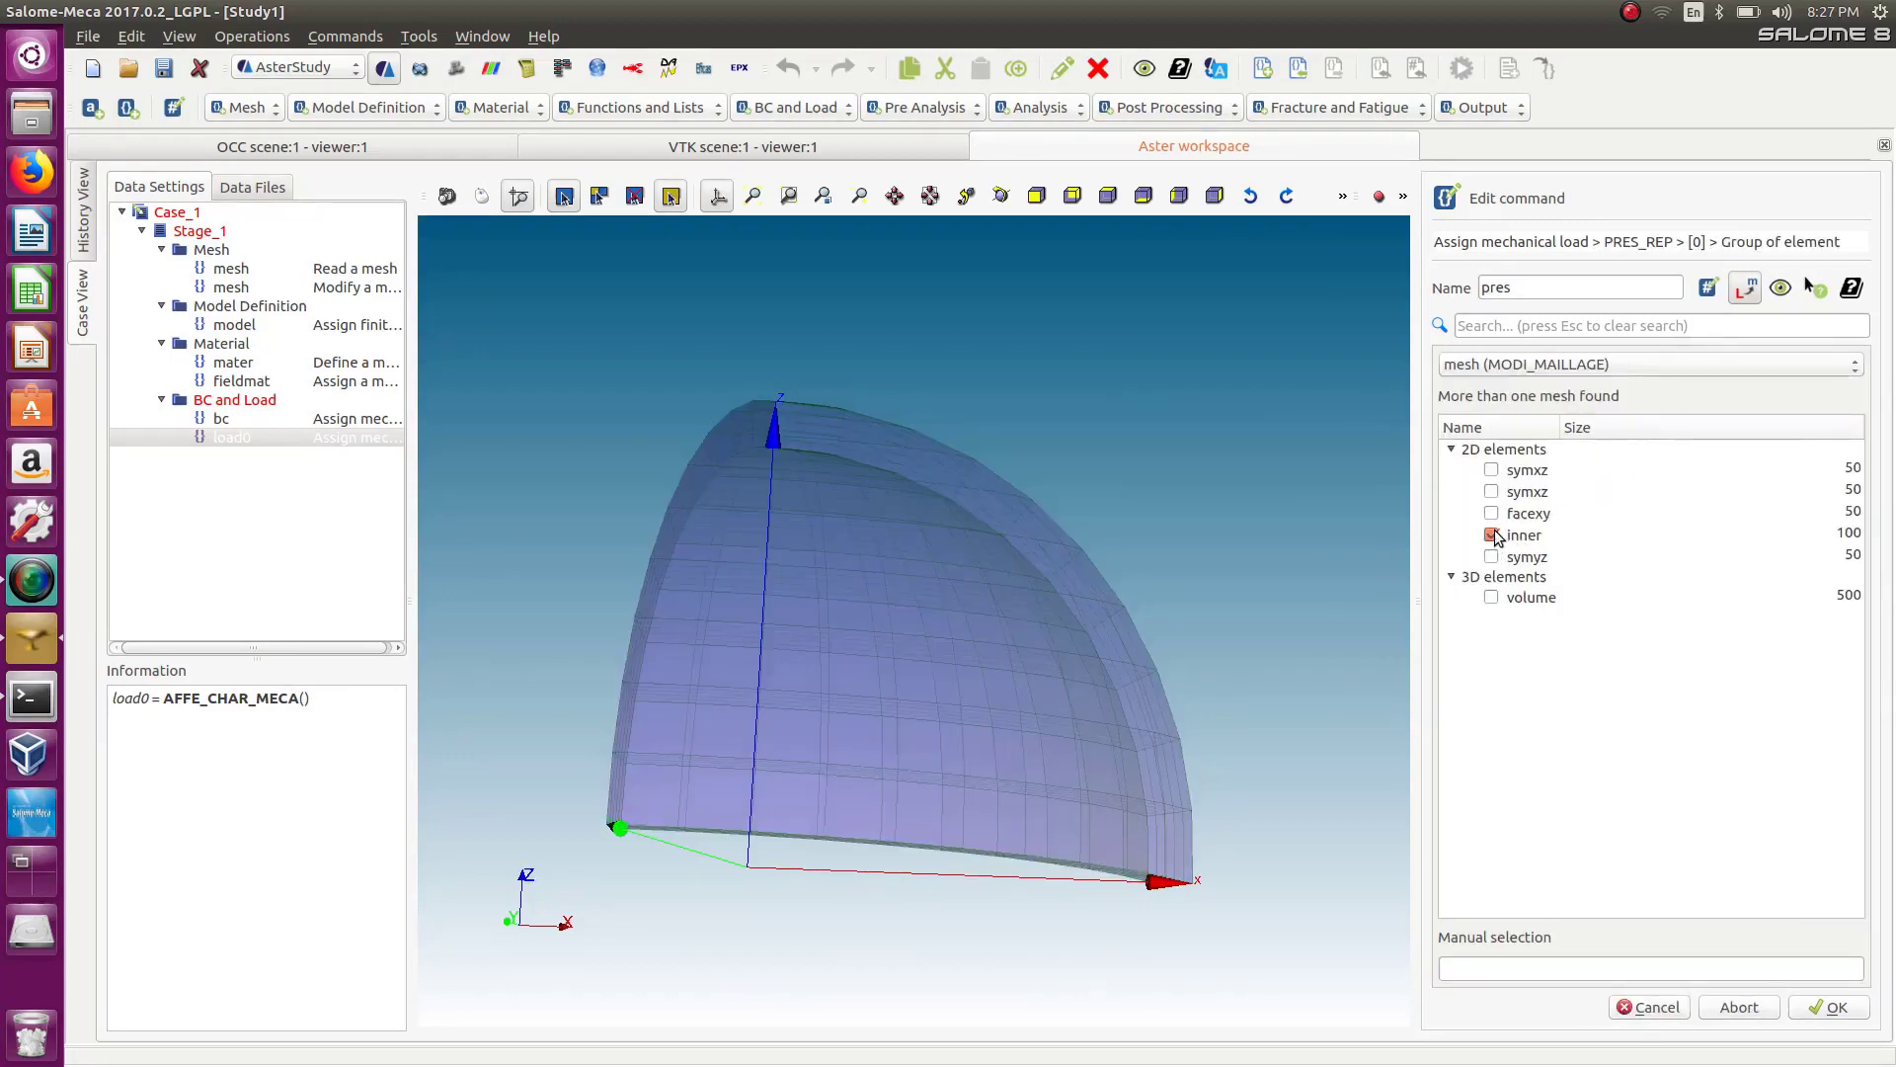
pyautogui.click(1825, 1007)
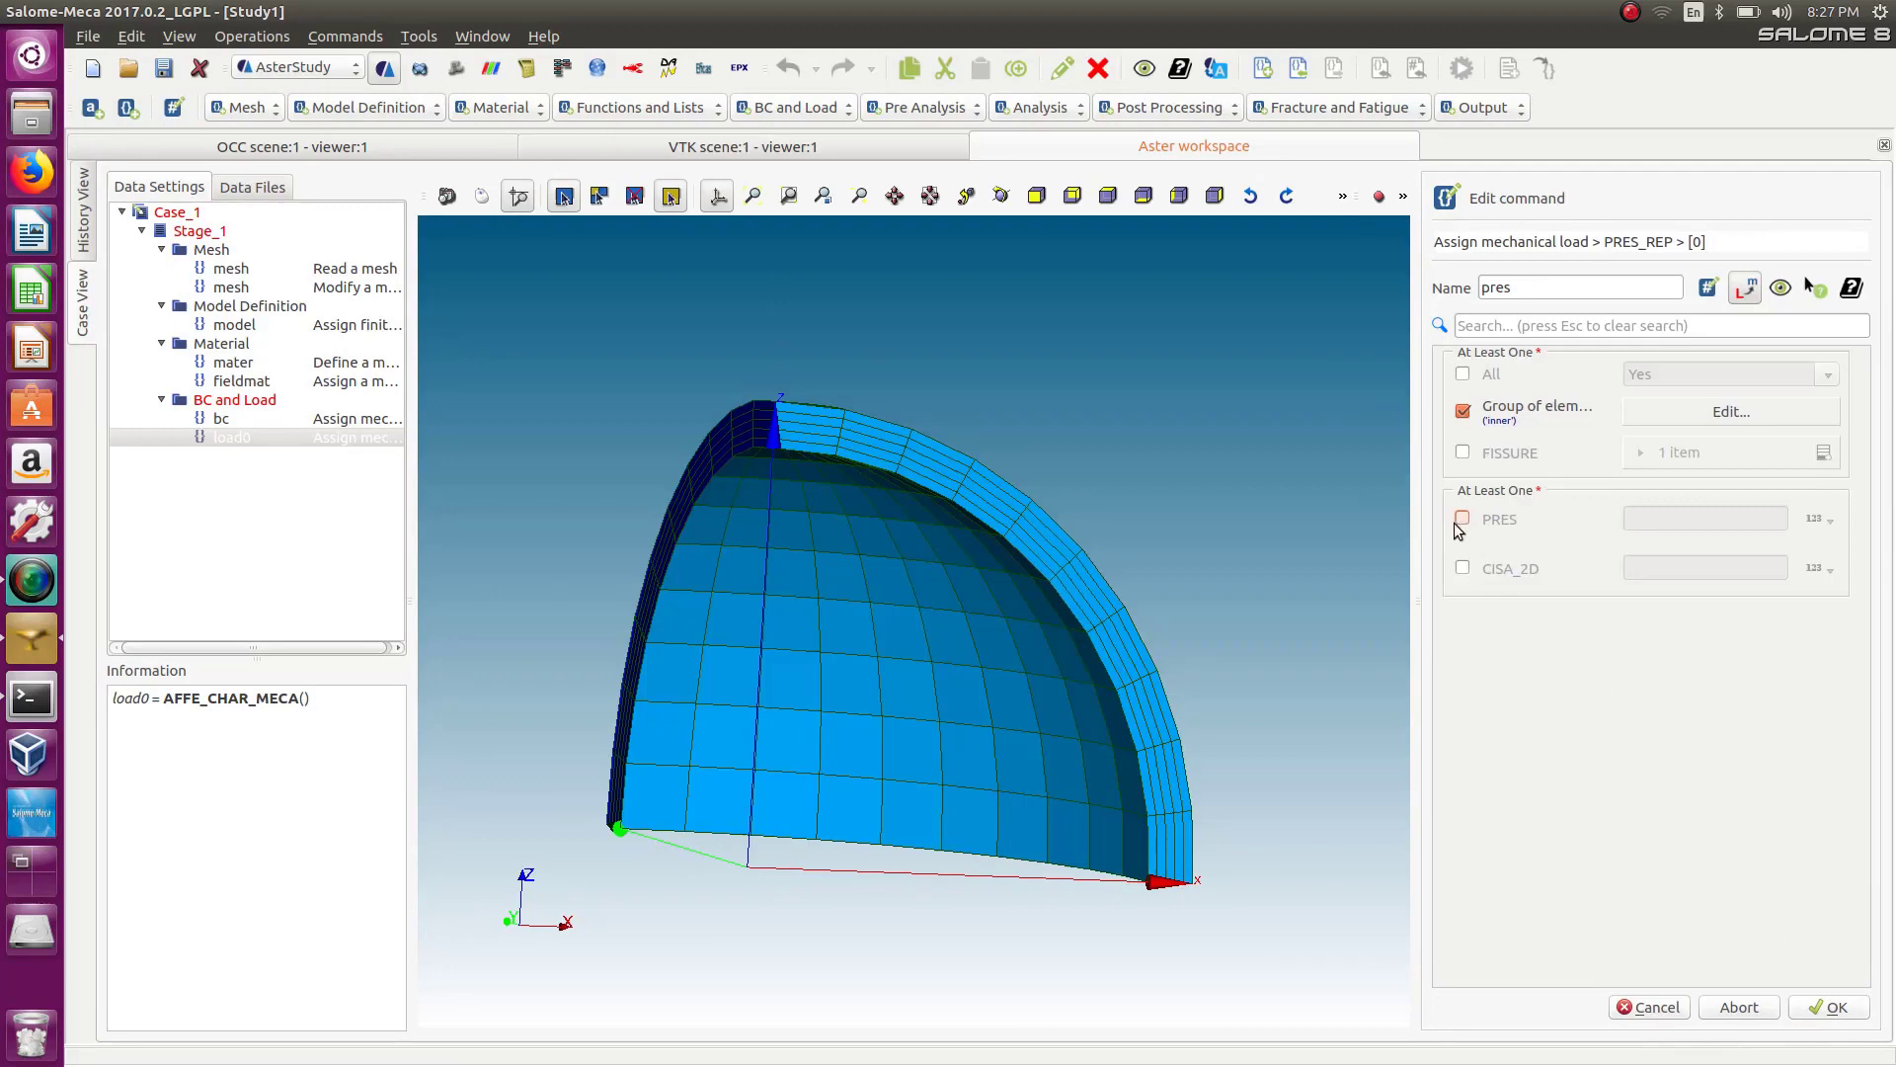
# Enable PRES for the inner group entry, set it to -100000, and confirm the pres load.
pyautogui.click(1543, 520)
pyautogui.click(1683, 530)
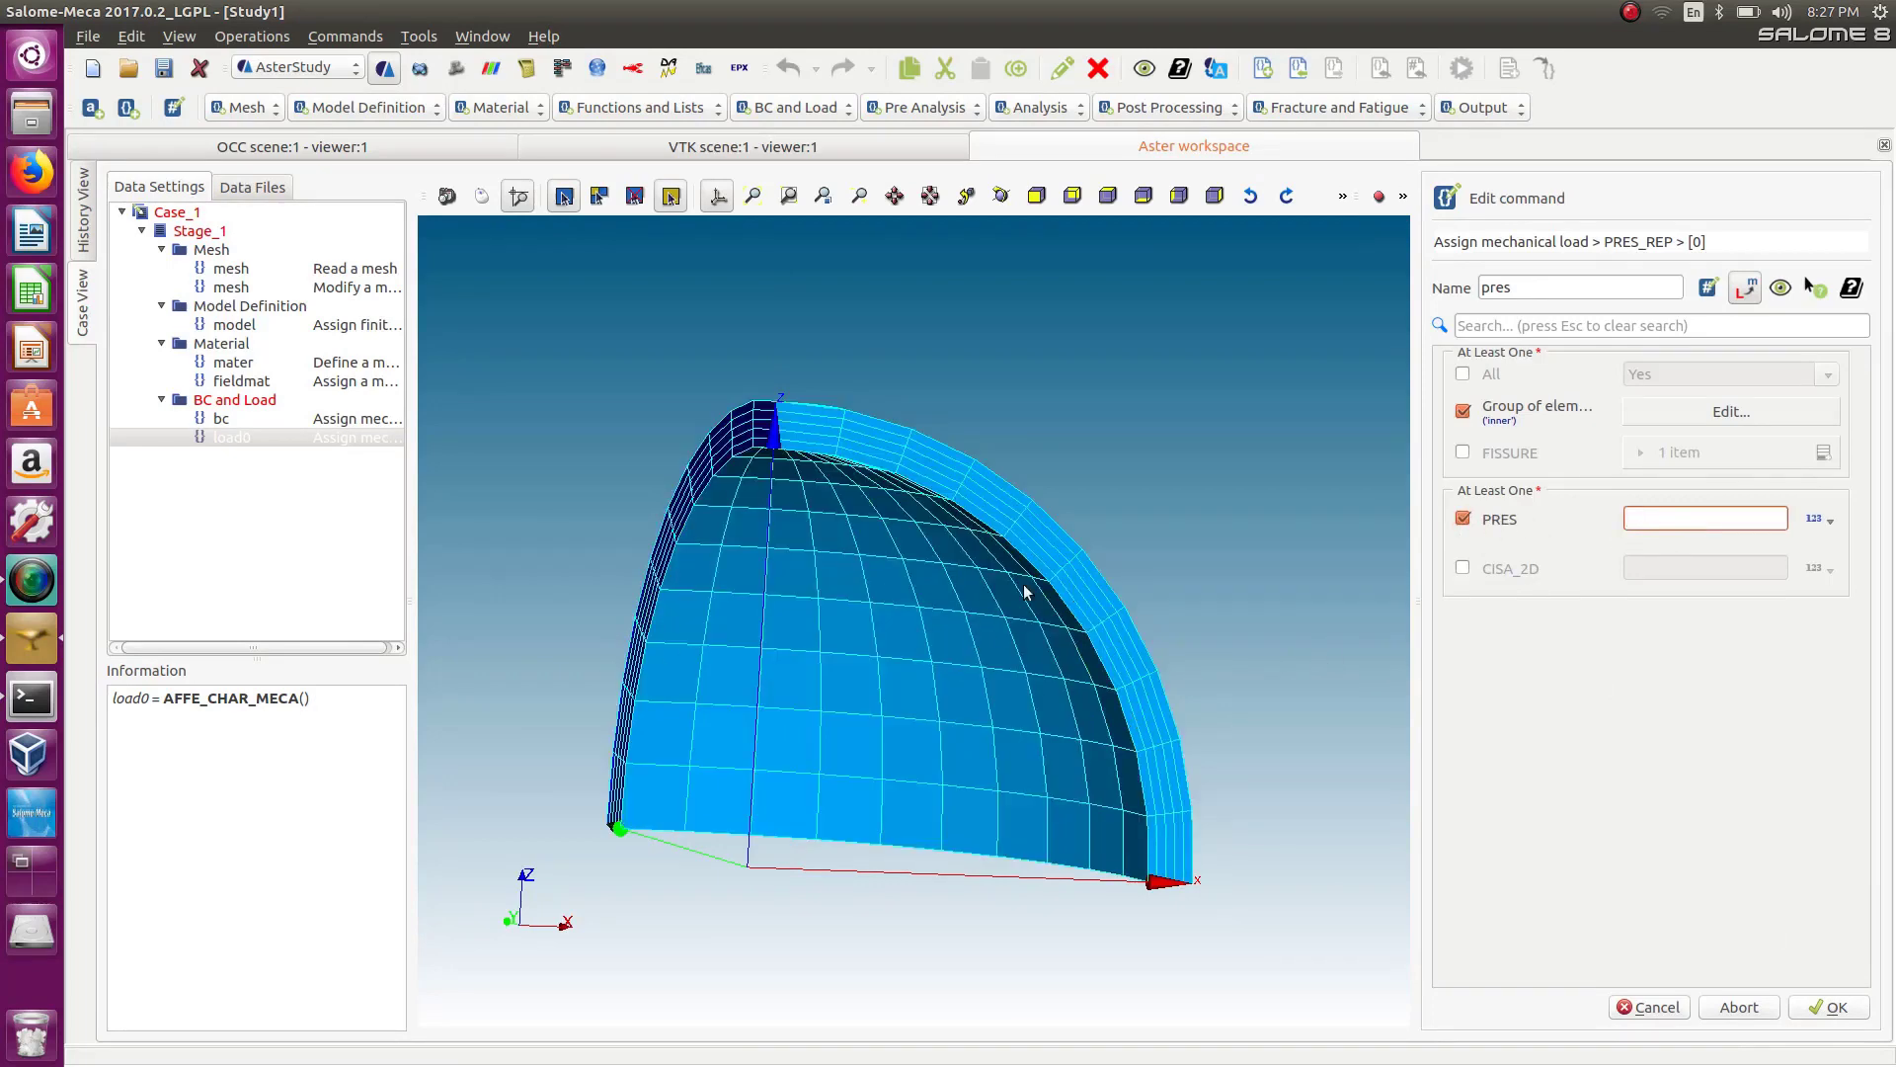
pyautogui.write('-100000')
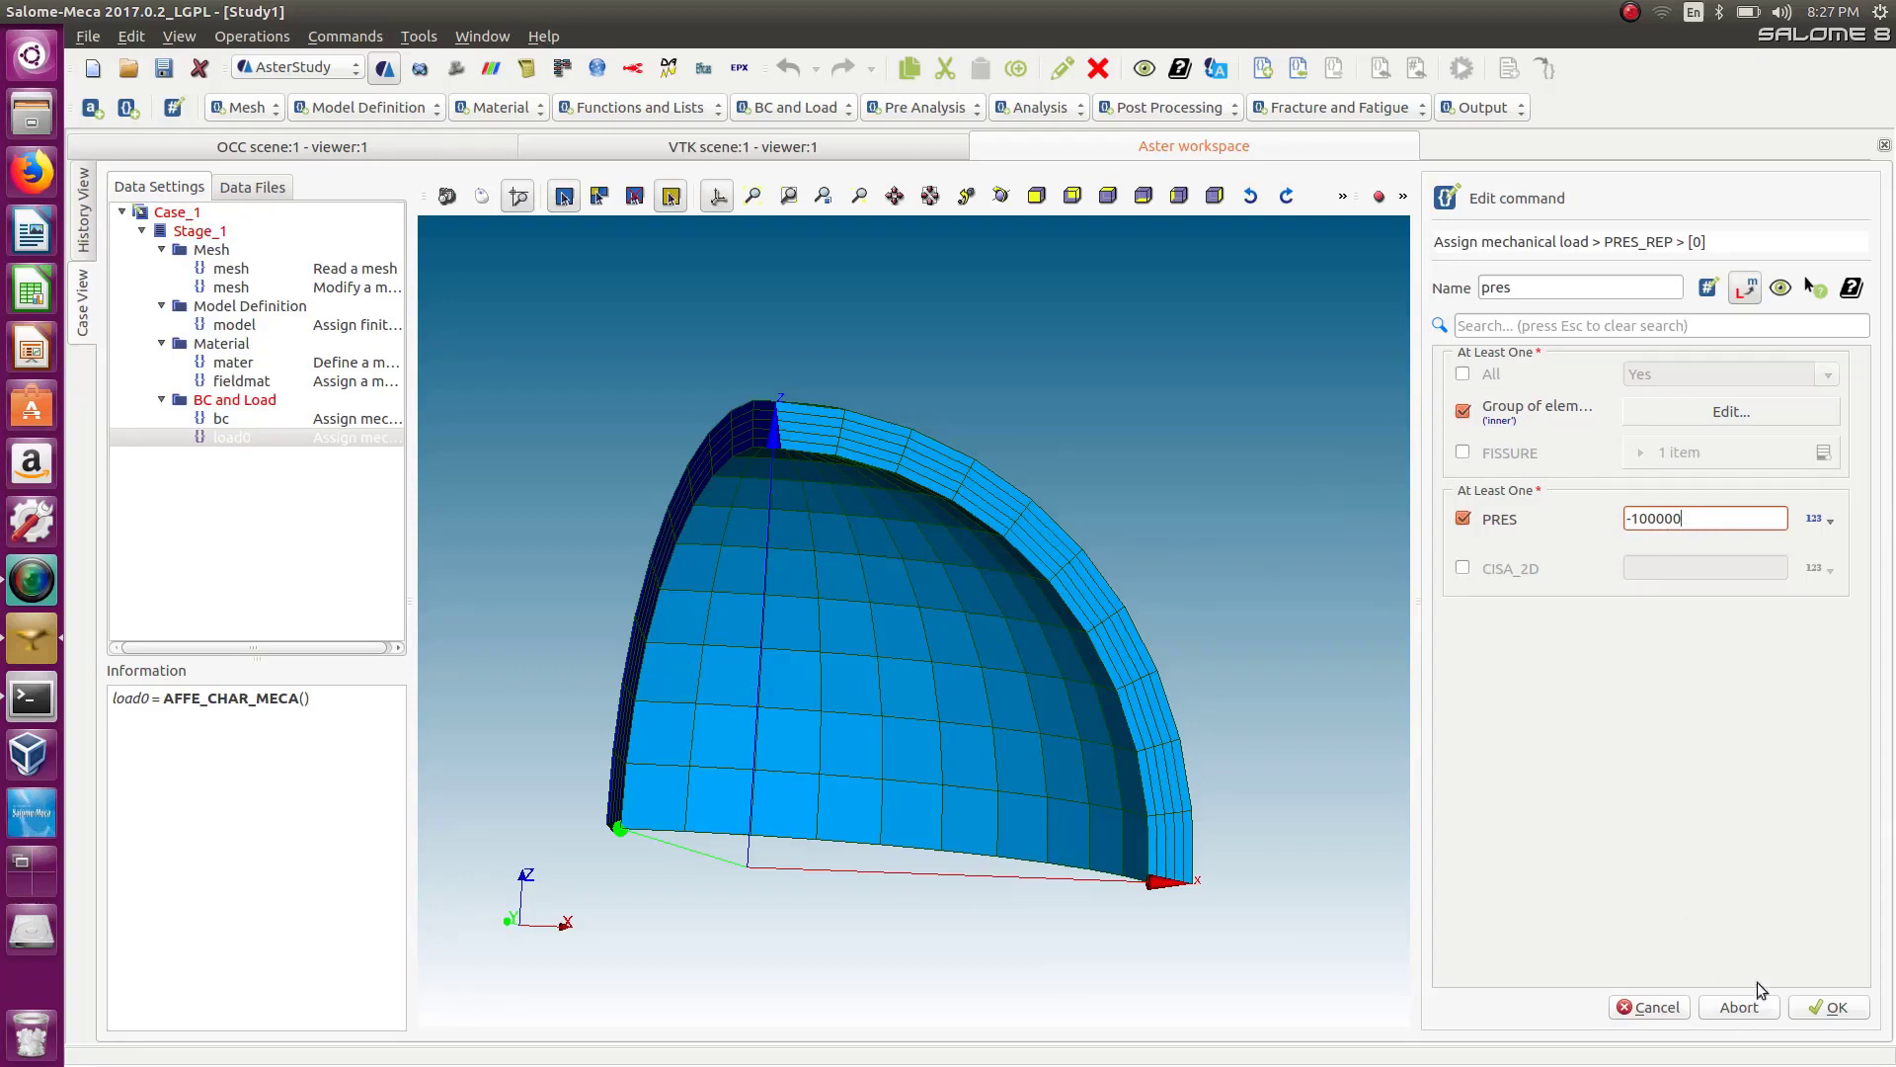
pyautogui.click(1837, 1009)
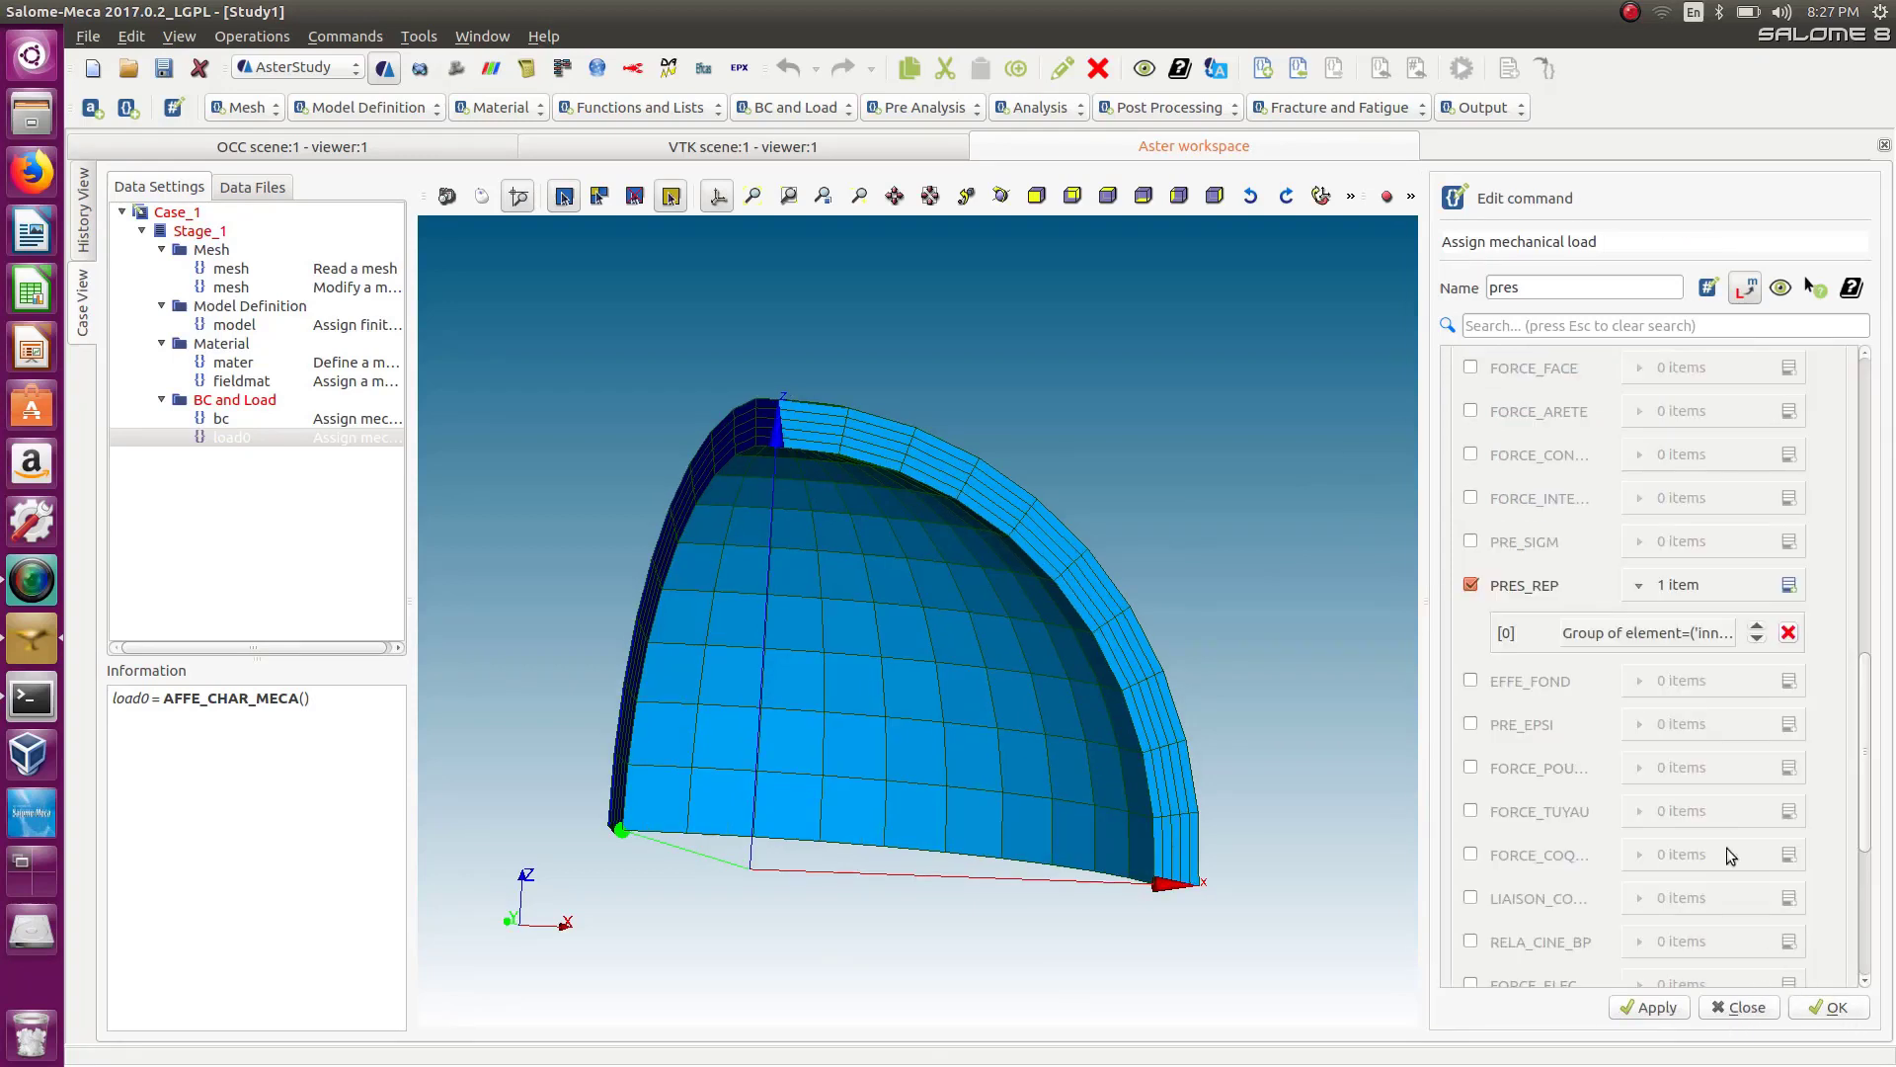
pyautogui.moveTo(1864, 745)
pyautogui.mouseDown()
pyautogui.moveTo(1881, 878)
pyautogui.moveTo(1811, 395)
pyautogui.moveTo(1847, 478)
pyautogui.moveTo(1866, 825)
pyautogui.moveTo(1866, 687)
pyautogui.moveTo(1870, 776)
pyautogui.mouseUp()
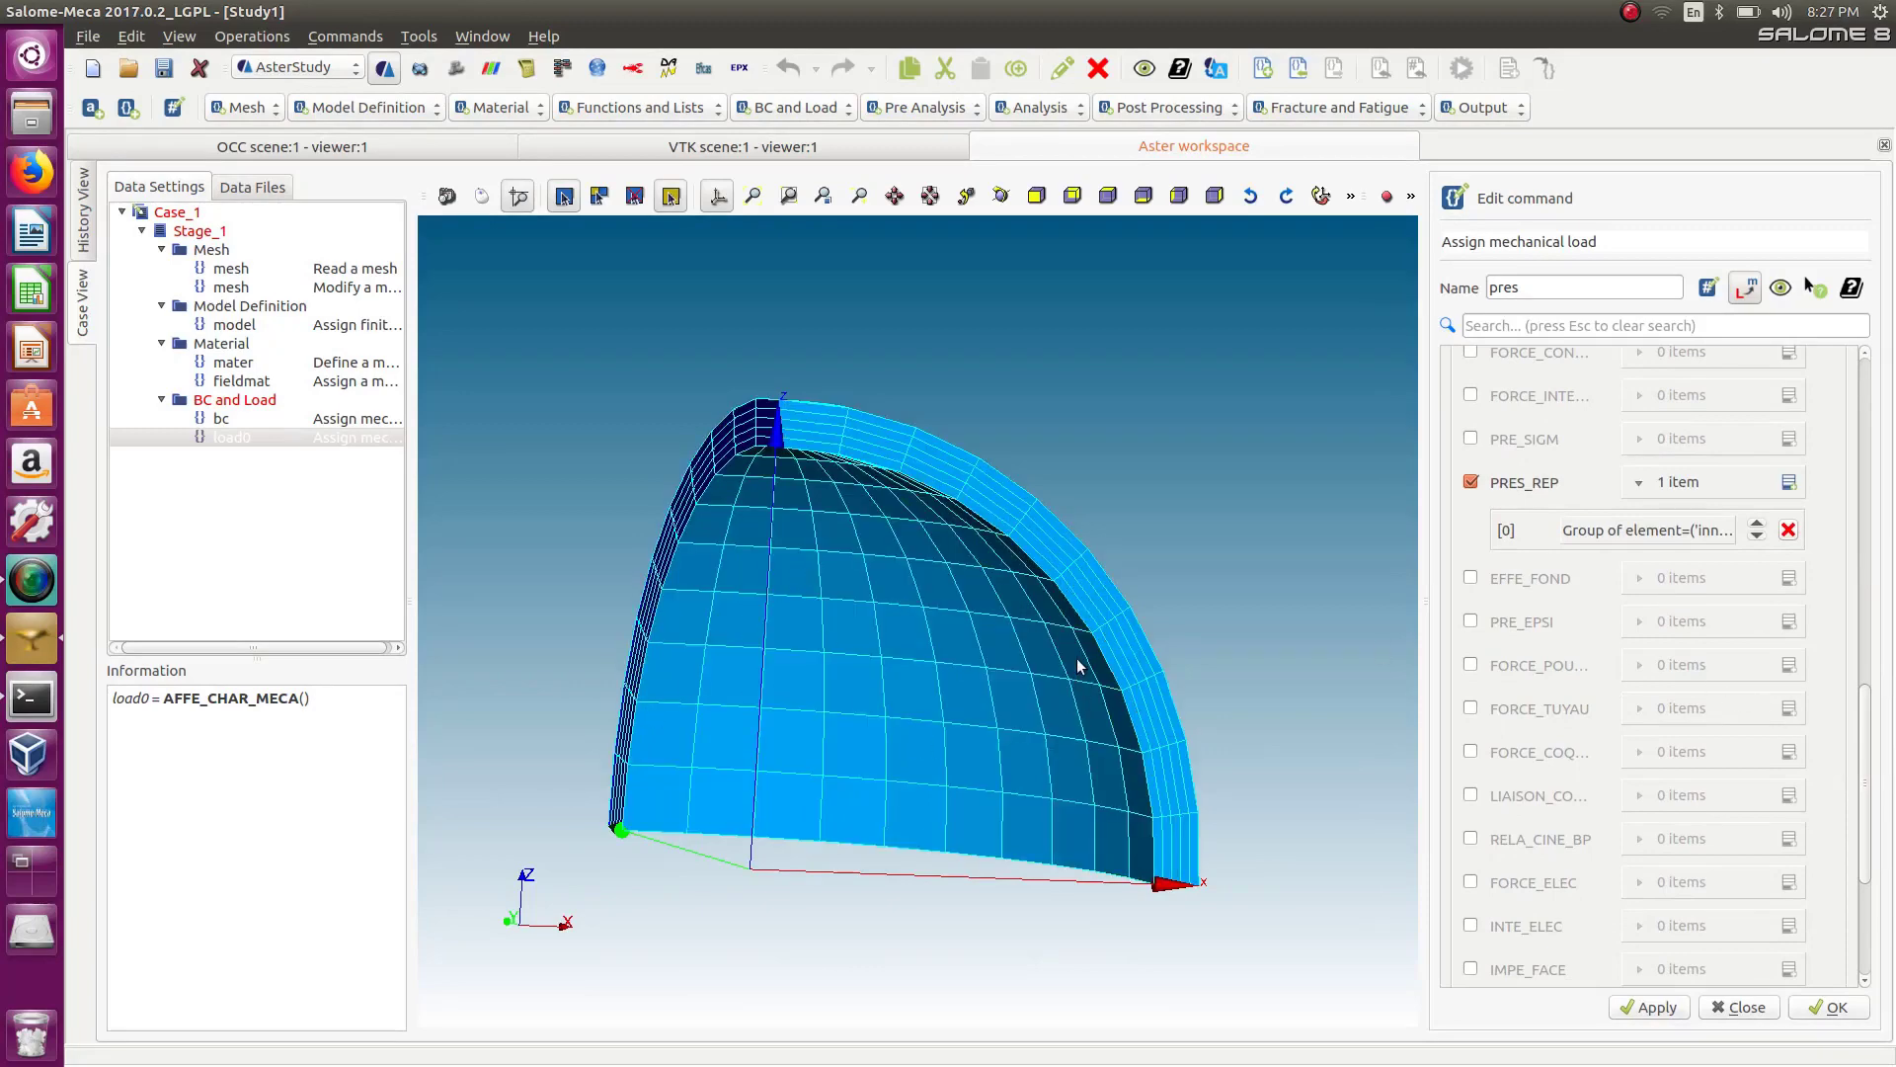
pyautogui.click(1834, 1007)
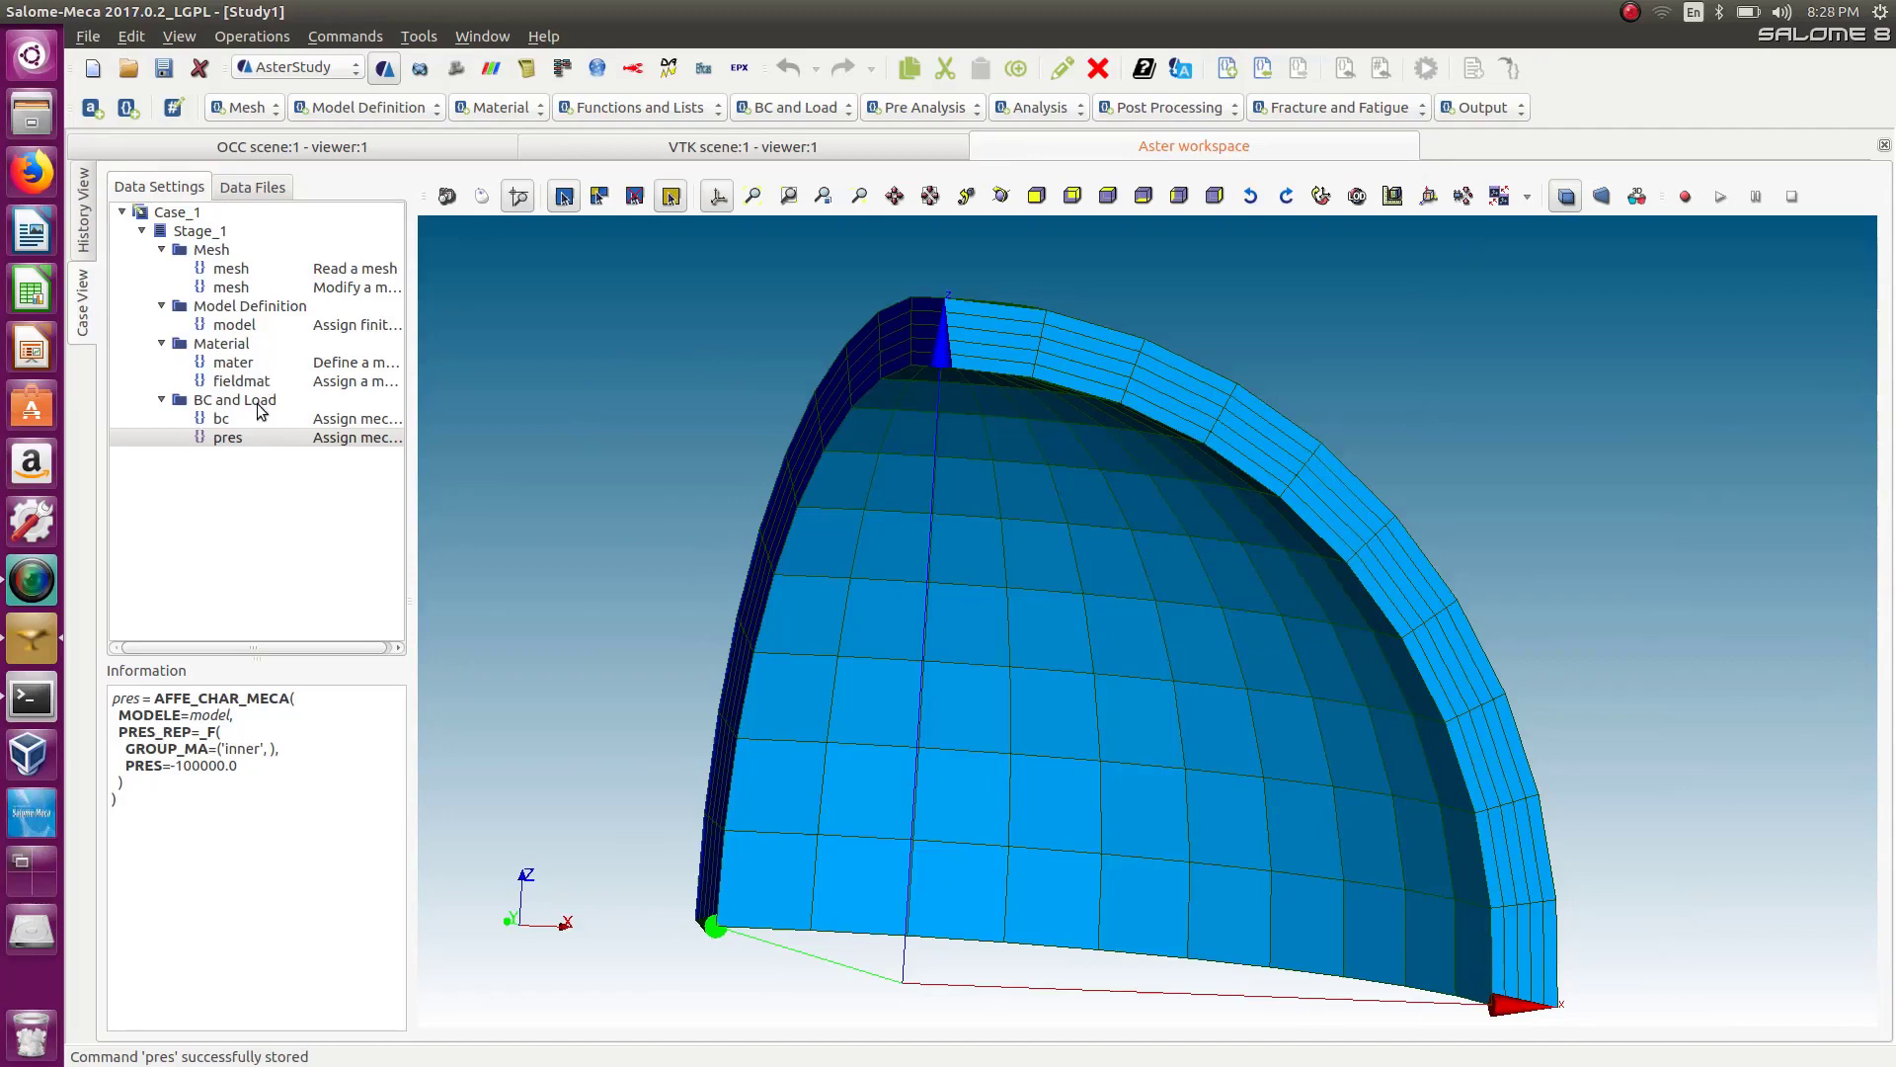
# Add a static mechanical analysis with the material field enabled and pres as its first load.
pyautogui.click(1032, 107)
pyautogui.click(1078, 330)
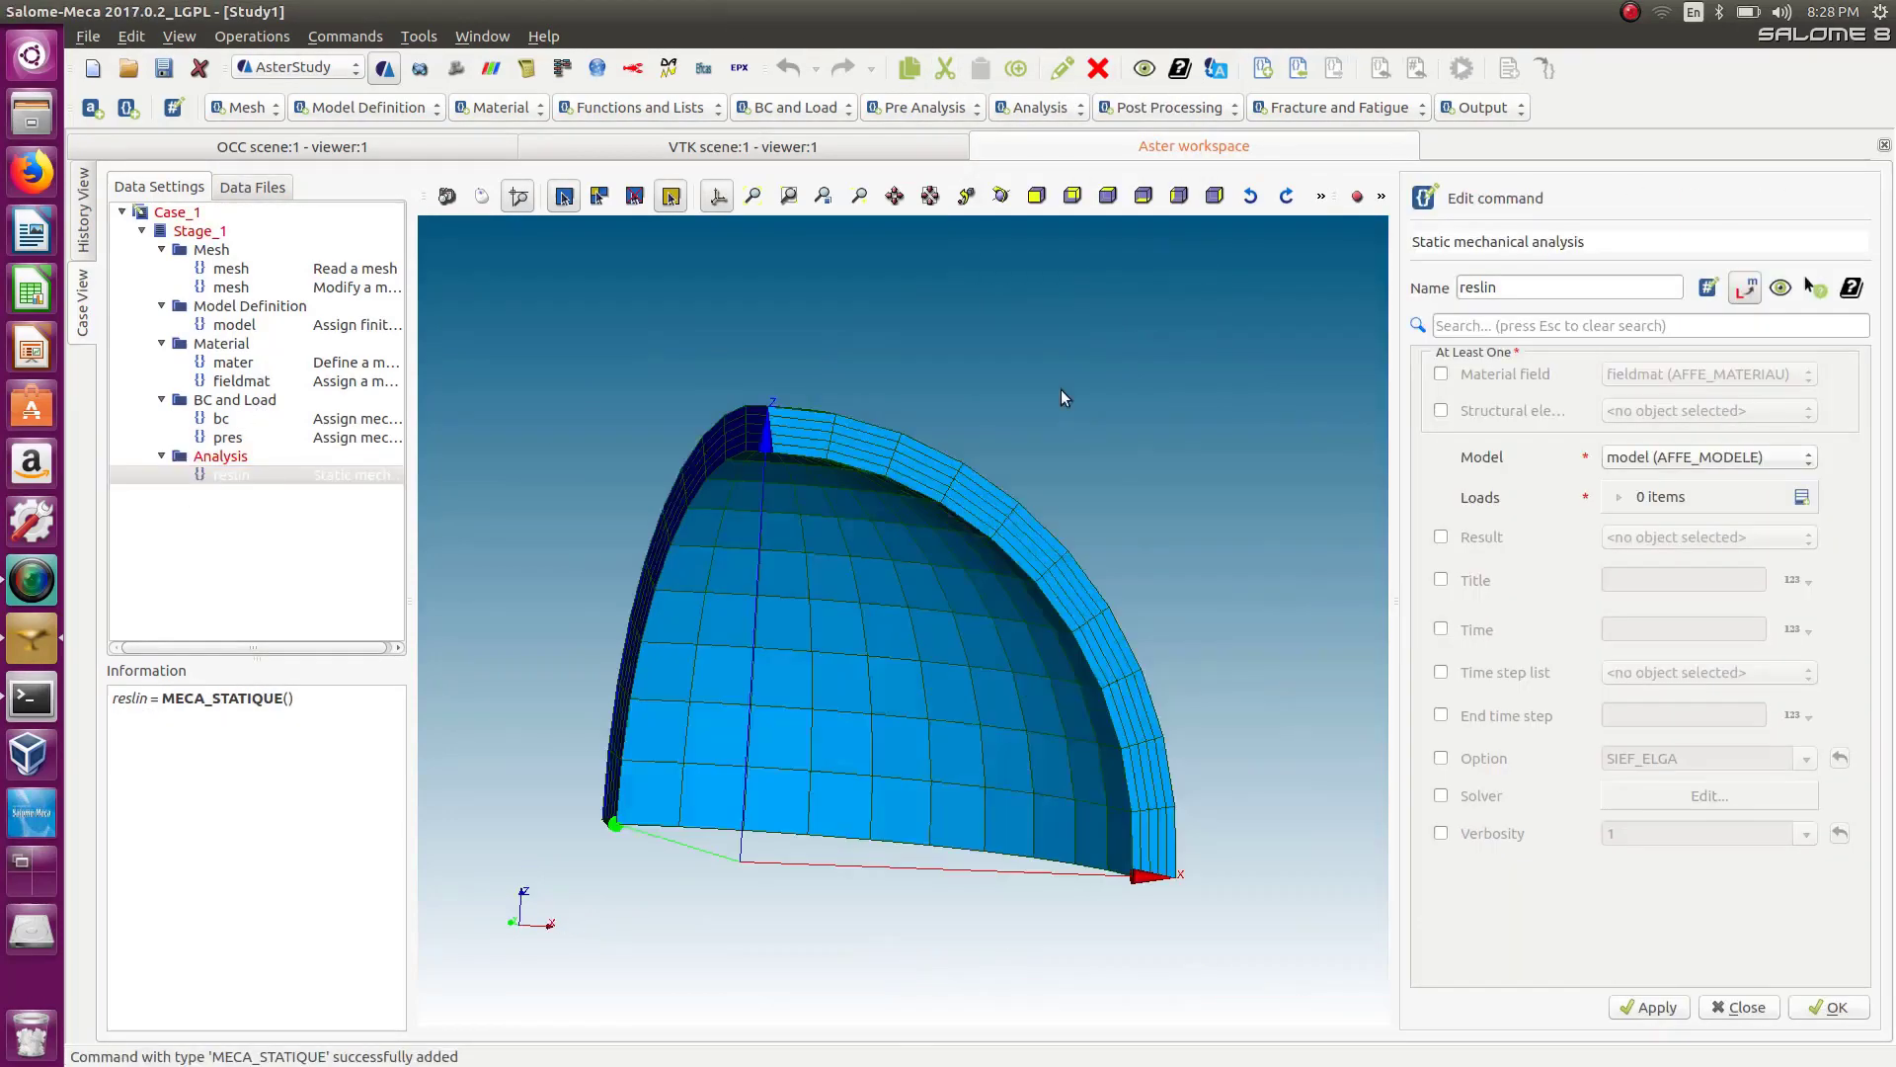
pyautogui.click(1442, 375)
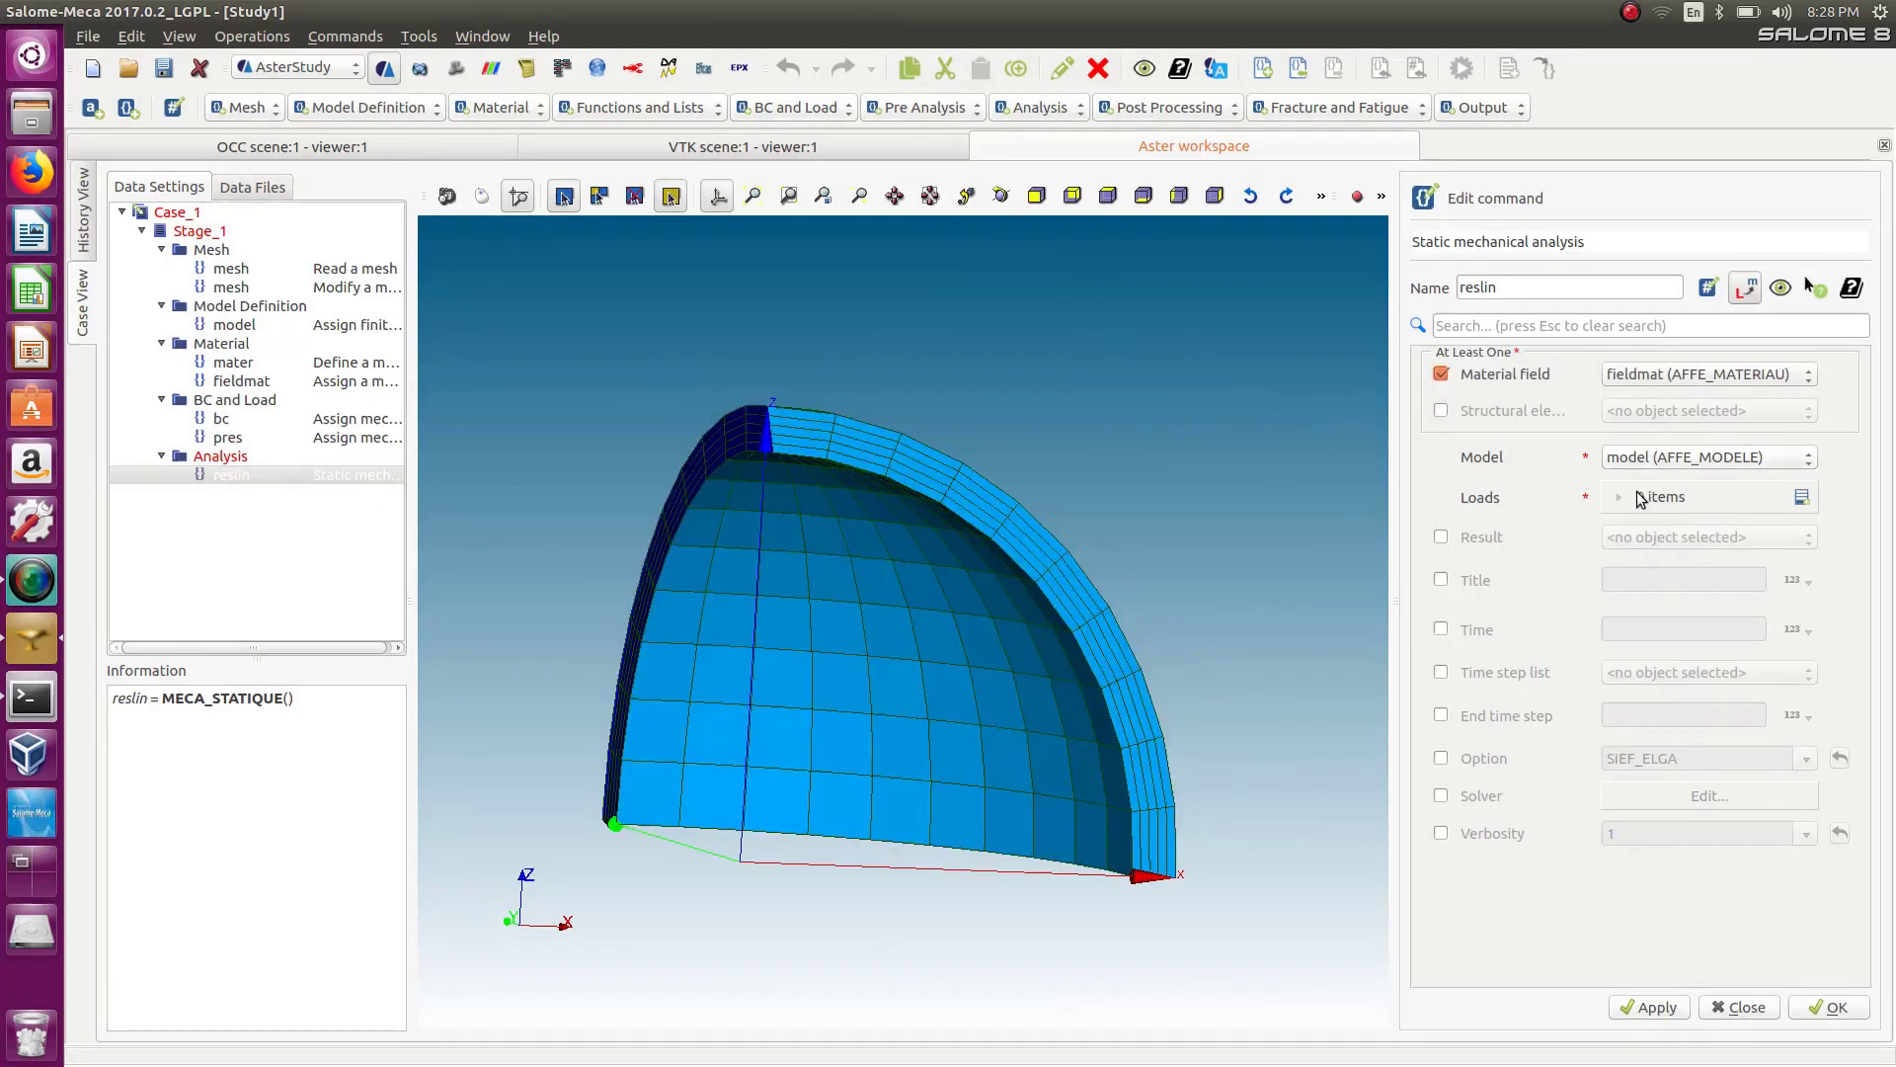
pyautogui.click(1803, 498)
pyautogui.click(1711, 542)
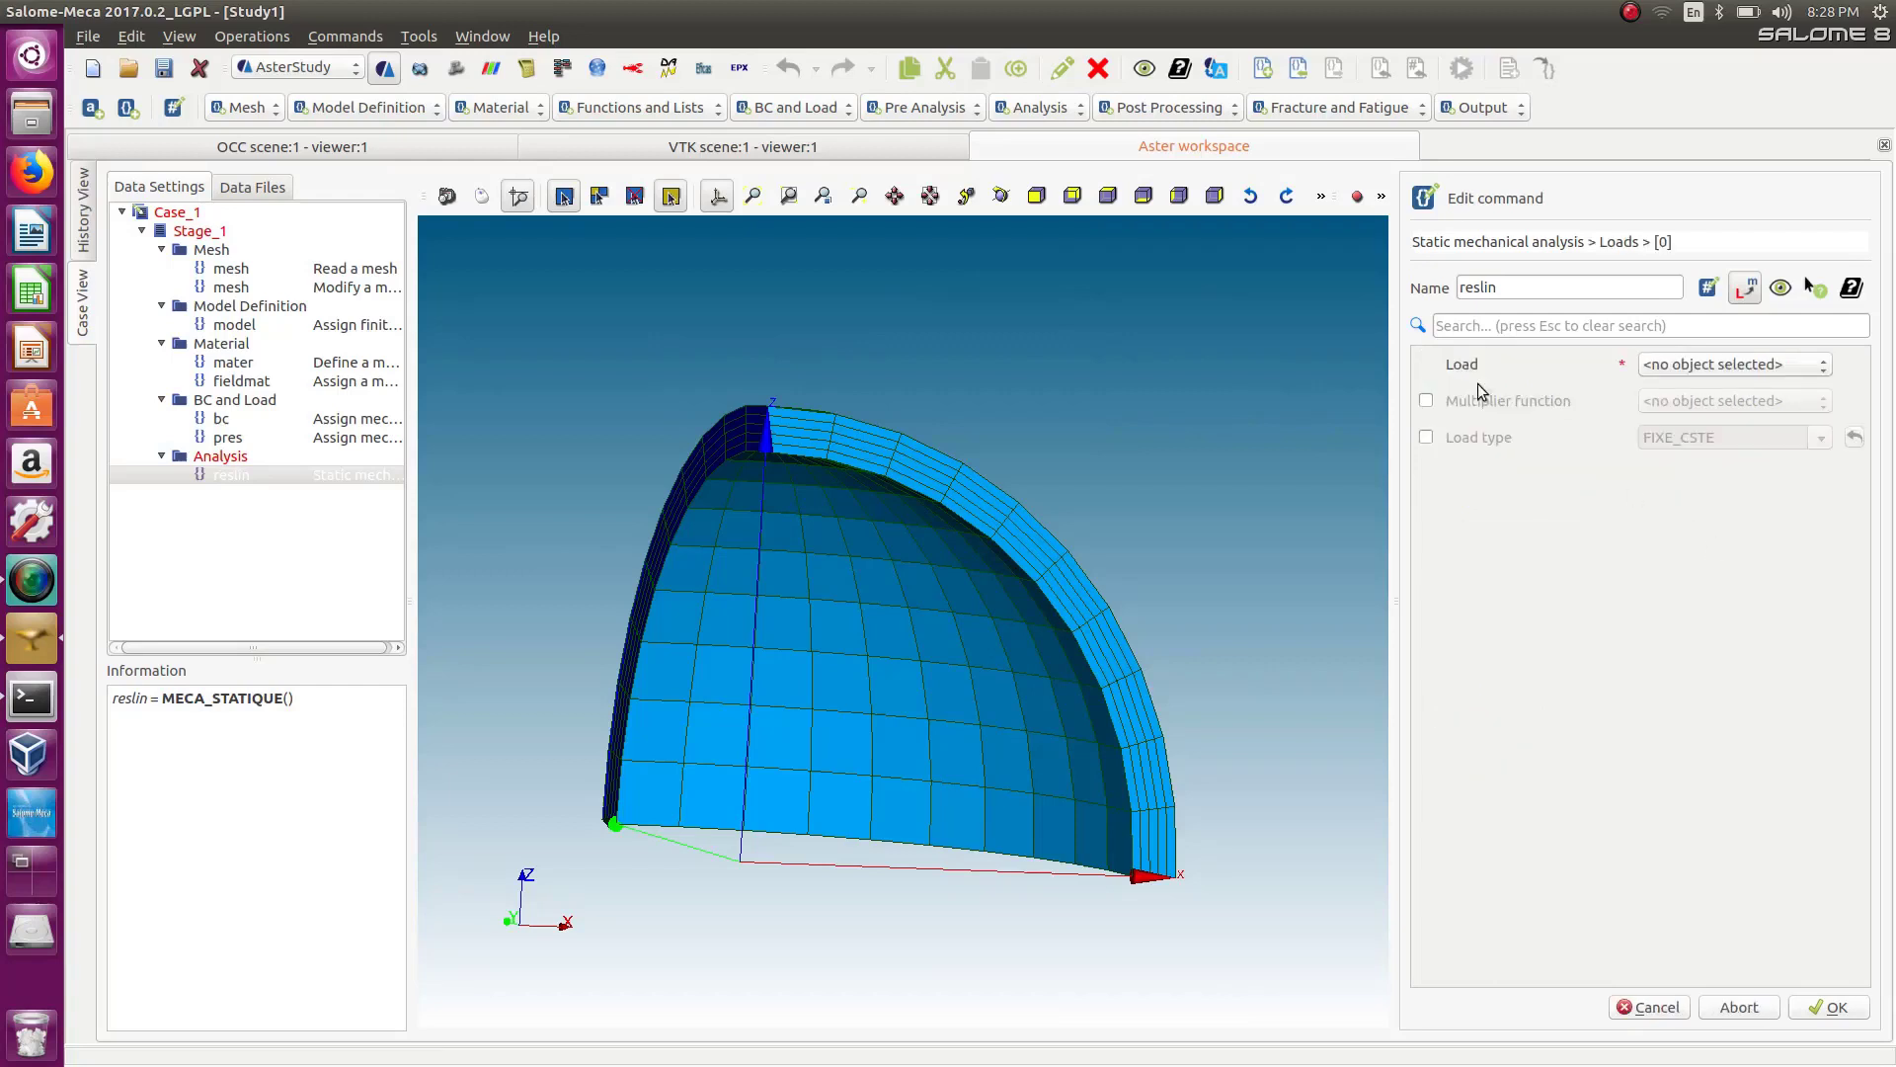
pyautogui.click(1797, 361)
pyautogui.click(1763, 381)
pyautogui.click(1839, 1006)
# Add bc as the second load of the static analysis and confirm the command.
pyautogui.click(1685, 593)
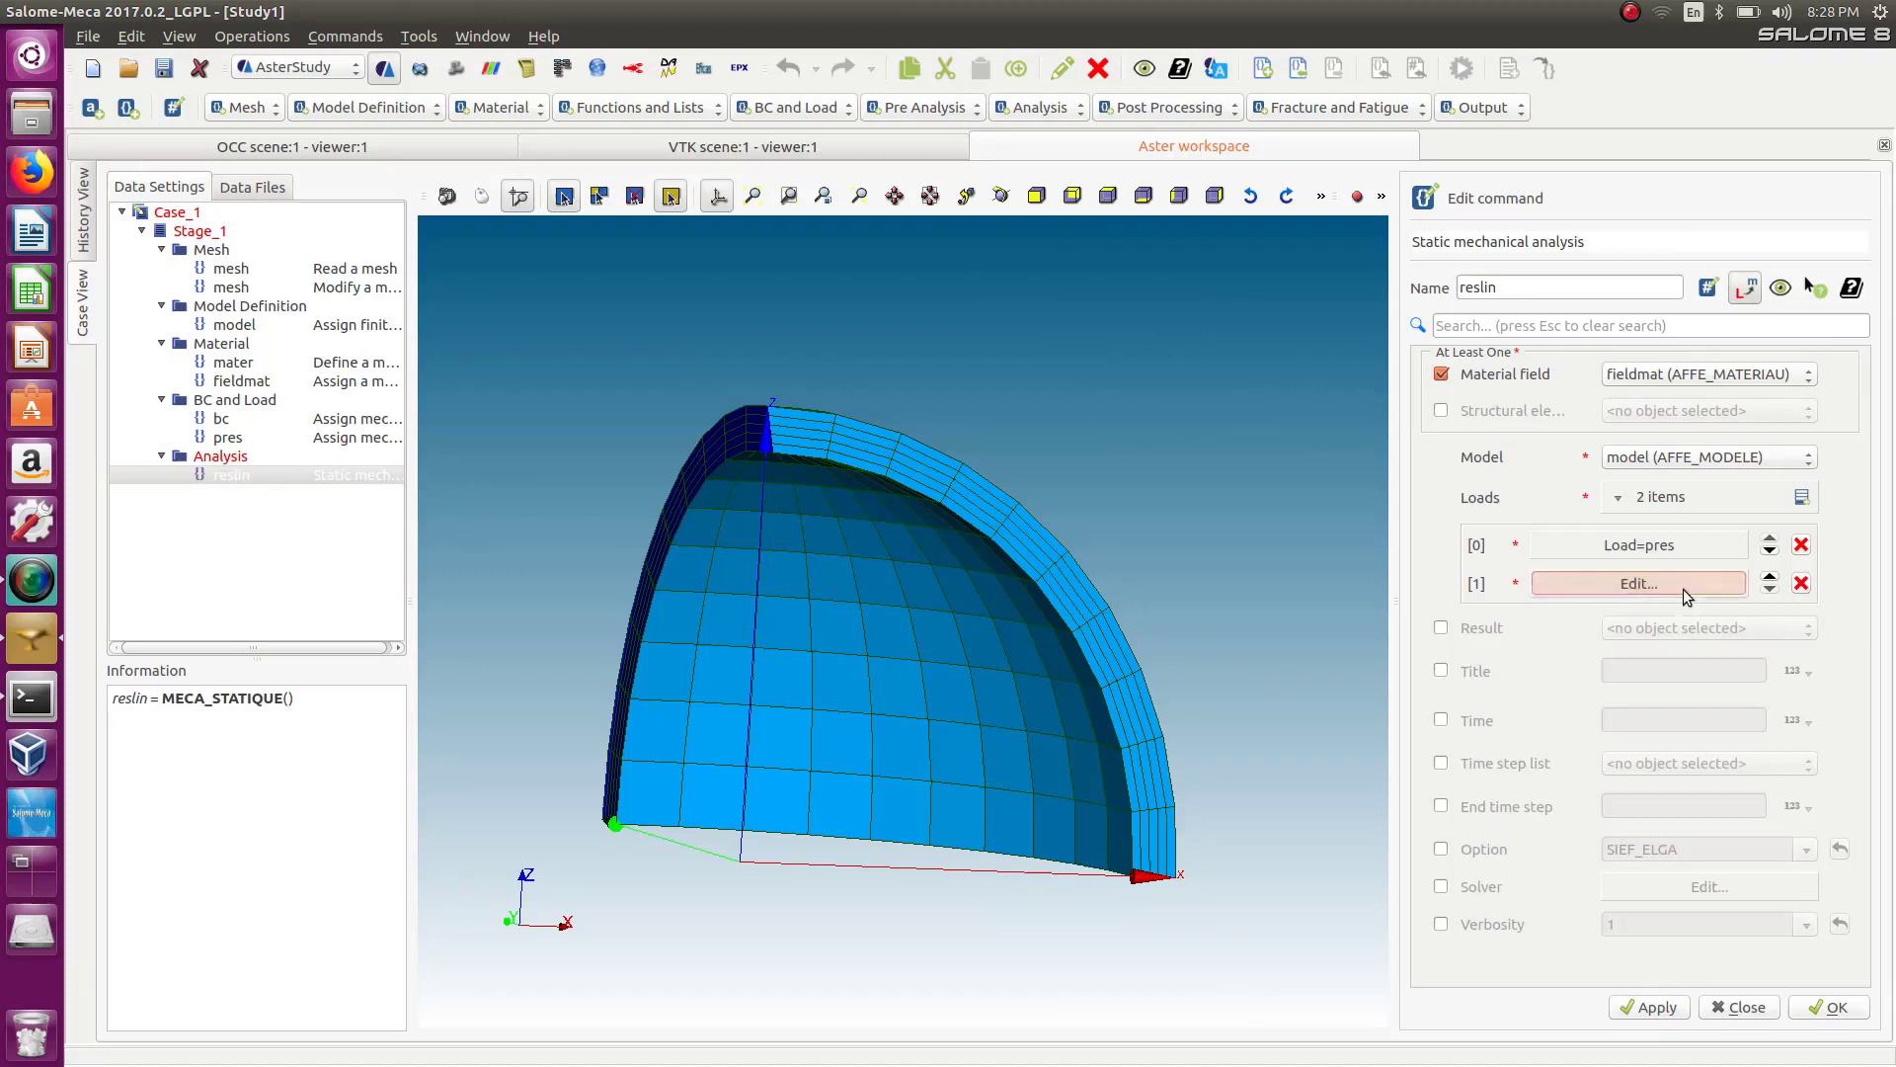
pyautogui.click(1689, 363)
pyautogui.click(1685, 390)
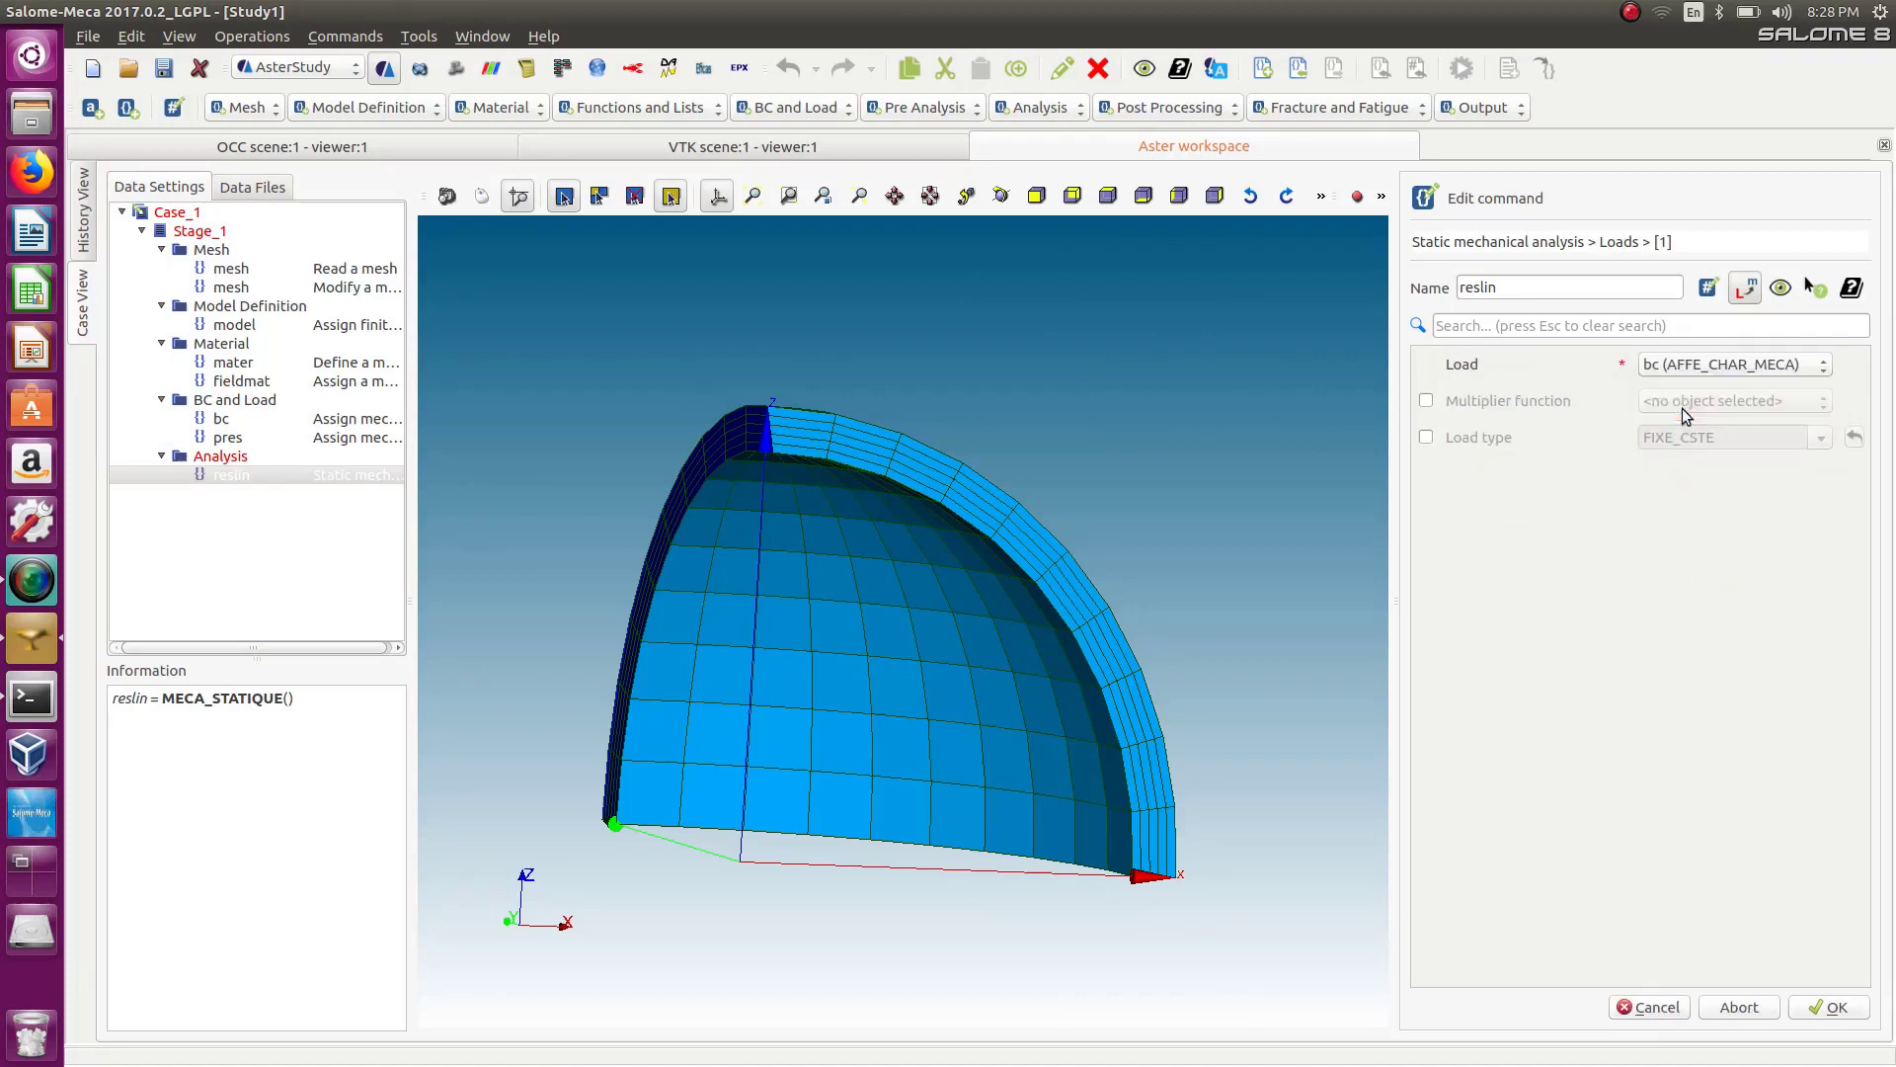
pyautogui.click(1830, 1006)
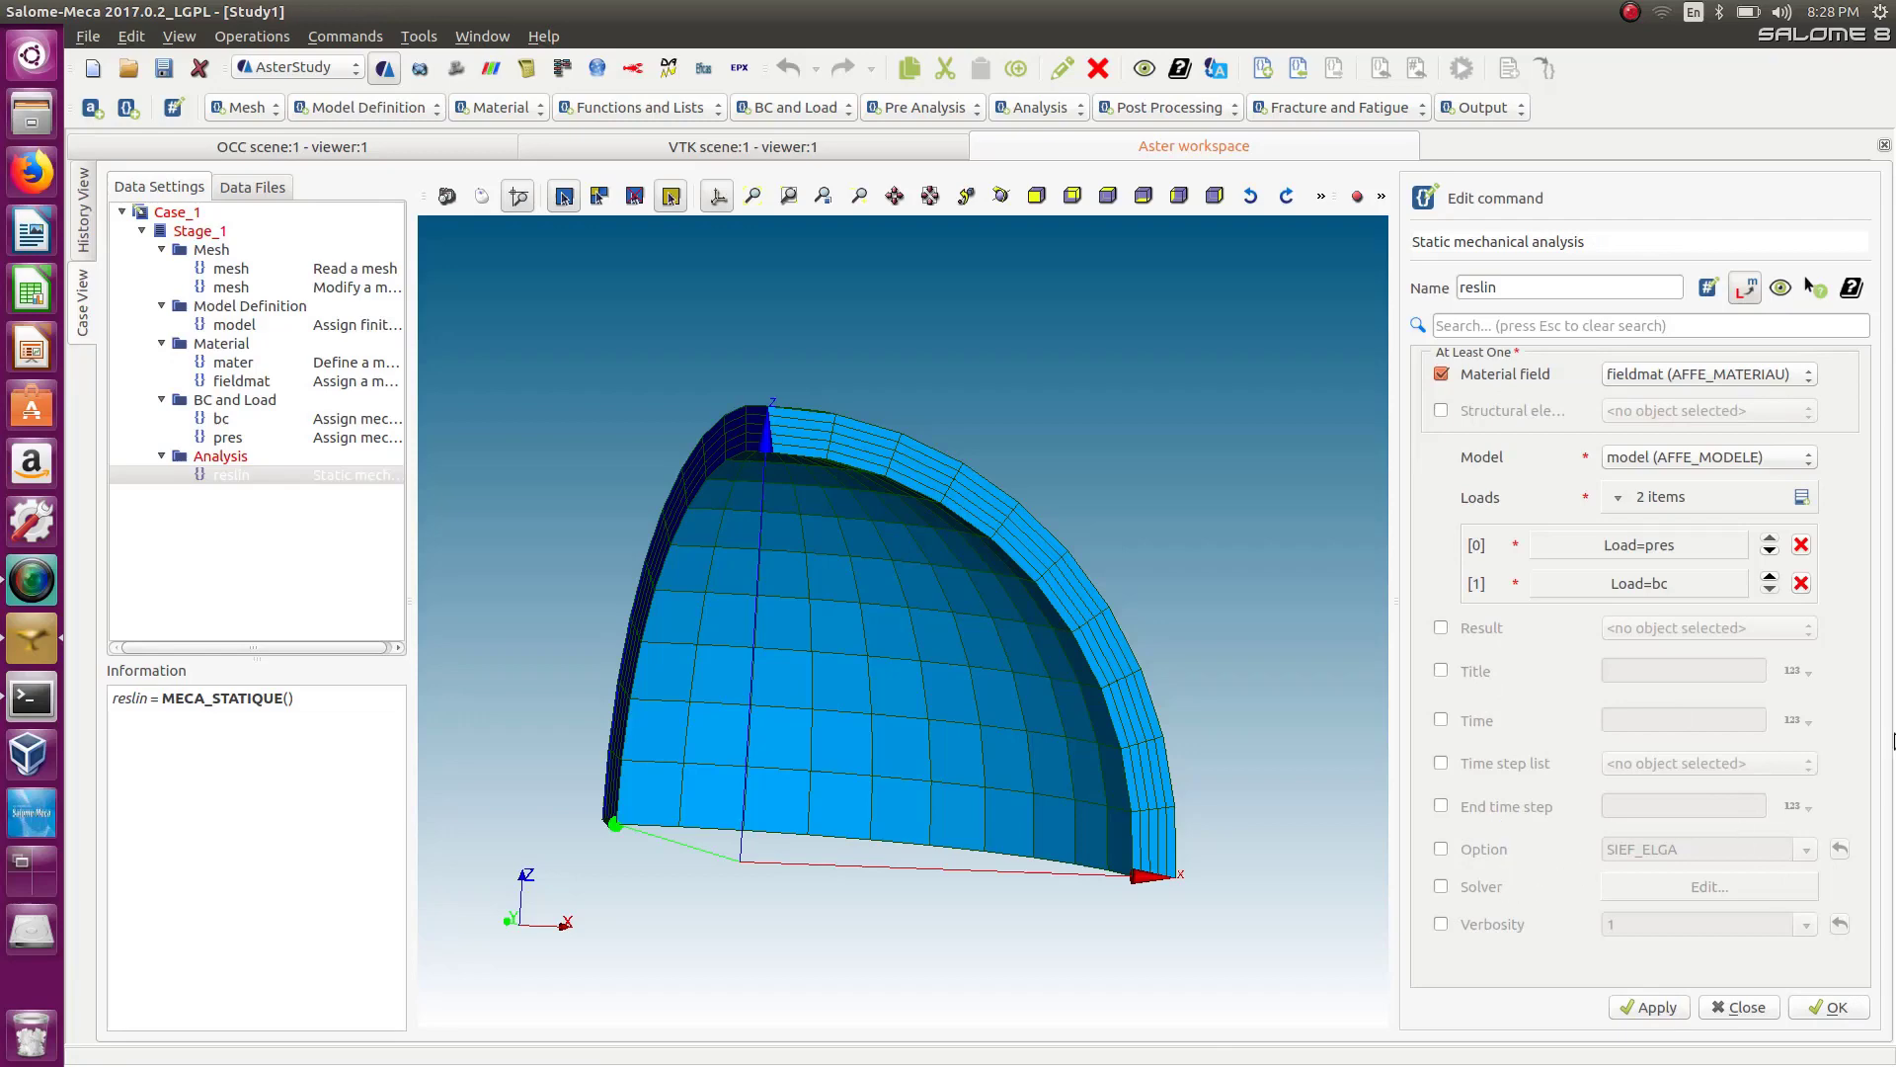
pyautogui.click(1835, 1011)
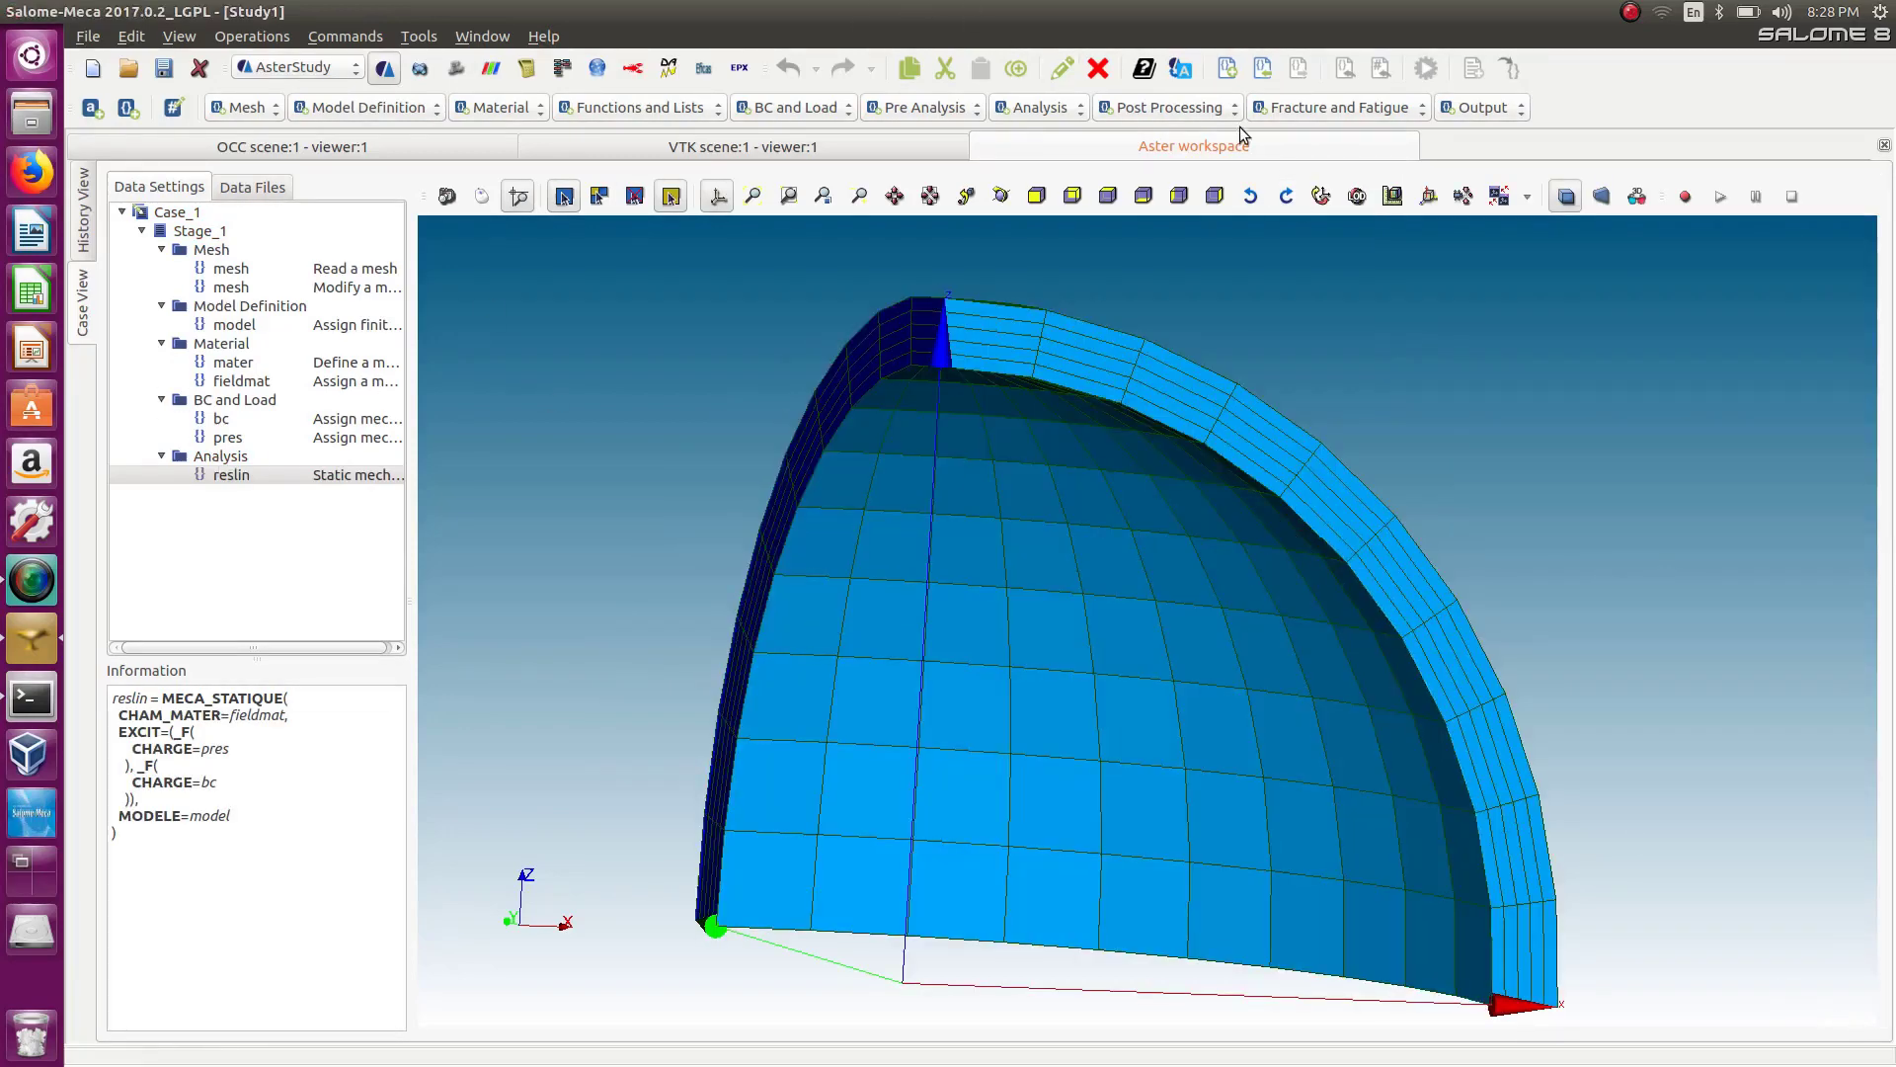
# Add a CALC_CHAMP post-processing command and name it reslin.
pyautogui.click(1193, 109)
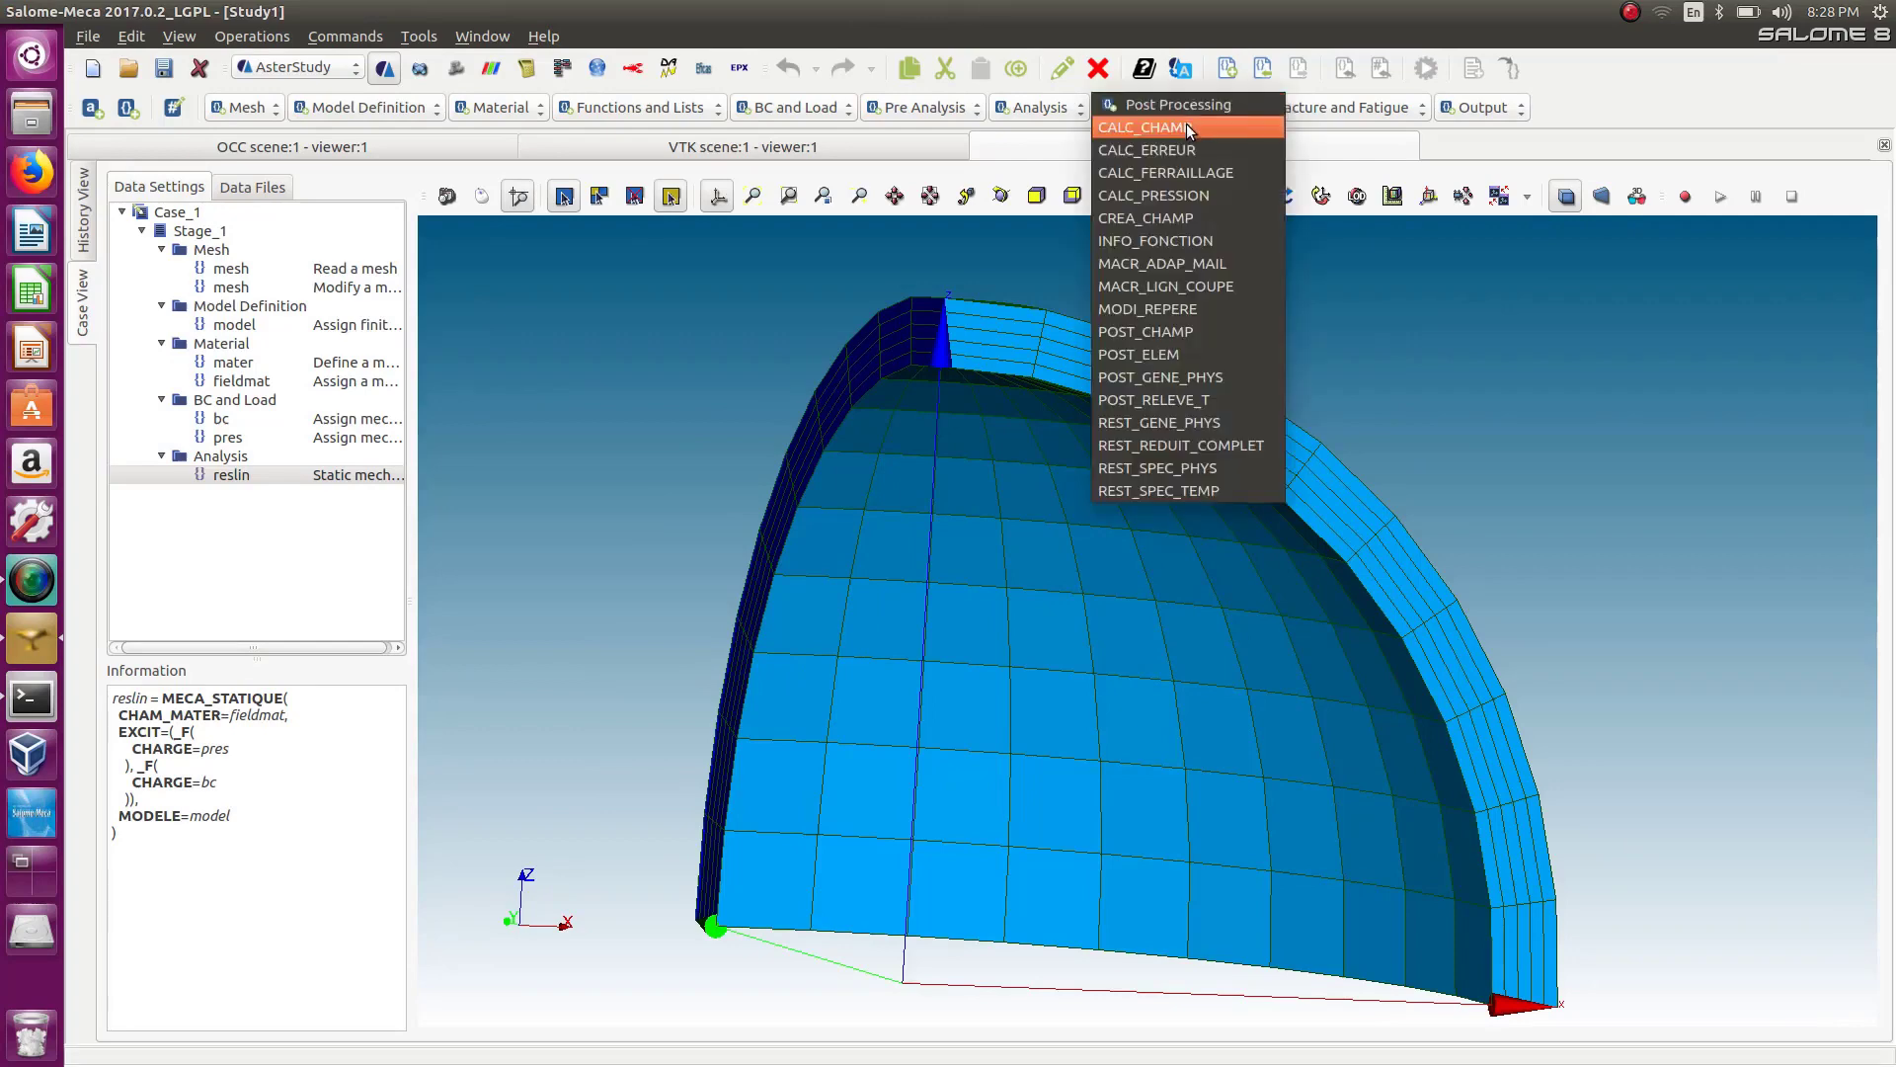
pyautogui.click(1188, 127)
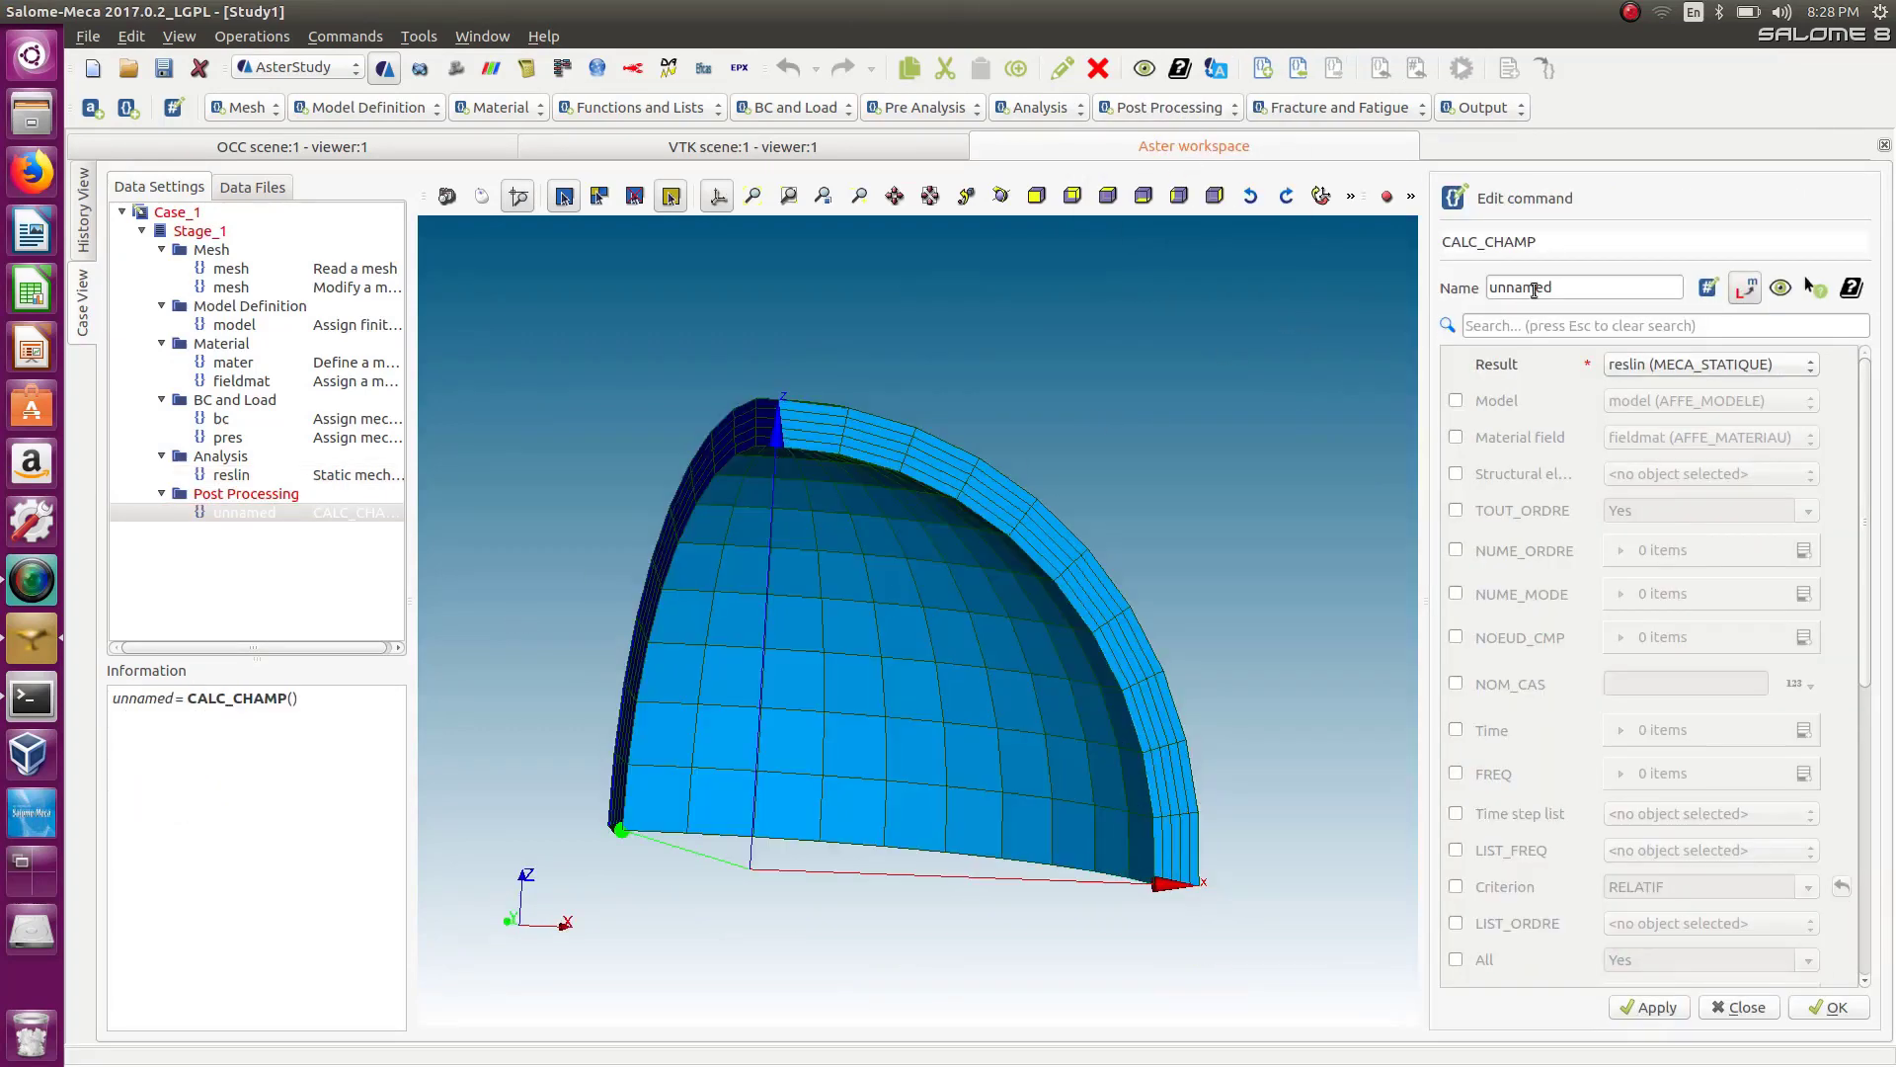
pyautogui.doubleClick(1581, 286)
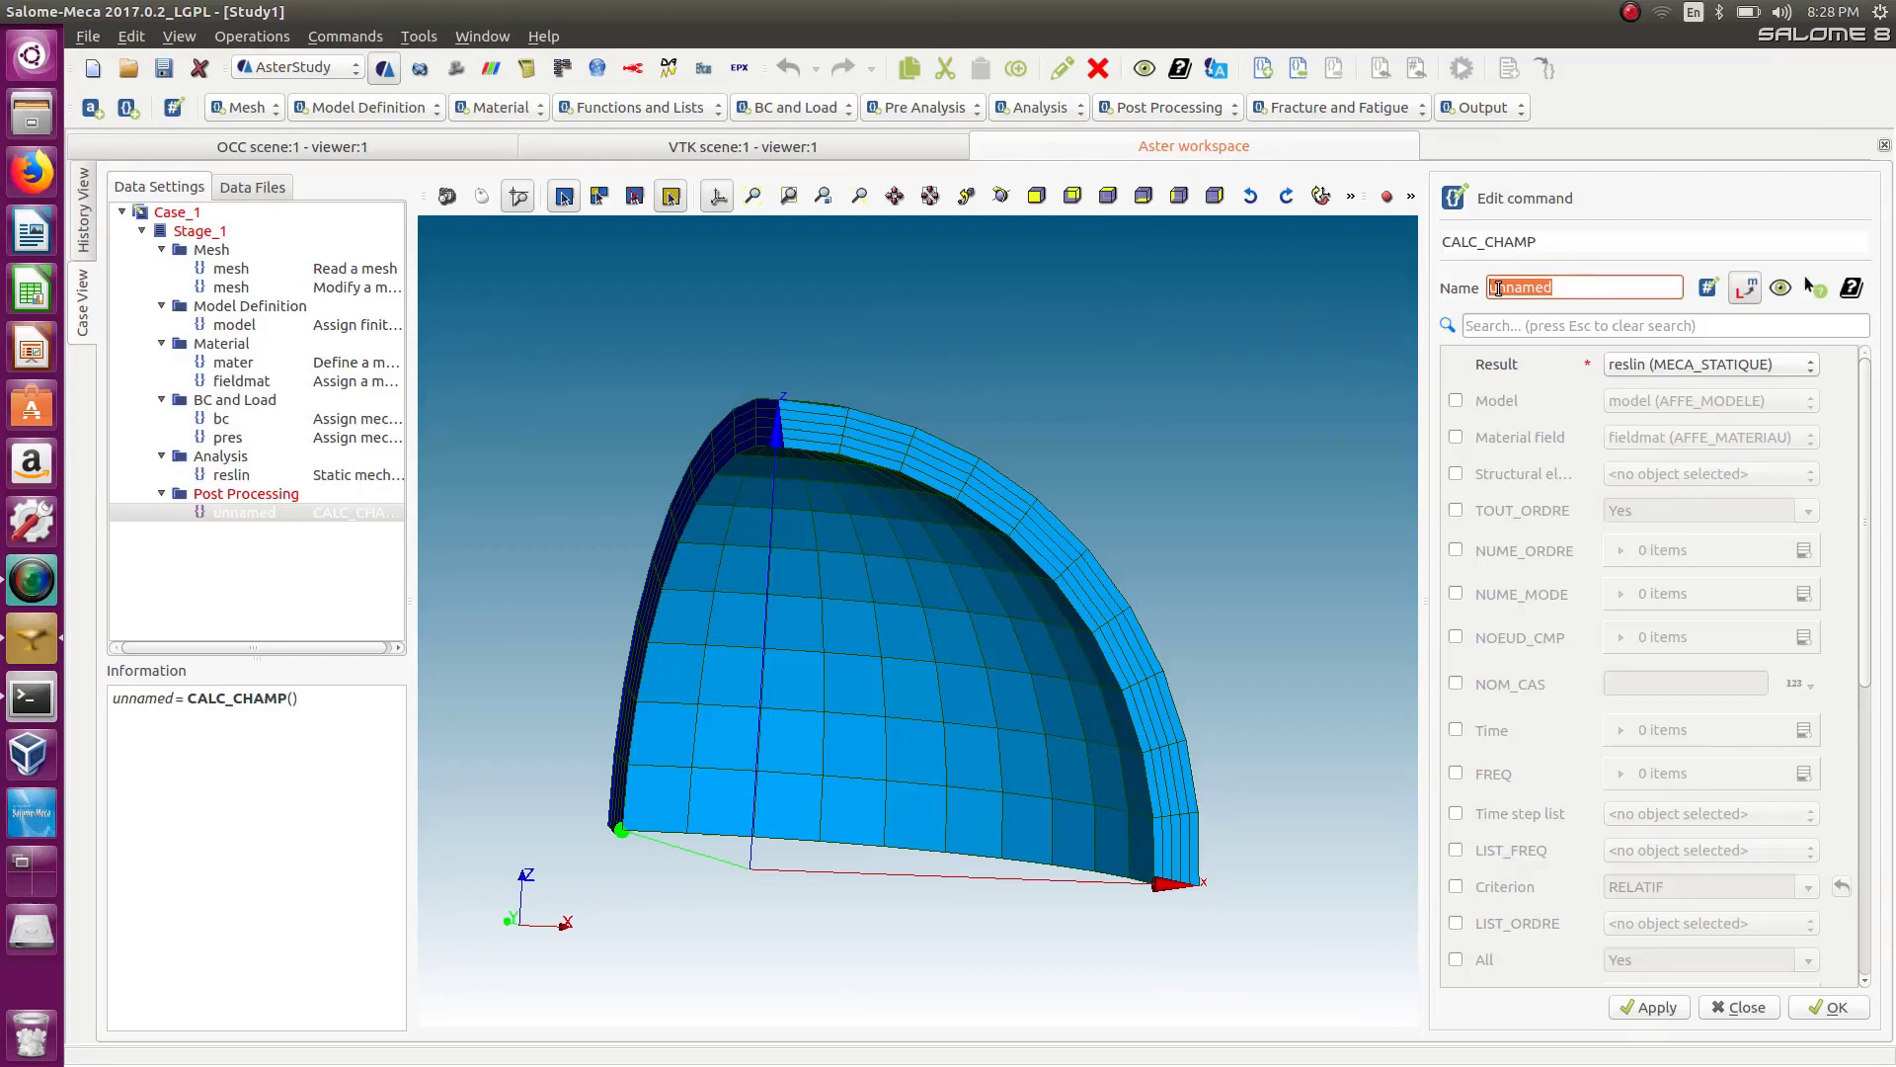
pyautogui.write('reslin')
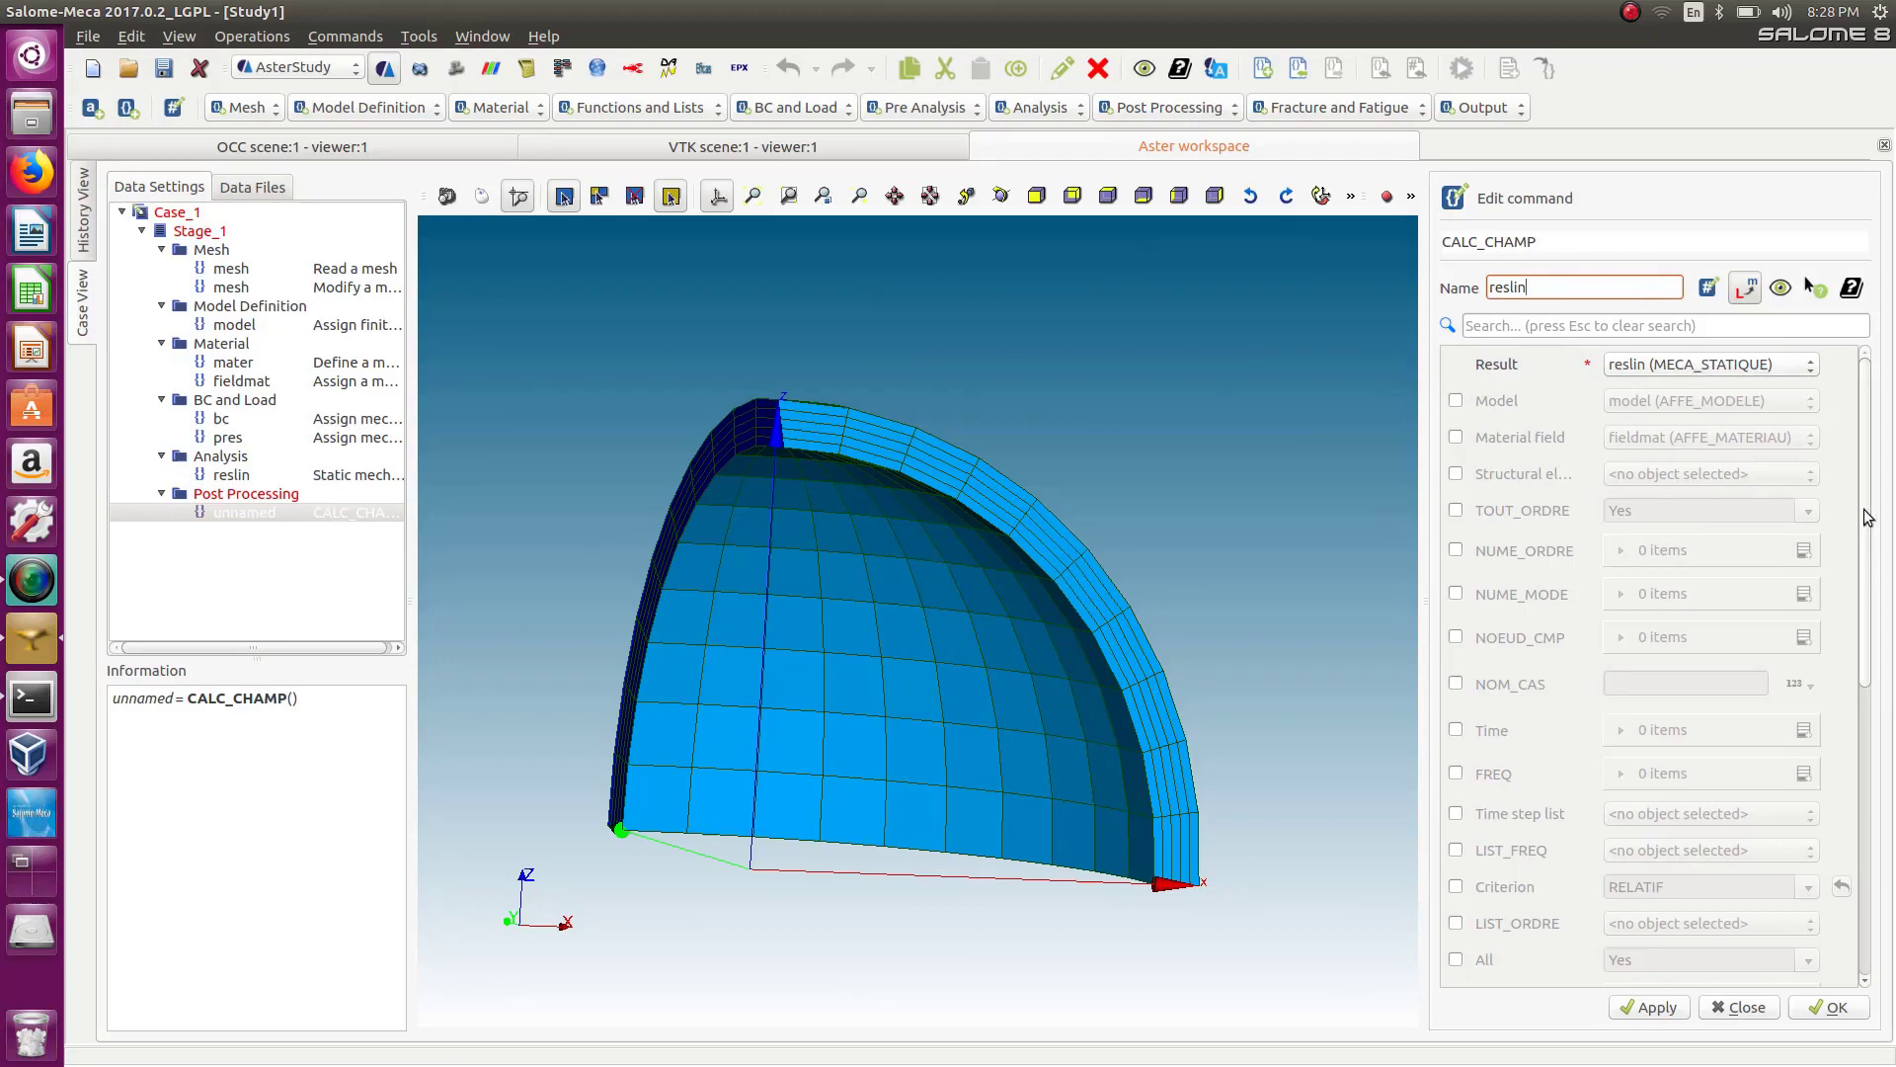
# Request the SIGM_ELNO stress field under CONTRAINTE in the field calculation.
pyautogui.moveTo(1867, 518); pyautogui.dragTo(1874, 699)
pyautogui.scroll(-1, 1869, 807)
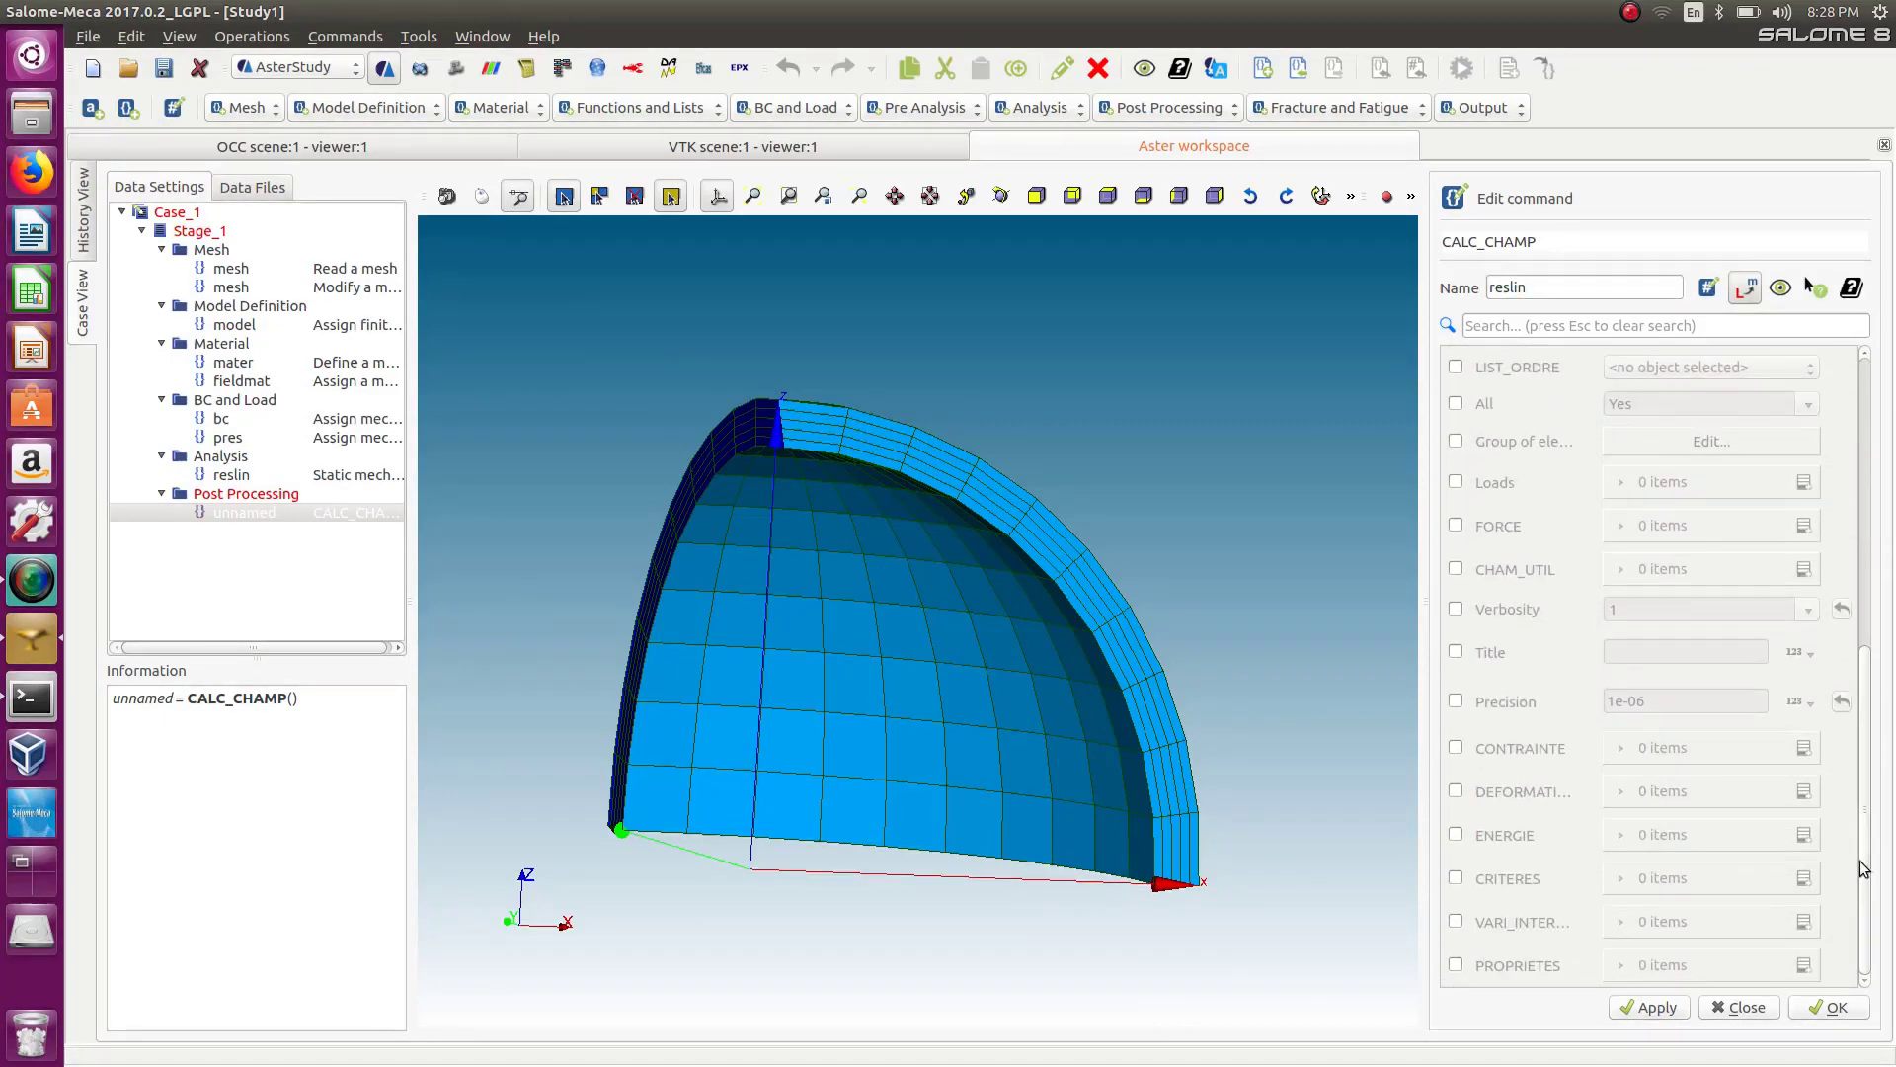
pyautogui.click(1455, 748)
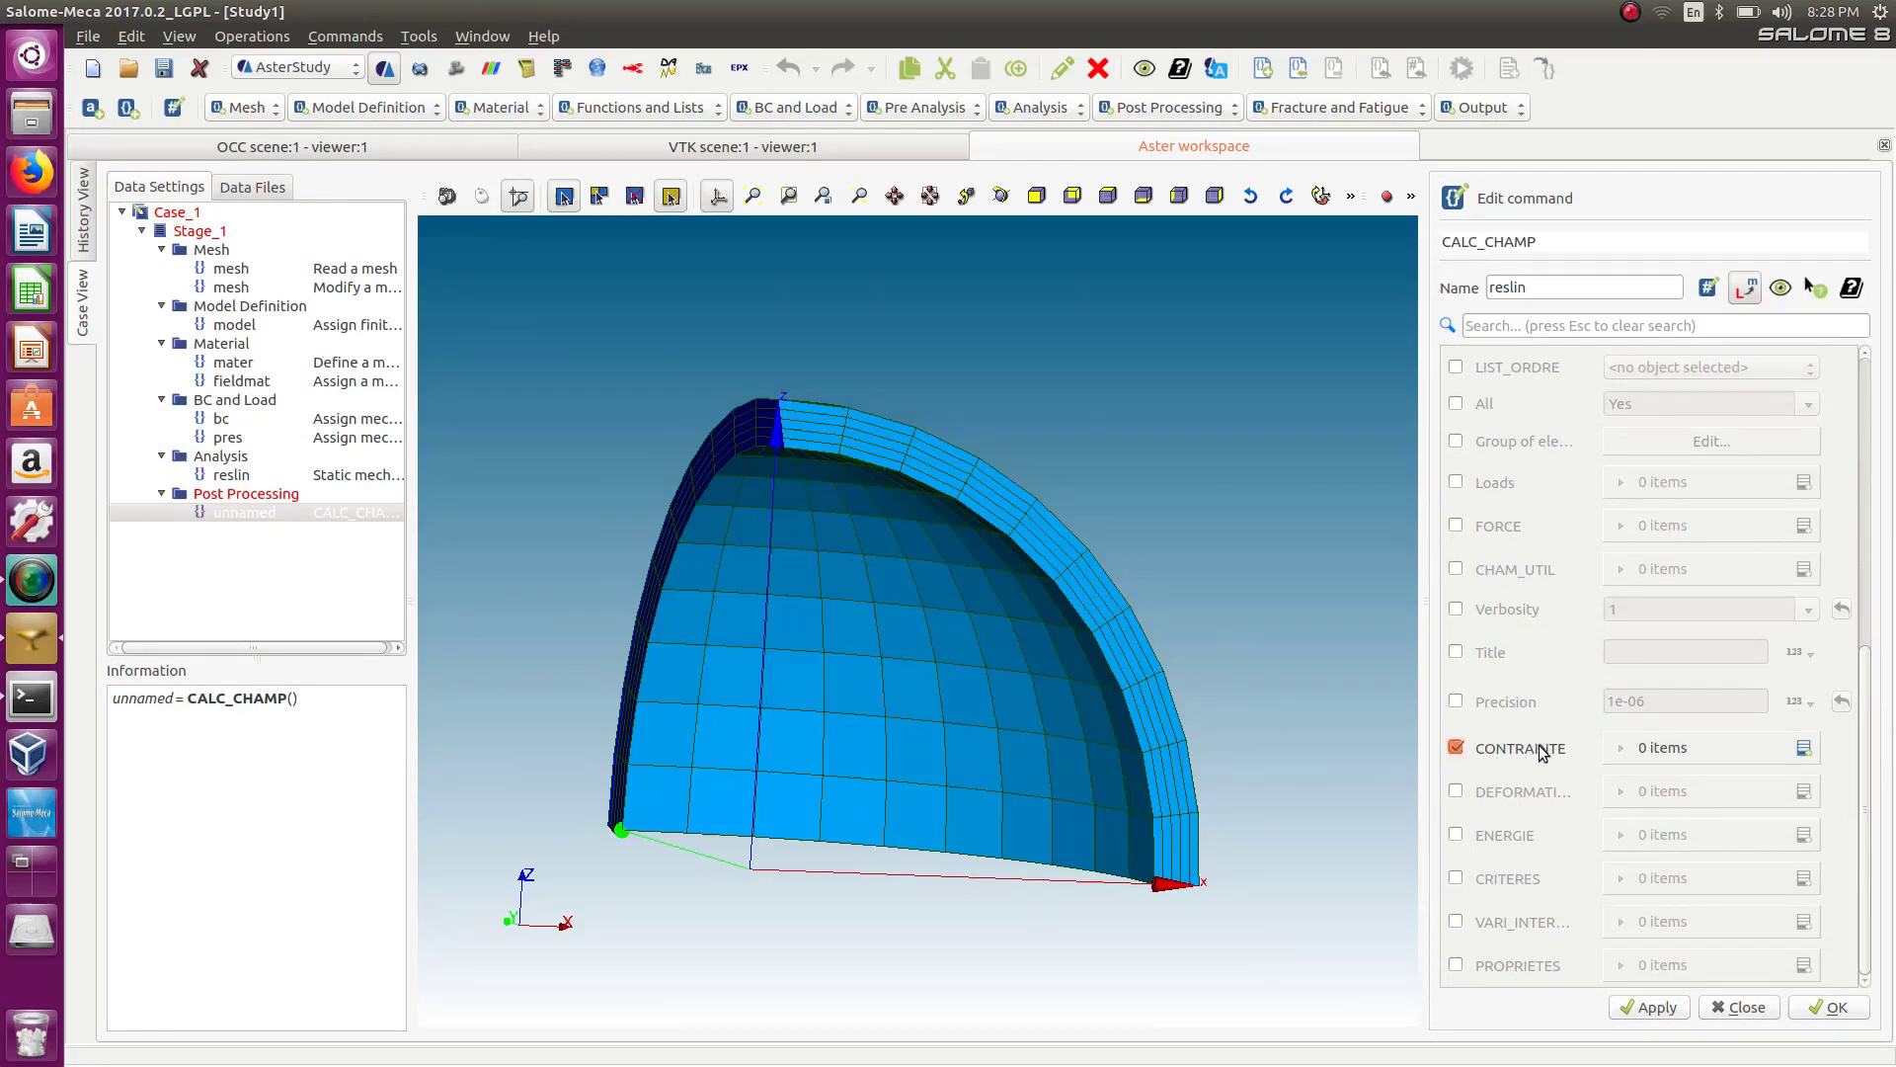
pyautogui.click(1804, 748)
pyautogui.click(1741, 806)
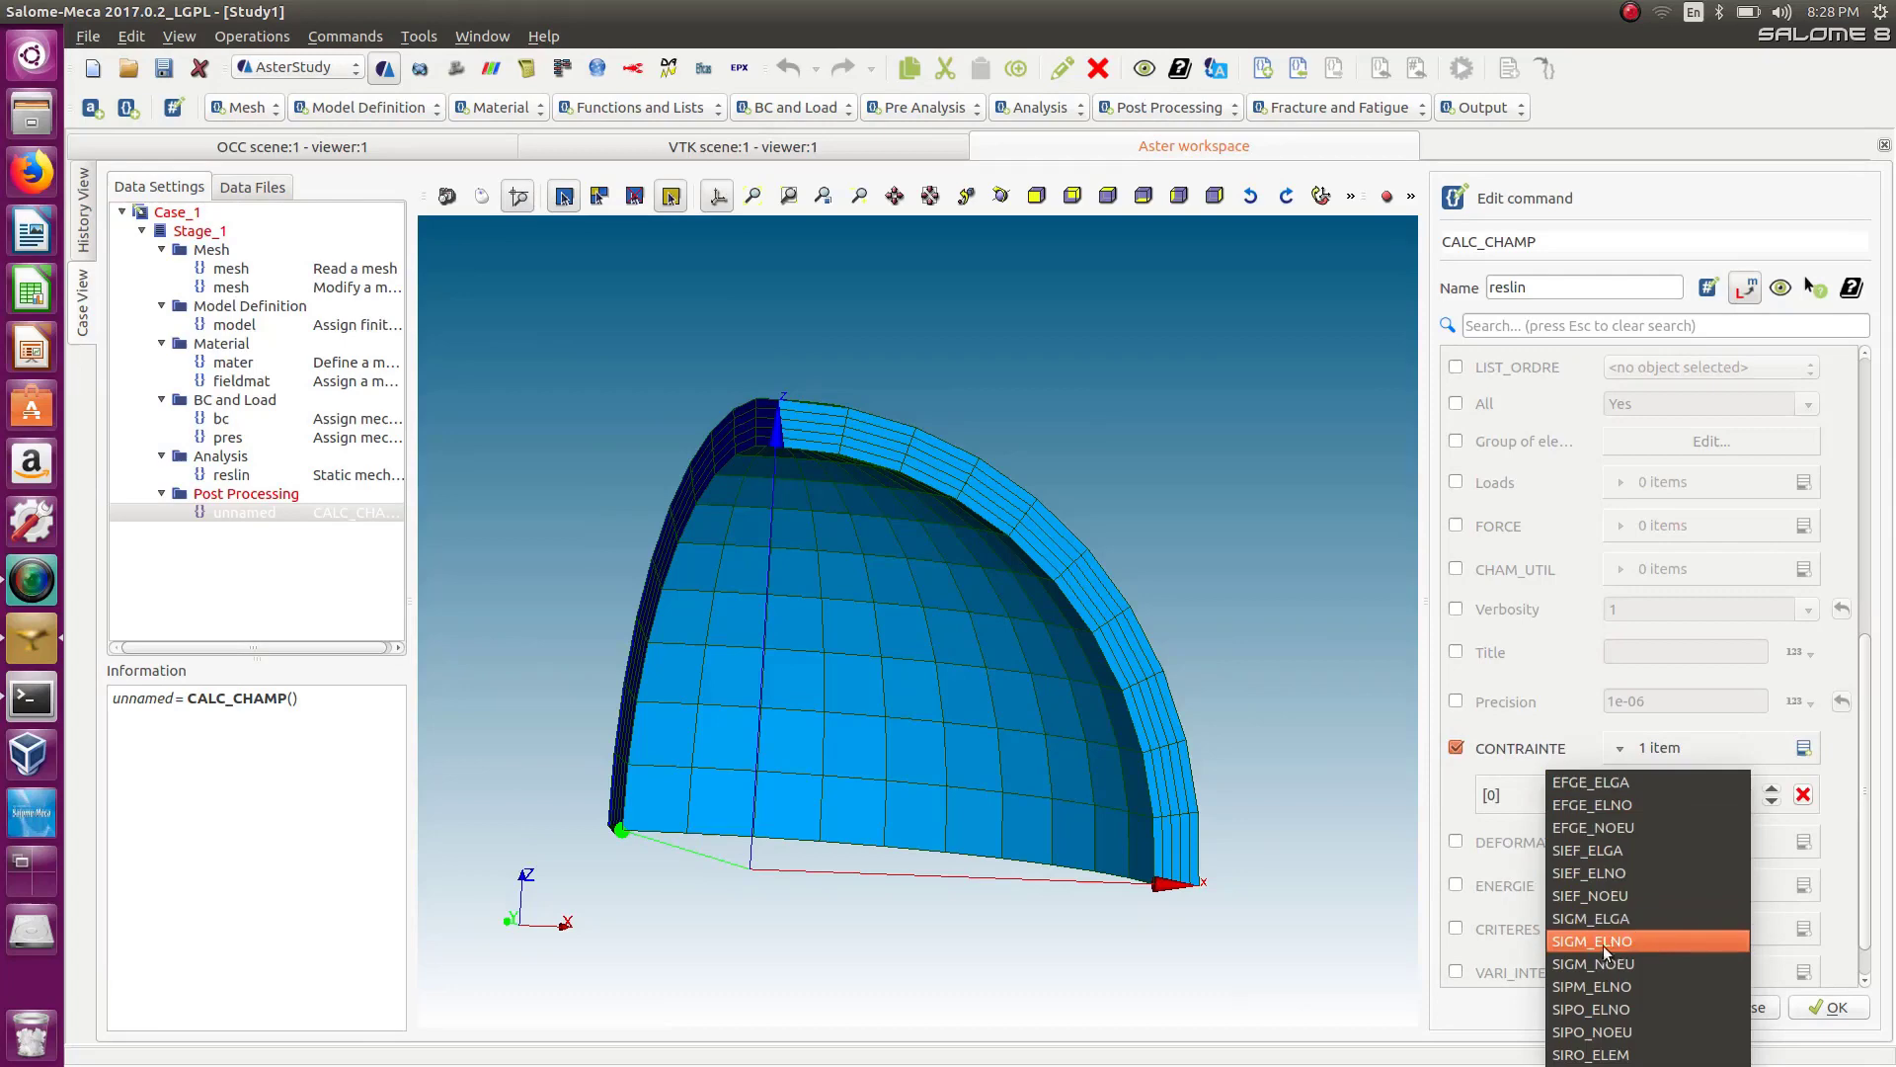
pyautogui.click(1632, 942)
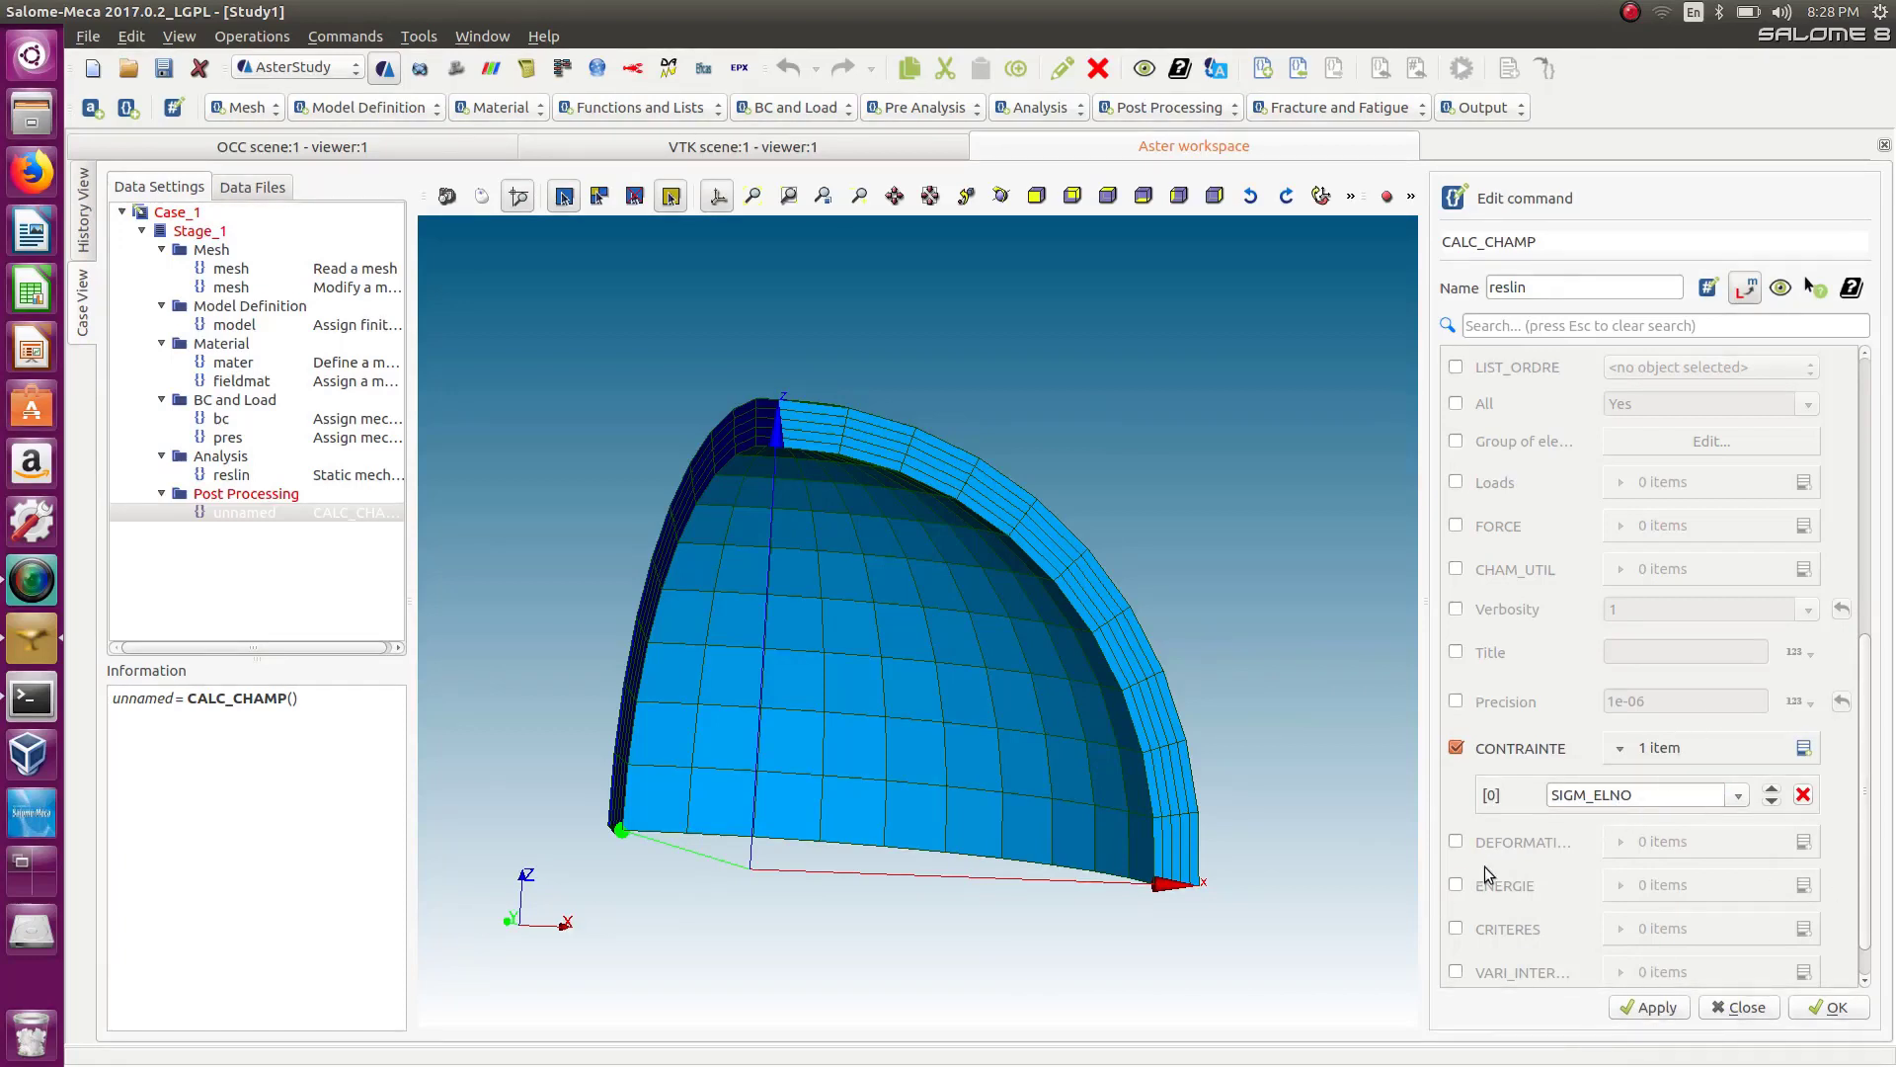
# Request the SIEQ_ELNO field under CRITERES and confirm the field calculation.
pyautogui.click(1455, 930)
pyautogui.scroll(-1, 1871, 908)
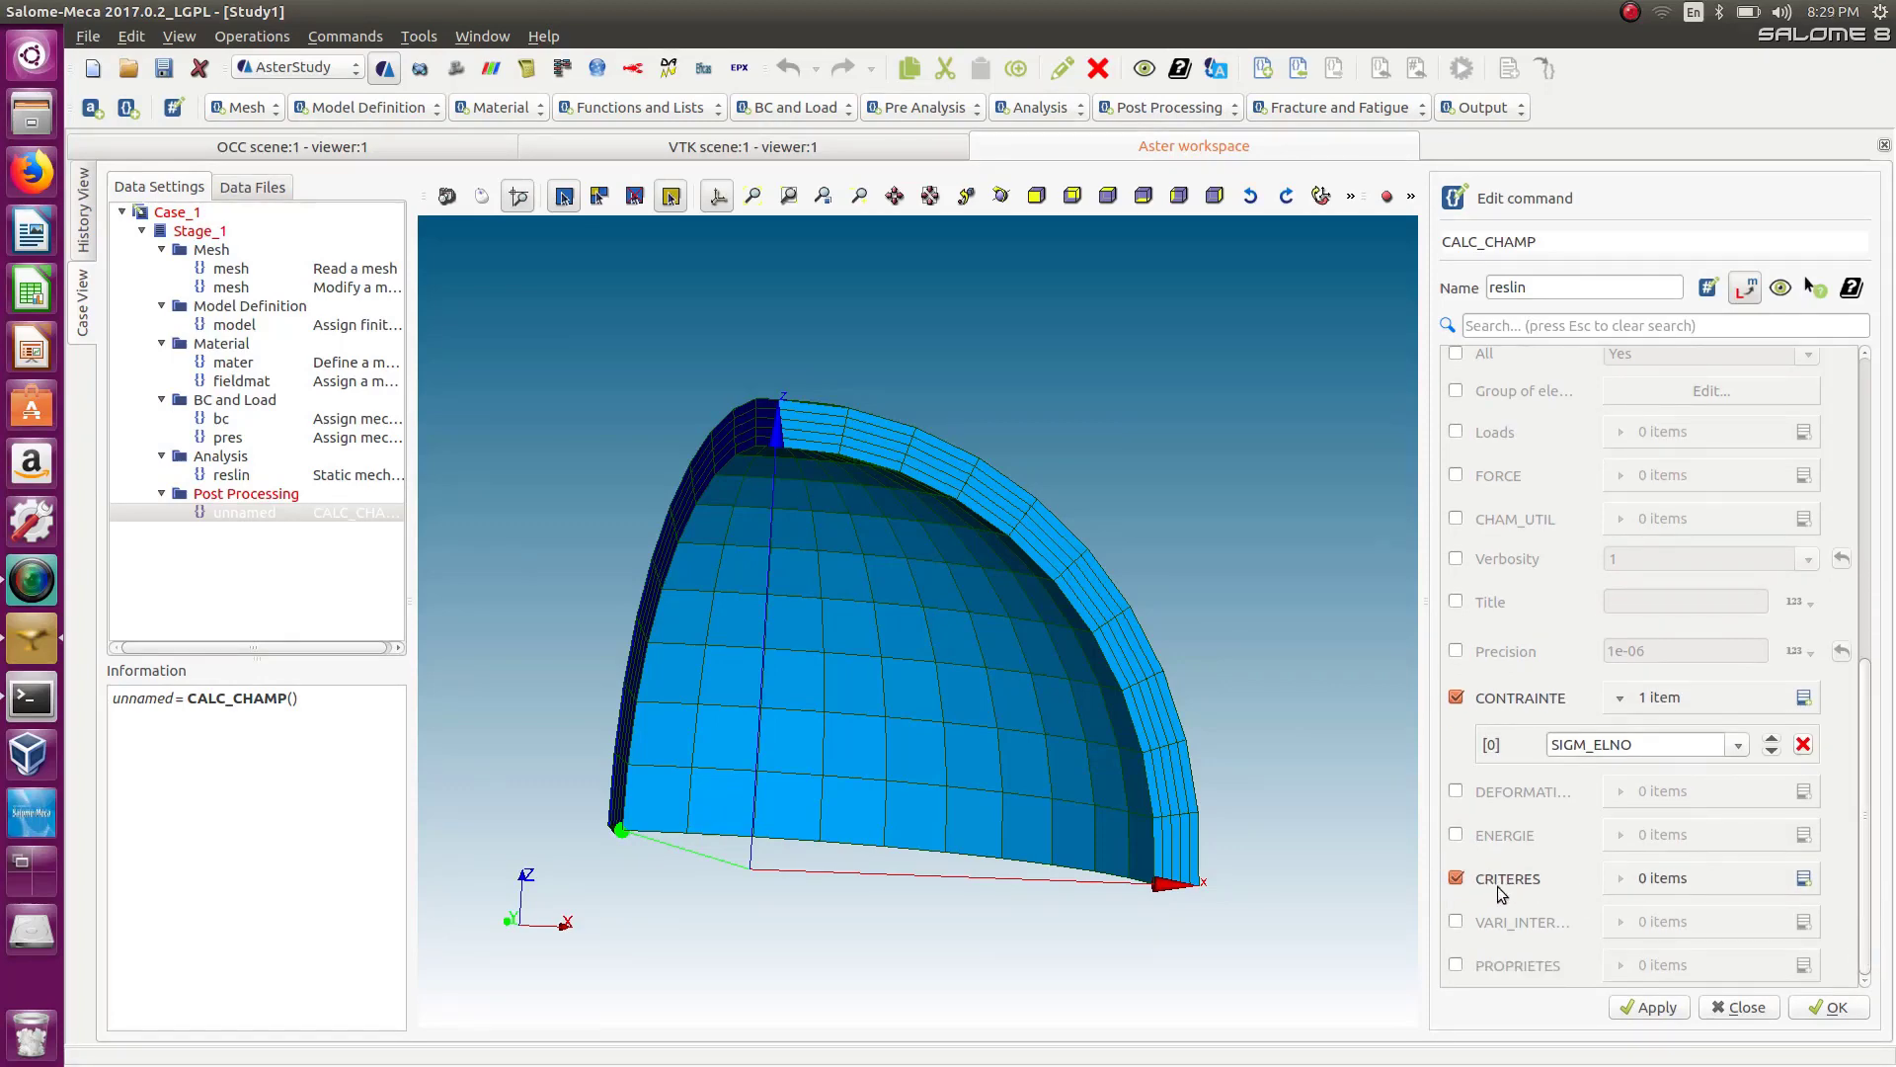
pyautogui.click(1803, 879)
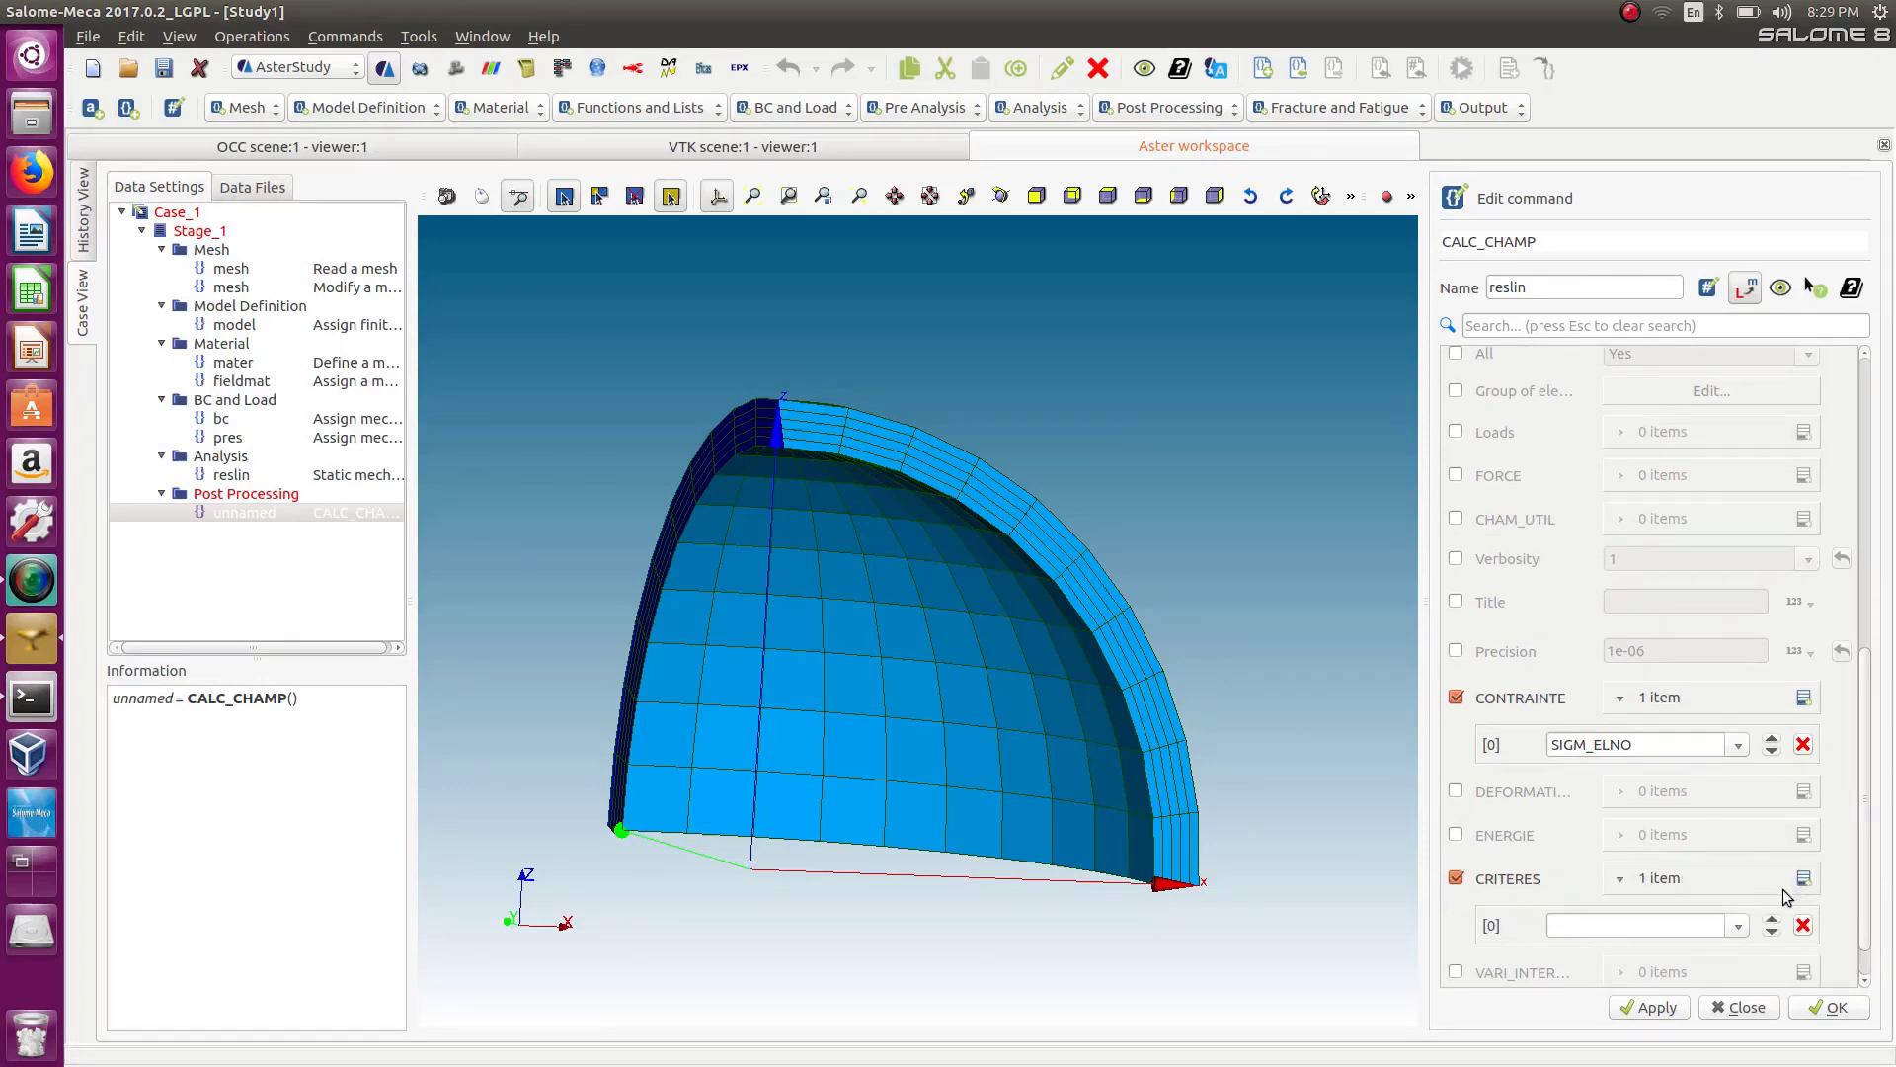
pyautogui.click(1740, 925)
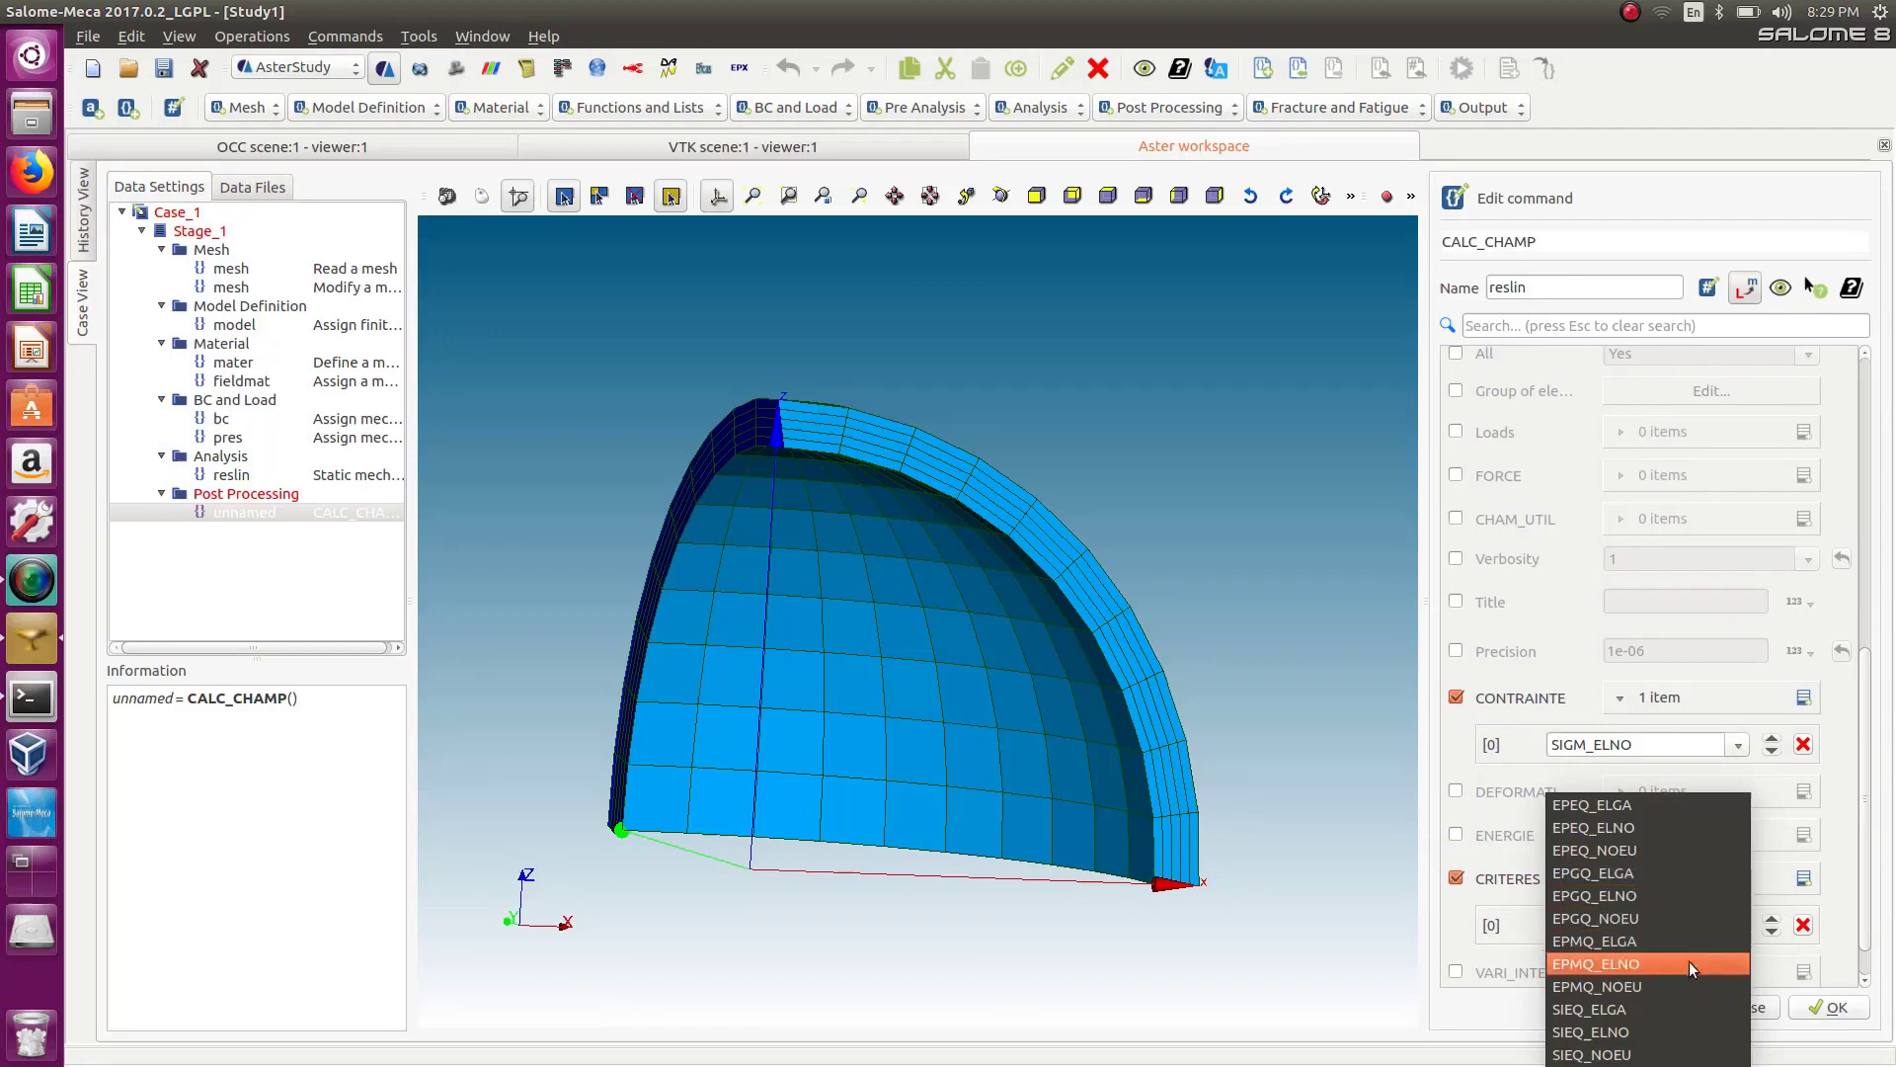
pyautogui.click(1635, 1033)
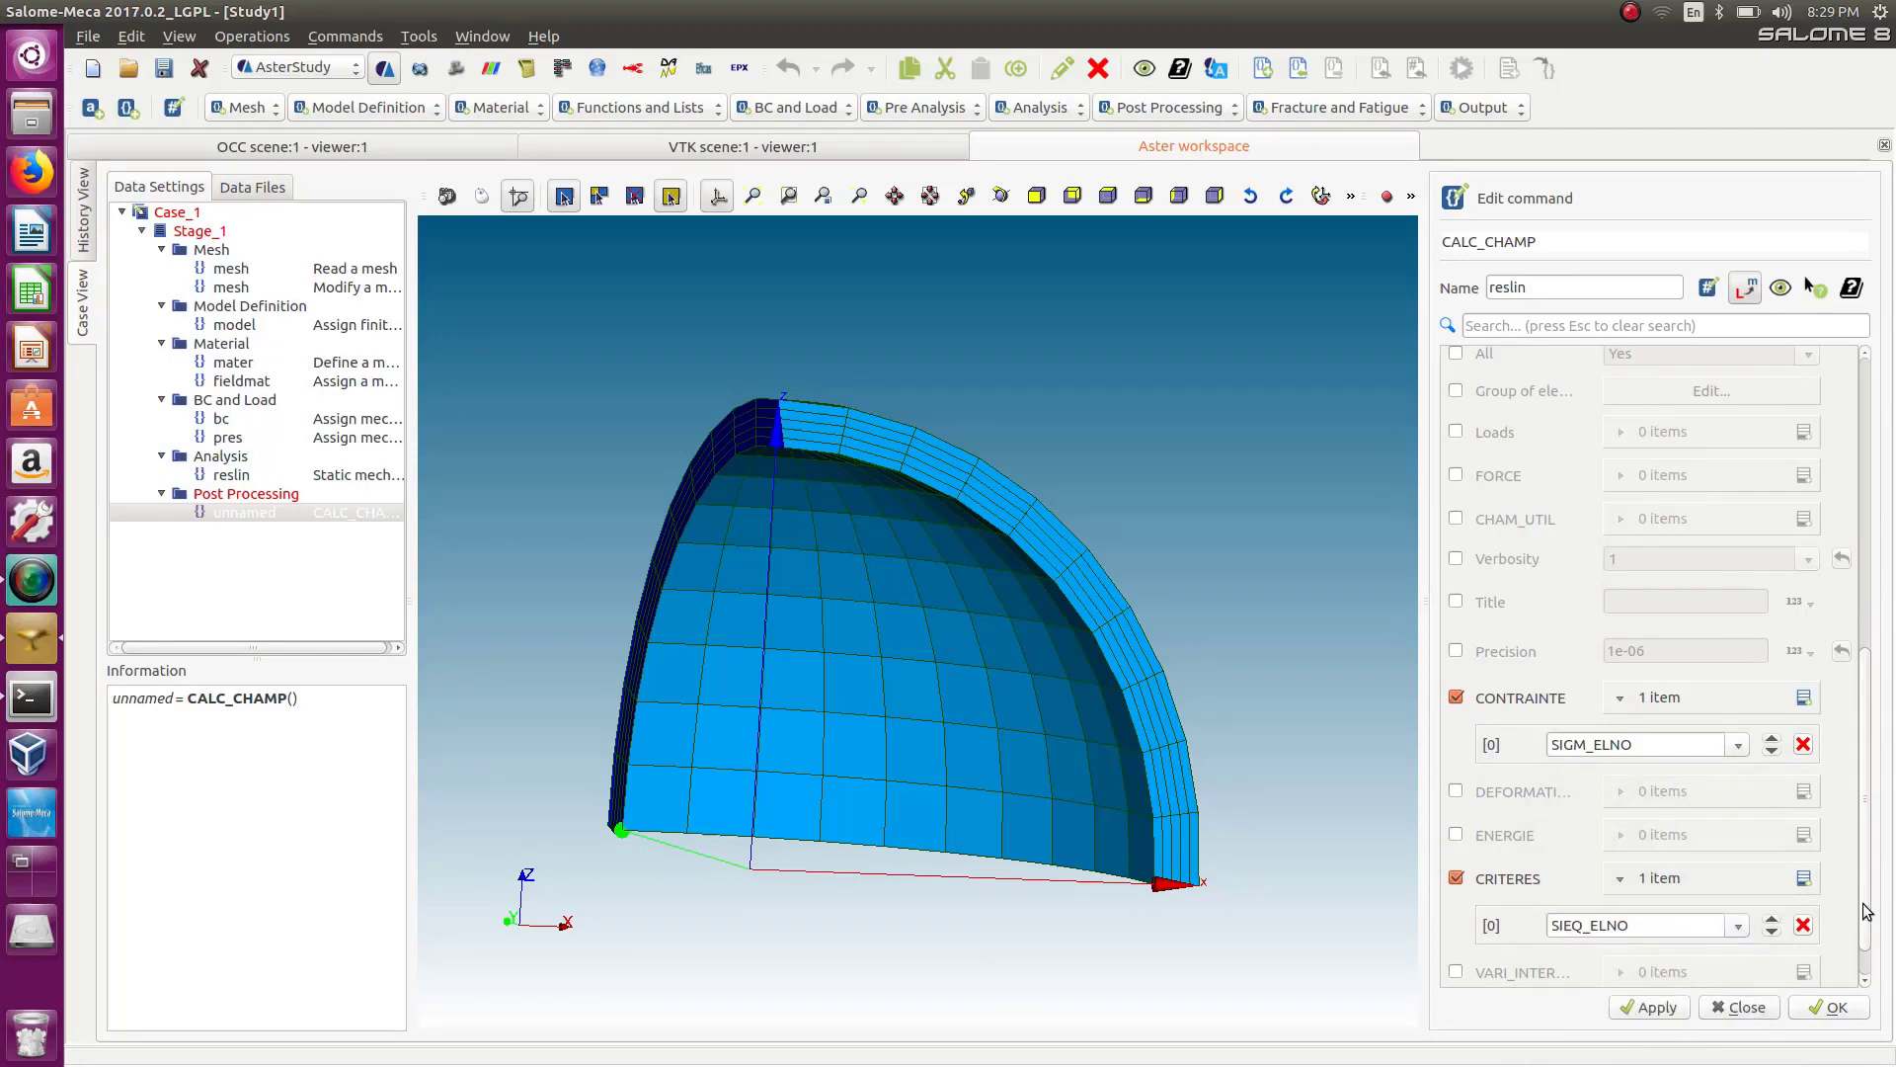
pyautogui.scroll(-1, 1867, 910)
pyautogui.click(1817, 1011)
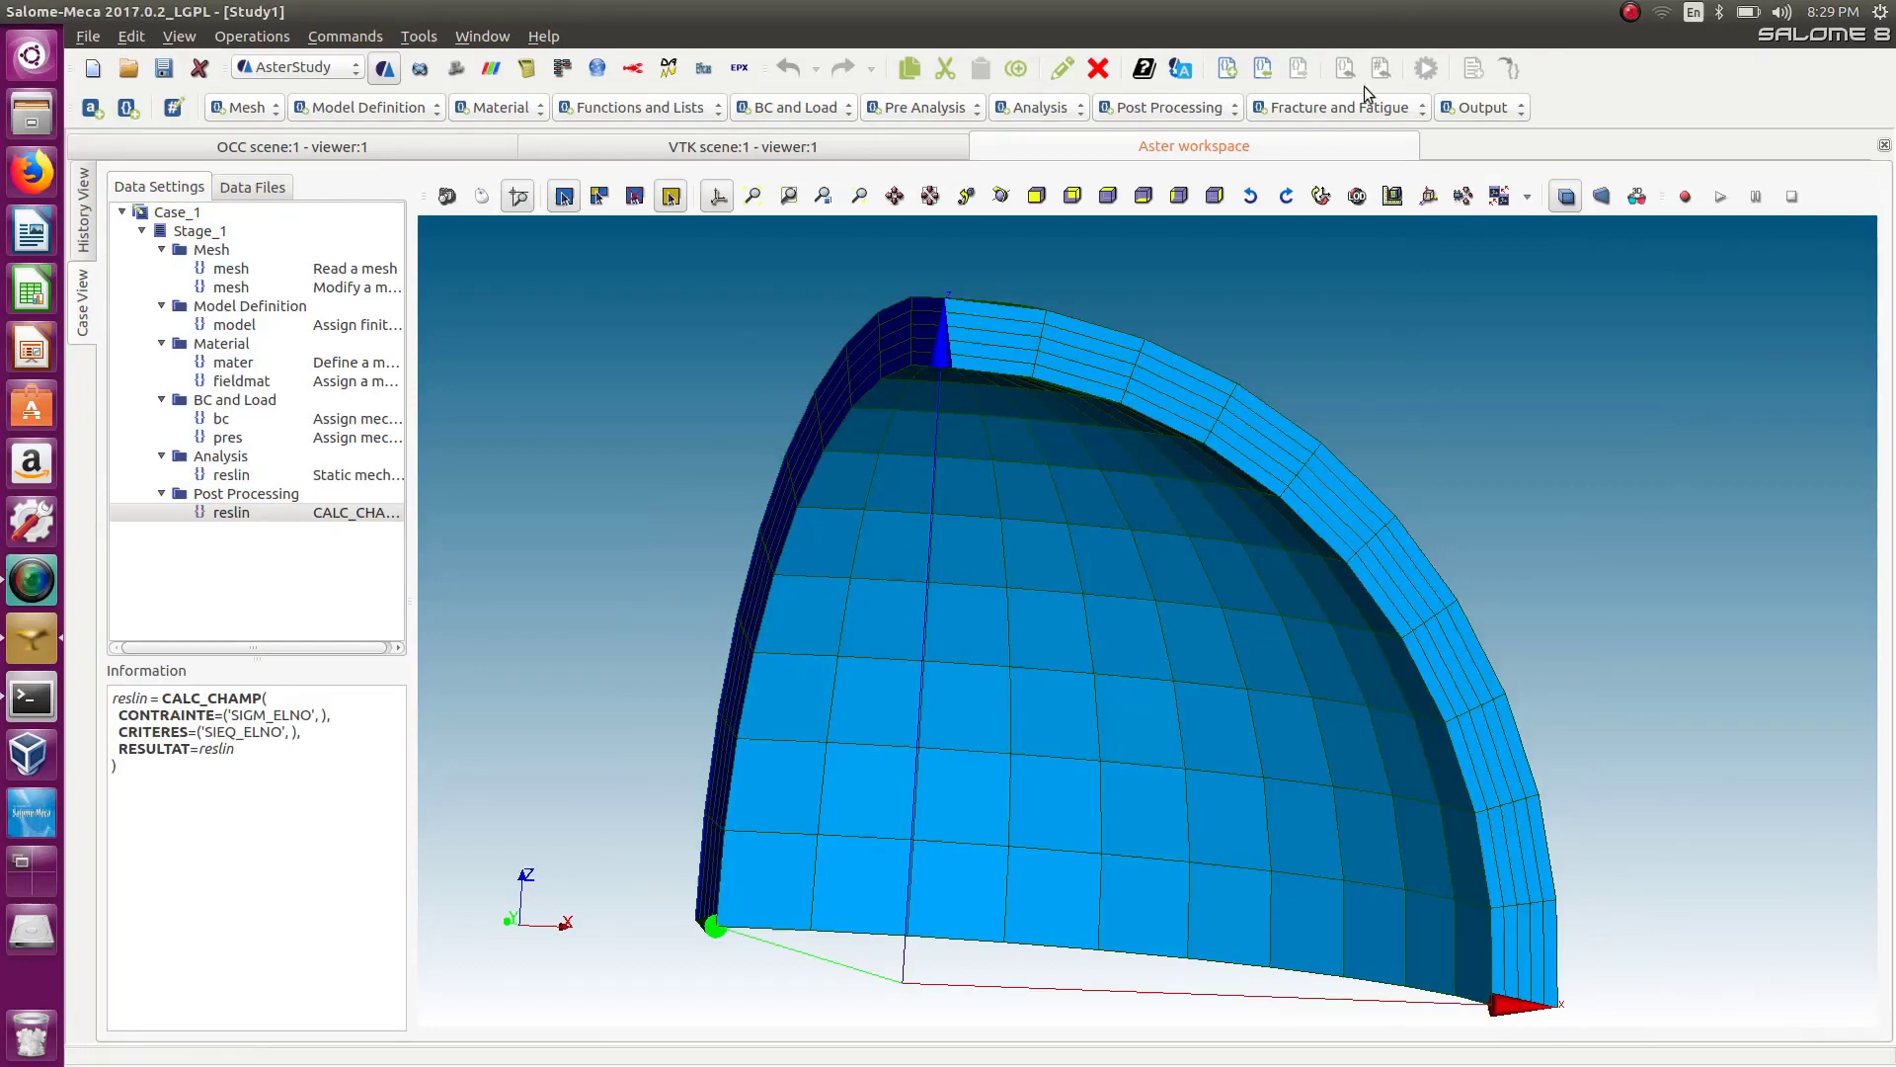
# Add a Set output results command whose result file is linear.rmed in the Desktop PV_model folder.
pyautogui.click(1471, 109)
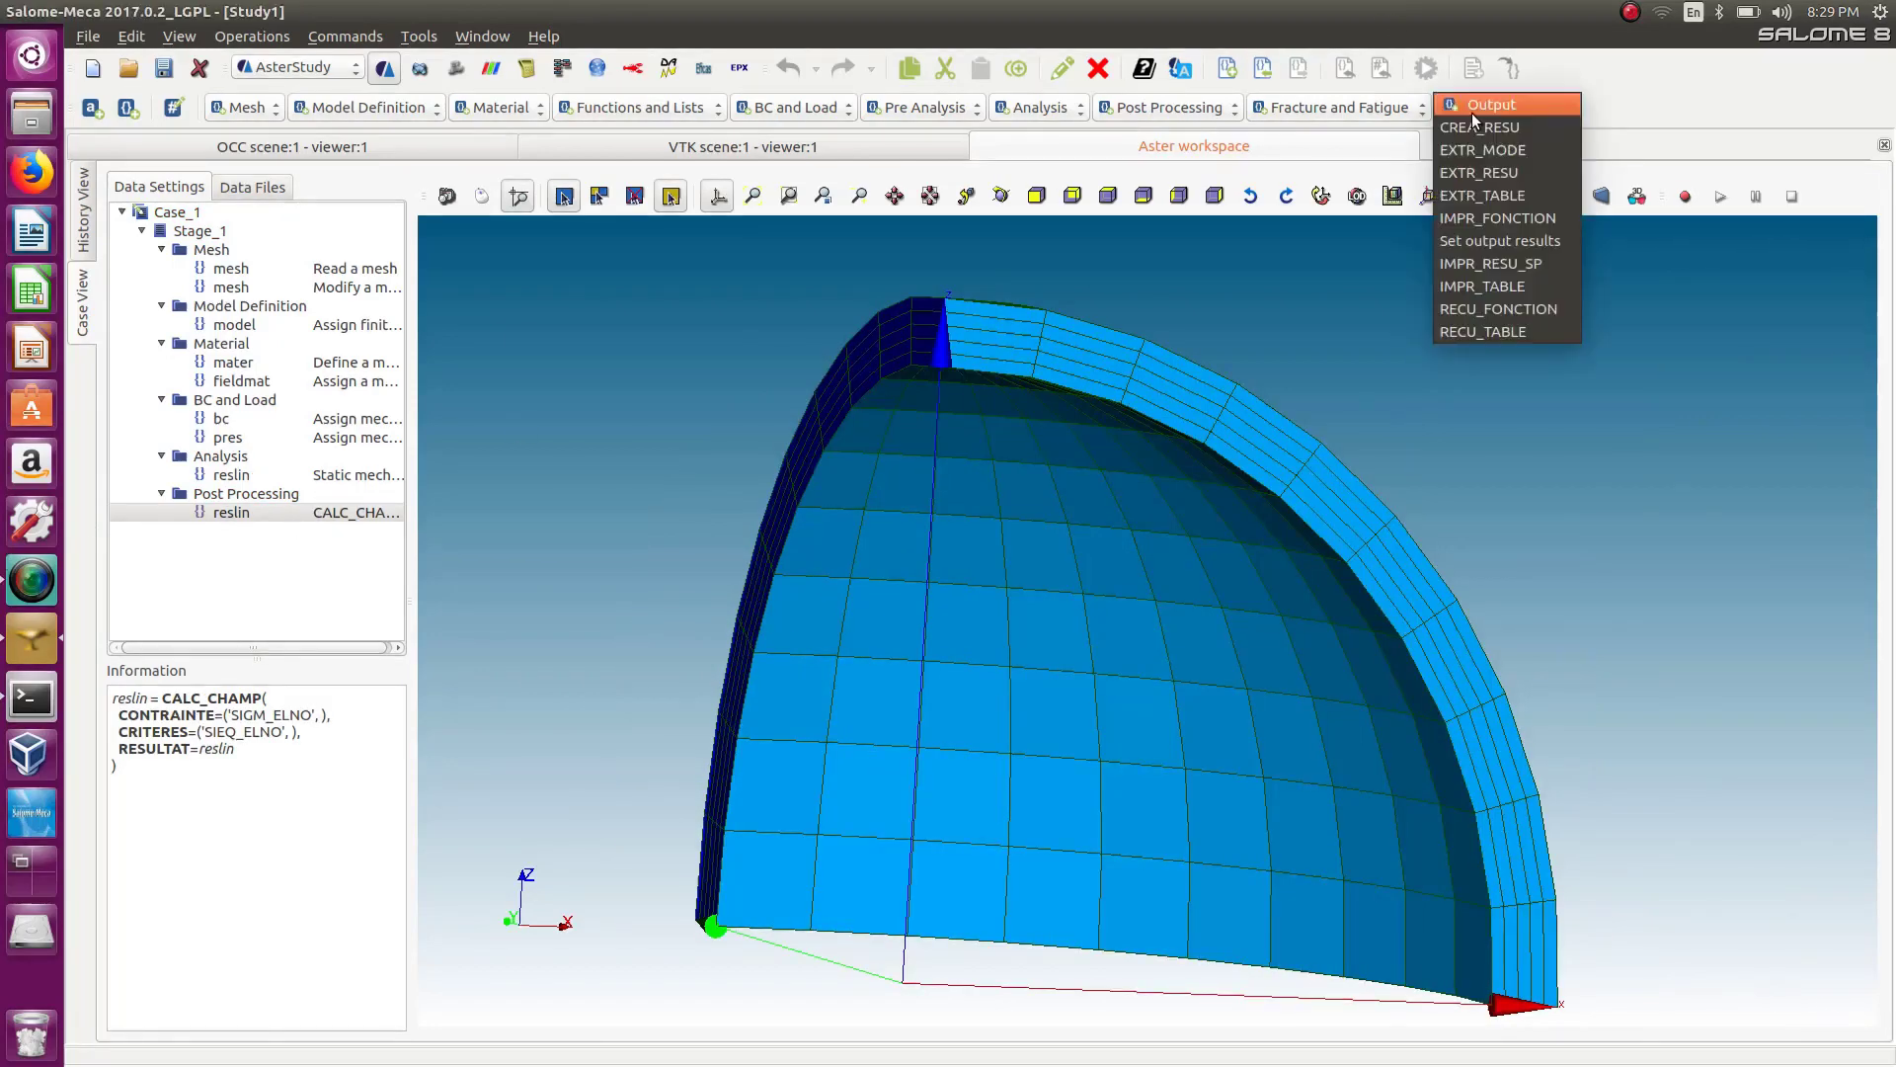
pyautogui.click(1503, 241)
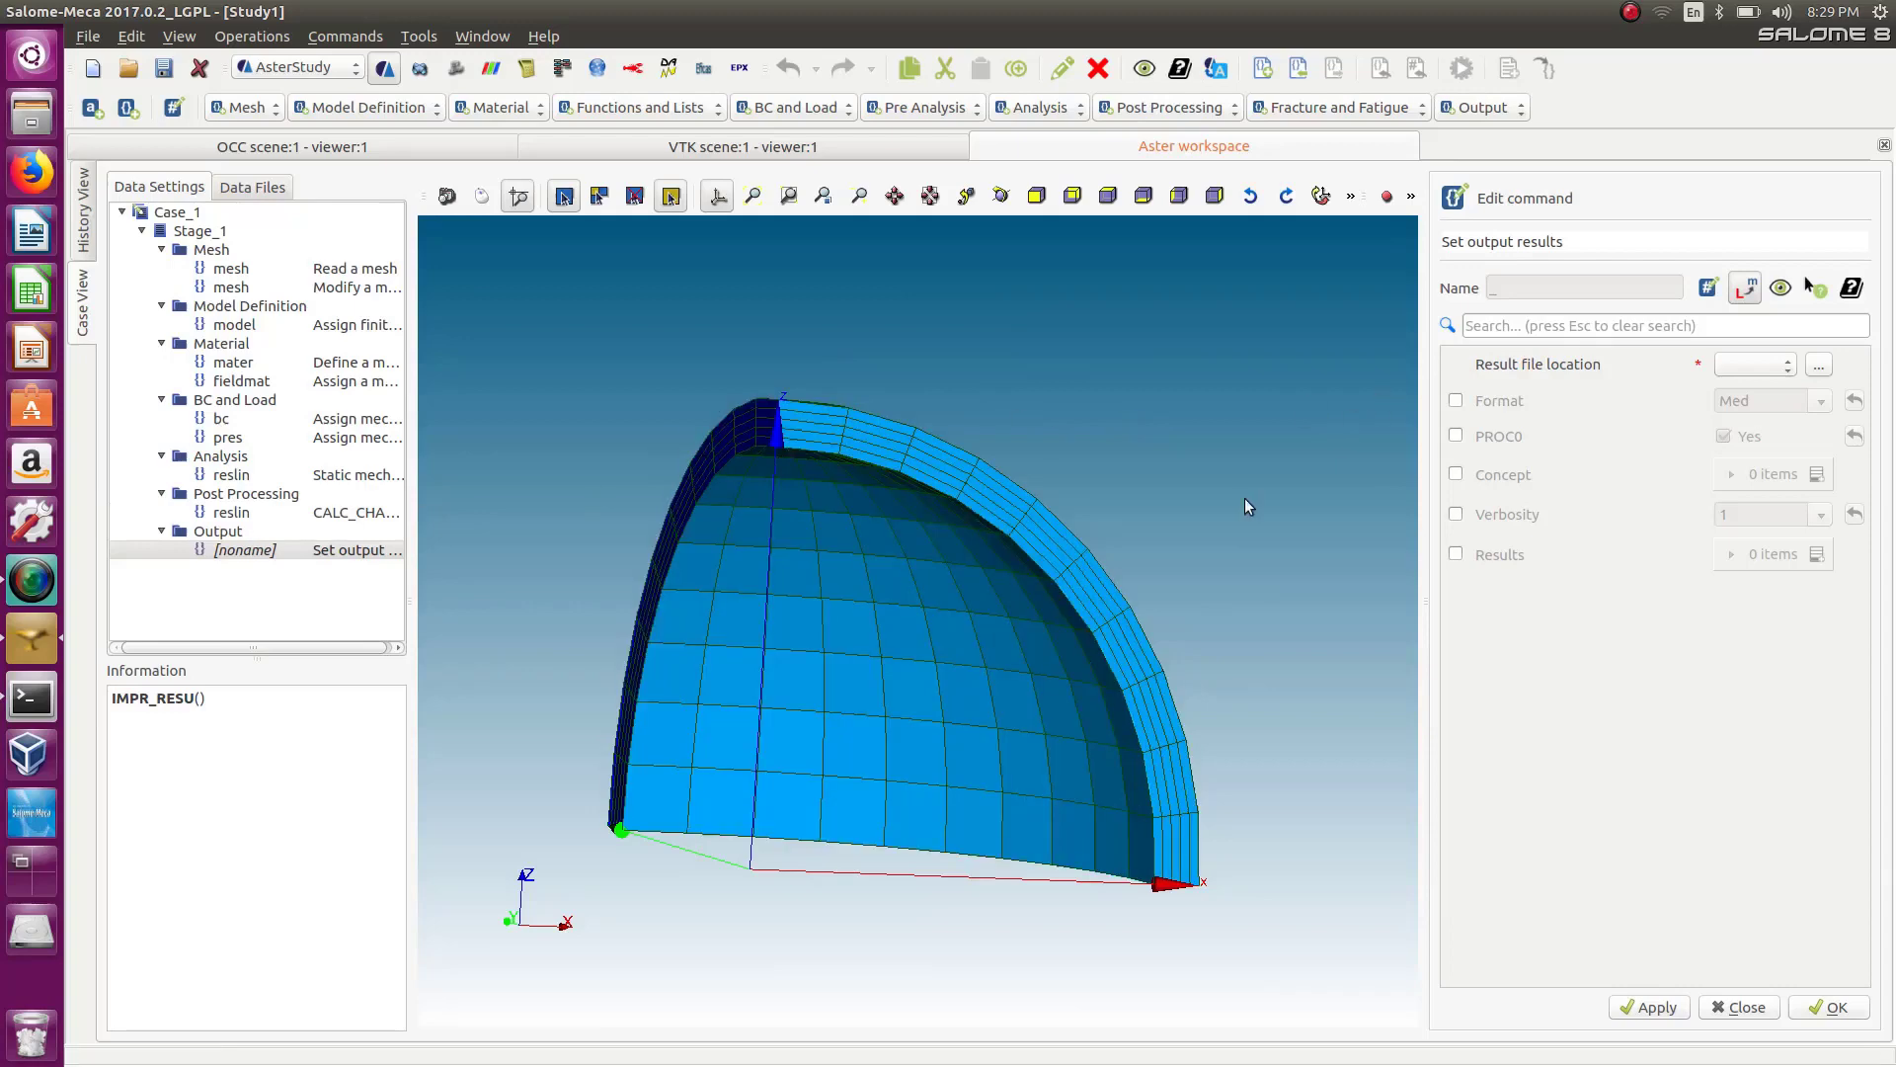
pyautogui.click(1820, 365)
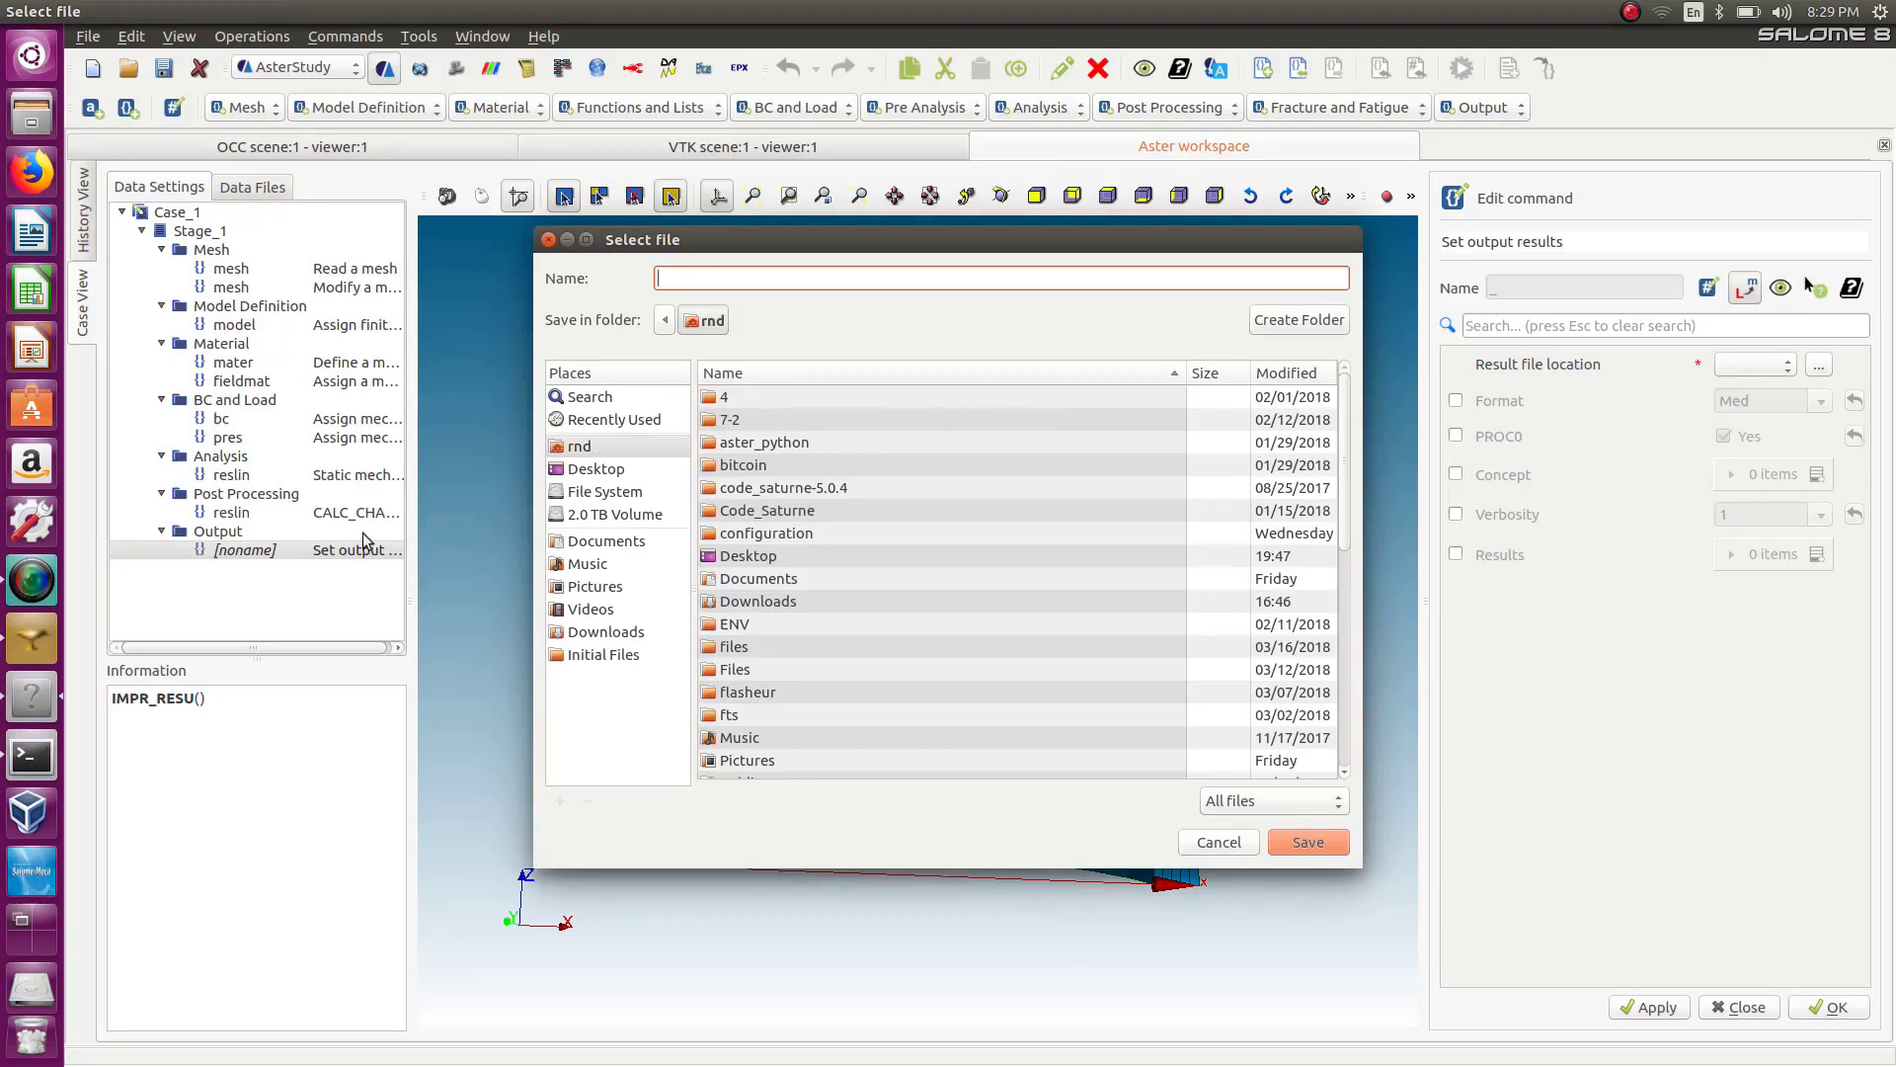
pyautogui.doubleClick(756, 555)
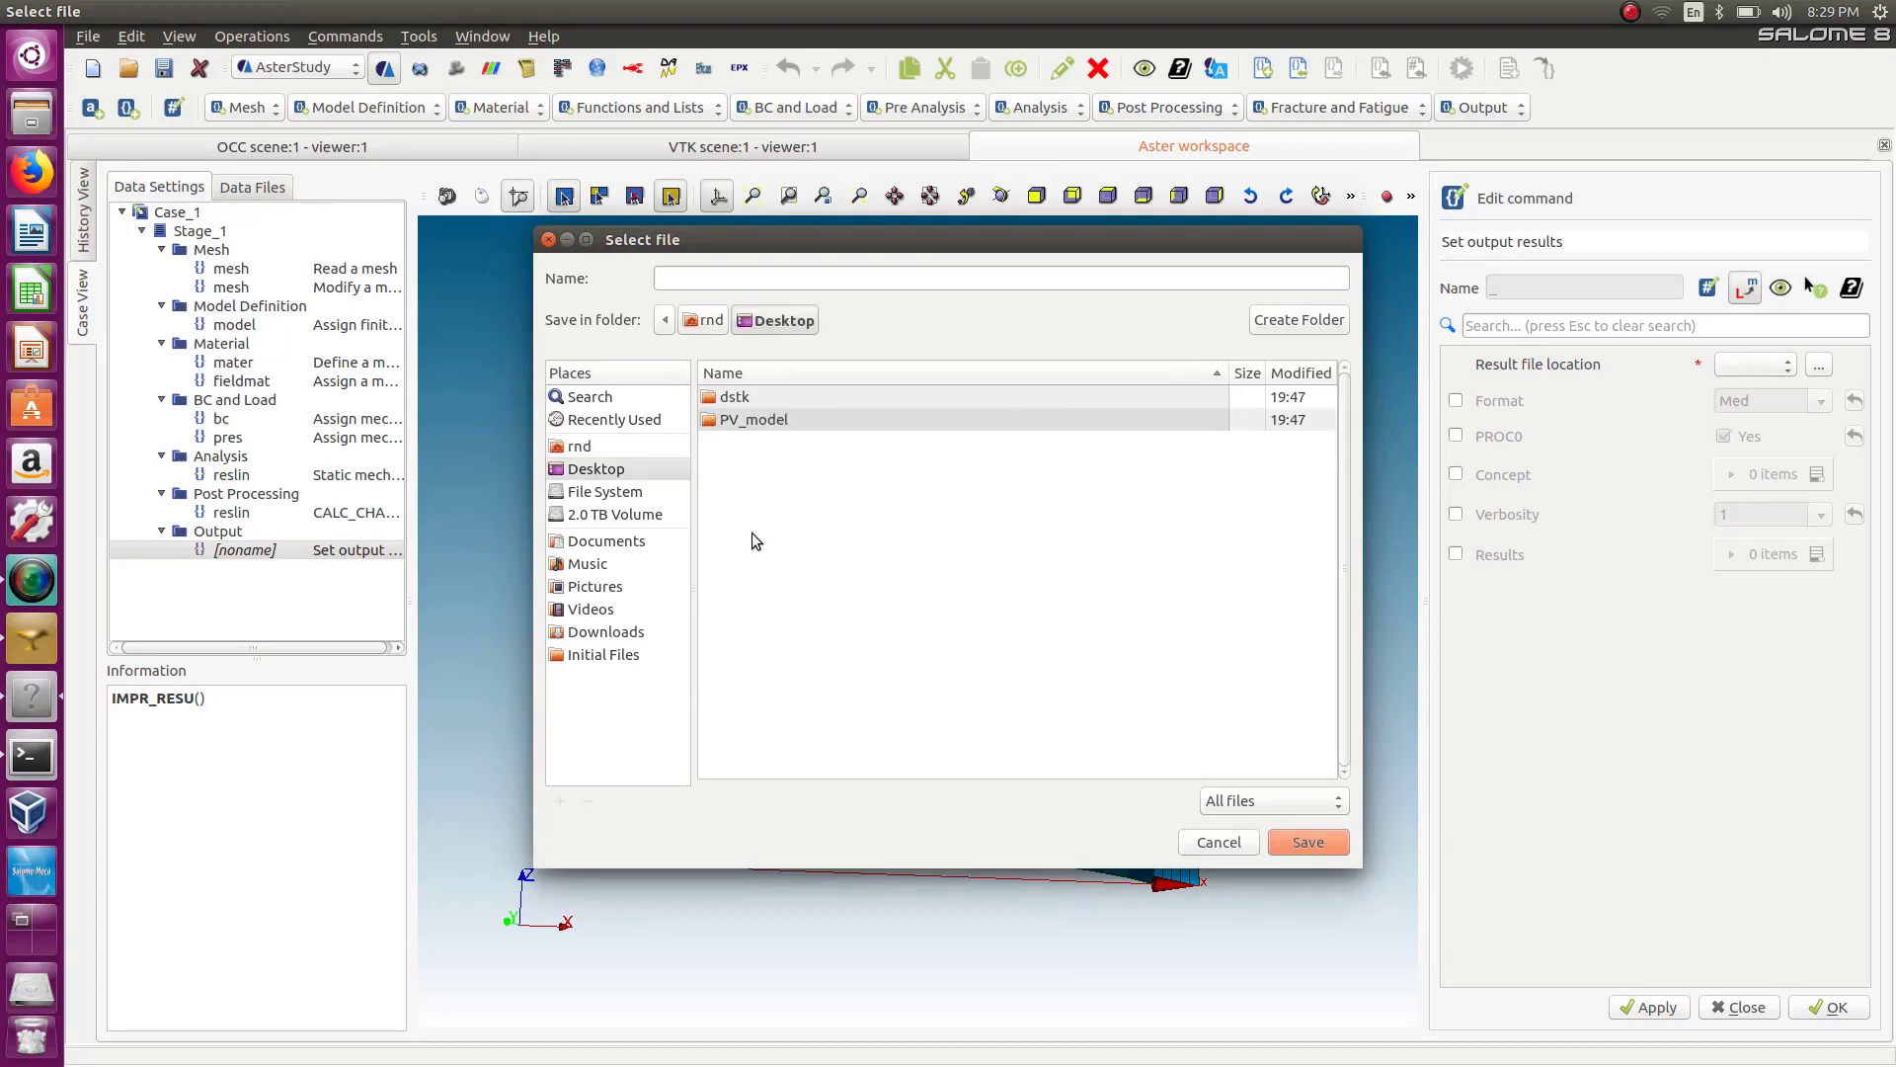
pyautogui.doubleClick(750, 420)
pyautogui.click(742, 285)
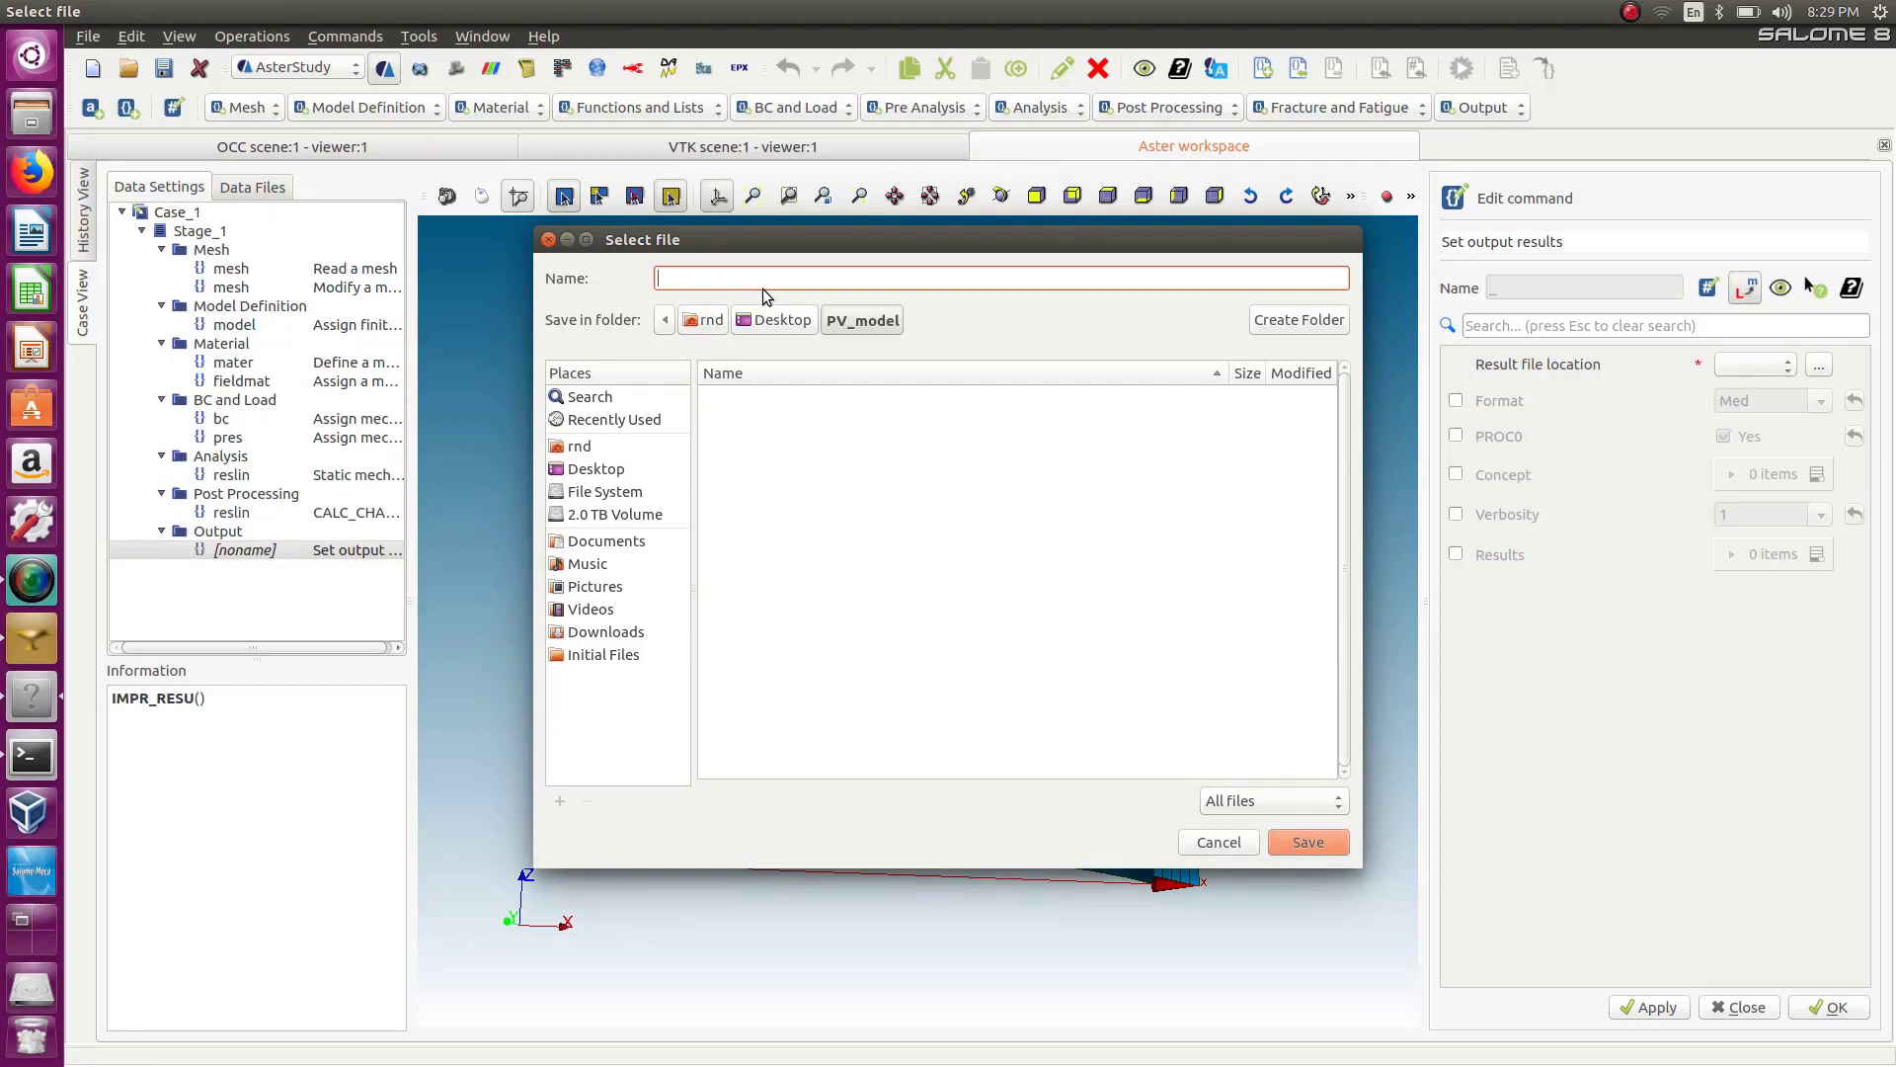
pyautogui.write('linear.rmed')
pyautogui.click(1321, 843)
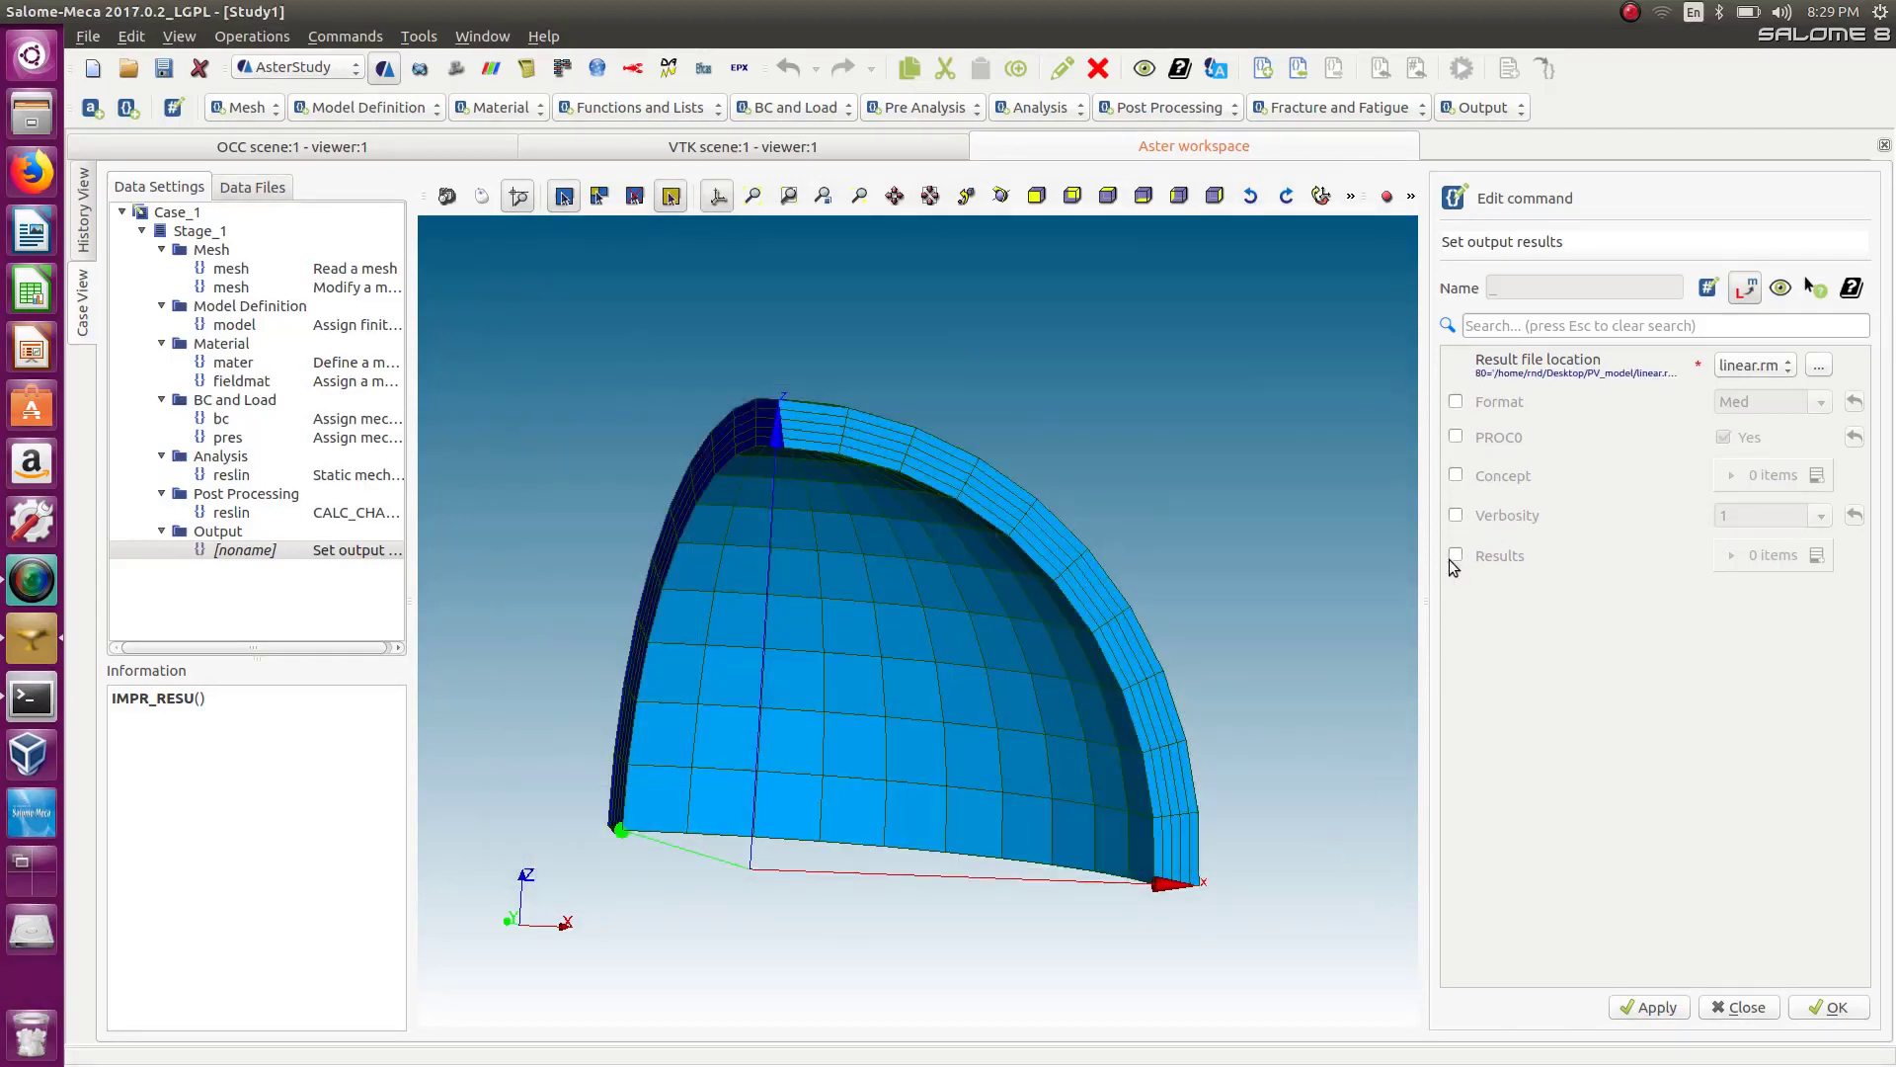
# Add reslin as the result to write in the output command and confirm it.
pyautogui.click(1455, 556)
pyautogui.click(1817, 555)
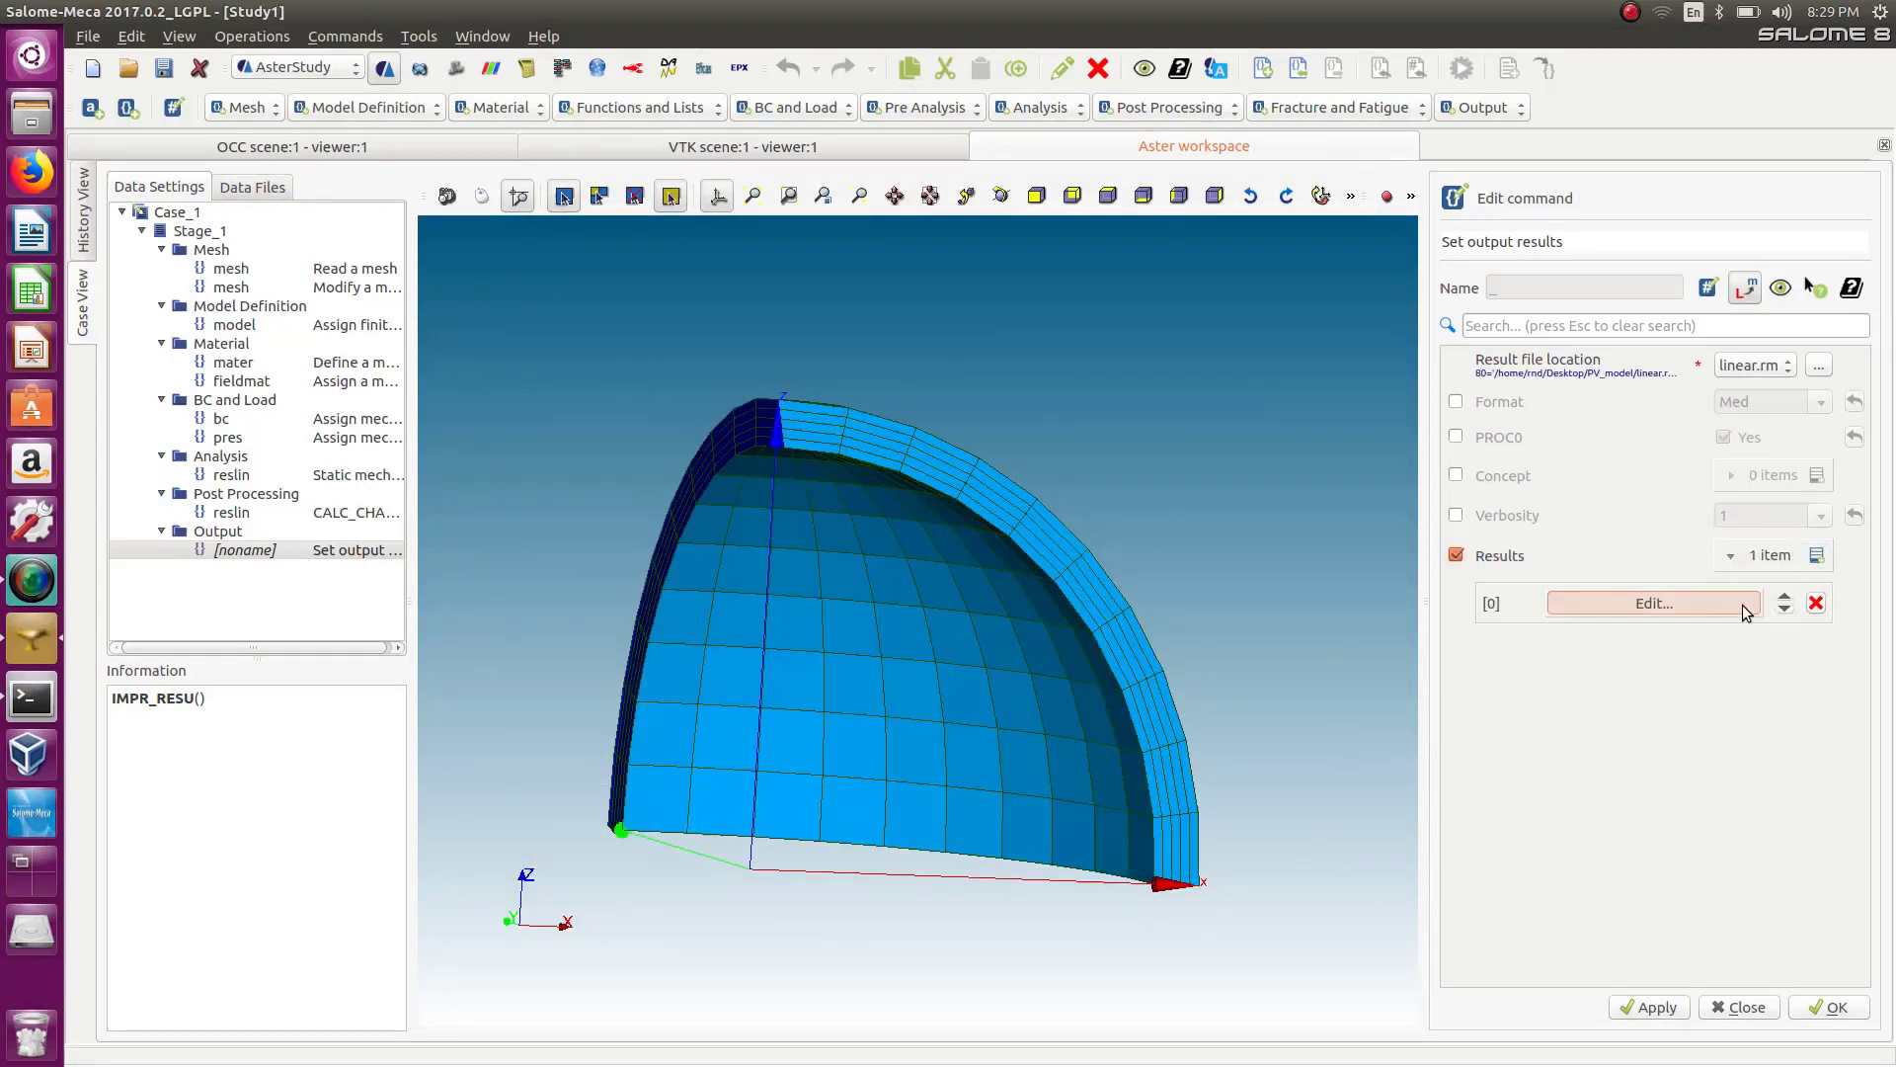
pyautogui.click(1736, 603)
pyautogui.click(1441, 446)
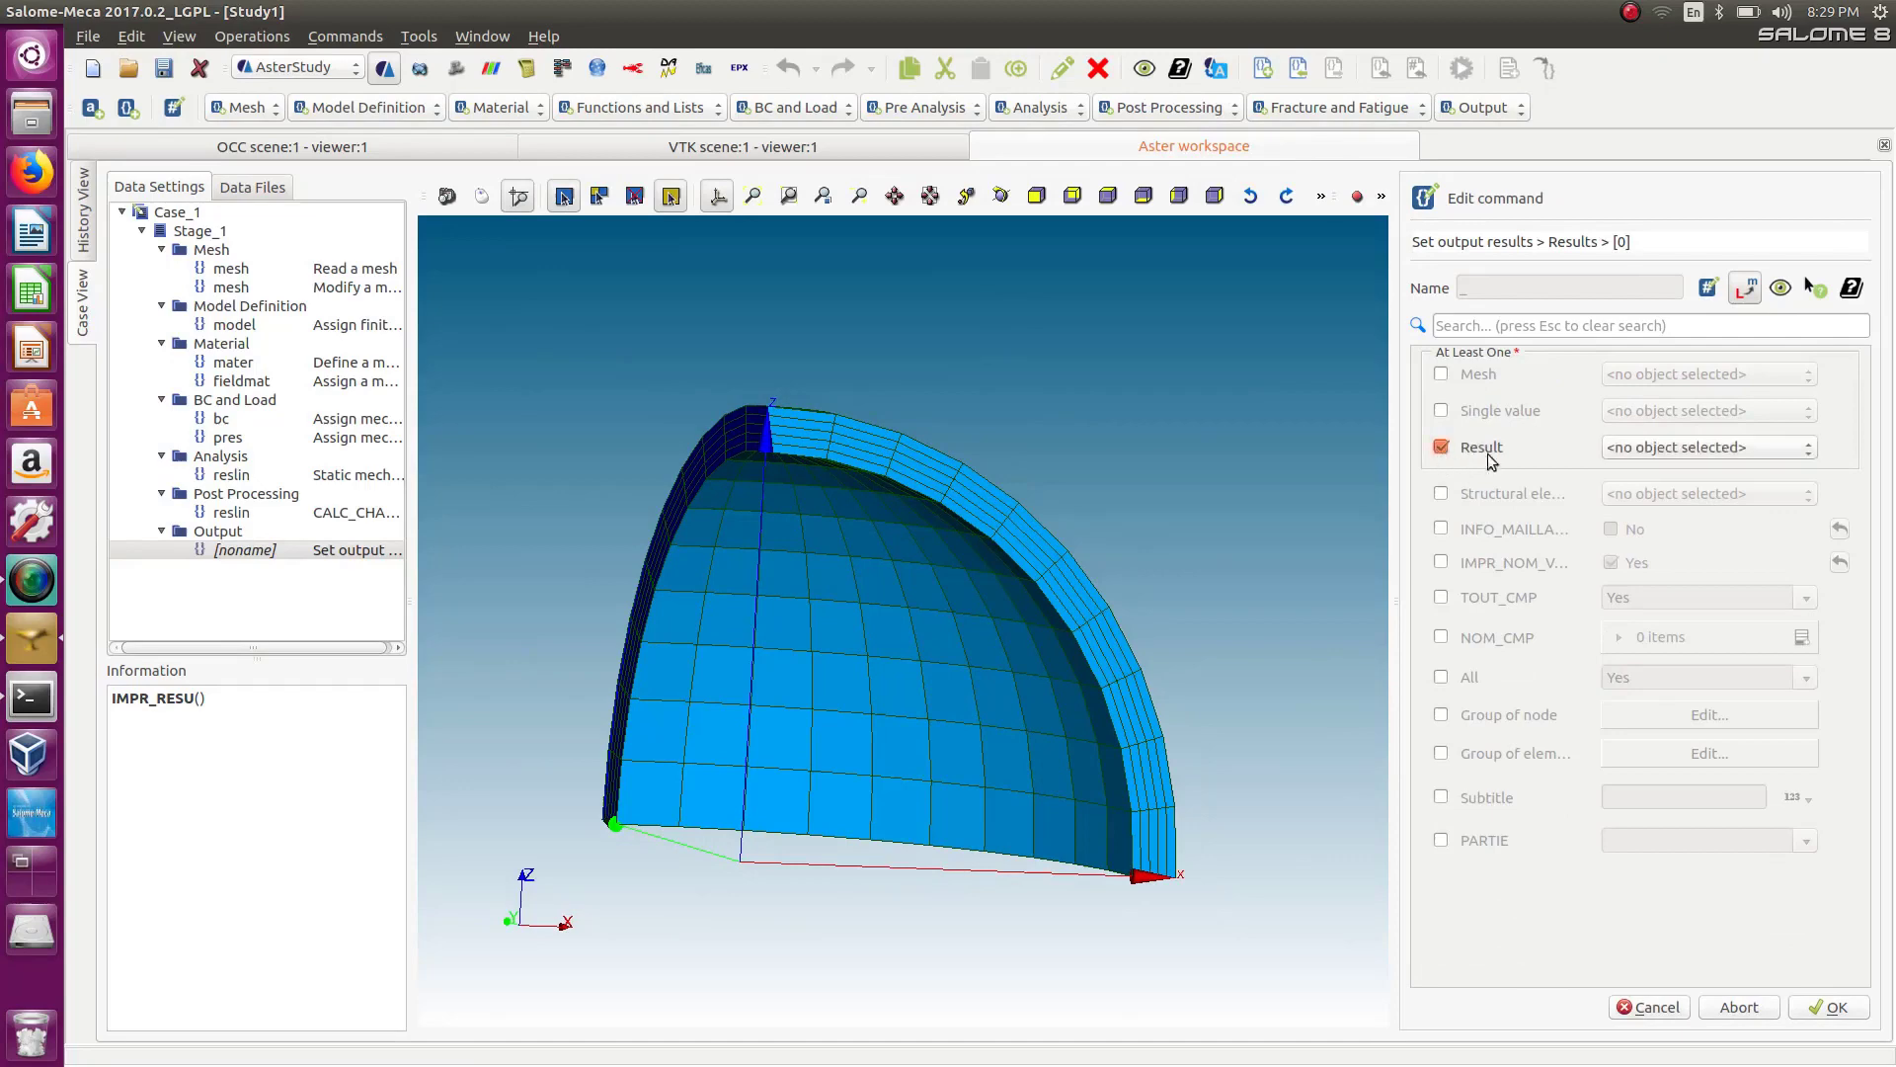
pyautogui.click(1639, 447)
pyautogui.click(1640, 464)
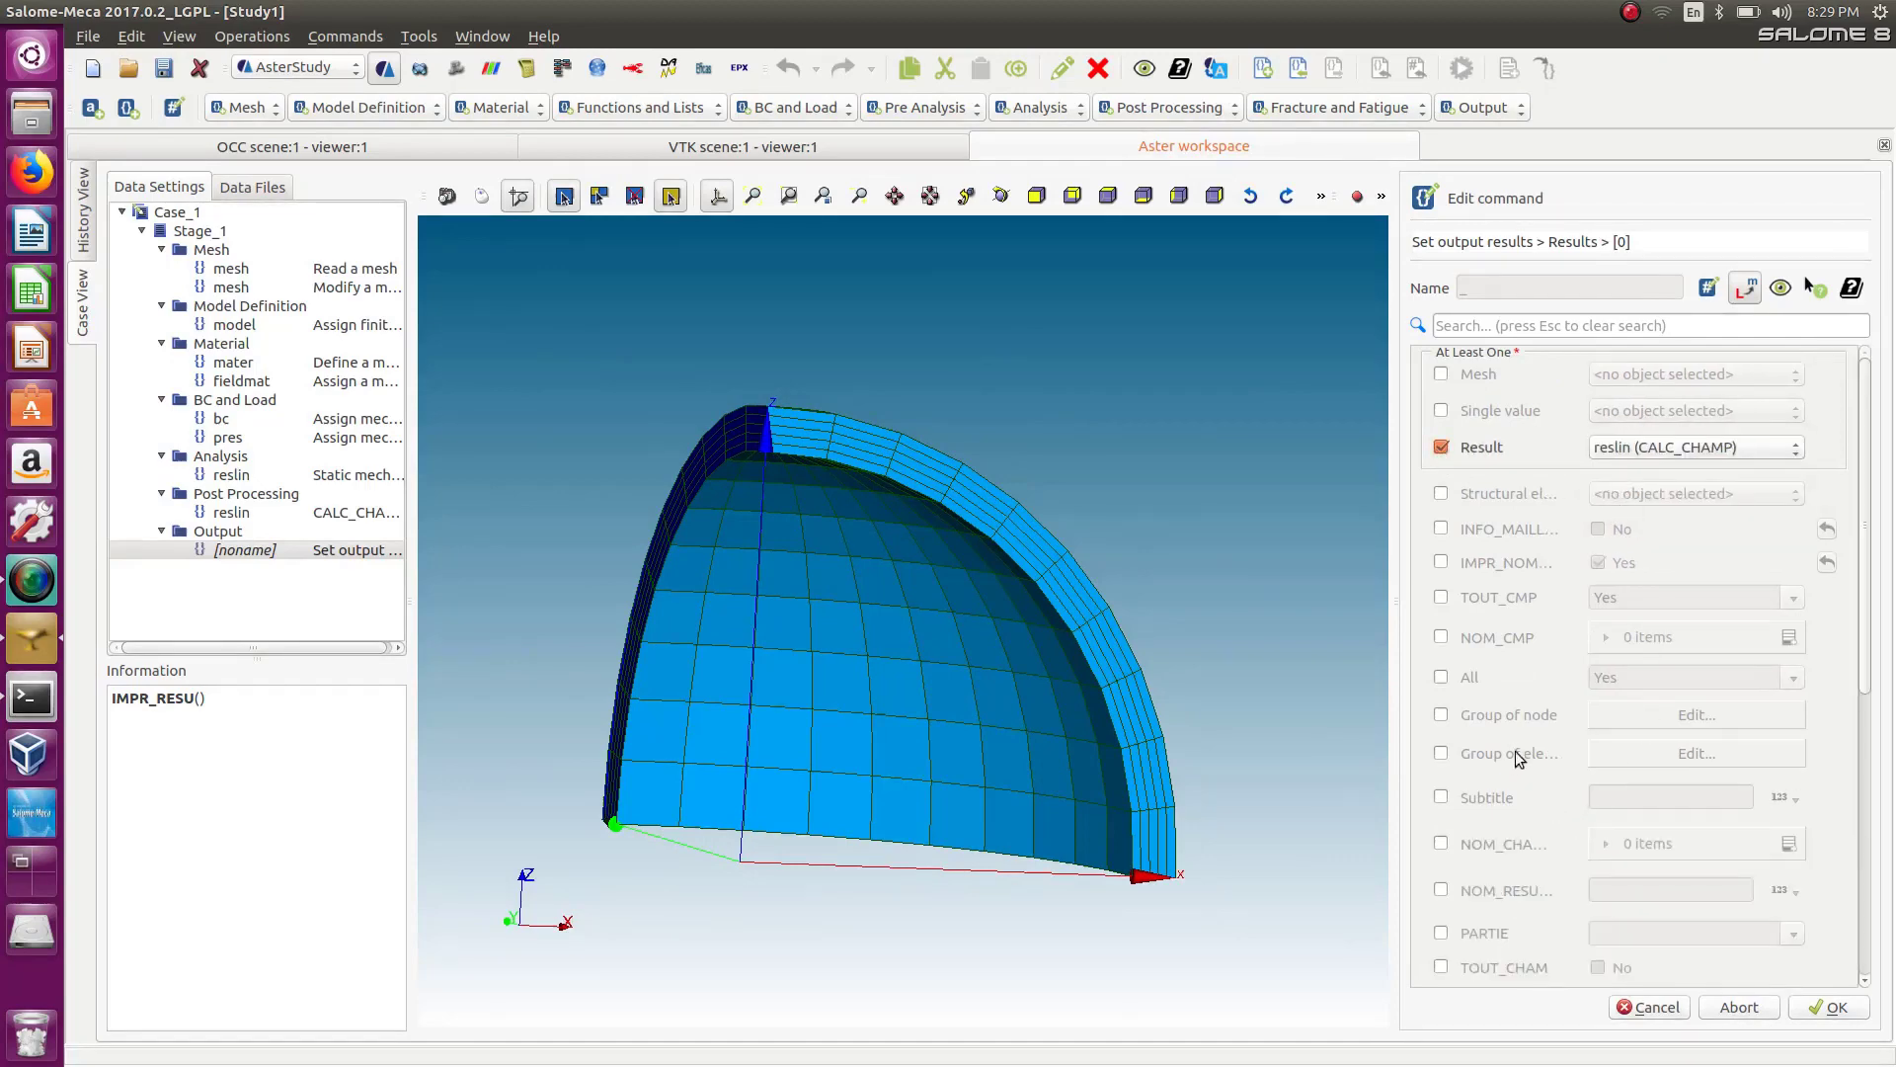
pyautogui.click(1830, 1008)
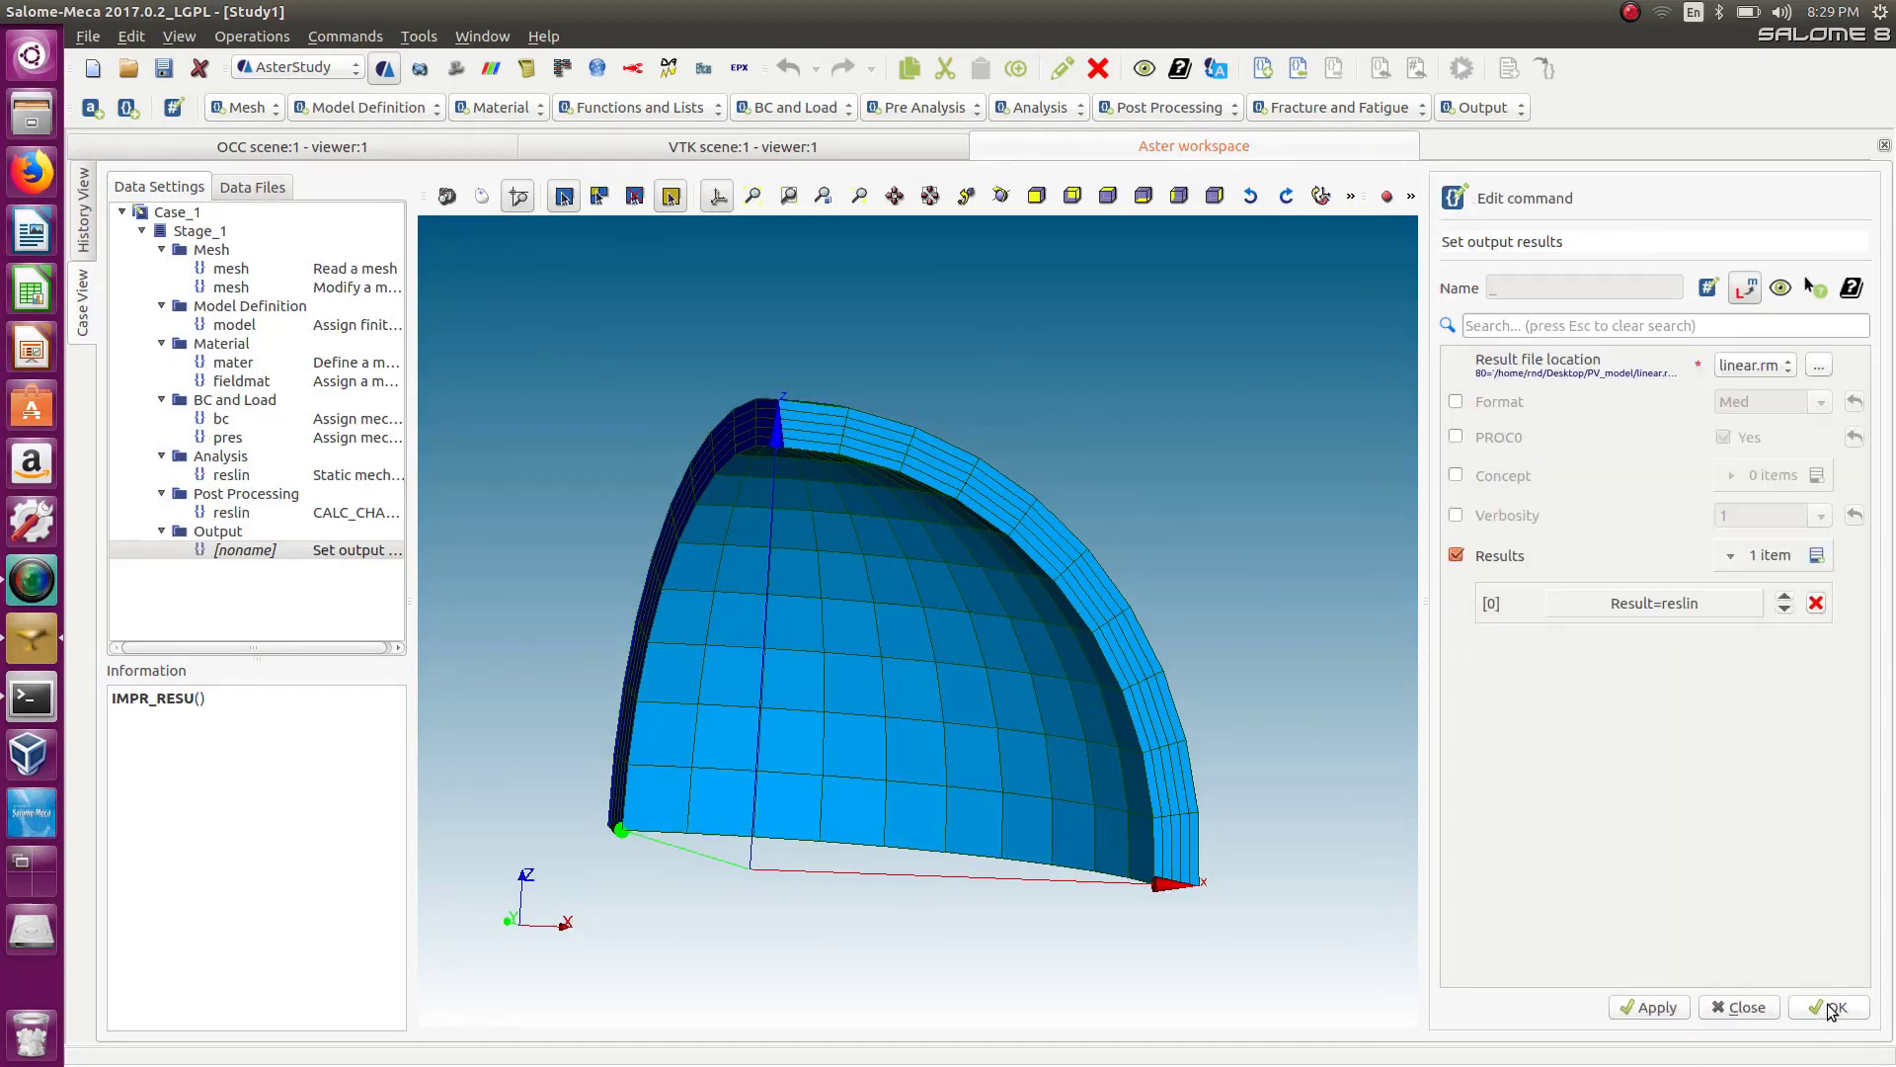
pyautogui.click(1828, 1009)
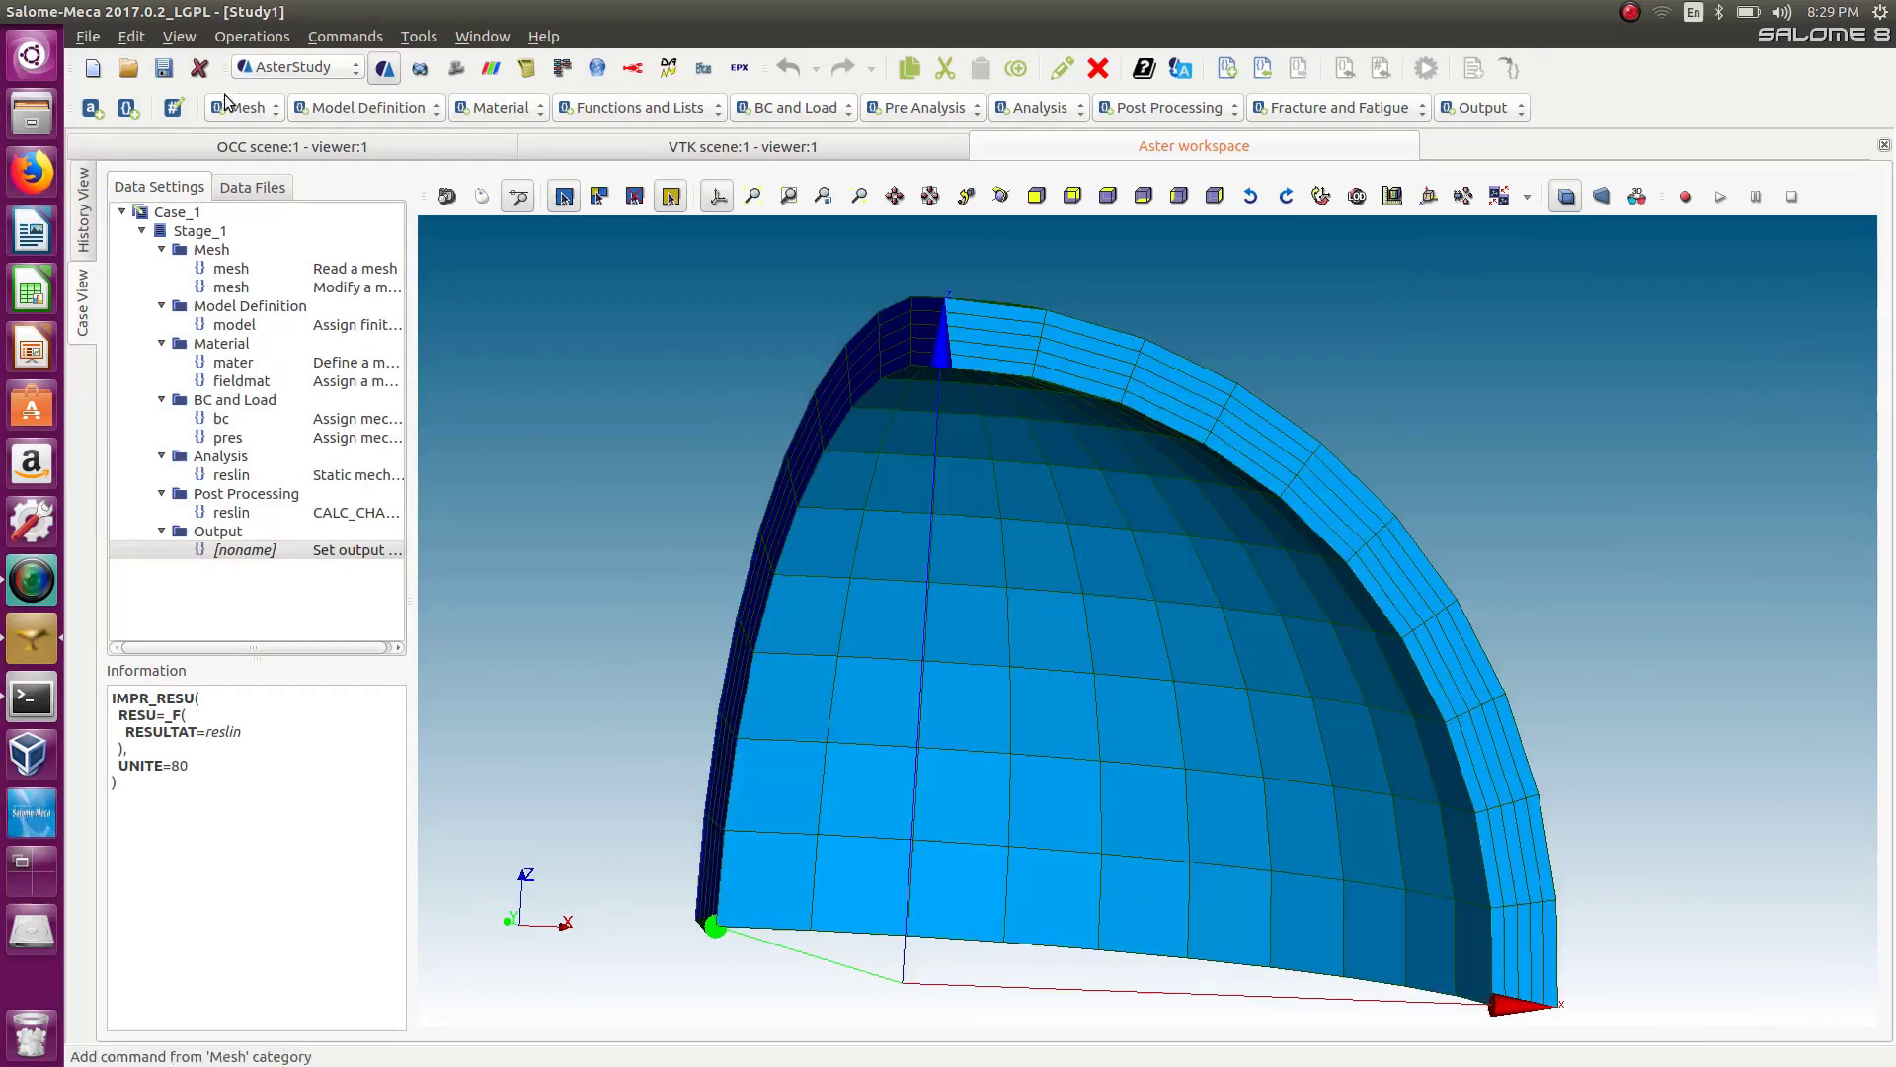
# Save the study as linear in the Desktop PV_model folder.
pyautogui.click(164, 68)
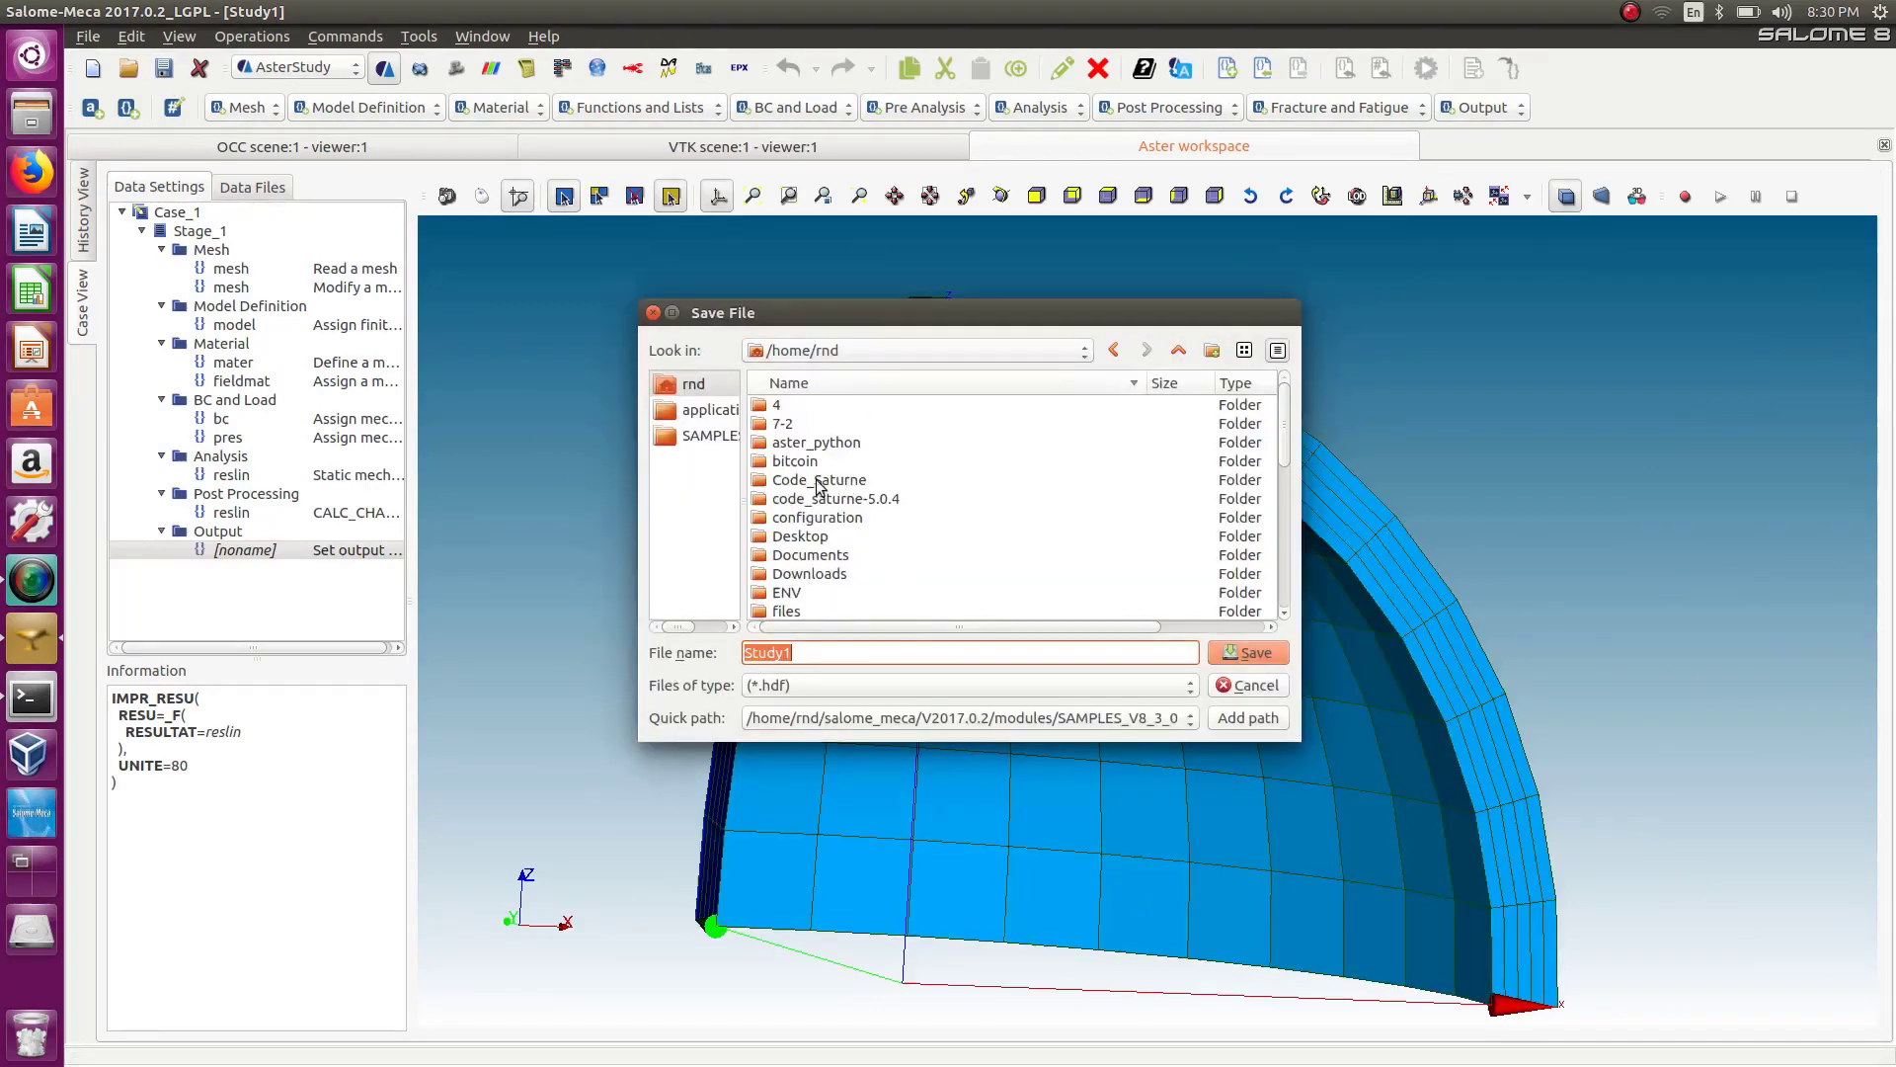
pyautogui.doubleClick(804, 533)
pyautogui.click(810, 425)
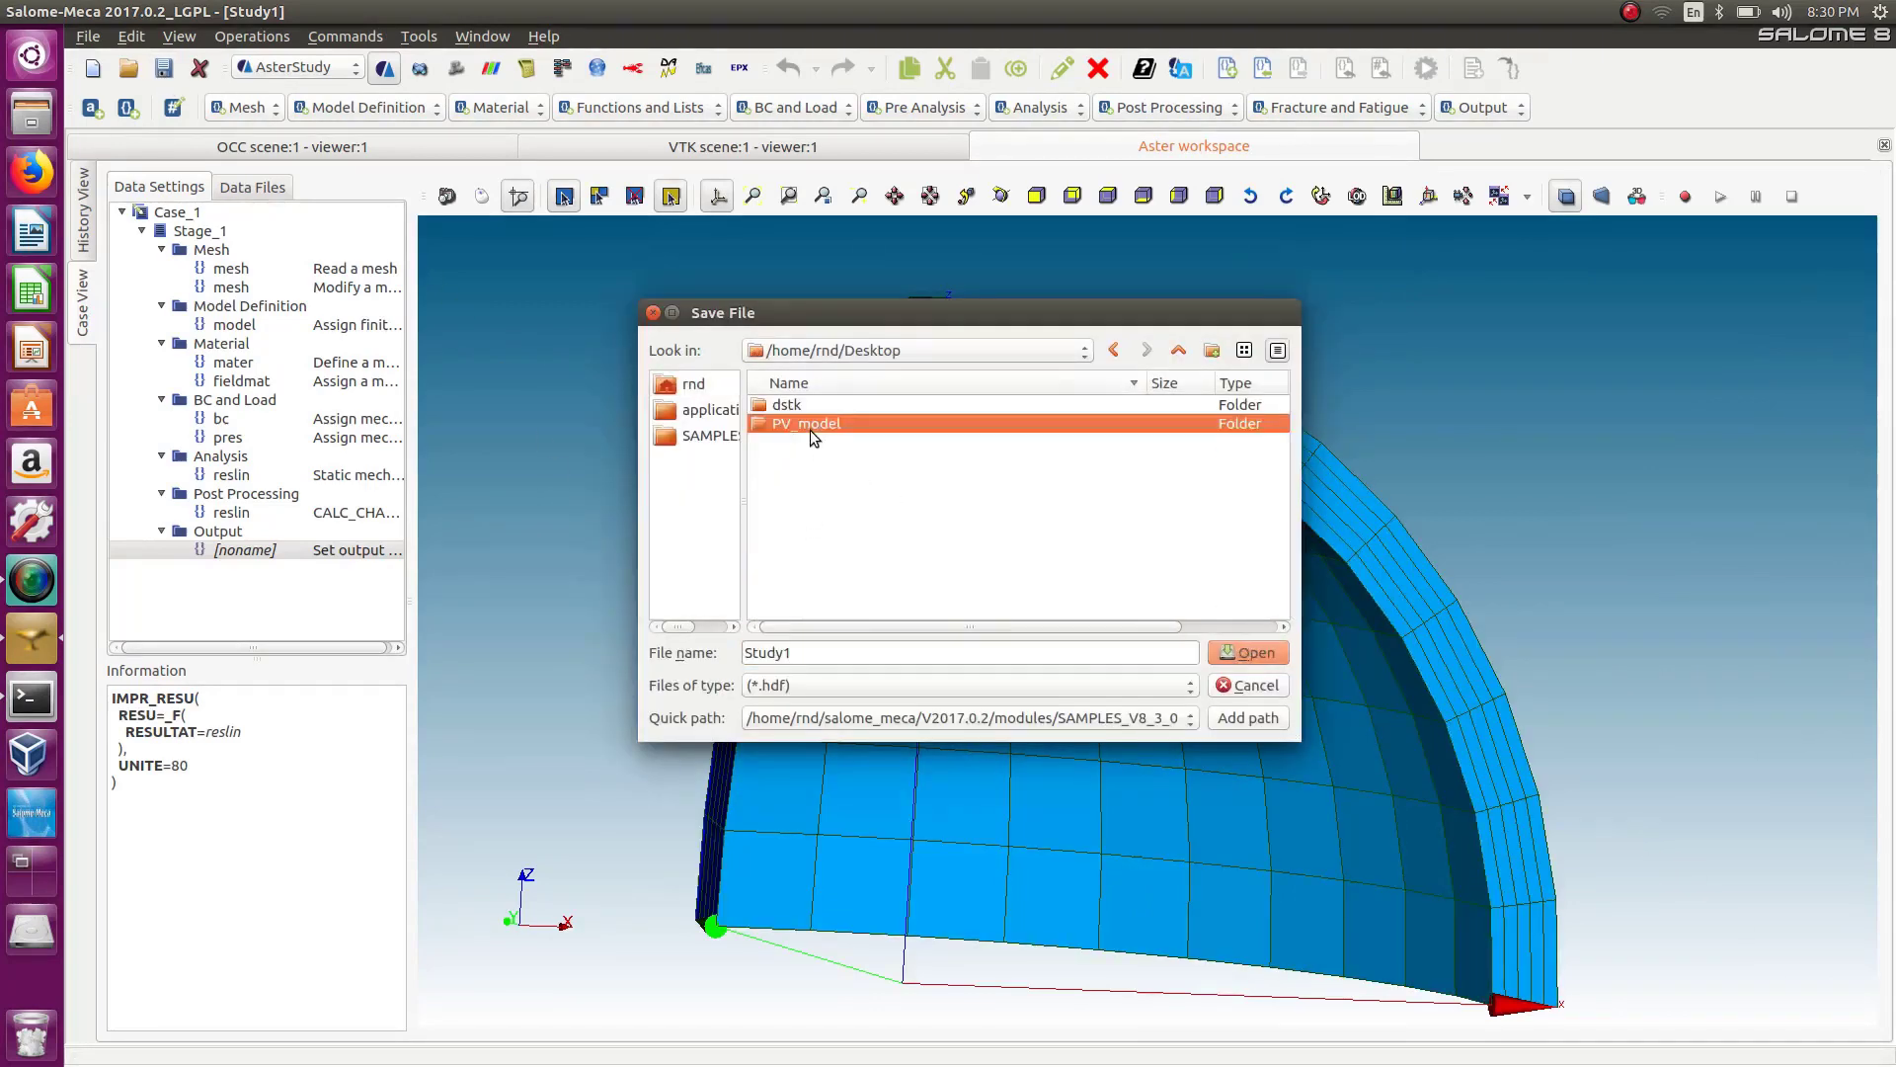
pyautogui.doubleClick(810, 427)
pyautogui.moveTo(808, 653); pyautogui.dragTo(719, 644)
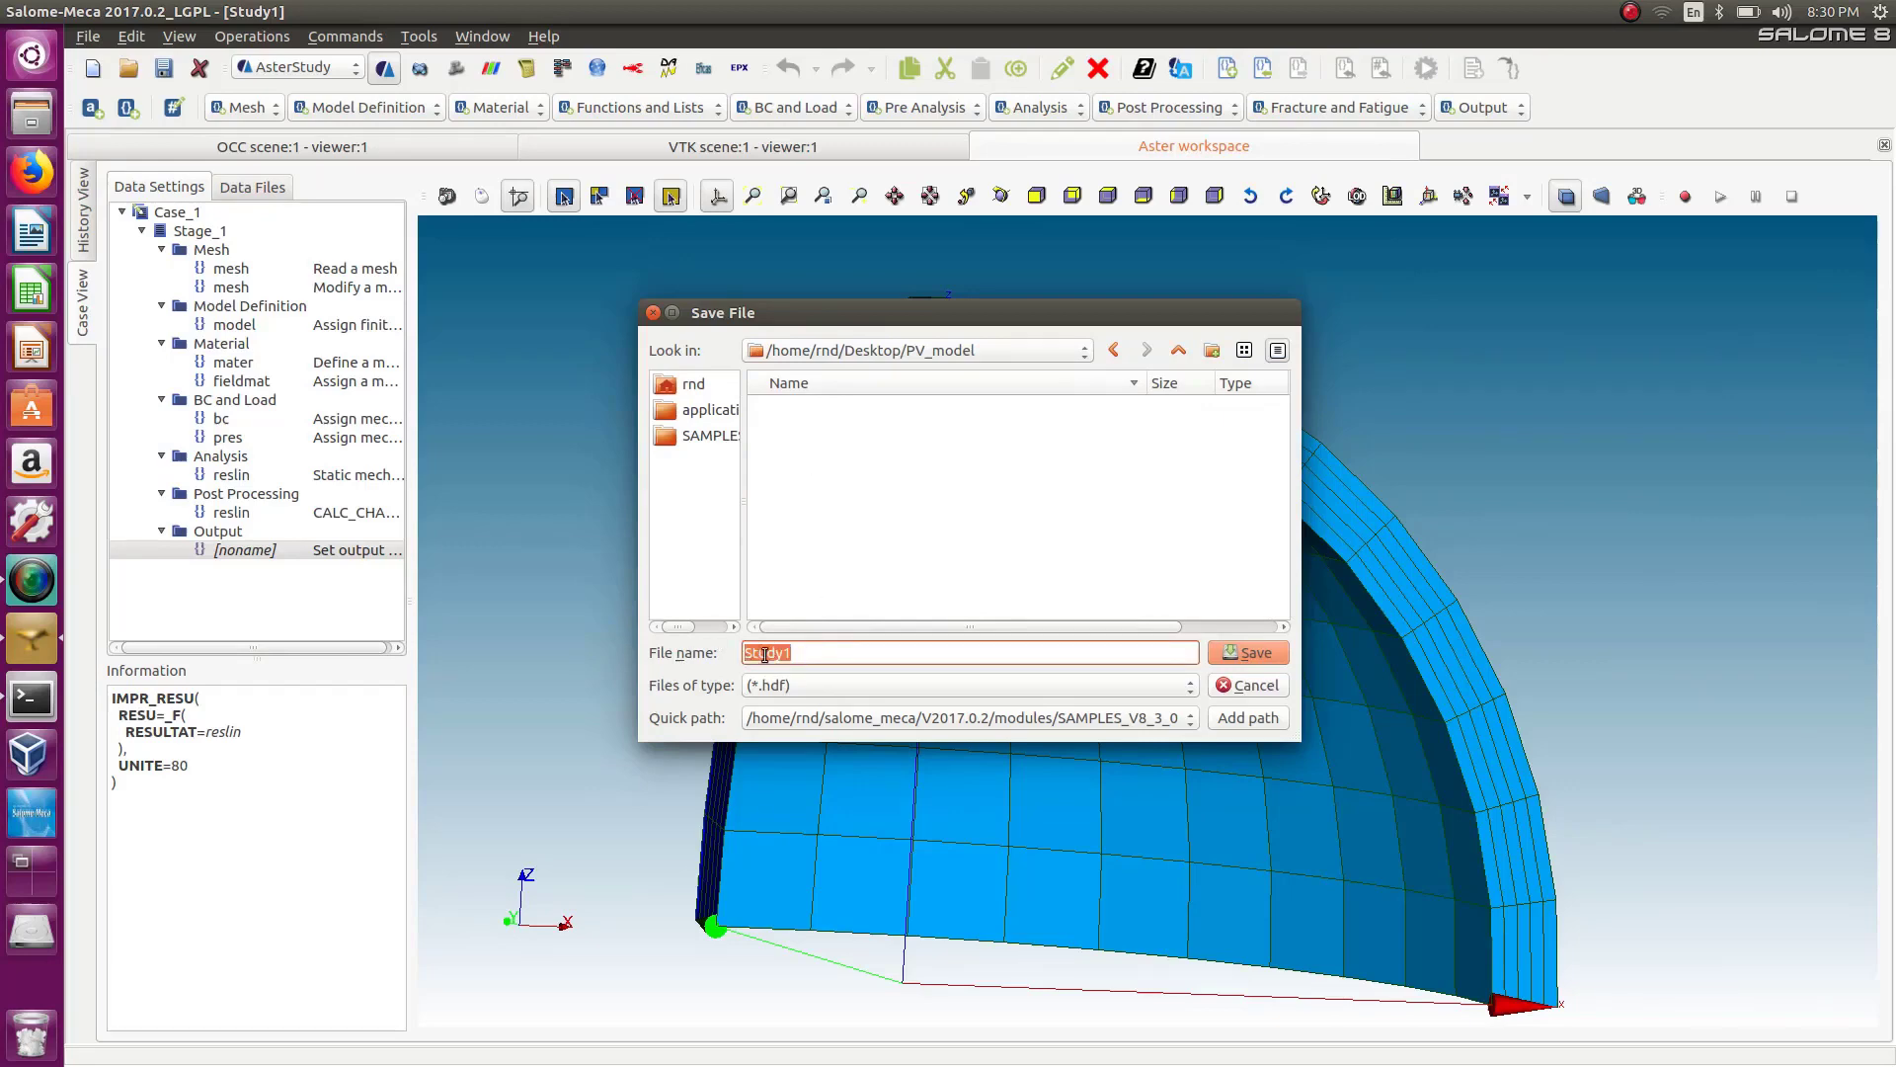
pyautogui.press('BackSpace')
pyautogui.click(1248, 652)
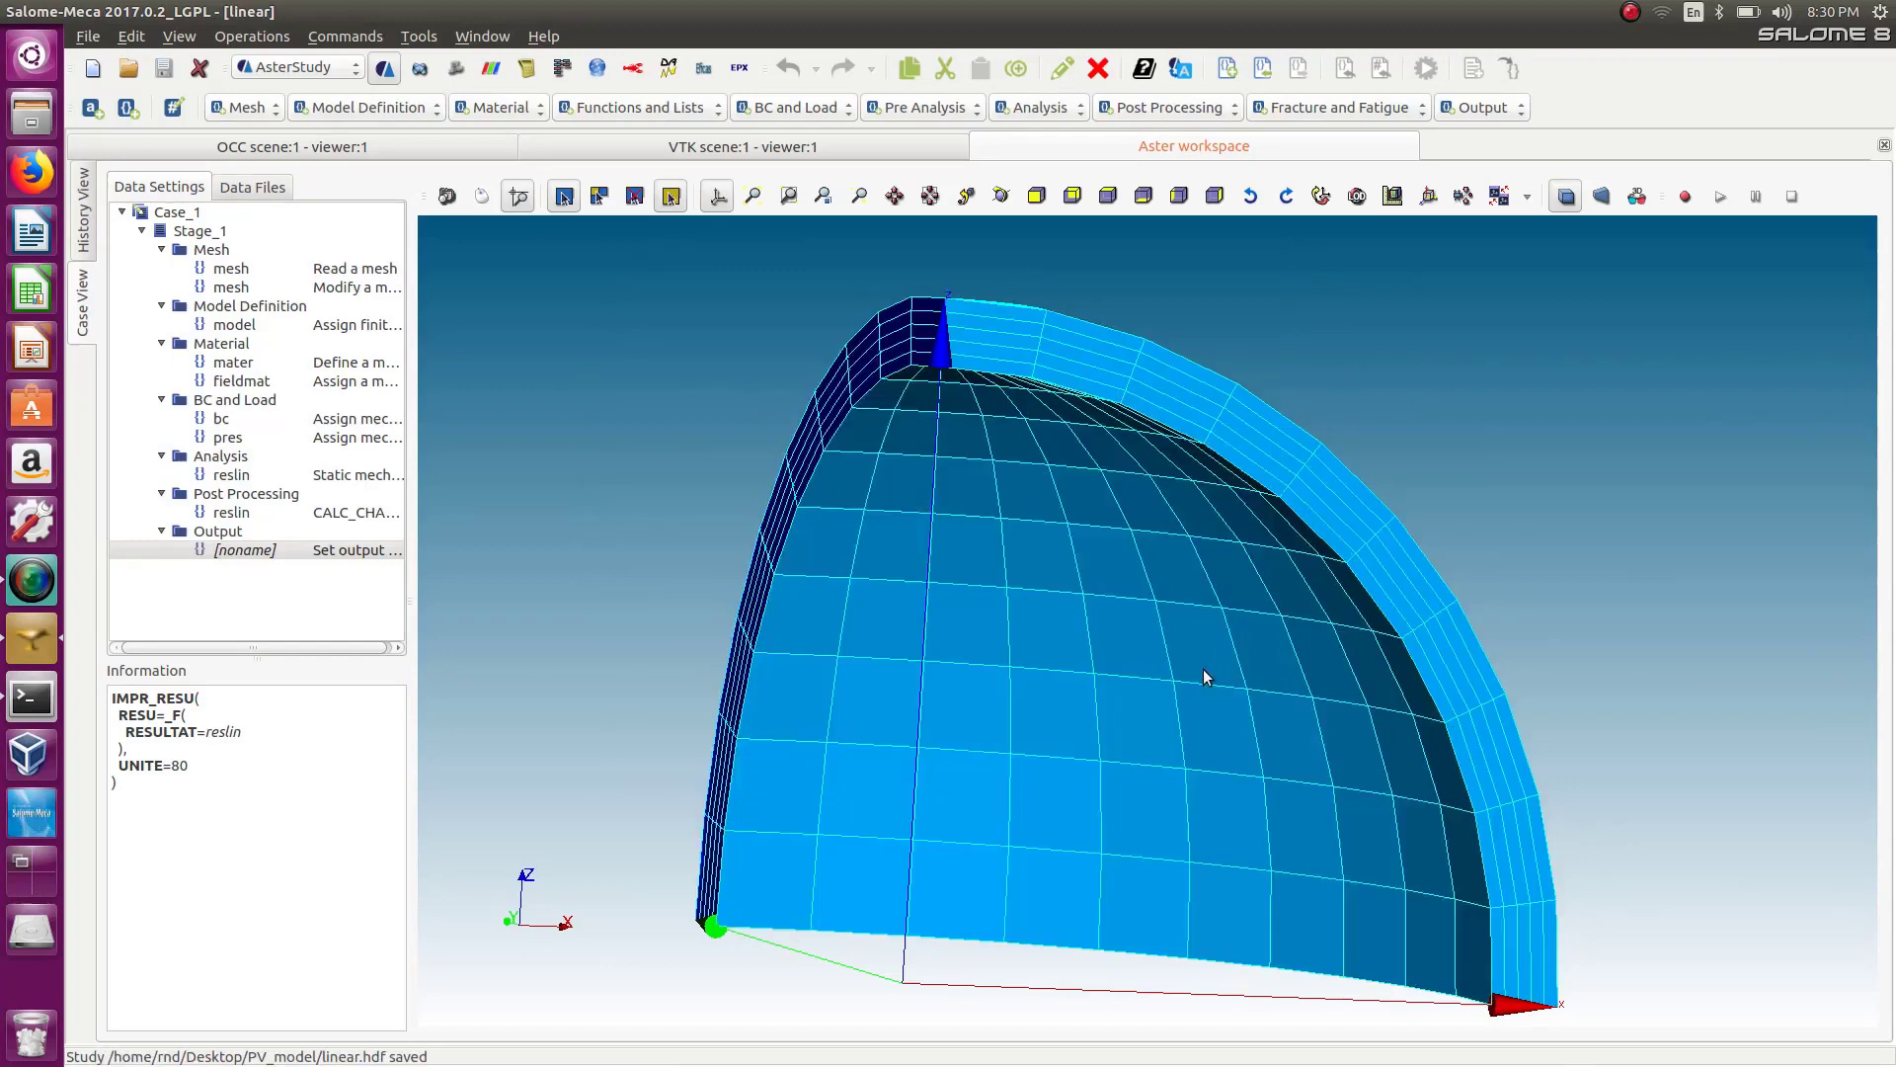
# Mark Stage_1 for running in the history view and run the case.
pyautogui.click(89, 239)
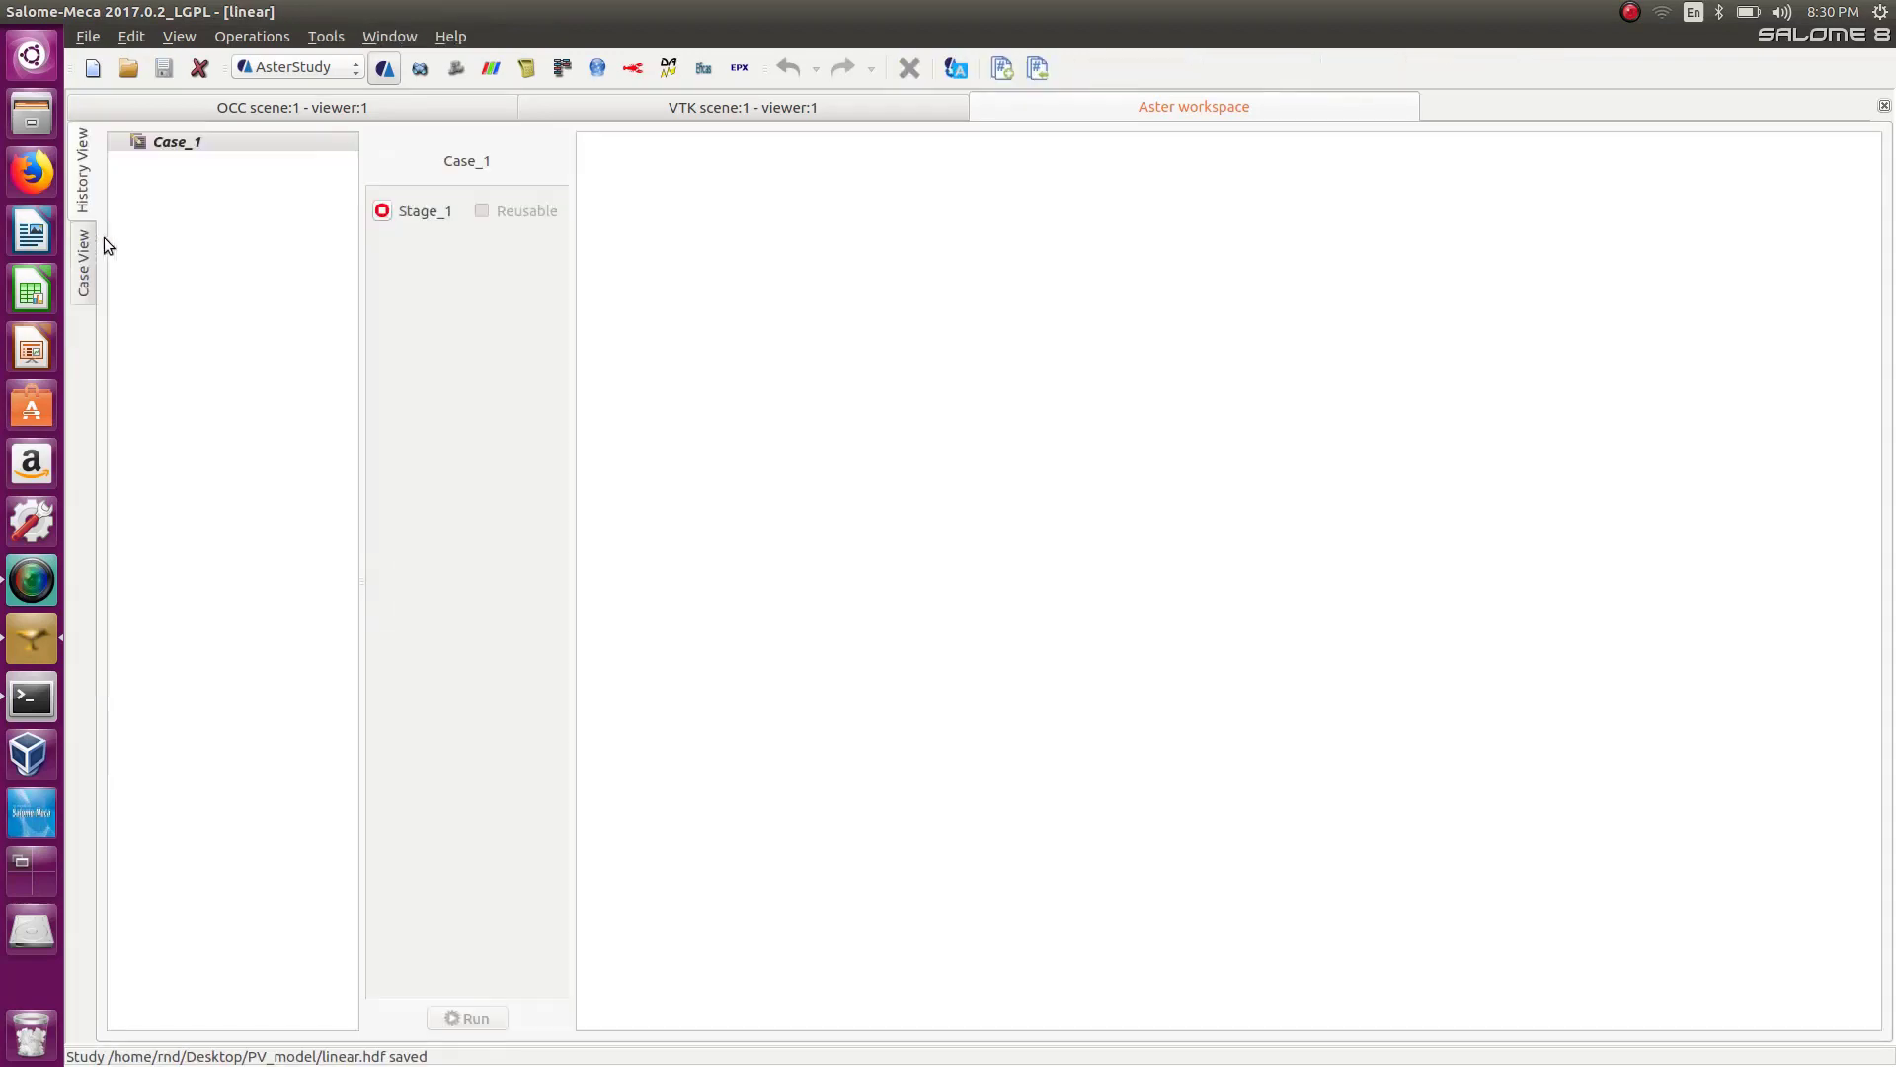
pyautogui.click(382, 211)
pyautogui.click(475, 1017)
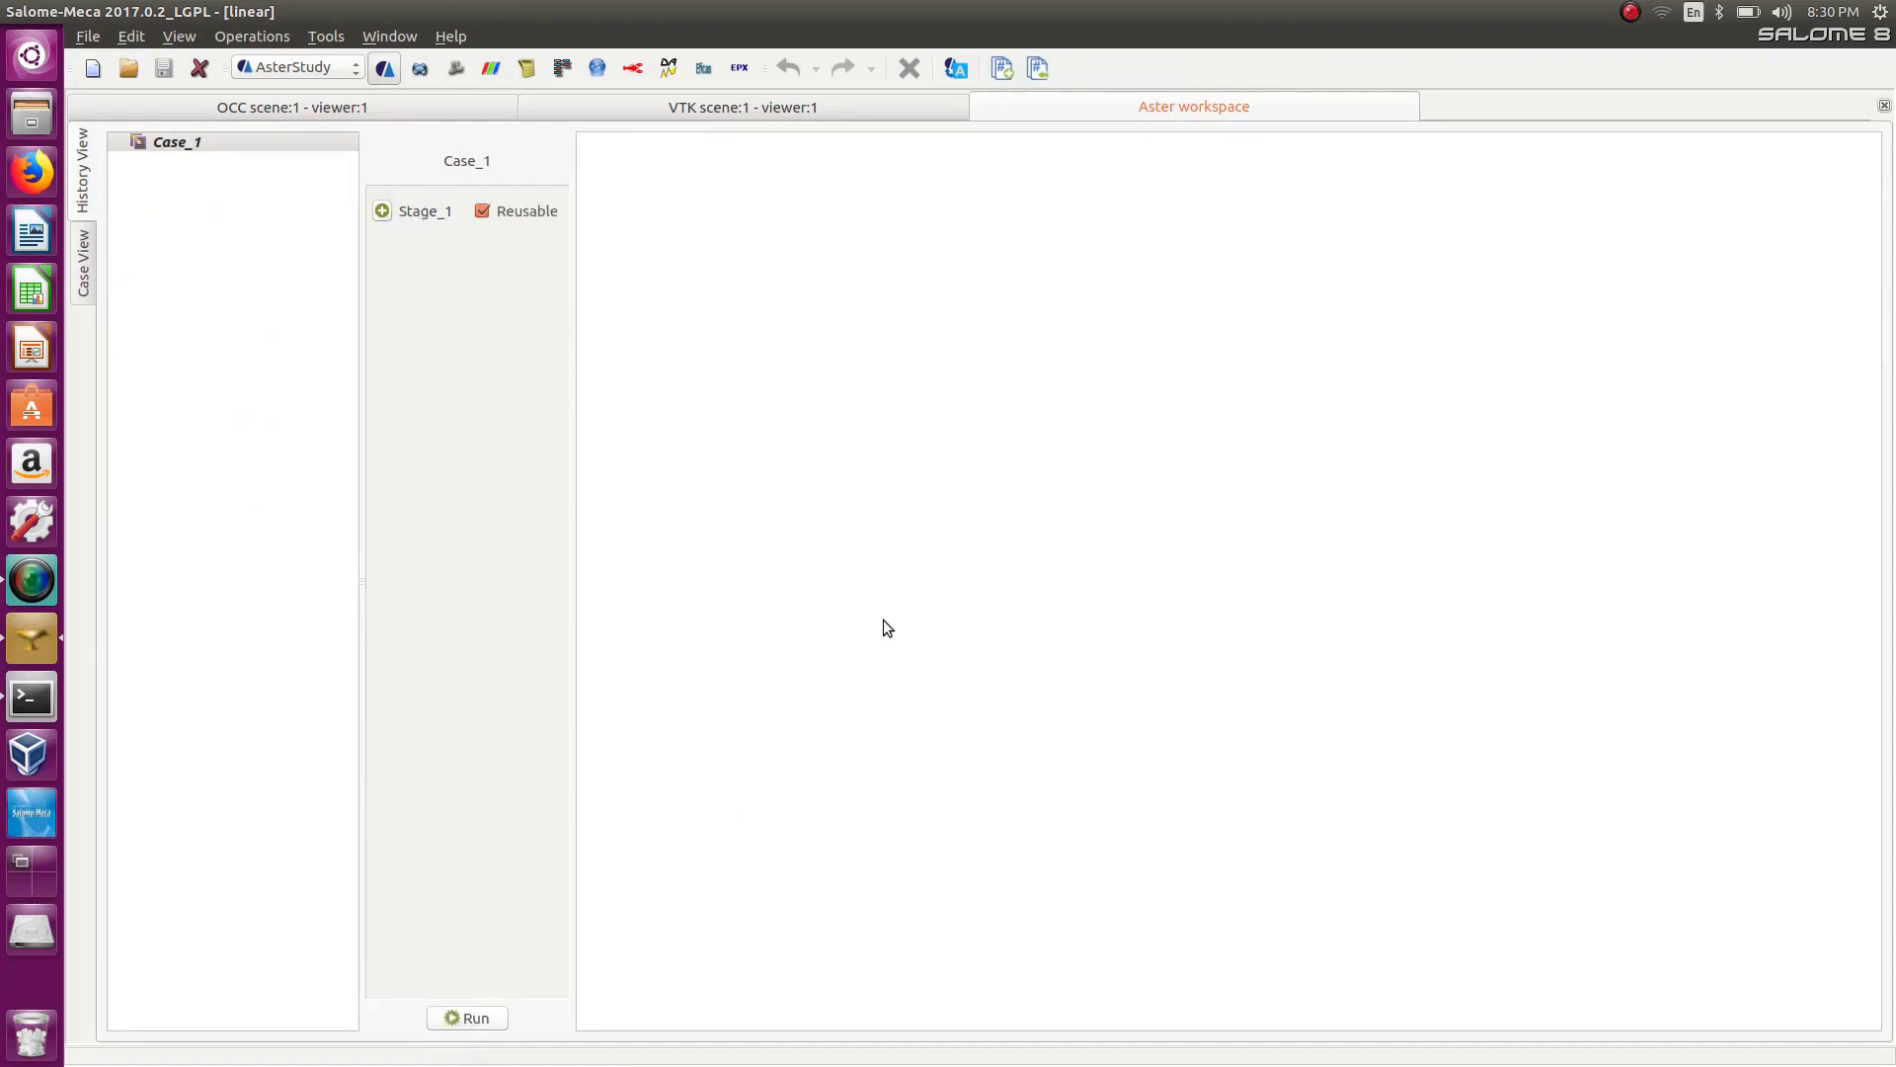
pyautogui.click(1141, 740)
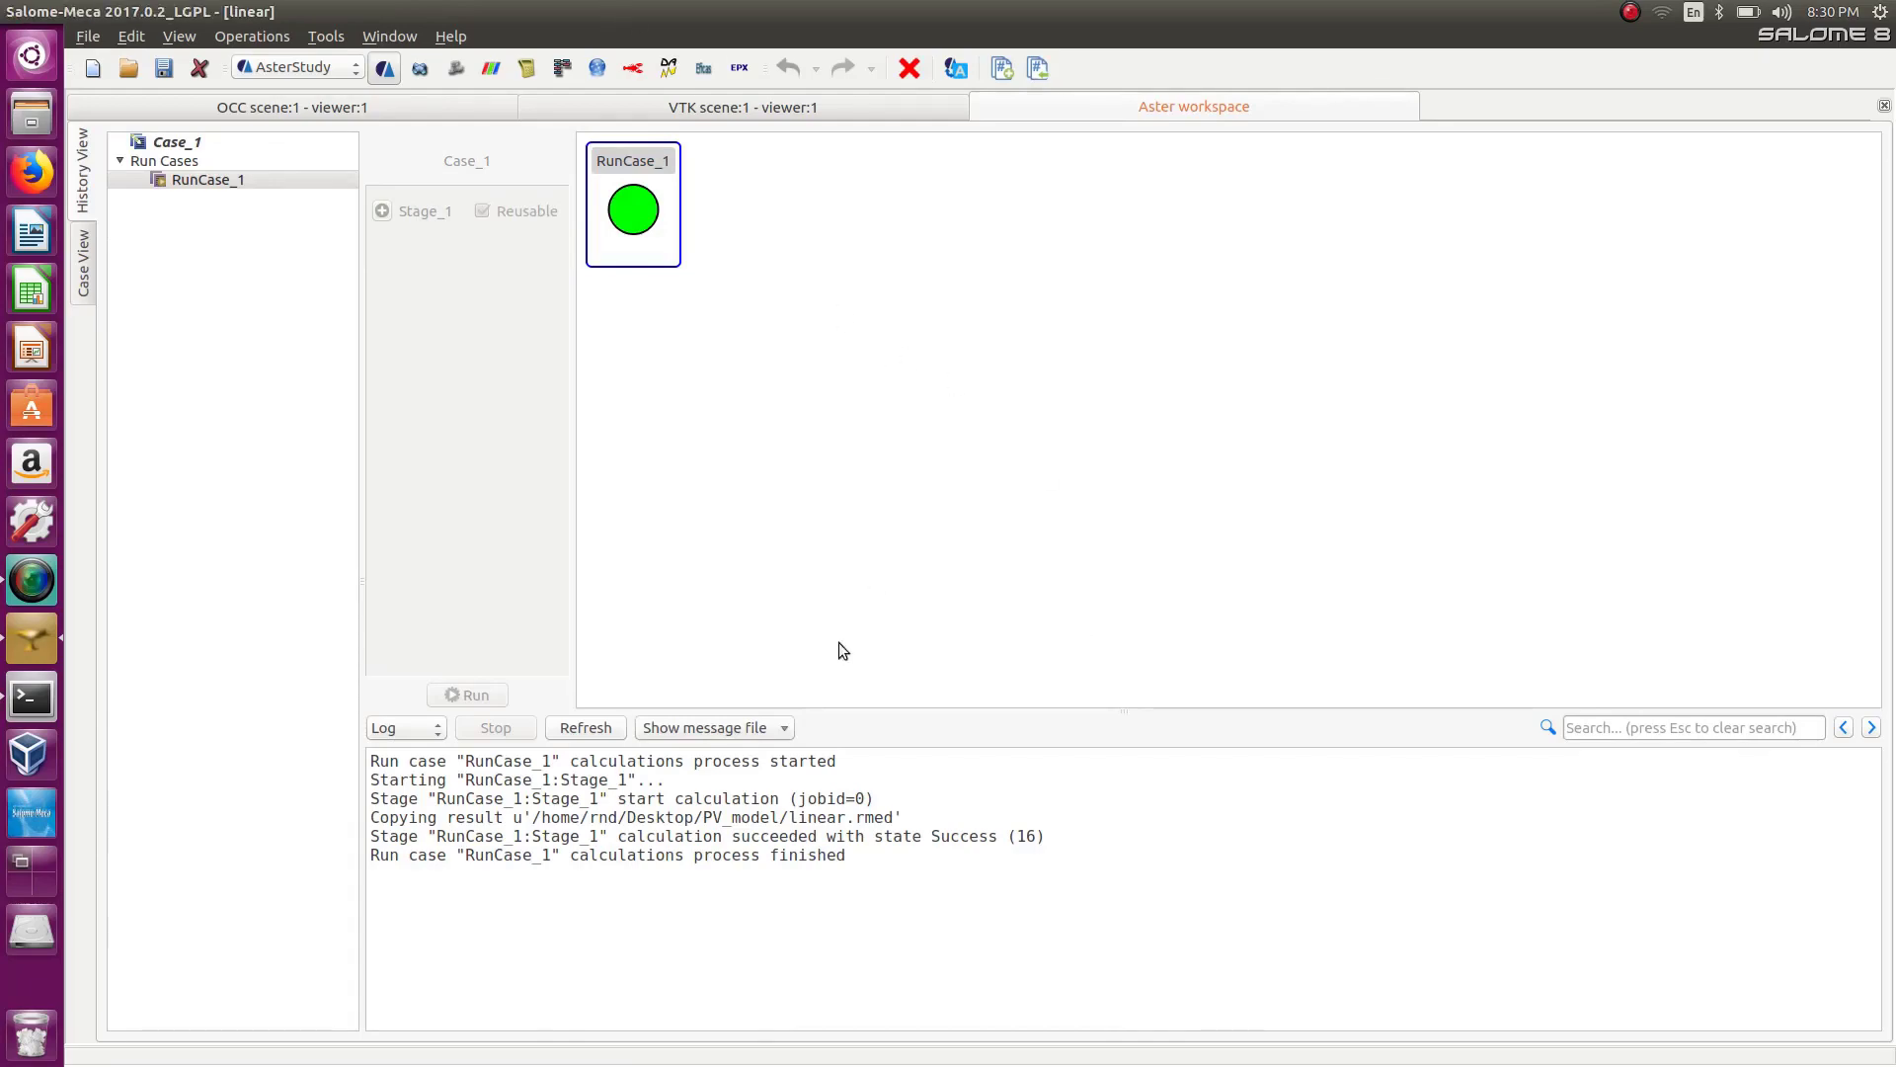
# Open the linear.rmed result file from the case's data files in ParaVis.
pyautogui.click(94, 283)
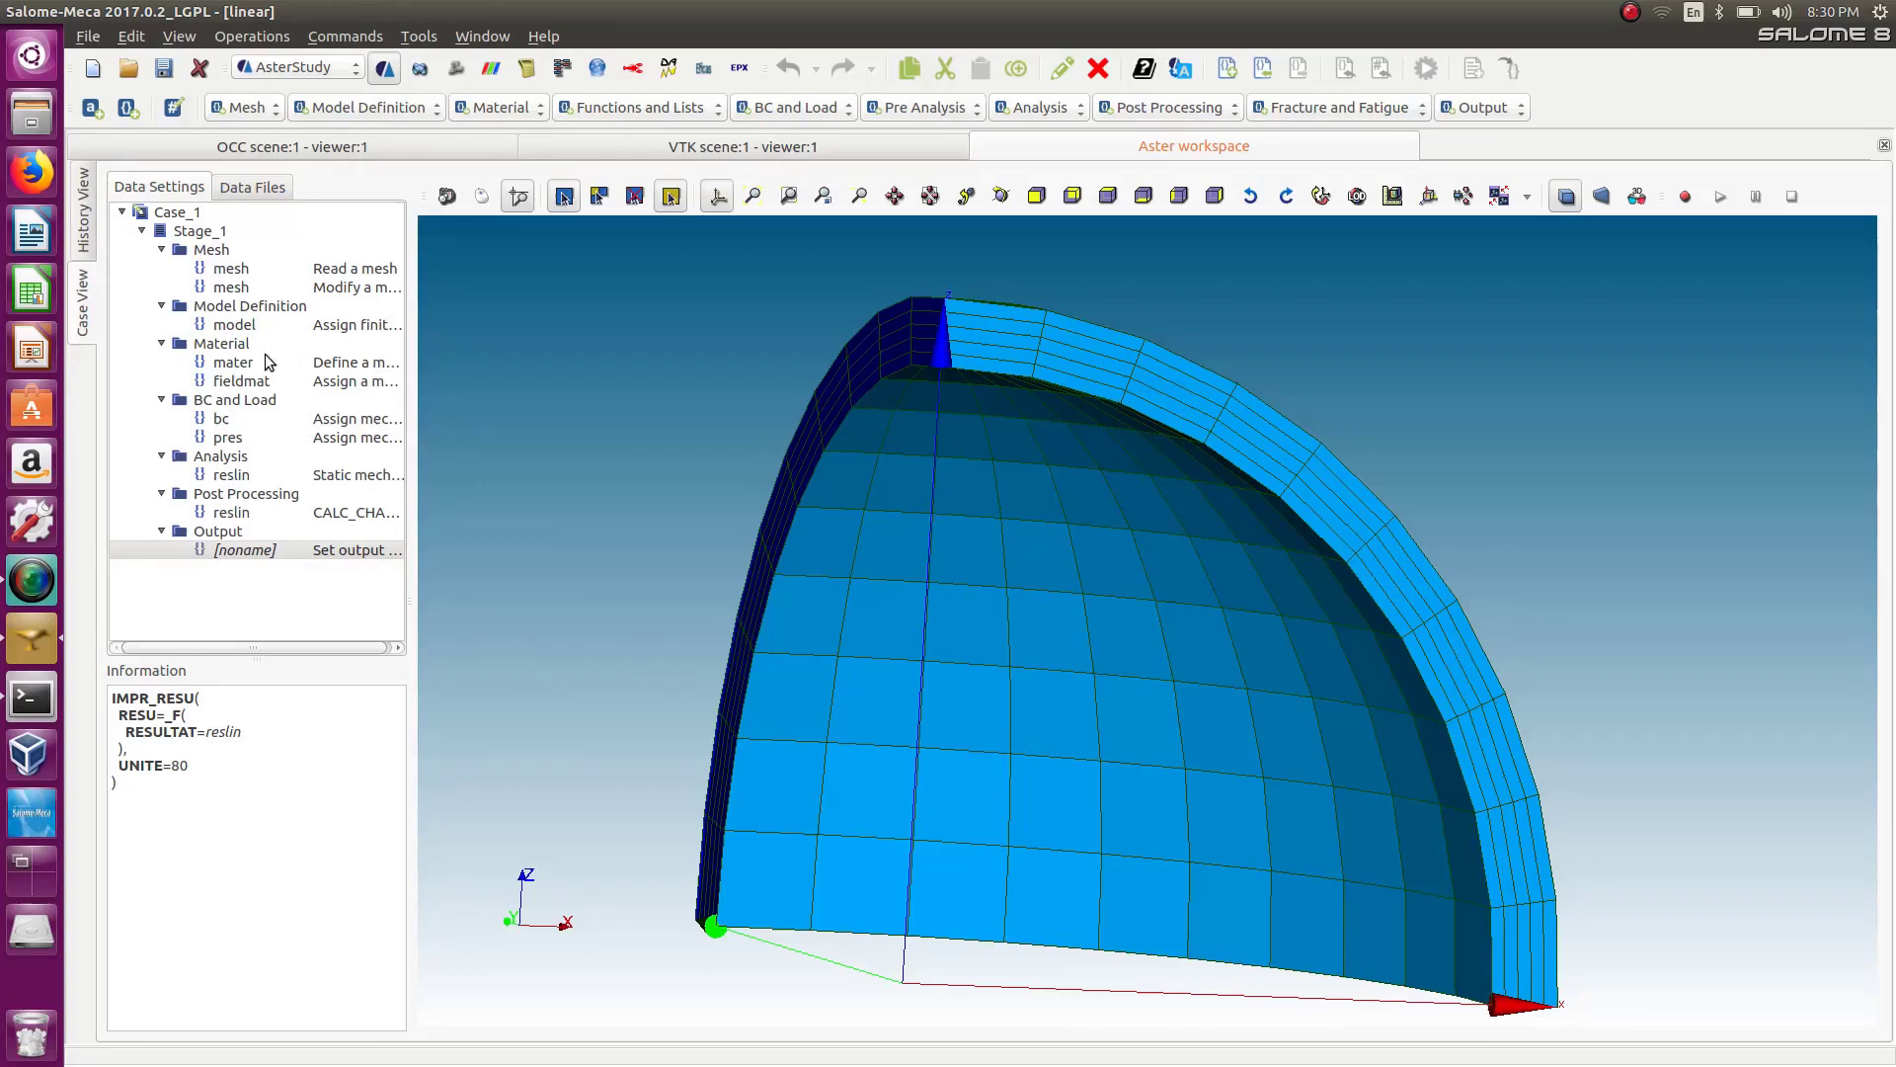
pyautogui.click(252, 187)
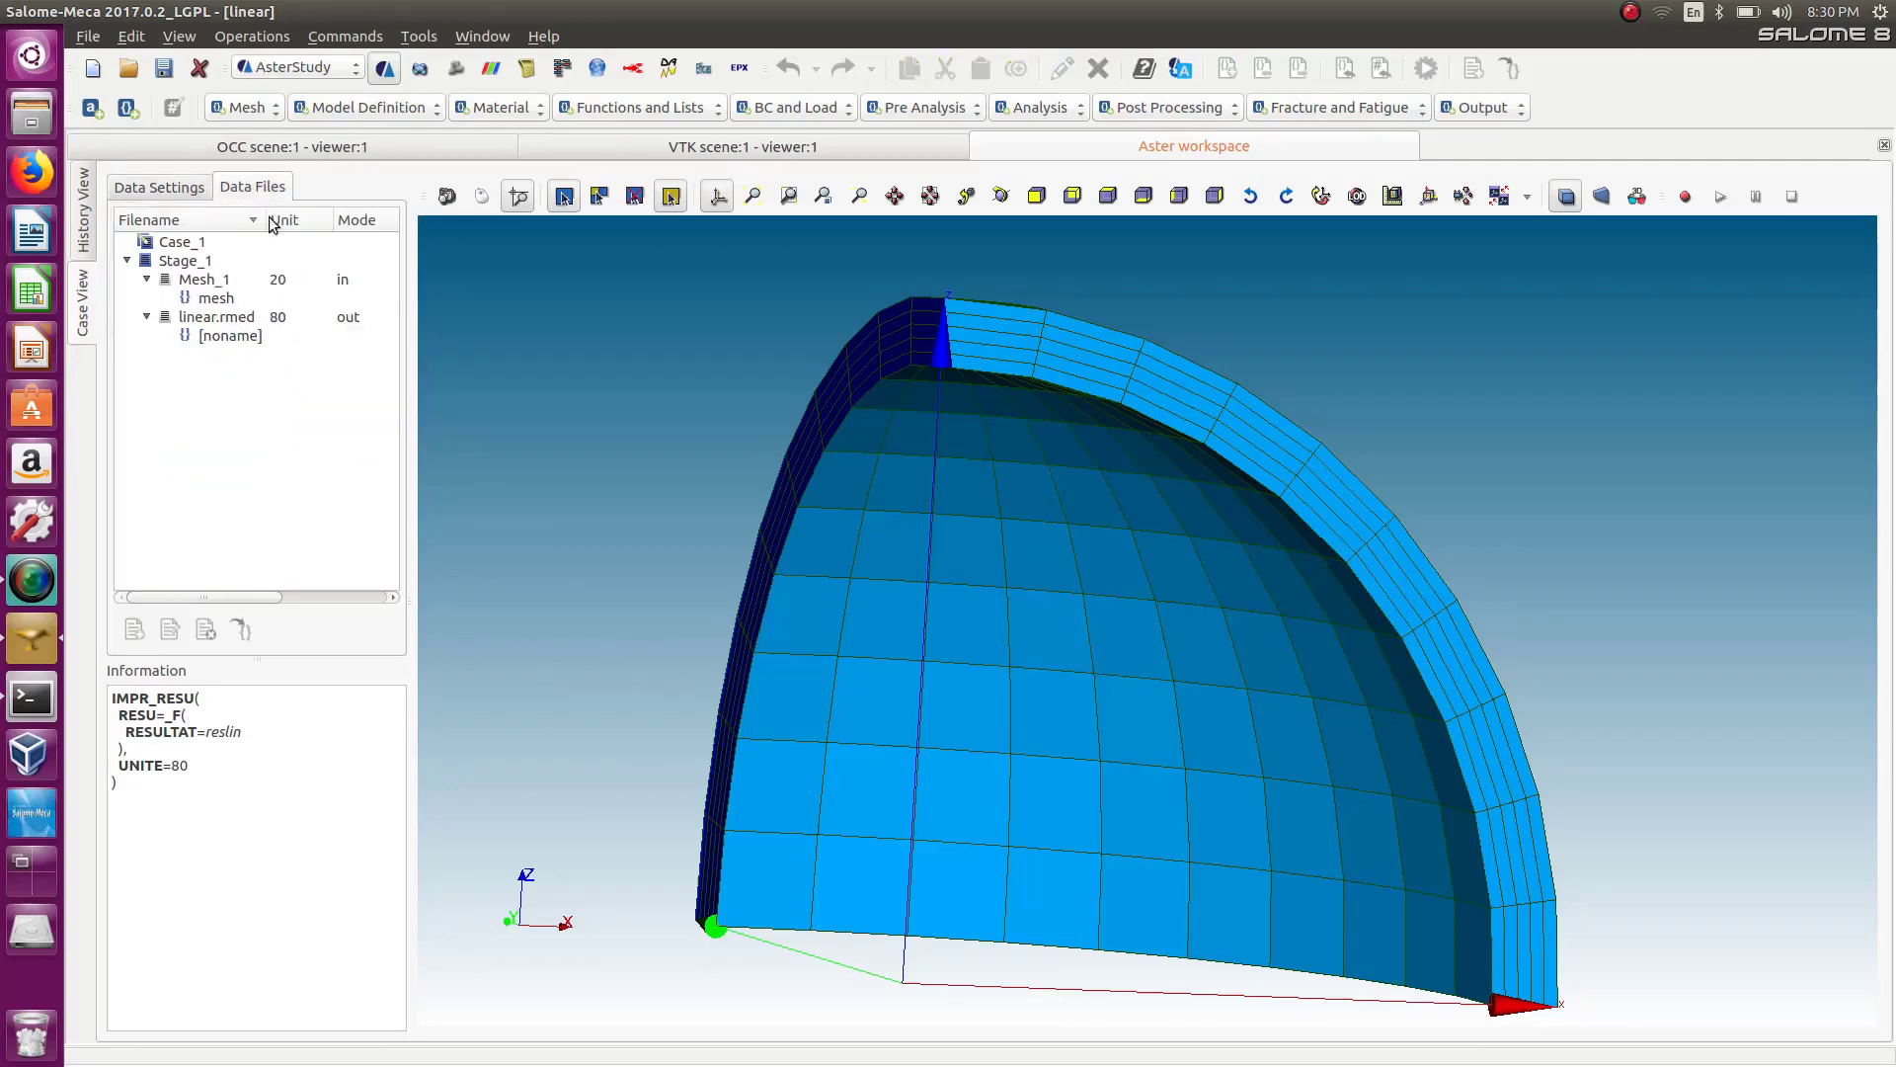
pyautogui.click(229, 321)
pyautogui.rightClick(228, 332)
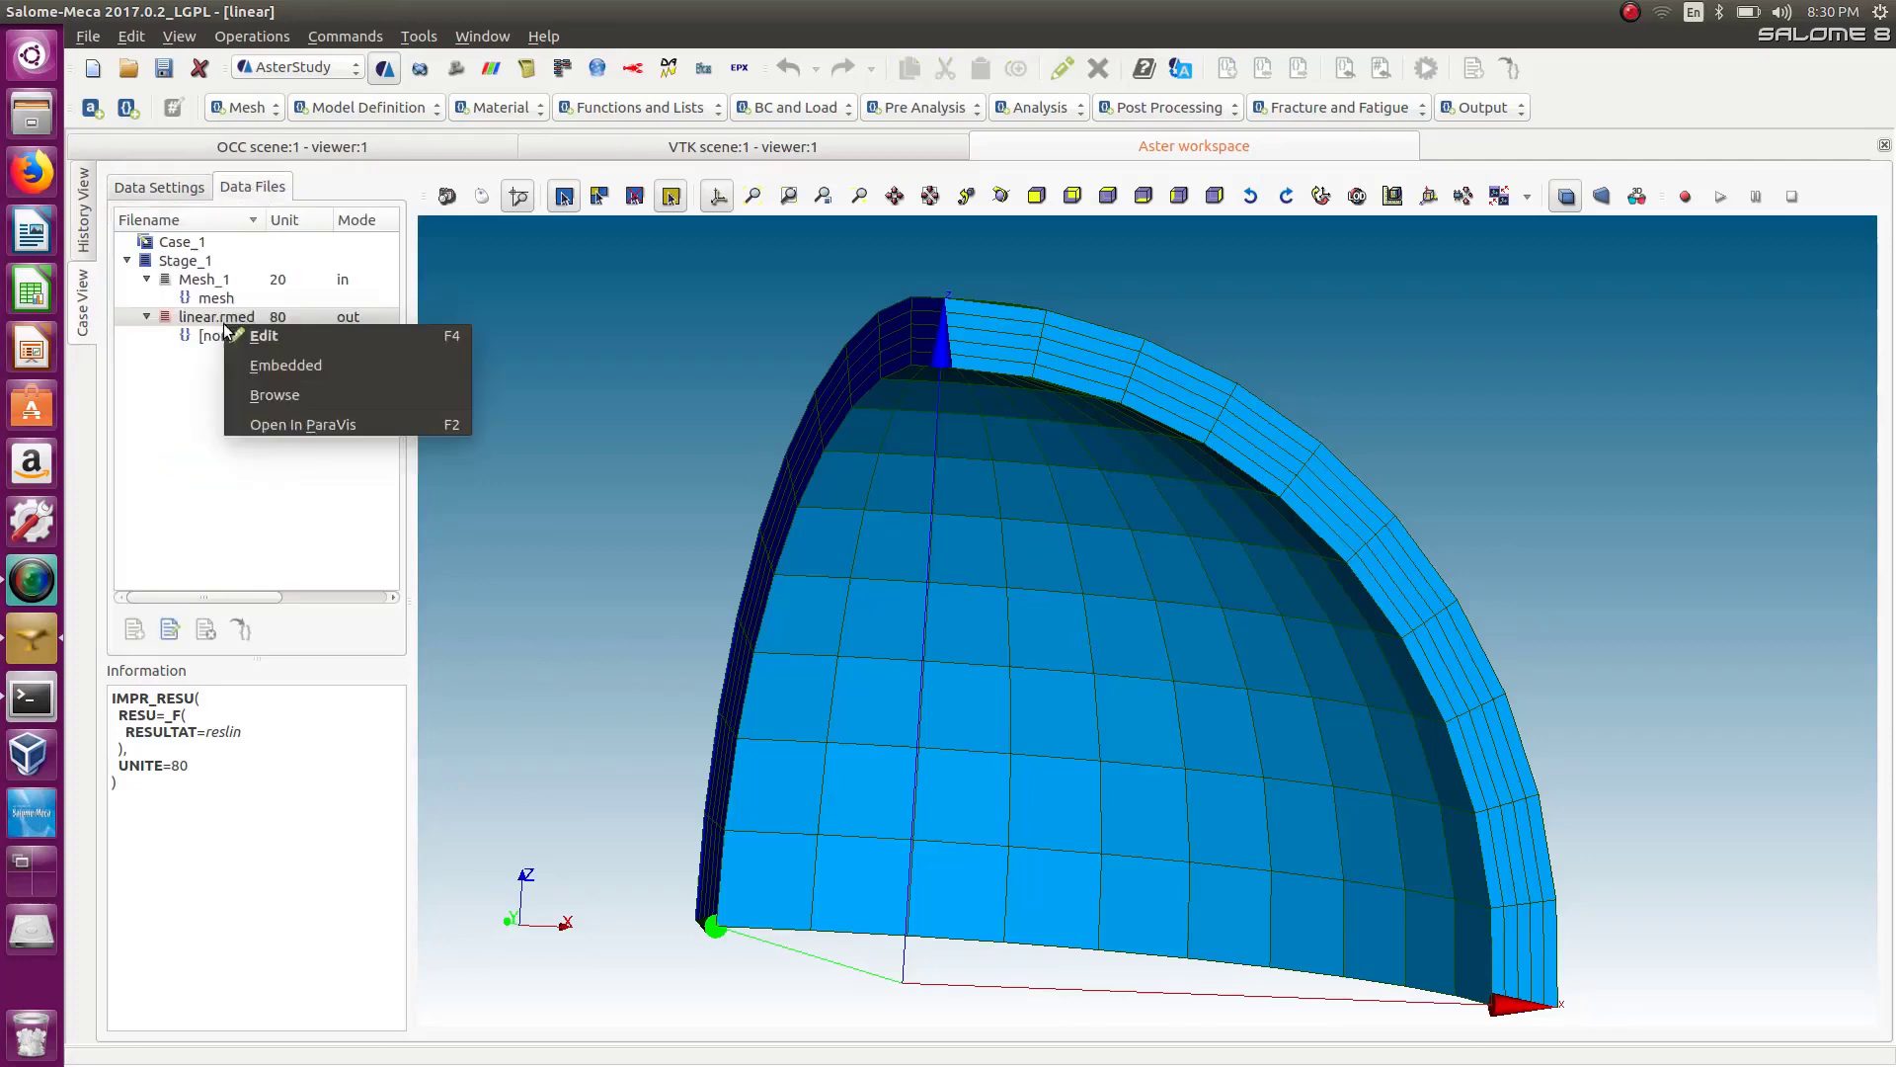
pyautogui.click(310, 429)
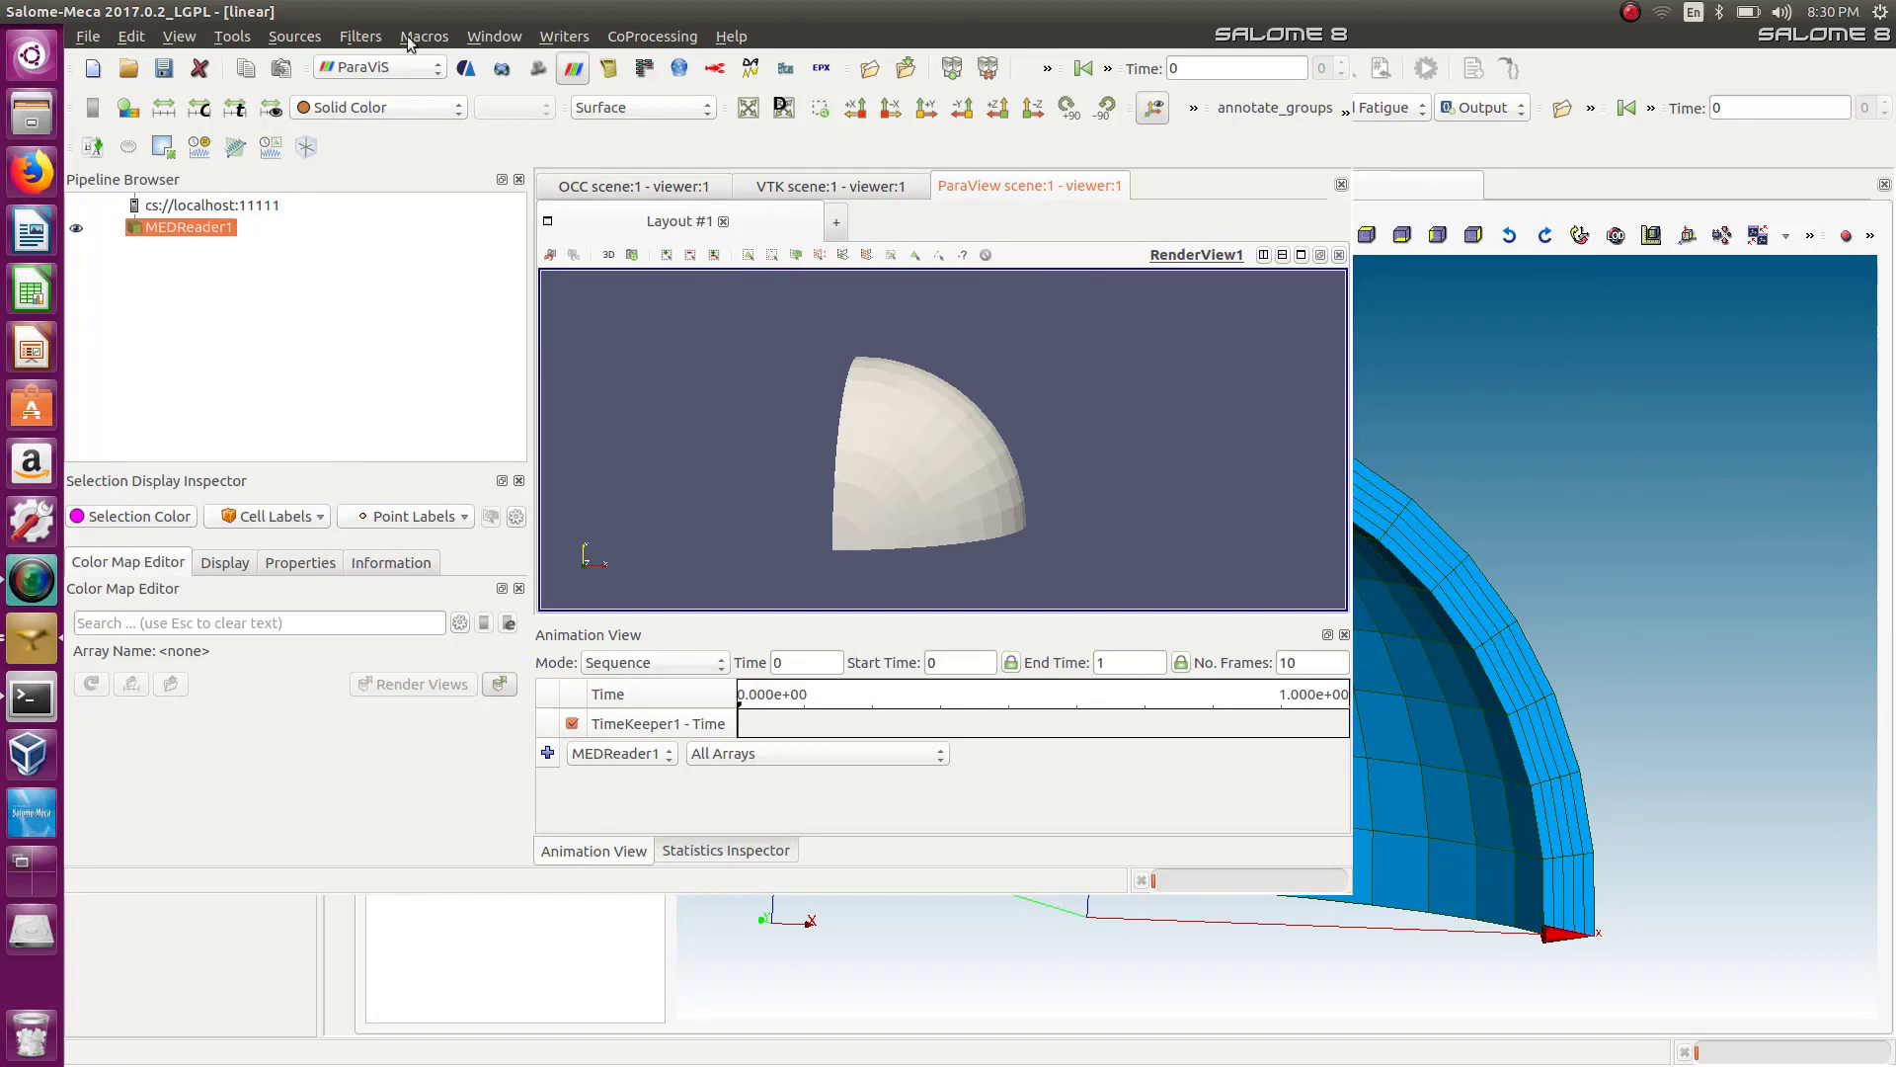
# Color the MEDReader result by the reslin__DEPL displacement field.
pyautogui.moveTo(402, 8); pyautogui.dragTo(521, 78)
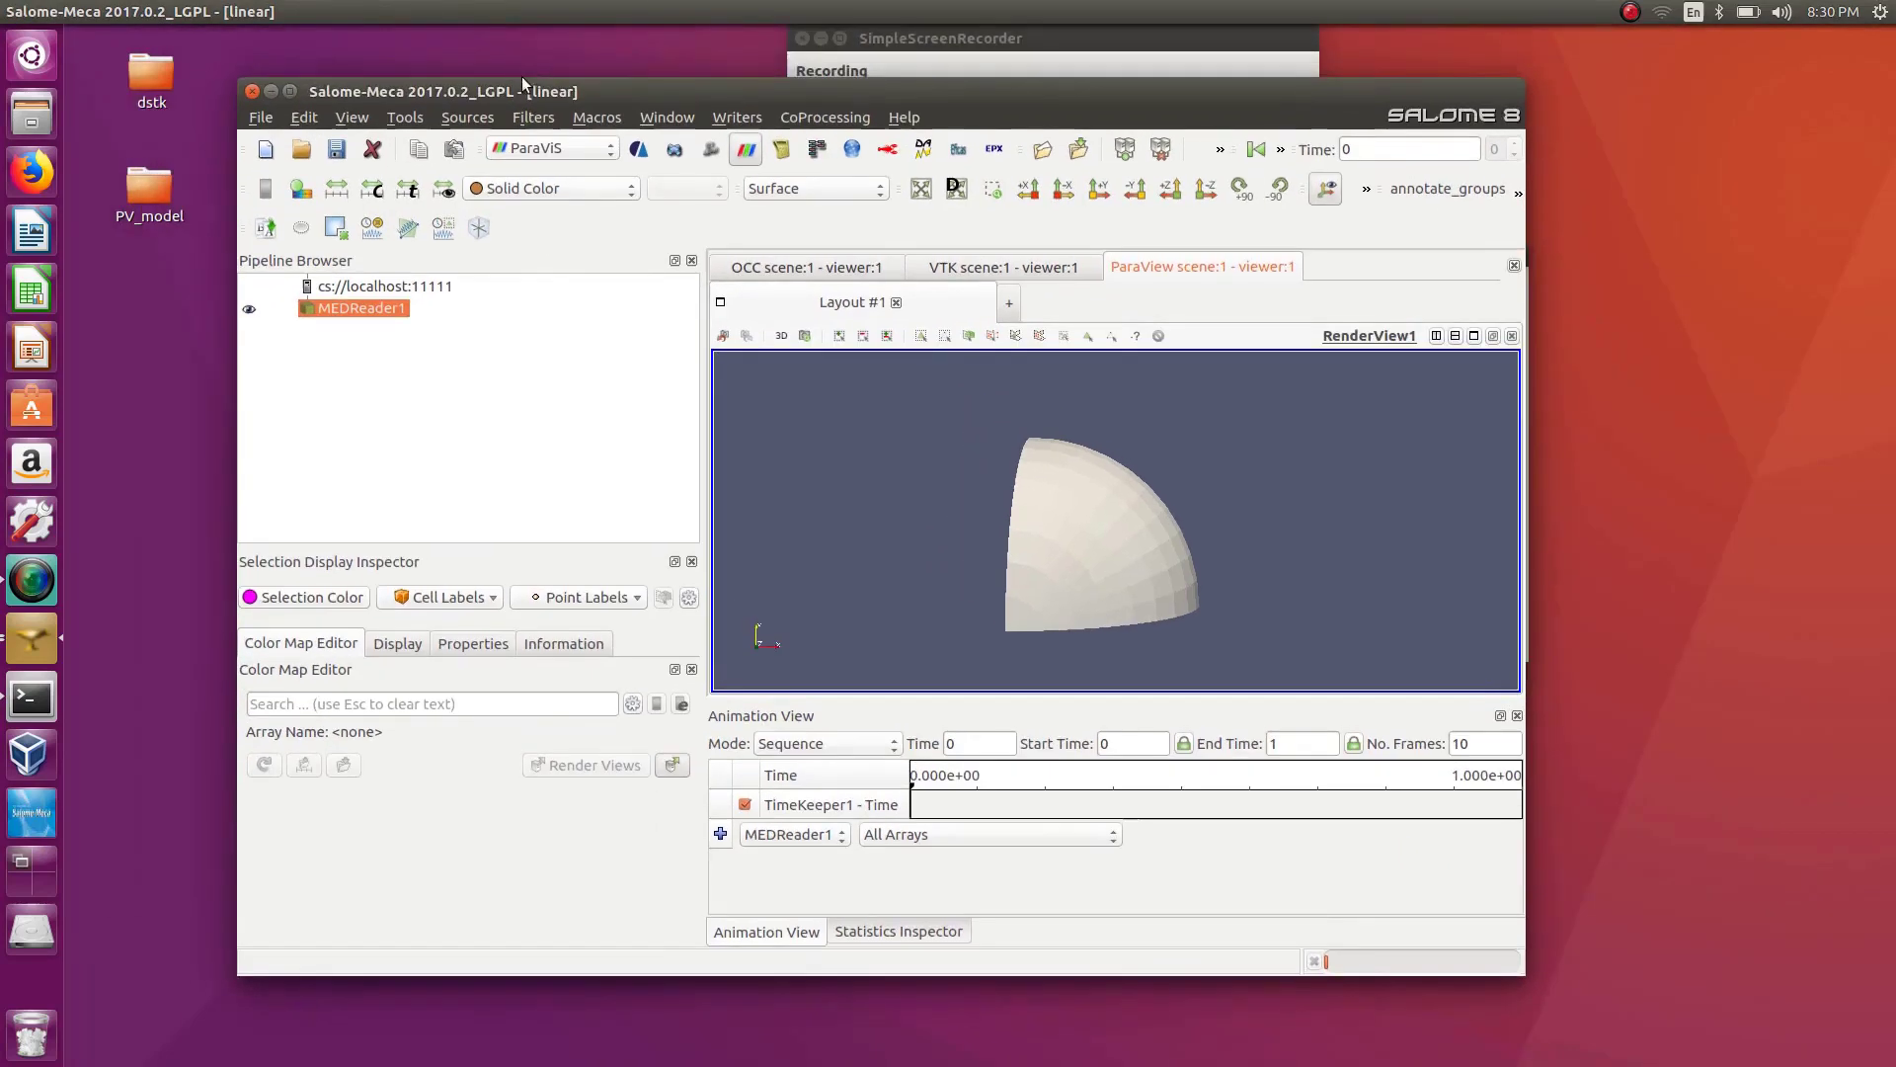
pyautogui.doubleClick(522, 78)
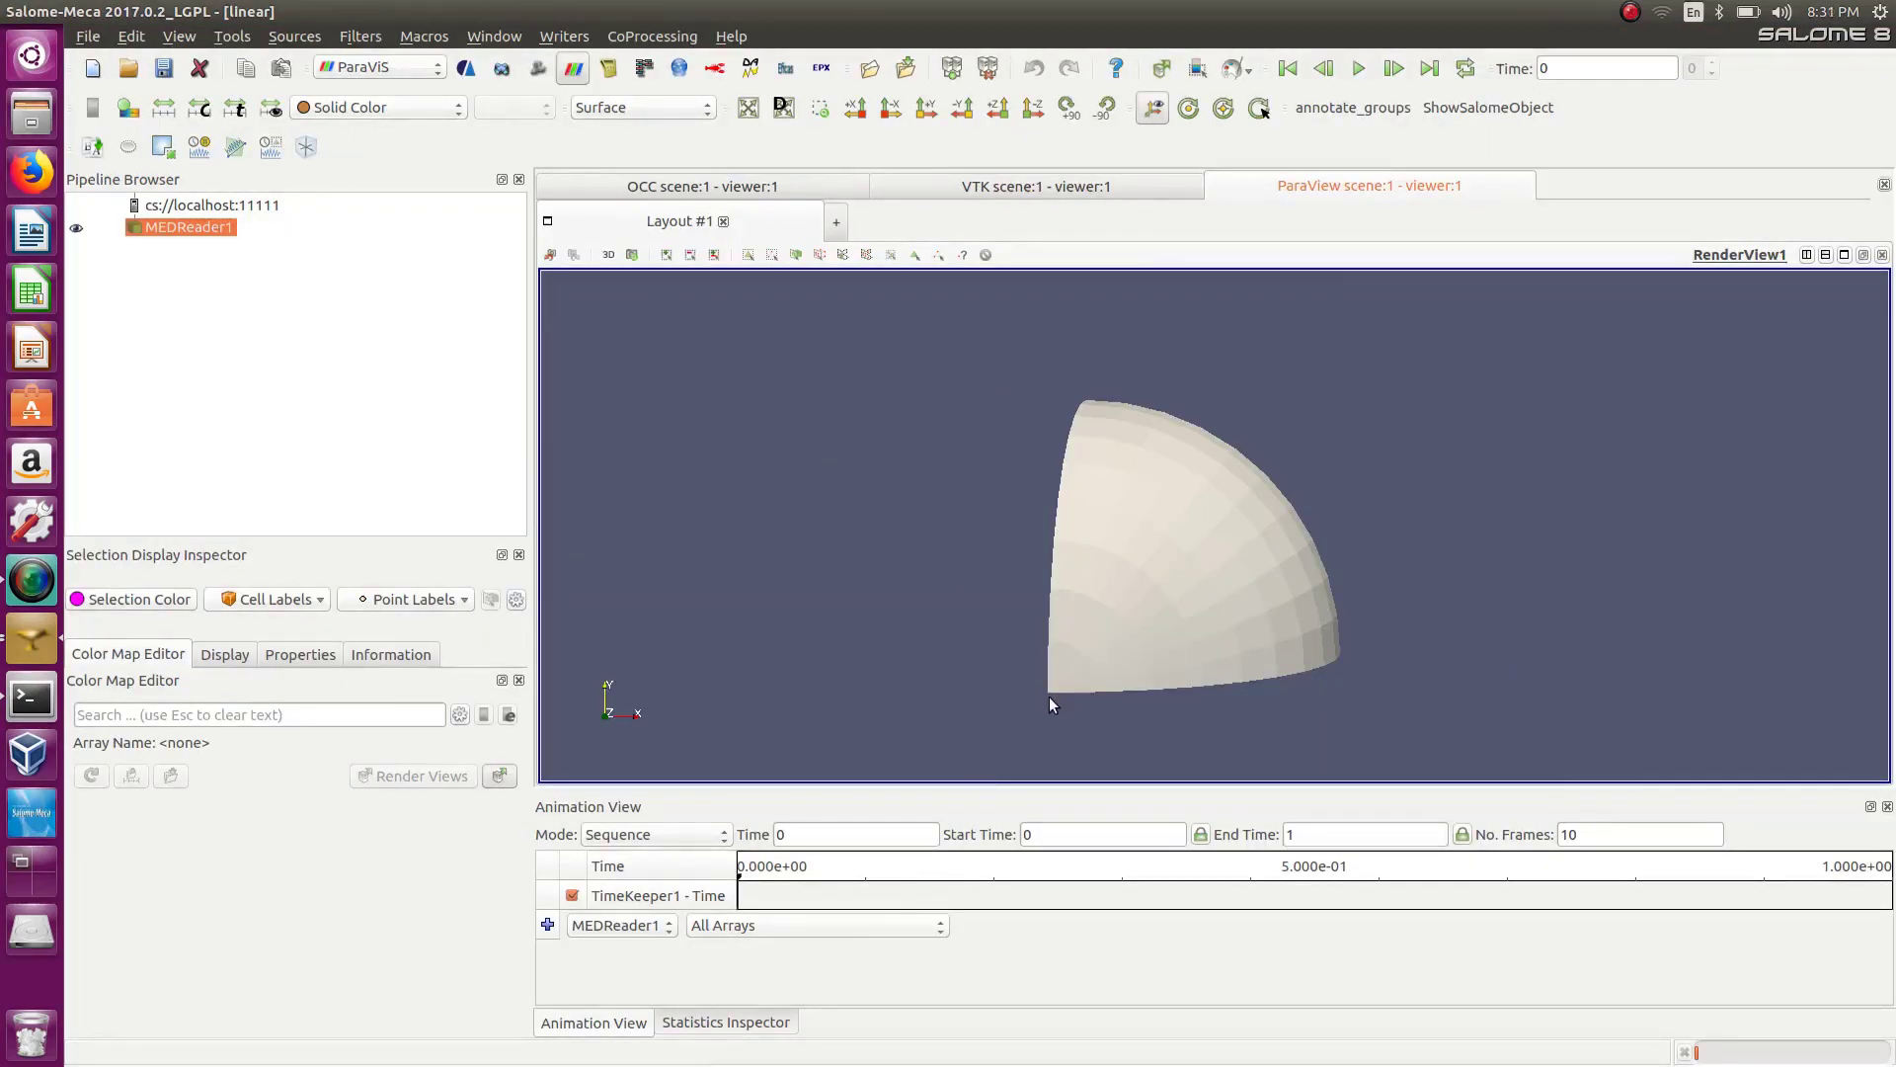
pyautogui.moveTo(1049, 696); pyautogui.dragTo(975, 476)
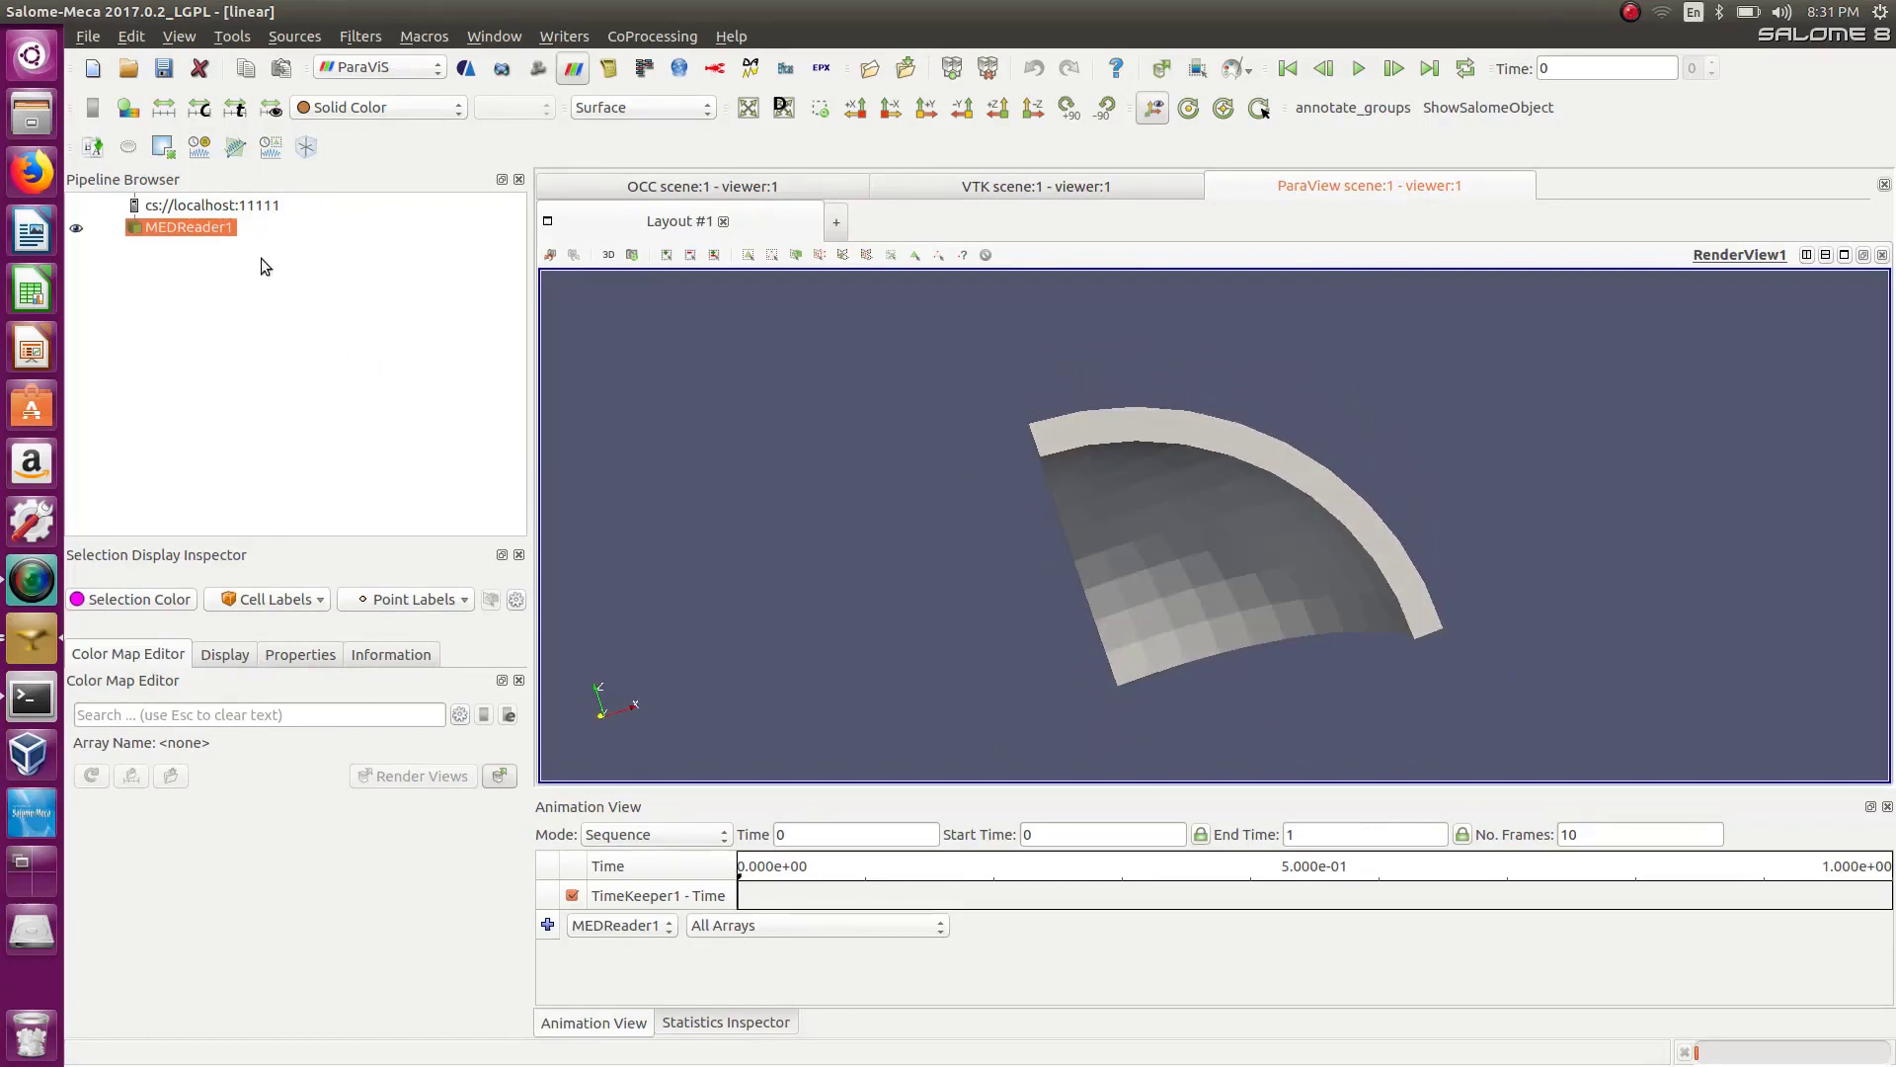
pyautogui.click(365, 116)
pyautogui.click(375, 134)
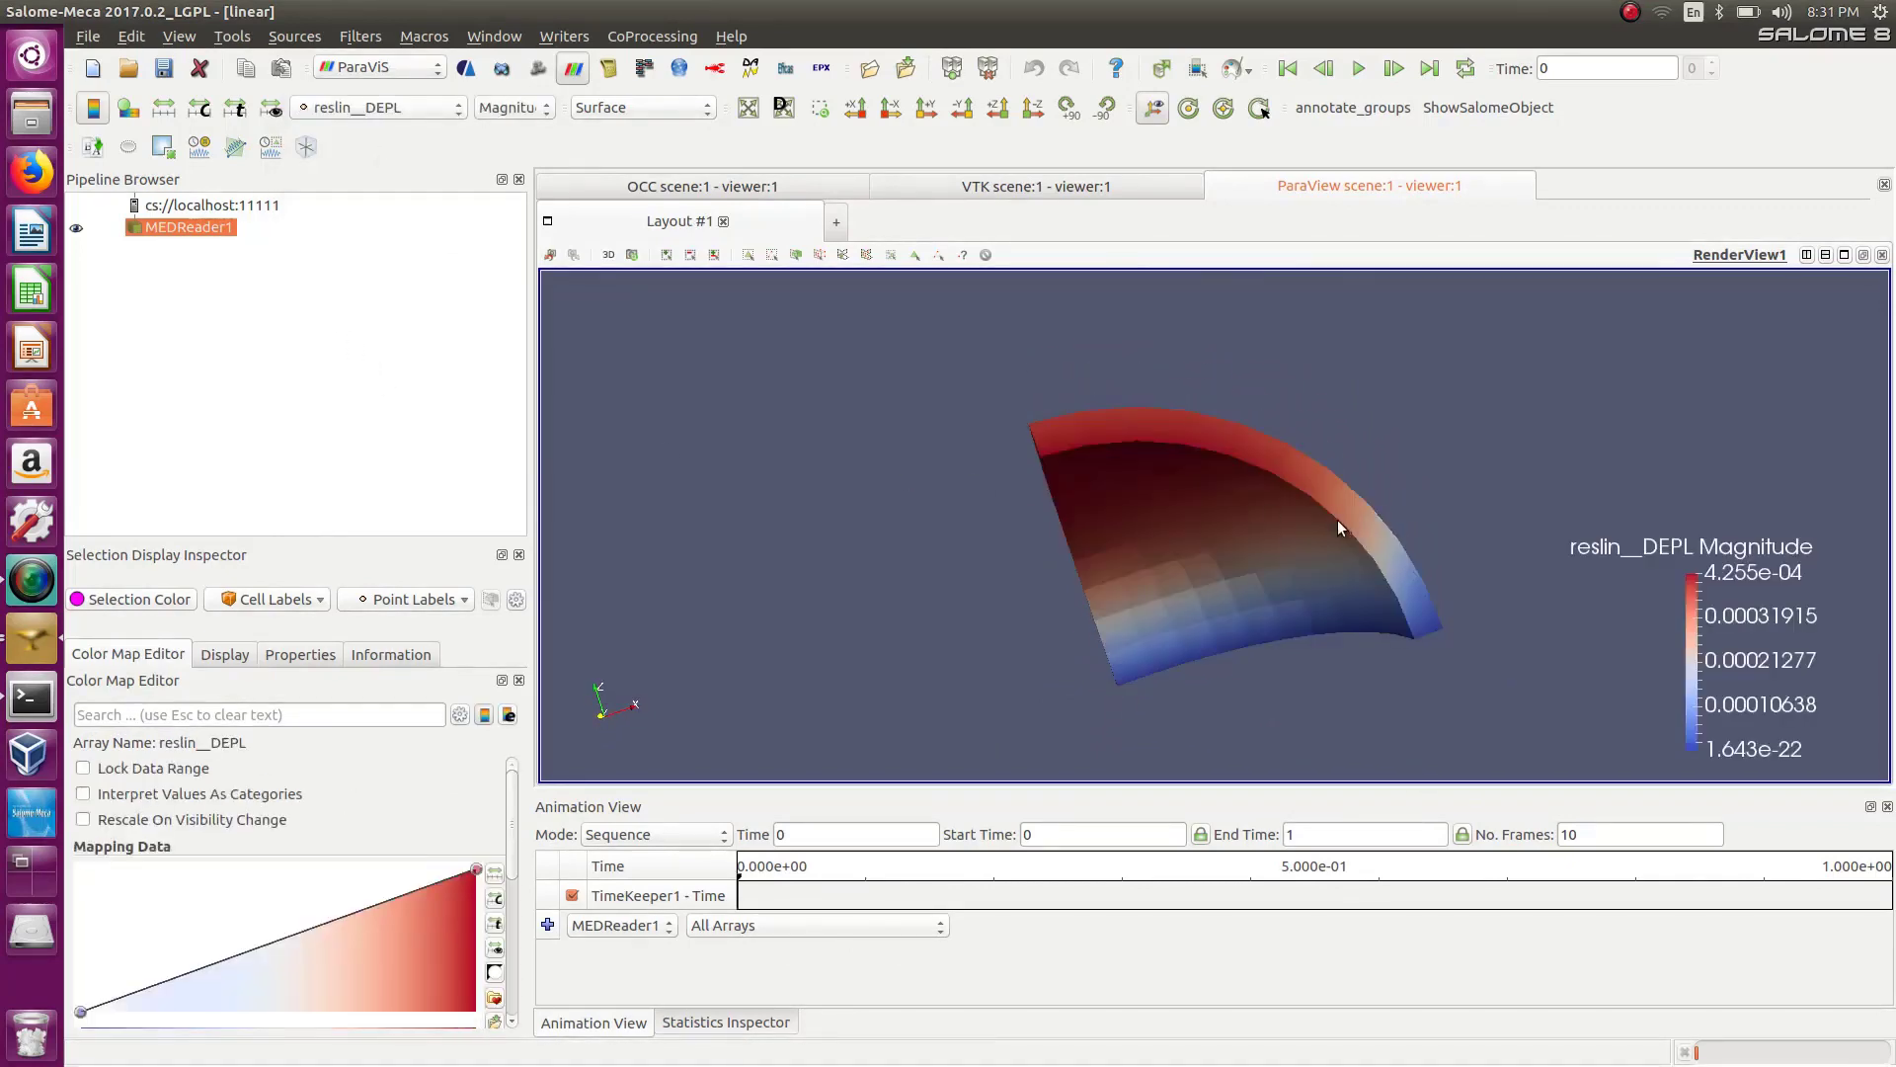
# Apply the Mechanics ELNO field To Surface filter to the MEDReader result.
pyautogui.moveTo(1069, 438)
pyautogui.mouseDown()
pyautogui.moveTo(1235, 371)
pyautogui.moveTo(1265, 554)
pyautogui.moveTo(932, 620)
pyautogui.moveTo(966, 674)
pyautogui.moveTo(965, 596)
pyautogui.moveTo(1039, 596)
pyautogui.moveTo(1049, 634)
pyautogui.moveTo(1017, 486)
pyautogui.moveTo(1032, 431)
pyautogui.moveTo(1082, 472)
pyautogui.mouseUp()
pyautogui.scroll(-1, 1799, 595)
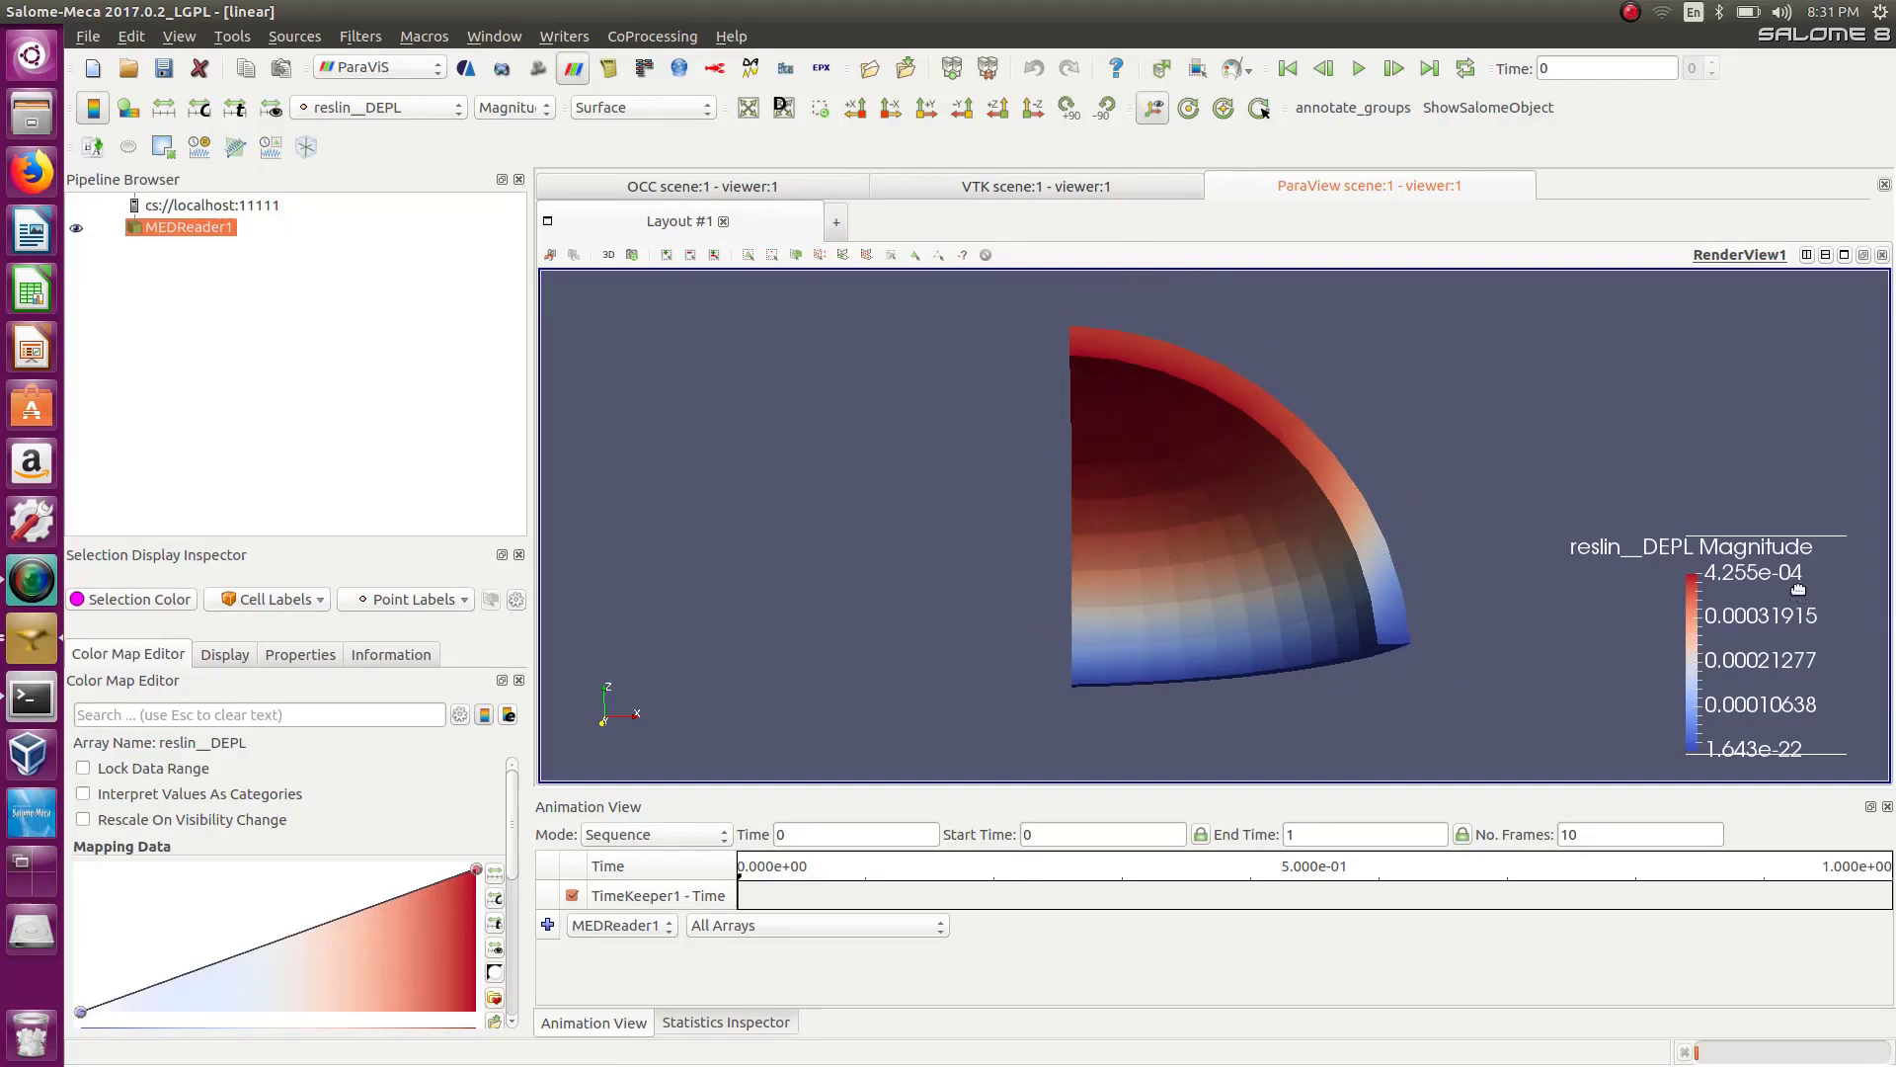
pyautogui.moveTo(1074, 404); pyautogui.dragTo(1145, 413)
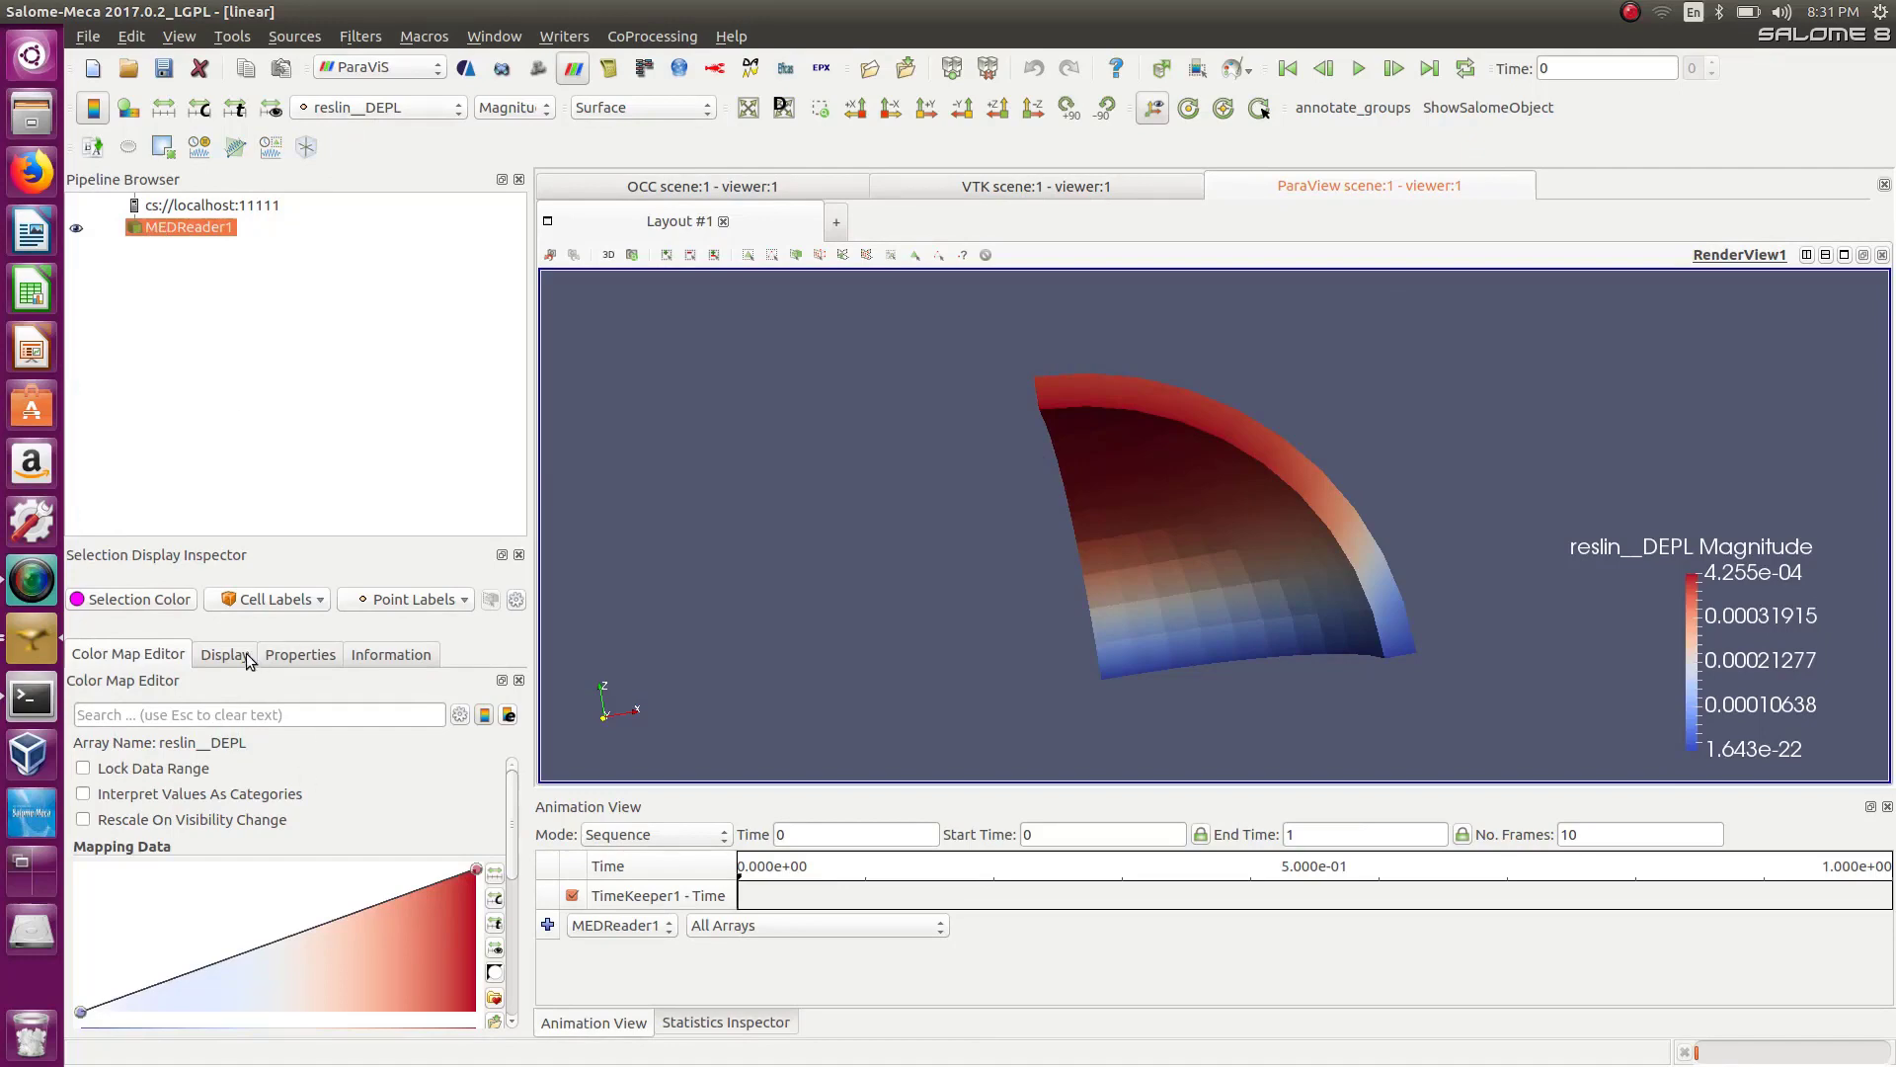
pyautogui.rightClick(179, 226)
pyautogui.click(155, 228)
pyautogui.click(373, 39)
pyautogui.moveTo(437, 176)
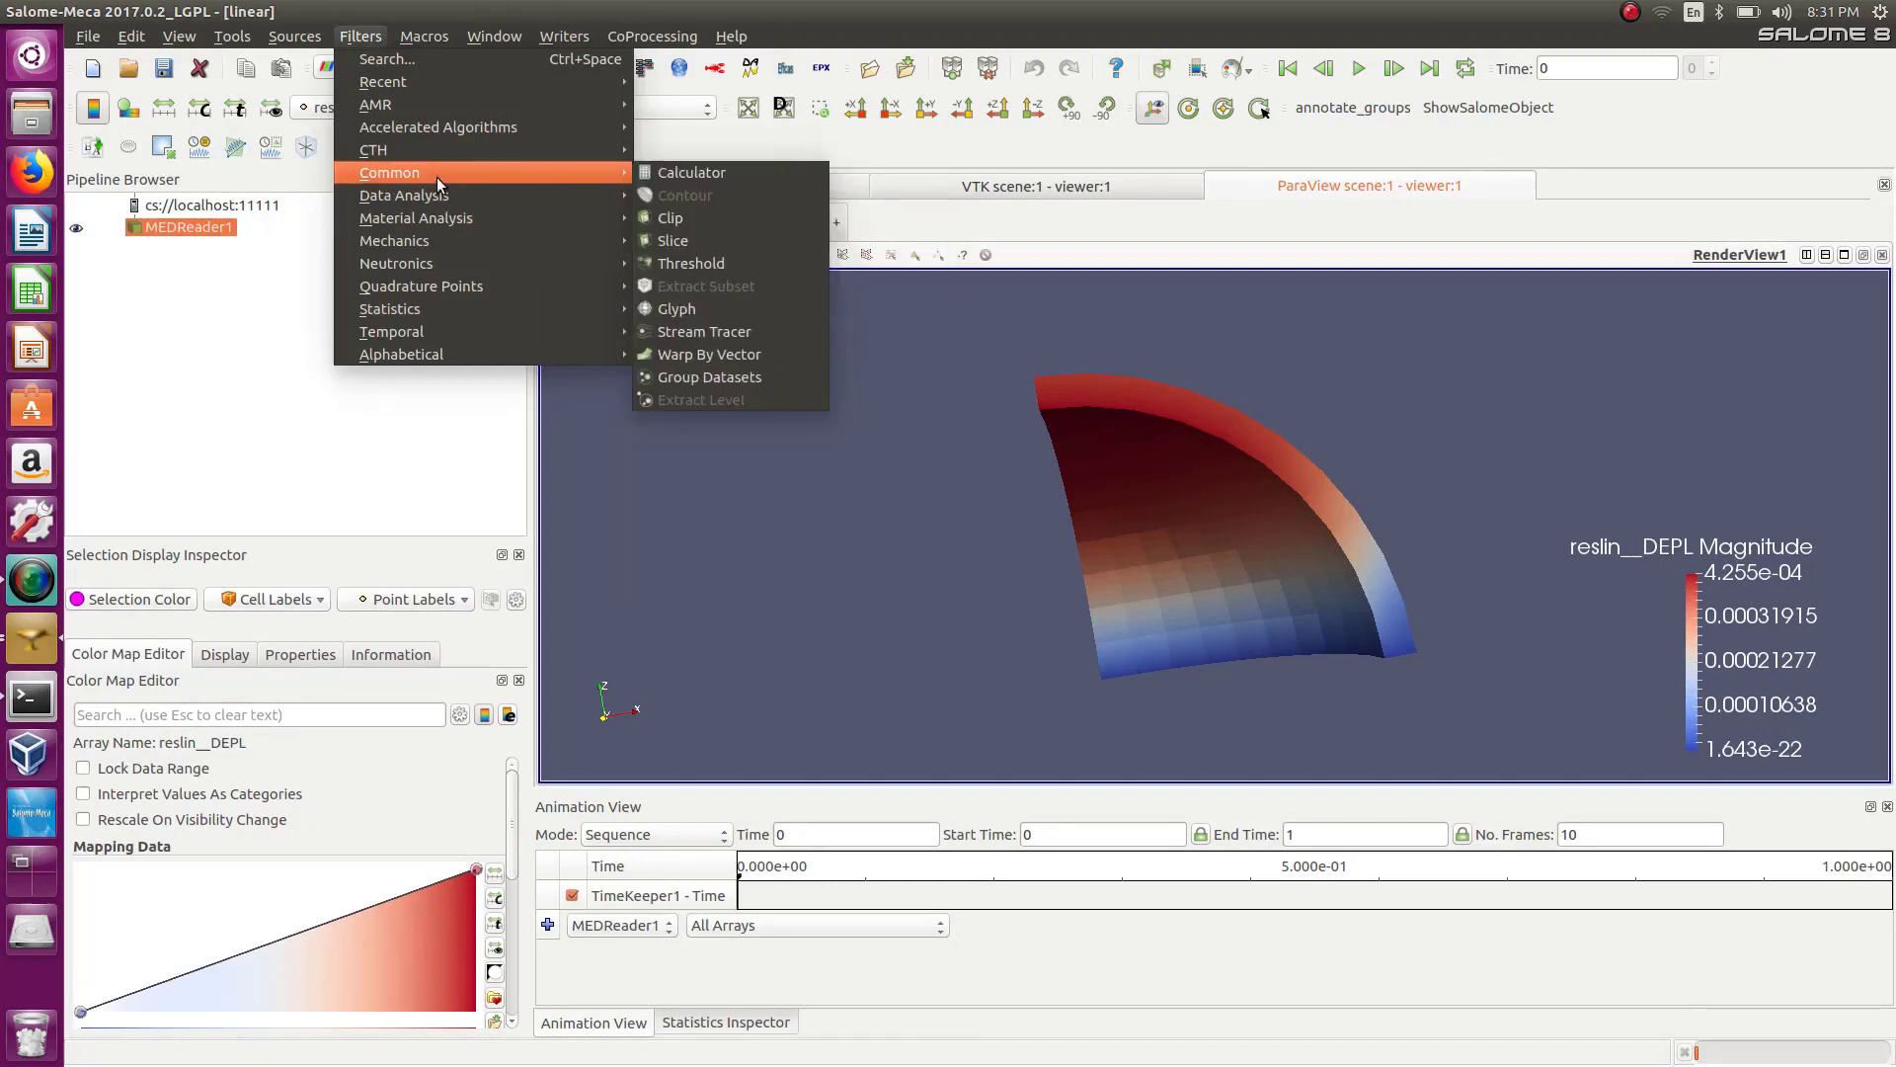
pyautogui.moveTo(452, 219)
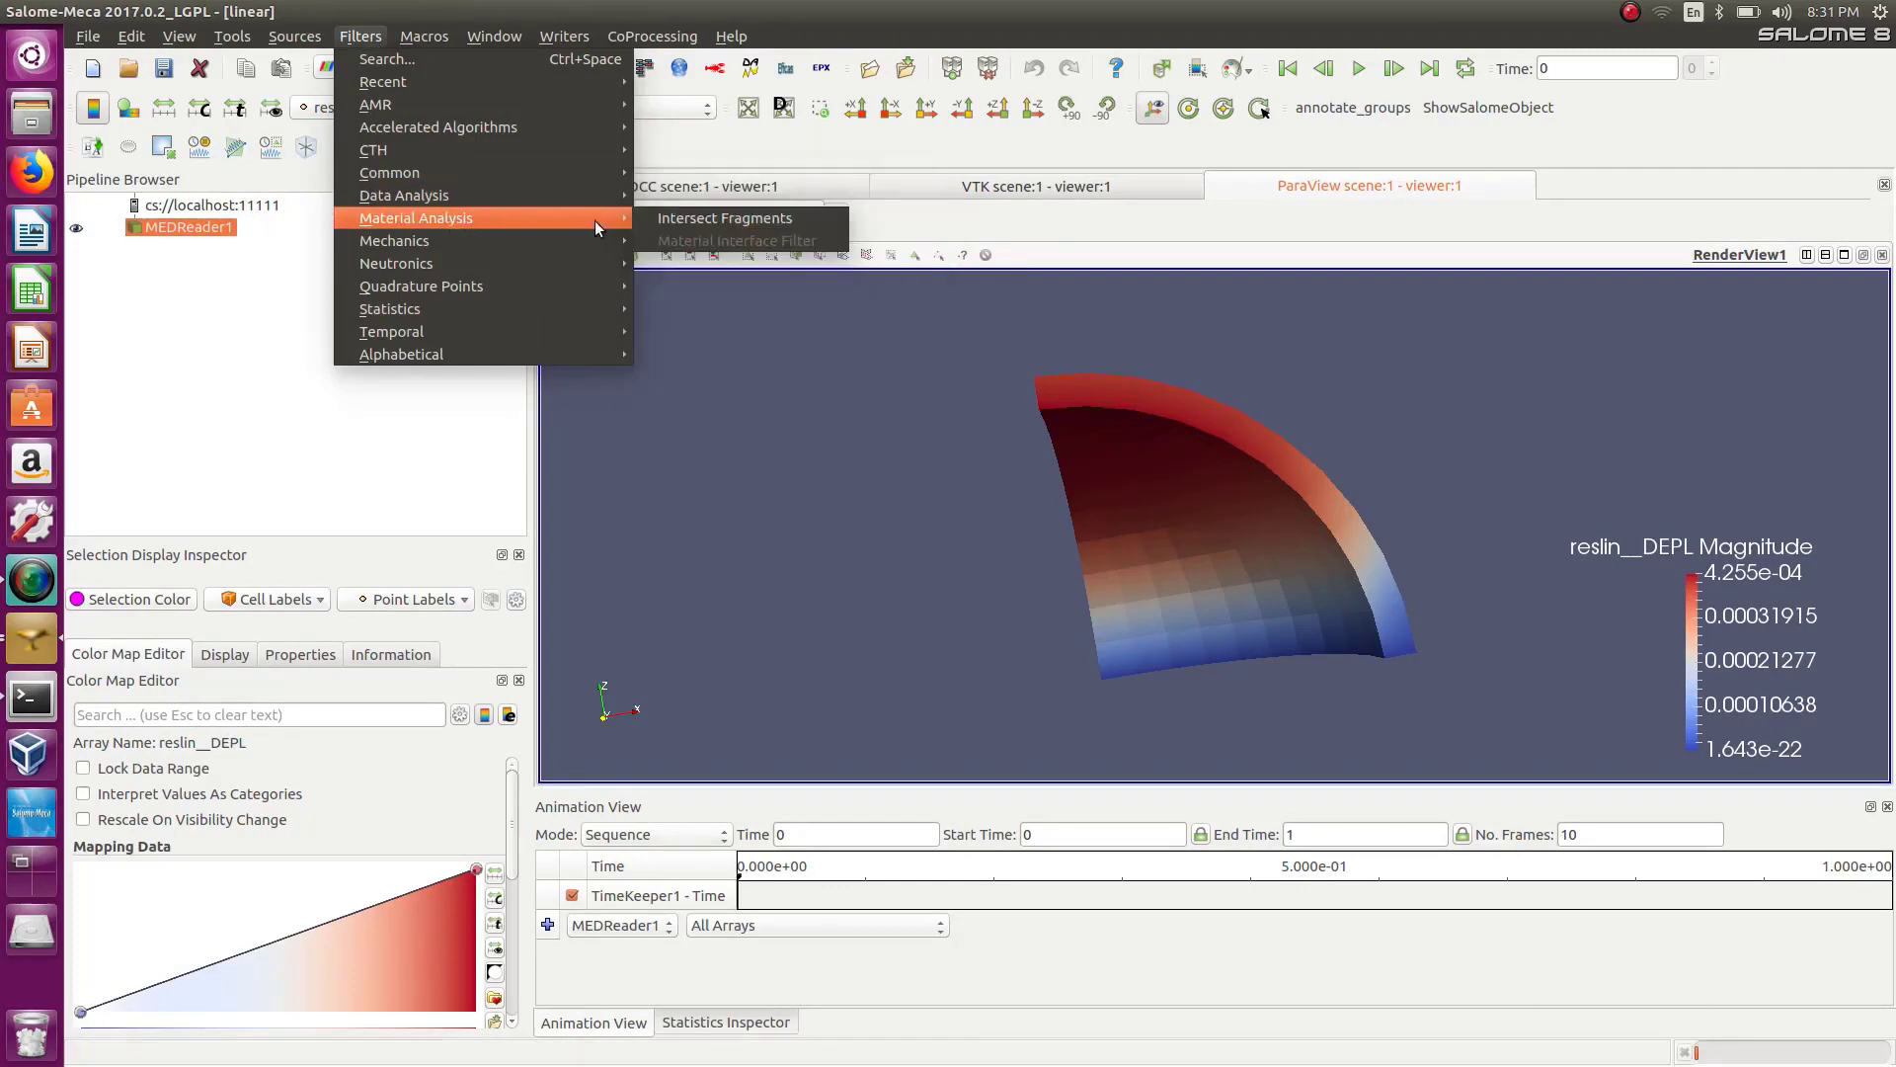
pyautogui.moveTo(559, 240)
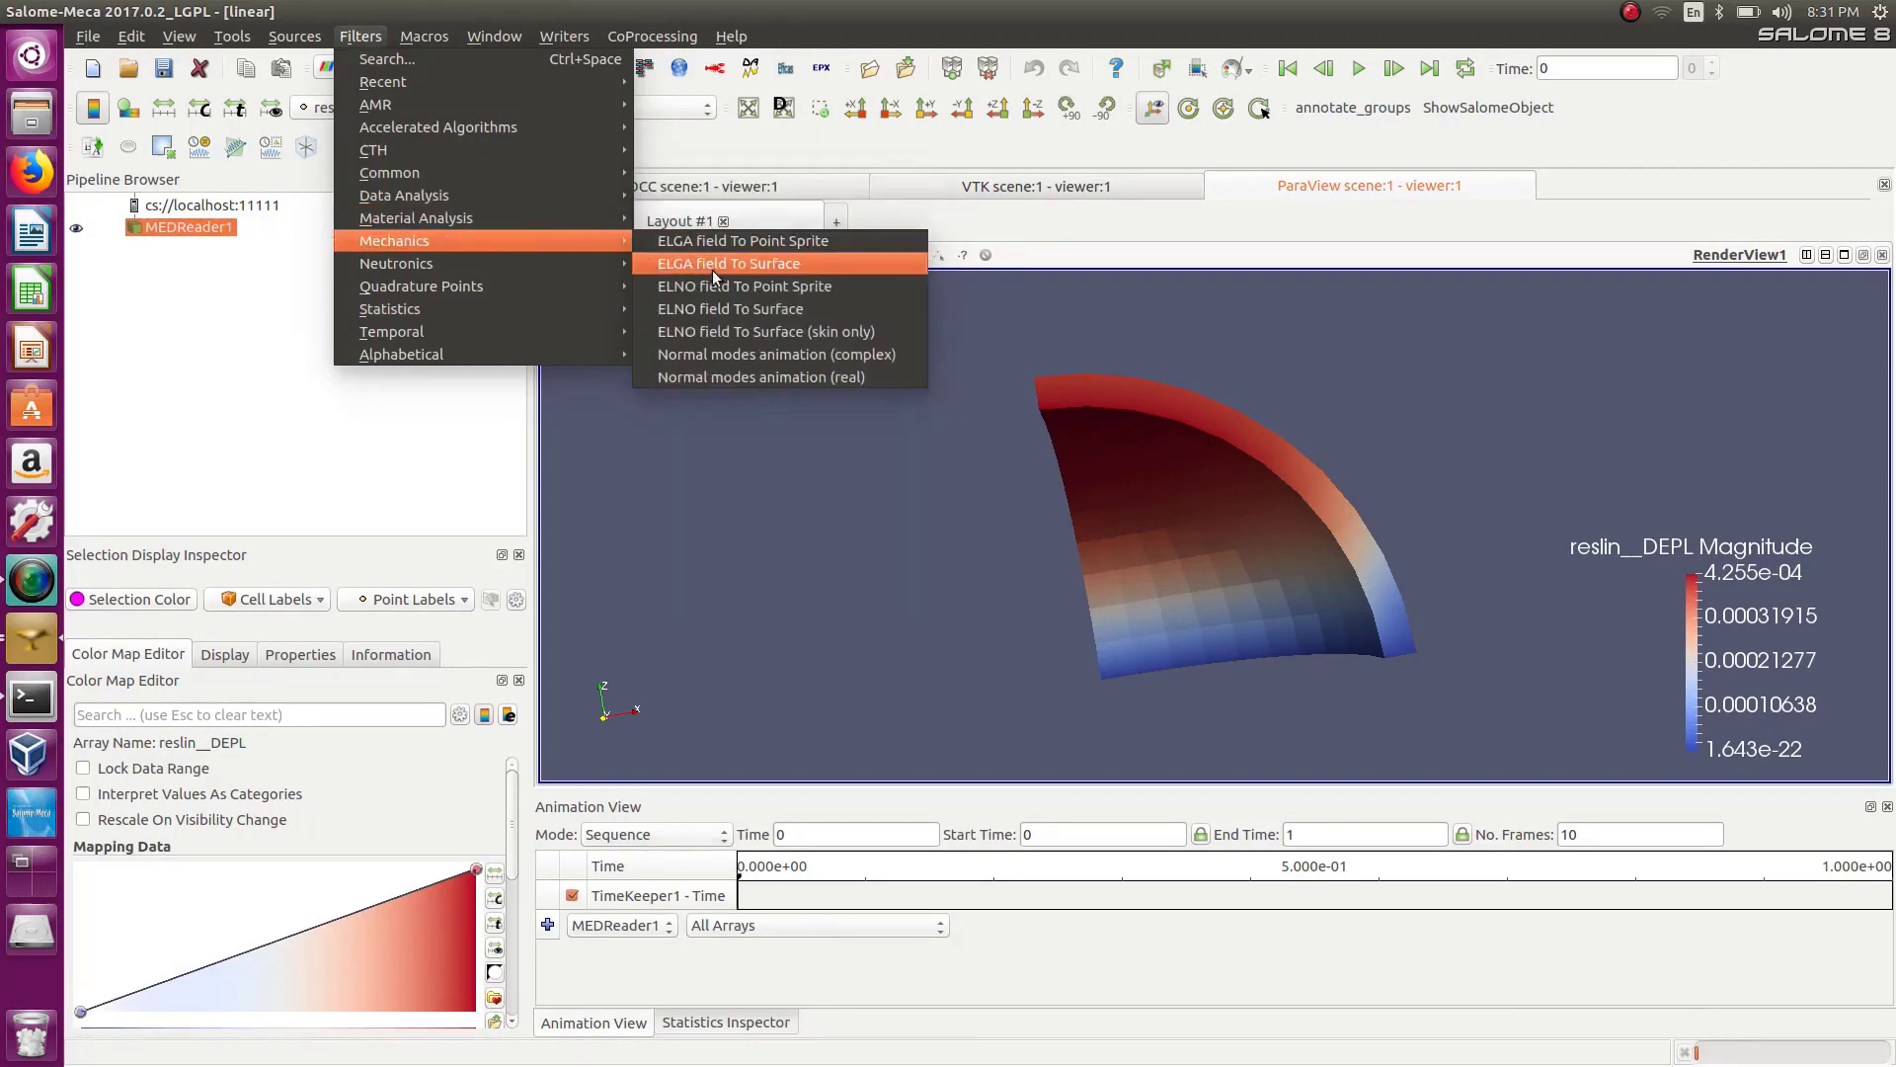
pyautogui.click(773, 311)
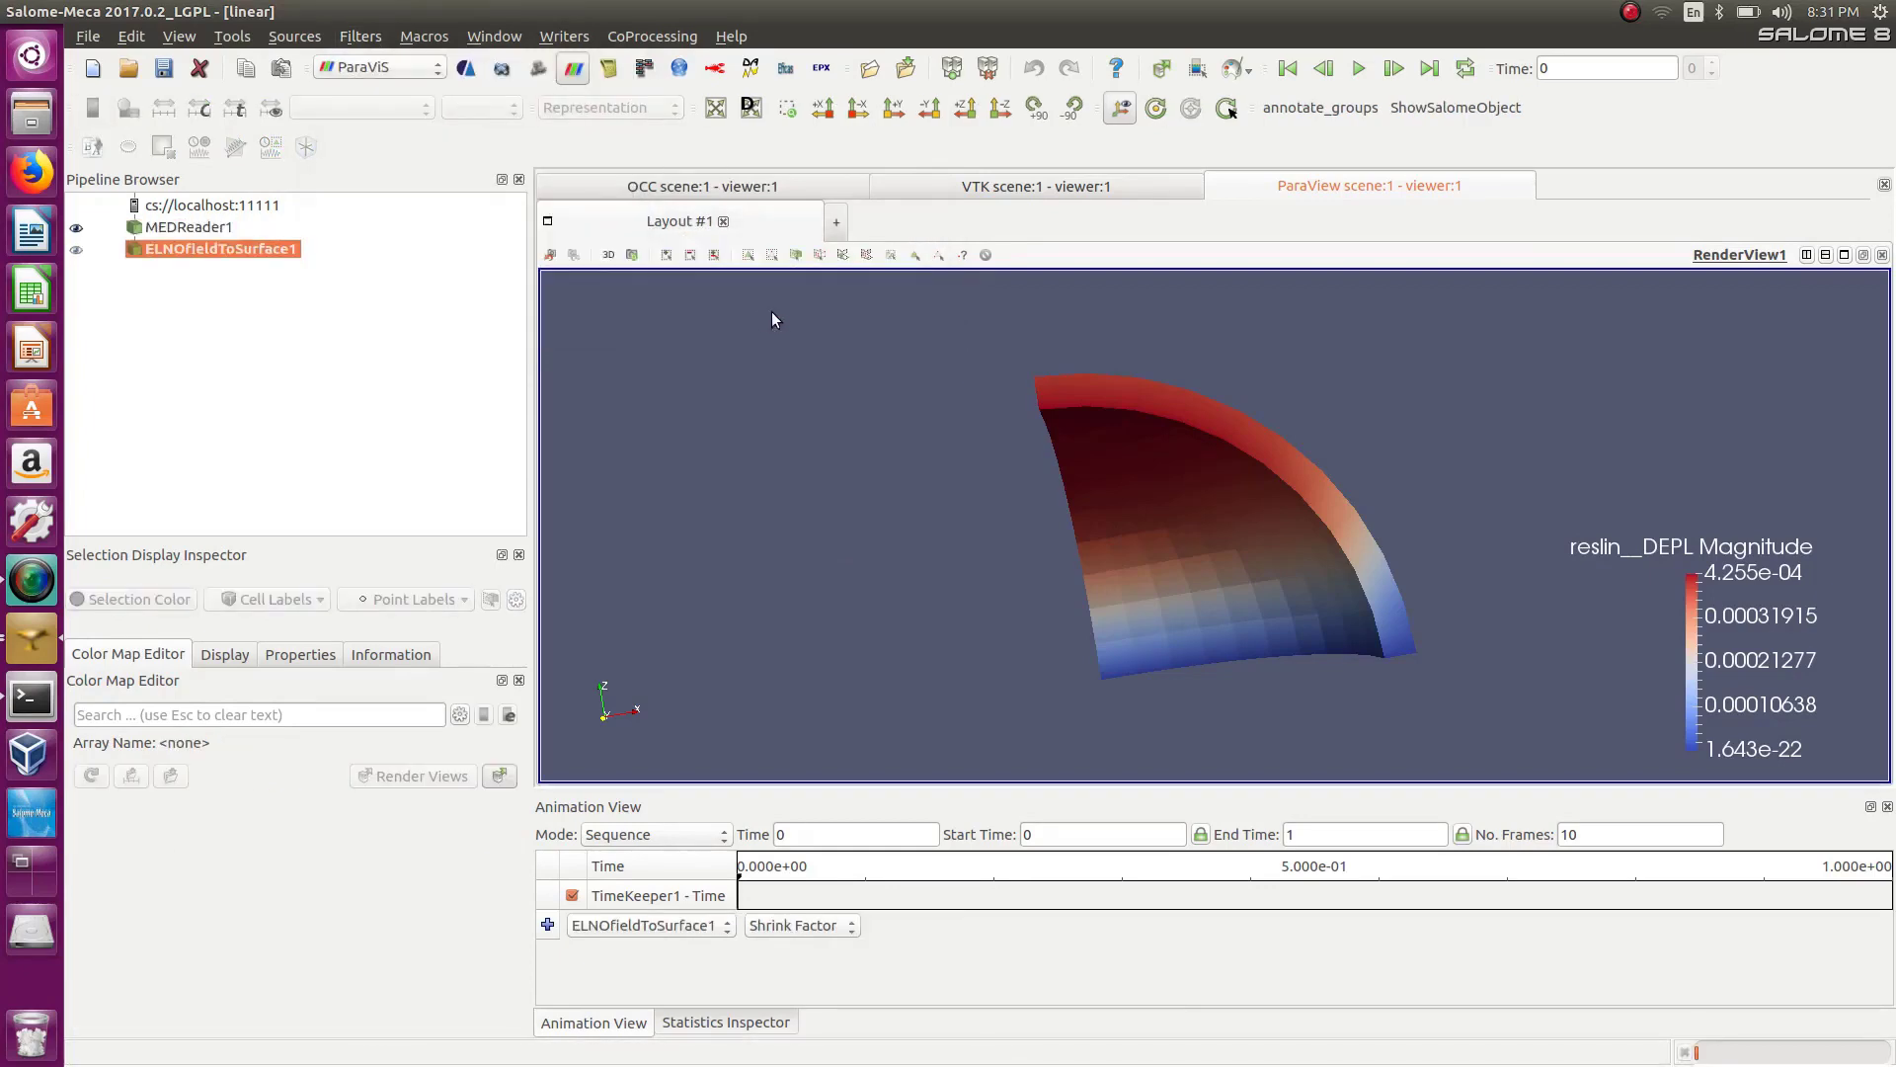
# Color the ELNOfieldToSurface1 result by the reslin__SIGM_ELNO stress field.
pyautogui.click(76, 250)
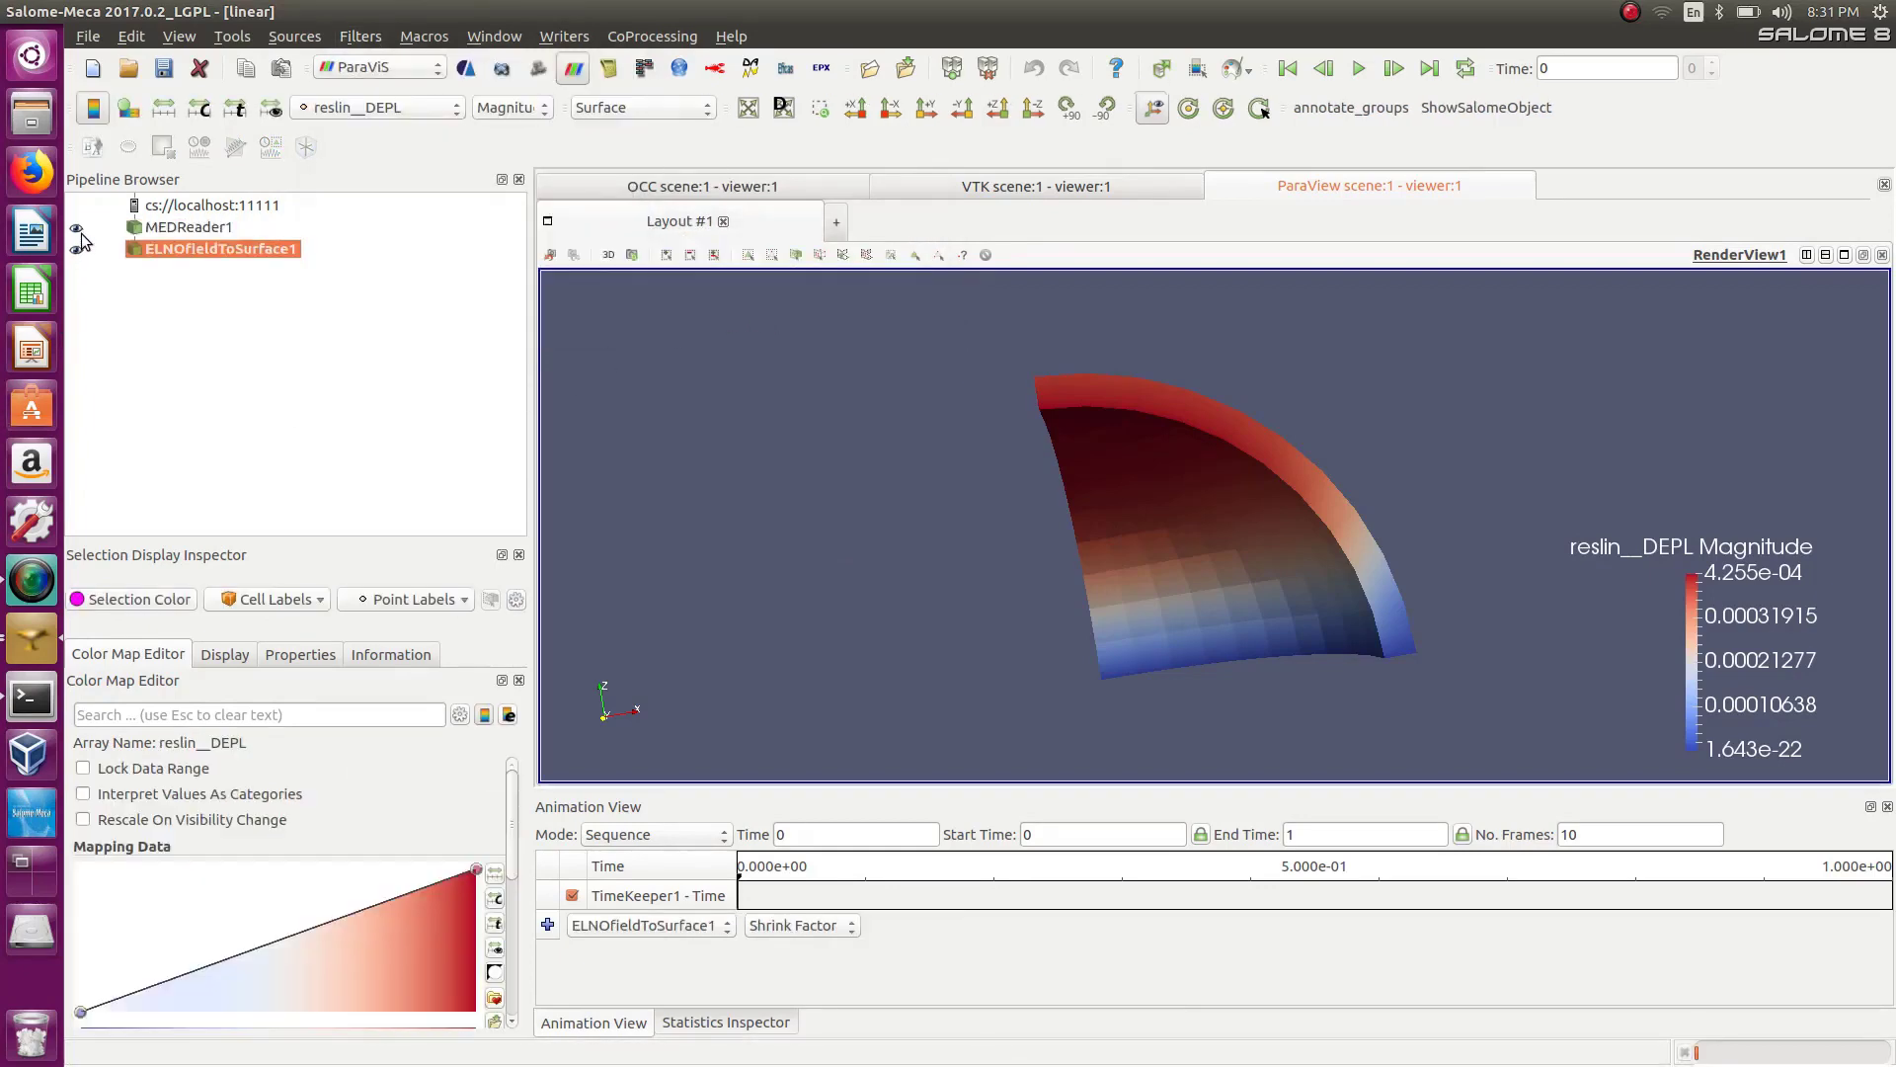
pyautogui.click(329, 111)
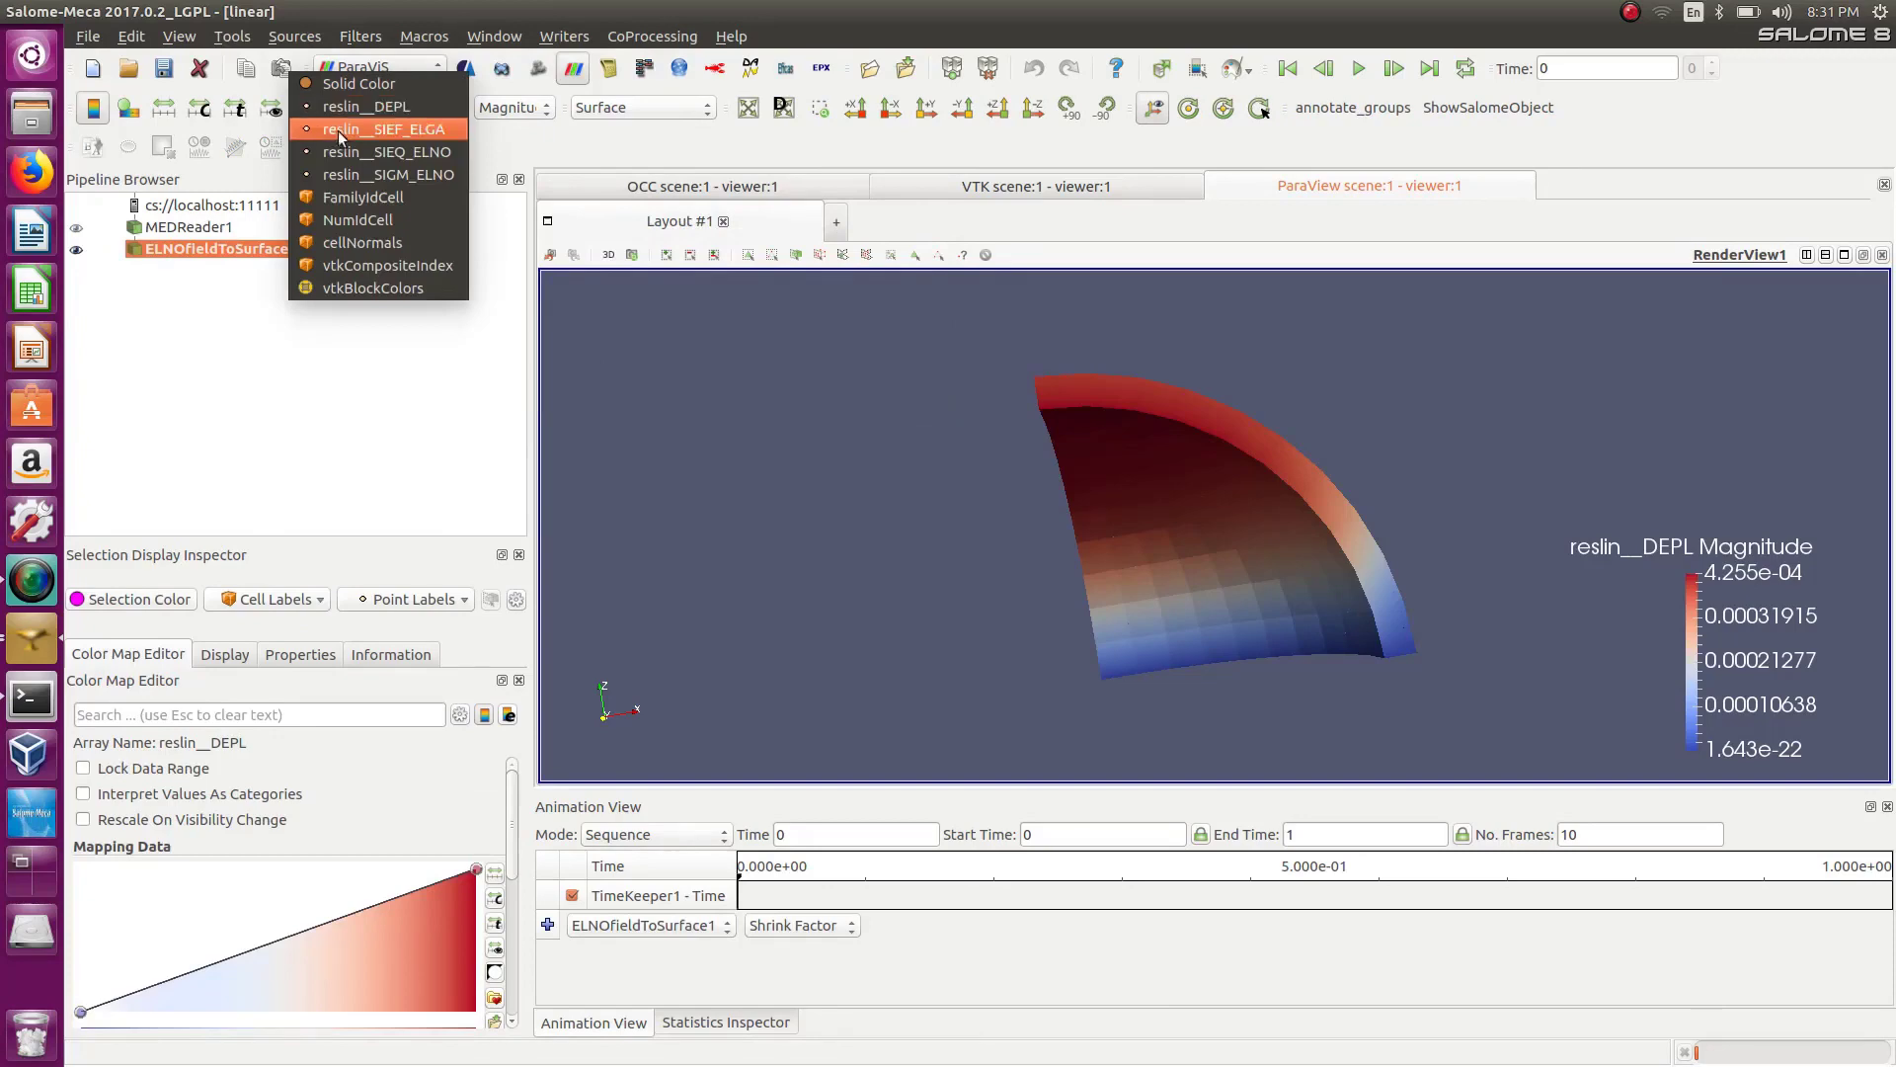
pyautogui.click(346, 174)
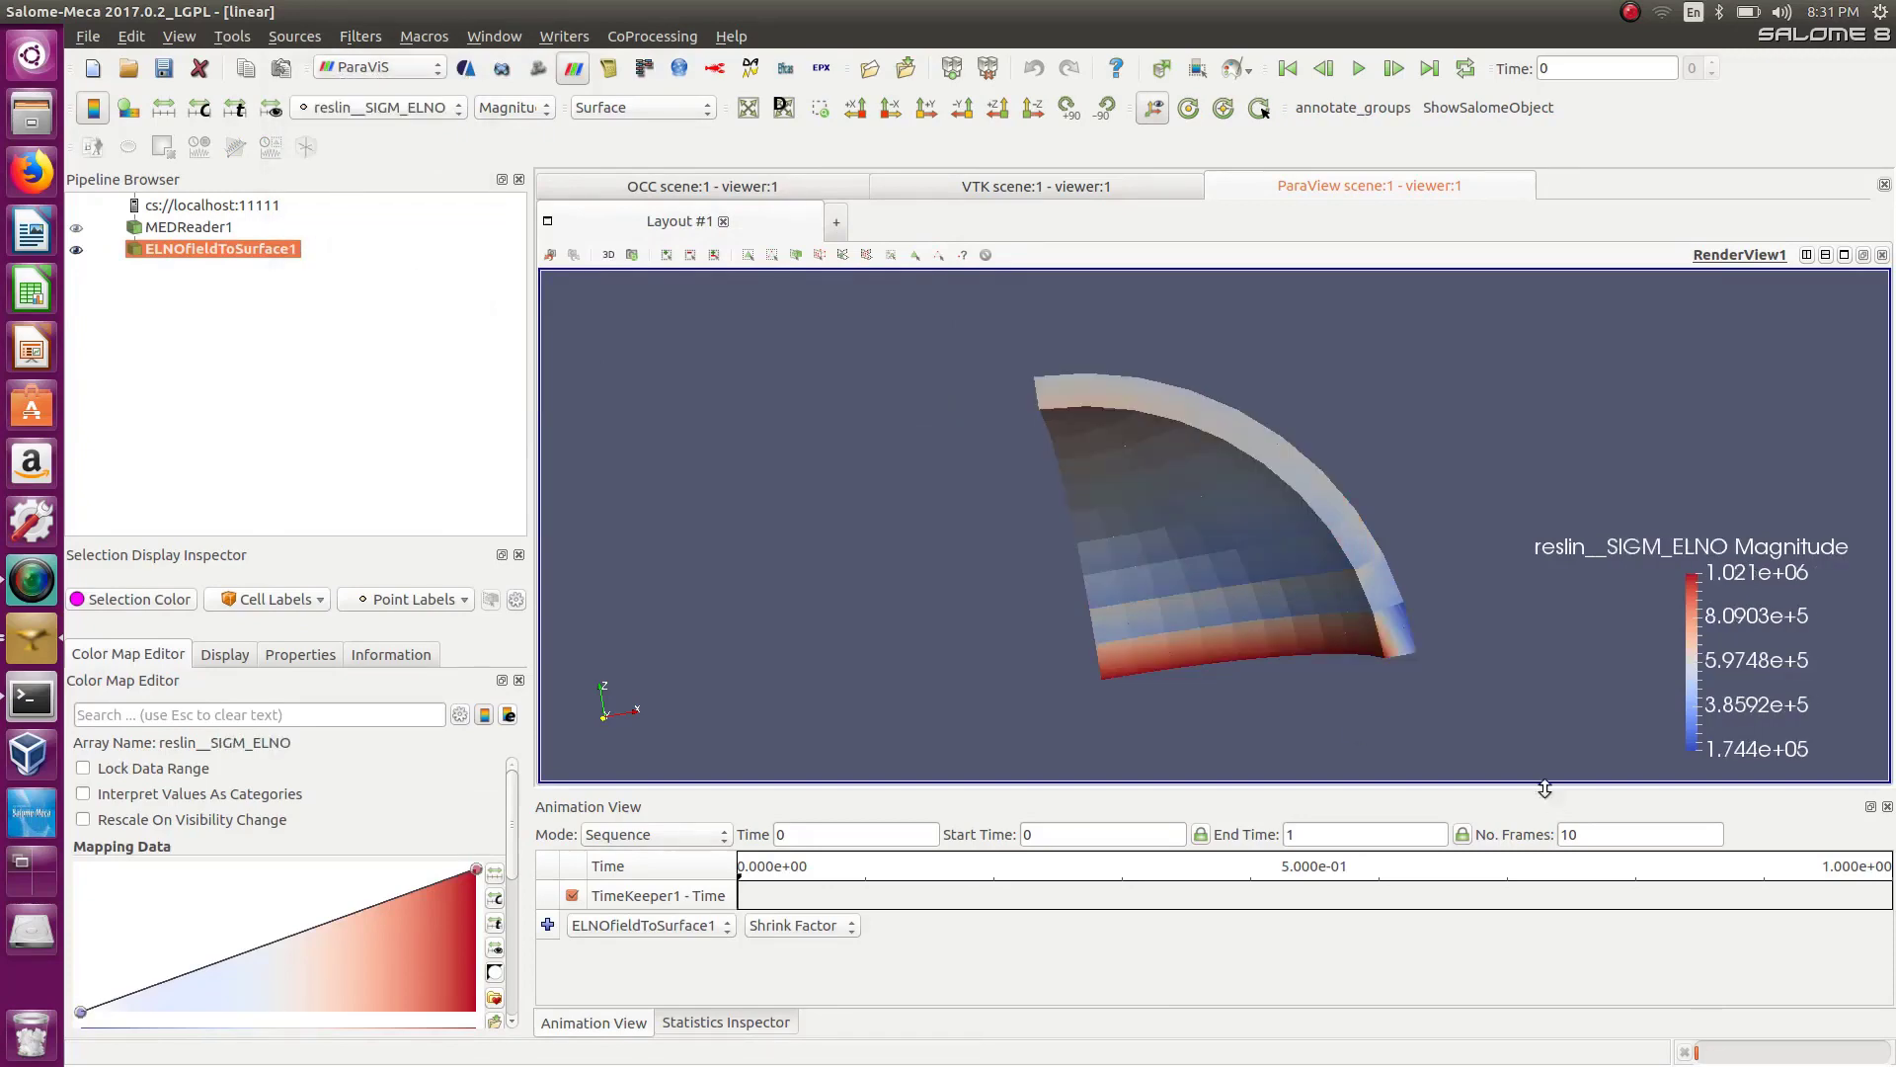
pyautogui.moveTo(1110, 508); pyautogui.dragTo(1059, 466)
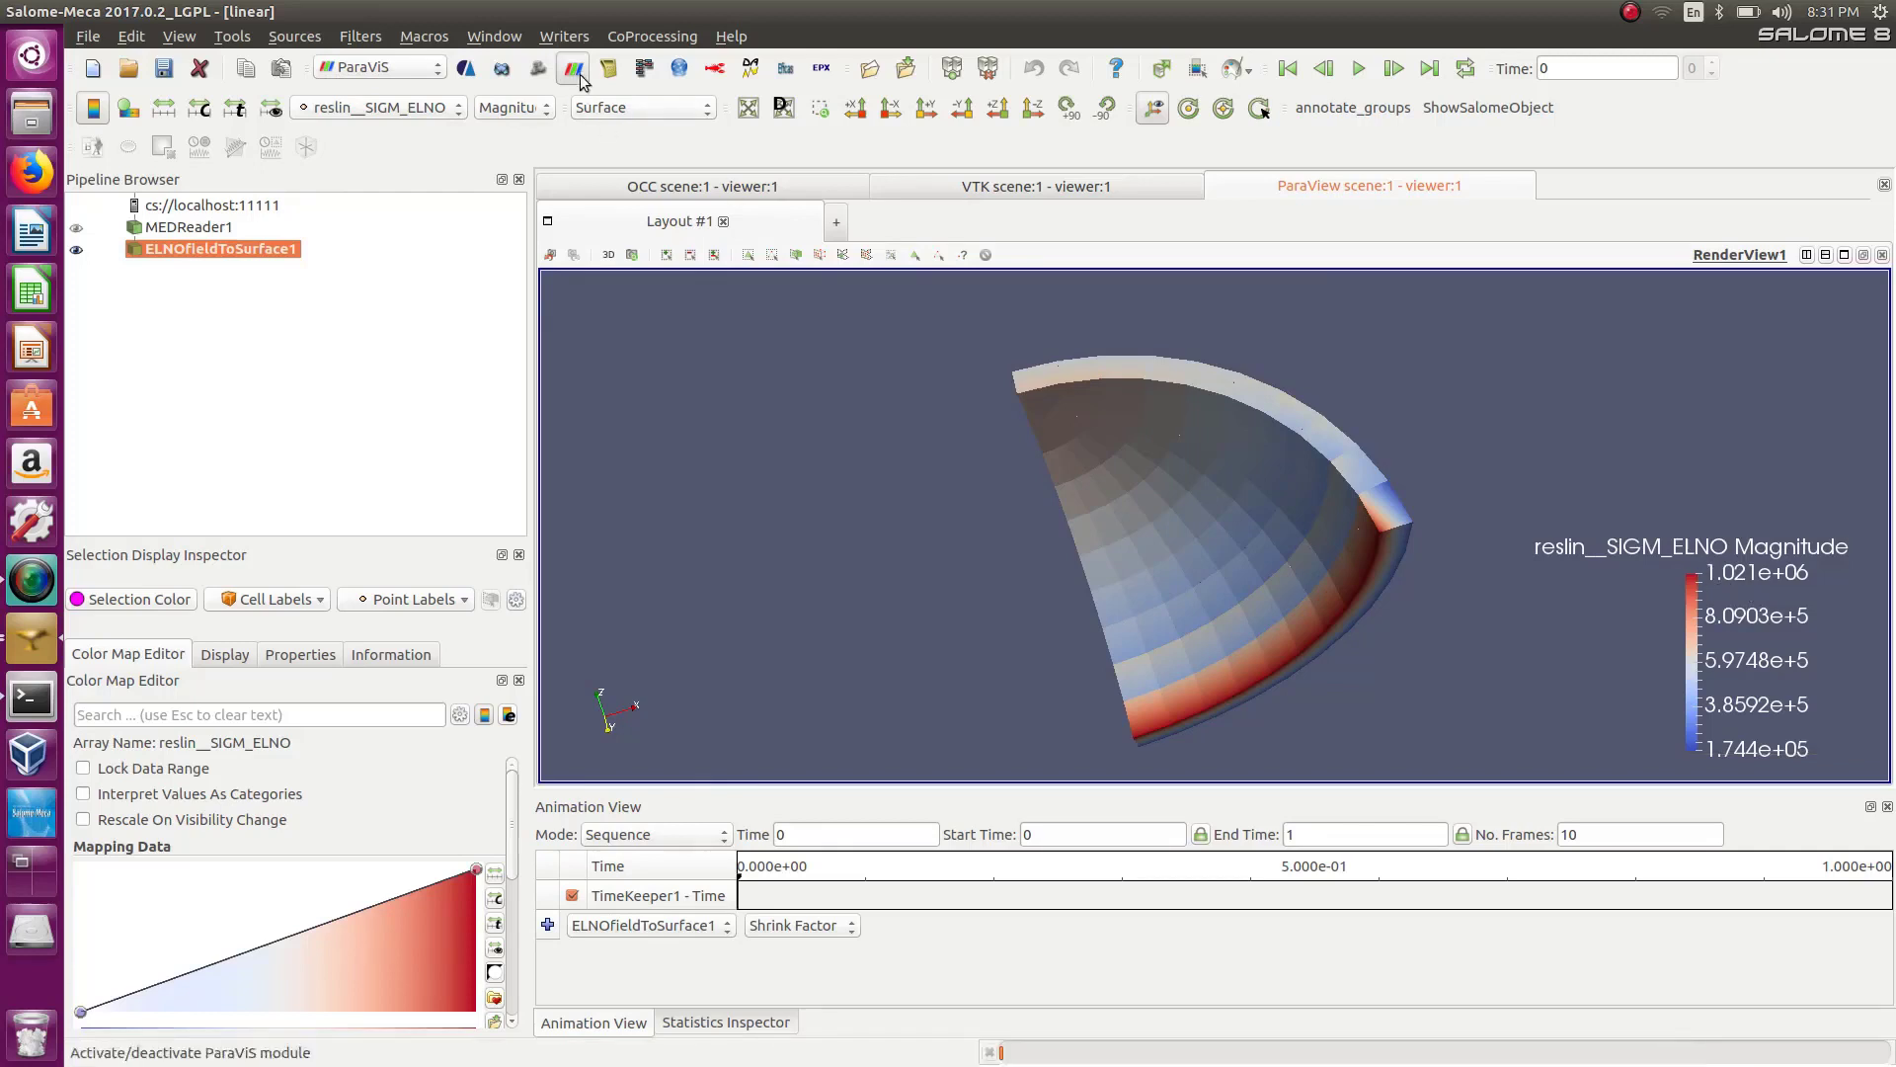
# Color the surface result by the VMIS component of the reslin__SIEQ_ELNO field.
pyautogui.click(510, 109)
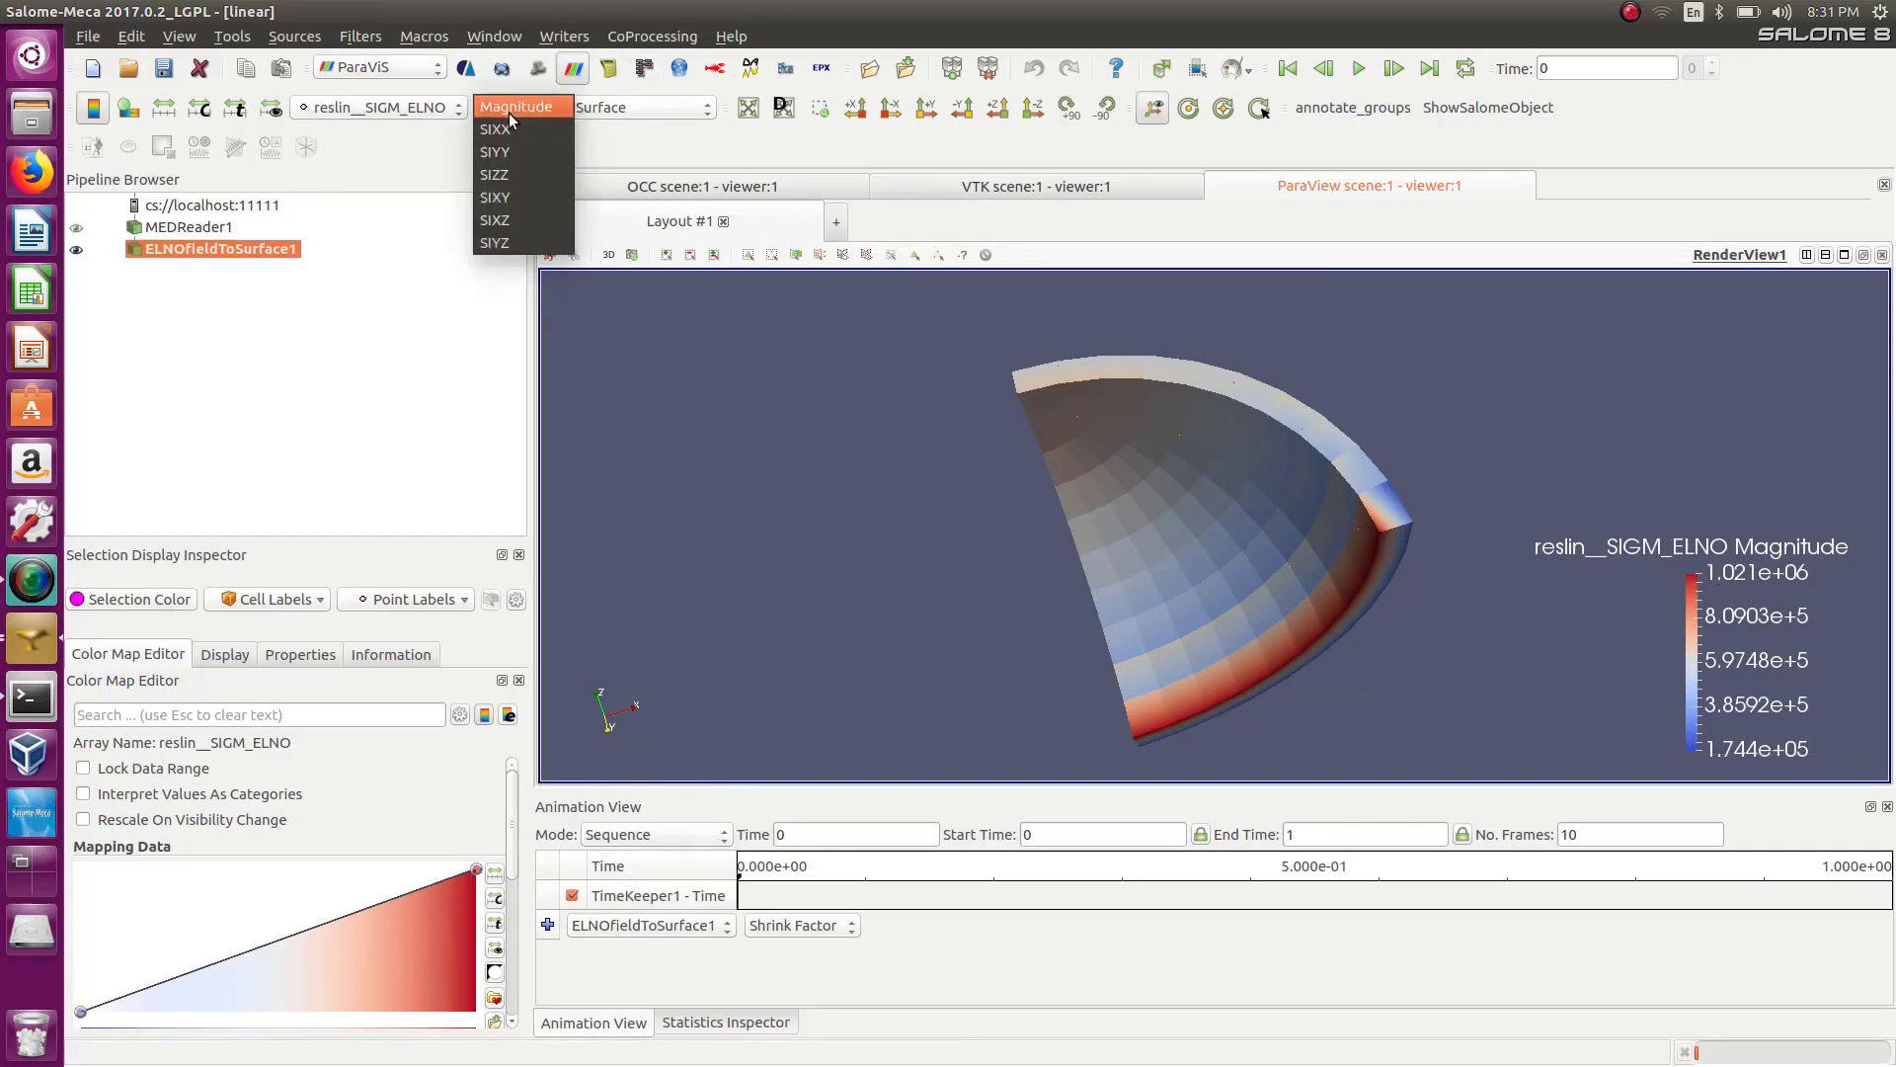
pyautogui.click(409, 106)
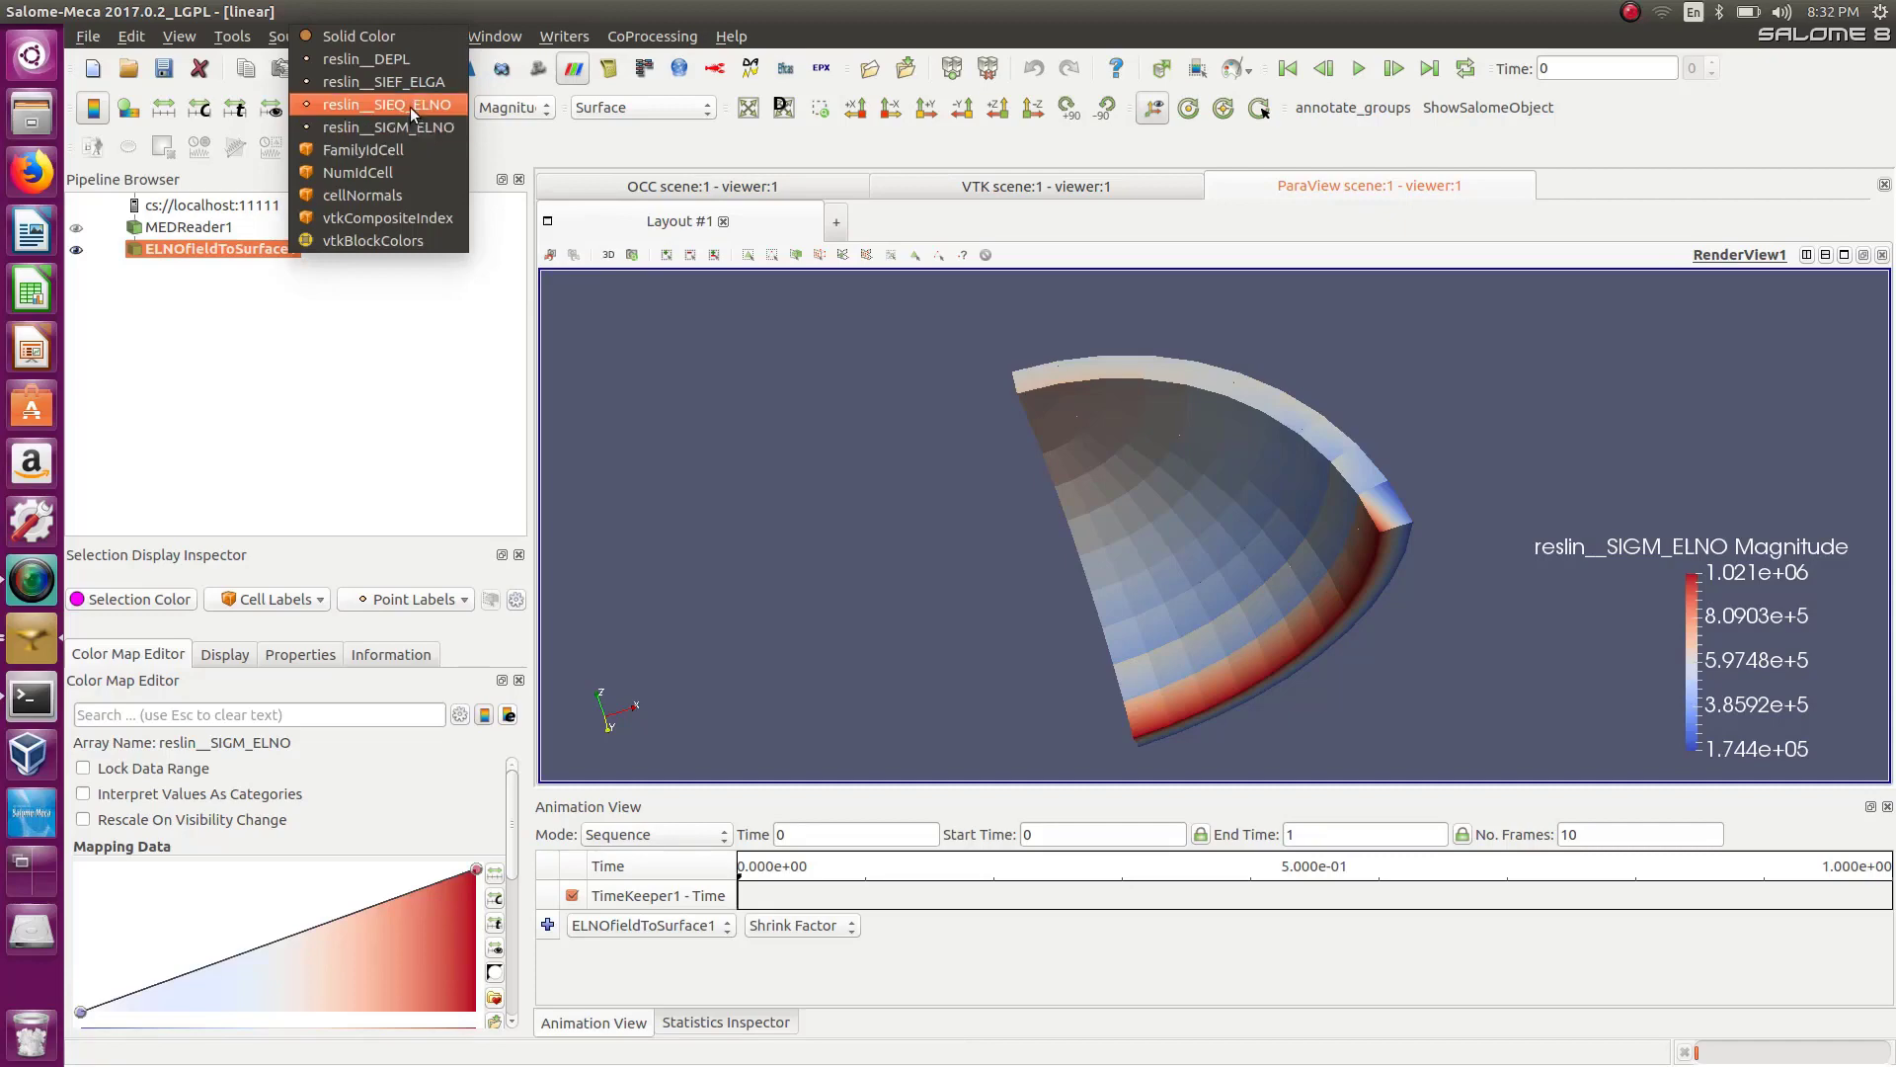
pyautogui.click(411, 105)
pyautogui.click(501, 108)
pyautogui.click(523, 127)
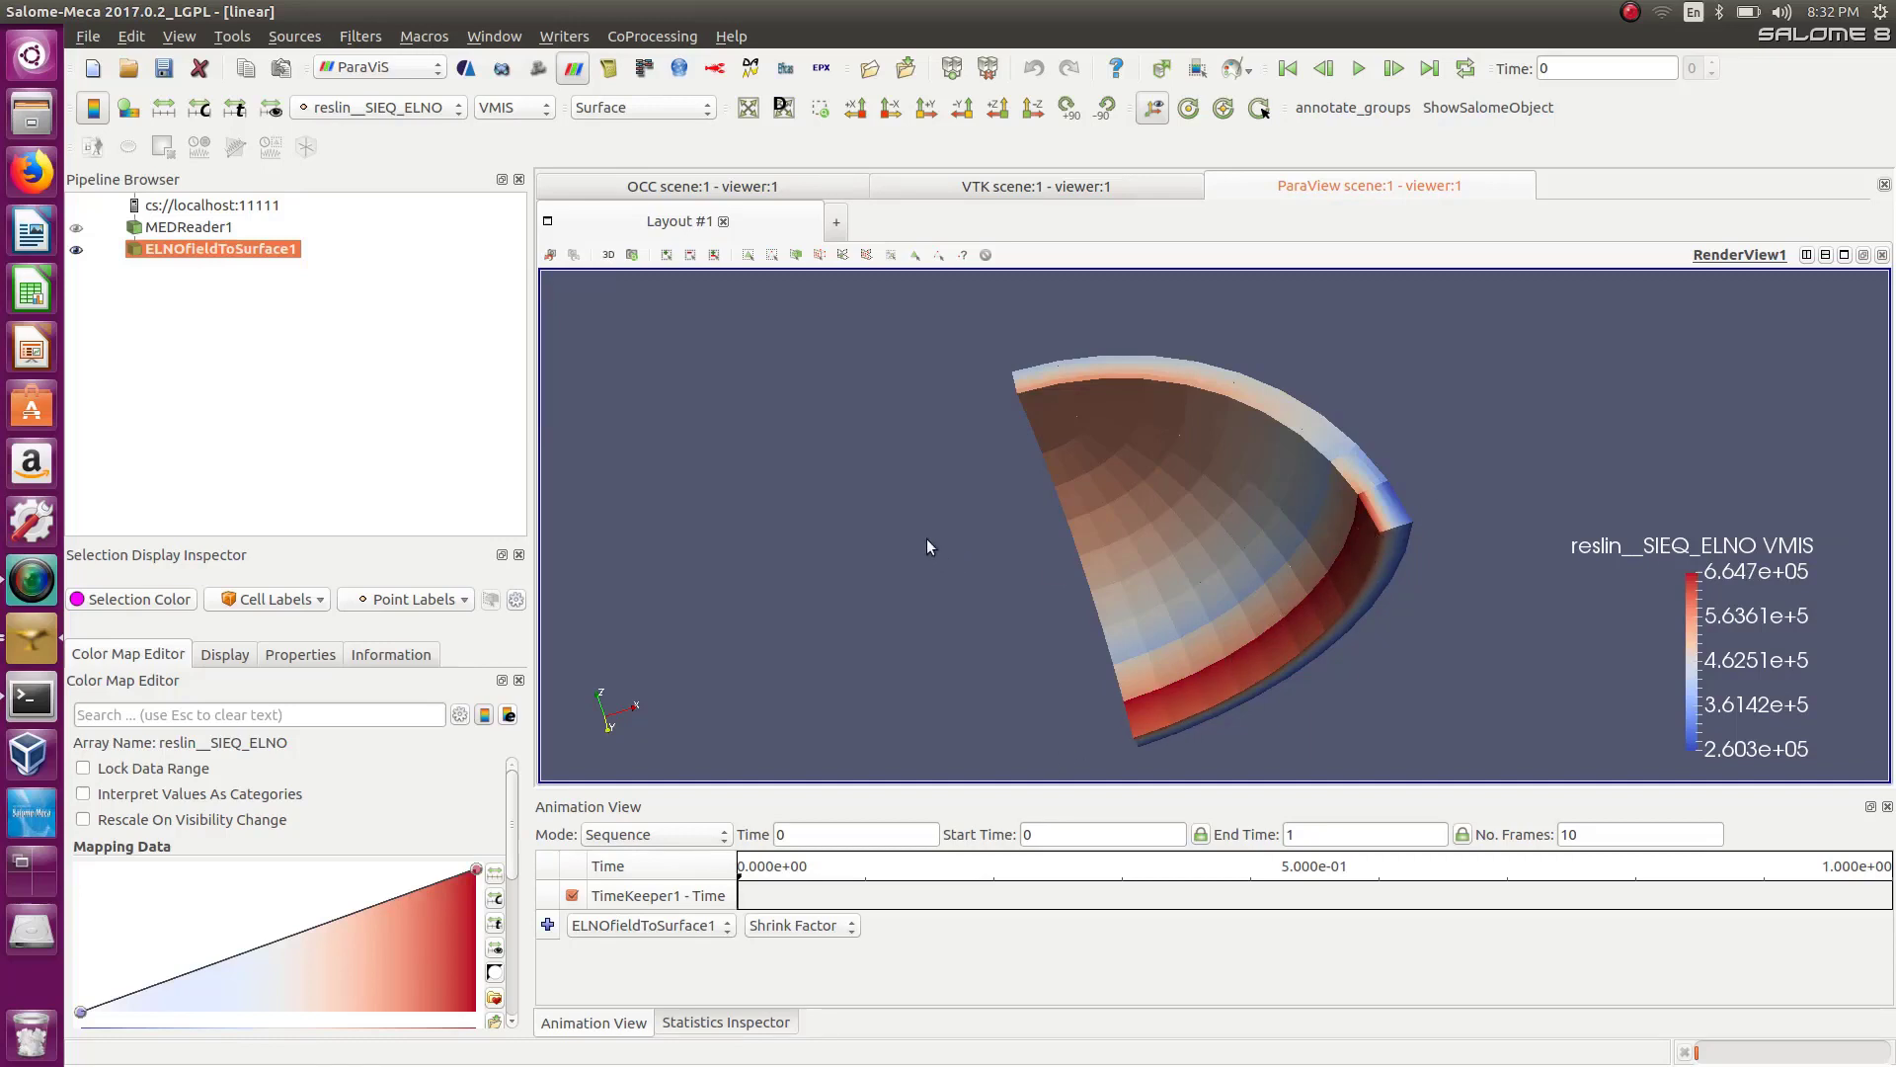
pyautogui.moveTo(927, 546); pyautogui.dragTo(825, 628)
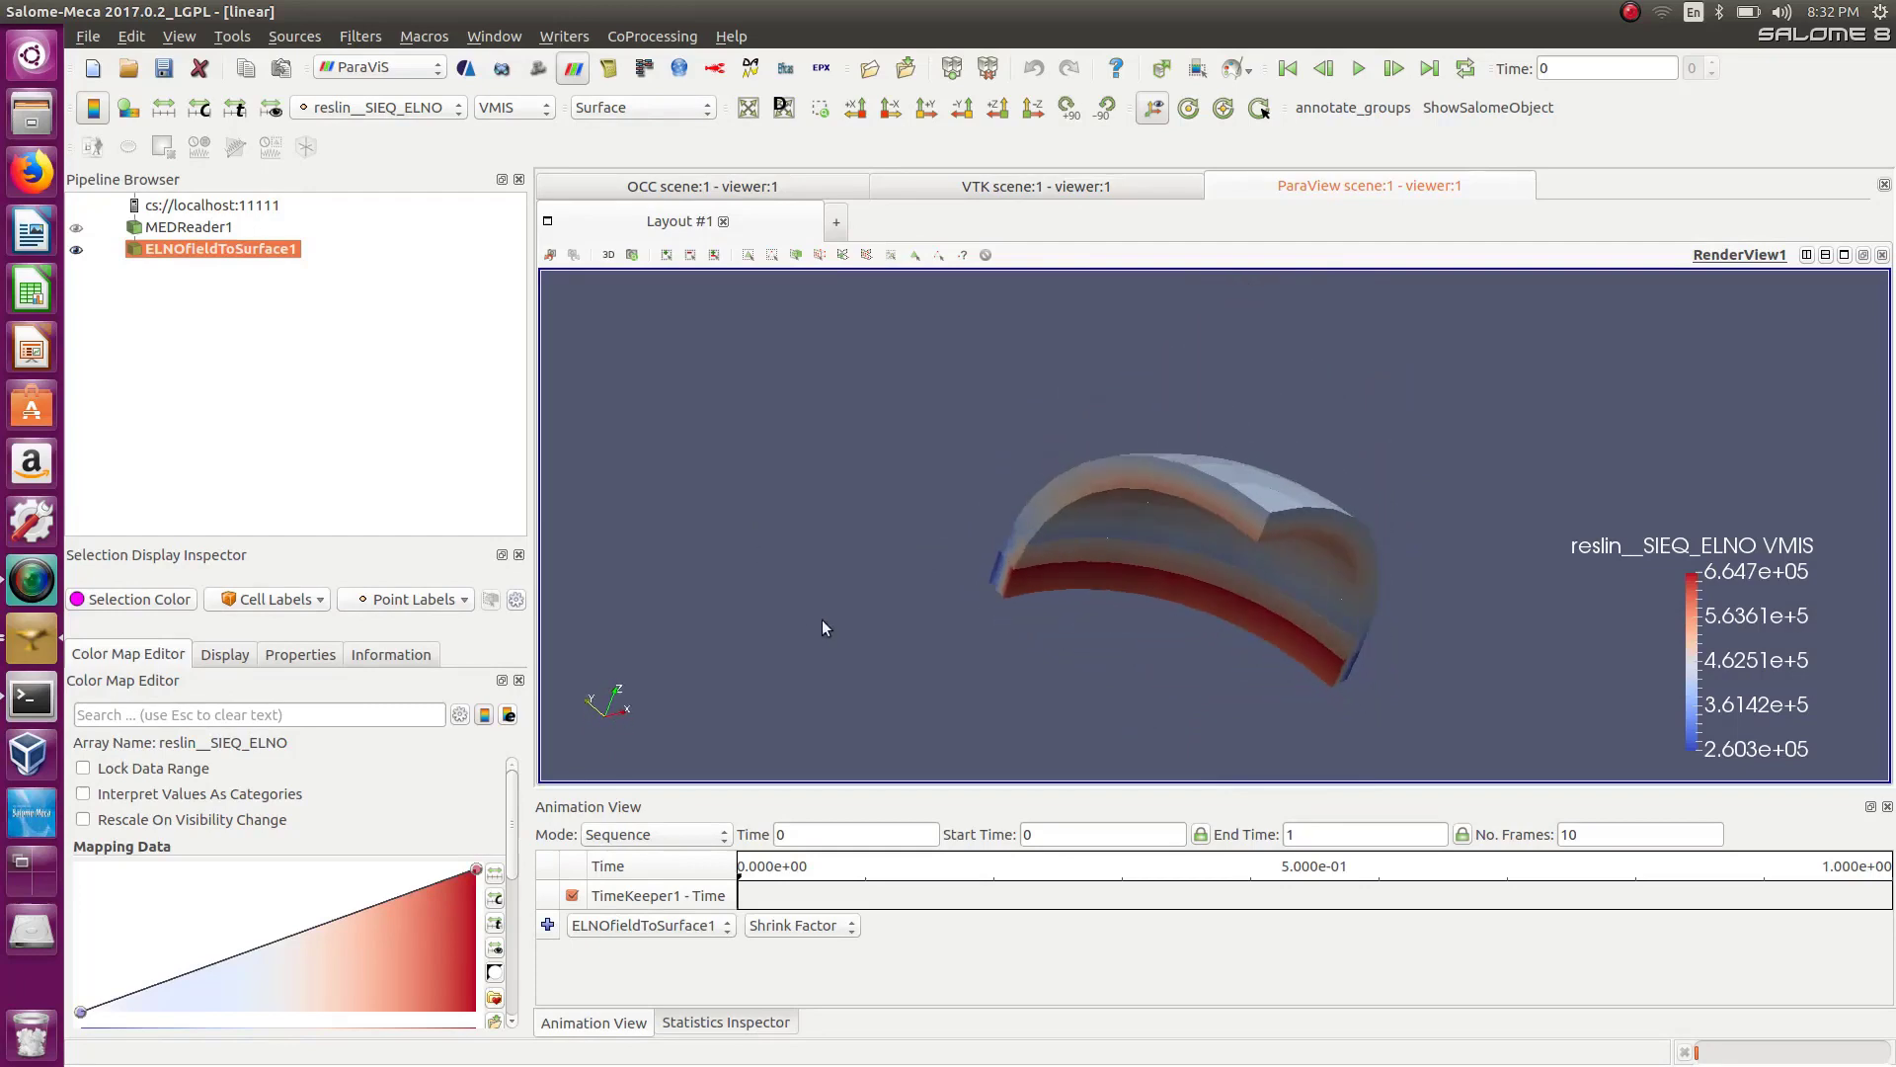
pyautogui.moveTo(1264, 512); pyautogui.dragTo(1304, 480)
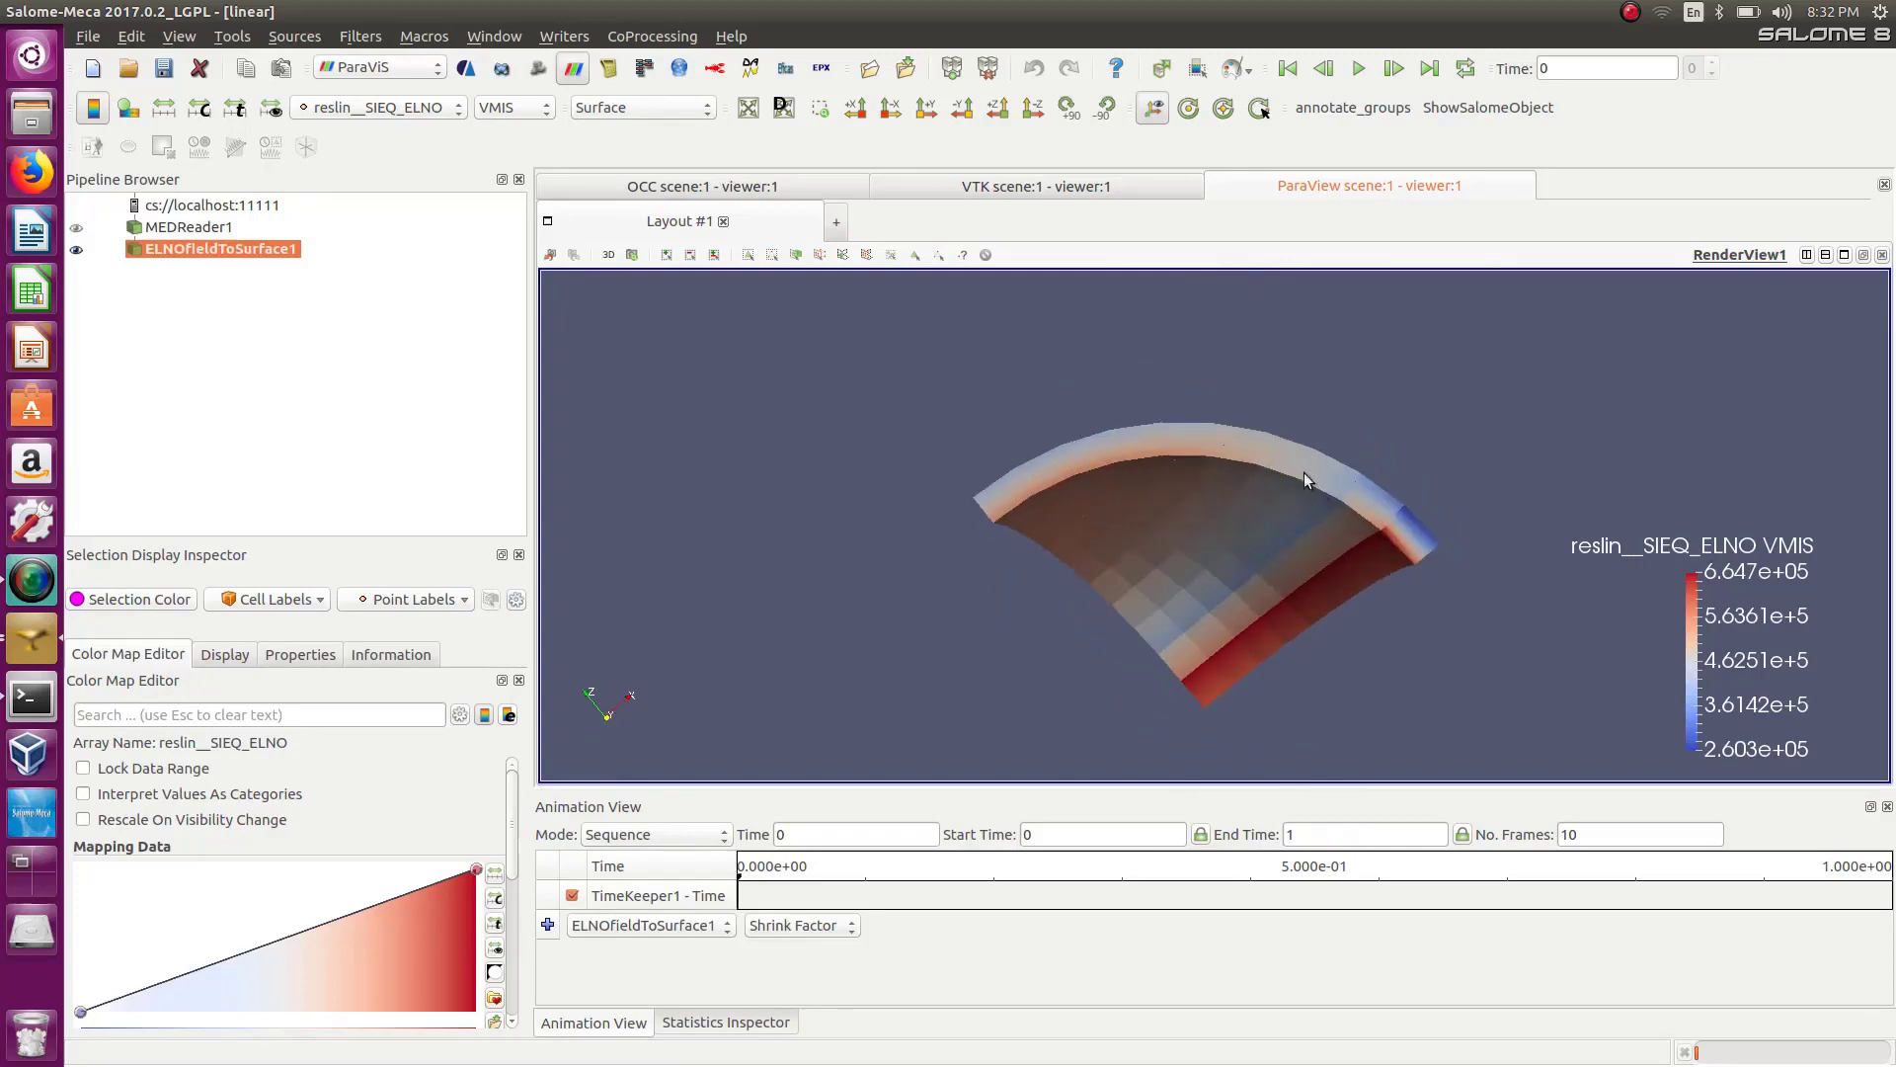
pyautogui.moveTo(944, 556); pyautogui.dragTo(997, 492)
pyautogui.moveTo(1323, 432); pyautogui.dragTo(1360, 459)
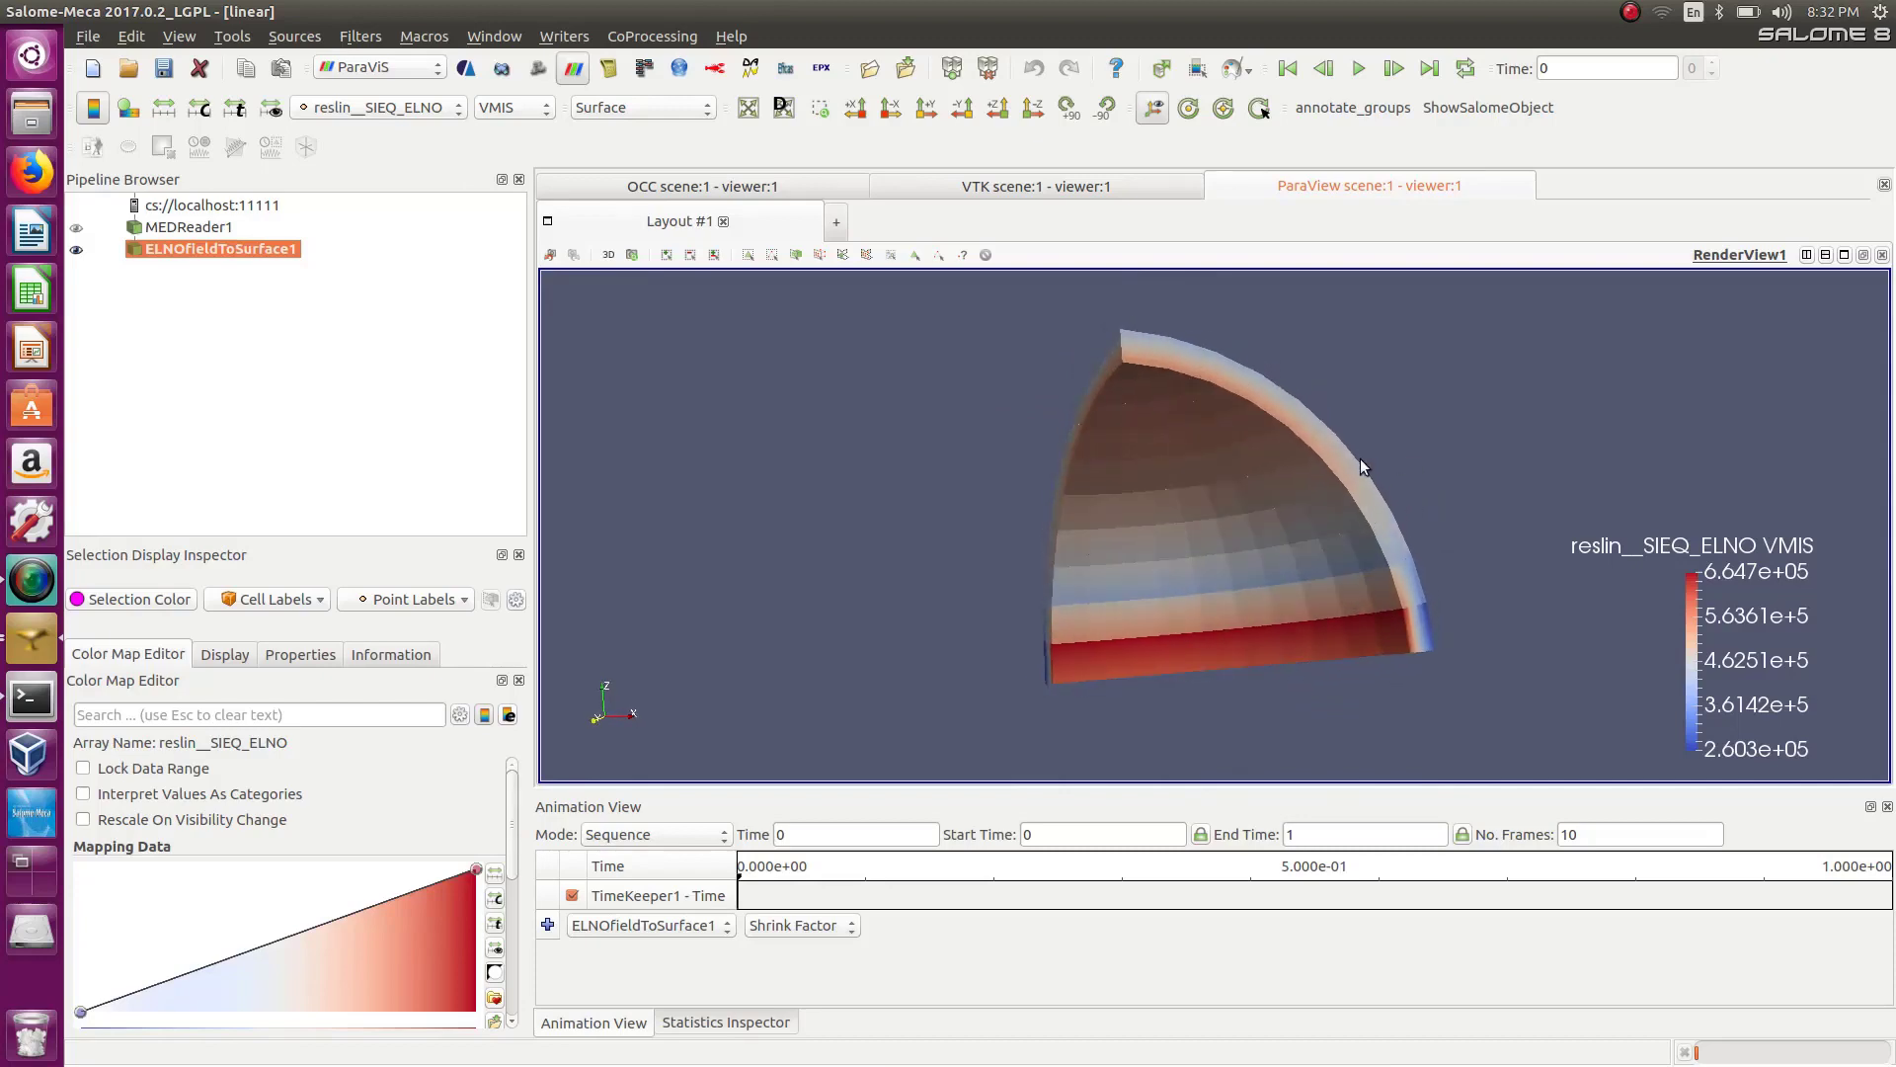
pyautogui.scroll(3, 1365, 461)
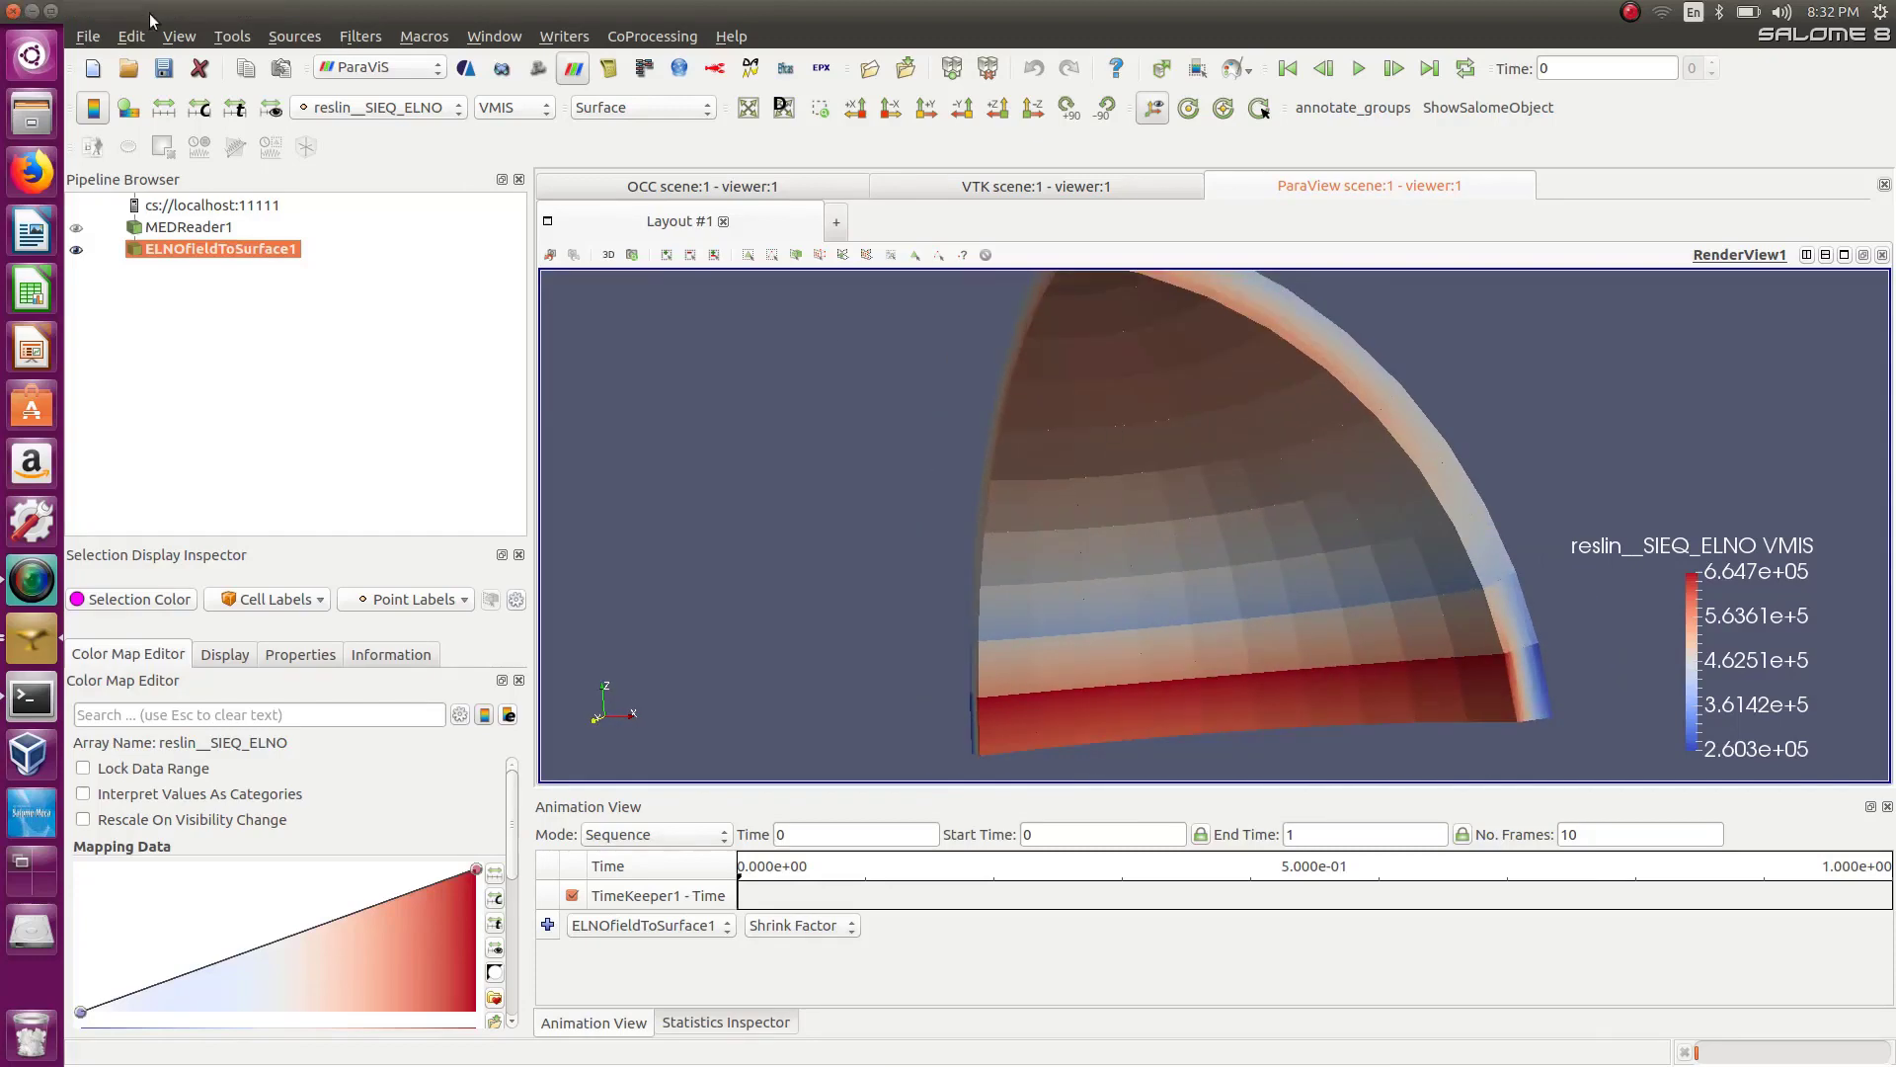
# Switch to the AsterStudy module and show the case's data settings.
pyautogui.click(395, 69)
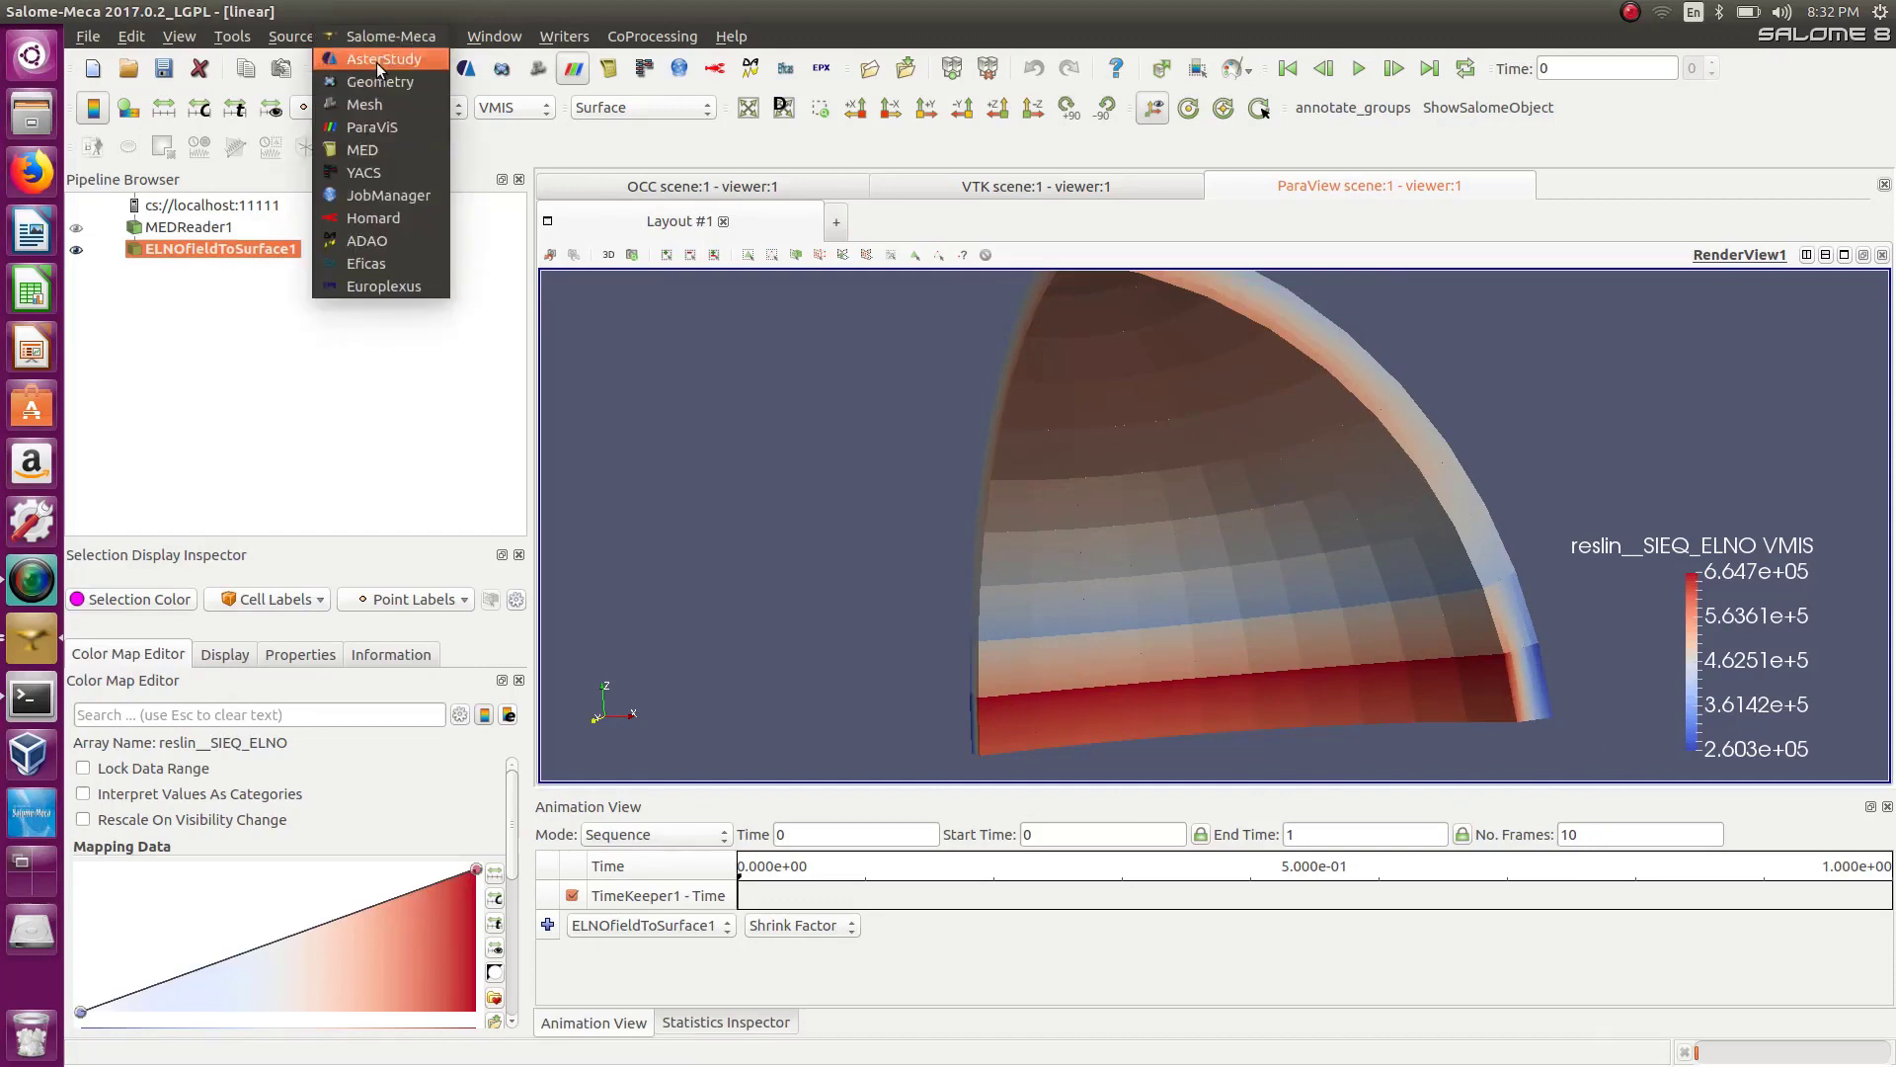
pyautogui.click(376, 65)
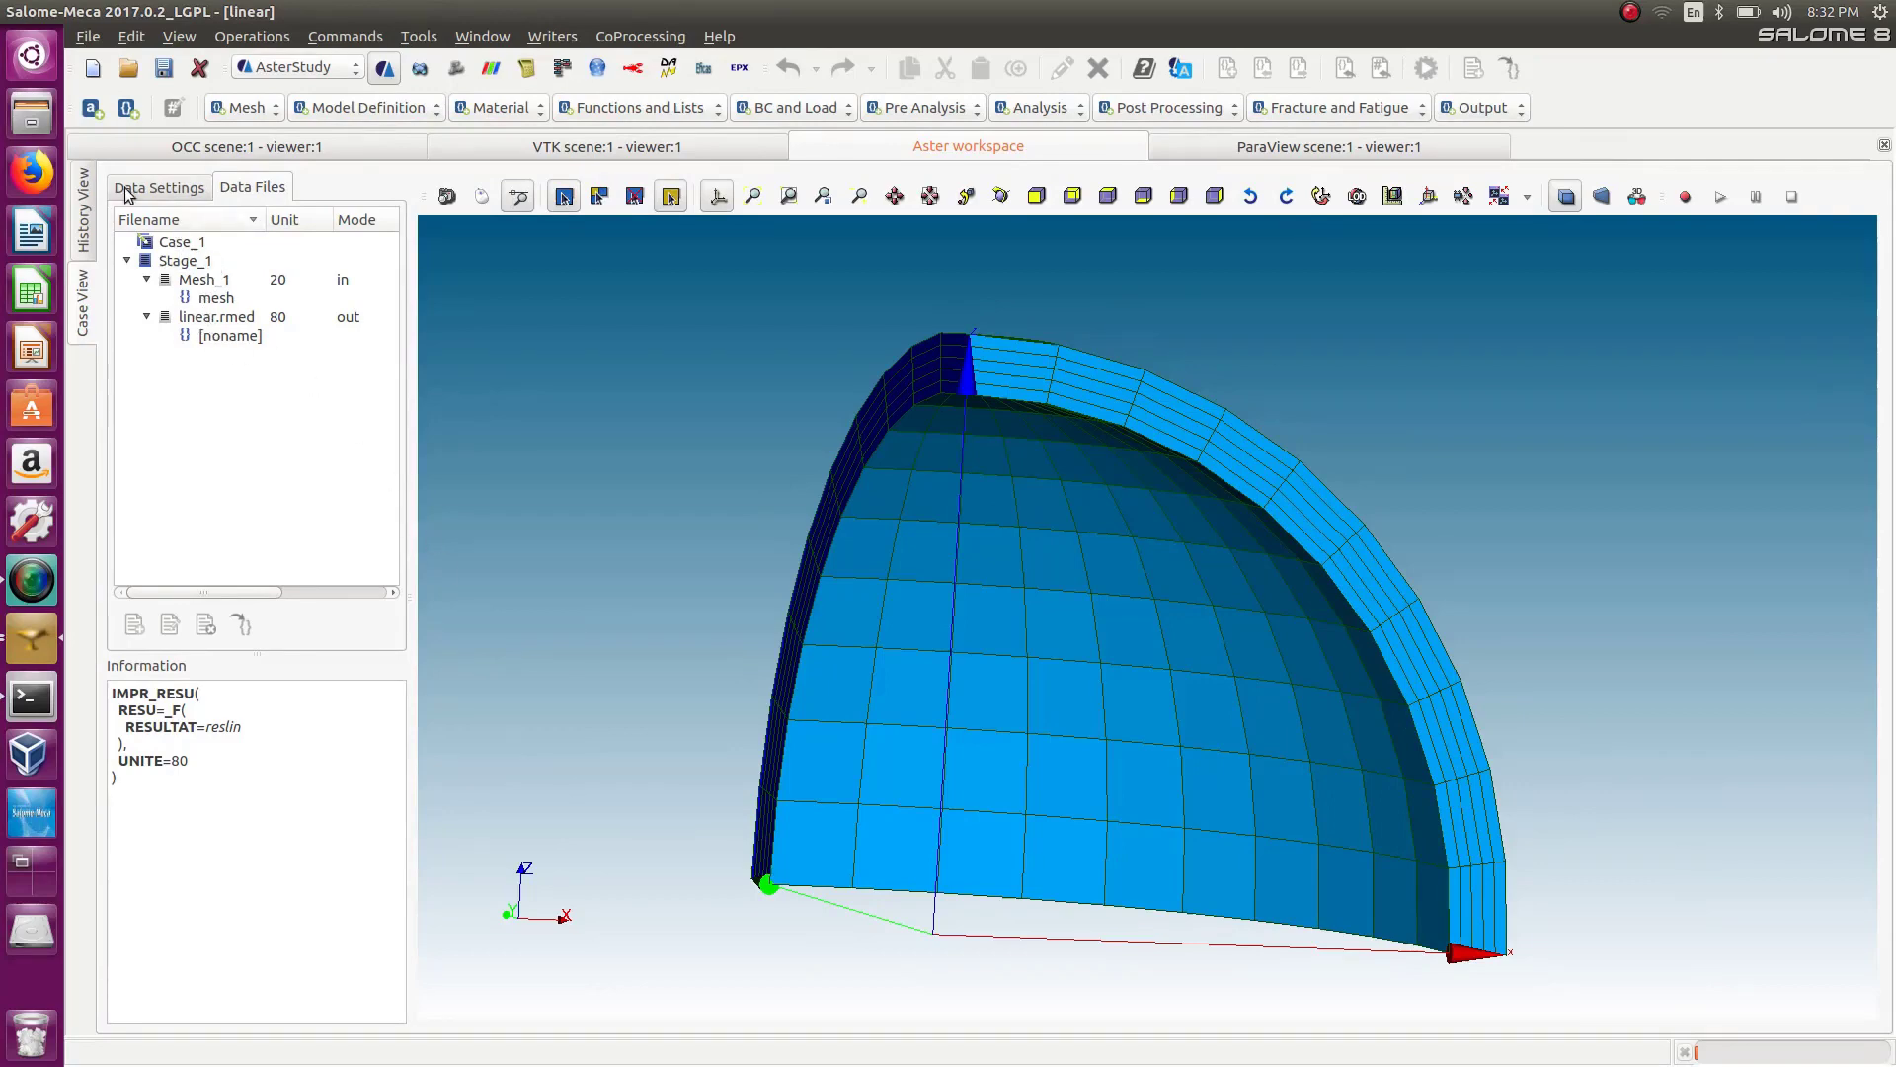
pyautogui.click(87, 207)
pyautogui.click(85, 264)
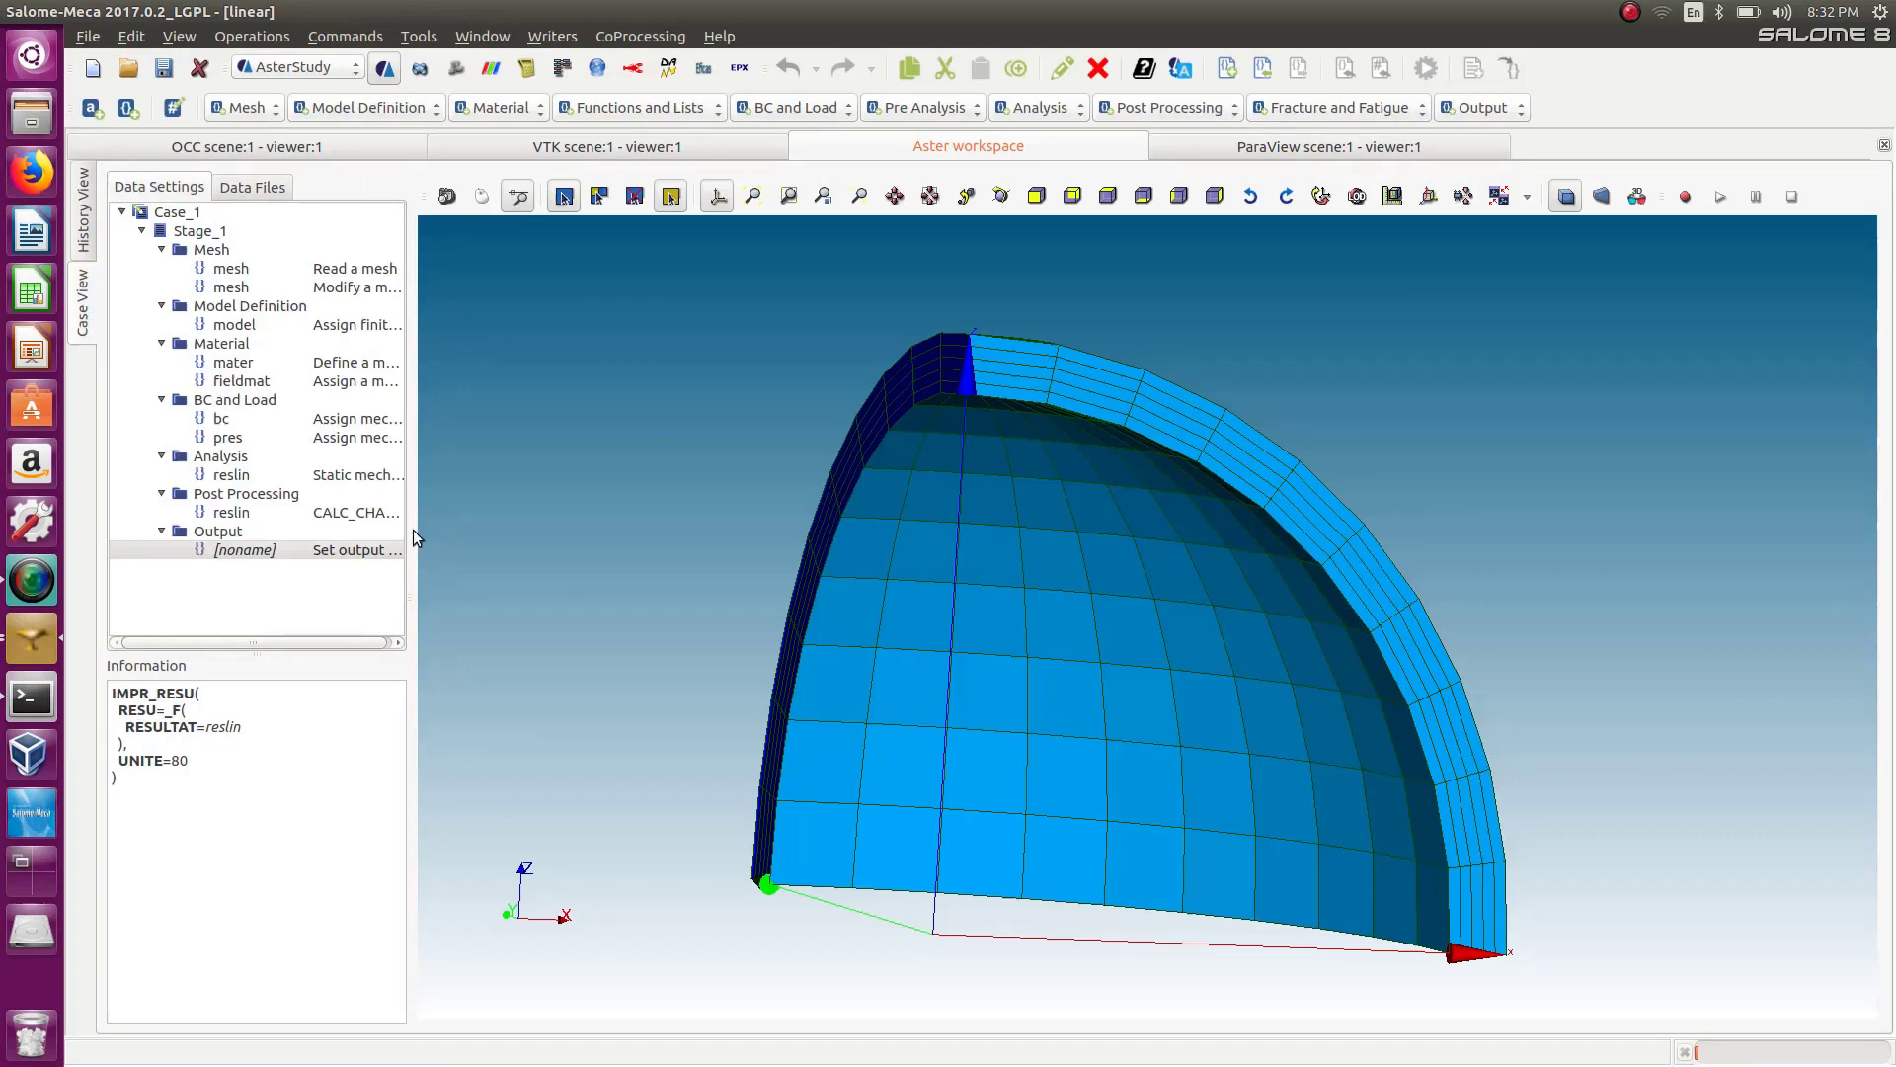
pyautogui.moveTo(412, 531); pyautogui.dragTo(551, 550)
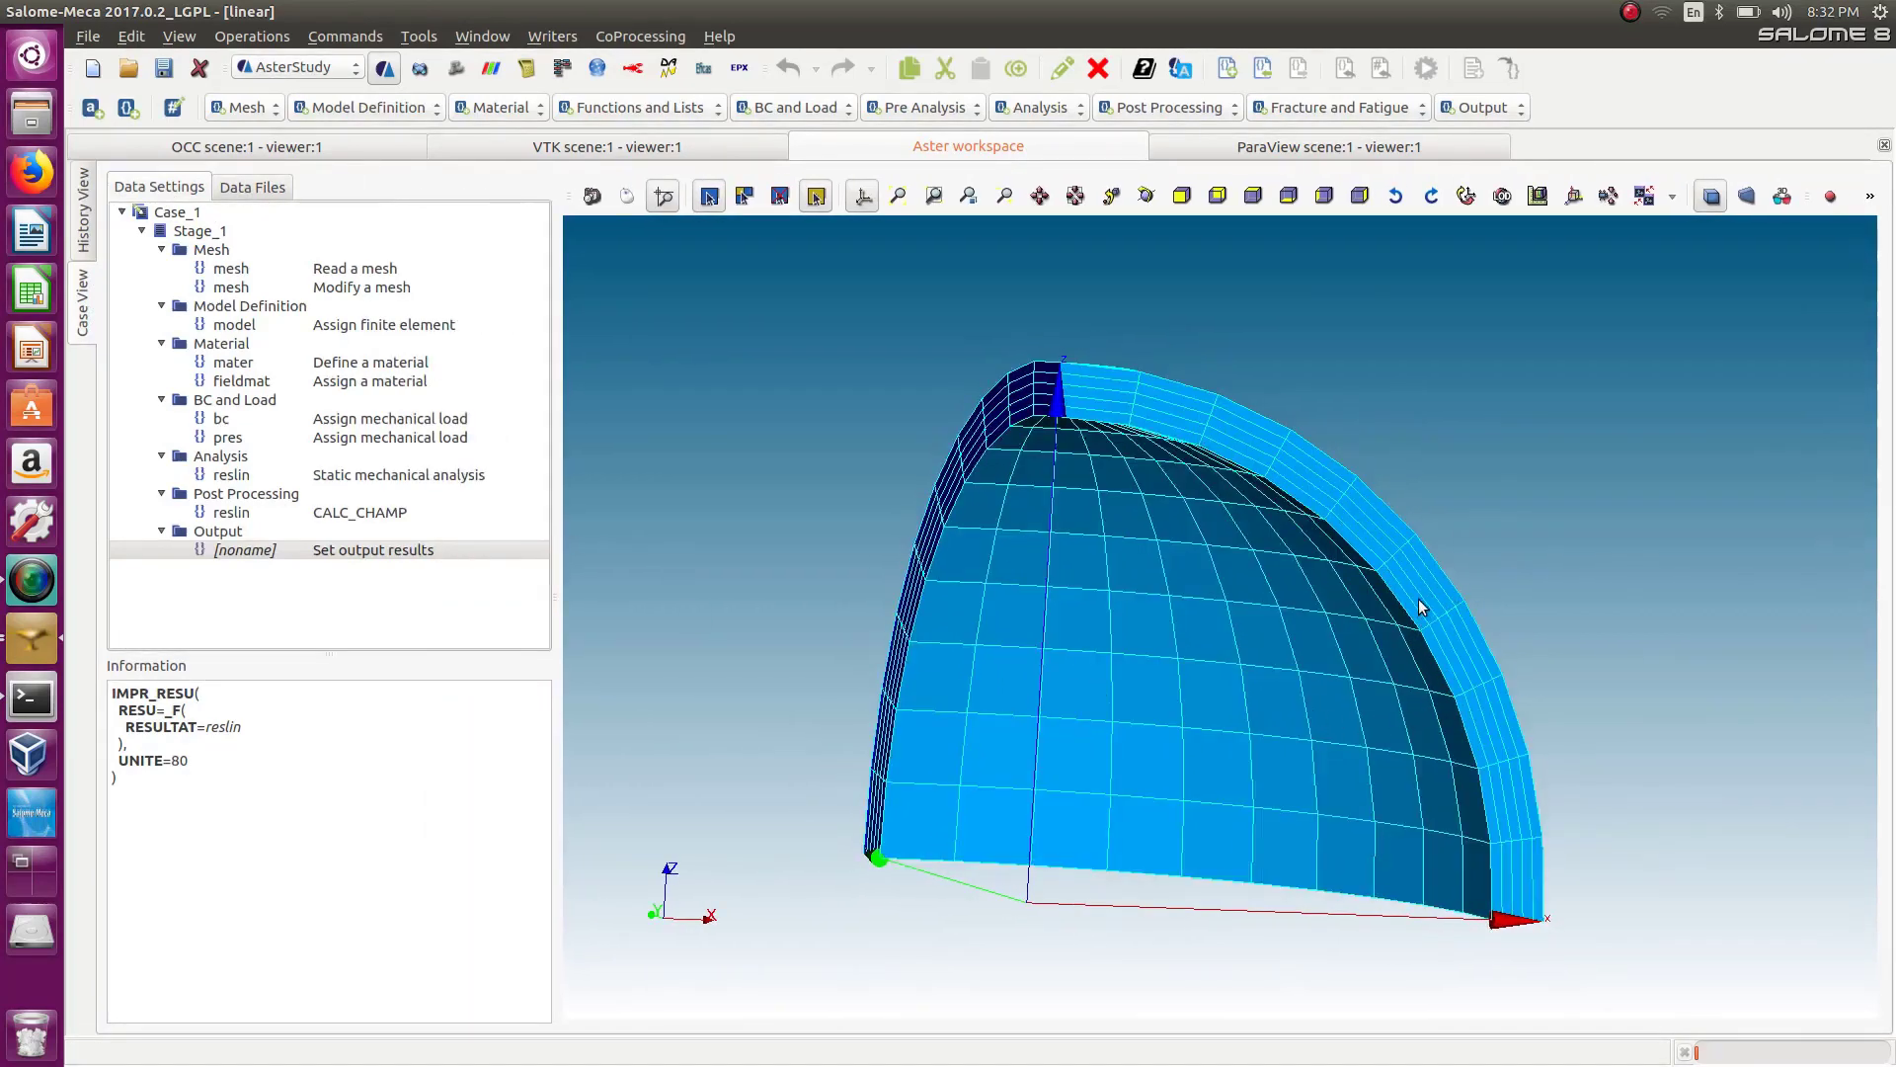
# Add a MACR_LIGN_COUPE post-processing command and set its Result to reslin (CALC_CHAMP).
pyautogui.click(1171, 111)
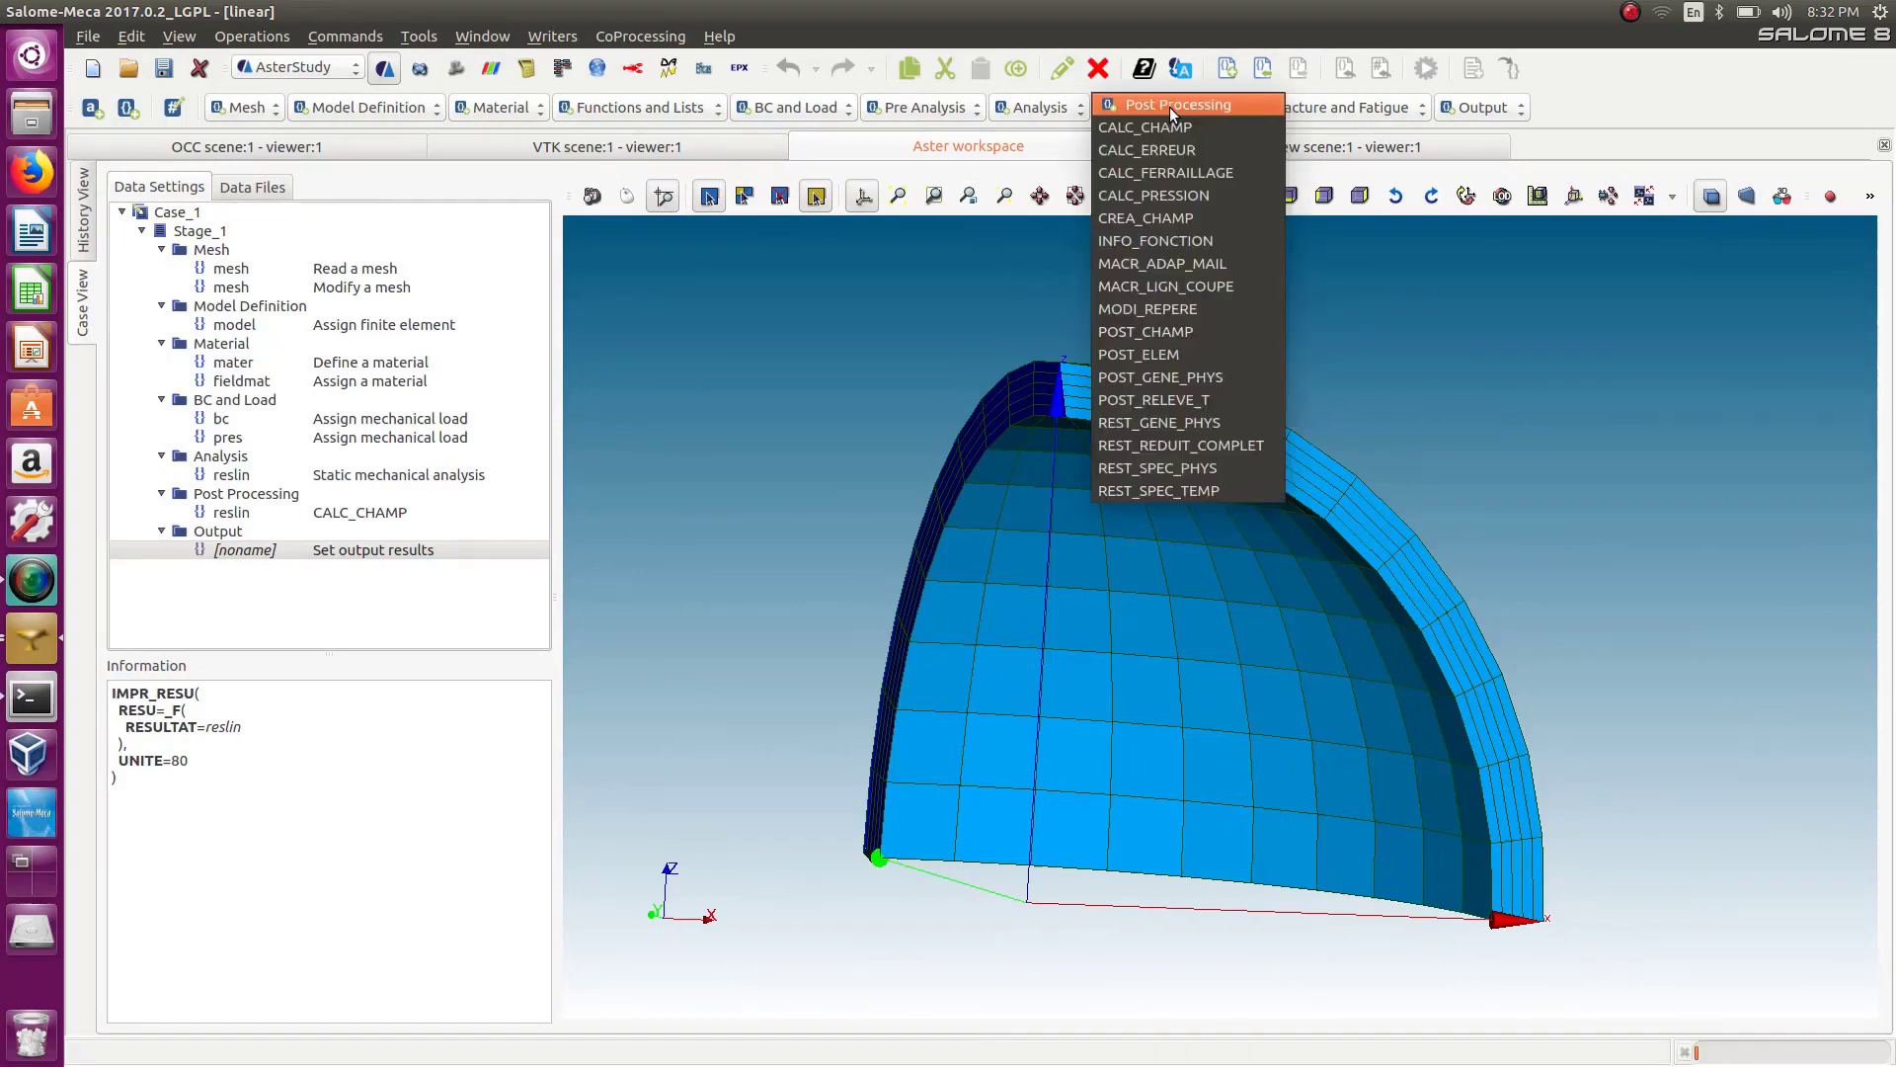
pyautogui.click(1148, 285)
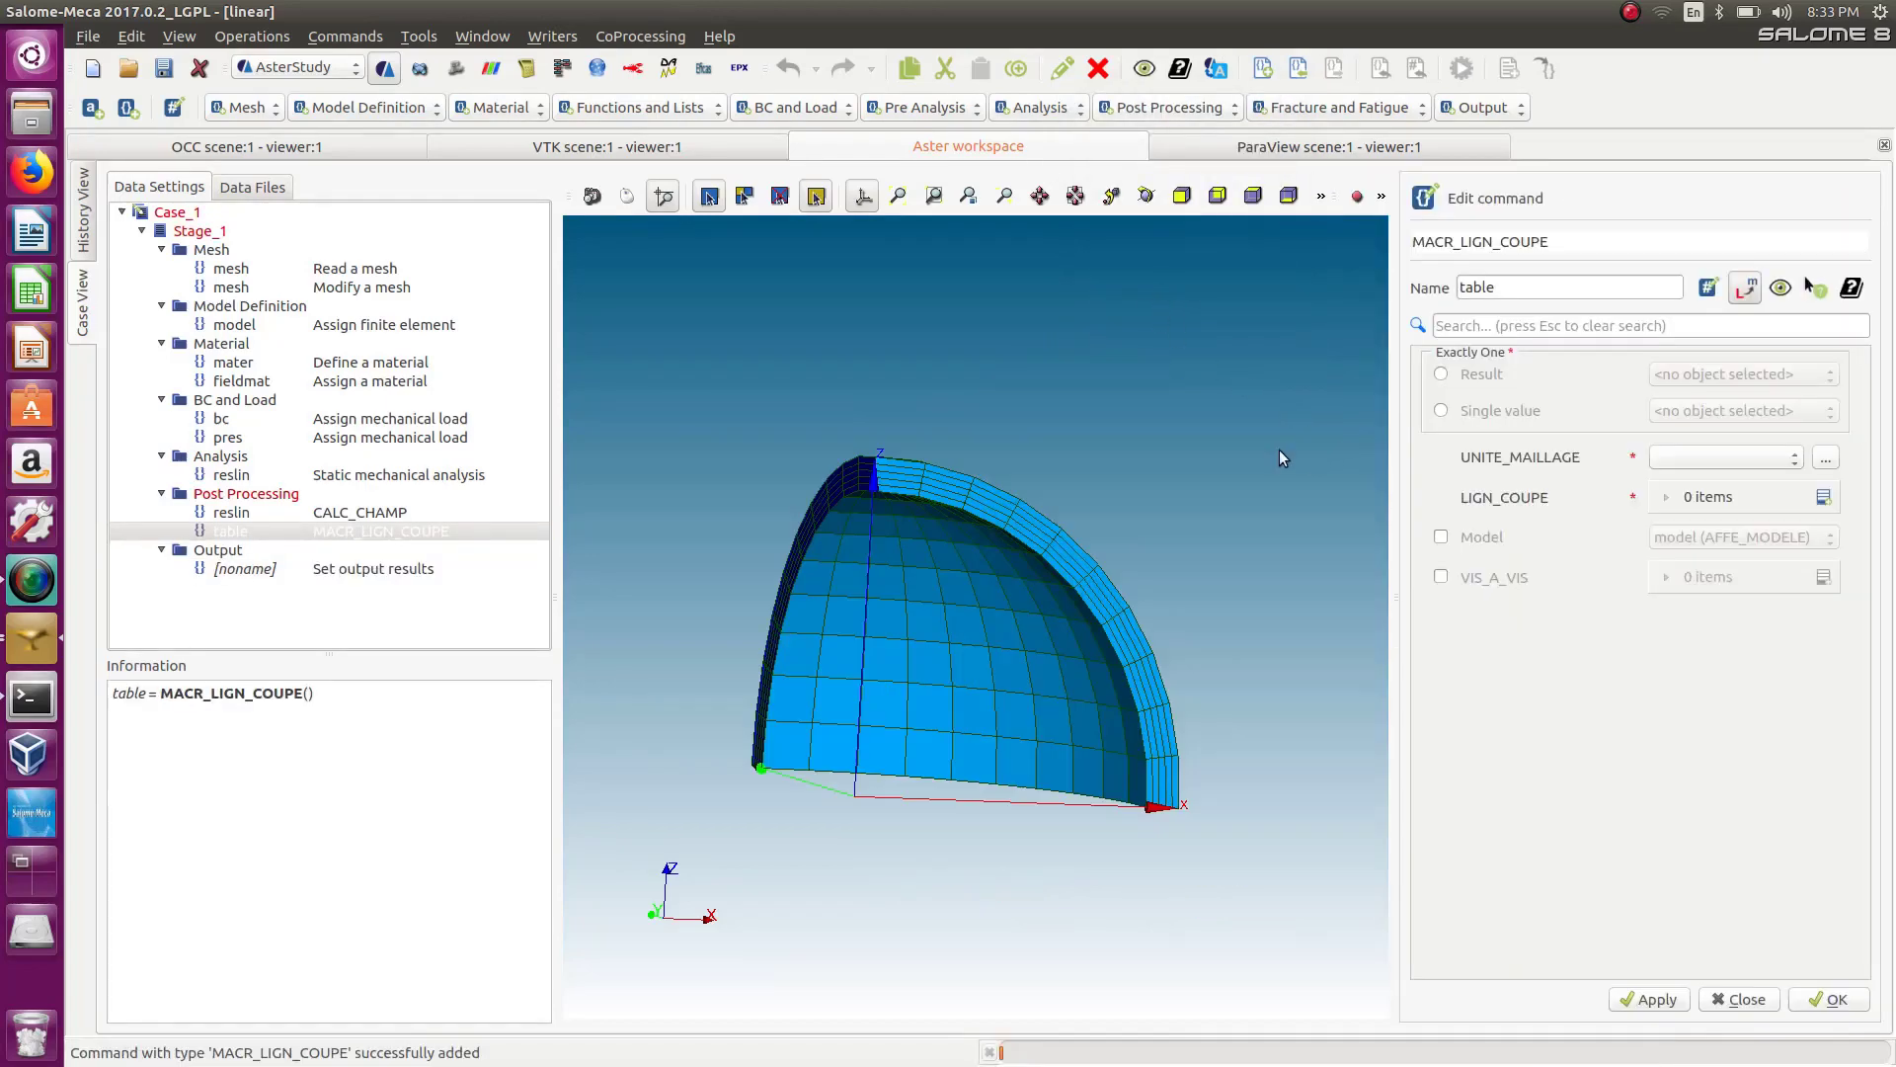
pyautogui.click(1441, 374)
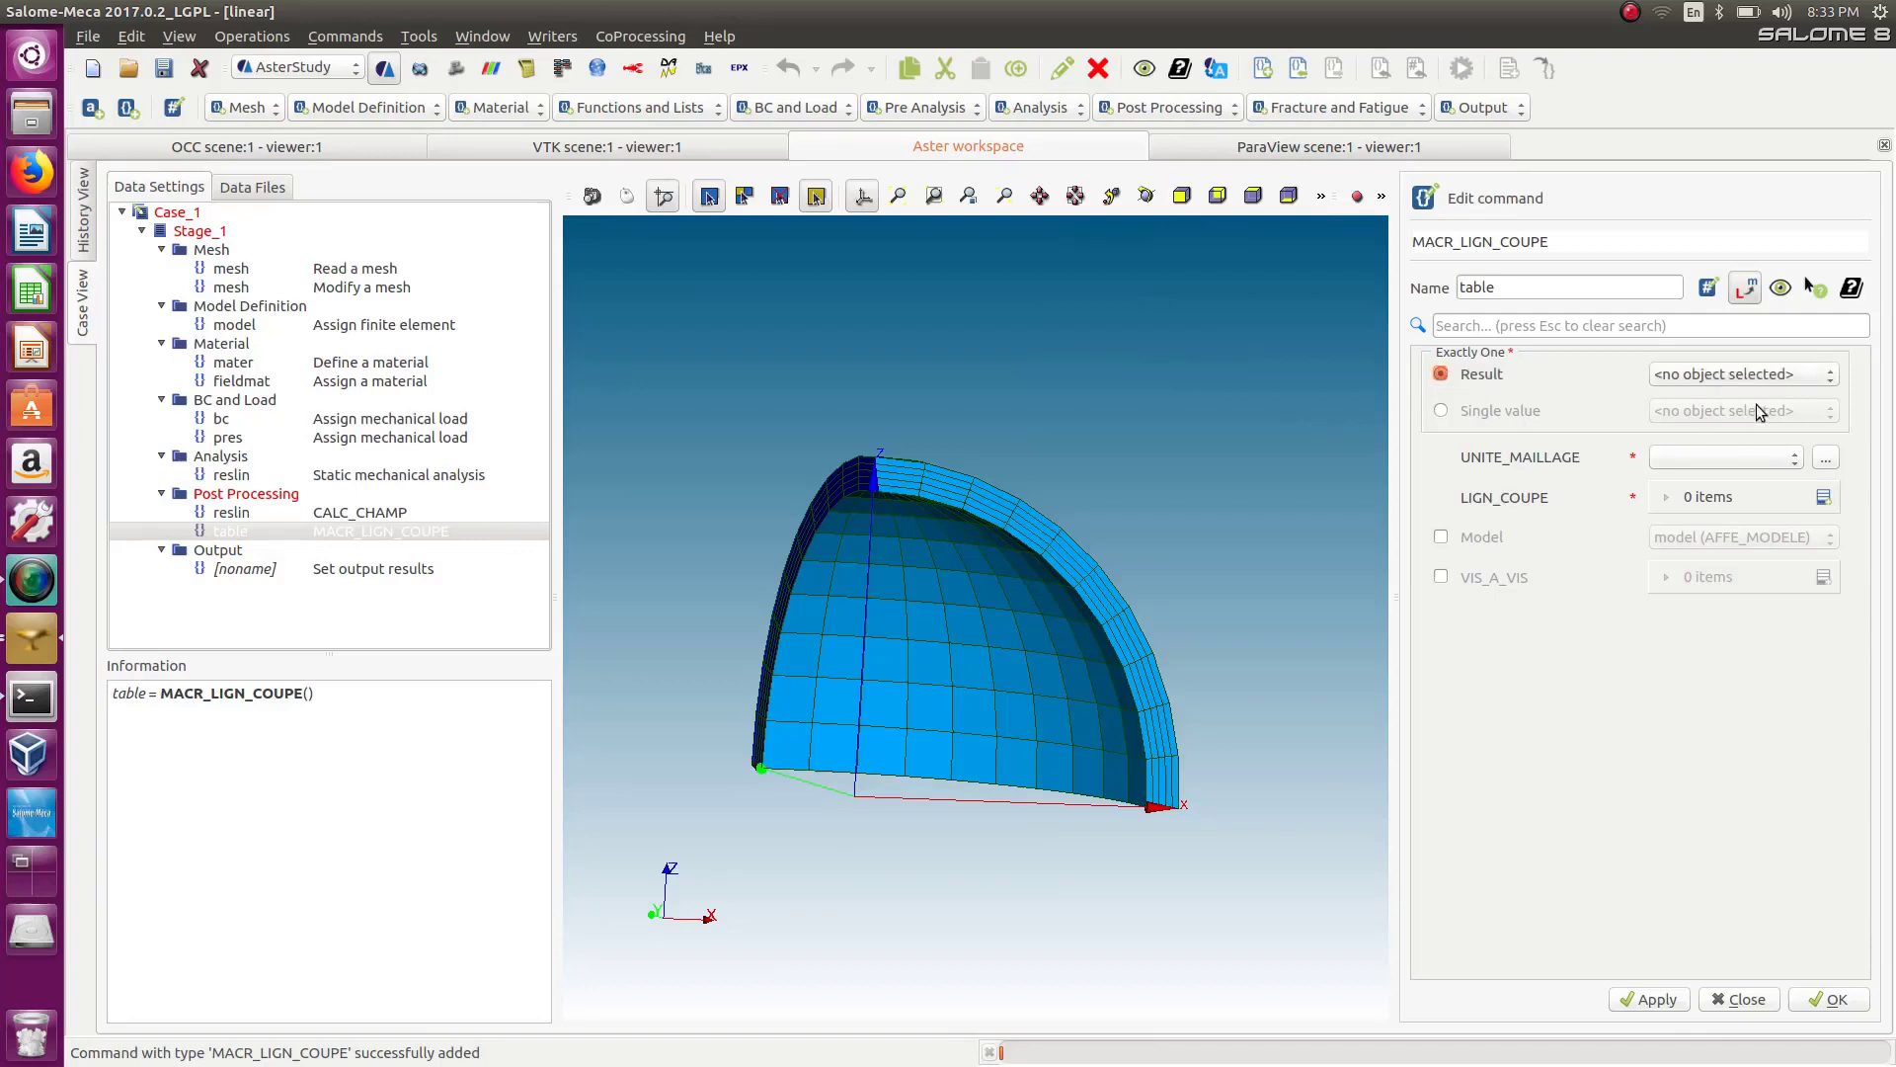
pyautogui.click(1738, 375)
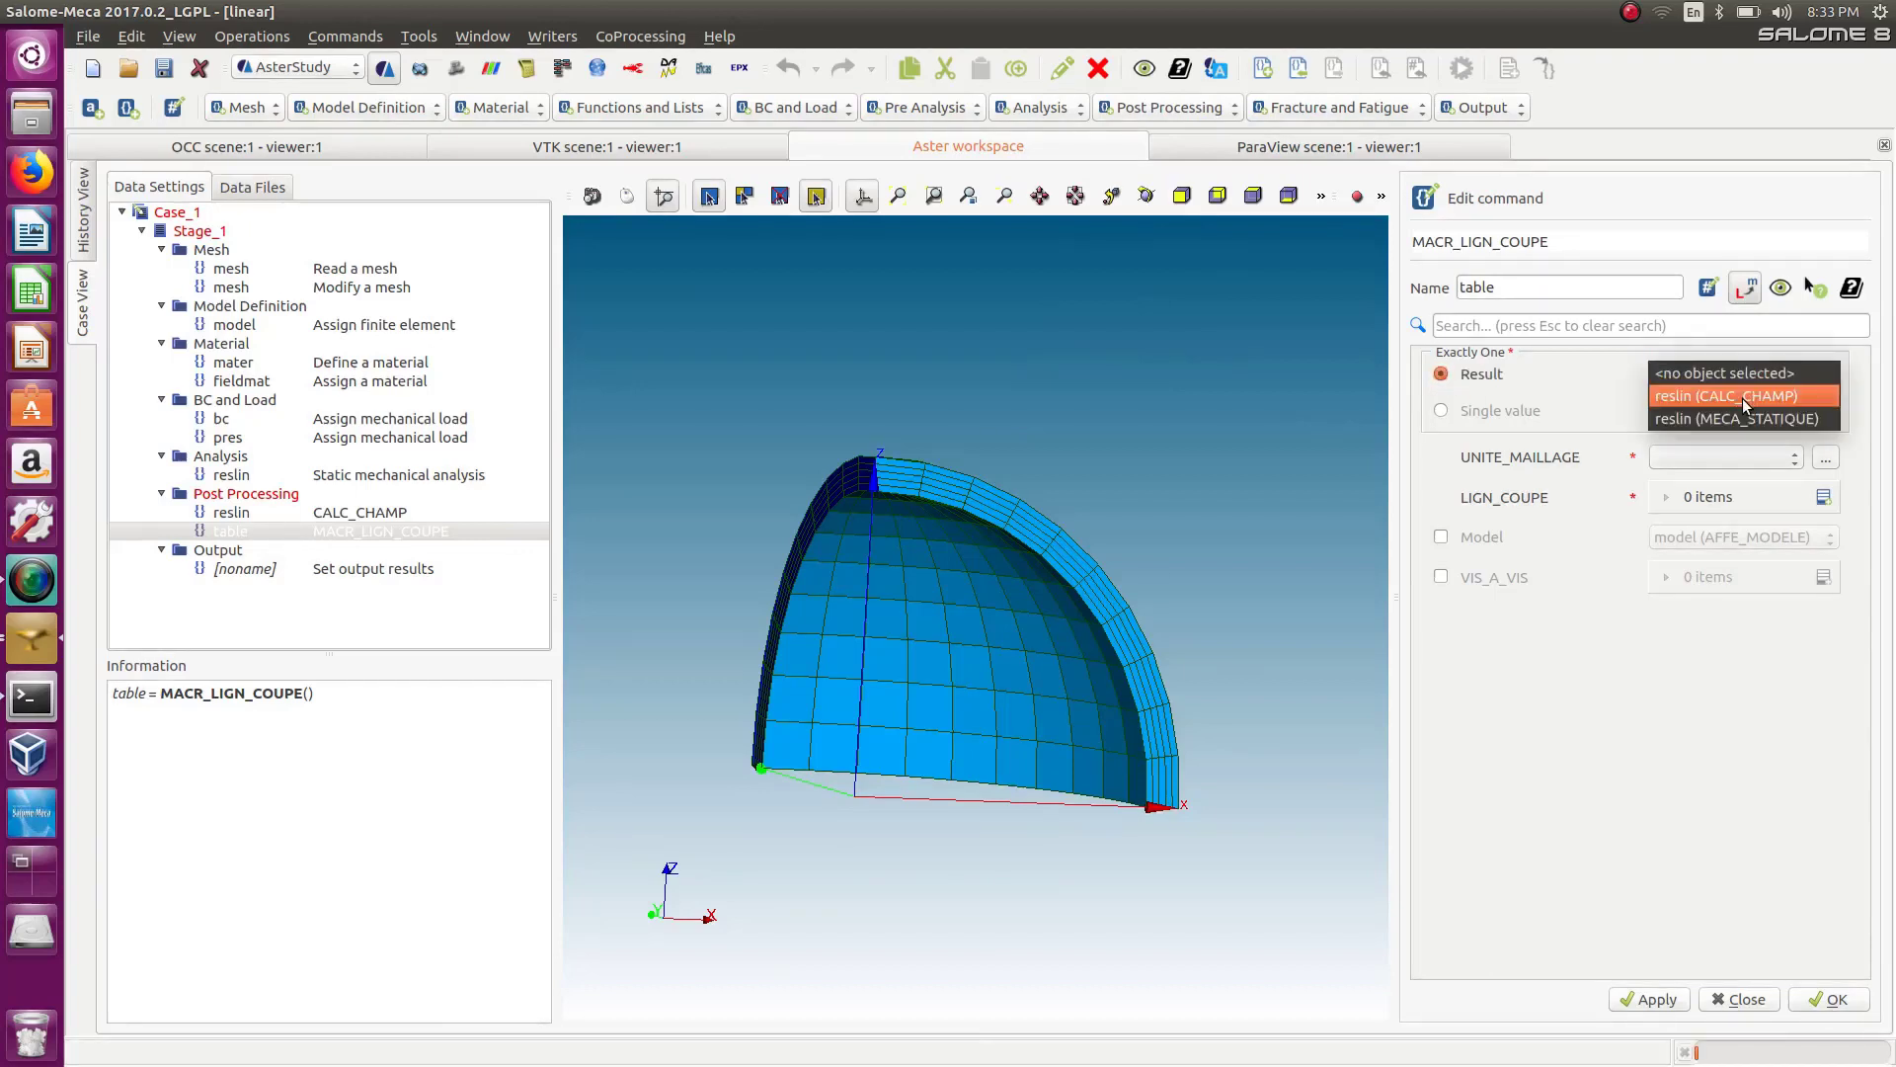
pyautogui.click(1742, 397)
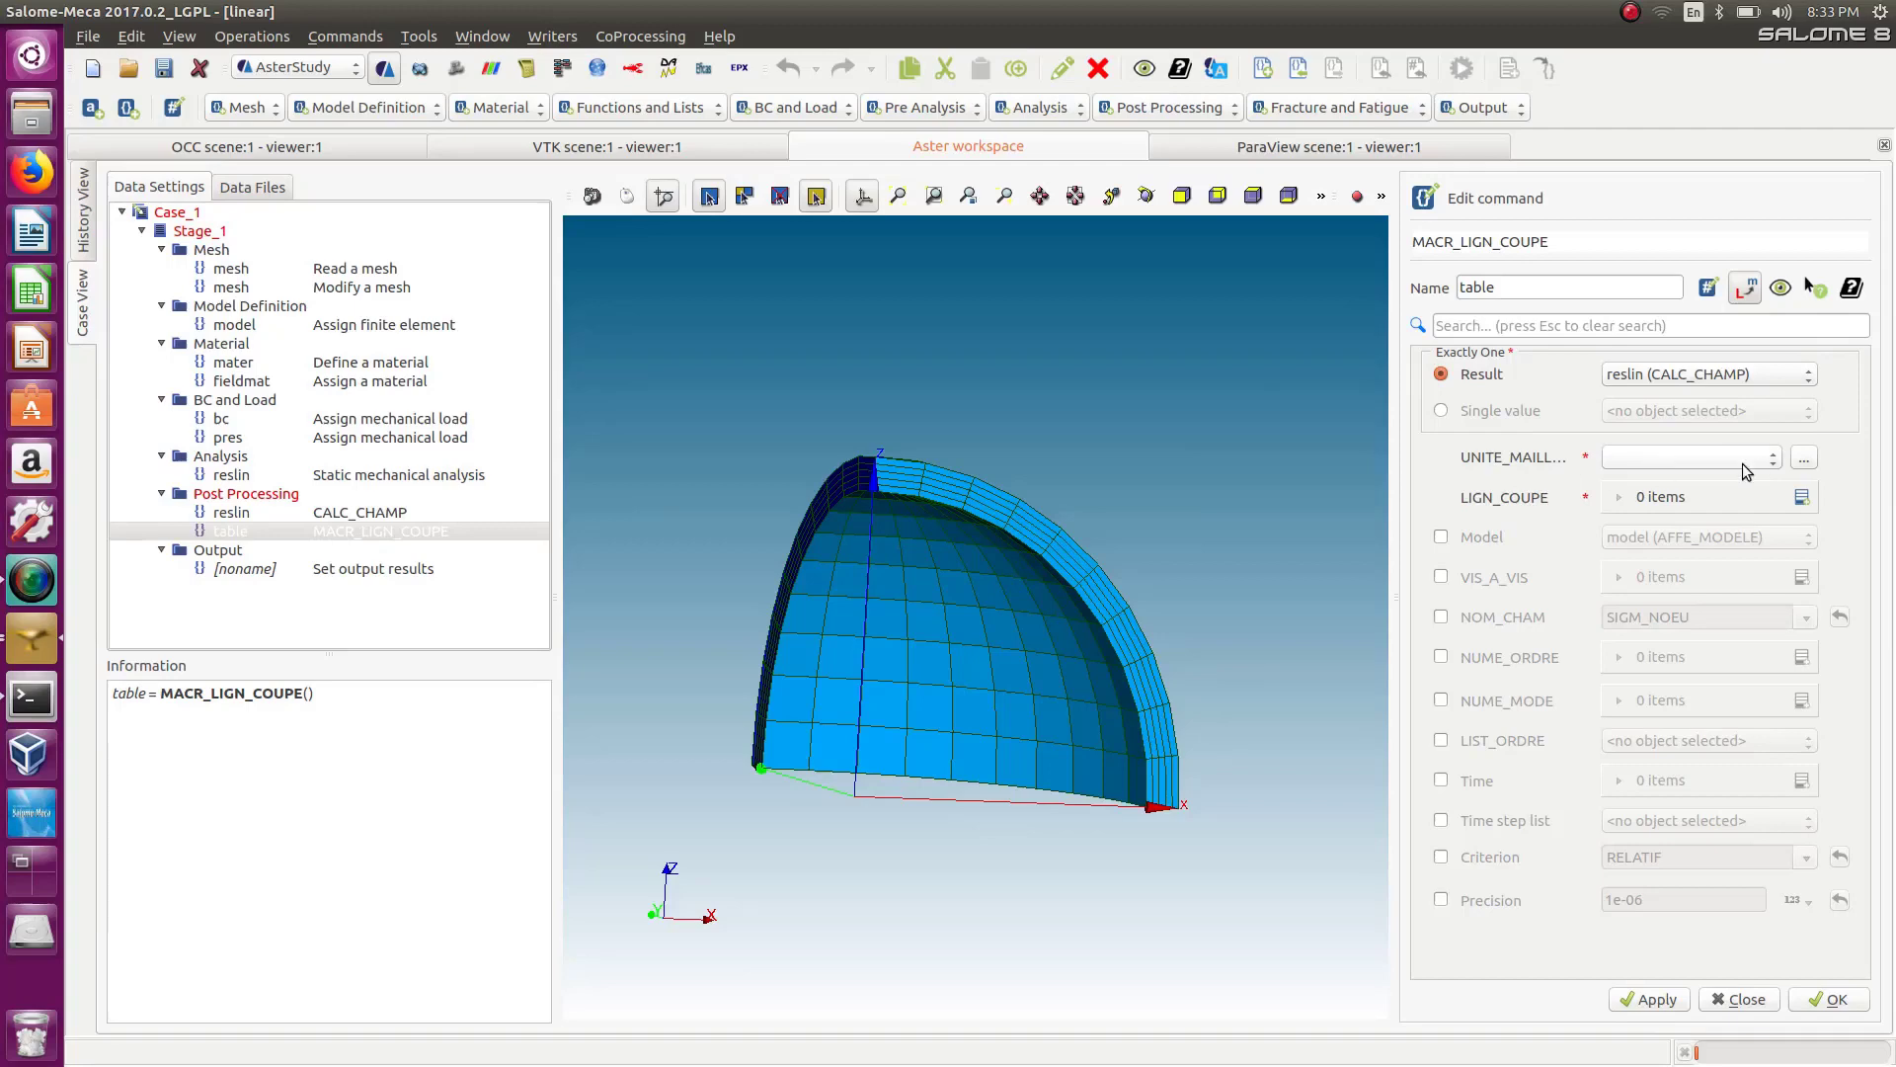
# Set the UNITE_MAILLAGE output file to lin.med in the PV_model folder.
pyautogui.click(1802, 460)
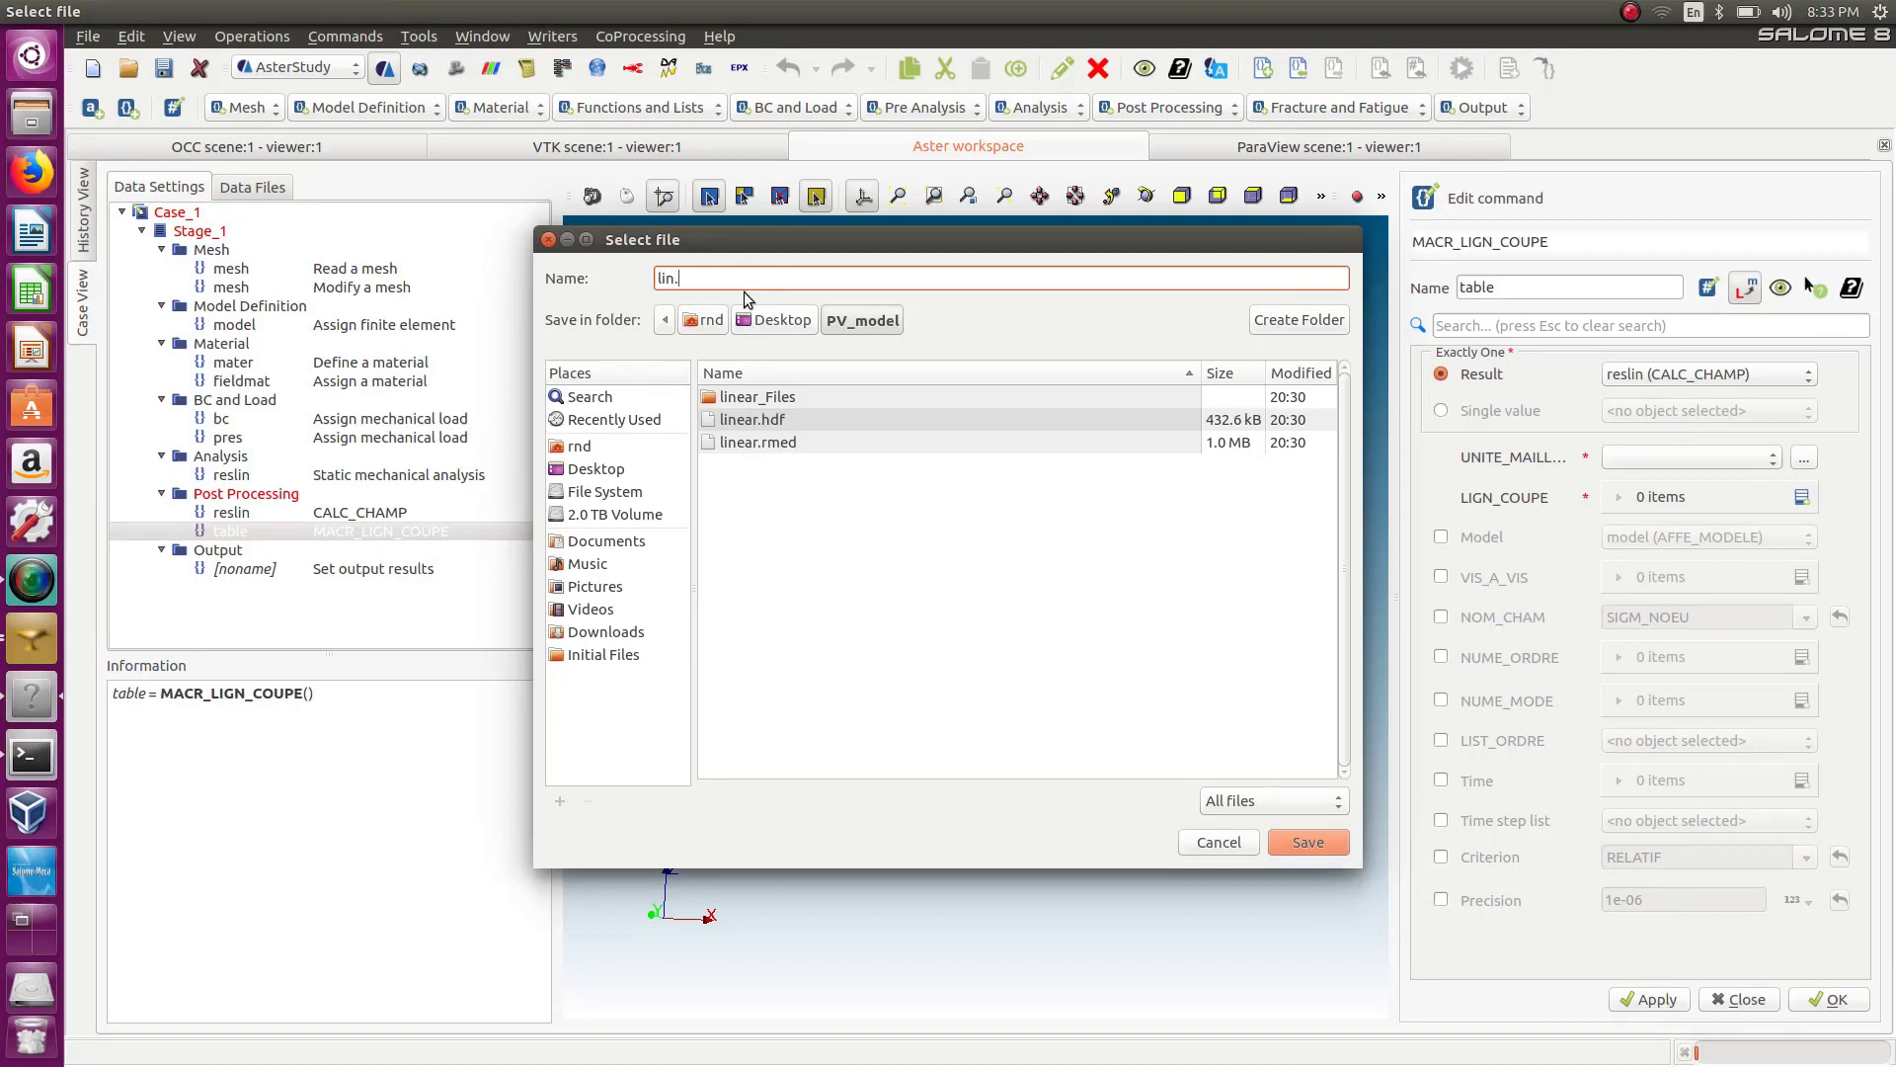
pyautogui.write('d')
pyautogui.click(1313, 845)
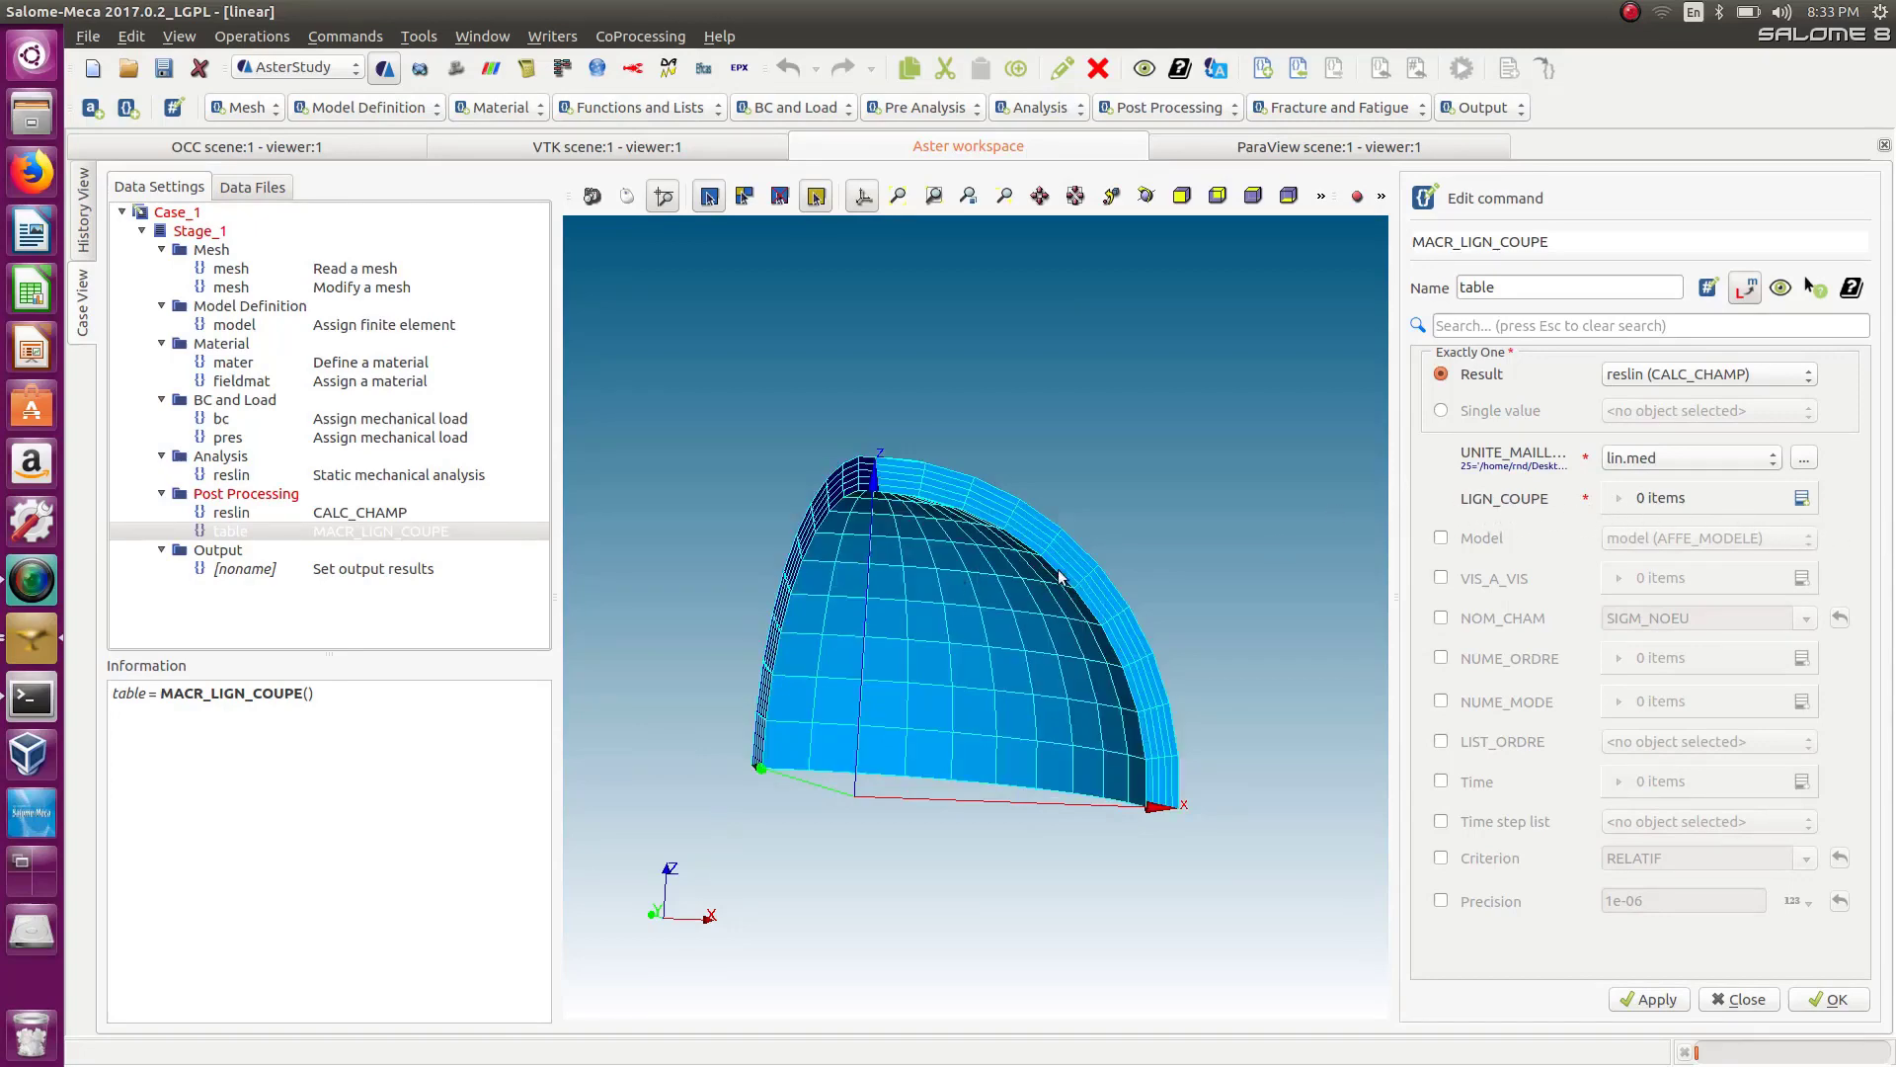
# Add a LIGN_COUPE entry of type SEGMENT with NB_POINTS set to 15.
pyautogui.scroll(5, 1071, 590)
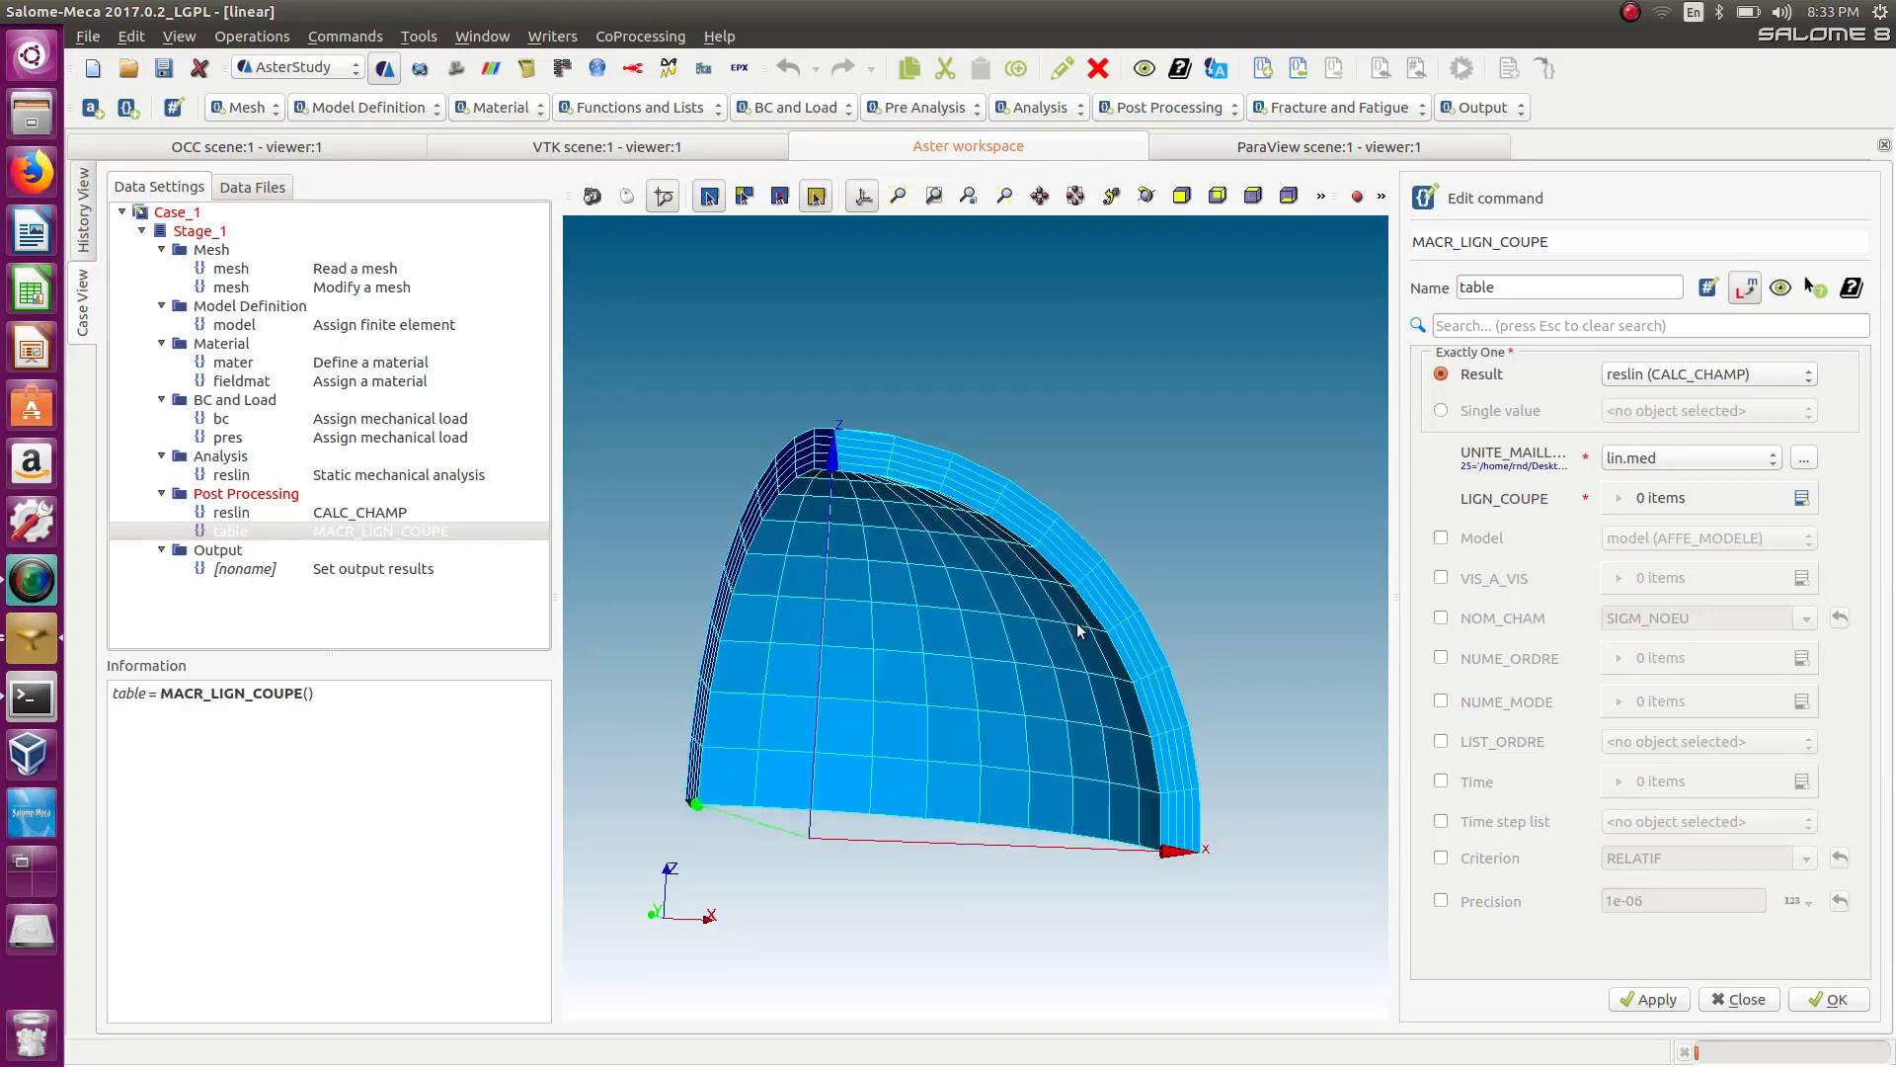
pyautogui.click(1801, 498)
pyautogui.click(1691, 551)
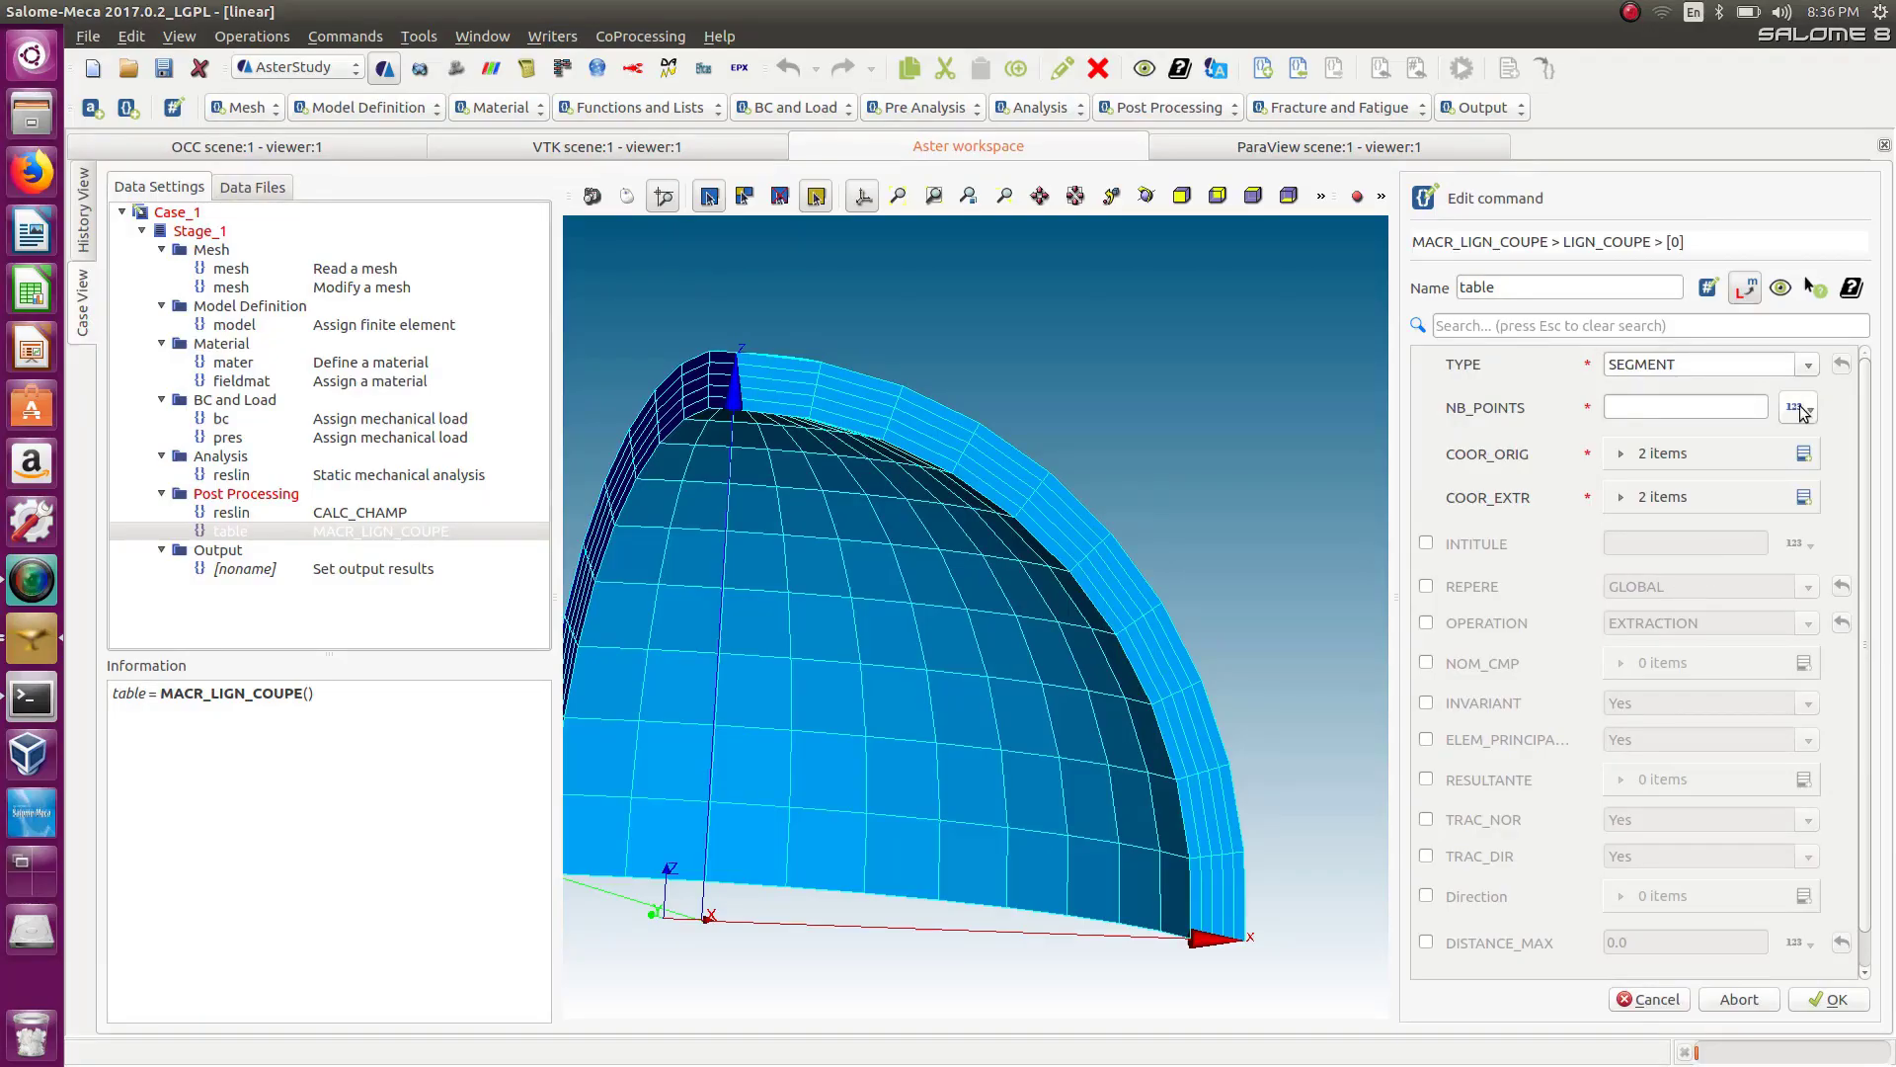
pyautogui.click(1809, 365)
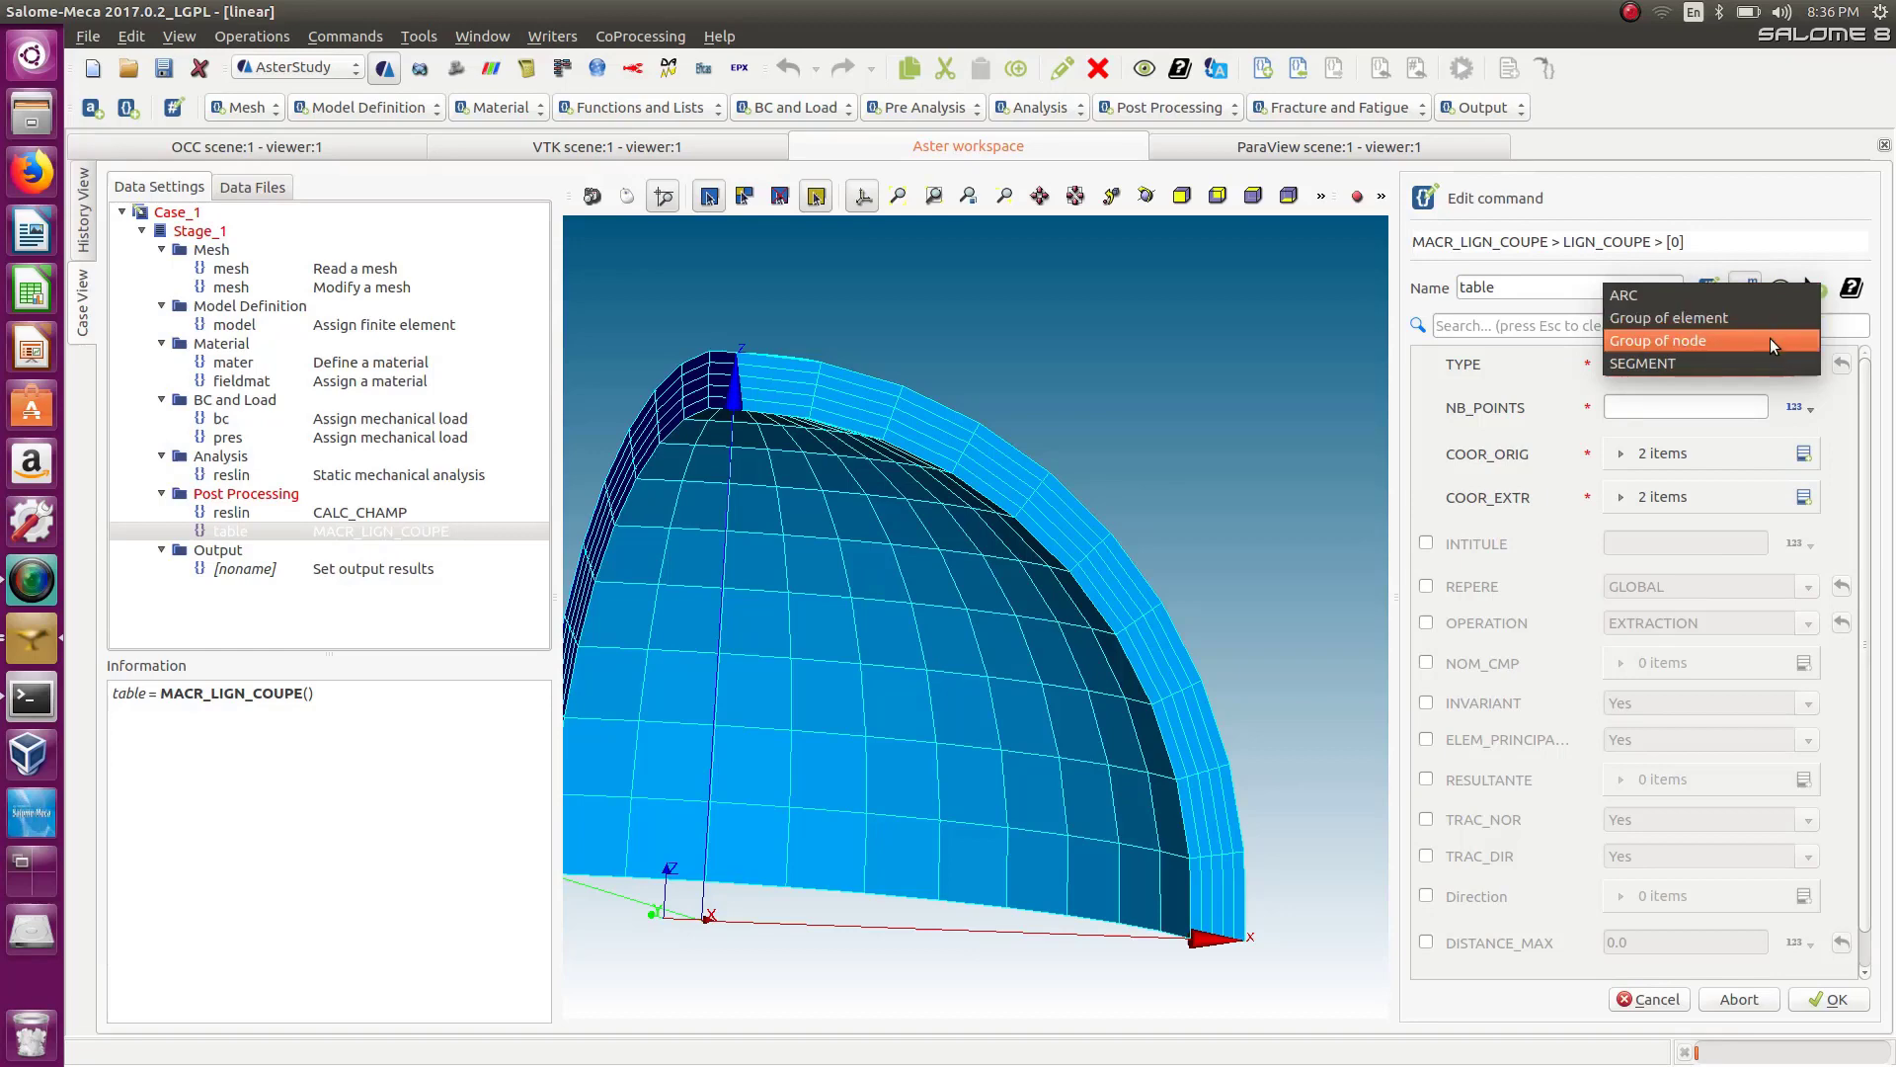
pyautogui.click(1751, 363)
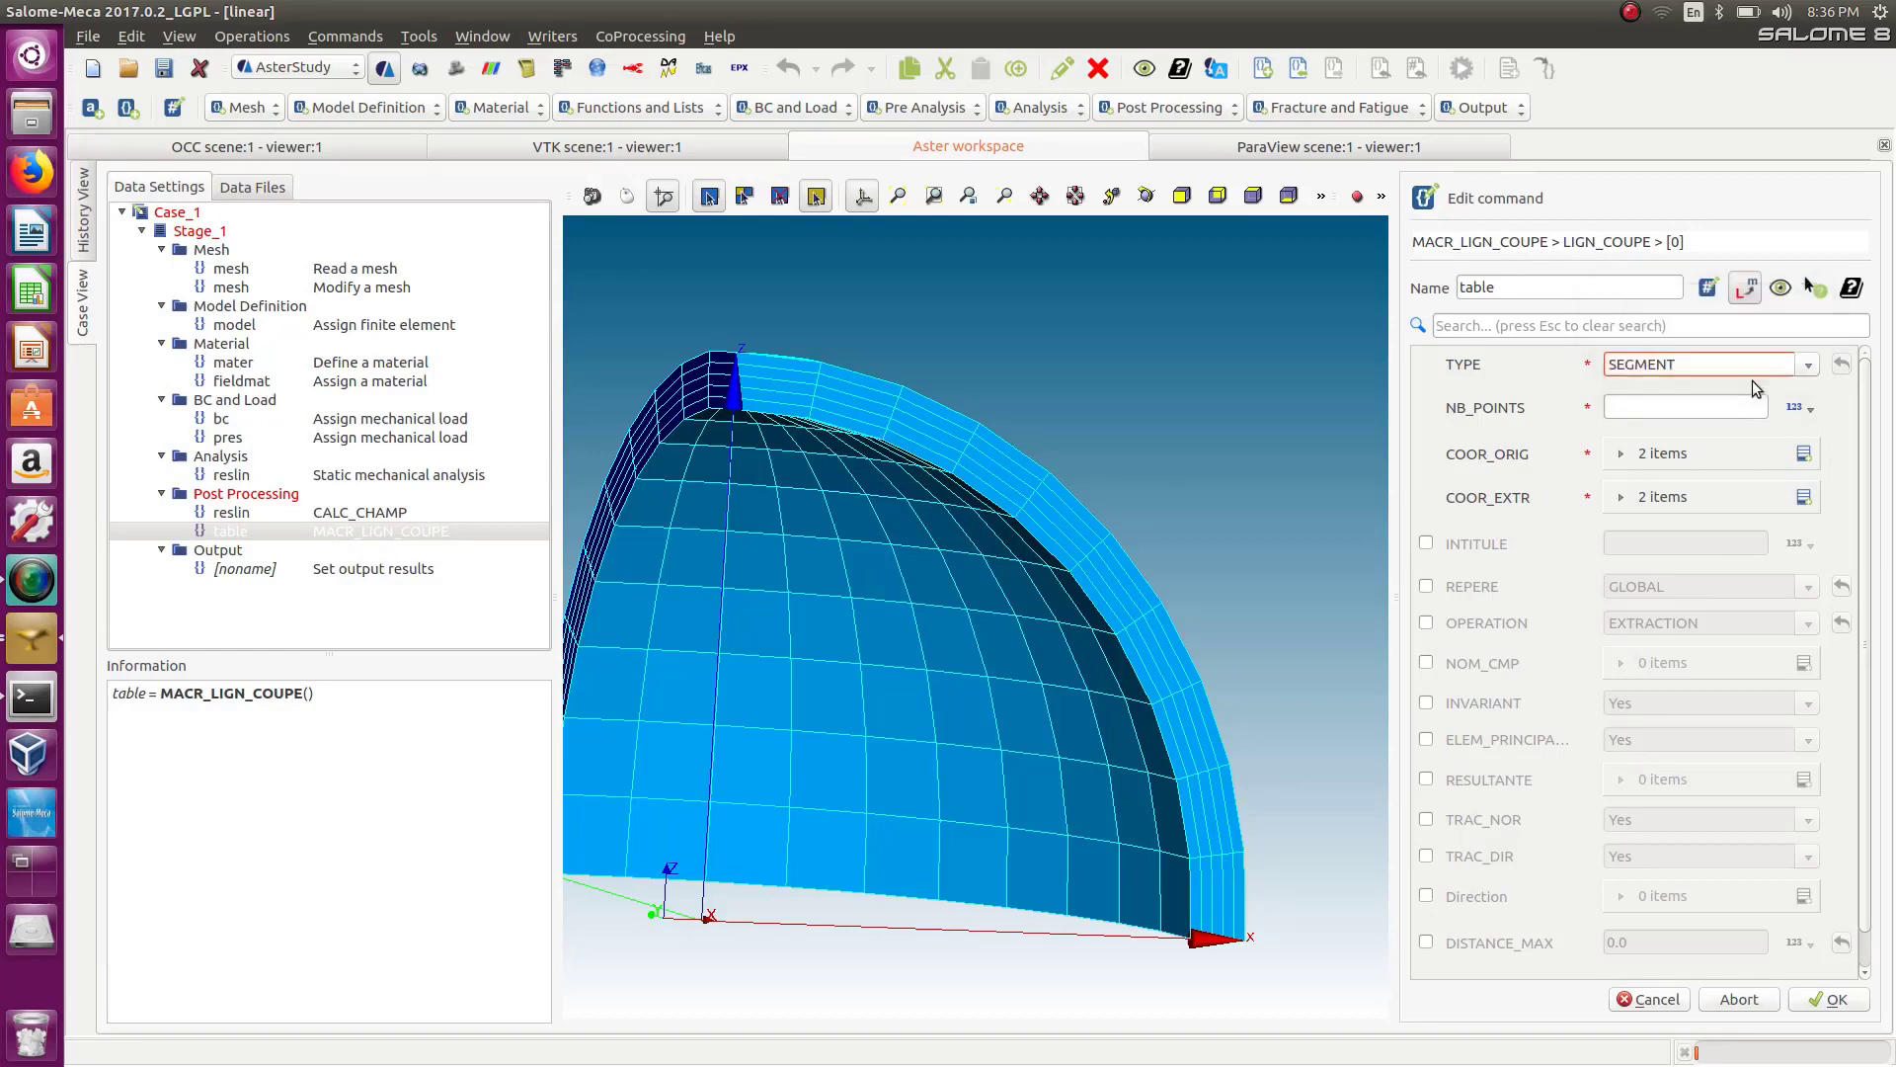
pyautogui.click(1682, 408)
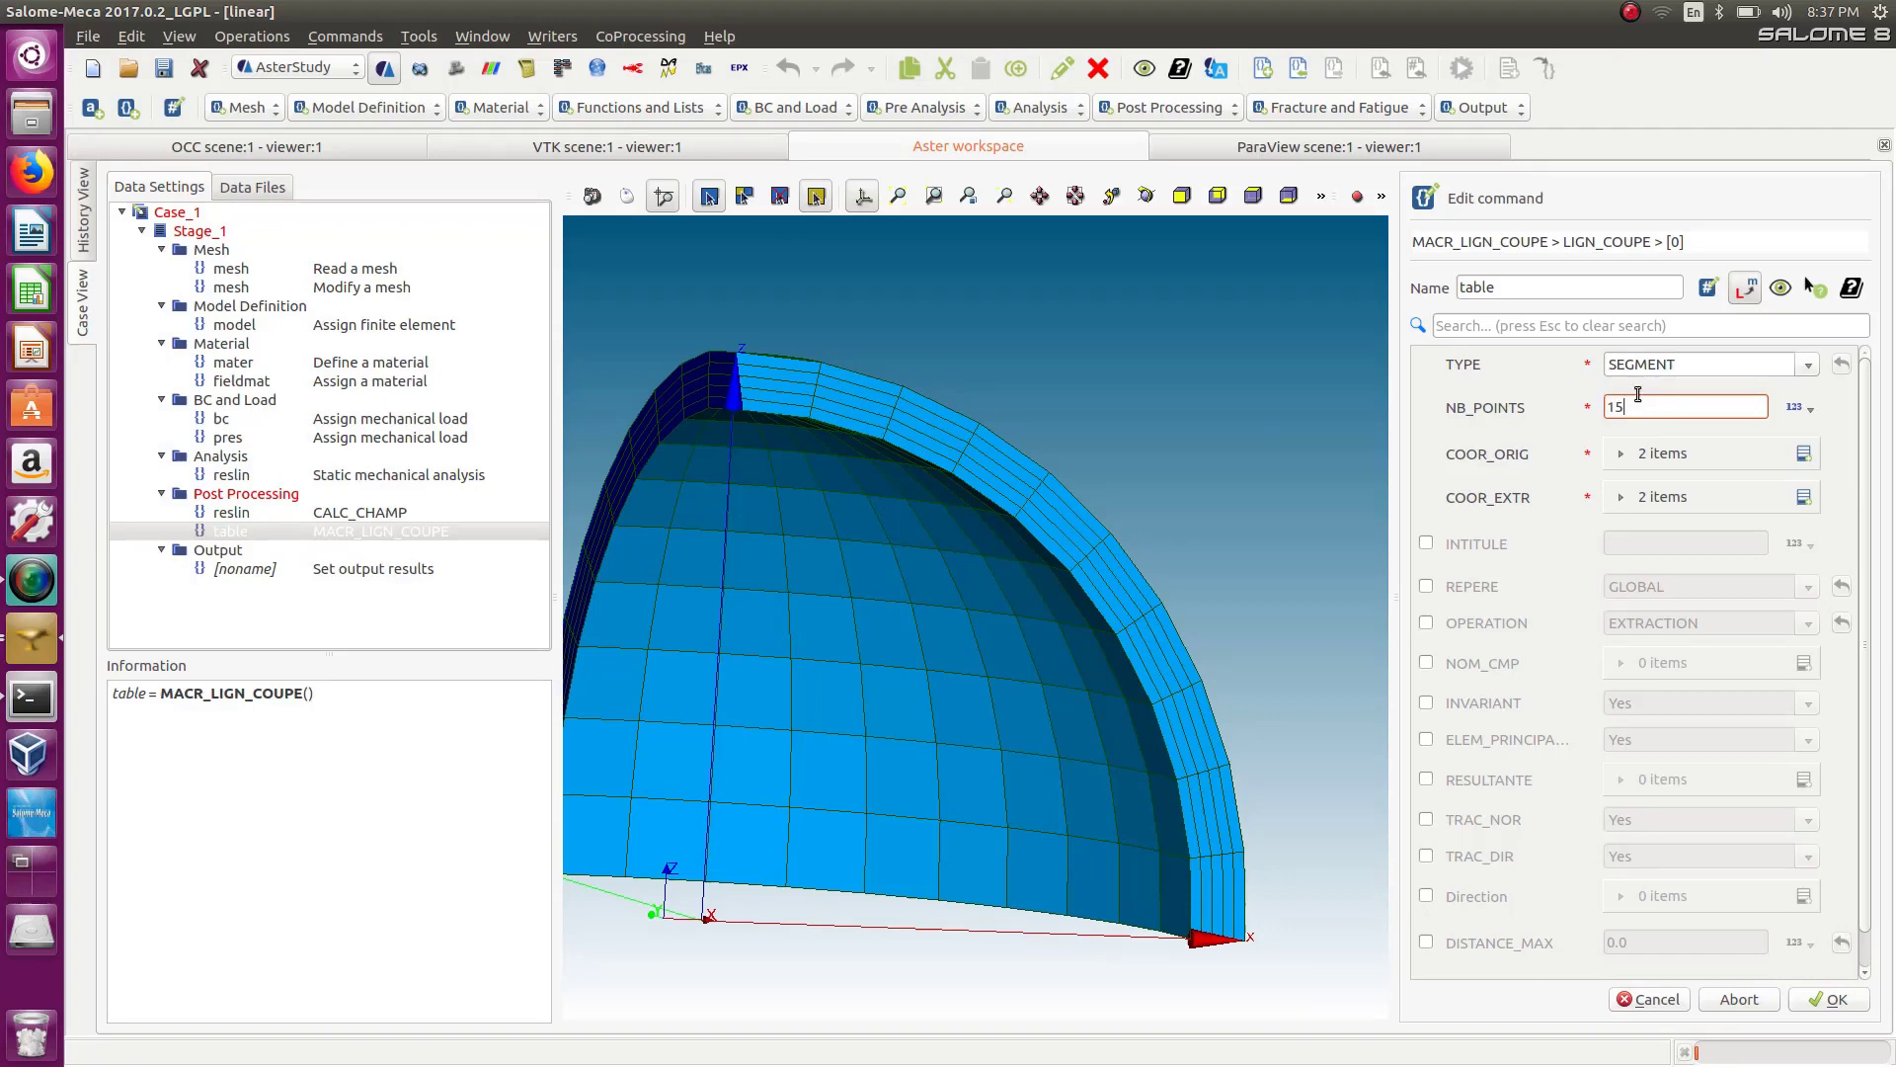
# Expand COOR_ORIG and COOR_EXTR and extend each to three coordinate items.
pyautogui.click(1620, 453)
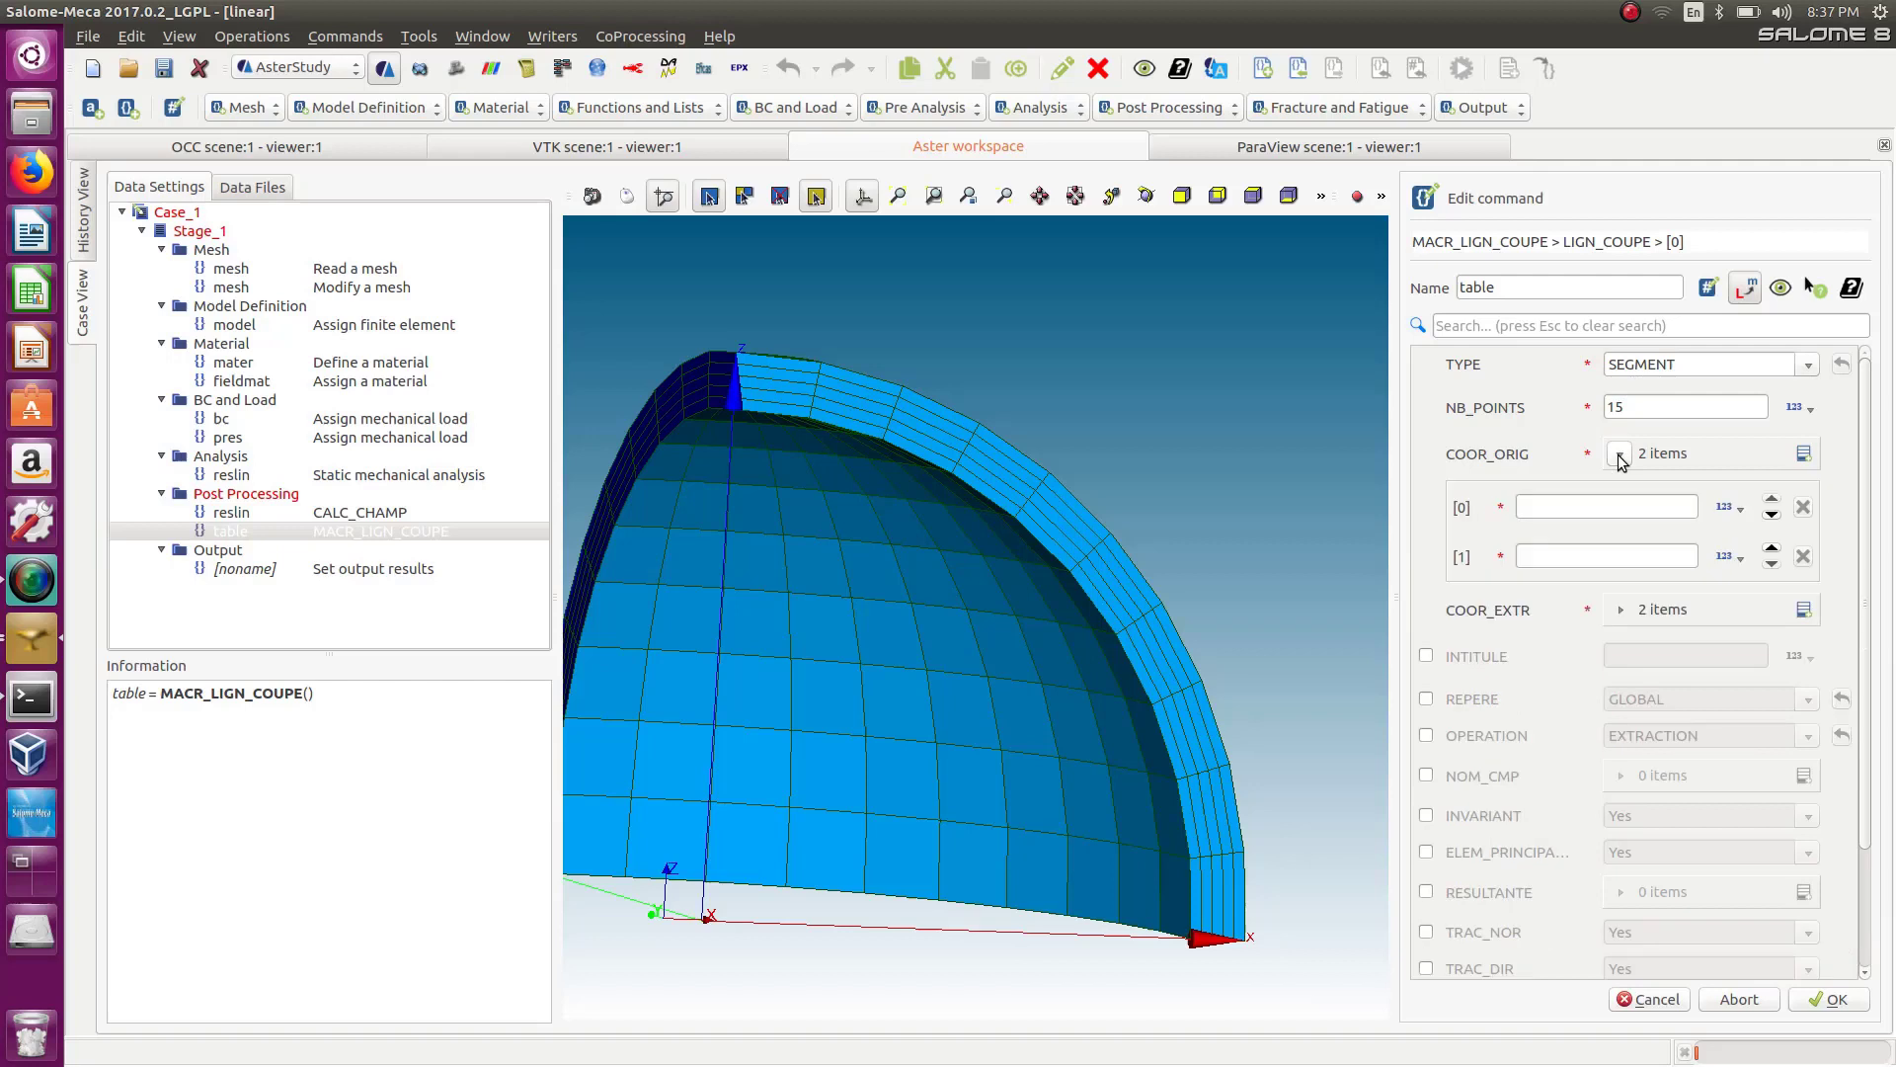
pyautogui.click(1617, 611)
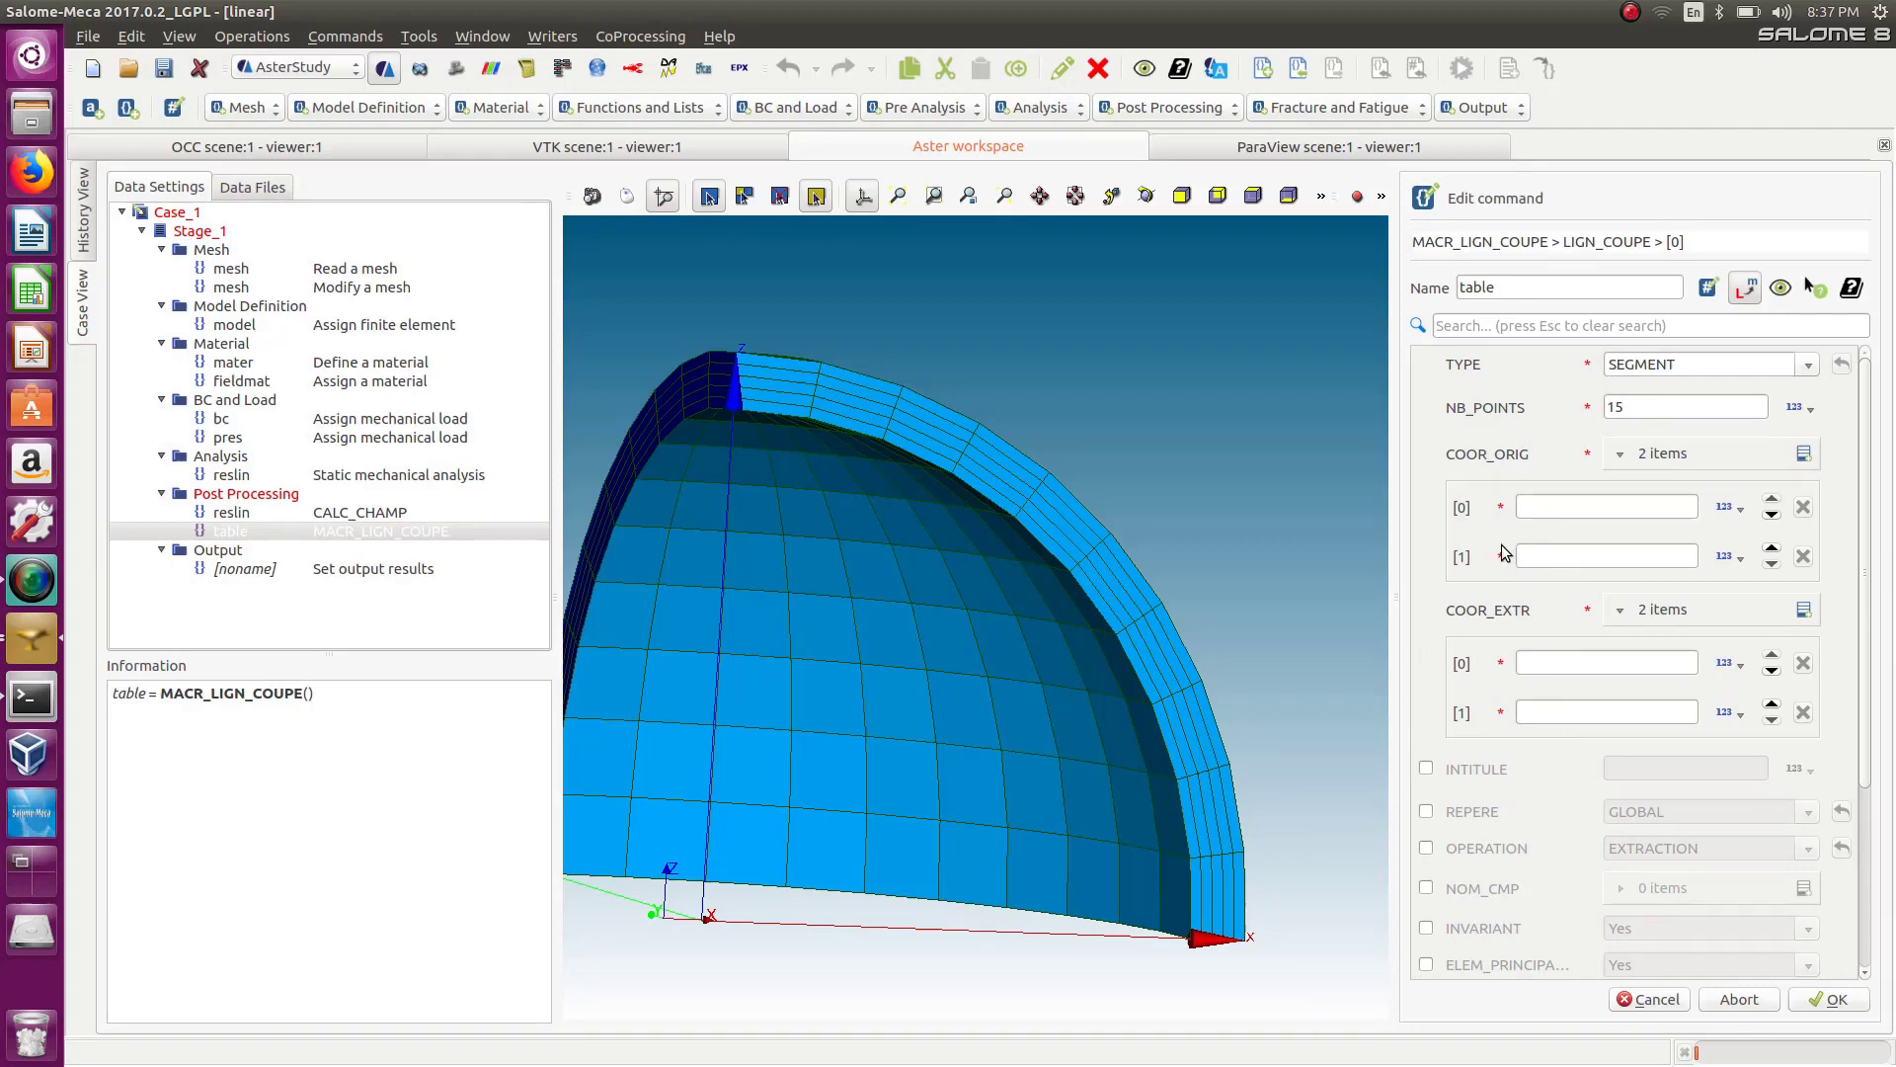
pyautogui.click(1804, 453)
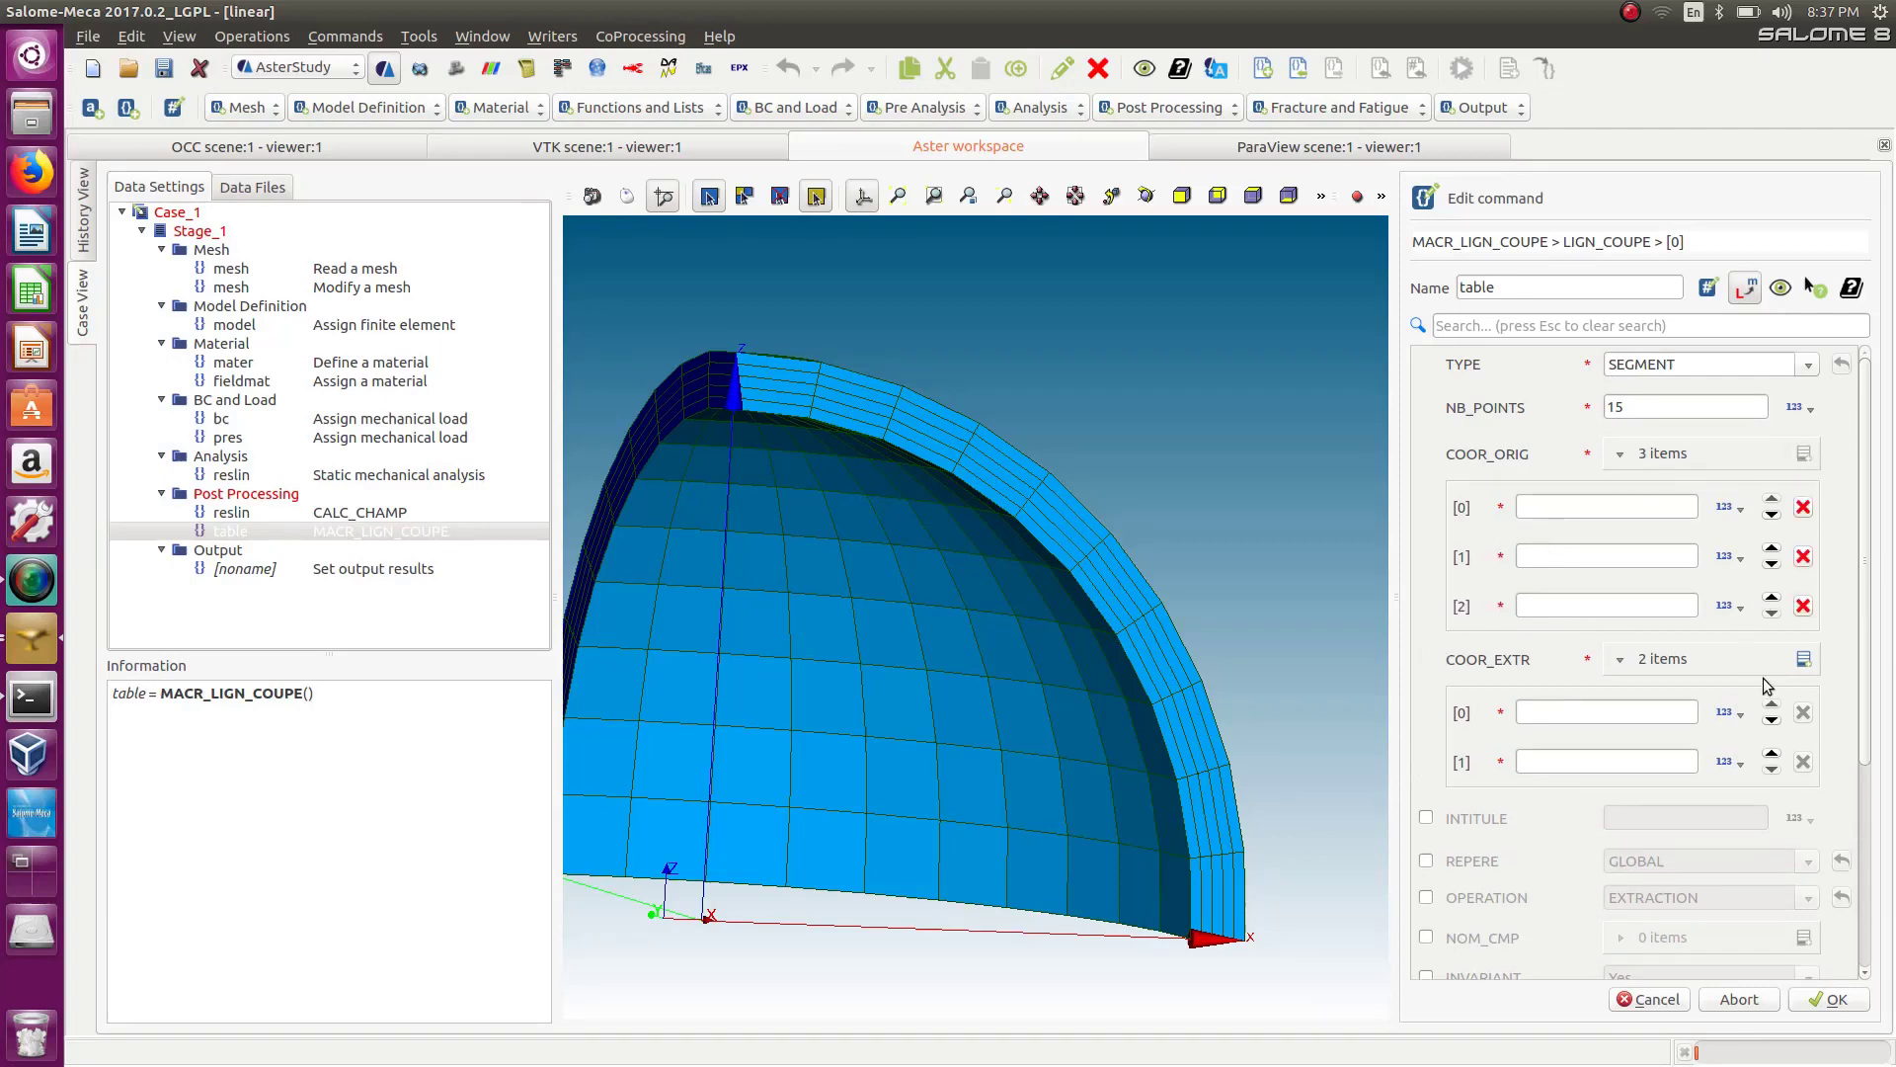
pyautogui.click(1804, 658)
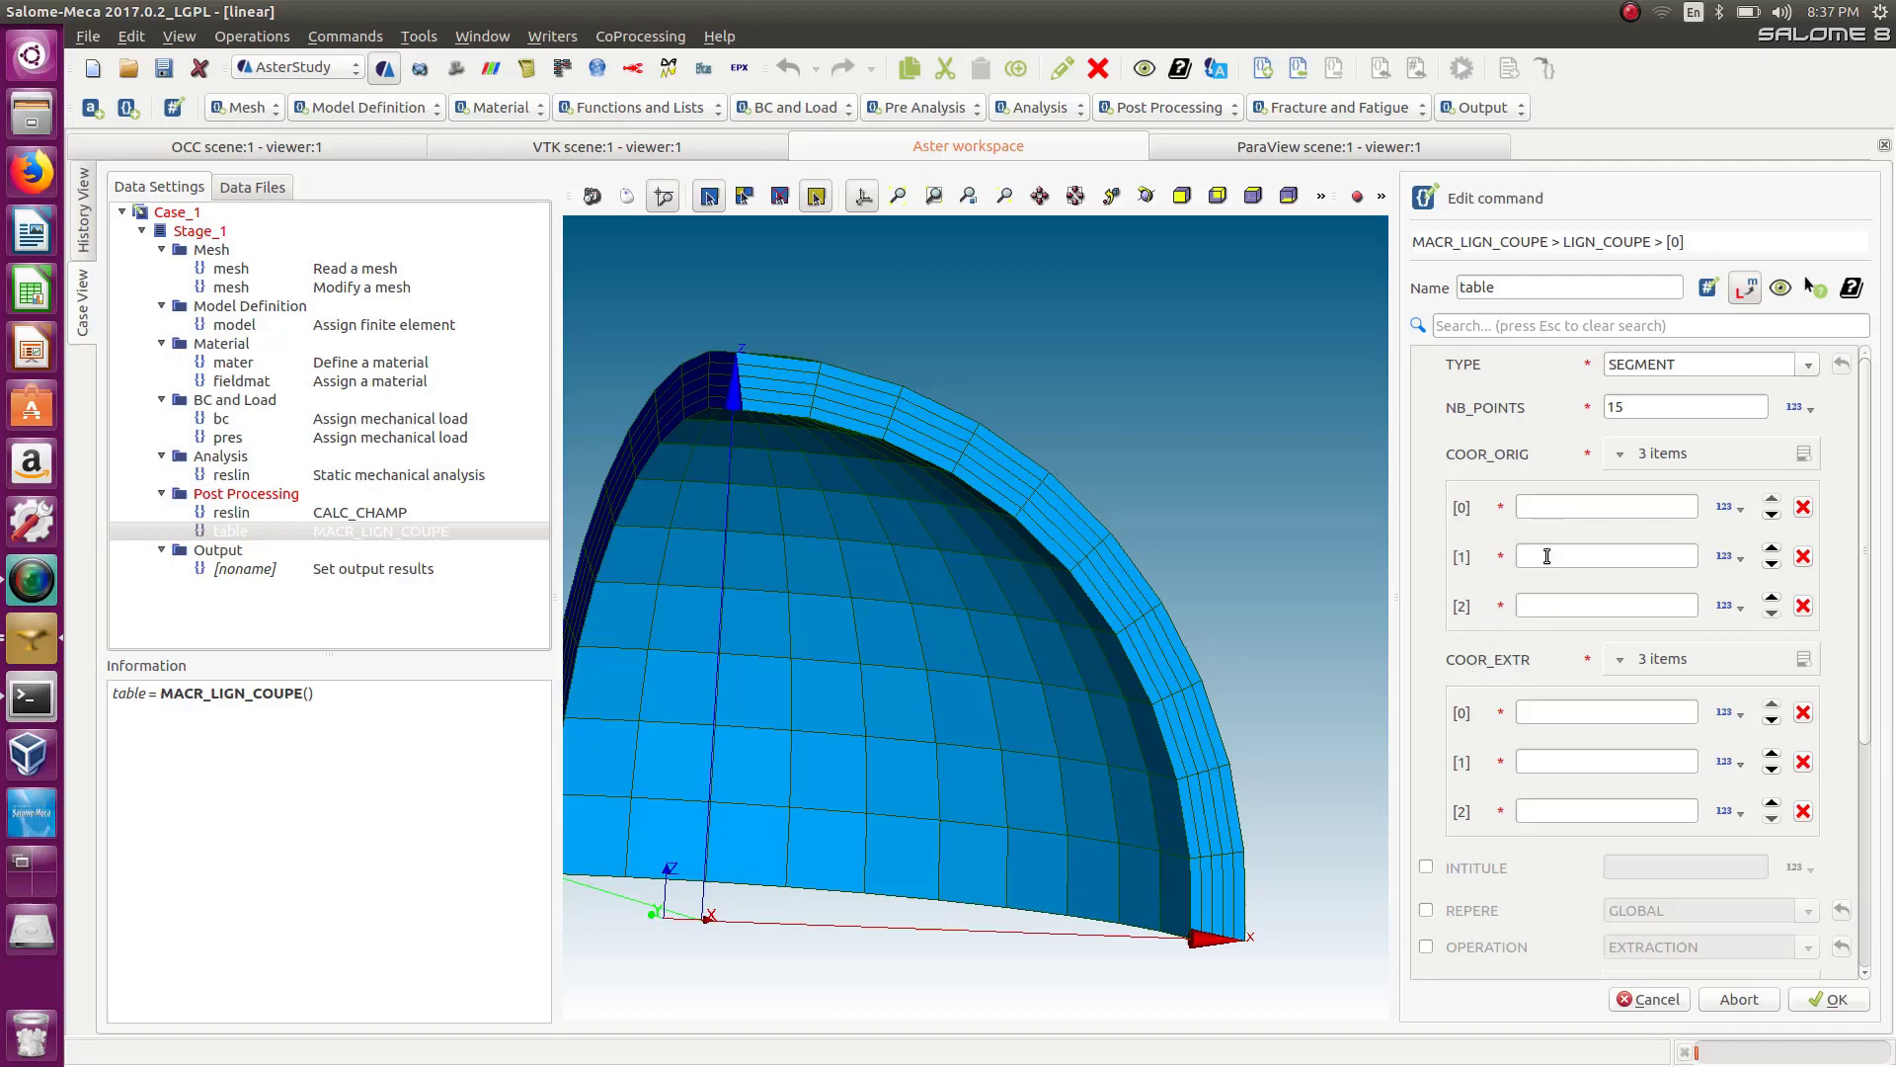
pyautogui.scroll(-3, 1856, 597)
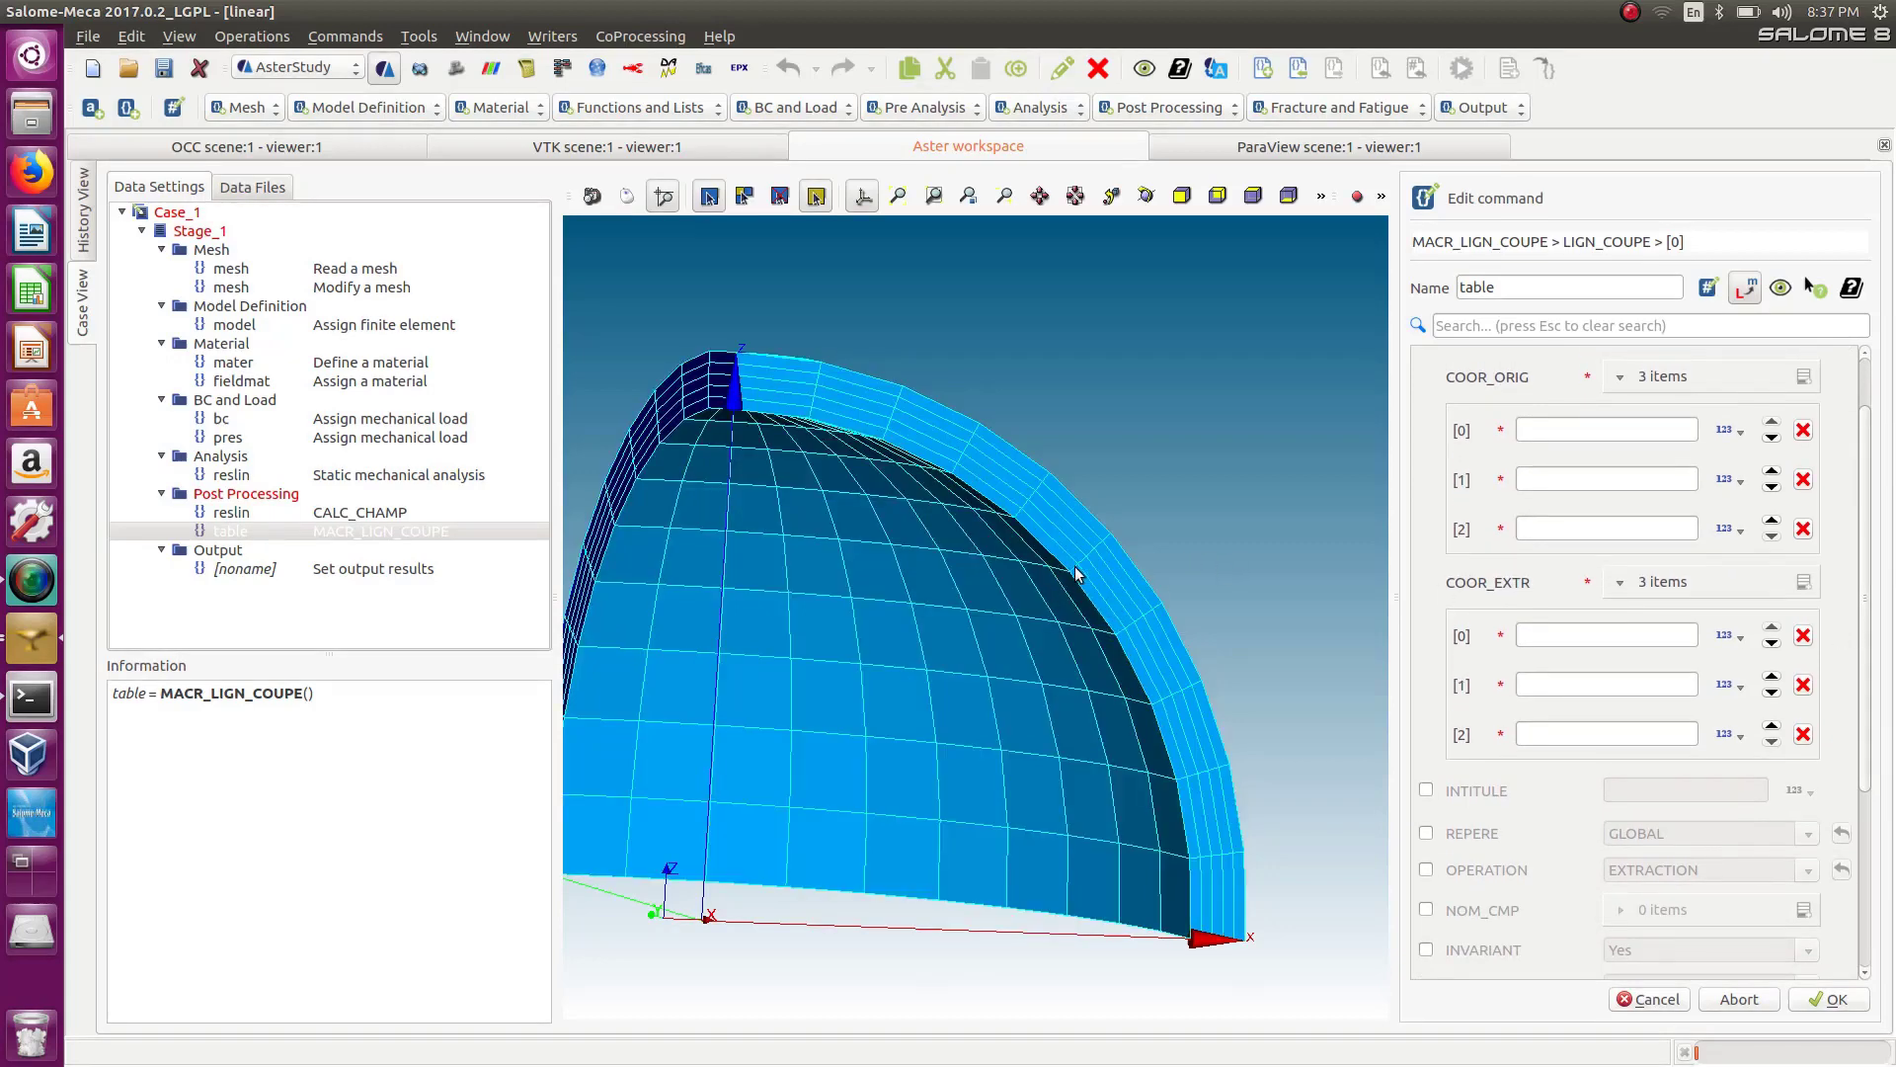
pyautogui.scroll(2, 1086, 589)
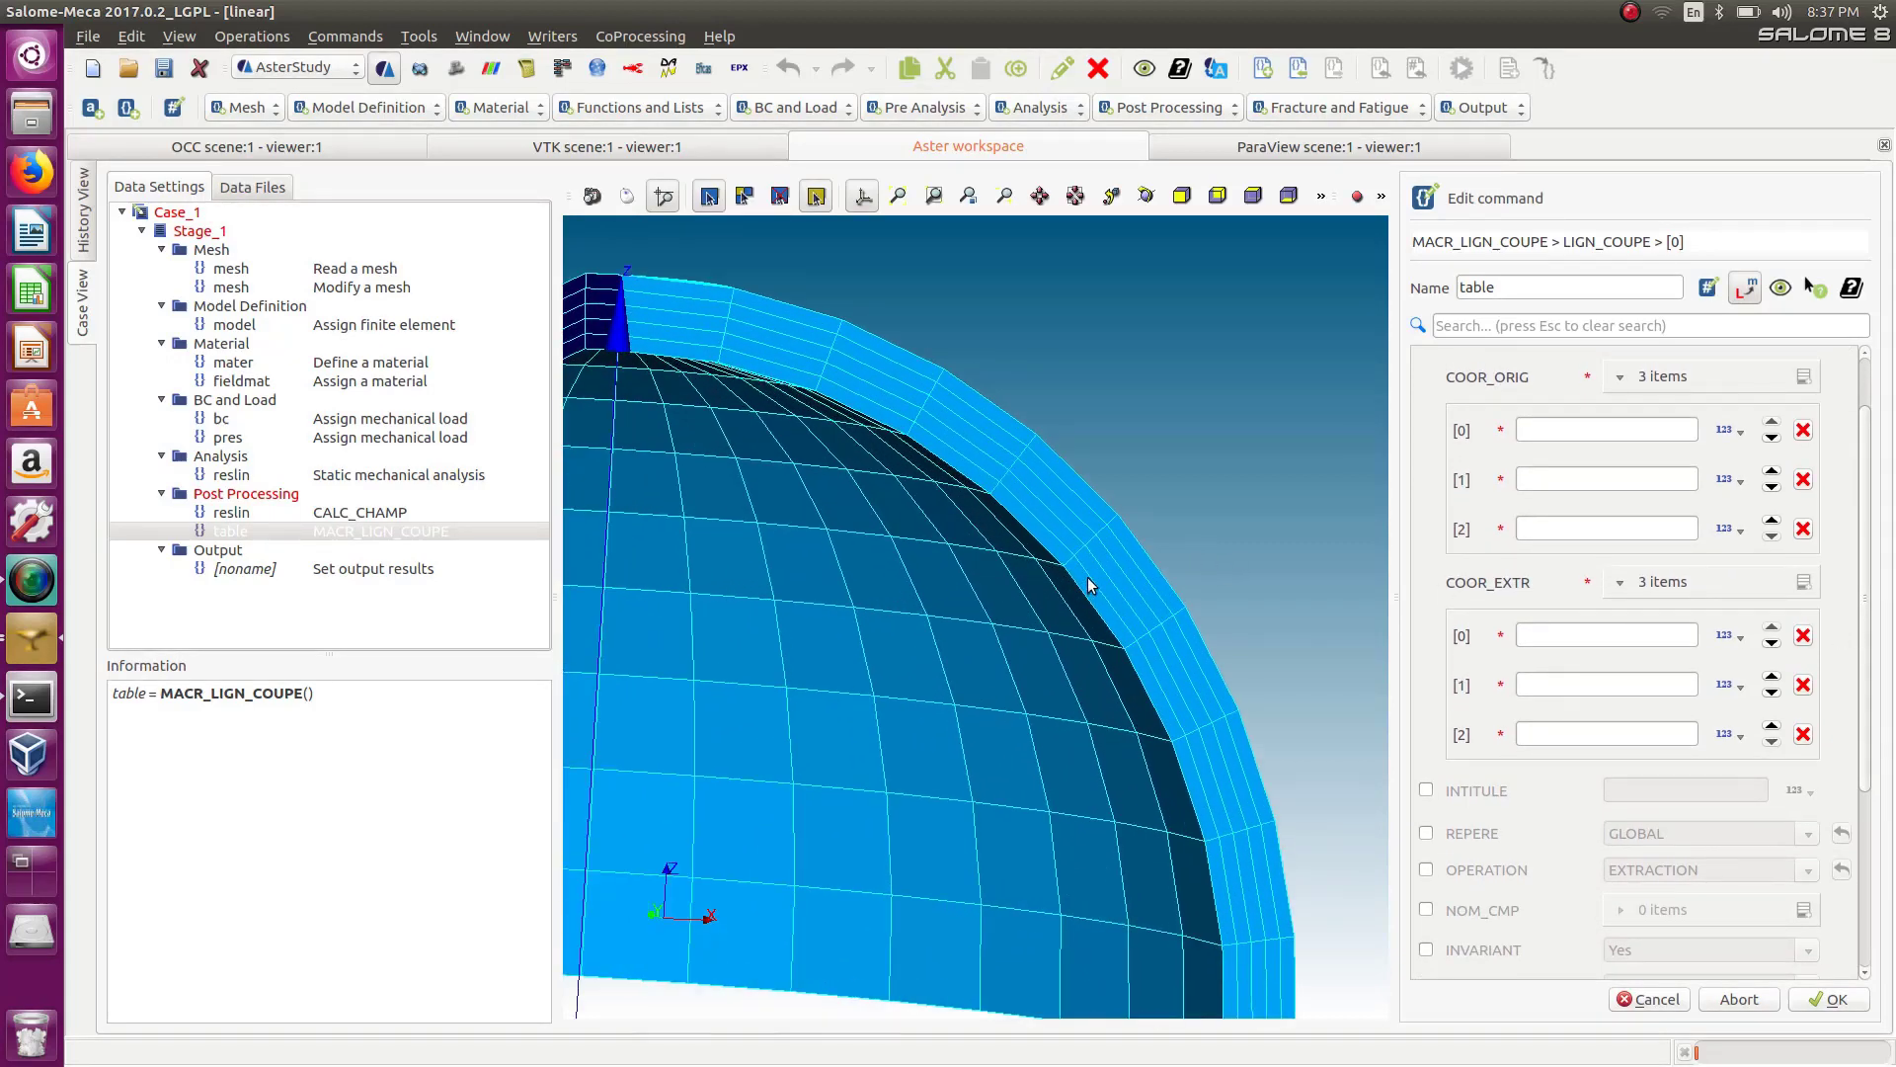
pyautogui.scroll(-3, 1049, 565)
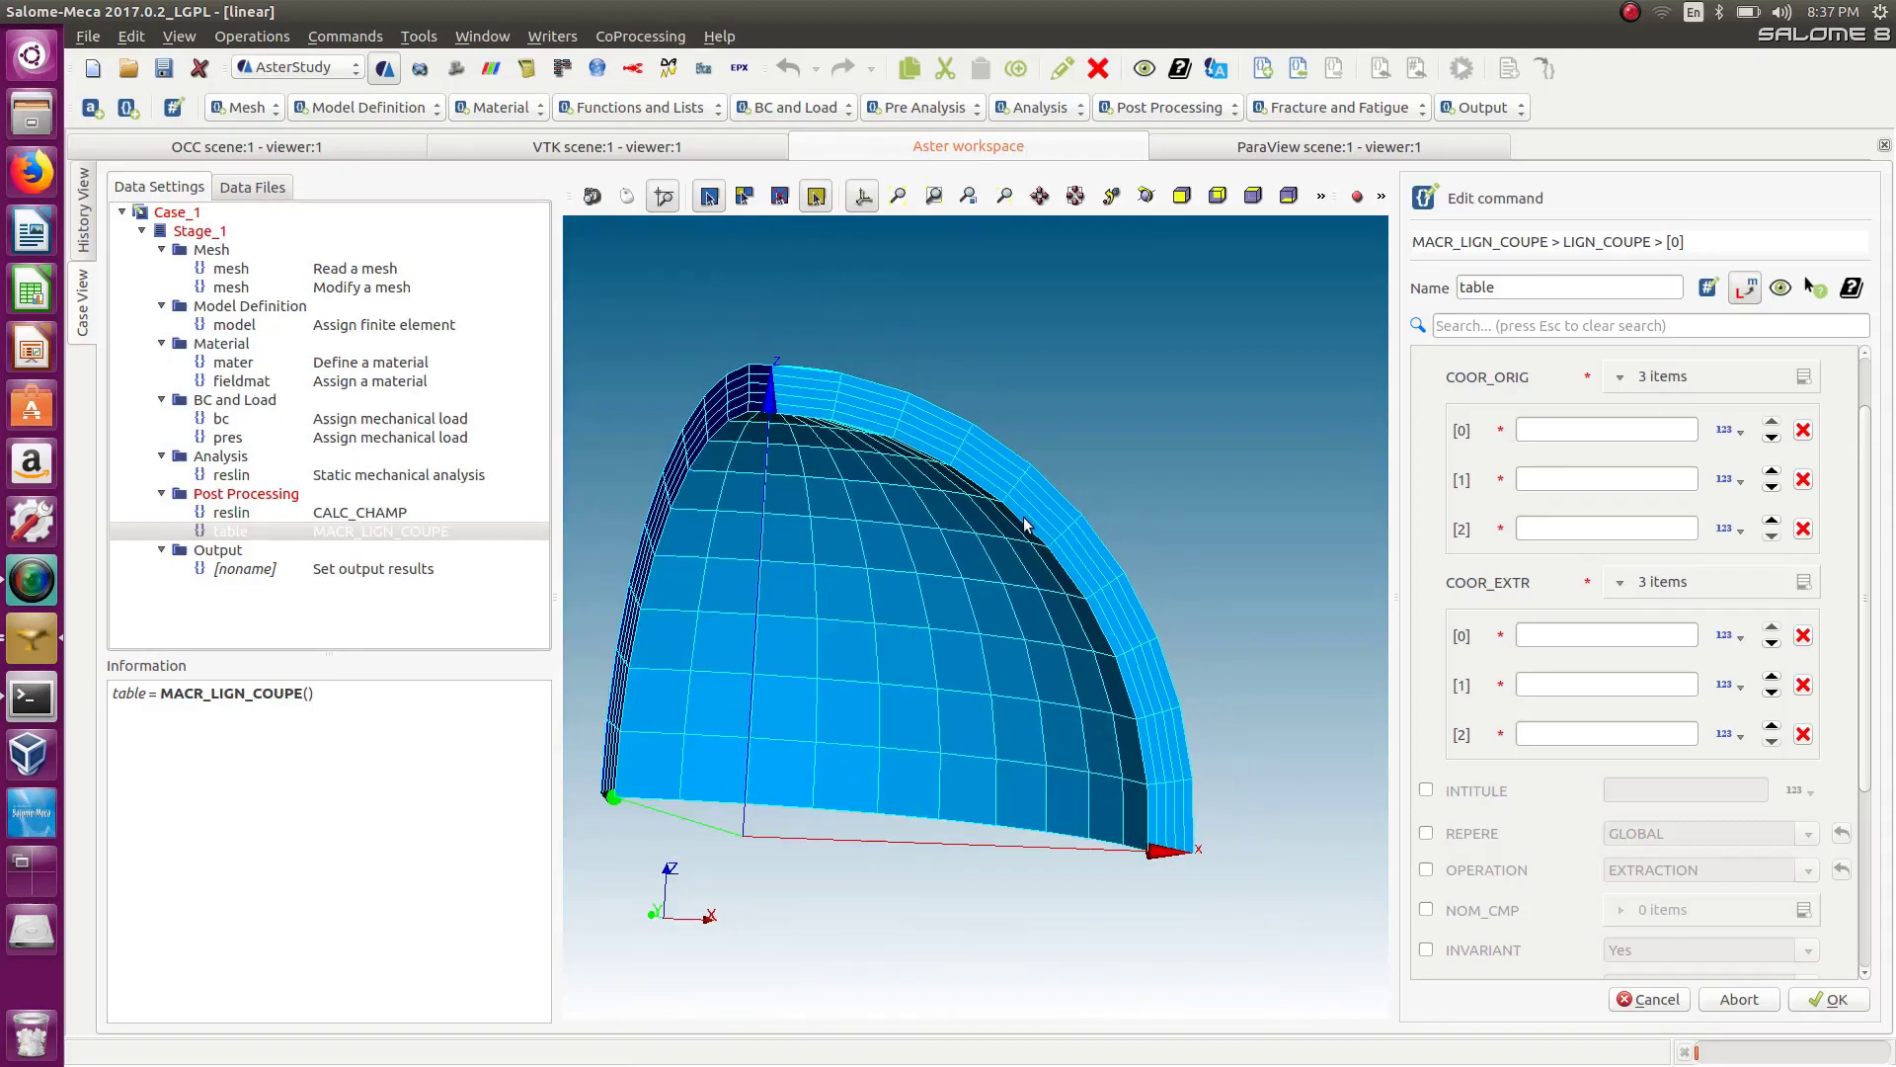
pyautogui.keyDown('ctrl'); pyautogui.moveTo(908, 444); pyautogui.dragTo(986, 390, button='middle'); pyautogui.keyUp('ctrl')
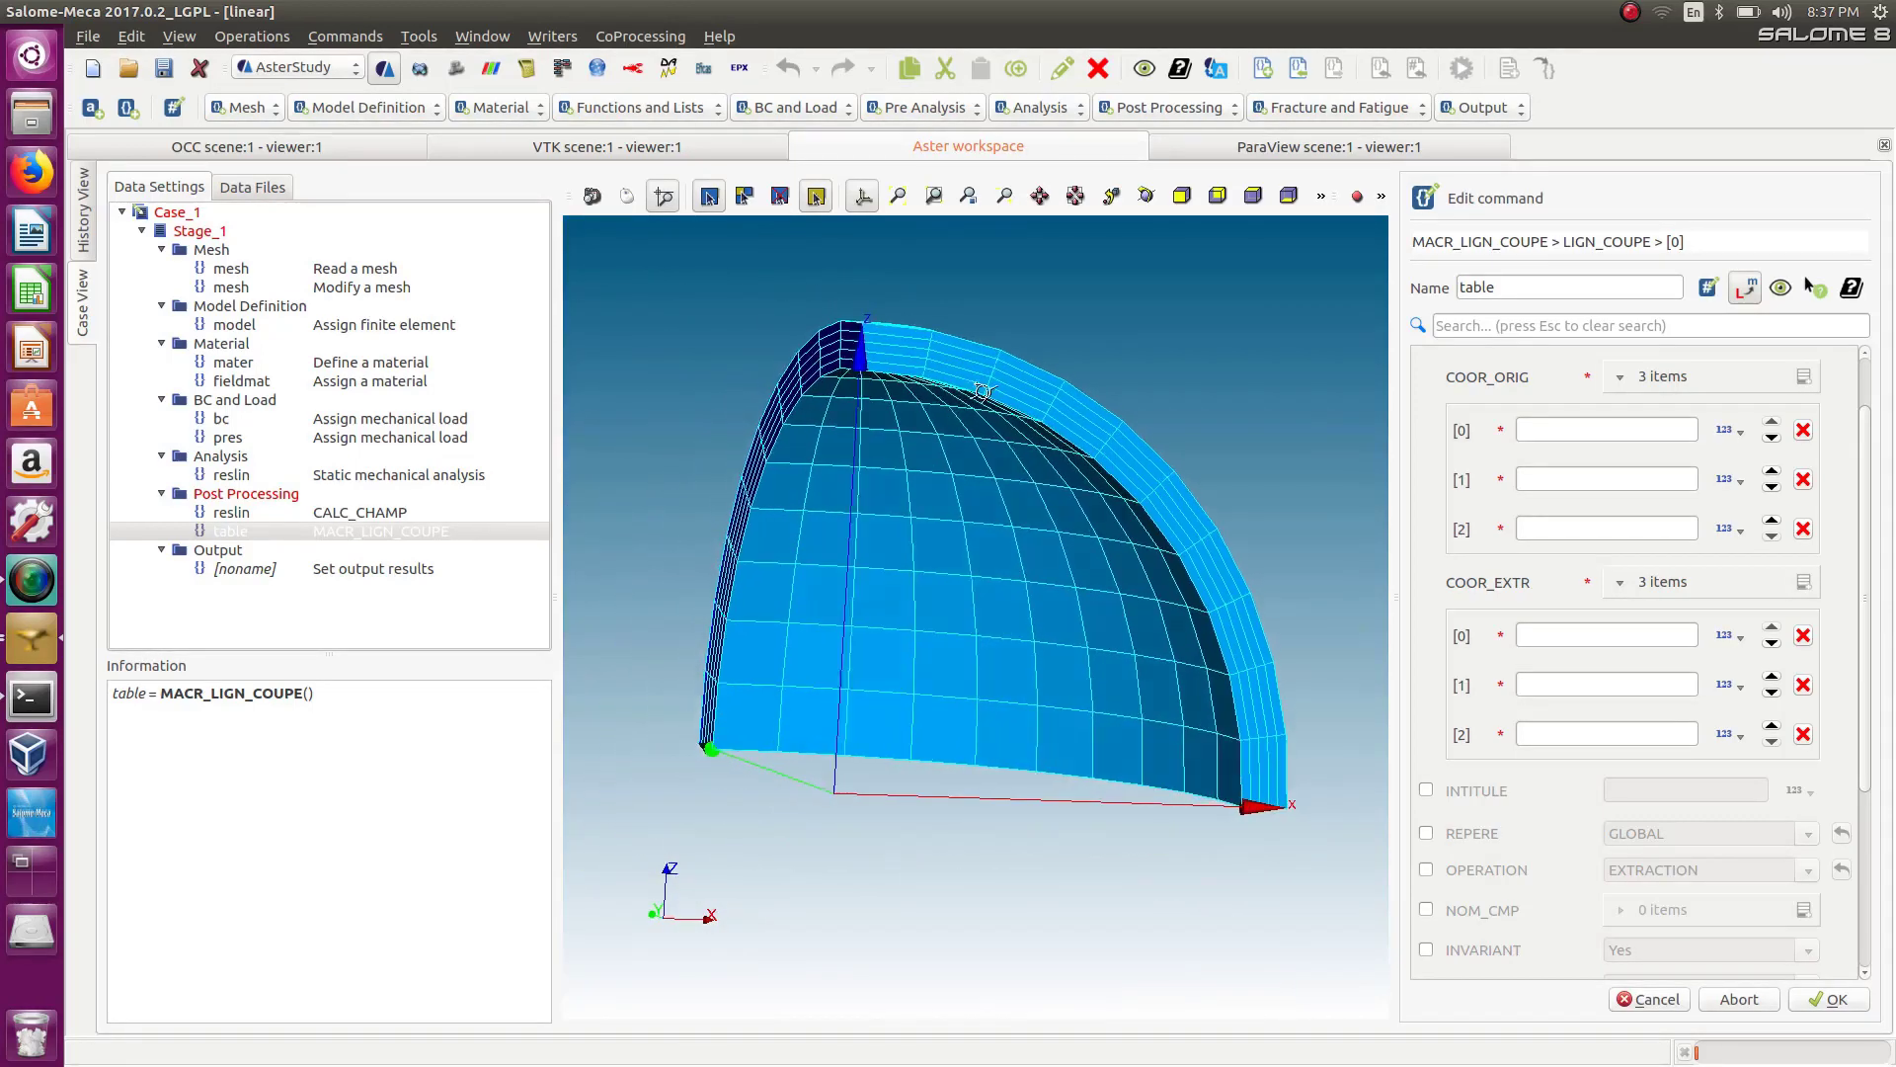
# Switch to the Mesh module and, with the Add Node tool, pick an inner-surface node on the ring's edge and copy its X coordinate.
pyautogui.keyDown('ctrl'); pyautogui.moveTo(985, 390); pyautogui.dragTo(960, 432, button='right'); pyautogui.keyUp('ctrl')
pyautogui.click(286, 37)
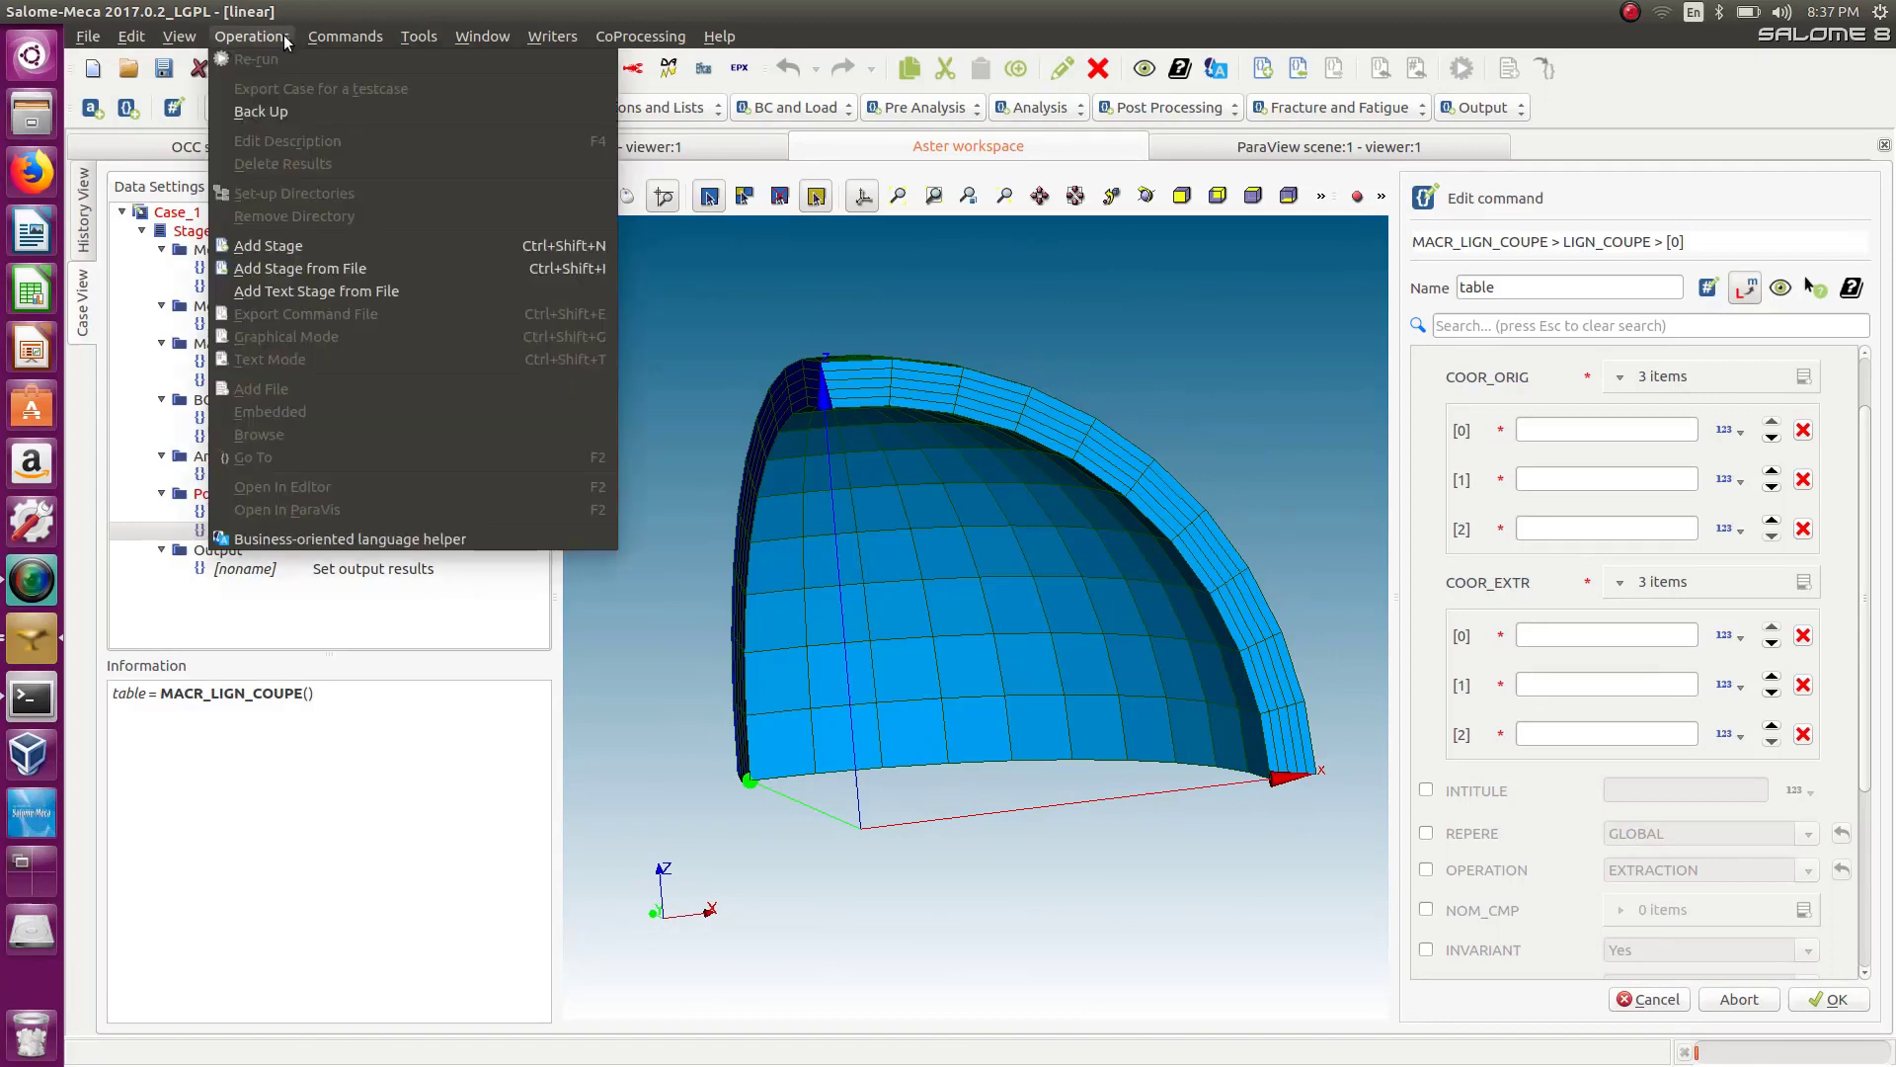
pyautogui.click(299, 72)
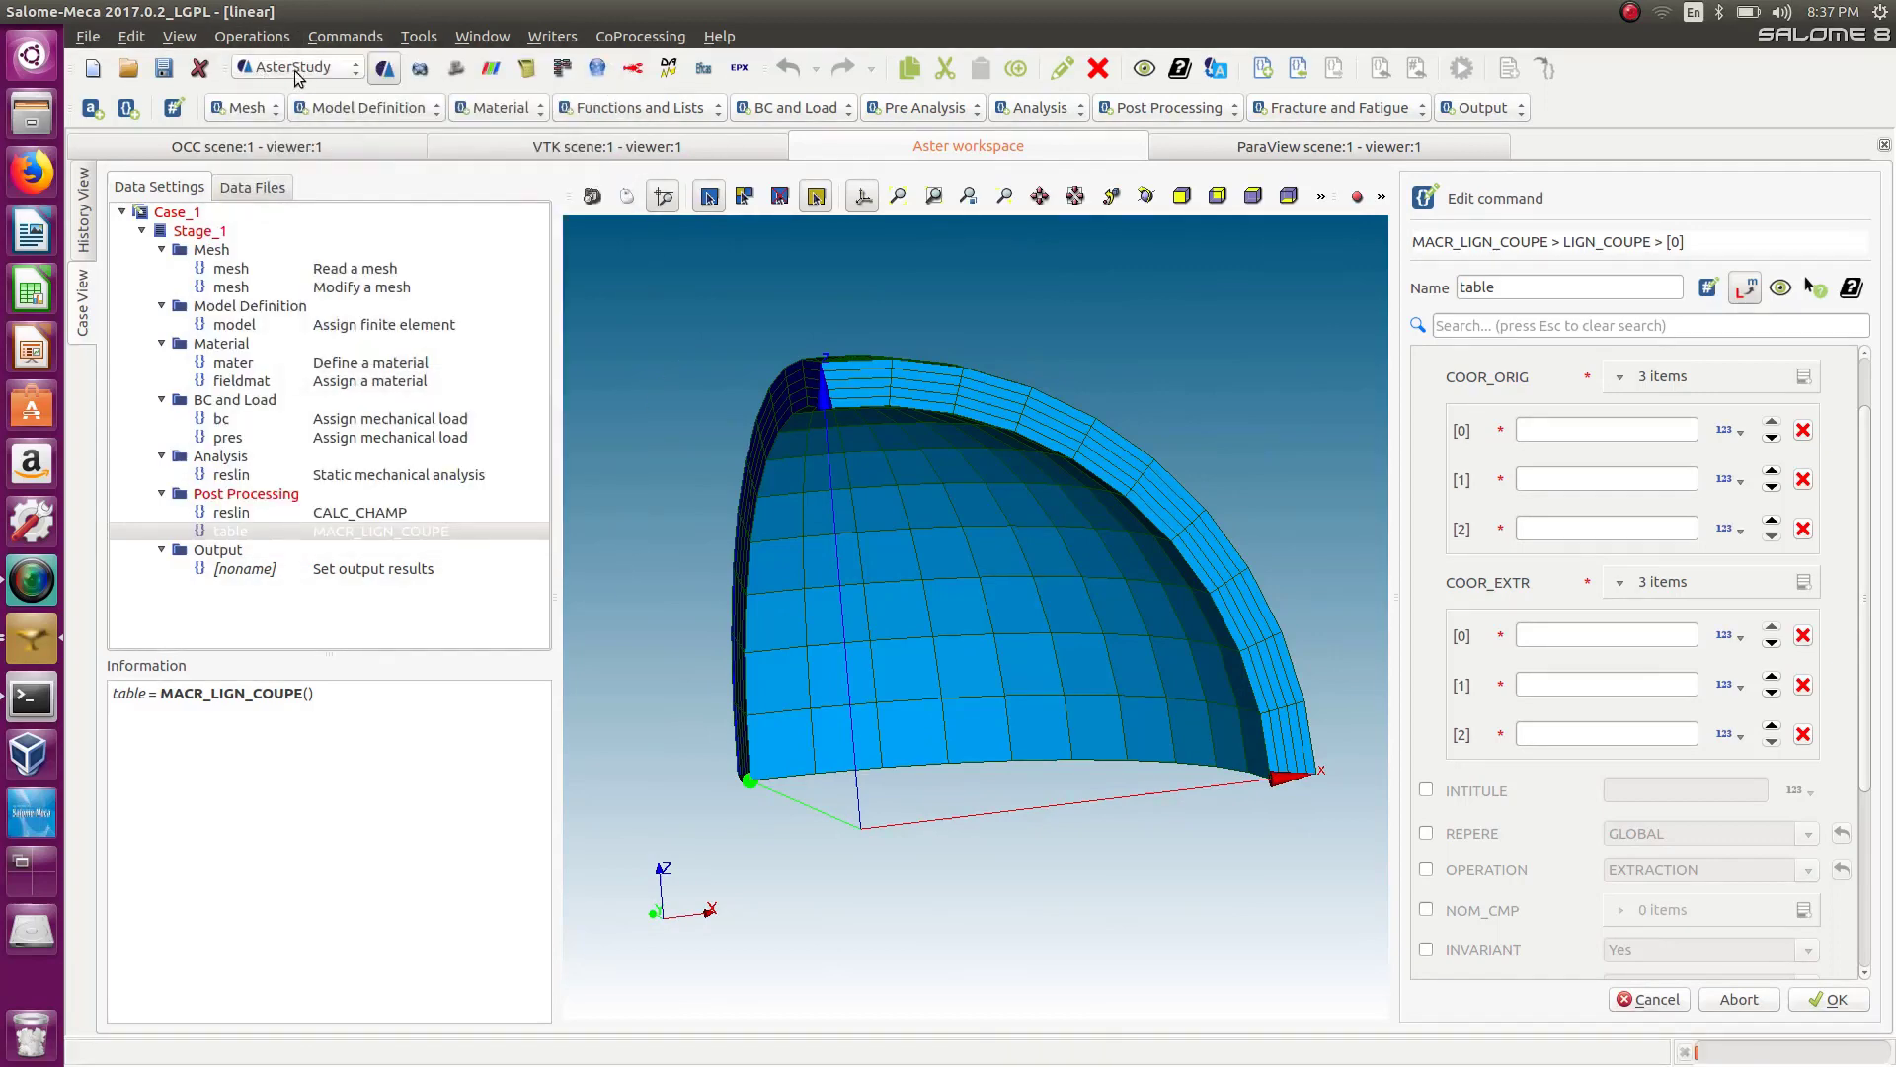
pyautogui.click(301, 71)
pyautogui.click(304, 112)
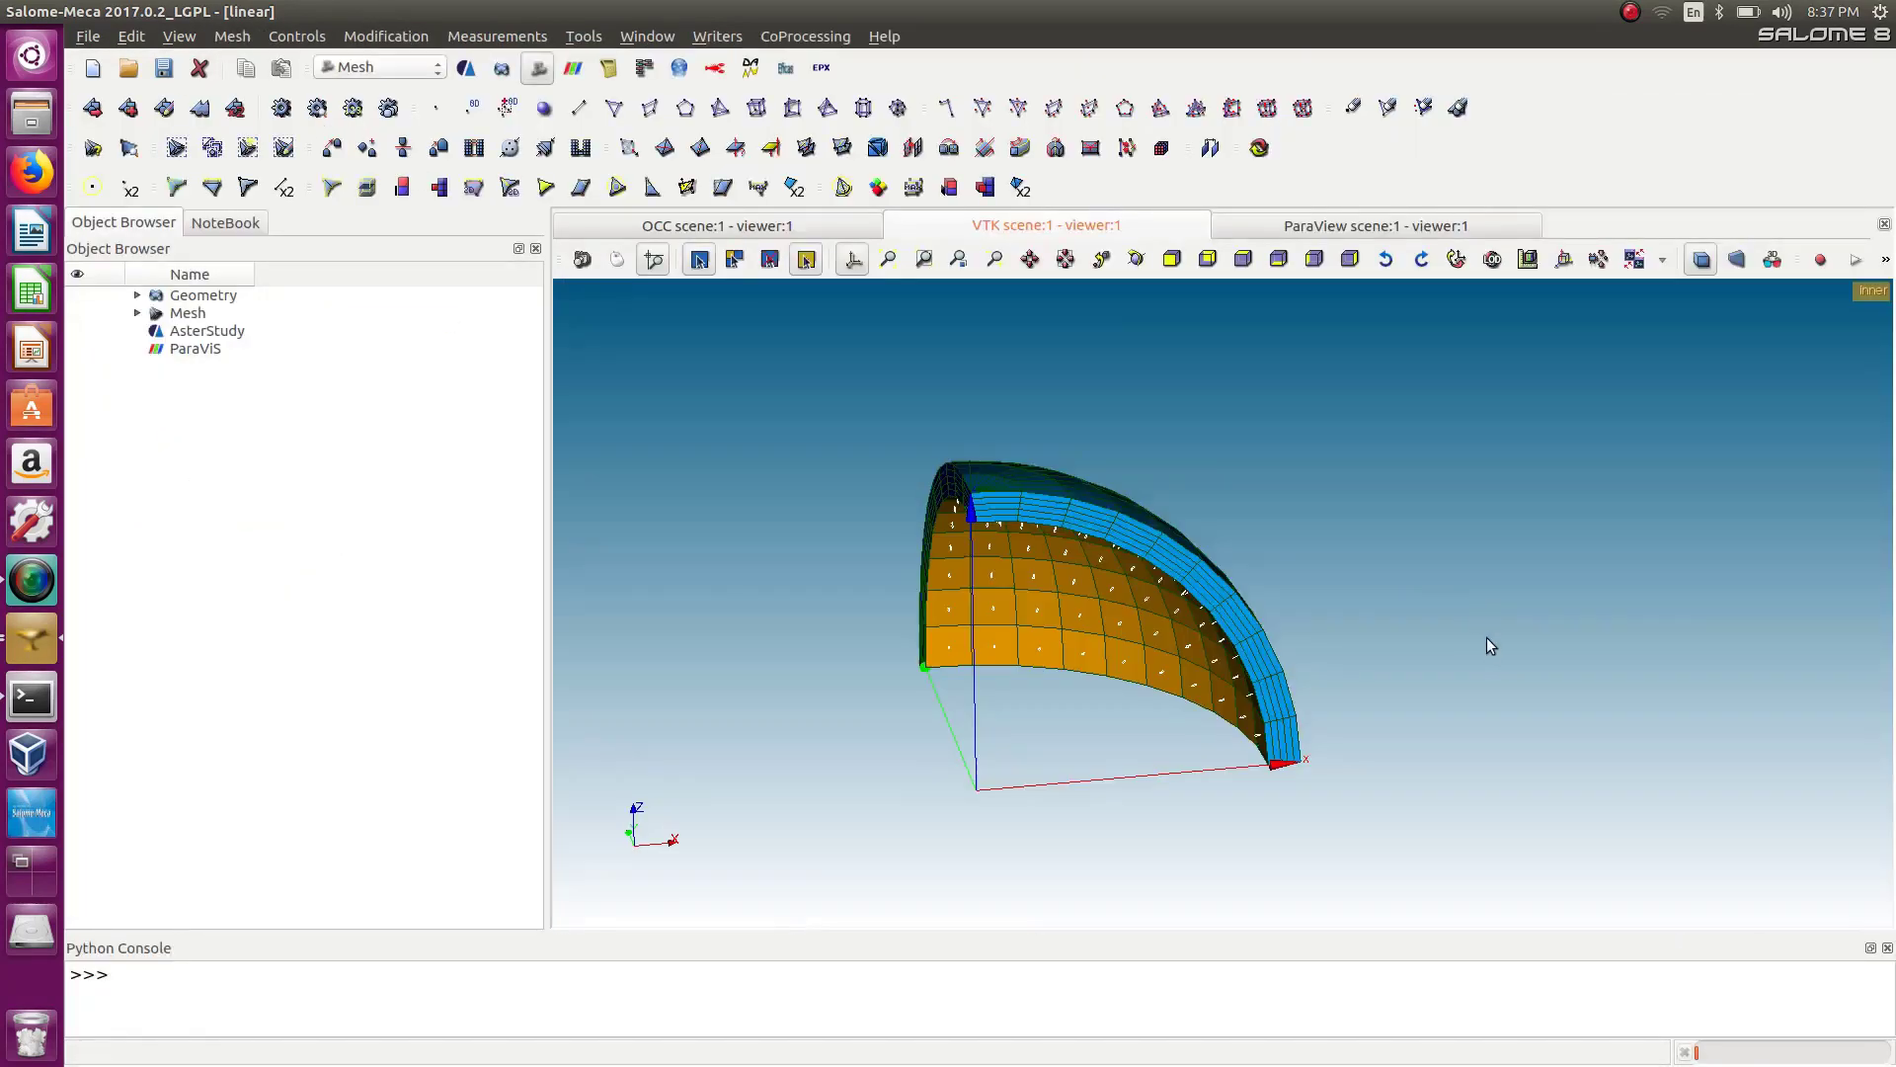
pyautogui.scroll(2, 1382, 558)
pyautogui.scroll(2, 1037, 582)
pyautogui.scroll(2, 1087, 524)
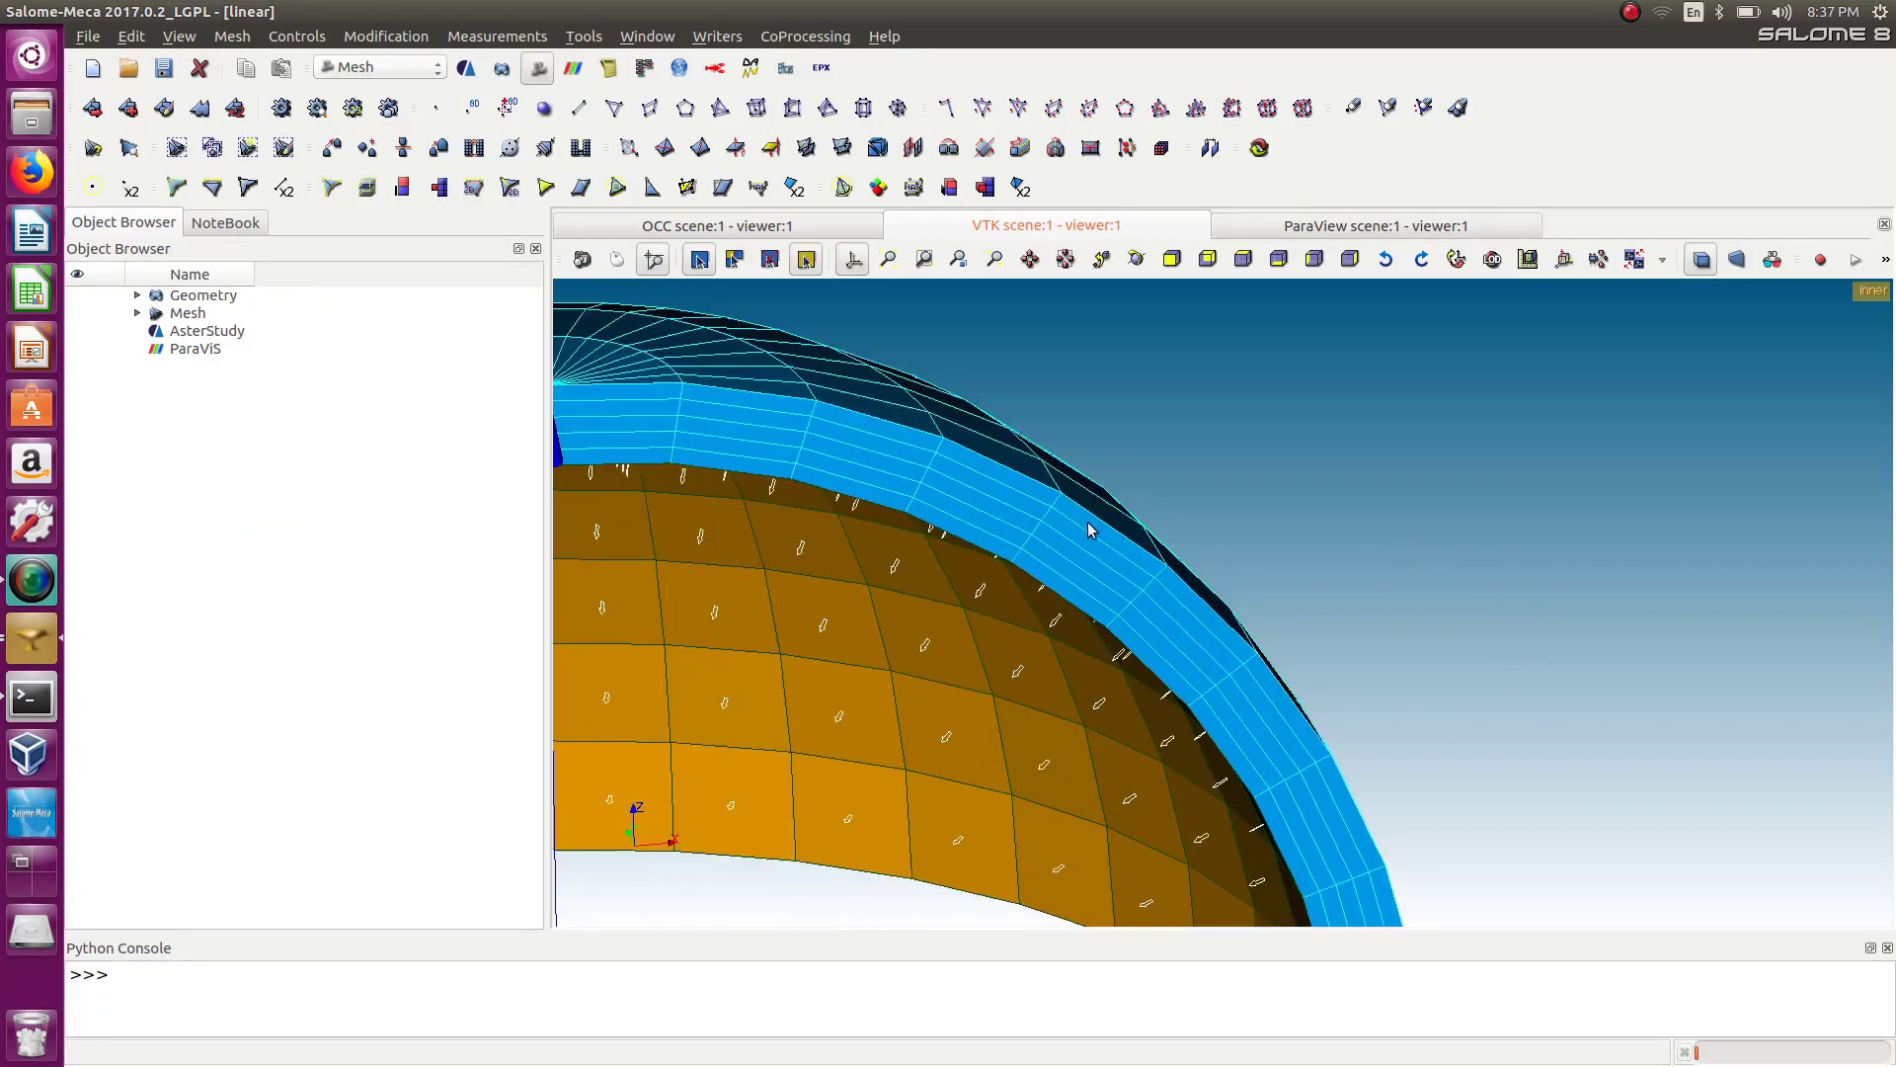
pyautogui.keyDown('ctrl'); pyautogui.moveTo(1087, 526); pyautogui.dragTo(1170, 412, button='right'); pyautogui.keyUp('ctrl')
pyautogui.scroll(-2, 1170, 412)
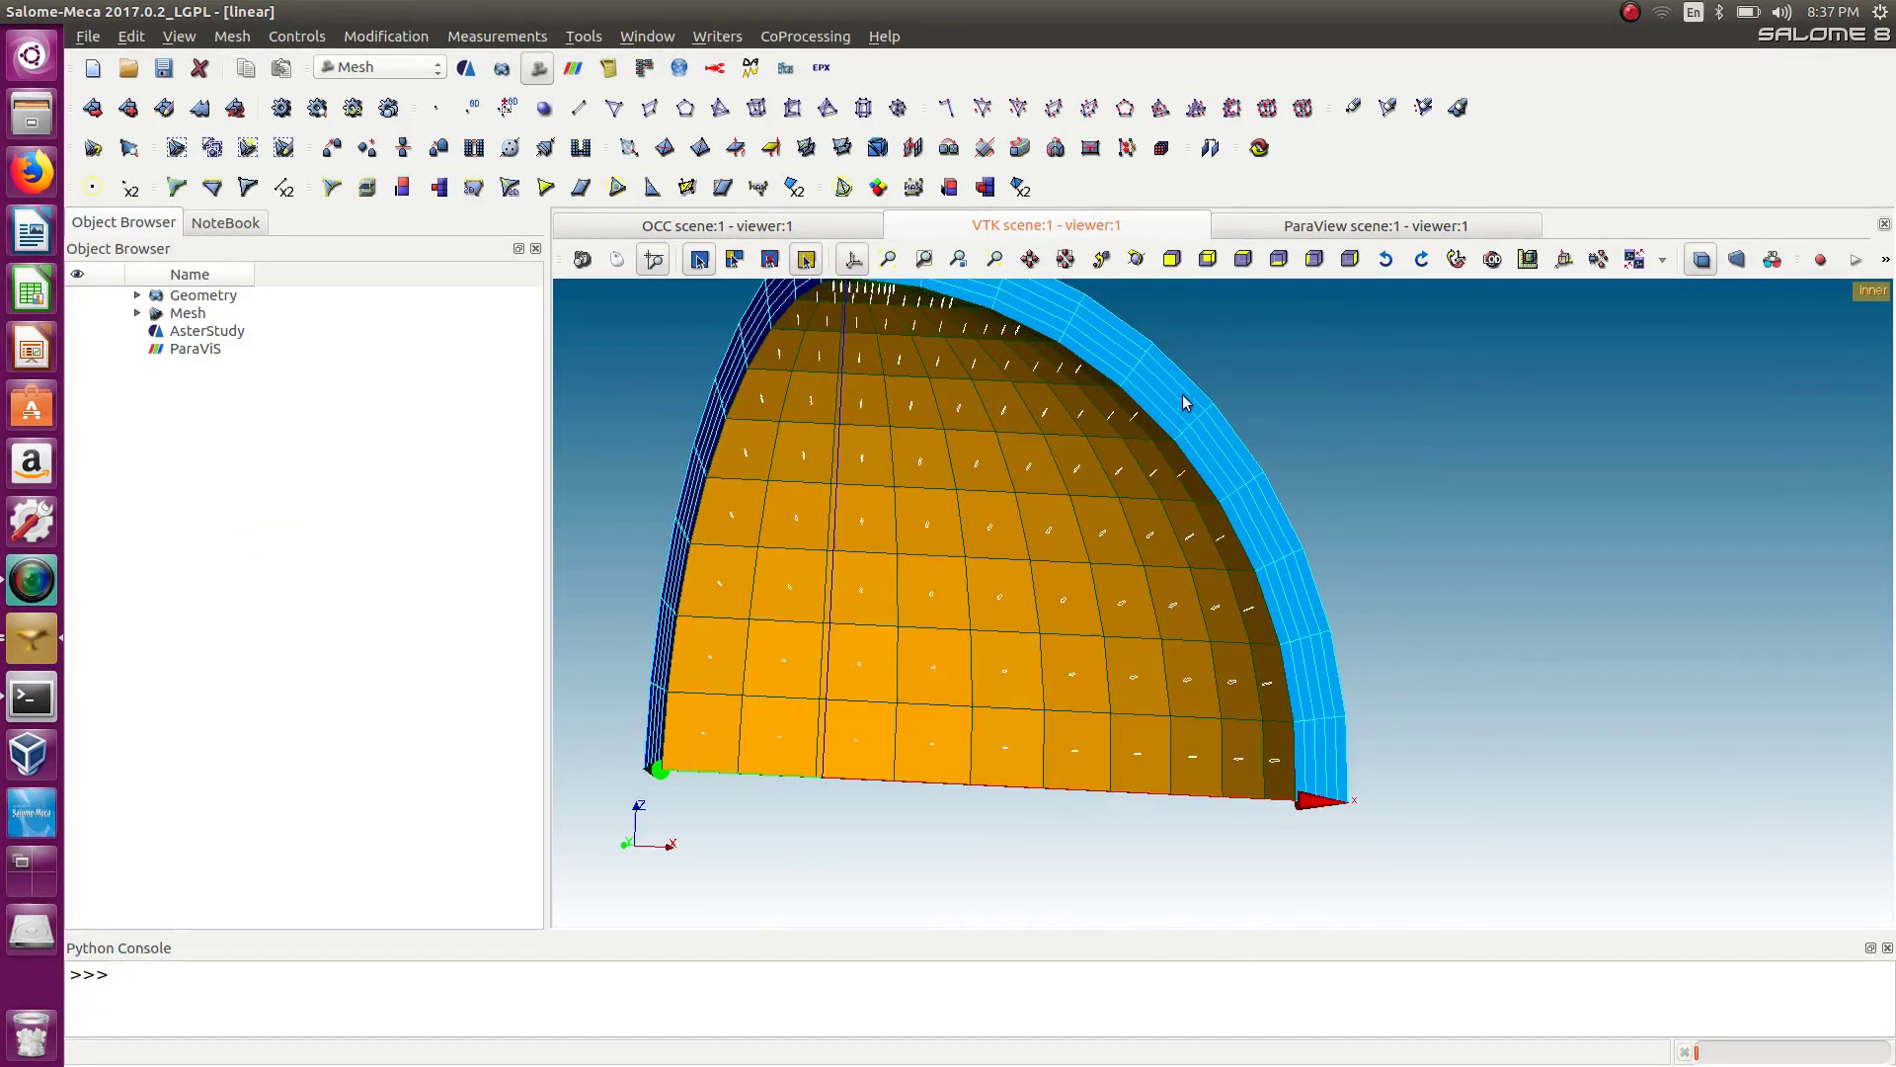
pyautogui.scroll(2, 1193, 386)
pyautogui.scroll(-2, 1170, 389)
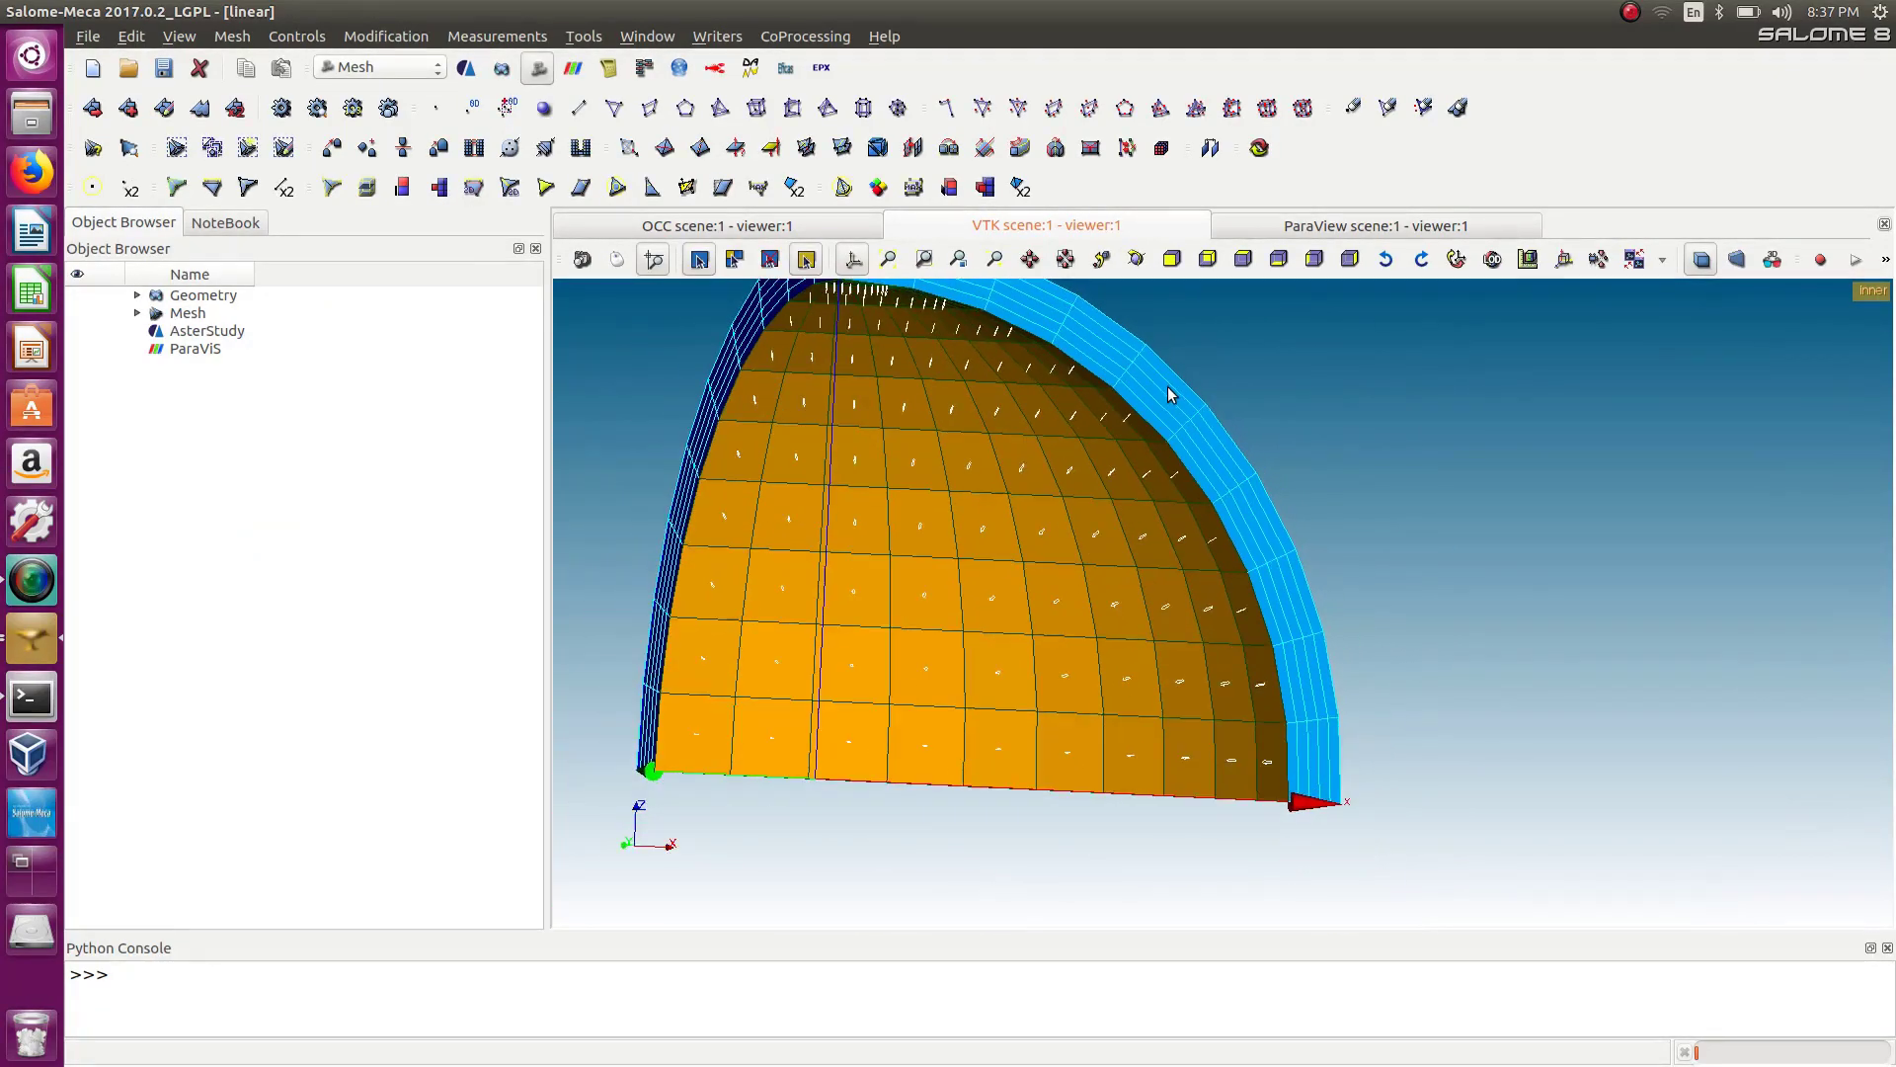
pyautogui.scroll(5, 1189, 508)
pyautogui.scroll(1, 1218, 424)
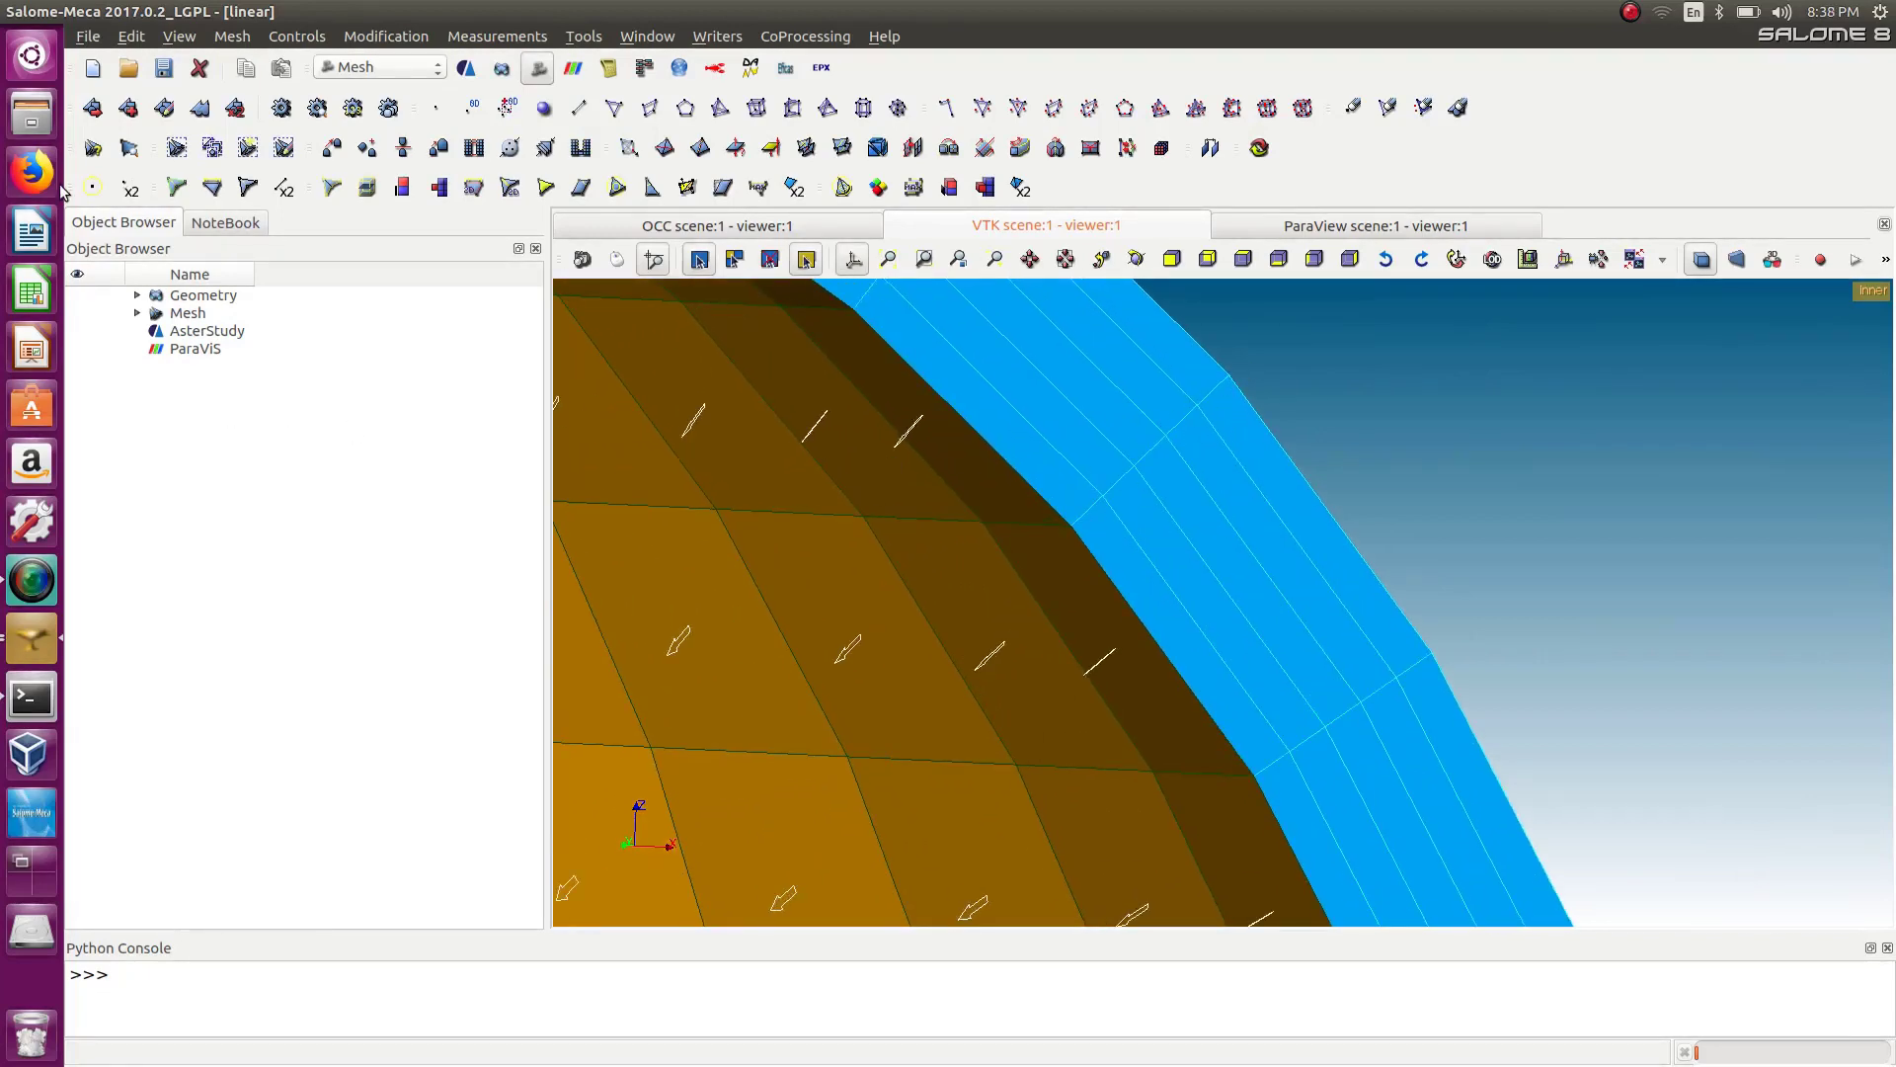
pyautogui.click(233, 36)
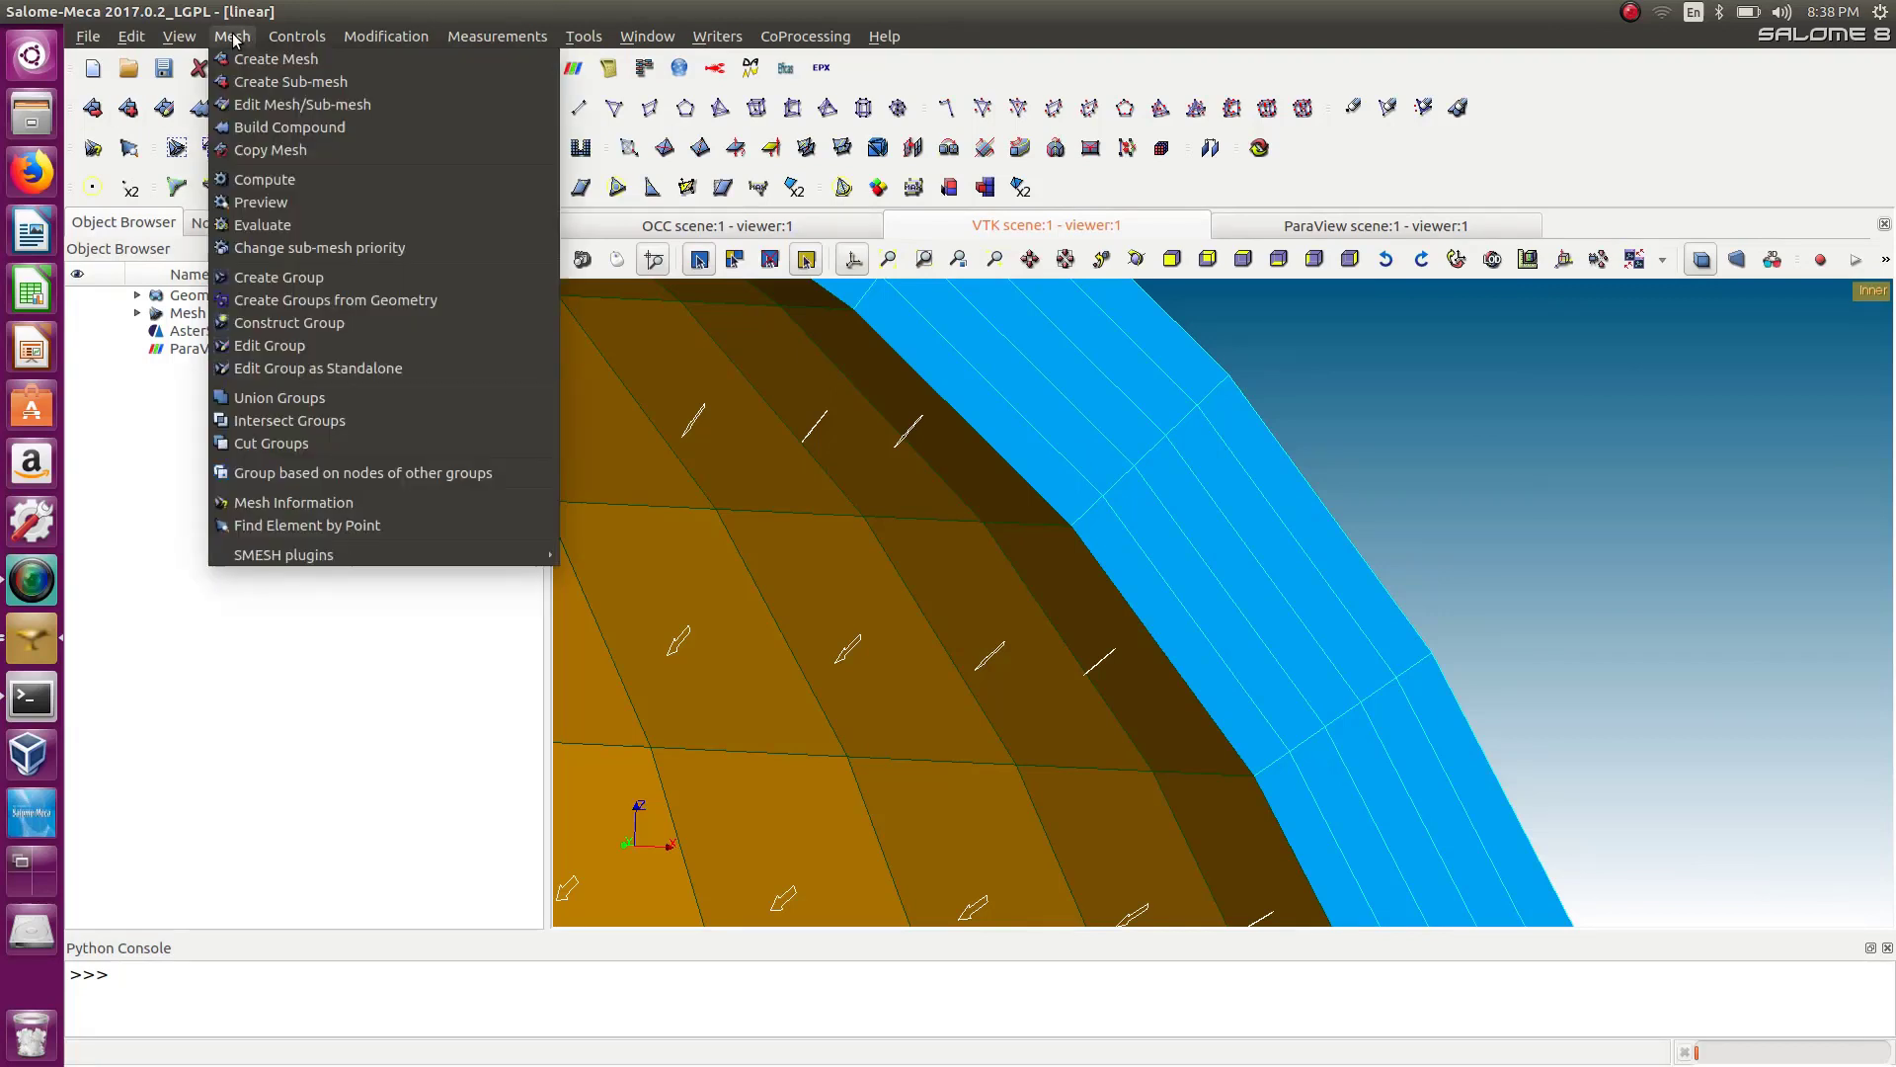
pyautogui.click(233, 37)
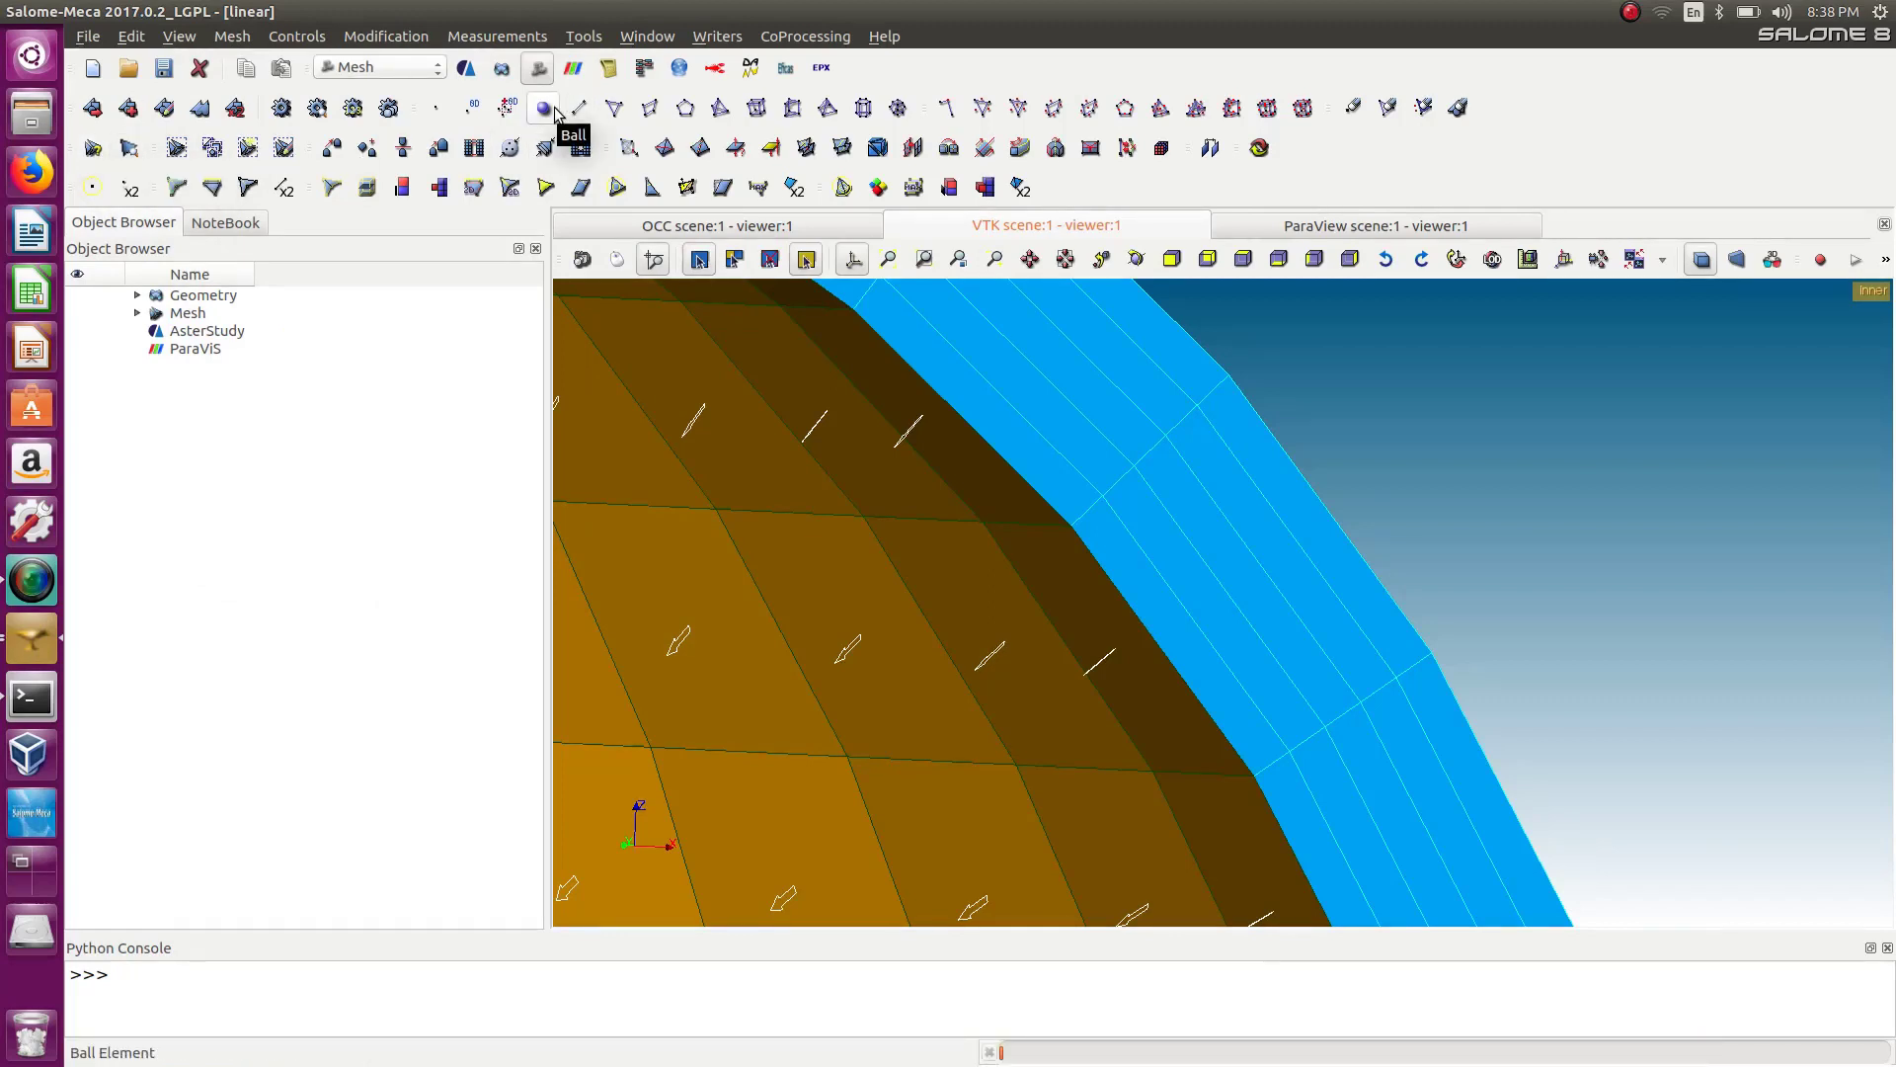
pyautogui.click(439, 114)
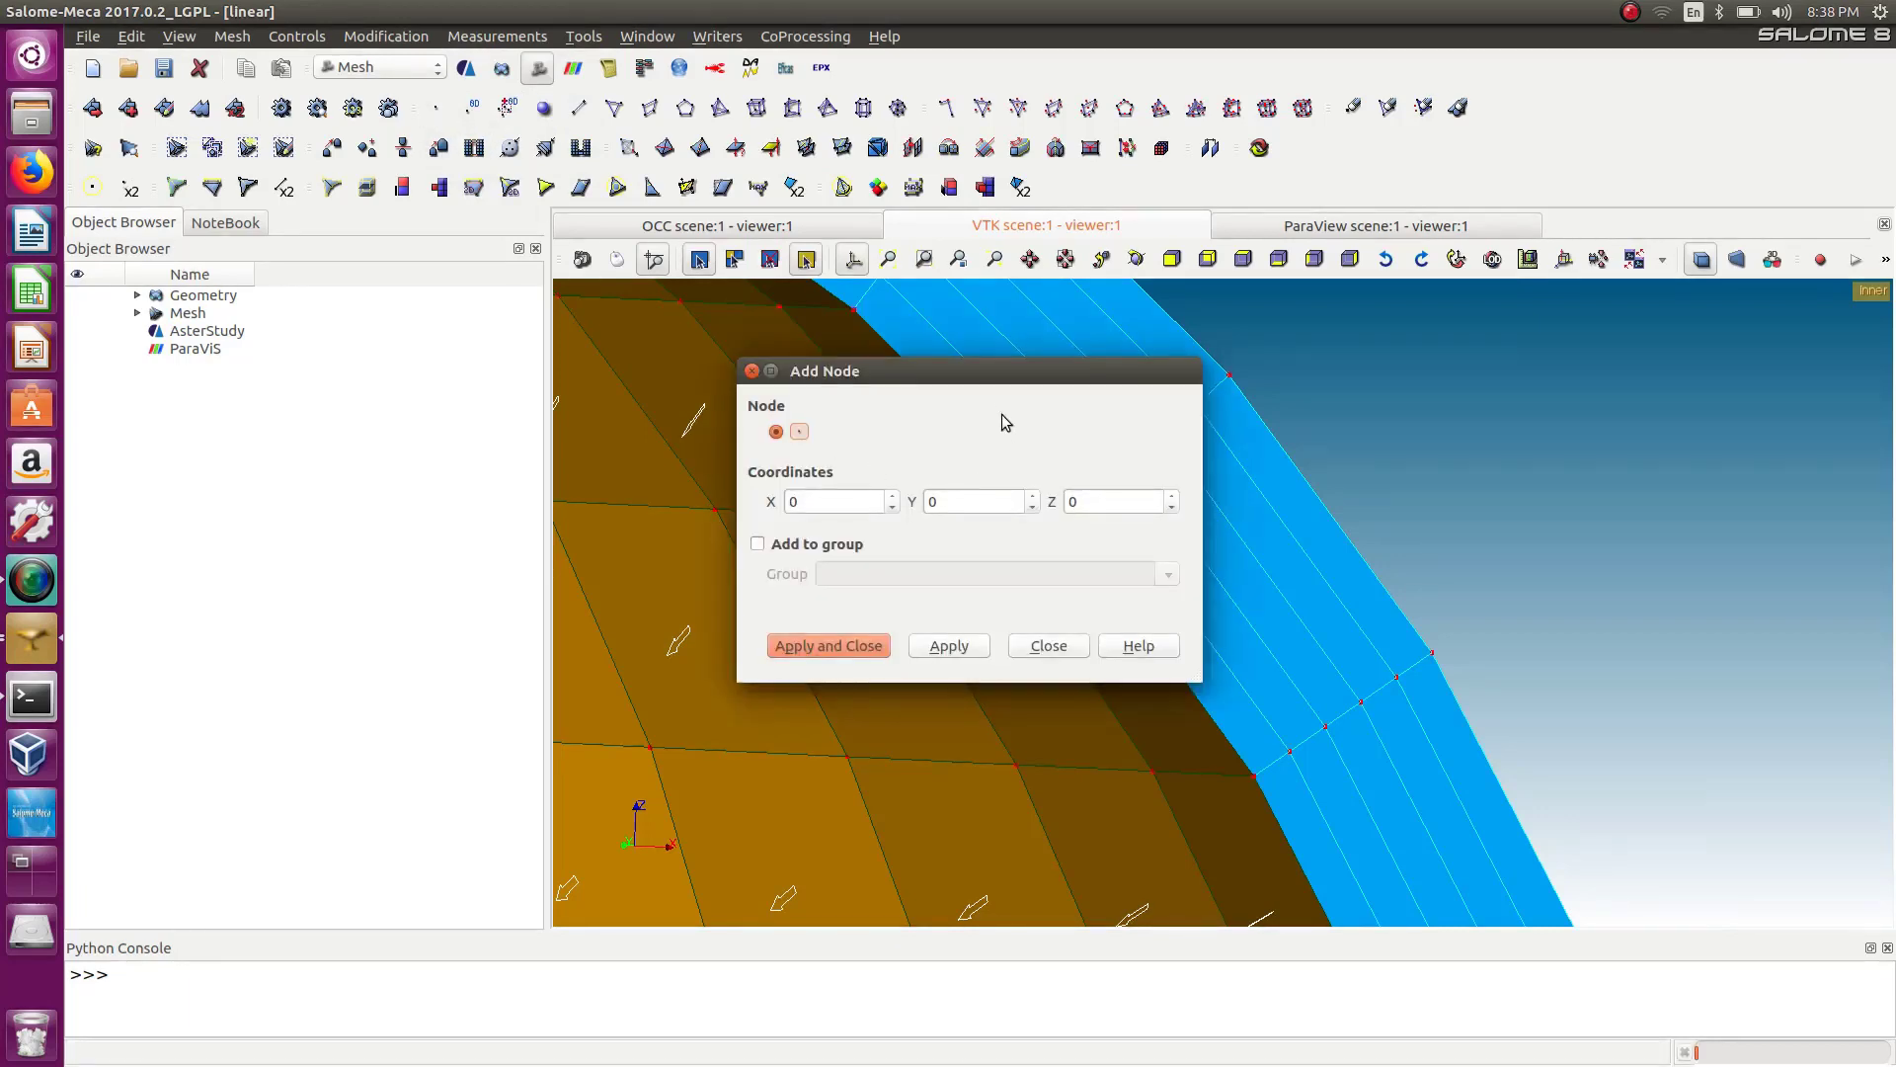
pyautogui.moveTo(996, 351); pyautogui.dragTo(832, 482)
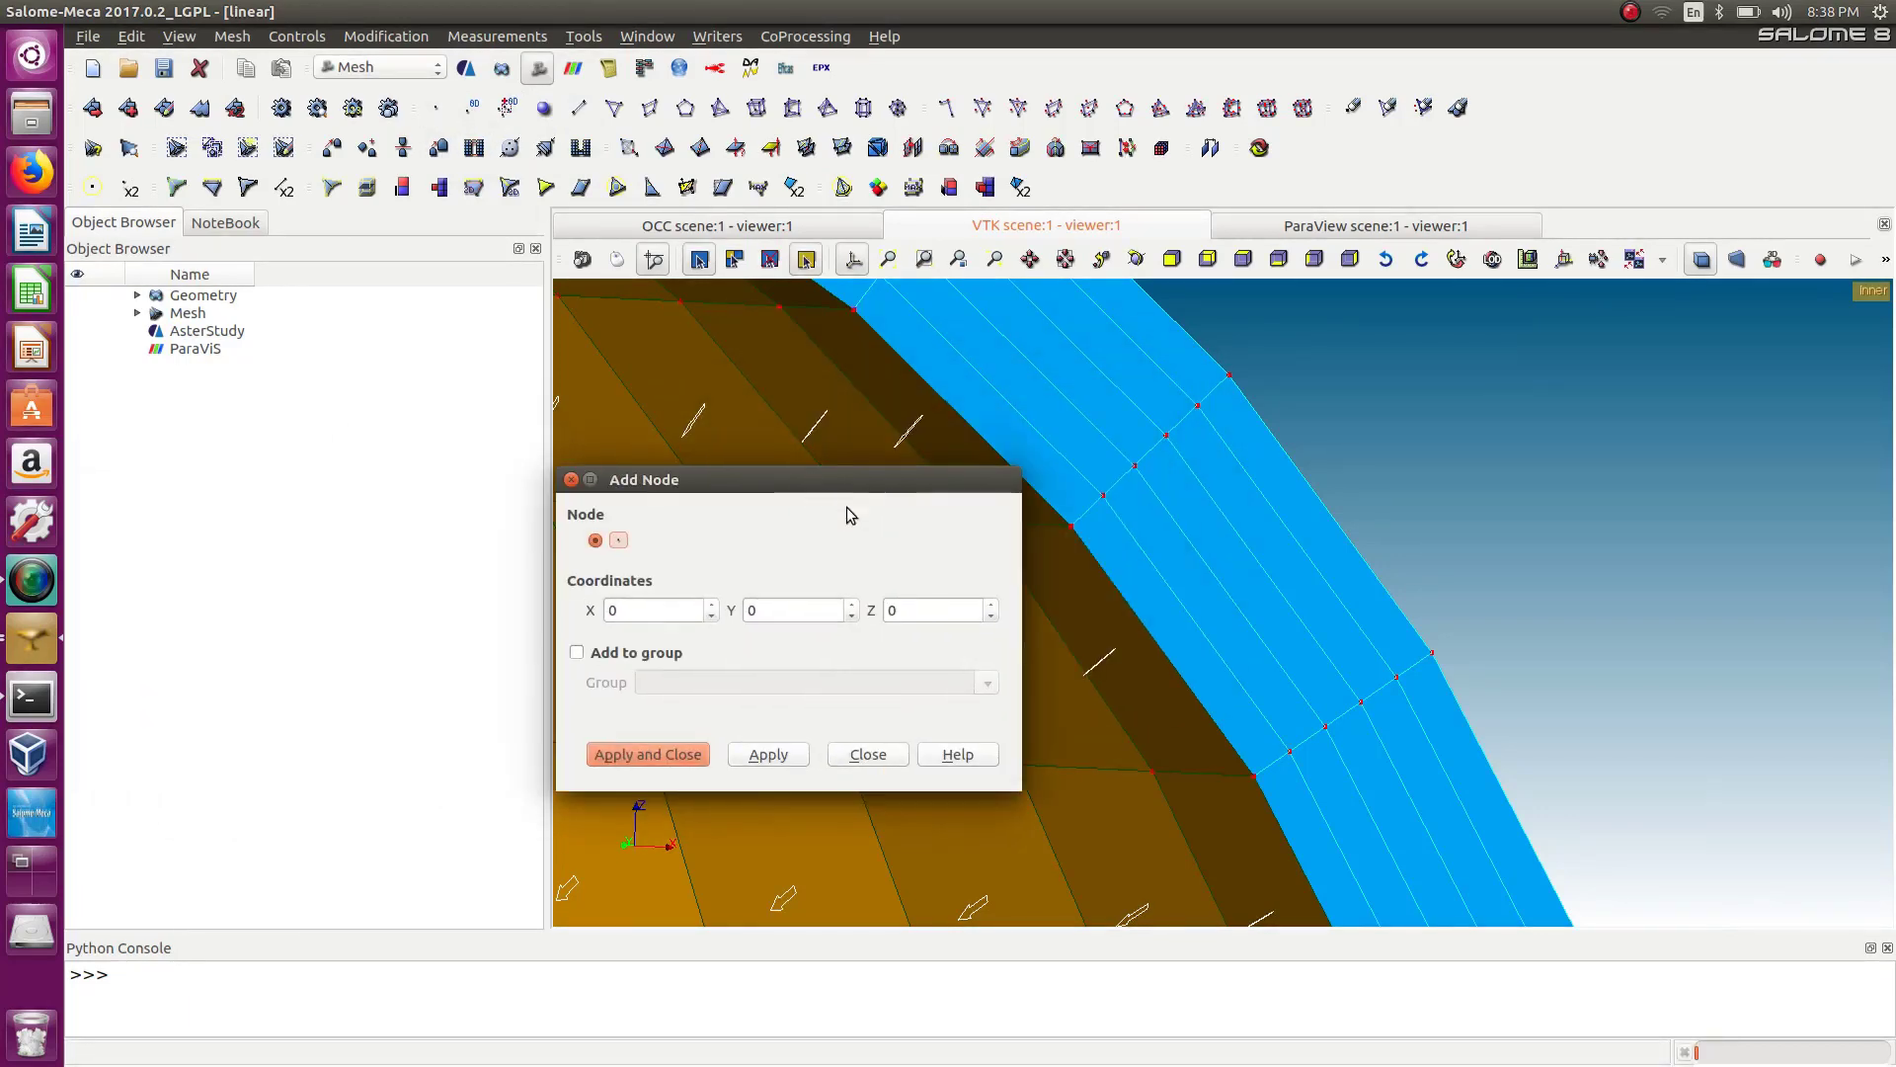
pyautogui.click(1047, 519)
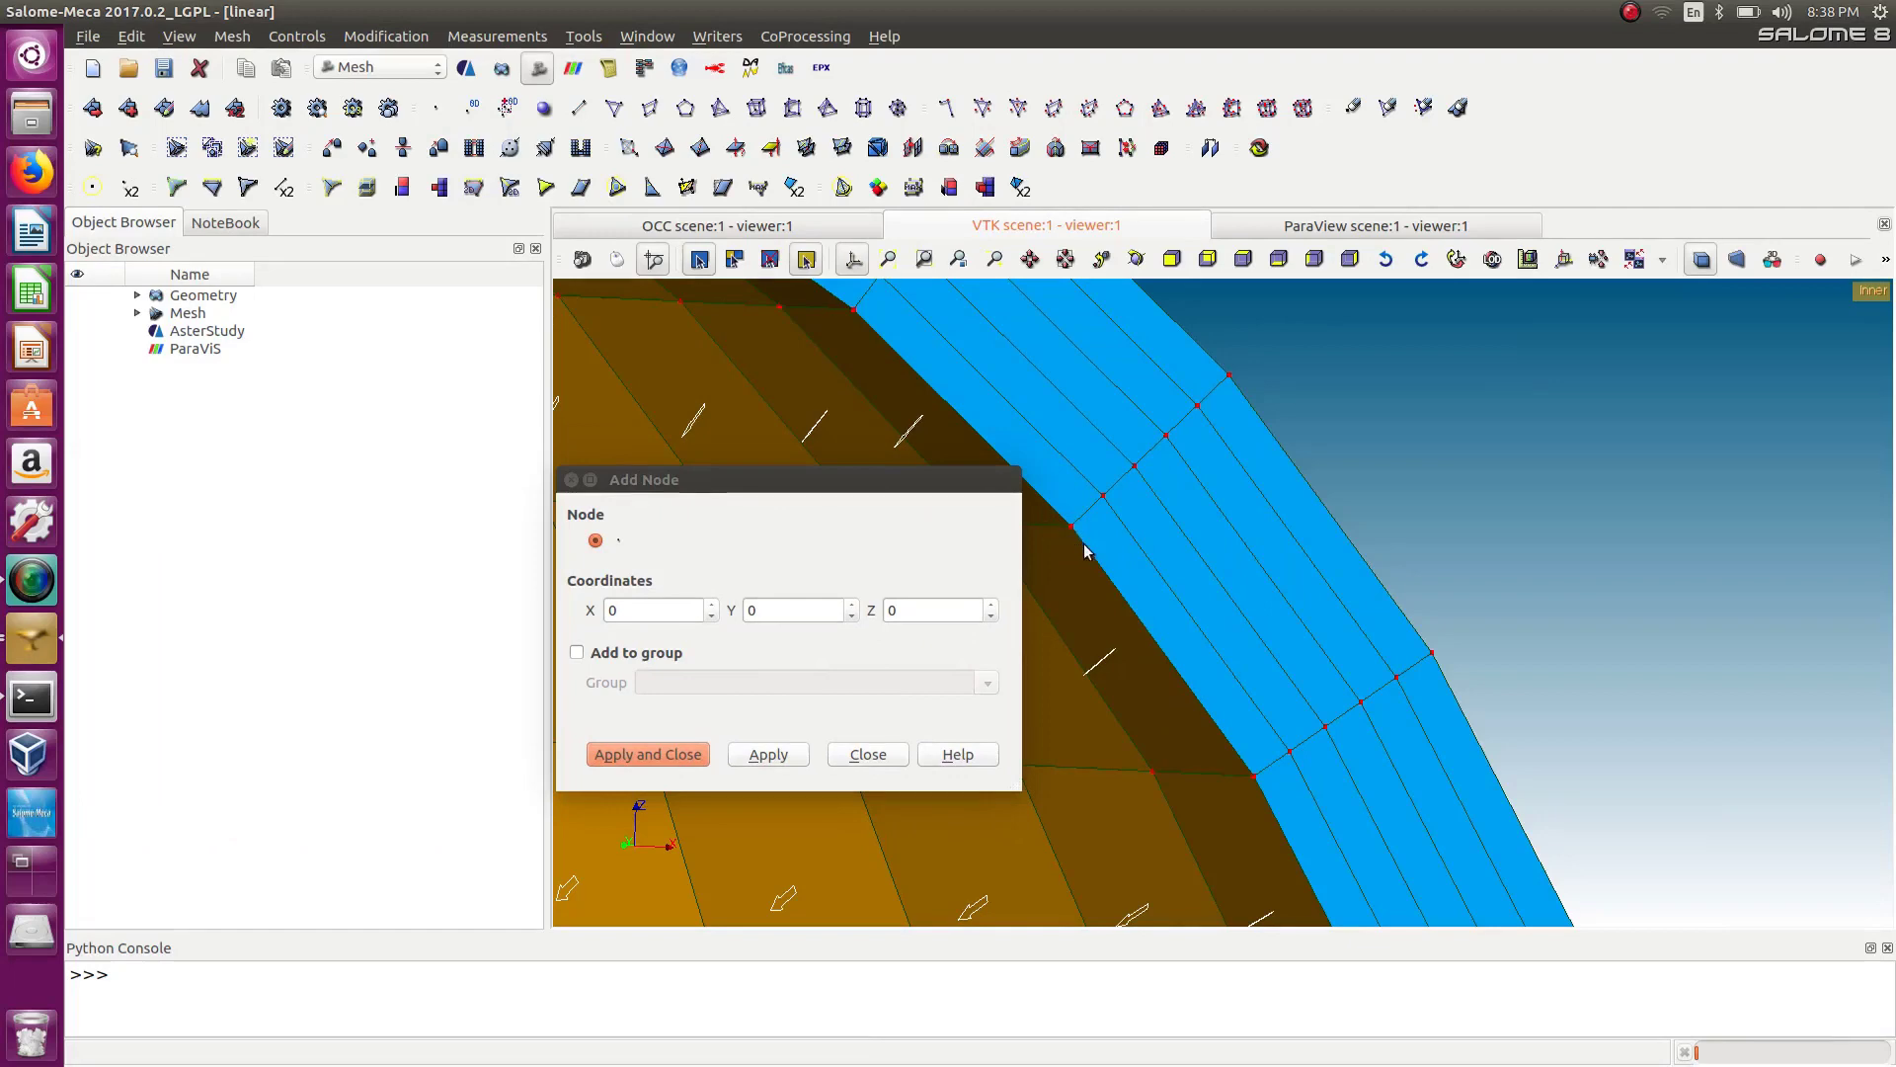
pyautogui.click(1071, 527)
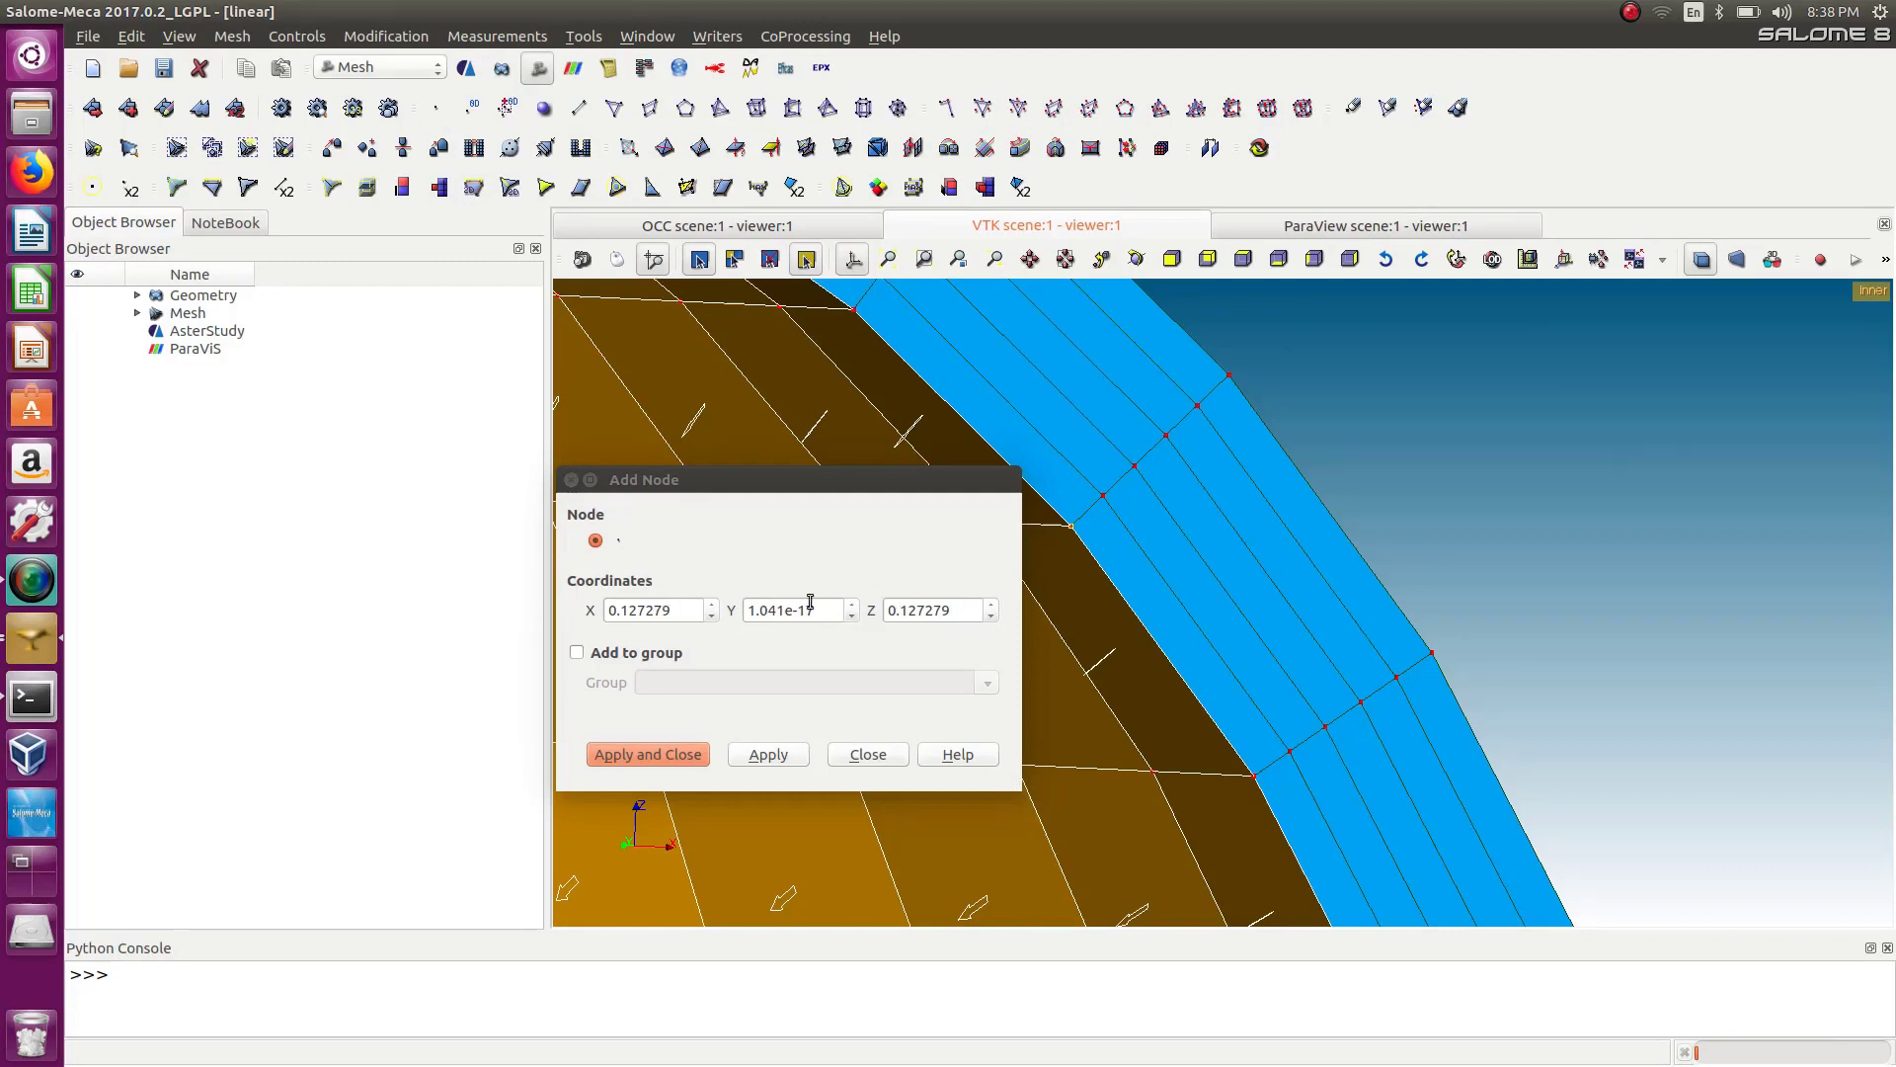
pyautogui.moveTo(823, 605); pyautogui.dragTo(736, 605)
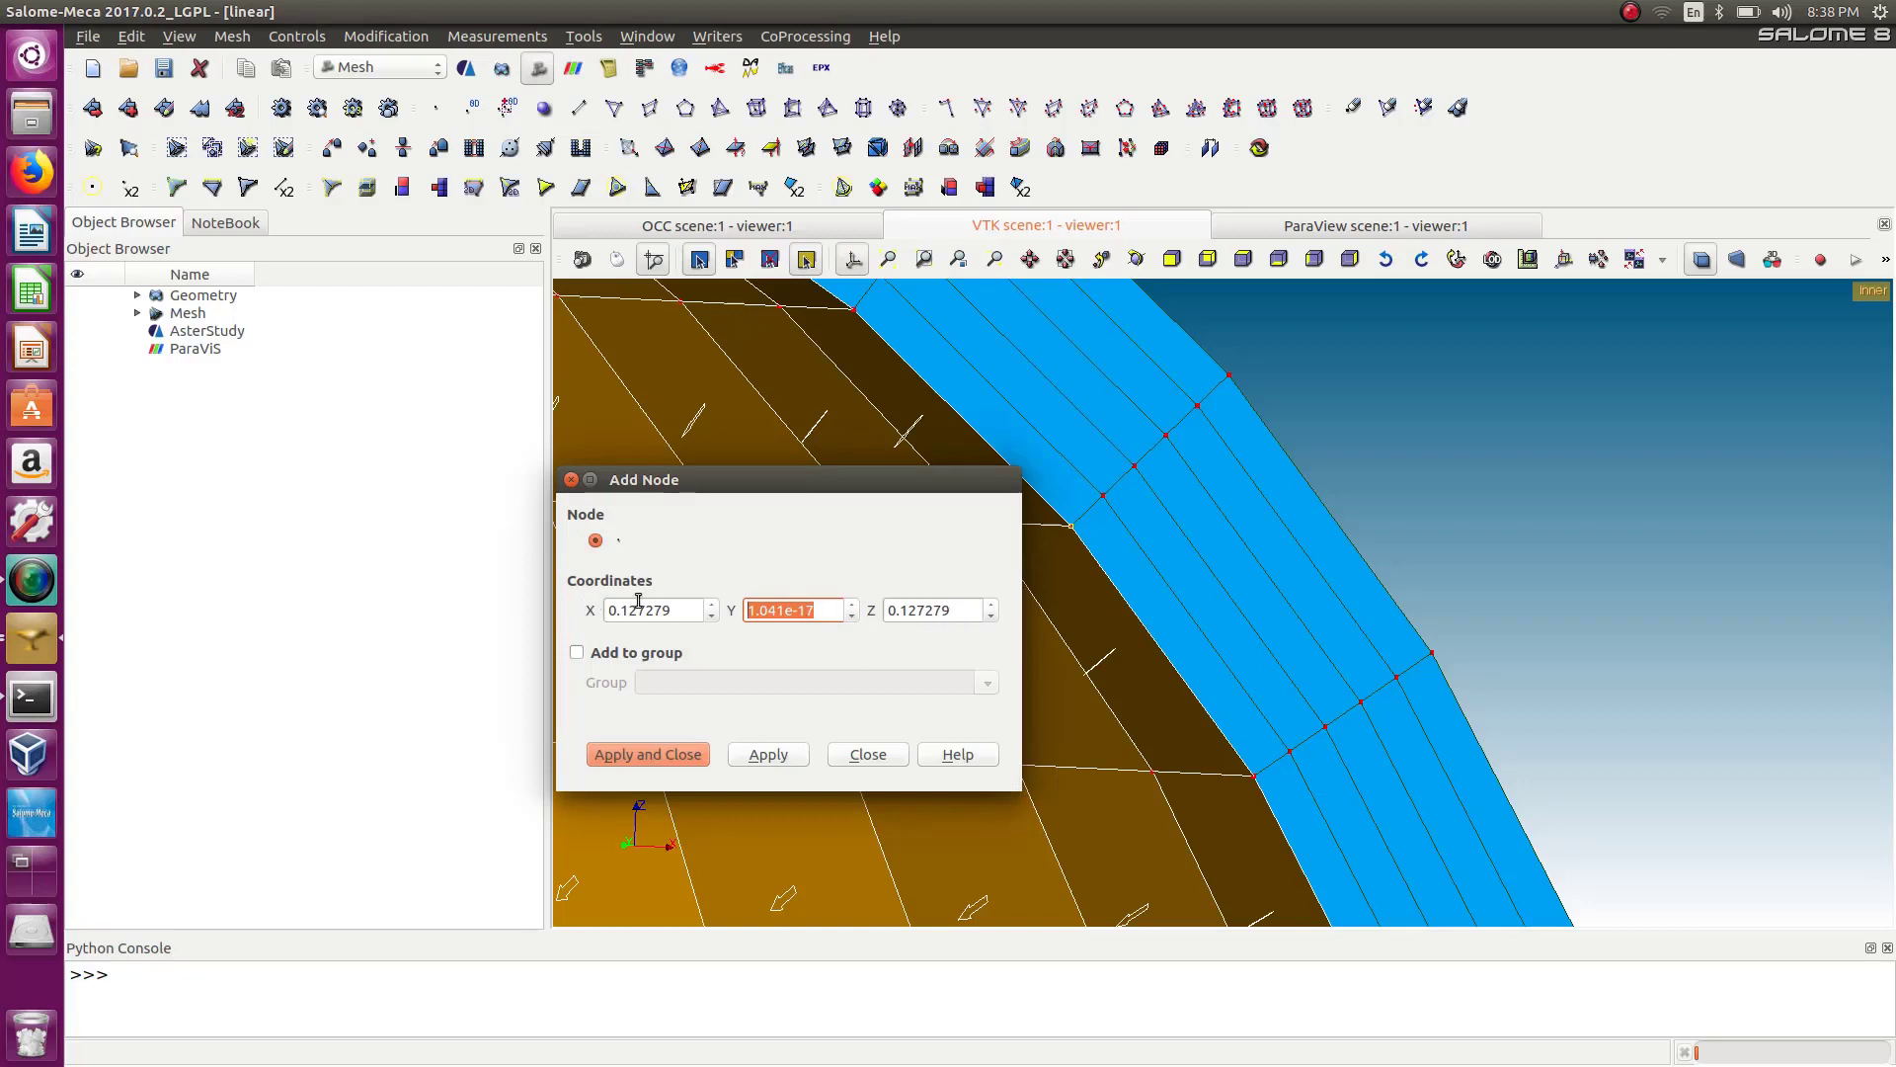
pyautogui.moveTo(688, 614); pyautogui.dragTo(573, 608)
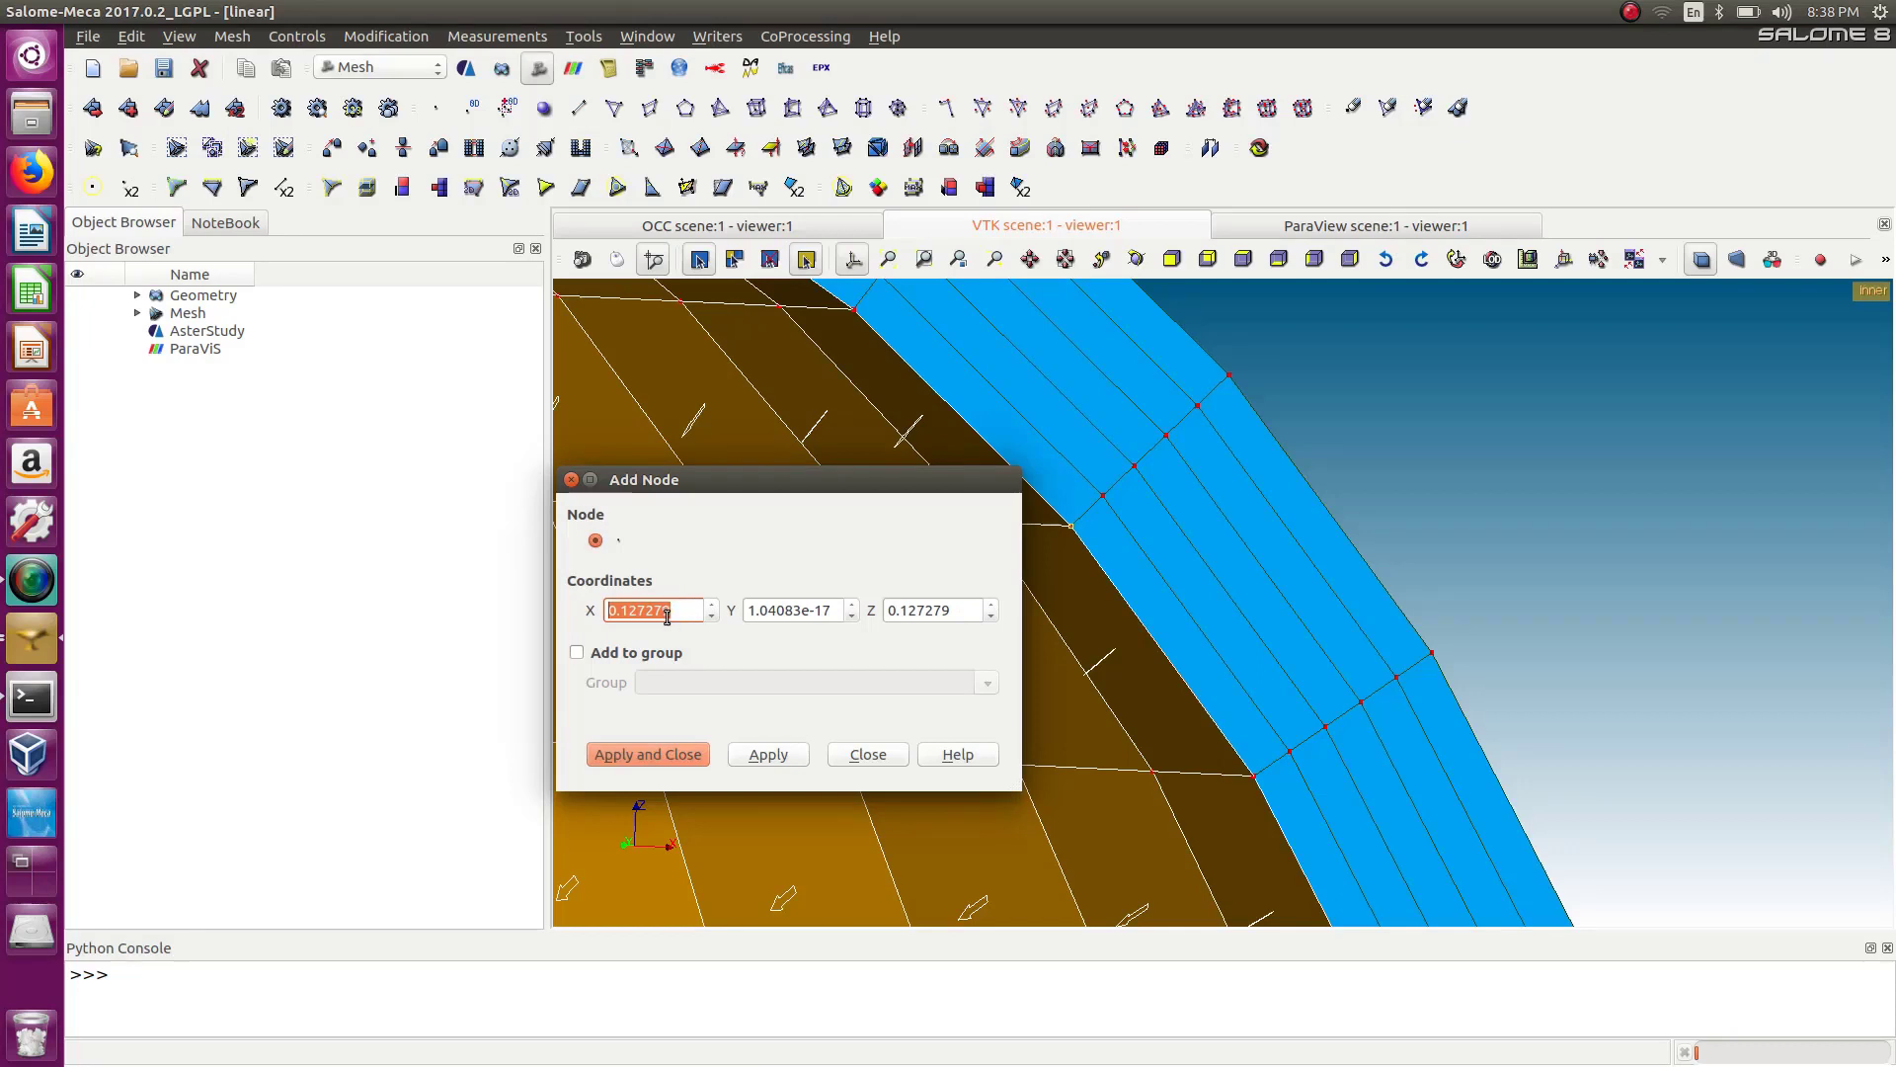
# Back in AsterStudy, fill COOR_ORIG with 0.127279, 0 and 0.127279.
pyautogui.click(387, 67)
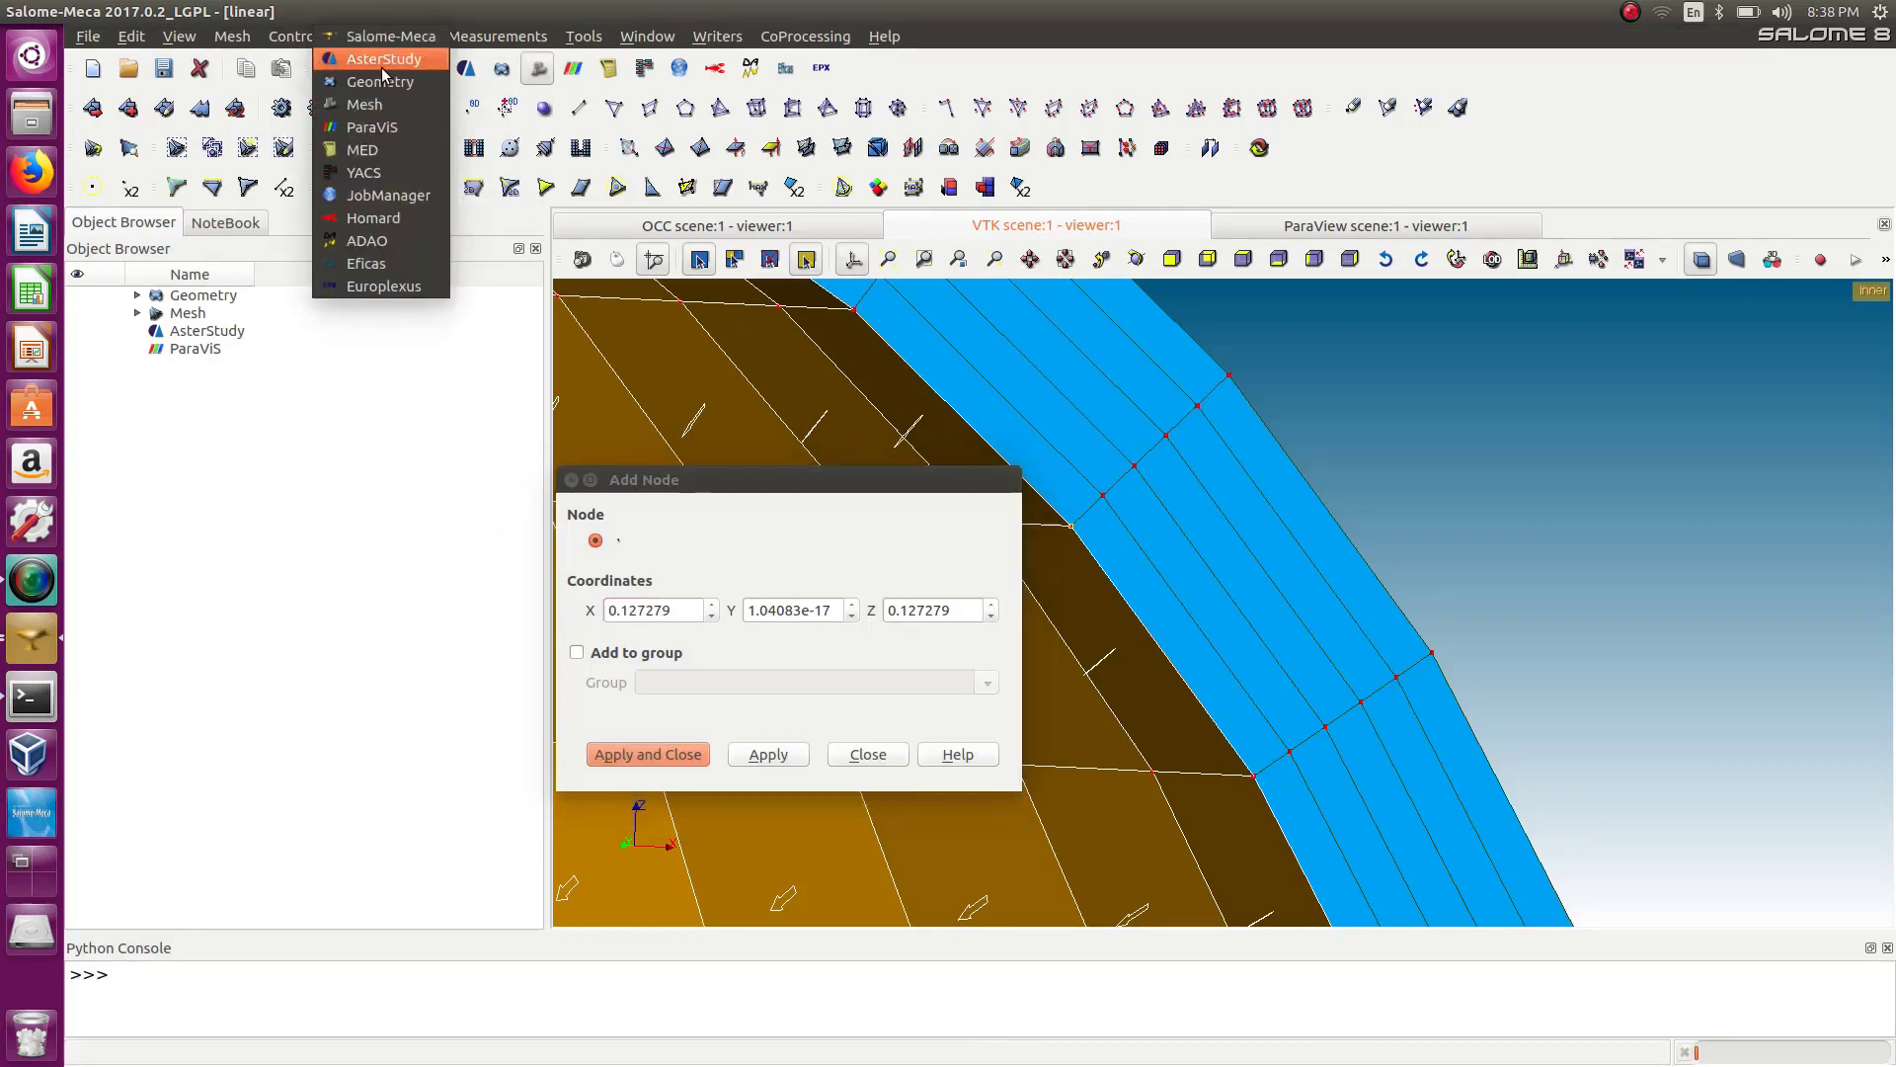
pyautogui.click(383, 65)
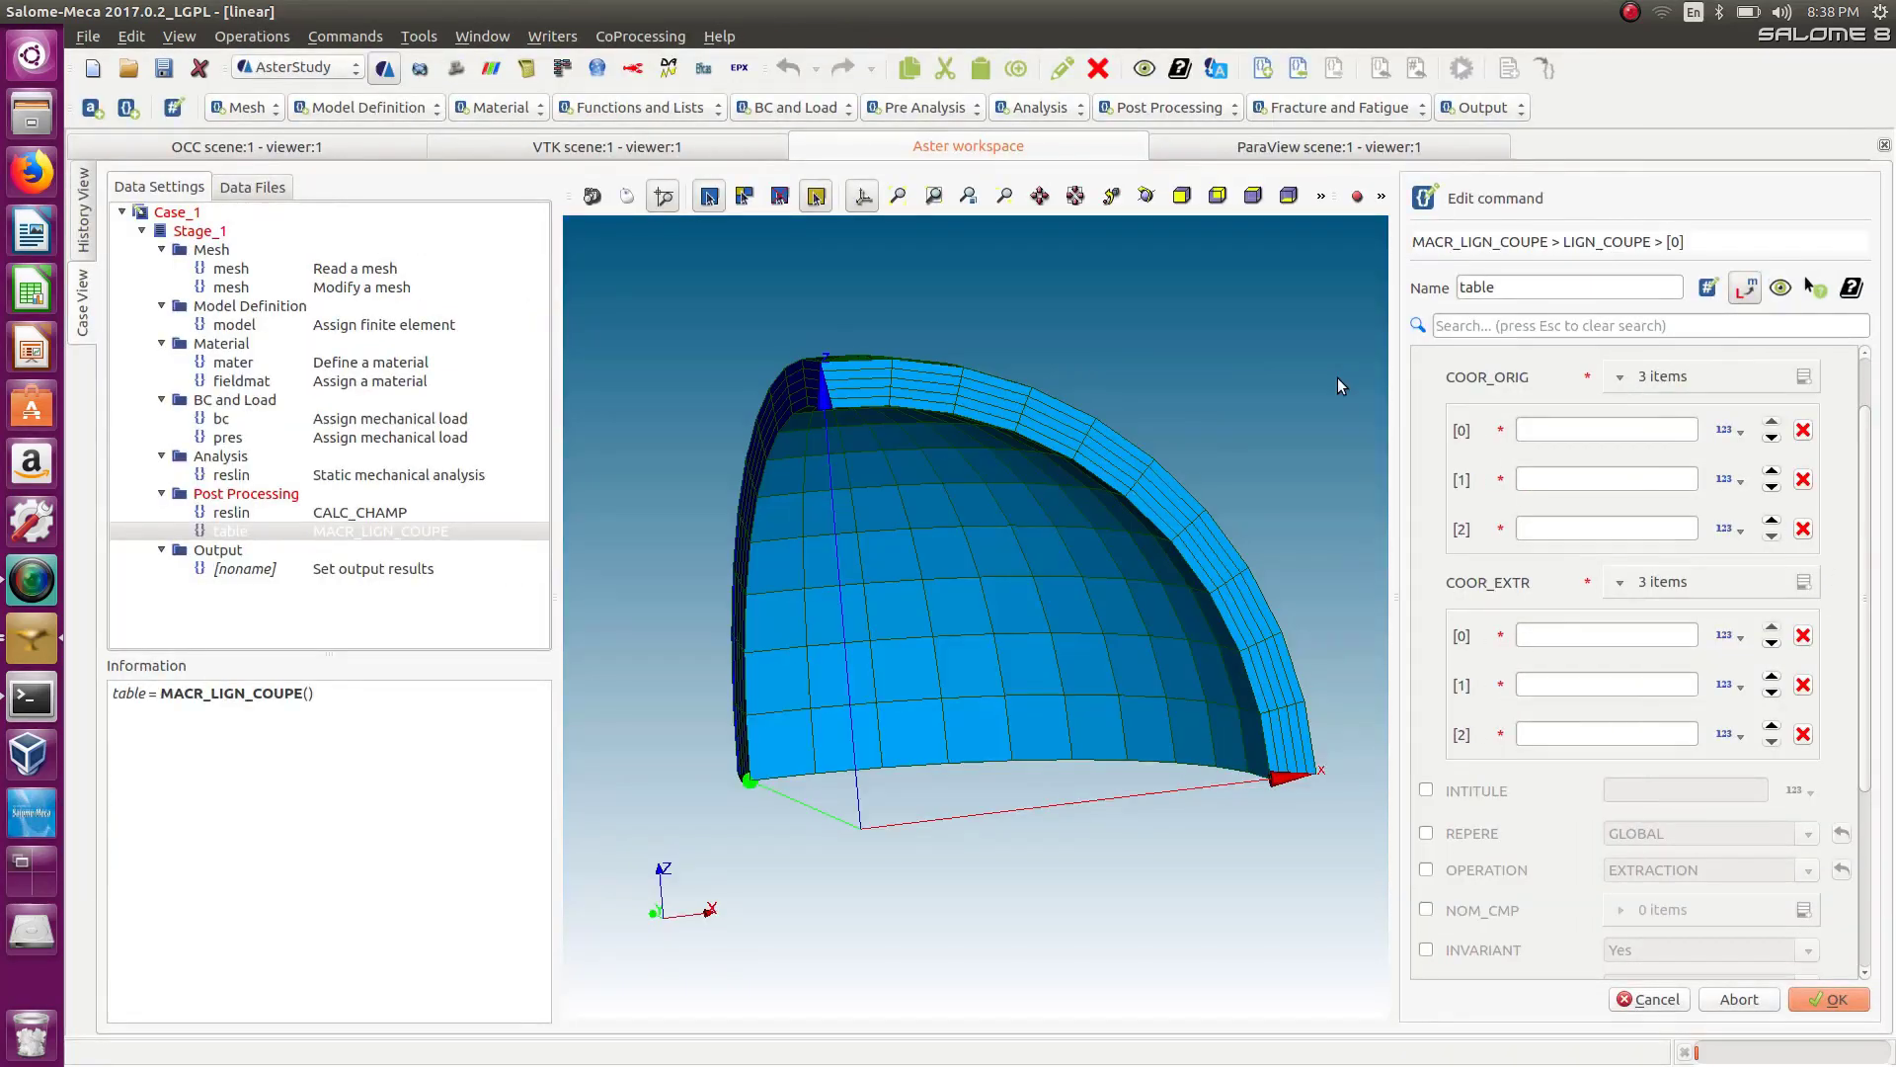
pyautogui.click(1547, 426)
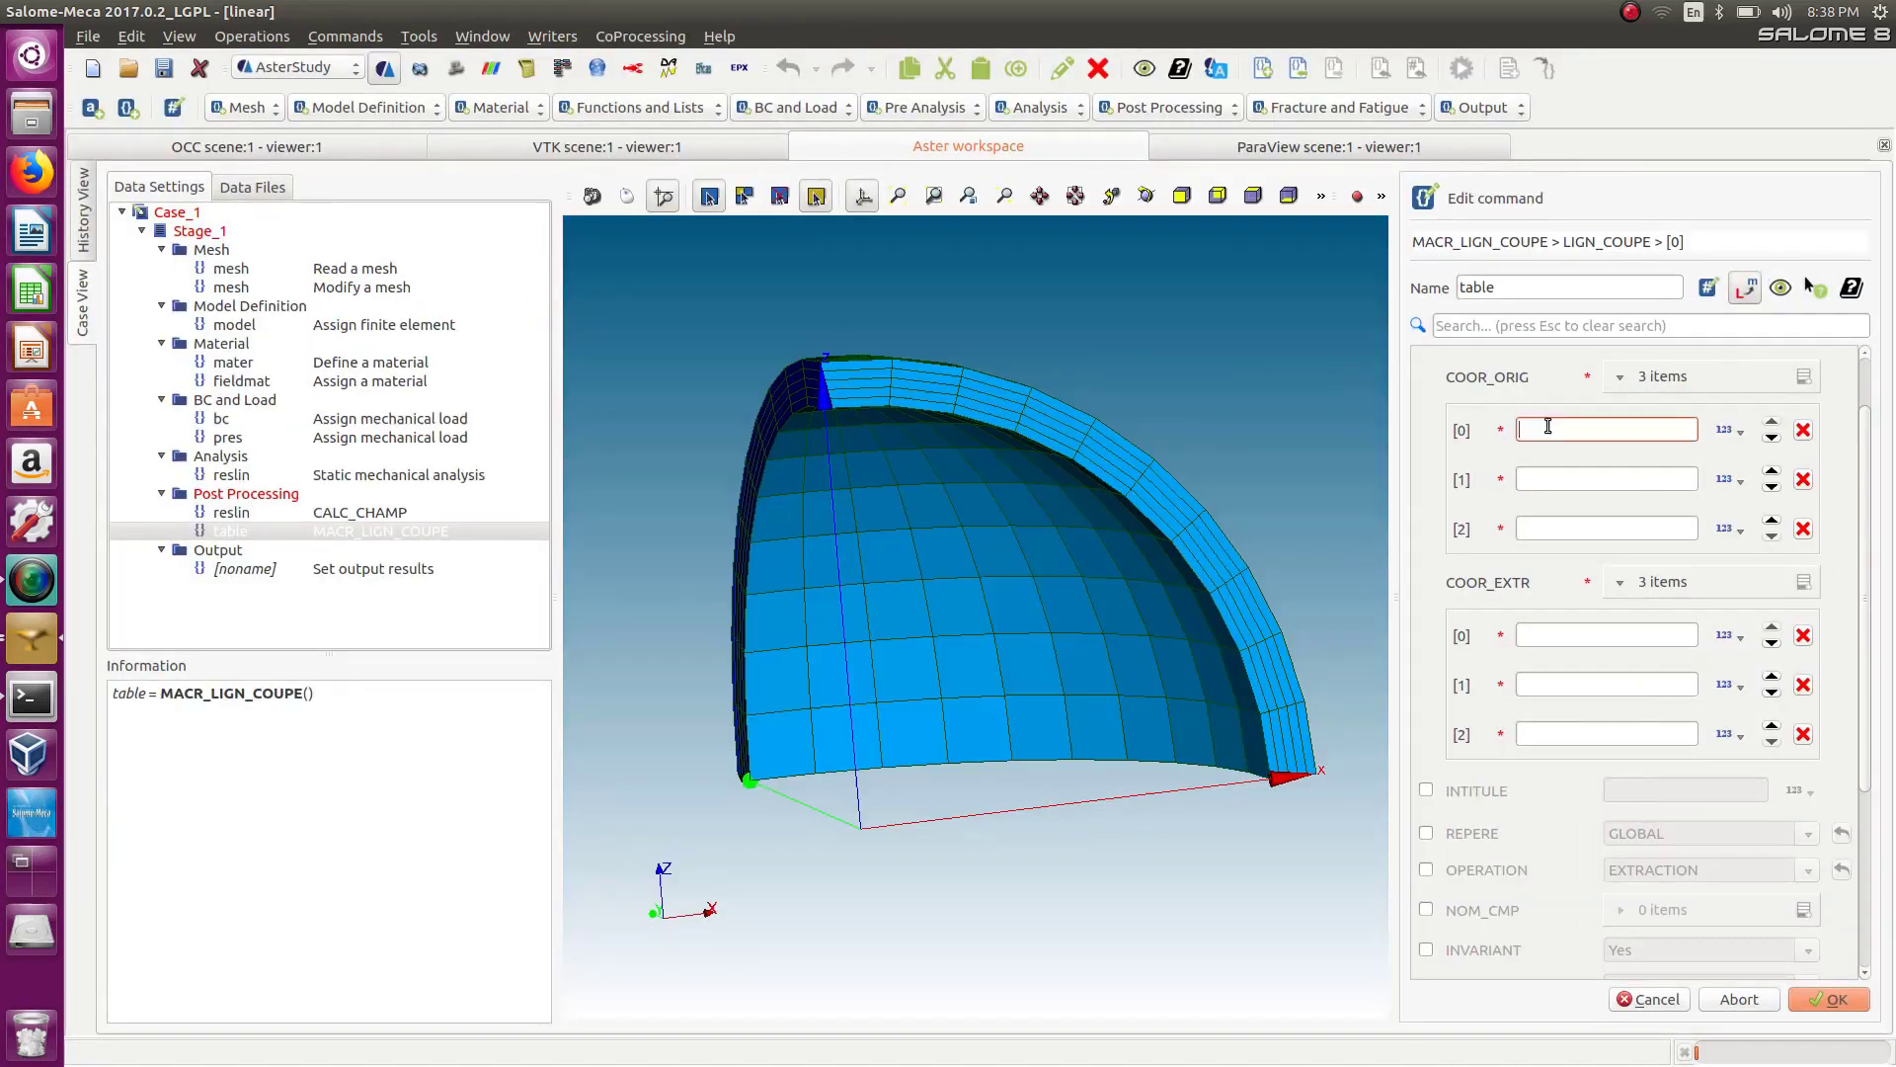
pyautogui.click(1551, 524)
pyautogui.write('0.127279')
pyautogui.click(1549, 480)
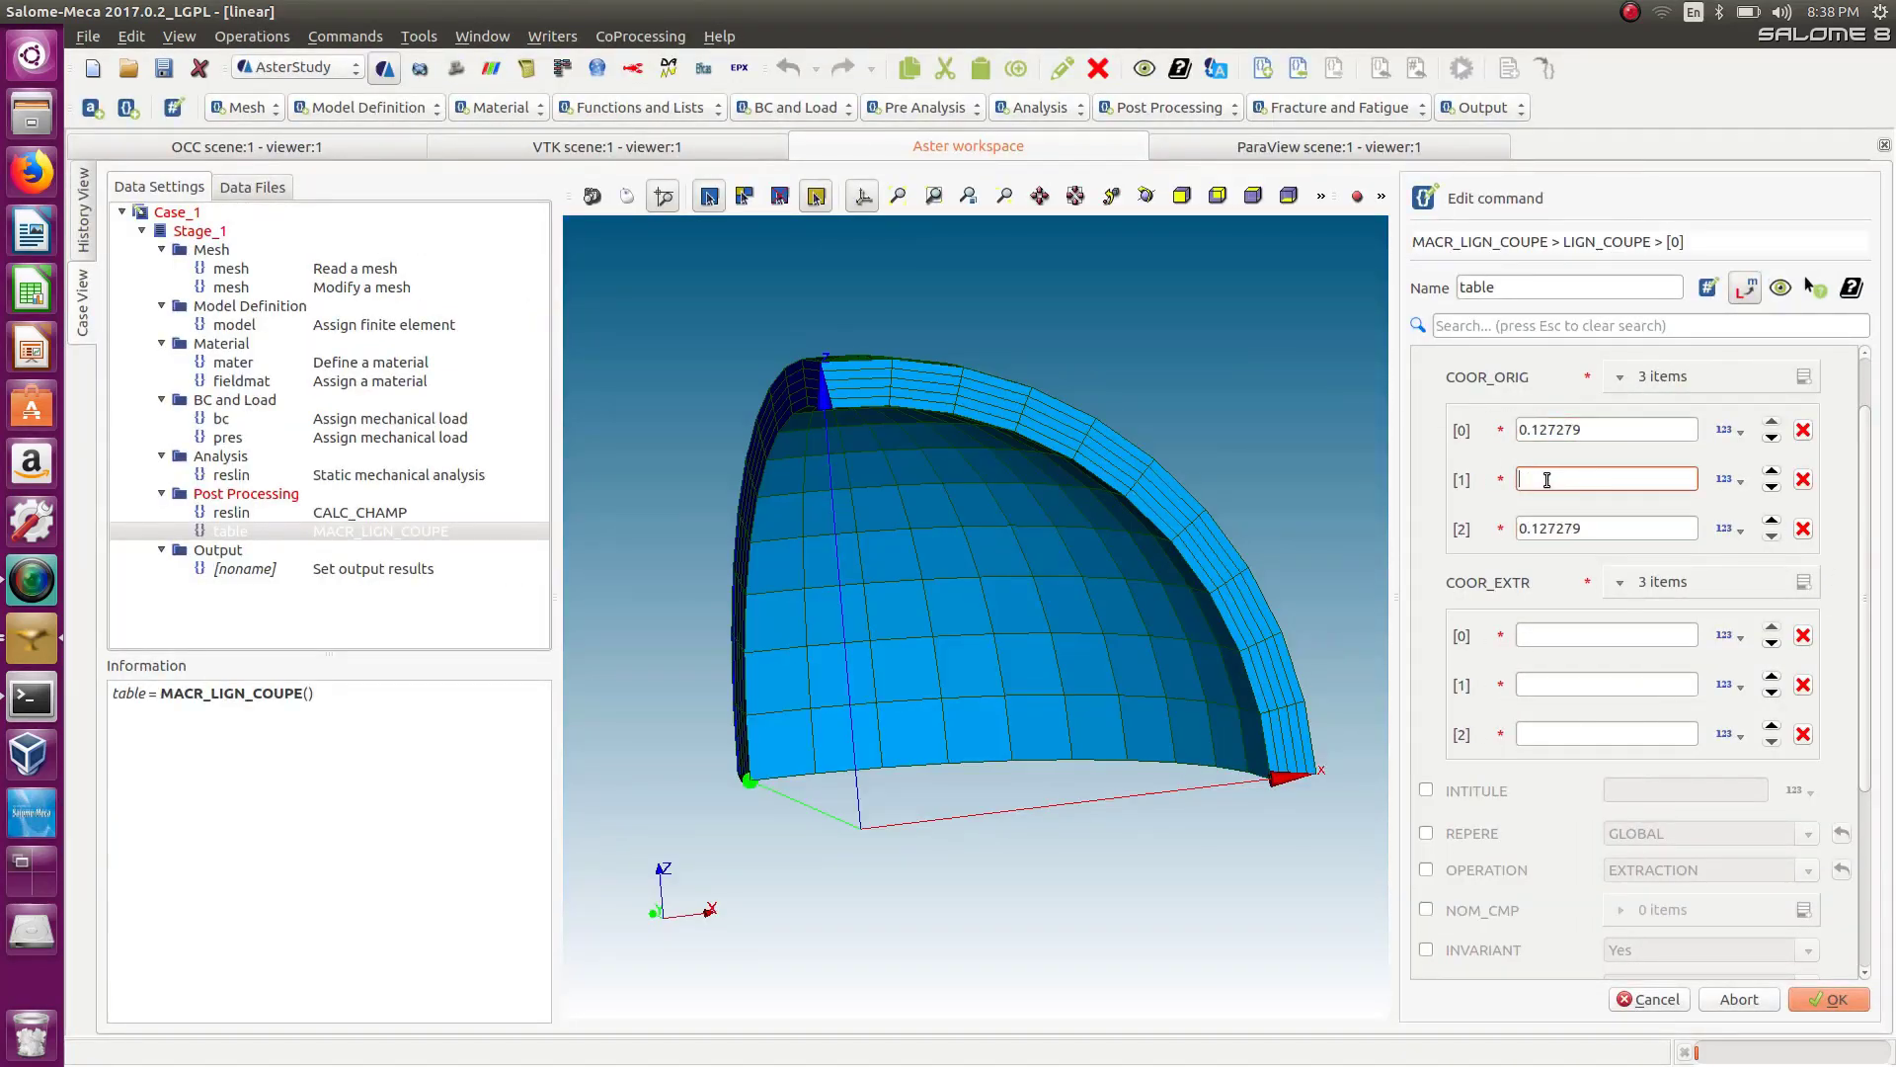
pyautogui.write('0')
# Return to the Mesh module, pick the matching outer-surface node with the Add Node tool and copy its X coordinate.
pyautogui.click(280, 71)
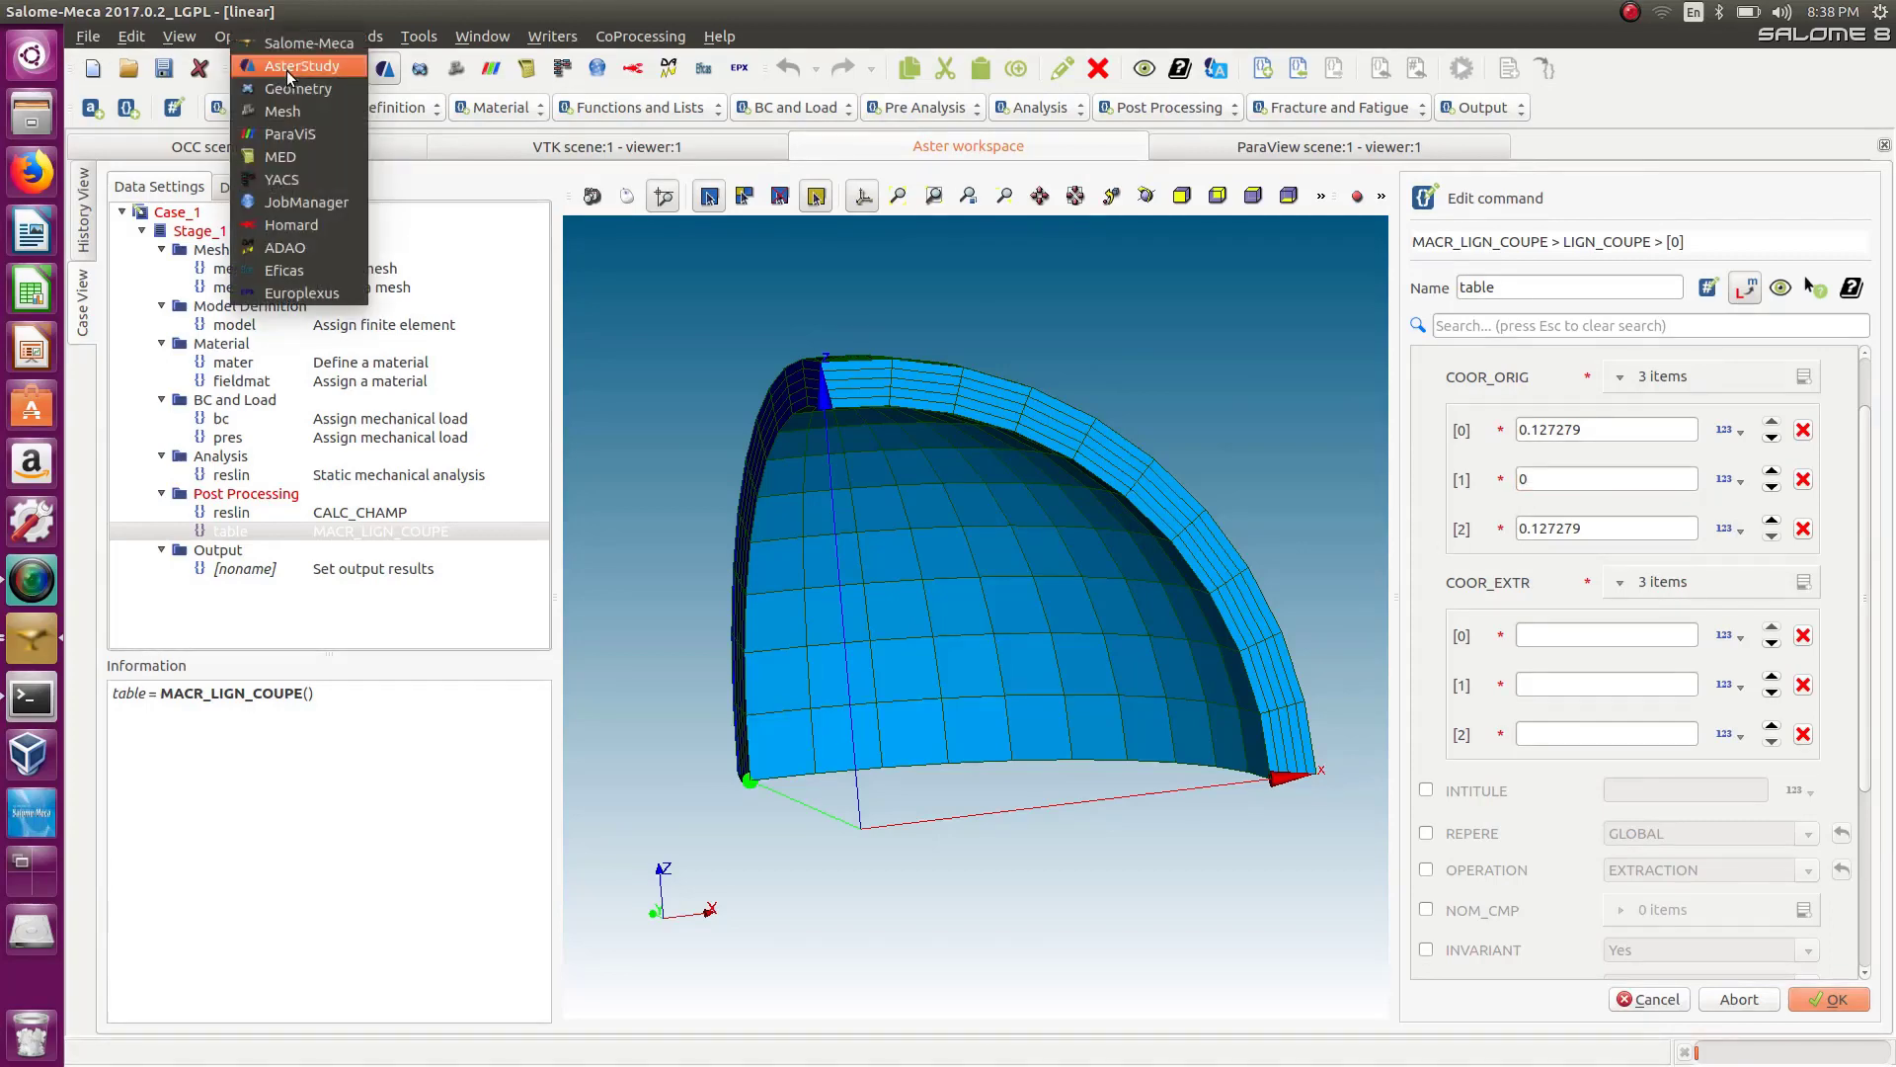
pyautogui.click(287, 111)
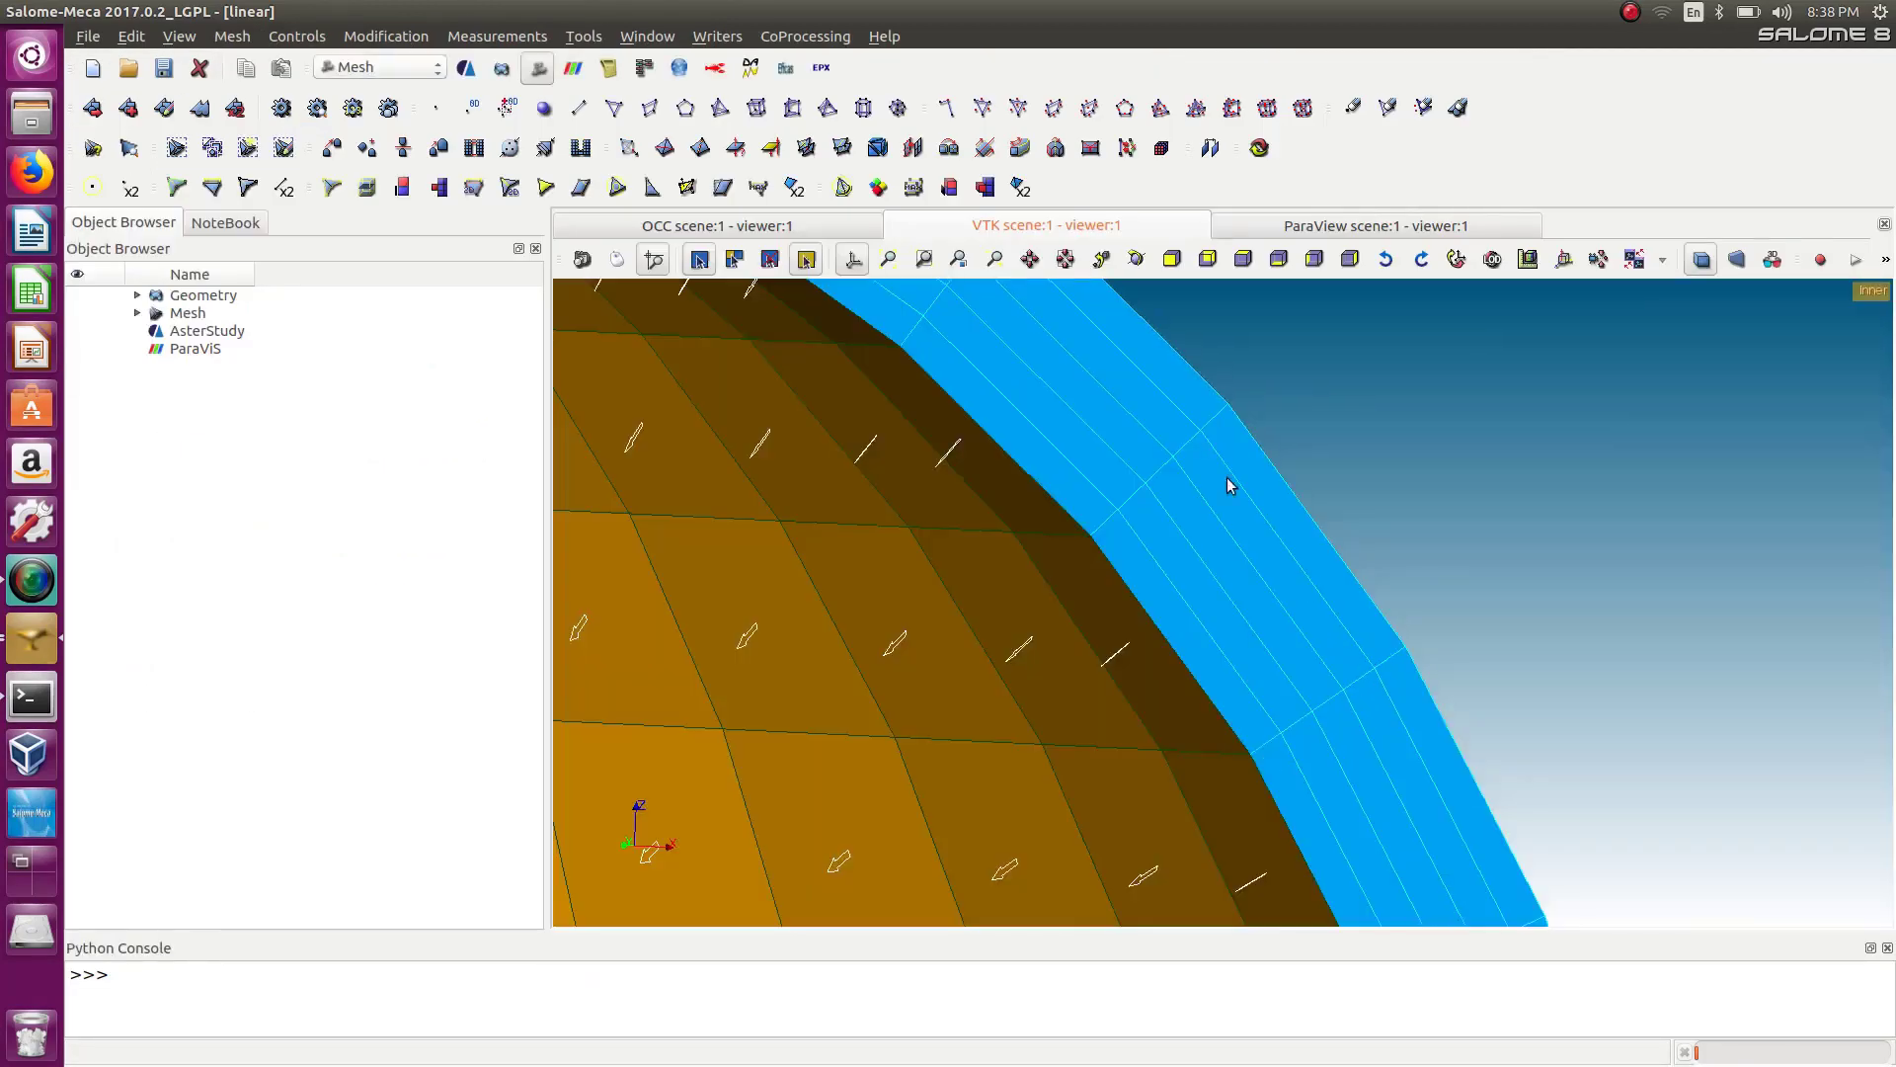
pyautogui.click(434, 111)
pyautogui.moveTo(1149, 378); pyautogui.dragTo(877, 421)
pyautogui.click(482, 415)
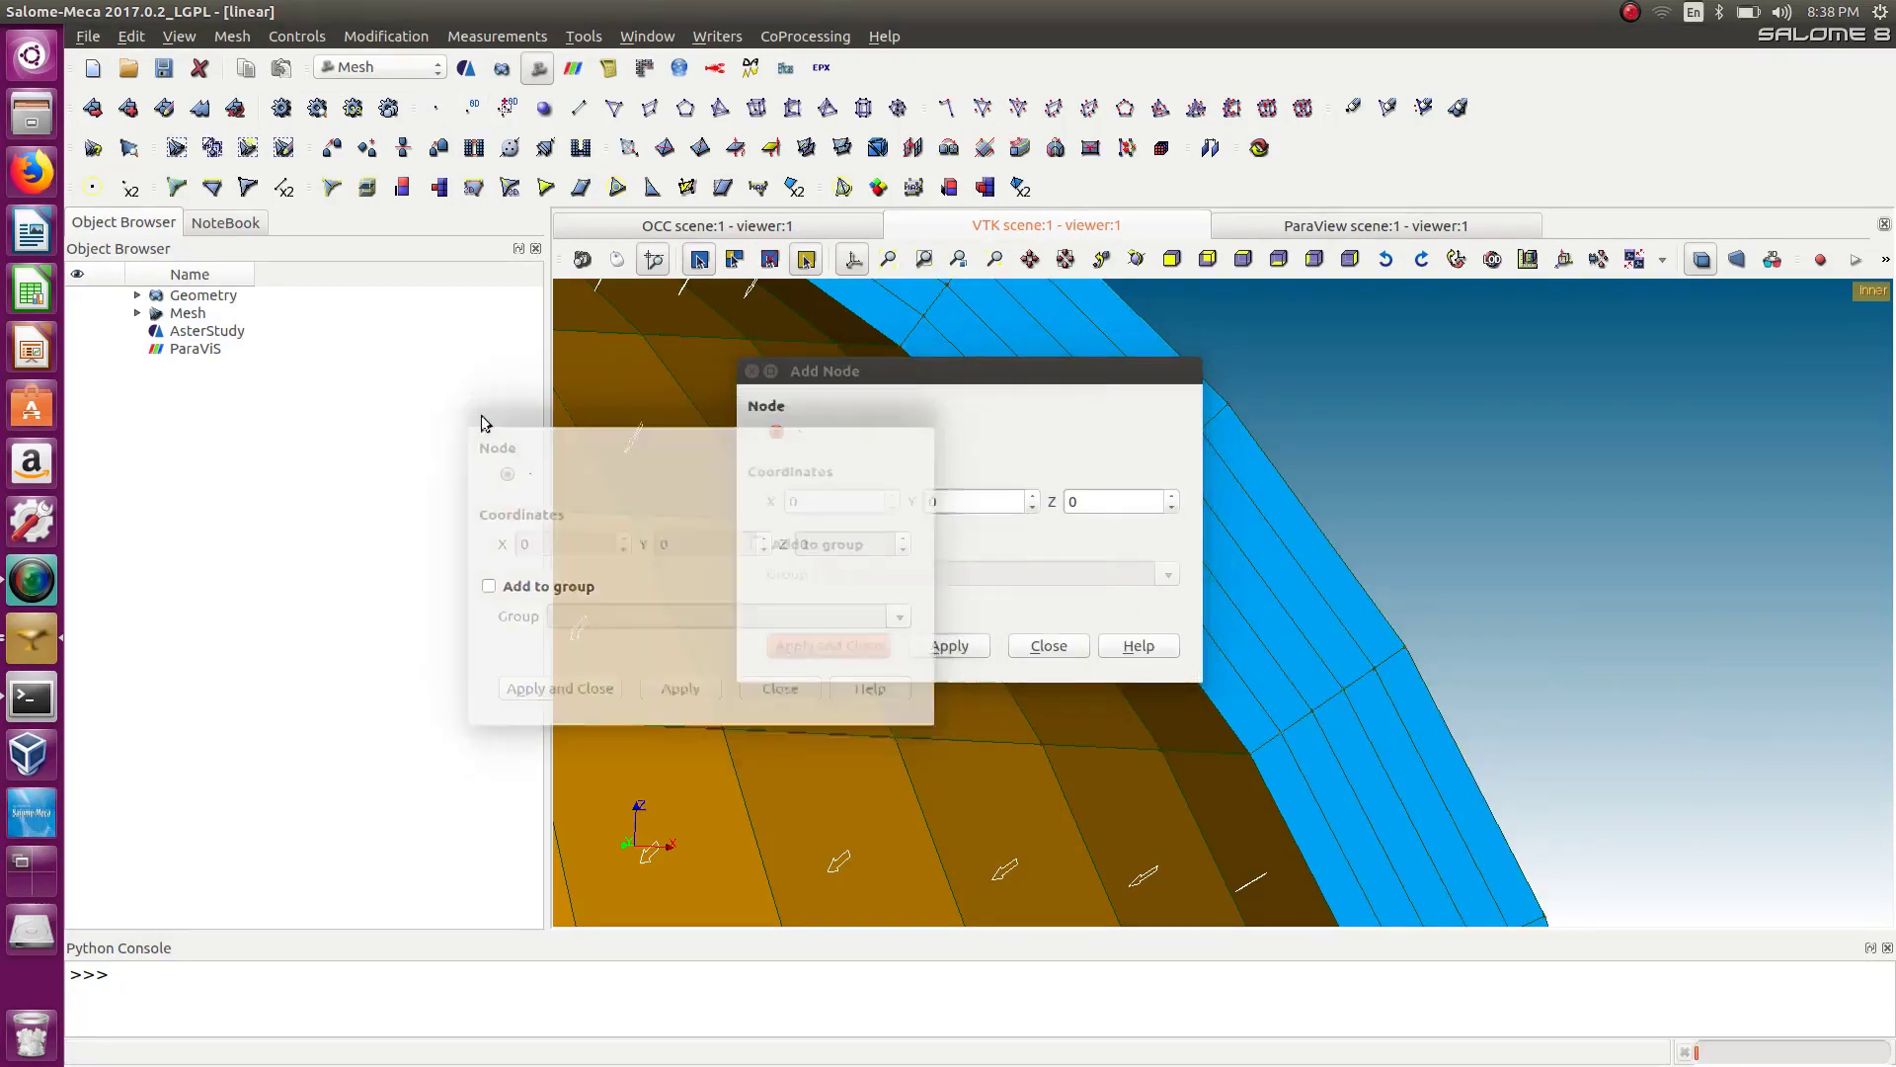
pyautogui.click(751, 370)
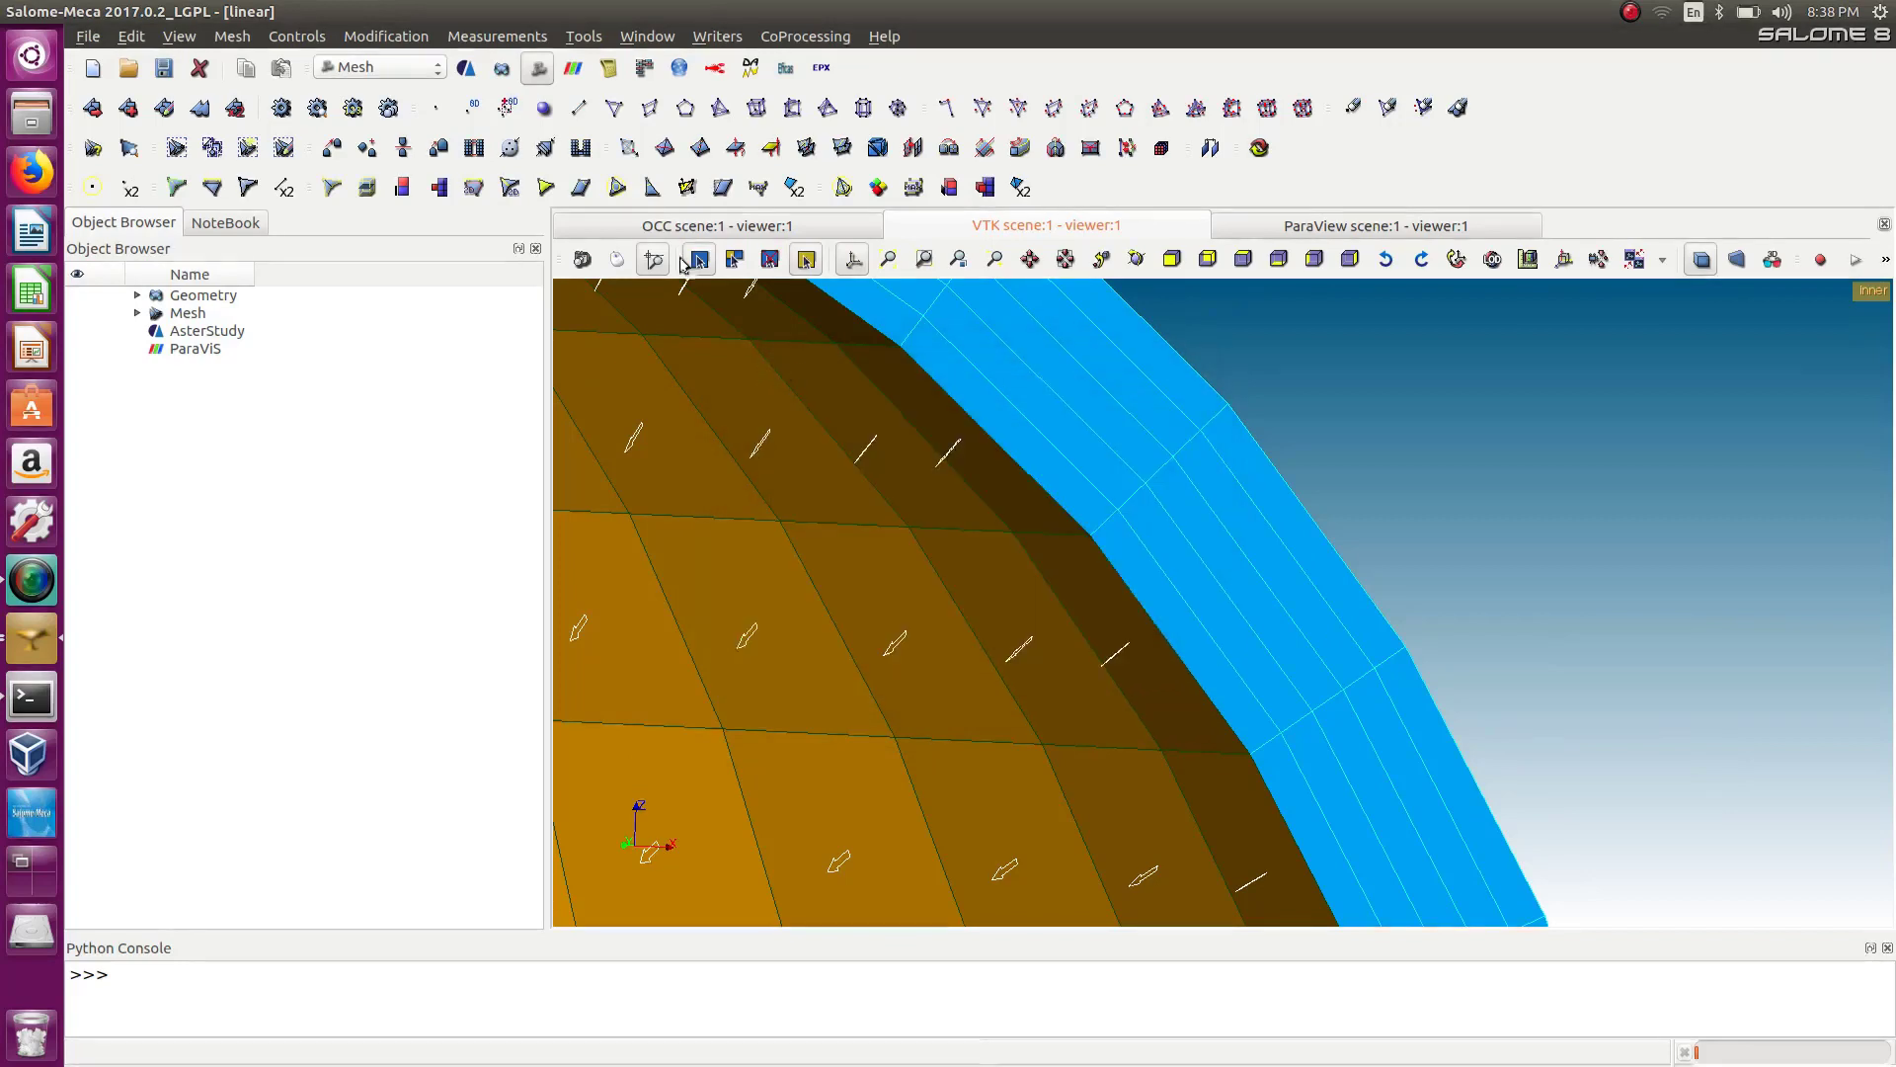
pyautogui.click(436, 108)
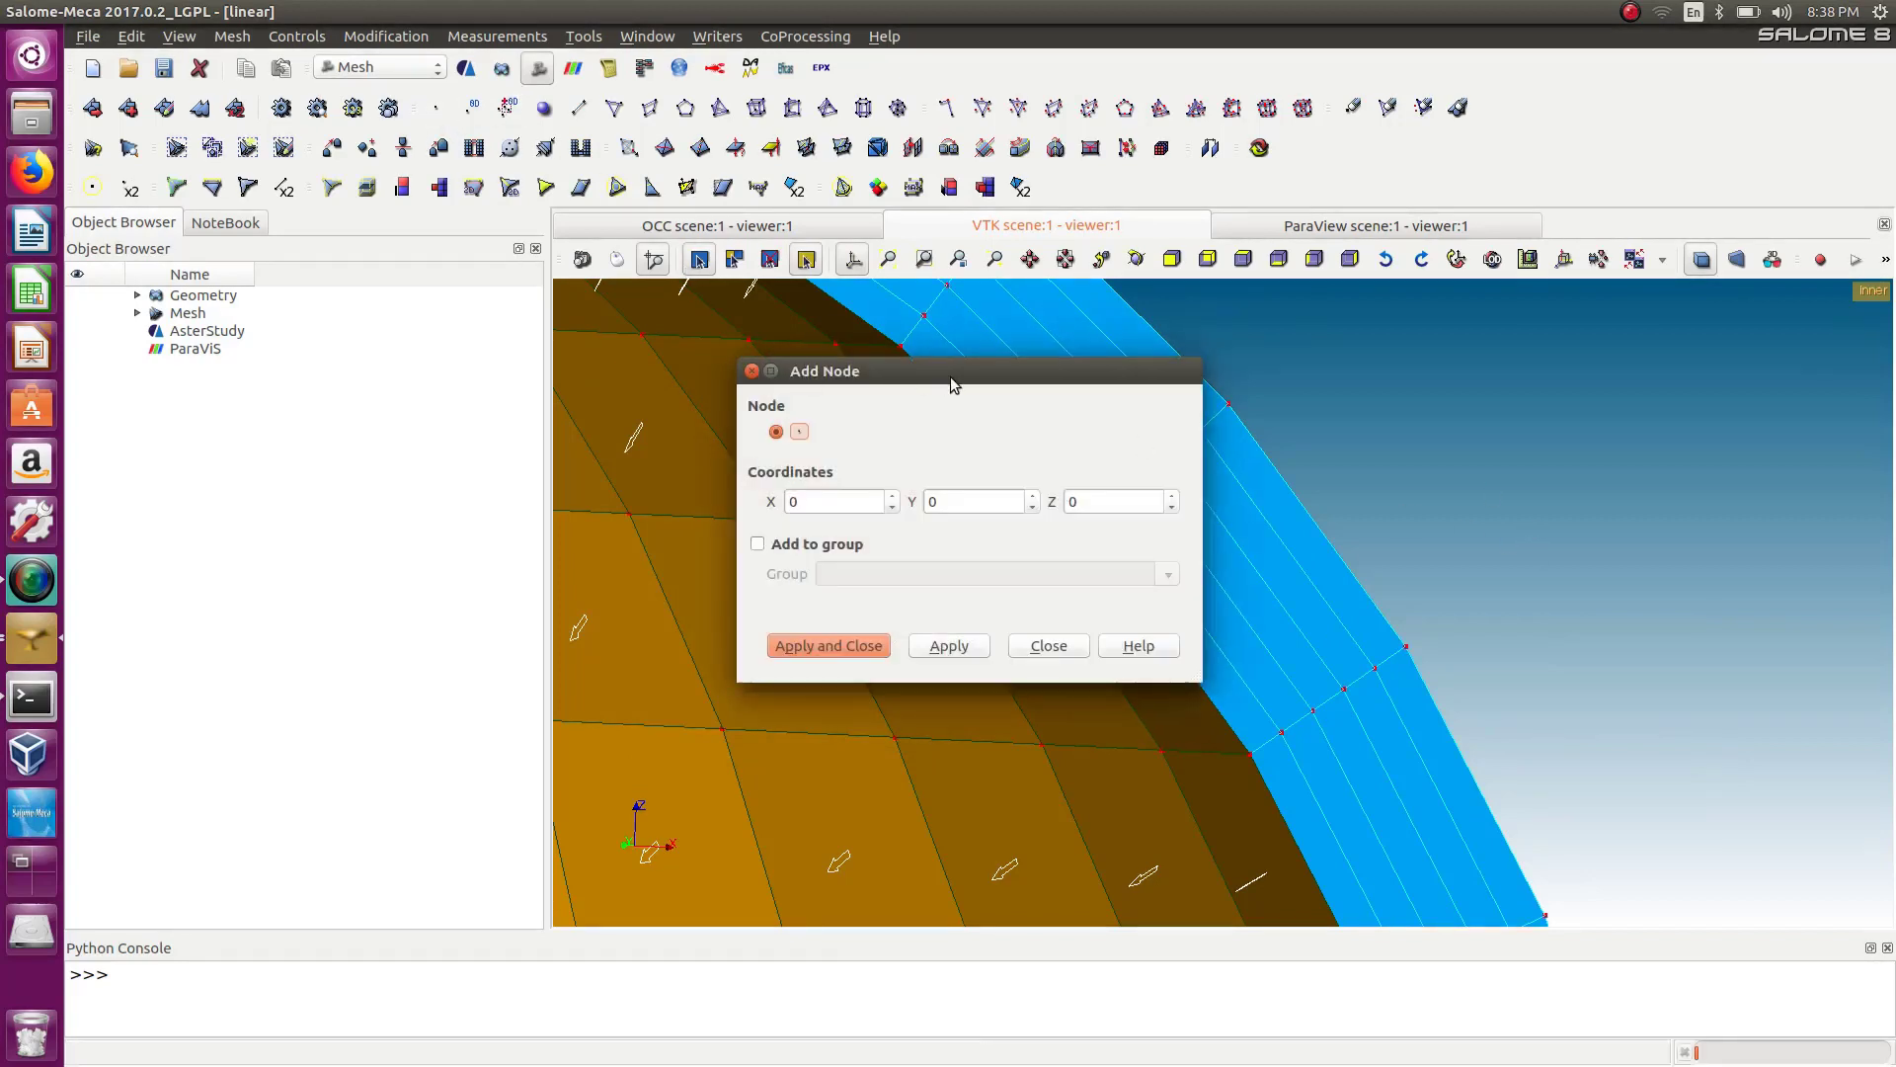
pyautogui.moveTo(954, 384); pyautogui.dragTo(778, 403)
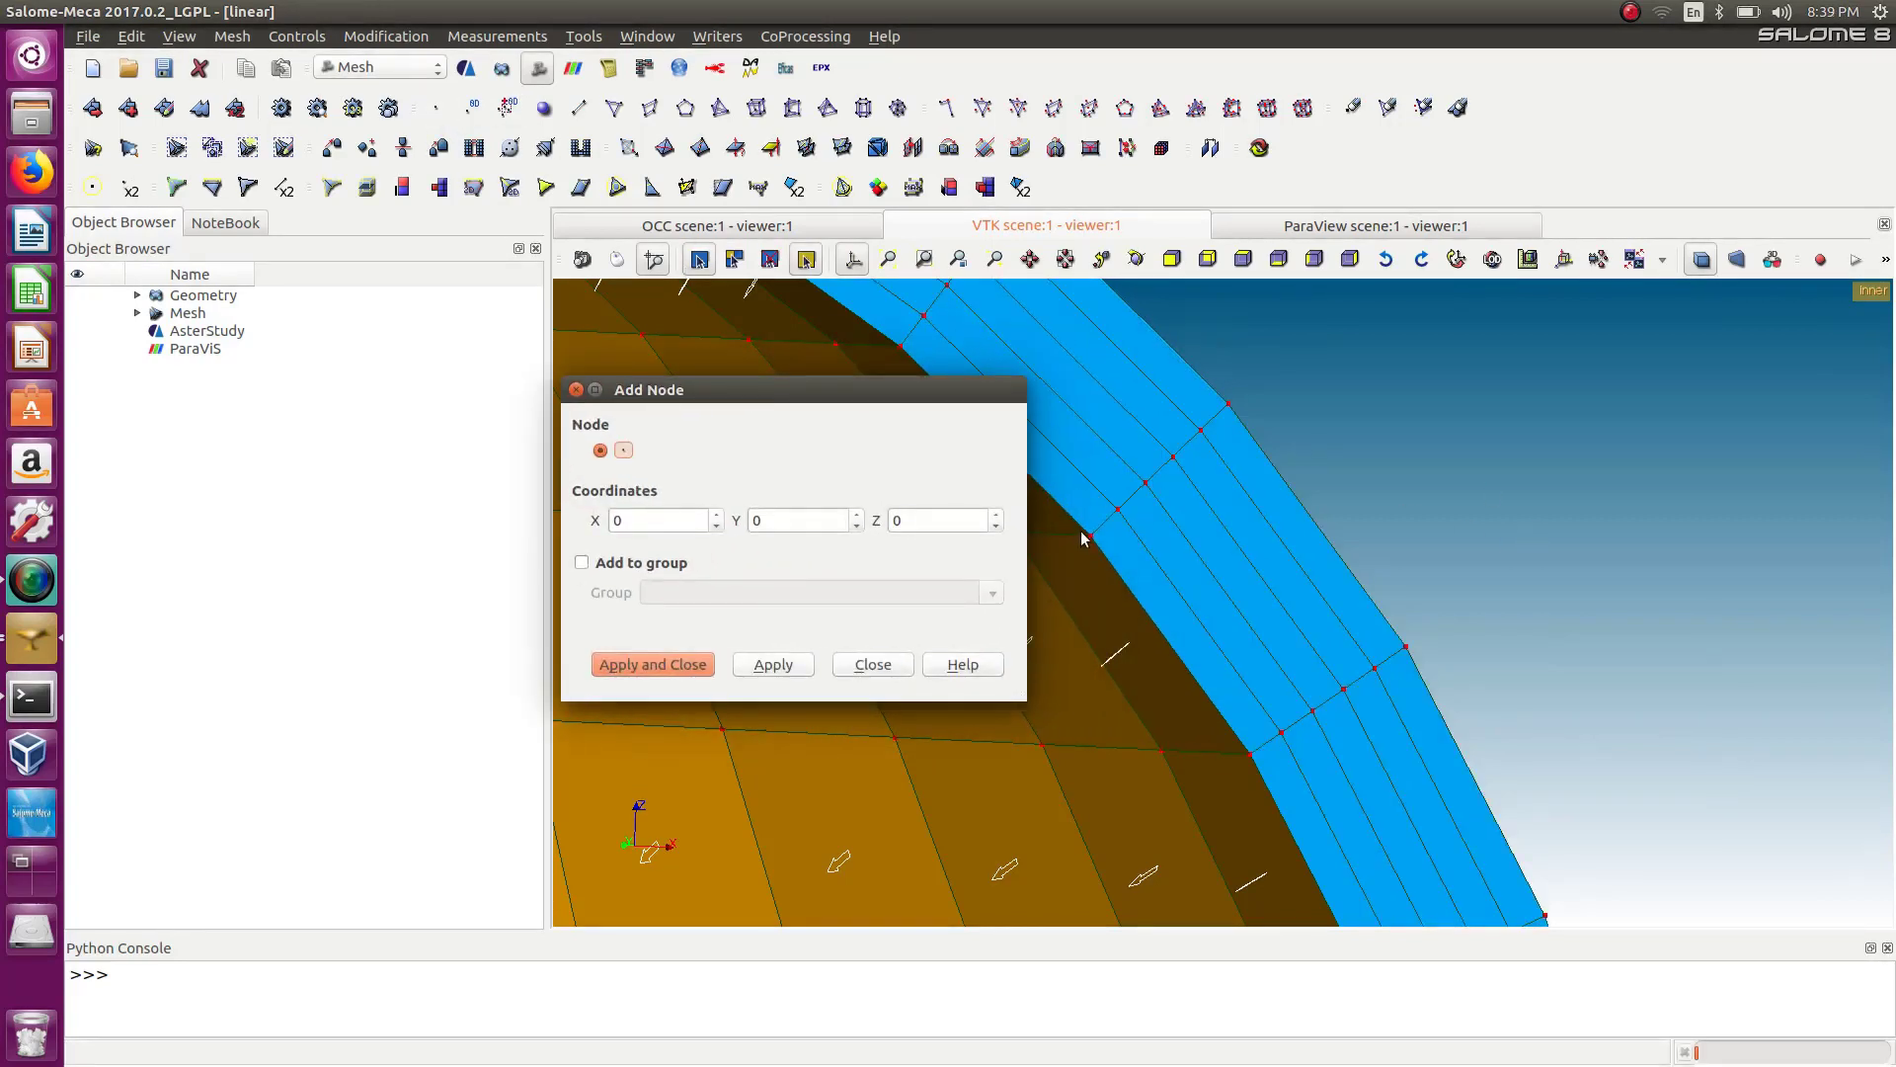
pyautogui.click(1087, 538)
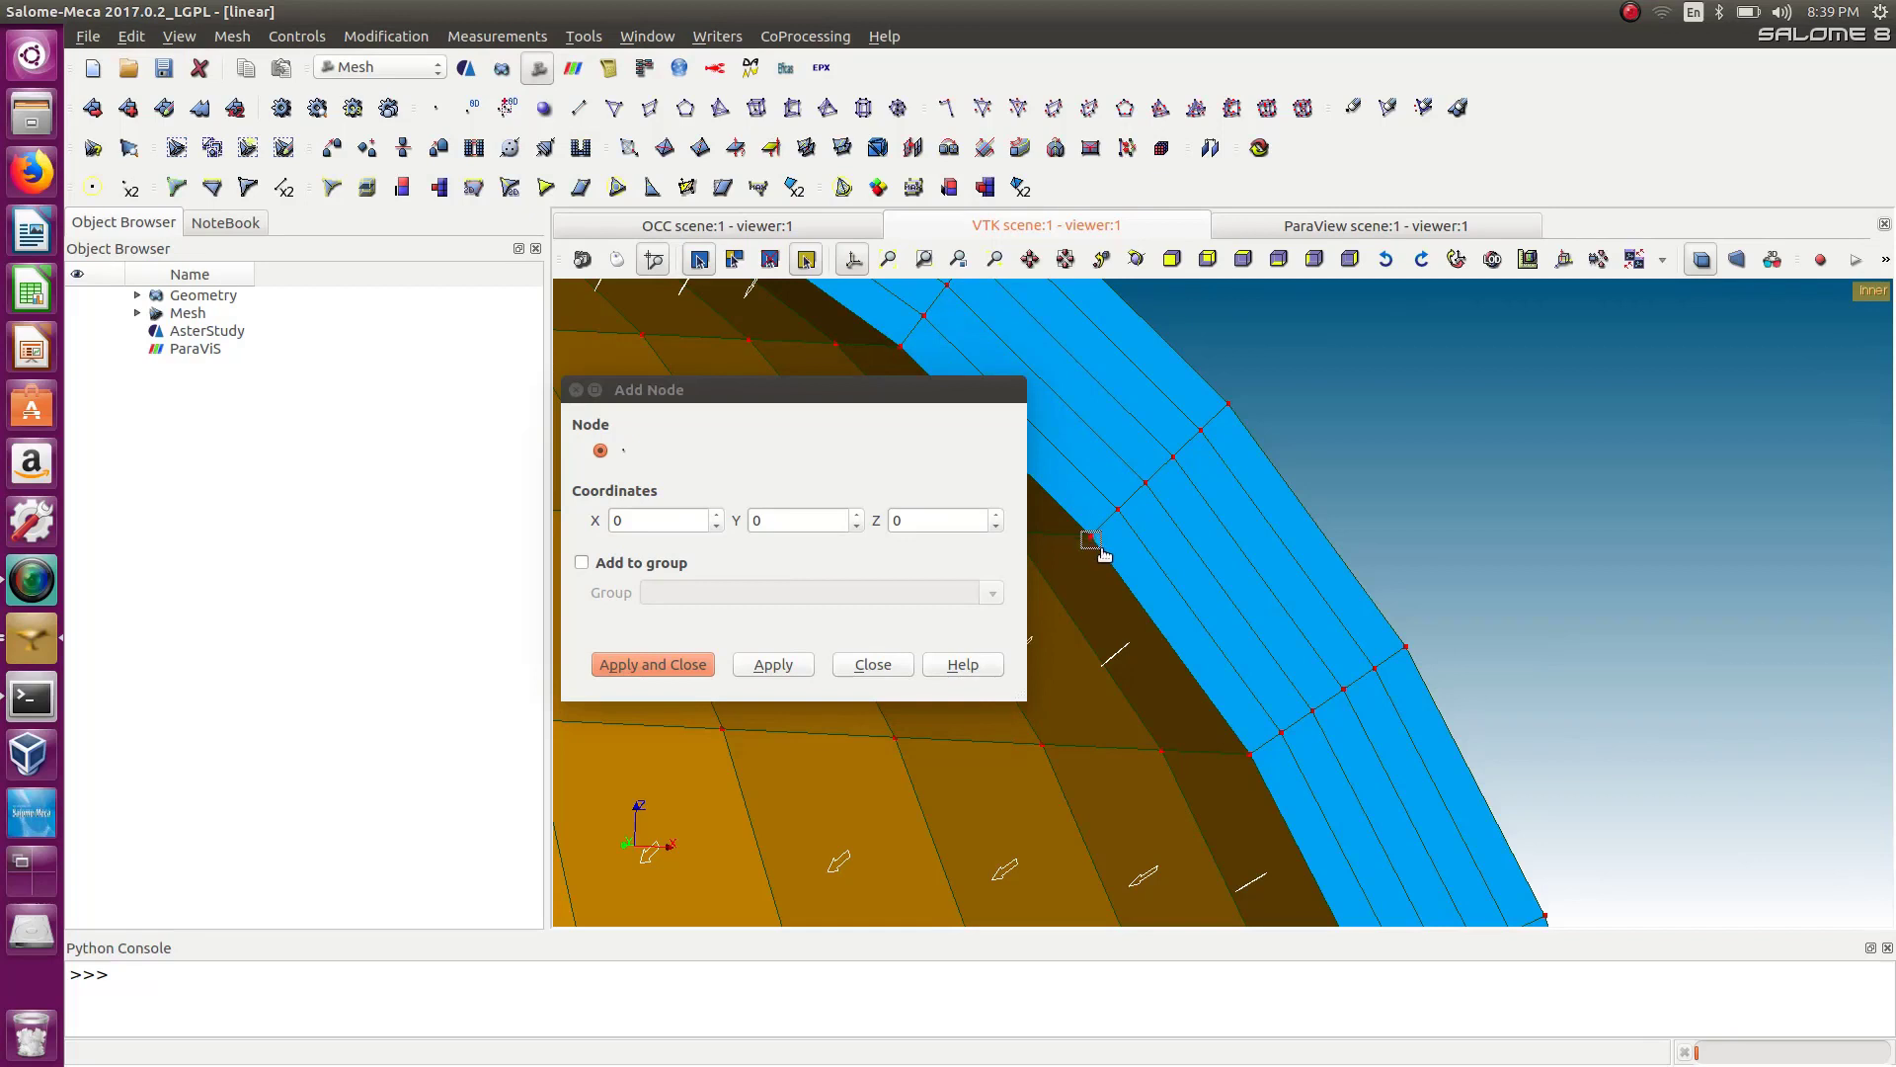
pyautogui.click(898, 543)
pyautogui.click(1090, 537)
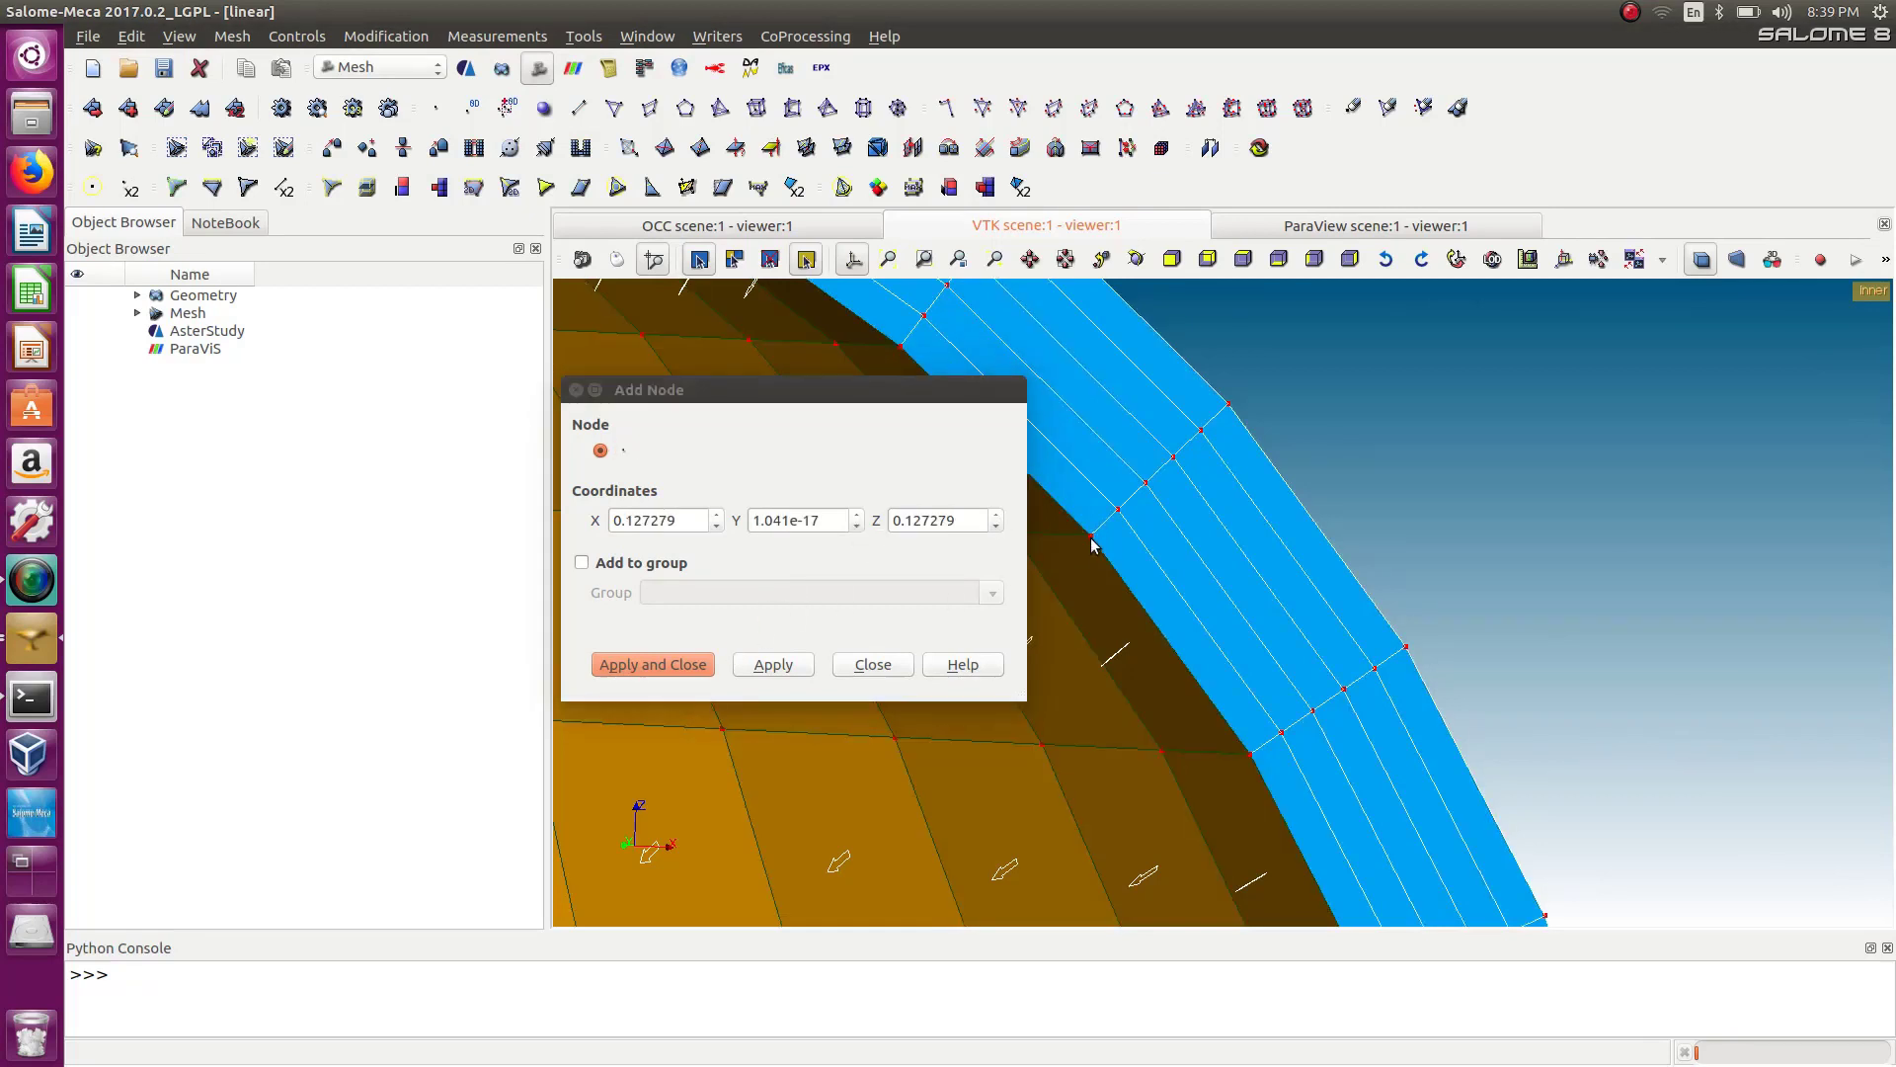
pyautogui.click(1228, 405)
pyautogui.click(604, 513)
pyautogui.hotkey('ctrl', 'c')
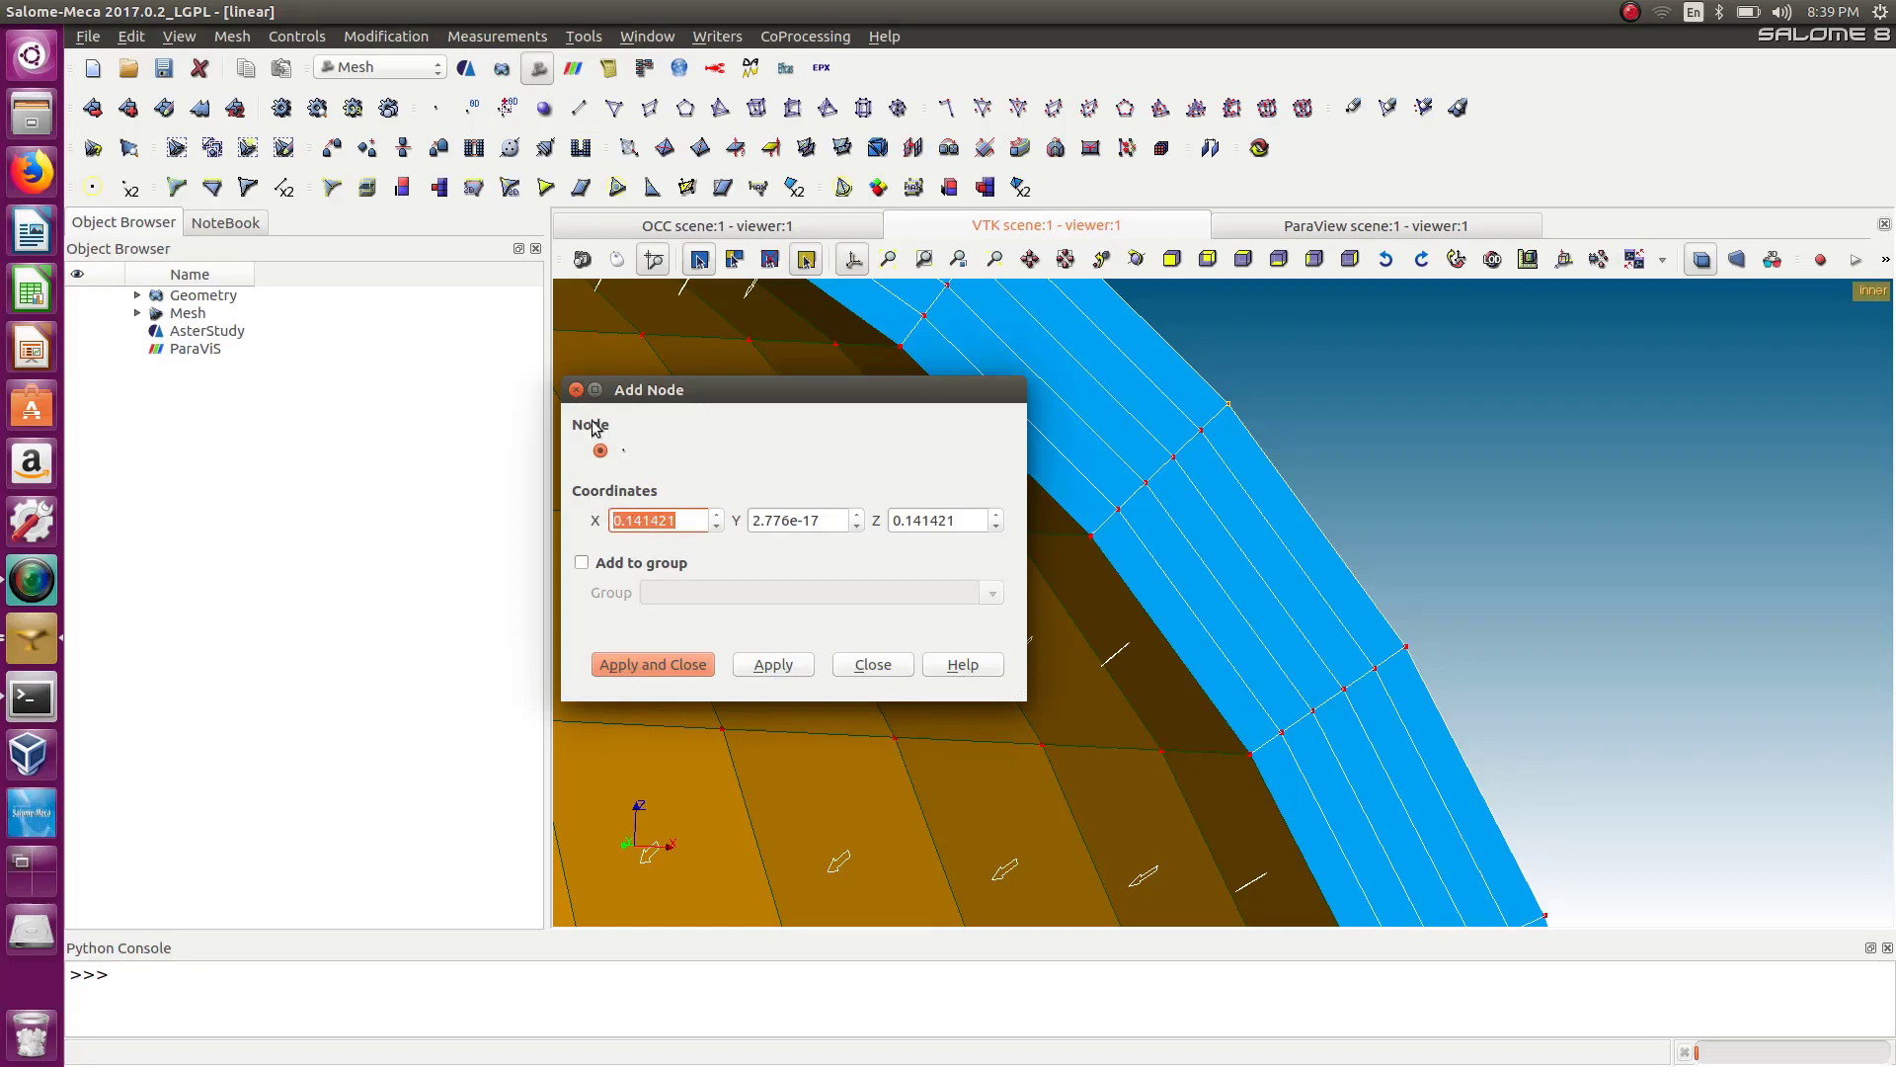
pyautogui.click(576, 389)
# Back in AsterStudy, fill COOR_EXTR with 0.141421, 0 and 0.141421.
pyautogui.click(379, 66)
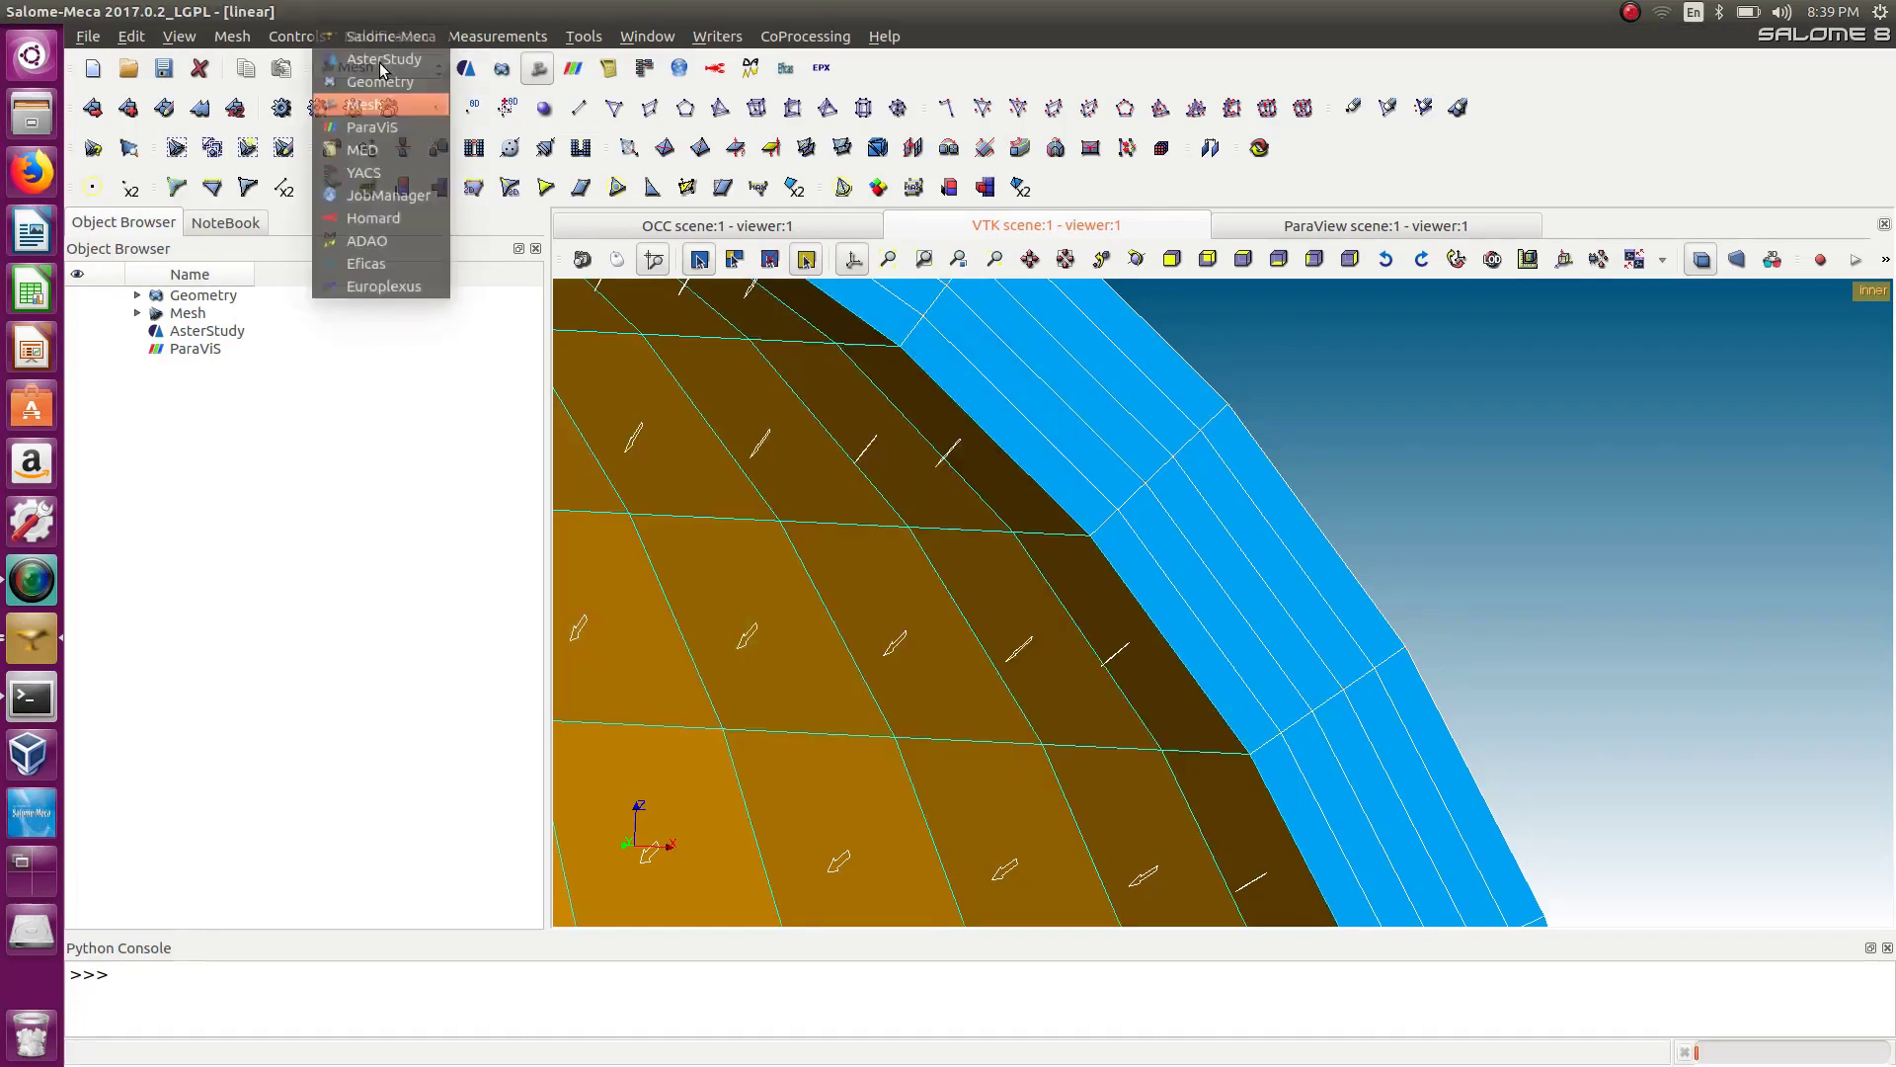
pyautogui.click(361, 59)
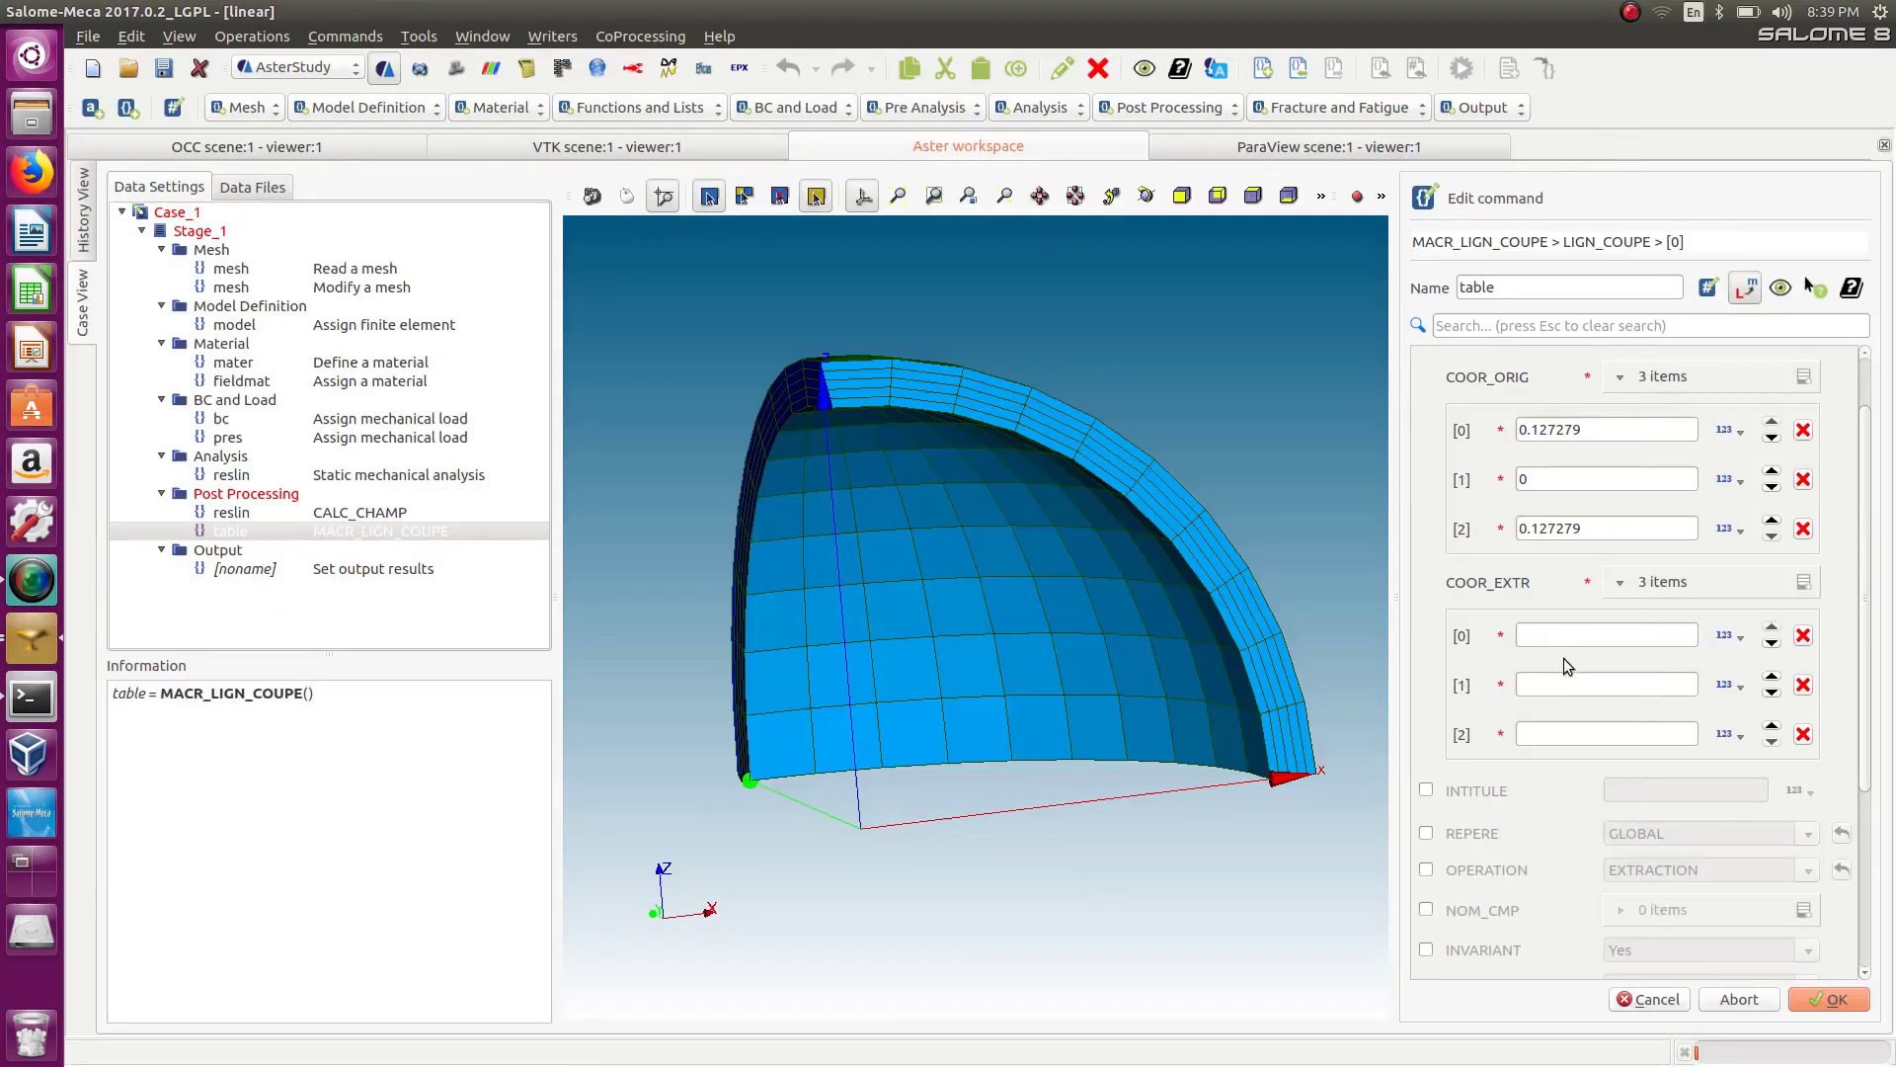
pyautogui.click(1554, 636)
pyautogui.hotkey('ctrl', 'v')
pyautogui.click(1580, 733)
pyautogui.hotkey('ctrl', 'v')
pyautogui.click(1546, 686)
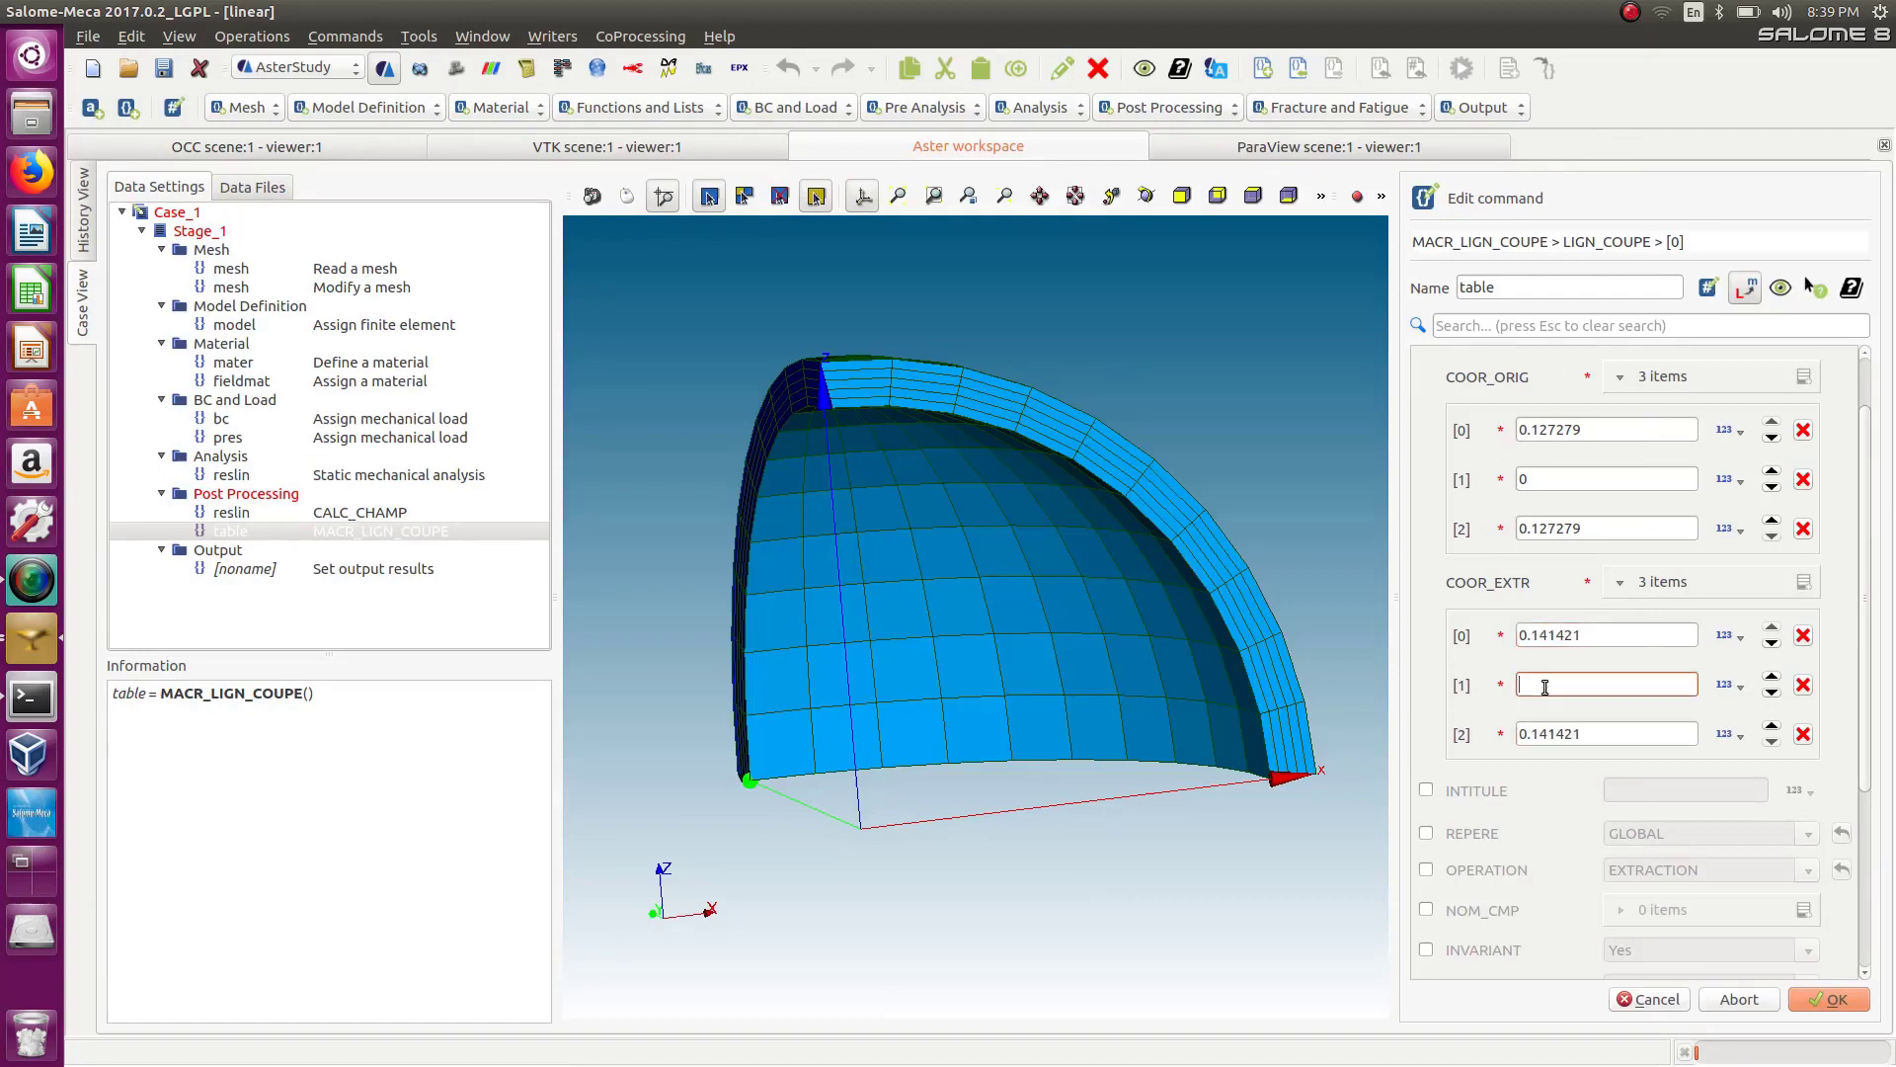
pyautogui.click(1554, 776)
pyautogui.click(1423, 790)
pyautogui.moveTo(1862, 530); pyautogui.dragTo(1859, 770)
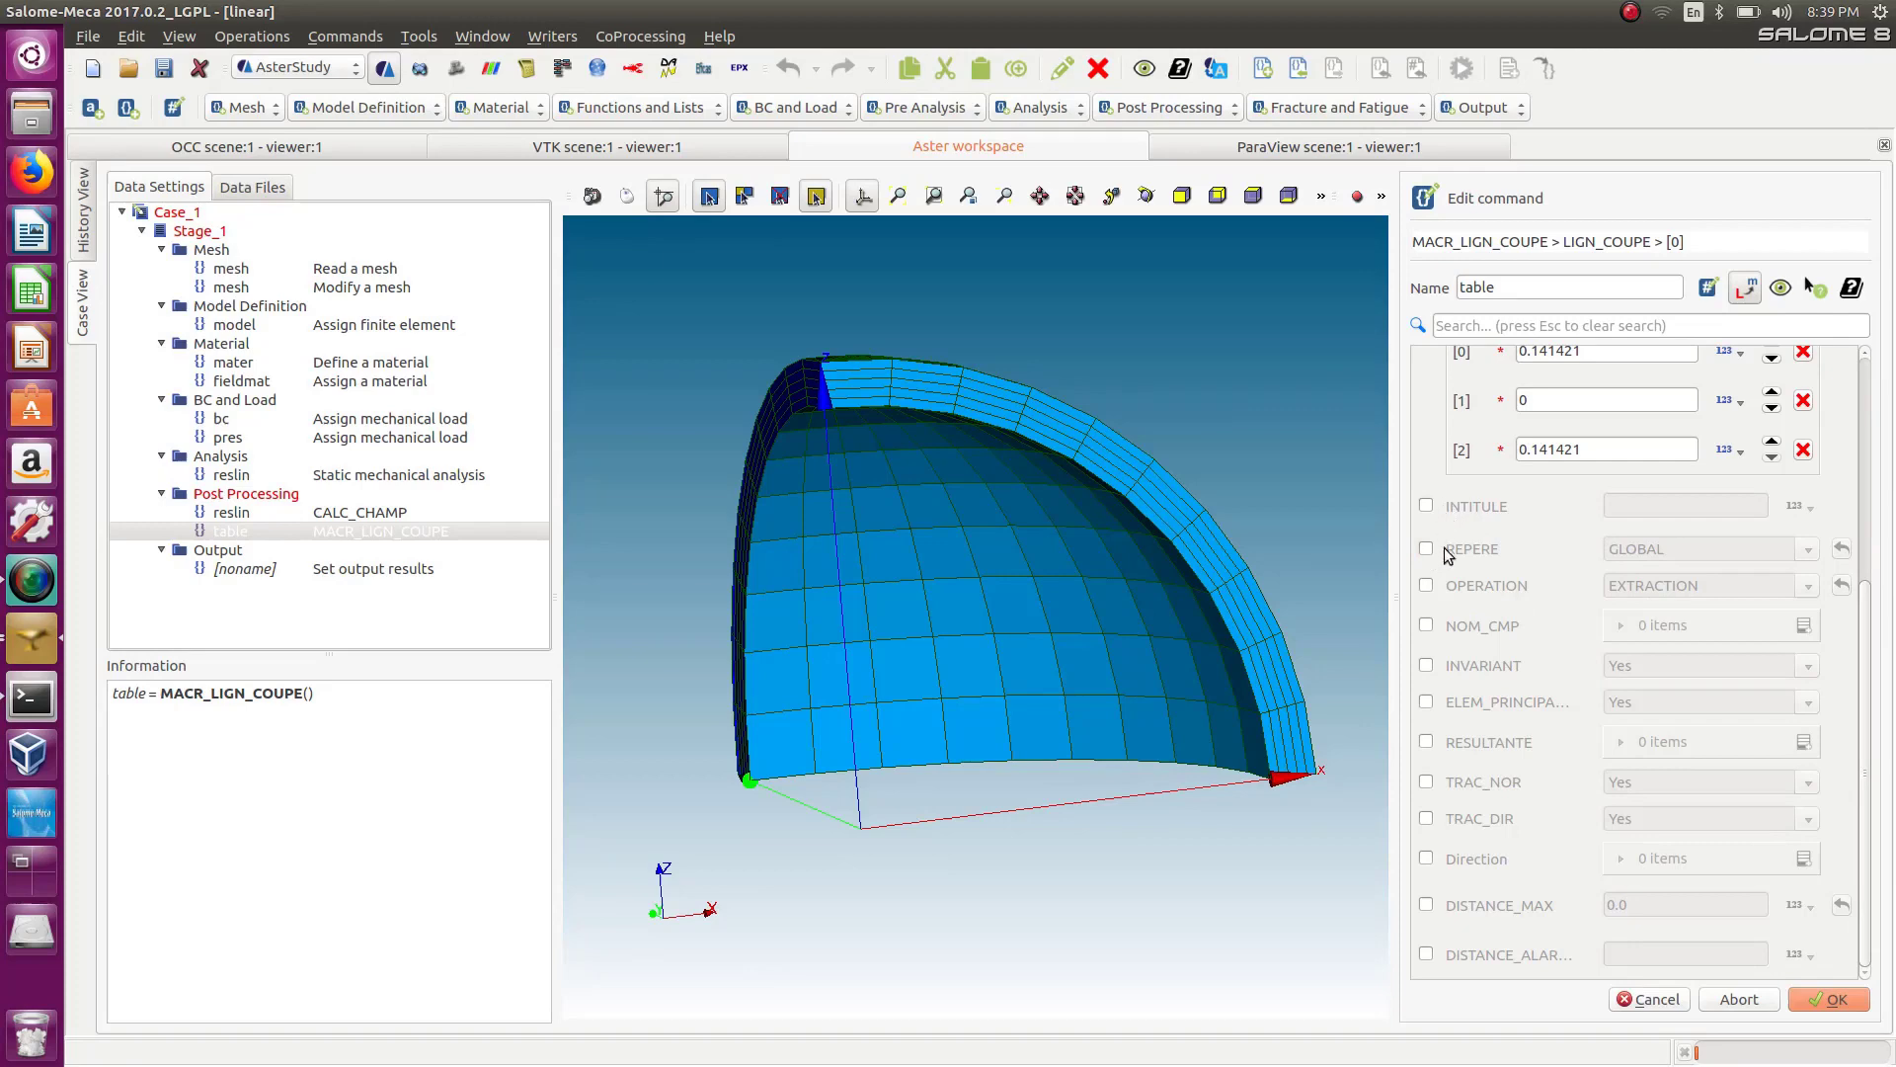
pyautogui.click(1426, 743)
pyautogui.click(1426, 742)
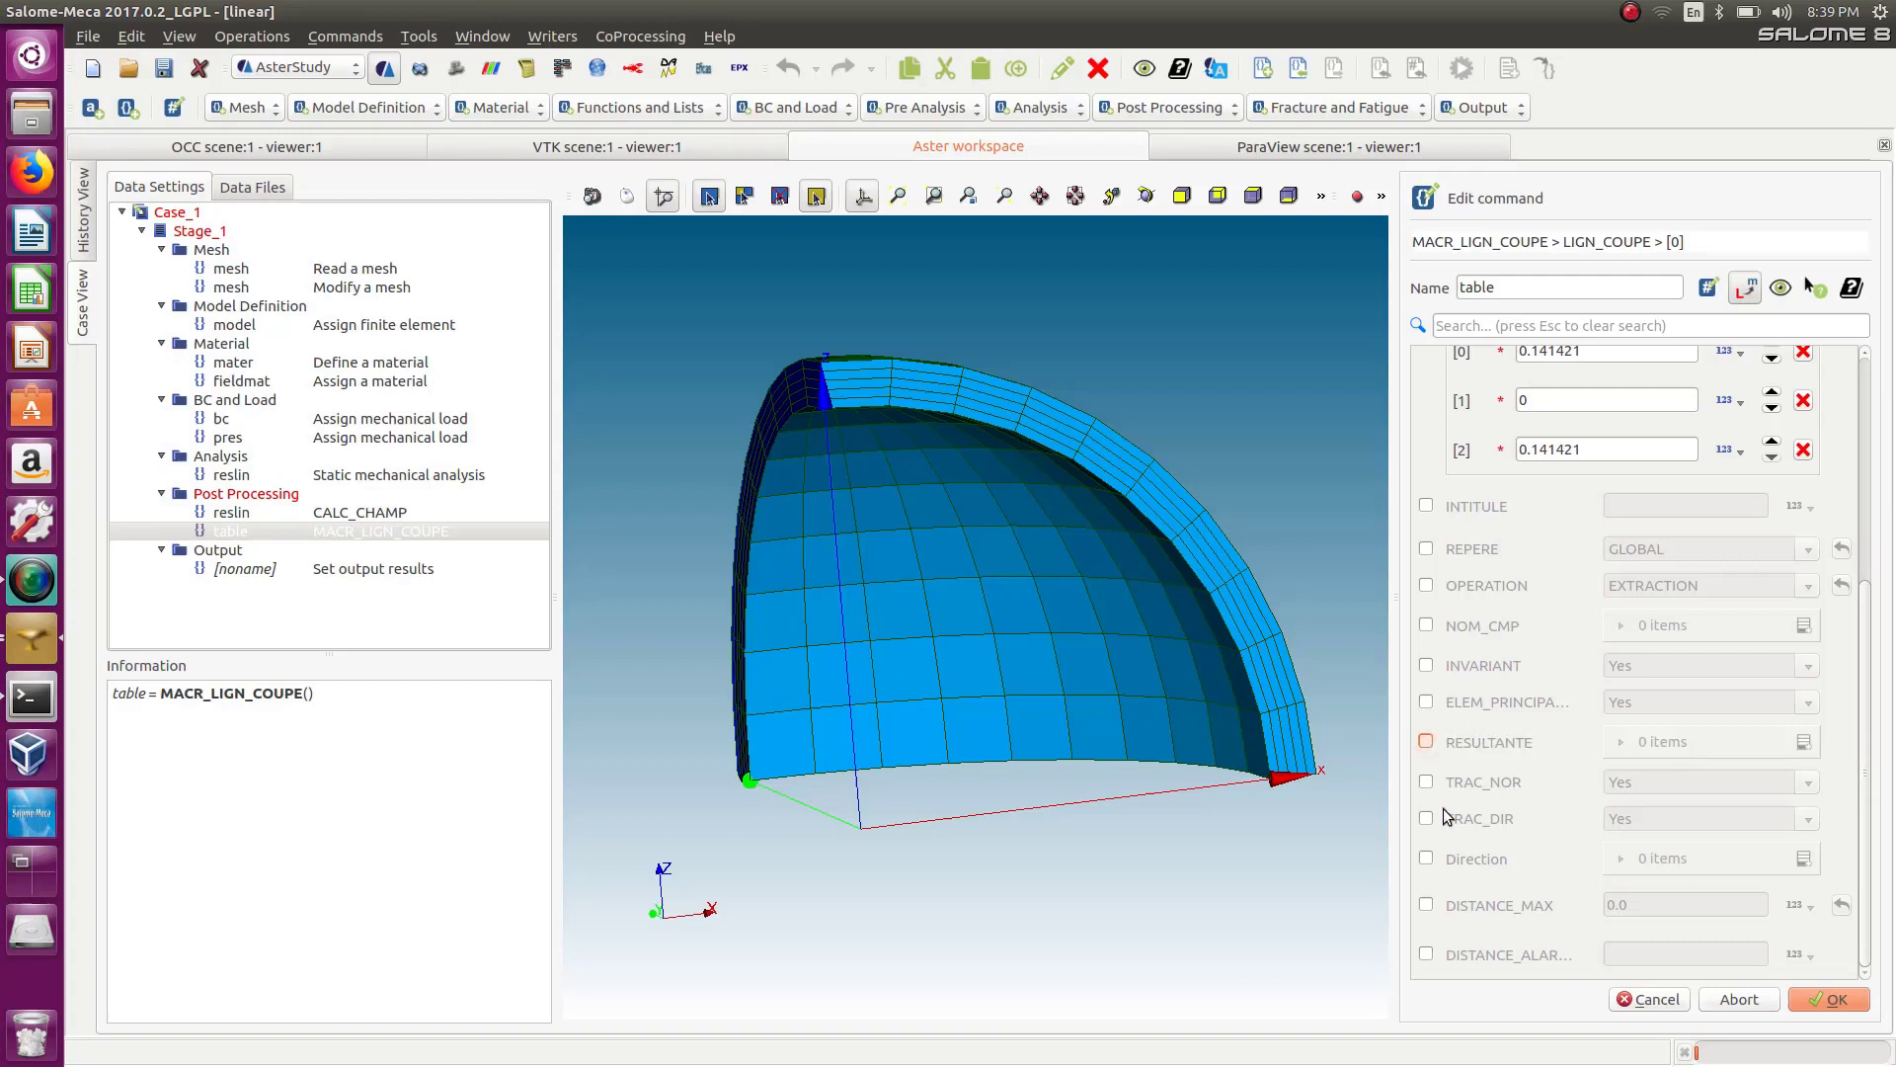
# Enable the Direction option of the line cut and add a first component entry to it.
pyautogui.click(1426, 858)
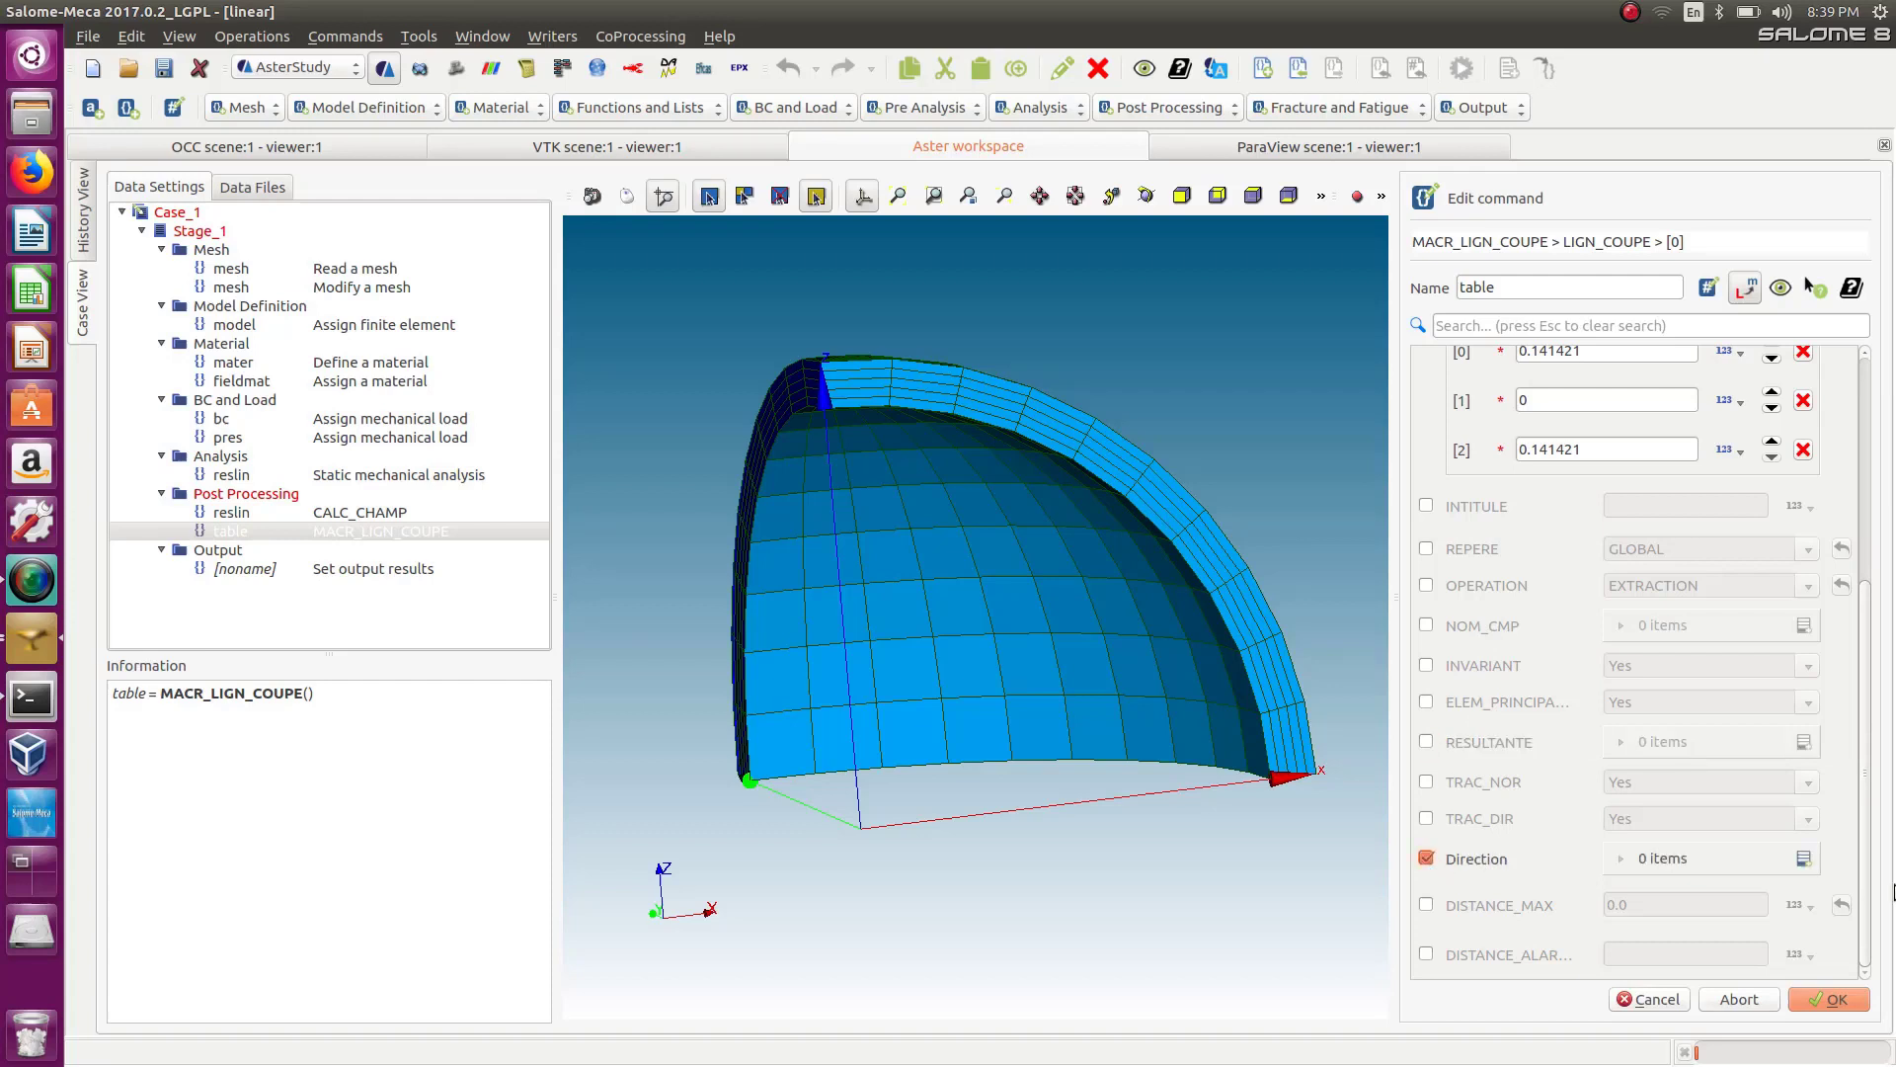
pyautogui.click(1803, 858)
pyautogui.click(1609, 912)
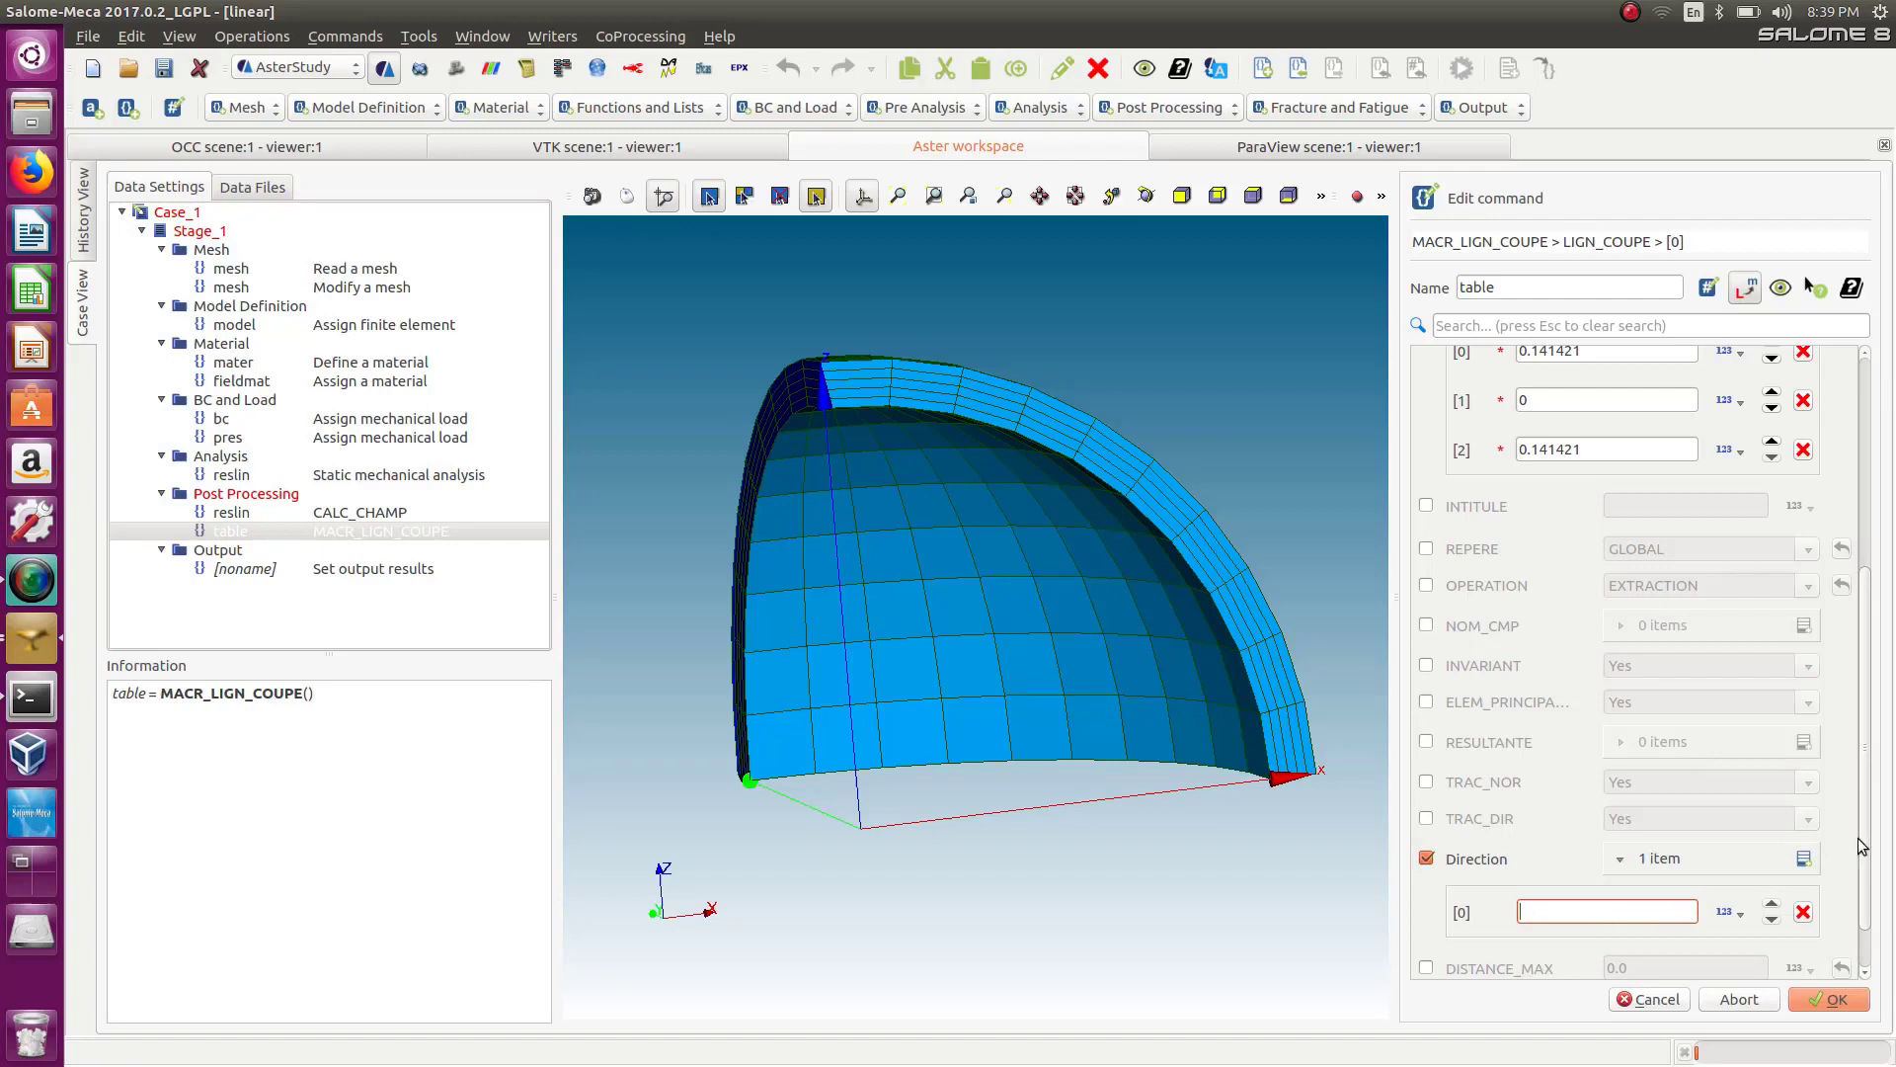
pyautogui.scroll(-2, 1862, 846)
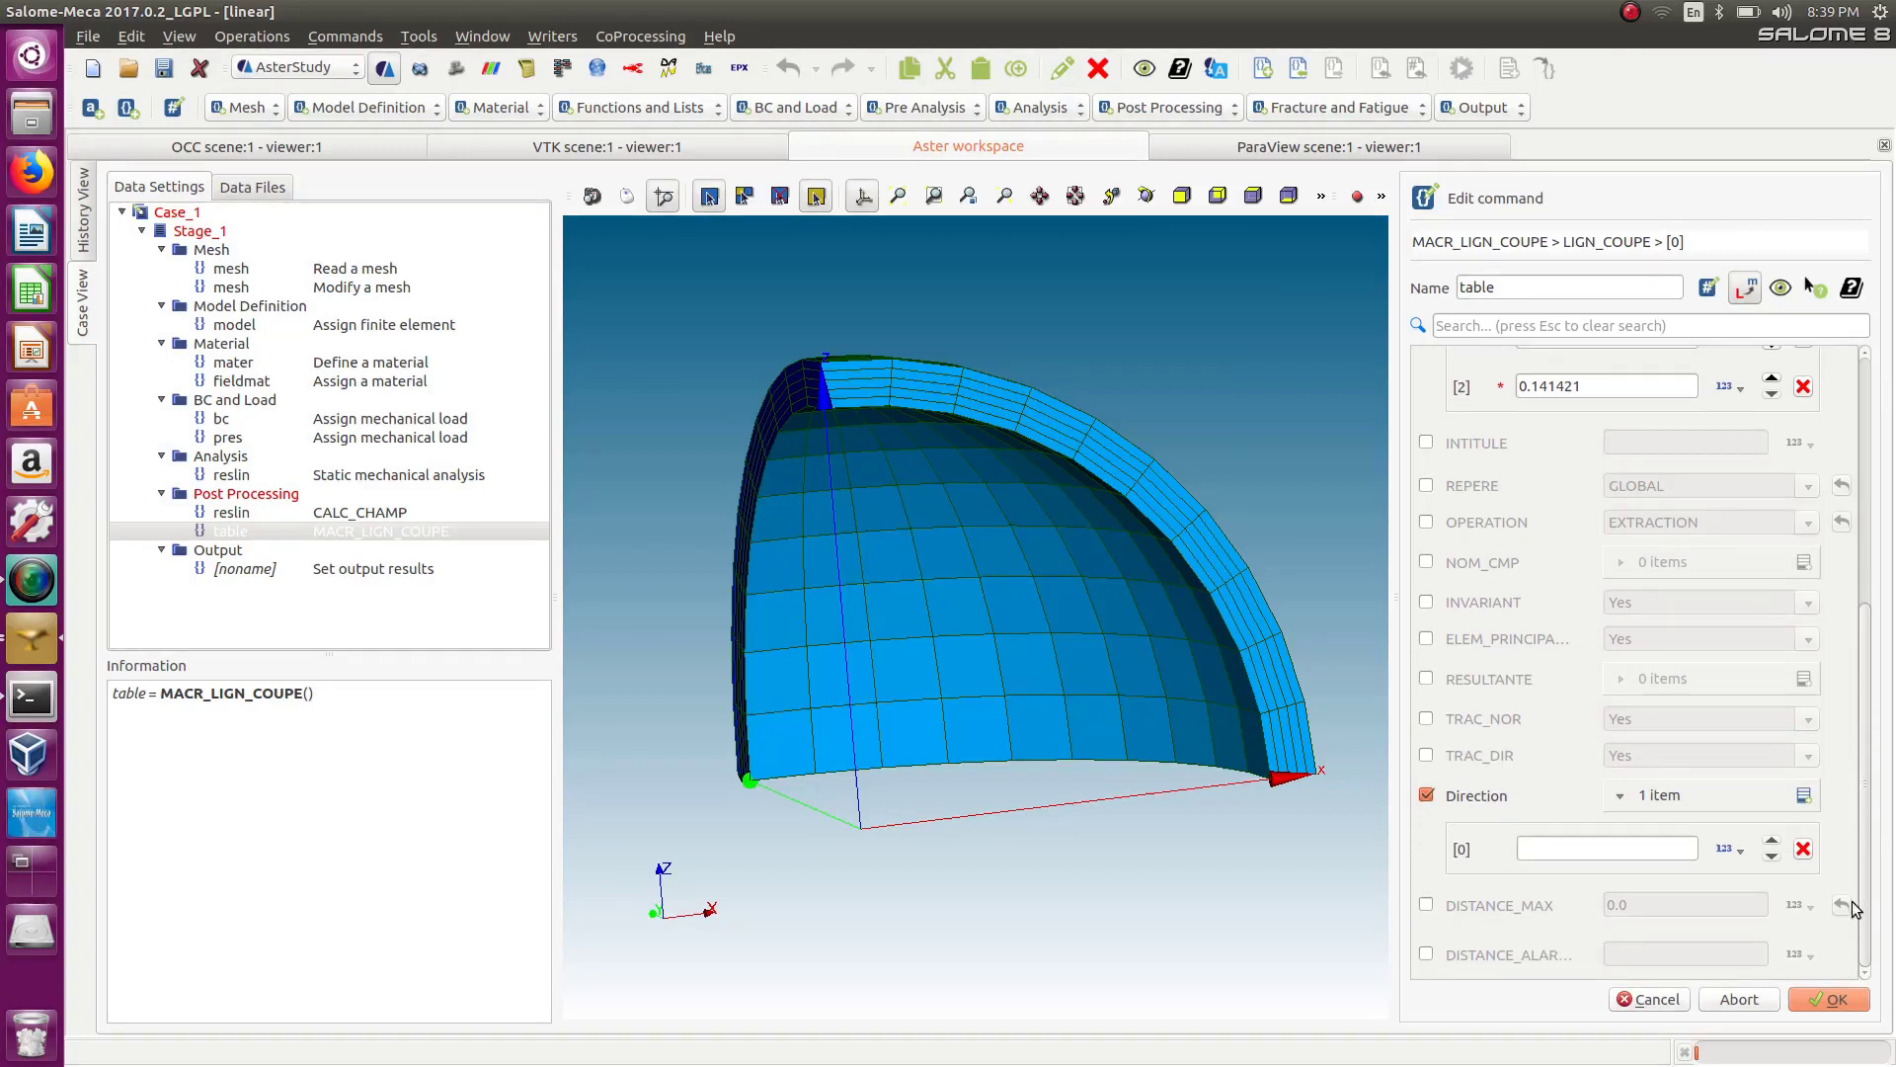
pyautogui.click(1579, 847)
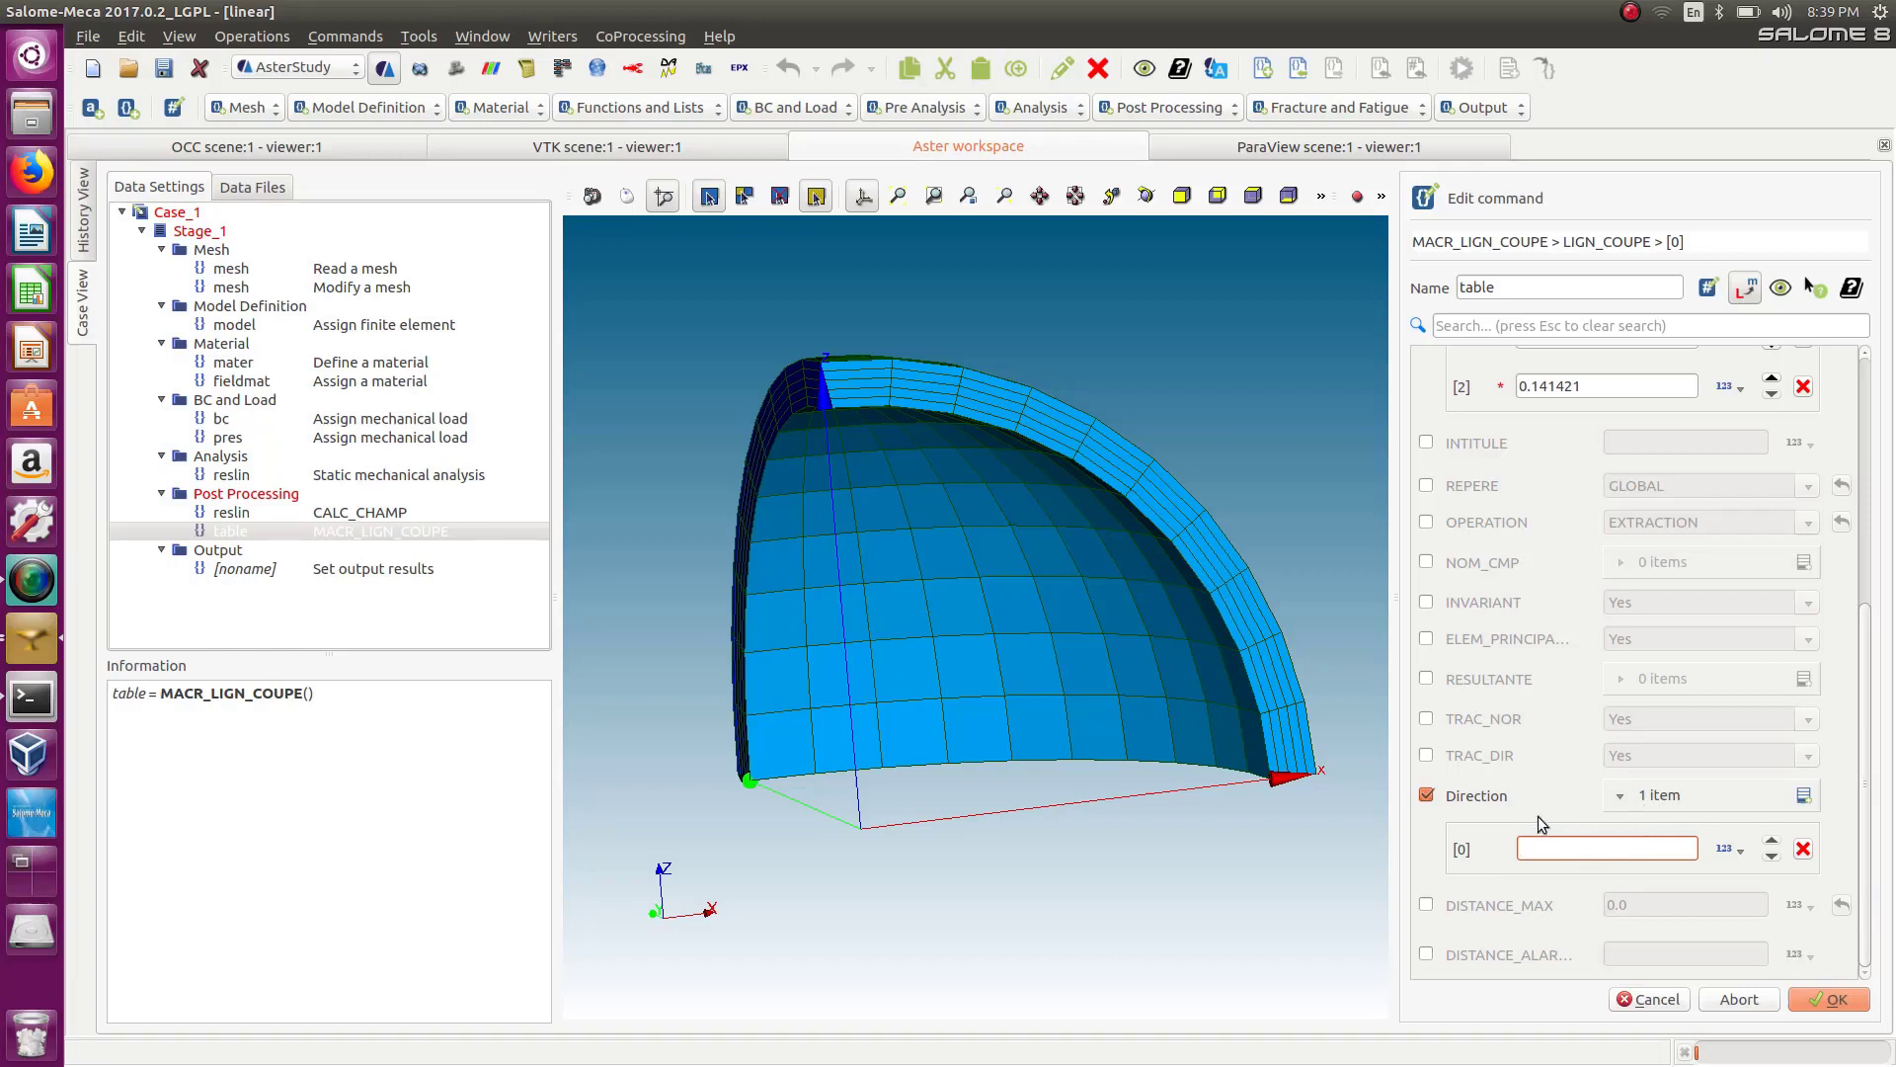
pyautogui.click(1427, 677)
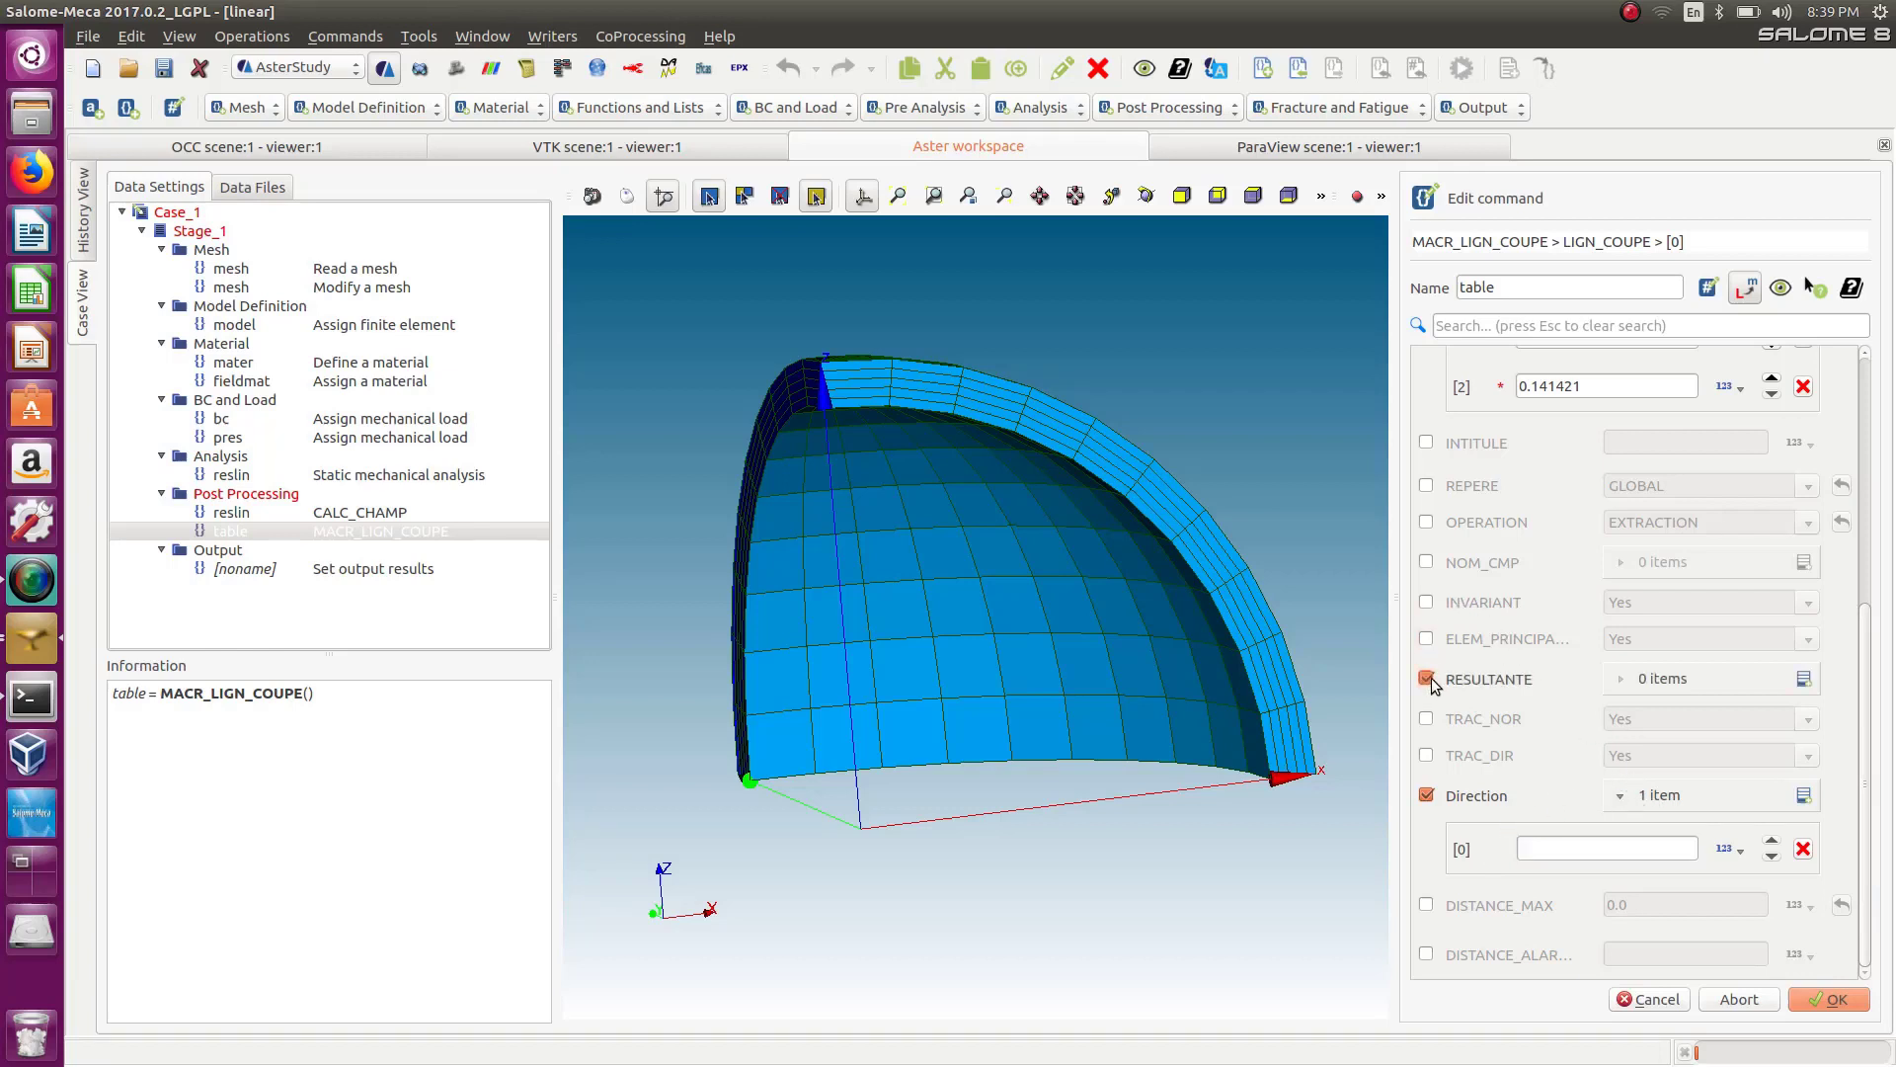
pyautogui.click(1804, 678)
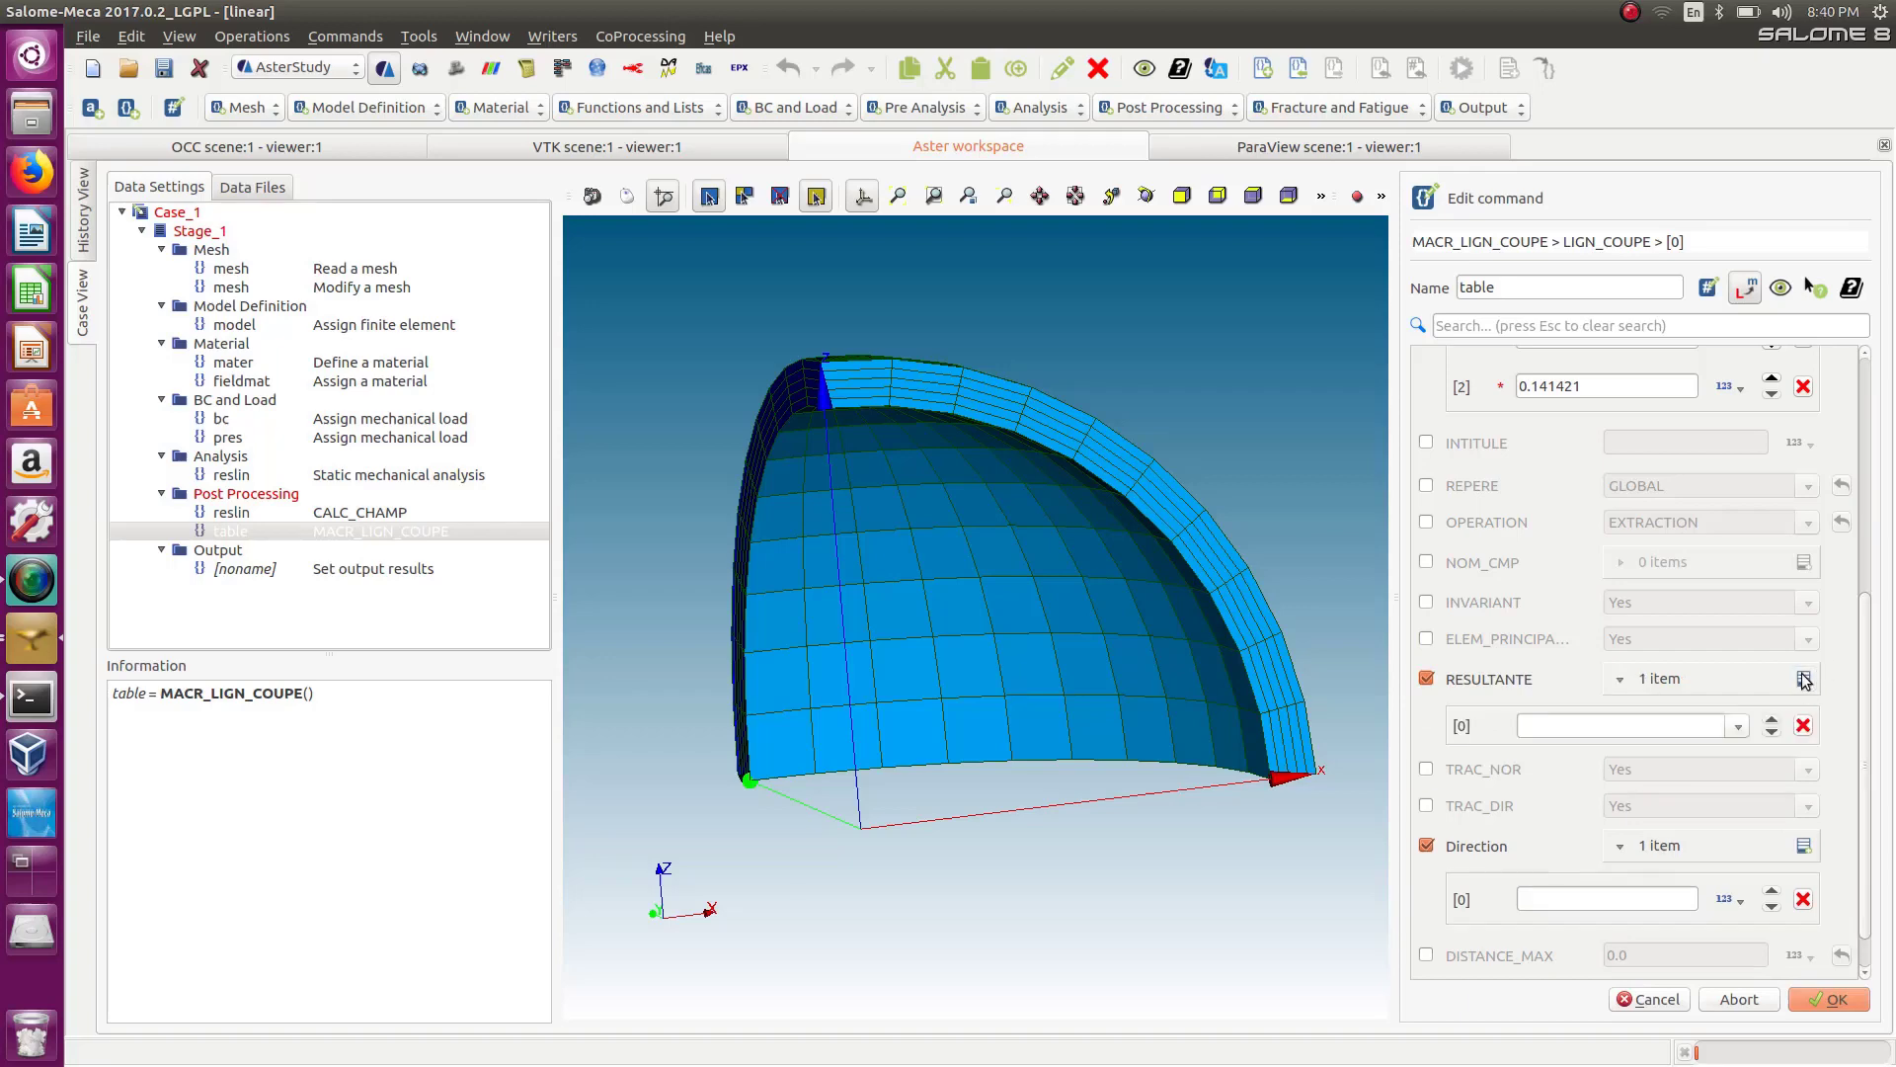
pyautogui.click(1741, 726)
pyautogui.click(1738, 679)
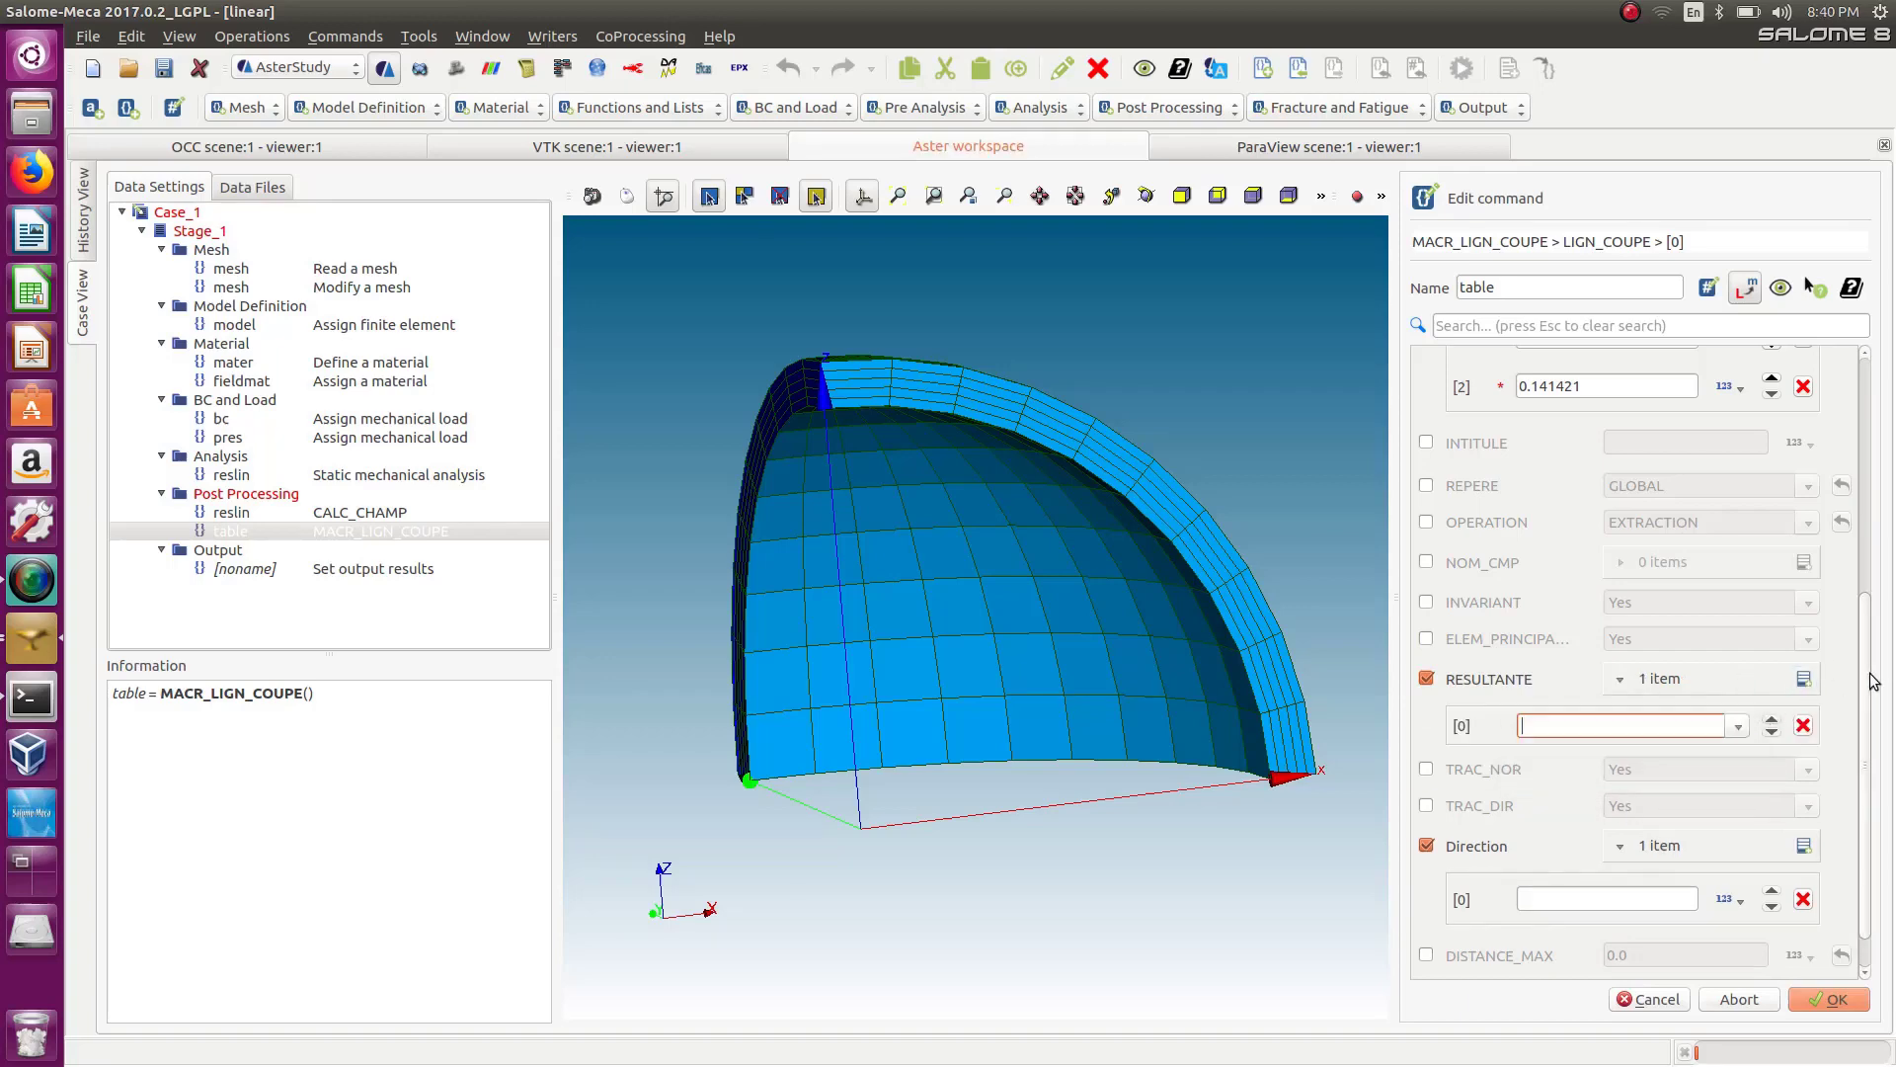
pyautogui.click(1804, 726)
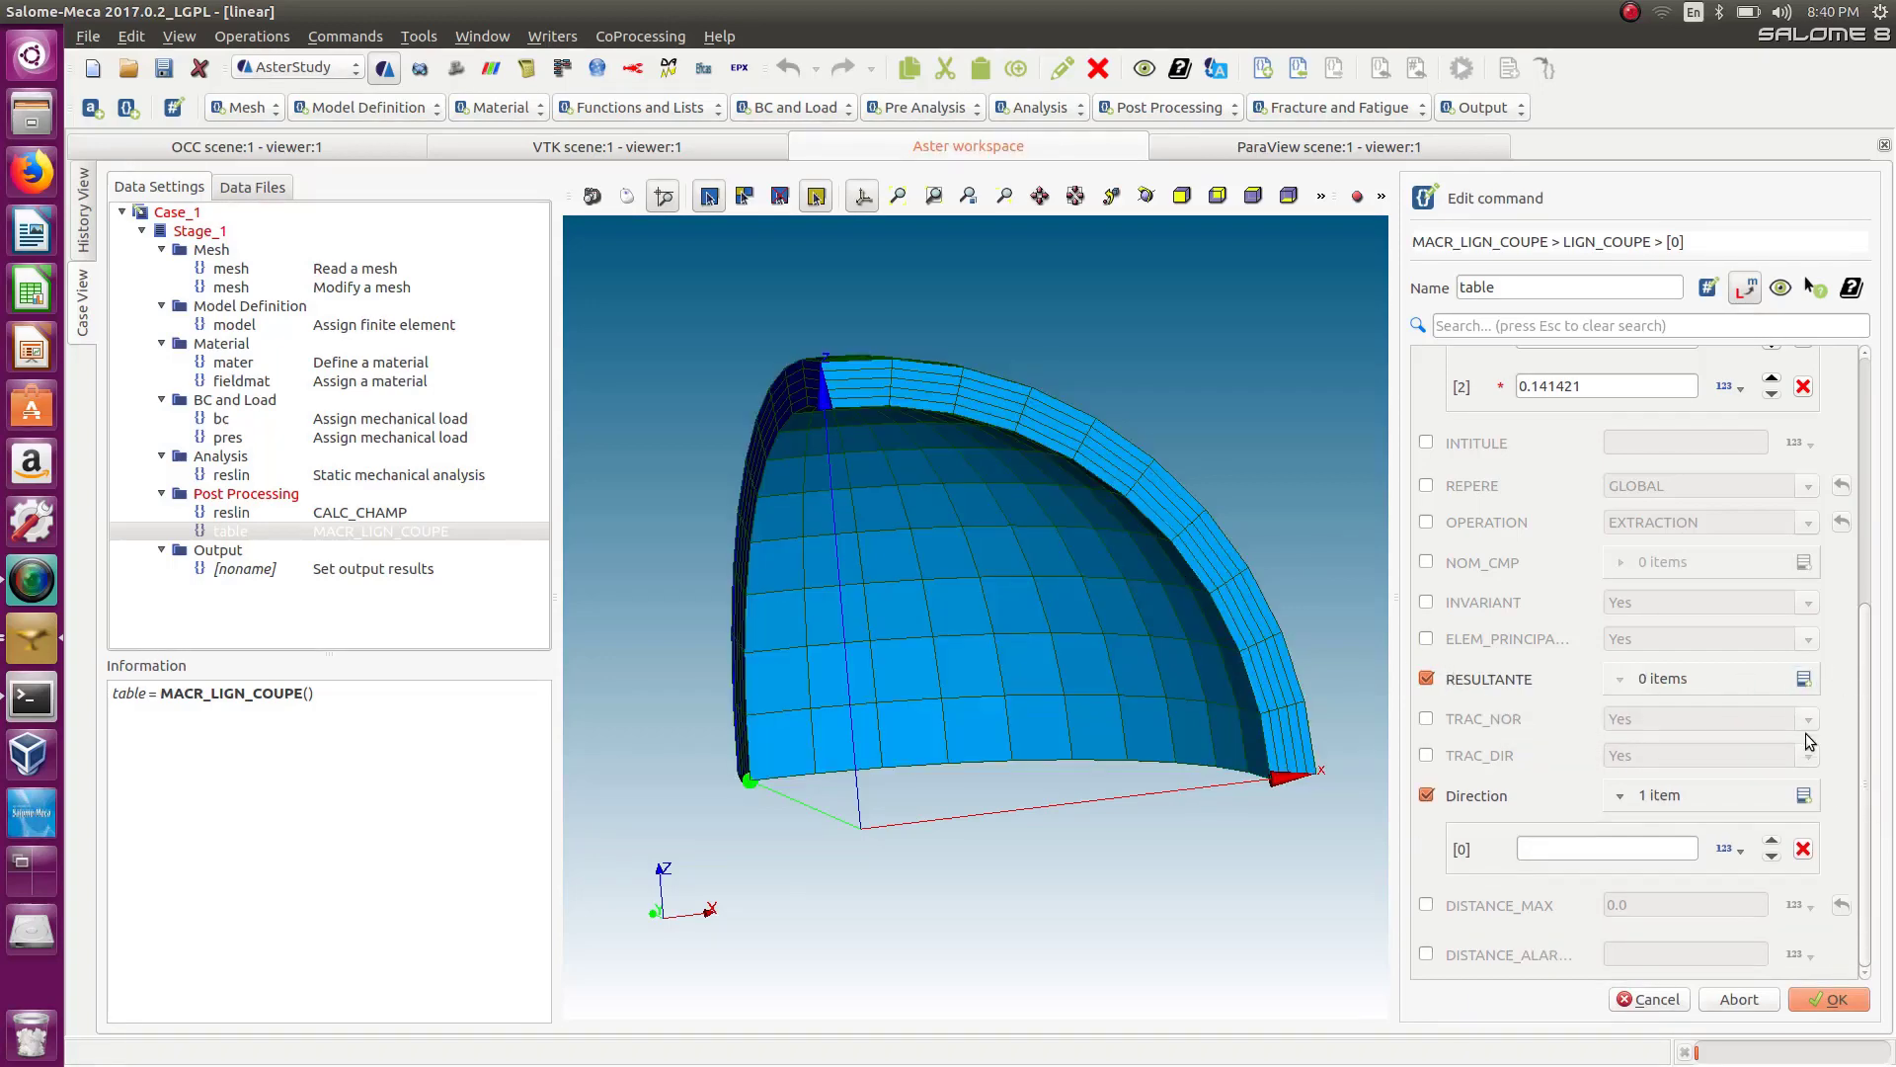
pyautogui.click(1425, 678)
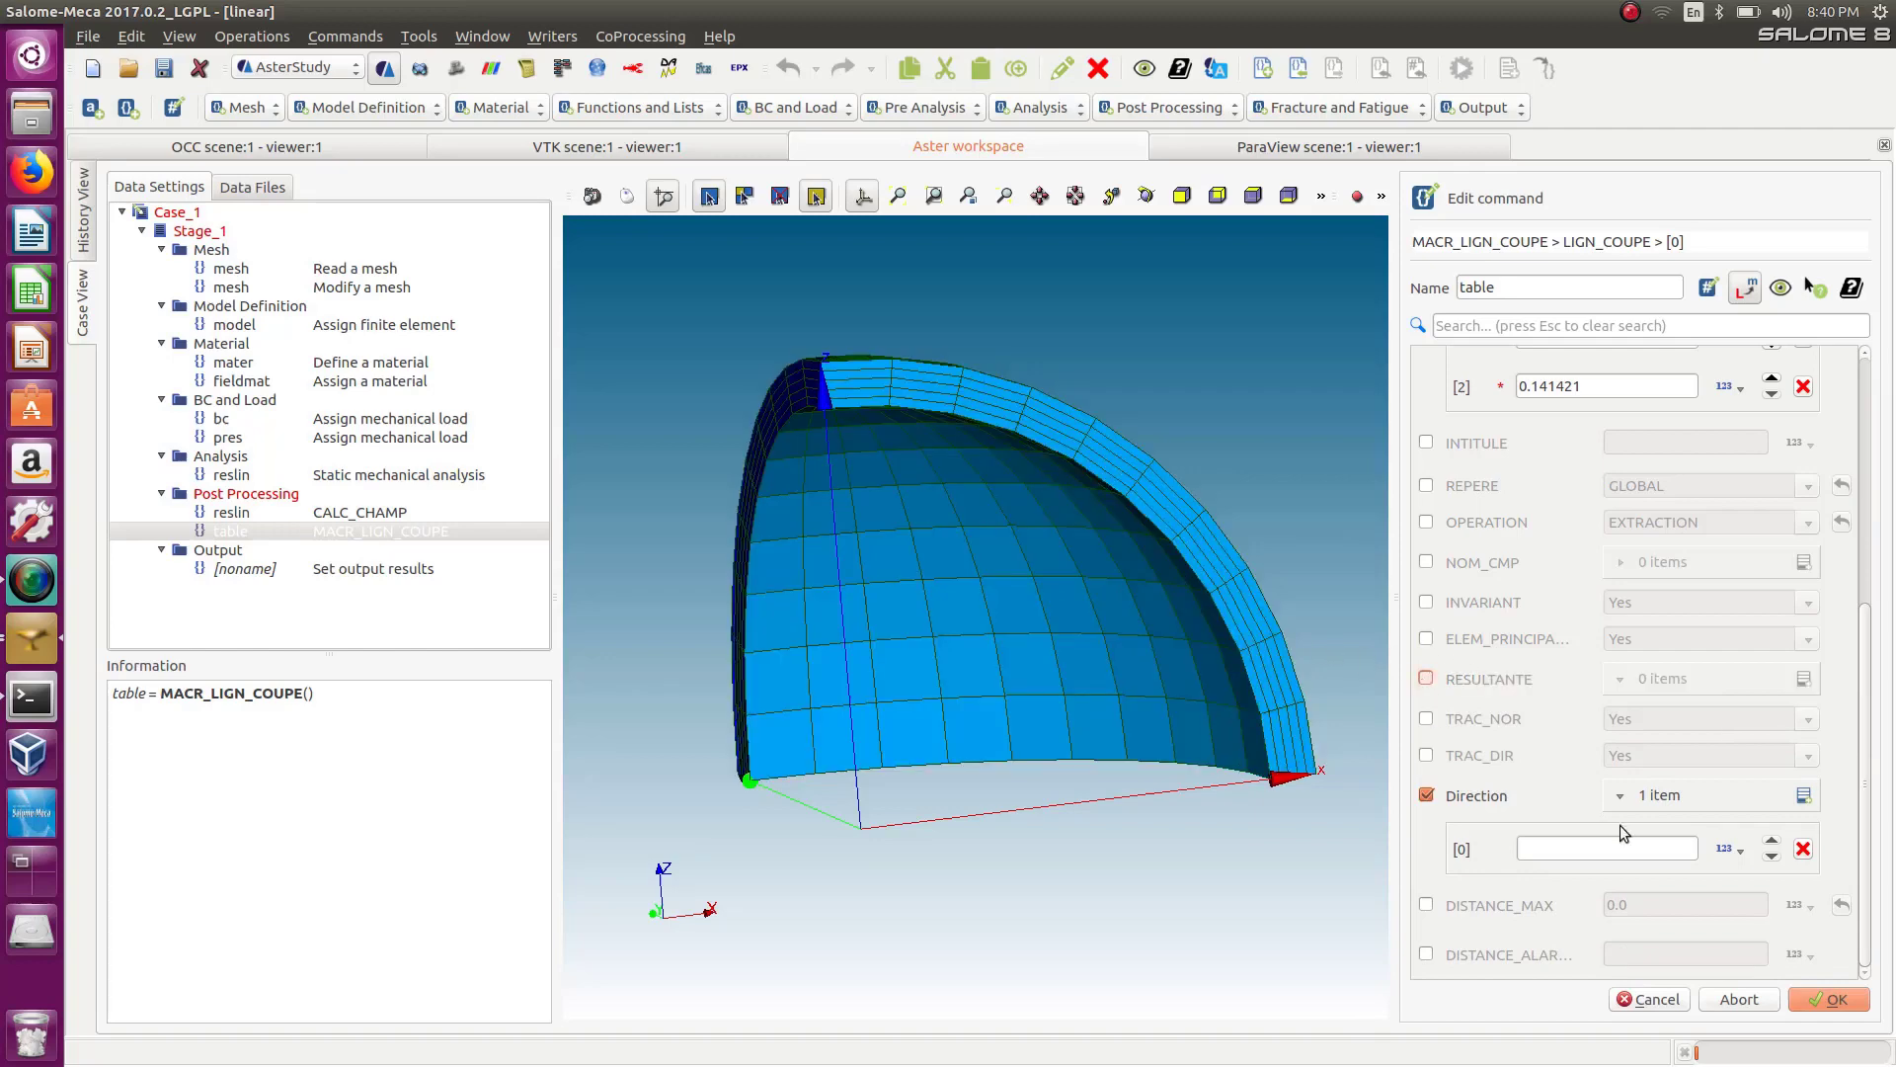
# Extend the Direction list to three component entries and confirm the LIGN_COUPE line-cut definition.
pyautogui.click(1803, 795)
pyautogui.click(1803, 795)
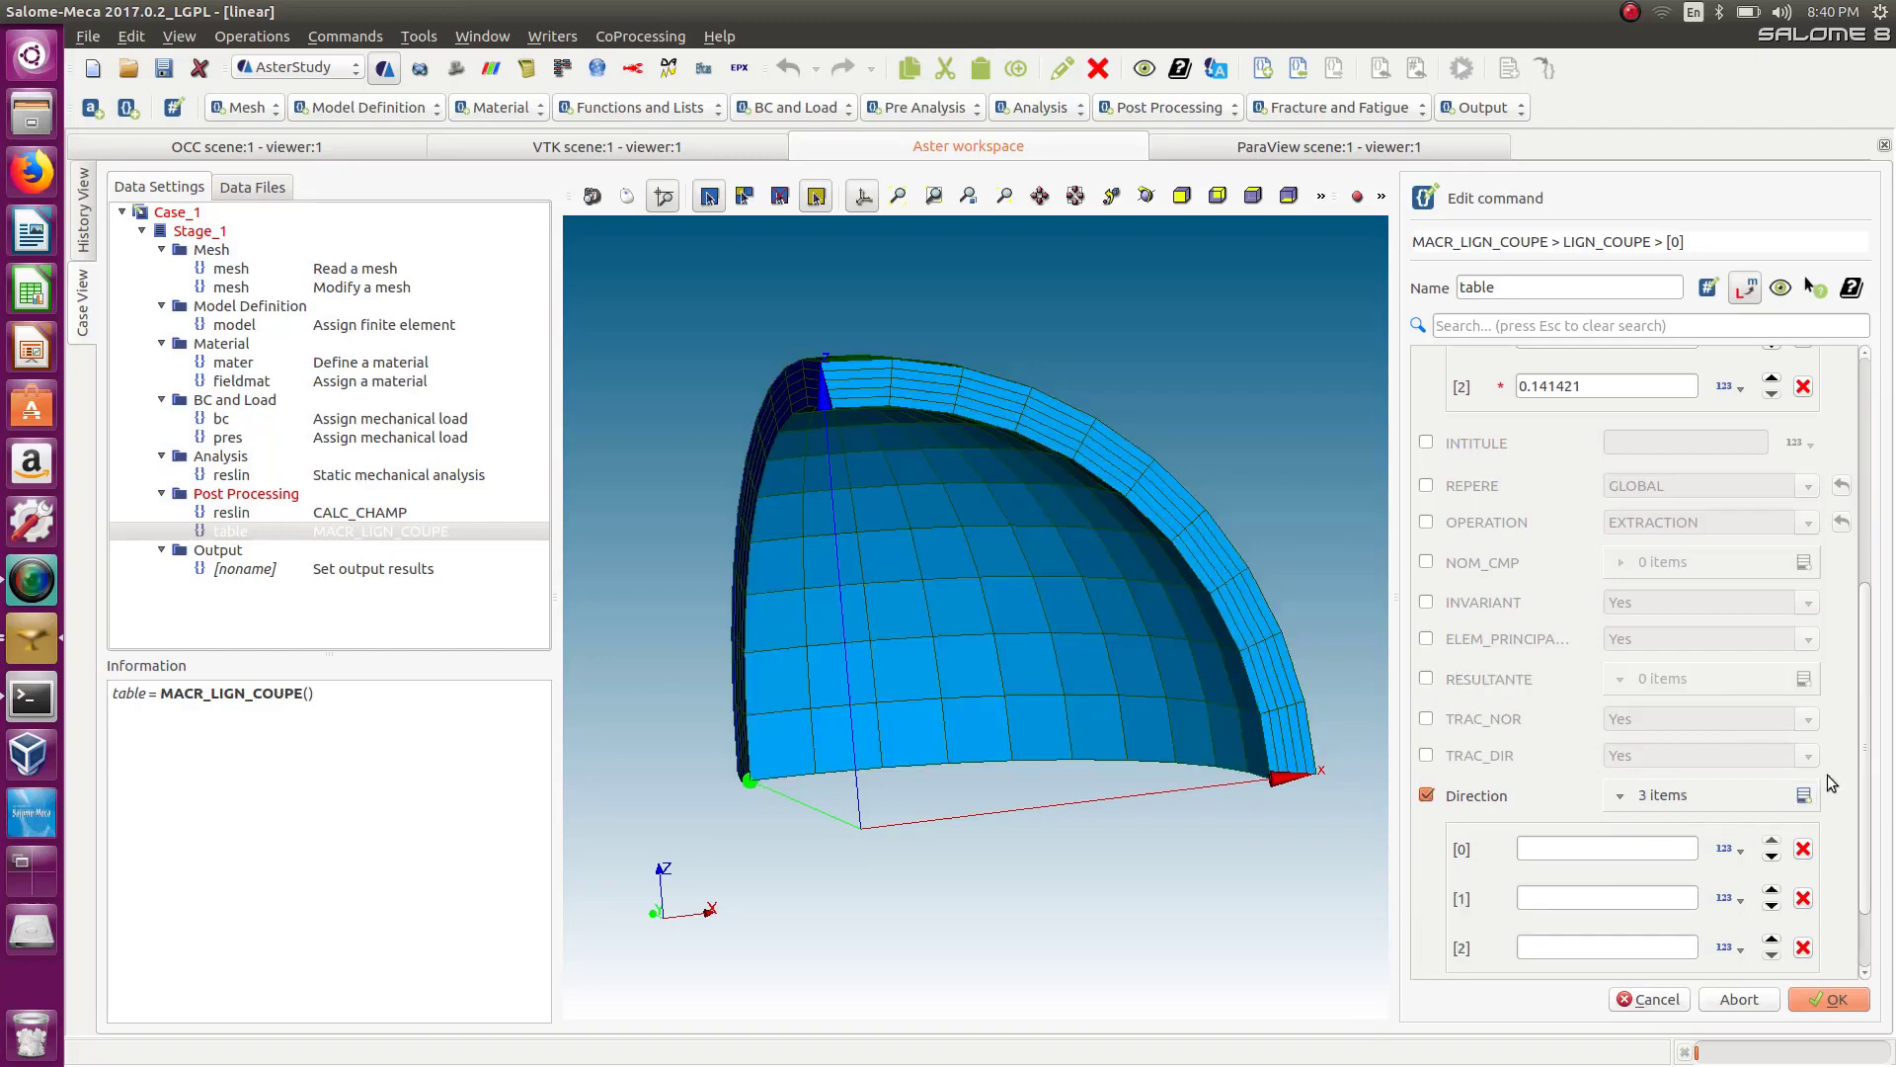
pyautogui.scroll(-2, 1865, 743)
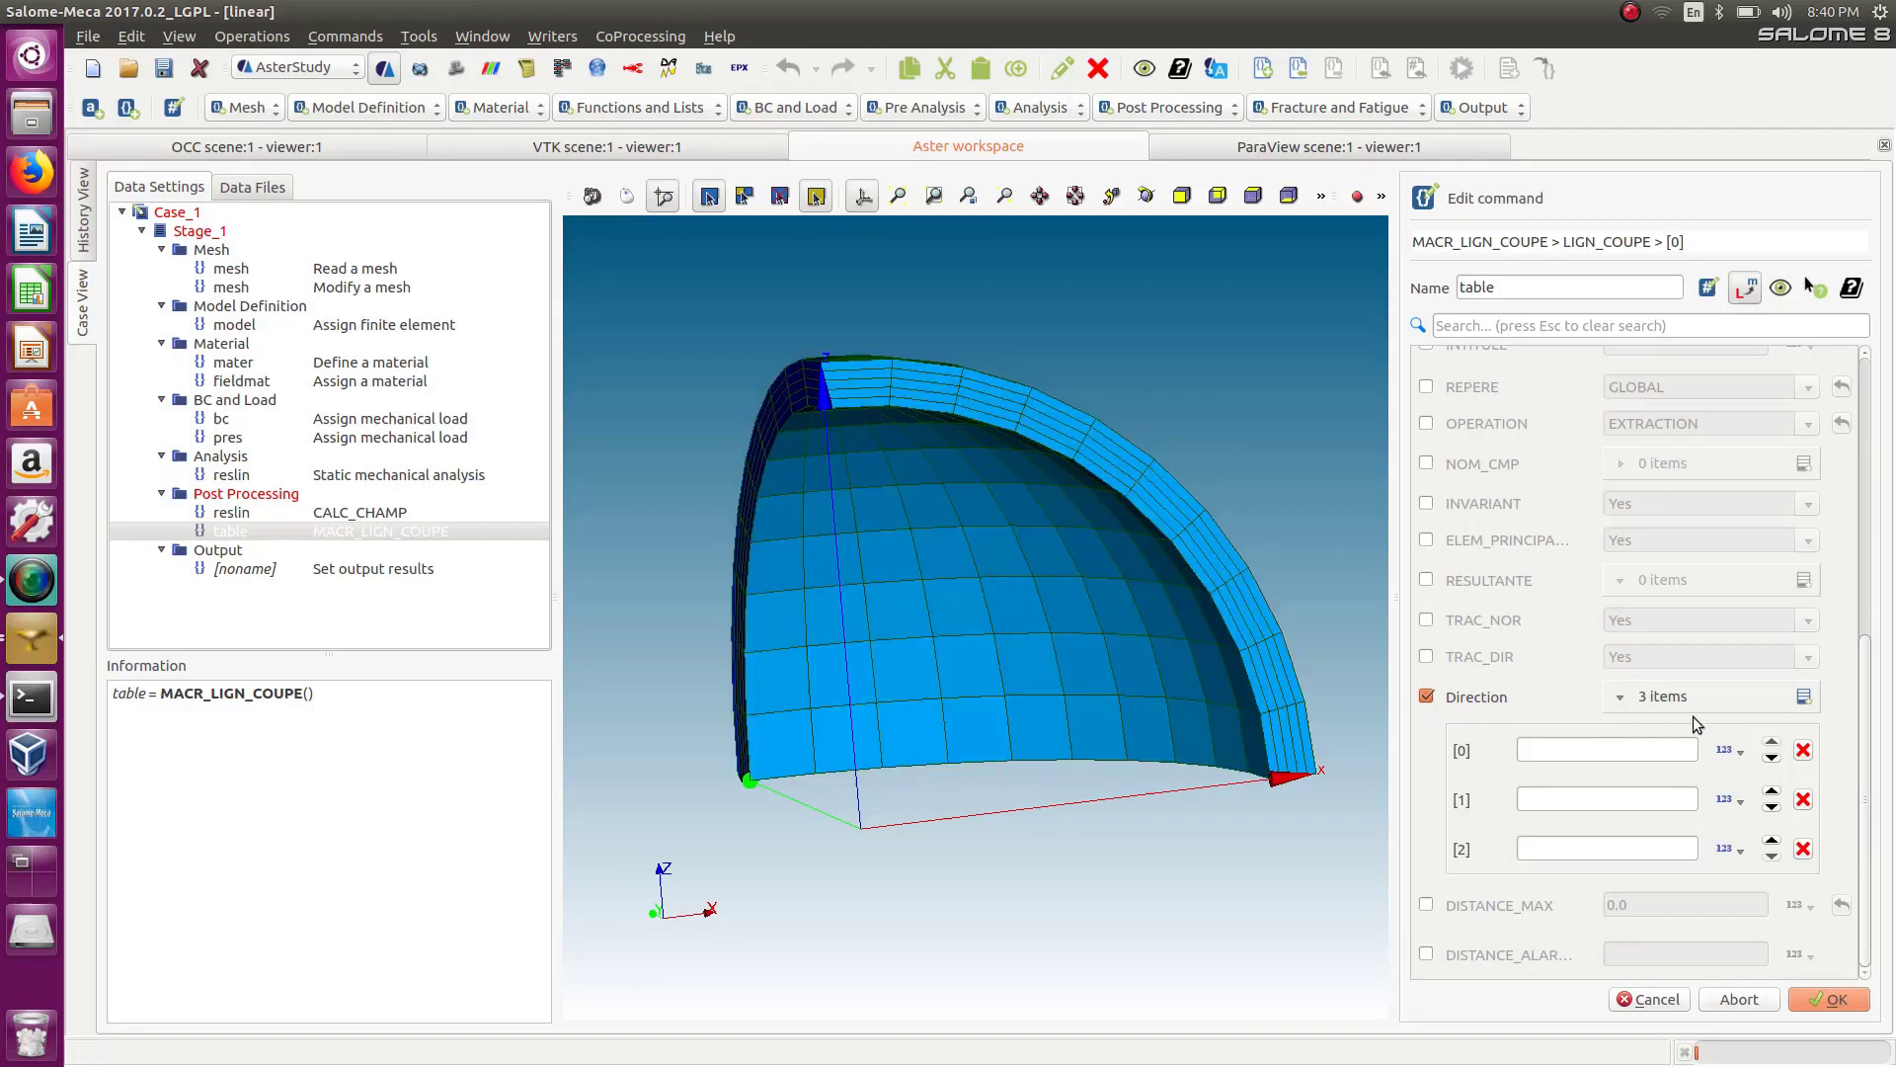
pyautogui.click(1578, 744)
pyautogui.click(1569, 799)
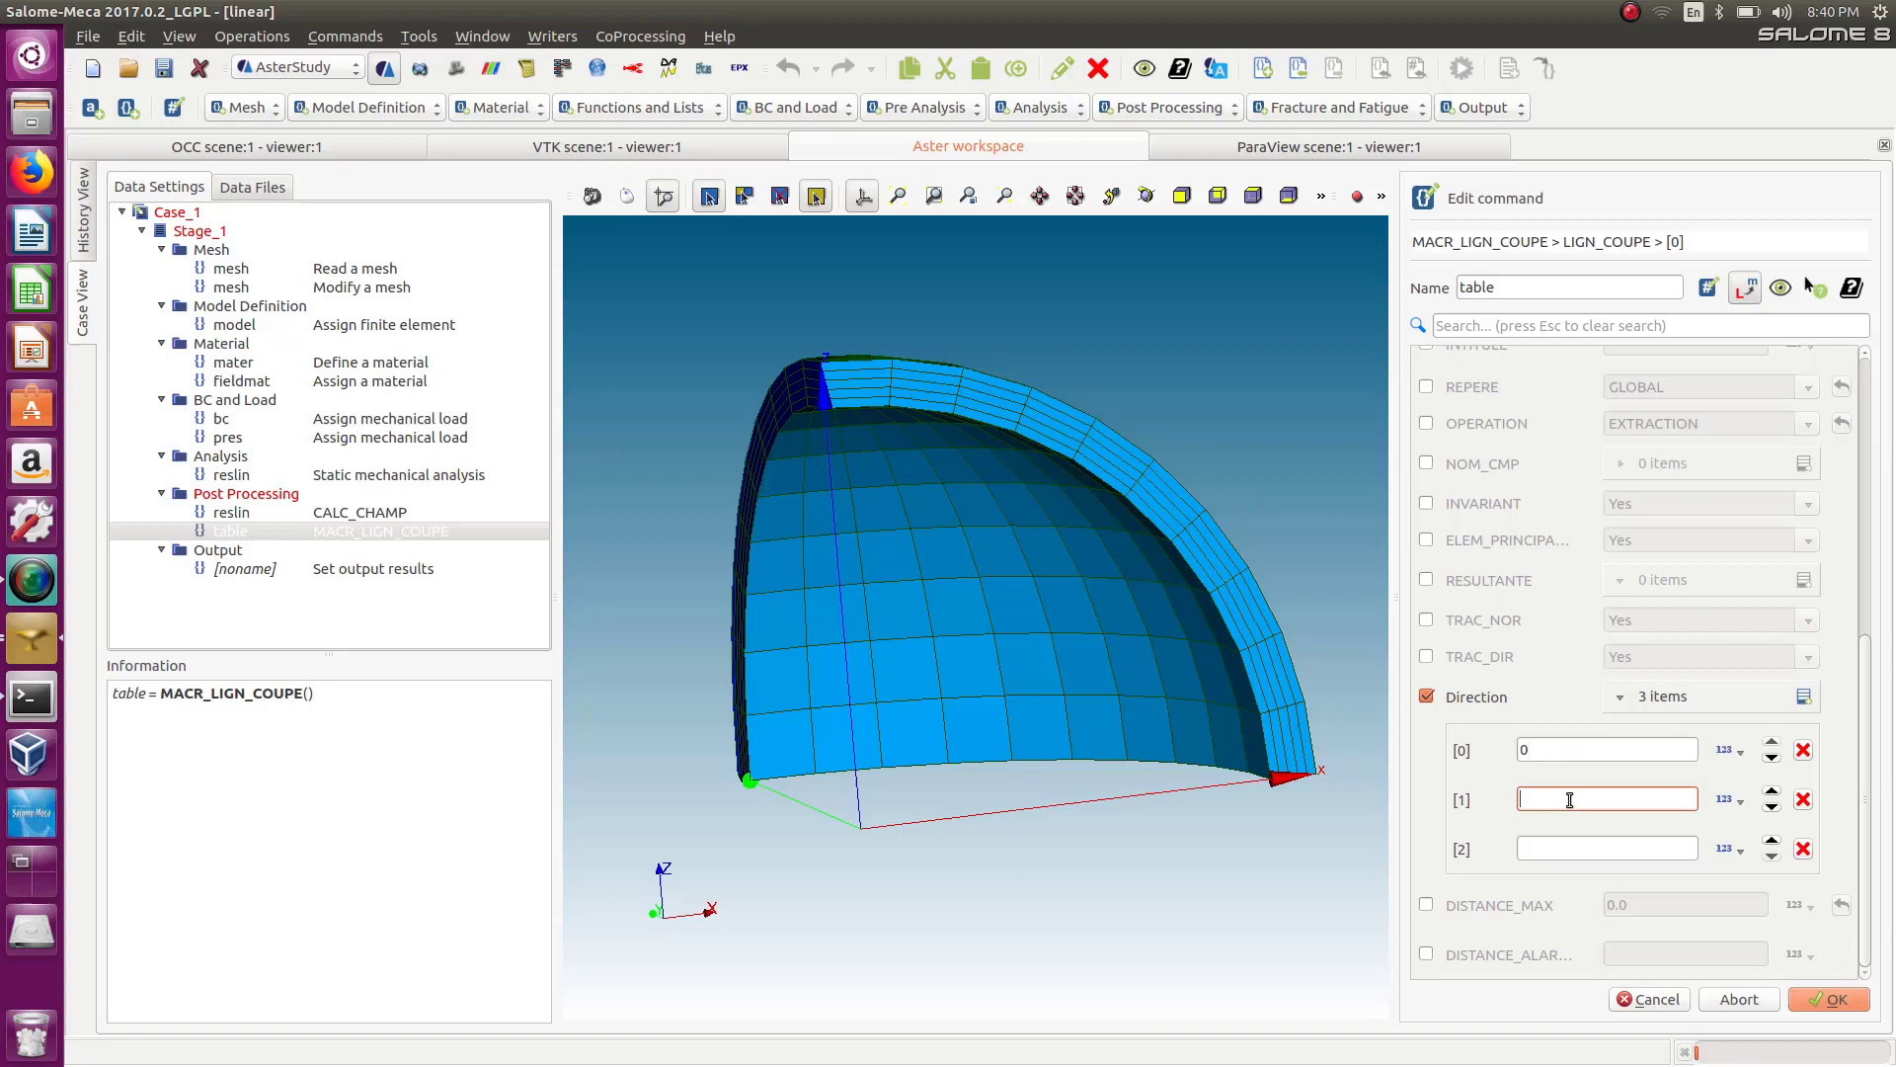
pyautogui.click(1561, 852)
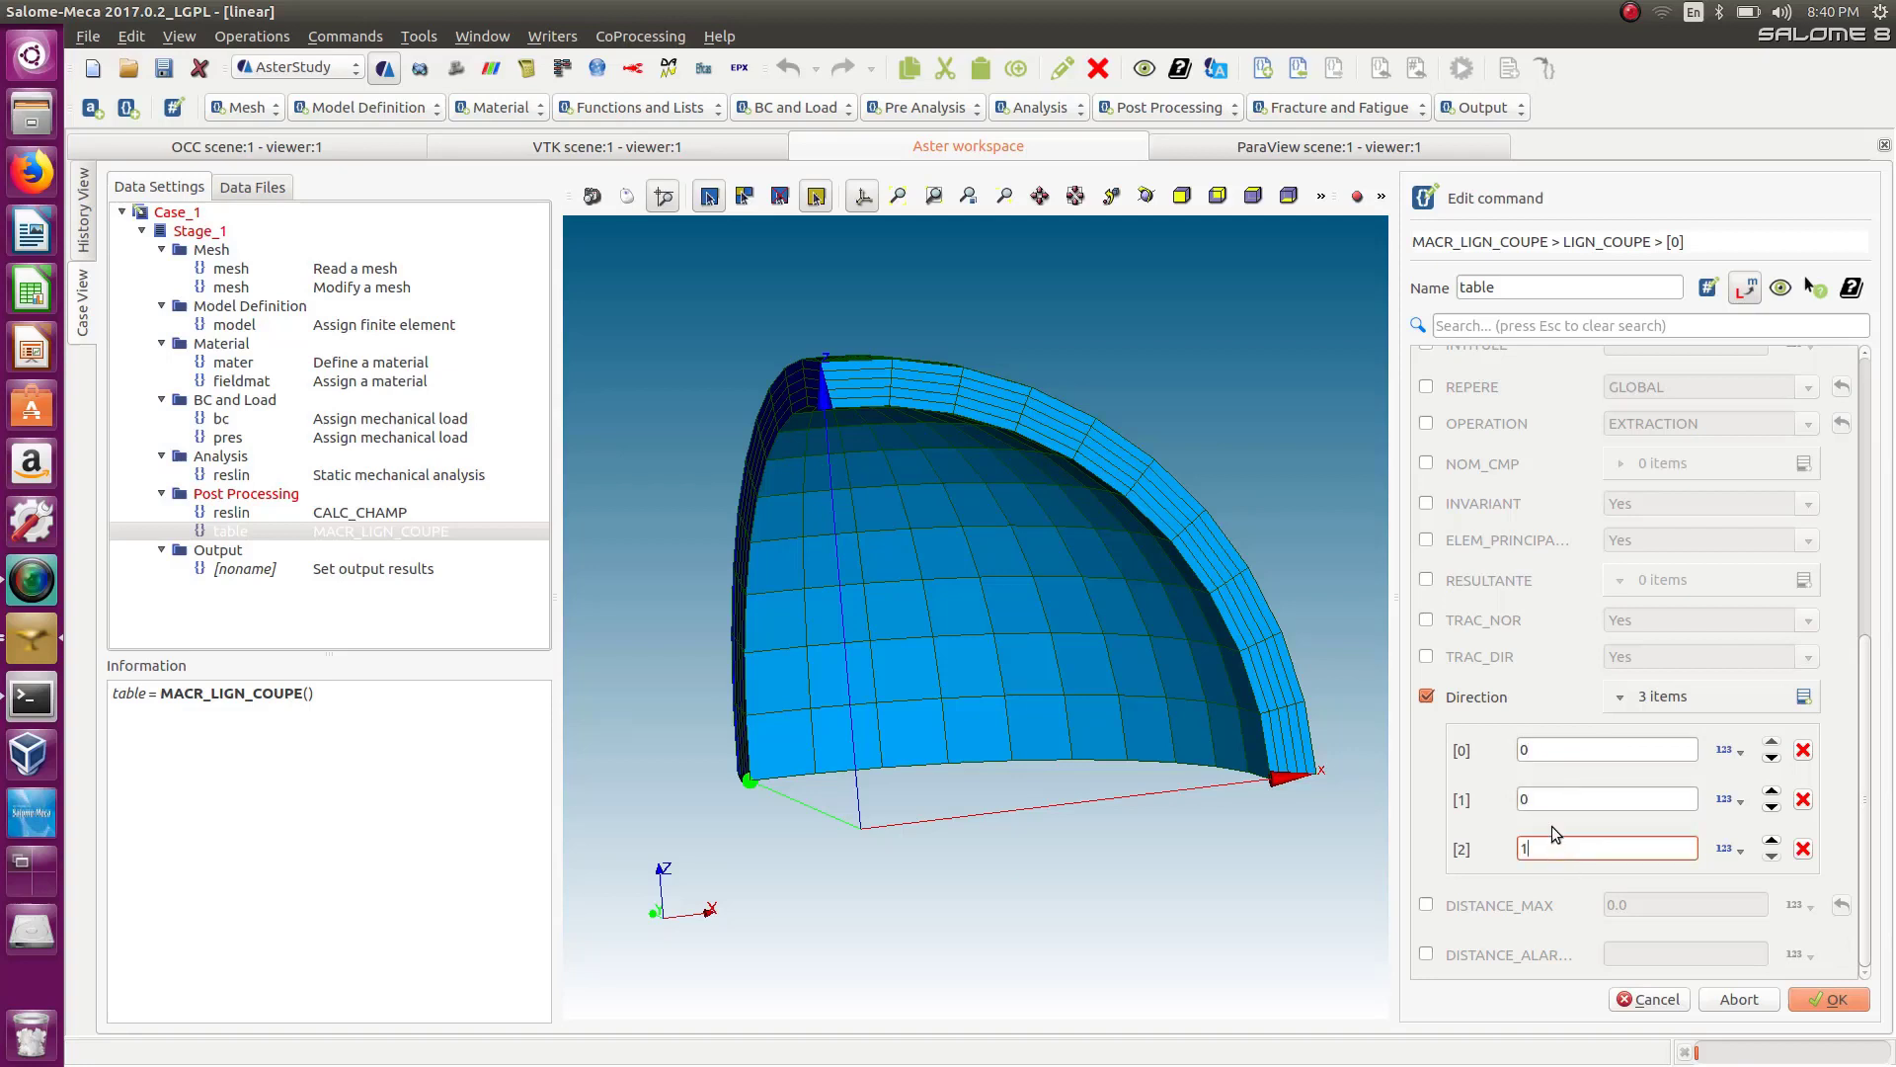
pyautogui.click(1557, 871)
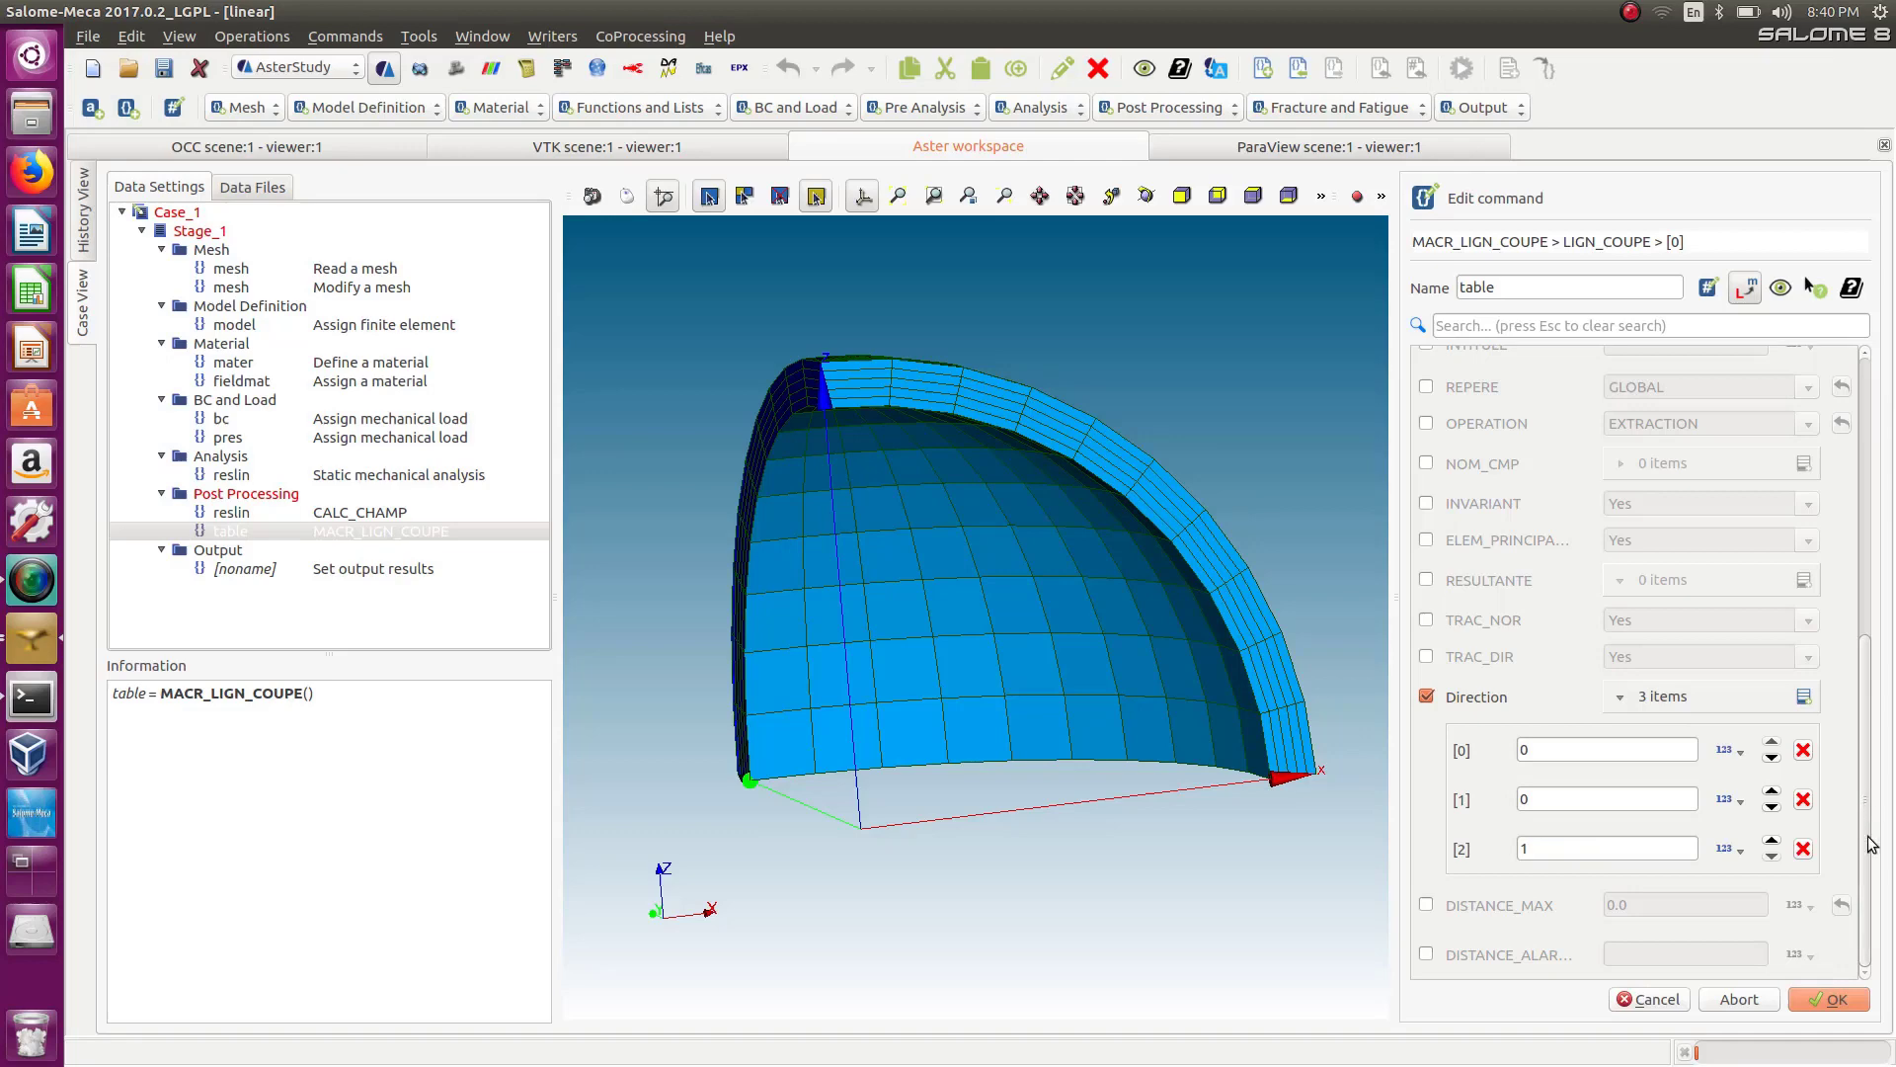
pyautogui.click(1827, 1003)
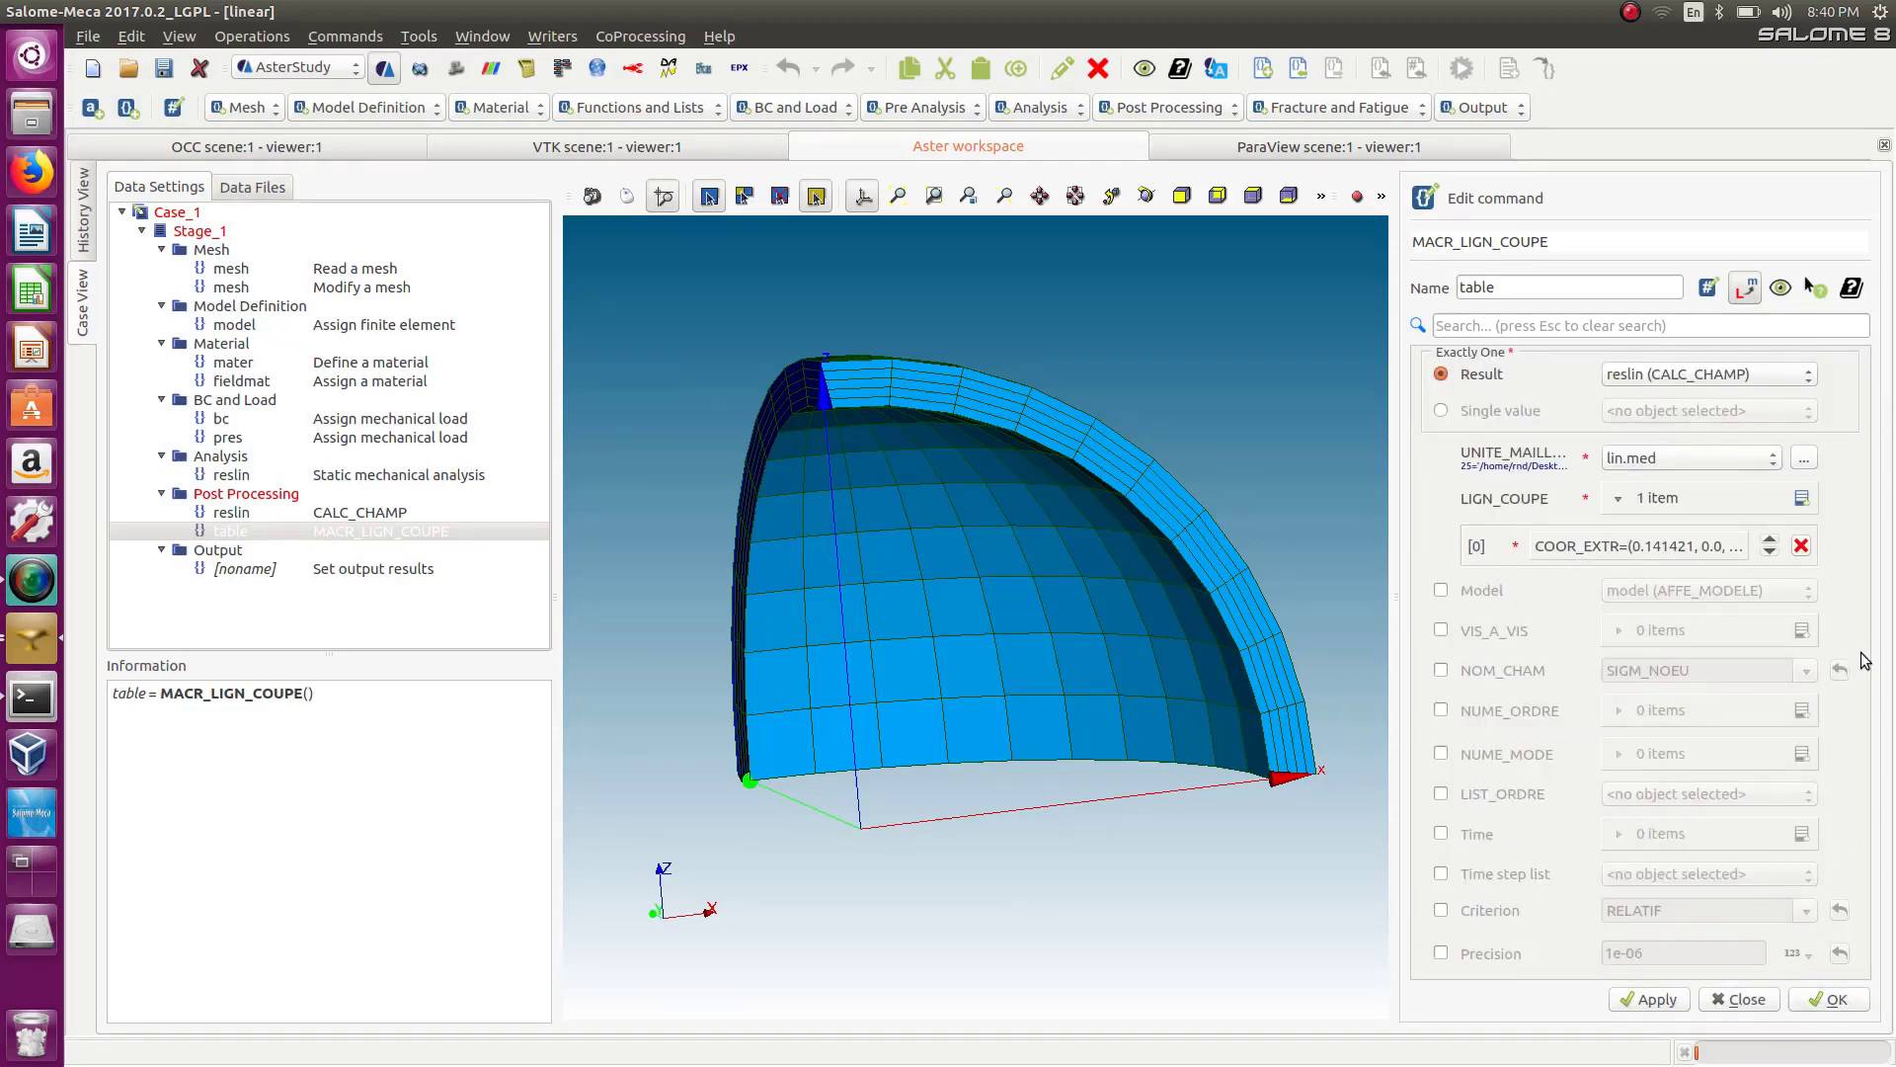
# Enable NOM_CHAM for the MACR_LIGN_COUPE command and select SIEQ_ELNO as the field to extract.
pyautogui.click(1442, 671)
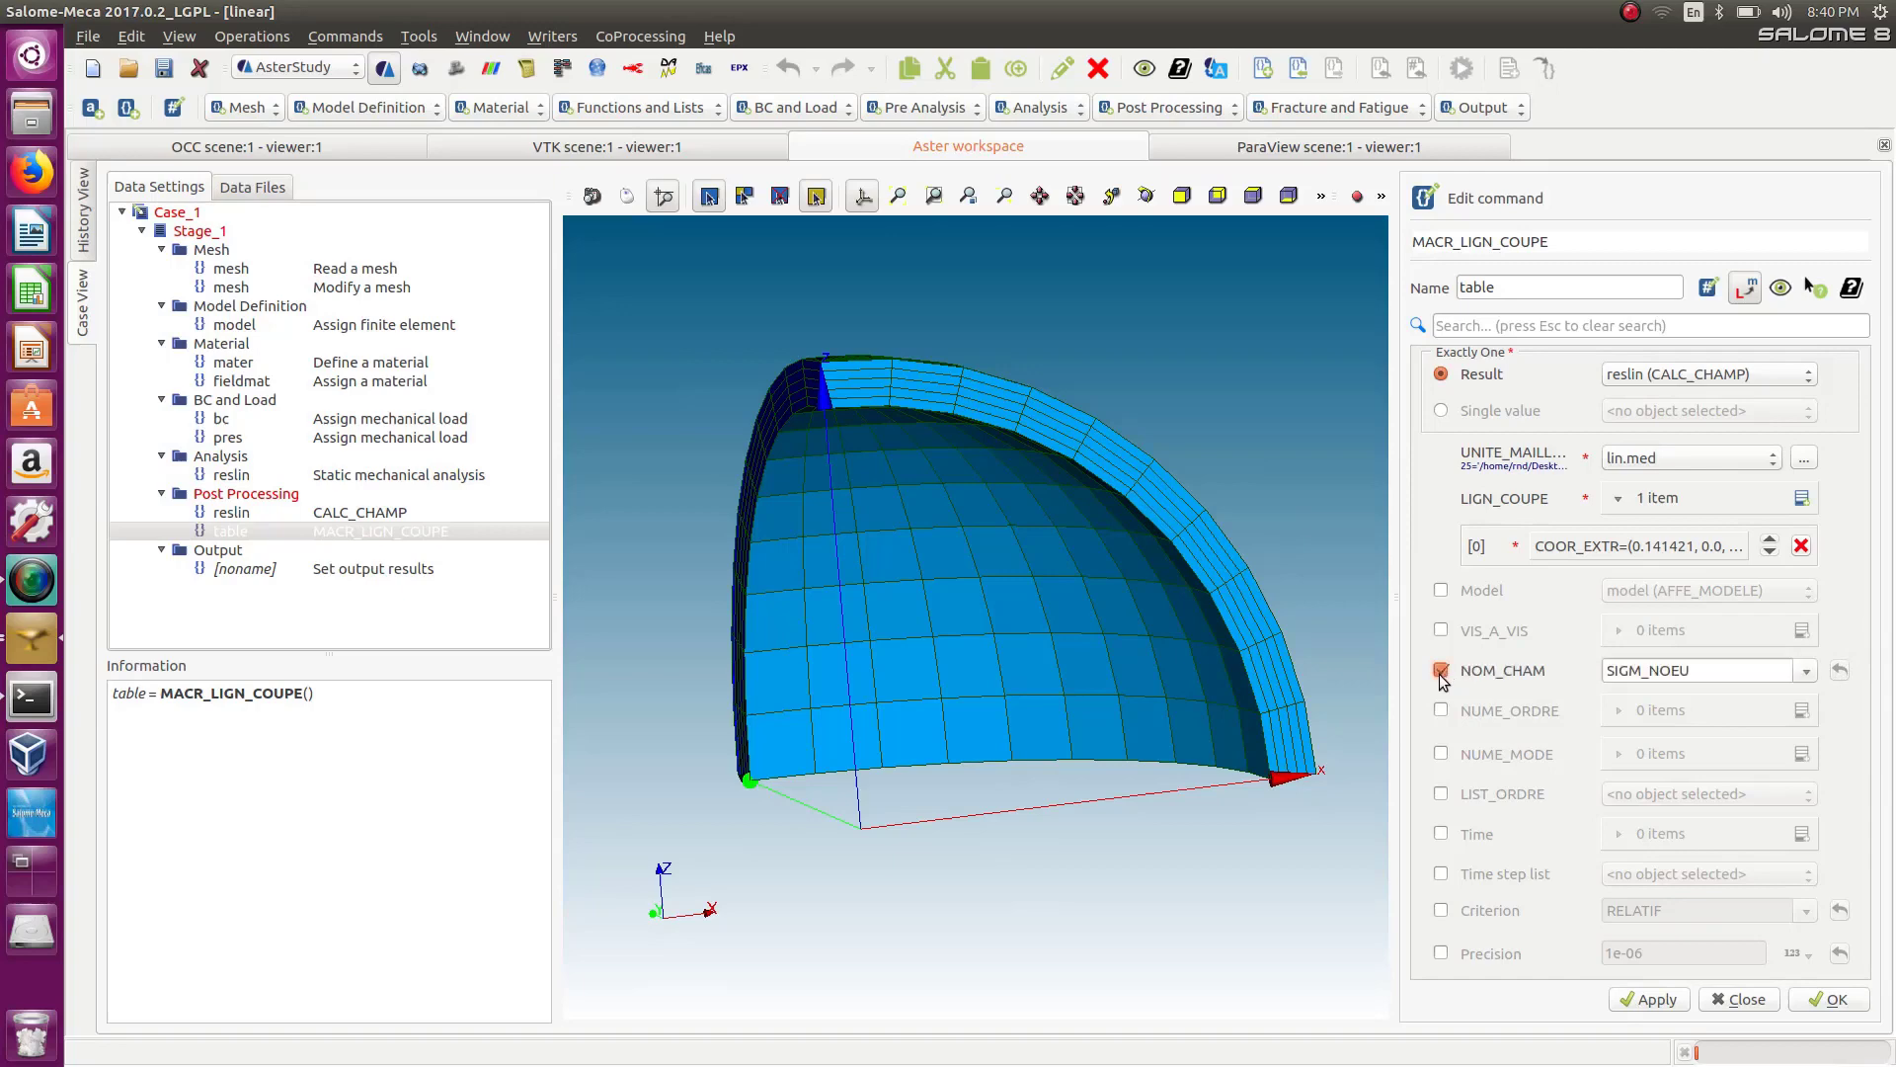
pyautogui.click(1802, 672)
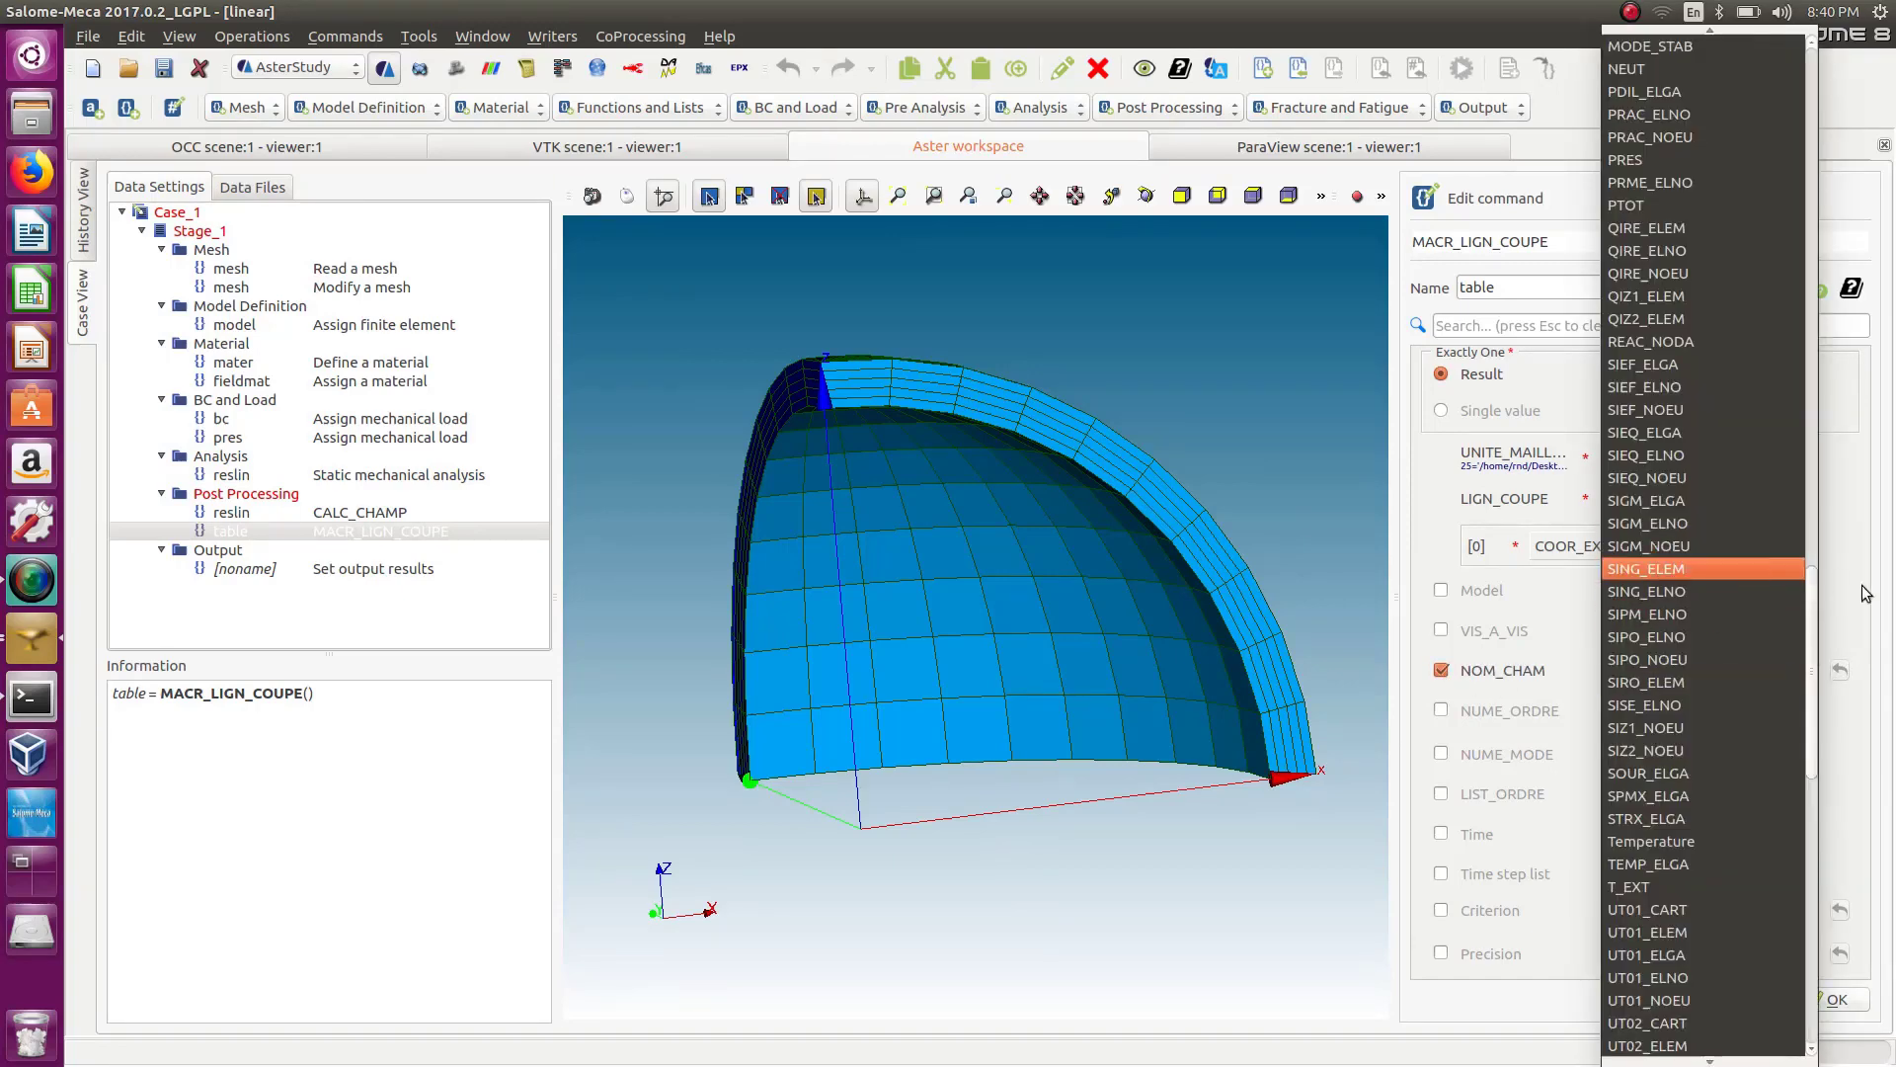
pyautogui.moveTo(1811, 636); pyautogui.dragTo(1810, 575)
pyautogui.click(1668, 731)
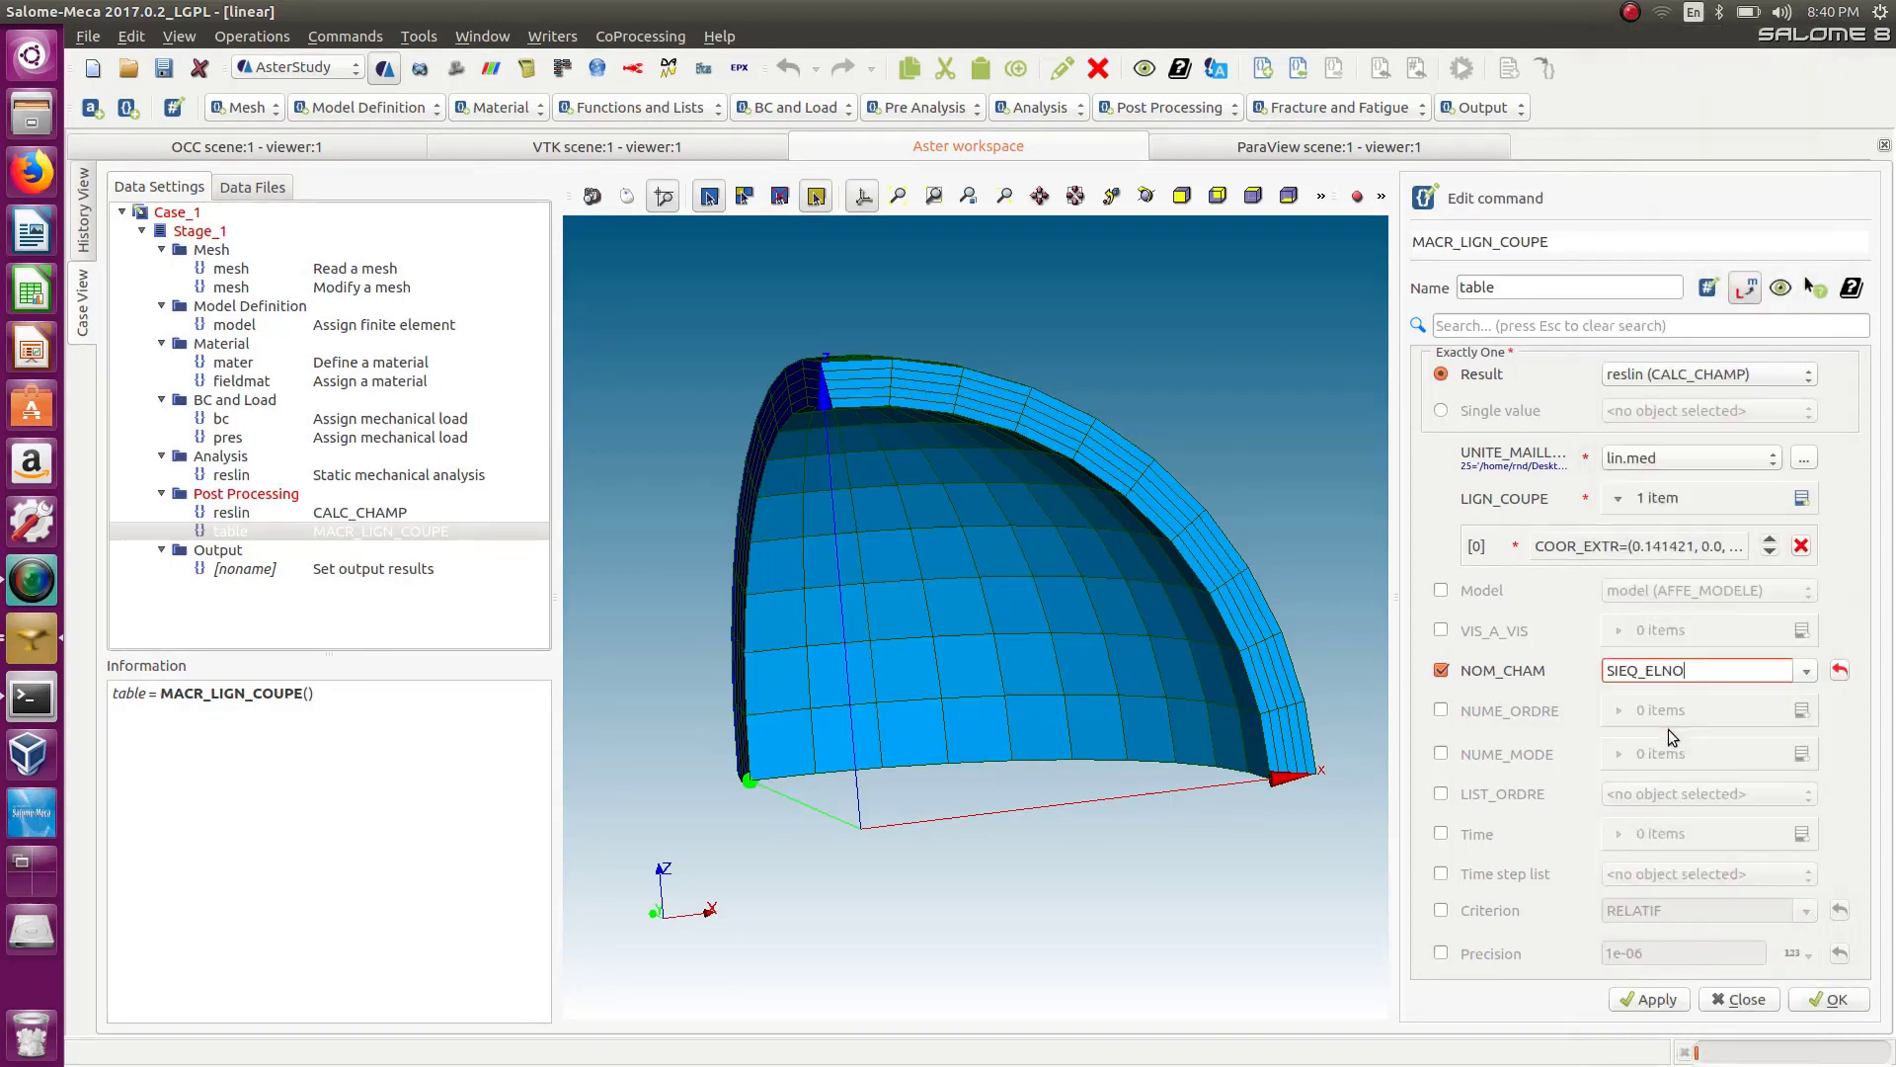
pyautogui.click(1855, 700)
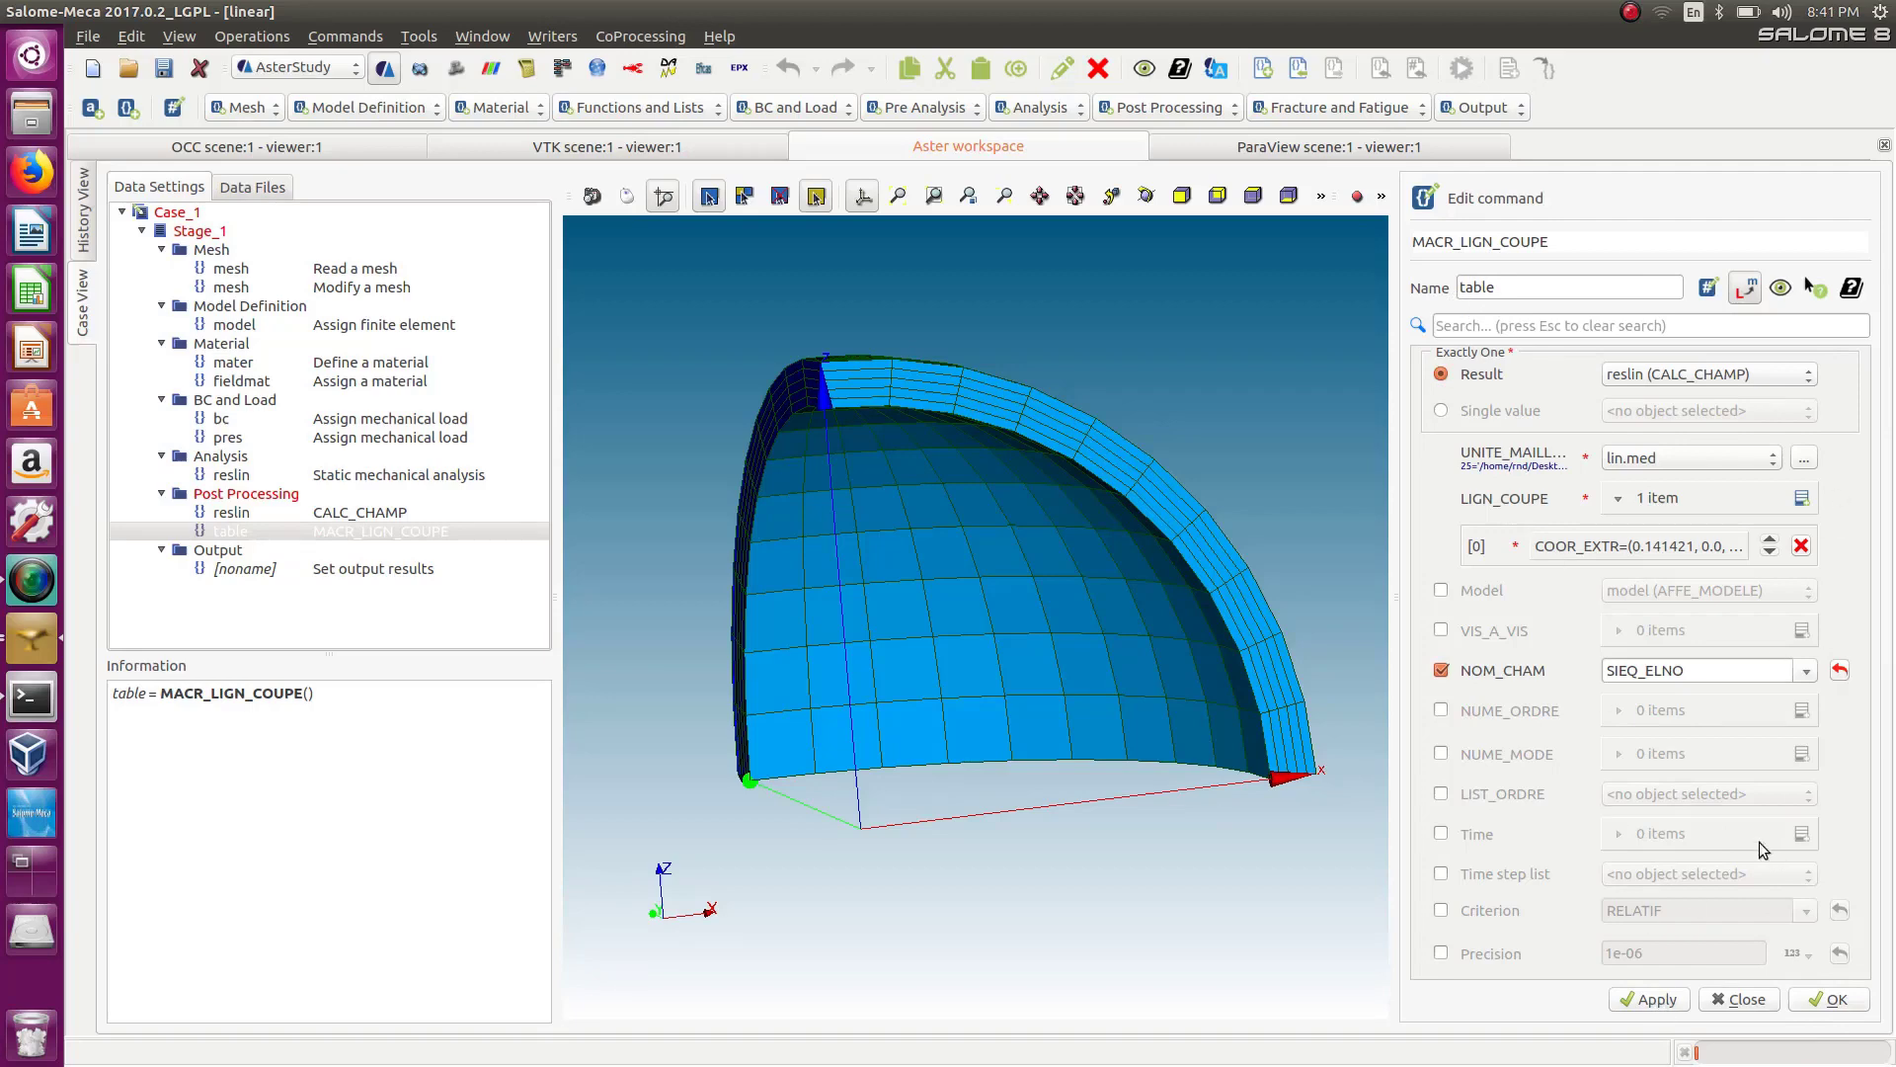
# Confirm and store the MACR_LIGN_COUPE command named table.
pyautogui.click(1741, 290)
pyautogui.click(1829, 1000)
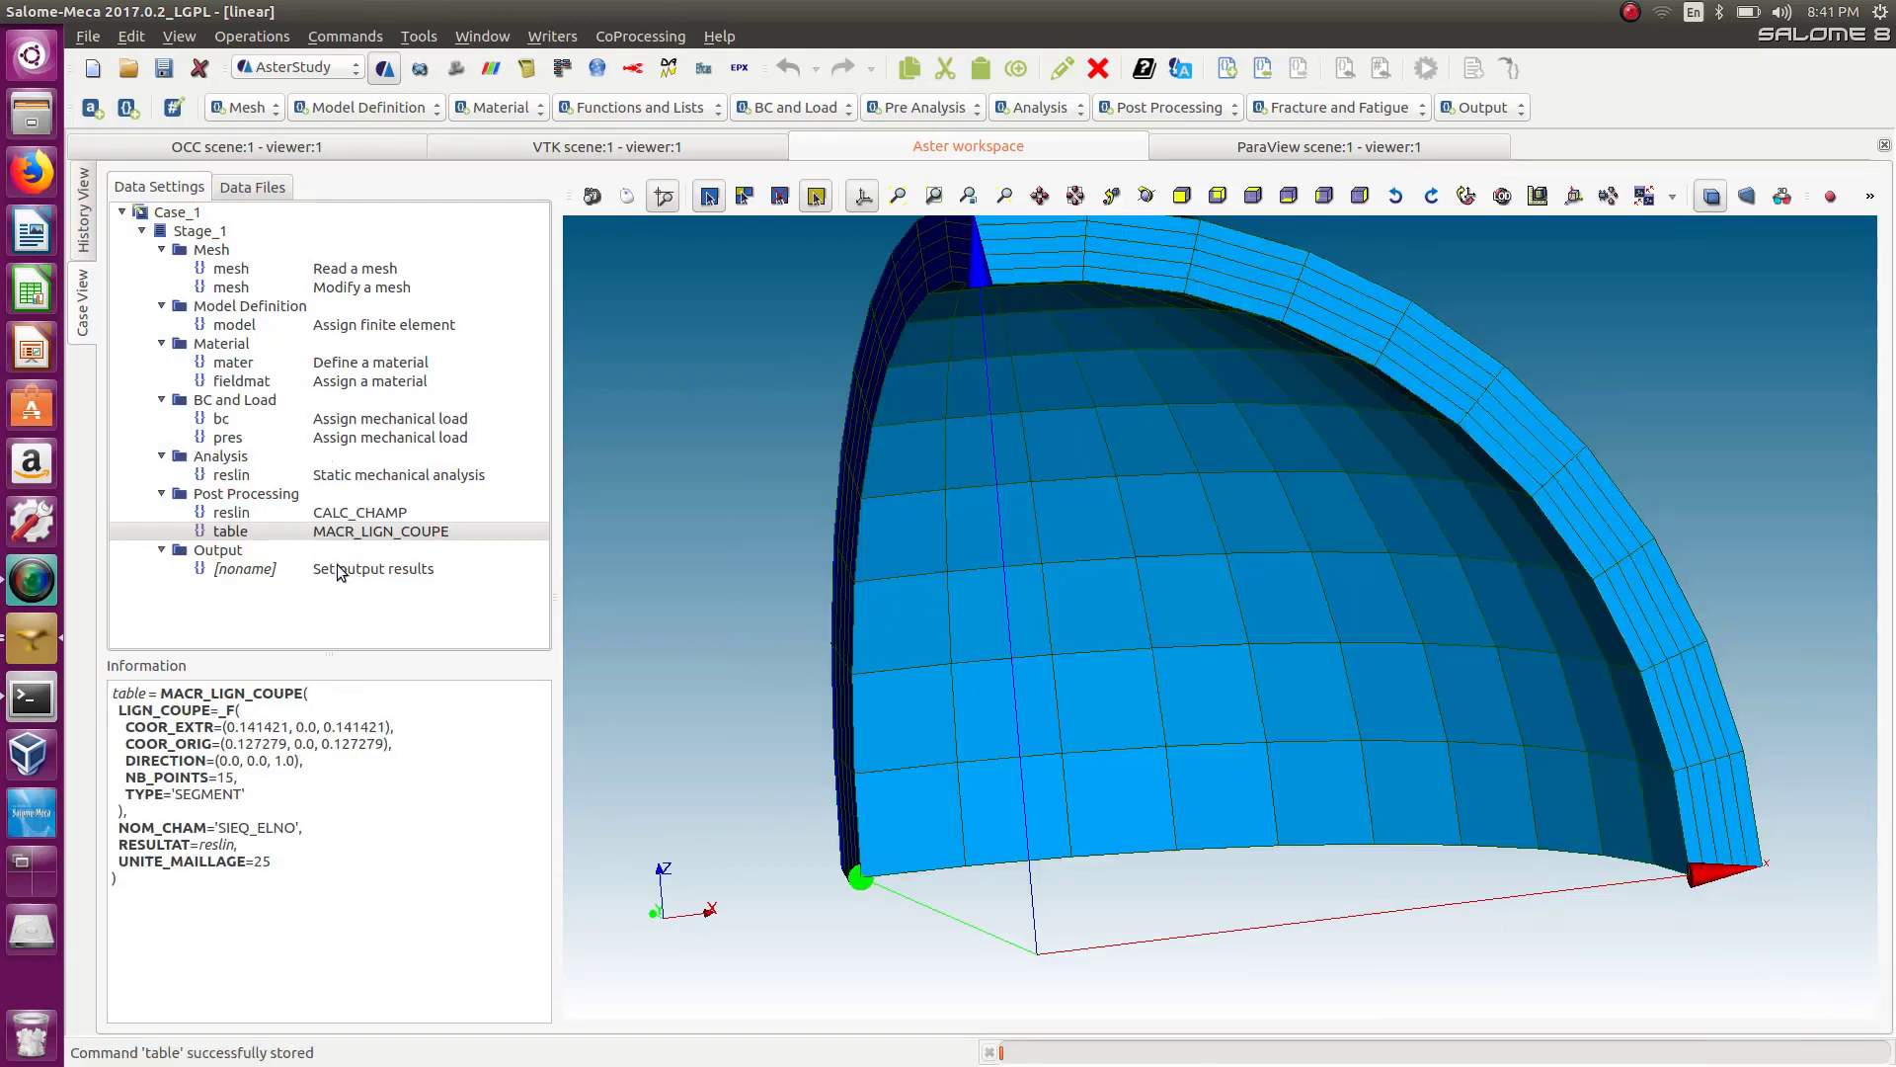
# Add an IMPR_TABLE output command printing the table to a file named coupe in the PV_model folder.
pyautogui.click(1486, 108)
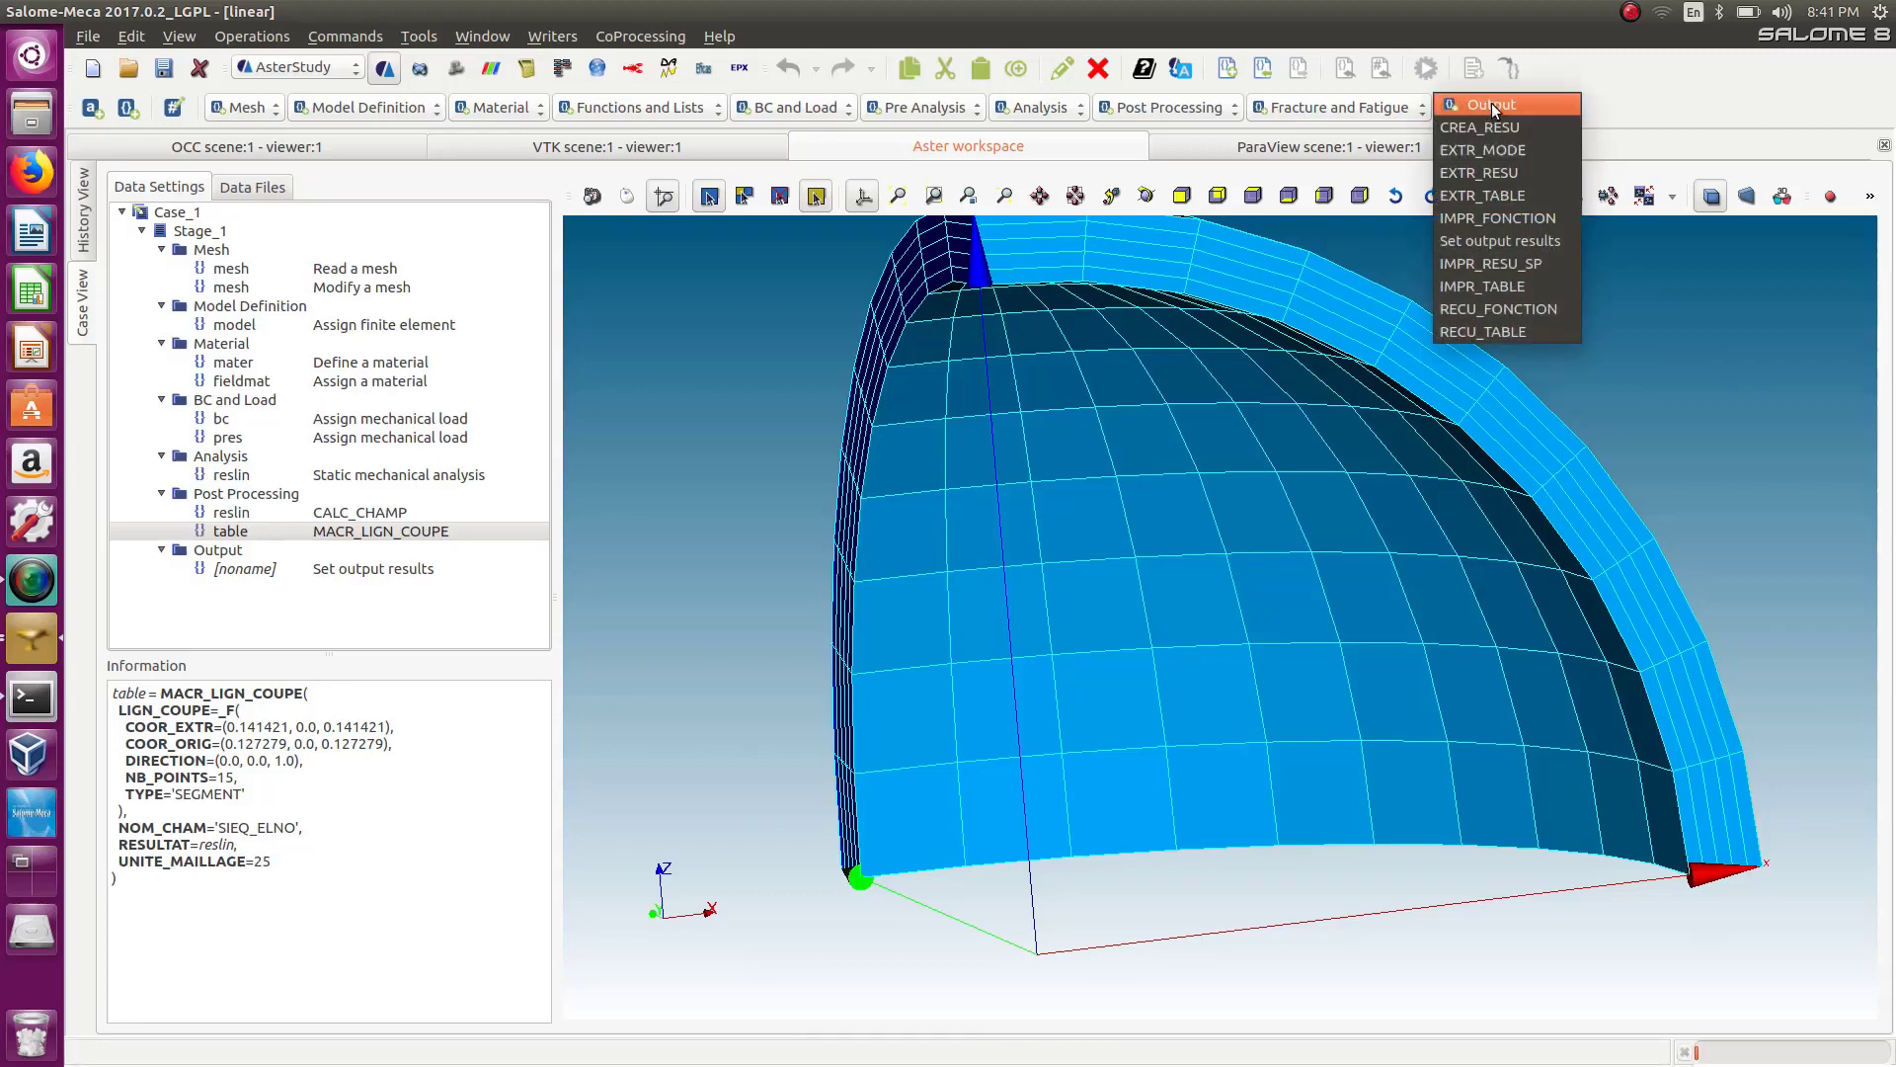
pyautogui.click(1503, 288)
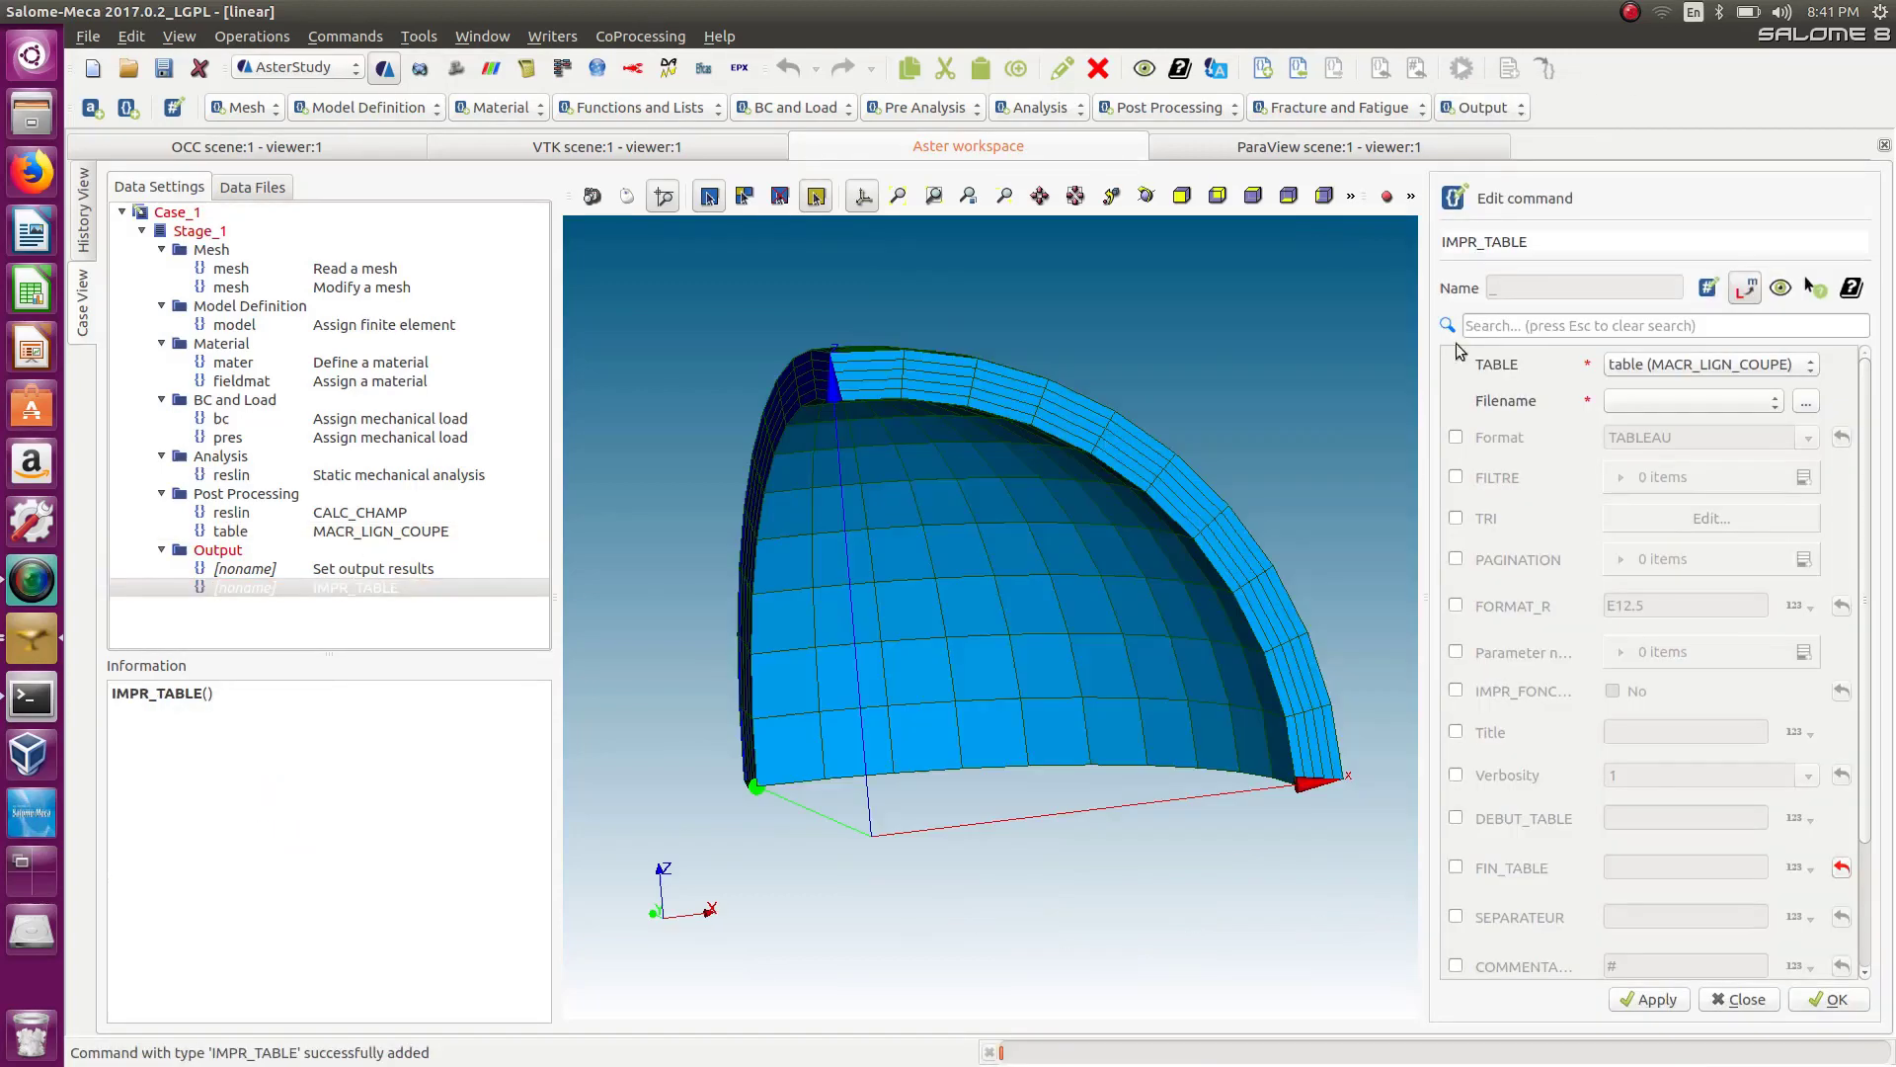
pyautogui.click(1806, 402)
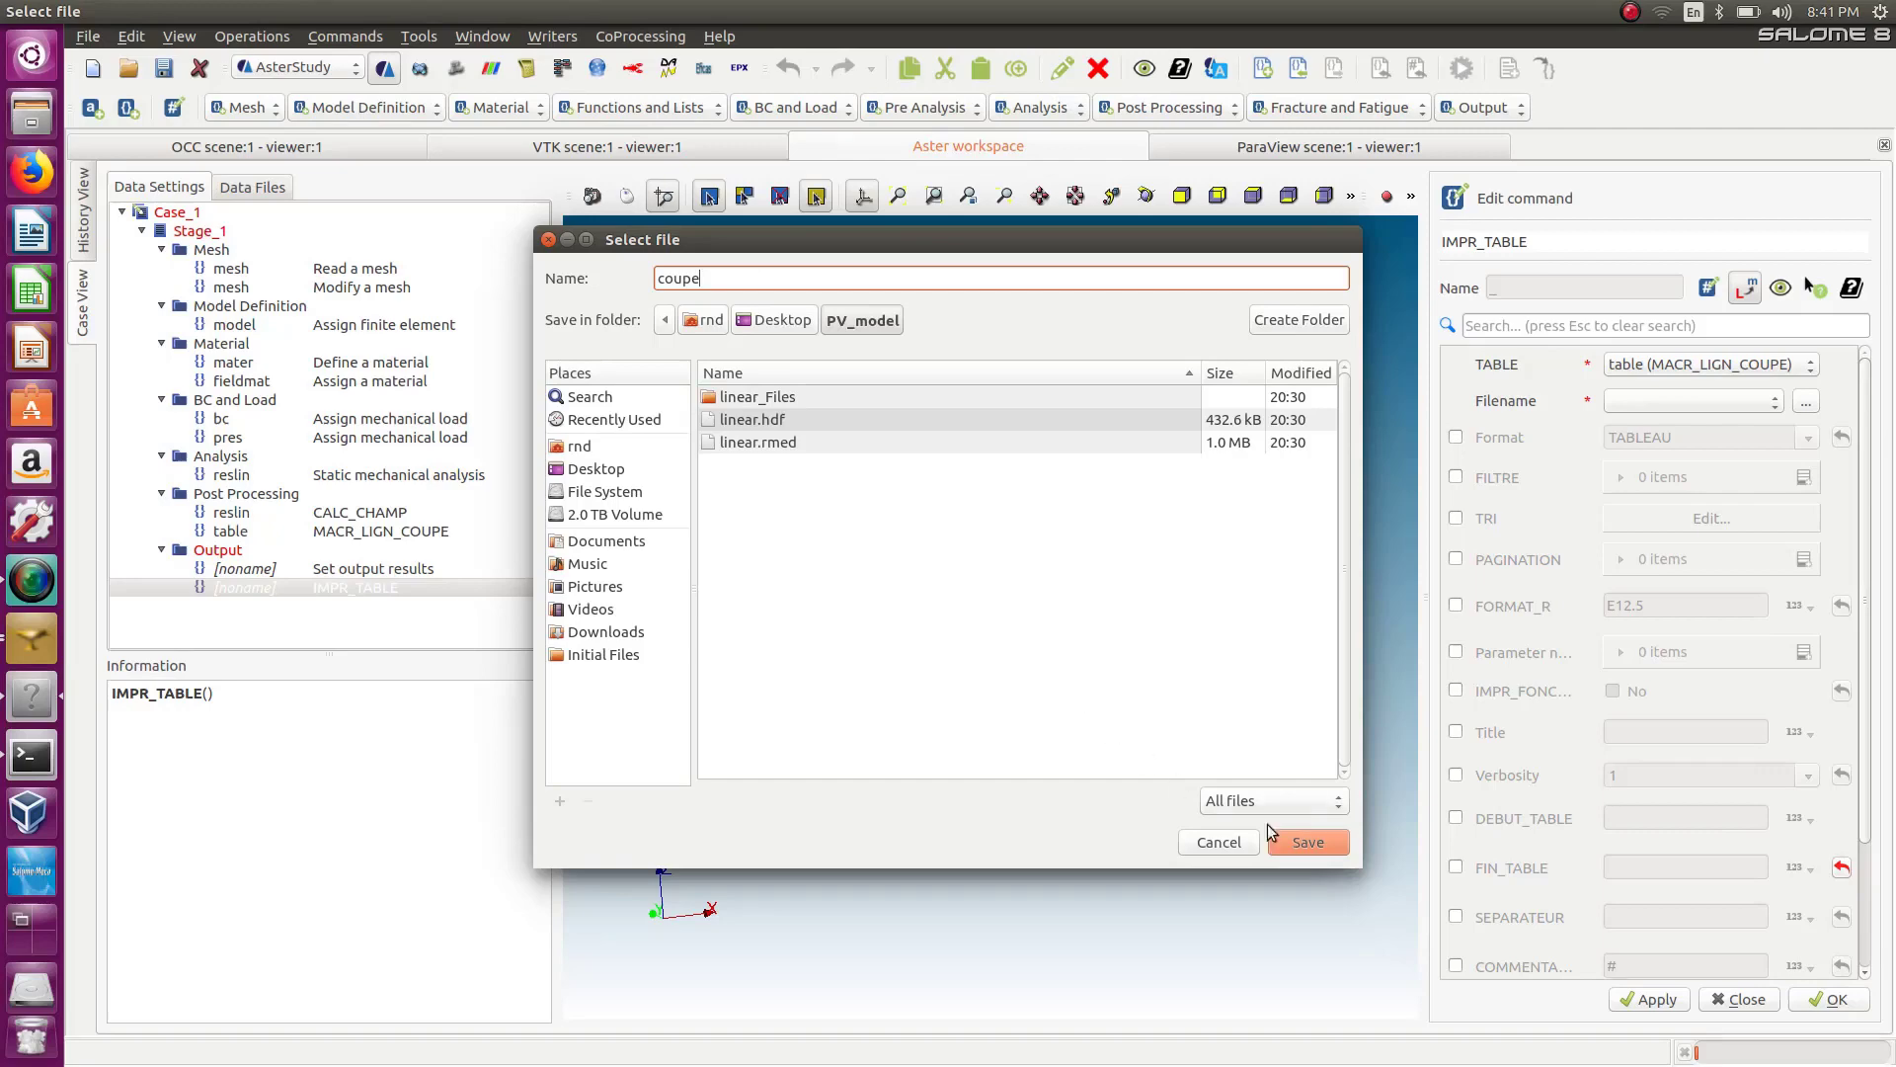
pyautogui.click(1314, 843)
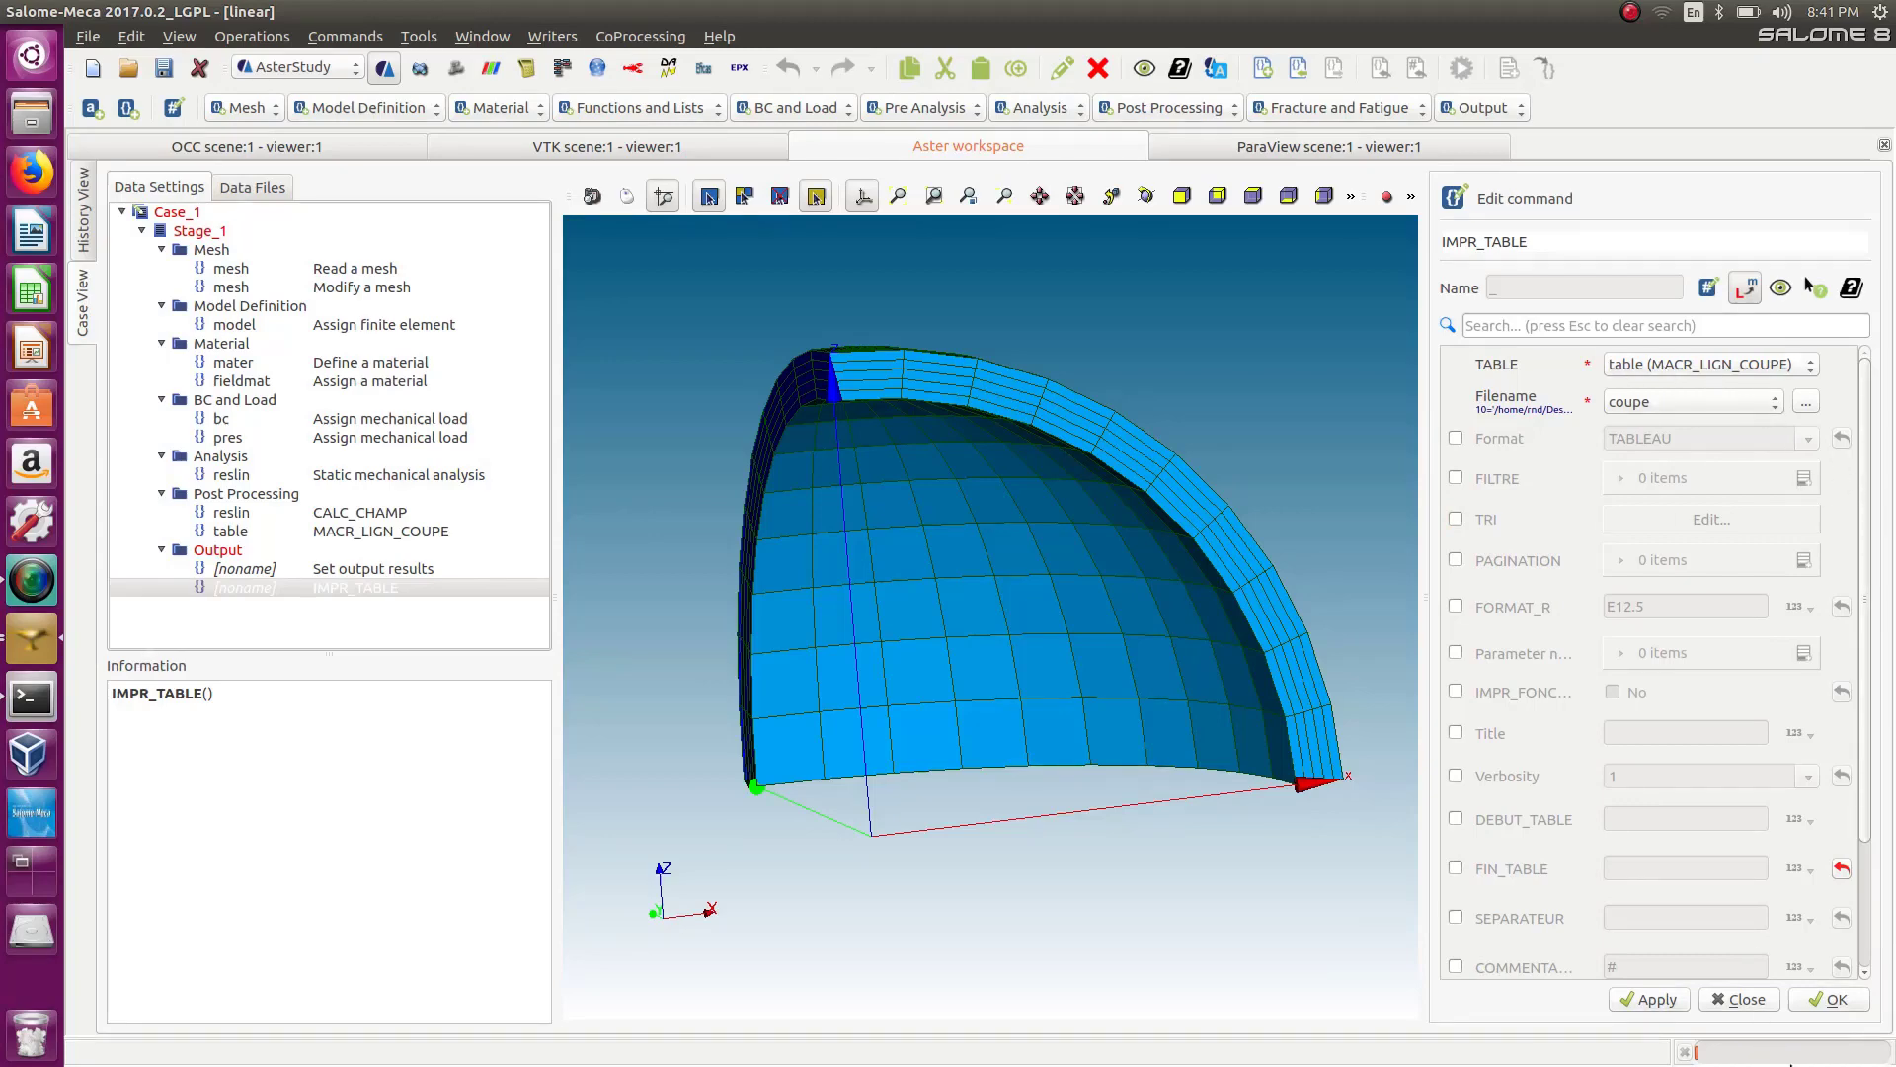
pyautogui.click(1833, 1000)
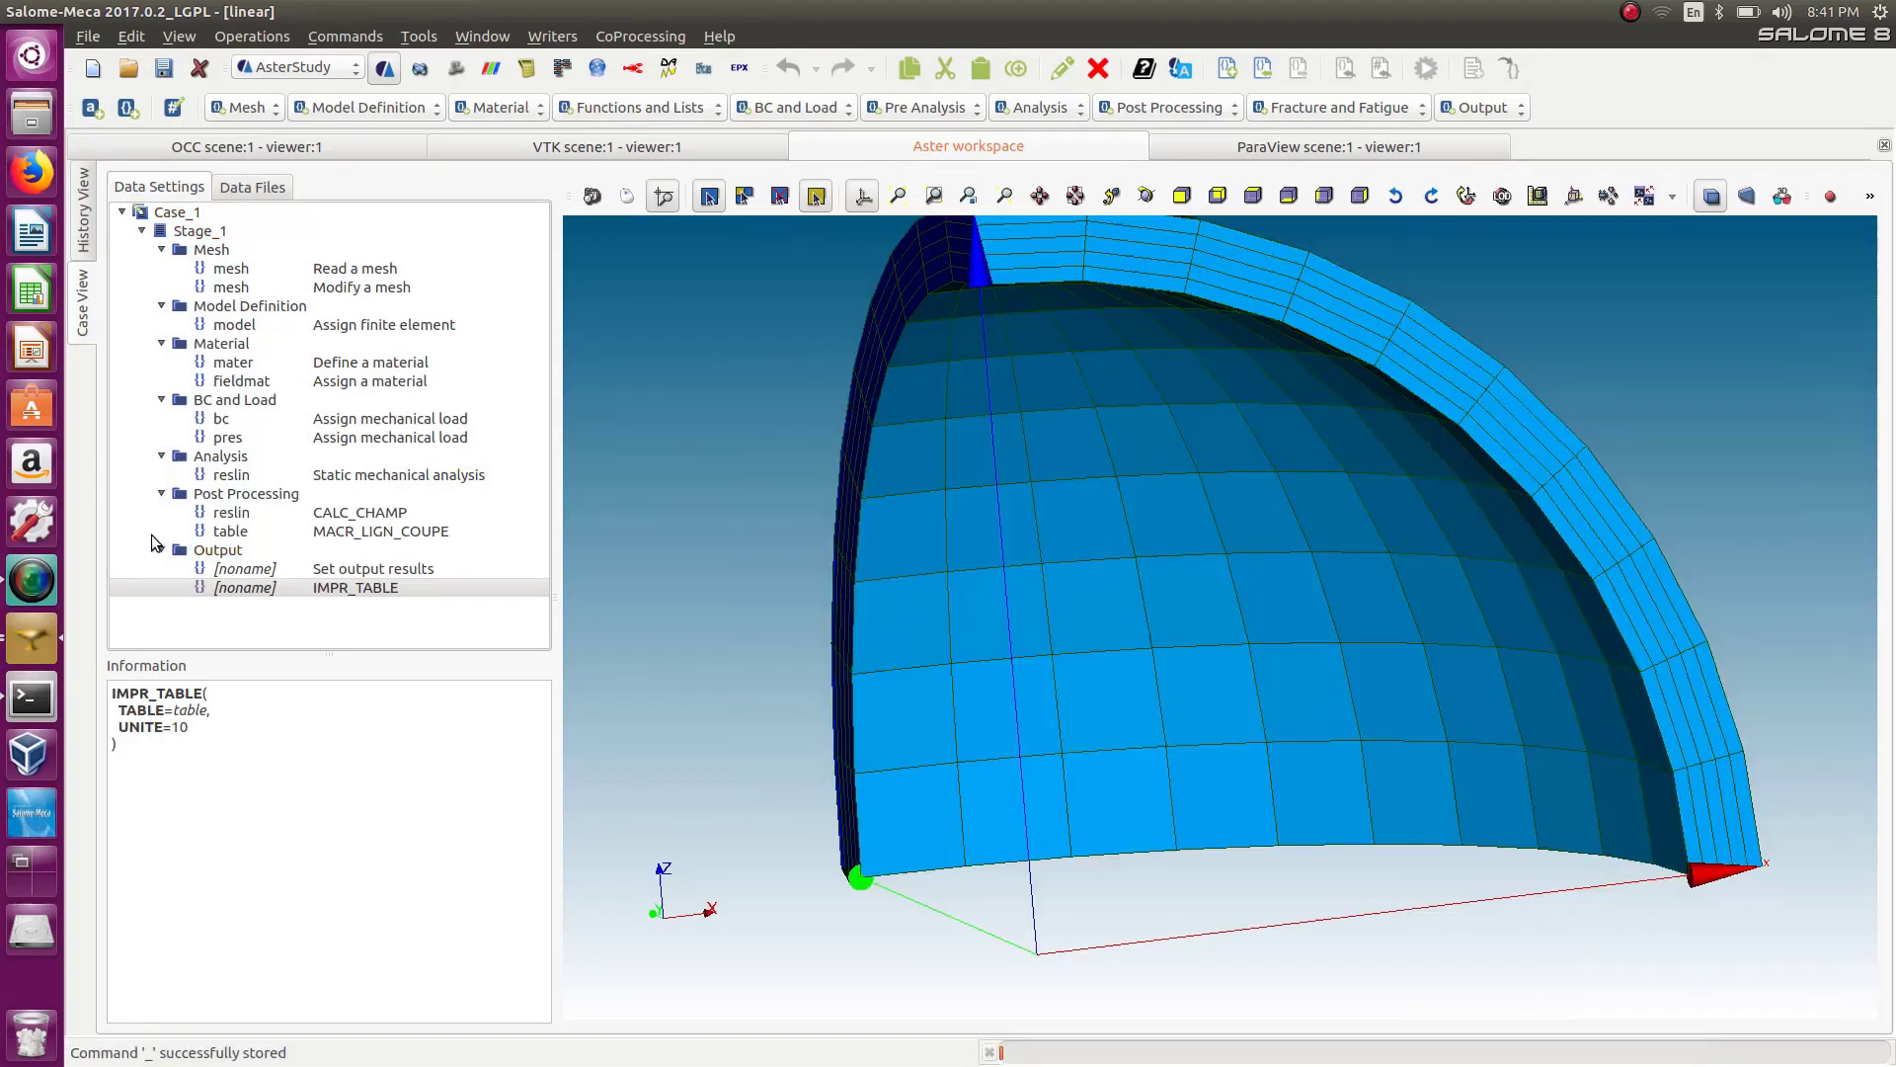
# Run the case again from the history view with the default memory, time and localhost server settings.
pyautogui.click(89, 239)
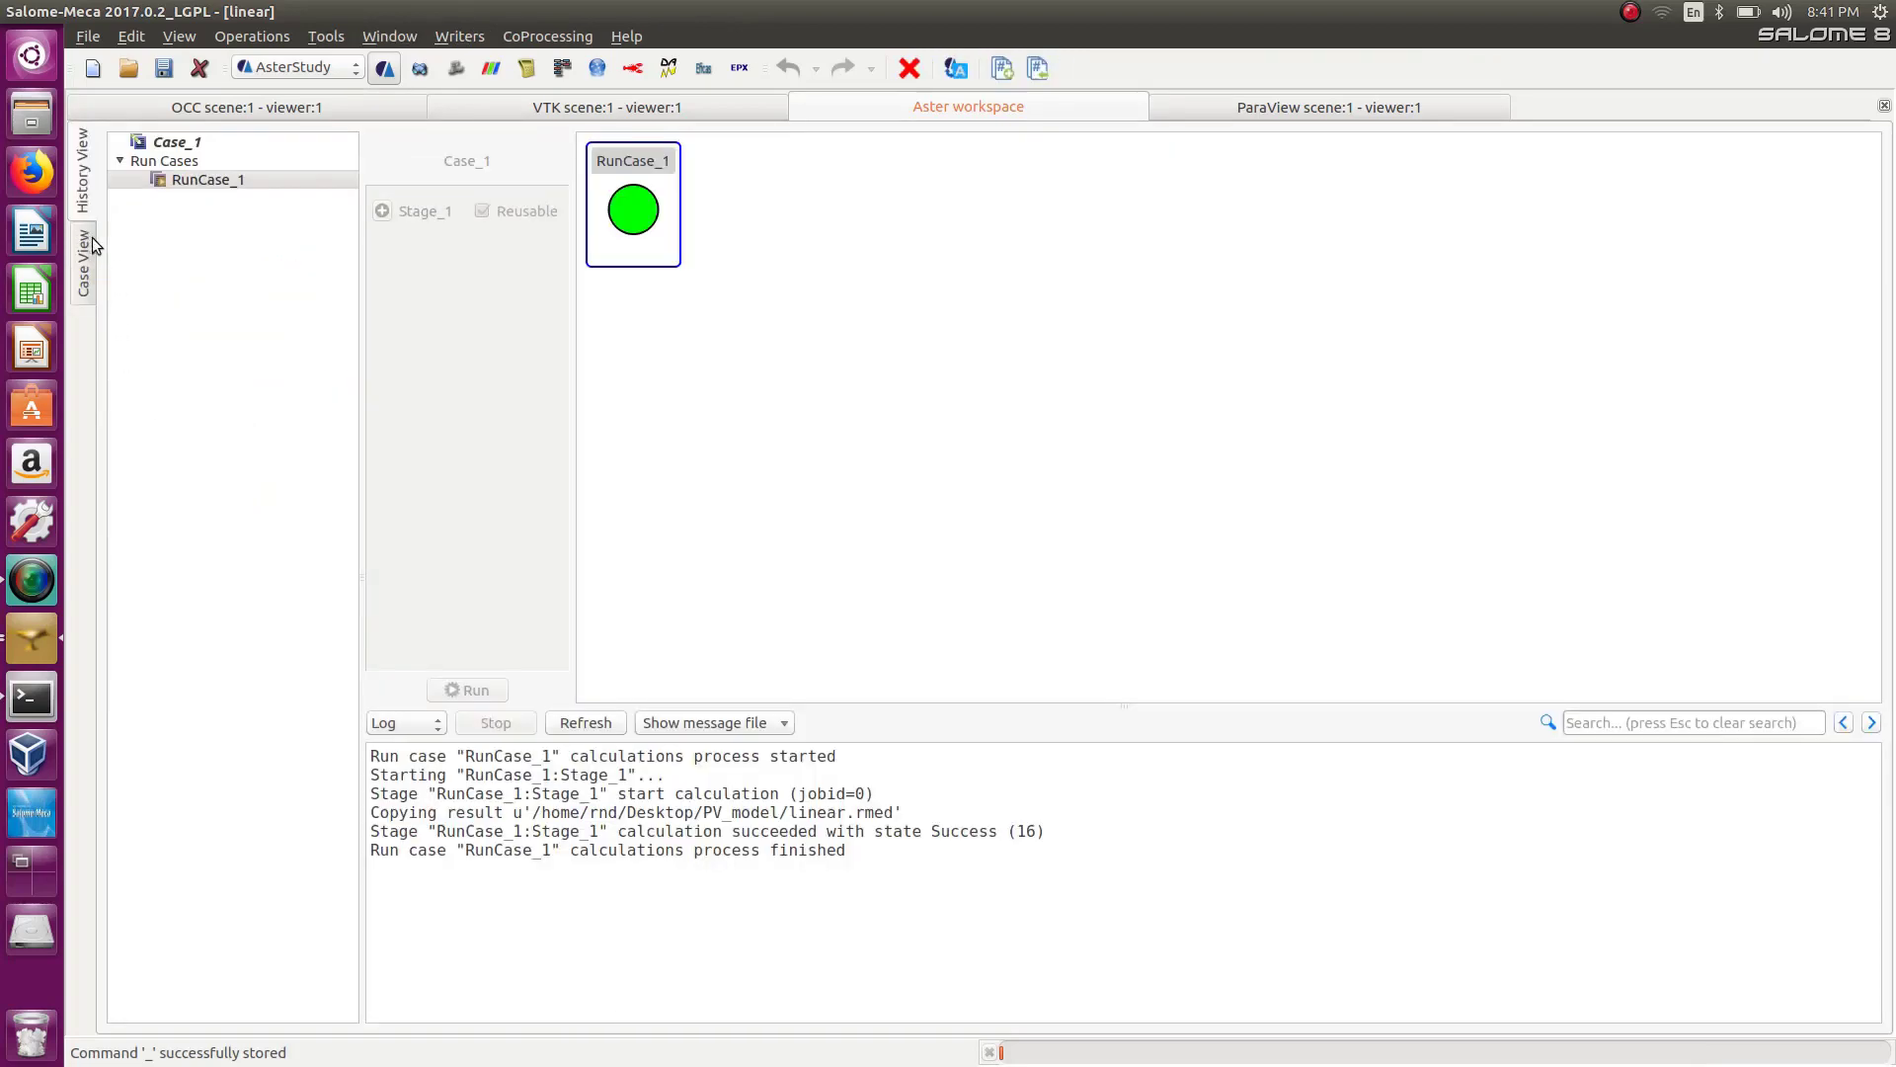
pyautogui.click(223, 144)
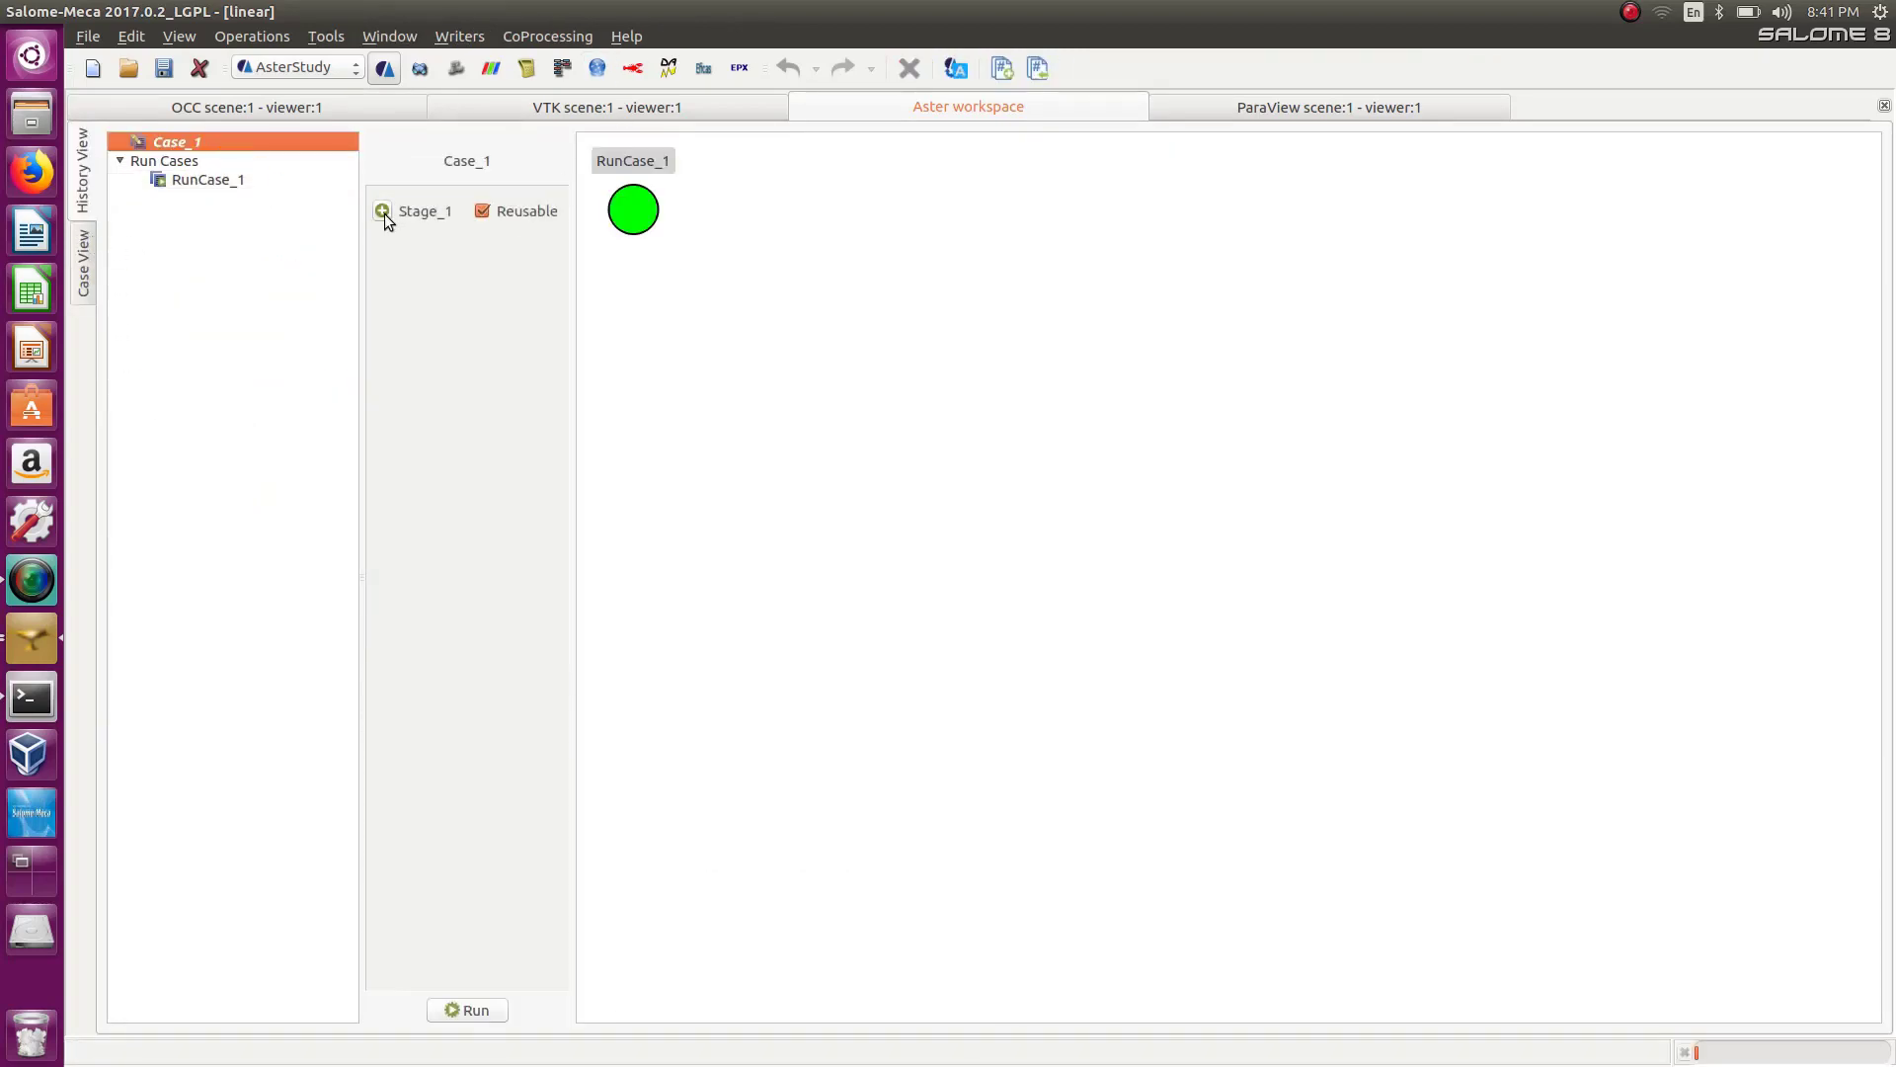
pyautogui.click(472, 1010)
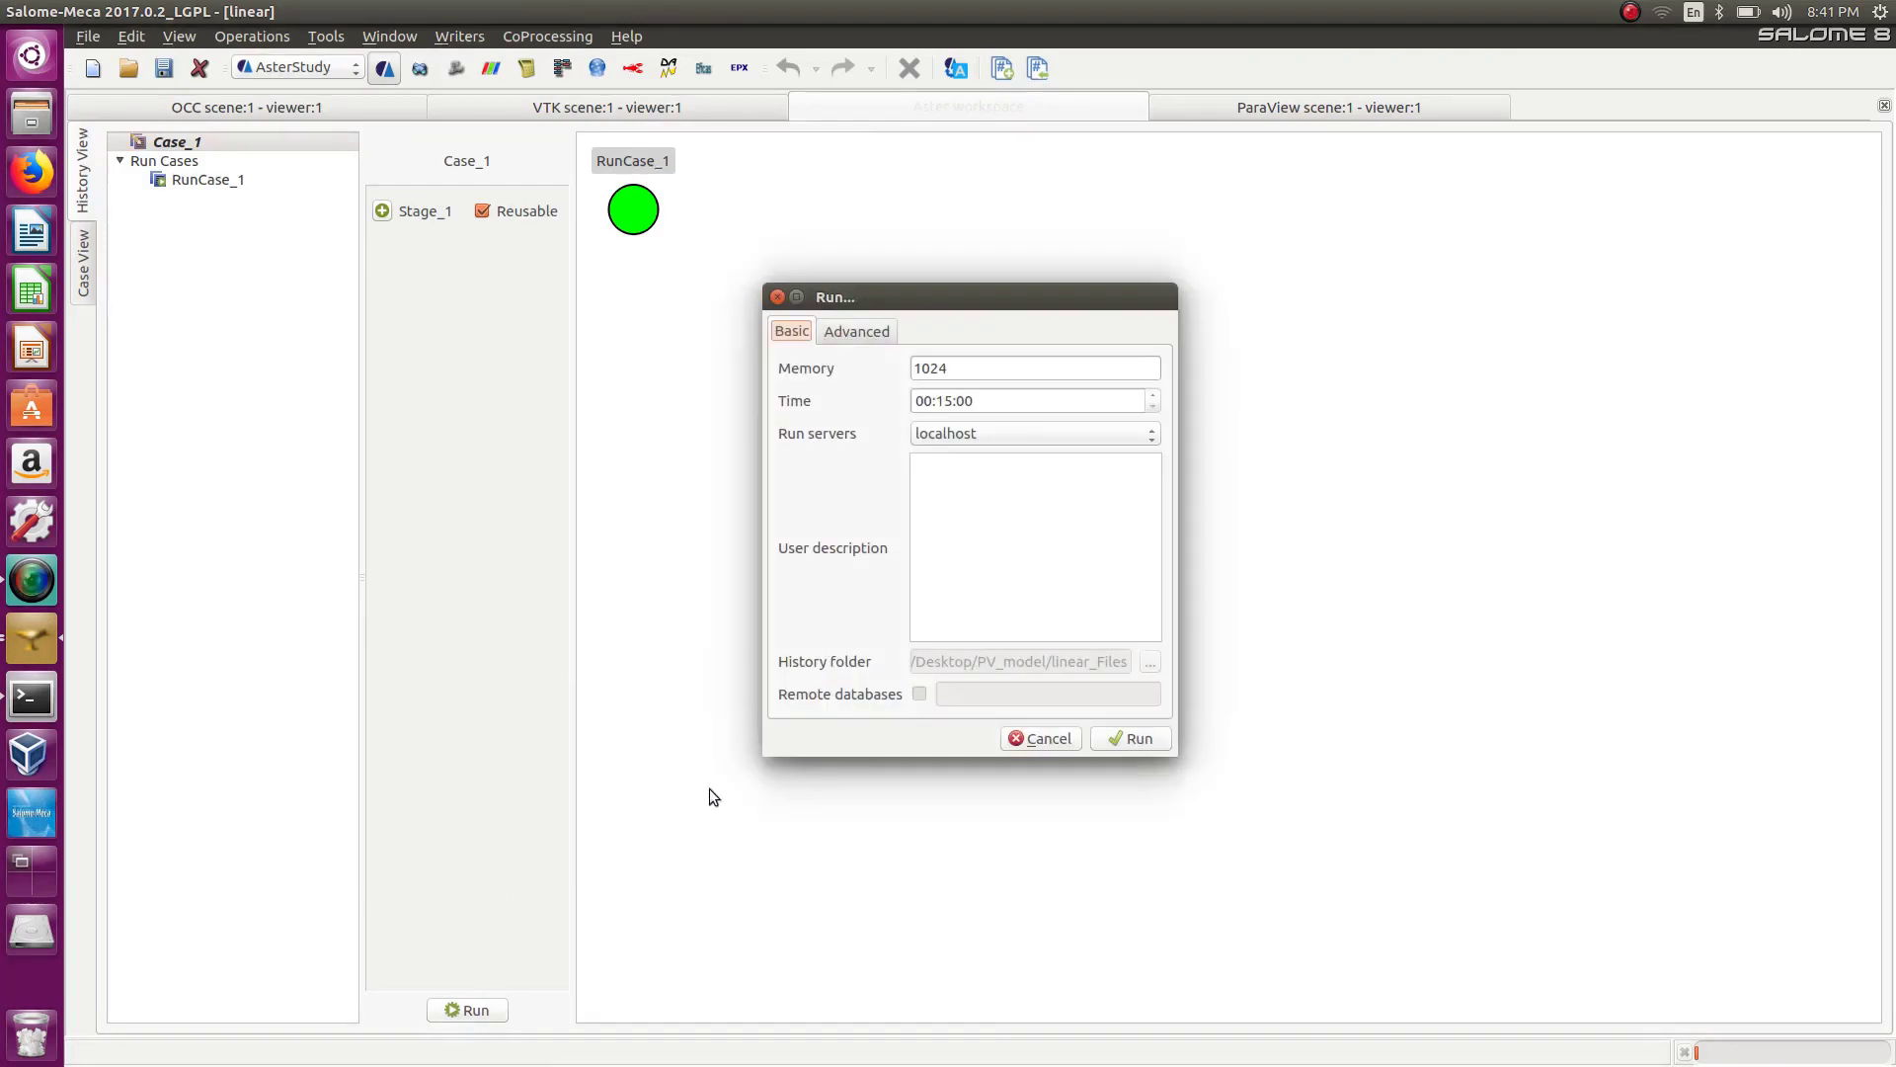
pyautogui.click(1136, 739)
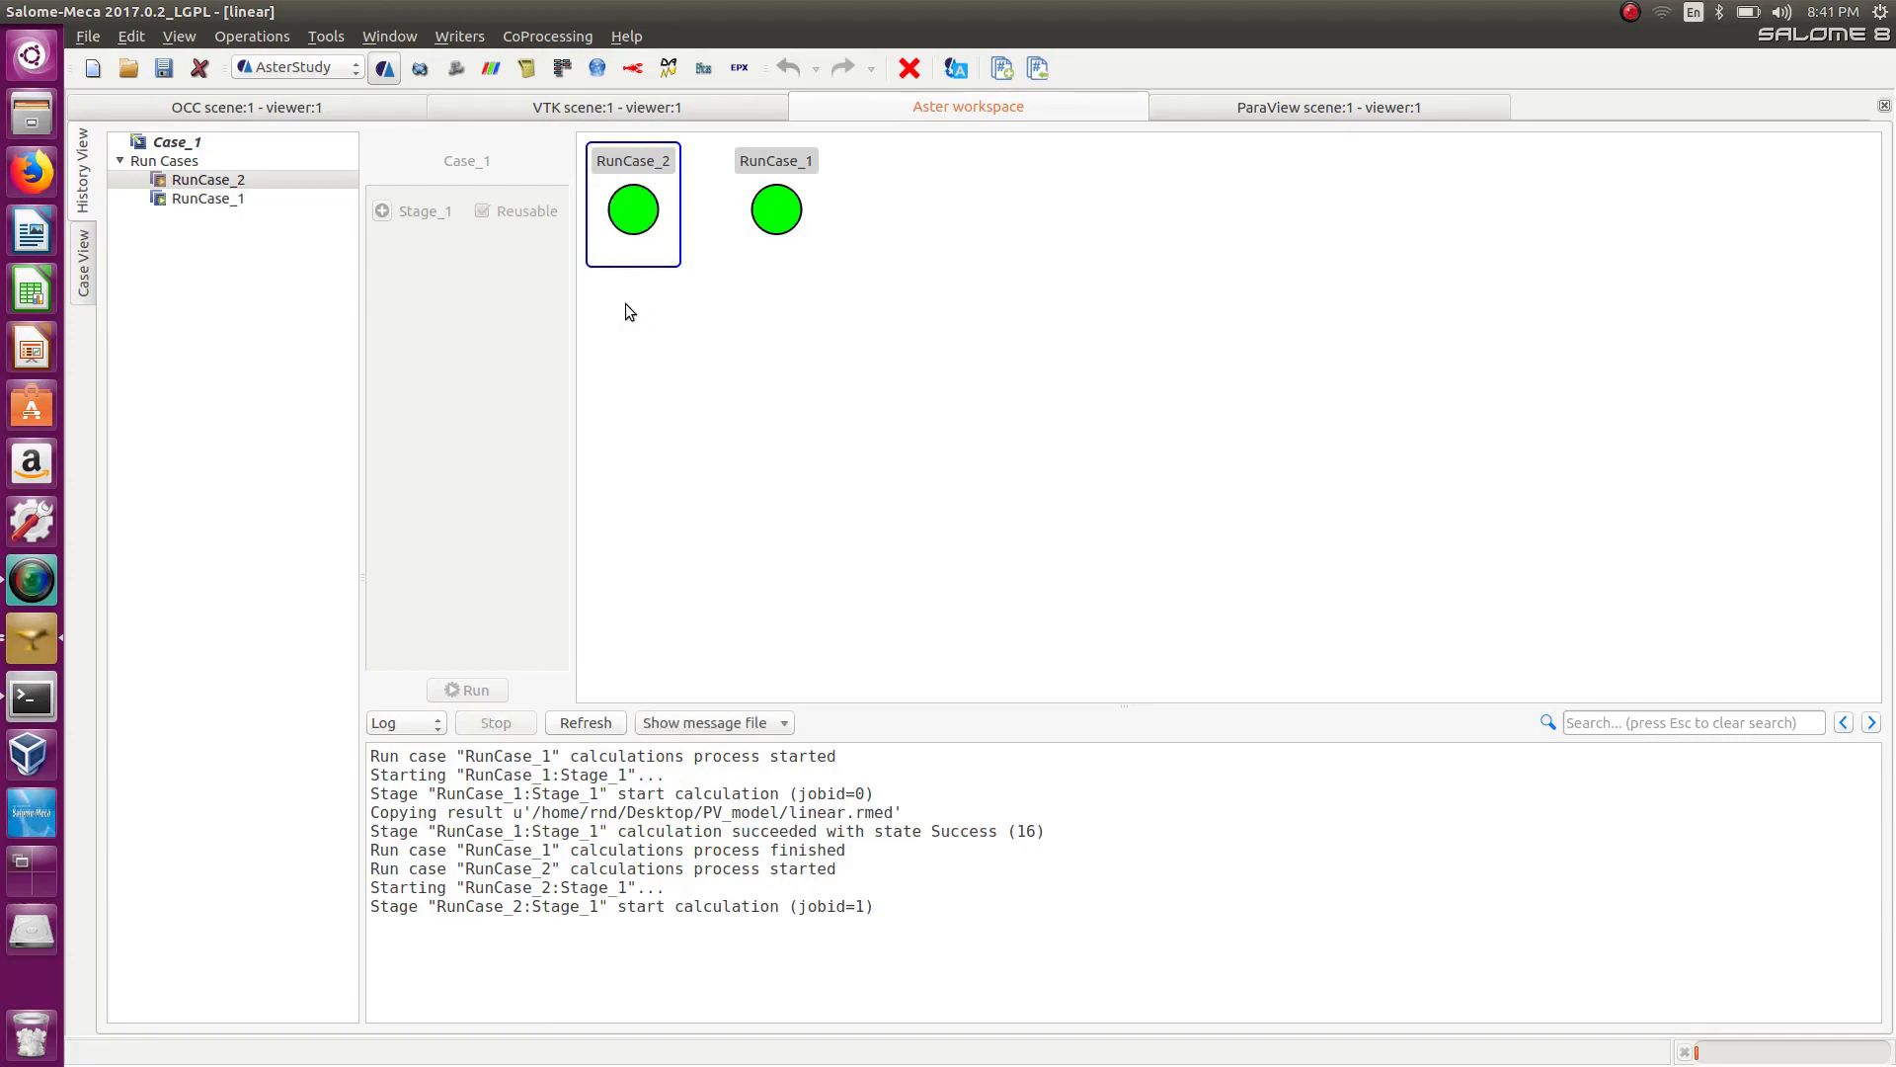
# Open the PV_model folder on the desktop and open the coupe result file in a text editor.
pyautogui.moveTo(464, 11); pyautogui.dragTo(674, 83)
pyautogui.doubleClick(150, 191)
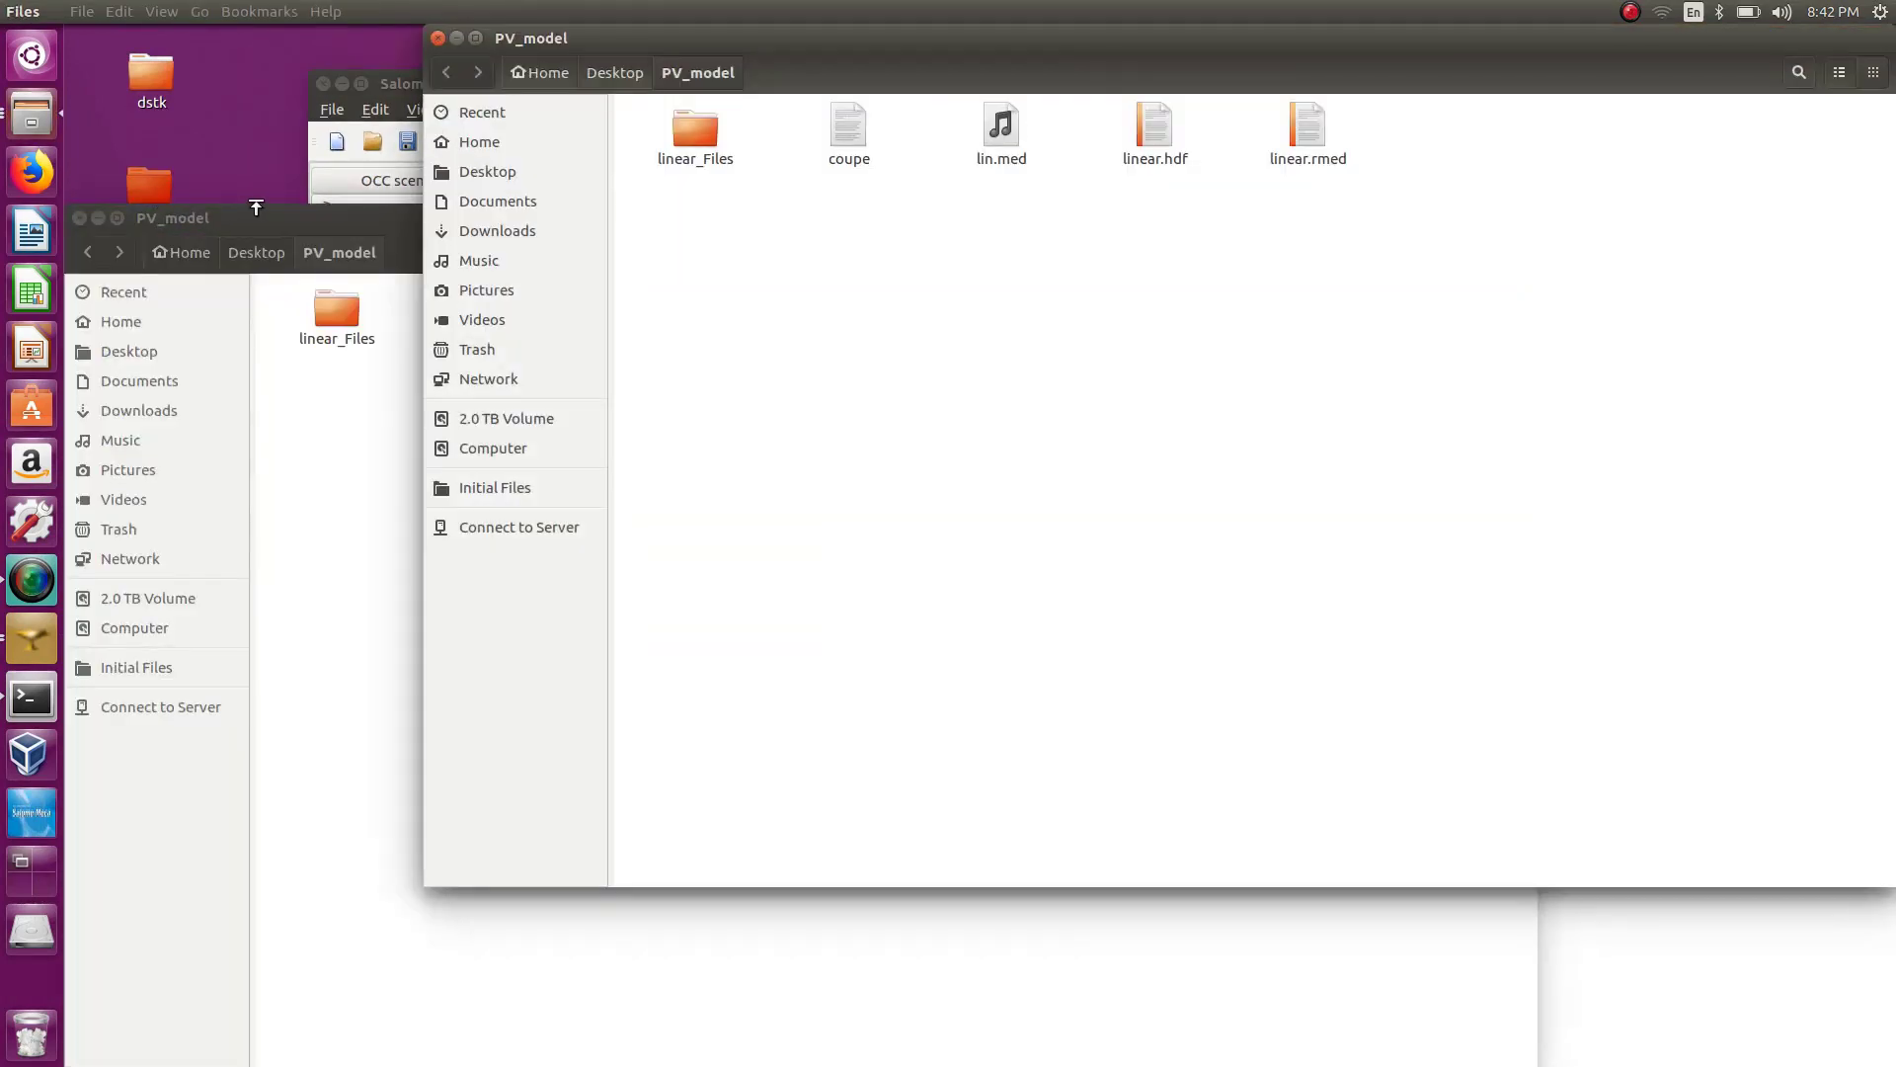
pyautogui.click(440, 39)
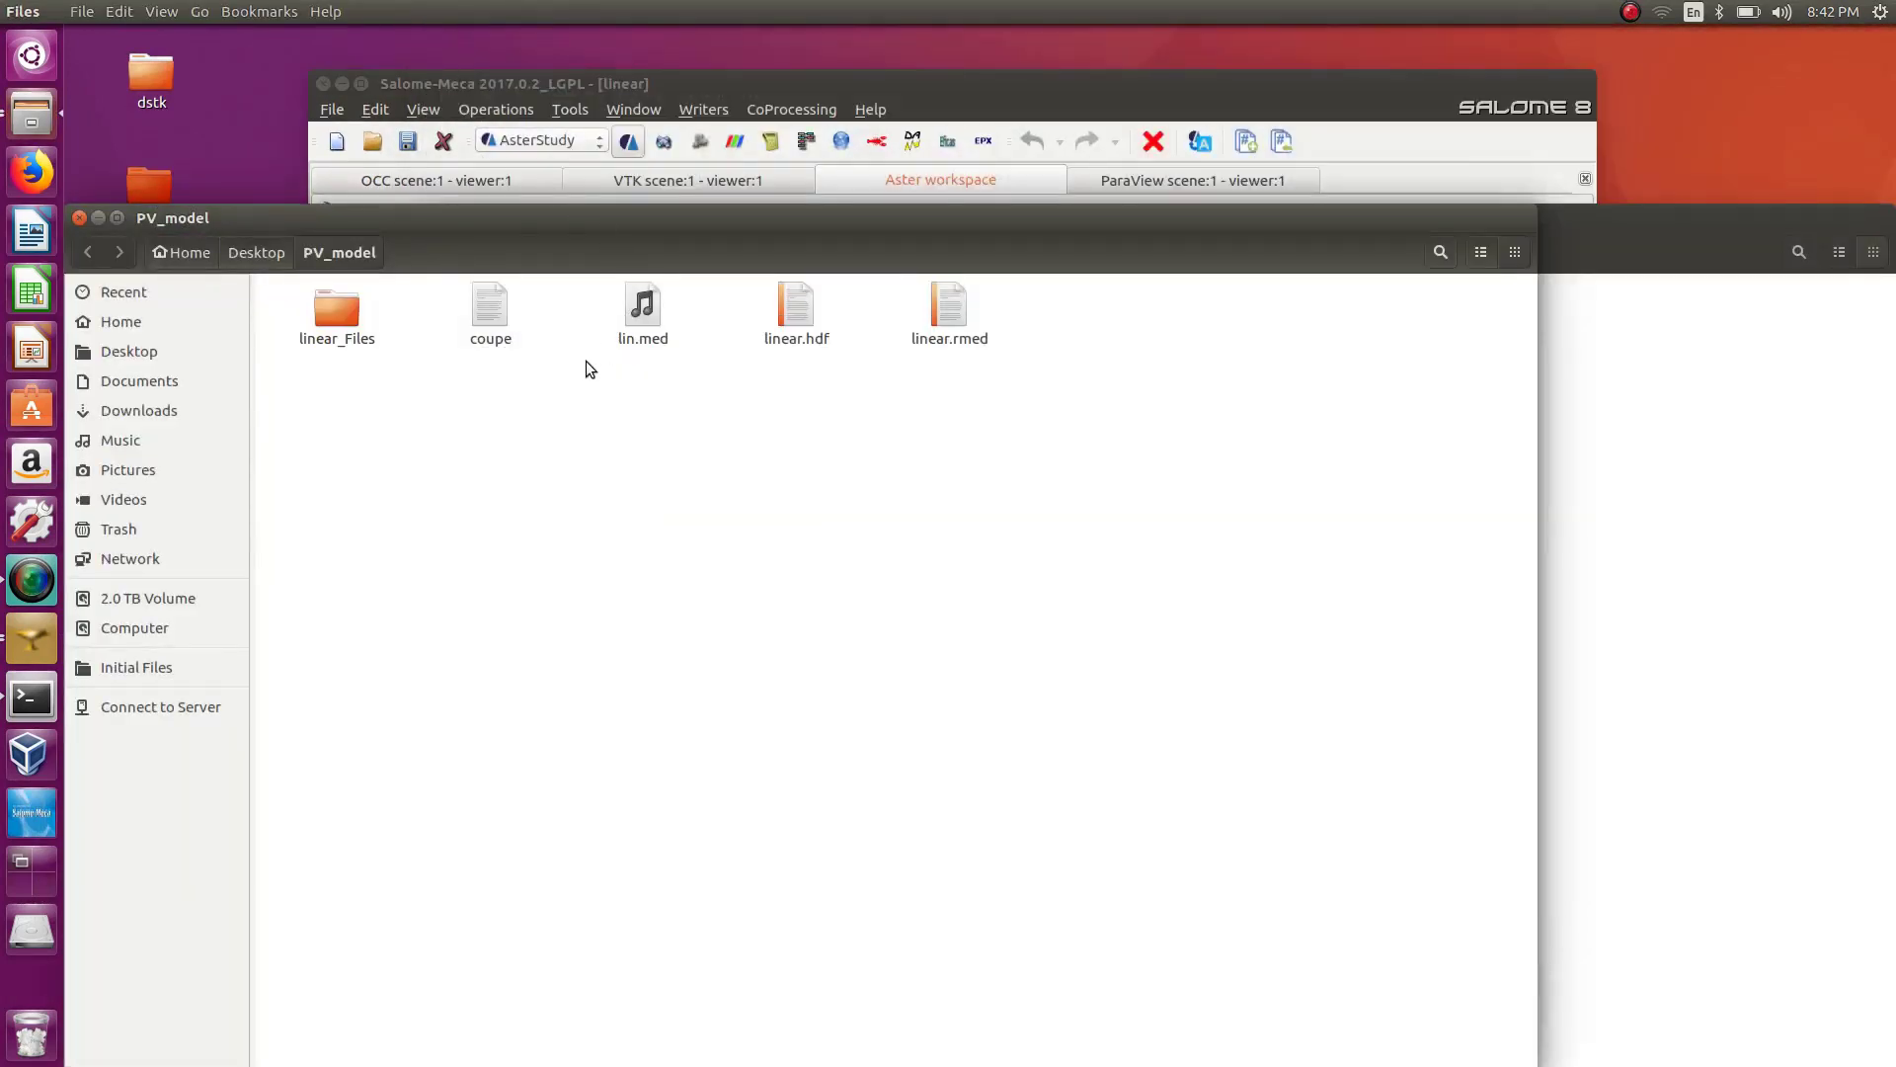
pyautogui.doubleClick(491, 314)
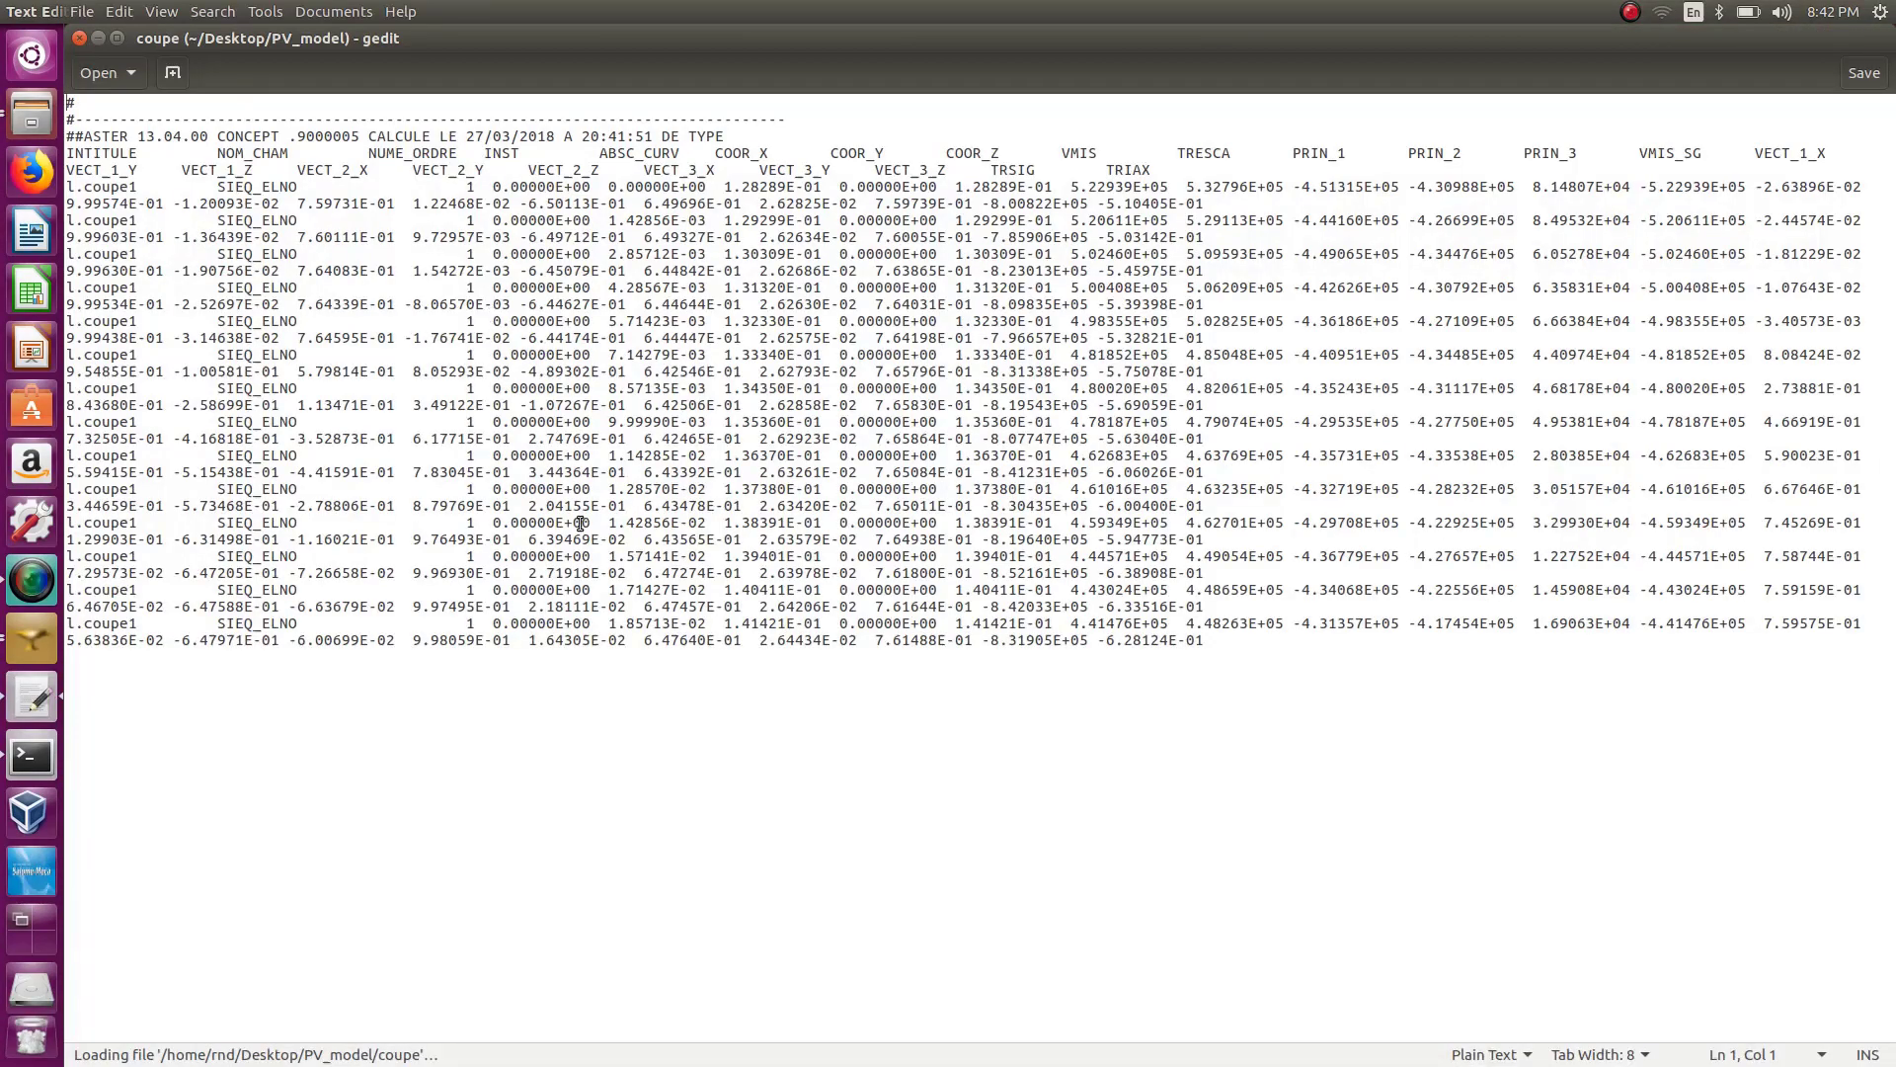
# Examine the coupe table's columns and rows in the text editor, then close it.
pyautogui.moveTo(928, 62); pyautogui.dragTo(1400, 136)
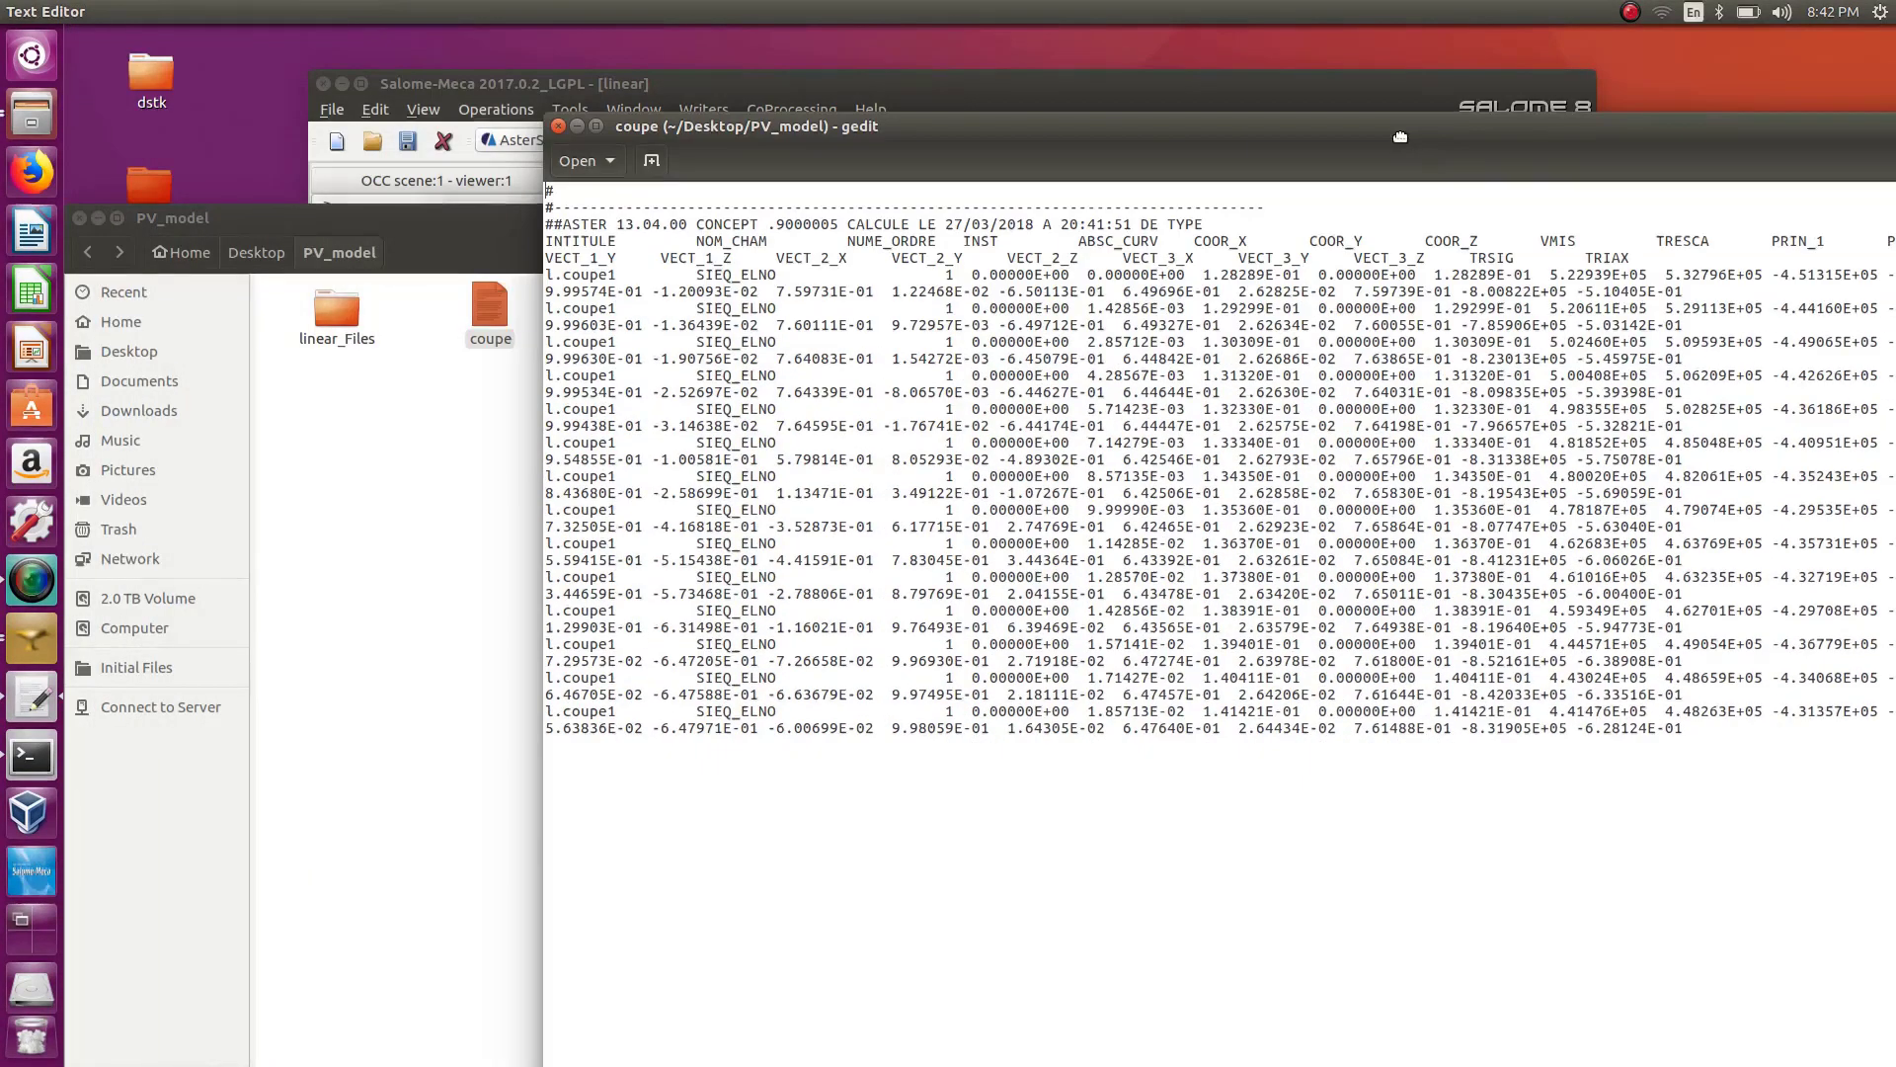
pyautogui.moveTo(542, 396); pyautogui.dragTo(20, 439)
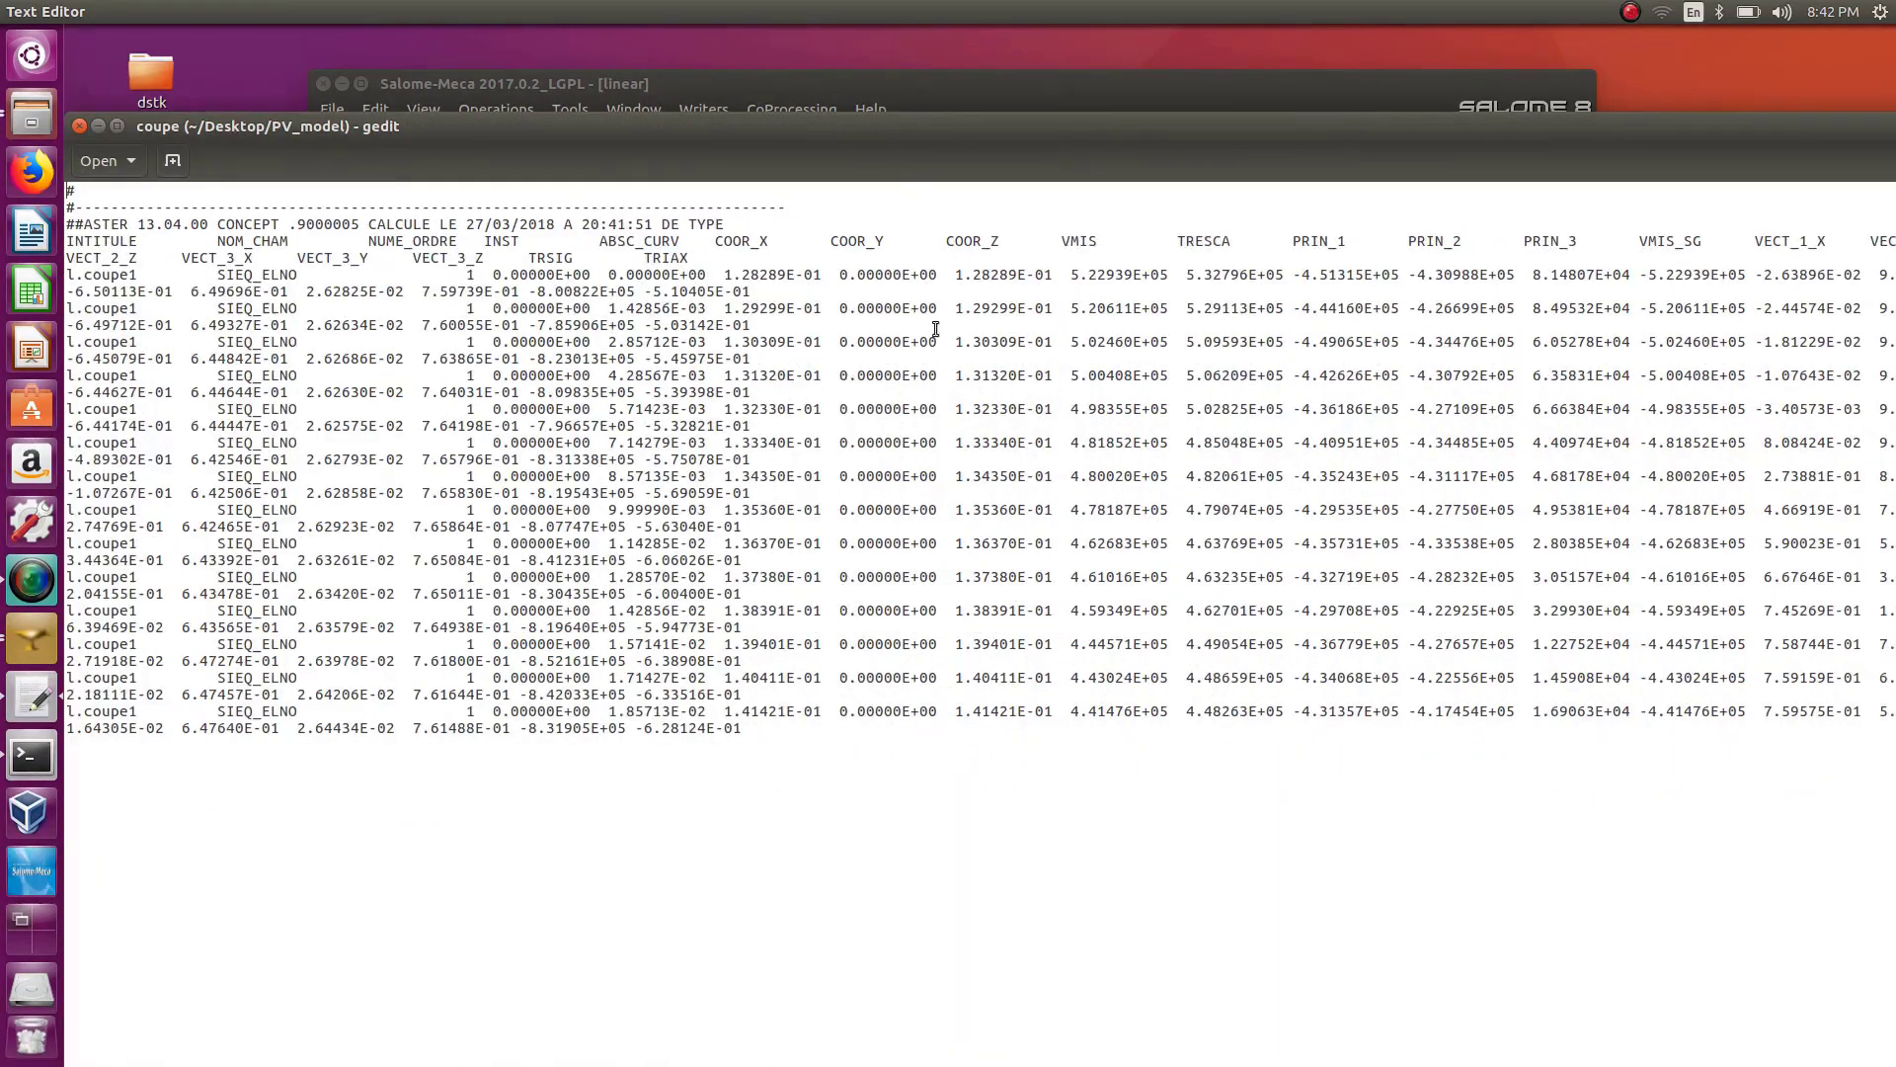
pyautogui.moveTo(865, 146); pyautogui.dragTo(1851, 206)
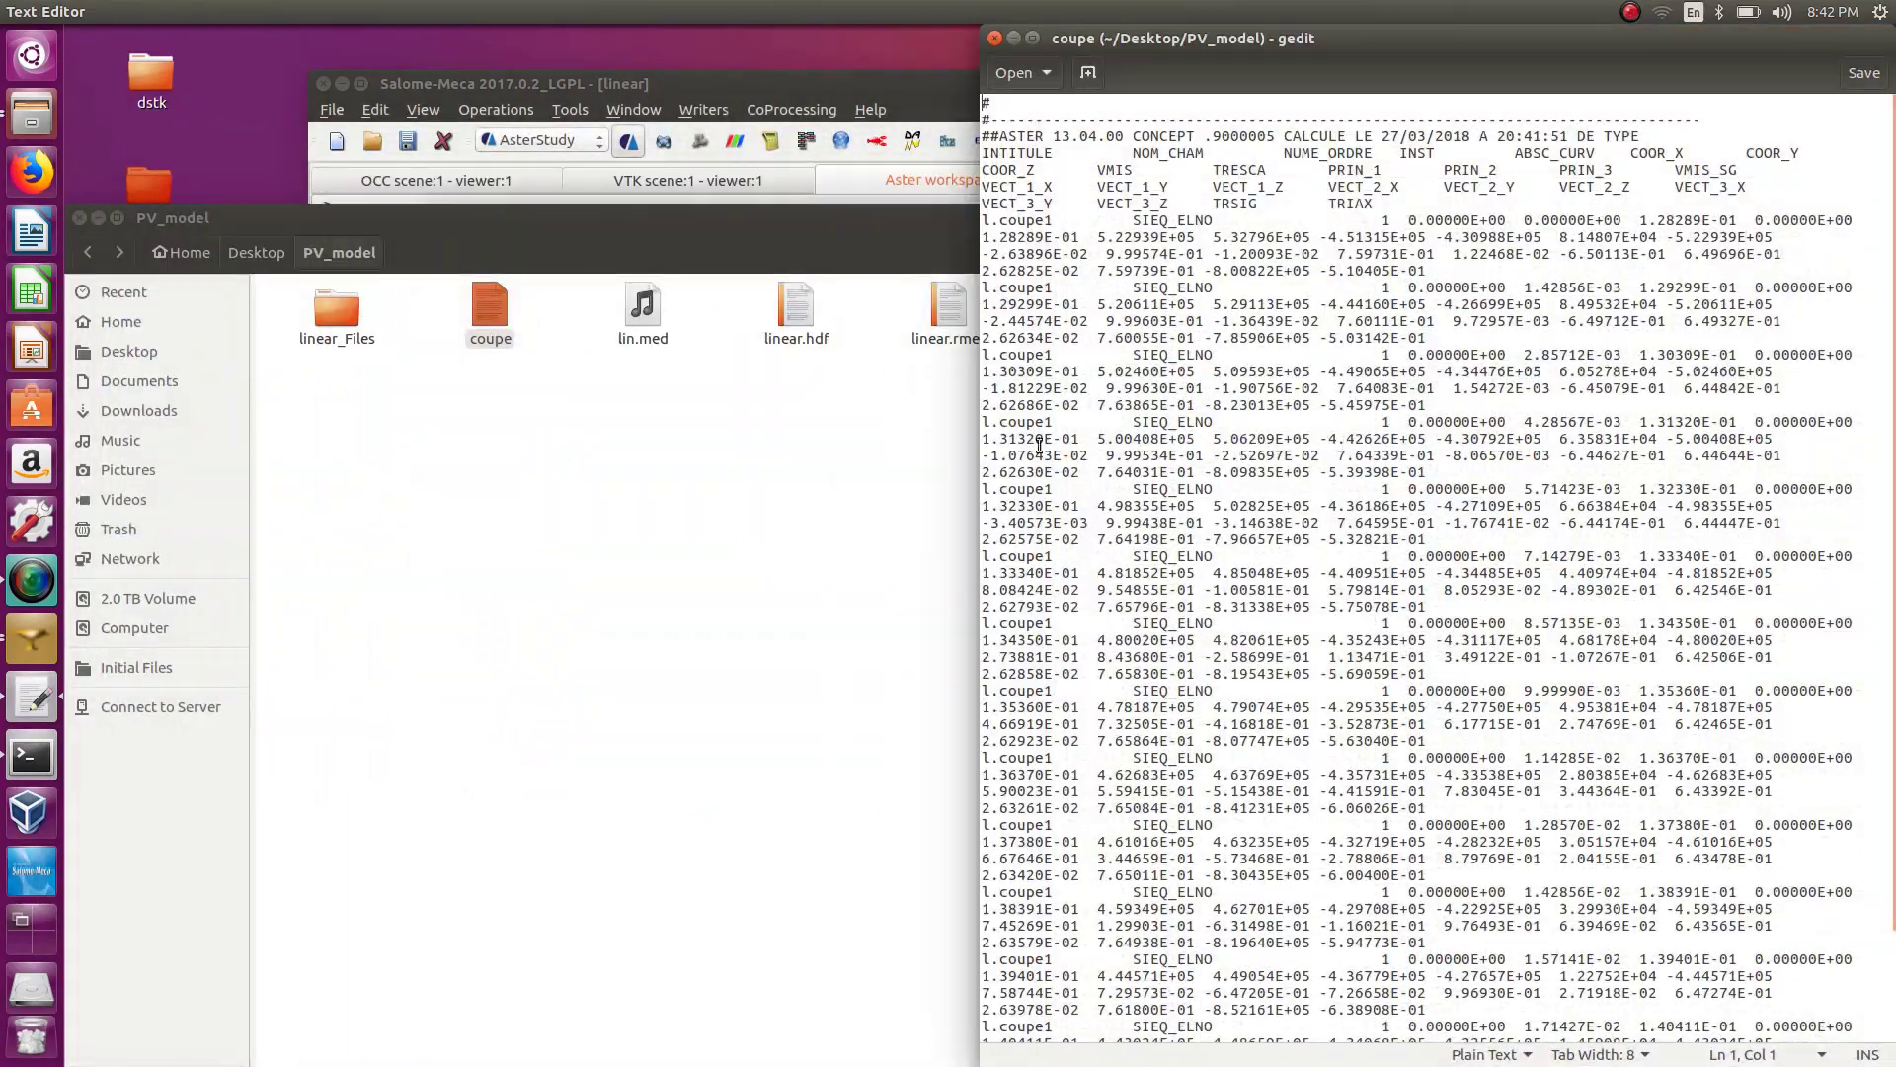
pyautogui.moveTo(977, 441); pyautogui.dragTo(17, 484)
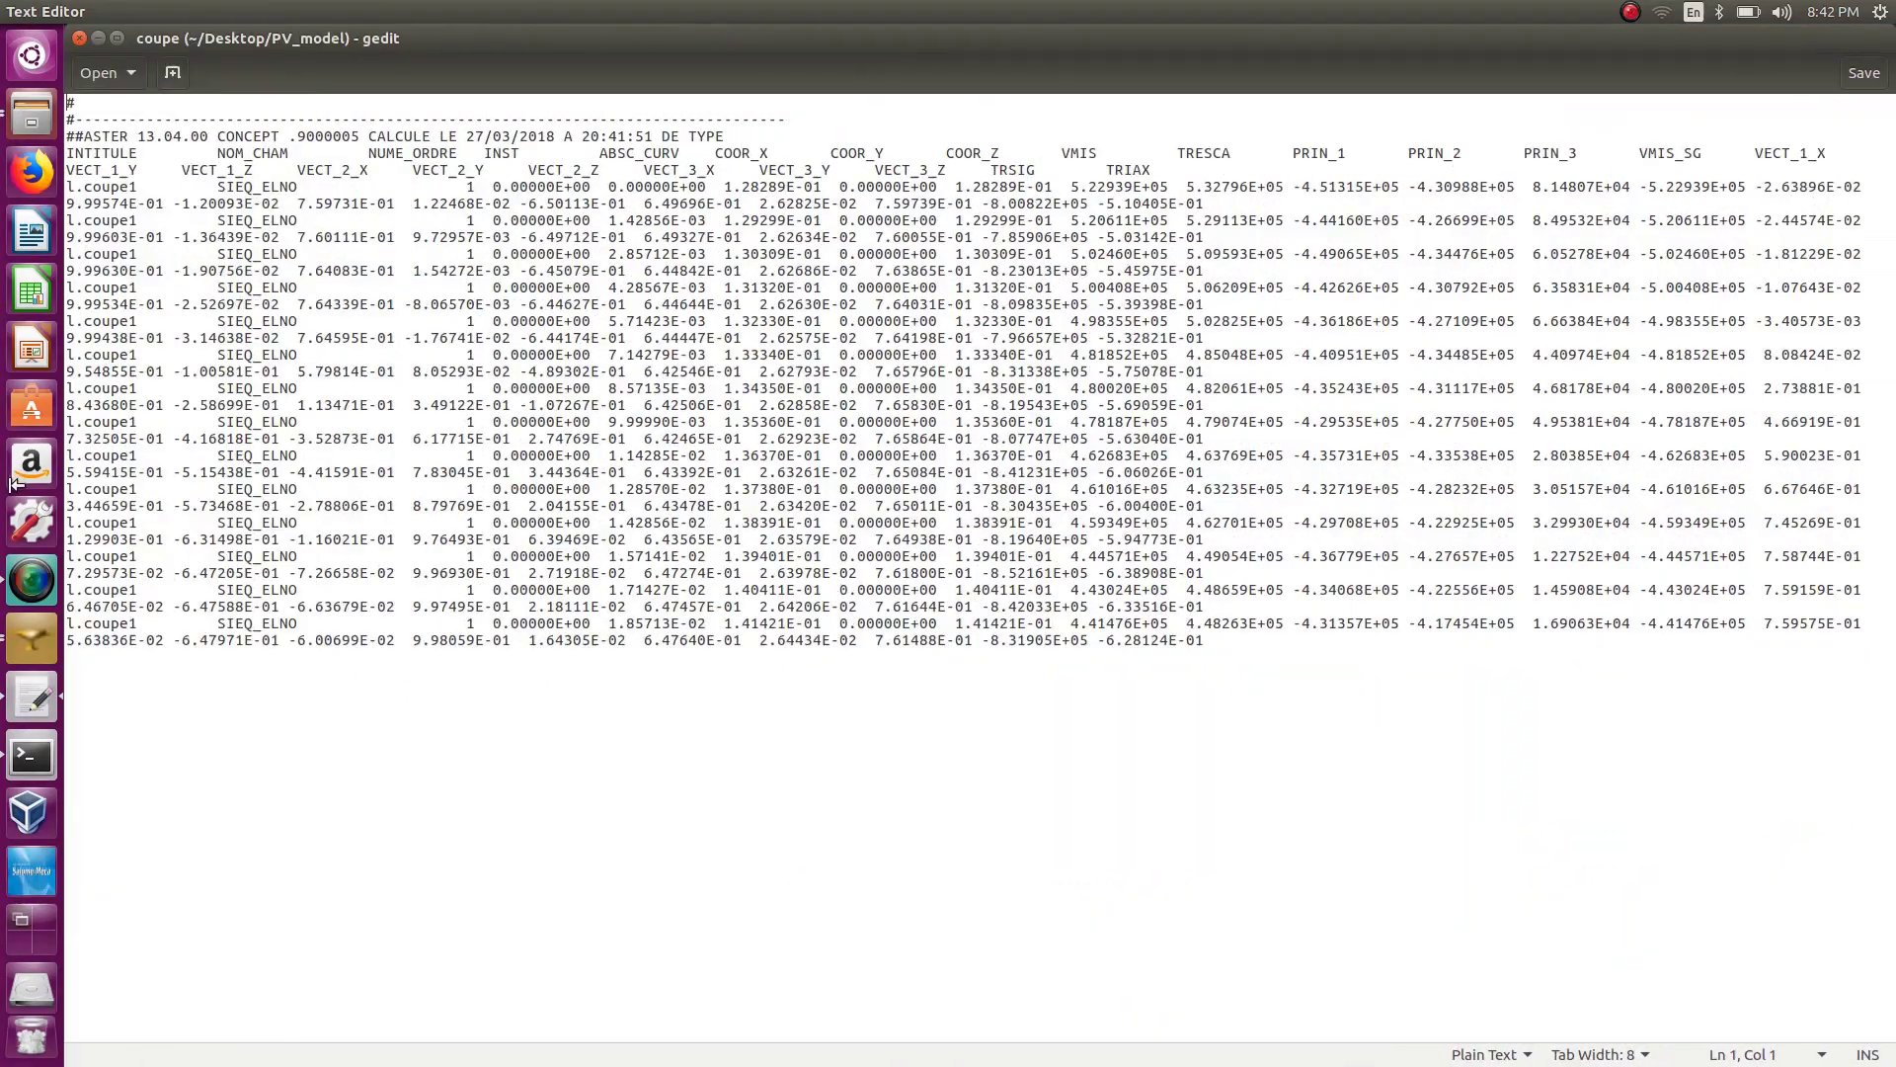
pyautogui.doubleClick(839, 39)
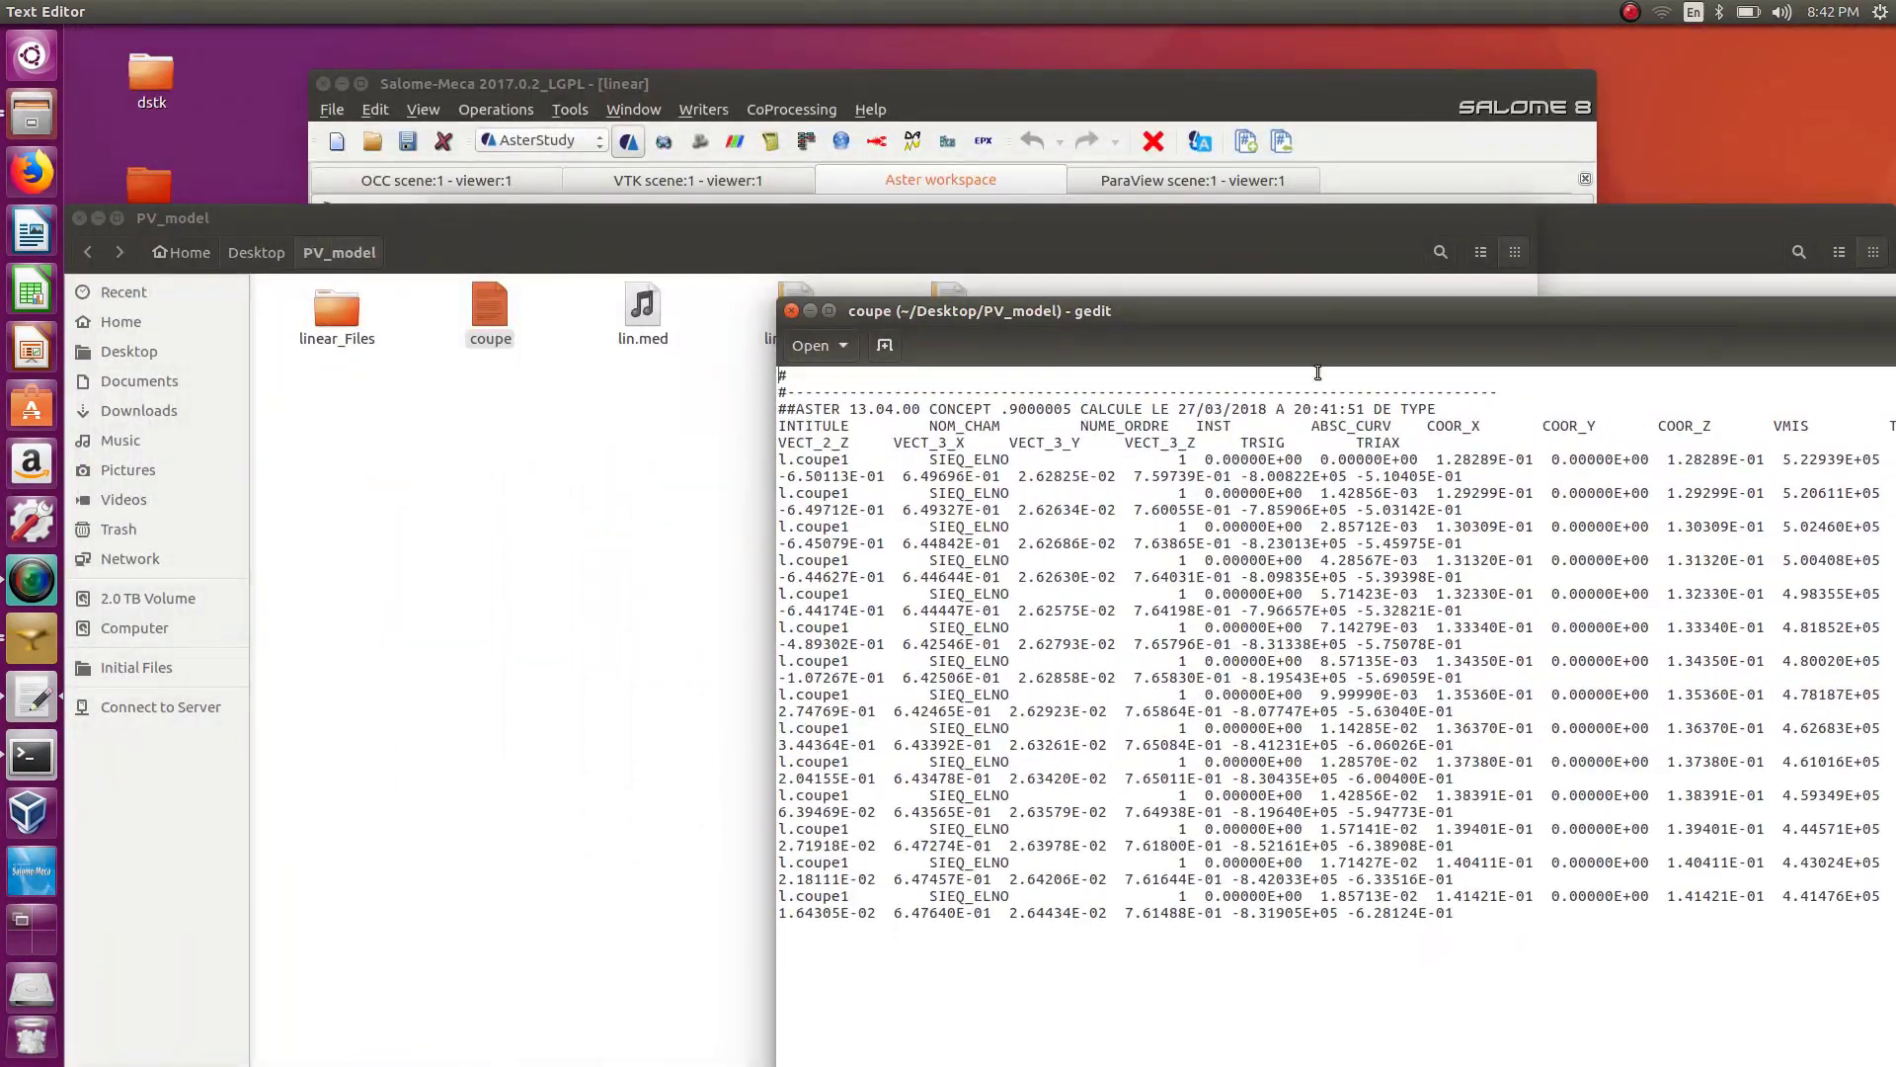
pyautogui.moveTo(772, 472); pyautogui.dragTo(14, 504)
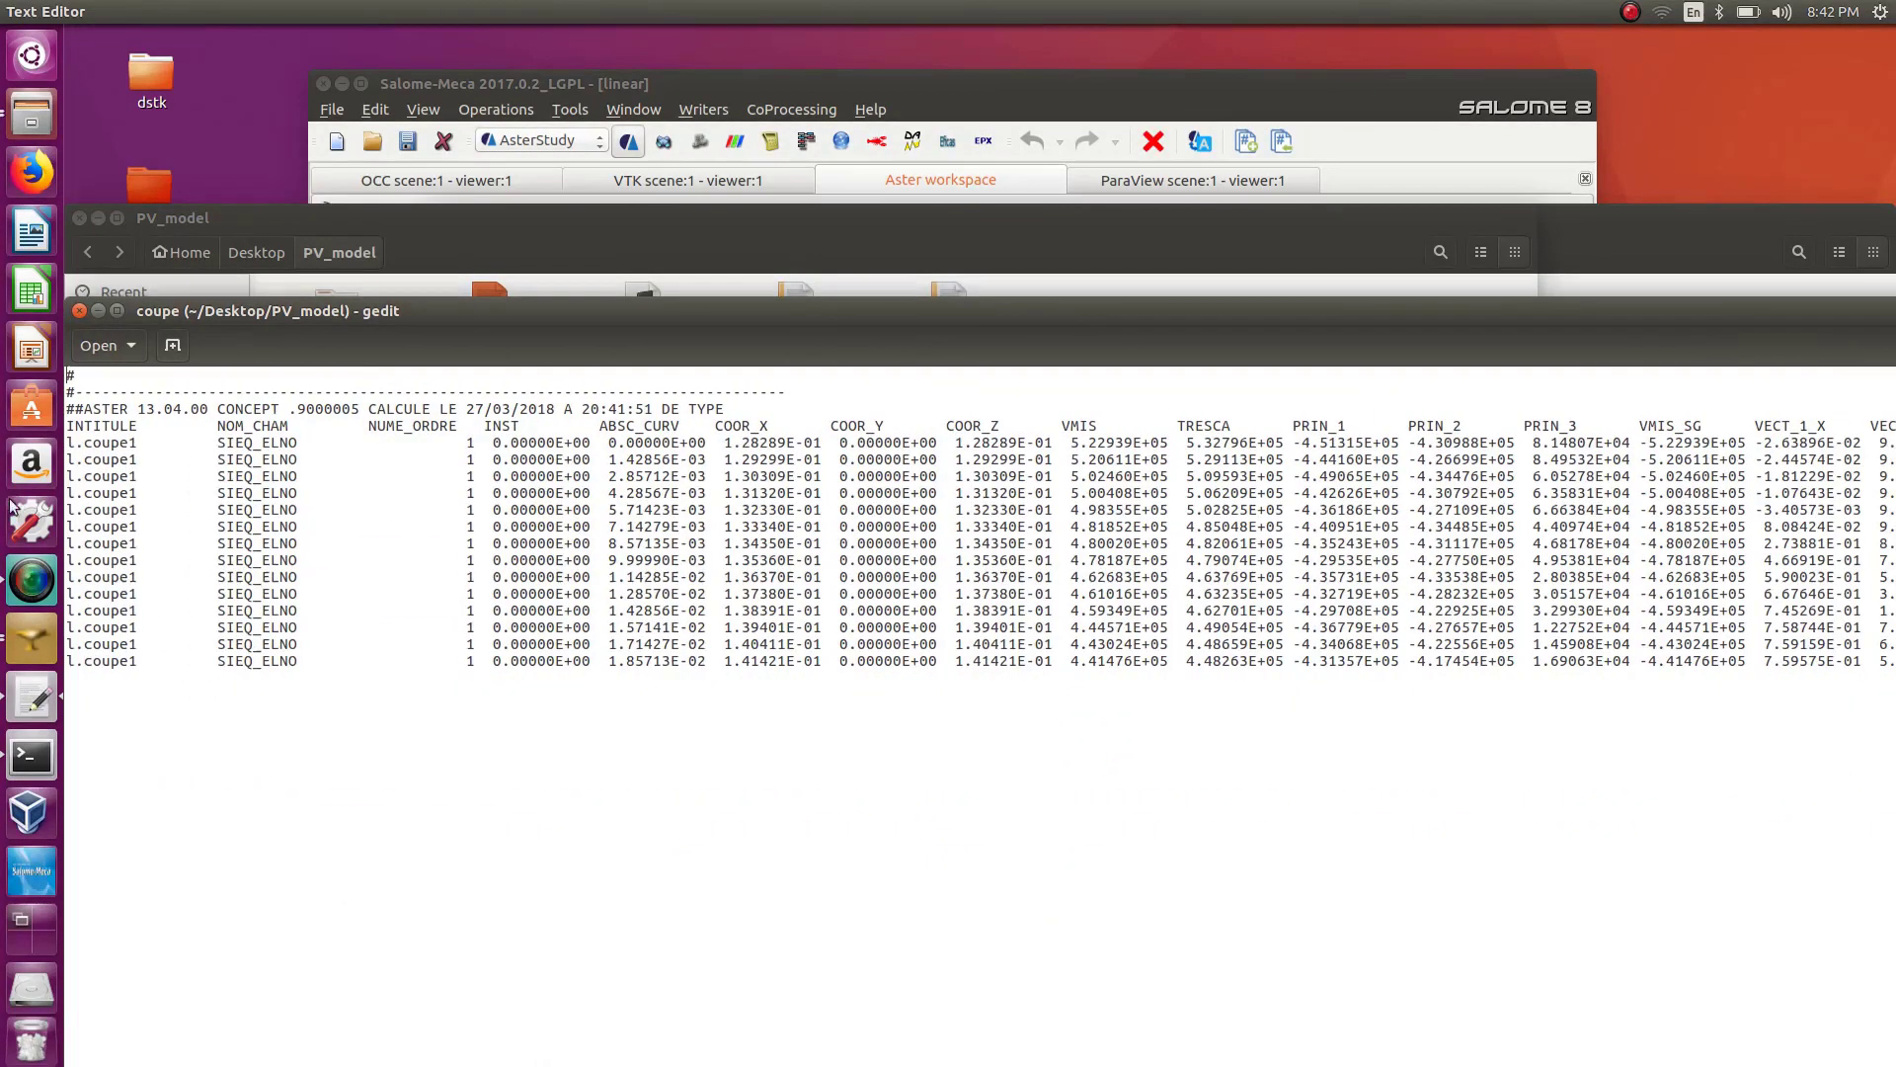
pyautogui.moveTo(496, 316); pyautogui.dragTo(637, 272)
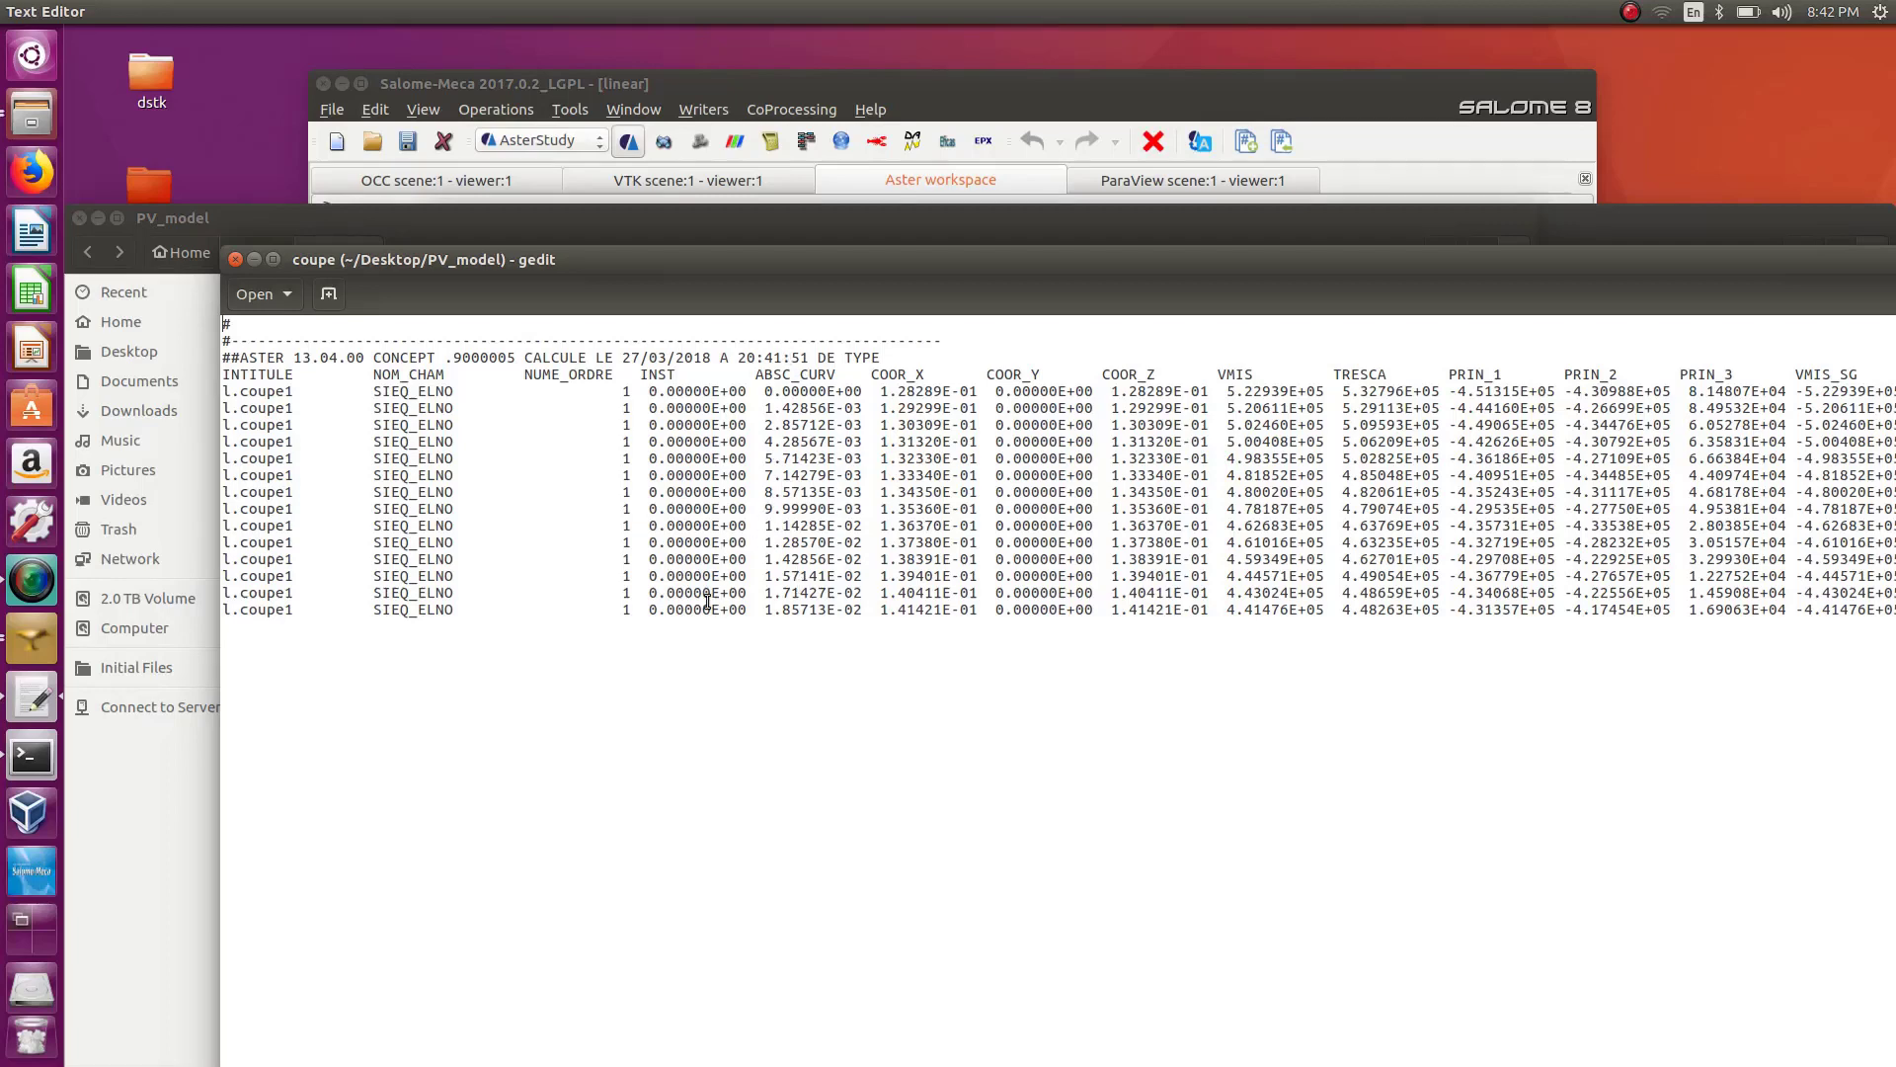
pyautogui.moveTo(837, 373); pyautogui.dragTo(800, 374)
pyautogui.click(235, 259)
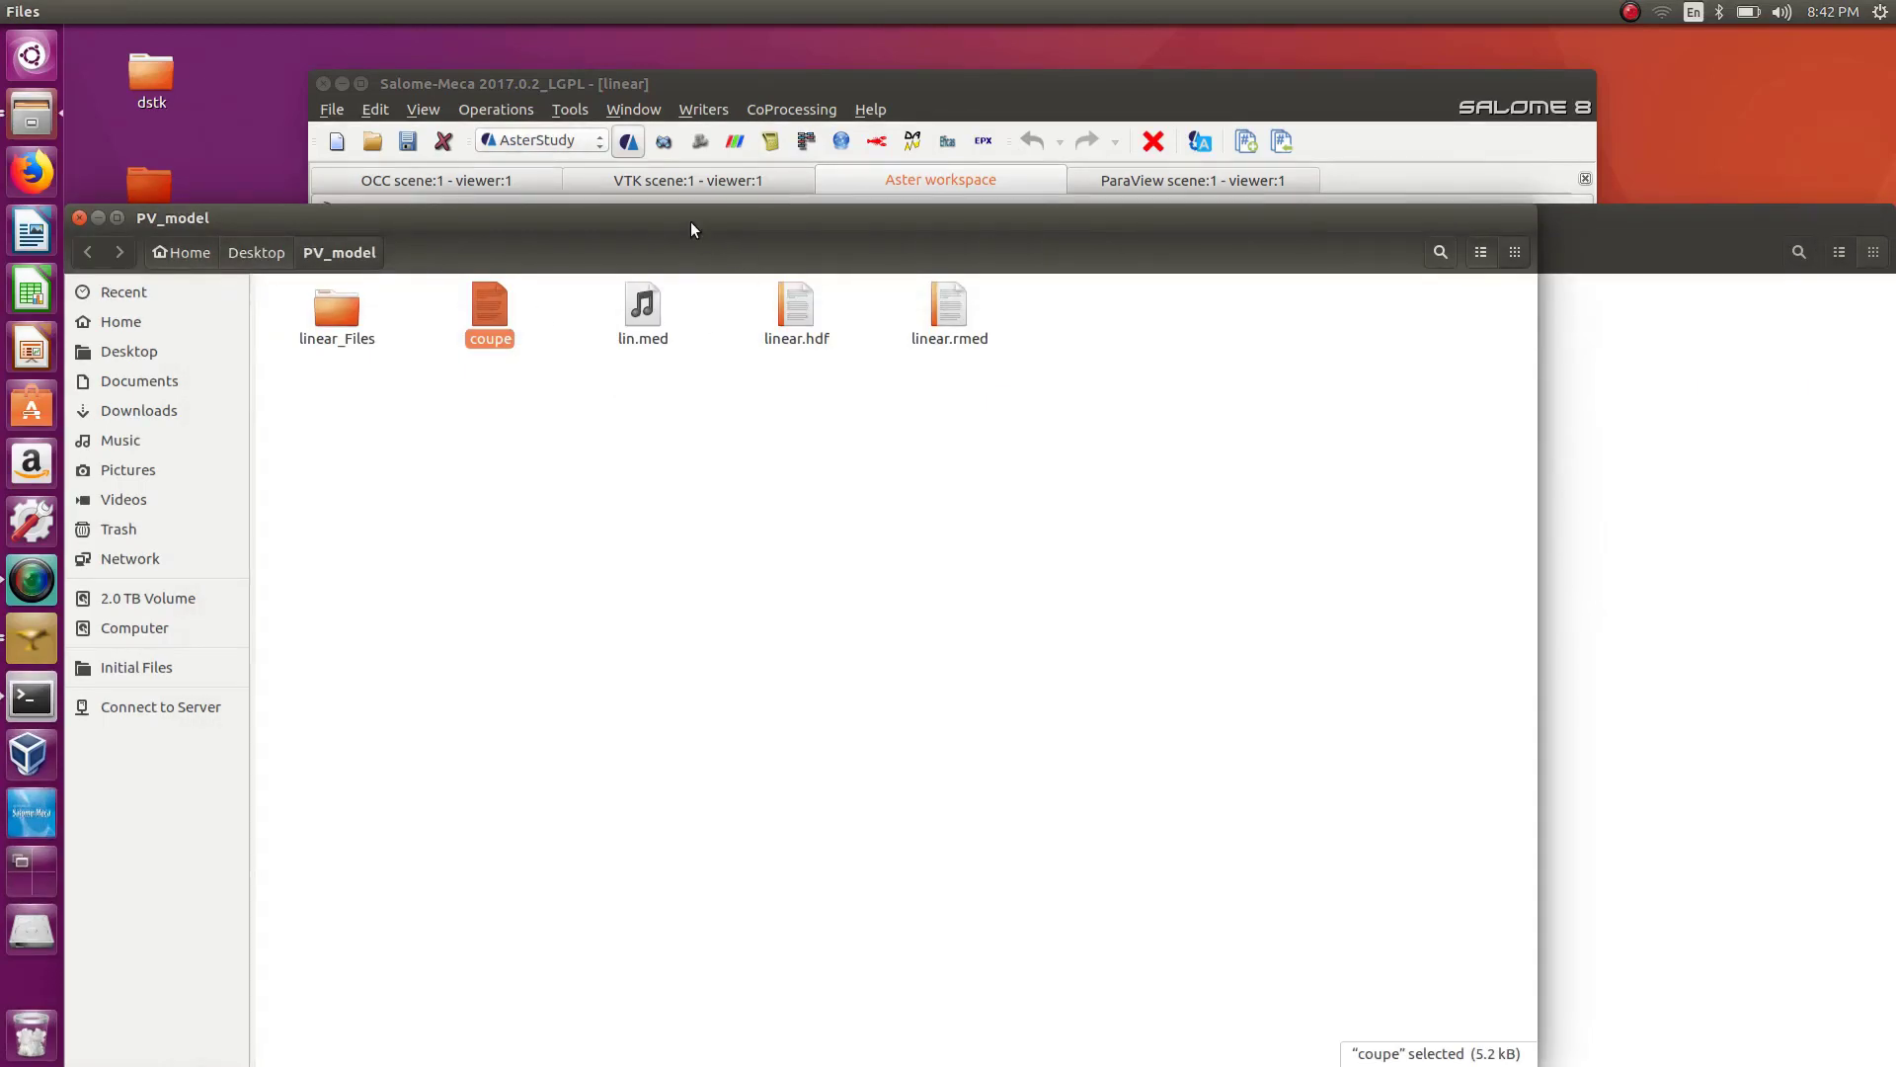
# Return to the maximised Salome-Meca case view, reopen the IMPR_TABLE command and set its Format to XMGRACE.
pyautogui.moveTo(691, 222); pyautogui.dragTo(853, 194)
pyautogui.moveTo(851, 91); pyautogui.dragTo(868, 68)
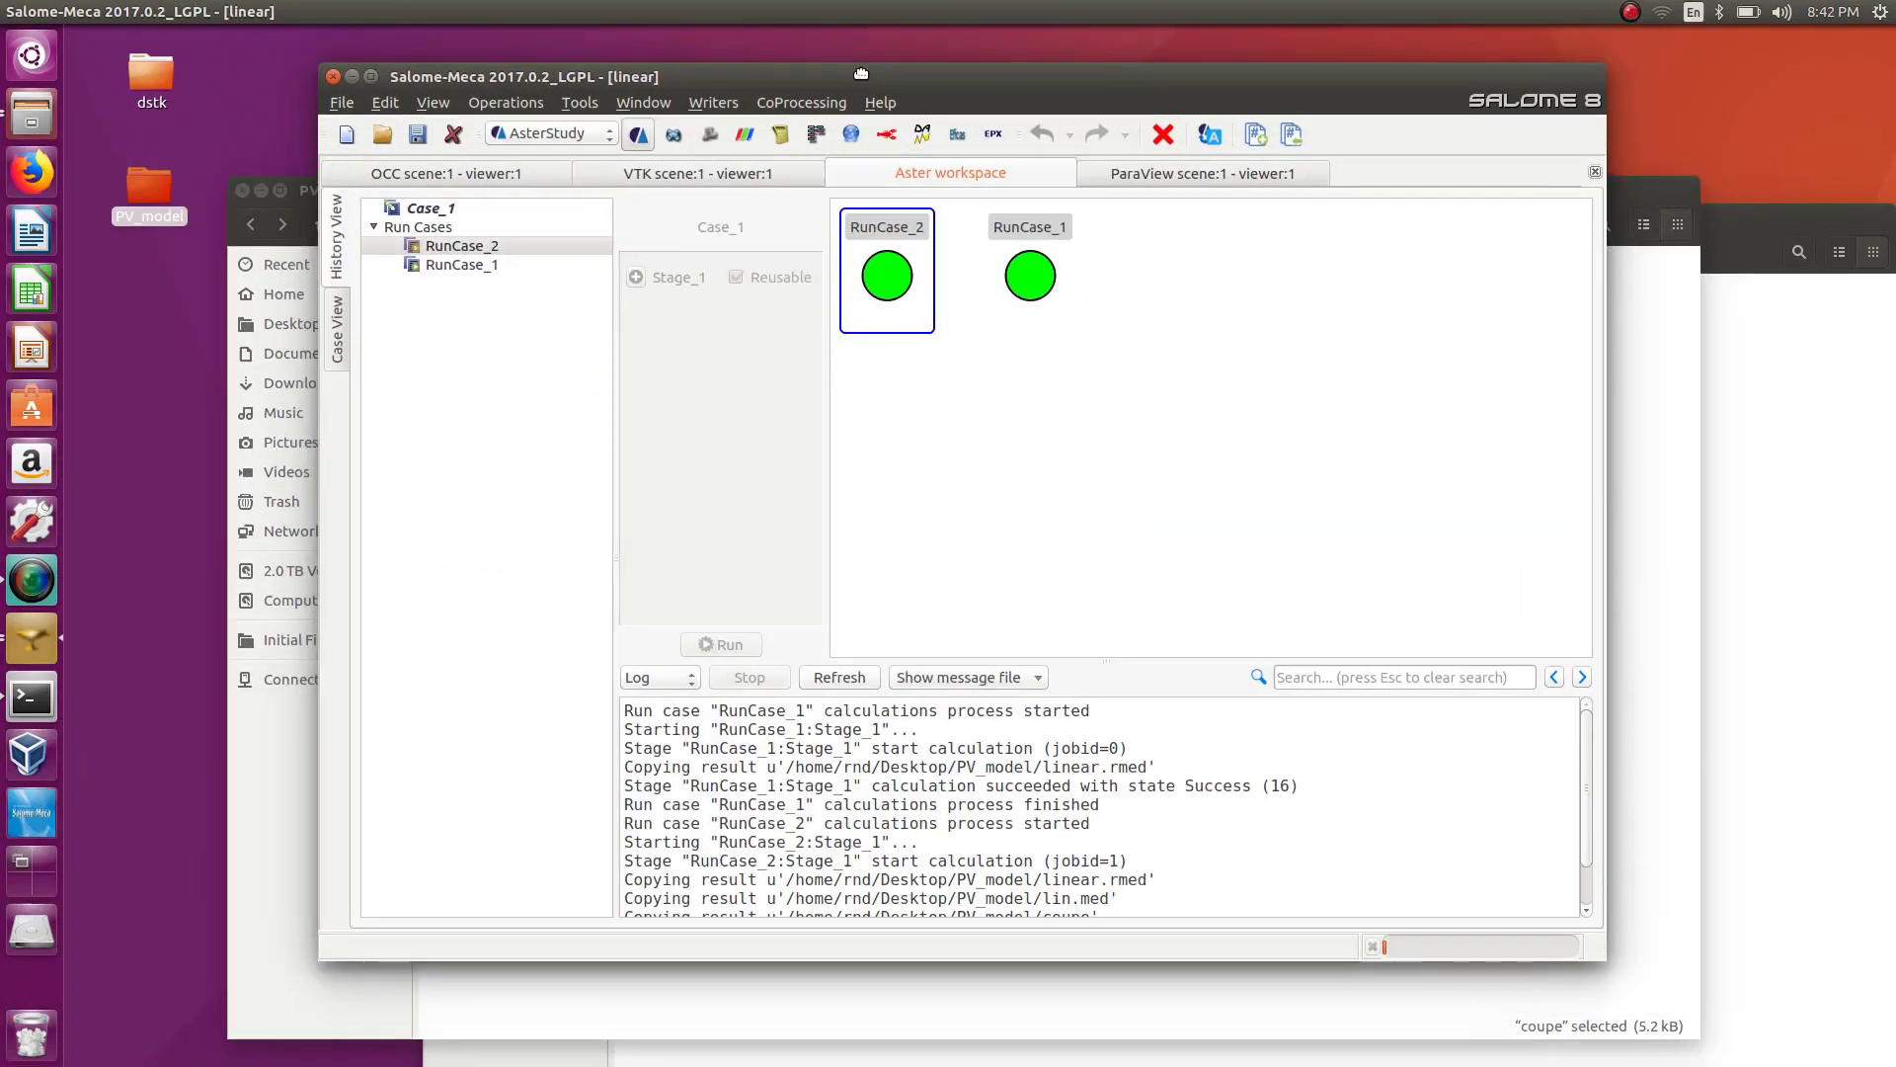
pyautogui.doubleClick(868, 67)
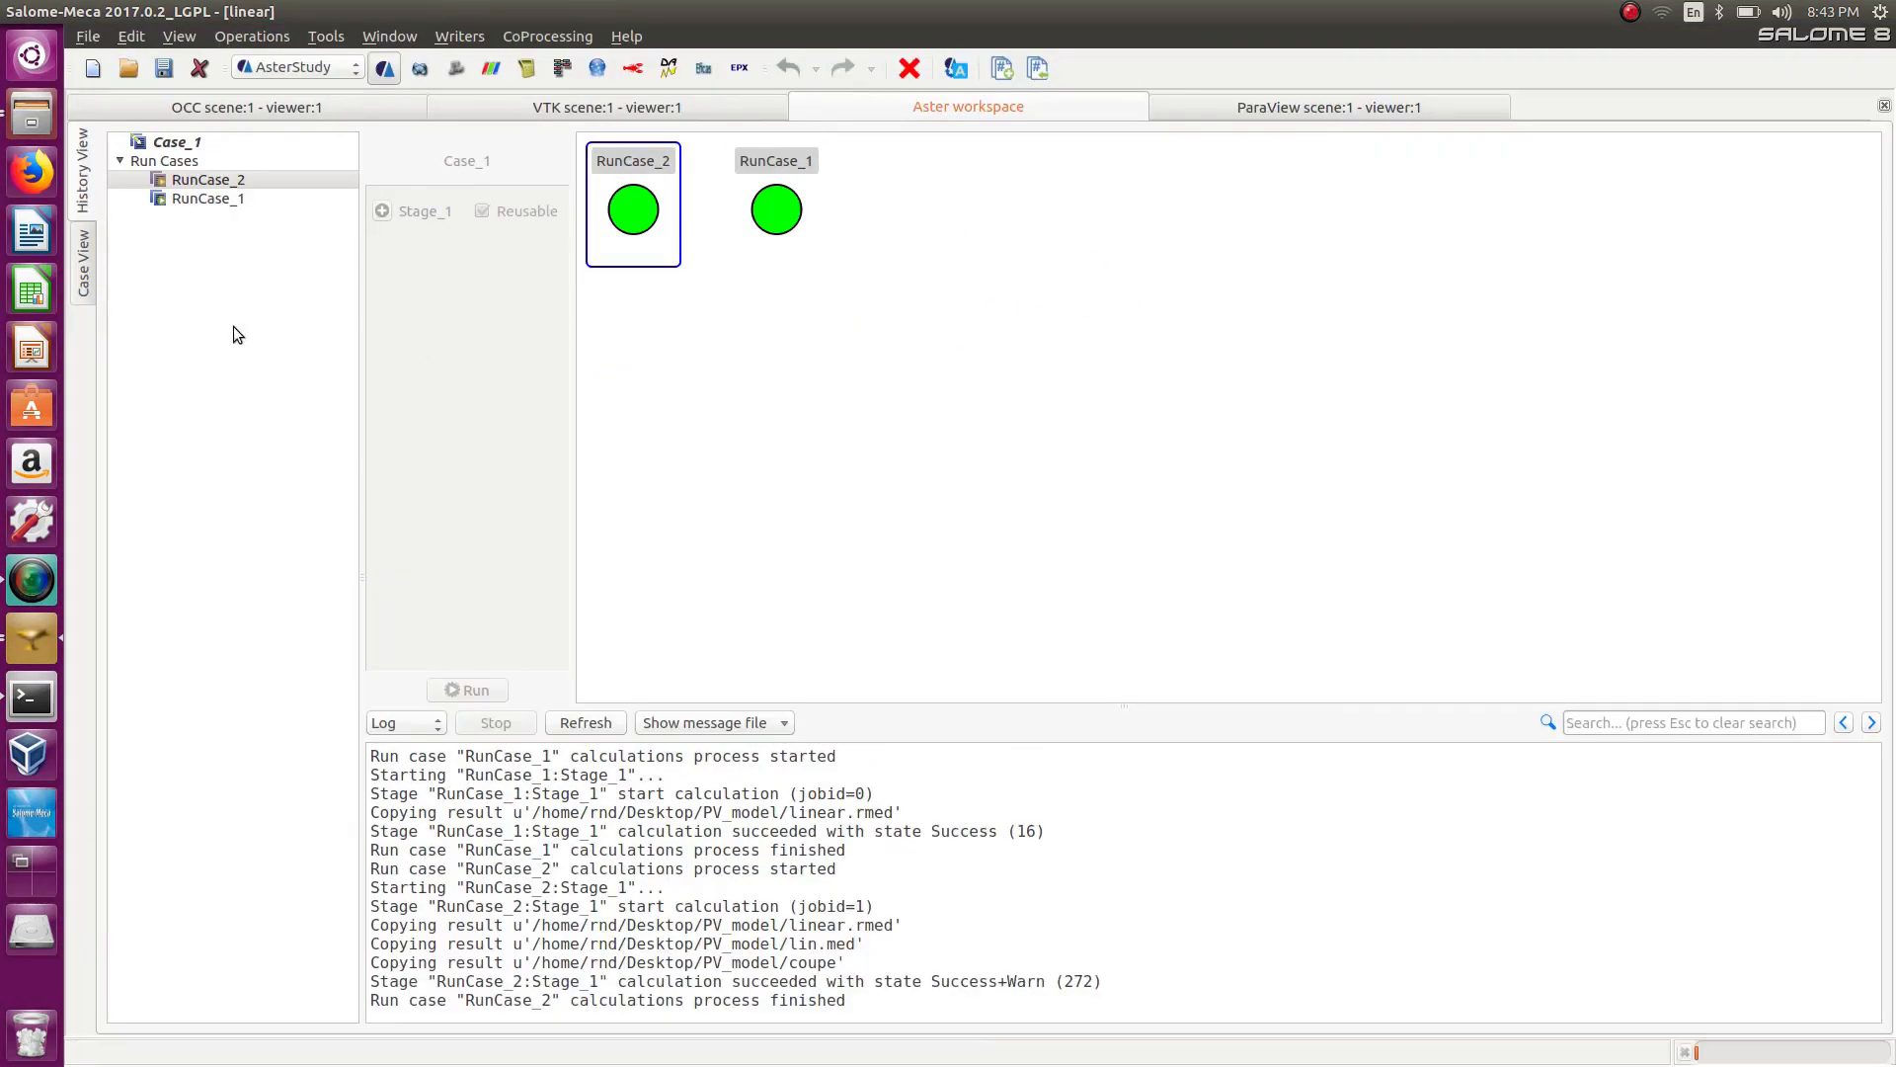
pyautogui.click(86, 261)
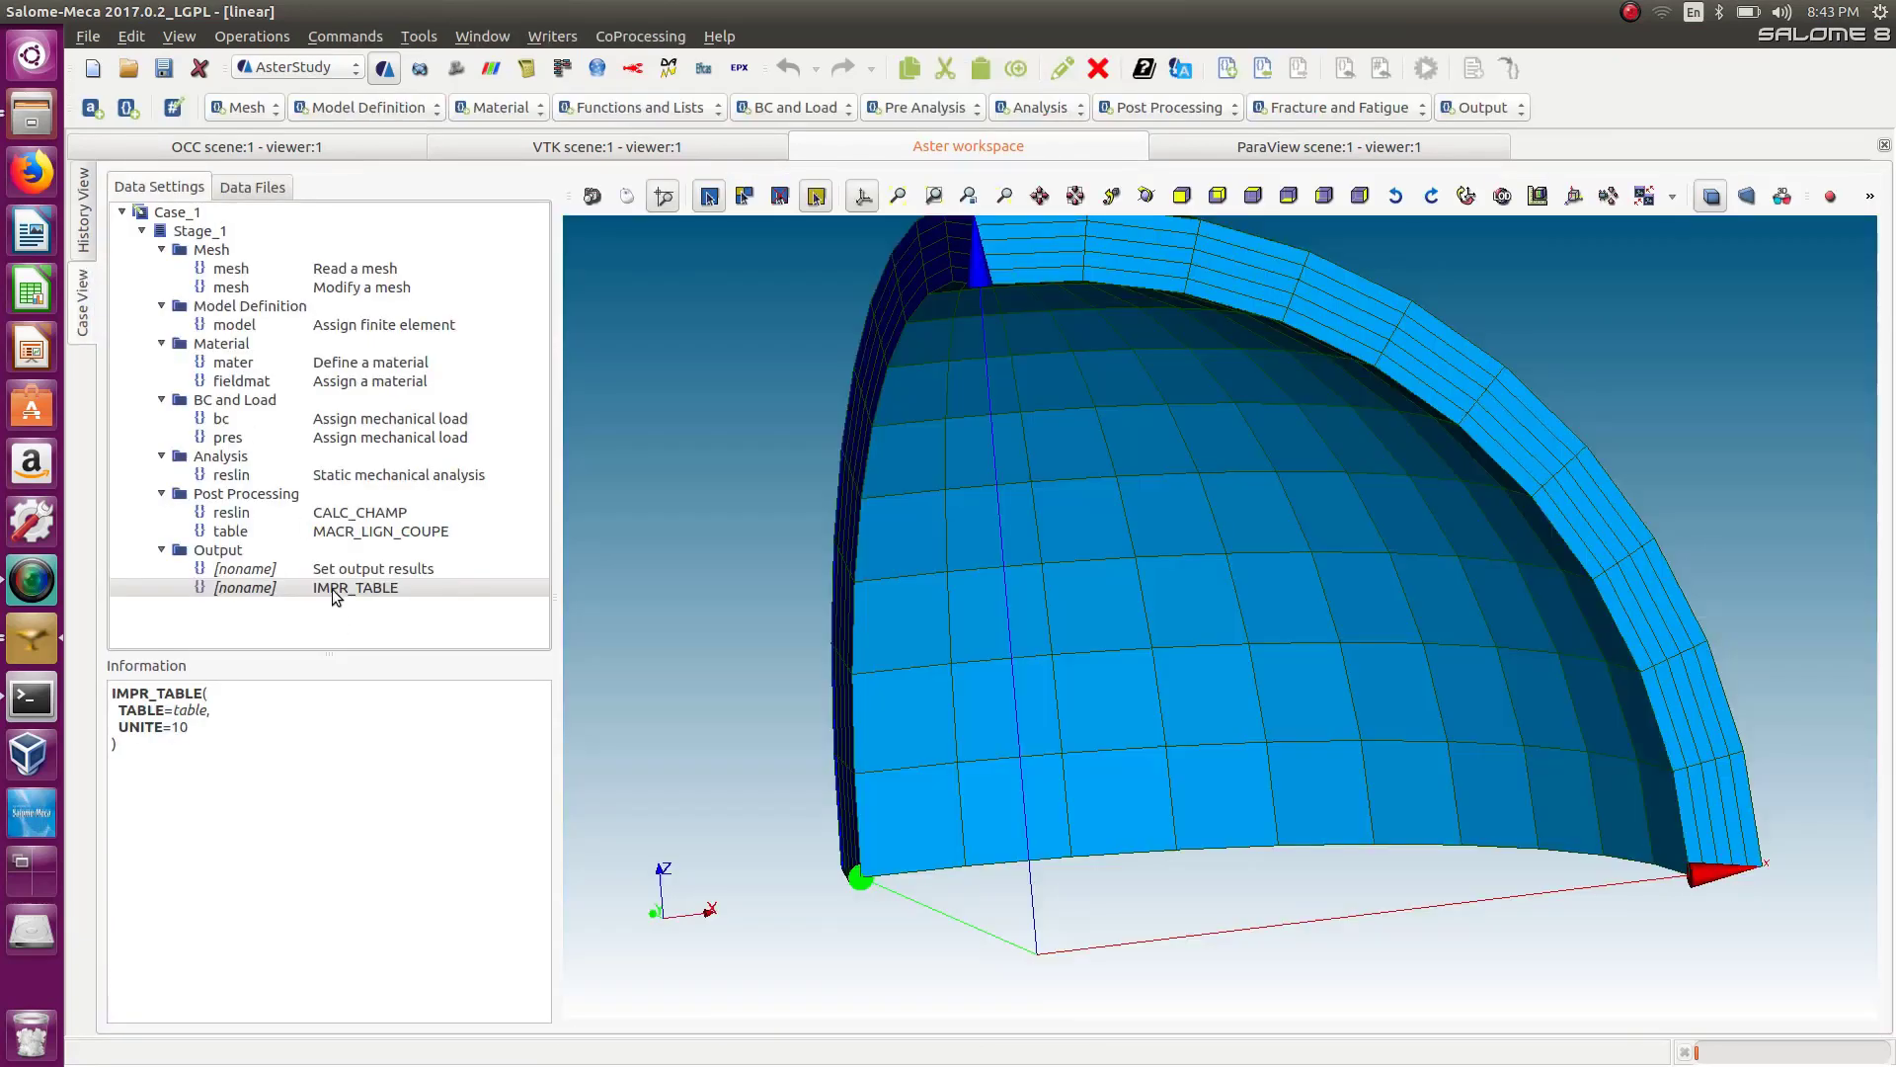
pyautogui.click(1486, 108)
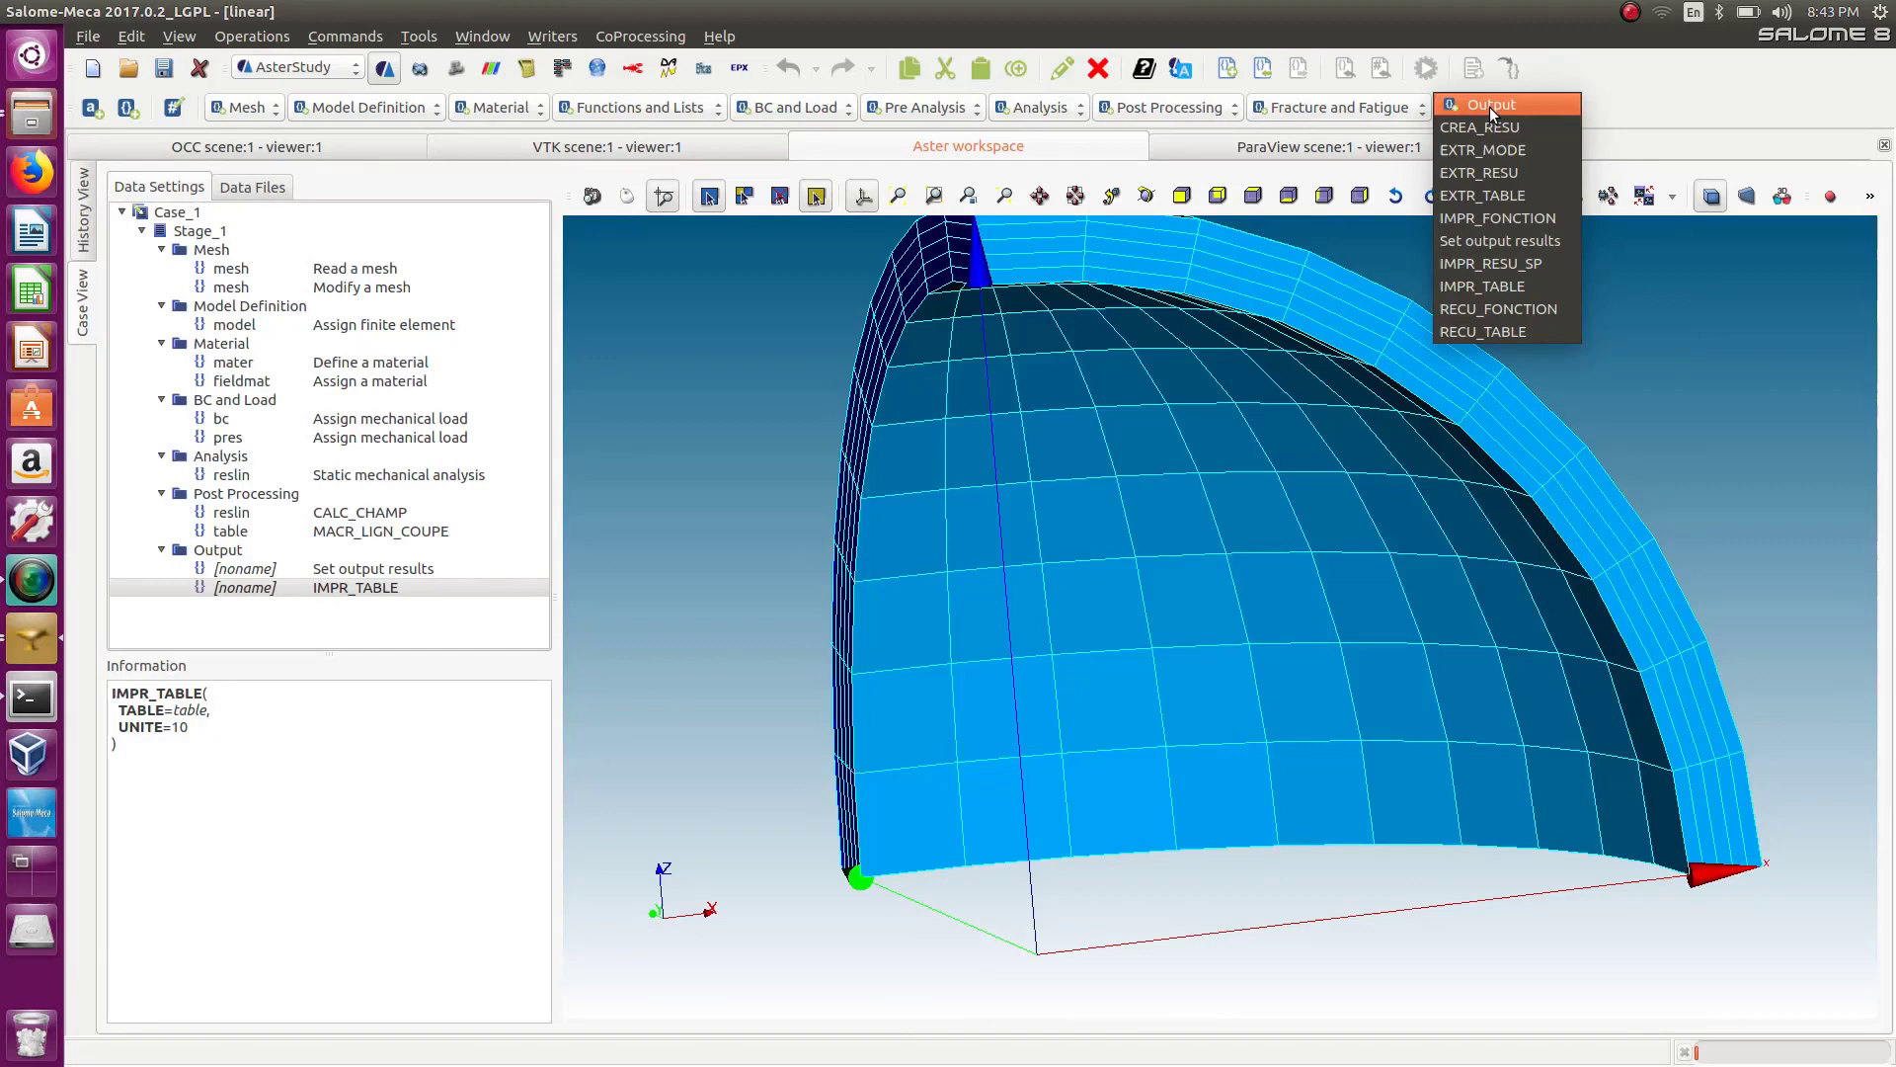
pyautogui.click(1572, 74)
pyautogui.doubleClick(381, 587)
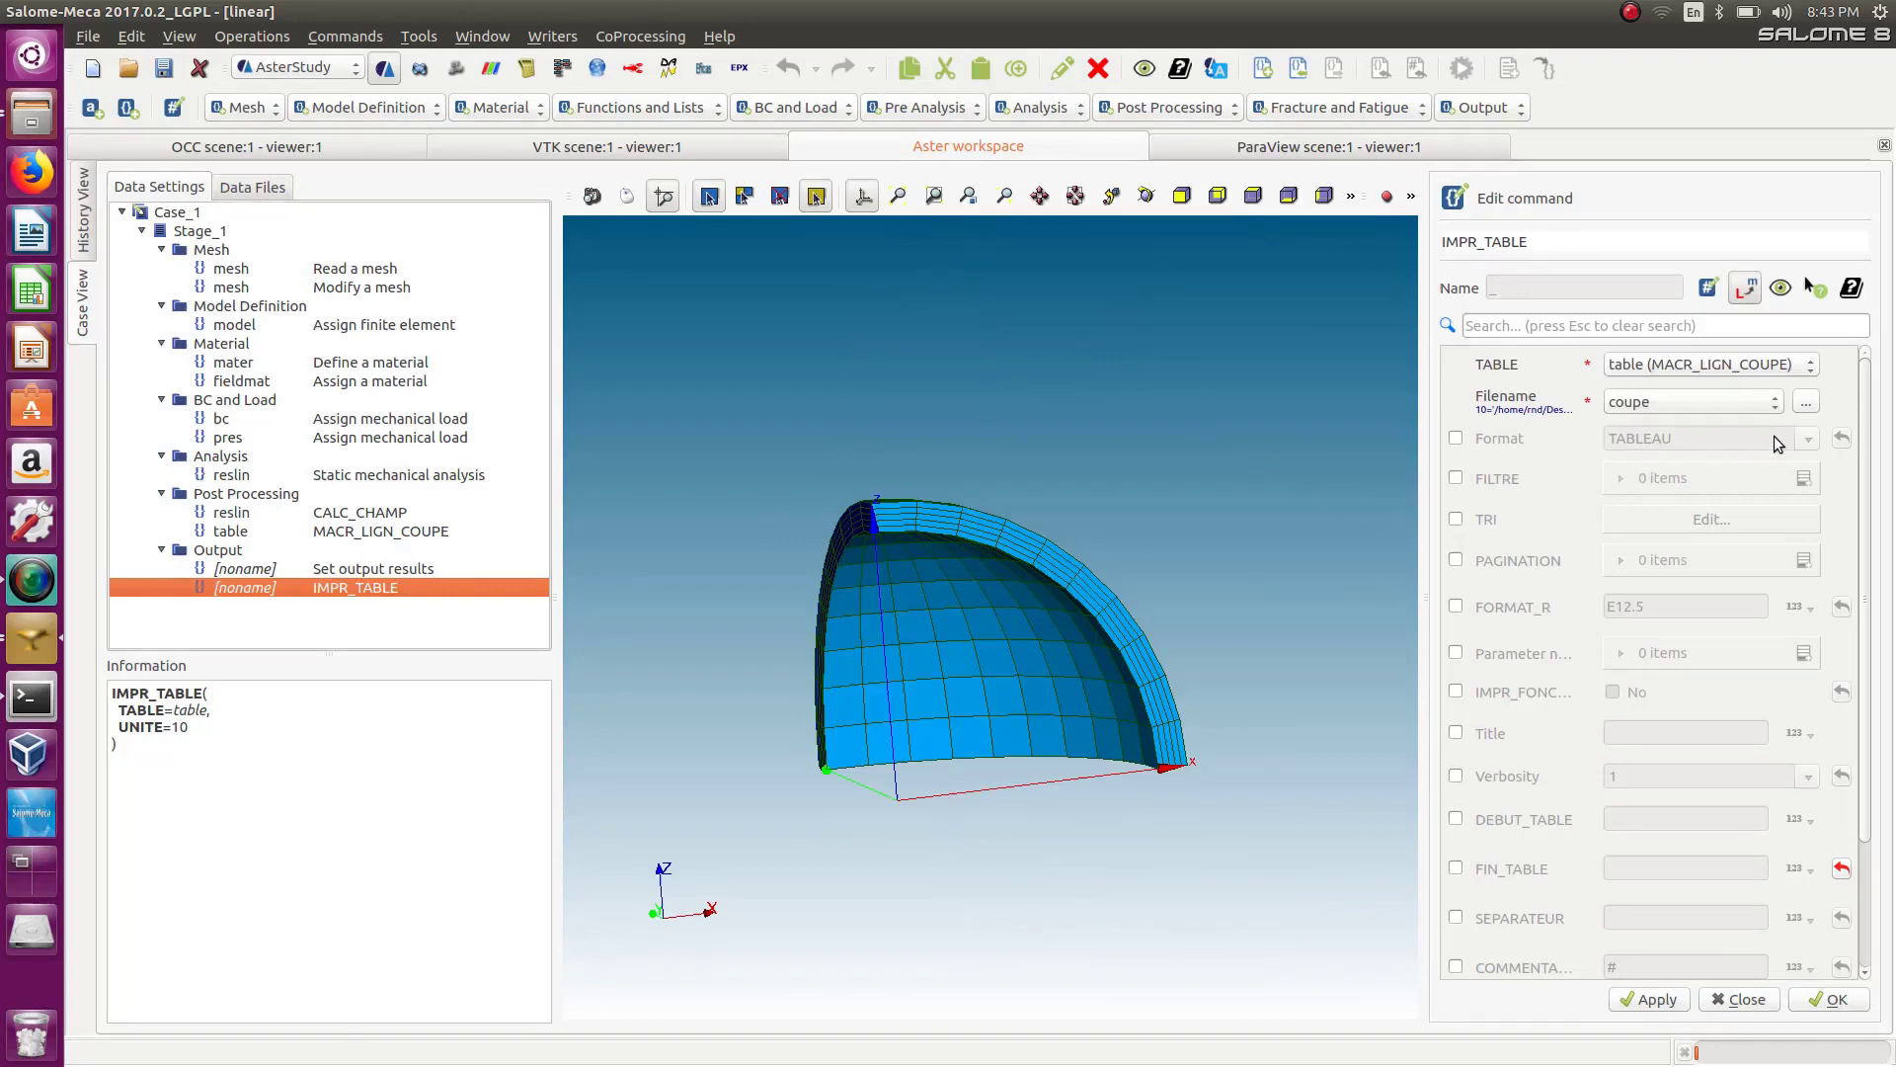
pyautogui.click(1455, 438)
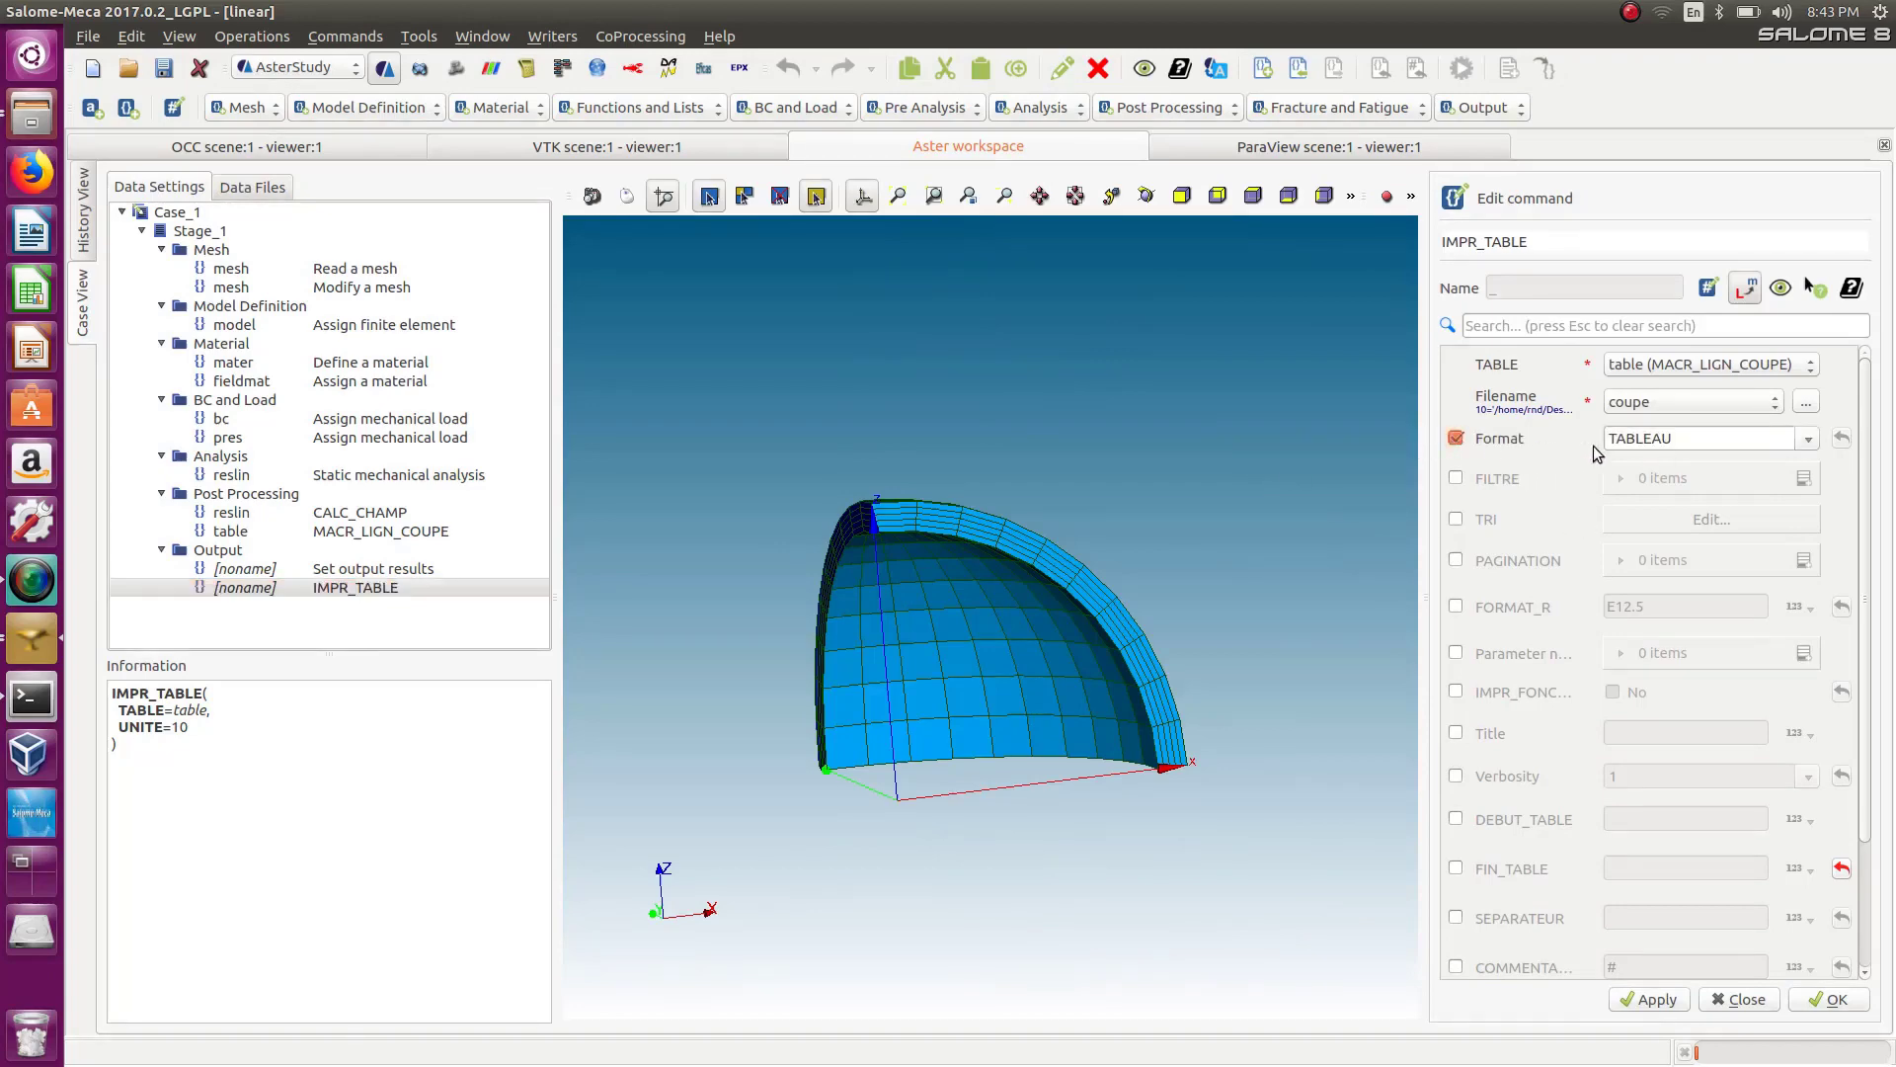
pyautogui.click(1810, 438)
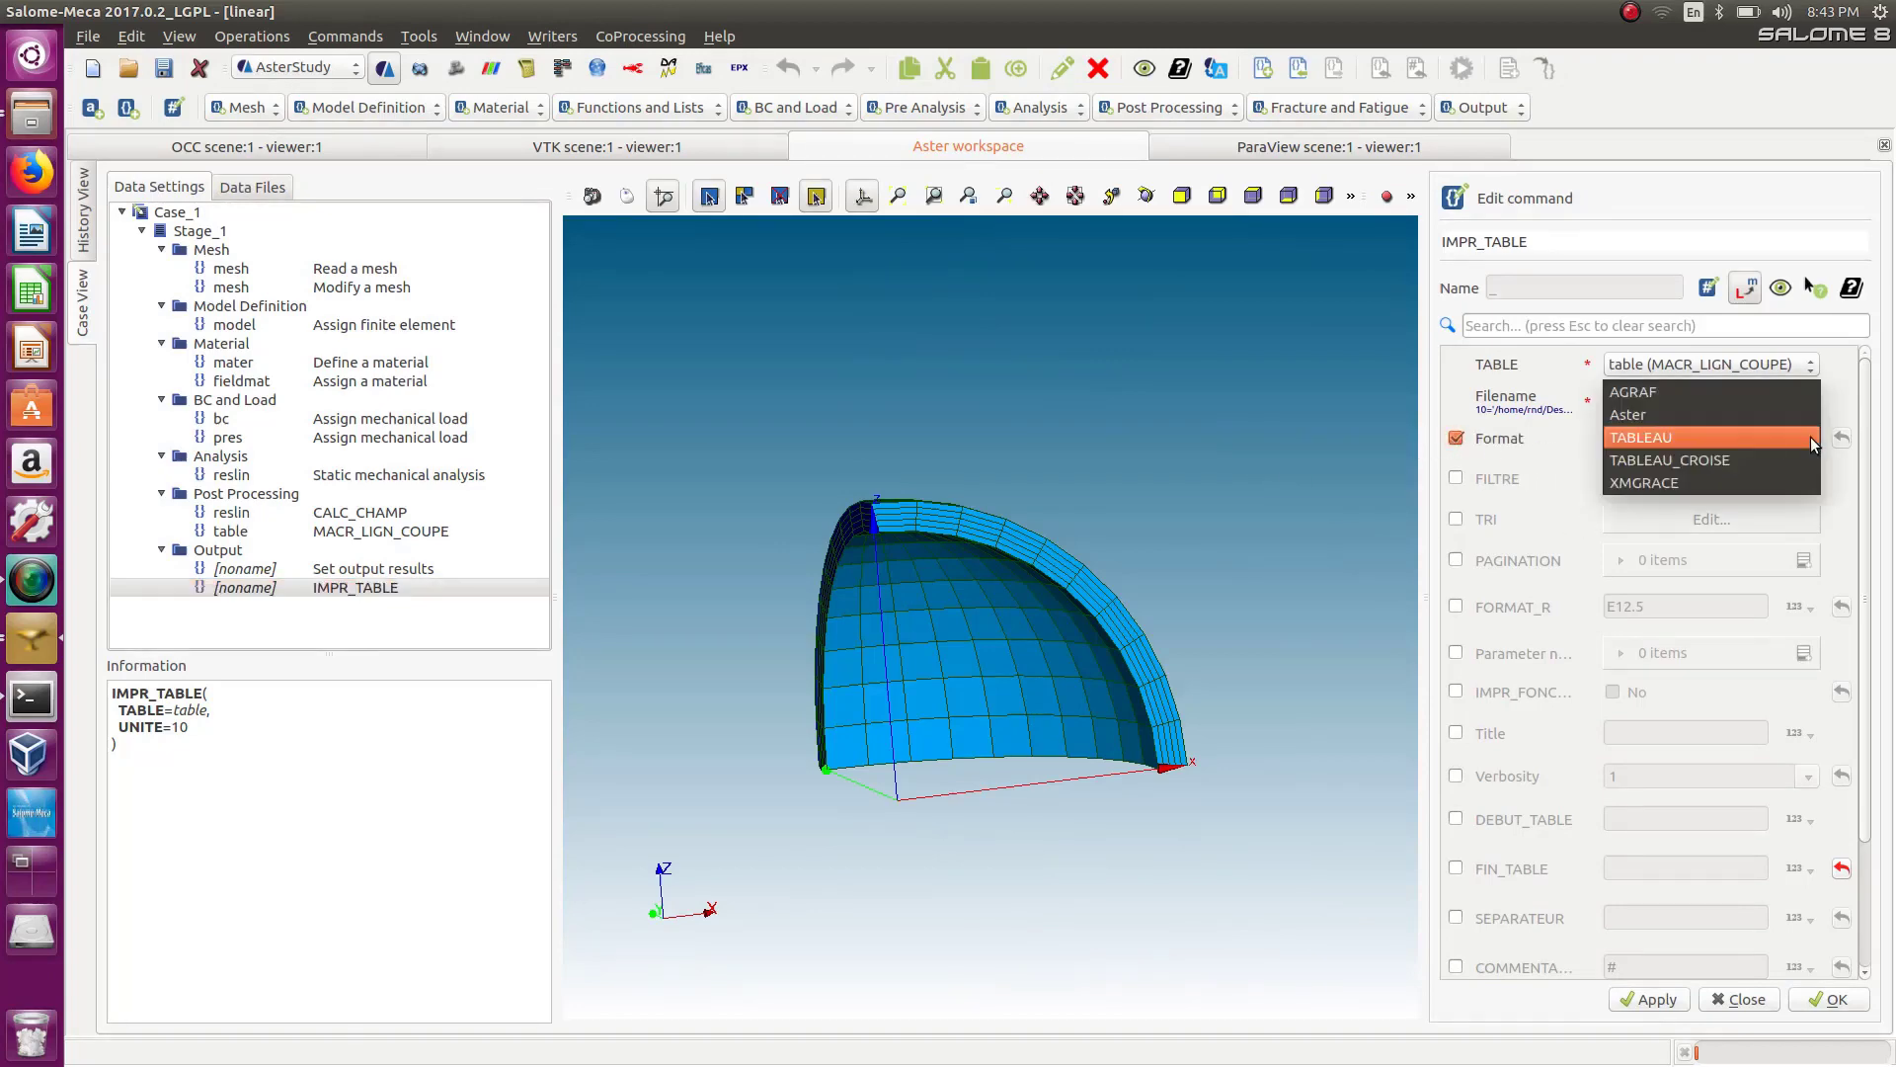
pyautogui.click(1635, 484)
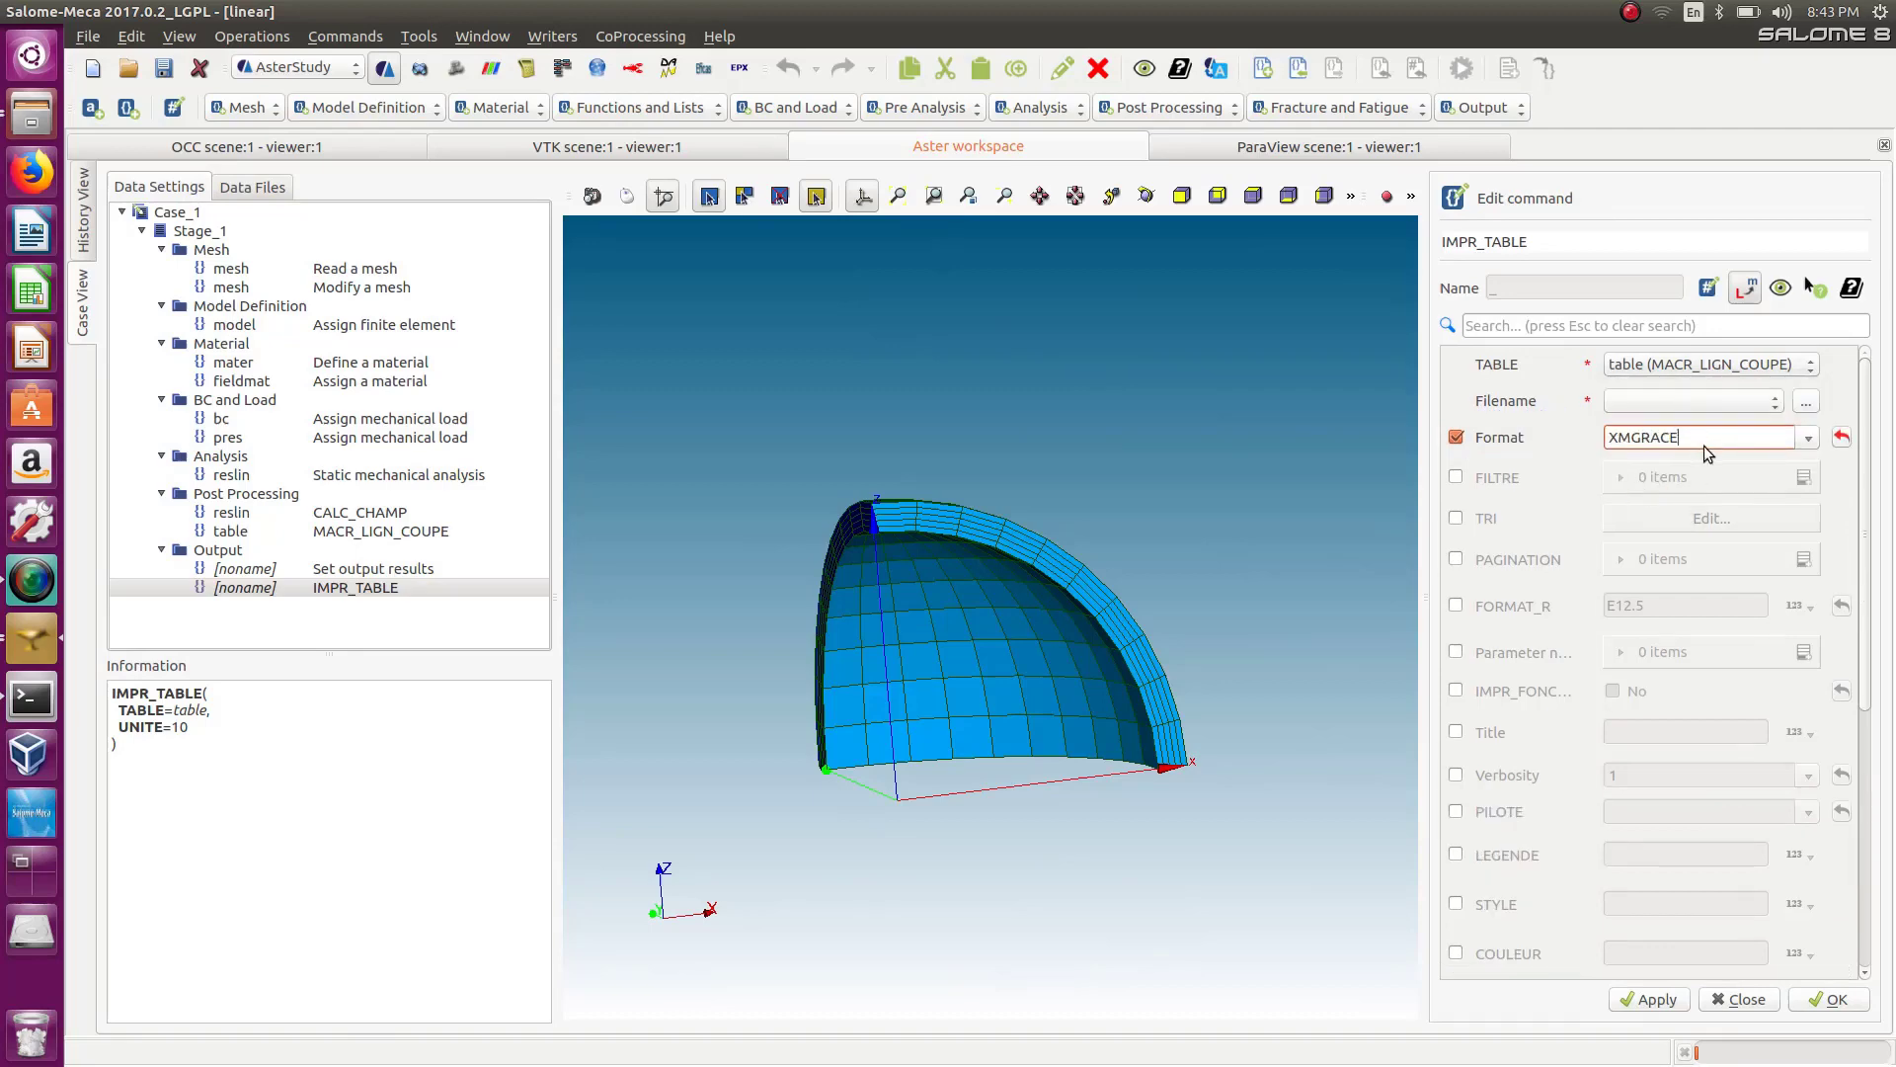
# Set the IMPR_TABLE output file to coupe.agr in the PV_model folder.
pyautogui.scroll(-1, 1865, 477)
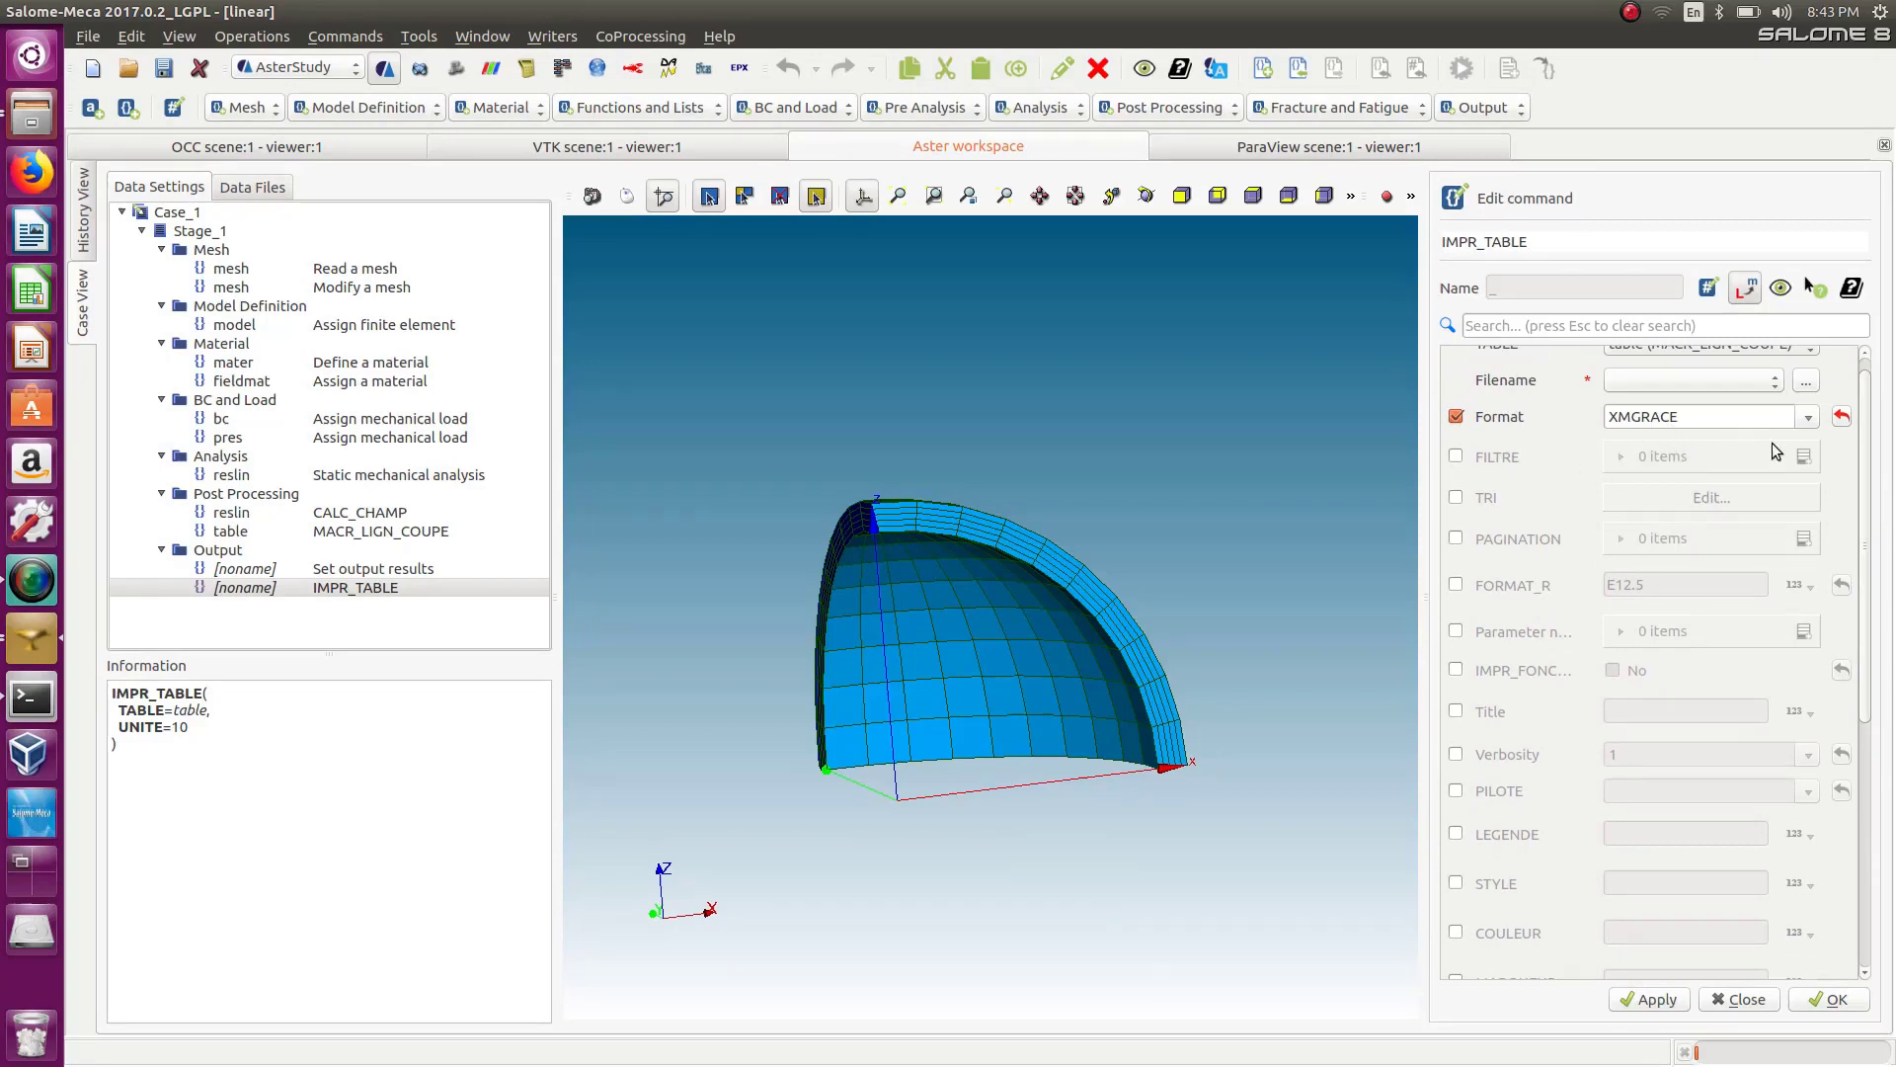
pyautogui.scroll(1, 1870, 470)
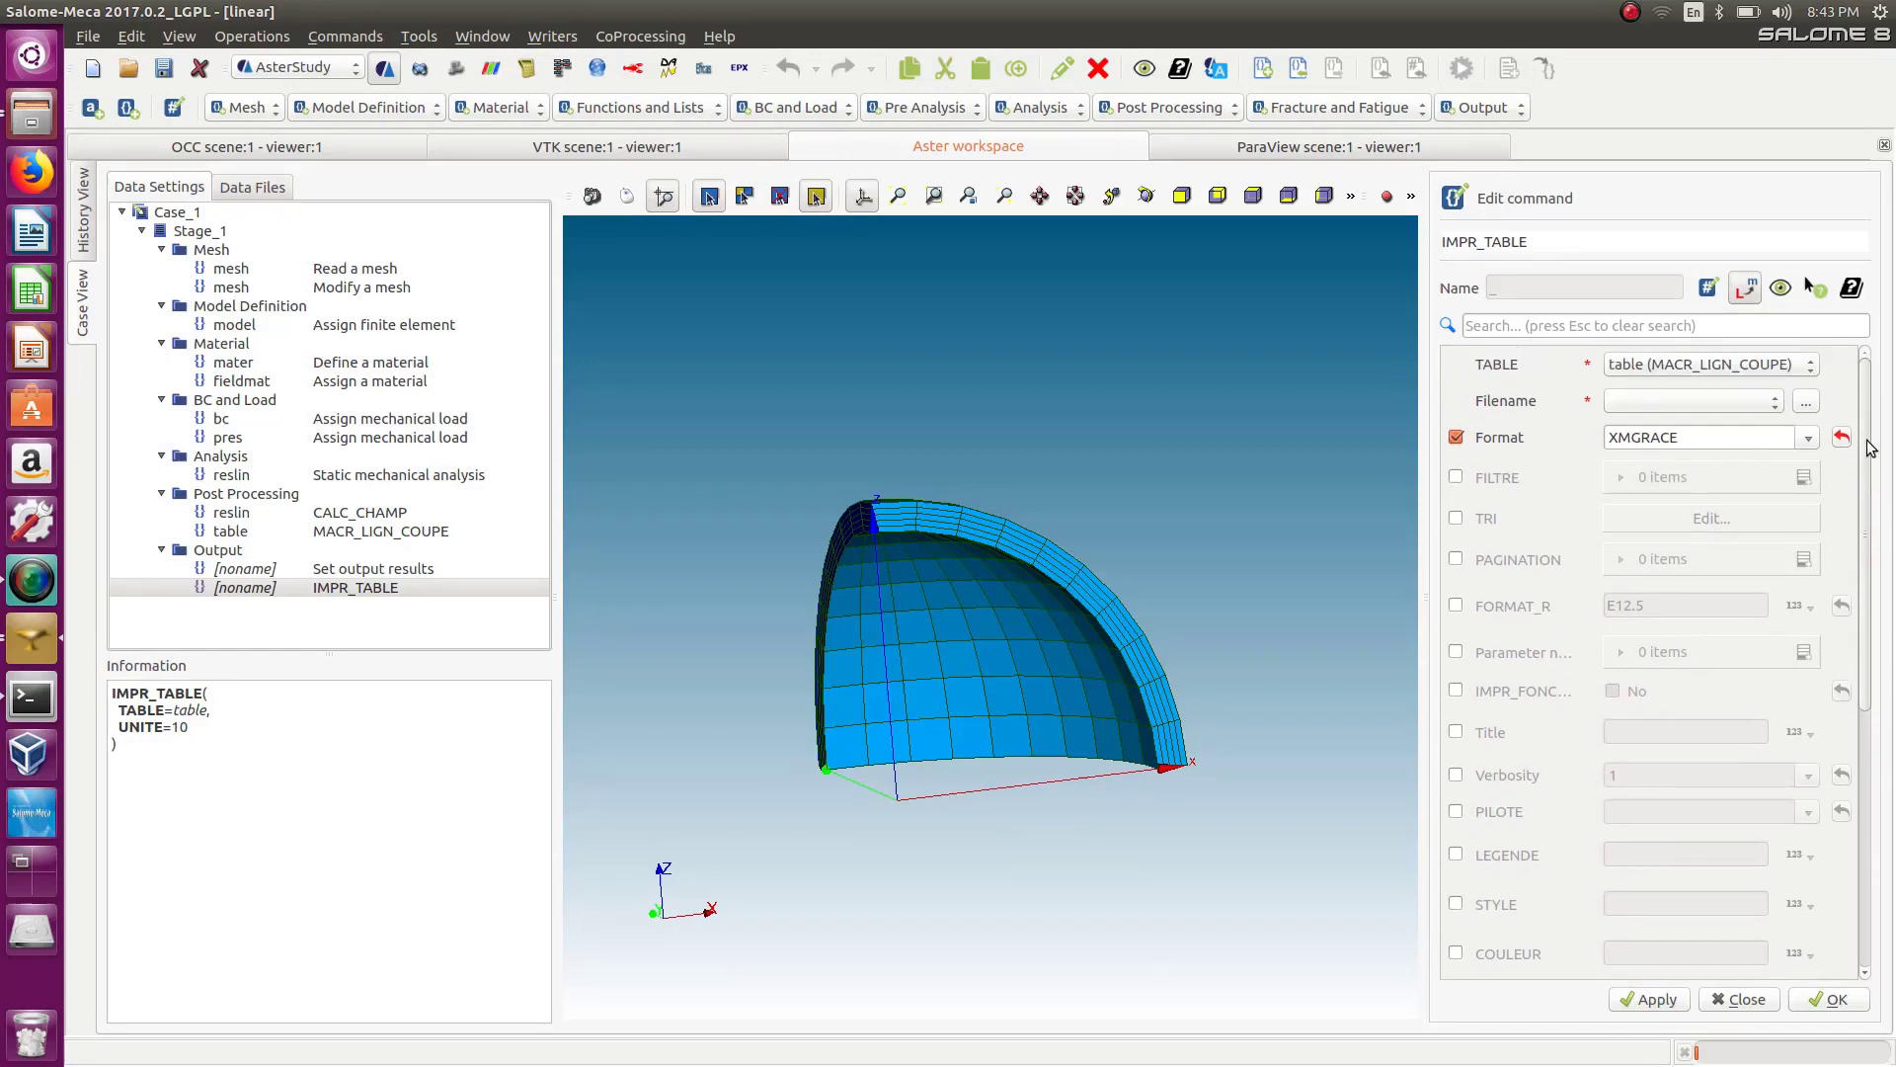
pyautogui.click(1805, 401)
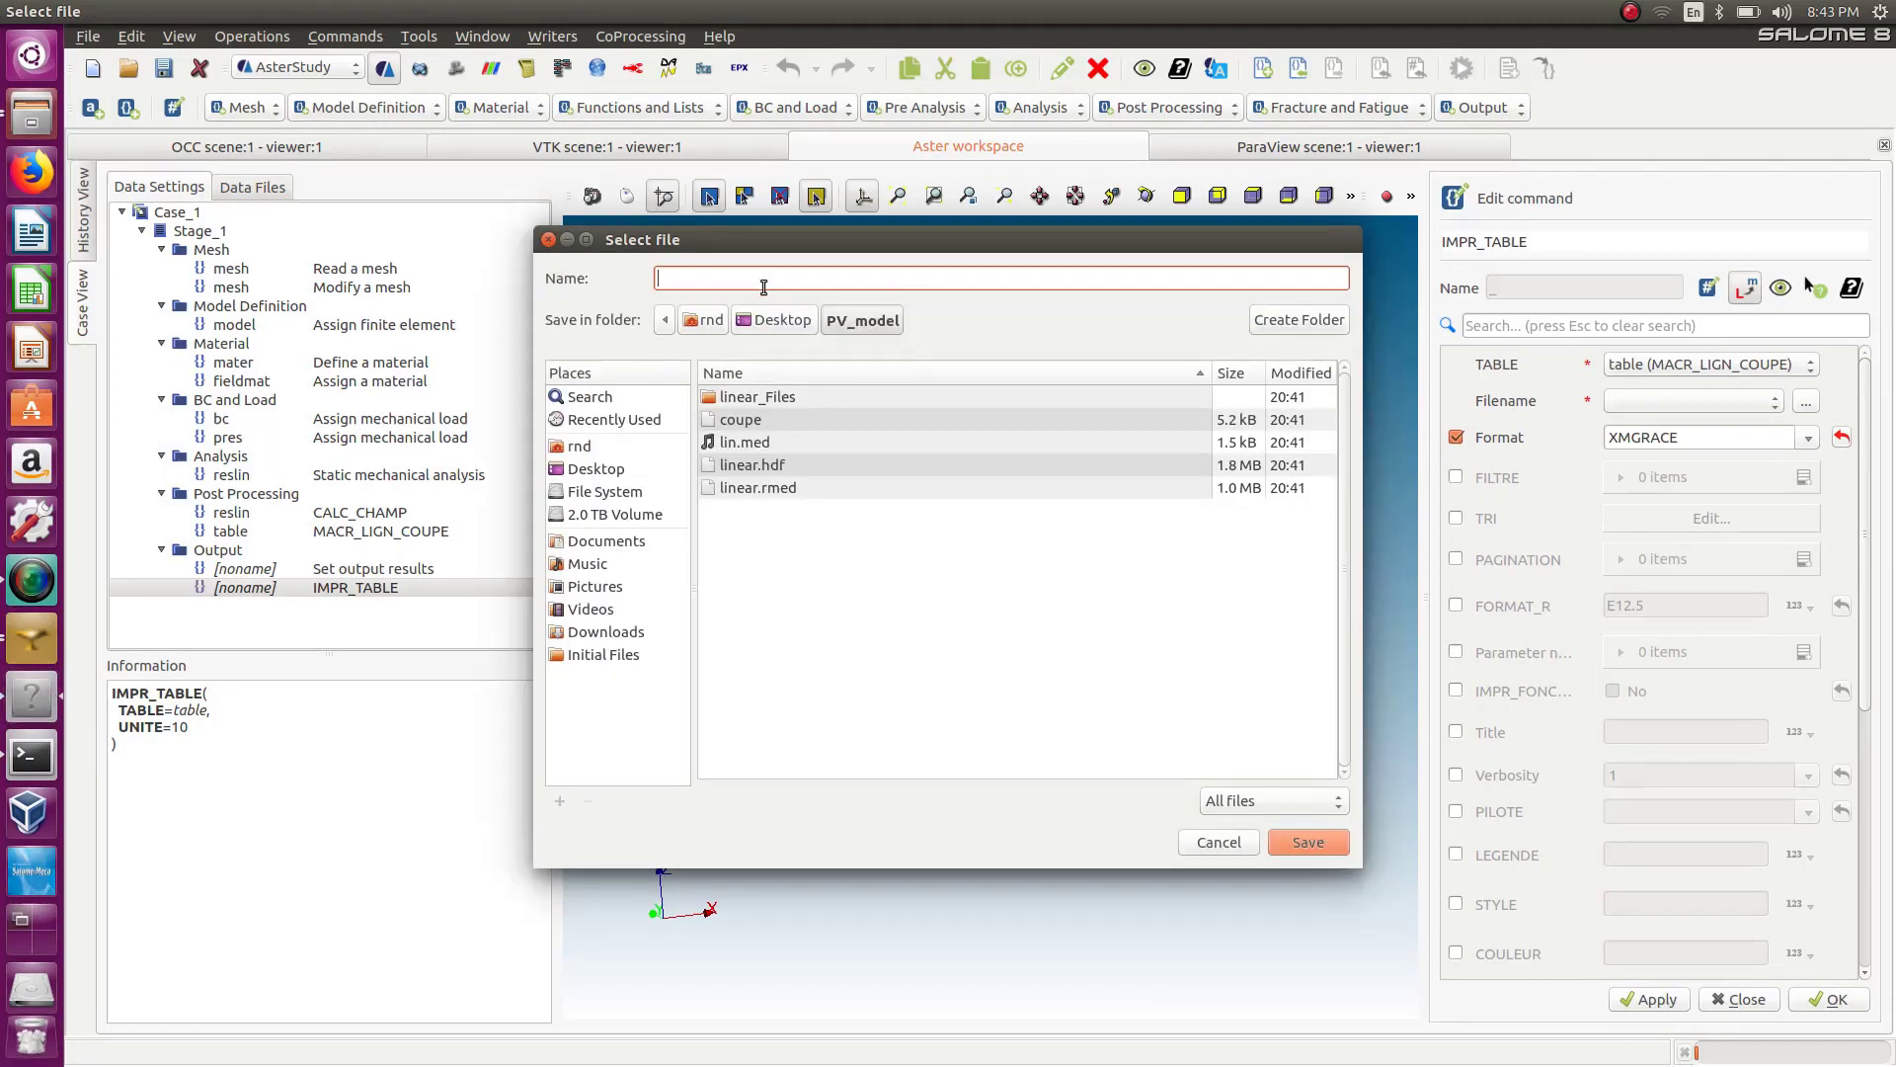
pyautogui.write('coupe.agr')
pyautogui.click(1311, 849)
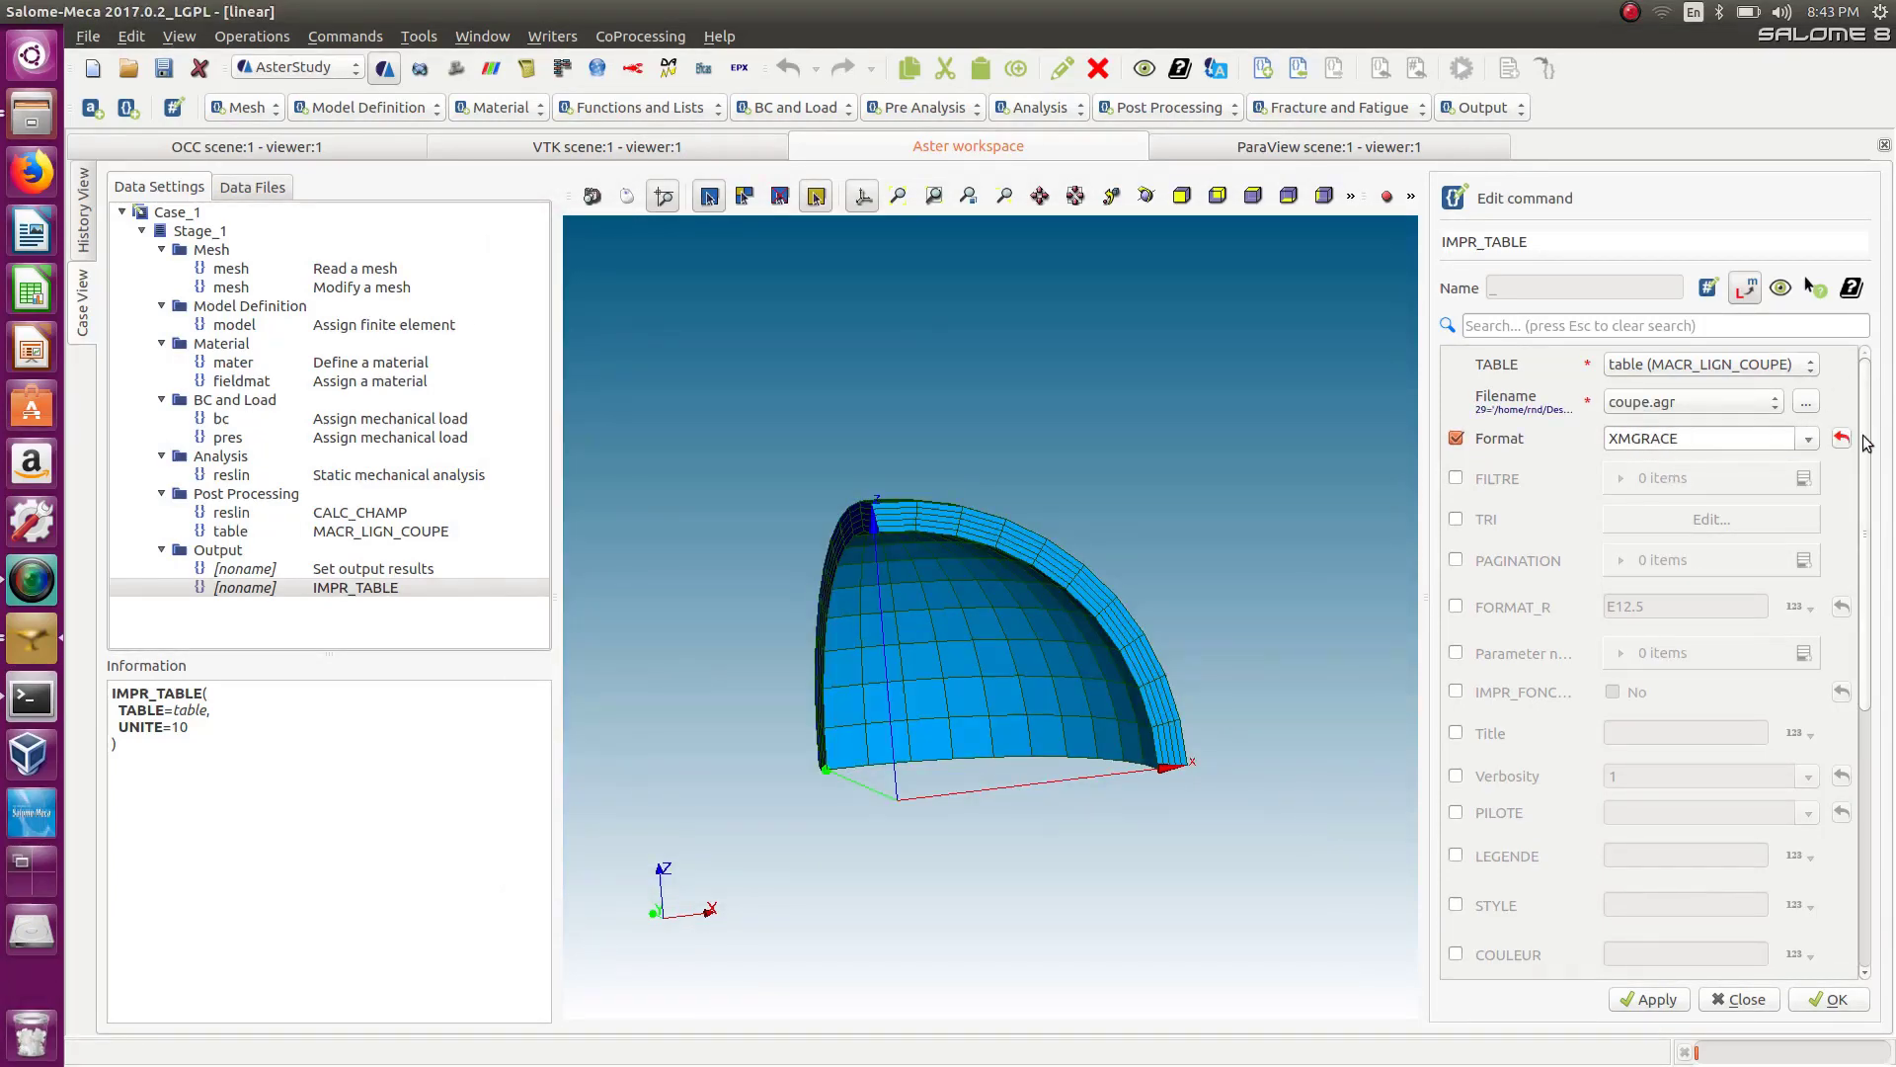
# Enable the Parameter name keyword of IMPR_TABLE and add two parameter entries.
pyautogui.moveTo(1866, 441)
pyautogui.mouseDown()
pyautogui.moveTo(1872, 464)
pyautogui.moveTo(1867, 440)
pyautogui.mouseUp()
pyautogui.scroll(-3, 1873, 481)
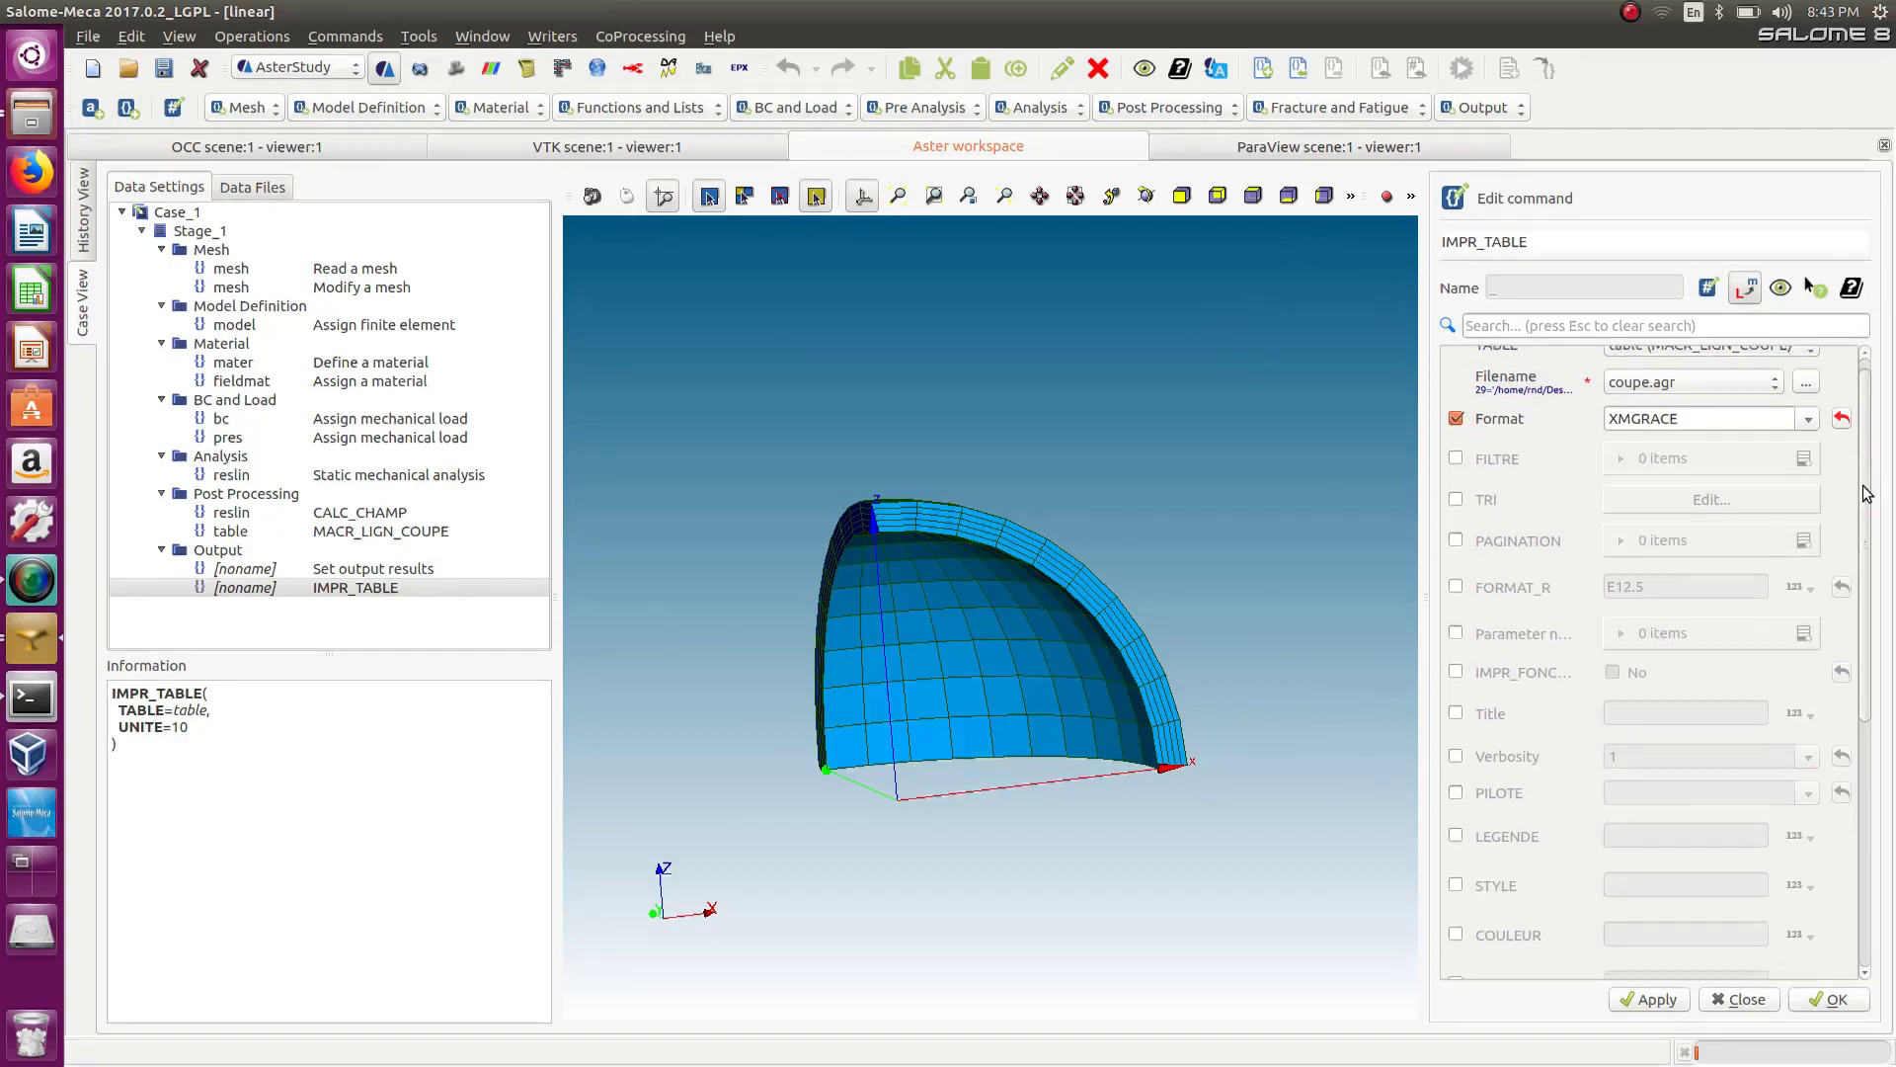
pyautogui.scroll(2, 1874, 481)
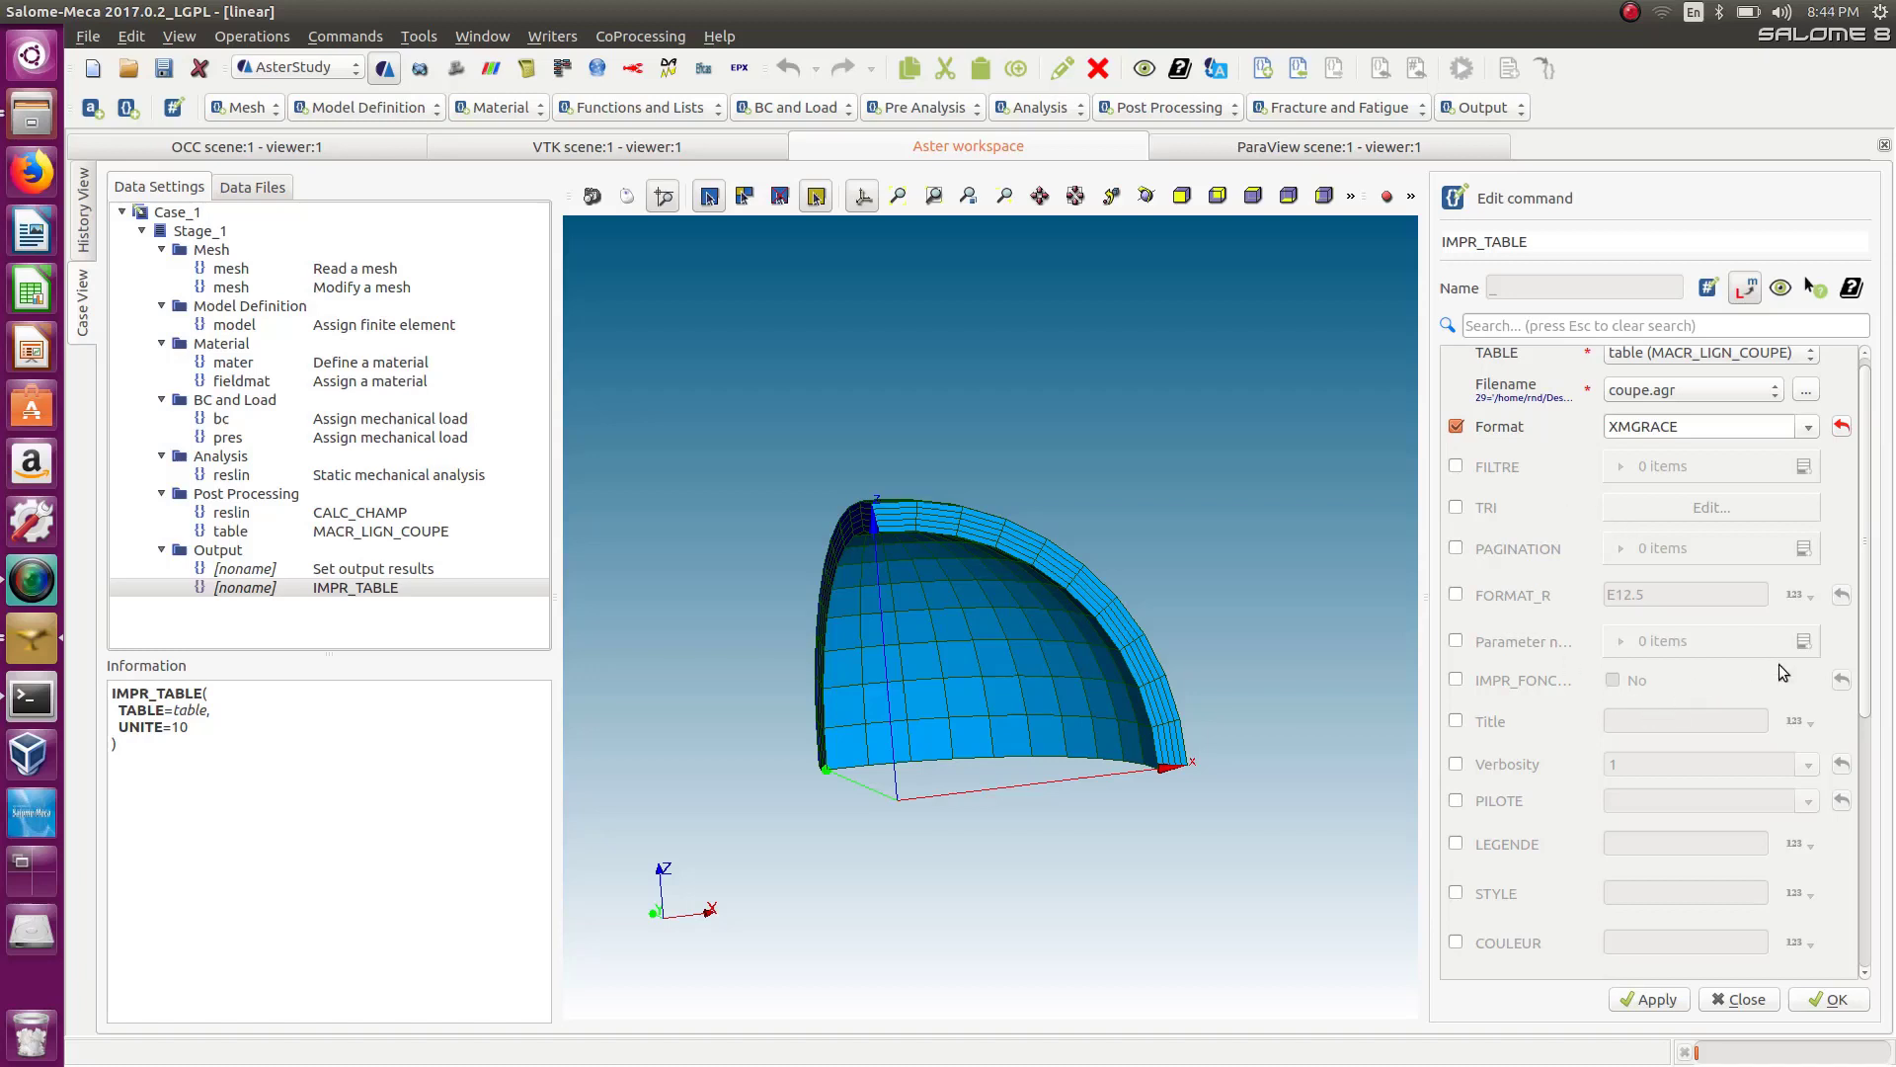
pyautogui.scroll(-5, 1865, 692)
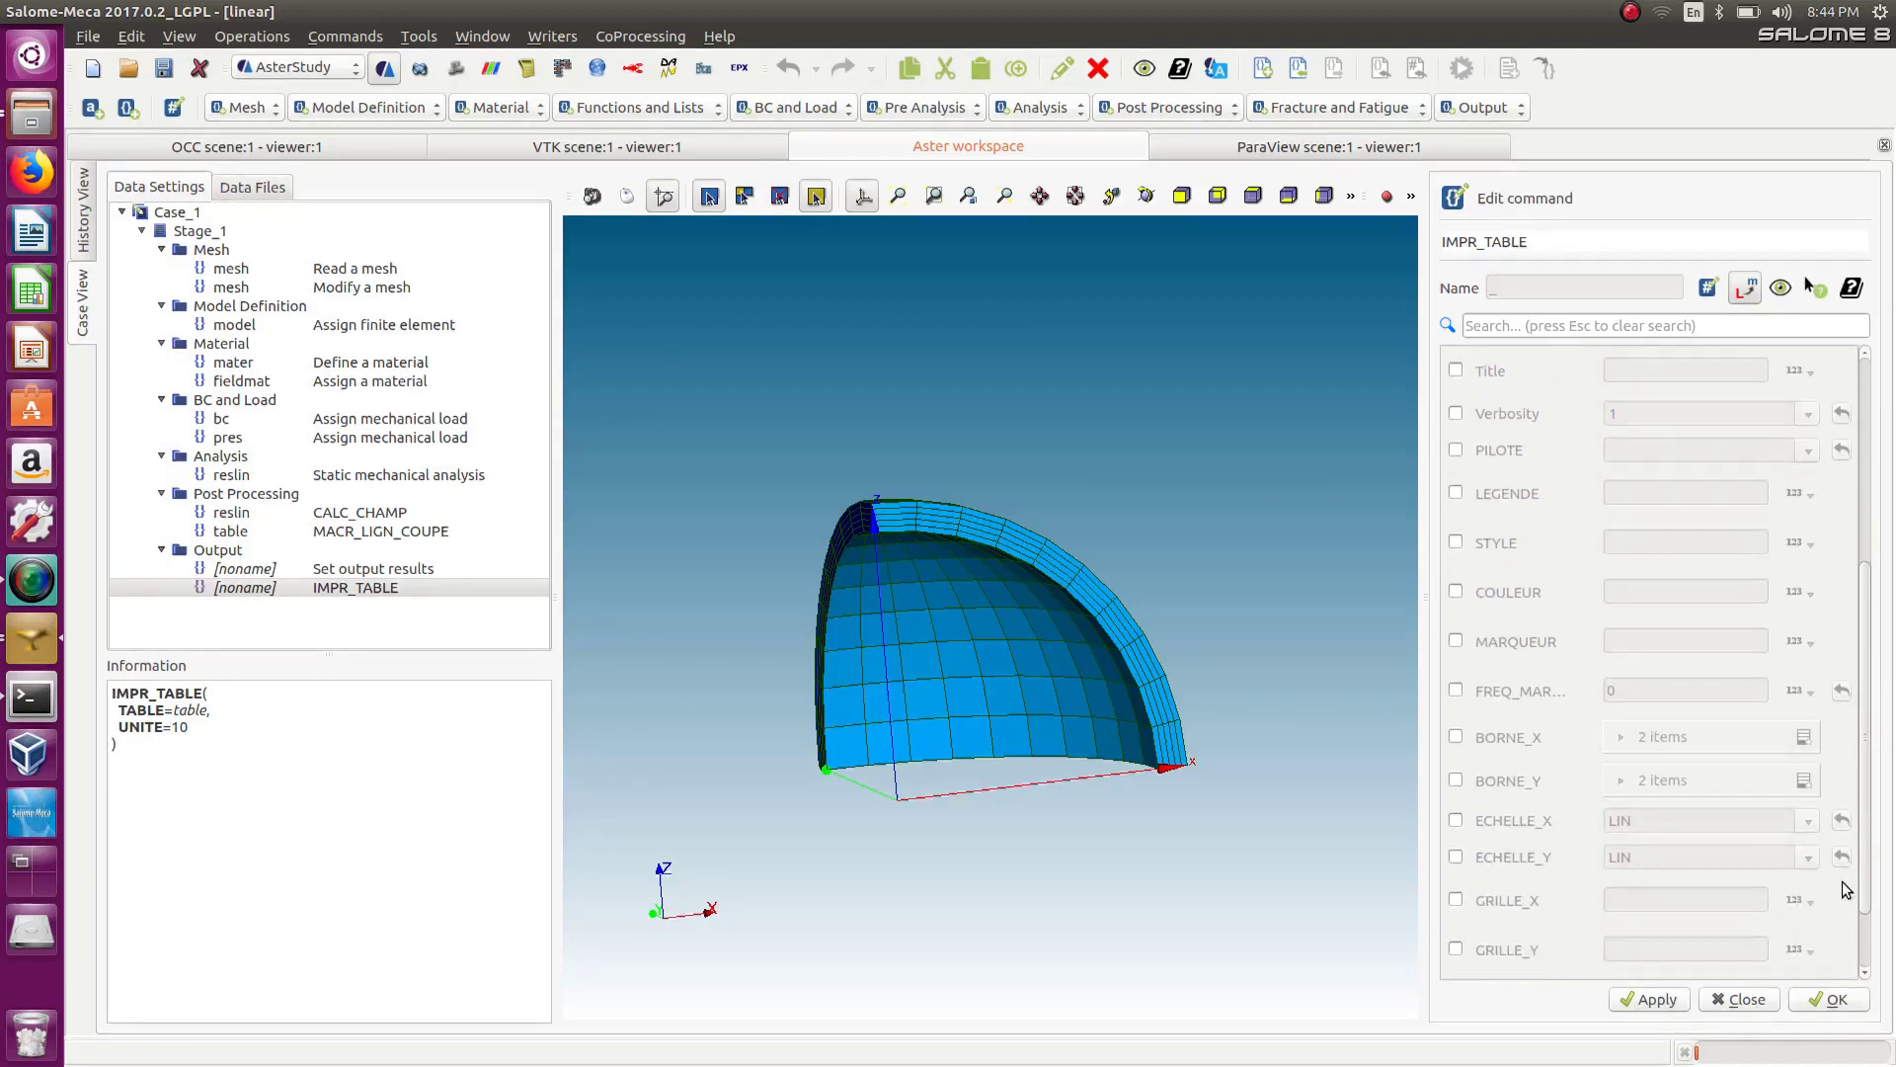
pyautogui.scroll(5, 1846, 849)
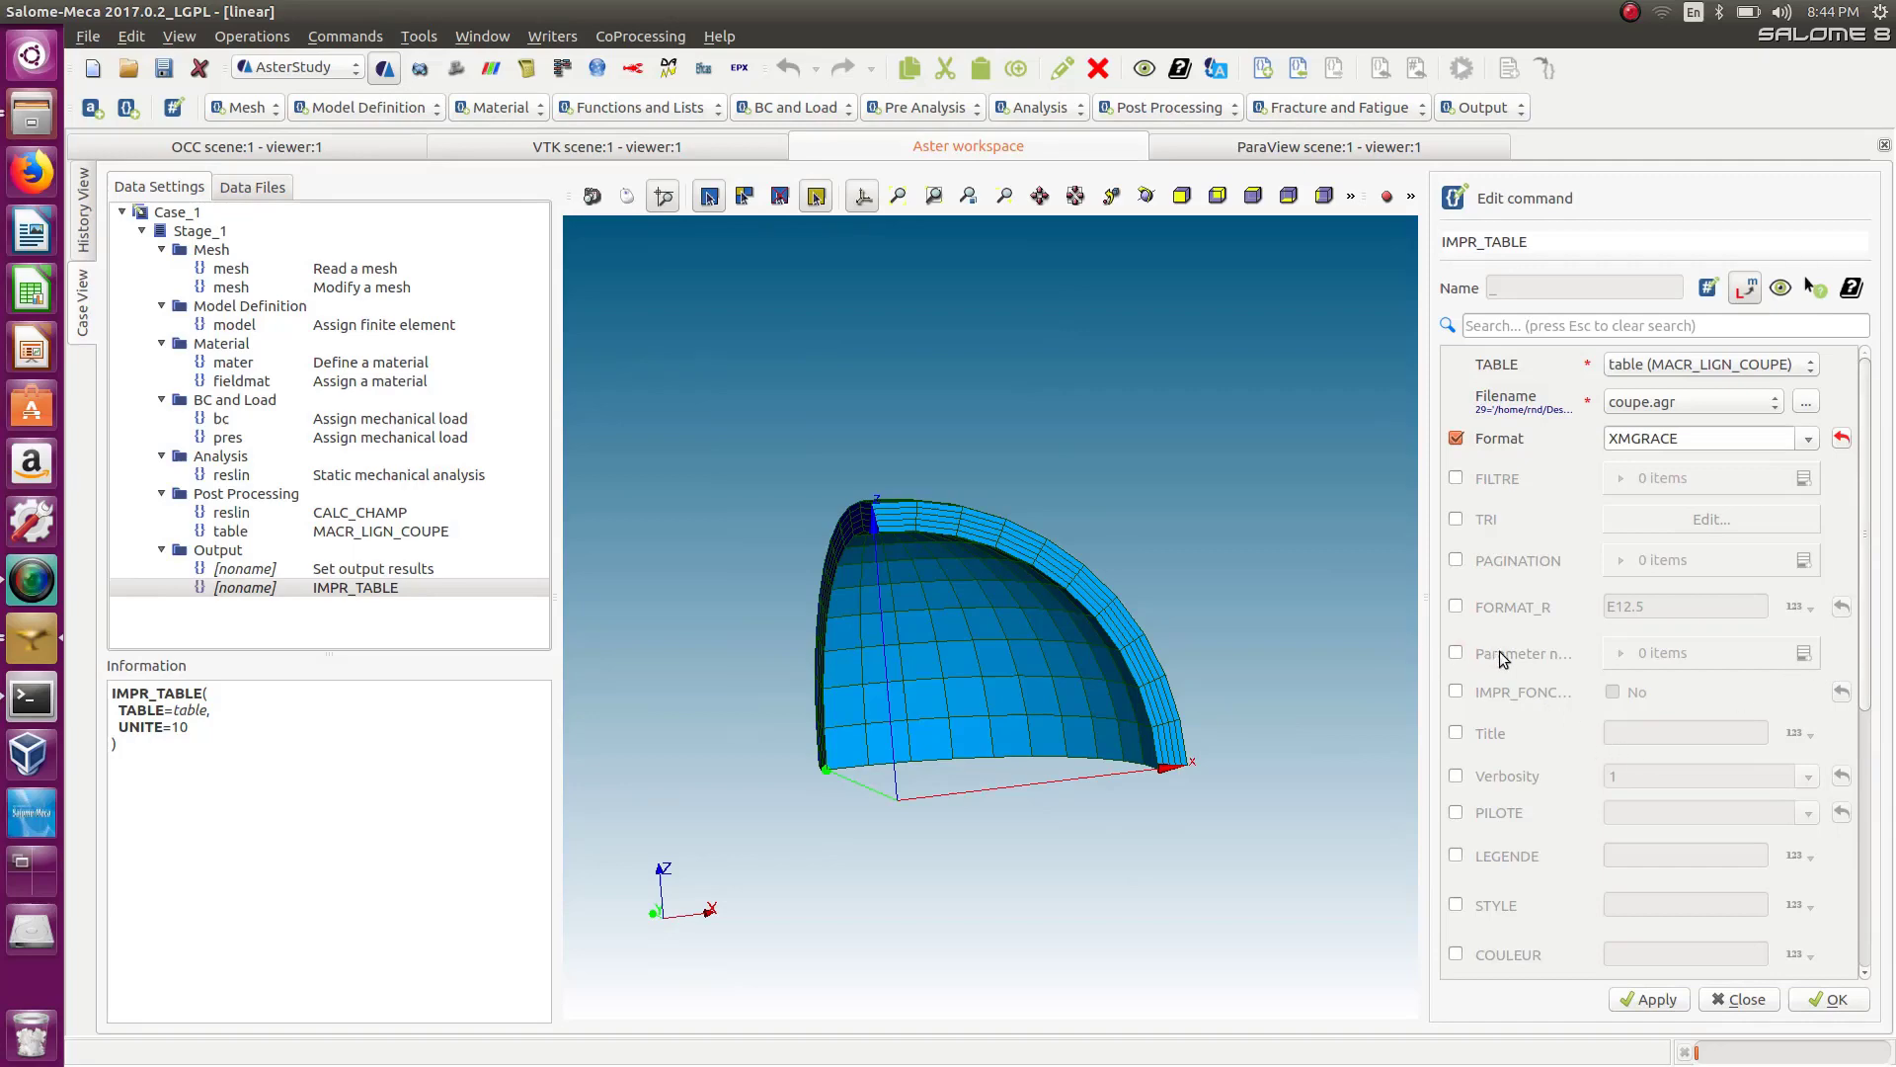
pyautogui.click(1456, 653)
pyautogui.click(1804, 653)
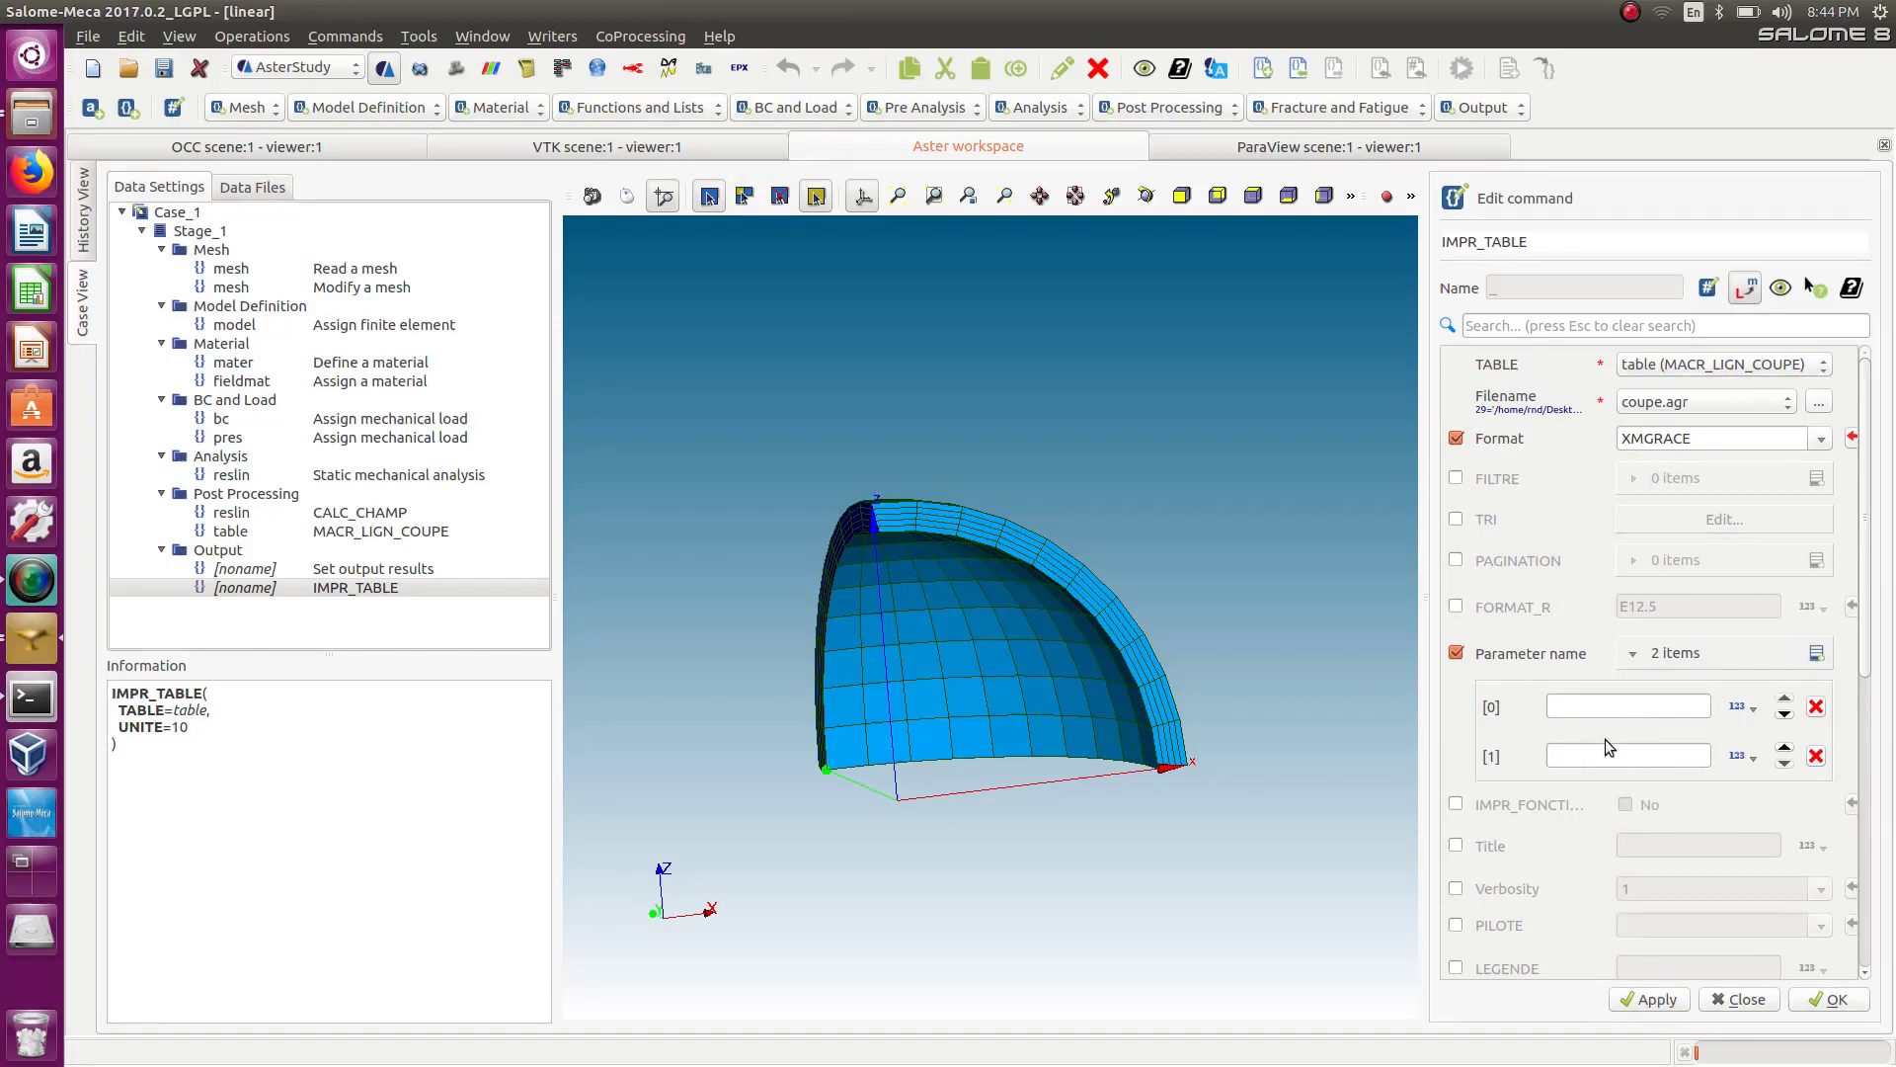
# Copy the ABSC_CURV column name from the coupe file and enter it as the first parameter.
pyautogui.click(1598, 710)
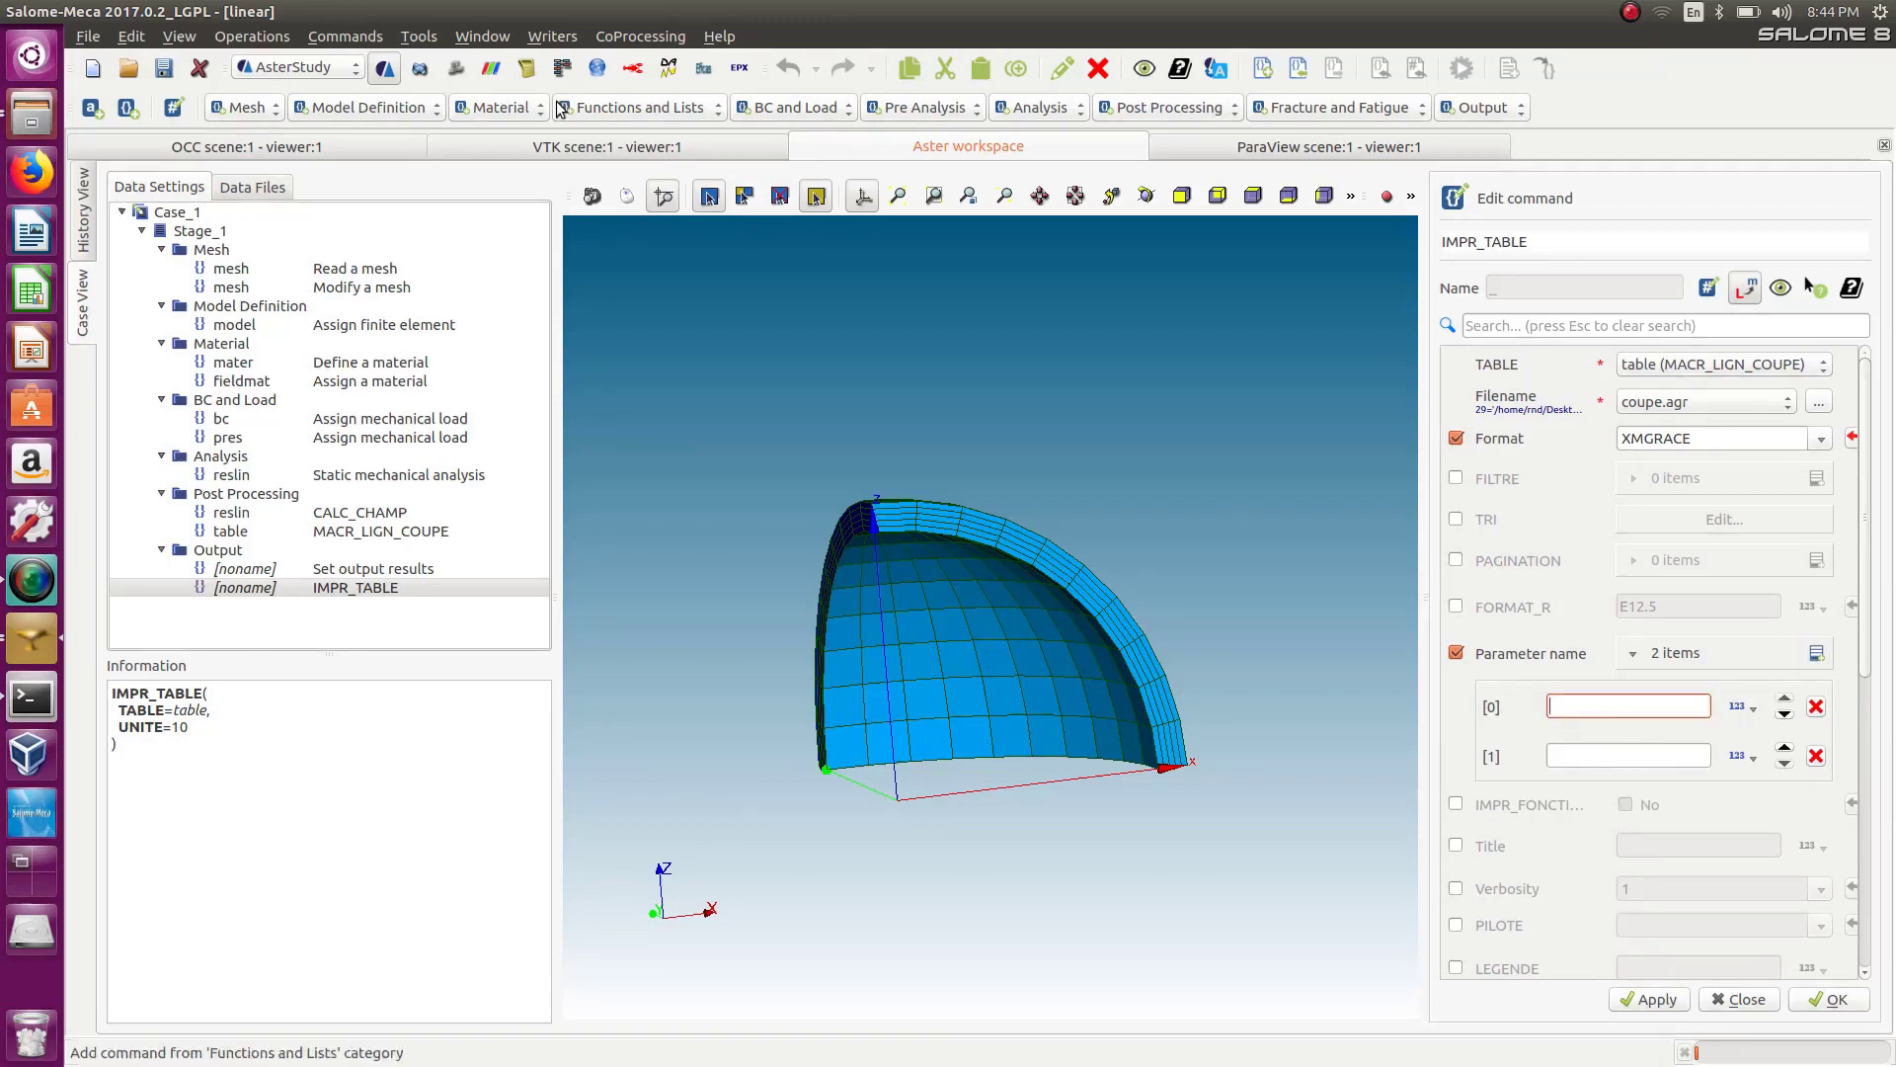
pyautogui.moveTo(521, 19); pyautogui.dragTo(515, 347)
pyautogui.doubleClick(652, 290)
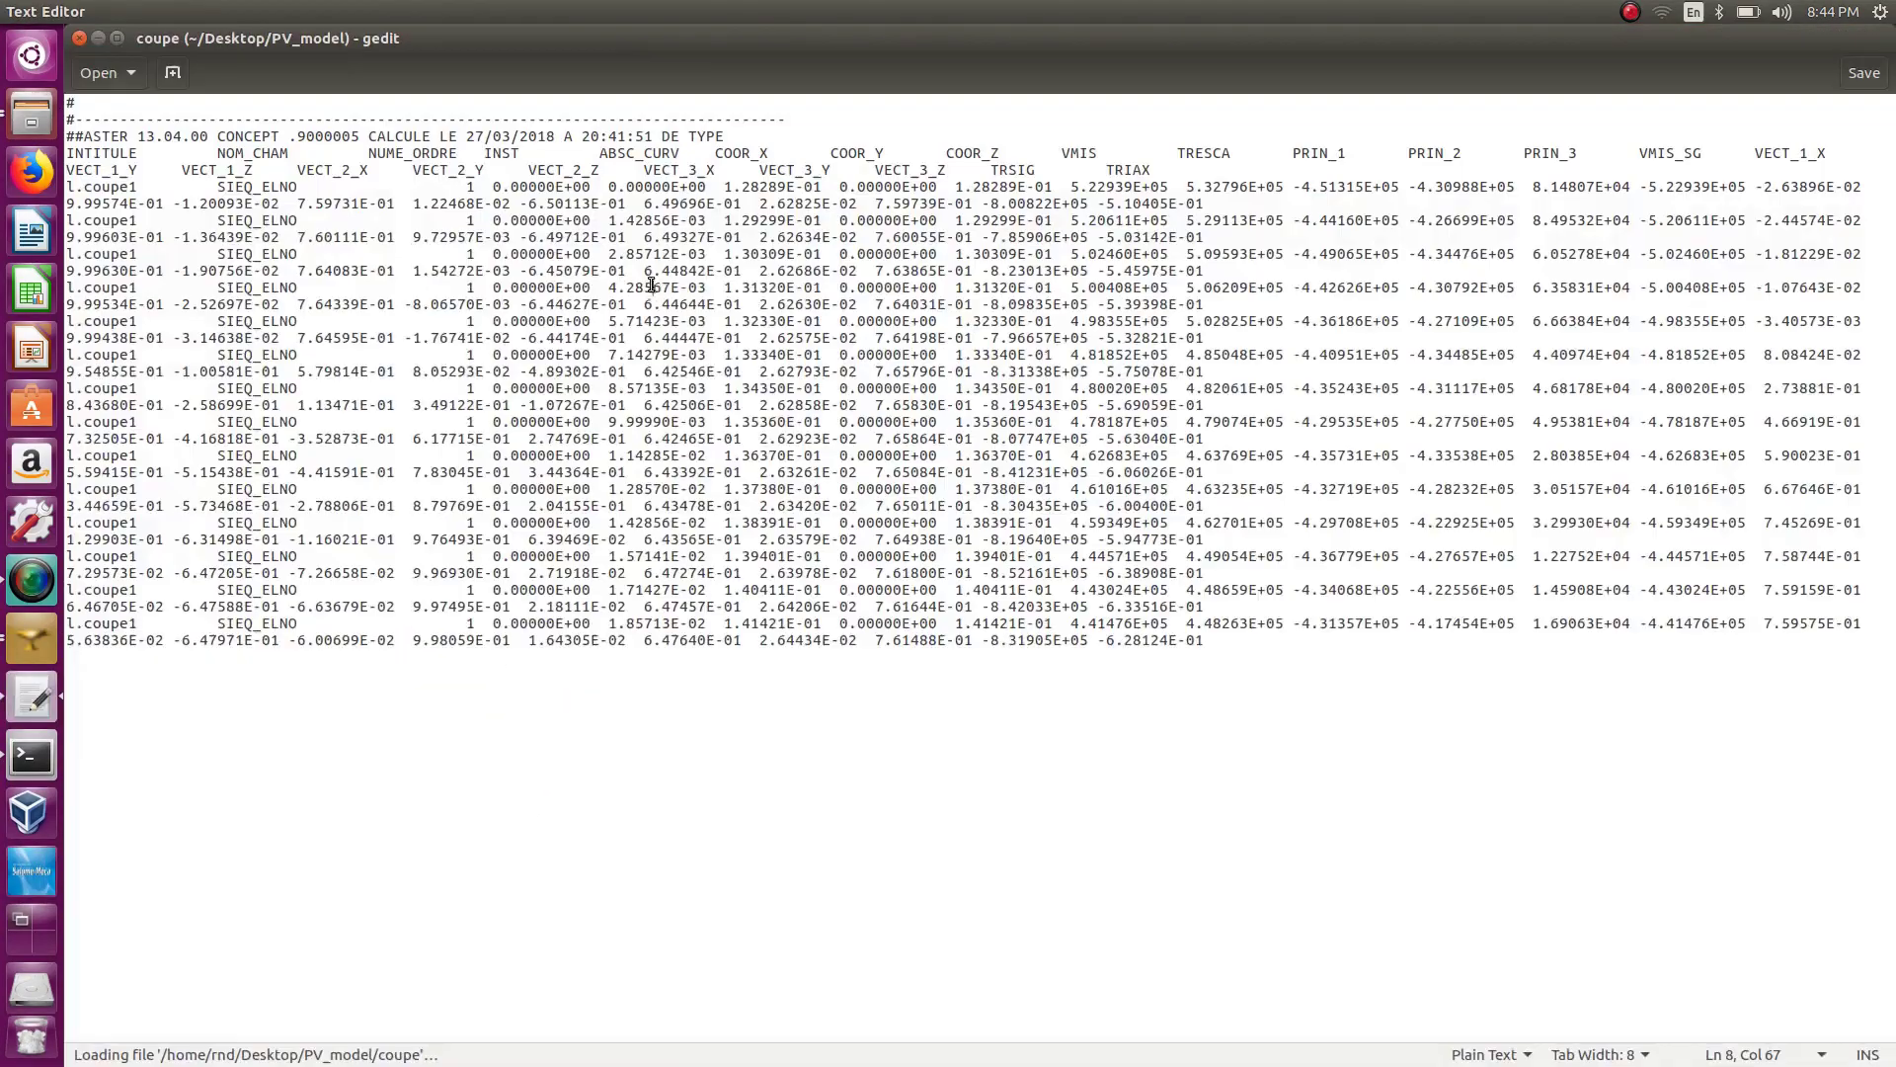
pyautogui.moveTo(600, 156); pyautogui.dragTo(682, 151)
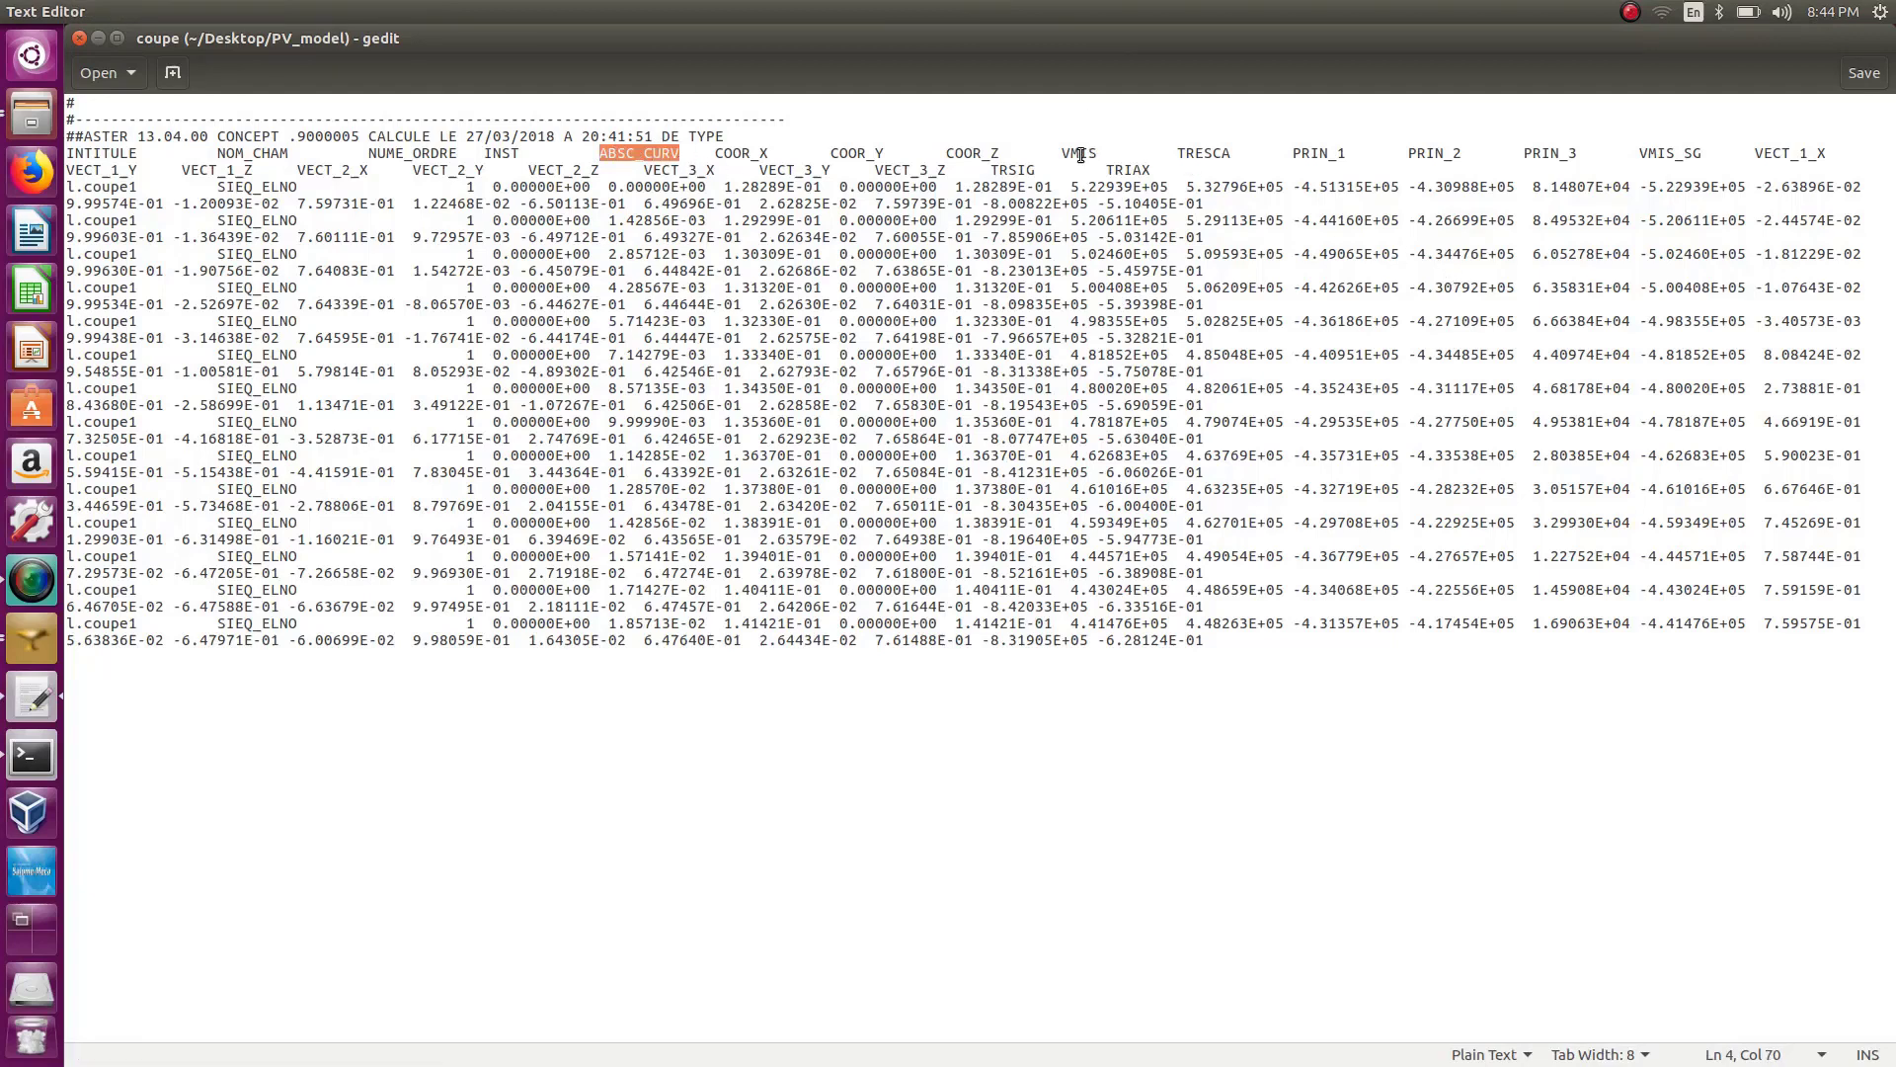
pyautogui.click(79, 39)
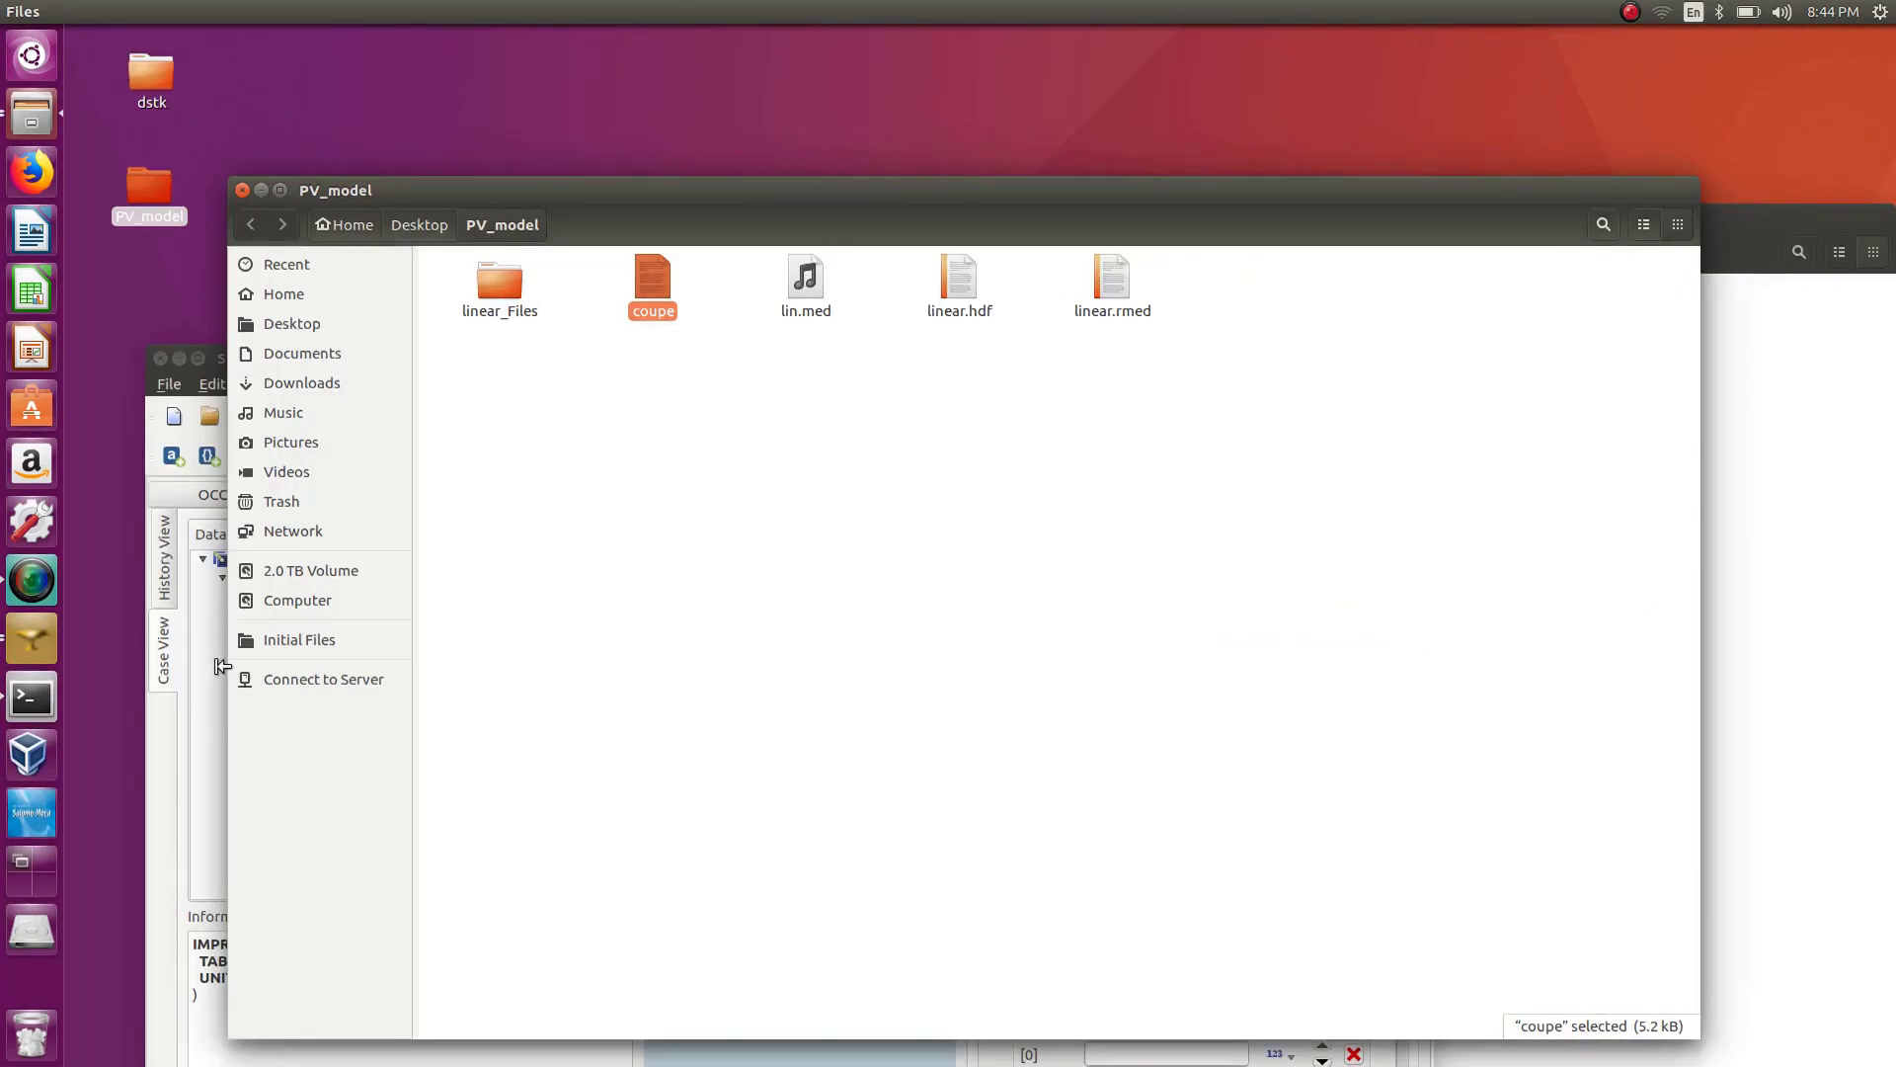
pyautogui.click(199, 687)
pyautogui.doubleClick(523, 358)
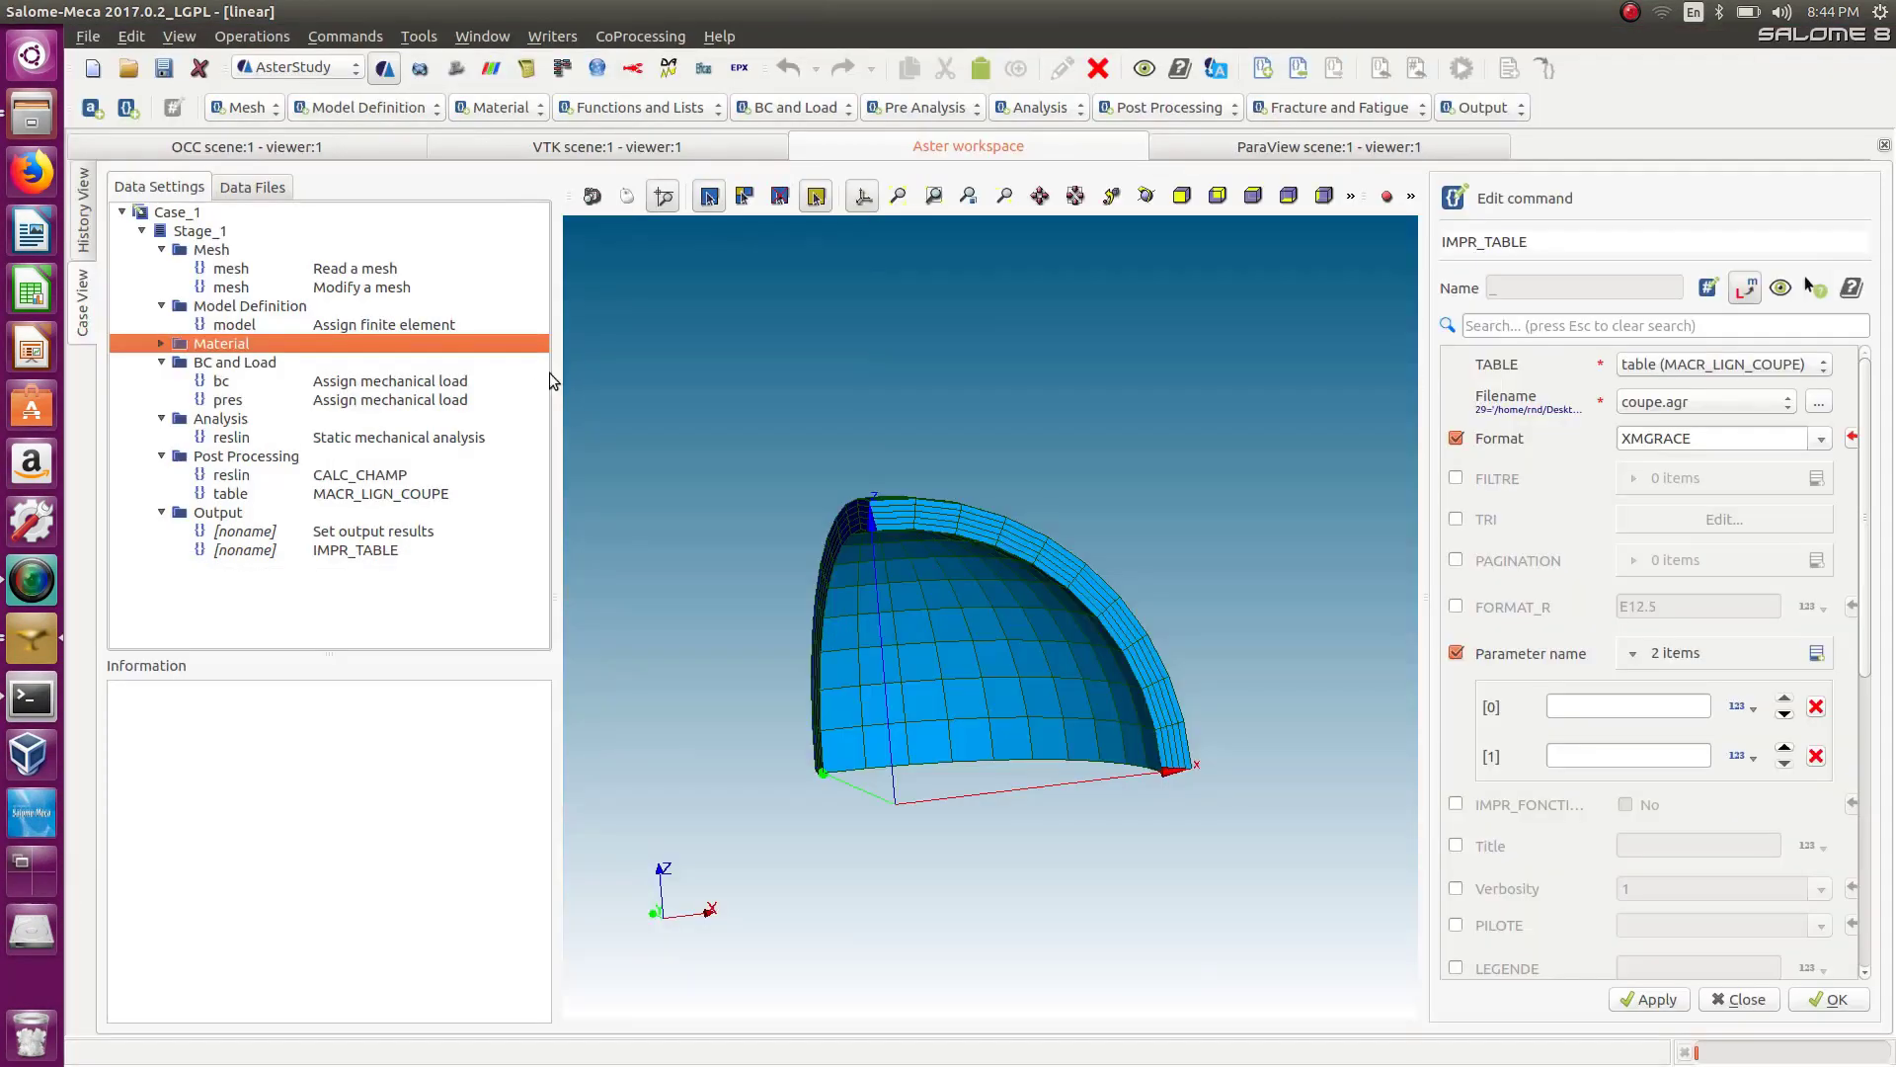
pyautogui.press('Down')
pyautogui.click(1607, 707)
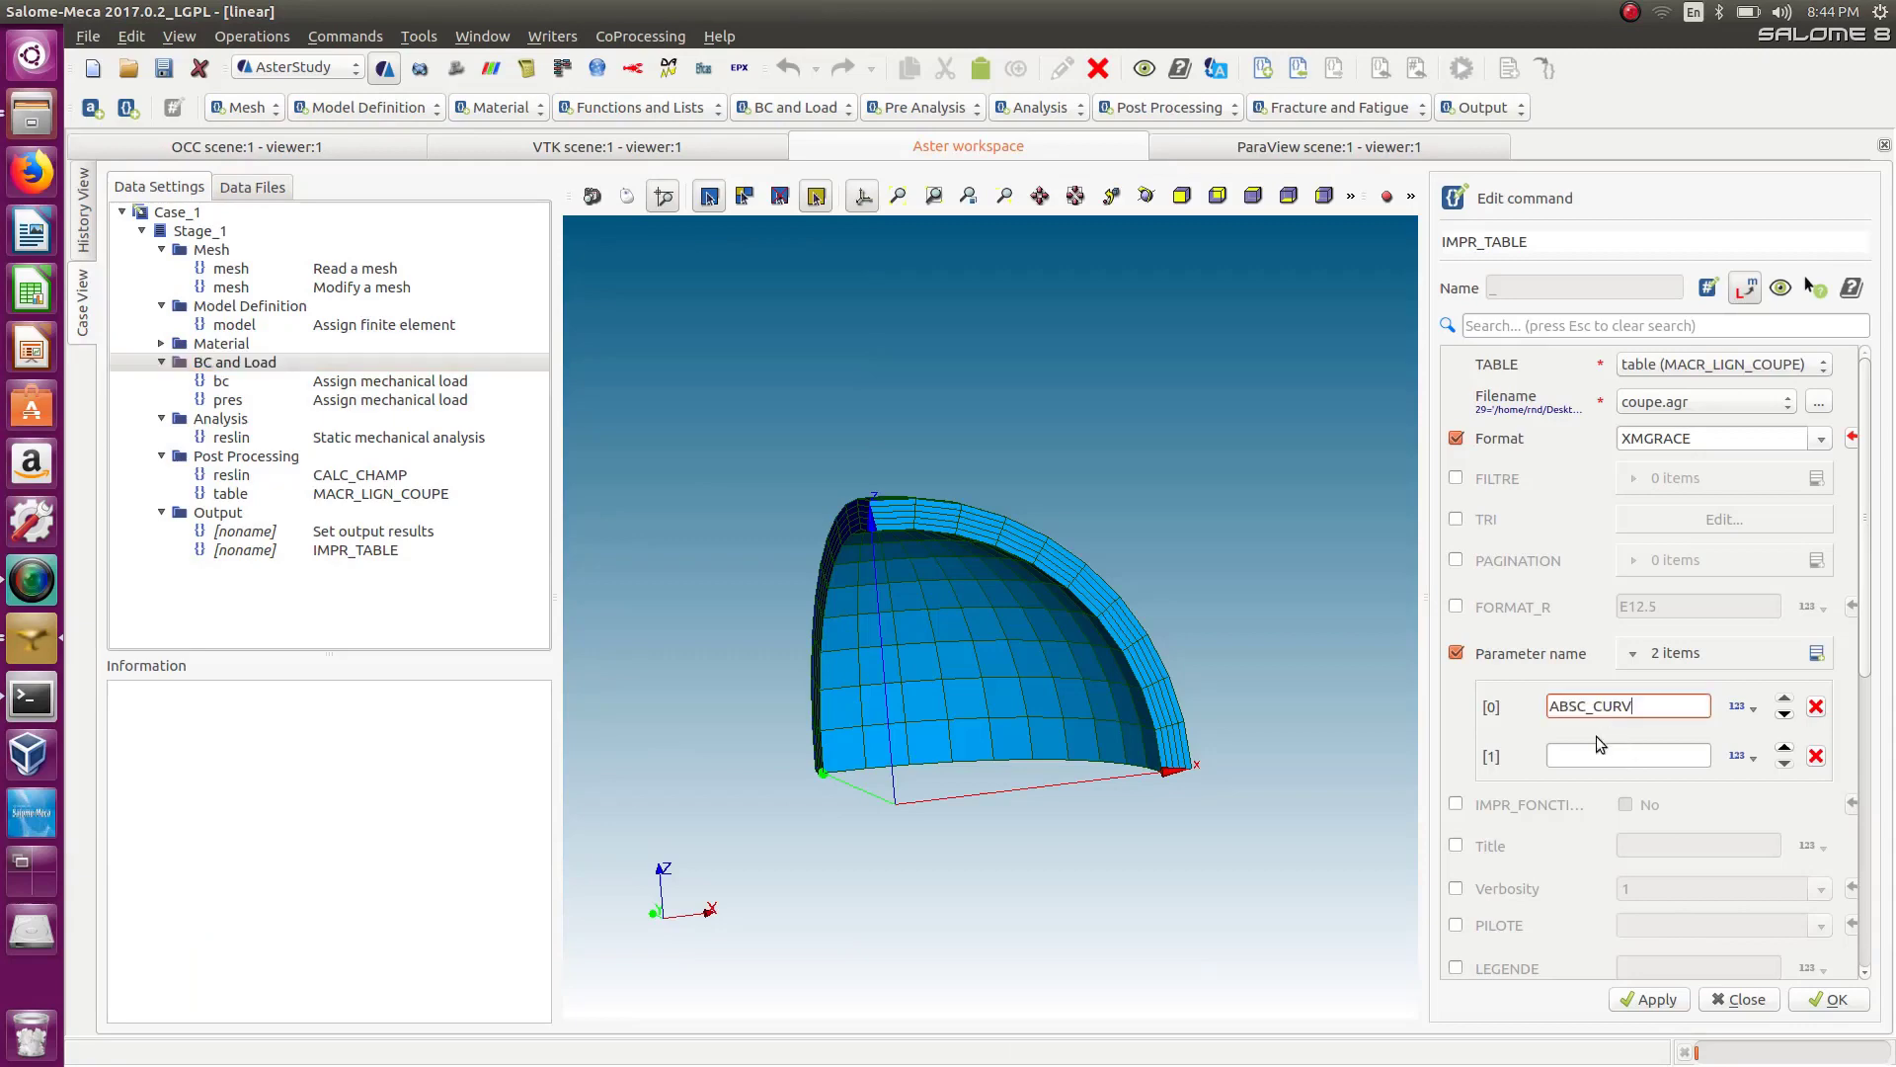
# Enter VMIS as the second parameter and confirm the IMPR_TABLE command.
pyautogui.click(1600, 757)
pyautogui.write('VMIS')
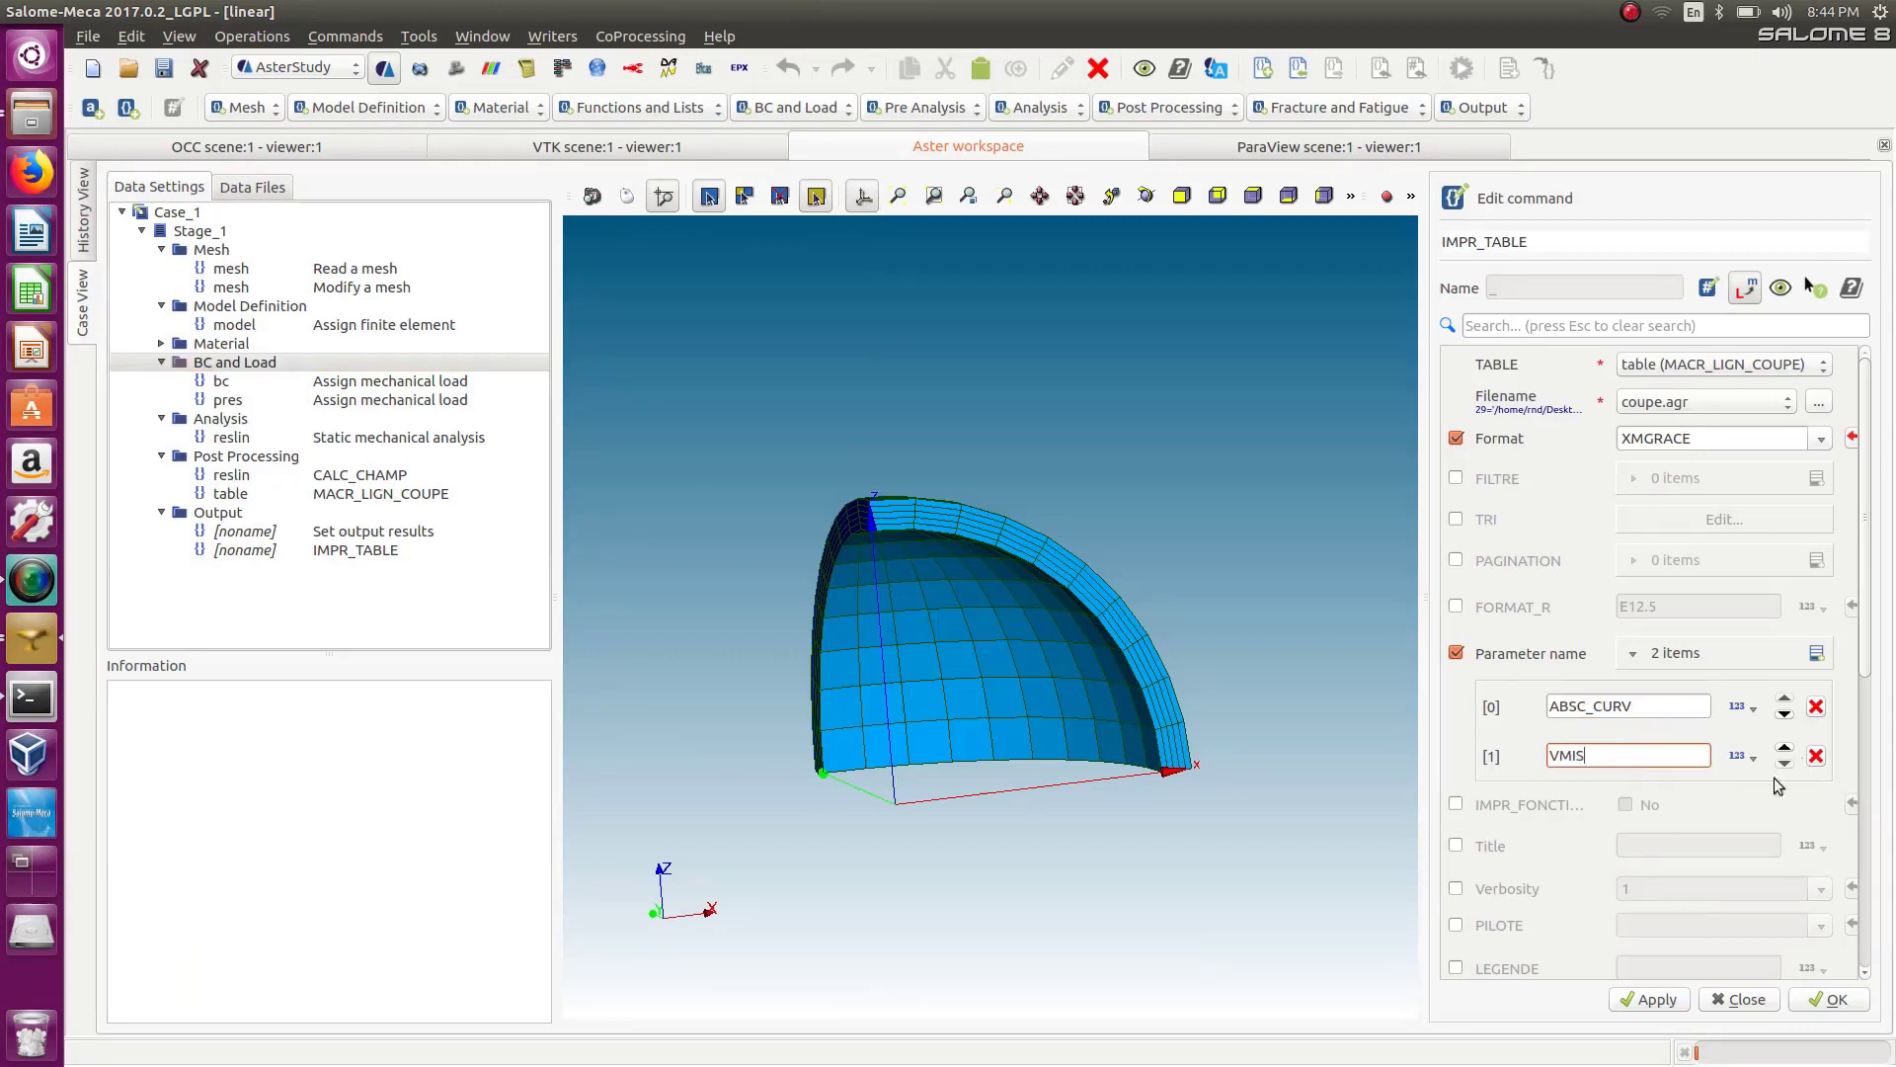
pyautogui.click(1834, 998)
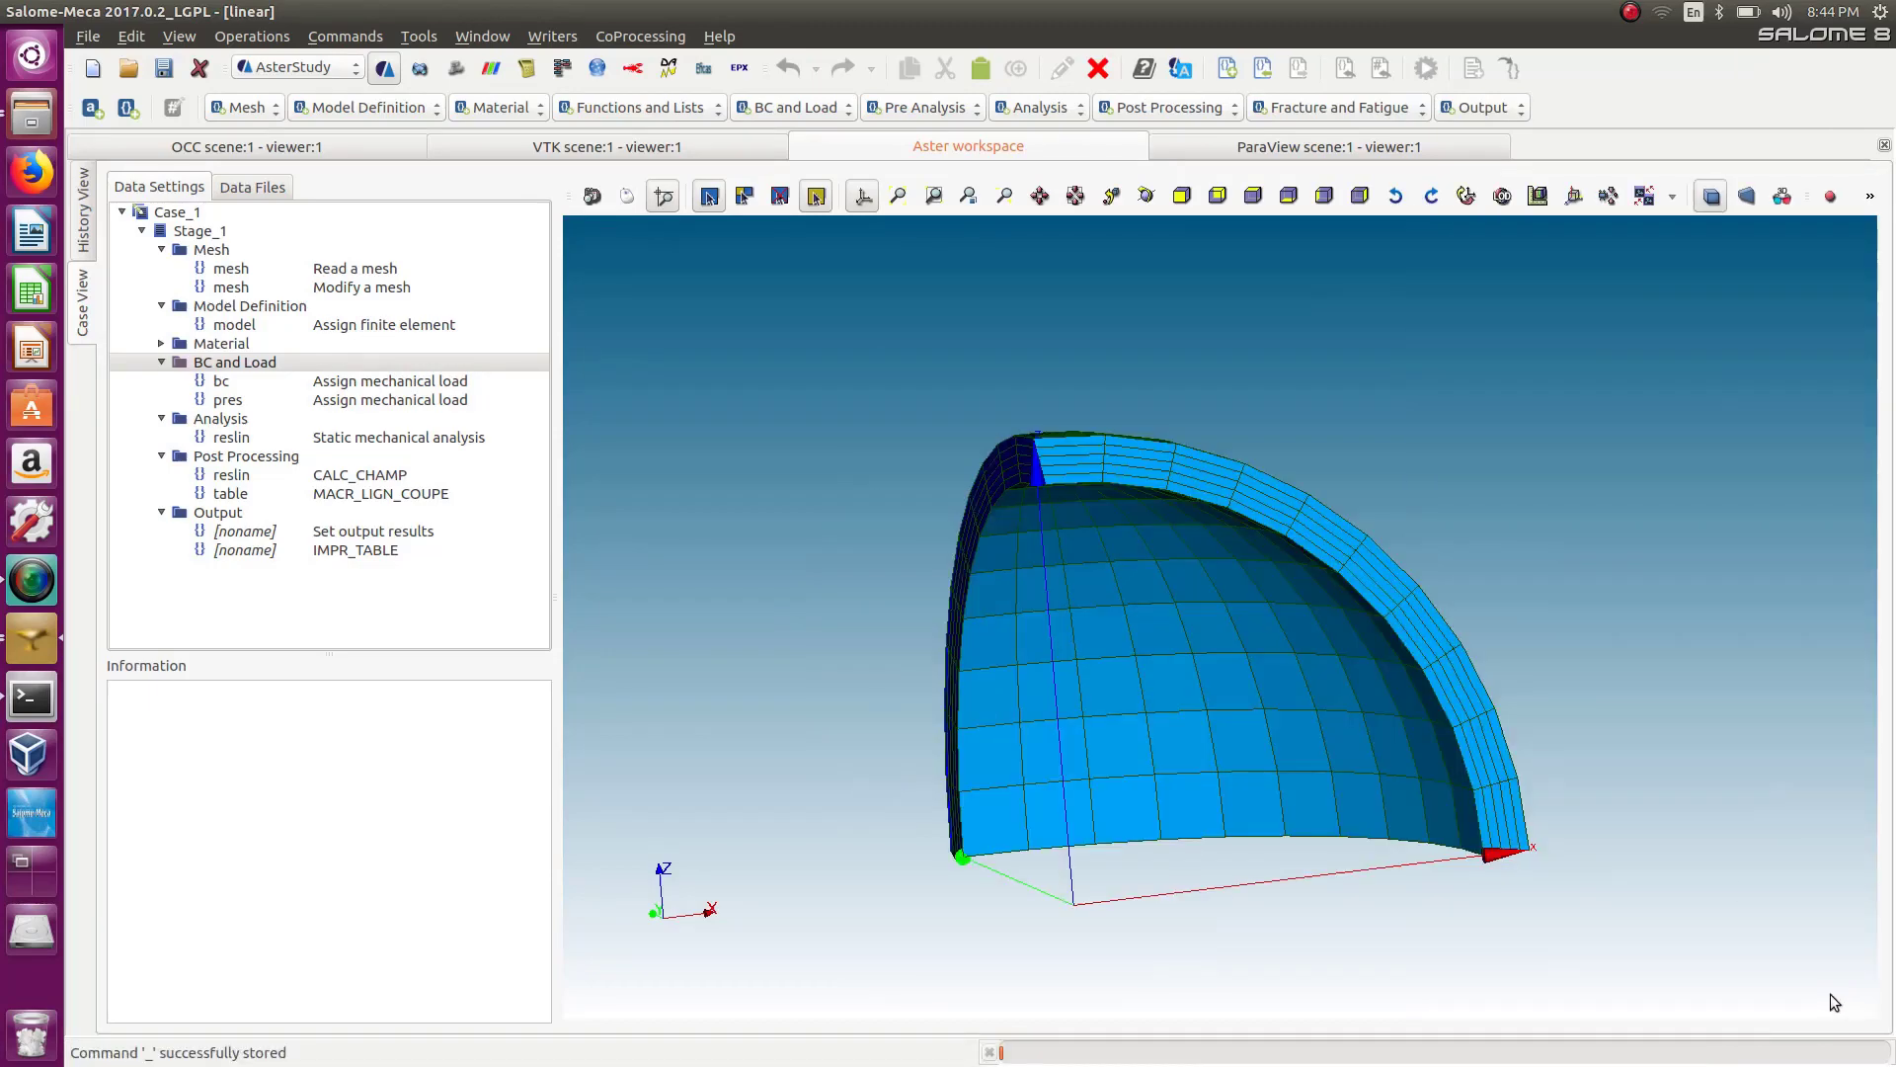
# Rerun Case_1 from the history view with the default run settings.
pyautogui.click(87, 219)
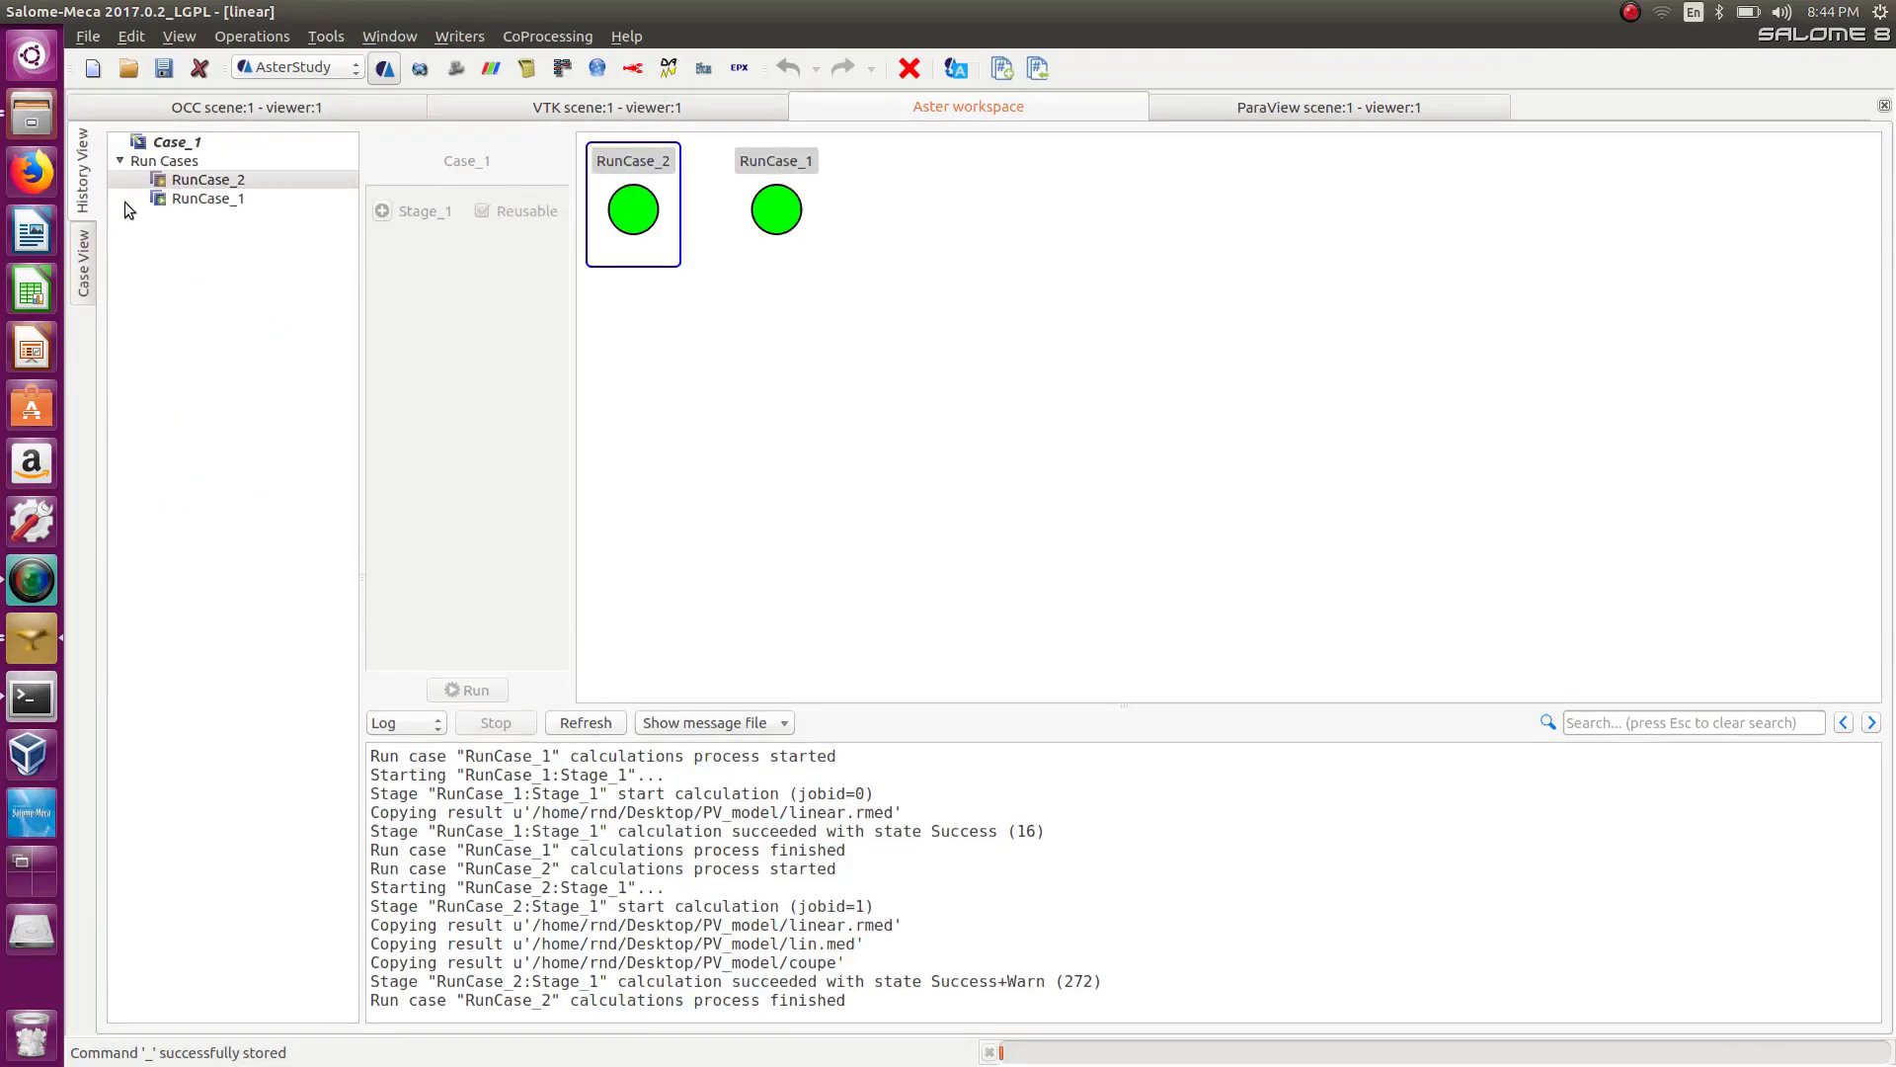
pyautogui.click(174, 144)
pyautogui.click(494, 1012)
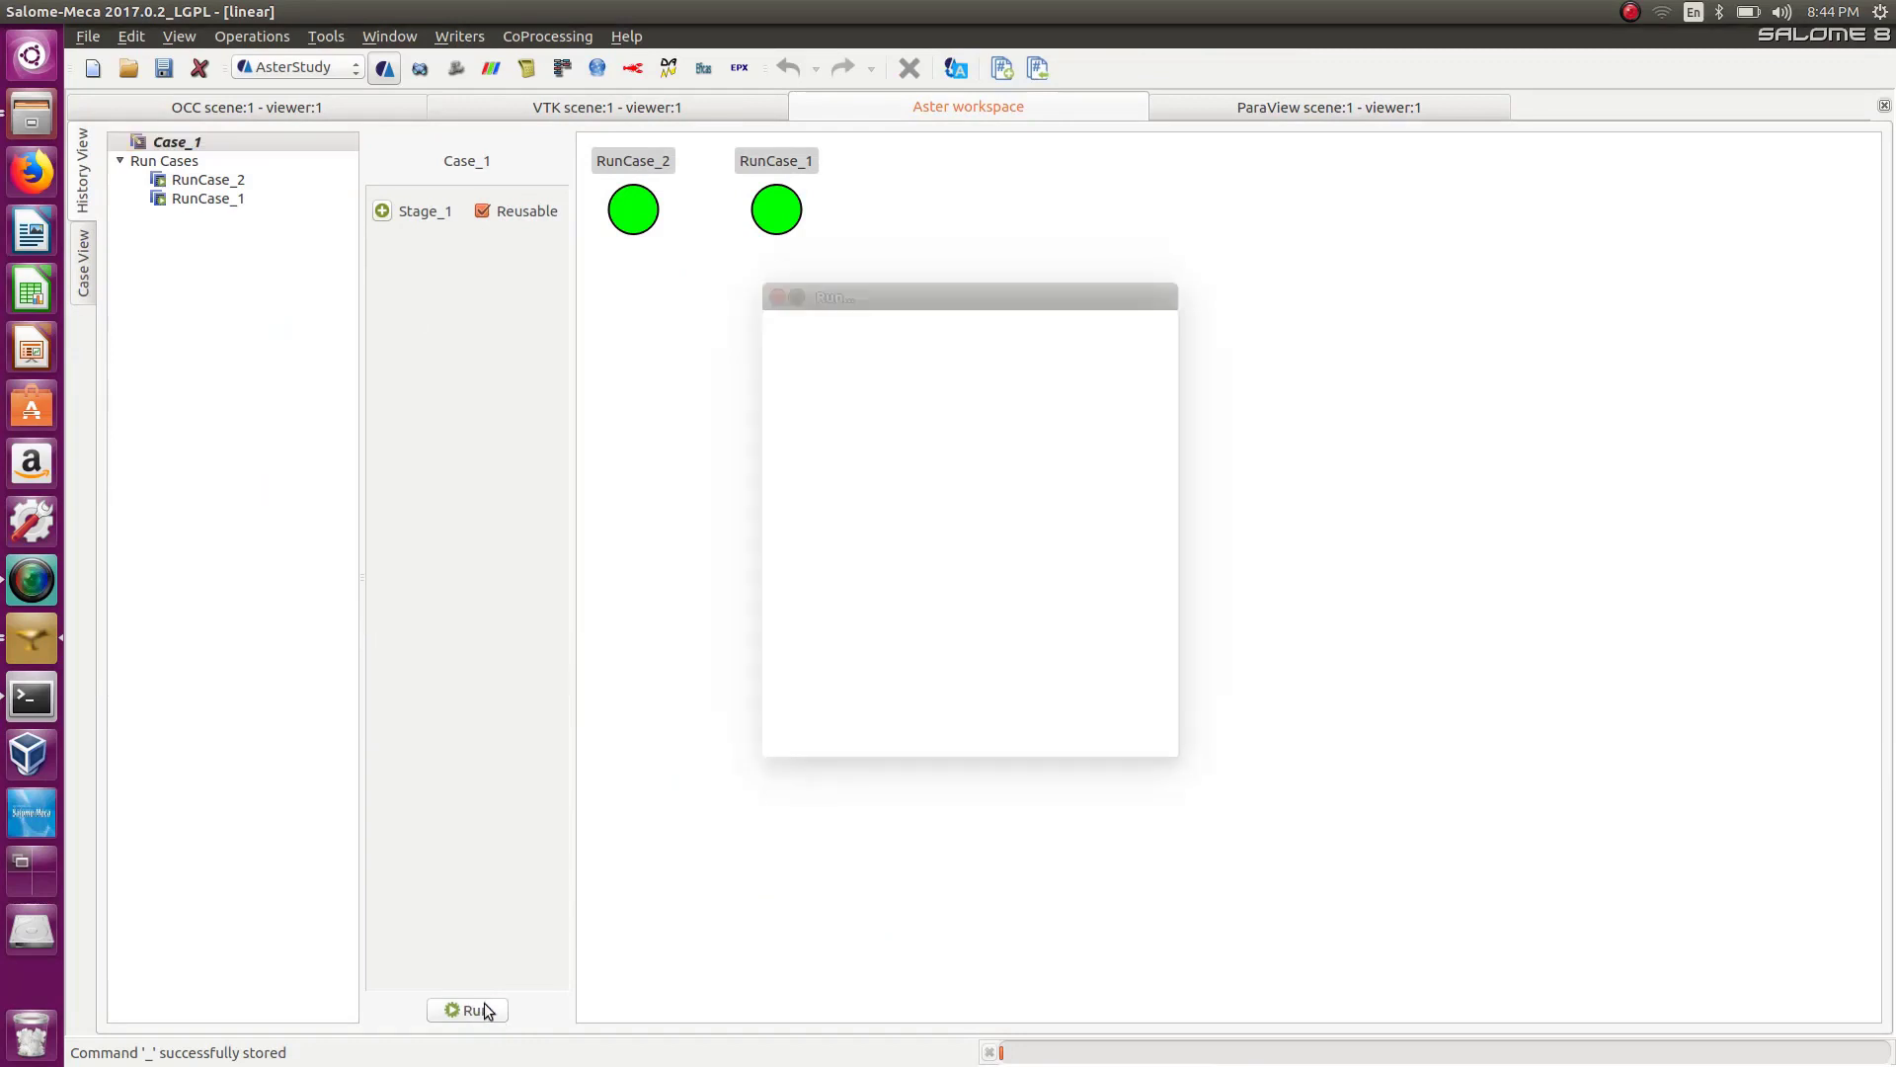
pyautogui.click(1122, 742)
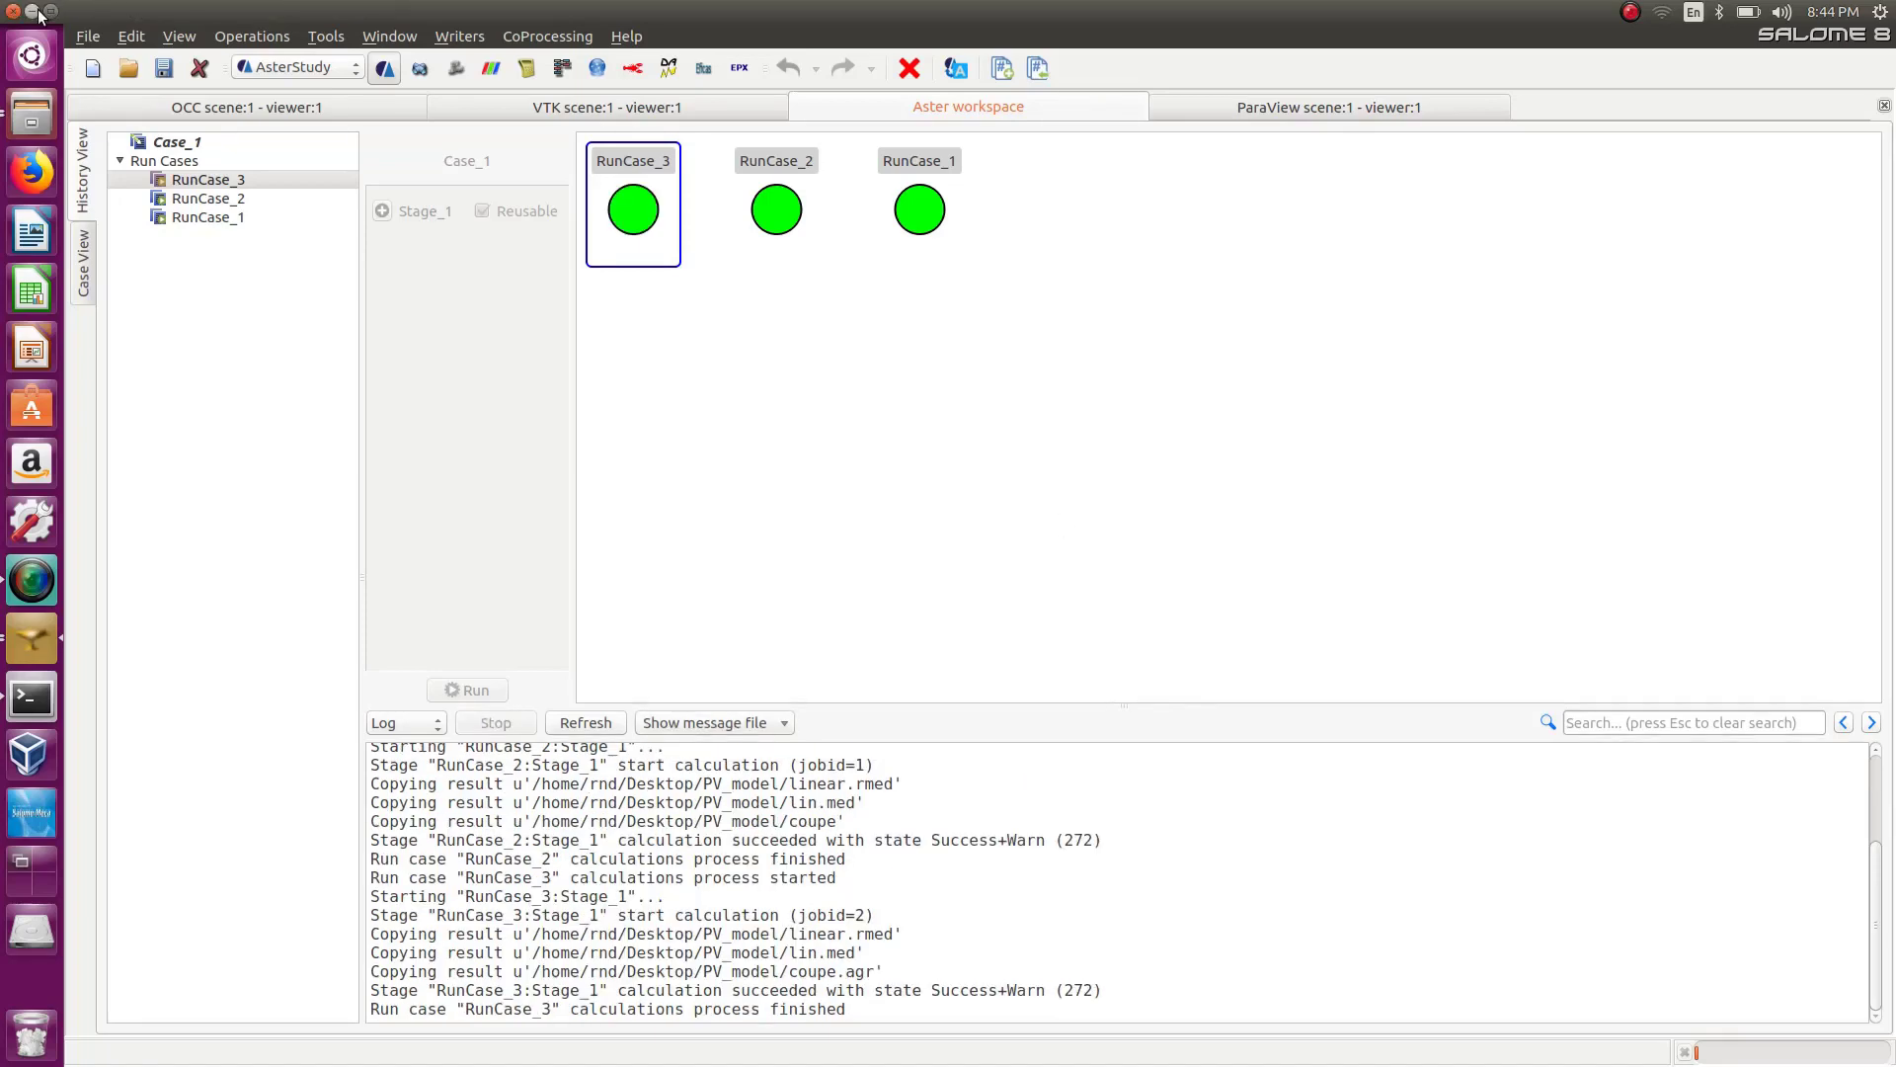
# Open coupe.agr from the PV_model folder in Grace to inspect the plot, then close Grace.
pyautogui.click(34, 12)
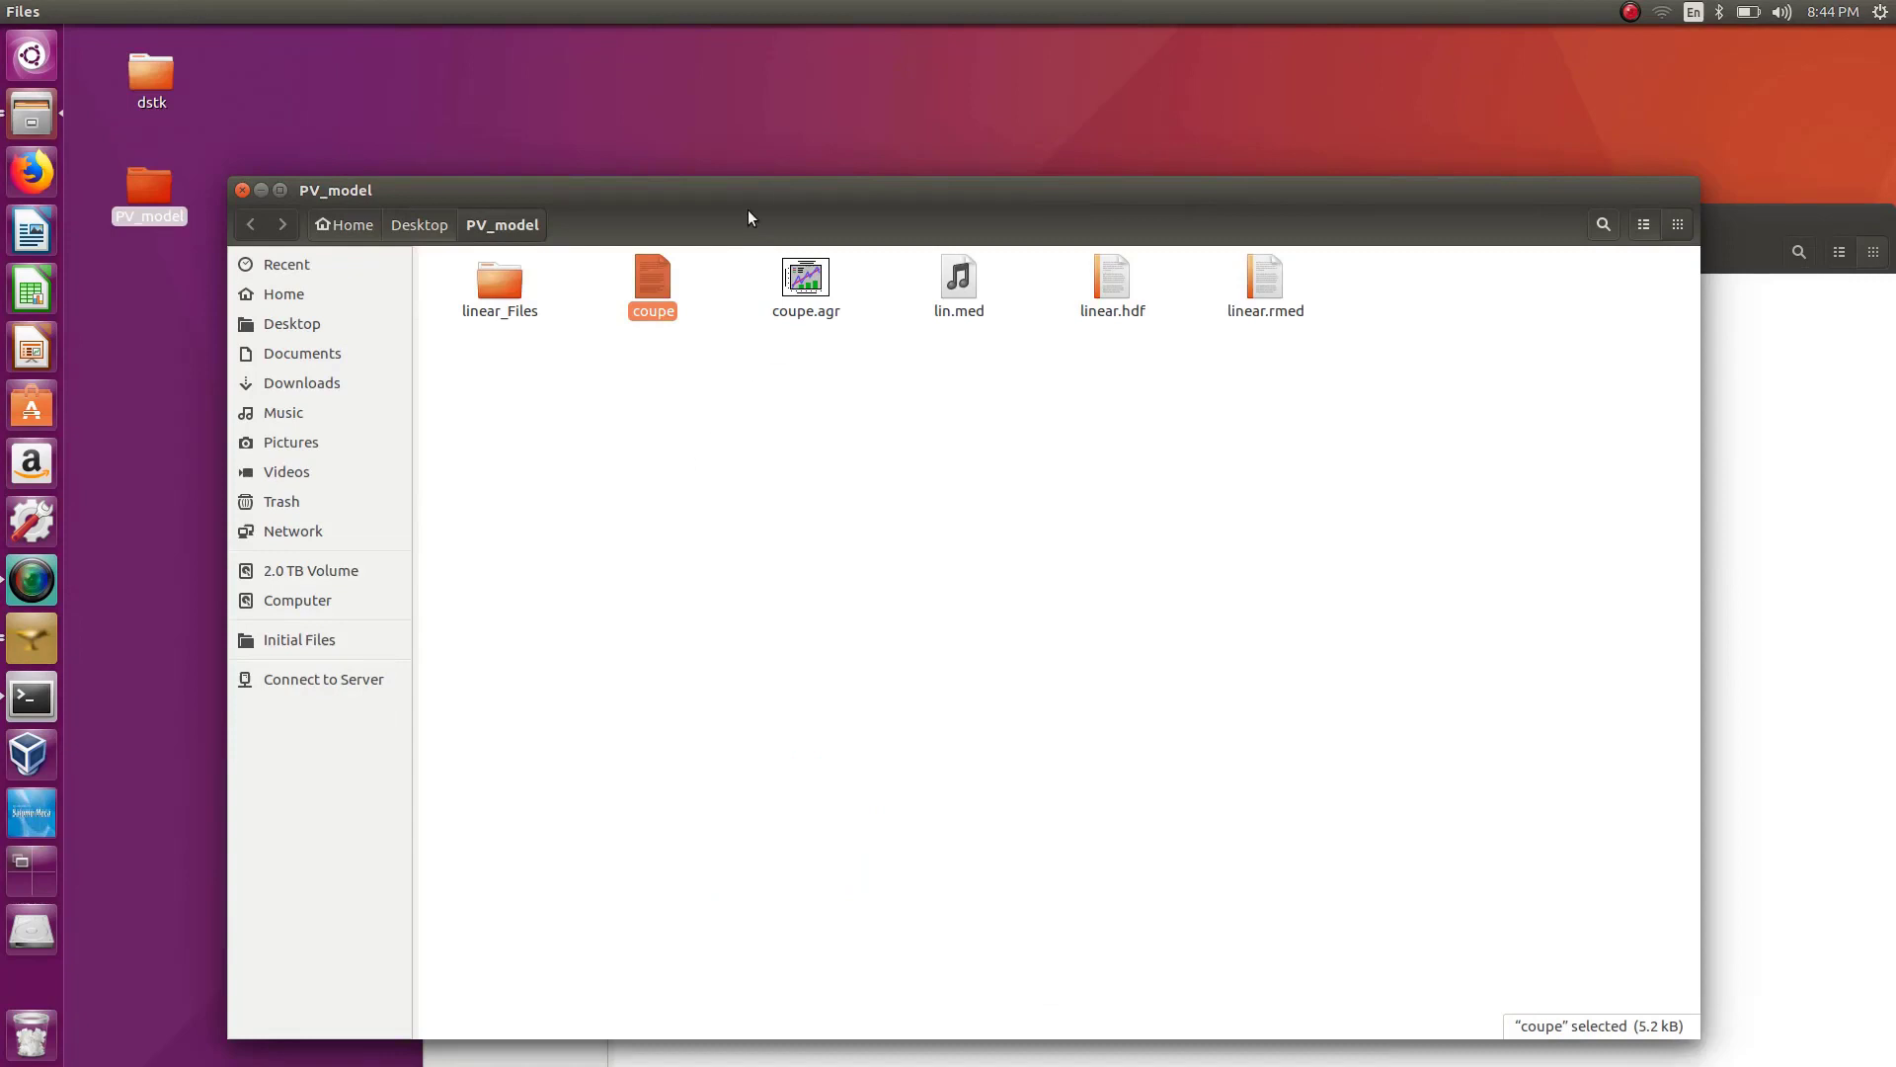
pyautogui.moveTo(763, 195); pyautogui.dragTo(790, 160)
pyautogui.click(806, 310)
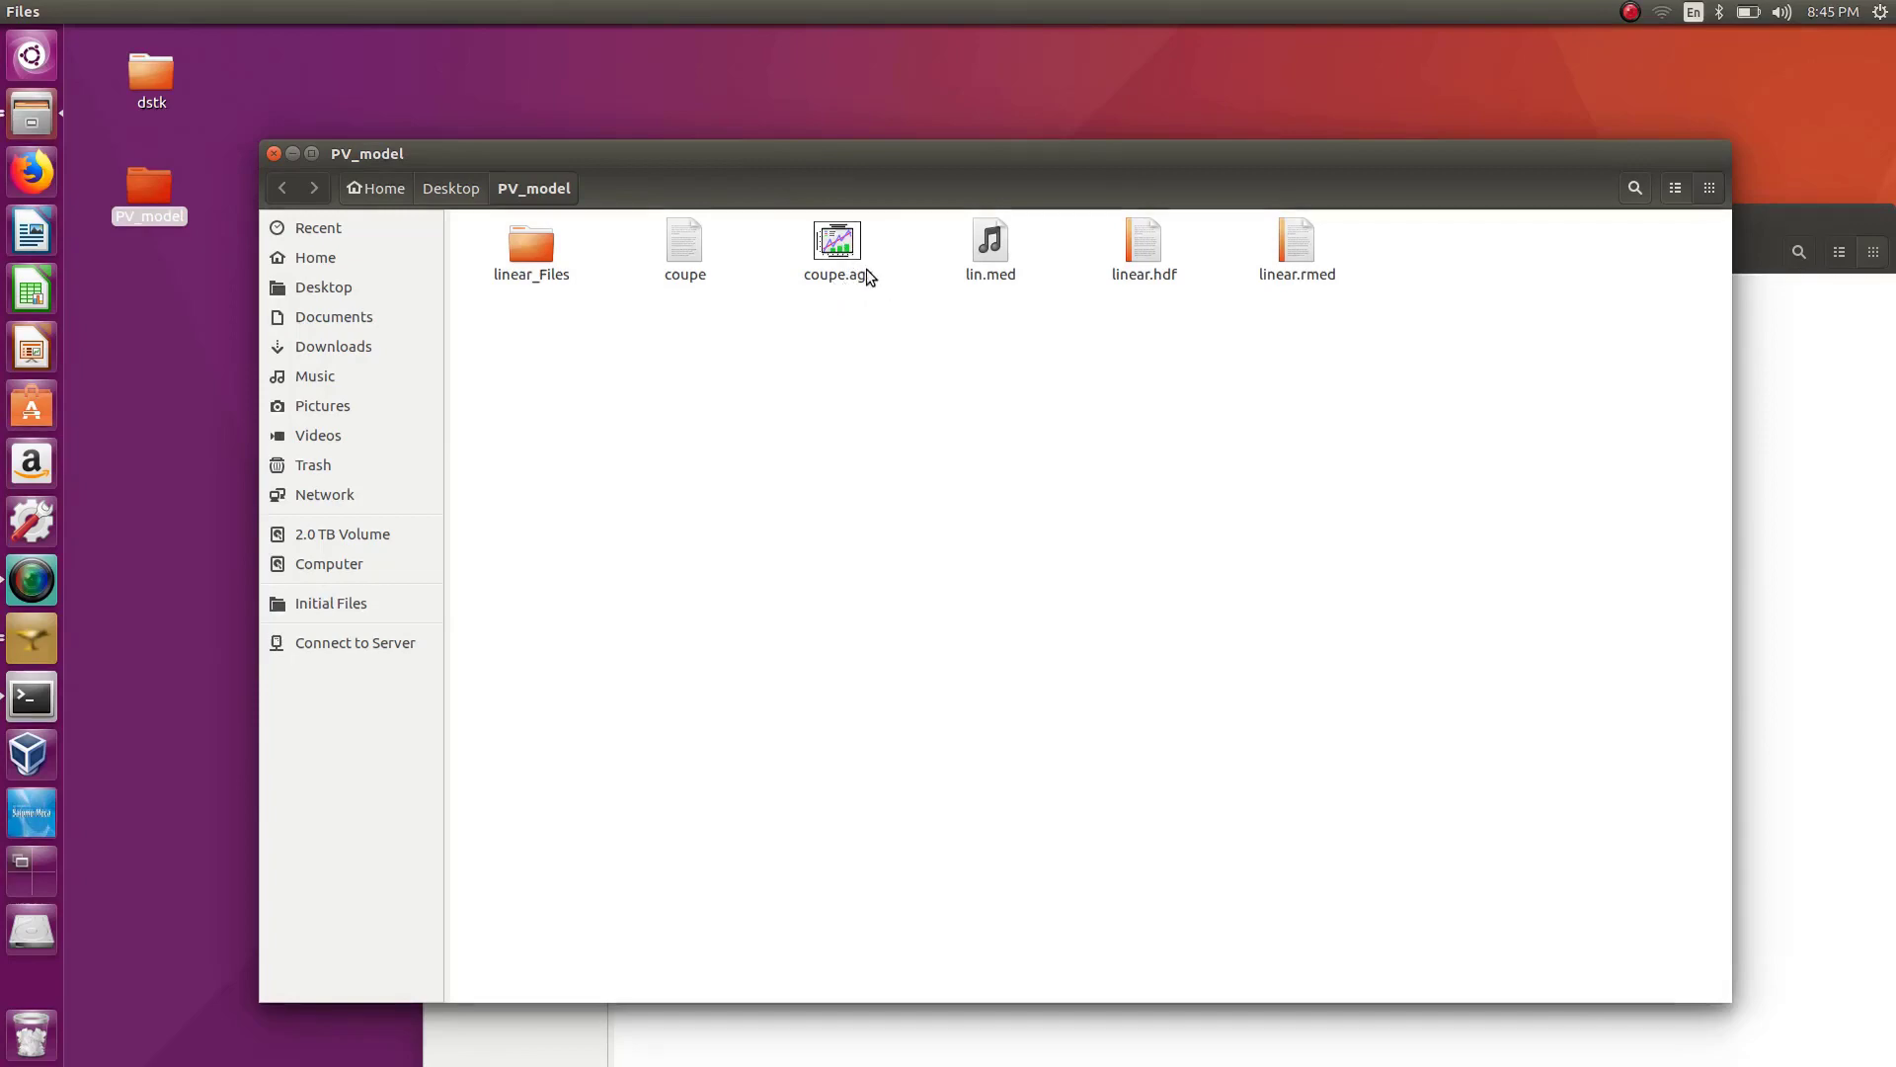
pyautogui.doubleClick(831, 243)
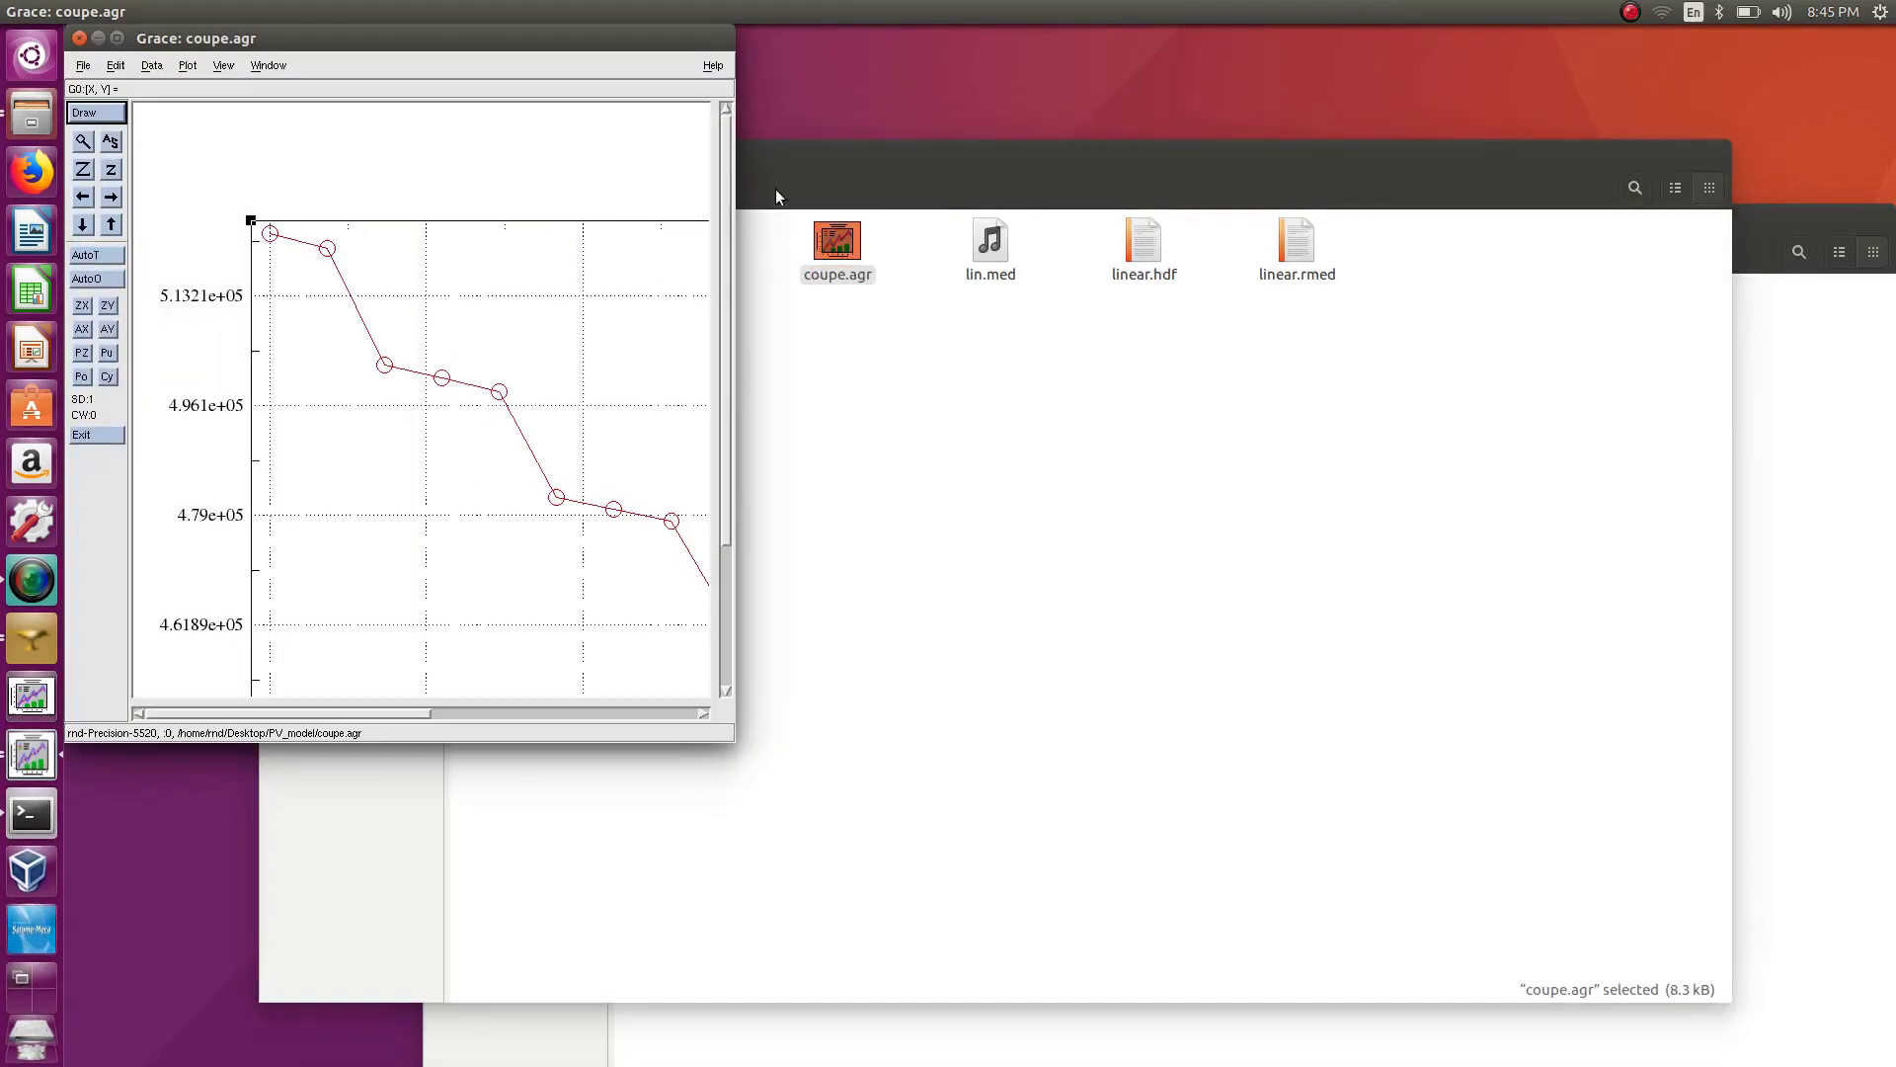
pyautogui.moveTo(736, 738); pyautogui.dragTo(1386, 943)
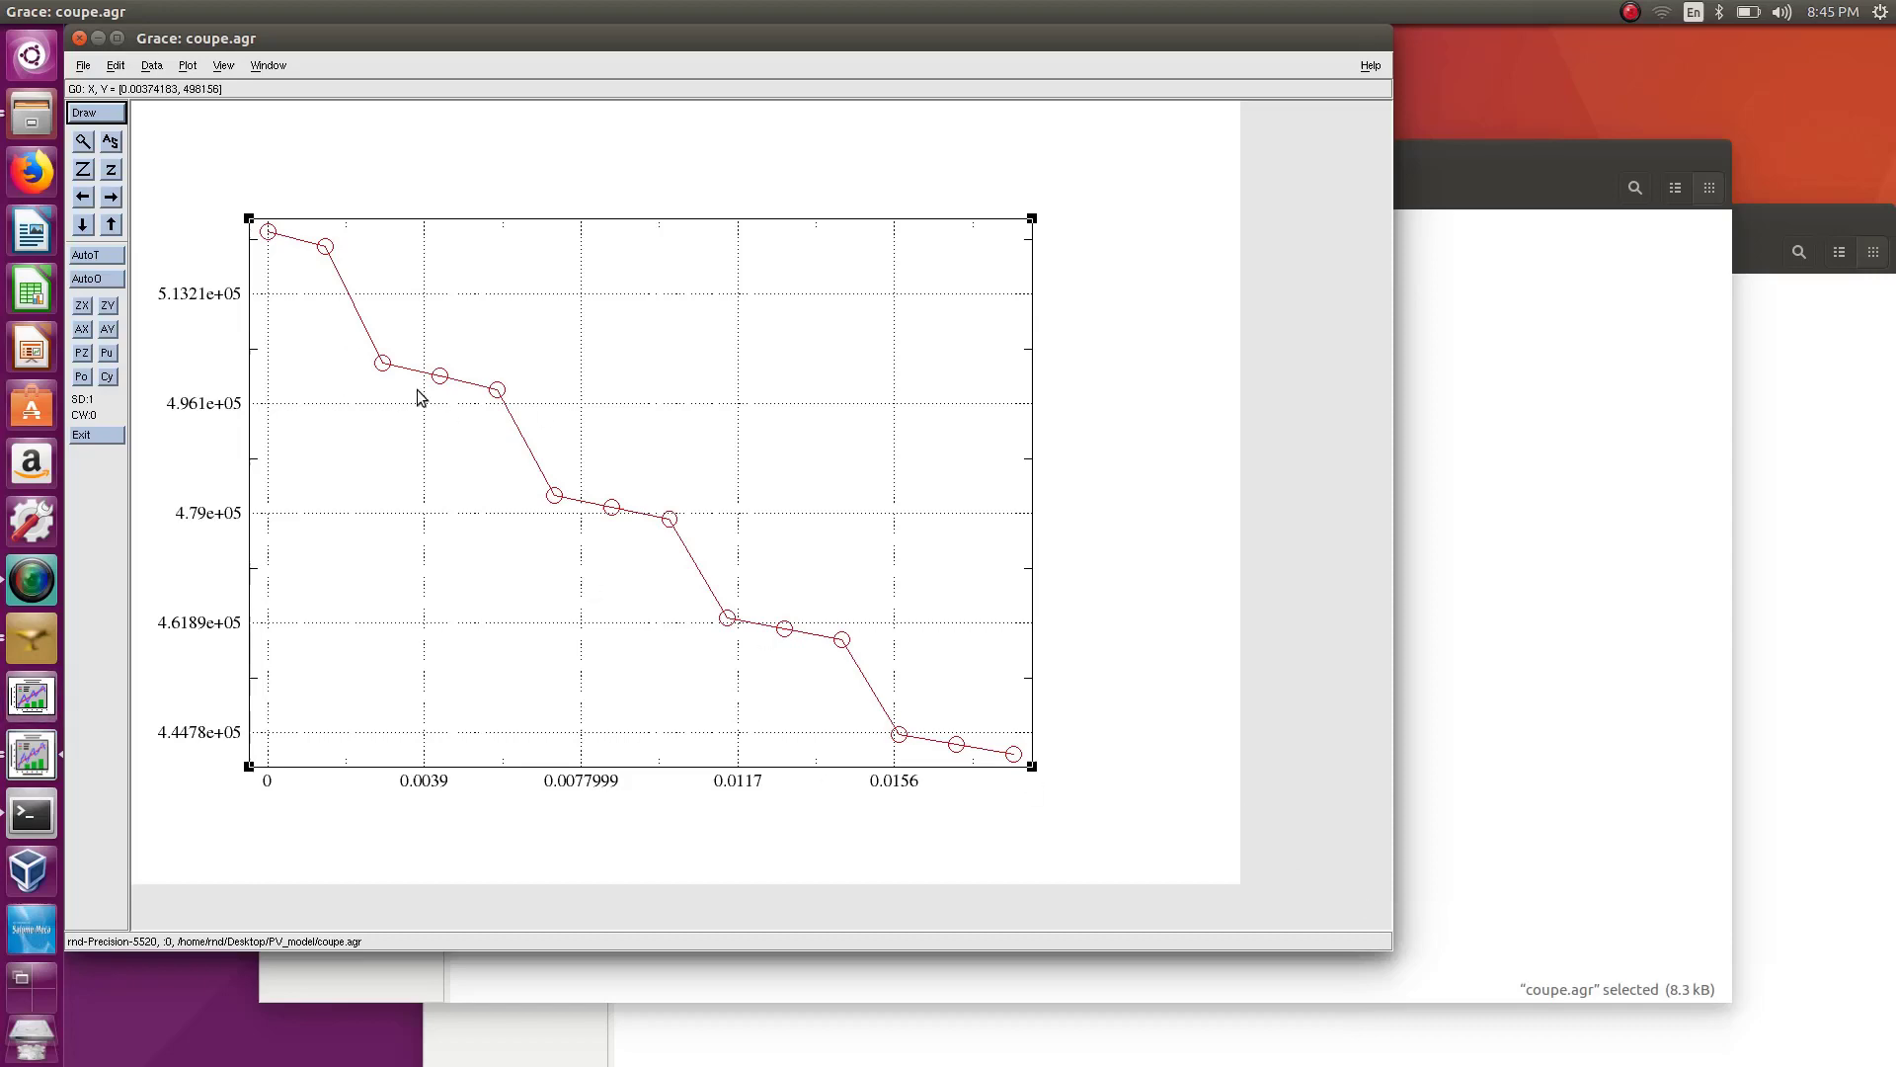
pyautogui.moveTo(381, 44); pyautogui.dragTo(508, 97)
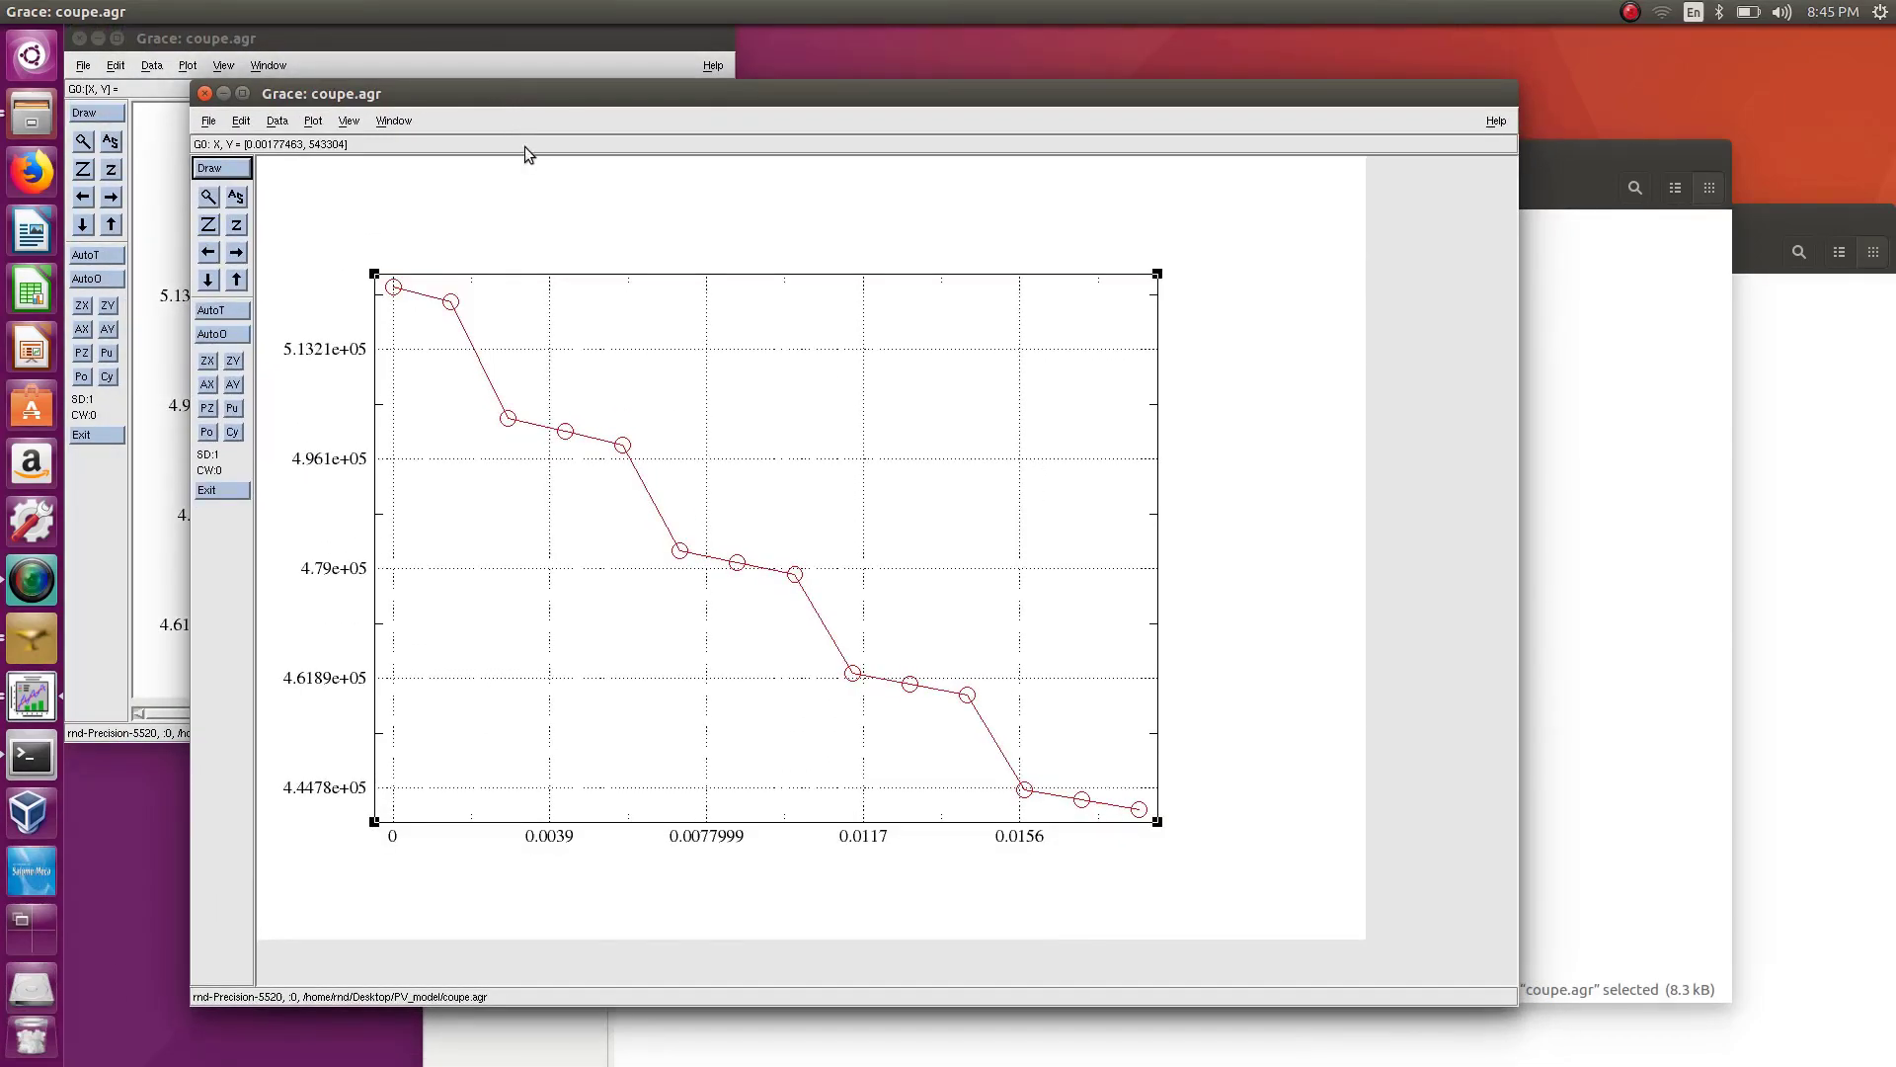
pyautogui.click(204, 93)
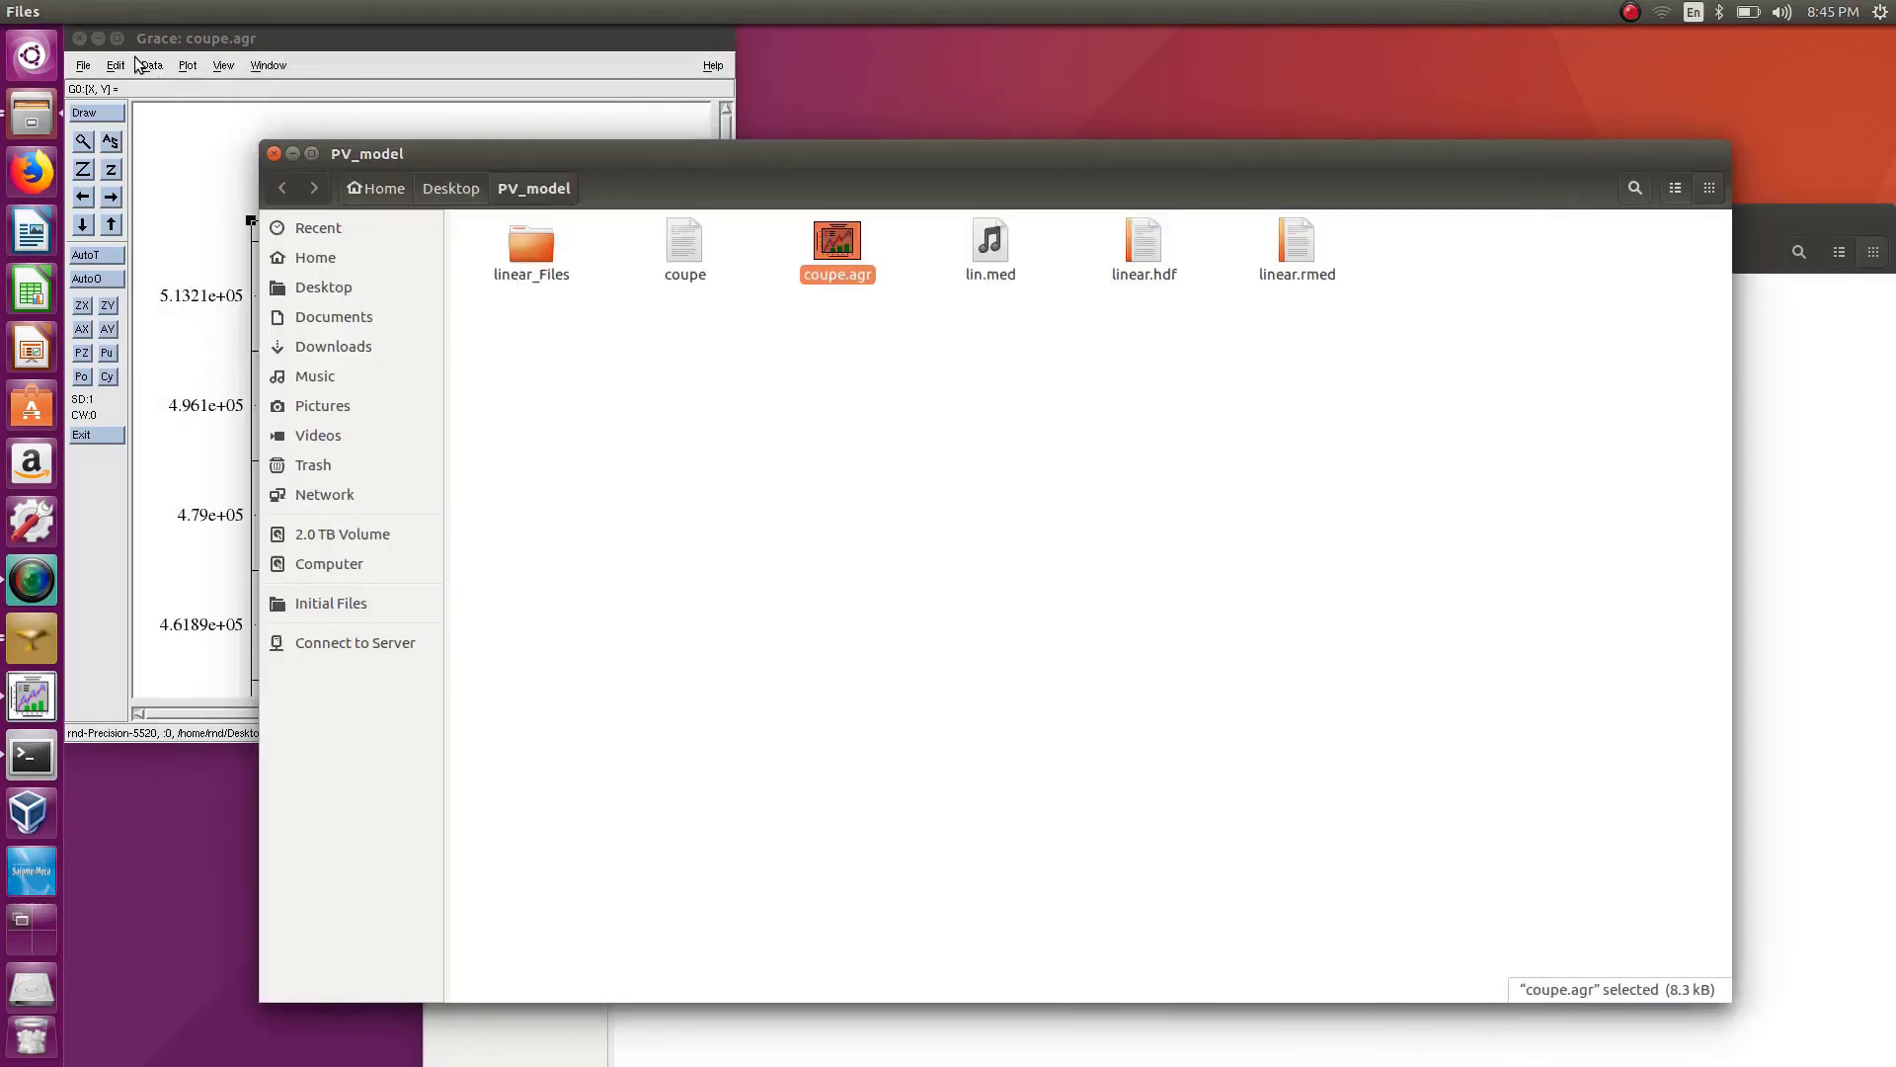
pyautogui.click(78, 39)
pyautogui.moveTo(588, 149); pyautogui.dragTo(521, 92)
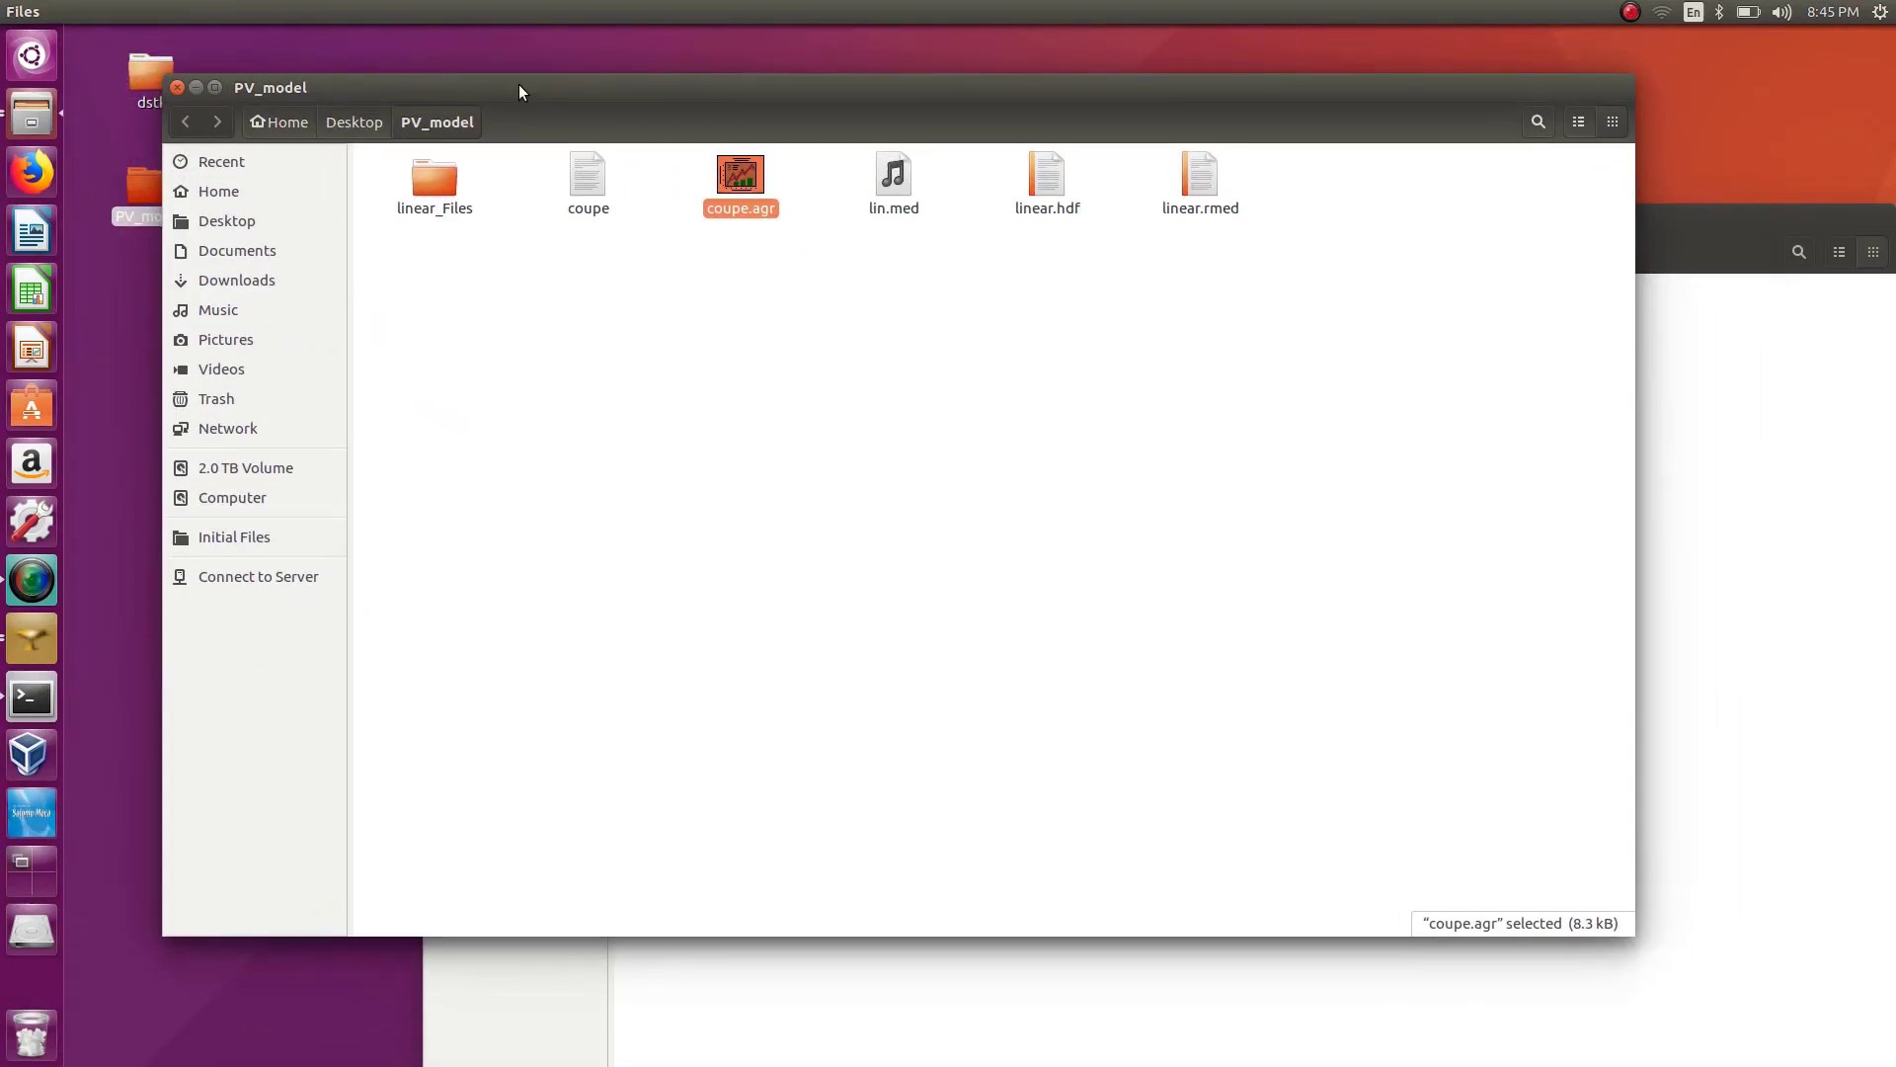
pyautogui.click(1709, 259)
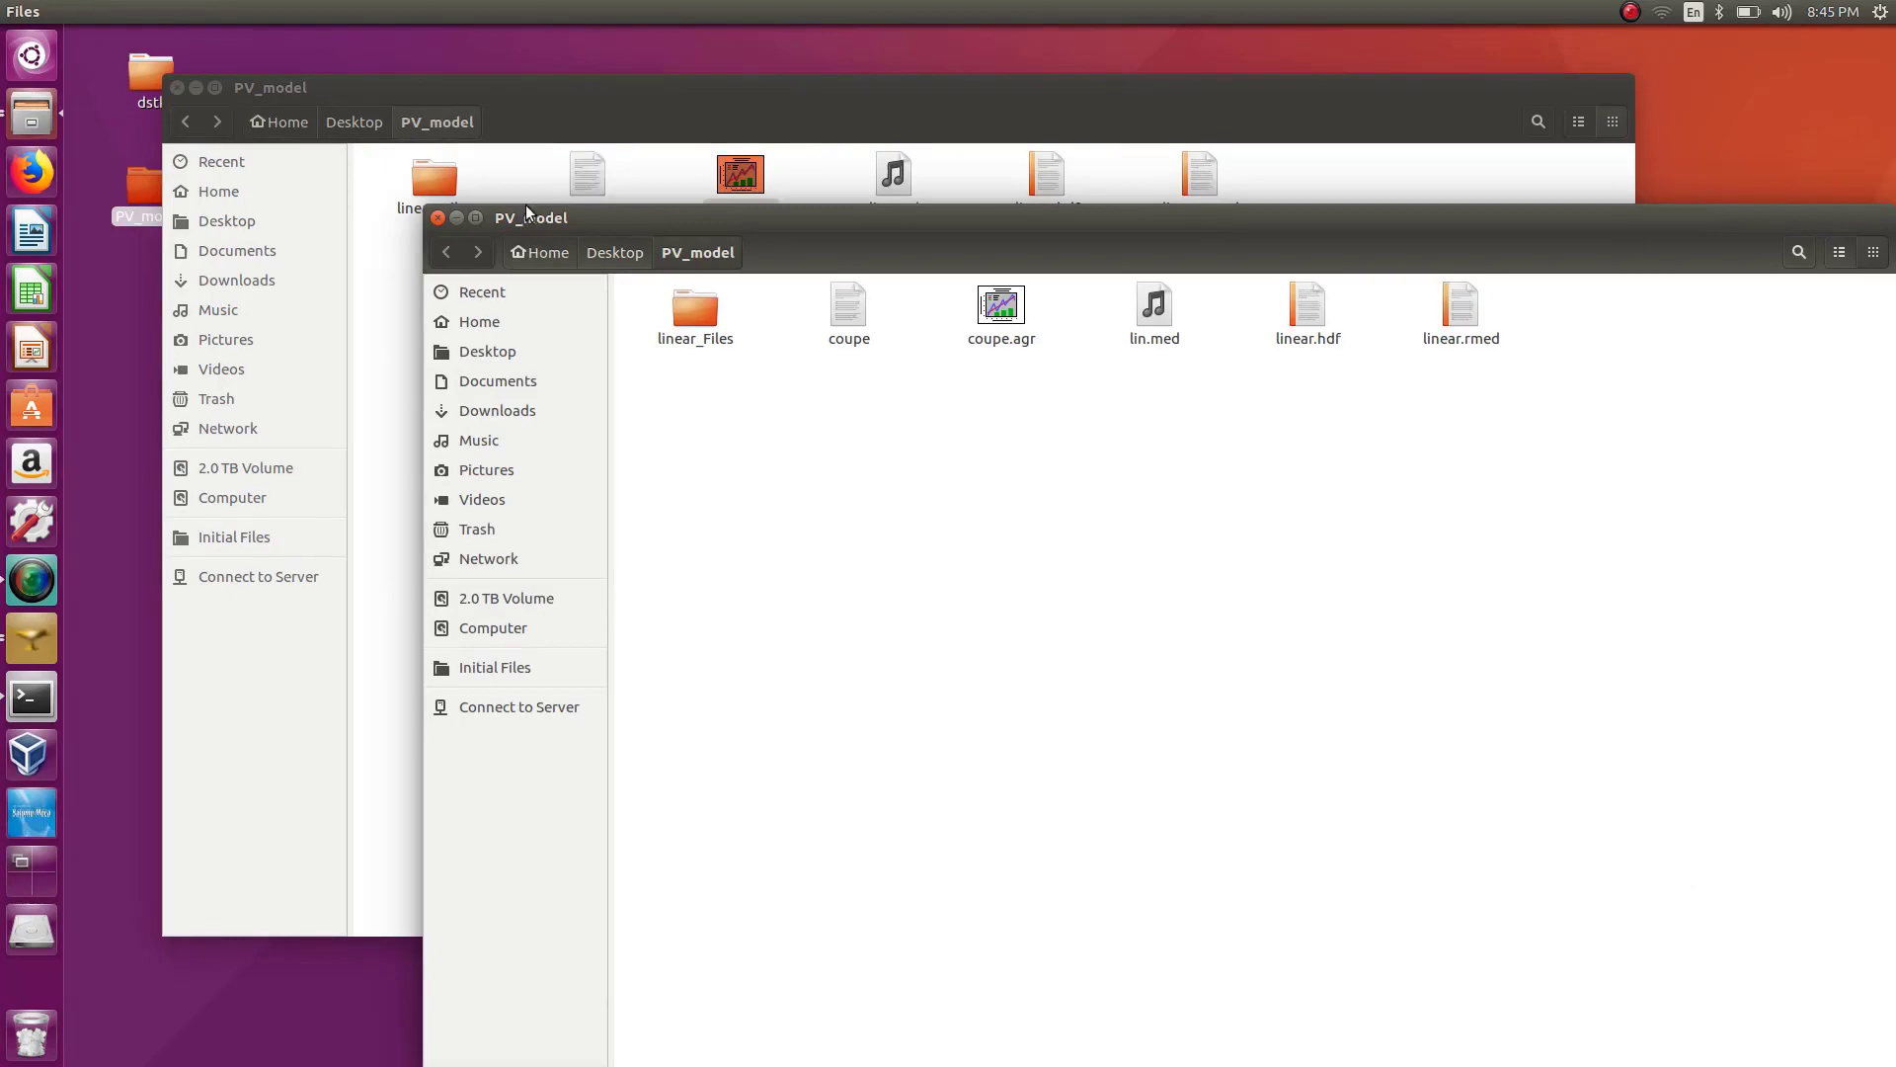
pyautogui.click(440, 218)
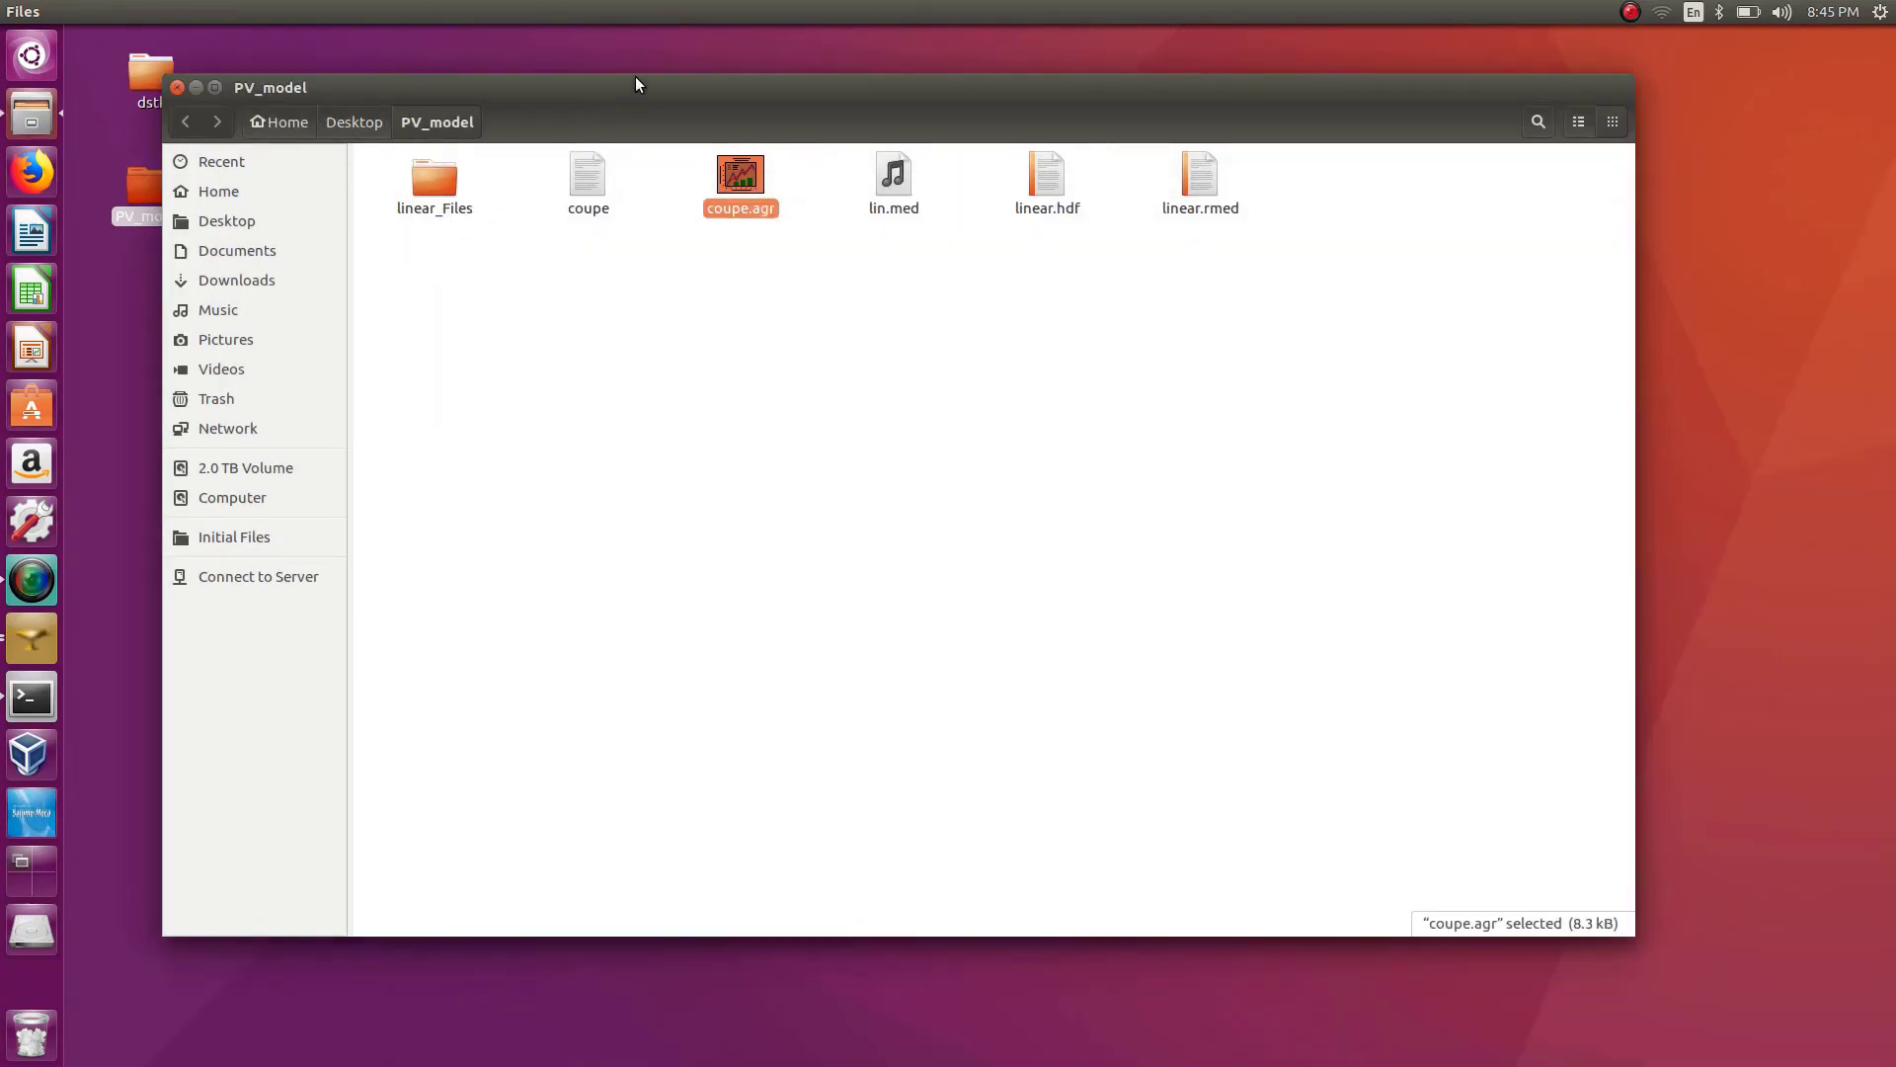
pyautogui.moveTo(636, 85); pyautogui.dragTo(702, 86)
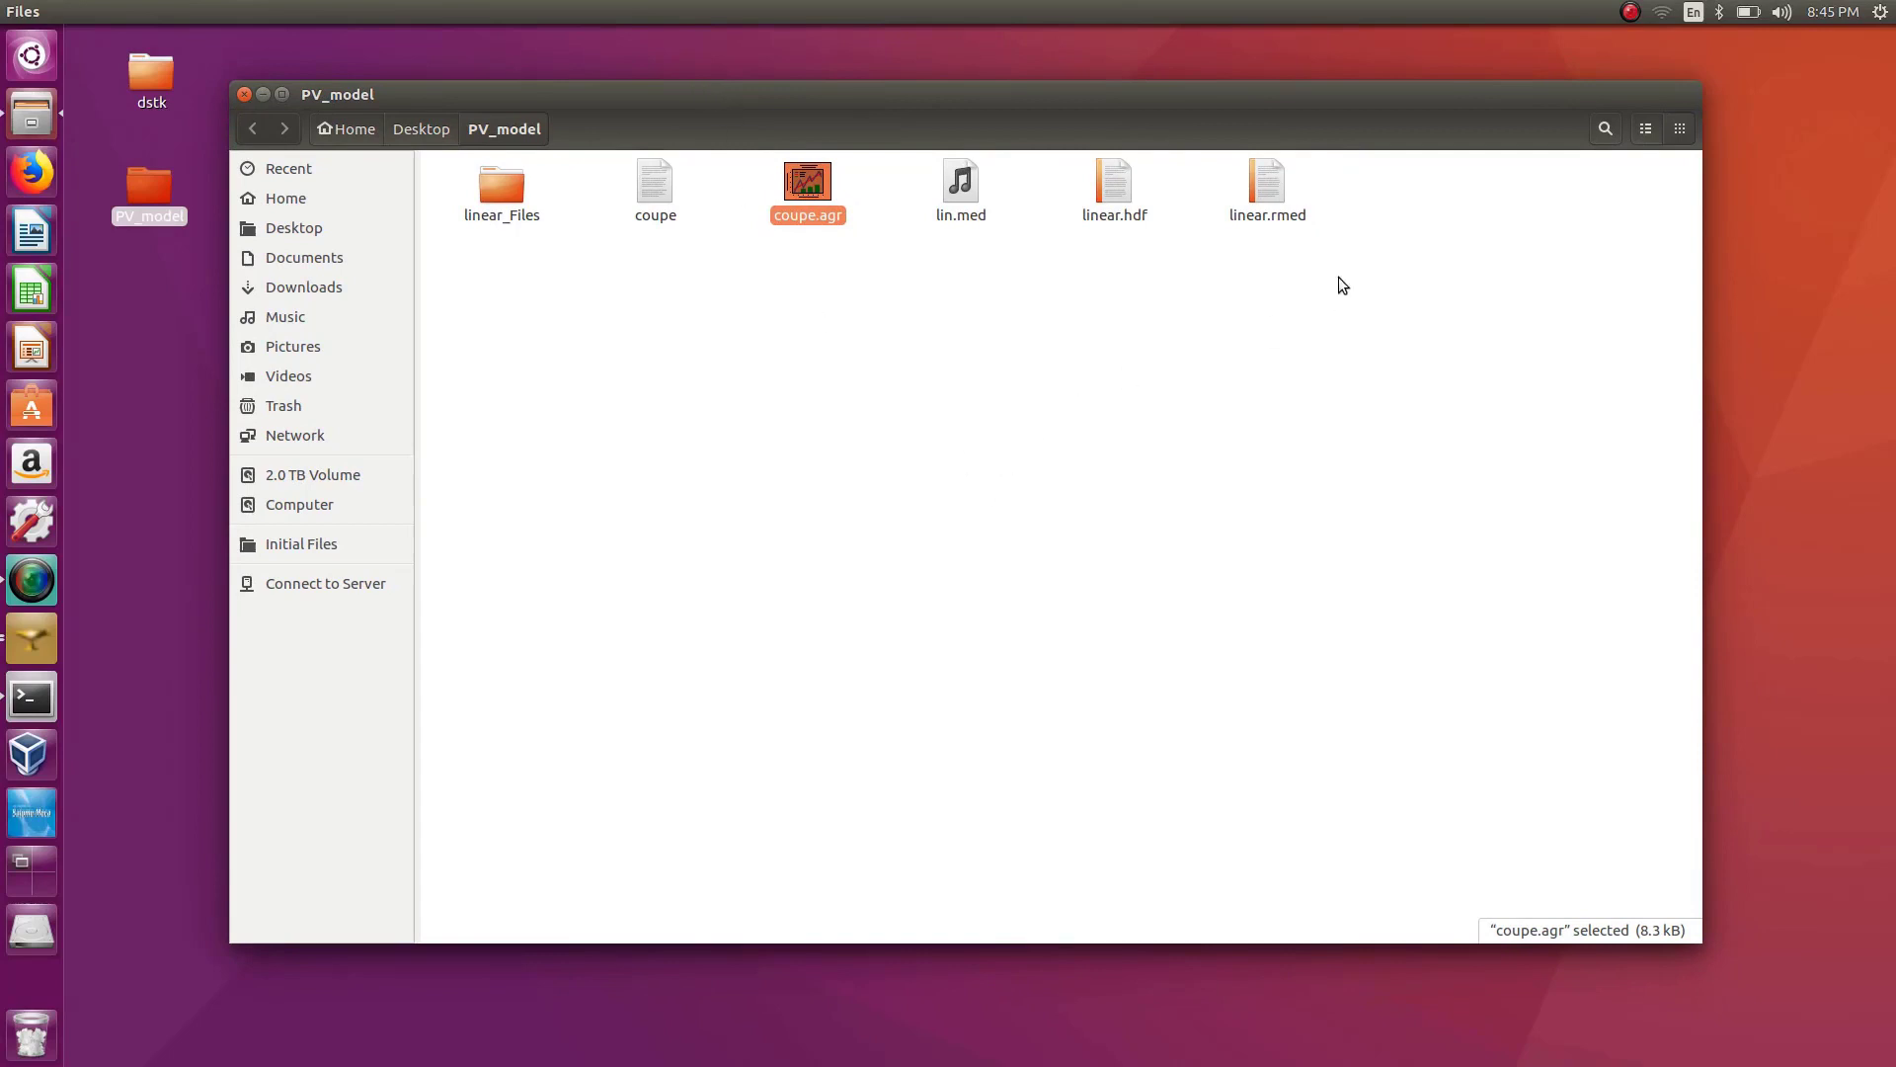
pyautogui.moveTo(1337, 276); pyautogui.dragTo(470, 241)
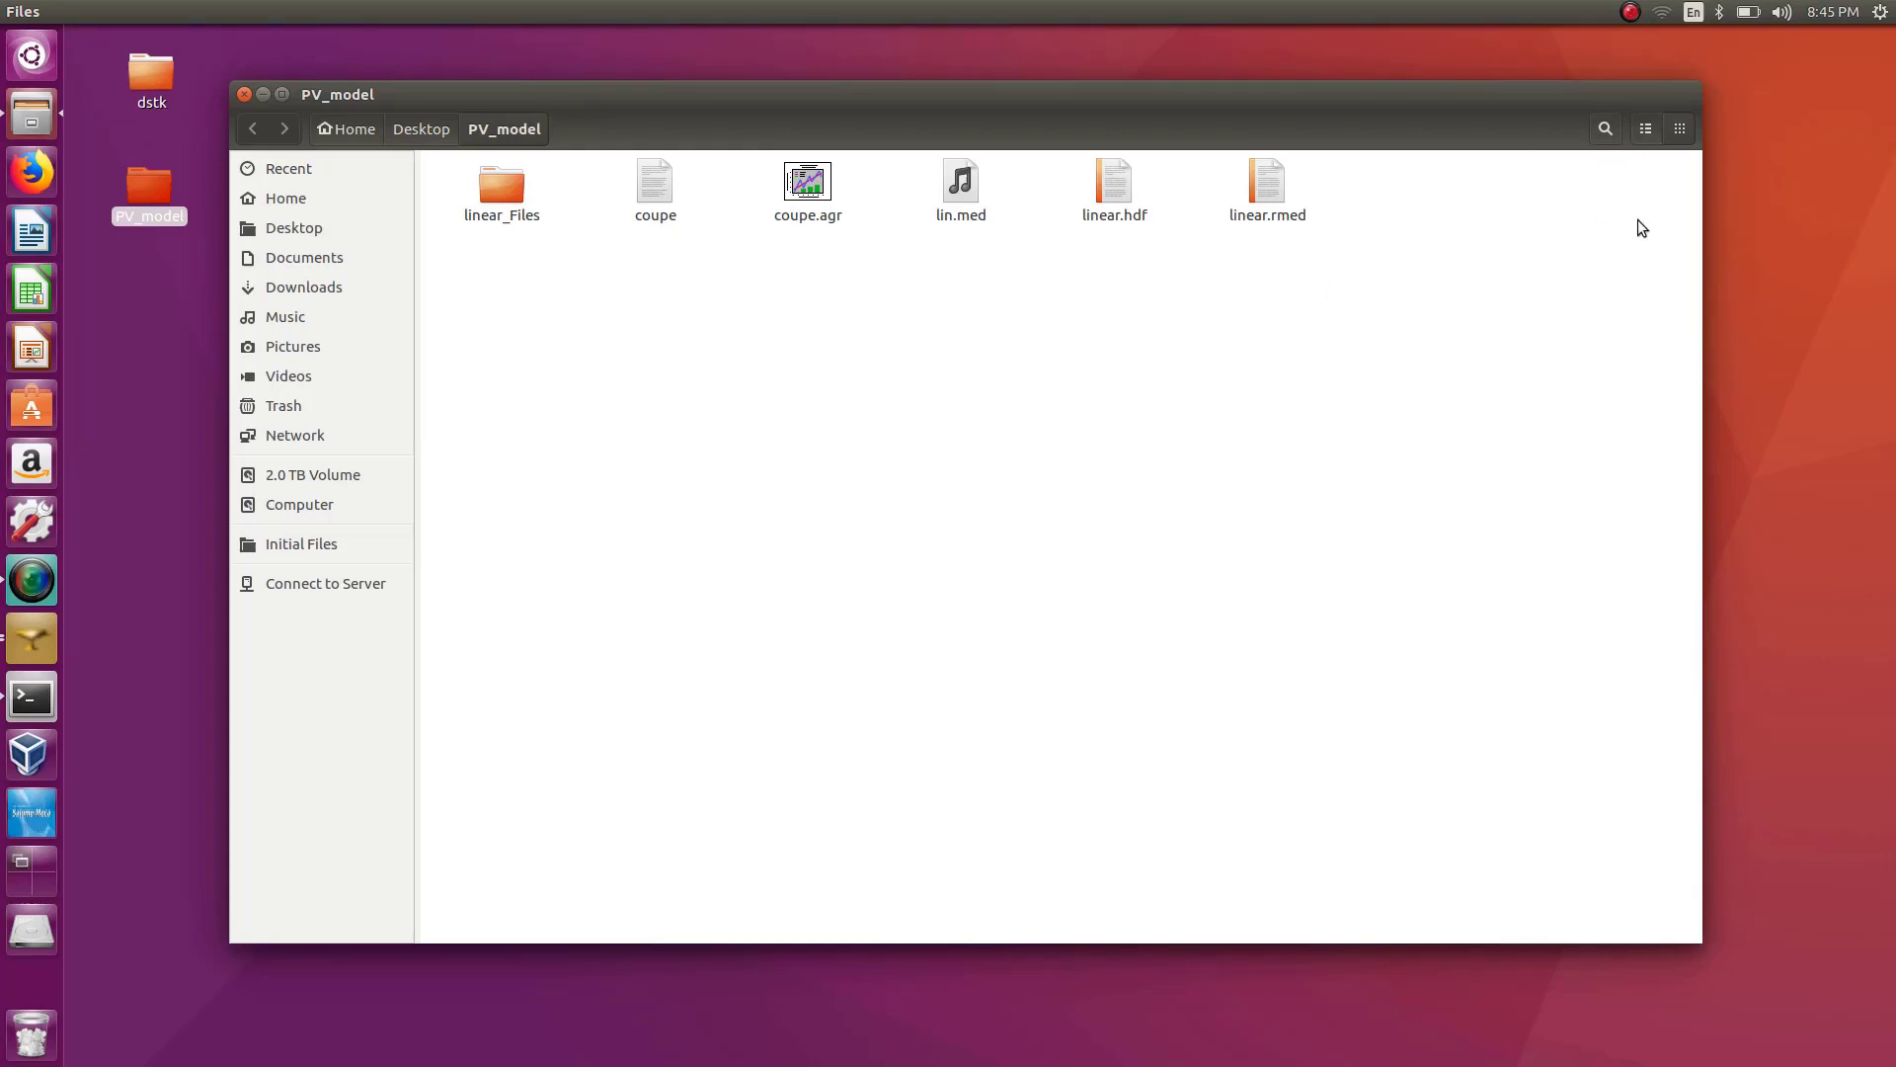
pyautogui.click(1630, 14)
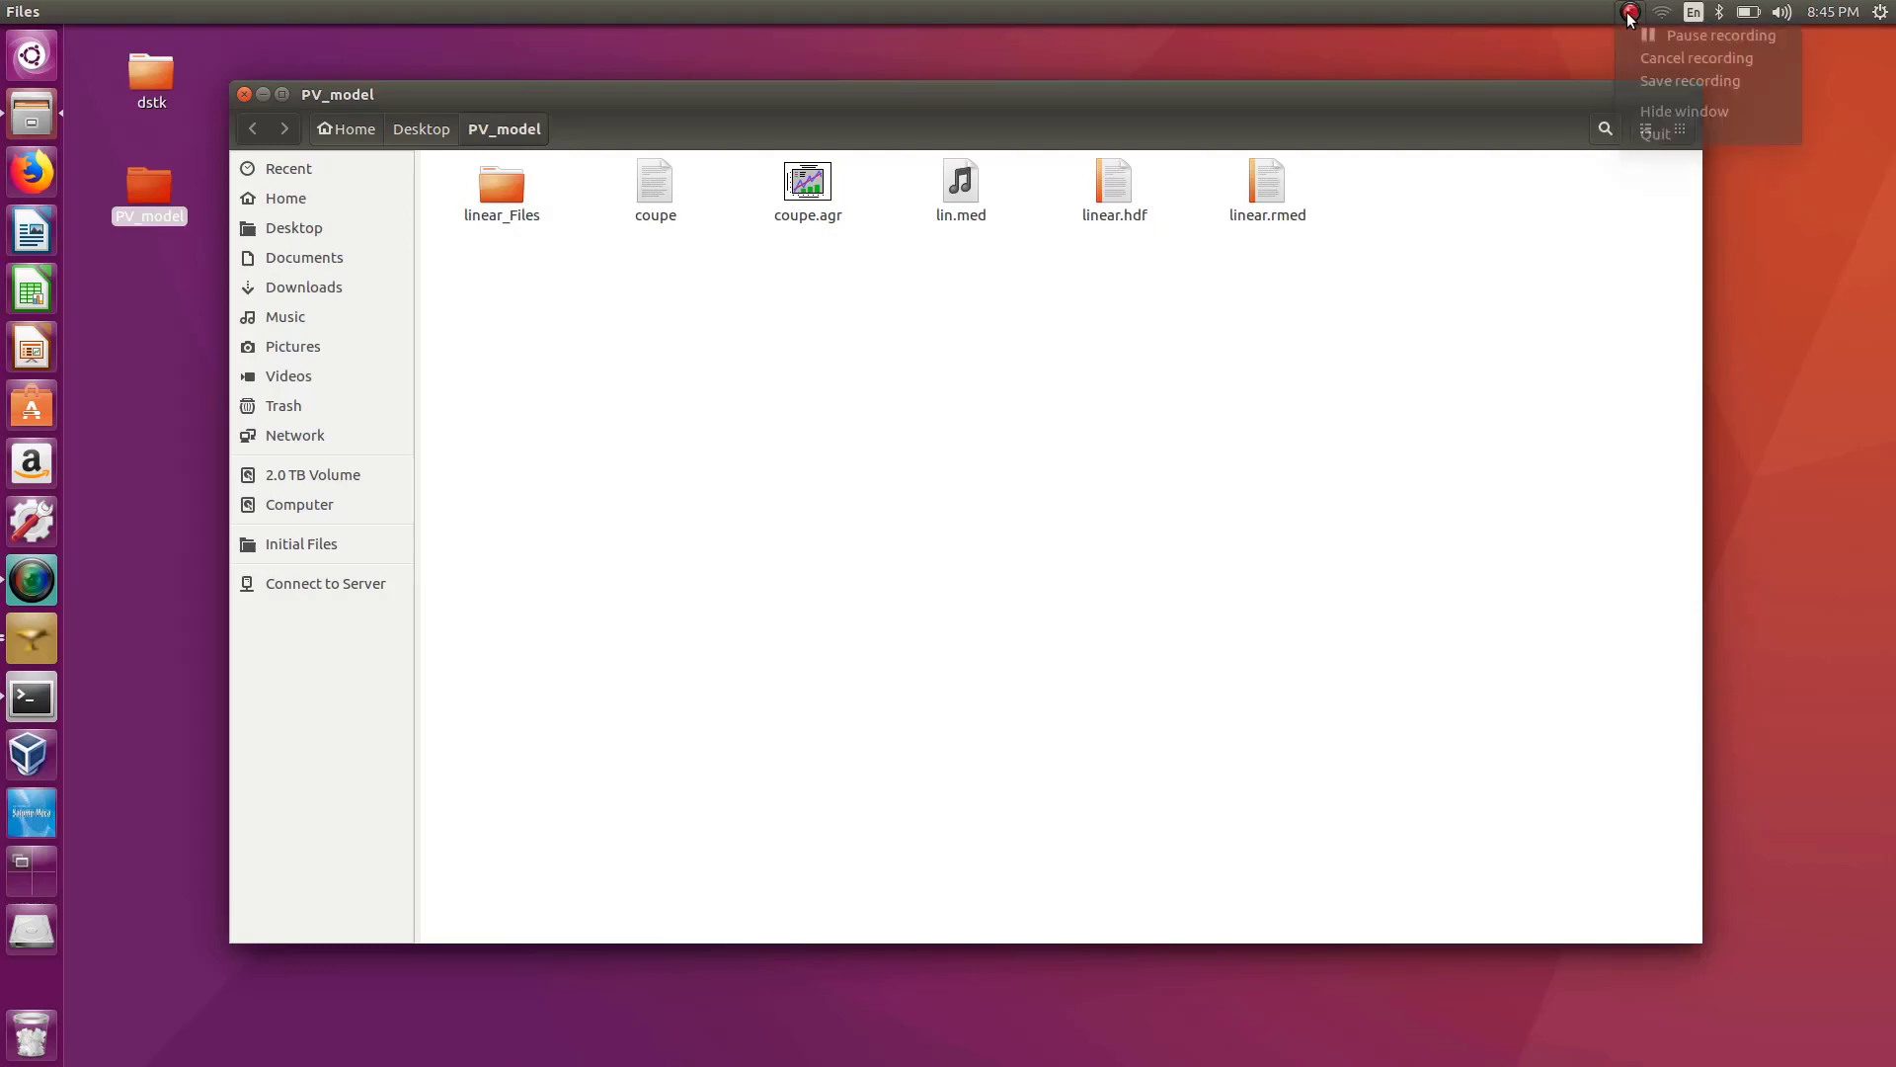